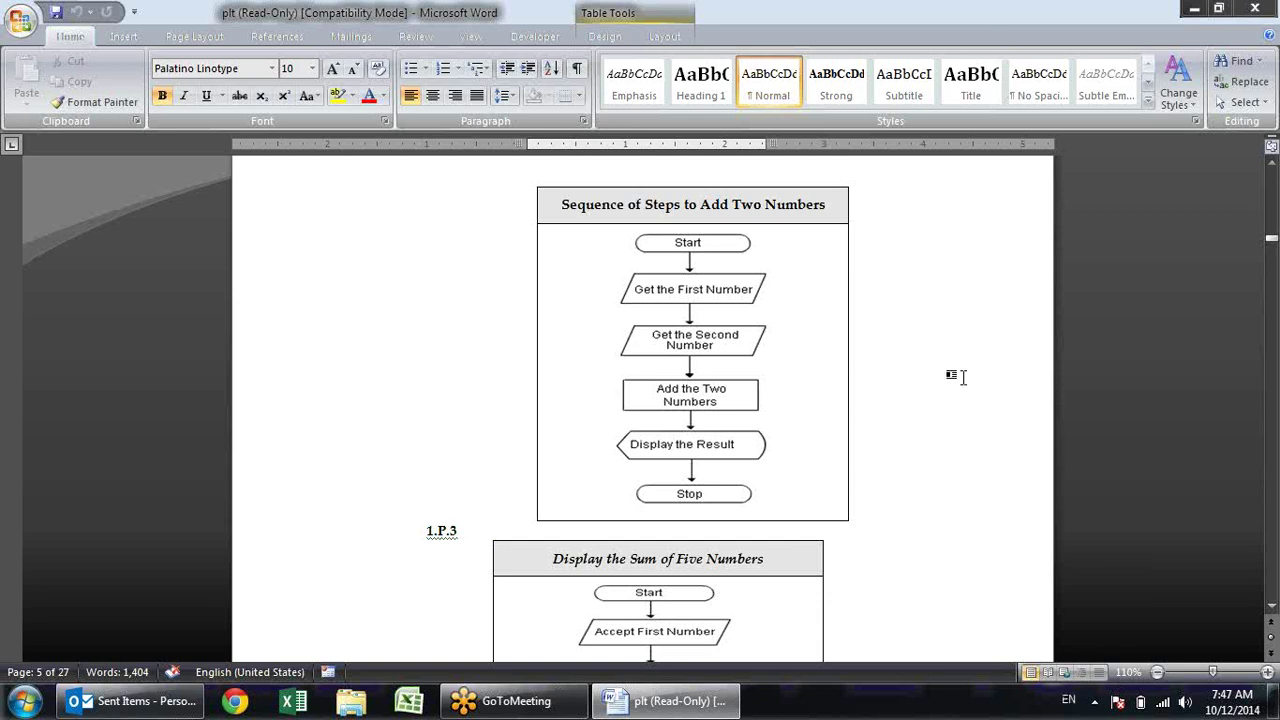
Go to the start of the document, the 'Programming Logic and Techniques' title page
{"action": "scroll", "coordinate": [962, 376], "scroll_direction": "up", "scroll_amount": 5}
{"action": "scroll", "coordinate": [962, 370], "scroll_direction": "up", "scroll_amount": 6}
{"action": "scroll", "coordinate": [962, 365], "scroll_direction": "up", "scroll_amount": 4}
{"action": "scroll", "coordinate": [962, 355], "scroll_direction": "up", "scroll_amount": 5}
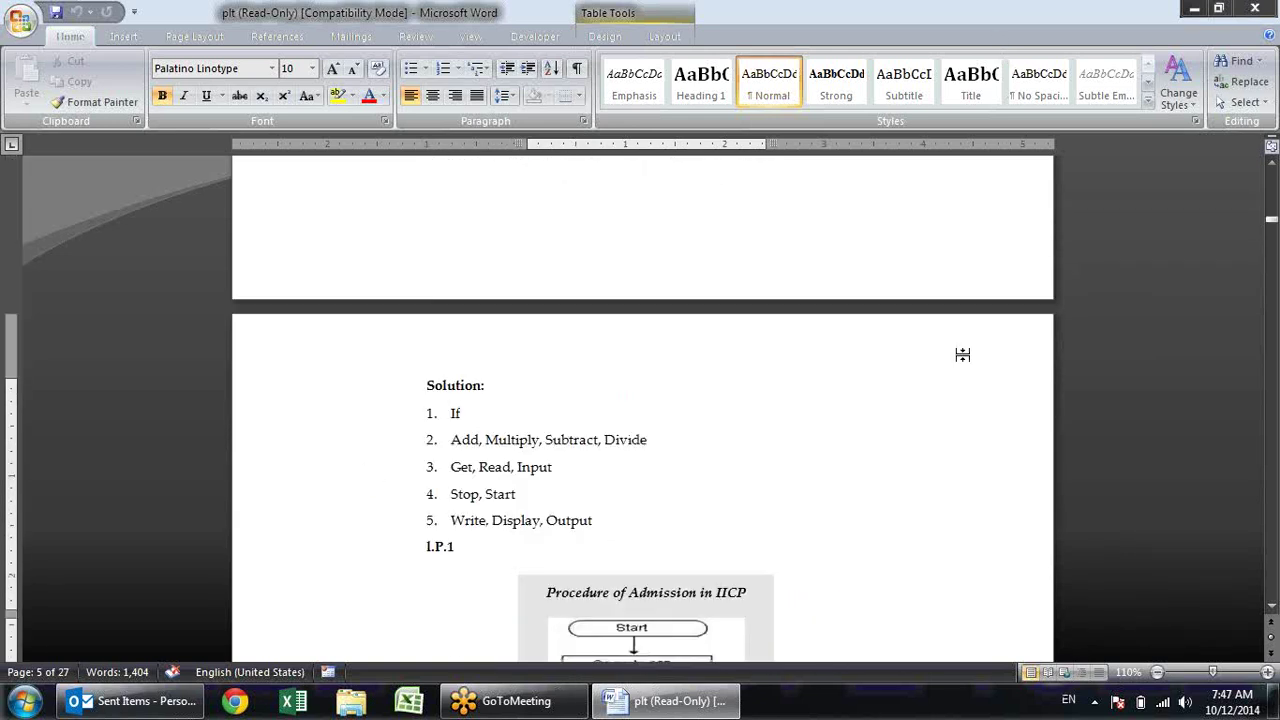
{"action": "scroll", "coordinate": [962, 355], "scroll_direction": "up", "scroll_amount": 1}
{"action": "scroll", "coordinate": [962, 355], "scroll_direction": "up", "scroll_amount": 5}
{"action": "scroll", "coordinate": [963, 355], "scroll_direction": "up", "scroll_amount": 6}
{"action": "scroll", "coordinate": [964, 355], "scroll_direction": "up", "scroll_amount": 4}
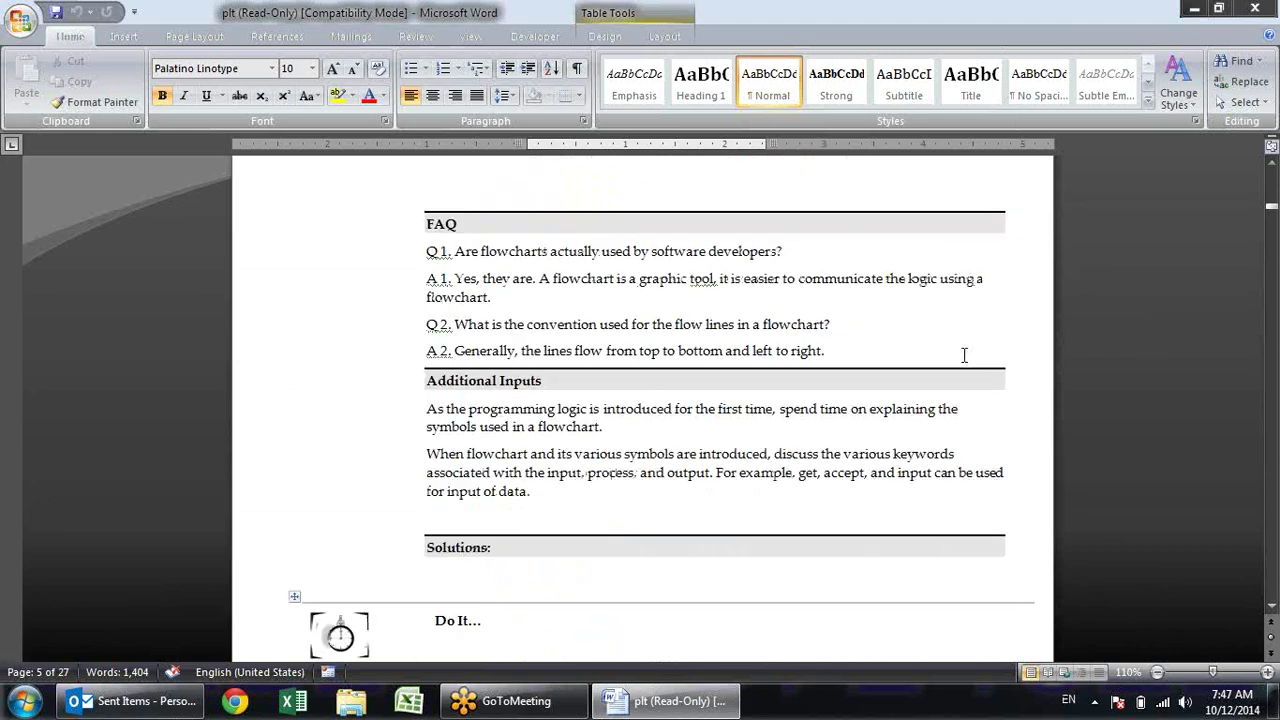
{"action": "scroll", "coordinate": [964, 355], "scroll_direction": "up", "scroll_amount": 5}
{"action": "scroll", "coordinate": [964, 355], "scroll_direction": "up", "scroll_amount": 3}
{"action": "scroll", "coordinate": [964, 355], "scroll_direction": "up", "scroll_amount": 5}
{"action": "scroll", "coordinate": [964, 355], "scroll_direction": "up", "scroll_amount": 5}
{"action": "key", "text": "ctrl+Home"}
{"action": "scroll", "coordinate": [964, 355], "scroll_direction": "up", "scroll_amount": 3}
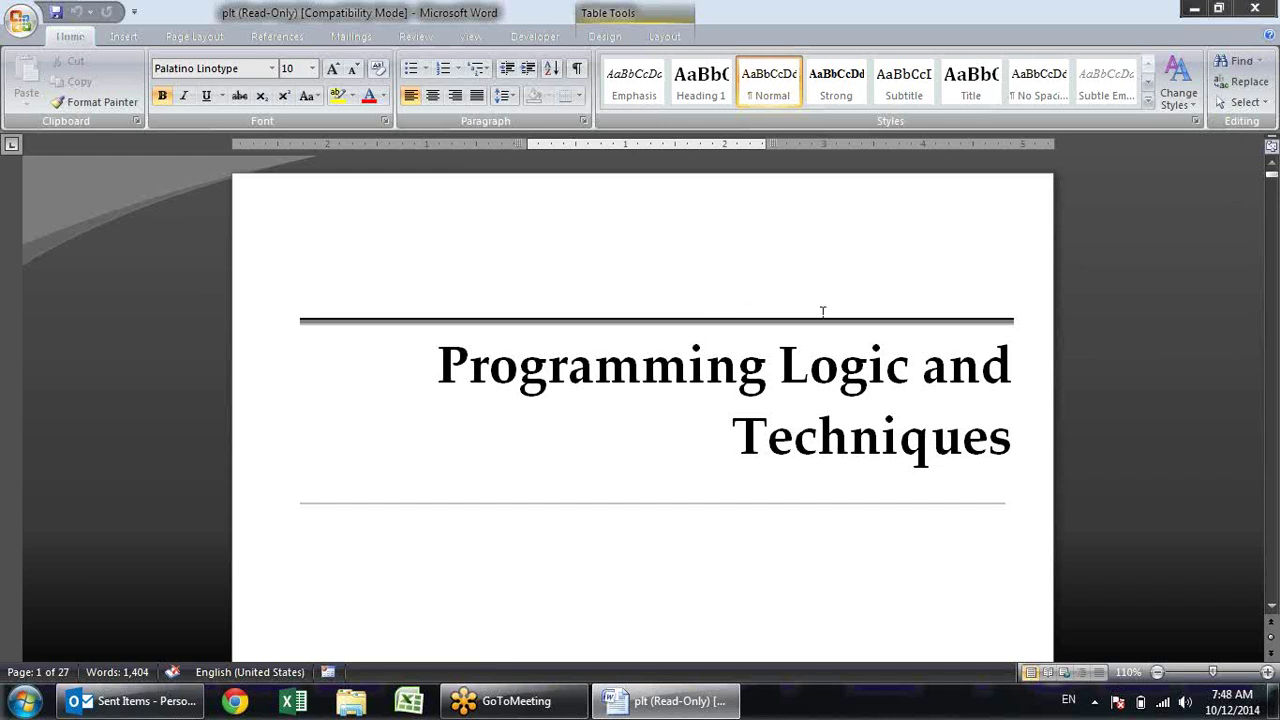
{"action": "scroll", "coordinate": [823, 312], "scroll_direction": "down", "scroll_amount": 2}
Scroll to page 2's Box Definition table listing eight symbols from Start and Stop to Connector
{"action": "scroll", "coordinate": [823, 315], "scroll_direction": "down", "scroll_amount": 1}
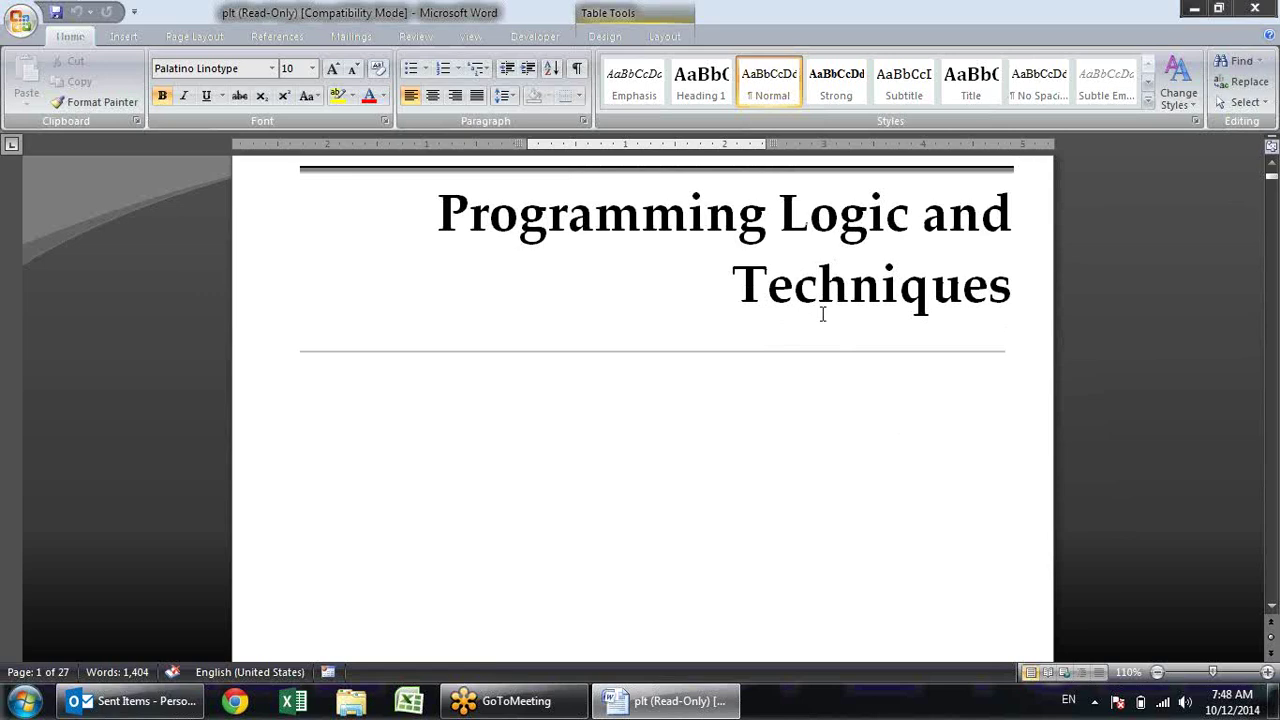
{"action": "scroll", "coordinate": [823, 315], "scroll_direction": "down", "scroll_amount": 4}
{"action": "scroll", "coordinate": [837, 317], "scroll_direction": "down", "scroll_amount": 3}
{"action": "scroll", "coordinate": [860, 309], "scroll_direction": "down", "scroll_amount": 5}
{"action": "scroll", "coordinate": [877, 303], "scroll_direction": "down", "scroll_amount": 5}
{"action": "scroll", "coordinate": [875, 305], "scroll_direction": "down", "scroll_amount": 5}
{"action": "scroll", "coordinate": [875, 316], "scroll_direction": "down", "scroll_amount": 3}
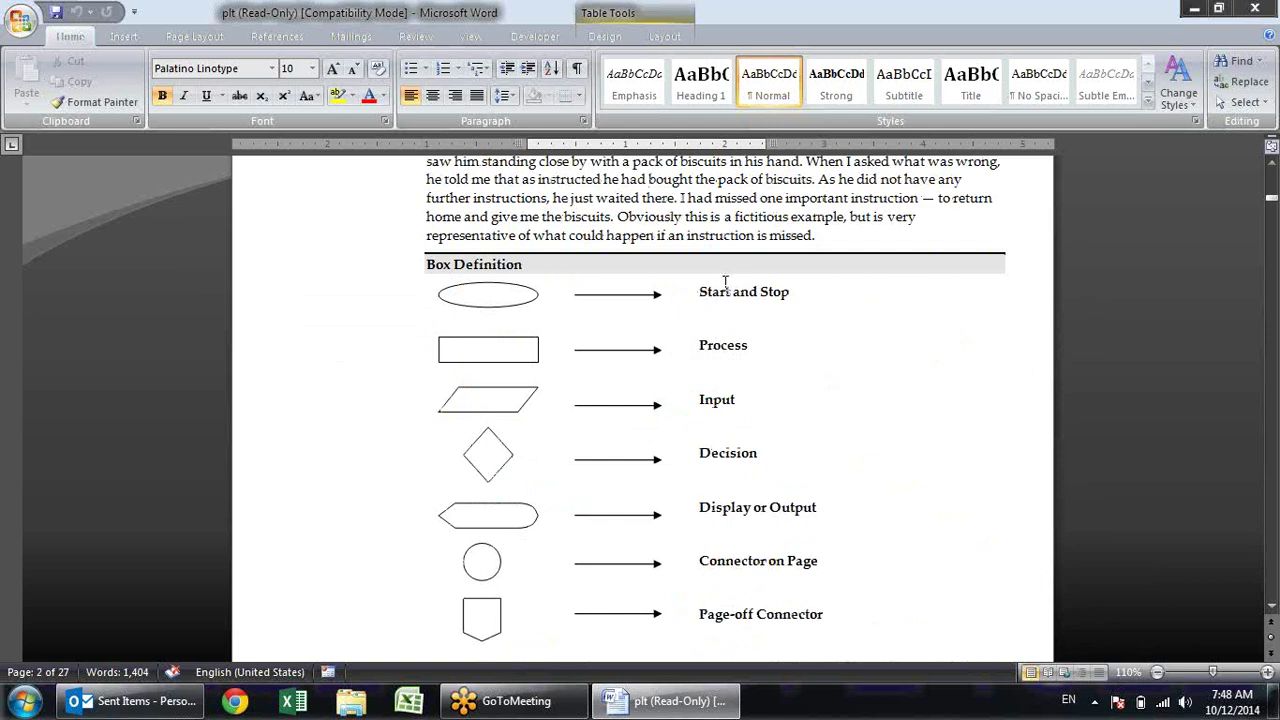
{"action": "scroll", "coordinate": [725, 283], "scroll_direction": "down", "scroll_amount": 2}
{"action": "scroll", "coordinate": [728, 283], "scroll_direction": "up", "scroll_amount": 2}
{"action": "scroll", "coordinate": [808, 306], "scroll_direction": "up", "scroll_amount": 3}
{"action": "scroll", "coordinate": [808, 300], "scroll_direction": "down", "scroll_amount": 2}
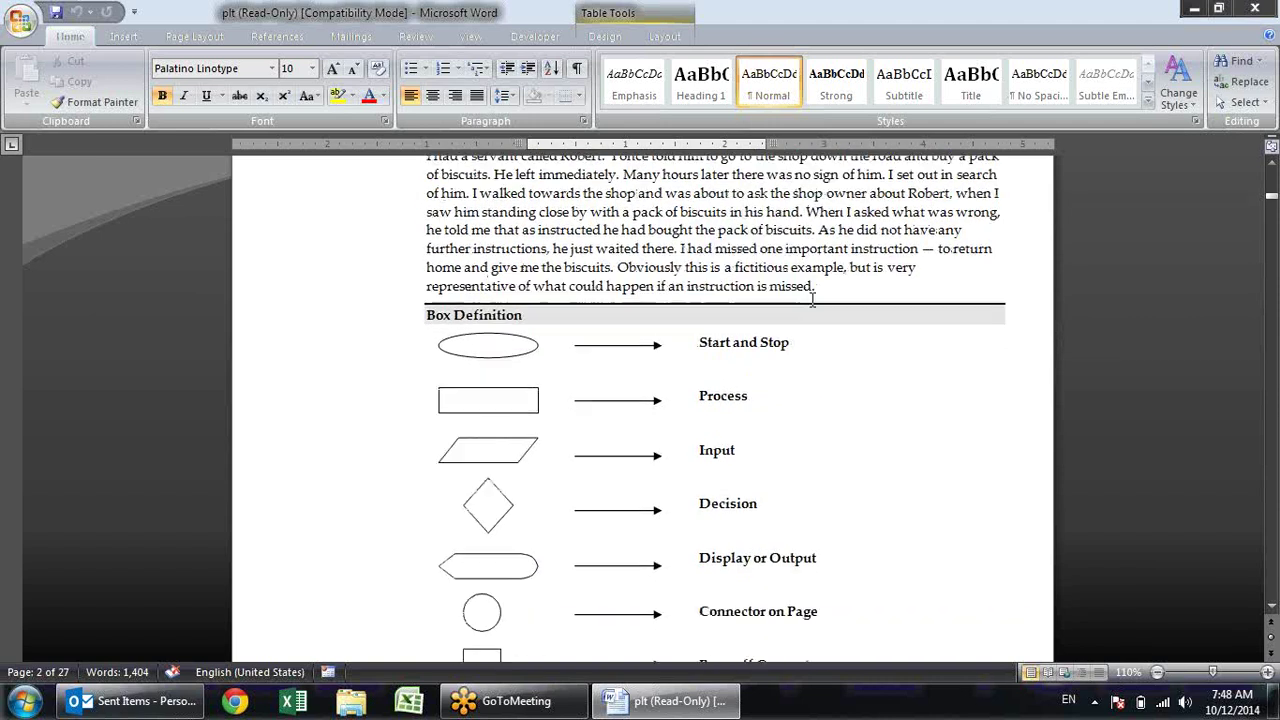
{"action": "scroll", "coordinate": [817, 297], "scroll_direction": "down", "scroll_amount": 1, "text": "ctrl"}
{"action": "scroll", "coordinate": [838, 266], "scroll_direction": "up", "scroll_amount": 3}
{"action": "scroll", "coordinate": [837, 269], "scroll_direction": "up", "scroll_amount": 3}
{"action": "scroll", "coordinate": [831, 274], "scroll_direction": "down", "scroll_amount": 4}
{"action": "scroll", "coordinate": [831, 285], "scroll_direction": "down", "scroll_amount": 8}
{"action": "scroll", "coordinate": [831, 290], "scroll_direction": "down", "scroll_amount": 4}
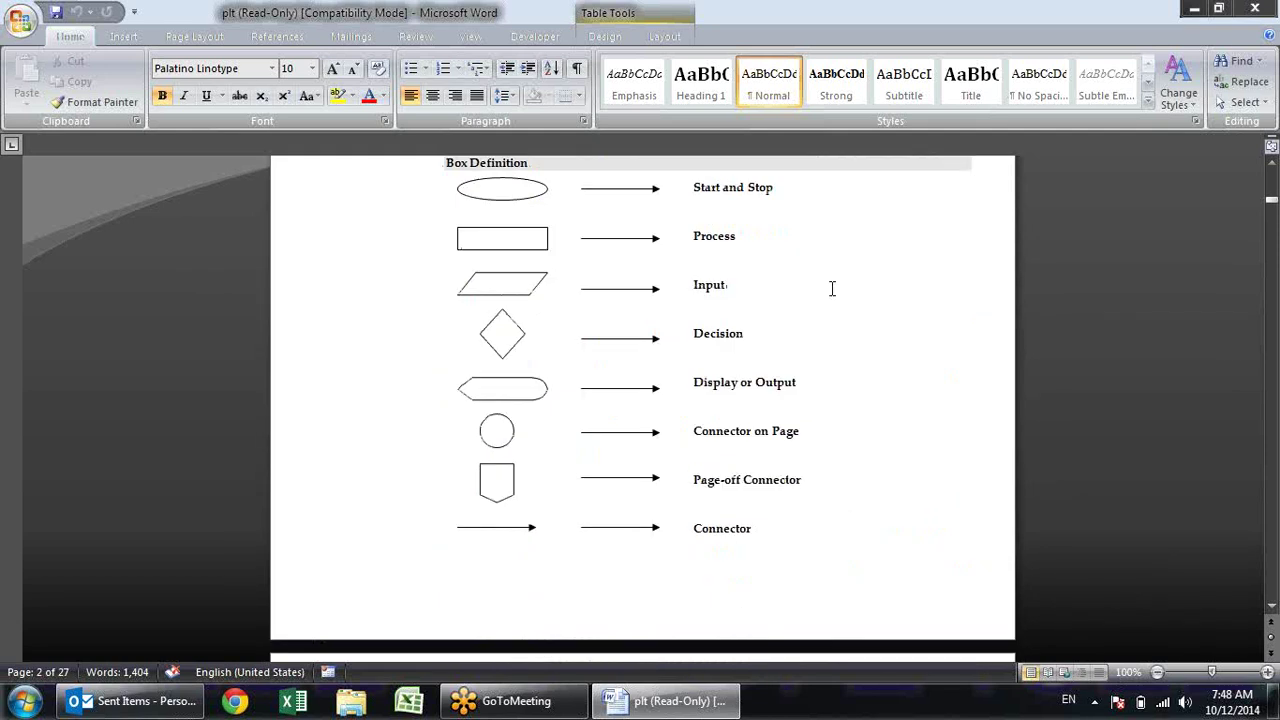
{"action": "scroll", "coordinate": [825, 289], "scroll_direction": "up", "scroll_amount": 1}
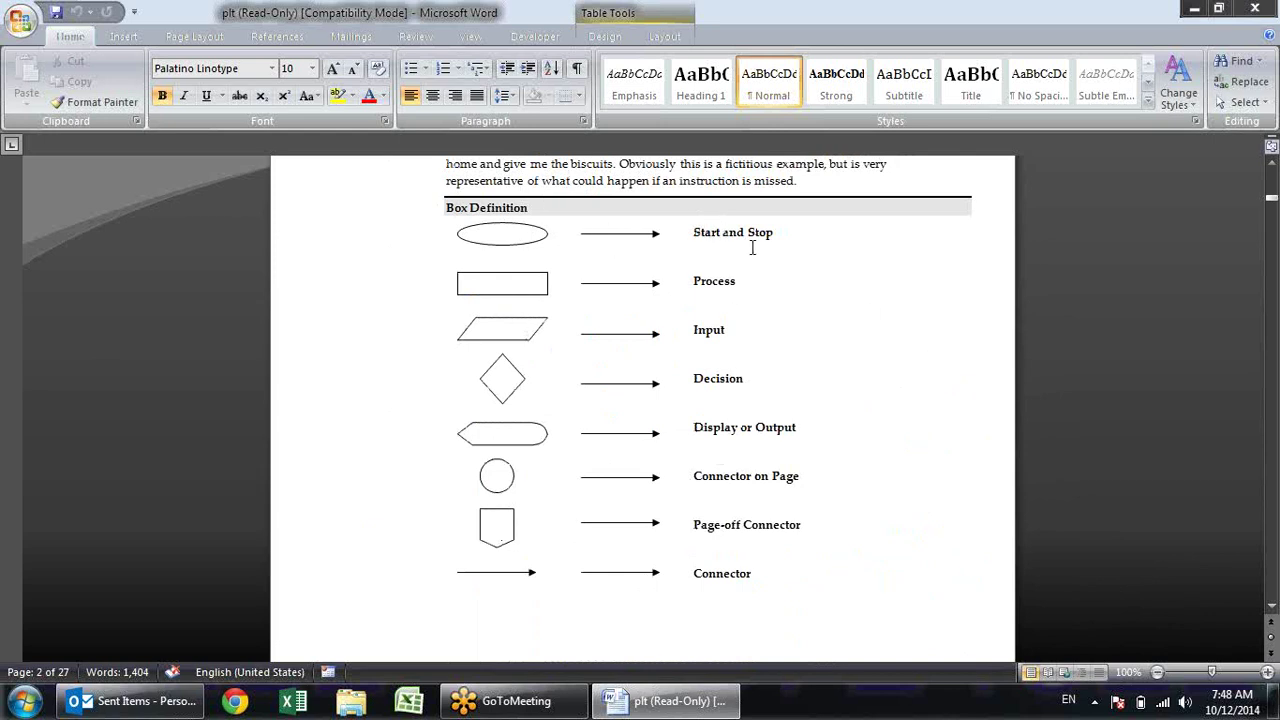
{"action": "left_click", "coordinate": [503, 243]}
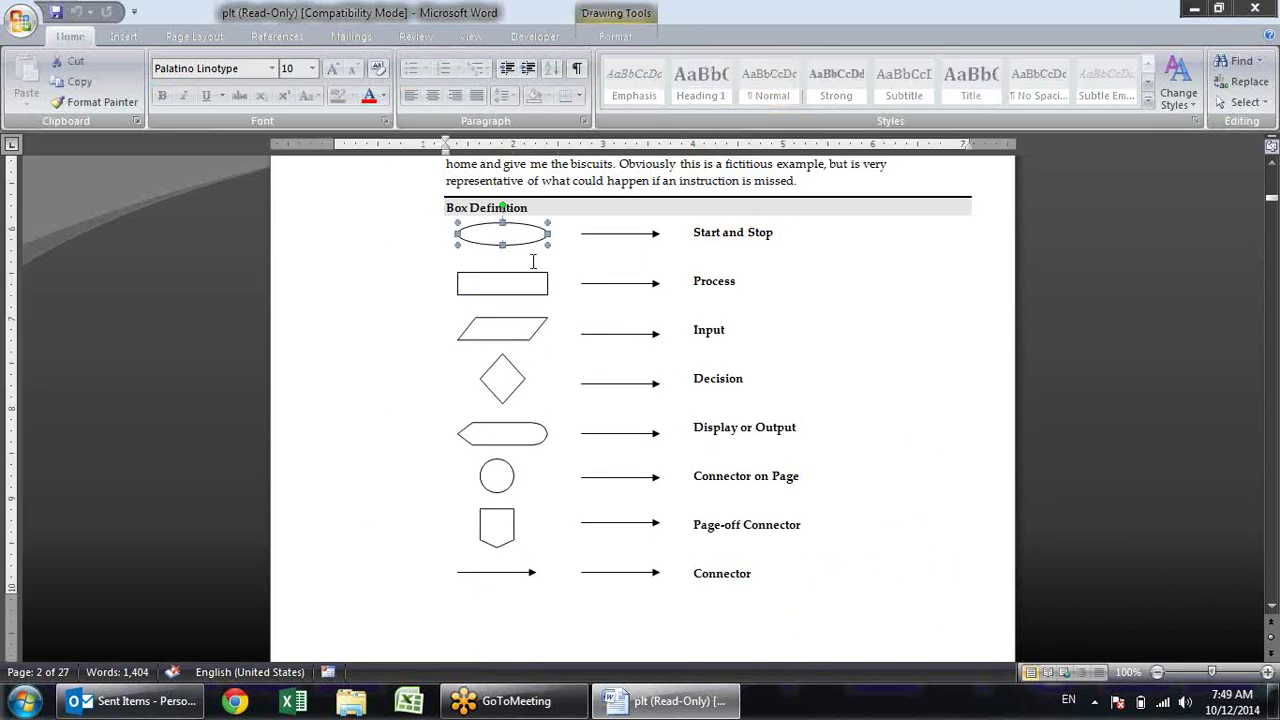
{"action": "left_click", "coordinate": [502, 284]}
{"action": "left_click", "coordinate": [522, 340]}
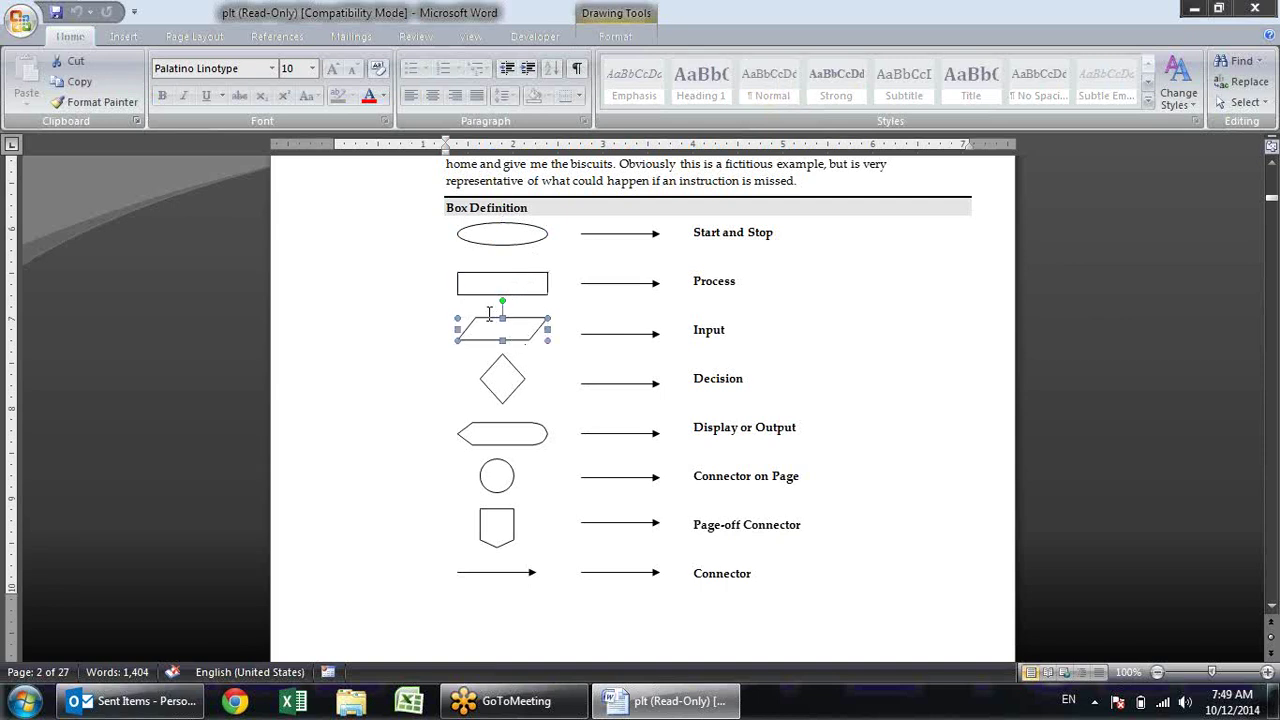
{"action": "left_click", "coordinate": [503, 380]}
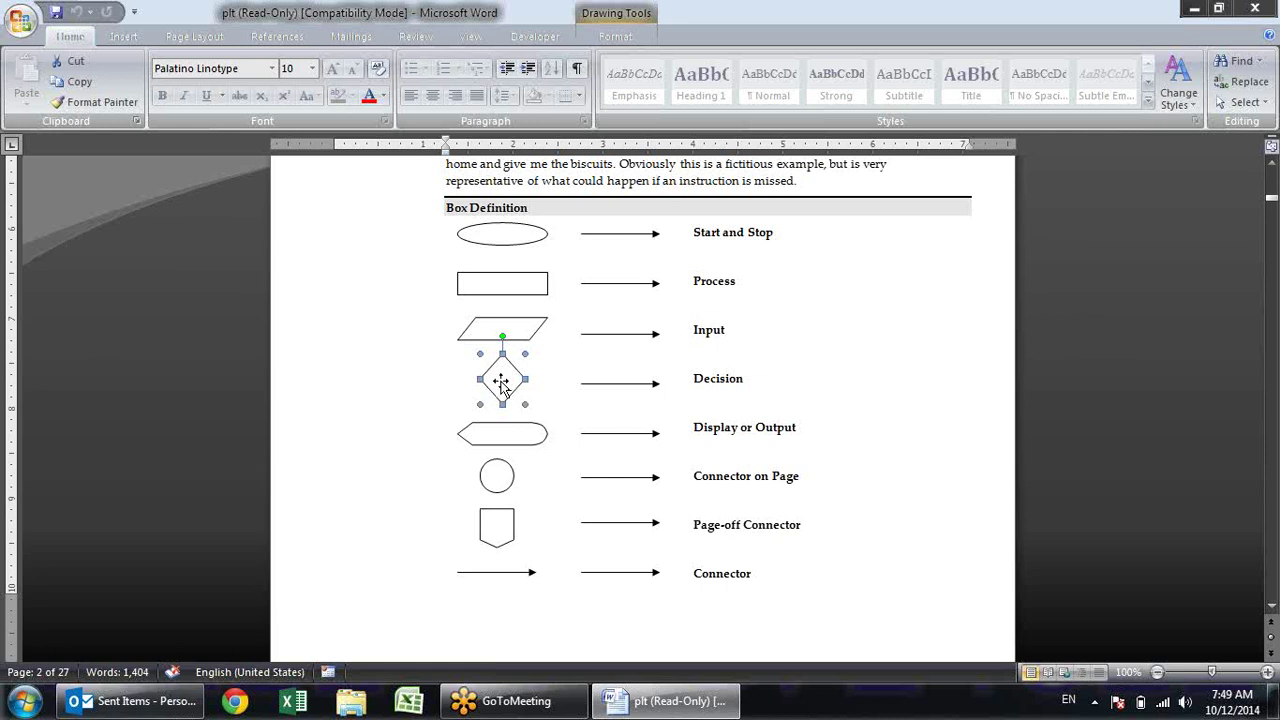
{"action": "left_click", "coordinate": [525, 430]}
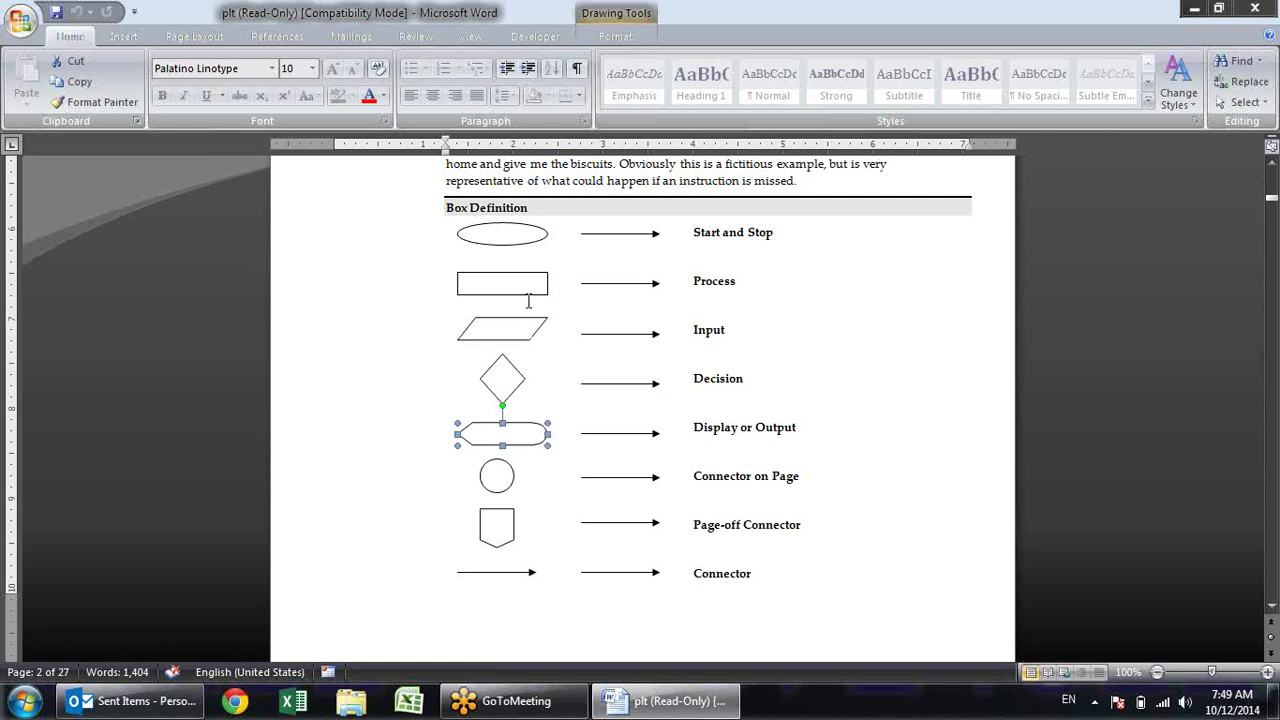
{"action": "left_click", "coordinate": [527, 229]}
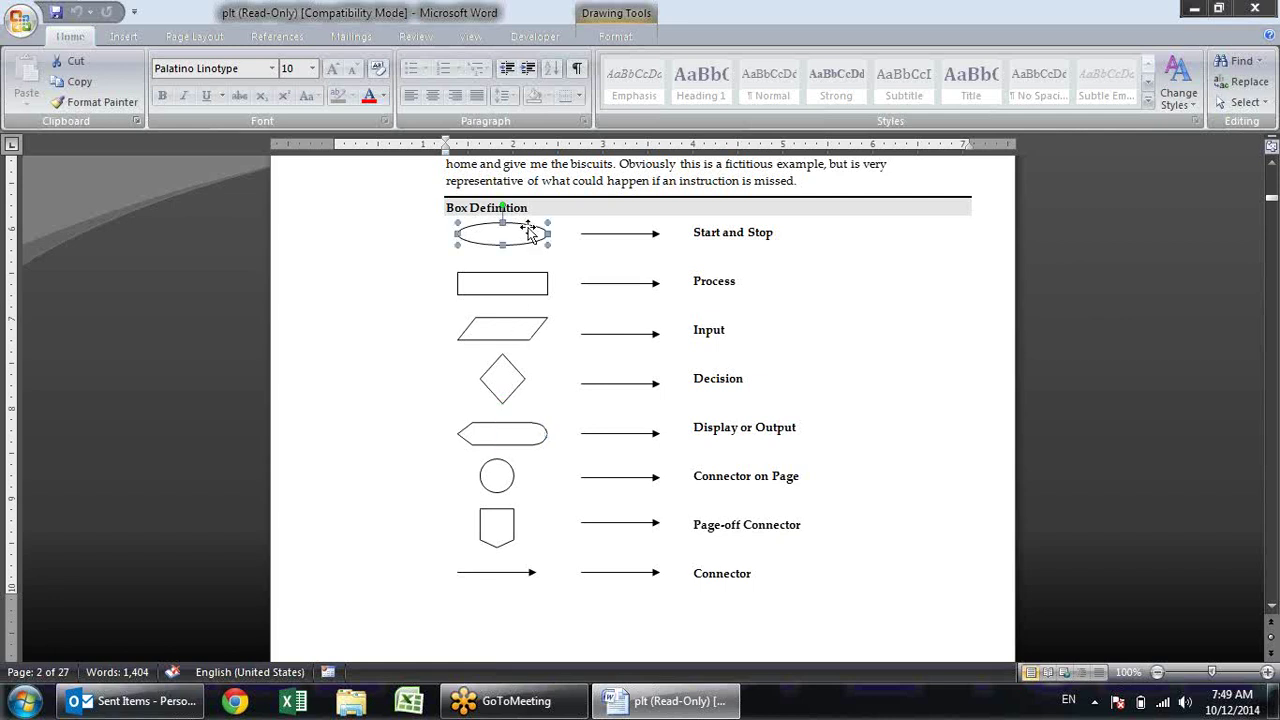
{"action": "left_click", "coordinate": [520, 291]}
{"action": "left_click", "coordinate": [517, 333]}
{"action": "left_click", "coordinate": [504, 380]}
{"action": "left_click", "coordinate": [504, 380]}
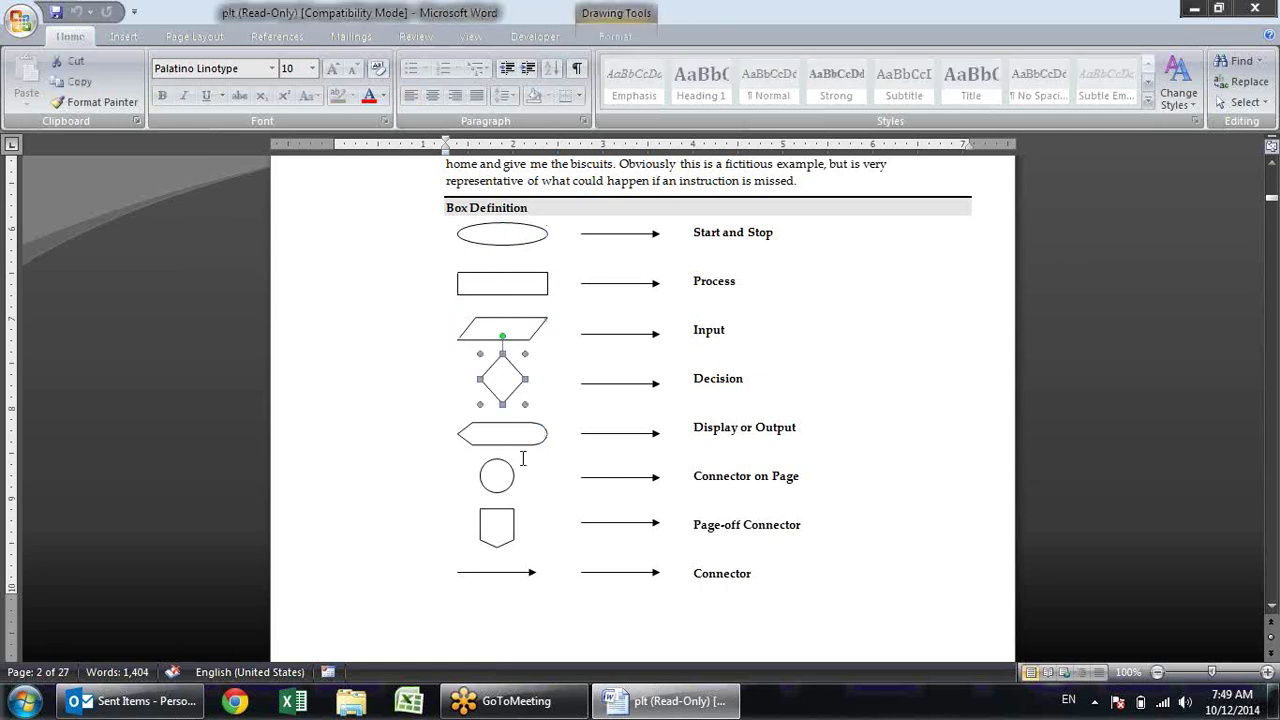
{"action": "left_click", "coordinate": [525, 444]}
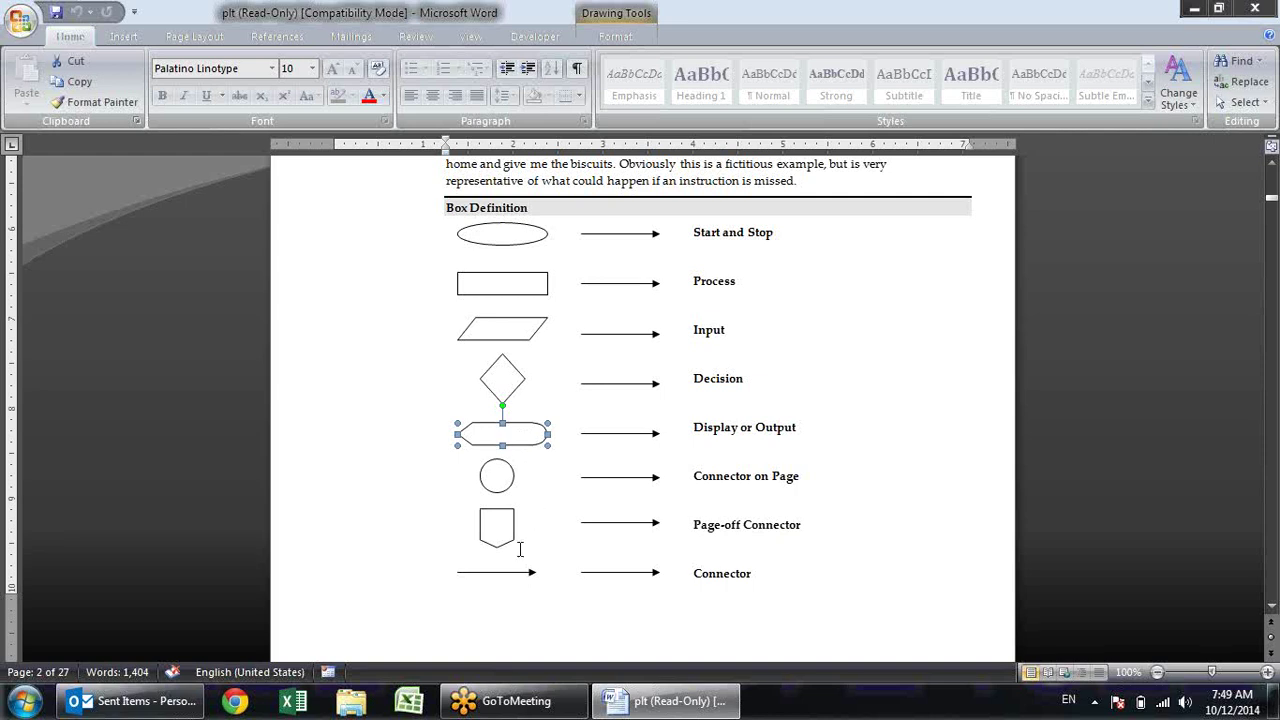
{"action": "left_click", "coordinate": [493, 573]}
{"action": "left_click", "coordinate": [512, 244]}
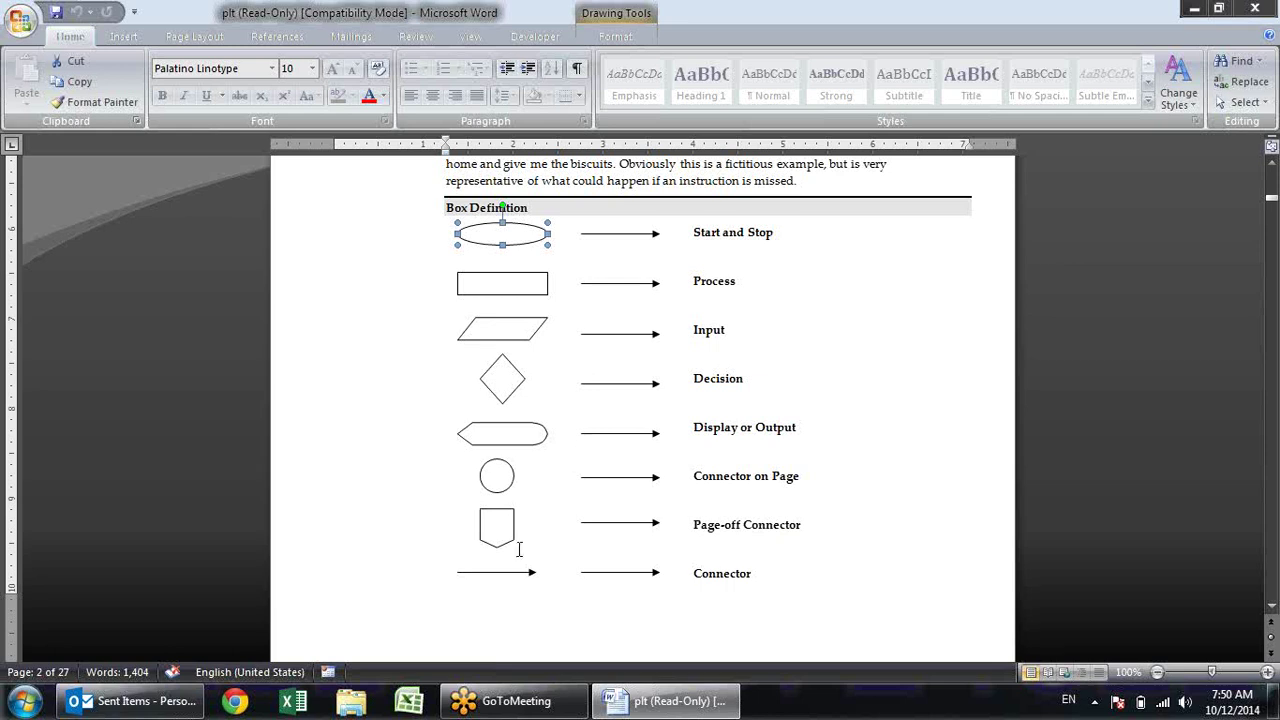
{"action": "left_click", "coordinate": [500, 482]}
{"action": "left_click", "coordinate": [507, 527]}
{"action": "left_click", "coordinate": [490, 470]}
{"action": "left_click", "coordinate": [506, 515]}
{"action": "left_click", "coordinate": [508, 476]}
{"action": "left_click", "coordinate": [497, 527]}
{"action": "left_click", "coordinate": [497, 470]}
{"action": "left_click", "coordinate": [497, 527]}
Select each symbol in turn: Start/Stop oval, Process, Input, Decision, Display and Connector
{"action": "scroll", "coordinate": [548, 462], "scroll_direction": "down", "scroll_amount": 3}
{"action": "scroll", "coordinate": [551, 414], "scroll_direction": "down", "scroll_amount": 3}
{"action": "scroll", "coordinate": [590, 377], "scroll_direction": "down", "scroll_amount": 1}
{"action": "scroll", "coordinate": [600, 360], "scroll_direction": "up", "scroll_amount": 5}
{"action": "scroll", "coordinate": [610, 346], "scroll_direction": "up", "scroll_amount": 1}
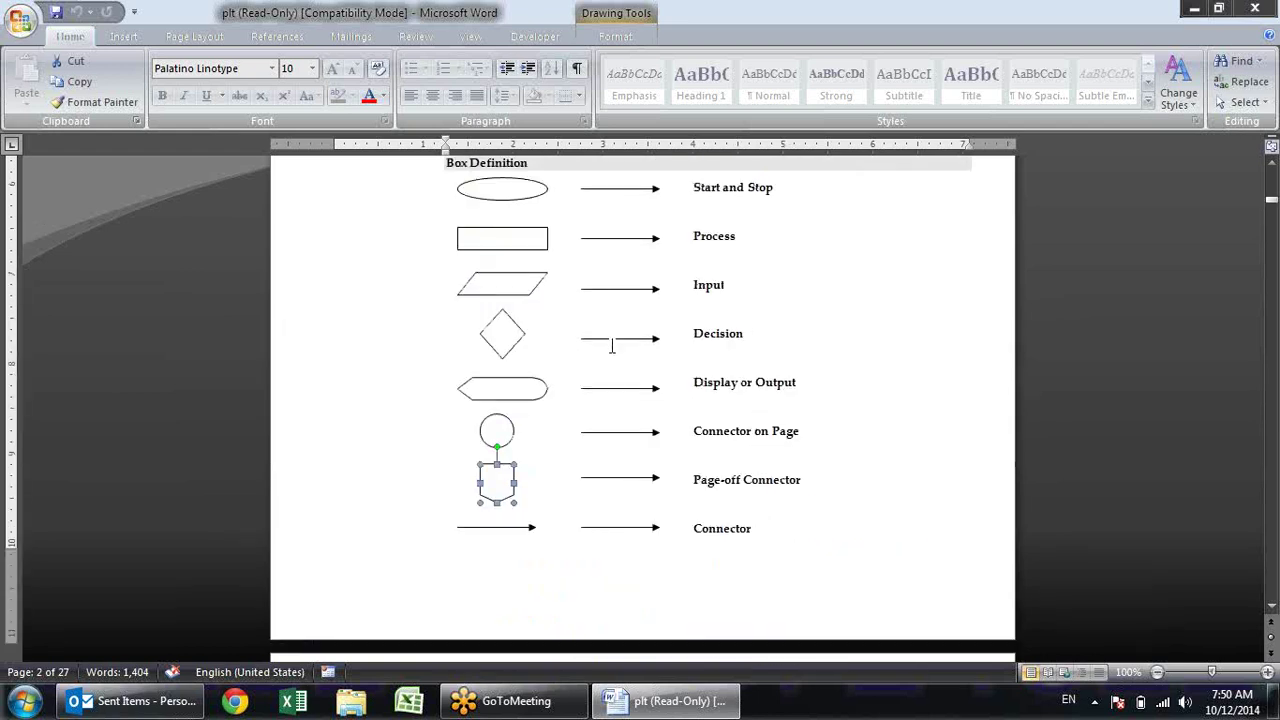
{"action": "left_click", "coordinate": [528, 194]}
{"action": "left_click", "coordinate": [508, 238]}
{"action": "left_click", "coordinate": [513, 286]}
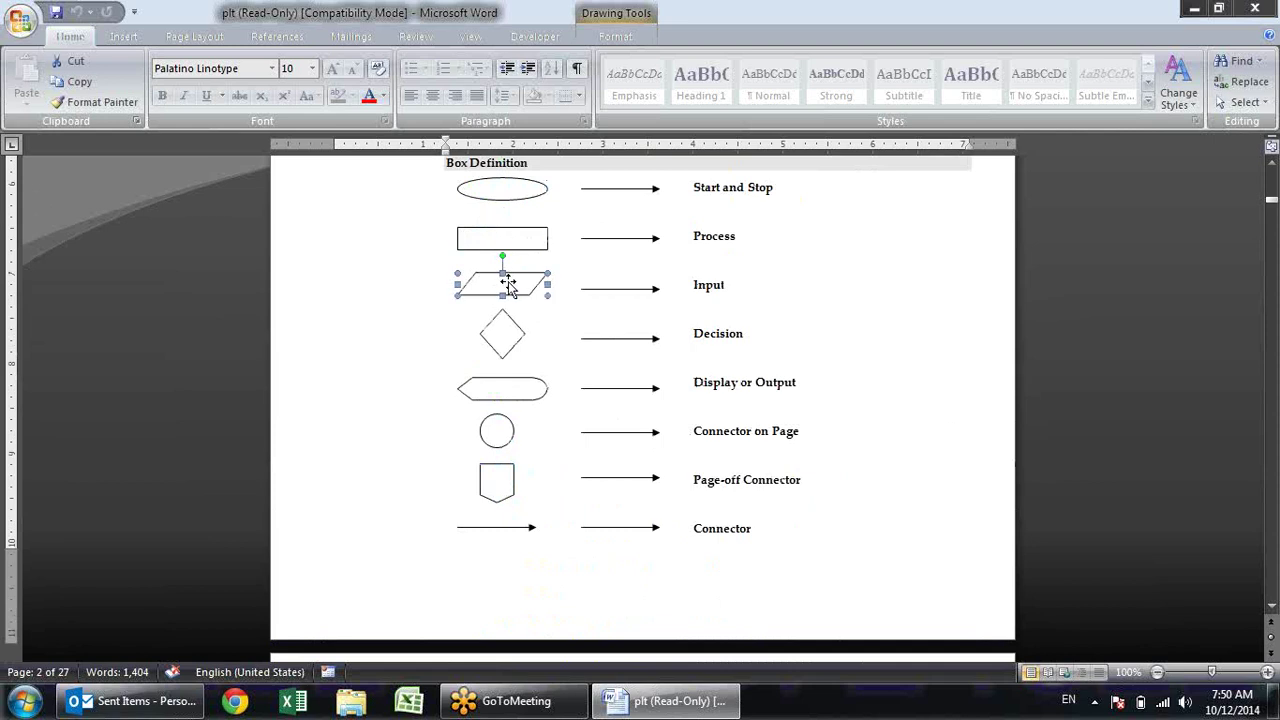
{"action": "left_click", "coordinate": [505, 342]}
{"action": "left_click", "coordinate": [511, 397]}
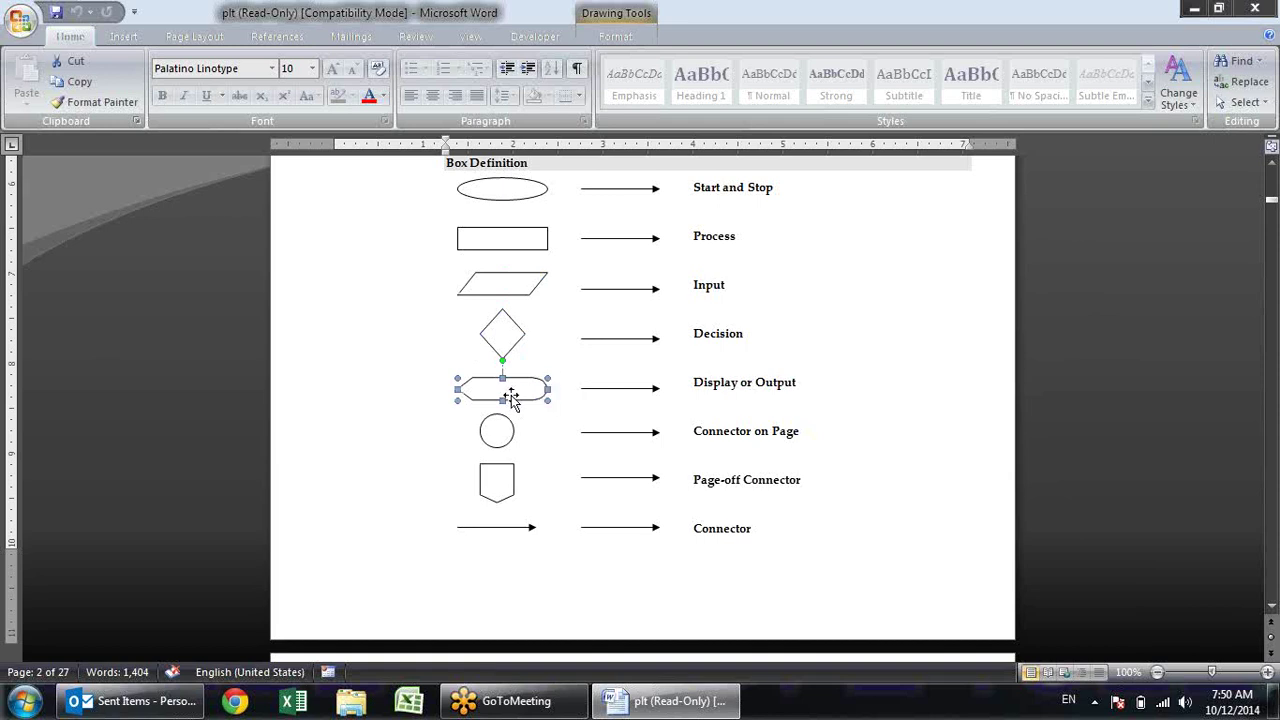
{"action": "left_click", "coordinate": [507, 527]}
In the Do It table, select row 1's diamond and row 2's rectangle with their Activity cells
{"action": "scroll", "coordinate": [666, 286], "scroll_direction": "down", "scroll_amount": 3}
{"action": "scroll", "coordinate": [646, 314], "scroll_direction": "down", "scroll_amount": 3}
{"action": "scroll", "coordinate": [646, 314], "scroll_direction": "down", "scroll_amount": 5}
{"action": "scroll", "coordinate": [548, 263], "scroll_direction": "down", "scroll_amount": 4}
{"action": "scroll", "coordinate": [611, 354], "scroll_direction": "down", "scroll_amount": 3}
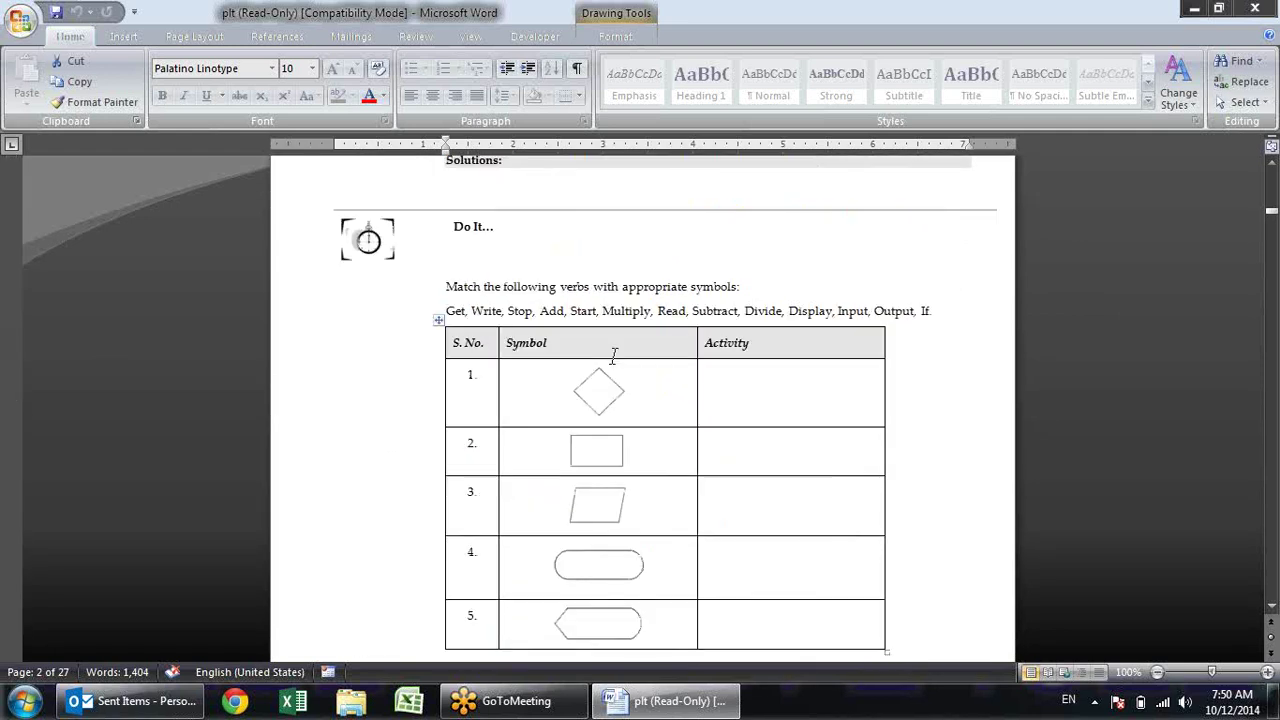
{"action": "scroll", "coordinate": [614, 354], "scroll_direction": "down", "scroll_amount": 3}
{"action": "left_click", "coordinate": [596, 322]}
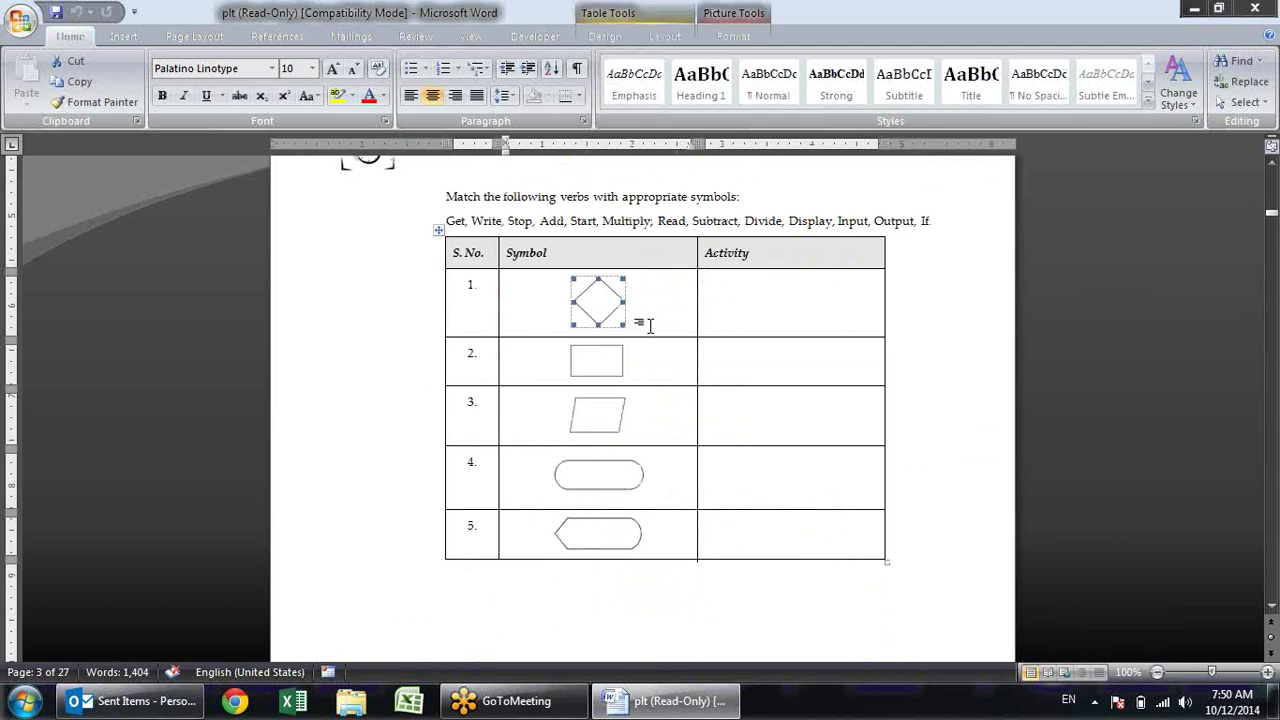
{"action": "left_click", "coordinate": [740, 316]}
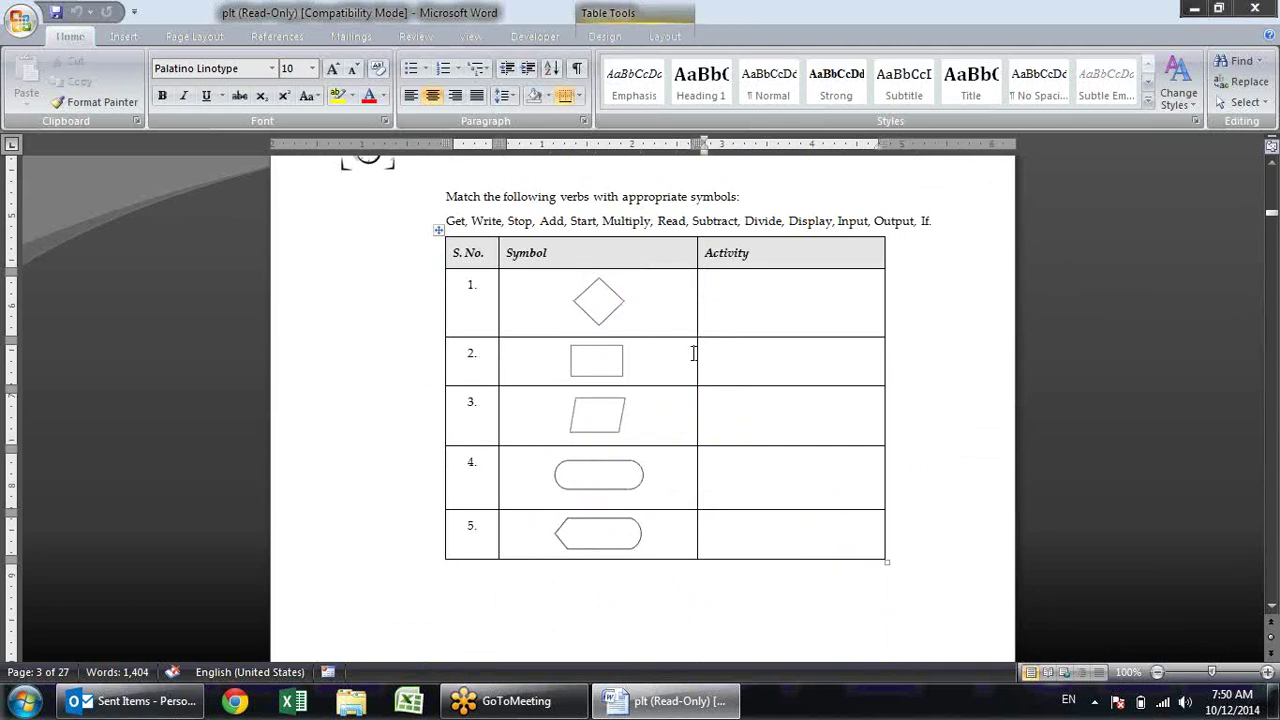
{"action": "left_click", "coordinate": [598, 300]}
{"action": "left_click", "coordinate": [605, 358]}
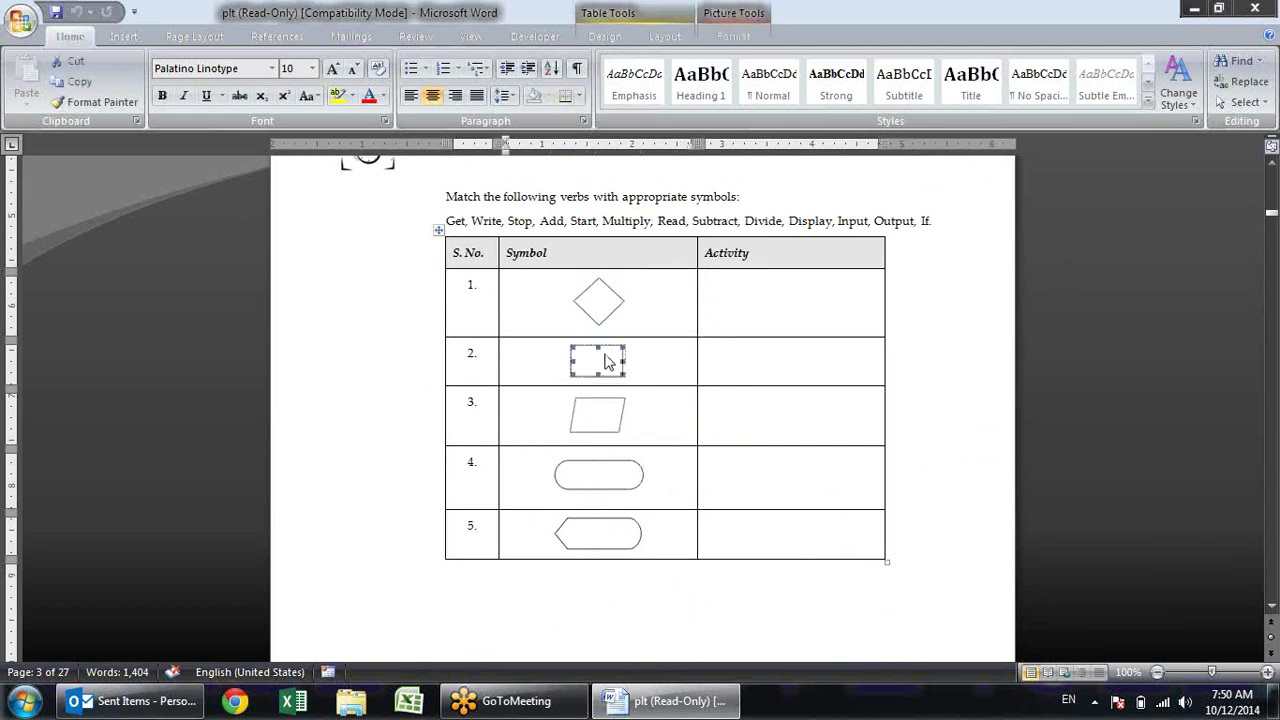
{"action": "left_click", "coordinate": [731, 363]}
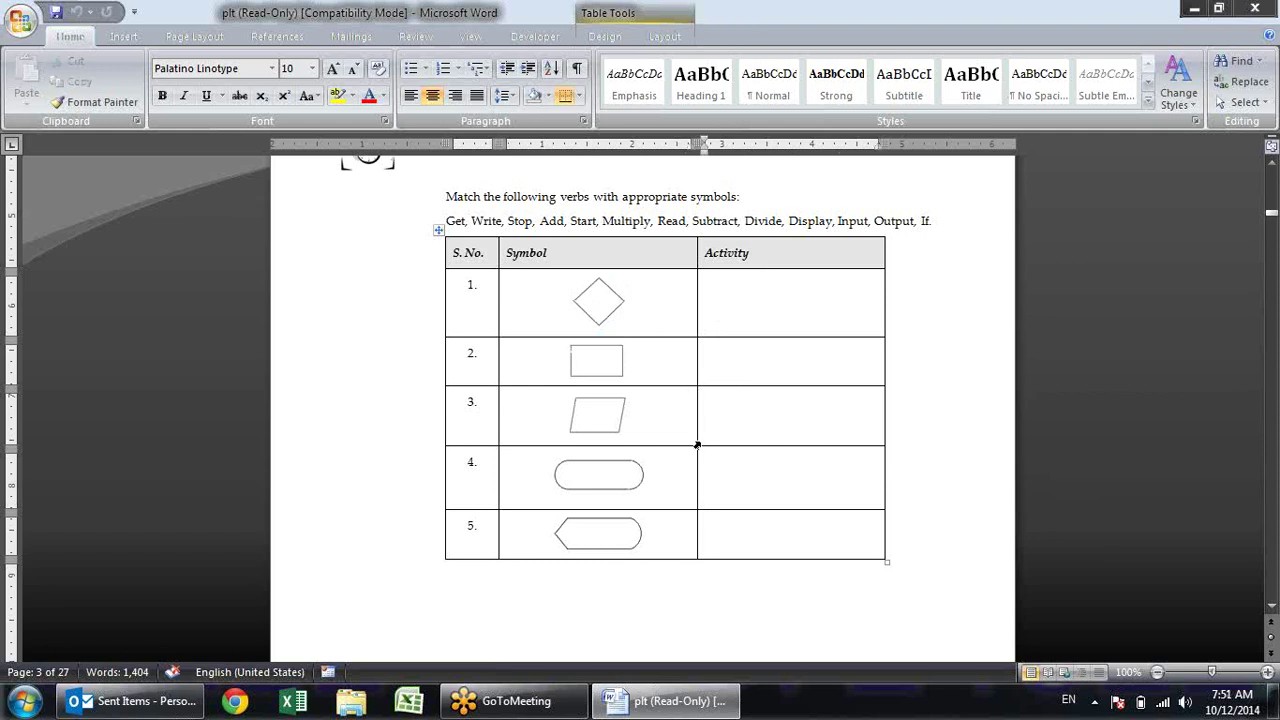
{"action": "left_click", "coordinate": [597, 364]}
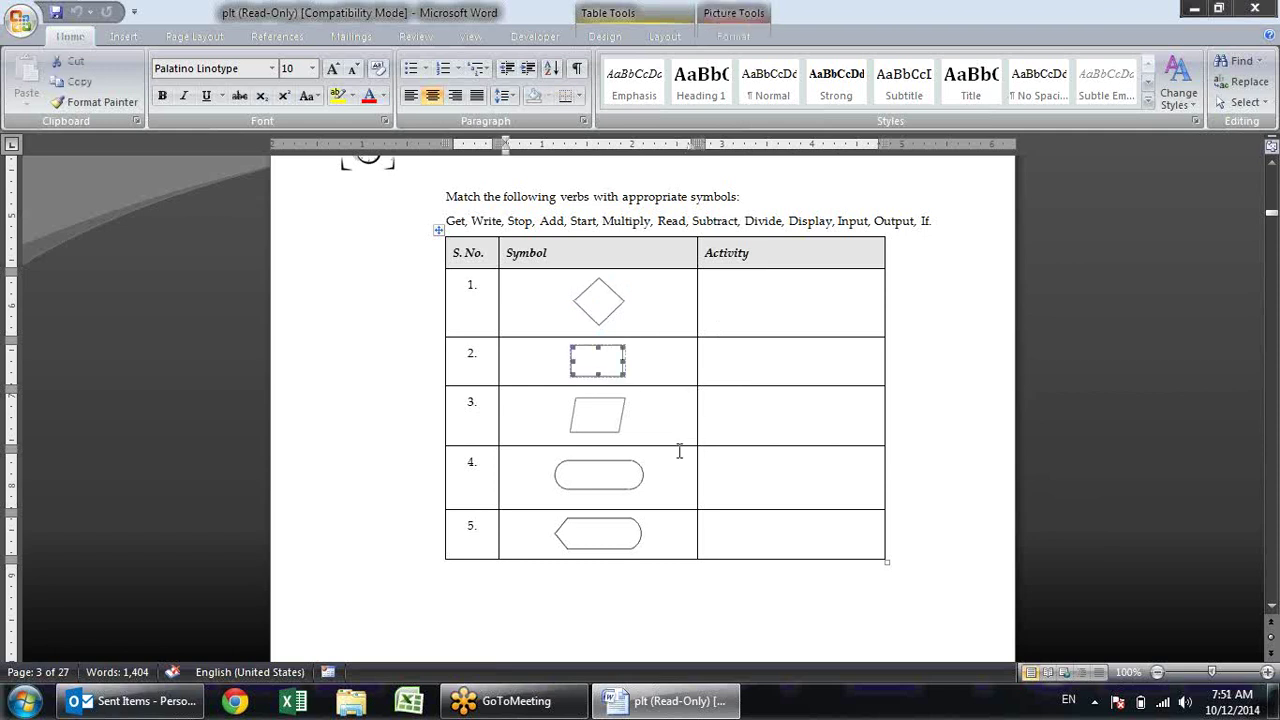
Select row 3's parallelogram and Activity cell, then row 4's rounded rectangle and row 5's display shape
{"action": "left_click", "coordinate": [614, 410]}
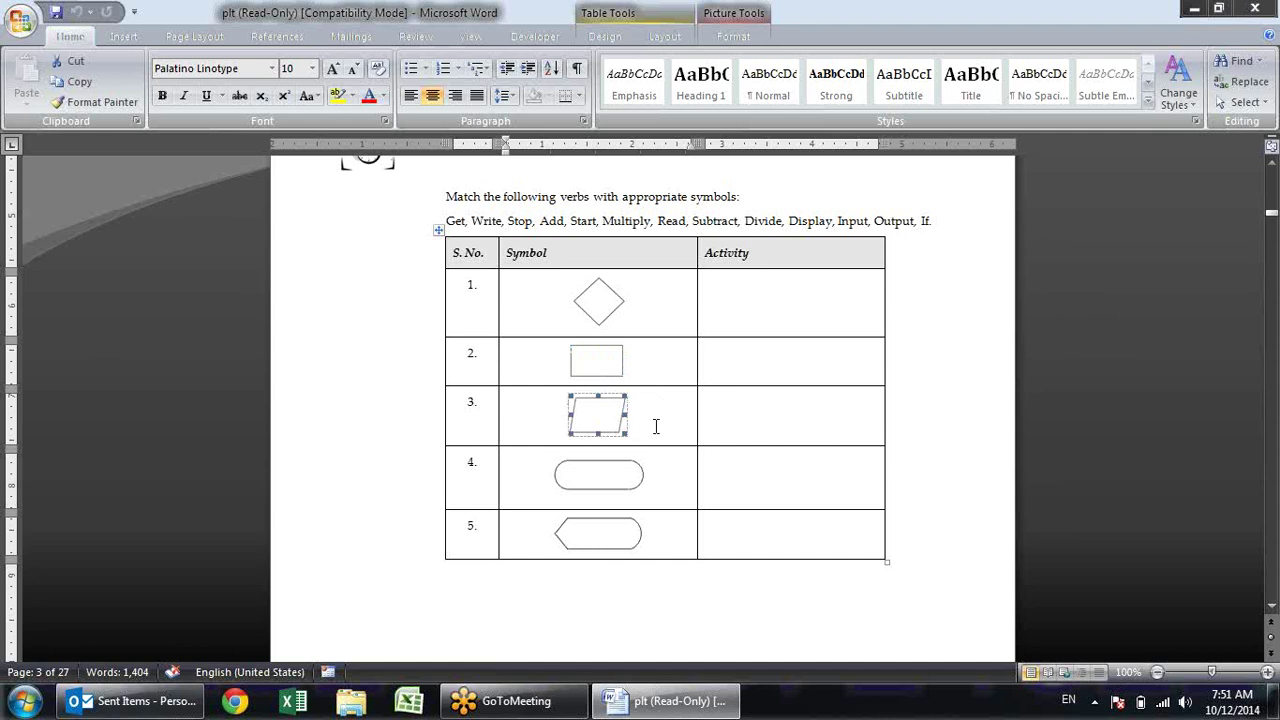
{"action": "left_click", "coordinate": [734, 427]}
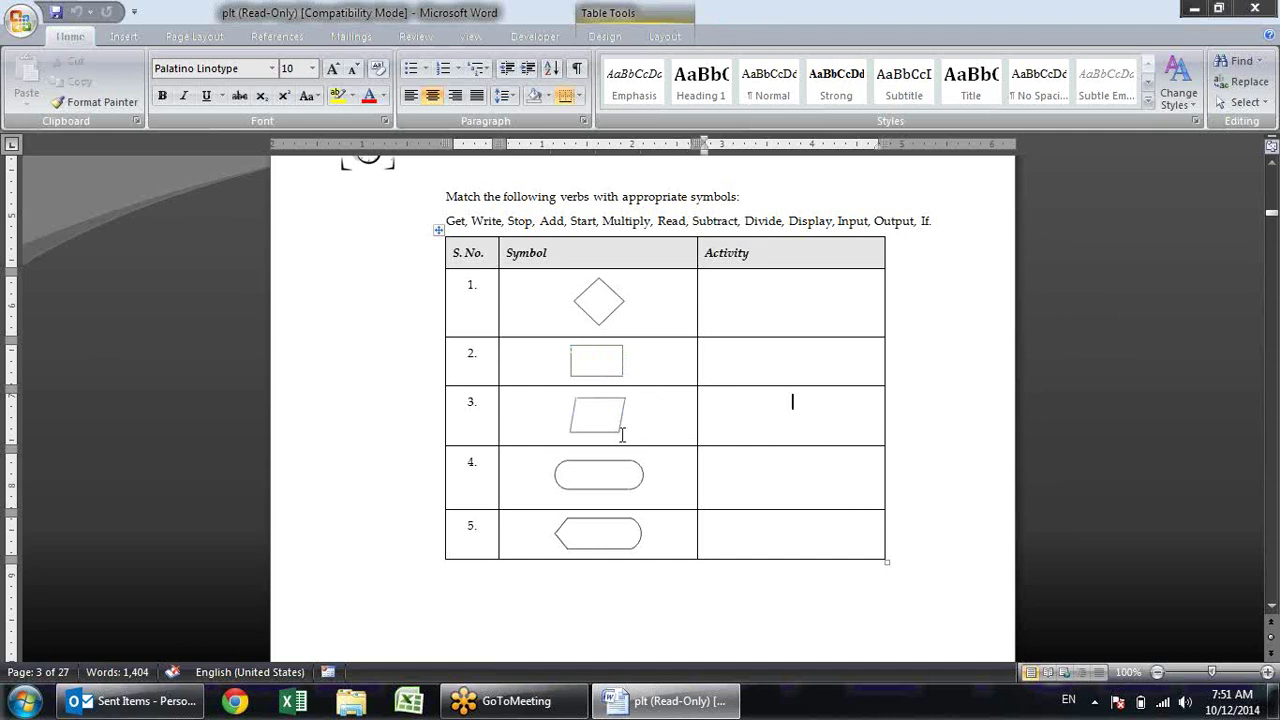
{"action": "left_click", "coordinate": [607, 482]}
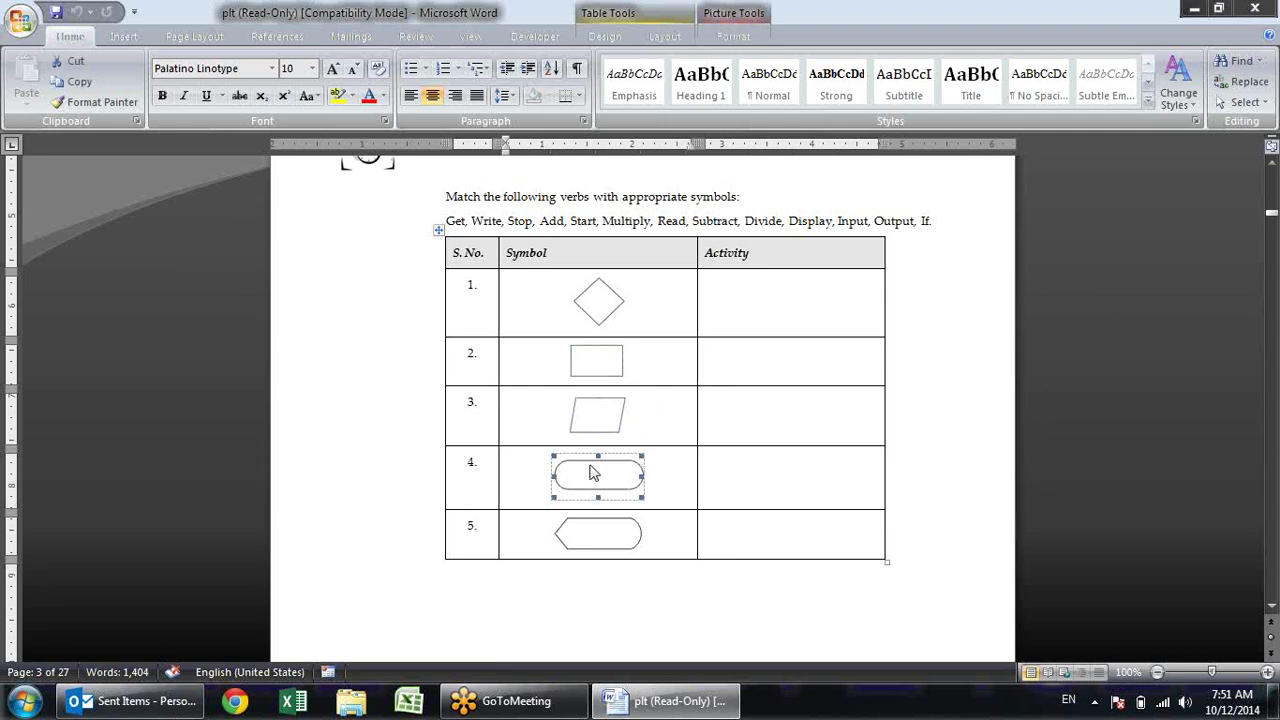
{"action": "left_click", "coordinate": [632, 540]}
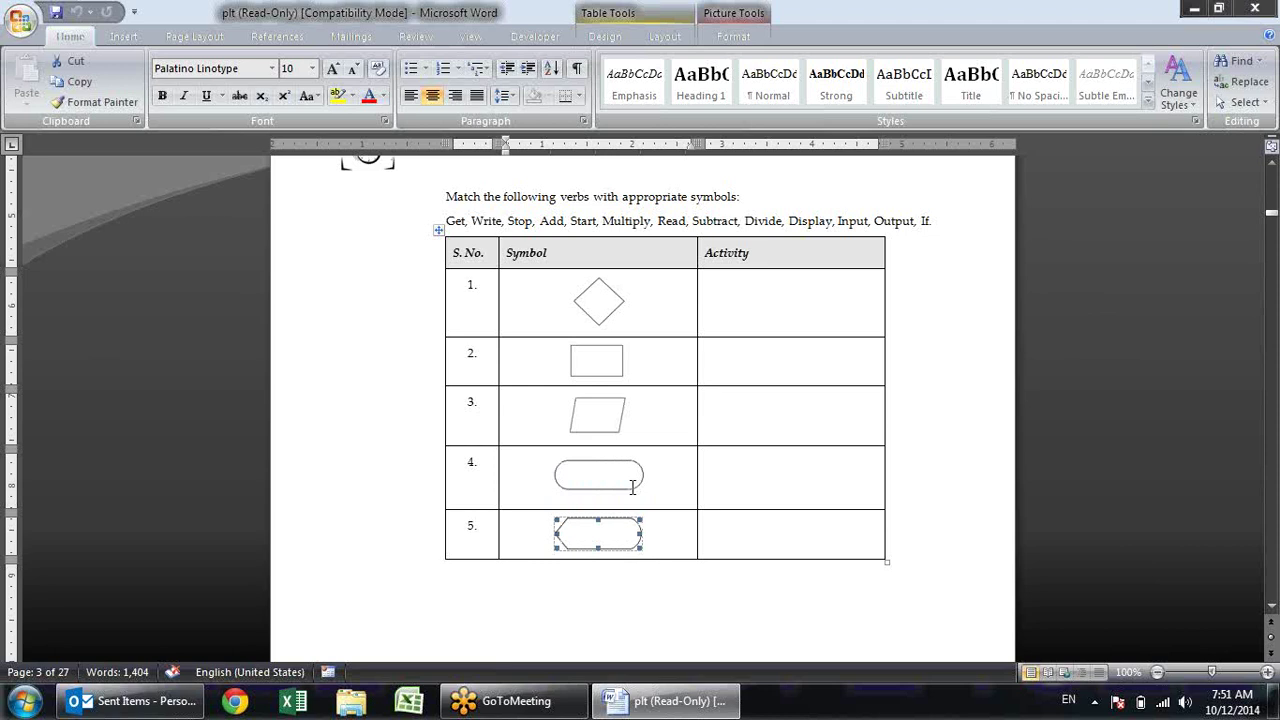
{"action": "scroll", "coordinate": [686, 441], "scroll_direction": "down", "scroll_amount": 1}
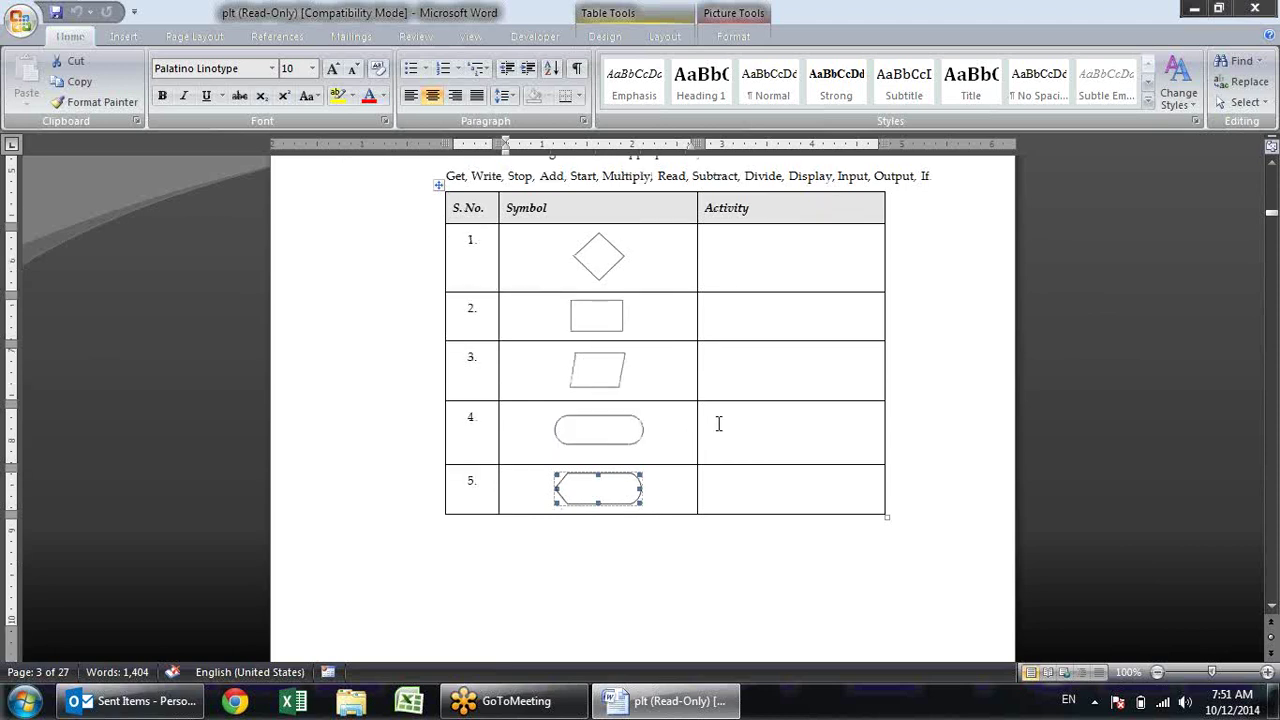
{"action": "scroll", "coordinate": [718, 424], "scroll_direction": "down", "scroll_amount": 5}
{"action": "scroll", "coordinate": [718, 424], "scroll_direction": "down", "scroll_amount": 5}
{"action": "scroll", "coordinate": [709, 380], "scroll_direction": "down", "scroll_amount": 2}
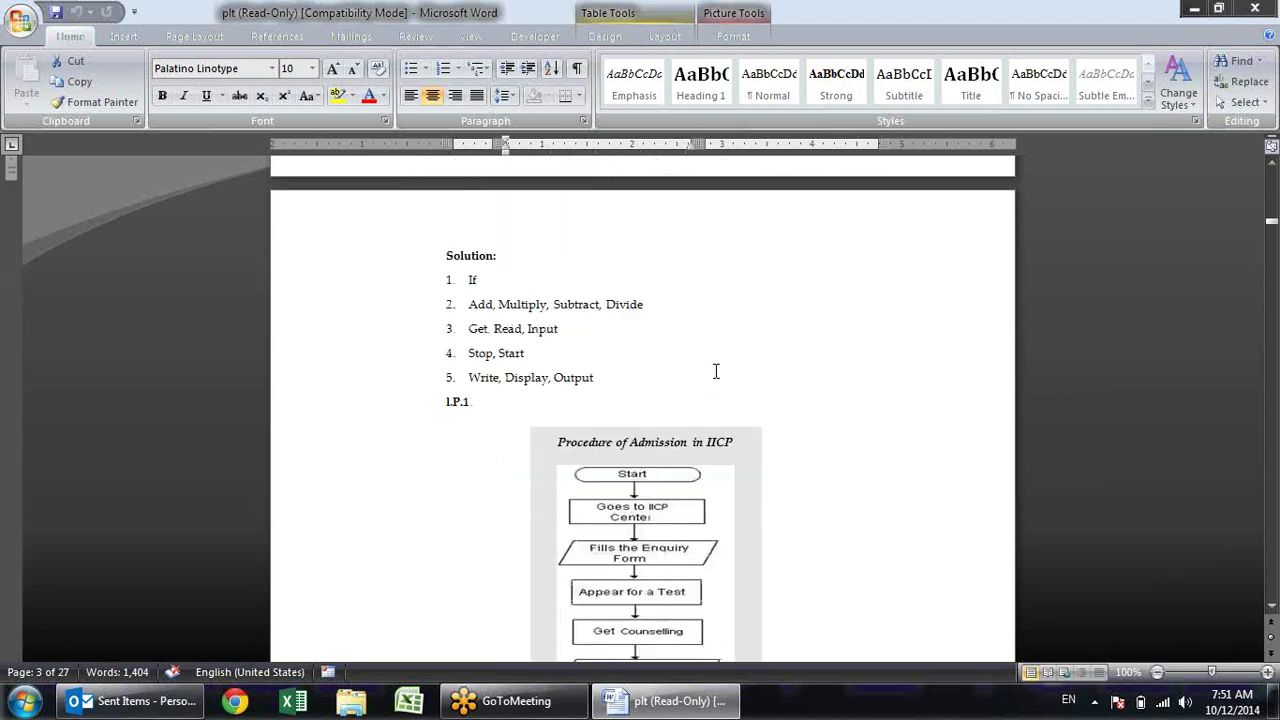
{"action": "scroll", "coordinate": [715, 372], "scroll_direction": "down", "scroll_amount": 2}
{"action": "scroll", "coordinate": [713, 372], "scroll_direction": "down", "scroll_amount": 2}
{"action": "scroll", "coordinate": [719, 366], "scroll_direction": "up", "scroll_amount": 2}
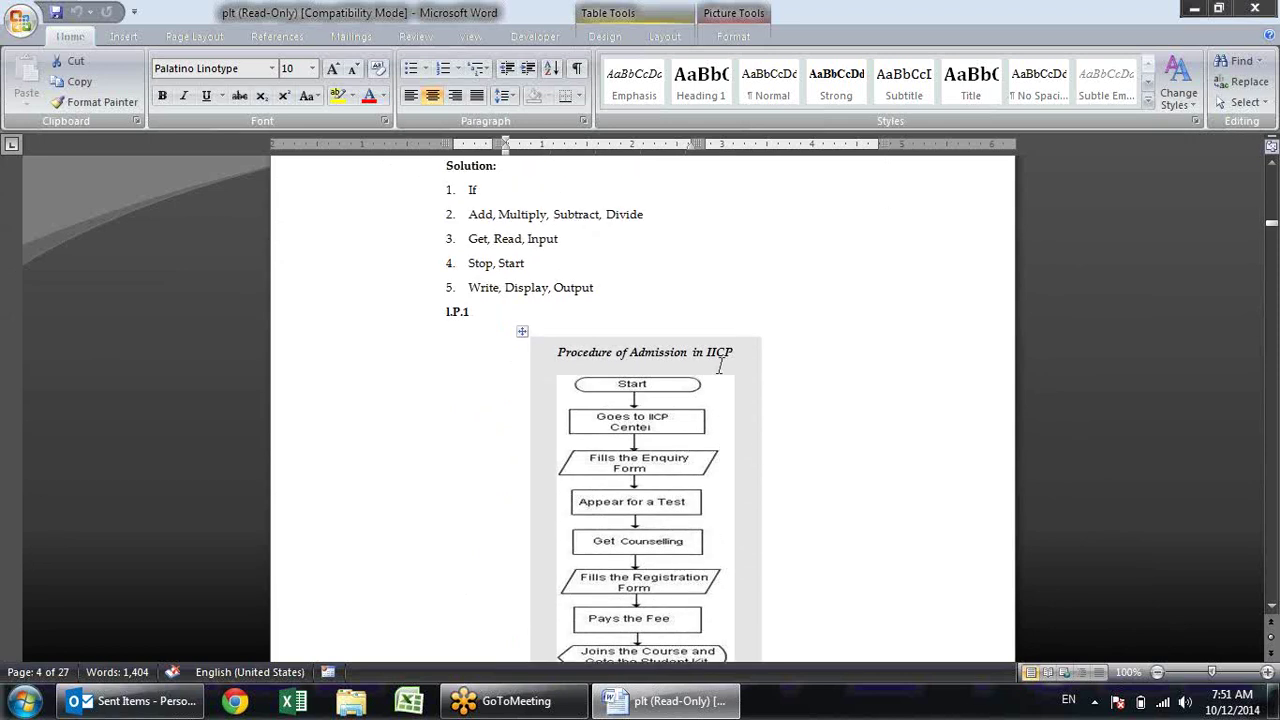
{"action": "scroll", "coordinate": [719, 366], "scroll_direction": "down", "scroll_amount": 1}
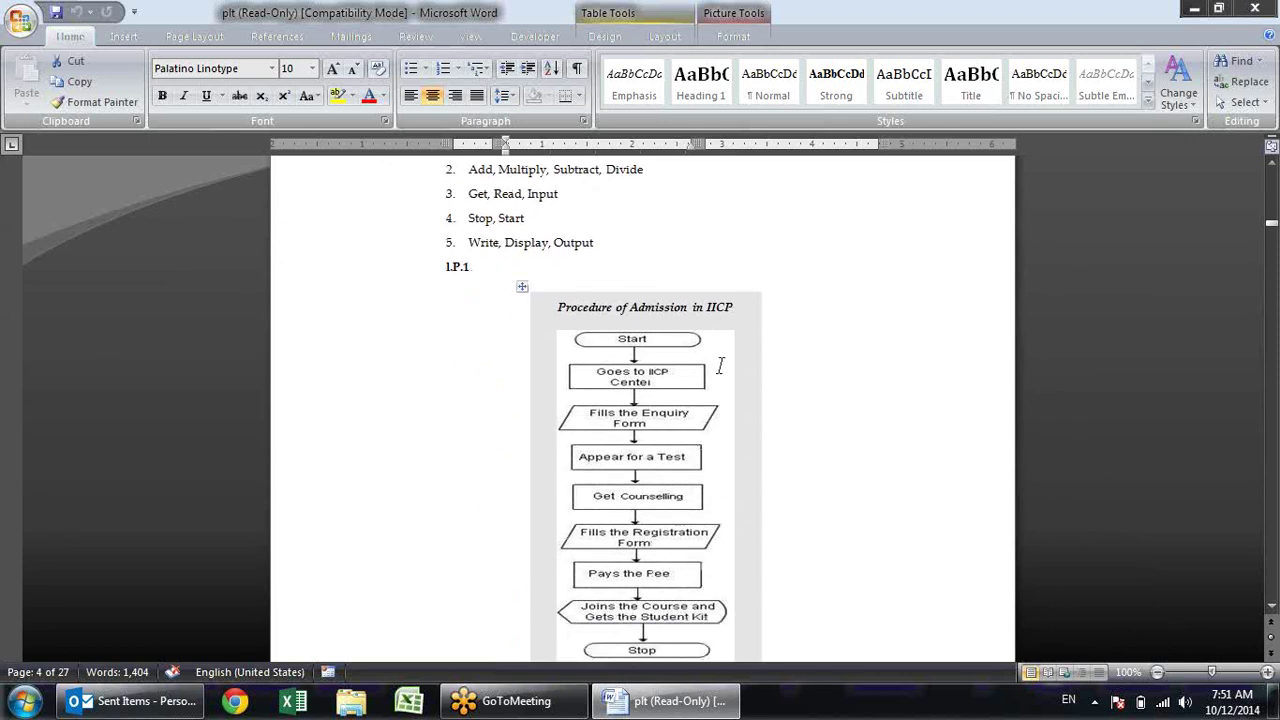
{"action": "scroll", "coordinate": [719, 366], "scroll_direction": "down", "scroll_amount": 2}
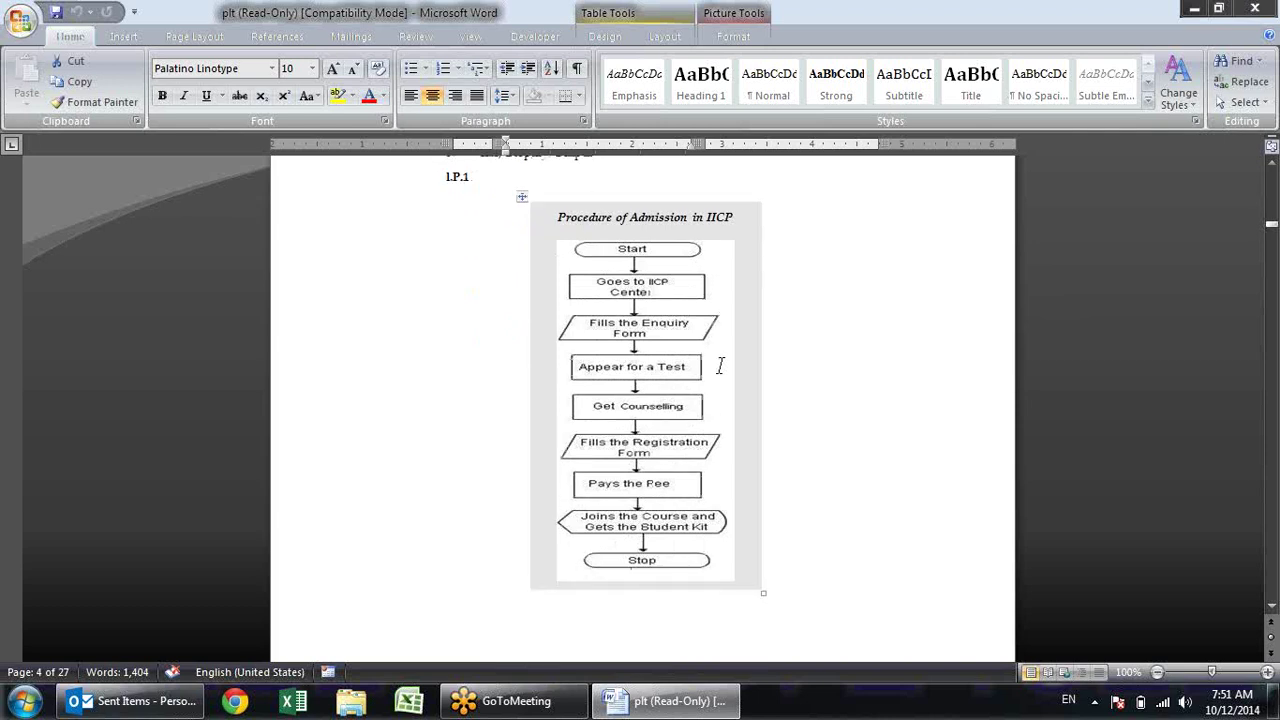
{"action": "left_click", "coordinate": [669, 217]}
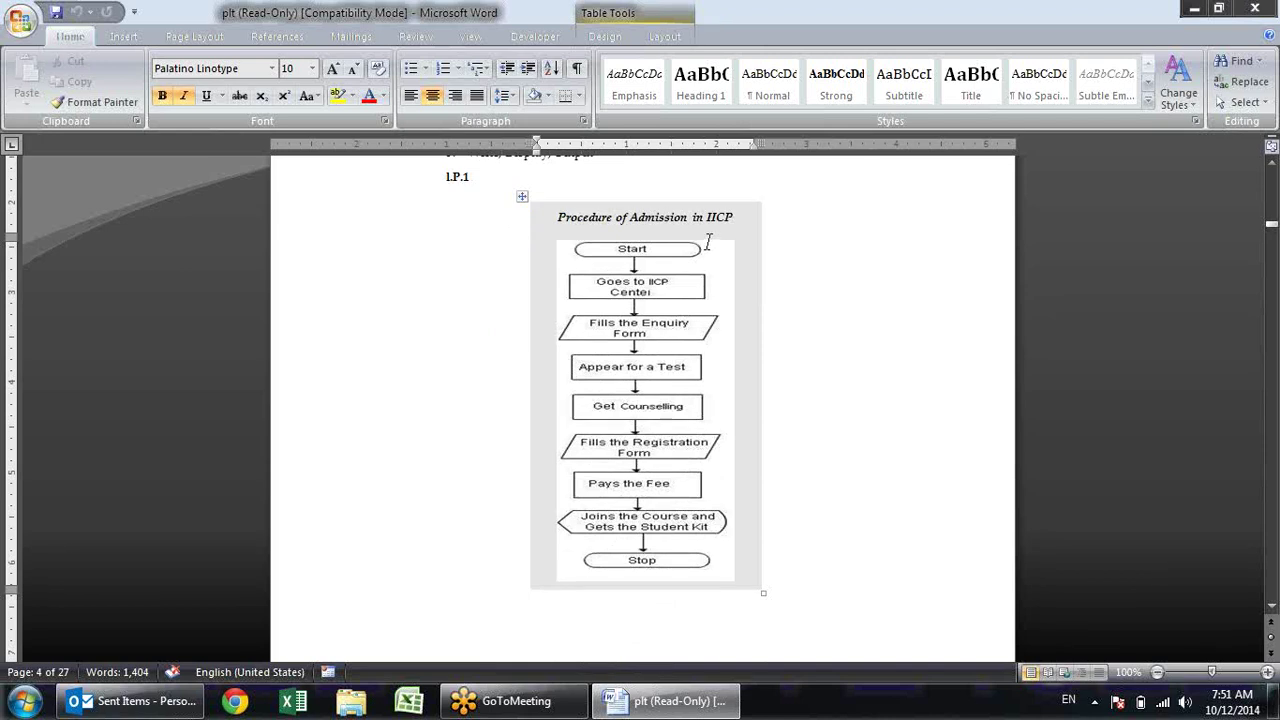
{"action": "left_click", "coordinate": [810, 300]}
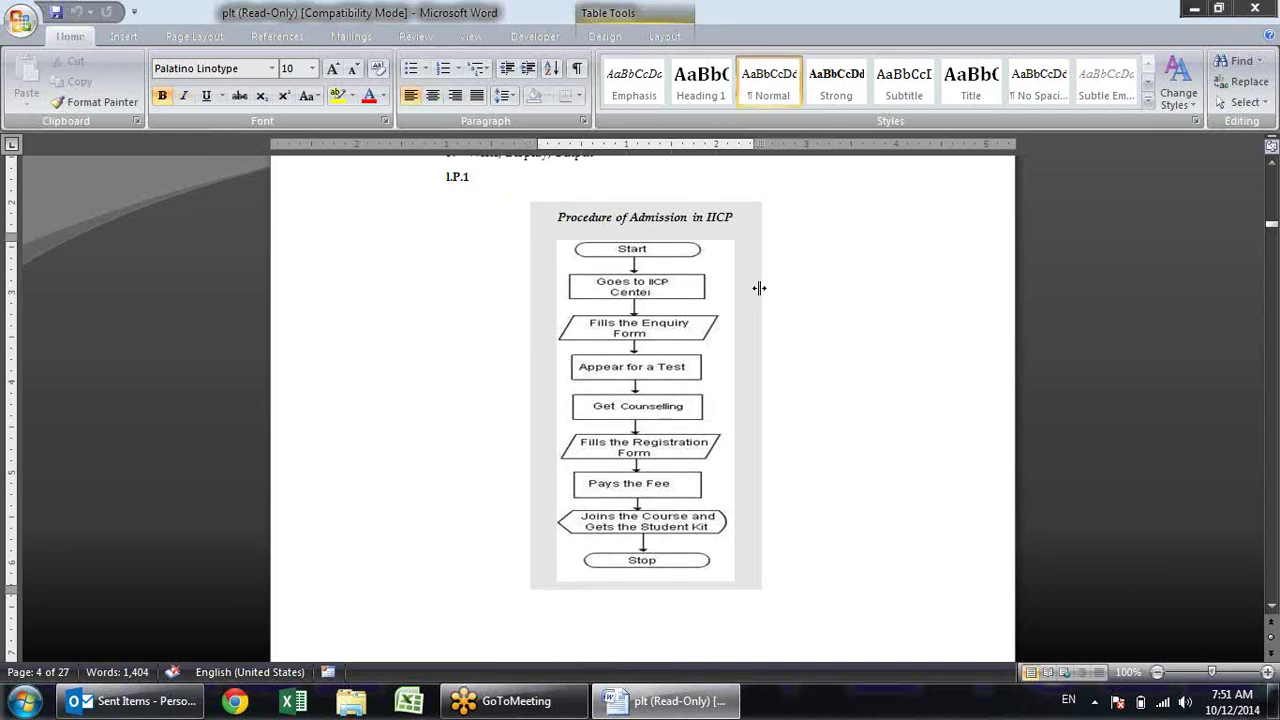
{"action": "left_click", "coordinate": [694, 256]}
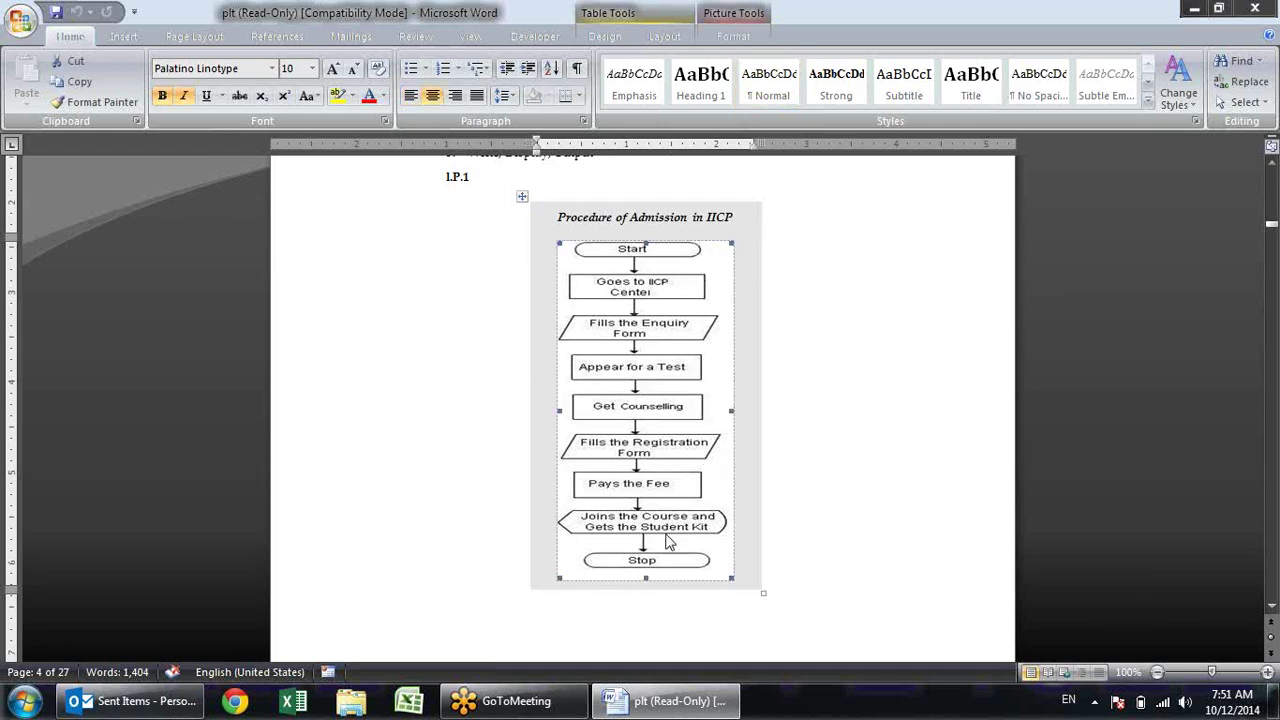
{"action": "left_click", "coordinate": [829, 268]}
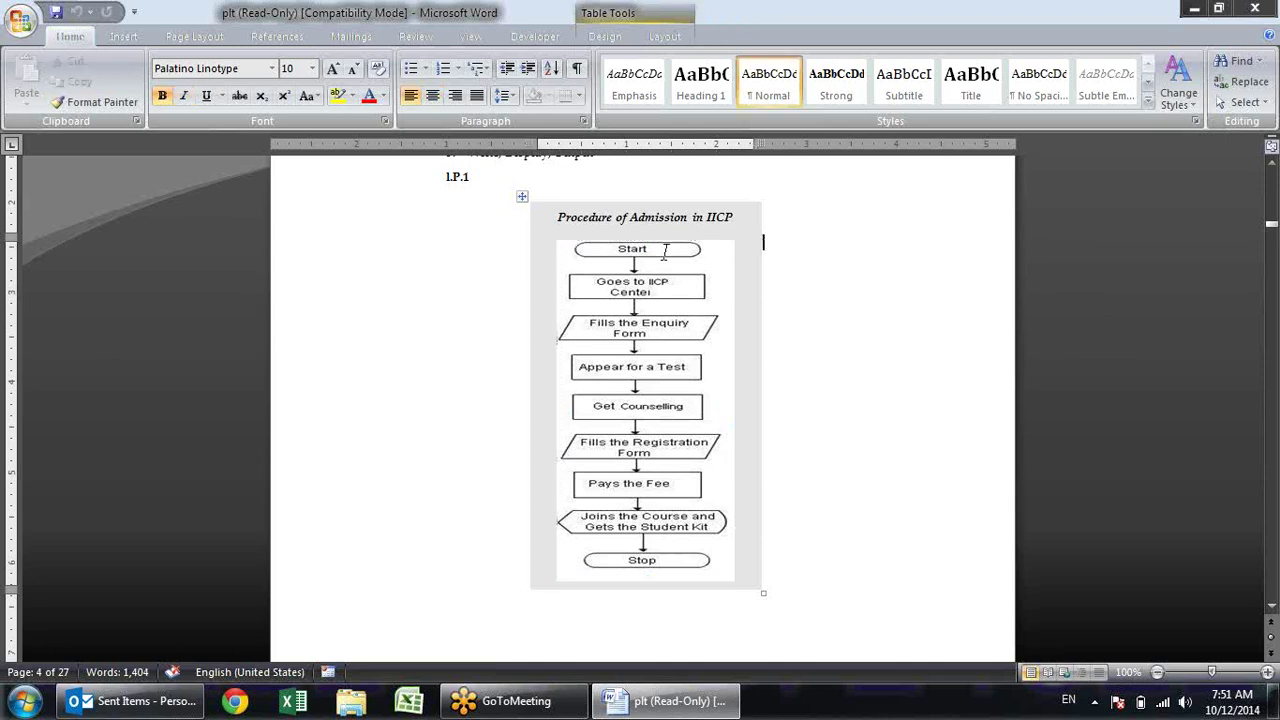
{"action": "left_click", "coordinate": [668, 258]}
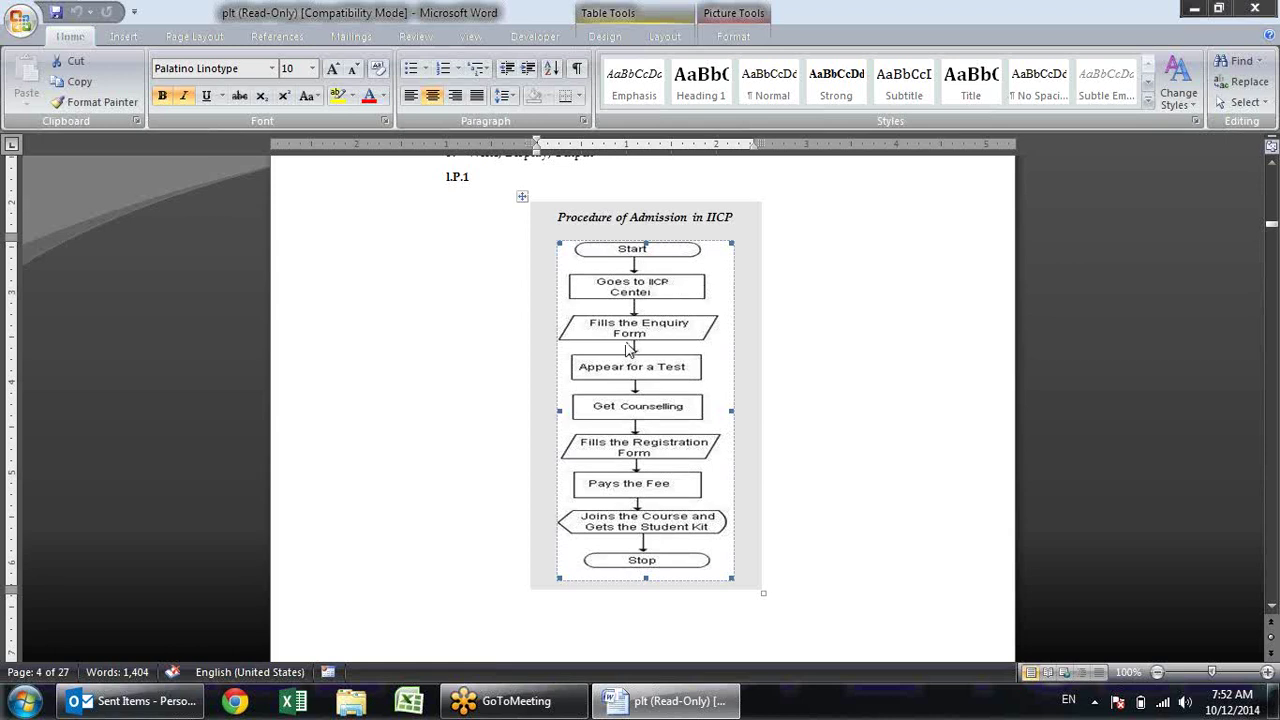
{"action": "scroll", "coordinate": [756, 371], "scroll_direction": "down", "scroll_amount": 1}
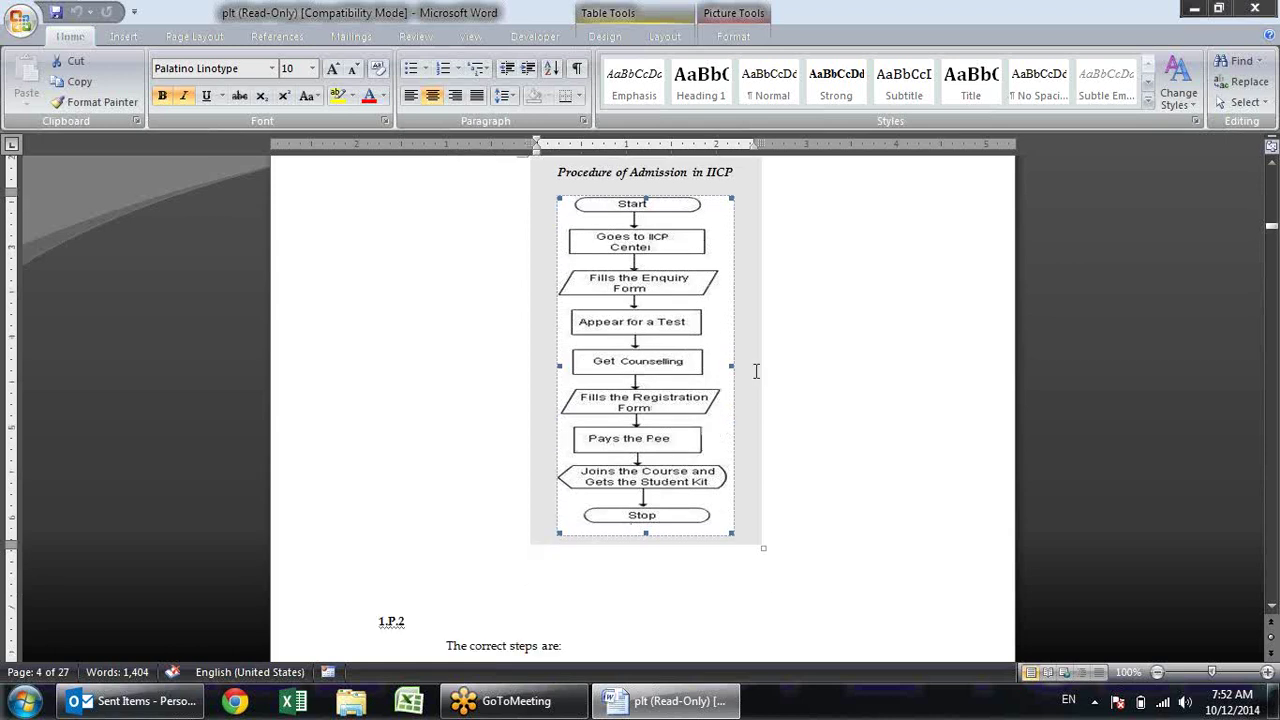
Scroll past 1.P.2 to the 'Sequence of Steps to Add Two Numbers' heading on page 5
{"action": "scroll", "coordinate": [756, 371], "scroll_direction": "down", "scroll_amount": 1}
{"action": "scroll", "coordinate": [756, 371], "scroll_direction": "down", "scroll_amount": 3}
{"action": "scroll", "coordinate": [758, 368], "scroll_direction": "down", "scroll_amount": 1}
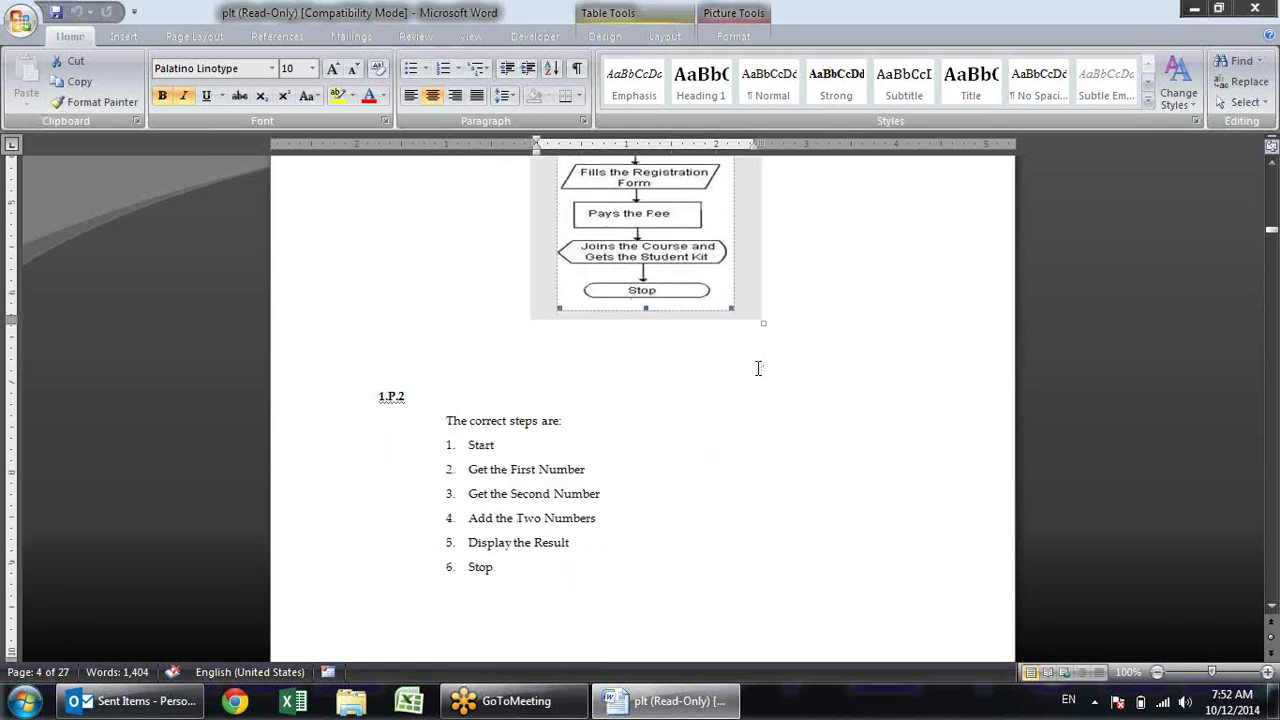
{"action": "scroll", "coordinate": [759, 366], "scroll_direction": "down", "scroll_amount": 2}
{"action": "scroll", "coordinate": [760, 314], "scroll_direction": "down", "scroll_amount": 4}
{"action": "scroll", "coordinate": [760, 314], "scroll_direction": "down", "scroll_amount": 1}
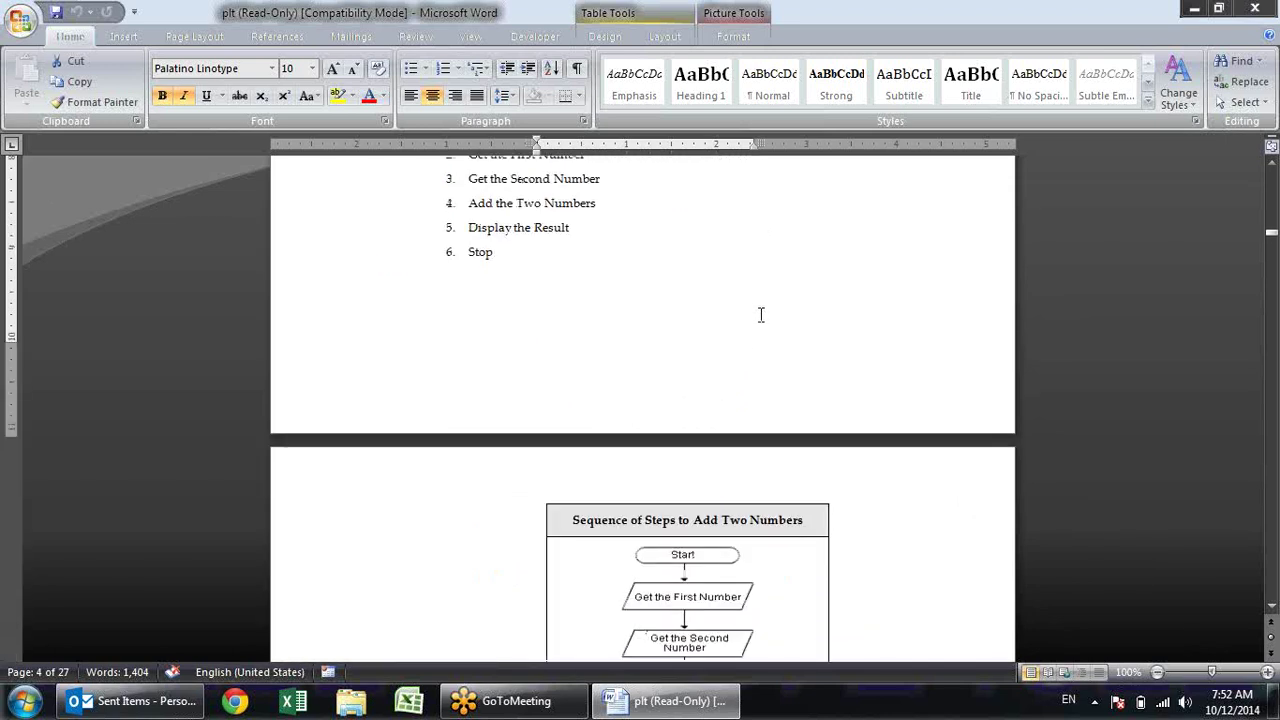
{"action": "scroll", "coordinate": [760, 314], "scroll_direction": "down", "scroll_amount": 1}
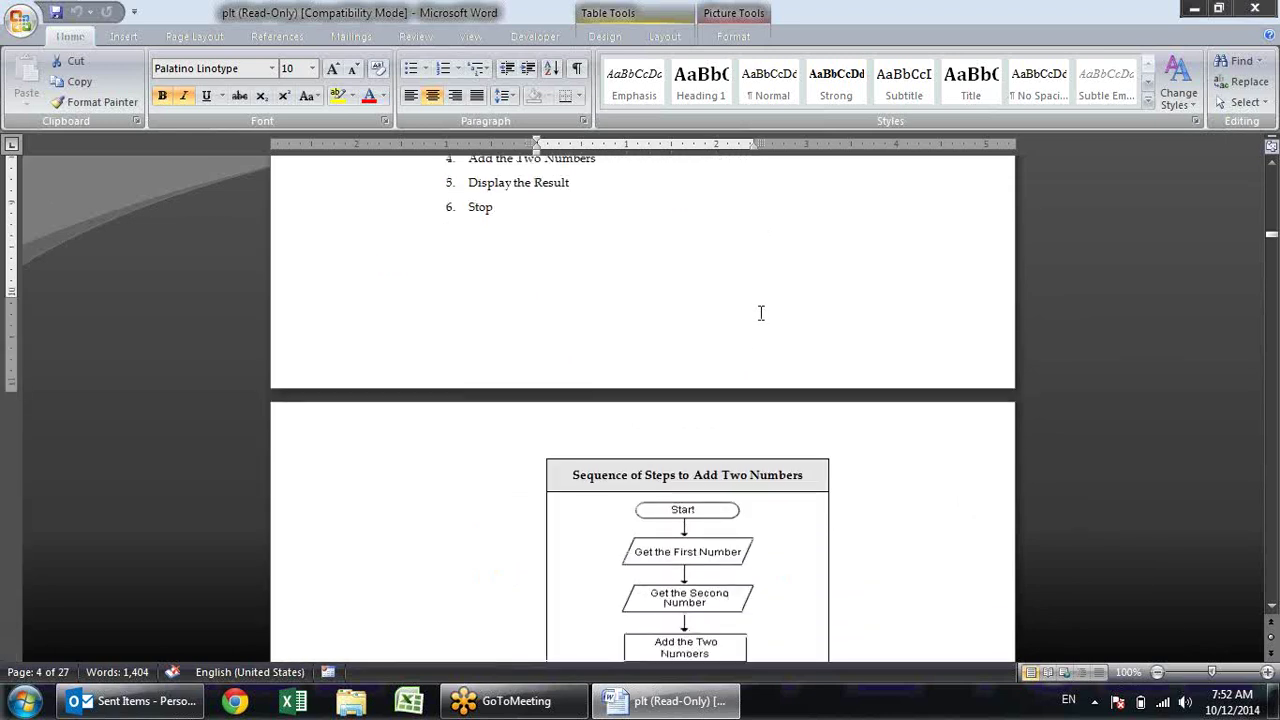
{"action": "scroll", "coordinate": [760, 313], "scroll_direction": "down", "scroll_amount": 3}
{"action": "scroll", "coordinate": [759, 306], "scroll_direction": "down", "scroll_amount": 1}
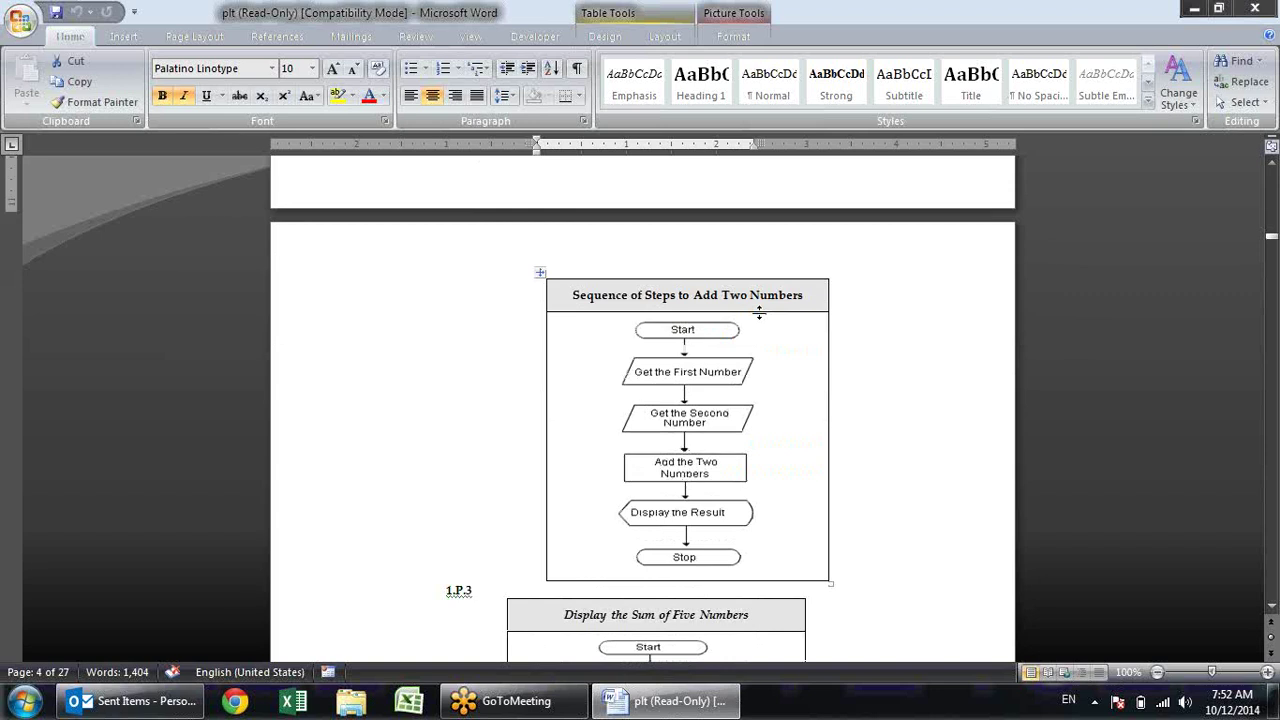
{"action": "scroll", "coordinate": [759, 313], "scroll_direction": "down", "scroll_amount": 1}
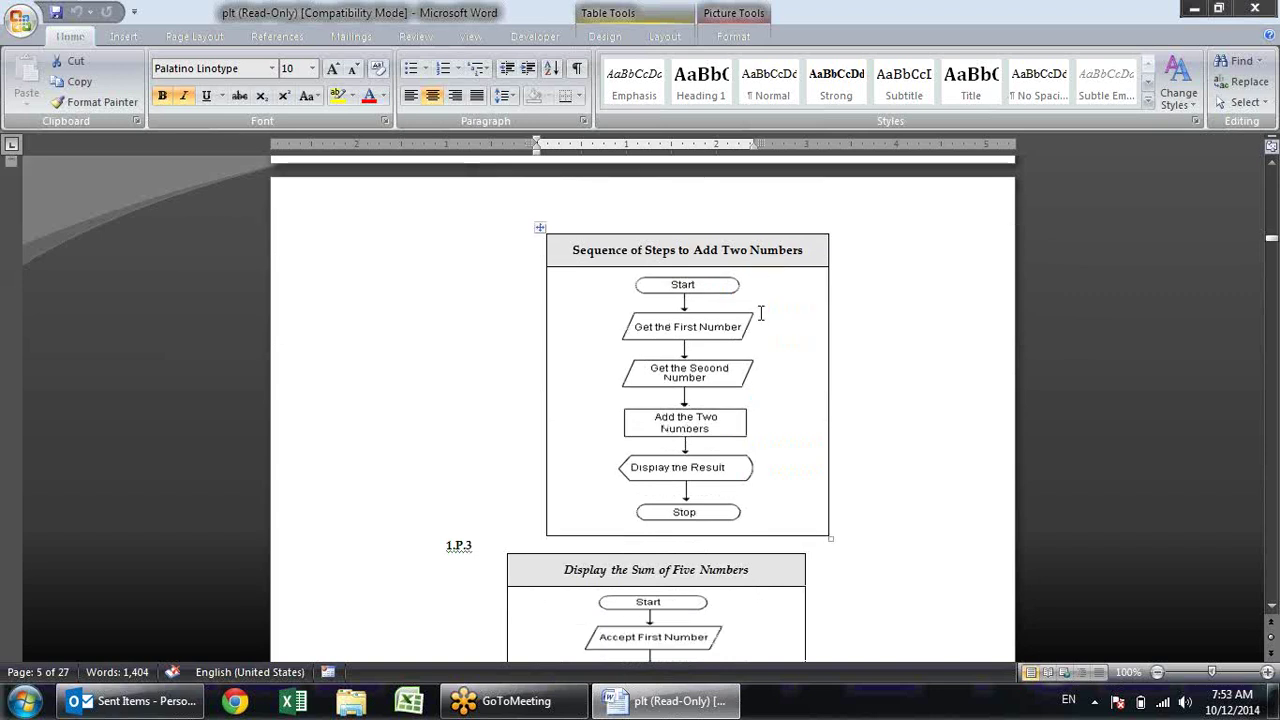
{"action": "left_click", "coordinate": [565, 250]}
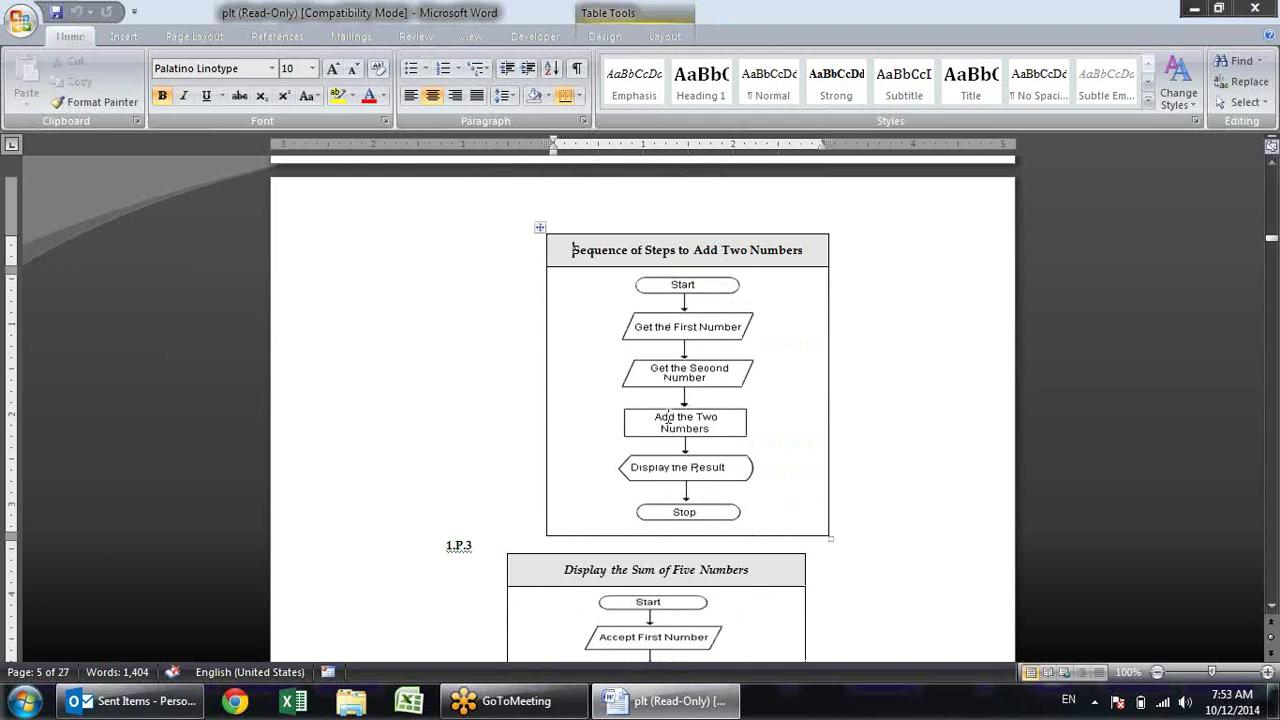
Select the add-two-numbers flowchart picture
{"action": "left_click", "coordinate": [681, 302]}
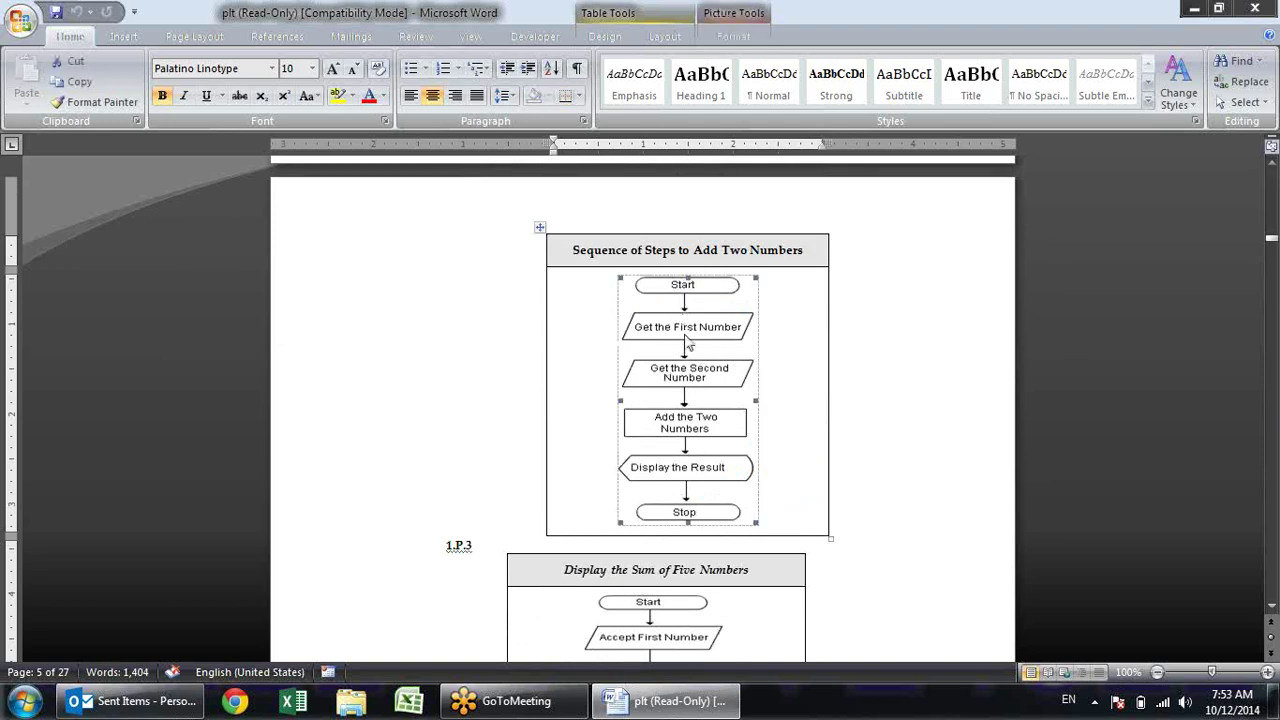
{"action": "left_click", "coordinate": [764, 321]}
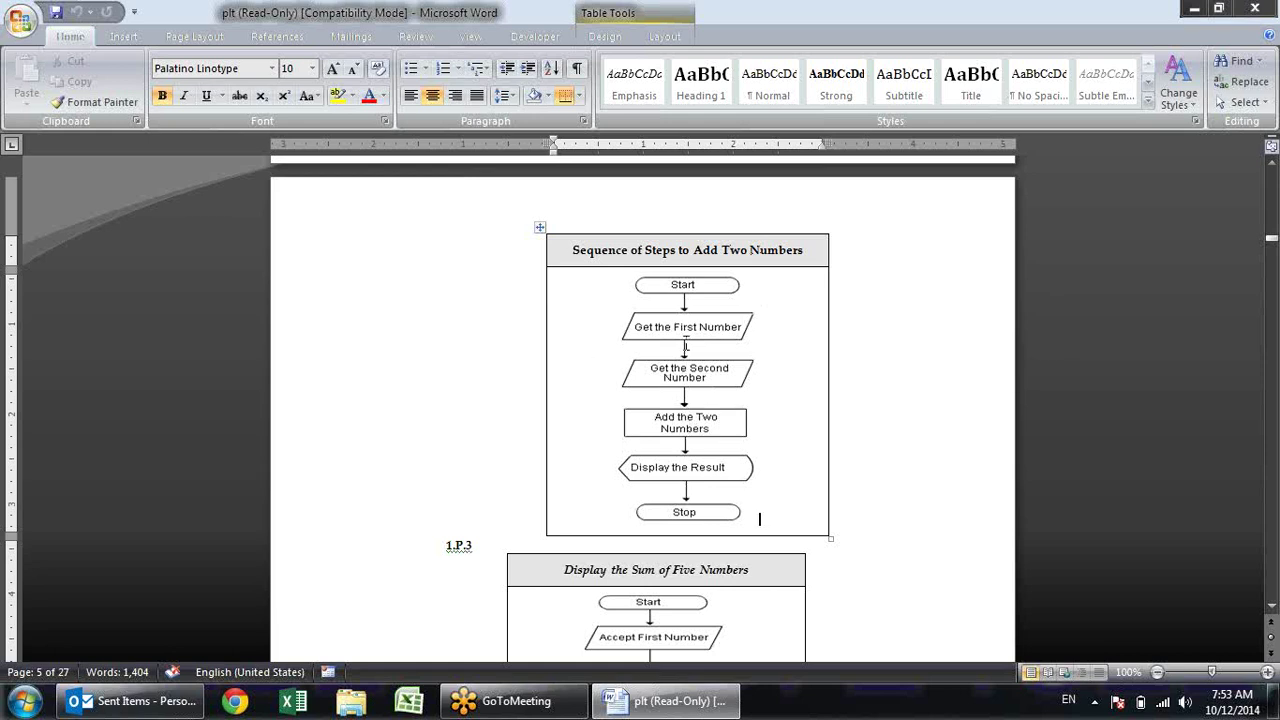
{"action": "left_click", "coordinate": [688, 287]}
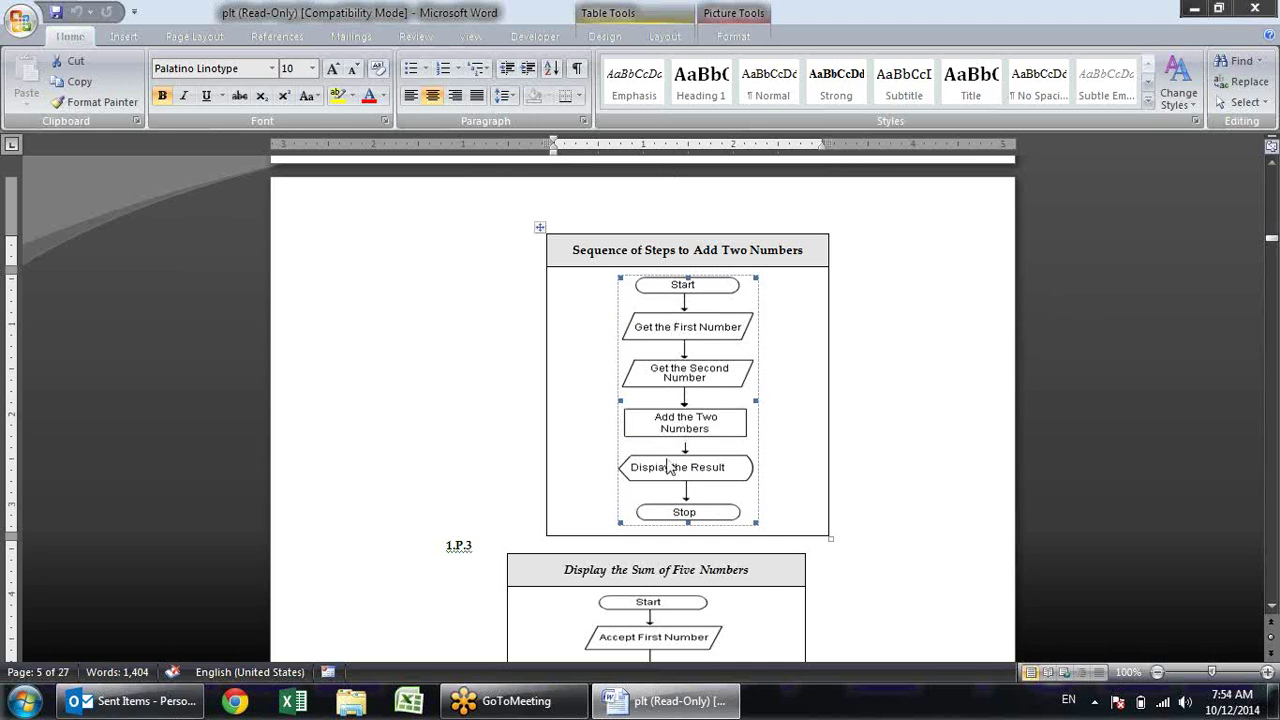
{"action": "scroll", "coordinate": [761, 321], "scroll_direction": "down", "scroll_amount": 1}
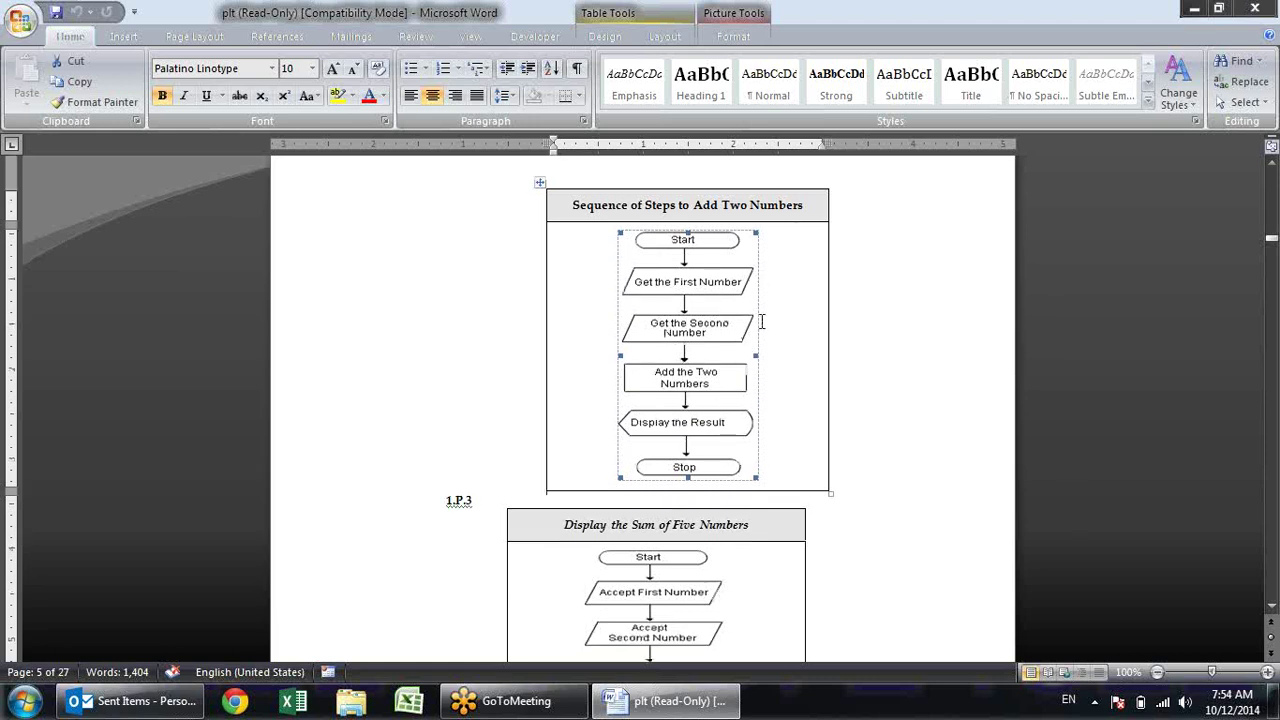
Select the 1.P.3 'Display the Sum of Five Numbers' flowchart picture
{"action": "scroll", "coordinate": [761, 321], "scroll_direction": "down", "scroll_amount": 3}
{"action": "scroll", "coordinate": [757, 320], "scroll_direction": "down", "scroll_amount": 2}
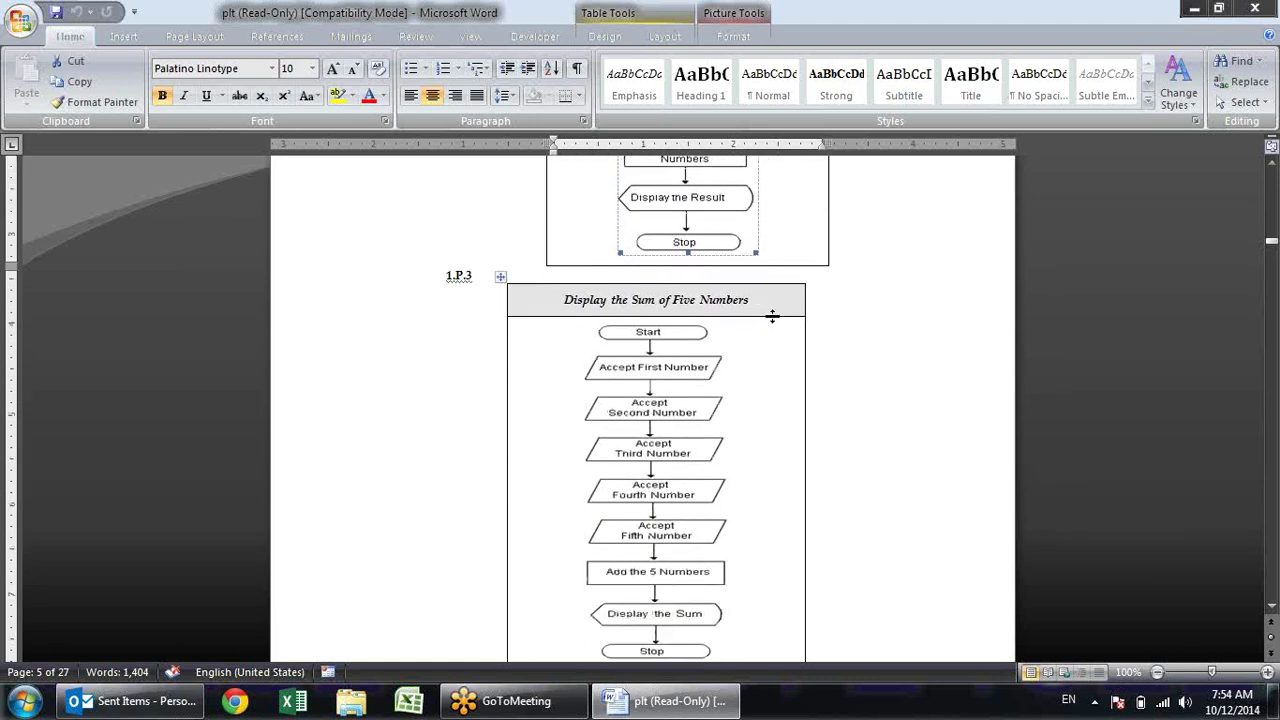
{"action": "scroll", "coordinate": [771, 316], "scroll_direction": "down", "scroll_amount": 1}
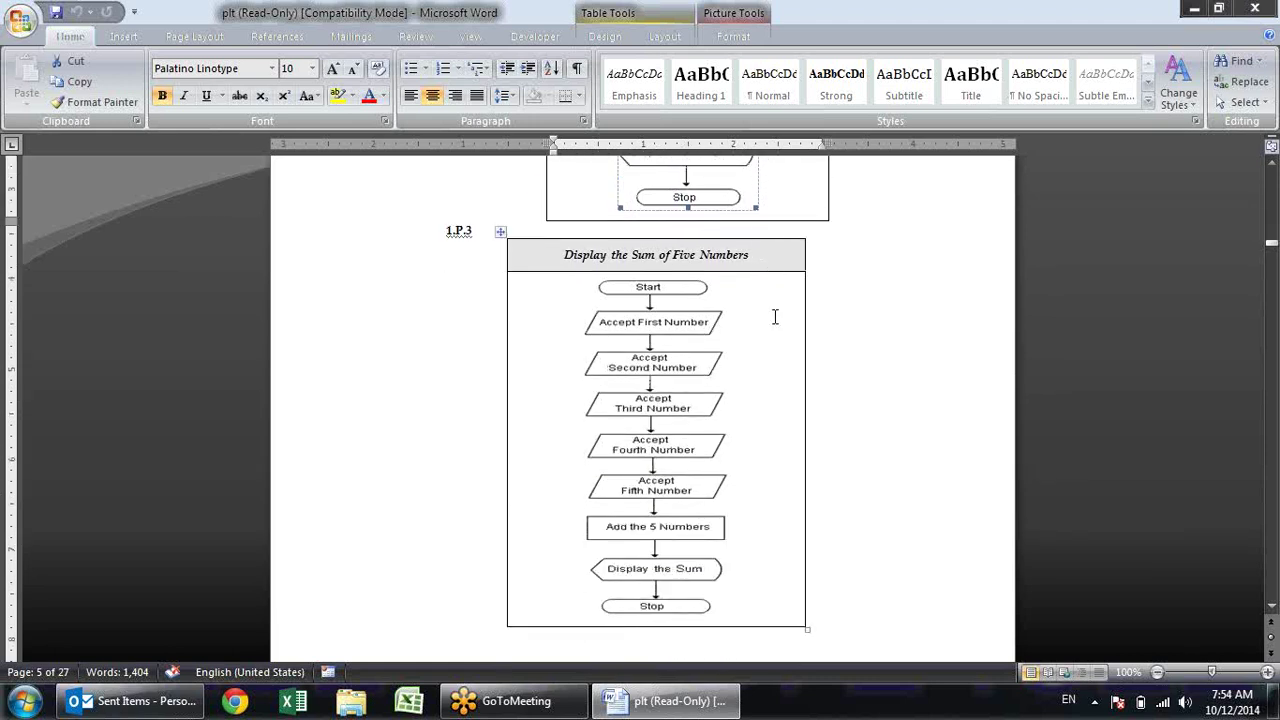
{"action": "left_click", "coordinate": [688, 292]}
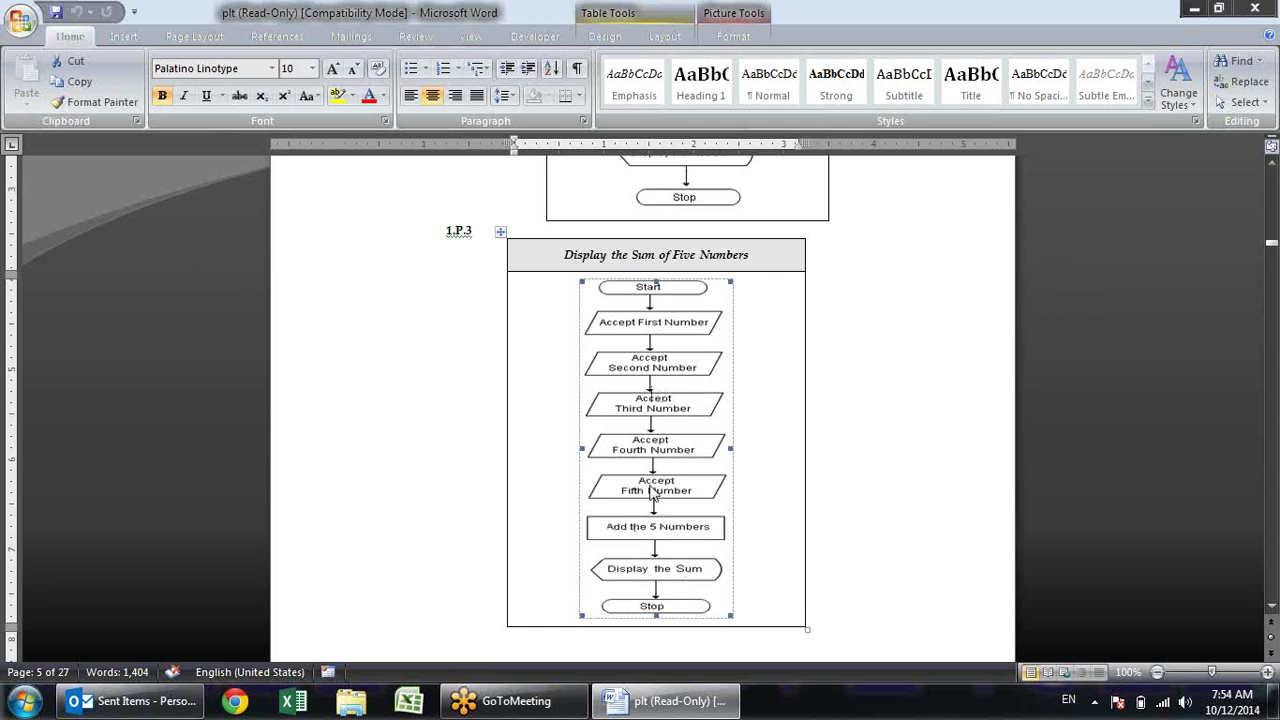
{"action": "scroll", "coordinate": [707, 358], "scroll_direction": "down", "scroll_amount": 3}
Select the 1.P.4 'Display the Product of 2' flowchart drawing
{"action": "scroll", "coordinate": [710, 335], "scroll_direction": "down", "scroll_amount": 6}
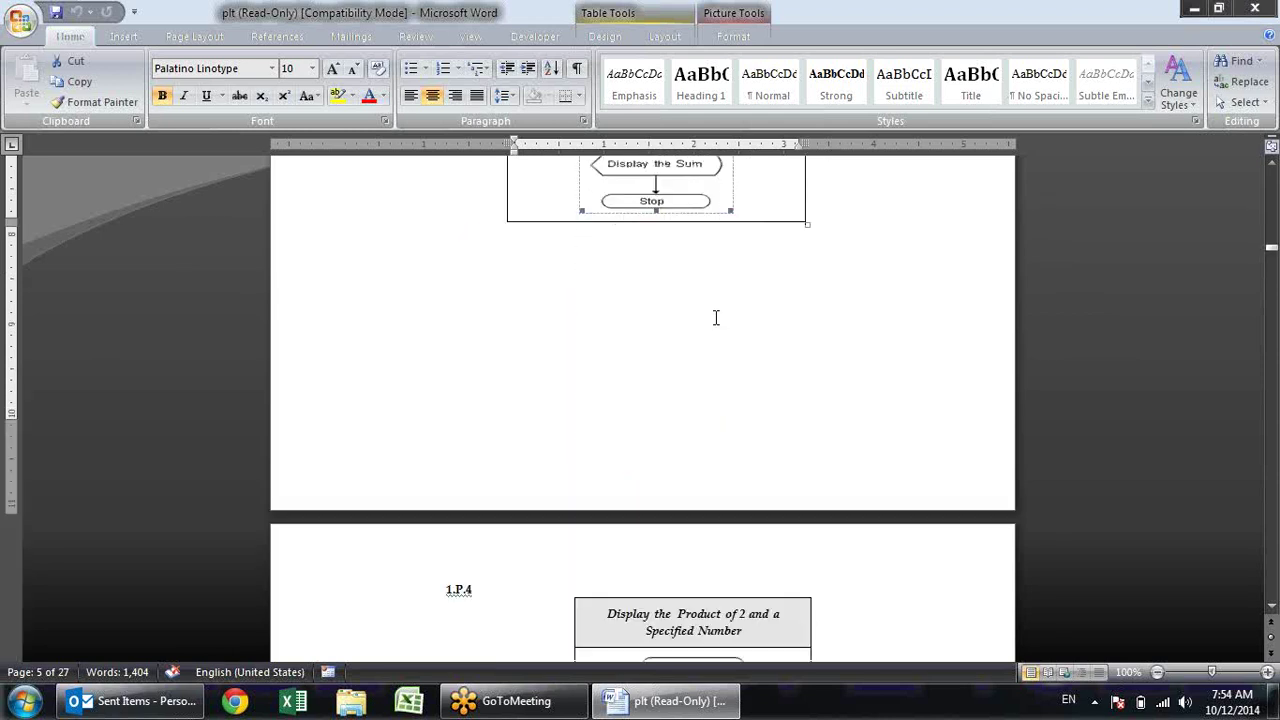
{"action": "scroll", "coordinate": [714, 318], "scroll_direction": "down", "scroll_amount": 5}
{"action": "scroll", "coordinate": [718, 315], "scroll_direction": "down", "scroll_amount": 3}
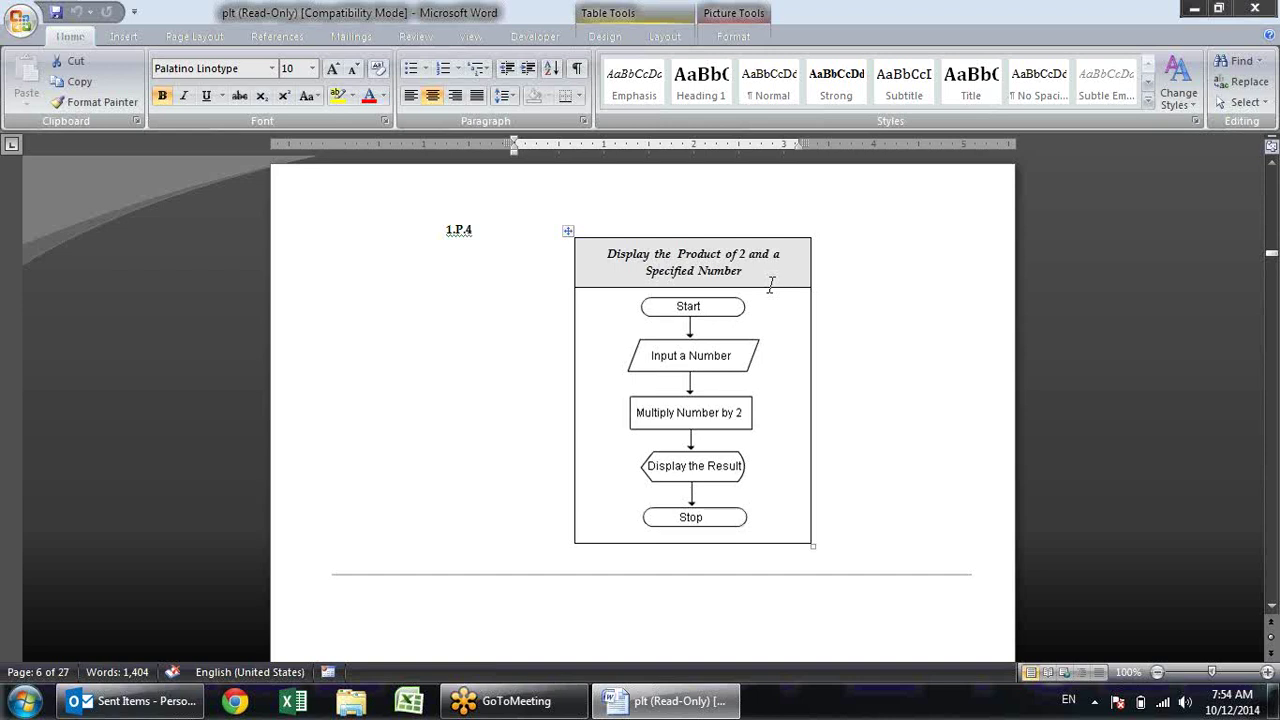
{"action": "left_click", "coordinate": [728, 306]}
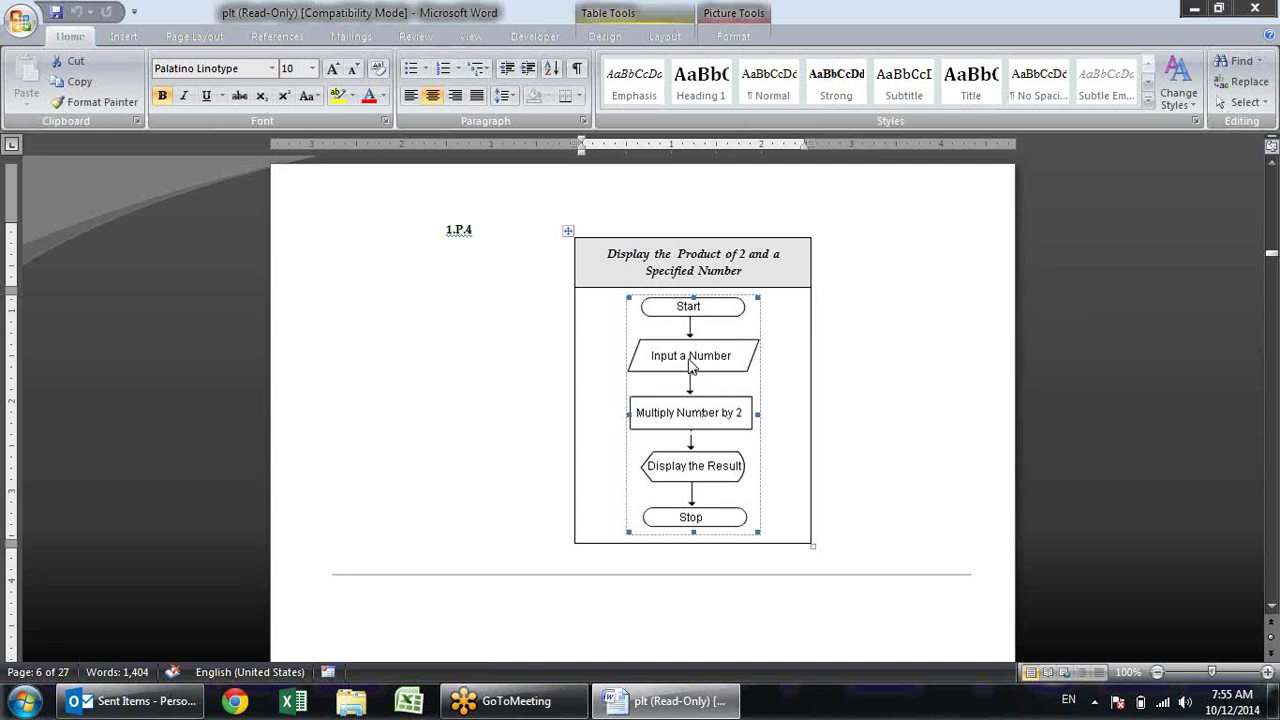
Scroll to page 8's 'Display the Value of an Item' exercise and launch Excel from the taskbar
{"action": "scroll", "coordinate": [725, 375], "scroll_direction": "down", "scroll_amount": 3}
{"action": "scroll", "coordinate": [725, 375], "scroll_direction": "down", "scroll_amount": 5}
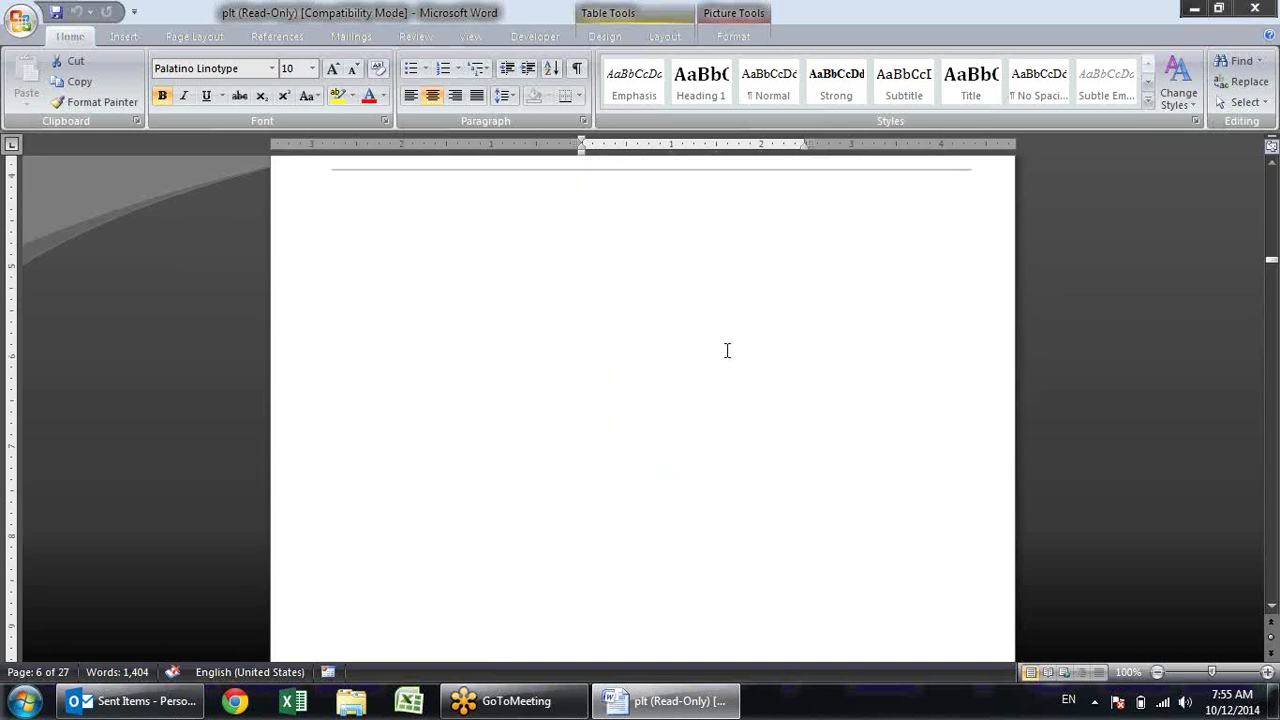
{"action": "scroll", "coordinate": [740, 311], "scroll_direction": "down", "scroll_amount": 5}
{"action": "scroll", "coordinate": [746, 289], "scroll_direction": "down", "scroll_amount": 5}
{"action": "scroll", "coordinate": [746, 287], "scroll_direction": "down", "scroll_amount": 5}
{"action": "scroll", "coordinate": [746, 287], "scroll_direction": "down", "scroll_amount": 4}
{"action": "scroll", "coordinate": [746, 287], "scroll_direction": "down", "scroll_amount": 4}
{"action": "scroll", "coordinate": [746, 287], "scroll_direction": "up", "scroll_amount": 5}
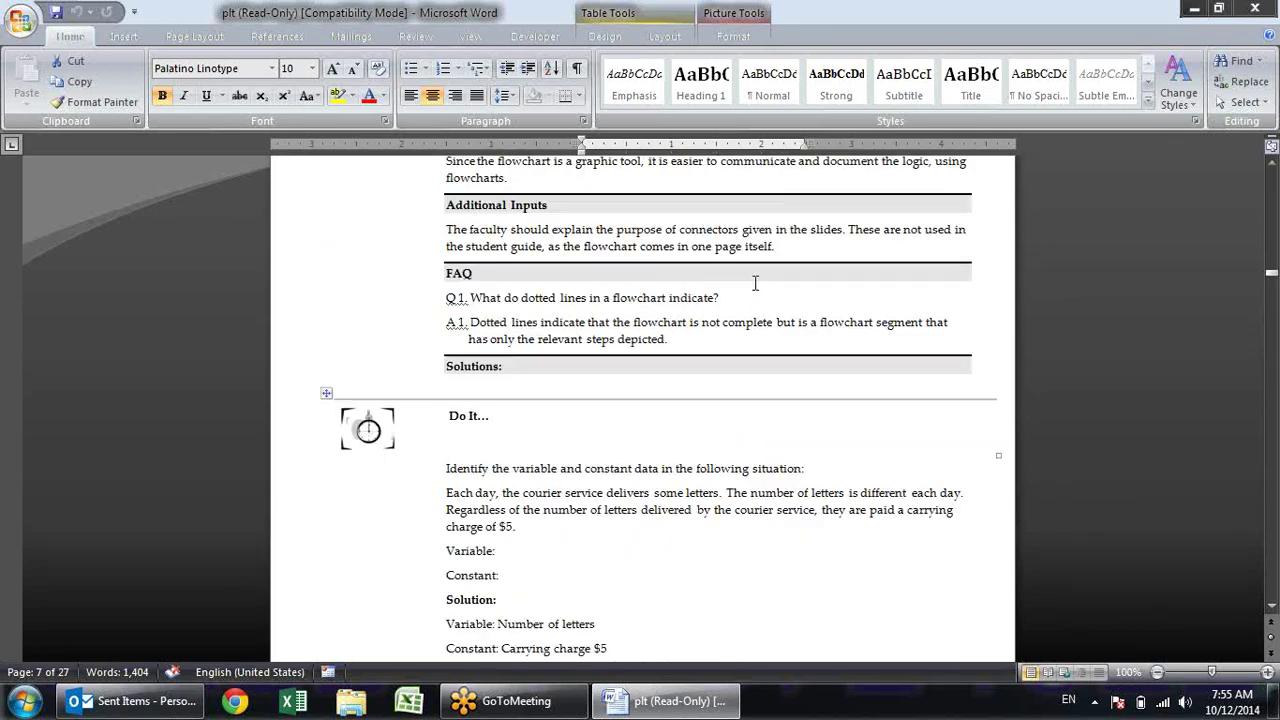
{"action": "scroll", "coordinate": [746, 287], "scroll_direction": "up", "scroll_amount": 1}
{"action": "scroll", "coordinate": [754, 291], "scroll_direction": "down", "scroll_amount": 6}
{"action": "scroll", "coordinate": [754, 291], "scroll_direction": "down", "scroll_amount": 5}
{"action": "scroll", "coordinate": [754, 291], "scroll_direction": "down", "scroll_amount": 4}
{"action": "scroll", "coordinate": [754, 291], "scroll_direction": "down", "scroll_amount": 4}
{"action": "scroll", "coordinate": [754, 291], "scroll_direction": "up", "scroll_amount": 1}
{"action": "scroll", "coordinate": [754, 290], "scroll_direction": "up", "scroll_amount": 1}
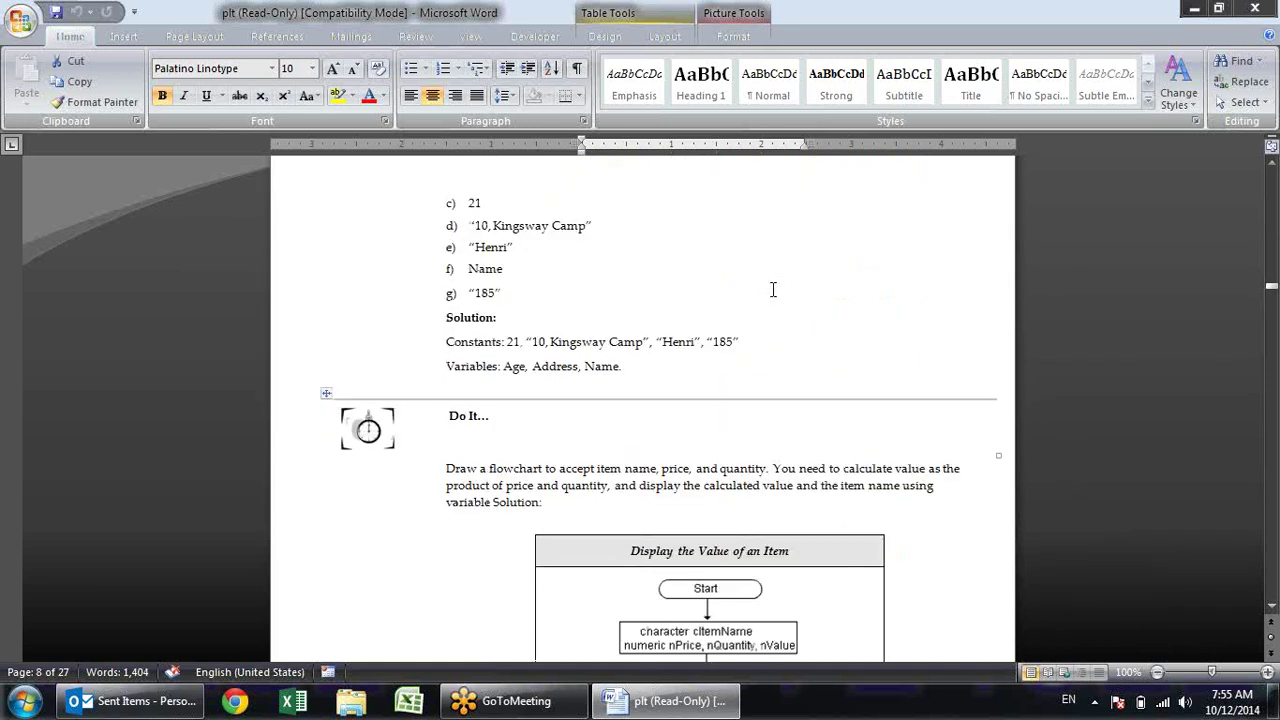
{"action": "left_click", "coordinate": [408, 700]}
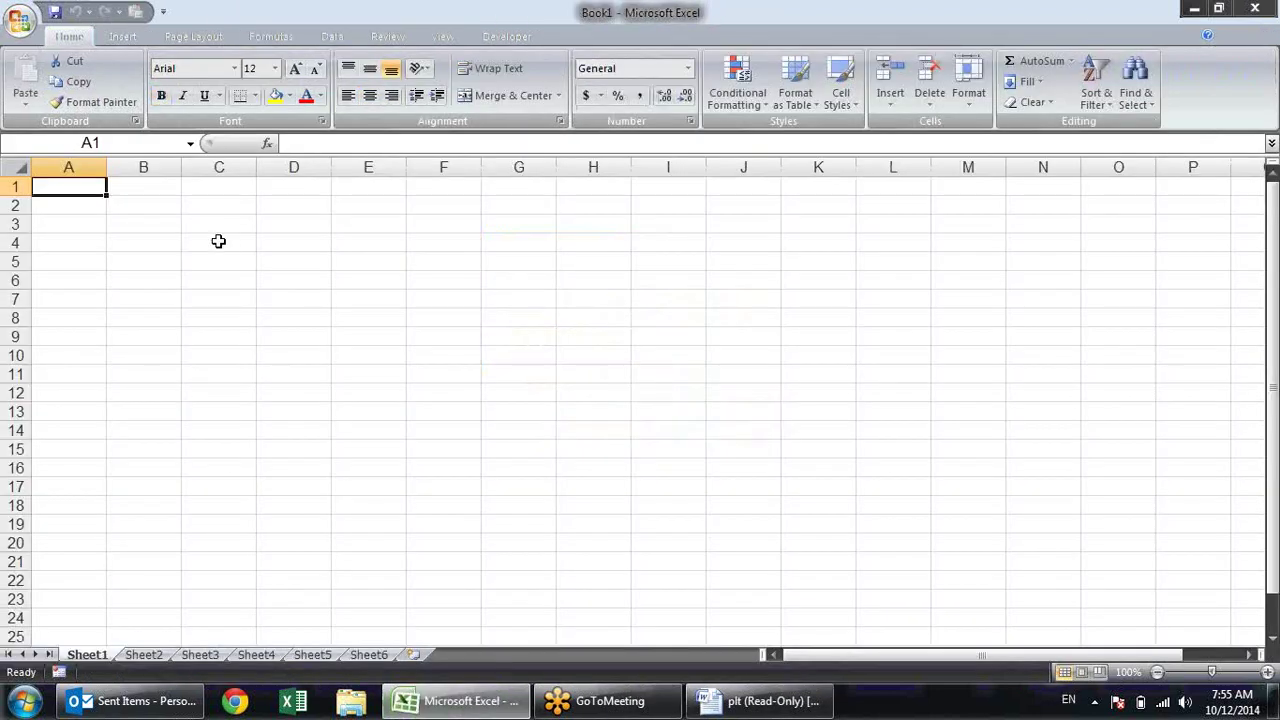
Enter 'value' in Book1 cell C4, then overwrite it with a sample name
{"action": "left_click", "coordinate": [217, 242]}
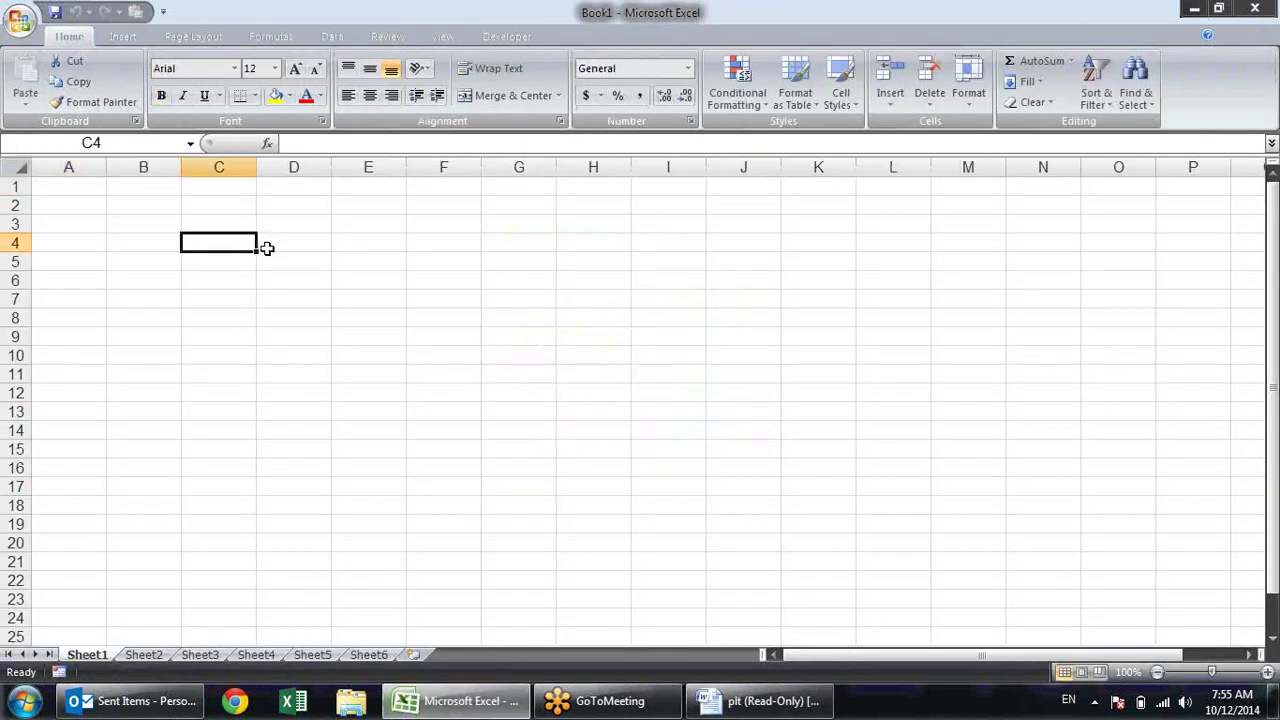
{"action": "type", "text": "value"}
{"action": "key", "text": "Return"}
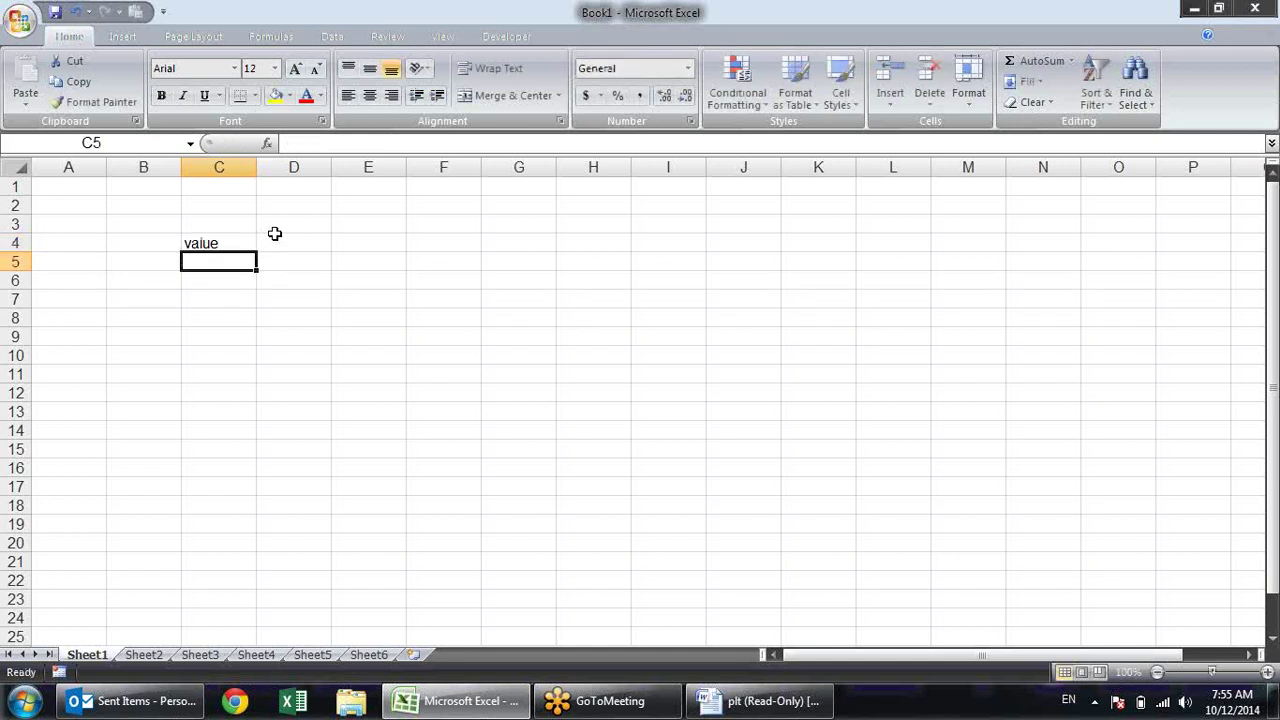
{"action": "key", "text": "Up"}
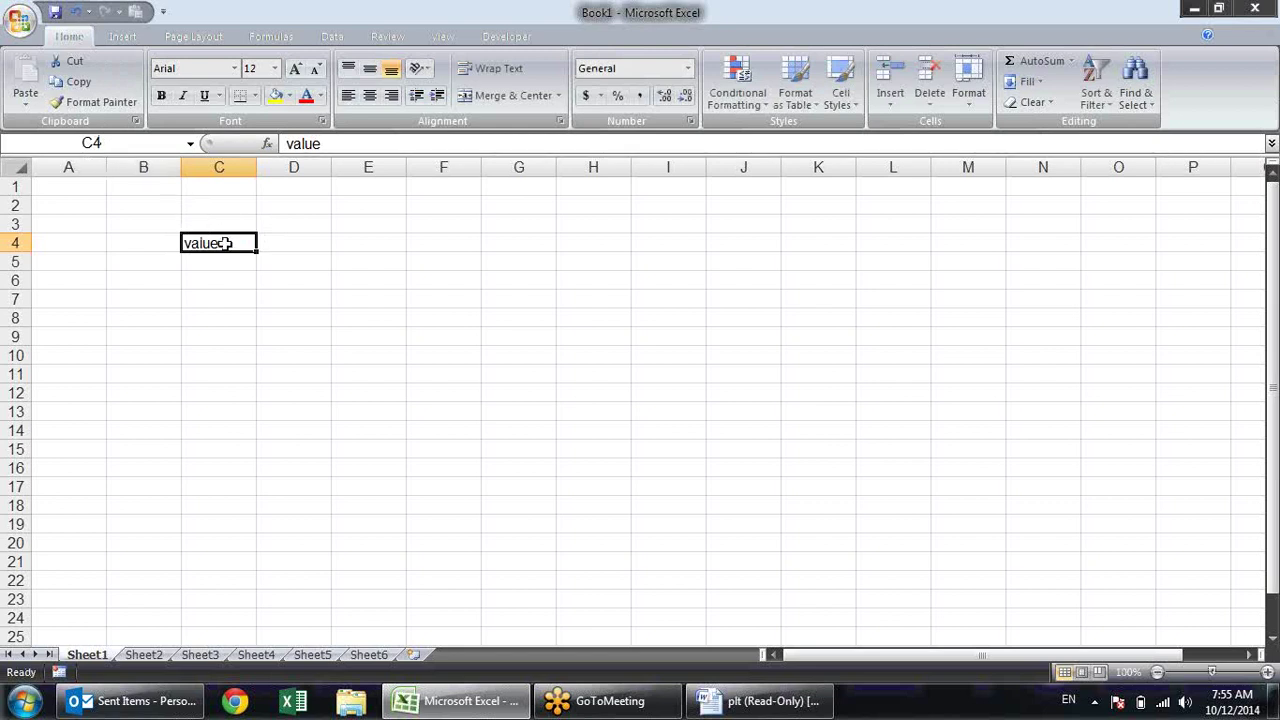
{"action": "type", "text": "sandeep"}
{"action": "key", "text": "Return"}
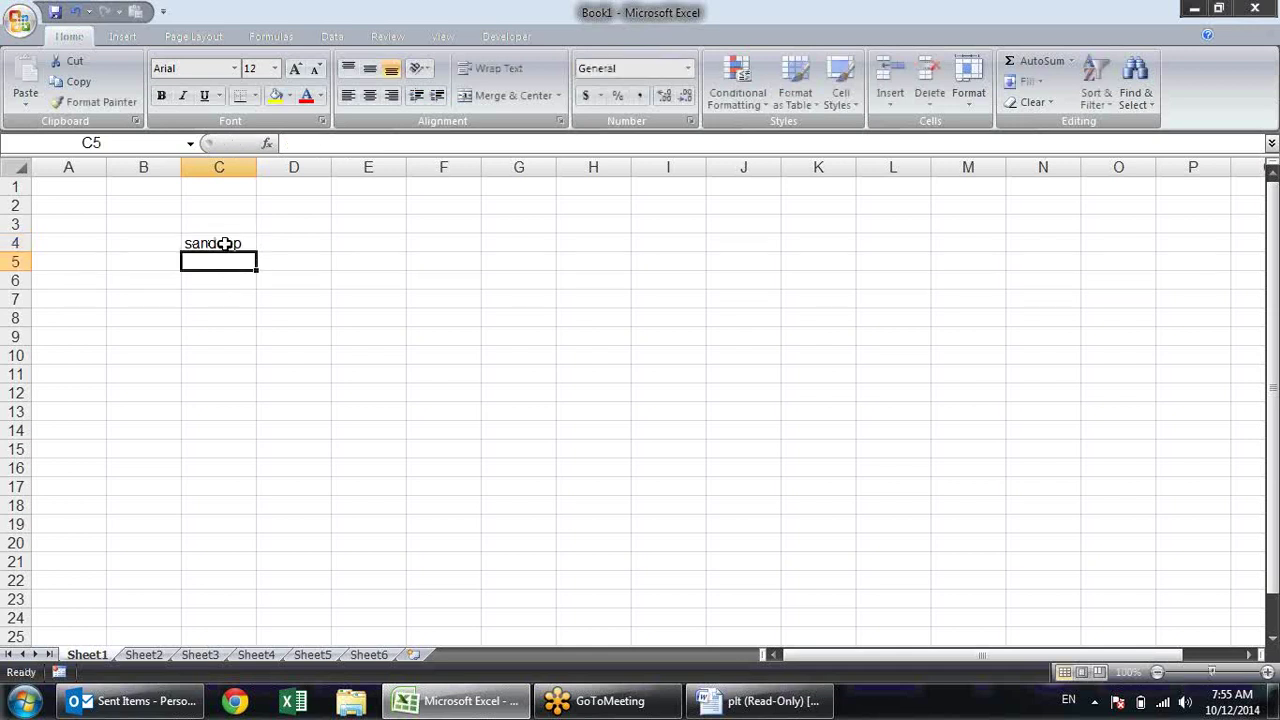
Replace C4 with a different sample name, check D4 and C4, then switch to Word
{"action": "left_click", "coordinate": [225, 243]}
{"action": "type", "text": "pradeep"}
{"action": "key", "text": "Return"}
{"action": "left_click", "coordinate": [225, 243]}
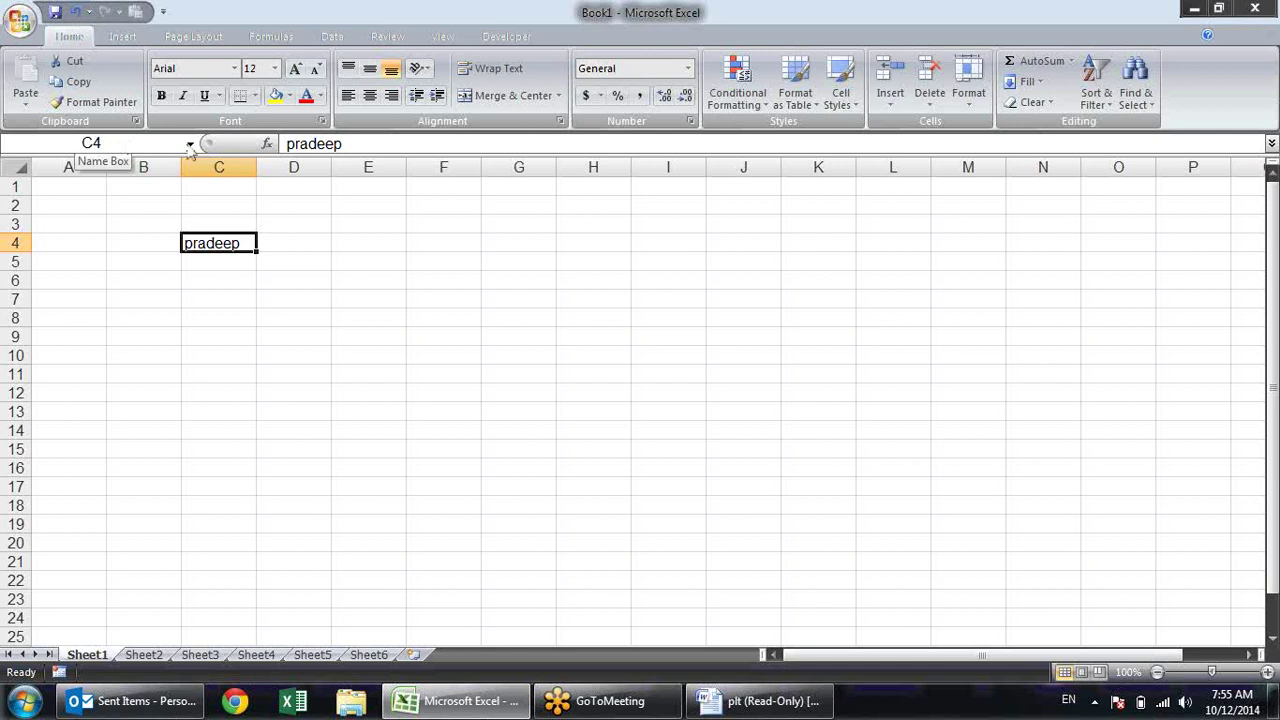
{"action": "left_click", "coordinate": [299, 240]}
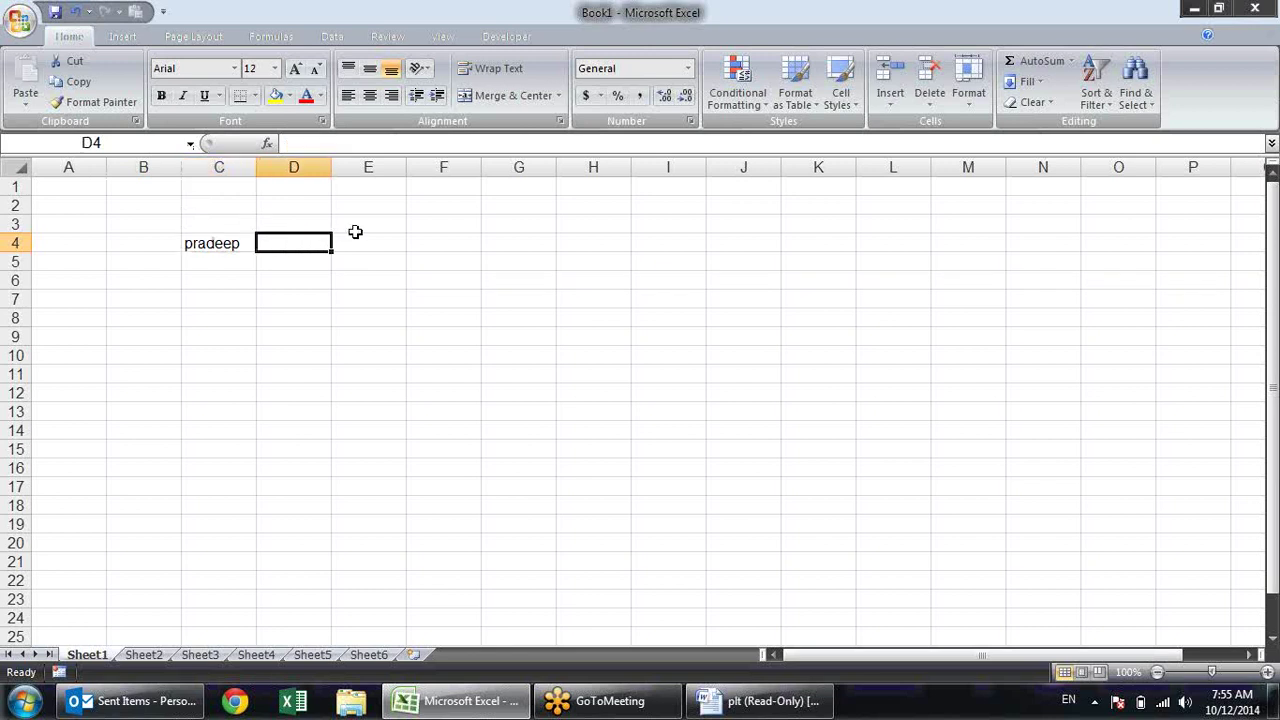
{"action": "left_click", "coordinate": [219, 236]}
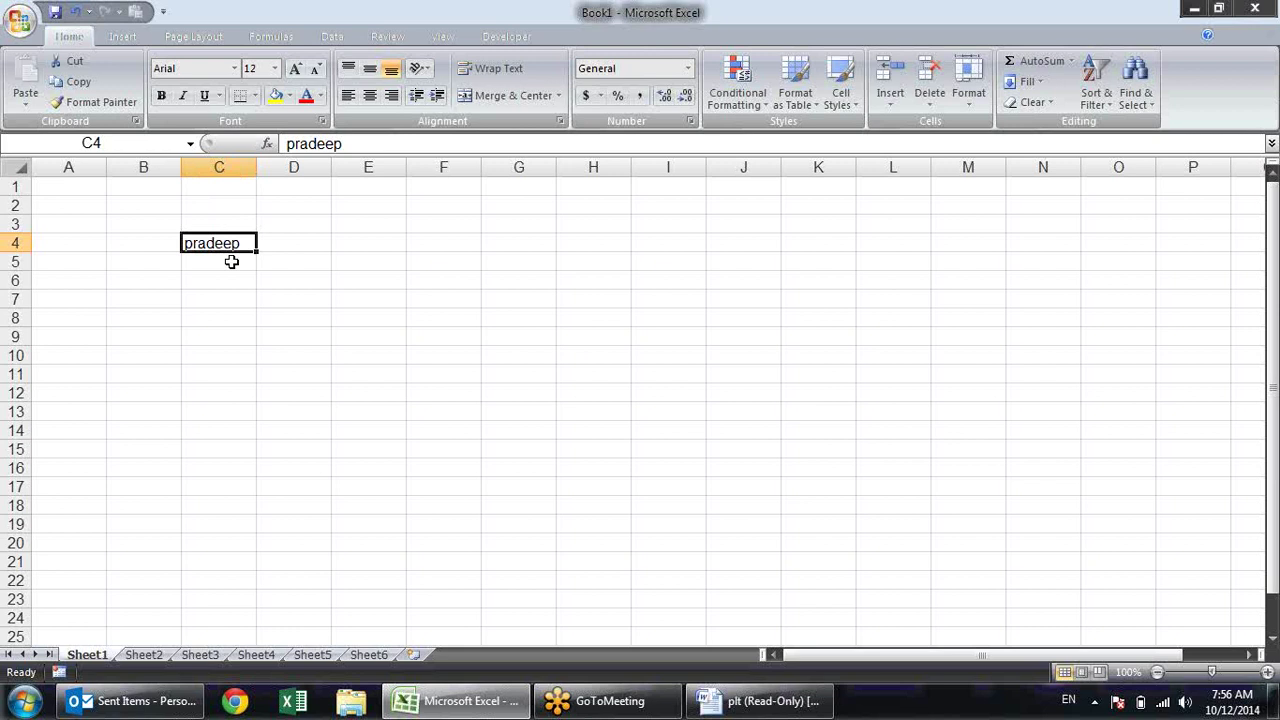
{"action": "key", "text": "alt+Tab"}
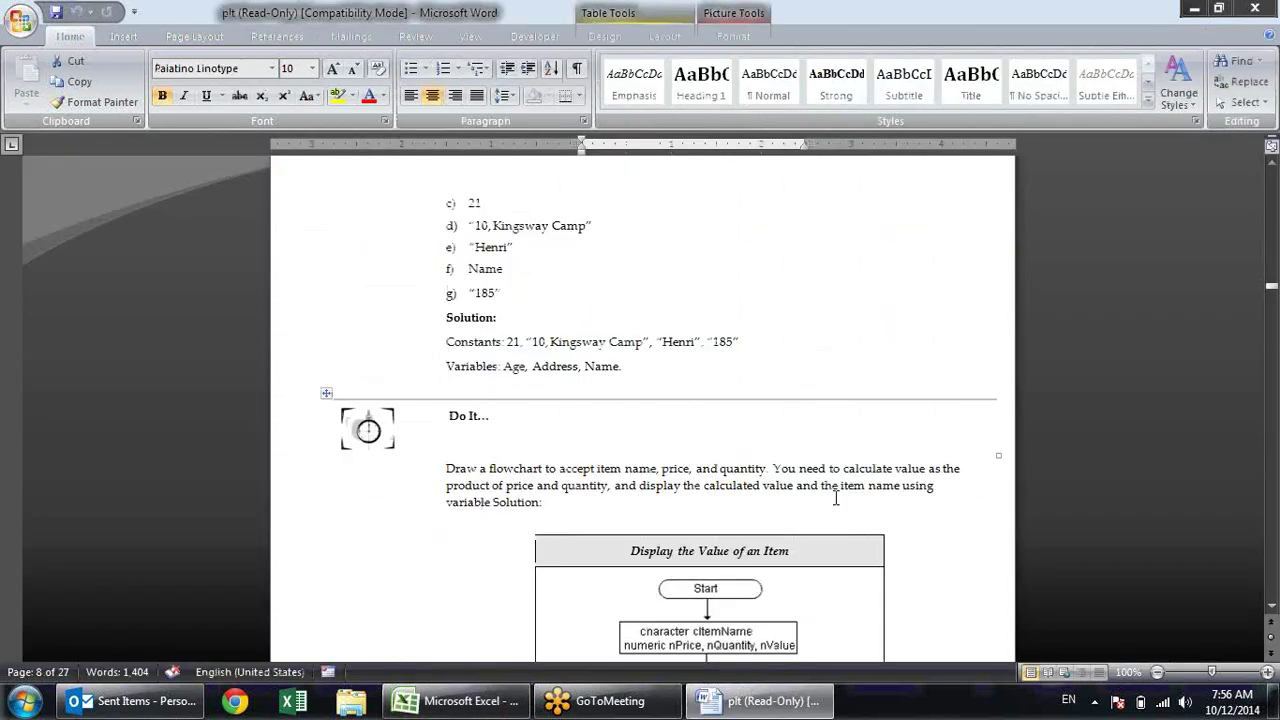
Look over page 8's flowchart examples, then bring Excel's Book1 back to the front
{"action": "scroll", "coordinate": [845, 480], "scroll_direction": "down", "scroll_amount": 4}
{"action": "scroll", "coordinate": [845, 480], "scroll_direction": "down", "scroll_amount": 1}
{"action": "scroll", "coordinate": [845, 480], "scroll_direction": "down", "scroll_amount": 3}
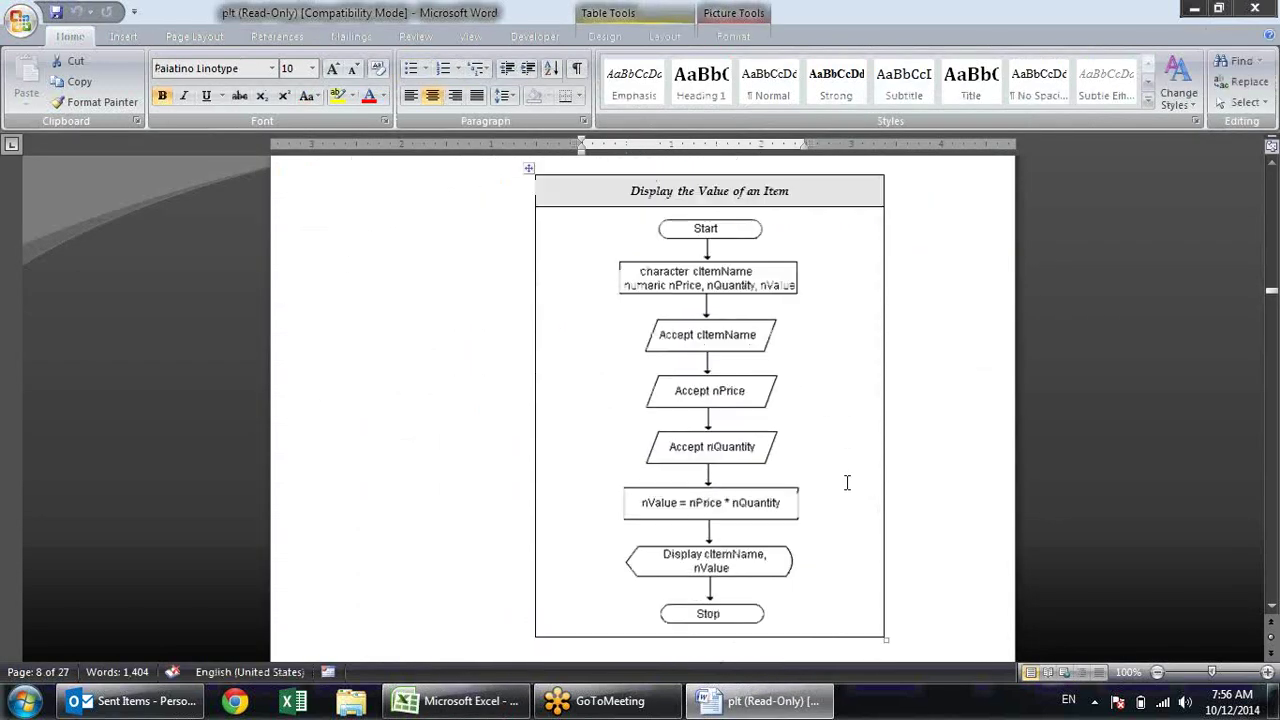
{"action": "scroll", "coordinate": [845, 480], "scroll_direction": "up", "scroll_amount": 5}
{"action": "scroll", "coordinate": [845, 480], "scroll_direction": "up", "scroll_amount": 5}
{"action": "scroll", "coordinate": [845, 480], "scroll_direction": "up", "scroll_amount": 5}
{"action": "scroll", "coordinate": [845, 485], "scroll_direction": "up", "scroll_amount": 6}
{"action": "scroll", "coordinate": [843, 490], "scroll_direction": "up", "scroll_amount": 5}
{"action": "scroll", "coordinate": [837, 491], "scroll_direction": "up", "scroll_amount": 6}
{"action": "scroll", "coordinate": [837, 491], "scroll_direction": "up", "scroll_amount": 5}
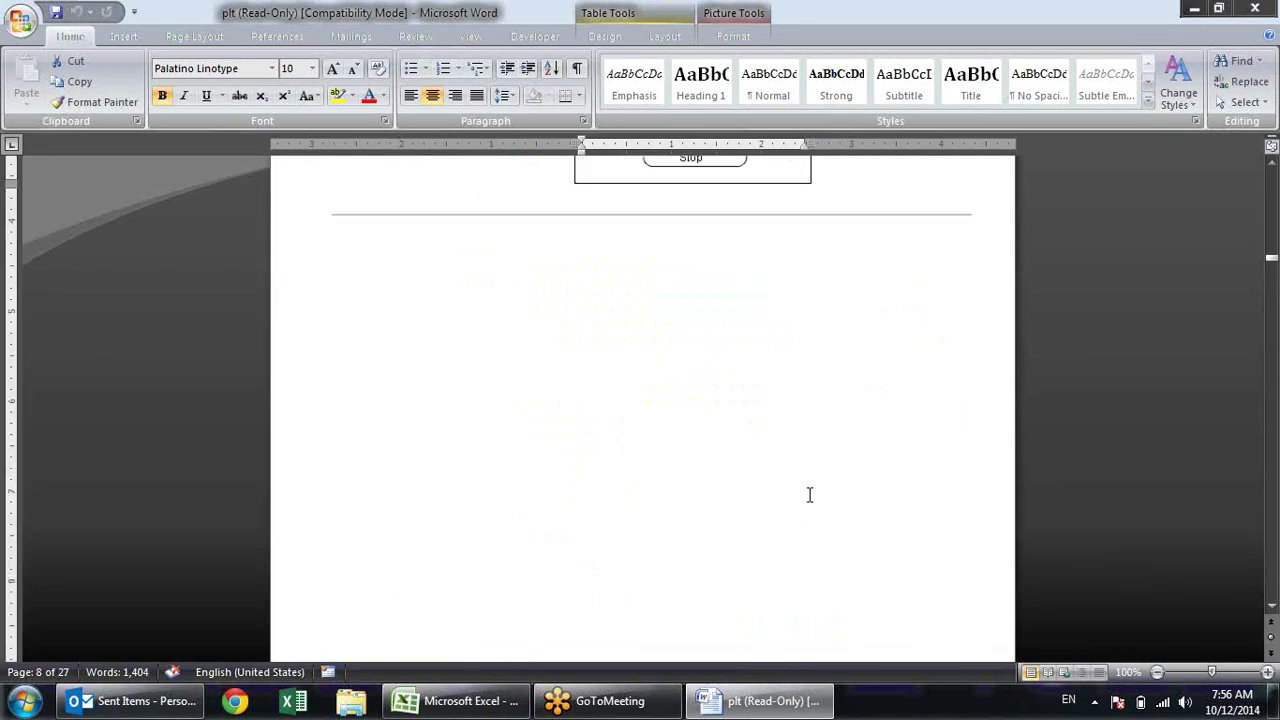
{"action": "scroll", "coordinate": [808, 494], "scroll_direction": "up", "scroll_amount": 3}
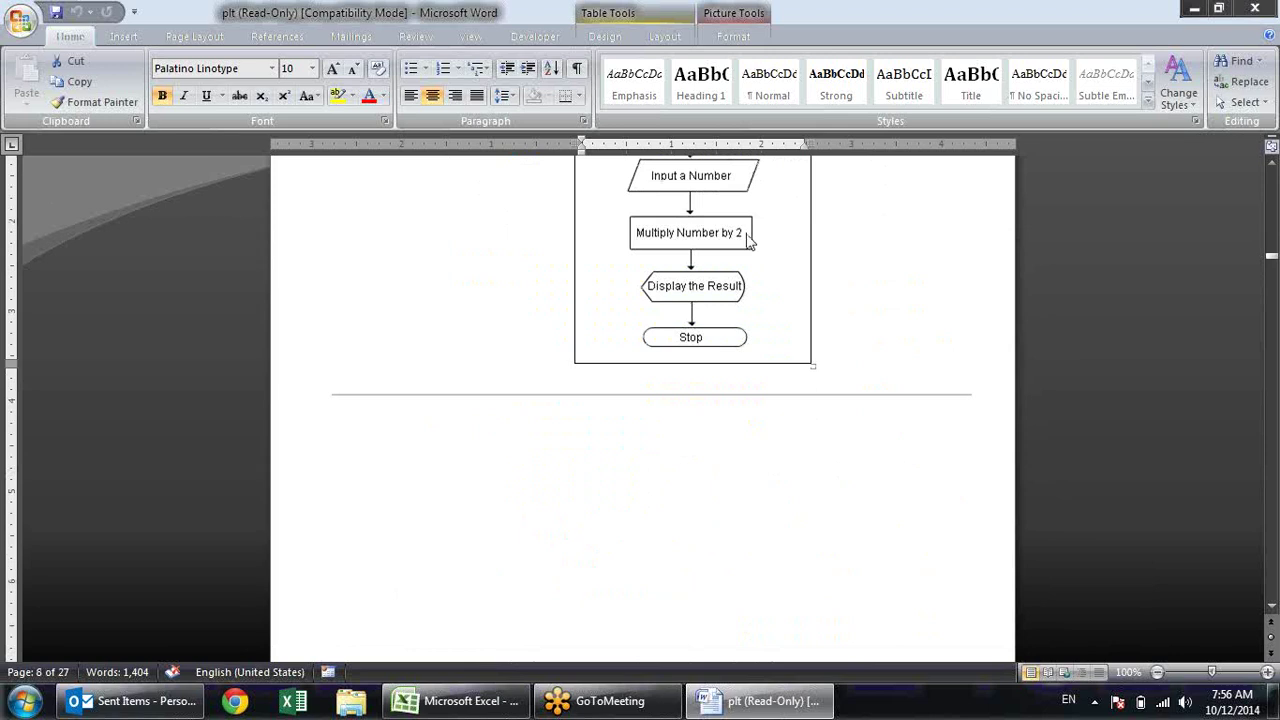
{"action": "key", "text": "alt+Tab"}
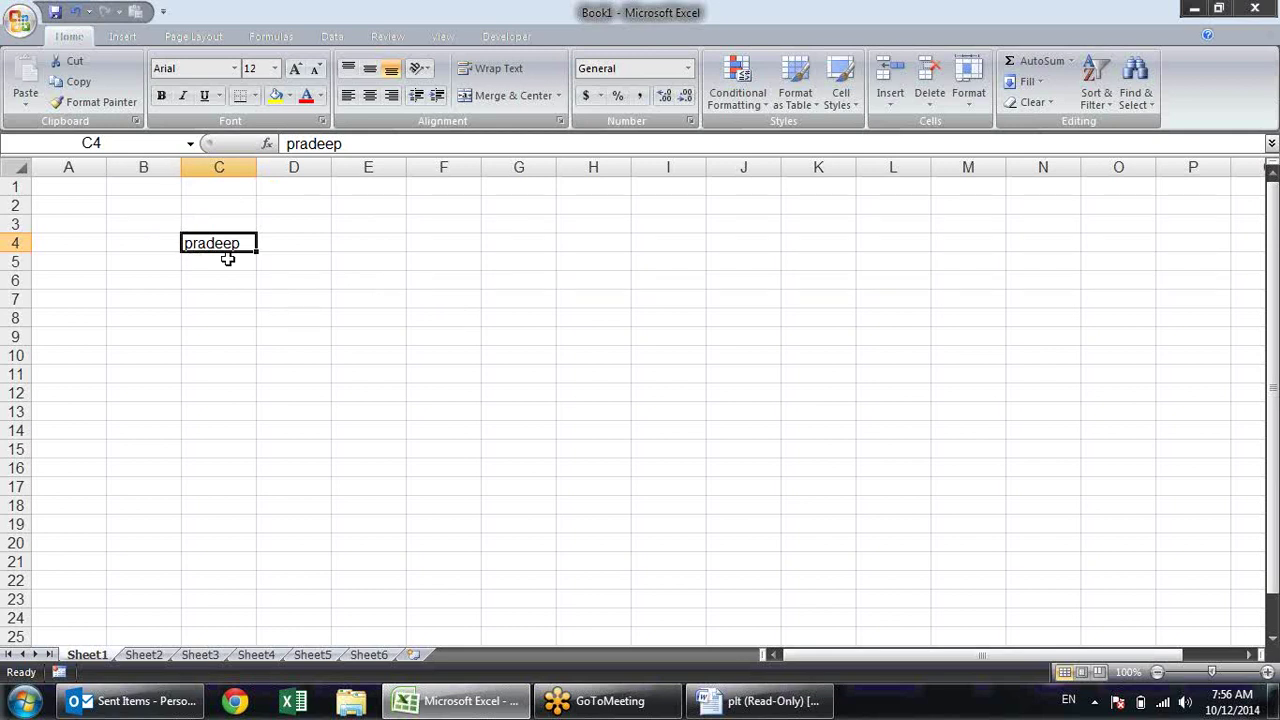
Bring Word back in front and scroll down to the variables-and-constants exercise
{"action": "key", "text": "alt+Tab"}
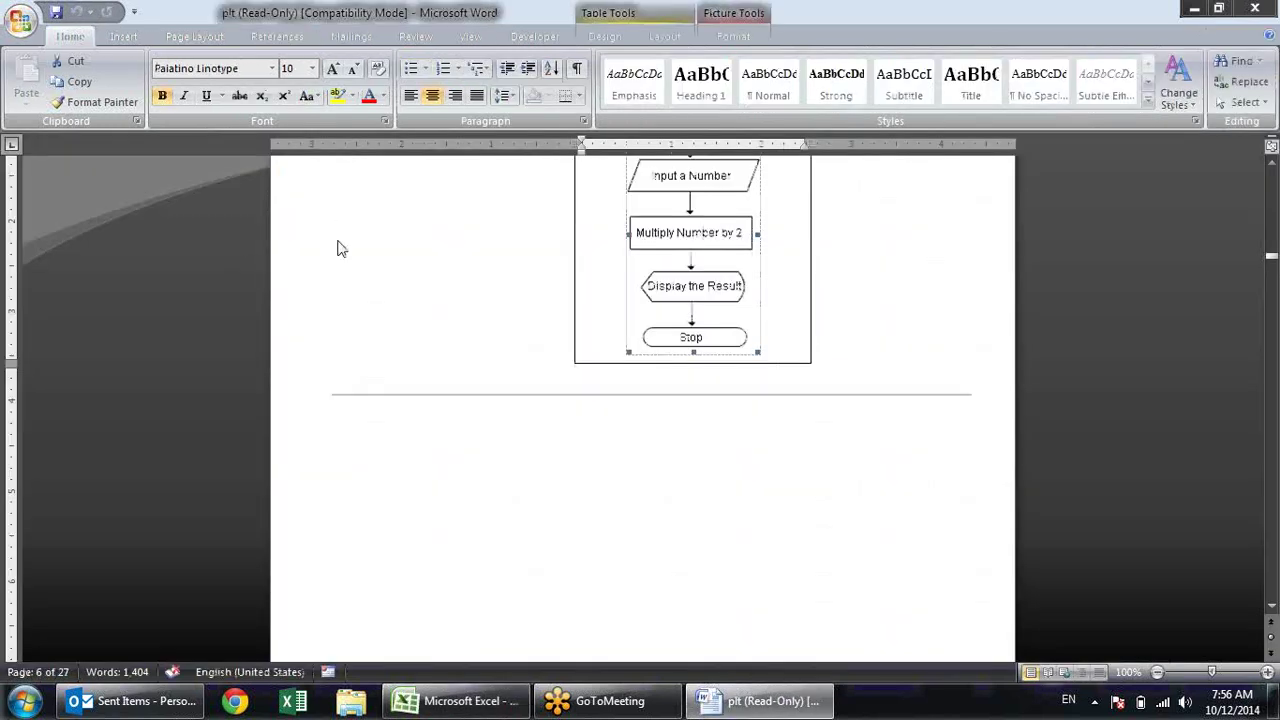
{"action": "scroll", "coordinate": [354, 298], "scroll_direction": "down", "scroll_amount": 4}
{"action": "scroll", "coordinate": [365, 292], "scroll_direction": "down", "scroll_amount": 4}
{"action": "scroll", "coordinate": [369, 300], "scroll_direction": "down", "scroll_amount": 5}
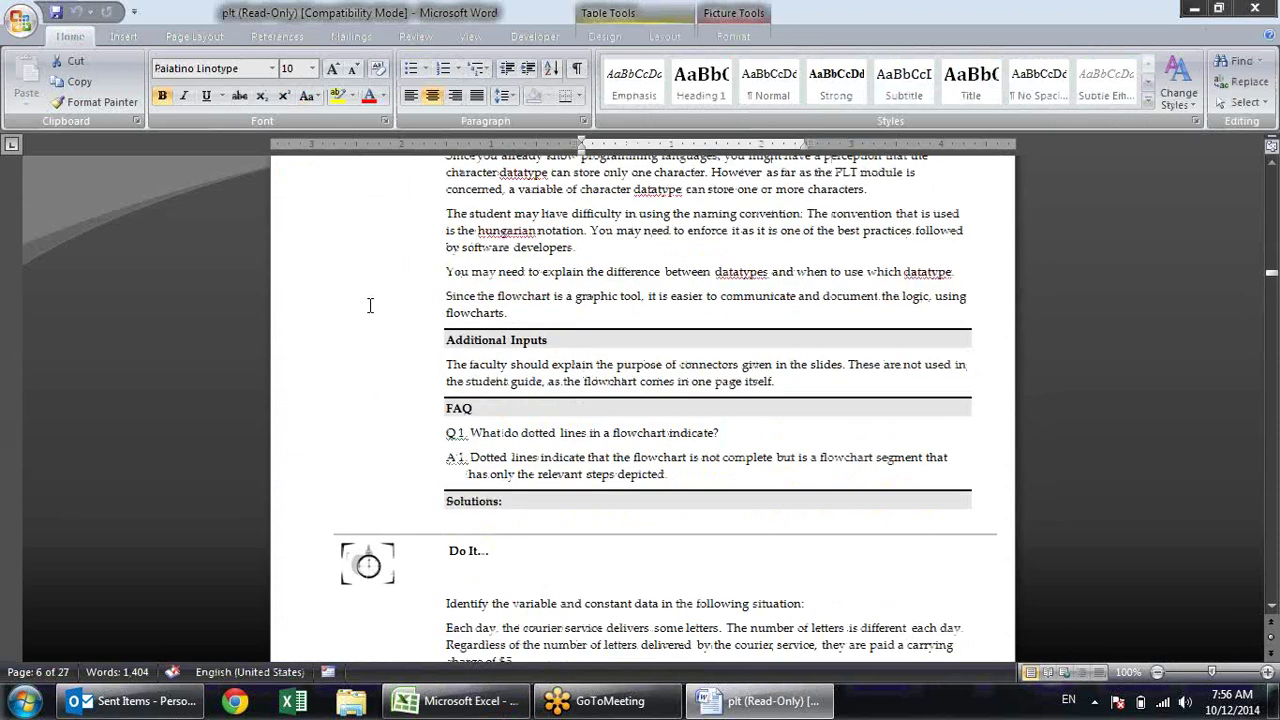
{"action": "scroll", "coordinate": [369, 310], "scroll_direction": "down", "scroll_amount": 5}
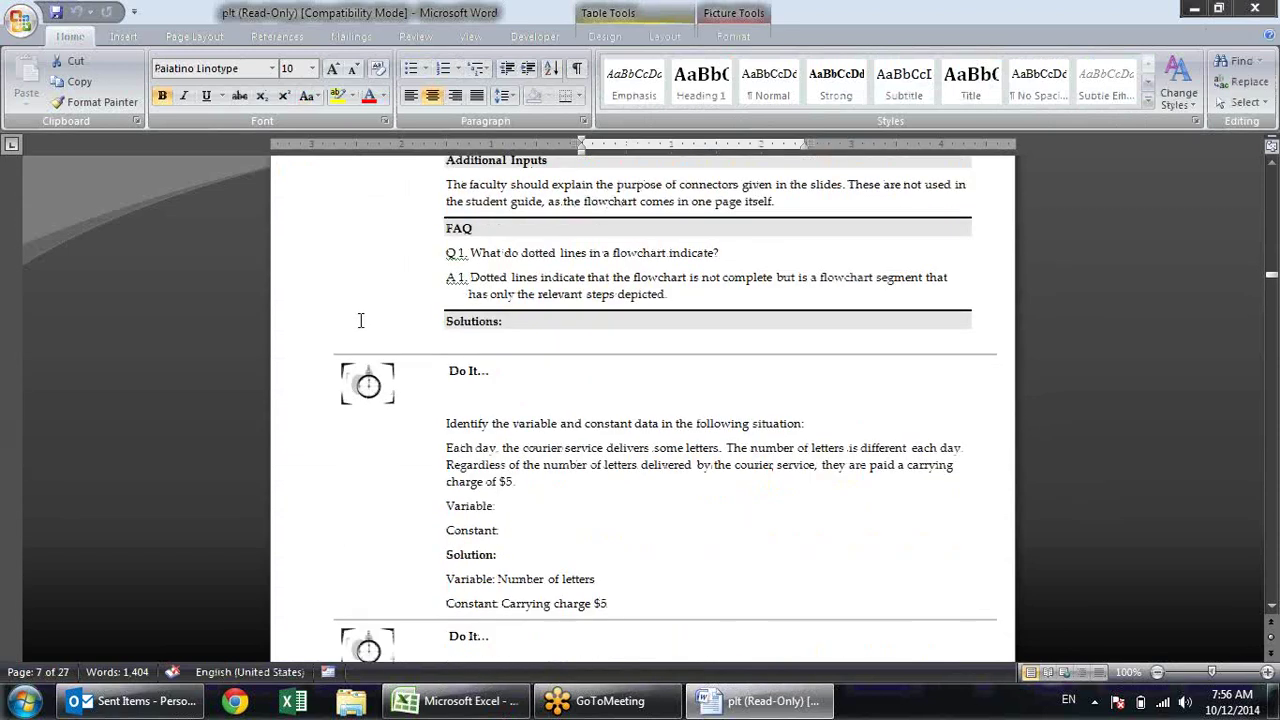
{"action": "key", "text": "alt+Tab"}
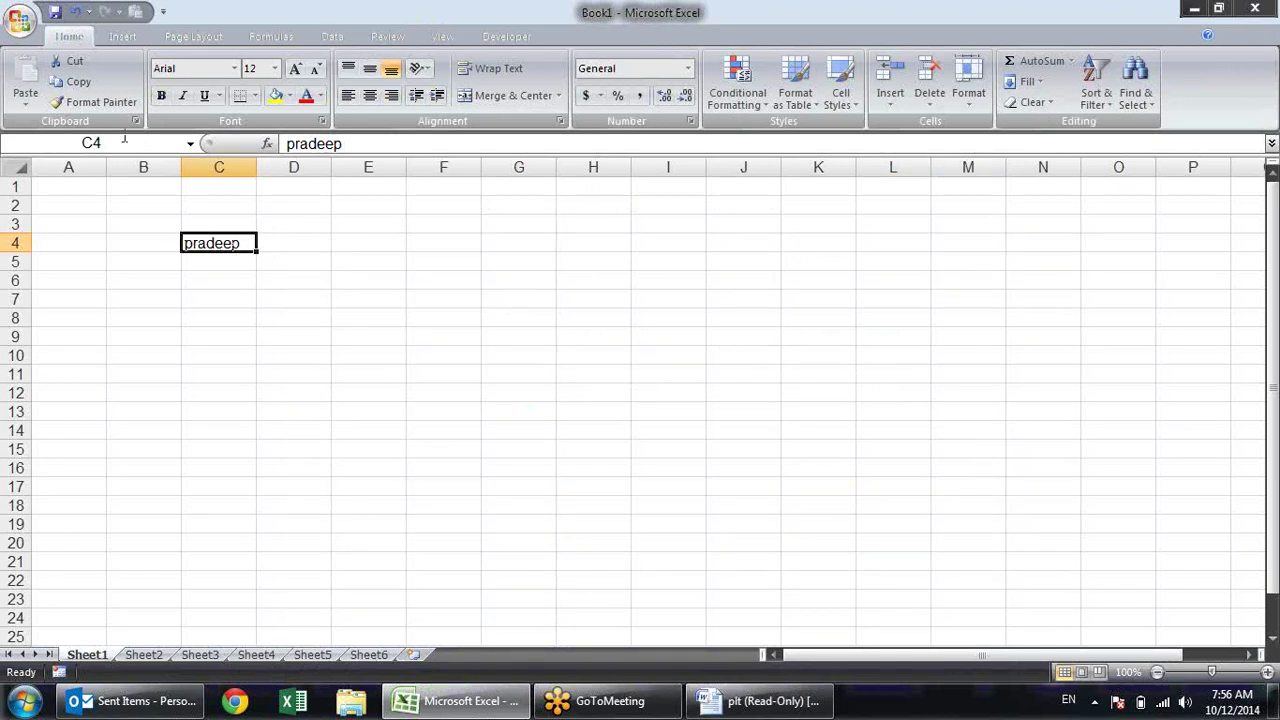
{"action": "key", "text": "alt+Tab"}
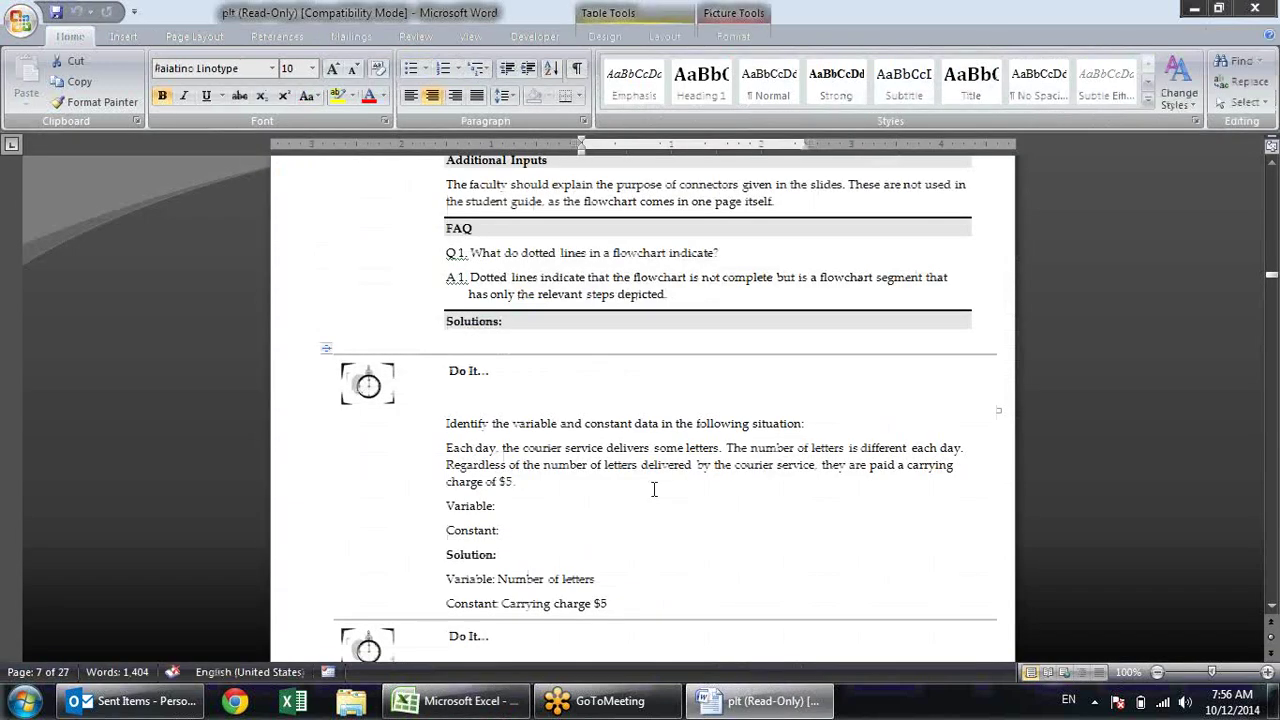
{"action": "scroll", "coordinate": [640, 460], "scroll_direction": "down", "scroll_amount": 3}
Select the Constant: label, then place the caret in list items b, Kingsway Camp and g
{"action": "mouse_move", "coordinate": [446, 415]}
{"action": "left_mouse_down"}
{"action": "mouse_move", "coordinate": [494, 416]}
{"action": "mouse_move", "coordinate": [518, 450]}
{"action": "left_mouse_up"}
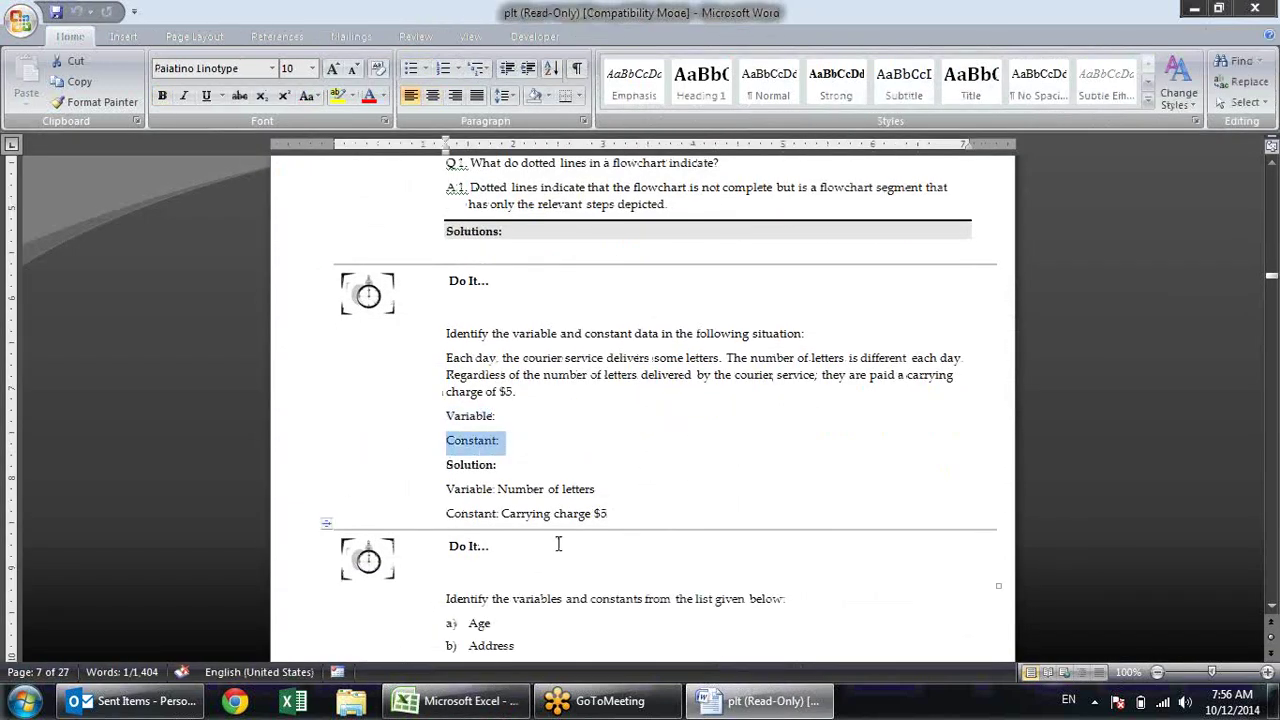
{"action": "left_click", "coordinate": [590, 452]}
{"action": "scroll", "coordinate": [570, 453], "scroll_direction": "down", "scroll_amount": 3}
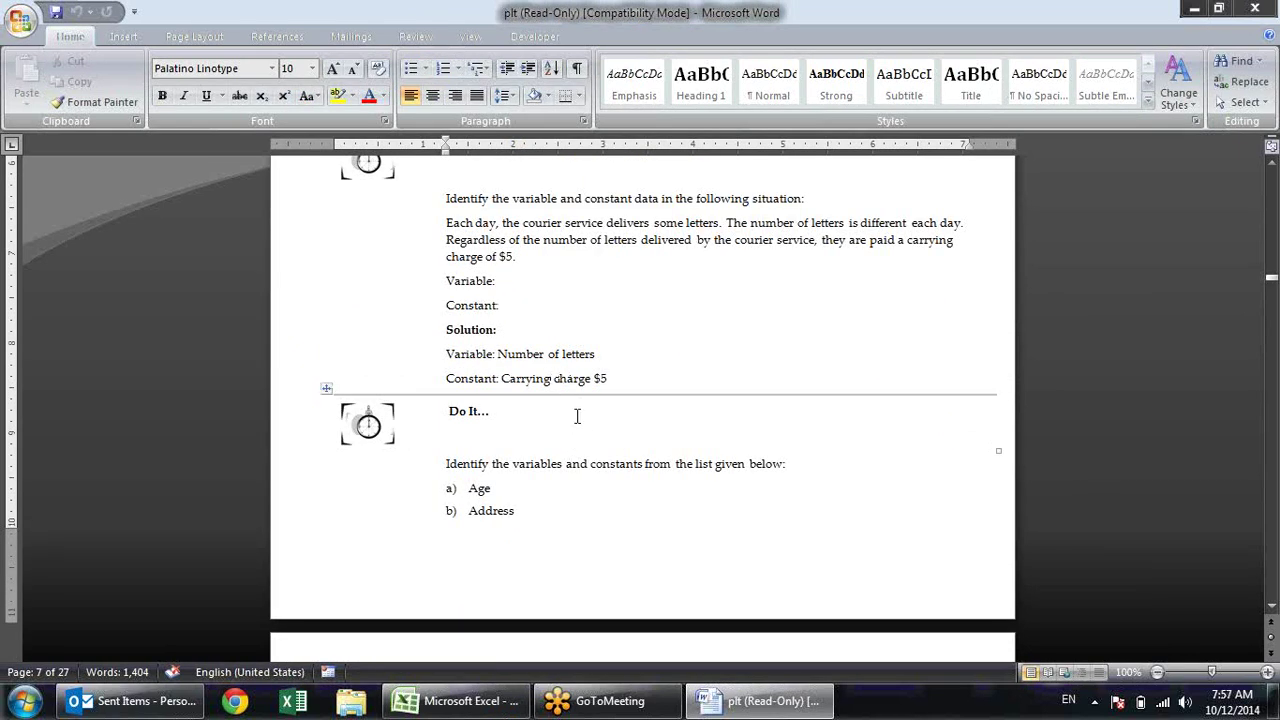
{"action": "scroll", "coordinate": [579, 410], "scroll_direction": "down", "scroll_amount": 2}
{"action": "scroll", "coordinate": [579, 410], "scroll_direction": "down", "scroll_amount": 1}
{"action": "scroll", "coordinate": [579, 410], "scroll_direction": "down", "scroll_amount": 1}
{"action": "scroll", "coordinate": [579, 410], "scroll_direction": "down", "scroll_amount": 1}
{"action": "scroll", "coordinate": [579, 410], "scroll_direction": "down", "scroll_amount": 1}
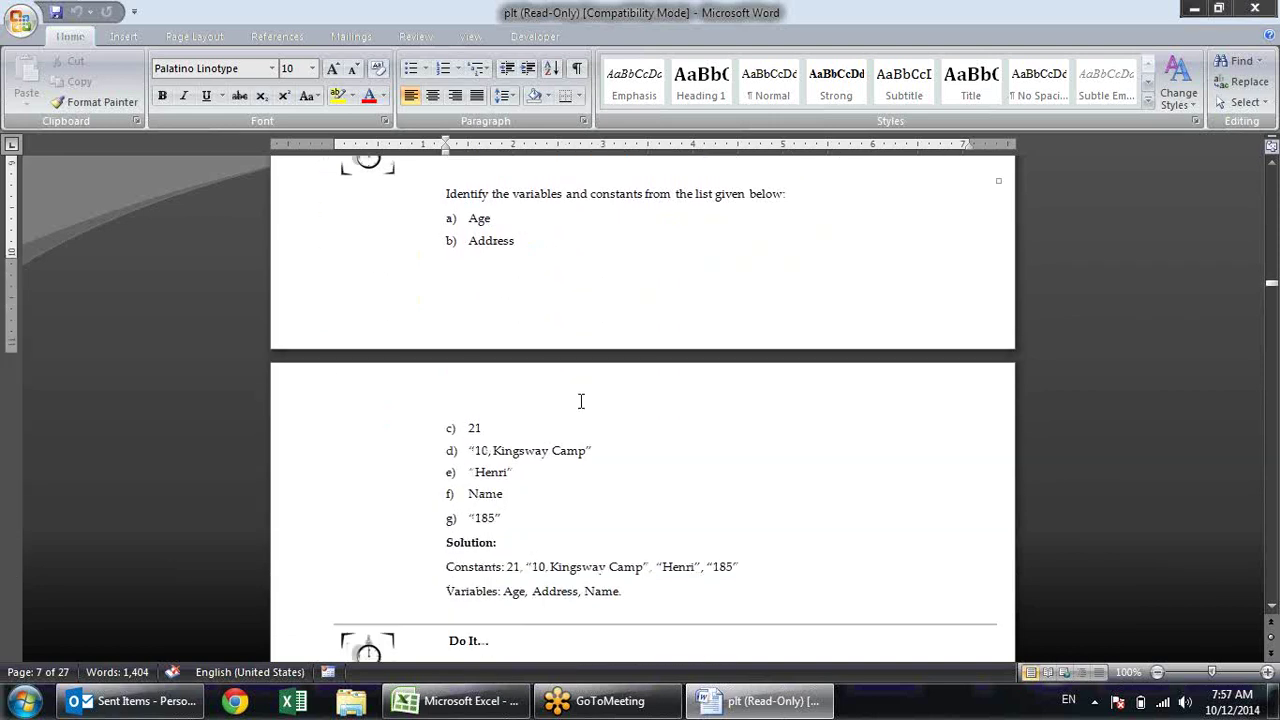
{"action": "left_click", "coordinate": [543, 240]}
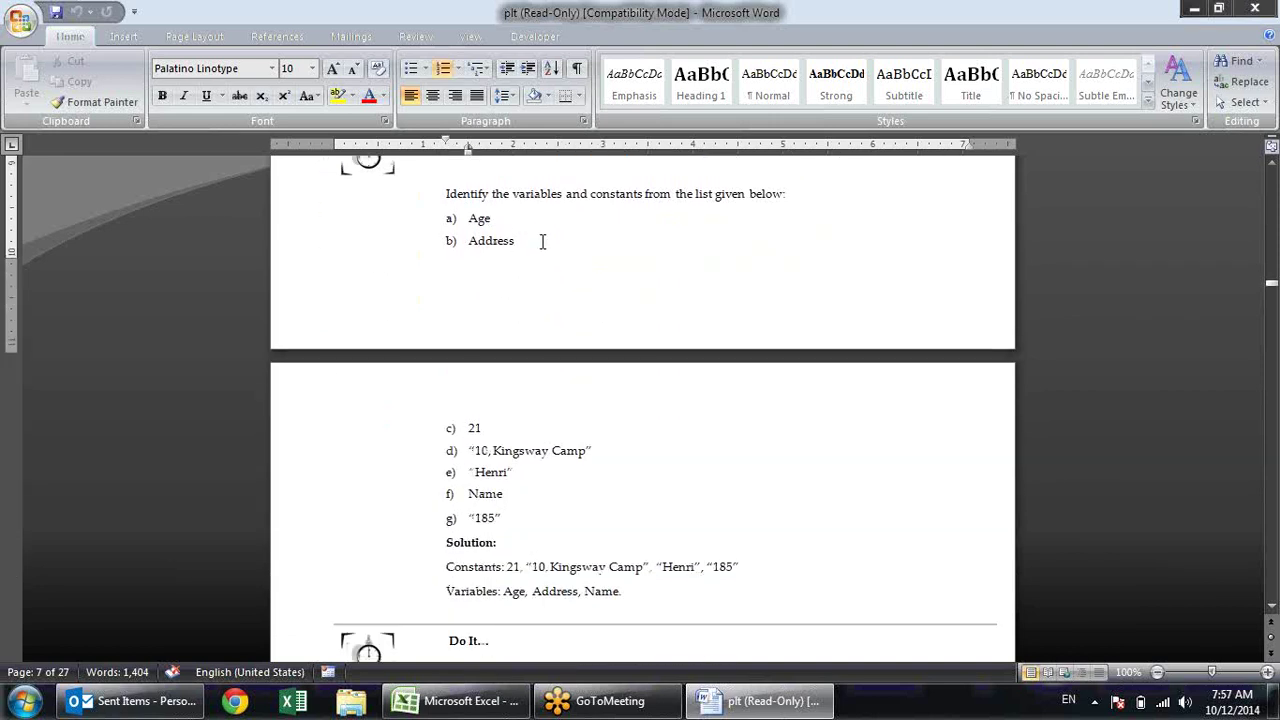
{"action": "left_click", "coordinate": [554, 456]}
{"action": "left_click", "coordinate": [534, 516]}
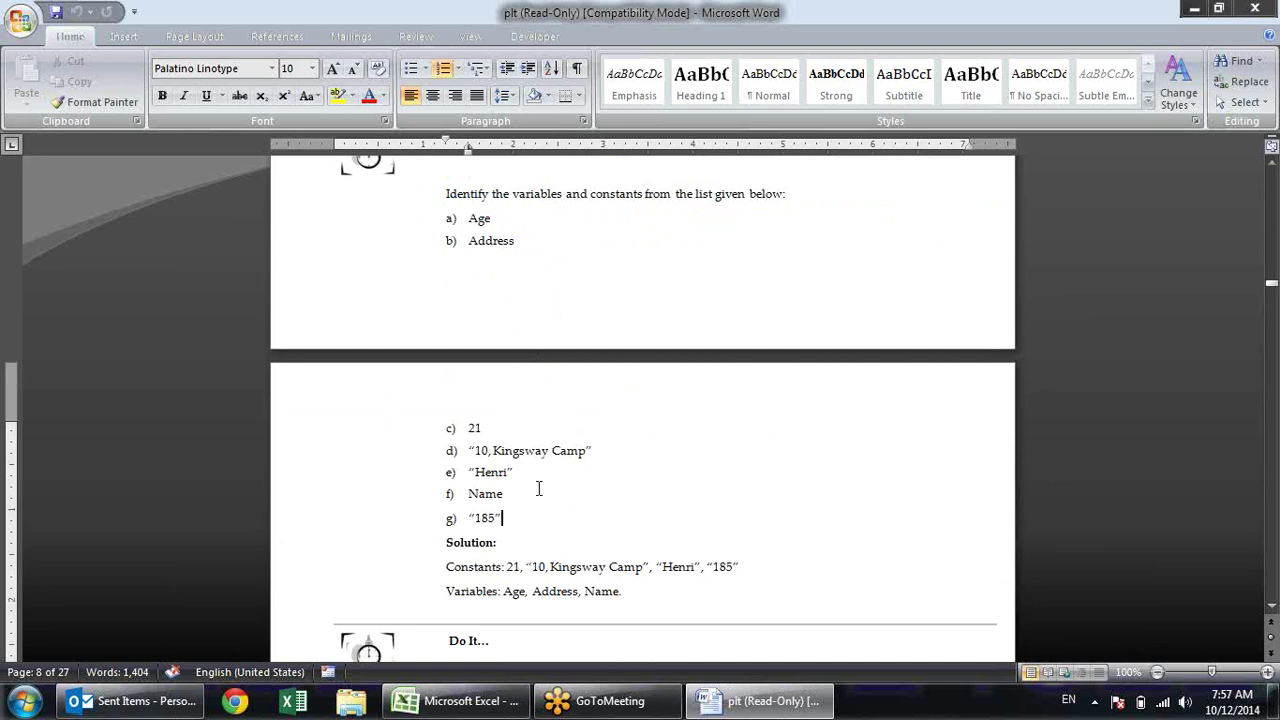
Hide the white space between pages
{"action": "scroll", "coordinate": [538, 488], "scroll_direction": "up", "scroll_amount": 1}
{"action": "scroll", "coordinate": [538, 488], "scroll_direction": "up", "scroll_amount": 1}
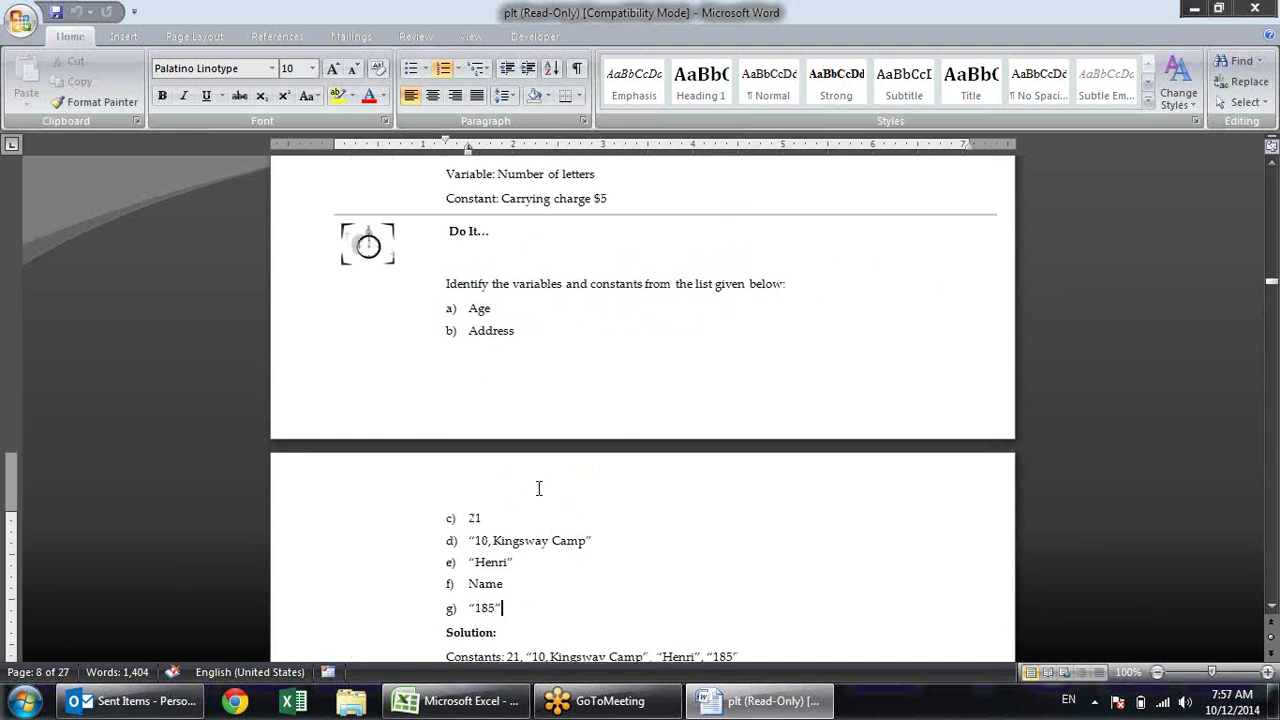
{"action": "double_click", "coordinate": [606, 444]}
Select each exercise item in turn: Age, Address, 21, 10 Kingsway Camp, the quoted name, Name
{"action": "scroll", "coordinate": [606, 400], "scroll_direction": "up", "scroll_amount": 2}
{"action": "scroll", "coordinate": [606, 373], "scroll_direction": "up", "scroll_amount": 2}
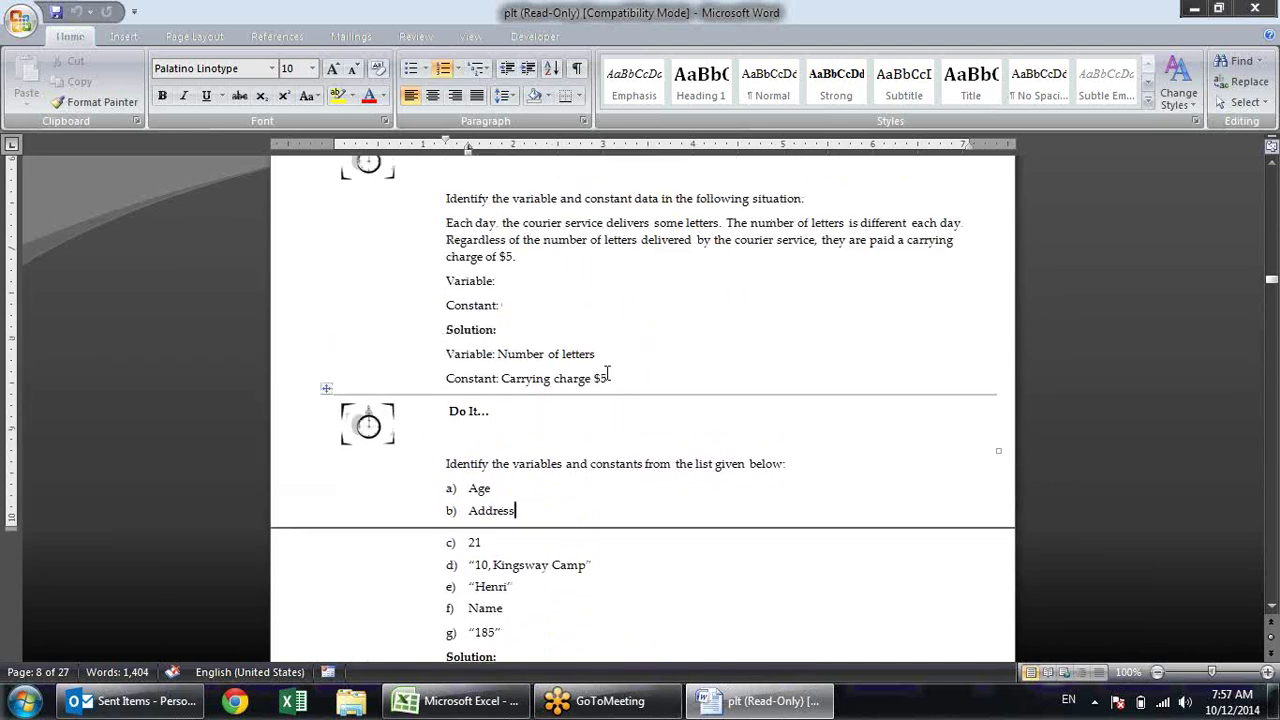
{"action": "left_click", "coordinate": [614, 508]}
{"action": "double_click", "coordinate": [493, 488]}
{"action": "left_click_drag", "start_coordinate": [516, 510], "coordinate": [467, 509]}
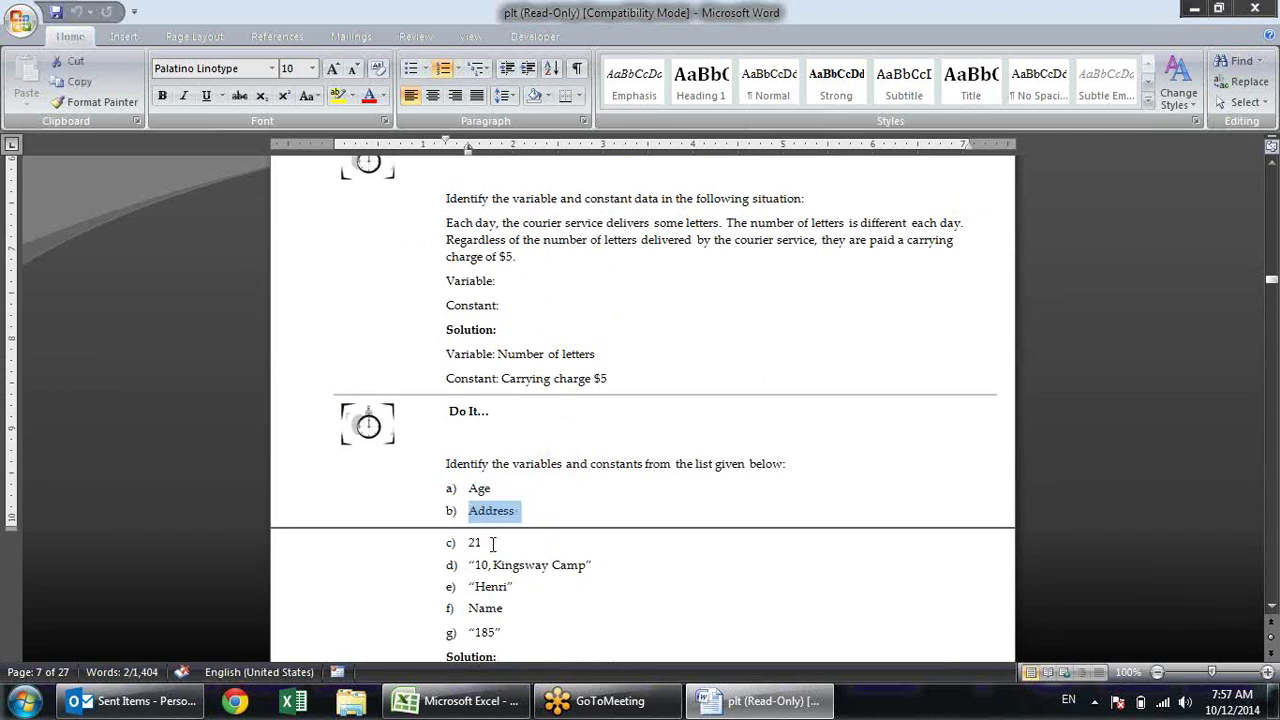
{"action": "left_click_drag", "start_coordinate": [482, 543], "coordinate": [466, 543]}
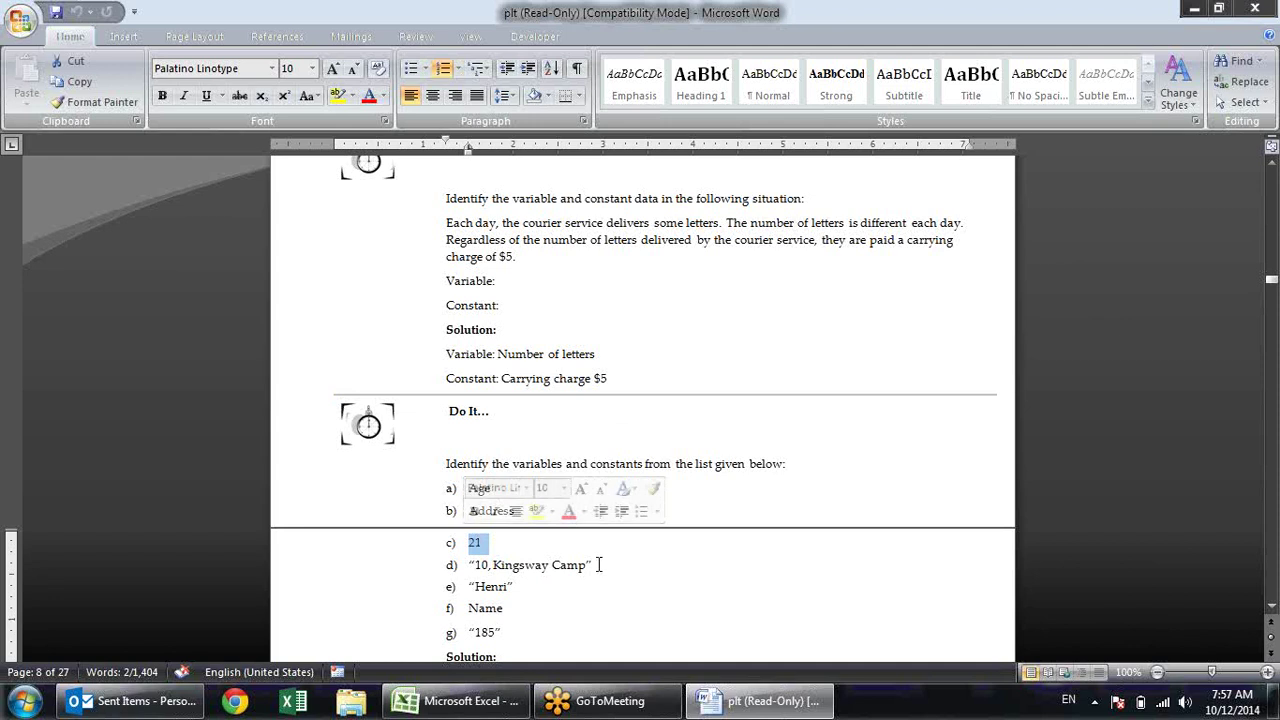
{"action": "left_click_drag", "start_coordinate": [598, 565], "coordinate": [505, 578]}
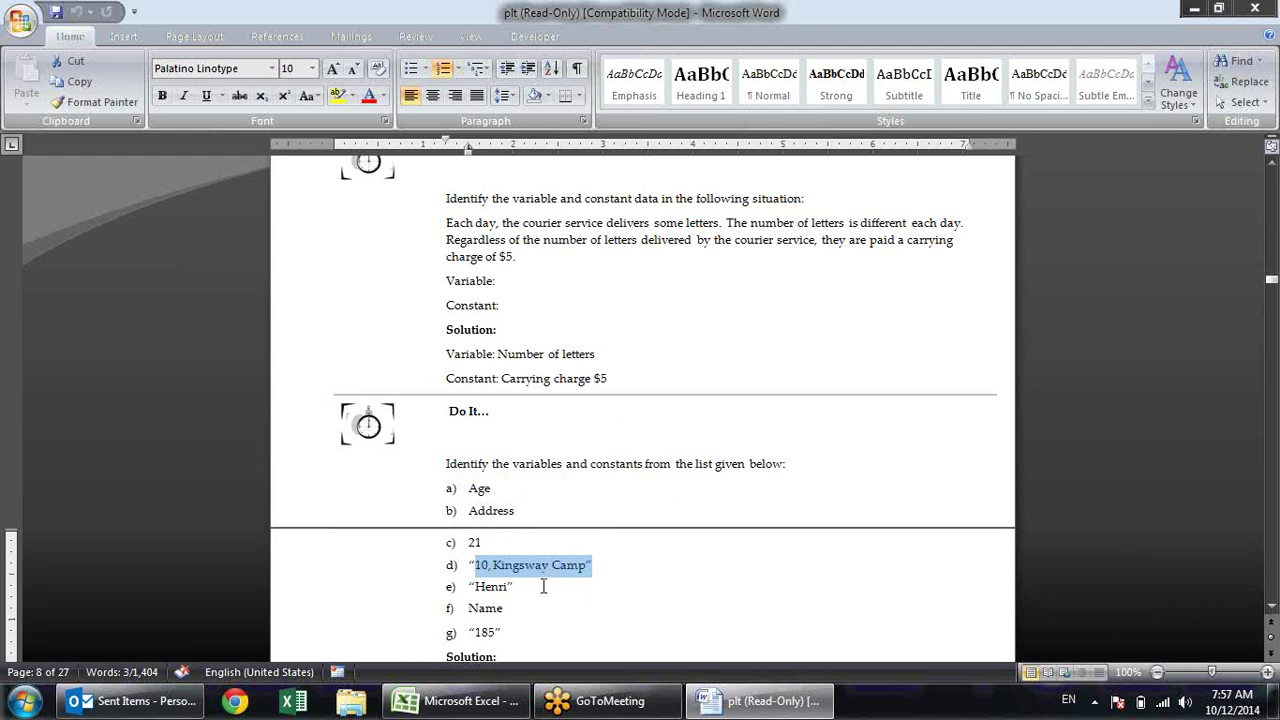
{"action": "left_click_drag", "start_coordinate": [525, 588], "coordinate": [468, 586]}
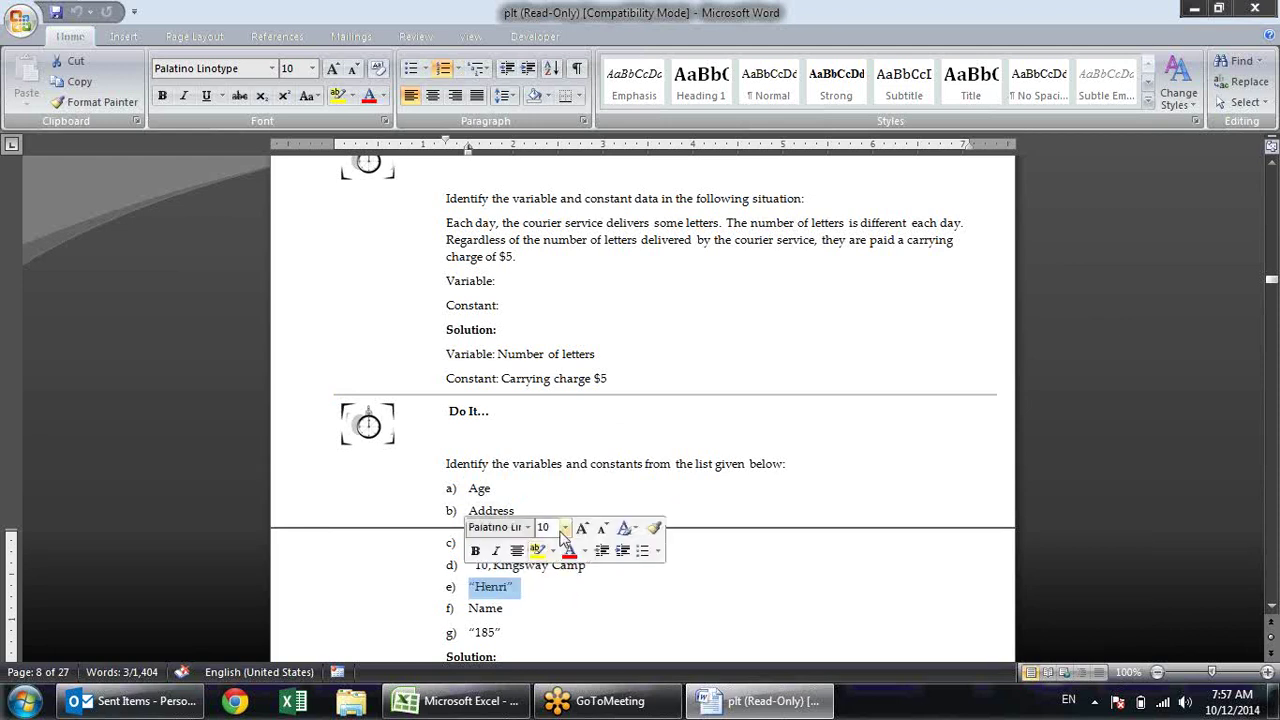
{"action": "double_click", "coordinate": [485, 608]}
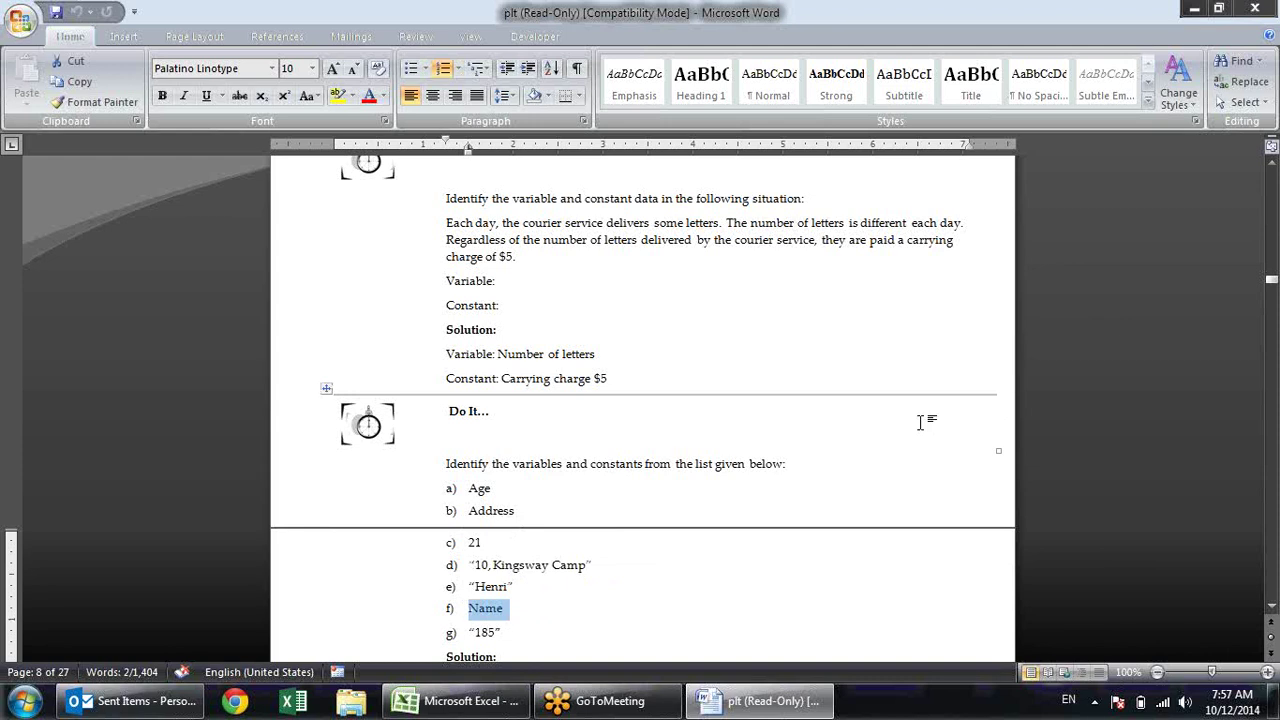
Scroll to the Solution and point out 21, Address and the quoted name on the Constants and Variables lines
{"action": "scroll", "coordinate": [920, 422], "scroll_direction": "down", "scroll_amount": 1}
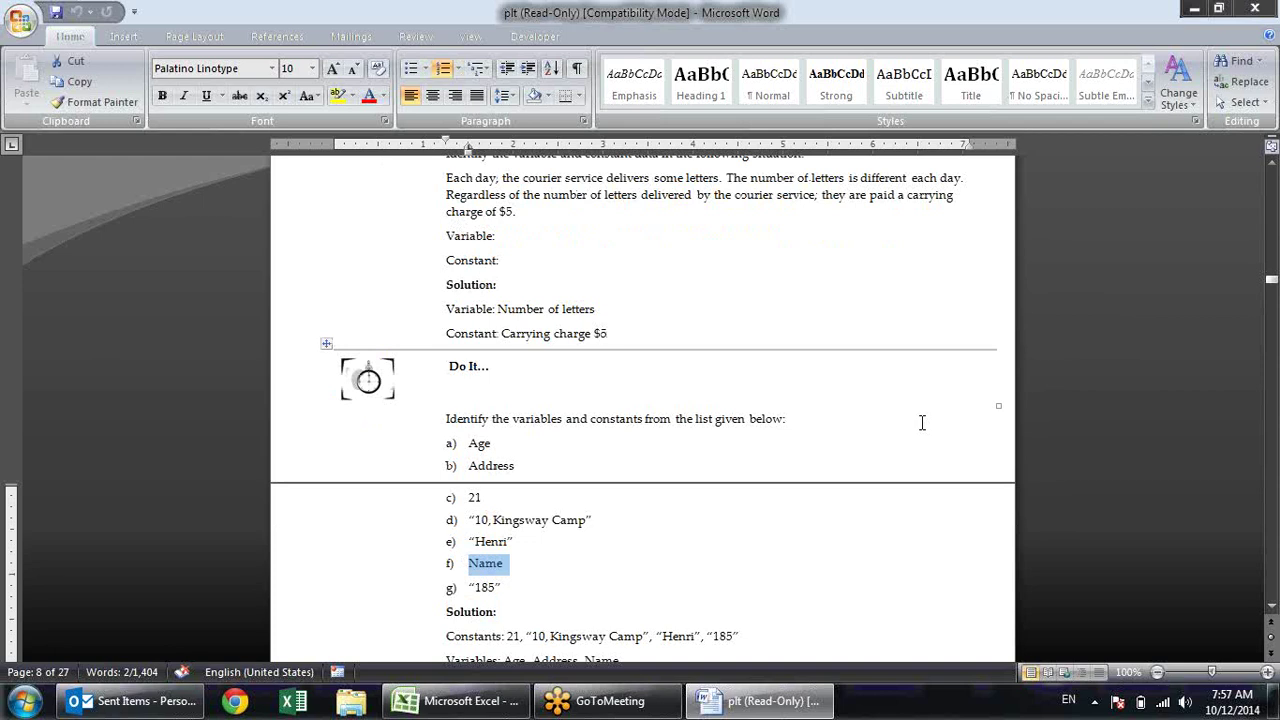
{"action": "scroll", "coordinate": [921, 425], "scroll_direction": "down", "scroll_amount": 3}
{"action": "scroll", "coordinate": [912, 416], "scroll_direction": "down", "scroll_amount": 2}
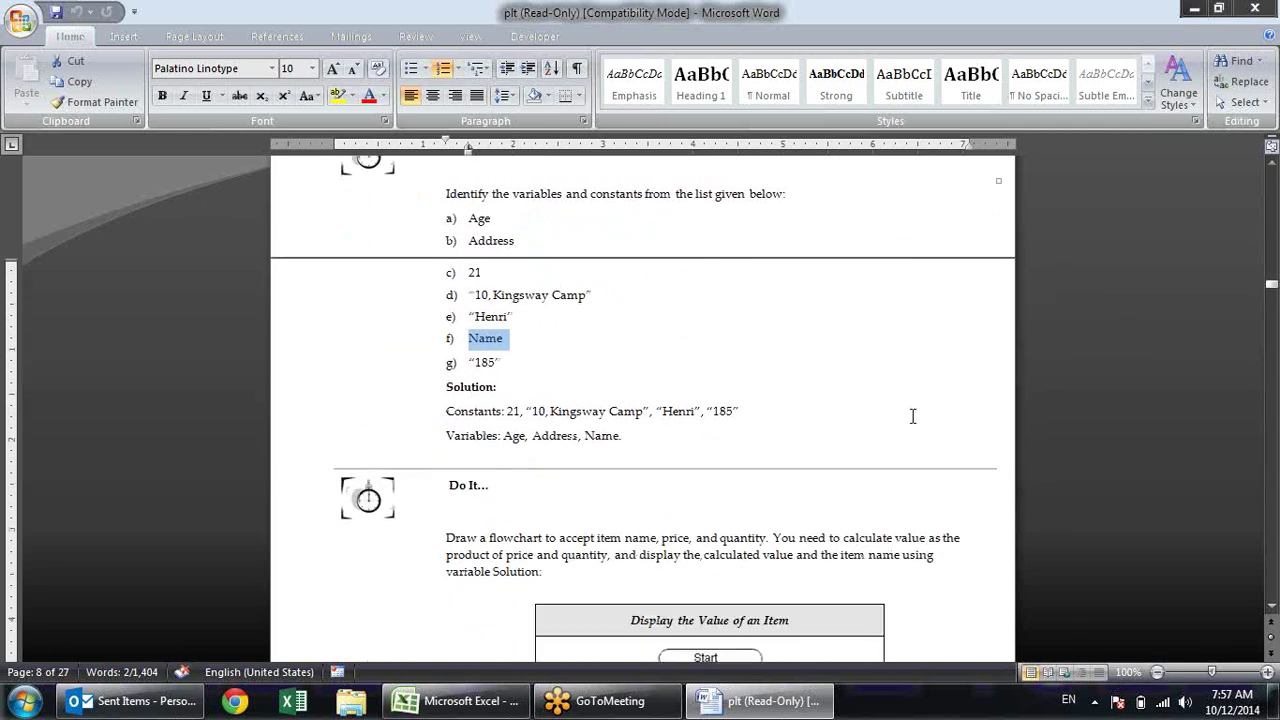
{"action": "scroll", "coordinate": [912, 416], "scroll_direction": "down", "scroll_amount": 2}
{"action": "left_click", "coordinate": [512, 321]}
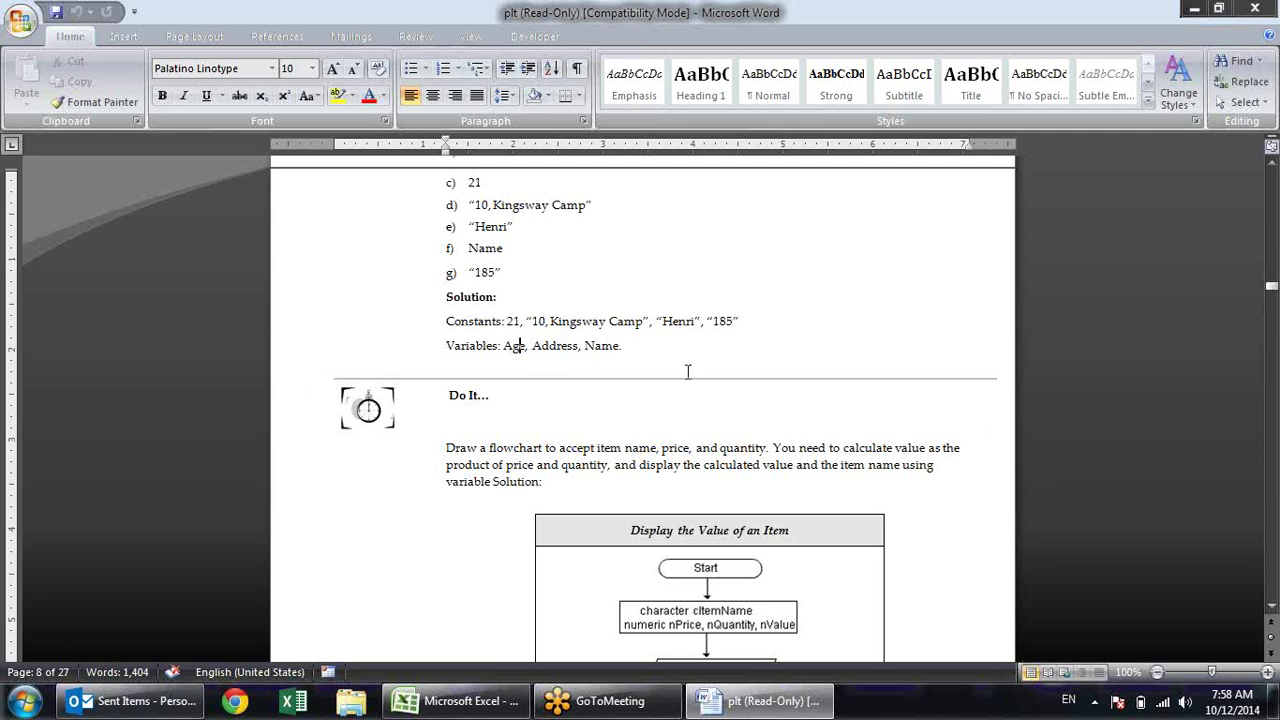
{"action": "left_click", "coordinate": [562, 340]}
{"action": "scroll", "coordinate": [736, 294], "scroll_direction": "down", "scroll_amount": 1}
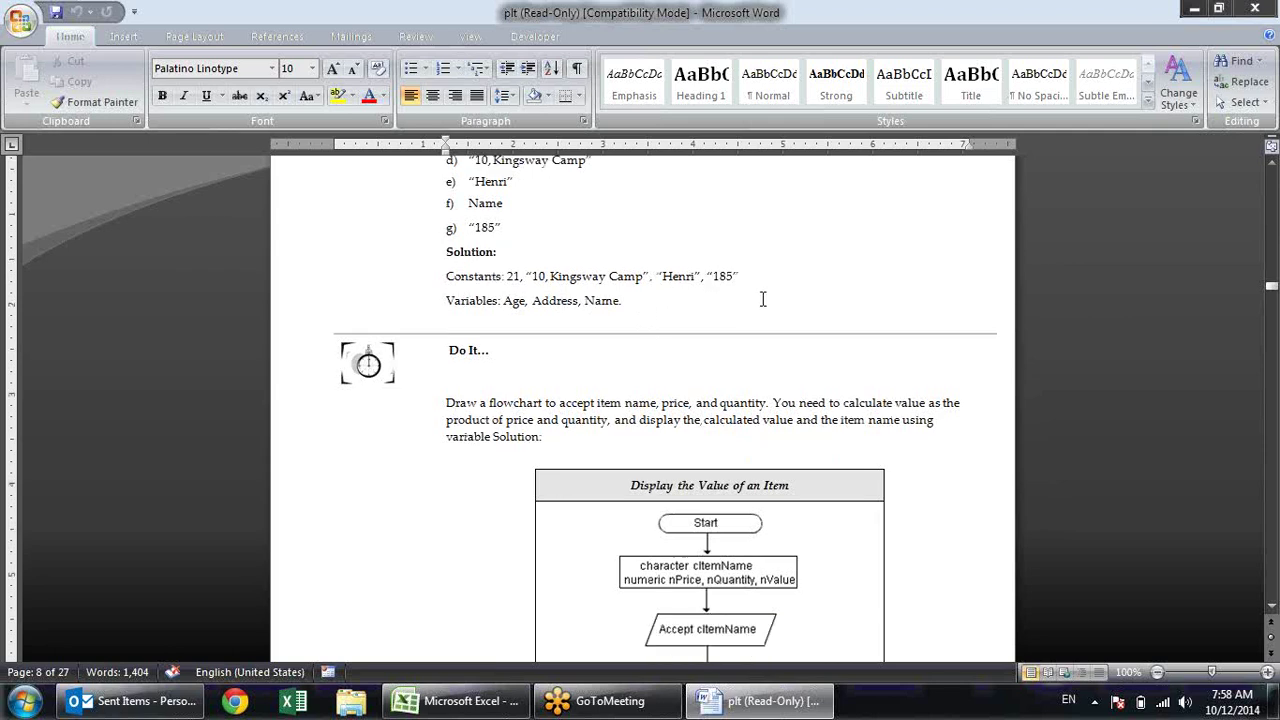
{"action": "left_click", "coordinate": [690, 277]}
{"action": "left_click", "coordinate": [666, 300]}
{"action": "scroll", "coordinate": [753, 332], "scroll_direction": "down", "scroll_amount": 1}
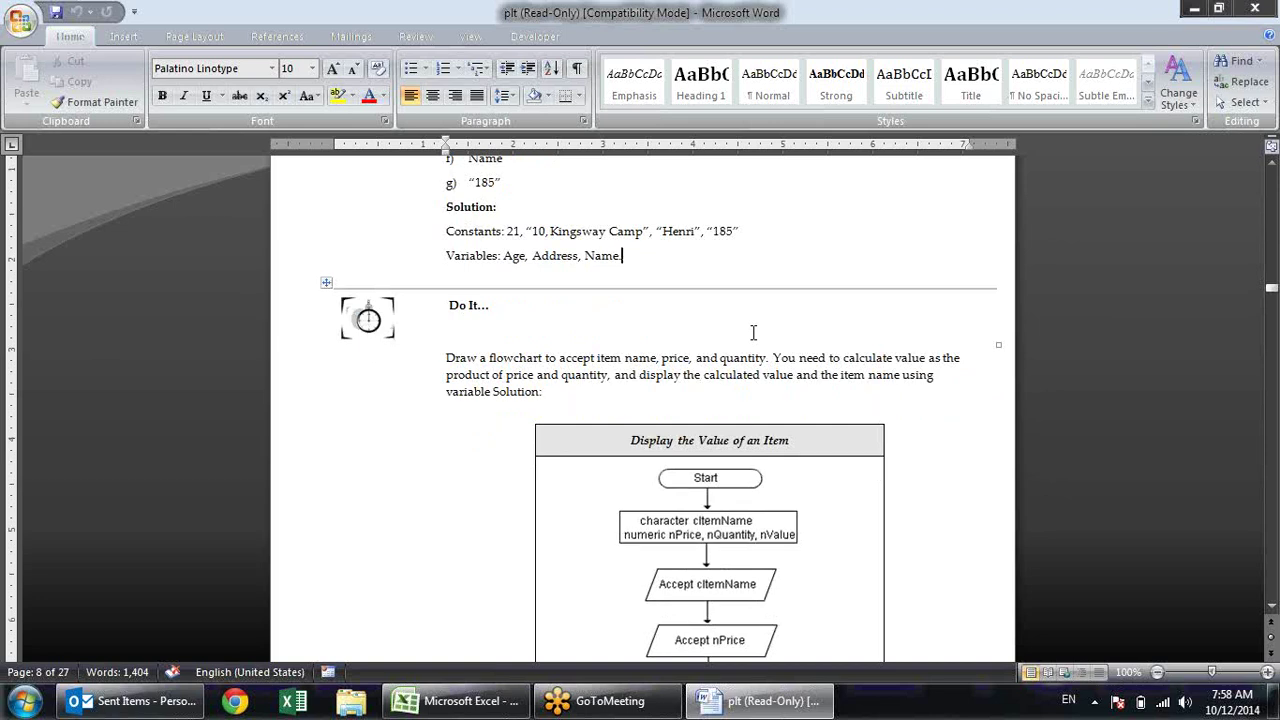
Select and deselect the 'Display the Value of an Item' flowchart picture on page 8
{"action": "scroll", "coordinate": [720, 345], "scroll_direction": "down", "scroll_amount": 1}
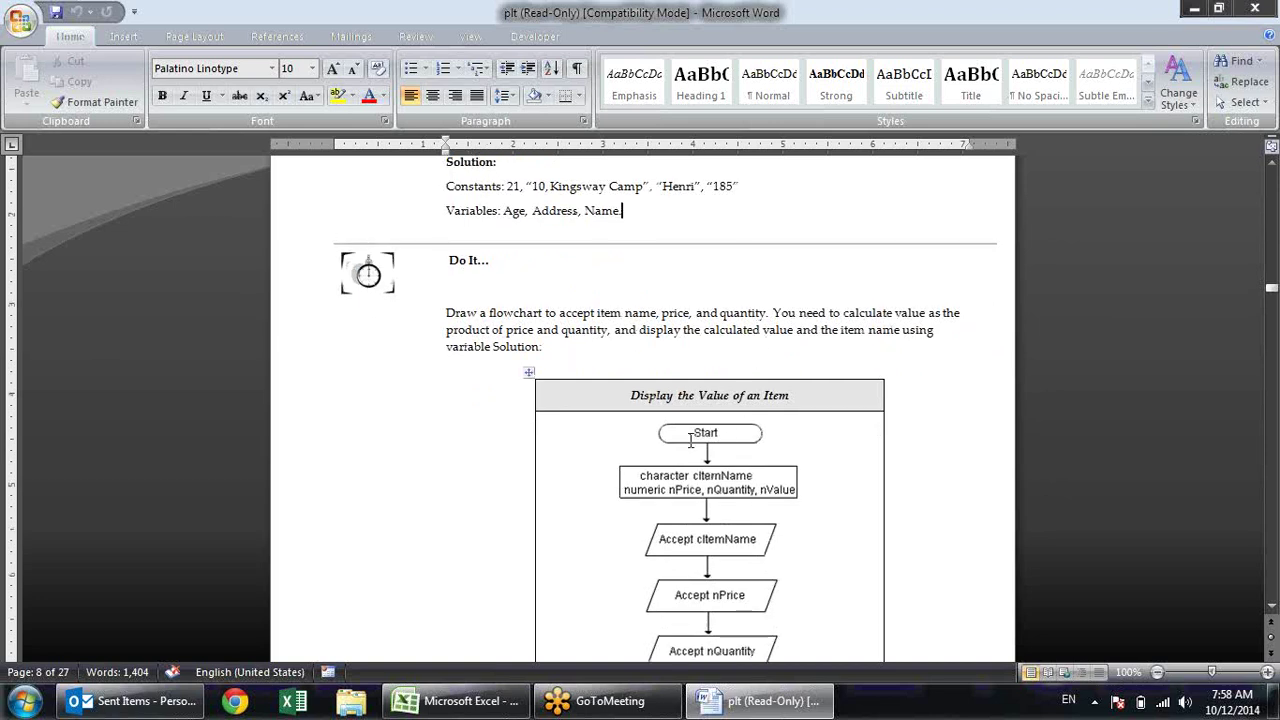
{"action": "left_click", "coordinate": [666, 474]}
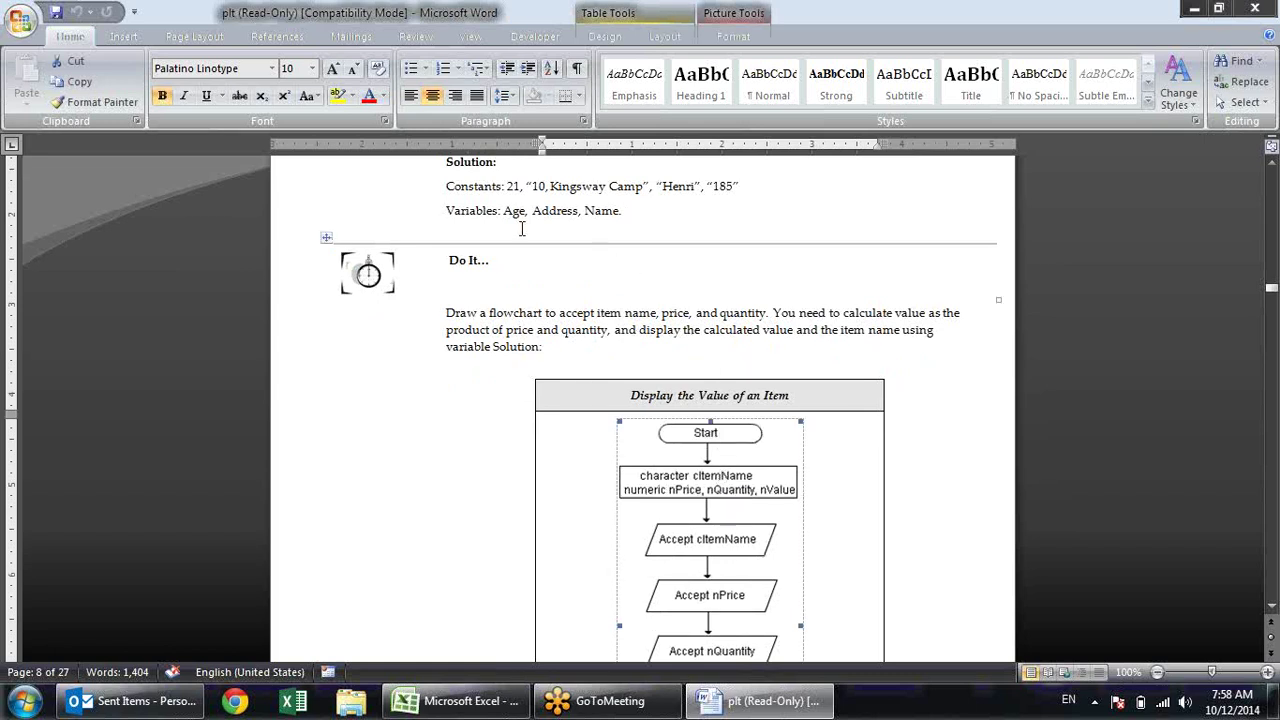
{"action": "left_click", "coordinate": [520, 193]}
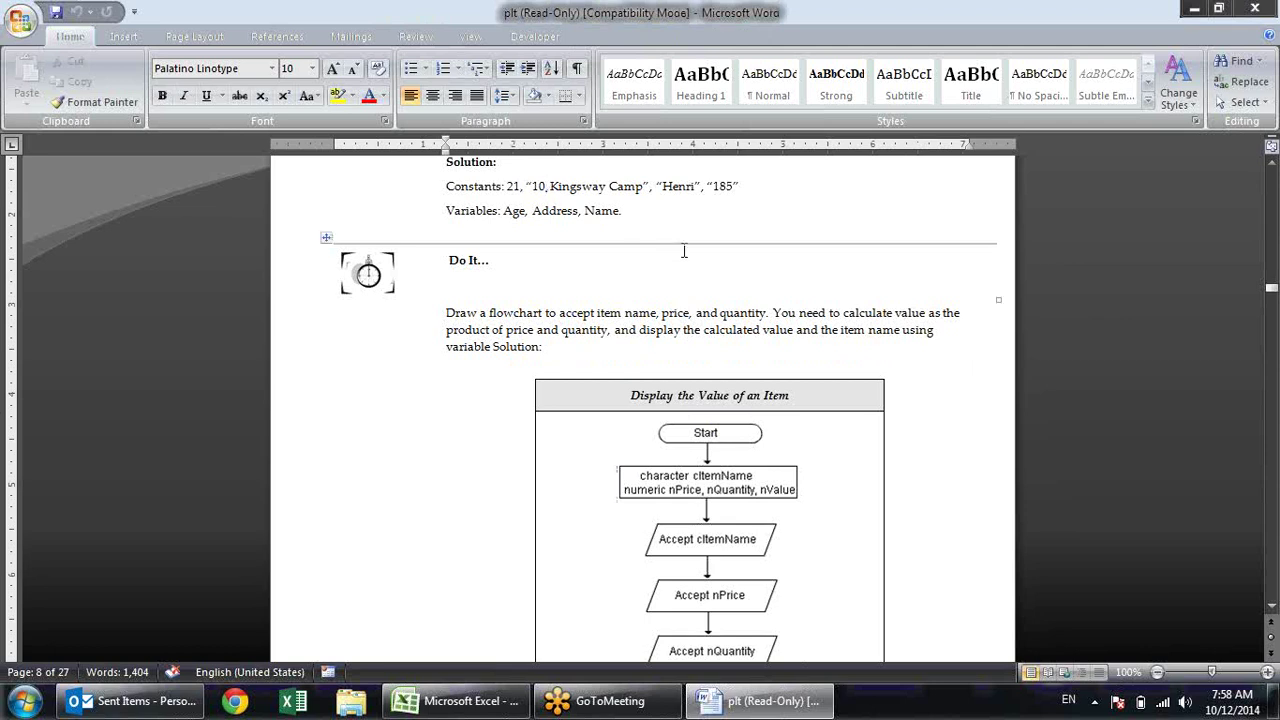
{"action": "left_click", "coordinate": [688, 498]}
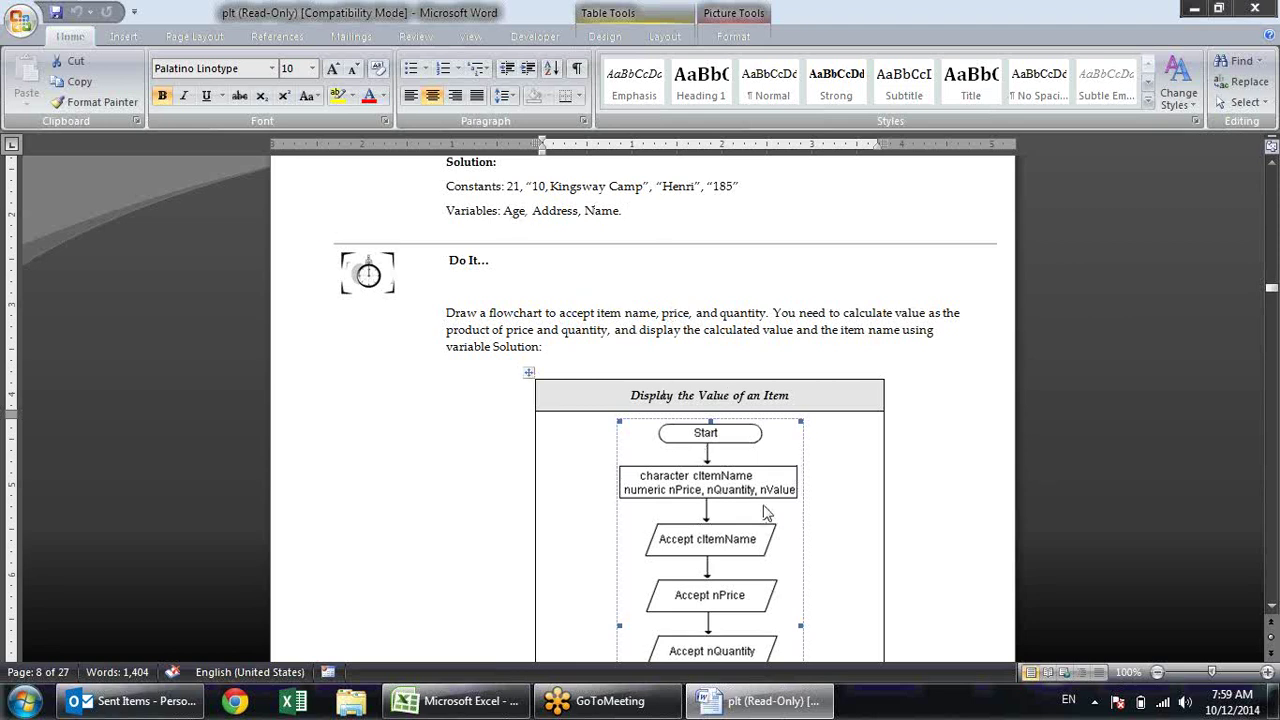
{"action": "left_click", "coordinate": [515, 213]}
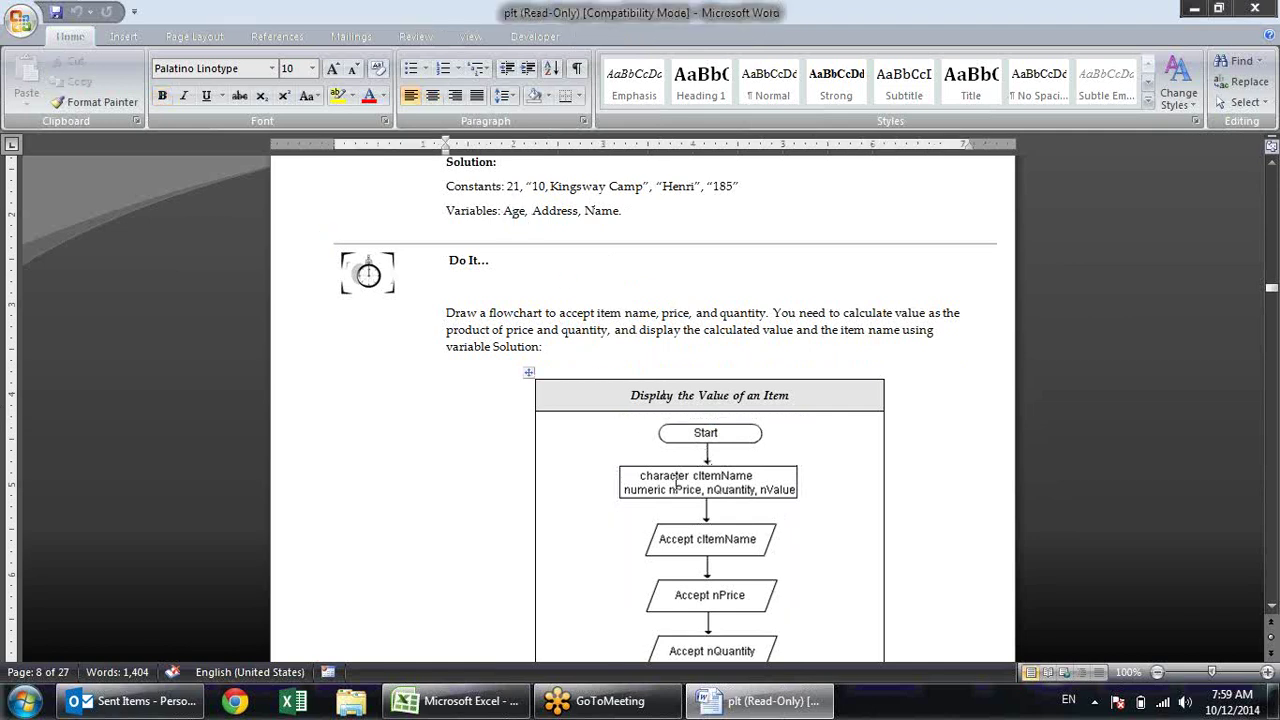
{"action": "left_click", "coordinate": [676, 484]}
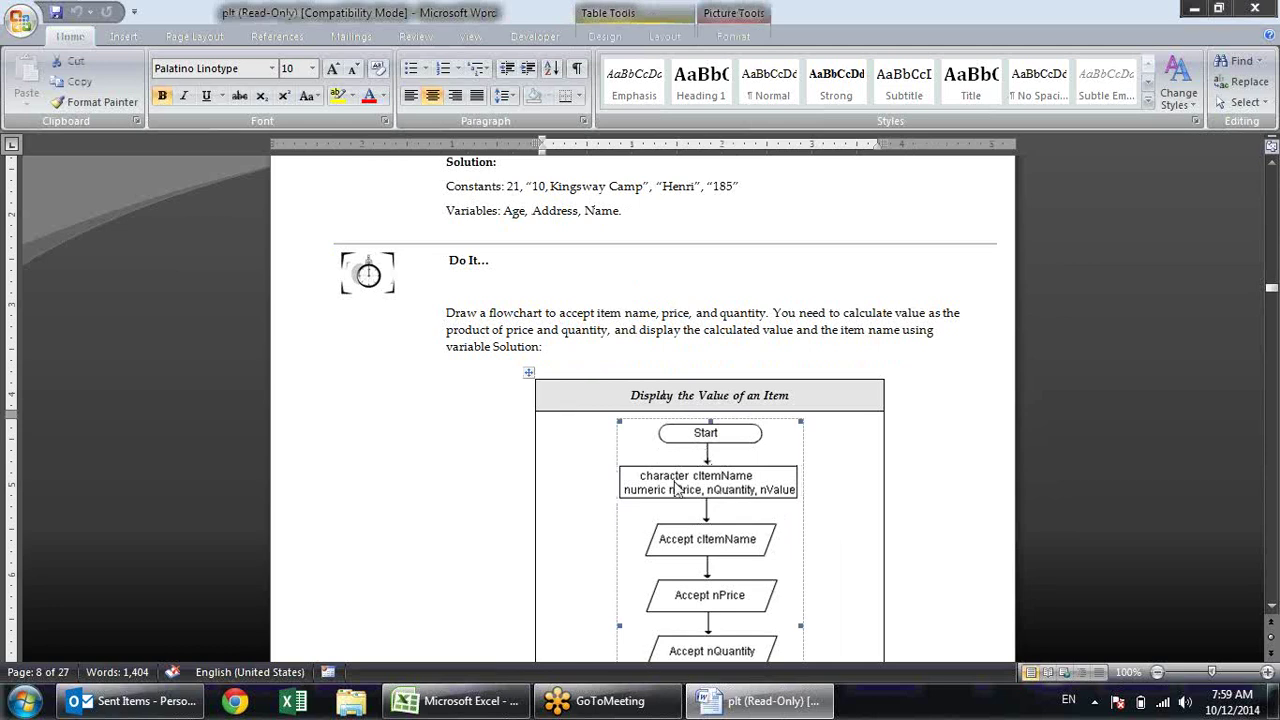
{"action": "left_click", "coordinate": [676, 490]}
Reselect the flowchart picture and scroll down until its Stop shape is visible
{"action": "scroll", "coordinate": [850, 470], "scroll_direction": "down", "scroll_amount": 2}
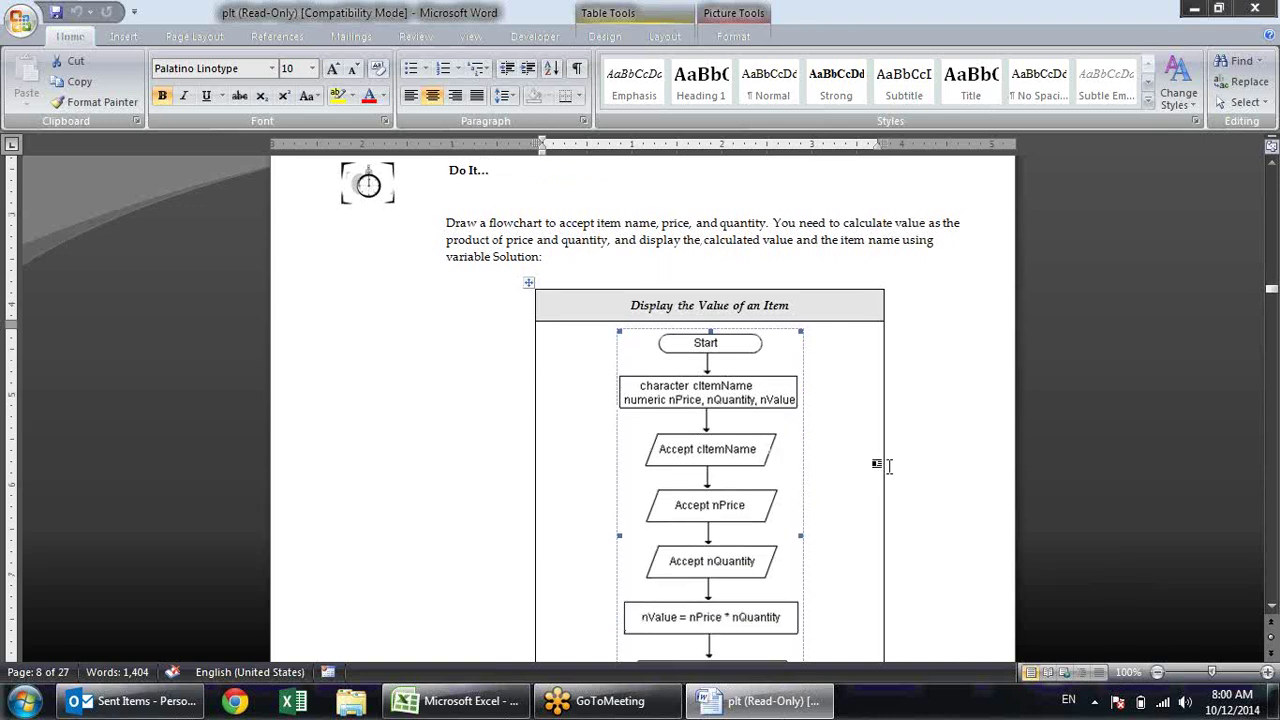
{"action": "left_click", "coordinate": [907, 401]}
{"action": "left_click", "coordinate": [777, 403]}
{"action": "scroll", "coordinate": [715, 398], "scroll_direction": "down", "scroll_amount": 1}
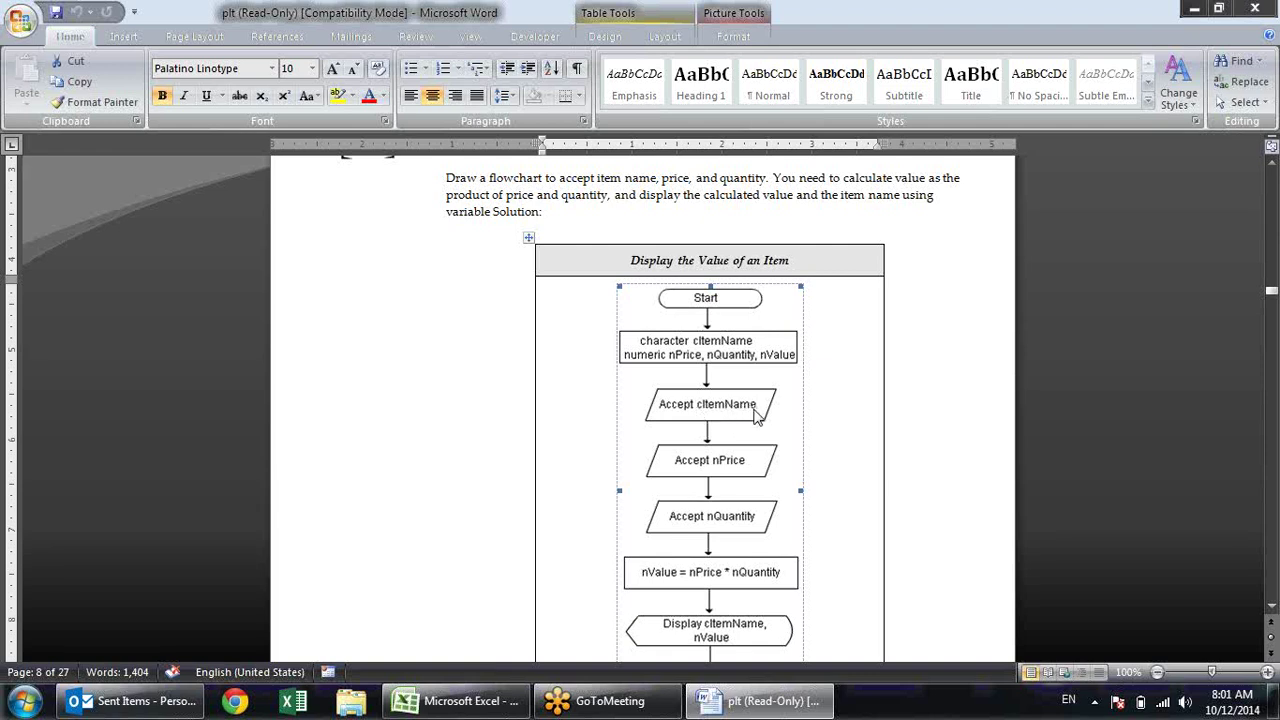
{"action": "scroll", "coordinate": [756, 415], "scroll_direction": "down", "scroll_amount": 1}
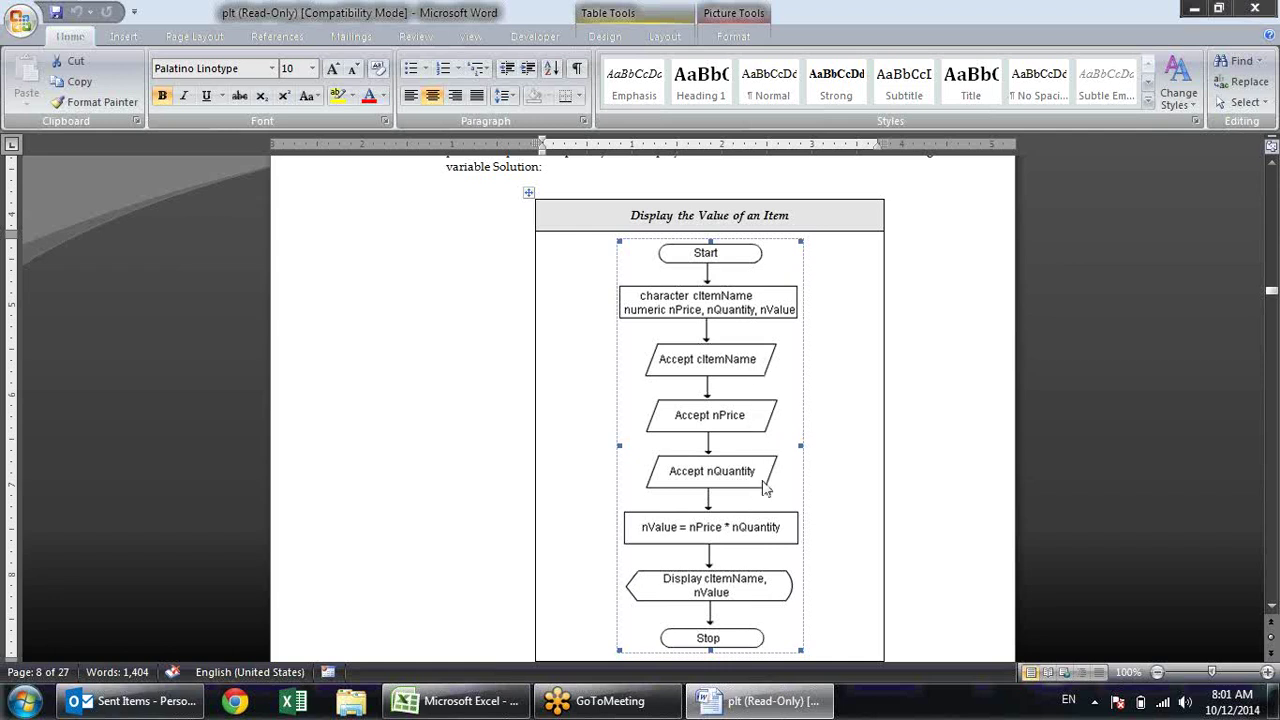
{"action": "scroll", "coordinate": [765, 487], "scroll_direction": "down", "scroll_amount": 1}
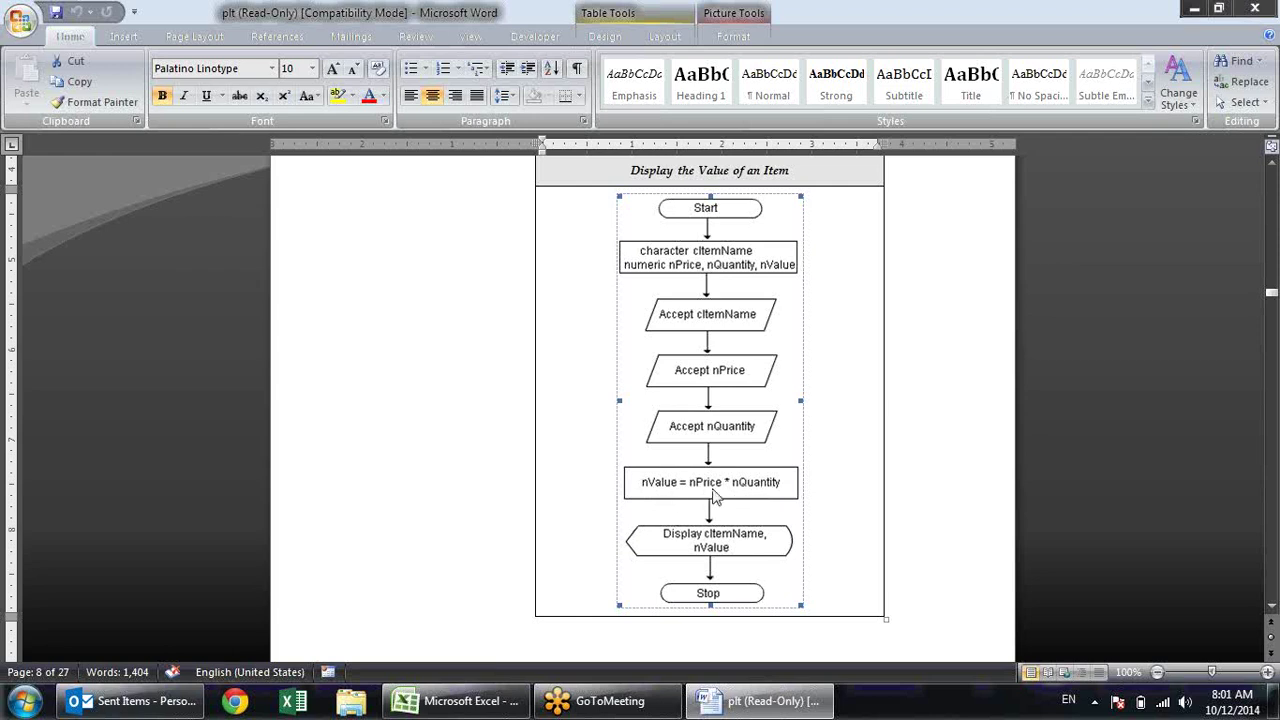
{"action": "scroll", "coordinate": [736, 470], "scroll_direction": "down", "scroll_amount": 1}
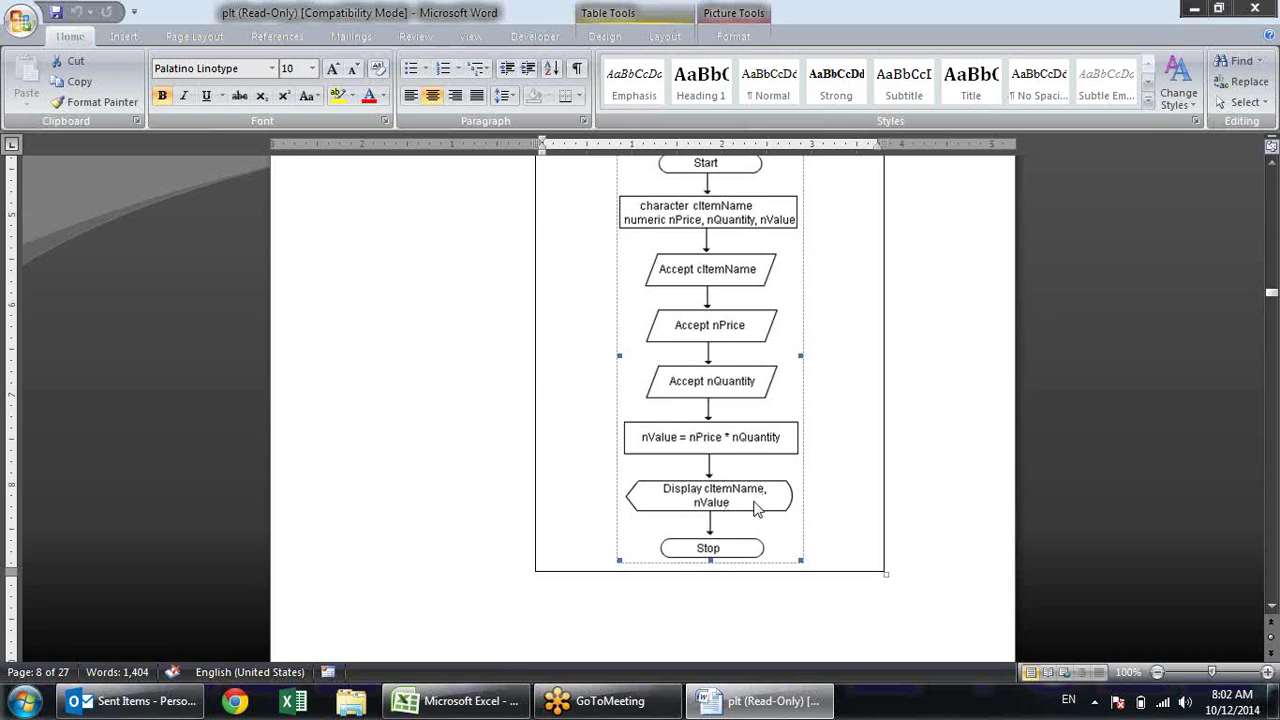
Scroll up and down through the flowchart, then switch to the Excel workbook Book1
{"action": "scroll", "coordinate": [808, 470], "scroll_direction": "up", "scroll_amount": 2}
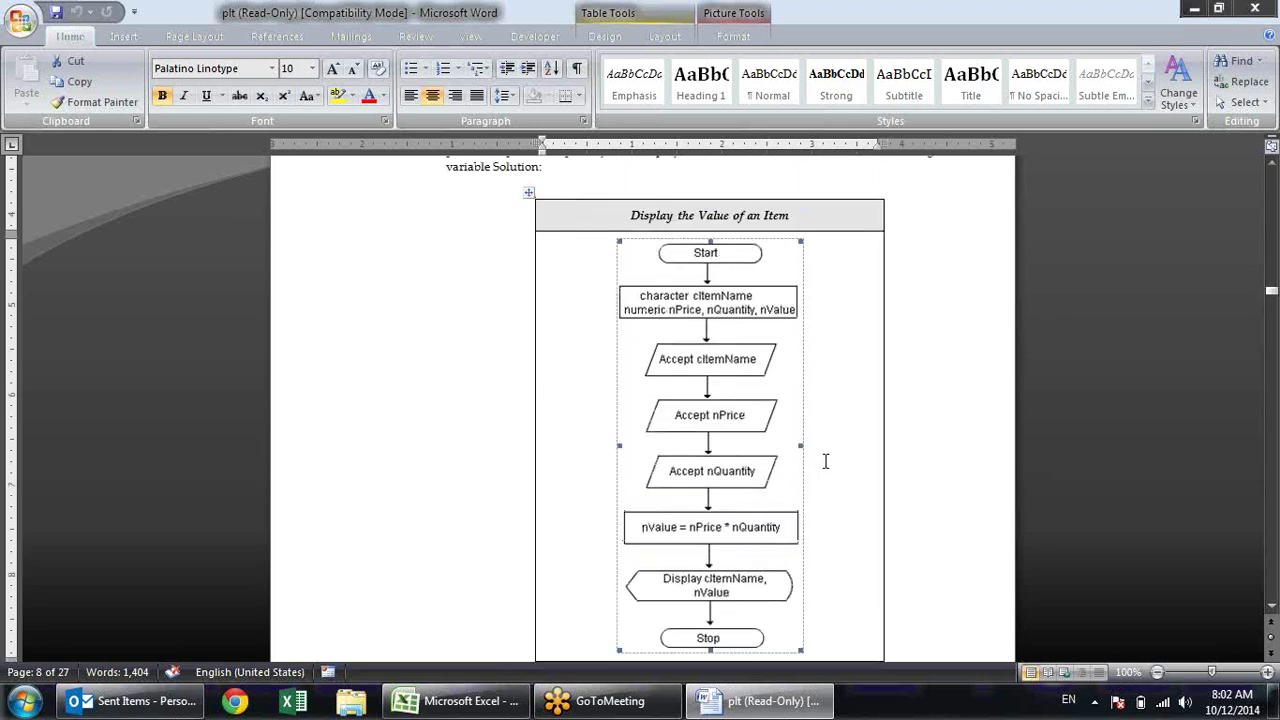
{"action": "scroll", "coordinate": [826, 461], "scroll_direction": "up", "scroll_amount": 3}
{"action": "scroll", "coordinate": [829, 461], "scroll_direction": "down", "scroll_amount": 5}
{"action": "scroll", "coordinate": [834, 457], "scroll_direction": "down", "scroll_amount": 2}
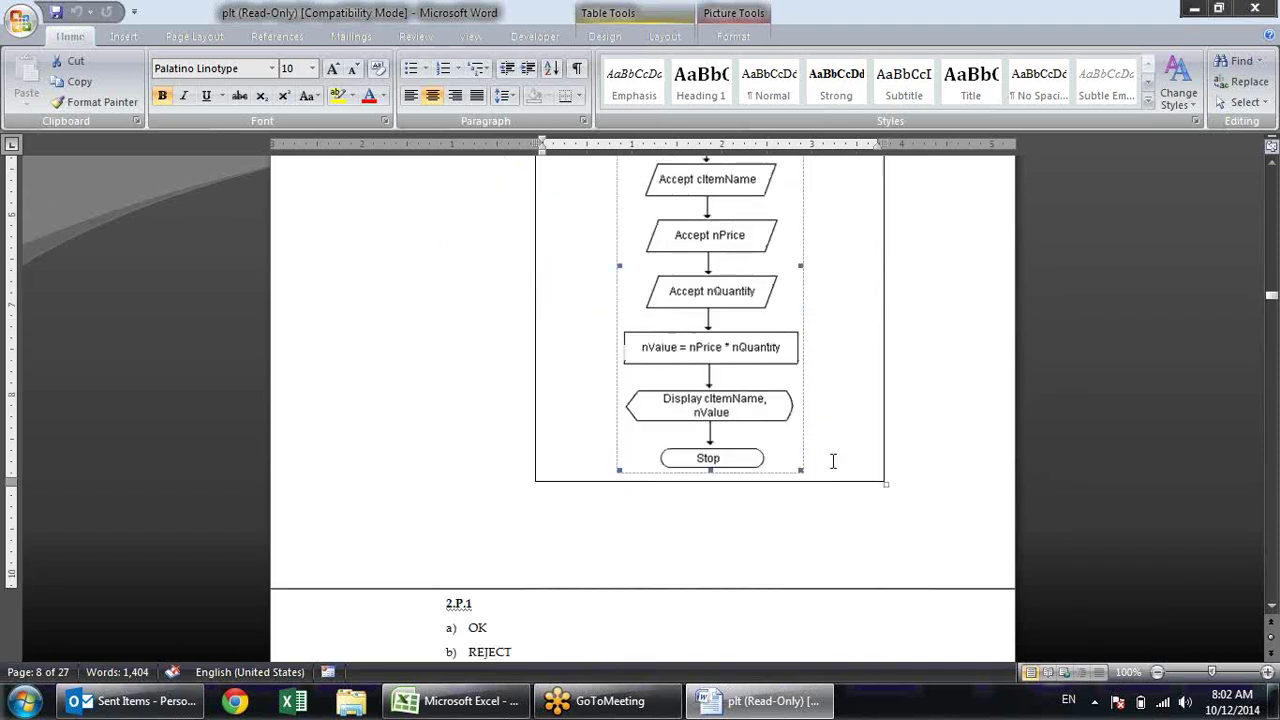
{"action": "scroll", "coordinate": [834, 457], "scroll_direction": "down", "scroll_amount": 4}
{"action": "scroll", "coordinate": [836, 455], "scroll_direction": "down", "scroll_amount": 1}
{"action": "scroll", "coordinate": [838, 453], "scroll_direction": "down", "scroll_amount": 3}
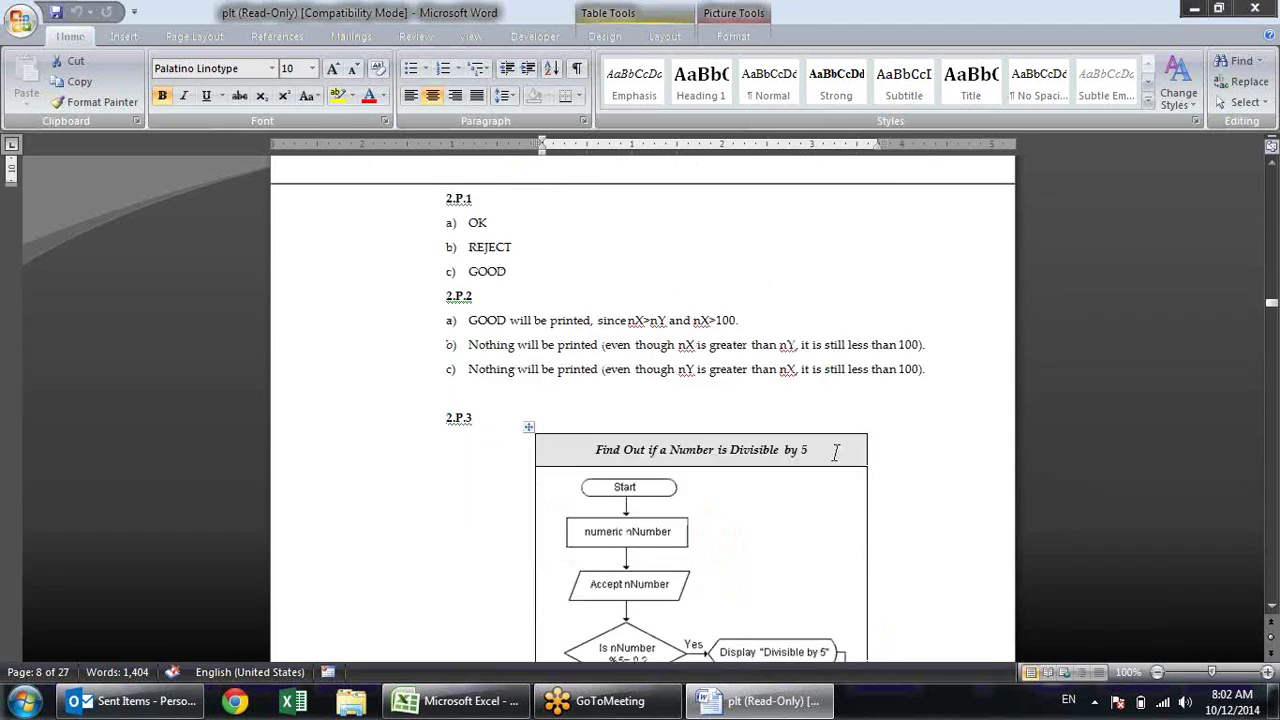
{"action": "scroll", "coordinate": [836, 453], "scroll_direction": "up", "scroll_amount": 4}
{"action": "scroll", "coordinate": [837, 451], "scroll_direction": "up", "scroll_amount": 4}
{"action": "scroll", "coordinate": [829, 449], "scroll_direction": "up", "scroll_amount": 3}
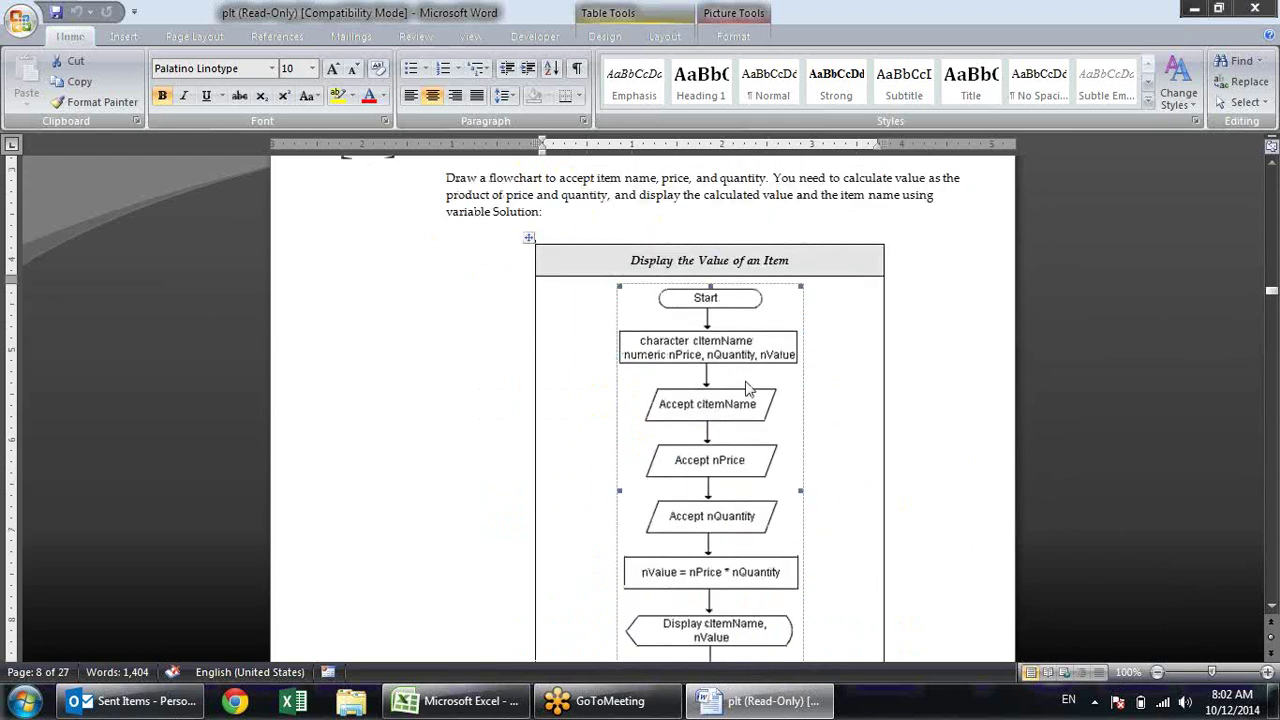
{"action": "scroll", "coordinate": [745, 388], "scroll_direction": "down", "scroll_amount": 2}
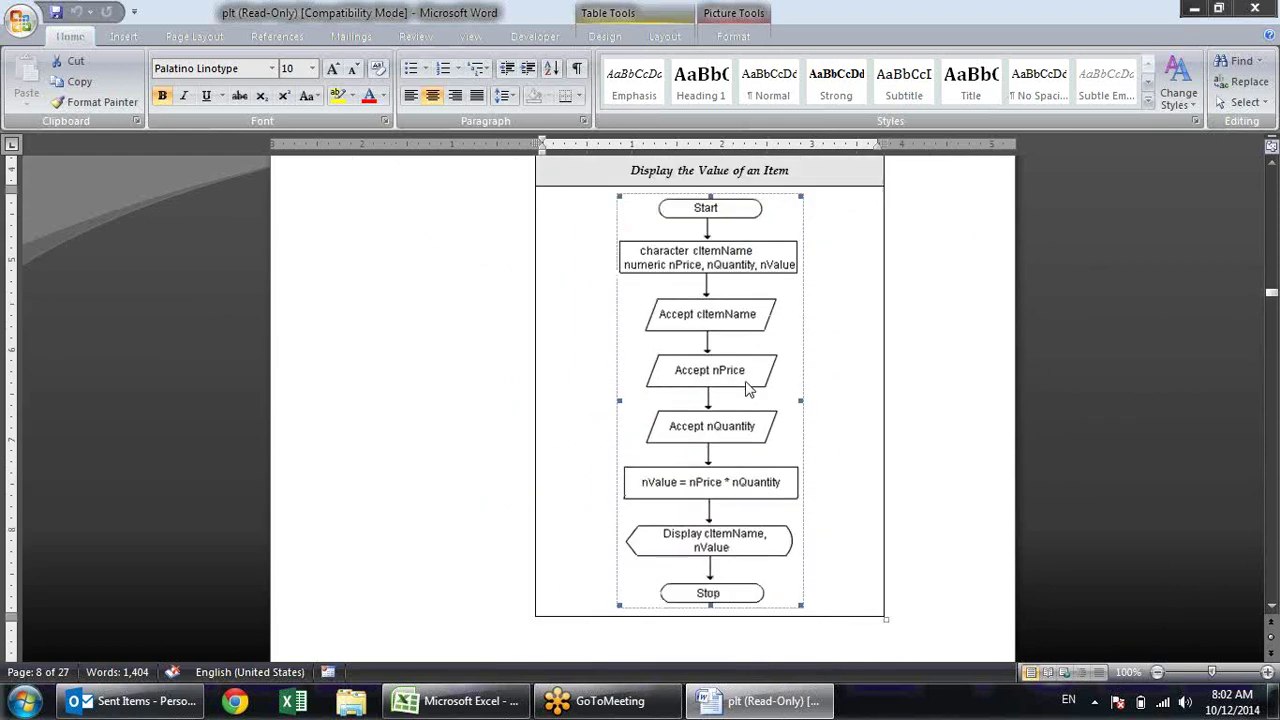
{"action": "scroll", "coordinate": [750, 382], "scroll_direction": "down", "scroll_amount": 1}
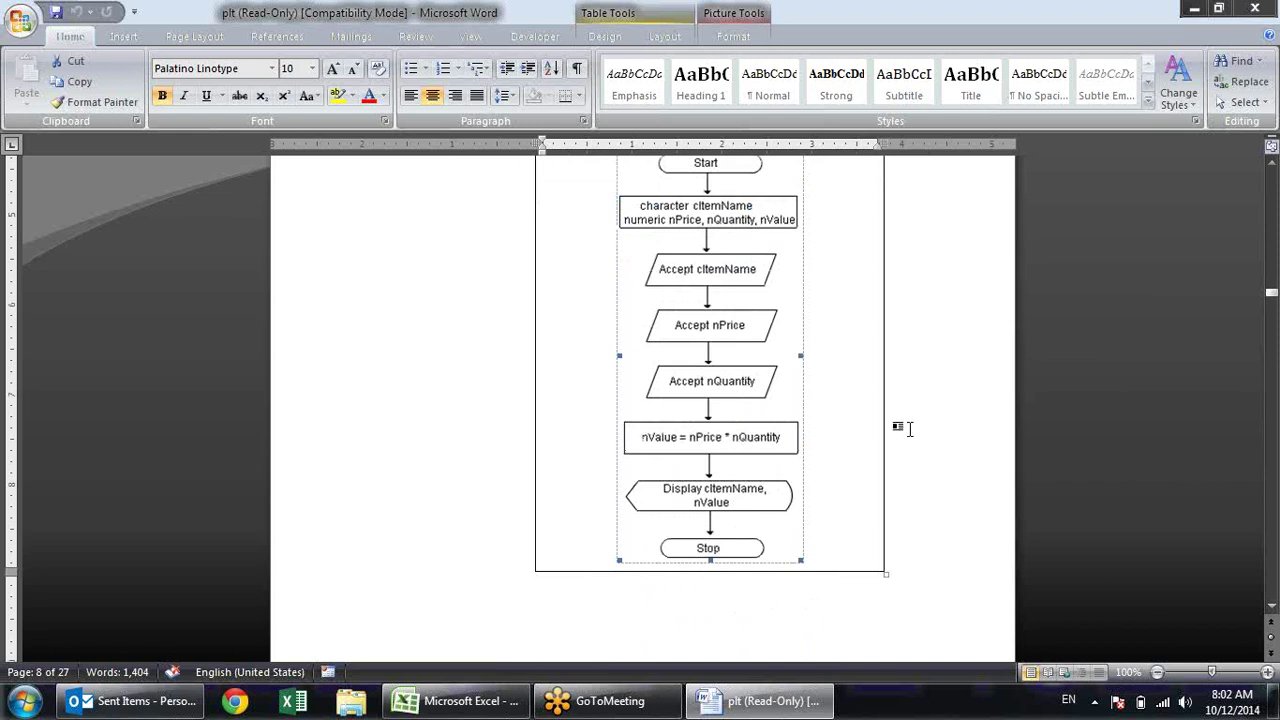
{"action": "left_click", "coordinate": [518, 700]}
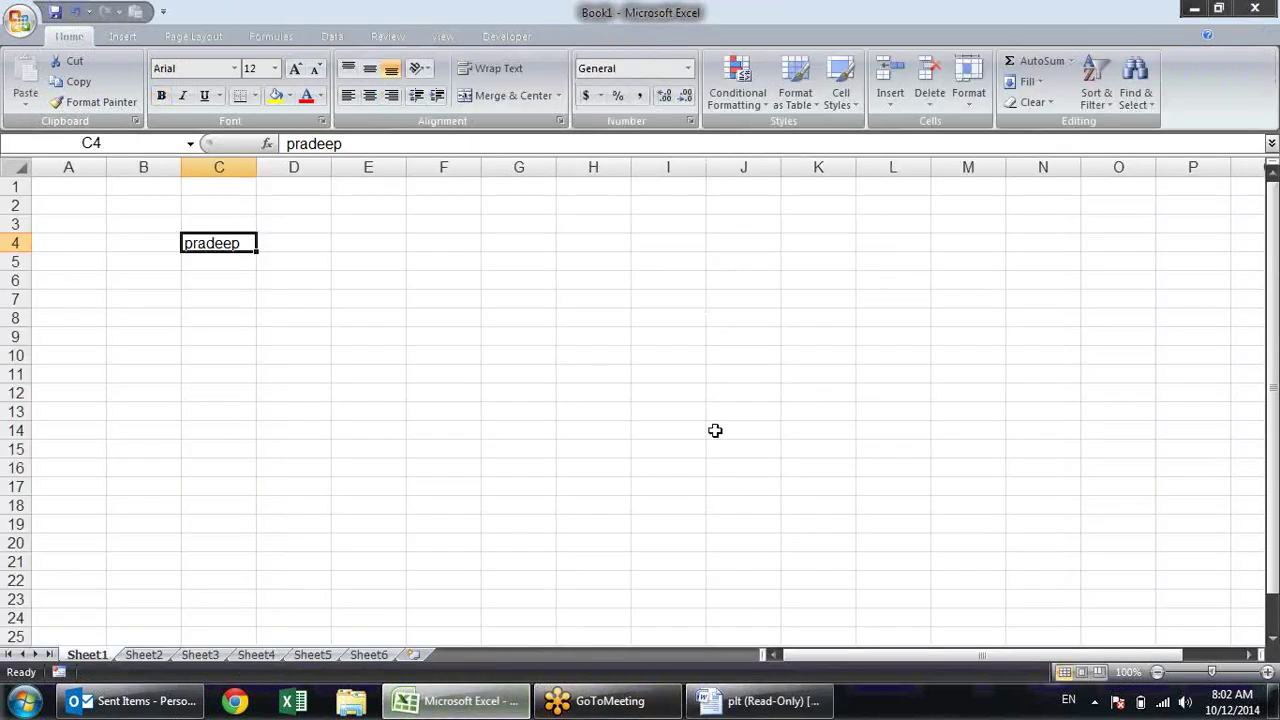
Clear the sample name from C4, select E4, and show the Developer tab
{"action": "key", "text": "Delete"}
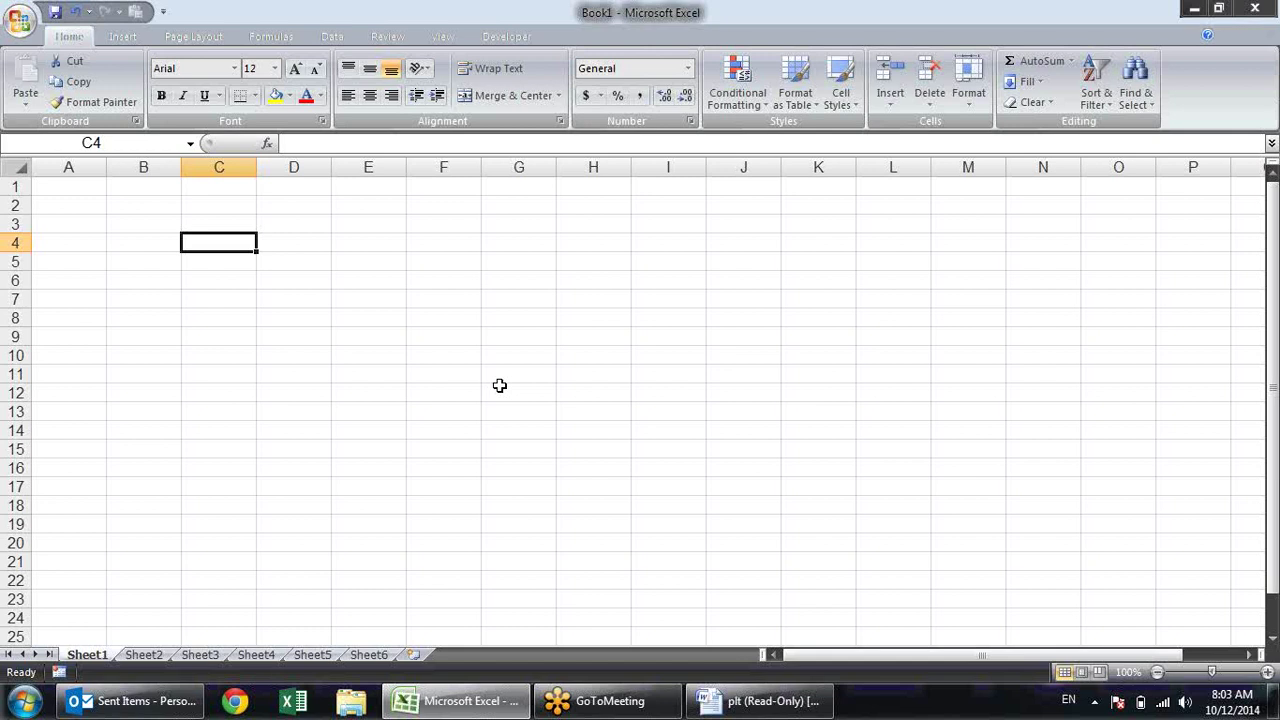
{"action": "left_click", "coordinate": [760, 701]}
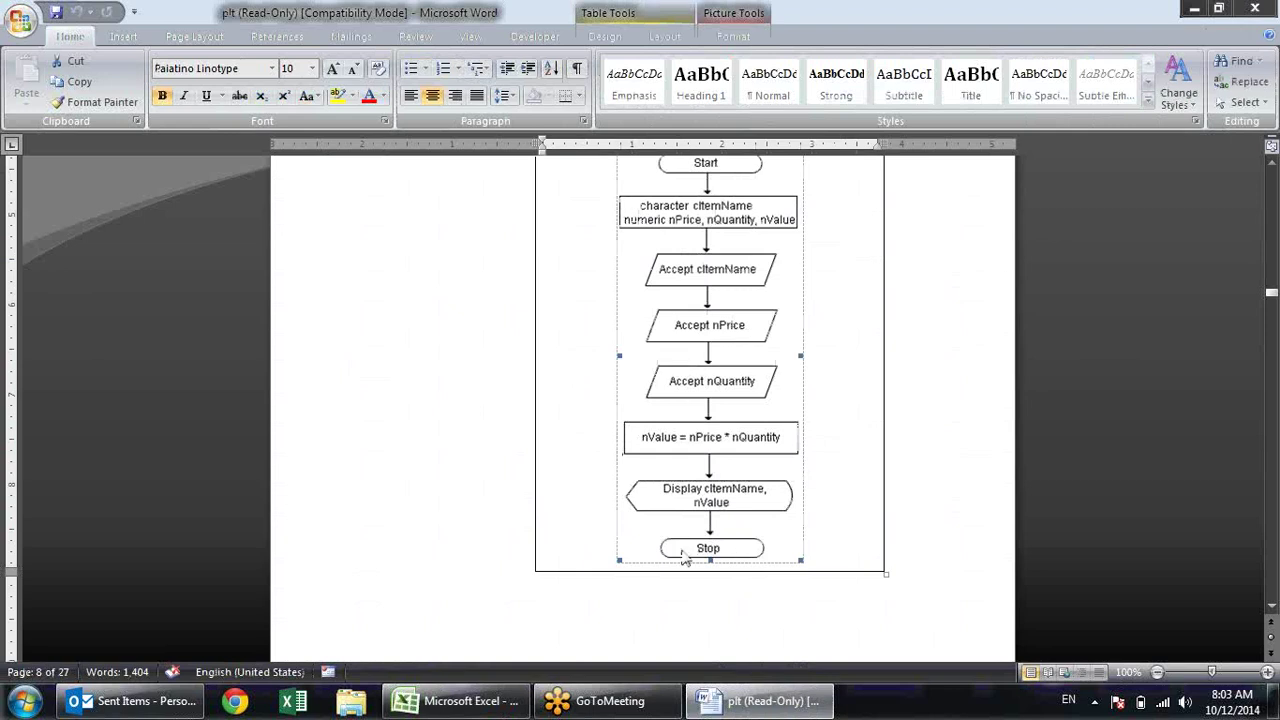
{"action": "left_click", "coordinate": [447, 700]}
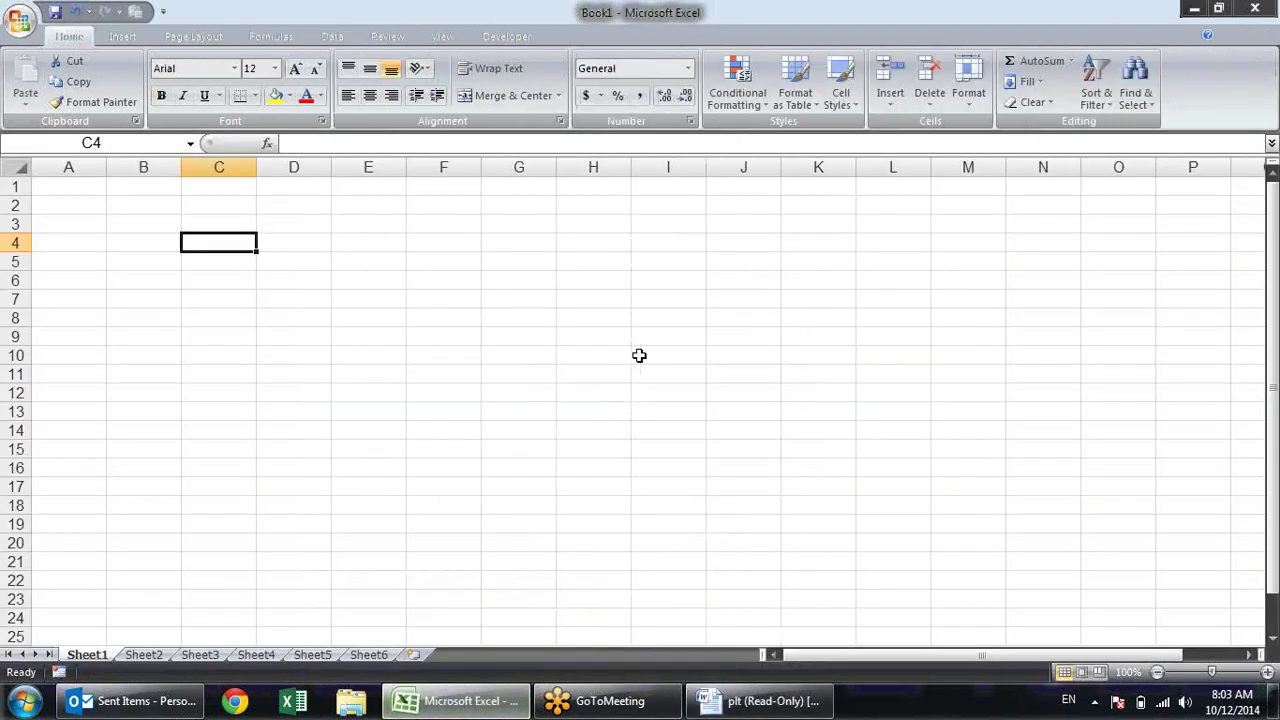
{"action": "left_click", "coordinate": [390, 236]}
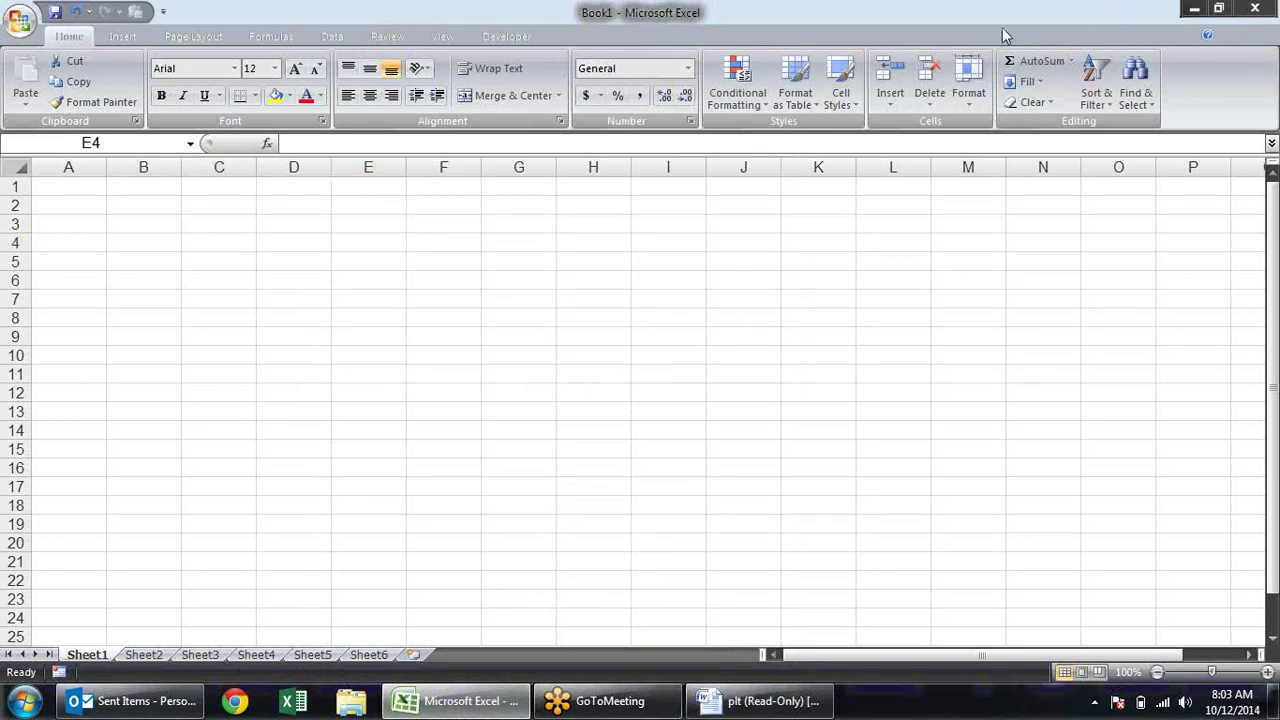
{"action": "left_click", "coordinate": [395, 243]}
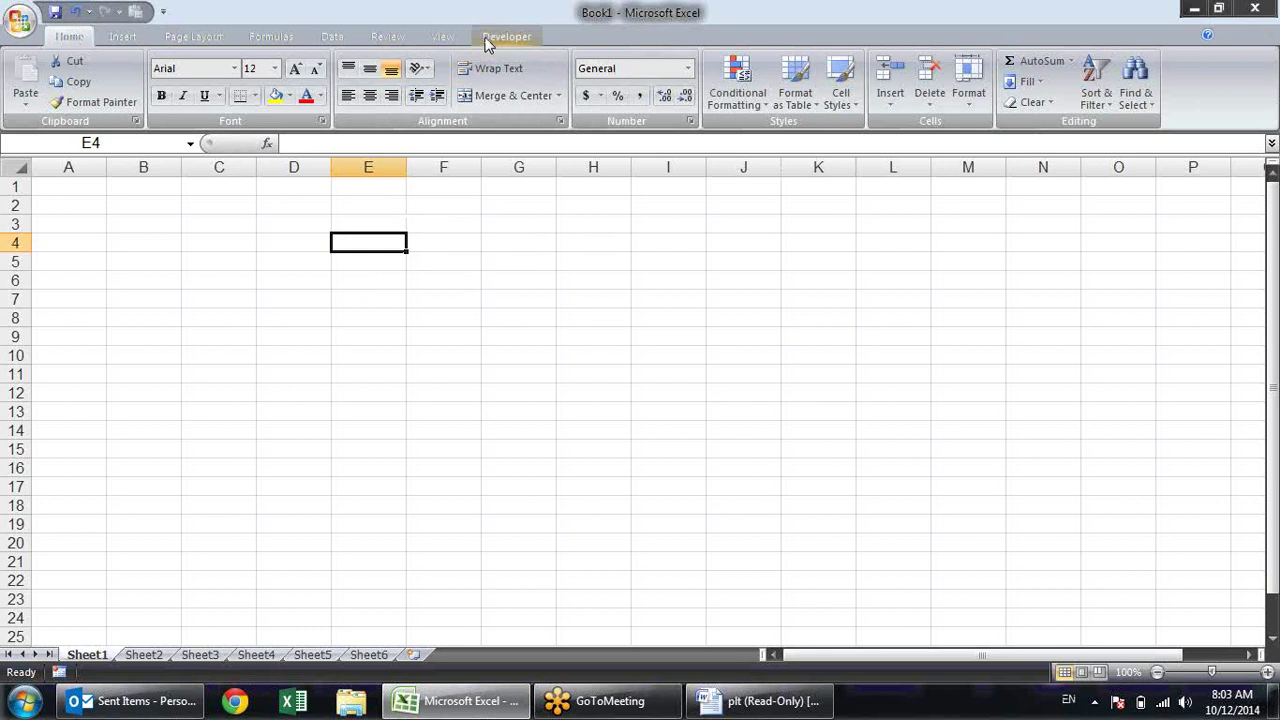
{"action": "left_click", "coordinate": [486, 40]}
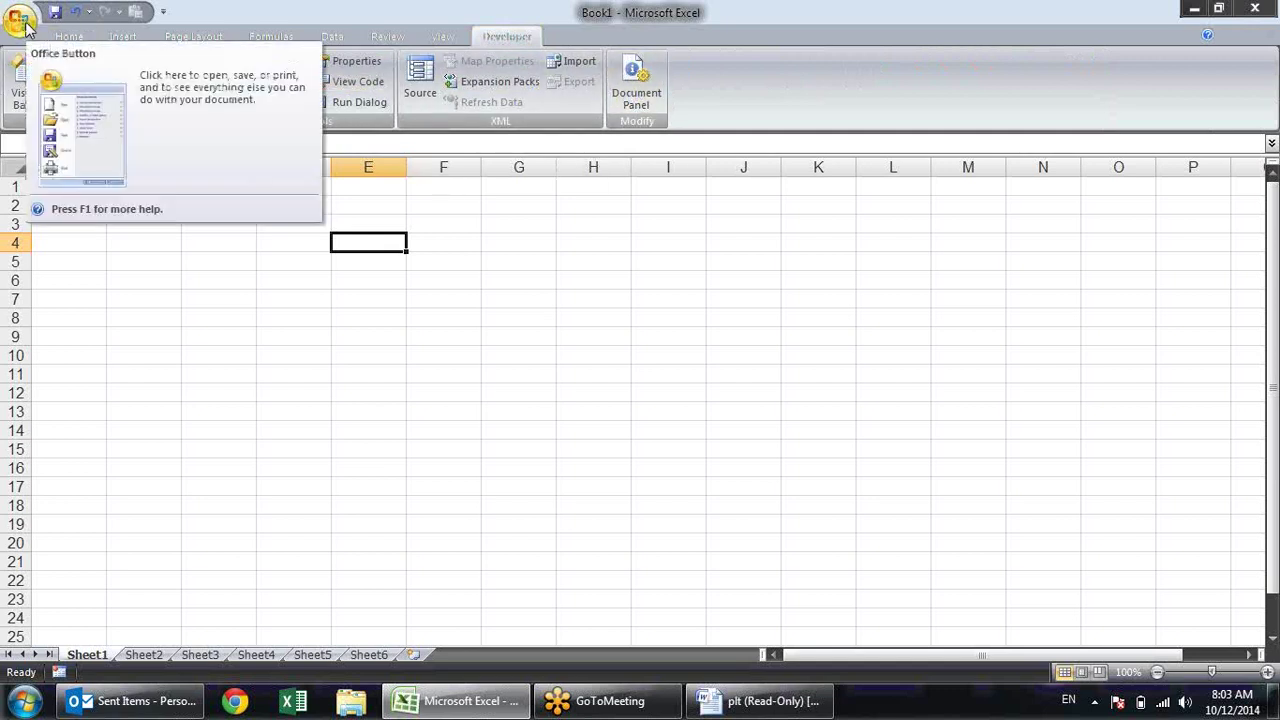
{"action": "left_click", "coordinate": [20, 22]}
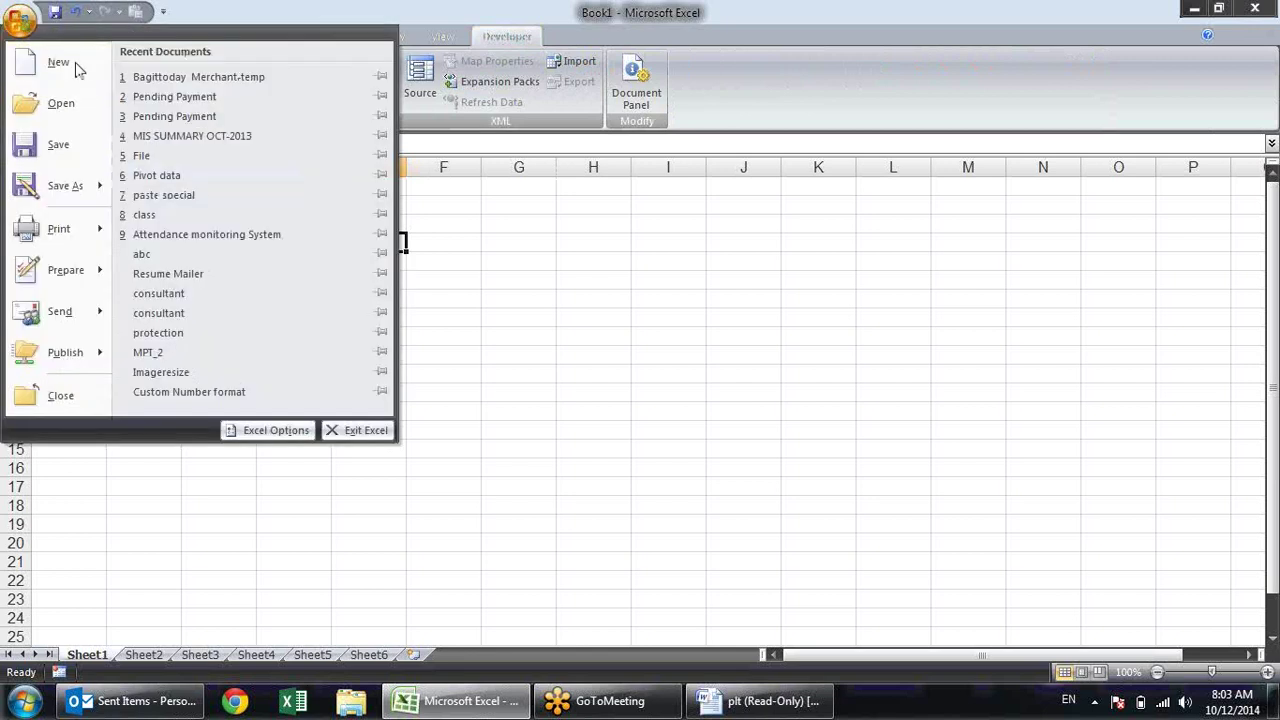
{"action": "left_click", "coordinate": [308, 432]}
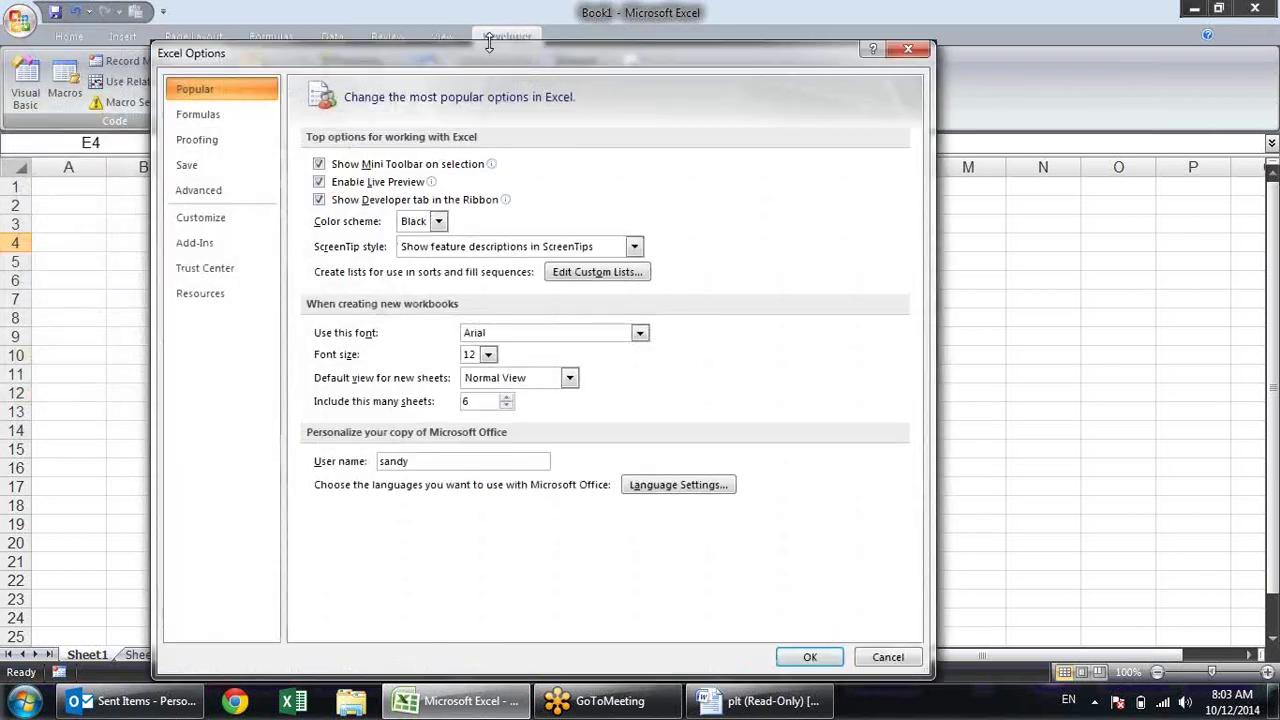
{"action": "left_click_drag", "start_coordinate": [480, 56], "coordinate": [602, 107]}
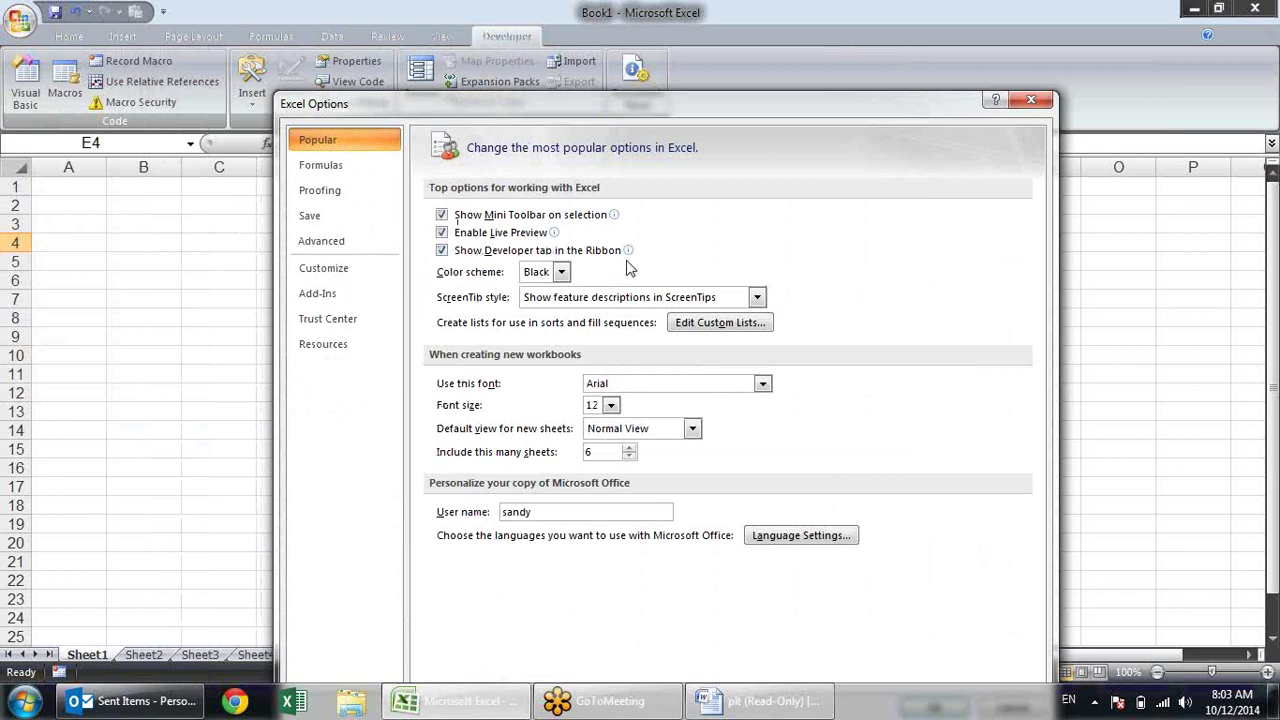
{"action": "left_click", "coordinate": [447, 250]}
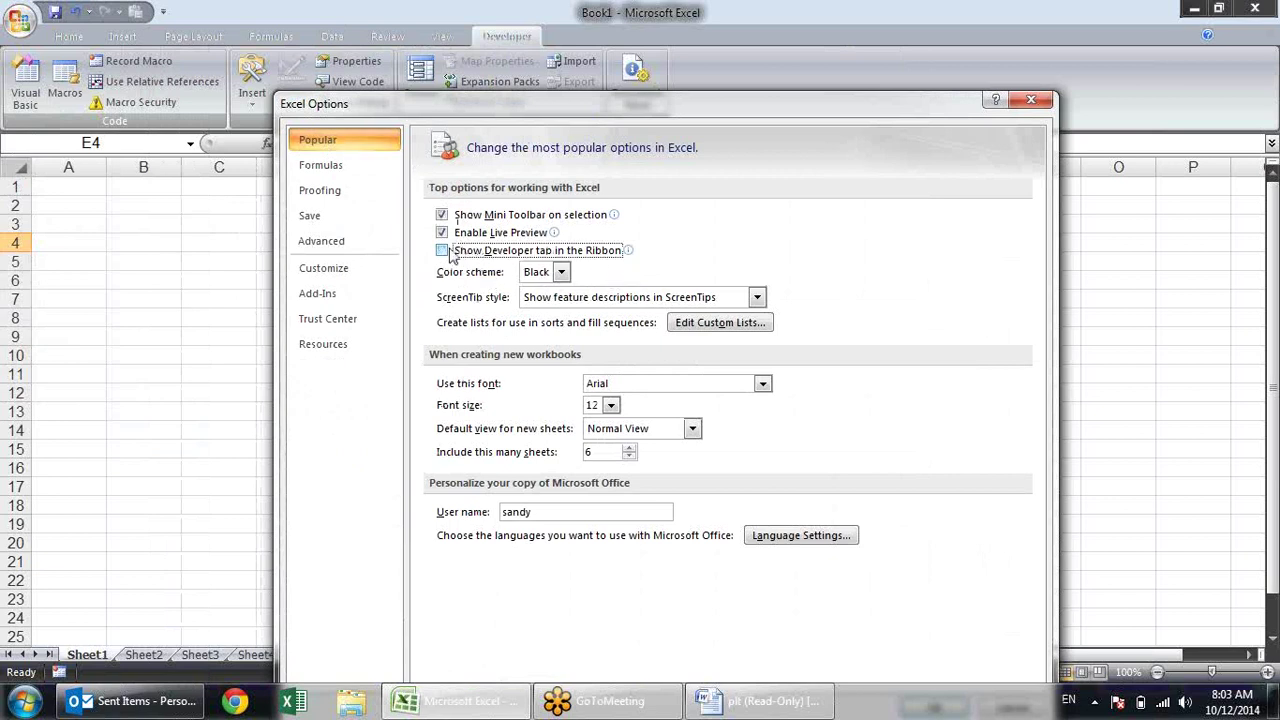
{"action": "left_click_drag", "start_coordinate": [512, 110], "coordinate": [501, 44]}
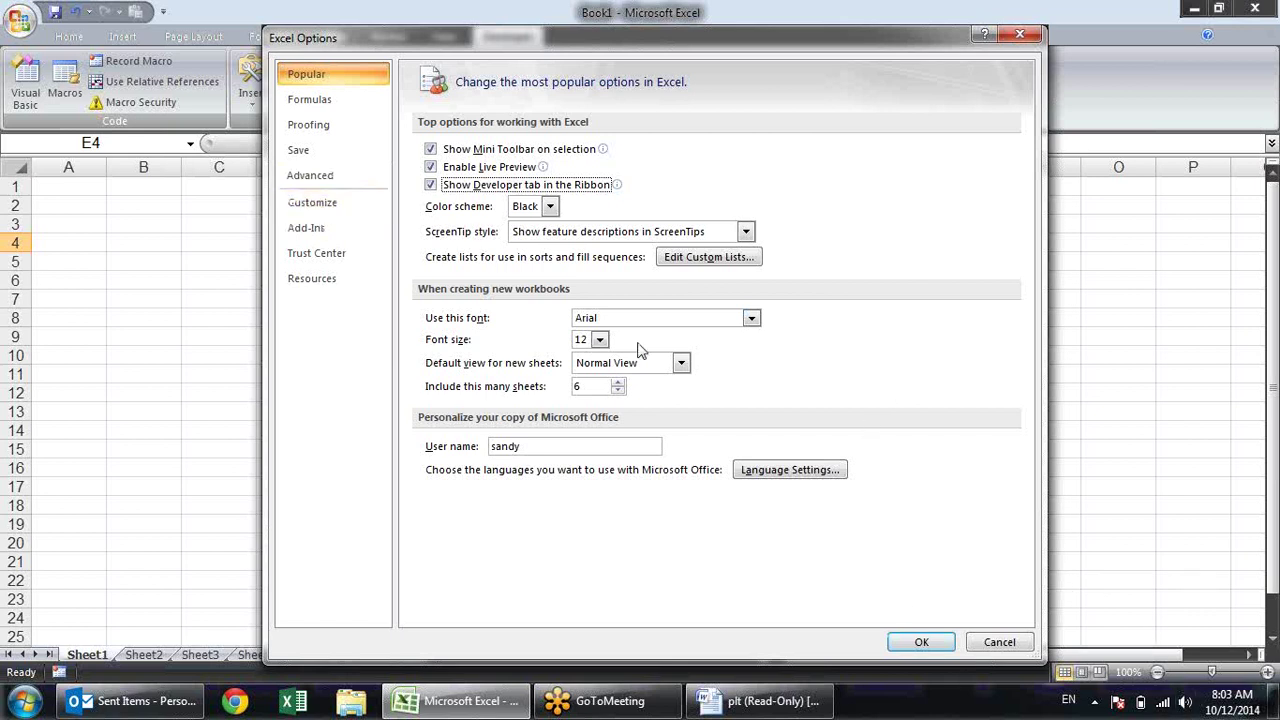
{"action": "left_click", "coordinate": [357, 197]}
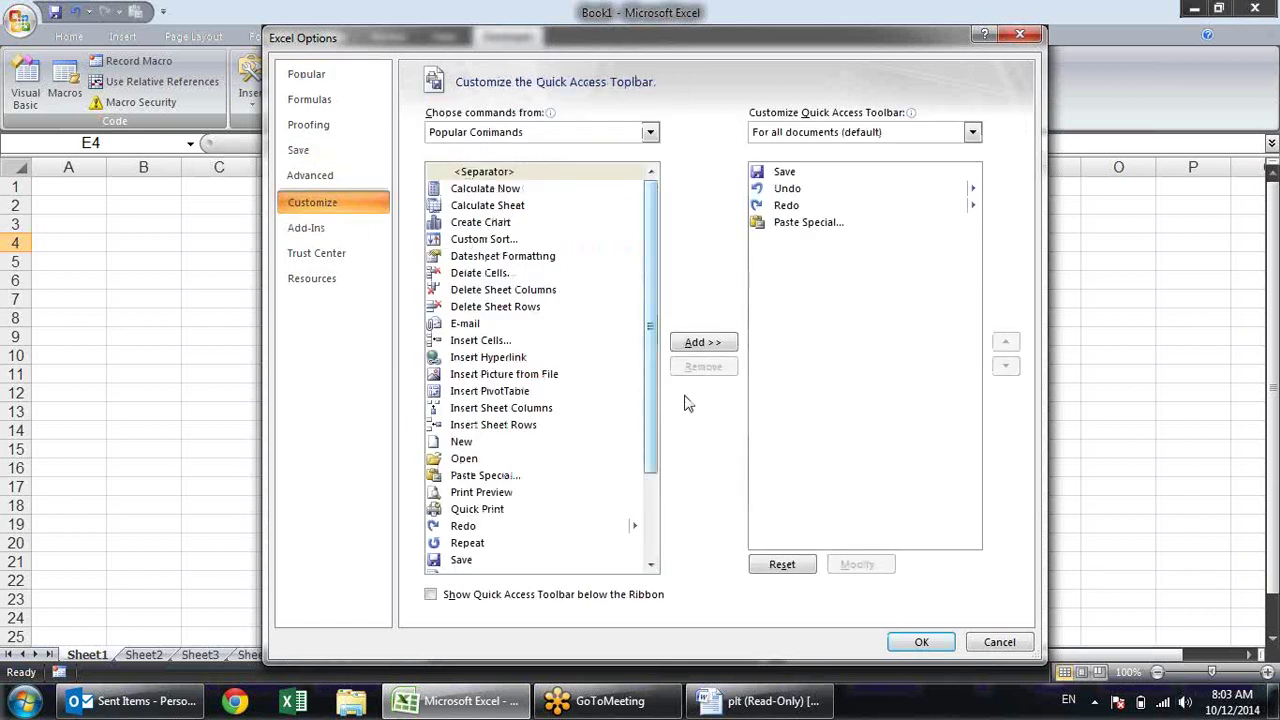
{"action": "left_click", "coordinate": [922, 642]}
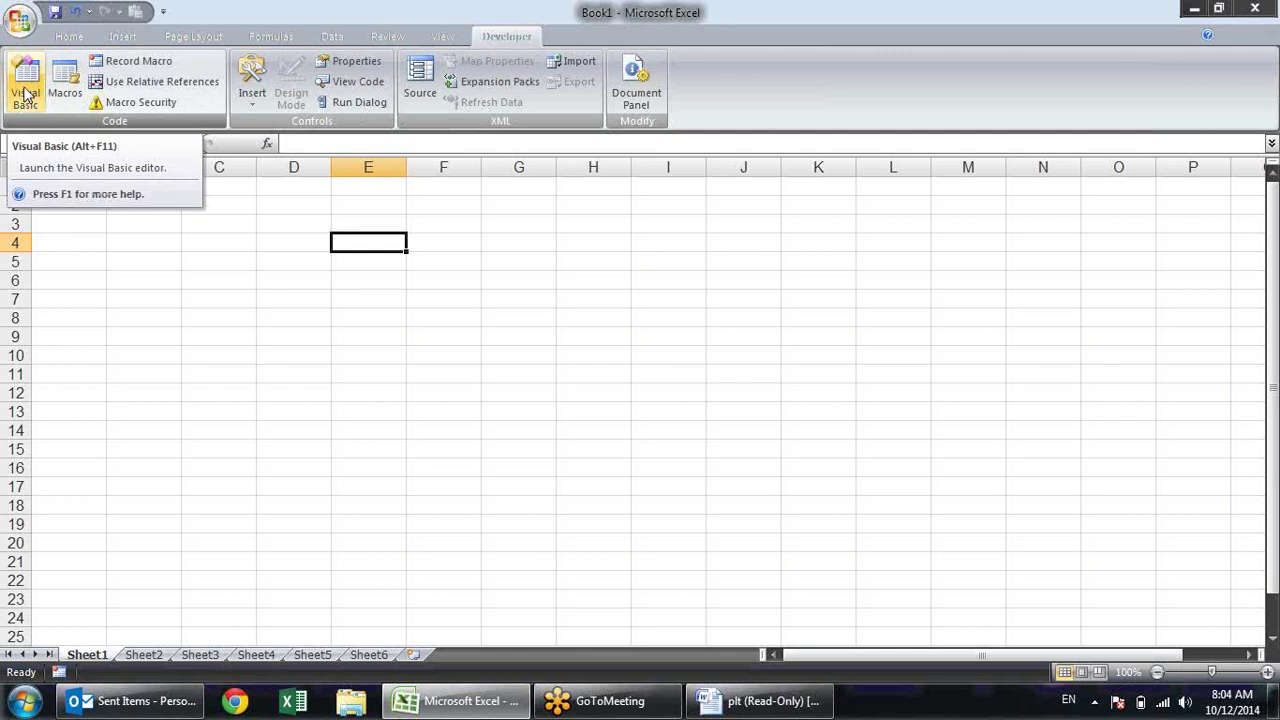
Launch the Visual Basic editor, reposition and maximize its window, and collapse the Book1 project
{"action": "left_click", "coordinate": [26, 94]}
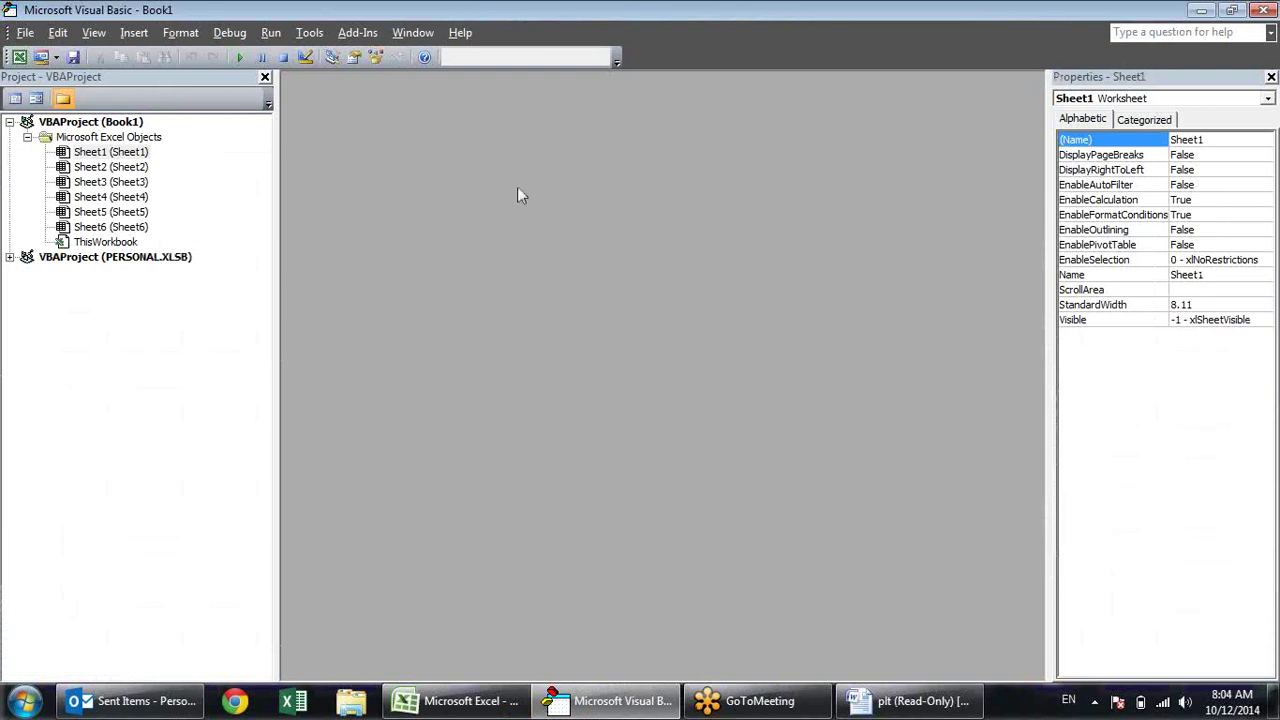
{"action": "double_click", "coordinate": [616, 16]}
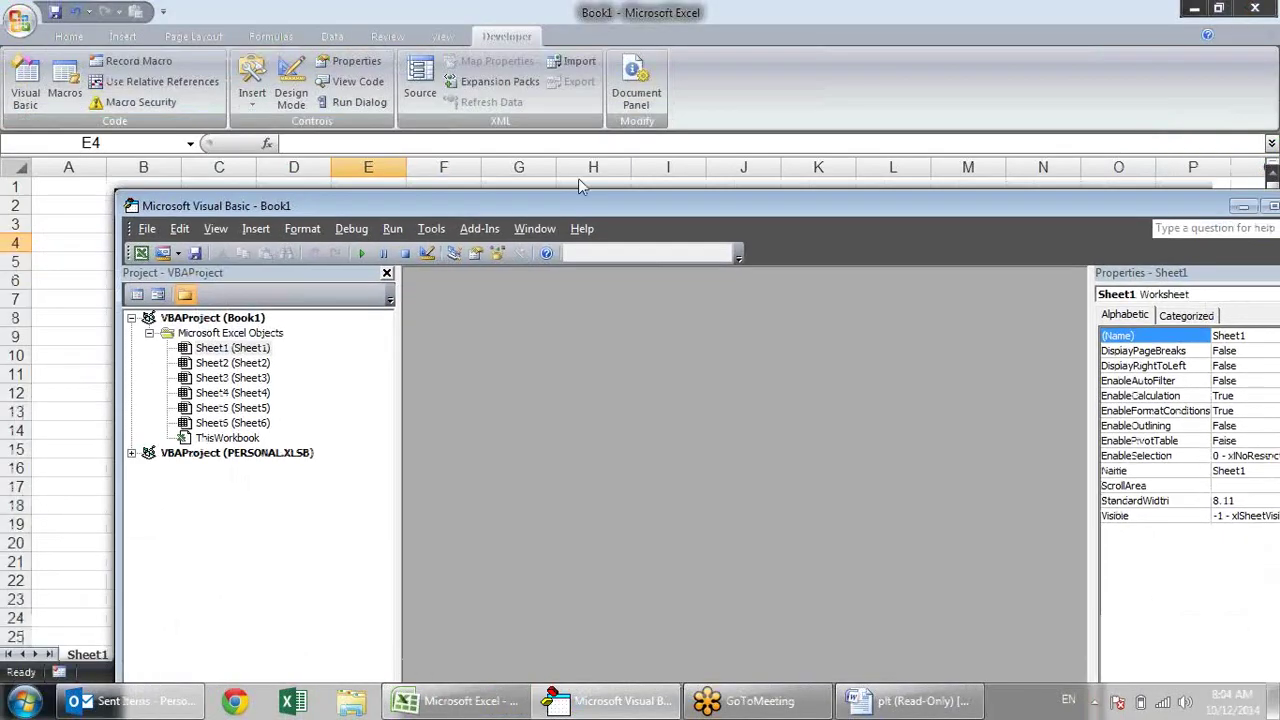
{"action": "left_click_drag", "start_coordinate": [636, 177], "coordinate": [648, 127]}
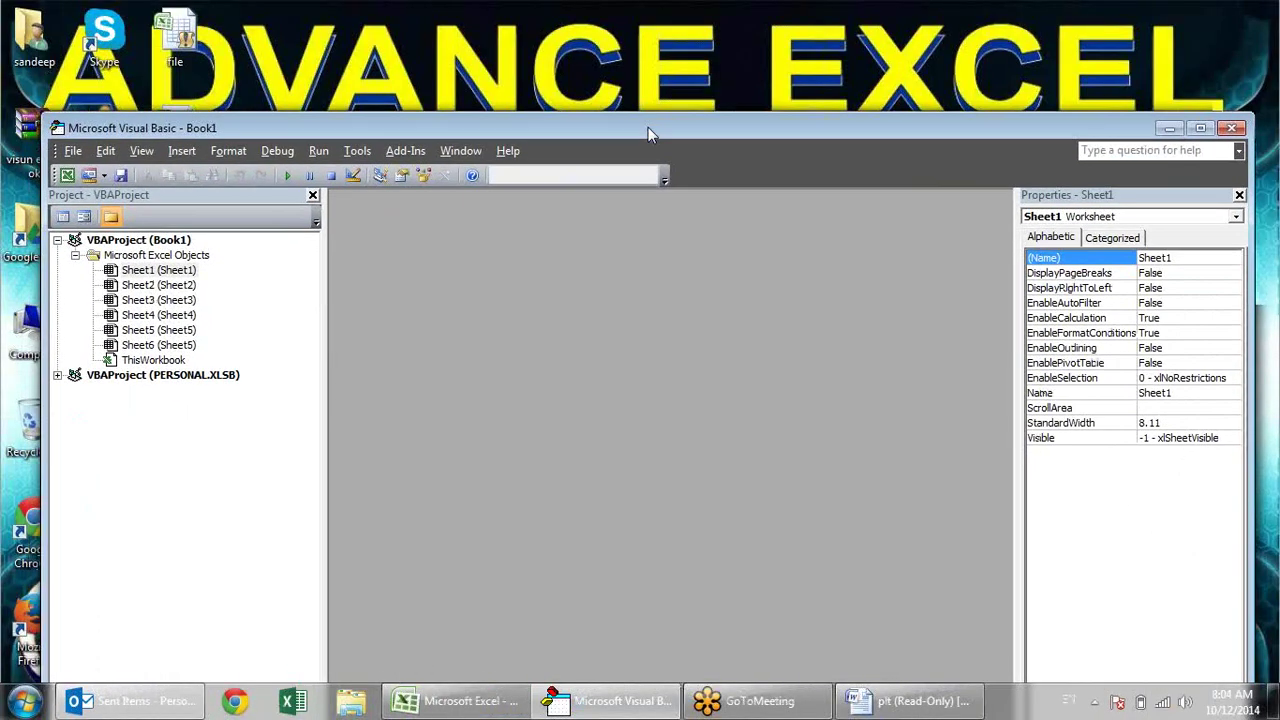
{"action": "double_click", "coordinate": [648, 127]}
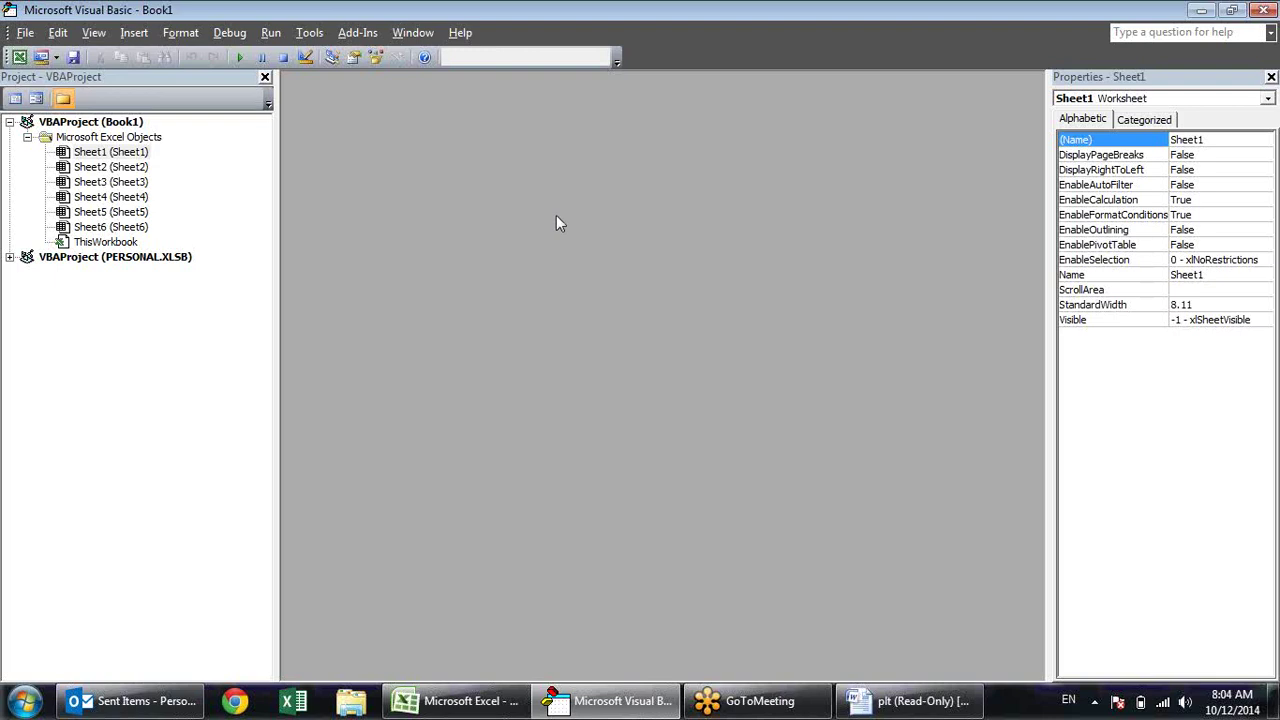
{"action": "left_click", "coordinate": [10, 121]}
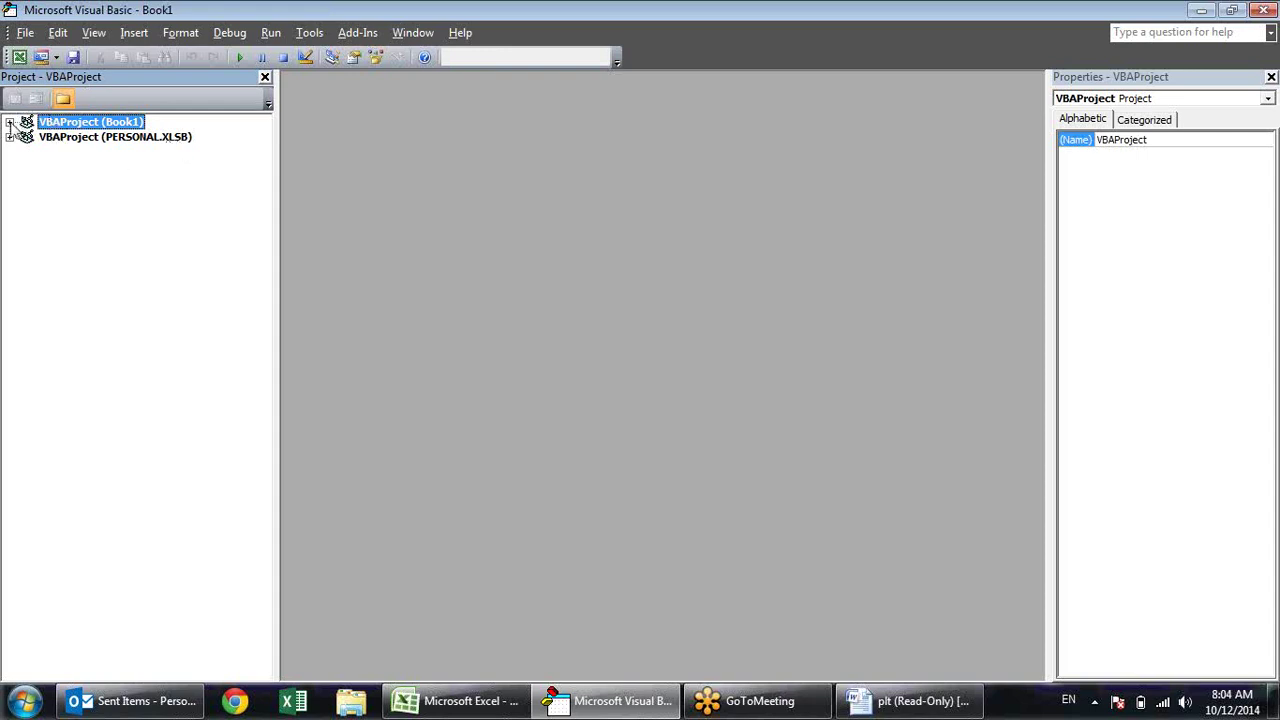
Expand VBAProject (Book1) and its Microsoft Excel Objects folder
{"action": "left_click", "coordinate": [9, 122]}
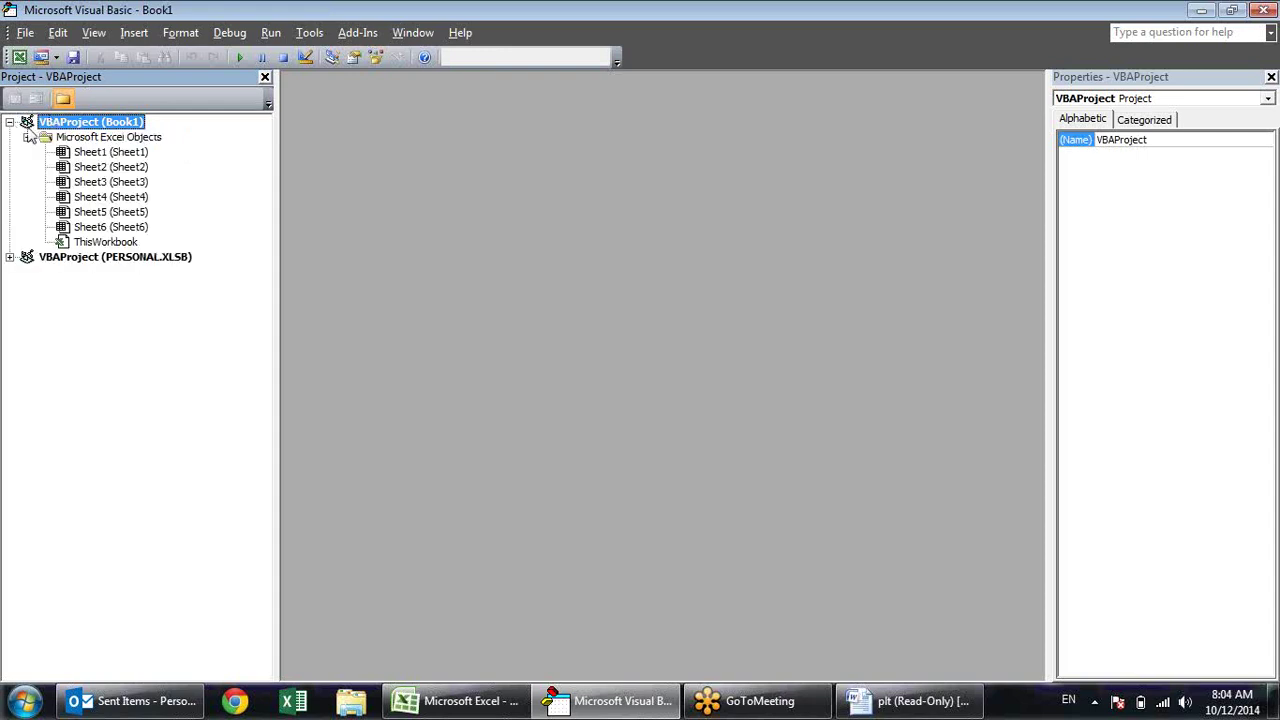
{"action": "left_click", "coordinate": [28, 138]}
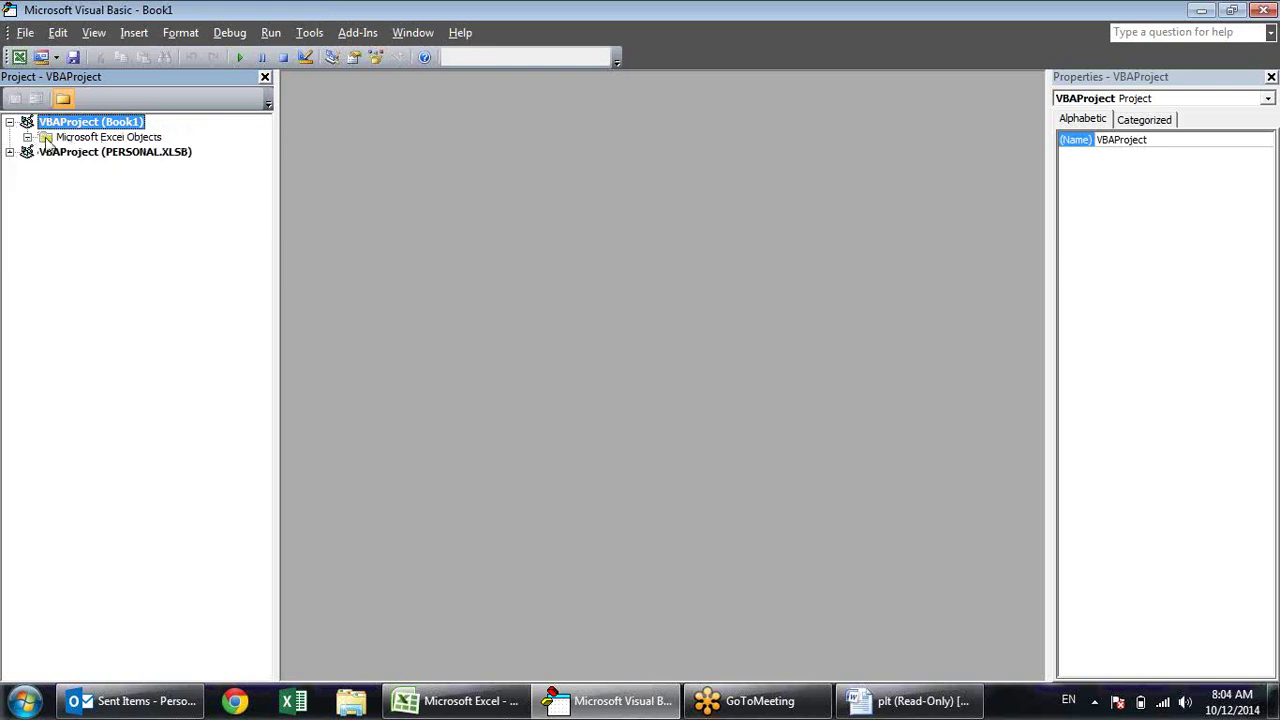
{"action": "left_click", "coordinate": [28, 138]}
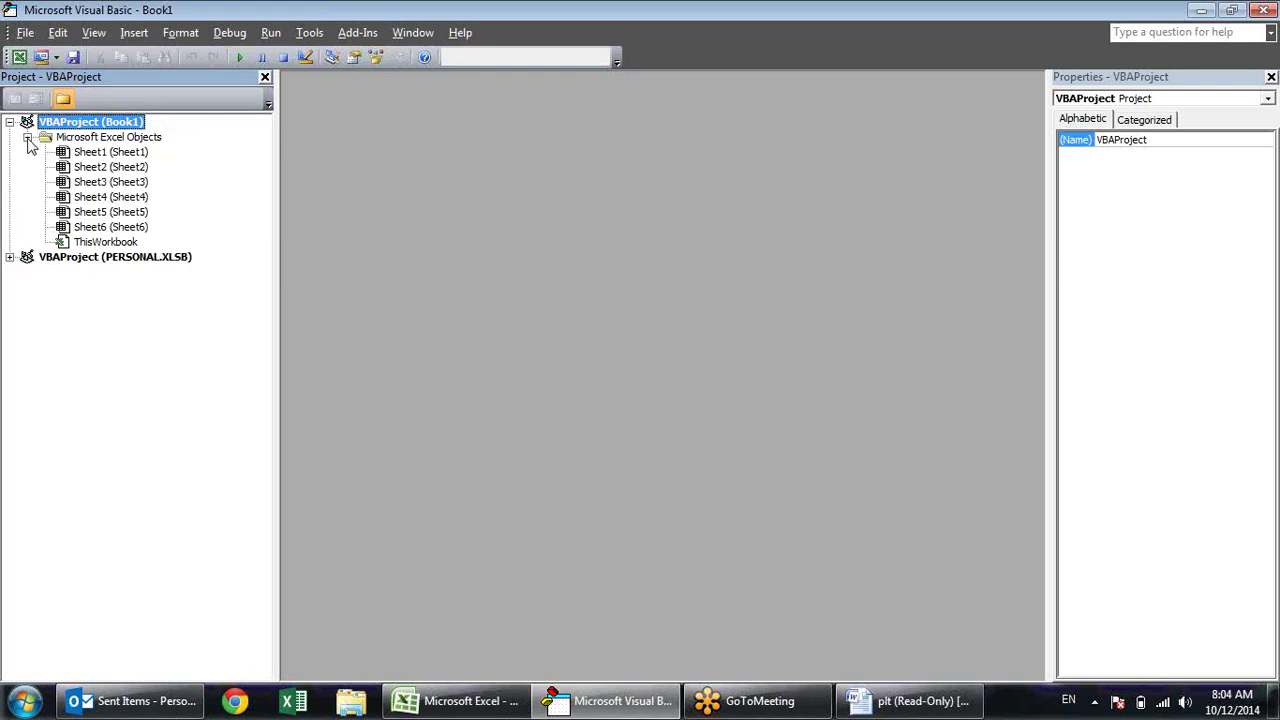
View properties of Sheet1, Sheet2, Sheet3, Sheet6 and ThisWorkbook, then open Sheet1's code window
{"action": "left_click", "coordinate": [113, 153]}
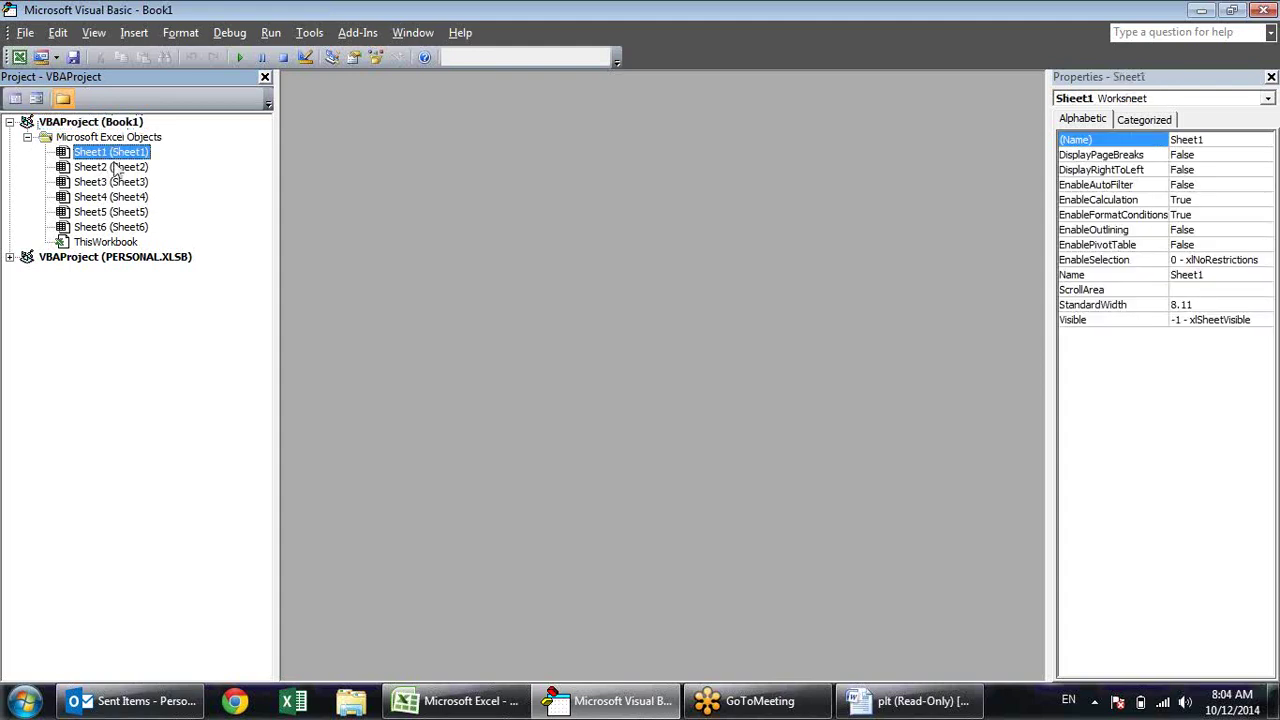
{"action": "left_click", "coordinate": [116, 168]}
{"action": "left_click", "coordinate": [118, 182]}
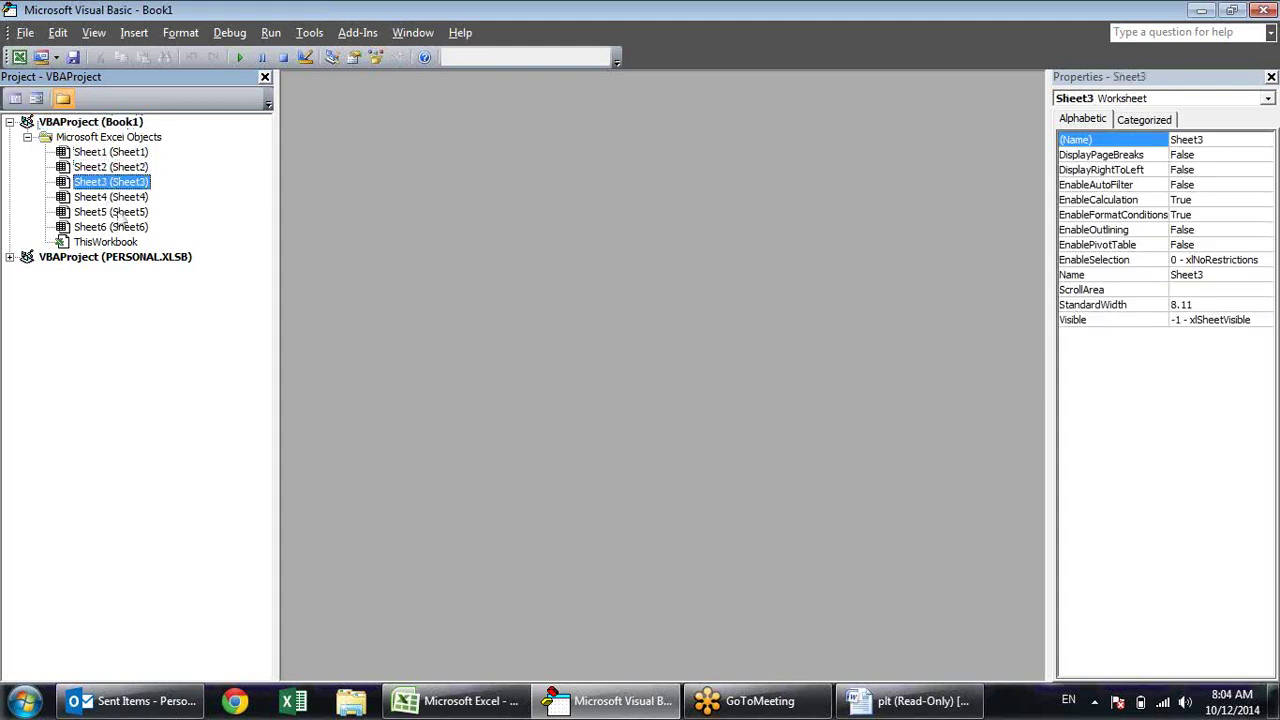
{"action": "left_click", "coordinate": [118, 227]}
{"action": "left_click", "coordinate": [118, 242]}
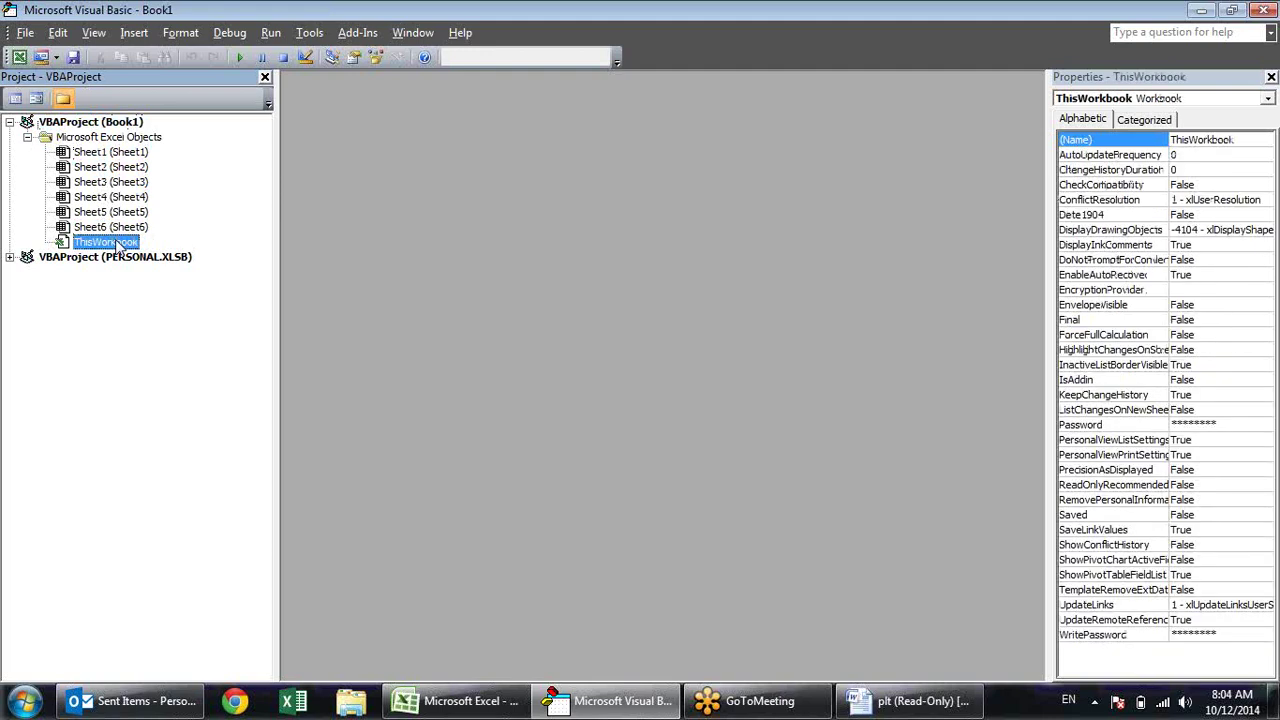
{"action": "double_click", "coordinate": [139, 153]}
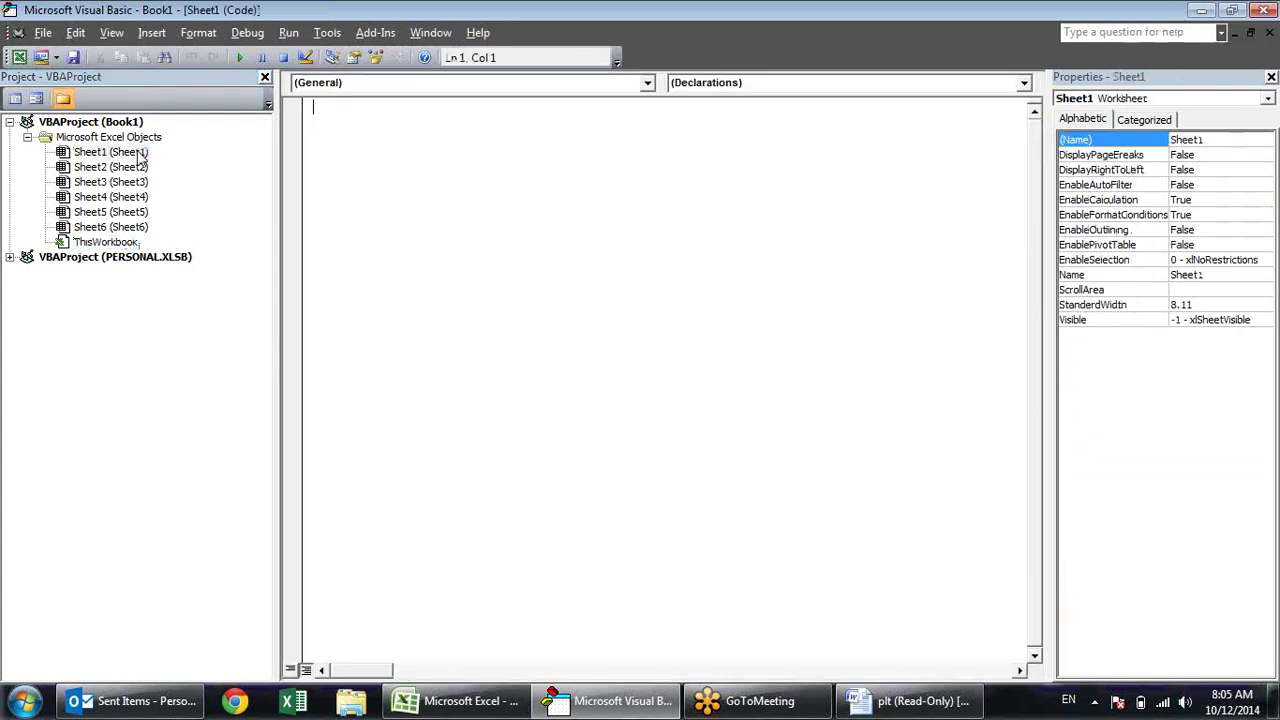
{"action": "left_click", "coordinate": [1250, 32]}
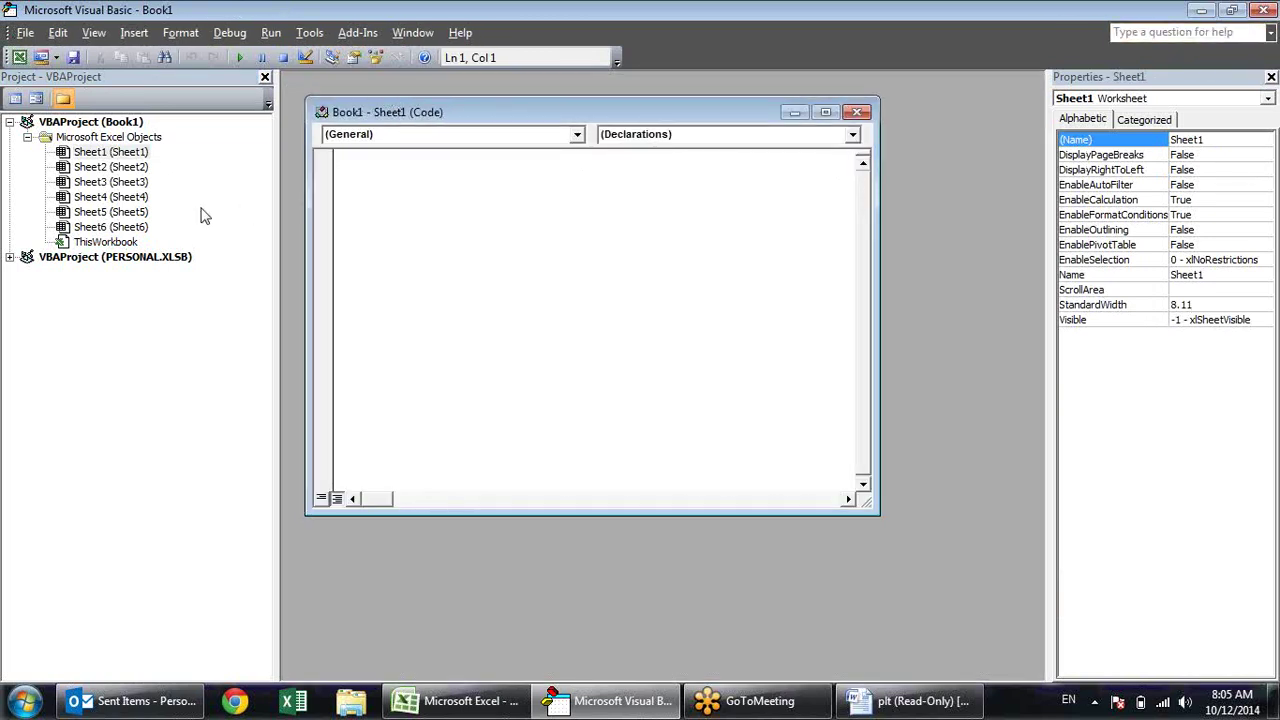
{"action": "left_click", "coordinate": [135, 245]}
{"action": "double_click", "coordinate": [133, 244]}
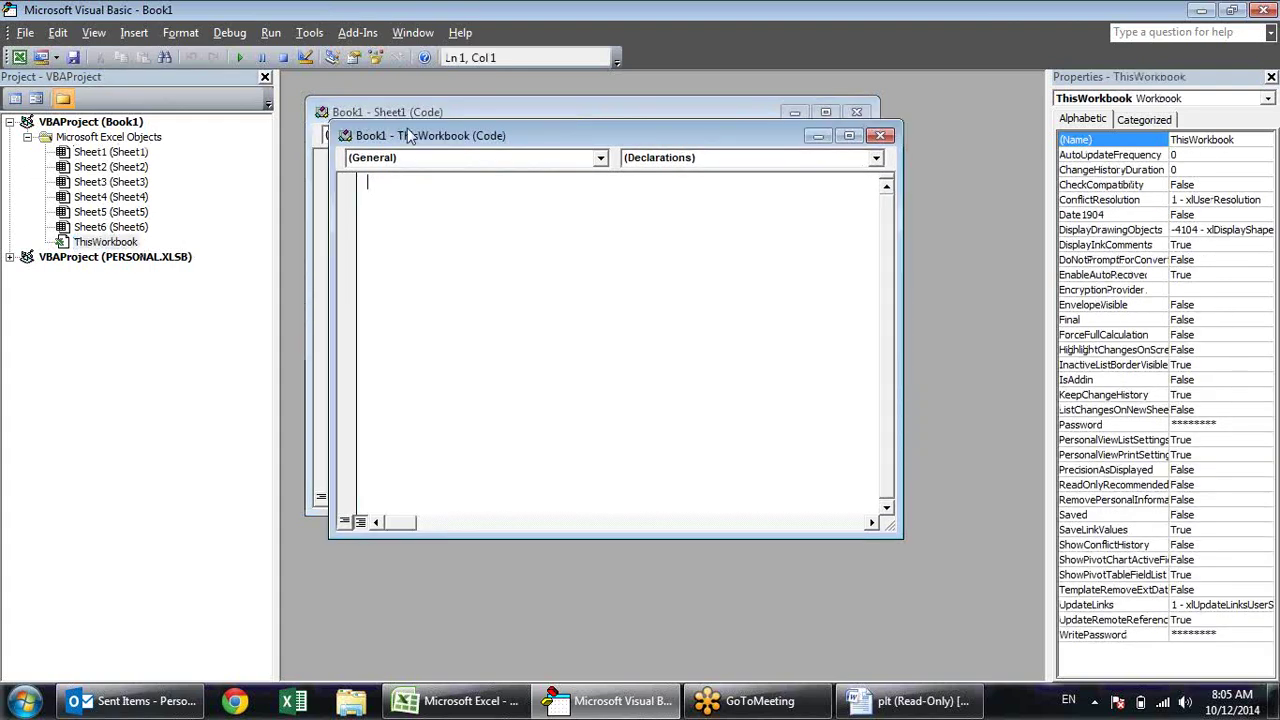
{"action": "left_click_drag", "start_coordinate": [480, 130], "coordinate": [458, 150]}
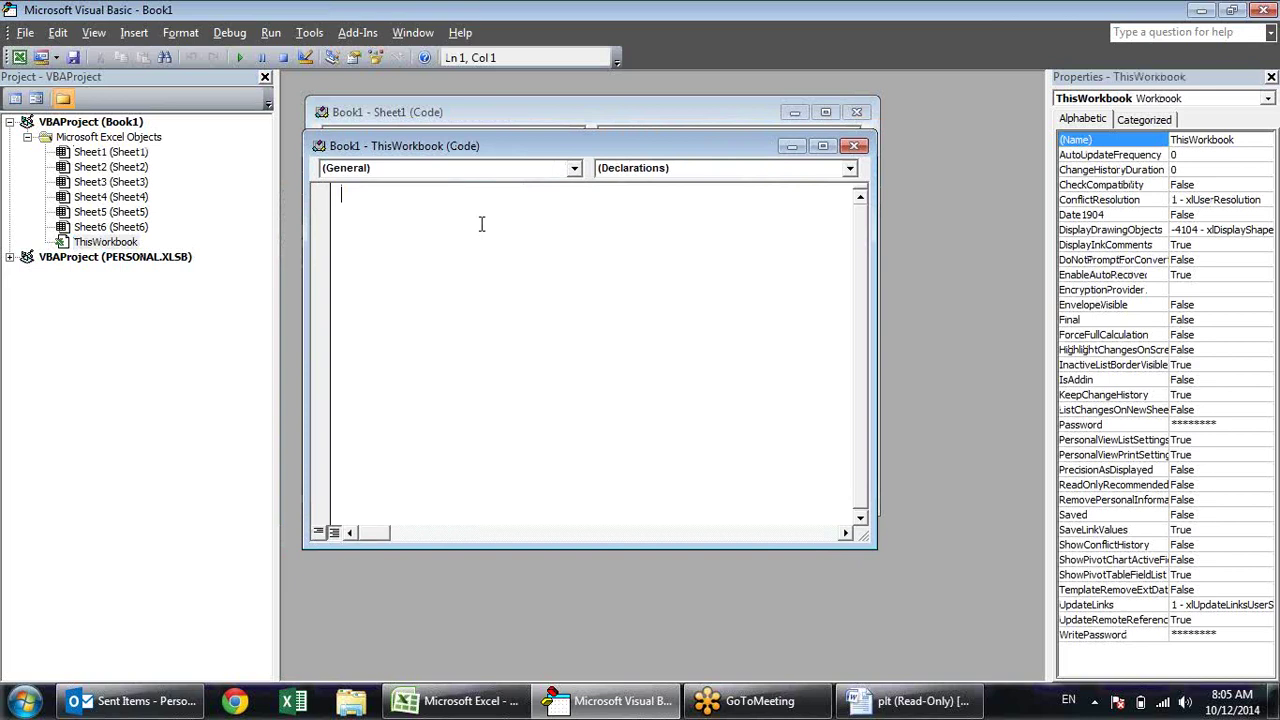
{"action": "left_click", "coordinate": [855, 147]}
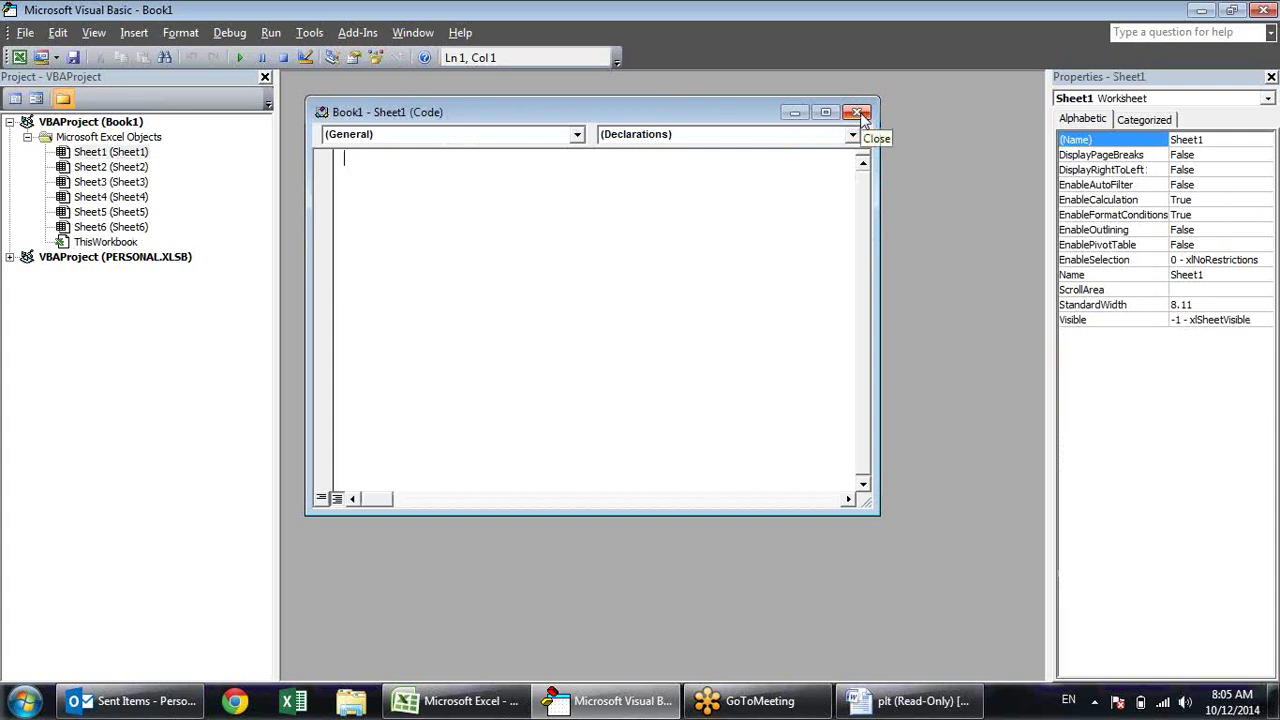
{"action": "left_click", "coordinate": [860, 114]}
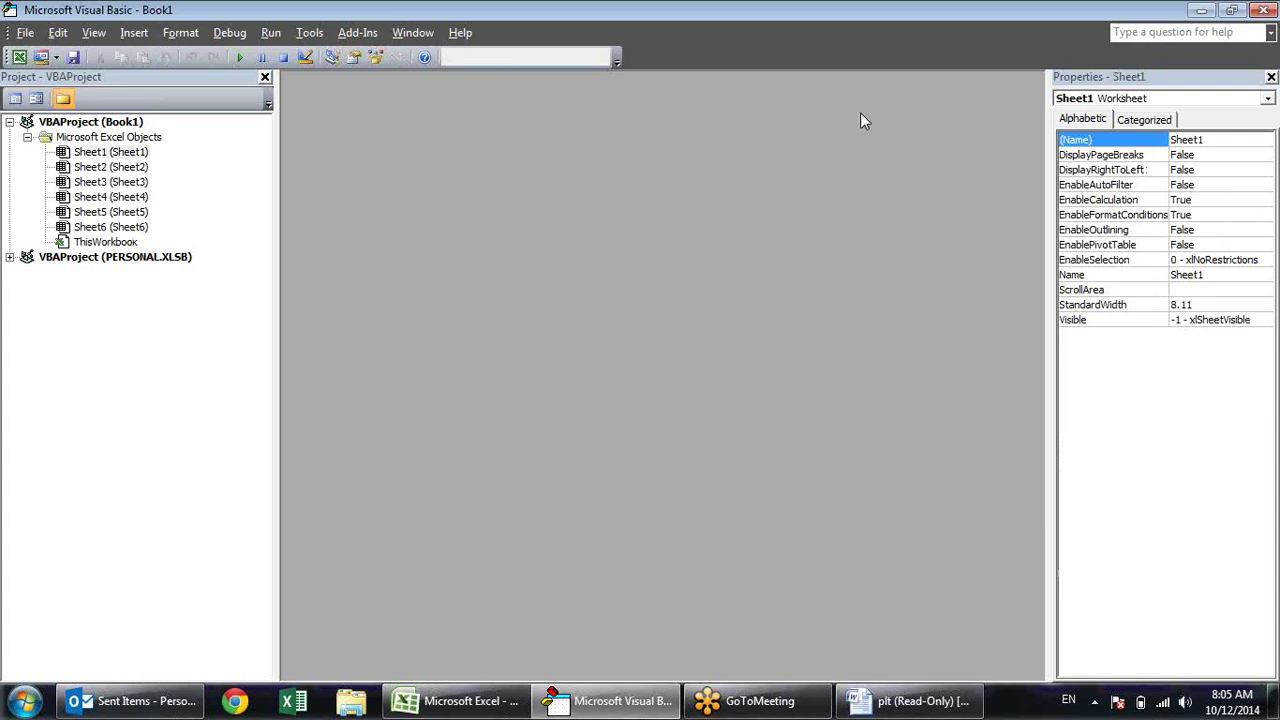
{"action": "left_click", "coordinate": [170, 244]}
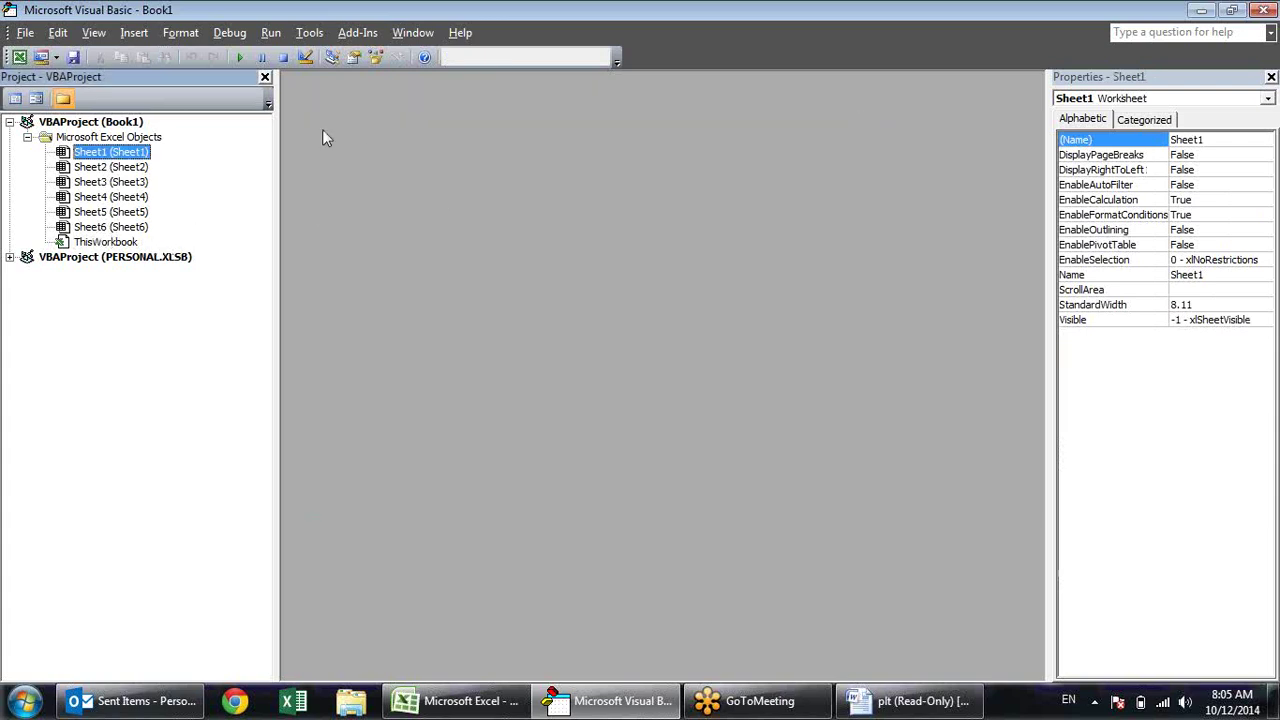
{"action": "left_click", "coordinate": [134, 35]}
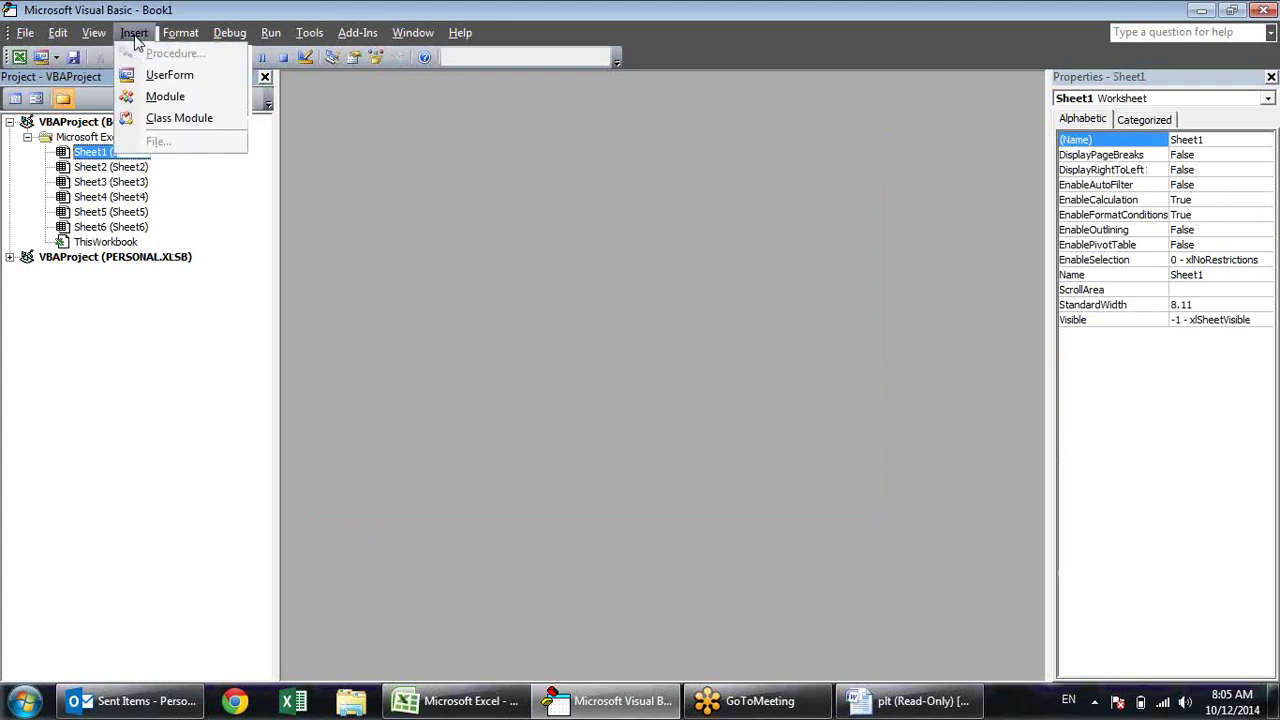
Insert a new standard module, Module1, into the Book1 project
{"action": "left_click", "coordinate": [155, 97]}
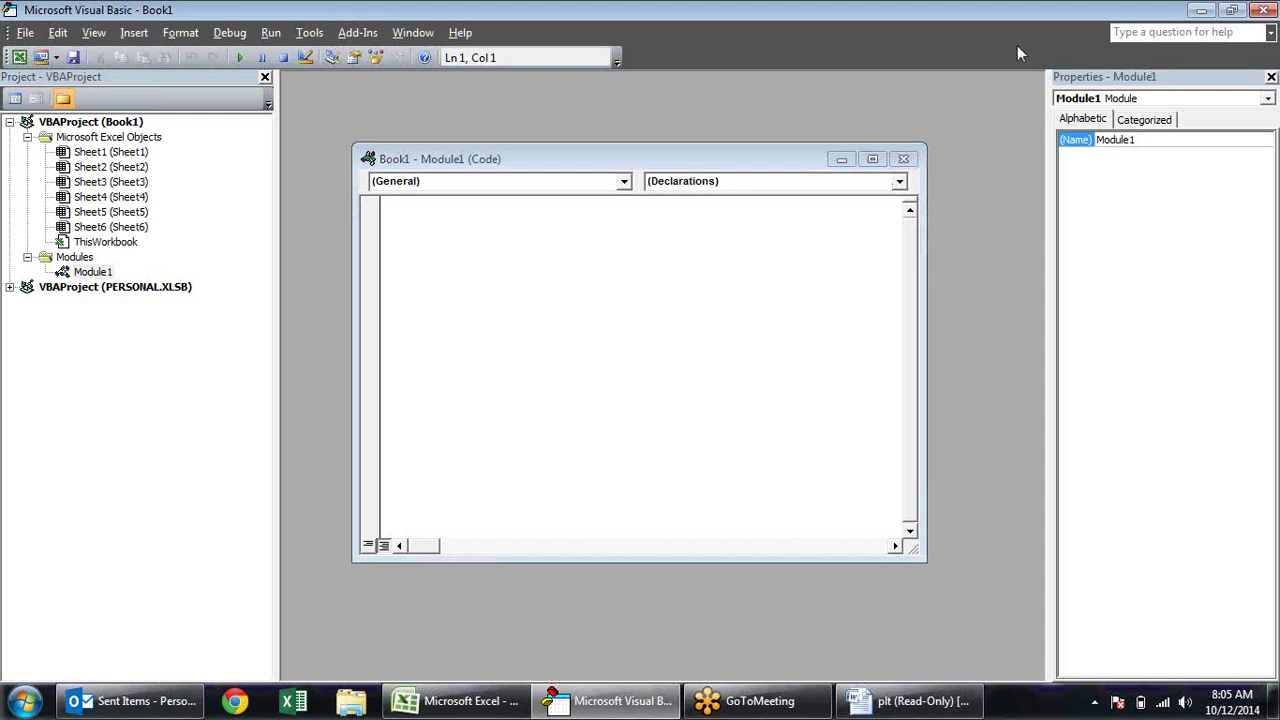
{"action": "left_click", "coordinate": [1231, 10]}
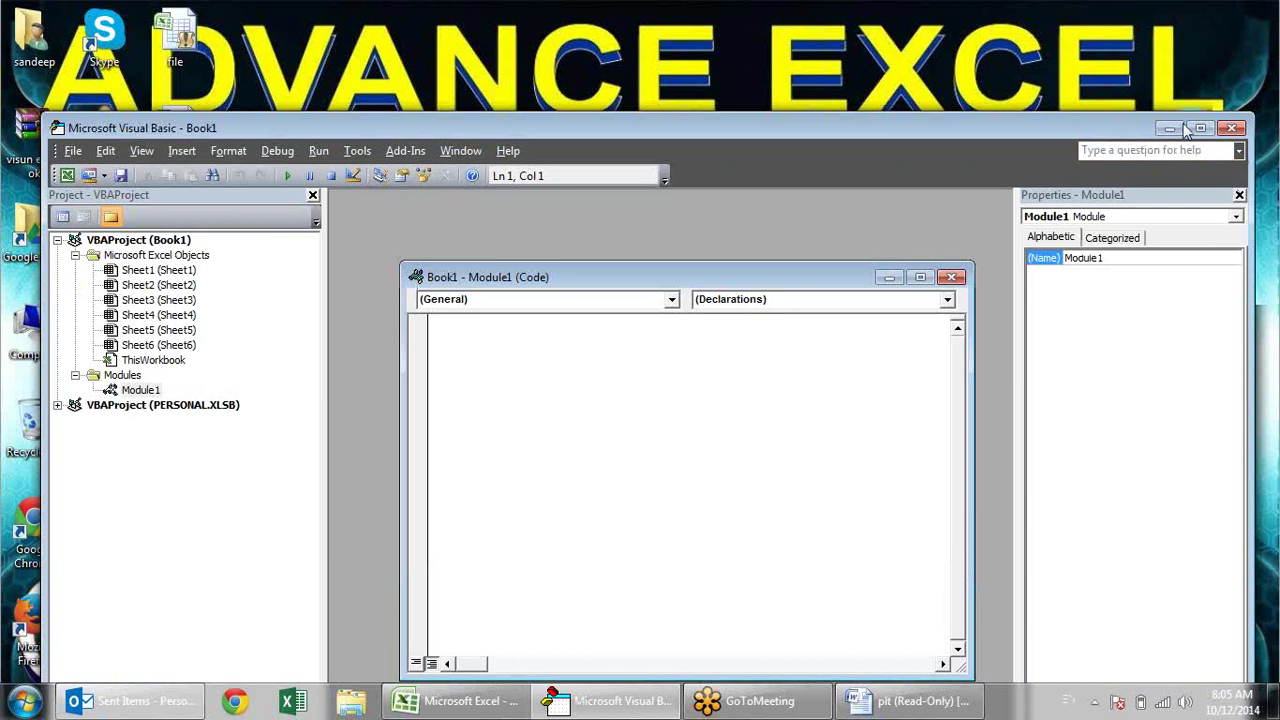
{"action": "left_click", "coordinate": [1192, 129]}
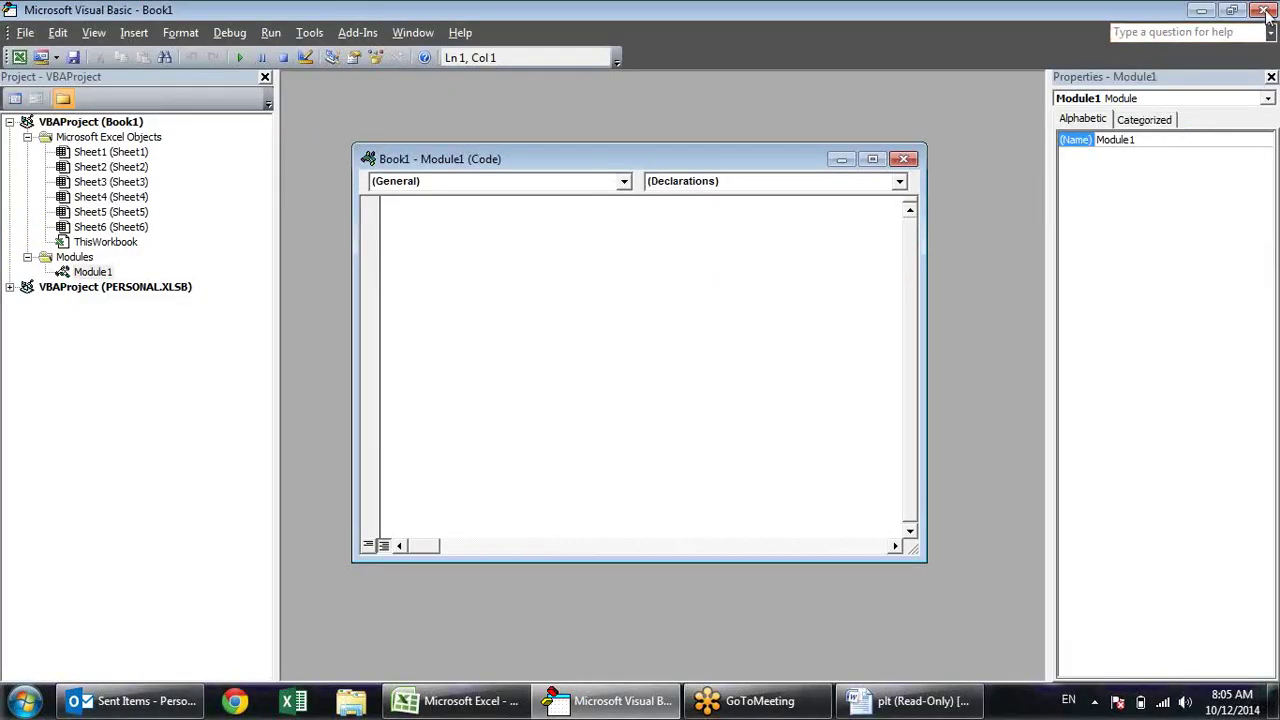
Return to Excel, select G5, reopen the VBA editor full-screen, and close Module1's code window
{"action": "left_click", "coordinate": [1262, 10]}
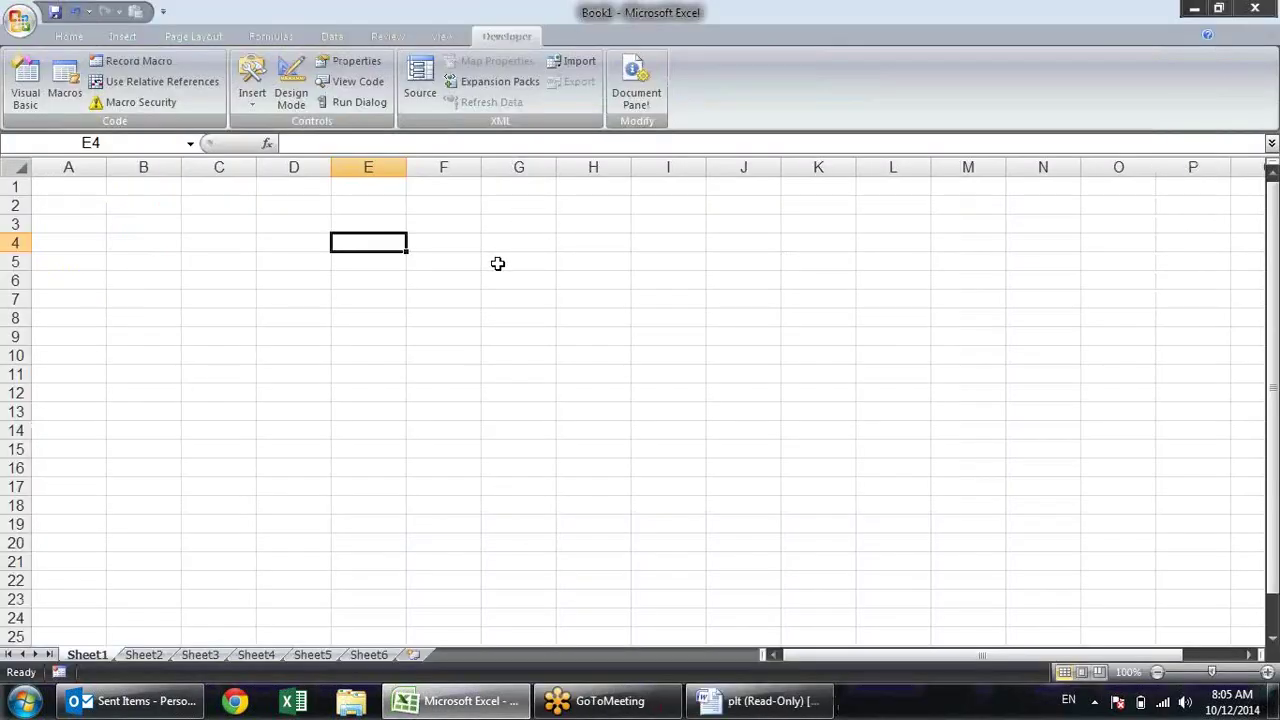
{"action": "left_click", "coordinate": [497, 262]}
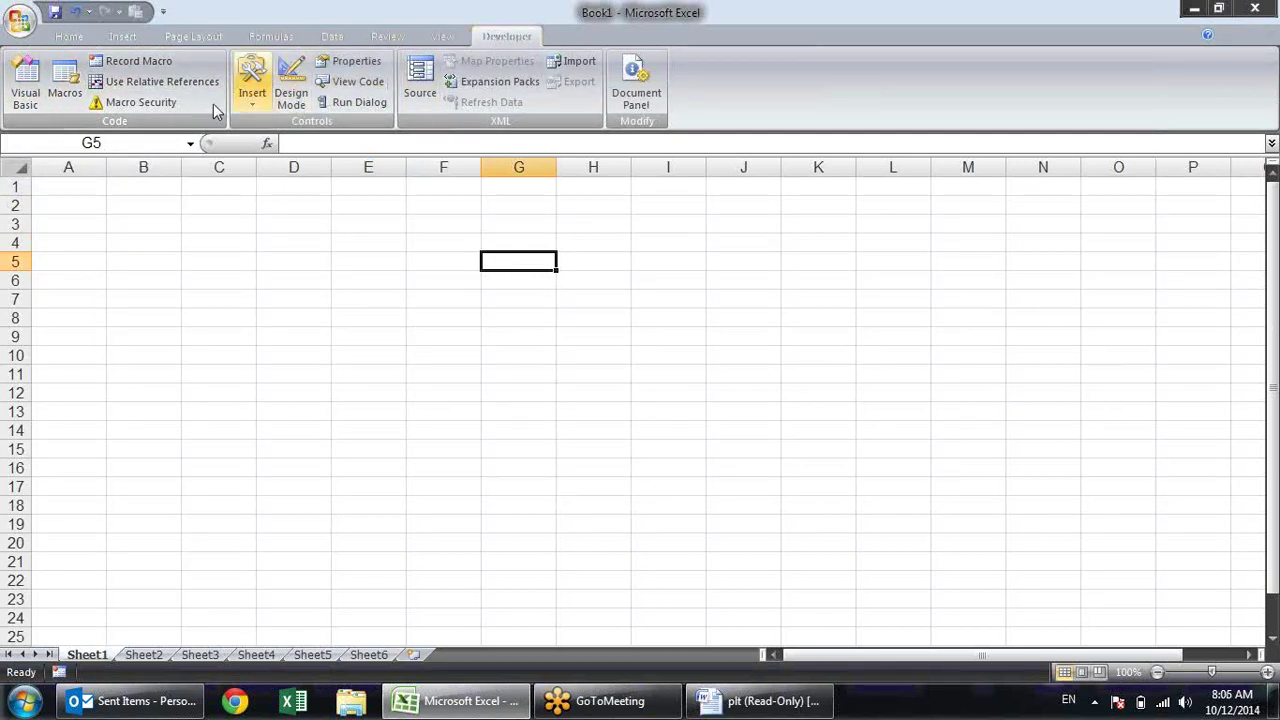
{"action": "left_click", "coordinate": [22, 98]}
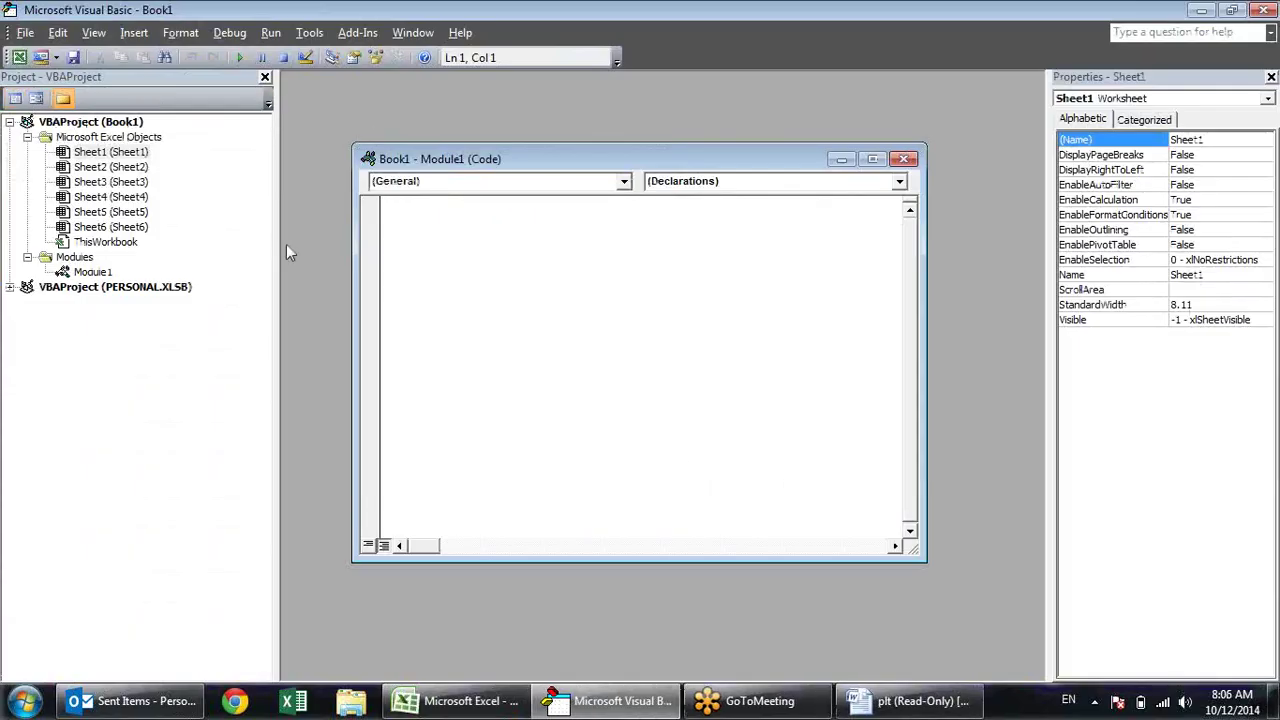
{"action": "mouse_move", "coordinate": [447, 8]}
{"action": "left_mouse_down"}
{"action": "mouse_move", "coordinate": [476, 147]}
{"action": "mouse_move", "coordinate": [477, 77]}
{"action": "left_mouse_up"}
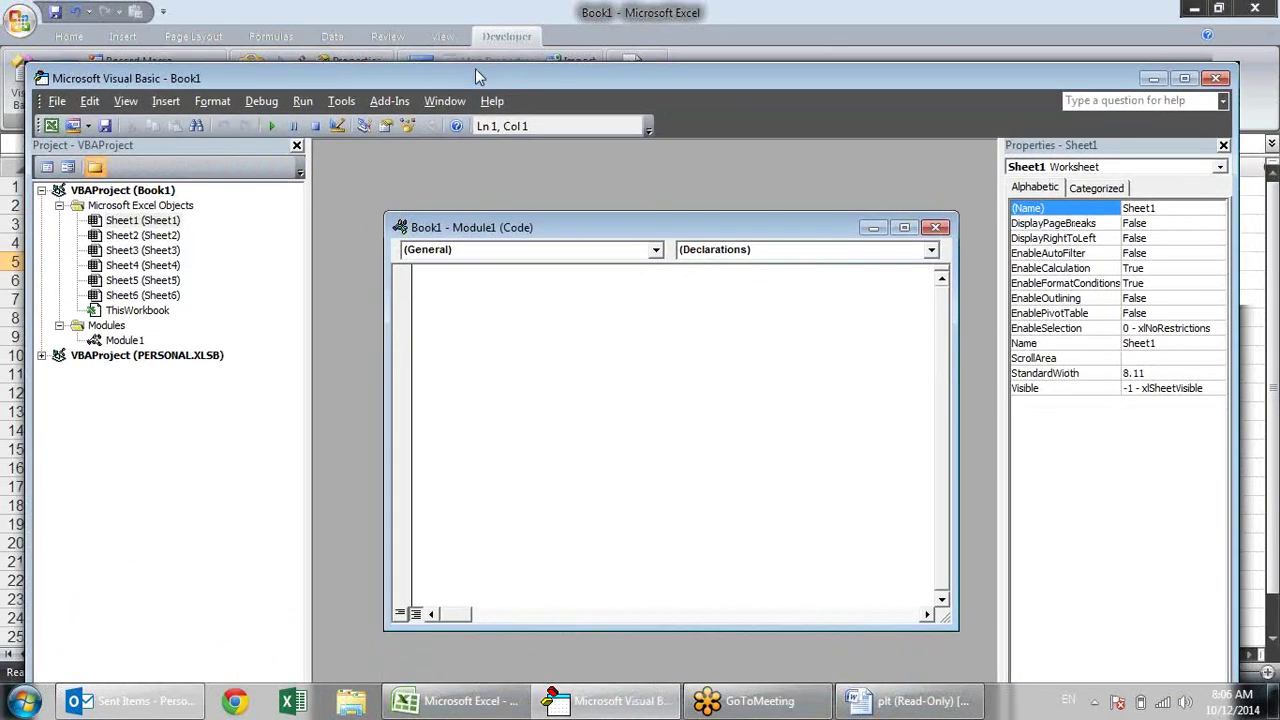
{"action": "double_click", "coordinate": [477, 77]}
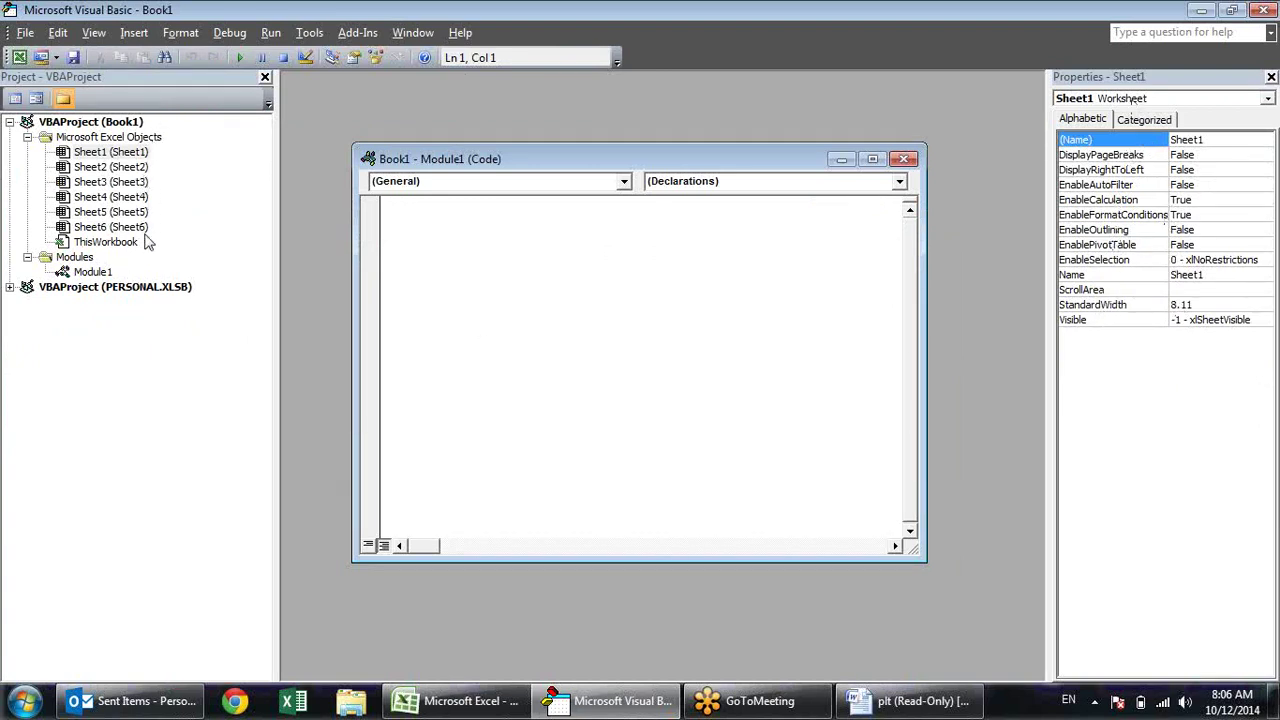
{"action": "left_click", "coordinate": [905, 160]}
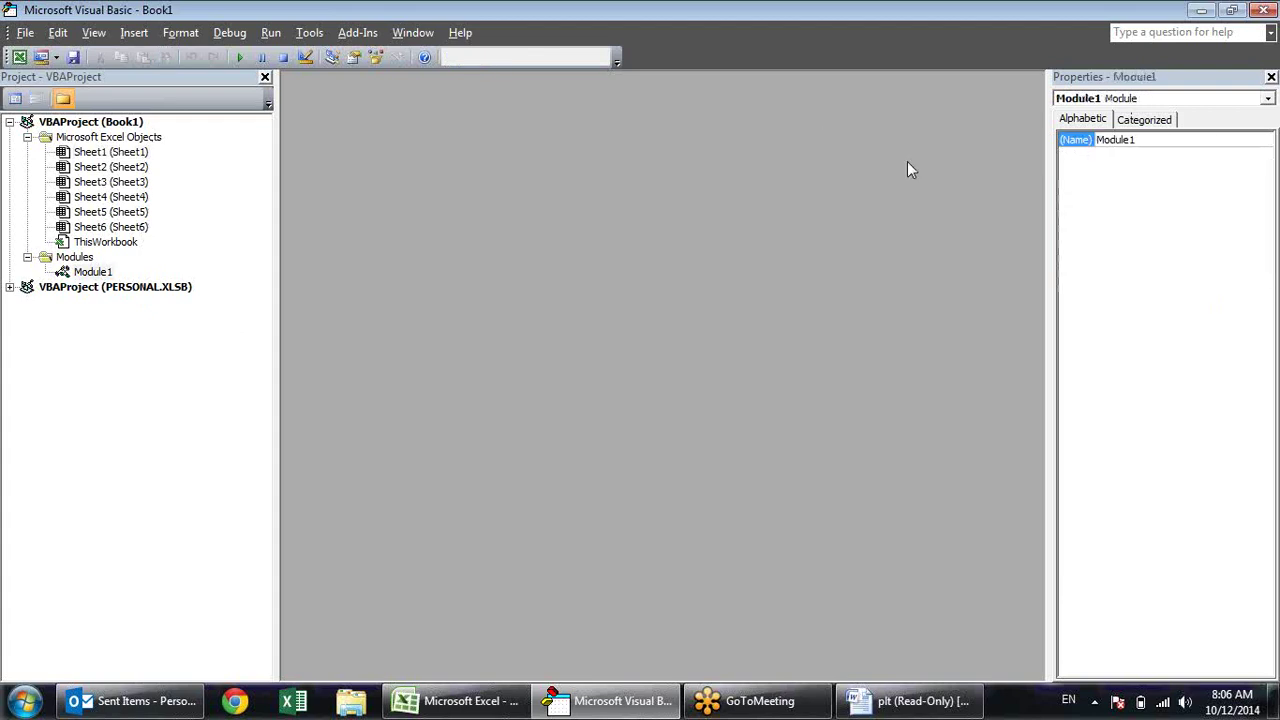
Remove Module1 from Book1 without exporting it
{"action": "right_click", "coordinate": [98, 273]}
{"action": "left_click", "coordinate": [170, 417]}
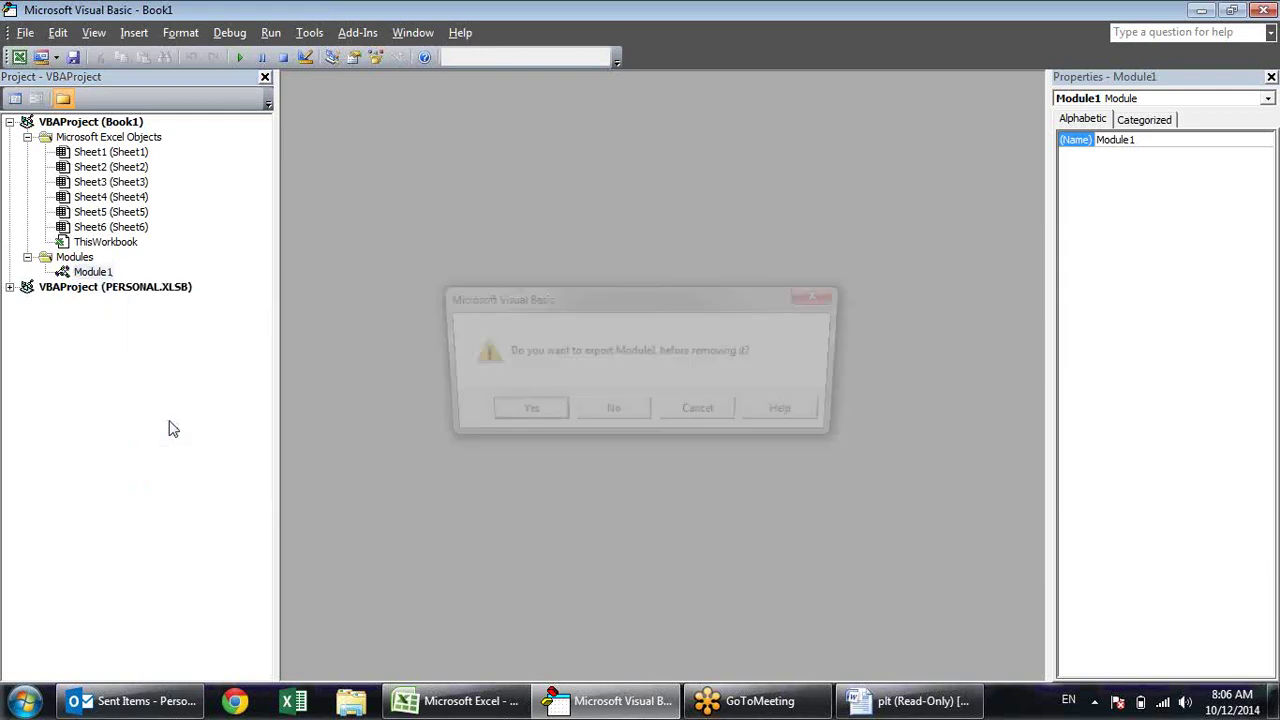
{"action": "left_click", "coordinate": [604, 413]}
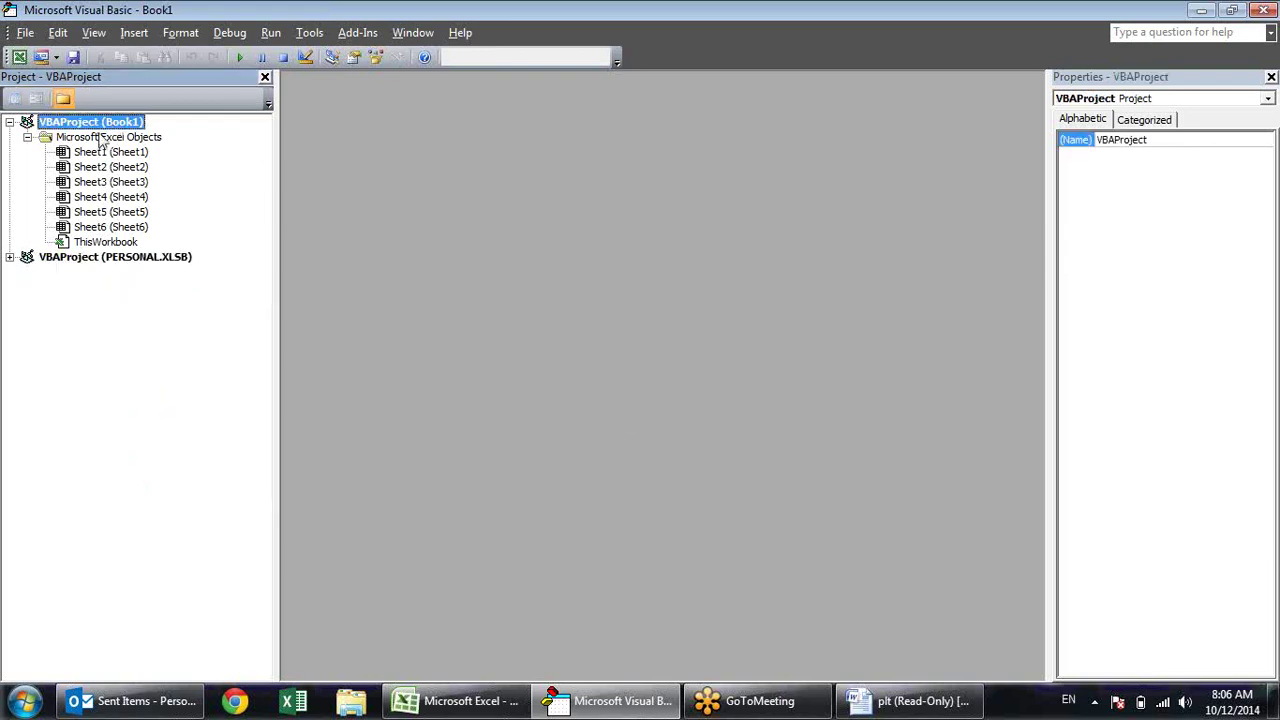
Re-expand Microsoft Excel Objects and view properties of Sheet1, Sheet3, Sheet6 and ThisWorkbook
{"action": "left_click", "coordinate": [28, 138]}
{"action": "left_click", "coordinate": [28, 138]}
{"action": "left_click", "coordinate": [118, 153]}
{"action": "left_click", "coordinate": [126, 183]}
{"action": "left_click", "coordinate": [140, 227]}
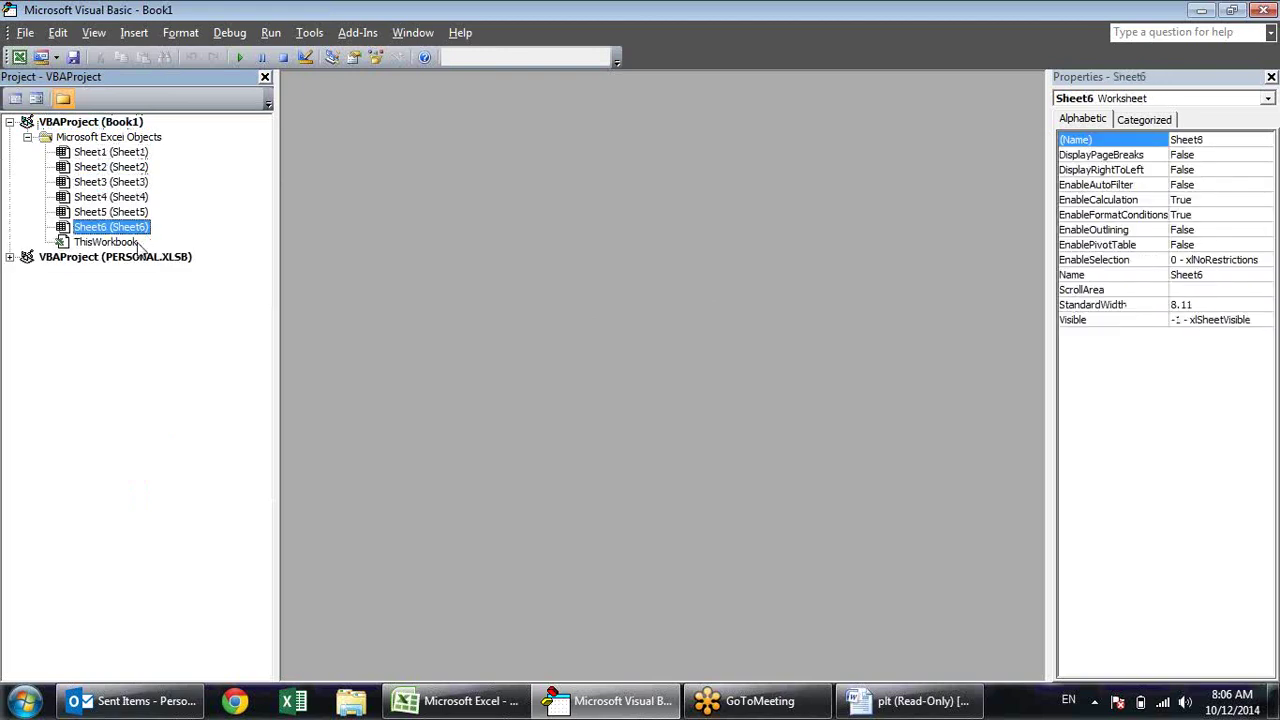
{"action": "left_click", "coordinate": [140, 242]}
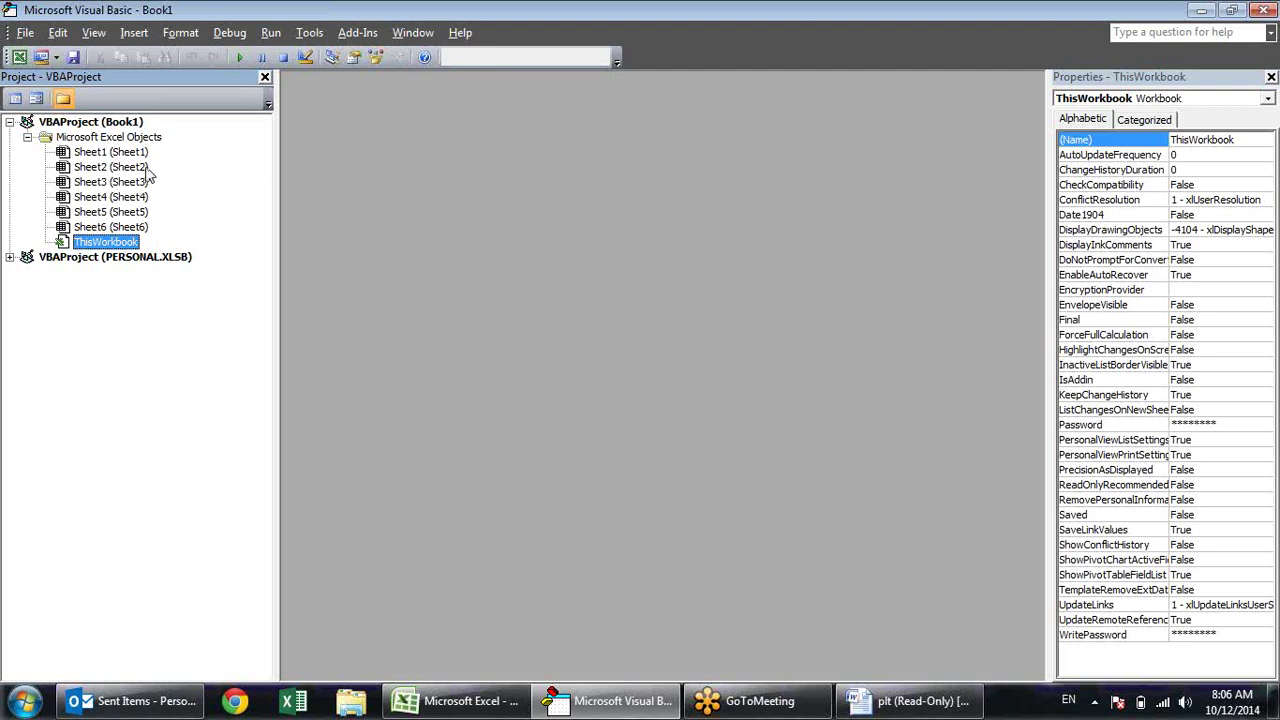
Insert a new Module1 into the Book1 project and maximize its code window
{"action": "left_click", "coordinate": [135, 33]}
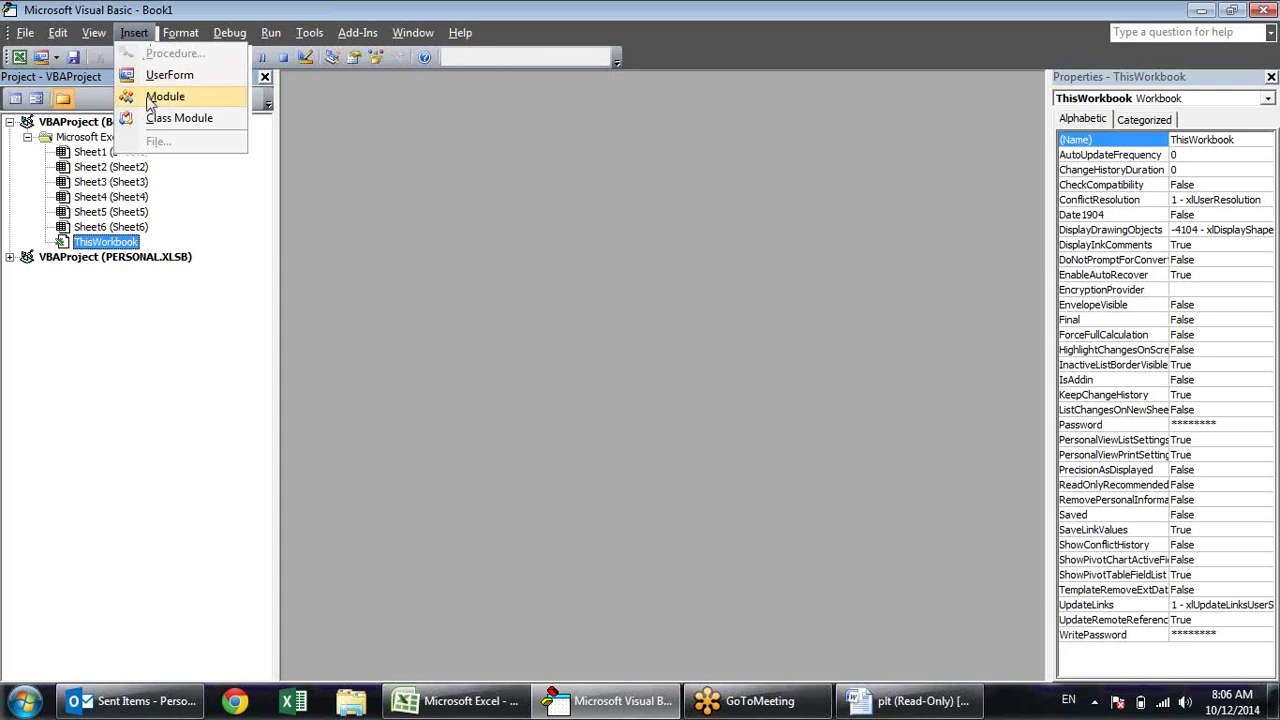
{"action": "left_click", "coordinate": [188, 98]}
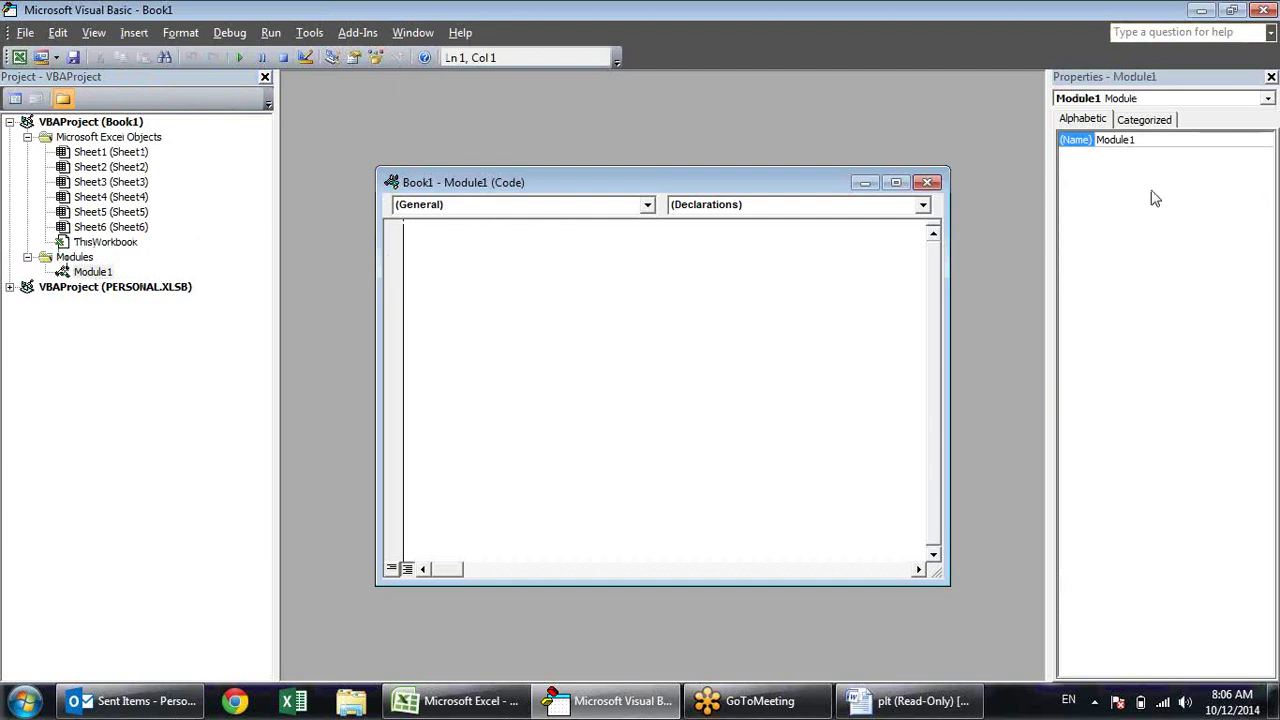
{"action": "left_click", "coordinate": [896, 182]}
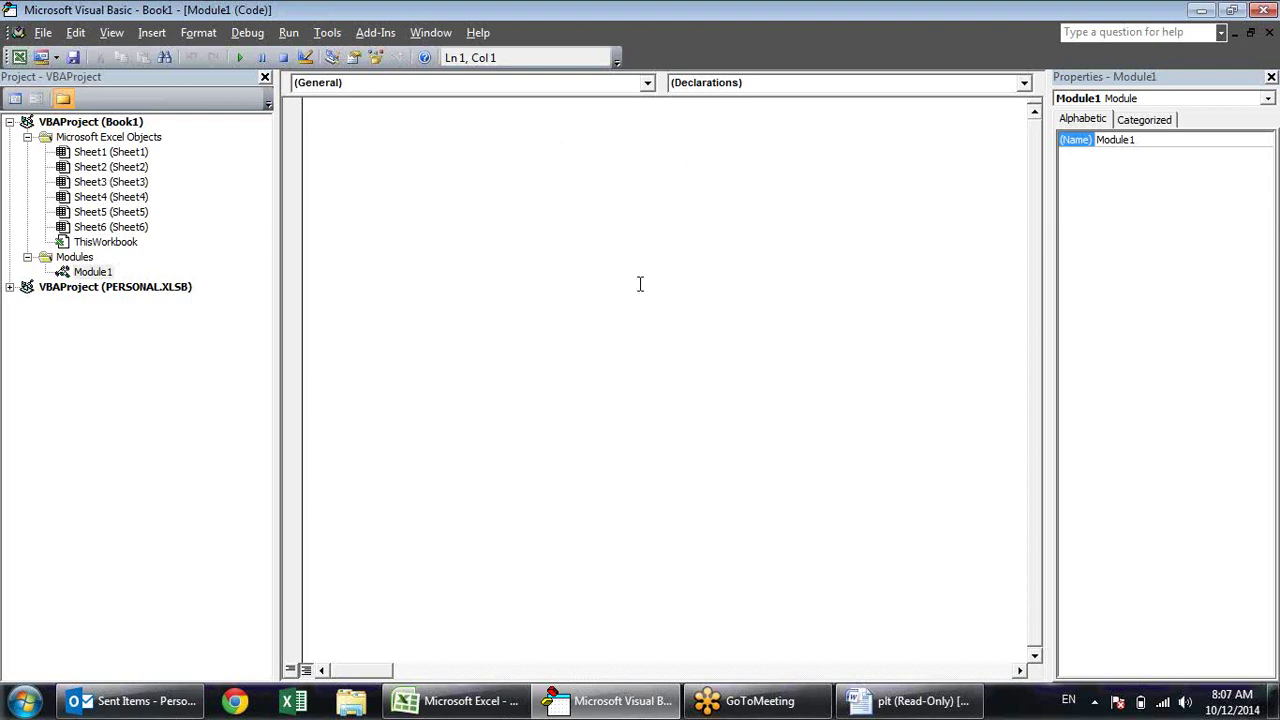
Glance at the Excel workbook, return to Module1, then bring up the Word reference document
{"action": "key", "text": "alt+F11"}
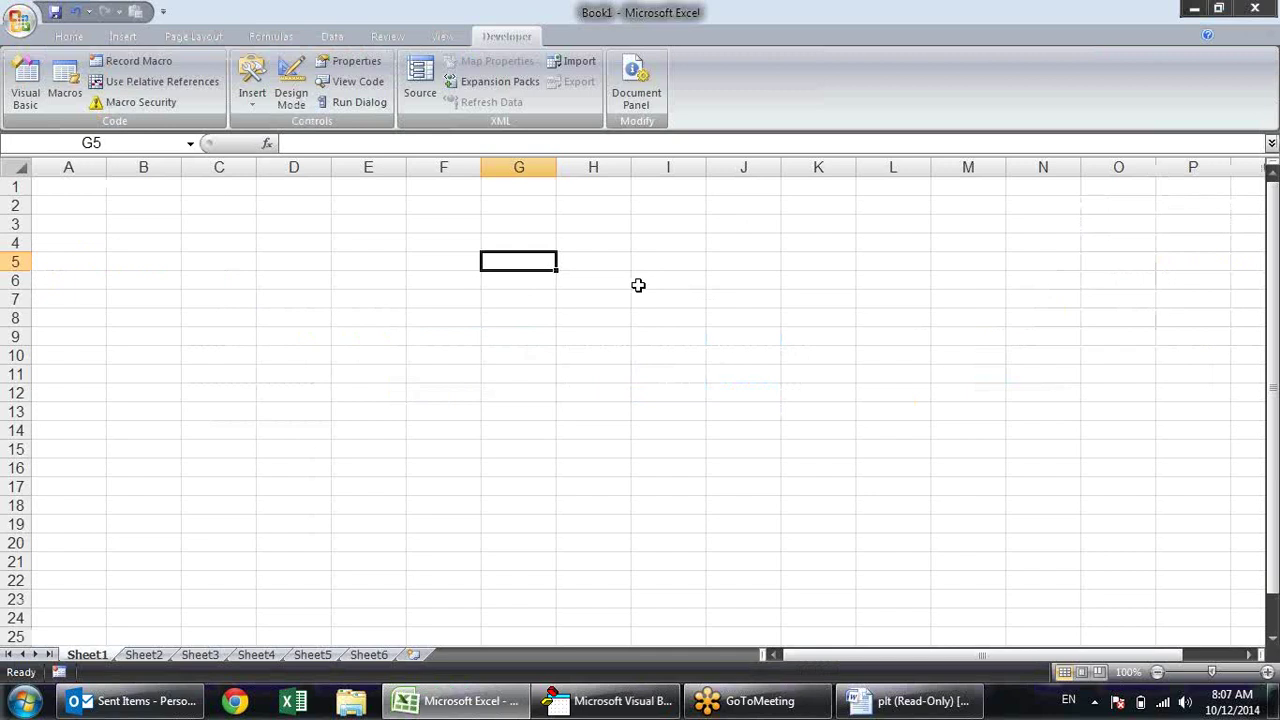
{"action": "key", "text": "alt+F11"}
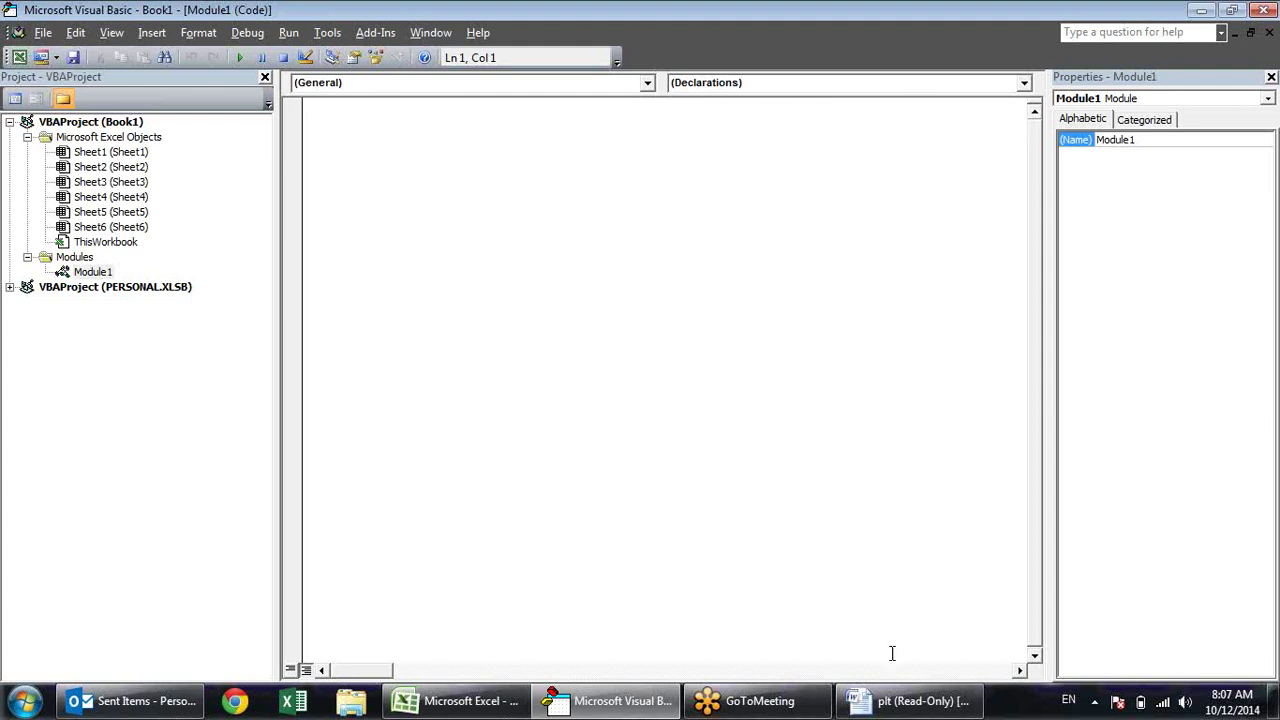
{"action": "left_click", "coordinate": [853, 698]}
{"action": "scroll", "coordinate": [723, 463], "scroll_direction": "up", "scroll_amount": 8}
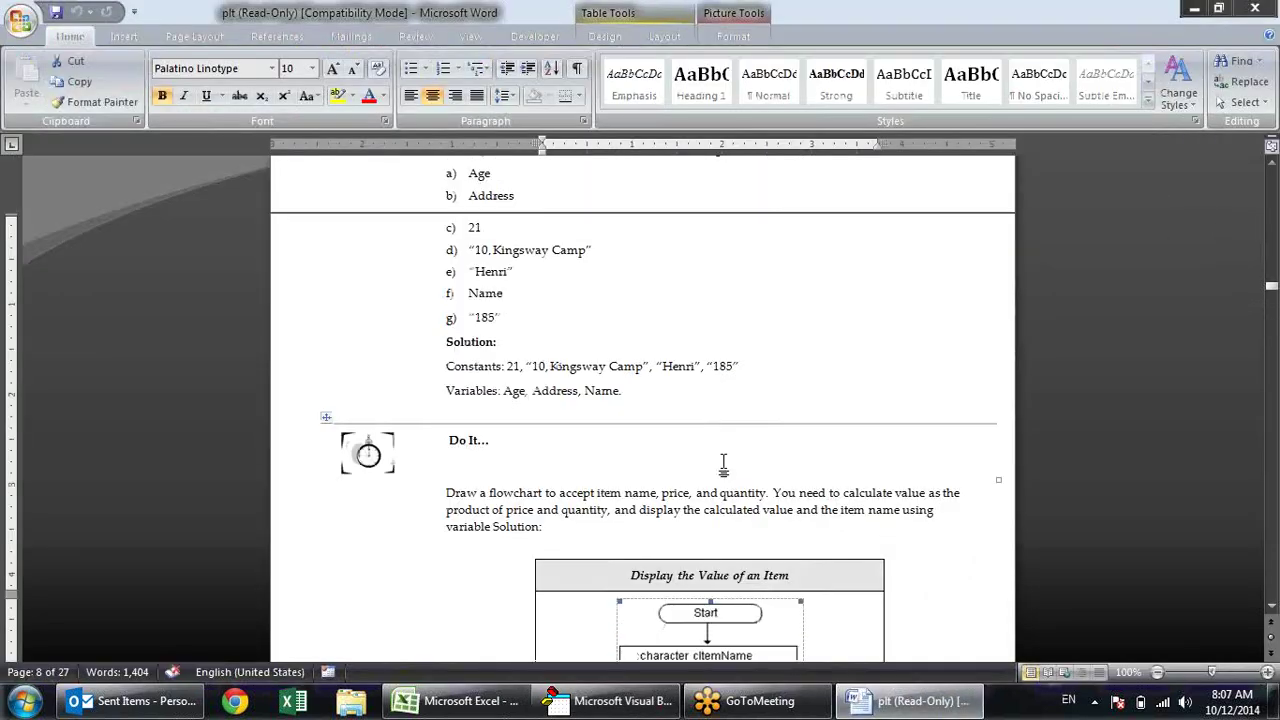
{"action": "scroll", "coordinate": [723, 463], "scroll_direction": "up", "scroll_amount": 8}
{"action": "scroll", "coordinate": [726, 461], "scroll_direction": "up", "scroll_amount": 7}
{"action": "scroll", "coordinate": [726, 461], "scroll_direction": "up", "scroll_amount": 10}
{"action": "scroll", "coordinate": [726, 461], "scroll_direction": "up", "scroll_amount": 3}
{"action": "scroll", "coordinate": [726, 526], "scroll_direction": "up", "scroll_amount": 3}
{"action": "scroll", "coordinate": [726, 526], "scroll_direction": "up", "scroll_amount": 3}
{"action": "scroll", "coordinate": [726, 526], "scroll_direction": "up", "scroll_amount": 9}
{"action": "scroll", "coordinate": [766, 543], "scroll_direction": "up", "scroll_amount": 8}
{"action": "scroll", "coordinate": [766, 543], "scroll_direction": "up", "scroll_amount": 7}
{"action": "scroll", "coordinate": [767, 543], "scroll_direction": "up", "scroll_amount": 7}
{"action": "scroll", "coordinate": [767, 543], "scroll_direction": "down", "scroll_amount": 3}
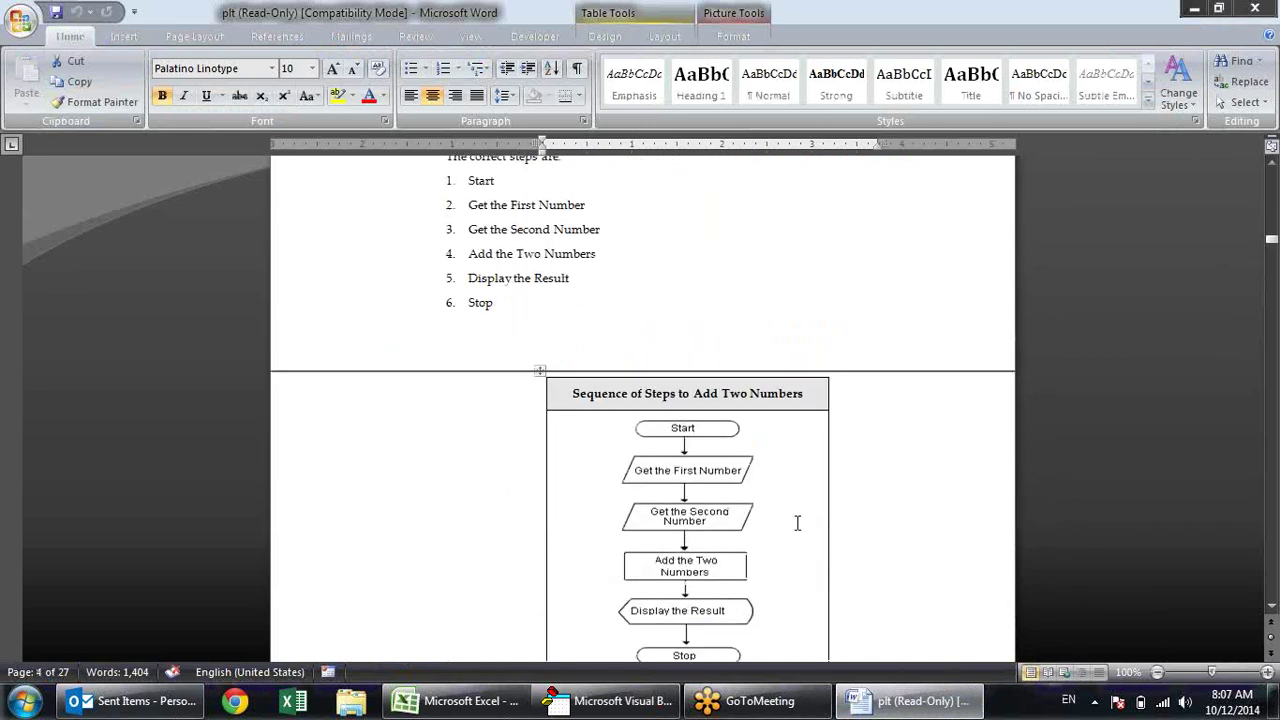
{"action": "scroll", "coordinate": [797, 523], "scroll_direction": "down", "scroll_amount": 2}
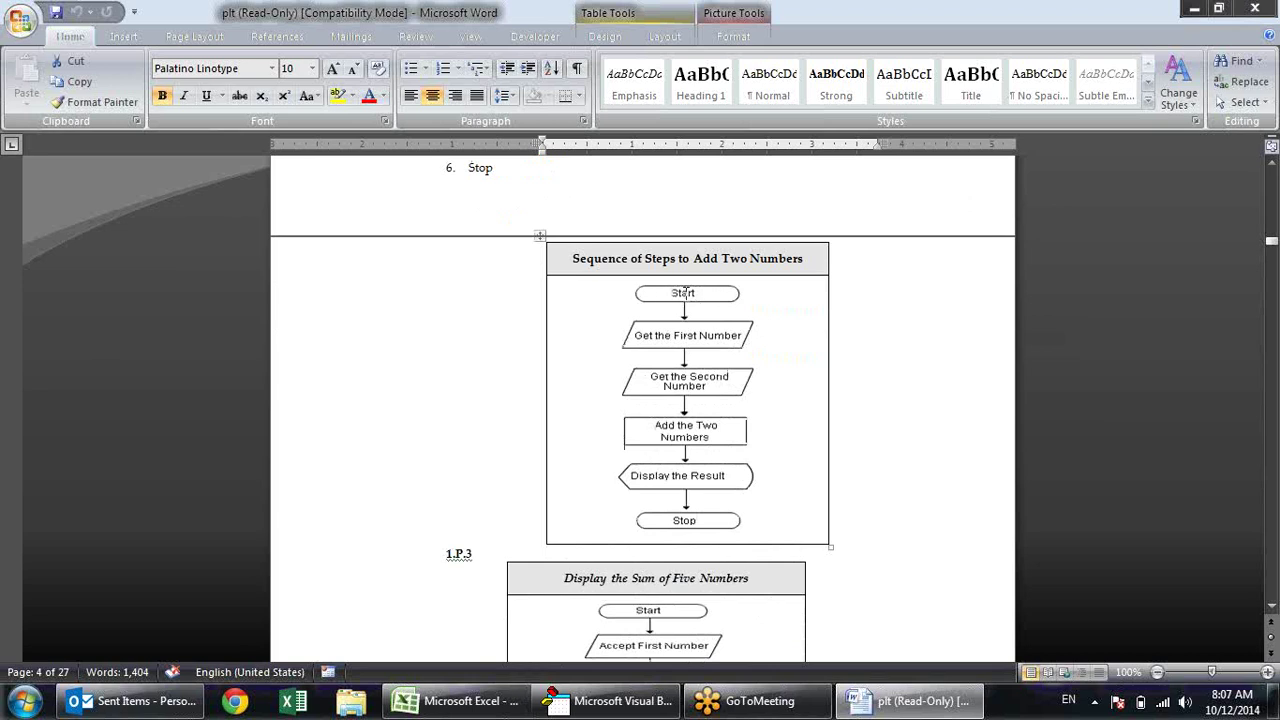
{"action": "key", "text": "alt+Tab"}
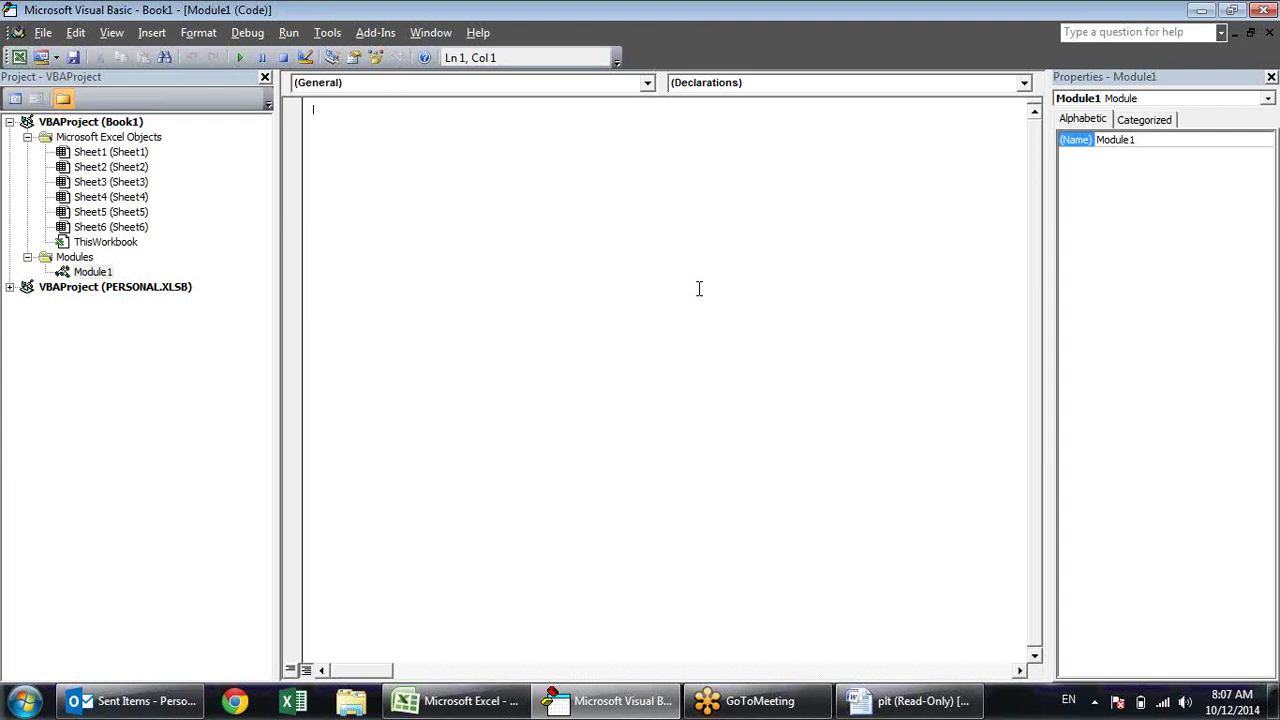
Declare an empty Sub firstmacro() procedure with a blank line inside it
{"action": "type", "text": "sub"}
{"action": "key", "text": "BackSpace"}
{"action": "type", "text": "b f"}
{"action": "type", "text": "irstmacro"}
{"action": "key", "text": "Return"}
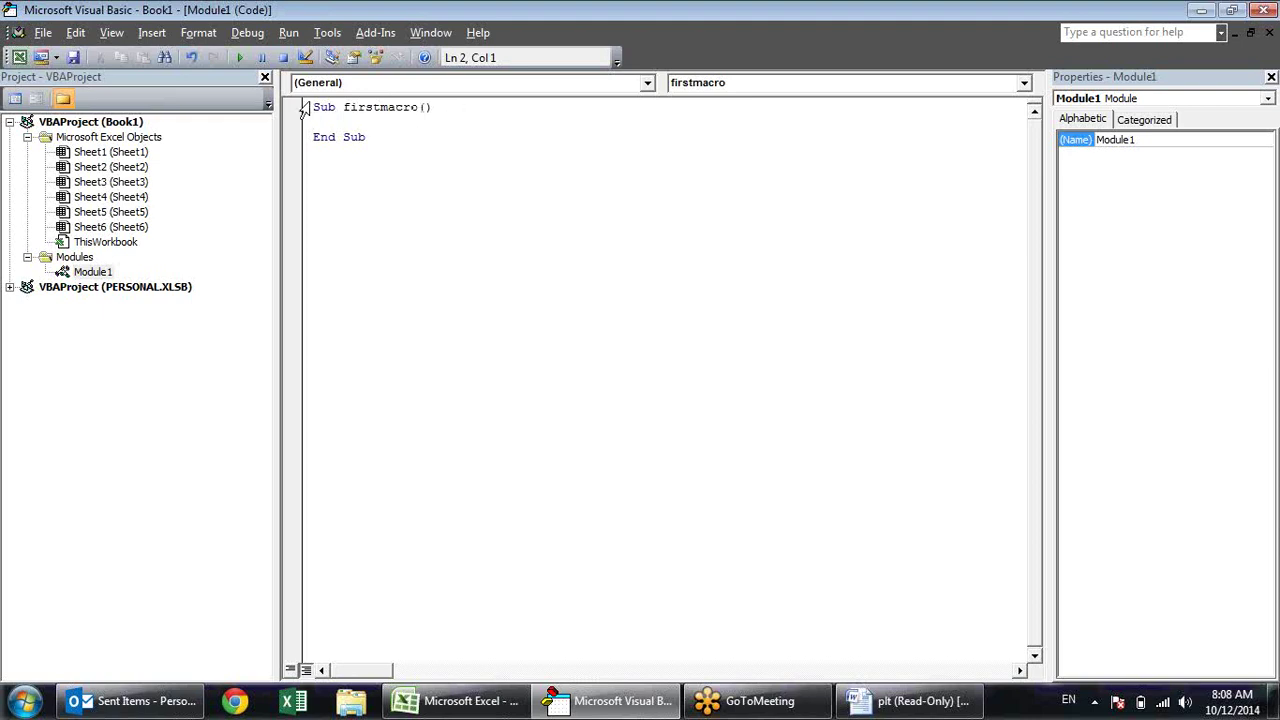
{"action": "key", "text": "Return"}
{"action": "key", "text": "Return"}
{"action": "key", "text": "Return"}
Highlight the Sub and End Sub lines, then select the add-two-numbers flowchart in Word
{"action": "left_click", "coordinate": [314, 137]}
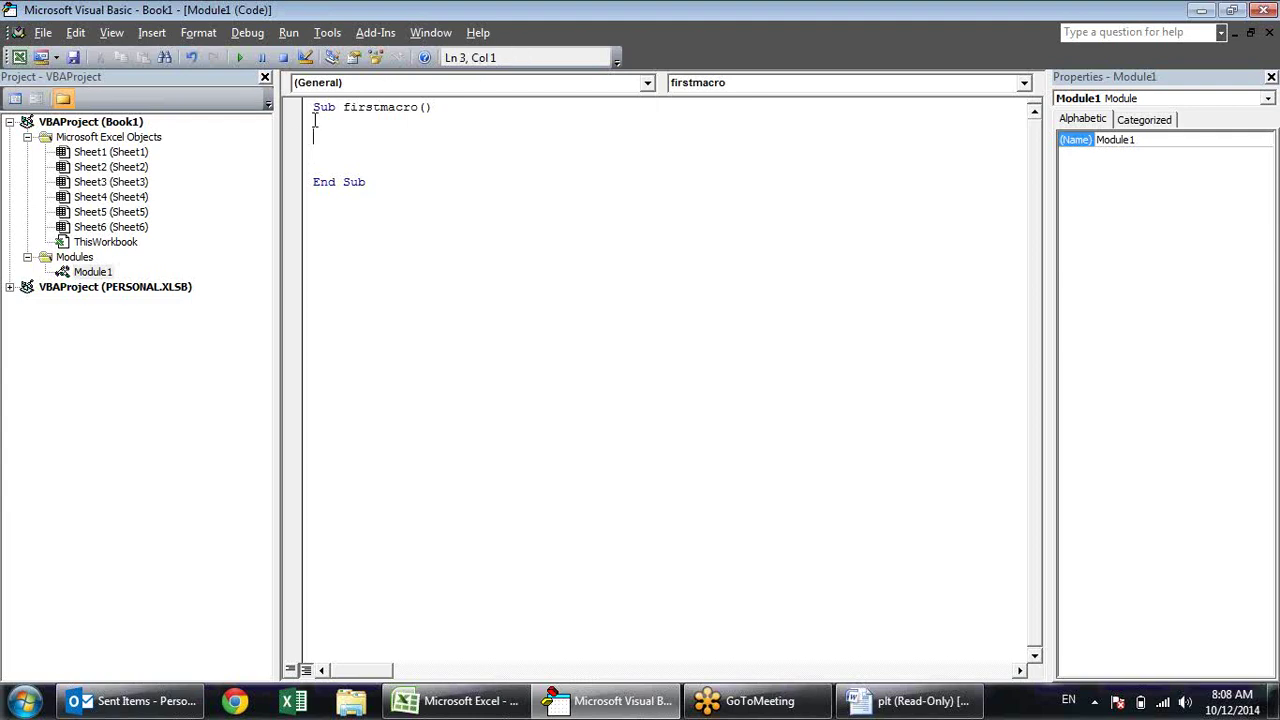
{"action": "left_click_drag", "start_coordinate": [314, 107], "coordinate": [466, 117]}
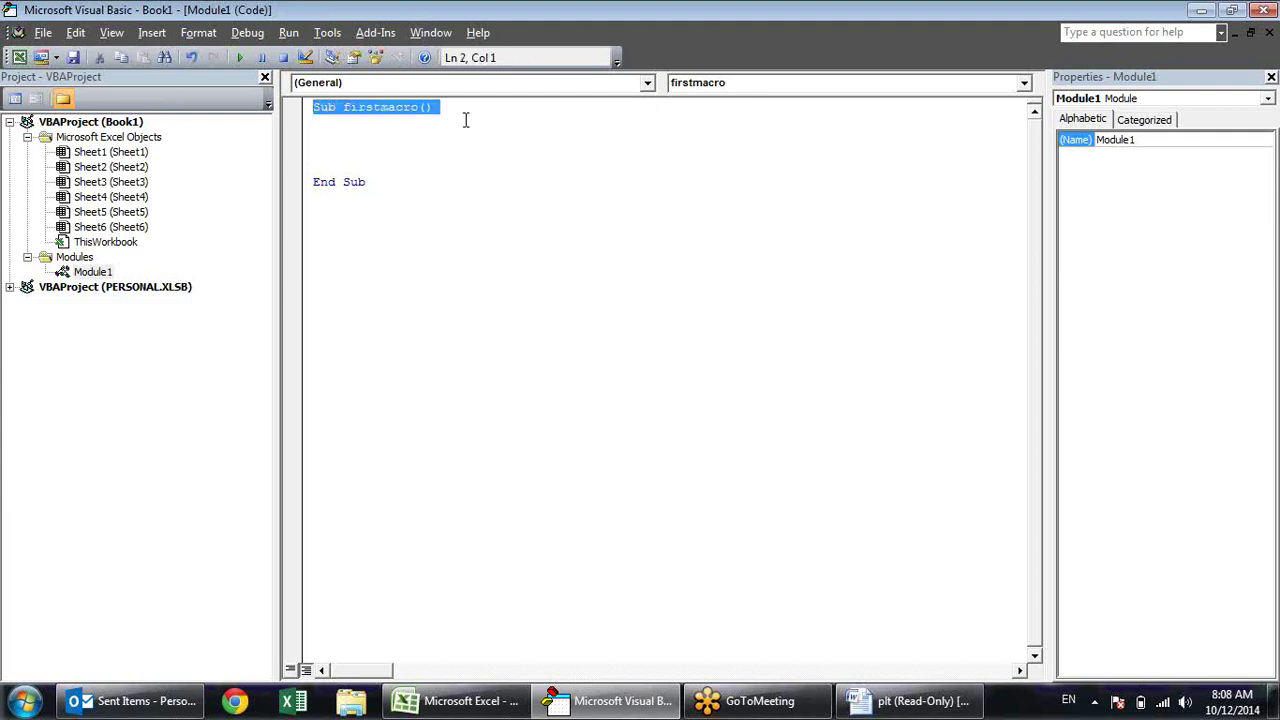
{"action": "left_click_drag", "start_coordinate": [377, 183], "coordinate": [306, 183]}
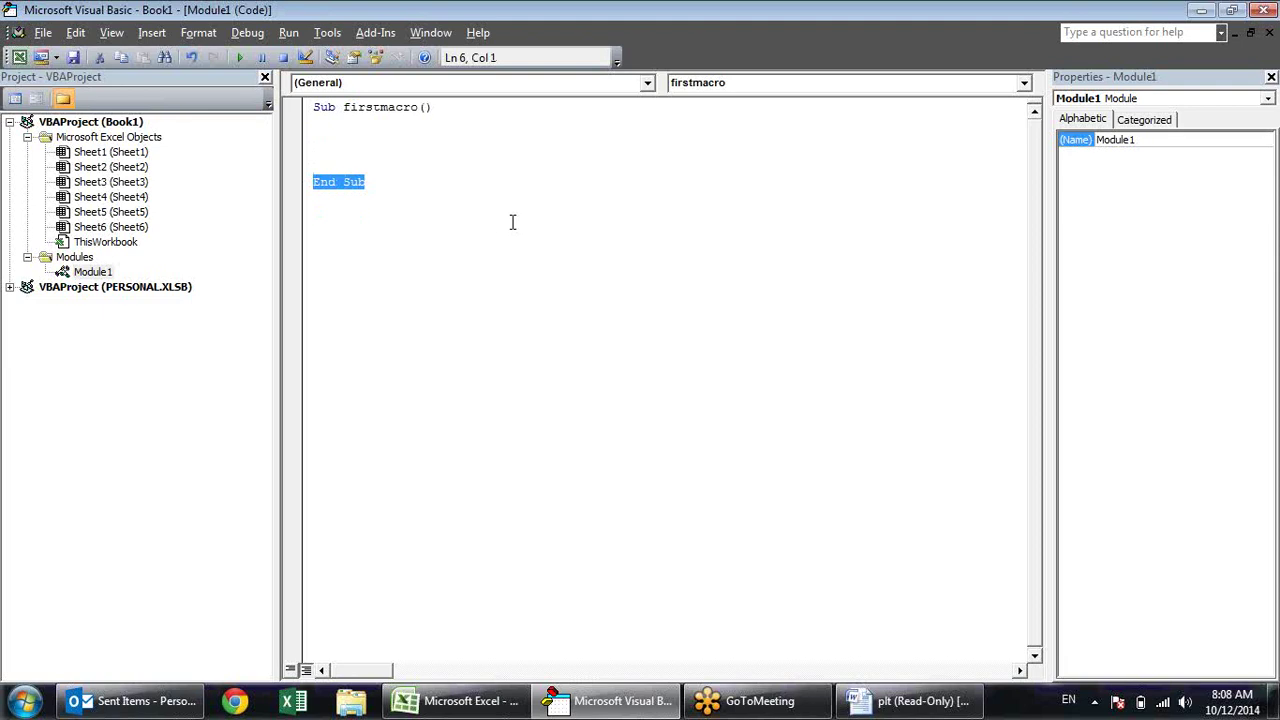
{"action": "key", "text": "alt+Tab"}
{"action": "left_click", "coordinate": [702, 300]}
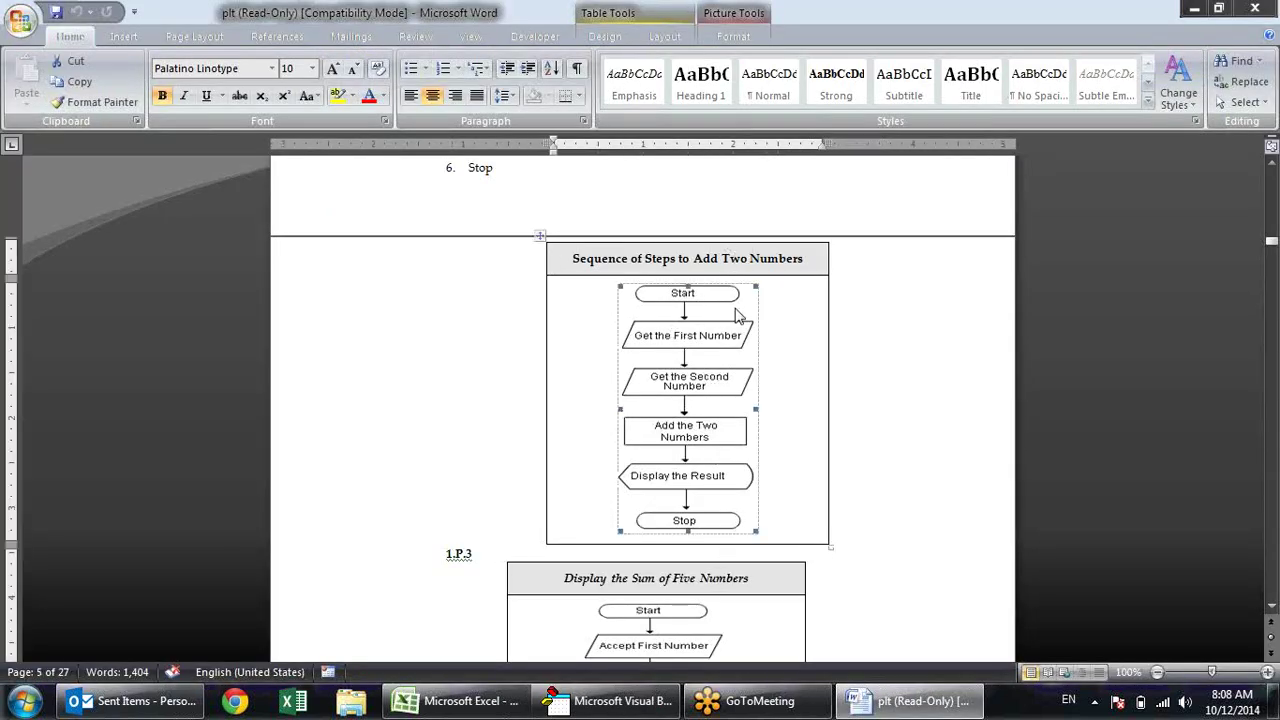
Highlight Sub, the firstmacro() name and End Sub to explain the procedure's structure
{"action": "key", "text": "alt+Tab"}
{"action": "left_click", "coordinate": [396, 106]}
{"action": "left_click_drag", "start_coordinate": [445, 106], "coordinate": [300, 110]}
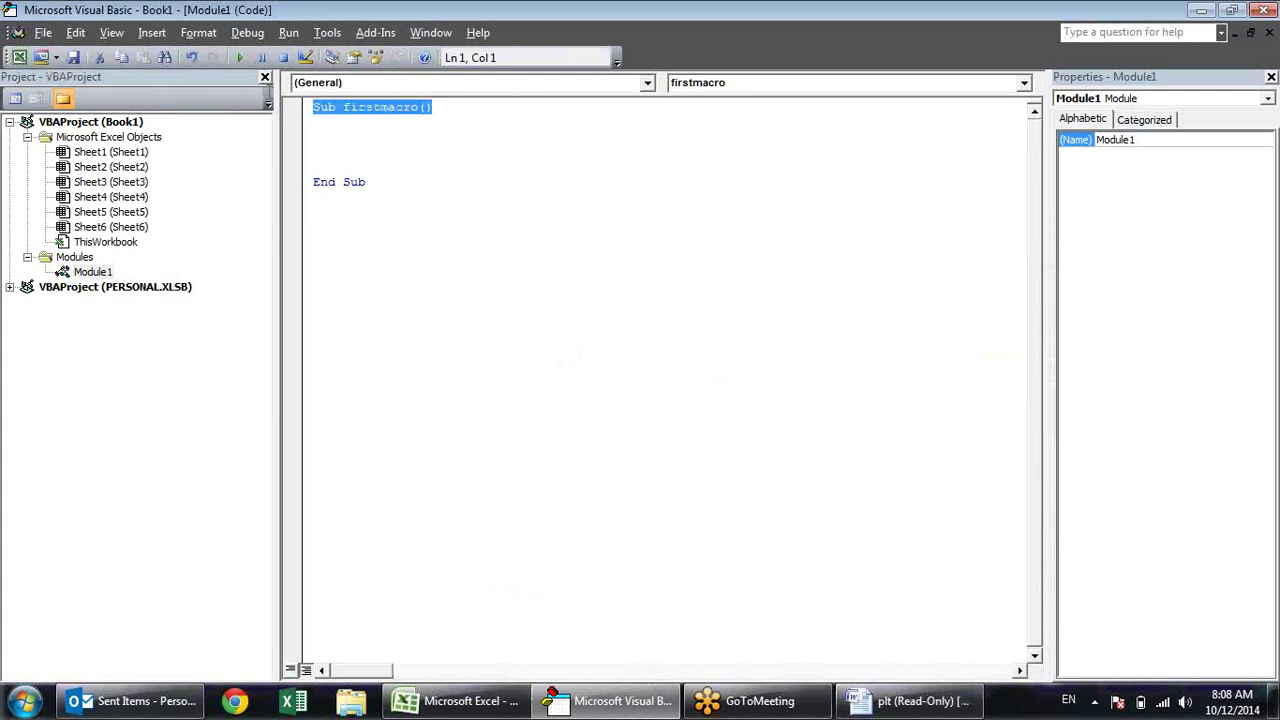
{"action": "left_click", "coordinate": [355, 121]}
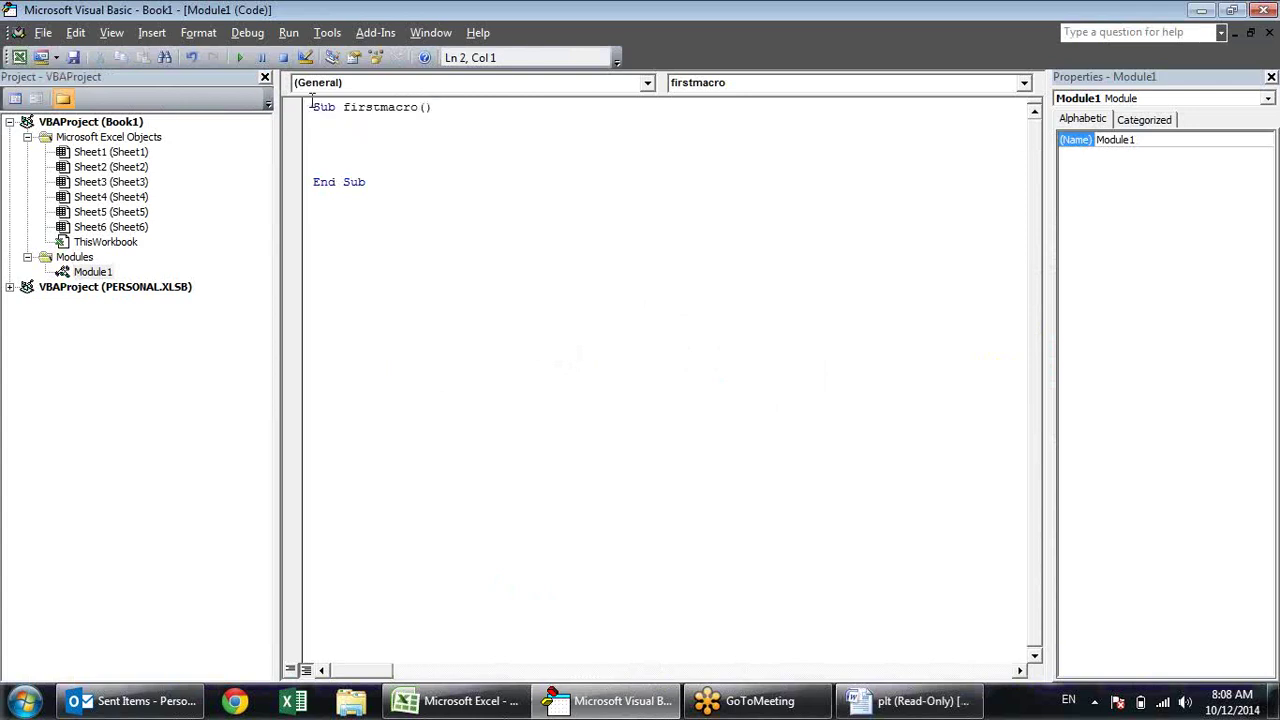
{"action": "double_click", "coordinate": [326, 106]}
{"action": "left_click_drag", "start_coordinate": [342, 106], "coordinate": [441, 106]}
{"action": "left_click_drag", "start_coordinate": [369, 181], "coordinate": [311, 182]}
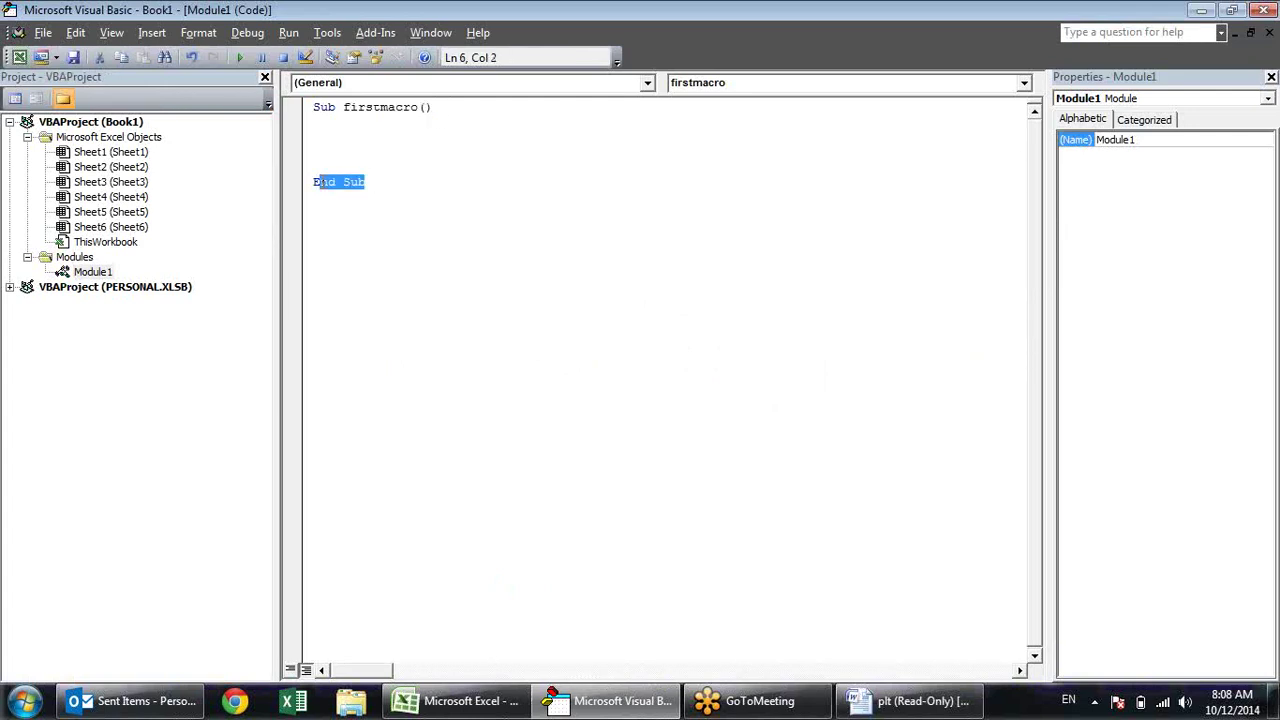
{"action": "left_click", "coordinate": [326, 153]}
{"action": "left_click", "coordinate": [386, 107]}
{"action": "left_click", "coordinate": [356, 172]}
{"action": "left_click", "coordinate": [386, 126]}
Compare with the Word flowchart, then insert a blank line after Sub firstmacro()
{"action": "key", "text": "alt+Tab"}
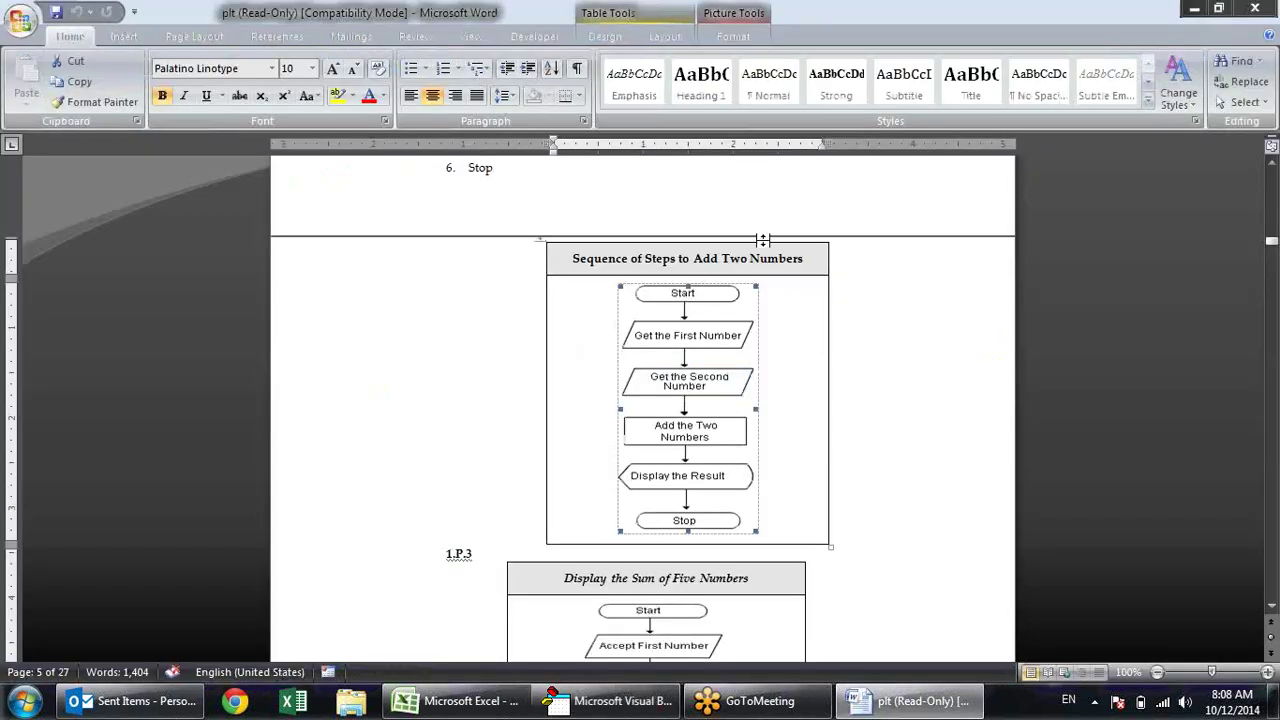
{"action": "key", "text": "alt+Tab"}
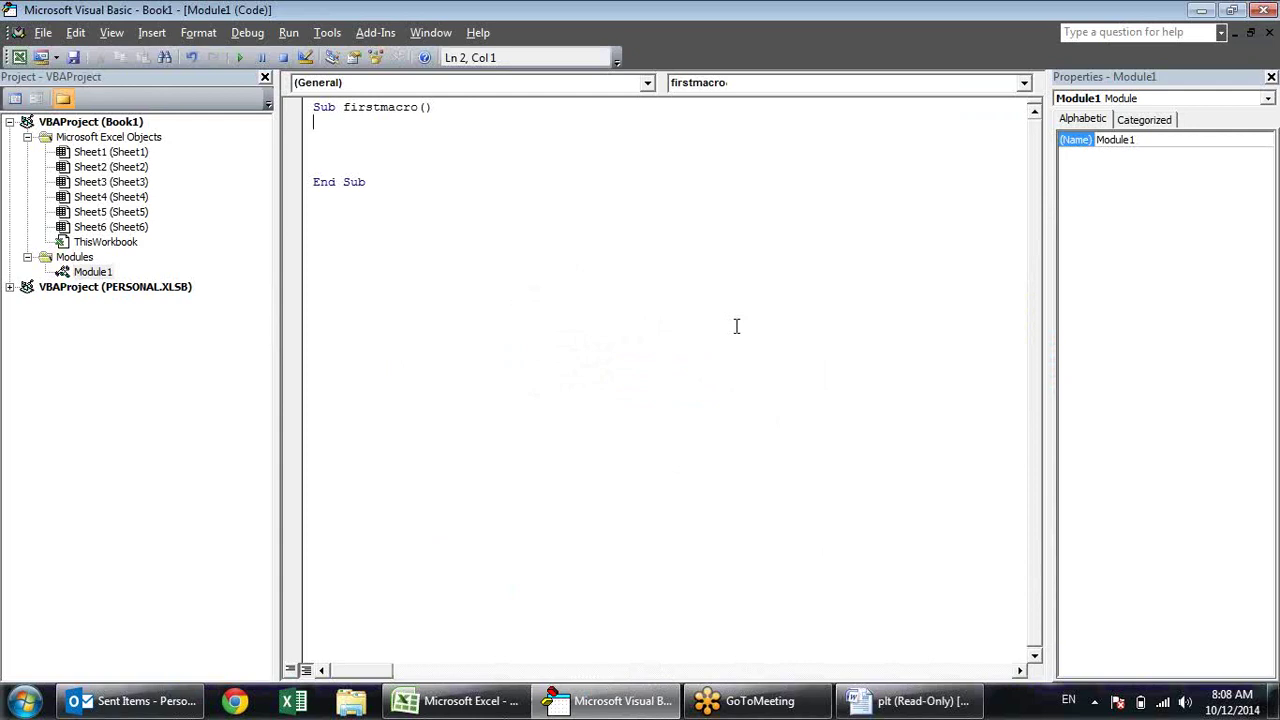
{"action": "key", "text": "alt+Tab"}
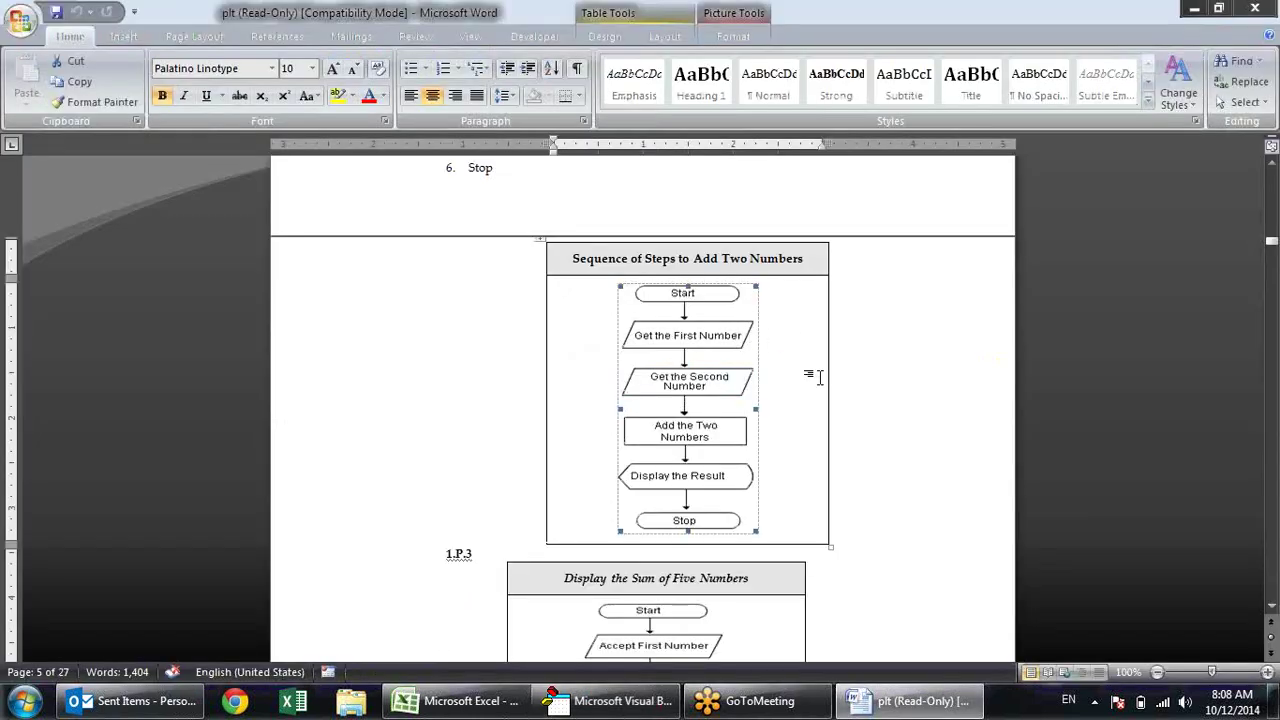
{"action": "key", "text": "alt+Tab"}
{"action": "key", "text": "alt+Tab"}
{"action": "key", "text": "alt+Tab"}
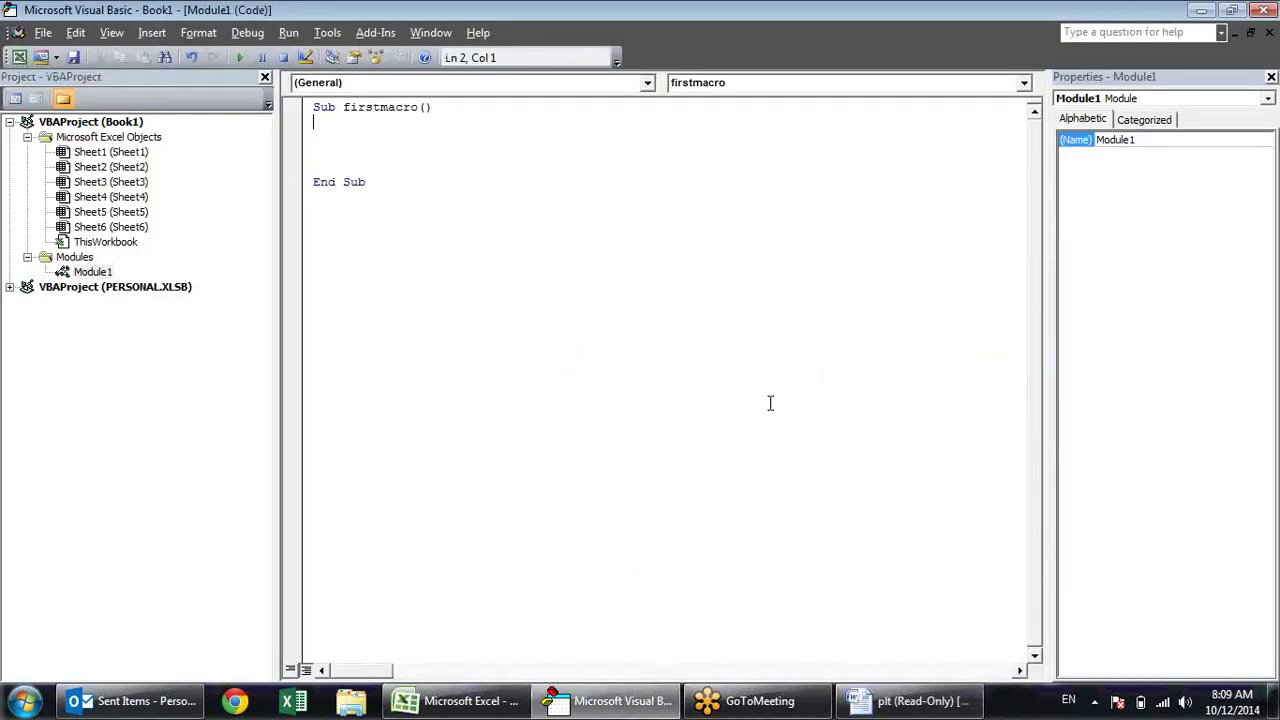
{"action": "key", "text": "Return"}
Type Dim fnumber, snumber As Double, completing Double with IntelliSense
{"action": "type", "text": "dim"}
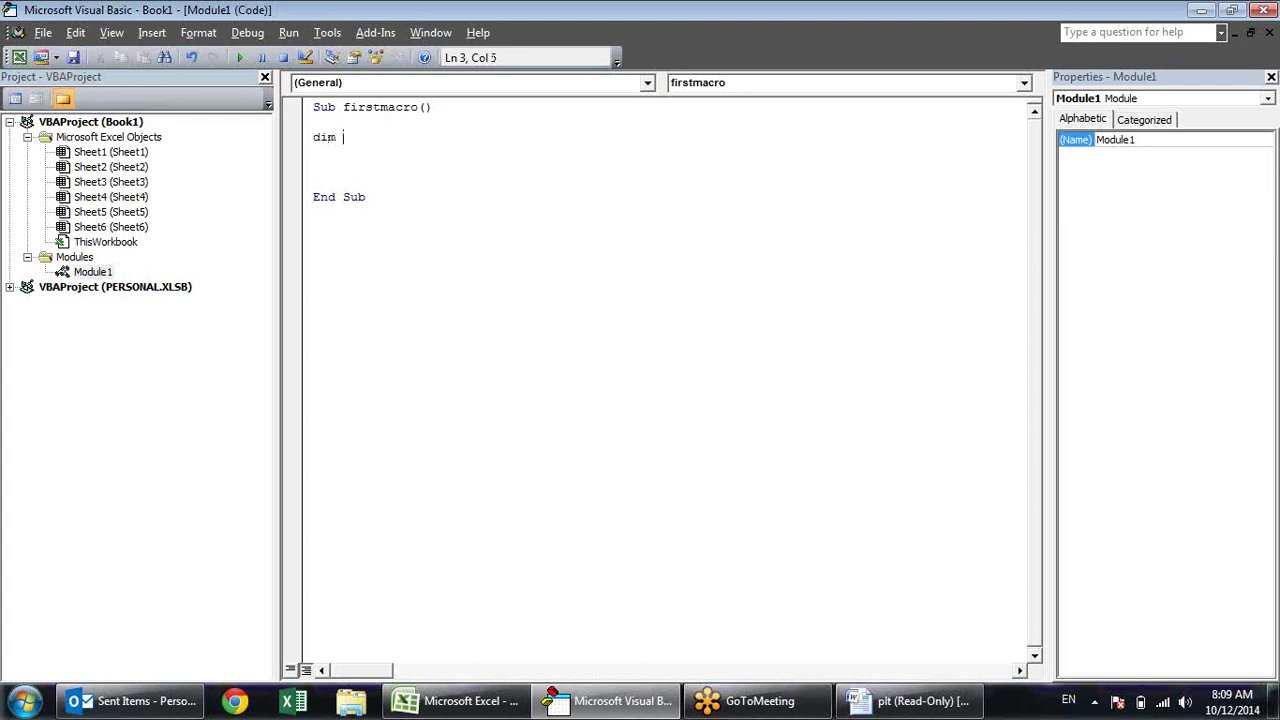
{"action": "type", "text": "do"}
{"action": "type", "text": "uble"}
{"action": "key", "text": "BackSpace"}
{"action": "key", "text": "BackSpace"}
{"action": "key", "text": "BackSpace"}
{"action": "key", "text": "BackSpace"}
{"action": "key", "text": "BackSpace"}
{"action": "key", "text": "BackSpace"}
{"action": "key", "text": "alt+Tab"}
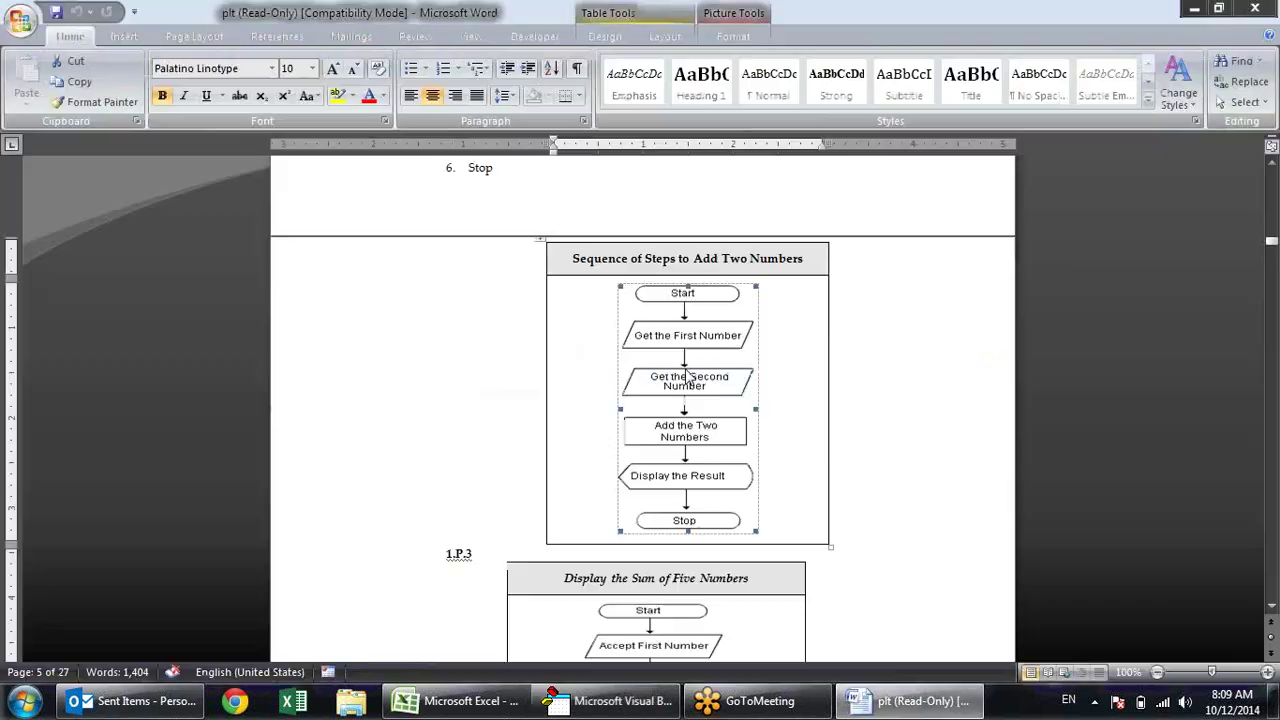
{"action": "key", "text": "alt+Tab"}
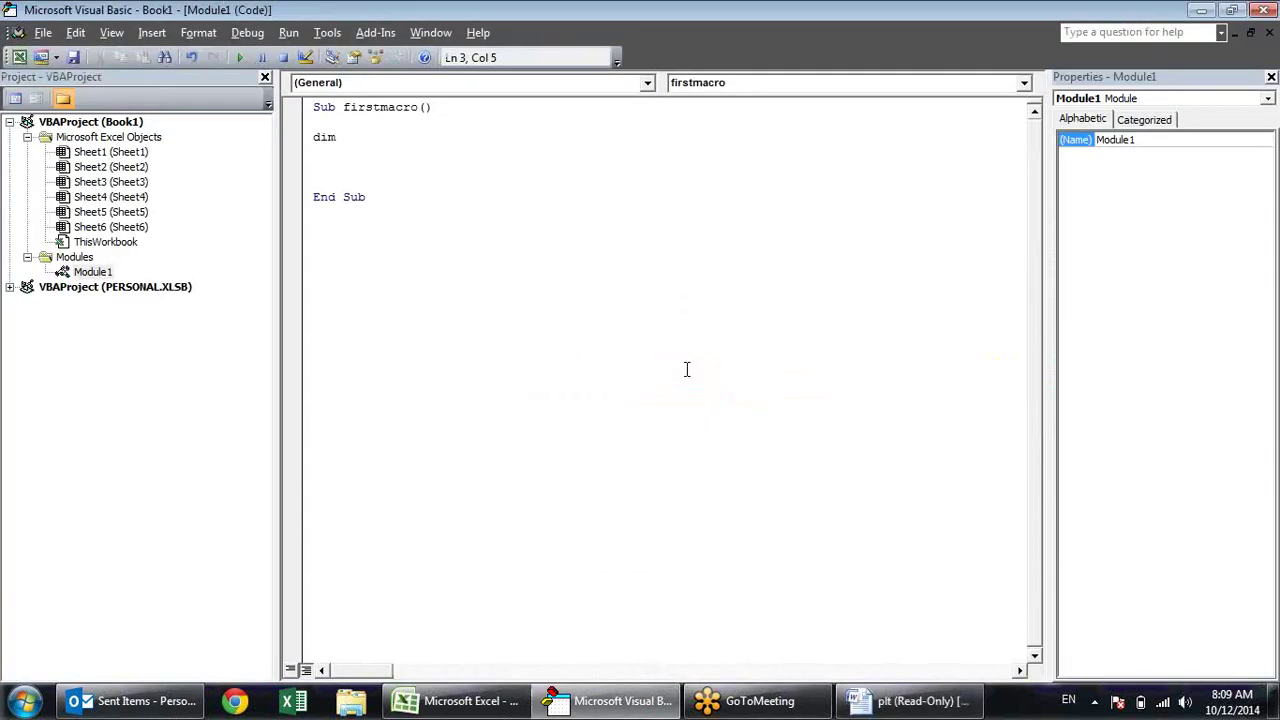
{"action": "type", "text": "fnumber,"}
{"action": "type", "text": " snumber"}
{"action": "type", "text": "as"}
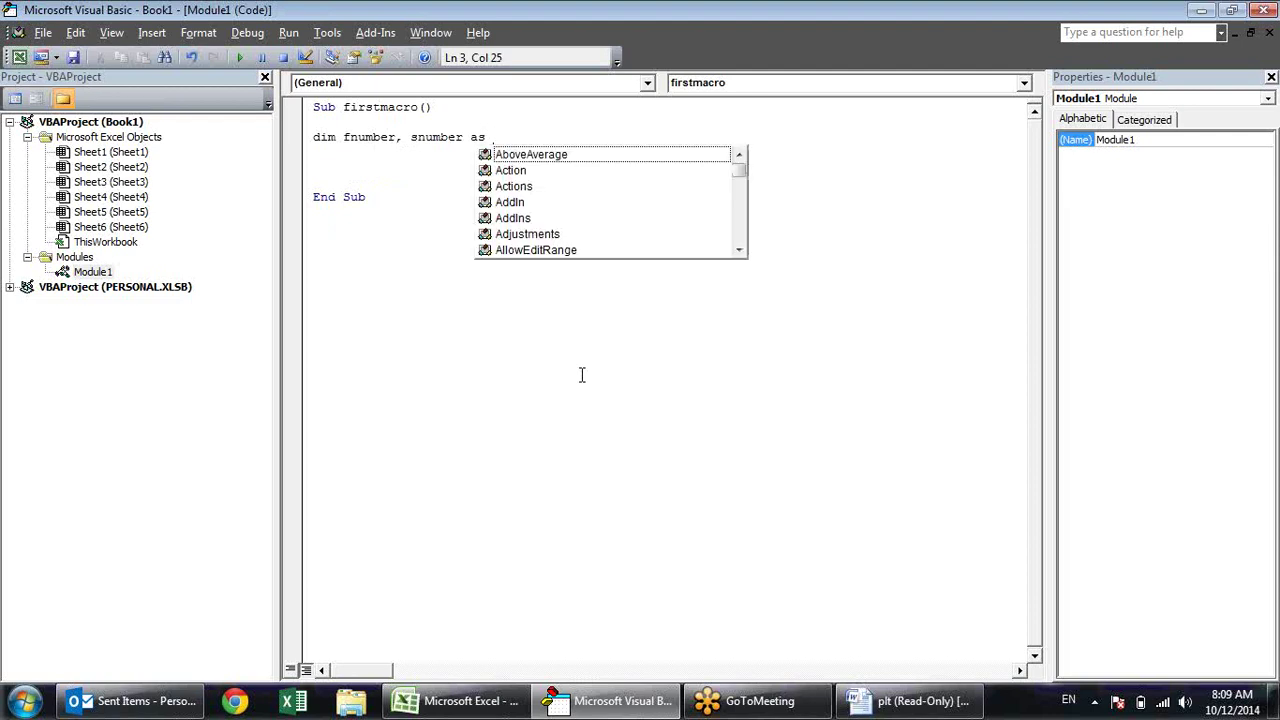
{"action": "type", "text": " d"}
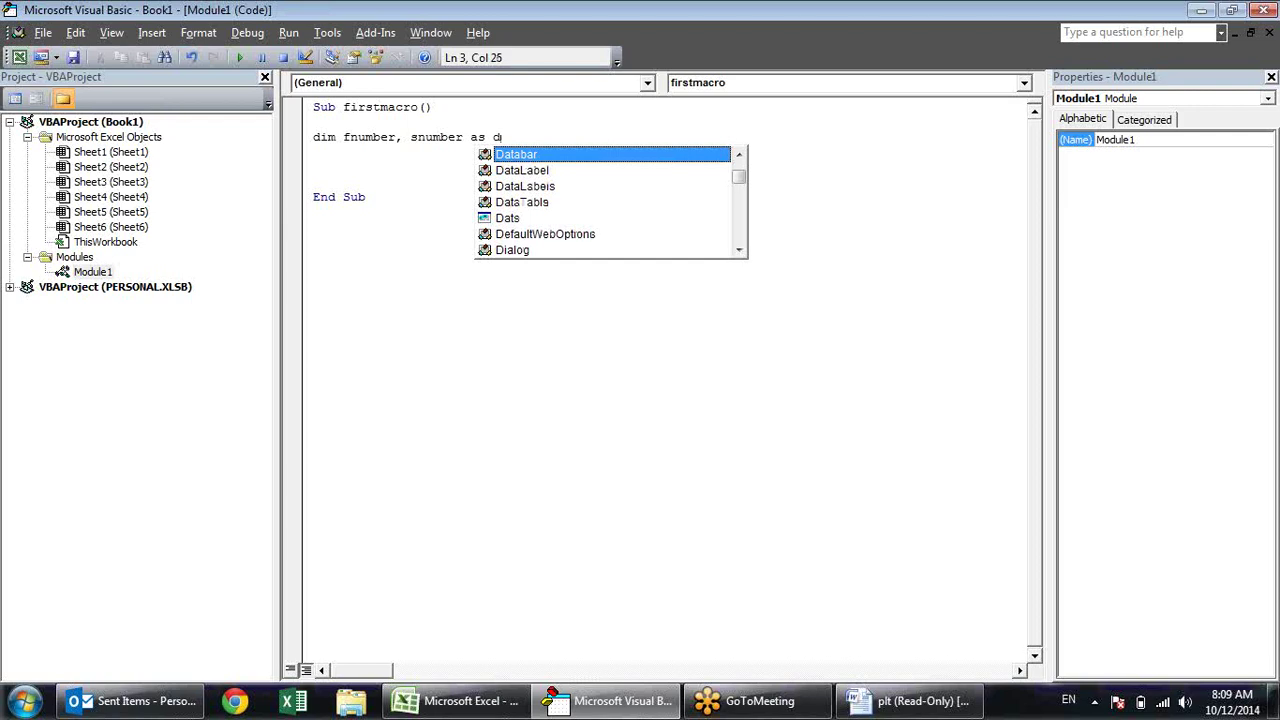
{"action": "type", "text": "ou"}
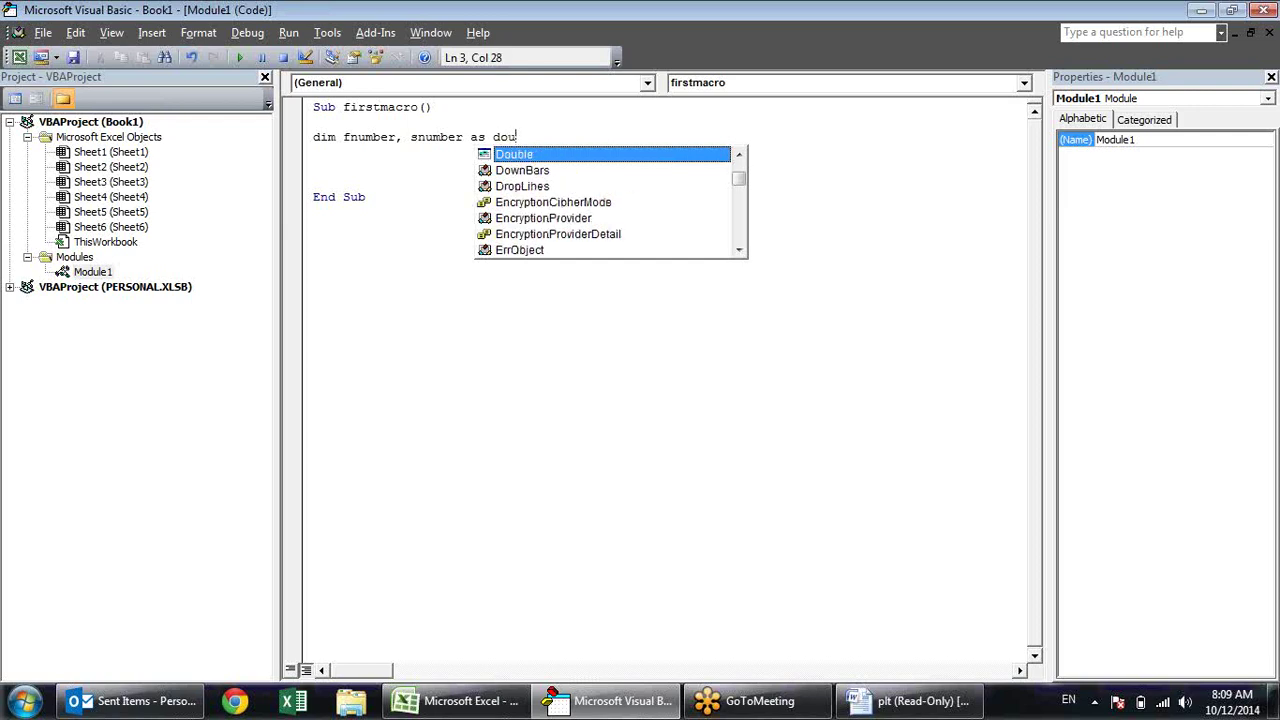
{"action": "key", "text": "Tab"}
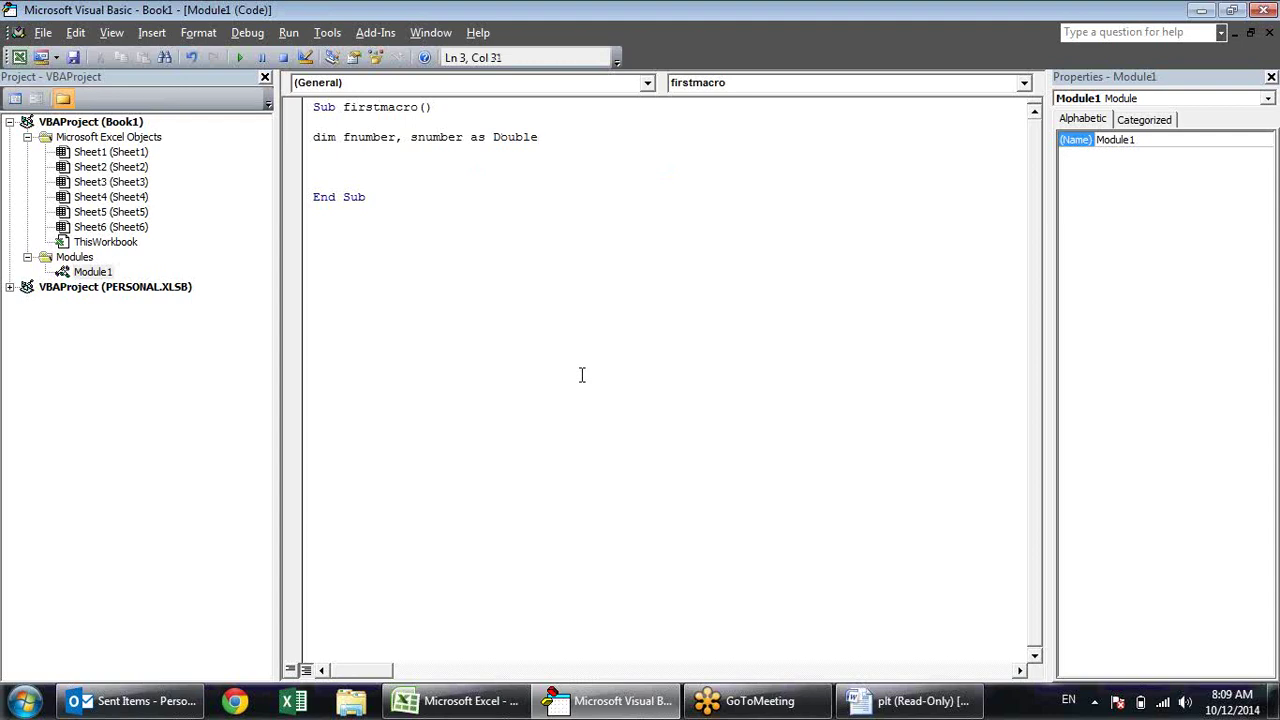
{"action": "key", "text": "Return"}
Remove ', snumber' so the first Dim line declares only fnumber As Double
{"action": "left_click", "coordinate": [480, 138]}
{"action": "left_click", "coordinate": [521, 137]}
{"action": "left_click_drag", "start_coordinate": [341, 137], "coordinate": [477, 138]}
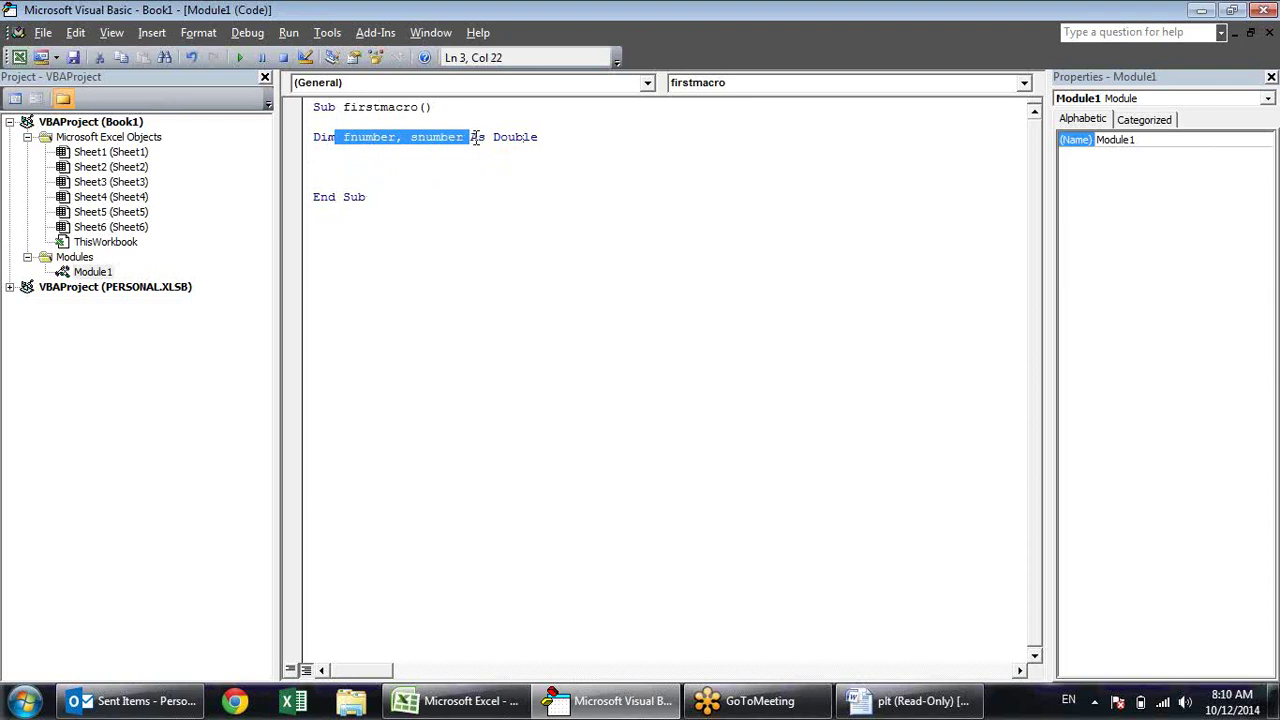
{"action": "left_click", "coordinate": [514, 137]}
{"action": "left_click", "coordinate": [336, 137]}
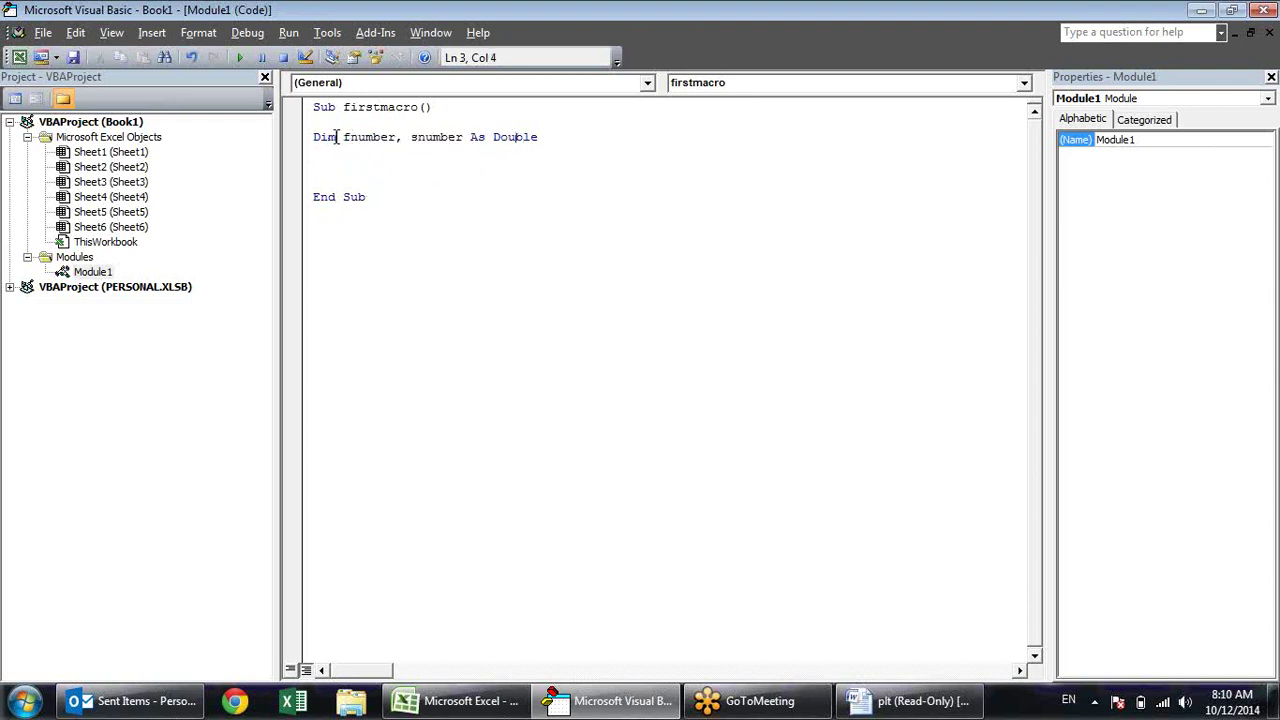
{"action": "left_click", "coordinate": [384, 137]}
{"action": "left_click", "coordinate": [441, 139]}
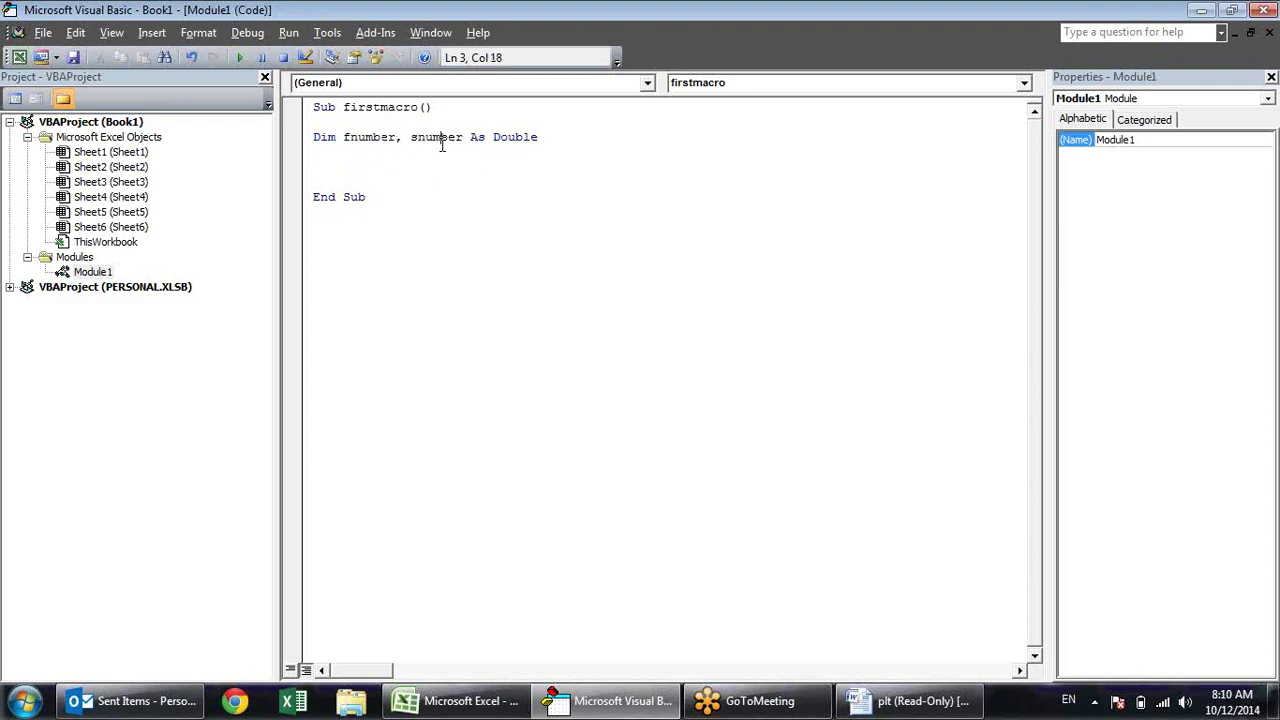
{"action": "left_click", "coordinate": [583, 137]}
{"action": "left_click_drag", "start_coordinate": [466, 137], "coordinate": [397, 137]}
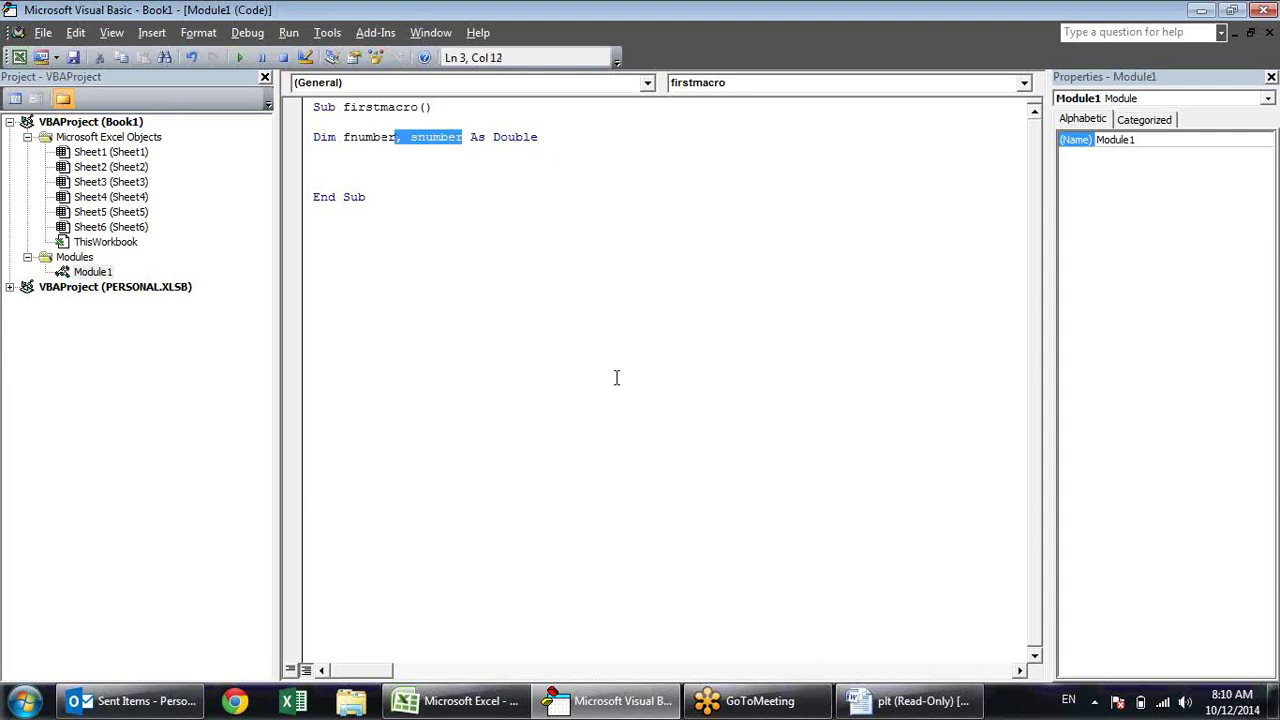
{"action": "key", "text": "Delete"}
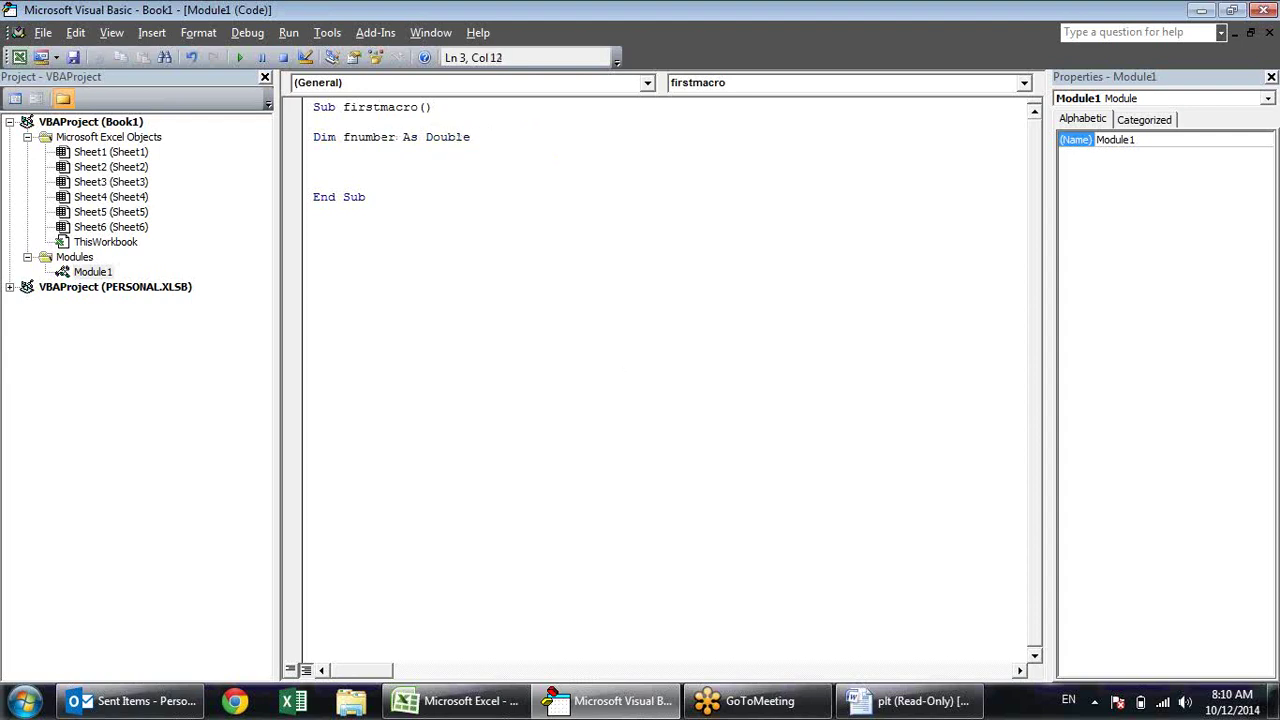
Add a separate Dim snumber As Double line and leave a blank line below
{"action": "left_click", "coordinate": [590, 204]}
{"action": "left_click", "coordinate": [491, 122]}
{"action": "left_click", "coordinate": [486, 137]}
{"action": "key", "text": "Return"}
{"action": "type", "text": "dim snumber a"}
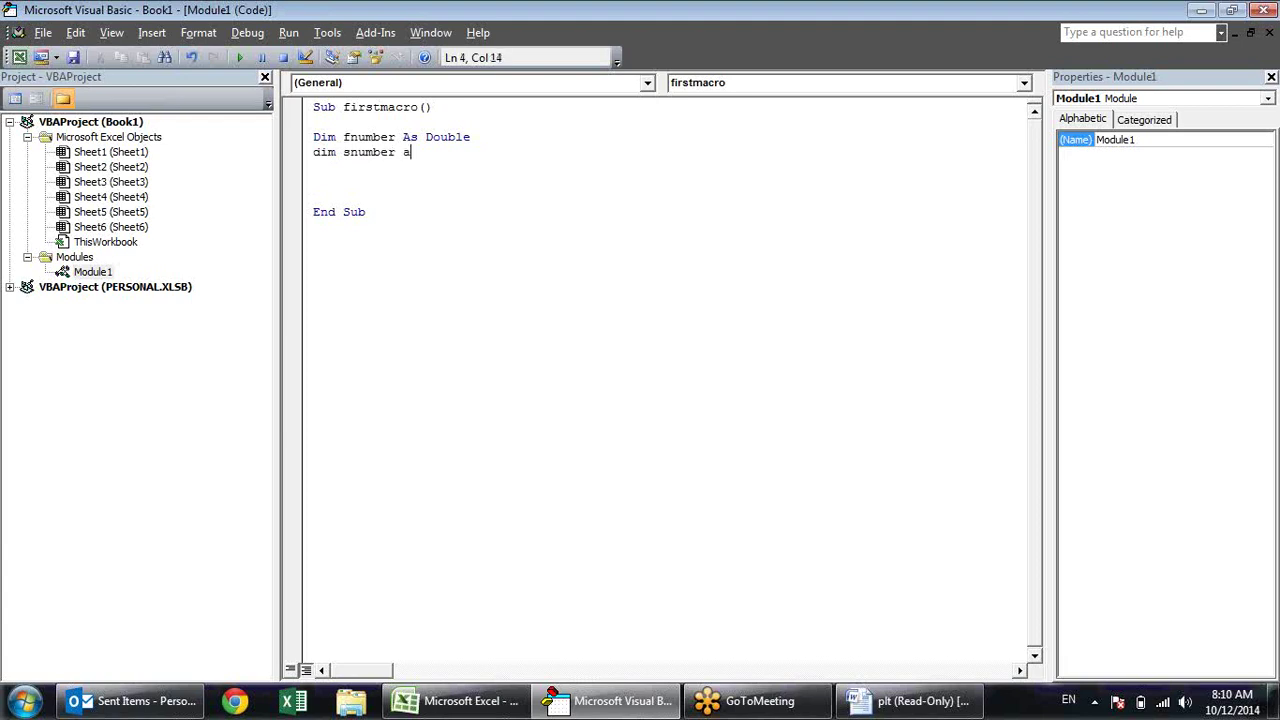
{"action": "type", "text": "s do"}
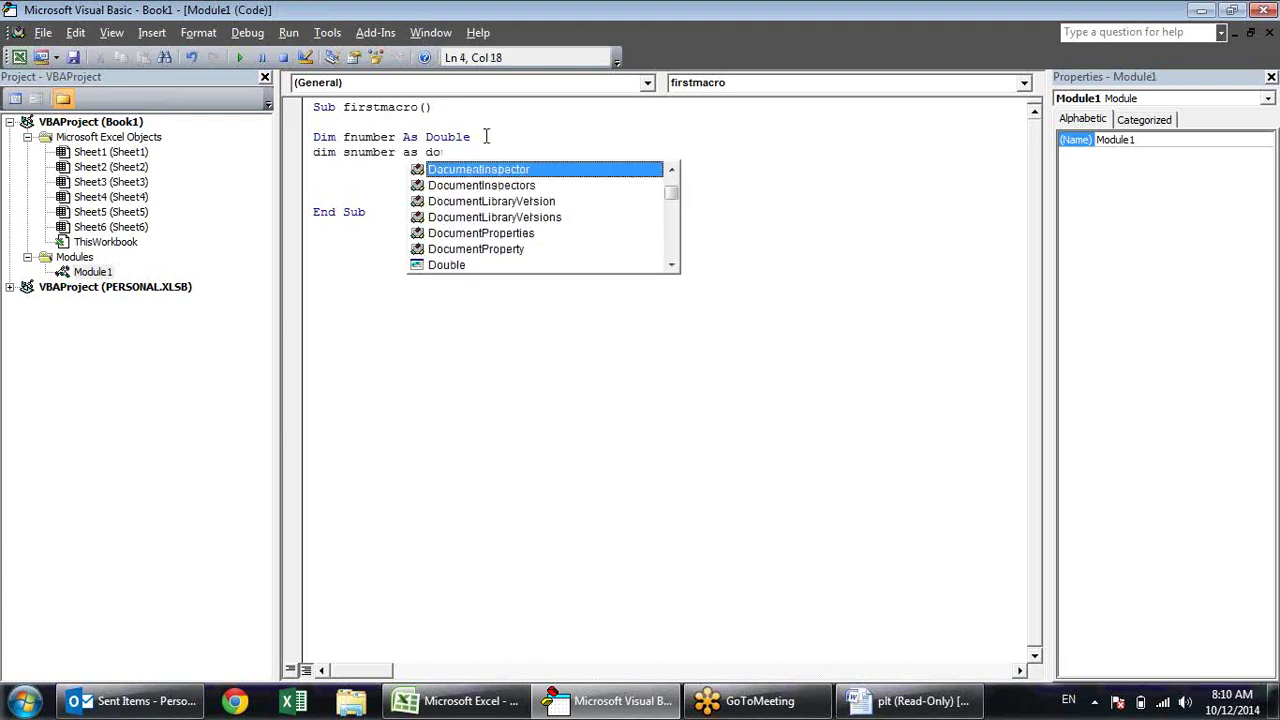
{"action": "type", "text": "ubl"}
{"action": "key", "text": "Tab"}
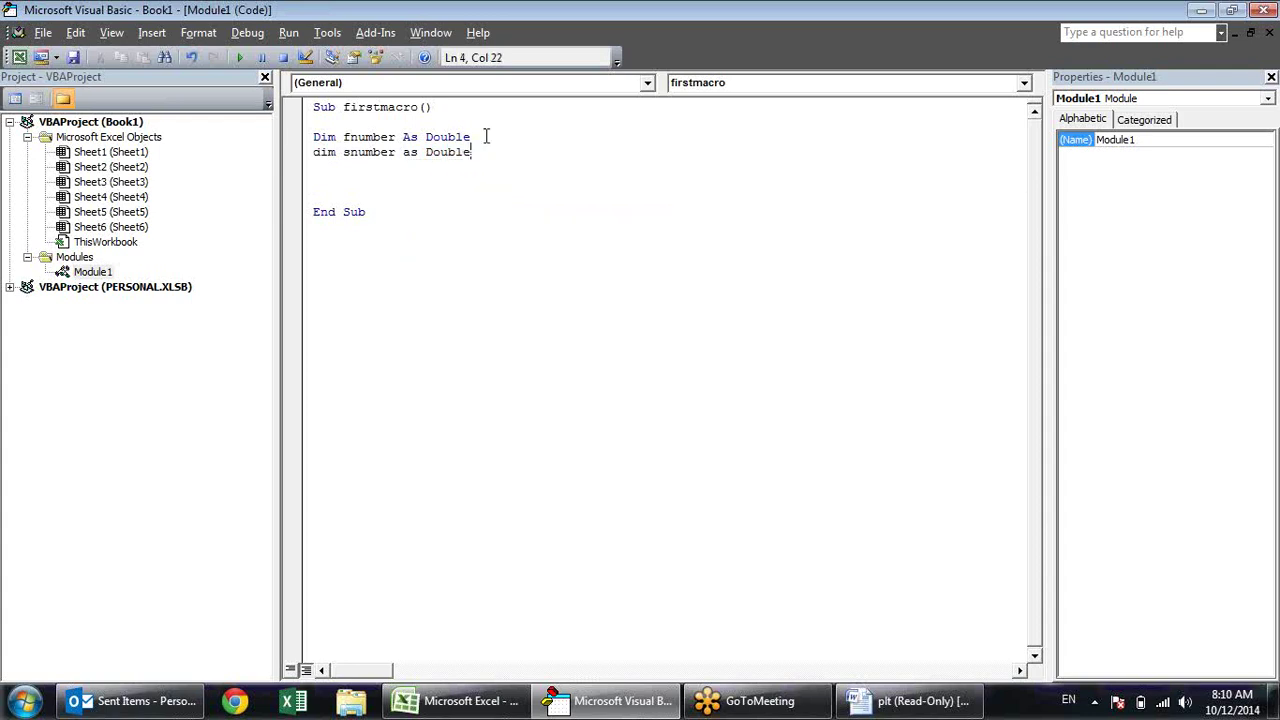
{"action": "key", "text": "Down"}
{"action": "key", "text": "Return"}
{"action": "key", "text": "Return"}
{"action": "left_click", "coordinate": [313, 181]}
Change both the fnumber and snumber declarations from Double to Integer
{"action": "mouse_move", "coordinate": [480, 152]}
{"action": "left_mouse_down"}
{"action": "mouse_move", "coordinate": [430, 137]}
{"action": "mouse_move", "coordinate": [308, 148]}
{"action": "mouse_move", "coordinate": [310, 137]}
{"action": "left_mouse_up"}
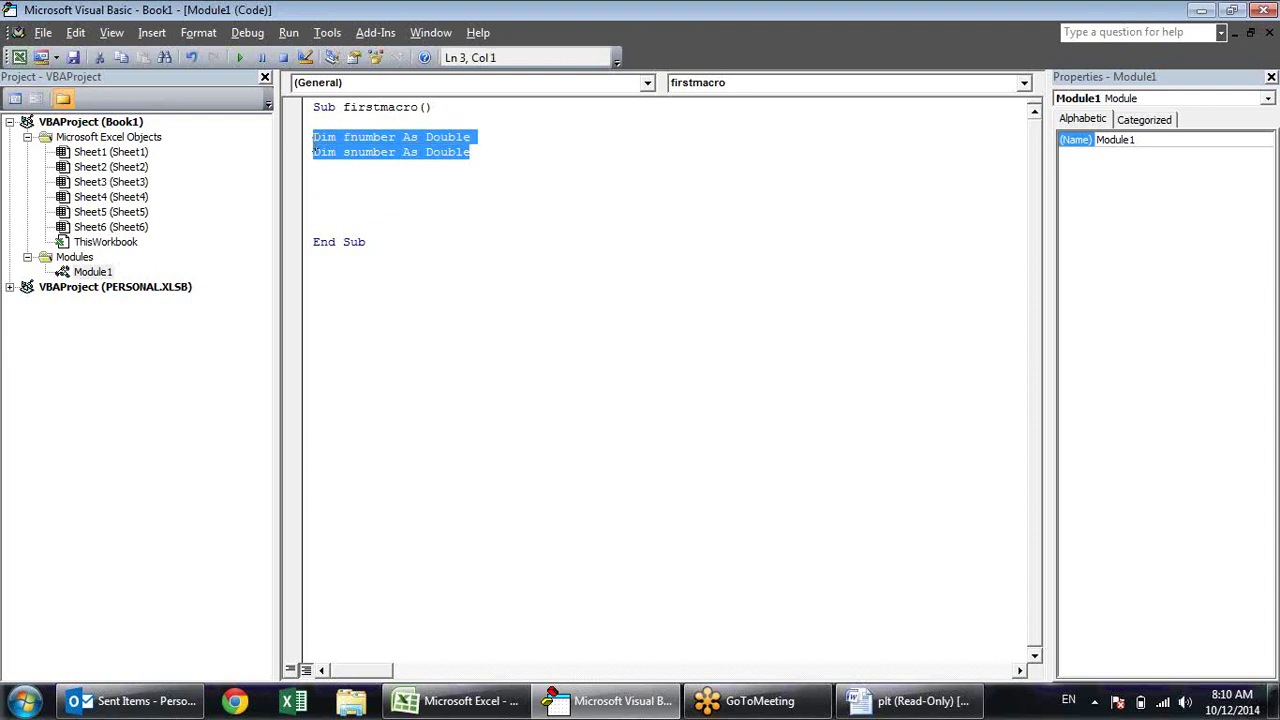
{"action": "left_click", "coordinate": [540, 180]}
{"action": "left_click", "coordinate": [456, 154]}
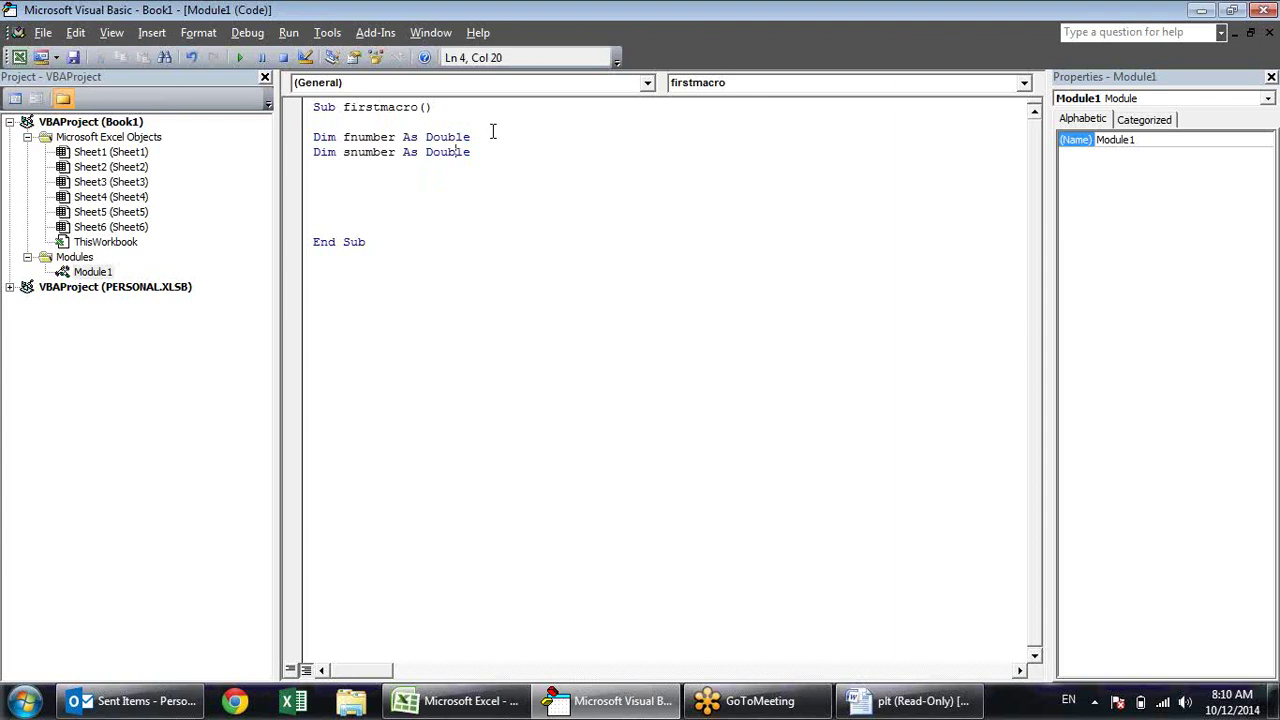
{"action": "left_click", "coordinate": [477, 136]}
{"action": "key", "text": "BackSpace"}
{"action": "key", "text": "BackSpace"}
{"action": "key", "text": "BackSpace"}
{"action": "key", "text": "BackSpace"}
{"action": "key", "text": "BackSpace"}
{"action": "key", "text": "BackSpace"}
{"action": "type", "text": "integer"}
{"action": "key", "text": "BackSpace"}
{"action": "key", "text": "BackSpace"}
{"action": "key", "text": "BackSpace"}
{"action": "key", "text": "BackSpace"}
{"action": "key", "text": "BackSpace"}
{"action": "key", "text": "BackSpace"}
{"action": "type", "text": "integer"}
{"action": "key", "text": "Return"}
Check the Word flowchart and add a blank line for the next statement
{"action": "key", "text": "alt+Tab"}
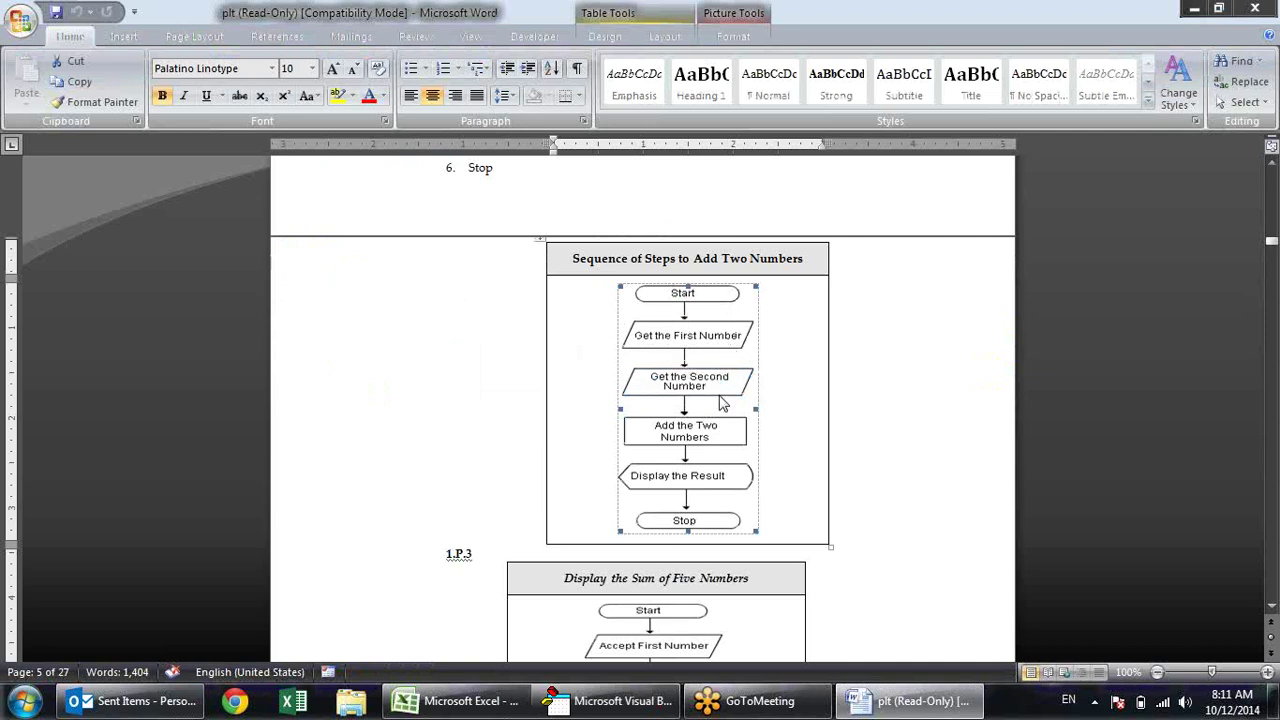
{"action": "key", "text": "alt+Tab"}
{"action": "key", "text": "Return"}
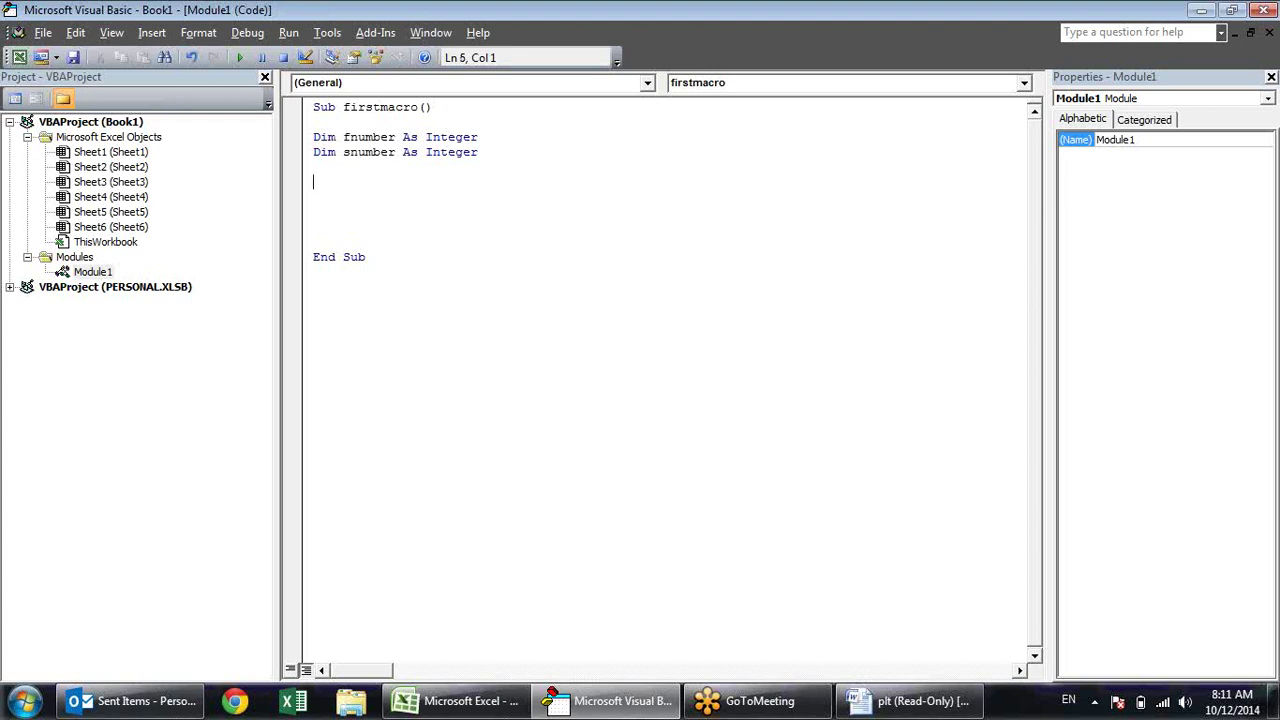
Add the line fnumber = InputBox("Enter the first Number") and select it for copying
{"action": "type", "text": "fnumber"}
{"action": "type", "text": "="}
{"action": "type", "text": "inputbox"}
{"action": "type", "text": "("}
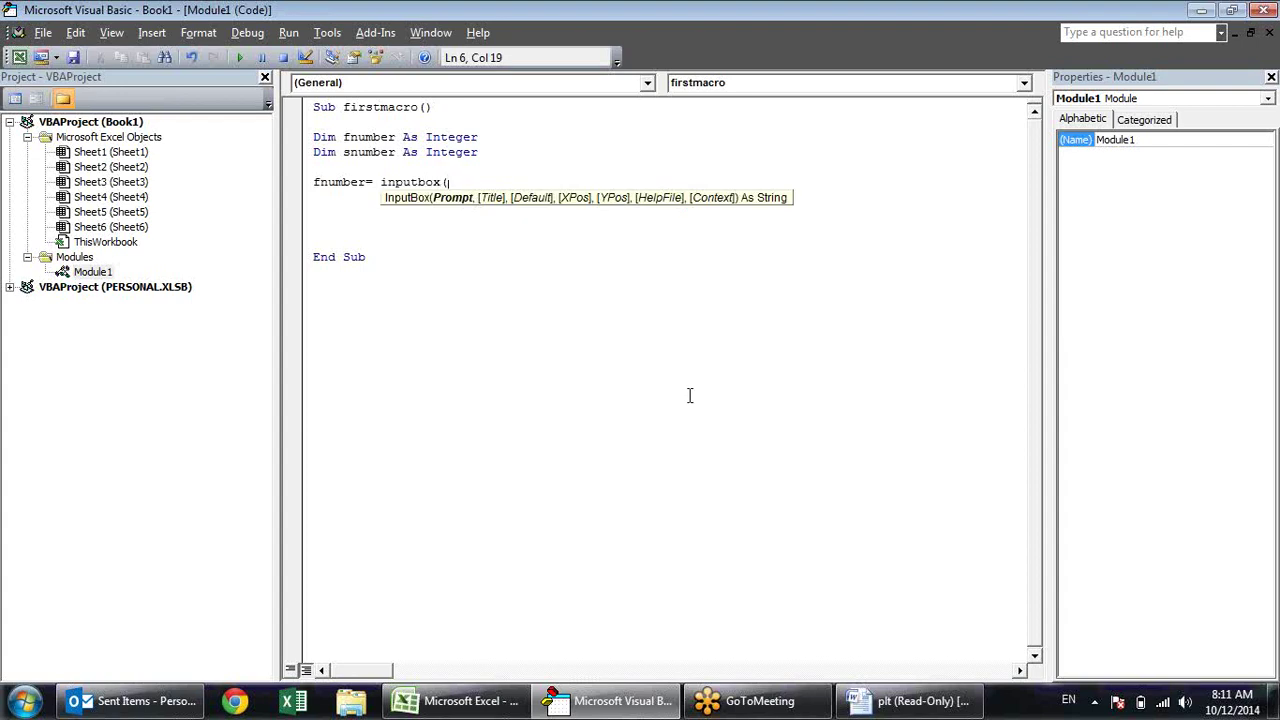
{"action": "type", "text": "\""}
{"action": "type", "text": "Enter the first Number\""}
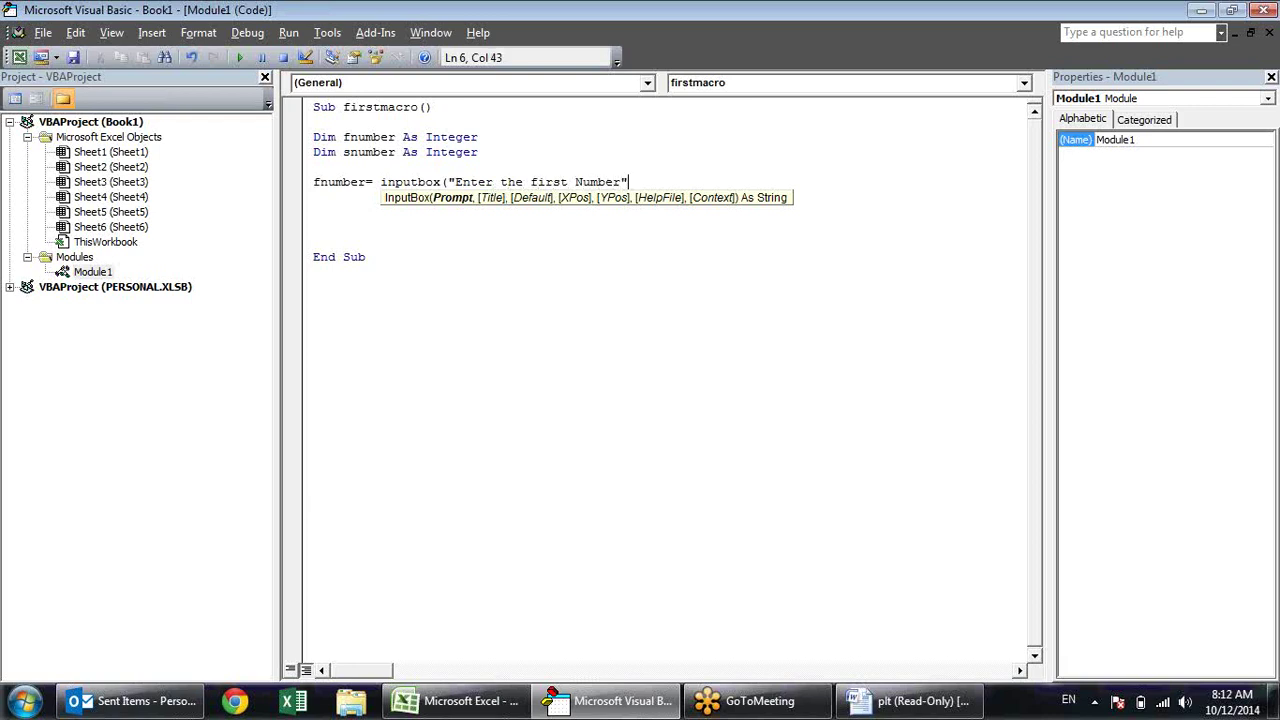
{"action": "type", "text": ")"}
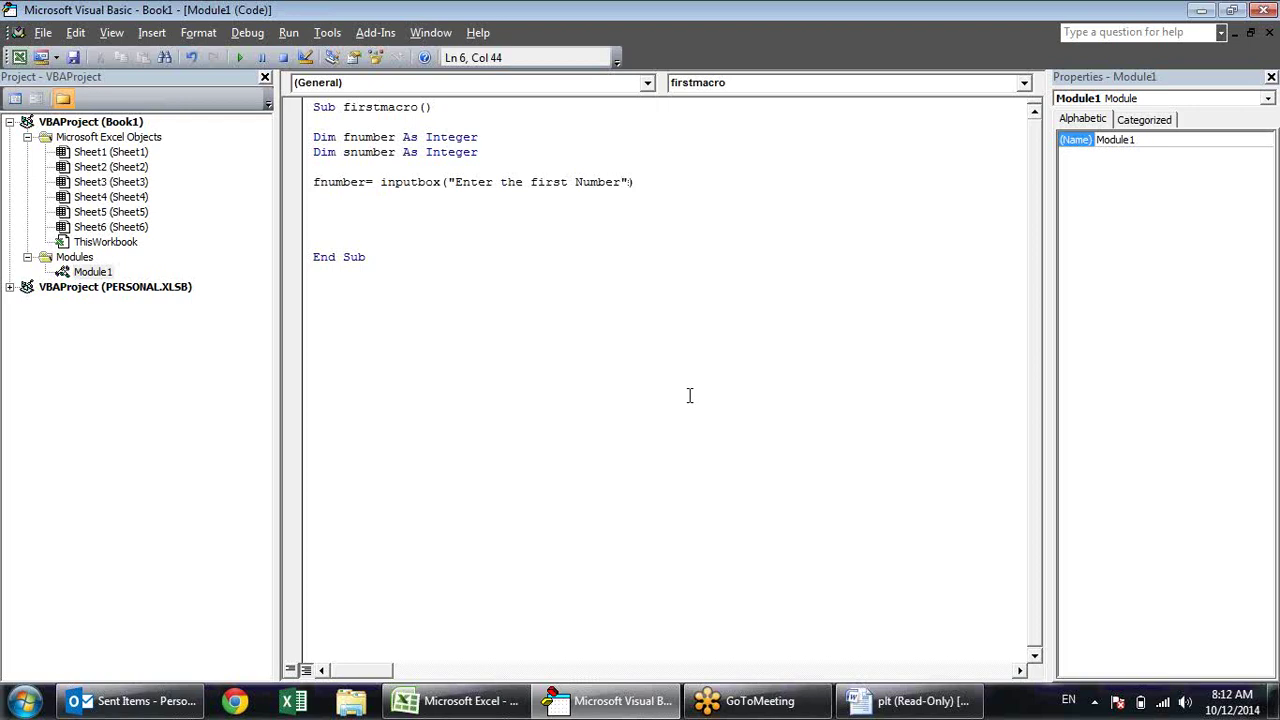
{"action": "key", "text": "Return"}
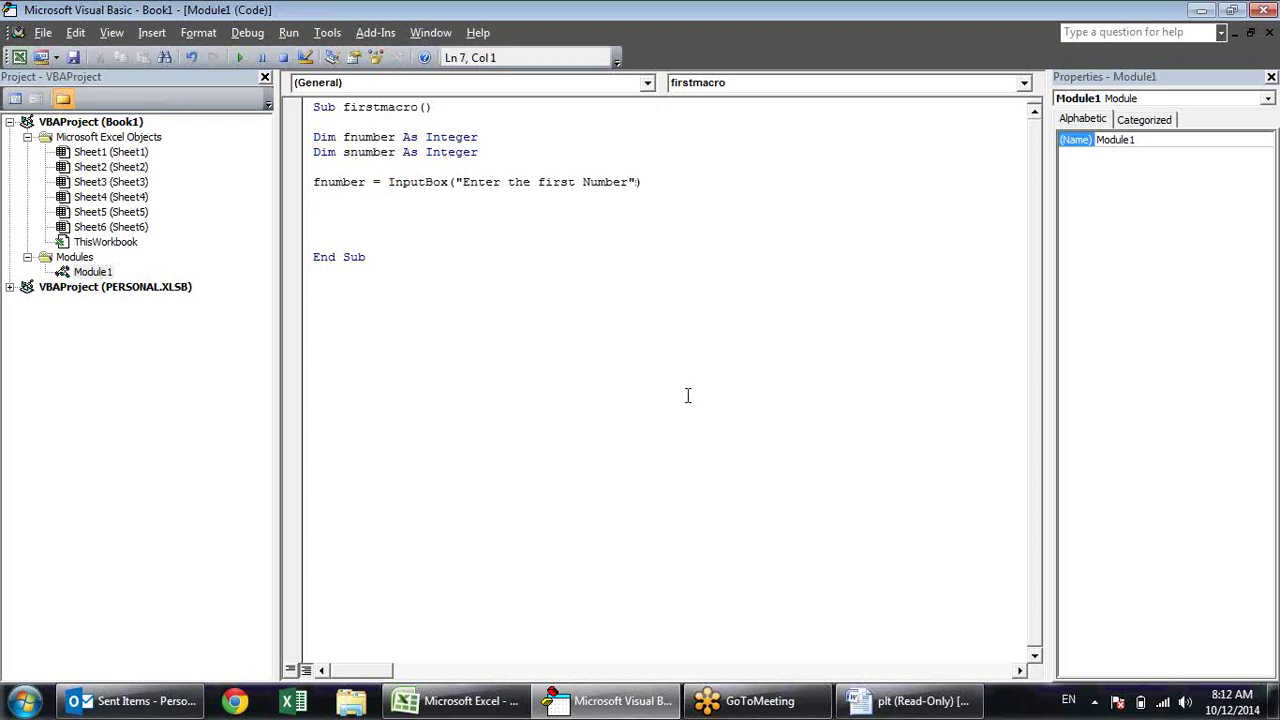
{"action": "left_click_drag", "start_coordinate": [656, 181], "coordinate": [237, 181]}
{"action": "key", "text": "ctrl+c"}
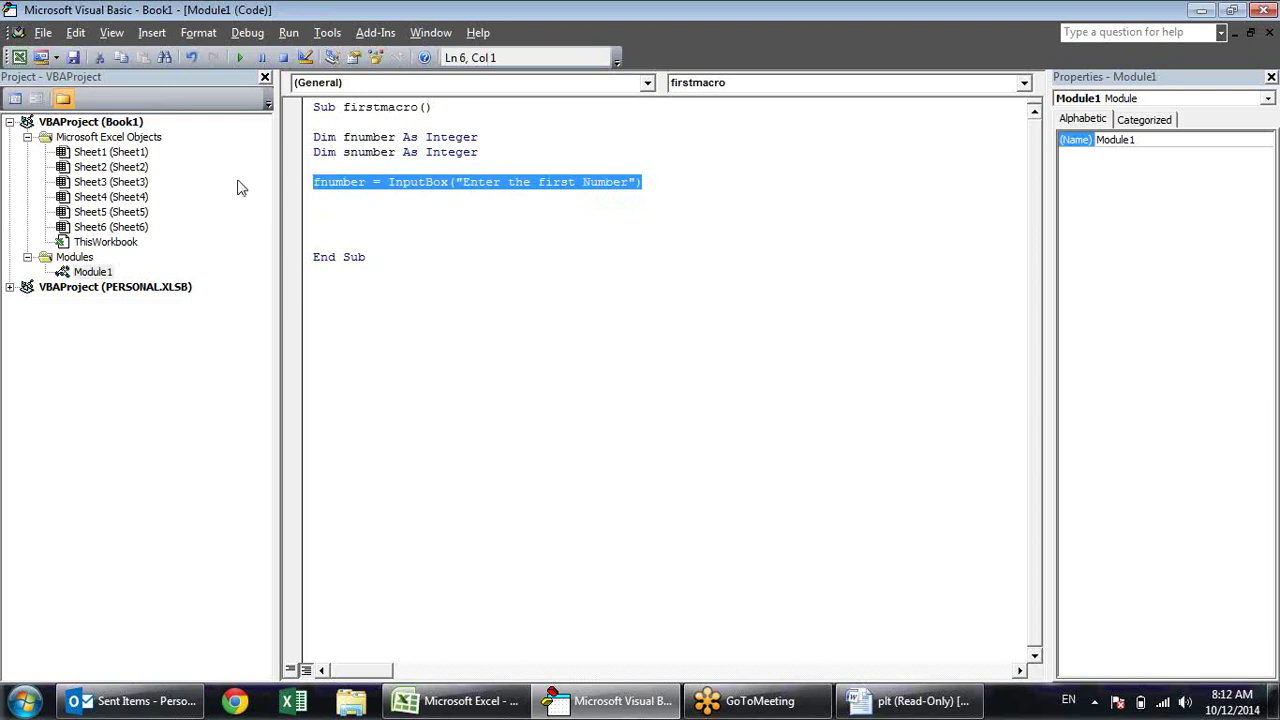
Paste the InputBox line below and edit it to snumber = InputBox("Enter the Second Number")
{"action": "left_click", "coordinate": [361, 203]}
{"action": "key", "text": "ctrl+v"}
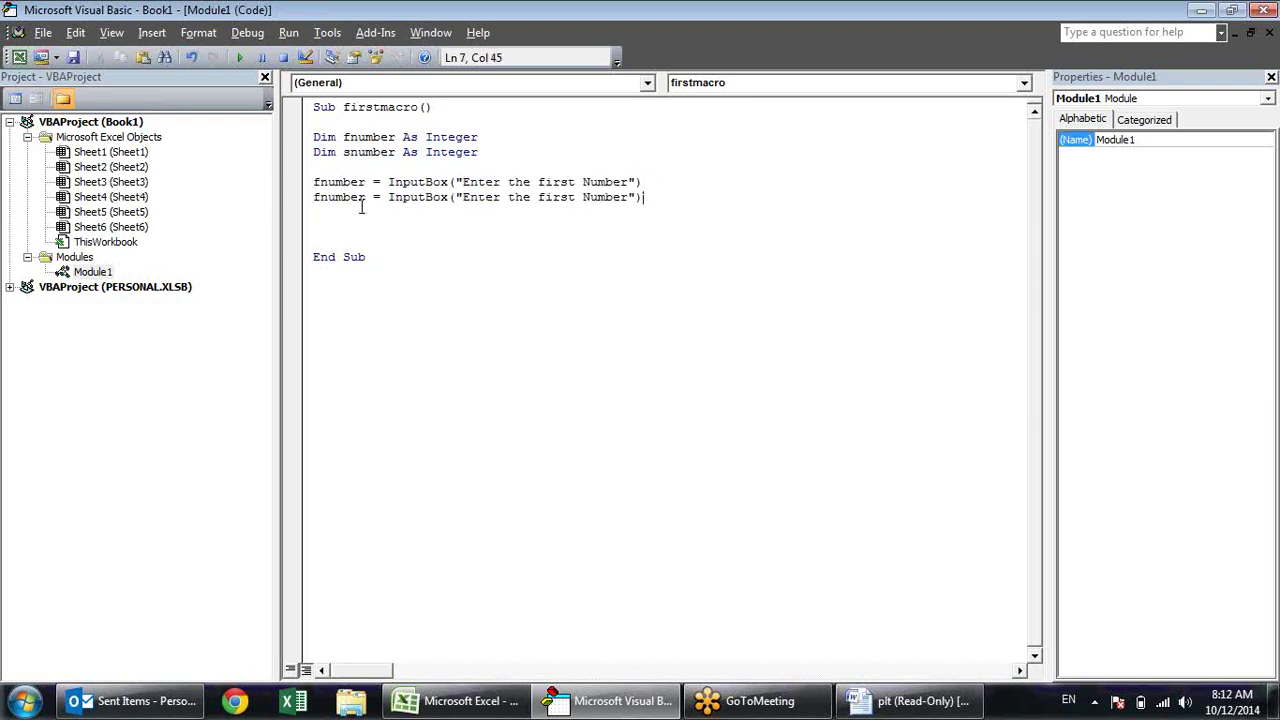
{"action": "left_click", "coordinate": [321, 200]}
{"action": "key", "text": "BackSpace"}
{"action": "type", "text": "s"}
{"action": "left_click_drag", "start_coordinate": [576, 197], "coordinate": [538, 199]}
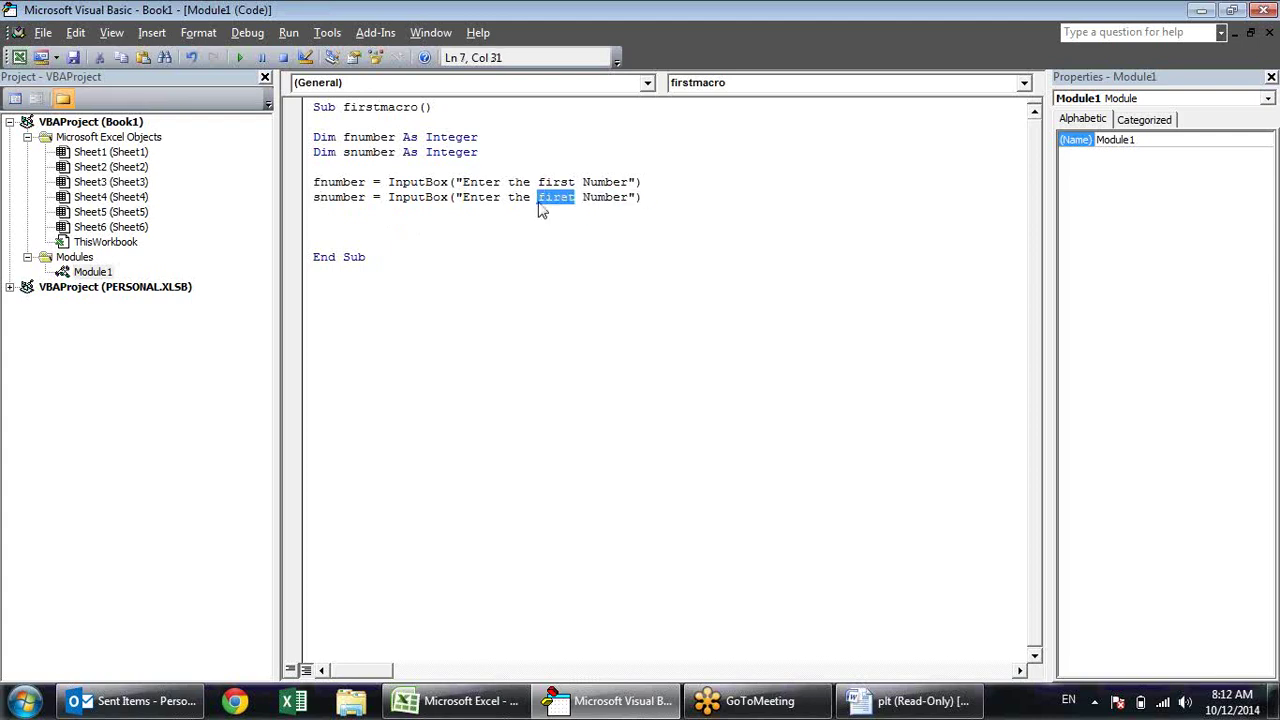
{"action": "type", "text": "Second"}
{"action": "left_click", "coordinate": [545, 240]}
{"action": "left_click", "coordinate": [529, 181]}
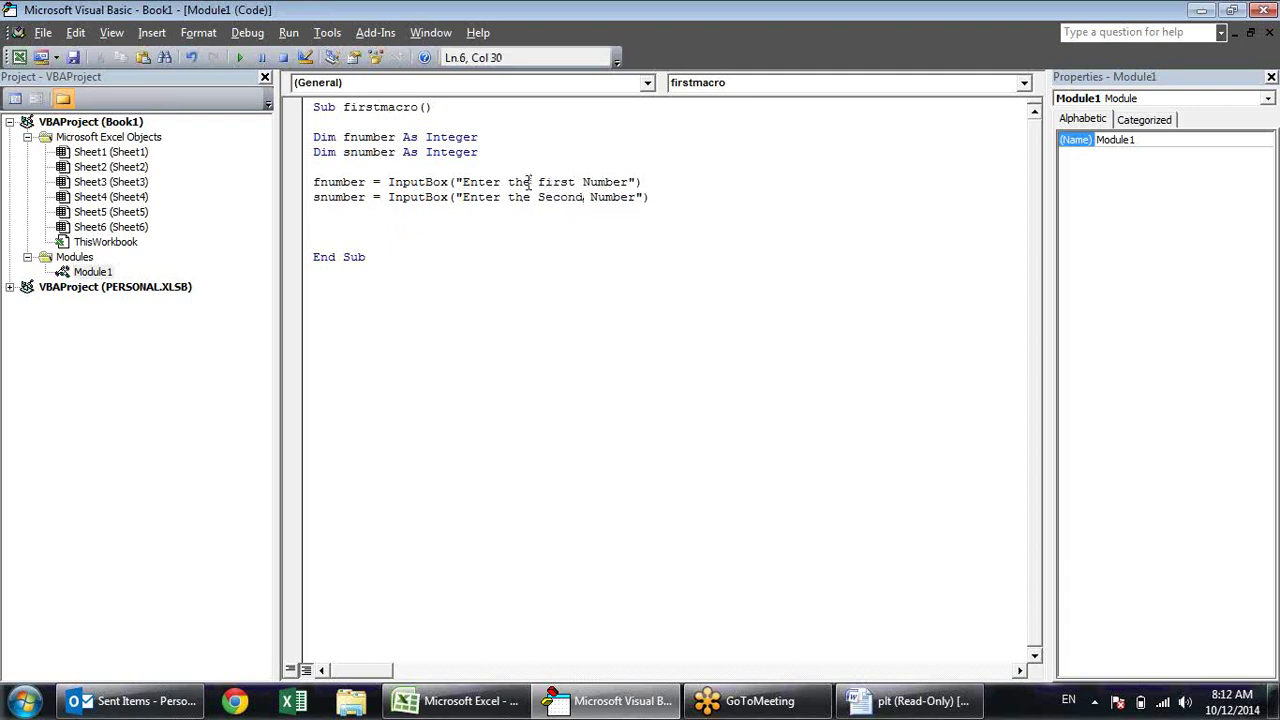
{"action": "double_click", "coordinate": [502, 197]}
{"action": "left_click", "coordinate": [464, 212]}
{"action": "key", "text": "alt+Tab"}
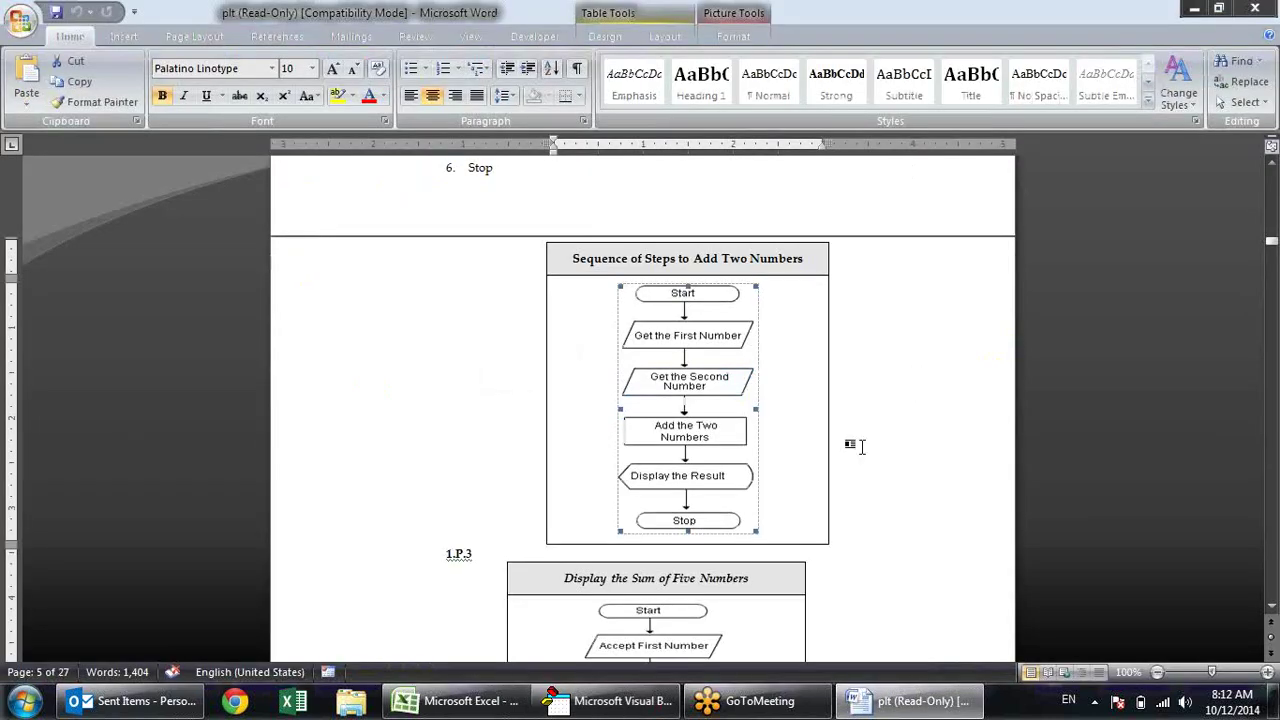
Add Dim total As Integer below the snumber declaration, completing Integer with IntelliSense
{"action": "mouse_move", "coordinate": [697, 450]}
{"action": "key", "text": "alt+Tab"}
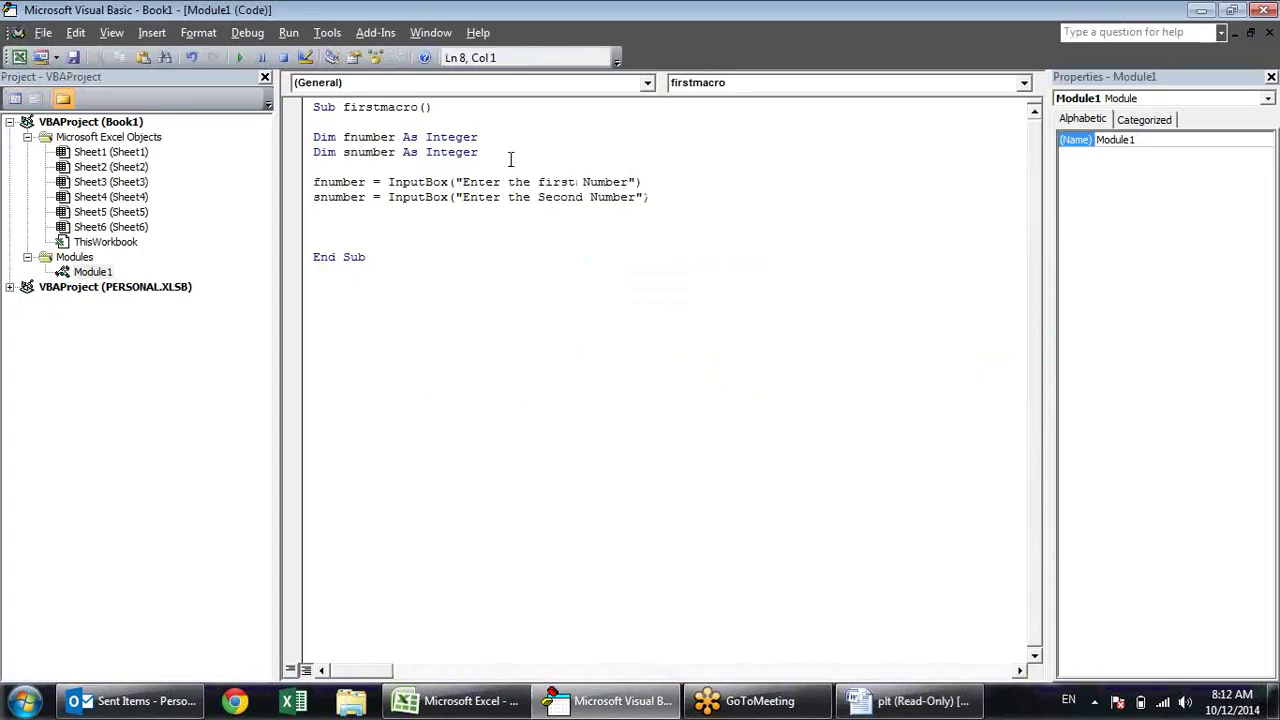
{"action": "left_click", "coordinate": [503, 155]}
{"action": "key", "text": "Return"}
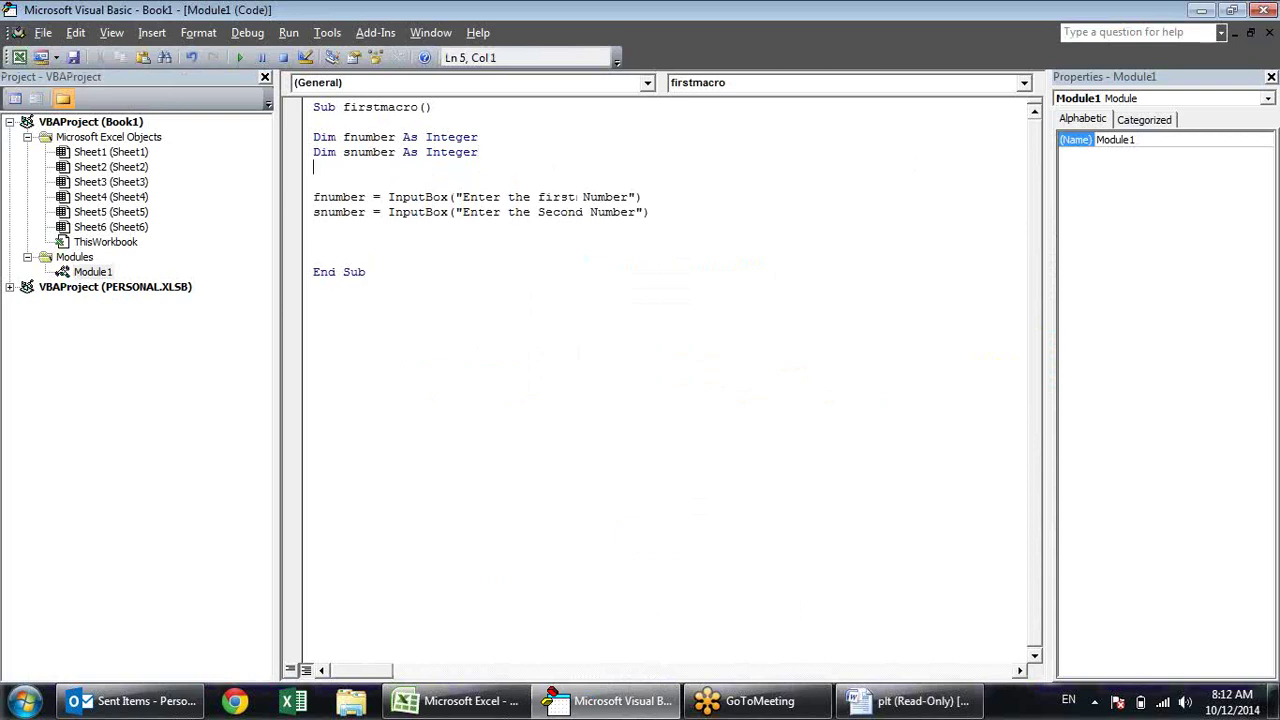
{"action": "type", "text": "dim "}
{"action": "type", "text": "total as i"}
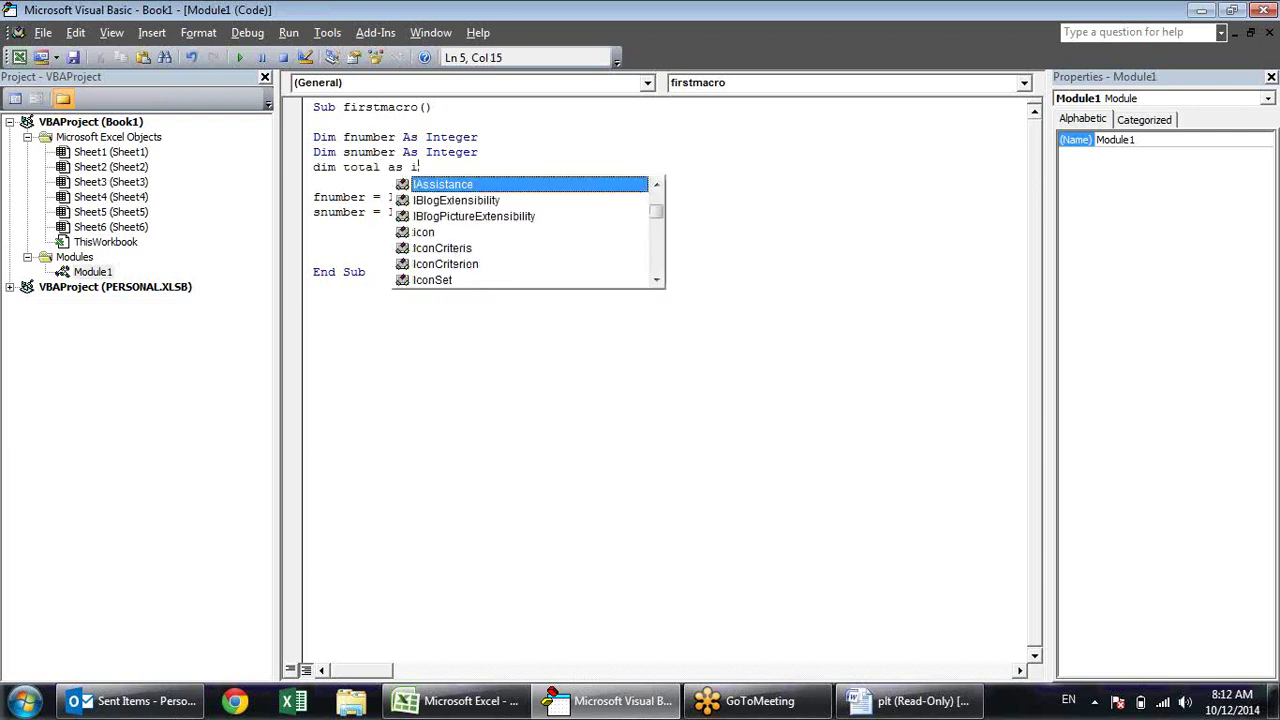
{"action": "type", "text": "n"}
{"action": "key", "text": "Tab"}
{"action": "key", "text": "Home"}
Insert two blank lines above End Sub for the sum statement
{"action": "key", "text": "Down"}
{"action": "key", "text": "Down"}
{"action": "key", "text": "Down"}
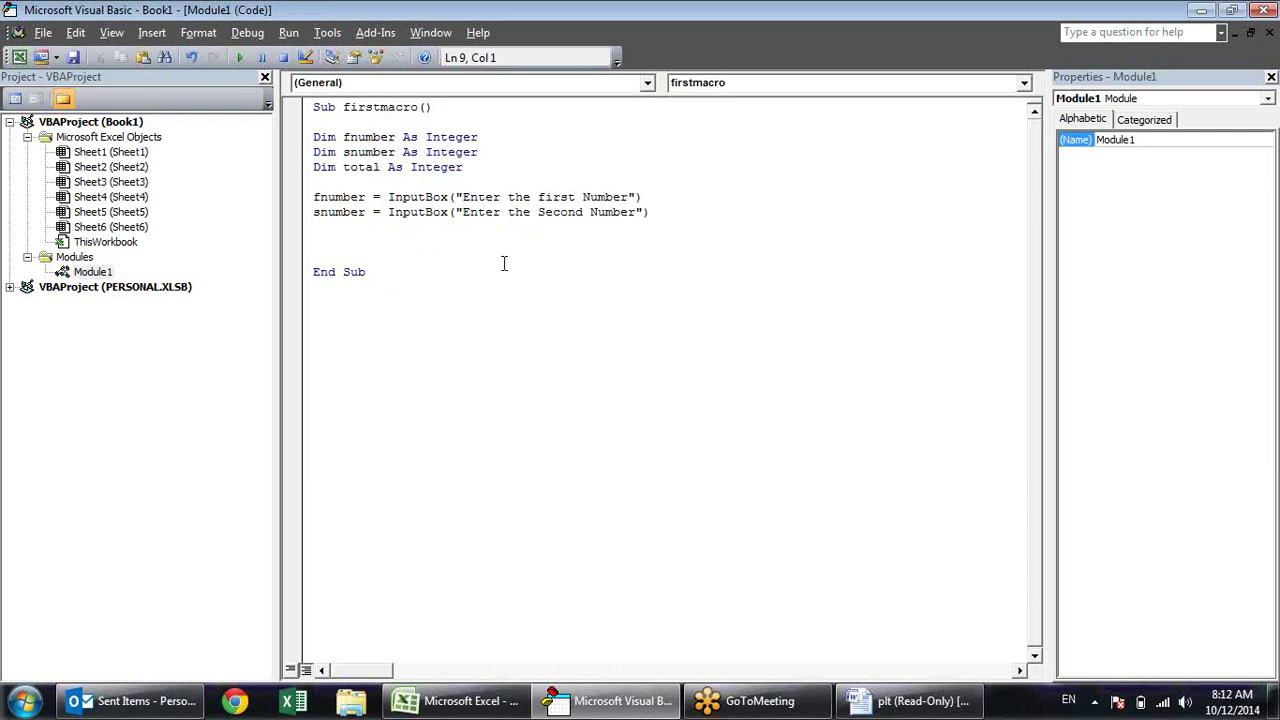
{"action": "key", "text": "Return"}
{"action": "left_click", "coordinate": [314, 227]}
{"action": "key", "text": "Return"}
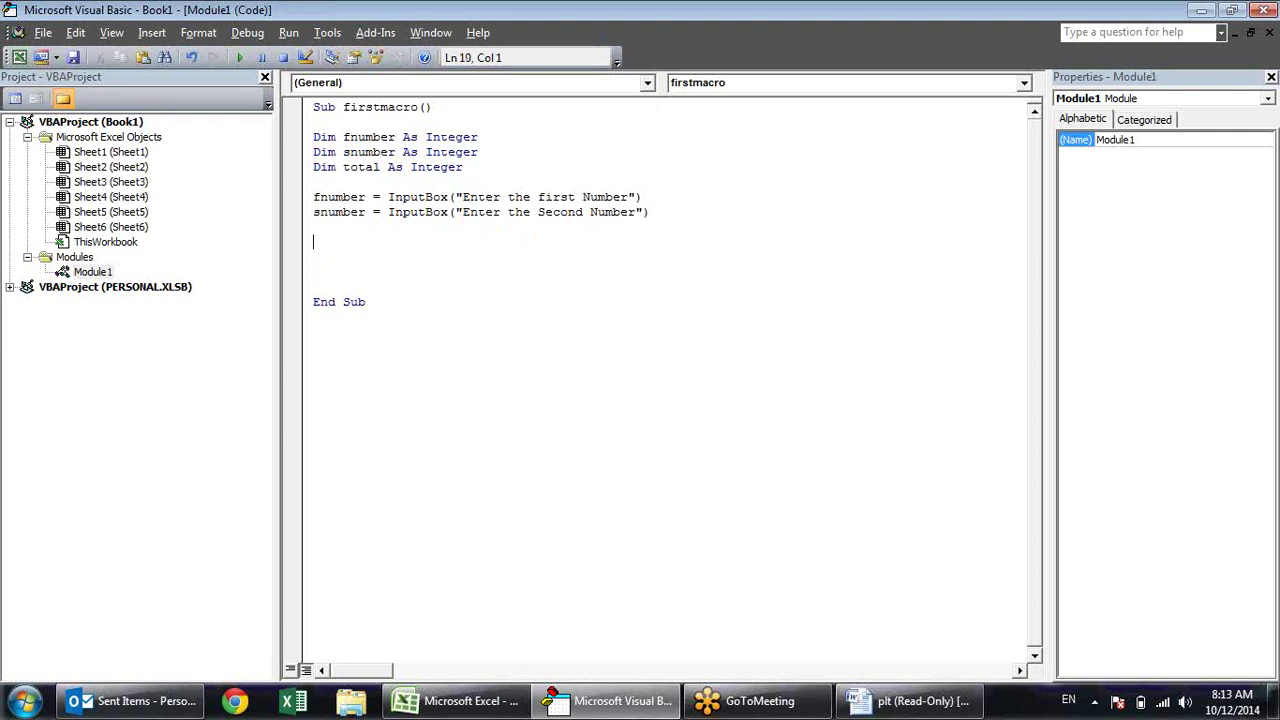
Enter the line total = fnumber + snumber, then check the next flowchart step in Word
{"action": "type", "text": "total"}
{"action": "type", "text": "="}
{"action": "type", "text": "fnumber+snumber"}
{"action": "key", "text": "Return"}
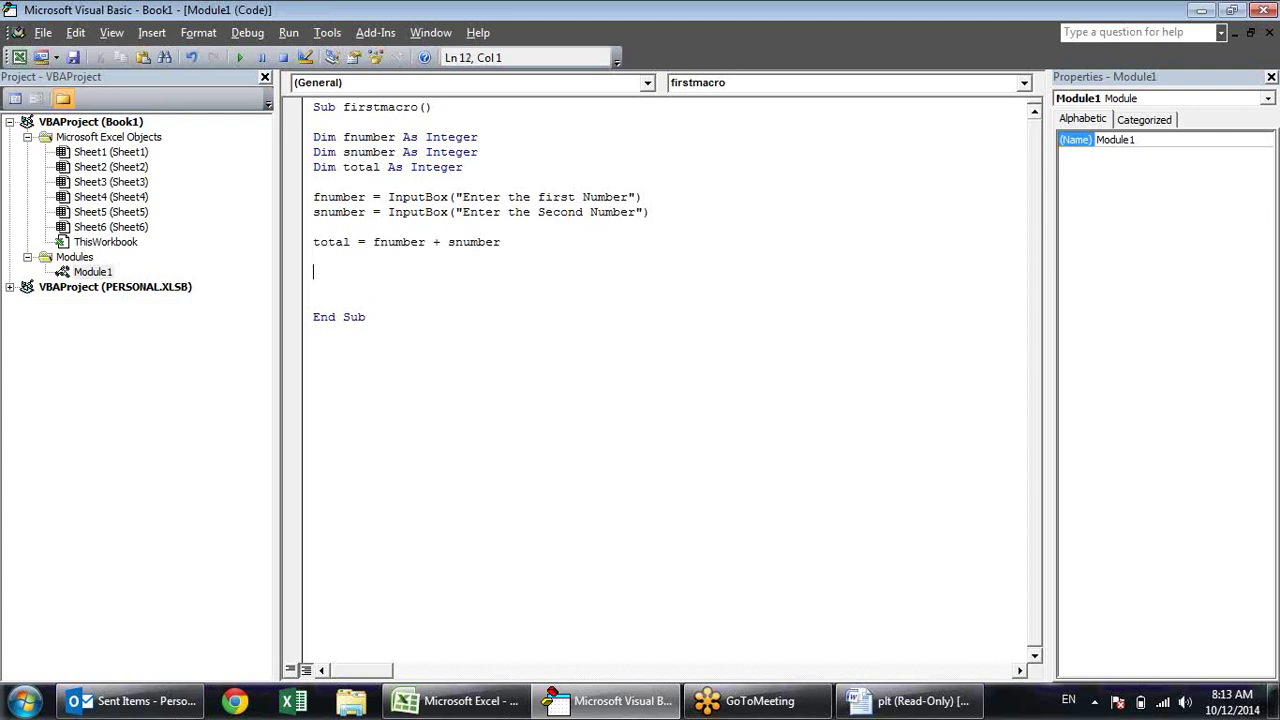
{"action": "key", "text": "alt+Tab"}
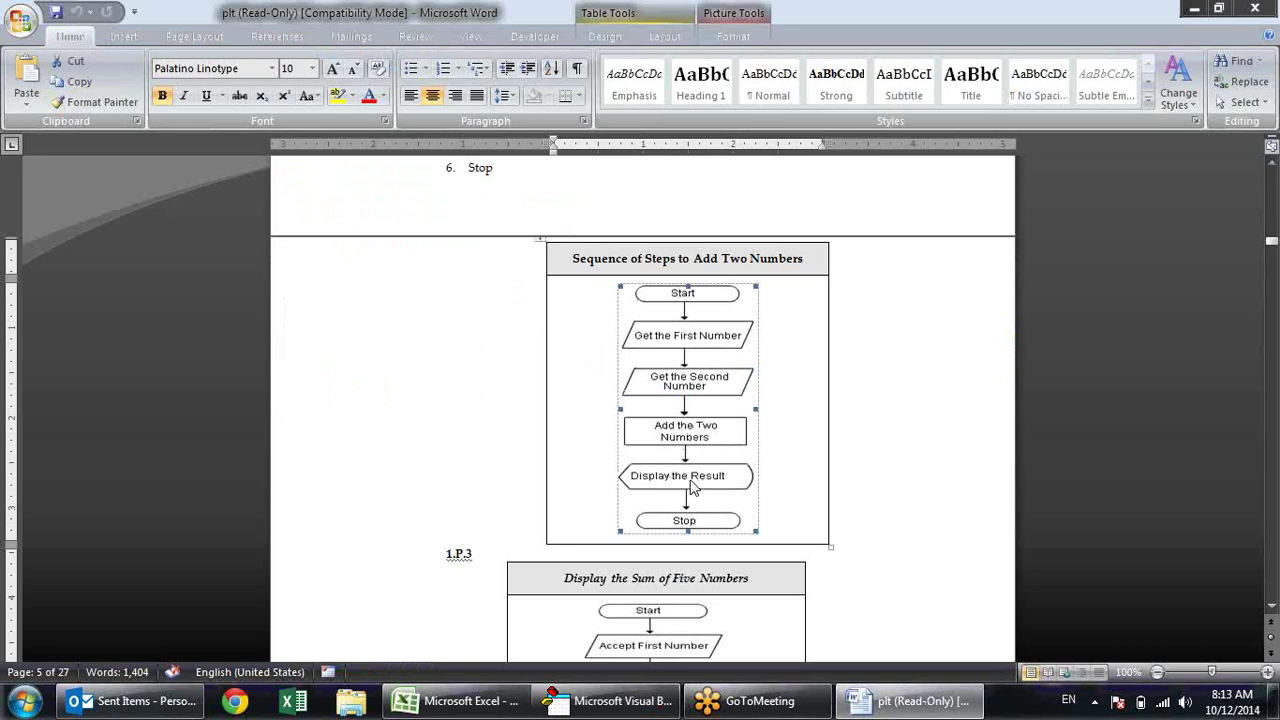
Write MsgBox "The total is " & total after the sum line
{"action": "key", "text": "alt+Tab"}
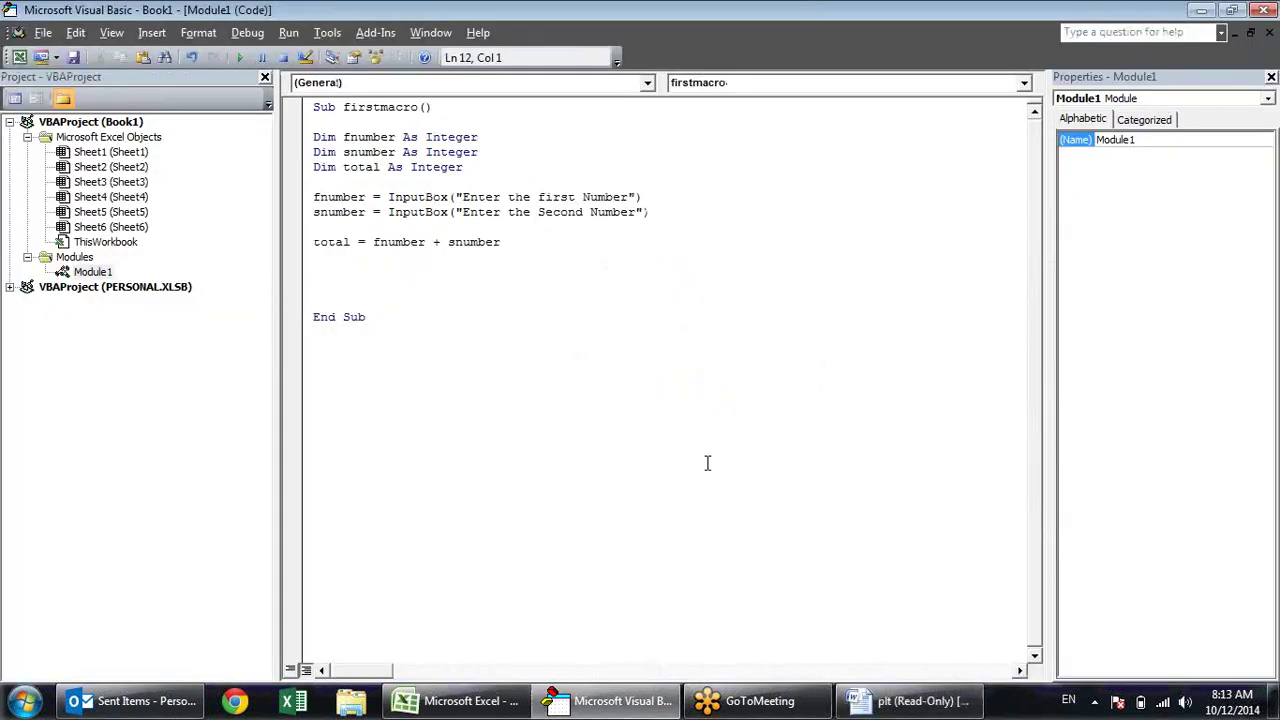
{"action": "type", "text": "msgbox"}
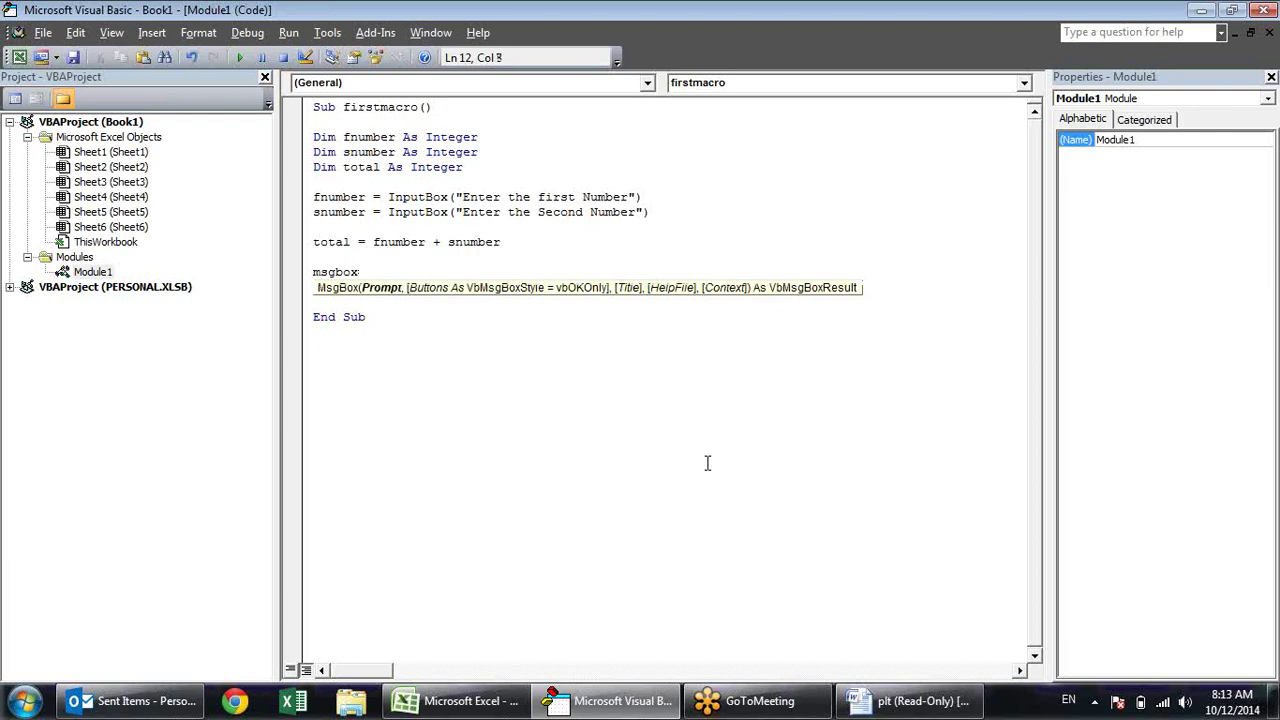
{"action": "type", "text": " total"}
{"action": "key", "text": "Down"}
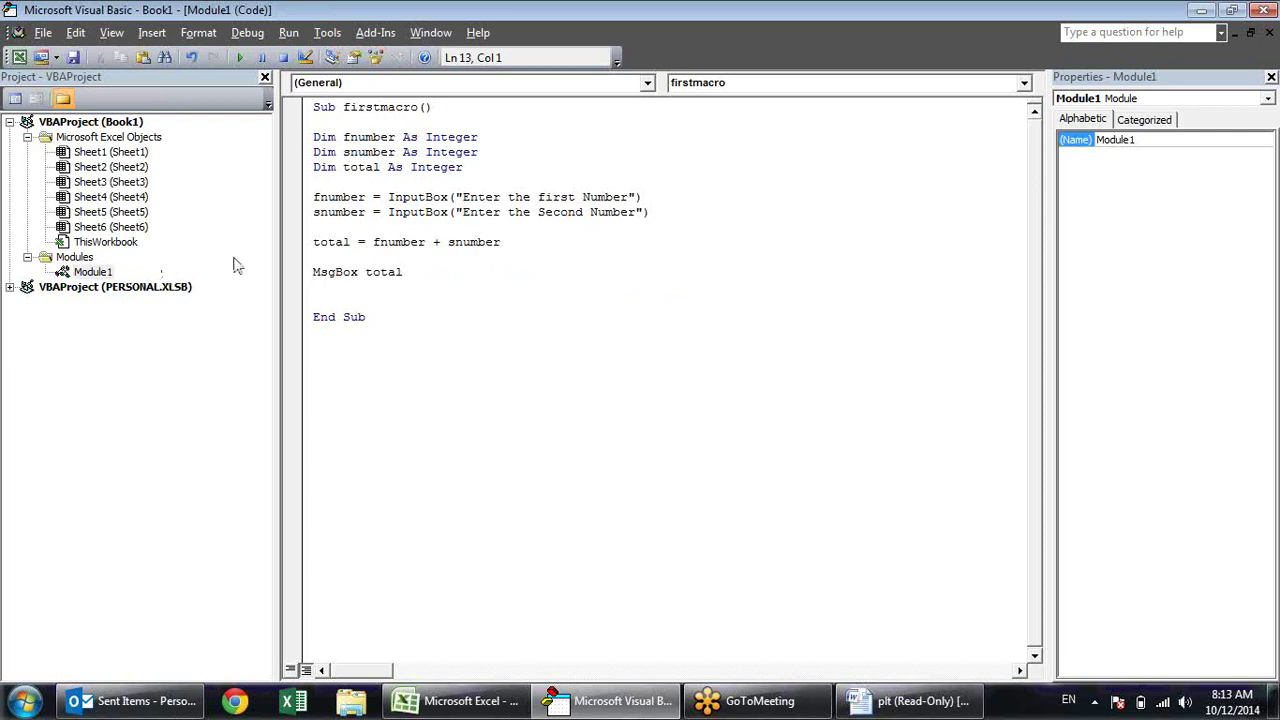
{"action": "left_click", "coordinate": [356, 274]}
{"action": "left_click", "coordinate": [371, 272]}
{"action": "left_click", "coordinate": [370, 273]}
{"action": "left_click", "coordinate": [367, 274]}
{"action": "type", "text": "\"The totato"}
{"action": "key", "text": "BackSpace"}
{"action": "key", "text": "BackSpace"}
{"action": "key", "text": "BackSpace"}
{"action": "type", "text": "otal is "}
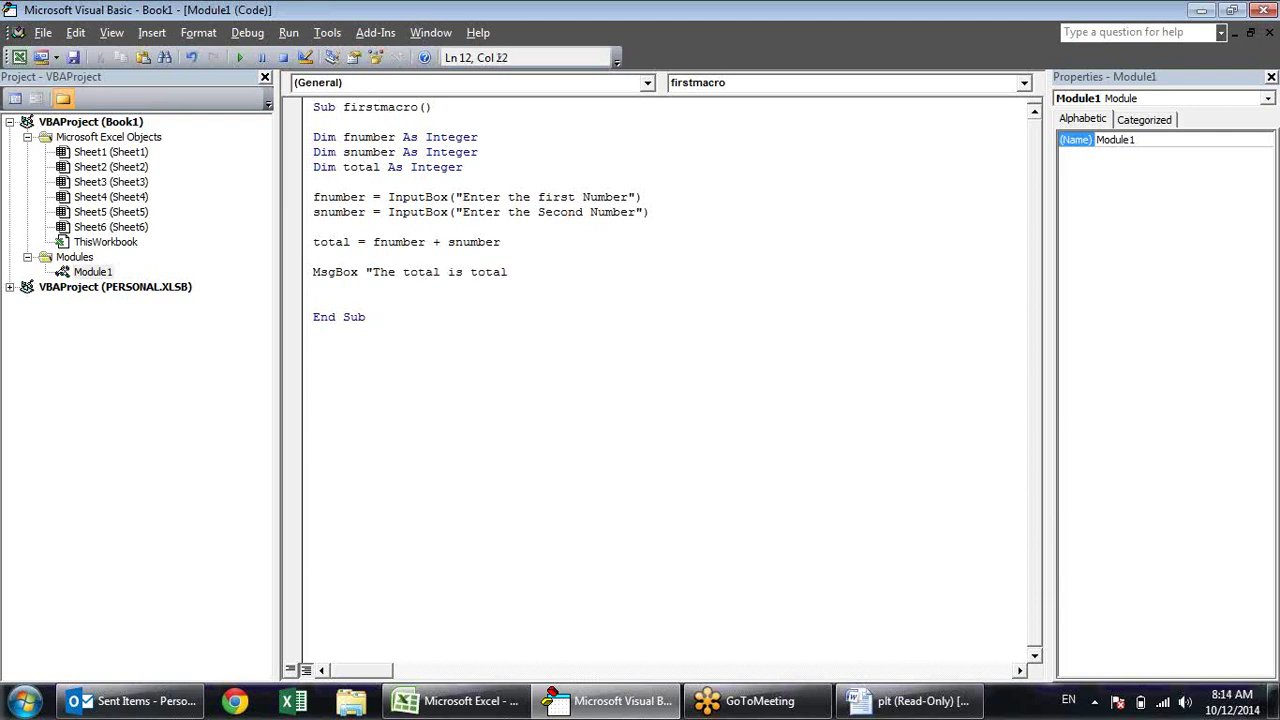
{"action": "type", "text": "\" &"}
{"action": "key", "text": "Down"}
Highlight the message text, the & operator and total to explain the MsgBox line
{"action": "left_click_drag", "start_coordinate": [371, 272], "coordinate": [470, 272]}
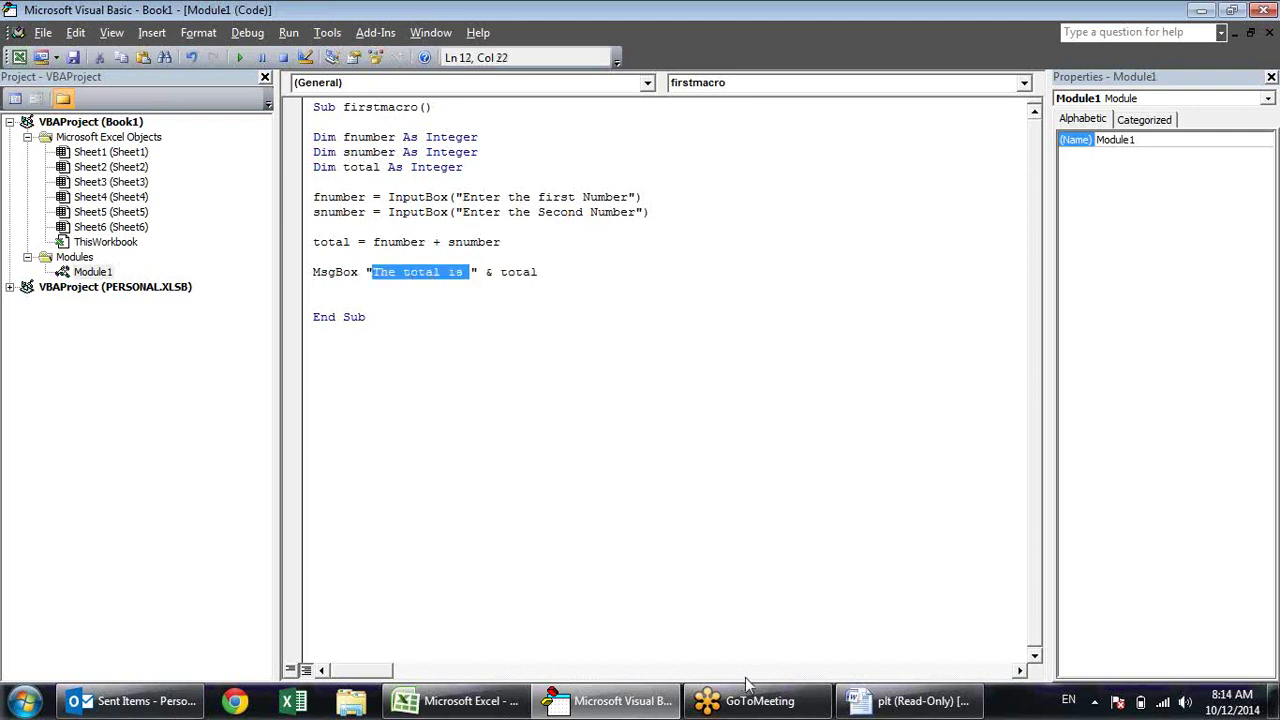
{"action": "double_click", "coordinate": [488, 272]}
{"action": "left_click_drag", "start_coordinate": [503, 272], "coordinate": [525, 271]}
{"action": "left_click", "coordinate": [529, 271]}
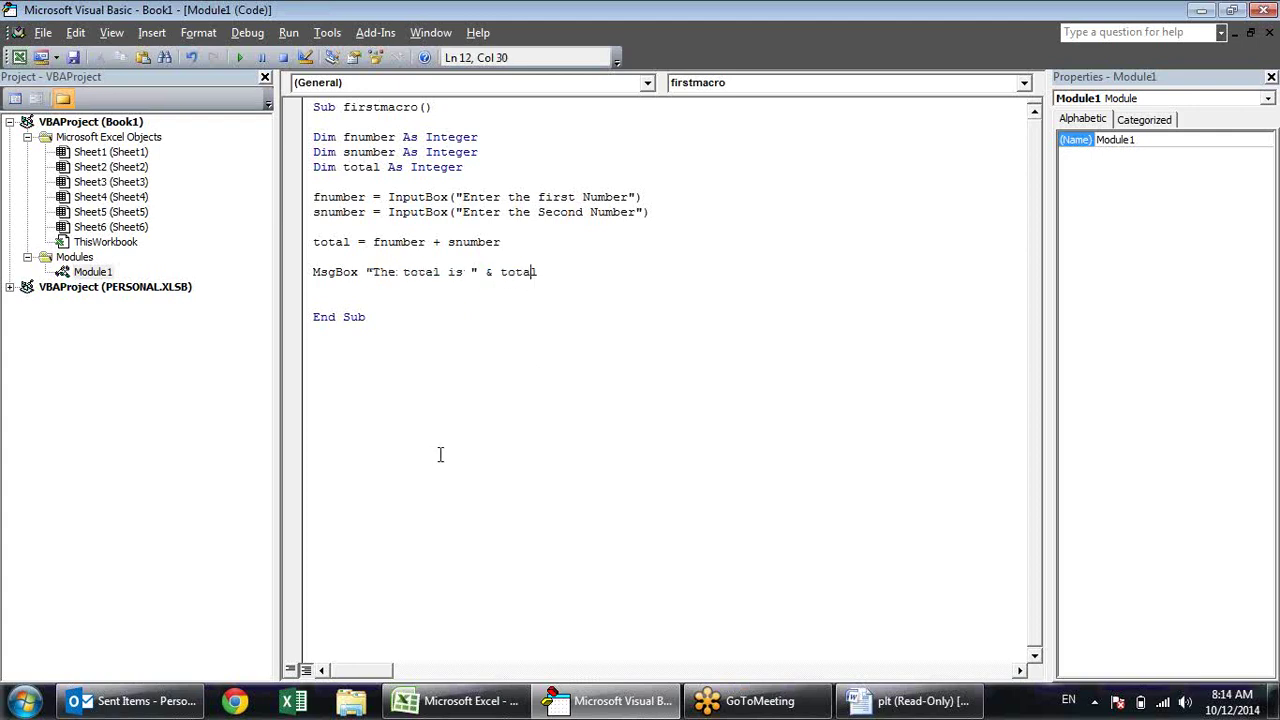
{"action": "left_click", "coordinate": [376, 271]}
{"action": "left_click_drag", "start_coordinate": [376, 271], "coordinate": [470, 272]}
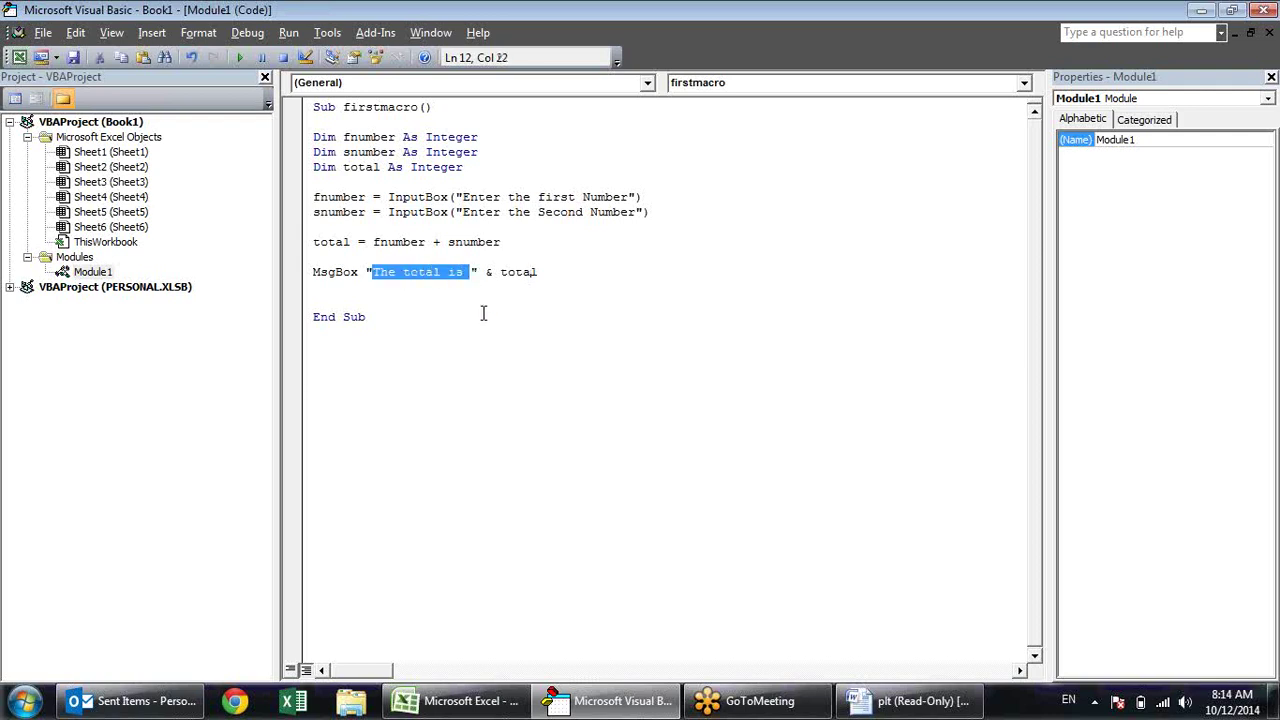
{"action": "left_click", "coordinate": [477, 302]}
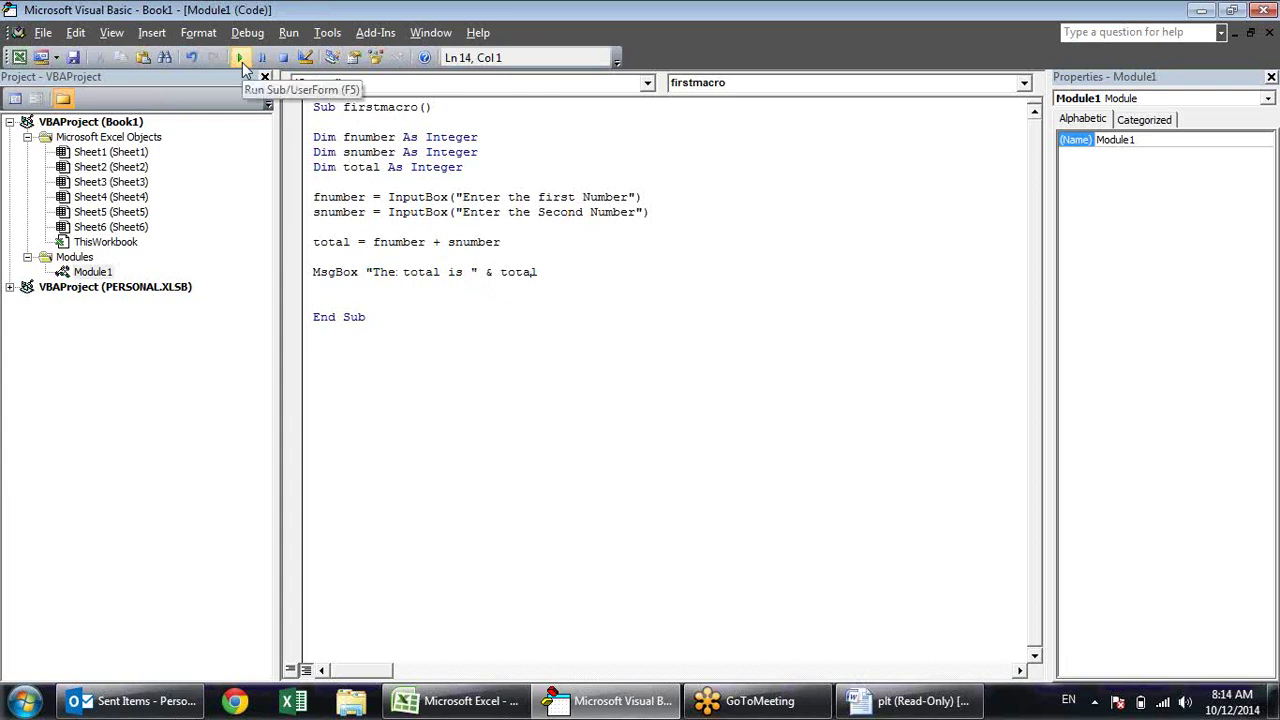
Run firstmacro with inputs 10 and 20 and confirm the 'The total is 30' message
{"action": "left_click", "coordinate": [241, 58]}
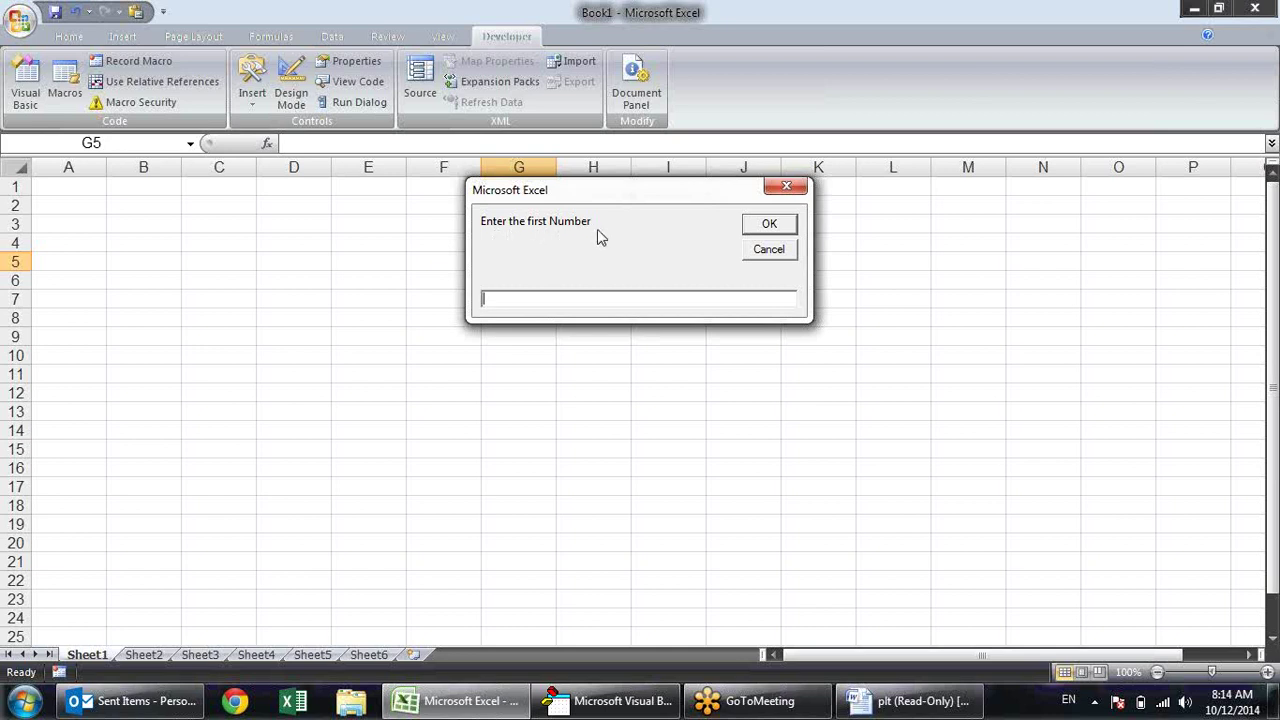
{"action": "type", "text": "10"}
{"action": "left_click", "coordinate": [769, 222]}
{"action": "type", "text": "20"}
{"action": "left_click", "coordinate": [769, 224]}
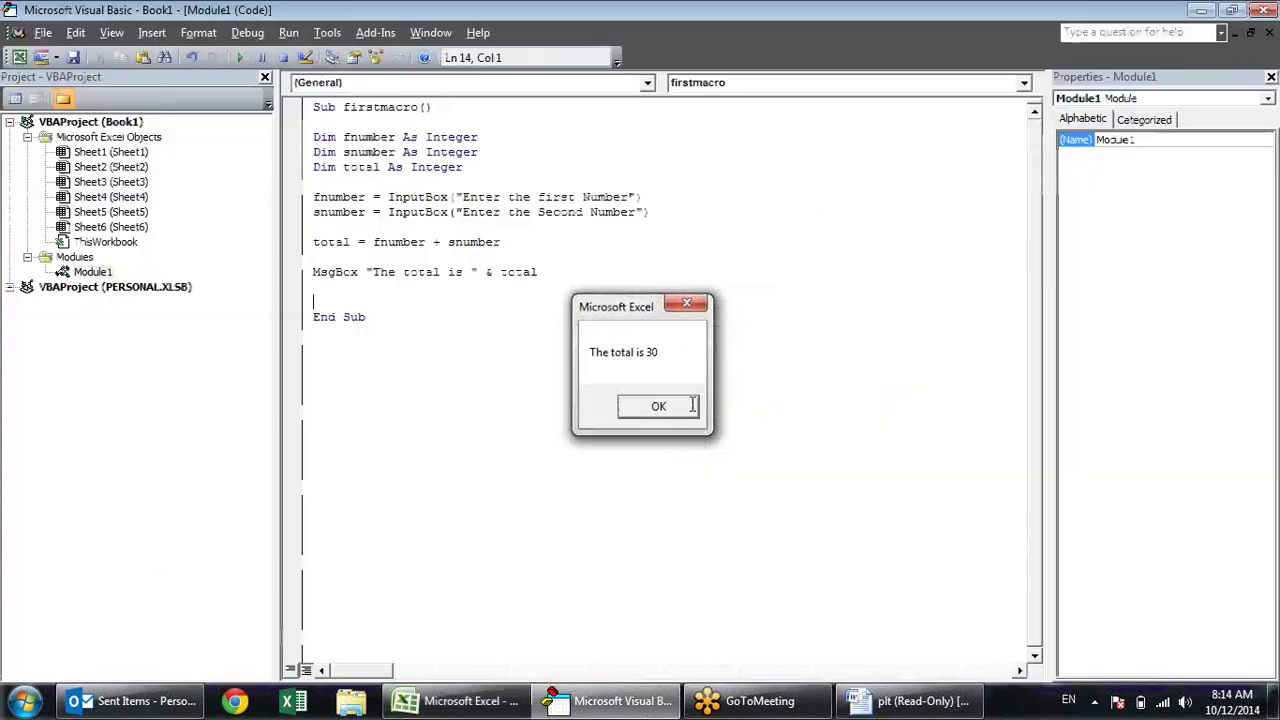
{"action": "left_click", "coordinate": [692, 406]}
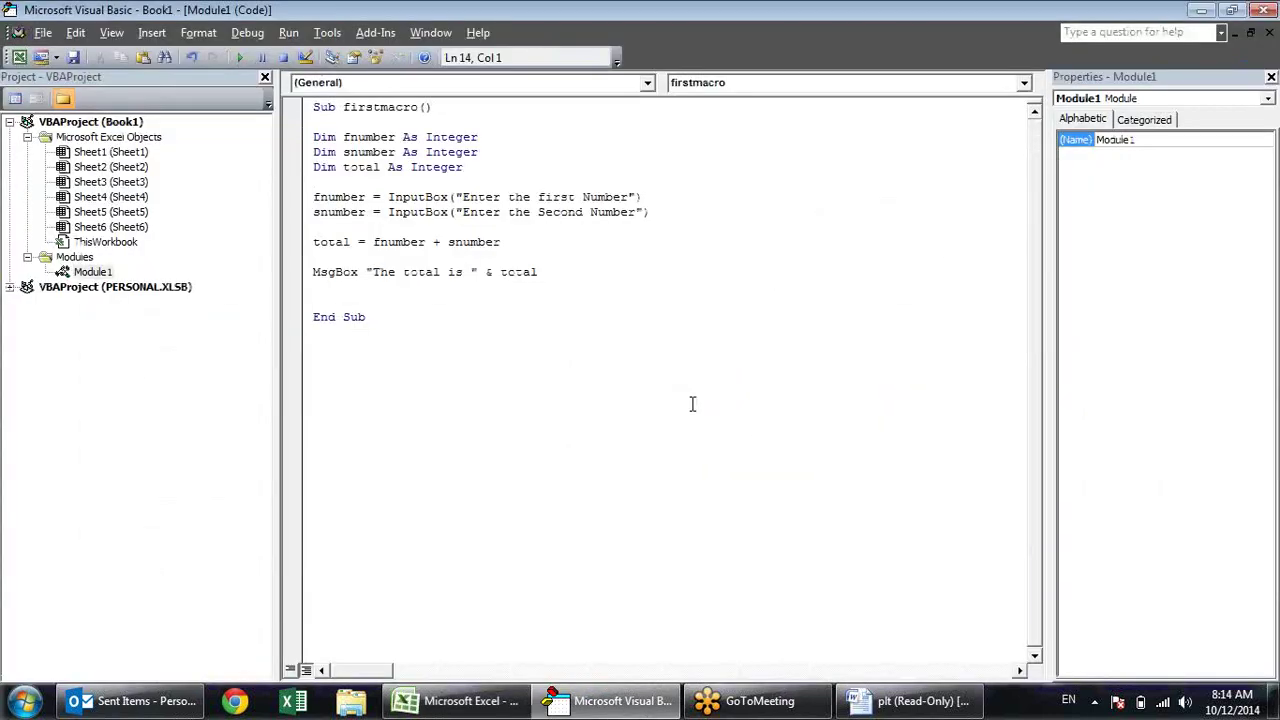
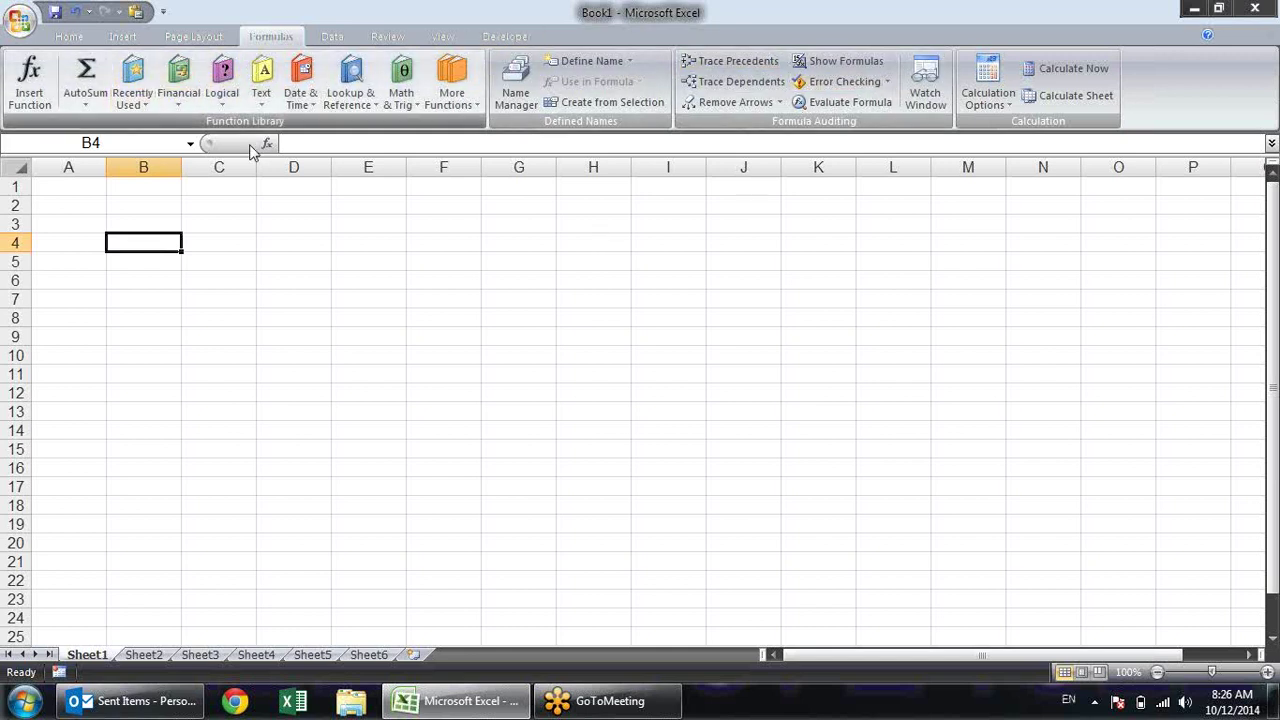
Browse the text function list, then enter 123 in B3 as a sample number
{"action": "left_click", "coordinate": [262, 100]}
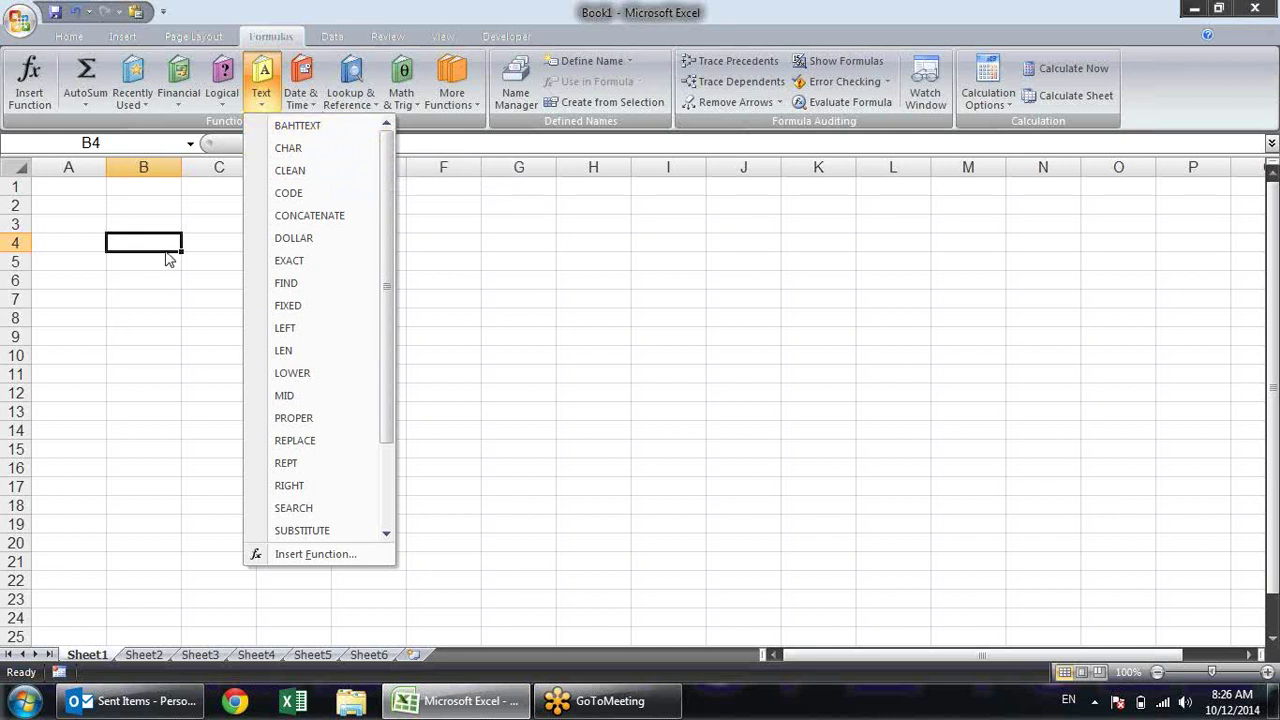
{"action": "left_click", "coordinate": [168, 220]}
{"action": "left_click", "coordinate": [168, 220]}
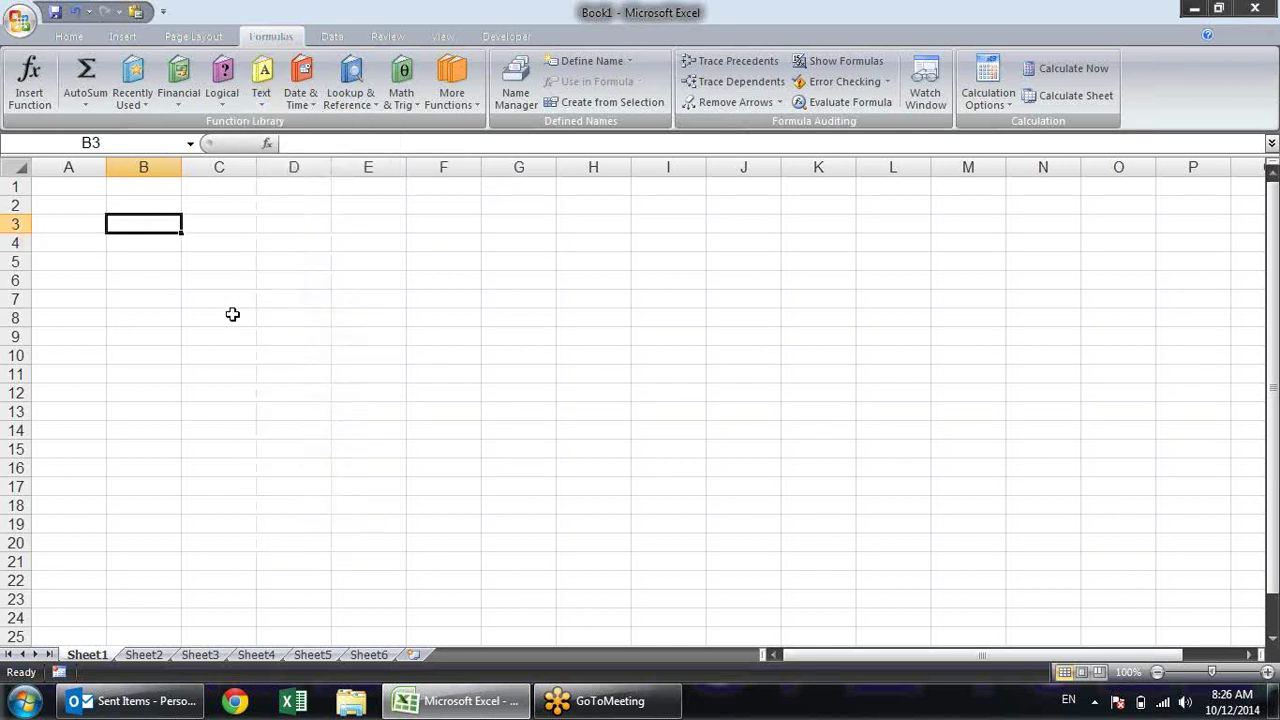
{"action": "type", "text": "123"}
{"action": "key", "text": "Tab"}
Enter =BAHTTEXT(B3) in C3 to convert the number to Thai text
{"action": "type", "text": "=bha"}
{"action": "key", "text": "BackSpace"}
{"action": "key", "text": "BackSpace"}
{"action": "key", "text": "Tab"}
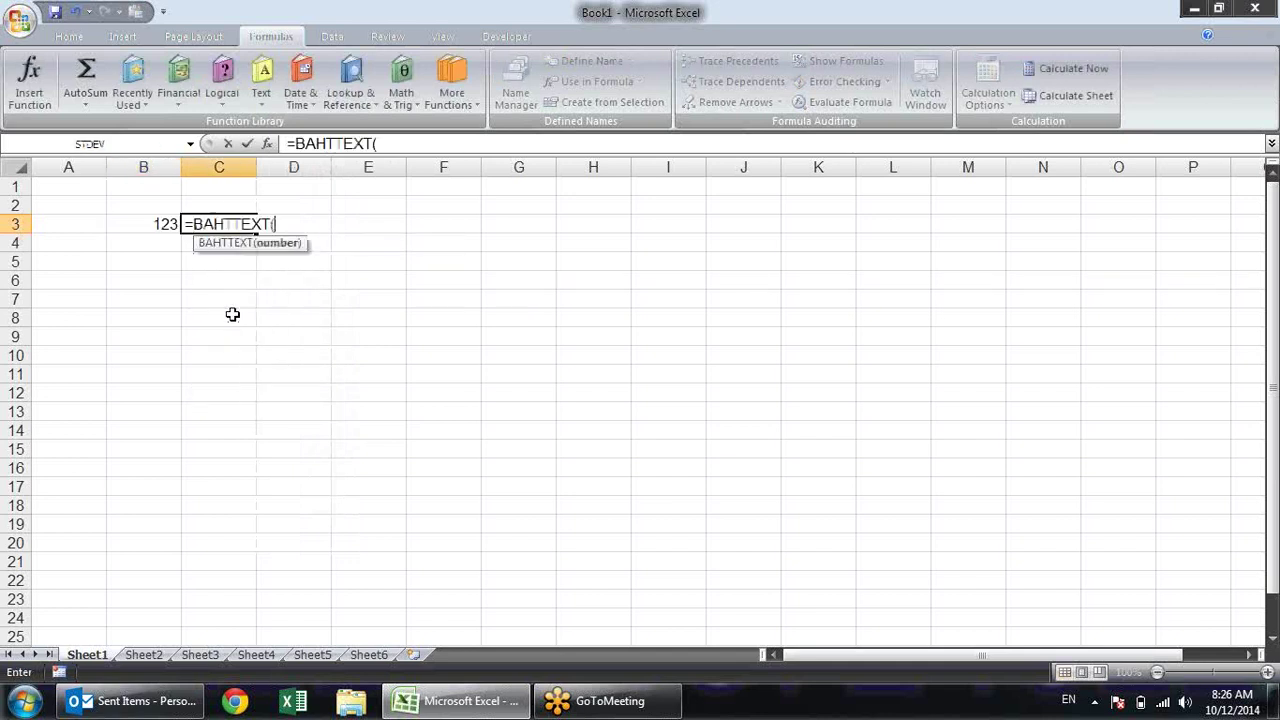
{"action": "key", "text": "Left"}
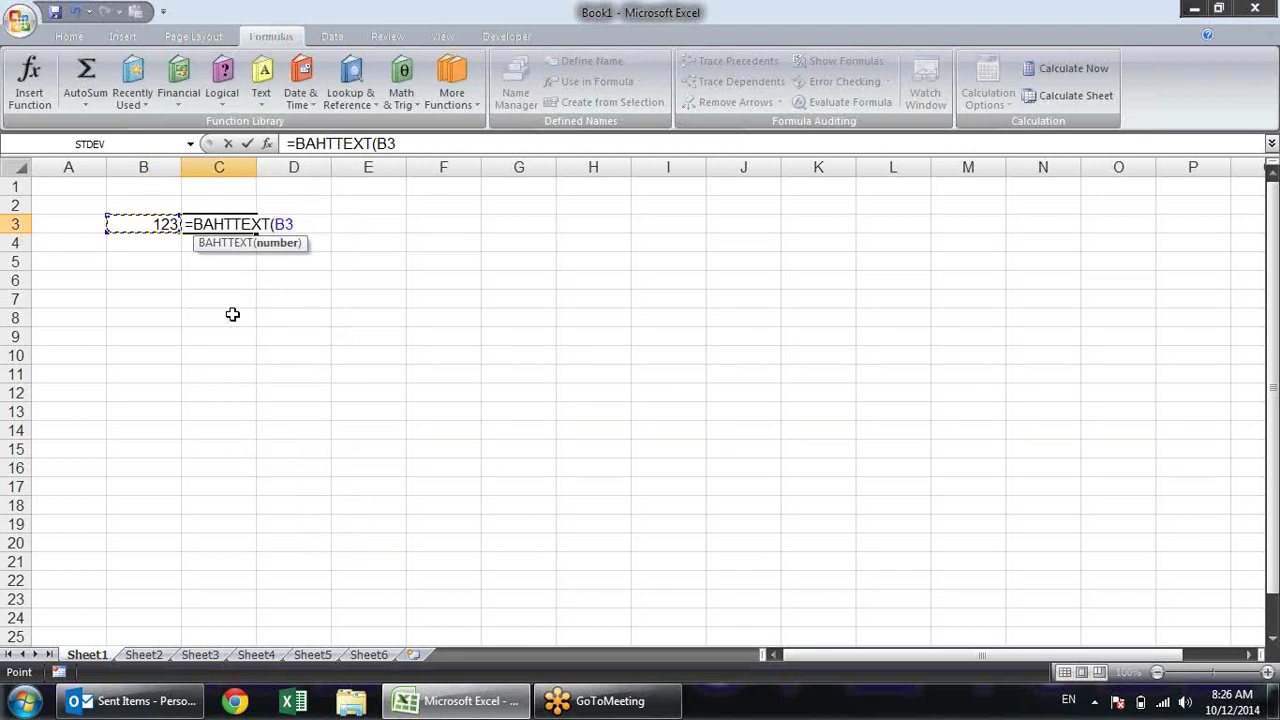
{"action": "type", "text": ")"}
{"action": "key", "text": "Return"}
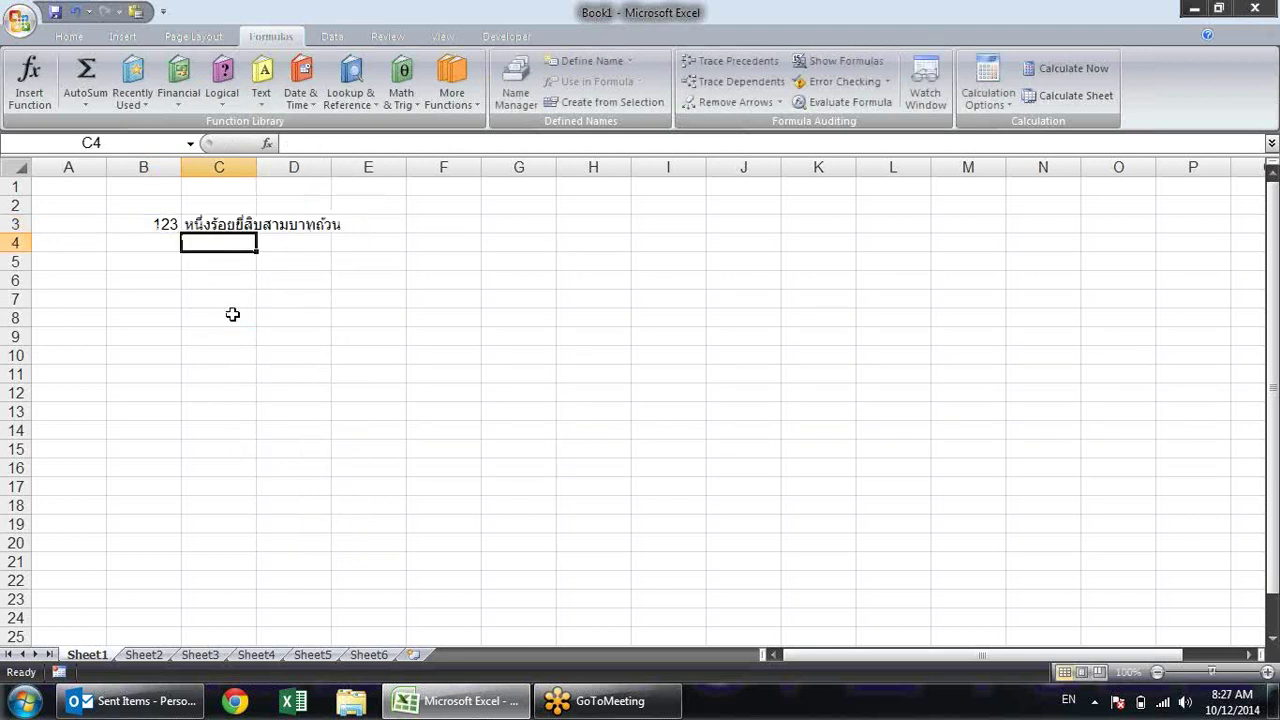
Clear the BAHTTEXT example cells in B3:F15
{"action": "key", "text": "Up"}
{"action": "key", "text": "ctrl+c"}
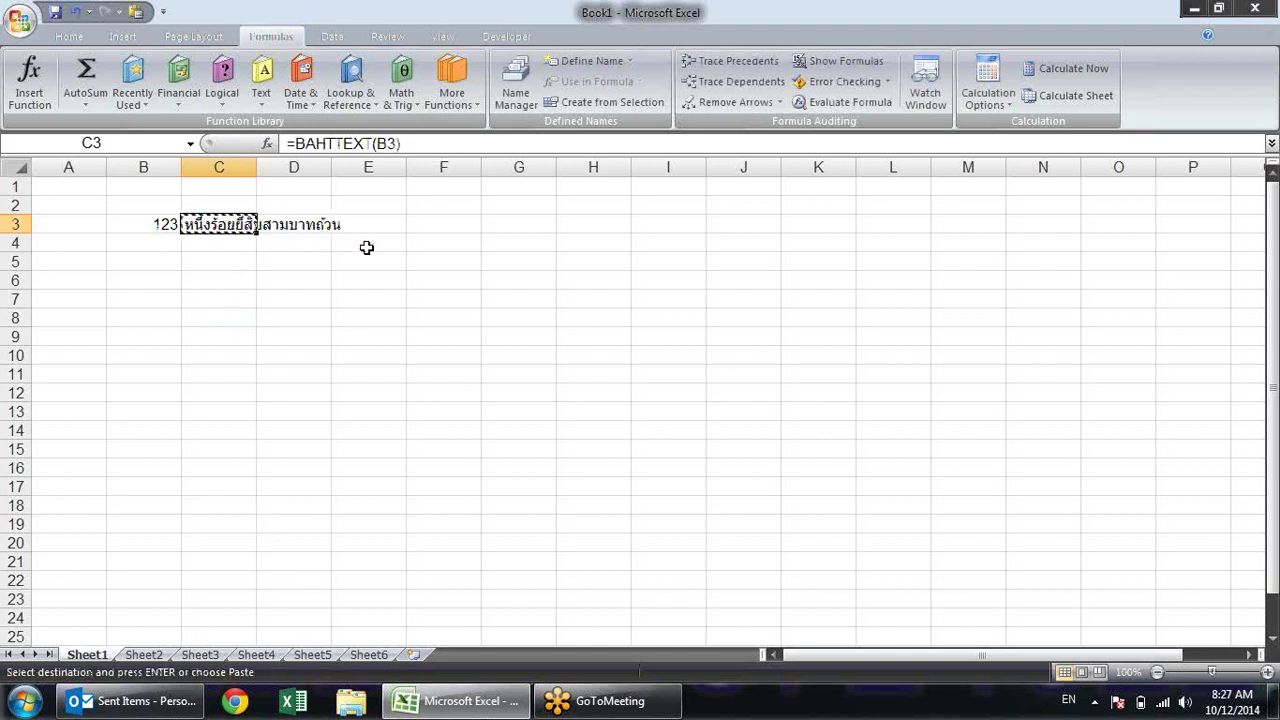
{"action": "key", "text": "Escape"}
{"action": "key", "text": "shift+Left"}
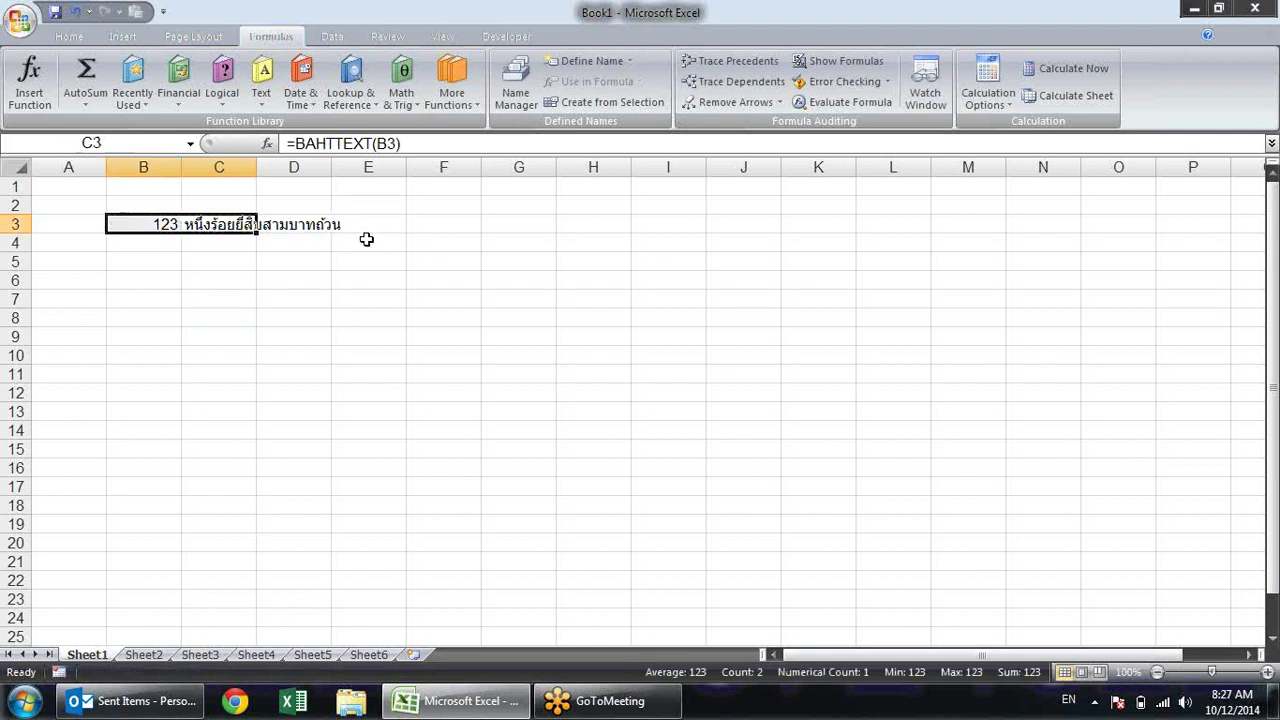
{"action": "key", "text": "Home"}
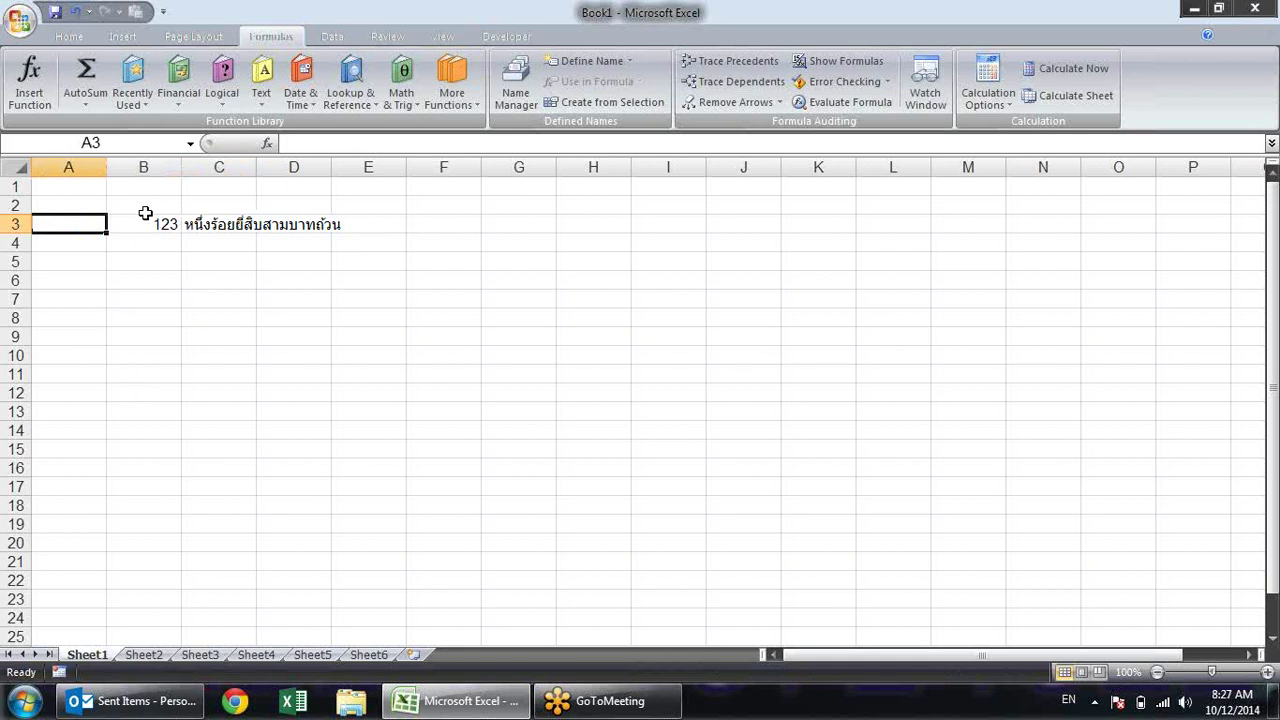
{"action": "left_click_drag", "start_coordinate": [150, 222], "coordinate": [181, 225]}
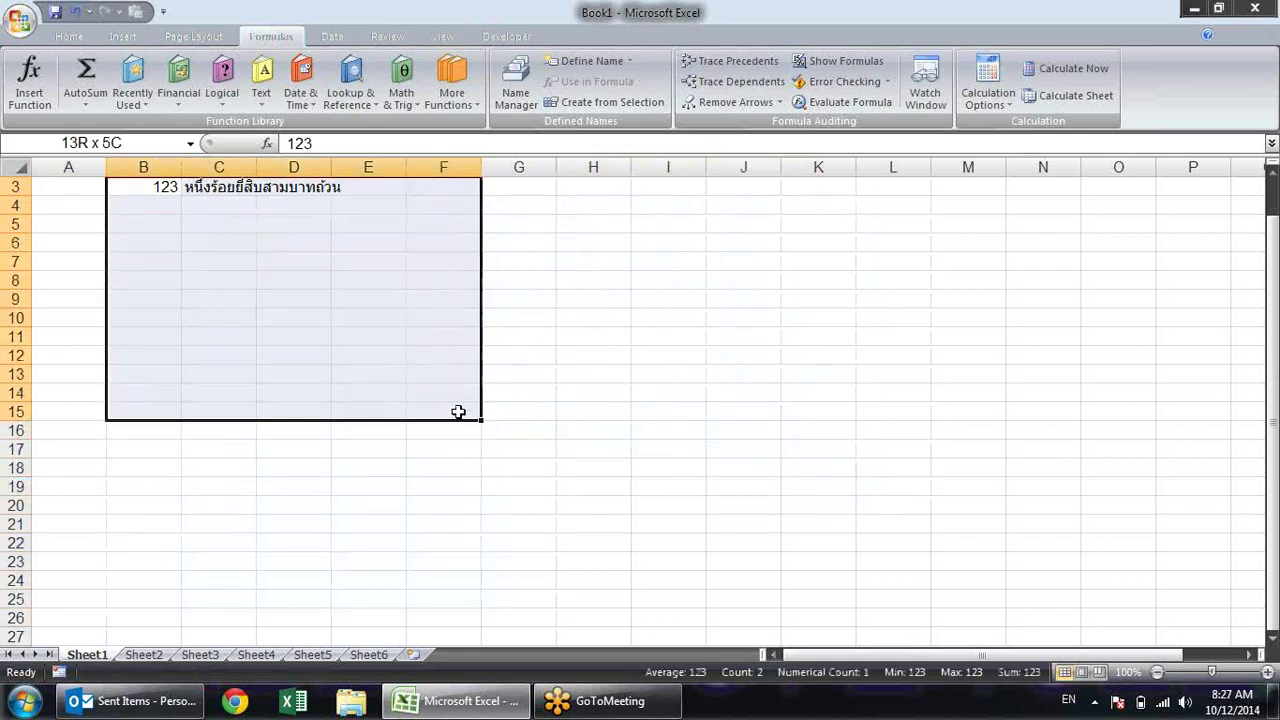
{"action": "left_click_drag", "start_coordinate": [181, 225], "coordinate": [457, 409]}
{"action": "key", "text": "Delete"}
{"action": "scroll", "coordinate": [455, 407], "scroll_direction": "up", "scroll_amount": 1}
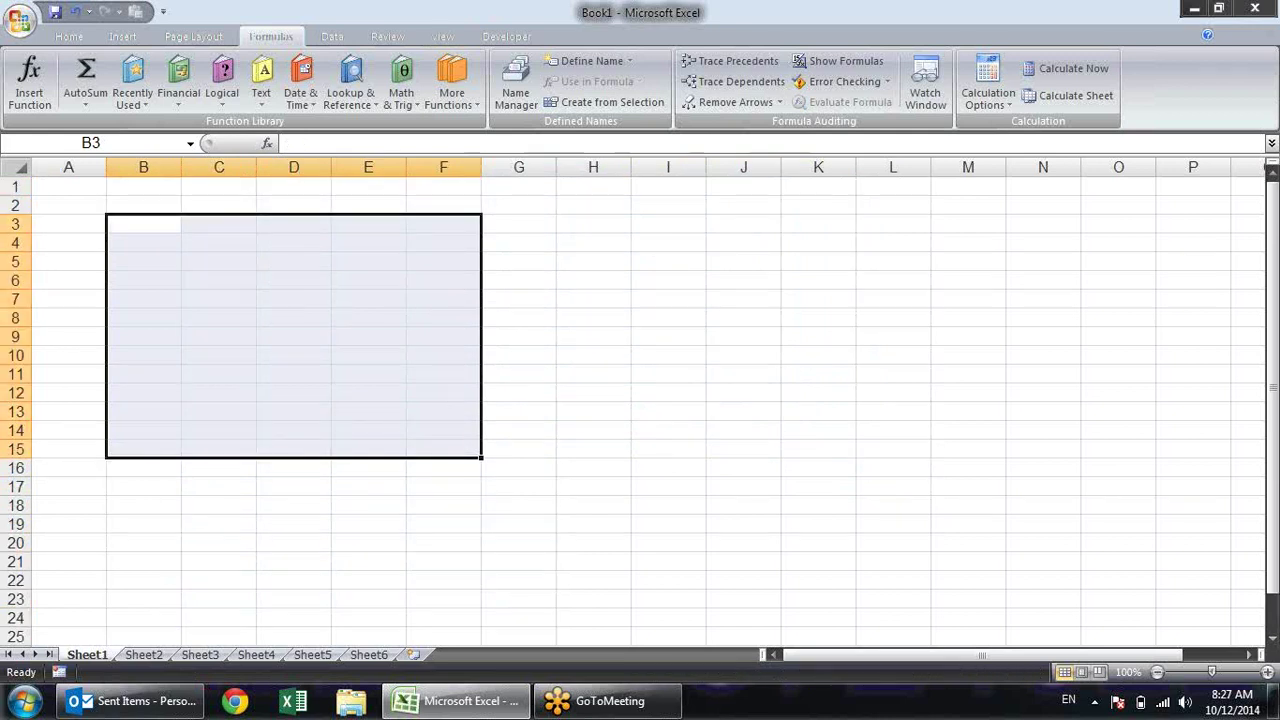
{"action": "left_click", "coordinate": [626, 316]}
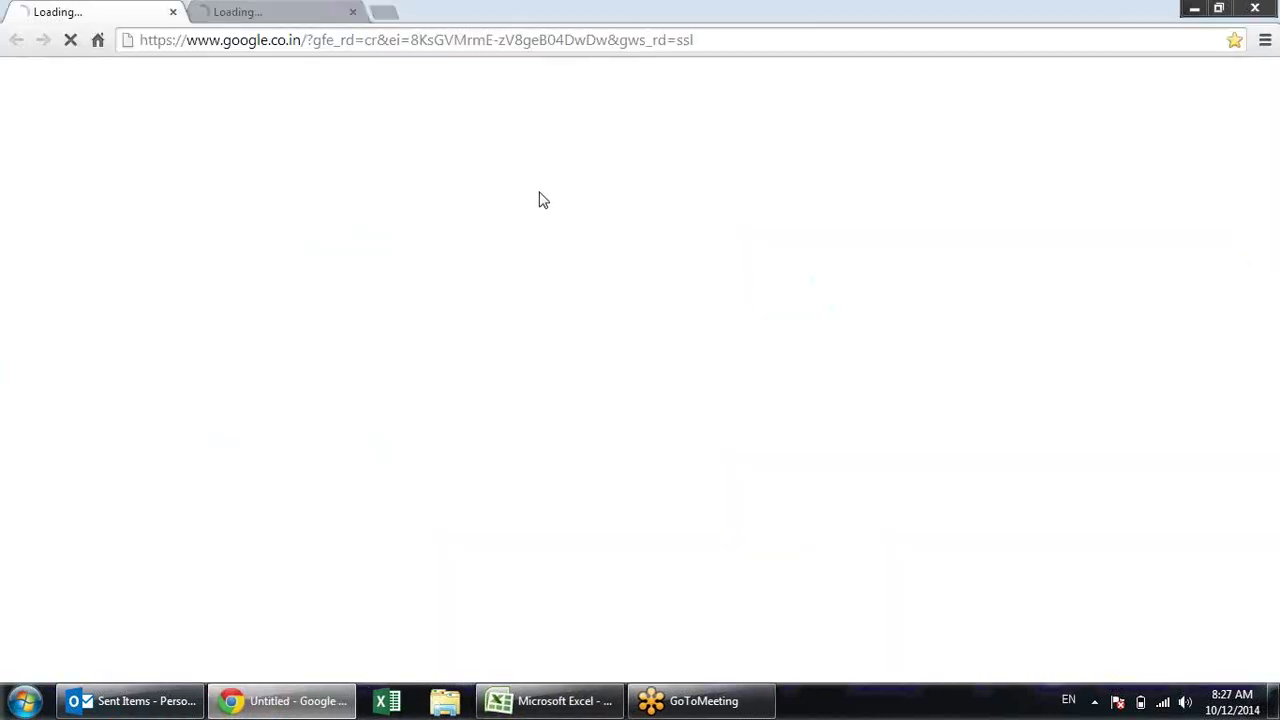
Close the extra Chrome tab and search Google for ascii
{"action": "left_click", "coordinate": [353, 12]}
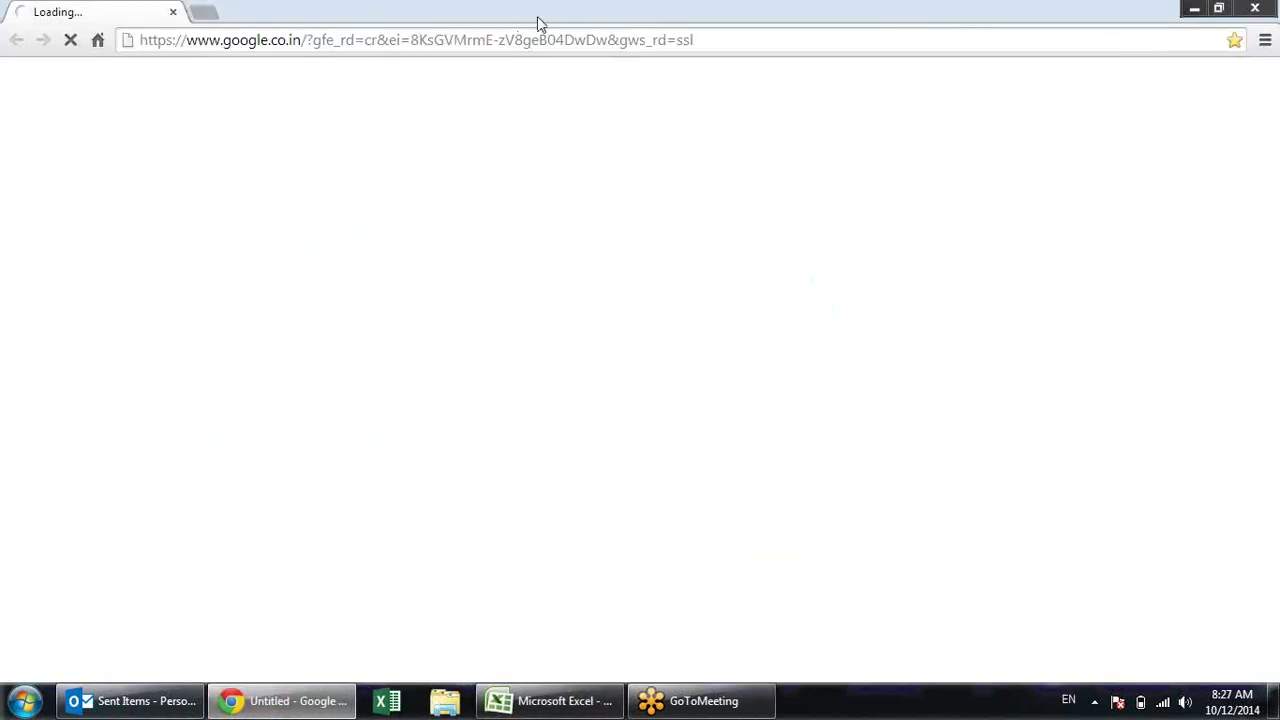
{"action": "left_click", "coordinate": [525, 40]}
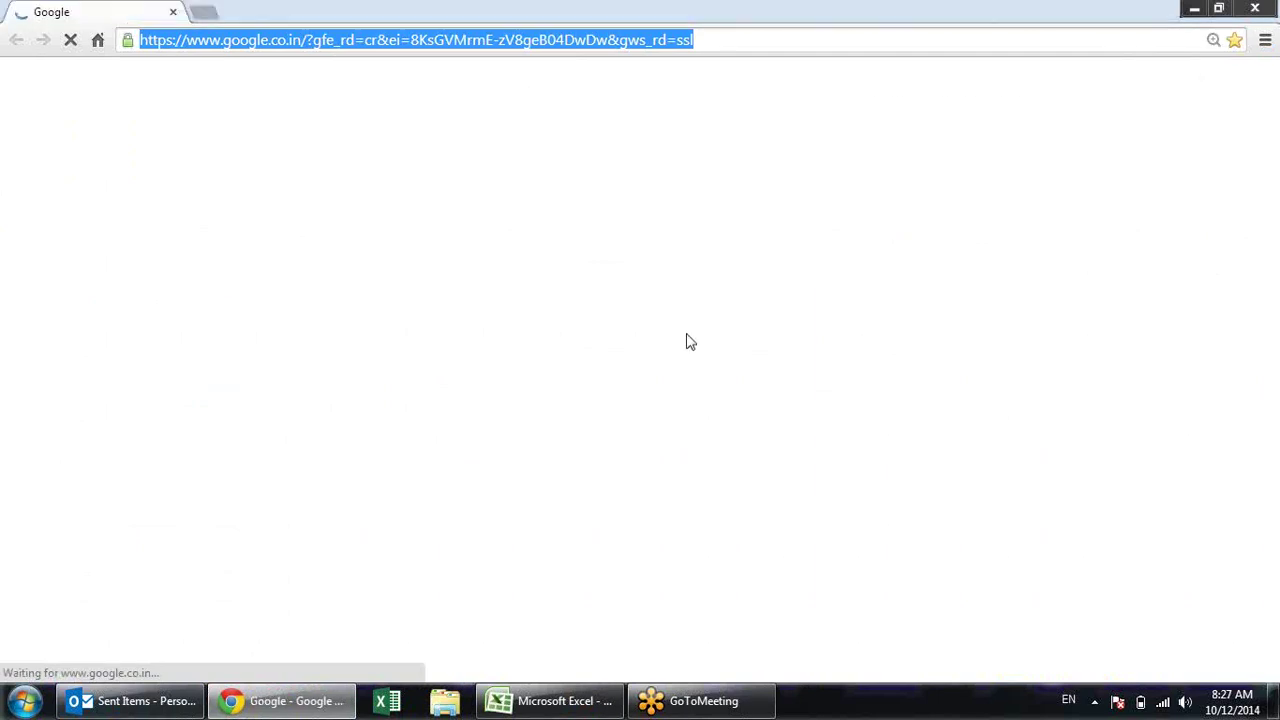
{"action": "left_click", "coordinate": [533, 399]}
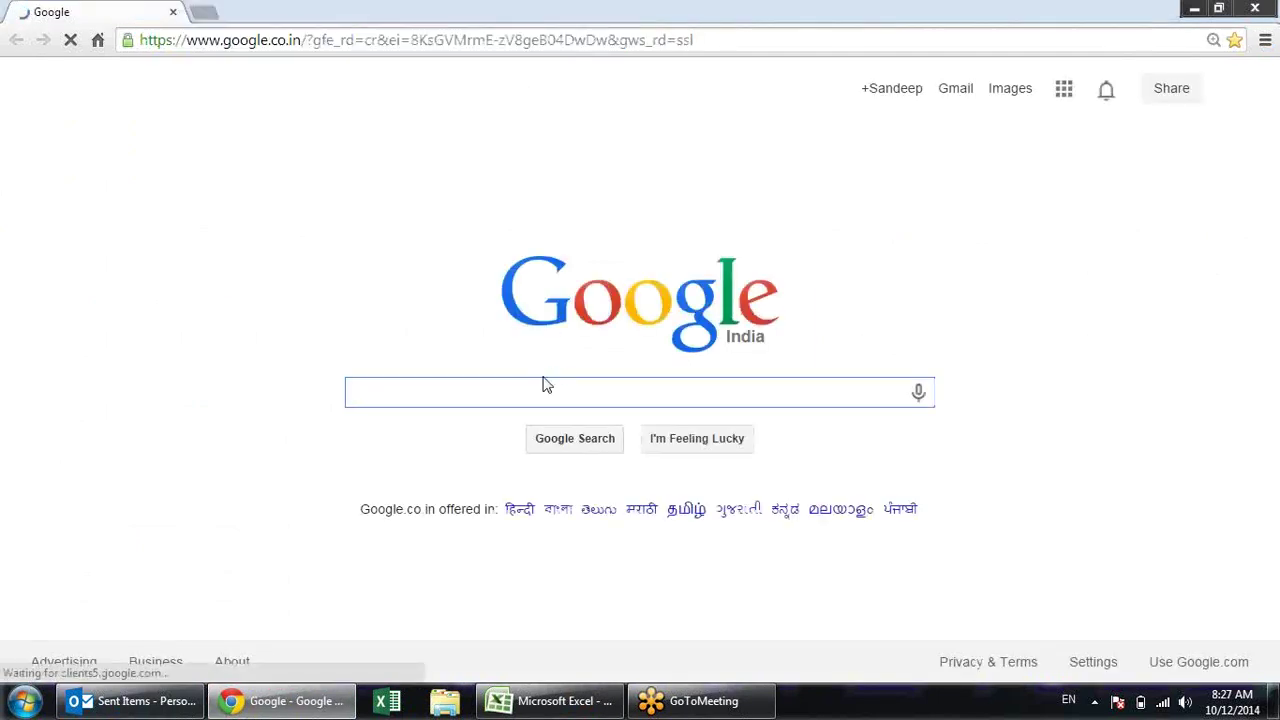
{"action": "type", "text": "asci"}
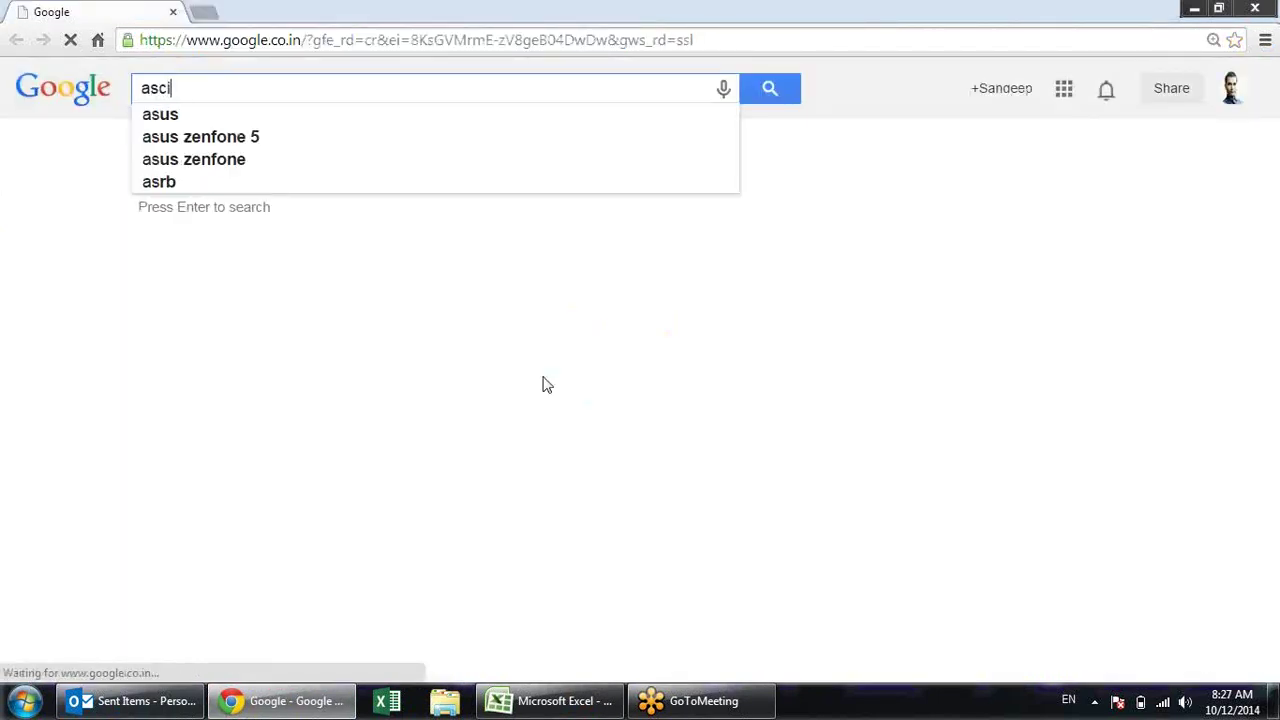
{"action": "key", "text": "Return"}
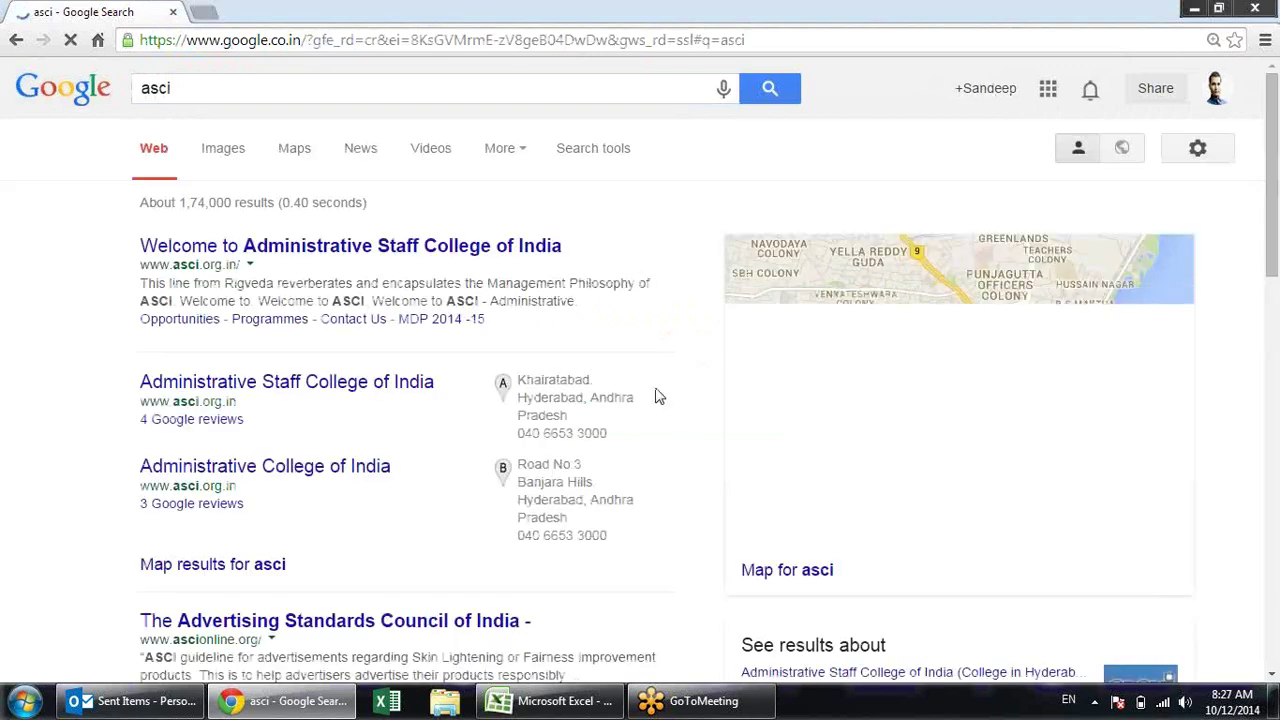
{"action": "left_click", "coordinate": [275, 84]}
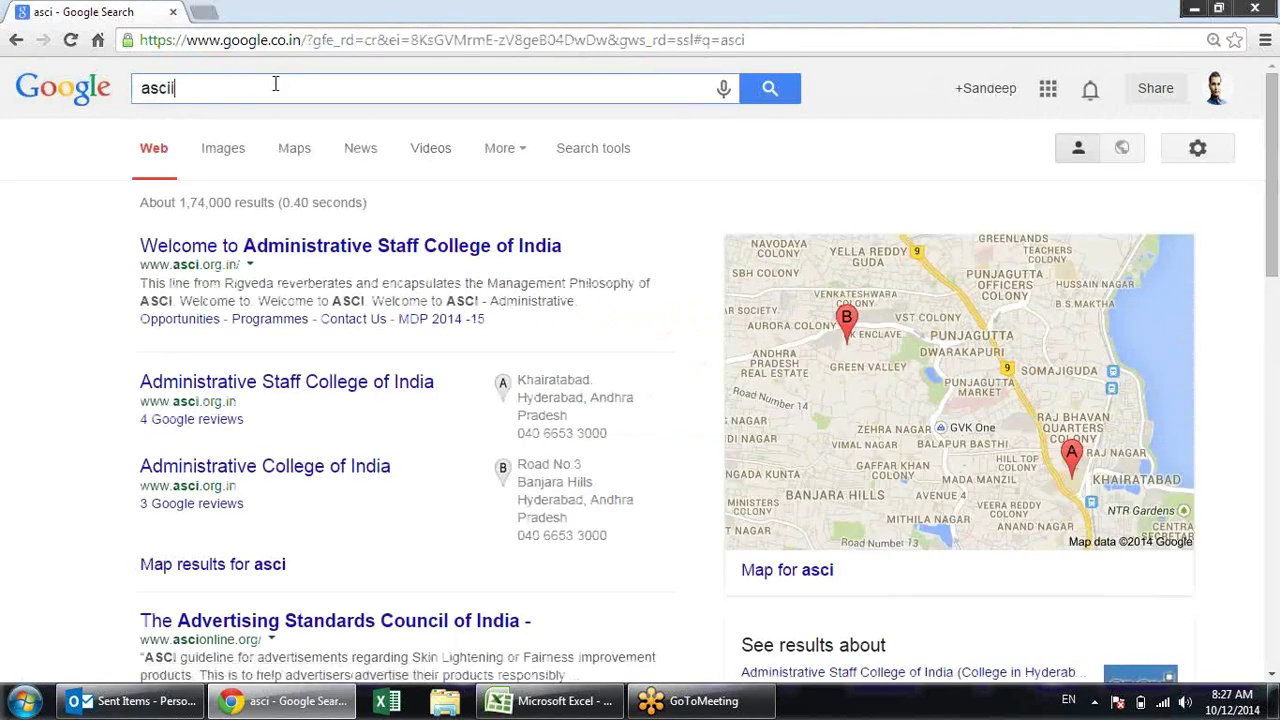
{"action": "key", "text": "Return"}
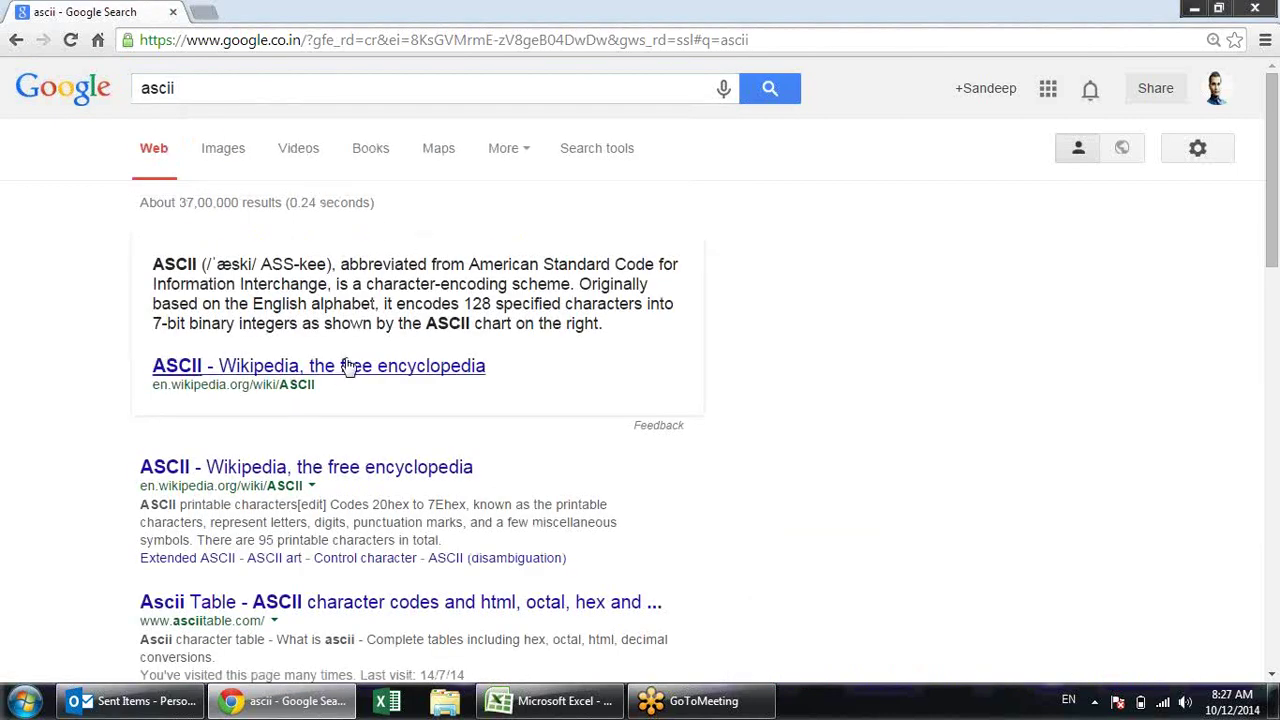
Open the asciitable.com ASCII table, then return to Excel and select C3
{"action": "scroll", "coordinate": [345, 367], "scroll_direction": "down", "scroll_amount": 2}
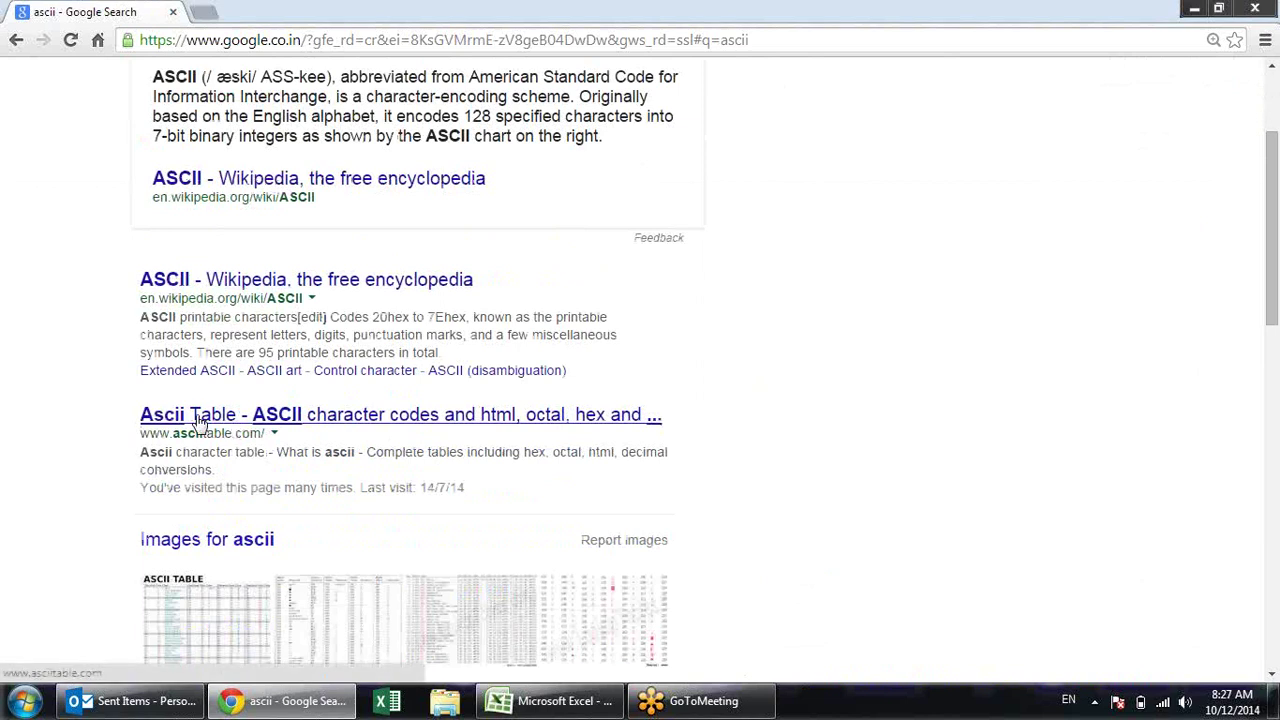
{"action": "left_click", "coordinate": [290, 420]}
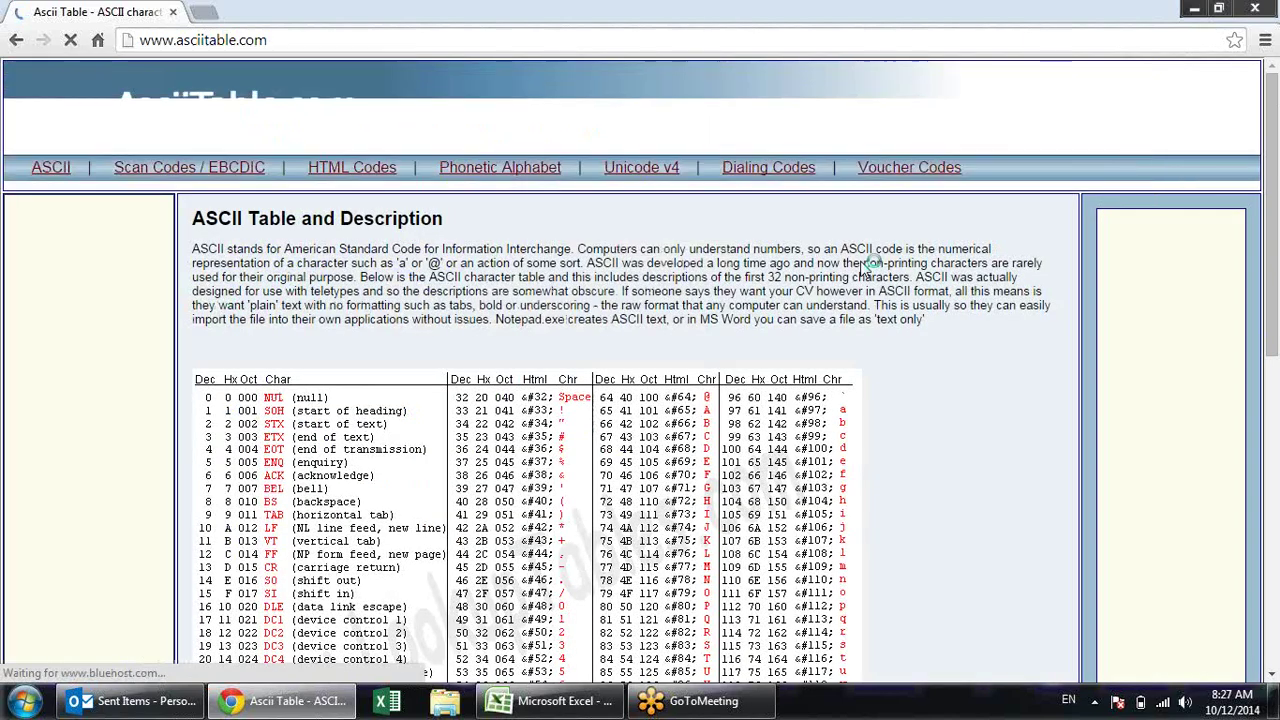
{"action": "scroll", "coordinate": [510, 240], "scroll_direction": "down", "scroll_amount": 1}
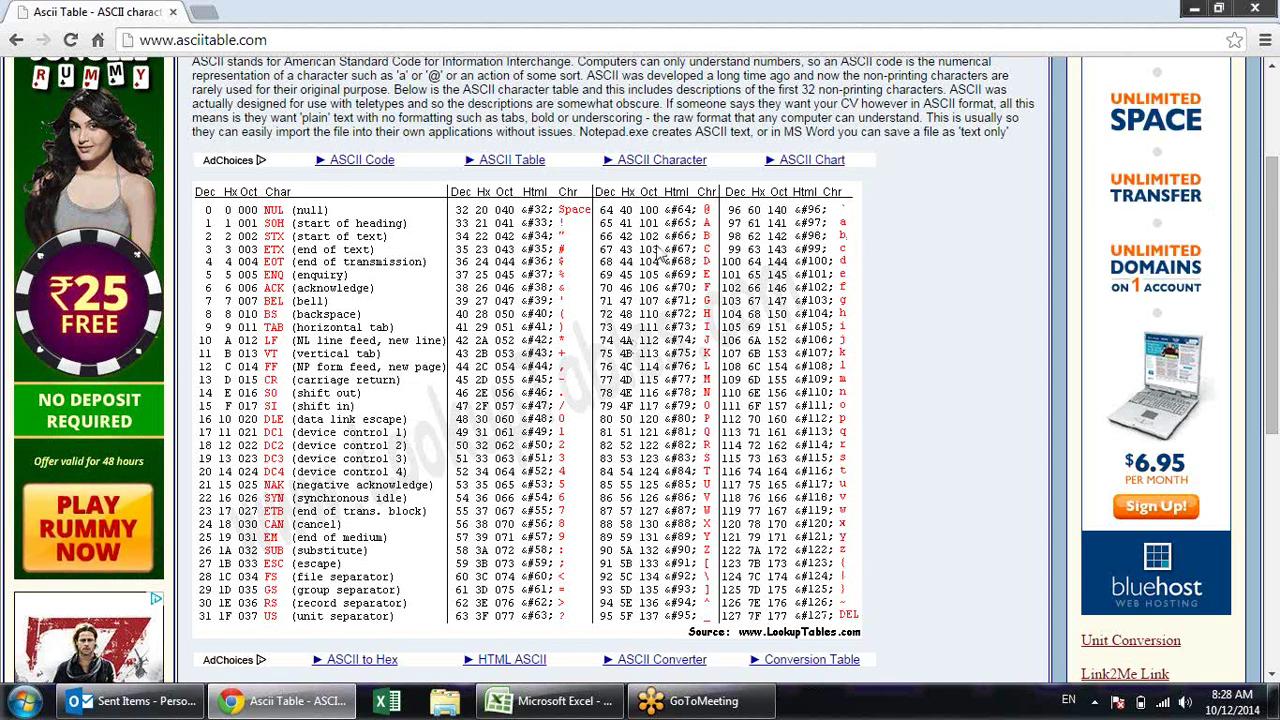
{"action": "key", "text": "alt+Tab"}
{"action": "left_click", "coordinate": [220, 228]}
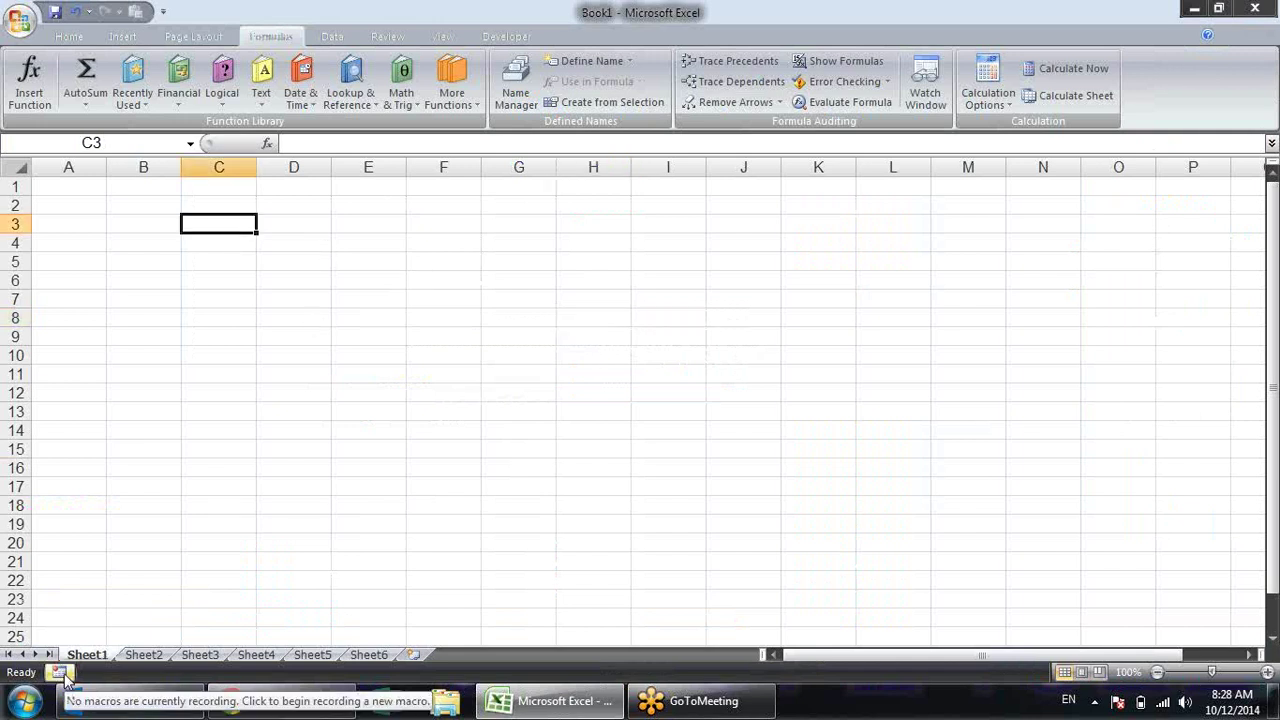
Put A in C3 and =CODE(C3) in D3, returning 65
{"action": "type", "text": "A"}
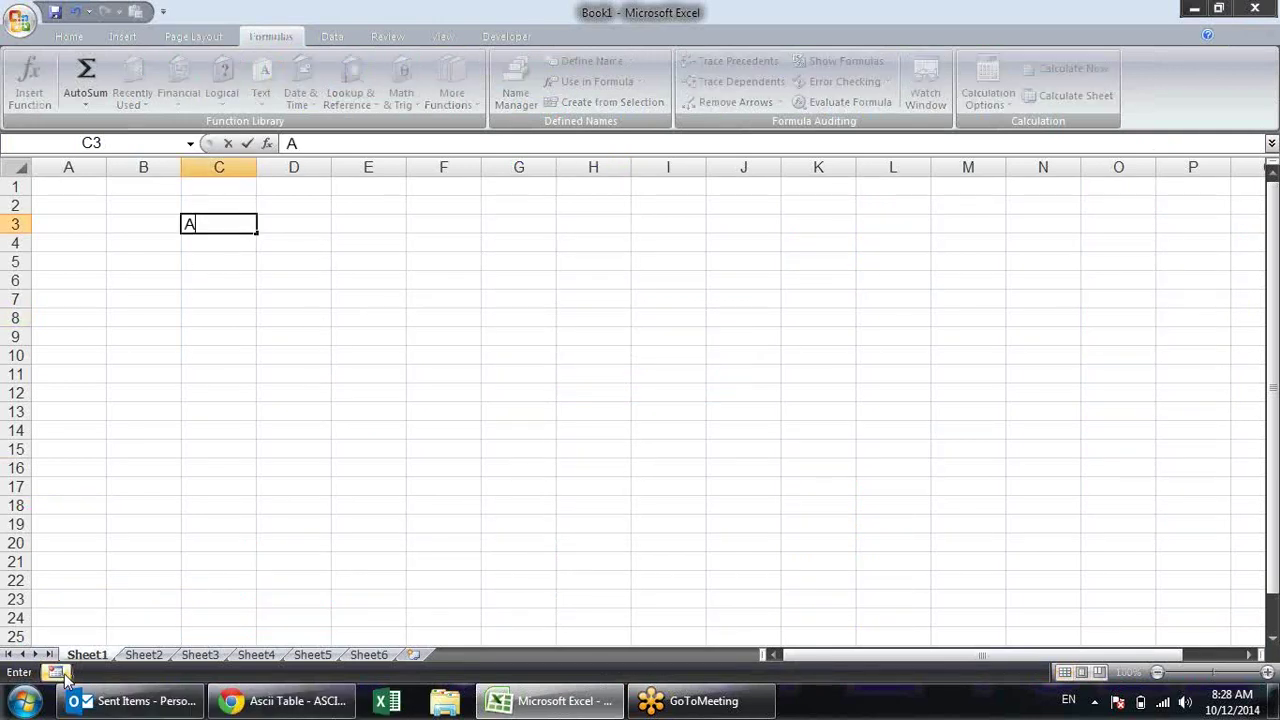
{"action": "key", "text": "Tab"}
{"action": "type", "text": "cod"}
{"action": "key", "text": "BackSpace"}
{"action": "key", "text": "BackSpace"}
{"action": "key", "text": "BackSpace"}
{"action": "type", "text": "="}
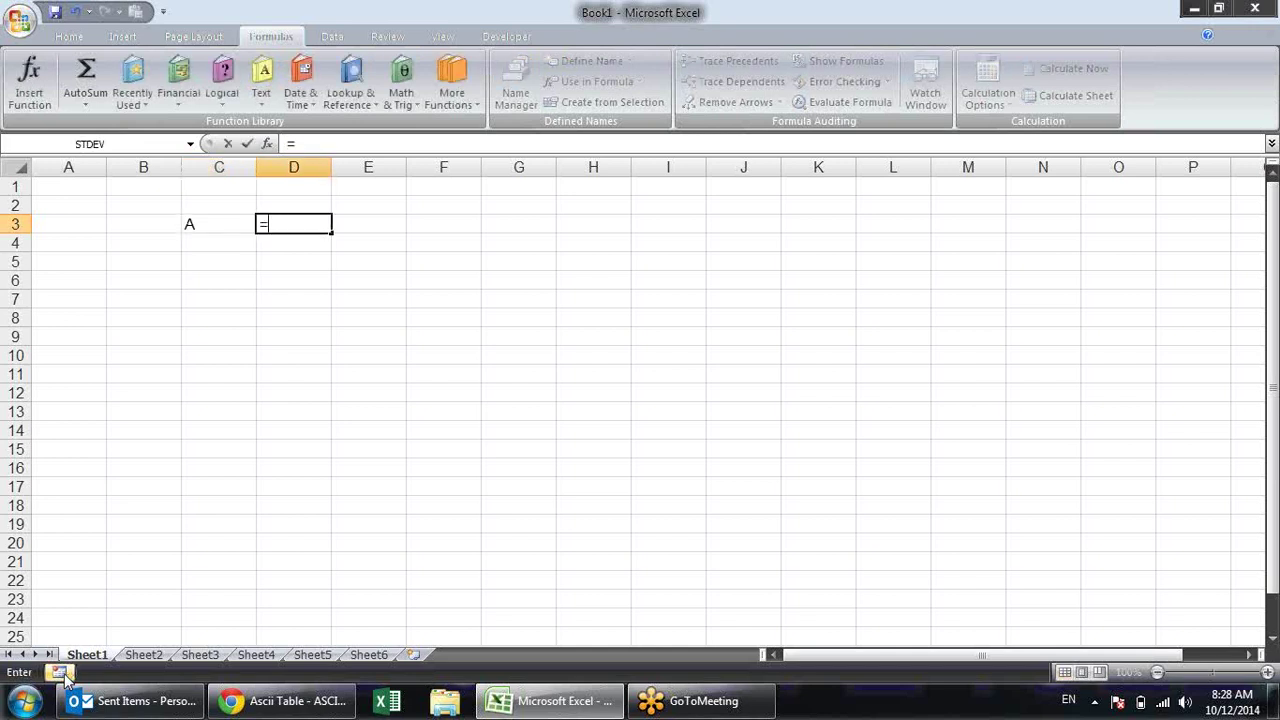
{"action": "type", "text": "cod"}
{"action": "key", "text": "Tab"}
{"action": "type", "text": "C3"}
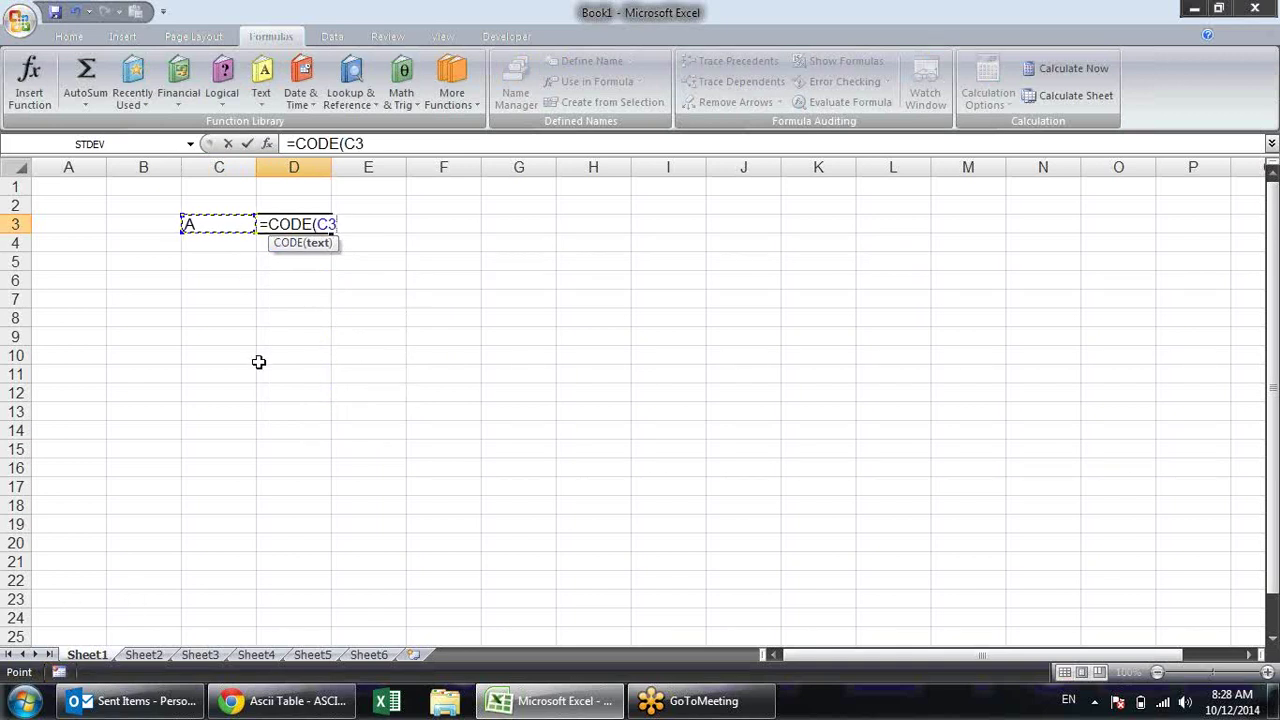
{"action": "key", "text": "Return"}
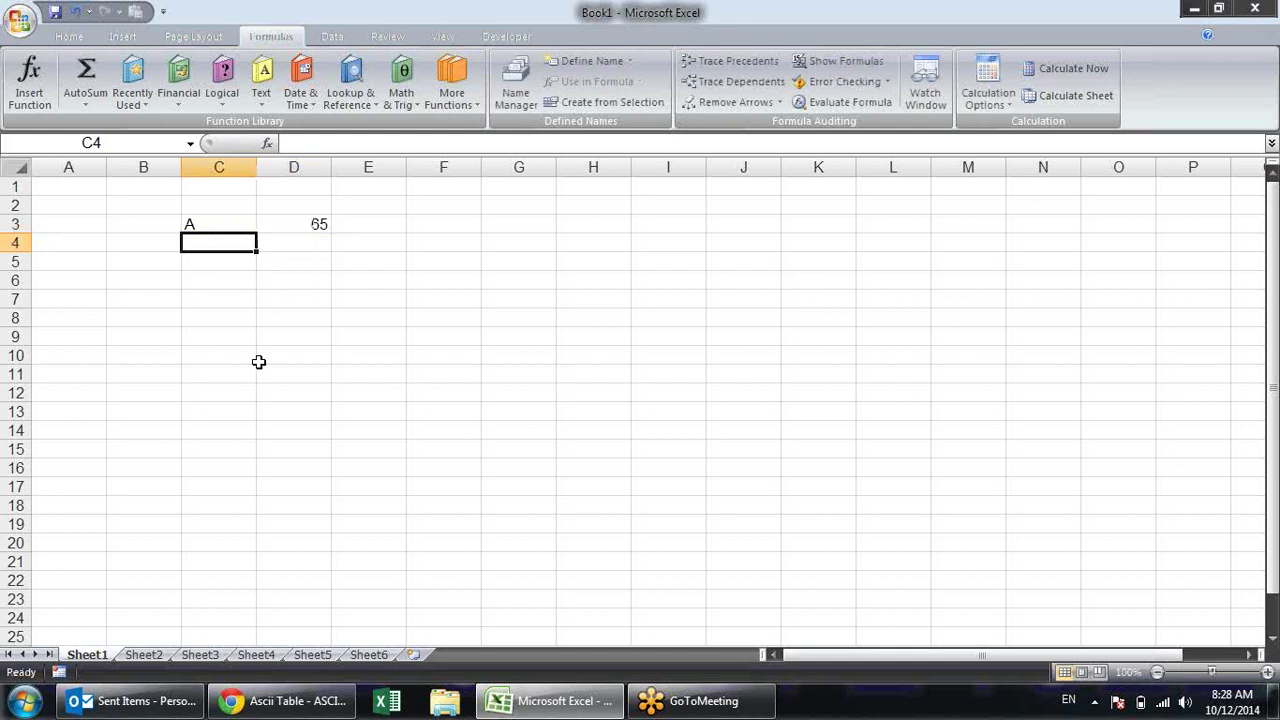
Put 65 in C4 and =CHAR(C4) in D4, returning A
{"action": "type", "text": "65"}
{"action": "key", "text": "Tab"}
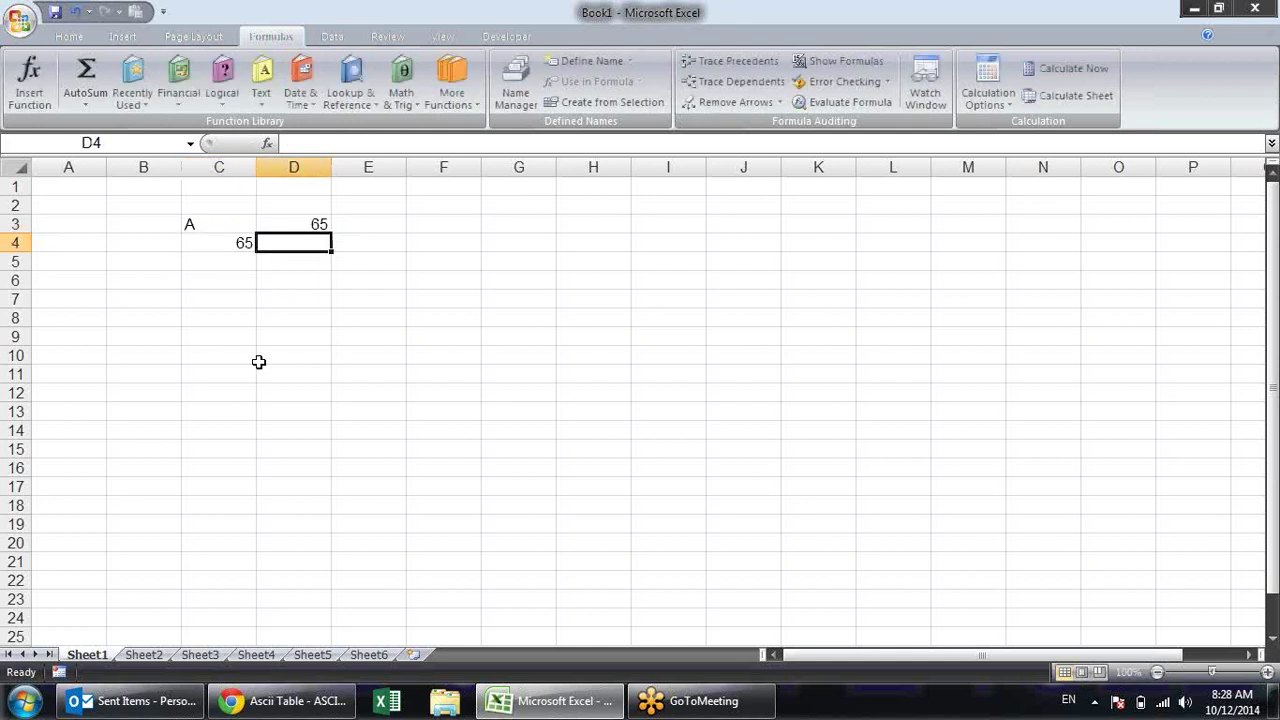
{"action": "type", "text": "=cha"}
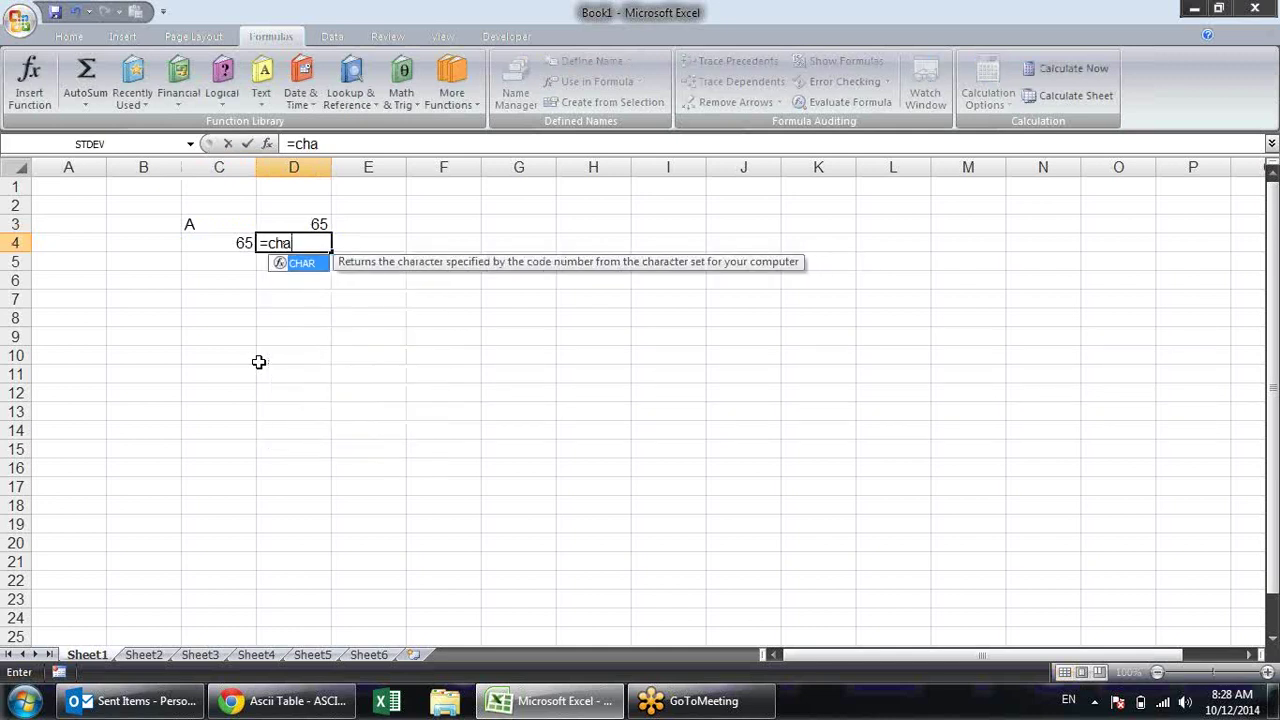
{"action": "key", "text": "Tab"}
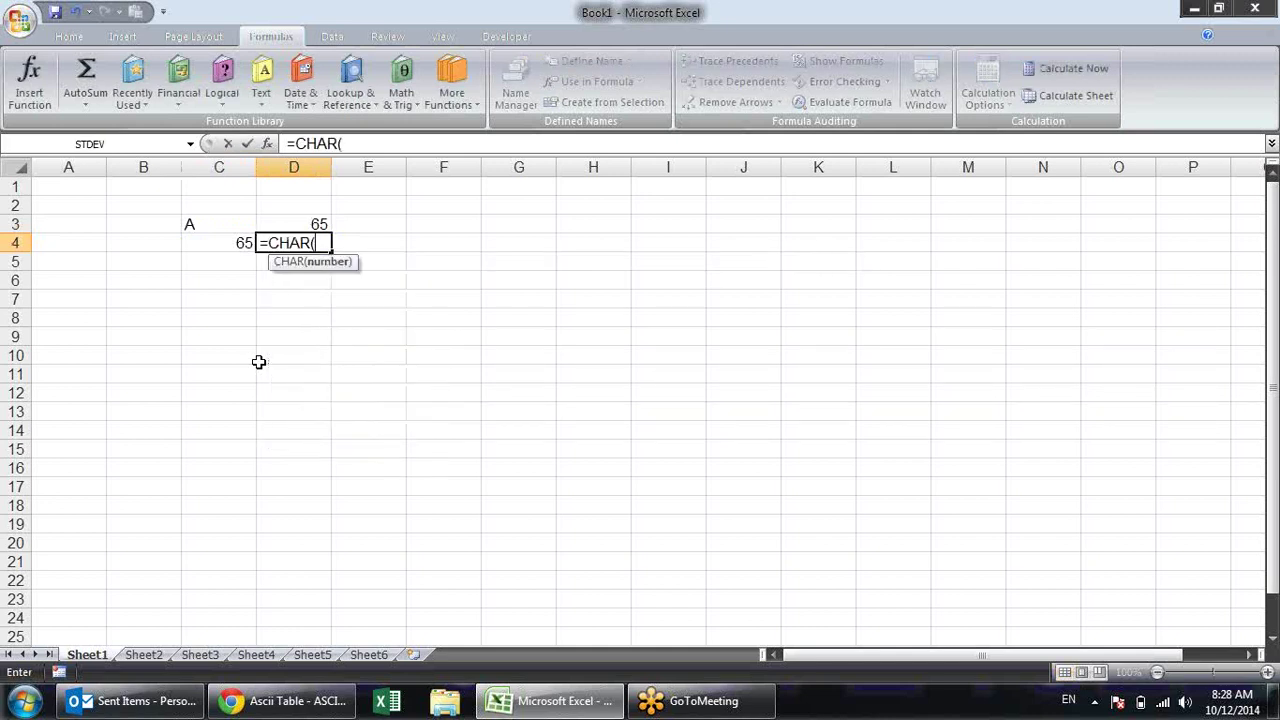
{"action": "key", "text": "Left"}
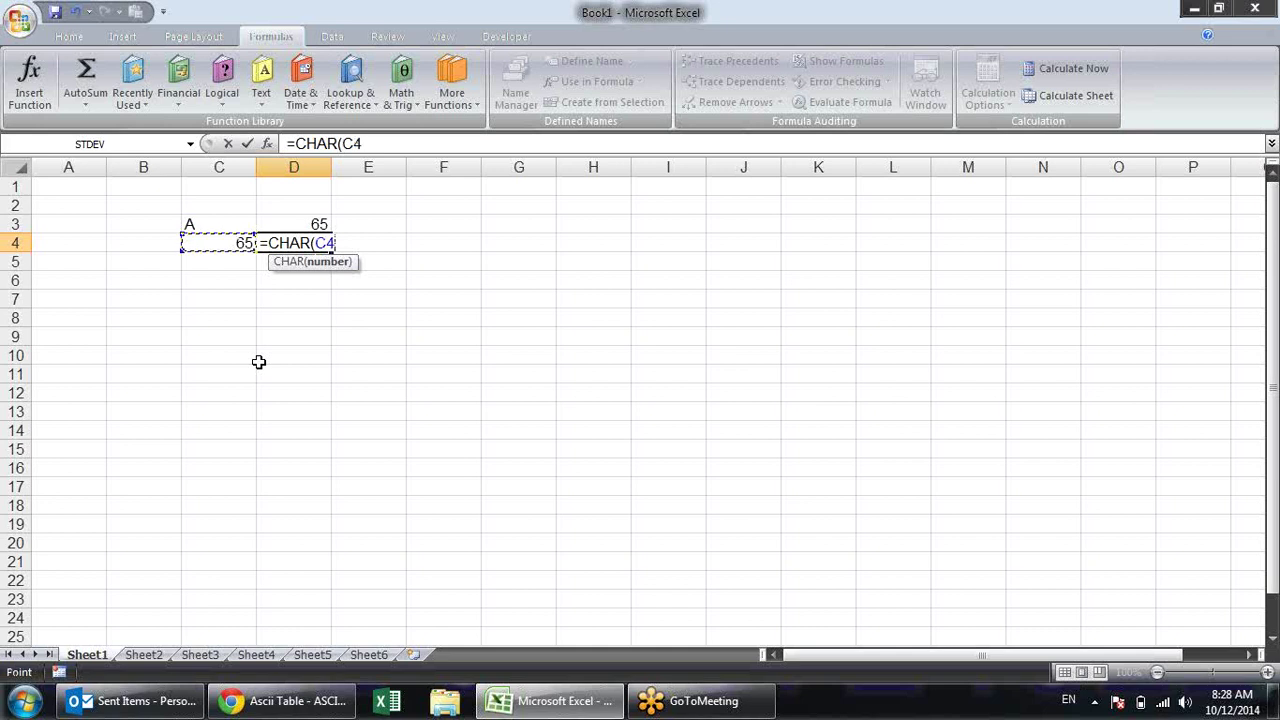
{"action": "key", "text": "Return"}
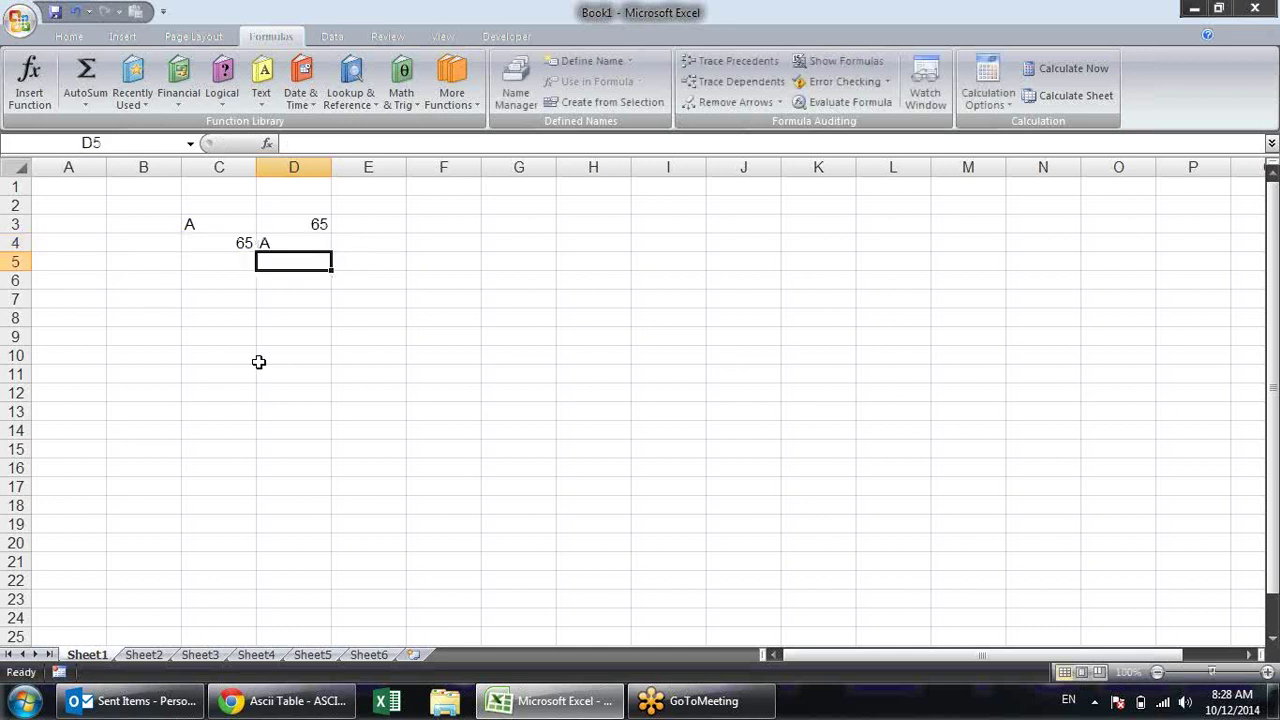
{"action": "key", "text": "Up"}
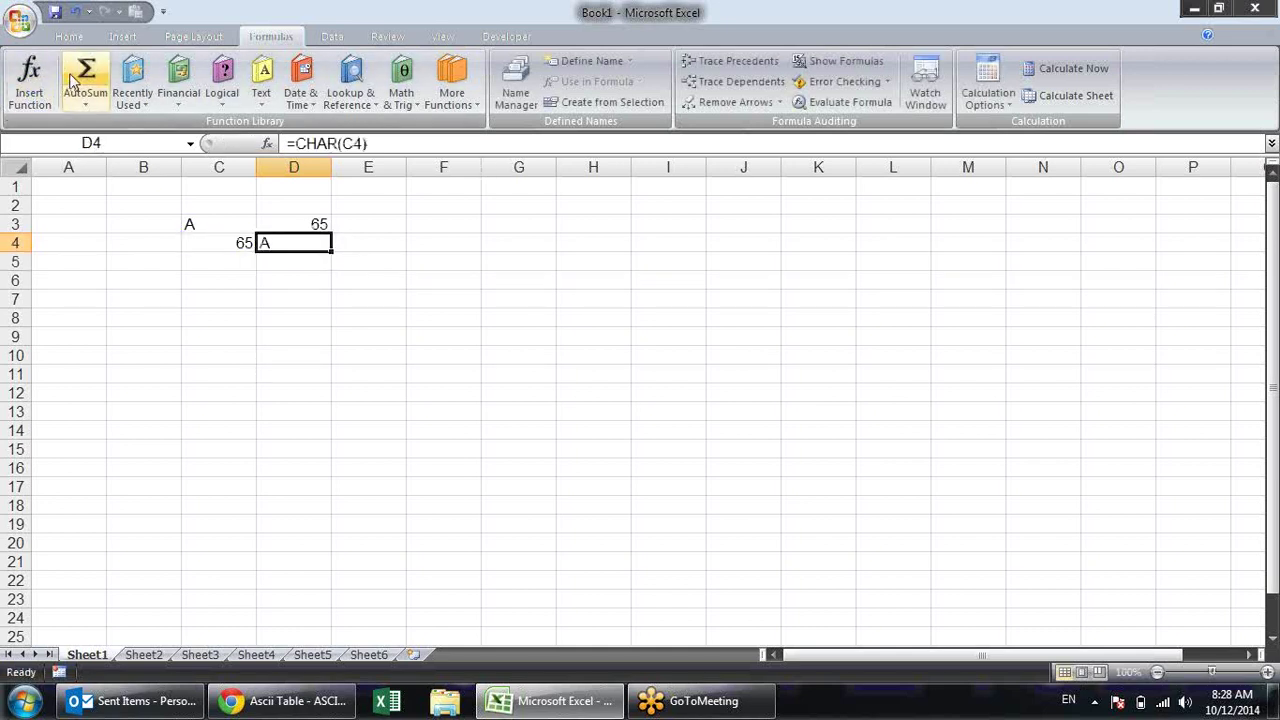
Test CHAR by changing the code in C4 to 66, then 67
{"action": "left_click", "coordinate": [206, 244]}
{"action": "type", "text": "66"}
{"action": "key", "text": "Return"}
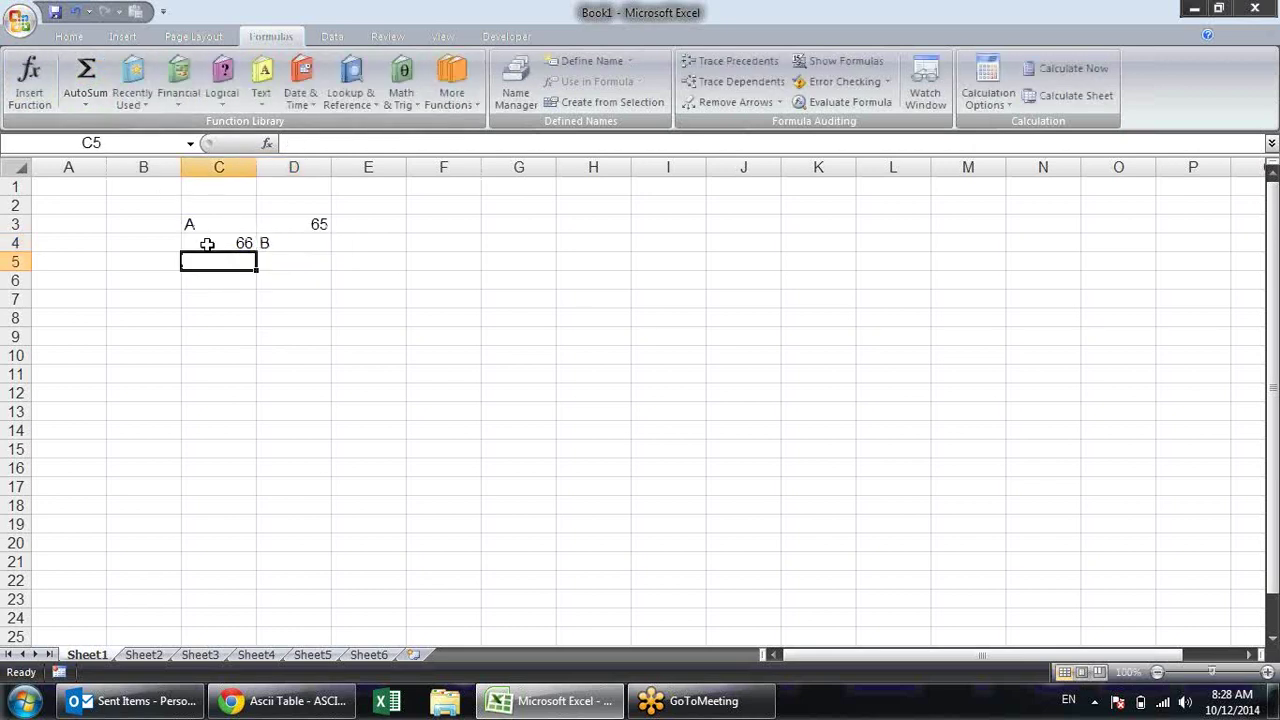
{"action": "left_click", "coordinate": [206, 244]}
{"action": "type", "text": "67"}
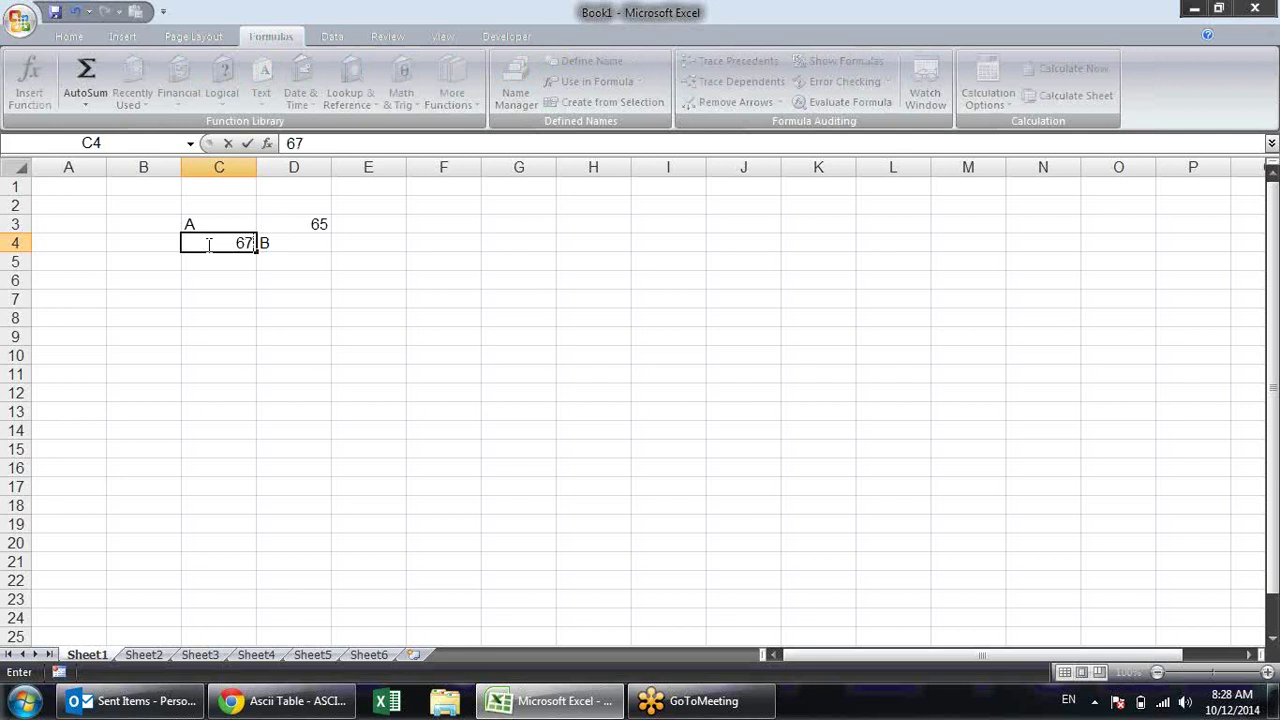
{"action": "key", "text": "Return"}
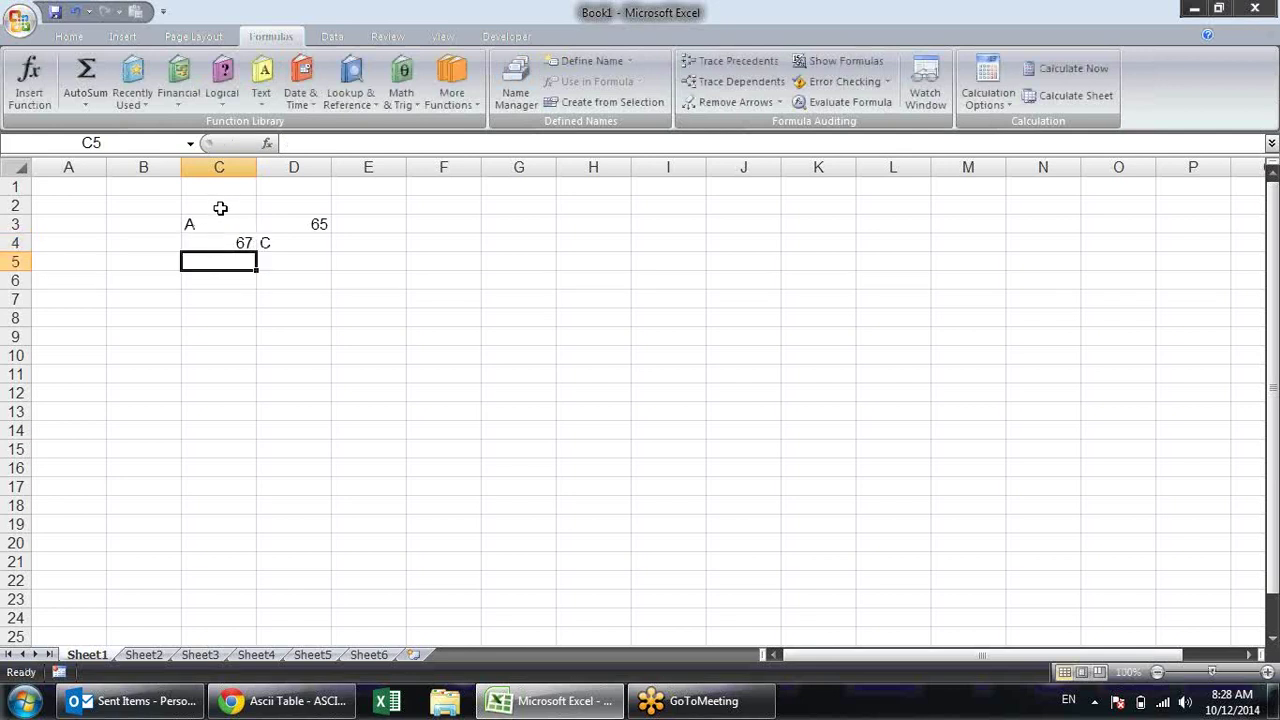
Clear the CODE and CHAR test cells C3:D4
{"action": "left_click_drag", "start_coordinate": [219, 222], "coordinate": [297, 242]}
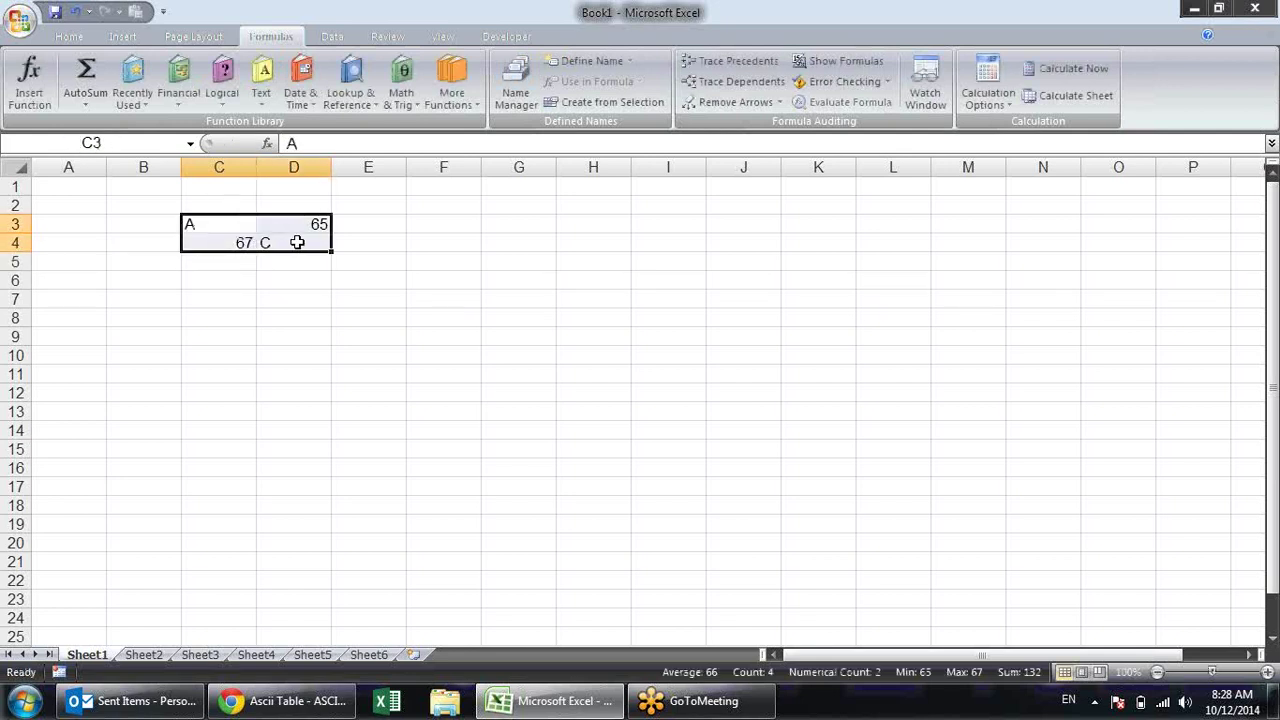
{"action": "key", "text": "Delete"}
{"action": "left_click", "coordinate": [357, 296]}
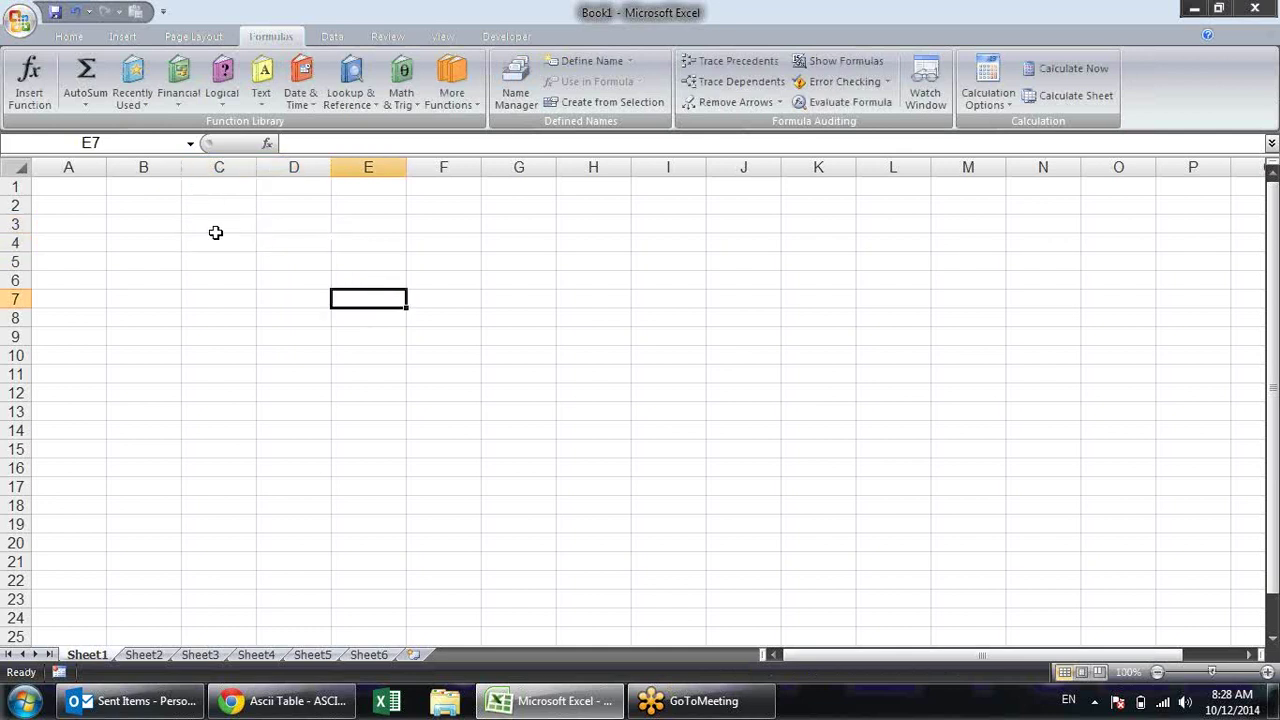
Enter A in C3 and =CODE(C3) in C4
{"action": "left_click", "coordinate": [215, 226]}
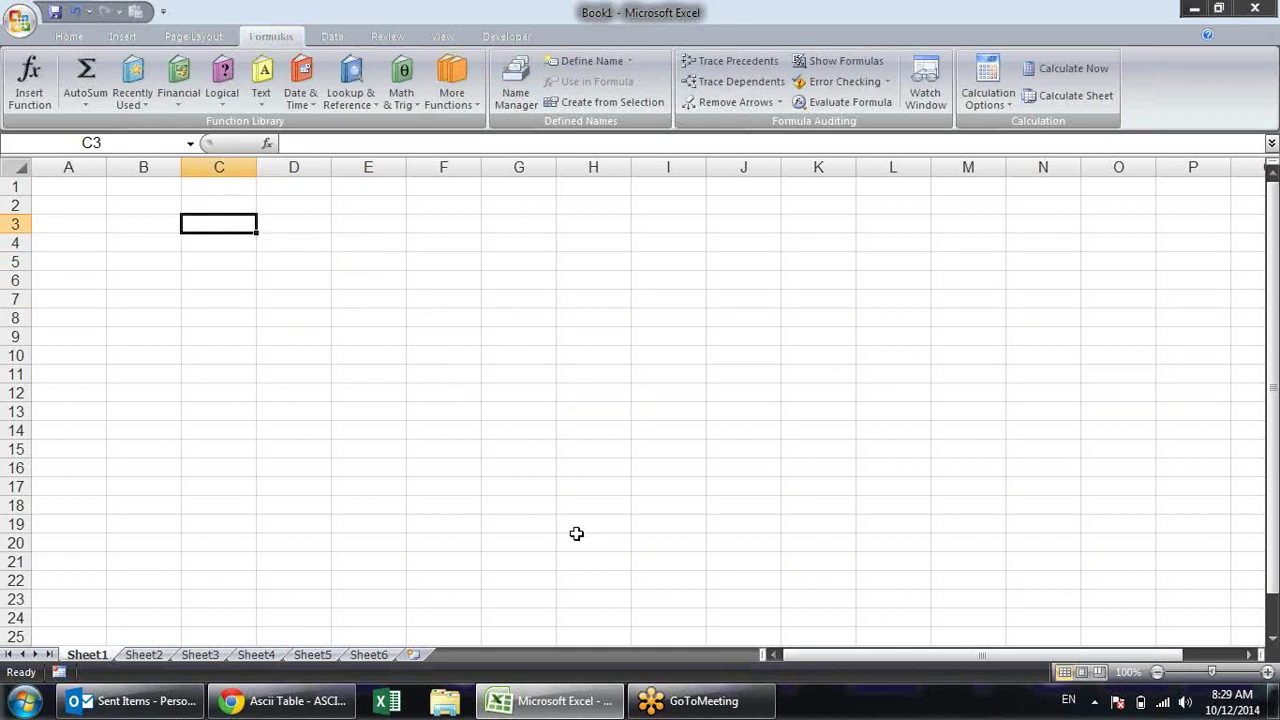
{"action": "type", "text": "A"}
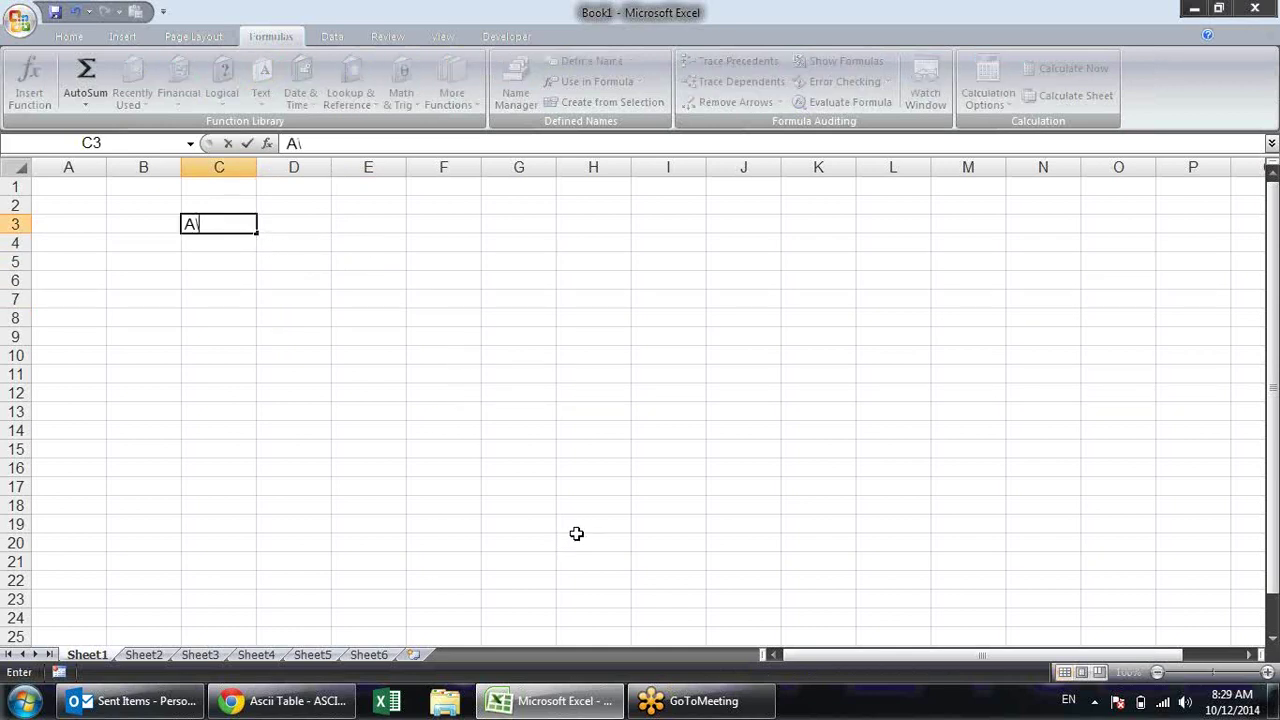
{"action": "key", "text": "Return"}
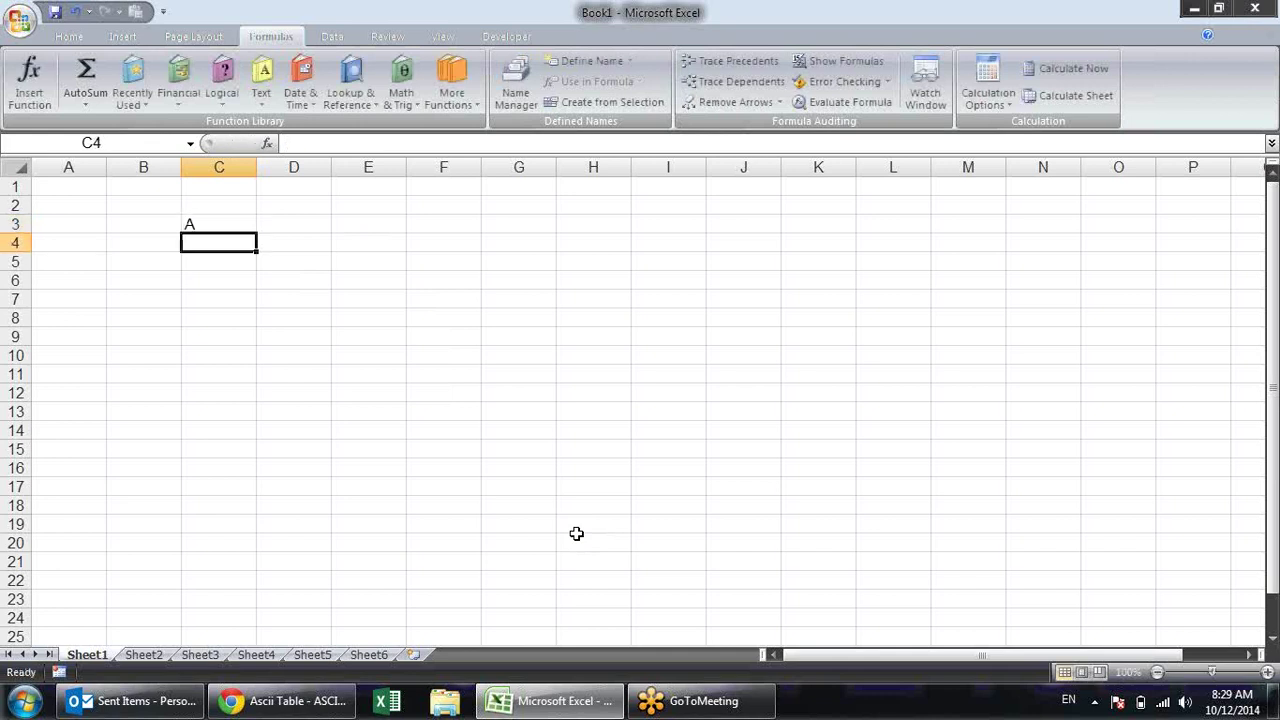
{"action": "type", "text": "="}
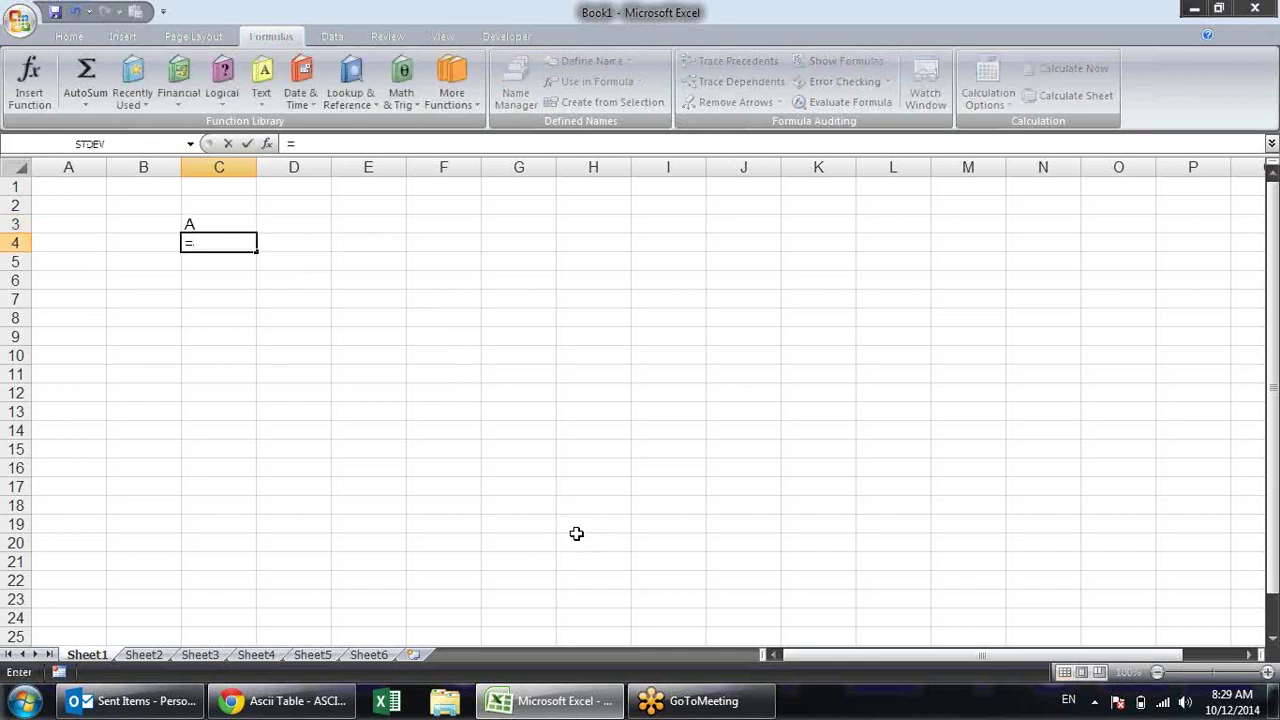
{"action": "type", "text": "cha"}
{"action": "key", "text": "BackSpace"}
{"action": "key", "text": "BackSpace"}
{"action": "key", "text": "BackSpace"}
{"action": "type", "text": "D"}
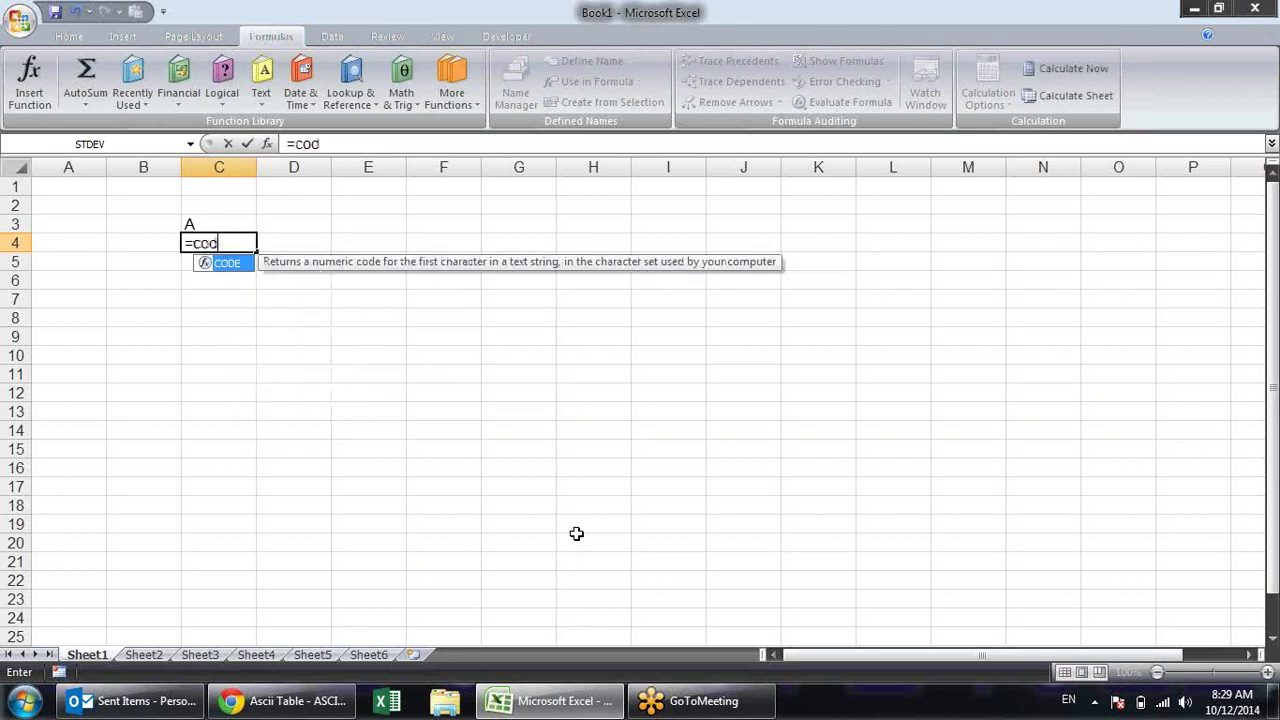
{"action": "key", "text": "Tab"}
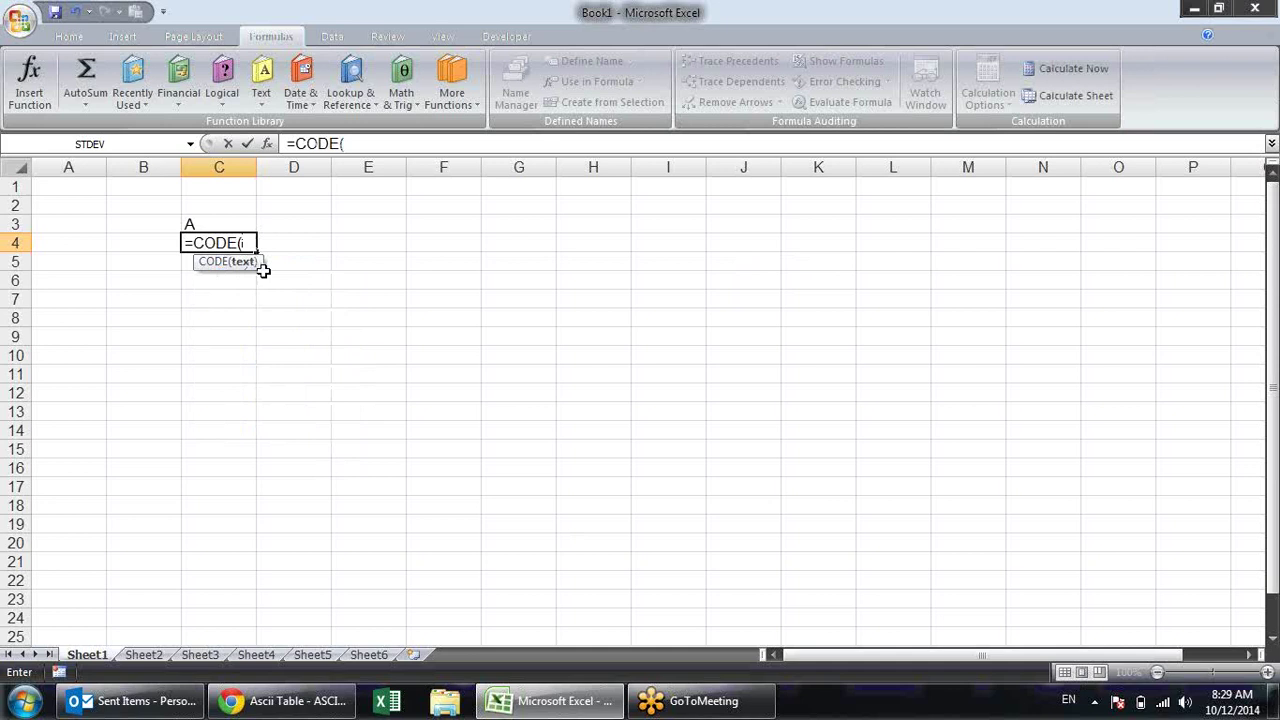
{"action": "left_click", "coordinate": [241, 222]}
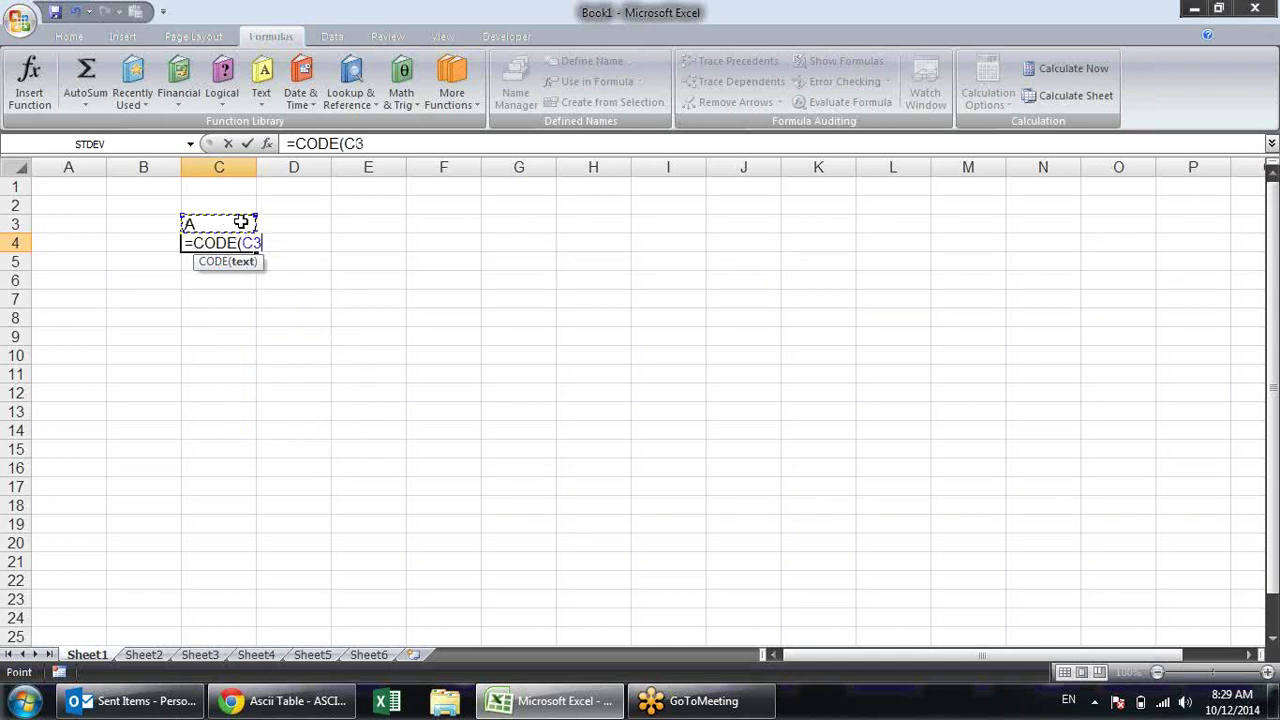
{"action": "type", "text": ")"}
{"action": "key", "text": "Return"}
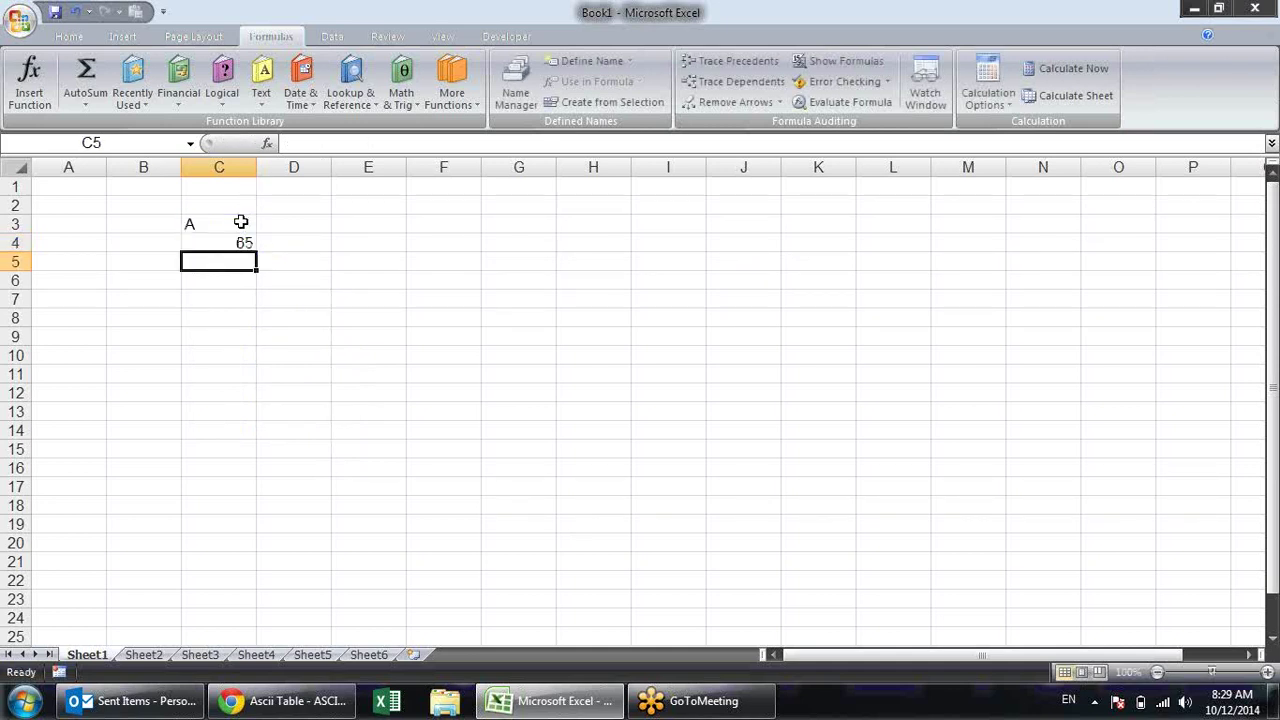
Add +1 to the CODE formula in C4
{"action": "key", "text": "Up"}
{"action": "key", "text": "F2"}
{"action": "type", "text": "+1"}
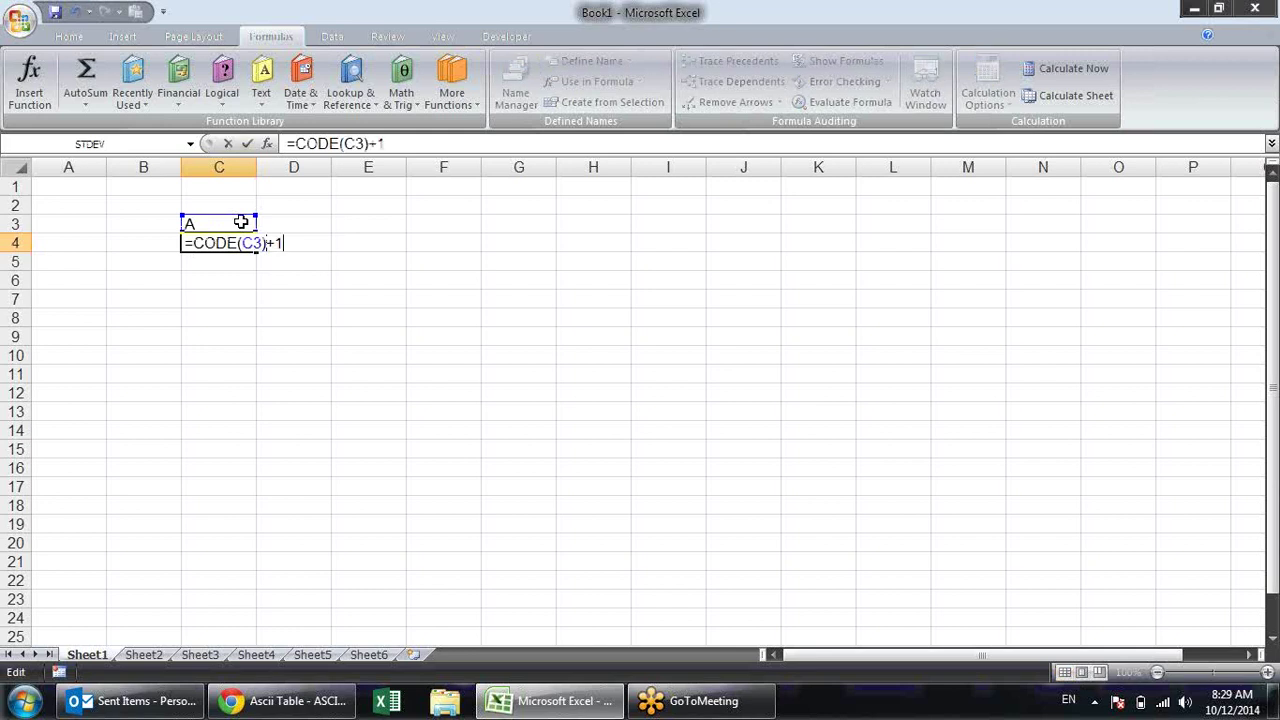
{"action": "key", "text": "Return"}
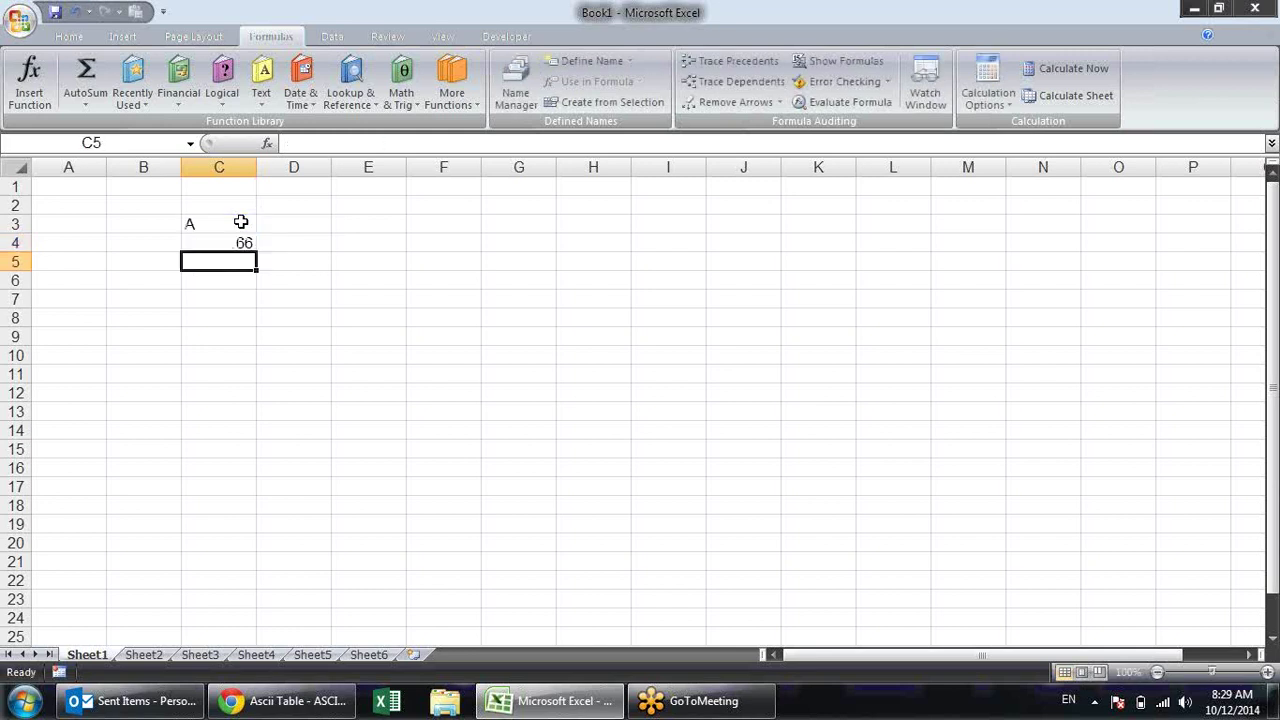
Wrap C4's formula in CHAR, giving =CHAR(CODE(C3)+1) which shows B
{"action": "key", "text": "Up"}
{"action": "key", "text": "F2"}
{"action": "key", "text": "Left"}
{"action": "key", "text": "Left"}
{"action": "key", "text": "Left"}
{"action": "key", "text": "Left"}
{"action": "key", "text": "Left"}
{"action": "key", "text": "Left"}
{"action": "type", "text": "cha"}
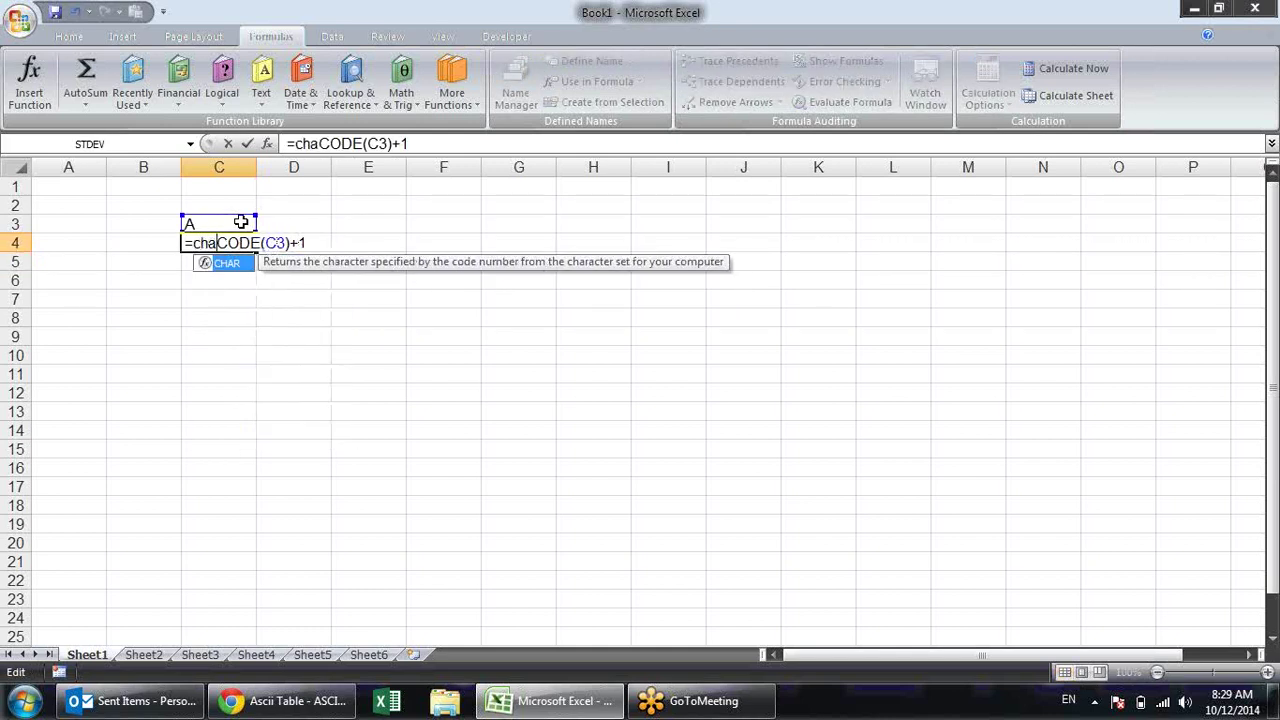
{"action": "key", "text": "Tab"}
{"action": "key", "text": "End"}
{"action": "type", "text": ")"}
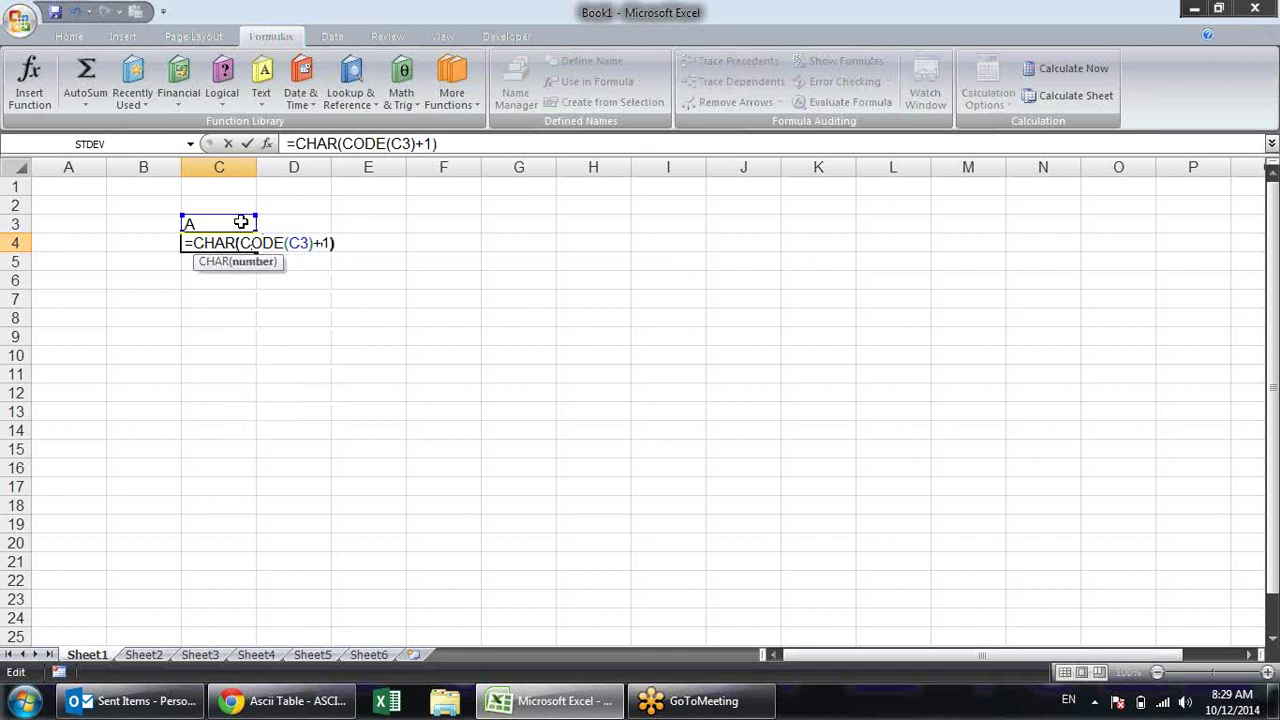
{"action": "key", "text": "Return"}
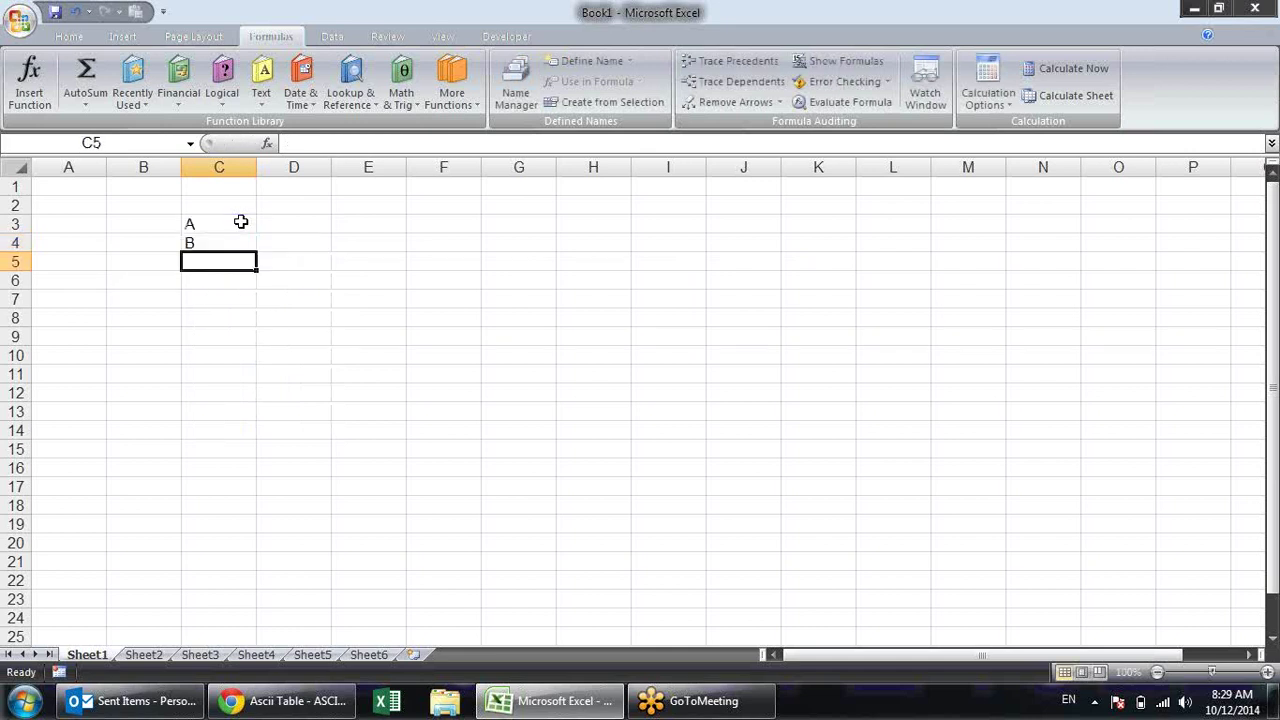
{"action": "left_click", "coordinate": [234, 245]}
Fill C4's formula down to C22 and check that C5 refers to C4
{"action": "left_click_drag", "start_coordinate": [257, 252], "coordinate": [243, 584]}
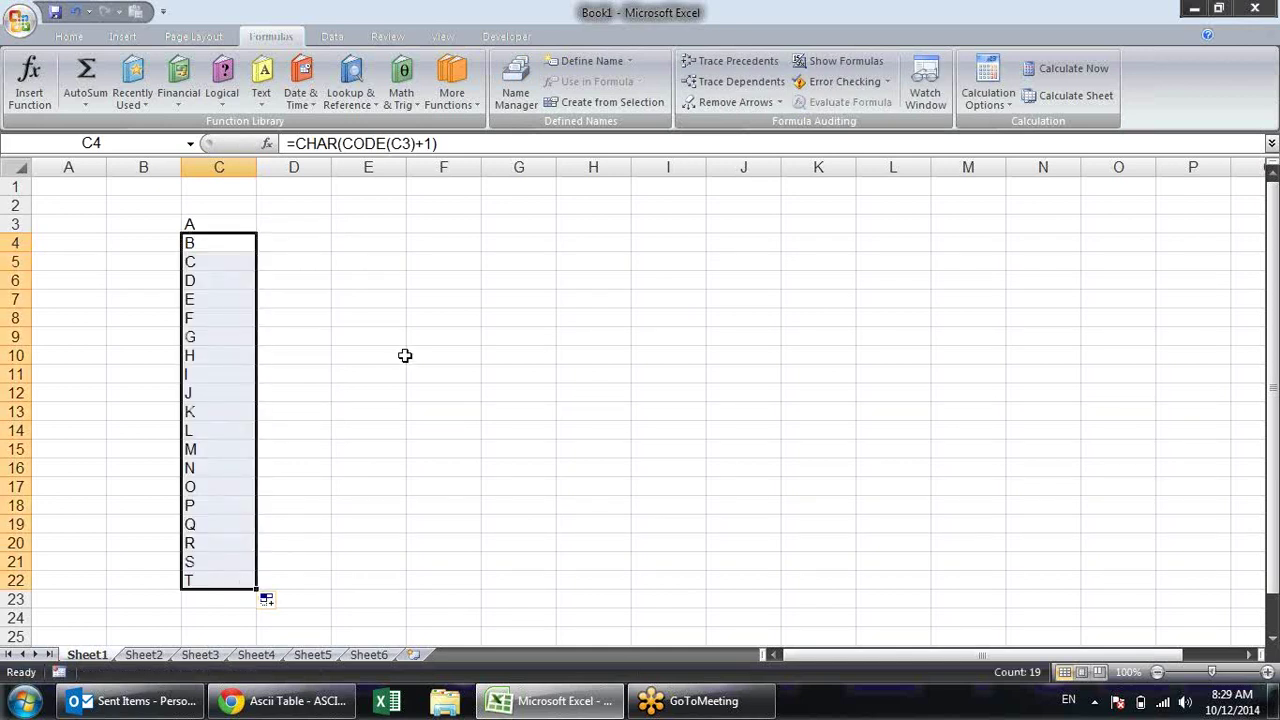
{"action": "left_click", "coordinate": [250, 246]}
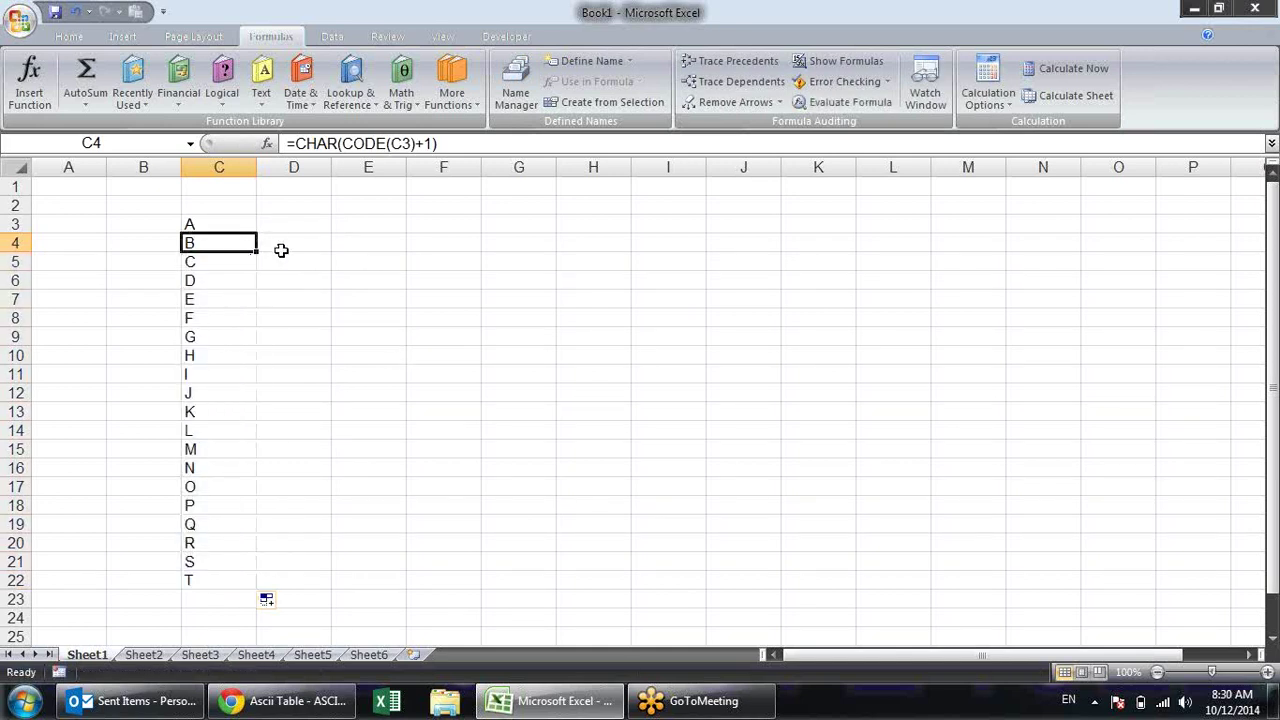
{"action": "key", "text": "Down"}
{"action": "key", "text": "F2"}
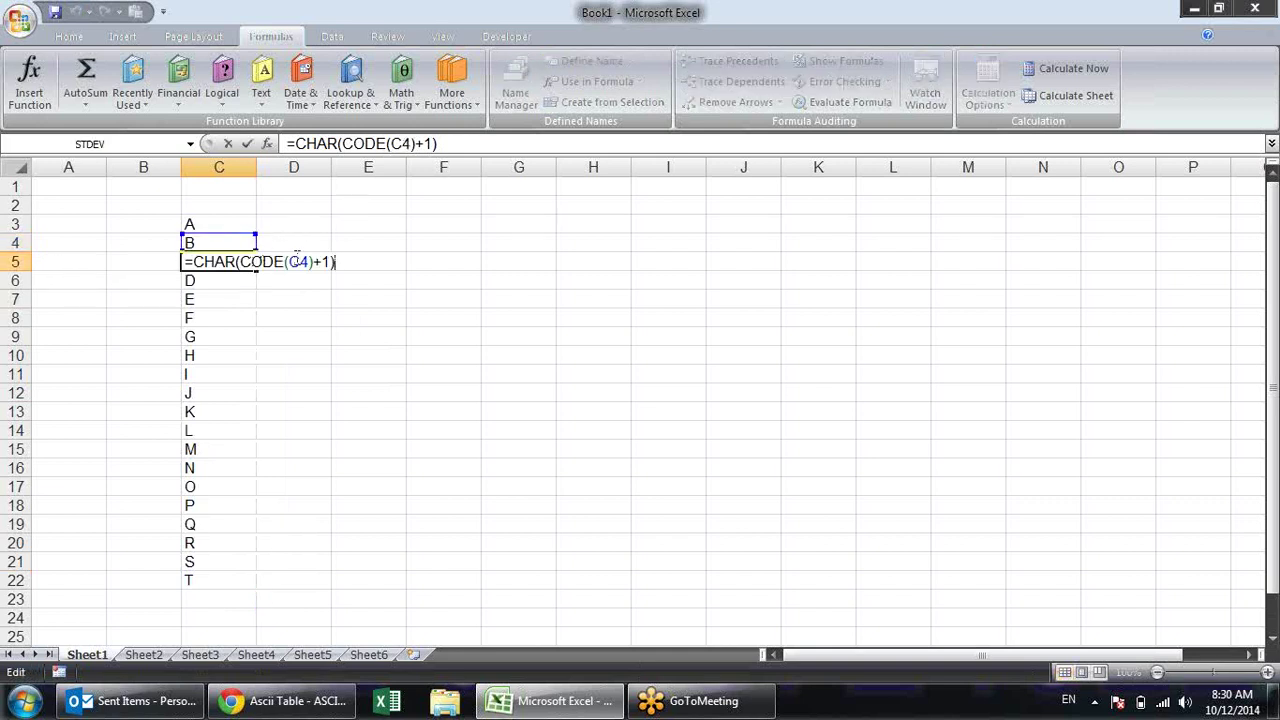
{"action": "left_click", "coordinate": [297, 260]}
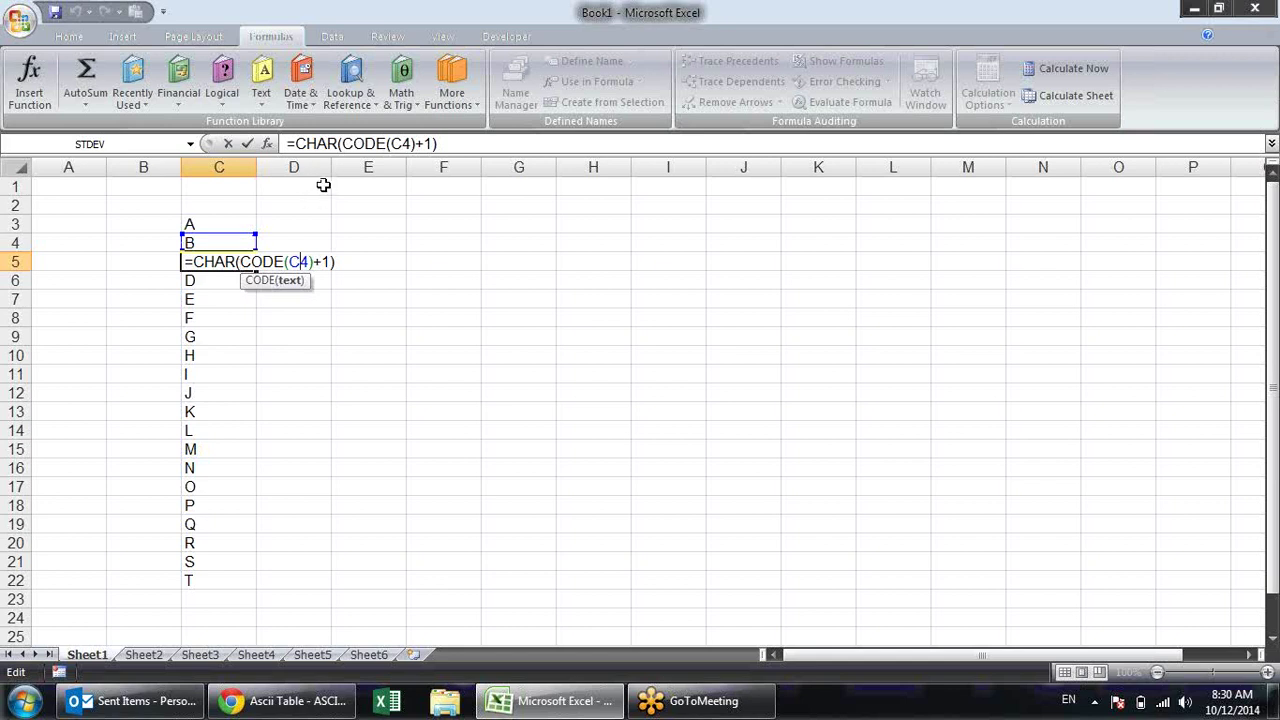
{"action": "key", "text": "Escape"}
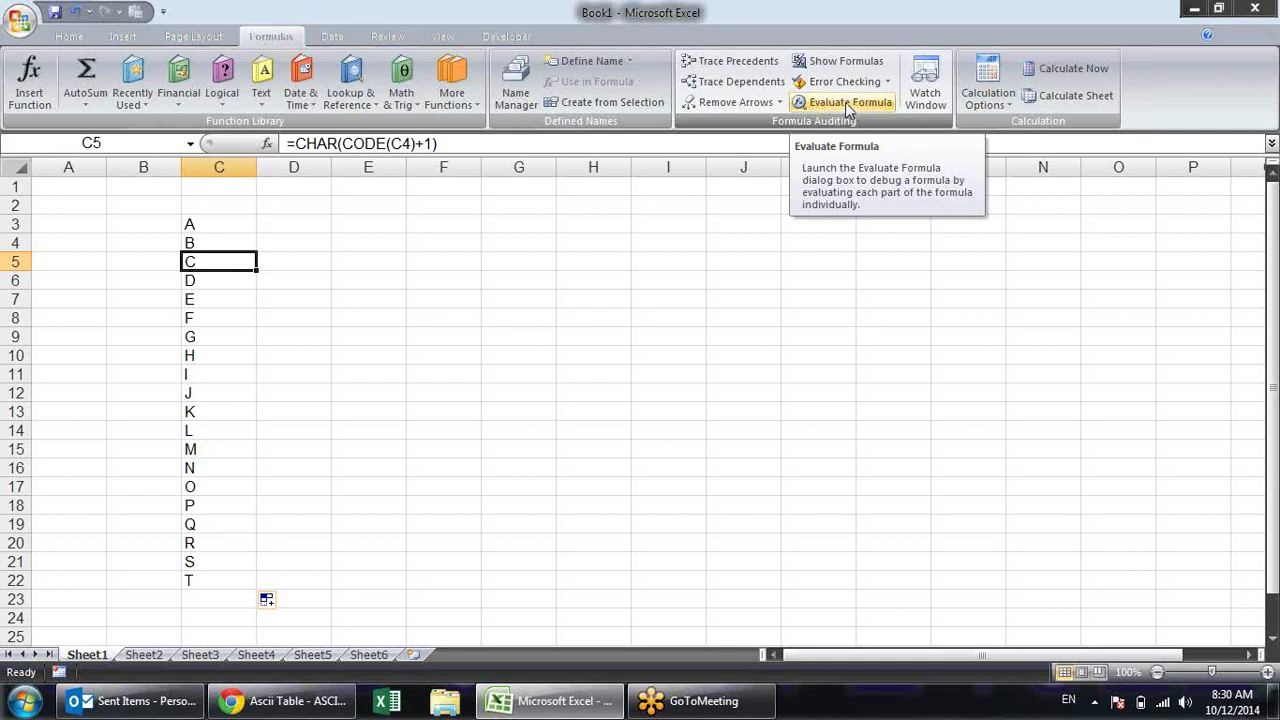
{"action": "left_click", "coordinate": [820, 104]}
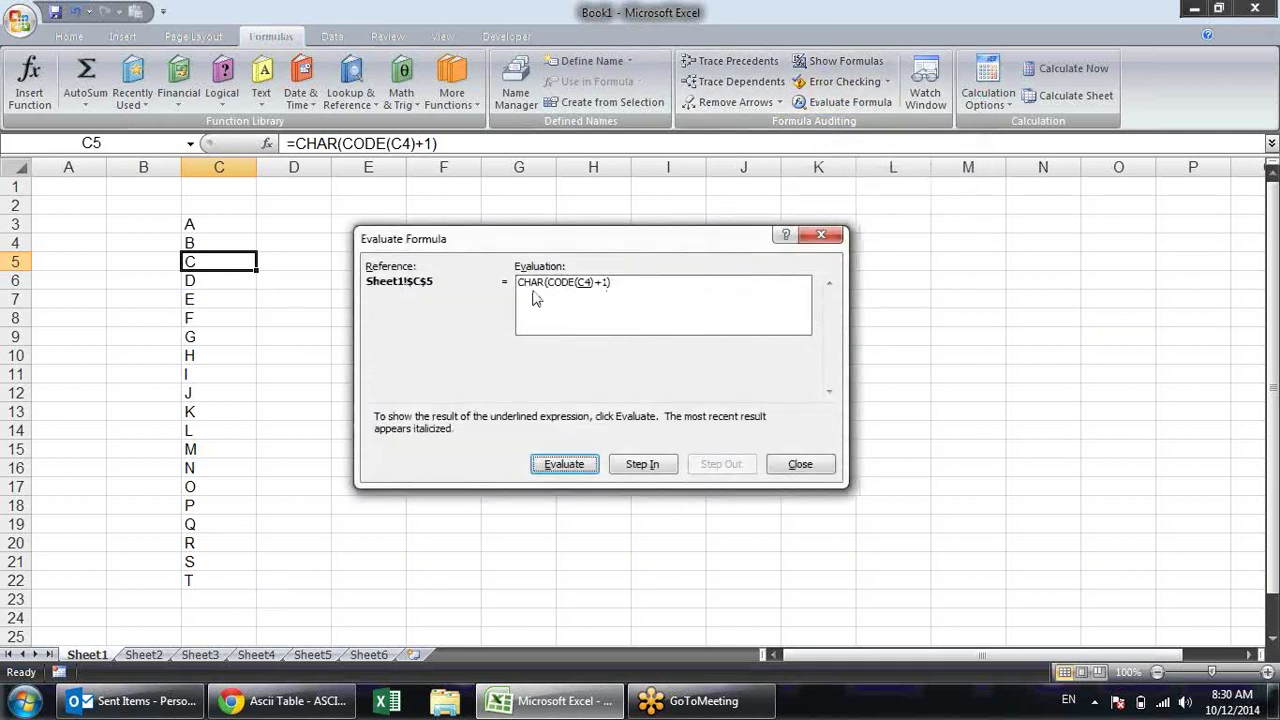
Evaluate C5's formula through CHAR(66+1) and CHAR(67) to C, twice, then close
{"action": "left_click", "coordinate": [583, 463]}
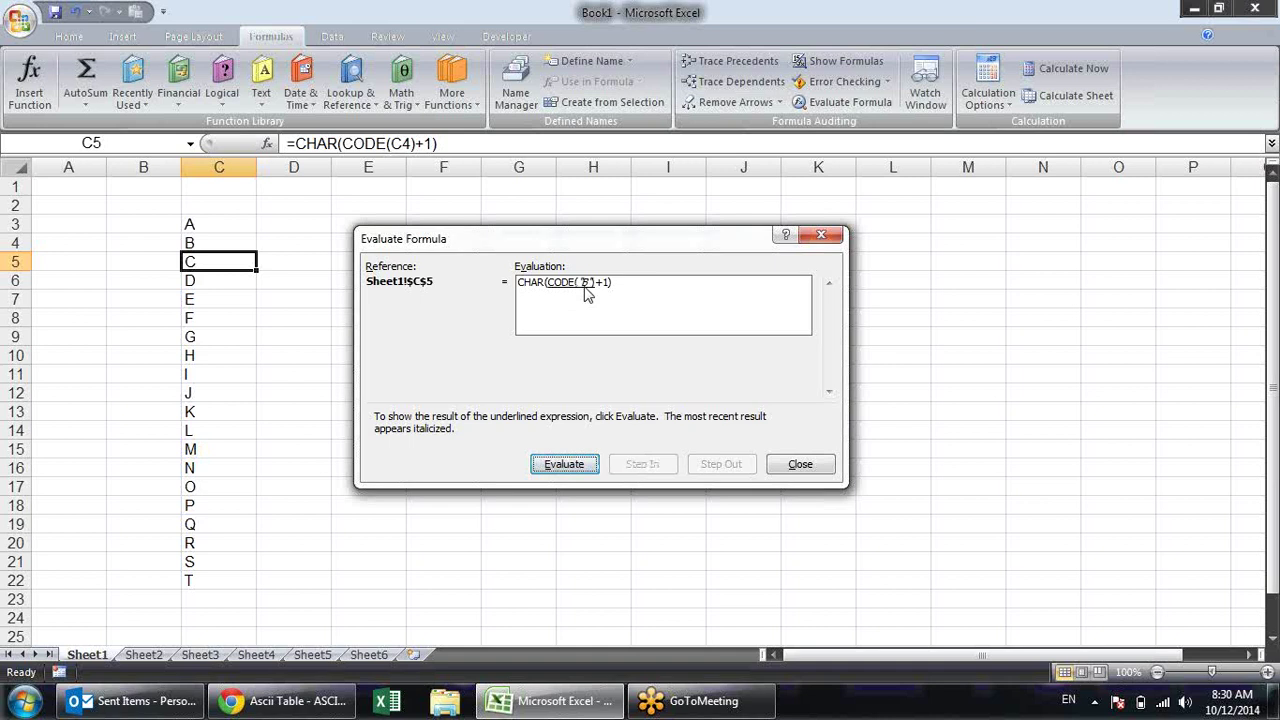
{"action": "left_click", "coordinate": [585, 467]}
{"action": "left_click", "coordinate": [576, 476]}
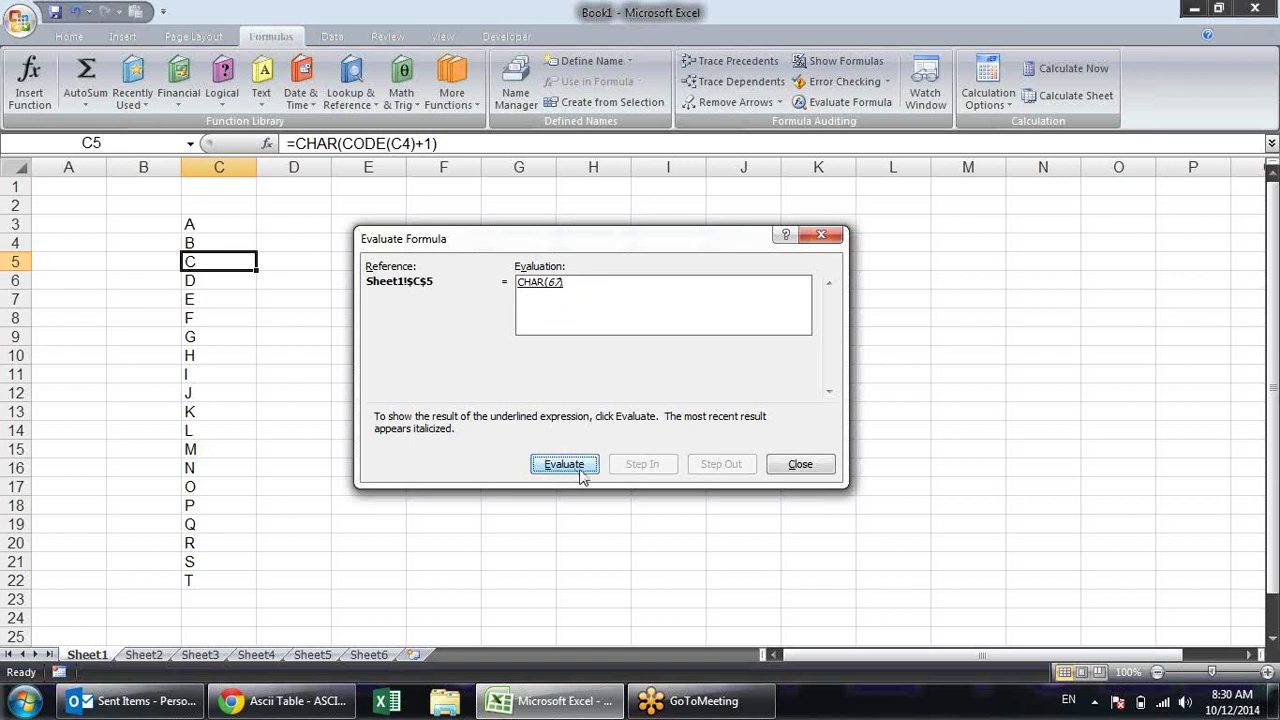
{"action": "left_click", "coordinate": [590, 468]}
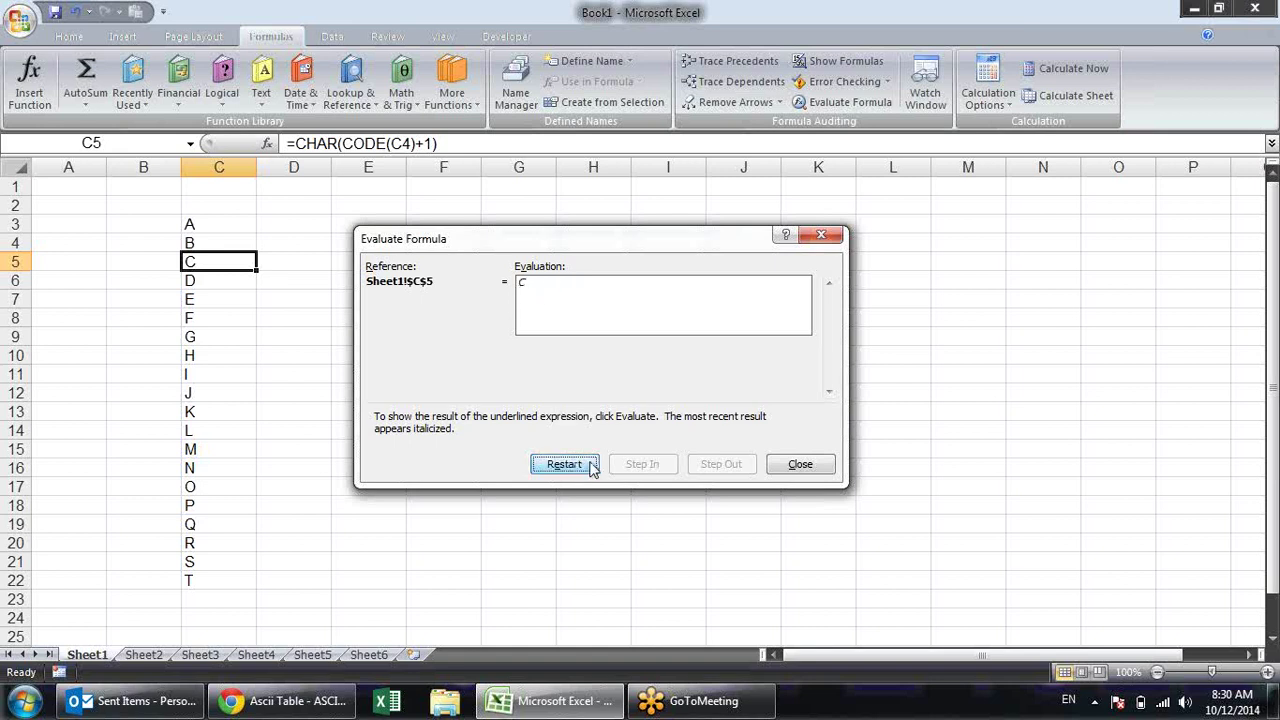
{"action": "left_click", "coordinate": [564, 464]}
{"action": "left_click", "coordinate": [564, 464]}
{"action": "left_click", "coordinate": [564, 464]}
{"action": "left_click", "coordinate": [590, 468]}
{"action": "left_click", "coordinate": [590, 468]}
{"action": "left_click", "coordinate": [822, 470]}
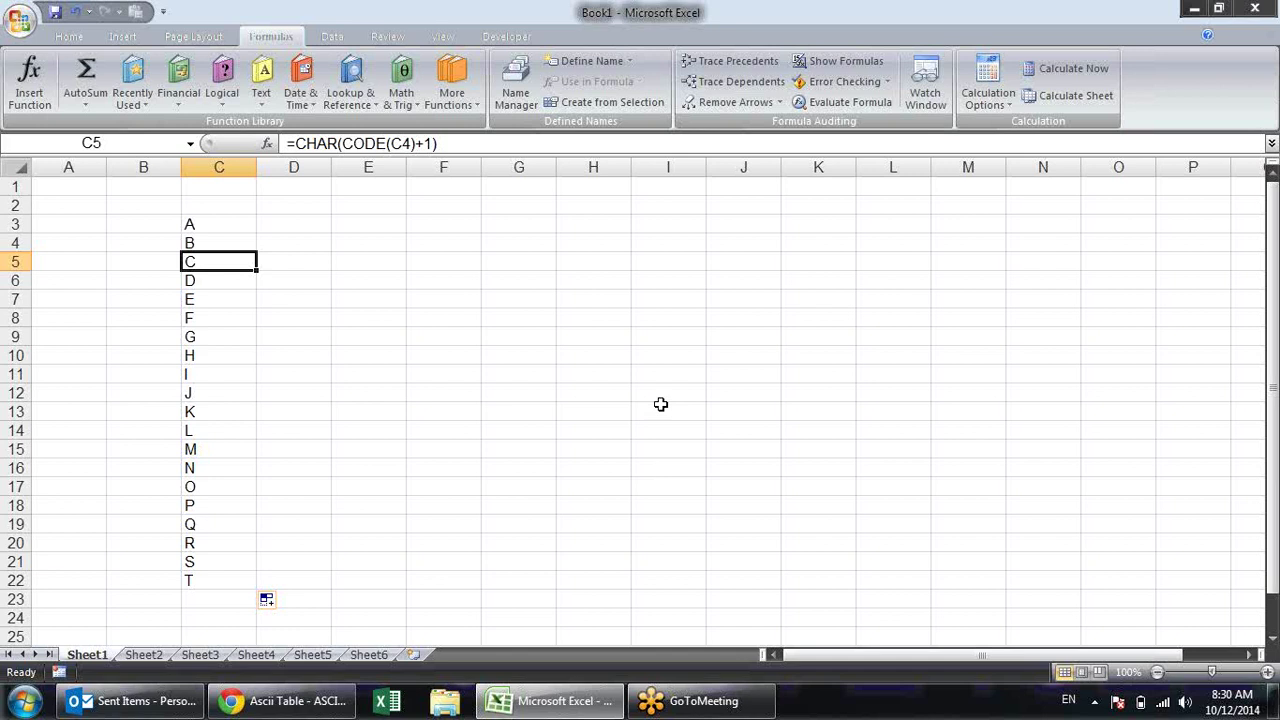
Review the copied formulas in C4:C10 and select the capital letter list
{"action": "left_click", "coordinate": [226, 278]}
{"action": "left_click", "coordinate": [220, 303]}
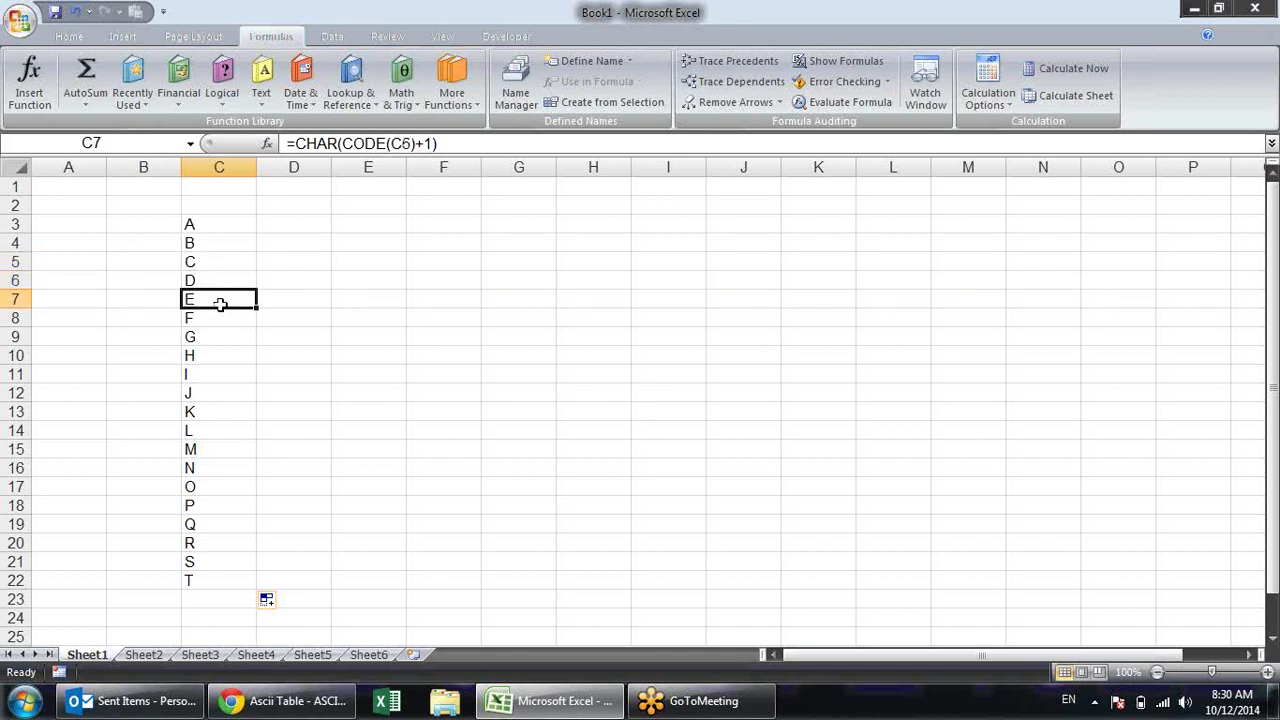
{"action": "left_click", "coordinate": [189, 352]}
{"action": "left_click", "coordinate": [234, 248]}
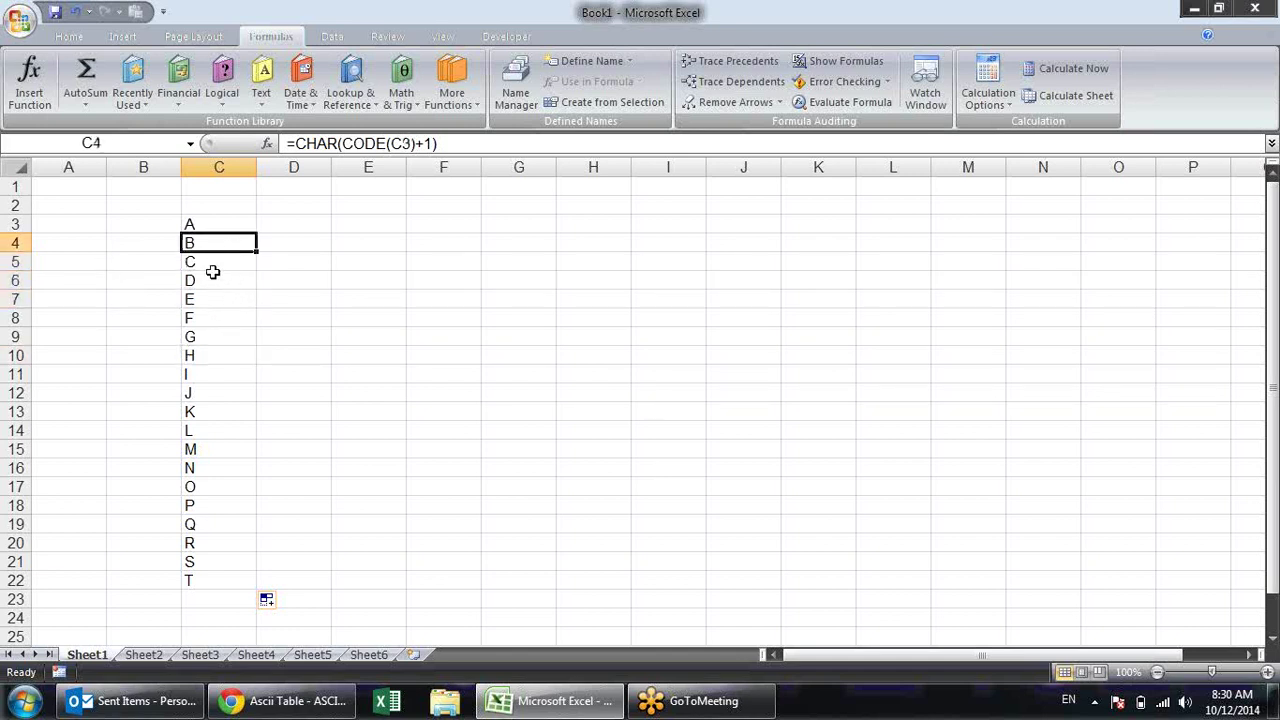
{"action": "left_click", "coordinate": [213, 274]}
{"action": "left_click", "coordinate": [209, 302]}
{"action": "left_click", "coordinate": [210, 333]}
{"action": "left_click", "coordinate": [216, 360]}
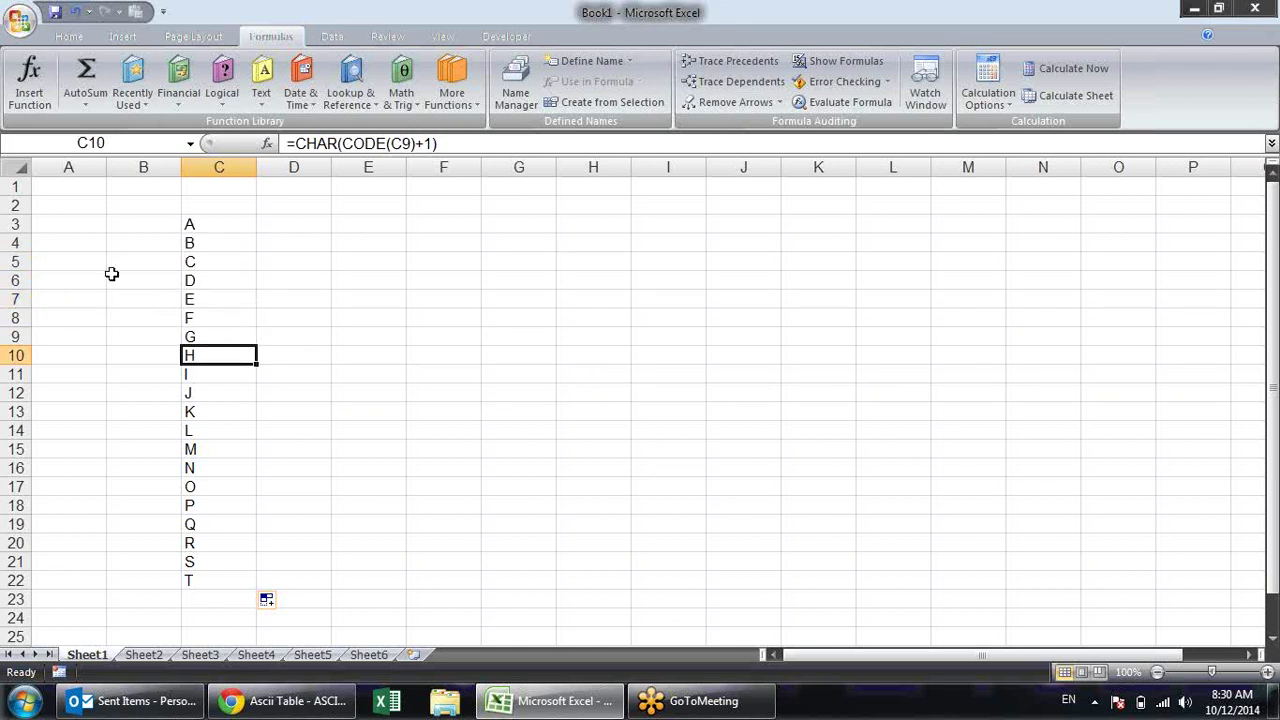
{"action": "left_click_drag", "start_coordinate": [234, 231], "coordinate": [240, 573]}
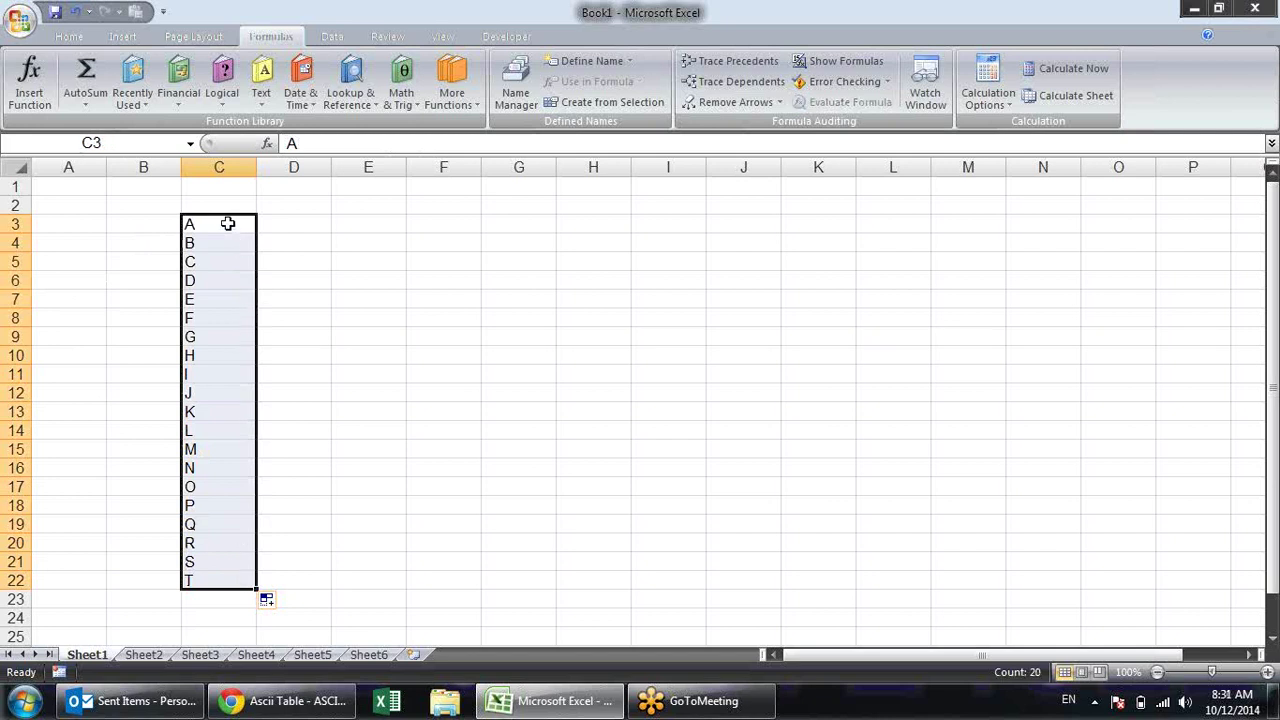
Enter =CHAR(CODE(C3)+32) in D3 to produce lowercase a
{"action": "left_click", "coordinate": [307, 231]}
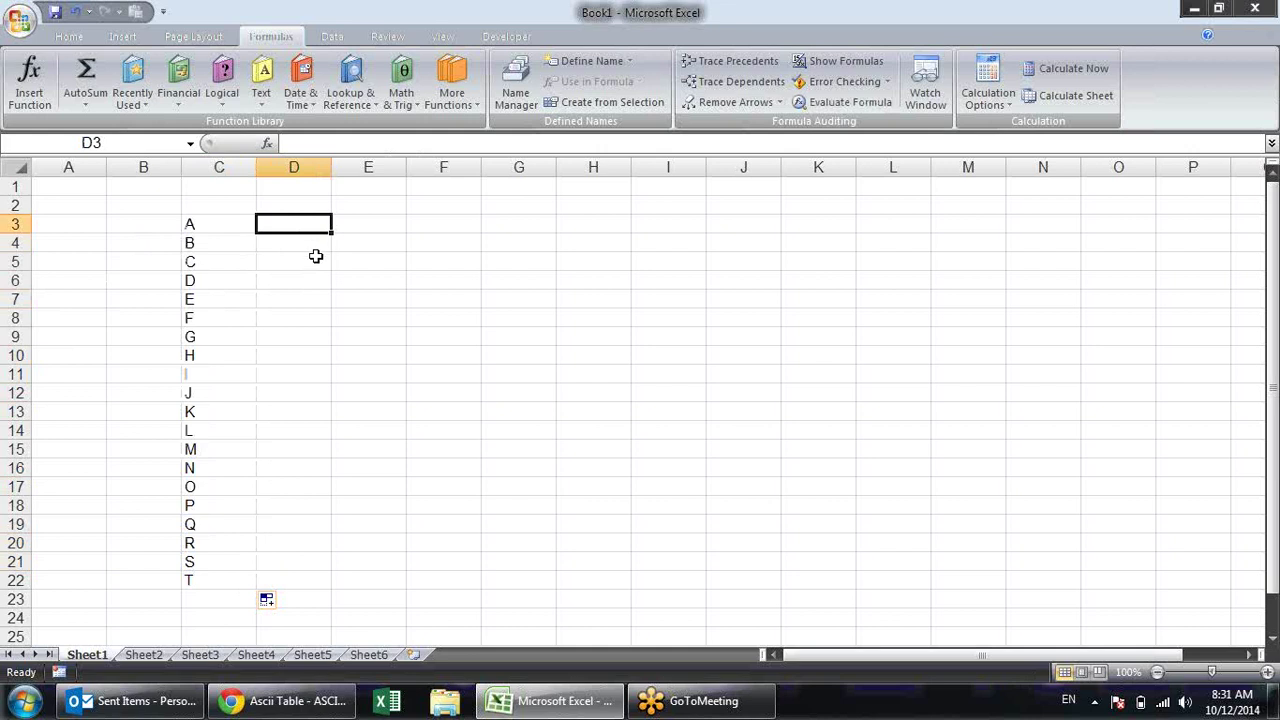
{"action": "type", "text": "=CHAR("}
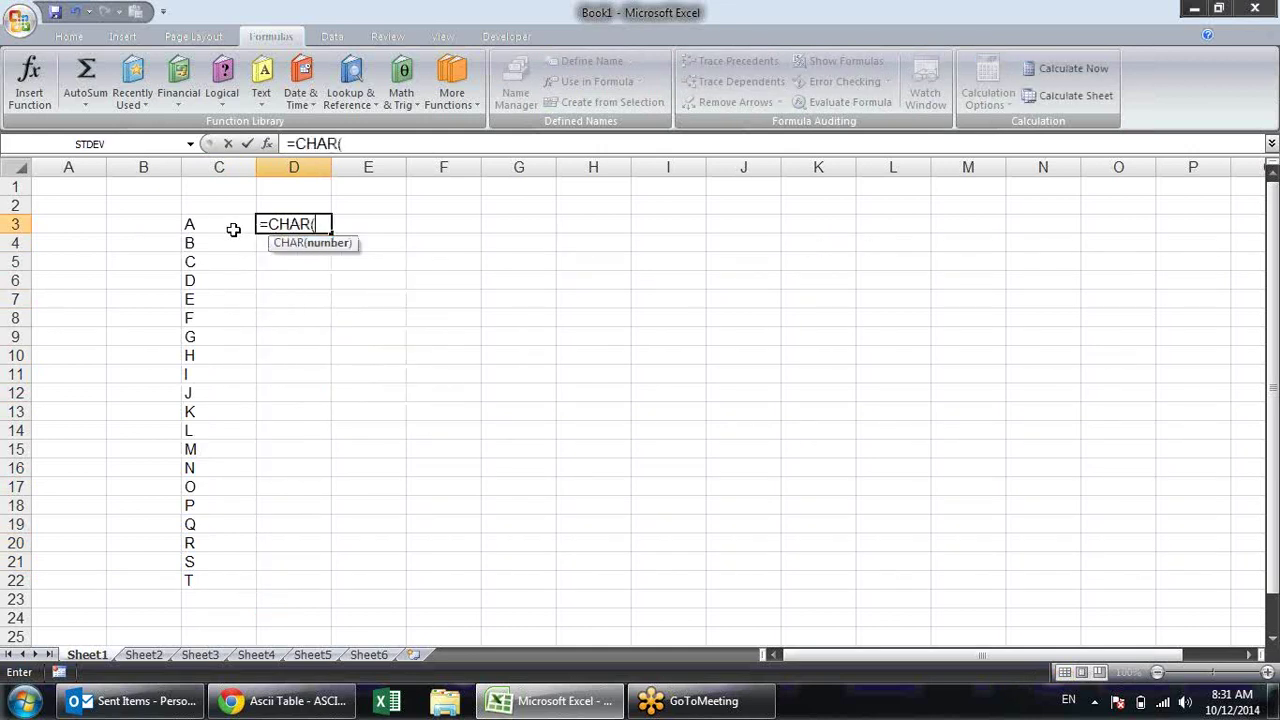
{"action": "type", "text": "cod"}
{"action": "key", "text": "Tab"}
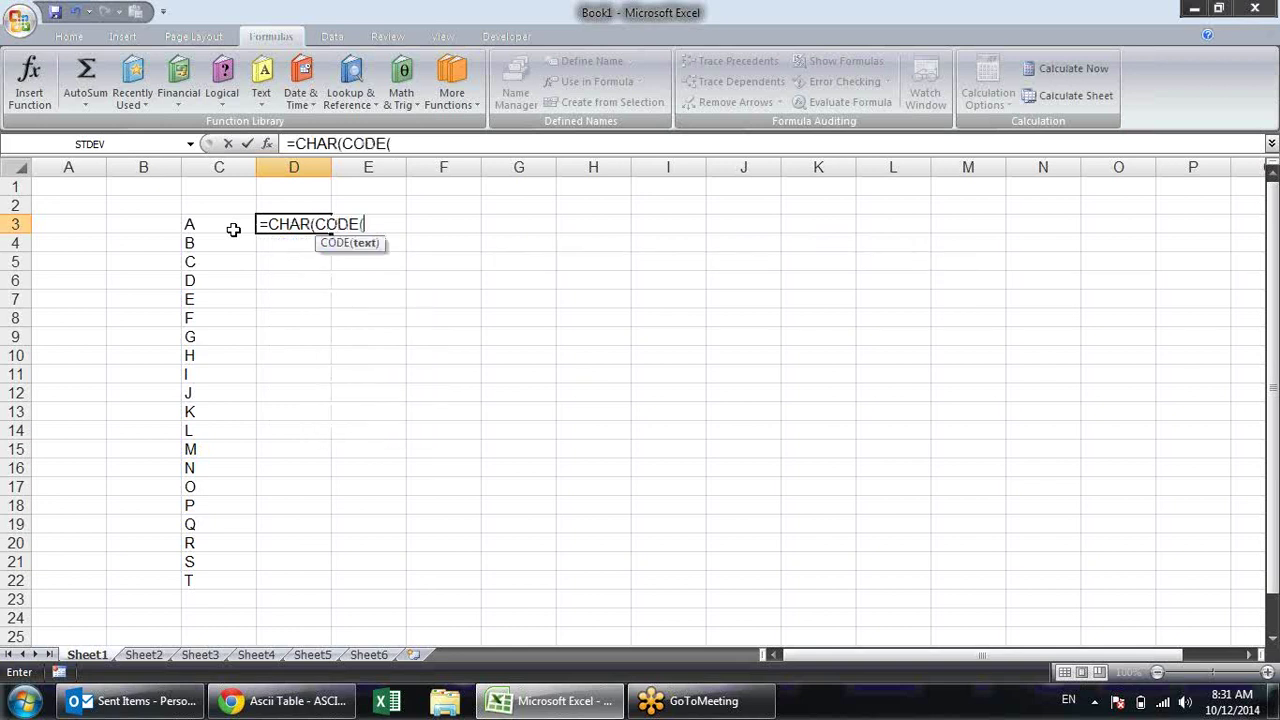
{"action": "left_click", "coordinate": [221, 224]}
{"action": "type", "text": ")"}
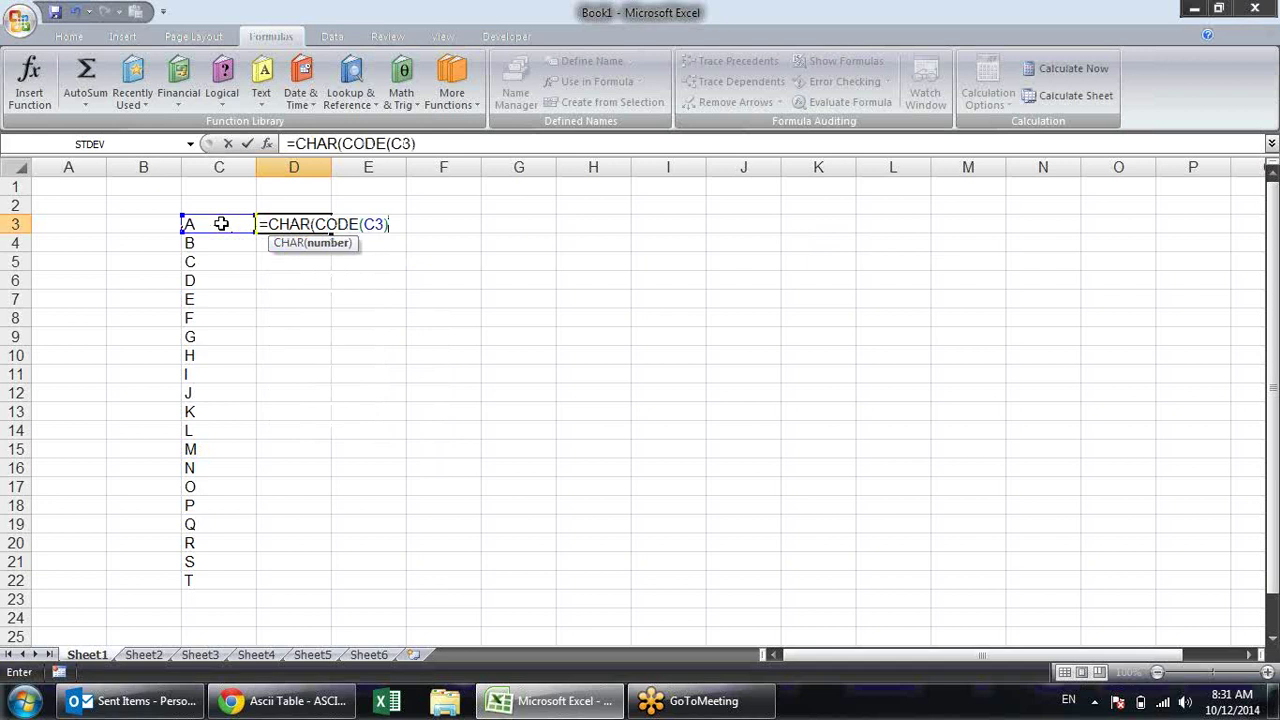
{"action": "type", "text": "+32"}
{"action": "type", "text": ")"}
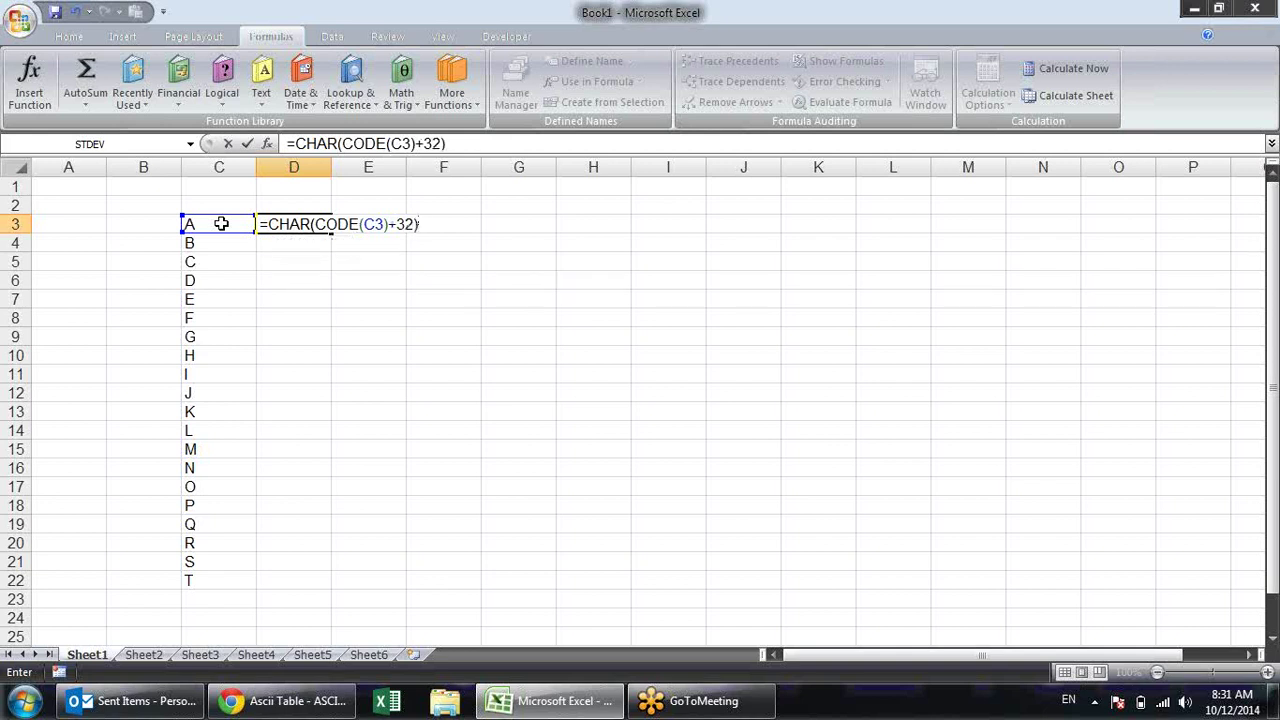
{"action": "key", "text": "Return"}
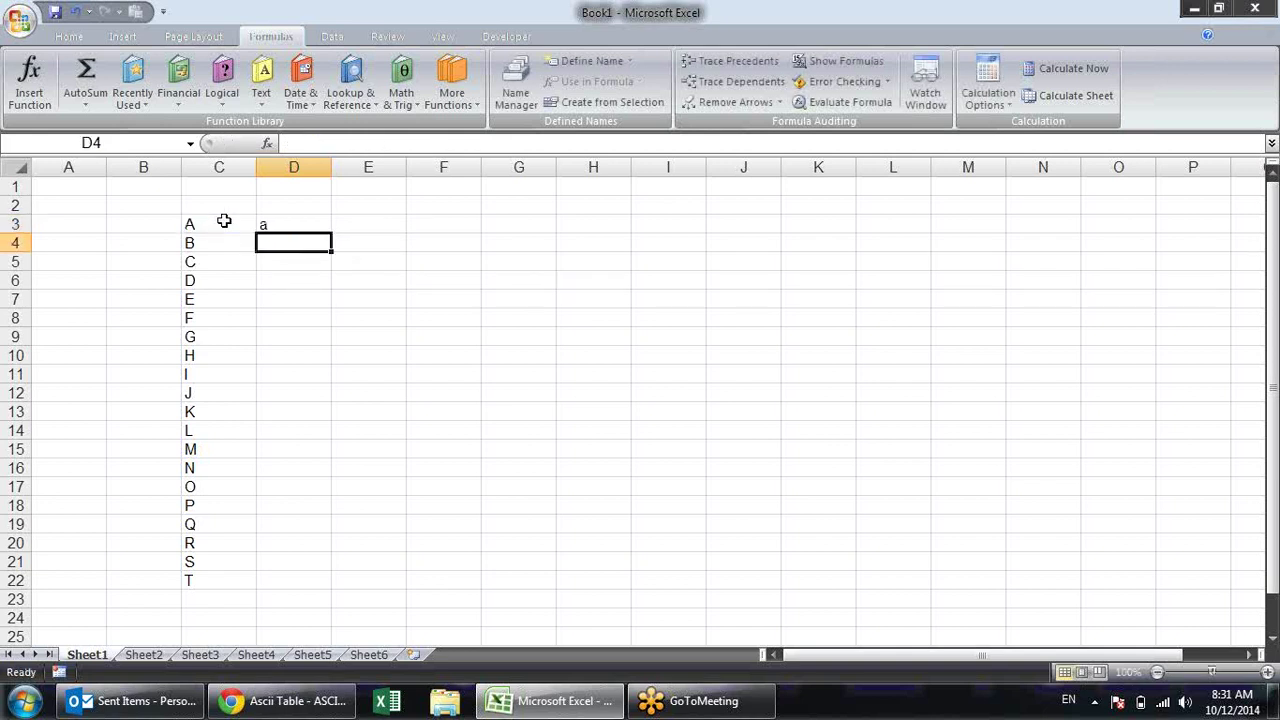
{"action": "left_click", "coordinate": [276, 225]}
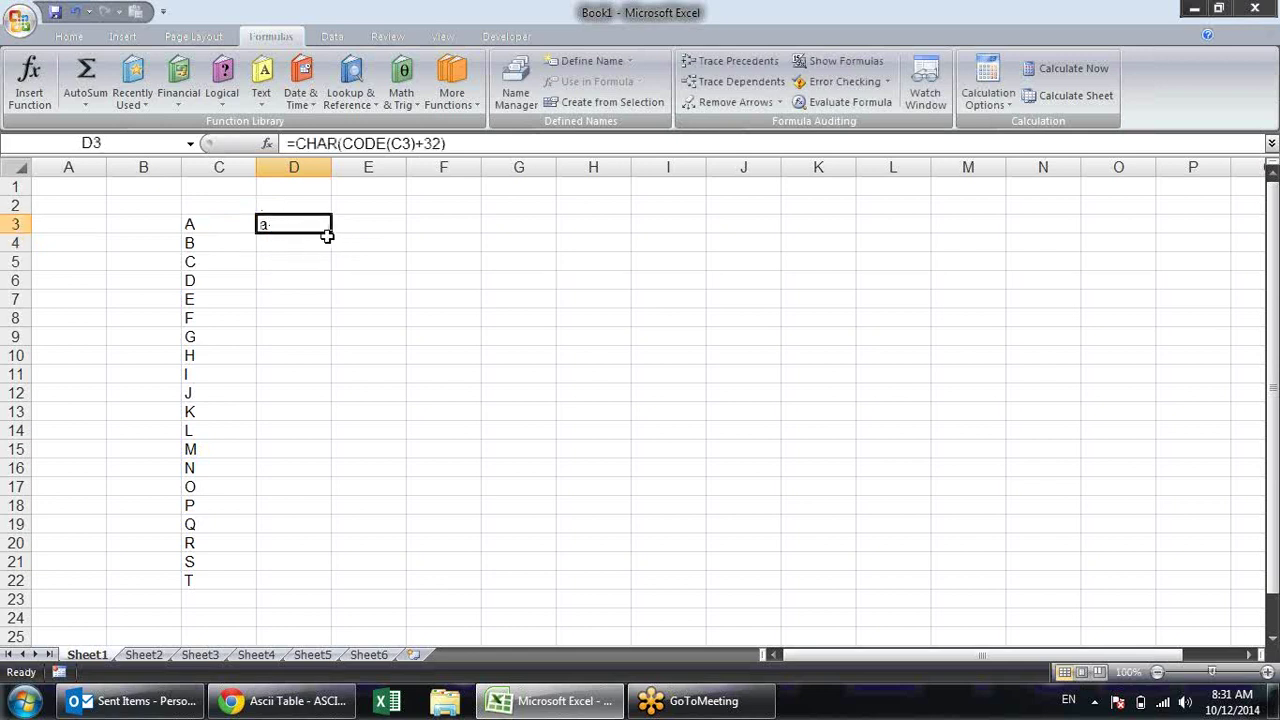
Fill D3's lowercase formula down to D22, then bring up the ASCII table
{"action": "left_click_drag", "start_coordinate": [335, 231], "coordinate": [346, 589]}
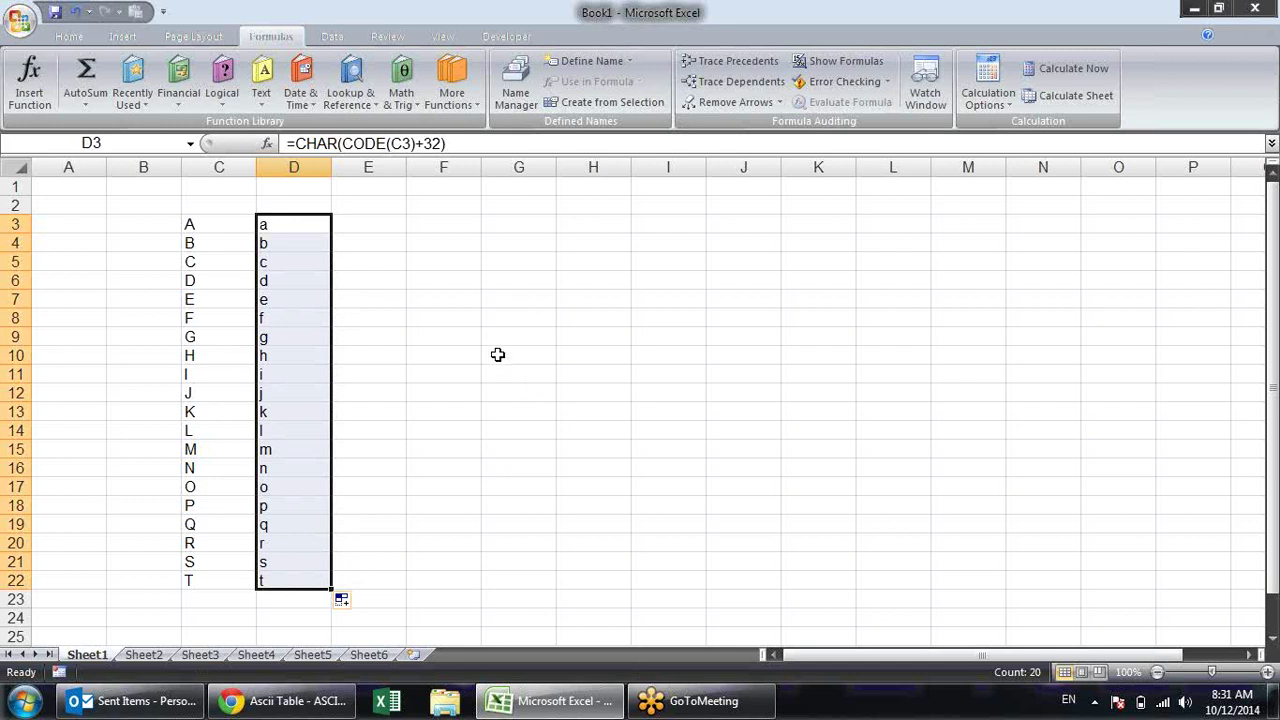
{"action": "left_click", "coordinate": [320, 229]}
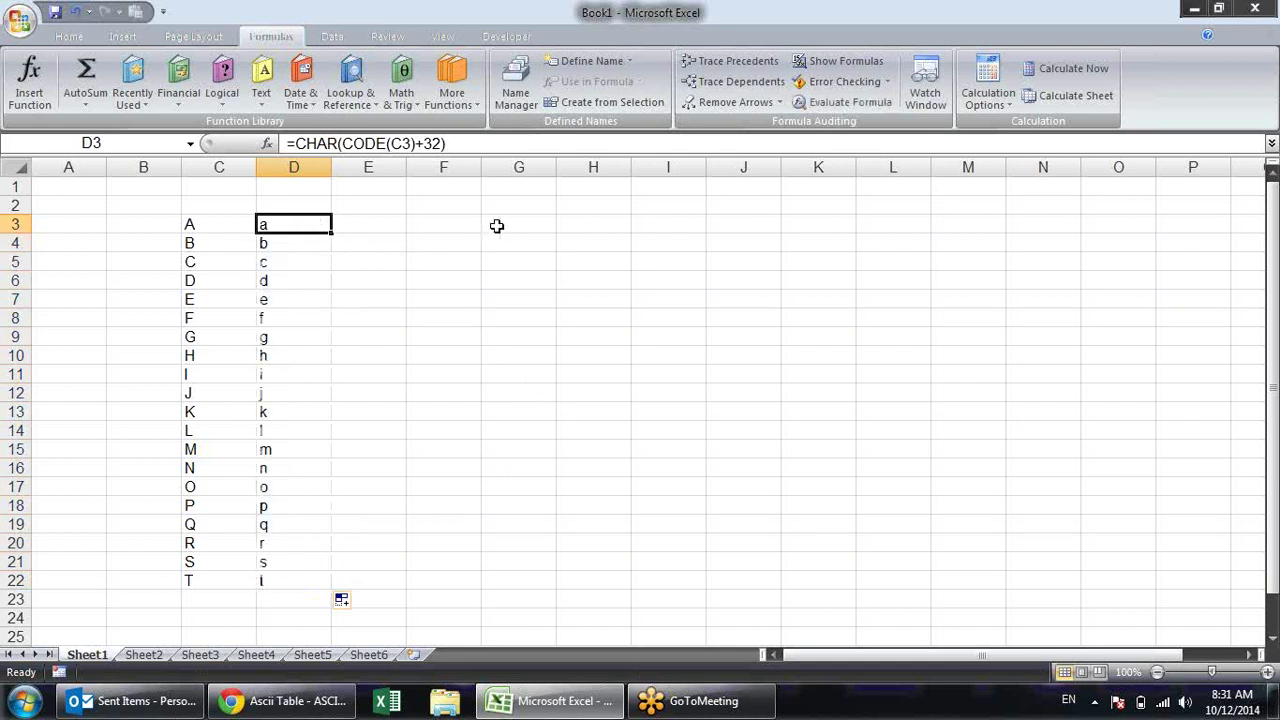
{"action": "left_click", "coordinate": [285, 700]}
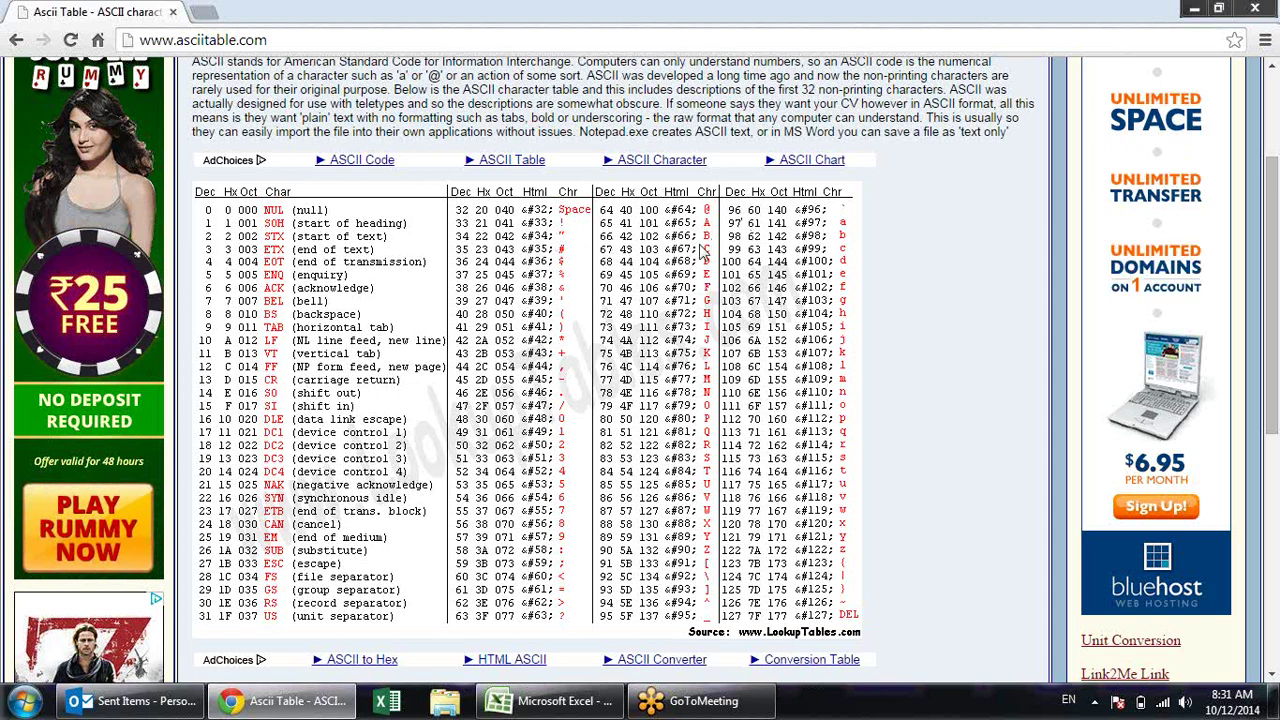
Compare capital codes from 65 with lowercase from 97, then return to Excel
{"action": "key", "text": "alt+Tab"}
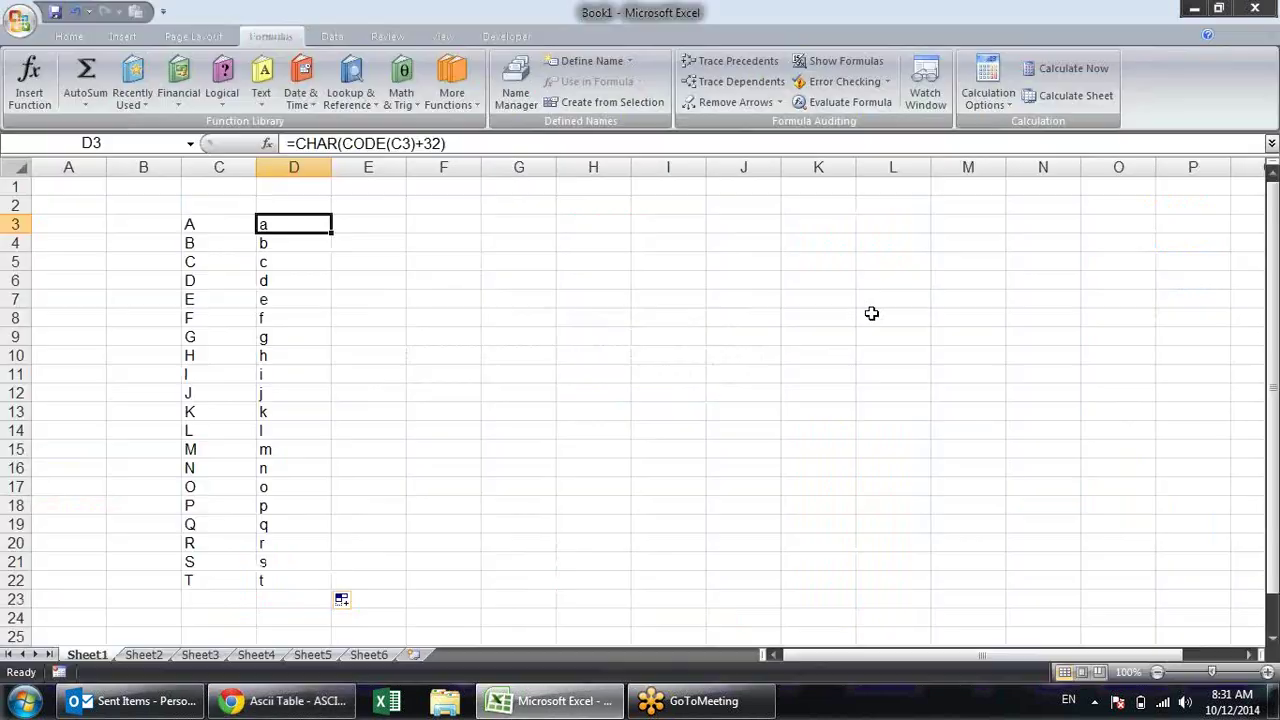
{"action": "left_click", "coordinate": [218, 228]}
{"action": "left_click", "coordinate": [300, 222]}
{"action": "left_click_drag", "start_coordinate": [235, 220], "coordinate": [304, 584]}
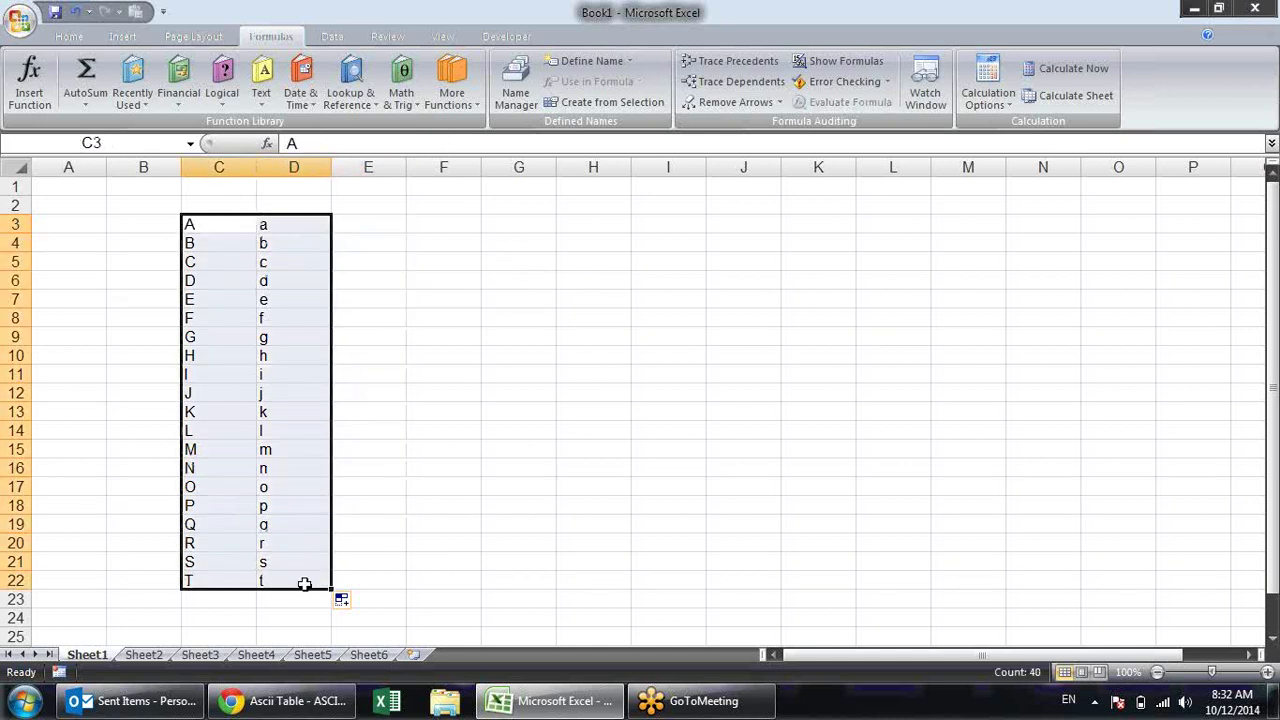
{"action": "left_click", "coordinate": [472, 230]}
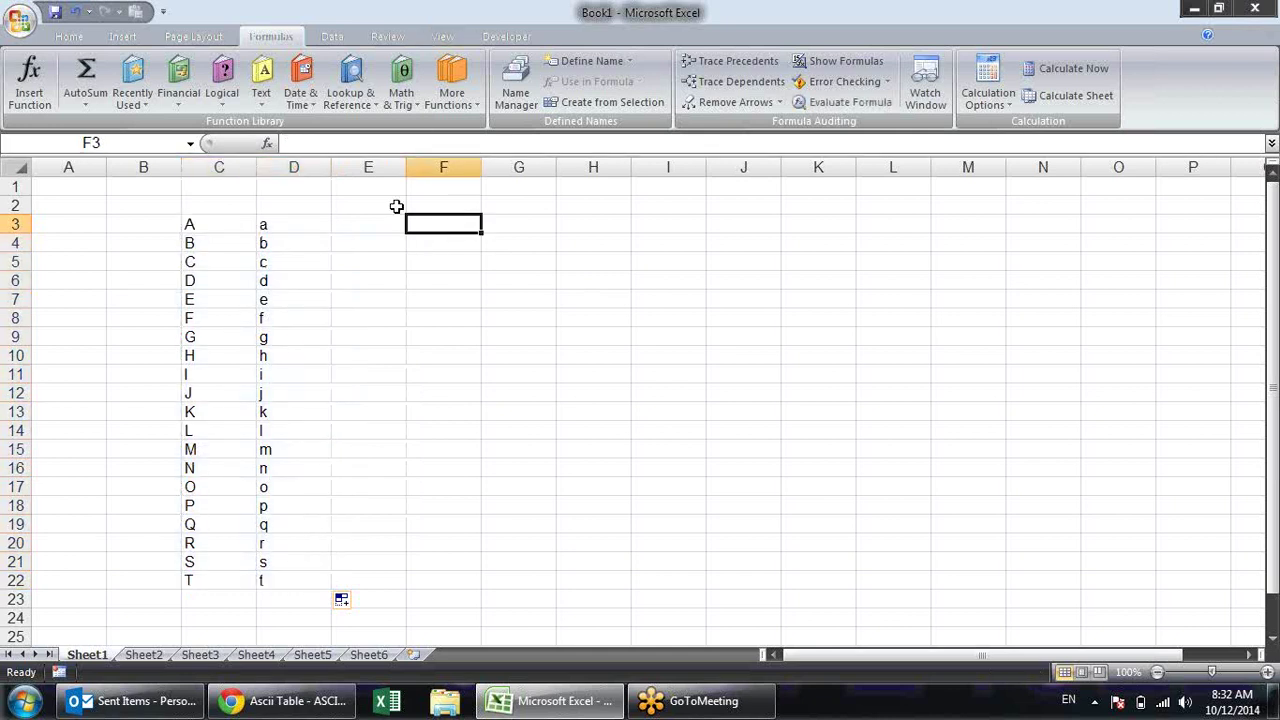
{"action": "left_click", "coordinate": [258, 108]}
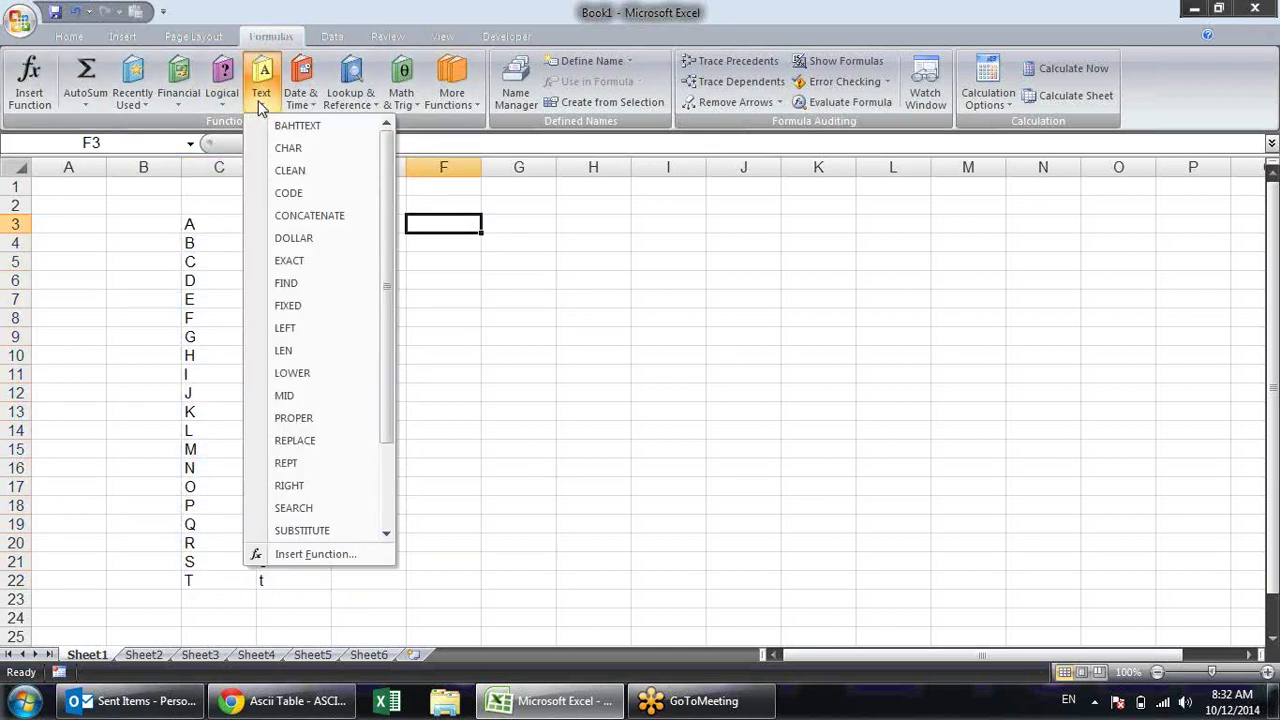
{"action": "left_click", "coordinate": [686, 466]}
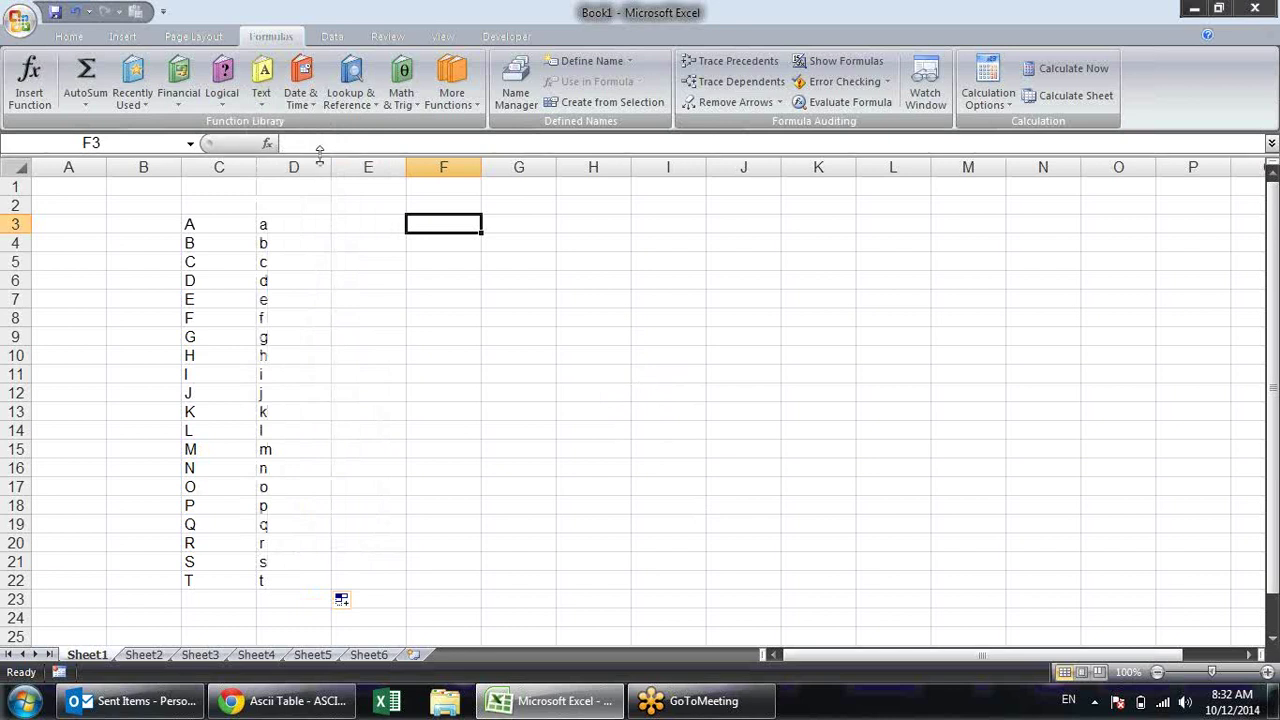
{"action": "left_click", "coordinate": [263, 100]}
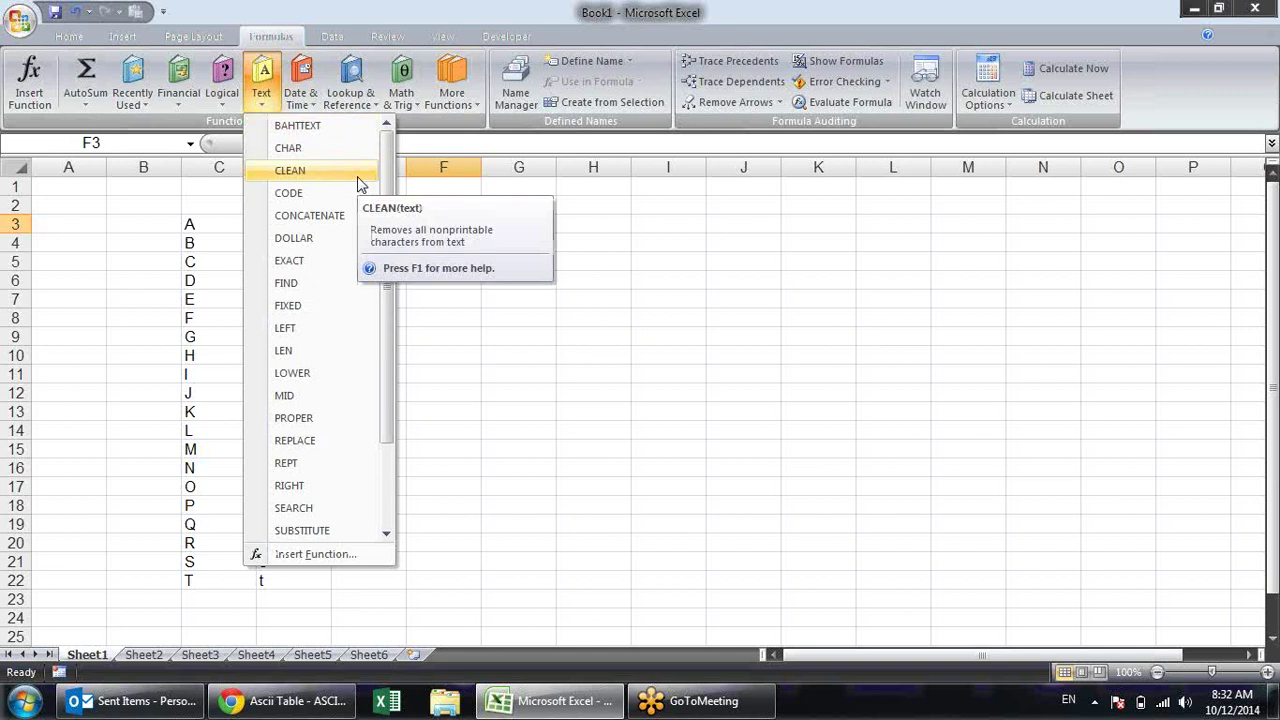
{"action": "left_click", "coordinate": [620, 430]}
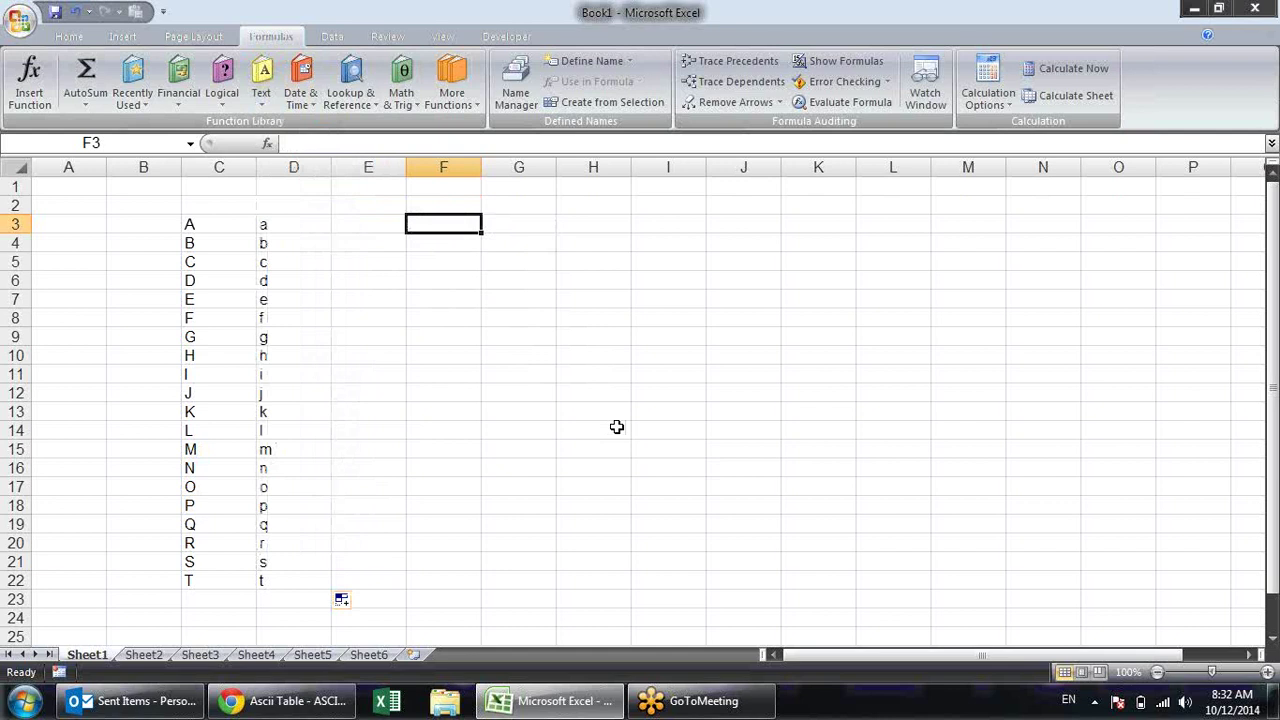
{"action": "type", "text": "san"}
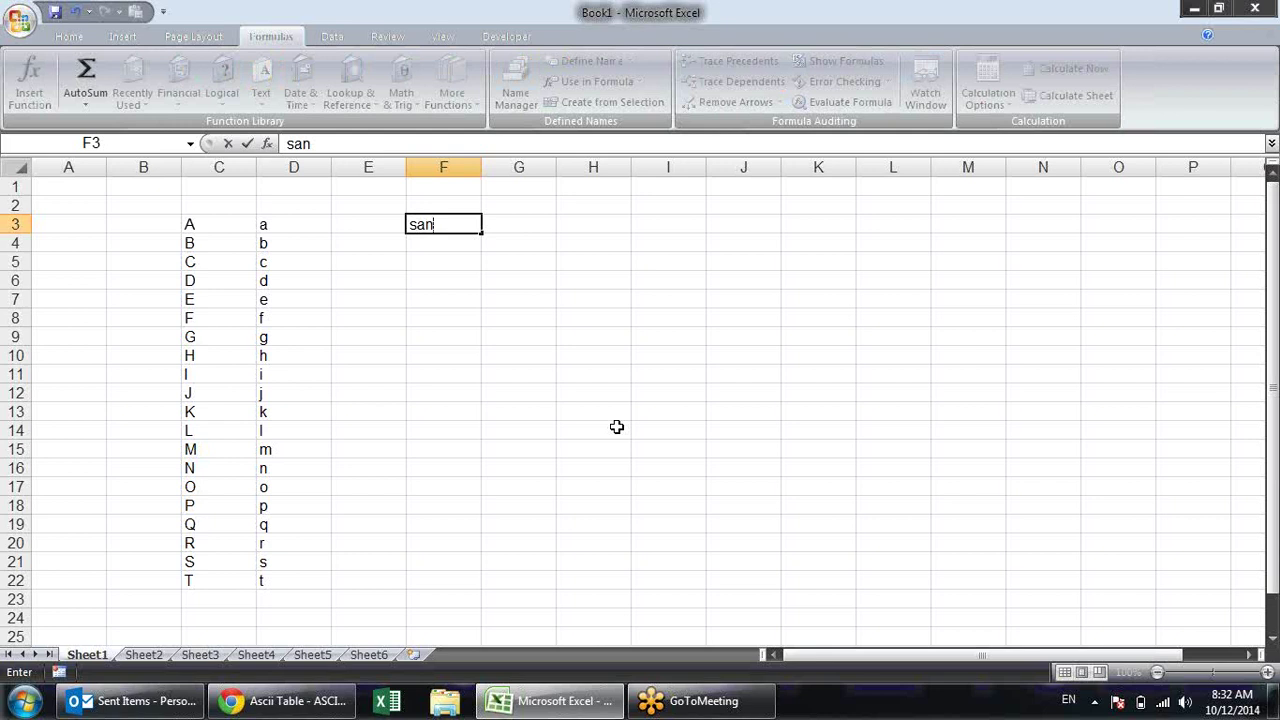
{"action": "key", "text": "Escape"}
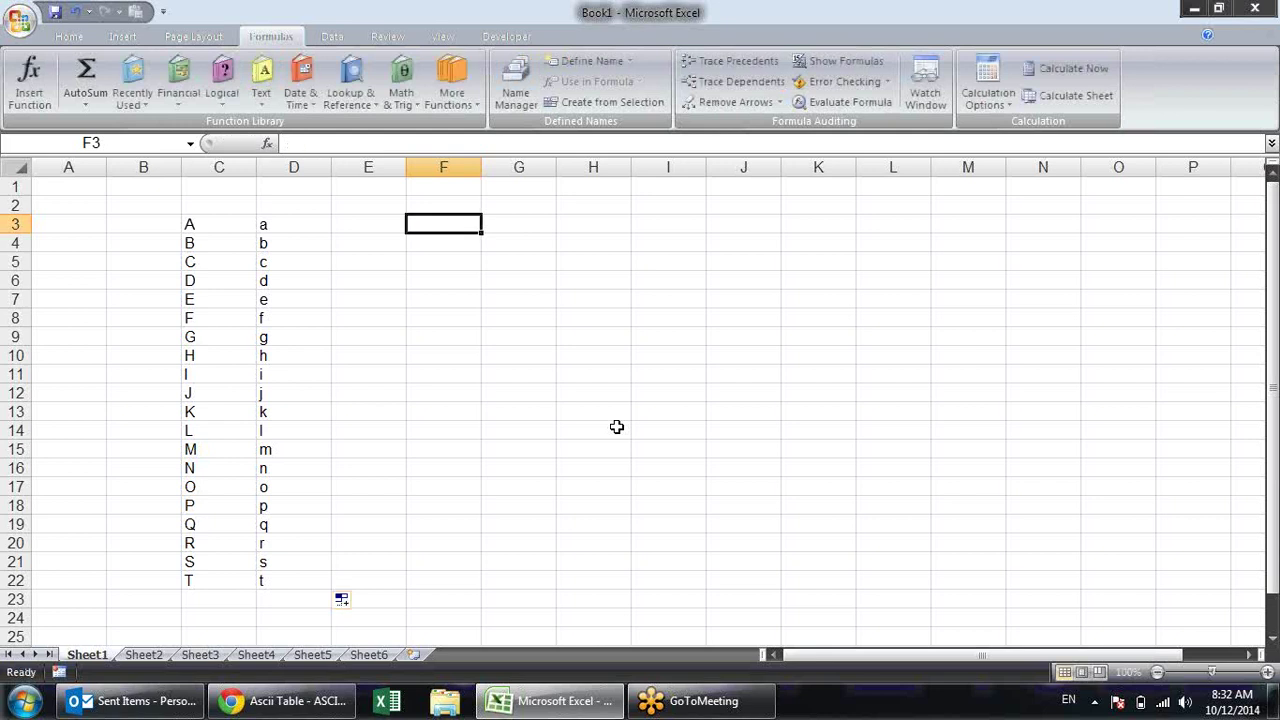
{"action": "type", "text": "sandeep"}
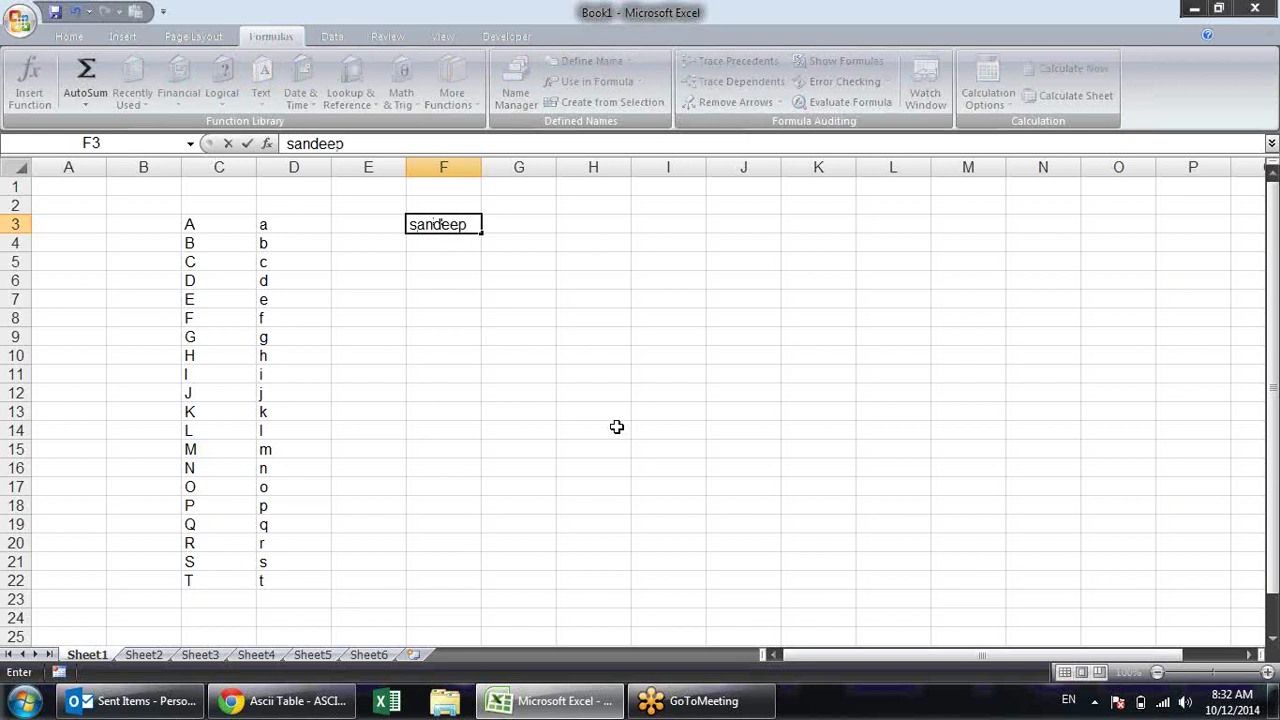
{"action": "key", "text": "Return"}
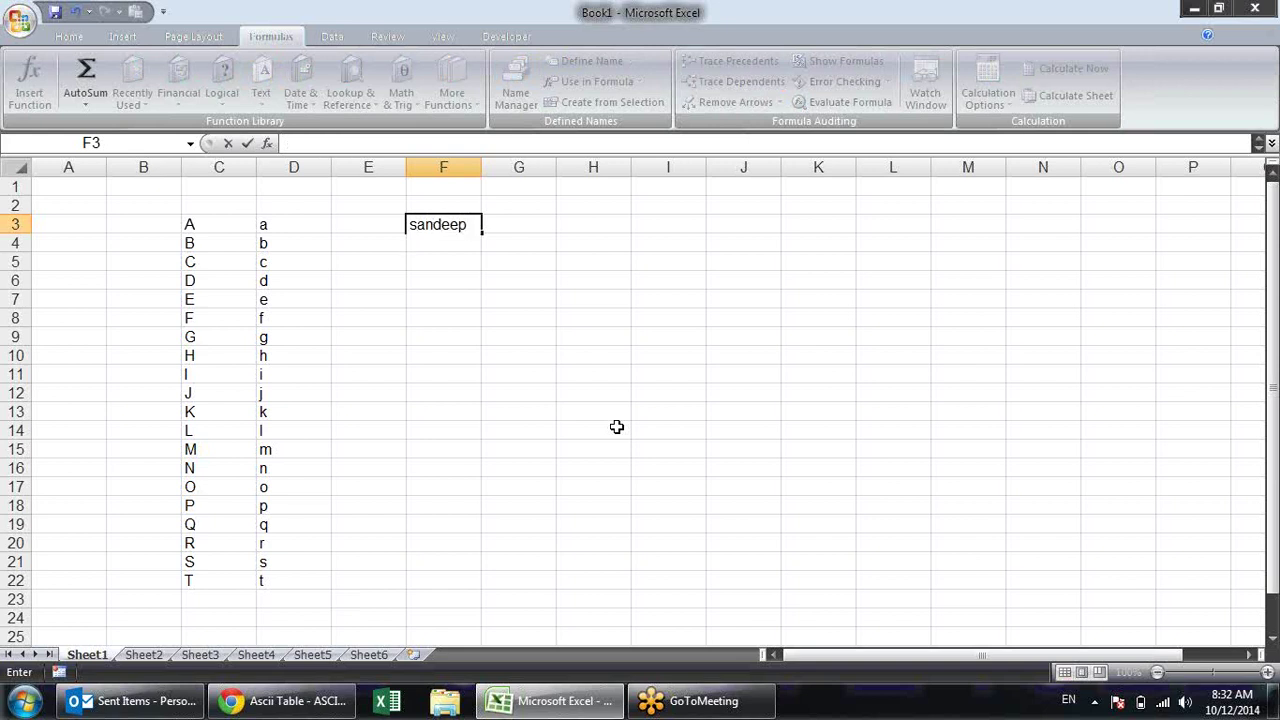
{"action": "type", "text": "singh"}
{"action": "key", "text": "Return"}
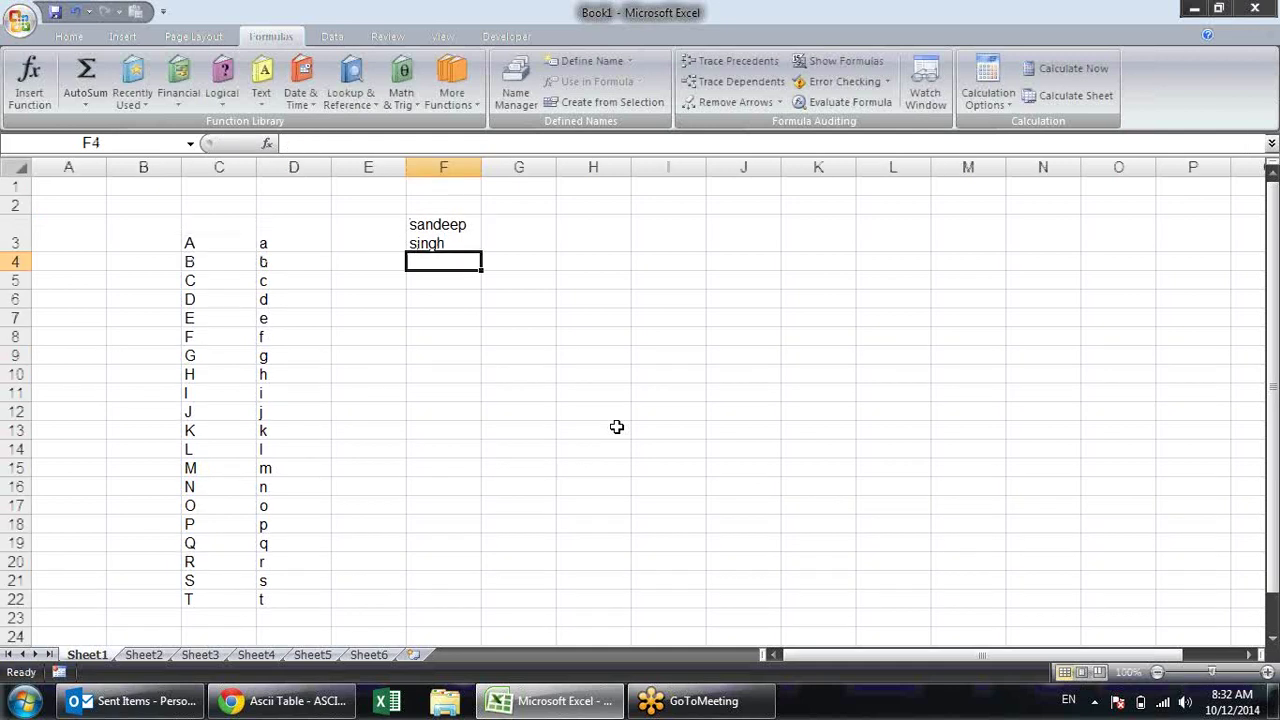
{"action": "key", "text": "Up"}
{"action": "key", "text": "Right"}
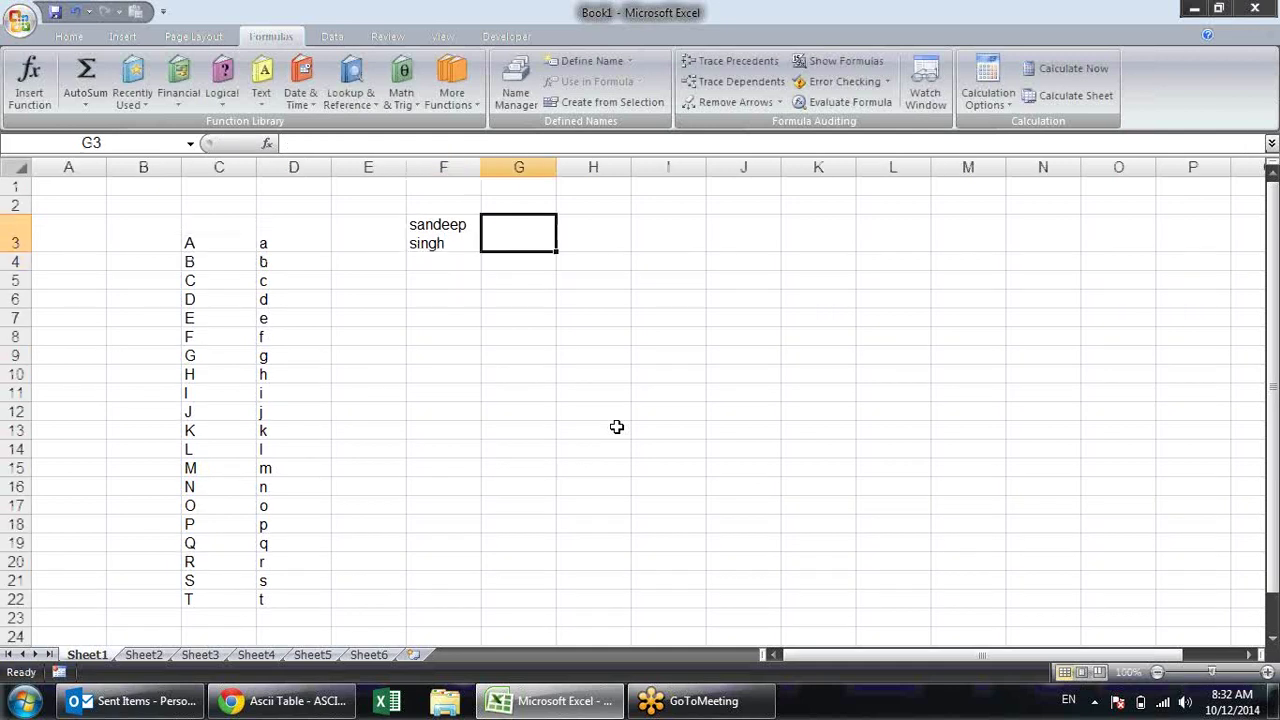
Enter =LEN(F3) in G3, counting 13 characters in the two-line name
{"action": "type", "text": "="}
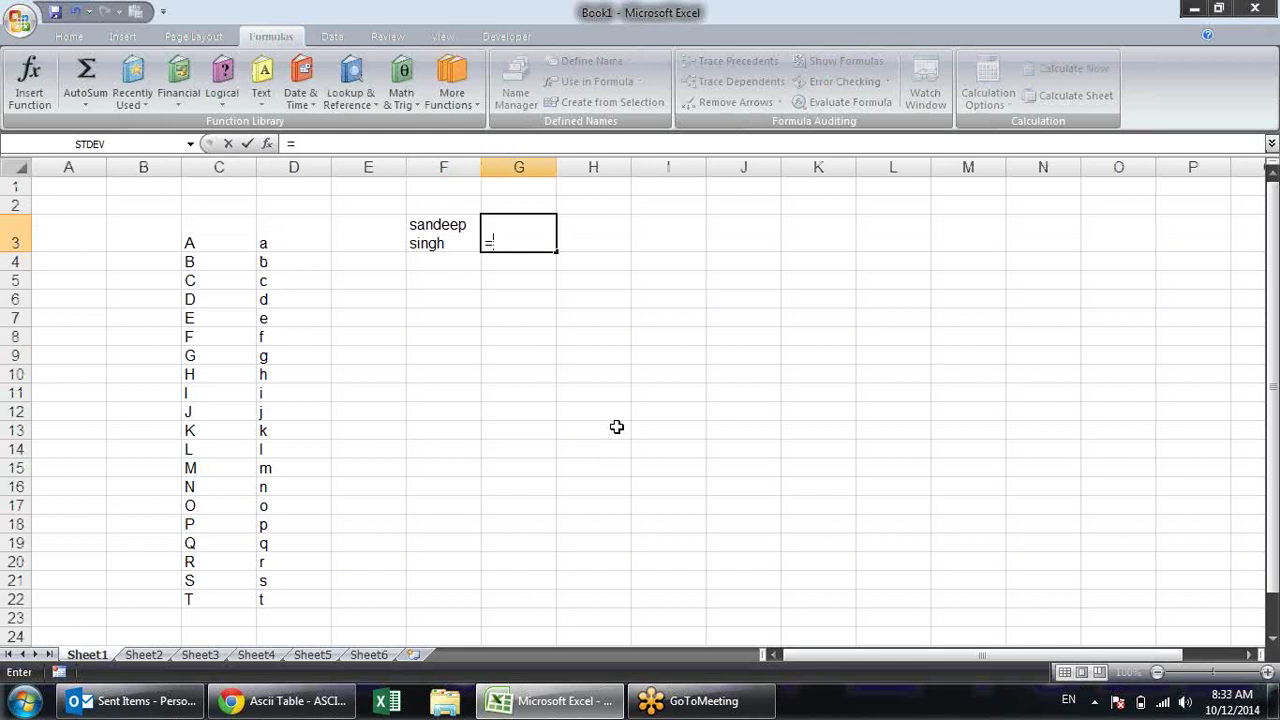
{"action": "type", "text": "len"}
{"action": "key", "text": "Tab"}
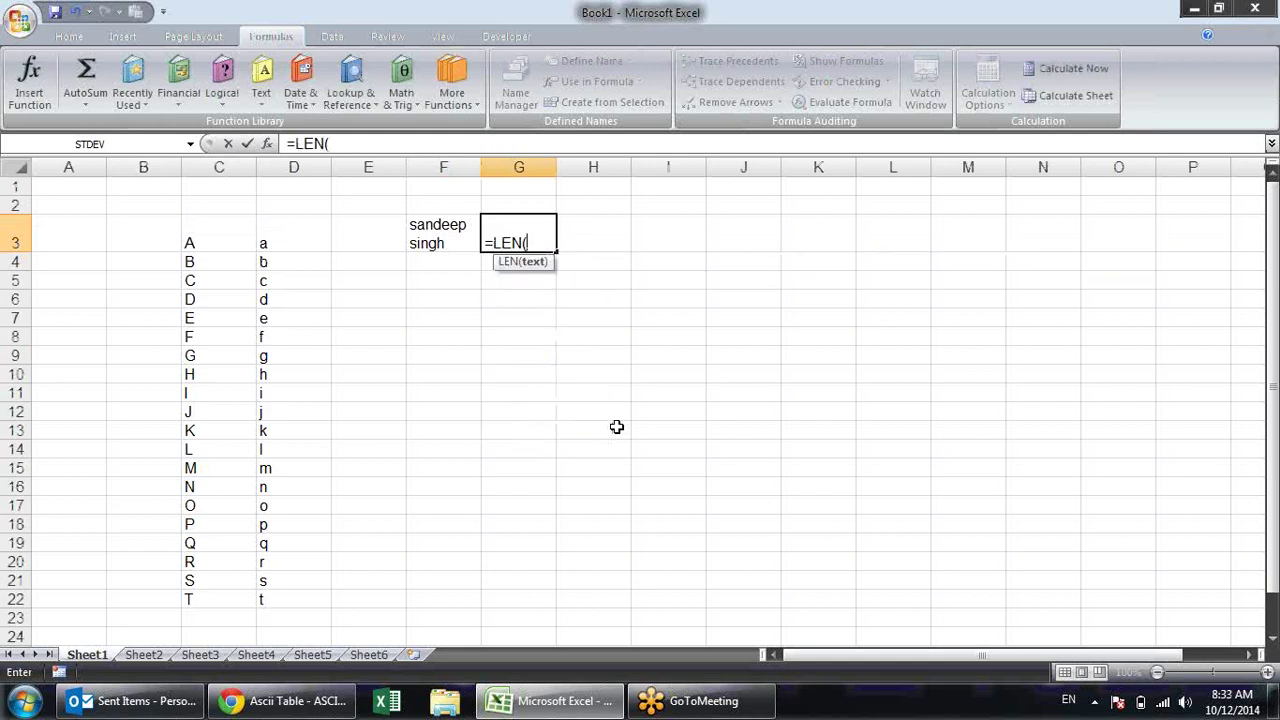
{"action": "left_click", "coordinate": [449, 242]}
{"action": "type", "text": ")"}
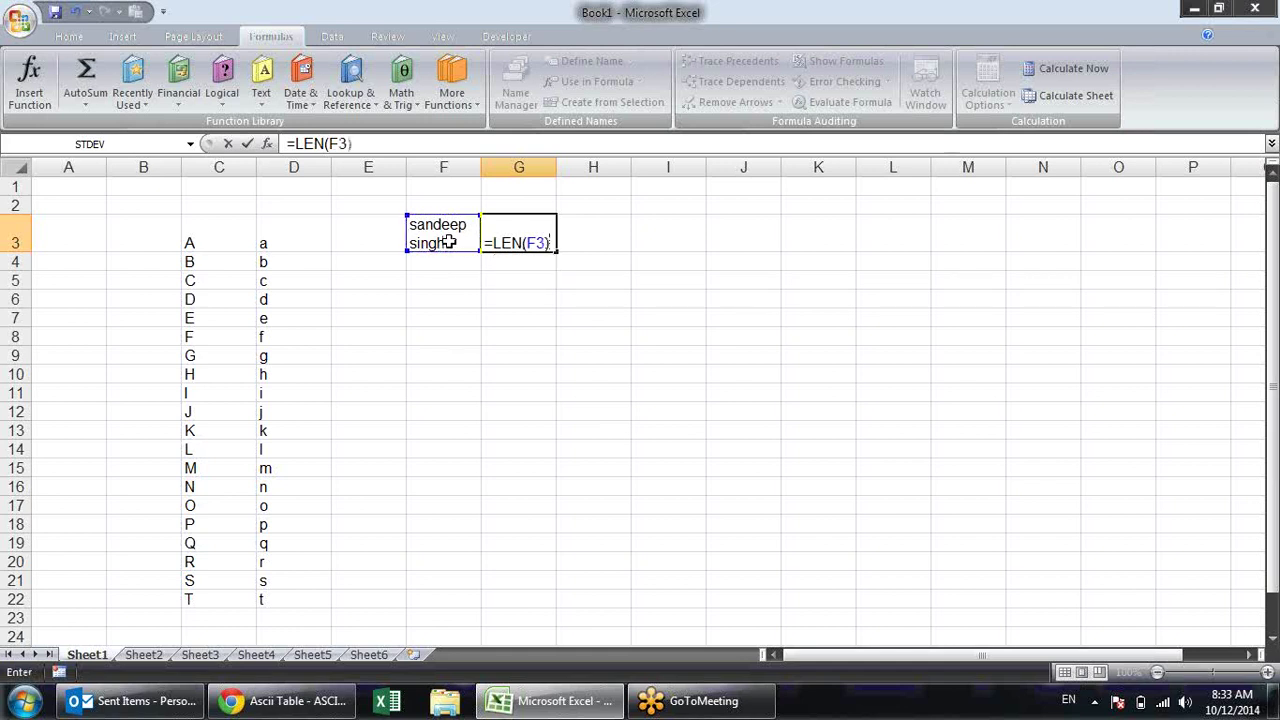
{"action": "key", "text": "Return"}
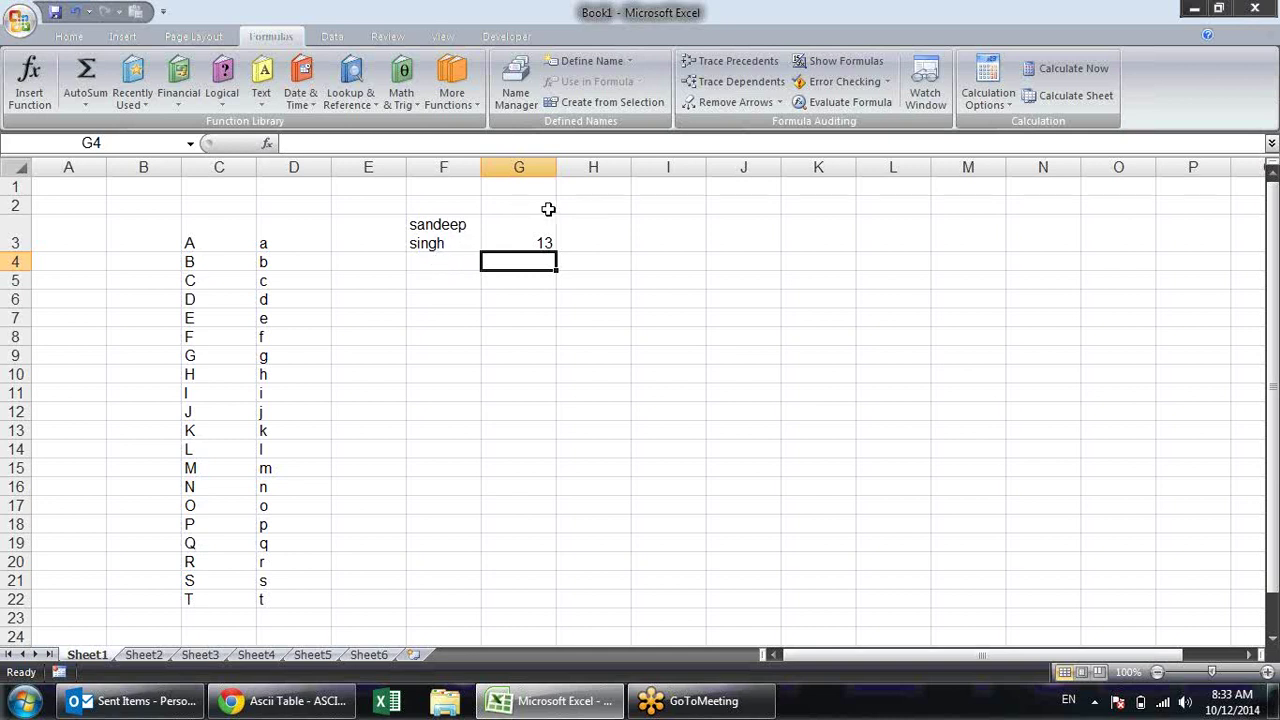
{"action": "left_click", "coordinate": [540, 240]}
{"action": "left_click", "coordinate": [469, 262]}
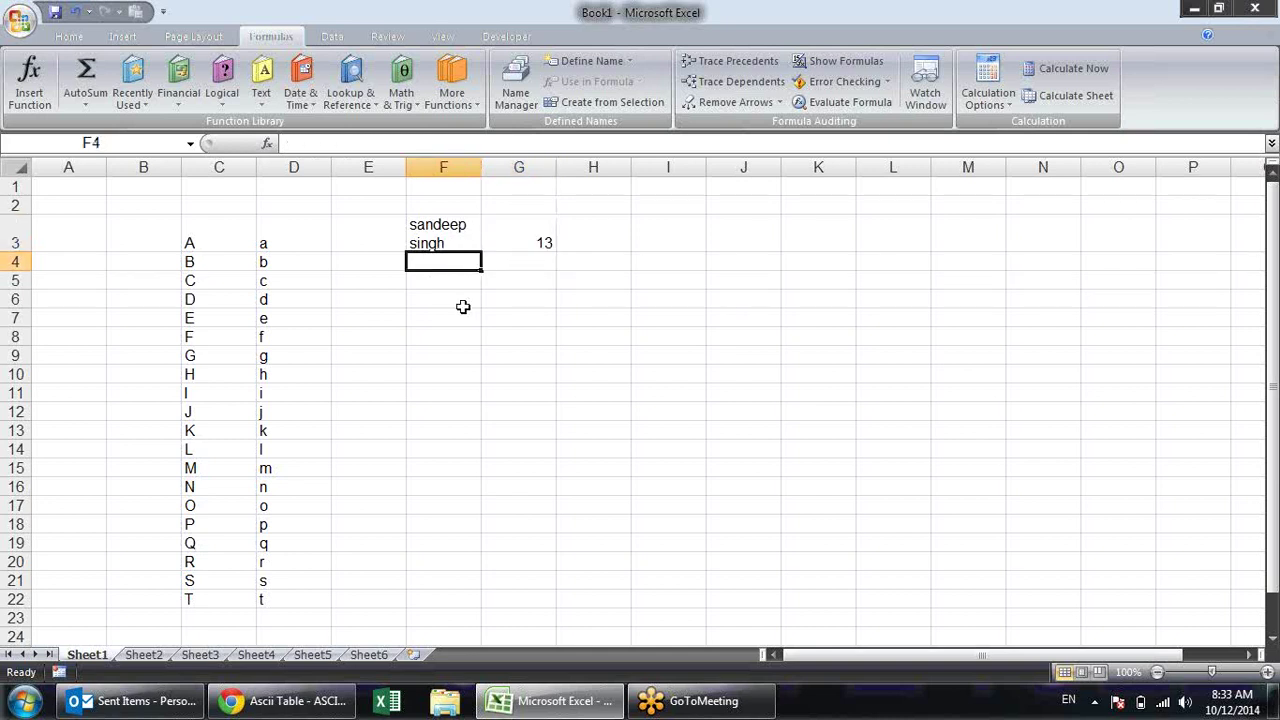
Enter =CLEAN(F3) in F4 to put the name on one line
{"action": "type", "text": "=cle"}
{"action": "key", "text": "Tab"}
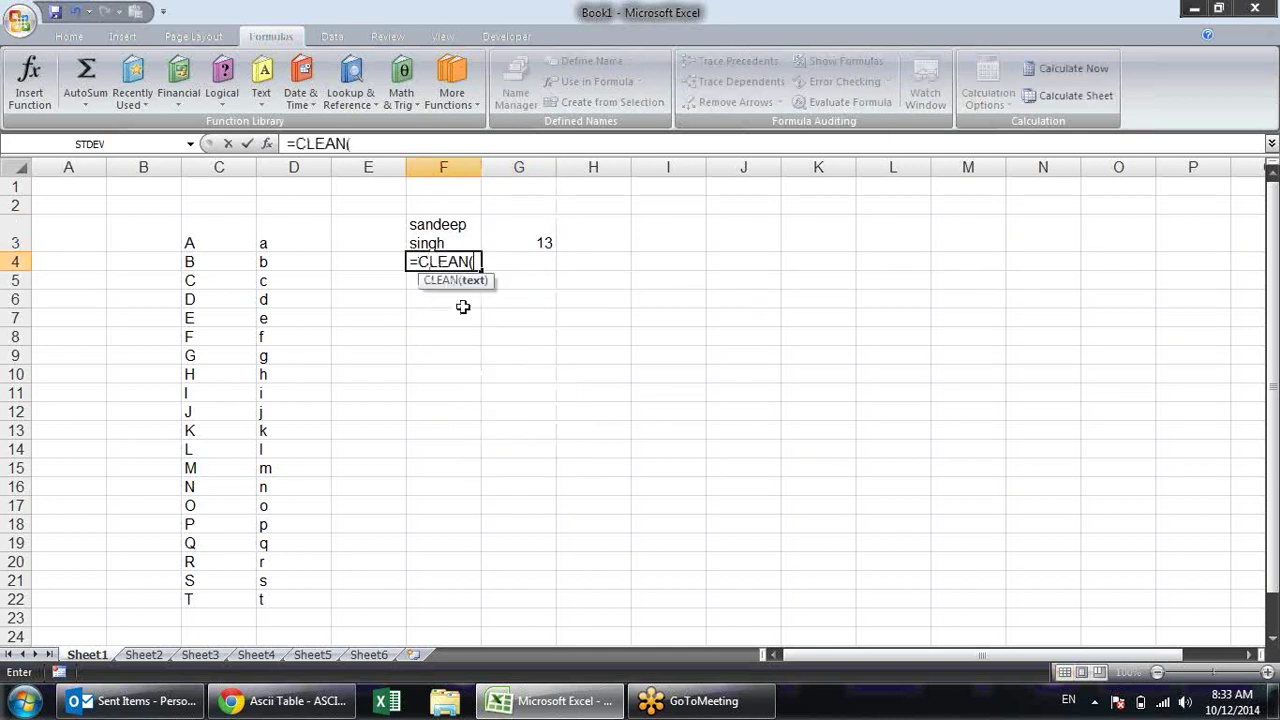
{"action": "key", "text": "Up"}
{"action": "type", "text": ")"}
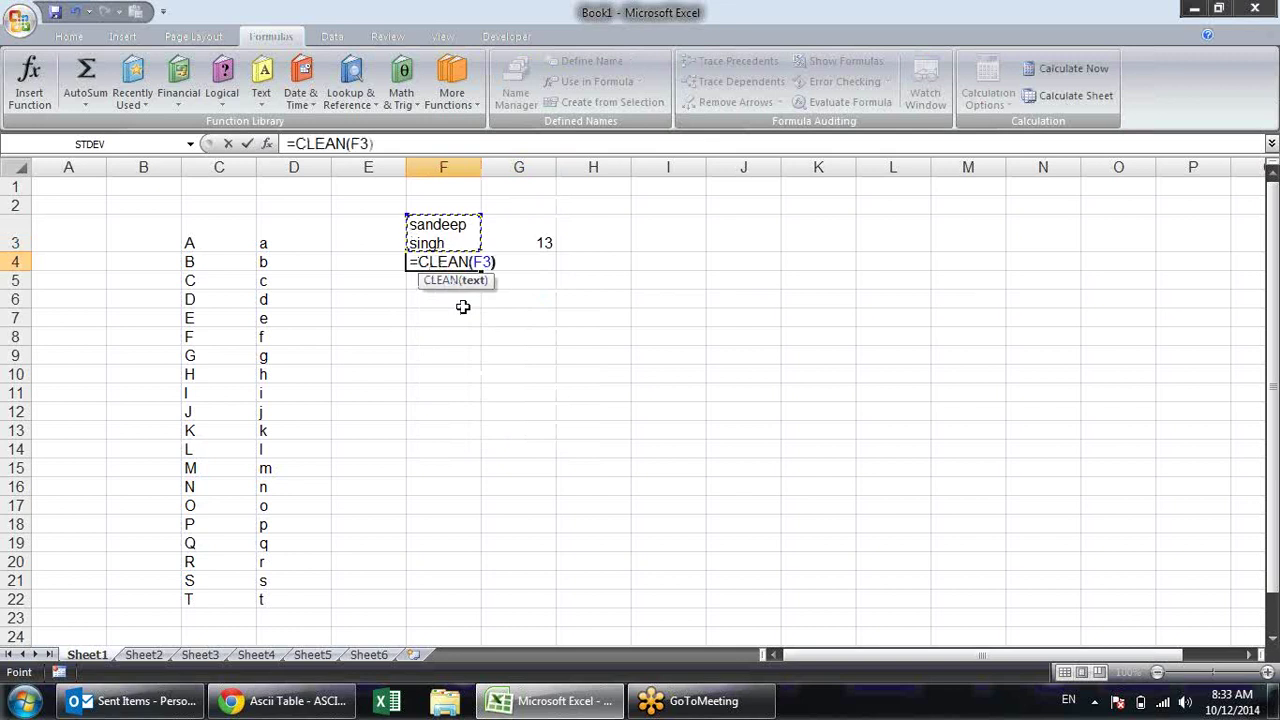
{"action": "key", "text": "Return"}
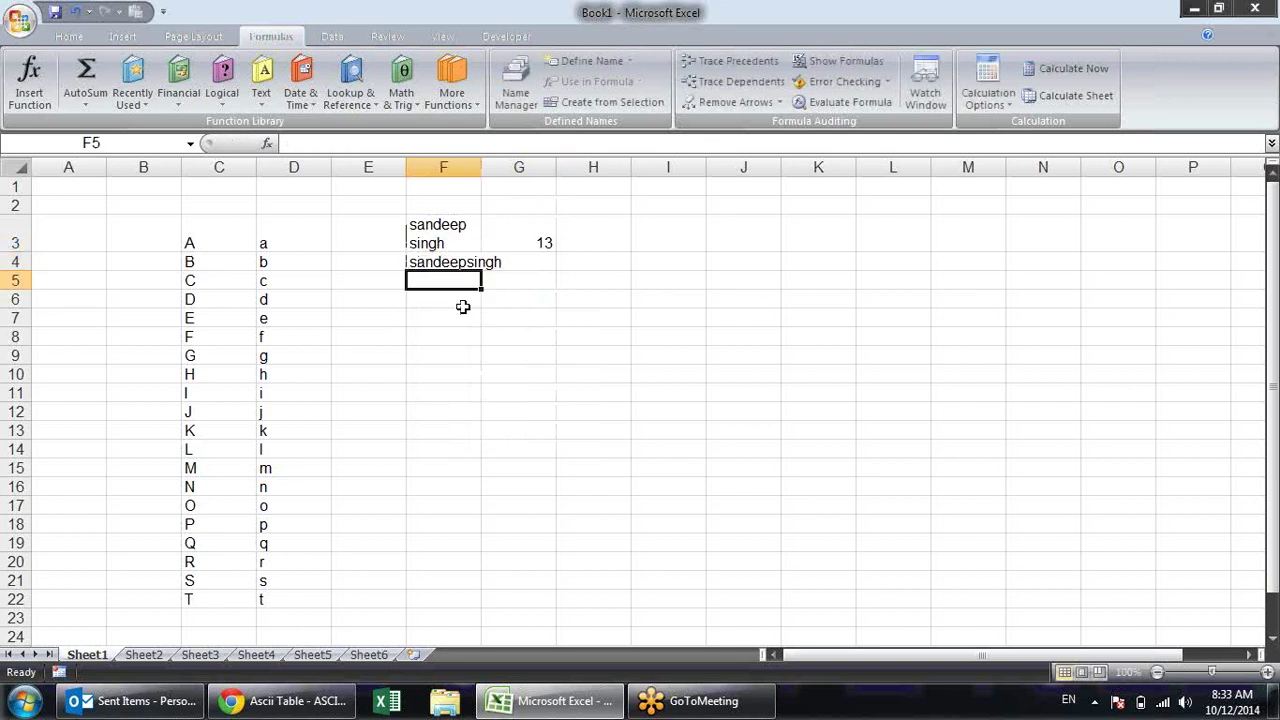
Fill the LEN formula down into G4, showing 12, and autofit column F
{"action": "key", "text": "Up"}
{"action": "key", "text": "Right"}
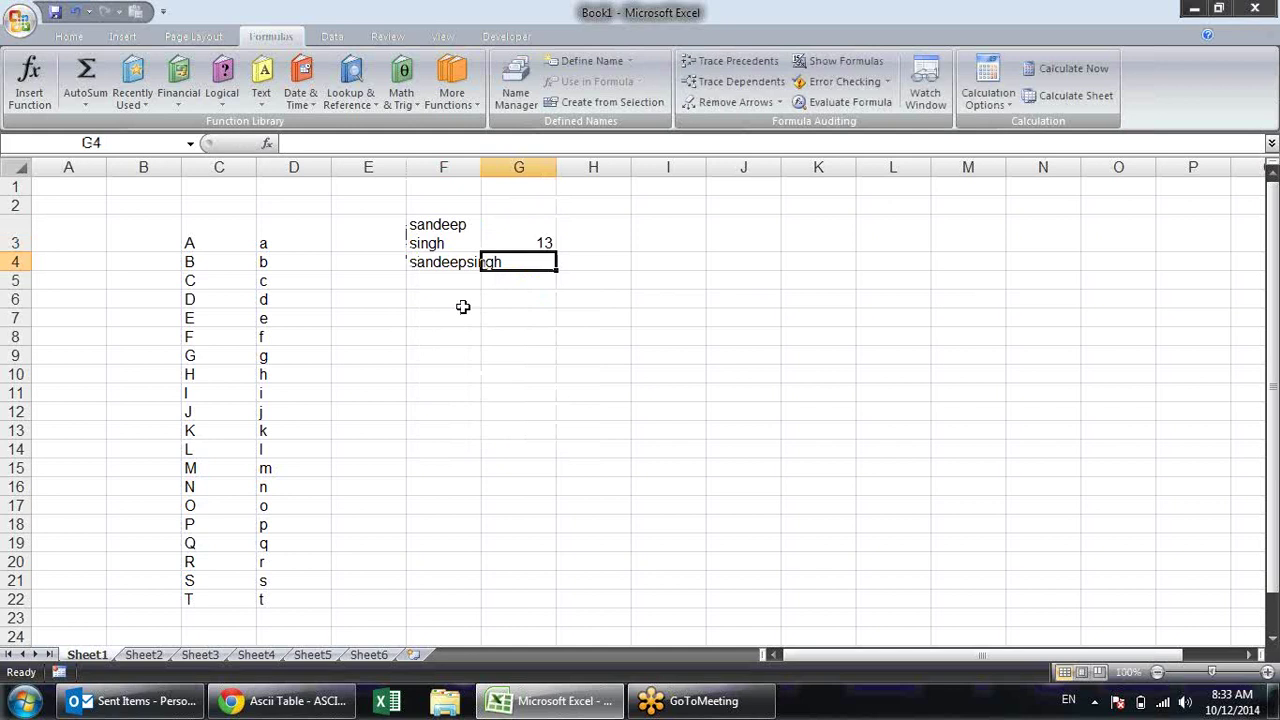
{"action": "key", "text": "ctrl+d"}
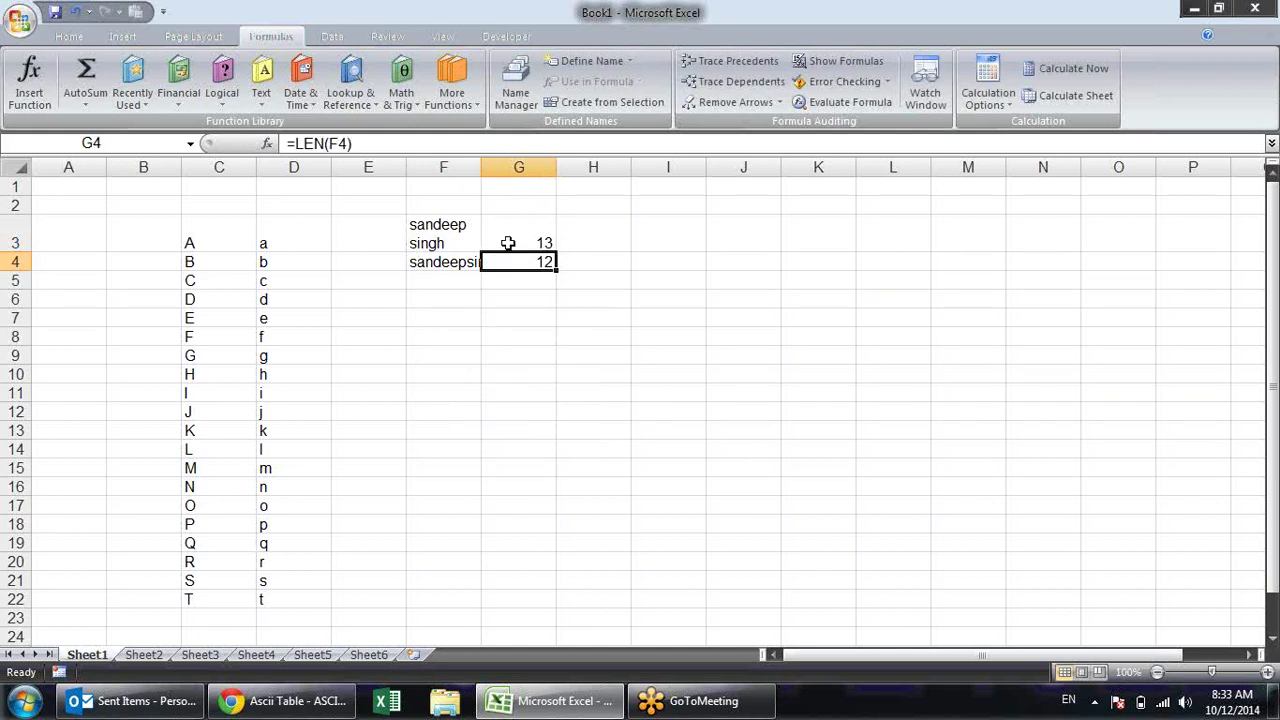
{"action": "left_click", "coordinate": [505, 360]}
{"action": "double_click", "coordinate": [484, 170]}
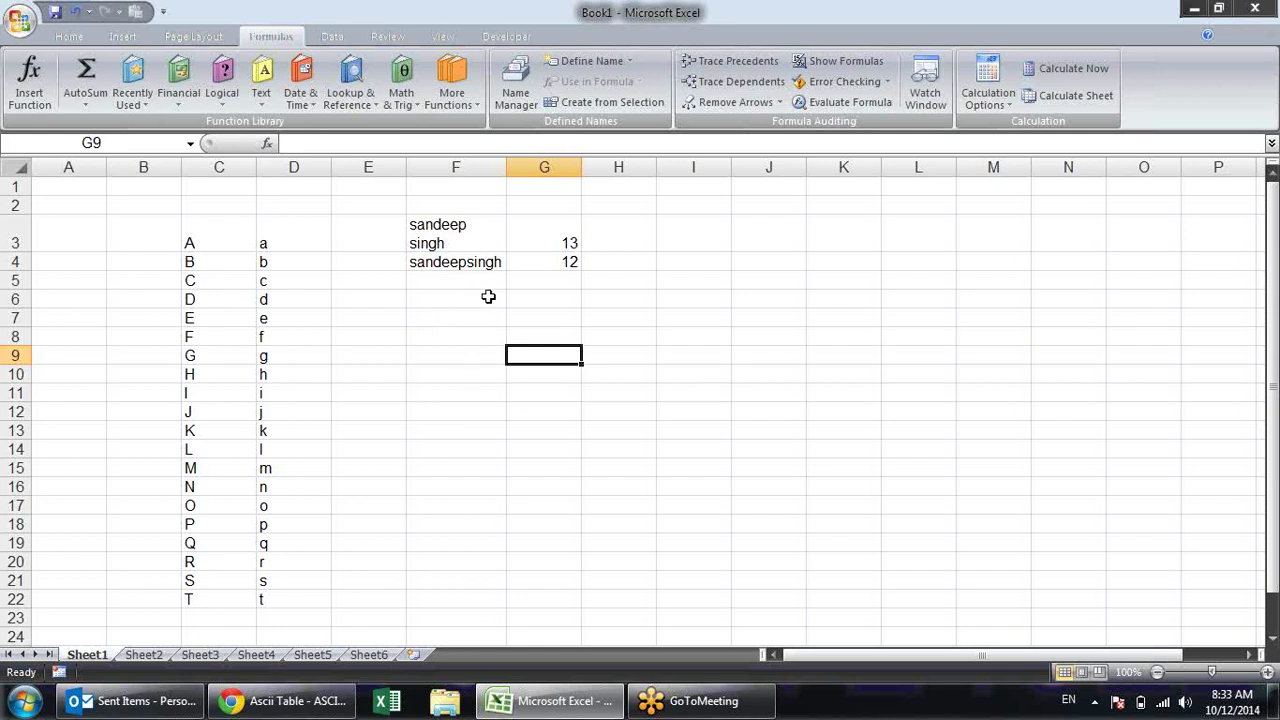
{"action": "left_click", "coordinate": [488, 297]}
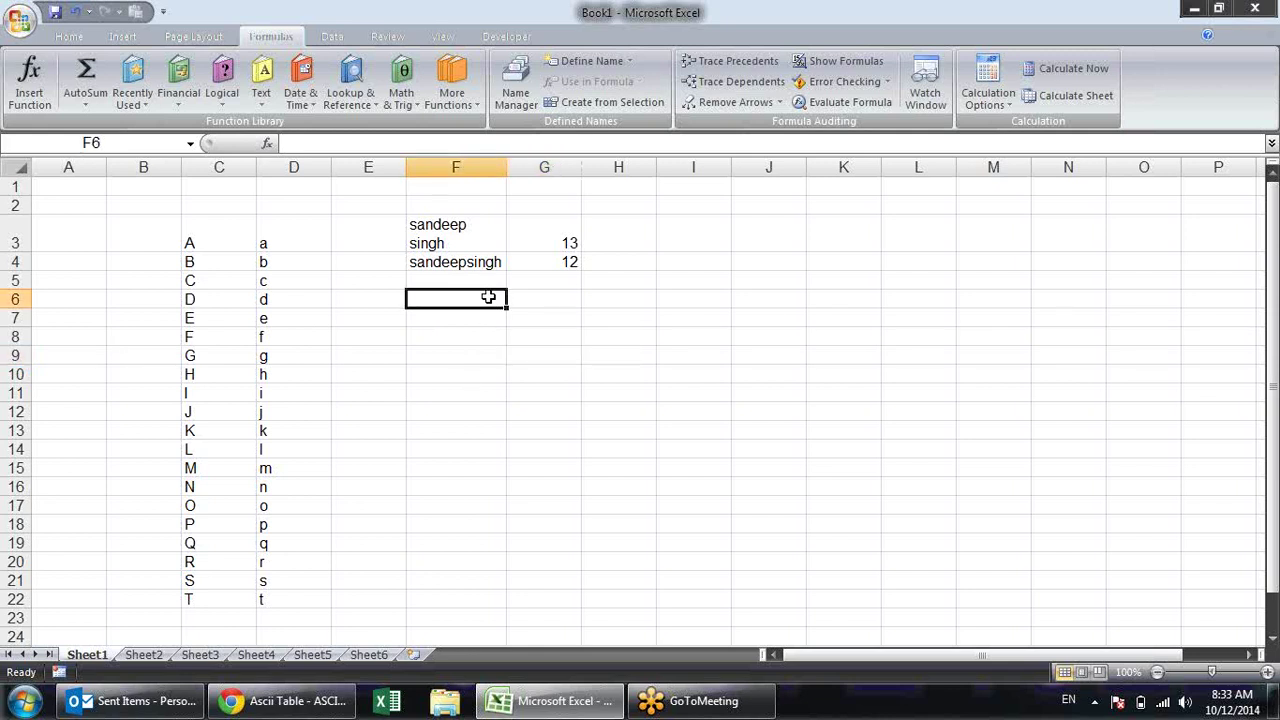
{"action": "double_click", "coordinate": [488, 297]}
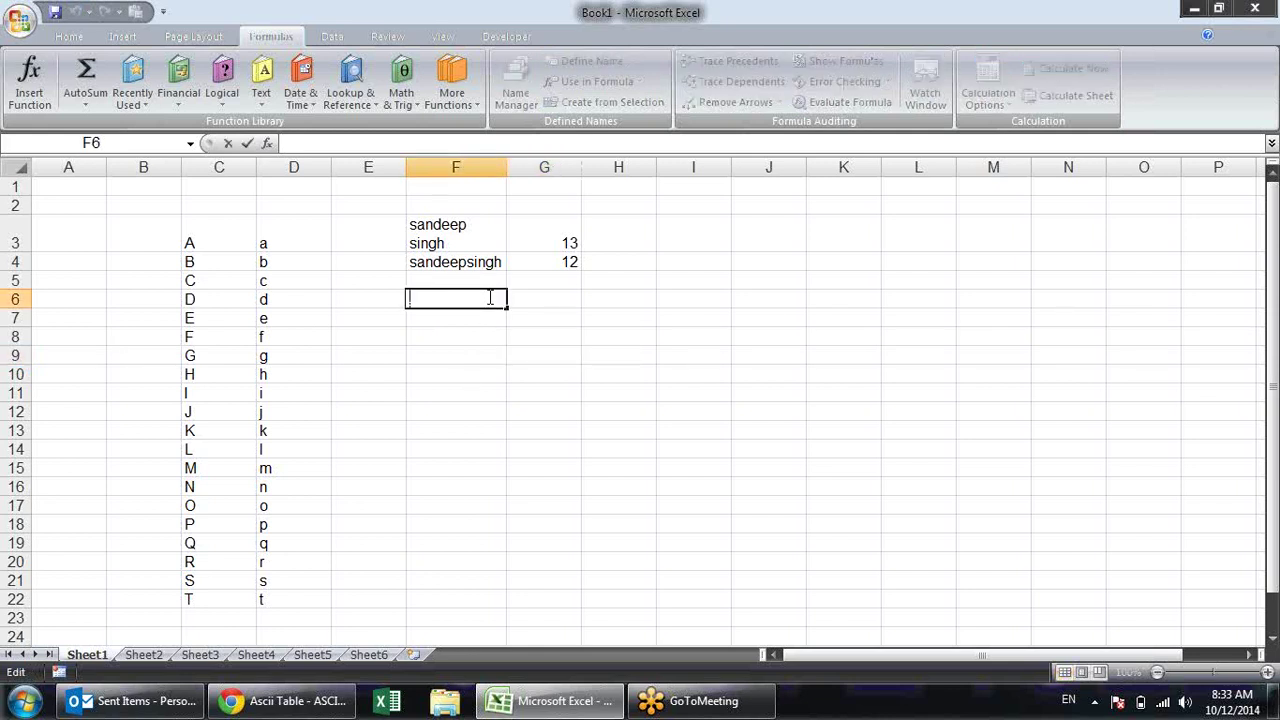
{"action": "key", "text": "alt+Return"}
{"action": "key", "text": "Return"}
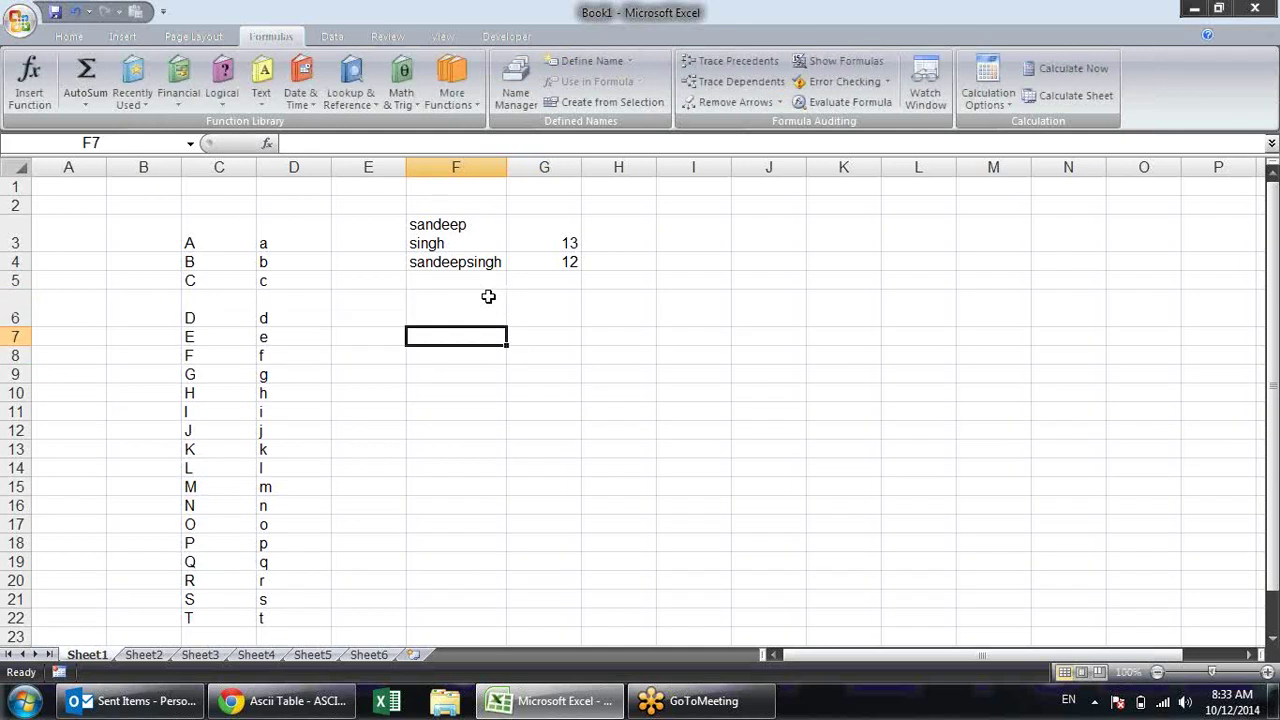
{"action": "key", "text": "Up"}
{"action": "key", "text": "Right"}
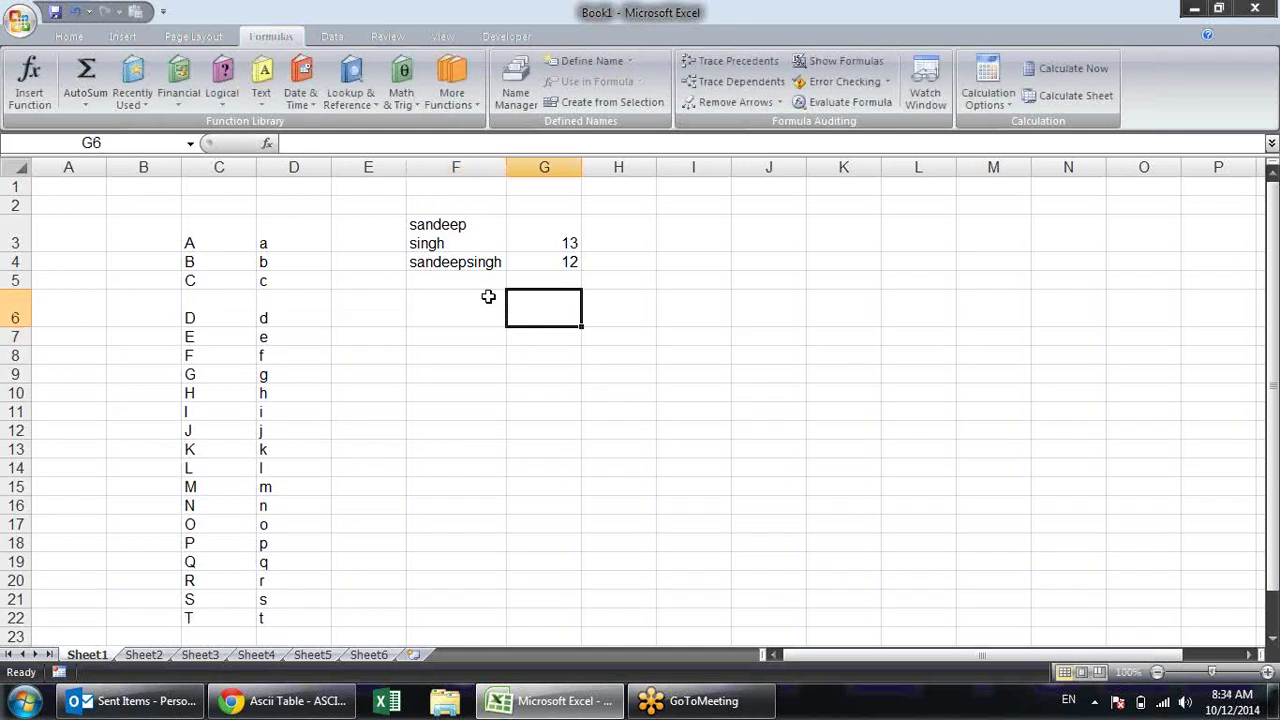
{"action": "type", "text": "=cod"}
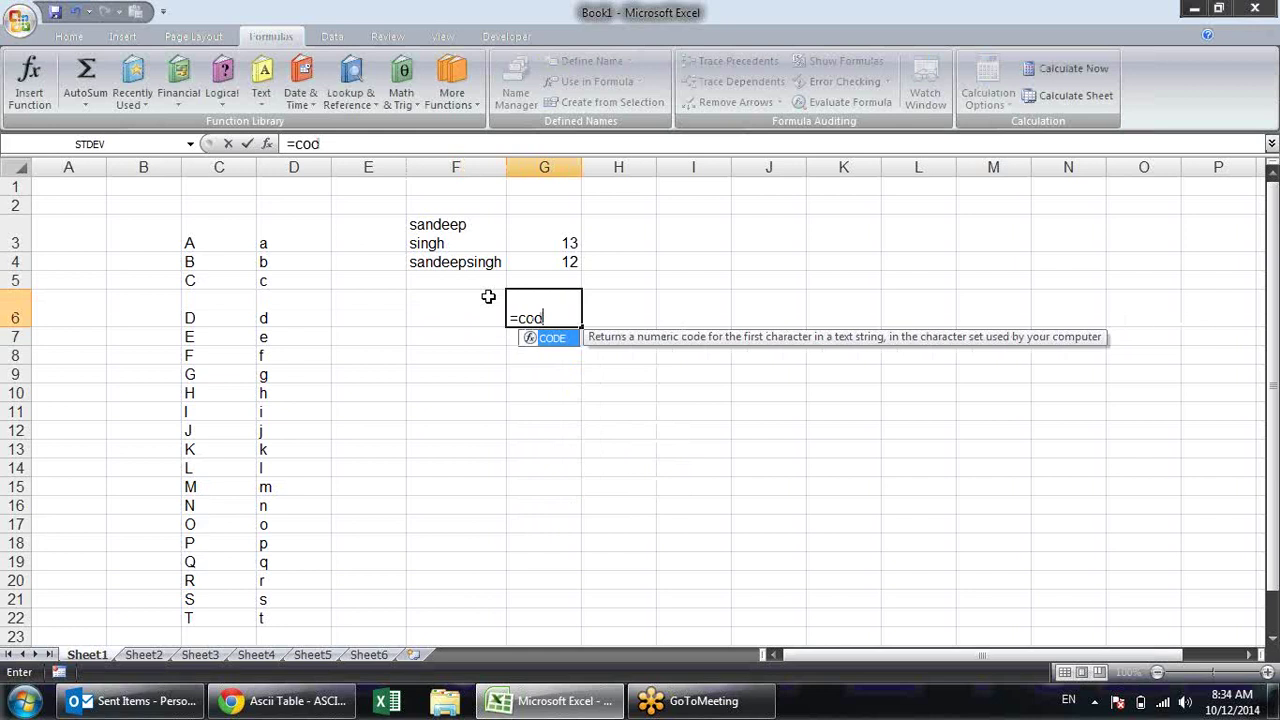
{"action": "key", "text": "Tab"}
{"action": "key", "text": "Left"}
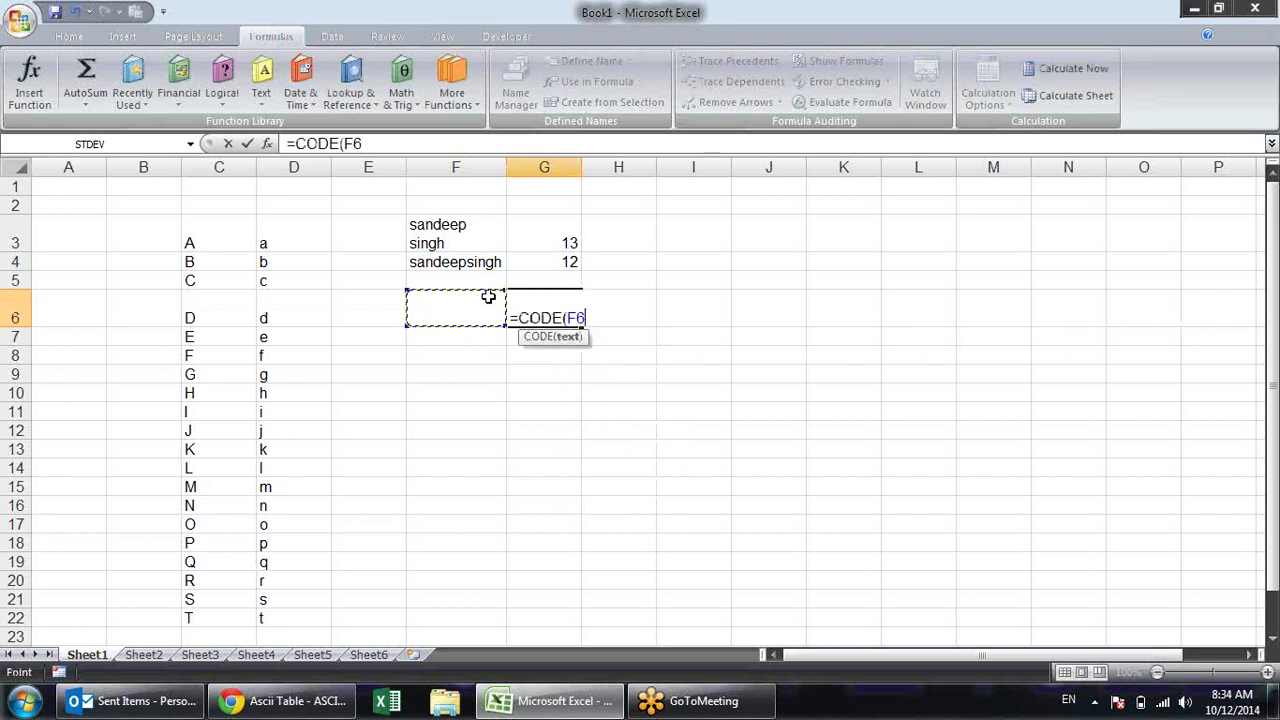
{"action": "key", "text": "Return"}
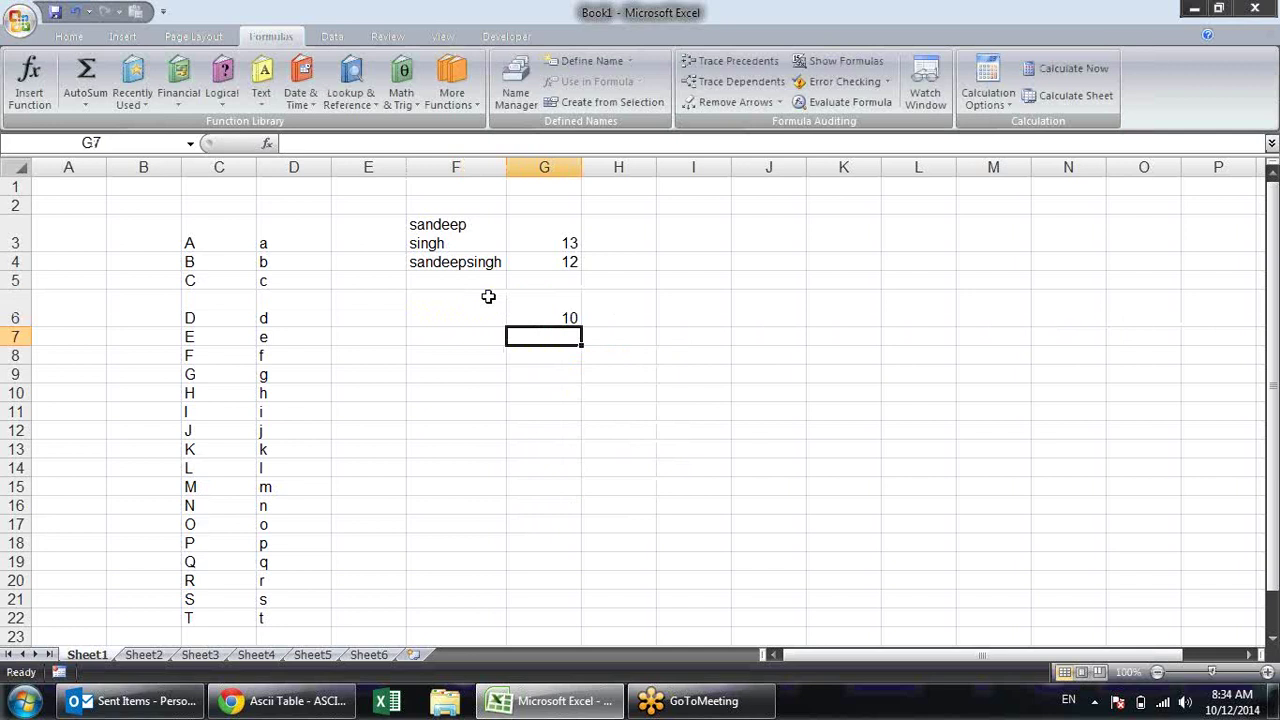
{"action": "left_click_drag", "start_coordinate": [488, 296], "coordinate": [551, 316]}
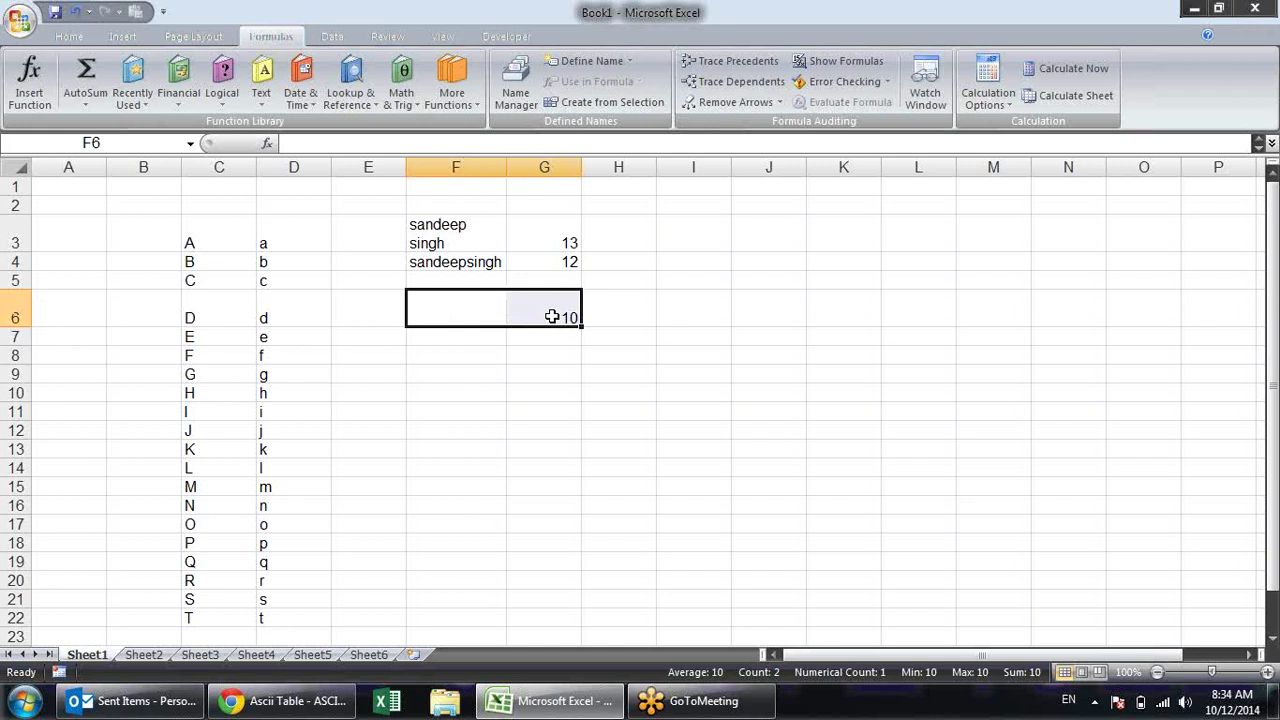
{"action": "key", "text": "ctrl+z"}
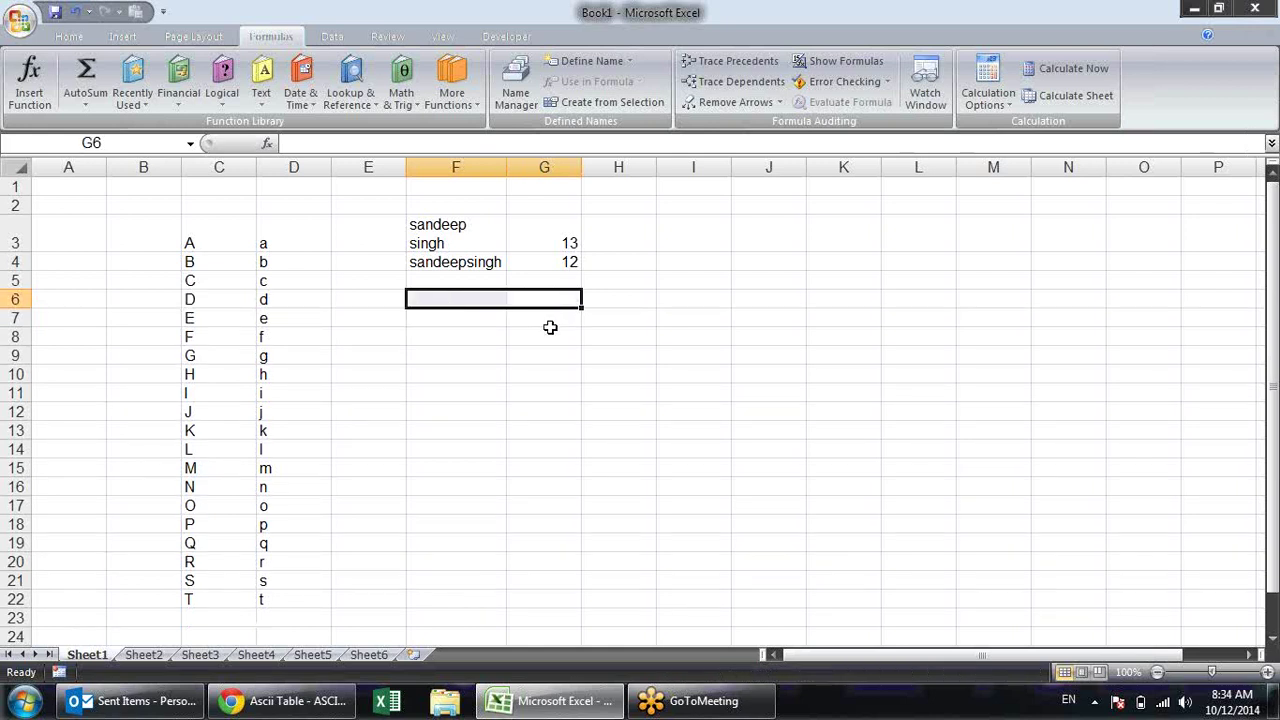
{"action": "left_click", "coordinate": [556, 369]}
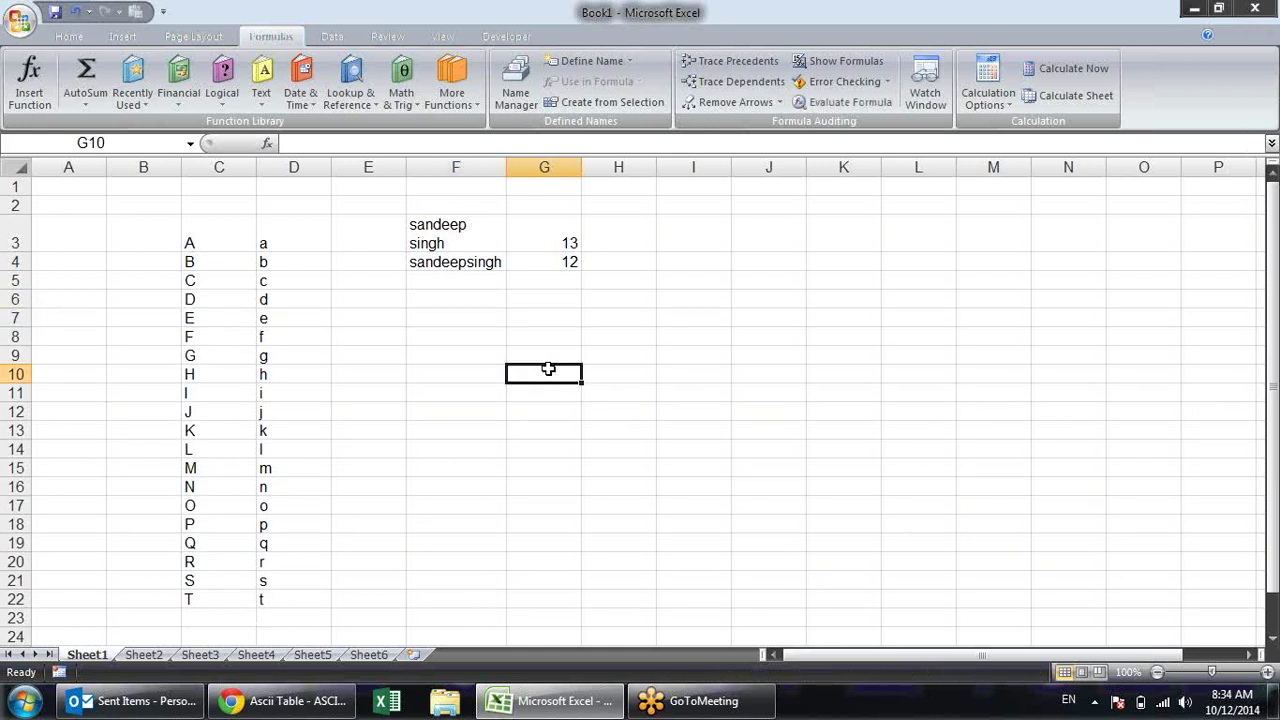
{"action": "left_click", "coordinate": [467, 331]}
Fill F7:G18 with =RANDBETWEEN(10,90) random whole numbers
{"action": "left_click", "coordinate": [465, 319]}
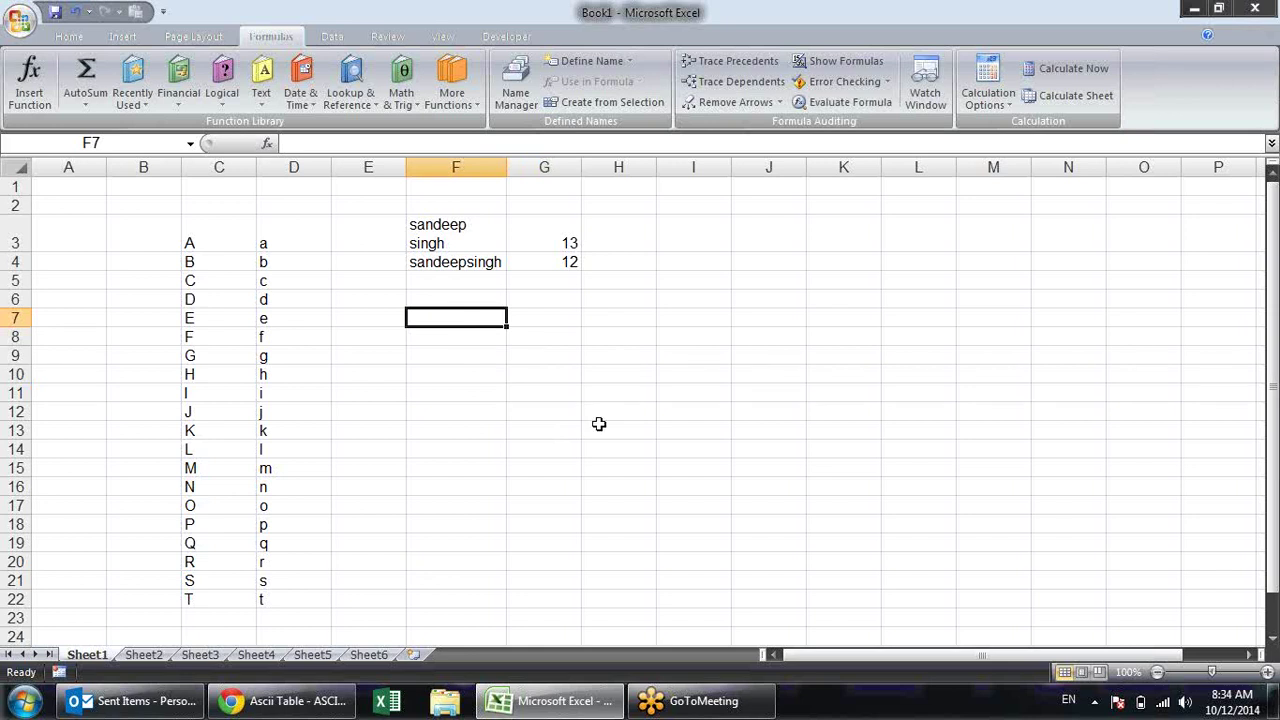
{"action": "key", "text": "shift+Right"}
{"action": "key", "text": "shift+Right"}
{"action": "key", "text": "shift+Left"}
{"action": "key", "text": "shift+Down"}
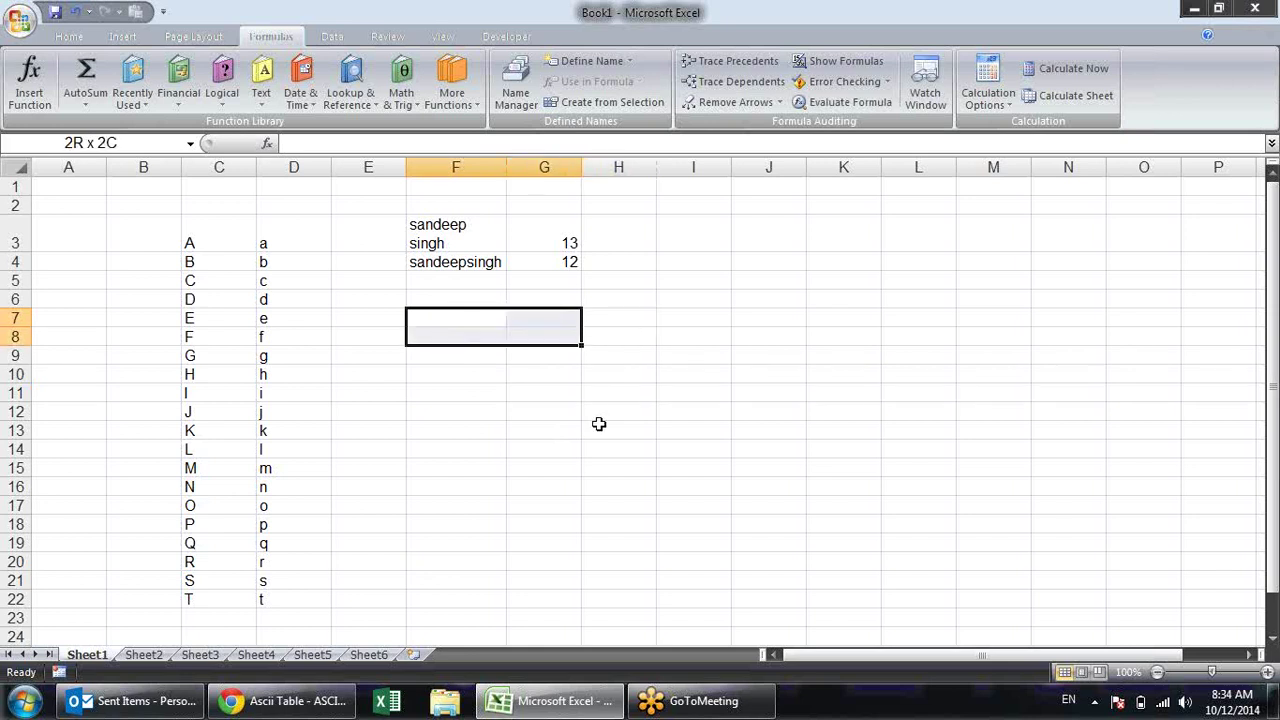
{"action": "key", "text": "shift+Down"}
{"action": "key", "text": "shift+Down"}
{"action": "key", "text": "shift+Down"}
{"action": "type", "text": "10"}
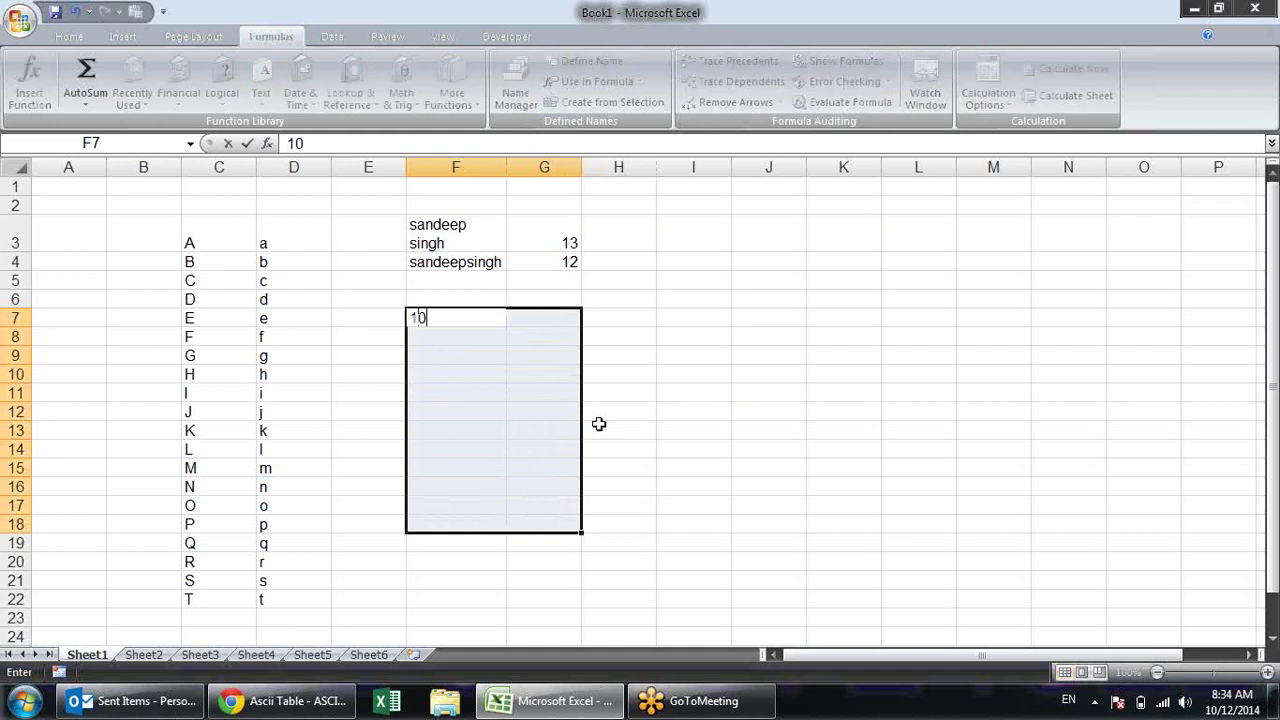
{"action": "key", "text": "Escape"}
{"action": "type", "text": "=ra"}
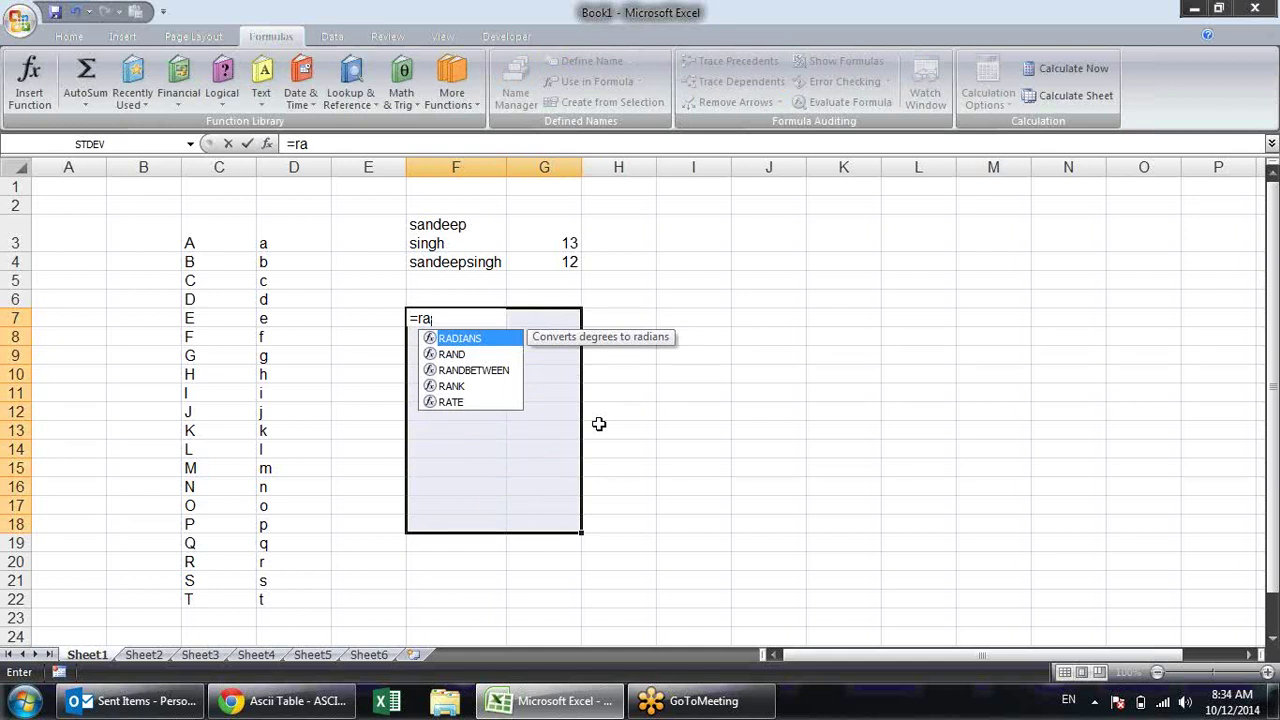
{"action": "key", "text": "Down"}
{"action": "key", "text": "Down"}
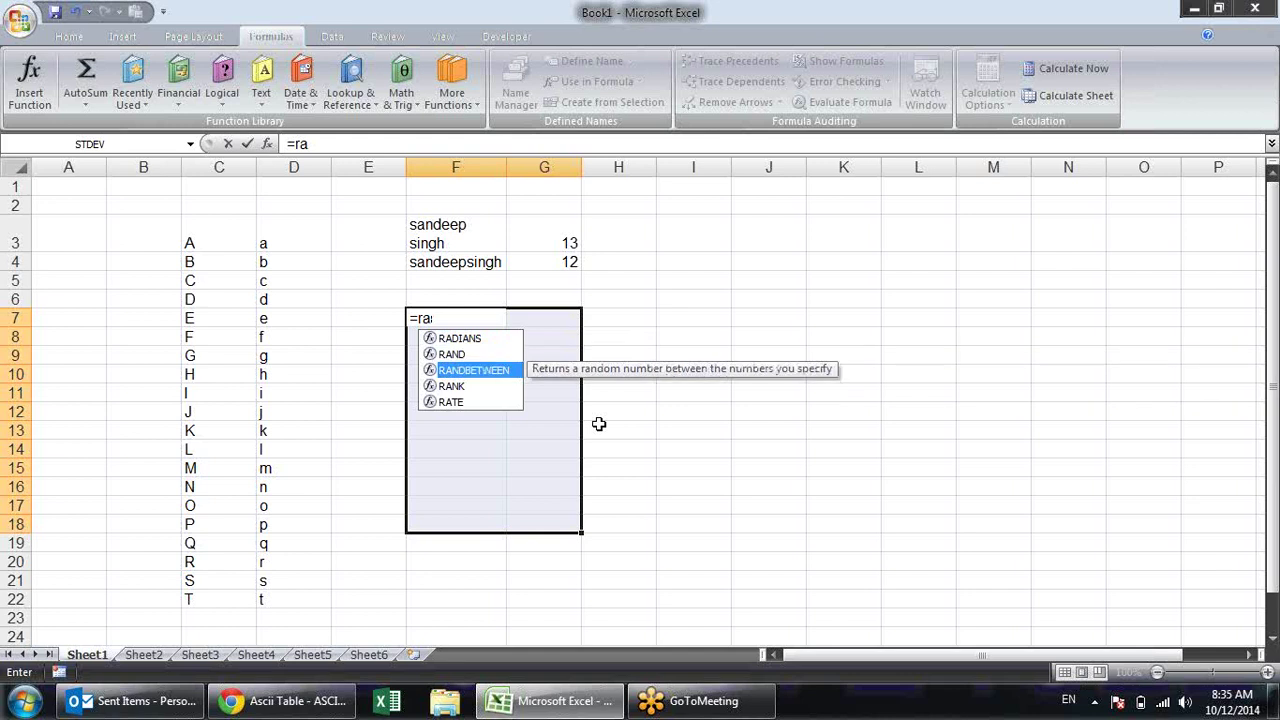
{"action": "key", "text": "Tab"}
{"action": "type", "text": "10,90)"}
{"action": "key", "text": "ctrl+Return"}
Replace the formulas in F7:G18 with fixed values using Paste Special > Values
{"action": "key", "text": "ctrl+c"}
{"action": "key", "text": "alt+e"}
{"action": "key", "text": "s"}
{"action": "key", "text": "v"}
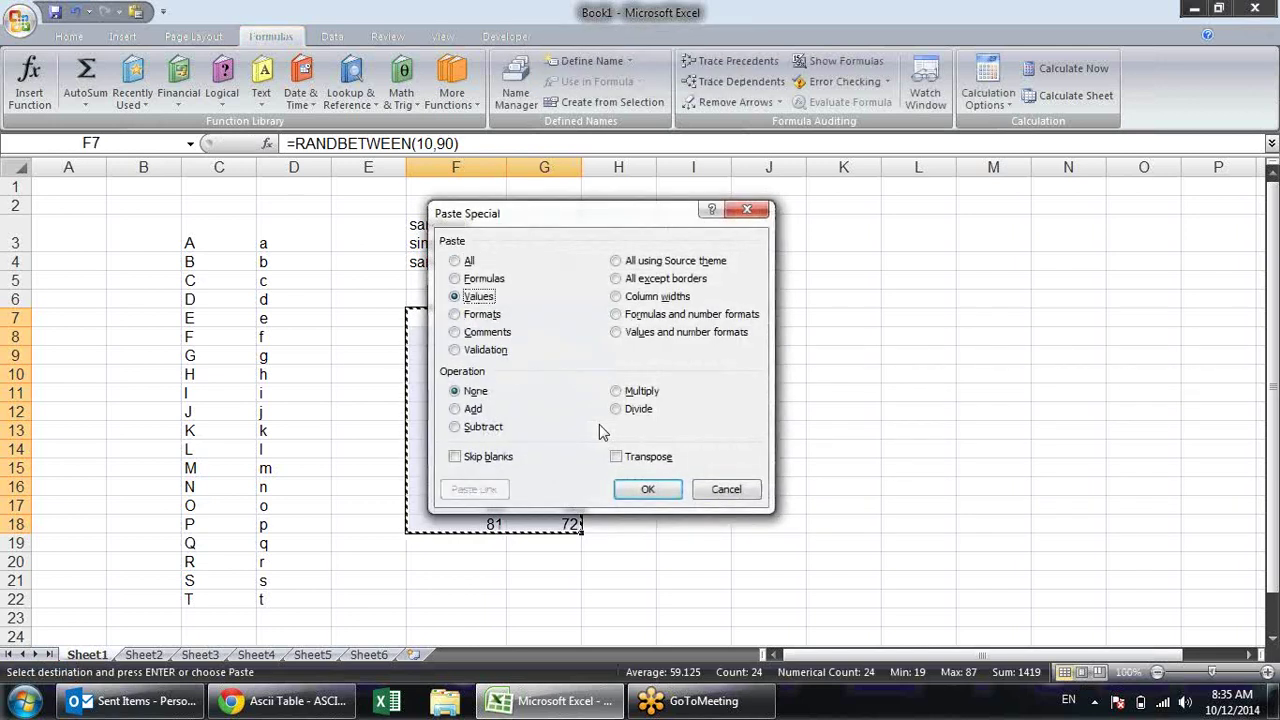
{"action": "key", "text": "Return"}
{"action": "key", "text": "Escape"}
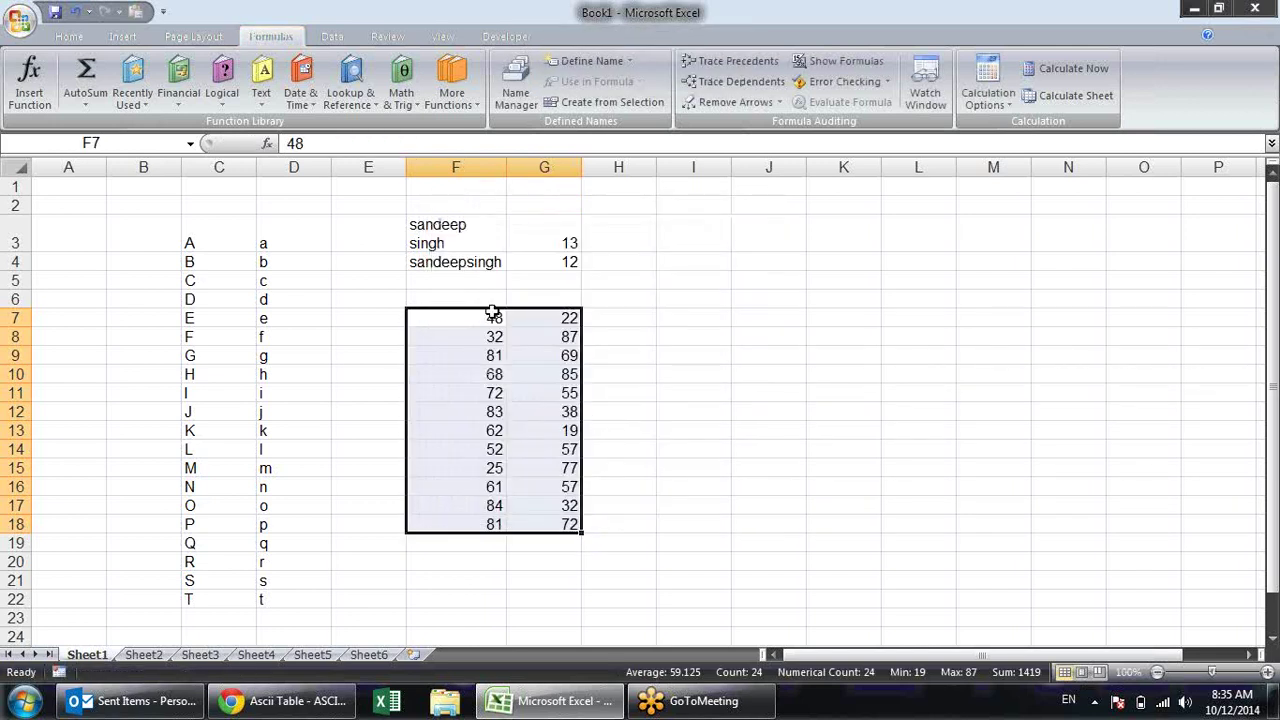
{"action": "left_click", "coordinate": [612, 318]}
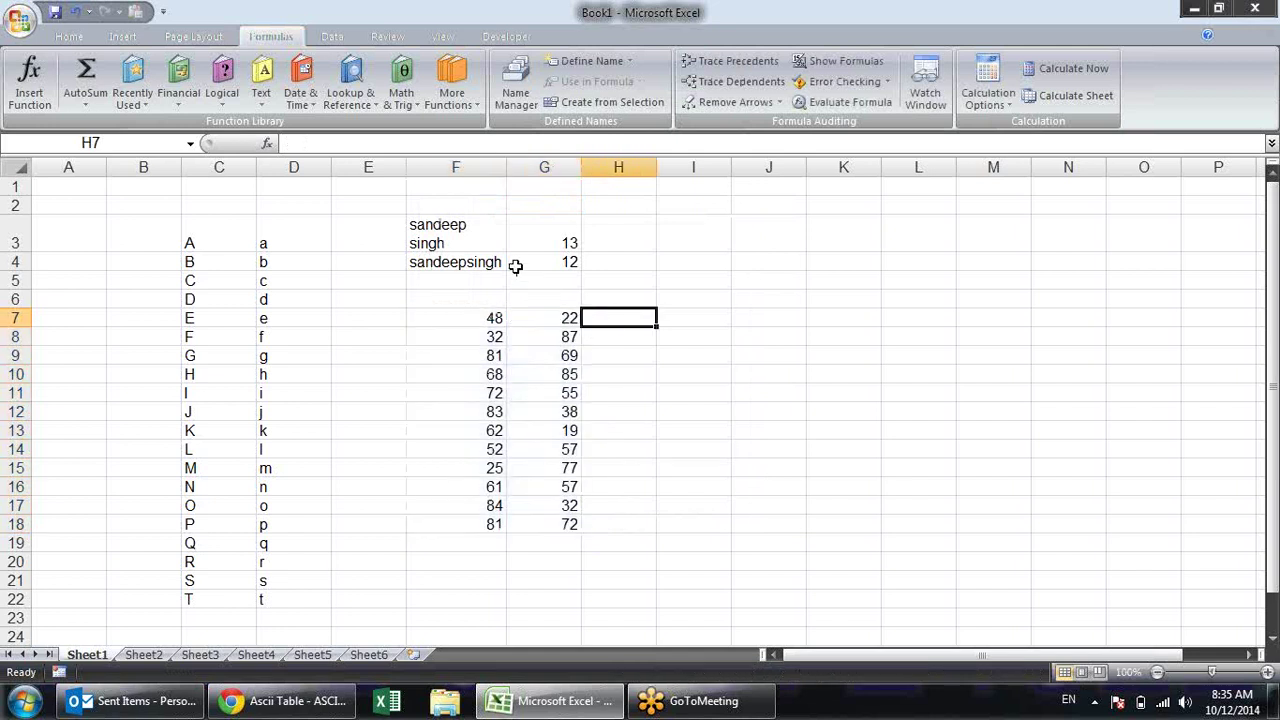
Enter =REPT("*",G7) in H7 to draw an asterisk bar for G7's number
{"action": "left_click", "coordinate": [566, 316]}
{"action": "left_click", "coordinate": [566, 337]}
{"action": "left_click", "coordinate": [575, 317]}
{"action": "left_click", "coordinate": [611, 316]}
{"action": "type", "text": "=rept"}
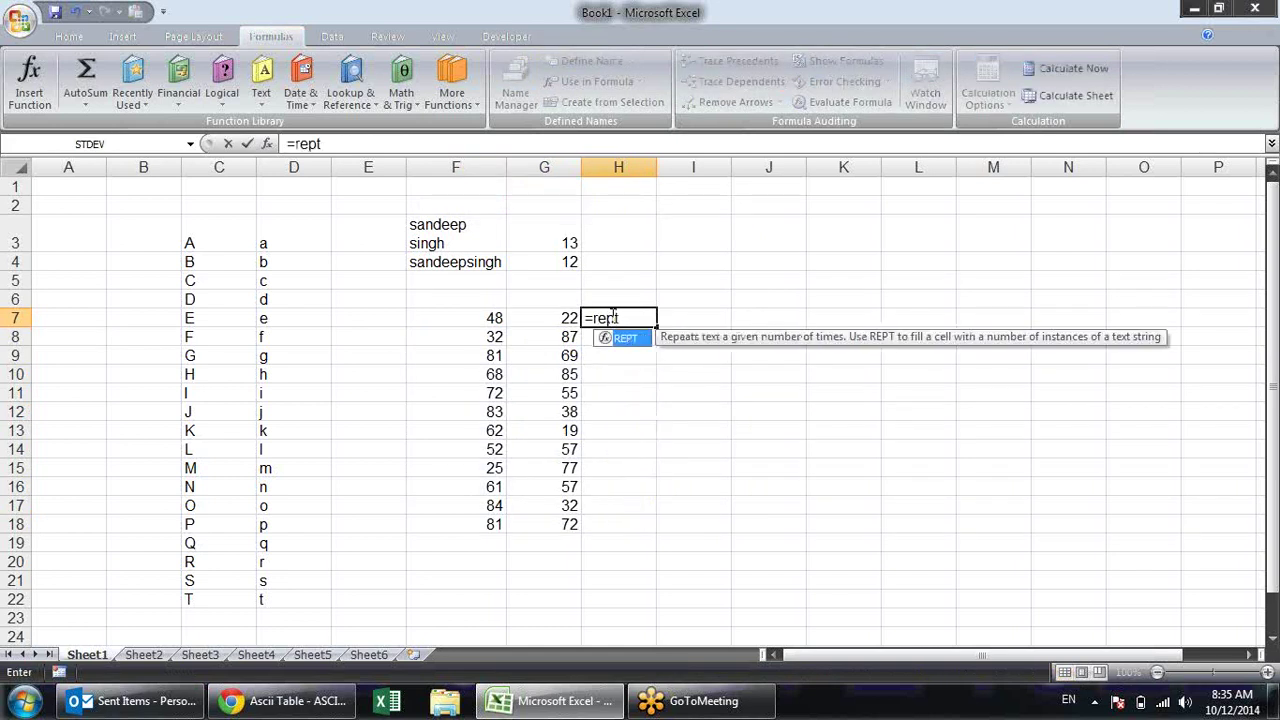
{"action": "key", "text": "Tab"}
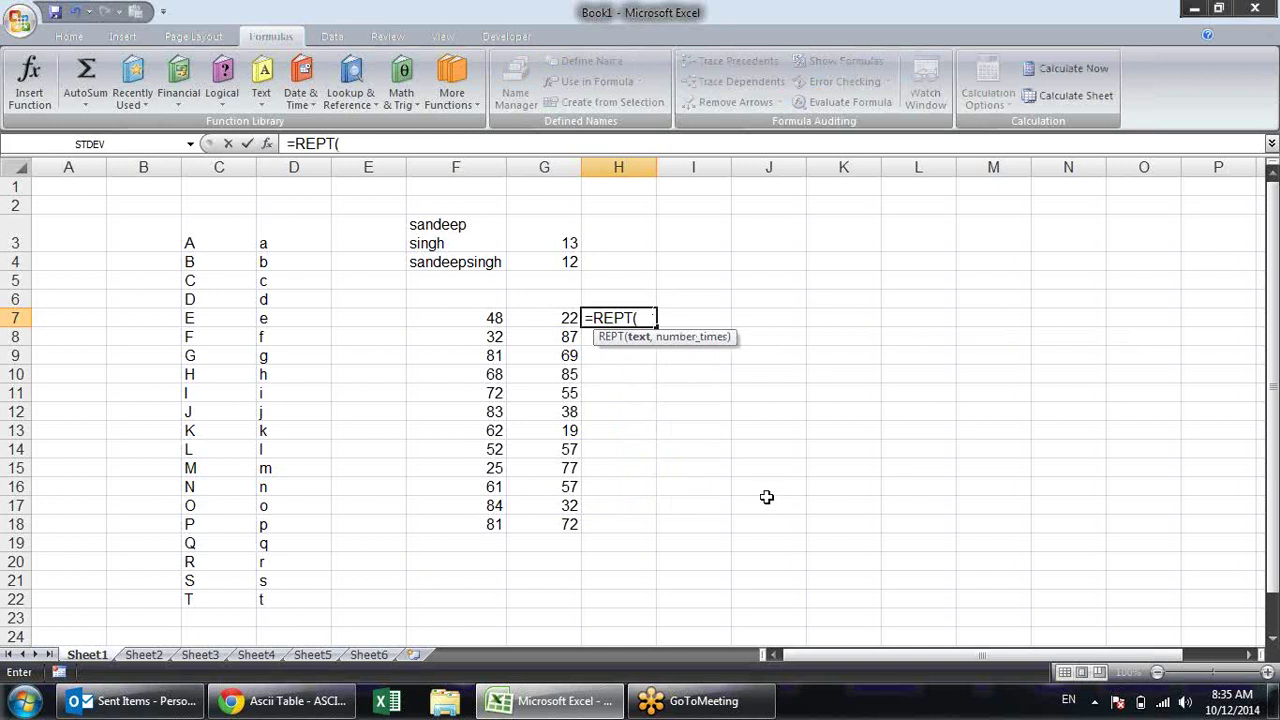
{"action": "left_click", "coordinate": [656, 167]}
{"action": "key", "text": "Escape"}
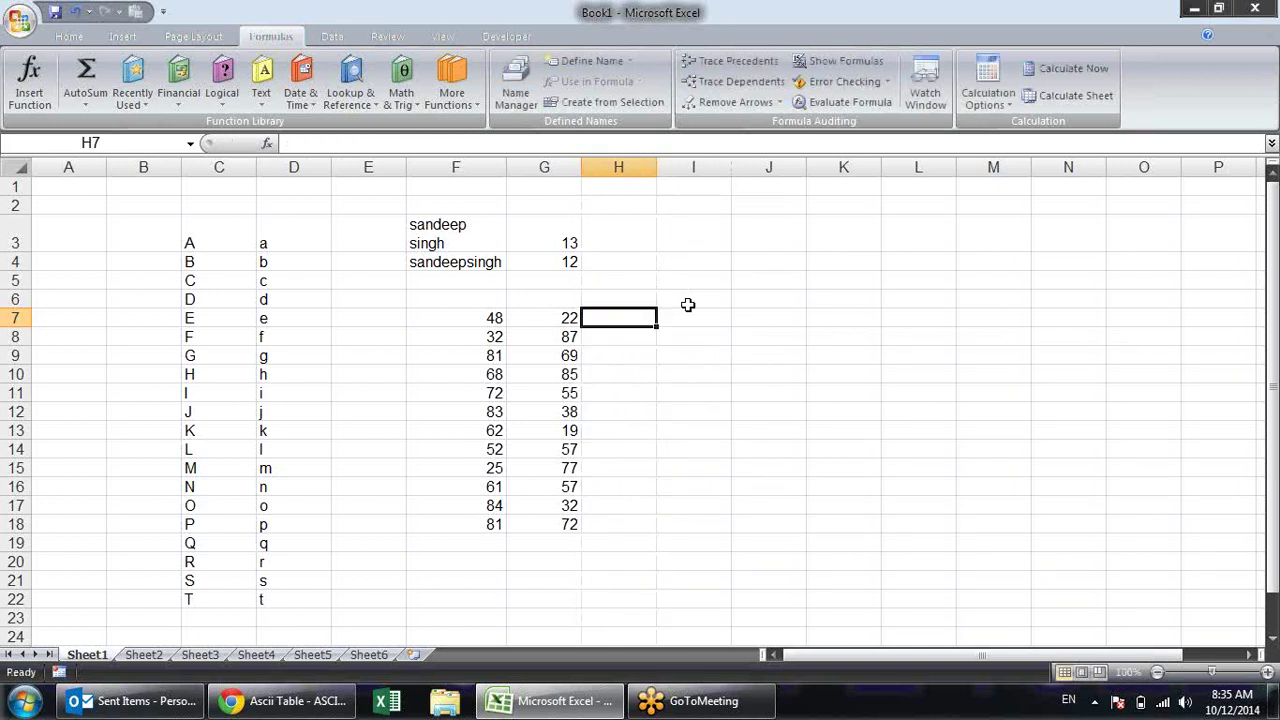
{"action": "type", "text": "=rep"}
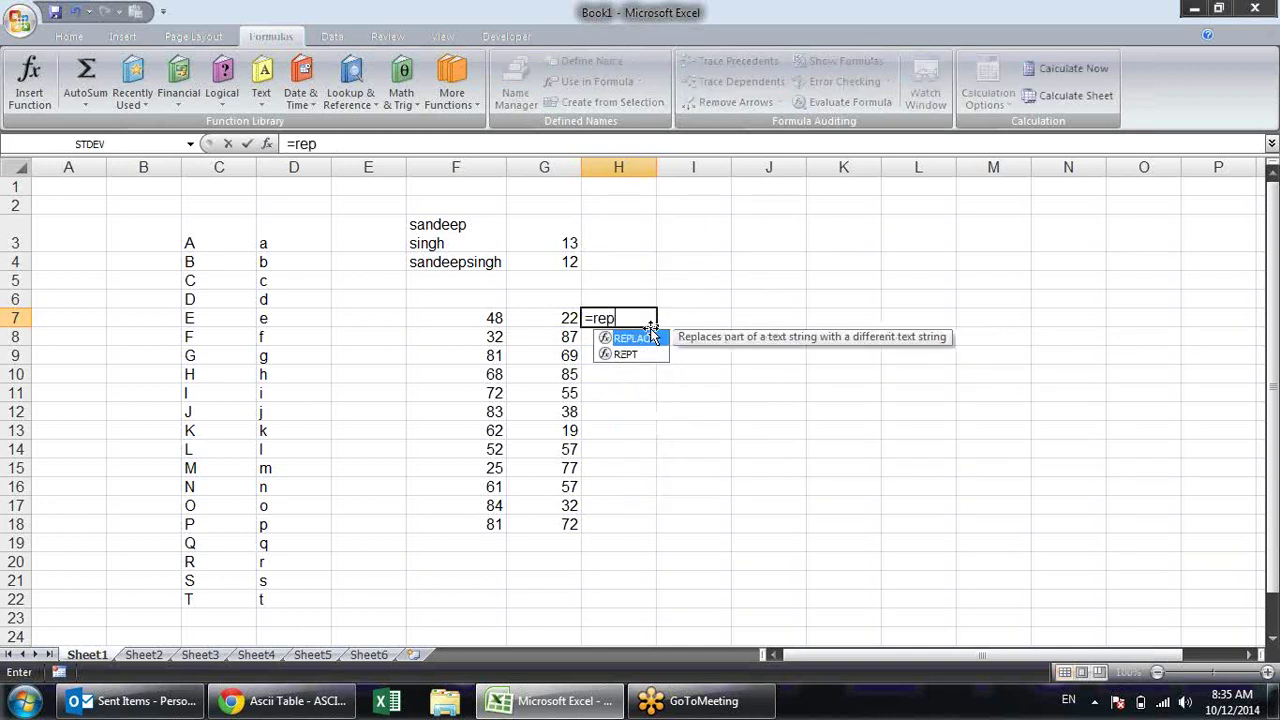
{"action": "type", "text": "t"}
{"action": "key", "text": "Tab"}
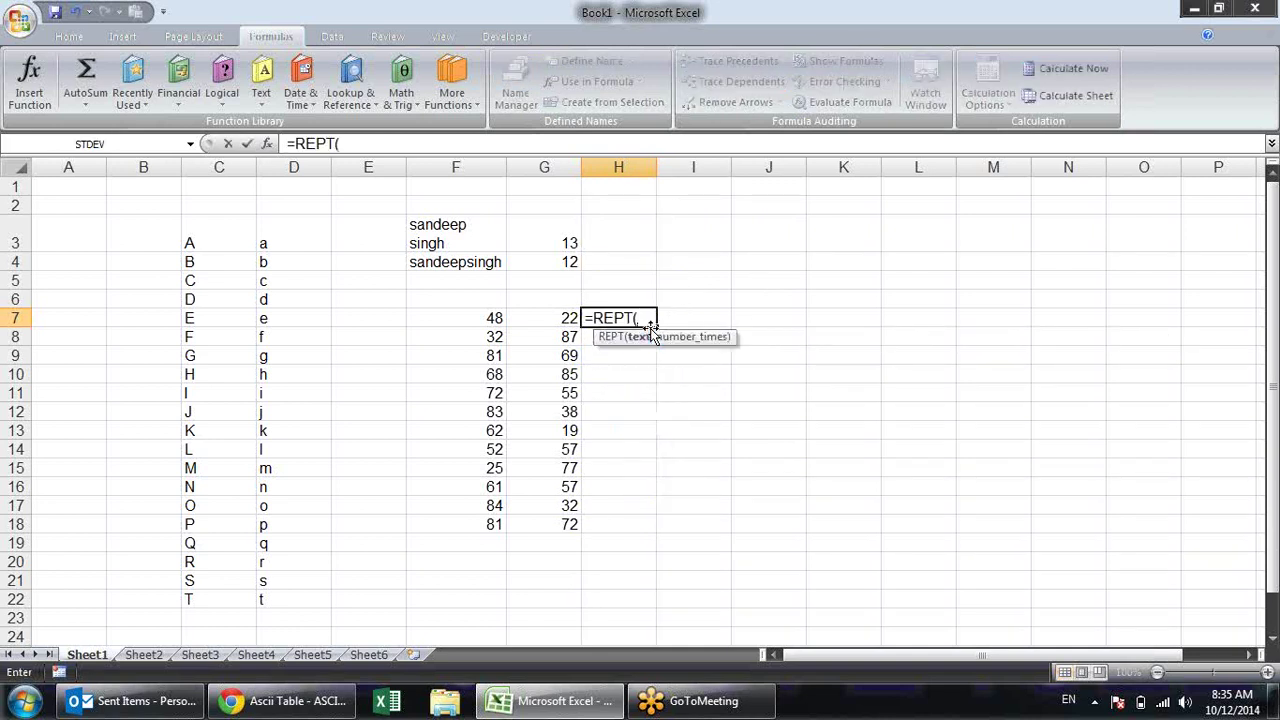
{"action": "type", "text": "\""}
{"action": "type", "text": "*\","}
{"action": "left_click", "coordinate": [563, 318]}
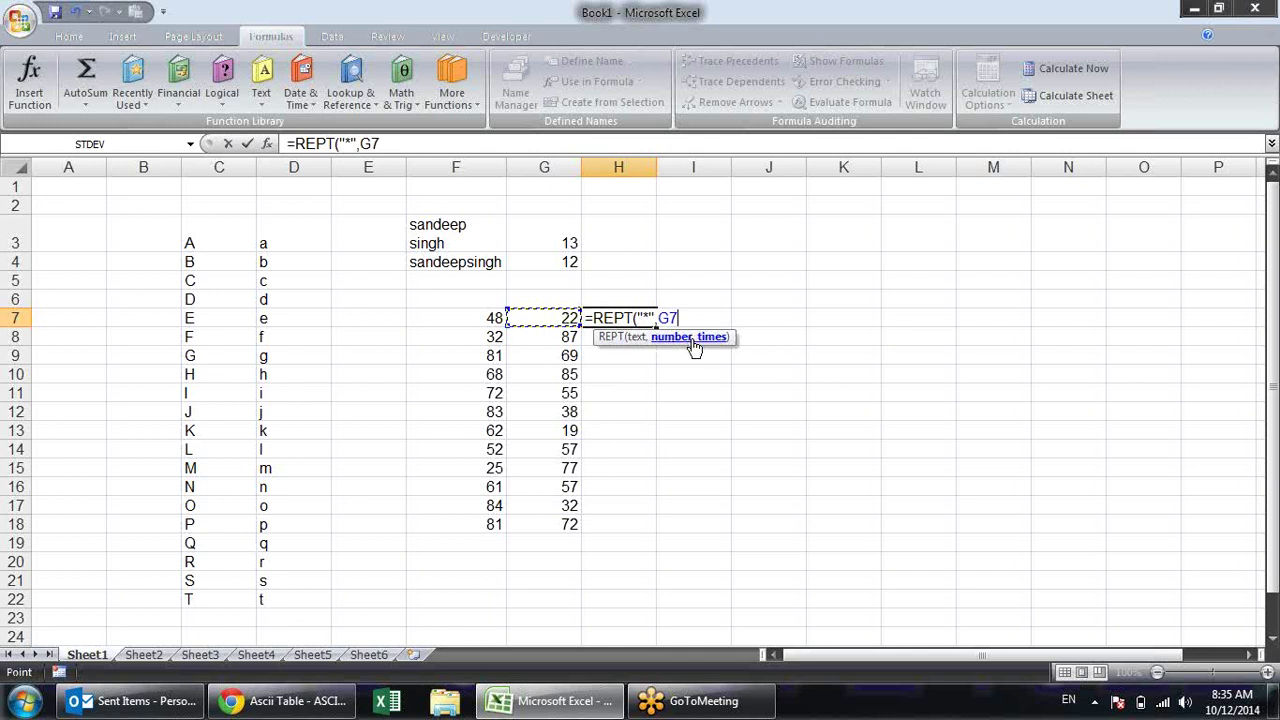
{"action": "type", "text": ")"}
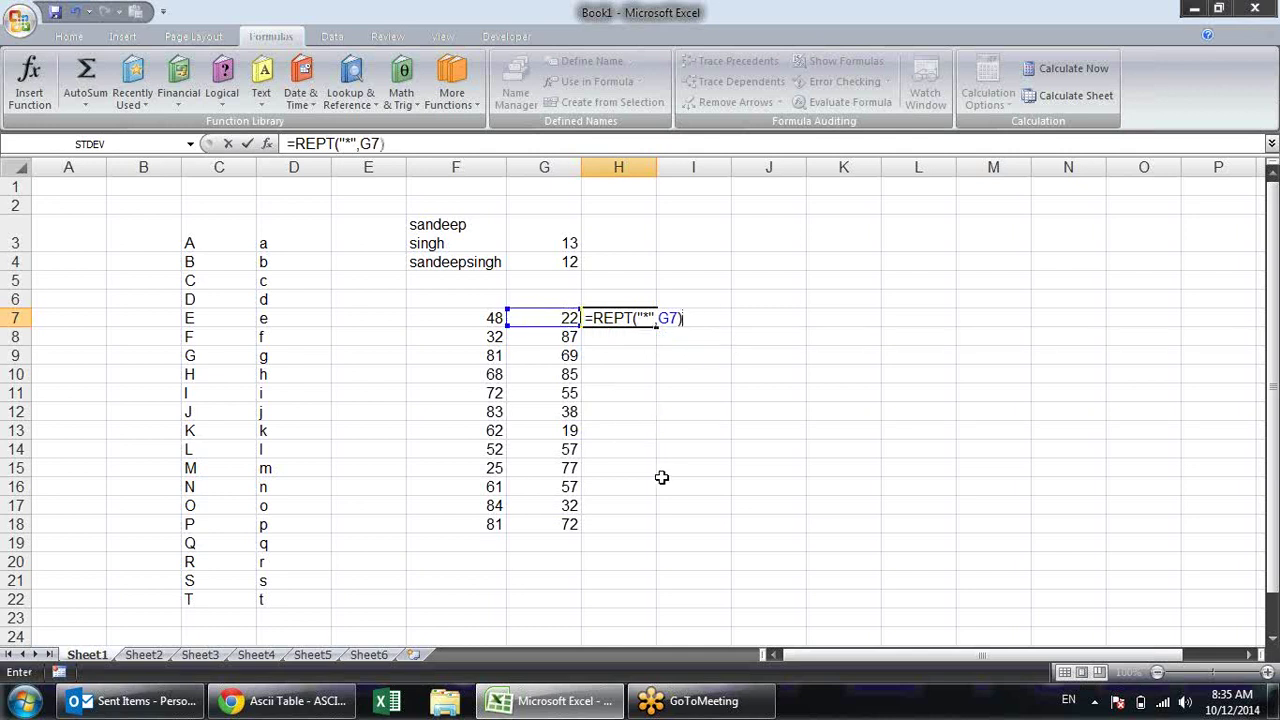
{"action": "key", "text": "Return"}
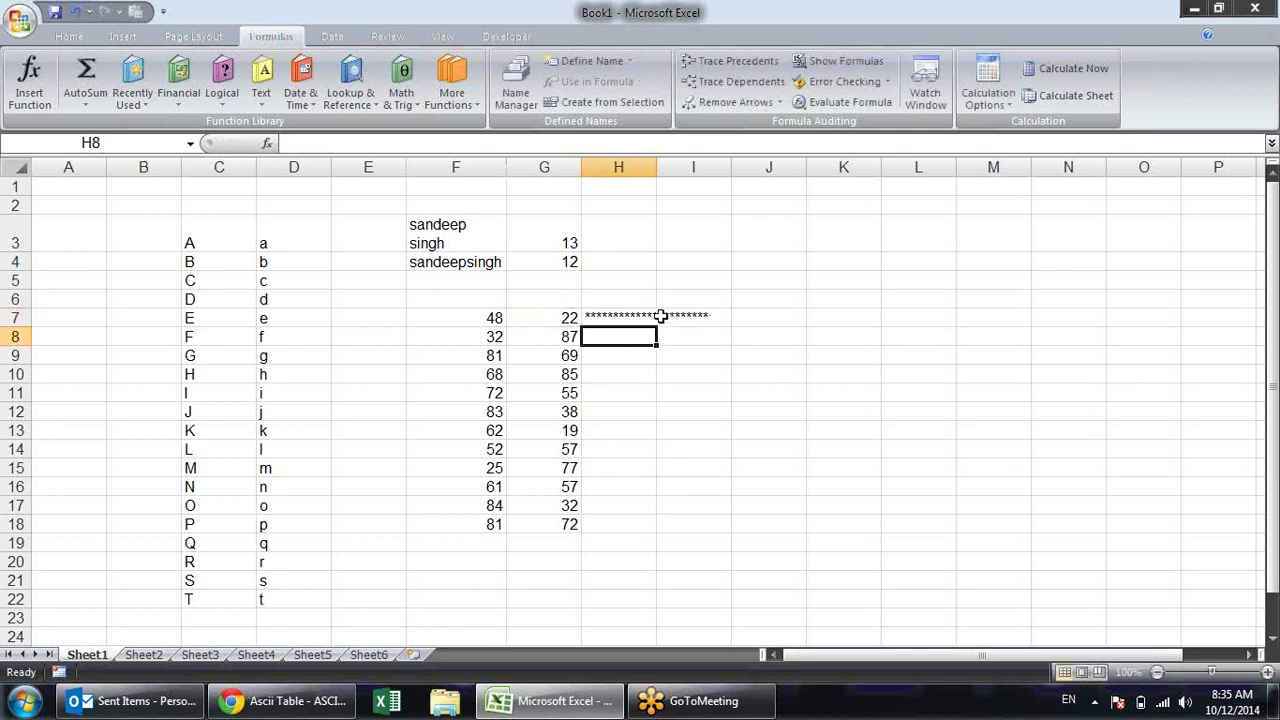
Copy the asterisk bar formula from H7 down to H18
{"action": "left_click", "coordinate": [655, 316]}
{"action": "left_click_drag", "start_coordinate": [657, 326], "coordinate": [658, 538]}
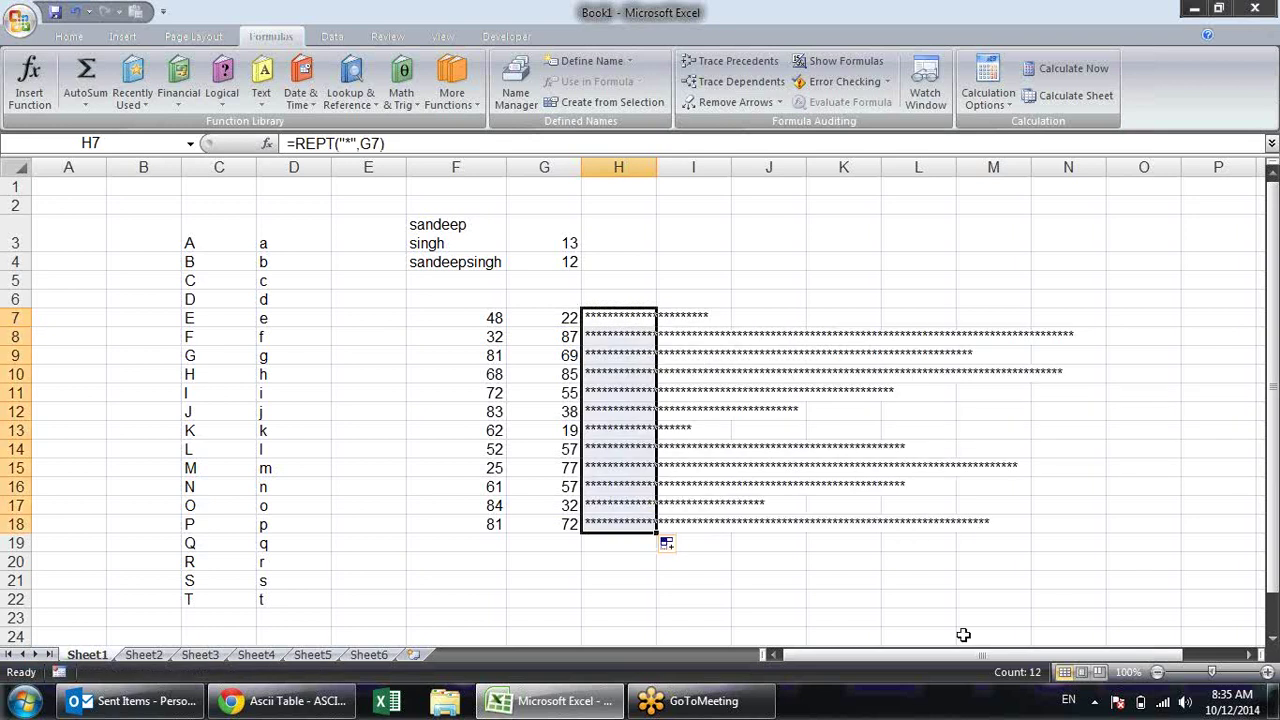
{"action": "left_click", "coordinate": [1151, 421]}
{"action": "mouse_move", "coordinate": [649, 316]}
{"action": "left_mouse_down"}
{"action": "mouse_move", "coordinate": [657, 474]}
{"action": "mouse_move", "coordinate": [640, 520]}
{"action": "left_mouse_up"}
Change G7's value to 10
{"action": "left_click", "coordinate": [746, 302]}
{"action": "left_click", "coordinate": [572, 320]}
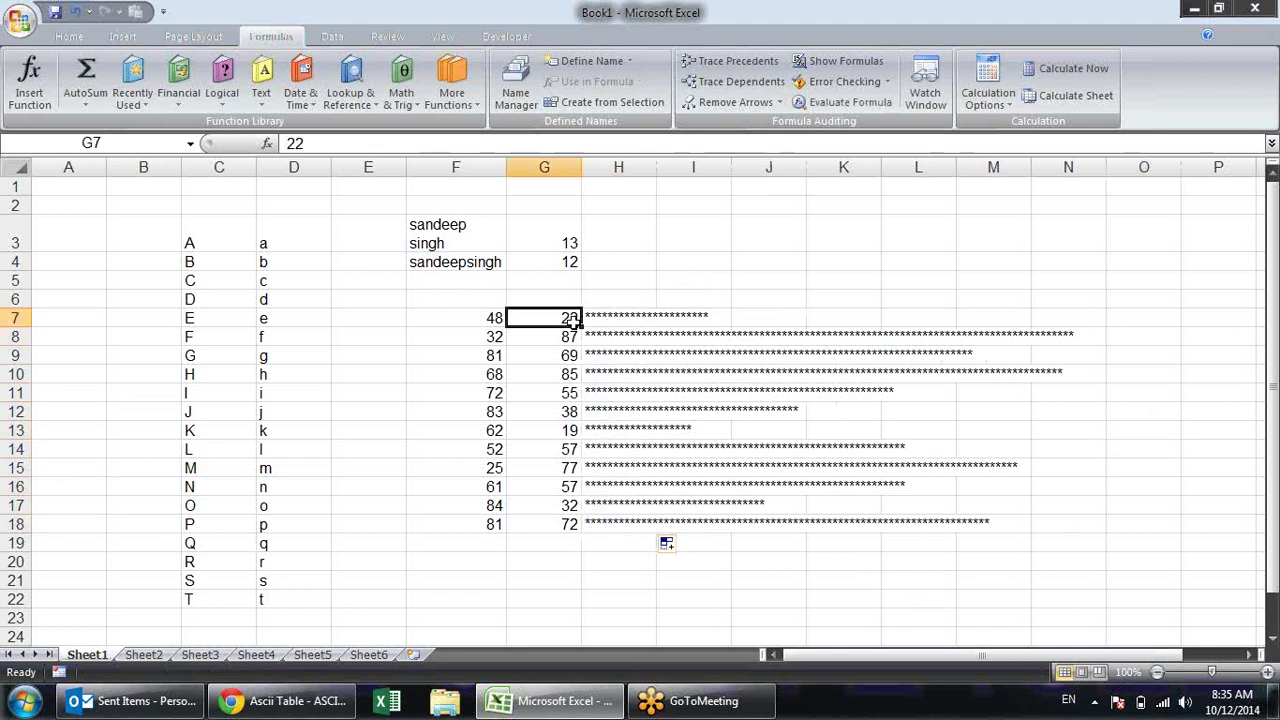
{"action": "type", "text": "10"}
{"action": "key", "text": "Return"}
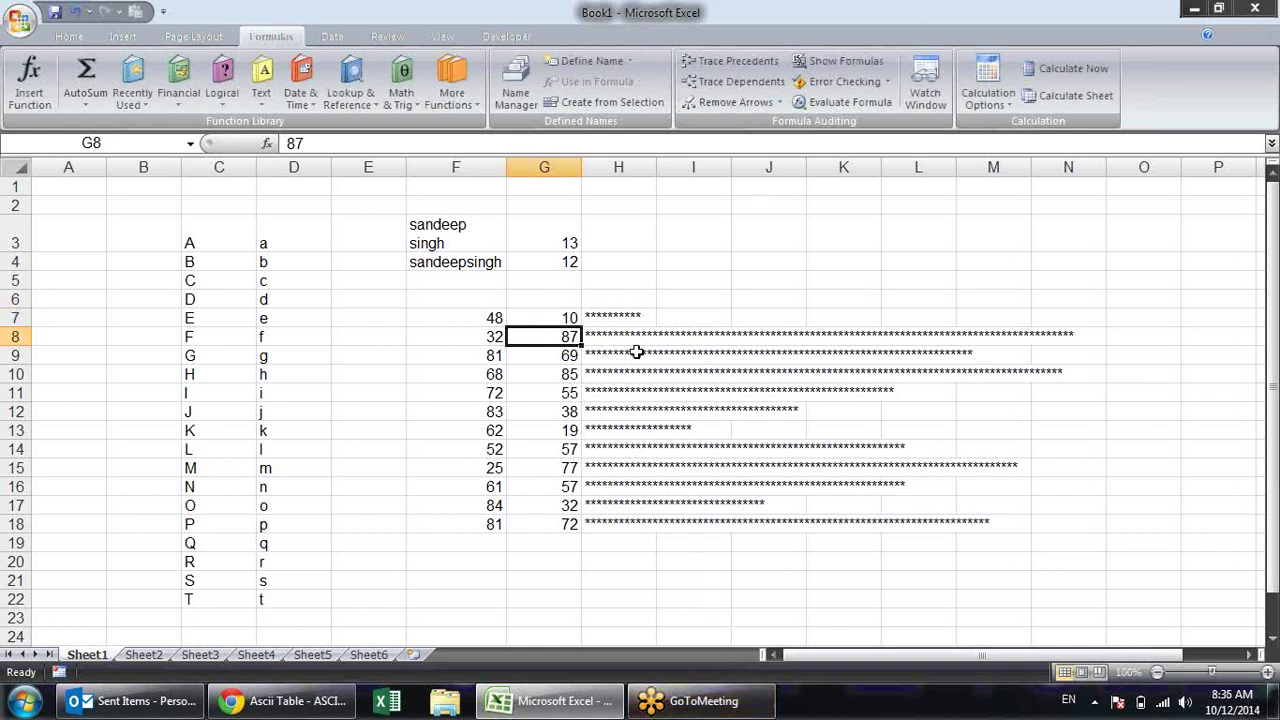
Scale the bar formula to =REPT("*",G7/10) and fill it down to H18
{"action": "left_click_drag", "start_coordinate": [636, 318], "coordinate": [636, 520]}
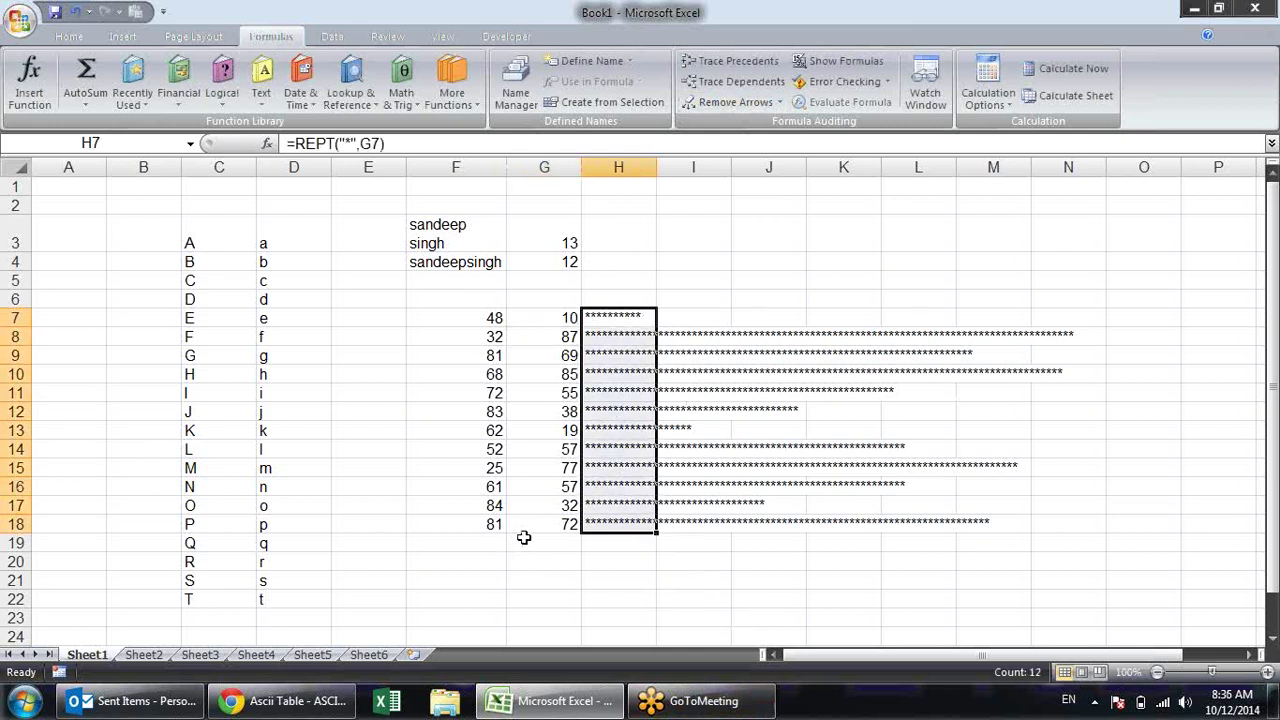
{"action": "key", "text": "F2"}
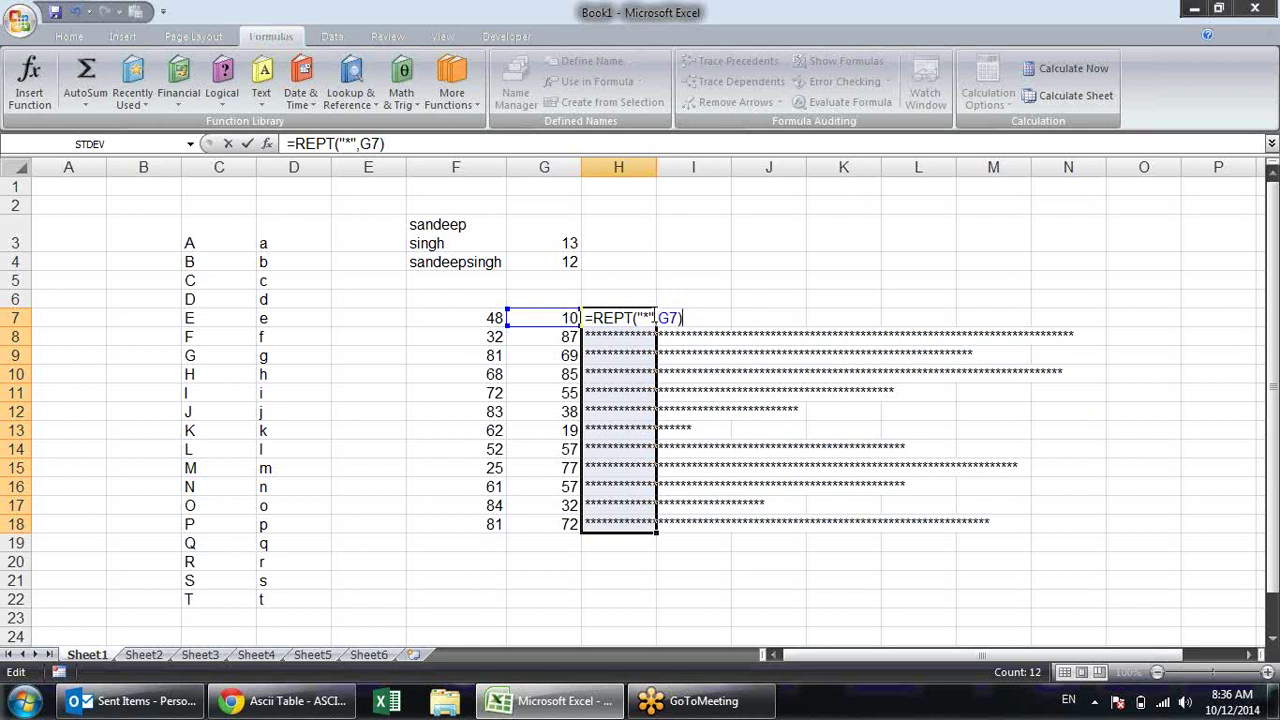
{"action": "left_click", "coordinate": [672, 317]}
{"action": "type", "text": "/10"}
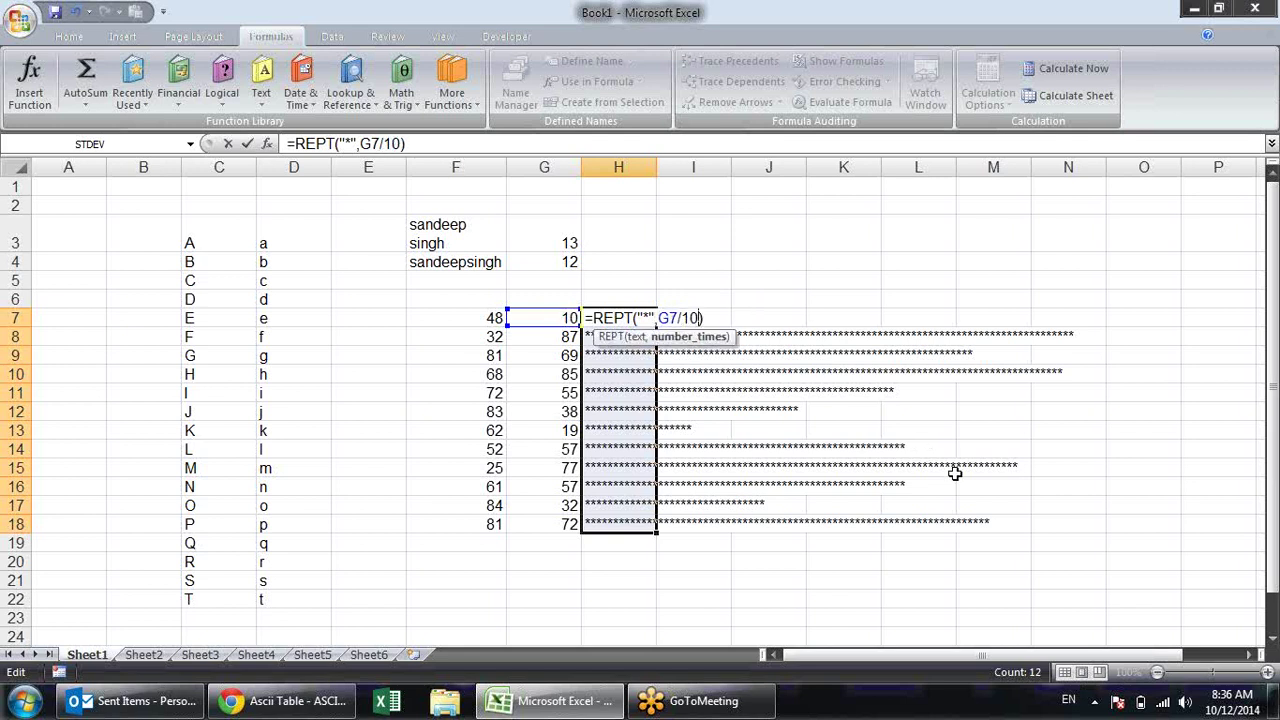
{"action": "key", "text": "Return"}
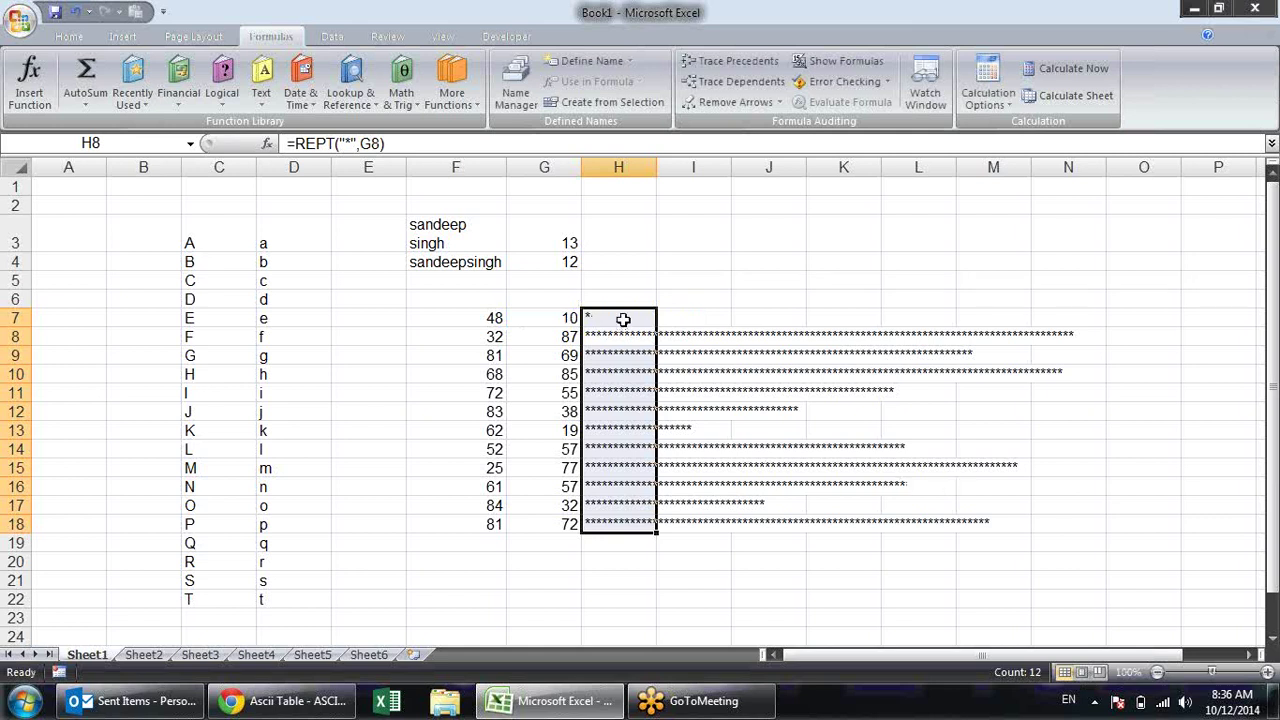
{"action": "left_click", "coordinate": [621, 320]}
{"action": "double_click", "coordinate": [657, 325]}
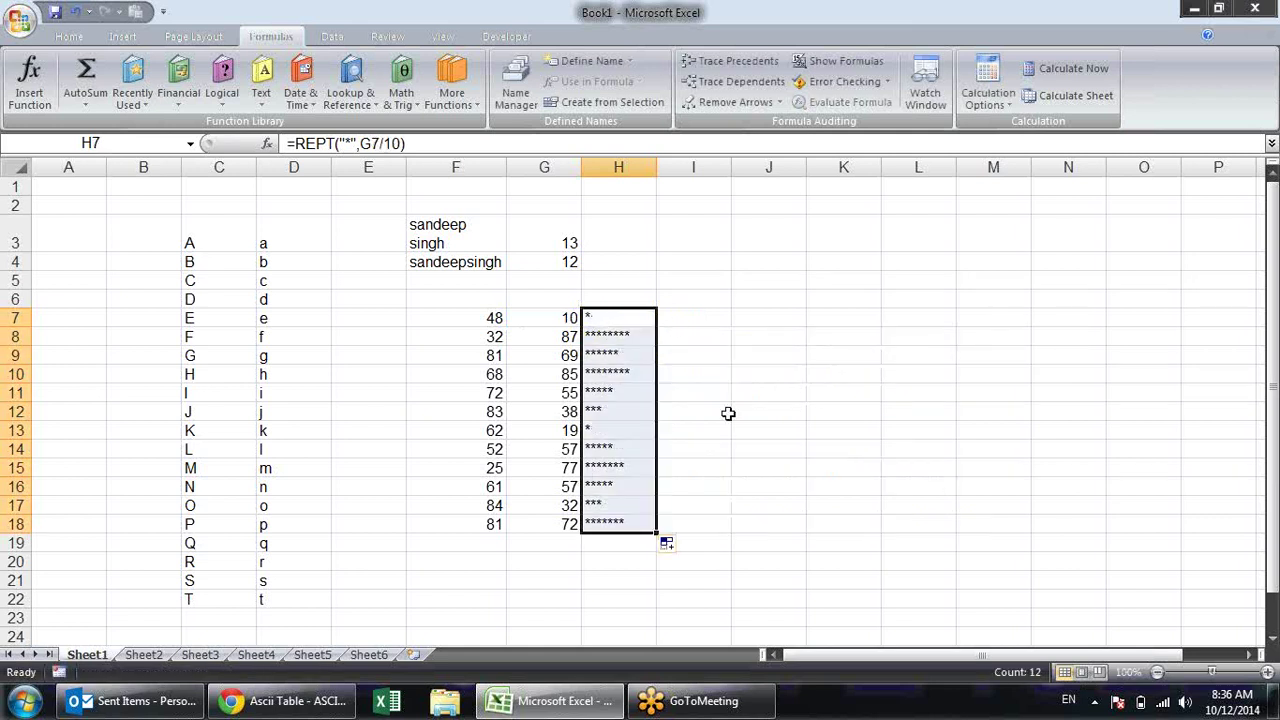
{"action": "left_click", "coordinate": [724, 414]}
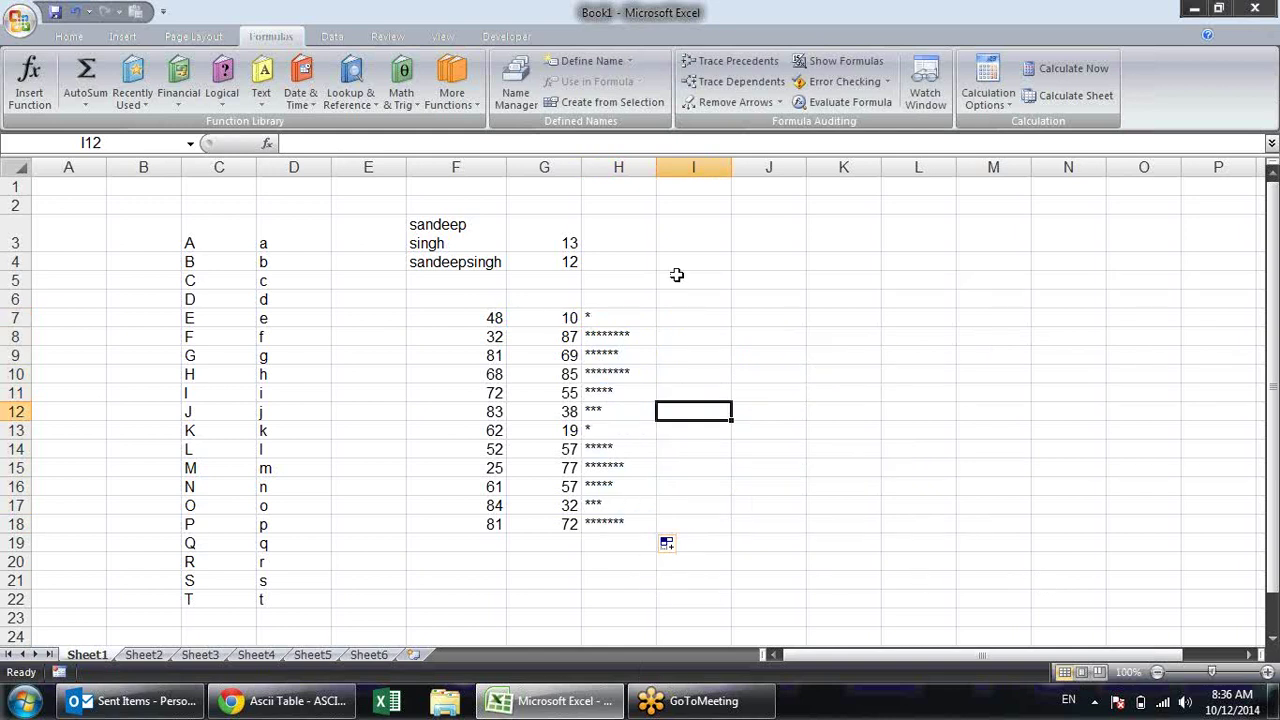
{"action": "left_click", "coordinate": [651, 320]}
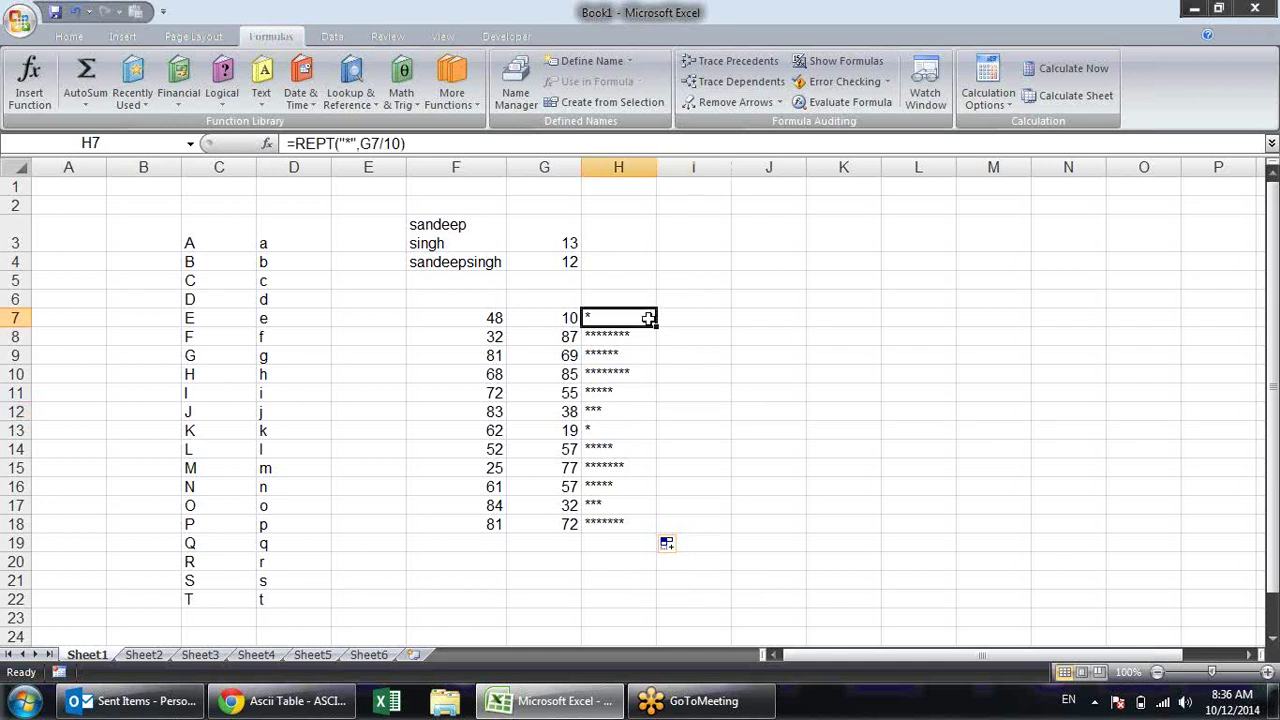
{"action": "key", "text": "F2"}
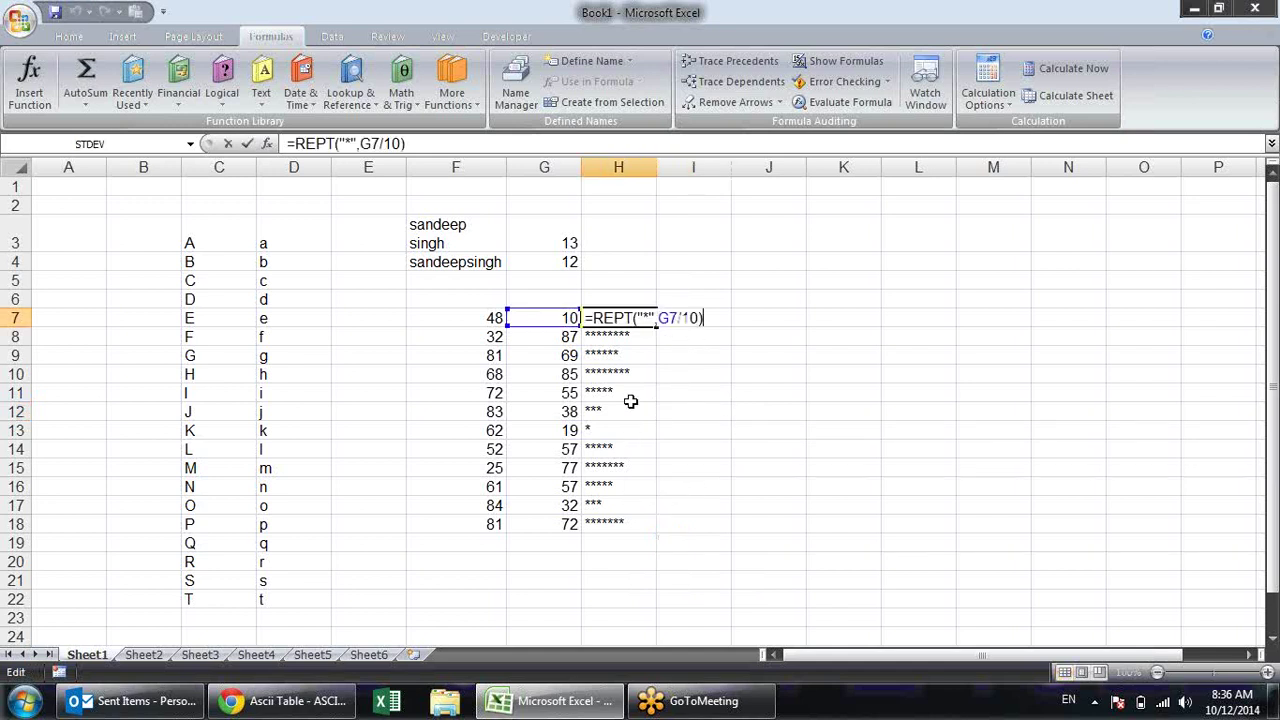
Swap the asterisk for '|' in H7's bar formula and launch the On-Screen Keyboard (osk)
{"action": "left_click", "coordinate": [648, 316]}
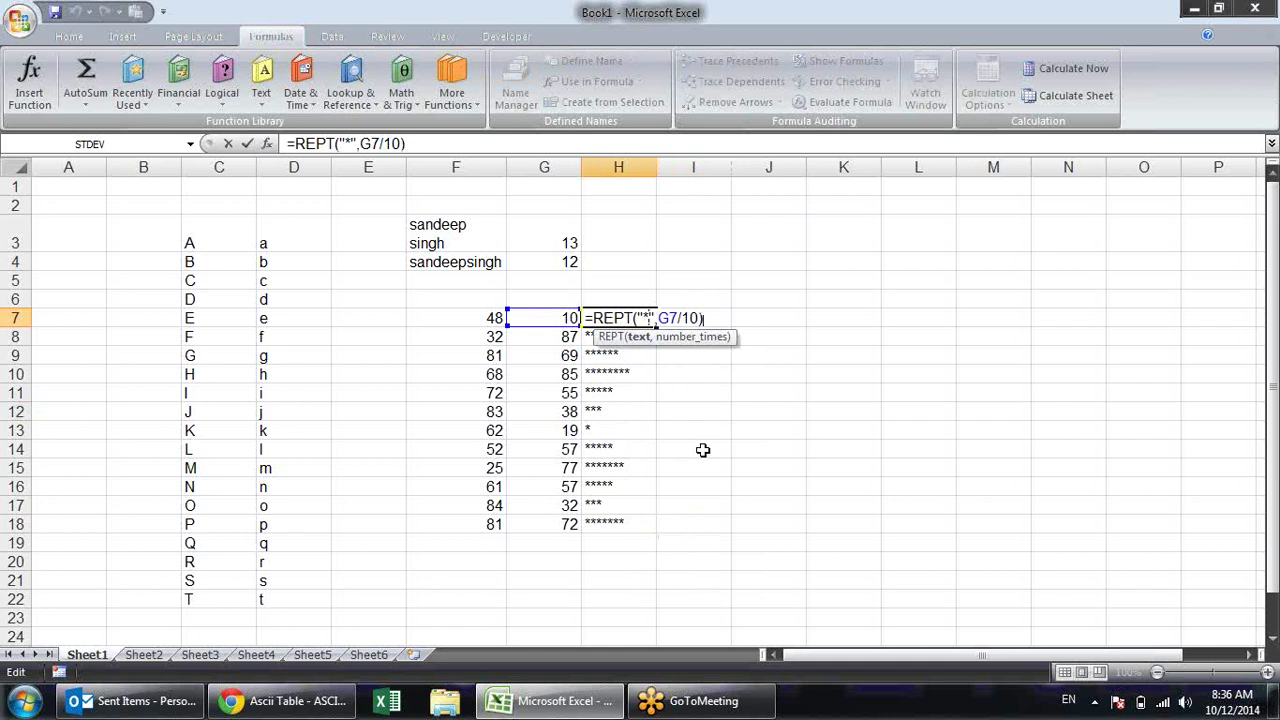
{"action": "key", "text": "BackSpace"}
{"action": "type", "text": "|"}
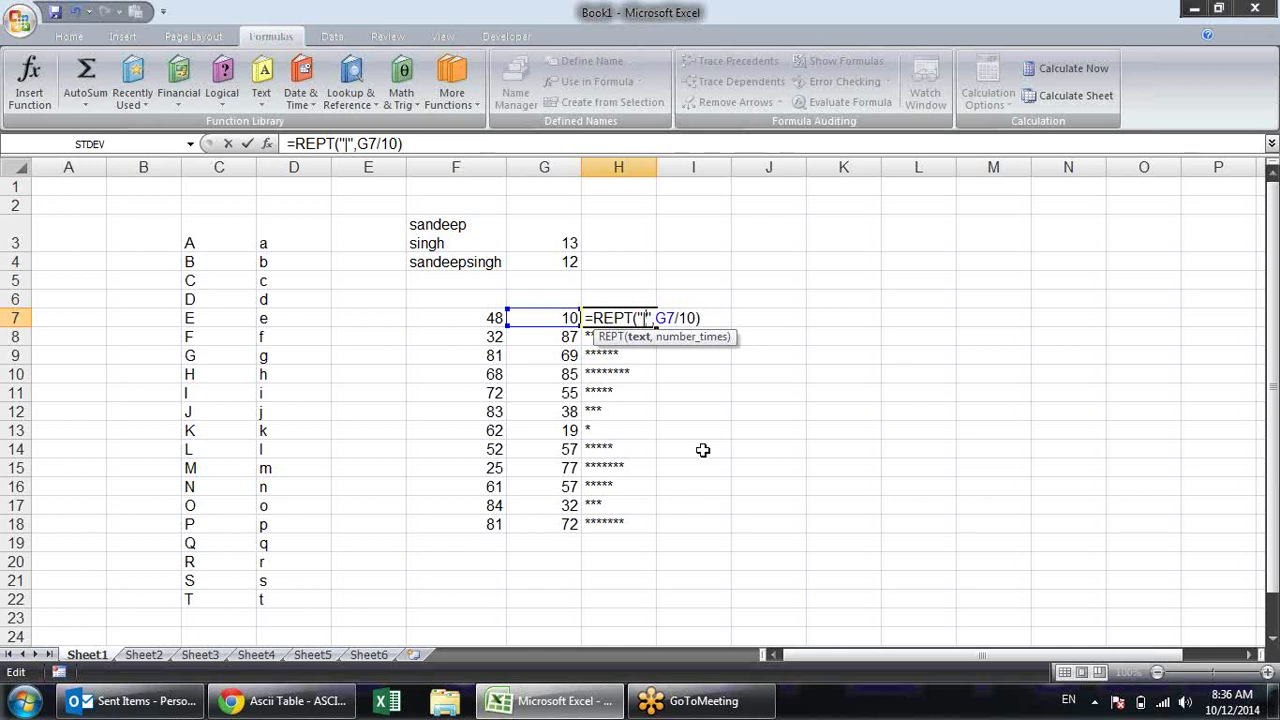
{"action": "key", "text": "Return"}
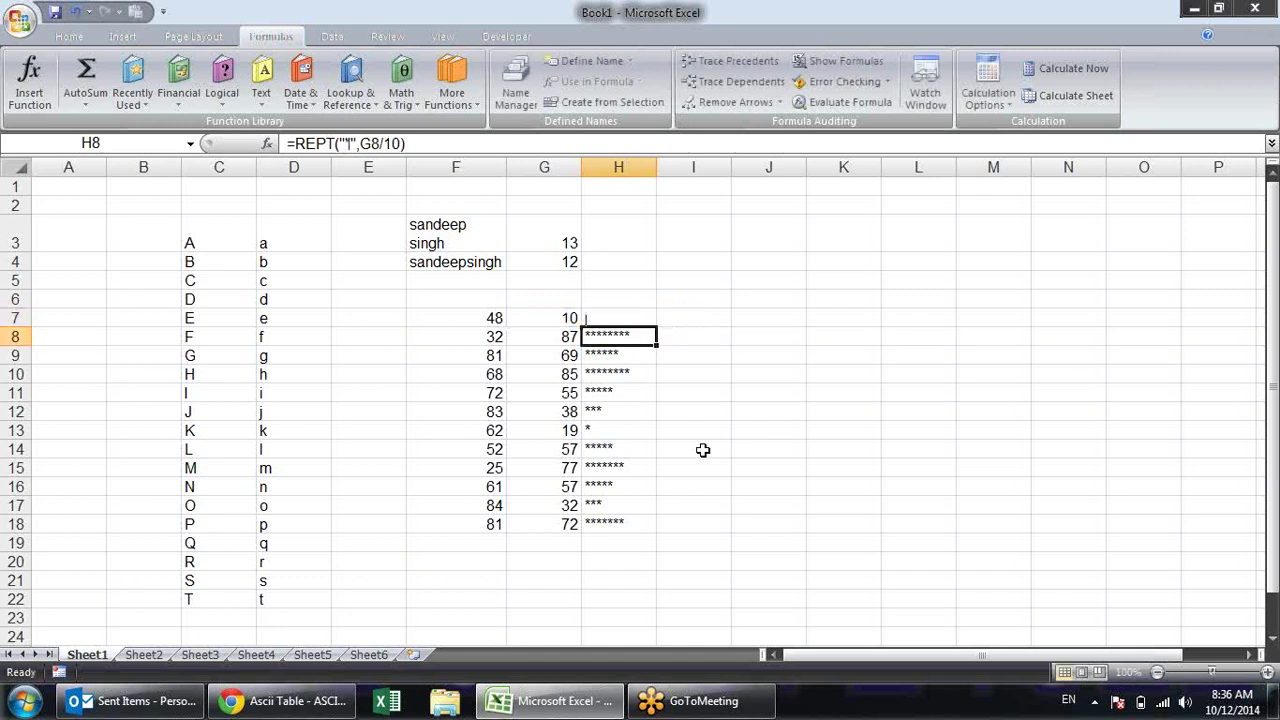
{"action": "key", "text": "super+r"}
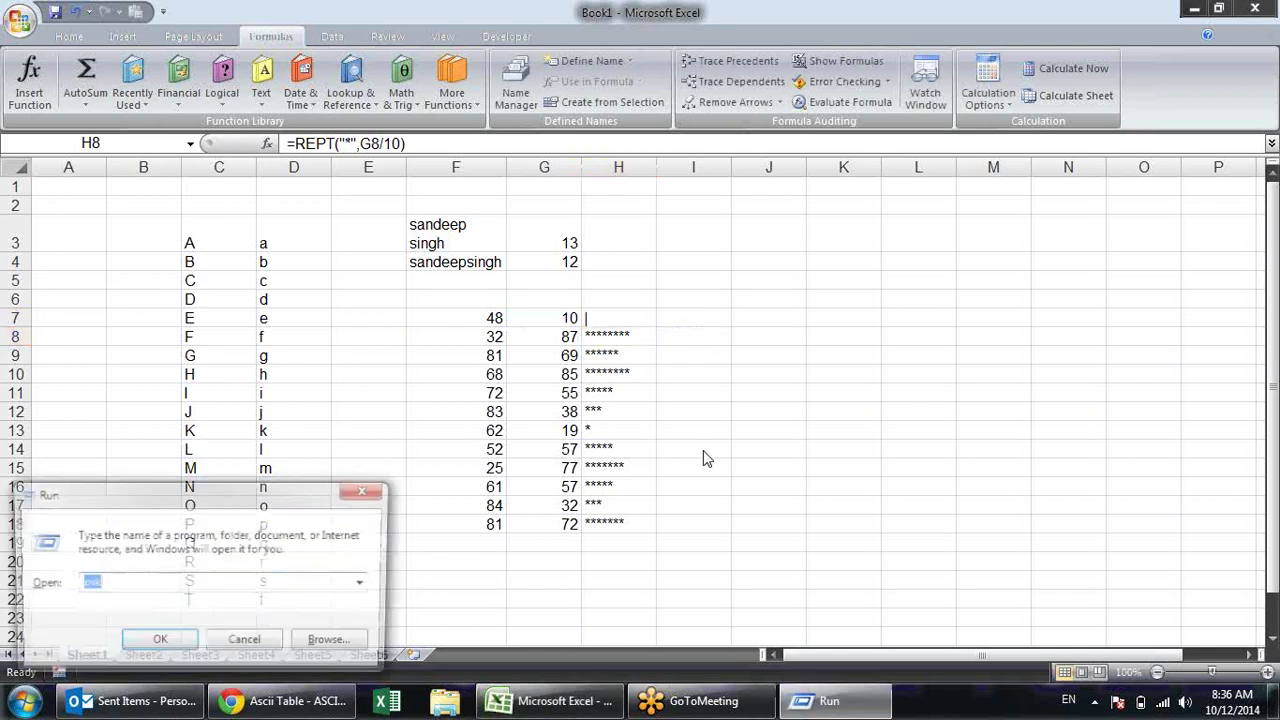
{"action": "key", "text": "Return"}
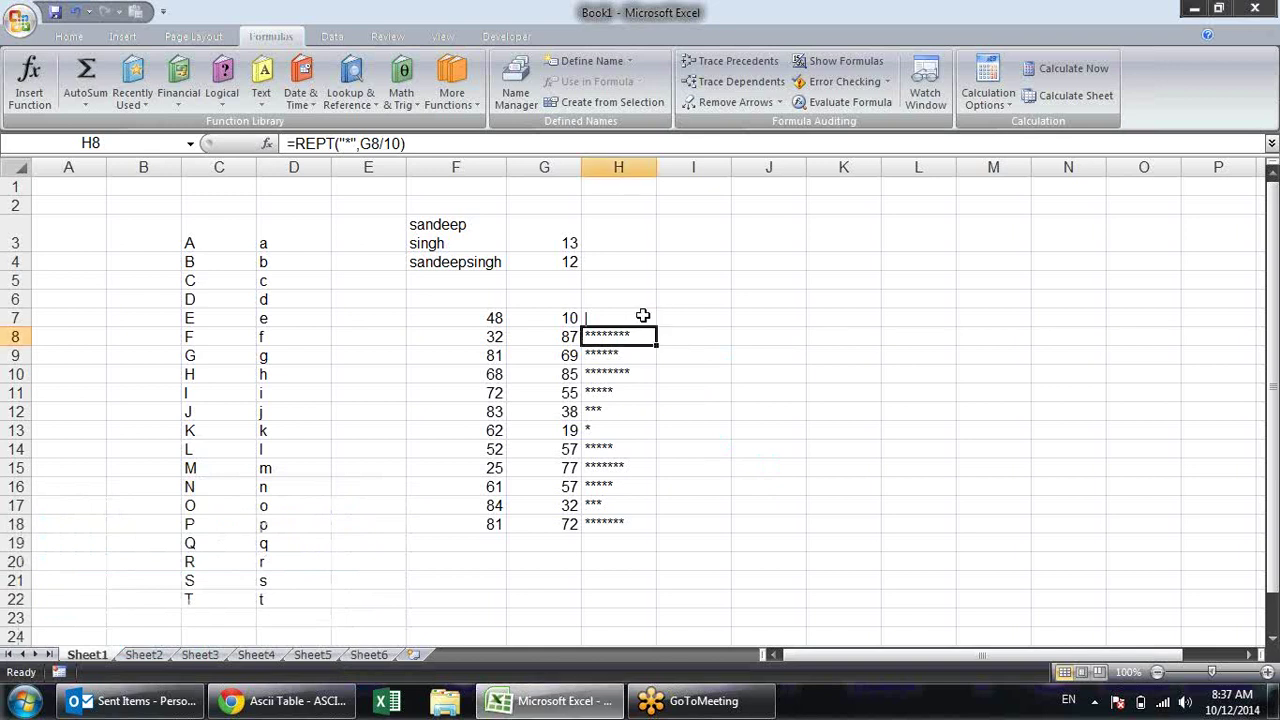
Fill the vertical-line bar formula down to H18 and hide the On-Screen Keyboard
{"action": "left_click", "coordinate": [643, 318]}
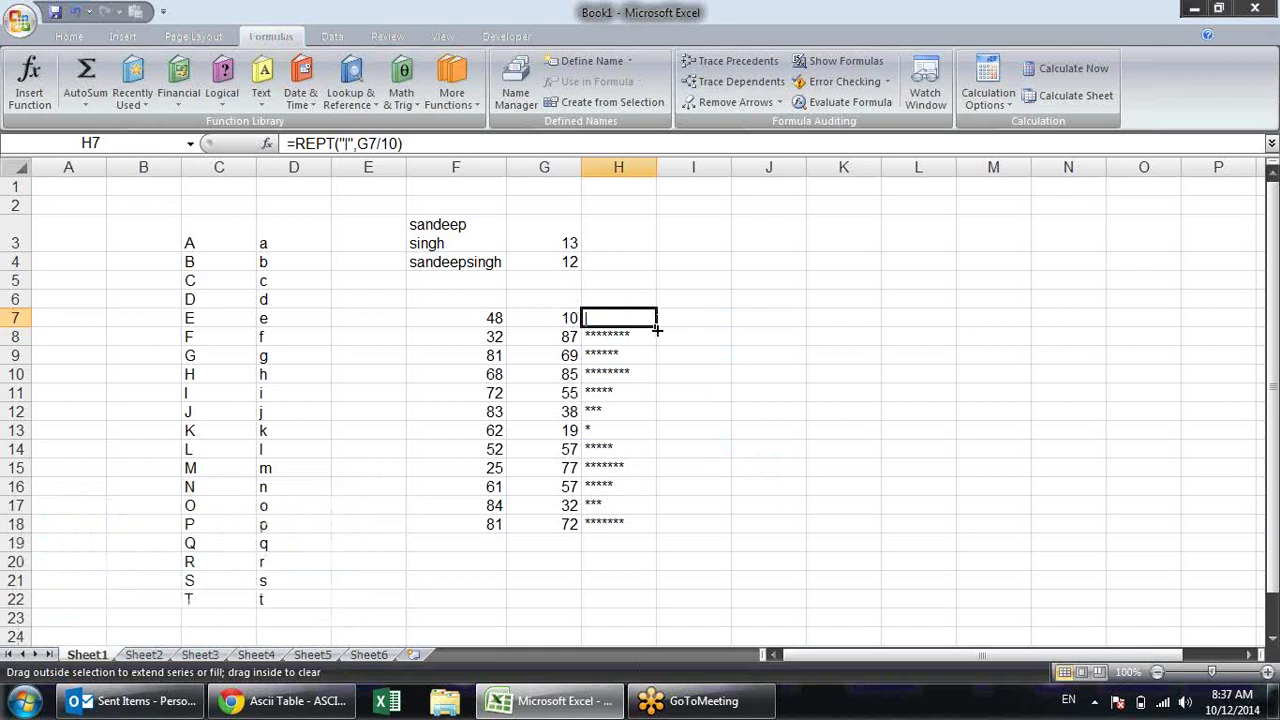
{"action": "double_click", "coordinate": [656, 326]}
{"action": "left_click", "coordinate": [715, 342]}
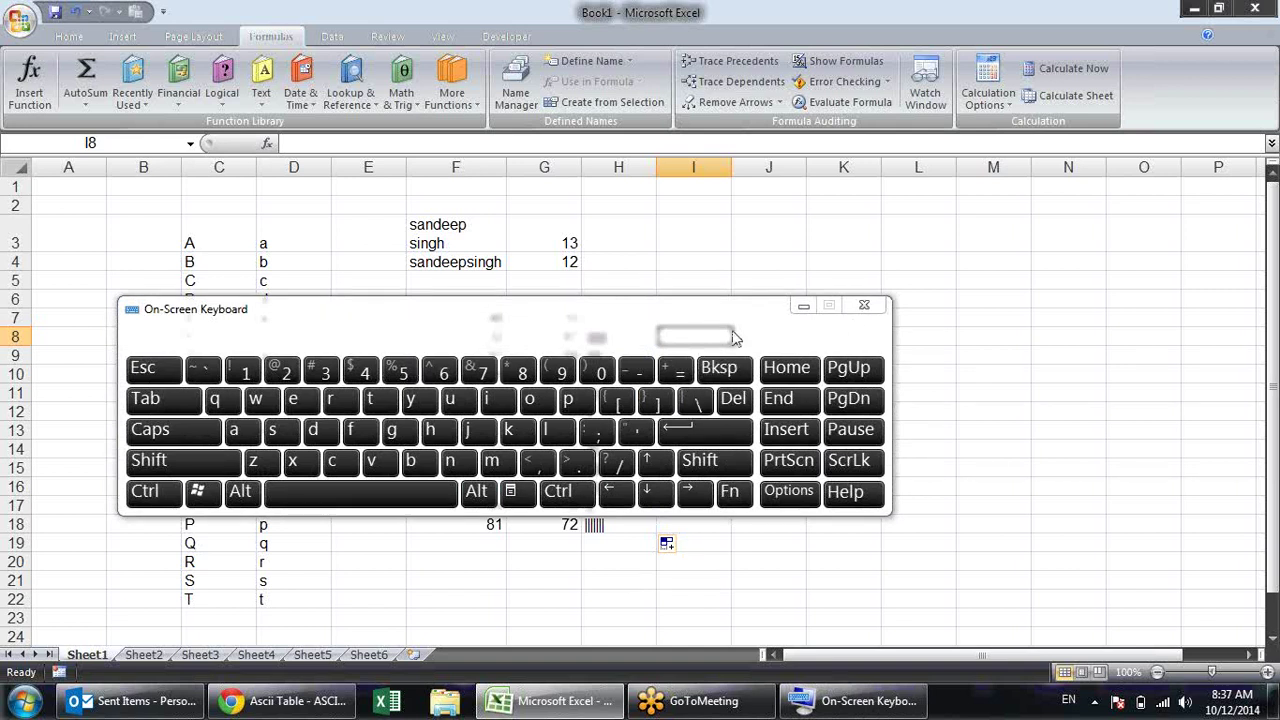
{"action": "left_click", "coordinate": [806, 310]}
{"action": "mouse_move", "coordinate": [646, 320]}
{"action": "left_mouse_down"}
{"action": "mouse_move", "coordinate": [581, 574]}
{"action": "mouse_move", "coordinate": [591, 524]}
{"action": "left_mouse_up"}
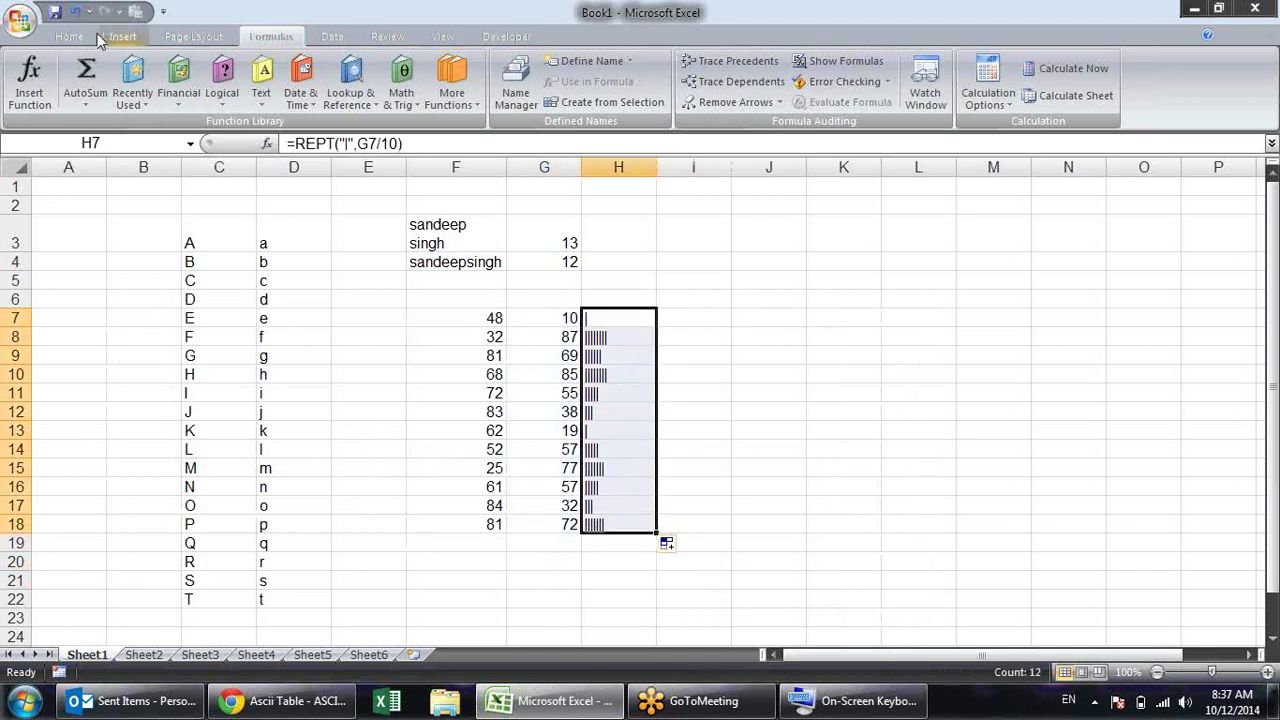
Format the H7:H18 bars in Britannic Bold with a blue font colour
{"action": "left_click", "coordinate": [80, 37]}
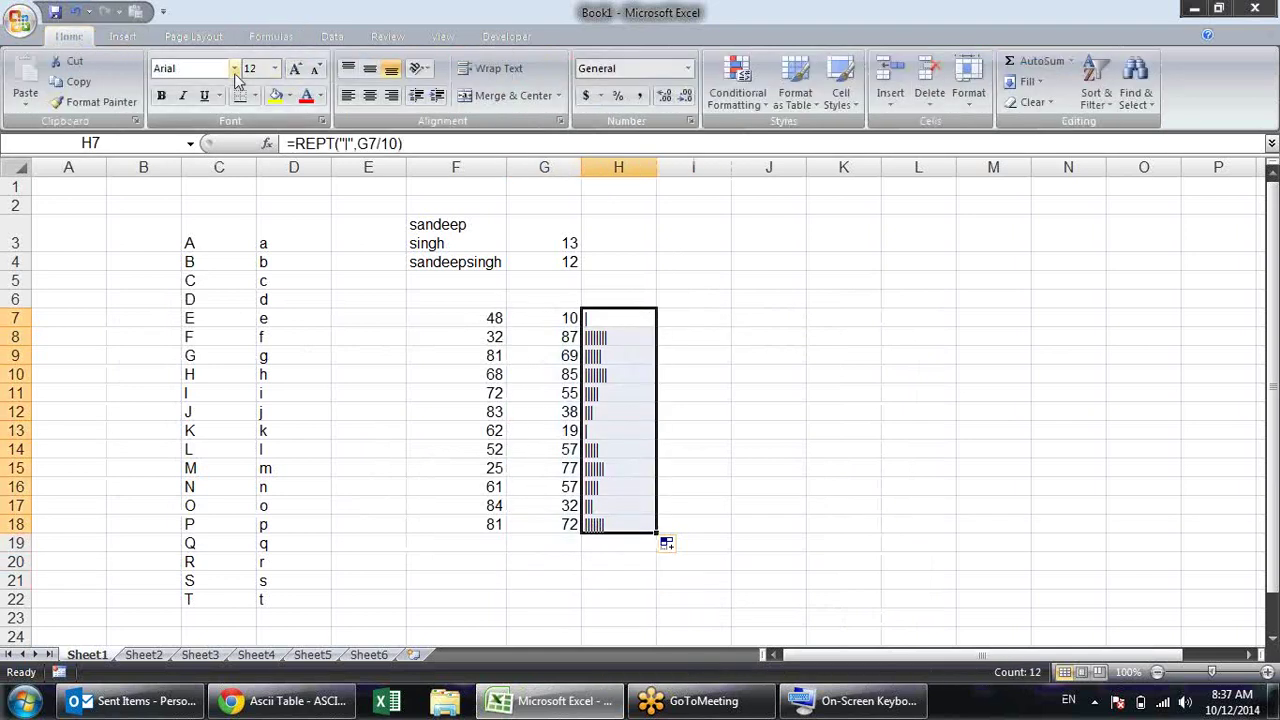
{"action": "left_click", "coordinate": [234, 70]}
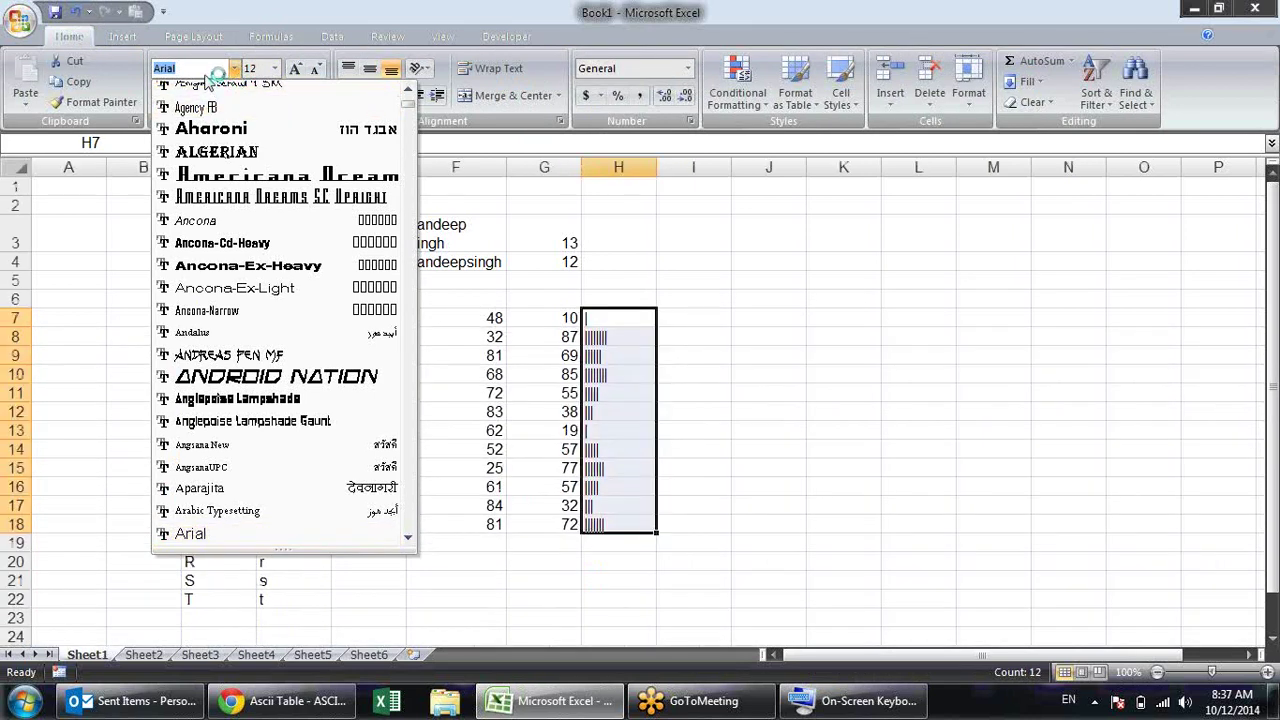
{"action": "type", "text": "britannic Bold"}
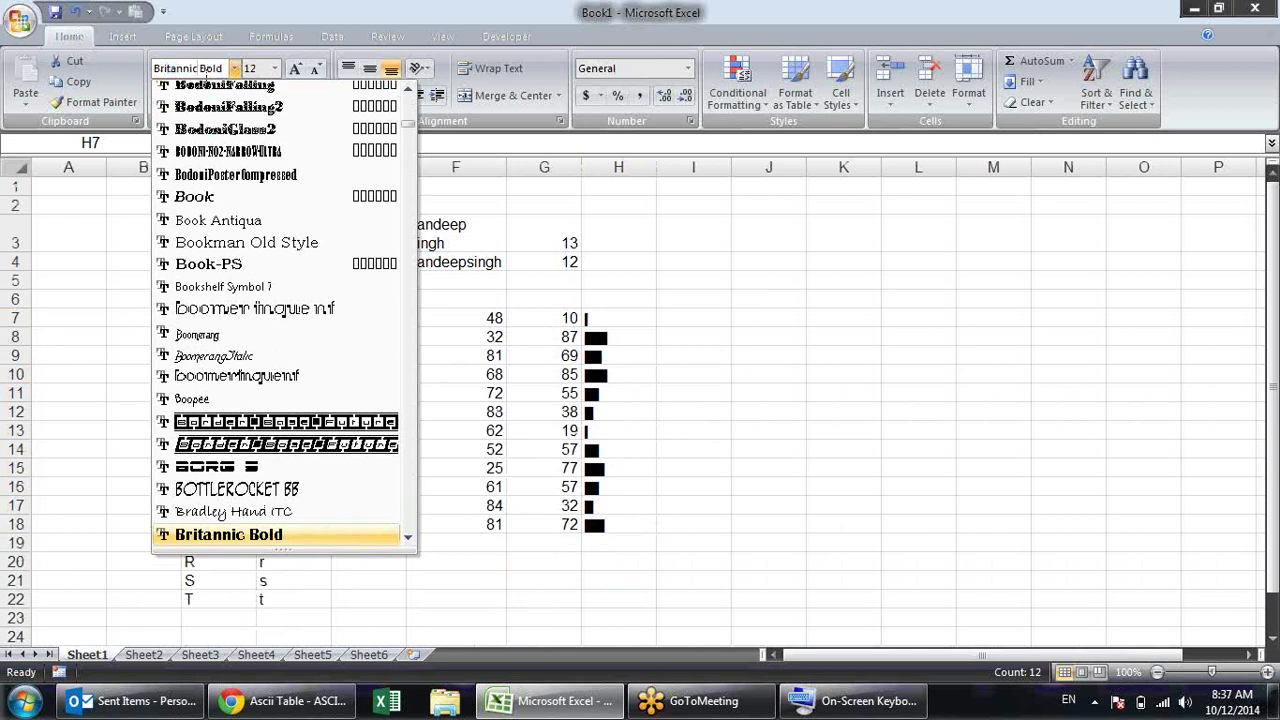
{"action": "key", "text": "Return"}
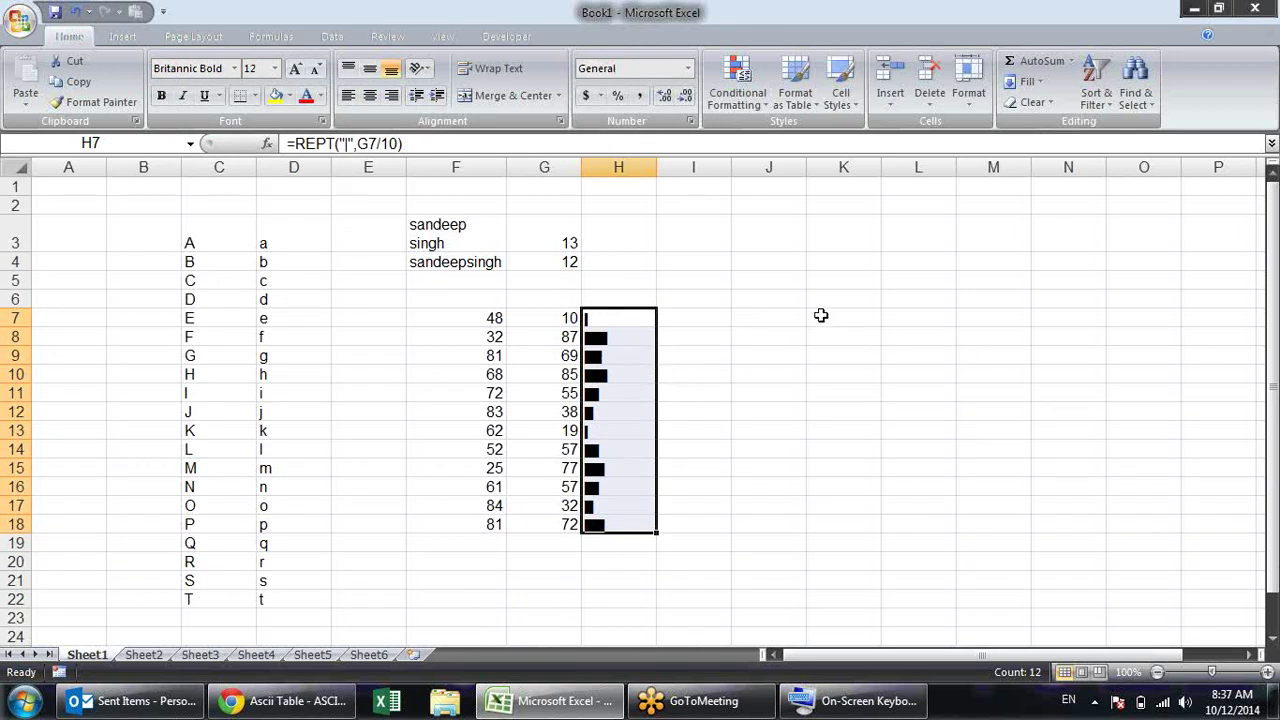
{"action": "left_click", "coordinate": [320, 98]}
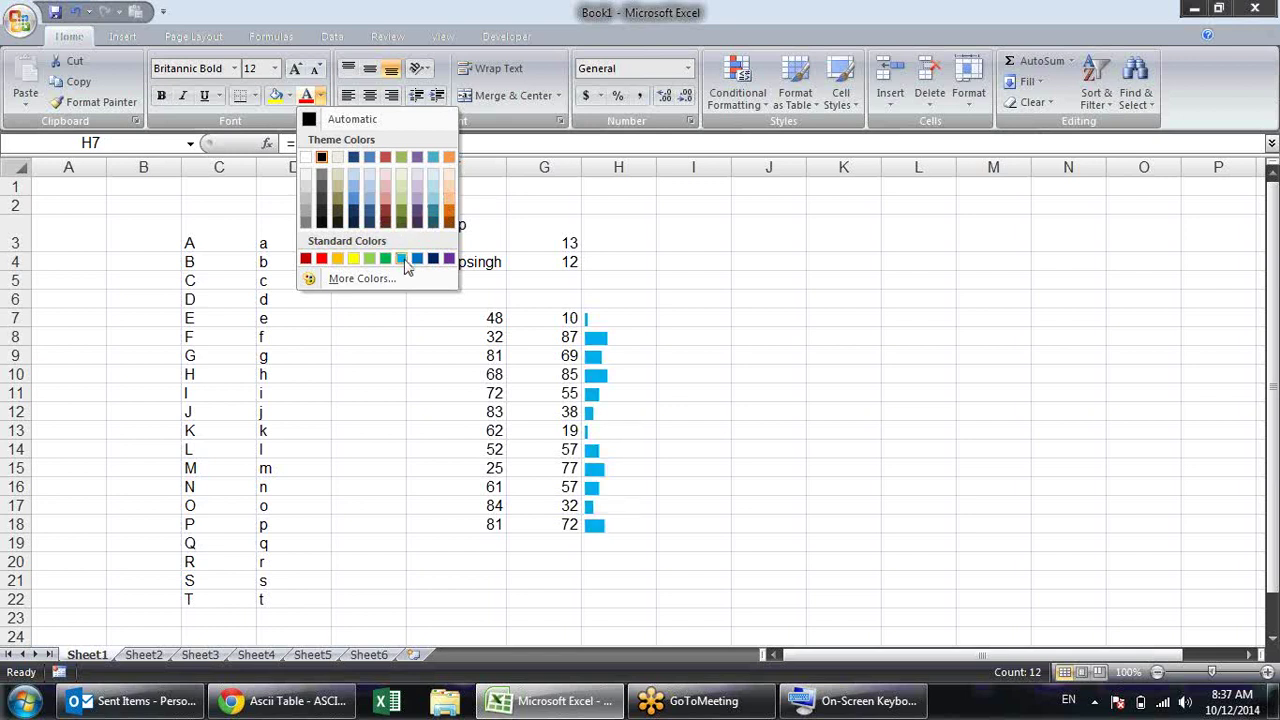
{"action": "key", "text": "Escape"}
{"action": "left_click", "coordinate": [906, 378]}
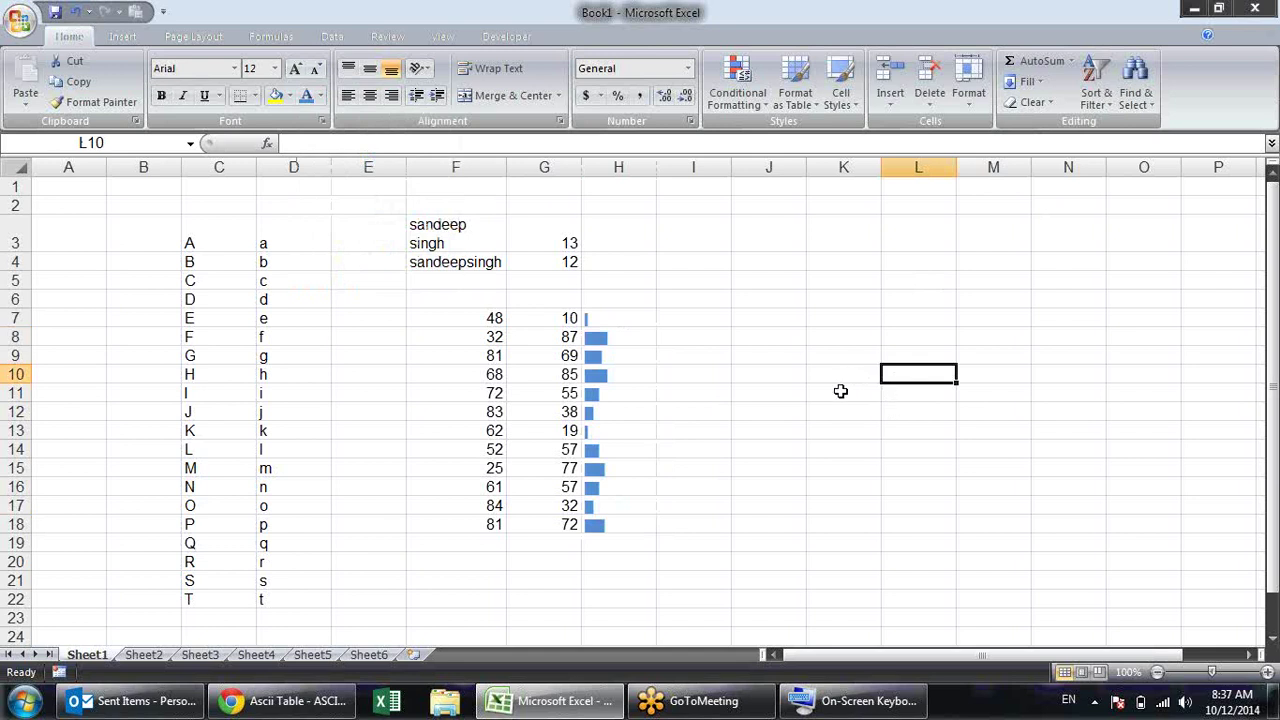
{"action": "left_click", "coordinate": [566, 318]}
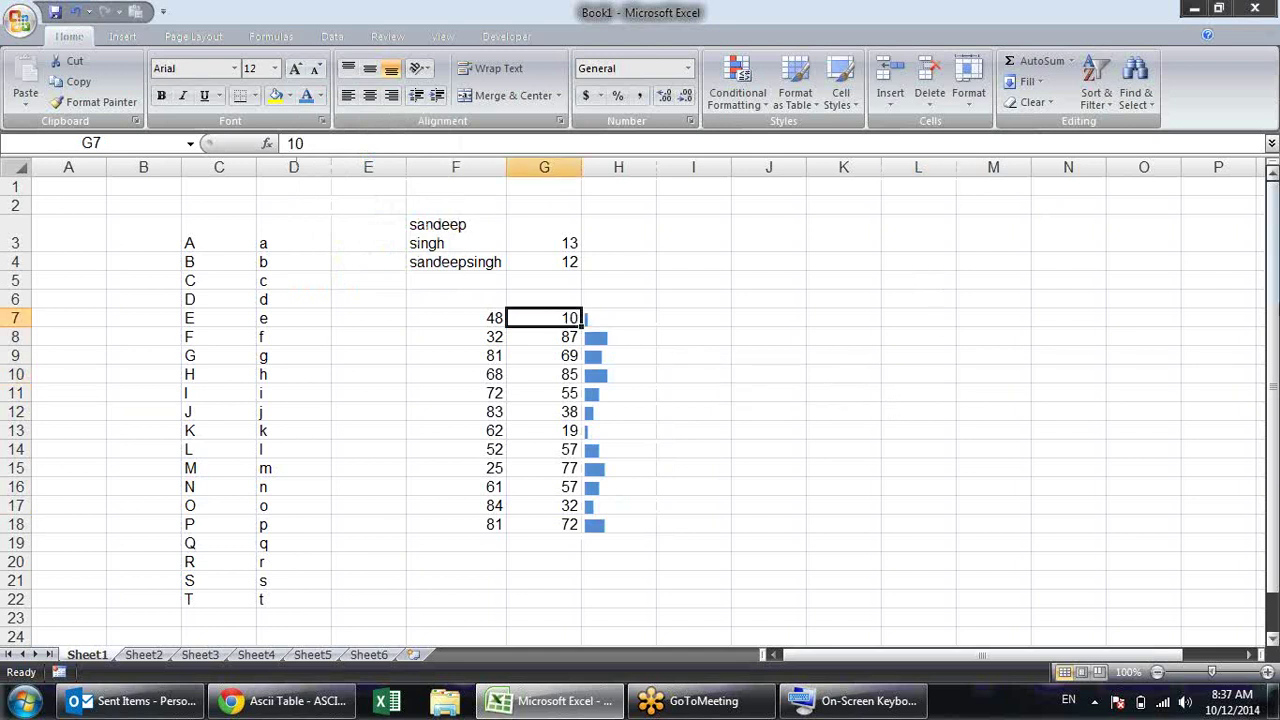
Enter 30 in G7 to lengthen its bar
{"action": "type", "text": "30"}
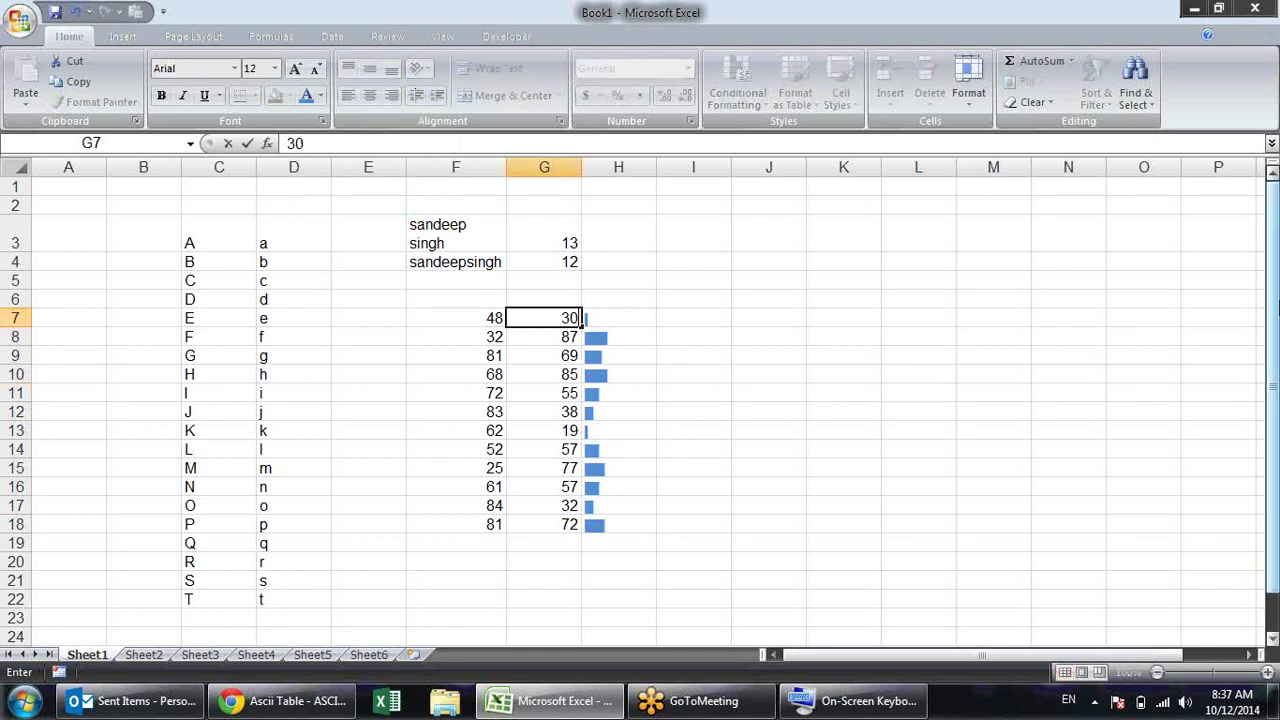
{"action": "key", "text": "Return"}
{"action": "left_click_drag", "start_coordinate": [634, 317], "coordinate": [645, 533]}
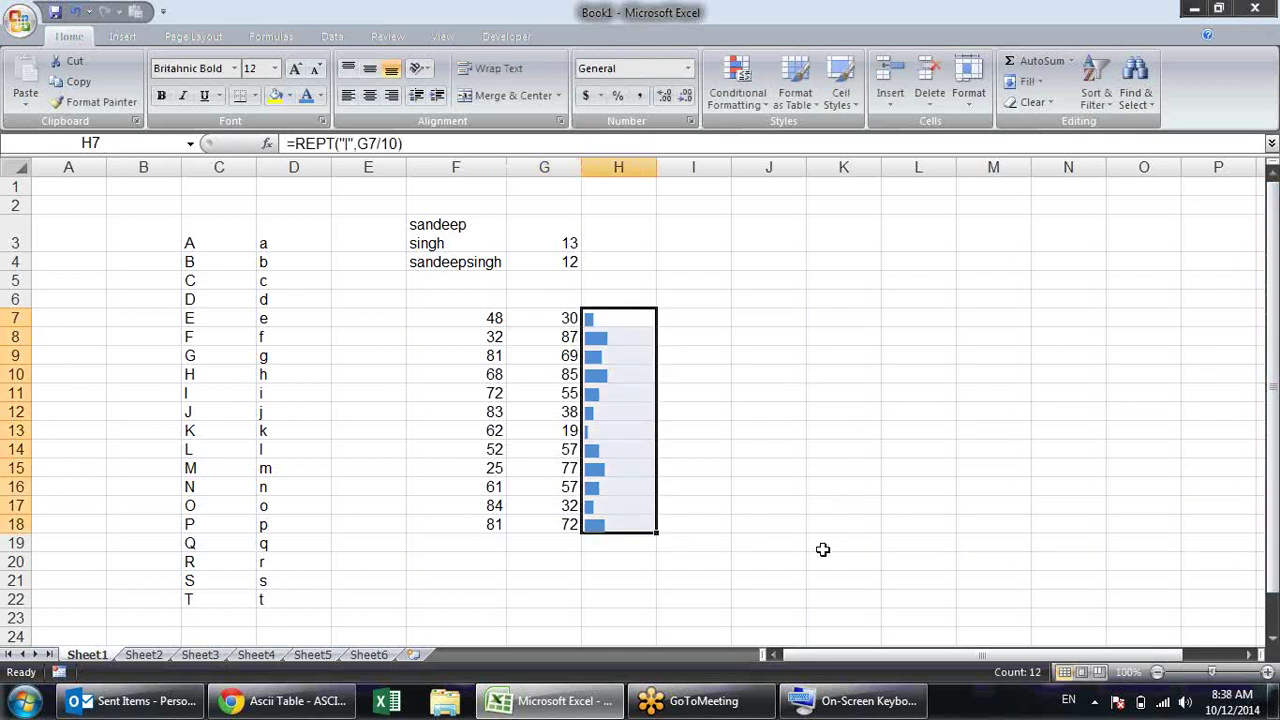
{"action": "left_click", "coordinate": [629, 323]}
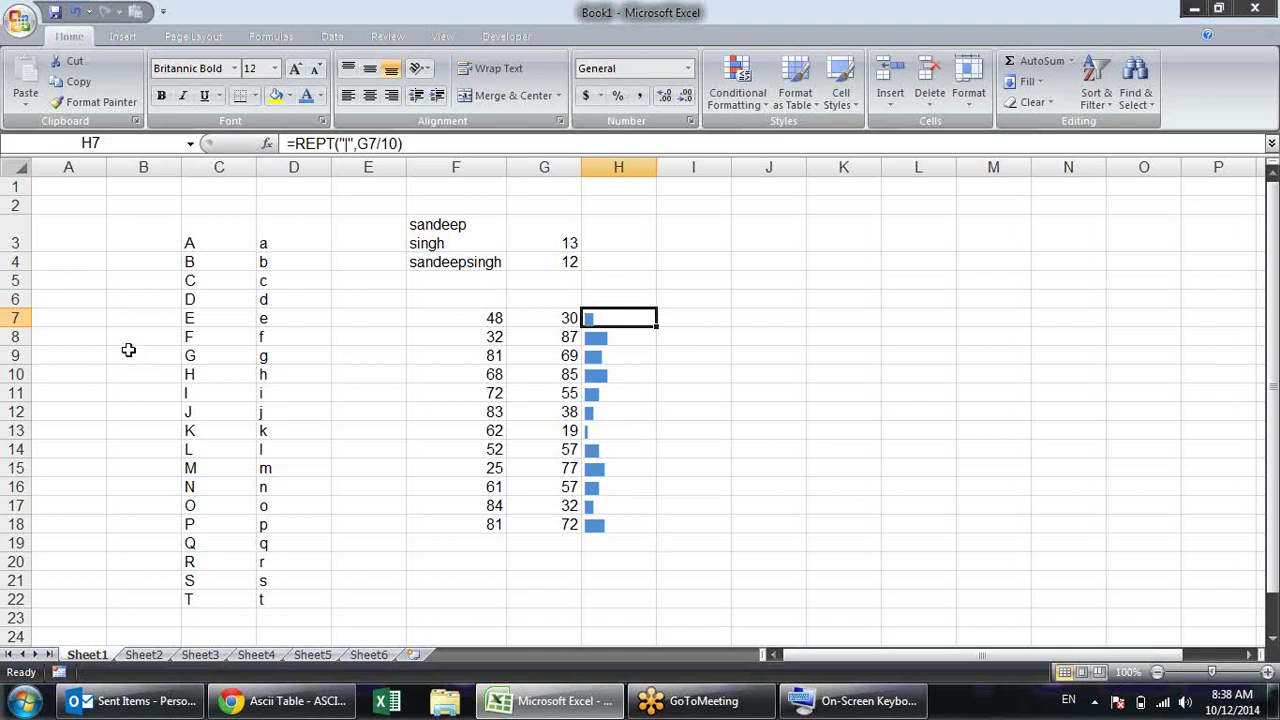
Heighten rows 7–18 to 39.75 points
{"action": "left_click_drag", "start_coordinate": [10, 318], "coordinate": [12, 566]}
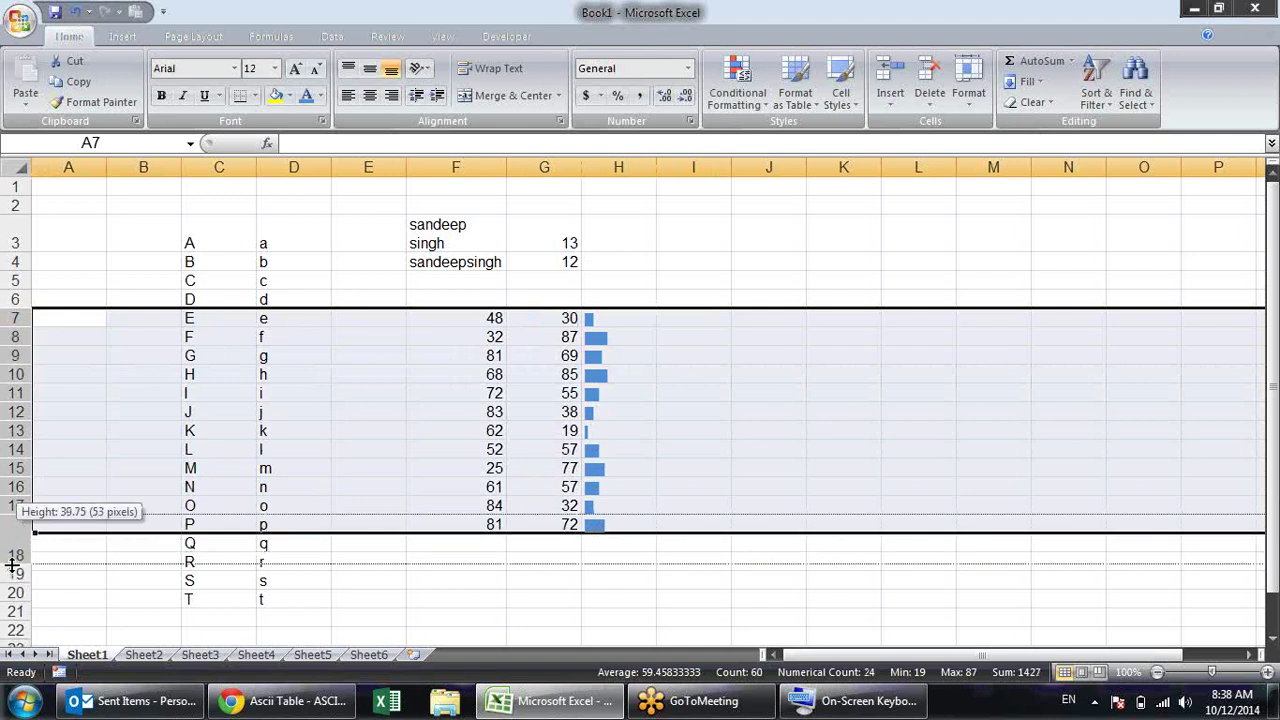
{"action": "left_click_drag", "start_coordinate": [12, 566], "coordinate": [12, 566]}
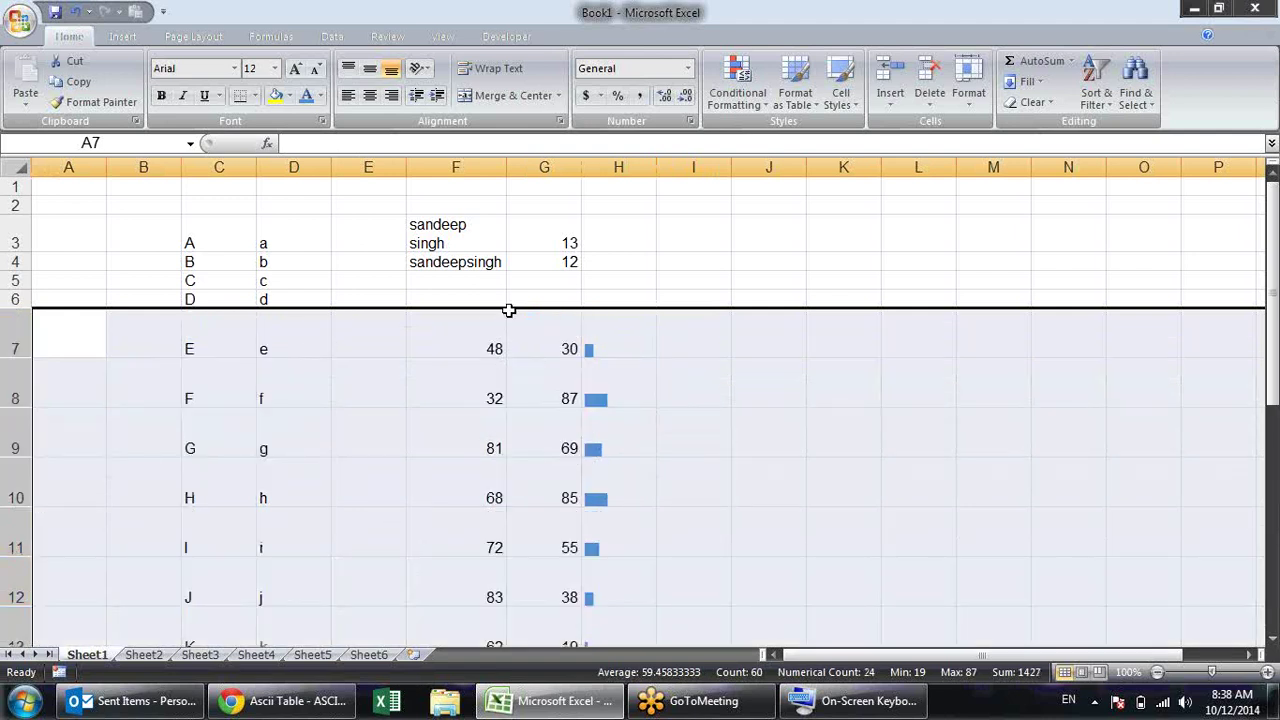
{"action": "scroll", "coordinate": [540, 310], "scroll_direction": "down", "scroll_amount": 3}
{"action": "scroll", "coordinate": [598, 311], "scroll_direction": "up", "scroll_amount": 1}
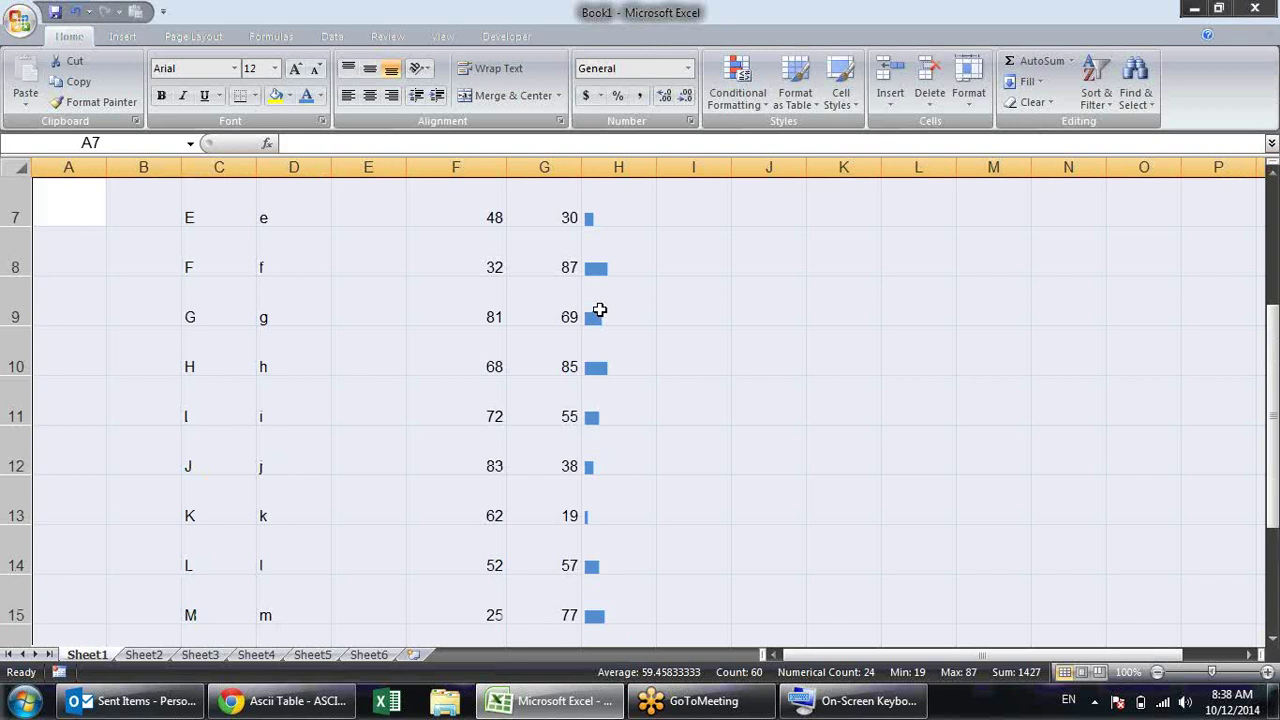
{"action": "left_click", "coordinate": [690, 250]}
{"action": "scroll", "coordinate": [642, 234], "scroll_direction": "up", "scroll_amount": 1}
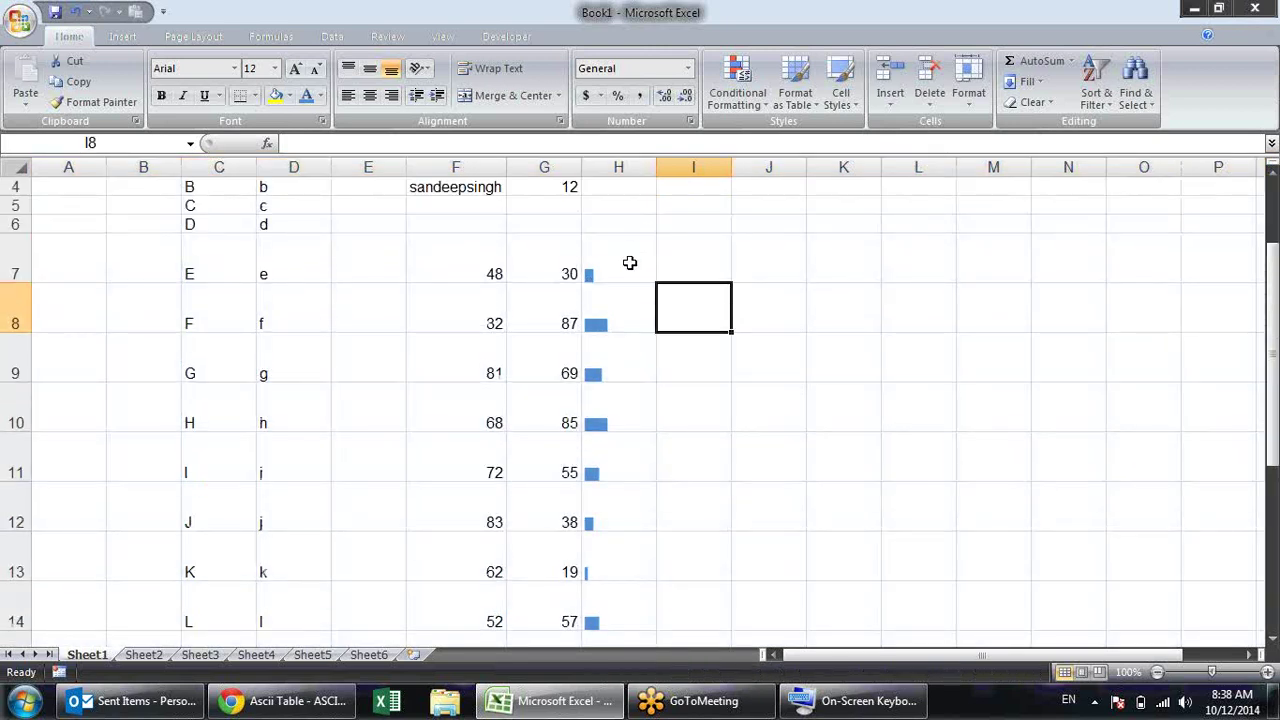
{"action": "left_click", "coordinate": [630, 262]}
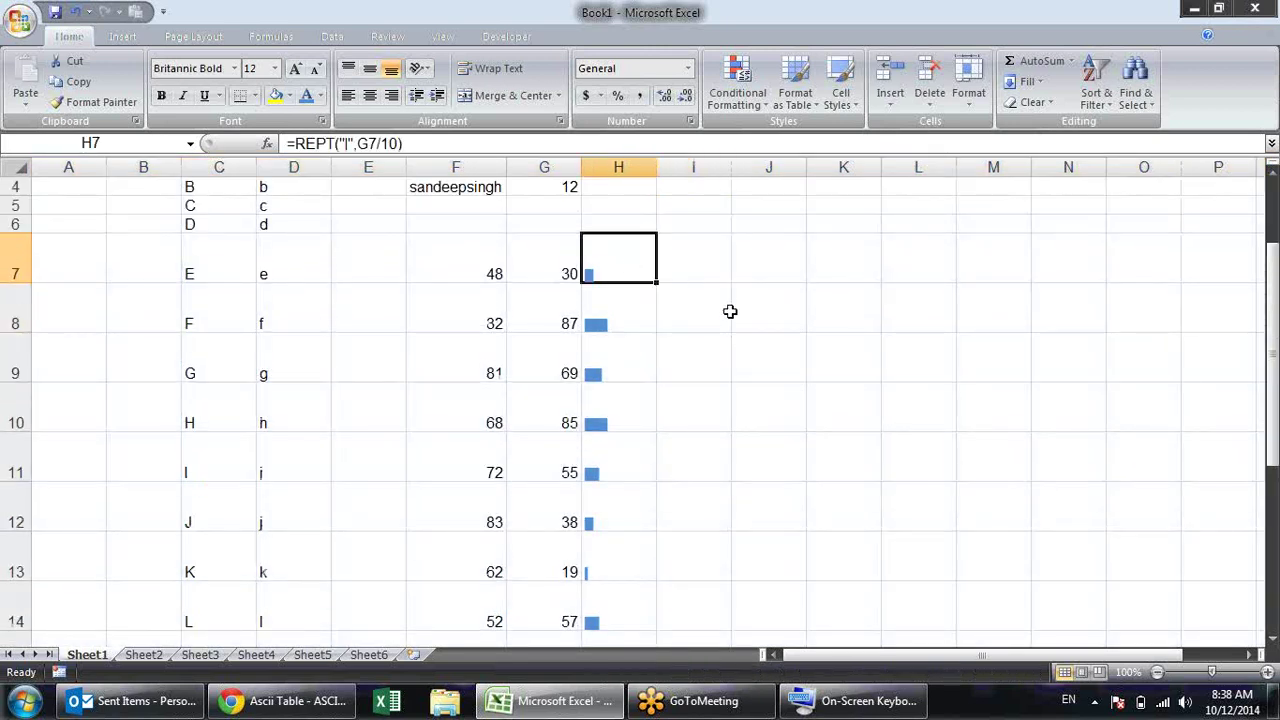
Extend H7's formula with &REPT("|",F7/10) to add a second bar for F7
{"action": "key", "text": "F2"}
{"action": "double_click", "coordinate": [596, 274]}
{"action": "key", "text": "ctrl+c"}
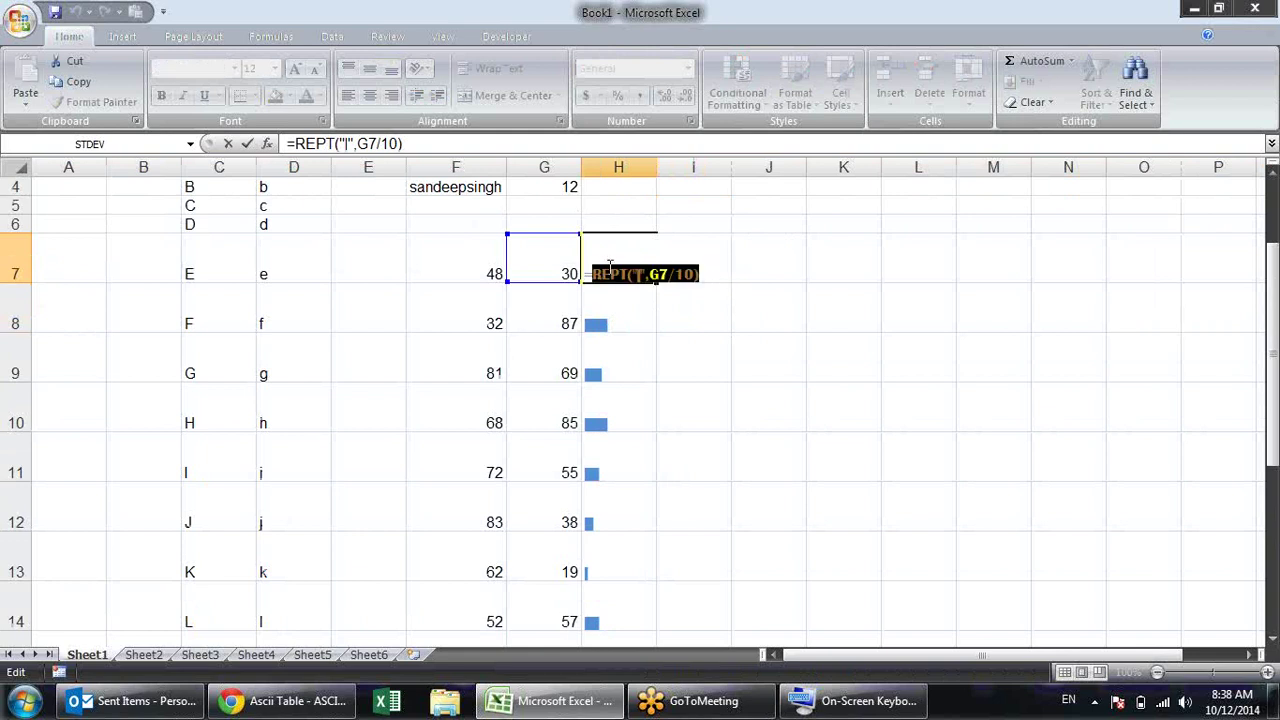
{"action": "left_click", "coordinate": [703, 278]}
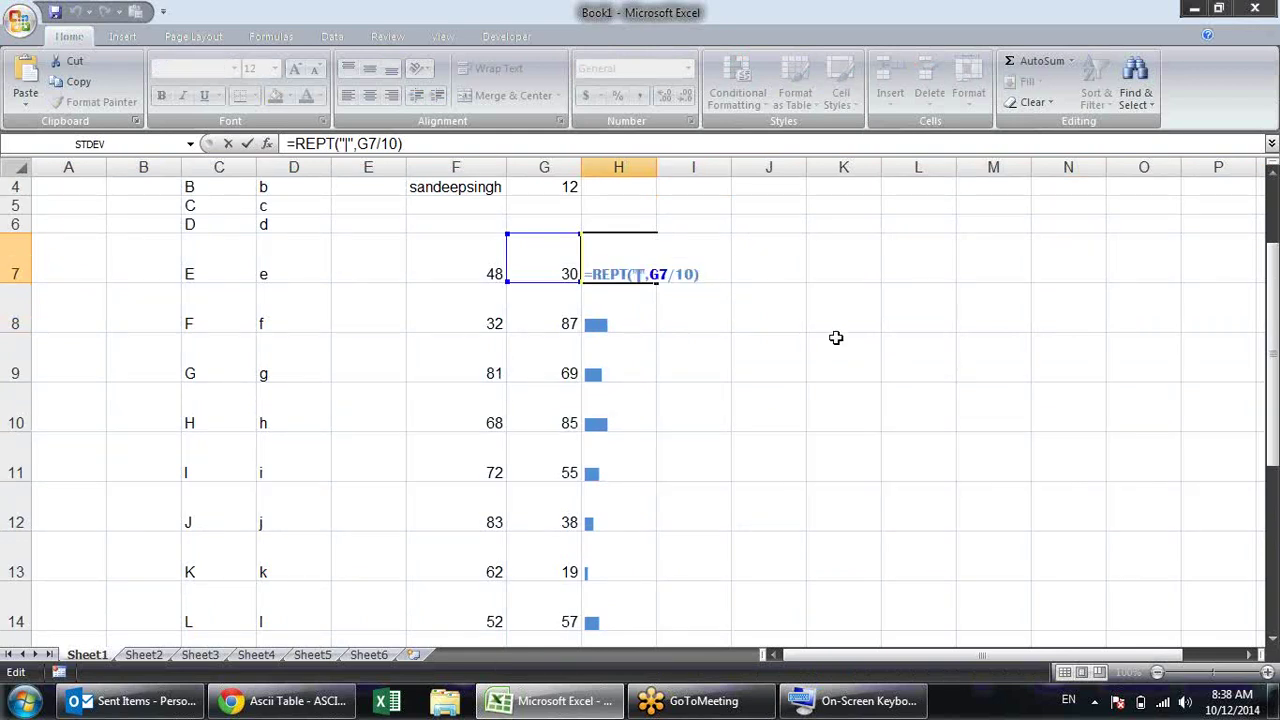
{"action": "type", "text": "&"}
{"action": "key", "text": "ctrl+v"}
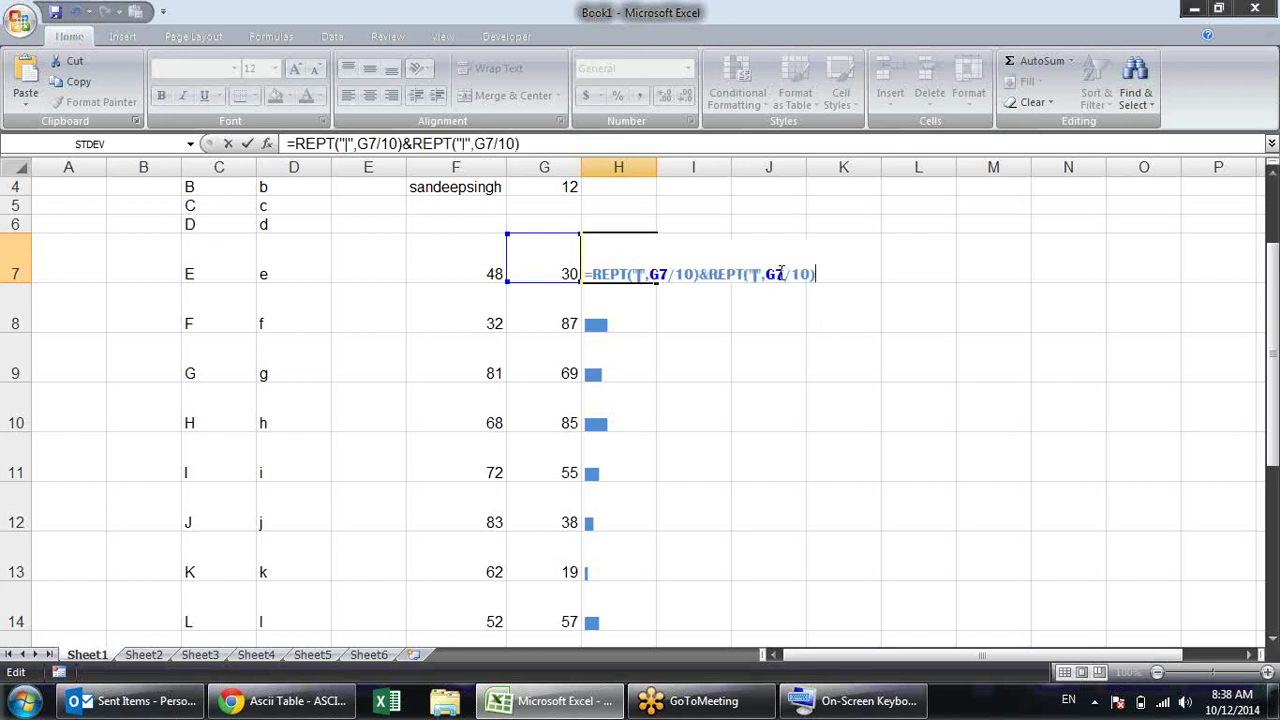
{"action": "left_click", "coordinate": [781, 273]}
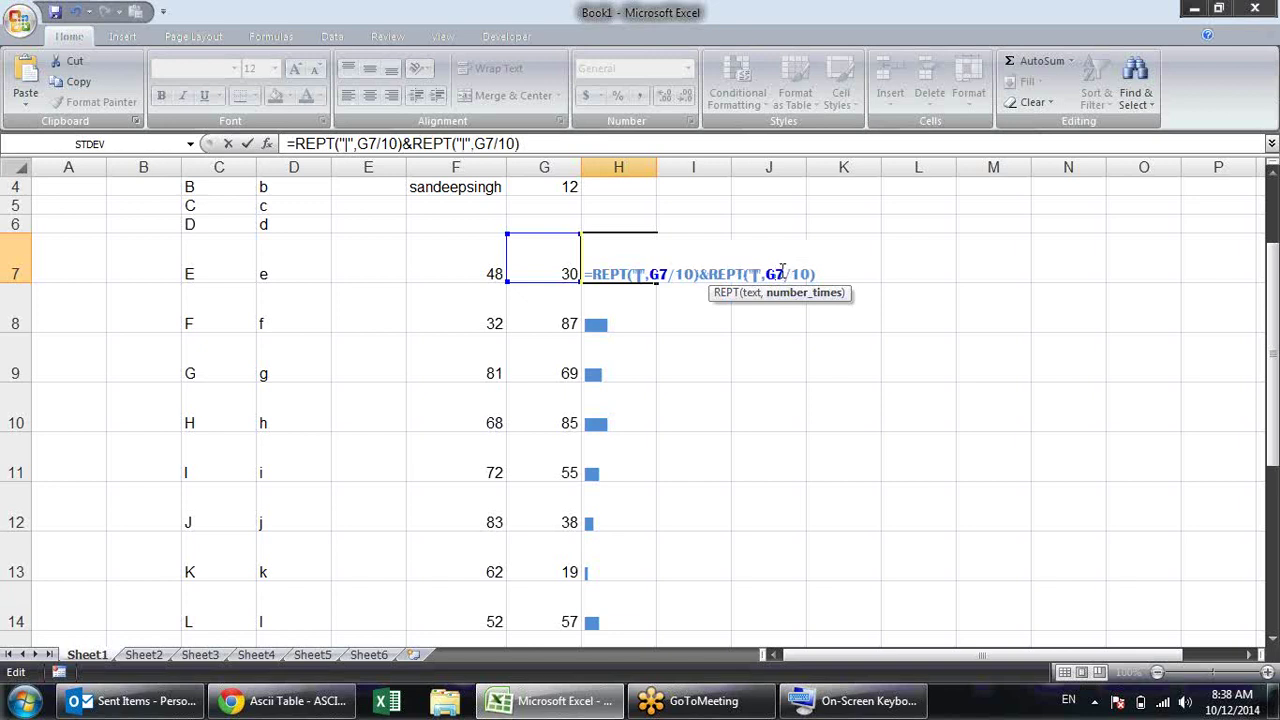
{"action": "left_click", "coordinate": [829, 305]}
{"action": "left_click", "coordinate": [491, 263]}
{"action": "key", "text": "Return"}
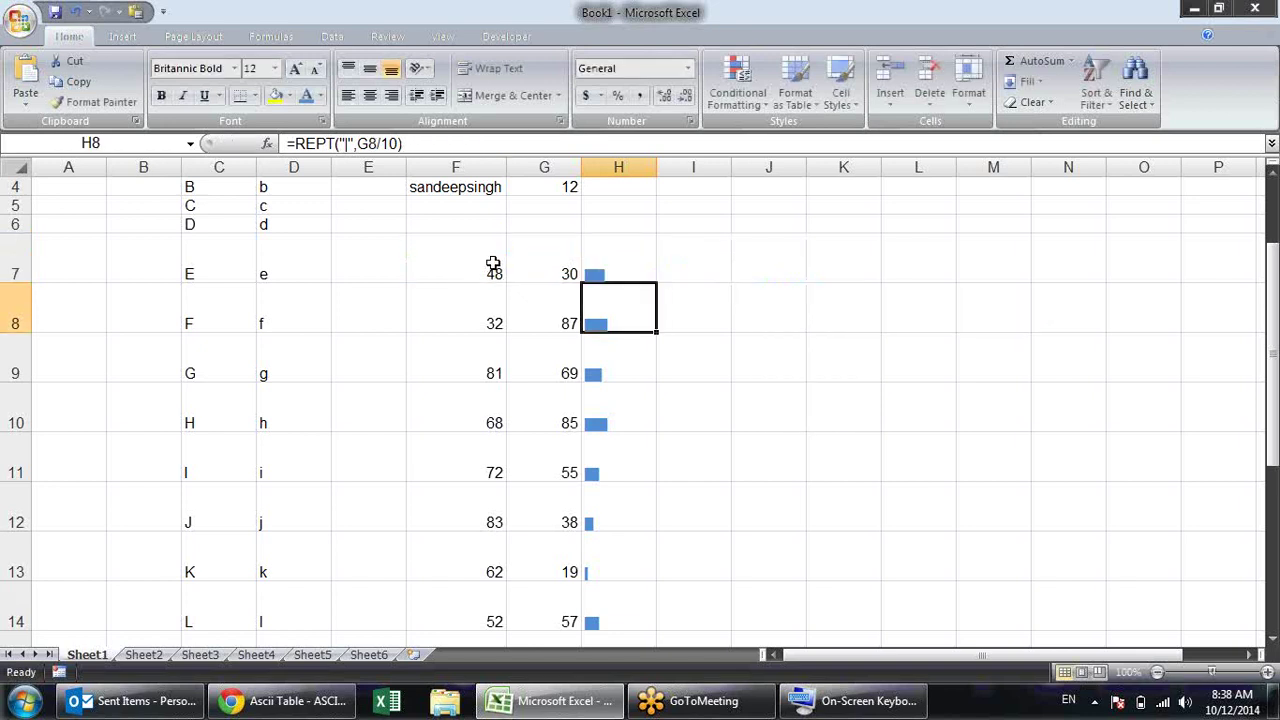
Copy the two-bar formula down column H and adjust the height of rows 7–10
{"action": "left_click", "coordinate": [643, 272]}
{"action": "double_click", "coordinate": [656, 283]}
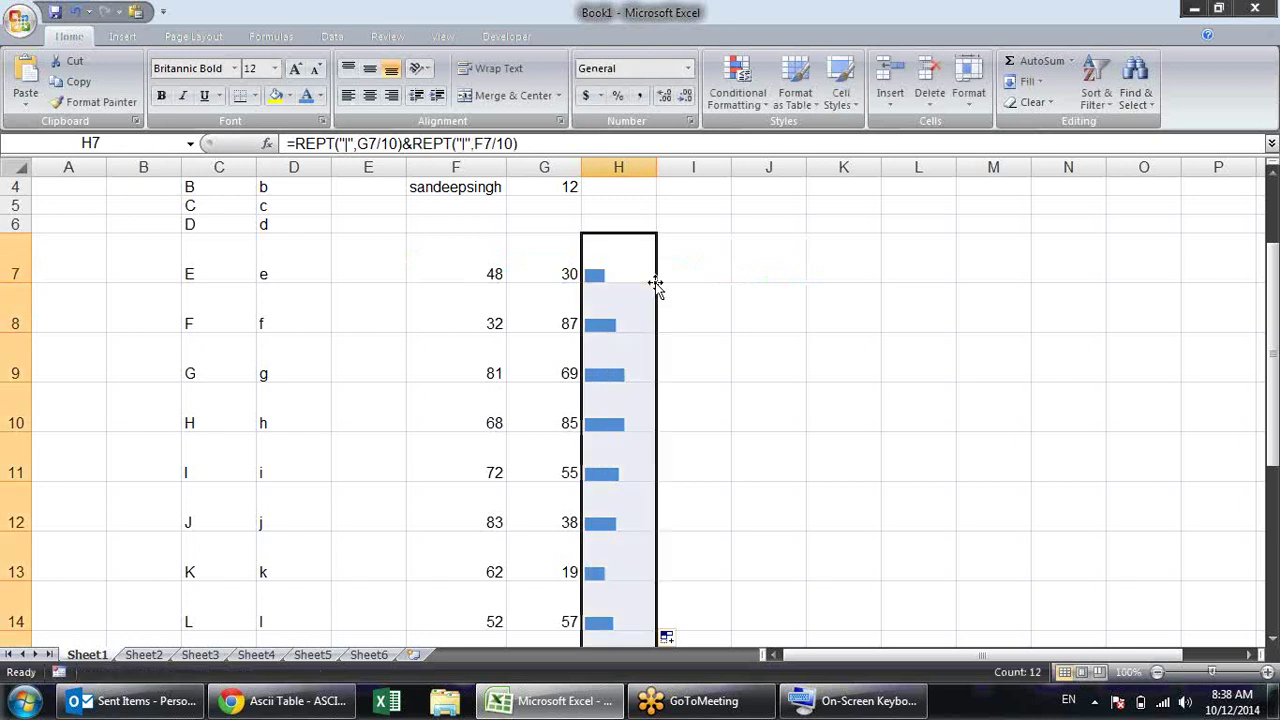
{"action": "scroll", "coordinate": [761, 250], "scroll_direction": "down", "scroll_amount": 1}
{"action": "scroll", "coordinate": [761, 250], "scroll_direction": "down", "scroll_amount": 2}
{"action": "scroll", "coordinate": [761, 250], "scroll_direction": "up", "scroll_amount": 2}
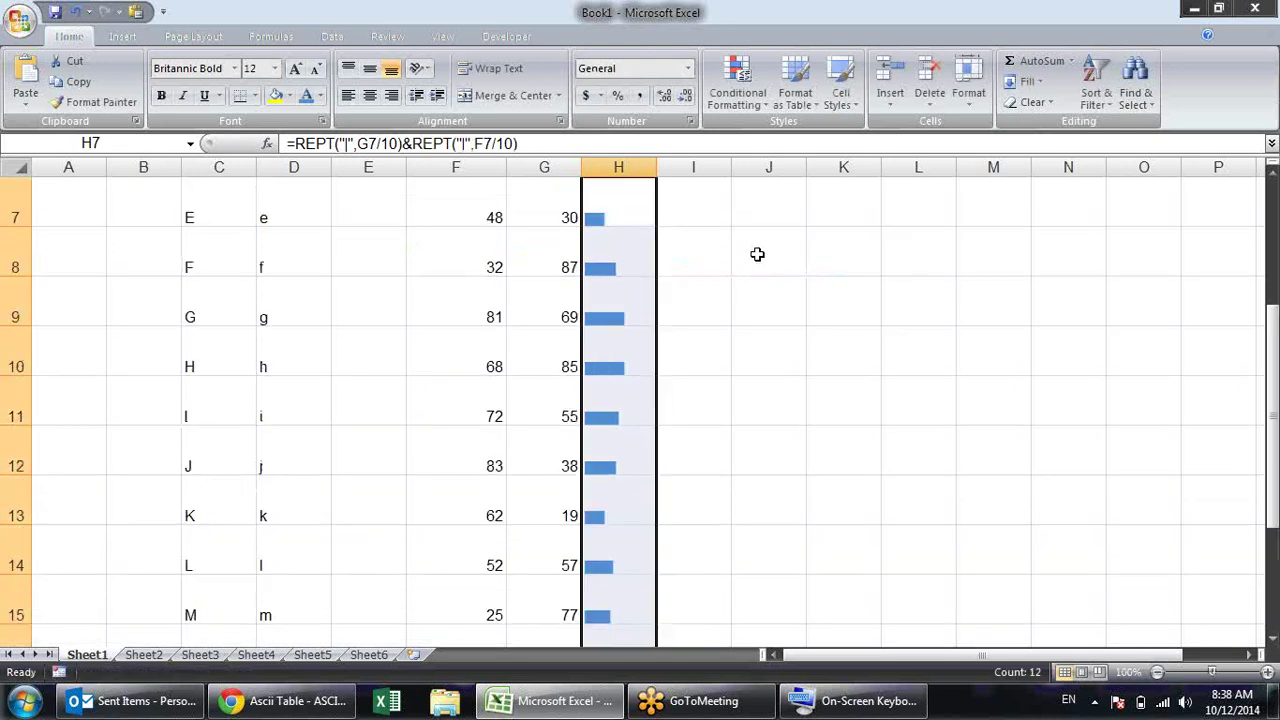
{"action": "scroll", "coordinate": [761, 250], "scroll_direction": "up", "scroll_amount": 1}
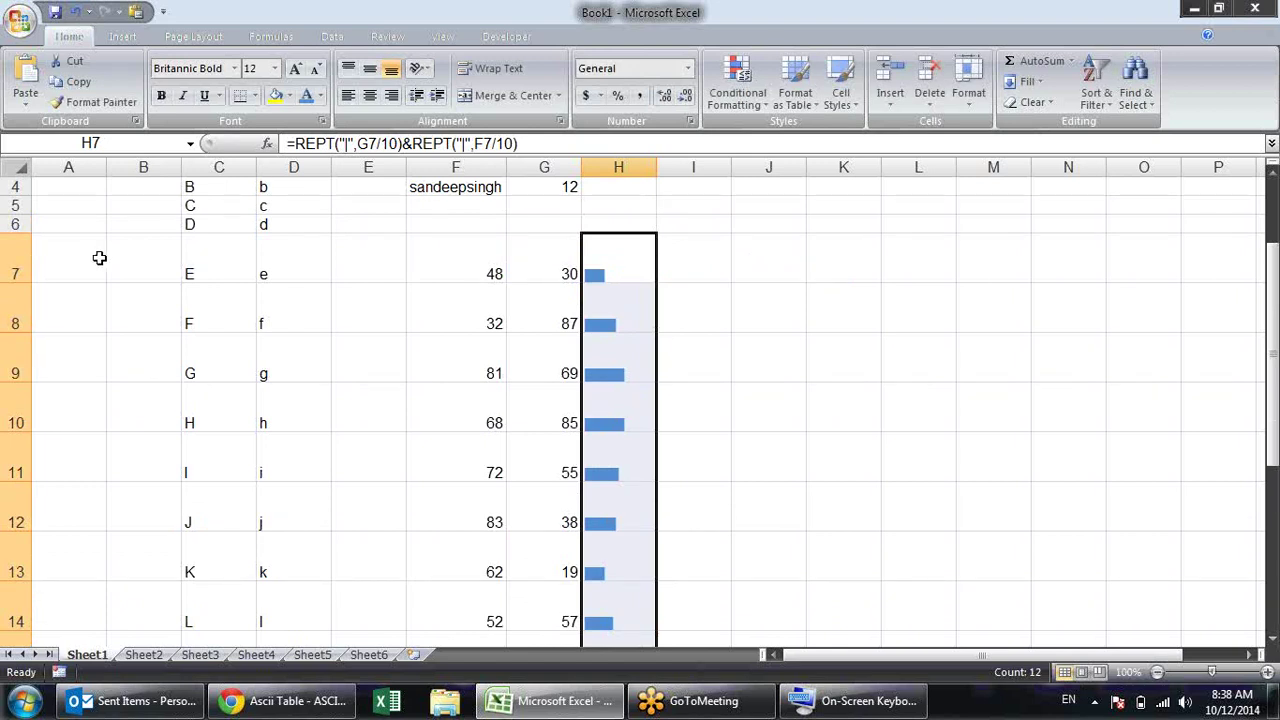
{"action": "left_click_drag", "start_coordinate": [18, 262], "coordinate": [9, 420]}
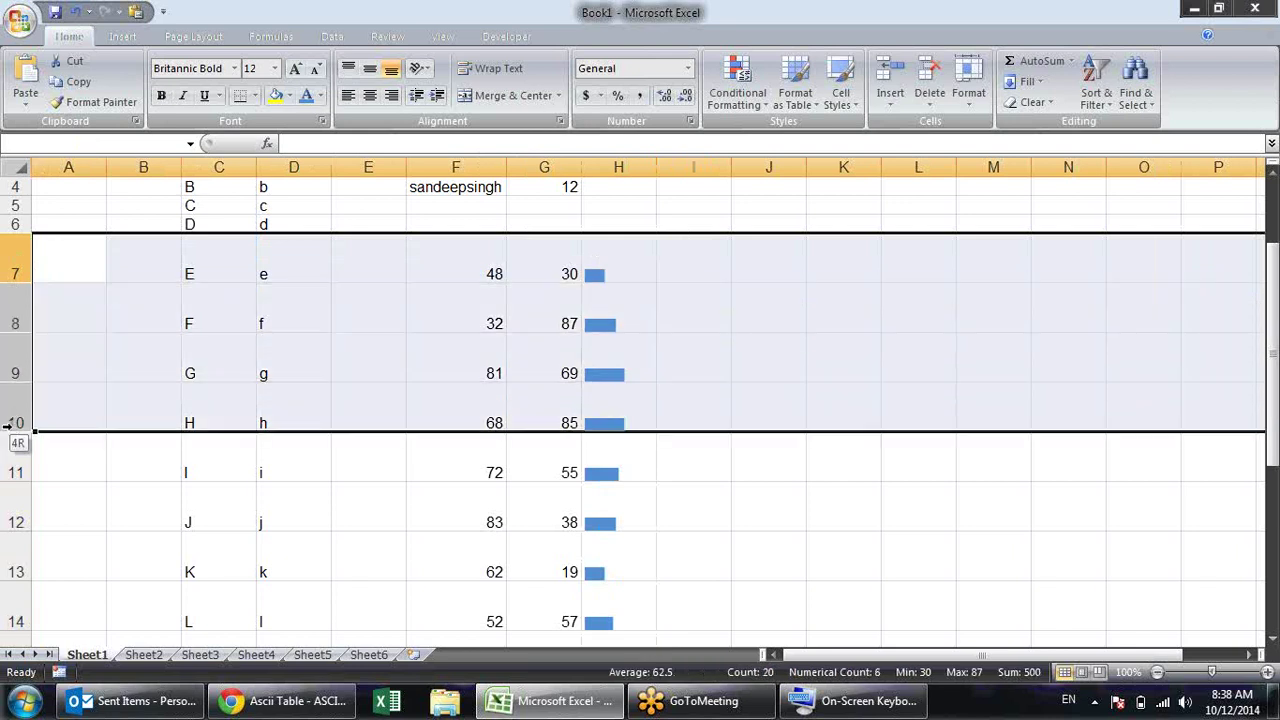
{"action": "left_click_drag", "start_coordinate": [23, 283], "coordinate": [23, 284]}
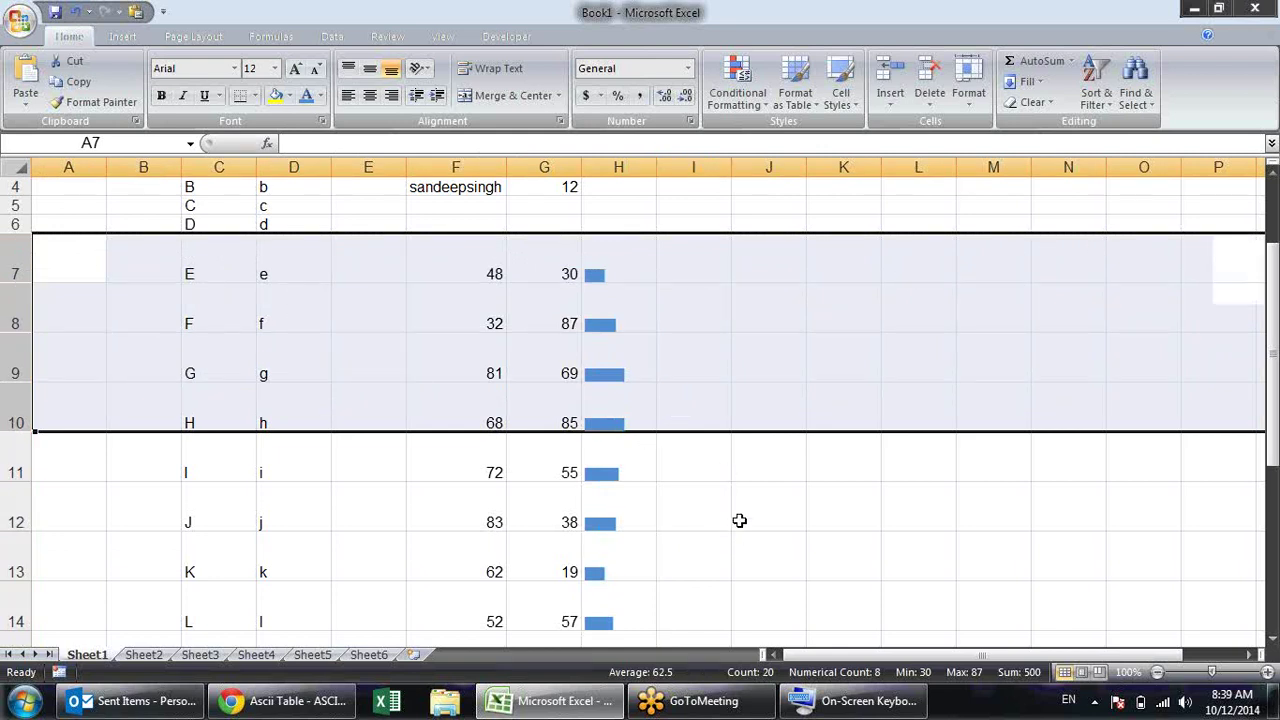
{"action": "left_click", "coordinate": [739, 520]}
Insert CHAR(10) between the two REPT bars in H7 as a line break
{"action": "left_click", "coordinate": [632, 273]}
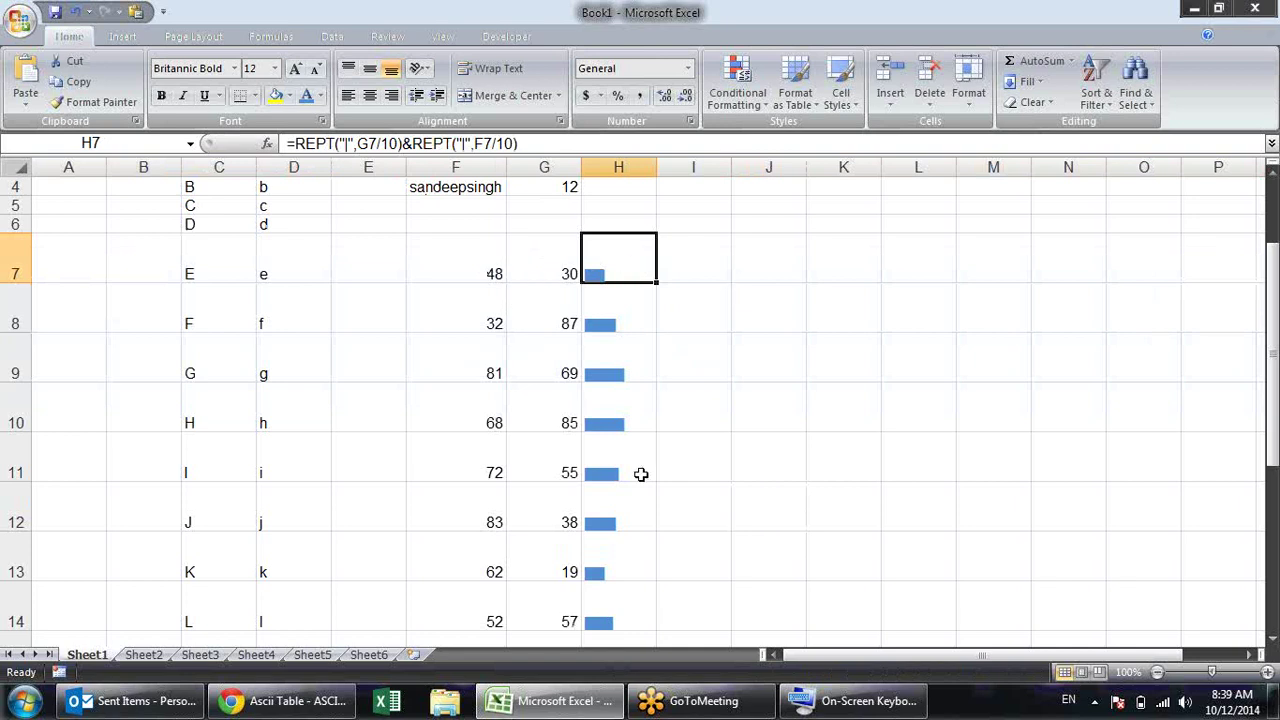
{"action": "key", "text": "F2"}
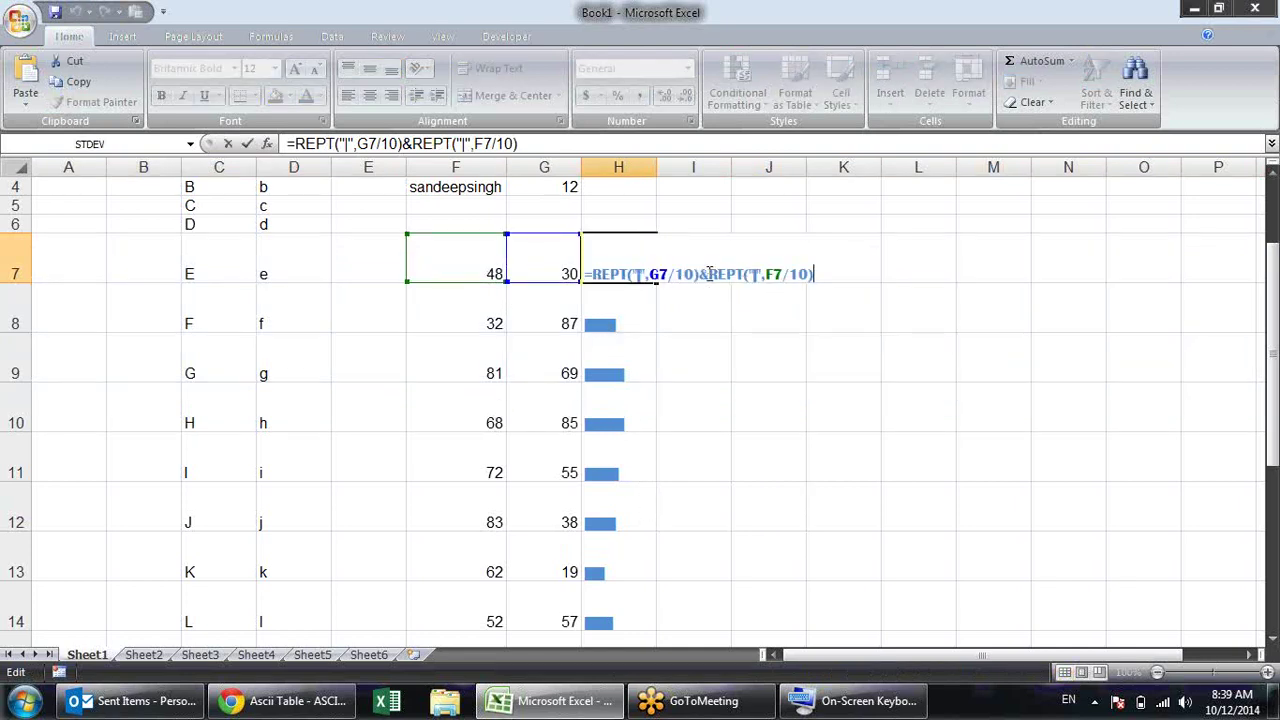
{"action": "left_click", "coordinate": [706, 276]}
{"action": "type", "text": "code"}
{"action": "key", "text": "BackSpace"}
{"action": "key", "text": "BackSpace"}
{"action": "key", "text": "BackSpace"}
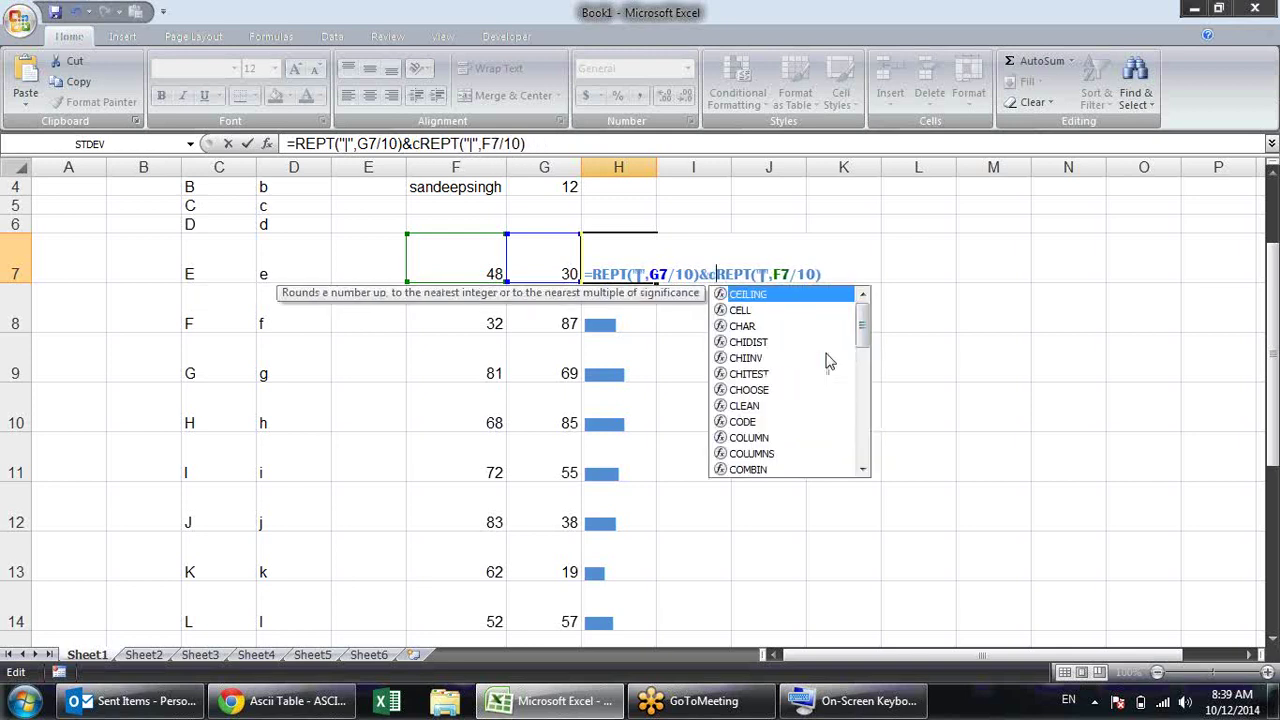
{"action": "key", "text": "BackSpace"}
{"action": "type", "text": "char"}
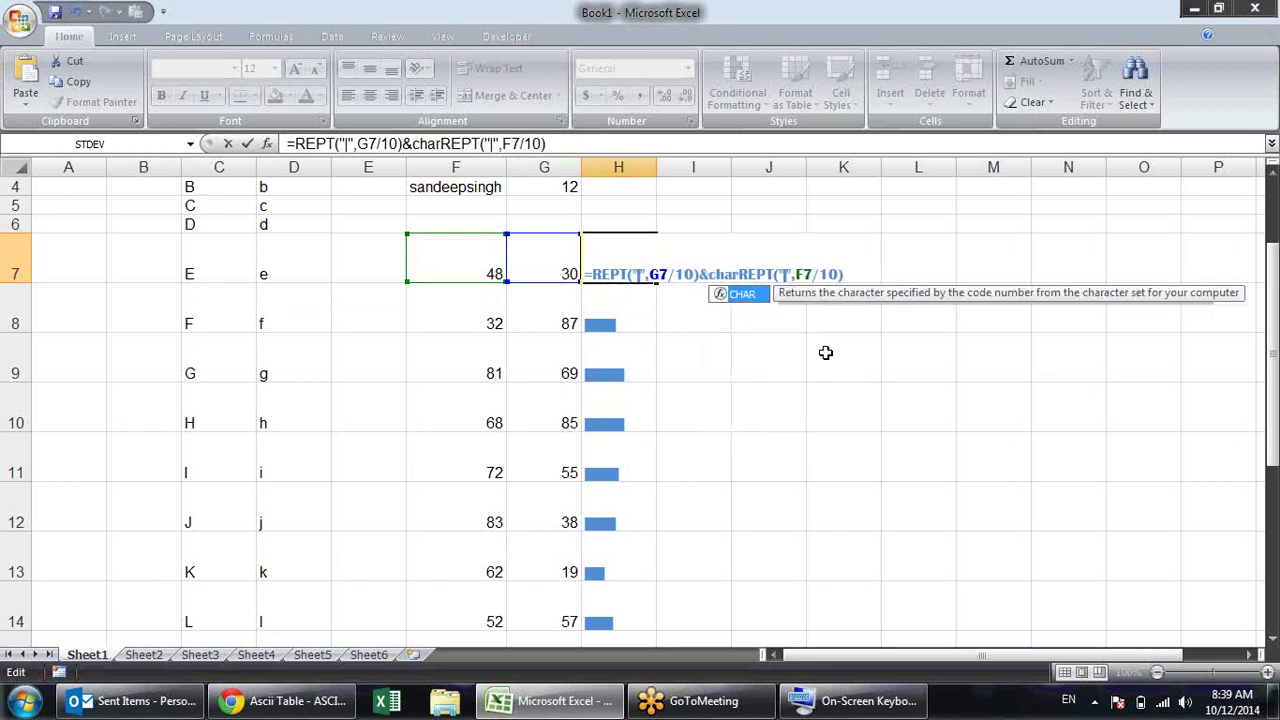
{"action": "type", "text": "(10"}
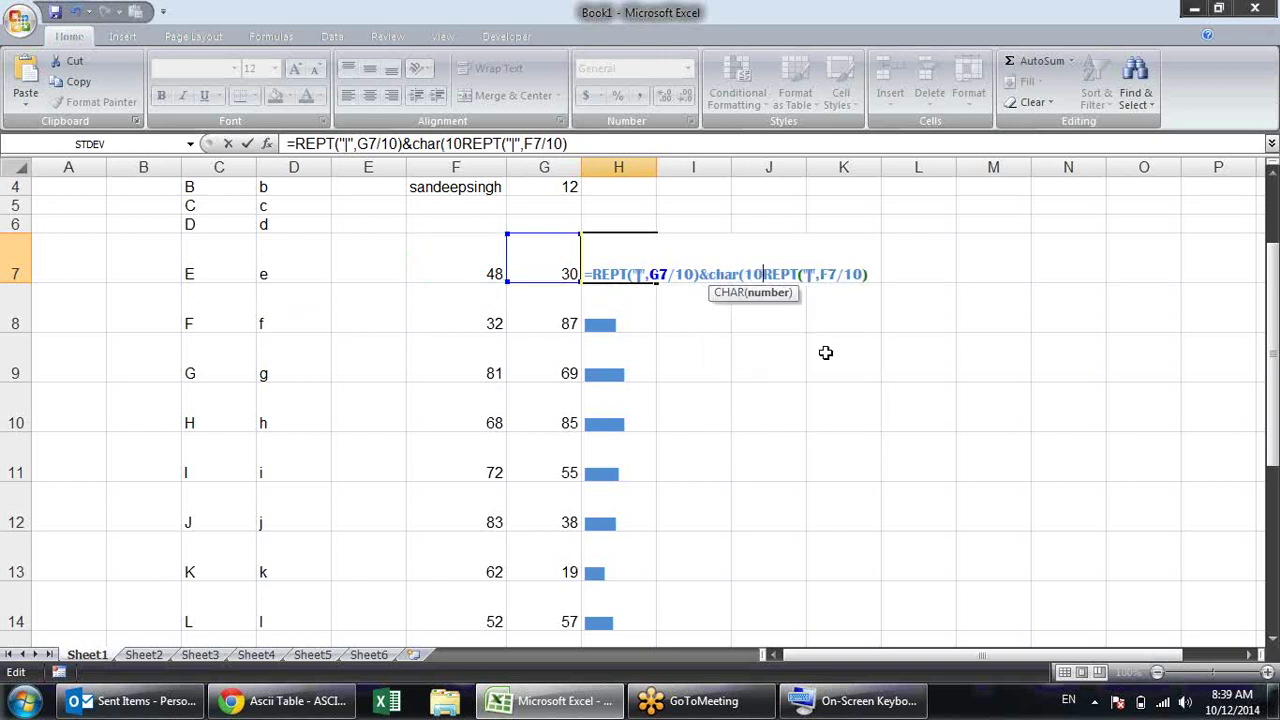
{"action": "type", "text": ")&"}
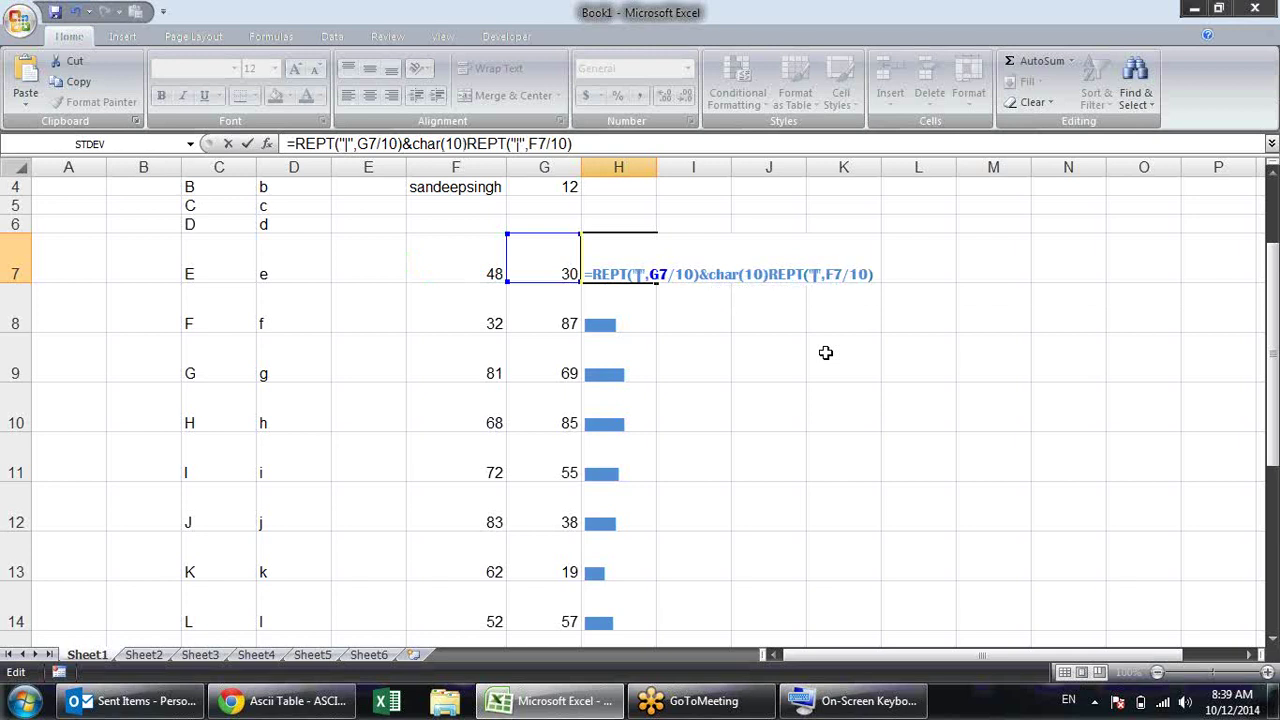
{"action": "key", "text": "Return"}
{"action": "left_click", "coordinate": [648, 276]}
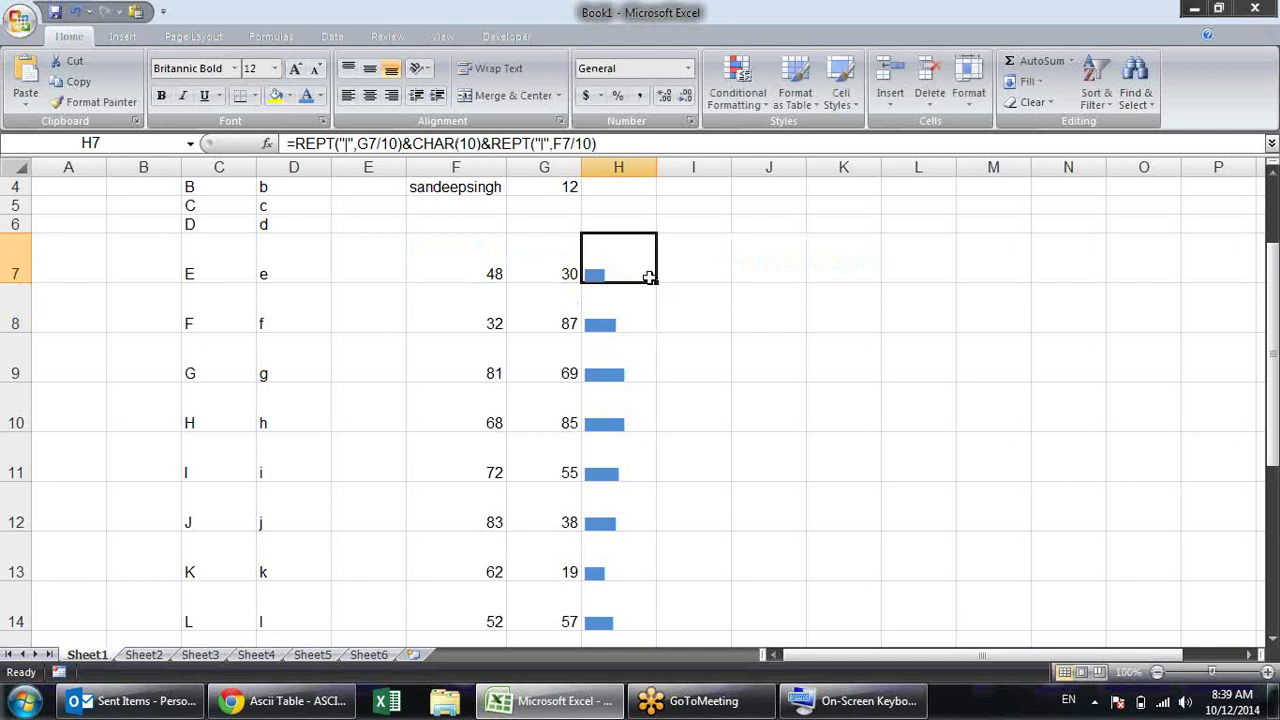
Fill the H7 two-bar formula down to H18 and turn on Wrap Text for column H
{"action": "double_click", "coordinate": [658, 286]}
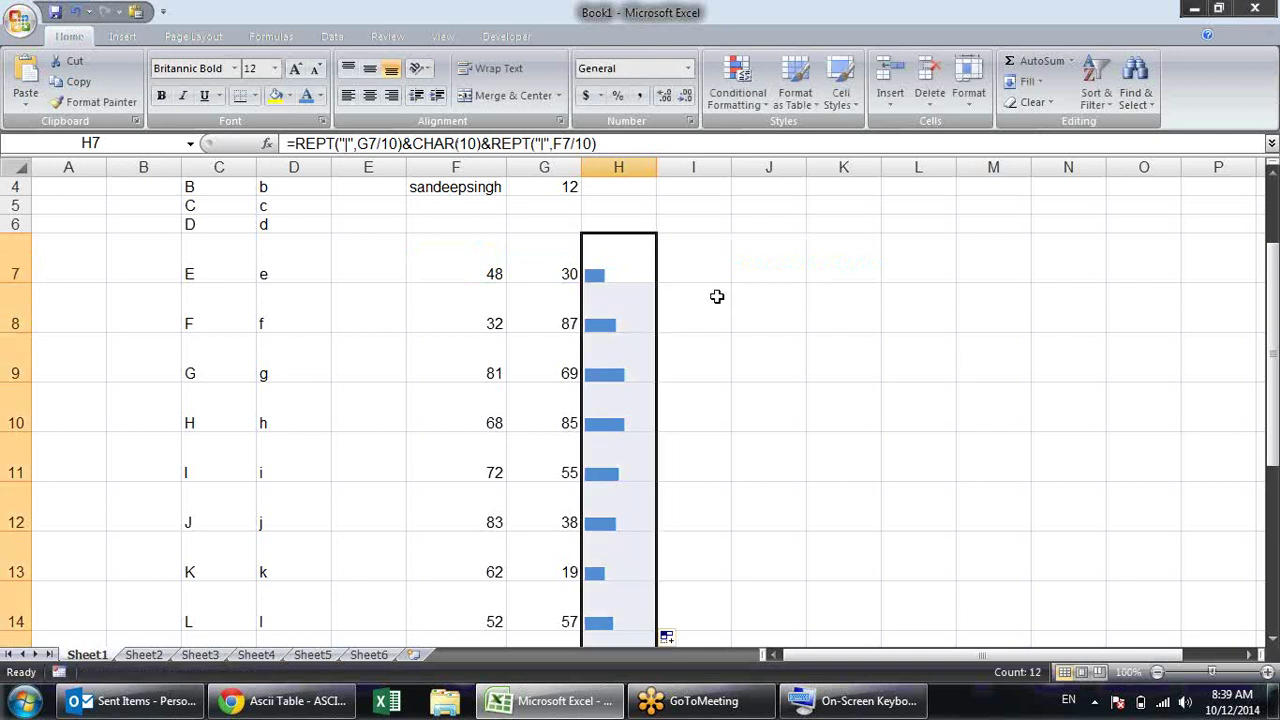
{"action": "scroll", "coordinate": [751, 323], "scroll_direction": "down", "scroll_amount": 3}
{"action": "scroll", "coordinate": [753, 327], "scroll_direction": "up", "scroll_amount": 4}
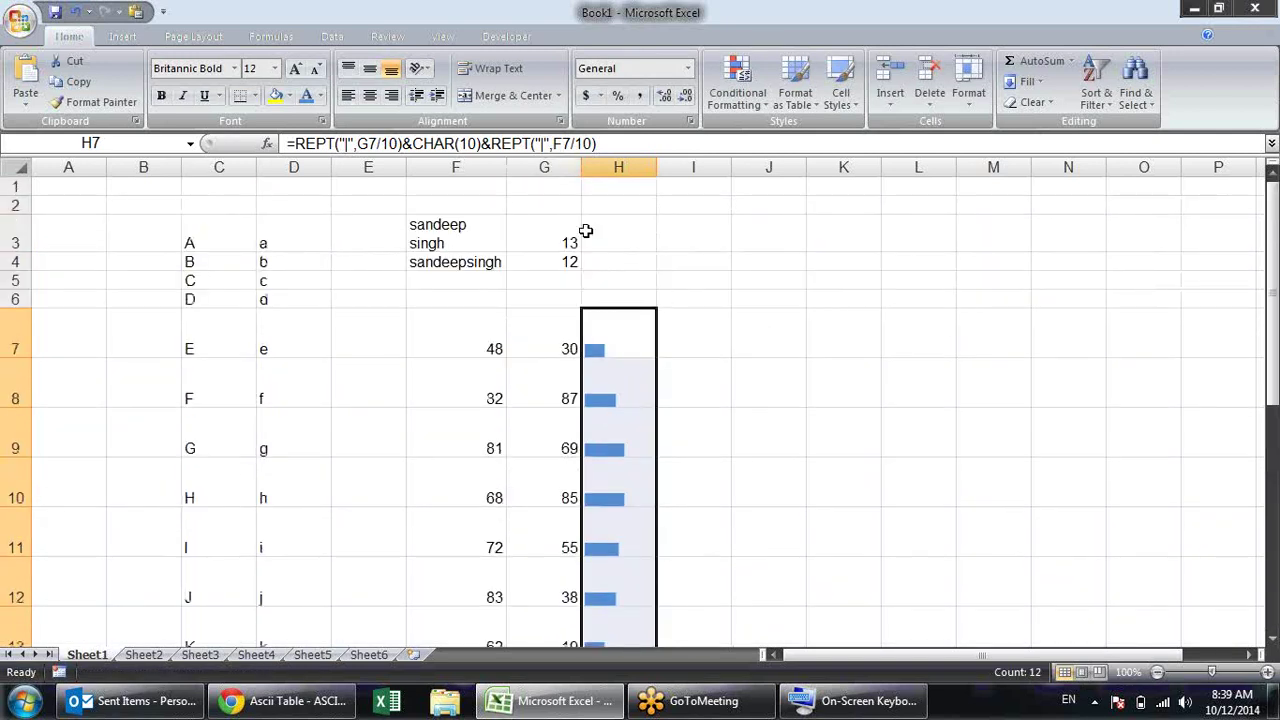
{"action": "left_click", "coordinate": [497, 70]}
{"action": "left_click", "coordinate": [765, 378]}
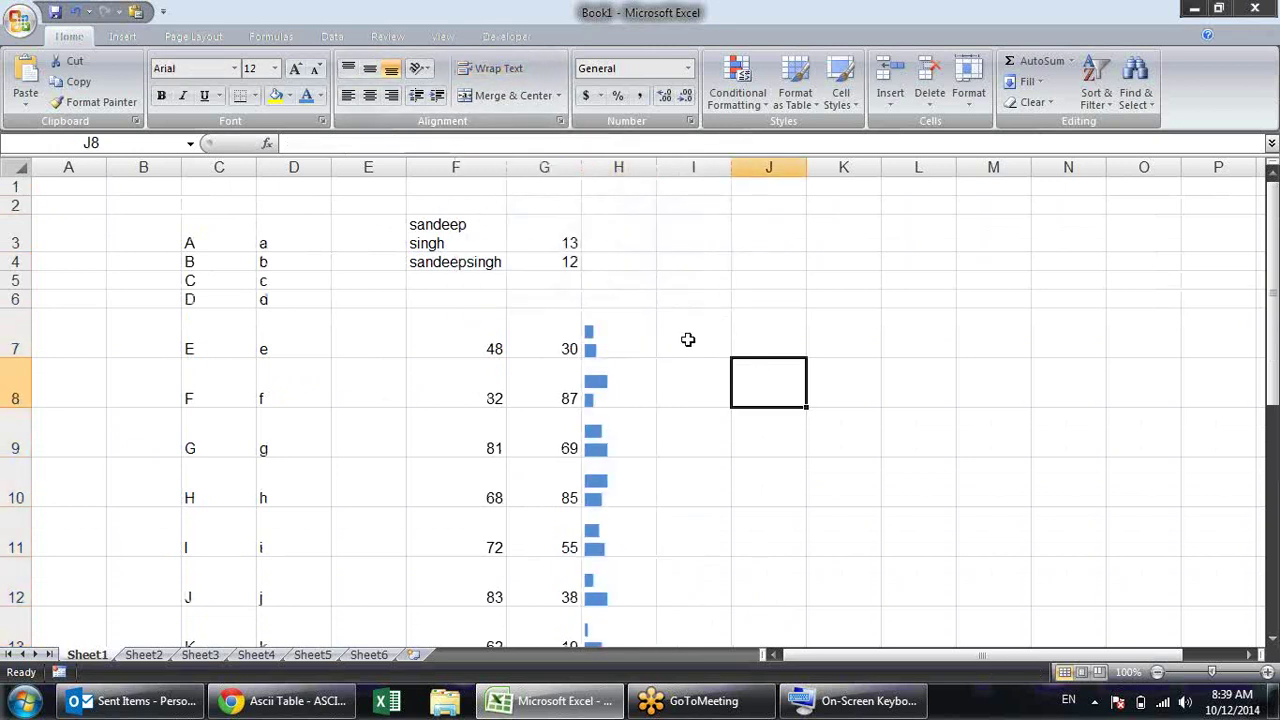
{"action": "scroll", "coordinate": [660, 310], "scroll_direction": "down", "scroll_amount": 2}
{"action": "scroll", "coordinate": [660, 316], "scroll_direction": "up", "scroll_amount": 1}
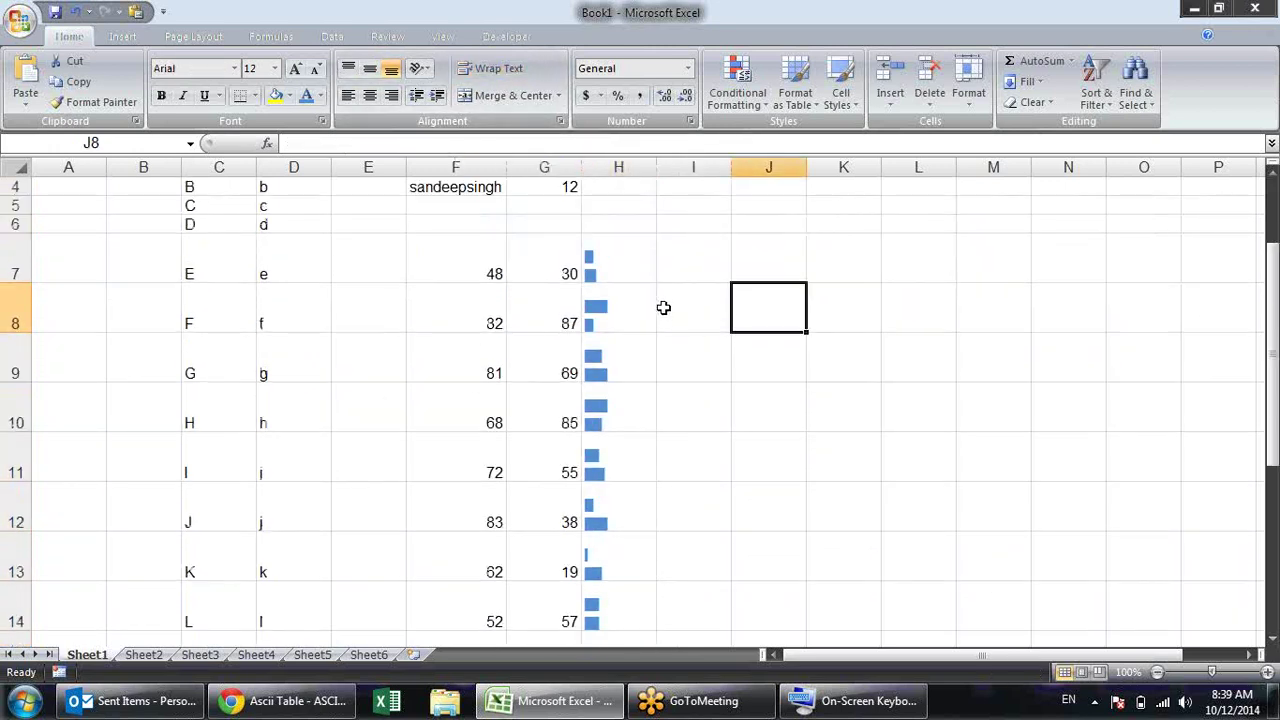
{"action": "scroll", "coordinate": [663, 307], "scroll_direction": "up", "scroll_amount": 1}
{"action": "left_click", "coordinate": [640, 326]}
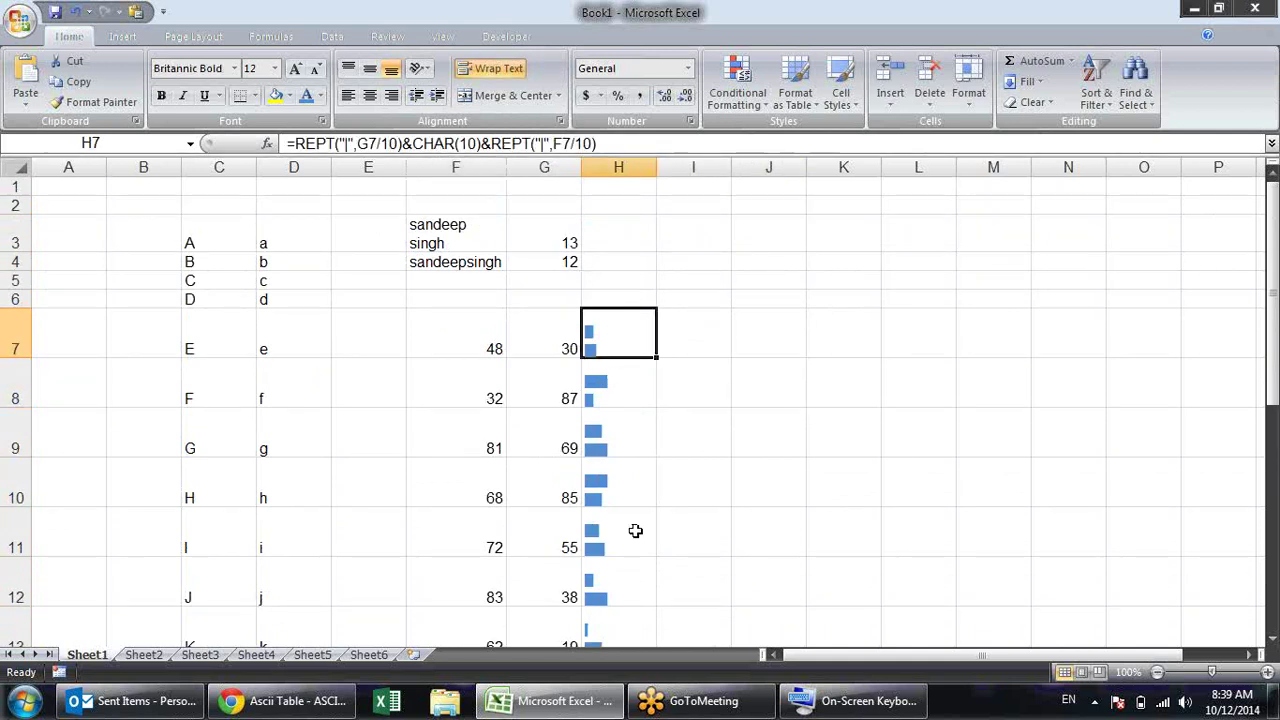
Open the Format Cells Alignment settings for the bar column
{"action": "scroll", "coordinate": [631, 604], "scroll_direction": "down", "scroll_amount": 1}
{"action": "scroll", "coordinate": [628, 614], "scroll_direction": "down", "scroll_amount": 1}
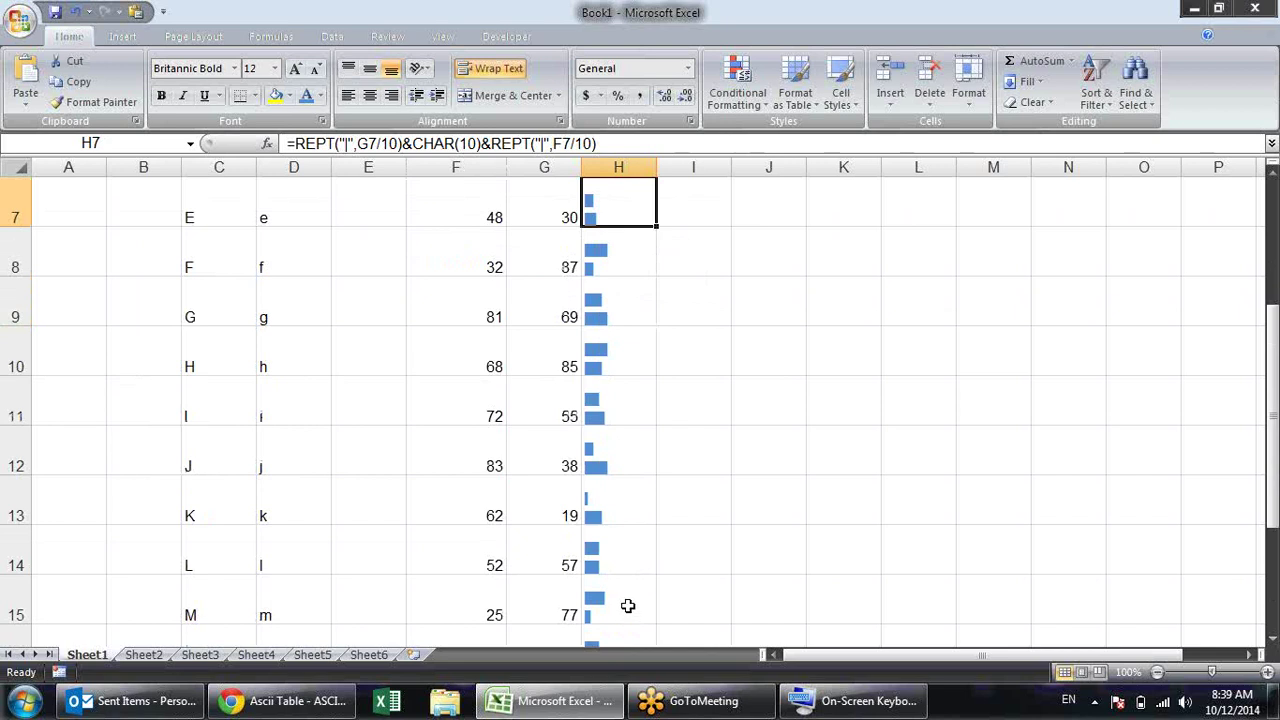
{"action": "scroll", "coordinate": [624, 604], "scroll_direction": "down", "scroll_amount": 1}
{"action": "scroll", "coordinate": [628, 613], "scroll_direction": "up", "scroll_amount": 1}
{"action": "scroll", "coordinate": [634, 487], "scroll_direction": "up", "scroll_amount": 2}
{"action": "mouse_move", "coordinate": [620, 334]}
{"action": "left_mouse_down"}
{"action": "mouse_move", "coordinate": [609, 706]}
{"action": "mouse_move", "coordinate": [626, 610]}
{"action": "left_mouse_up"}
{"action": "scroll", "coordinate": [740, 533], "scroll_direction": "up", "scroll_amount": 1}
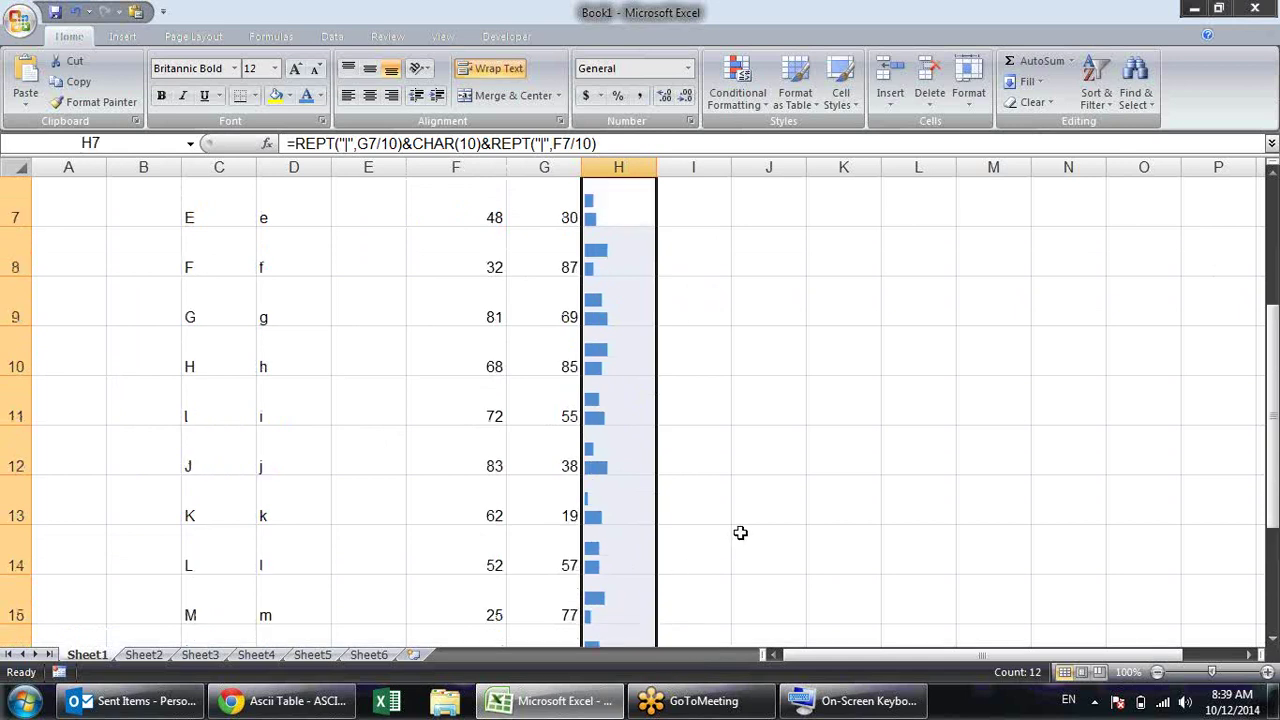
{"action": "scroll", "coordinate": [740, 533], "scroll_direction": "up", "scroll_amount": 1}
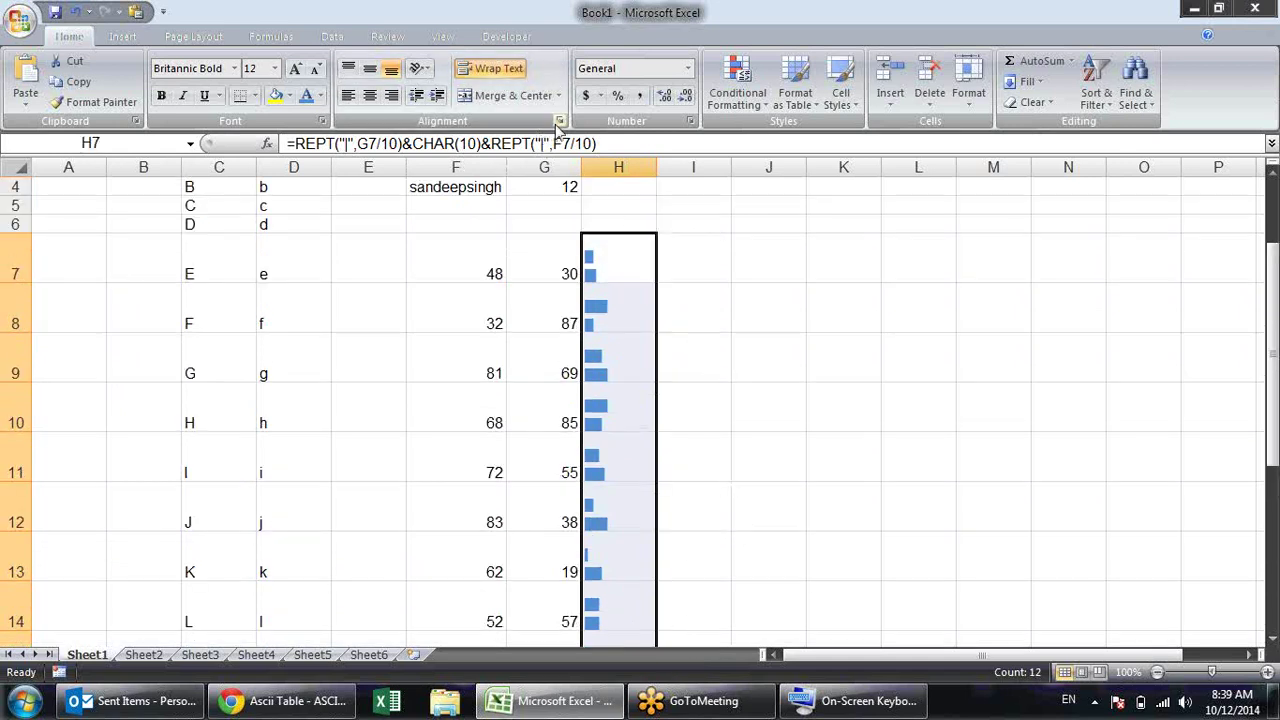
{"action": "left_click", "coordinate": [559, 122]}
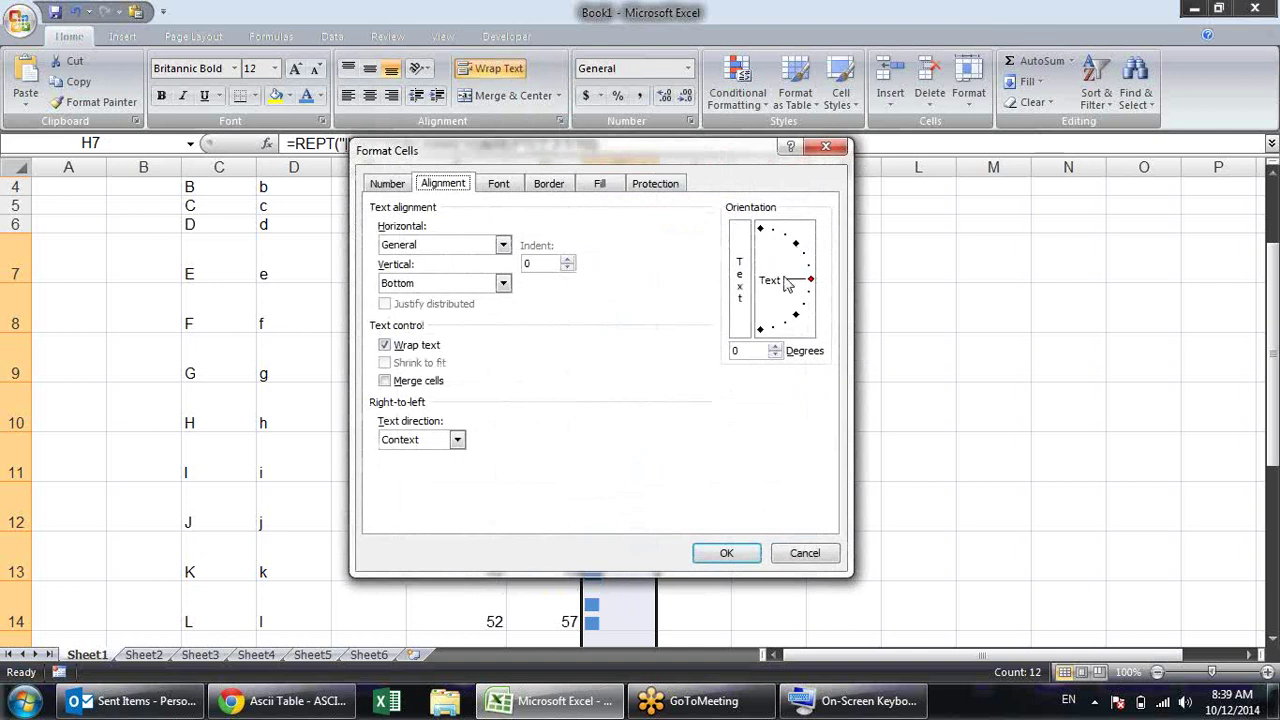
Rotate the column H bars to a 90-degree orientation
{"action": "left_click_drag", "start_coordinate": [803, 285], "coordinate": [757, 222]}
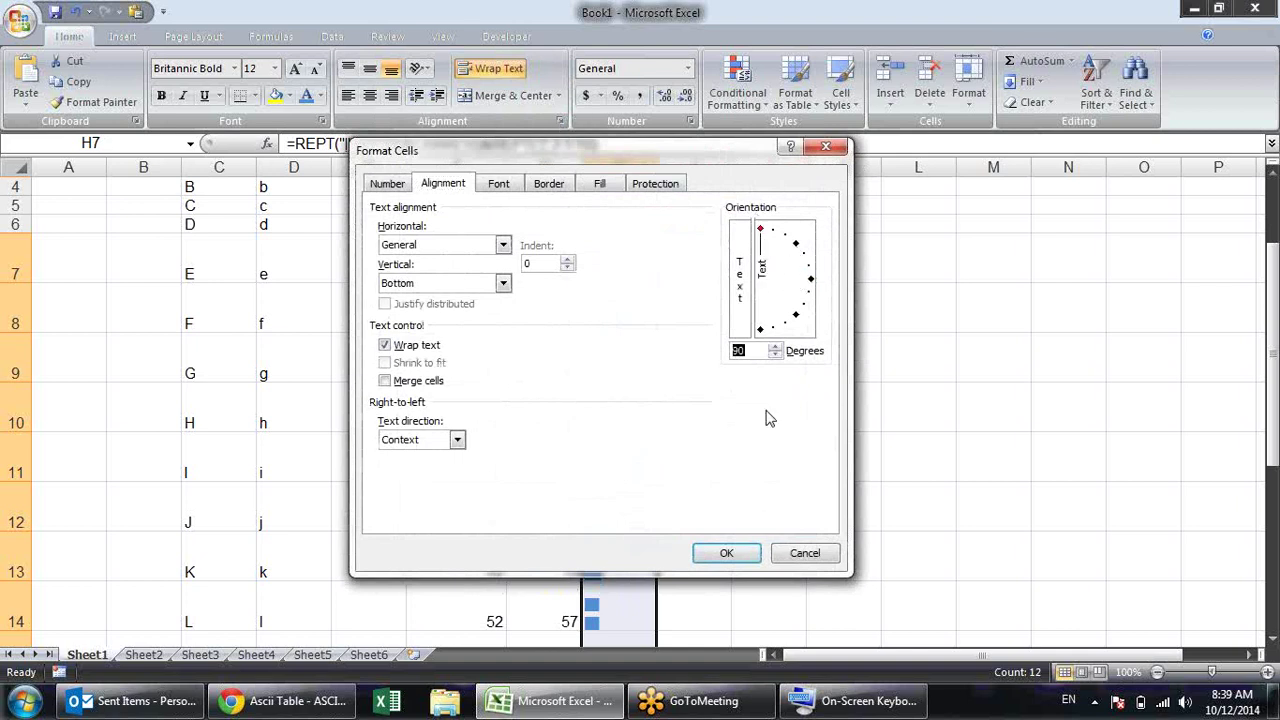
{"action": "left_click", "coordinate": [728, 553]}
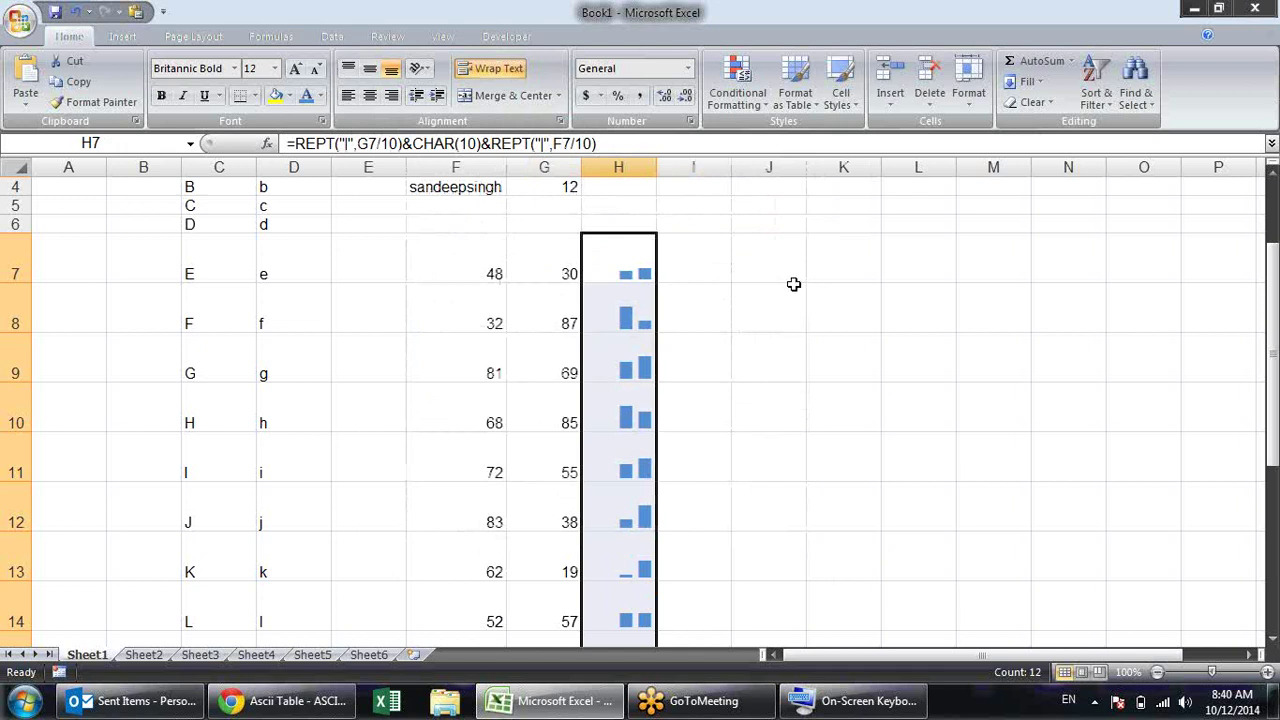
{"action": "left_click", "coordinate": [795, 290]}
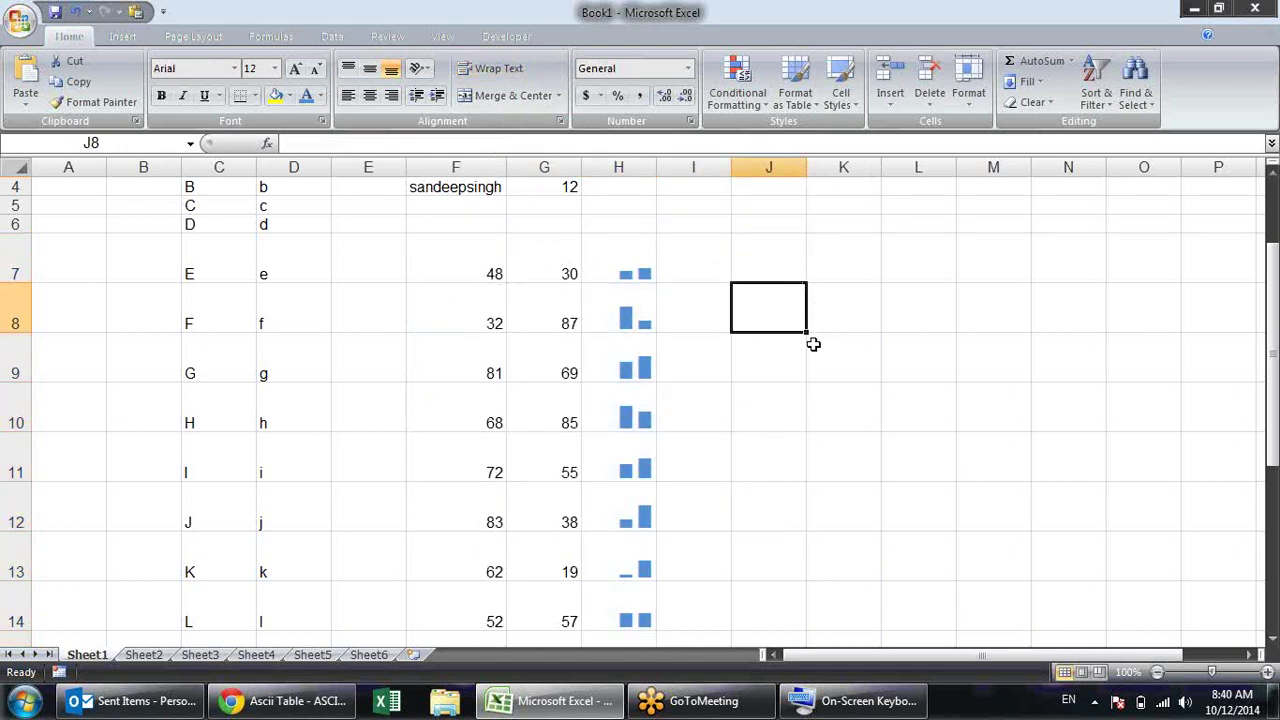
Enter 50, 60 and 12 in G7, G8 and G9
{"action": "left_click", "coordinate": [558, 279]}
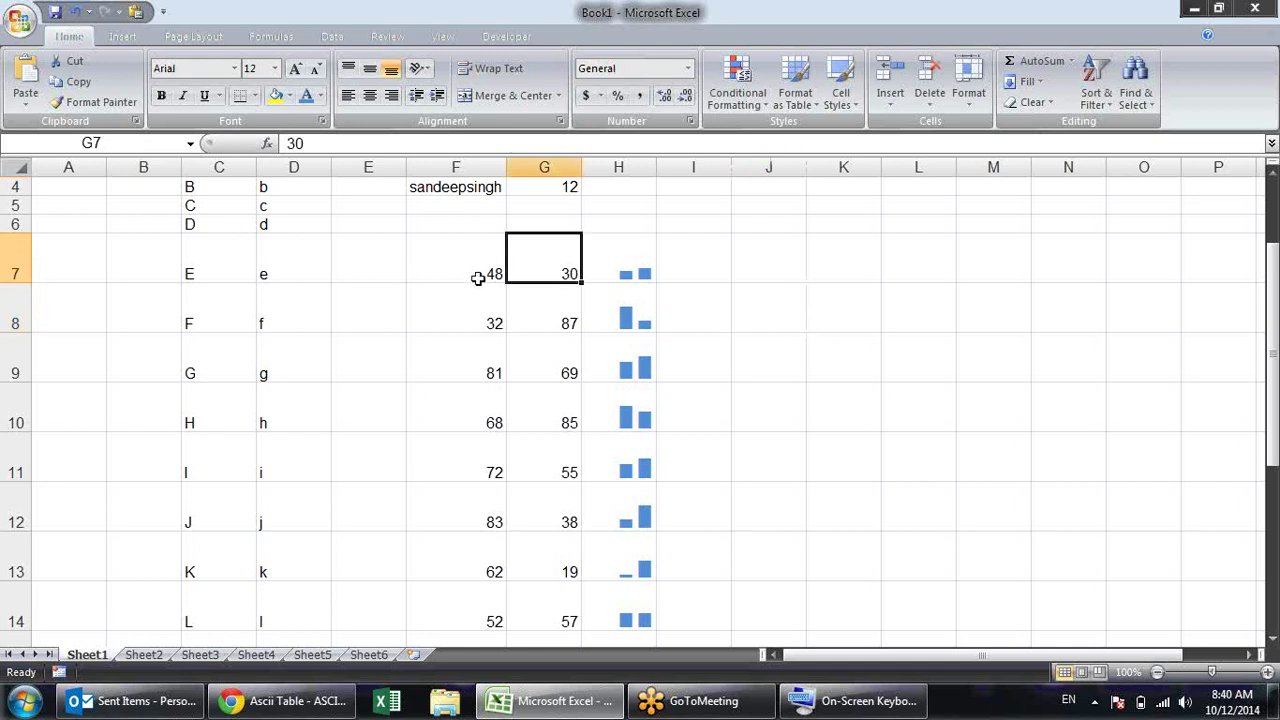
{"action": "type", "text": "50"}
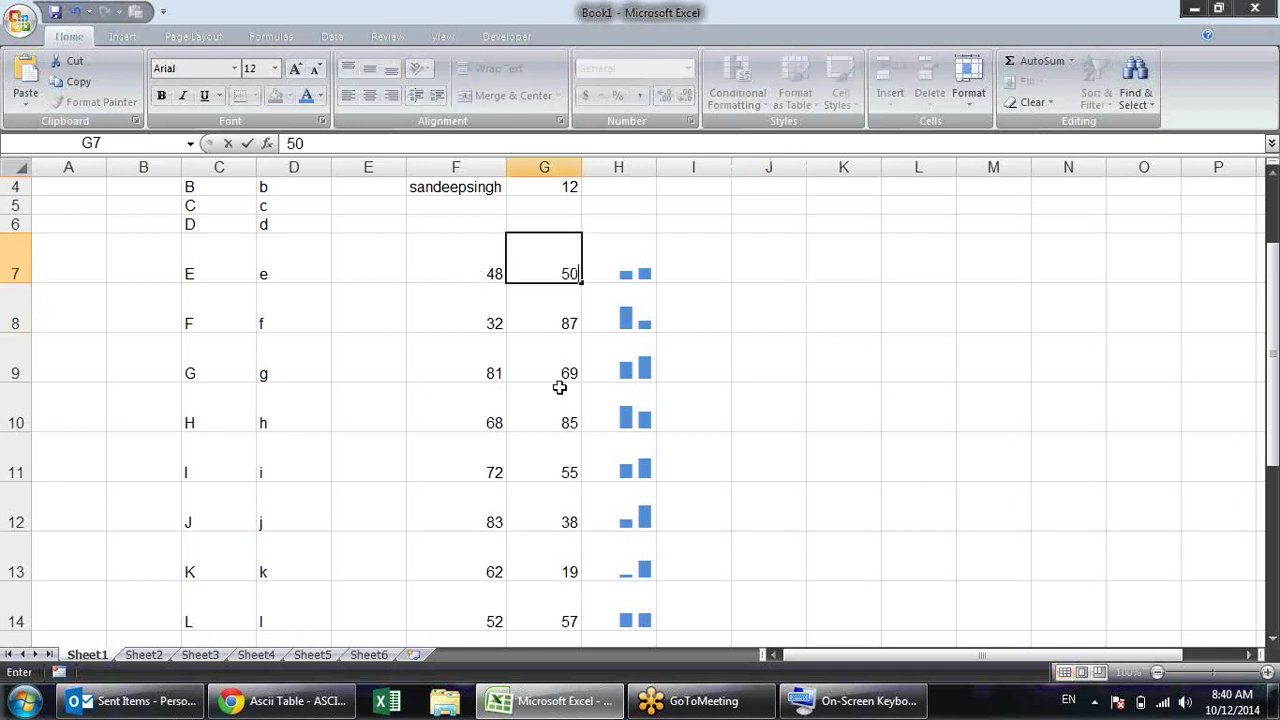
{"action": "key", "text": "Return"}
{"action": "type", "text": "60"}
{"action": "key", "text": "Return"}
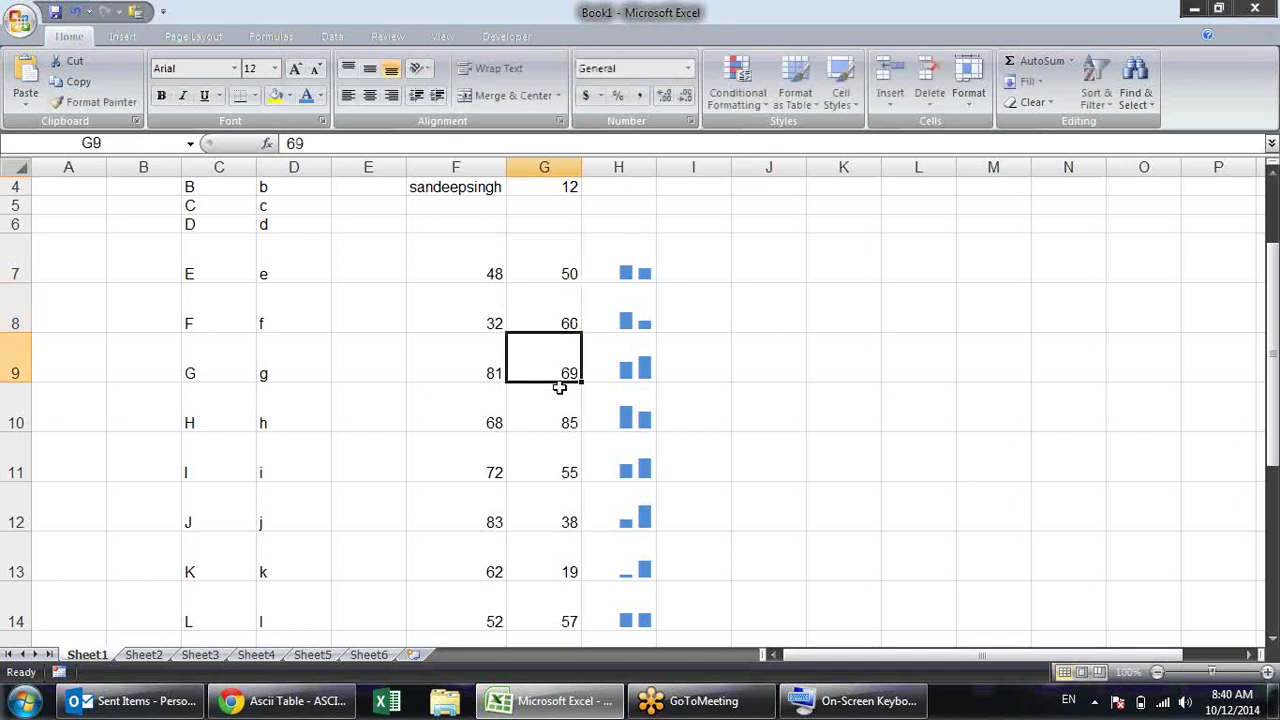
{"action": "type", "text": "12"}
{"action": "key", "text": "Return"}
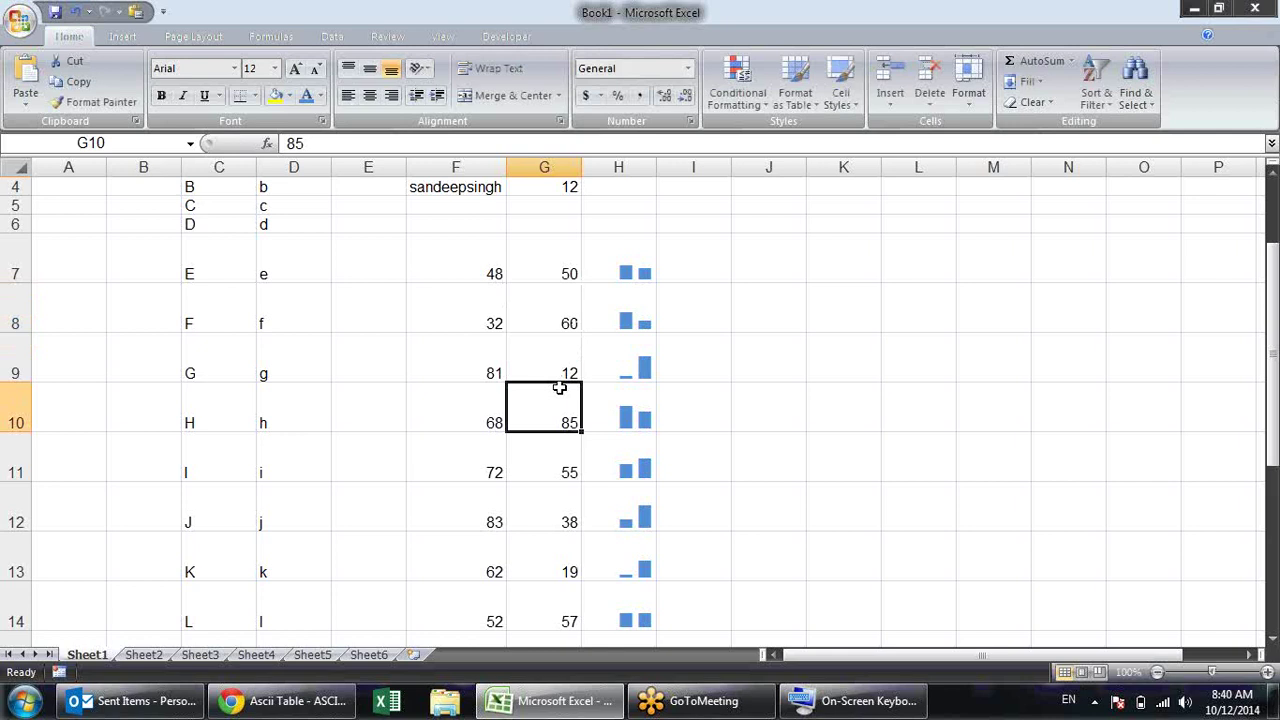
{"action": "left_click", "coordinate": [380, 261]}
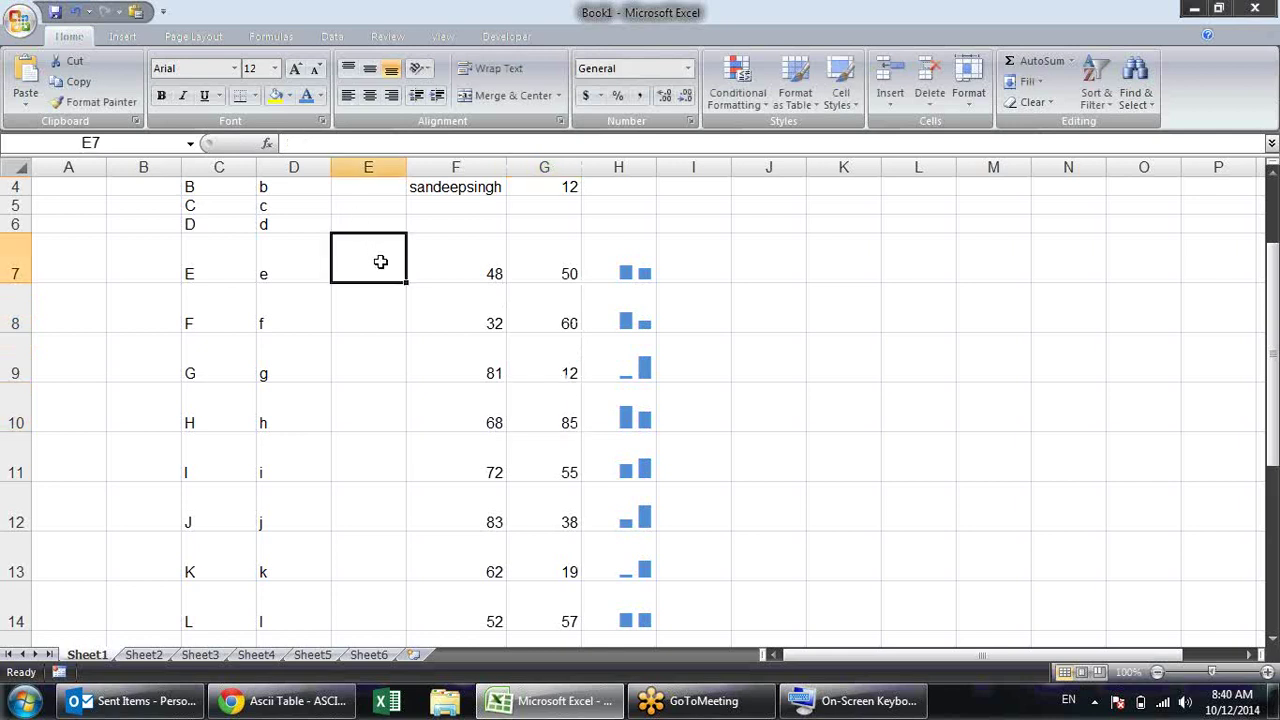
Enter E001 in E7 and fill it down to E18, giving codes E001 through E012
{"action": "type", "text": "E001"}
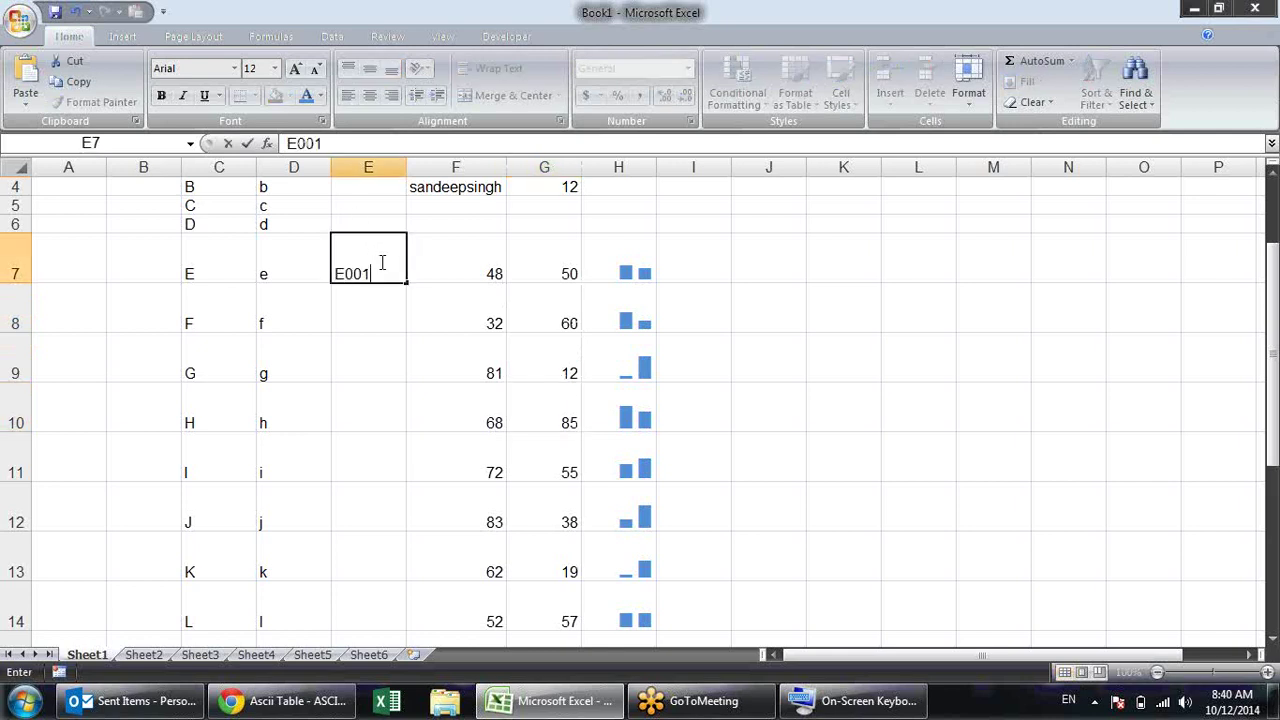
{"action": "key", "text": "Return"}
{"action": "left_click", "coordinate": [371, 281]}
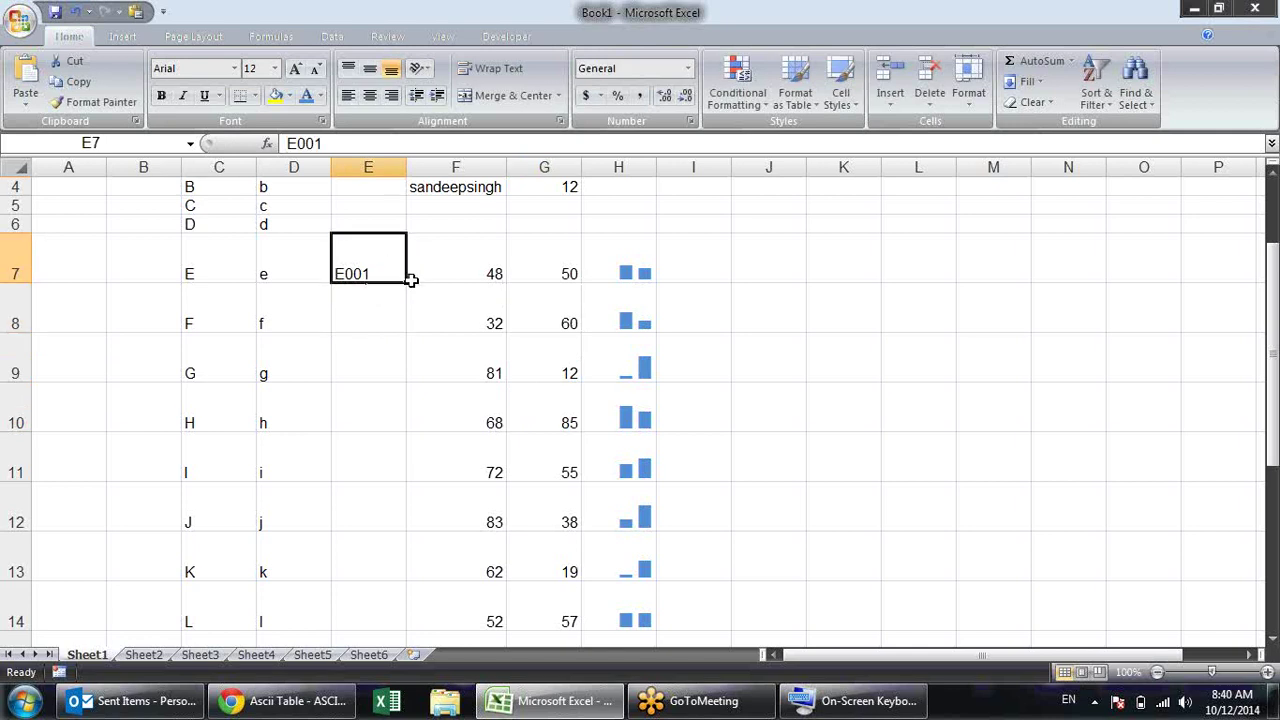
{"action": "left_click_drag", "start_coordinate": [408, 282], "coordinate": [397, 621]}
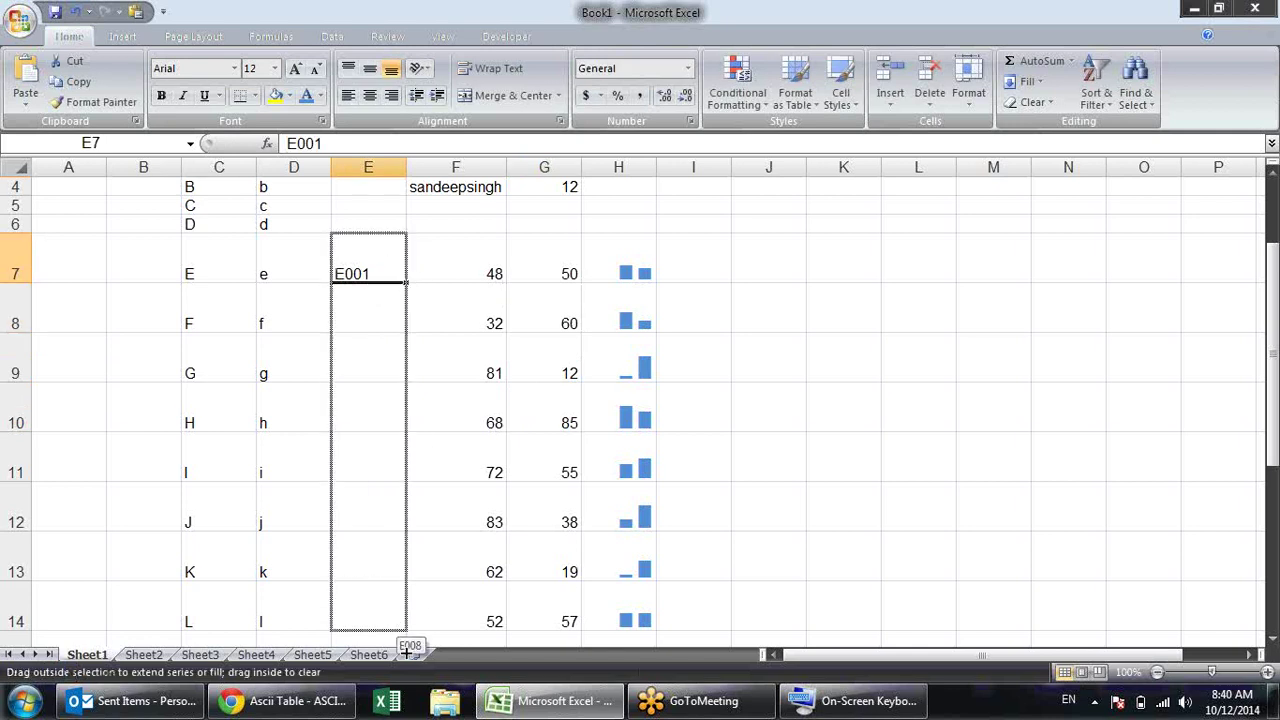
{"action": "left_click_drag", "start_coordinate": [410, 648], "coordinate": [414, 608]}
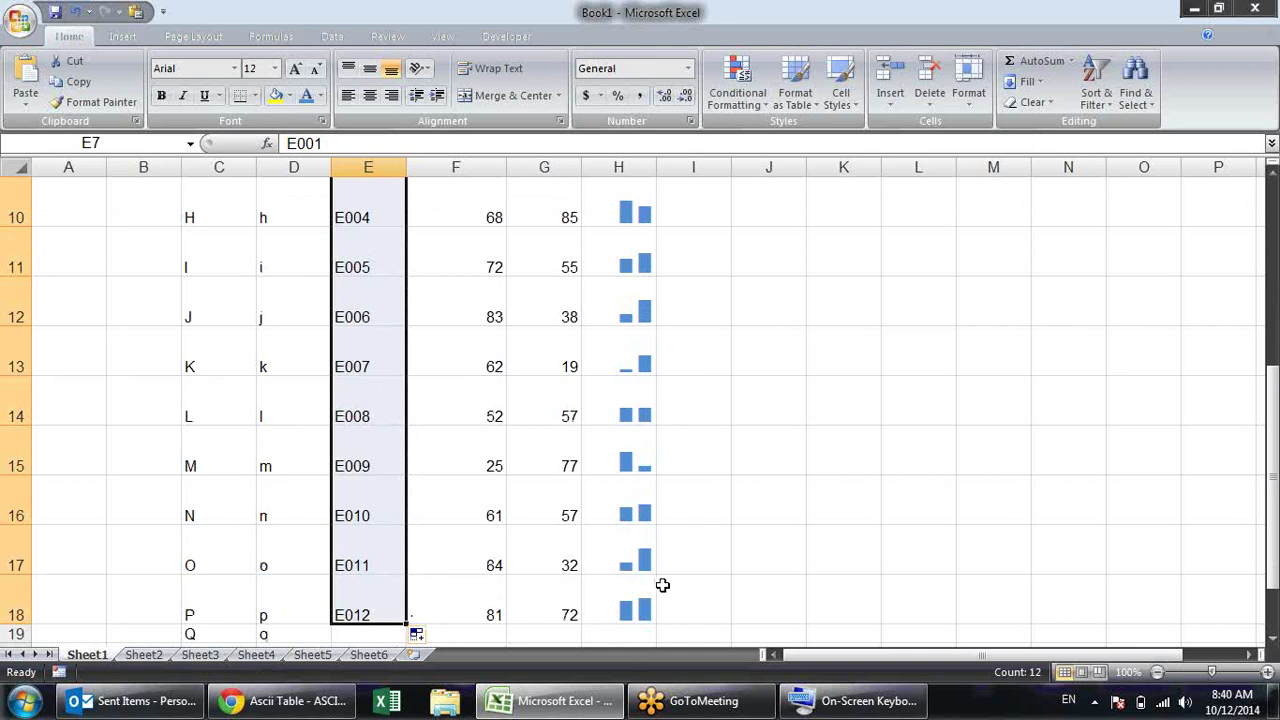
{"action": "scroll", "coordinate": [662, 585], "scroll_direction": "up", "scroll_amount": 3}
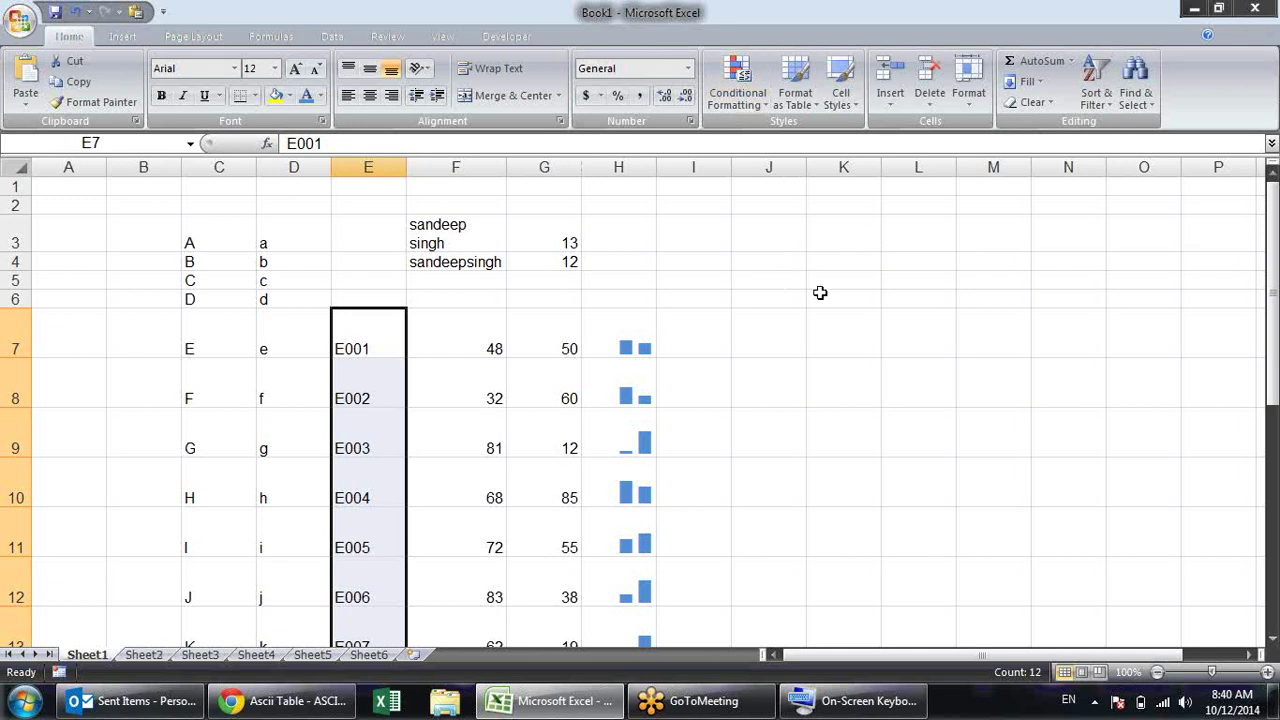
{"action": "left_click", "coordinate": [770, 340]}
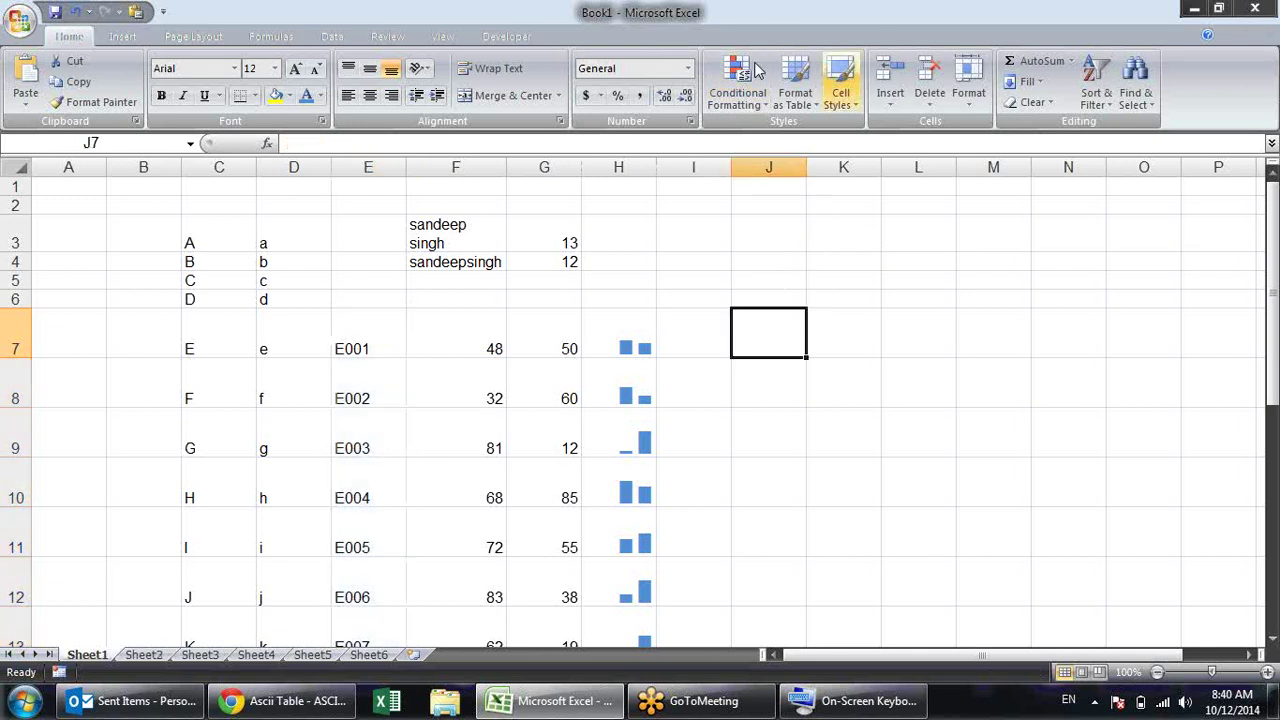
Give J7 a Data Validation dropdown list sourced from $E$7:$E$18
{"action": "left_click", "coordinate": [333, 37]}
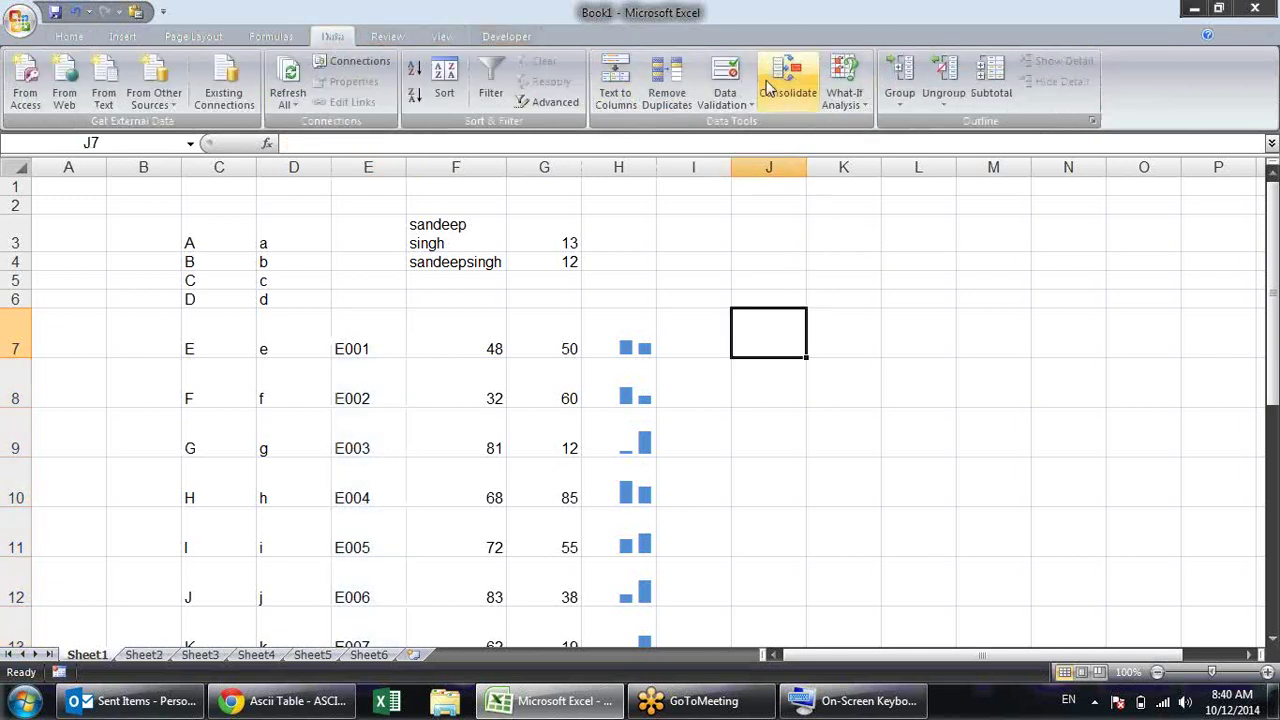
{"action": "left_click", "coordinate": [725, 75]}
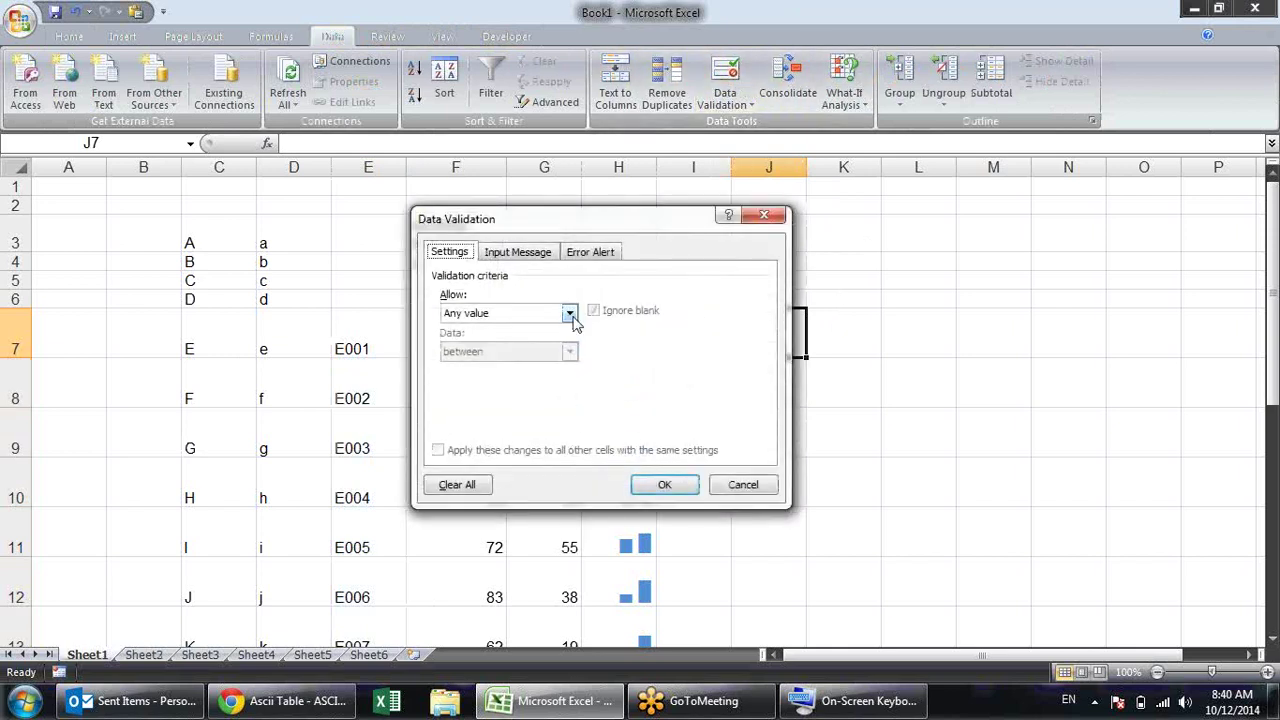
{"action": "left_click", "coordinate": [569, 313]}
{"action": "left_click", "coordinate": [533, 367]}
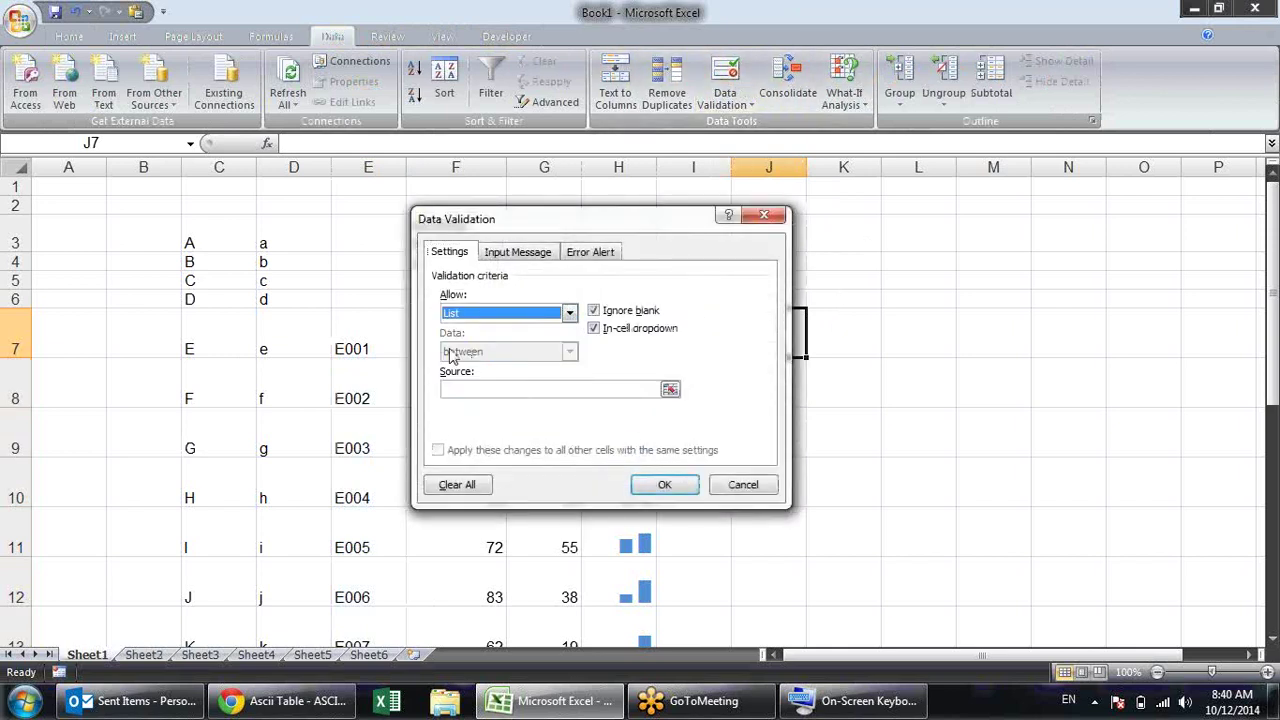
{"action": "left_click", "coordinate": [670, 389]}
{"action": "mouse_move", "coordinate": [385, 342]}
{"action": "left_mouse_down"}
{"action": "mouse_move", "coordinate": [390, 618]}
{"action": "mouse_move", "coordinate": [397, 510]}
{"action": "left_mouse_up"}
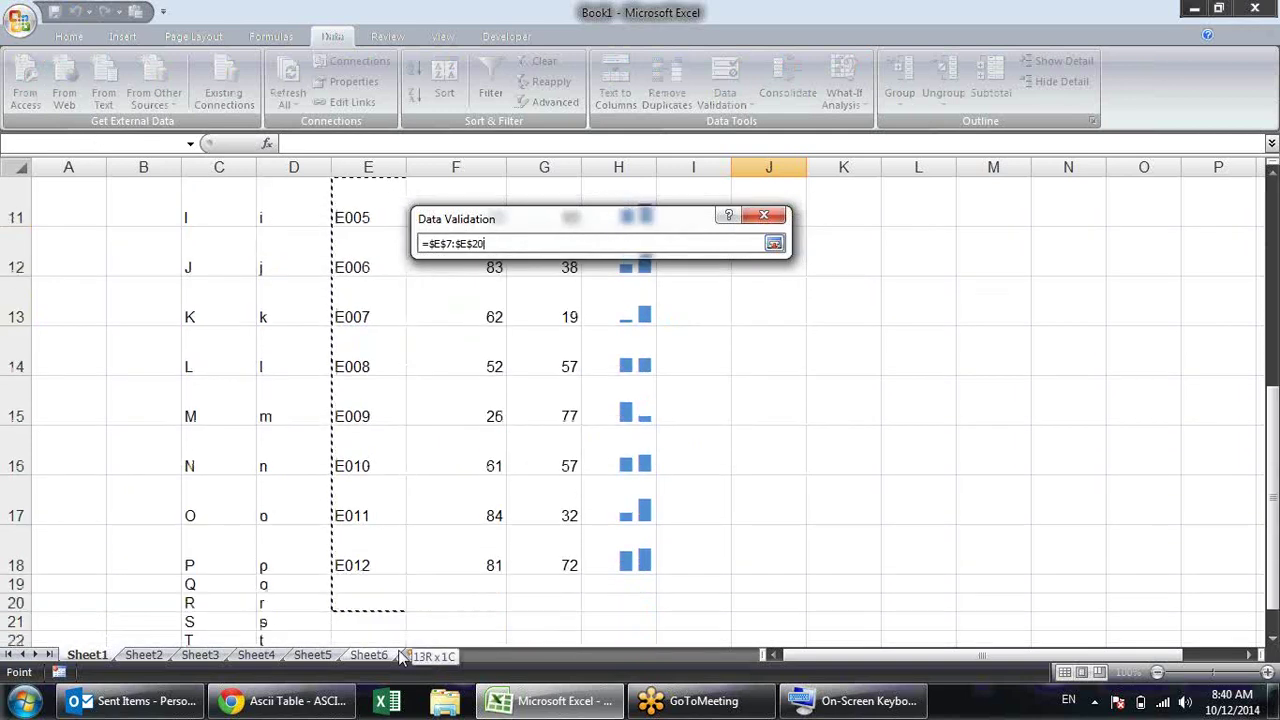
{"action": "key", "text": "Return"}
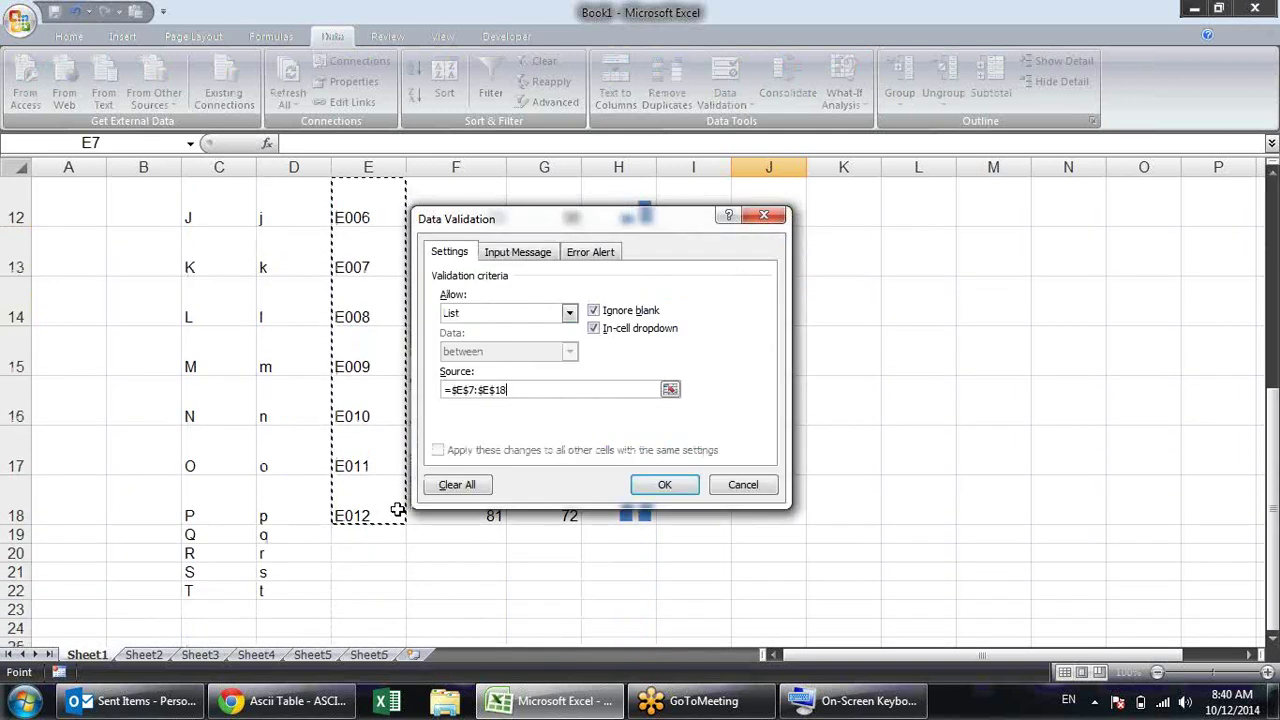
{"action": "left_click", "coordinate": [664, 484]}
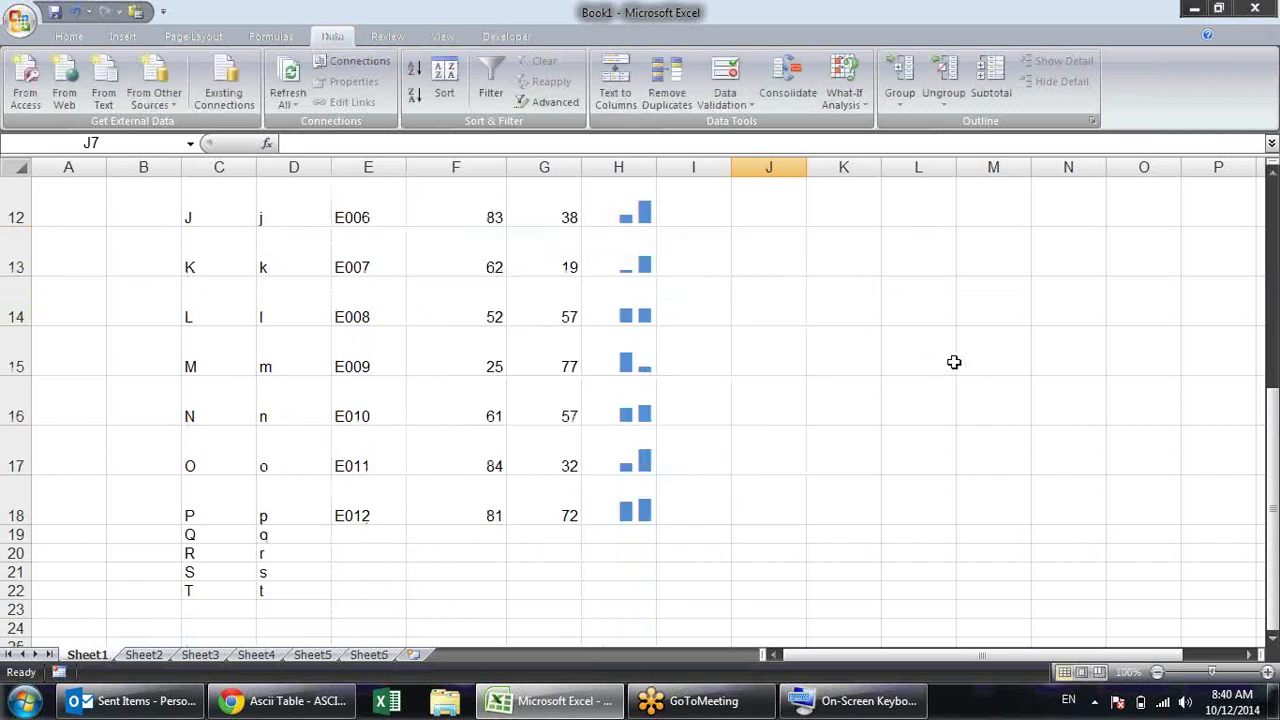
Pick E004, then E008, from J7's dropdown
{"action": "scroll", "coordinate": [951, 360], "scroll_direction": "up", "scroll_amount": 4}
{"action": "left_click", "coordinate": [813, 350]}
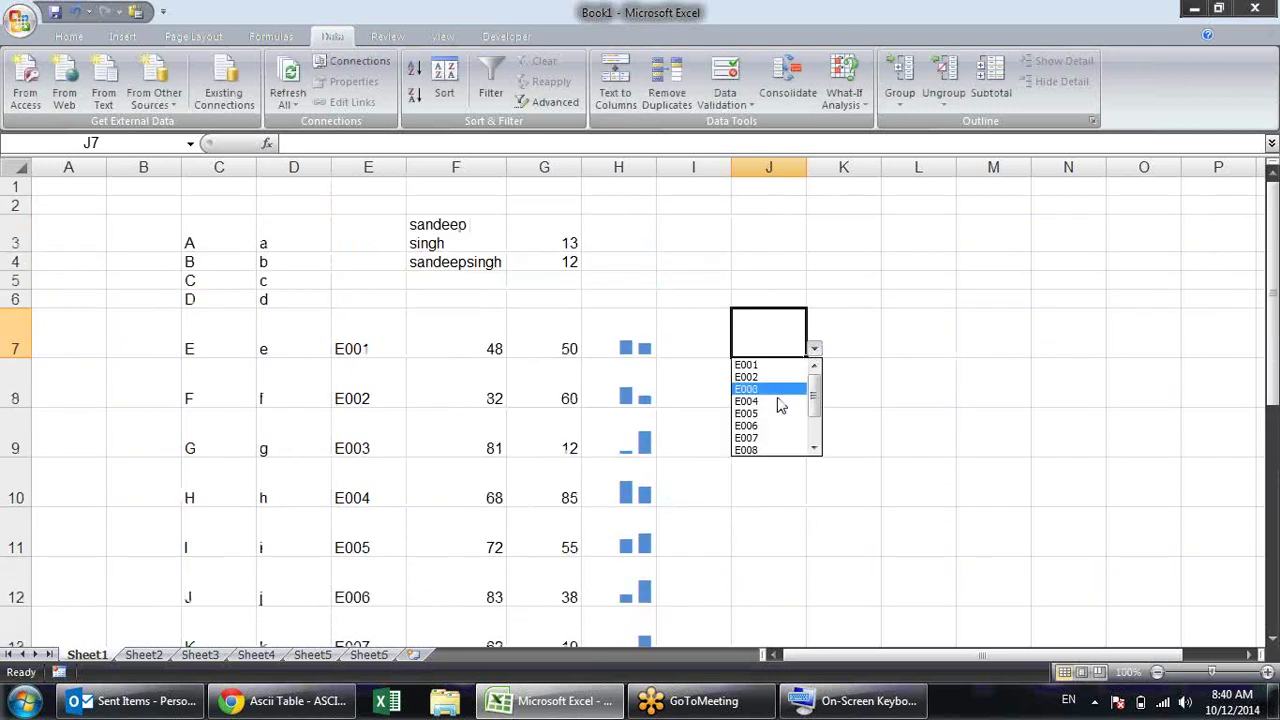
{"action": "left_click", "coordinate": [778, 400]}
{"action": "left_click", "coordinate": [815, 350]}
{"action": "left_click", "coordinate": [770, 451]}
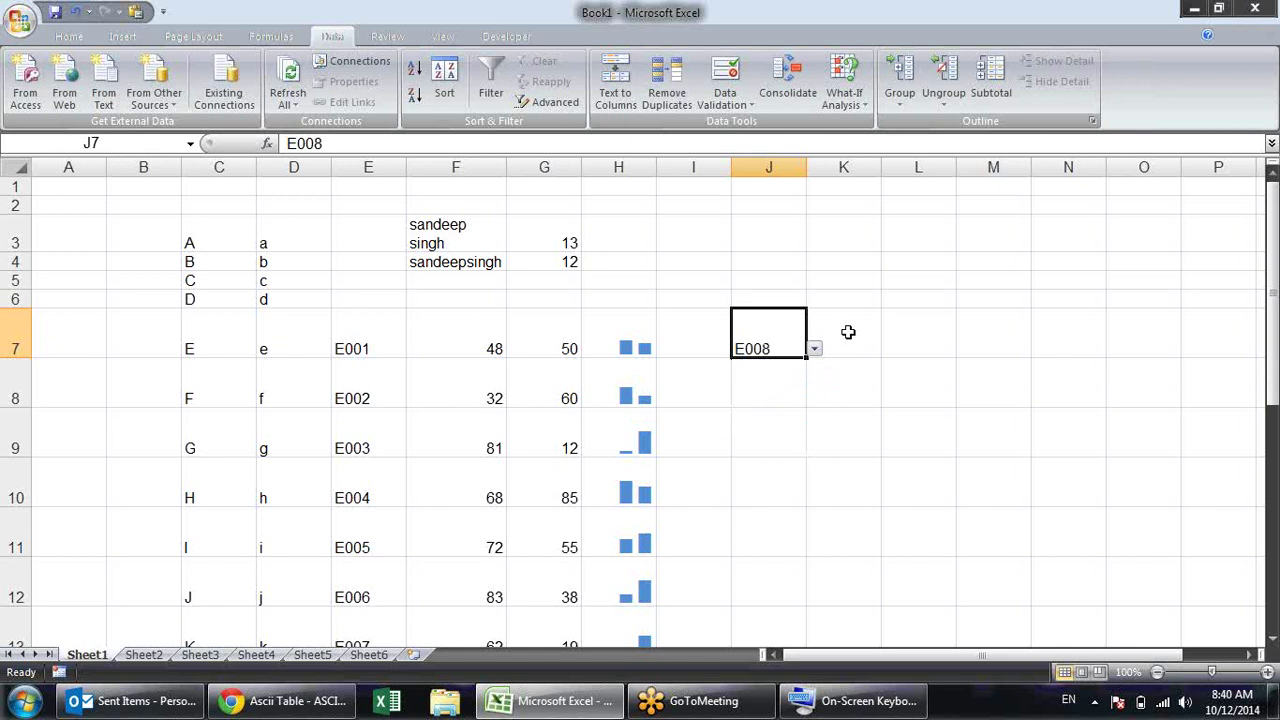
Start a VLOOKUP formula in K7
{"action": "left_click", "coordinate": [849, 331]}
{"action": "type", "text": "=vl"}
{"action": "key", "text": "Tab"}
Complete K7's formula as =VLOOKUP(J7,E7:H18,4,0)
{"action": "left_click", "coordinate": [766, 336]}
{"action": "type", "text": ","}
{"action": "left_click", "coordinate": [363, 336]}
{"action": "key", "text": "shift+Right"}
{"action": "key", "text": "shift+Right"}
{"action": "key", "text": "shift+Right"}
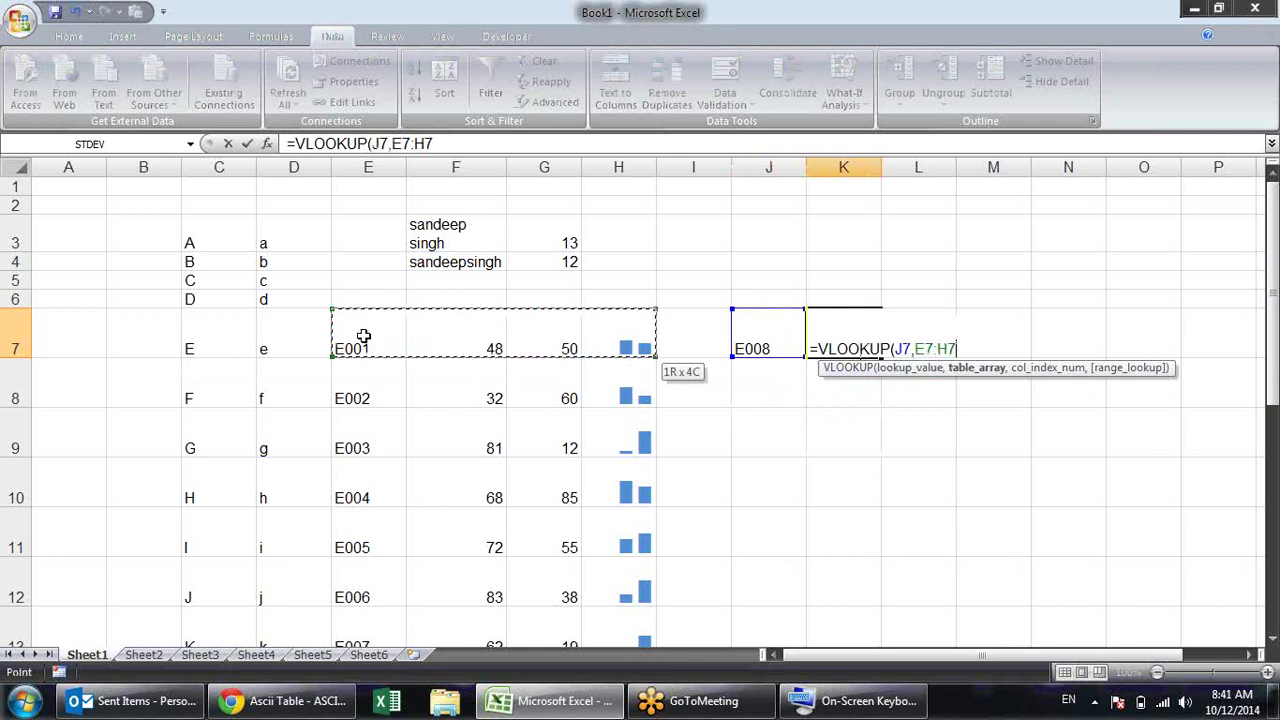
{"action": "key", "text": "shift+Down"}
{"action": "key", "text": "shift+Down"}
{"action": "key", "text": "shift+Down"}
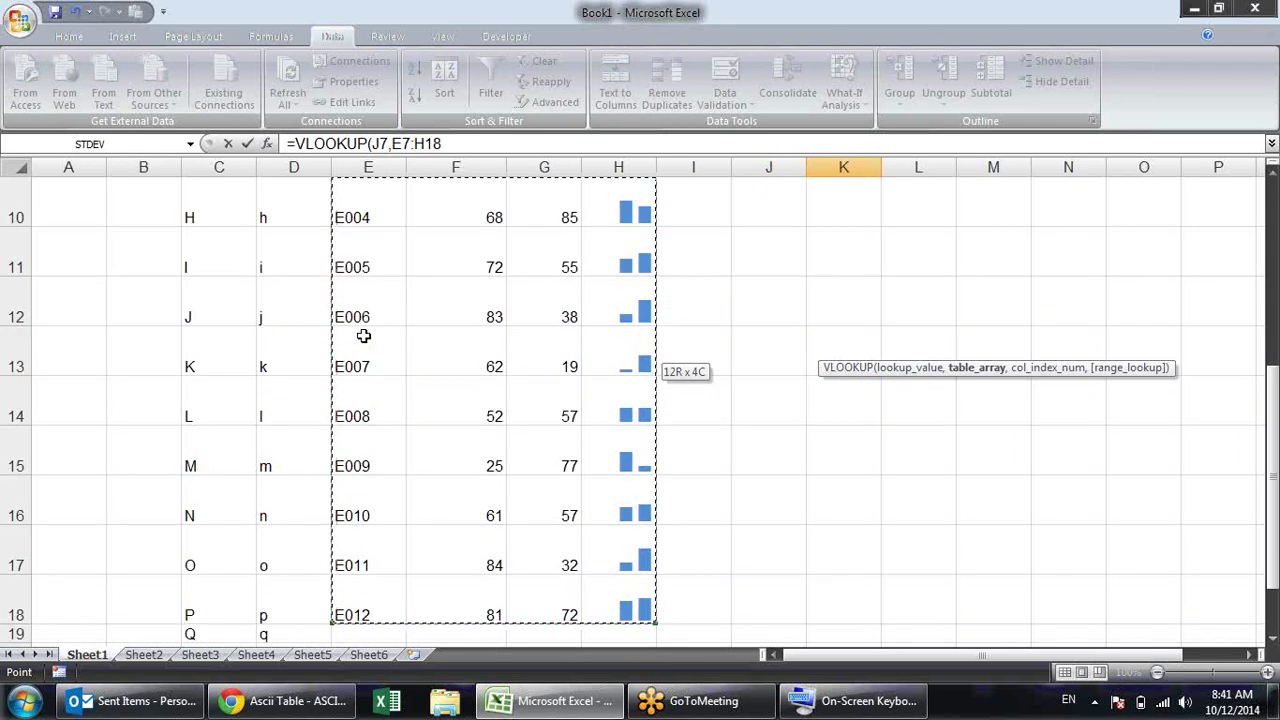
{"action": "type", "text": ","}
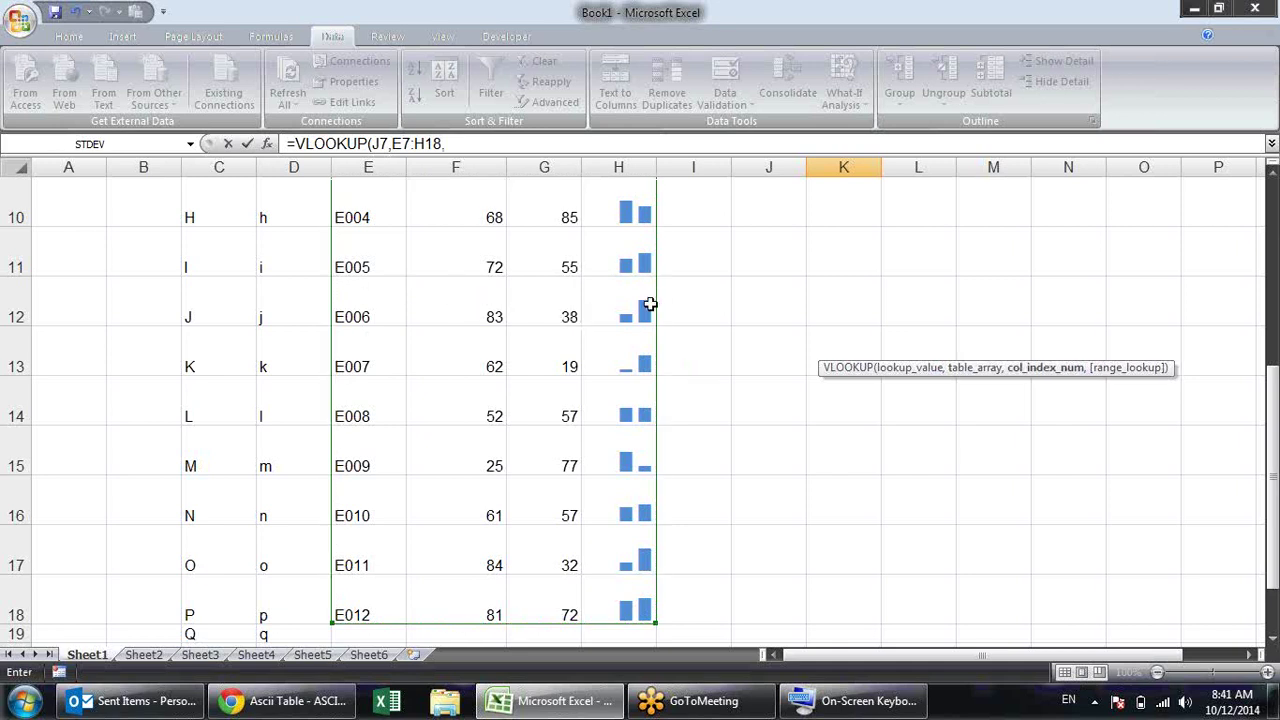
{"action": "type", "text": "4,0"}
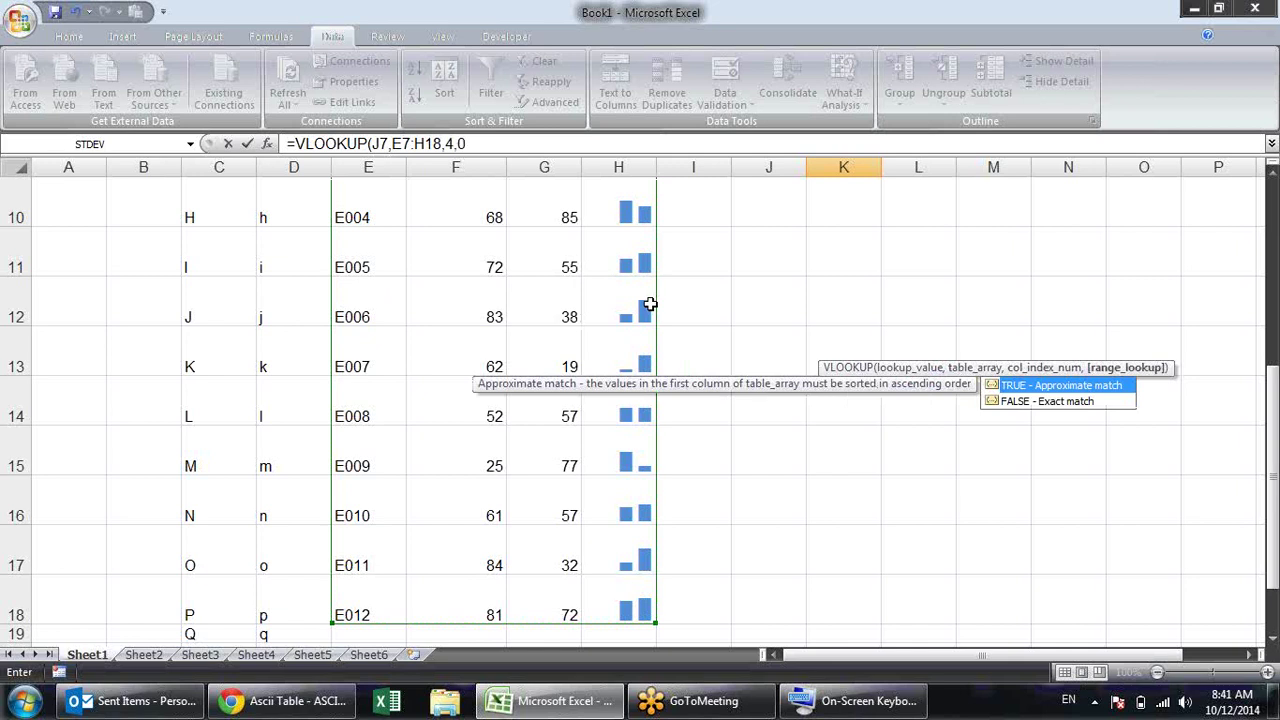
{"action": "key", "text": "Return"}
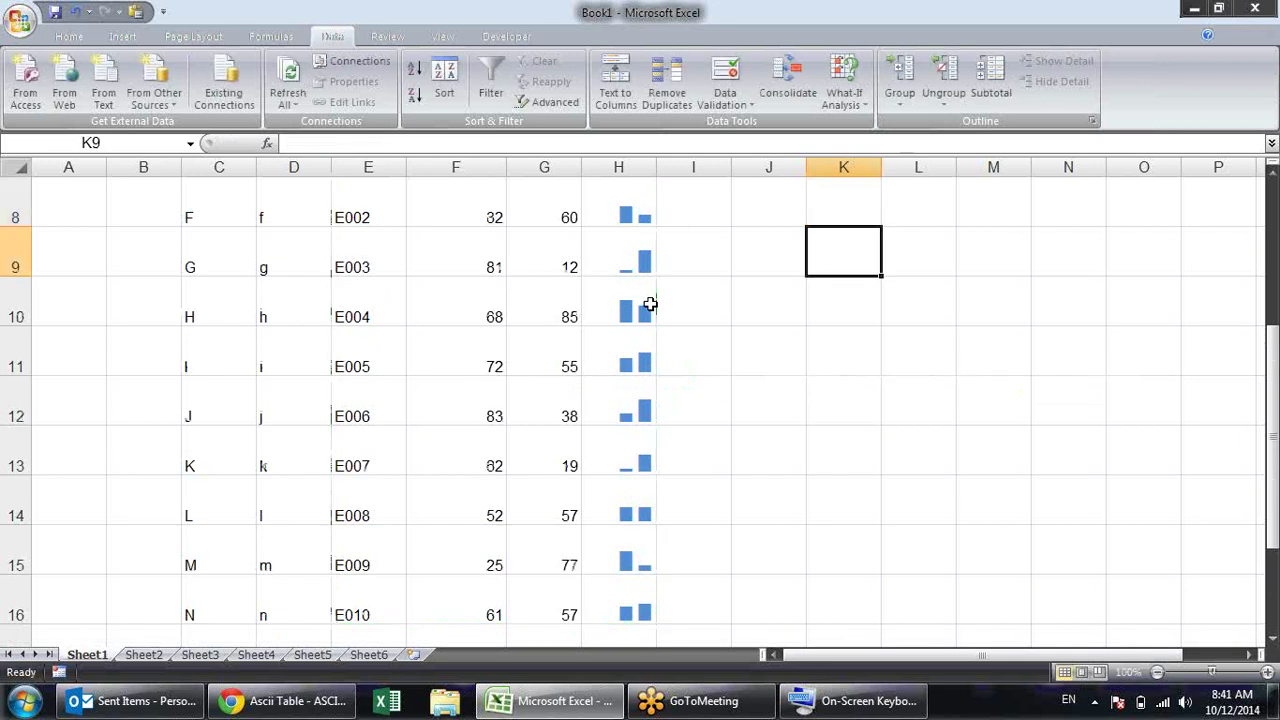
Copy H7's bar formatting onto K7 with Format Painter
{"action": "left_click", "coordinate": [864, 342]}
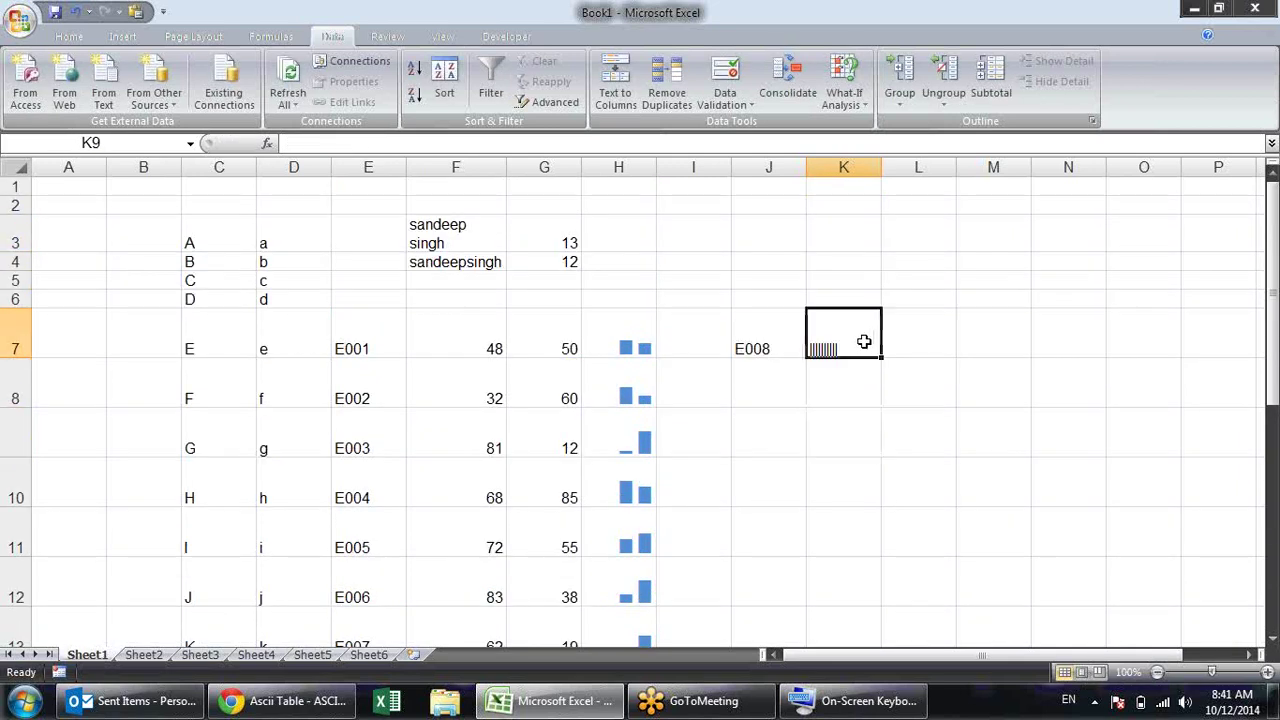
{"action": "left_click", "coordinate": [600, 334]}
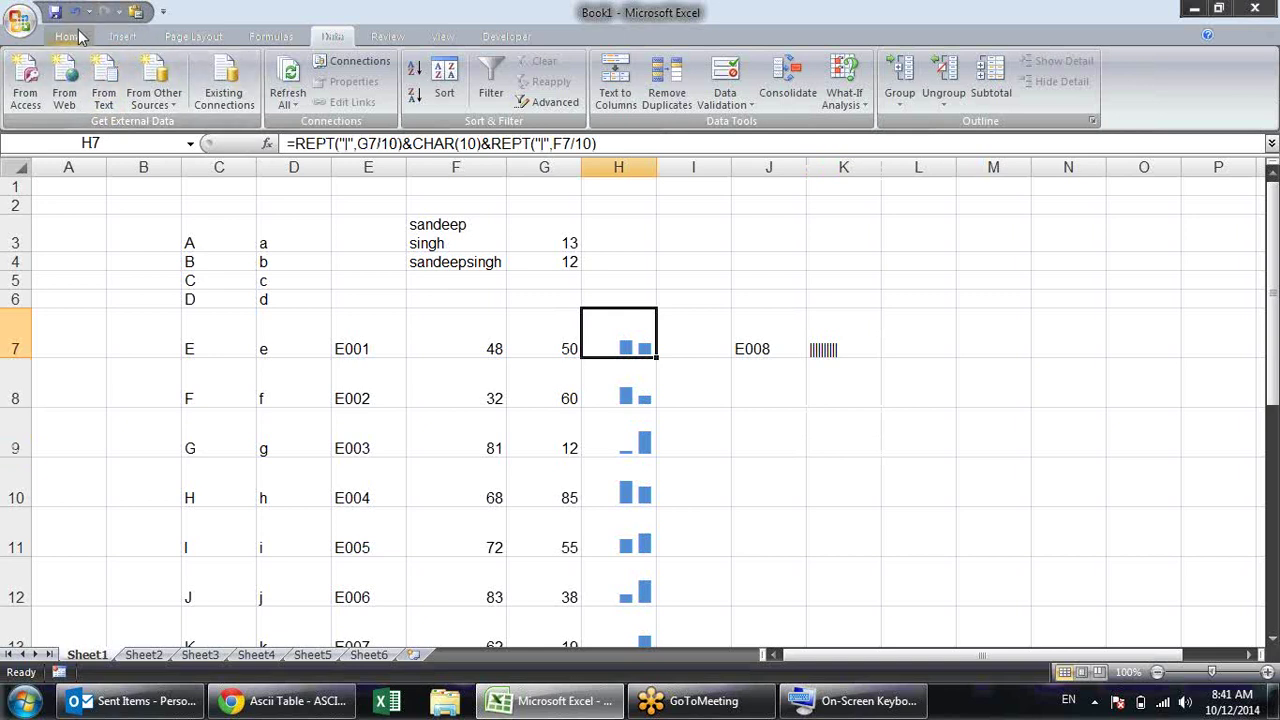
{"action": "left_click", "coordinate": [69, 36]}
{"action": "left_click", "coordinate": [96, 101]}
{"action": "left_click", "coordinate": [818, 340]}
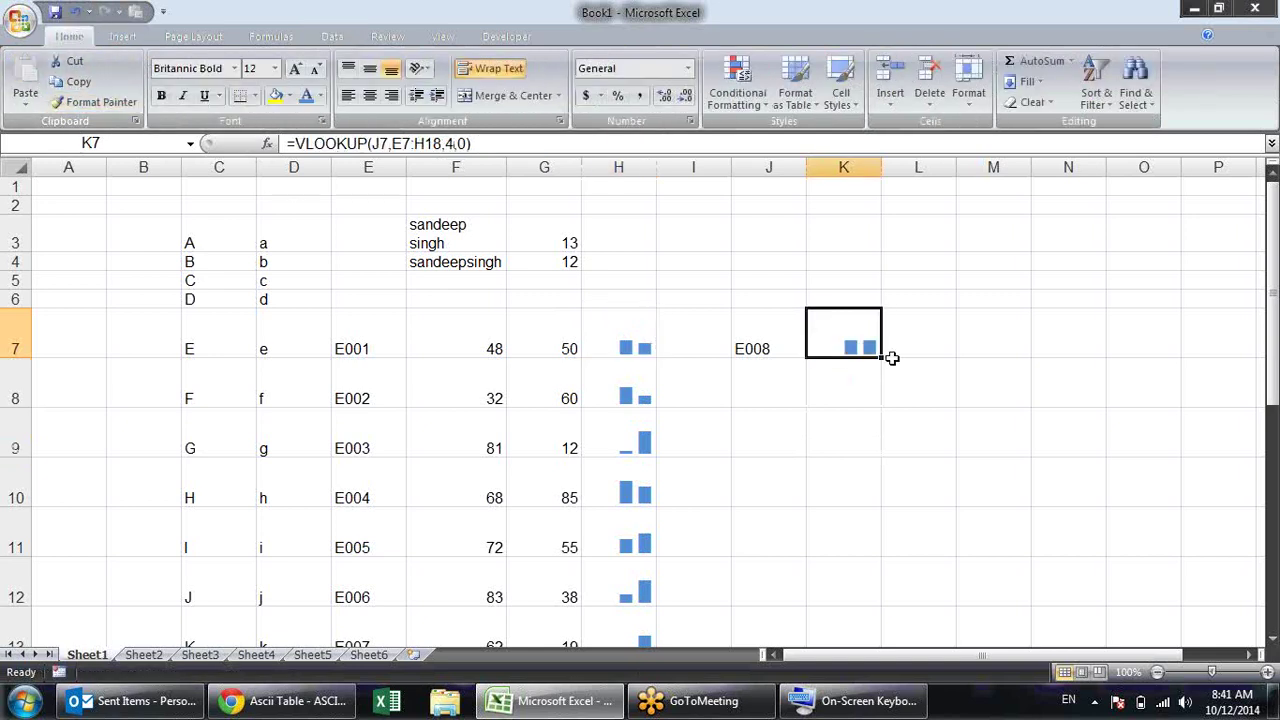
{"action": "left_click", "coordinate": [890, 393]}
Test the lookup by picking E007, E011, E010 and E008 in J7
{"action": "left_click", "coordinate": [790, 340]}
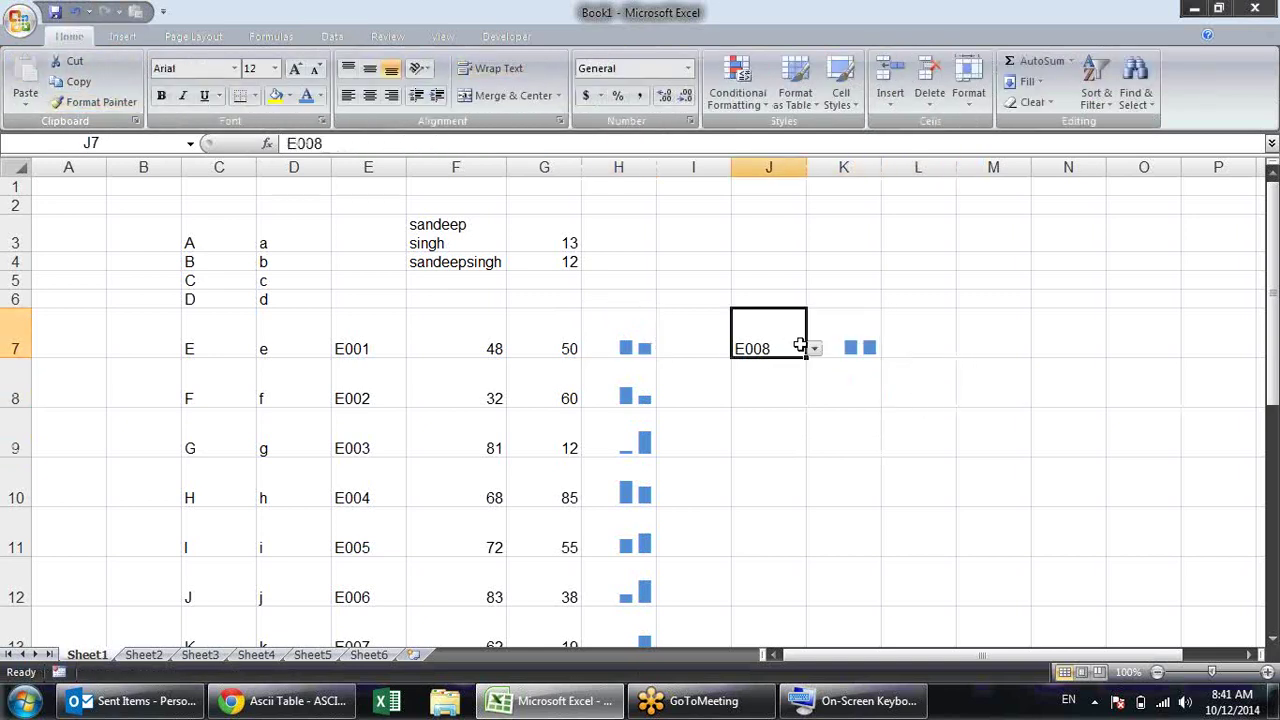
{"action": "left_click", "coordinate": [815, 348]}
{"action": "left_click", "coordinate": [780, 396]}
{"action": "left_click", "coordinate": [815, 365]}
{"action": "left_click", "coordinate": [795, 338]}
{"action": "left_click", "coordinate": [815, 348]}
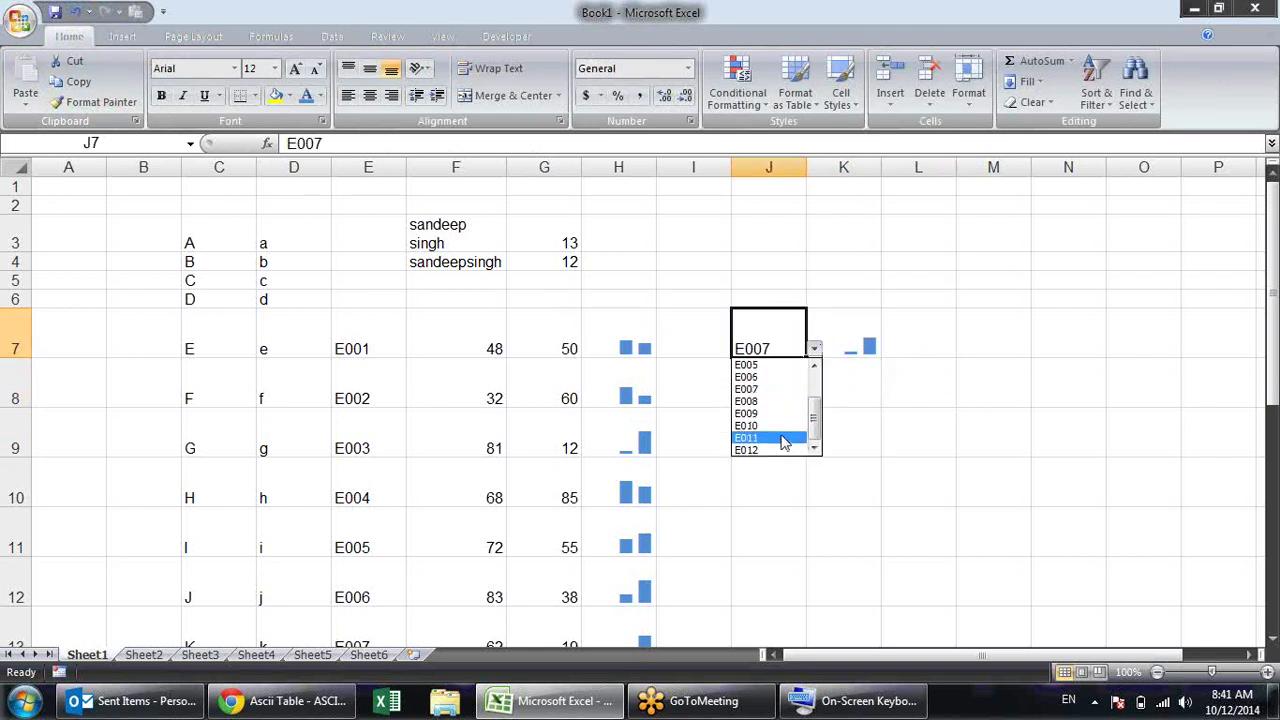
{"action": "left_click", "coordinate": [786, 438]}
{"action": "left_click", "coordinate": [815, 348]}
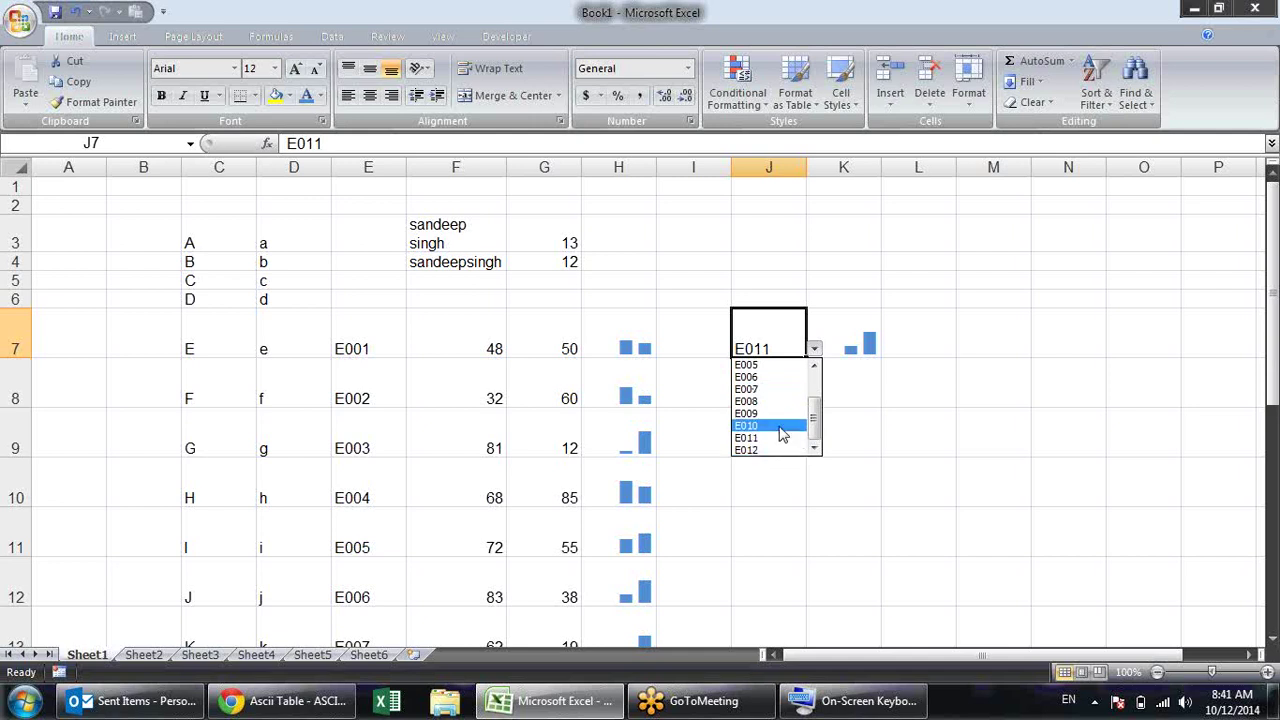
{"action": "left_click", "coordinate": [784, 408]}
{"action": "left_click", "coordinate": [815, 348]}
{"action": "left_click", "coordinate": [781, 373]}
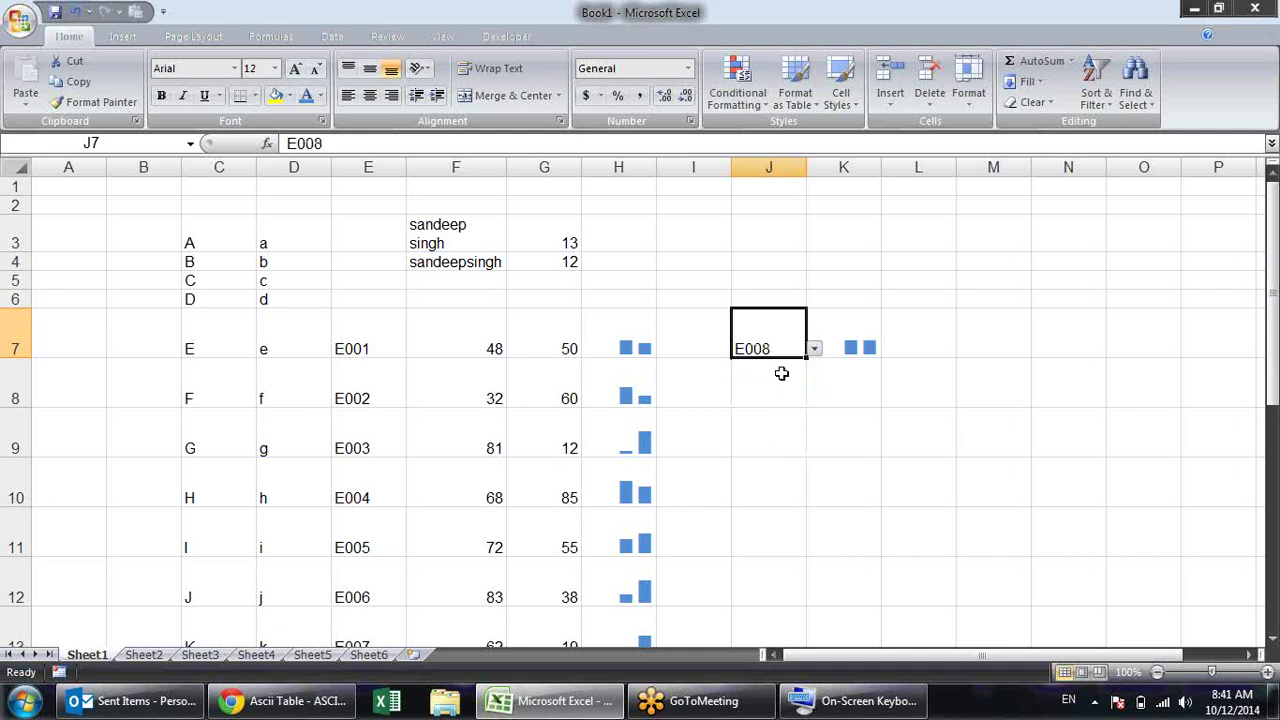
Keep testing with E006, E011, E006 and E011, then leave J7 on E008
{"action": "left_click", "coordinate": [815, 348]}
{"action": "left_click", "coordinate": [781, 380]}
{"action": "left_click", "coordinate": [815, 349]}
{"action": "left_click", "coordinate": [765, 438]}
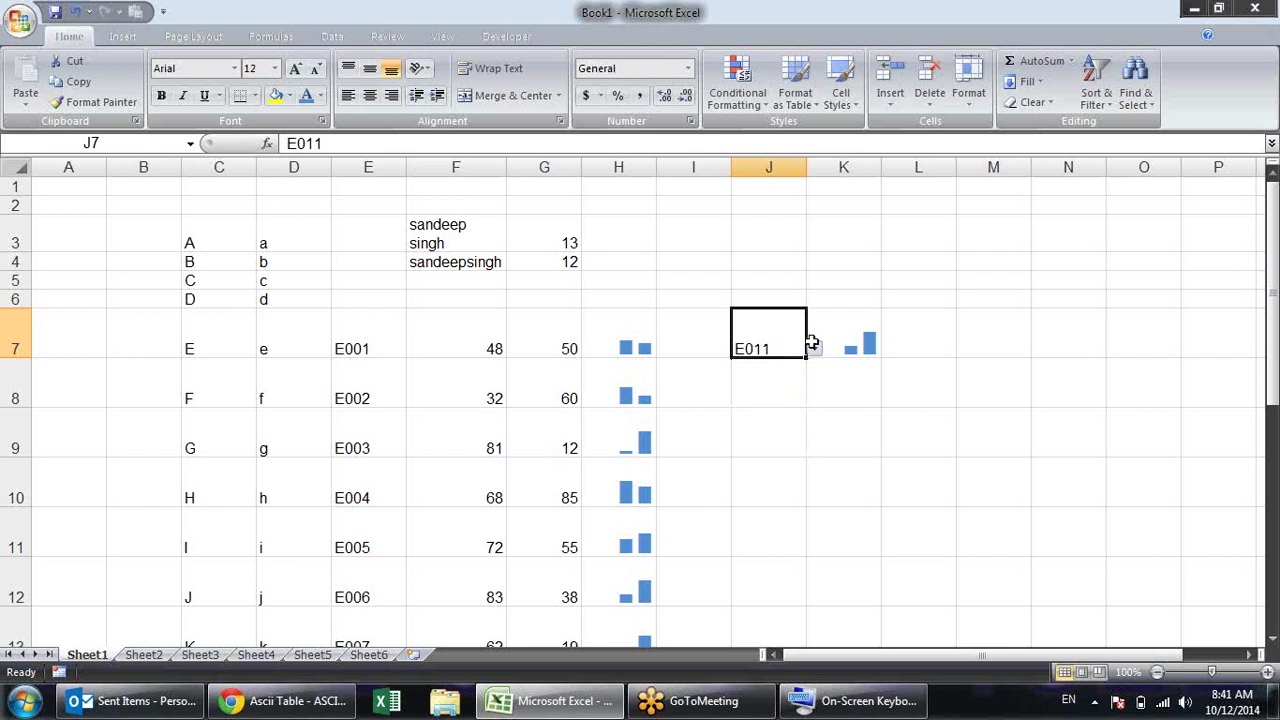
{"action": "left_click", "coordinate": [815, 349]}
{"action": "left_click", "coordinate": [780, 378]}
{"action": "left_click", "coordinate": [815, 349]}
{"action": "left_click", "coordinate": [786, 438]}
{"action": "left_click", "coordinate": [835, 360]}
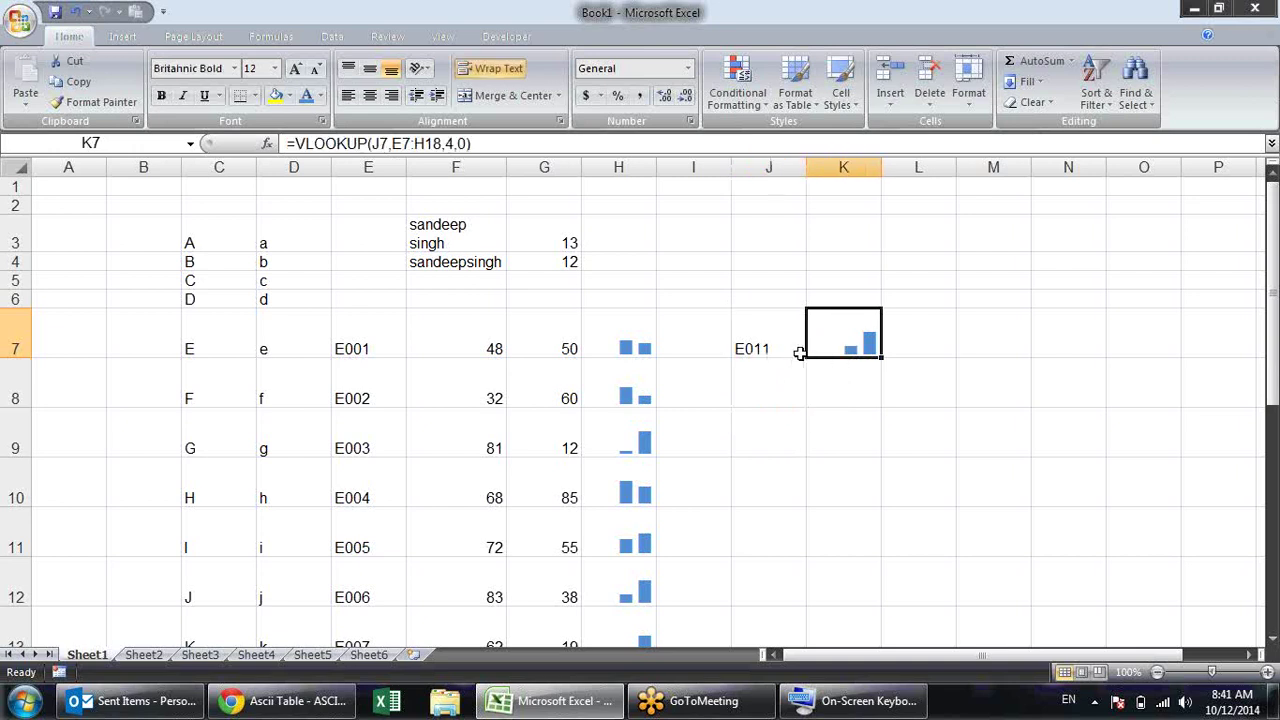
{"action": "left_click", "coordinate": [803, 350]}
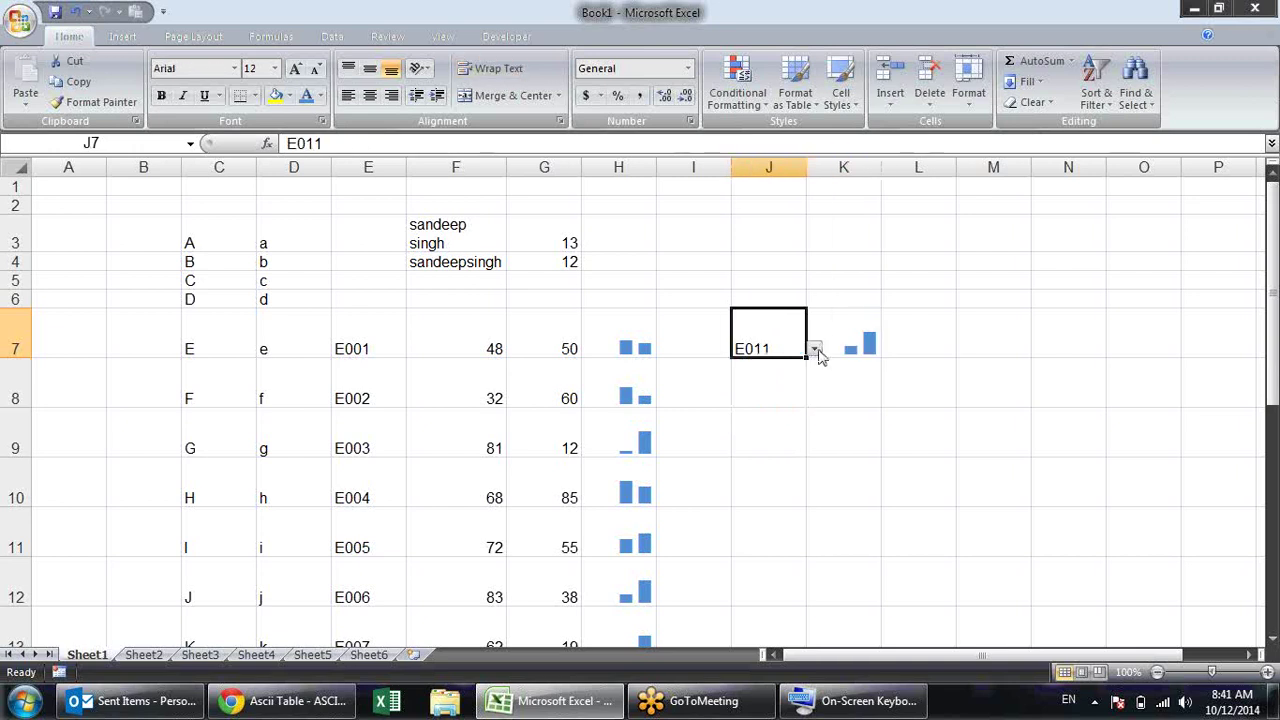
{"action": "left_click", "coordinate": [815, 349]}
{"action": "left_click", "coordinate": [785, 404]}
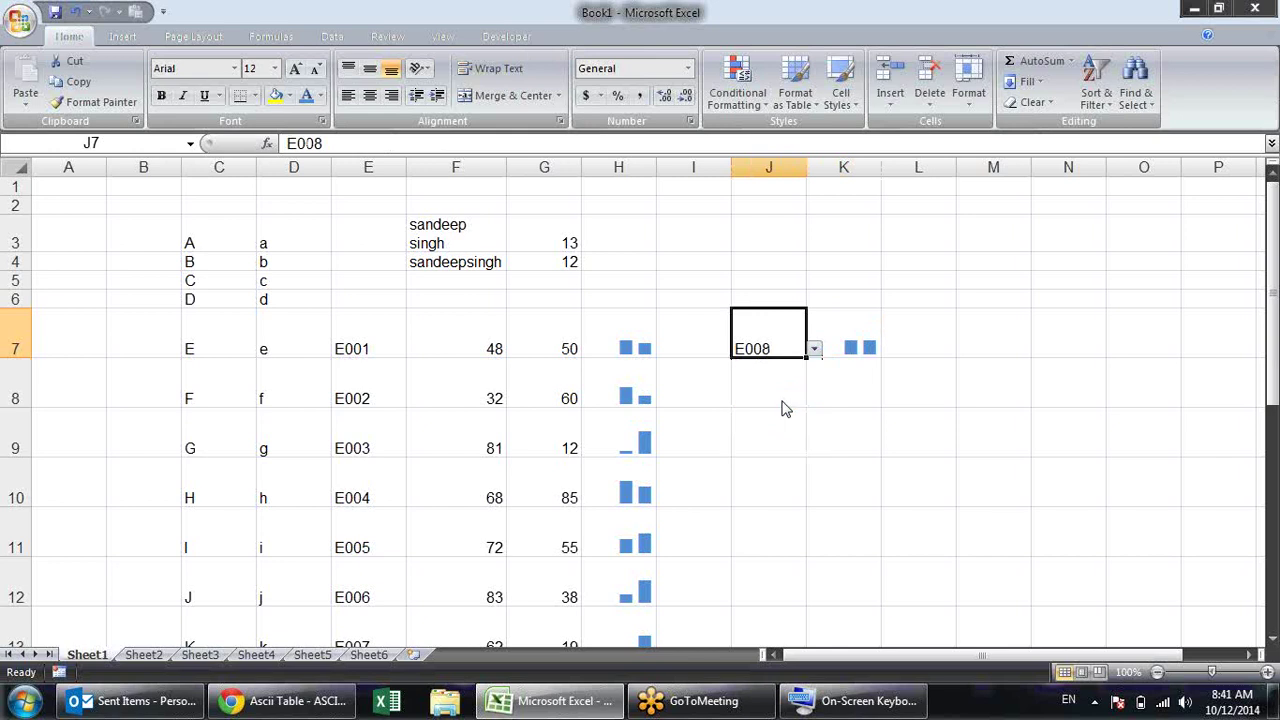
{"action": "left_click", "coordinate": [848, 385]}
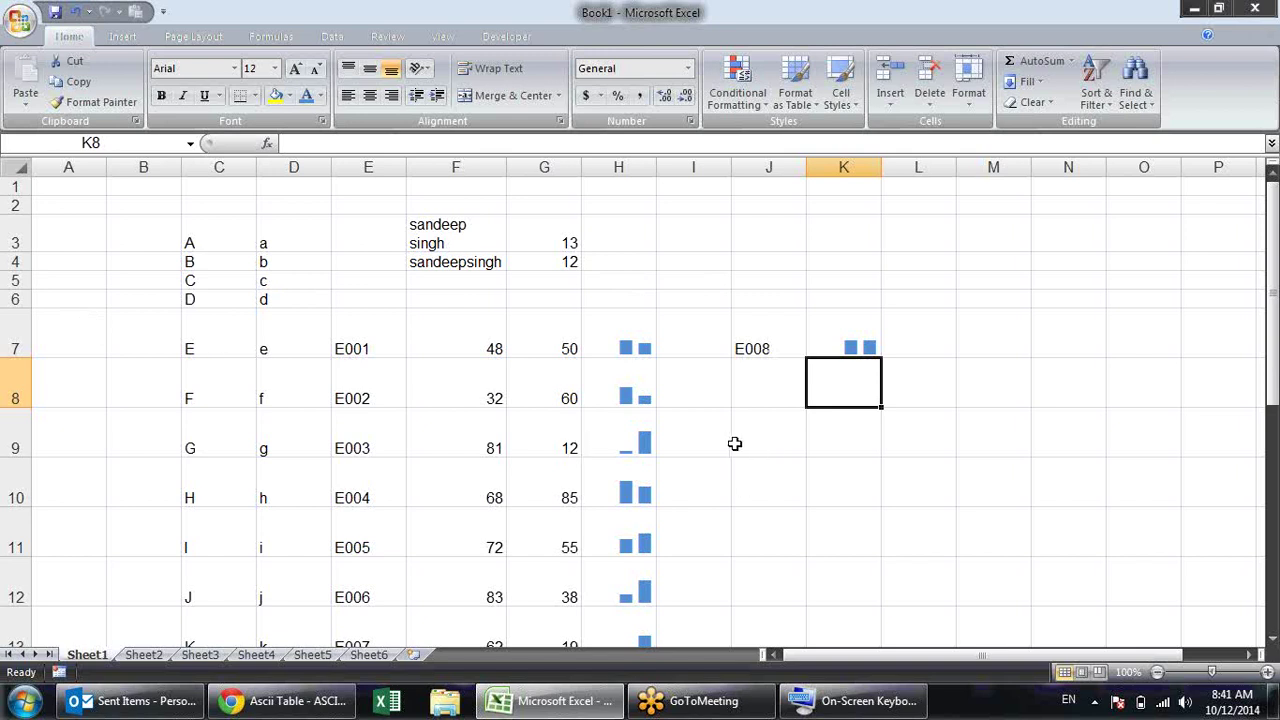
Select G8, then move to cell A2 on Sheet2
{"action": "left_click", "coordinate": [550, 368]}
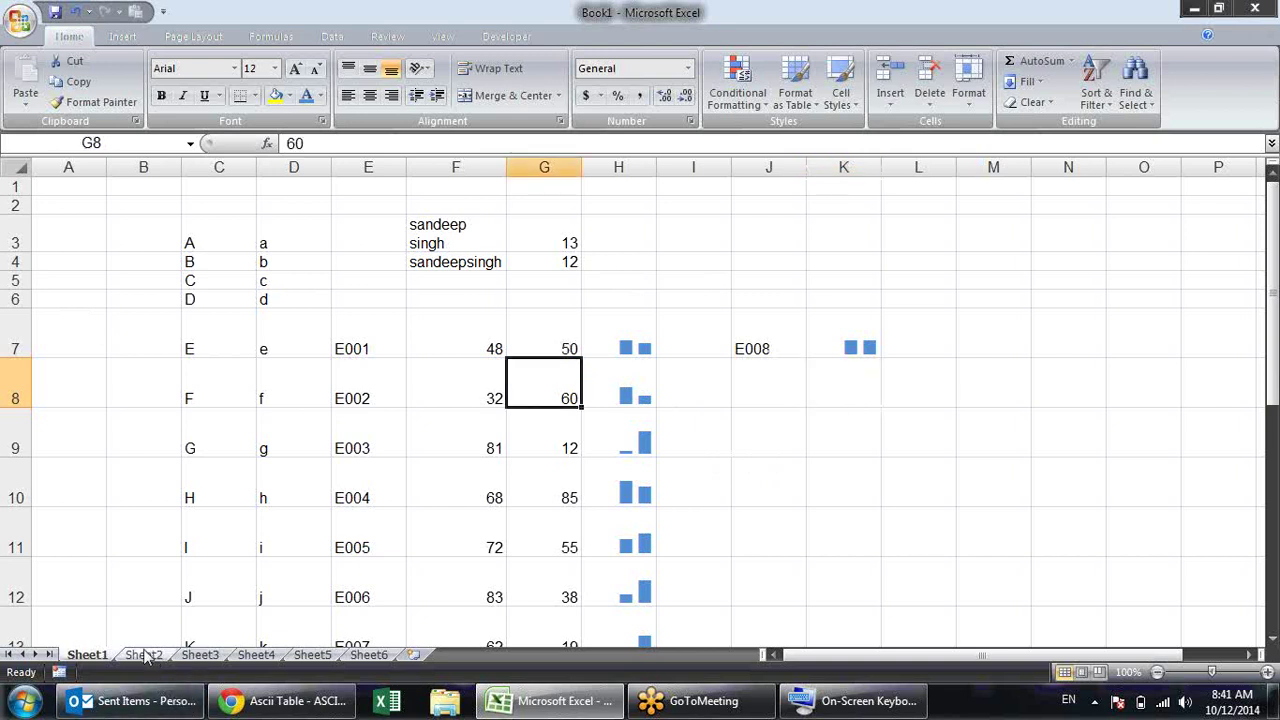
{"action": "left_click", "coordinate": [145, 655]}
{"action": "left_click", "coordinate": [86, 204]}
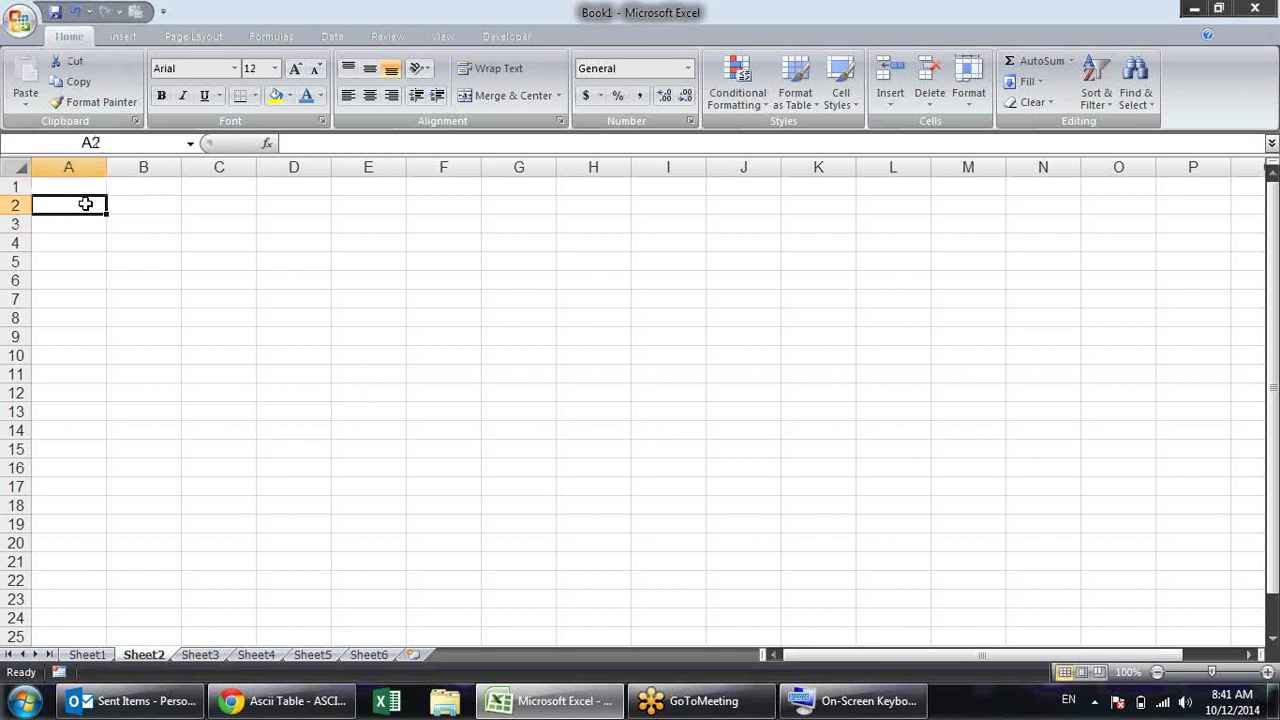
Return to Sheet2 and browse the Formulas > Text function list before closing it
{"action": "left_click", "coordinate": [86, 655]}
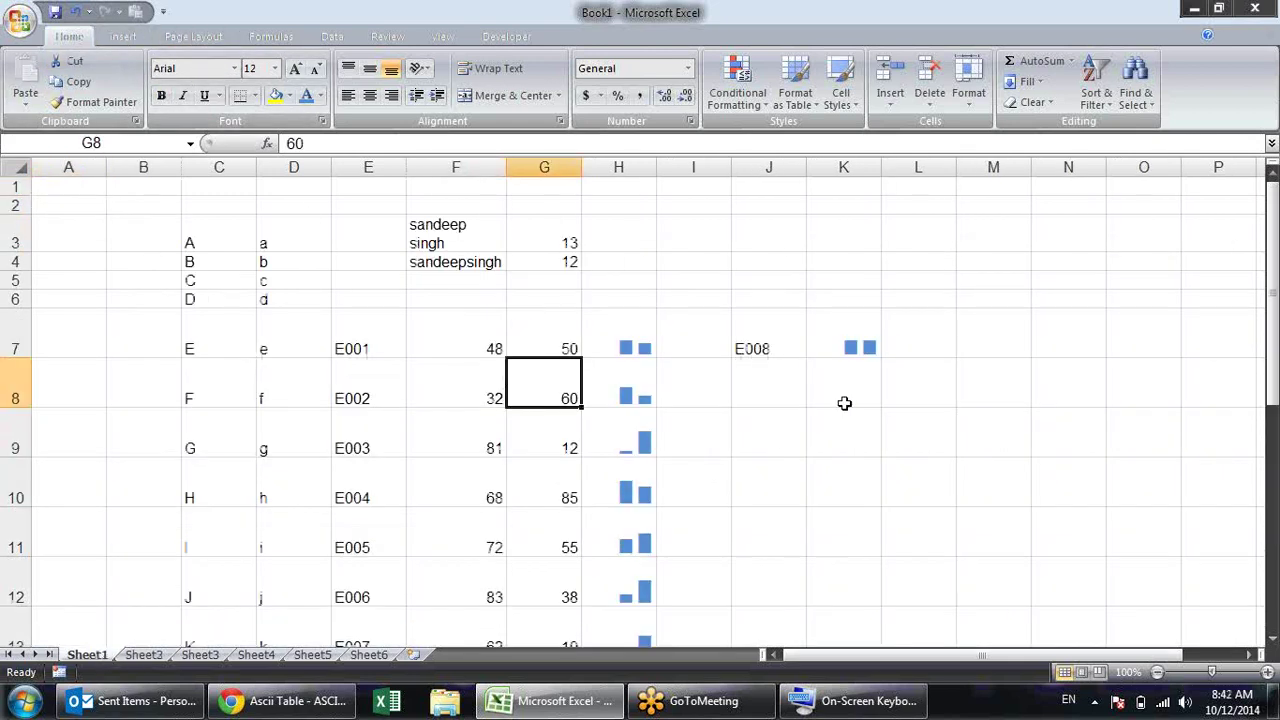
{"action": "left_click", "coordinate": [143, 655]}
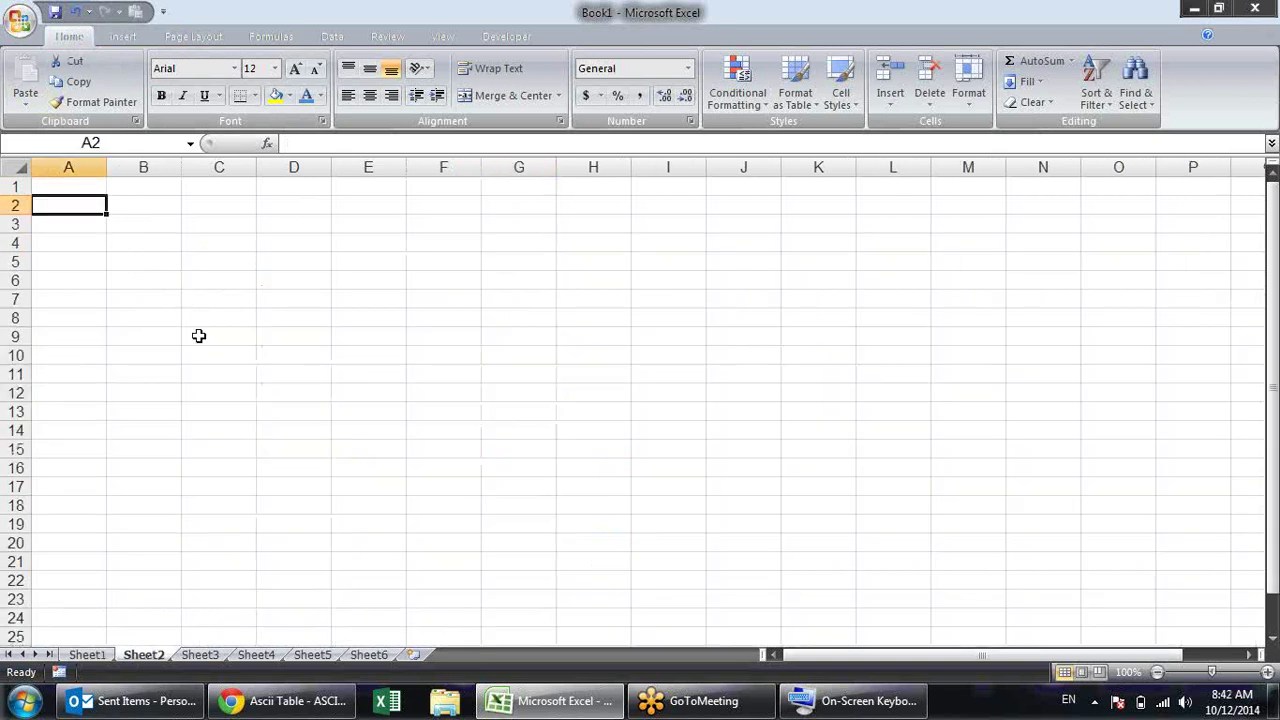
{"action": "left_click", "coordinate": [270, 37]}
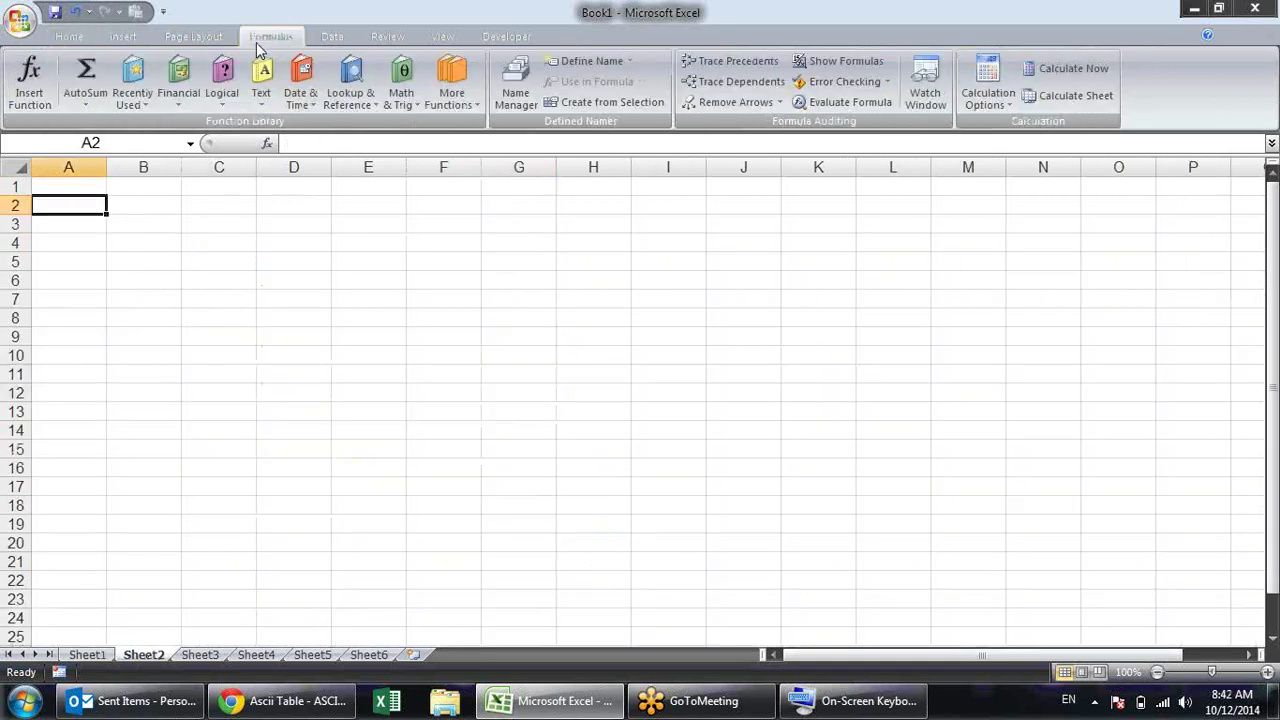
{"action": "left_click", "coordinate": [259, 100]}
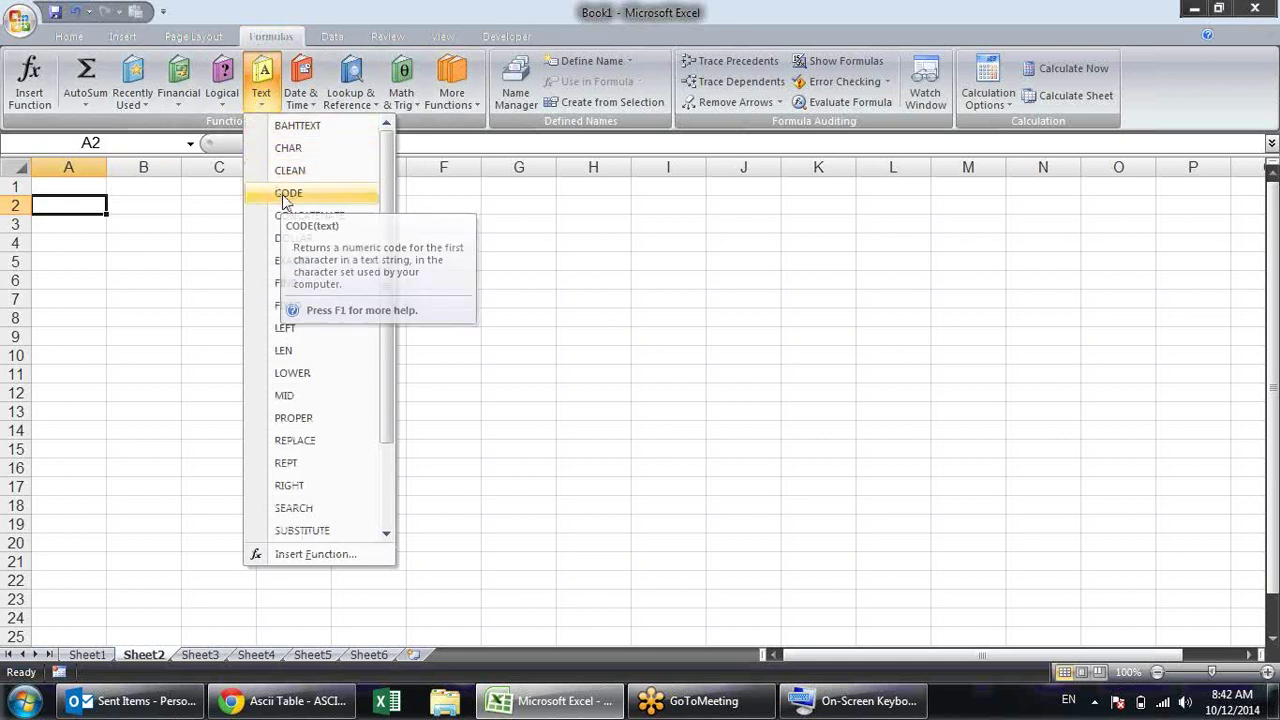
{"action": "left_click", "coordinate": [112, 222]}
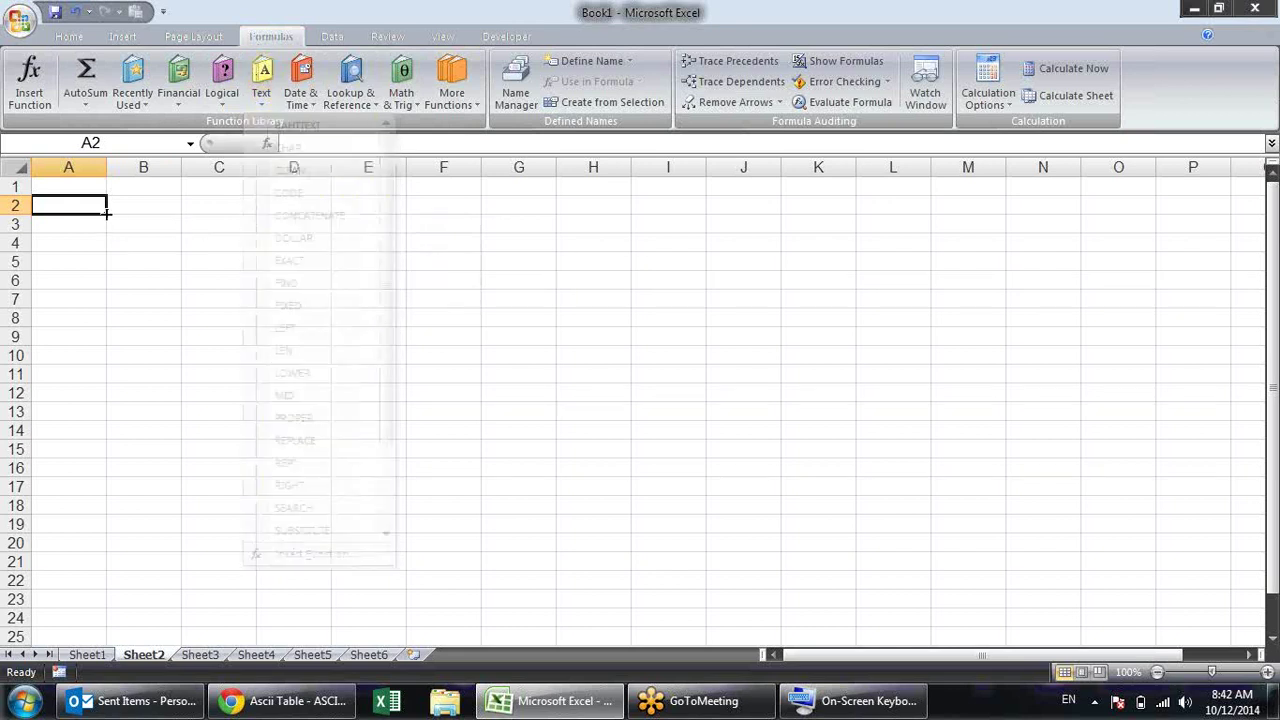
Enter a first name in A2 and a surname in B2
{"action": "type", "text": "sandeep"}
{"action": "key", "text": "Tab"}
{"action": "type", "text": "singn"}
{"action": "key", "text": "Return"}
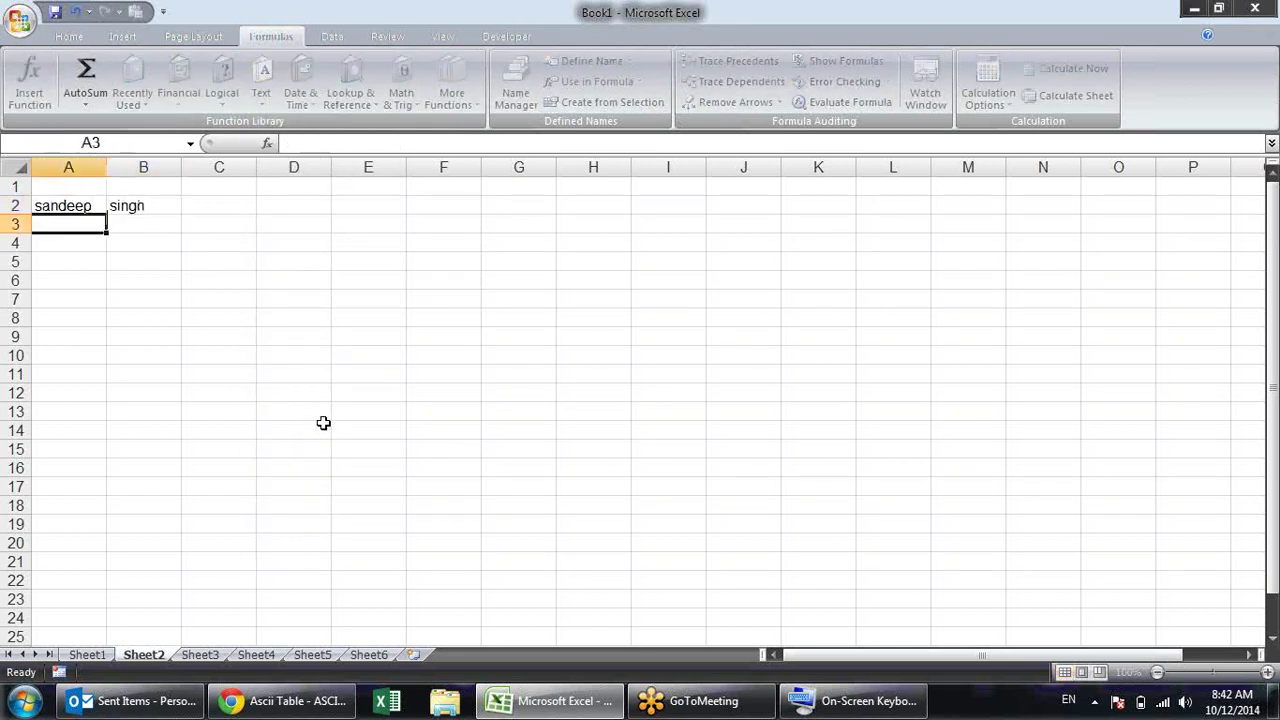
Join the names in C2 with the ampersand formula =A2&B2
{"action": "key", "text": "Right"}
{"action": "key", "text": "Right"}
{"action": "key", "text": "Up"}
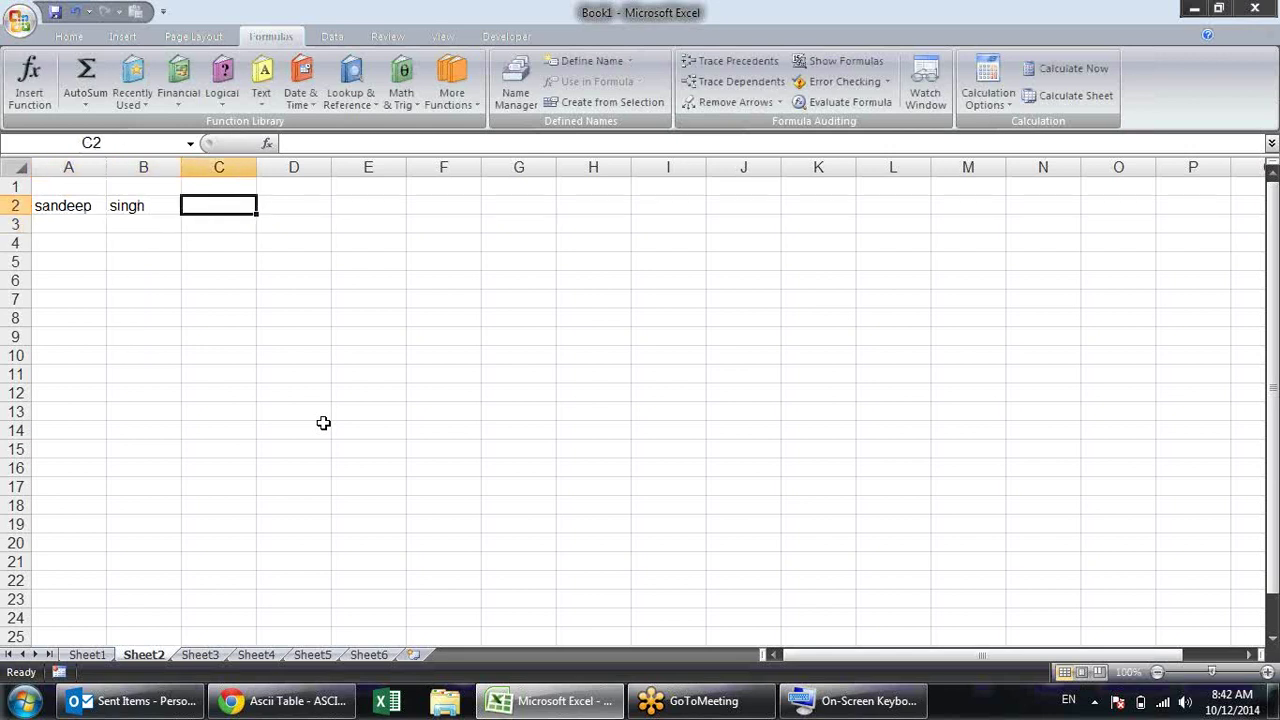
{"action": "type", "text": "="}
{"action": "key", "text": "Left"}
{"action": "key", "text": "Left"}
{"action": "type", "text": "&"}
{"action": "key", "text": "Left"}
{"action": "key", "text": "Return"}
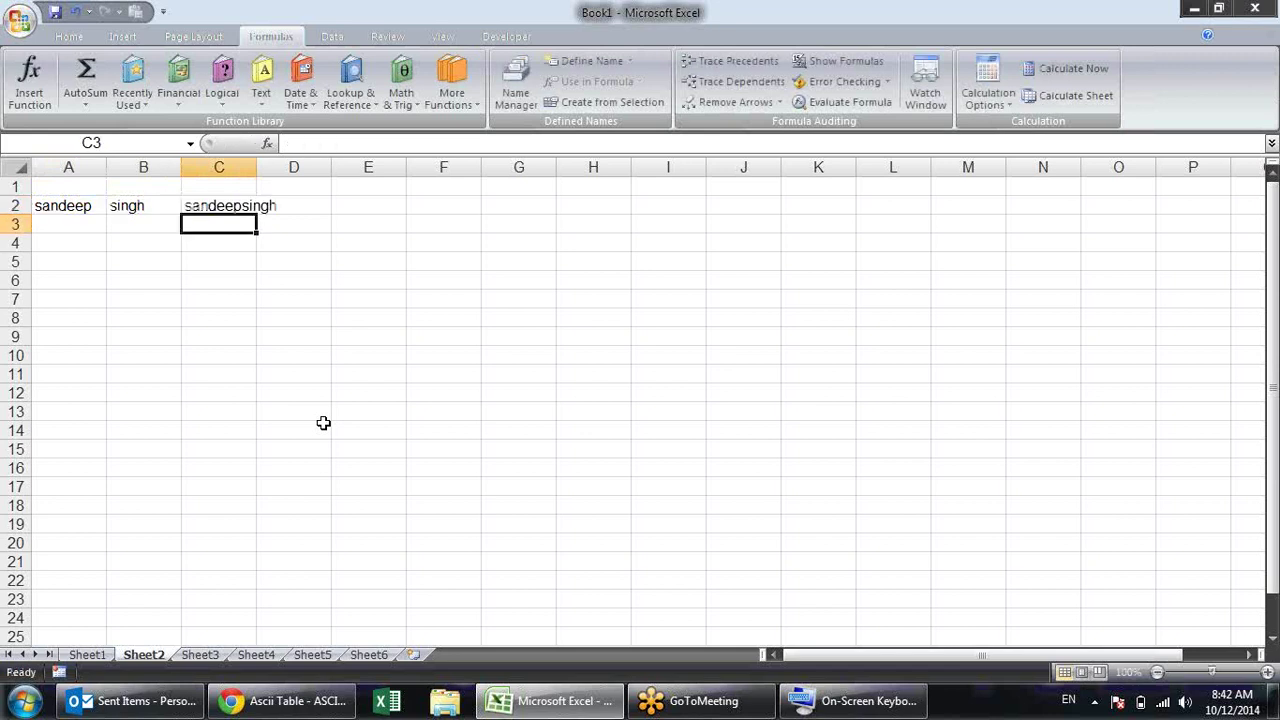
Join the names in C3 with =CONCATENATE(A2,B2)
{"action": "type", "text": "=con"}
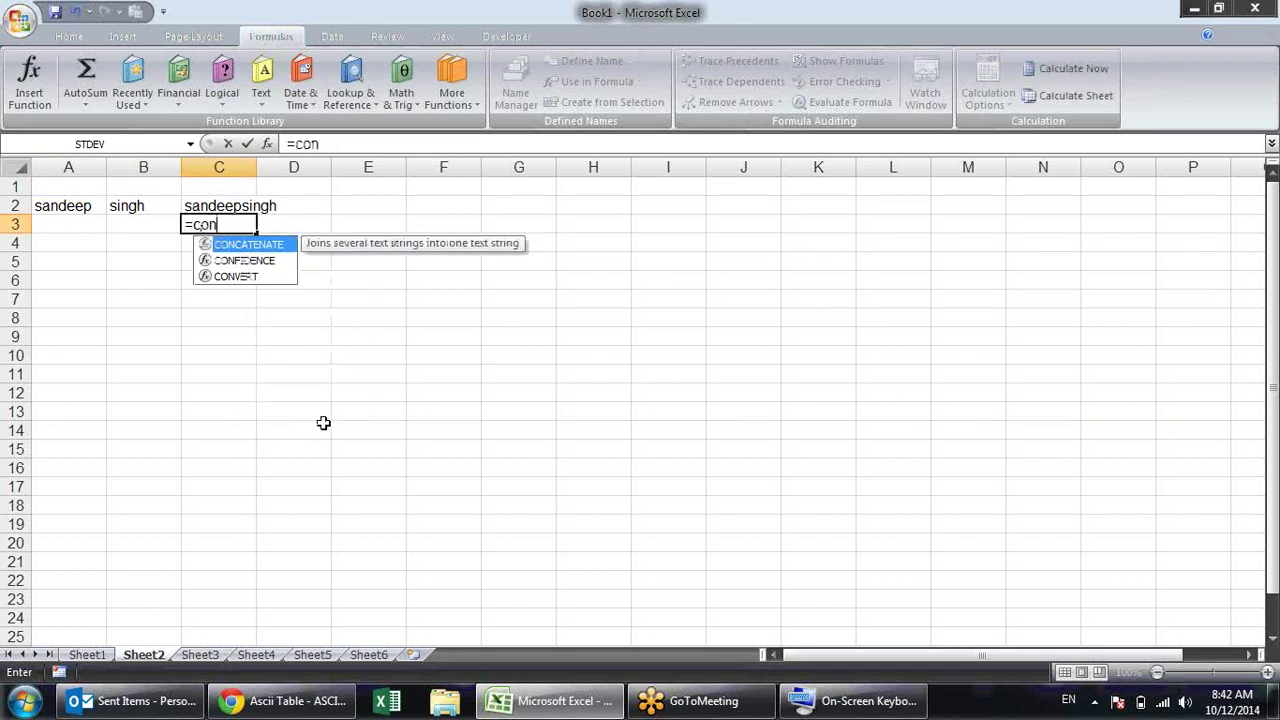
{"action": "key", "text": "Tab"}
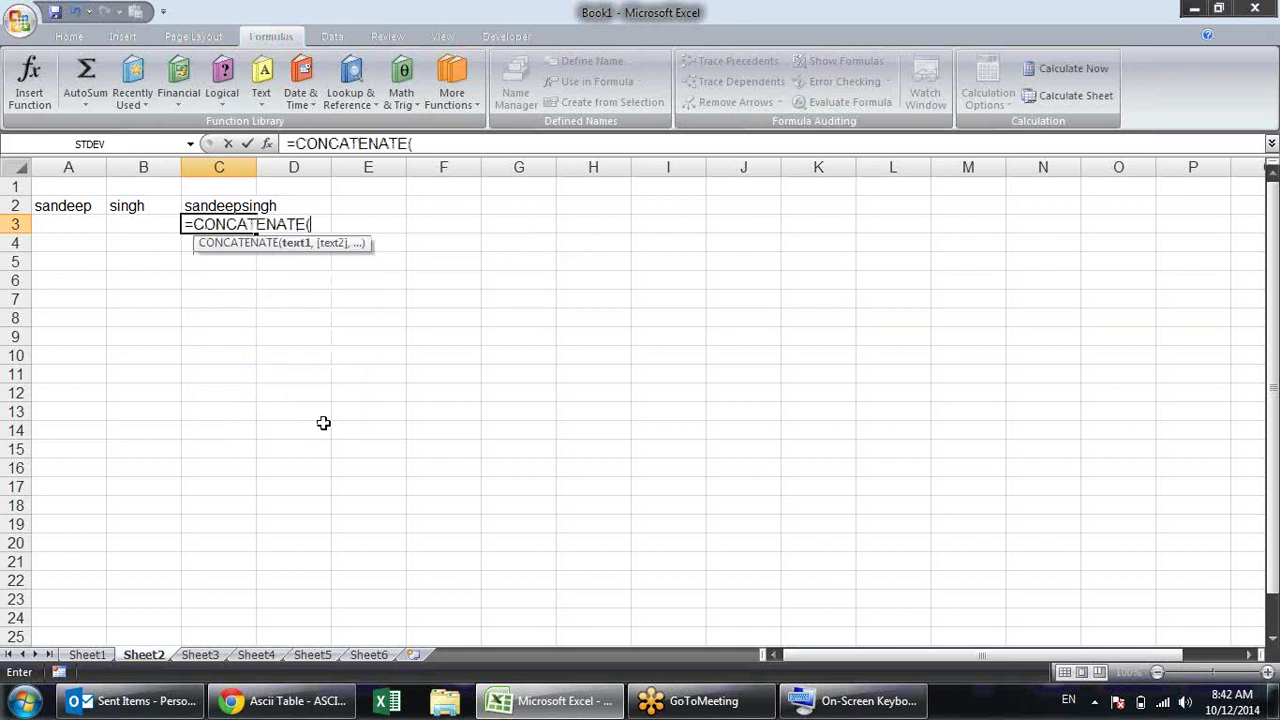
{"action": "left_click", "coordinate": [95, 205]}
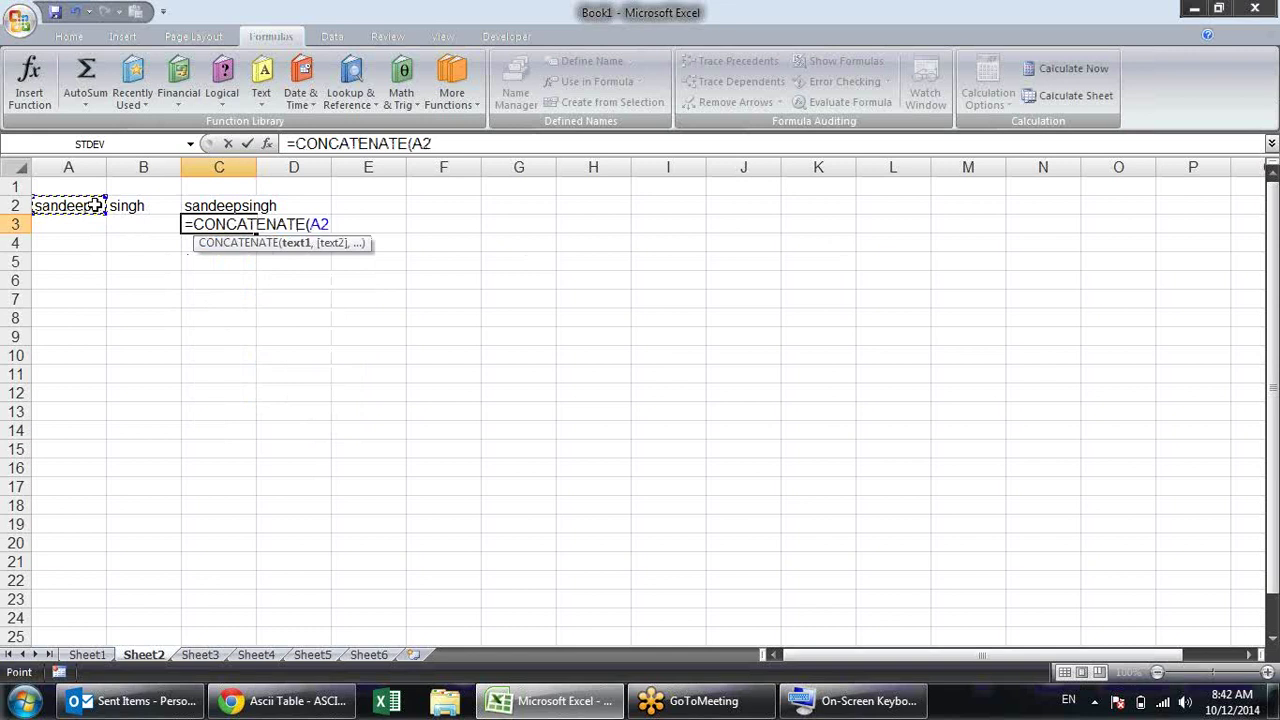
{"action": "type", "text": ","}
{"action": "left_click", "coordinate": [128, 205]}
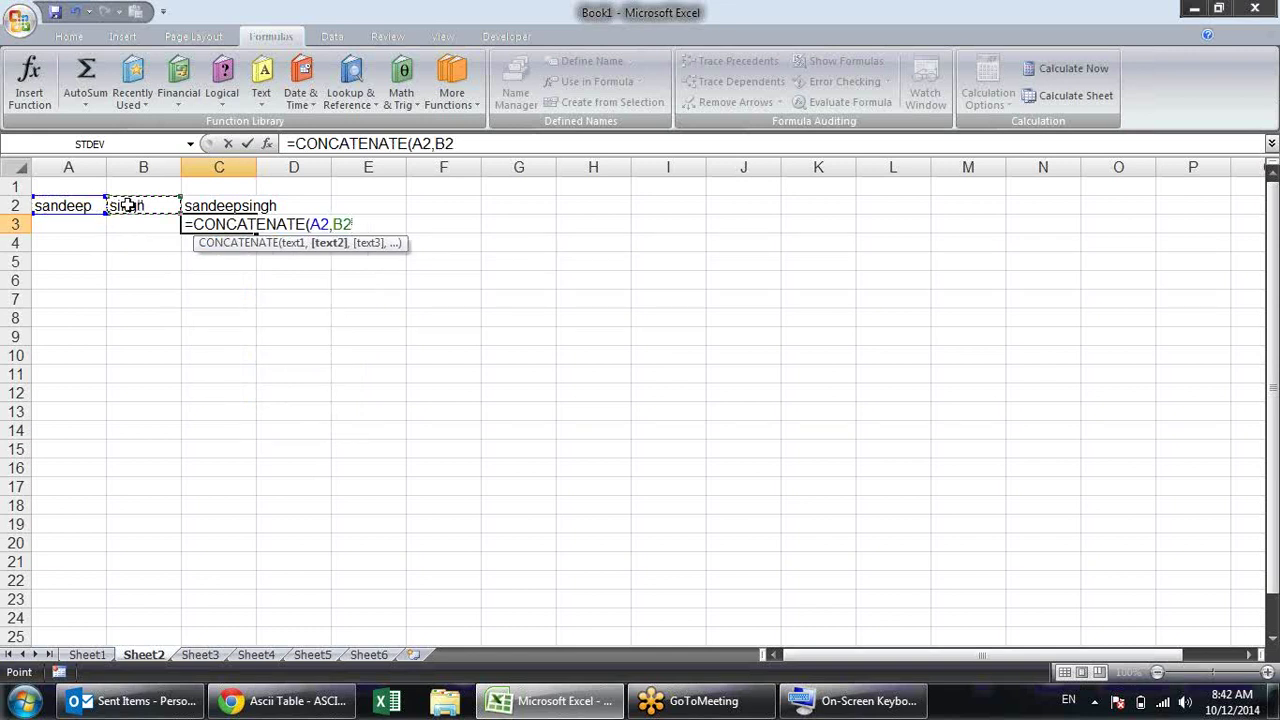
{"action": "type", "text": ")"}
{"action": "key", "text": "Return"}
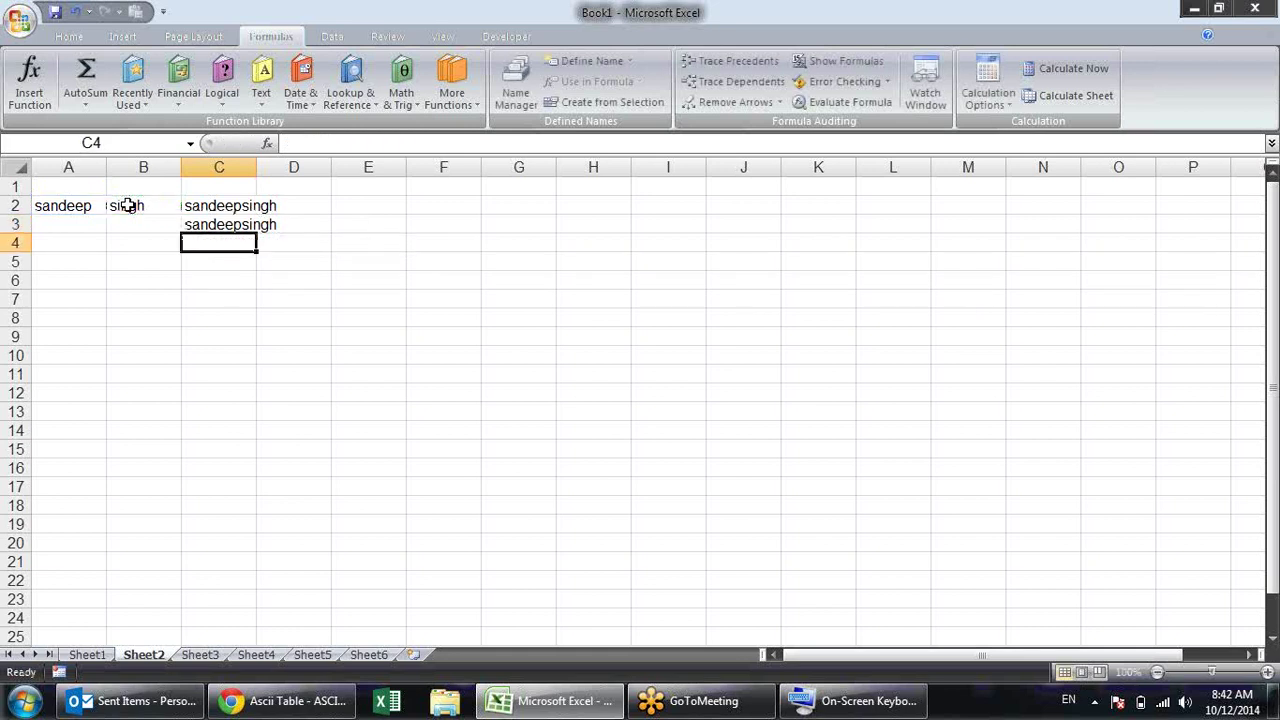
Review the formulas in C2 and C3 in edit mode
{"action": "key", "text": "Up"}
{"action": "key", "text": "Up"}
{"action": "key", "text": "F2"}
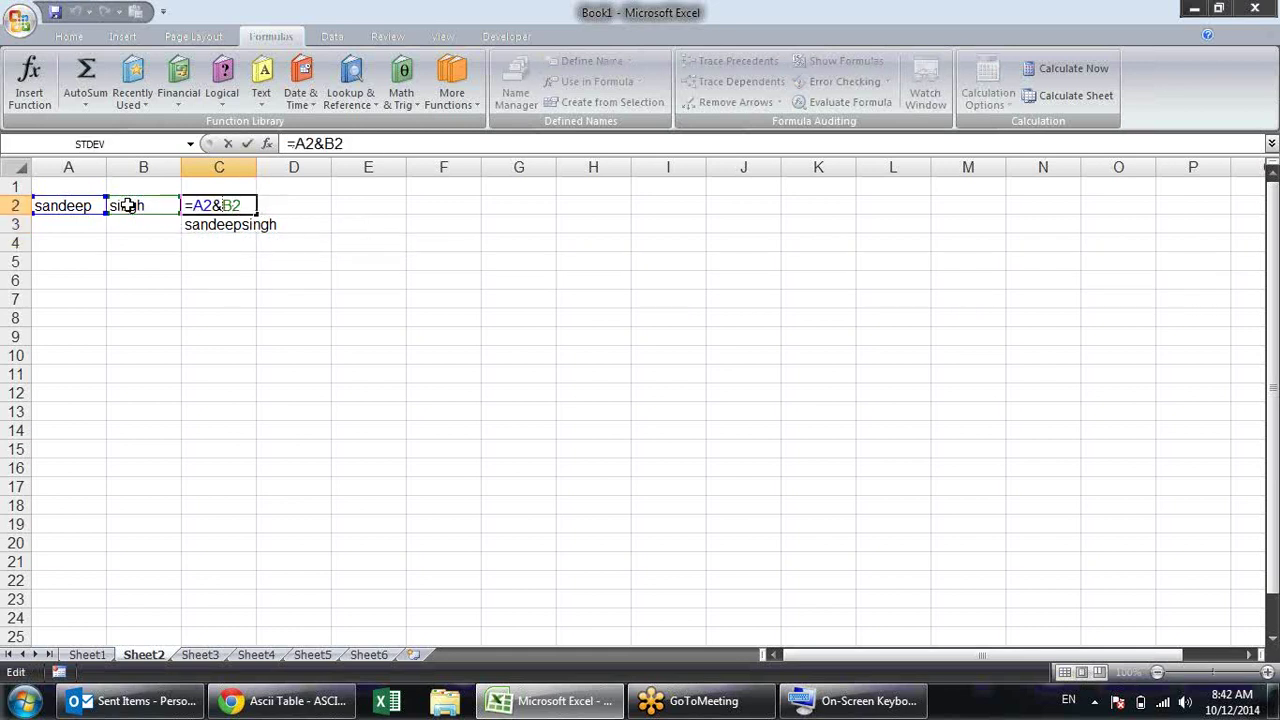
{"action": "key", "text": "Return"}
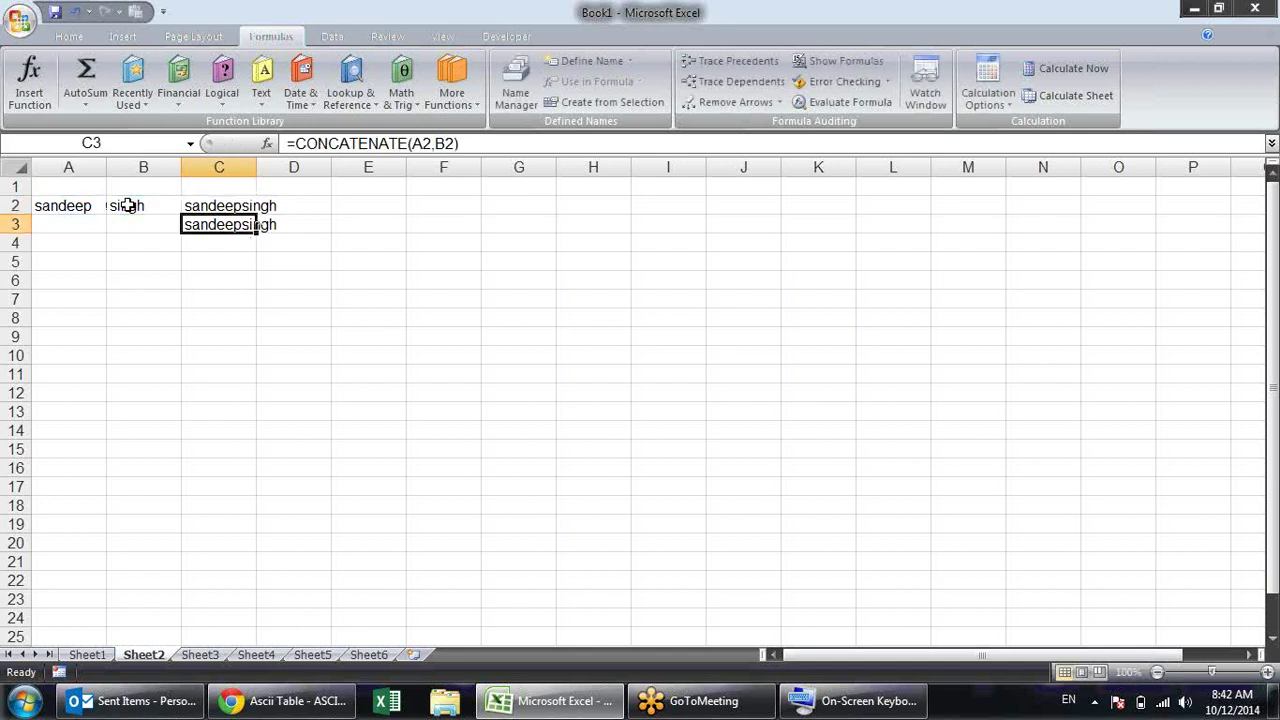
{"action": "key", "text": "F2"}
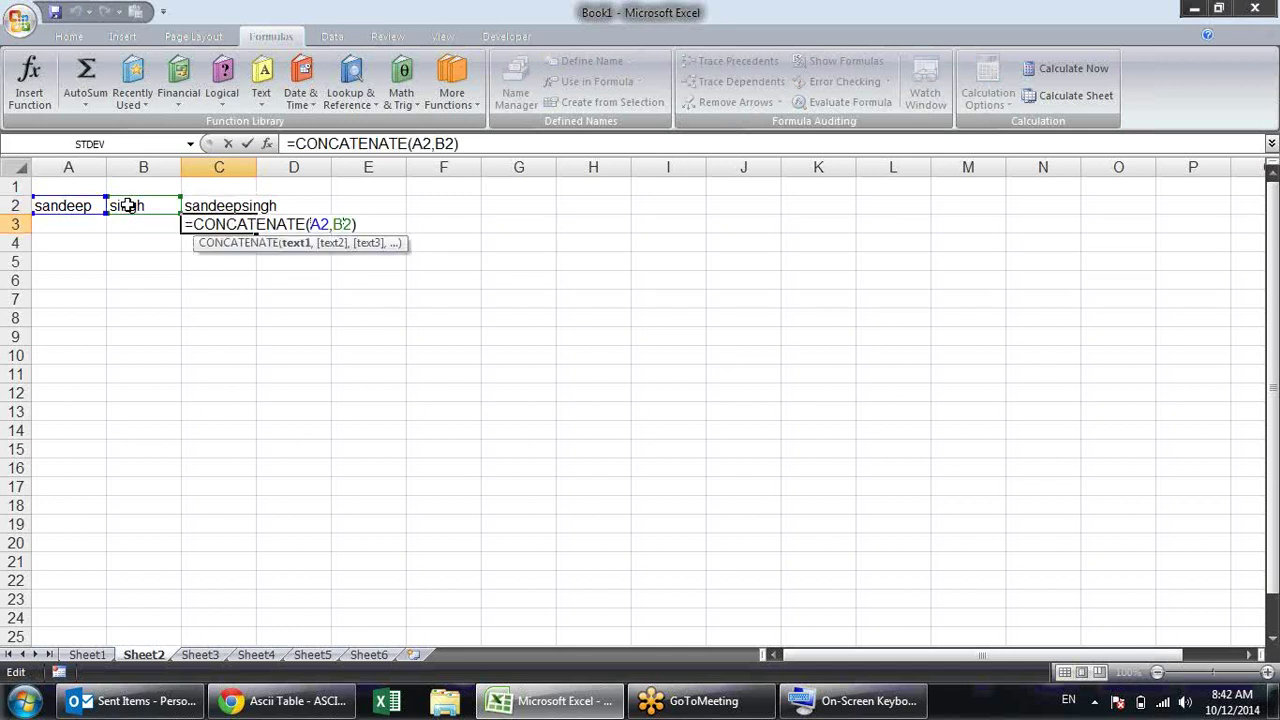
{"action": "key", "text": "Return"}
{"action": "key", "text": "Return"}
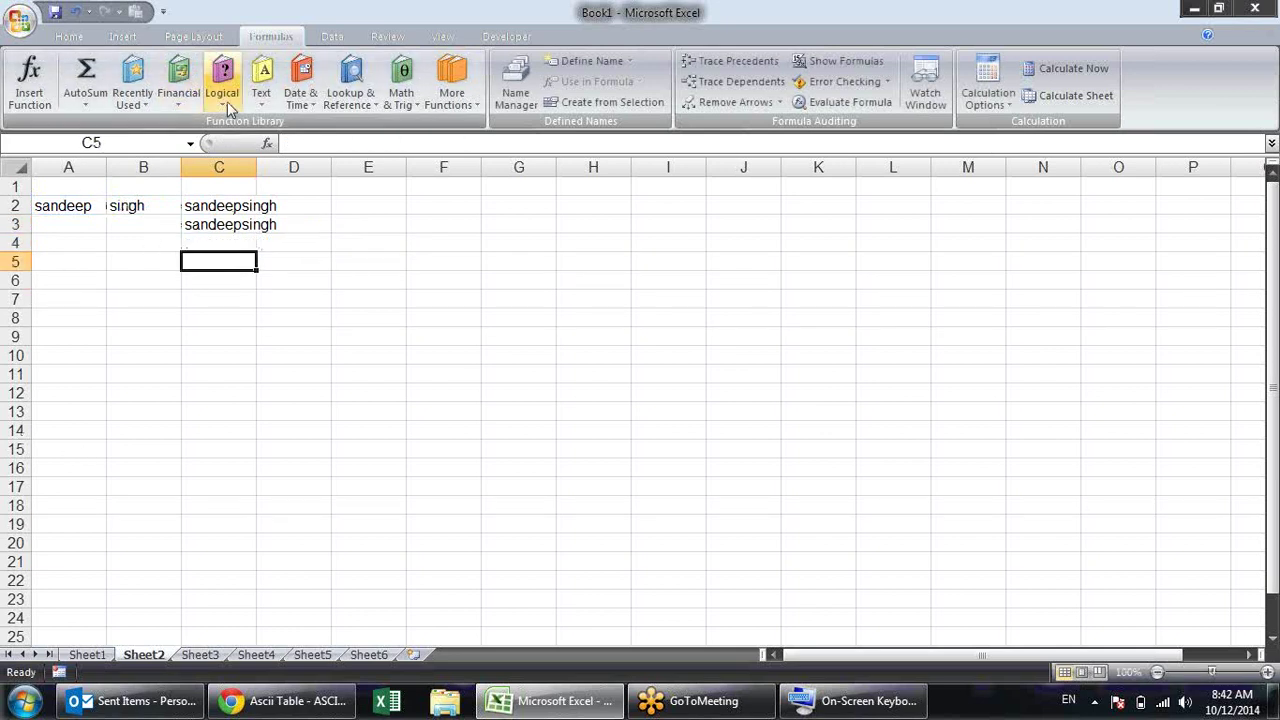
Look through the Text functions list, then enter 12 in C5
{"action": "left_click", "coordinate": [261, 85]}
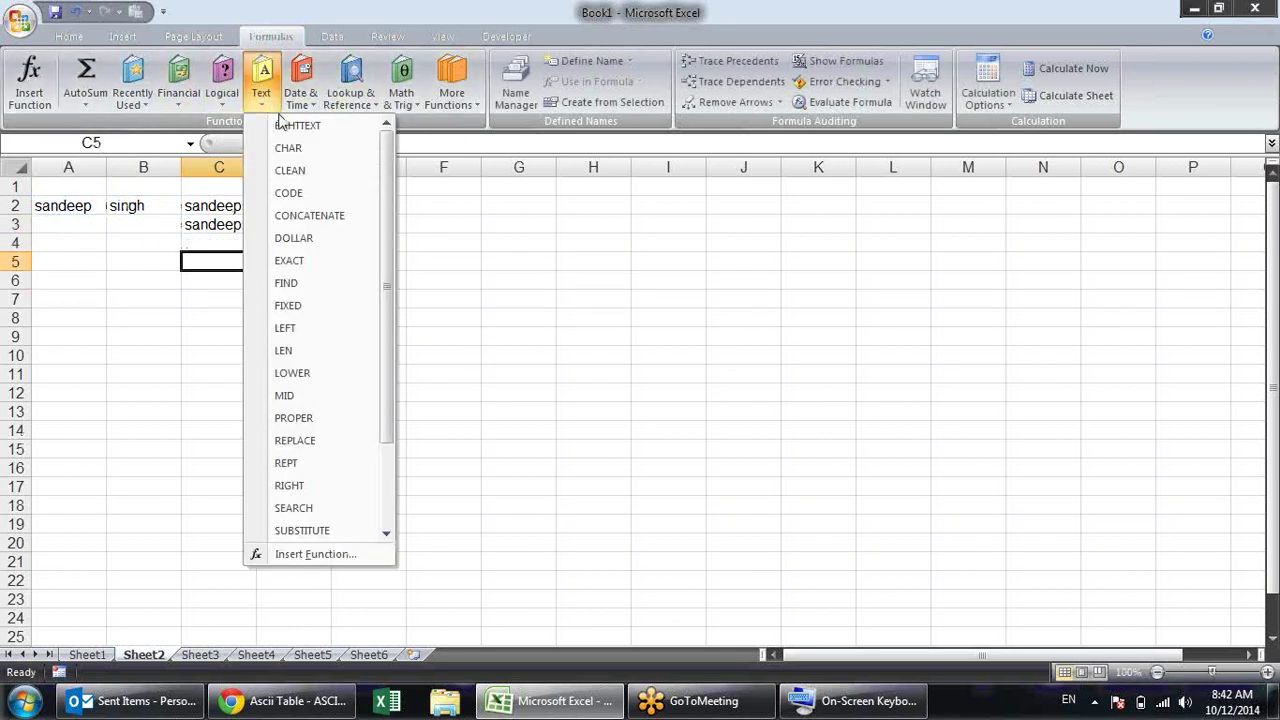
{"action": "mouse_move", "coordinate": [294, 238]}
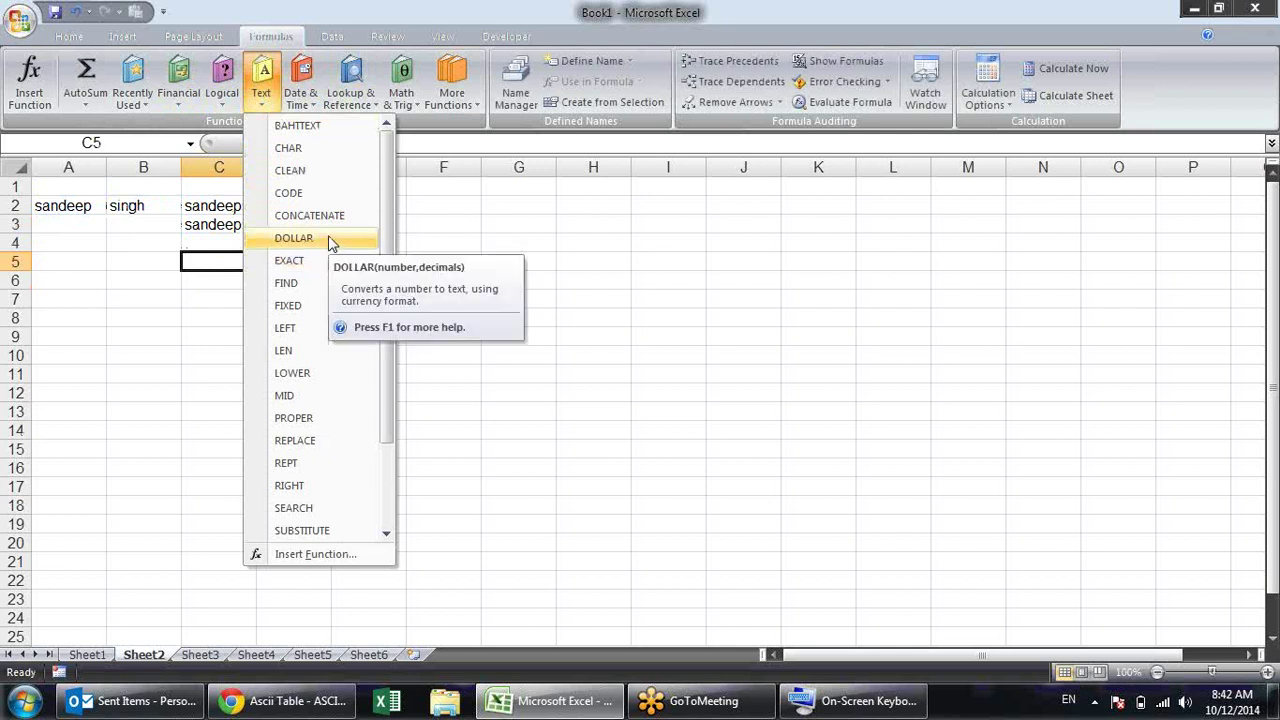
{"action": "key", "text": "Escape"}
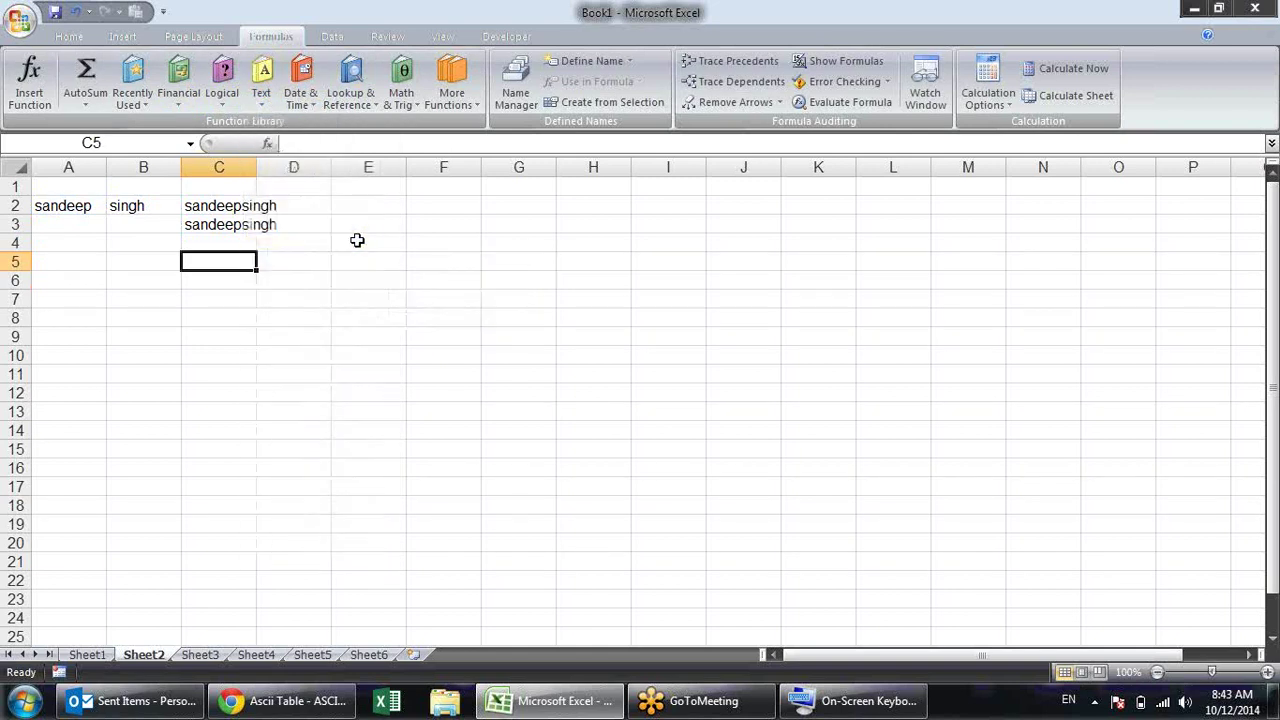
{"action": "type", "text": "12"}
{"action": "key", "text": "Tab"}
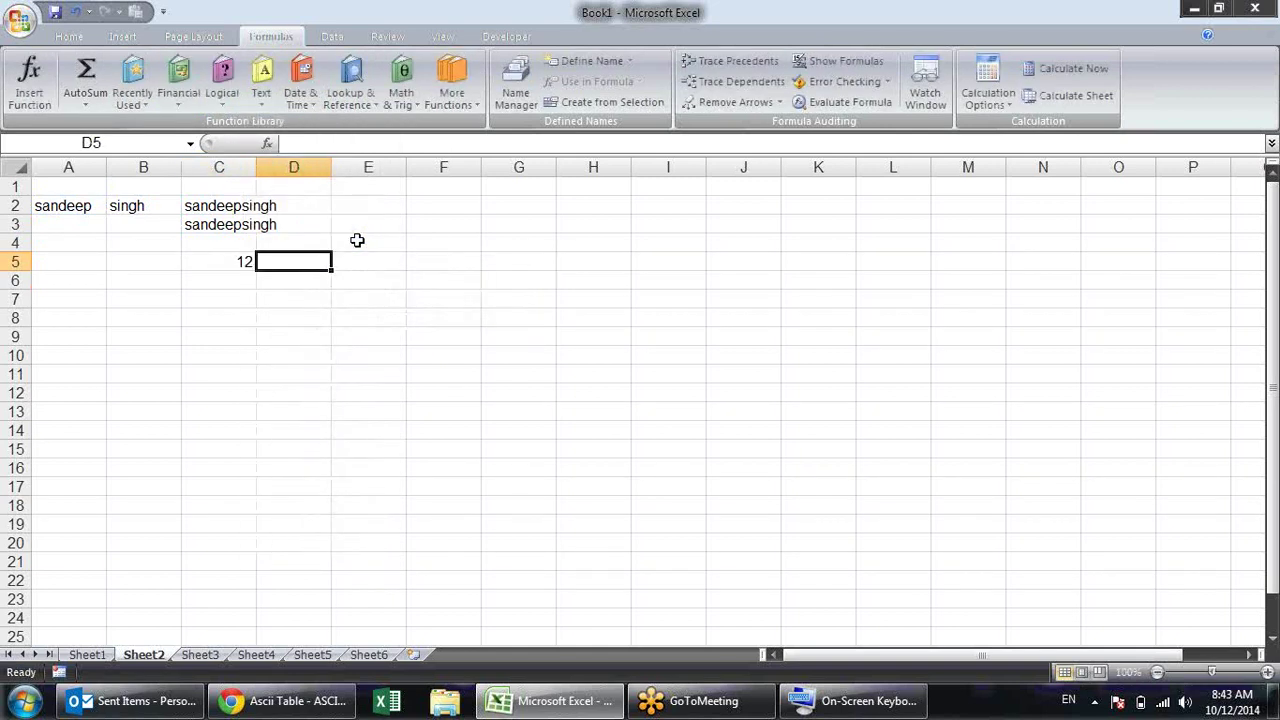
Enter =DOLLAR(C5,2) in D5 to show 12 as currency text
{"action": "type", "text": "=dol"}
{"action": "key", "text": "Tab"}
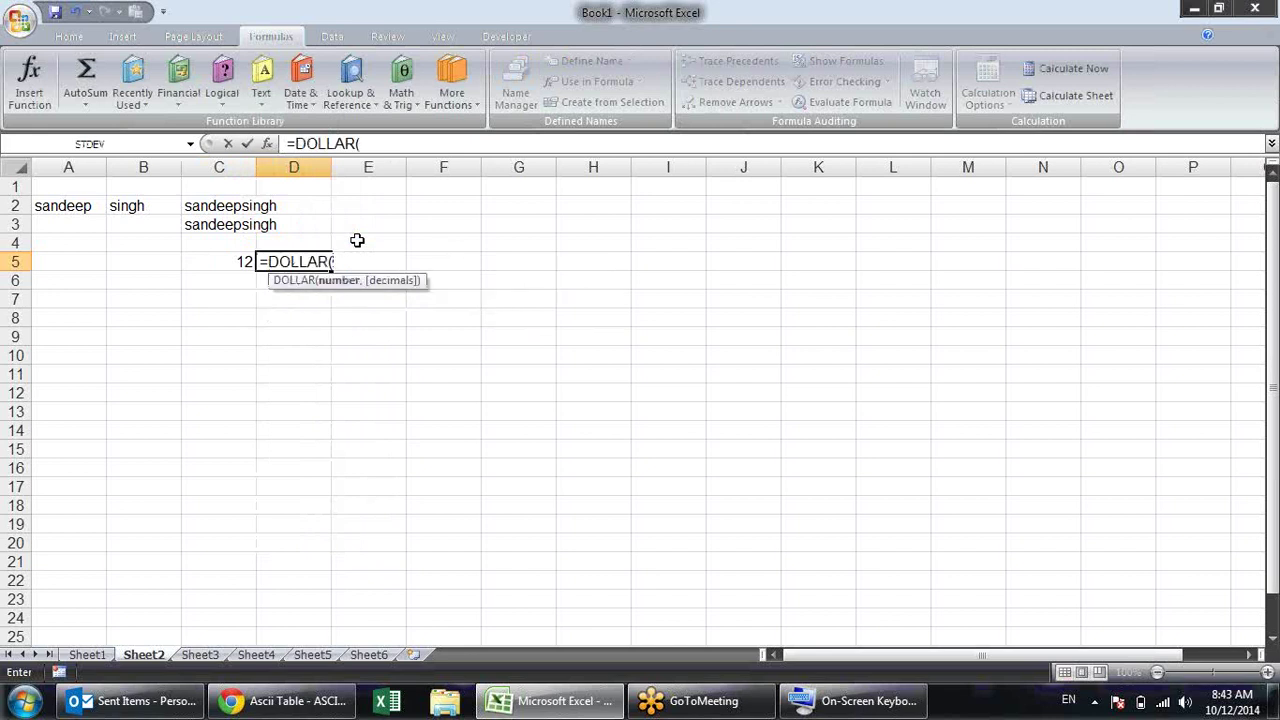
{"action": "key", "text": "Left"}
{"action": "type", "text": ","}
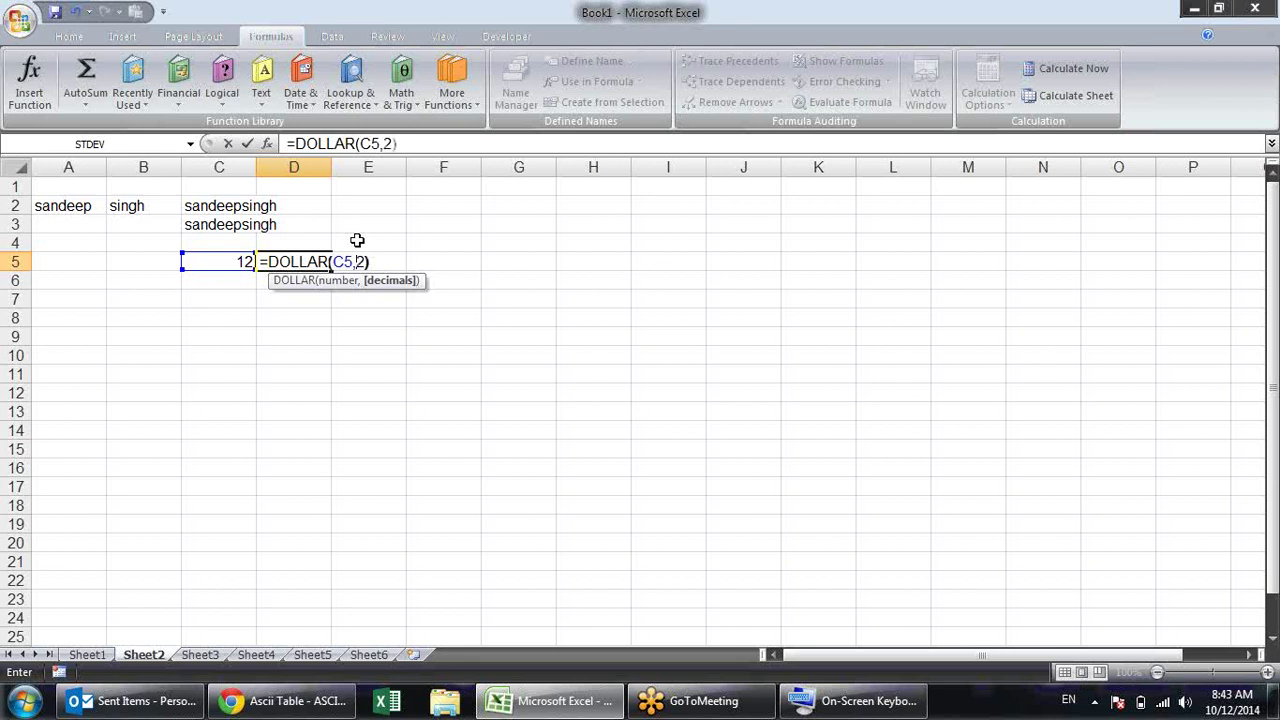
{"action": "key", "text": "Return"}
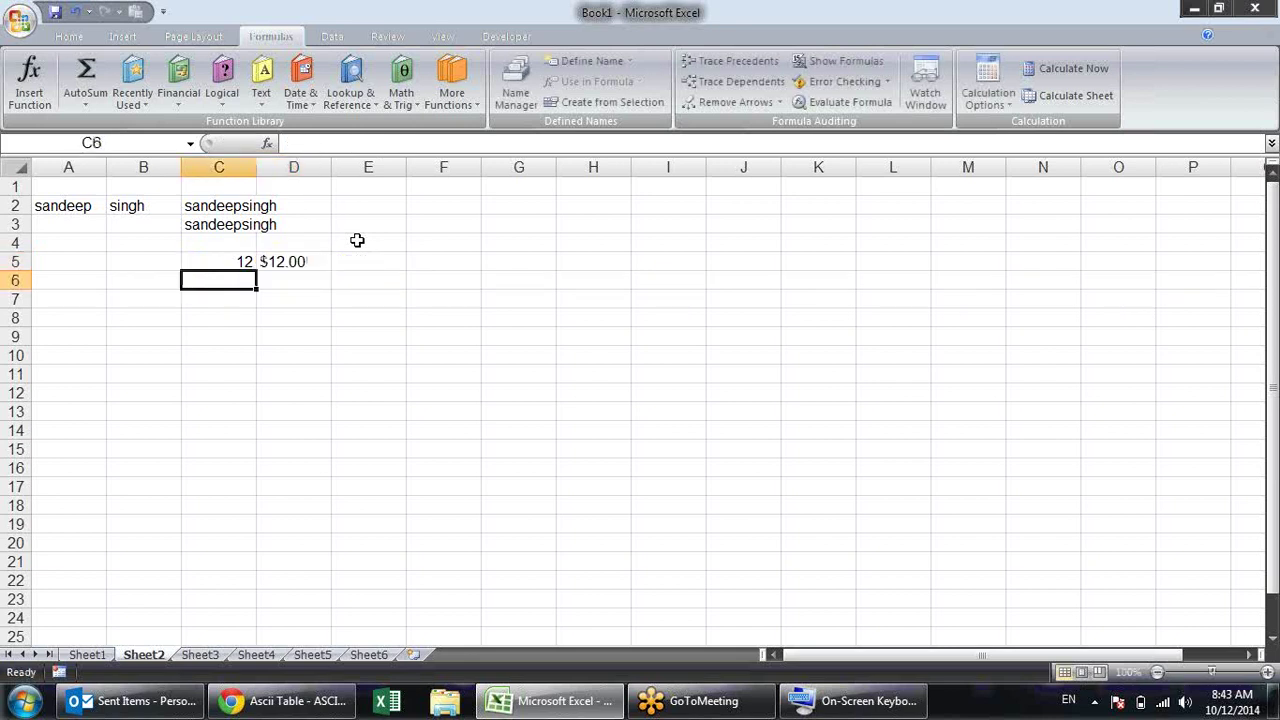
Re-edit D5 and inspect the DOLLAR formula's number and decimals arguments
{"action": "key", "text": "Up"}
{"action": "key", "text": "Right"}
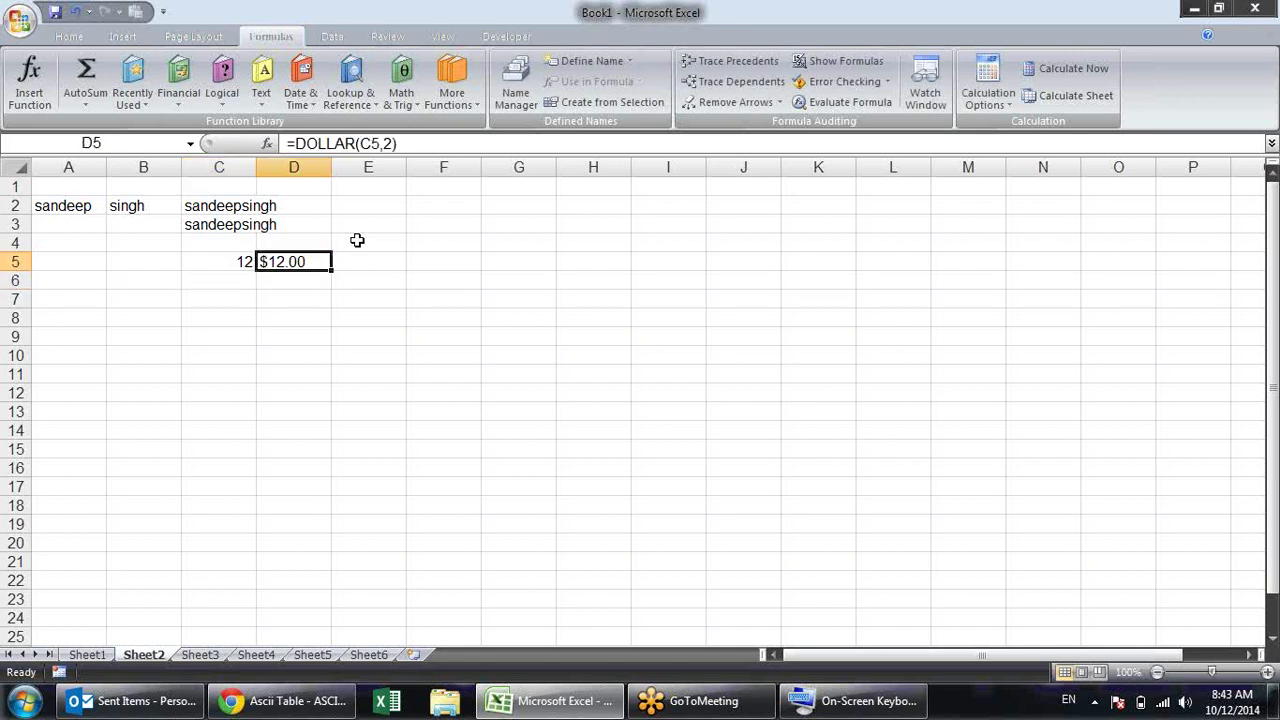
{"action": "key", "text": "F2"}
{"action": "left_click", "coordinate": [353, 262]}
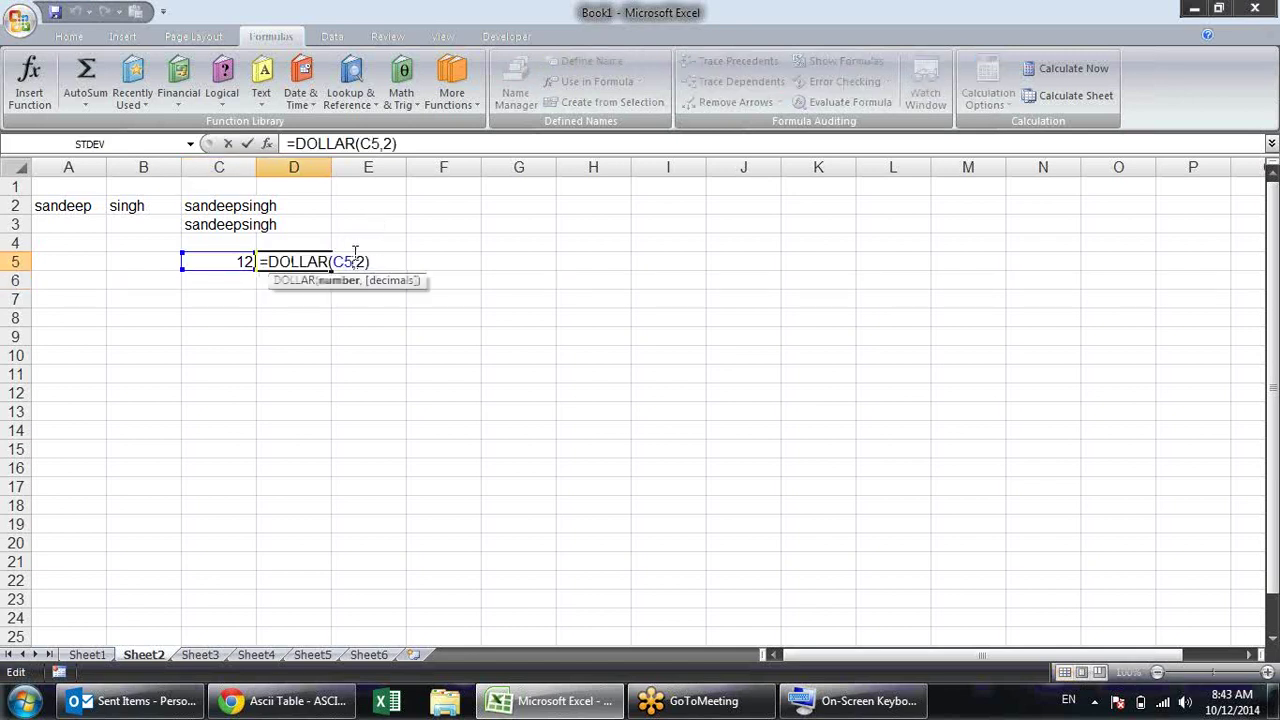
{"action": "left_click", "coordinate": [388, 285]}
{"action": "left_click", "coordinate": [345, 281]}
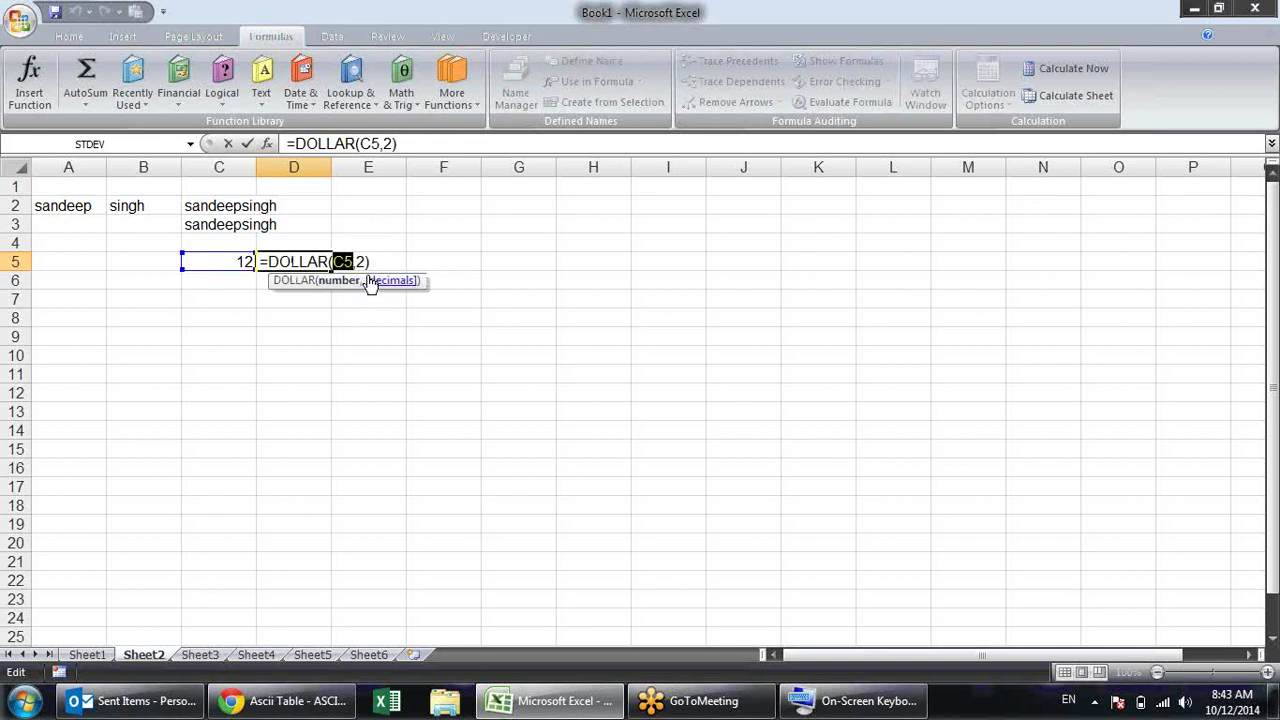
{"action": "left_click", "coordinate": [266, 143]}
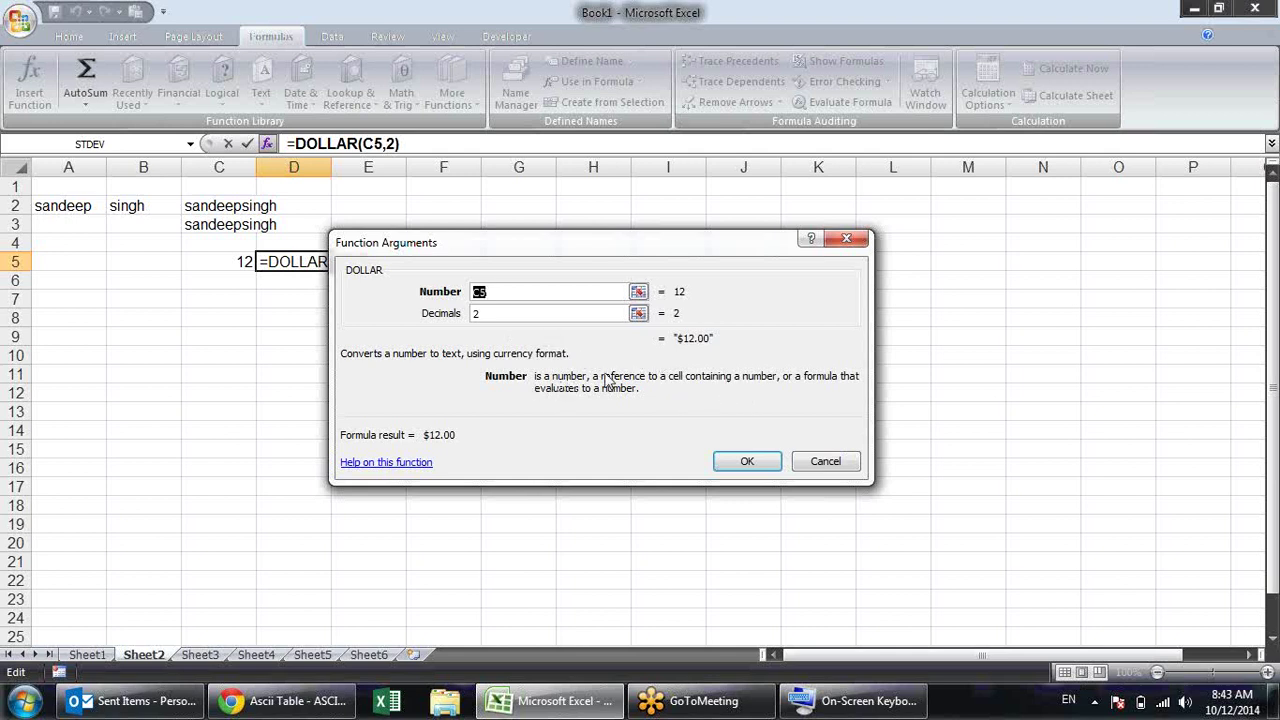
Check the DOLLAR arguments (Number C5, Decimals 2, result $12.00), confirm, then reopen them
{"action": "left_click", "coordinate": [541, 314]}
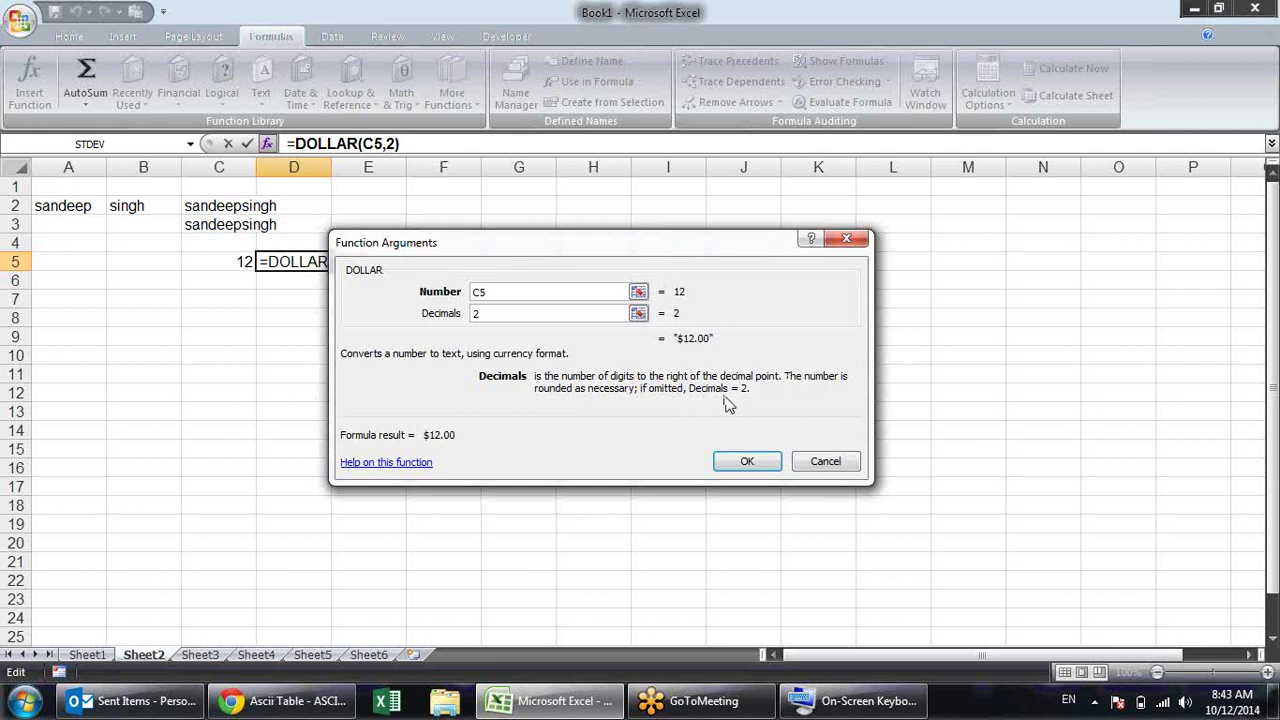
{"action": "left_click", "coordinate": [748, 466]}
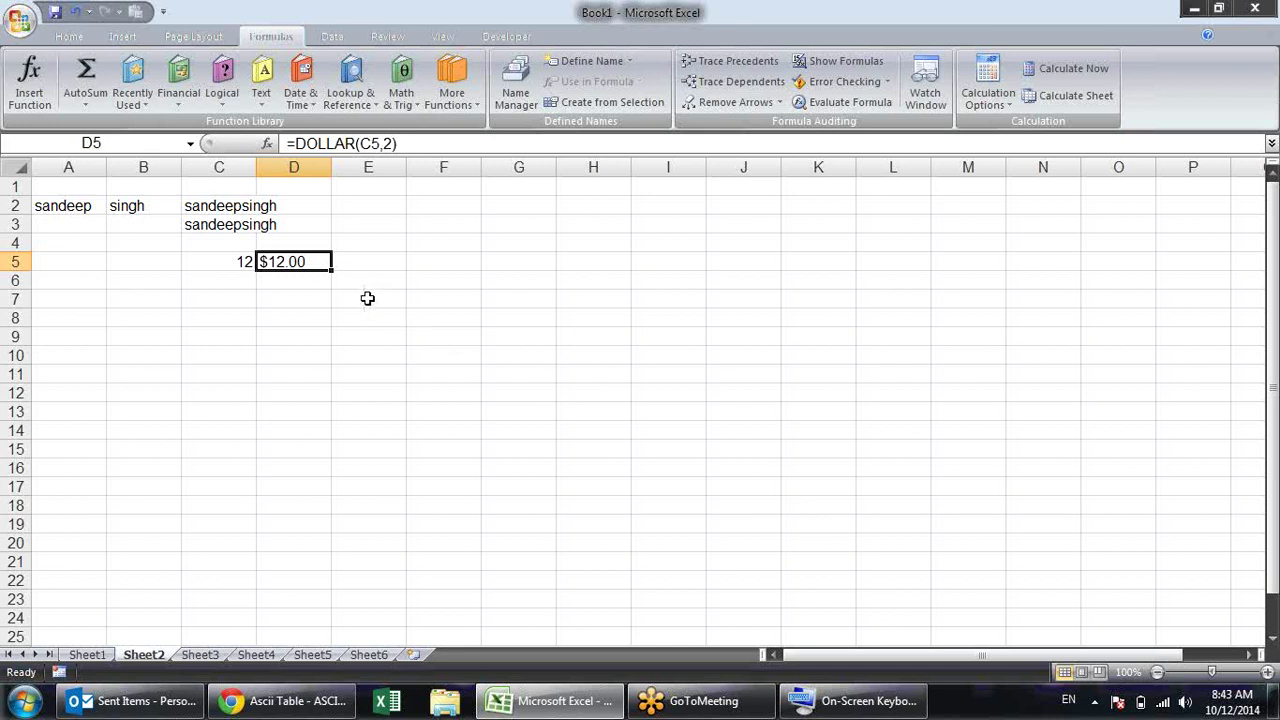
{"action": "left_click", "coordinate": [266, 143]}
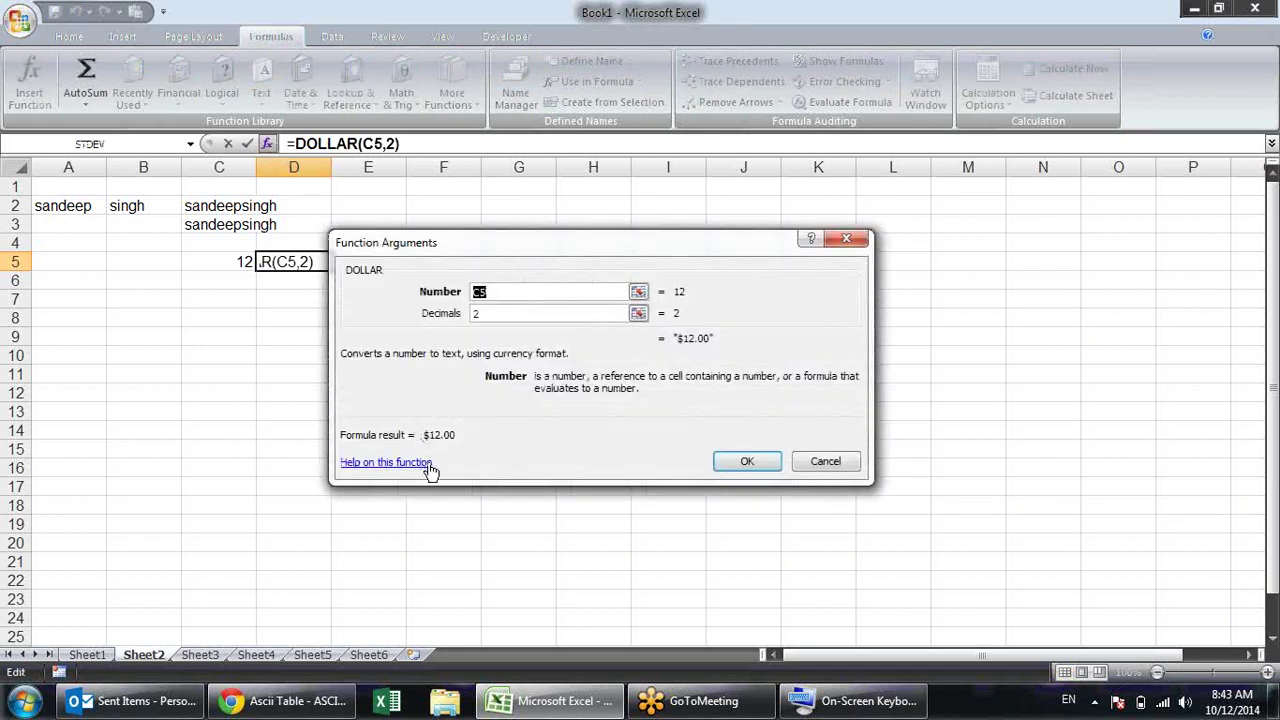
Open the DOLLAR help article and scroll to its example formulas
{"action": "left_click", "coordinate": [427, 463]}
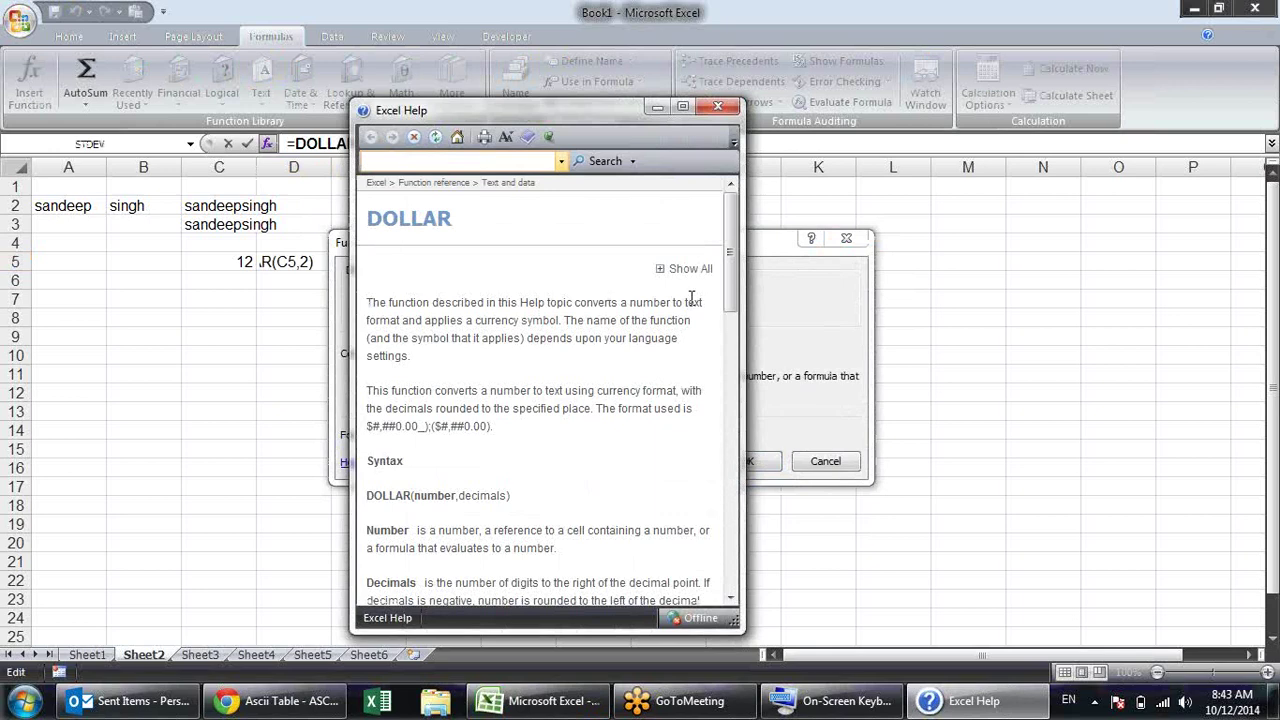
{"action": "left_click_drag", "start_coordinate": [731, 268], "coordinate": [743, 515]}
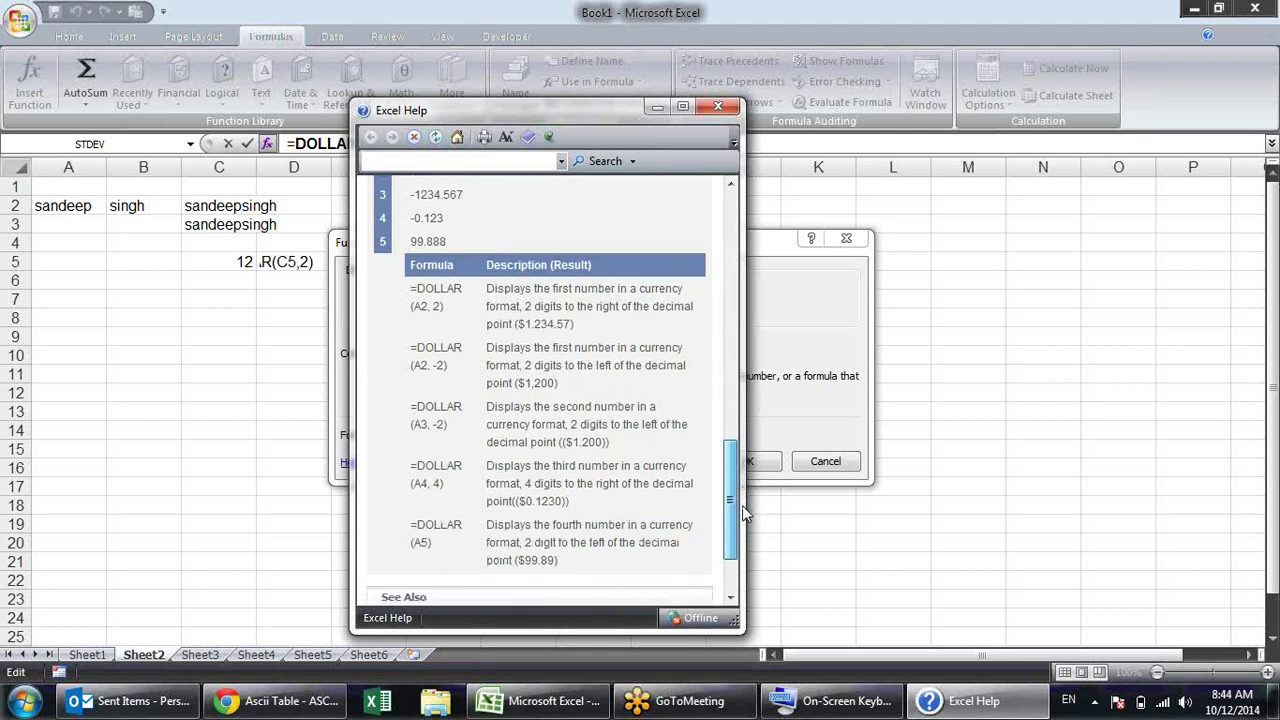
{"action": "left_click_drag", "start_coordinate": [743, 513], "coordinate": [731, 513]}
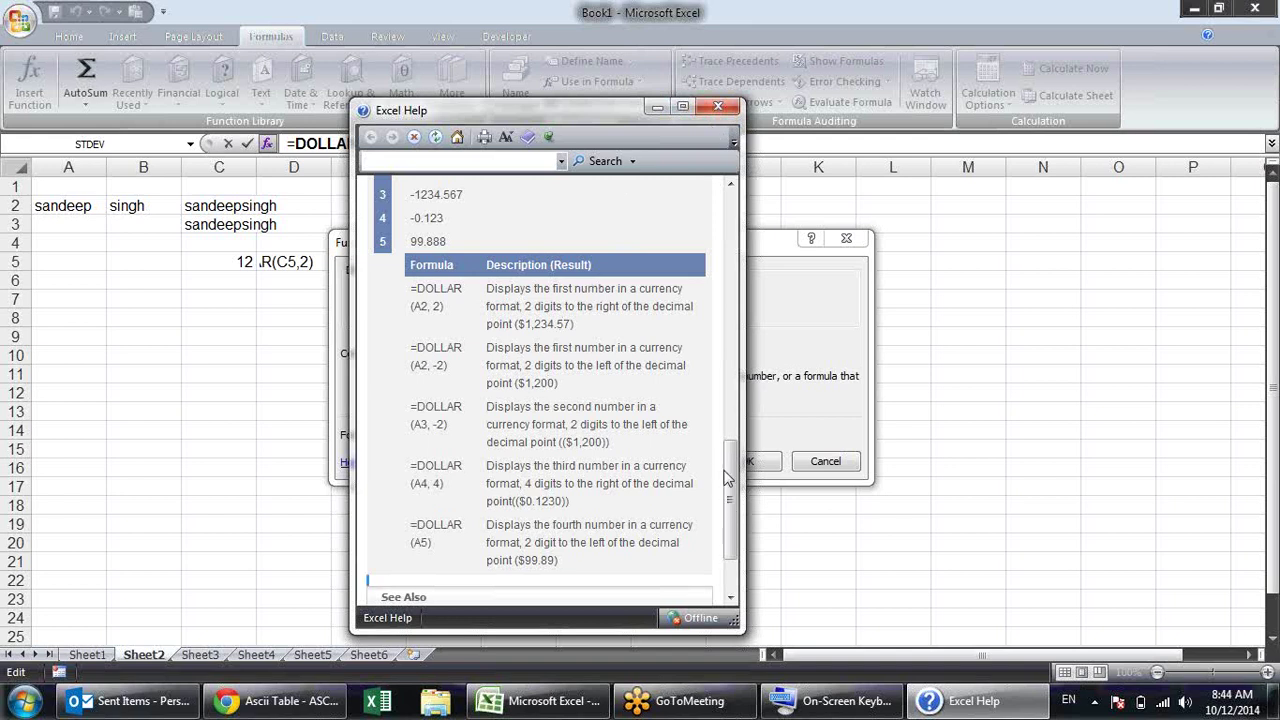
Close the Help window and confirm =DOLLAR(C5,2) in D5, showing $12.00
{"action": "scroll", "coordinate": [726, 480], "scroll_direction": "down", "scroll_amount": 3}
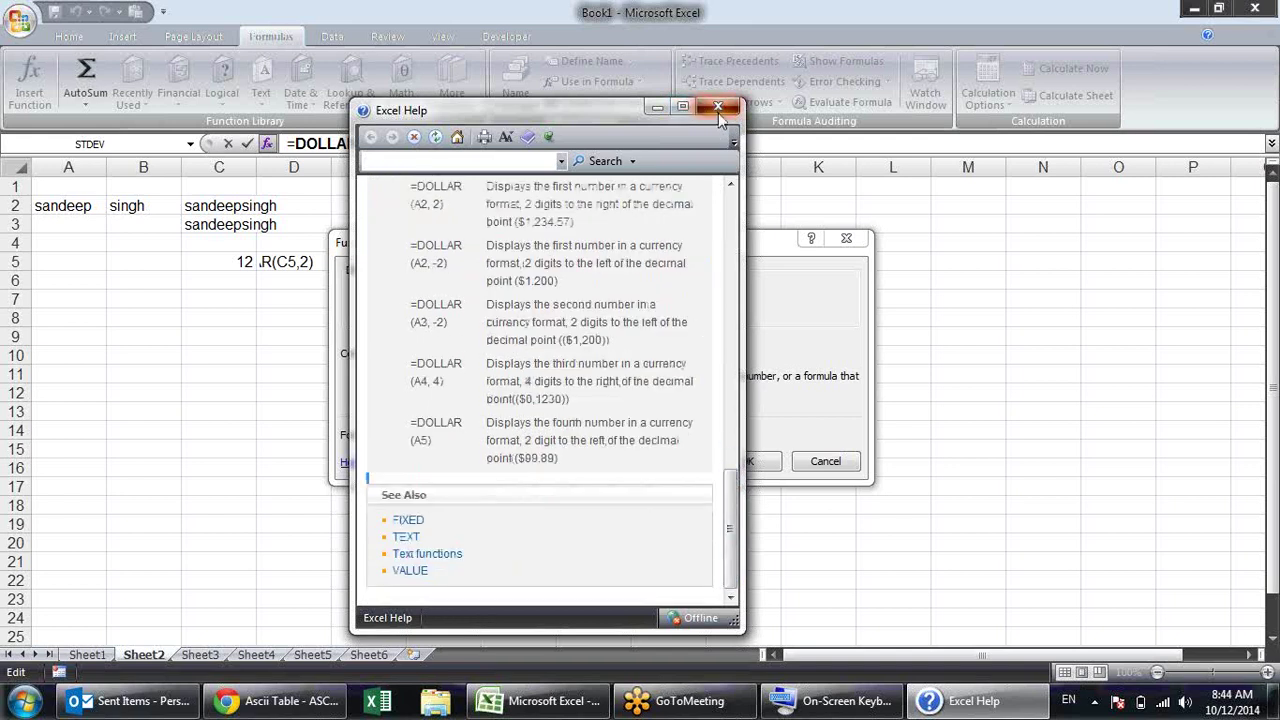
{"action": "left_click", "coordinate": [718, 107]}
{"action": "key", "text": "Return"}
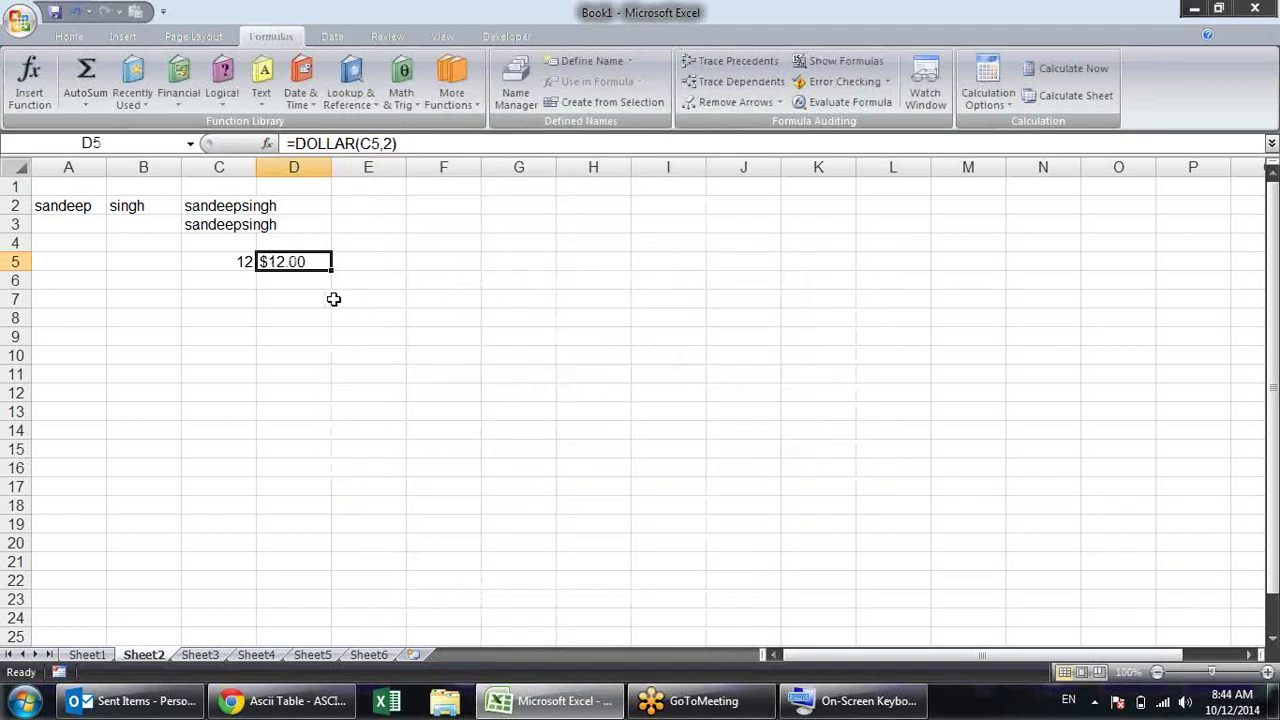
Browse the Logical and Text function lists without inserting a function
{"action": "left_click", "coordinate": [300, 295]}
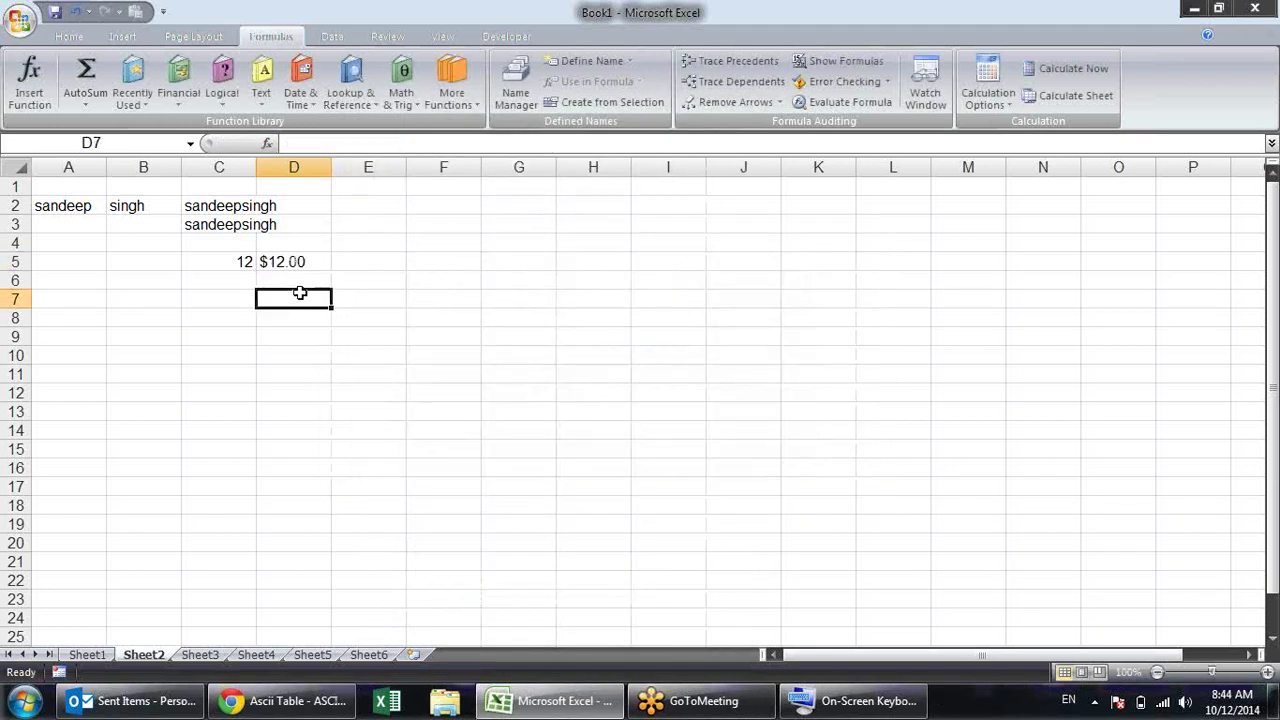
{"action": "left_click", "coordinate": [223, 98]}
{"action": "left_click", "coordinate": [264, 97]}
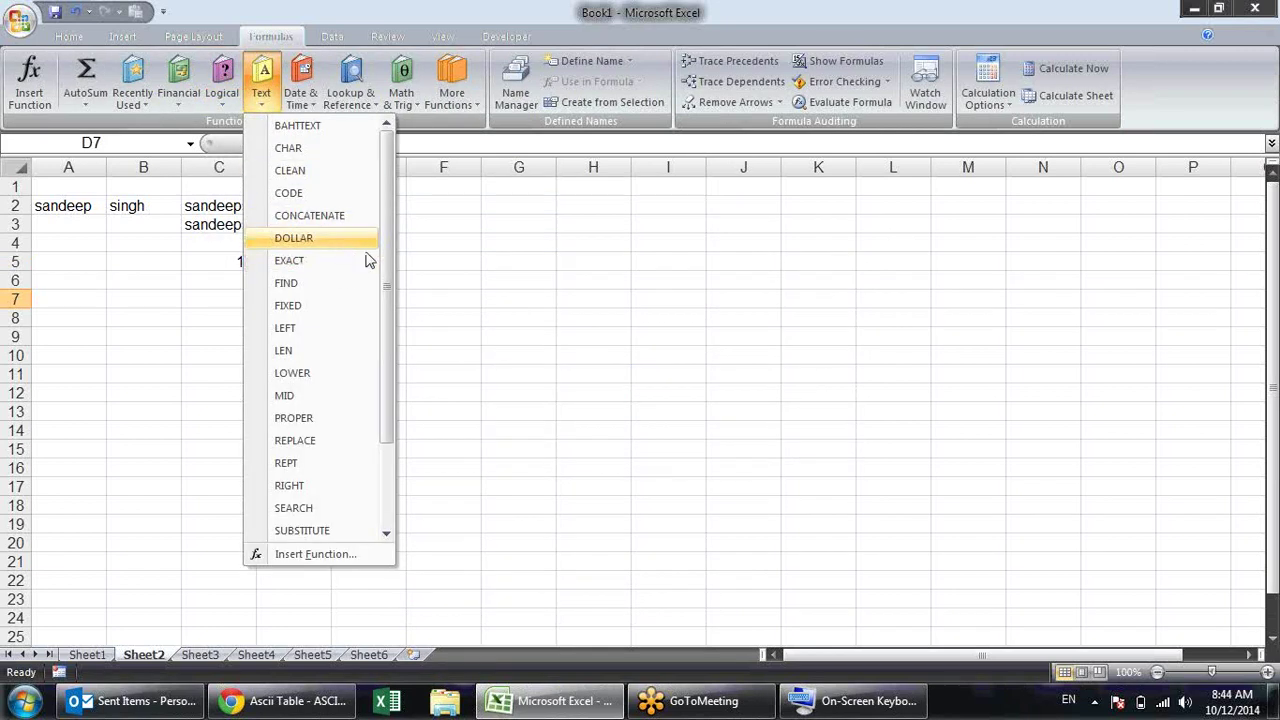
{"action": "left_click", "coordinate": [426, 271]}
{"action": "left_click", "coordinate": [329, 284]}
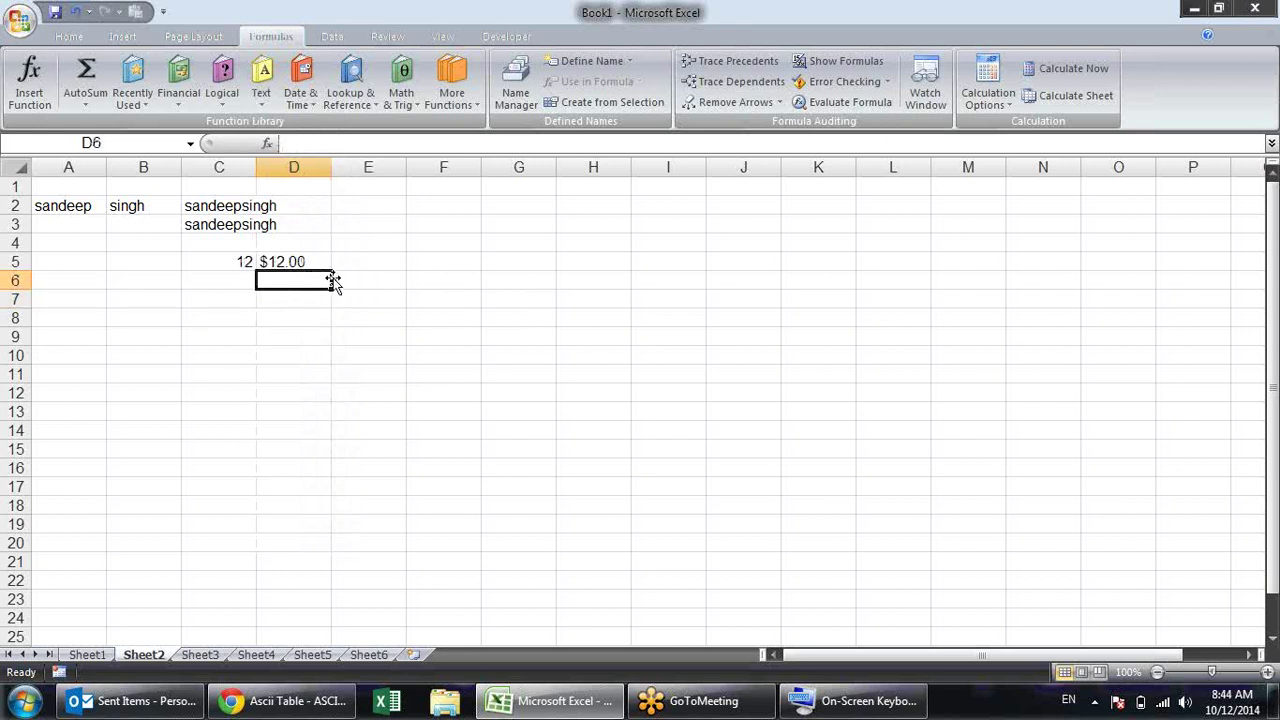
Enter a FIXED formula on C5 with 2 decimals in D6, checking the no_commas argument
{"action": "type", "text": "=fix"}
{"action": "key", "text": "Tab"}
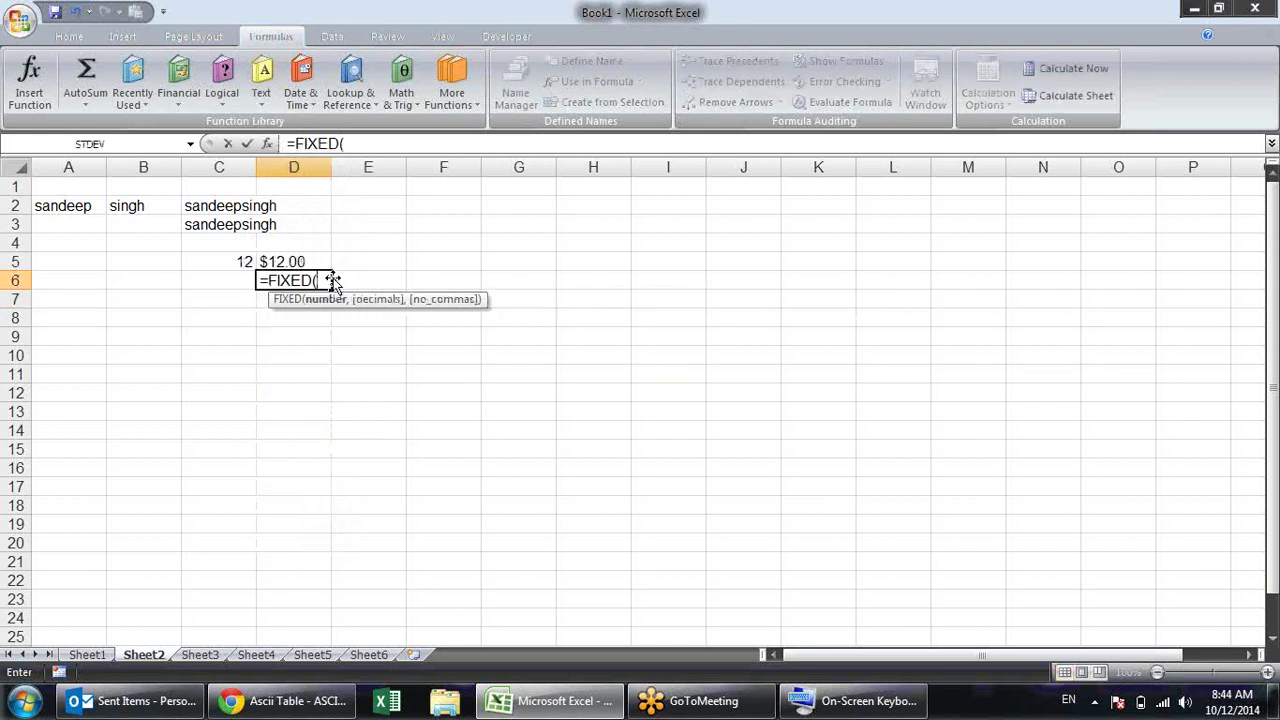
{"action": "key", "text": "Up"}
{"action": "key", "text": "Left"}
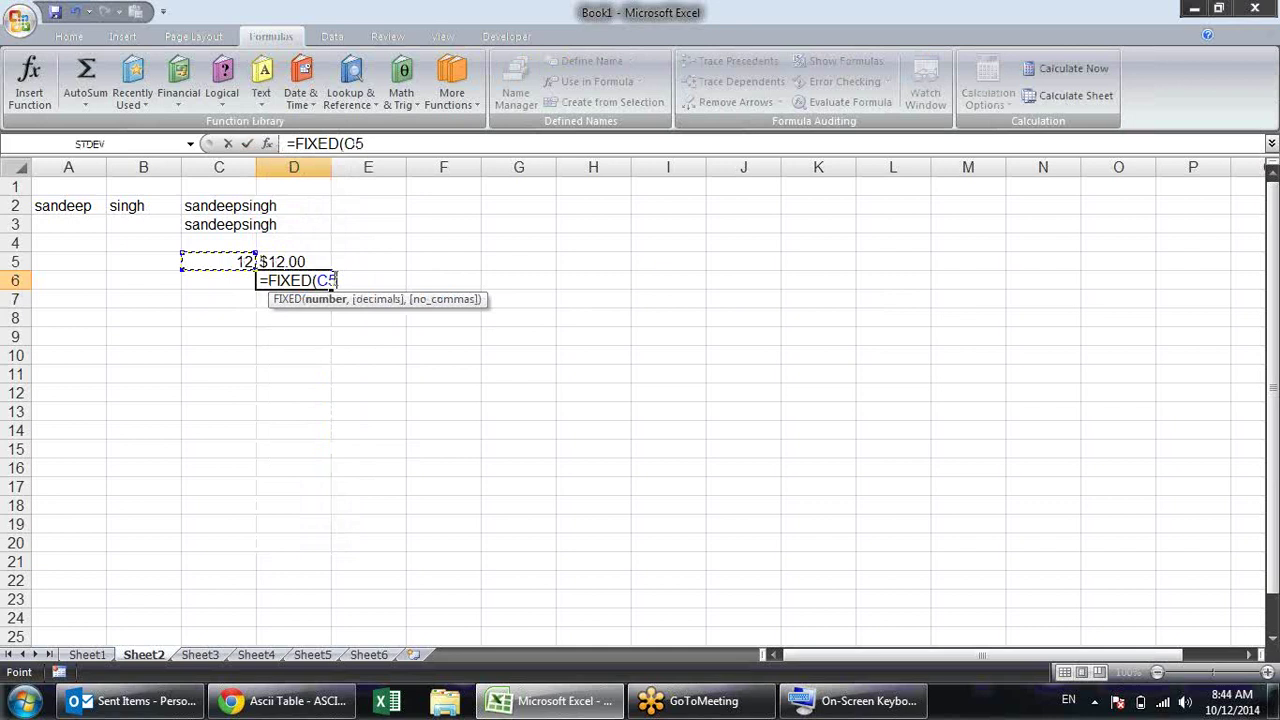
{"action": "type", "text": ","}
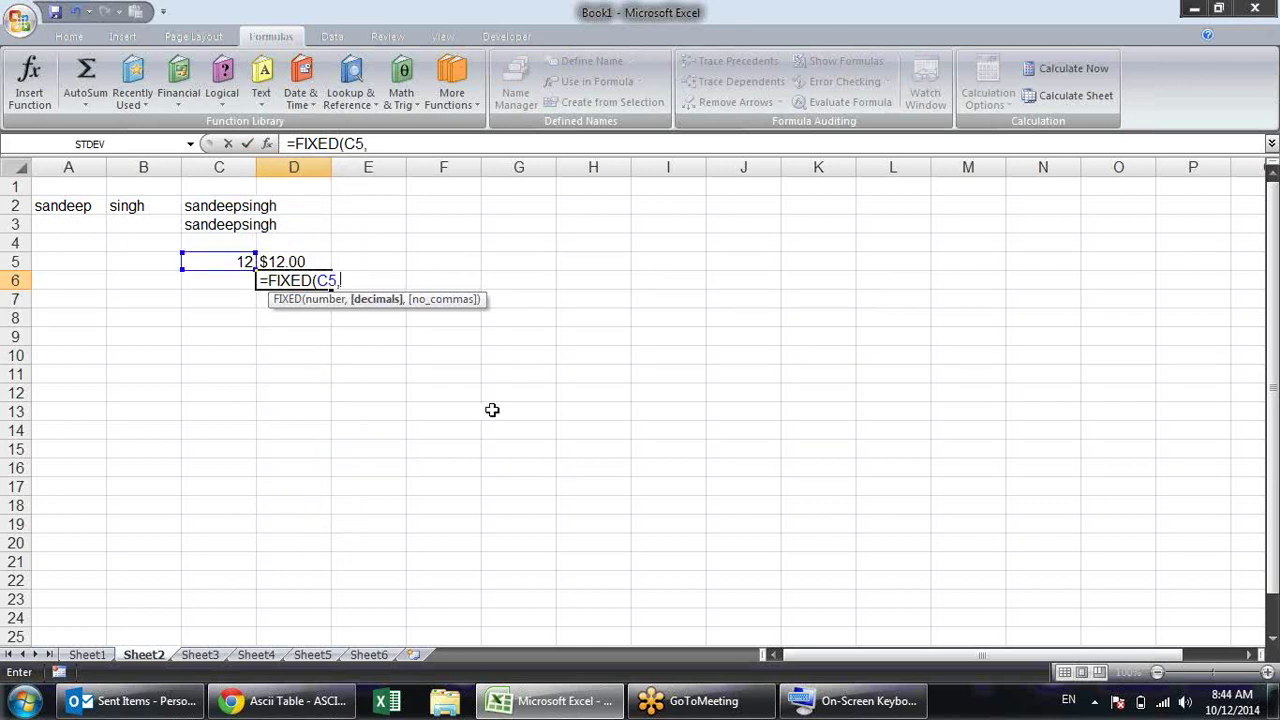
{"action": "type", "text": "2"}
{"action": "type", "text": ","}
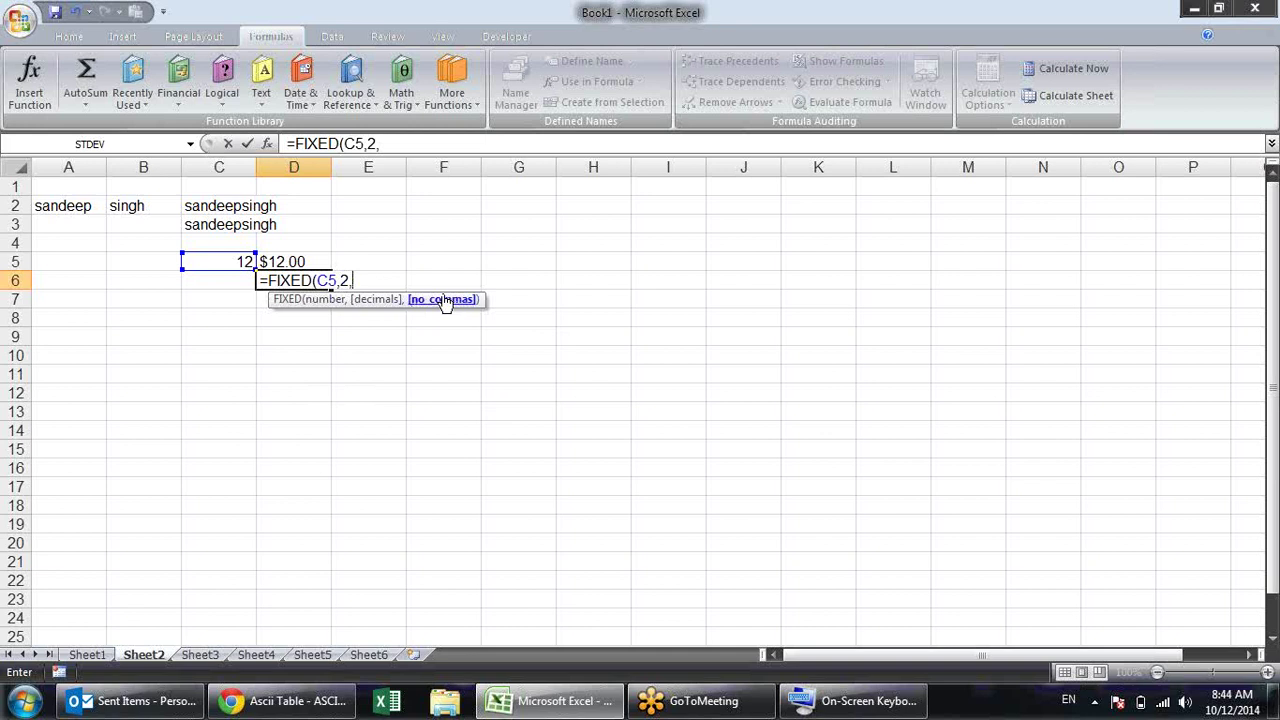
{"action": "left_click", "coordinate": [268, 143]}
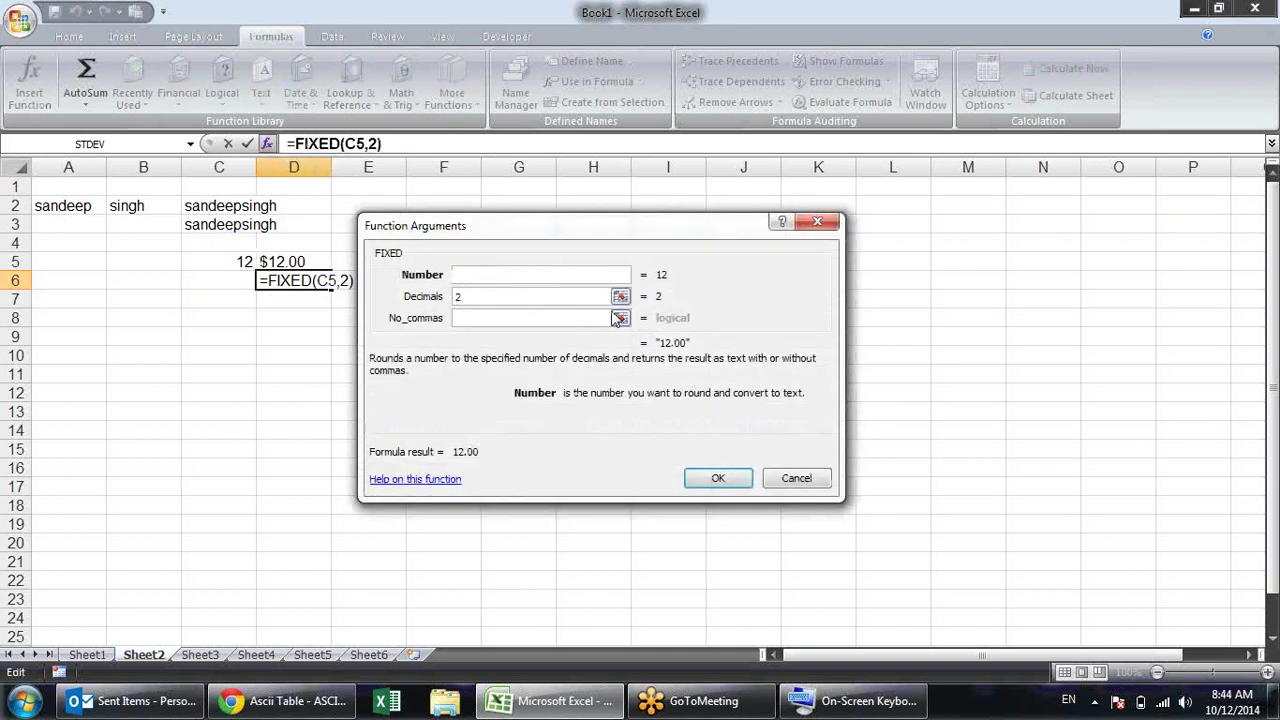
{"action": "left_click", "coordinate": [546, 318]}
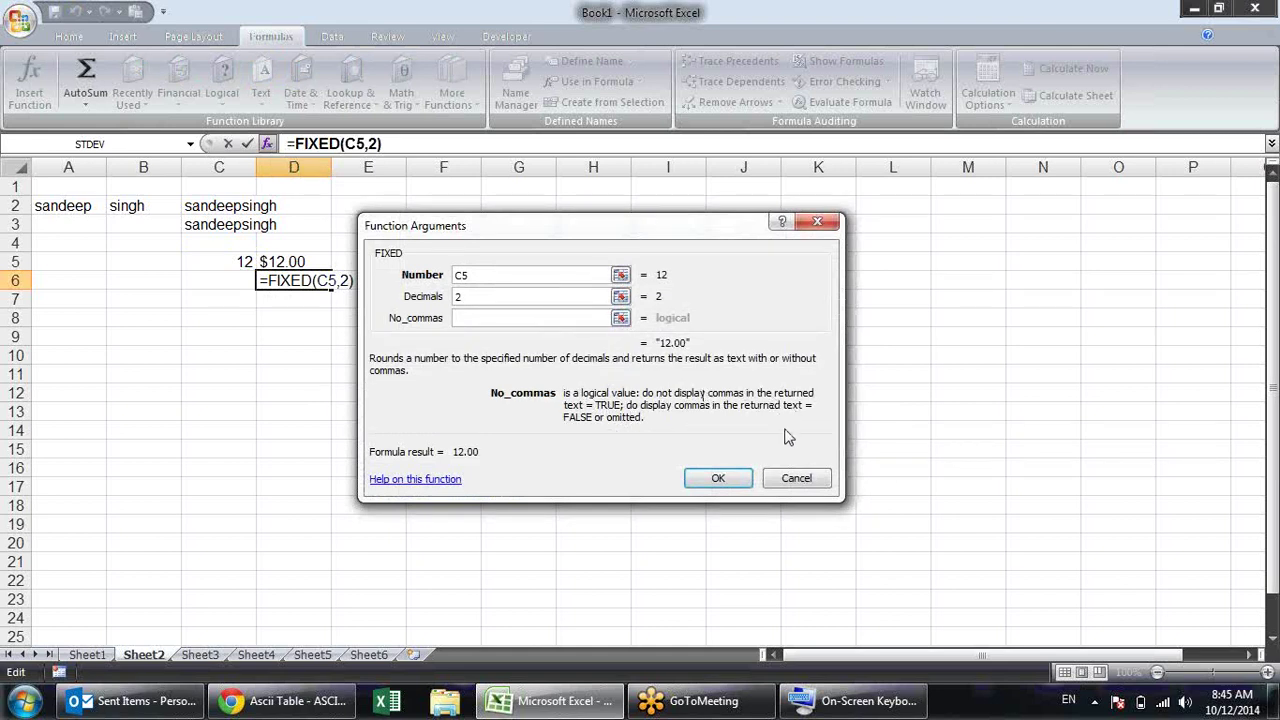
{"action": "left_click", "coordinate": [730, 480]}
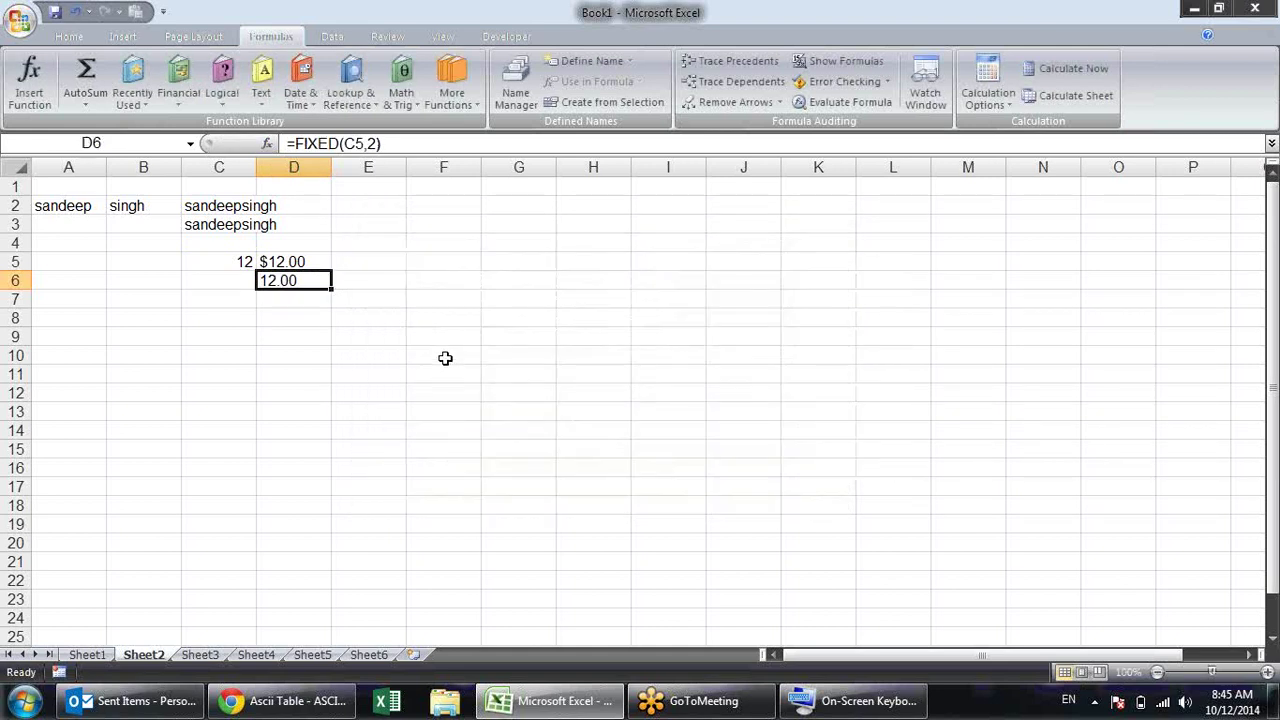
Edit D6's formula to =FIXED(C5,2,FALSE)
{"action": "key", "text": "F2"}
{"action": "key", "text": "Left"}
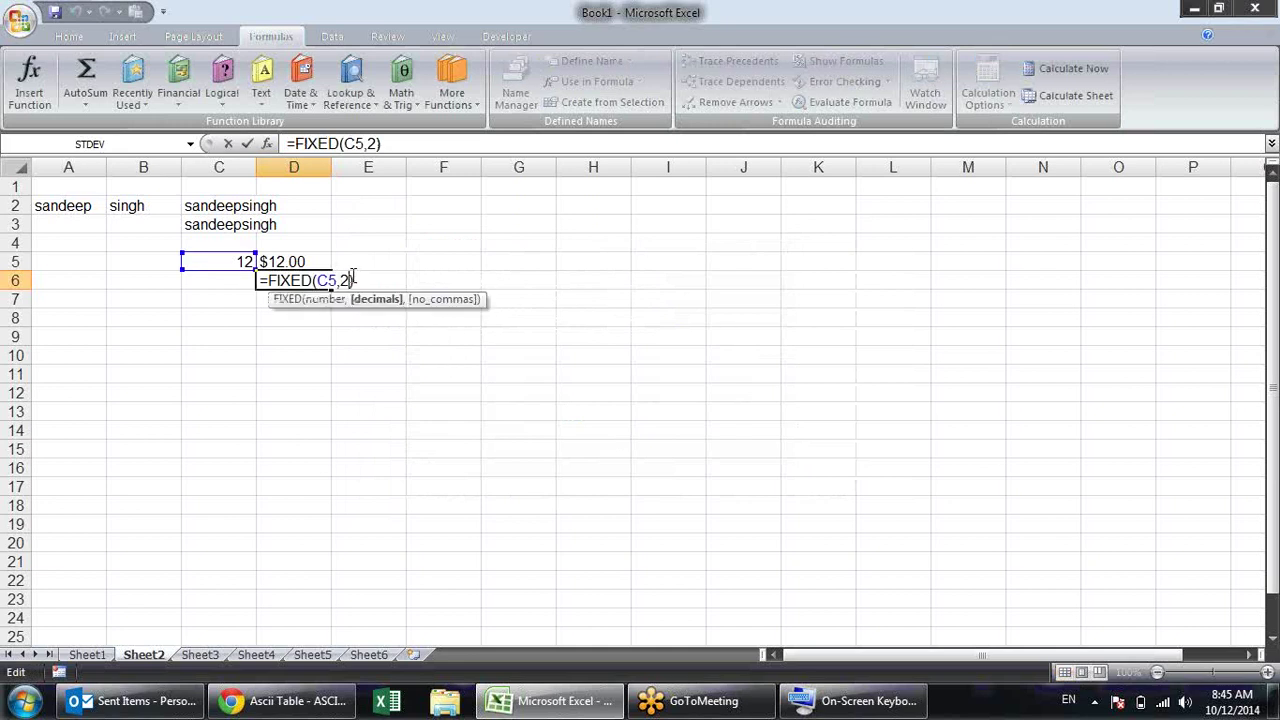
{"action": "type", "text": ",TRUE"}
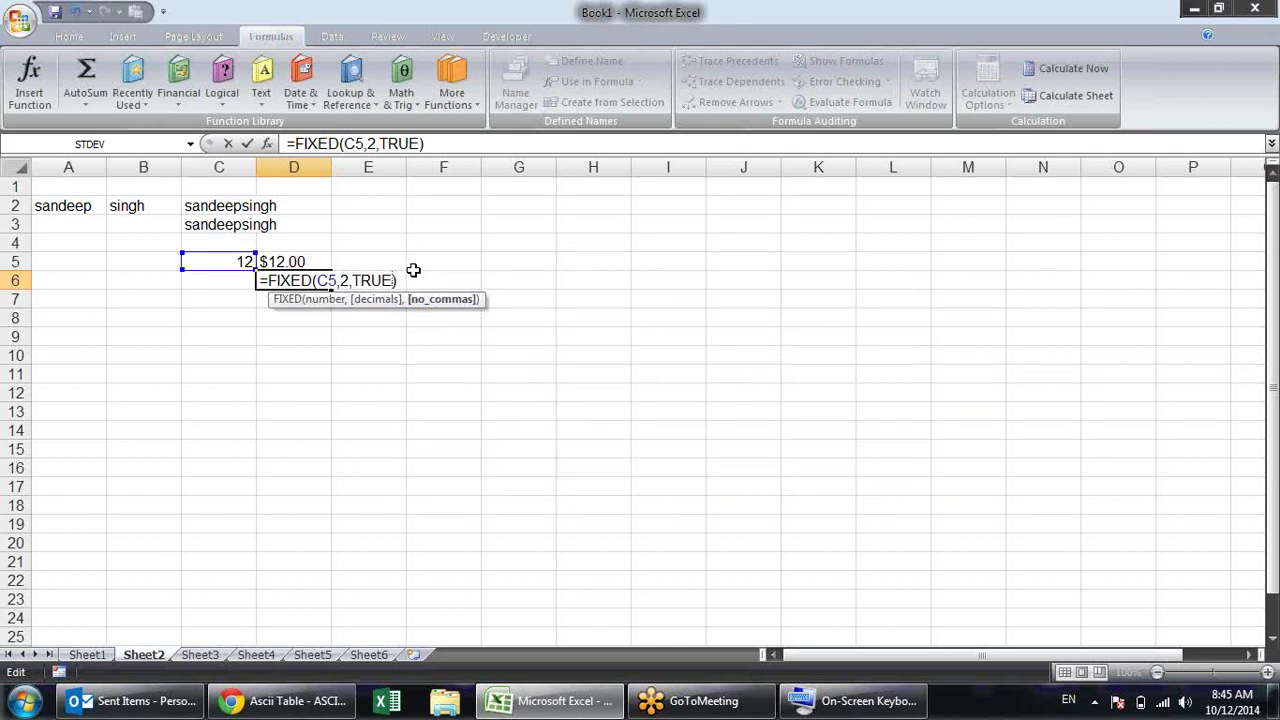
{"action": "key", "text": "BackSpace"}
{"action": "key", "text": "BackSpace"}
{"action": "key", "text": "BackSpace"}
{"action": "key", "text": "BackSpace"}
{"action": "type", "text": "false"}
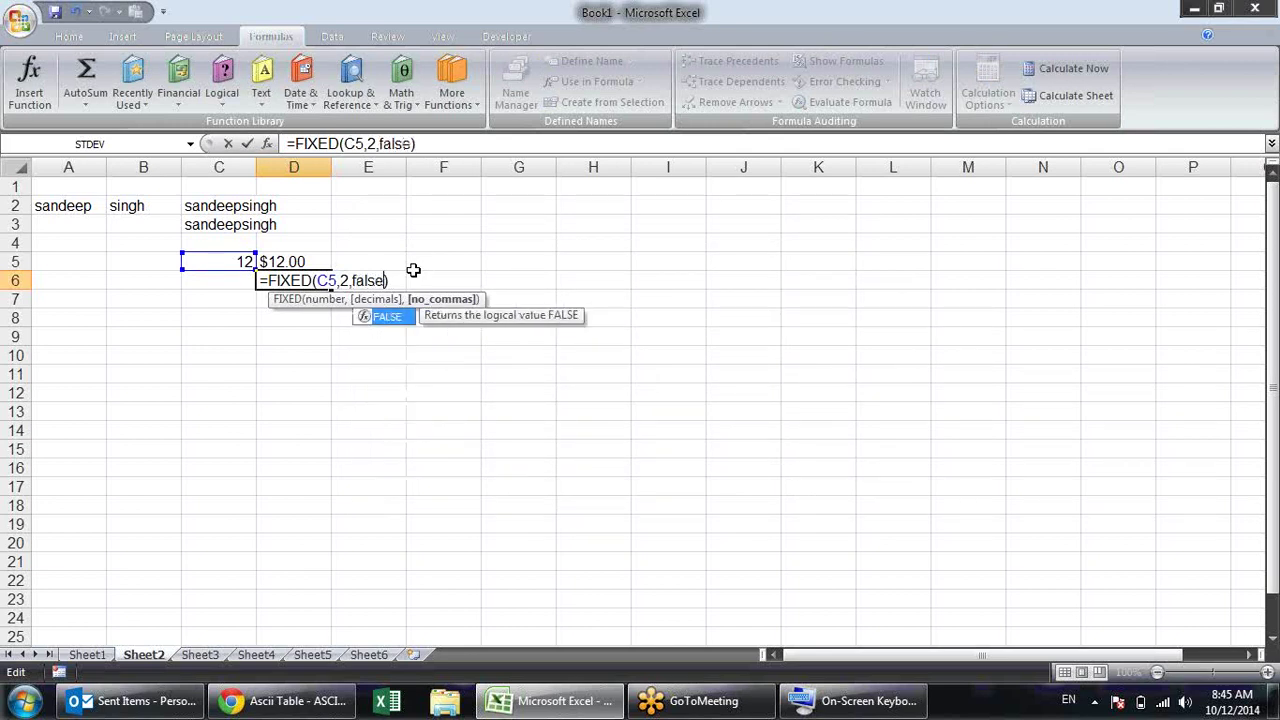
{"action": "key", "text": "Return"}
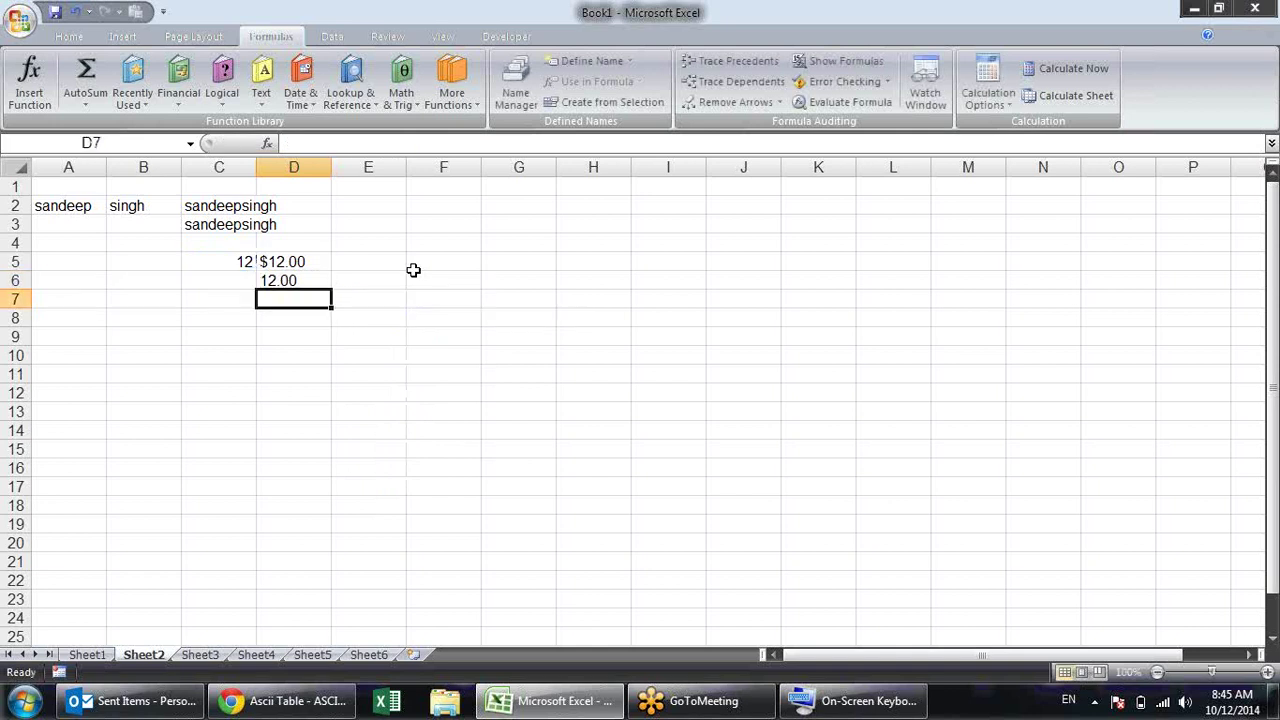
Change C5 to 1020 so D5 and D6 recalculate to $1,020.00 and 1,020.00
{"action": "key", "text": "Up"}
{"action": "key", "text": "Left"}
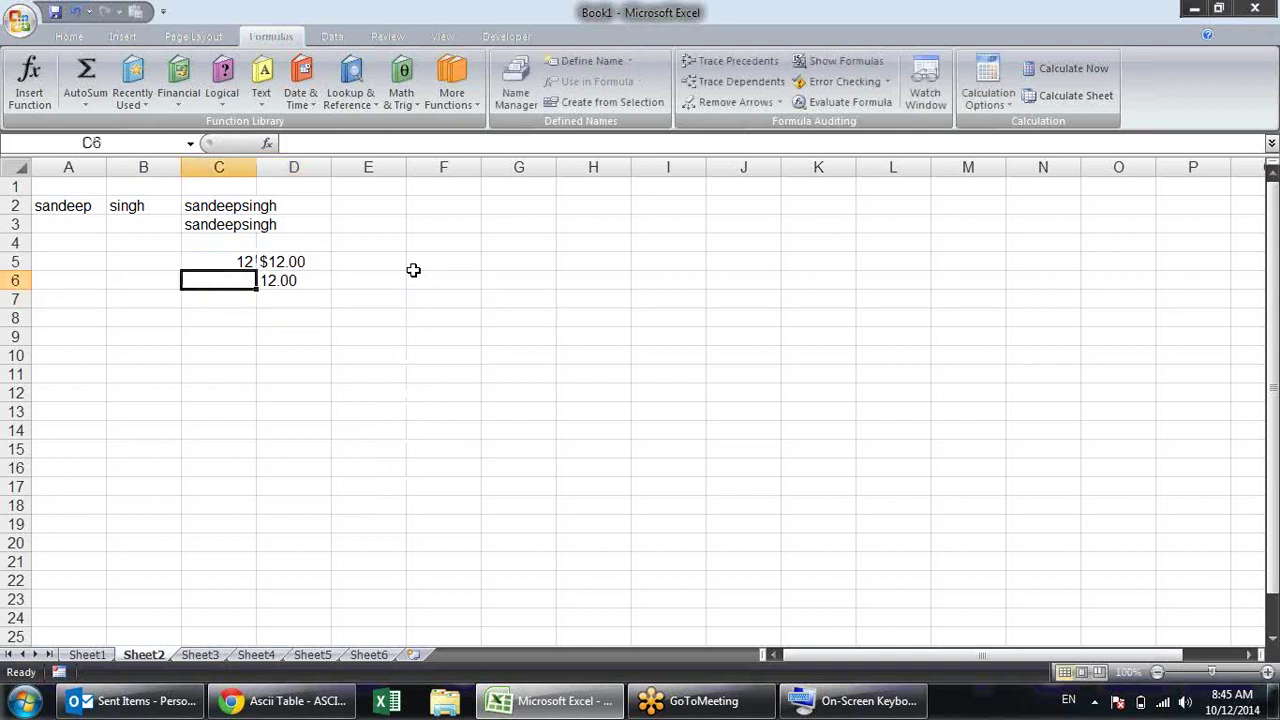
{"action": "key", "text": "Up"}
{"action": "type", "text": "102"}
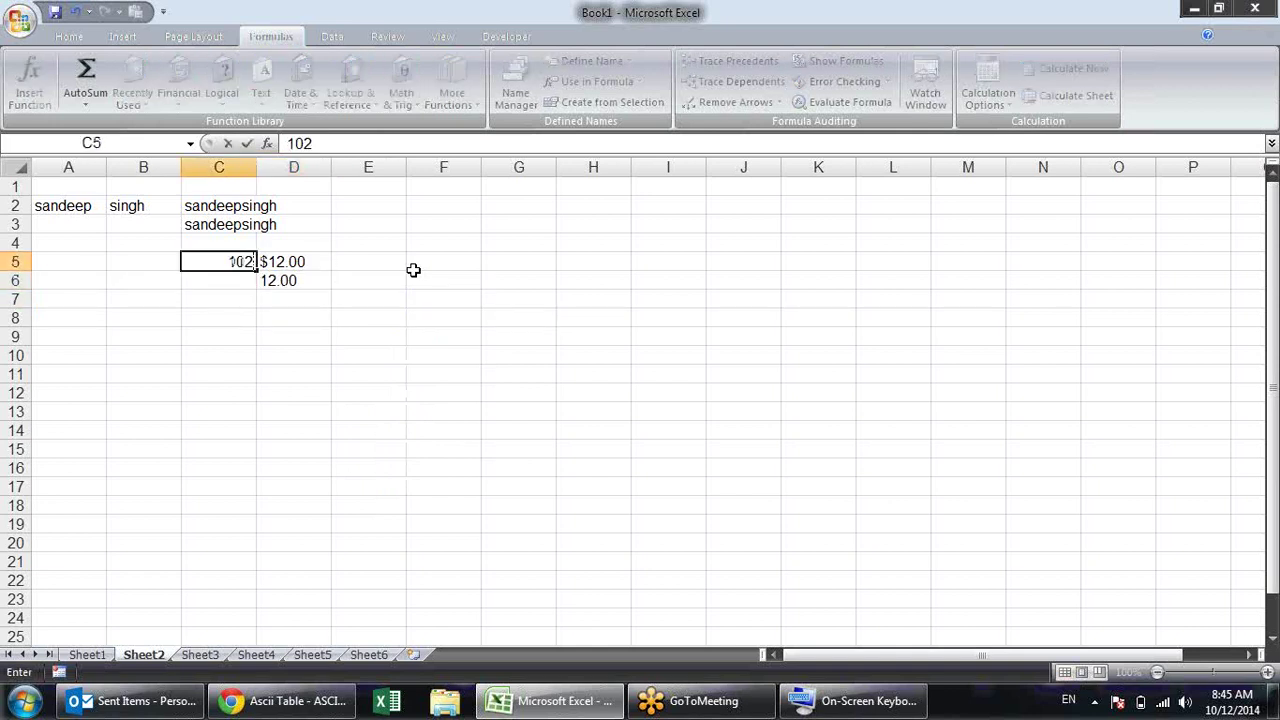
{"action": "type", "text": "0"}
{"action": "key", "text": "Return"}
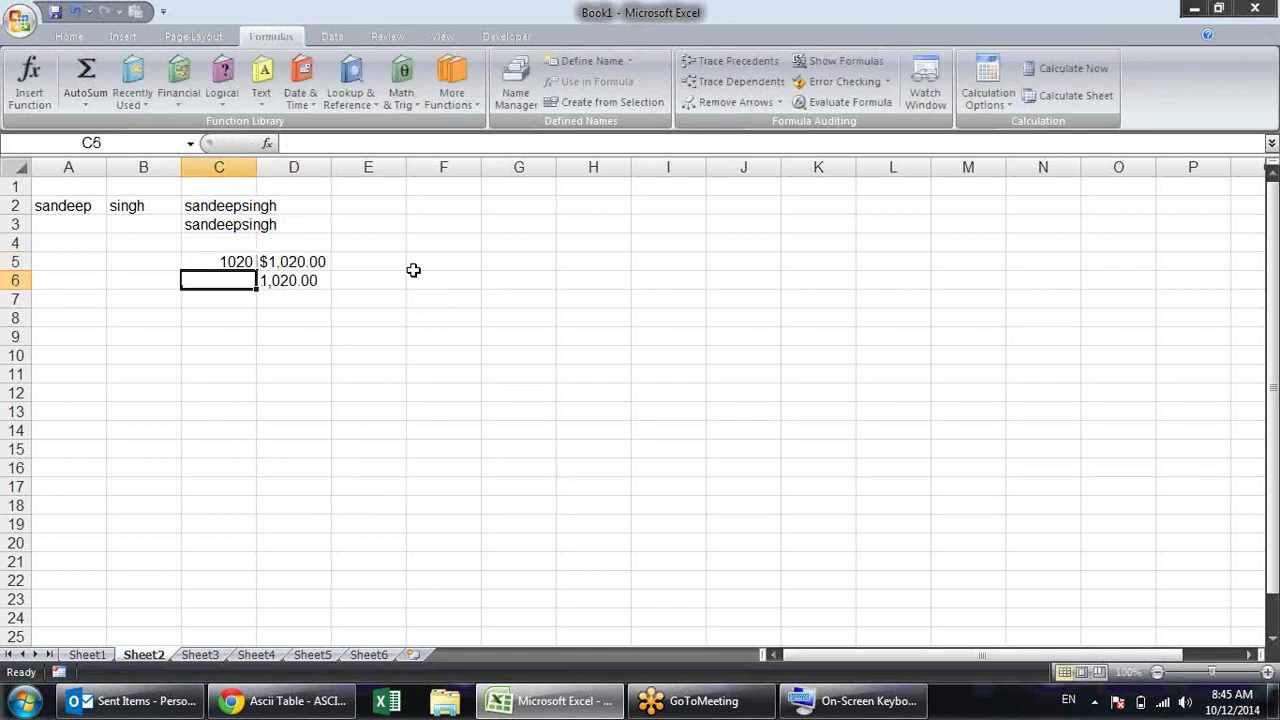
{"action": "left_click", "coordinate": [320, 282]}
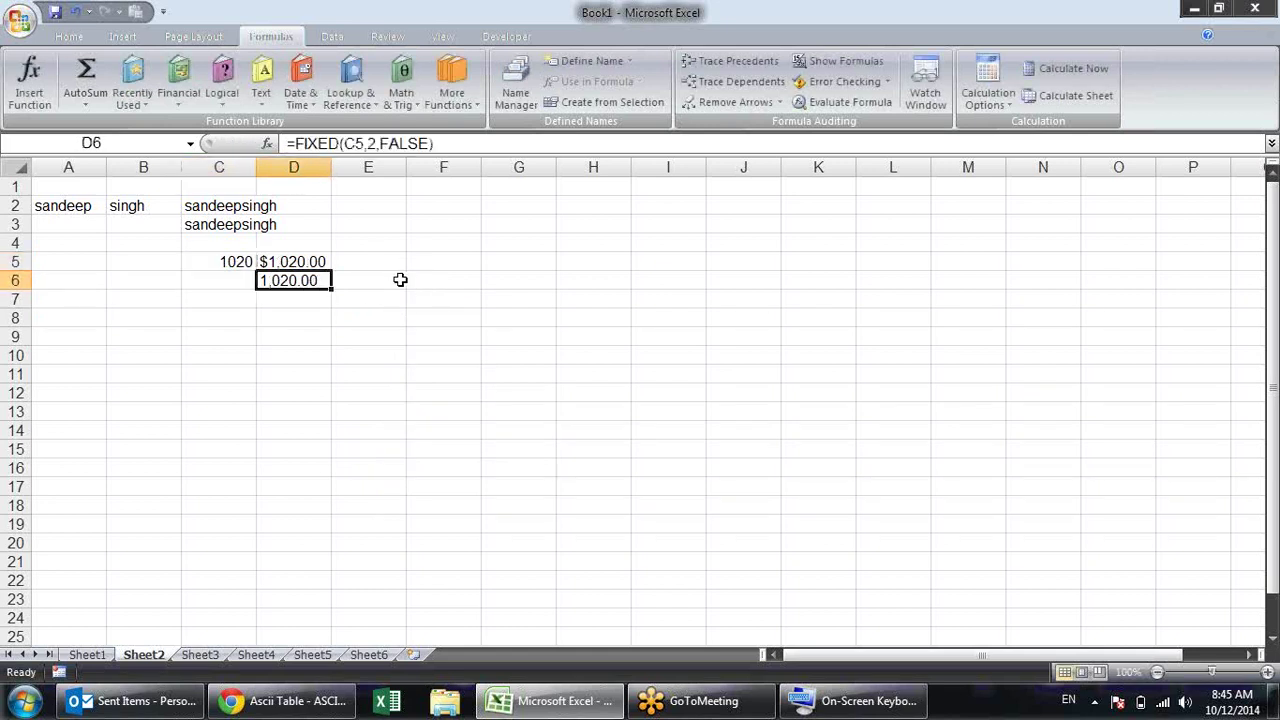
{"action": "left_click", "coordinate": [324, 298]}
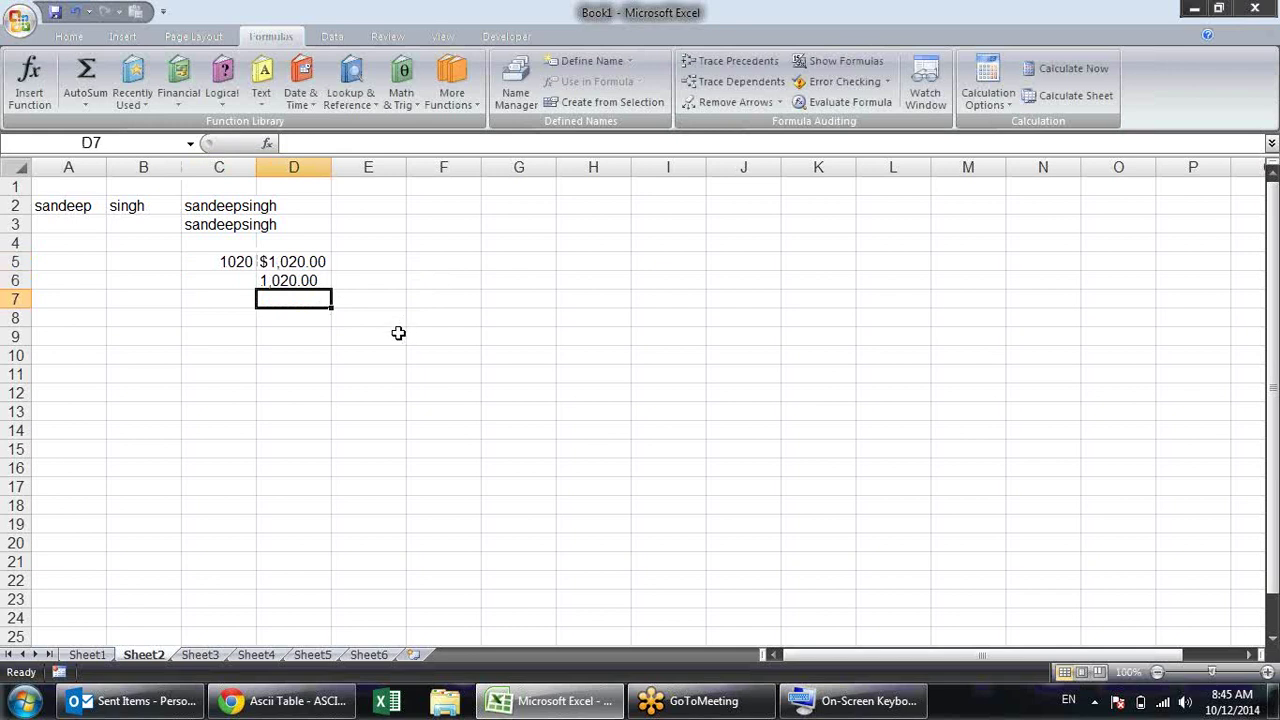
{"action": "left_click", "coordinate": [268, 100]}
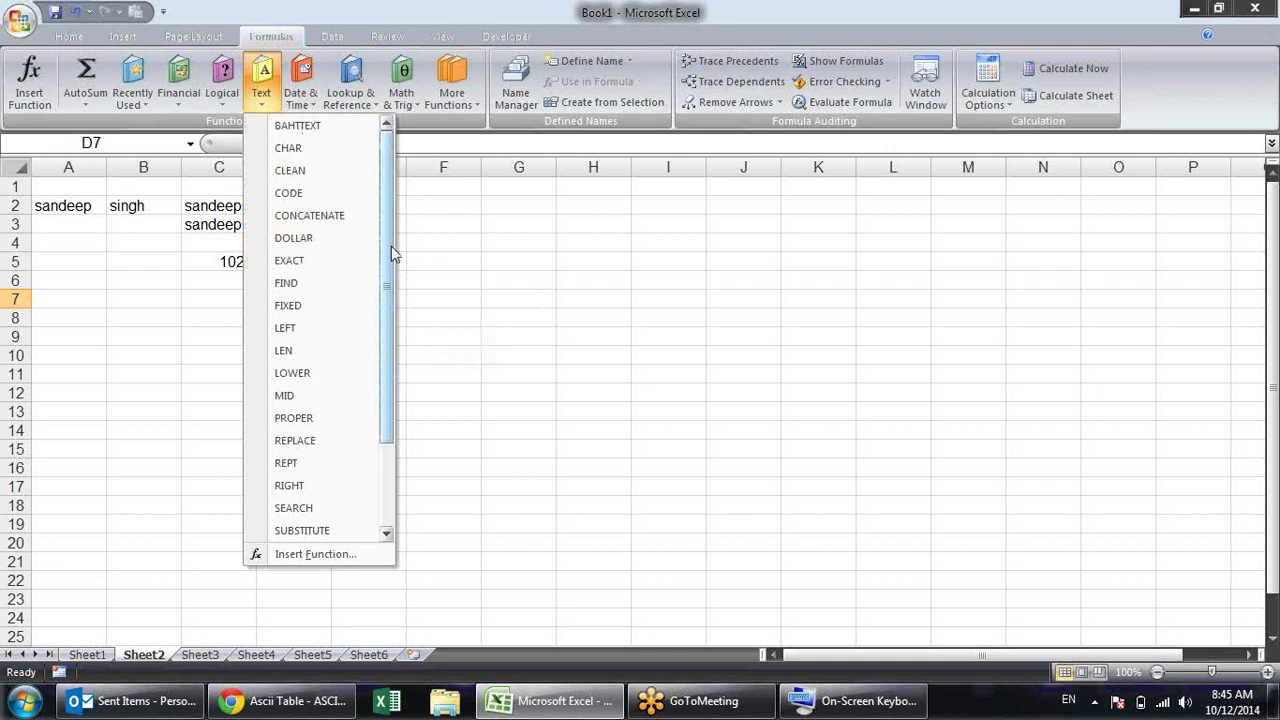
Enter sandeep in E2 and SANDEEP in F2
{"action": "left_click", "coordinate": [484, 230]}
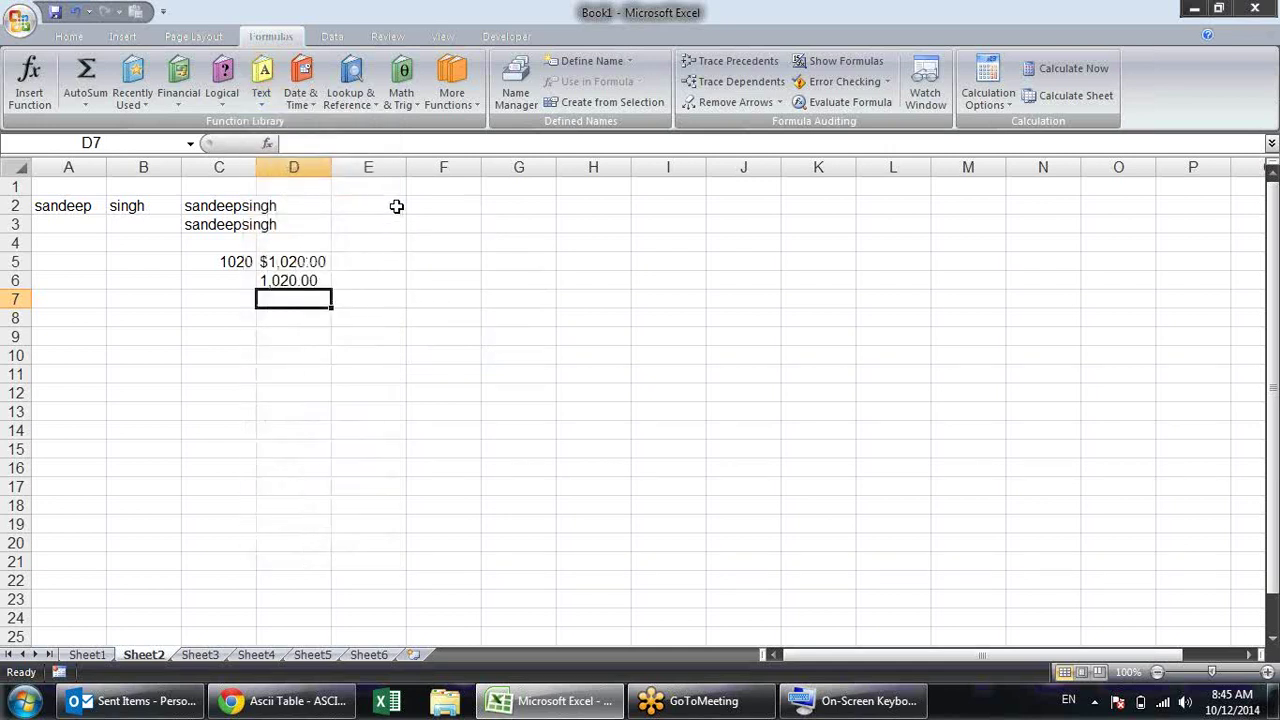
{"action": "left_click", "coordinate": [395, 206]}
{"action": "type", "text": "sandeep"}
{"action": "key", "text": "Tab"}
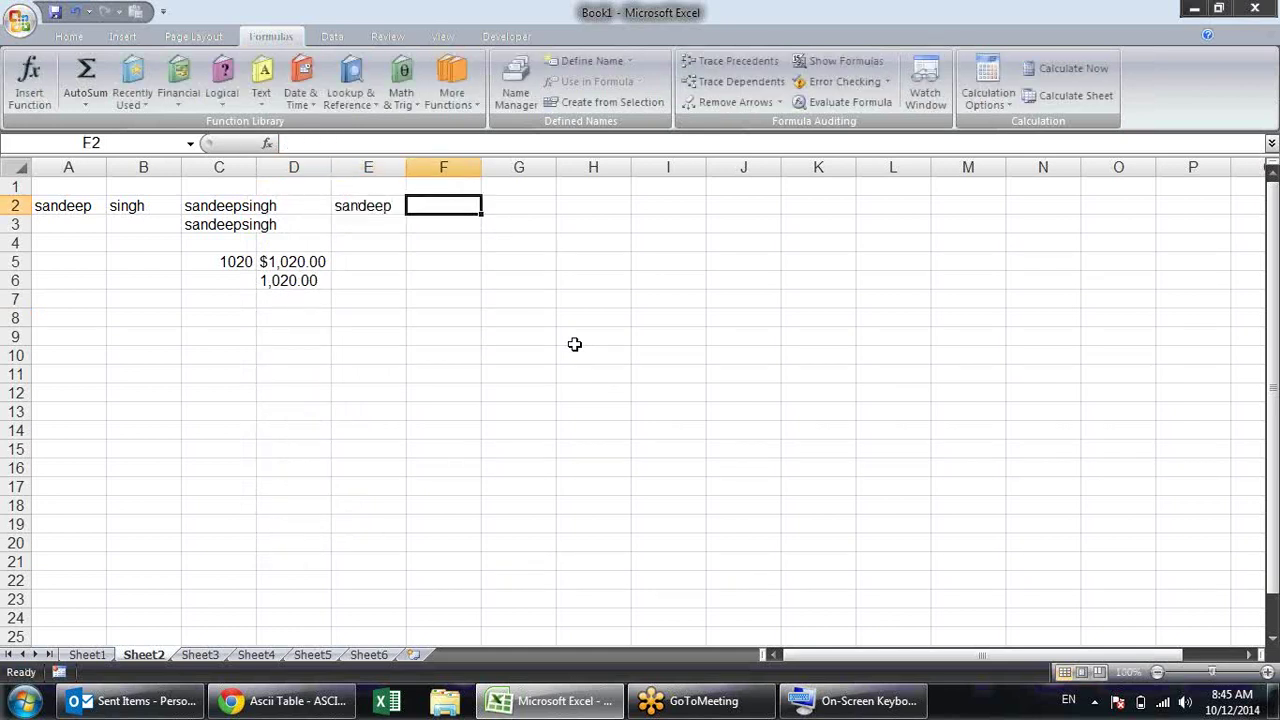
{"action": "type", "text": "SANDEEP"}
{"action": "key", "text": "Return"}
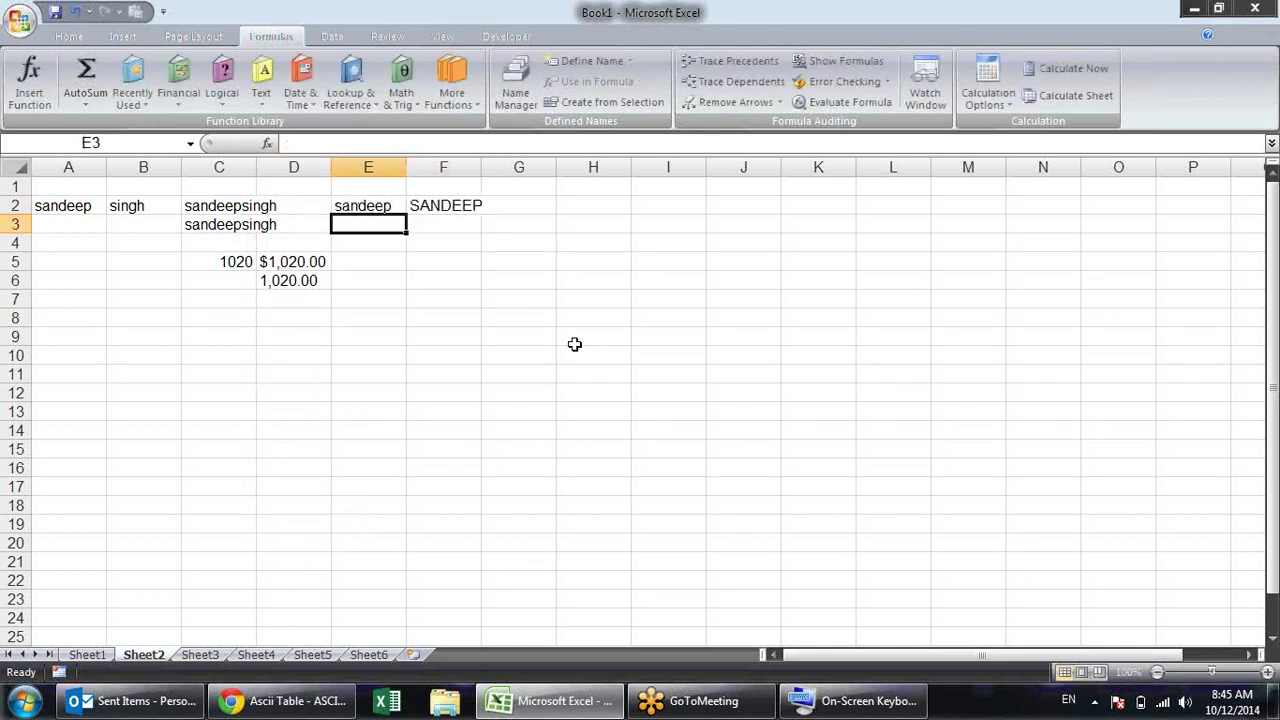
Widen columns F and G, then begin a comparison formula in G2 referencing E2
{"action": "key", "text": "Up"}
{"action": "key", "text": "Right"}
{"action": "key", "text": "Right"}
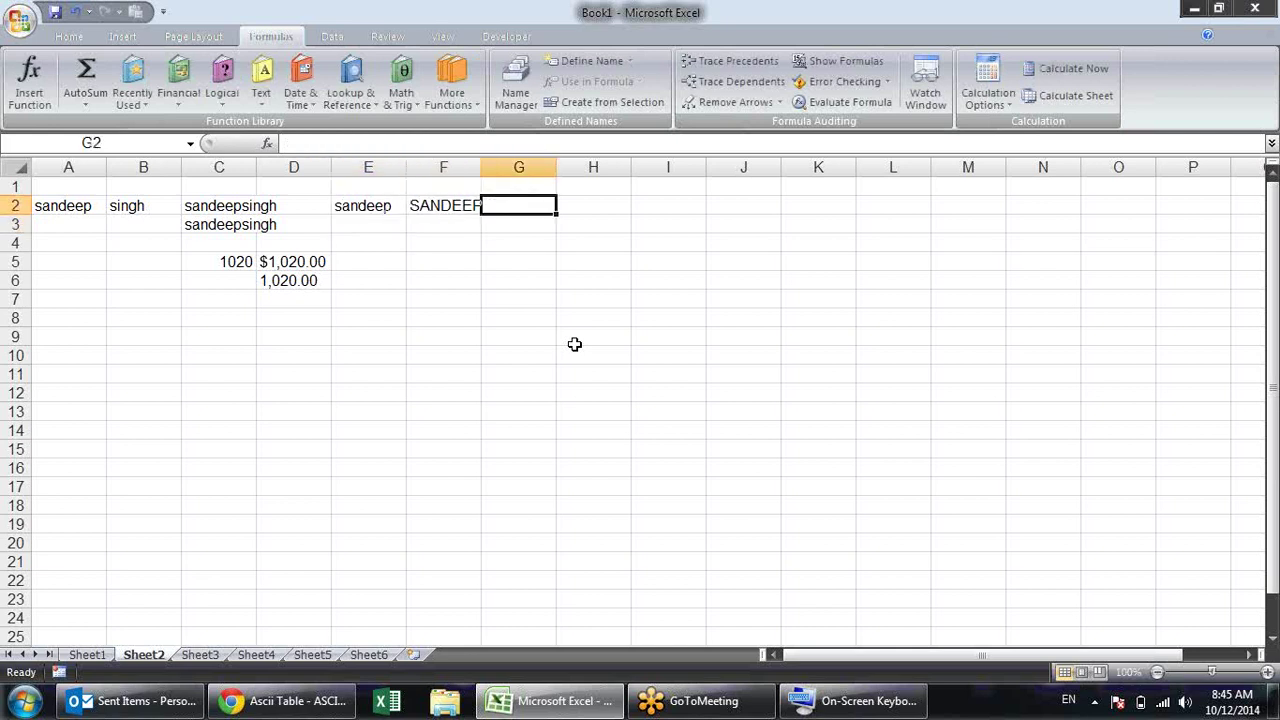
{"action": "left_click_drag", "start_coordinate": [481, 167], "coordinate": [494, 167]}
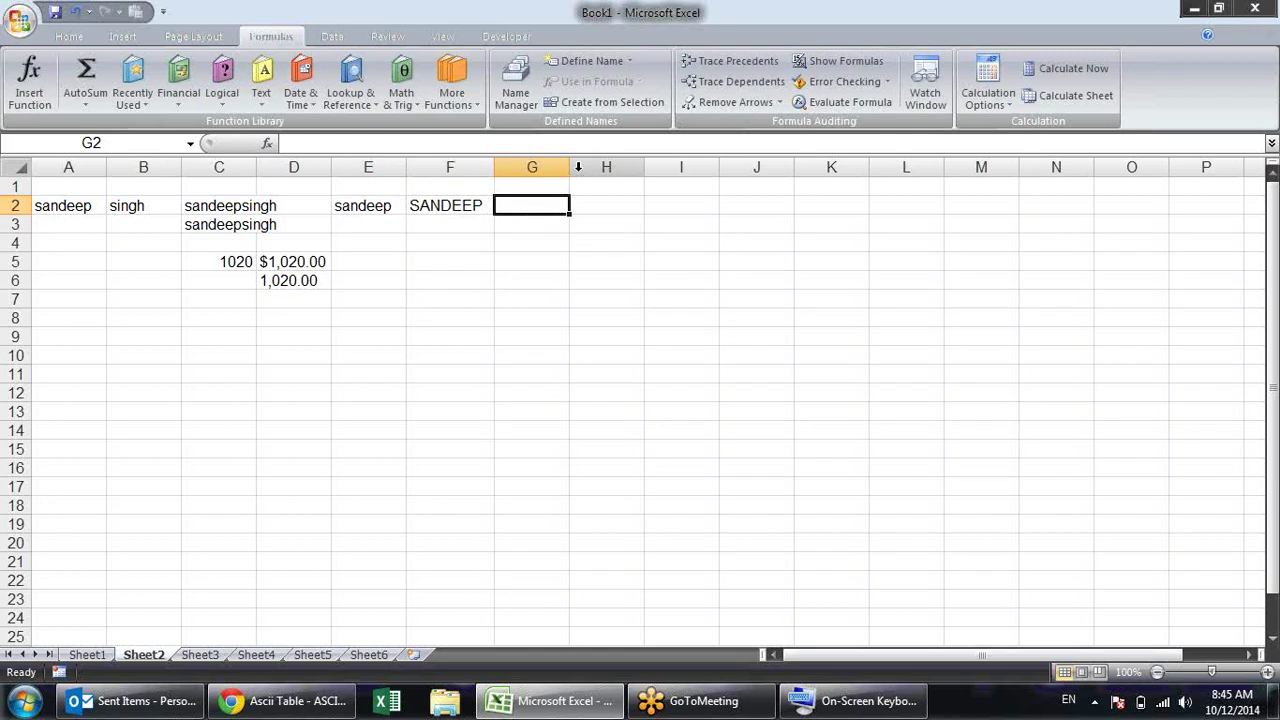
{"action": "left_click_drag", "start_coordinate": [571, 167], "coordinate": [628, 167]}
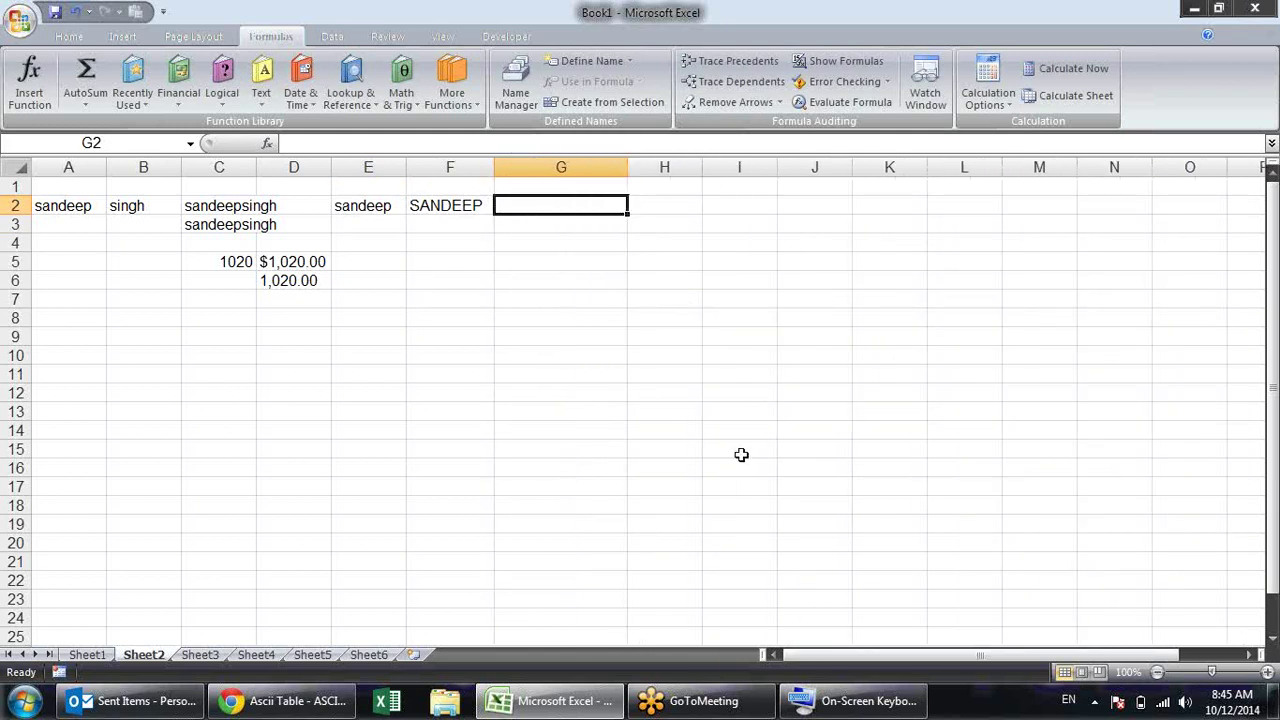
{"action": "type", "text": "="}
{"action": "key", "text": "Left"}
{"action": "key", "text": "Left"}
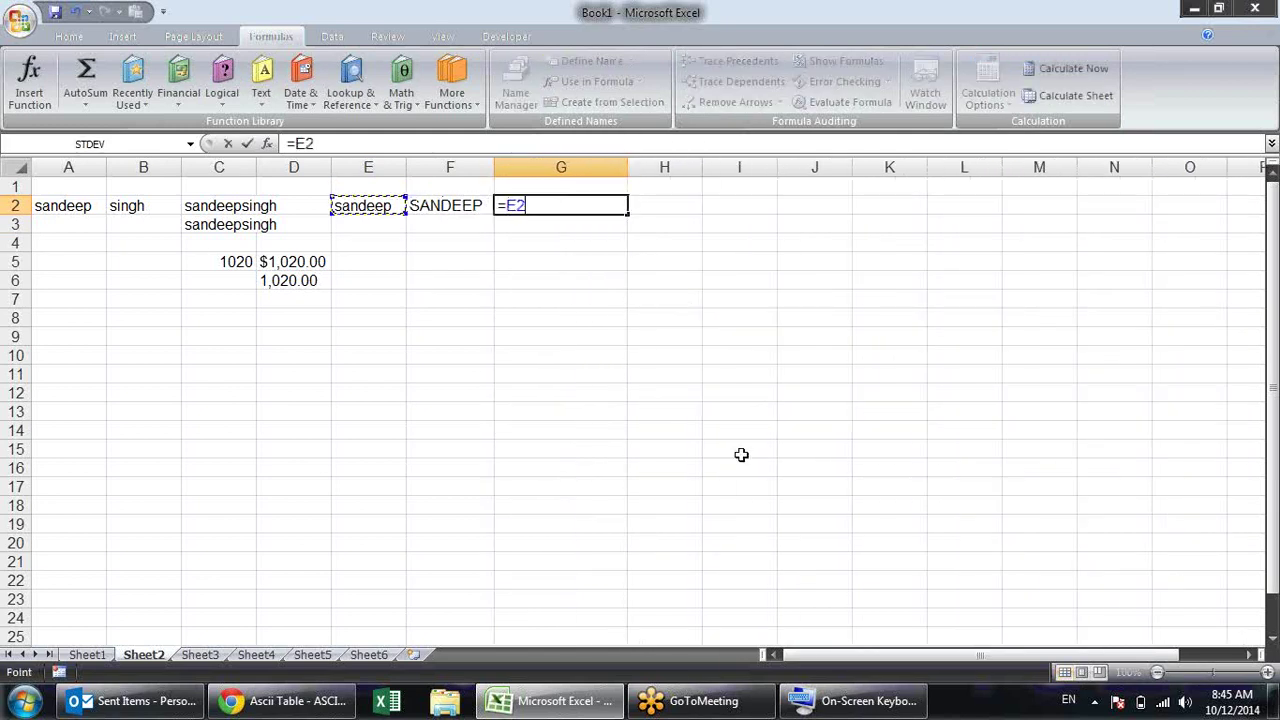
Complete the comparison formula =E2=F2 in G2
{"action": "type", "text": "="}
{"action": "left_click", "coordinate": [456, 215]}
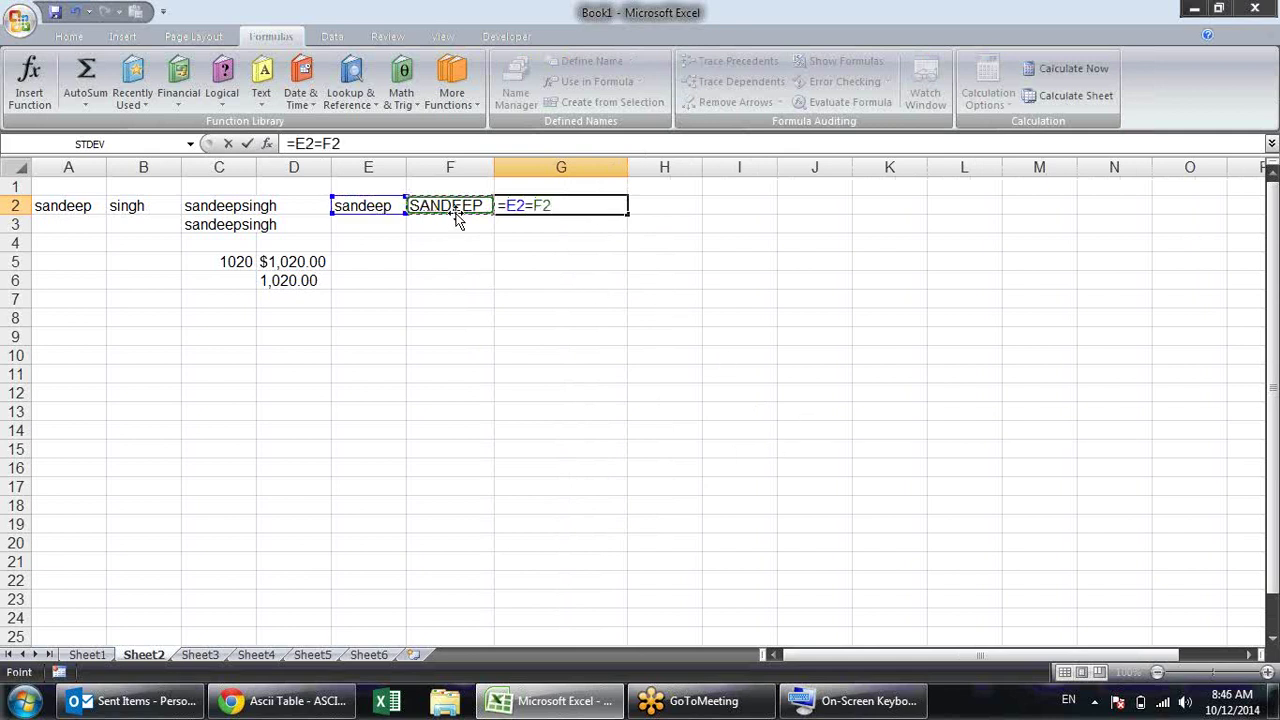
{"action": "key", "text": "Return"}
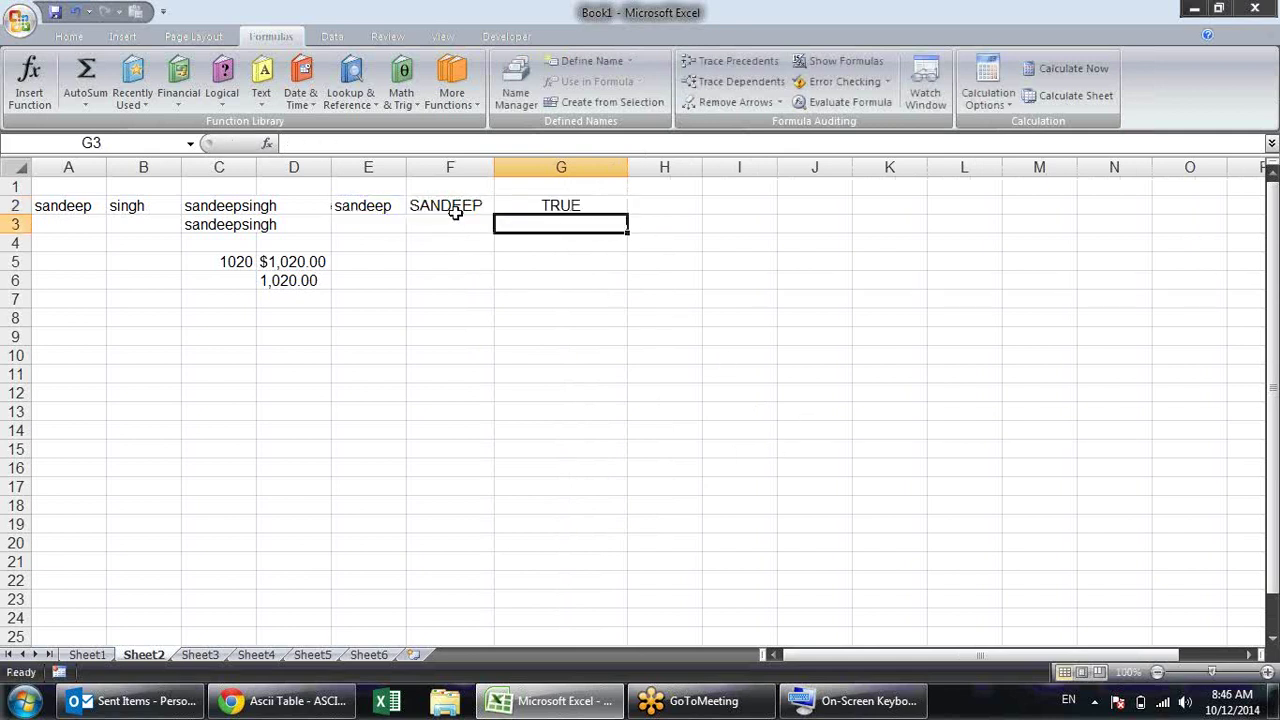
{"action": "key", "text": "Up"}
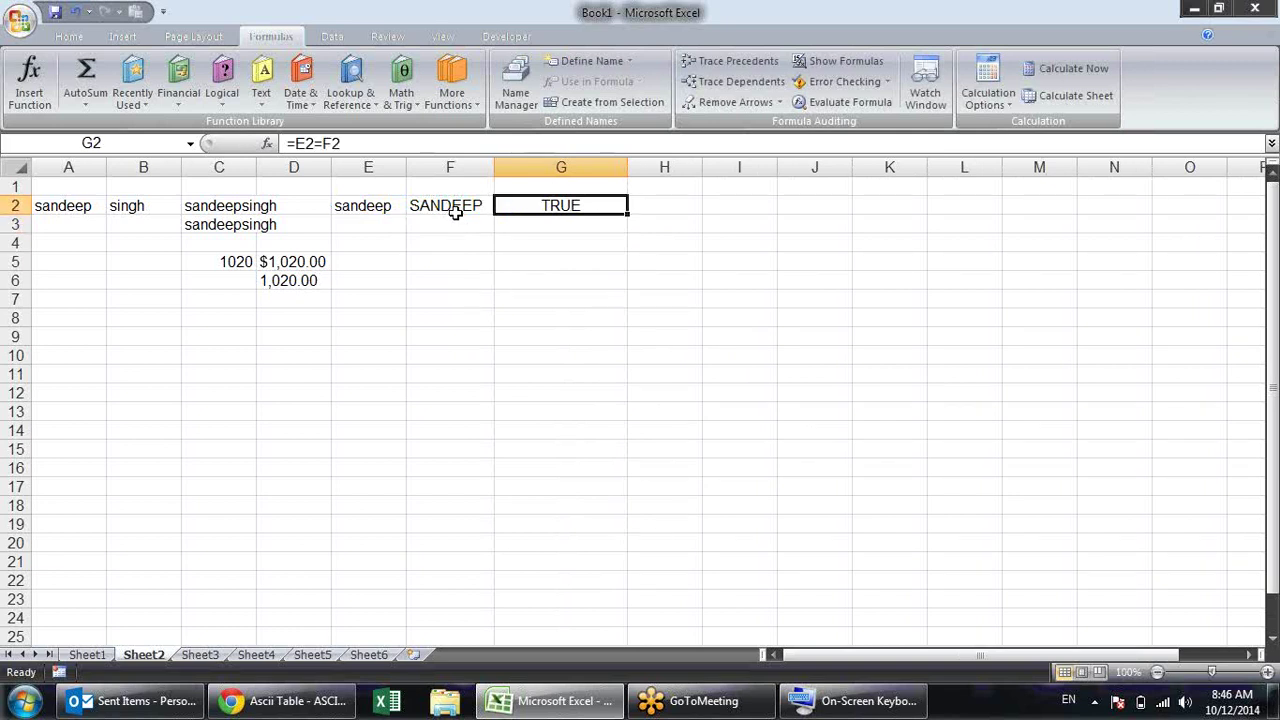
{"action": "left_click", "coordinate": [457, 212]}
{"action": "double_click", "coordinate": [527, 208]}
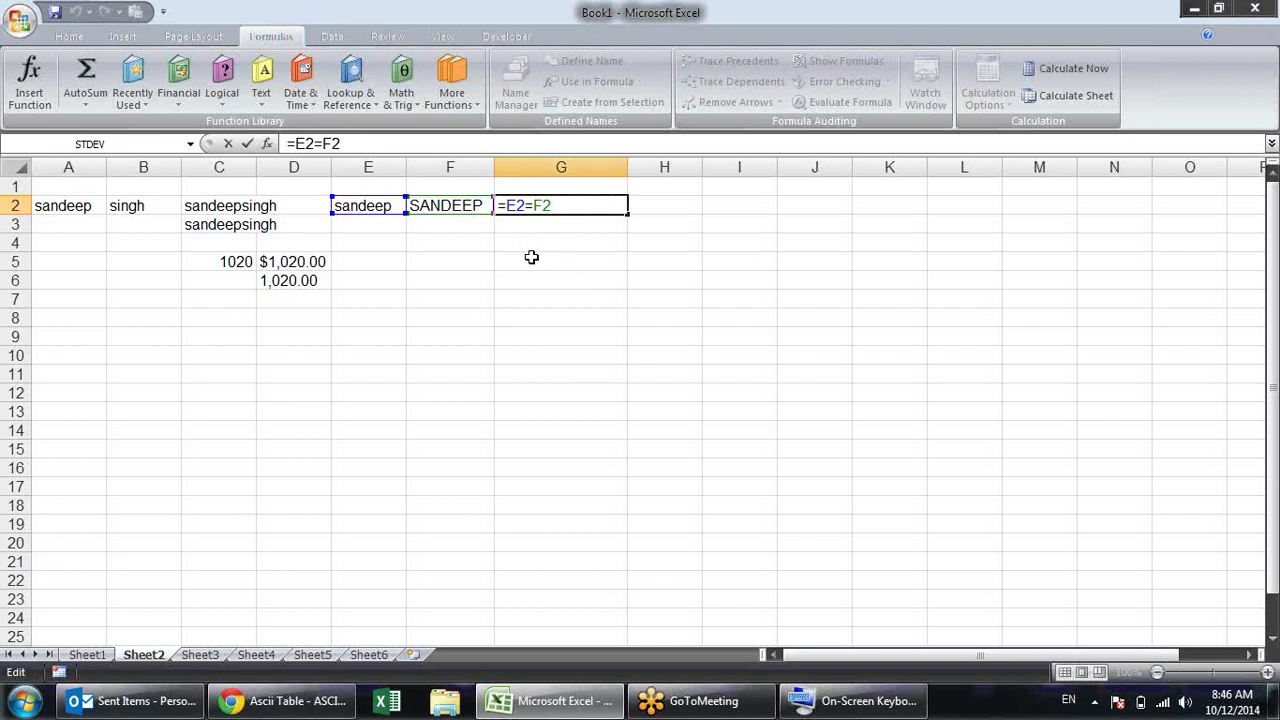
{"action": "key", "text": "Return"}
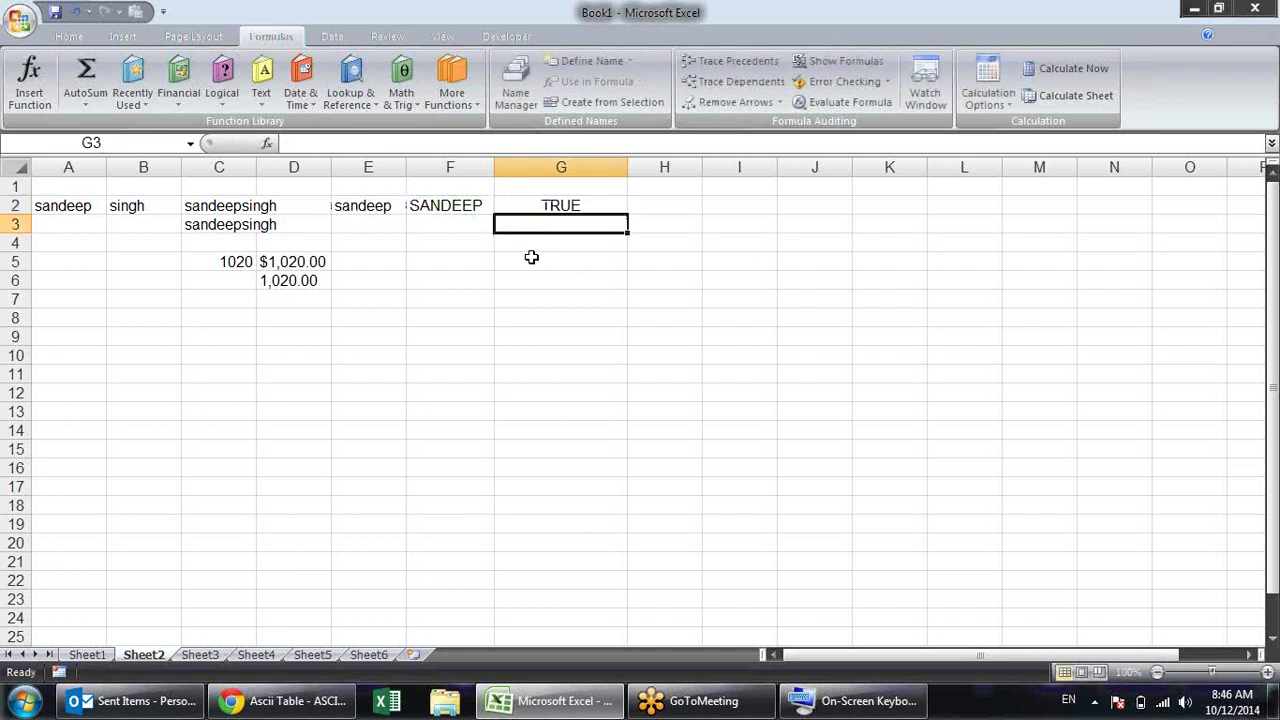
Enter =EXACT(E2,F2) in G3
{"action": "type", "text": "=EX"}
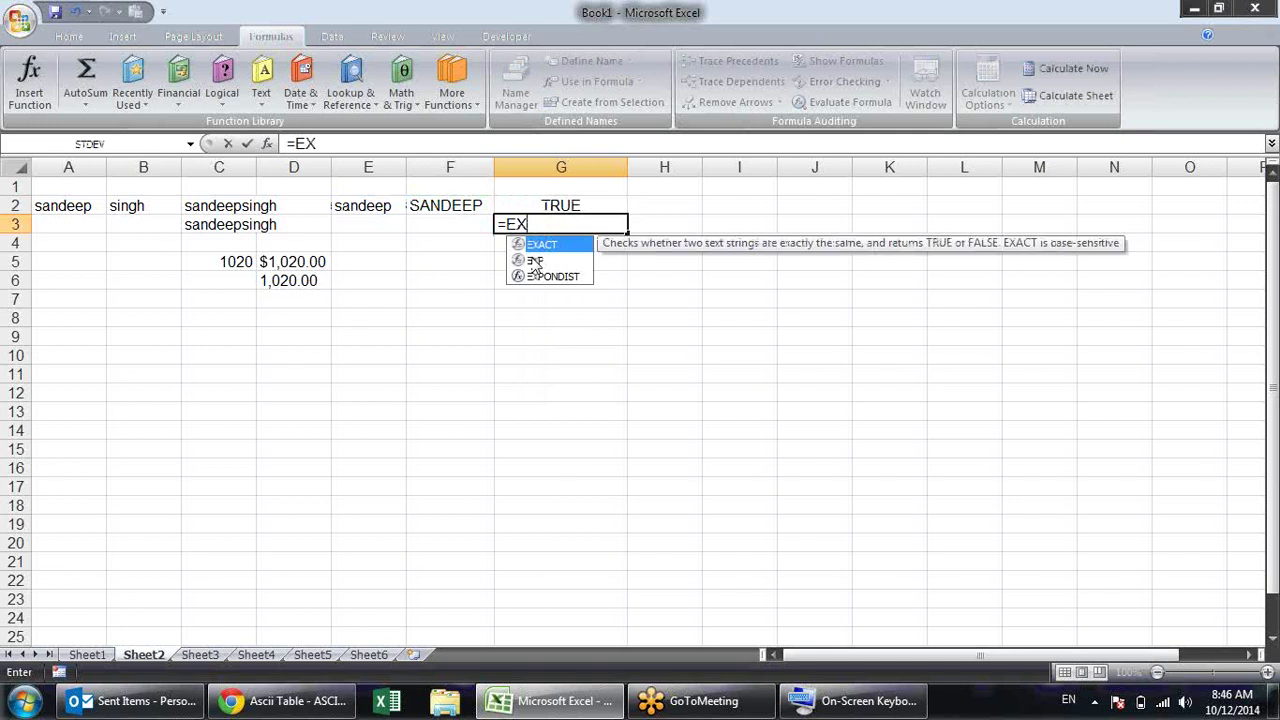
{"action": "key", "text": "Tab"}
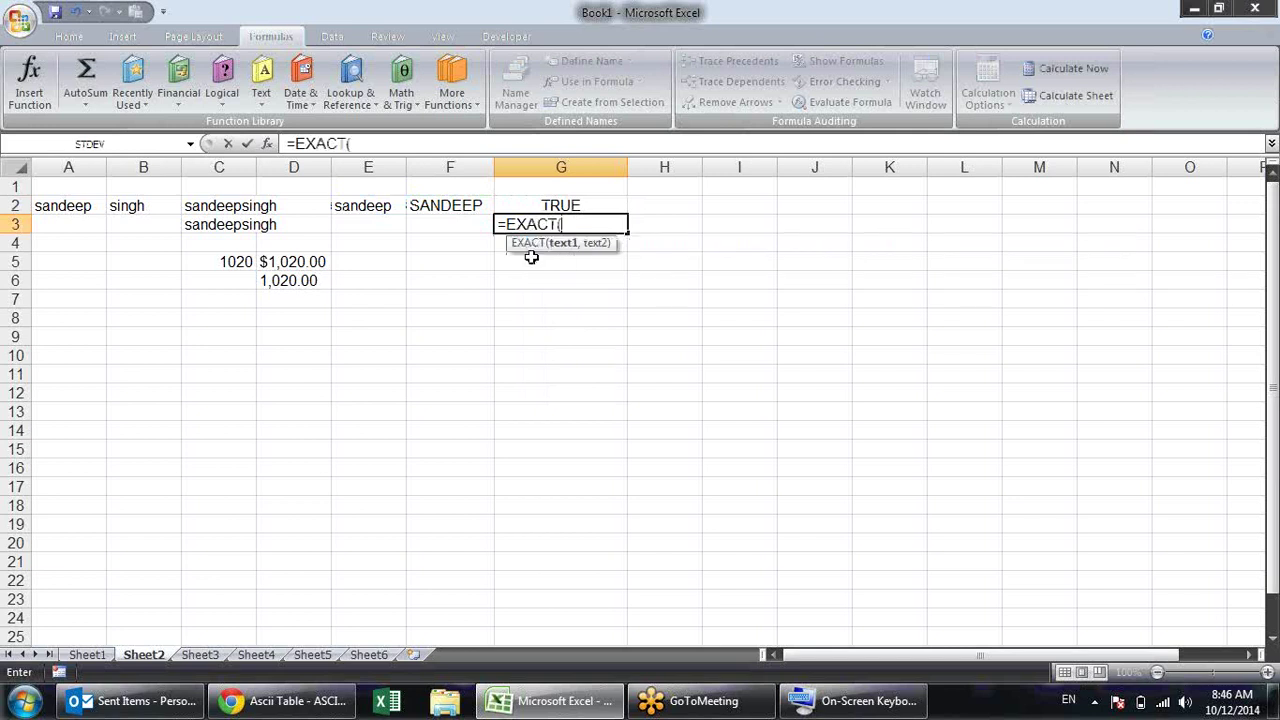
{"action": "left_click", "coordinate": [393, 205]}
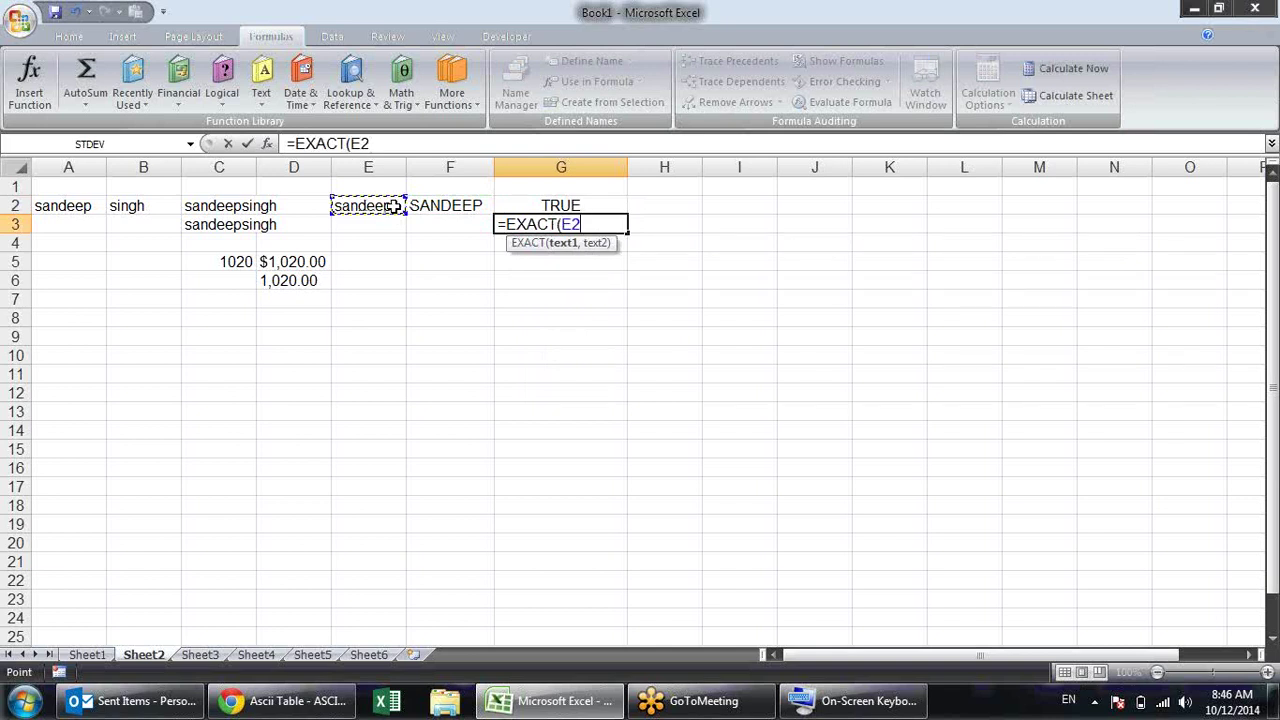
{"action": "type", "text": ","}
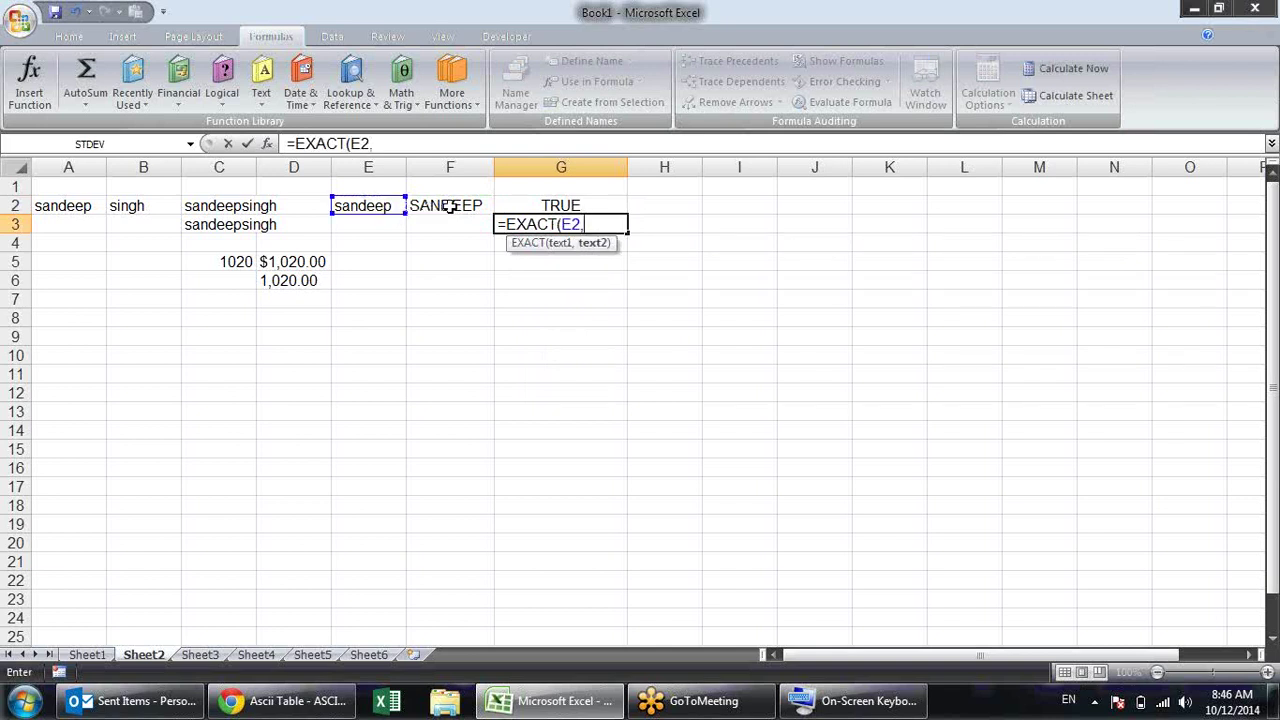
{"action": "left_click", "coordinate": [447, 205]}
{"action": "type", "text": ")"}
{"action": "key", "text": "Return"}
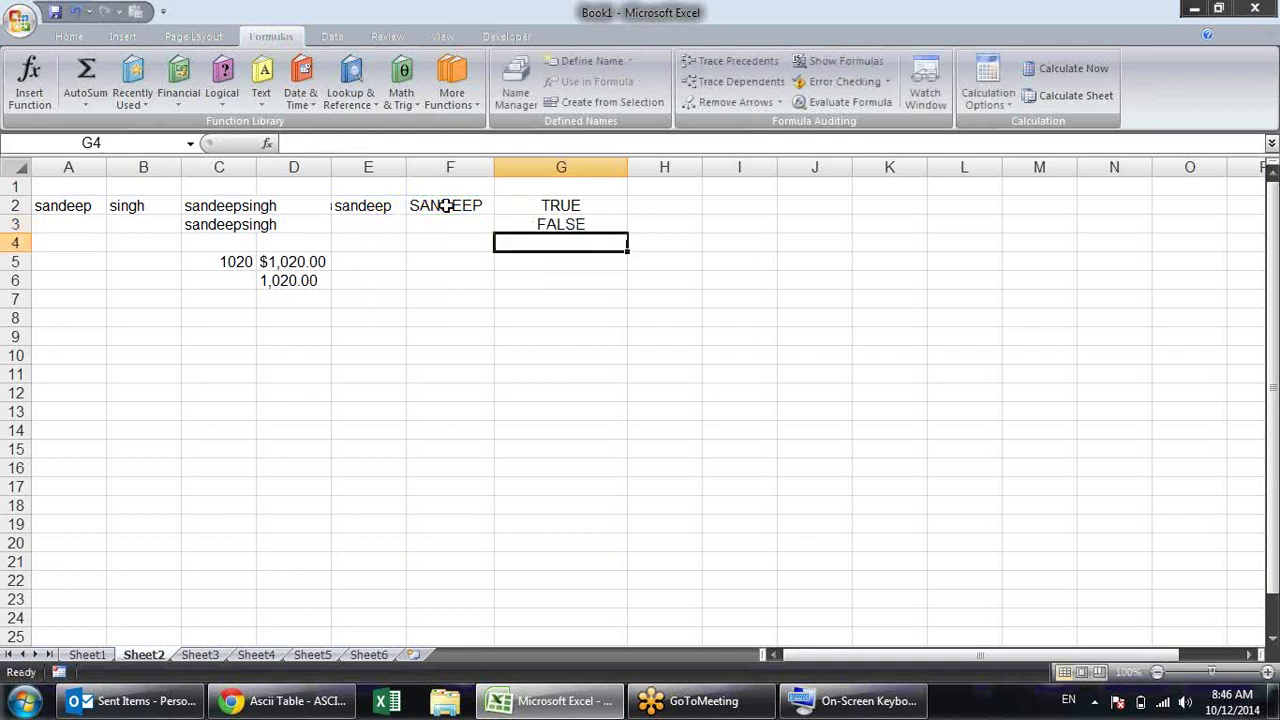
Retype F2 in lowercase as sandeep so both checks show TRUE
{"action": "key", "text": "Up"}
{"action": "key", "text": "Up"}
{"action": "left_click", "coordinate": [447, 205]}
{"action": "double_click", "coordinate": [447, 205]}
{"action": "key", "text": "Delete"}
{"action": "key", "text": "Delete"}
{"action": "key", "text": "Delete"}
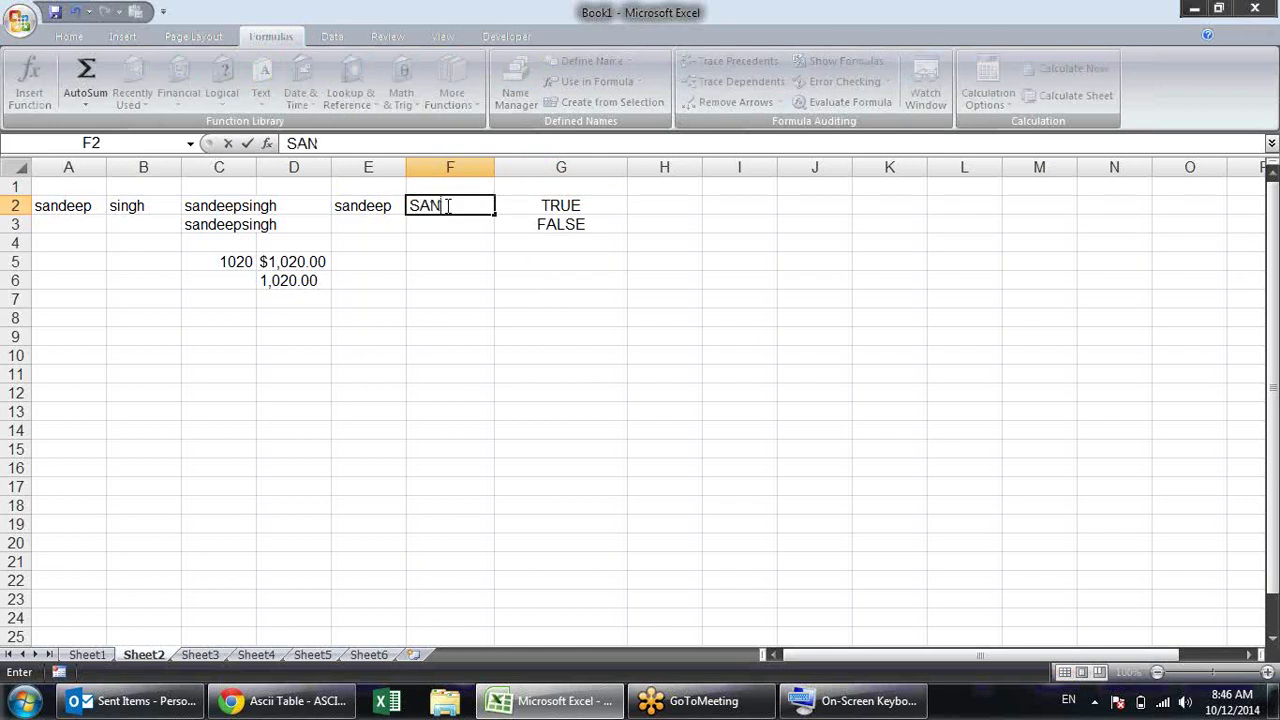
{"action": "key", "text": "BackSpace"}
{"action": "key", "text": "BackSpace"}
{"action": "key", "text": "BackSpace"}
{"action": "type", "text": "sandeep"}
{"action": "key", "text": "Return"}
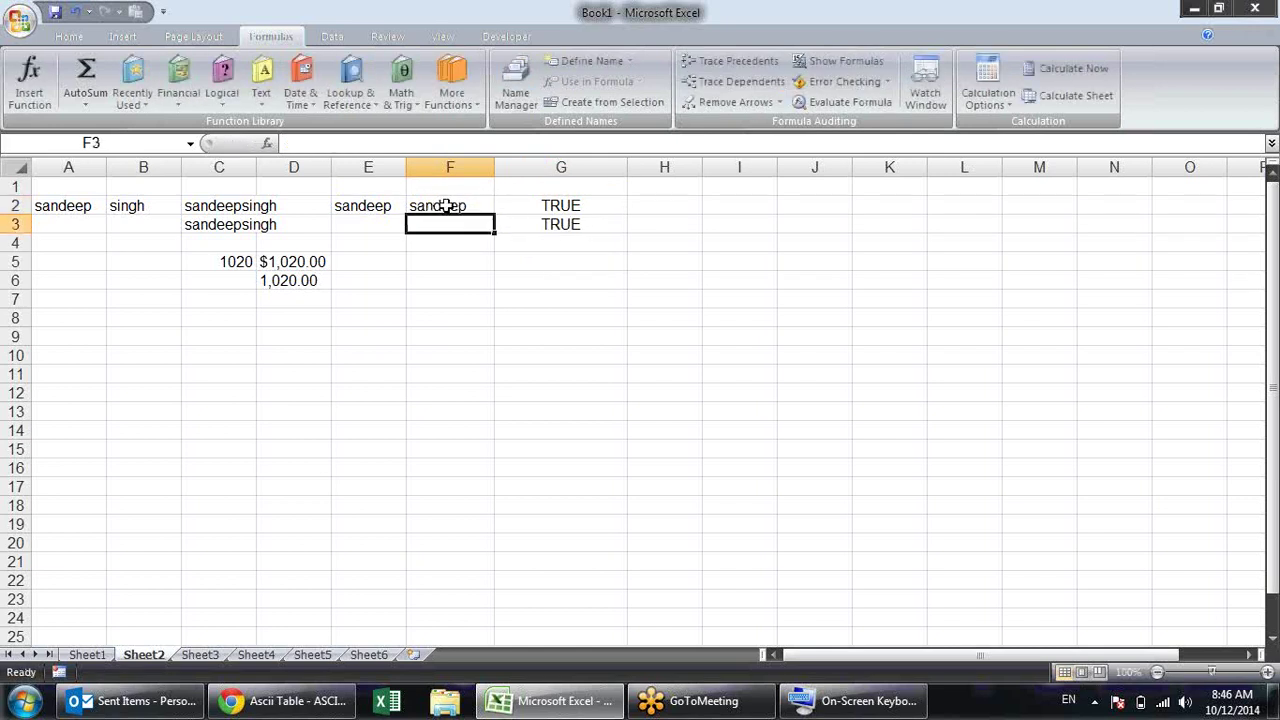
Browse the Text functions list, then type sandeep singh in H2
{"action": "left_click", "coordinate": [477, 247]}
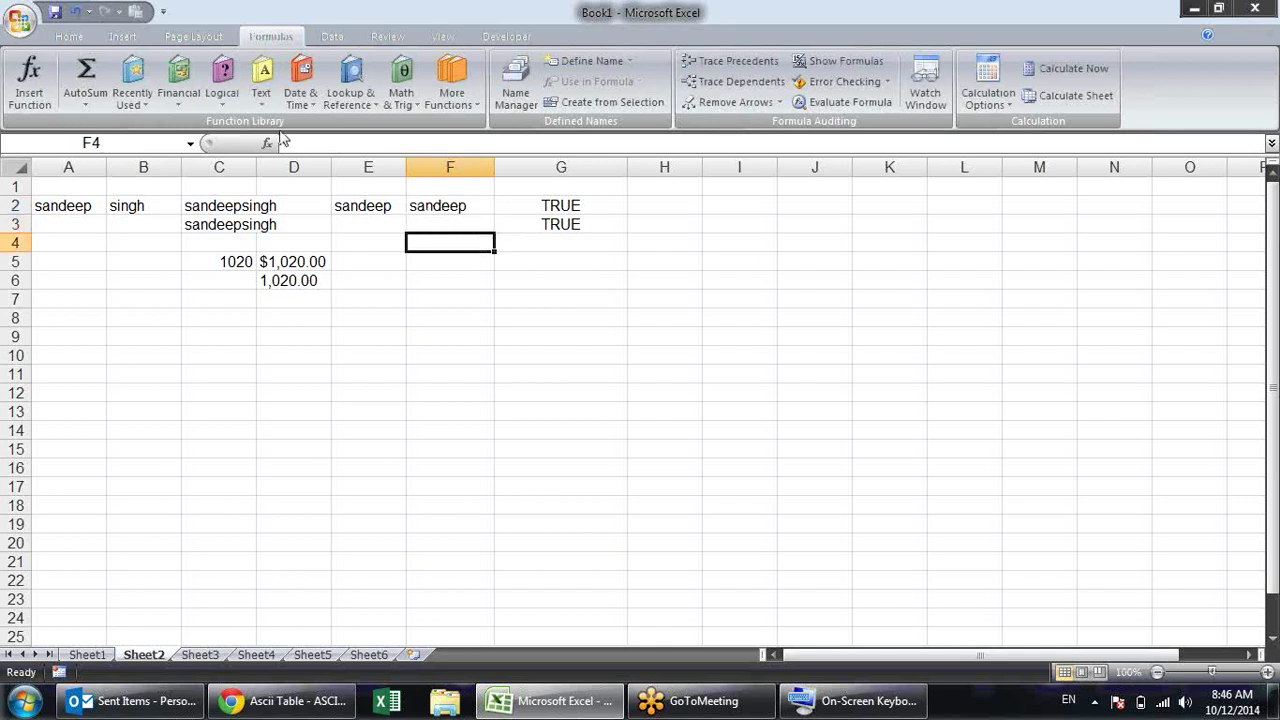
{"action": "left_click", "coordinate": [262, 95]}
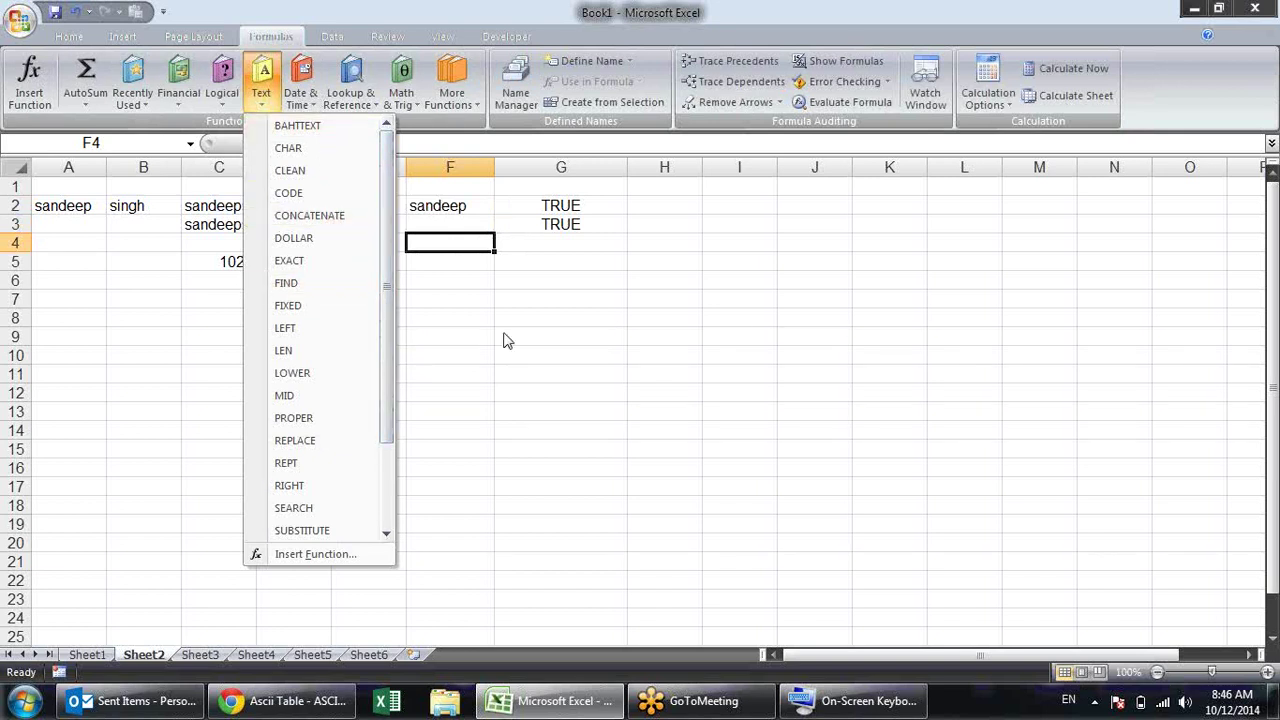
{"action": "left_click", "coordinate": [531, 315]}
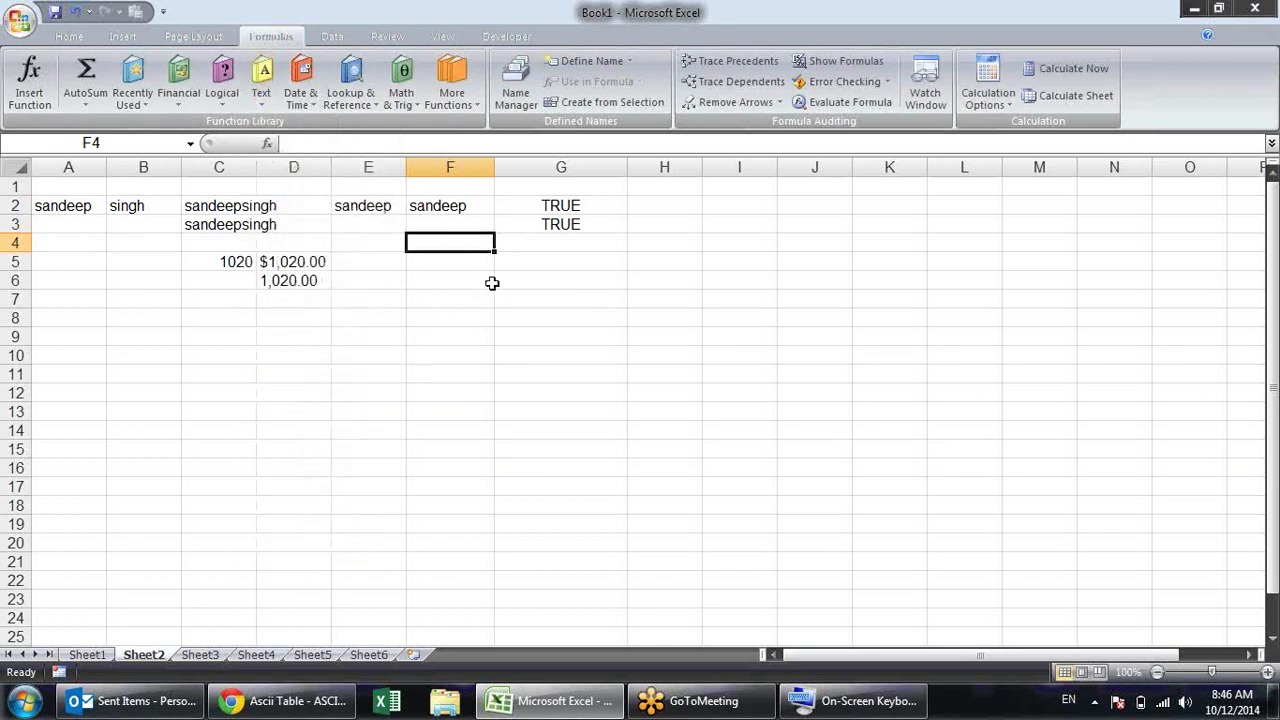
{"action": "left_click", "coordinate": [680, 207]}
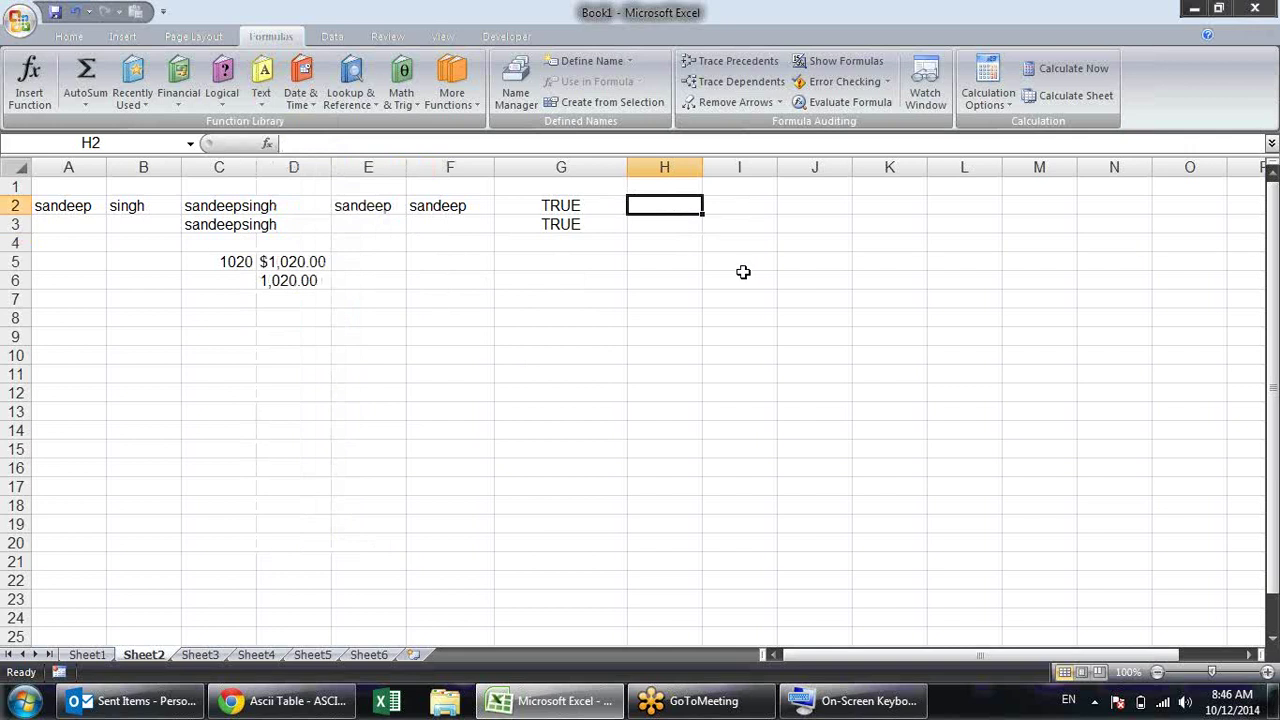
{"action": "type", "text": "sandeep singh"}
Confirm the name in H2, autofit column H, and enter =UPPER(H2) in I2
{"action": "key", "text": "Return"}
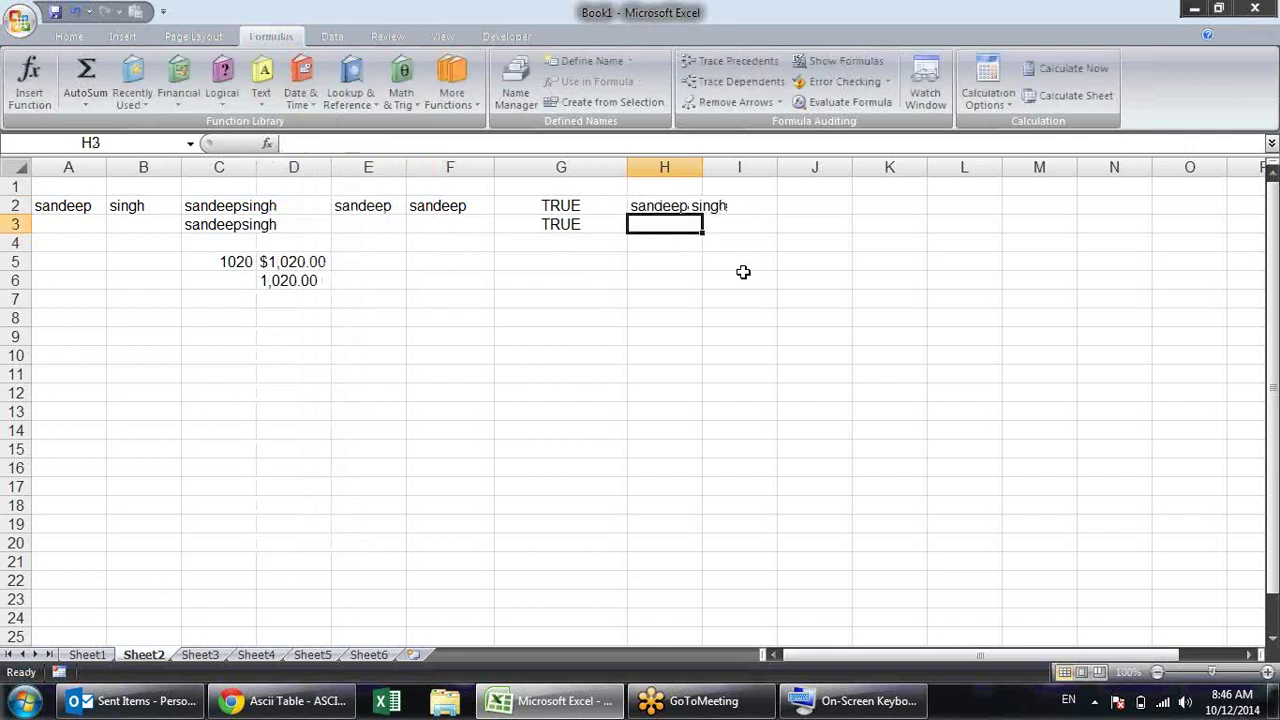
{"action": "double_click", "coordinate": [703, 167]}
{"action": "left_click", "coordinate": [759, 205]}
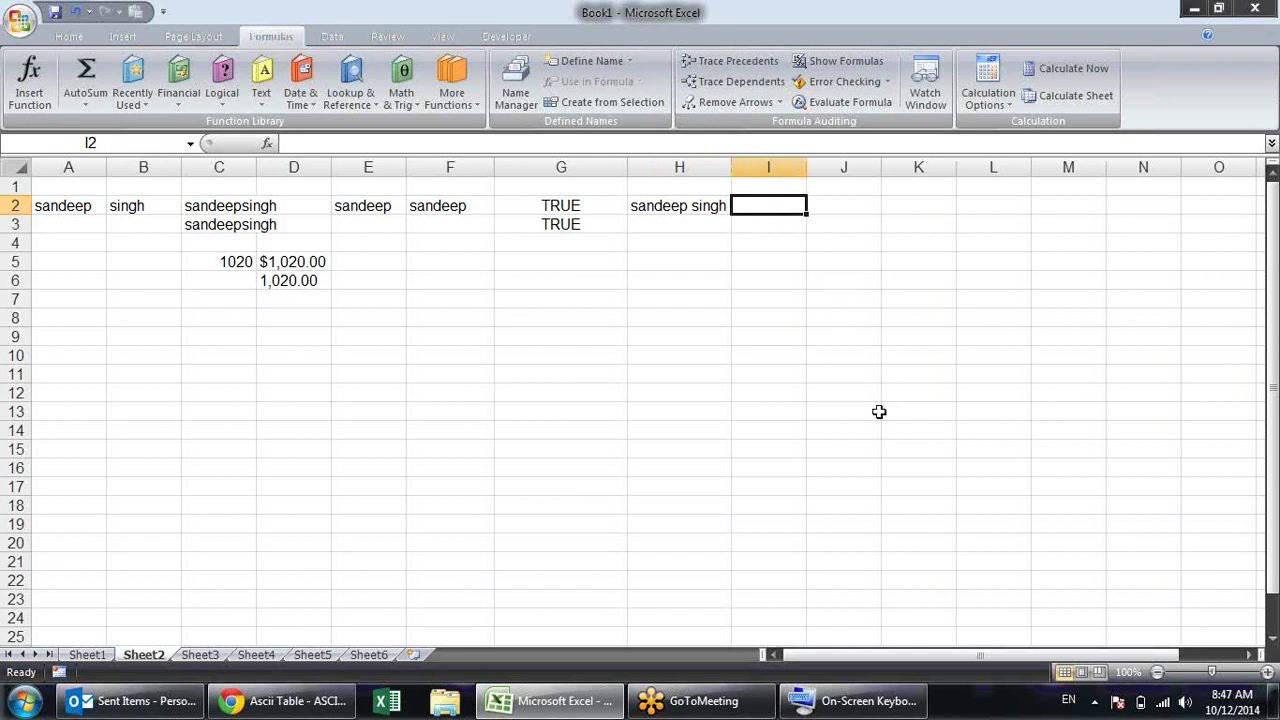
{"action": "type", "text": "=up"}
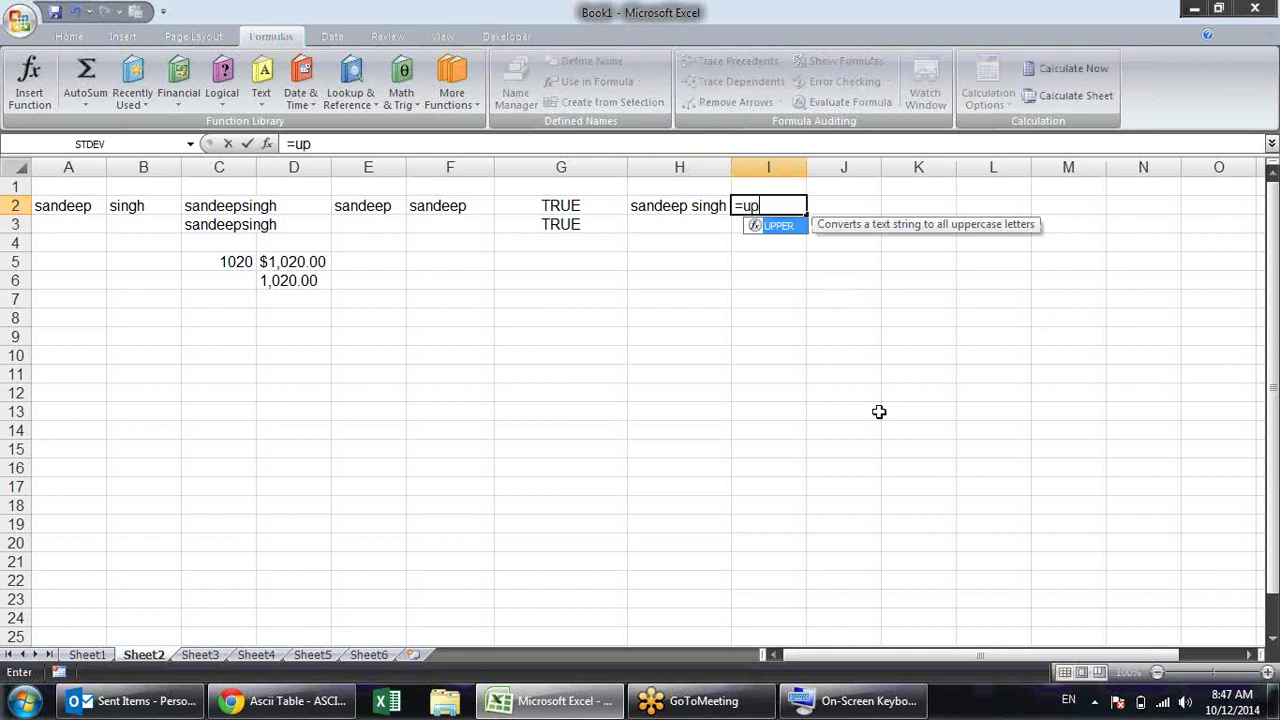
{"action": "key", "text": "Tab"}
{"action": "left_click", "coordinate": [718, 206]}
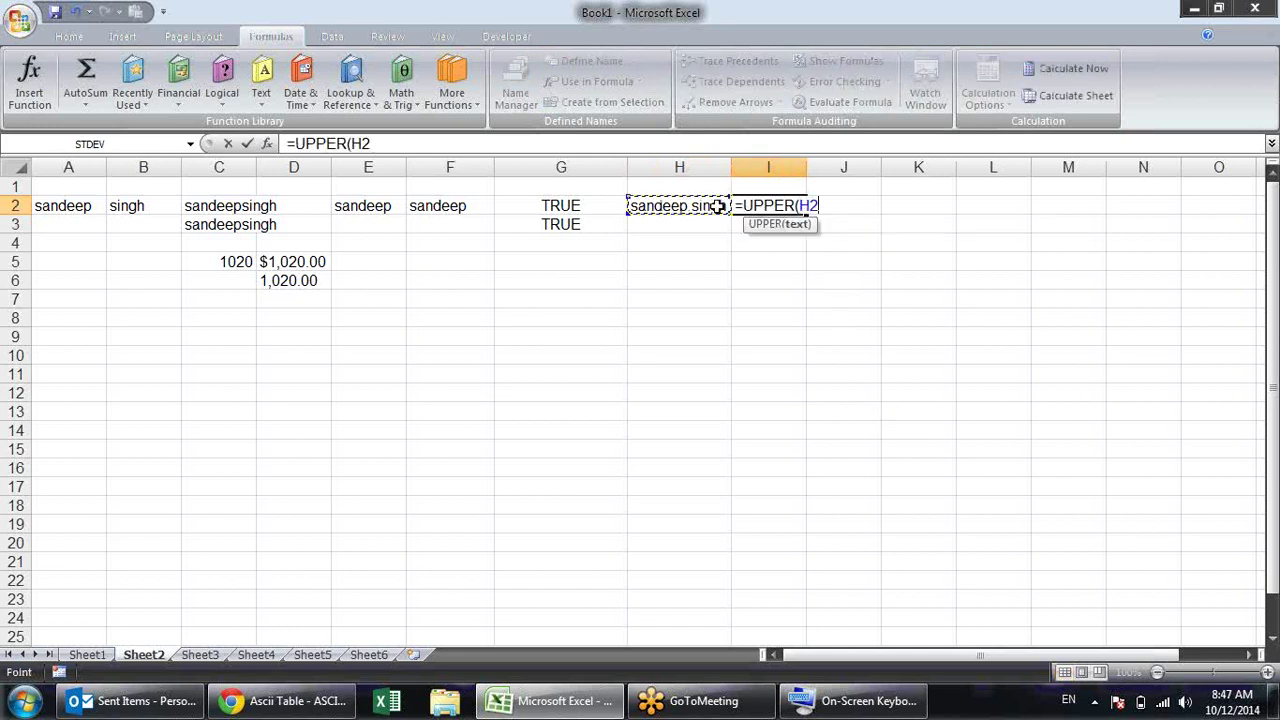
{"action": "type", "text": ")"}
{"action": "key", "text": "Return"}
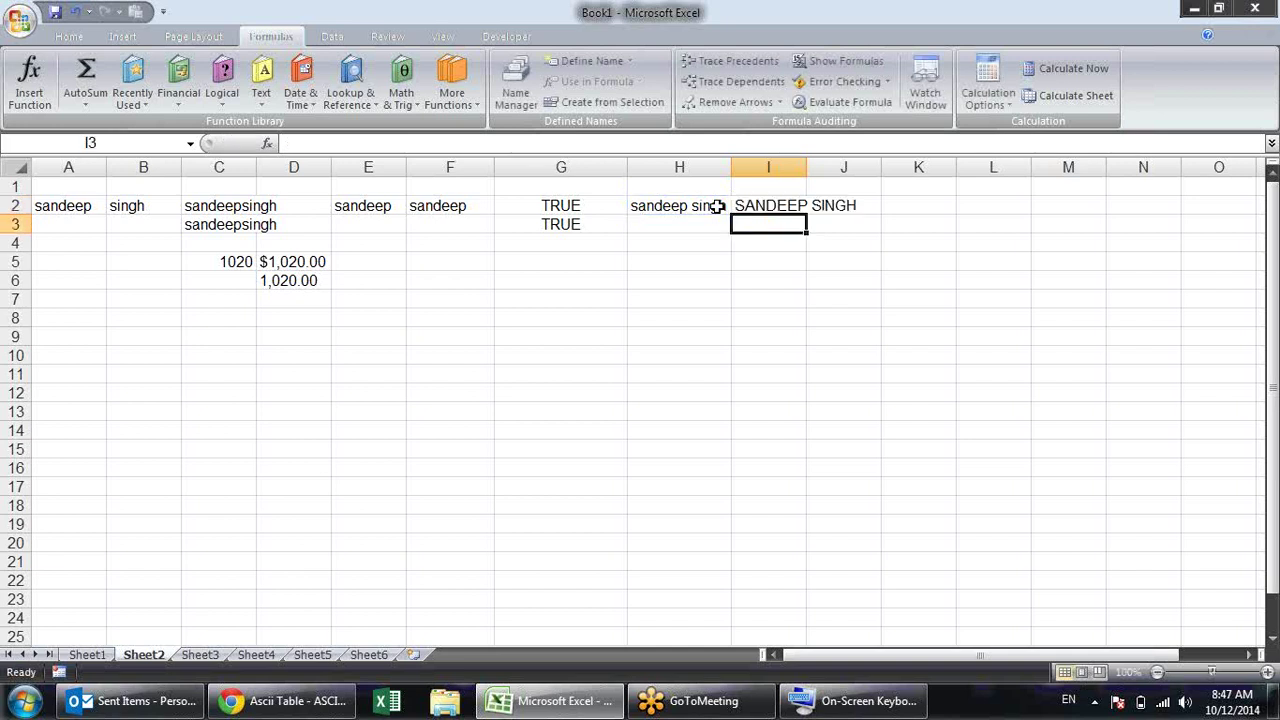
Enter =LOWER(I2) in I3 and =PROPER(I3) in I4
{"action": "type", "text": "="}
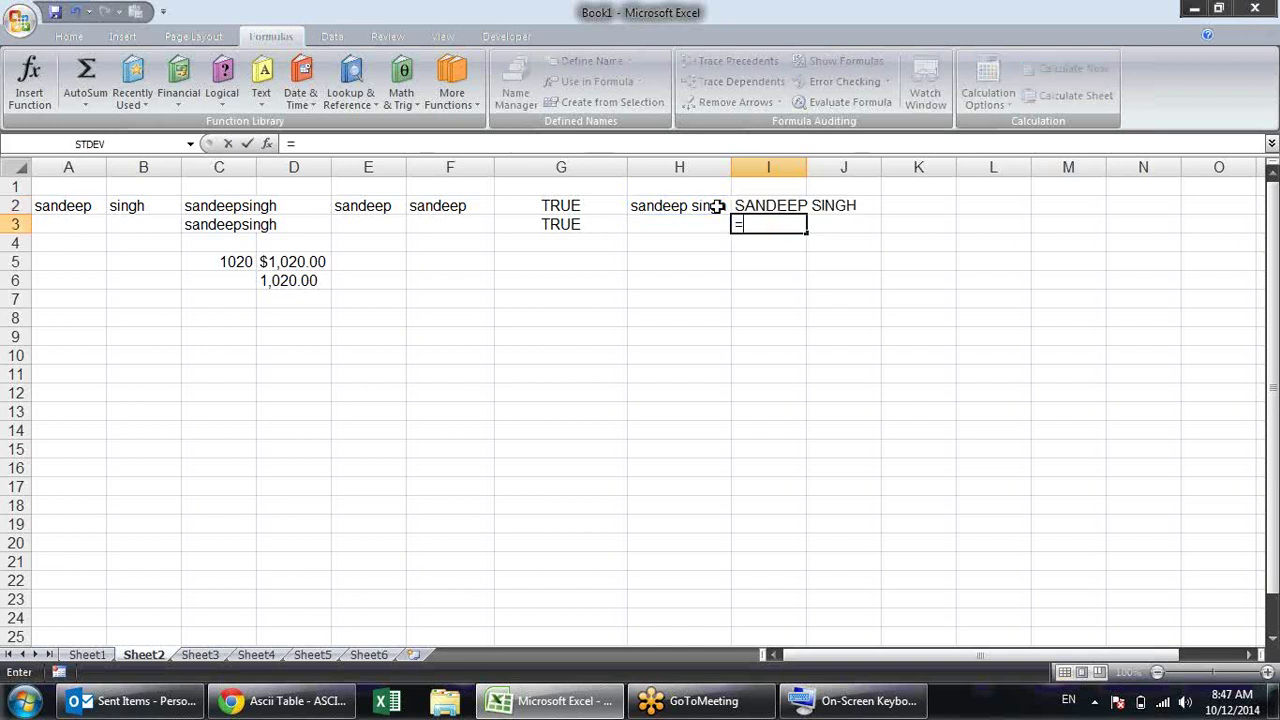
{"action": "type", "text": "lo"}
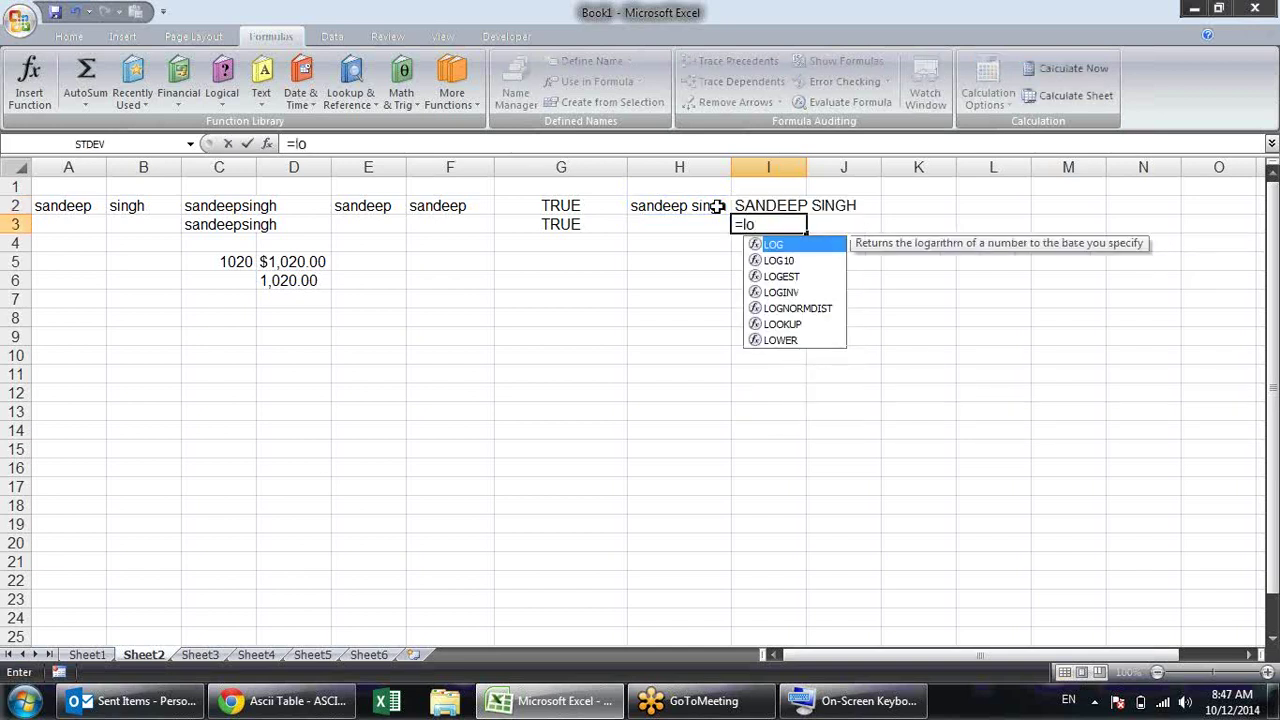
{"action": "type", "text": "w"}
{"action": "key", "text": "Tab"}
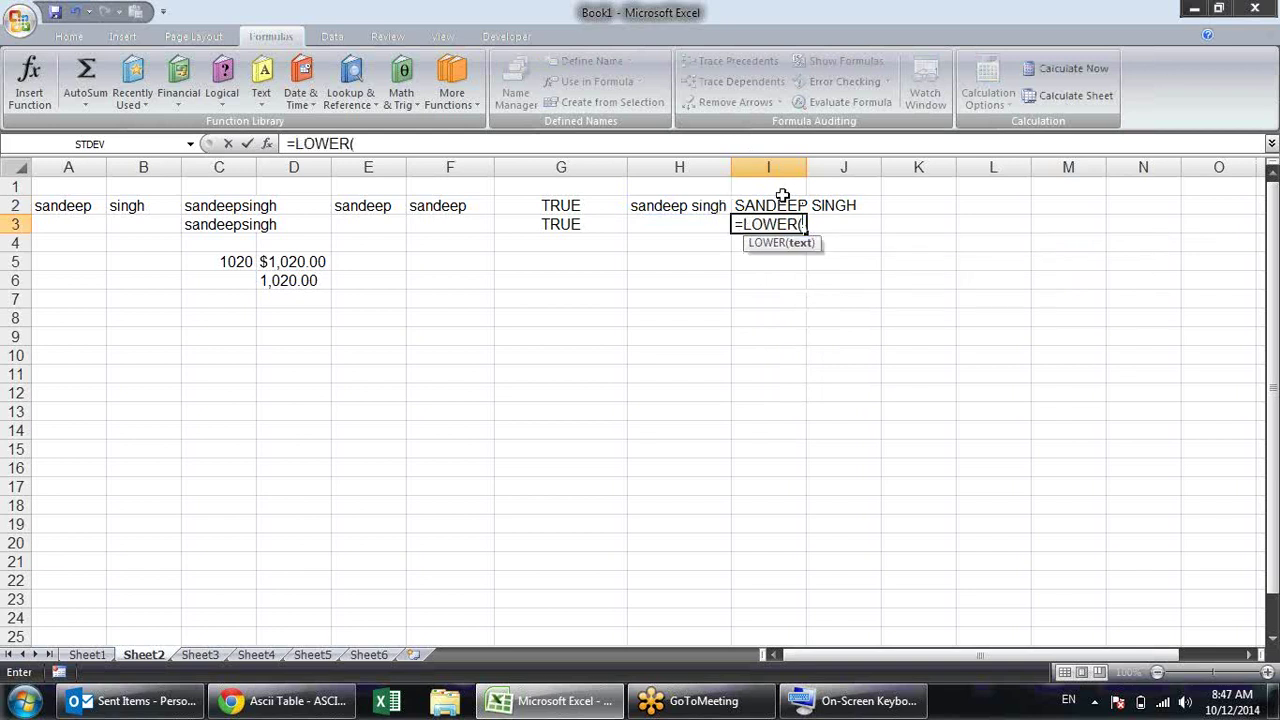
{"action": "left_click", "coordinate": [782, 204]}
{"action": "type", "text": ")"}
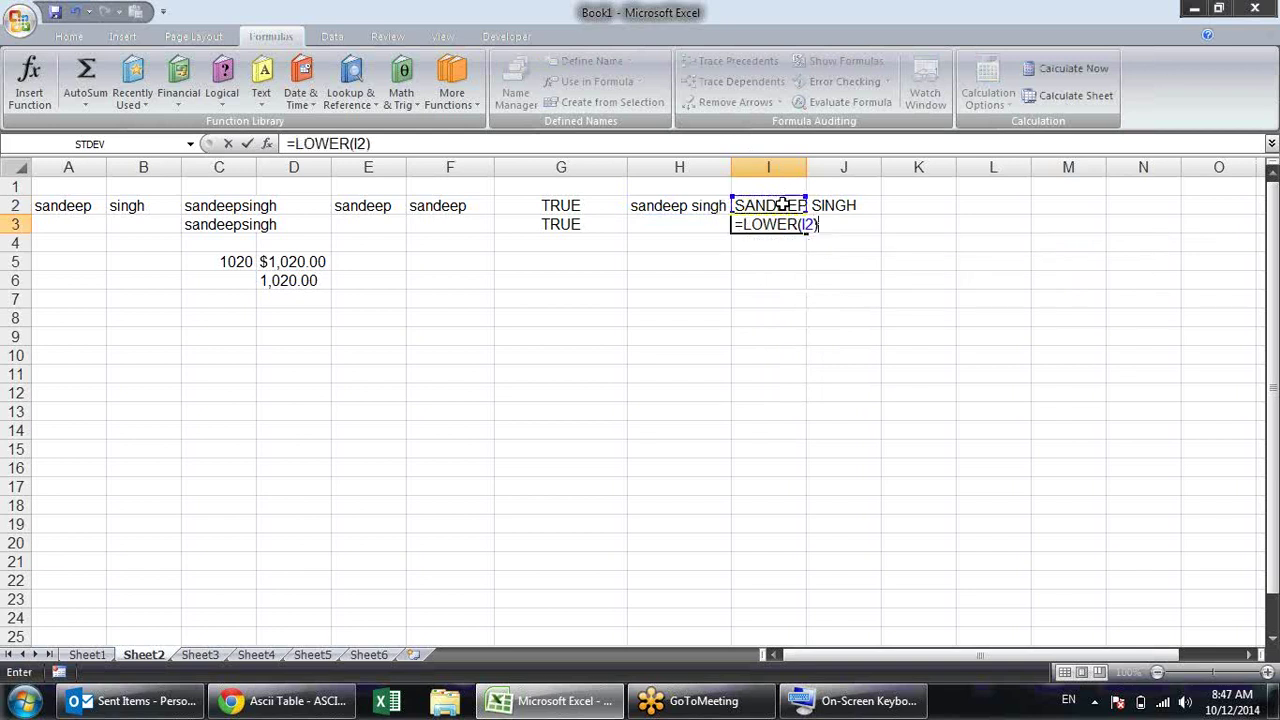
{"action": "key", "text": "Return"}
{"action": "type", "text": "=pro"}
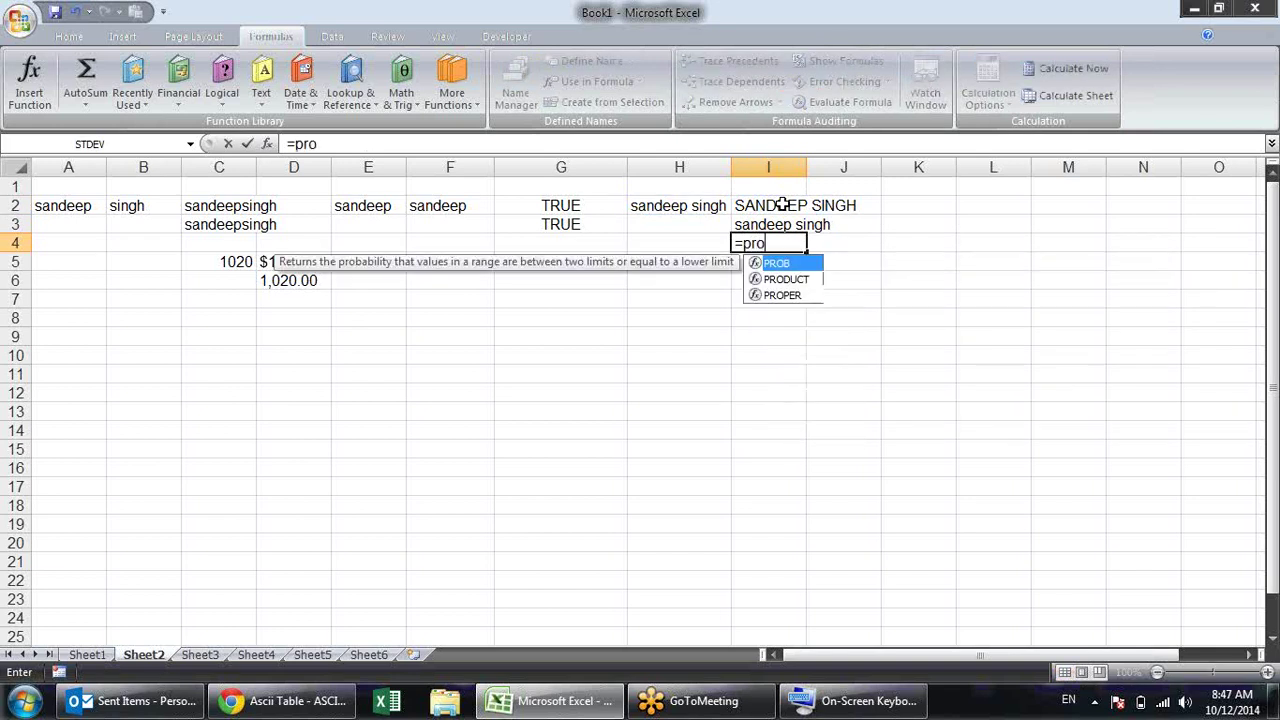
{"action": "key", "text": "Down"}
{"action": "key", "text": "Down"}
{"action": "key", "text": "Tab"}
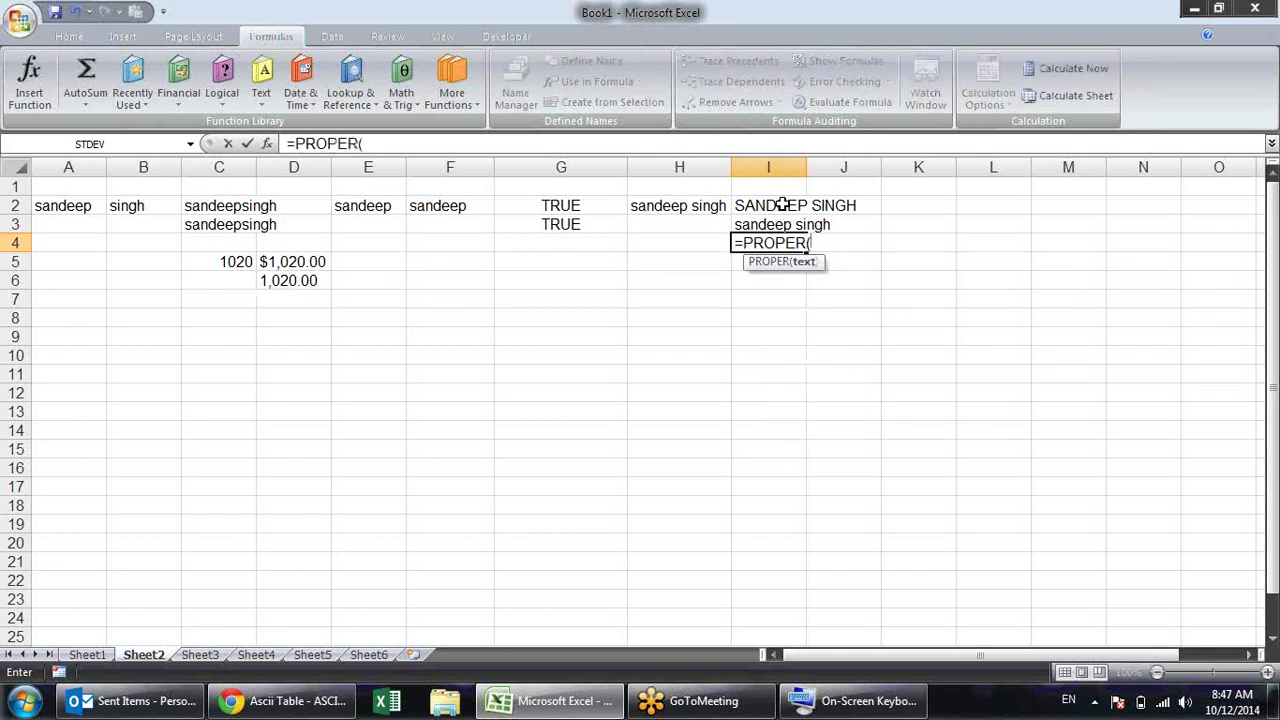
{"action": "left_click", "coordinate": [798, 224]}
{"action": "key", "text": "Return"}
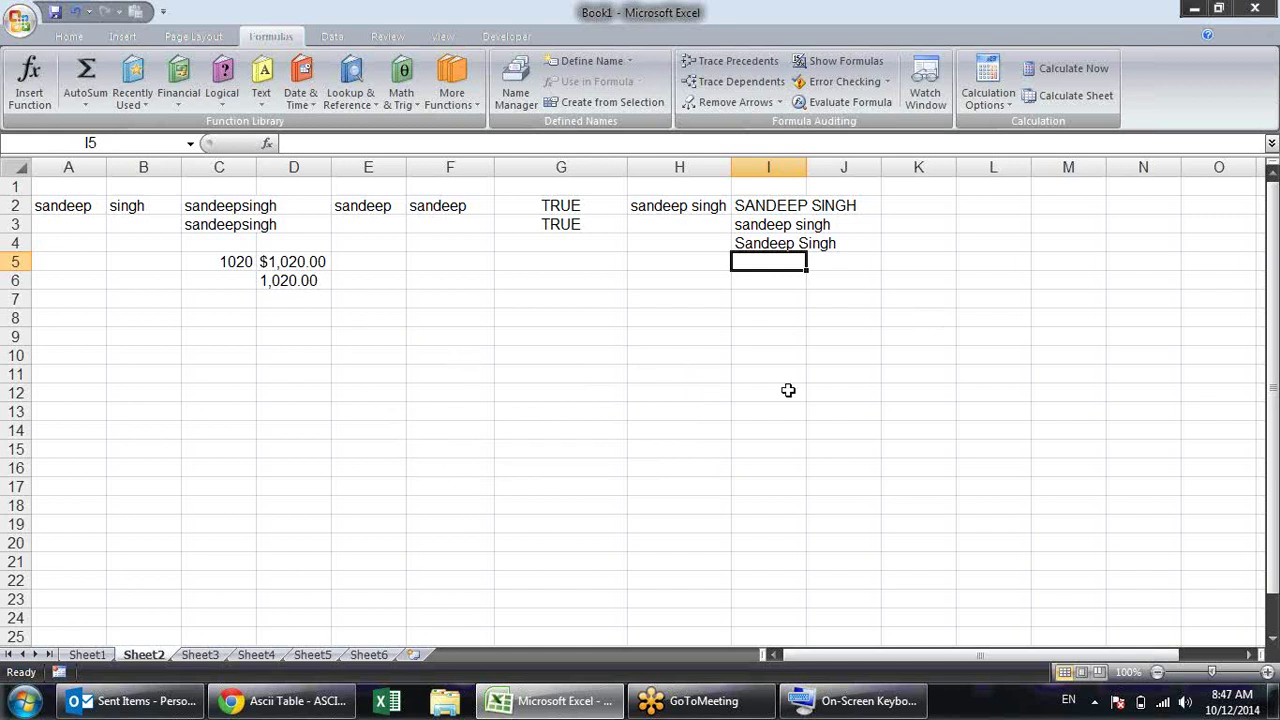
Browse the Text functions list, then widen column E to about 16.78
{"action": "right_click", "coordinate": [875, 171]}
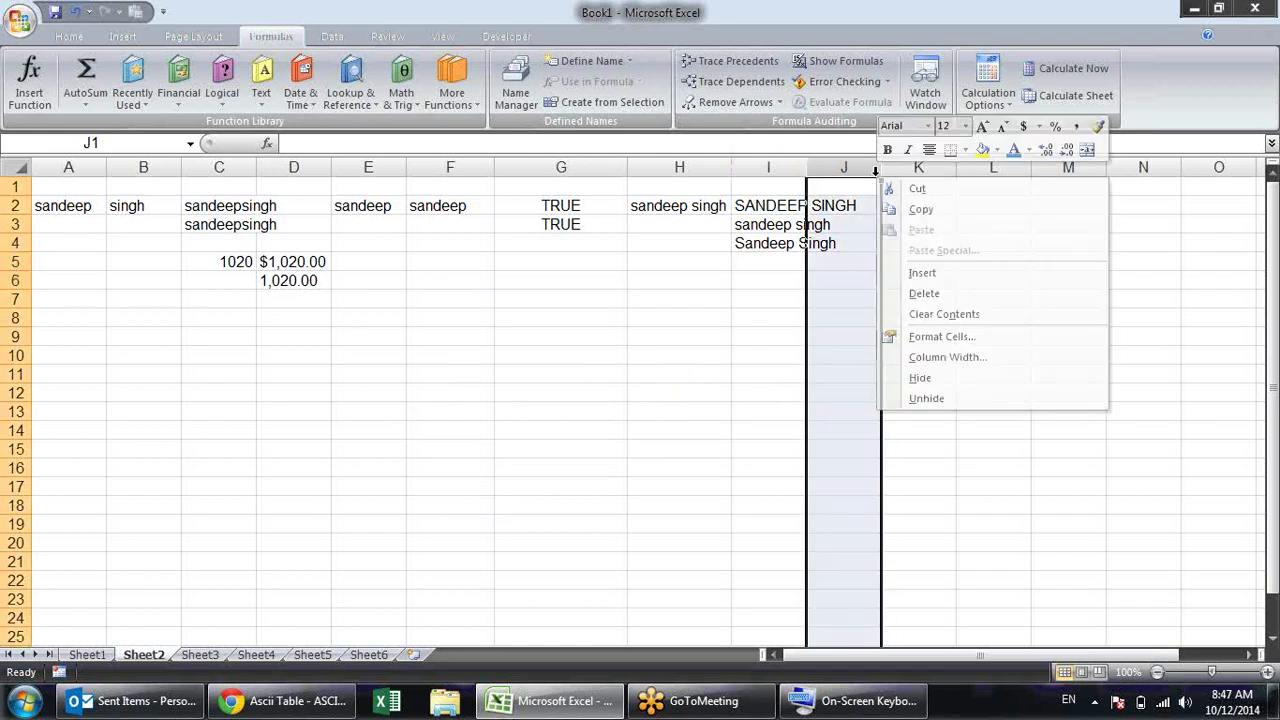
{"action": "key", "text": "Escape"}
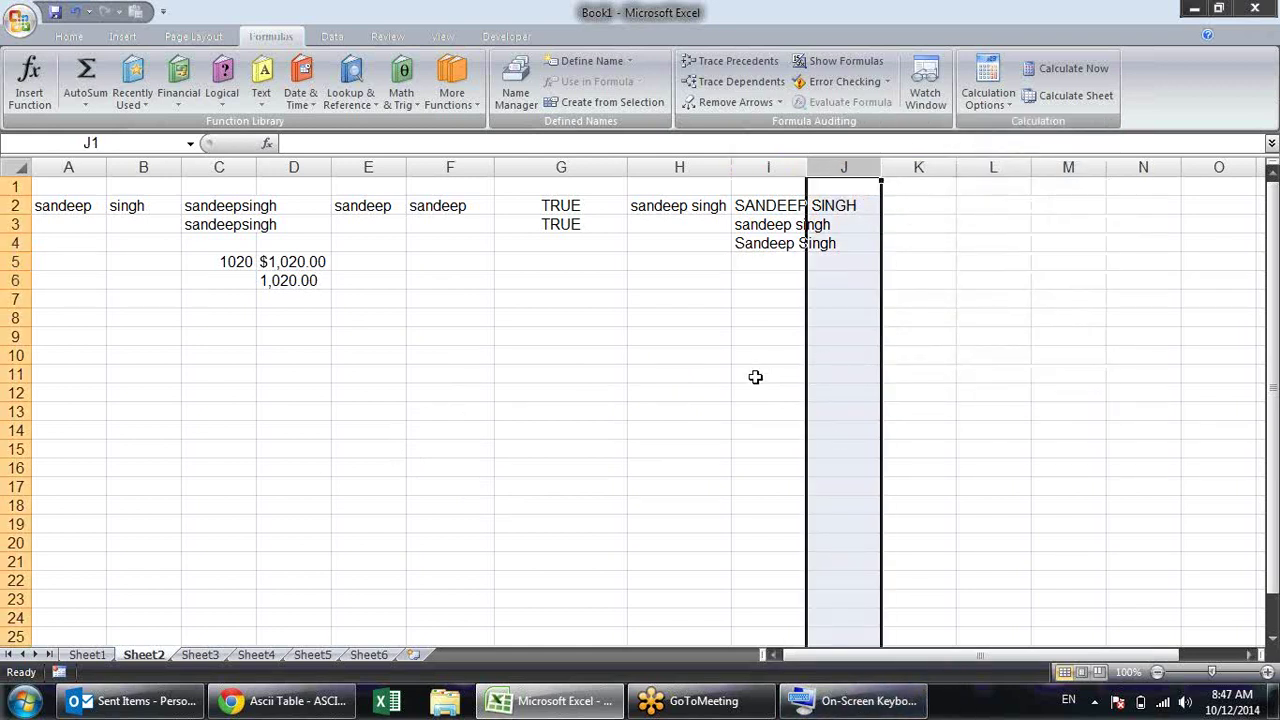
{"action": "left_click", "coordinate": [538, 263]}
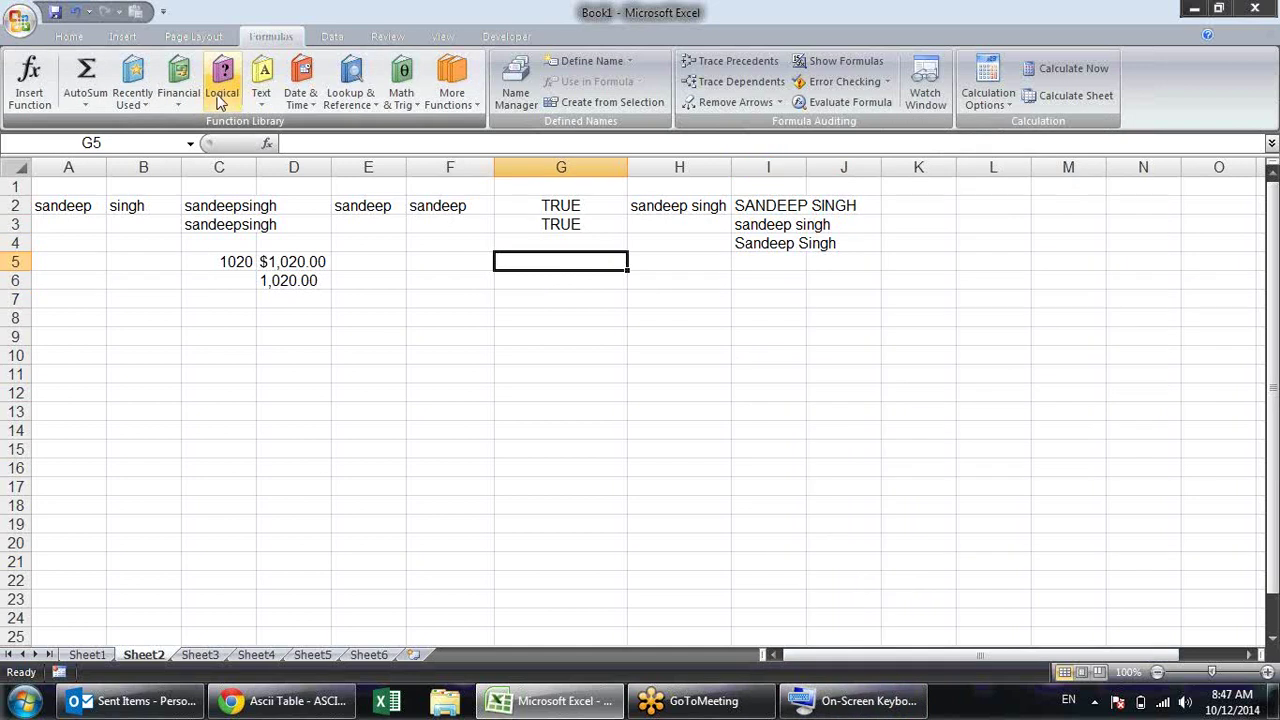
{"action": "left_click", "coordinate": [263, 110]}
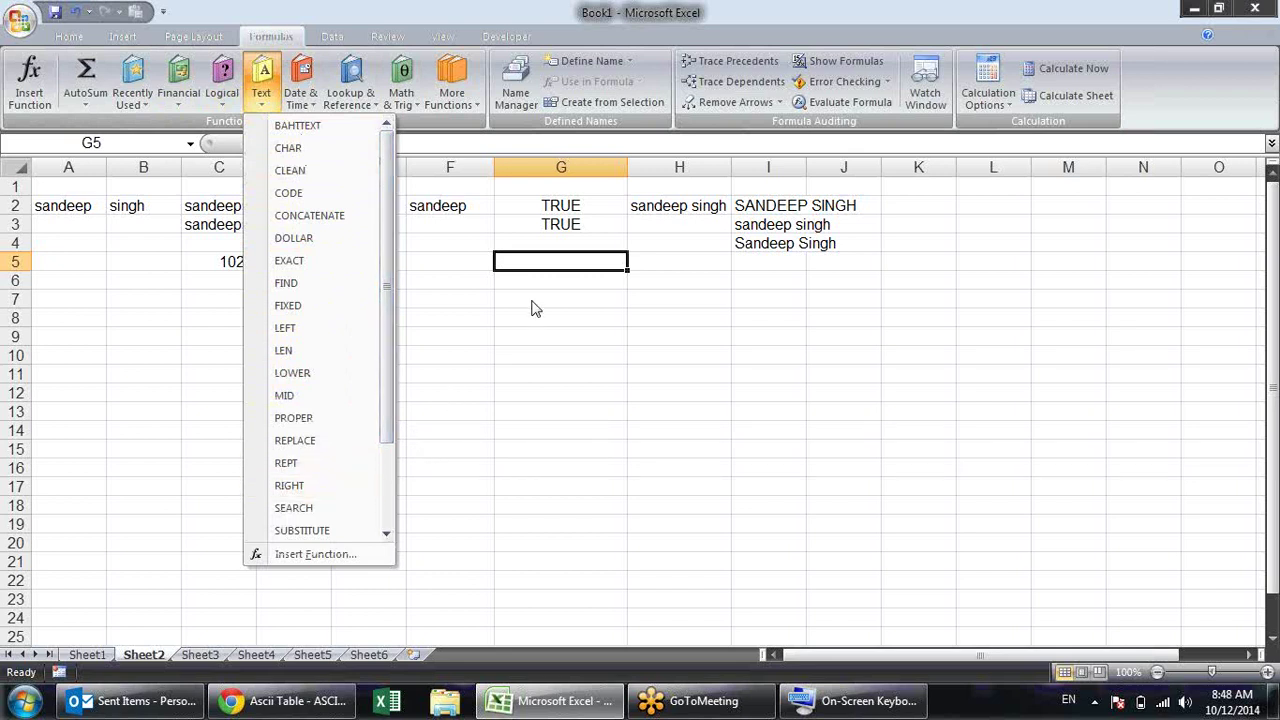
{"action": "left_click", "coordinate": [474, 310]}
{"action": "left_click", "coordinate": [383, 333]}
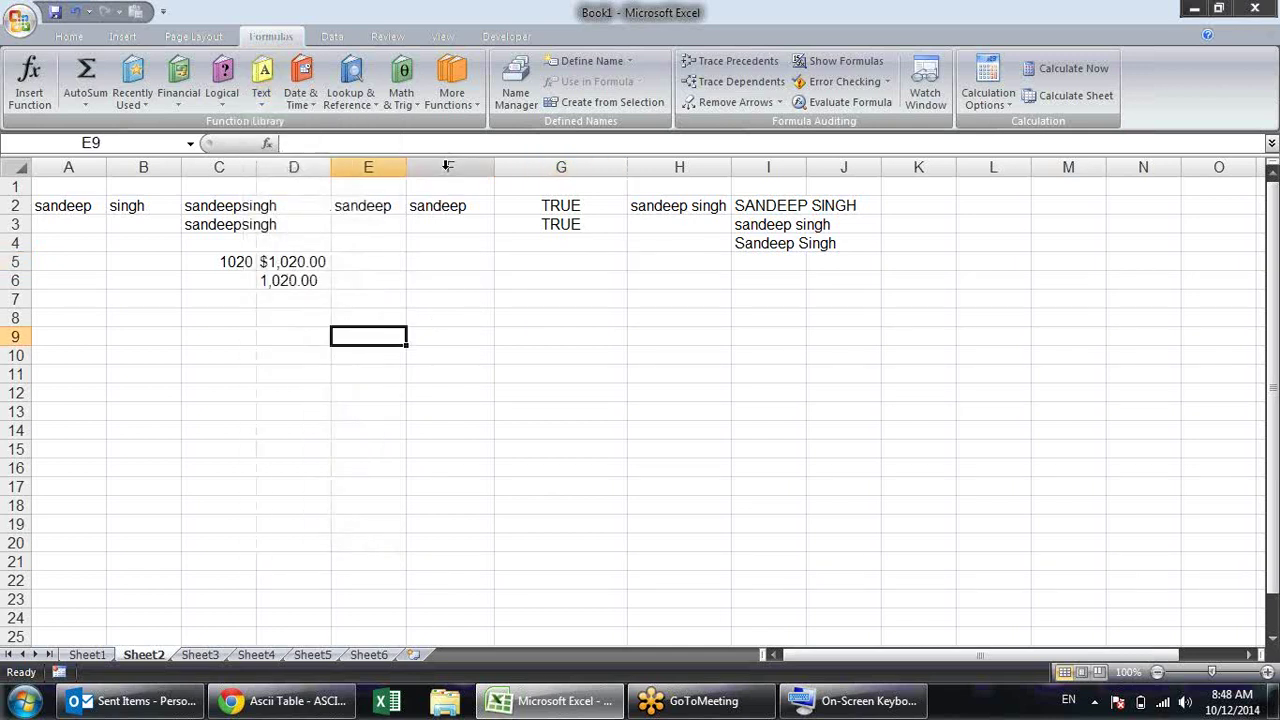
{"action": "left_click_drag", "start_coordinate": [406, 166], "coordinate": [484, 161]}
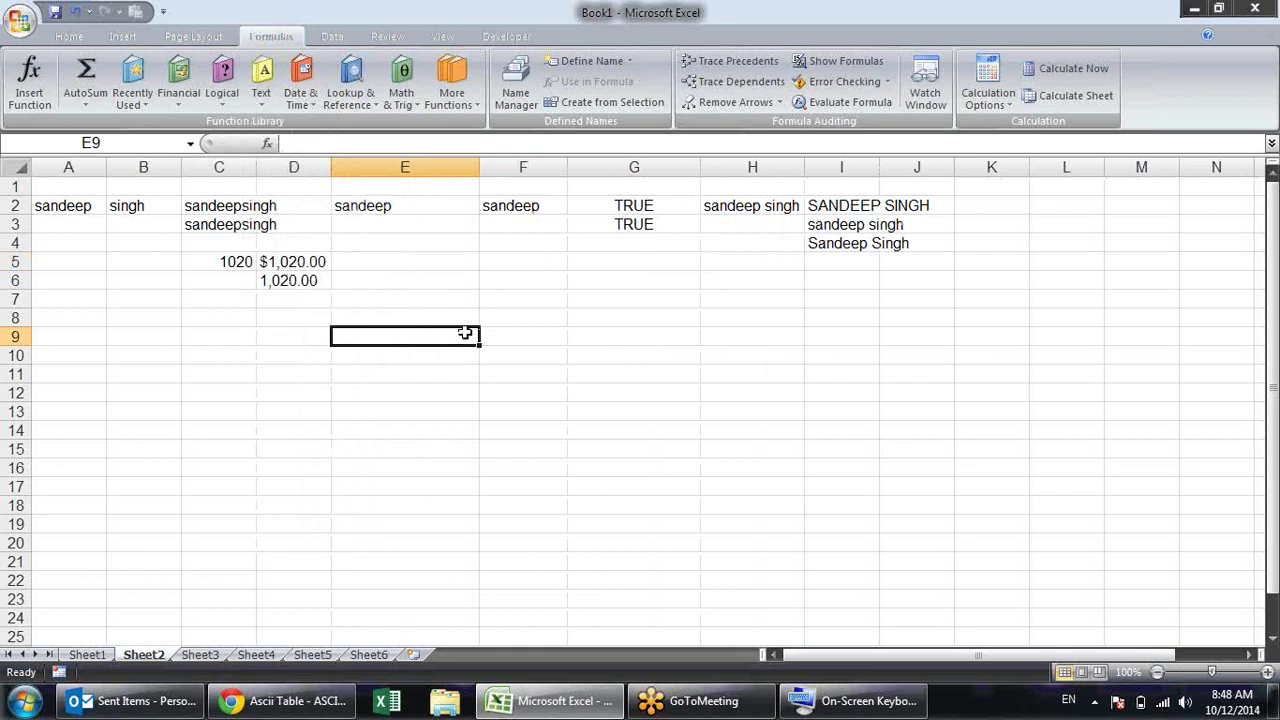
Type sandeep in E9 and start a FIND formula in F9 searching for "A"
{"action": "type", "text": "sandeep"}
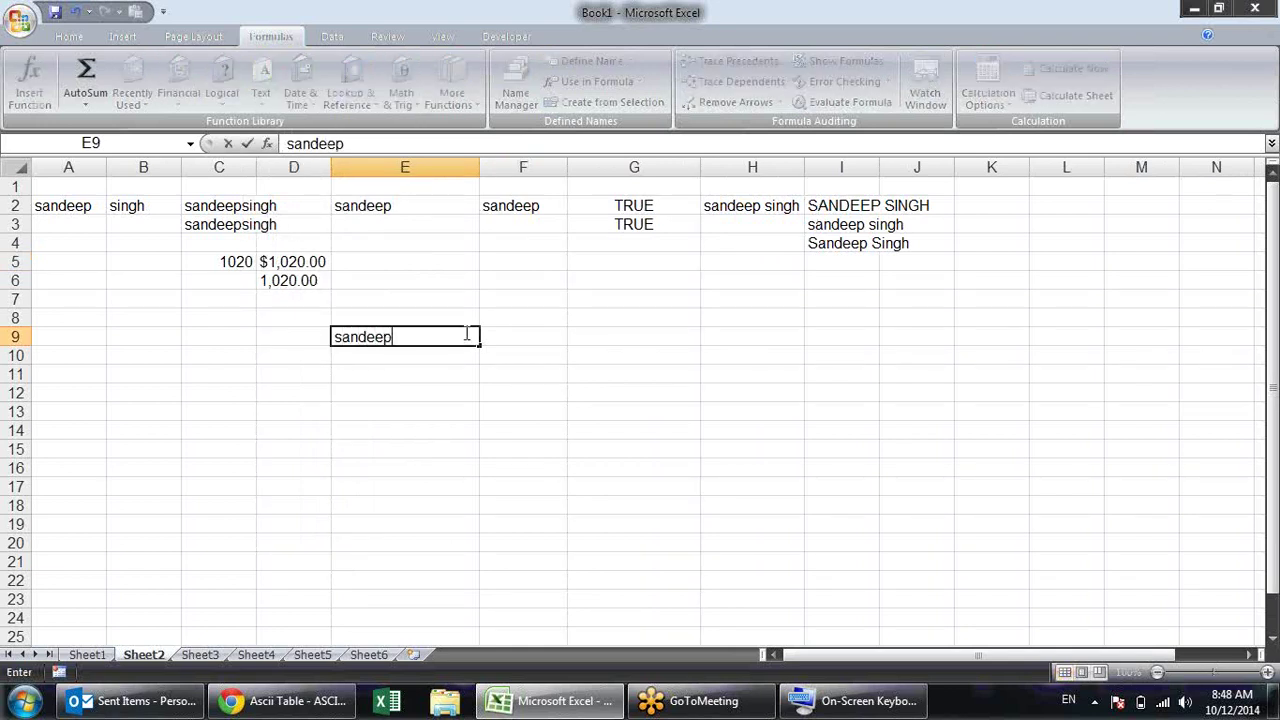
{"action": "key", "text": "Return"}
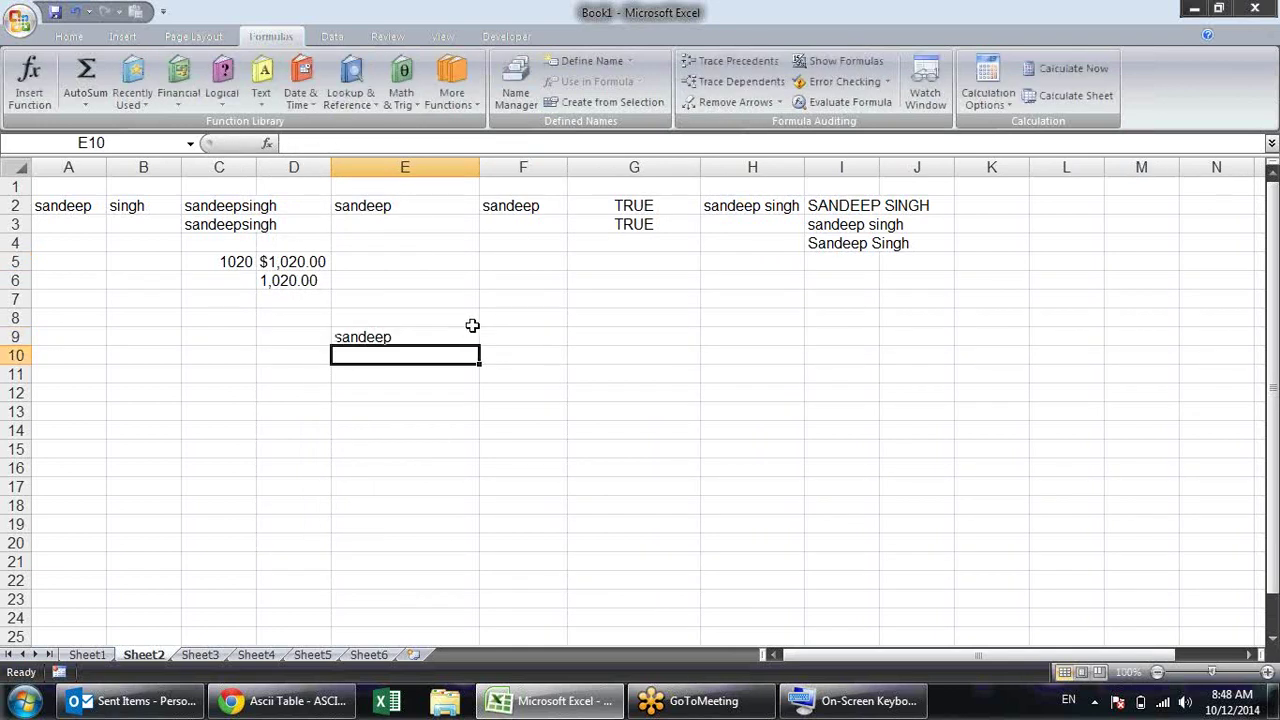
{"action": "left_click", "coordinate": [525, 336]}
{"action": "type", "text": "="}
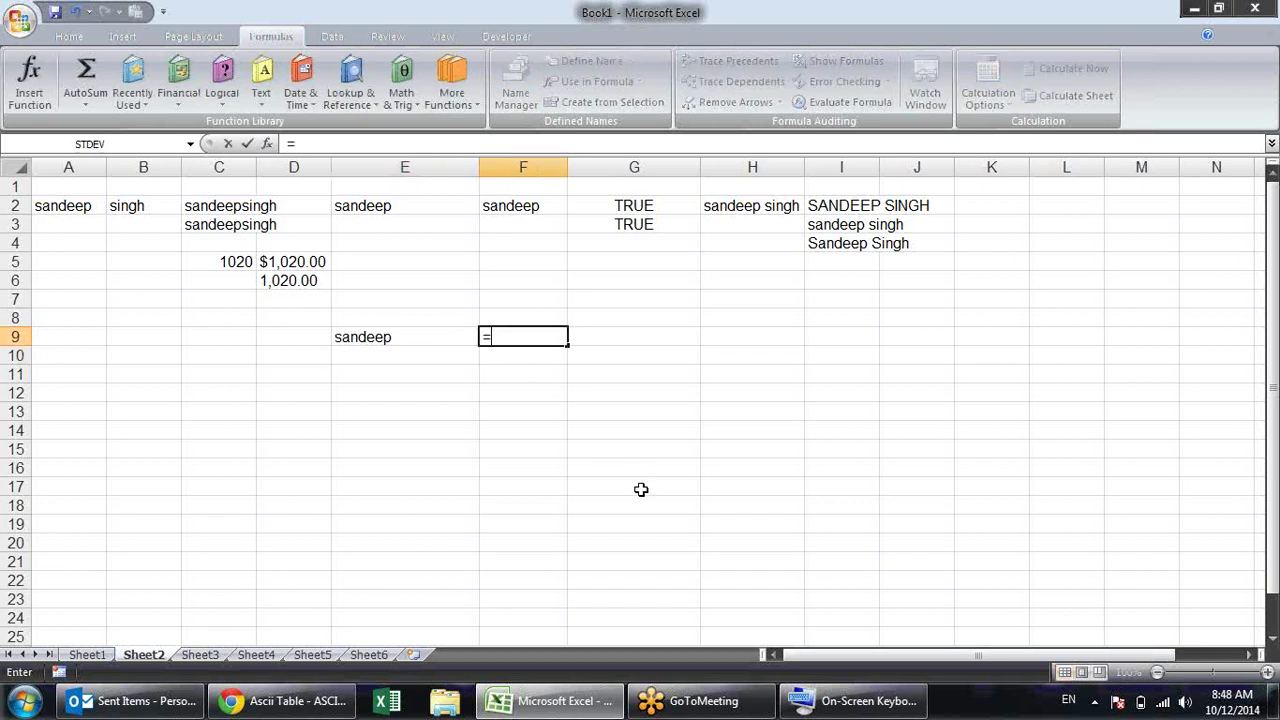
{"action": "type", "text": "find"}
{"action": "key", "text": "Tab"}
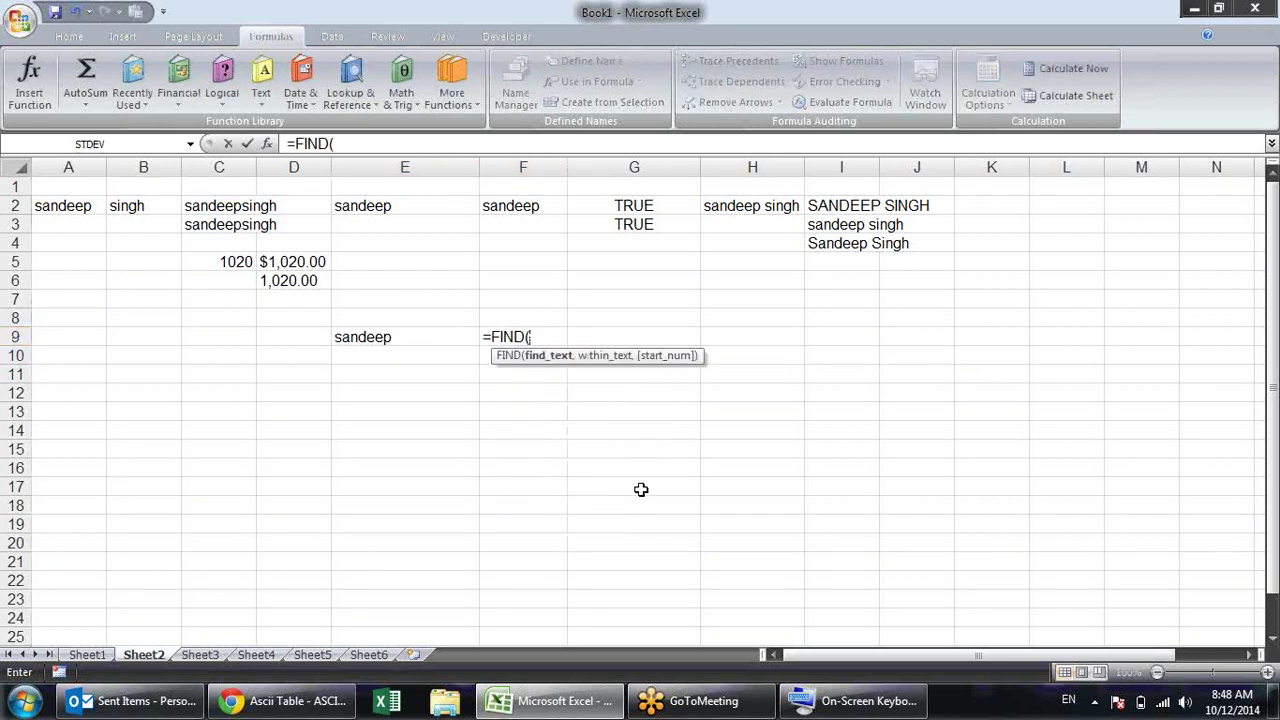
{"action": "type", "text": "\"A"}
{"action": "key", "text": "BackSpace"}
{"action": "type", "text": "A"}
{"action": "type", "text": "\""}
{"action": "type", "text": ","}
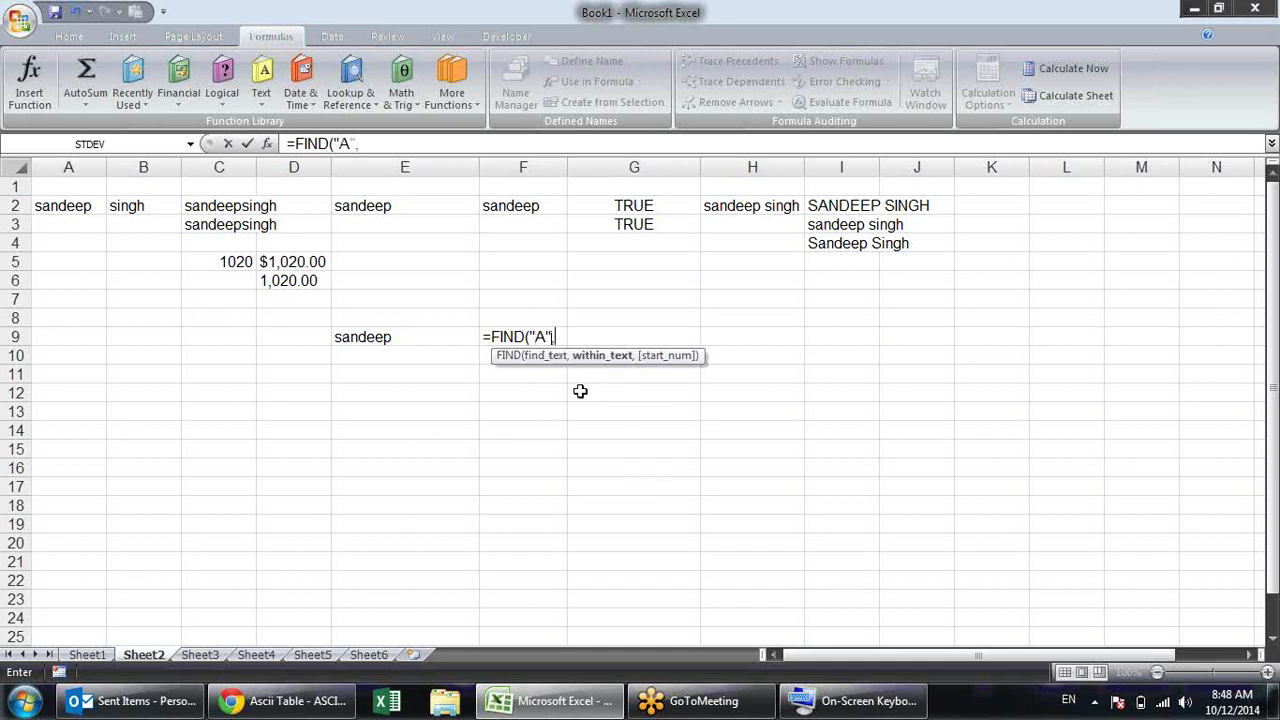
Finish F9's formula as =FIND("A",E9) with E9 as the searched text
{"action": "left_click", "coordinate": [548, 356]}
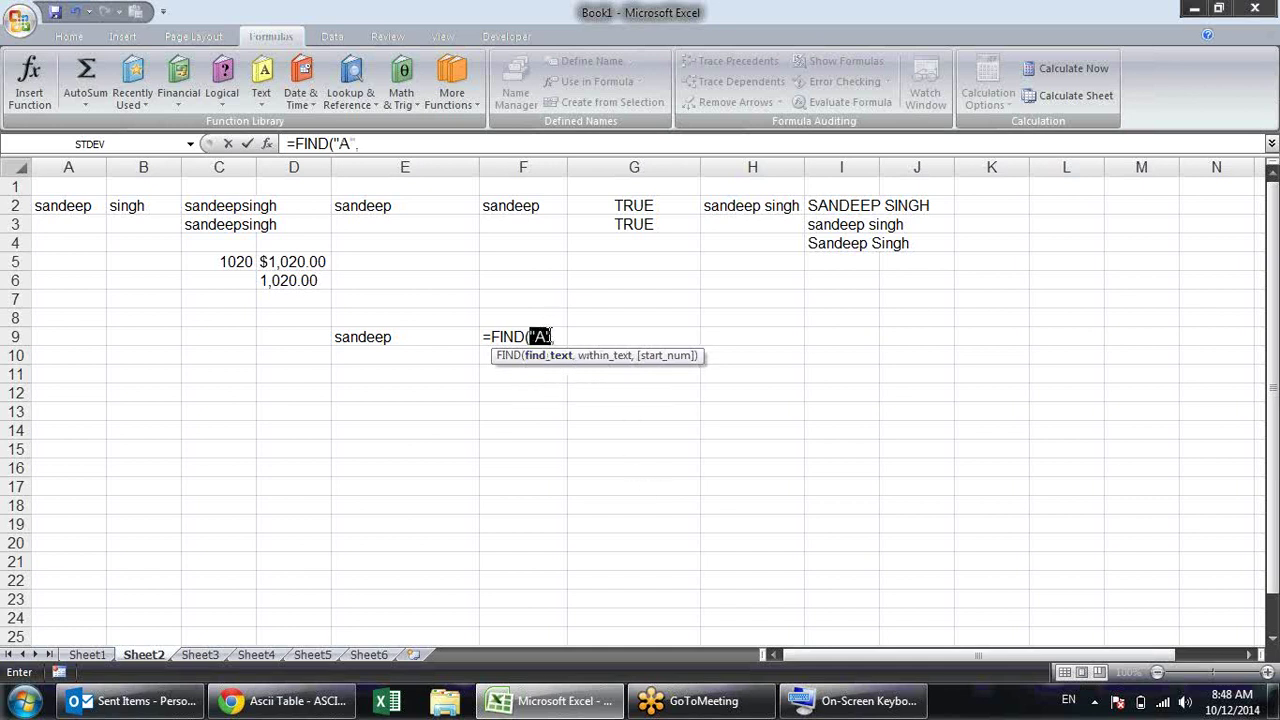
{"action": "left_click", "coordinate": [552, 337]}
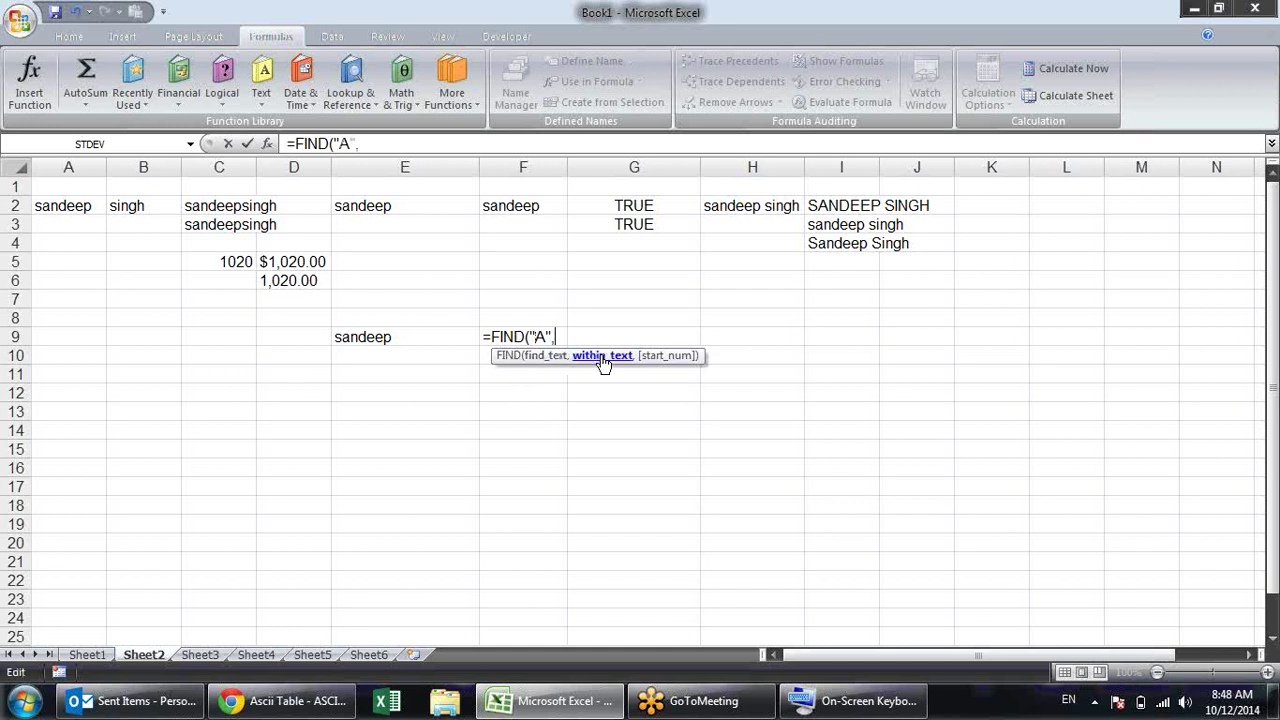
{"action": "left_click", "coordinate": [435, 335]}
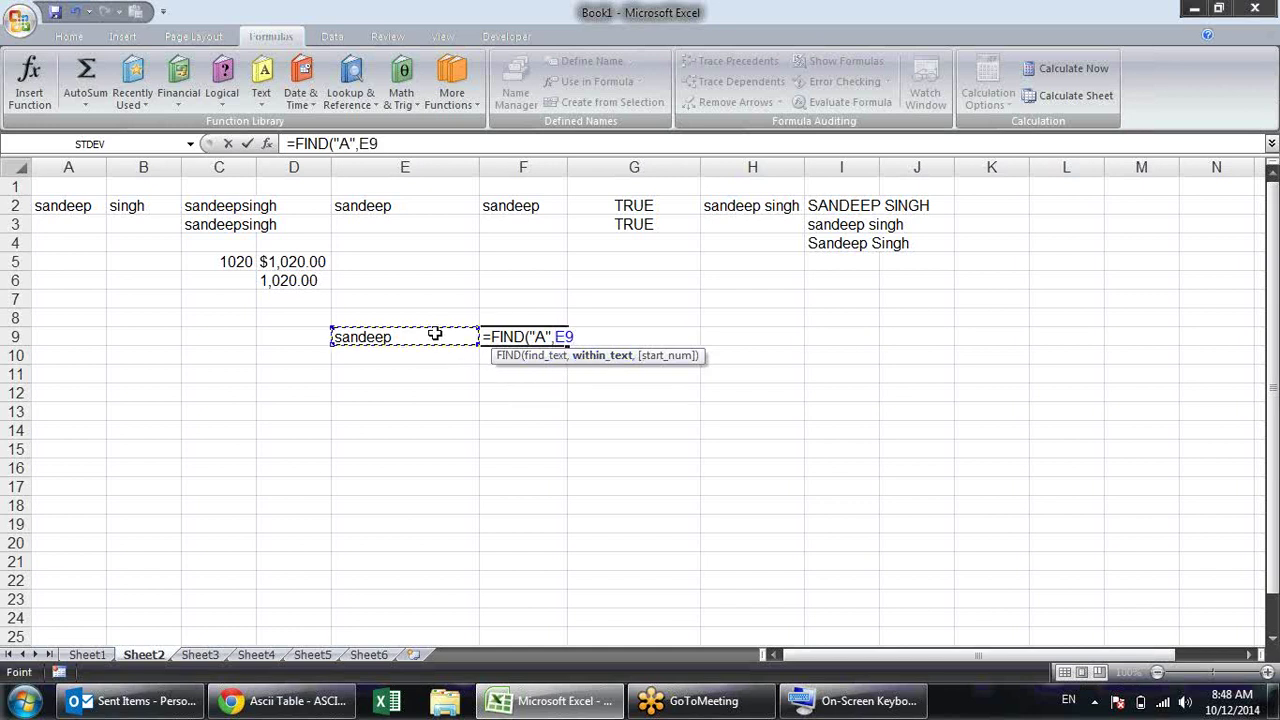
{"action": "type", "text": ","}
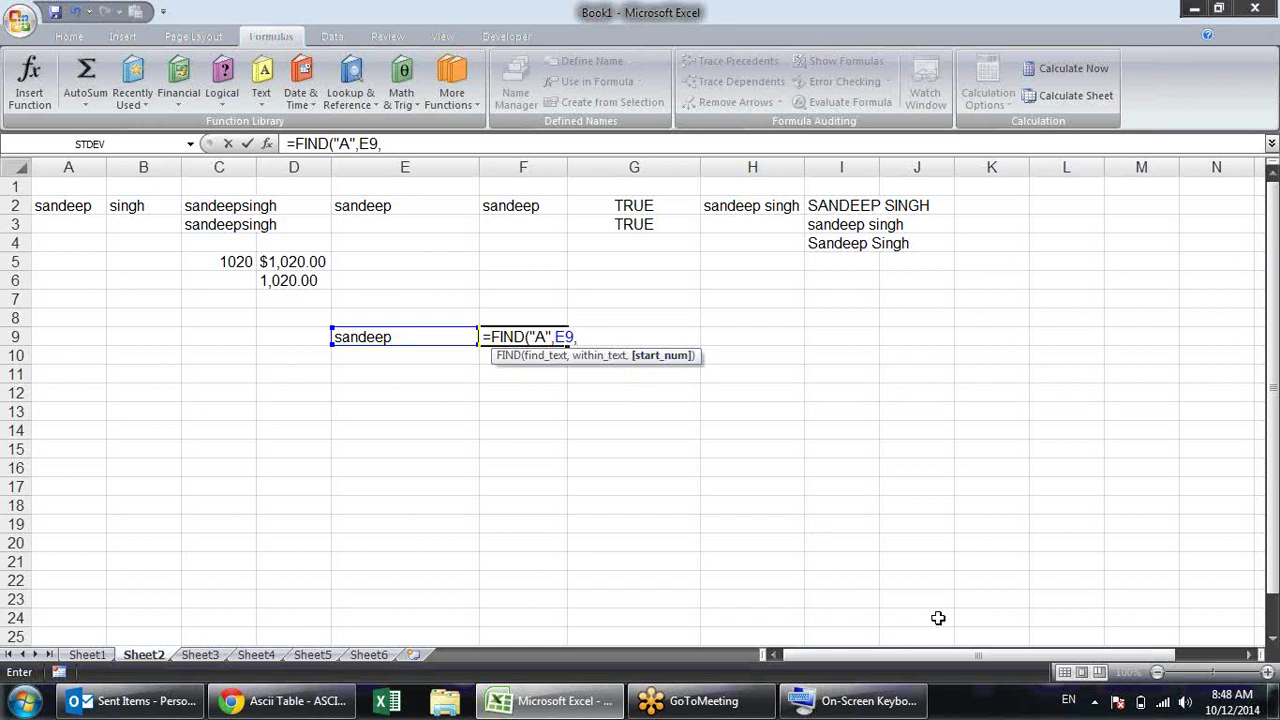
{"action": "key", "text": "BackSpace"}
{"action": "key", "text": "Return"}
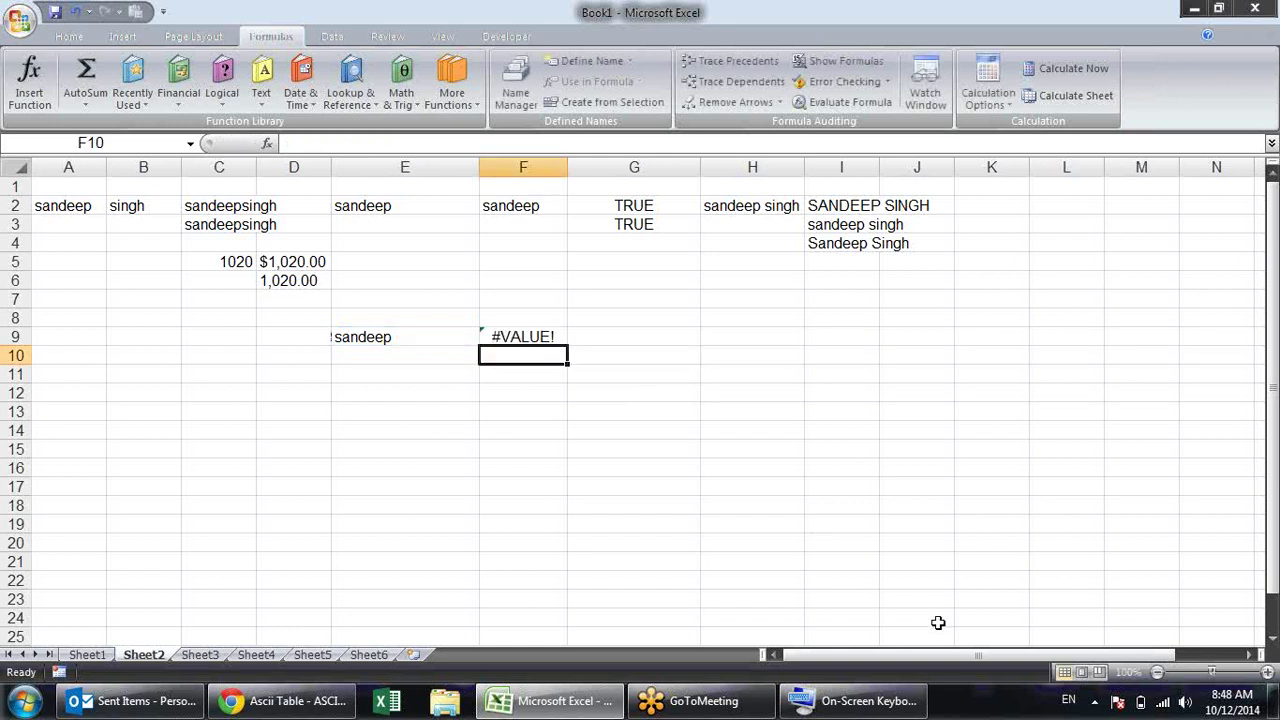
Change F9's search letter from uppercase A to lowercase a
{"action": "key", "text": "Up"}
{"action": "key", "text": "F2"}
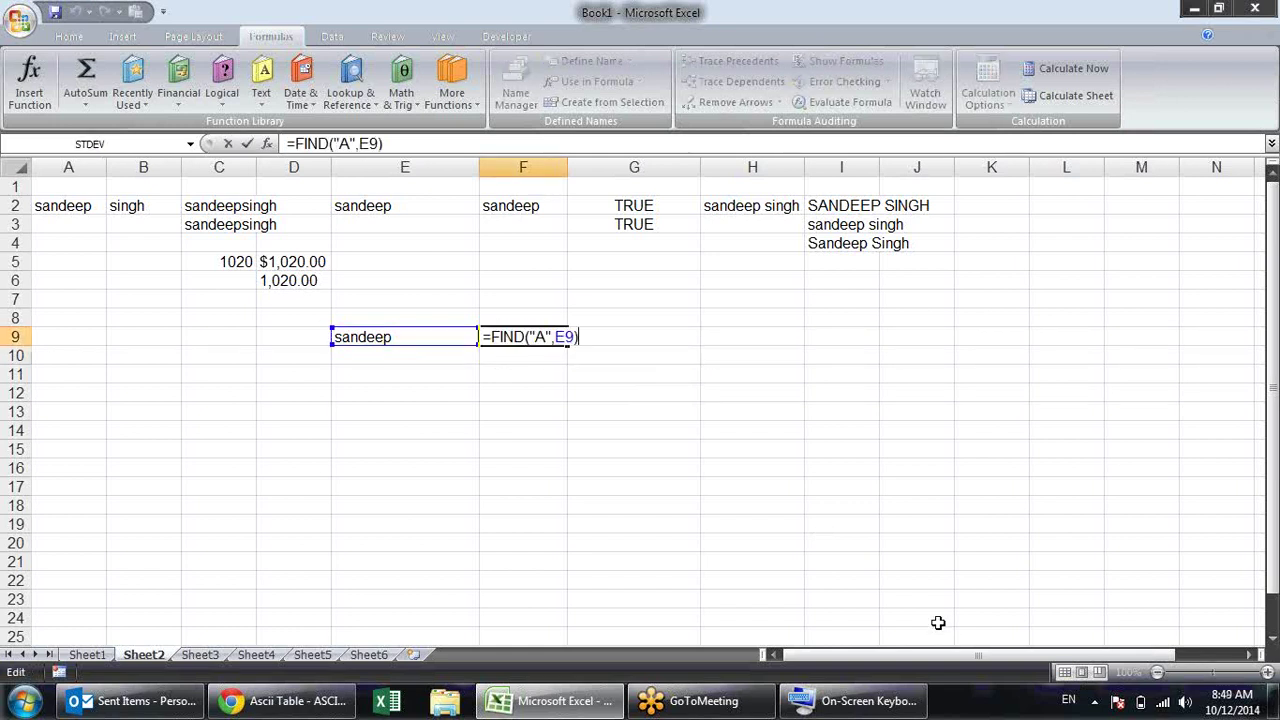
{"action": "key", "text": "Left"}
{"action": "key", "text": "Left"}
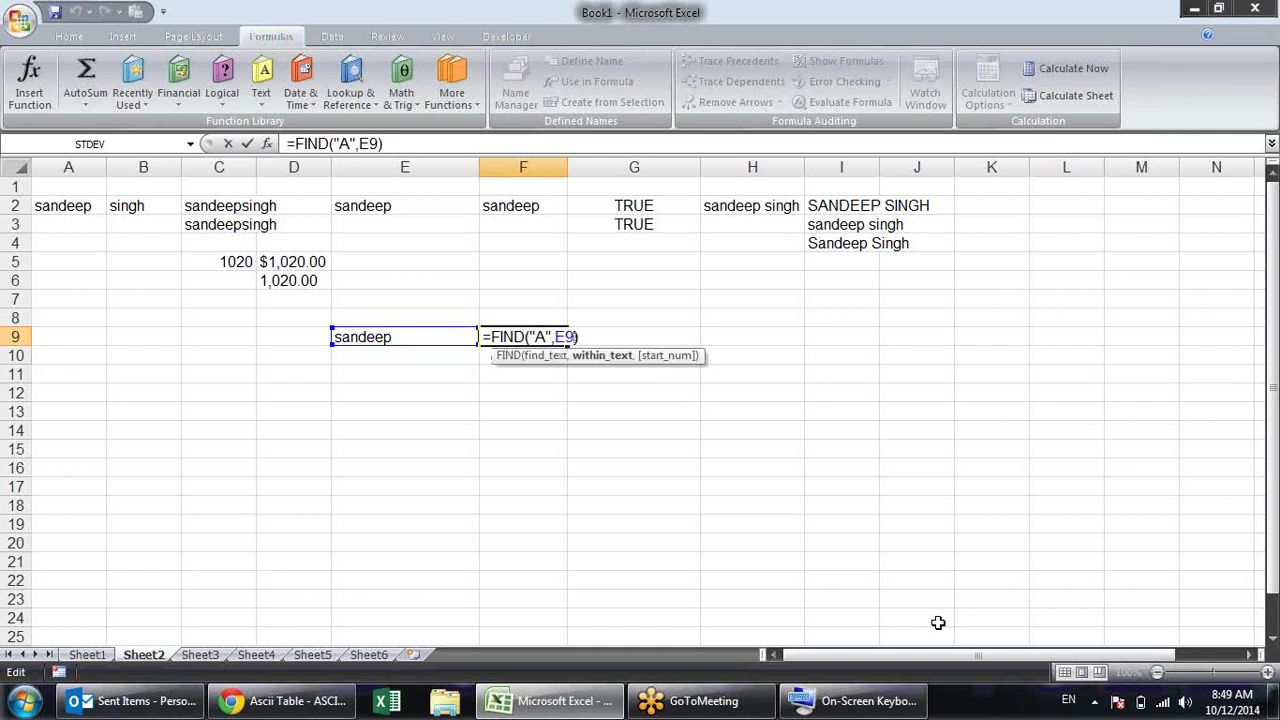
{"action": "key", "text": "Return"}
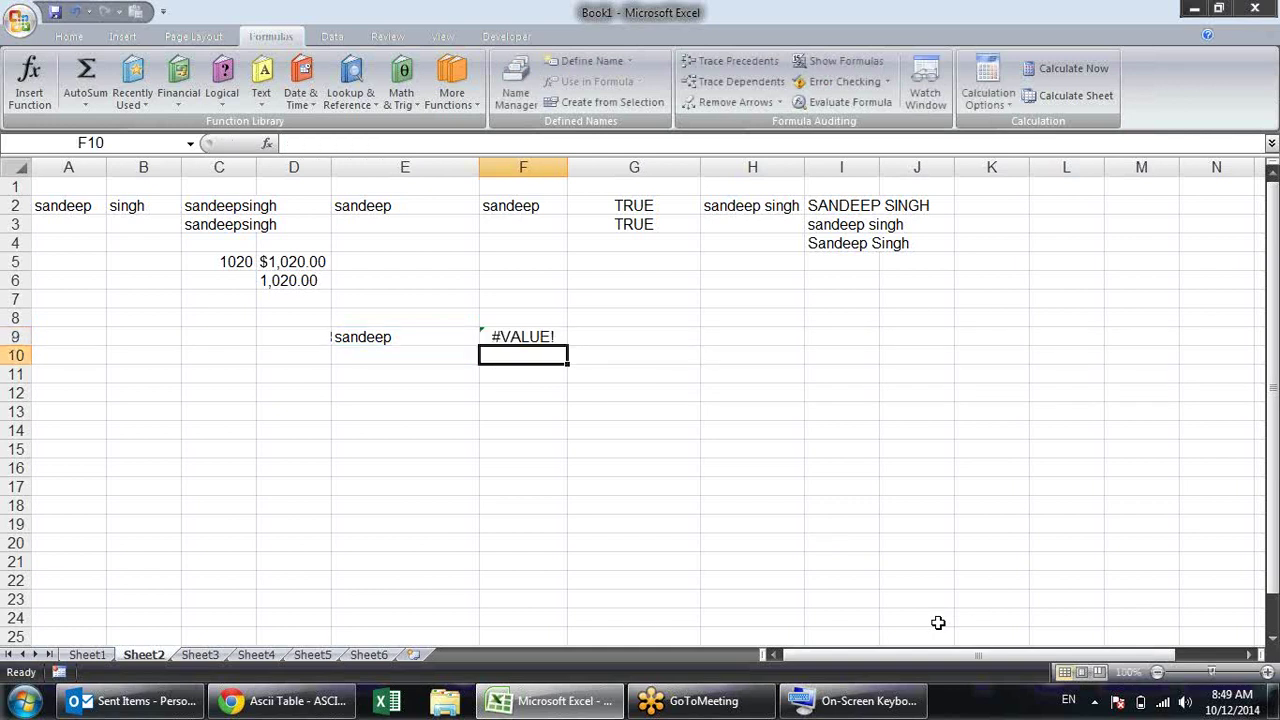
{"action": "key", "text": "Up"}
{"action": "key", "text": "F2"}
{"action": "key", "text": "Left"}
{"action": "type", "text": ","}
{"action": "key", "text": "Left"}
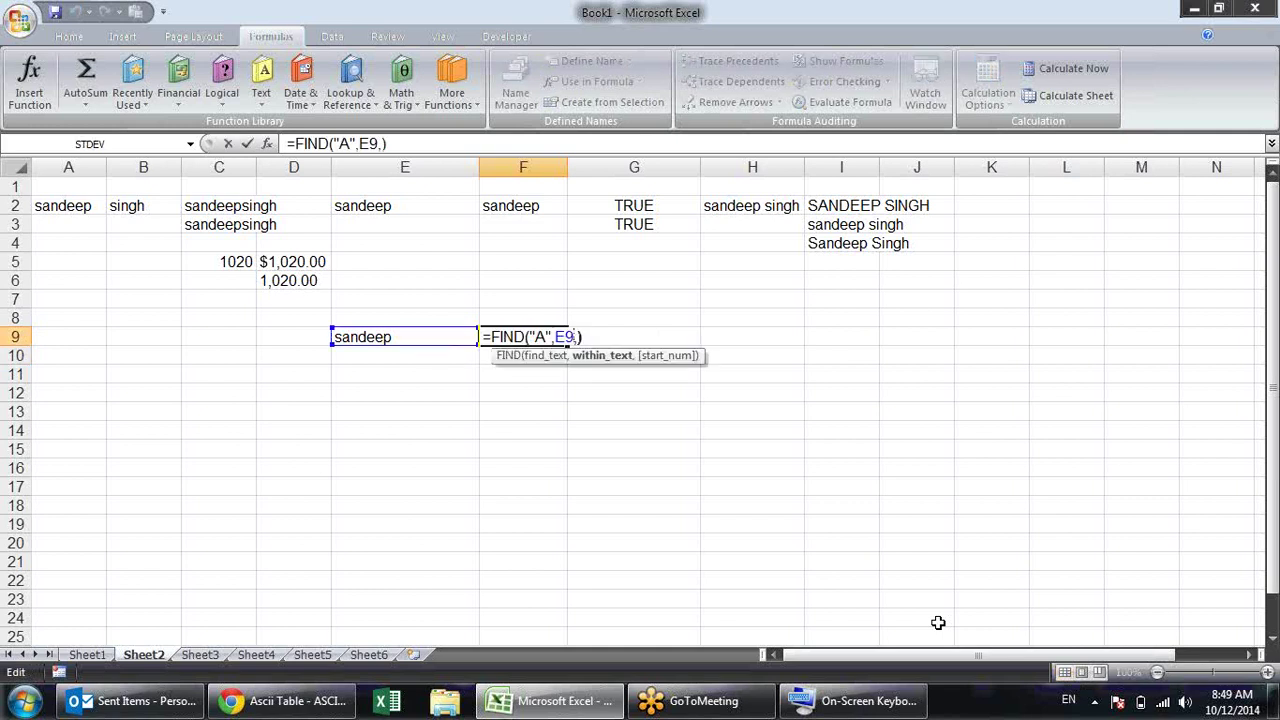
{"action": "key", "text": "BackSpace"}
{"action": "type", "text": "a"}
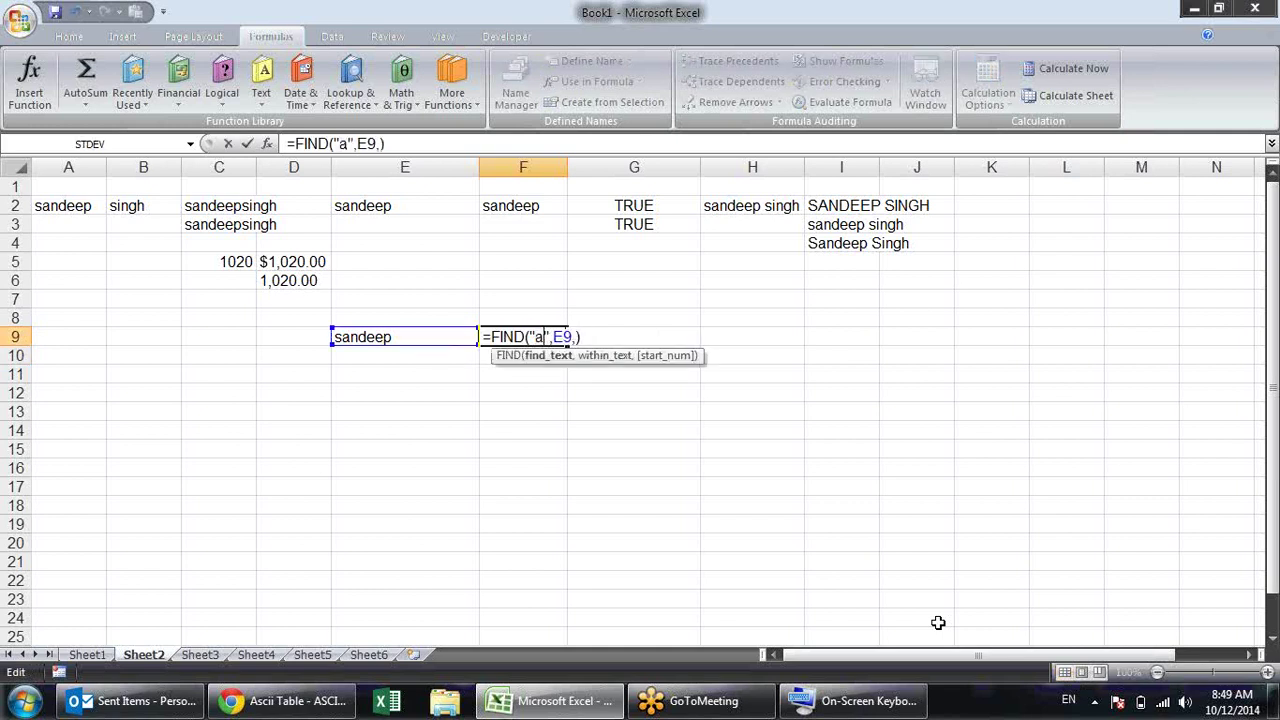
{"action": "key", "text": "Return"}
Add start position 1 so F9 reads =FIND("a",E9,1), returning 2
{"action": "key", "text": "Up"}
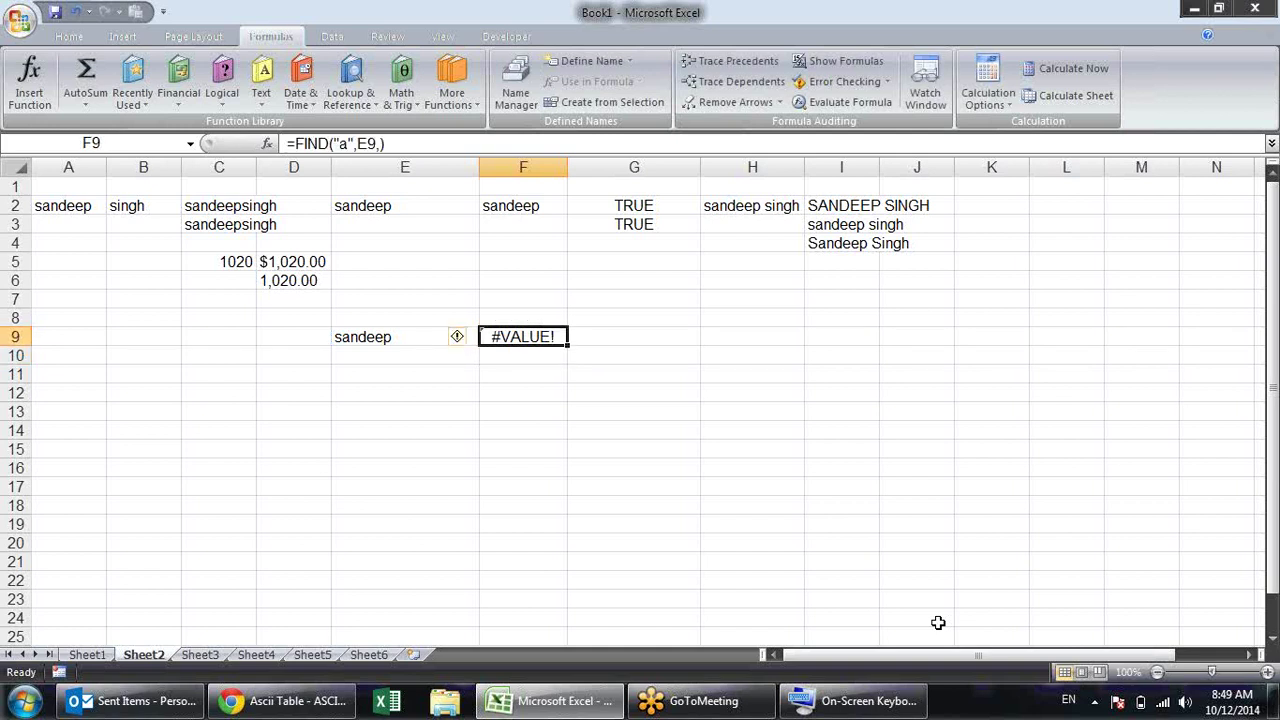
{"action": "key", "text": "F2"}
{"action": "type", "text": "1"}
{"action": "key", "text": "Return"}
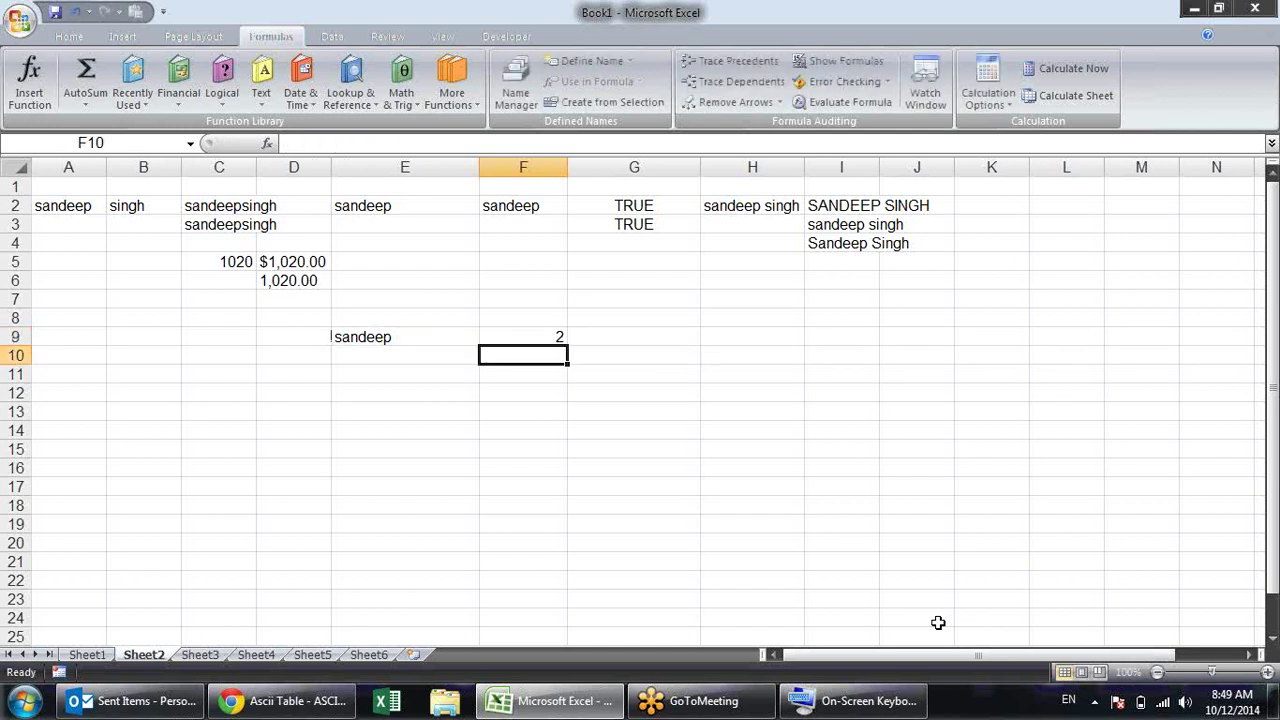
{"action": "key", "text": "Up"}
{"action": "key", "text": "F2"}
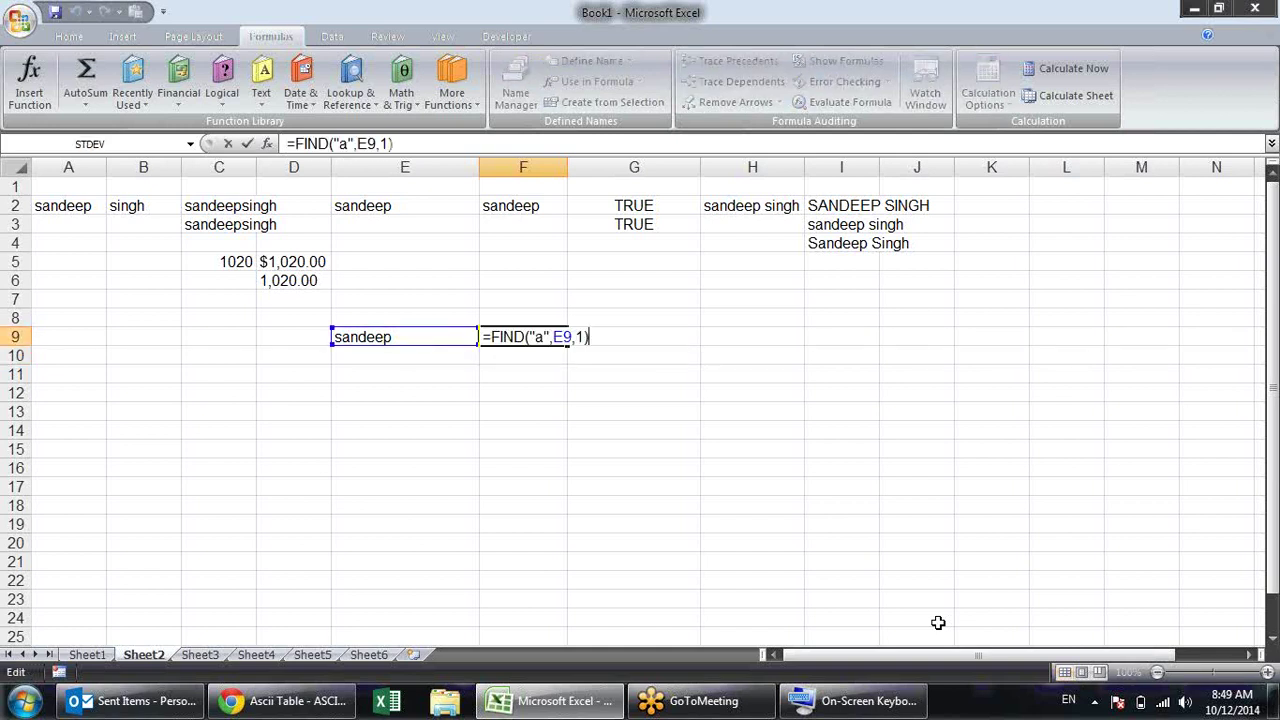
{"action": "key", "text": "Left"}
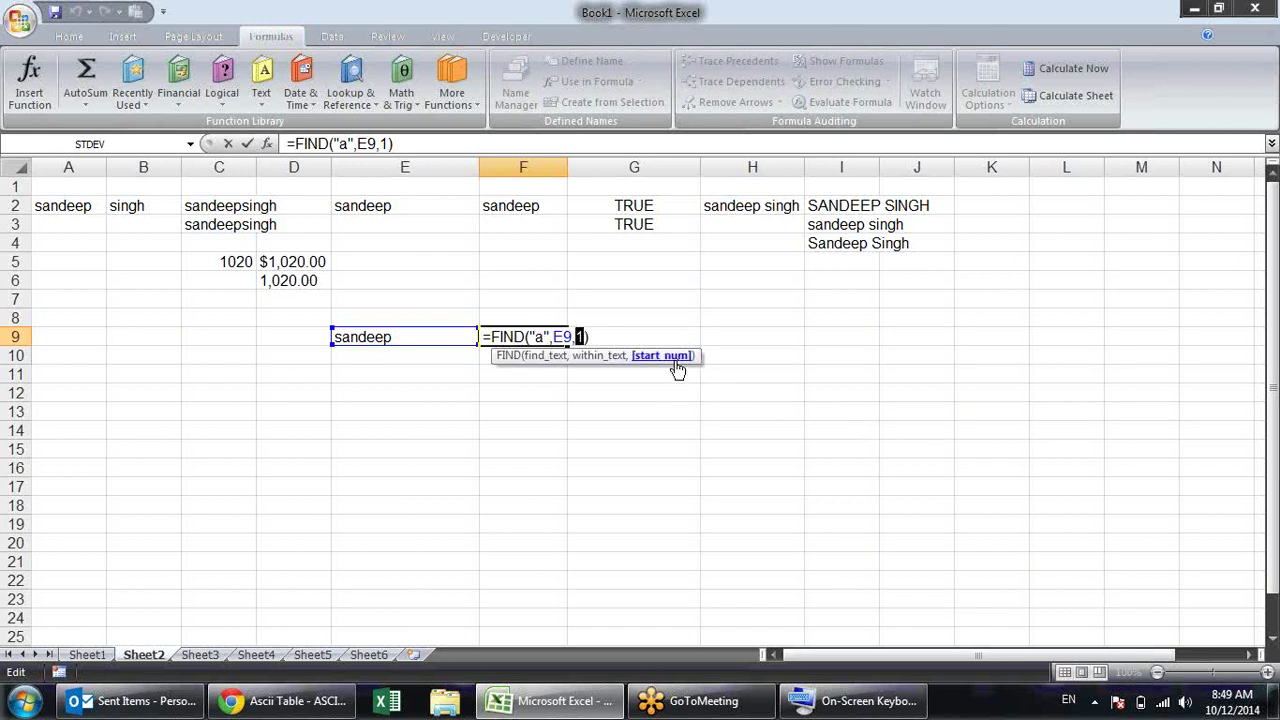
{"action": "left_click", "coordinate": [266, 143]}
{"action": "left_click", "coordinate": [496, 323]}
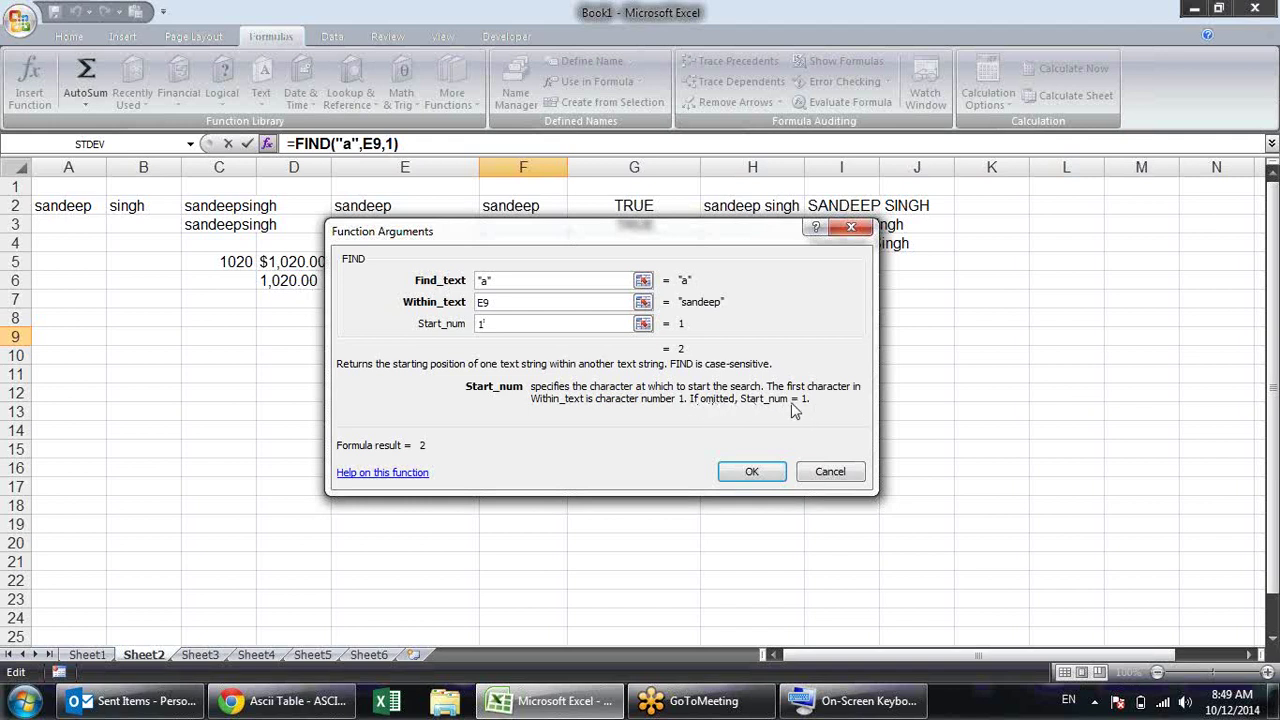
{"action": "left_click", "coordinate": [750, 471]}
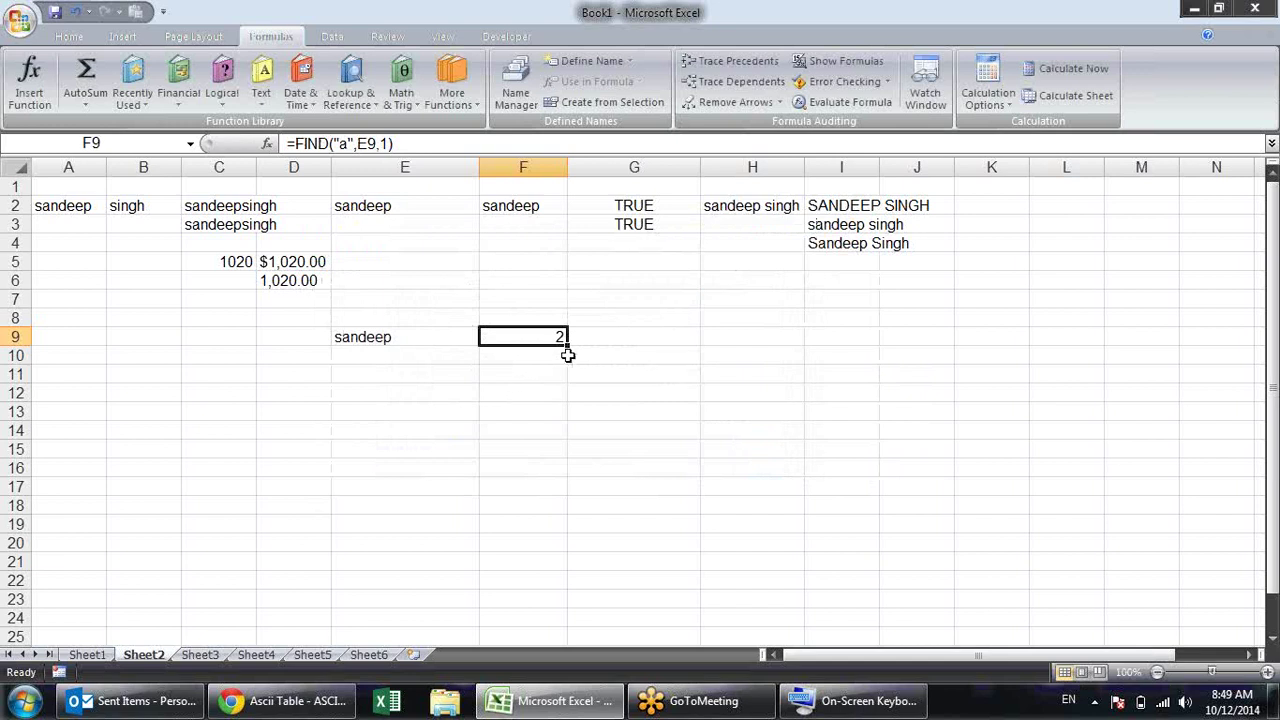
{"action": "key", "text": "F2"}
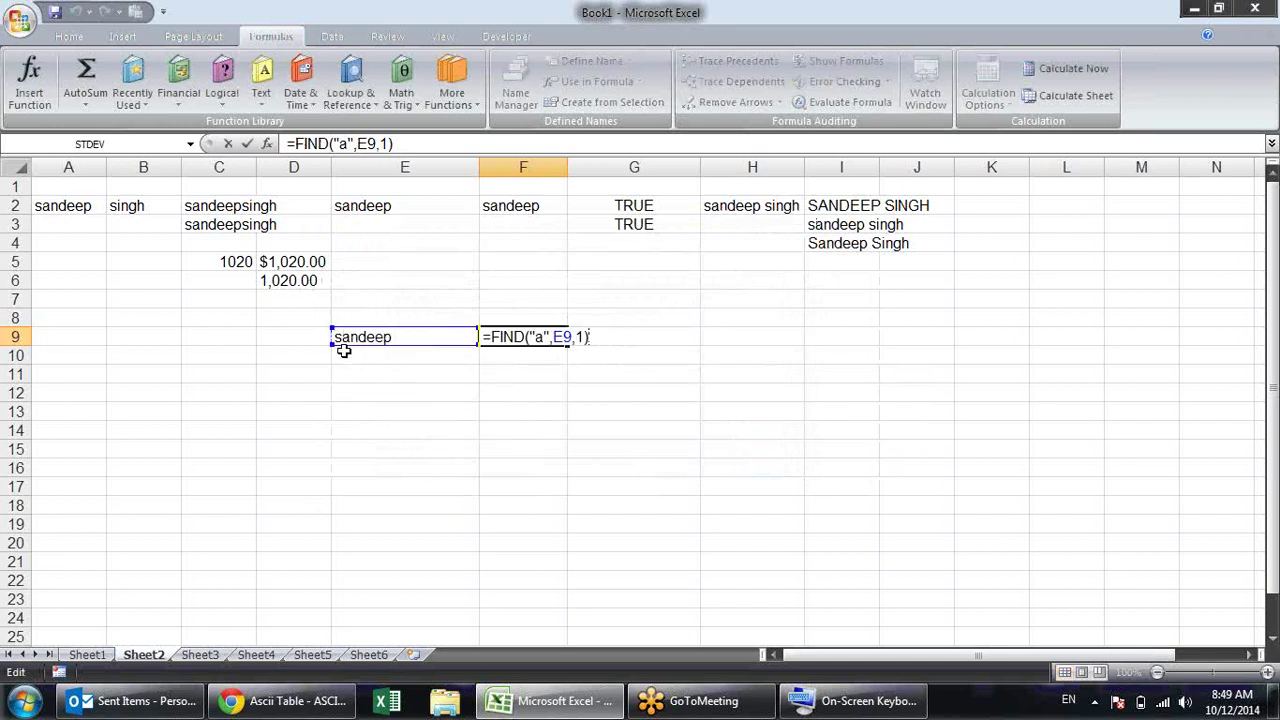
Change F9's search letter from a to e, giving 5
{"action": "left_click_drag", "start_coordinate": [337, 346], "coordinate": [352, 348]}
{"action": "key", "text": "Return"}
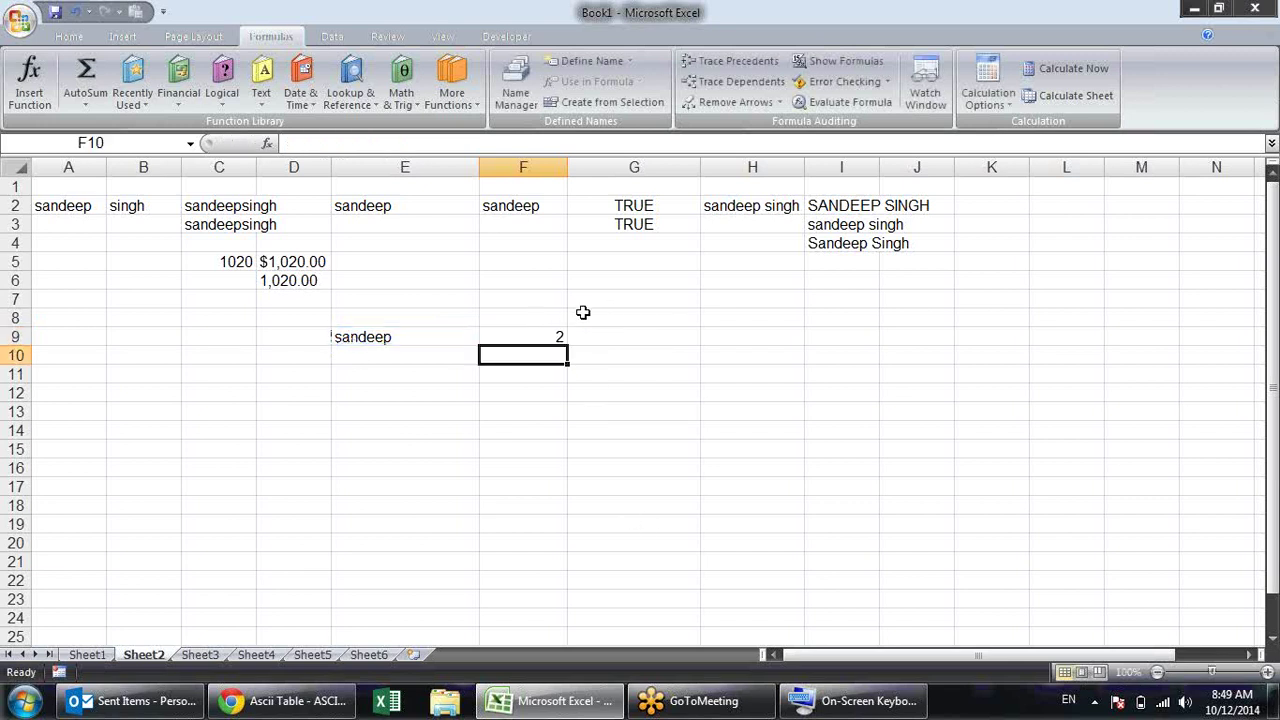
{"action": "left_click", "coordinate": [525, 339]}
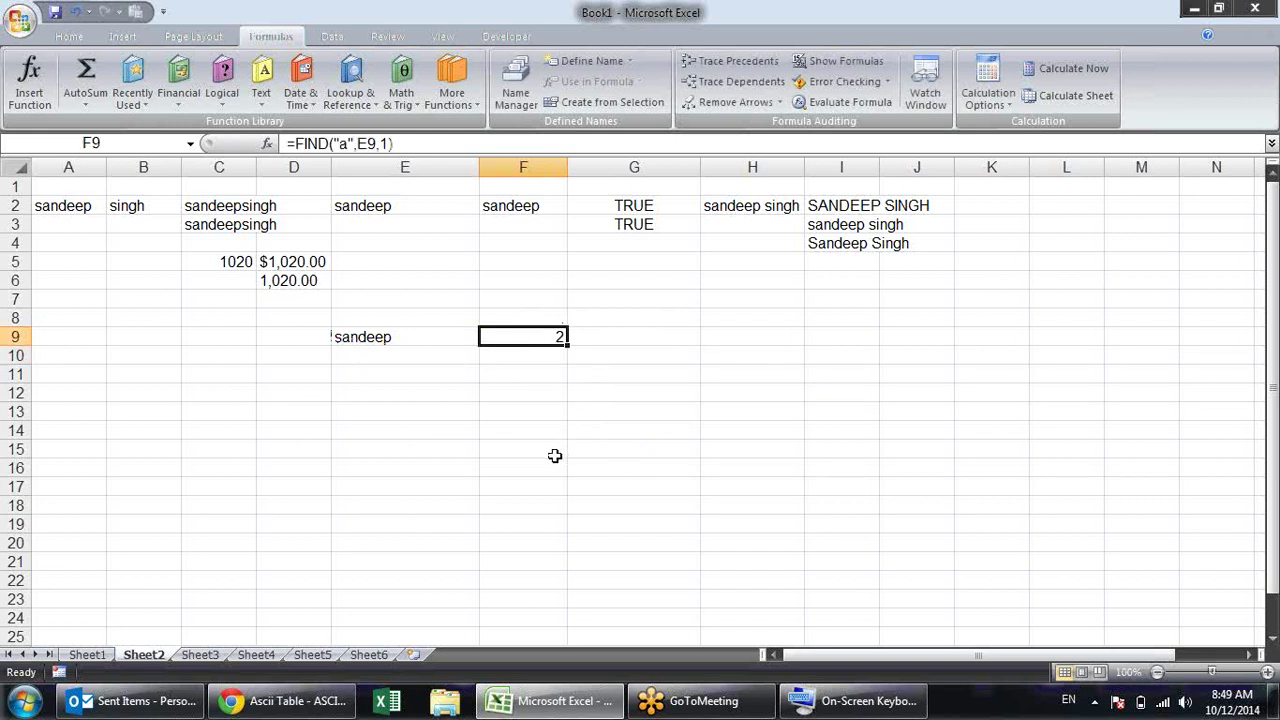
{"action": "double_click", "coordinate": [536, 342]}
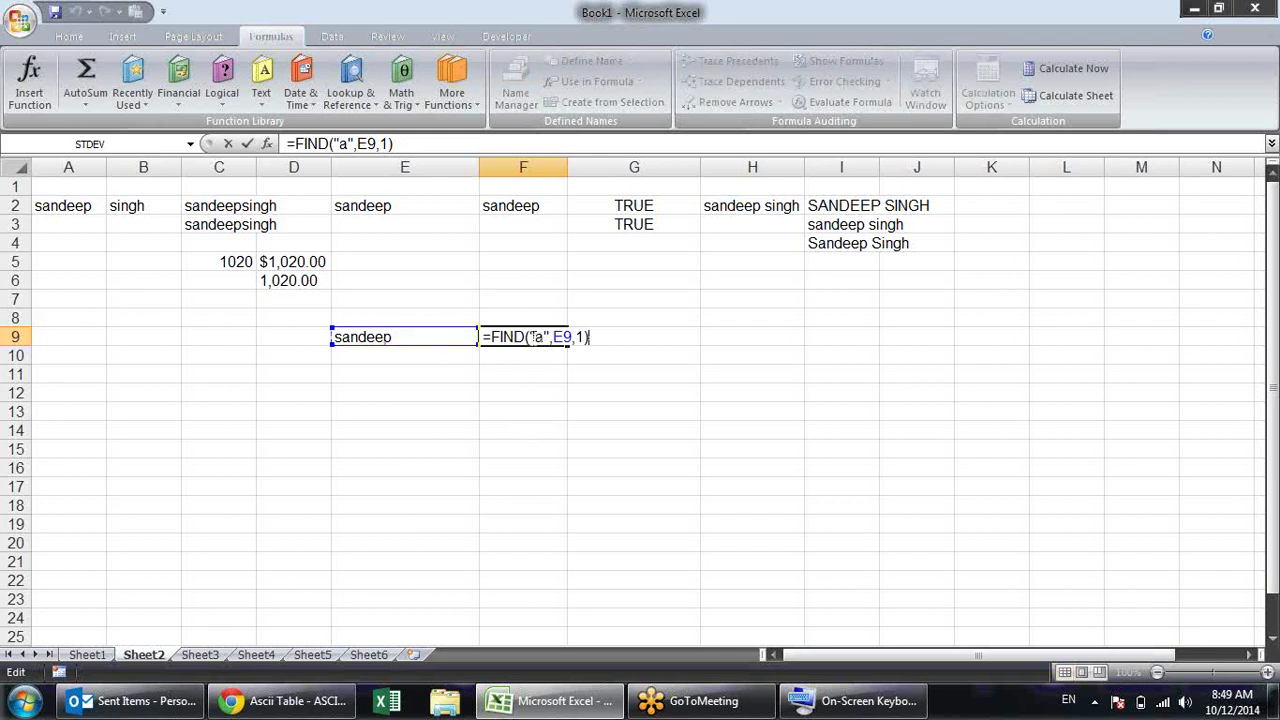
{"action": "key", "text": "BackSpace"}
{"action": "type", "text": "e"}
{"action": "key", "text": "Return"}
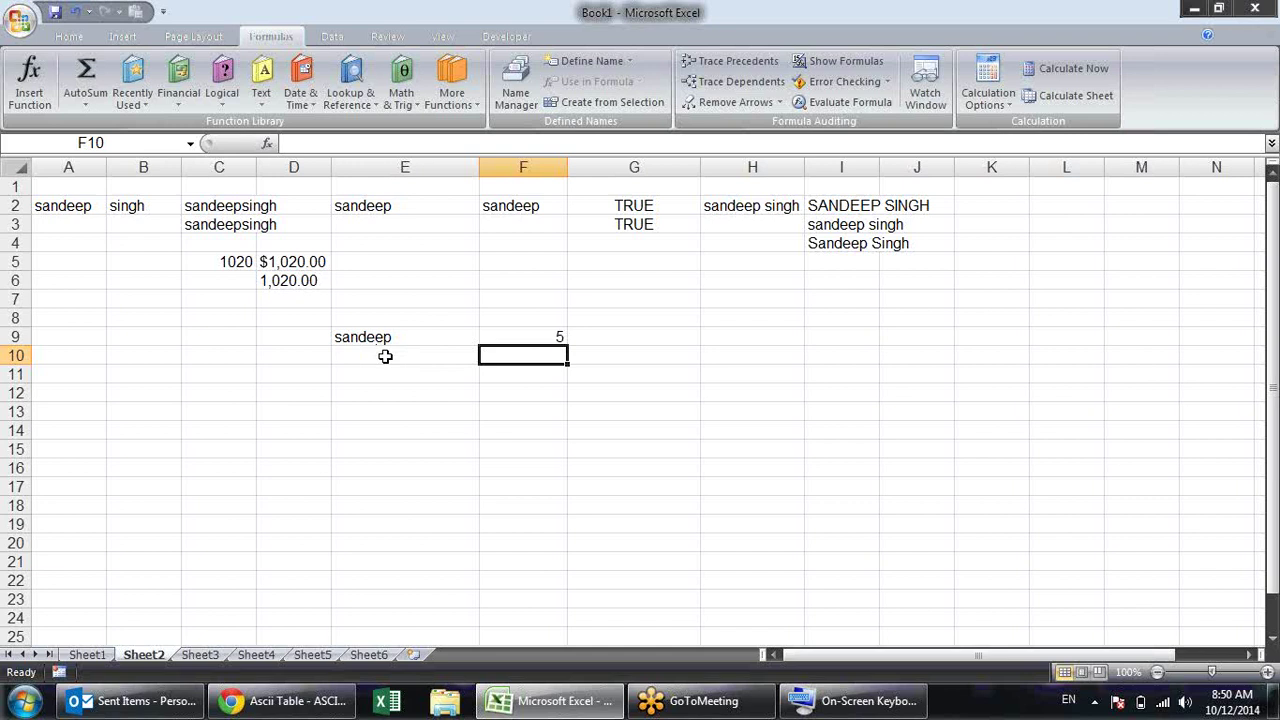
Set the start position to 6 so =FIND("e",E9,6) finds the second e
{"action": "left_click", "coordinate": [549, 337]}
{"action": "double_click", "coordinate": [586, 337]}
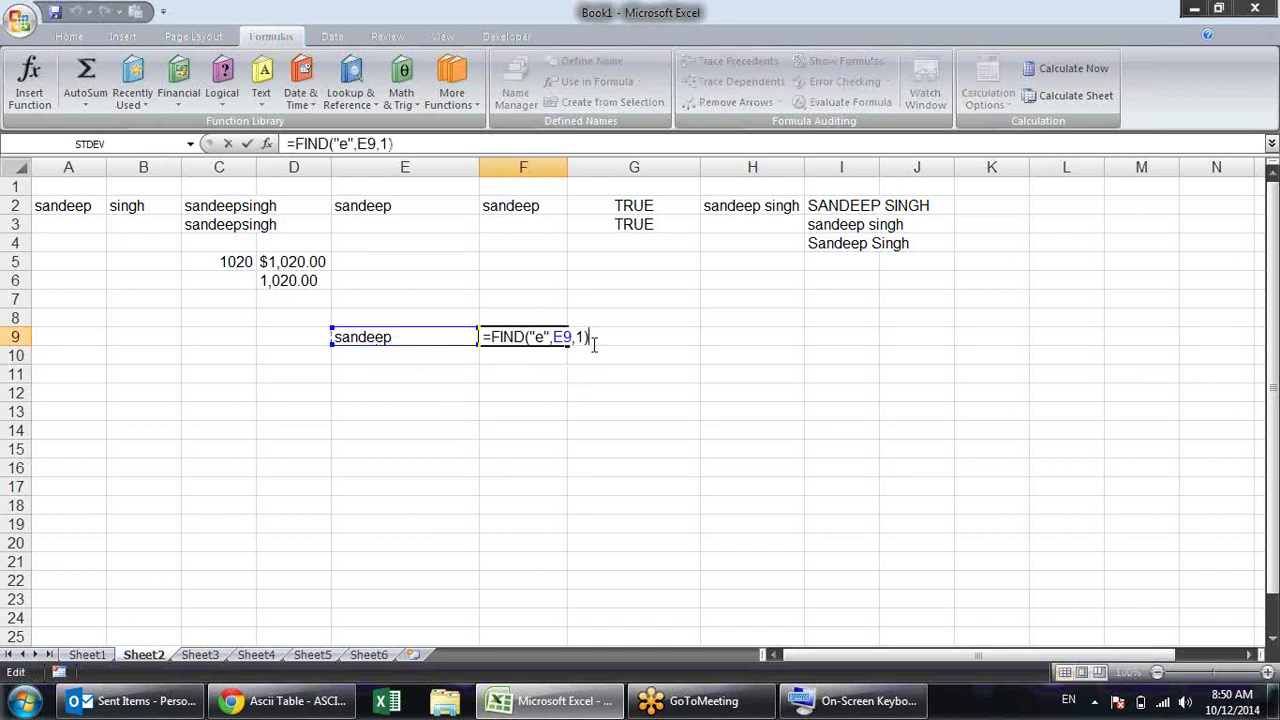
{"action": "left_click", "coordinate": [585, 337]}
{"action": "key", "text": "BackSpace"}
{"action": "type", "text": "6"}
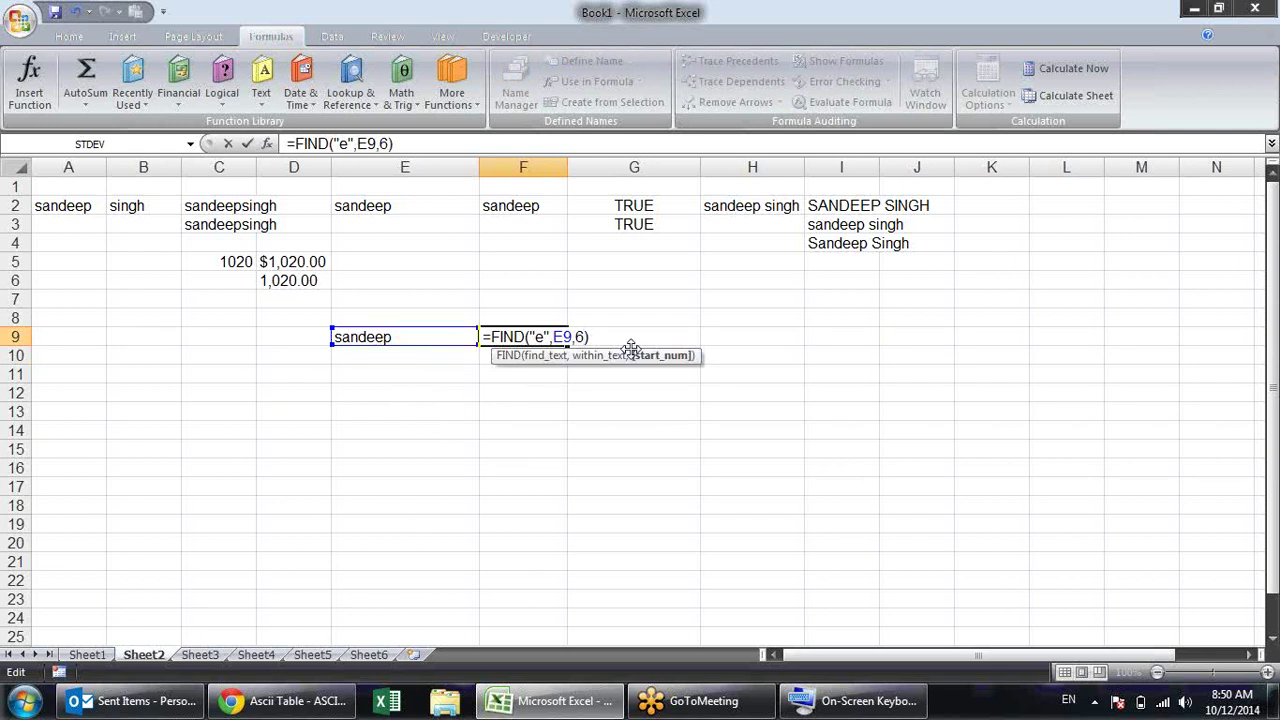
{"action": "key", "text": "Return"}
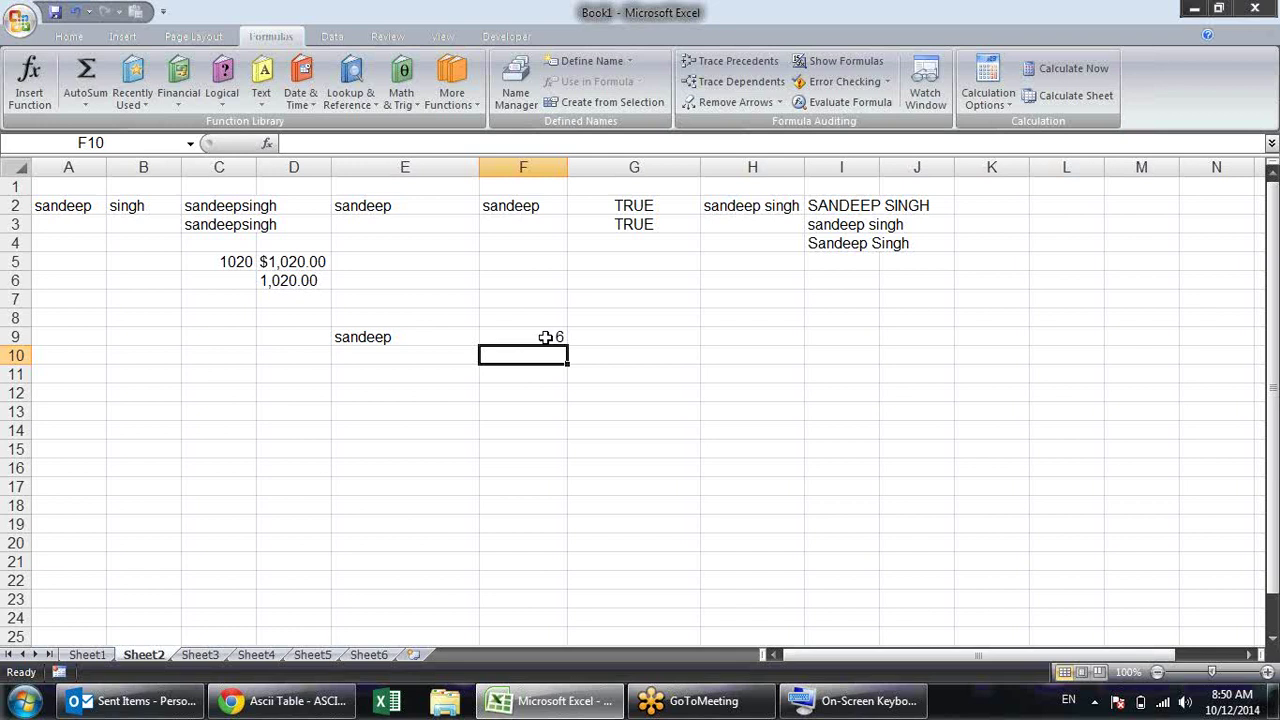
Enter =SEARCH("A",E9,1) in F10, which returns 2 for sandeep regardless of case
{"action": "type", "text": "=se"}
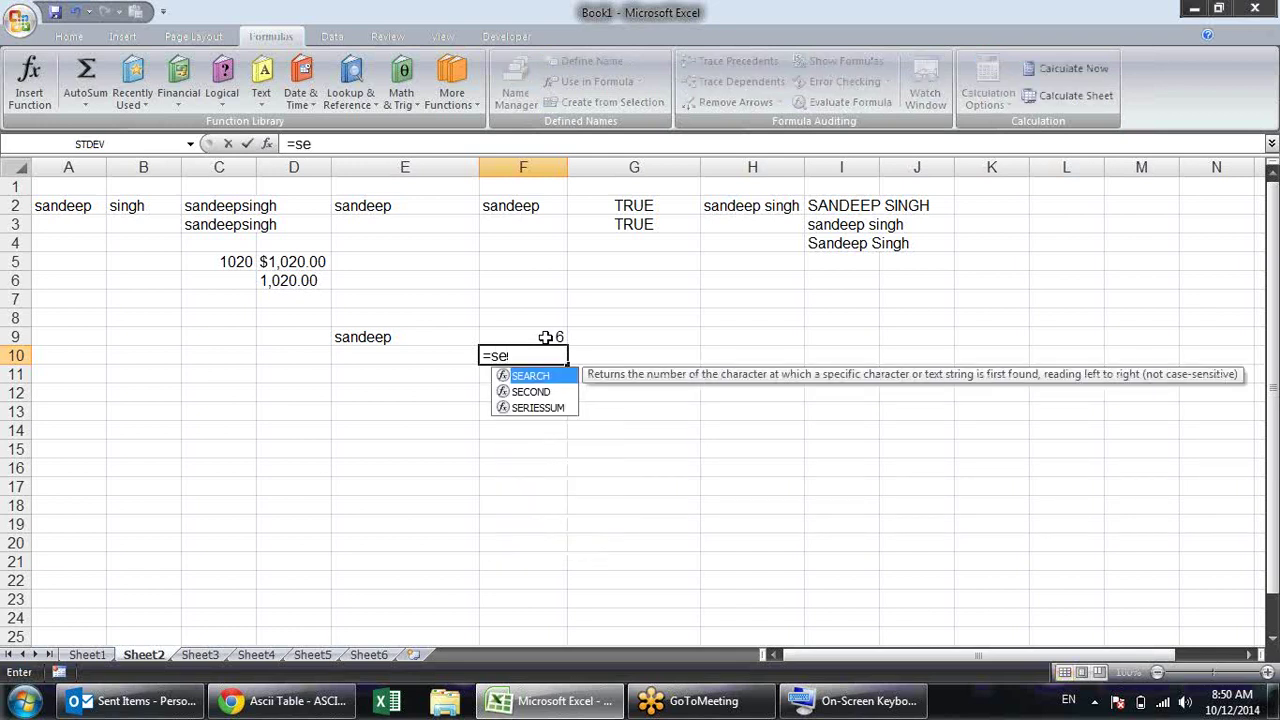
{"action": "key", "text": "Tab"}
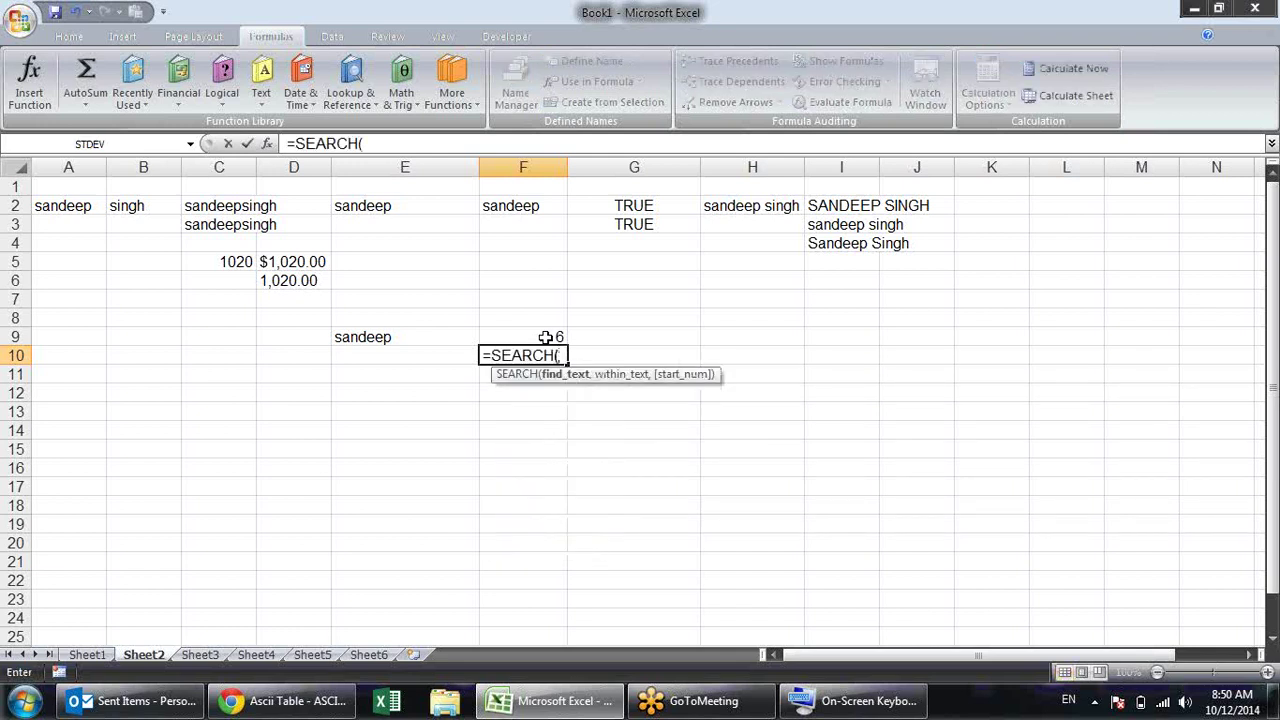
{"action": "type", "text": "\"A\""}
{"action": "type", "text": ","}
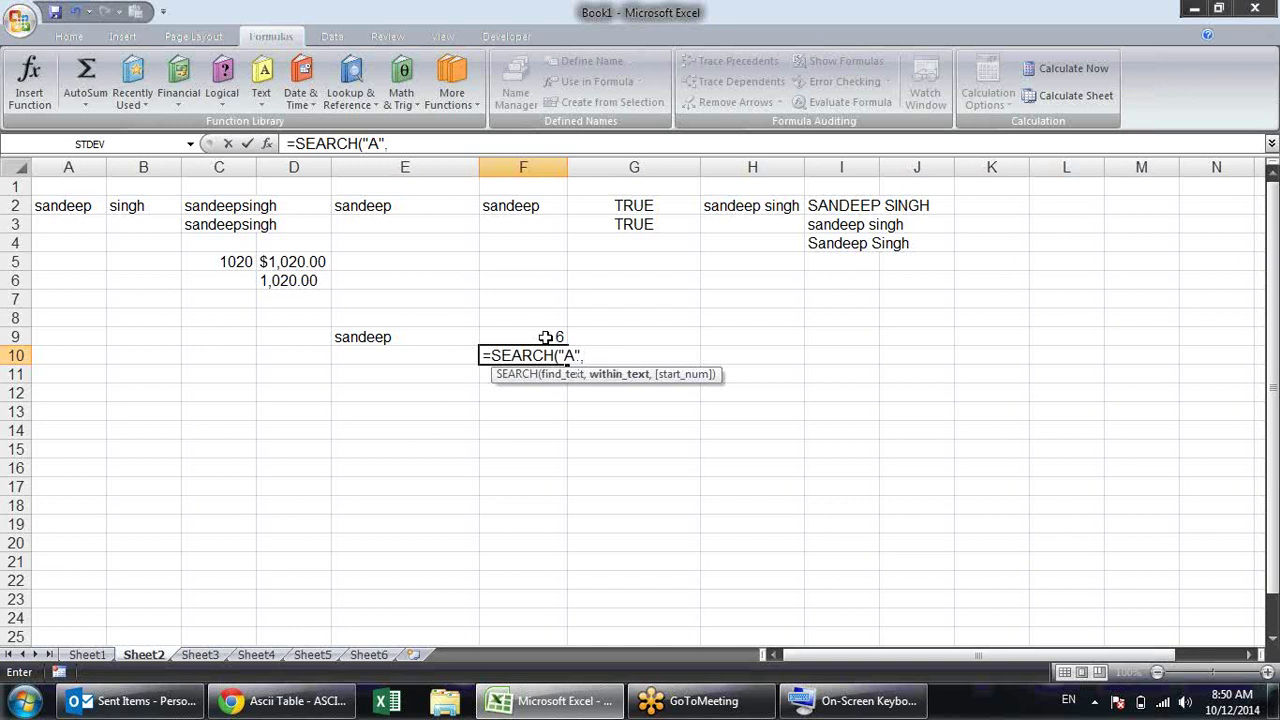
{"action": "left_click", "coordinate": [388, 336]}
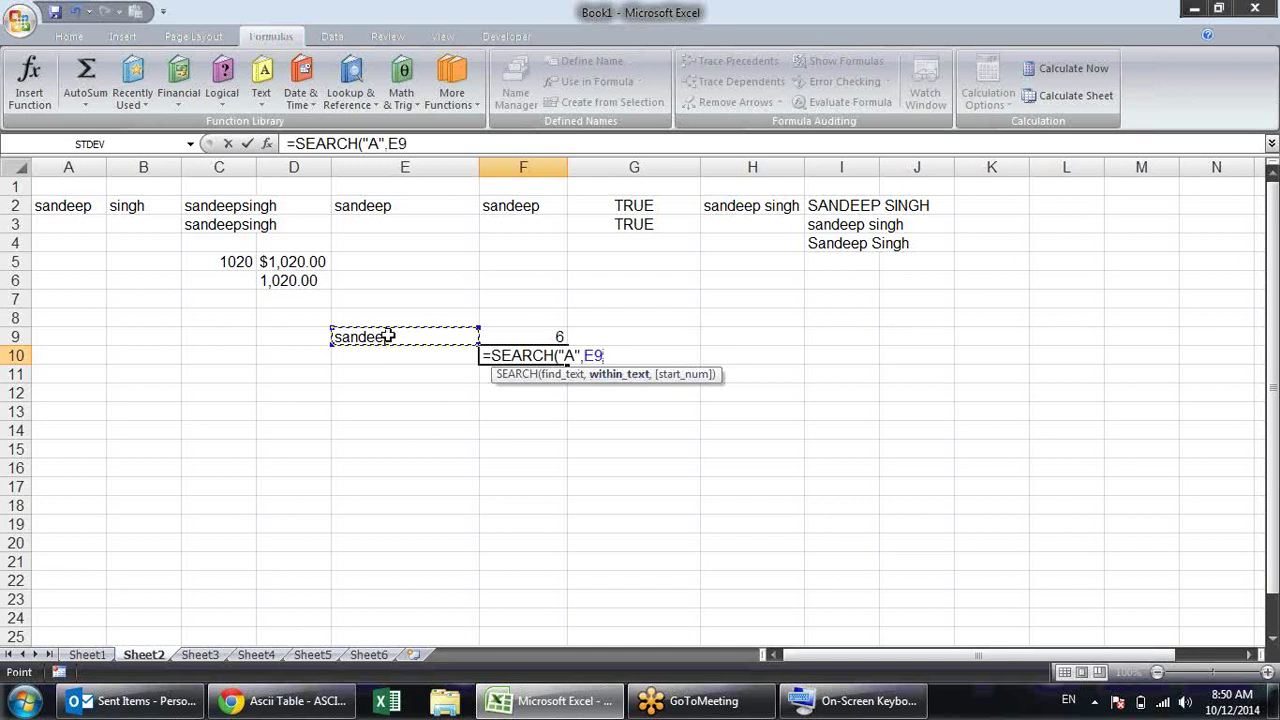
{"action": "type", "text": ",1)"}
{"action": "key", "text": "Return"}
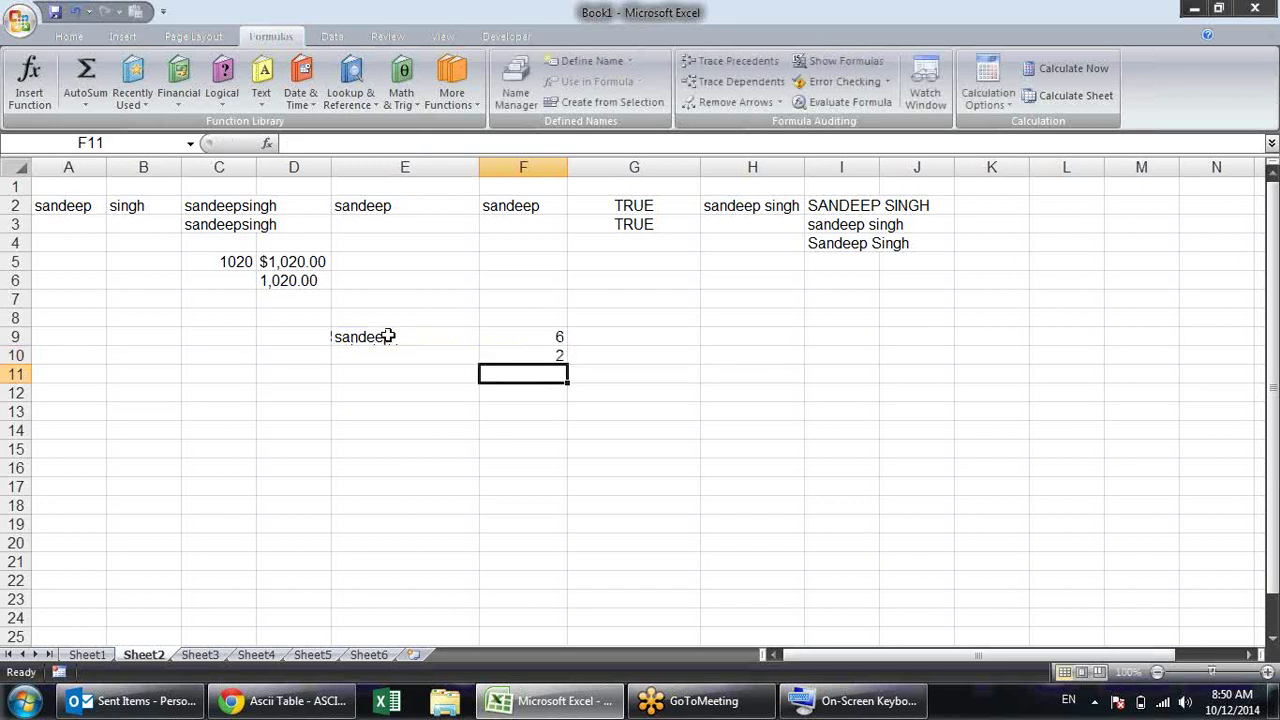
Compare the SEARCH formula in F10 with the FIND formula in F9, leaving both unchanged
{"action": "key", "text": "Up"}
{"action": "key", "text": "F2"}
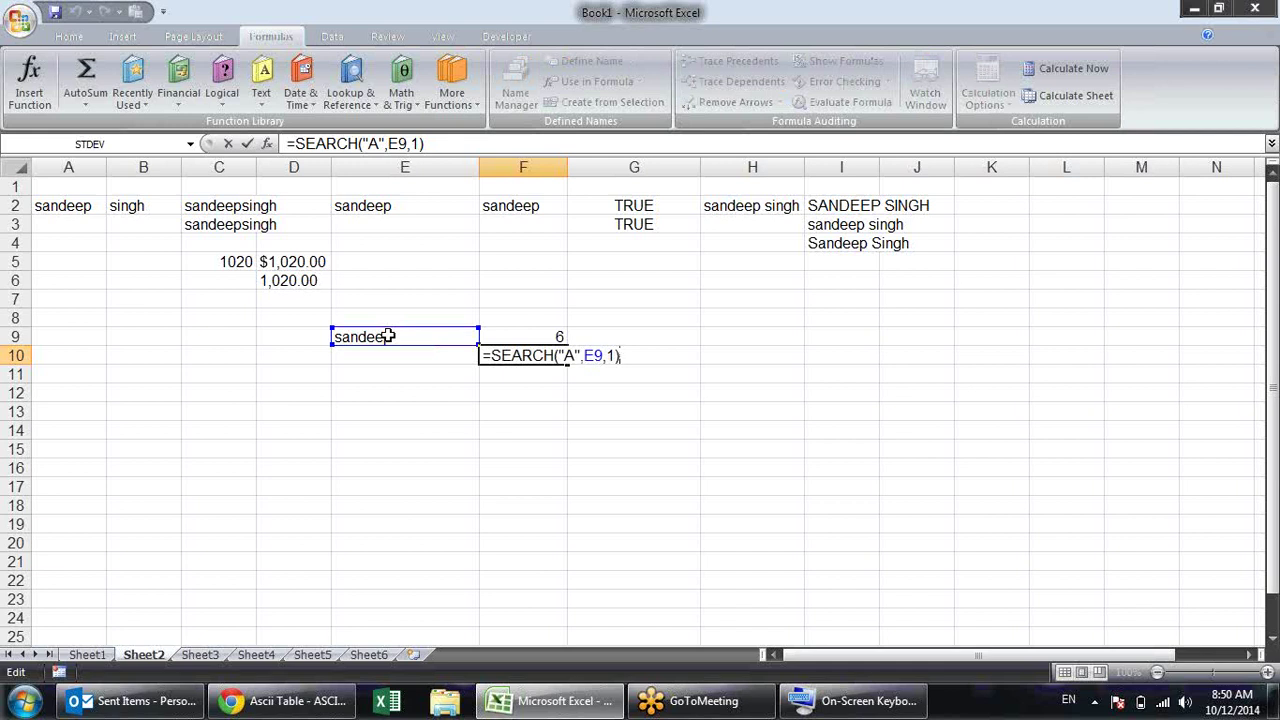
{"action": "key", "text": "Return"}
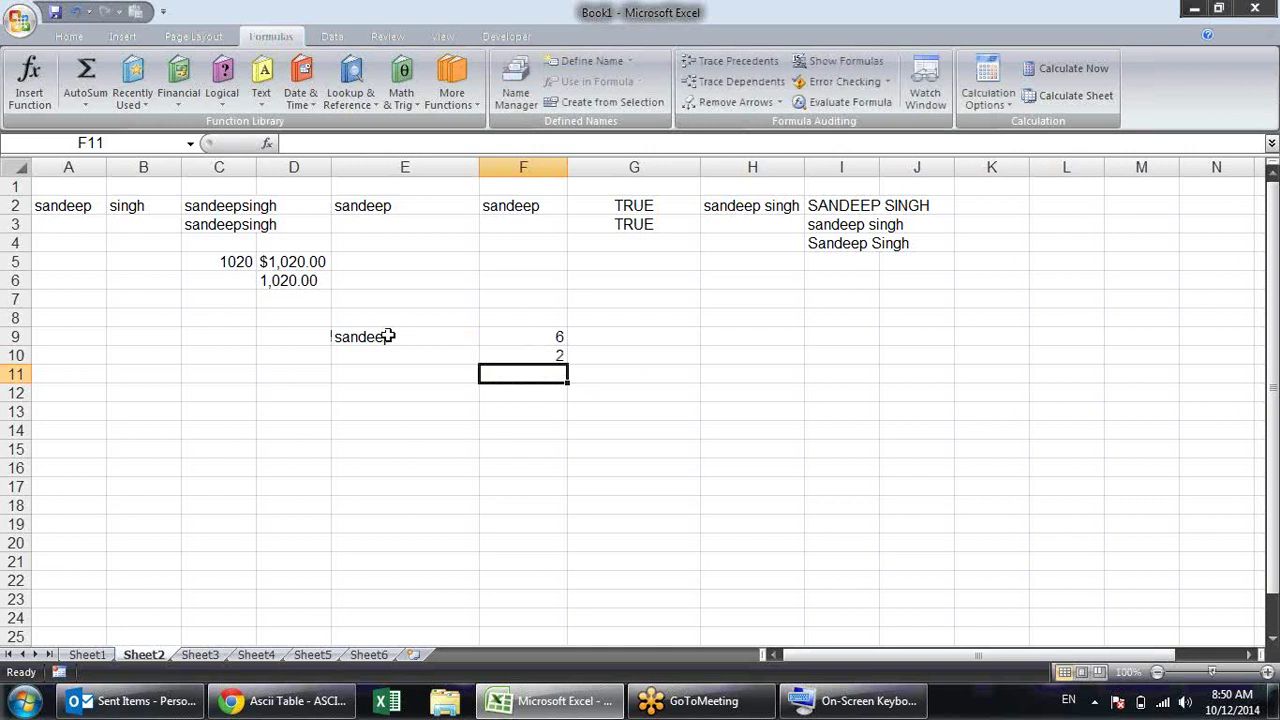
{"action": "key", "text": "Up"}
{"action": "key", "text": "Up"}
{"action": "key", "text": "F2"}
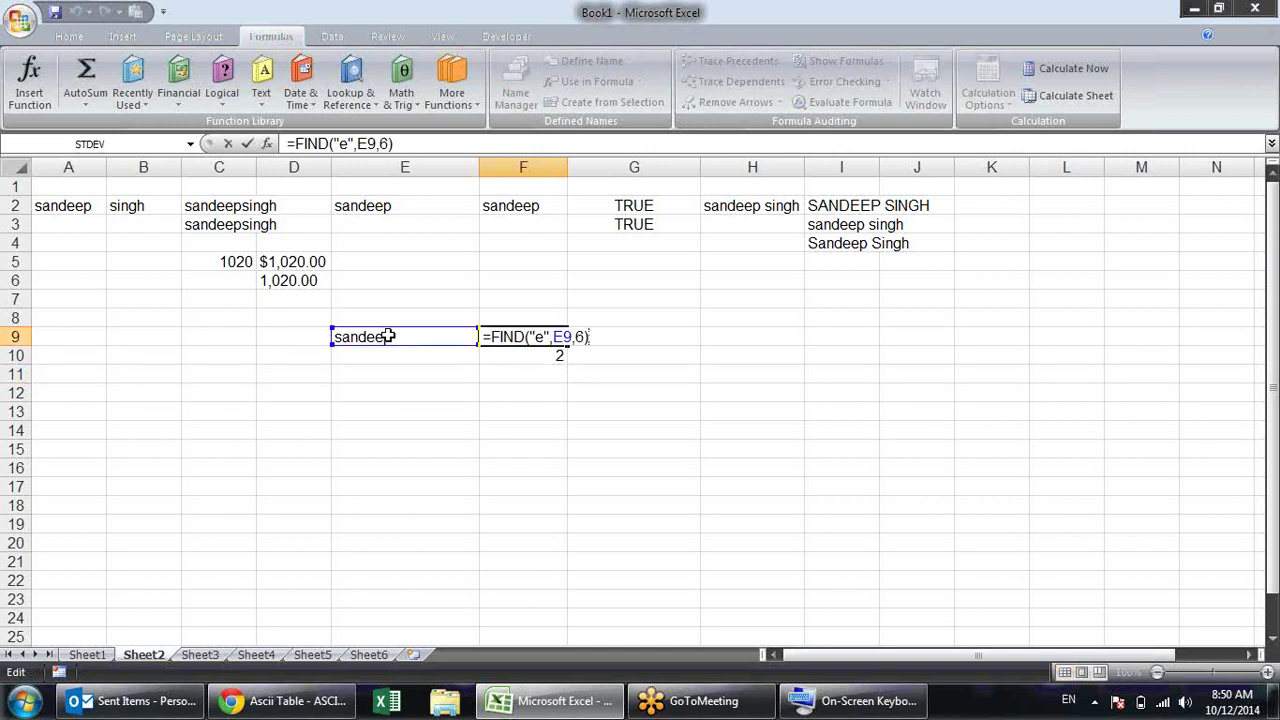
{"action": "key", "text": "Return"}
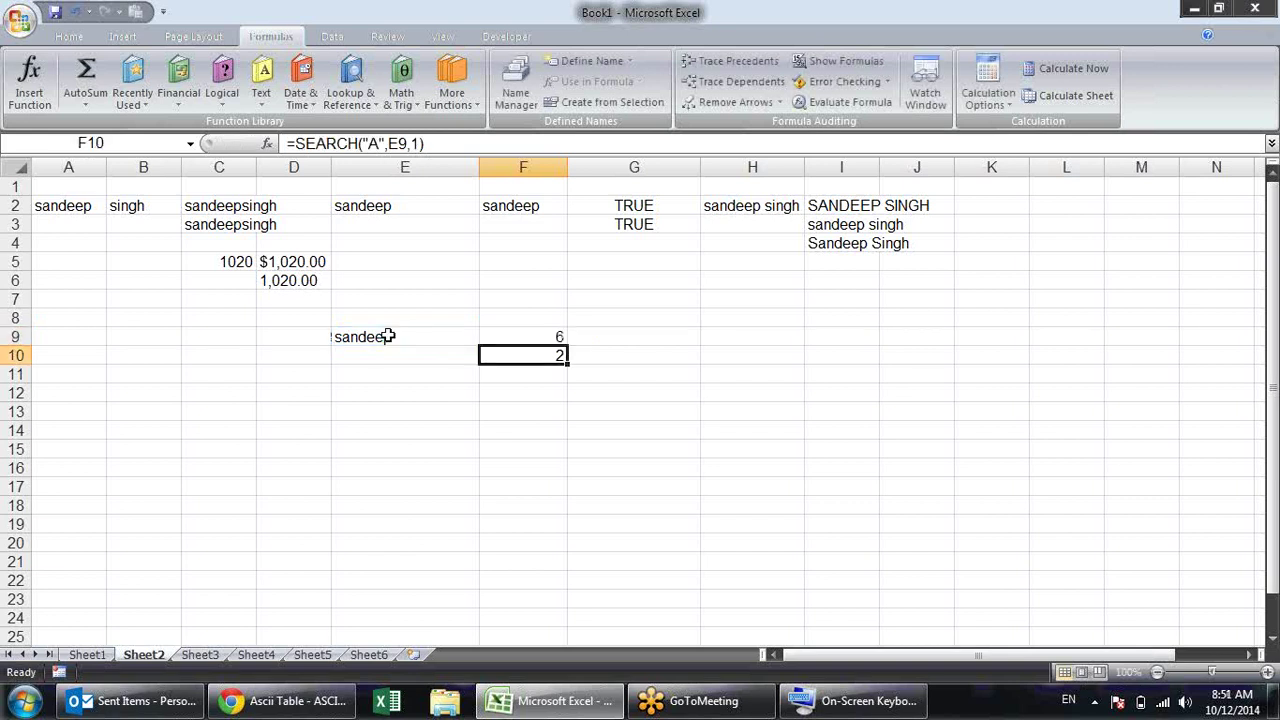
{"action": "left_click", "coordinate": [388, 336]}
Move the E9:F10 test values to A7:B8 by cutting and pasting
{"action": "key", "text": "shift+Right"}
{"action": "key", "text": "shift+Down"}
{"action": "key", "text": "ctrl+x"}
{"action": "key", "text": "Left"}
{"action": "key", "text": "Left"}
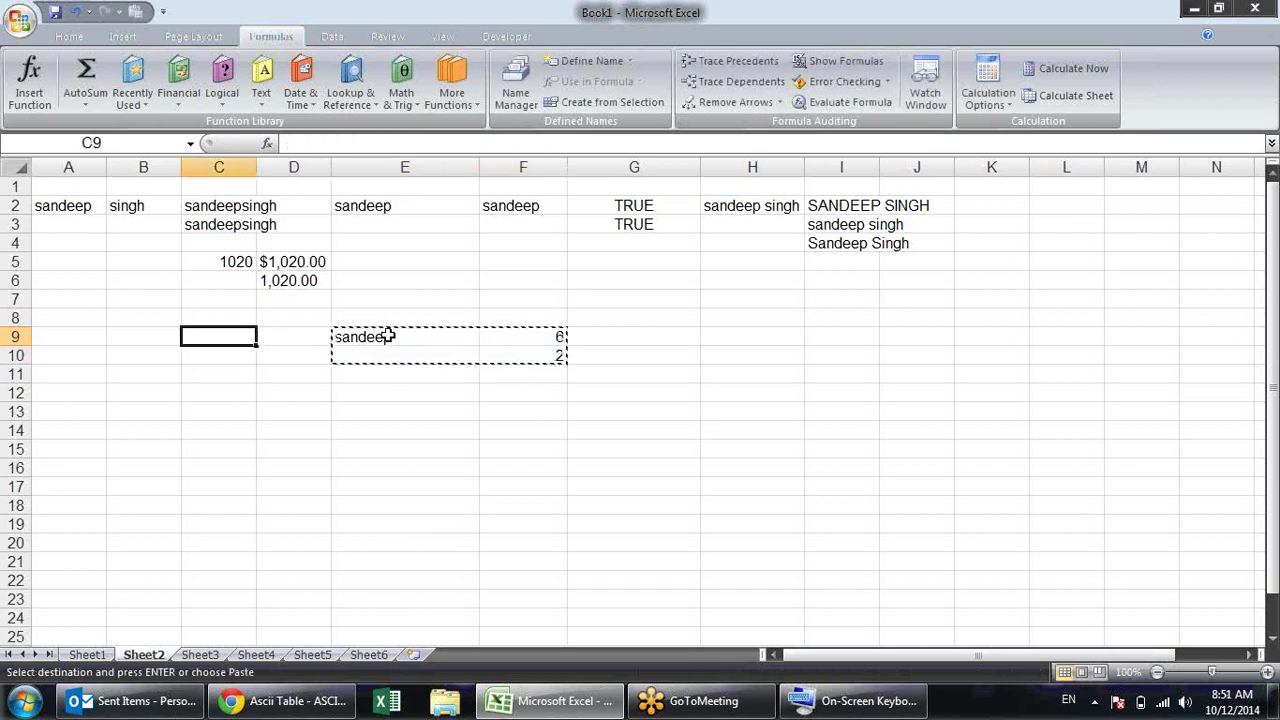
{"action": "key", "text": "Left"}
{"action": "key", "text": "Left"}
{"action": "key", "text": "Up"}
{"action": "key", "text": "Up"}
{"action": "key", "text": "ctrl+v"}
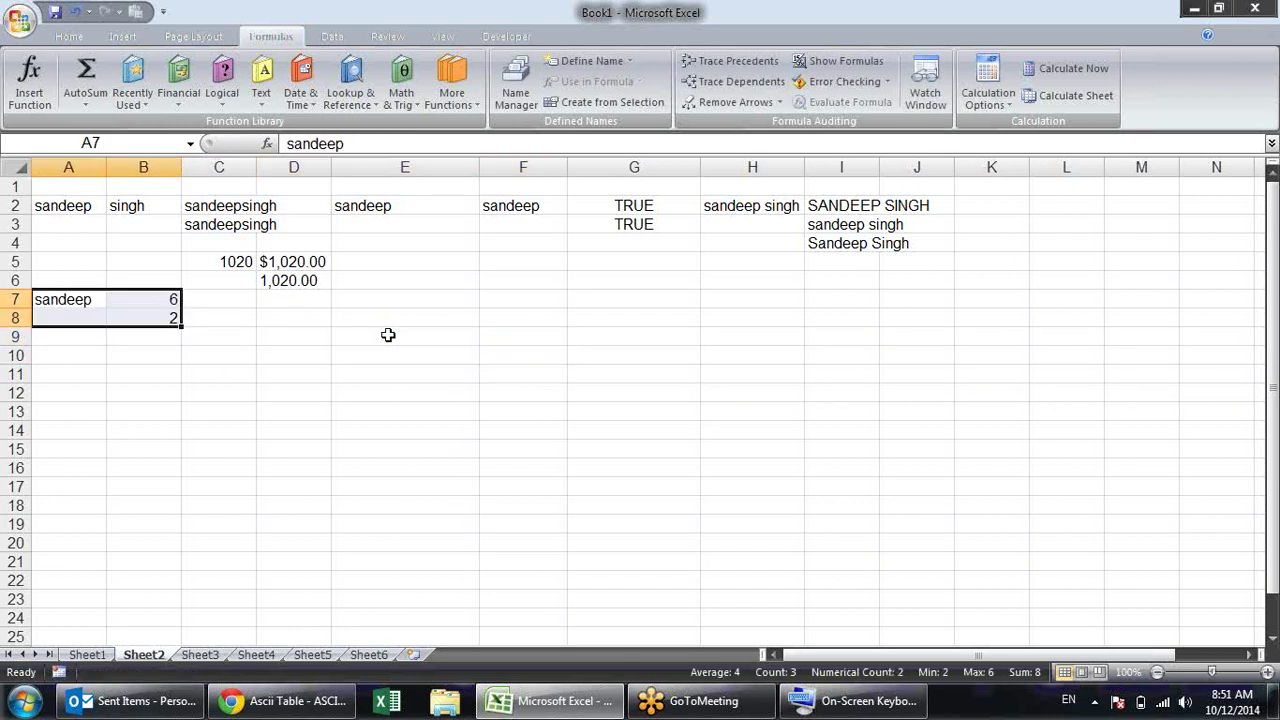
Add the headings First, Mid and Last in F7:H7
{"action": "key", "text": "Right"}
{"action": "key", "text": "Right"}
{"action": "key", "text": "Right"}
{"action": "key", "text": "Right"}
{"action": "key", "text": "Right"}
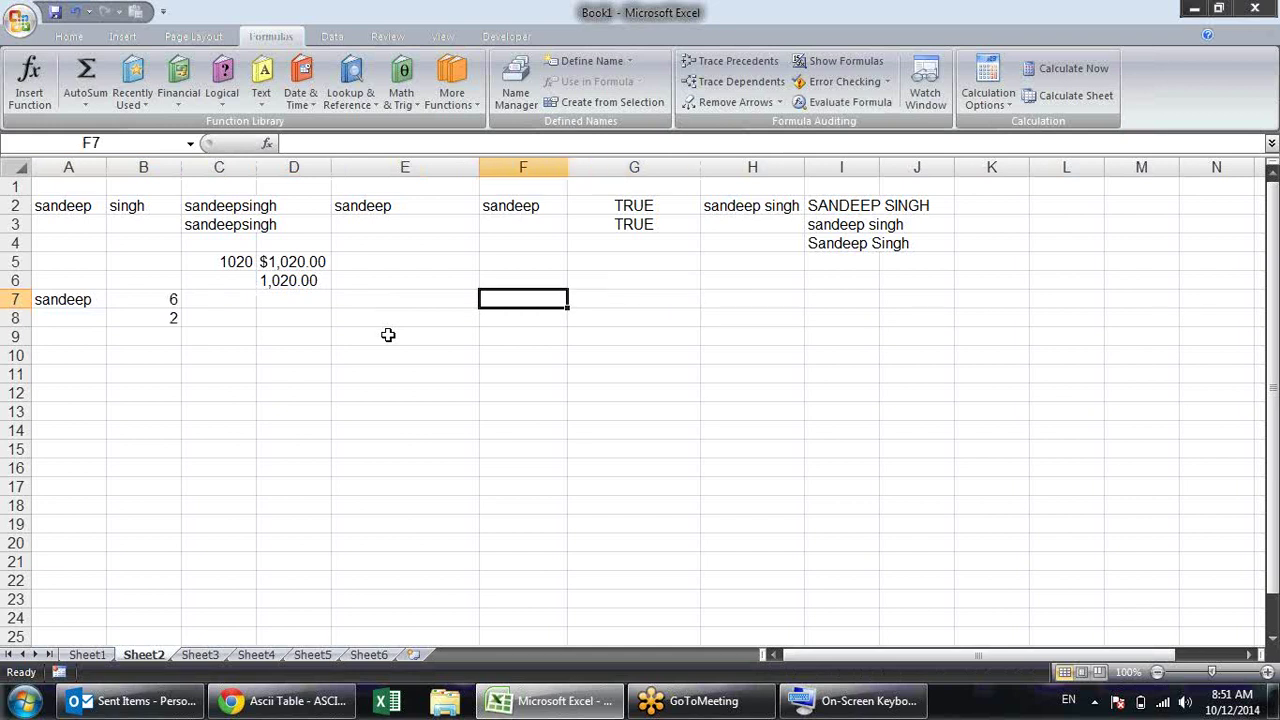
{"action": "type", "text": "First"}
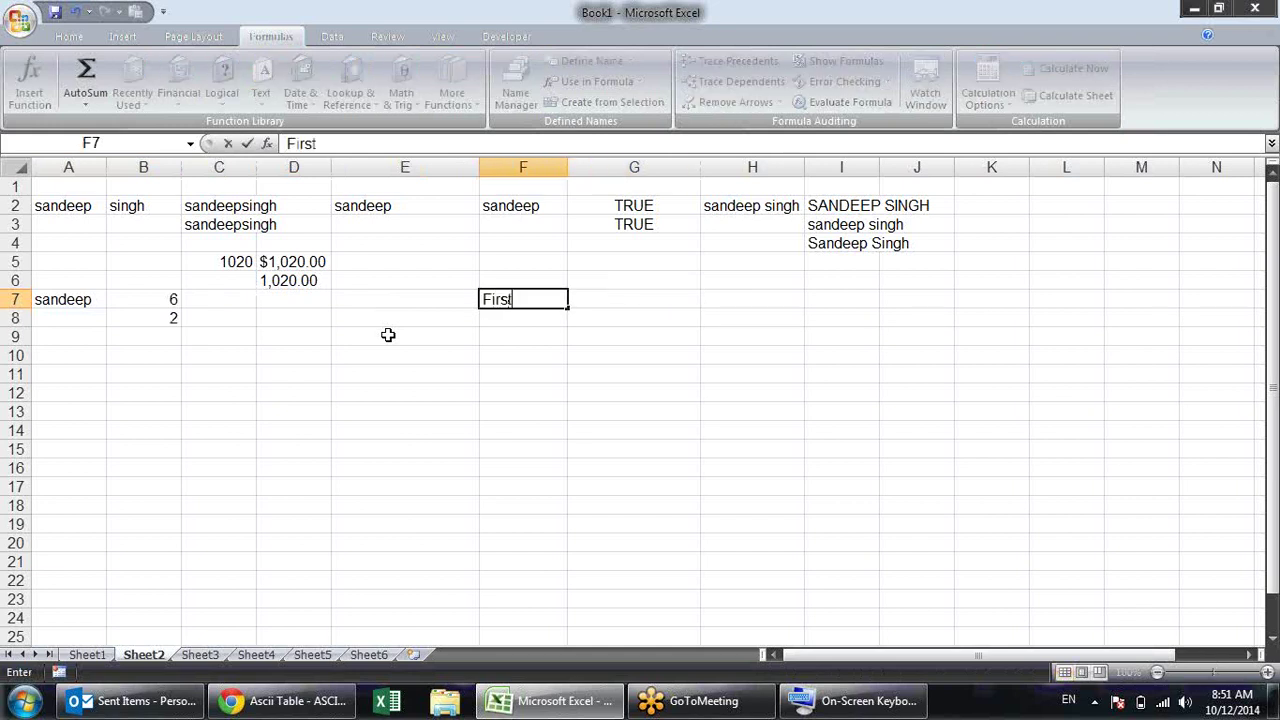
{"action": "key", "text": "Tab"}
{"action": "type", "text": "Name"}
{"action": "key", "text": "BackSpace"}
{"action": "key", "text": "BackSpace"}
{"action": "key", "text": "BackSpace"}
{"action": "key", "text": "BackSpace"}
{"action": "key", "text": "Escape"}
{"action": "type", "text": "Mid"}
{"action": "key", "text": "Tab"}
{"action": "type", "text": "Last"}
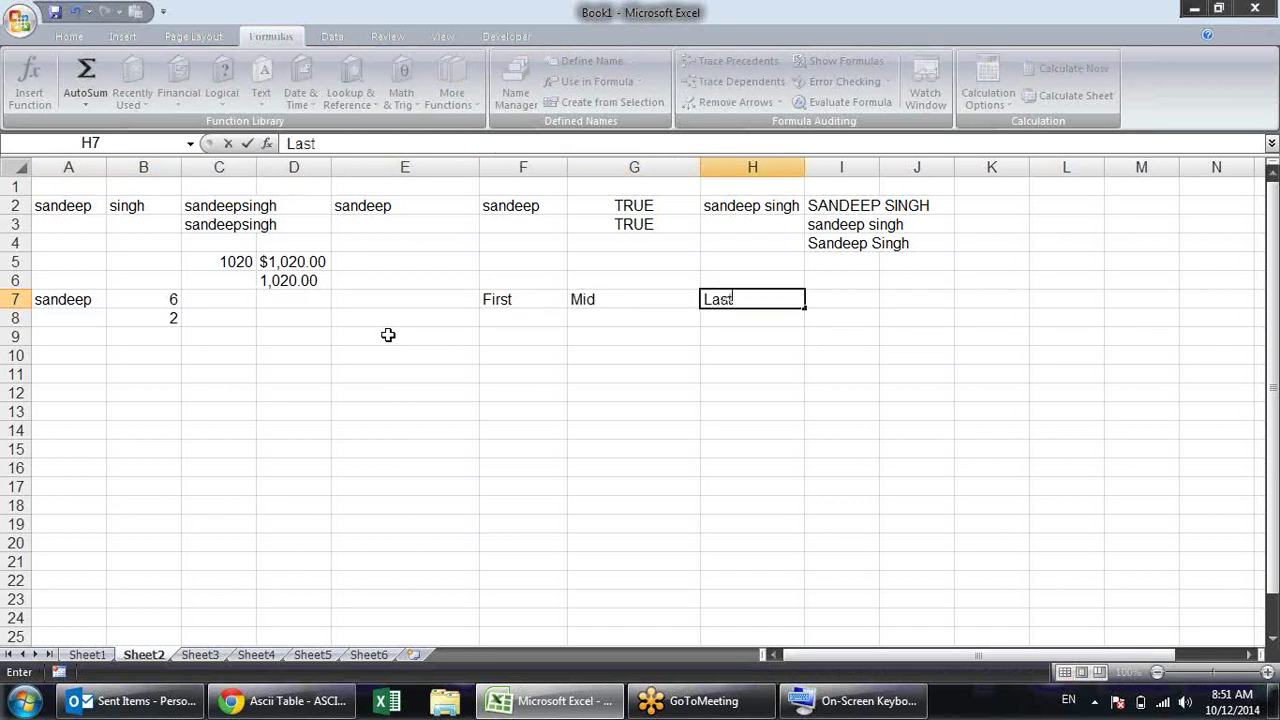
{"action": "key", "text": "Return"}
{"action": "key", "text": "Left"}
{"action": "key", "text": "Left"}
{"action": "key", "text": "Left"}
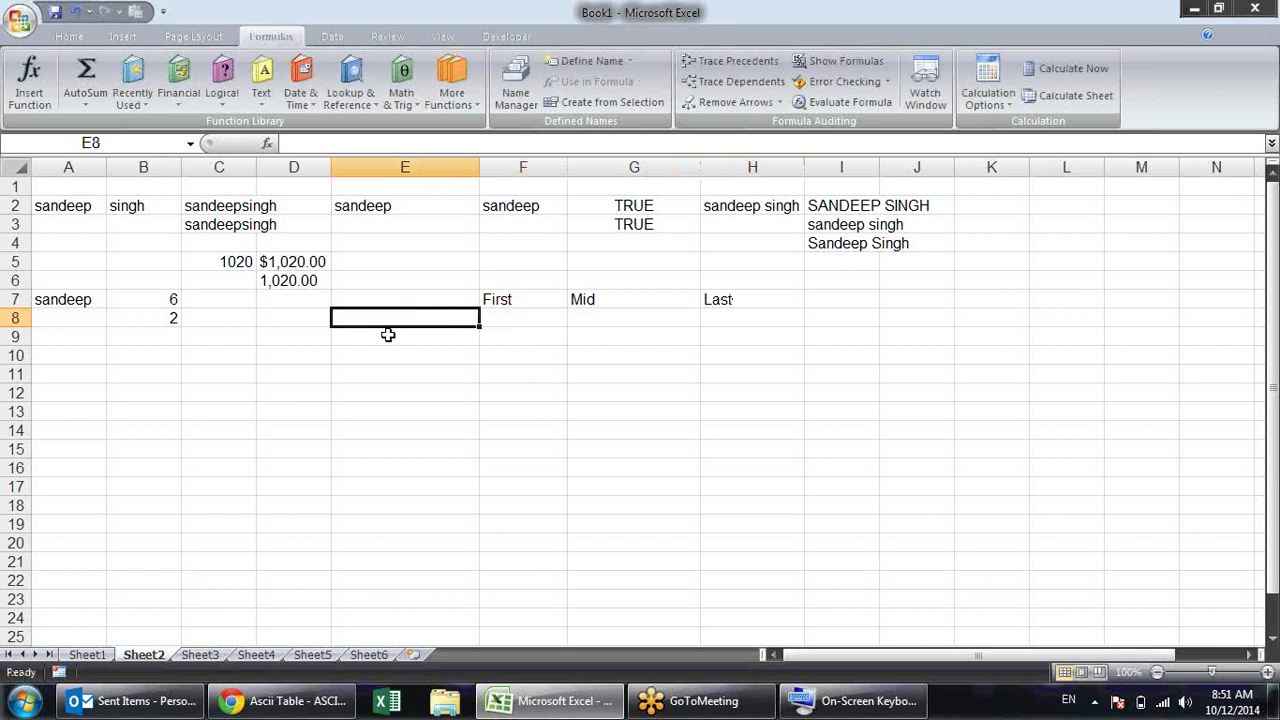
{"action": "type", "text": "sandeep kumar singh"}
{"action": "key", "text": "Return"}
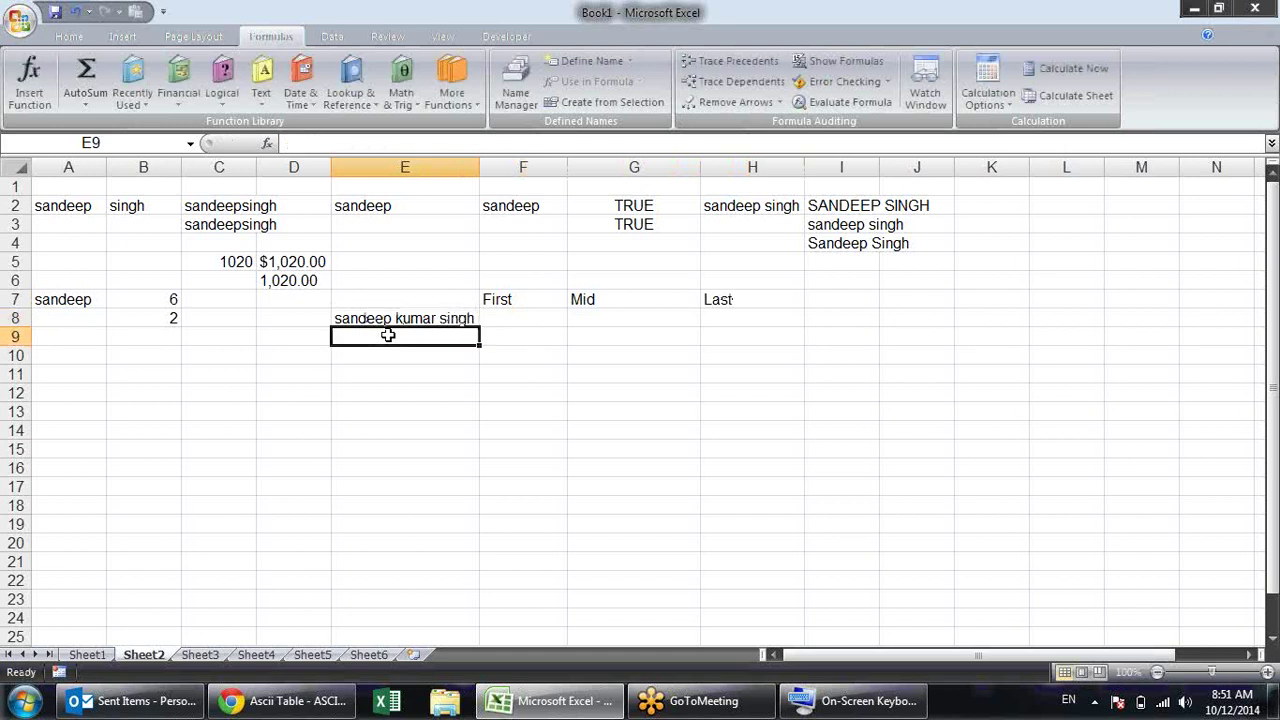
{"action": "left_click", "coordinate": [539, 328]}
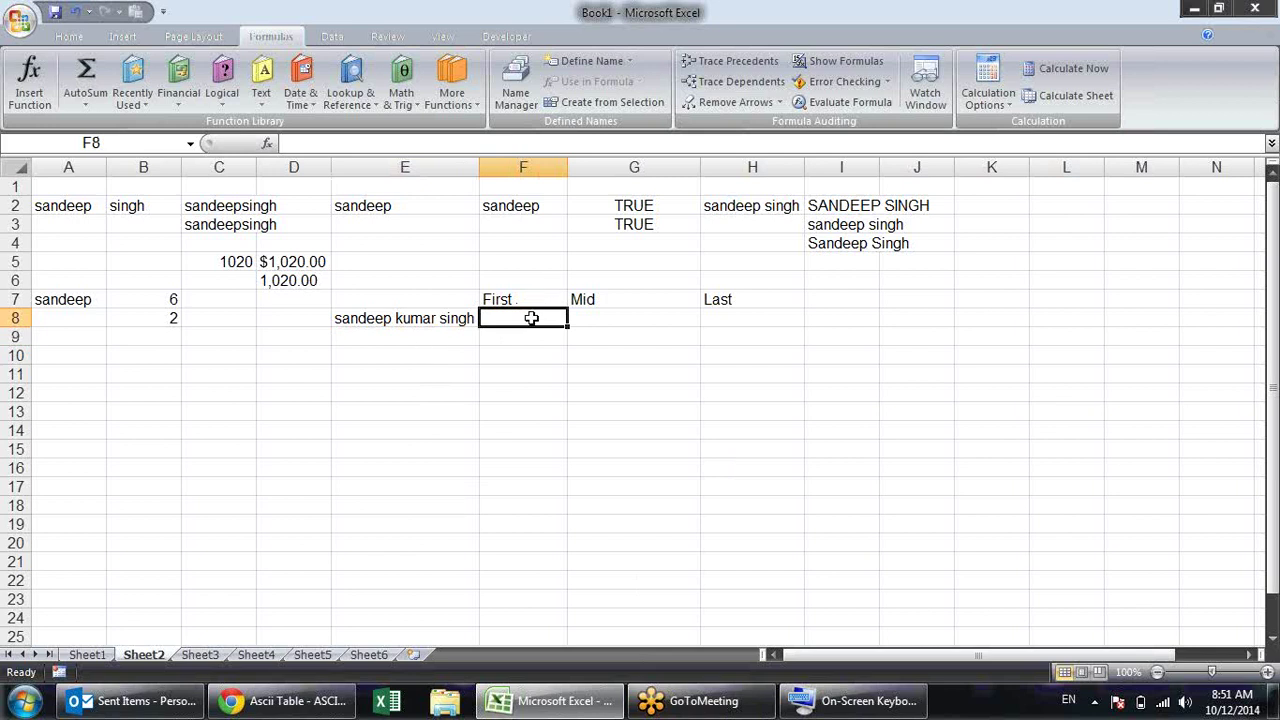
{"action": "left_click", "coordinate": [646, 314]}
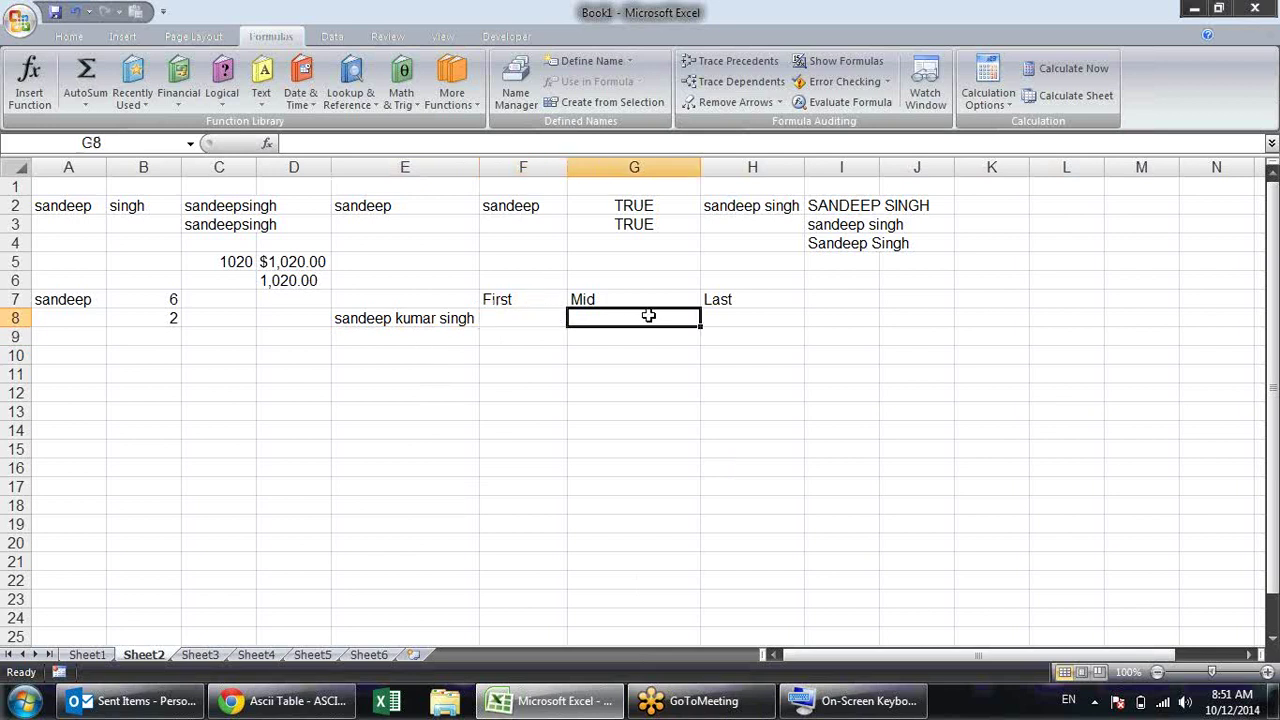
{"action": "left_click", "coordinate": [714, 320]}
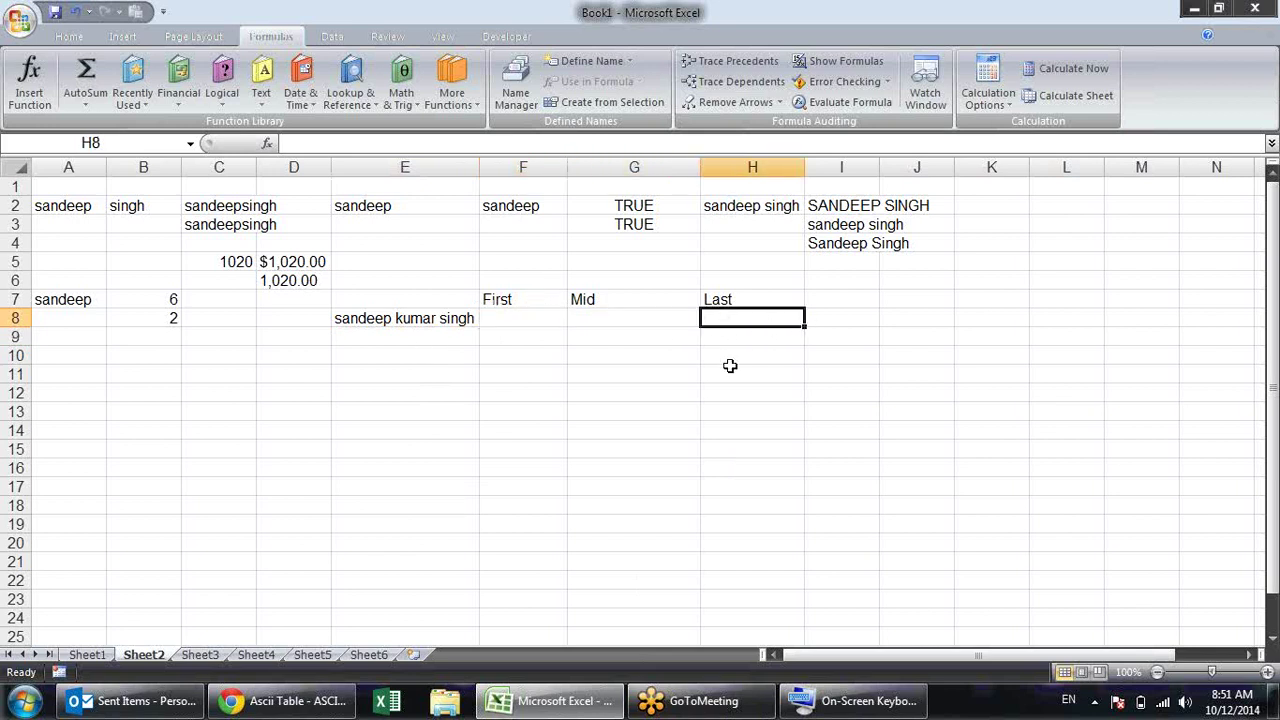
{"action": "left_click", "coordinate": [582, 330]}
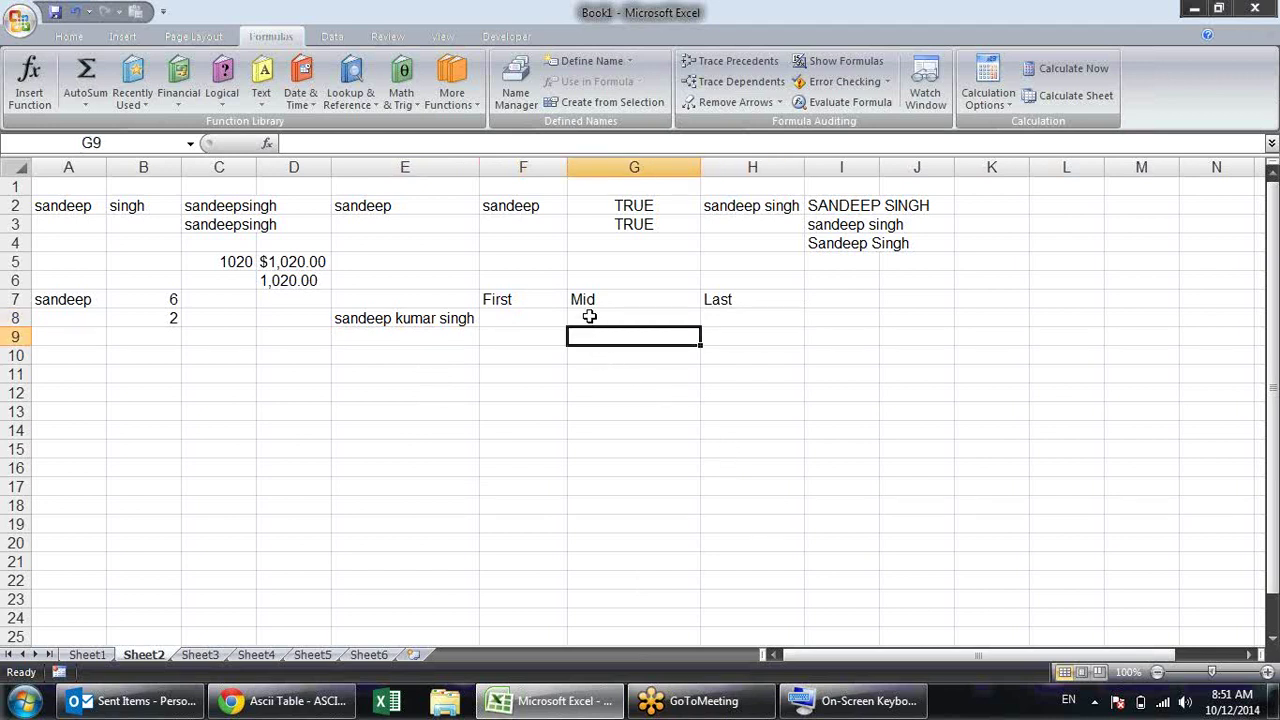
{"action": "left_click", "coordinate": [589, 316]}
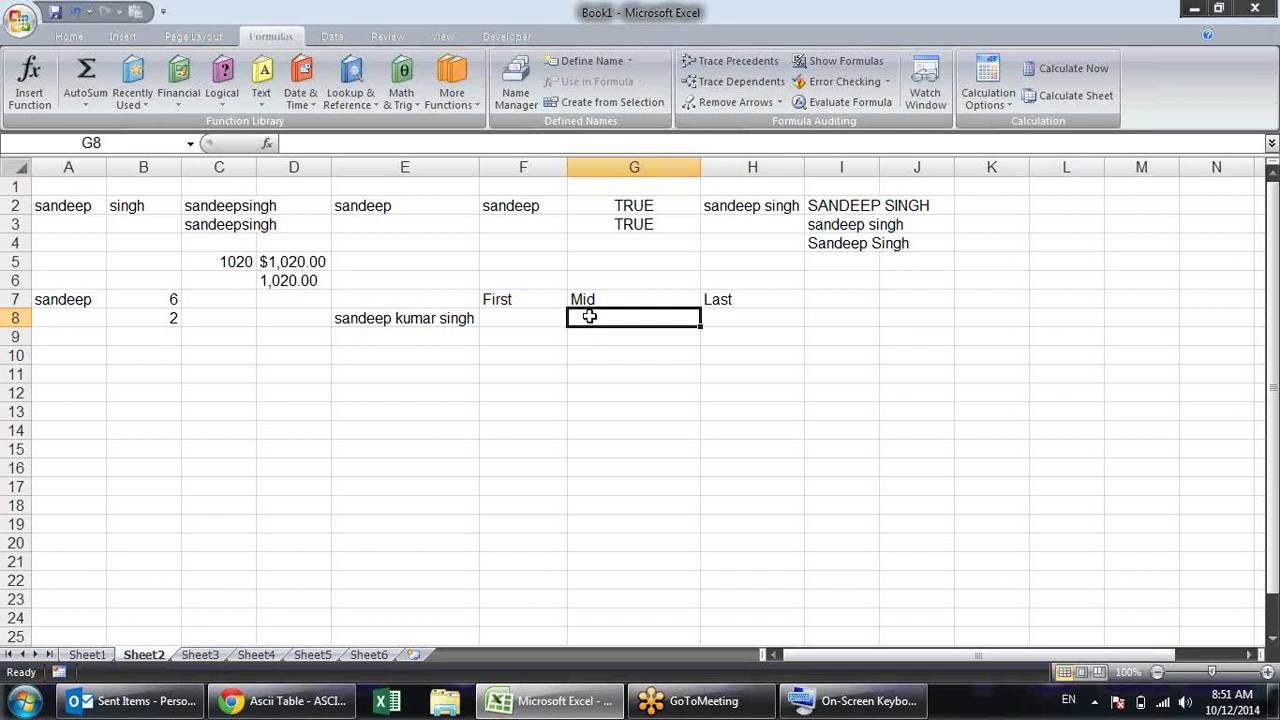
{"action": "key", "text": "Left"}
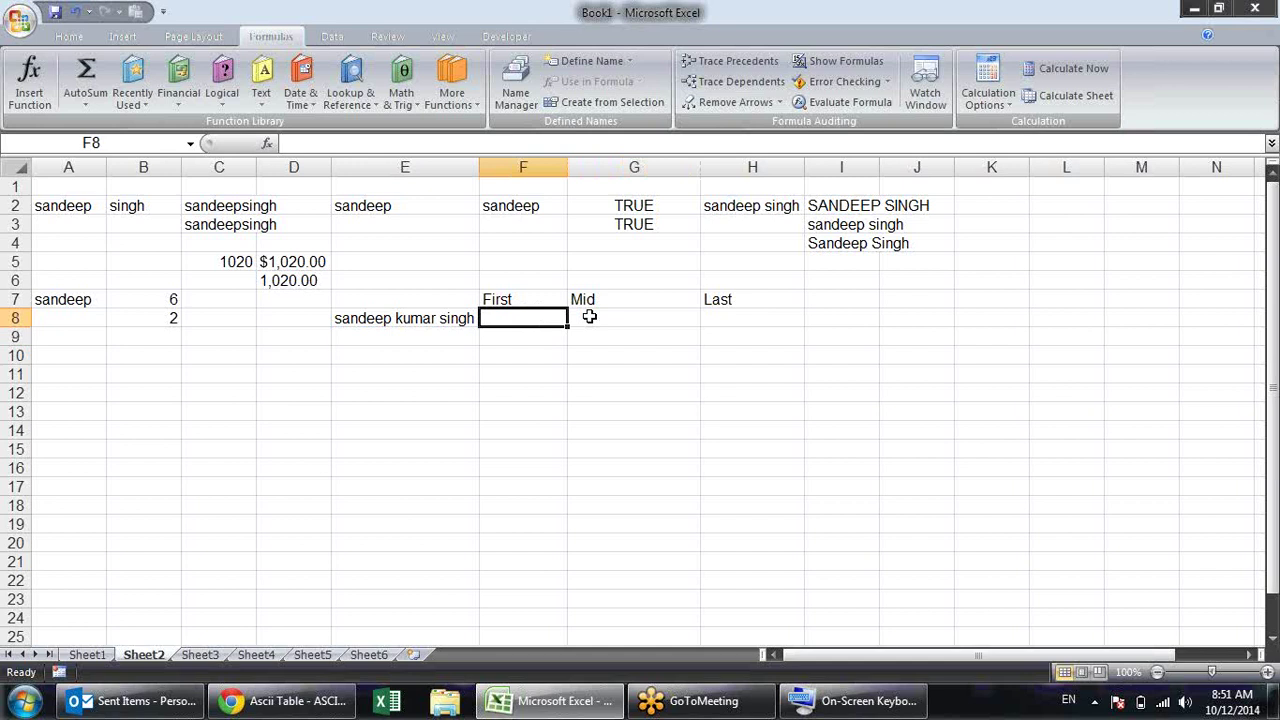
Enter =LEFT(E8,7) in F8 so it shows sandeep under First
{"action": "type", "text": "="}
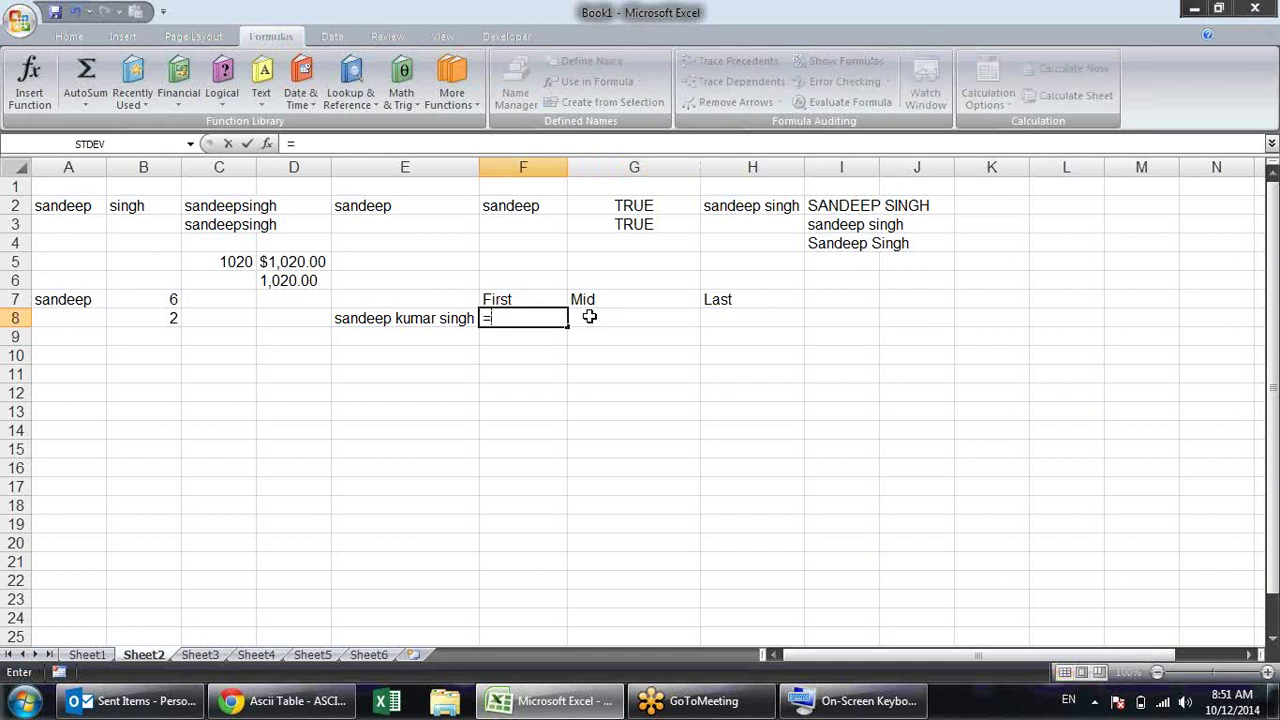
{"action": "type", "text": "lef"}
{"action": "key", "text": "Tab"}
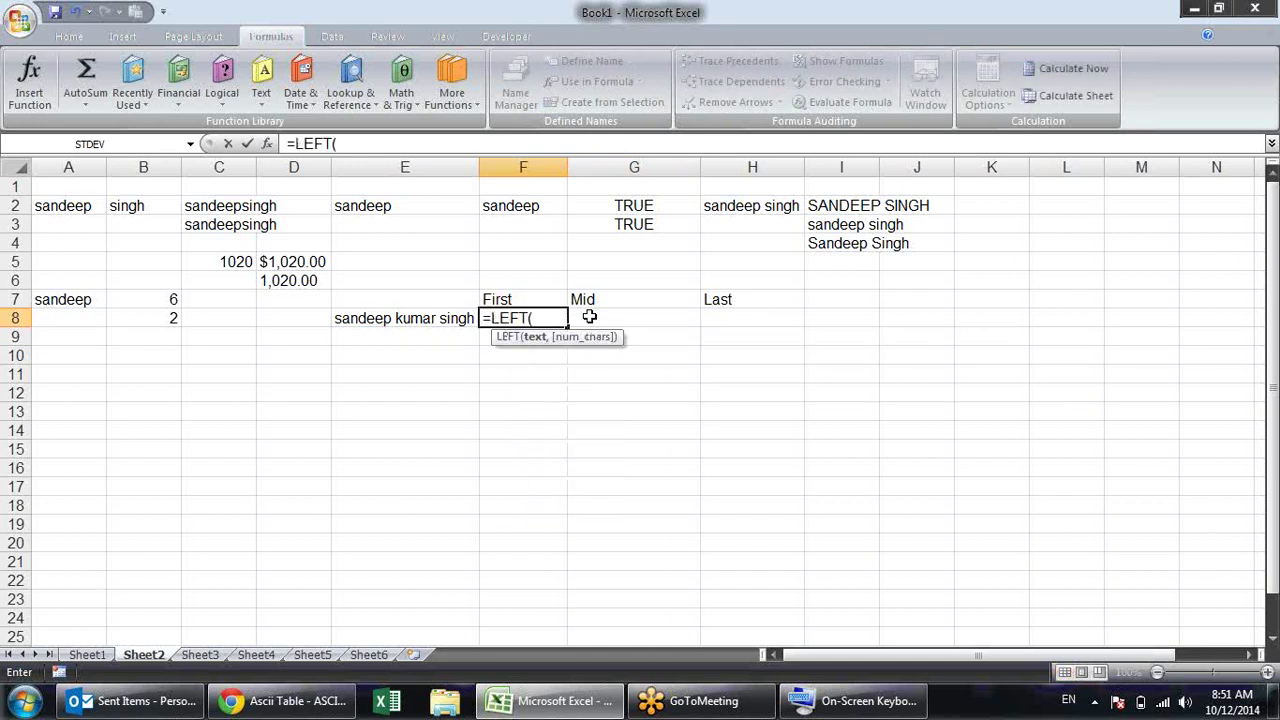
{"action": "left_click", "coordinate": [457, 317]}
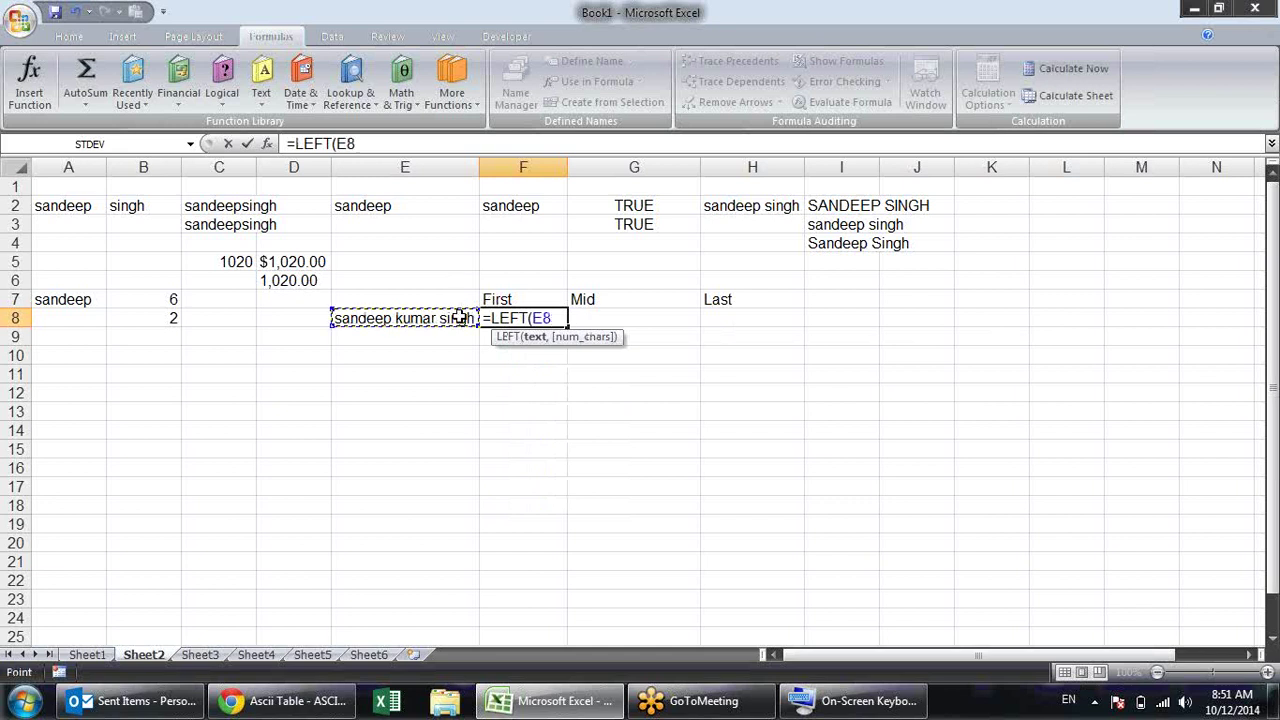
{"action": "type", "text": ","}
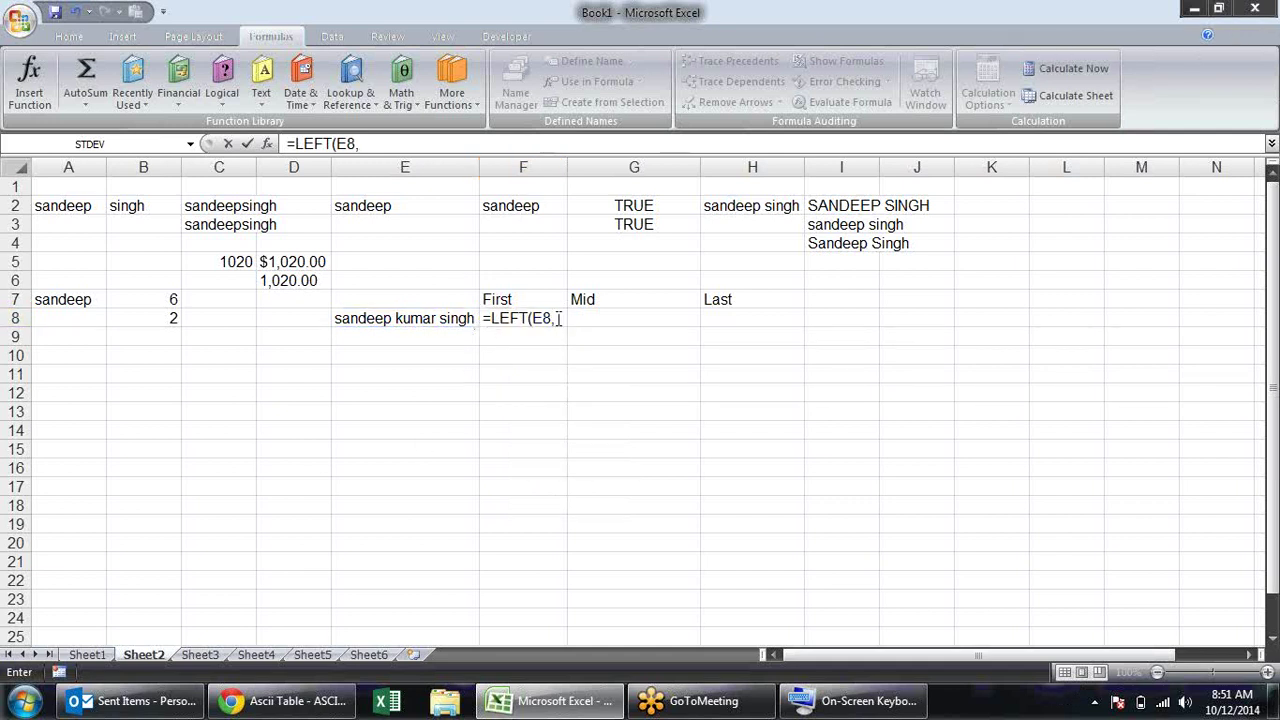
{"action": "left_click", "coordinate": [556, 318]}
{"action": "left_click", "coordinate": [556, 318]}
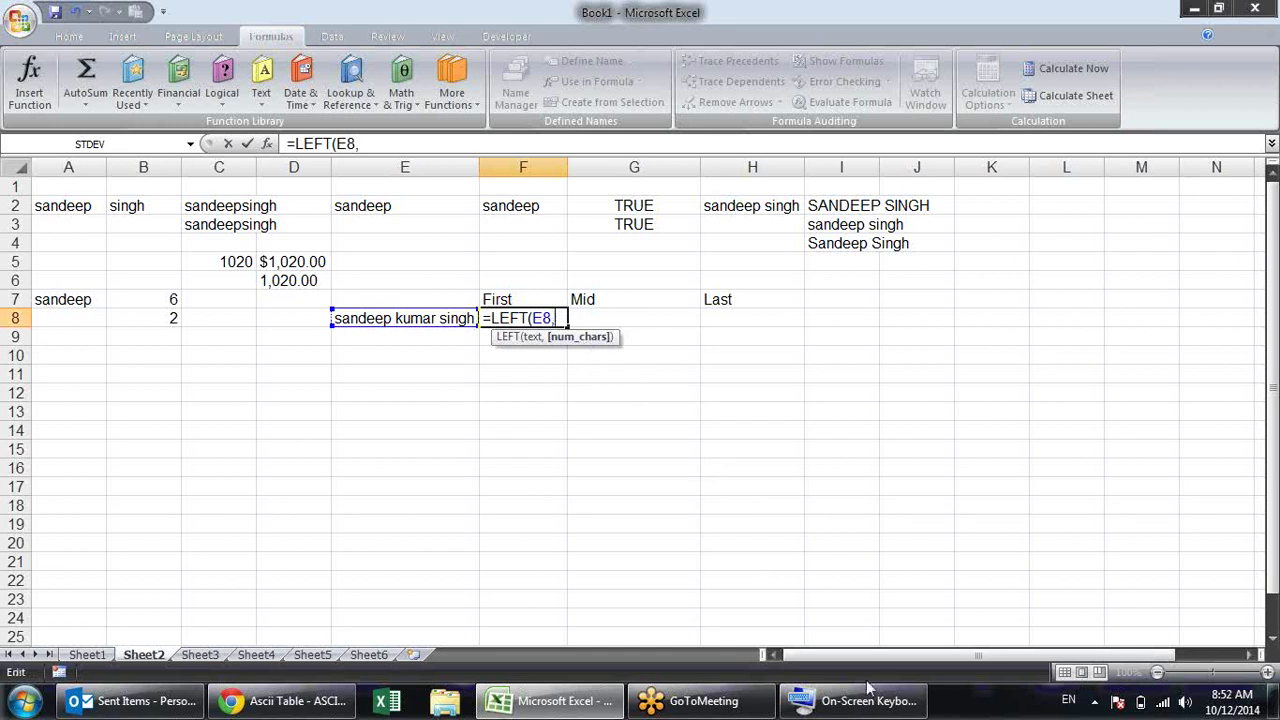
{"action": "type", "text": "7"}
{"action": "key", "text": "Return"}
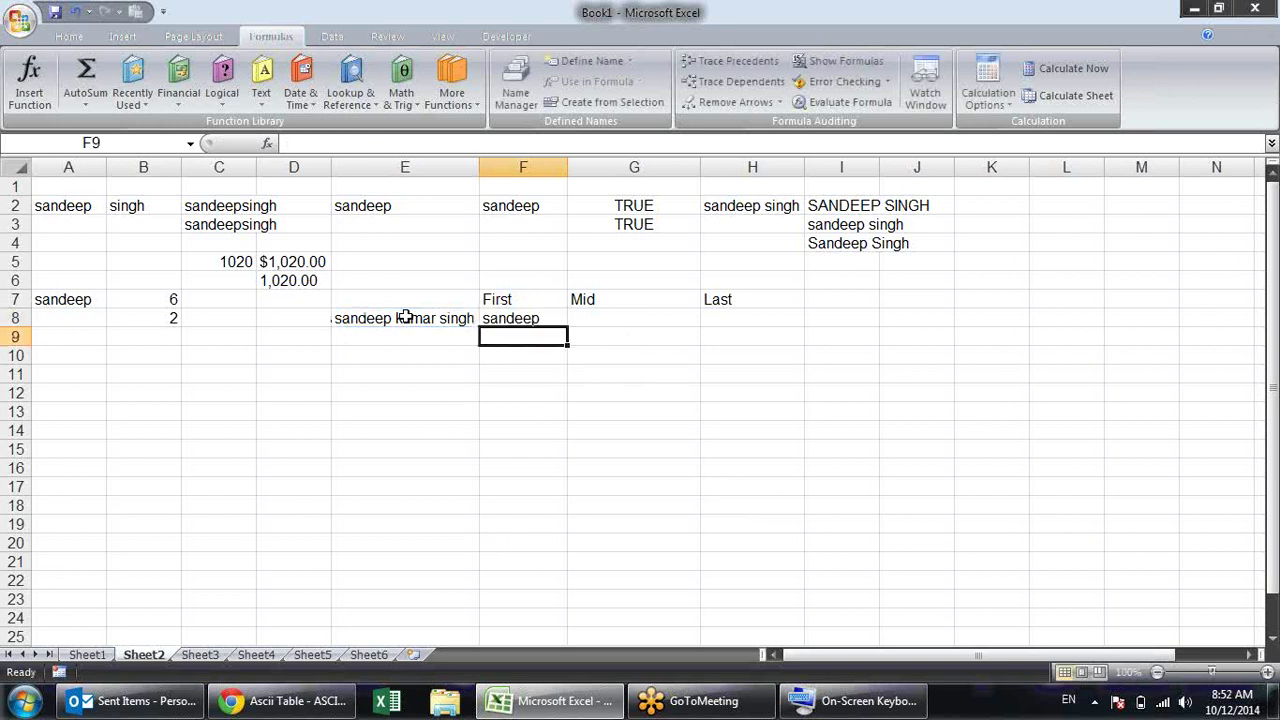
{"action": "key", "text": "Up"}
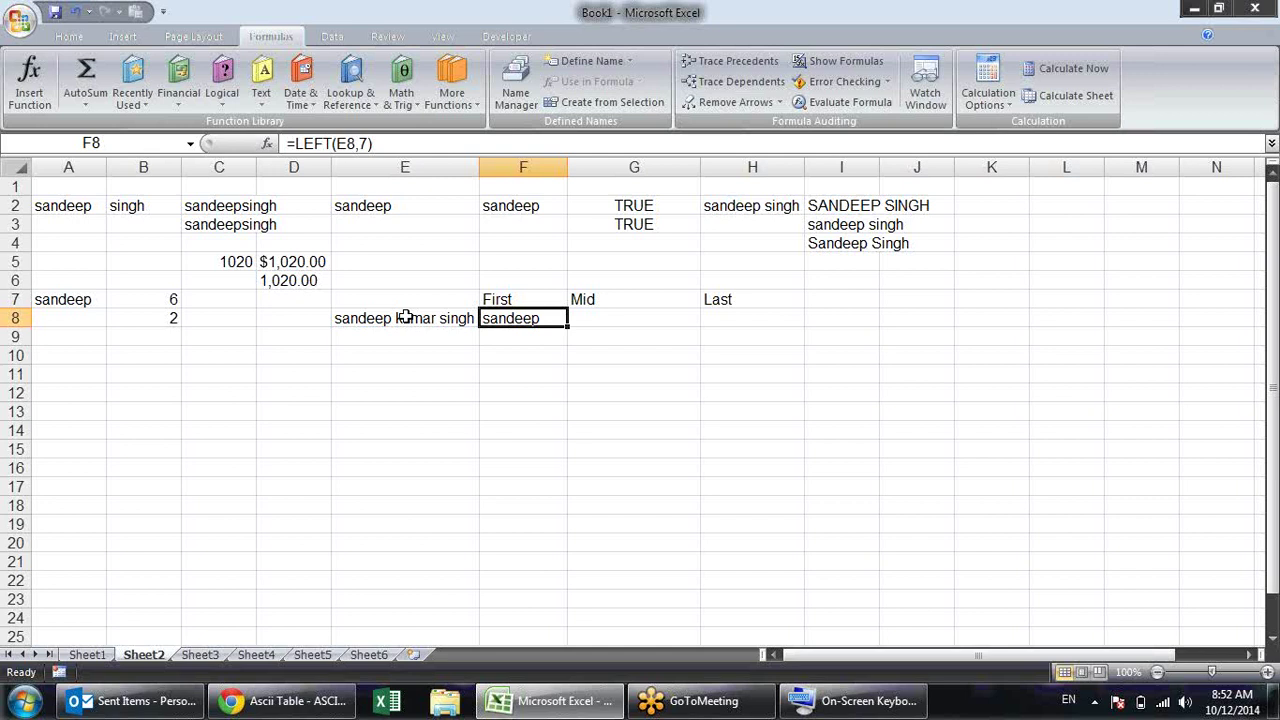
{"action": "key", "text": "Right"}
{"action": "key", "text": "Right"}
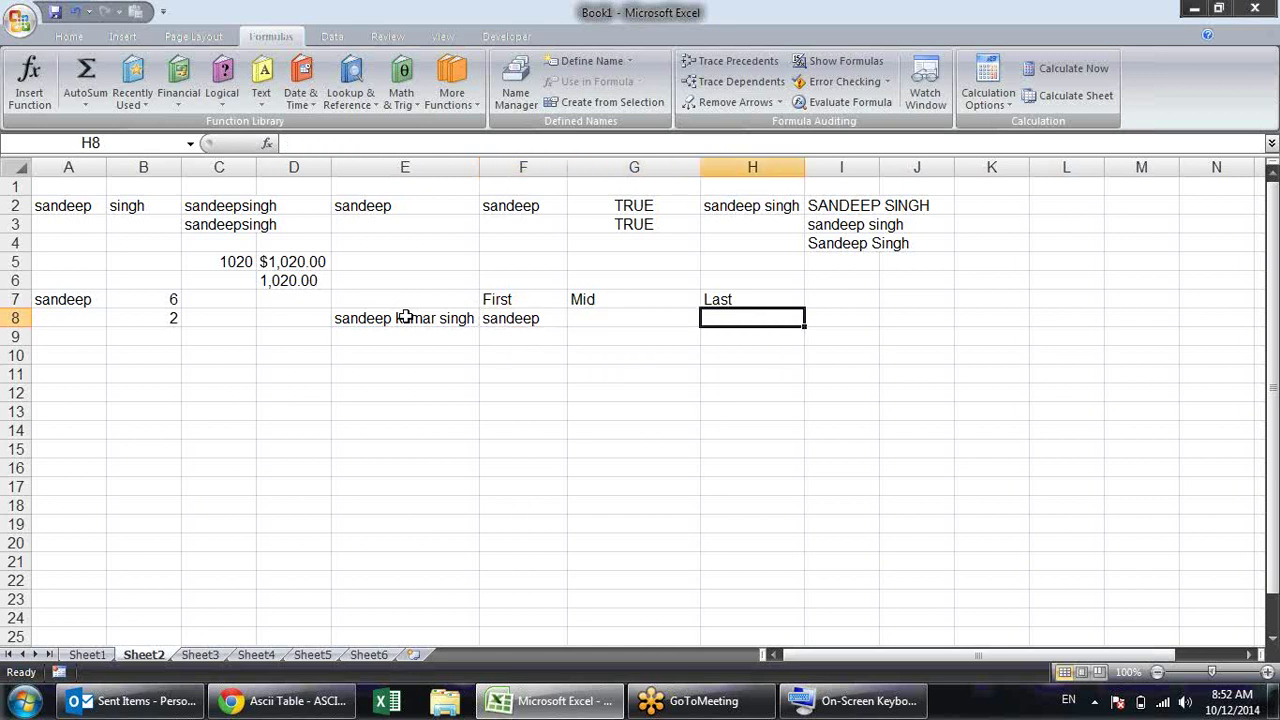
Enter =RIGHT(E8,5) in H8 so it shows singh under Last
{"action": "type", "text": "n"}
{"action": "key", "text": "BackSpace"}
{"action": "key", "text": "Escape"}
{"action": "type", "text": "="}
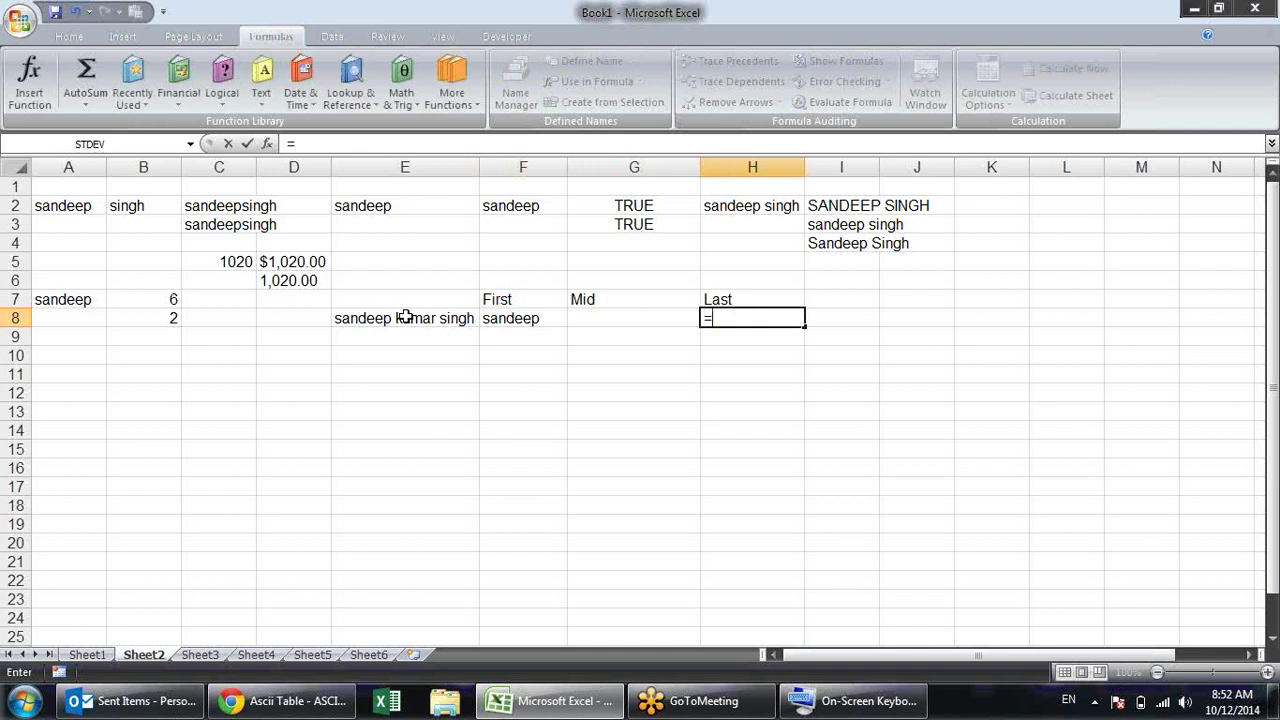
{"action": "type", "text": "righ"}
{"action": "key", "text": "Tab"}
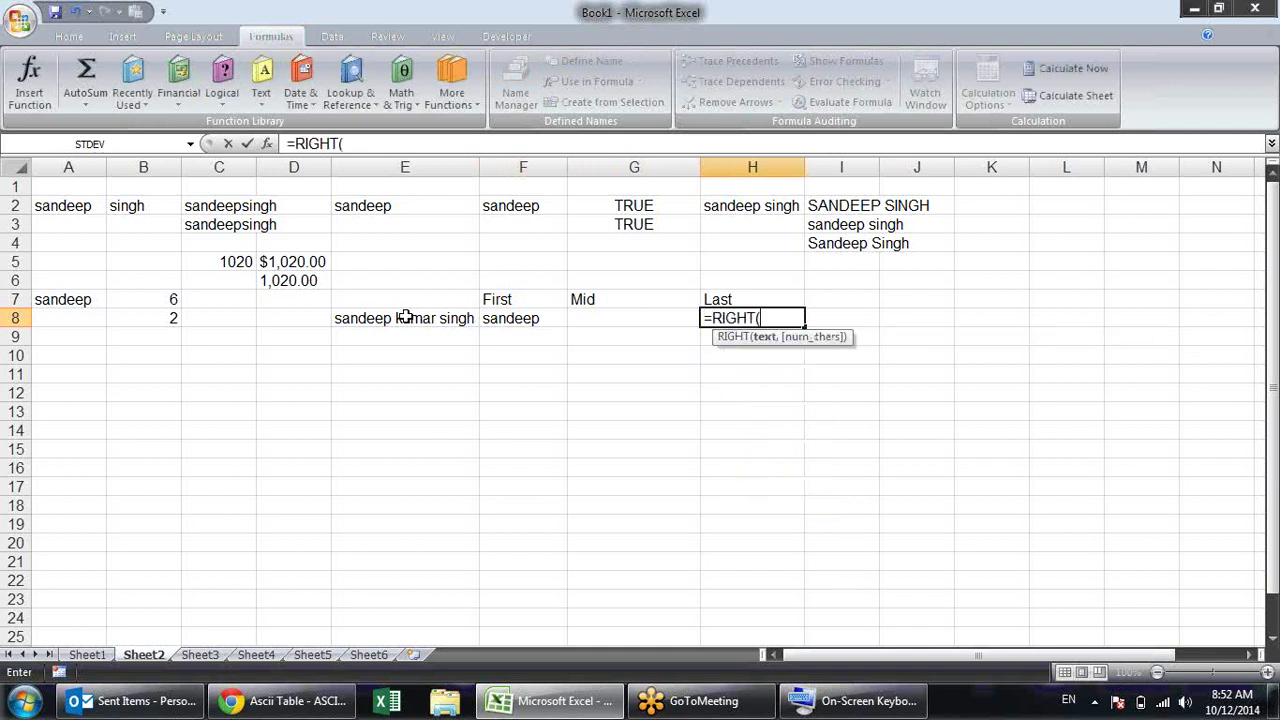
{"action": "left_click", "coordinate": [340, 315]}
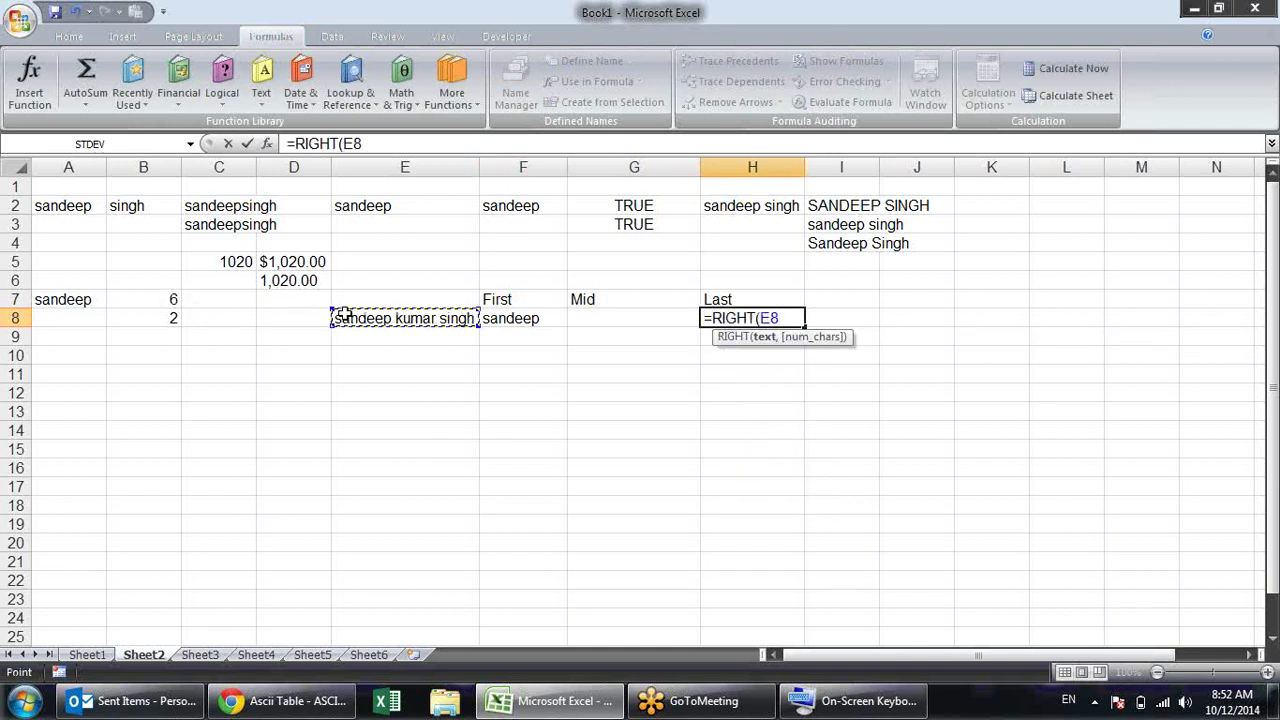
{"action": "type", "text": ","}
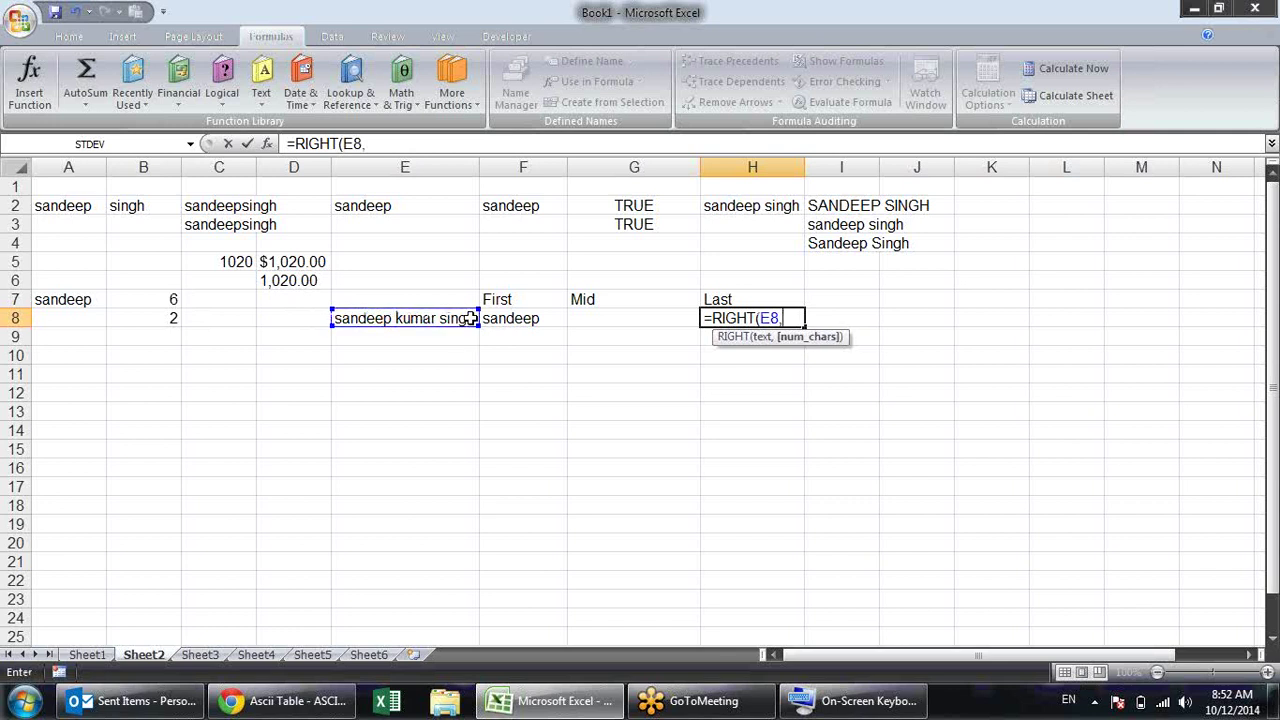
{"action": "type", "text": "5)"}
{"action": "key", "text": "Return"}
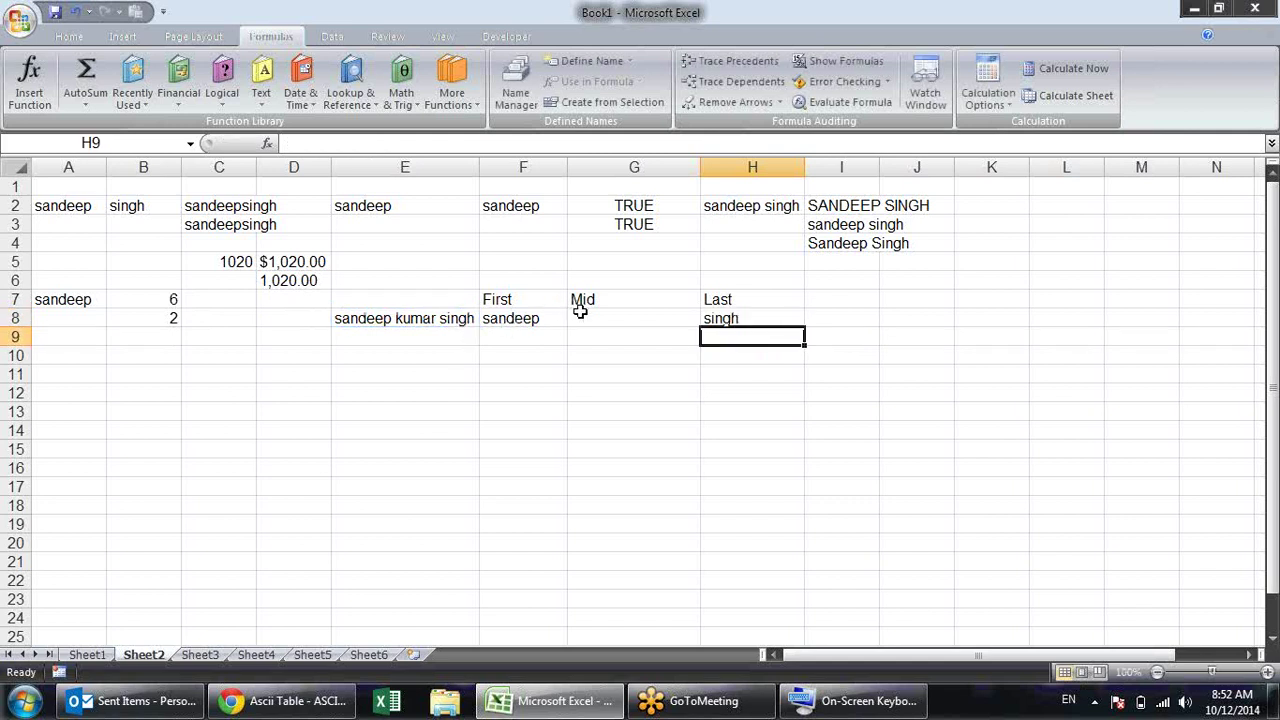
Review the First and Last formulas, ending on the empty Mid cell G8
{"action": "left_click", "coordinate": [580, 318]}
{"action": "left_click", "coordinate": [532, 314]}
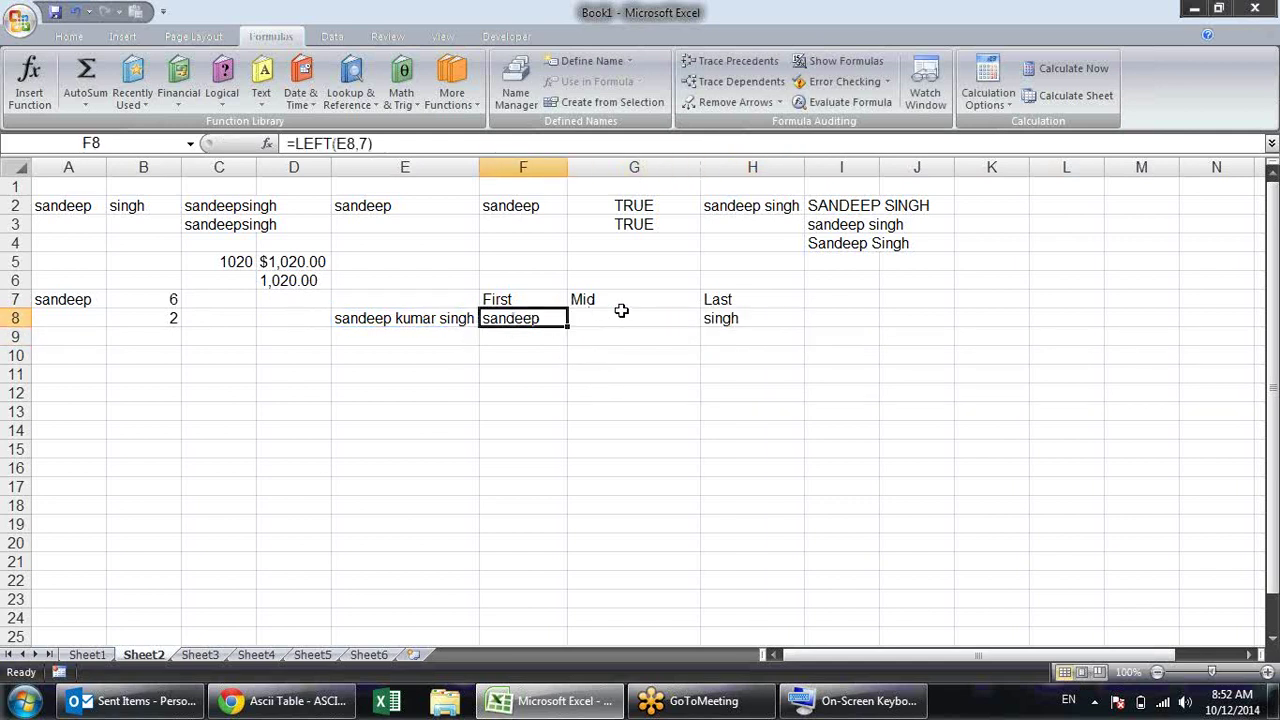
{"action": "left_click", "coordinate": [758, 320]}
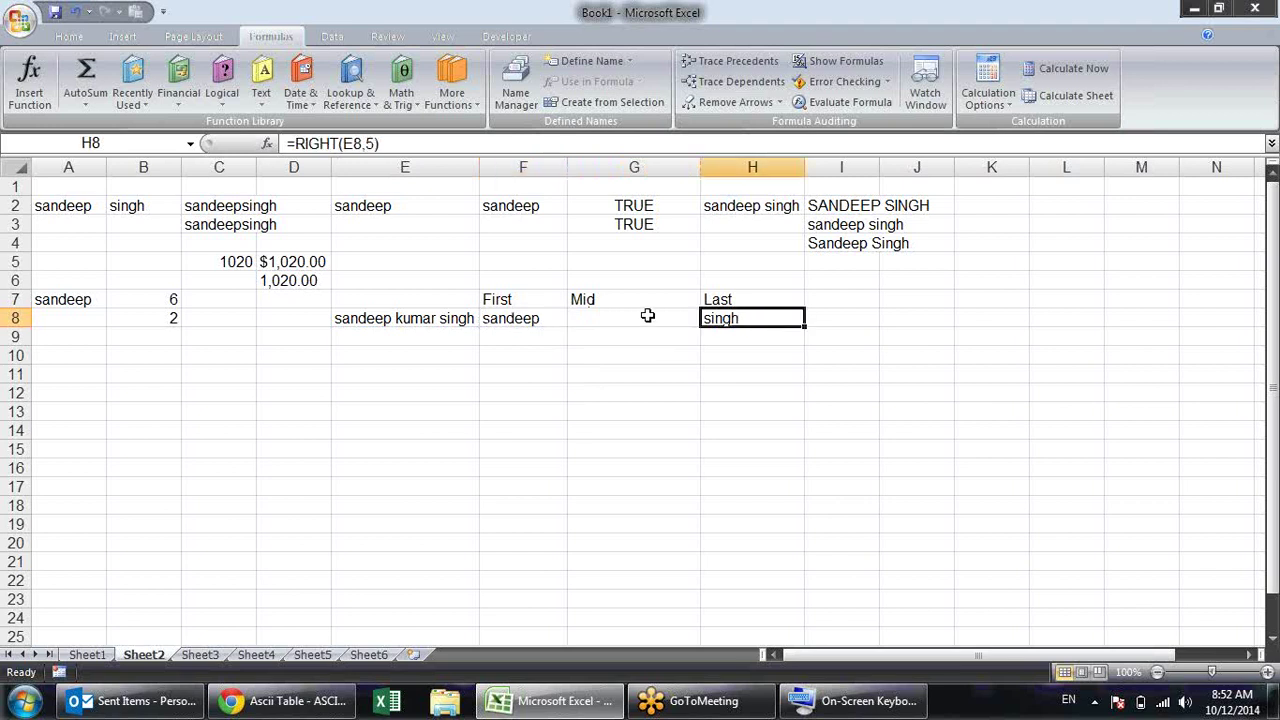
{"action": "left_click", "coordinate": [648, 316]}
Enter =MID(E8,9,5) in G8 so it shows kumar under Mid
{"action": "type", "text": "="}
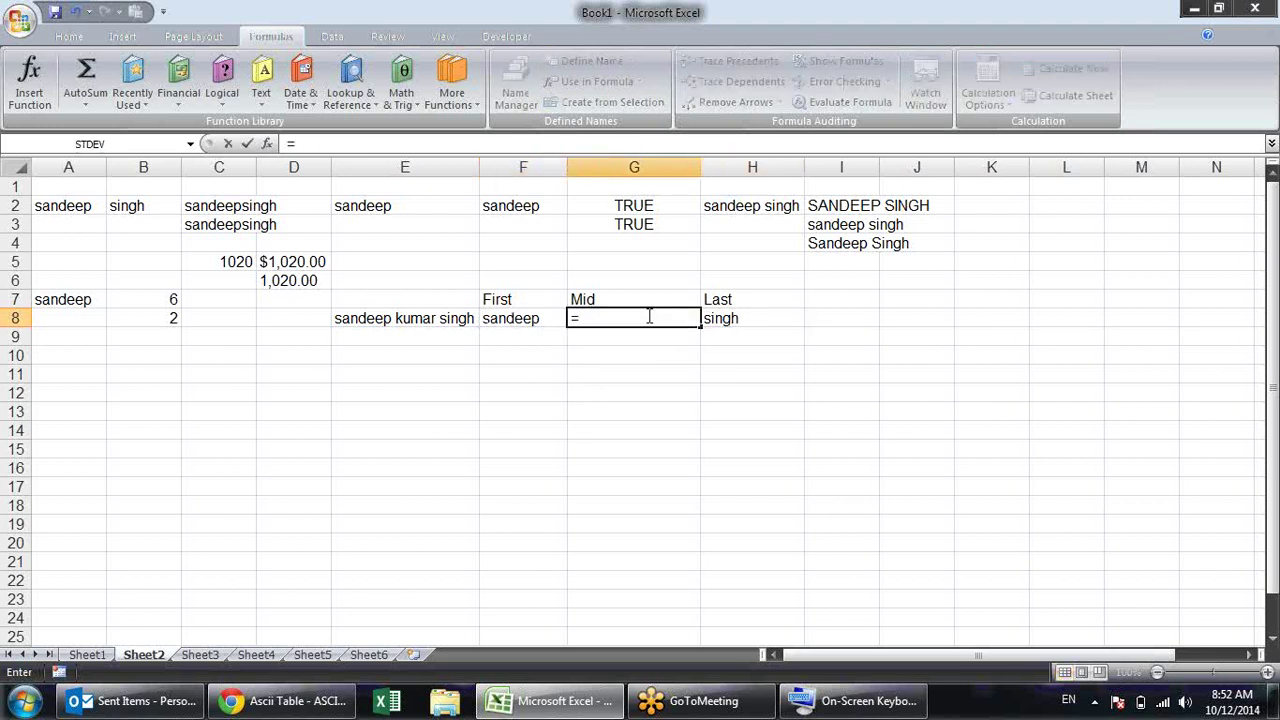
{"action": "type", "text": "mid"}
{"action": "key", "text": "Tab"}
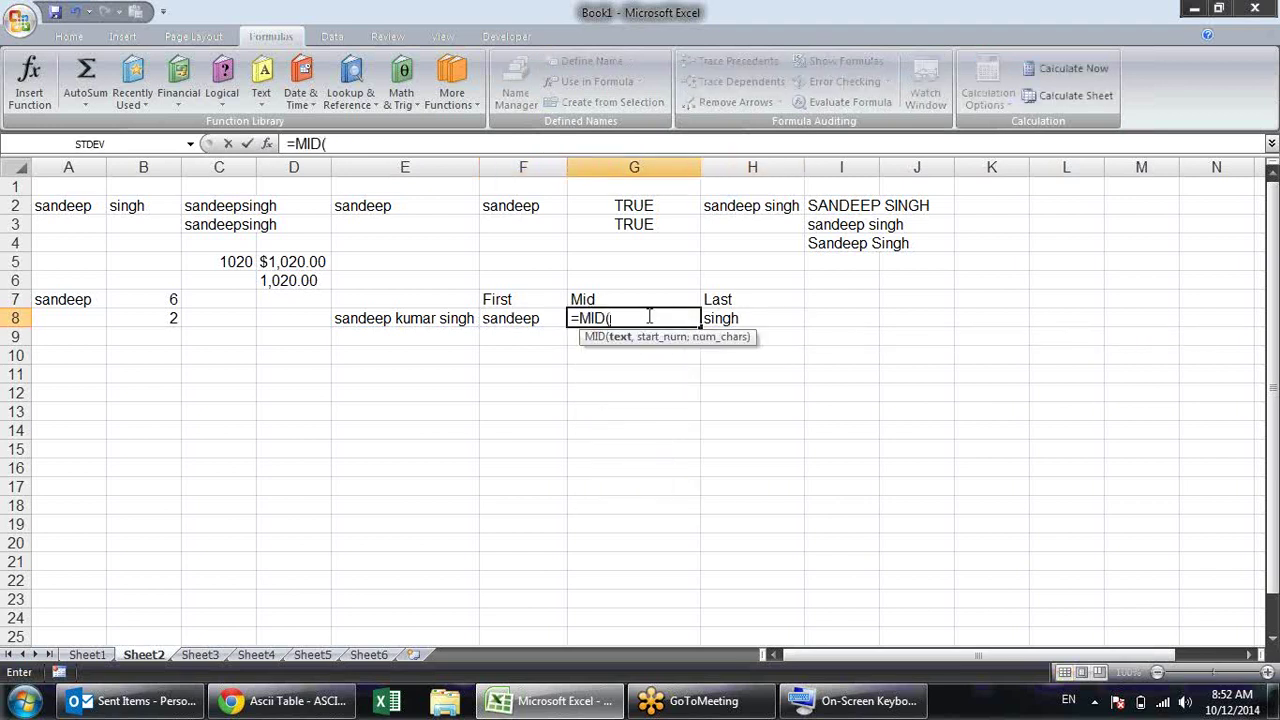
{"action": "mouse_move", "coordinate": [354, 322]}
{"action": "left_mouse_down"}
{"action": "mouse_move", "coordinate": [371, 302]}
{"action": "mouse_move", "coordinate": [371, 318]}
{"action": "left_mouse_up"}
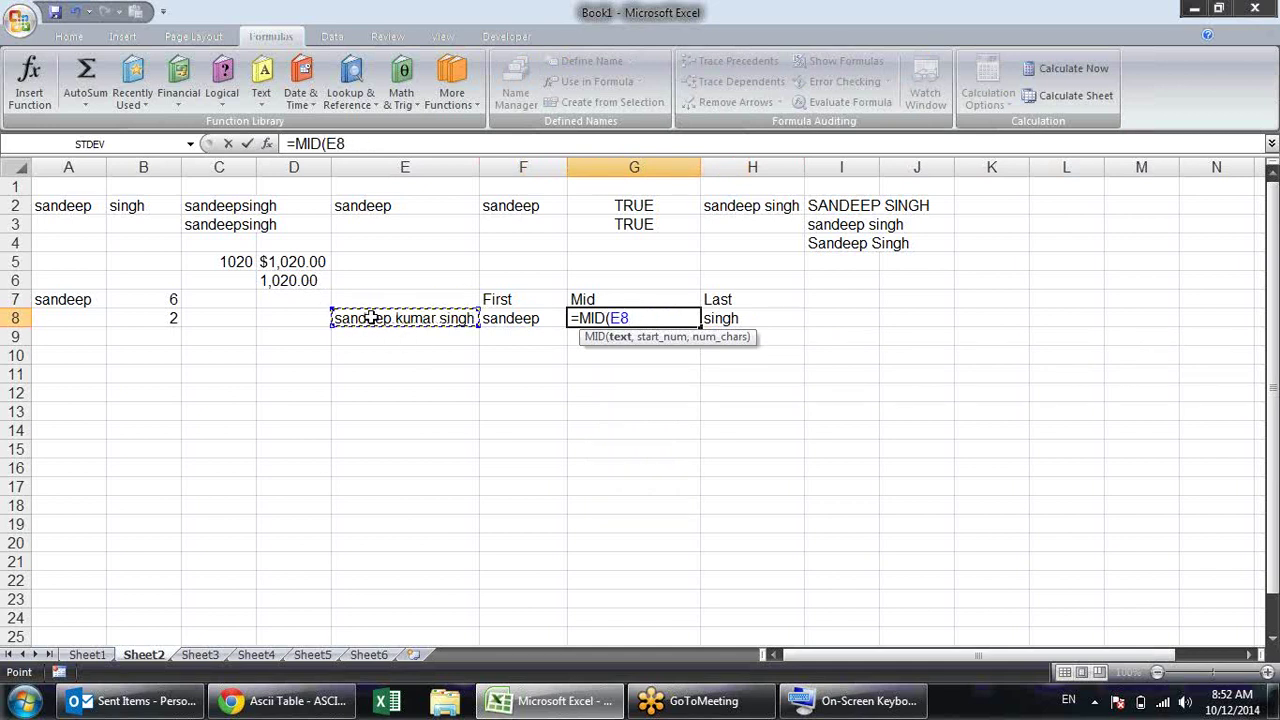
{"action": "type", "text": ","}
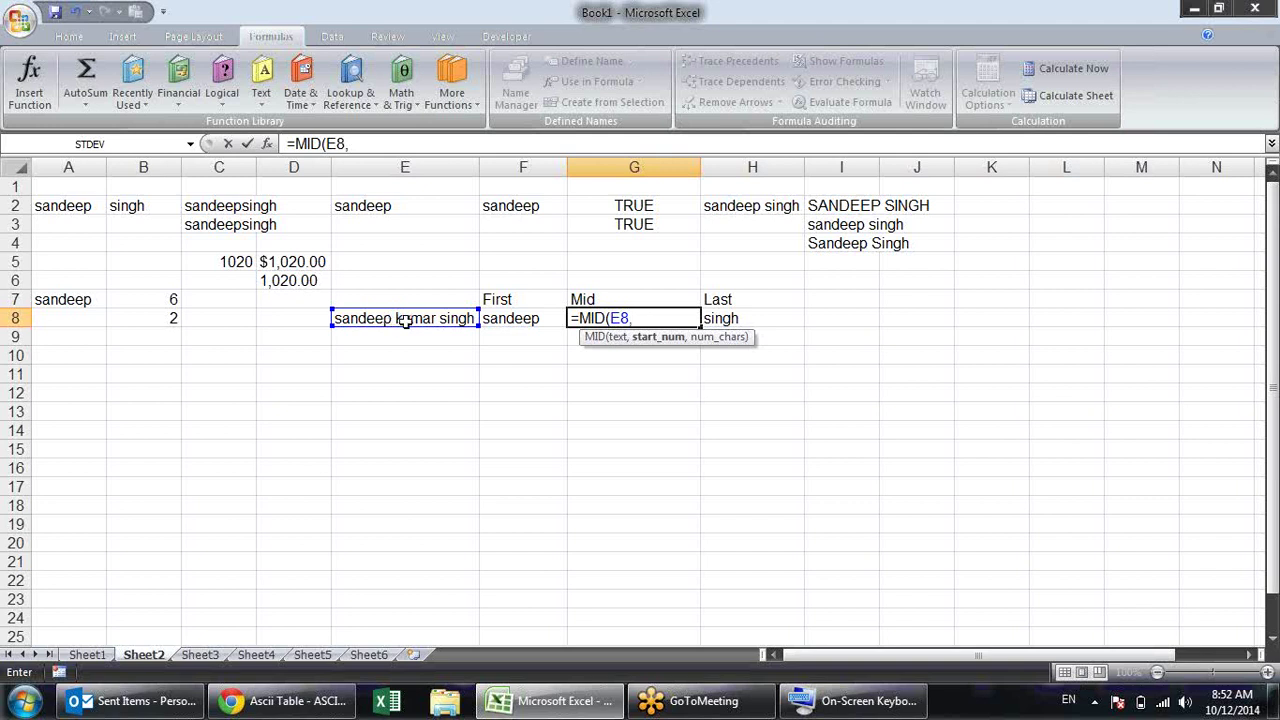
{"action": "type", "text": "9"}
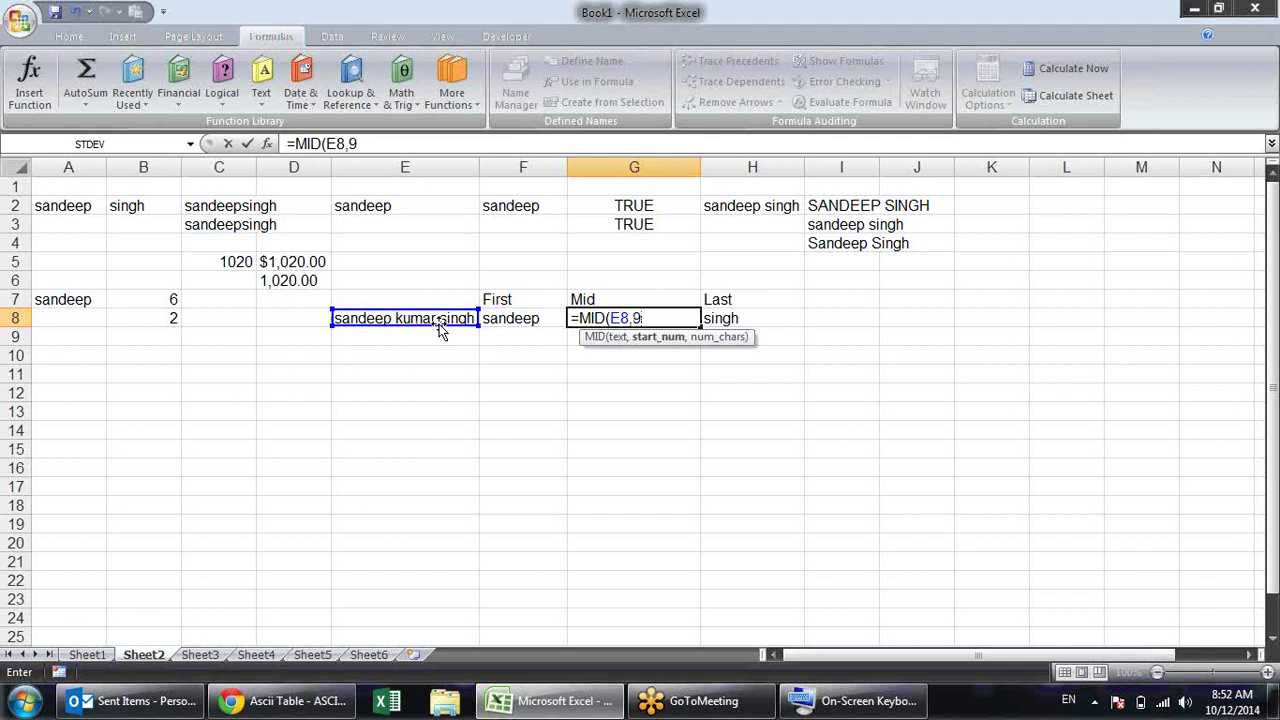
{"action": "type", "text": ",5"}
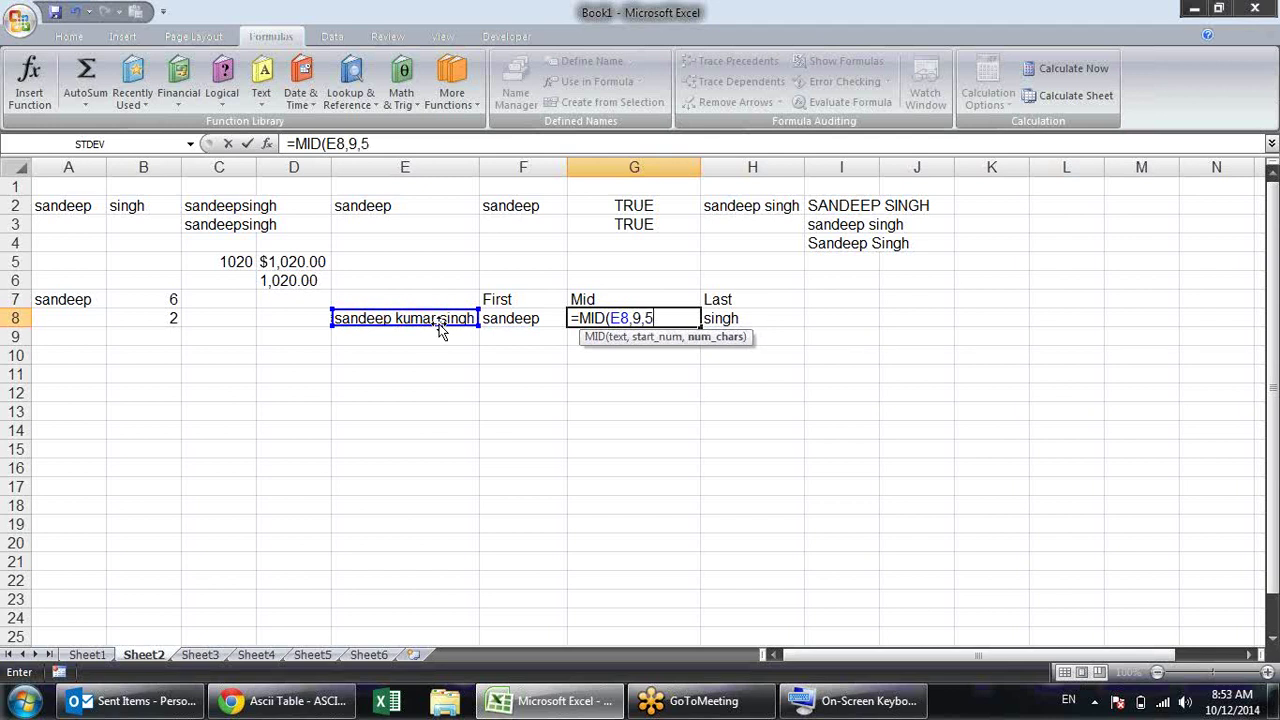
{"action": "type", "text": ")"}
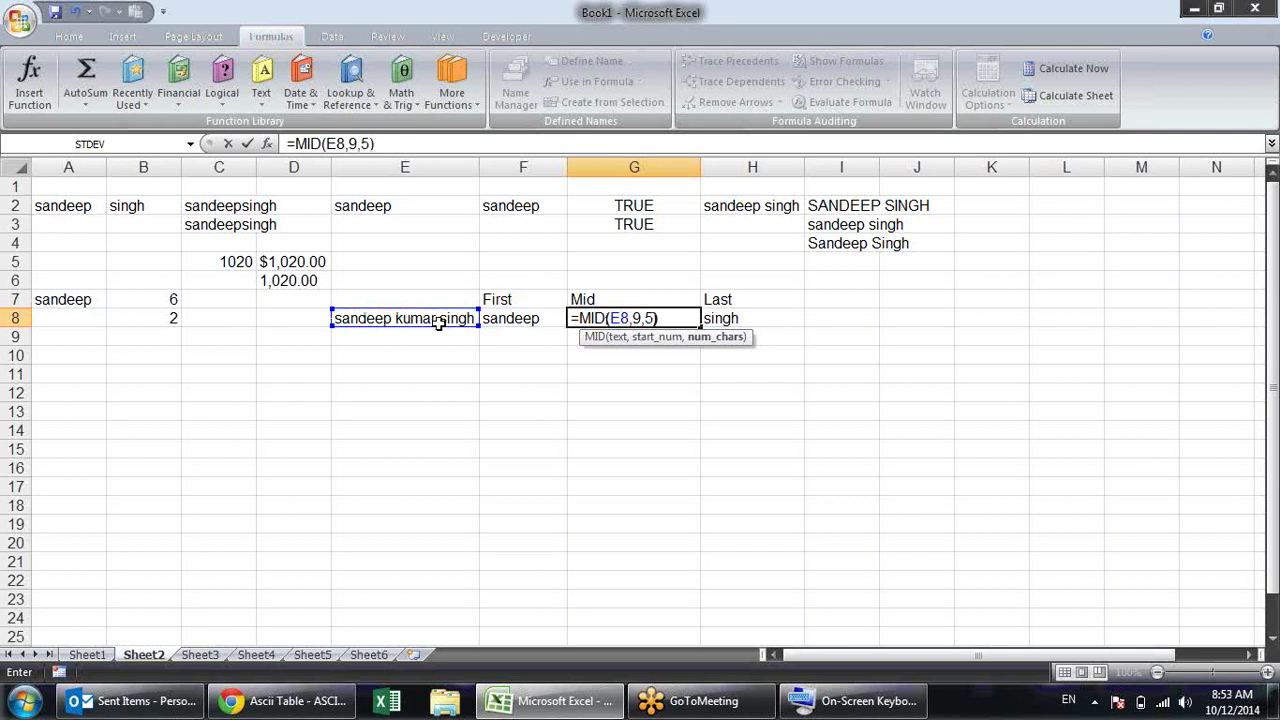
{"action": "key", "text": "Return"}
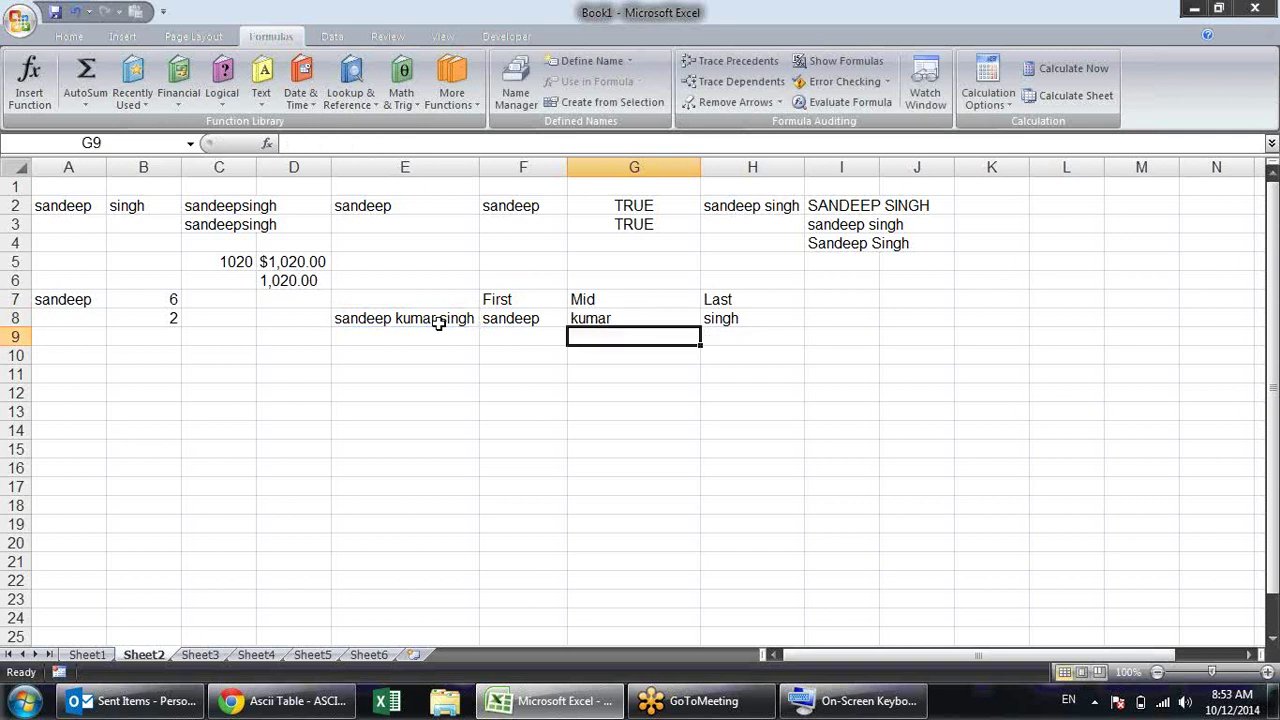
Walk through the MID arguments E8, start 9 and length 5 without changing the formula
{"action": "key", "text": "Up"}
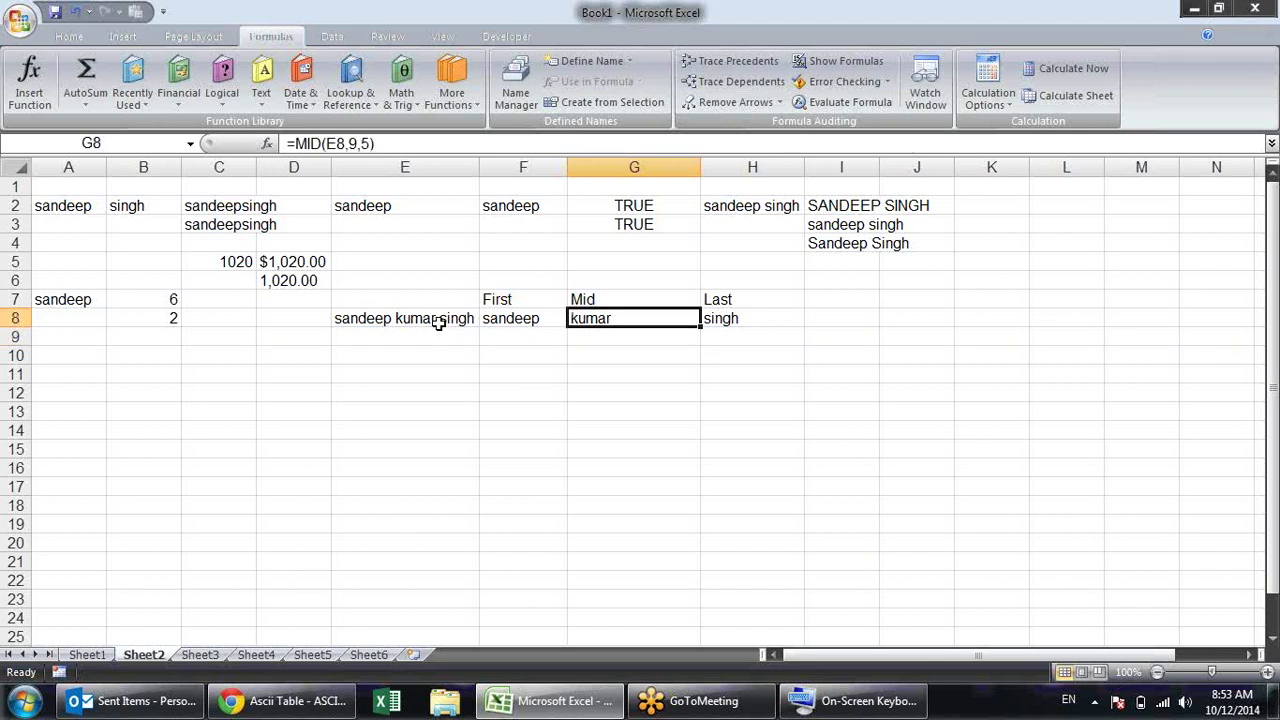
{"action": "key", "text": "F2"}
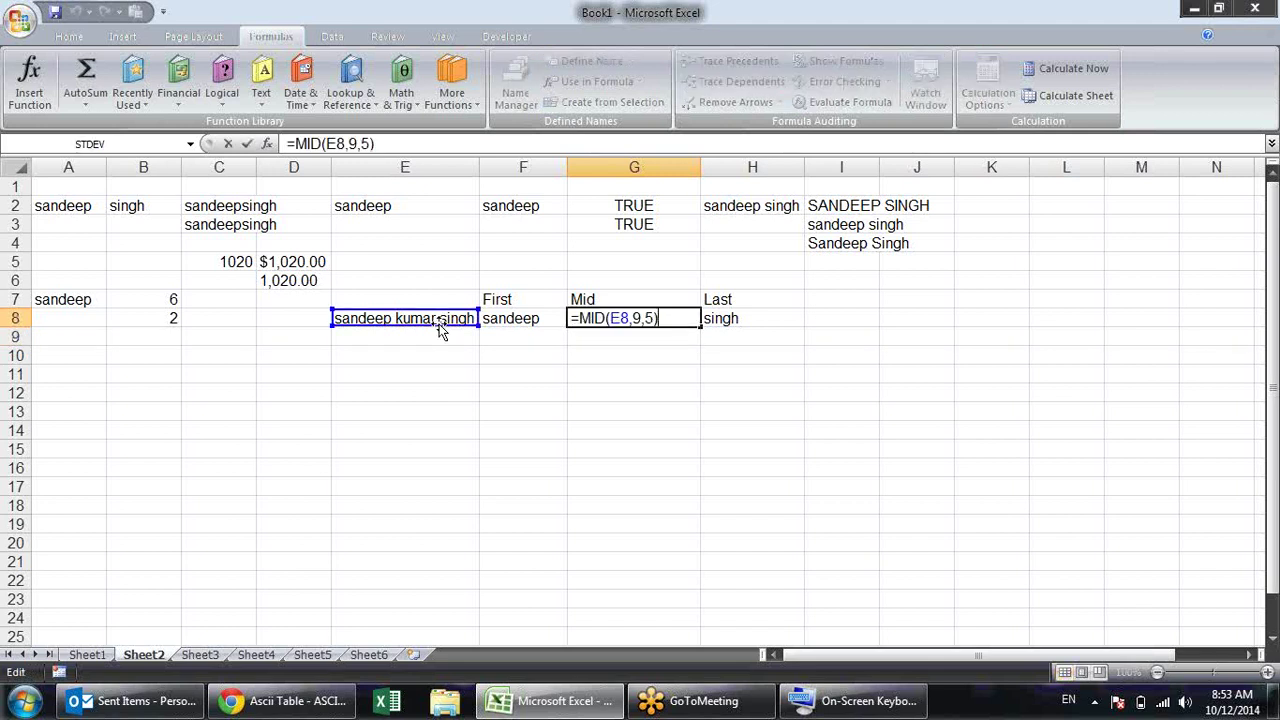
{"action": "left_click", "coordinate": [636, 318]}
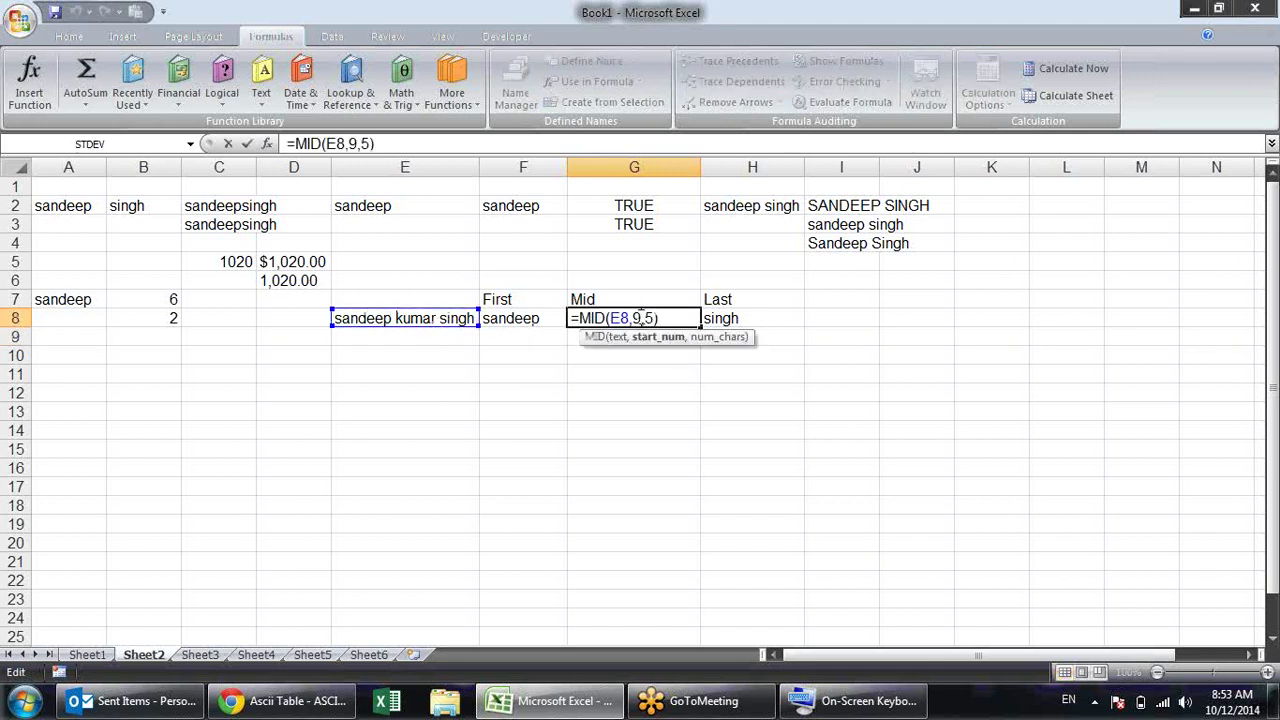
{"action": "double_click", "coordinate": [619, 318]}
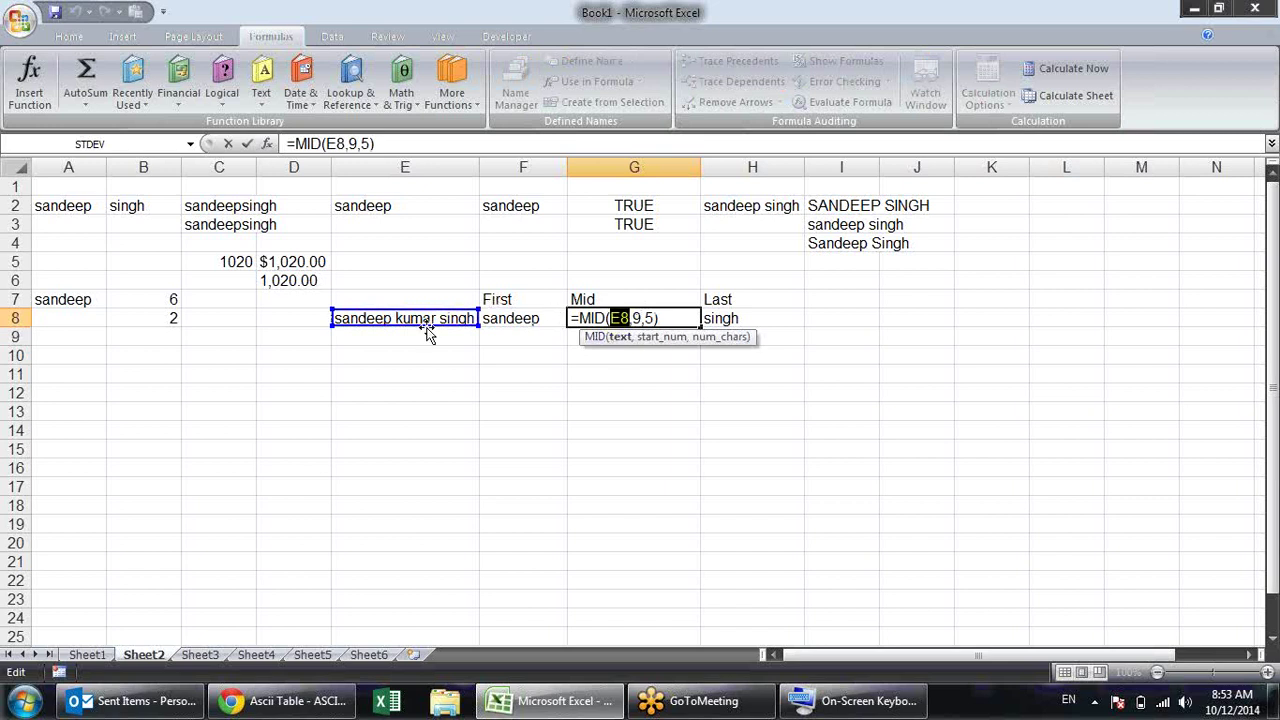
{"action": "left_click", "coordinate": [657, 337]}
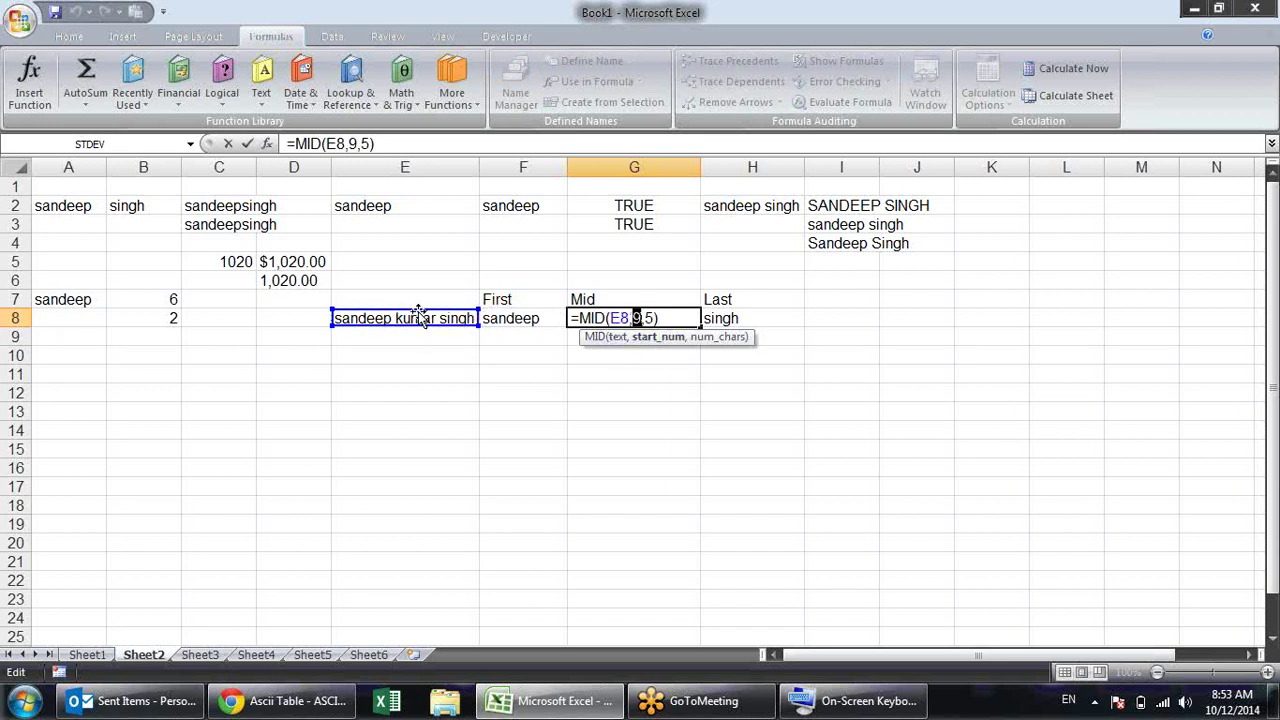
{"action": "left_click", "coordinate": [716, 337]}
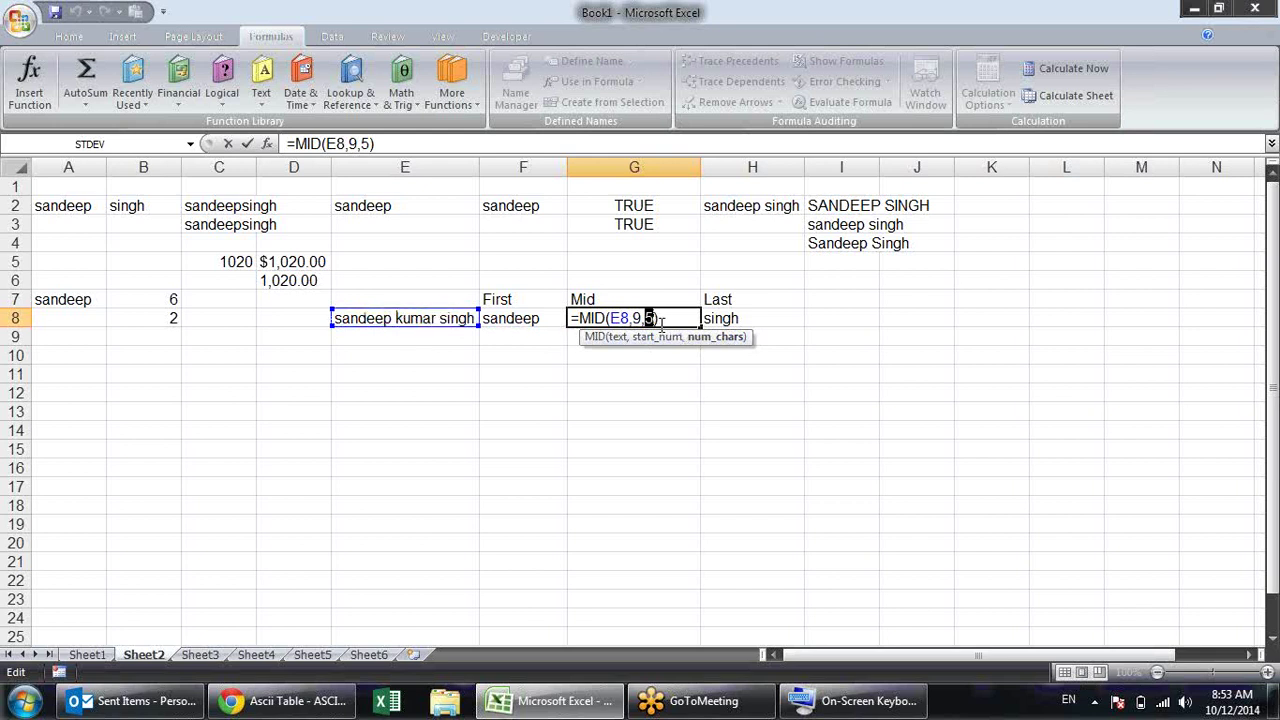
{"action": "key", "text": "Return"}
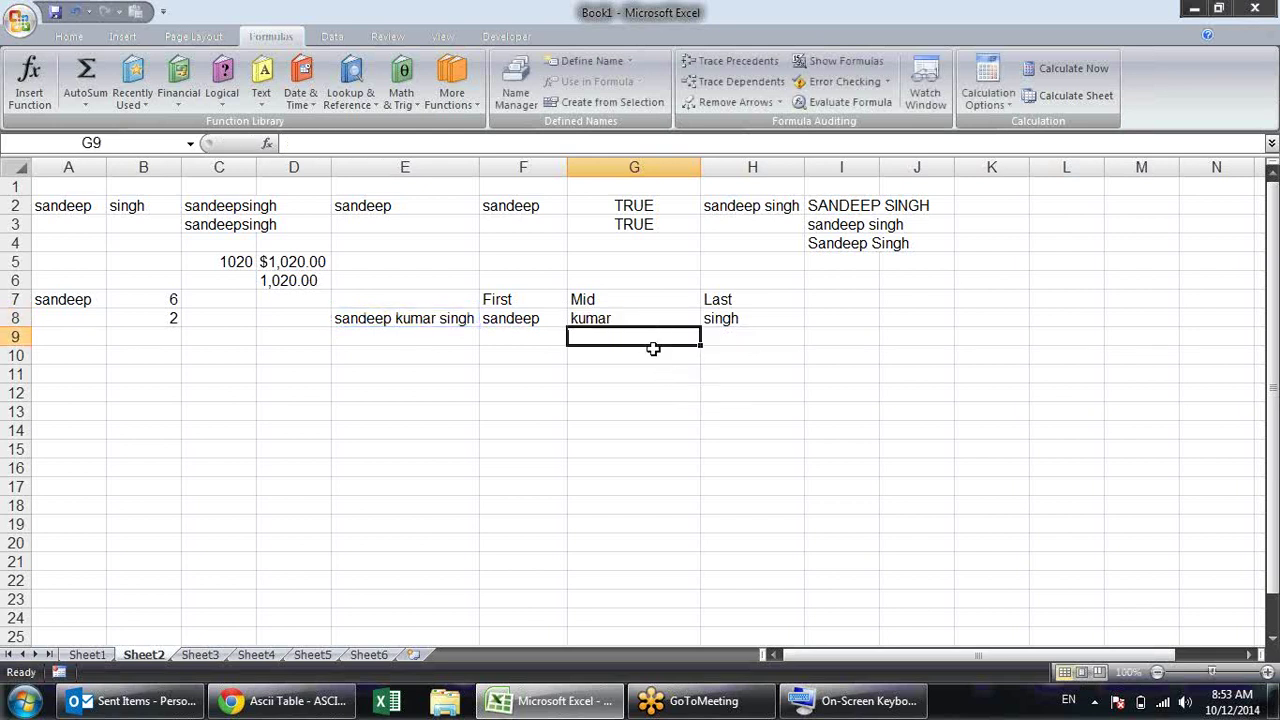
{"action": "left_click", "coordinate": [643, 319]}
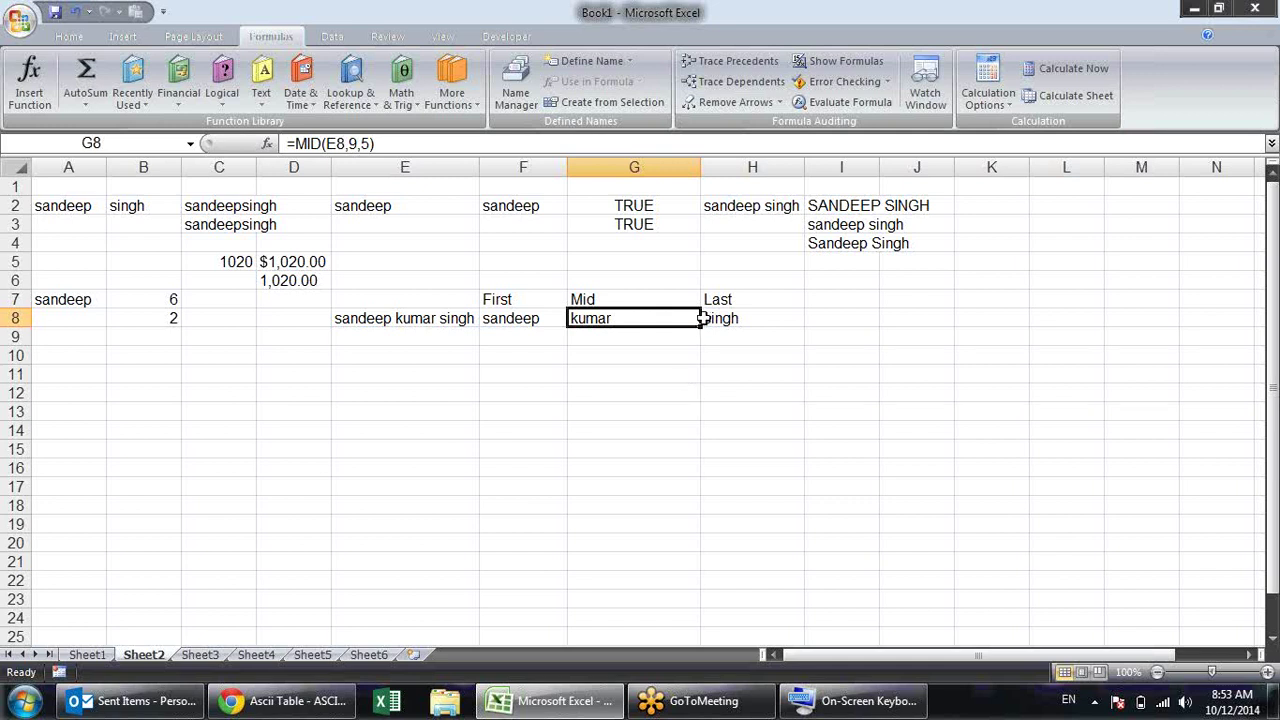
{"action": "double_click", "coordinate": [780, 318]}
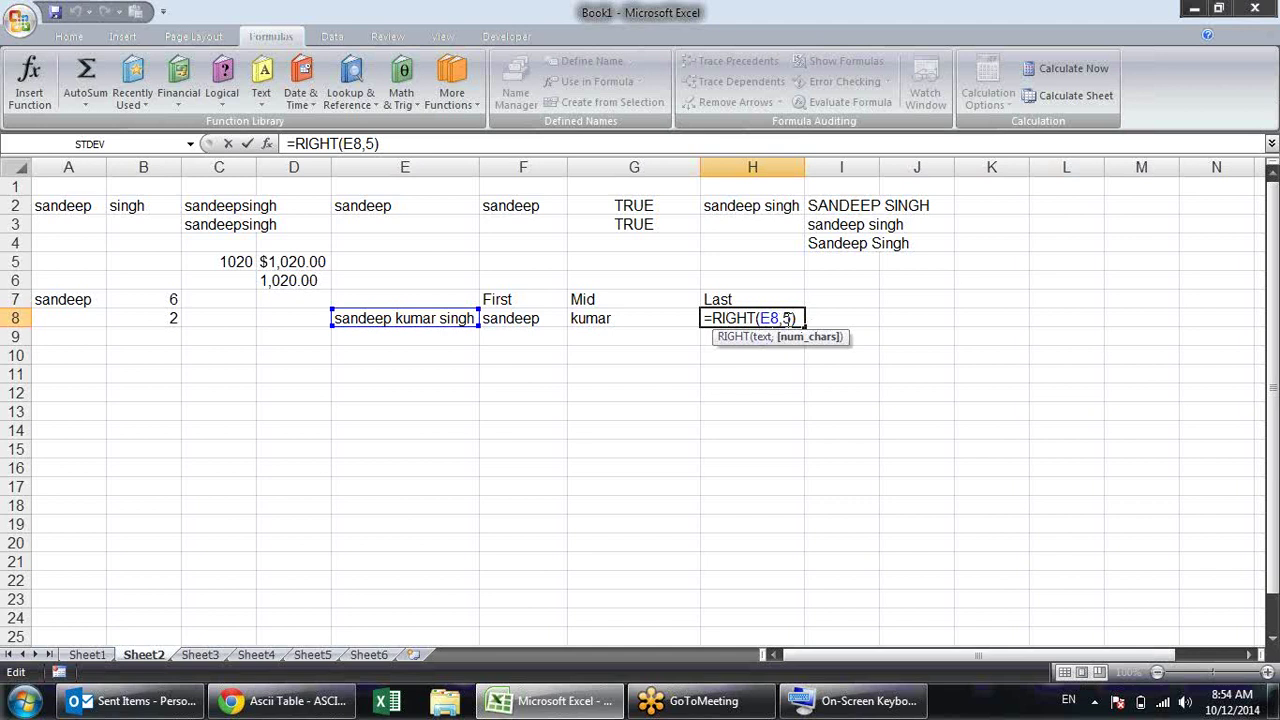
{"action": "left_click", "coordinate": [770, 318]}
{"action": "left_click", "coordinate": [790, 318]}
{"action": "key", "text": "Return"}
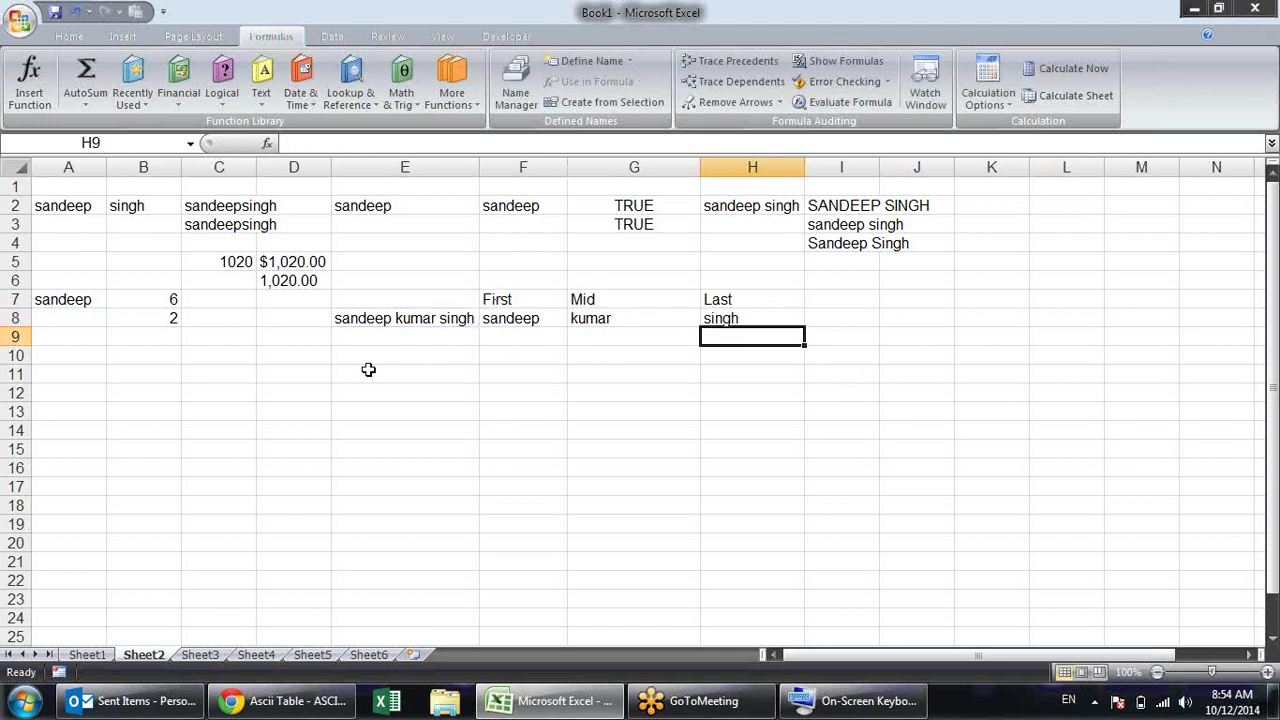
{"action": "left_click", "coordinate": [290, 358]}
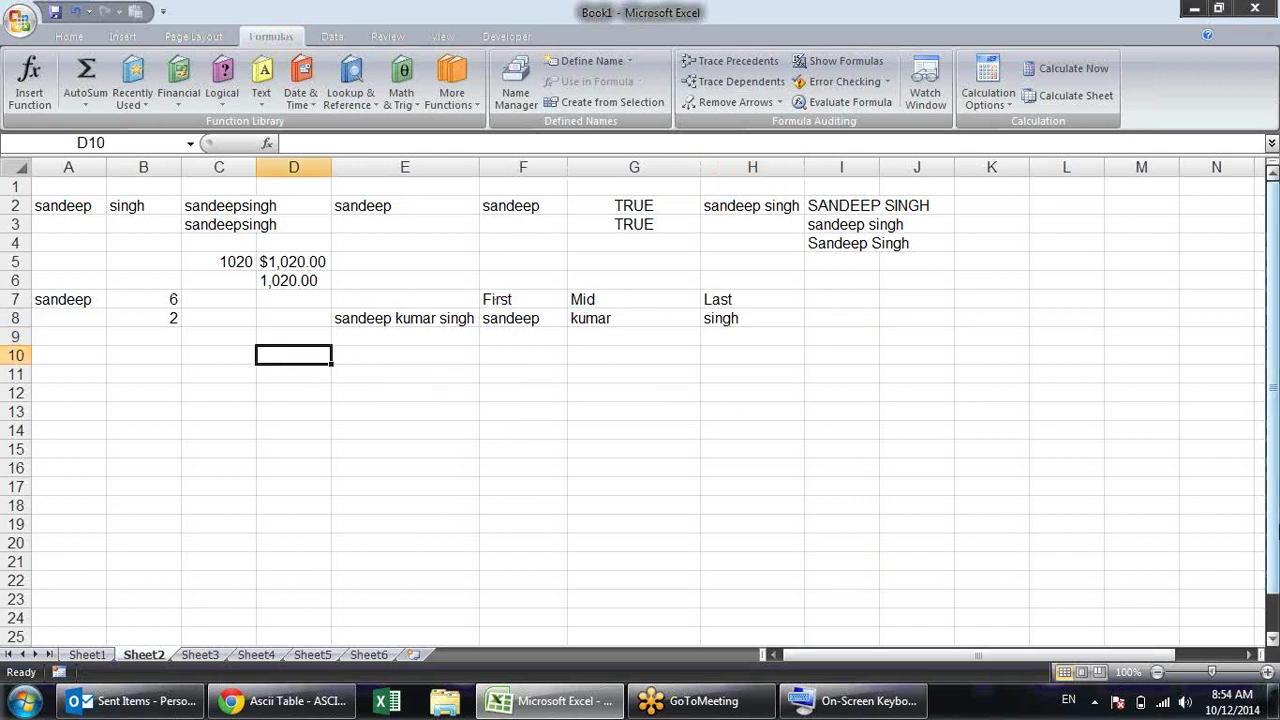
{"action": "type", "text": "24"}
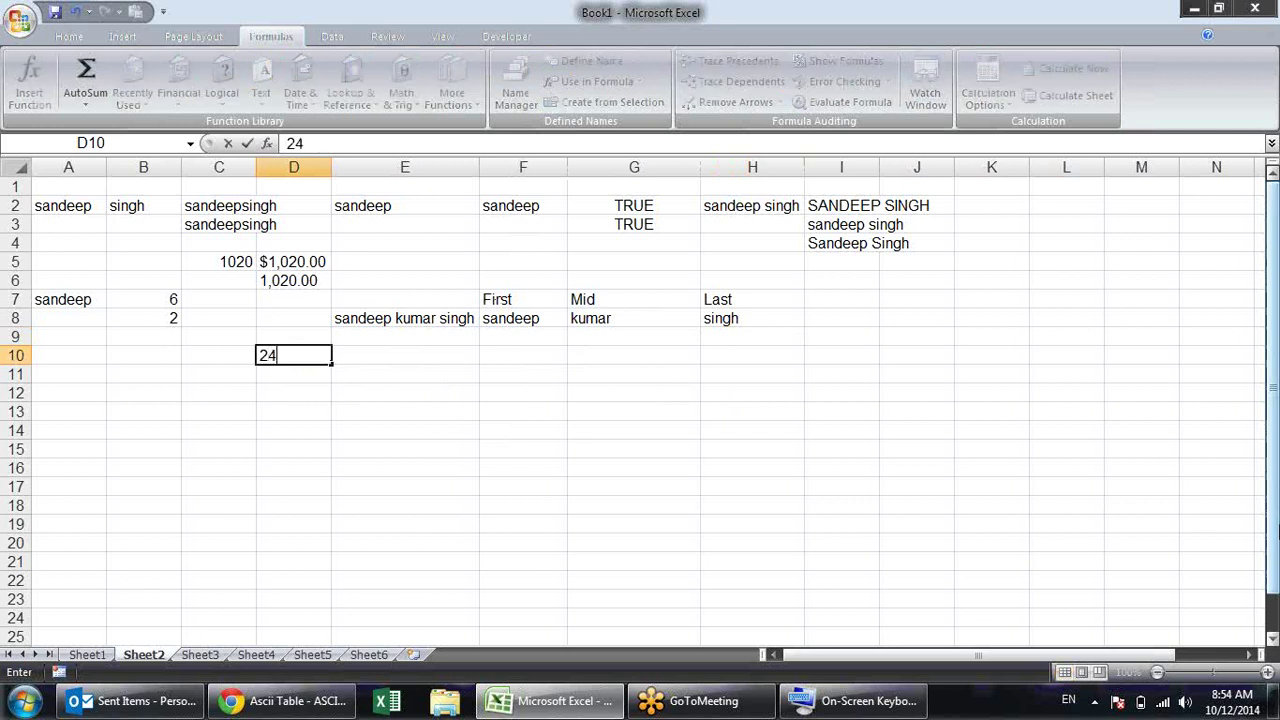
{"action": "type", "text": "3-1560"}
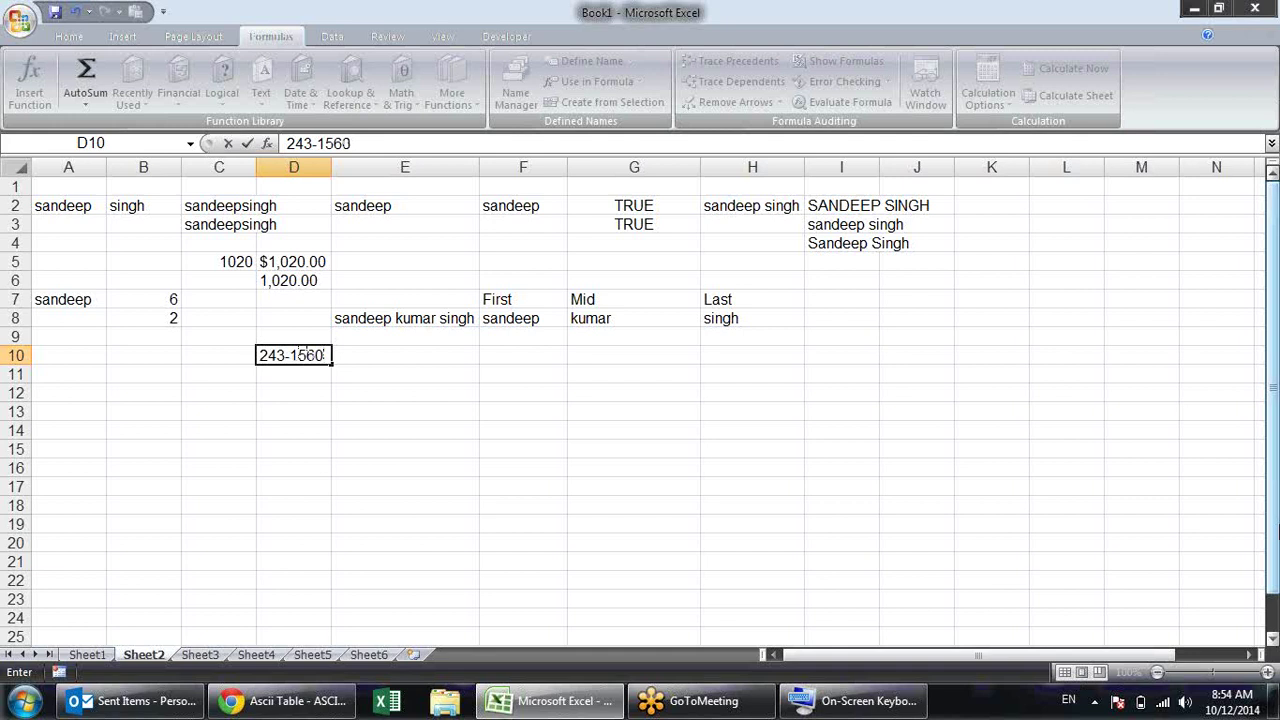
{"action": "key", "text": "Return"}
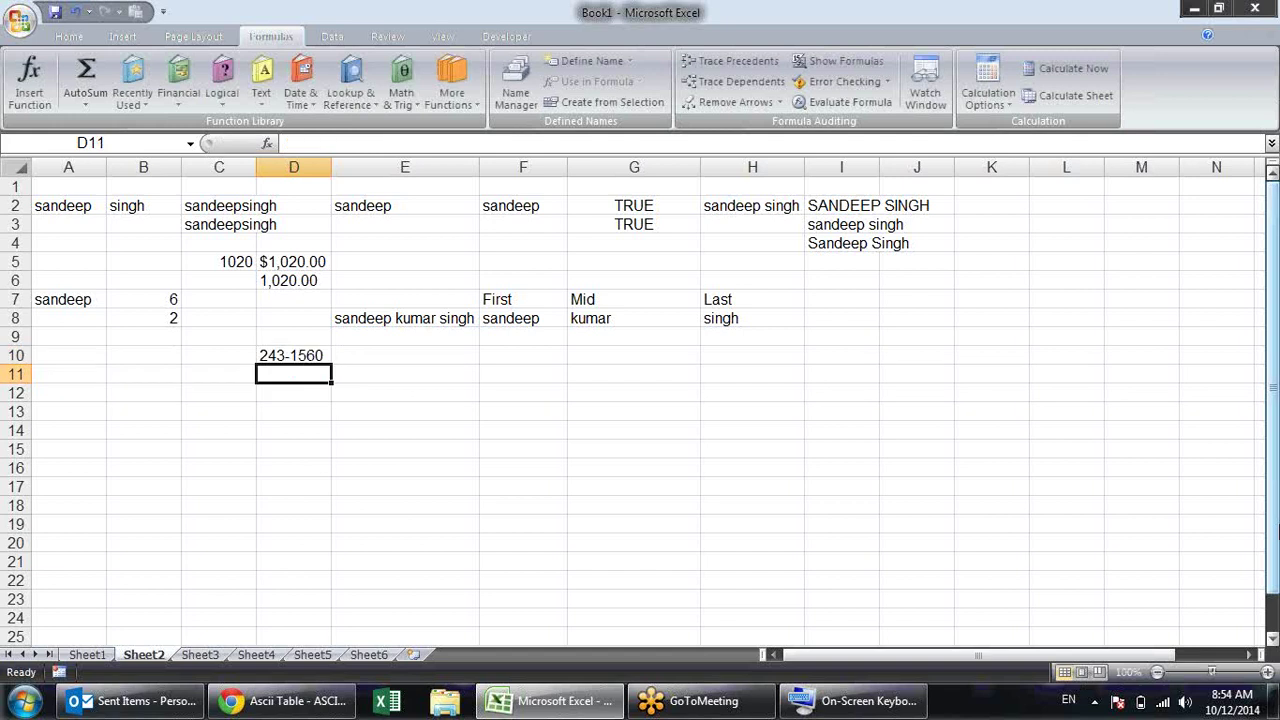
{"action": "left_click", "coordinate": [404, 355]}
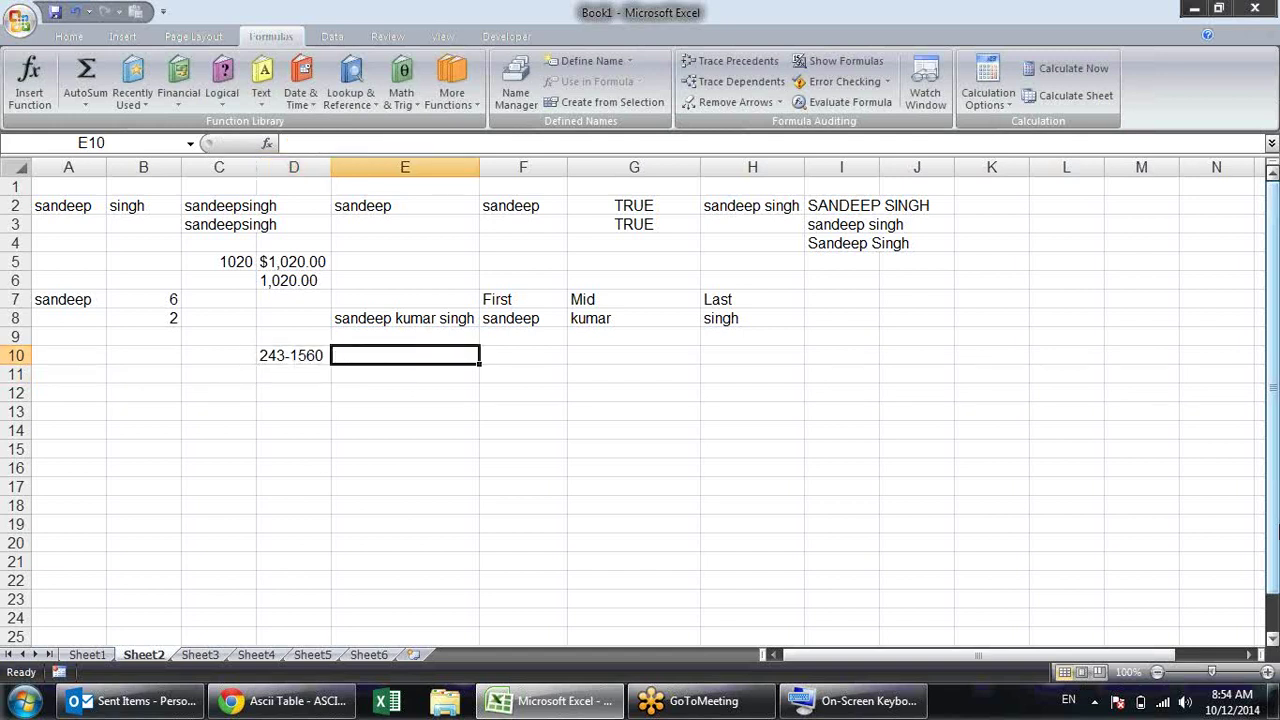
{"action": "type", "text": "=len"}
{"action": "key", "text": "Tab"}
{"action": "key", "text": "Left"}
{"action": "key", "text": "Return"}
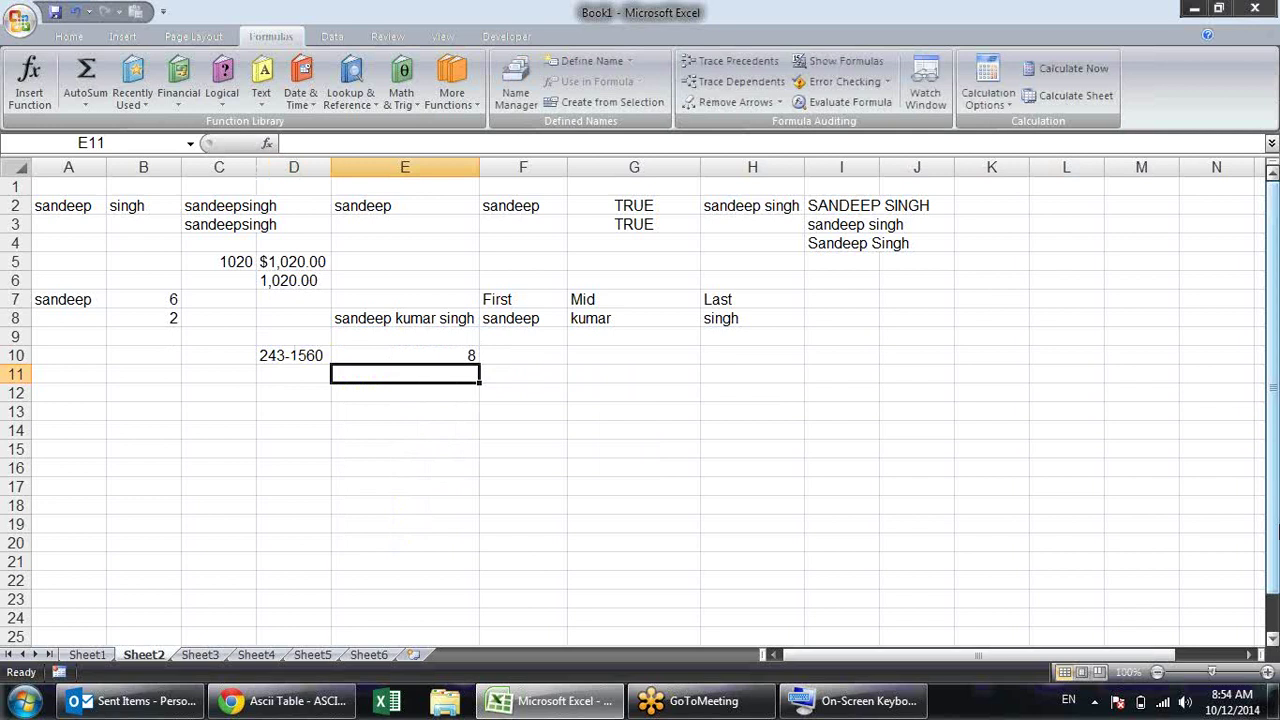
{"action": "left_click", "coordinate": [404, 355]}
{"action": "key", "text": "Delete"}
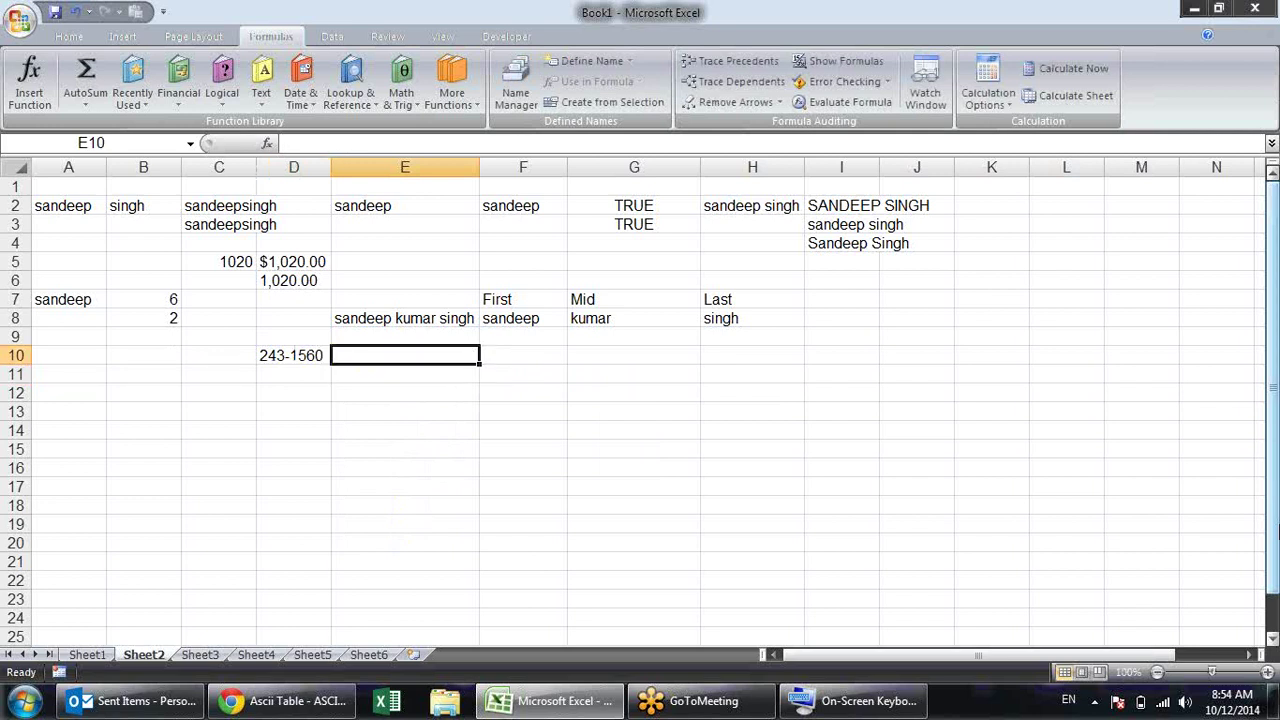
{"action": "type", "text": "="}
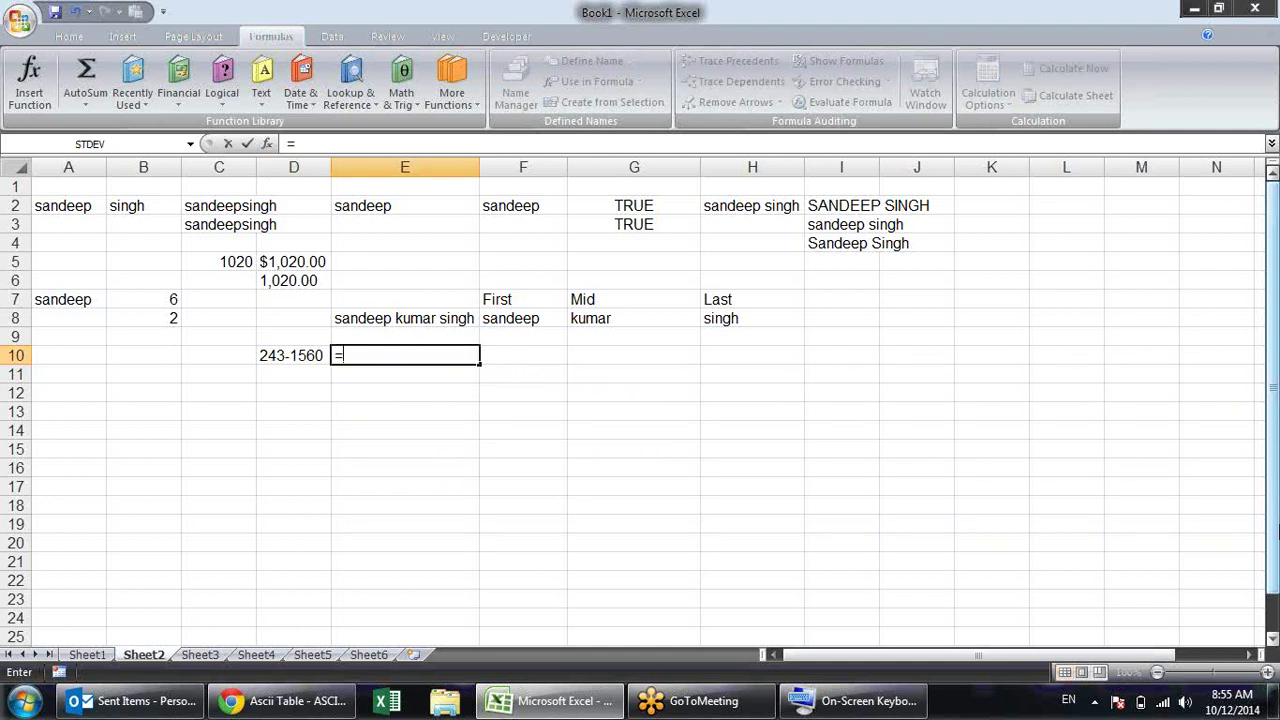
{"action": "type", "text": "righ"}
{"action": "key", "text": "Tab"}
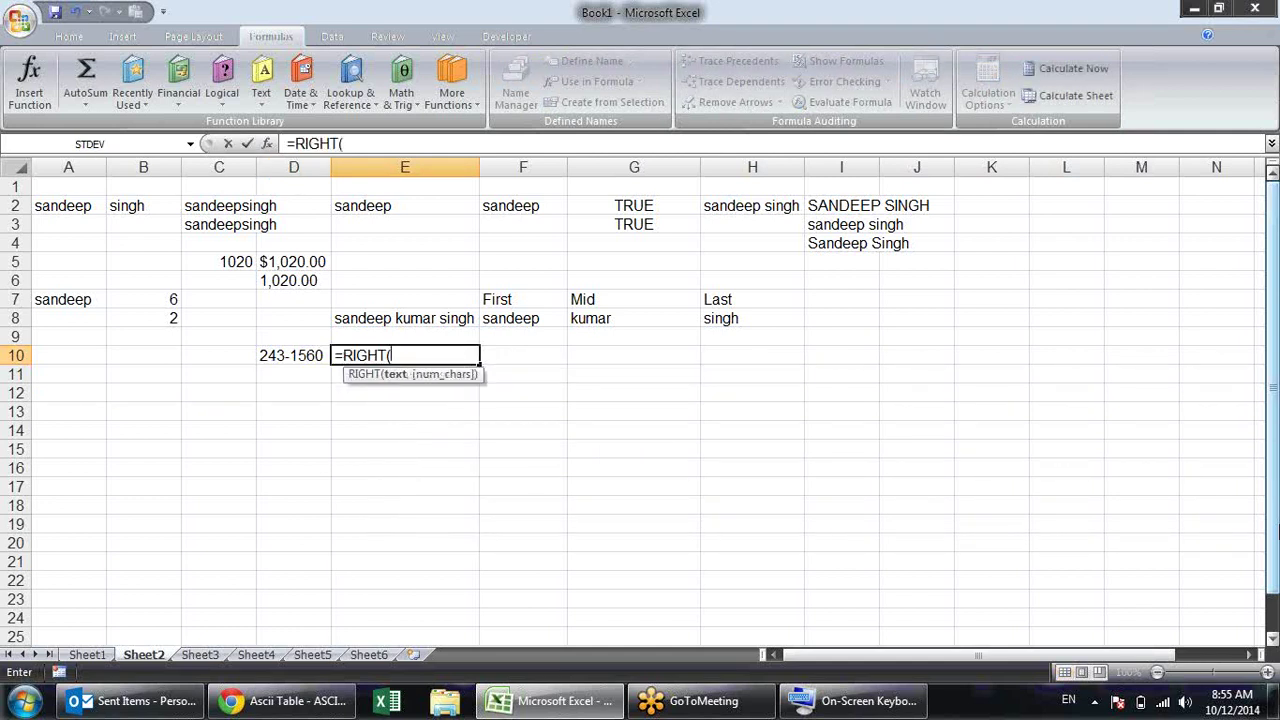
{"action": "left_click", "coordinate": [296, 356]}
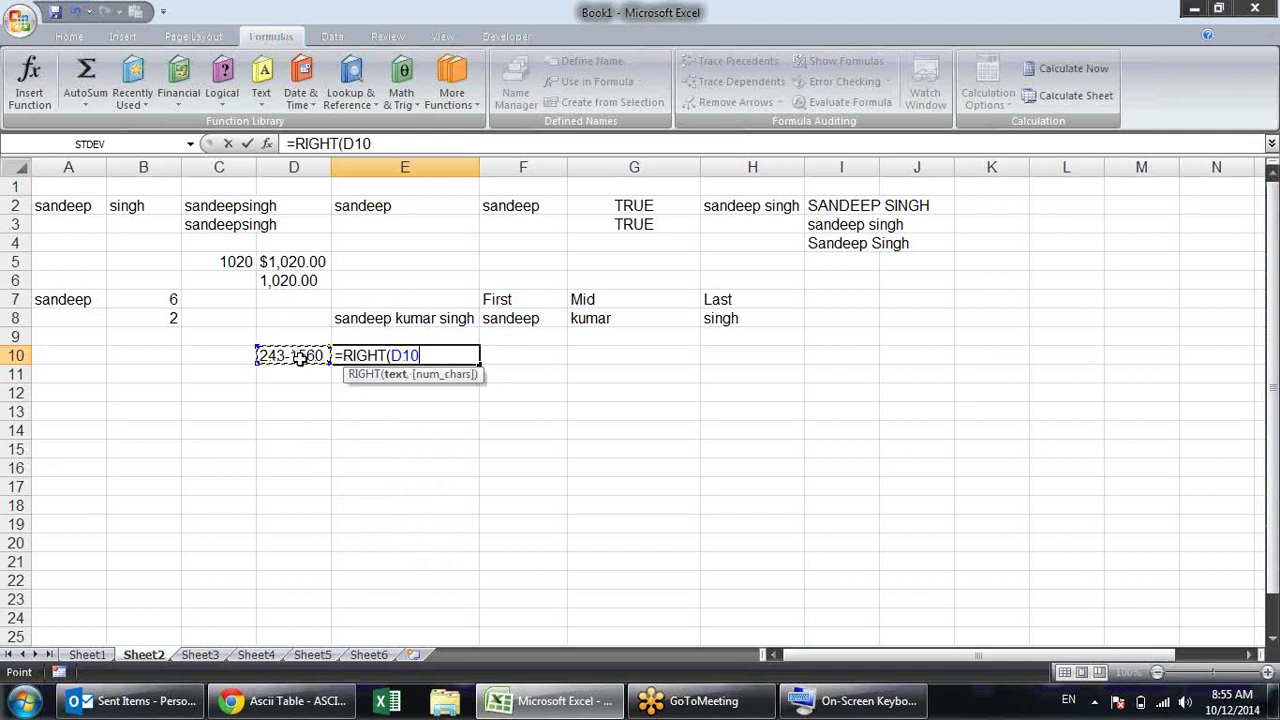
{"action": "type", "text": ","}
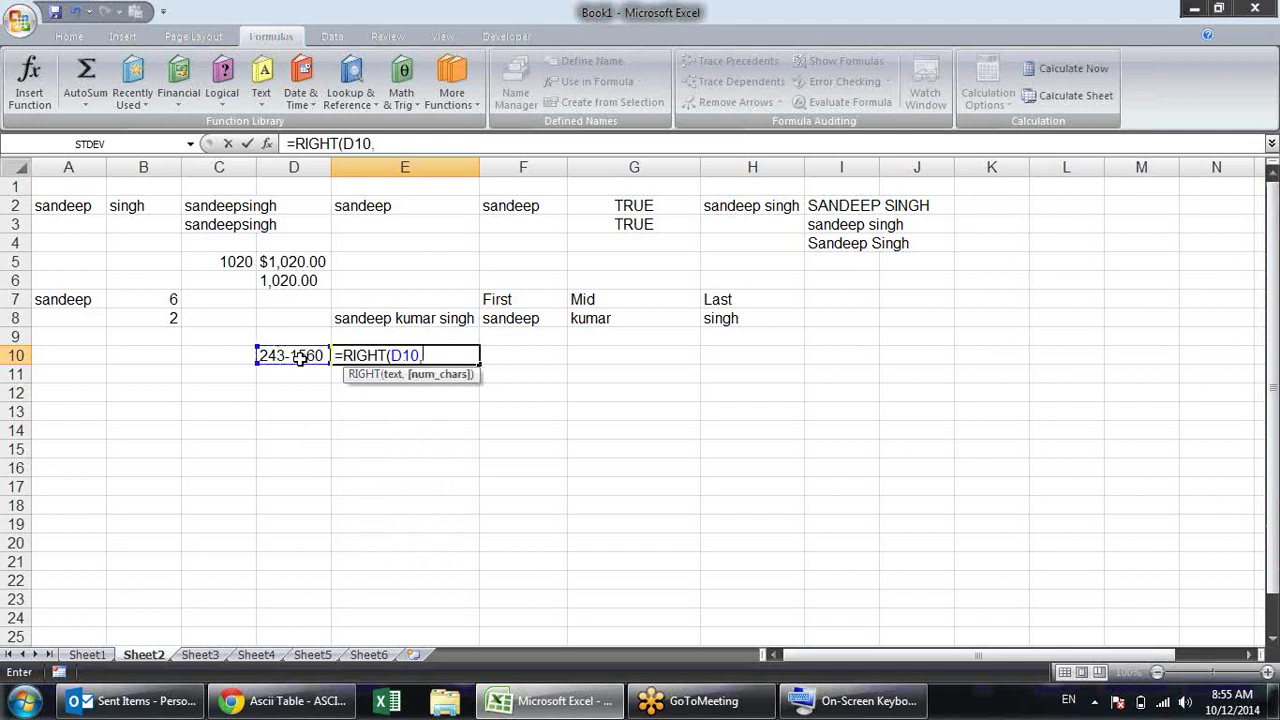
{"action": "type", "text": "4)"}
{"action": "key", "text": "Return"}
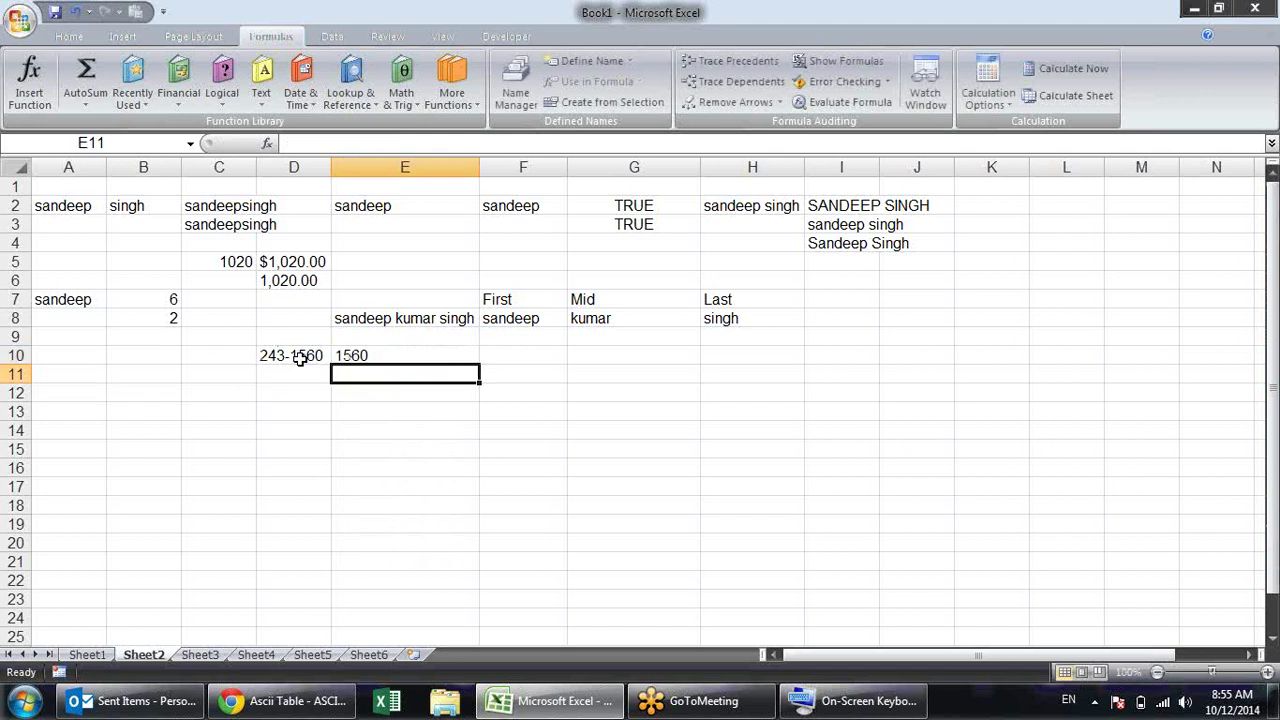
{"action": "key", "text": "Up"}
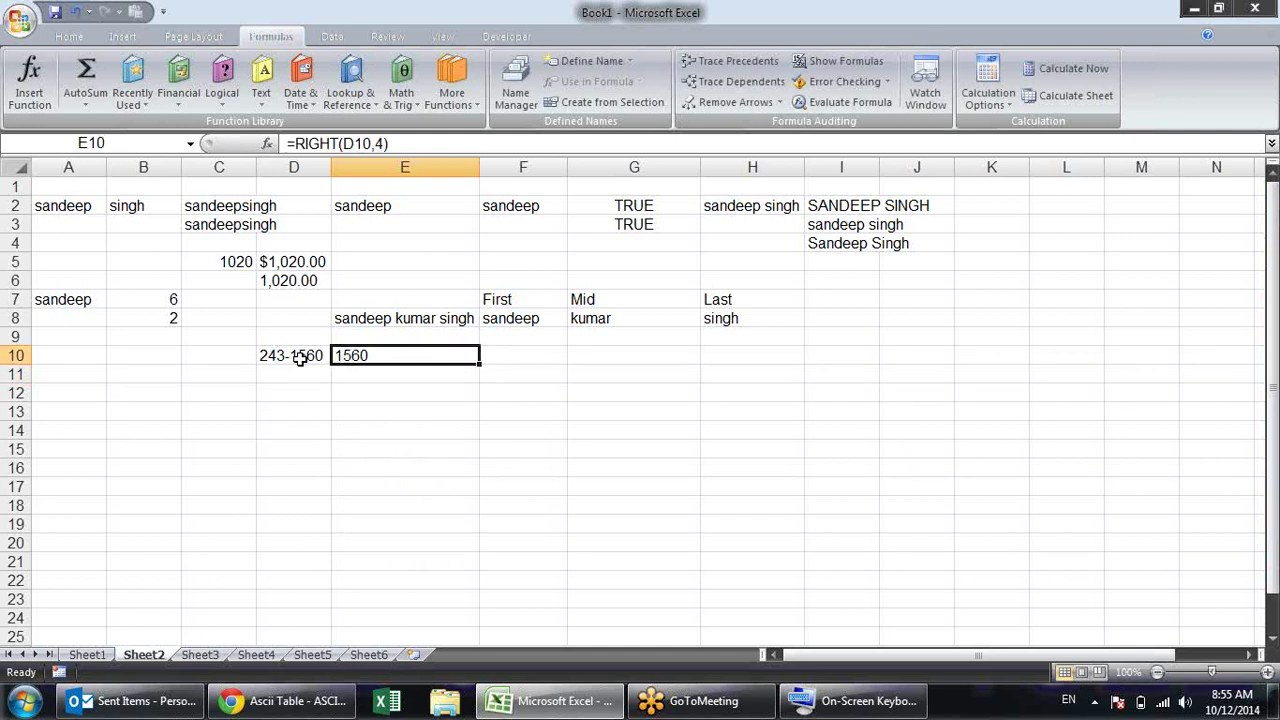
{"action": "key", "text": "Left"}
{"action": "key", "text": "shift+Right"}
{"action": "key", "text": "Delete"}
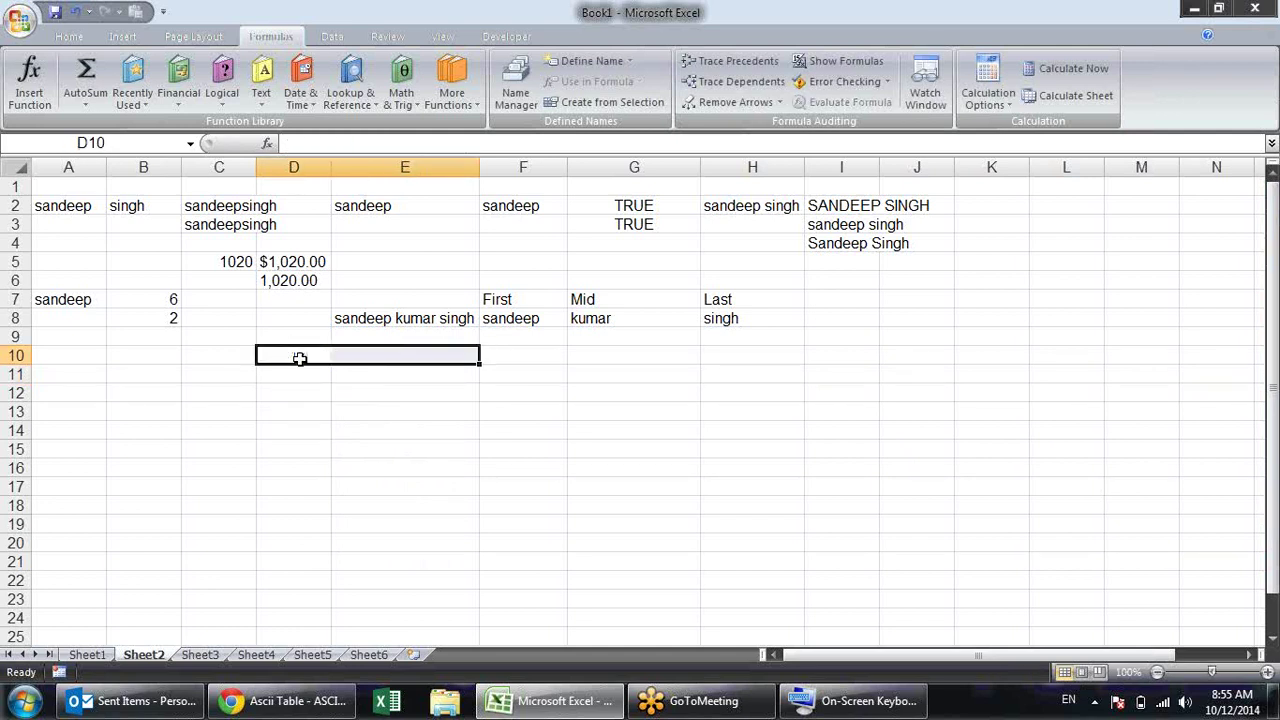
Review the First, Mid and Last formulas in row 8 alongside the full name in E8
{"action": "key", "text": "Up"}
{"action": "key", "text": "Right"}
{"action": "key", "text": "Right"}
{"action": "key", "text": "Up"}
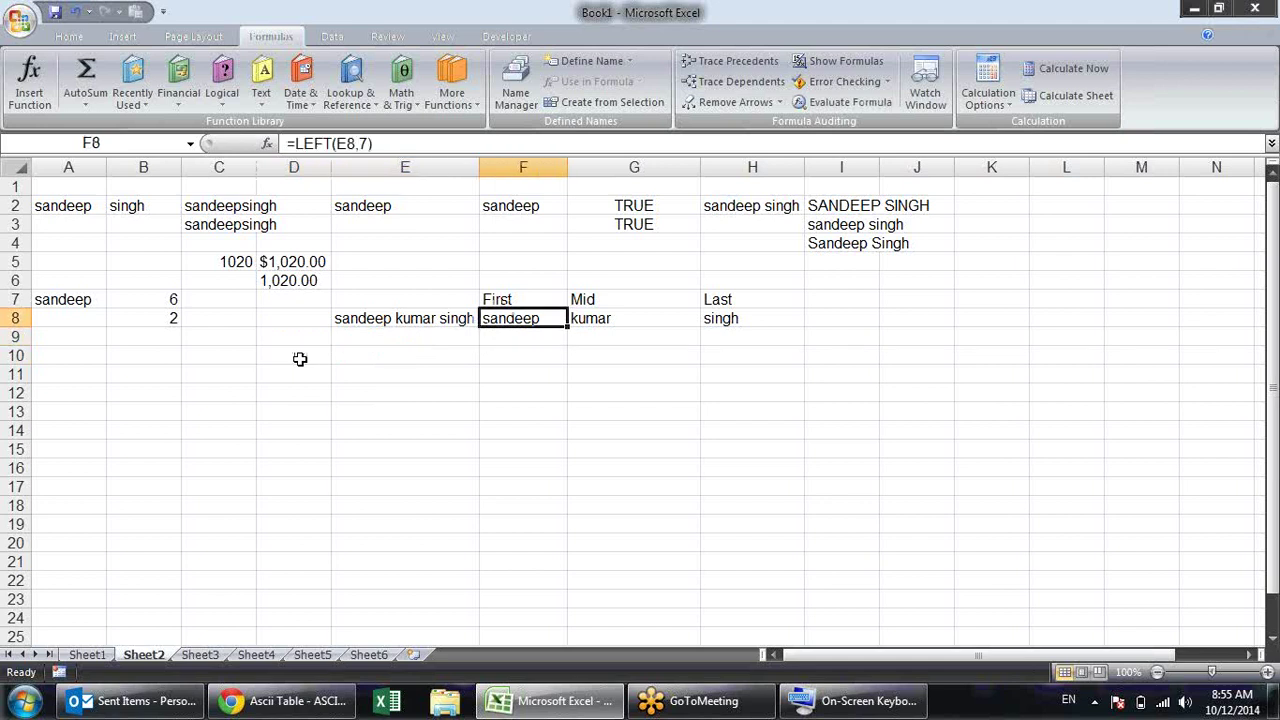
{"action": "key", "text": "Right"}
{"action": "key", "text": "Right"}
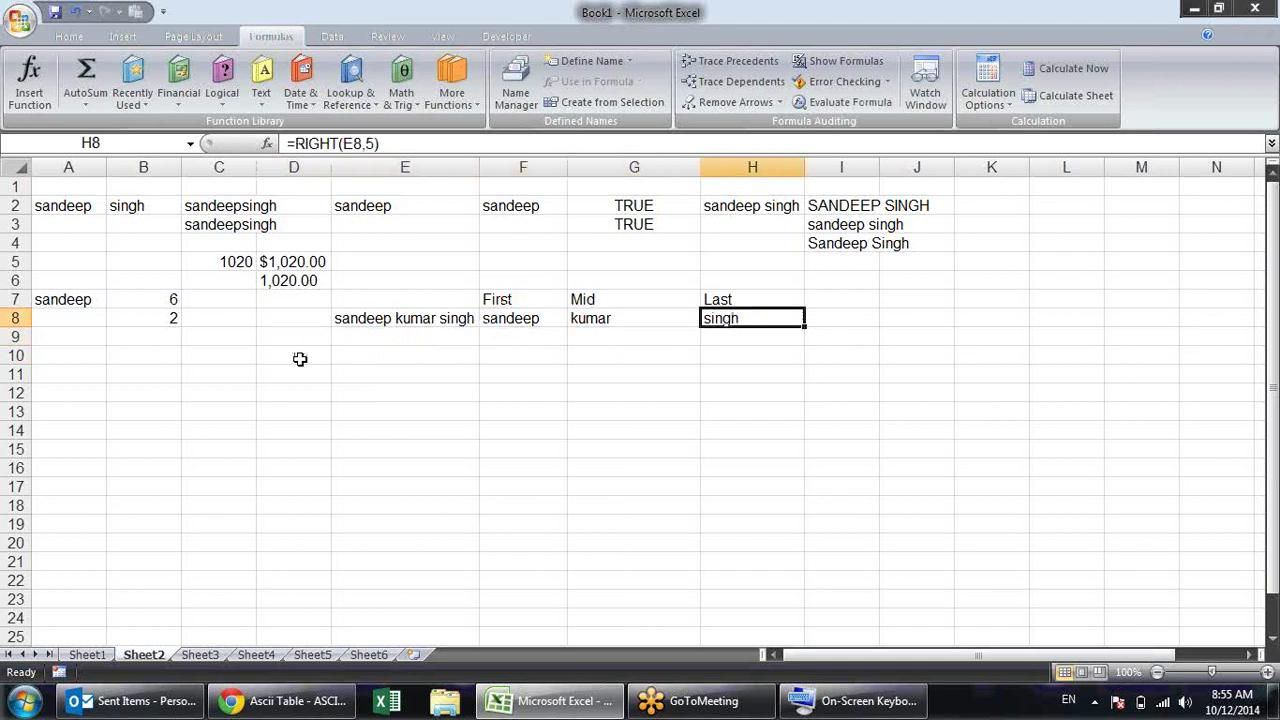
{"action": "key", "text": "Left"}
{"action": "key", "text": "Left"}
{"action": "key", "text": "Left"}
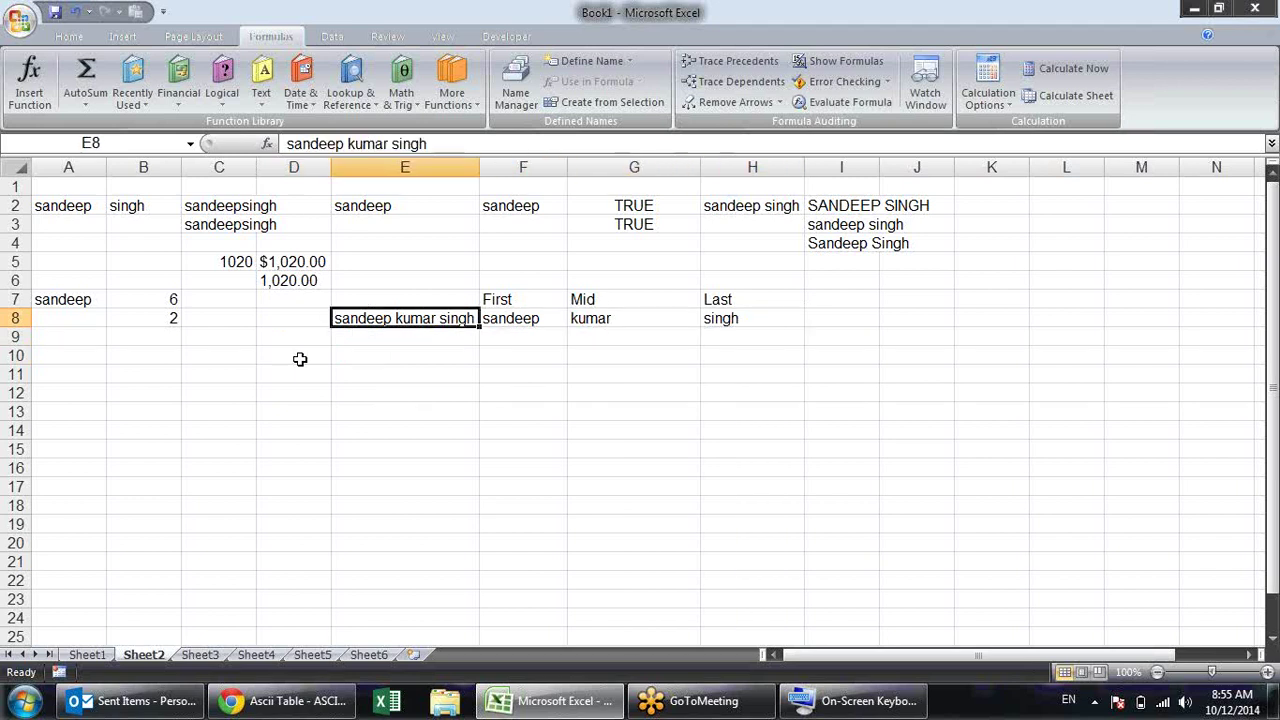
{"action": "key", "text": "Right"}
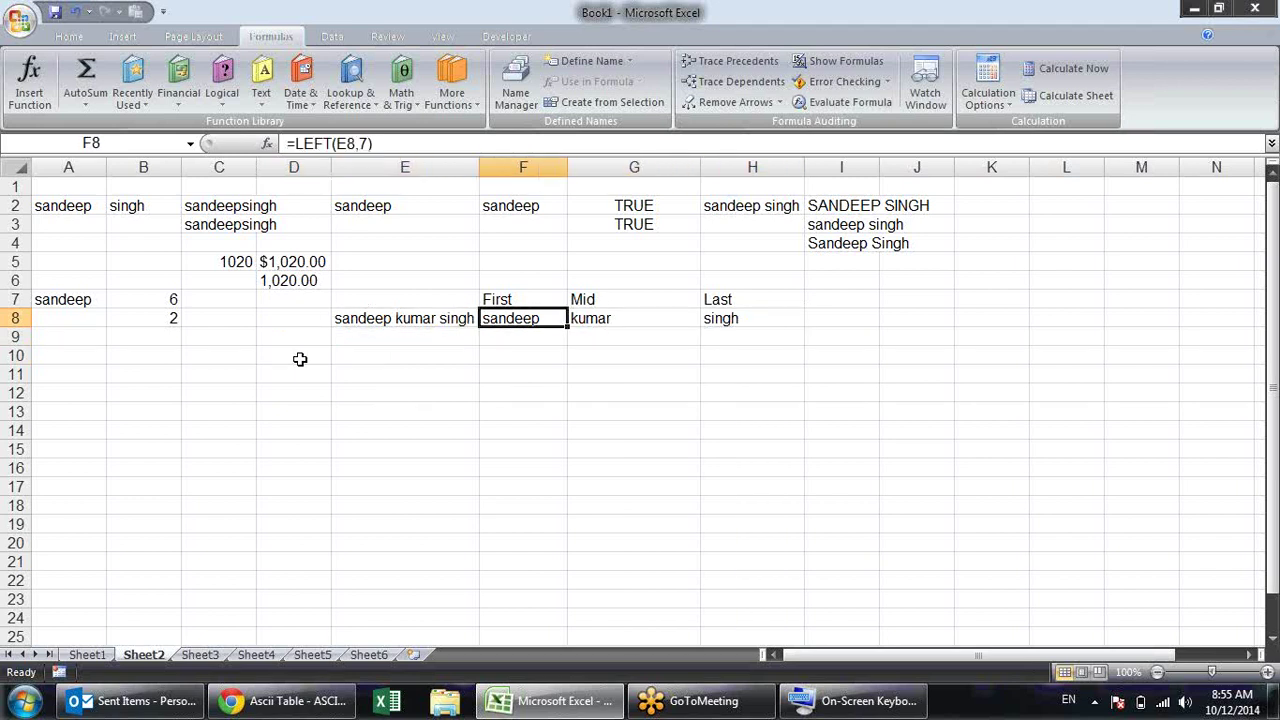
{"action": "key", "text": "Left"}
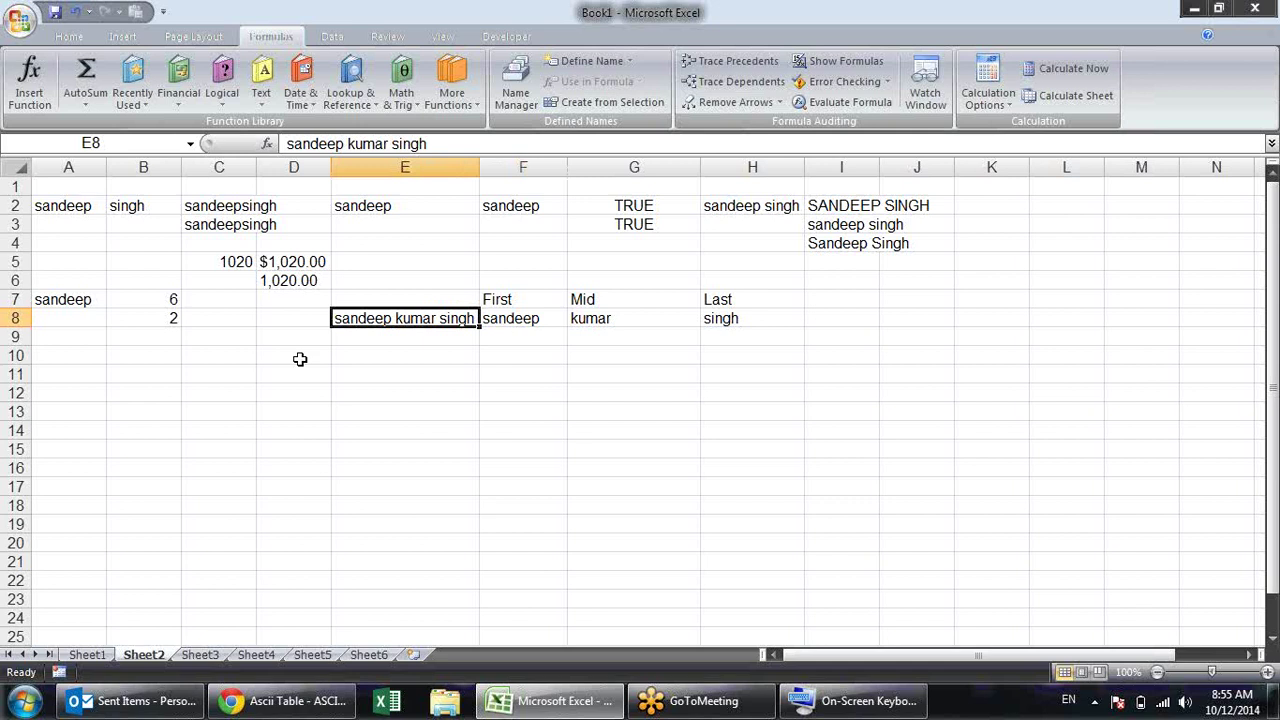
{"action": "key", "text": "Down"}
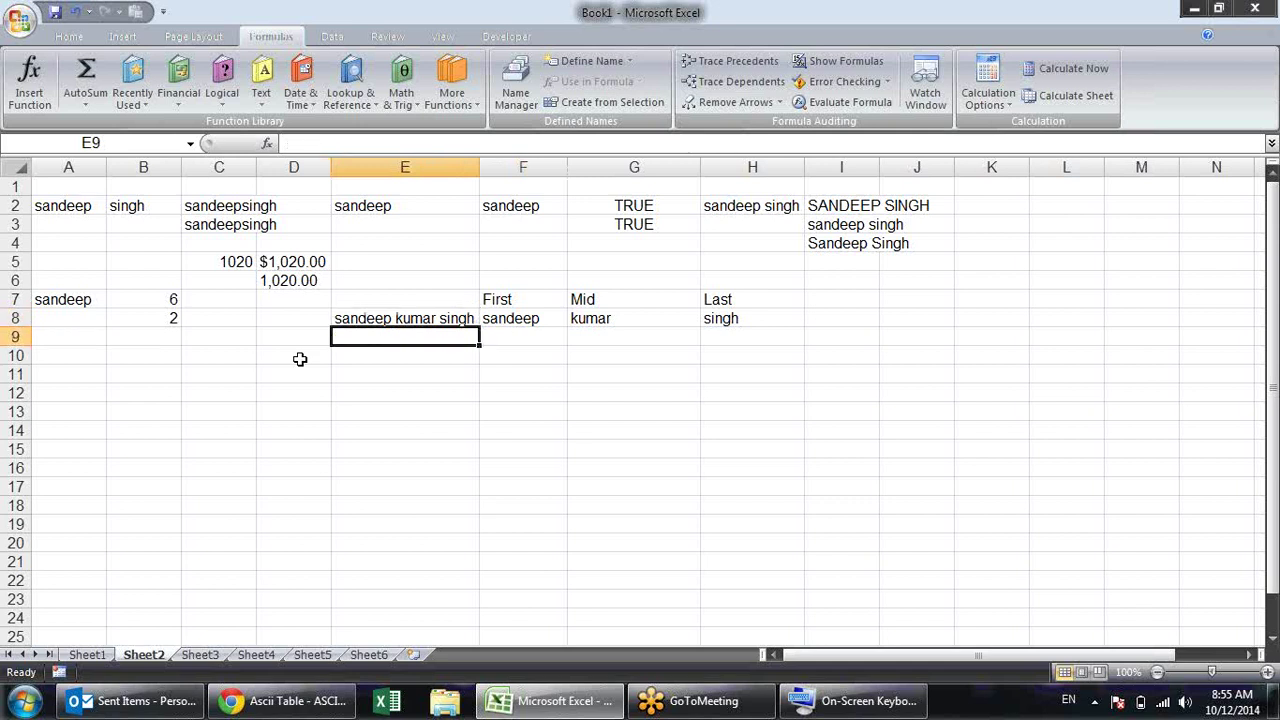
{"action": "type", "text": "sujeet "}
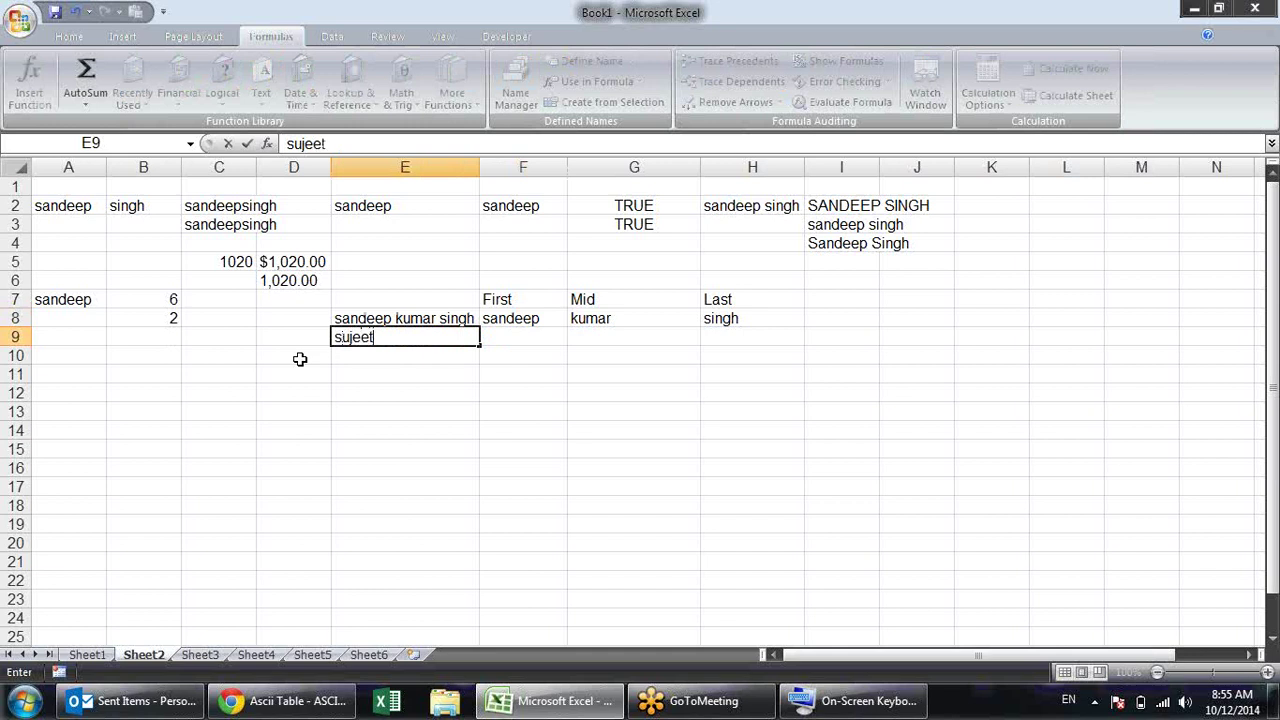
{"action": "type", "text": "kr pandey"}
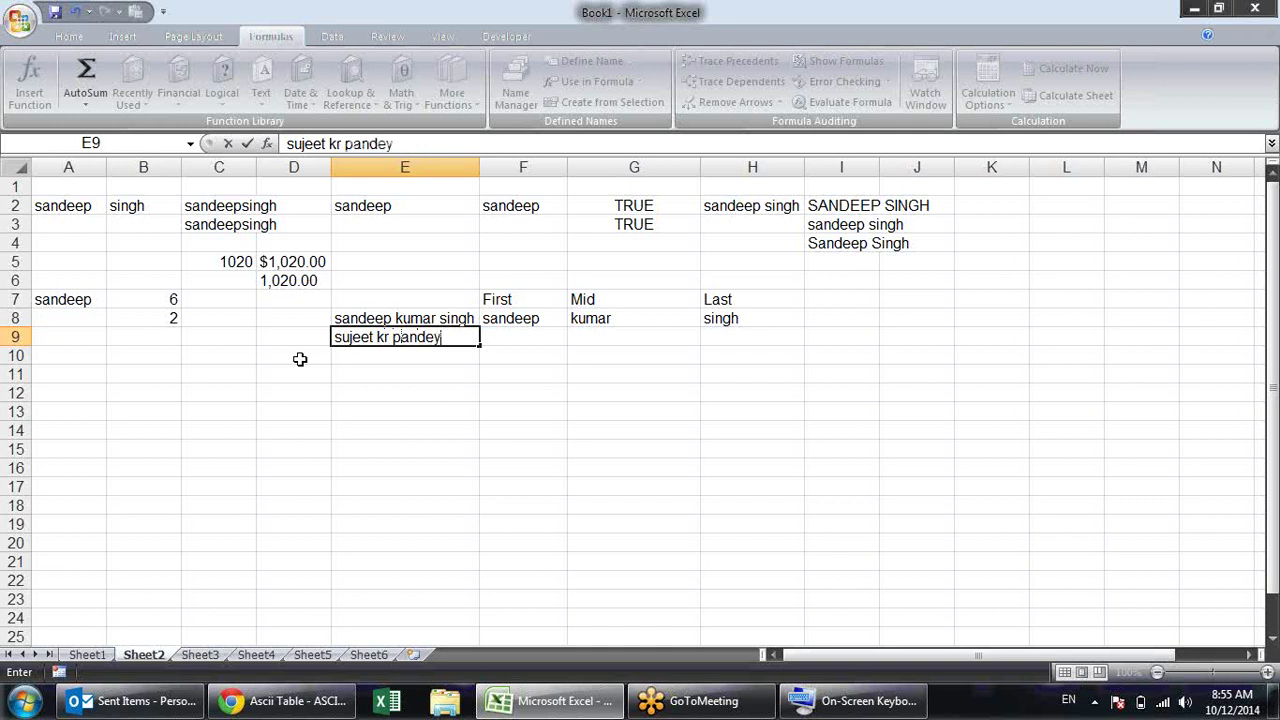
{"action": "key", "text": "Return"}
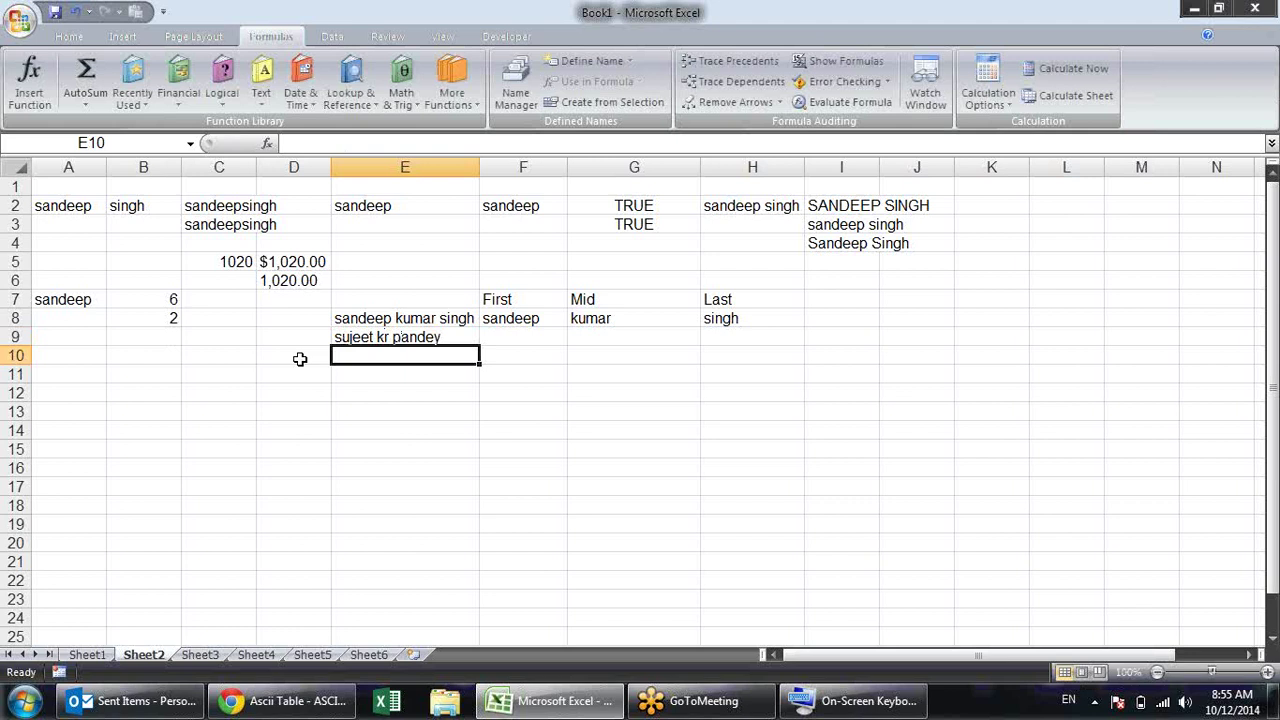
Fill row 8's split formulas down into F9:H9, then clear them again
{"action": "left_click_drag", "start_coordinate": [525, 340], "coordinate": [728, 340]}
{"action": "key", "text": "ctrl+d"}
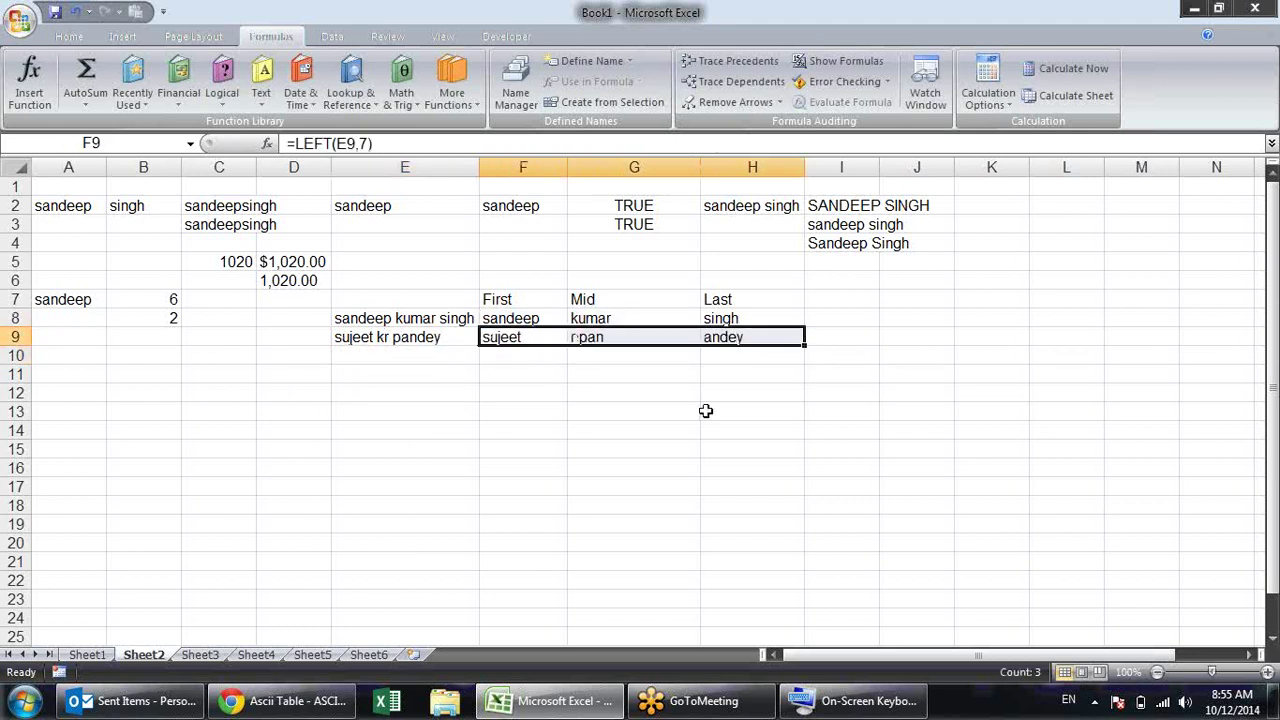
{"action": "left_click", "coordinate": [698, 379]}
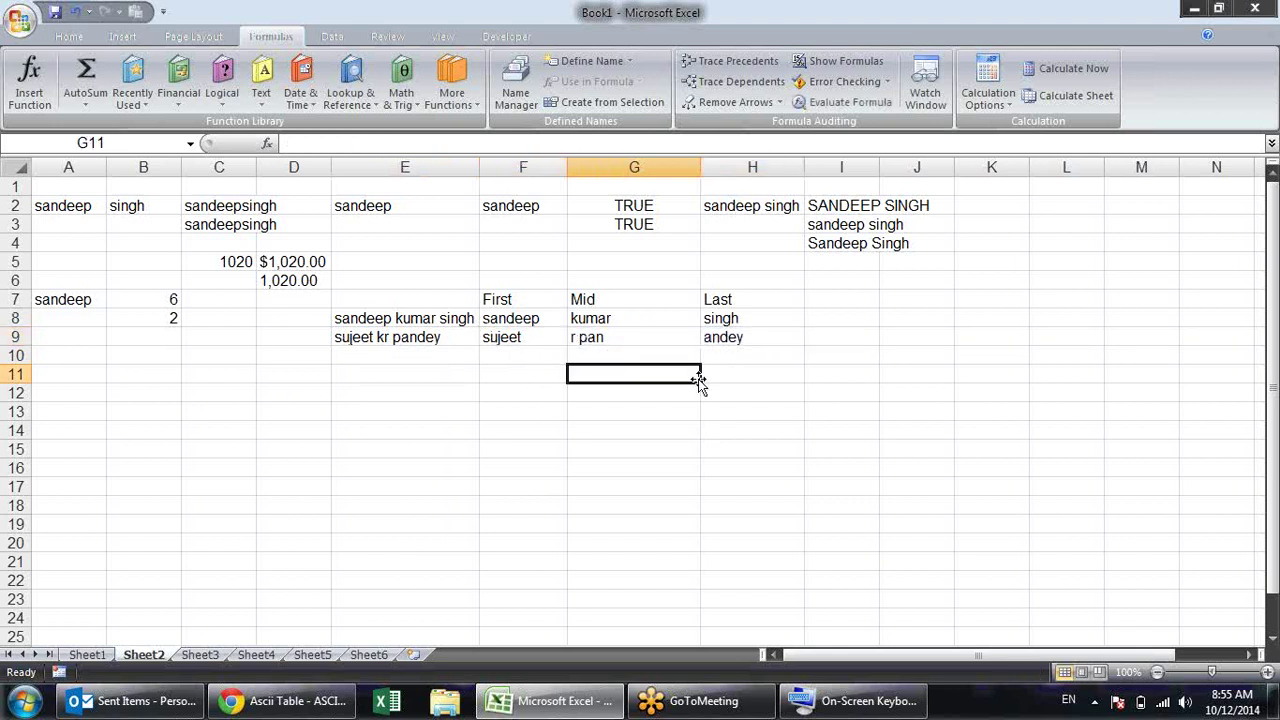
{"action": "mouse_move", "coordinate": [517, 337]}
{"action": "left_mouse_down"}
{"action": "mouse_move", "coordinate": [725, 322]}
{"action": "mouse_move", "coordinate": [725, 335]}
{"action": "left_mouse_up"}
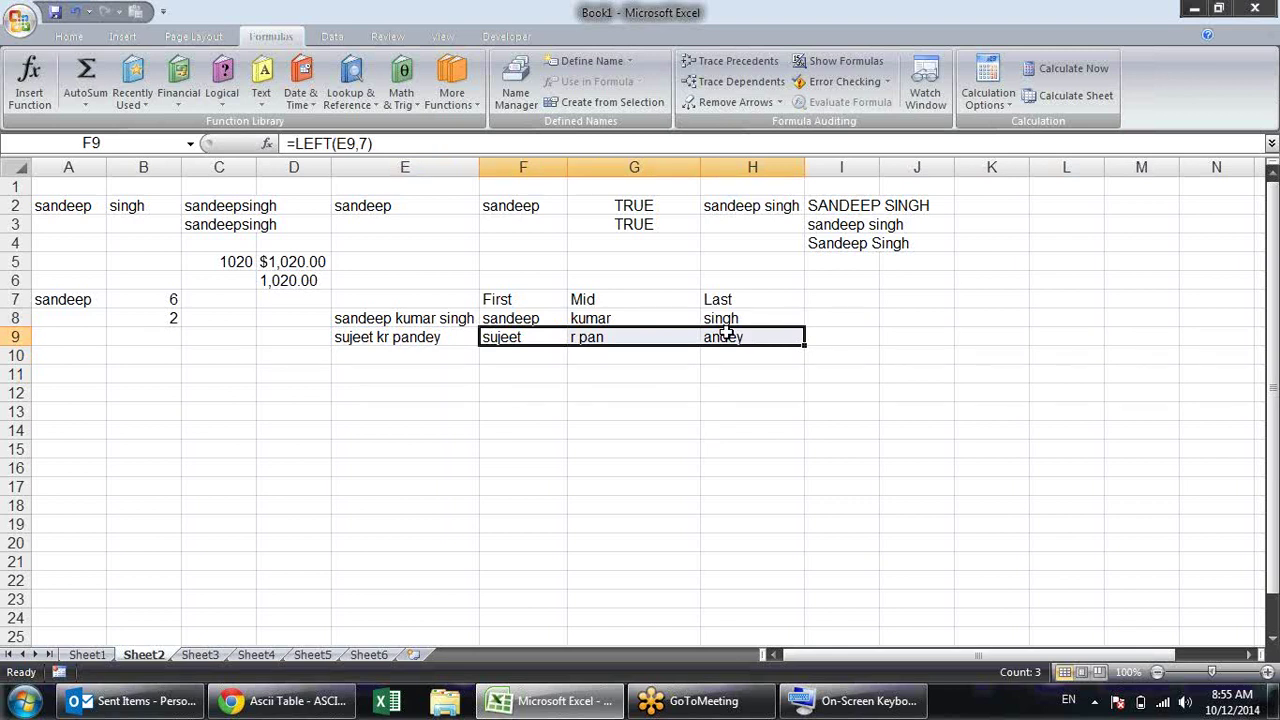
{"action": "key", "text": "Delete"}
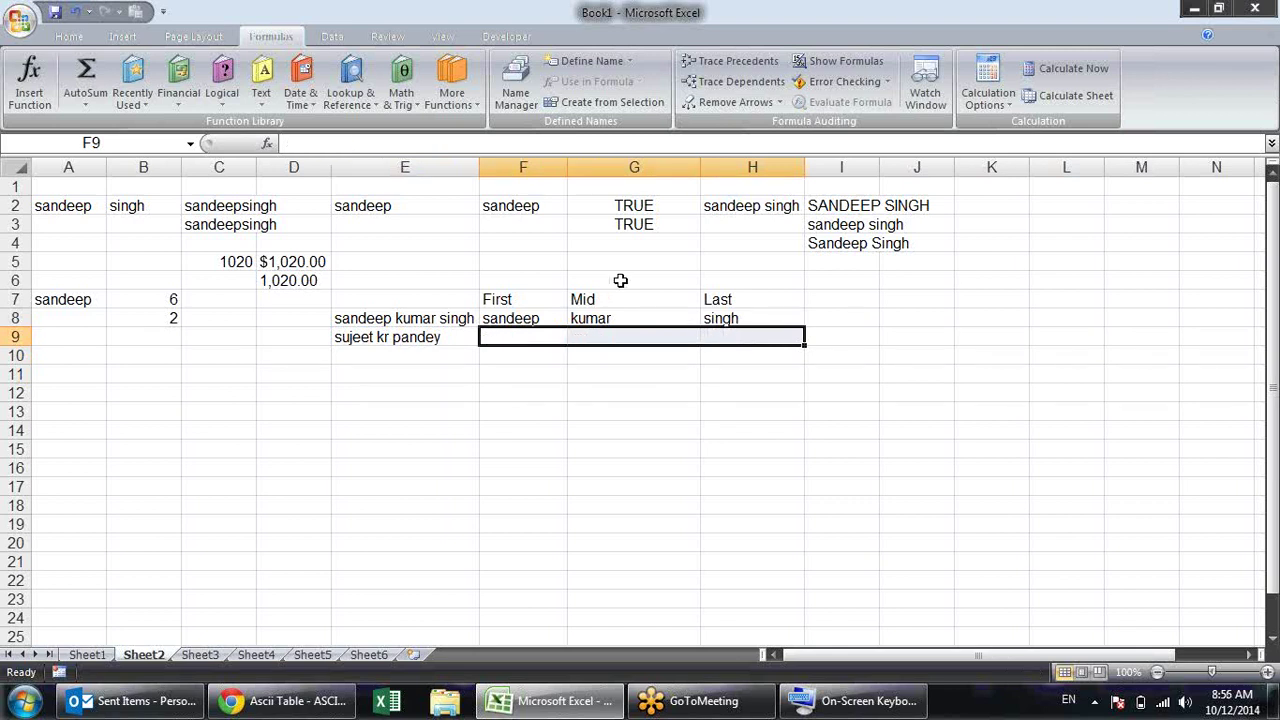
{"action": "left_click", "coordinate": [650, 375]}
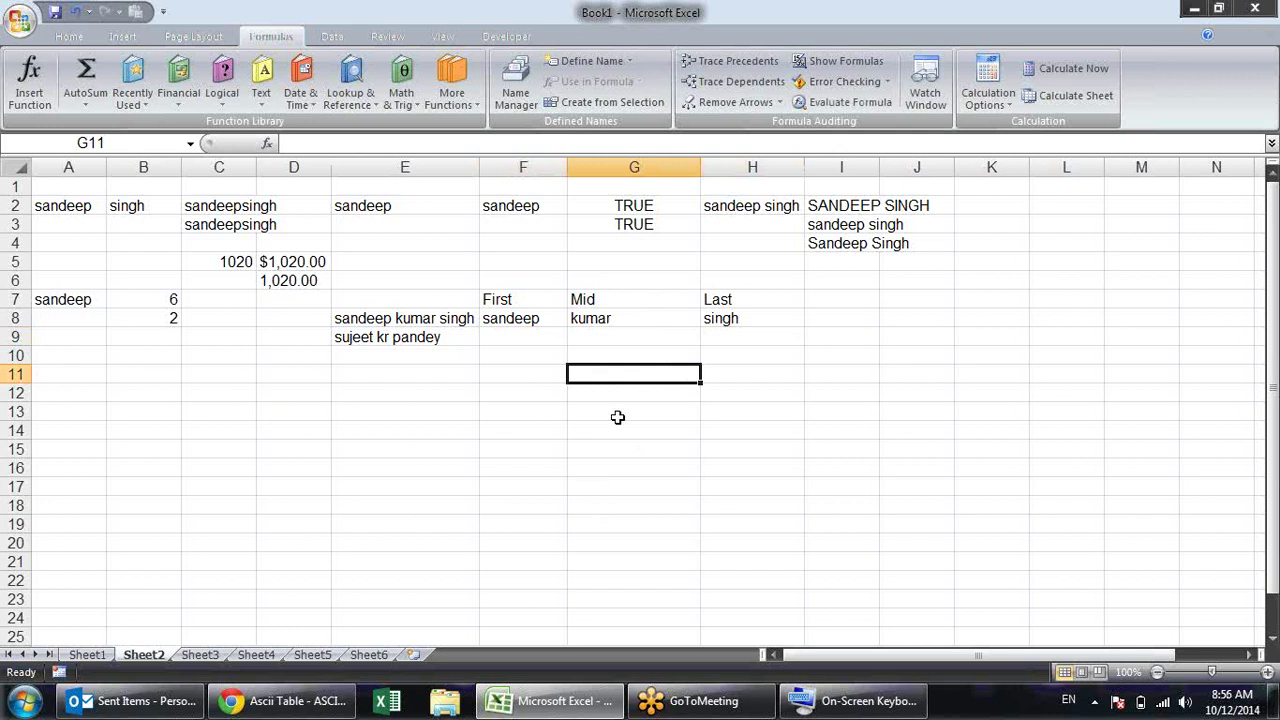
Add helper headings First space, S Space and Len in I7:K7
{"action": "left_click", "coordinate": [898, 290]}
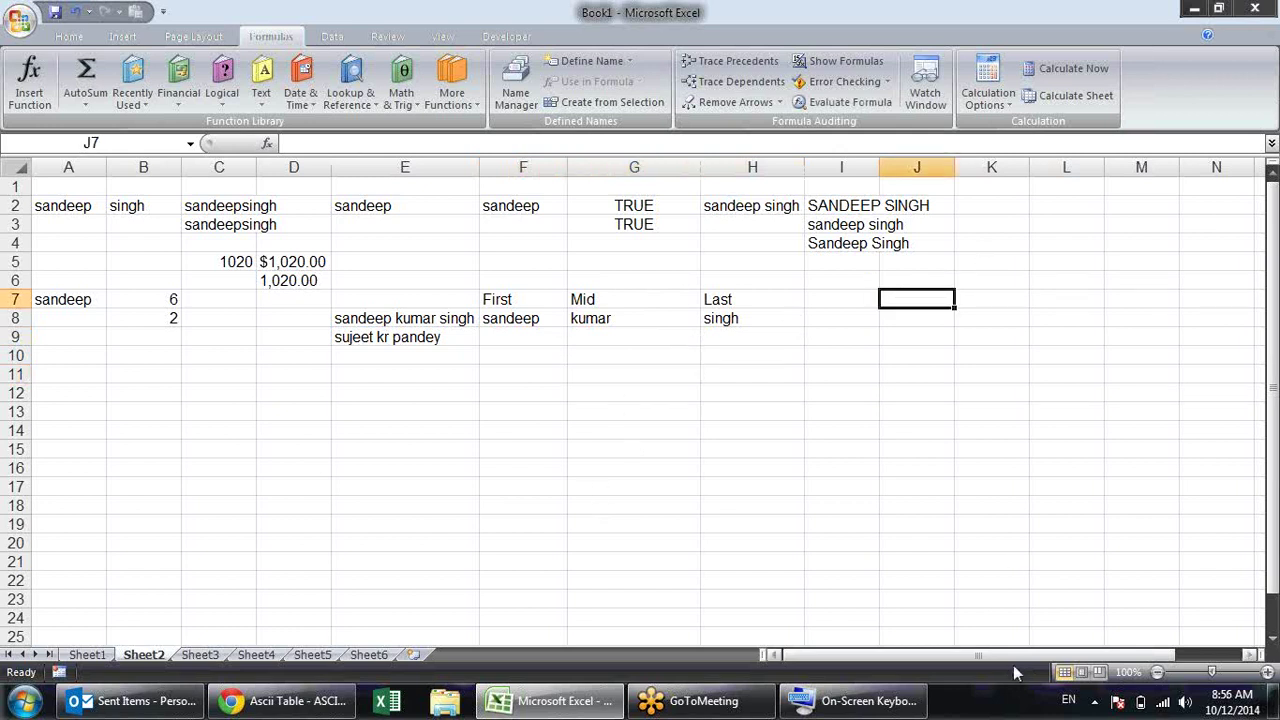
{"action": "type", "text": "Fir"}
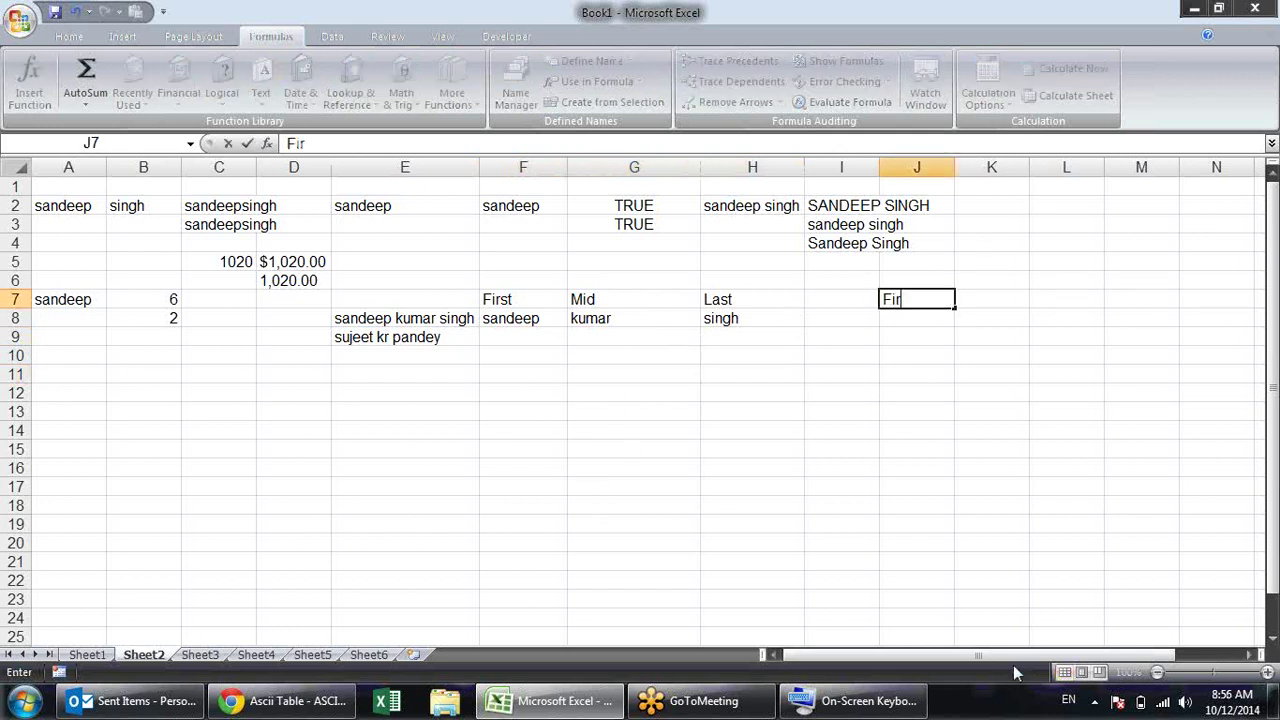
{"action": "key", "text": "BackSpace"}
{"action": "key", "text": "Escape"}
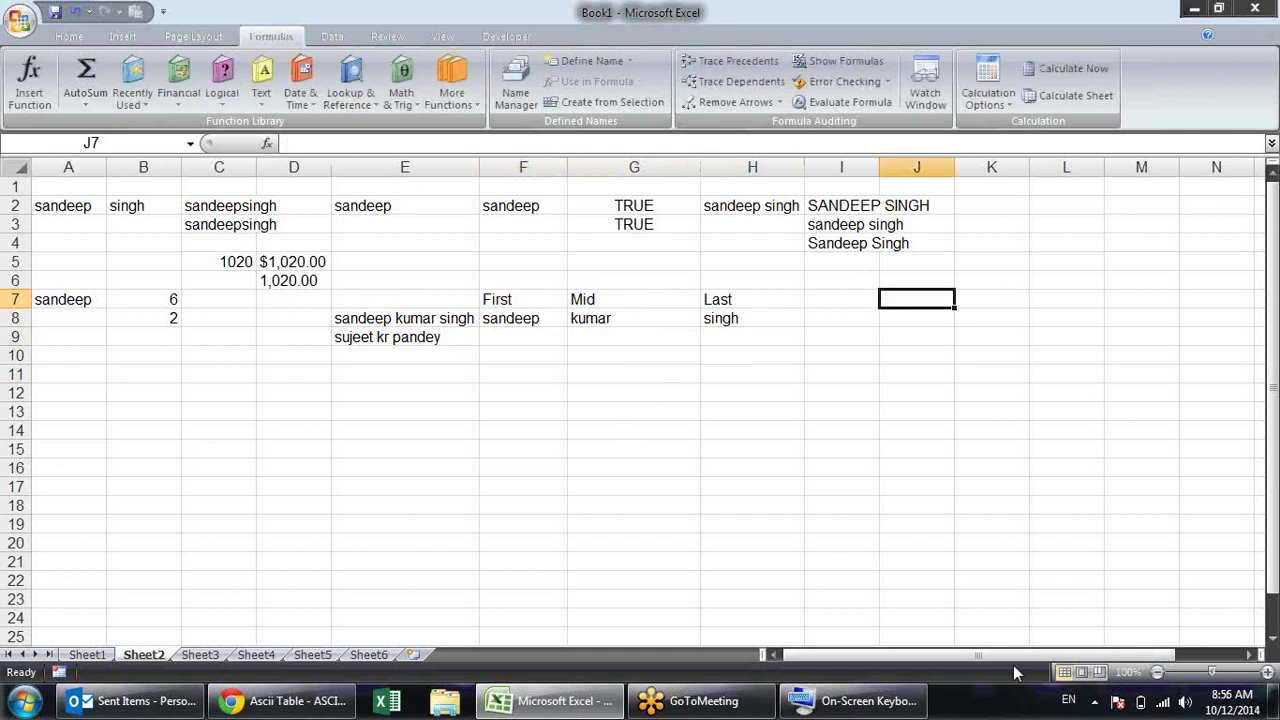
{"action": "key", "text": "Left"}
{"action": "type", "text": "First space"}
{"action": "key", "text": "BackSpace"}
{"action": "key", "text": "BackSpace"}
{"action": "key", "text": "BackSpace"}
{"action": "type", "text": "ace"}
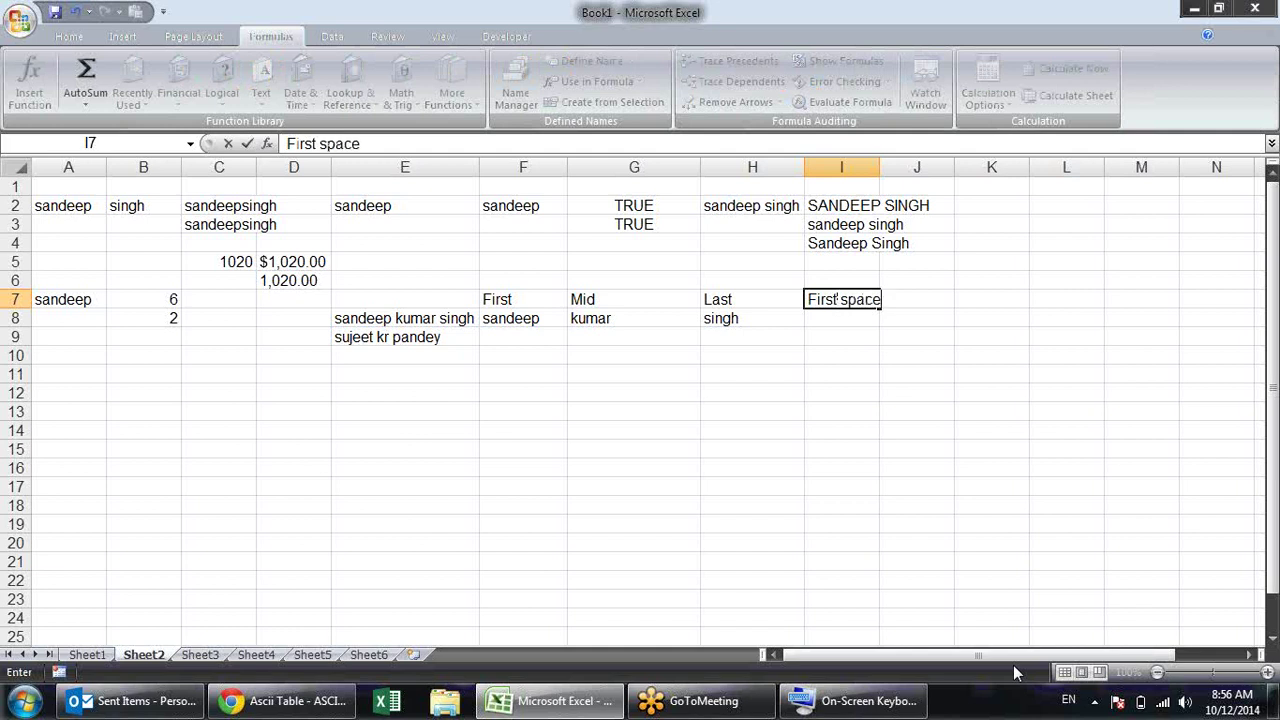
{"action": "key", "text": "Right"}
{"action": "type", "text": "Se"}
{"action": "key", "text": "BackSpace"}
{"action": "type", "text": "Space"}
{"action": "key", "text": "Right"}
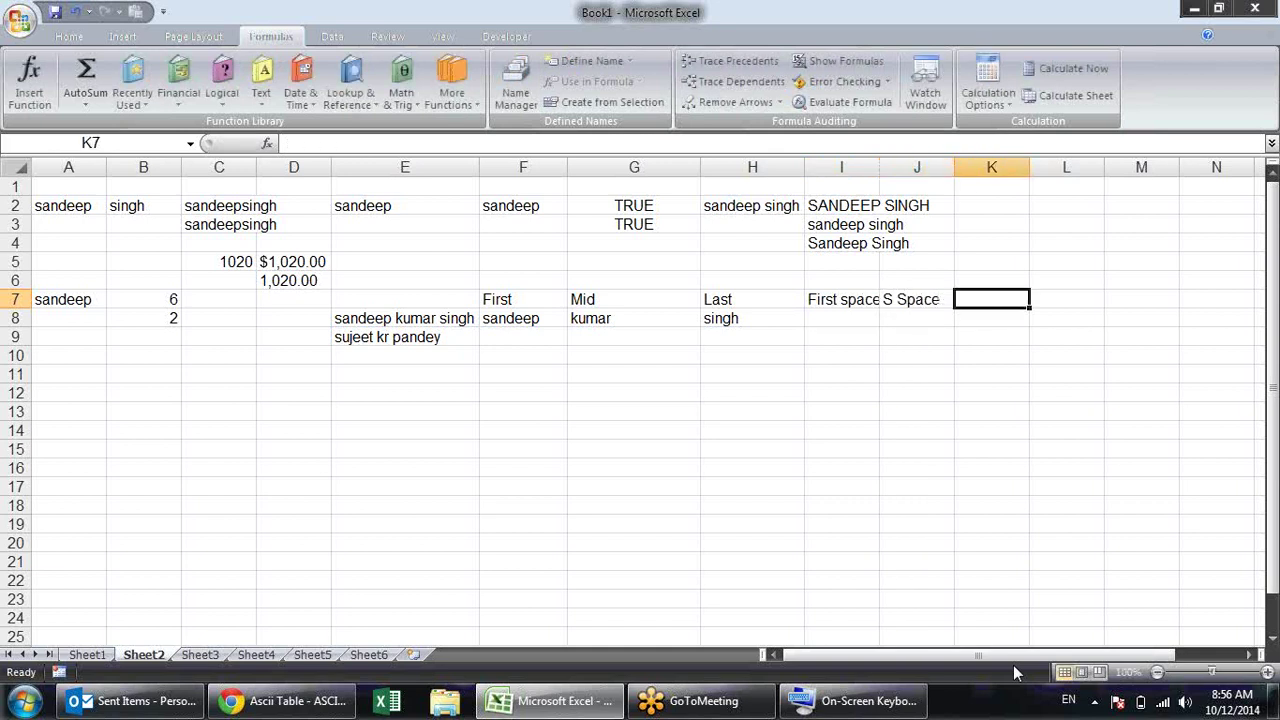
{"action": "type", "text": "Len"}
{"action": "key", "text": "Return"}
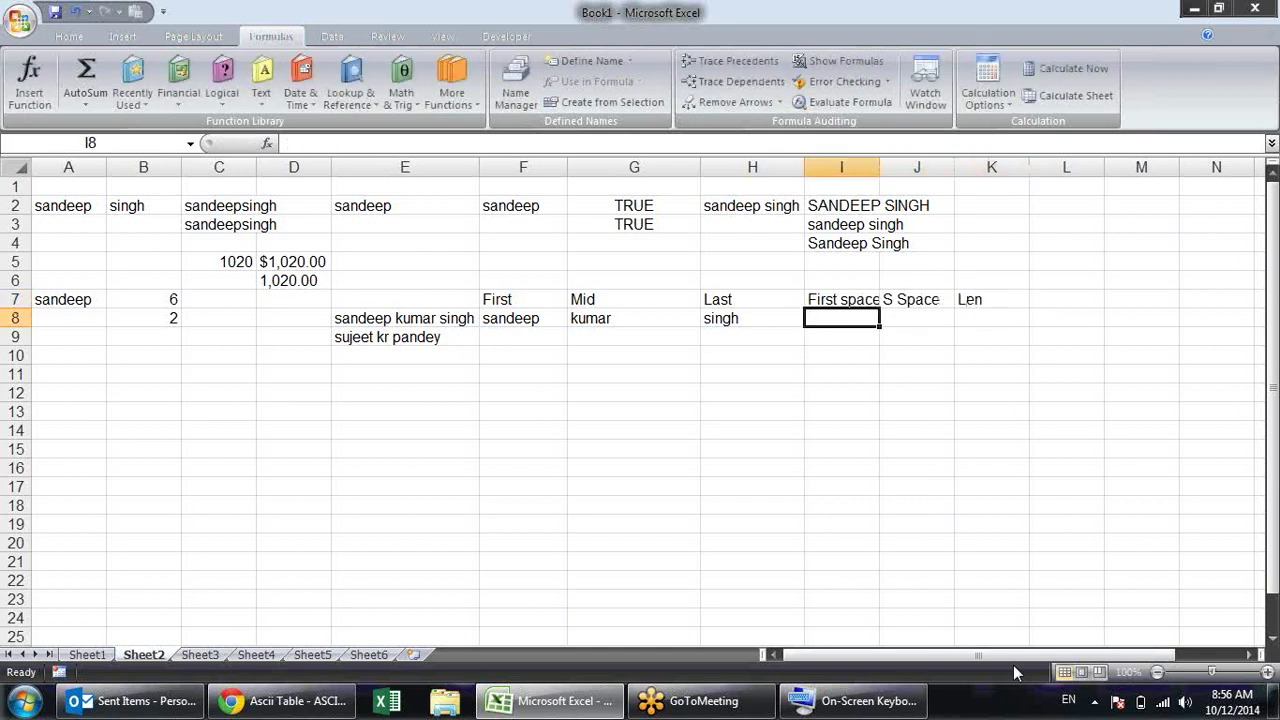
Enter =FIND(" ",E8) in I8 to locate the first space at position 8
{"action": "type", "text": "="}
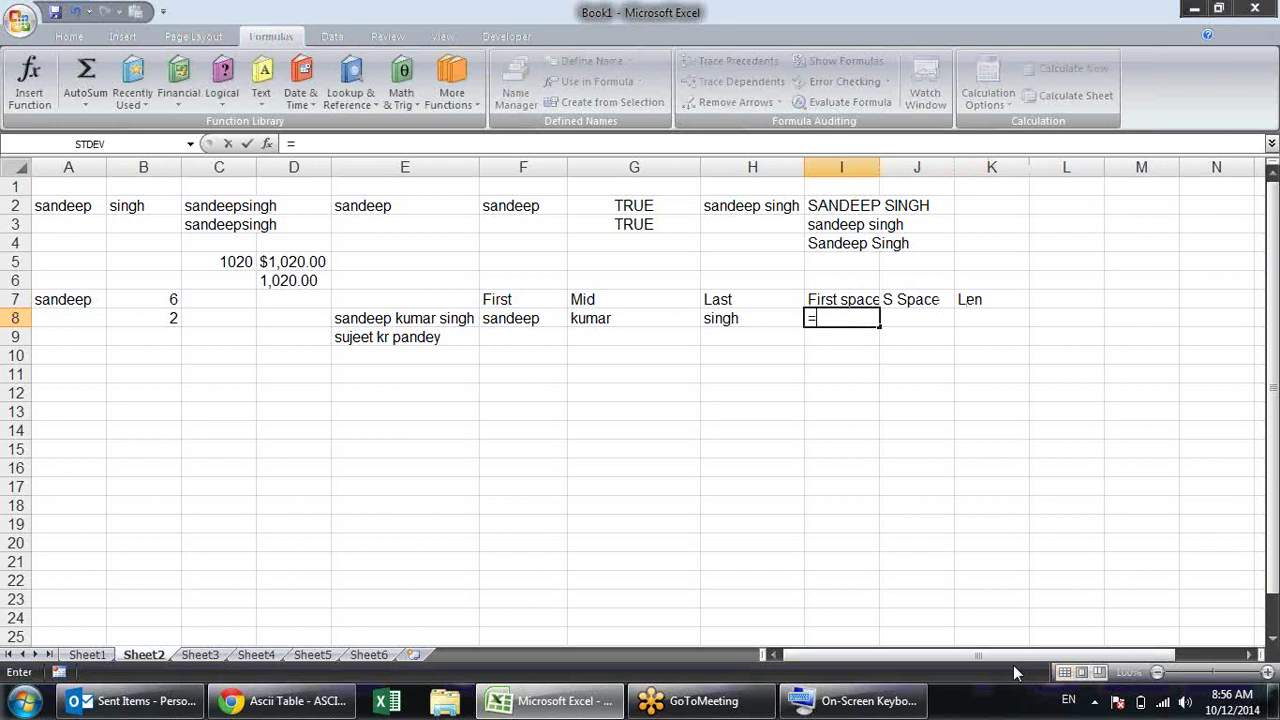
{"action": "type", "text": "fi"}
{"action": "key", "text": "Tab"}
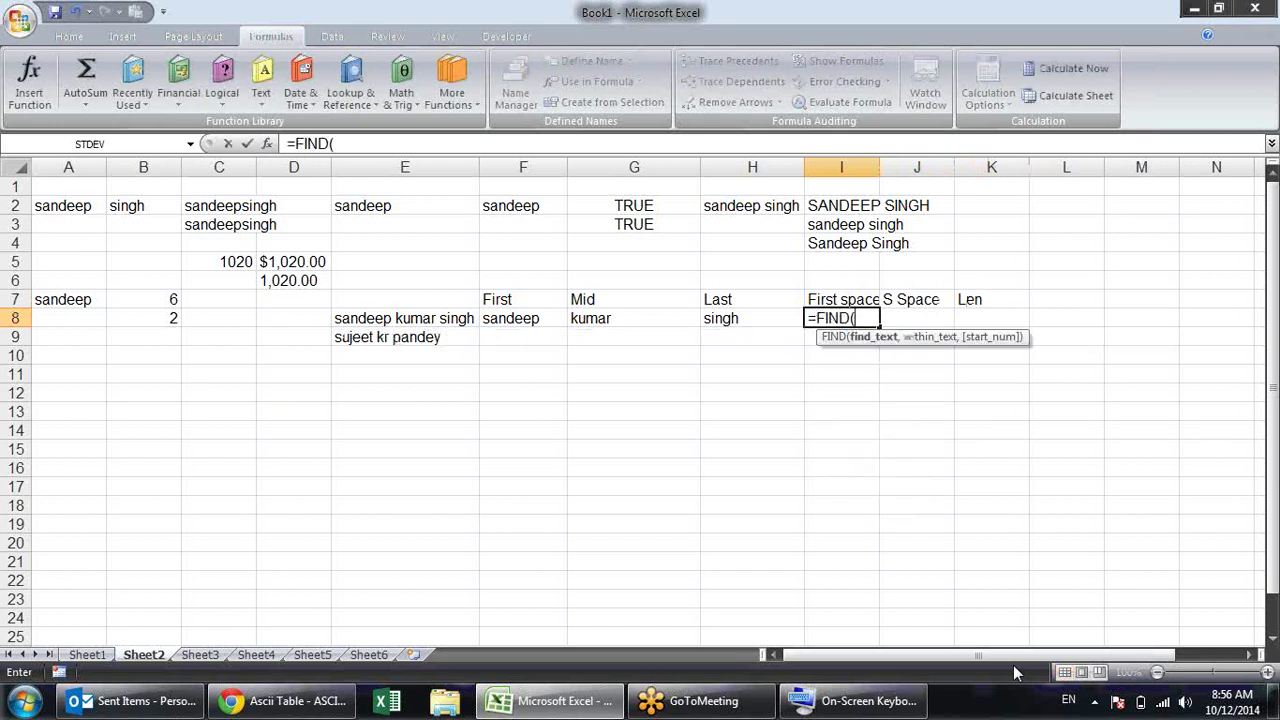
{"action": "type", "text": "\" \",\""}
{"action": "left_click", "coordinate": [401, 318]}
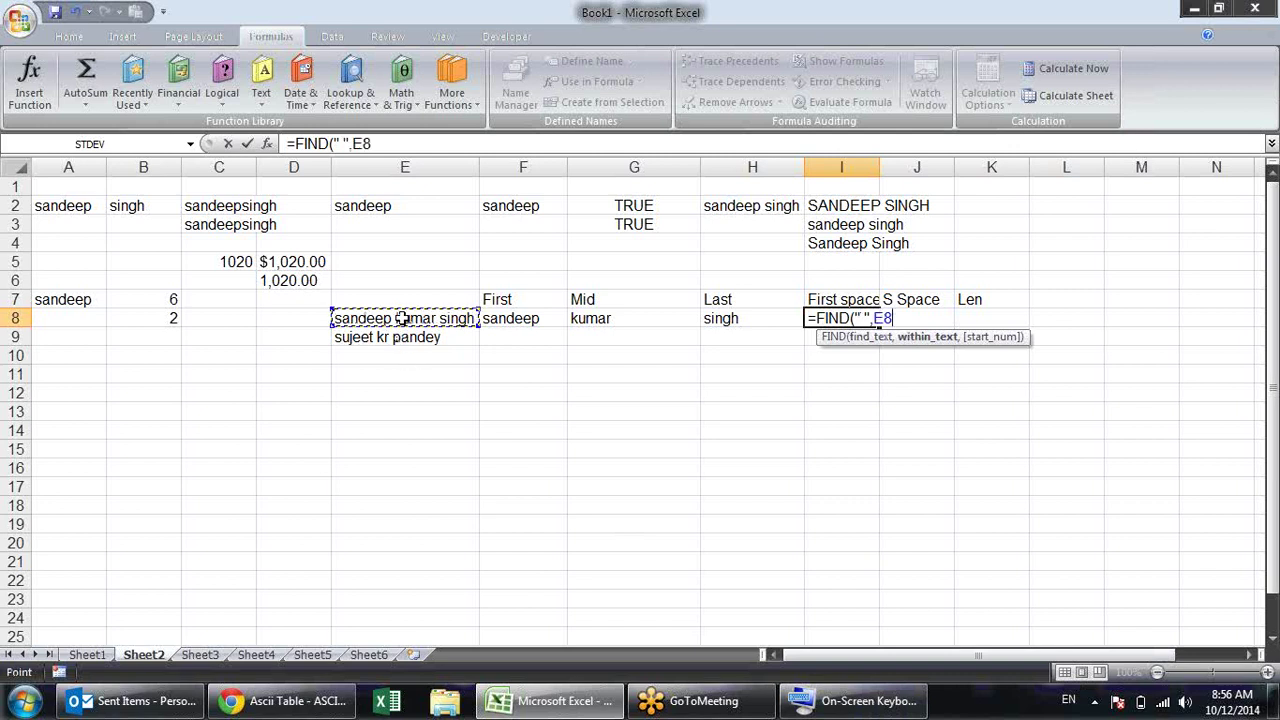
{"action": "key", "text": "Return"}
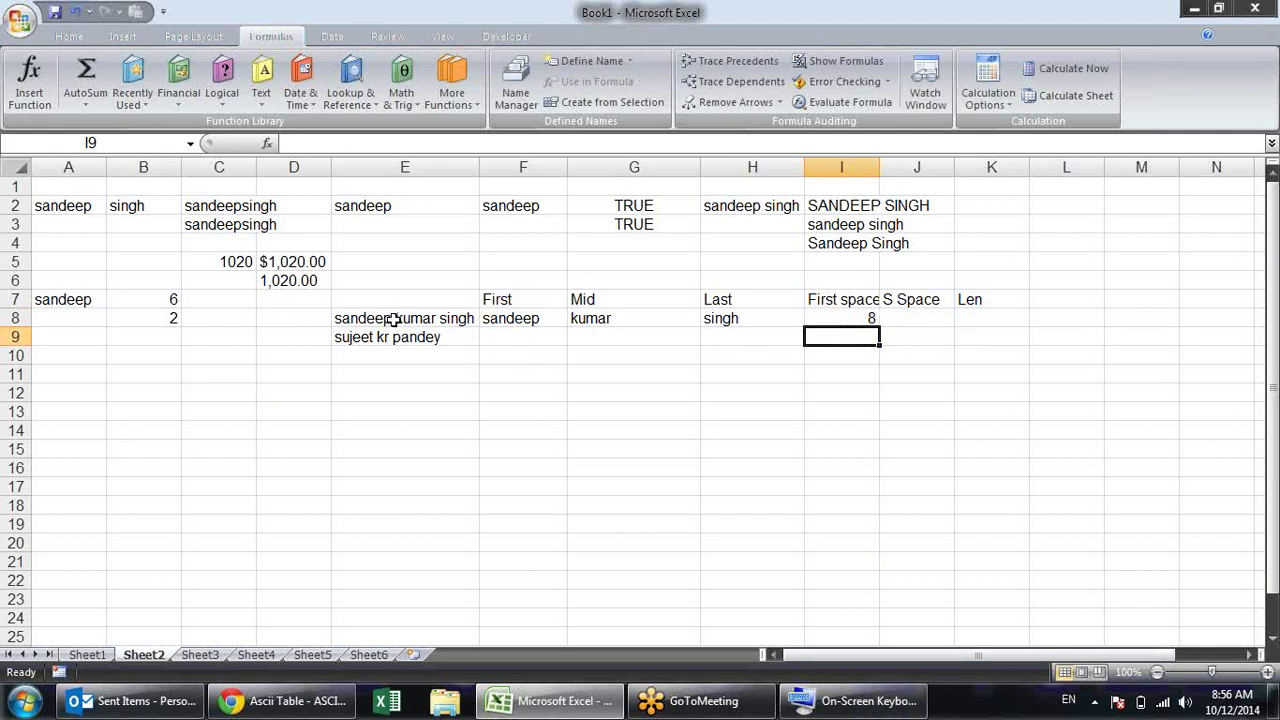
{"action": "left_click", "coordinate": [912, 322]}
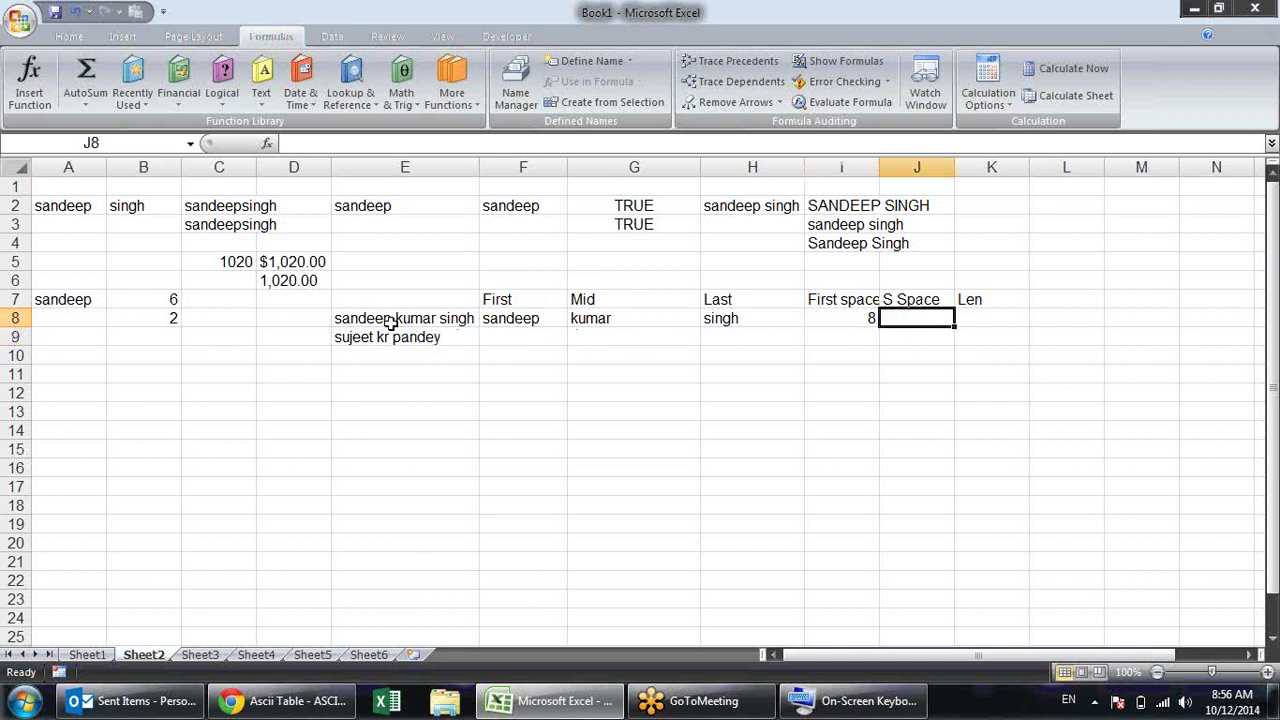
{"action": "left_click", "coordinate": [860, 316]}
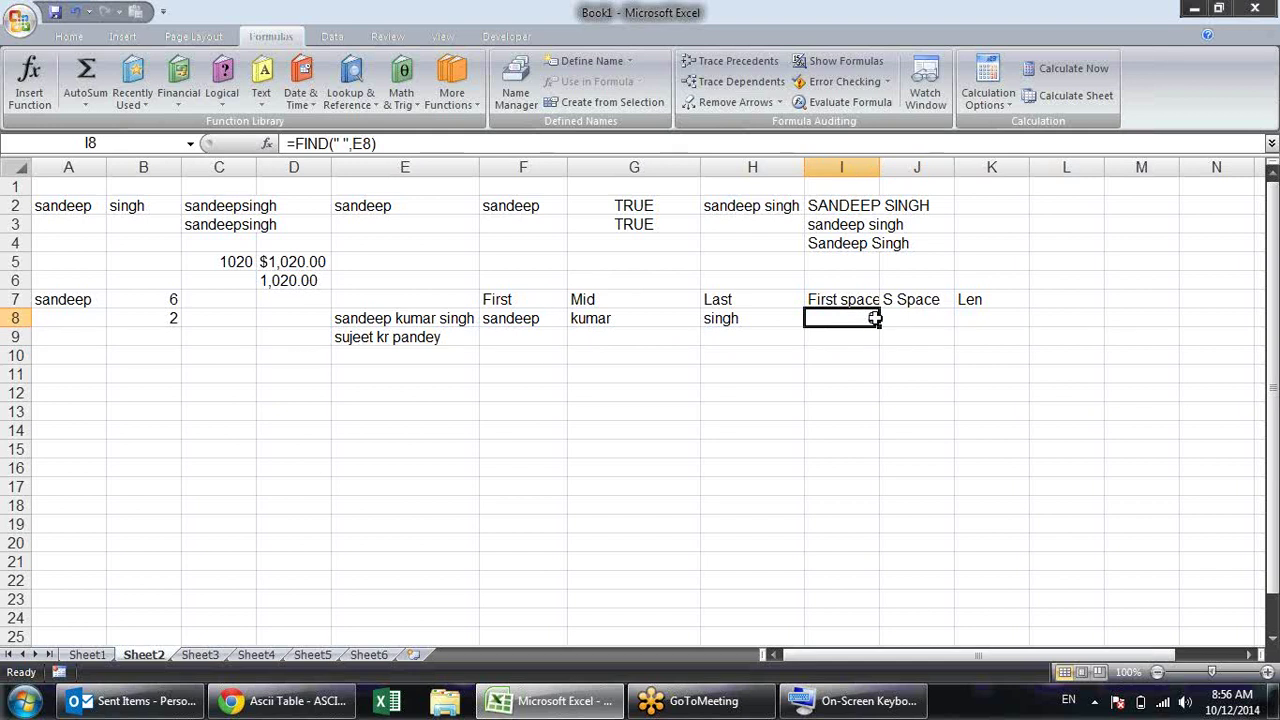
{"action": "left_click", "coordinate": [893, 318]}
Enter =FIND(" ",E8,I8+1) in J8 to locate the second space at 14
{"action": "type", "text": "="}
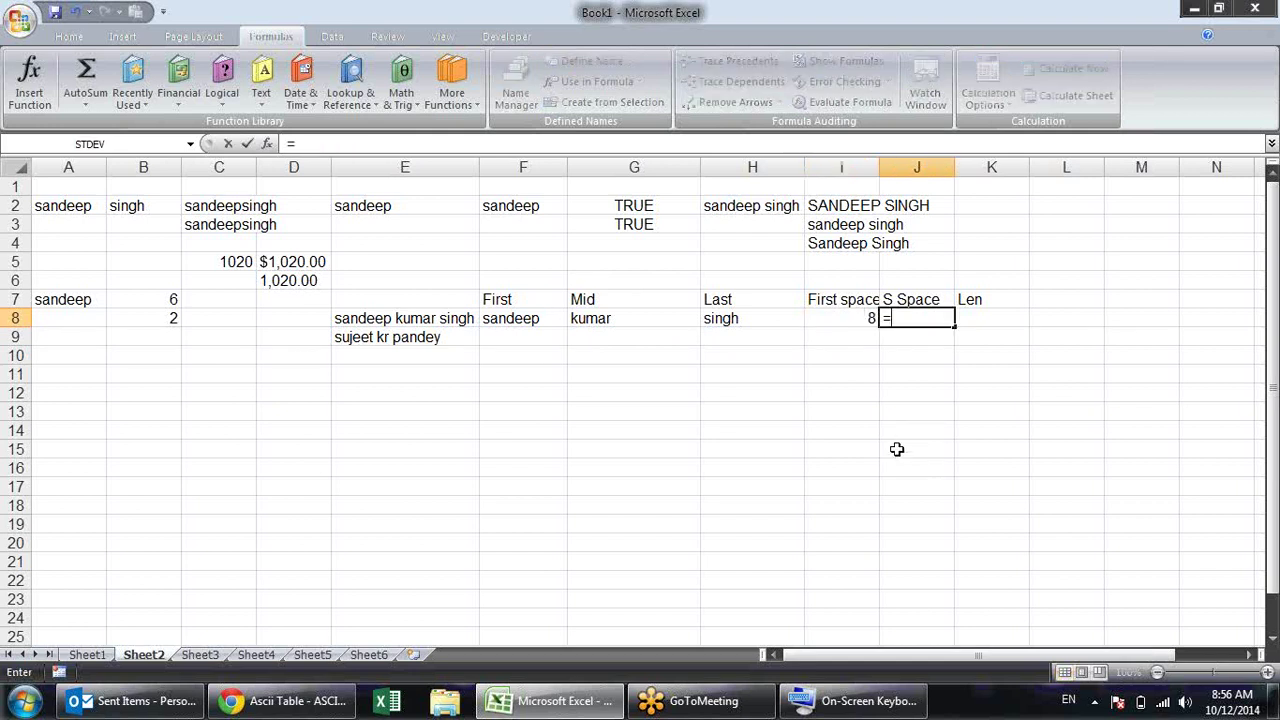
{"action": "type", "text": "find"}
{"action": "key", "text": "Tab"}
{"action": "type", "text": "\" \","}
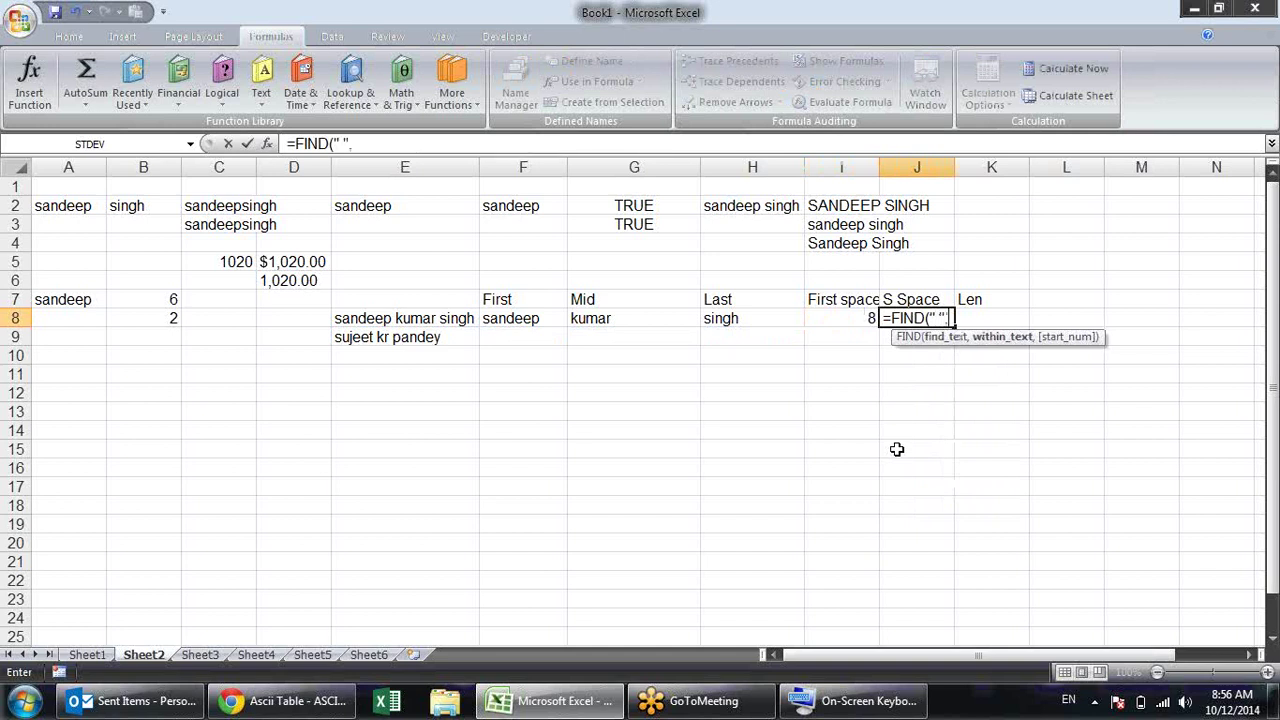
{"action": "left_click", "coordinate": [441, 315]}
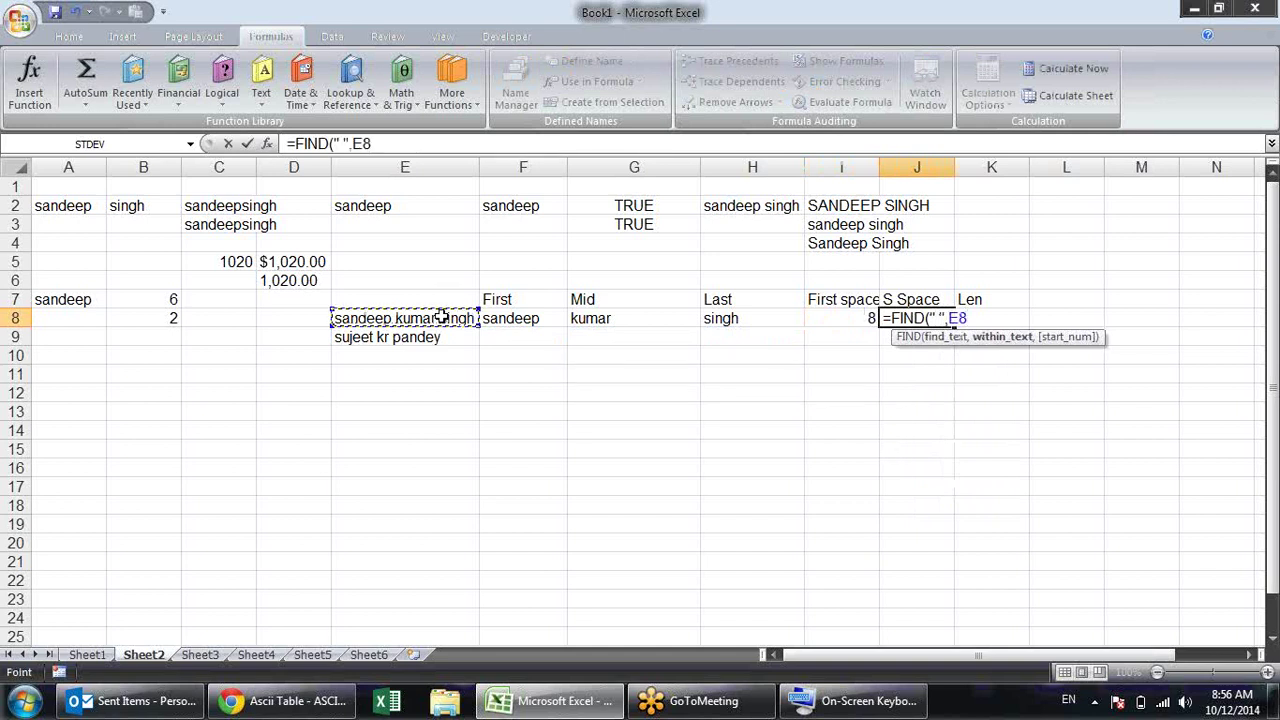
{"action": "type", "text": ","}
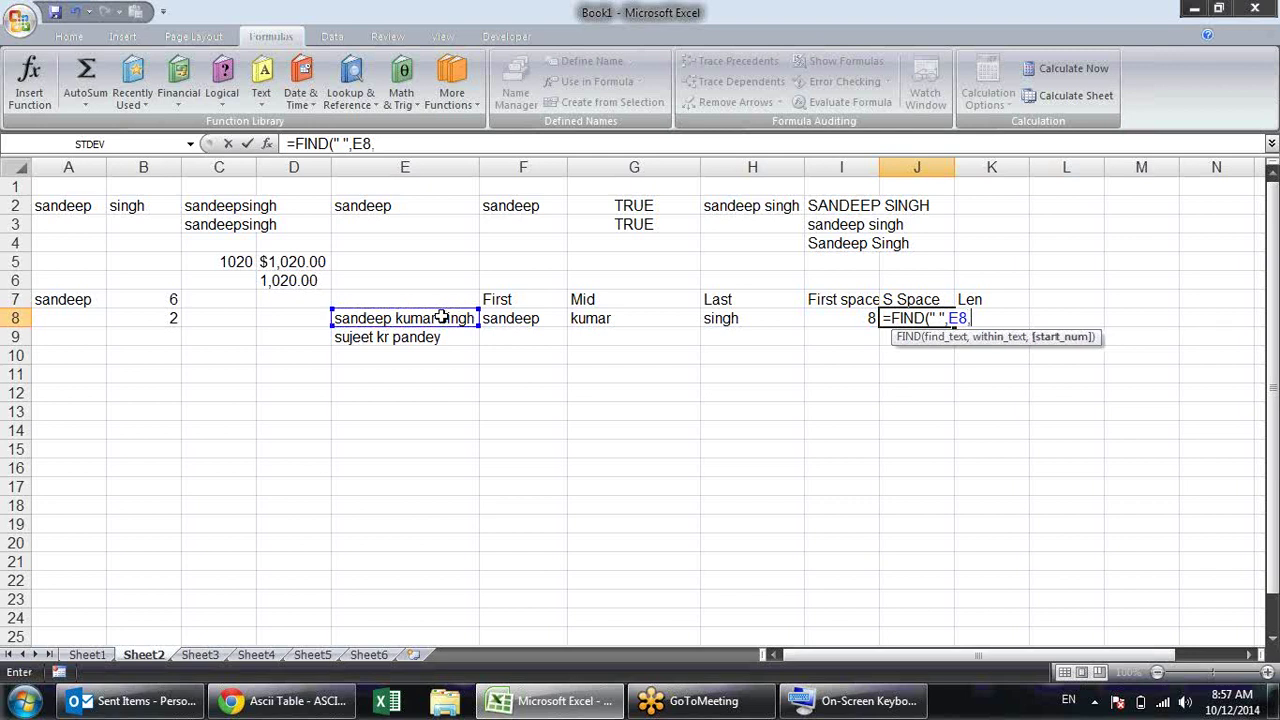
{"action": "left_click", "coordinate": [848, 318]}
{"action": "type", "text": "+"}
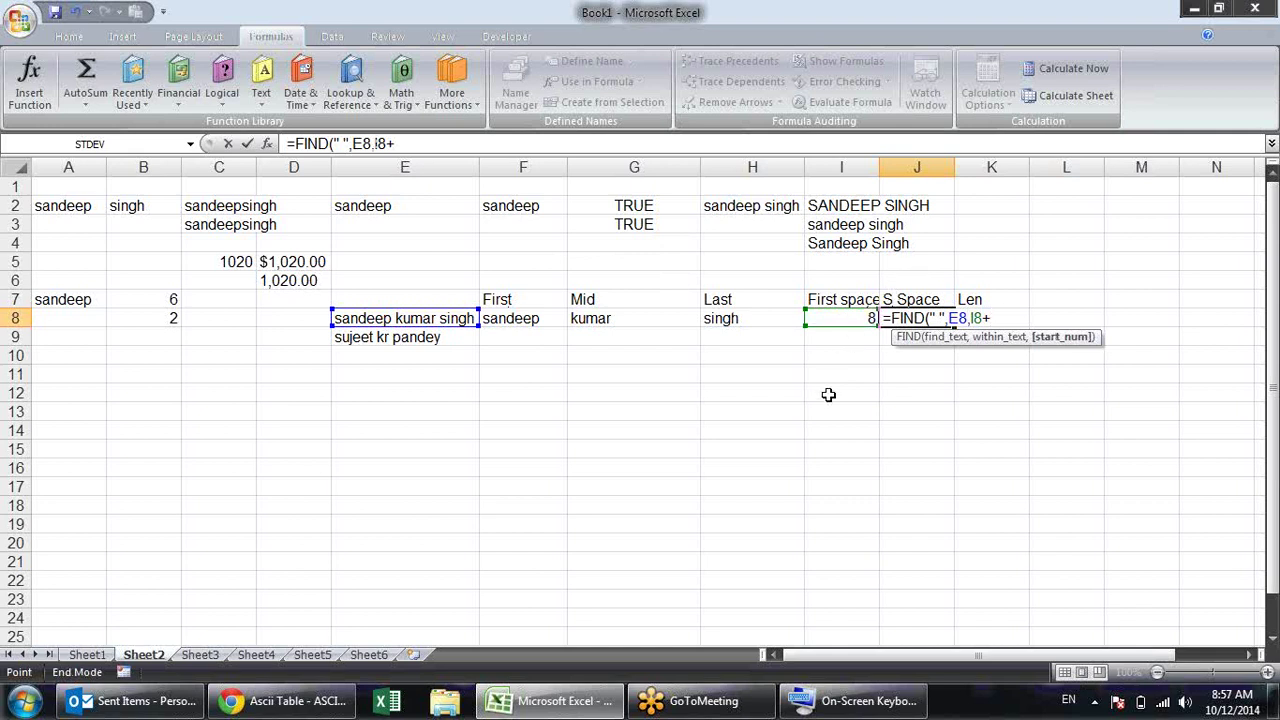
{"action": "type", "text": "1)"}
{"action": "key", "text": "Return"}
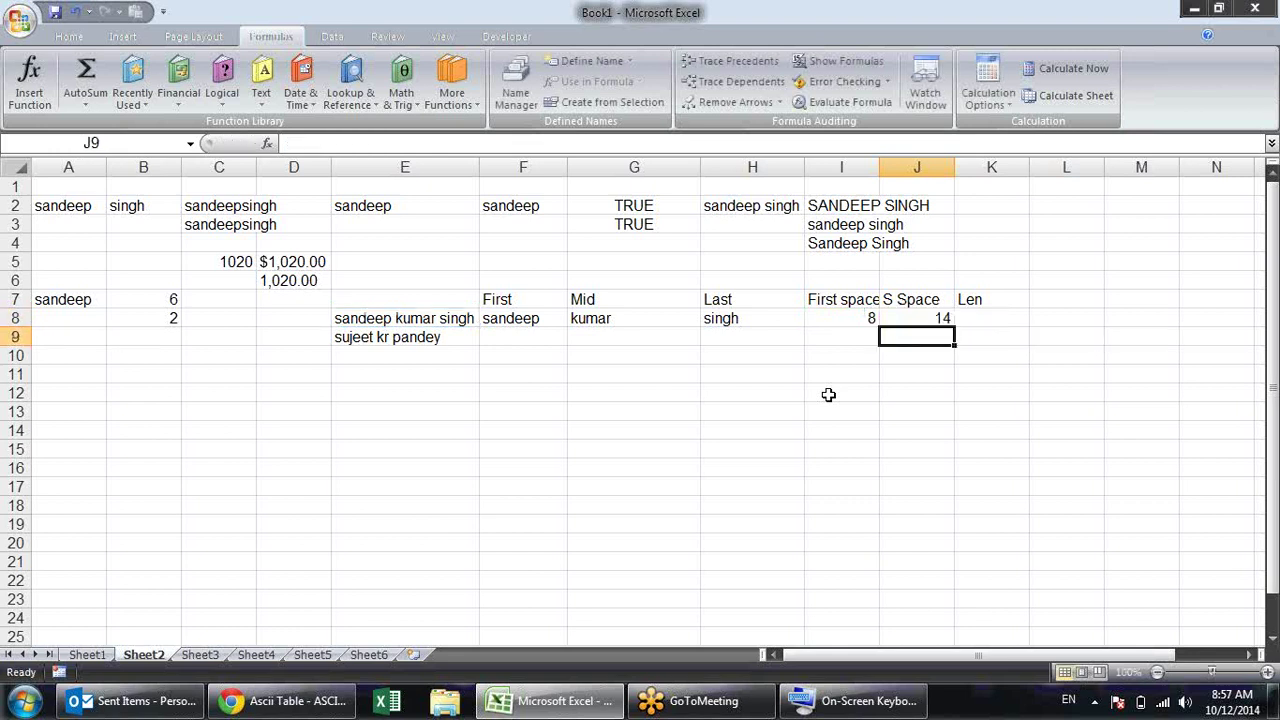
Enter =LEN(E8) in K8, giving the name length 19
{"action": "key", "text": "Up"}
{"action": "key", "text": "Right"}
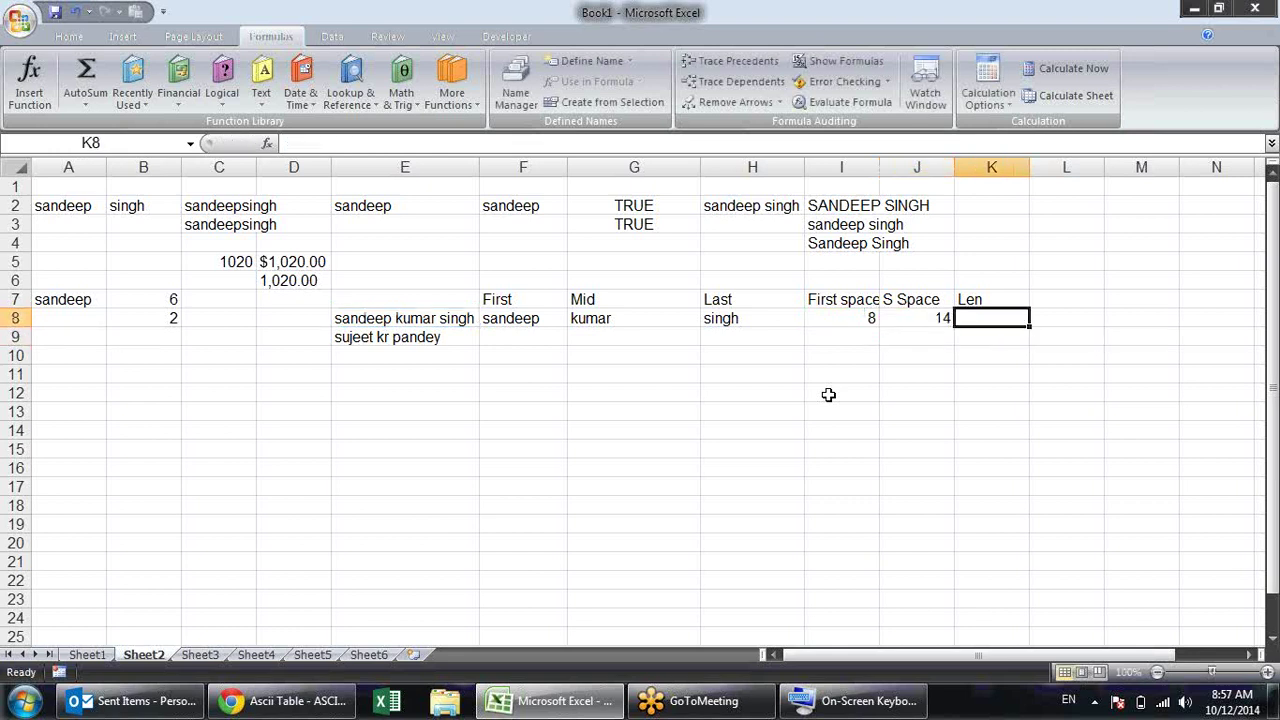
{"action": "type", "text": "="}
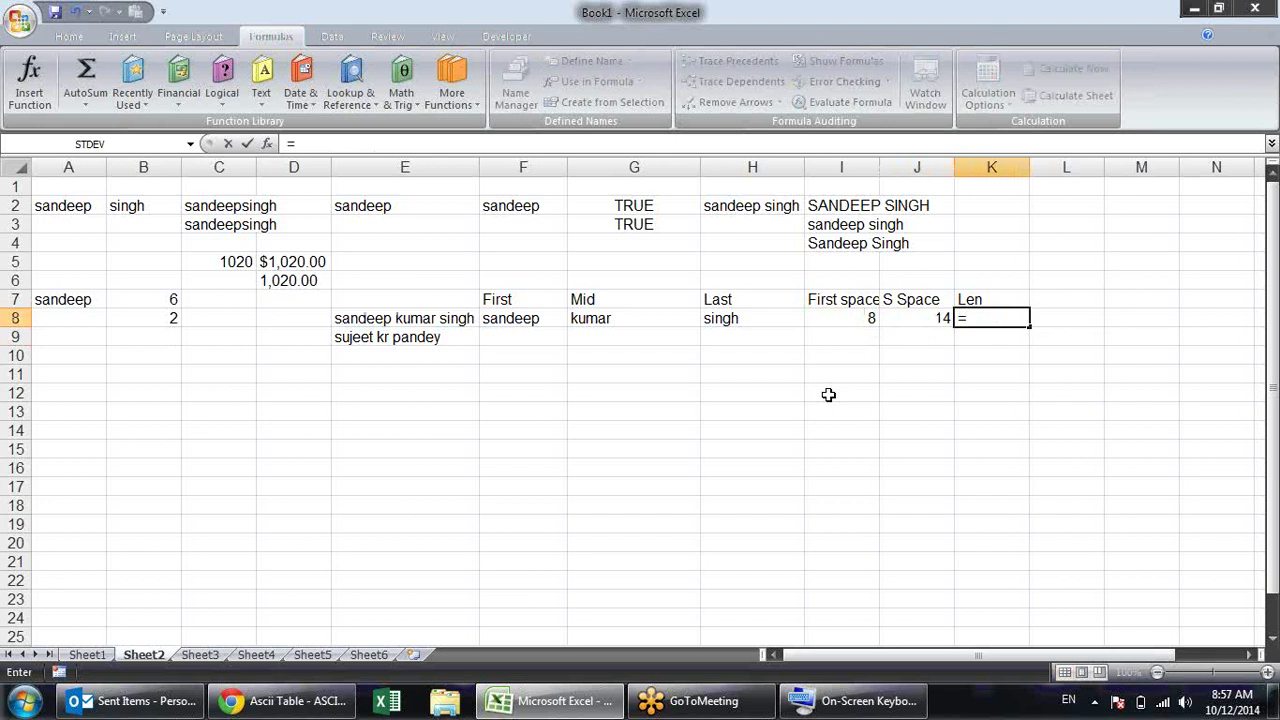
{"action": "type", "text": "len"}
{"action": "key", "text": "Tab"}
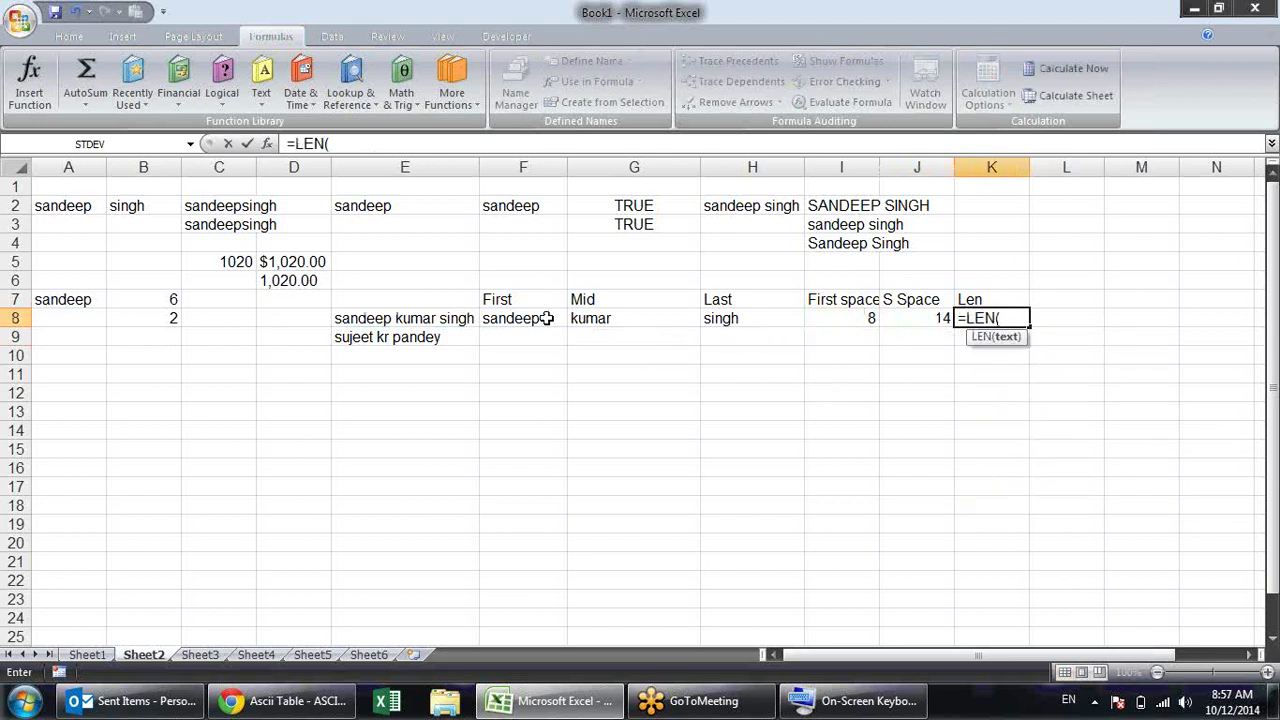
{"action": "left_click", "coordinate": [458, 318]}
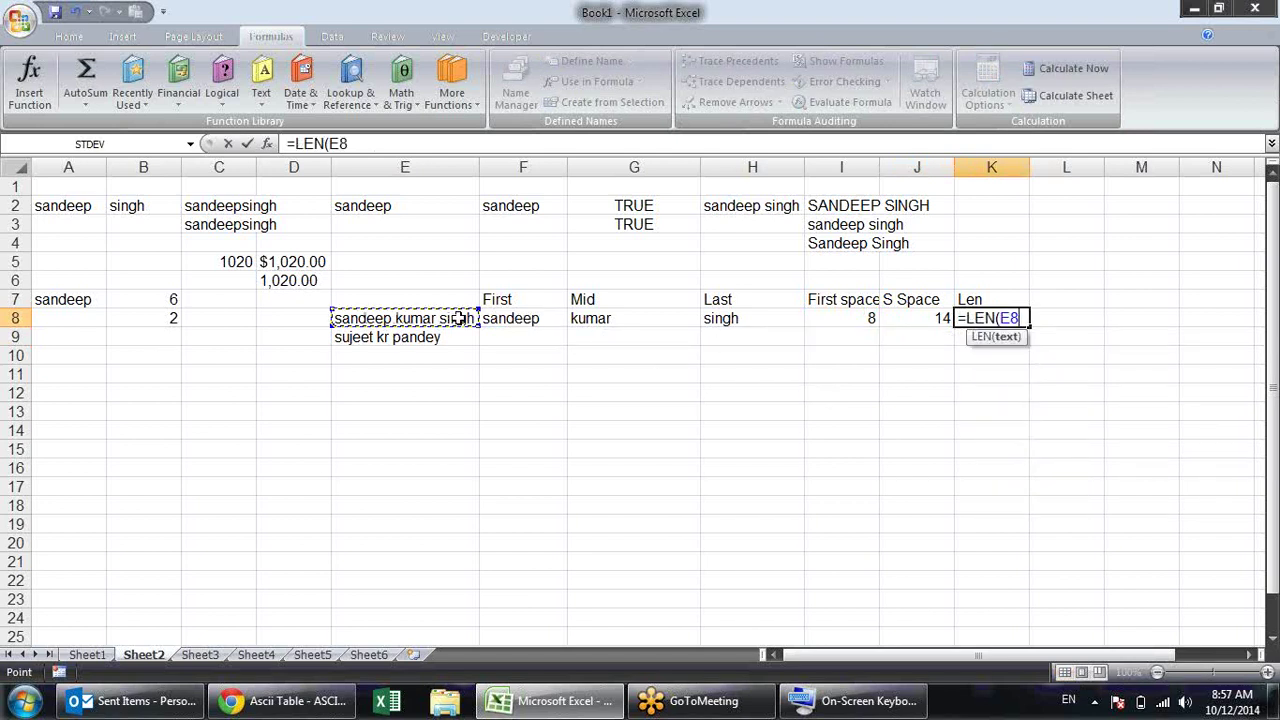
{"action": "type", "text": ")"}
{"action": "key", "text": "Return"}
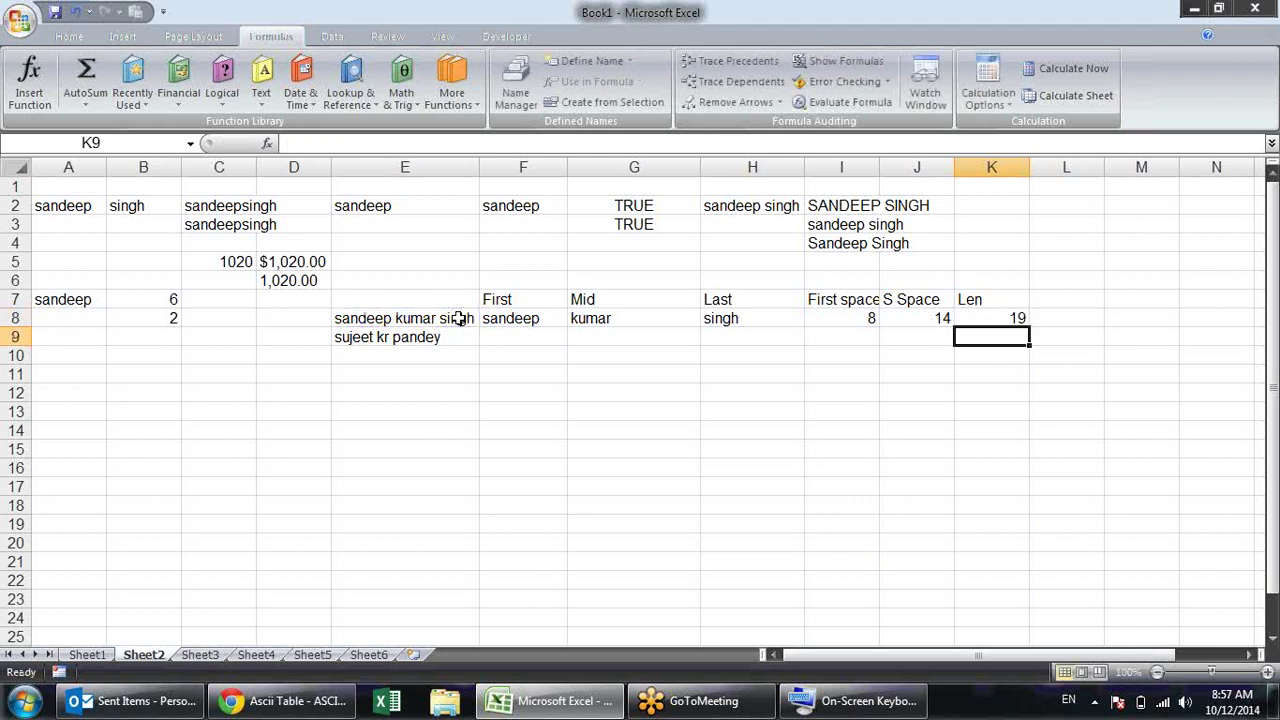
{"action": "mouse_move", "coordinate": [855, 311]}
{"action": "left_mouse_down"}
{"action": "mouse_move", "coordinate": [1036, 326]}
{"action": "mouse_move", "coordinate": [1030, 472]}
{"action": "left_mouse_up"}
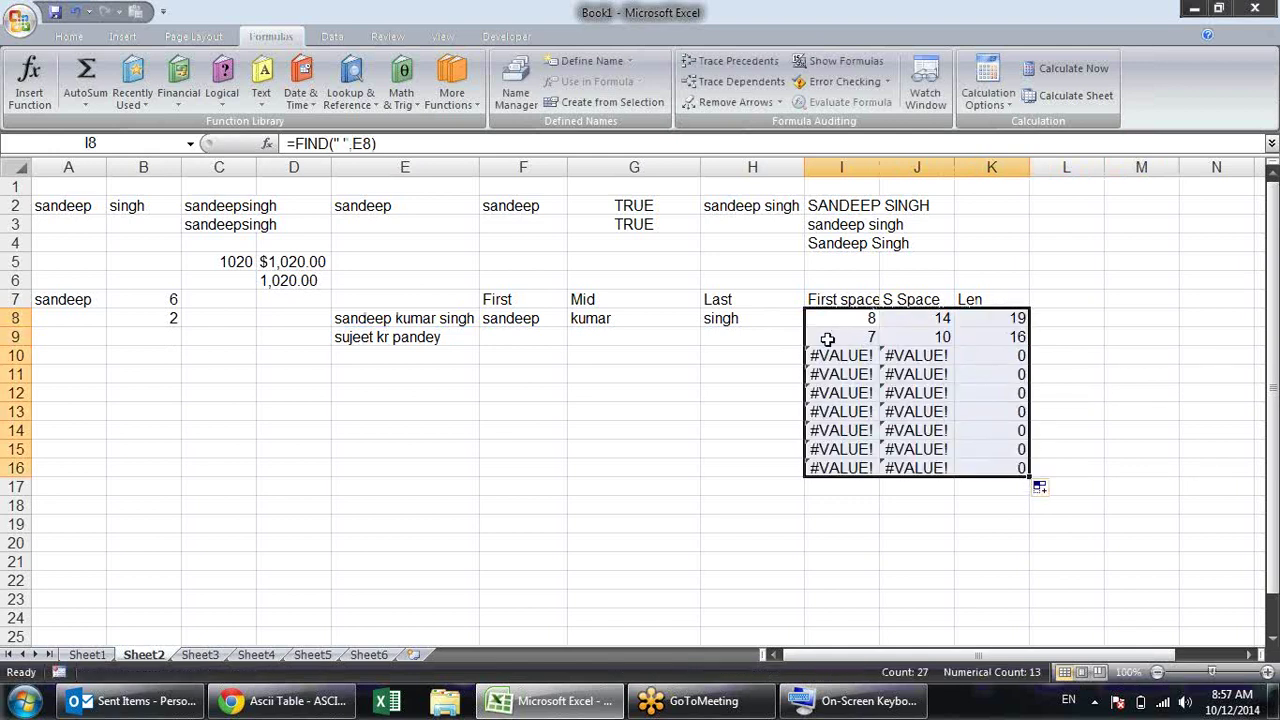
Enter =LEFT(E9,I9-1) in F9 to extract the second full name's first name
{"action": "left_click", "coordinate": [1152, 372]}
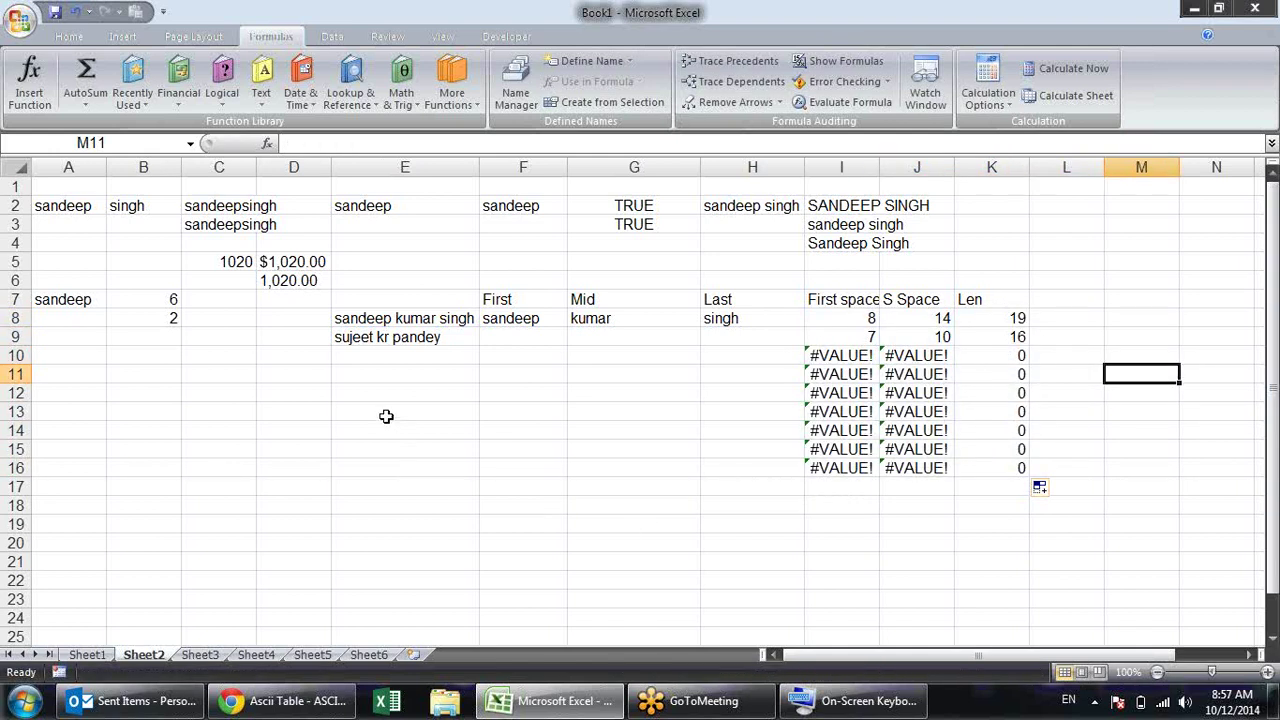
{"action": "left_click", "coordinate": [506, 344]}
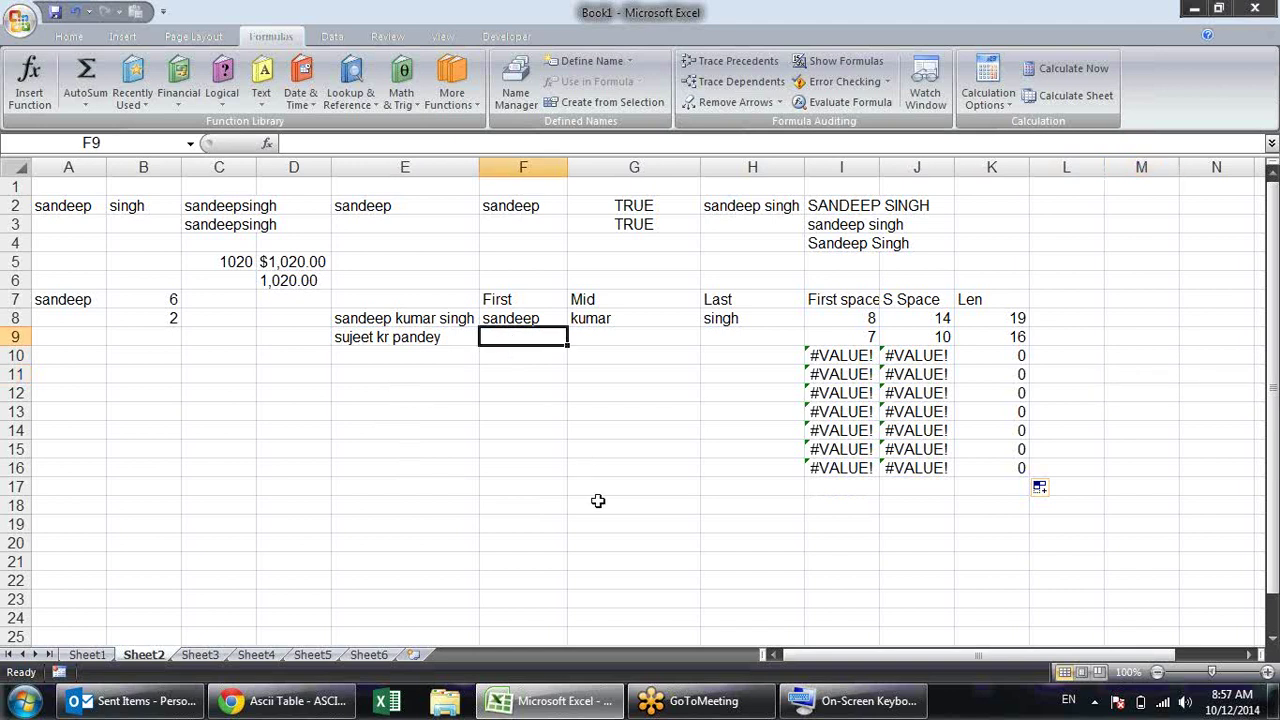
{"action": "type", "text": "="}
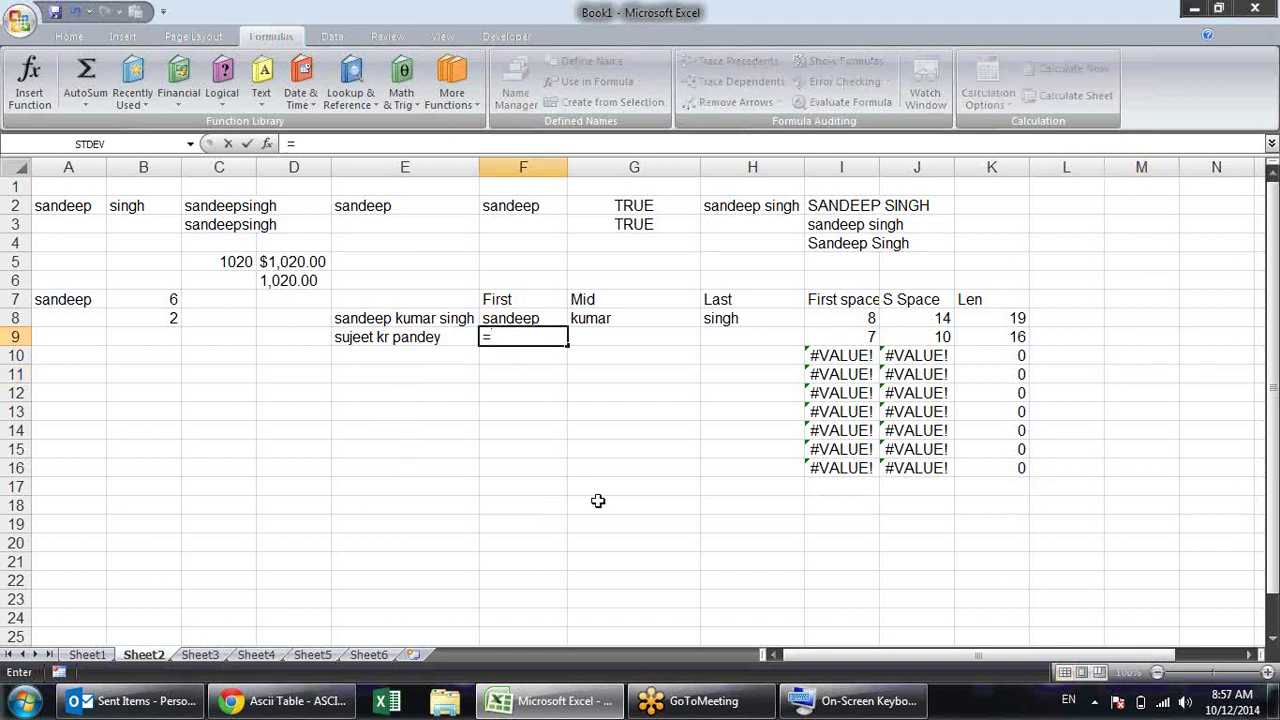
{"action": "type", "text": "left"}
{"action": "key", "text": "Tab"}
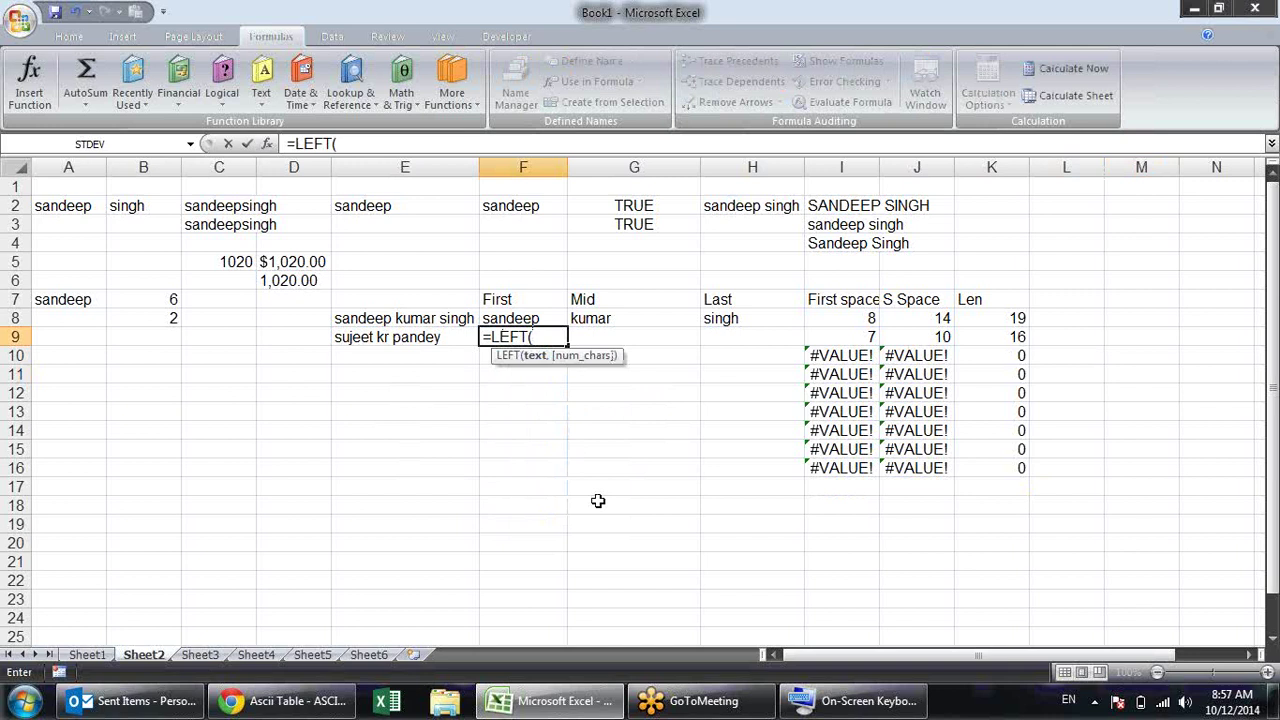
{"action": "left_click", "coordinate": [456, 340]}
{"action": "type", "text": ","}
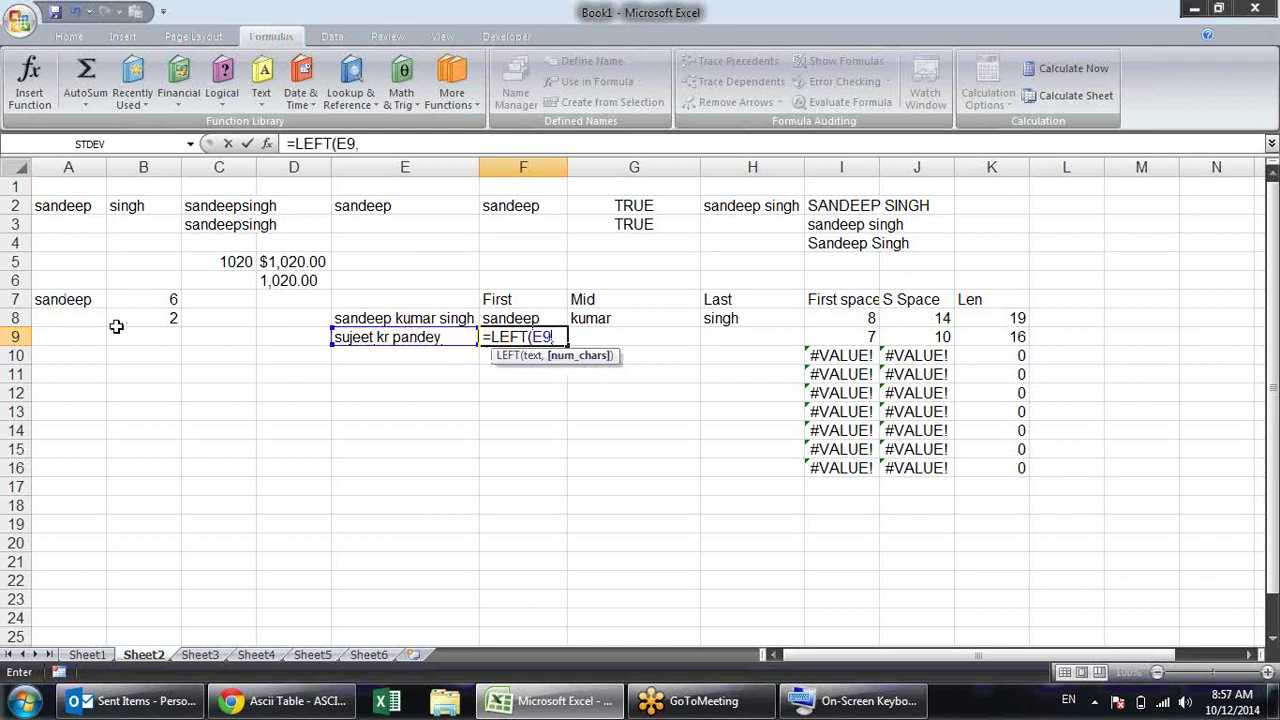
{"action": "left_click", "coordinate": [850, 337]}
{"action": "type", "text": "-1"}
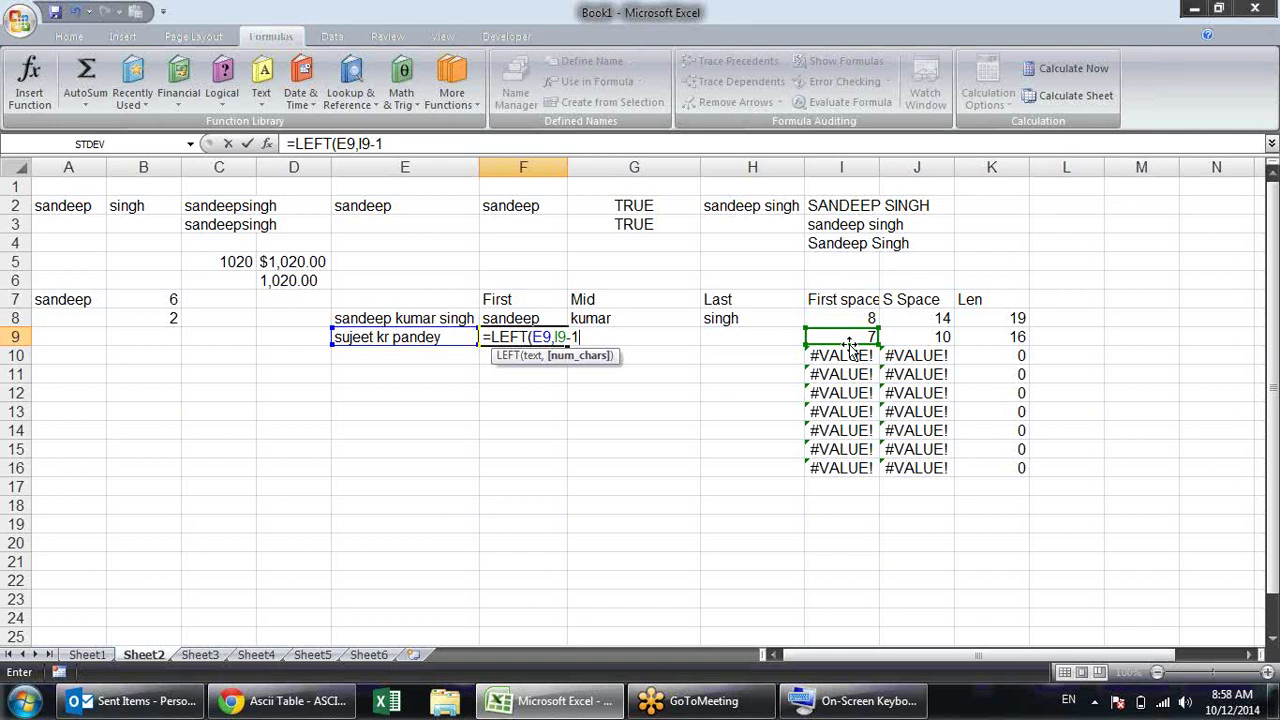
{"action": "key", "text": "Return"}
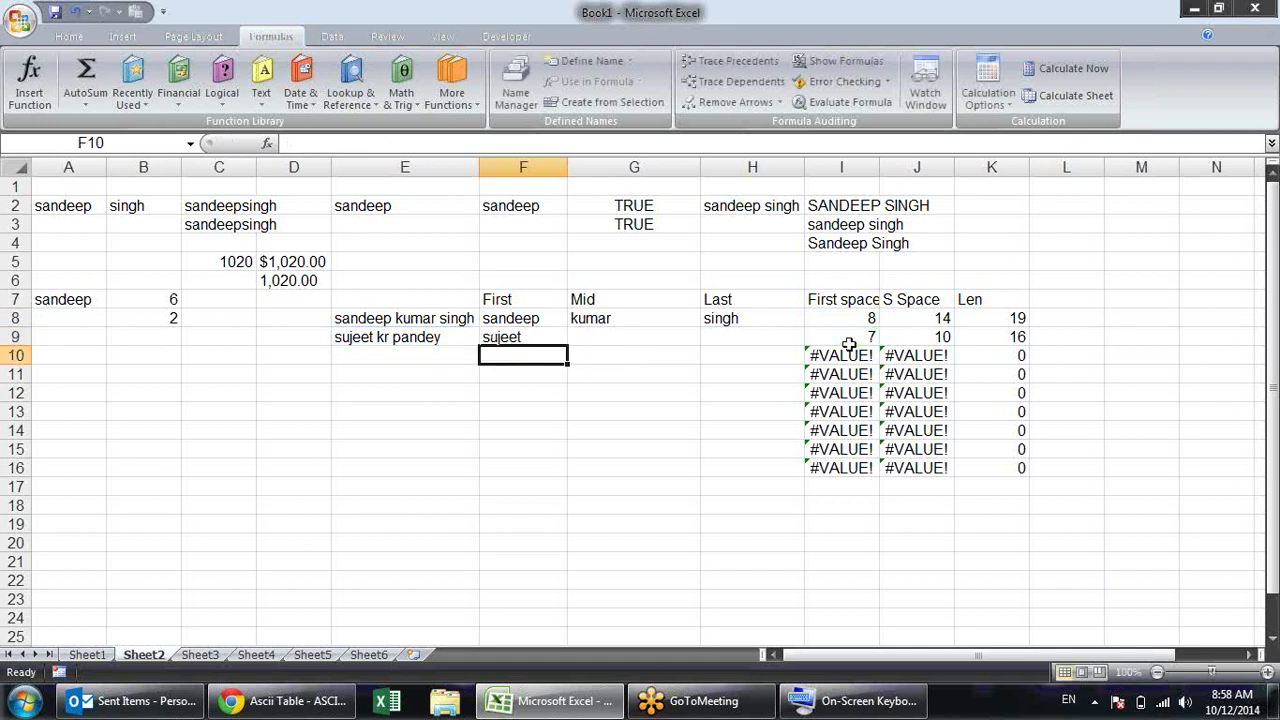
Move to H9, the Last cell for row 9, and begin a RIGHT formula
{"action": "key", "text": "Up"}
{"action": "key", "text": "Right"}
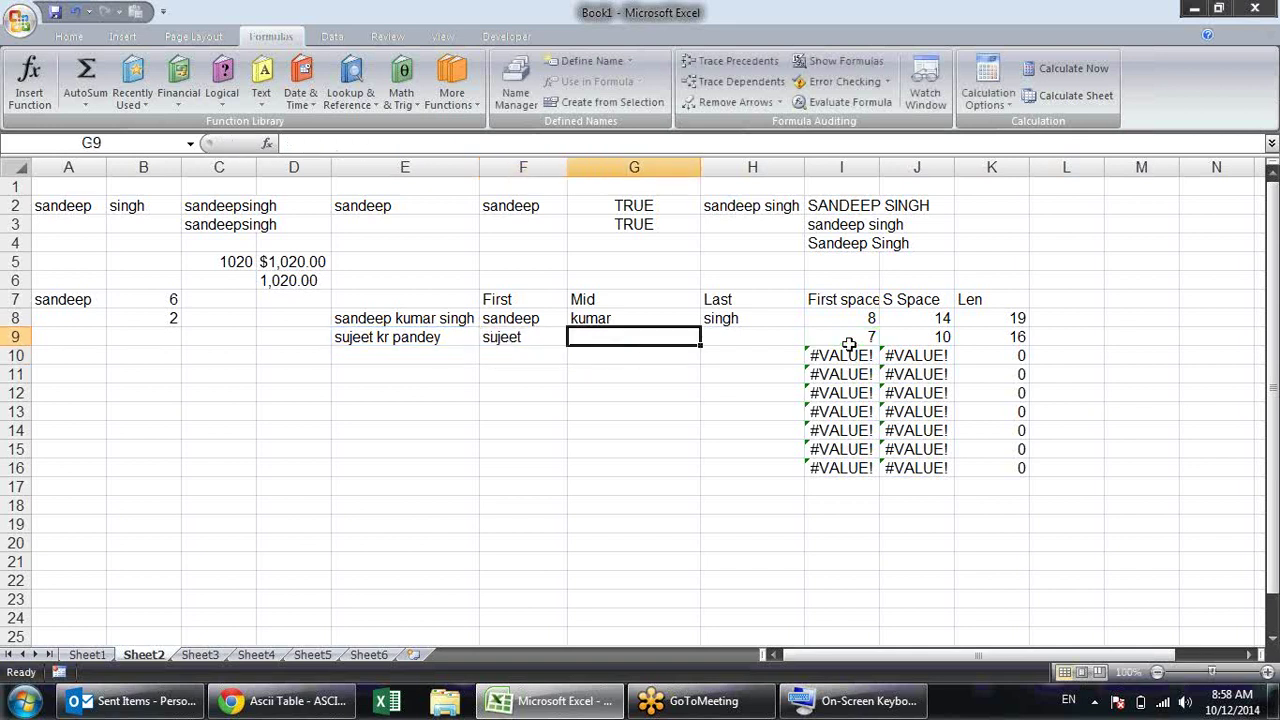
{"action": "key", "text": "Right"}
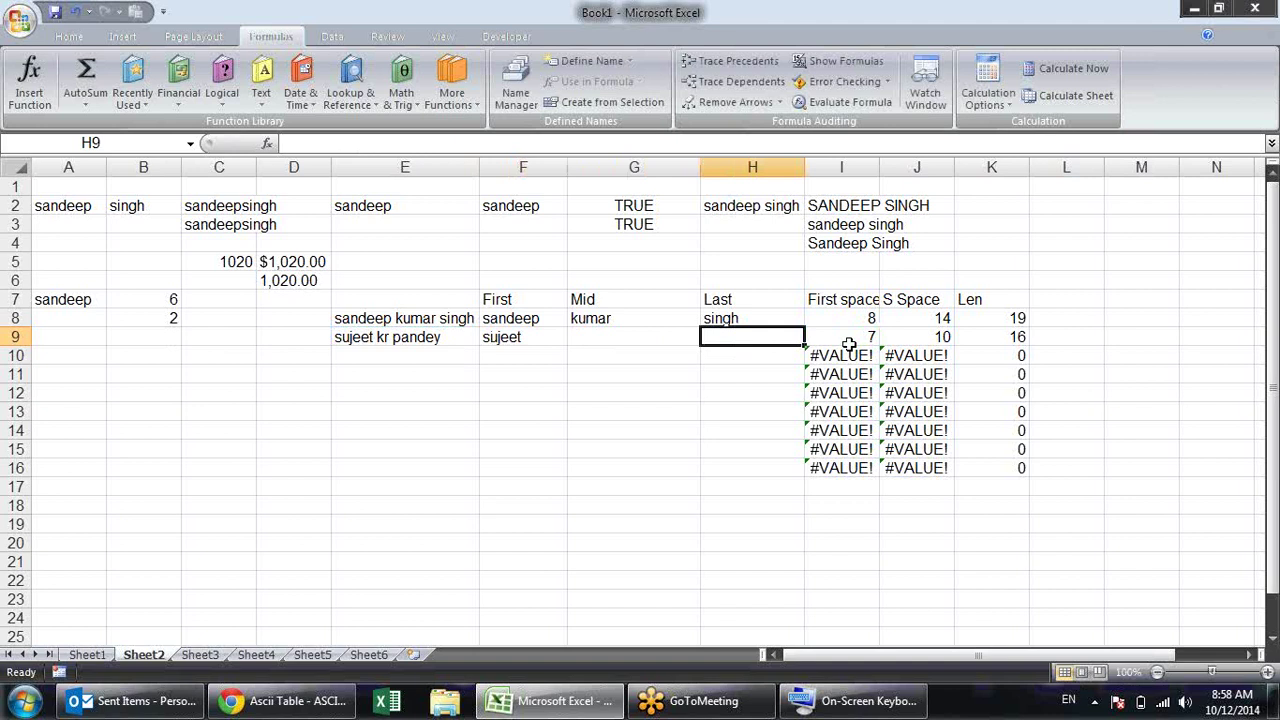
{"action": "type", "text": "=righ"}
Complete =RIGHT(E9,K9-J9) in H9 to extract the last name
{"action": "key", "text": "Tab"}
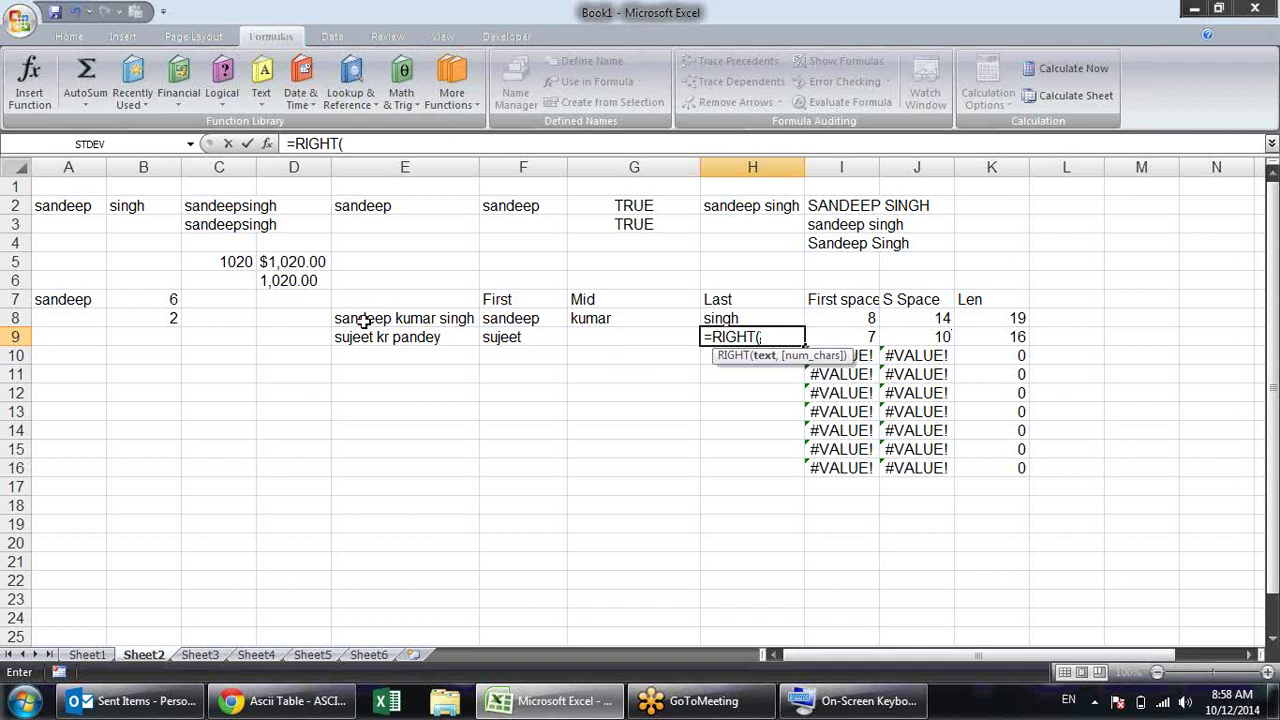
{"action": "left_click", "coordinate": [389, 339]}
{"action": "type", "text": ","}
{"action": "left_click", "coordinate": [1010, 338]}
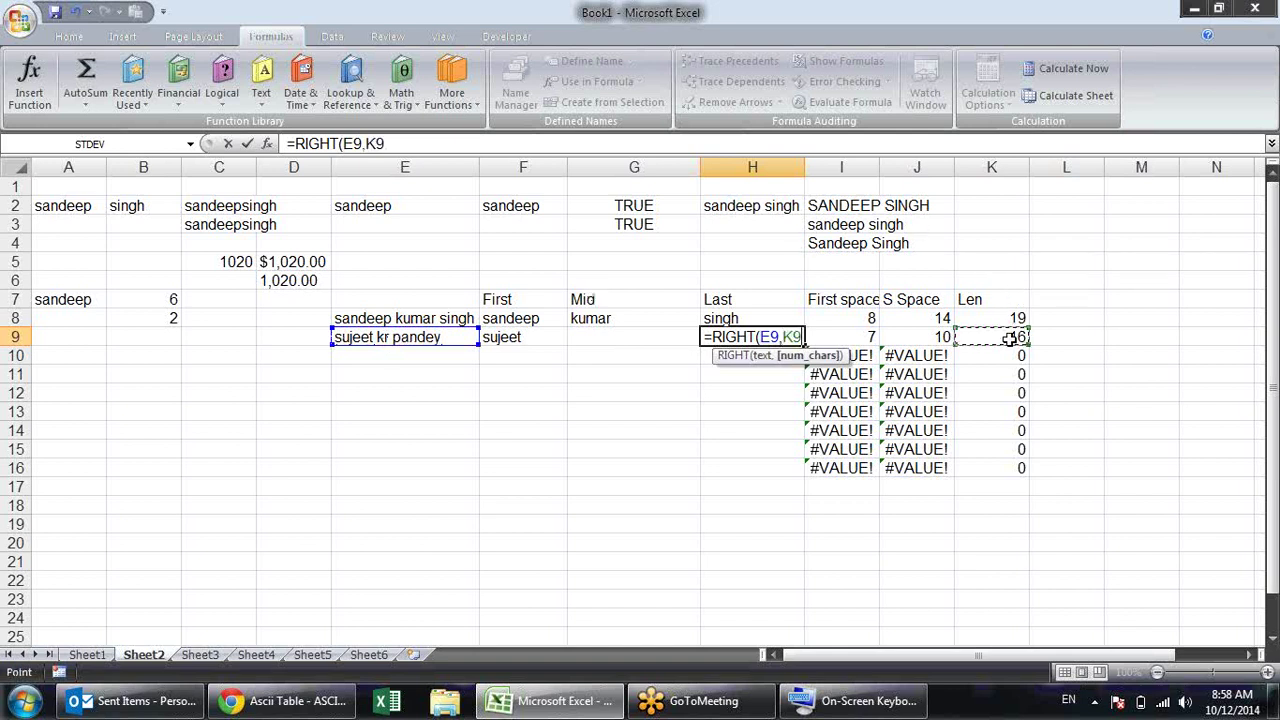
{"action": "type", "text": "-"}
{"action": "left_click", "coordinate": [935, 338]}
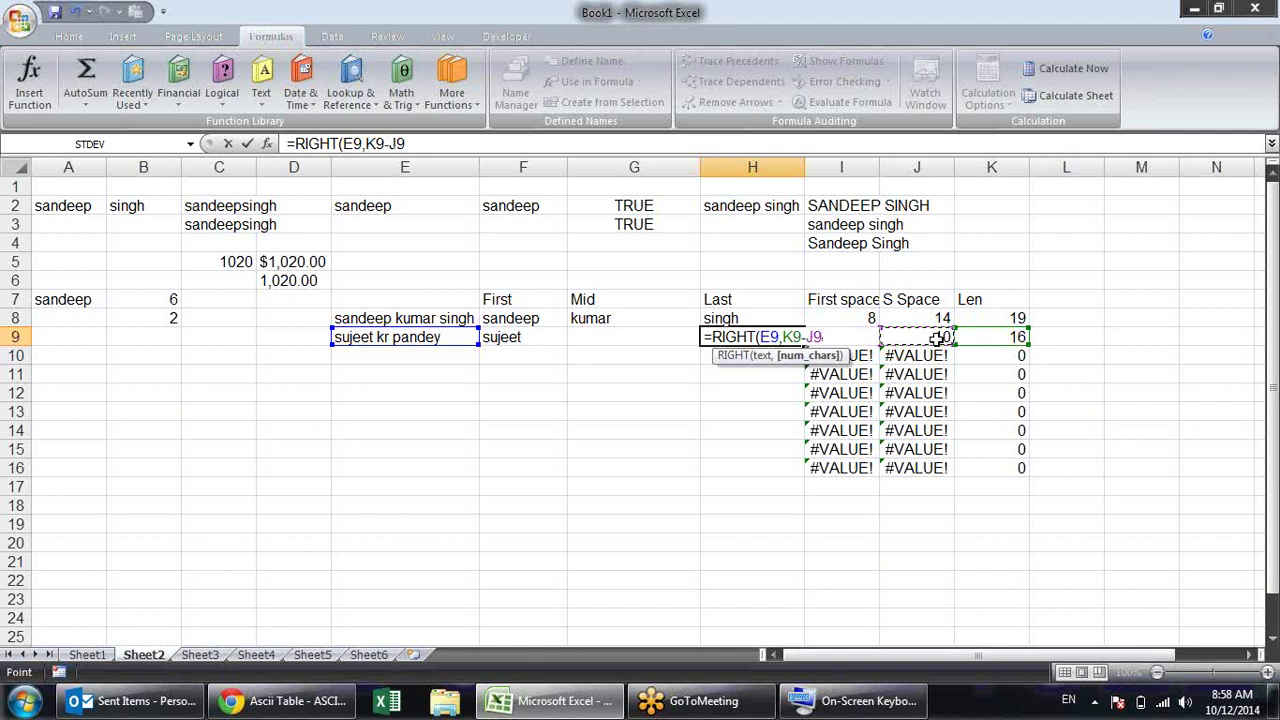
{"action": "type", "text": ")"}
{"action": "key", "text": "Return"}
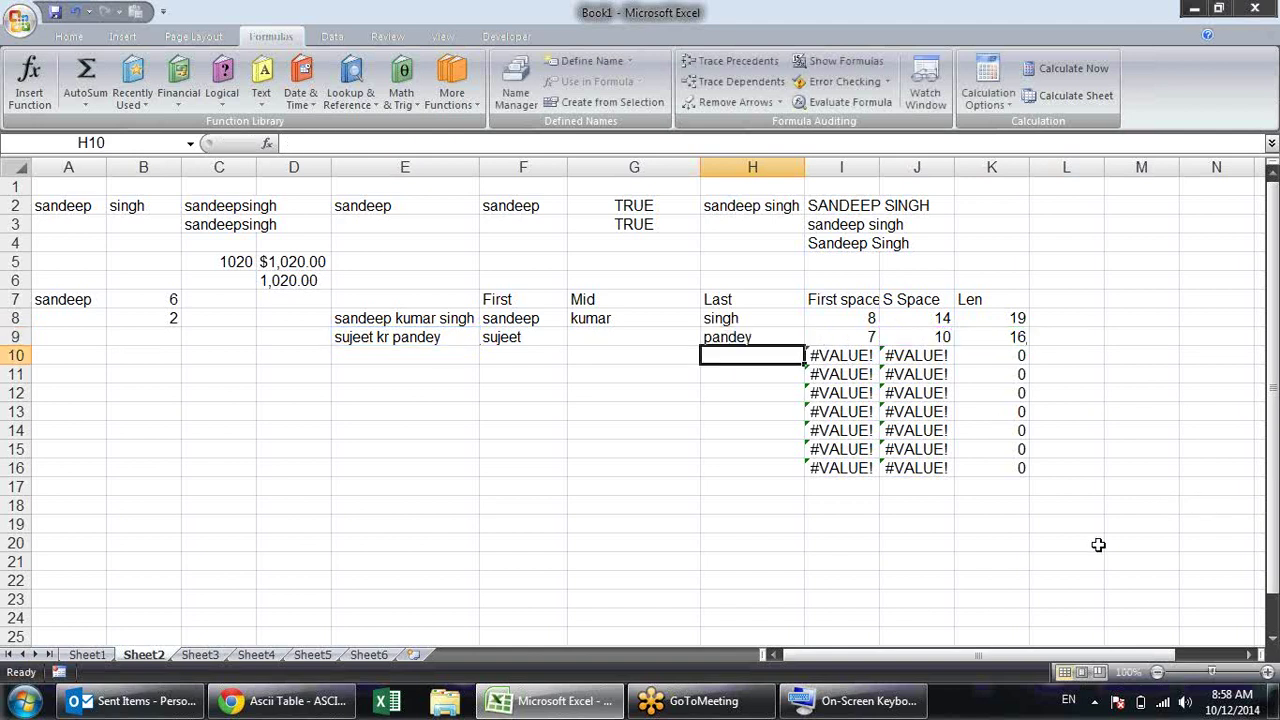
Check the K9 length formula and review H9's RIGHT formula, leaving it unchanged
{"action": "left_click", "coordinate": [1000, 334]}
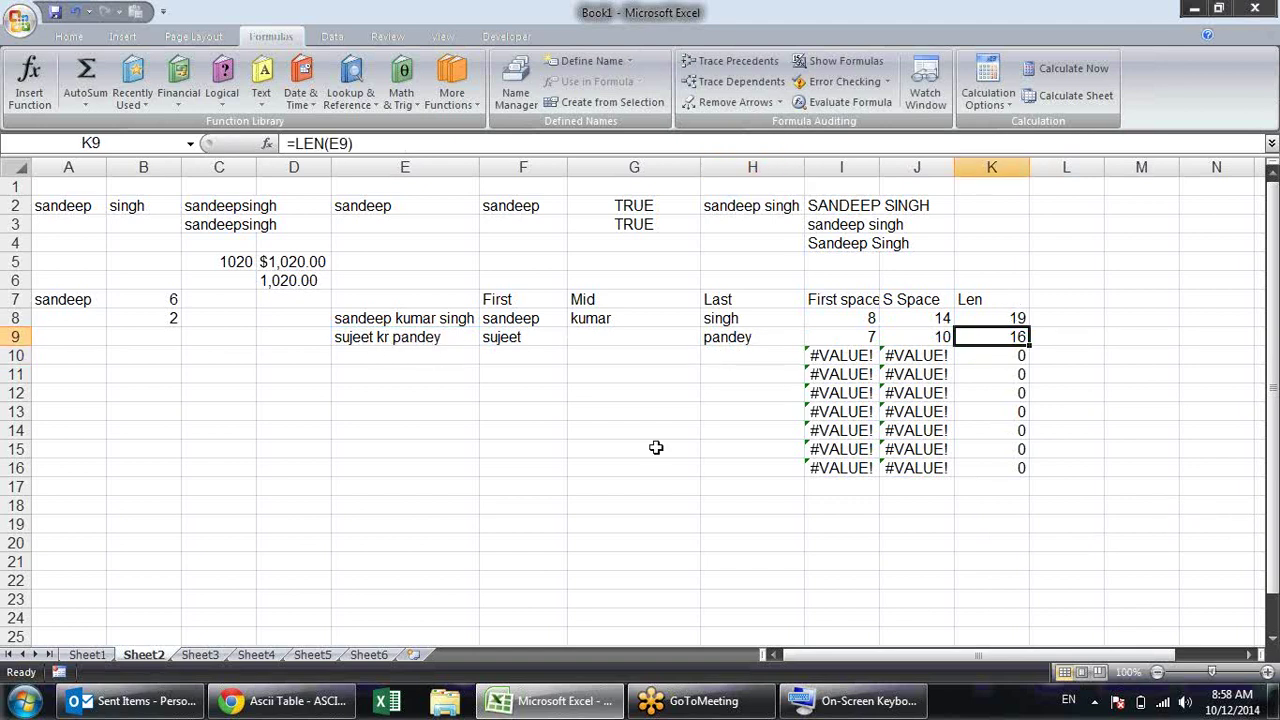
{"action": "left_click", "coordinate": [760, 337]}
{"action": "double_click", "coordinate": [760, 337]}
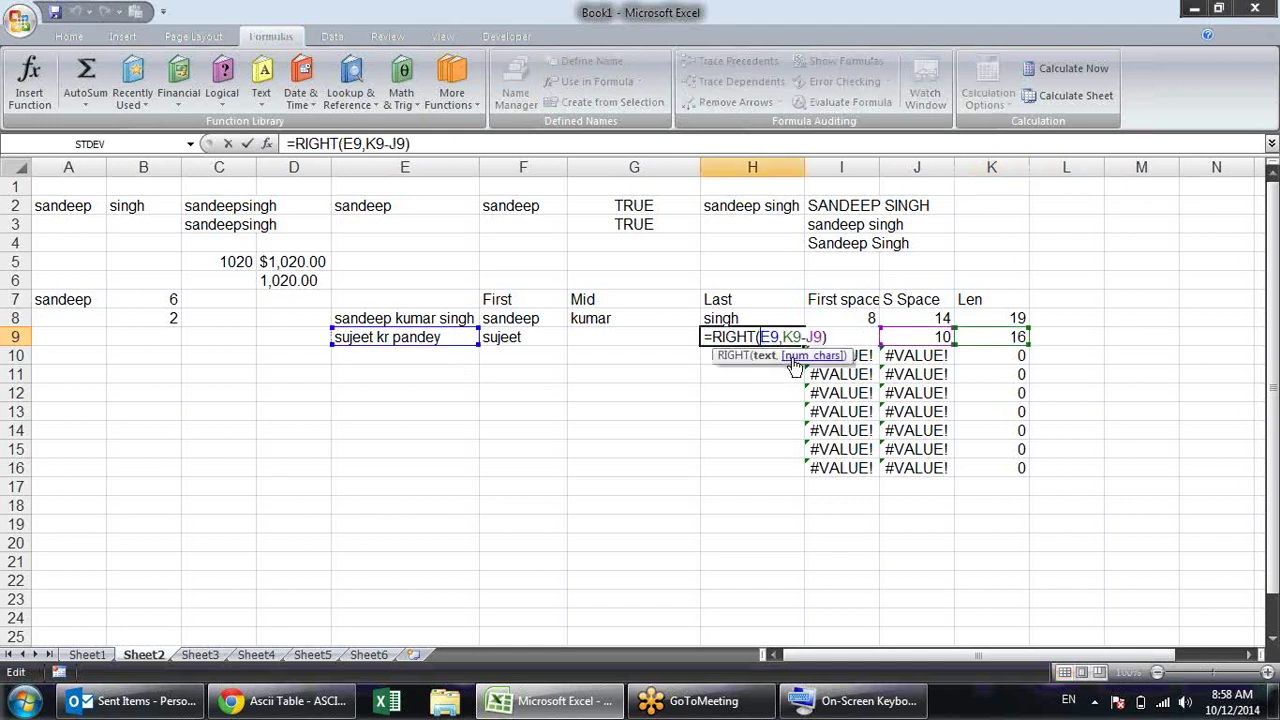
{"action": "key", "text": "Return"}
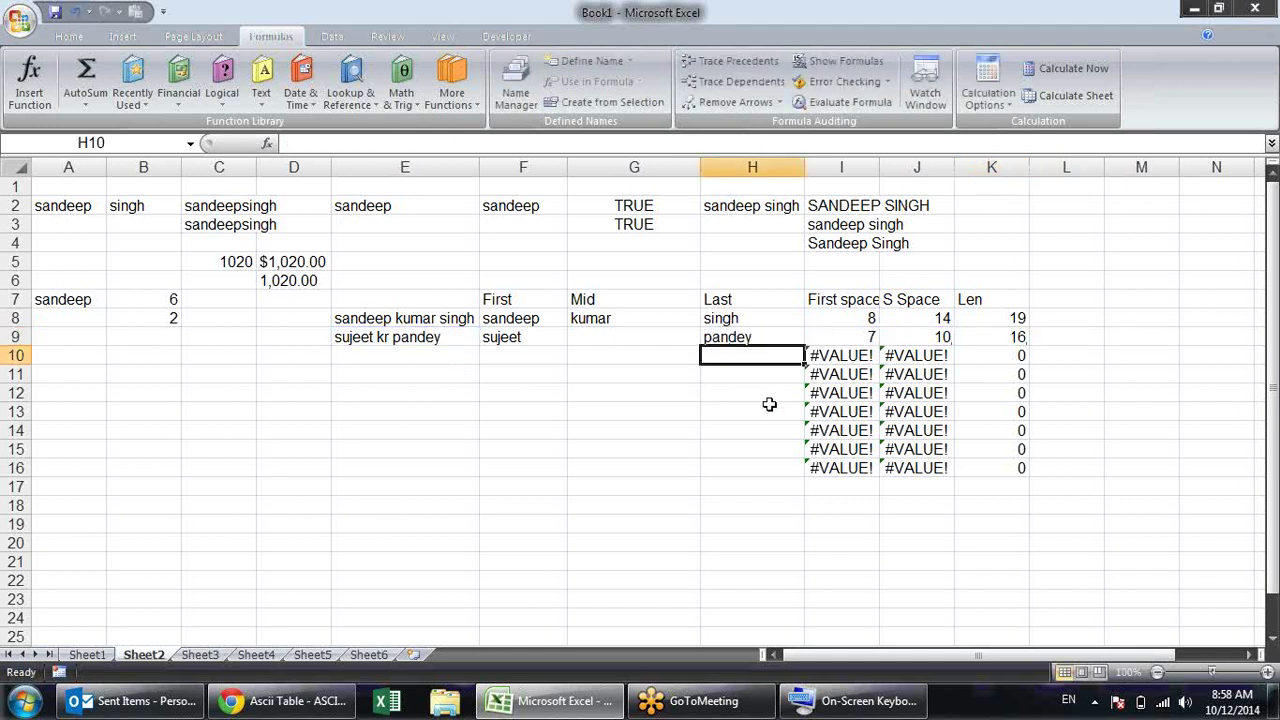
{"action": "left_click", "coordinate": [634, 340]}
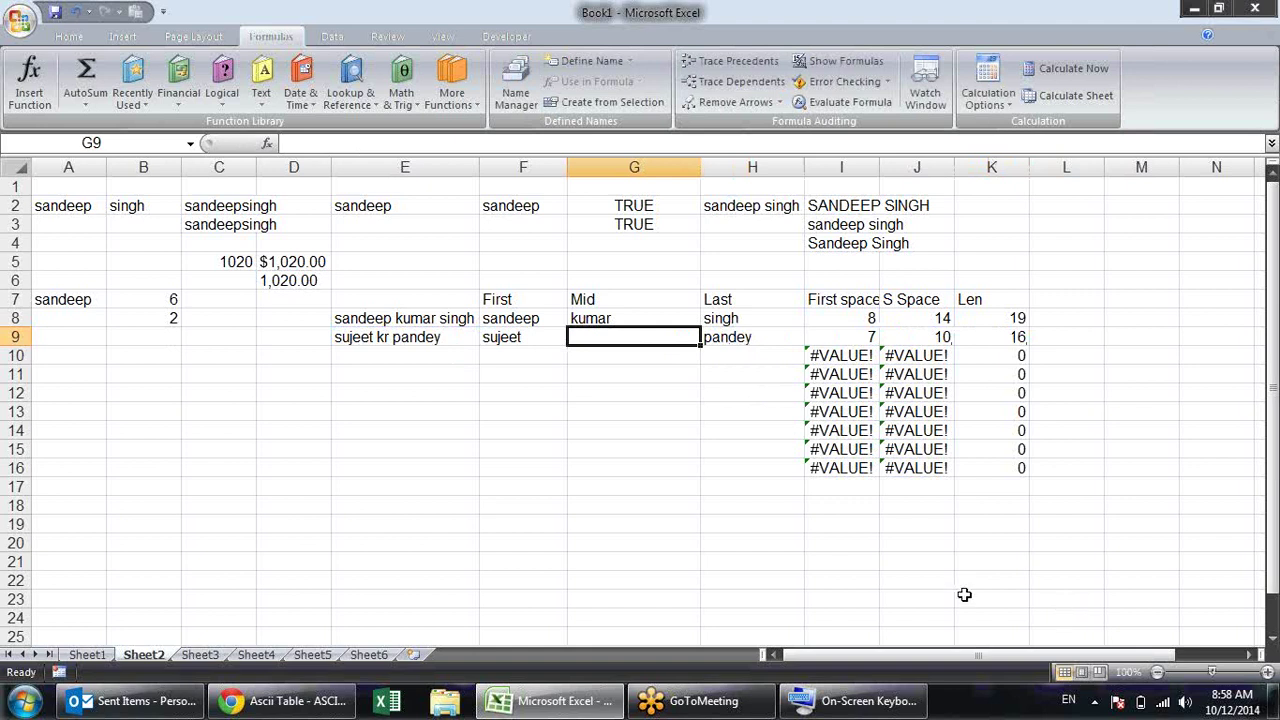
Enter =MID(E9,I9+1,J9-I9-1) in G9 to extract the middle name
{"action": "type", "text": "=mid"}
{"action": "key", "text": "Tab"}
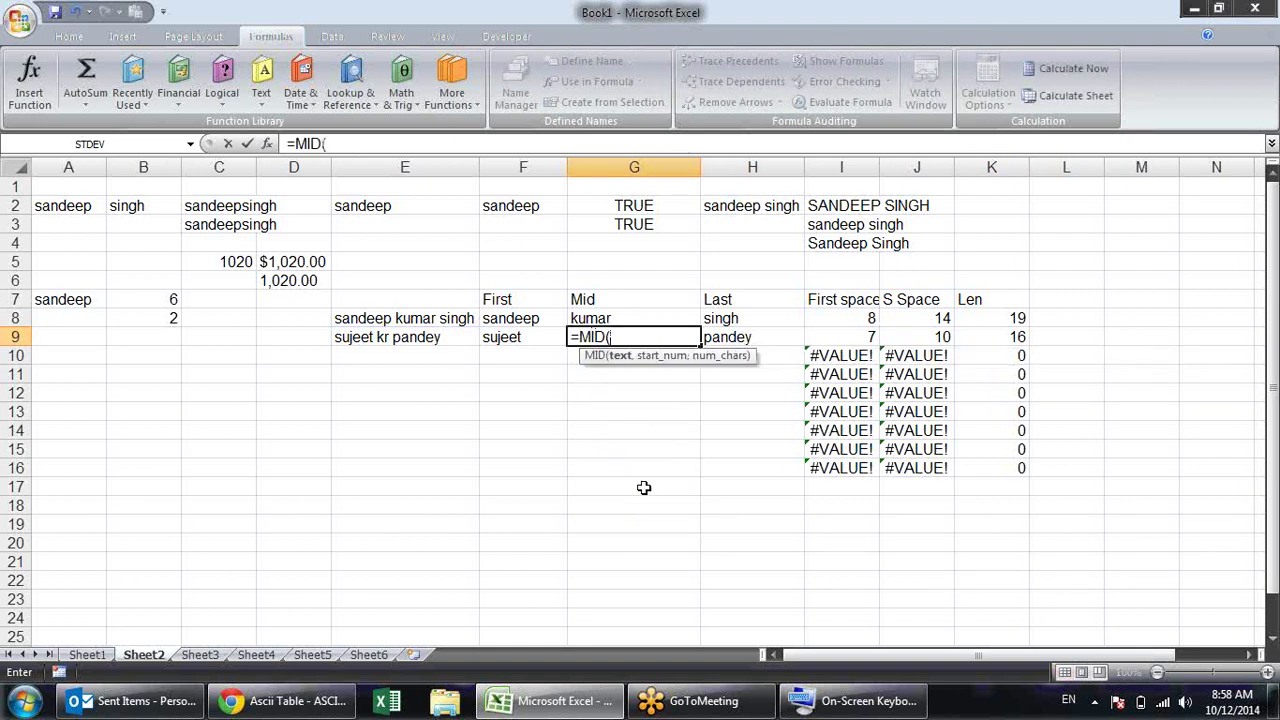
{"action": "left_click", "coordinate": [374, 345]}
{"action": "type", "text": ","}
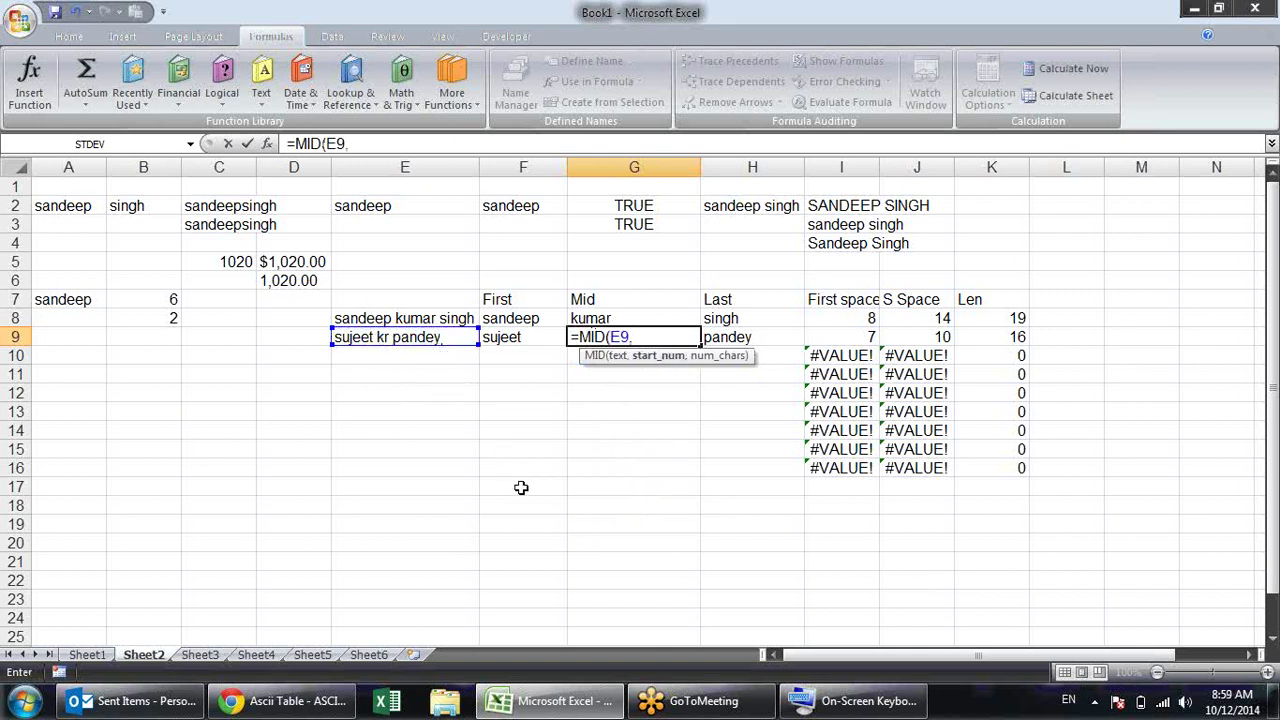
{"action": "left_click", "coordinate": [857, 341]}
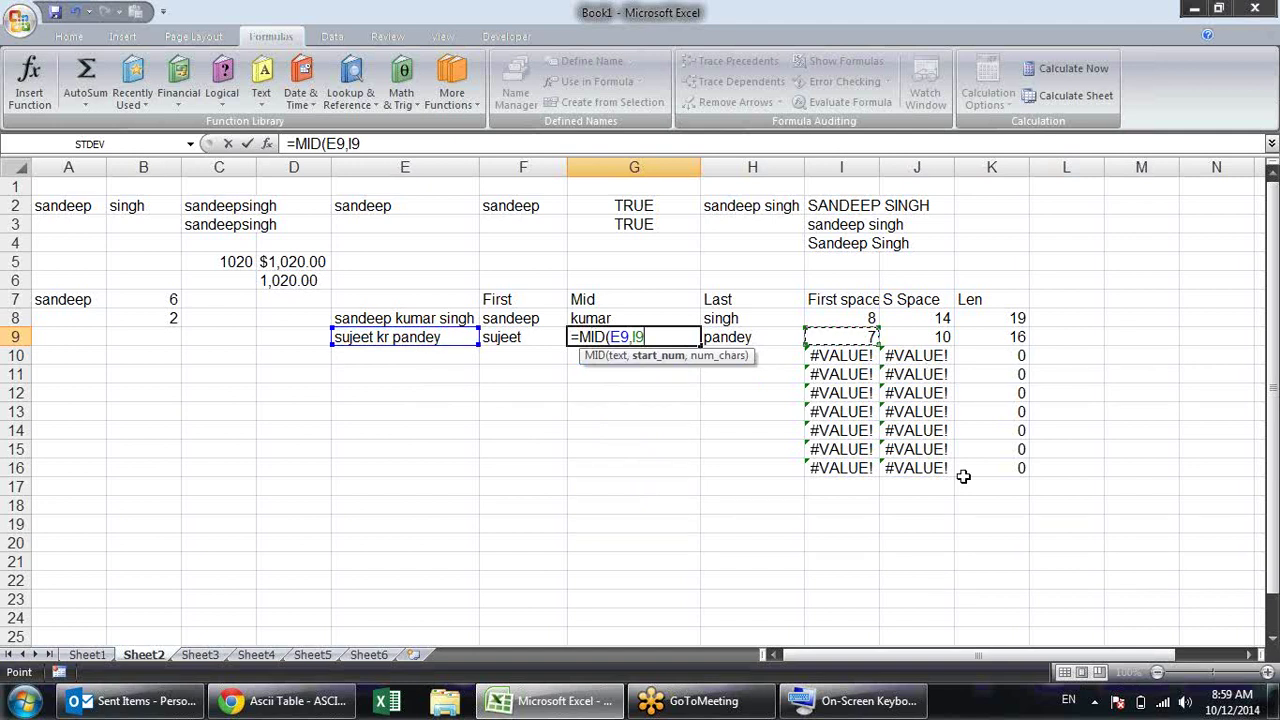
{"action": "type", "text": "+1"}
{"action": "type", "text": ","}
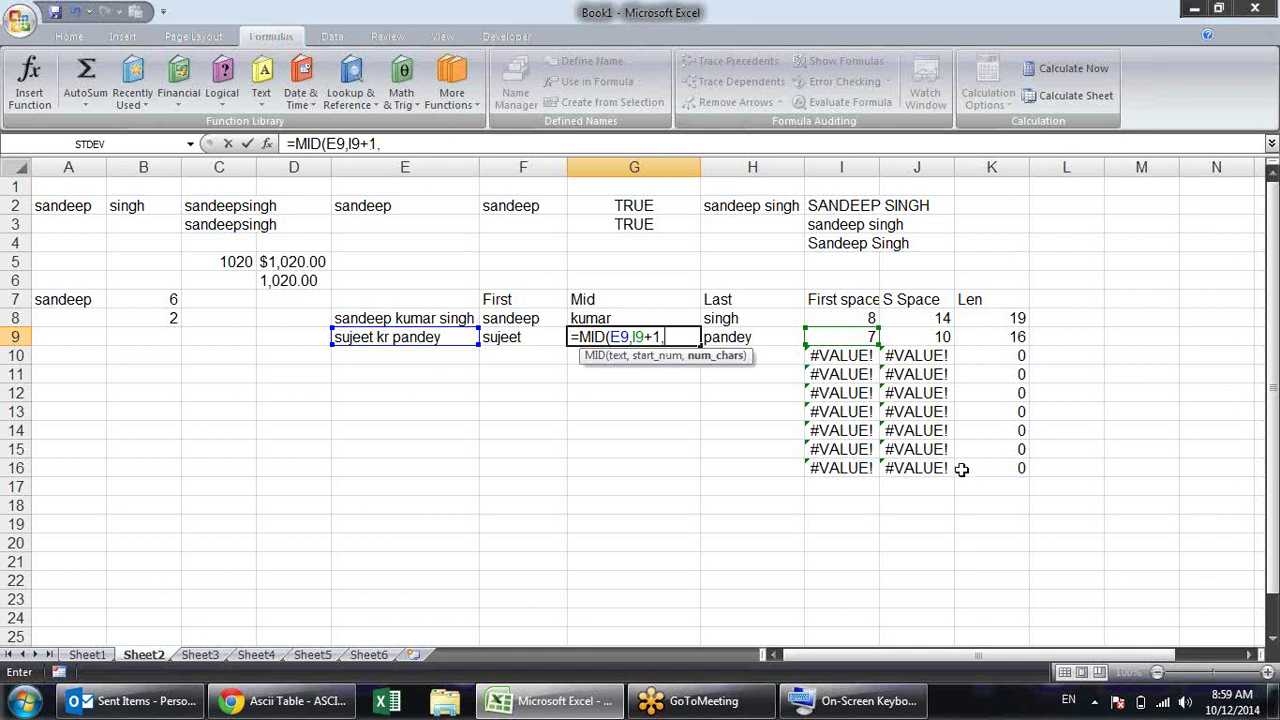
{"action": "left_click", "coordinate": [942, 339]}
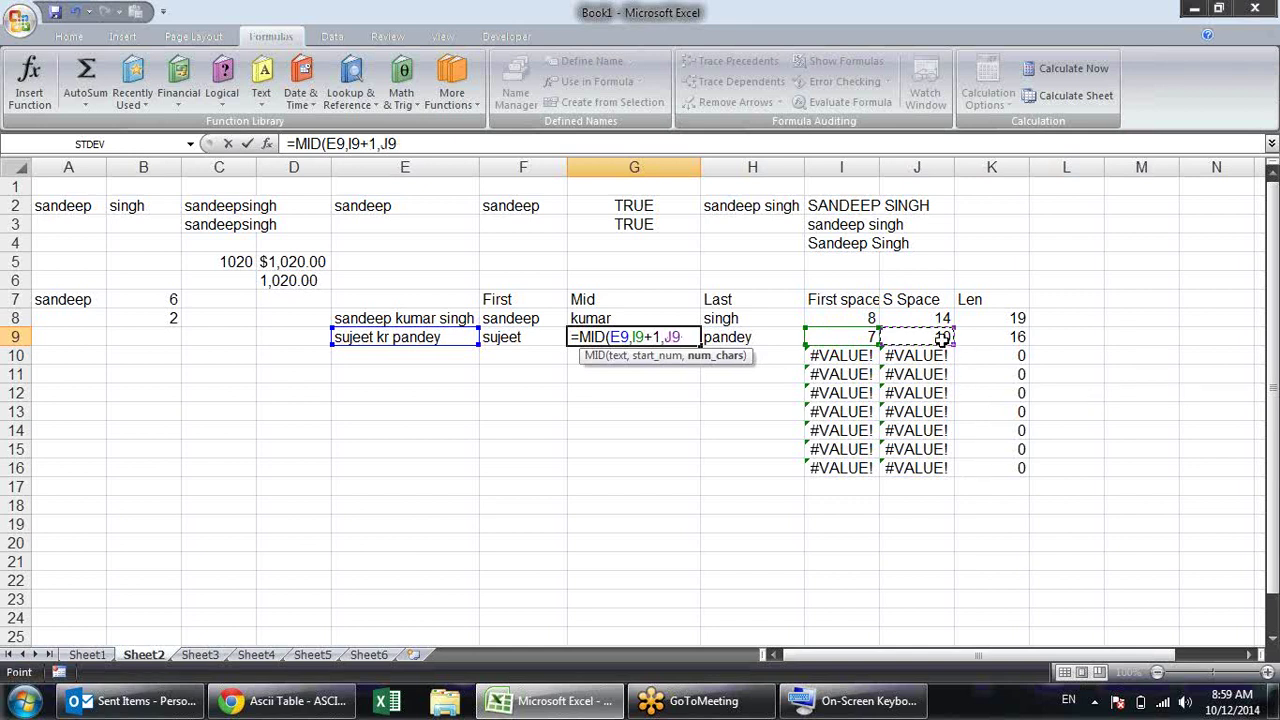
{"action": "type", "text": "-"}
{"action": "left_click", "coordinate": [836, 336]}
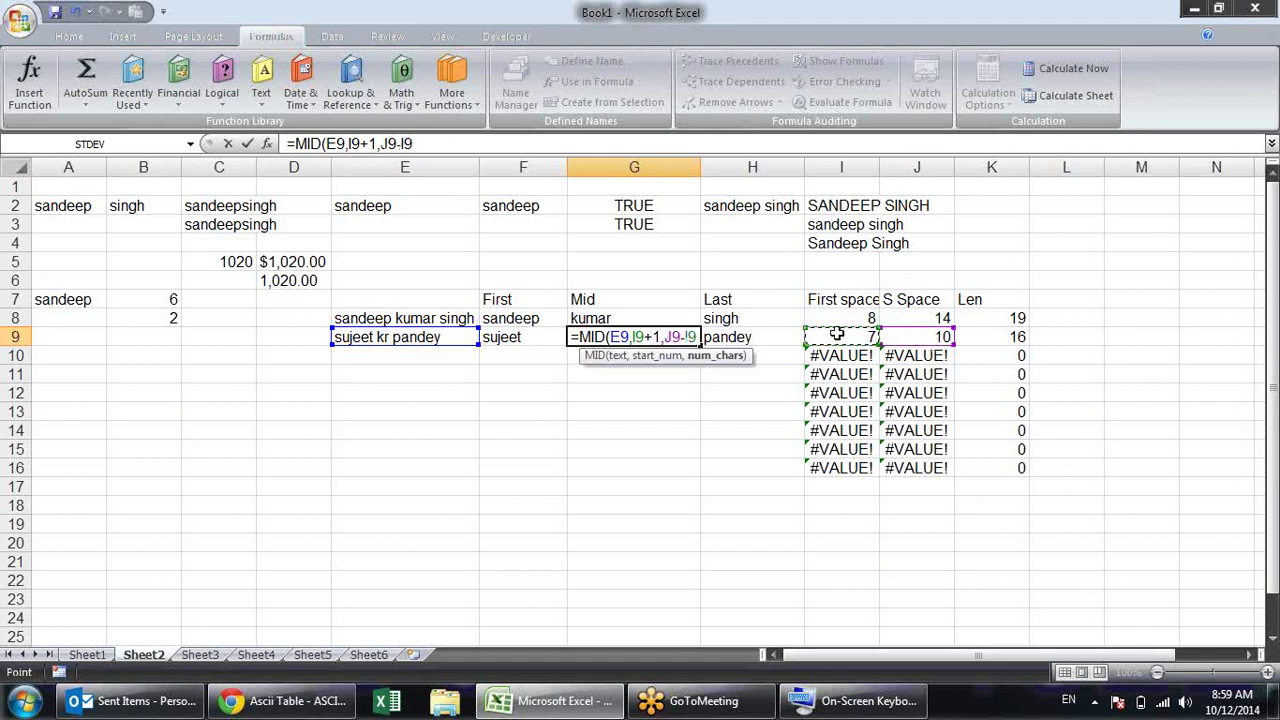
{"action": "type", "text": "-1"}
{"action": "type", "text": ")"}
{"action": "key", "text": "Return"}
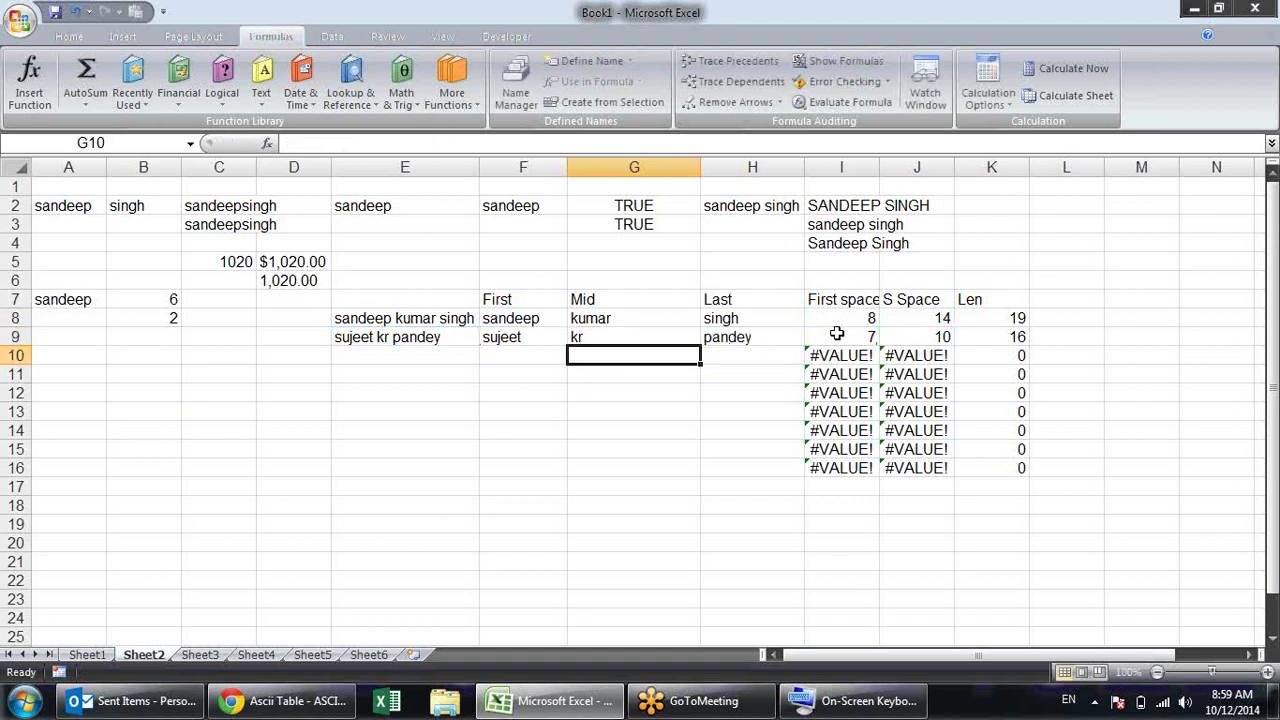
{"action": "key", "text": "Up"}
{"action": "key", "text": "Left"}
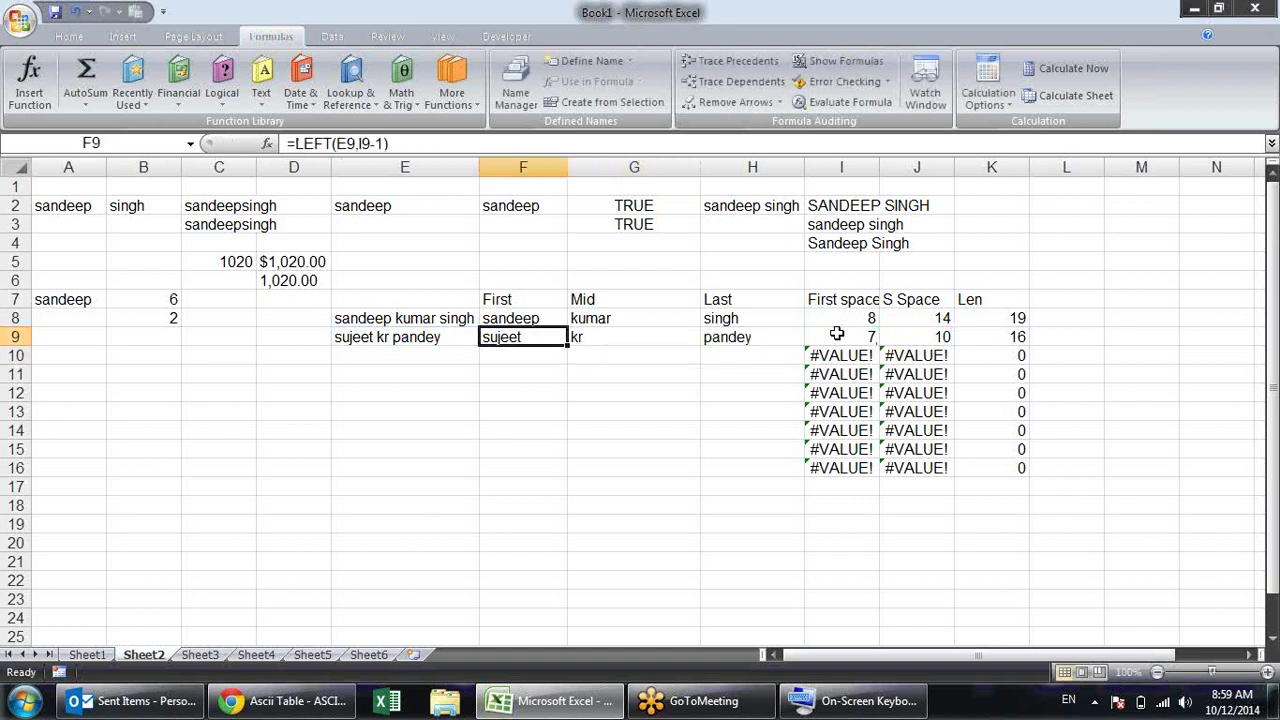
Type a different three-part full name into E9 to test the split formulas
{"action": "key", "text": "Left"}
{"action": "type", "text": "sa"}
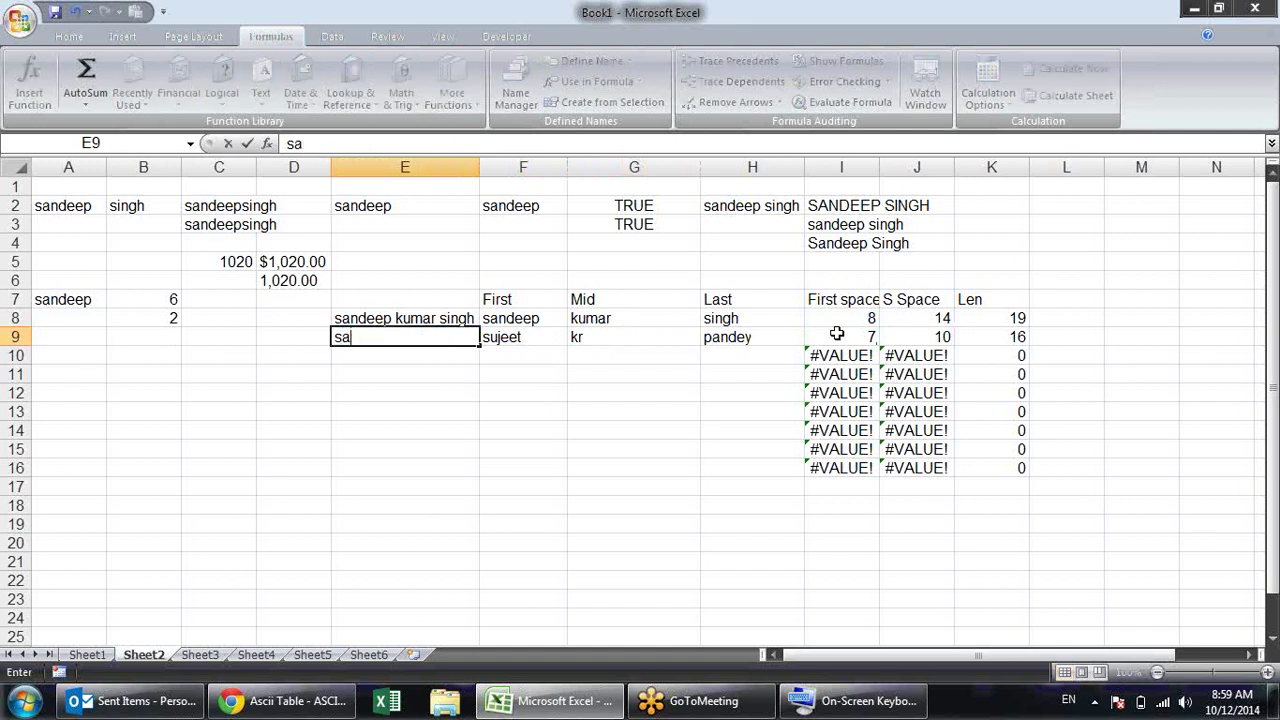
{"action": "type", "text": "ntosh ku"}
{"action": "type", "text": "mar parihar"}
{"action": "key", "text": "Return"}
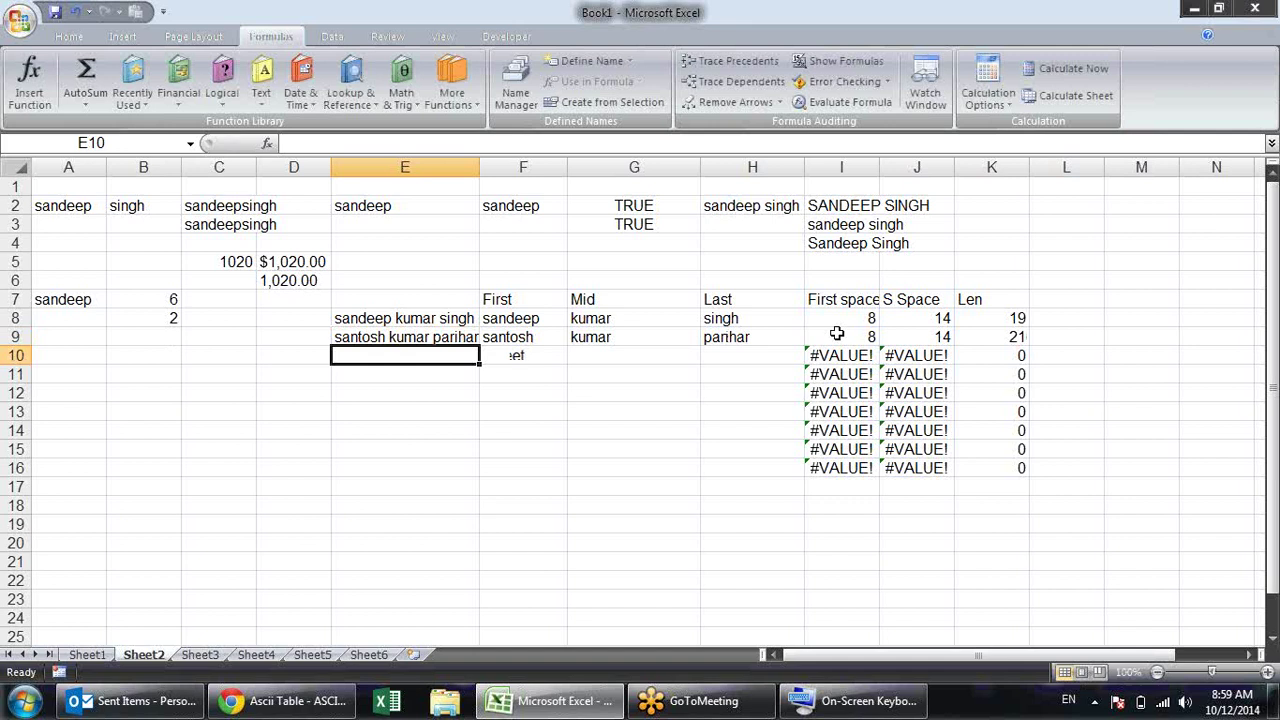
Review the helper formulas in I9, J9 and K9 and the first-name formula in F9
{"action": "left_click", "coordinate": [838, 337]}
{"action": "left_click", "coordinate": [930, 340]}
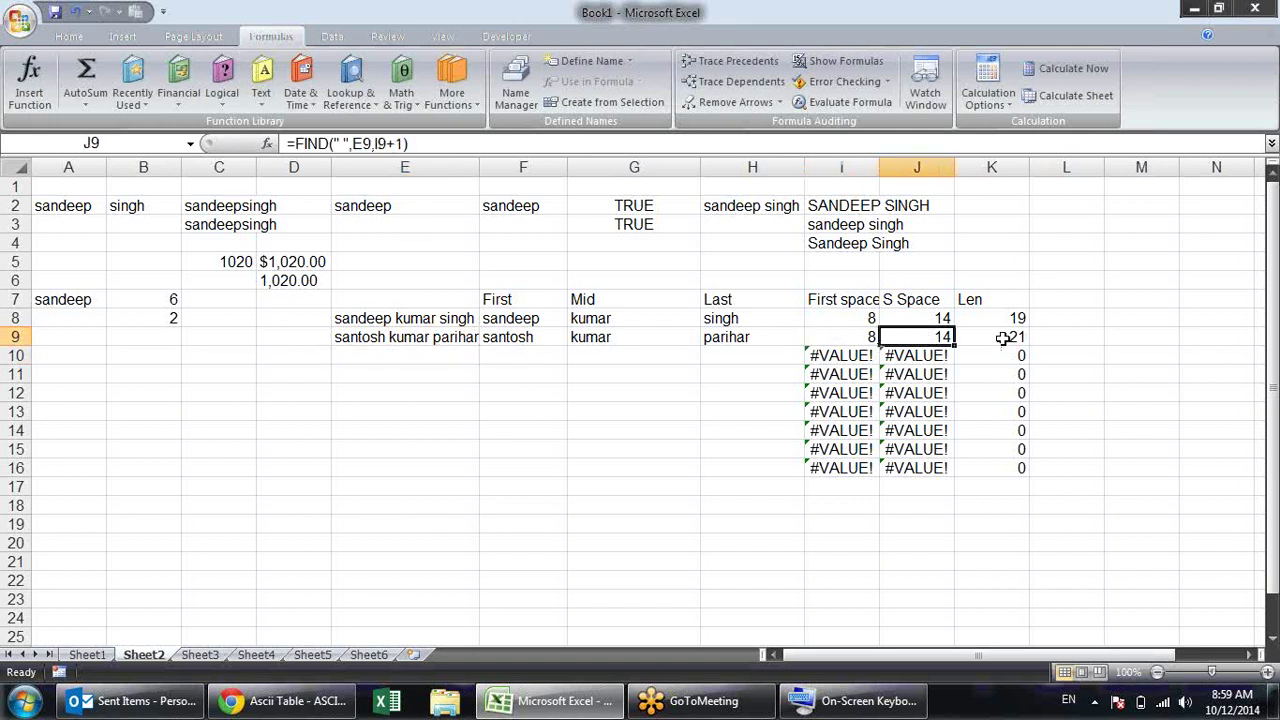
{"action": "left_click", "coordinate": [1003, 338]}
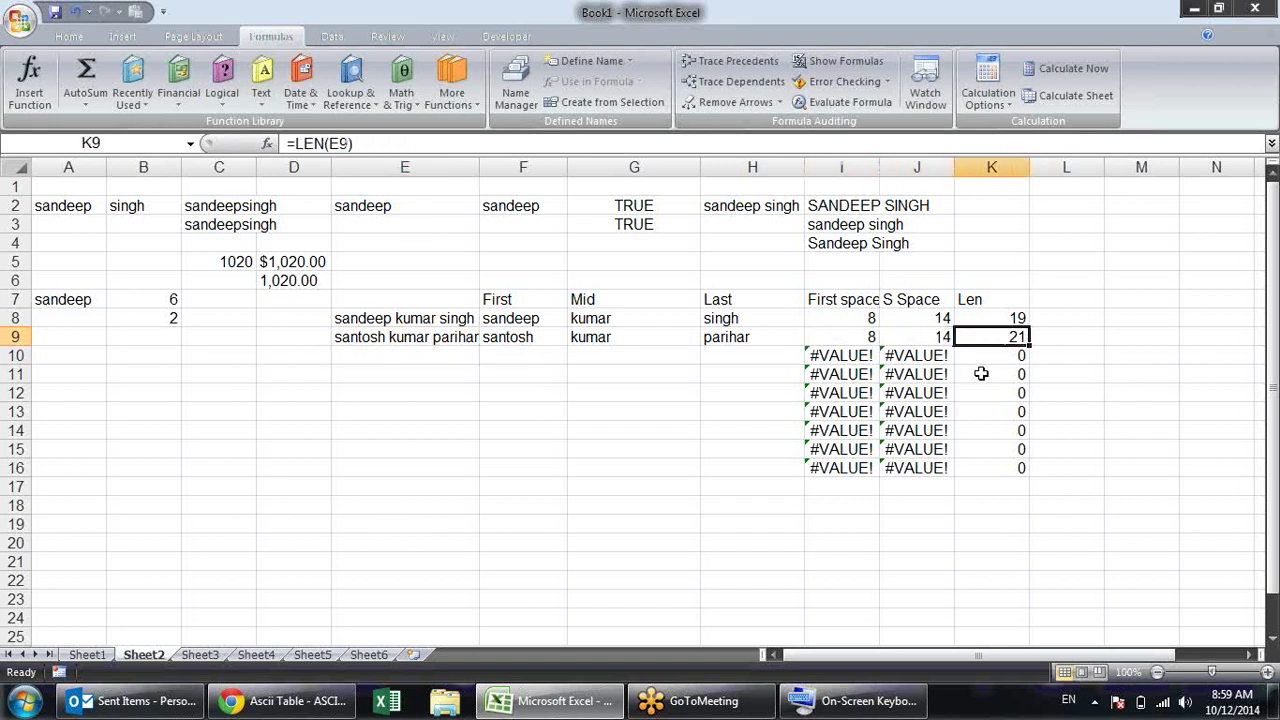
{"action": "left_click", "coordinate": [846, 334]}
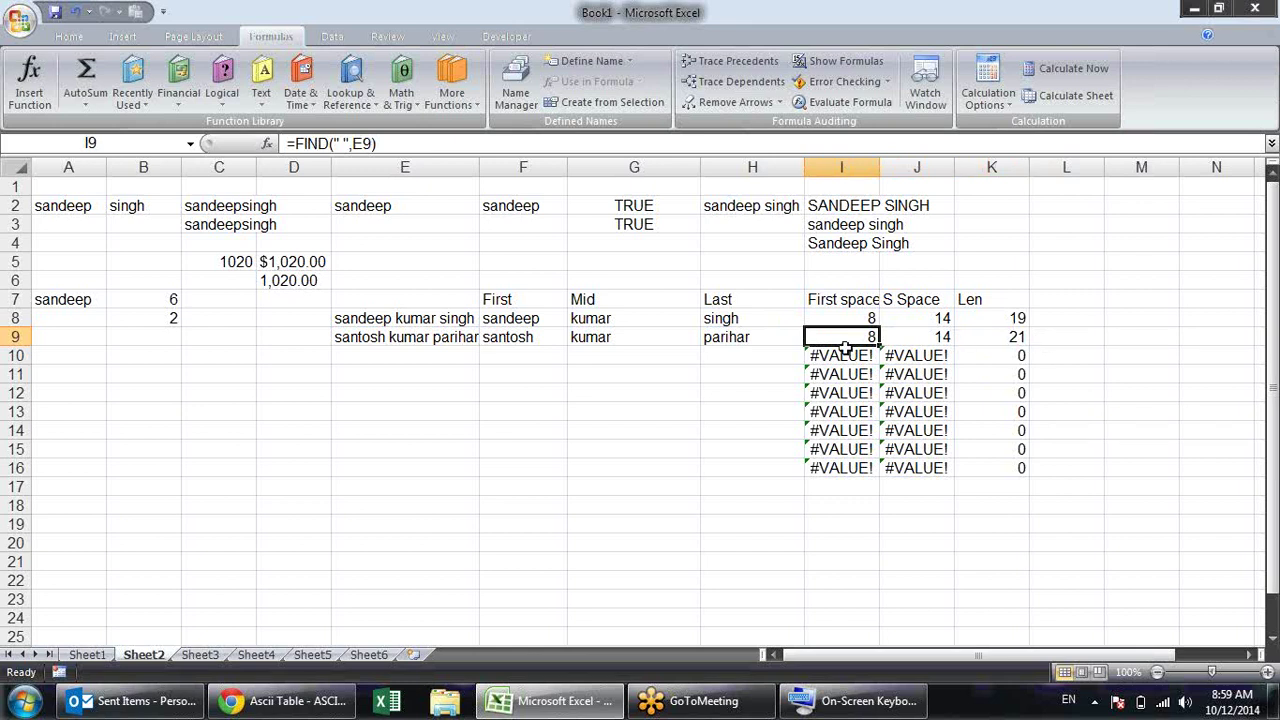
{"action": "left_click", "coordinate": [508, 342]}
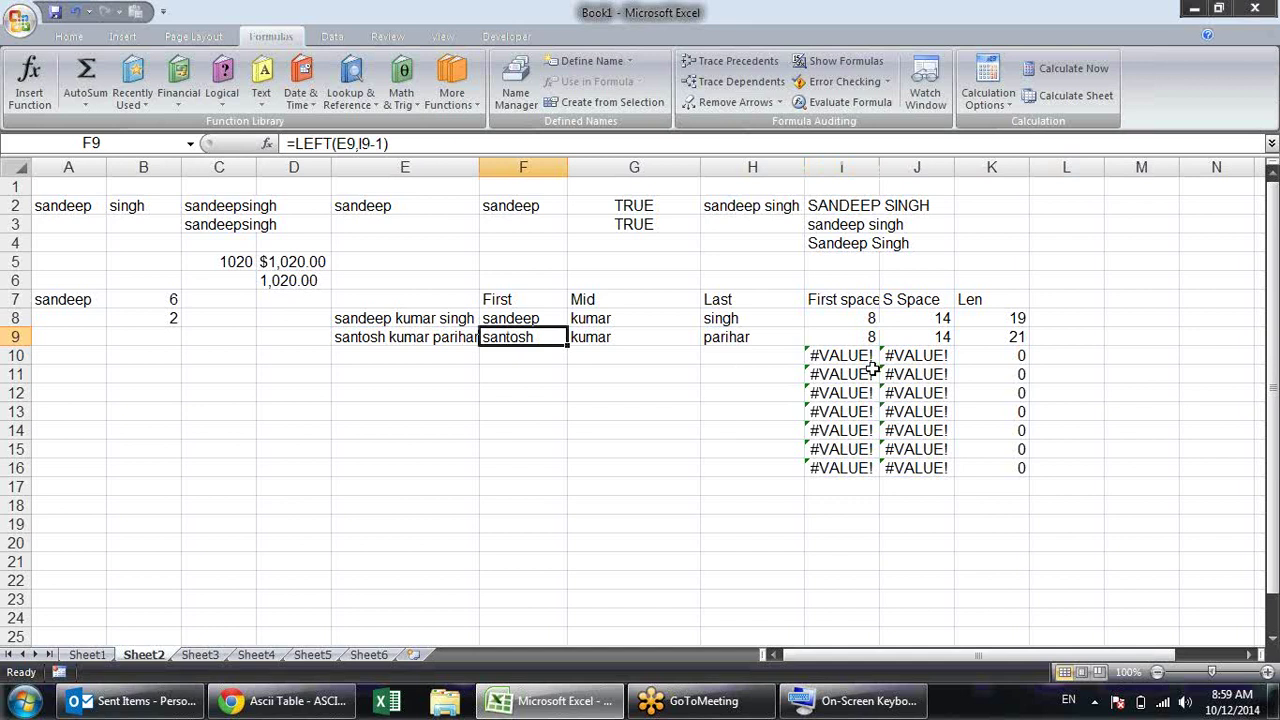
{"action": "left_click", "coordinate": [854, 339]}
{"action": "key", "text": "F2"}
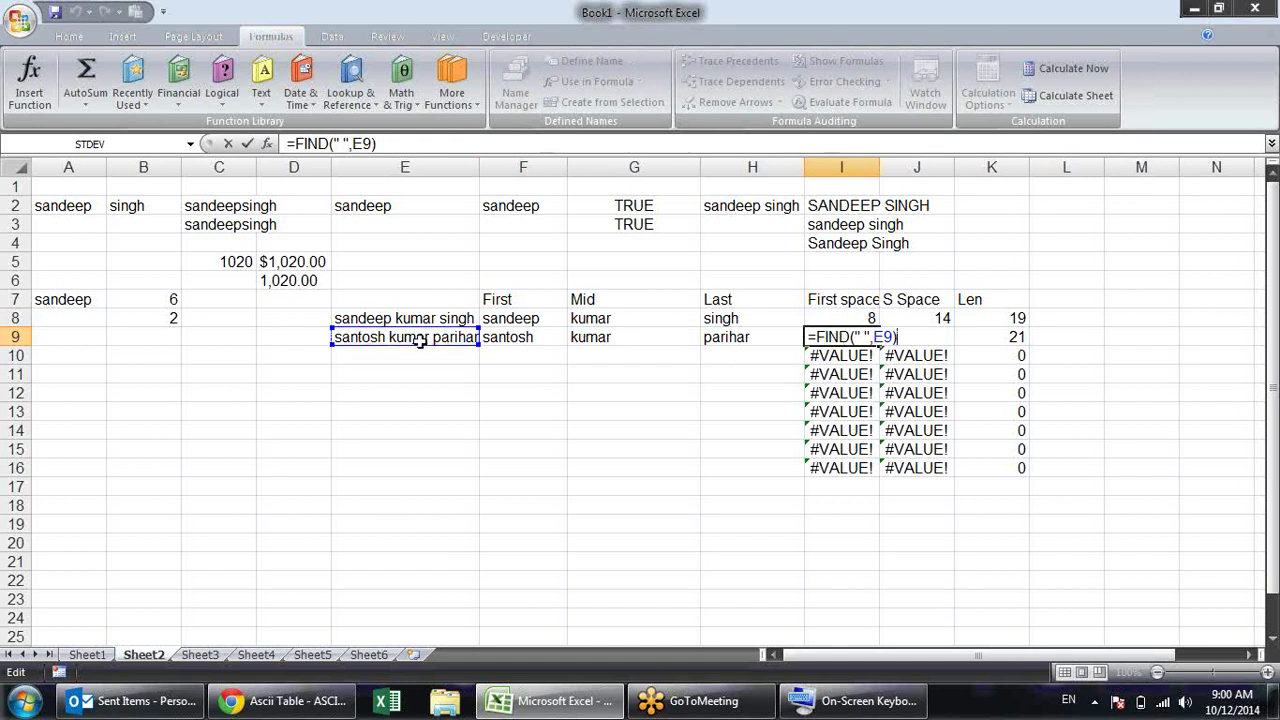
{"action": "key", "text": "ctrl+Return"}
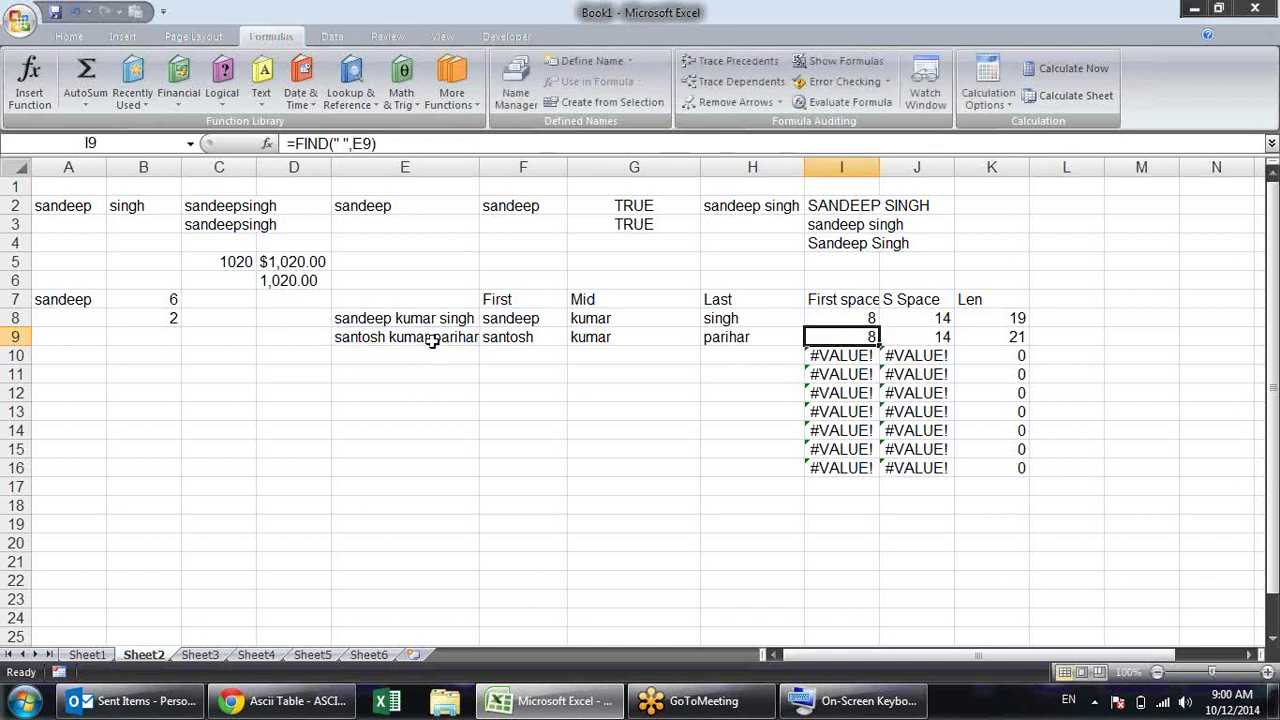
{"action": "left_click", "coordinate": [908, 342]}
{"action": "double_click", "coordinate": [910, 345]}
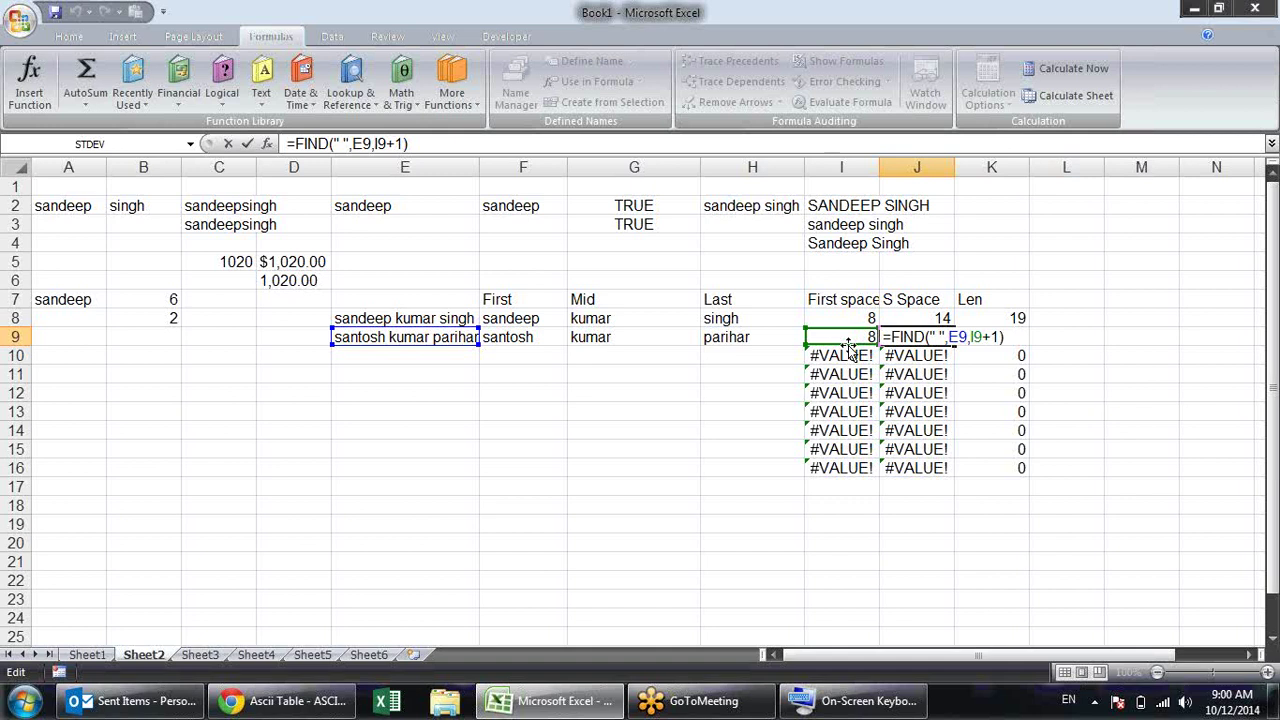
{"action": "key", "text": "ctrl+Return"}
Replace I9 in J9 with FIND(" ",E9), giving =FIND(" ",E9,FIND(" ",E9)+1), still returning 14
{"action": "double_click", "coordinate": [848, 340]}
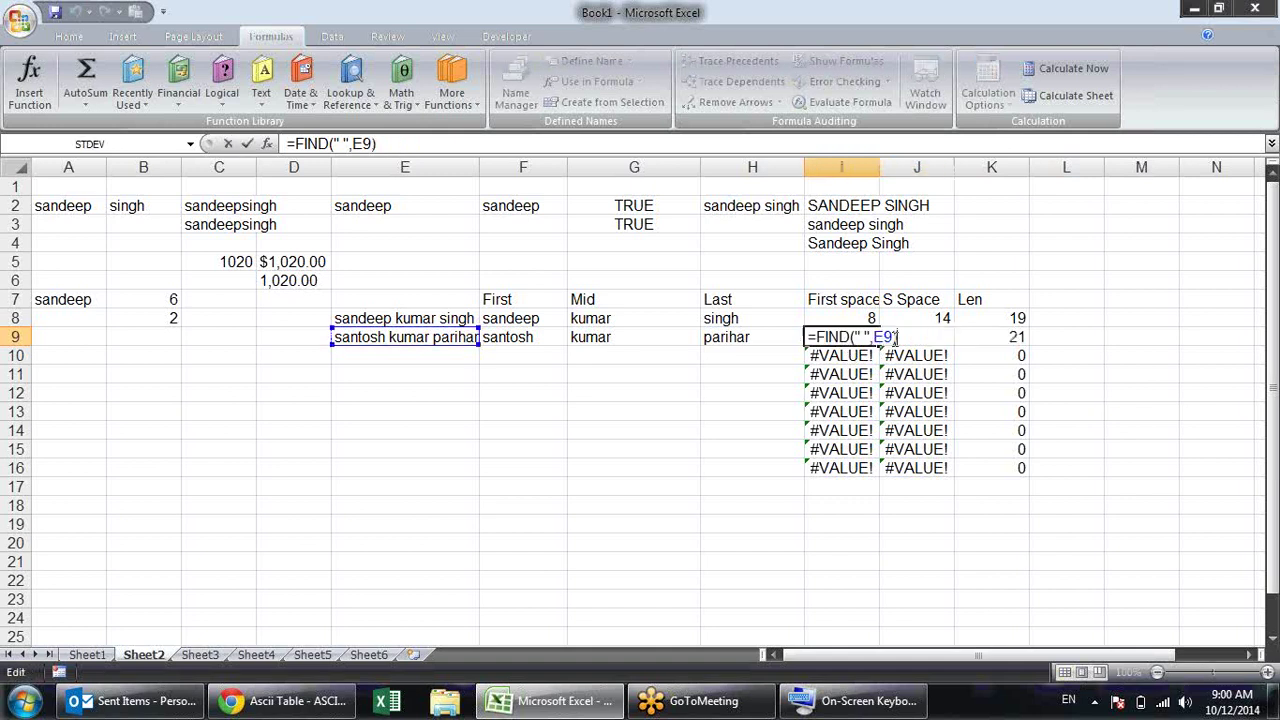
{"action": "left_click_drag", "start_coordinate": [900, 340], "coordinate": [816, 323]}
{"action": "key", "text": "ctrl+c"}
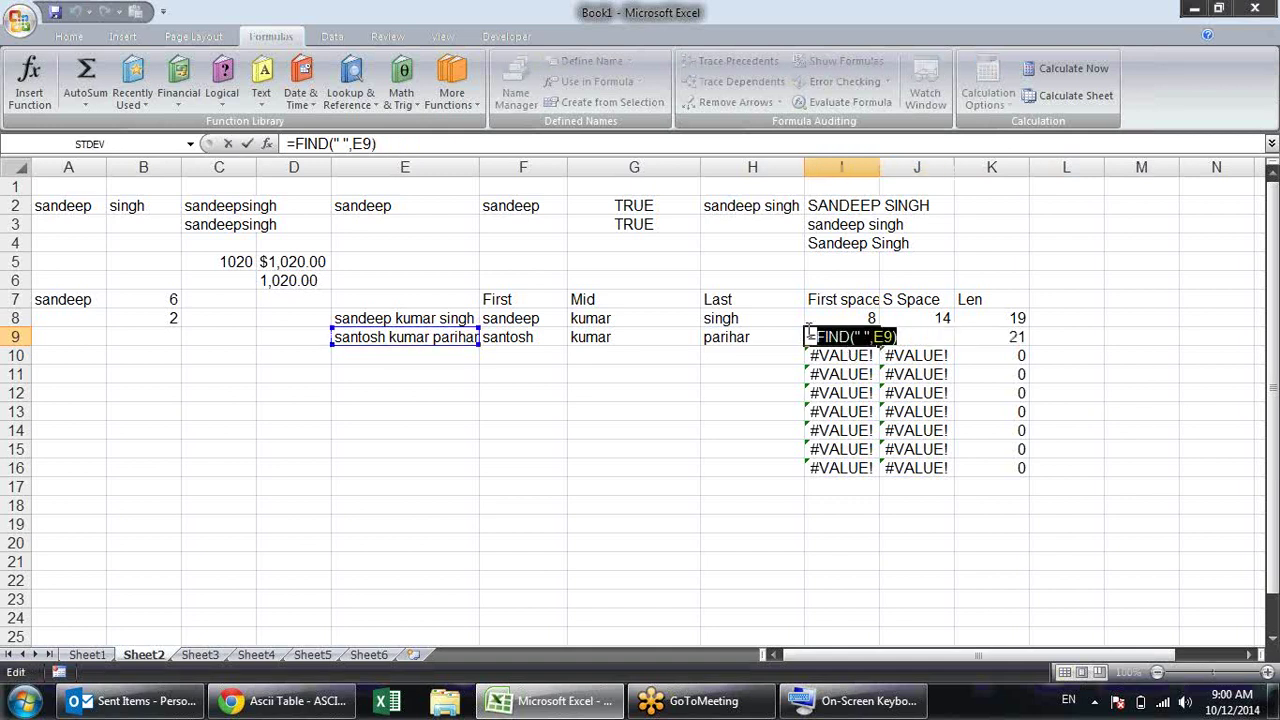
{"action": "key", "text": "Escape"}
{"action": "left_click", "coordinate": [940, 340]}
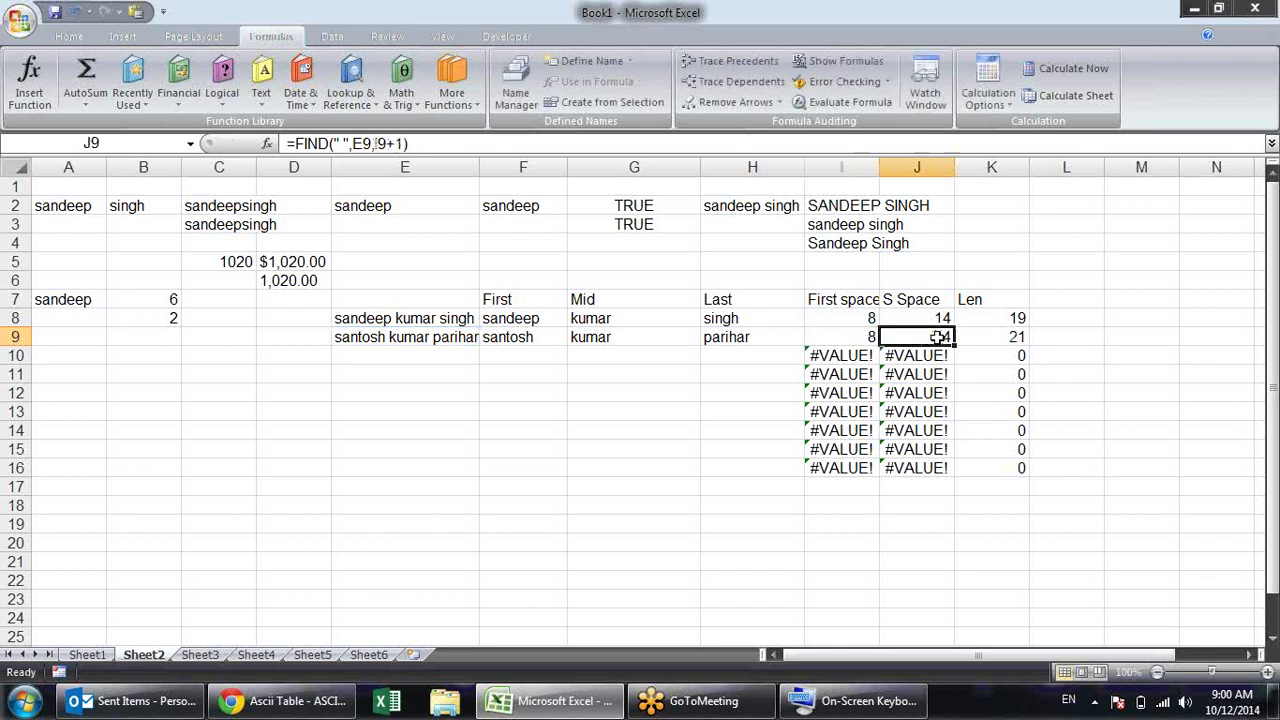
{"action": "key", "text": "F2"}
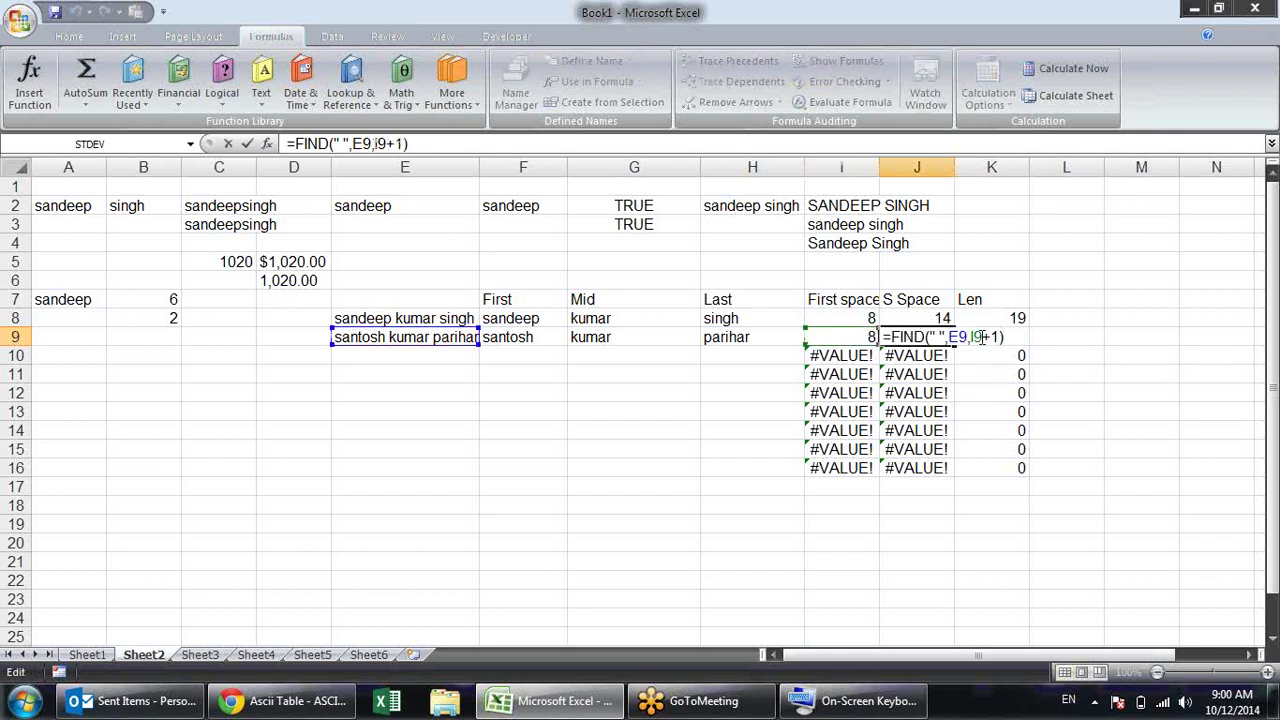
{"action": "left_click_drag", "start_coordinate": [983, 337], "coordinate": [975, 345]}
{"action": "key", "text": "ctrl+v"}
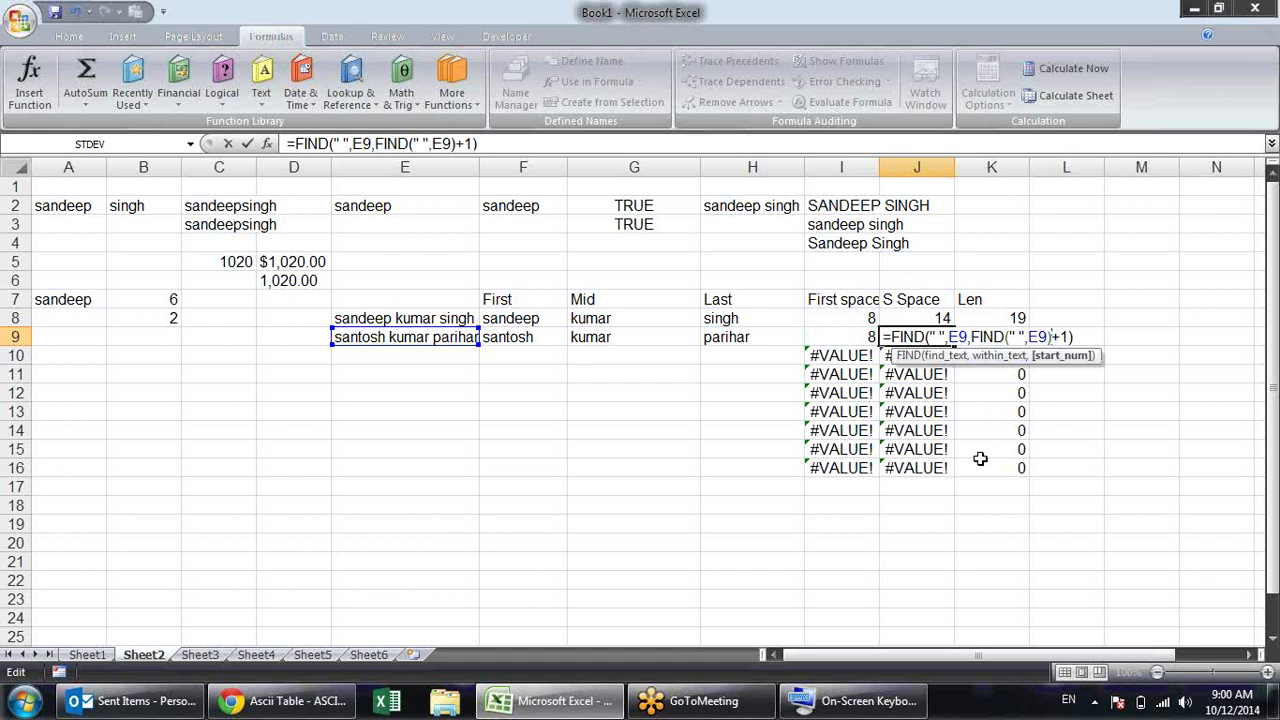
{"action": "key", "text": "Return"}
{"action": "key", "text": "Up"}
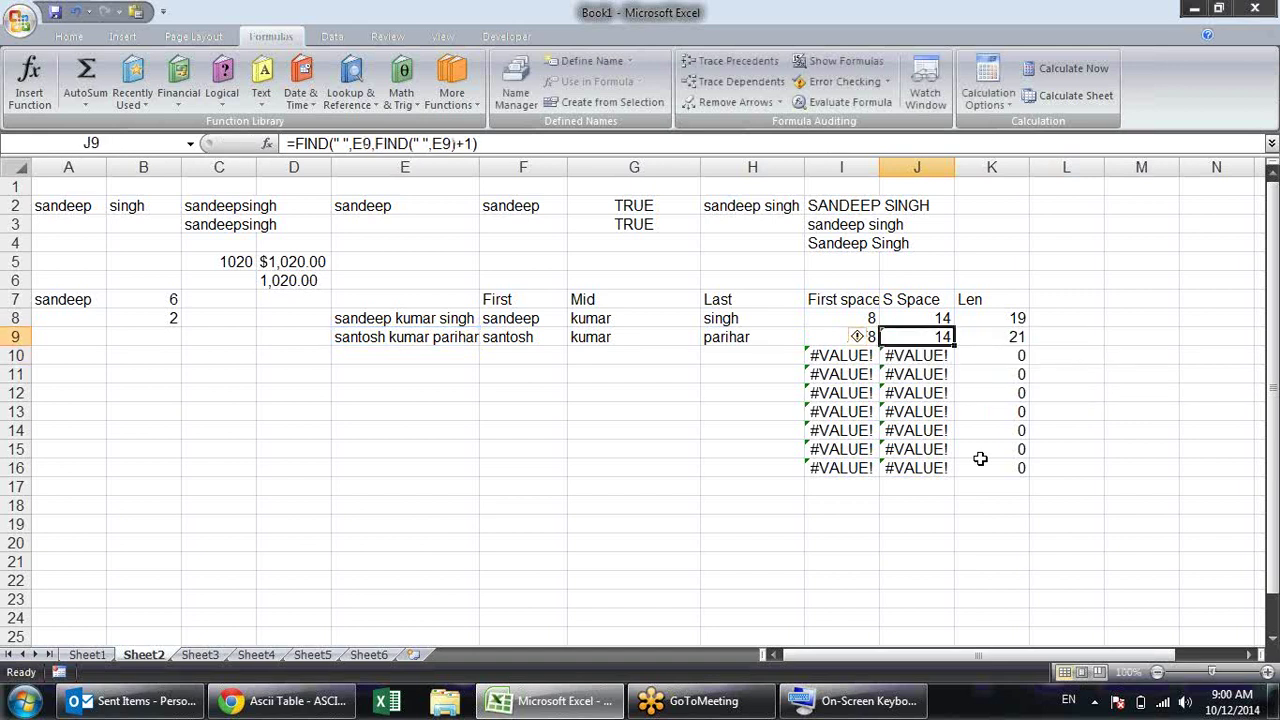
{"action": "key", "text": "F2"}
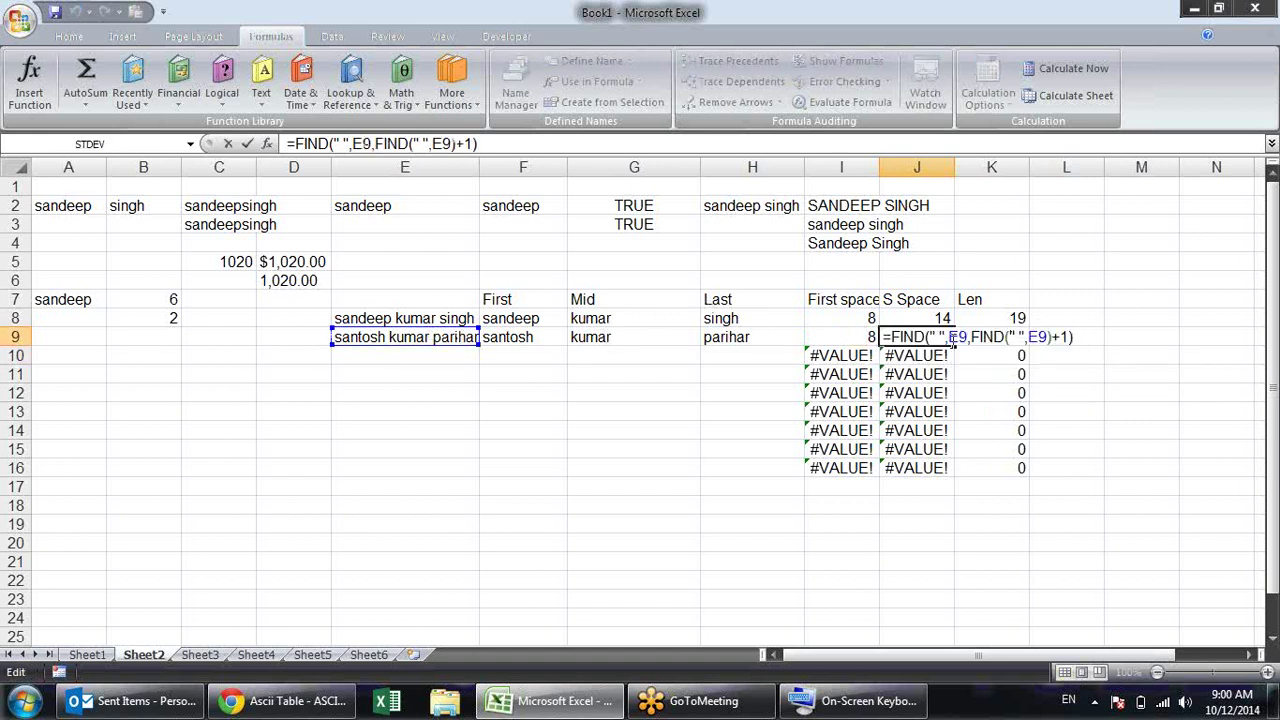
{"action": "key", "text": "Return"}
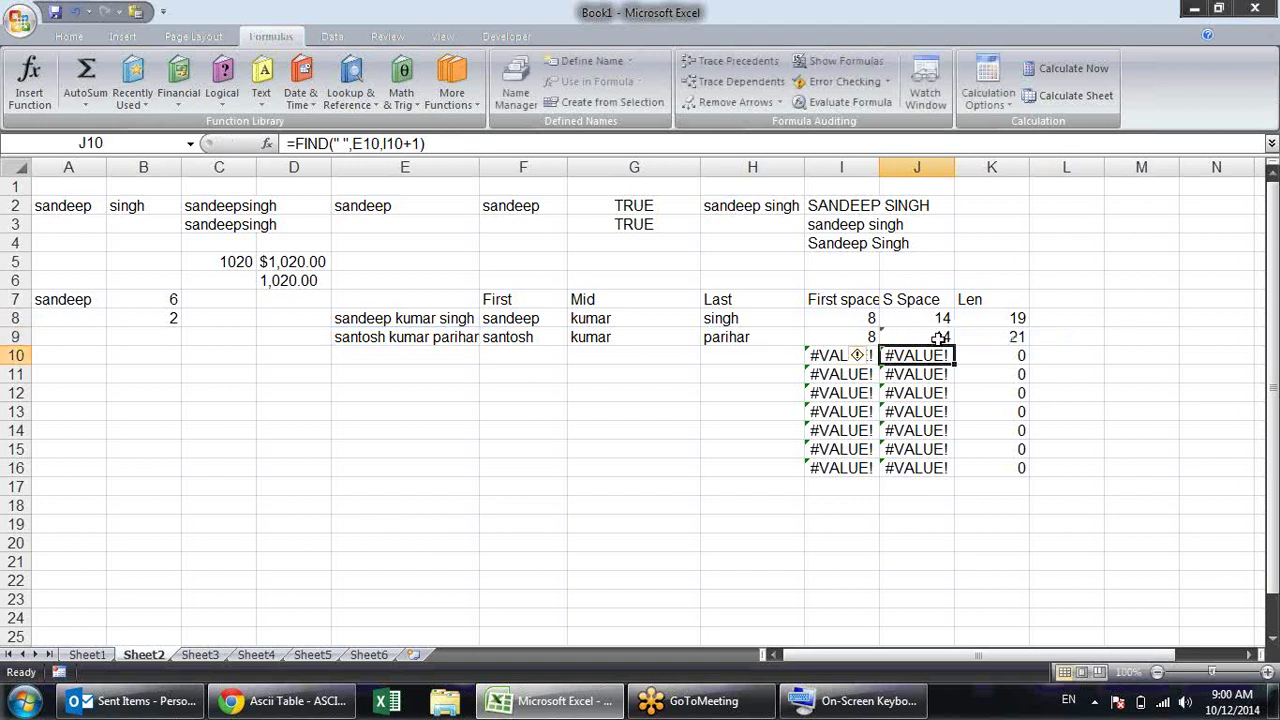
{"action": "left_click", "coordinate": [982, 338]}
Review the length, first-space and second-space helper formulas in K9, I9 and J9
{"action": "key", "text": "F2"}
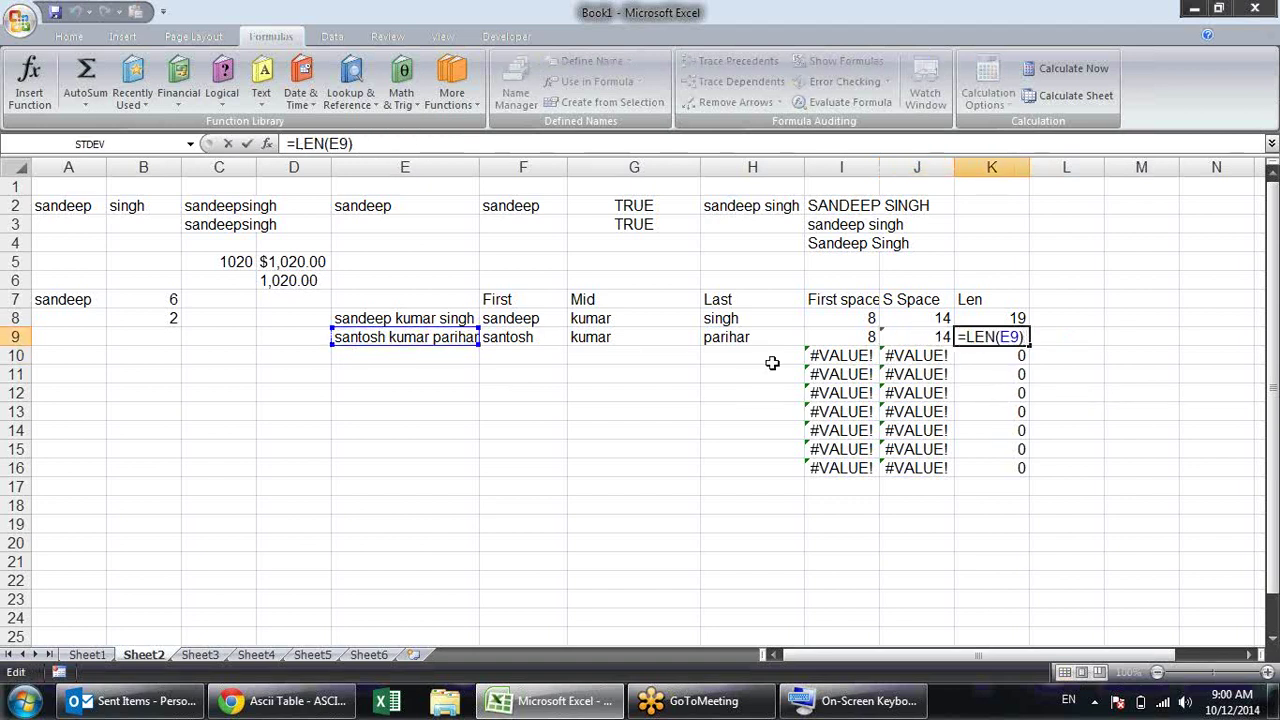
{"action": "key", "text": "ctrl+Return"}
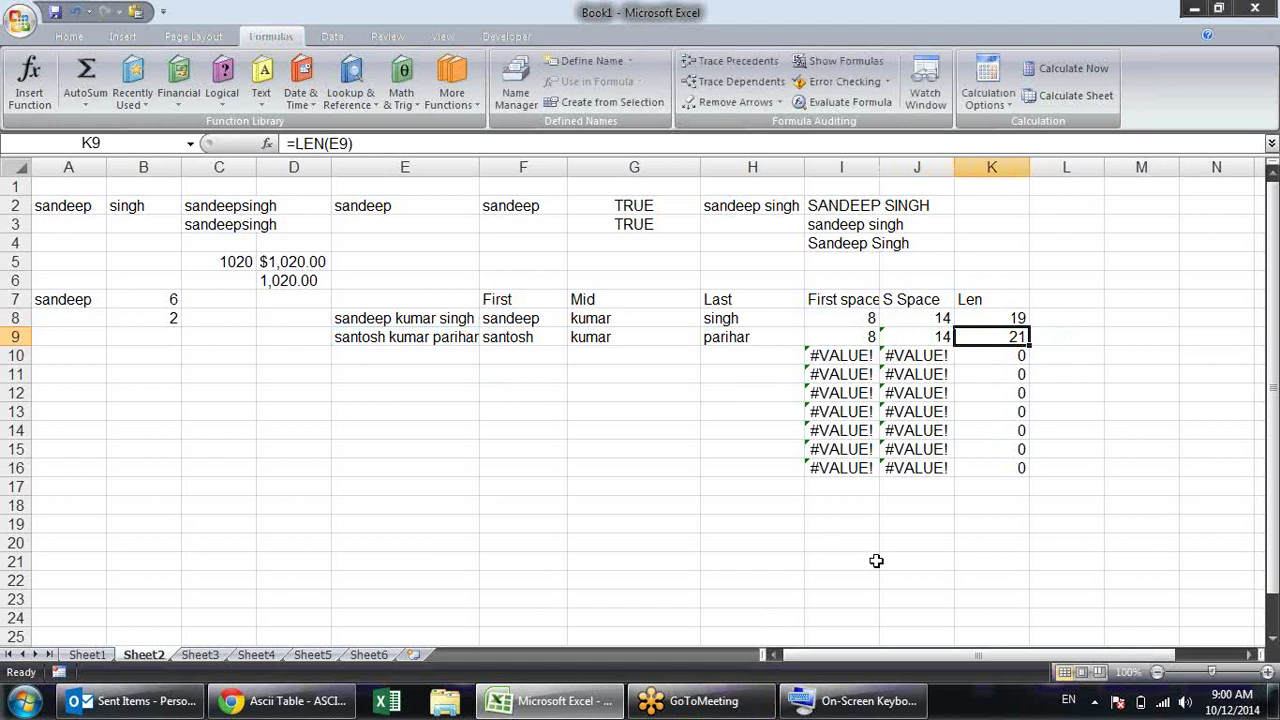
{"action": "left_click", "coordinate": [852, 355]}
{"action": "left_click", "coordinate": [860, 338]}
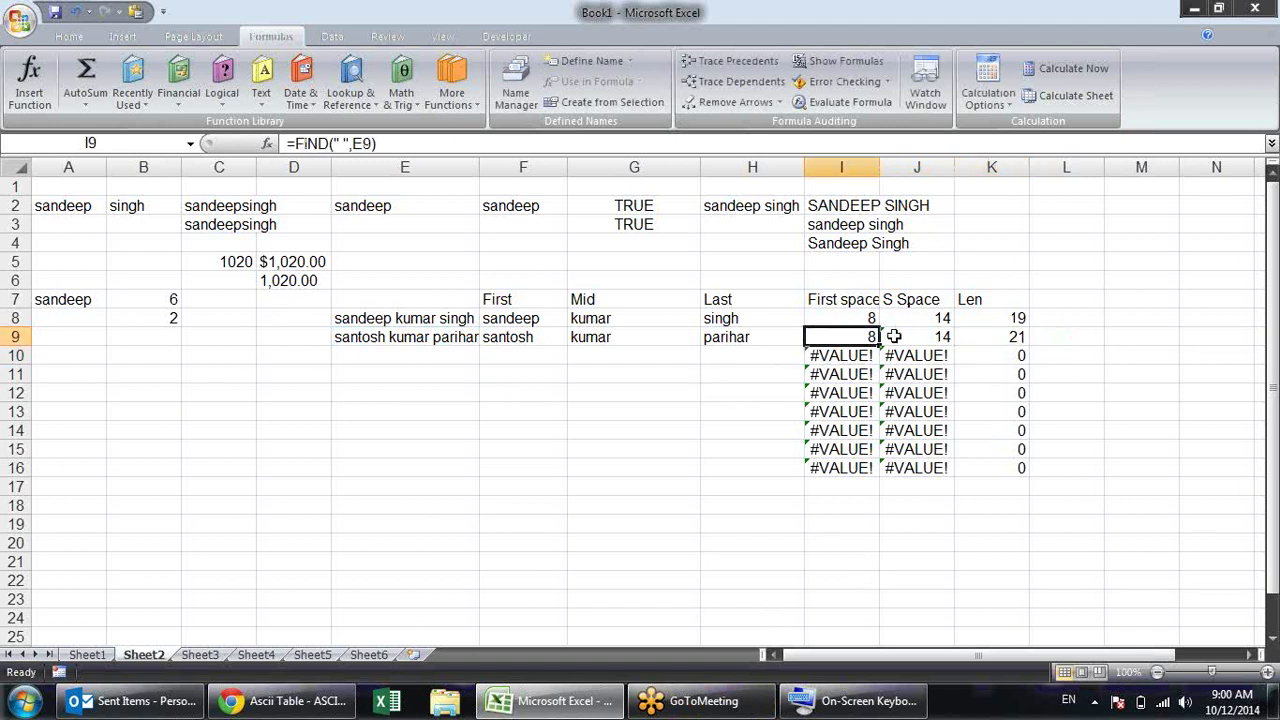
{"action": "left_click", "coordinate": [905, 337]}
{"action": "left_click", "coordinate": [1000, 343]}
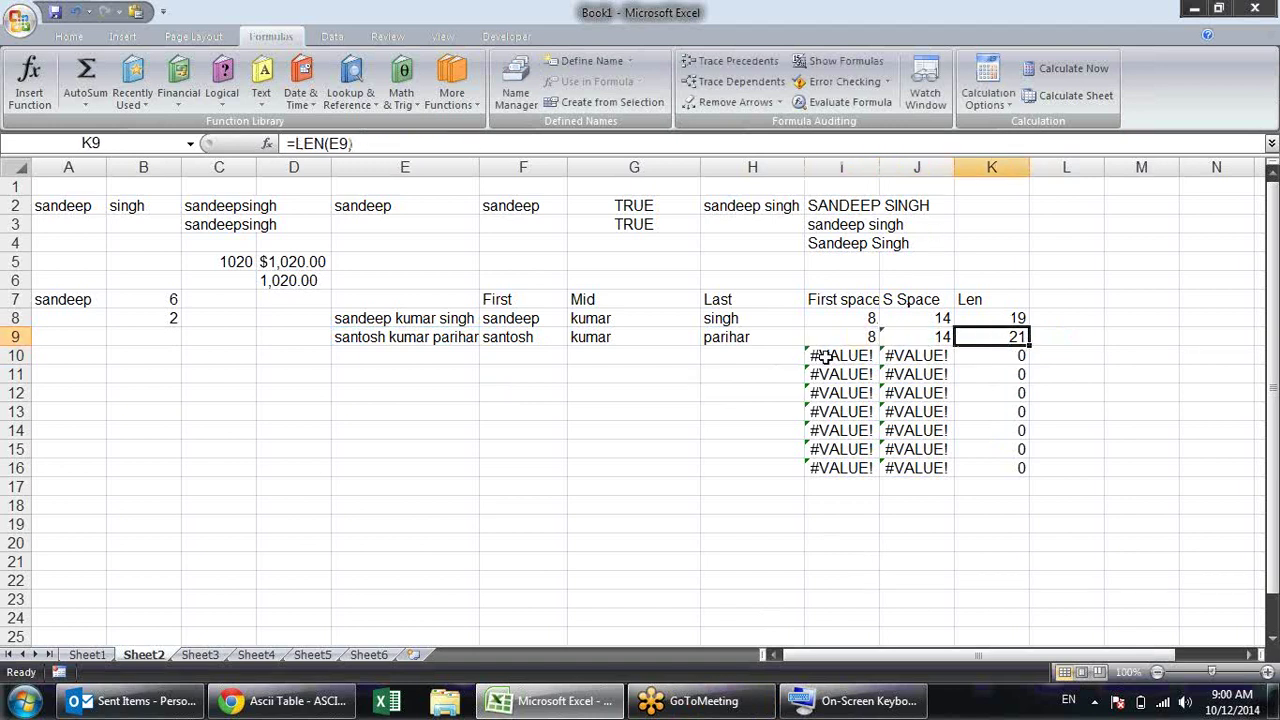
Replace I9 in F9 with FIND(" ",E9), making =LEFT(E9,FIND(" ",E9)-1)
{"action": "double_click", "coordinate": [540, 338]}
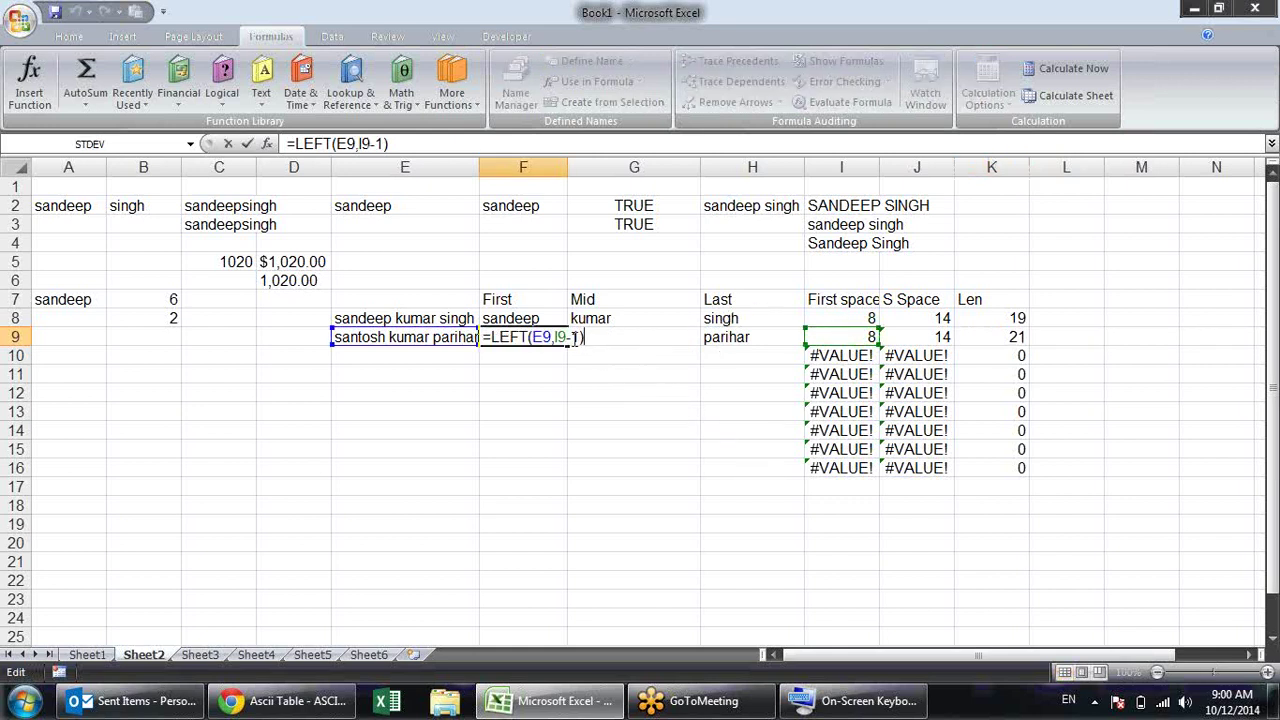
{"action": "left_click_drag", "start_coordinate": [566, 338], "coordinate": [546, 338]}
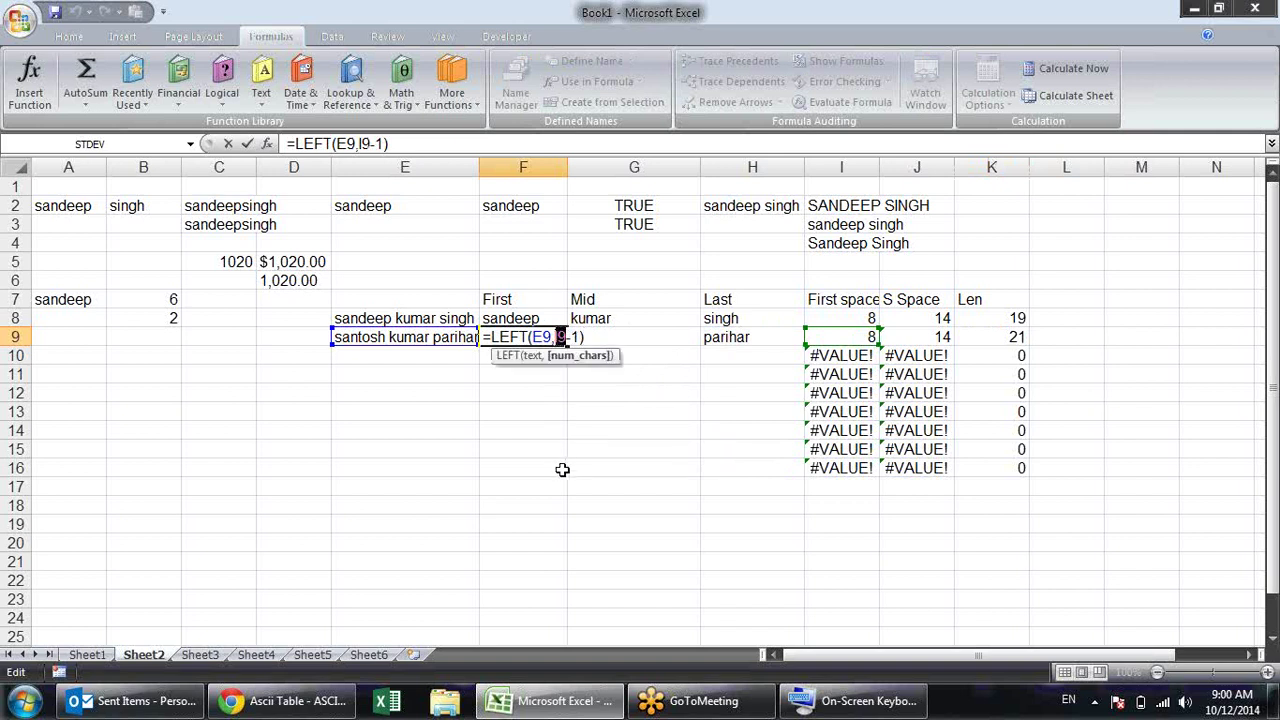
{"action": "type", "text": "FIND(\" \",E9)"}
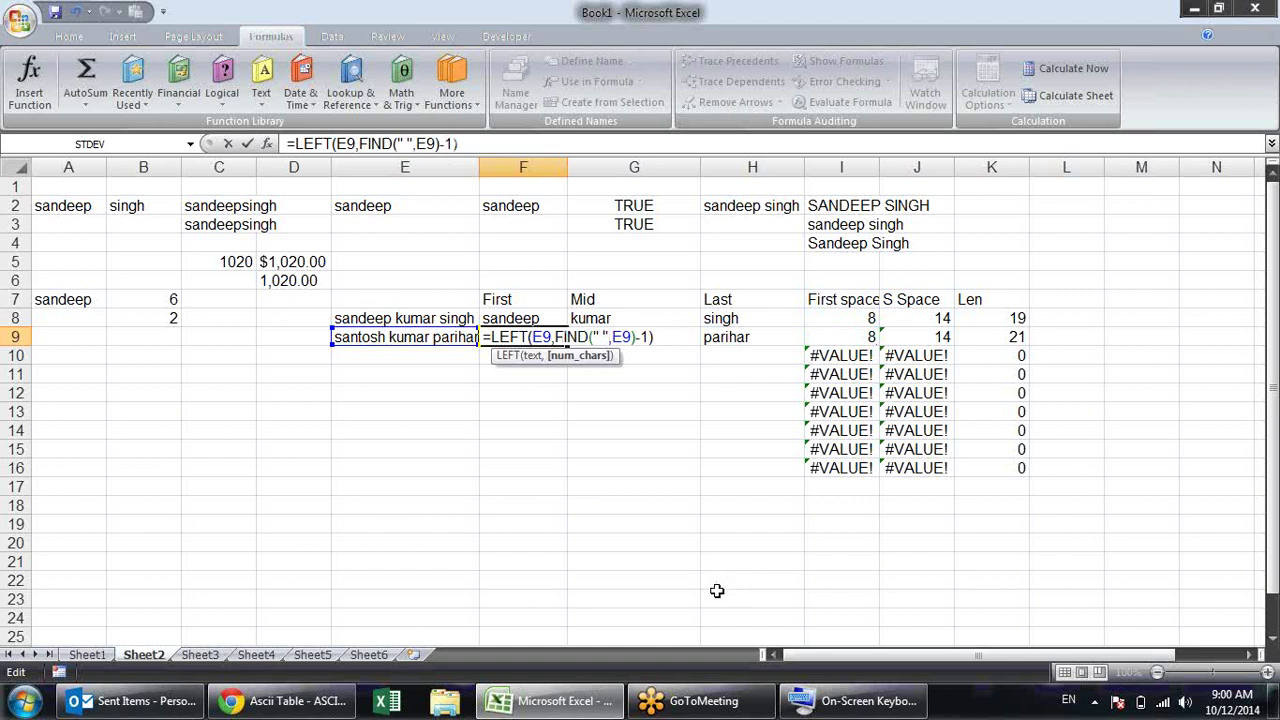
{"action": "key", "text": "Return"}
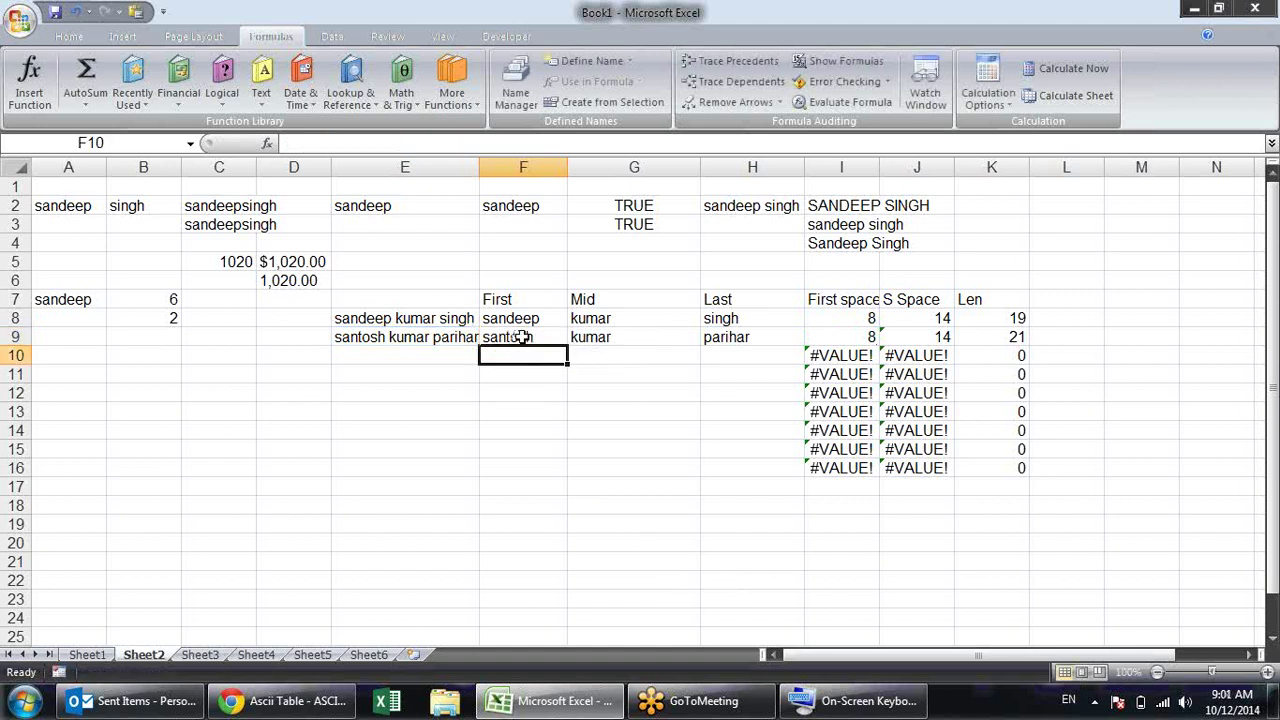
{"action": "left_click", "coordinate": [522, 337]}
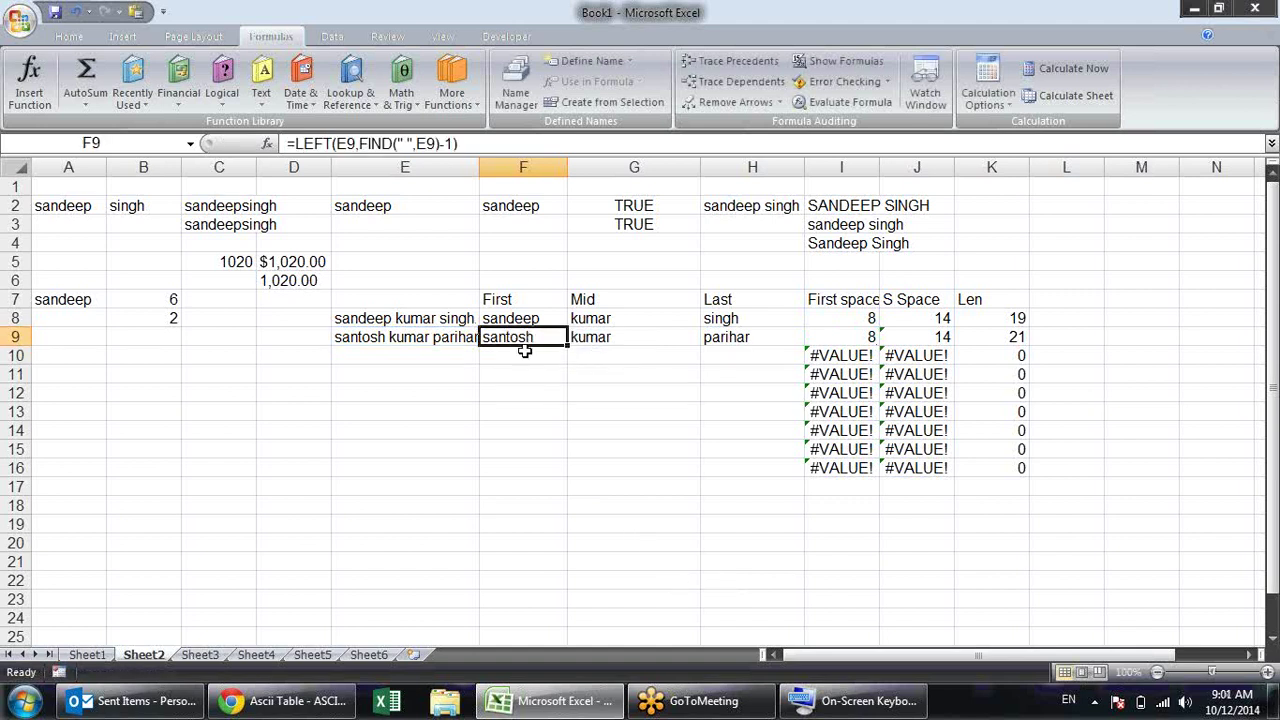
{"action": "left_click", "coordinate": [649, 339]}
{"action": "key", "text": "F2"}
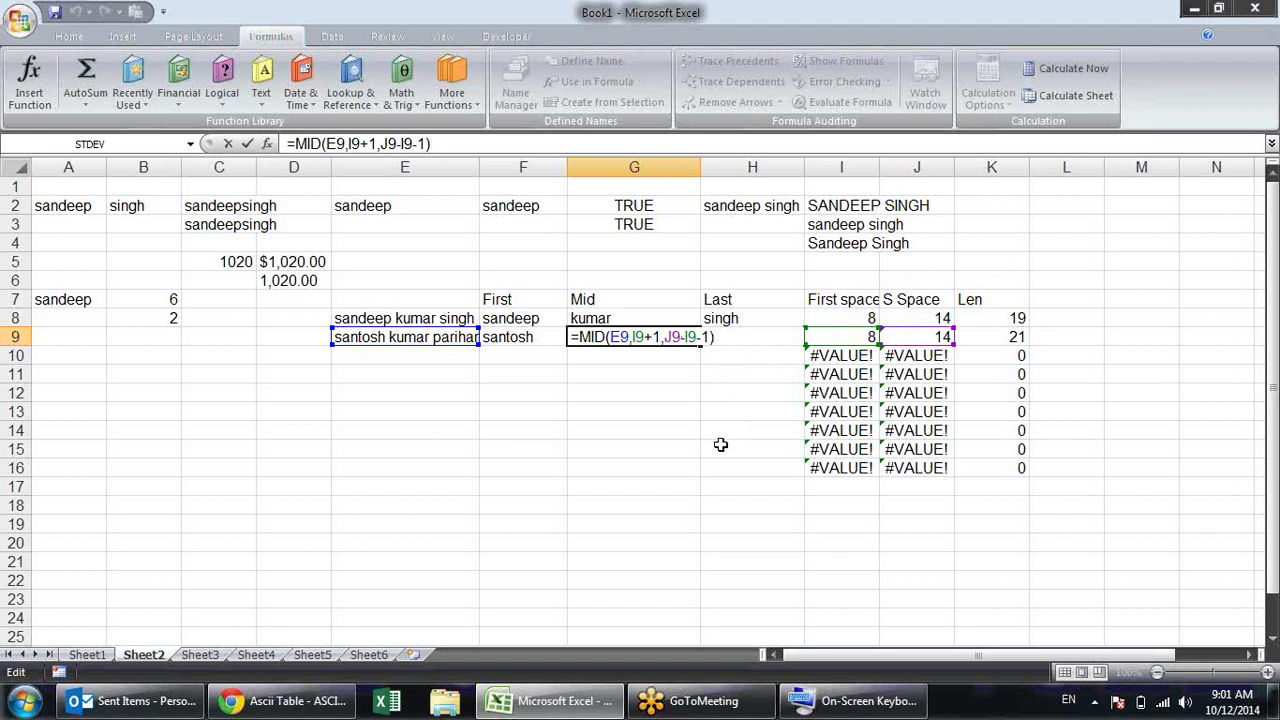
Select the Mid and Last formulas in G9:H9 and bring up Find and Replace
{"action": "key", "text": "ctrl+Return"}
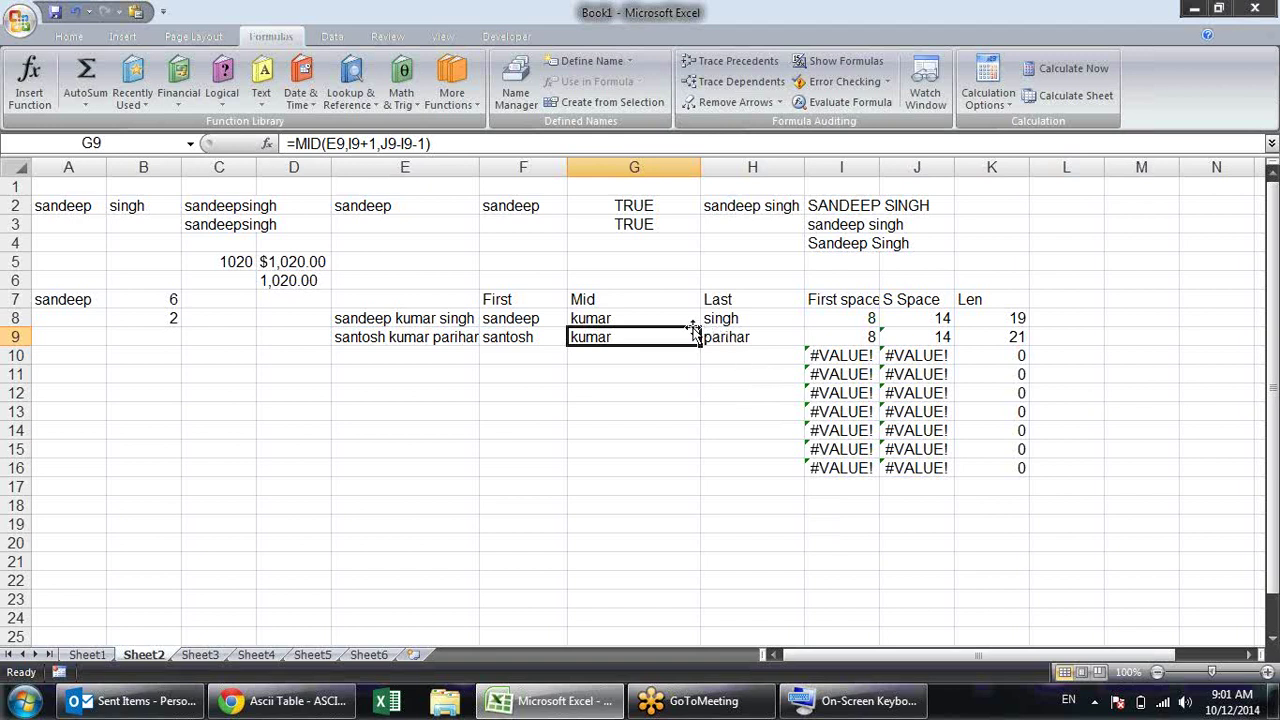
{"action": "left_click_drag", "start_coordinate": [697, 340], "coordinate": [737, 338]}
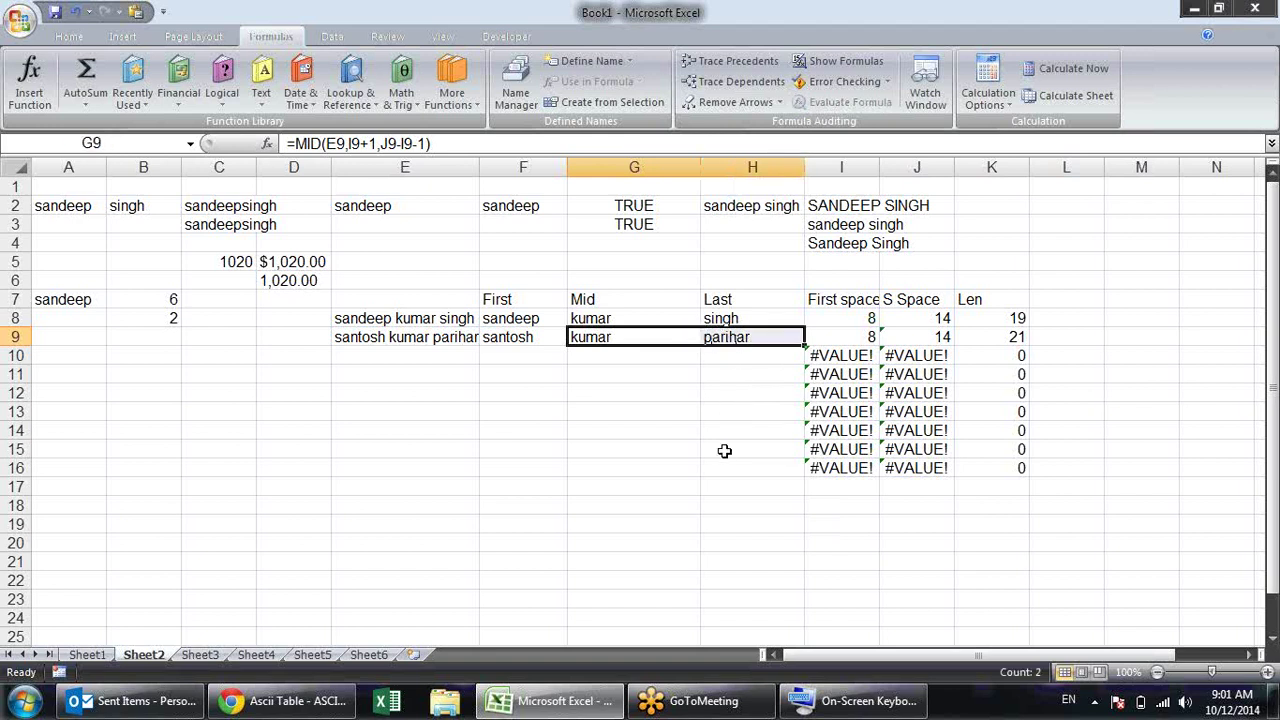
{"action": "key", "text": "ctrl+f"}
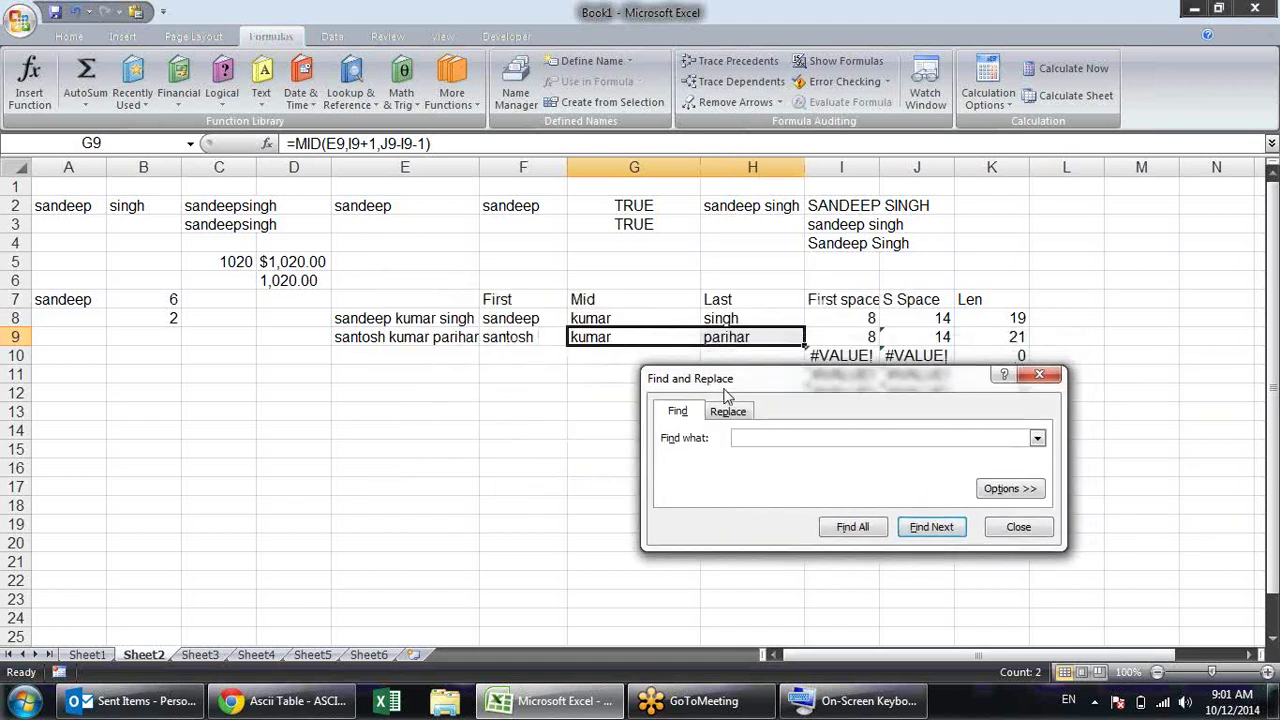
Replace every I9 in G9:H9 with FIND(" ",E9), making two replacements
{"action": "left_click", "coordinate": [735, 412]}
{"action": "type", "text": "I9"}
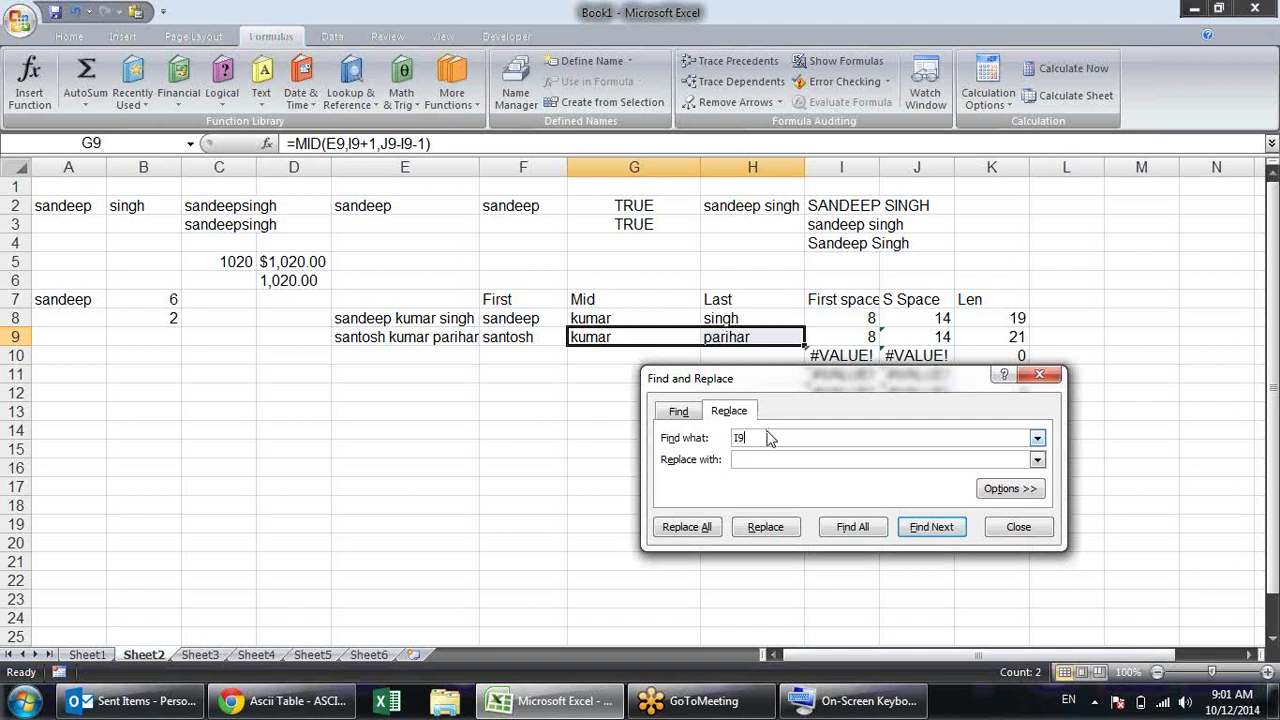
{"action": "left_click", "coordinate": [775, 459]}
{"action": "type", "text": "FIND(\" \",E9)"}
{"action": "left_click", "coordinate": [690, 528]}
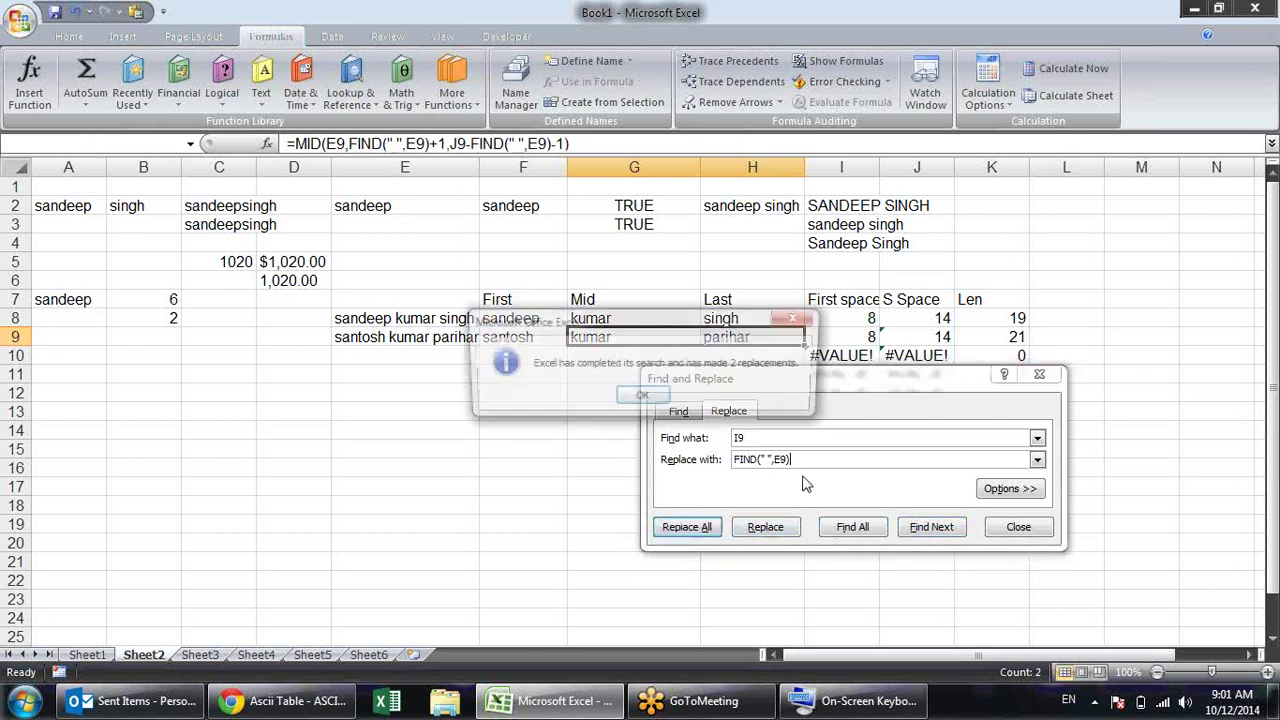
{"action": "left_click", "coordinate": [663, 396]}
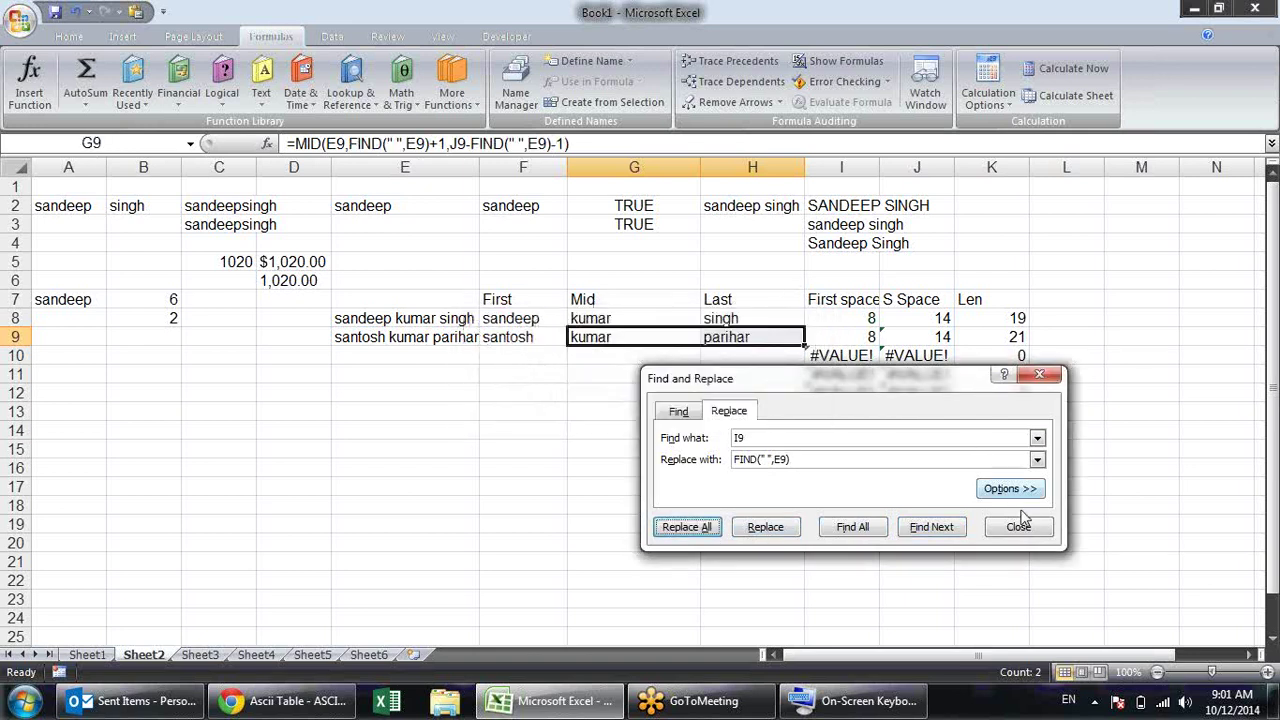
{"action": "left_click", "coordinate": [1039, 535]}
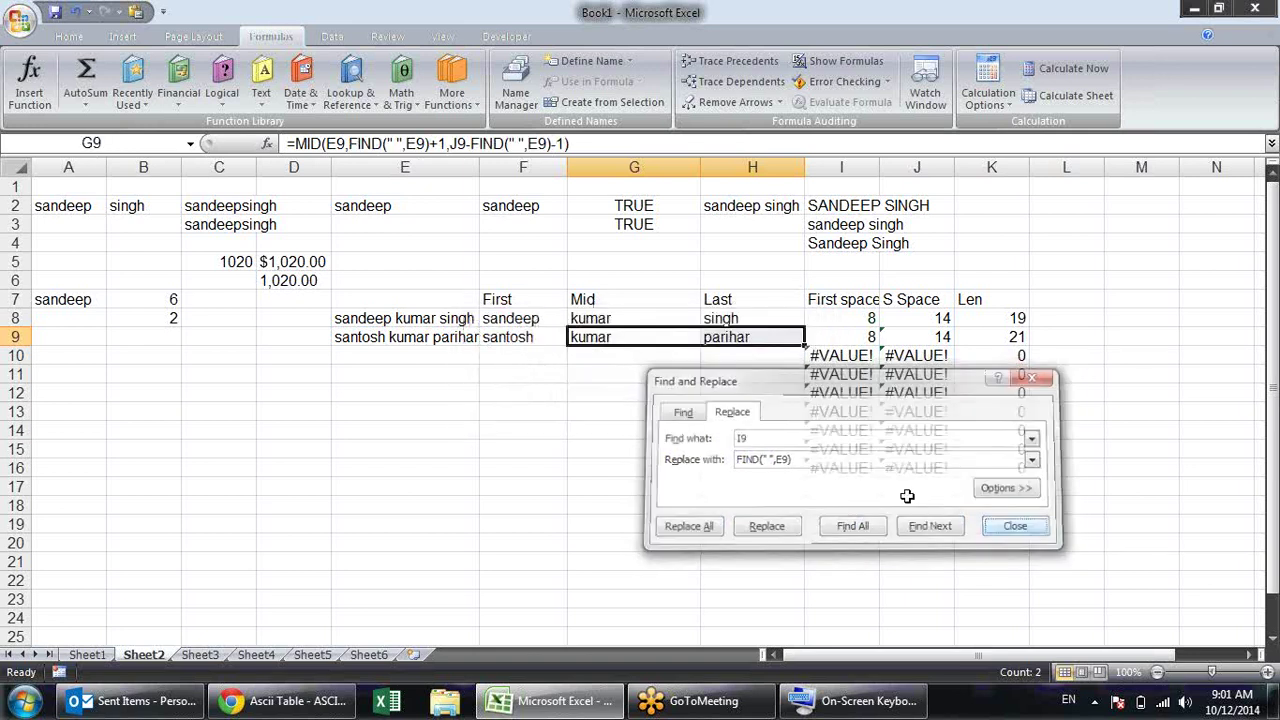
Inspect the Mid and Last formulas in G9 and H9 and the J9 value
{"action": "double_click", "coordinate": [634, 337]}
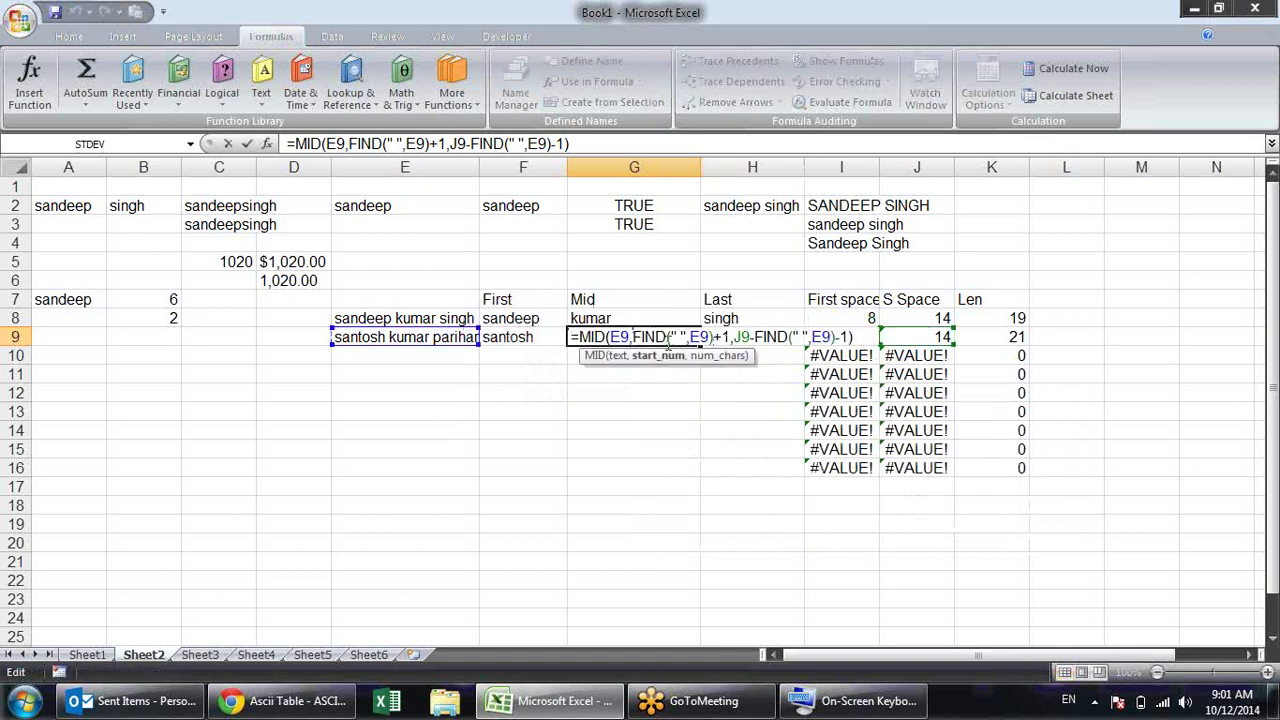
{"action": "key", "text": "ctrl+Return"}
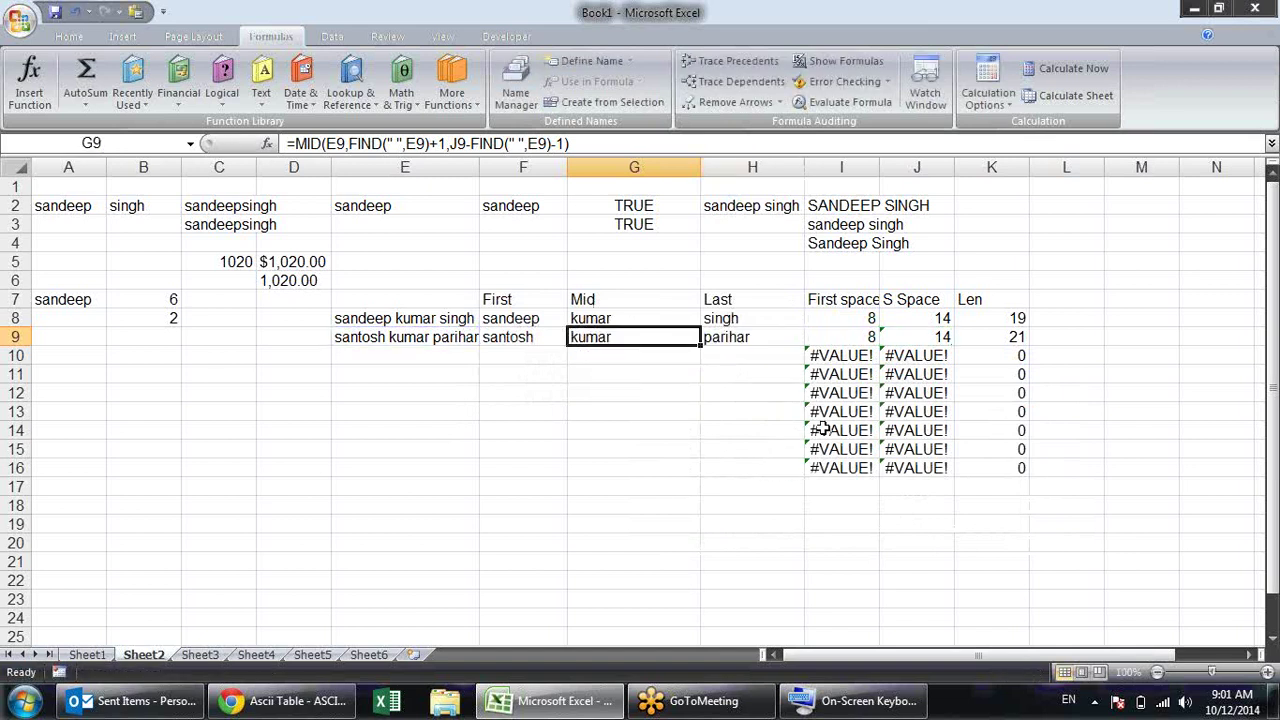
{"action": "left_click", "coordinate": [913, 342]}
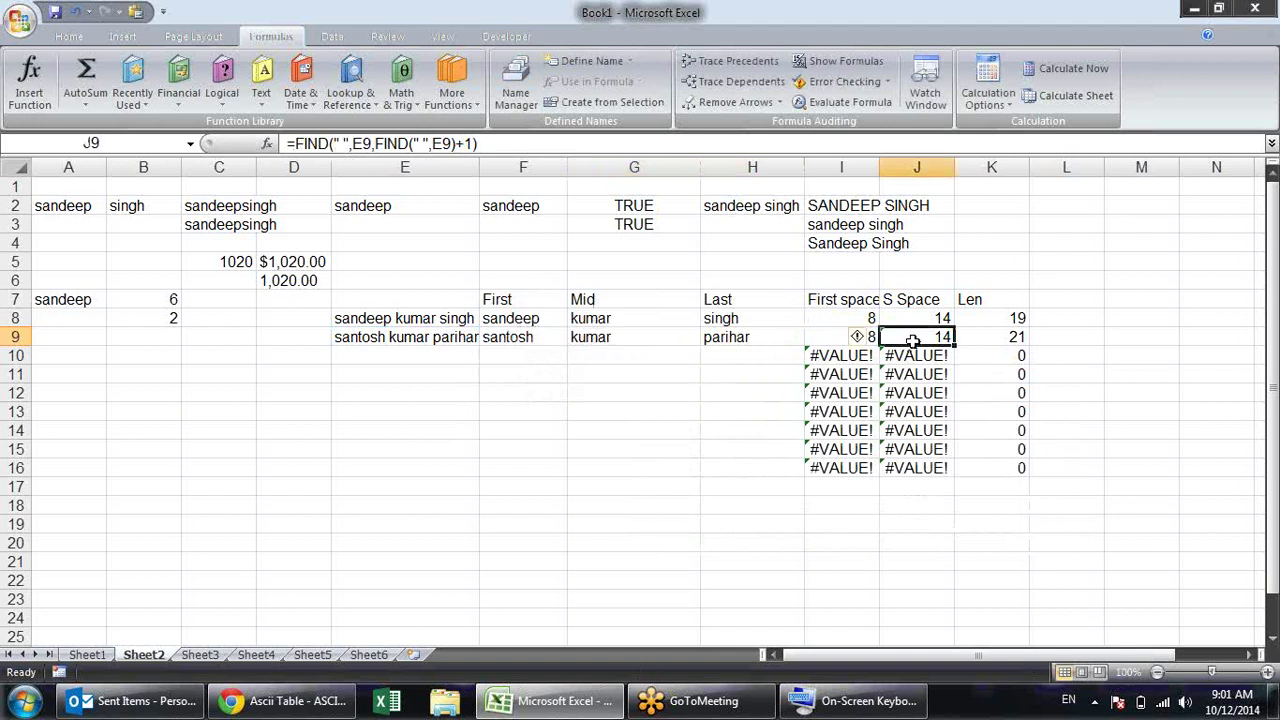
{"action": "double_click", "coordinate": [777, 337]}
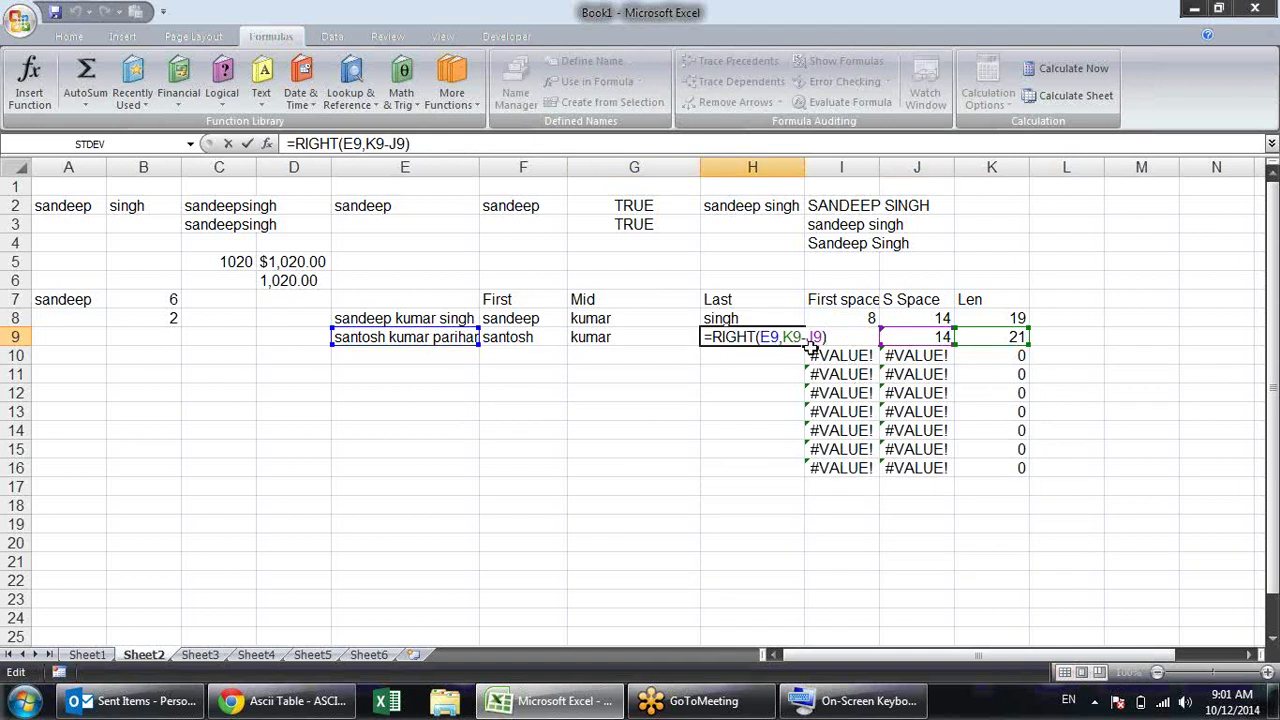
{"action": "key", "text": "ctrl+Return"}
{"action": "left_click", "coordinate": [636, 332]}
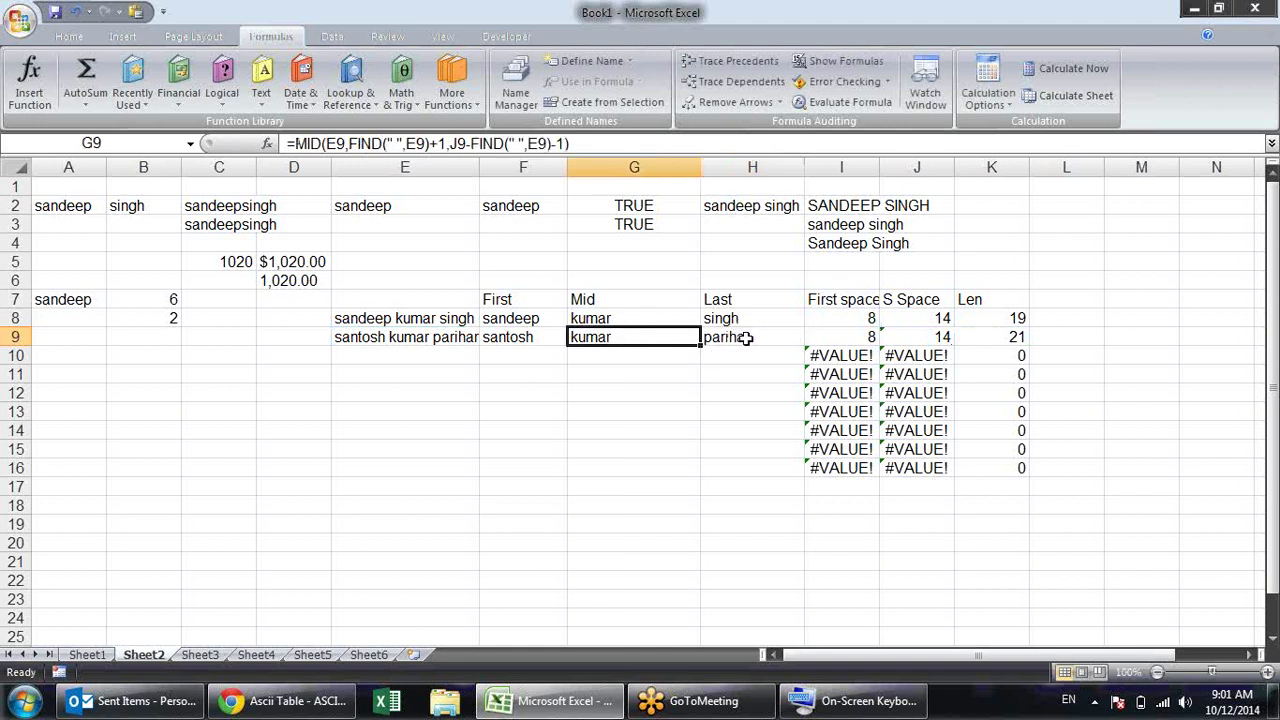
{"action": "left_click", "coordinate": [745, 338]}
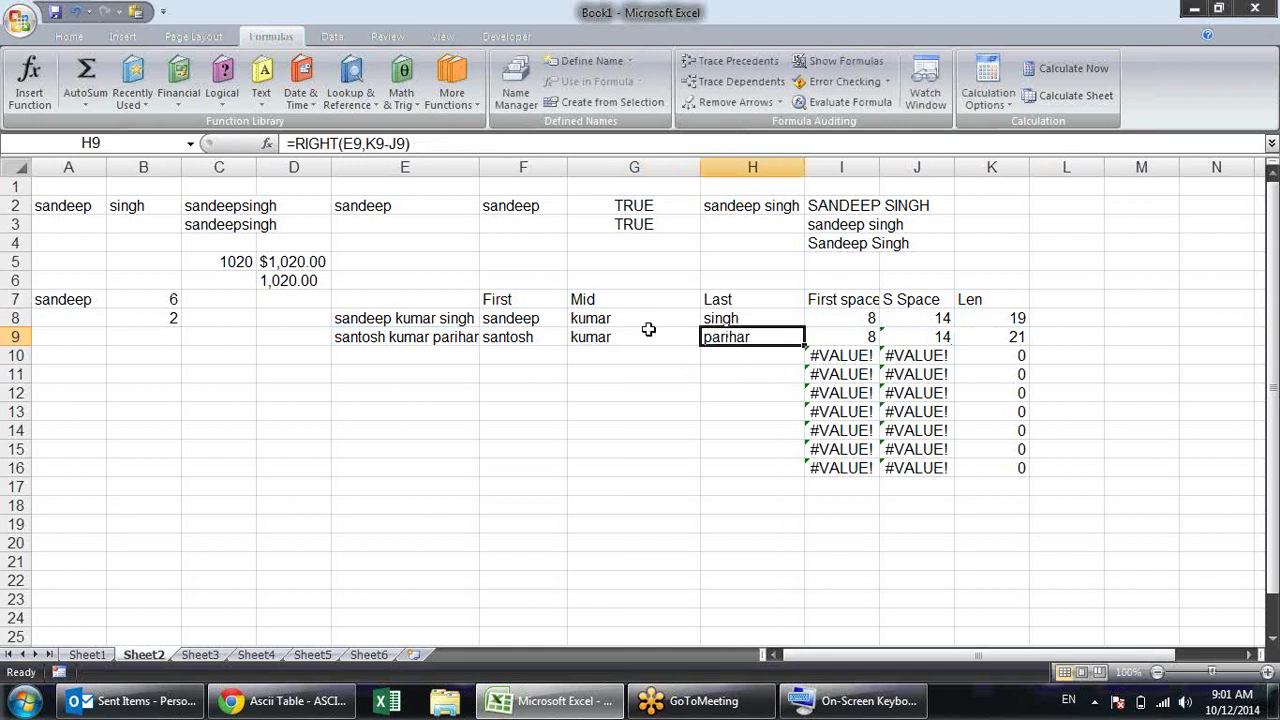
{"action": "left_click_drag", "start_coordinate": [660, 334], "coordinate": [790, 335]}
Copy J9's second-space FIND formula text and reopen Find and Replace over G9:H9
{"action": "left_click", "coordinate": [948, 337]}
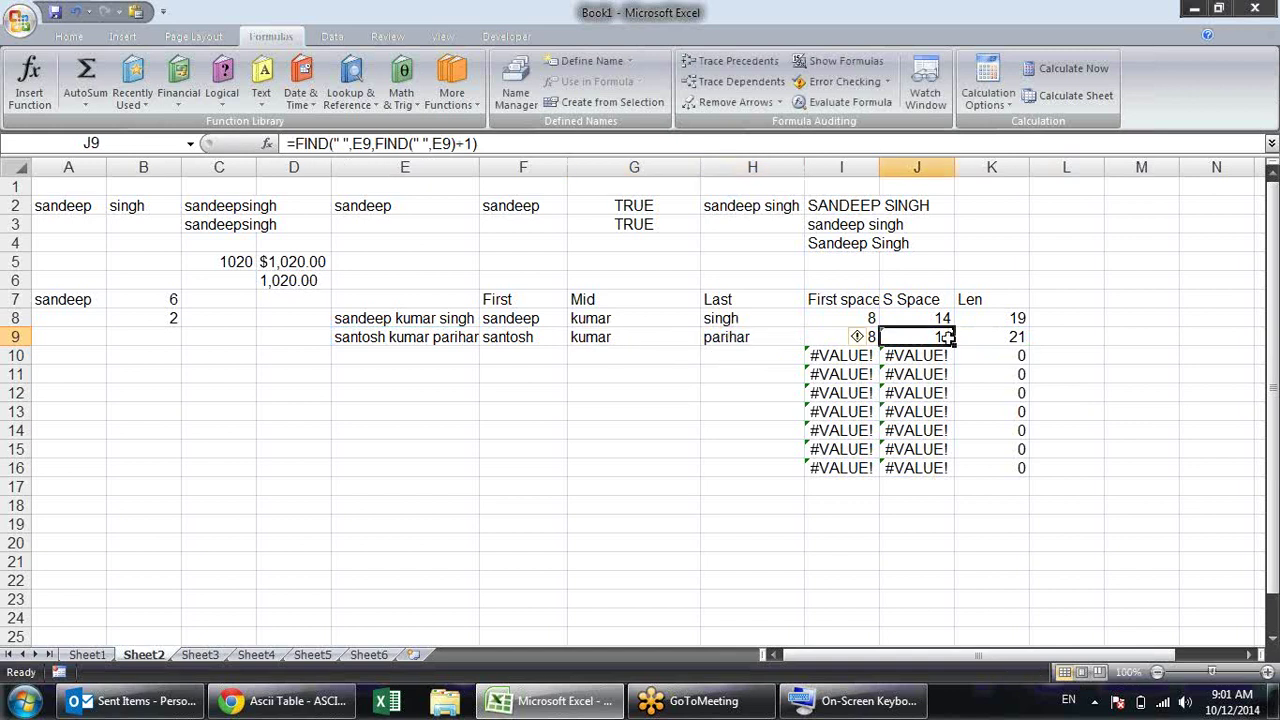
{"action": "double_click", "coordinate": [948, 337]}
{"action": "mouse_move", "coordinate": [1083, 333]}
{"action": "left_mouse_down"}
{"action": "mouse_move", "coordinate": [926, 337]}
{"action": "mouse_move", "coordinate": [897, 325]}
{"action": "left_mouse_up"}
{"action": "key", "text": "ctrl+c"}
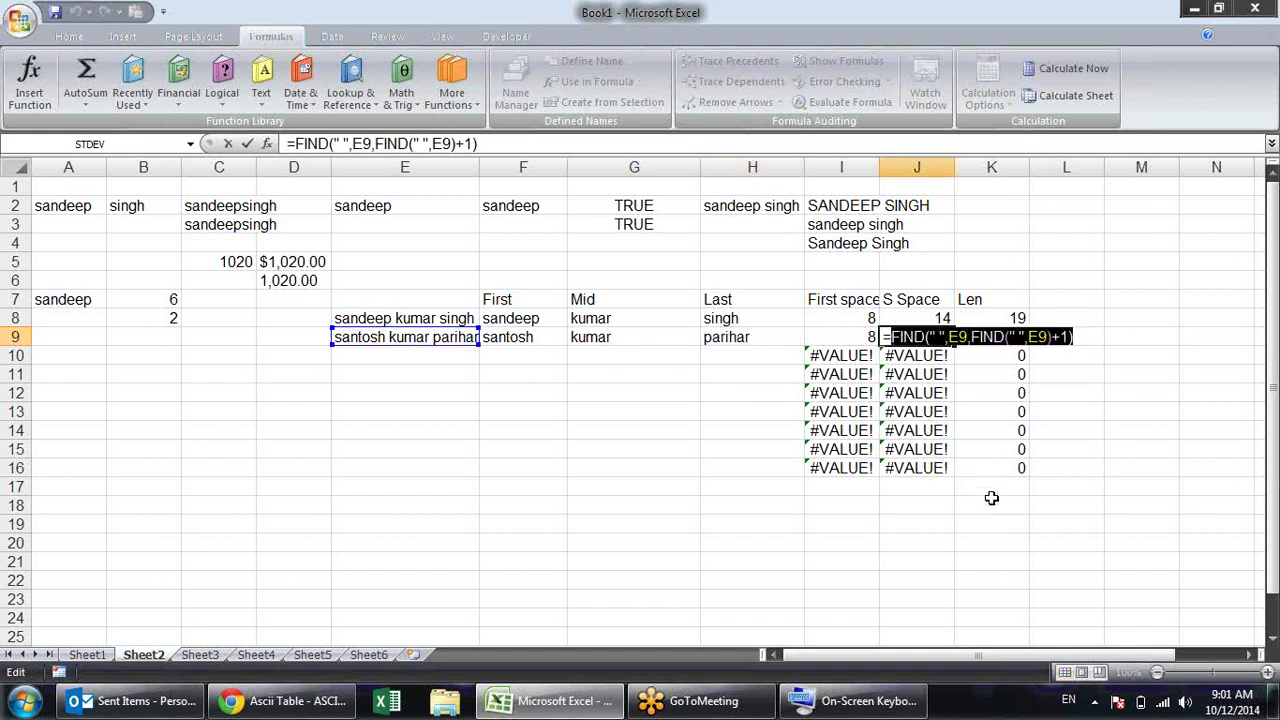
{"action": "key", "text": "Escape"}
{"action": "left_click_drag", "start_coordinate": [662, 337], "coordinate": [725, 333]}
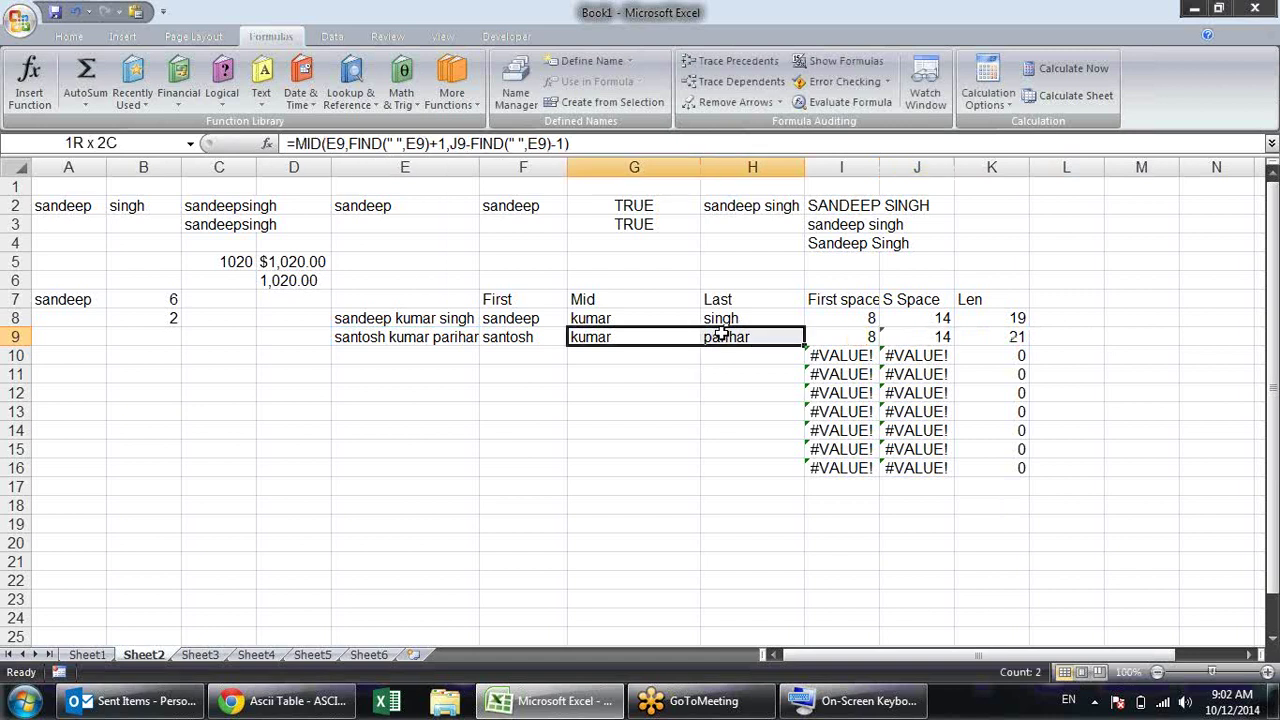
{"action": "key", "text": "ctrl+f"}
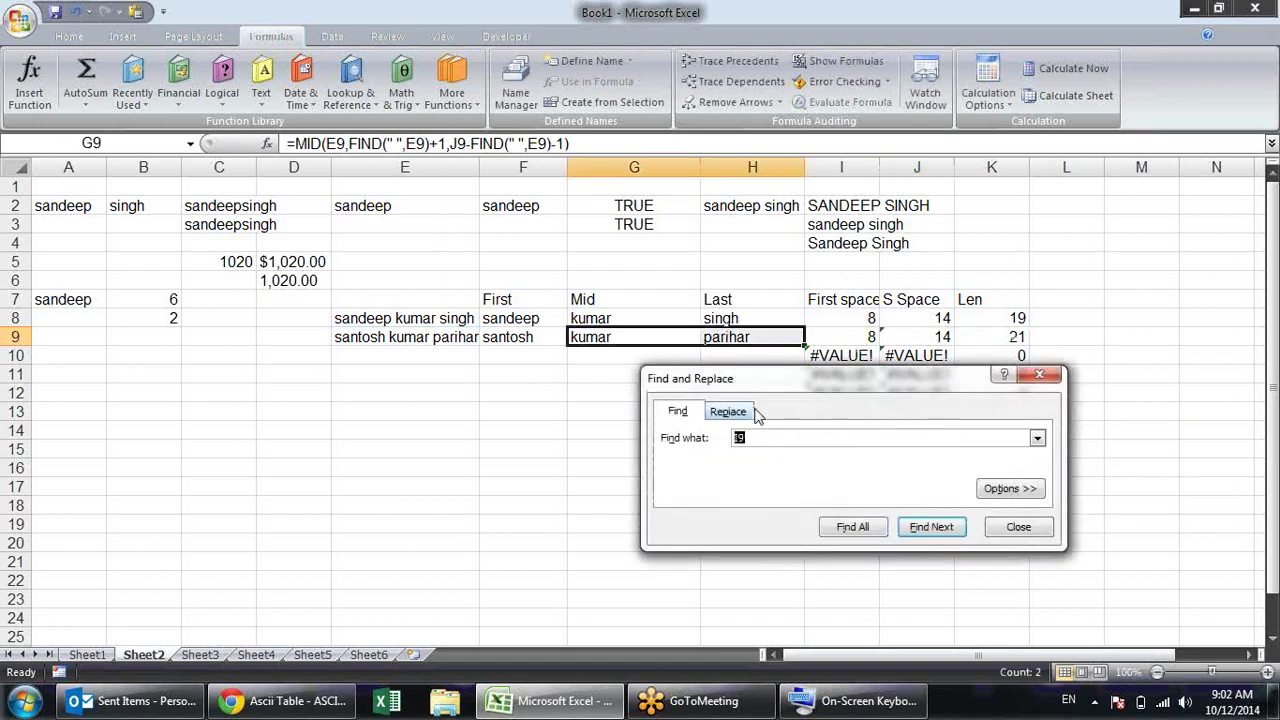
Replace J9 in G9:H9 with FIND(" ",E9,FIND(" ",E9)+1), making 2 replacements
{"action": "left_click", "coordinate": [729, 411]}
{"action": "left_click_drag", "start_coordinate": [764, 437], "coordinate": [715, 443]}
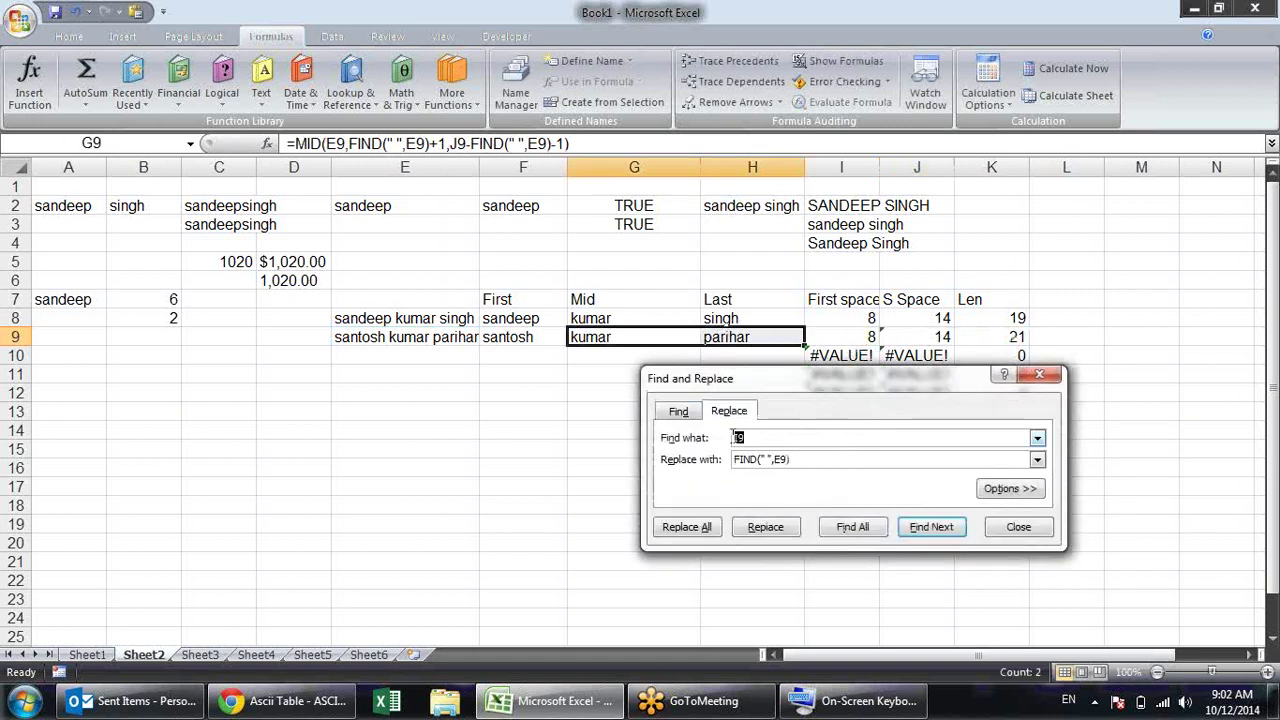
{"action": "type", "text": "9"}
{"action": "key", "text": "Tab"}
{"action": "key", "text": "ctrl+v"}
{"action": "left_click", "coordinate": [668, 533]}
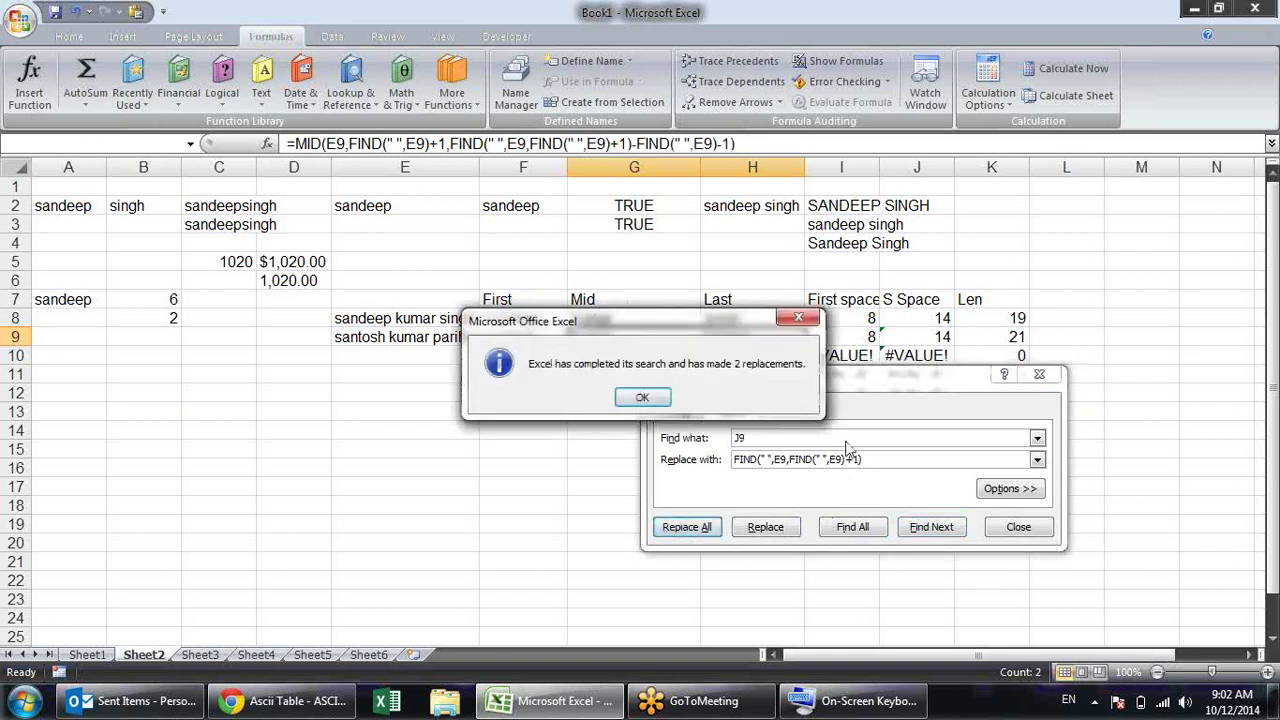
{"action": "left_click", "coordinate": [733, 481]}
{"action": "left_click", "coordinate": [1016, 535]}
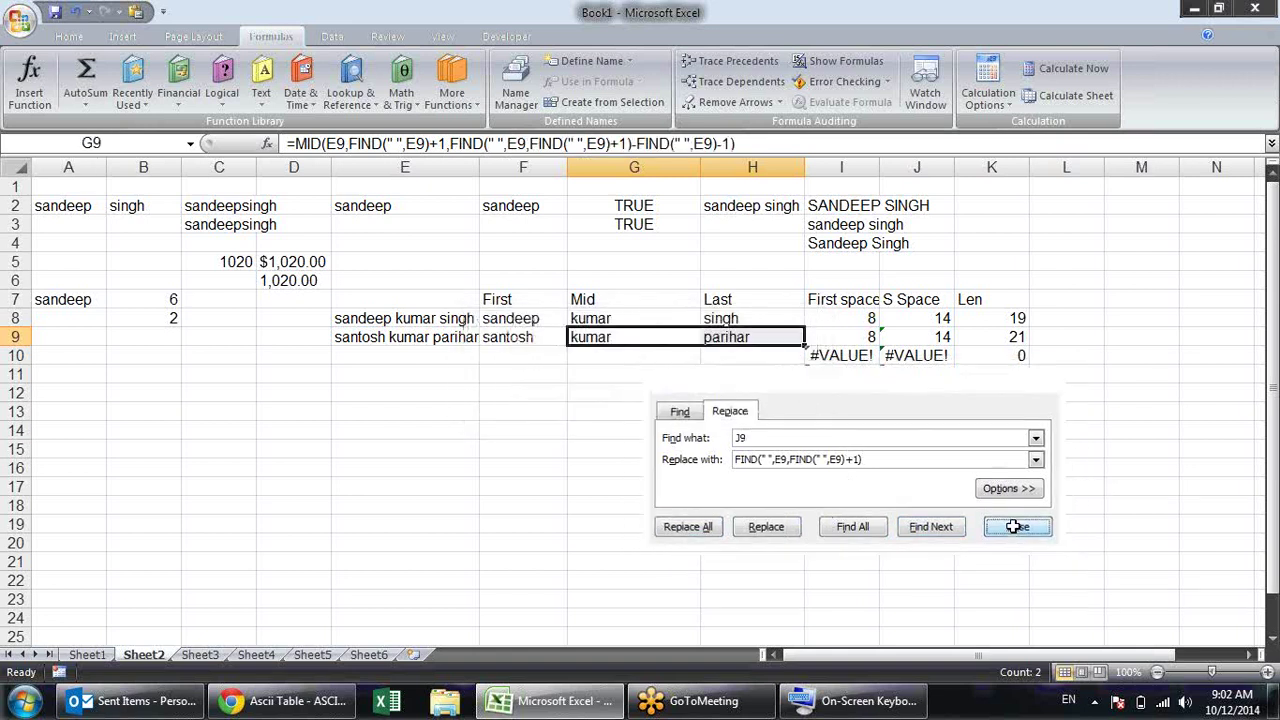
{"action": "left_click", "coordinate": [645, 338]}
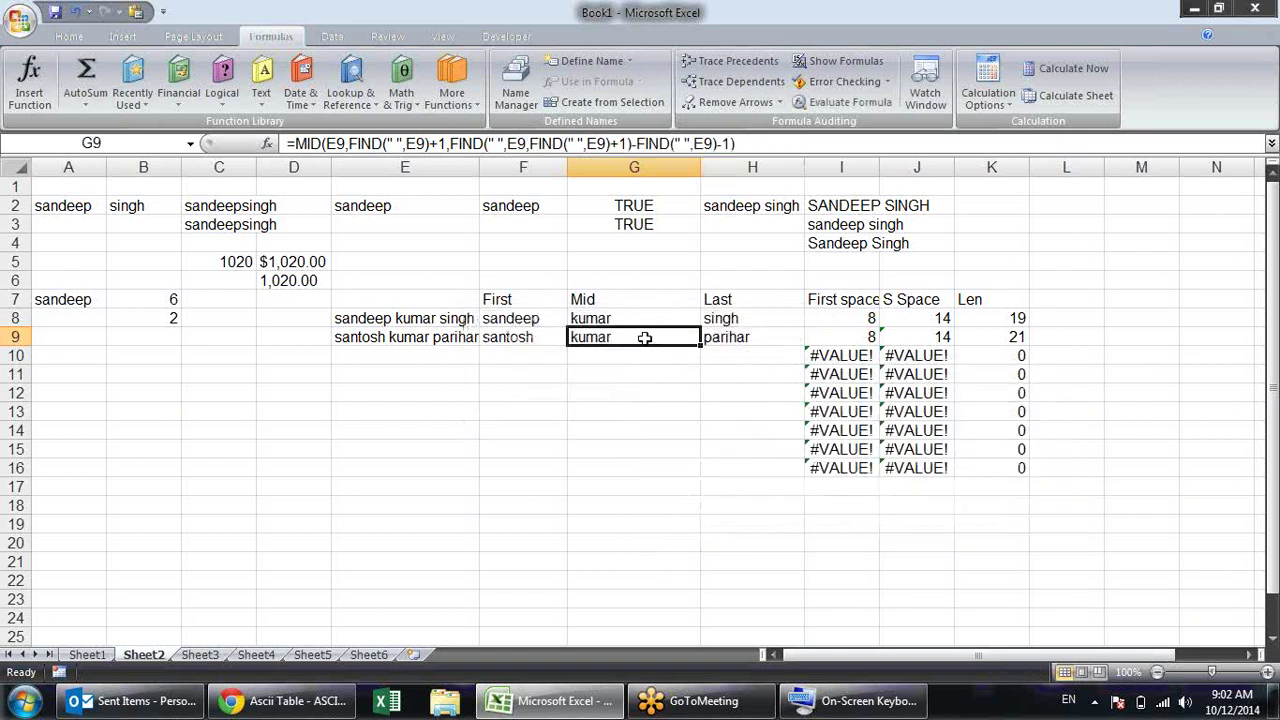
{"action": "double_click", "coordinate": [645, 338]}
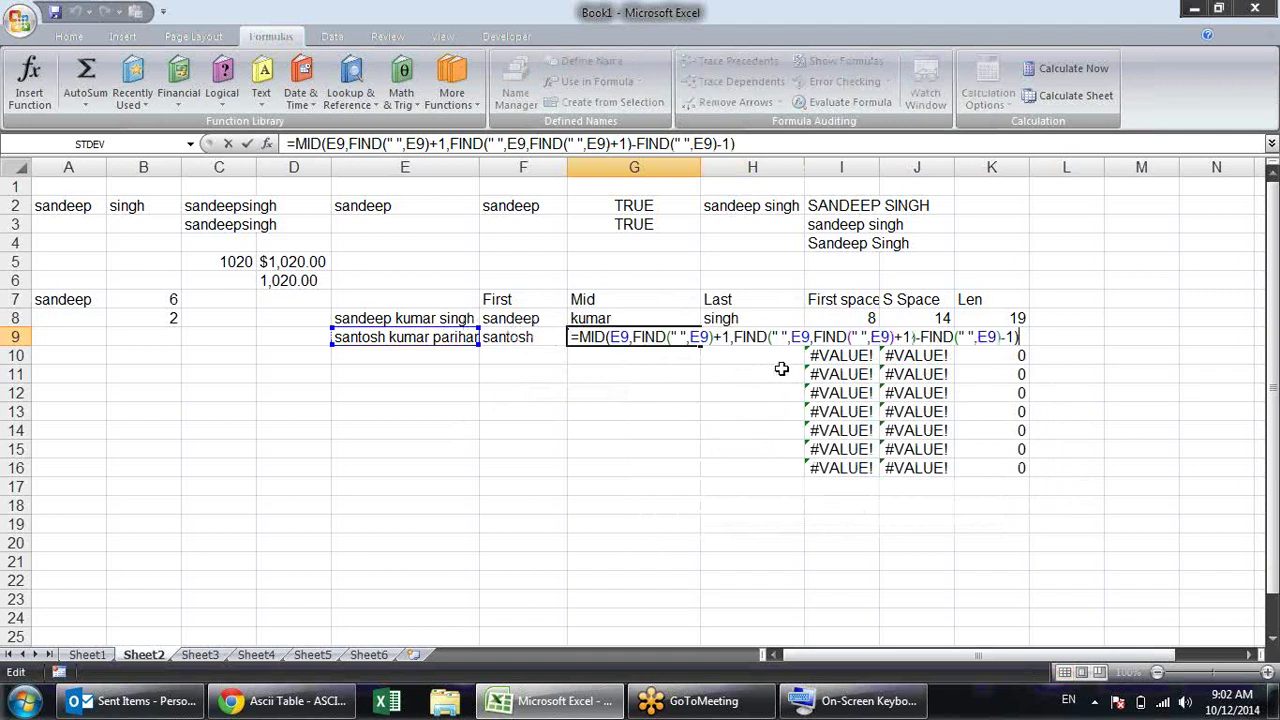
{"action": "left_click", "coordinate": [600, 392]}
Copy LEN(E9) from K9 and reopen Find and Replace over F9:H9
{"action": "left_click", "coordinate": [982, 340]}
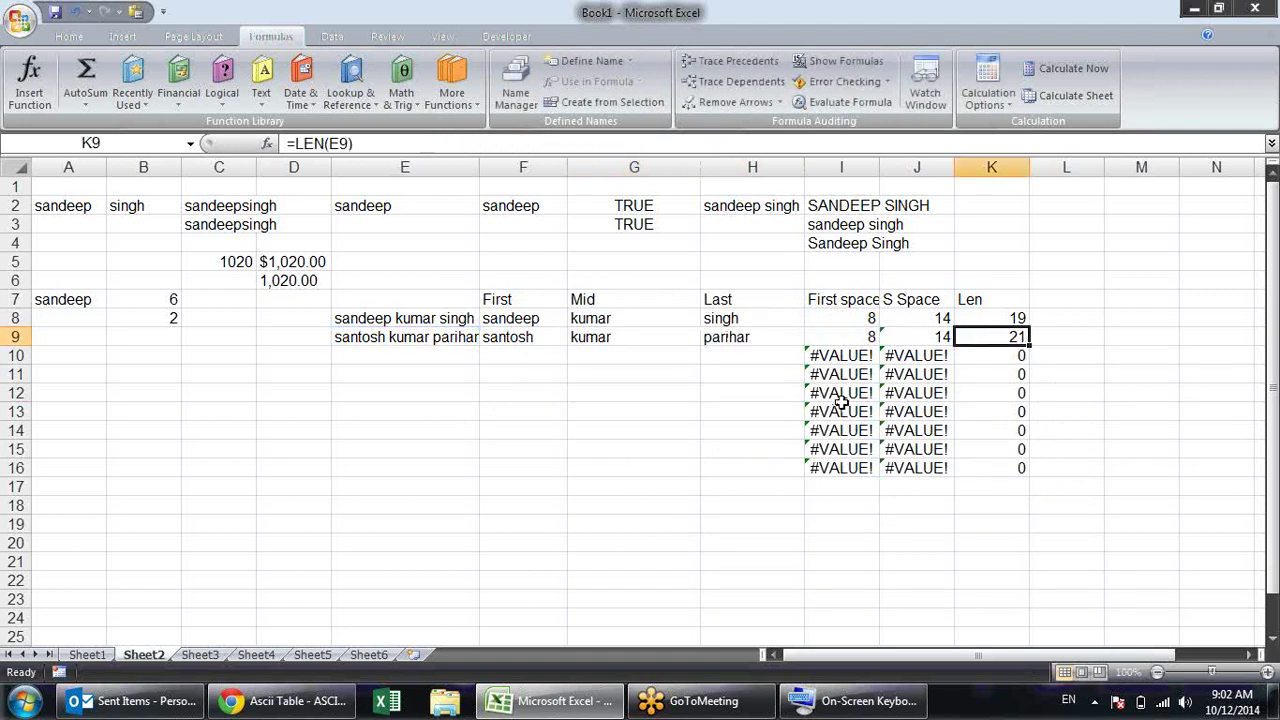
{"action": "double_click", "coordinate": [1020, 337]}
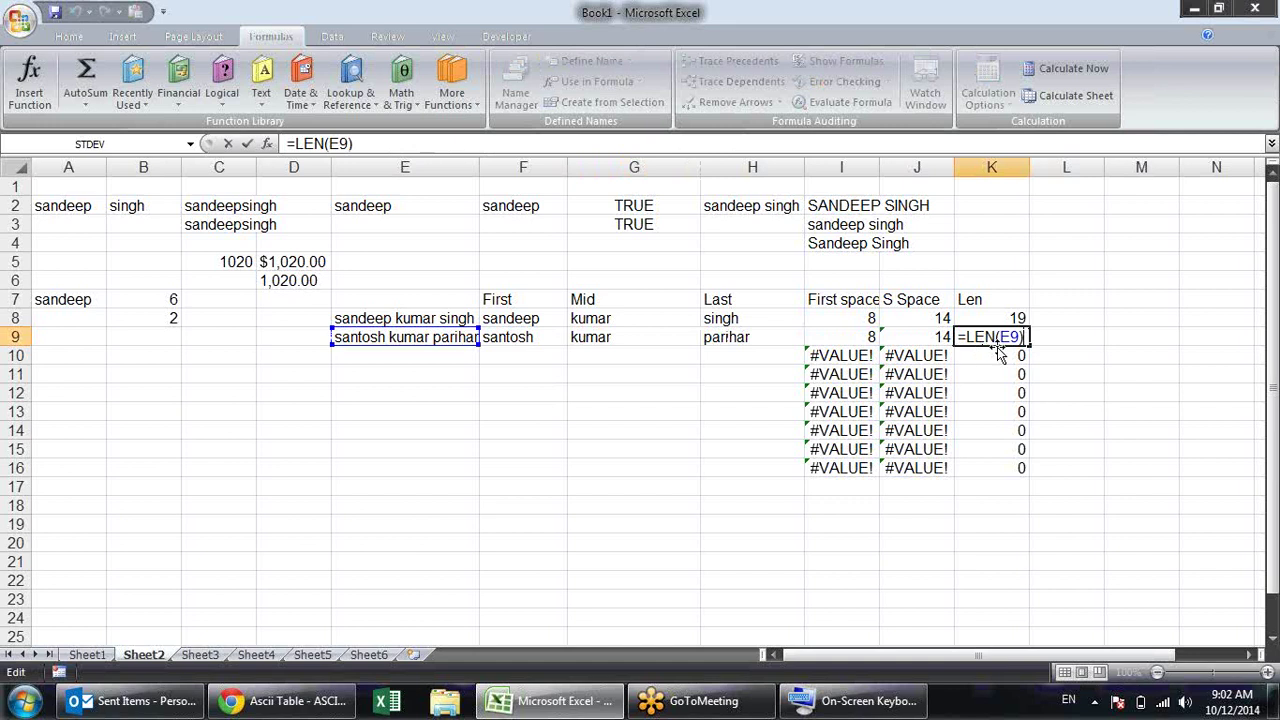
{"action": "left_click_drag", "start_coordinate": [1018, 337], "coordinate": [965, 337]}
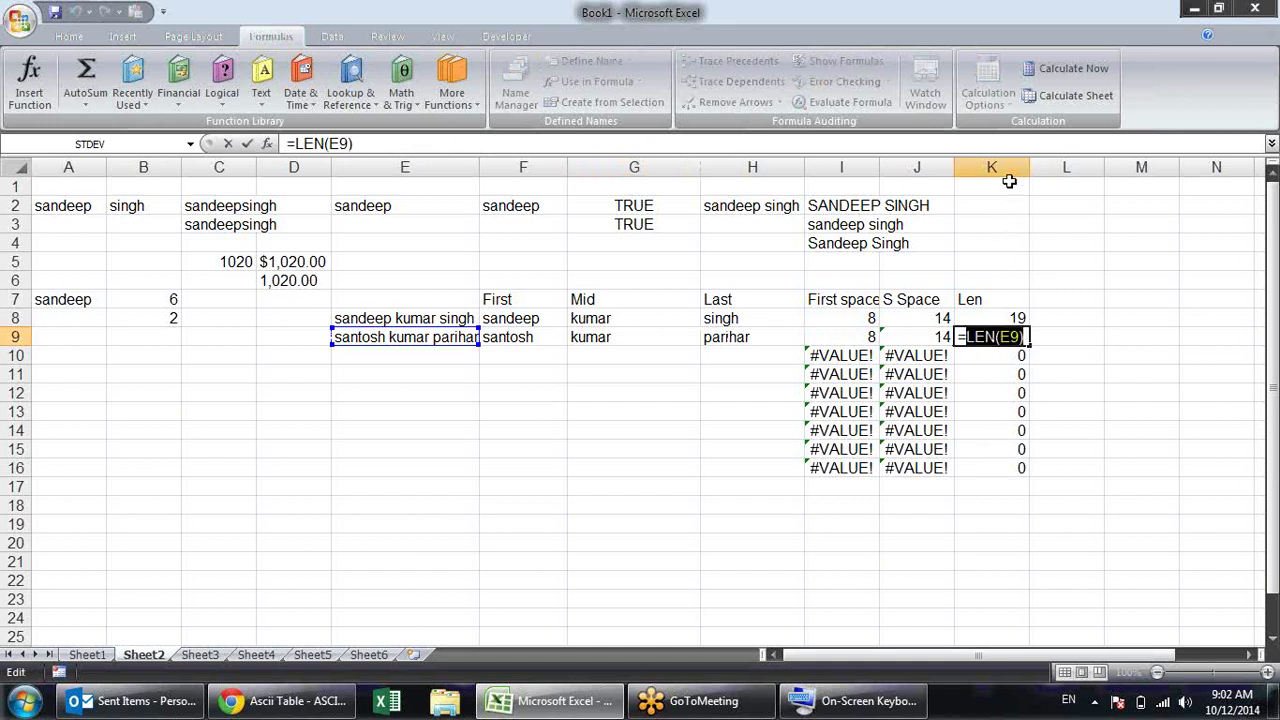
{"action": "key", "text": "Escape"}
{"action": "left_click_drag", "start_coordinate": [745, 337], "coordinate": [537, 337]}
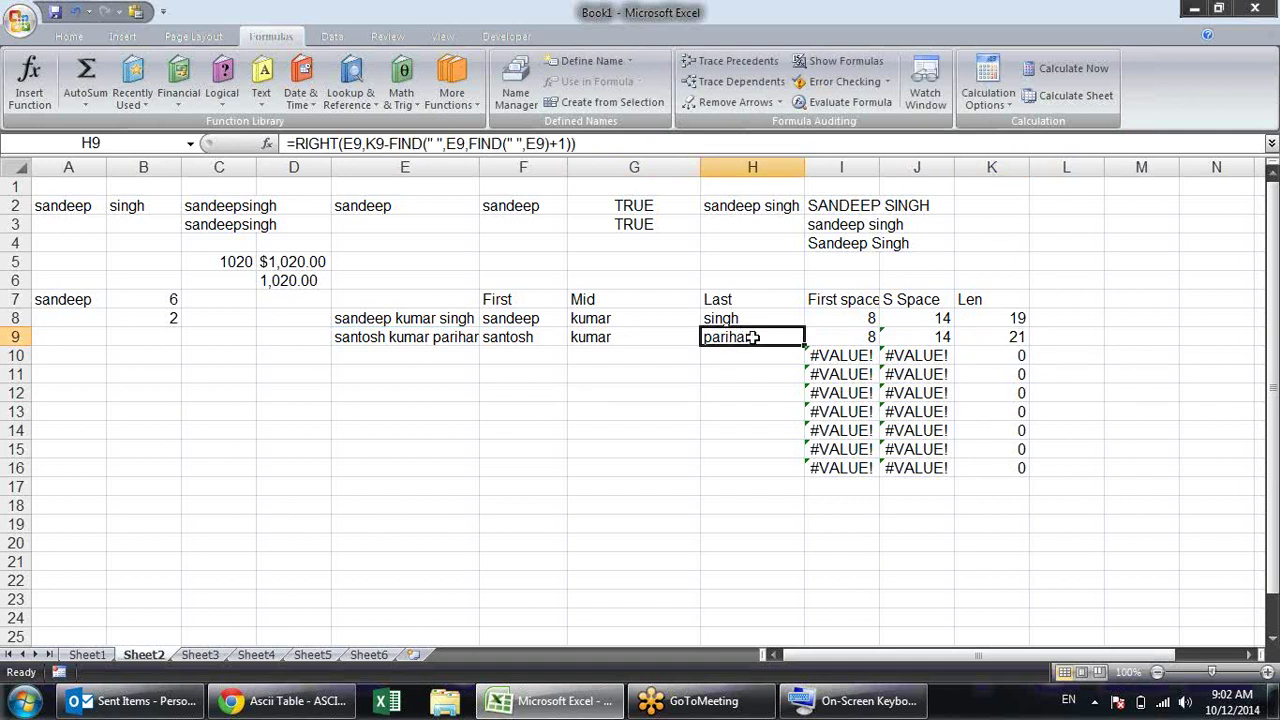
{"action": "key", "text": "ctrl+f"}
{"action": "type", "text": "K9"}
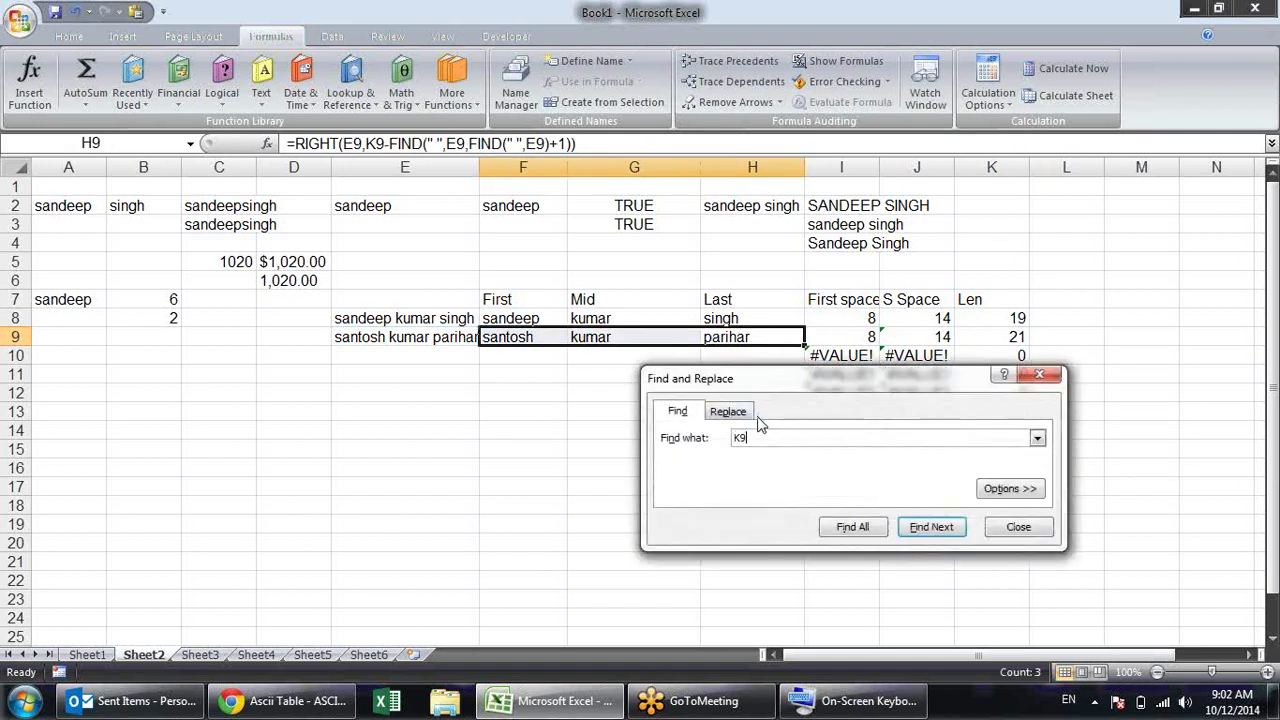
Replace K9 with LEN(E9) in H9's Last formula, making 1 replacement
{"action": "left_click", "coordinate": [728, 411]}
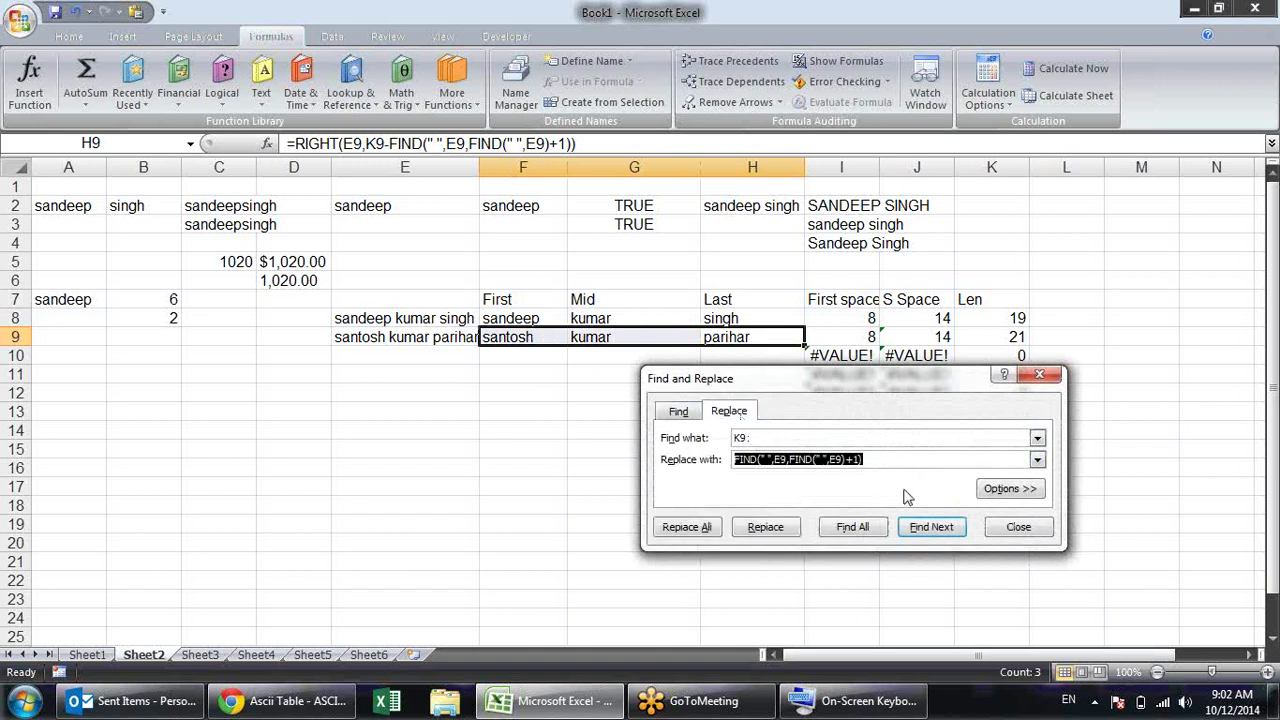
{"action": "type", "text": "LEN(E9)"}
{"action": "left_click", "coordinate": [703, 528]}
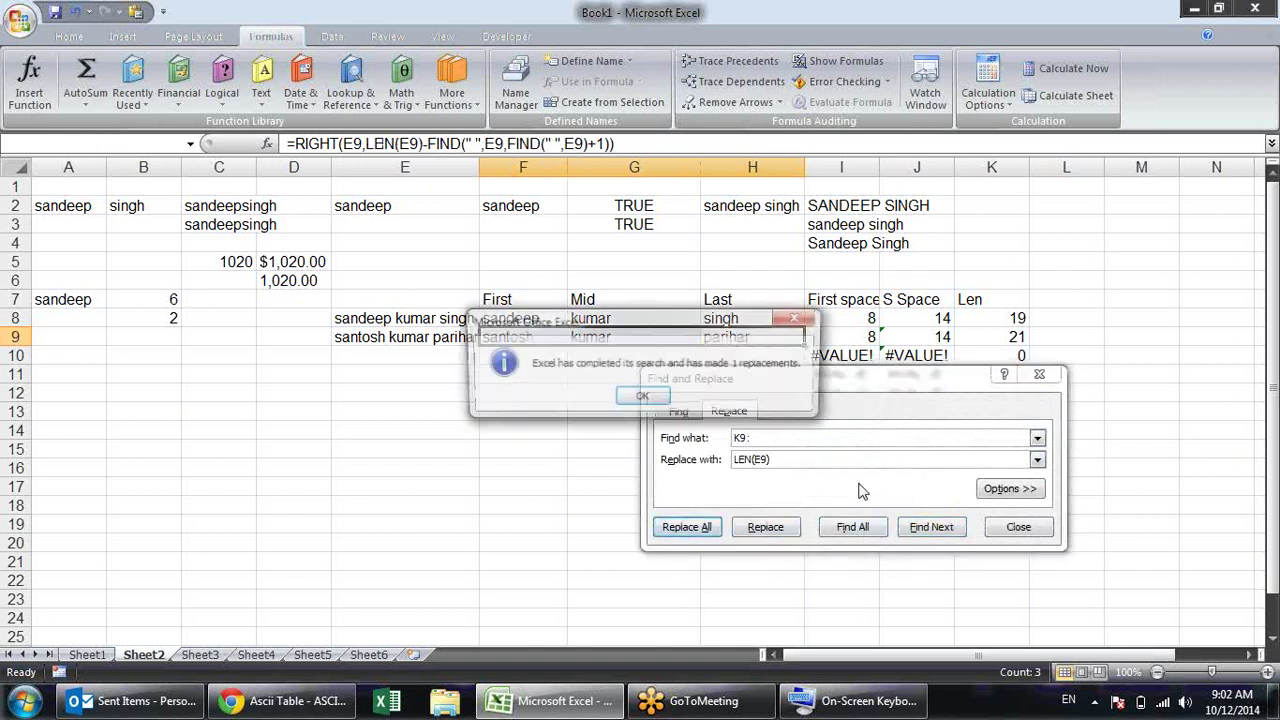
{"action": "left_click", "coordinate": [645, 396]}
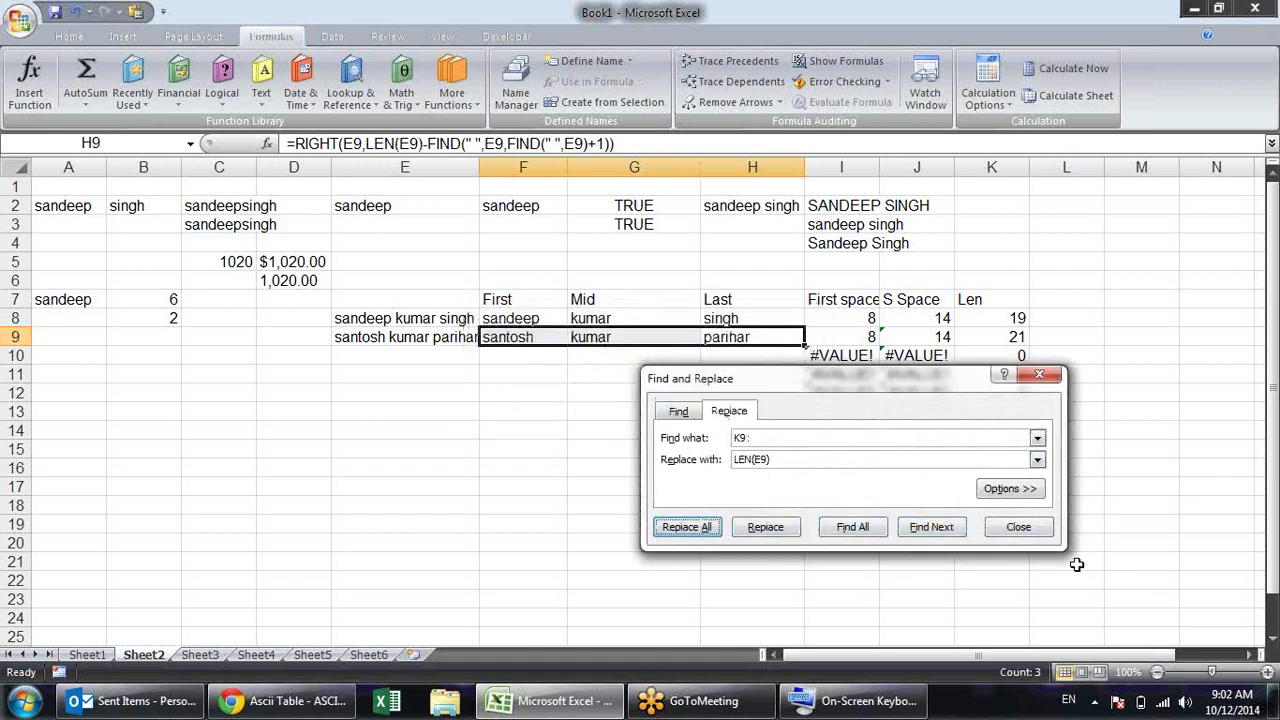
{"action": "left_click", "coordinate": [1032, 538]}
{"action": "left_click", "coordinate": [668, 408]}
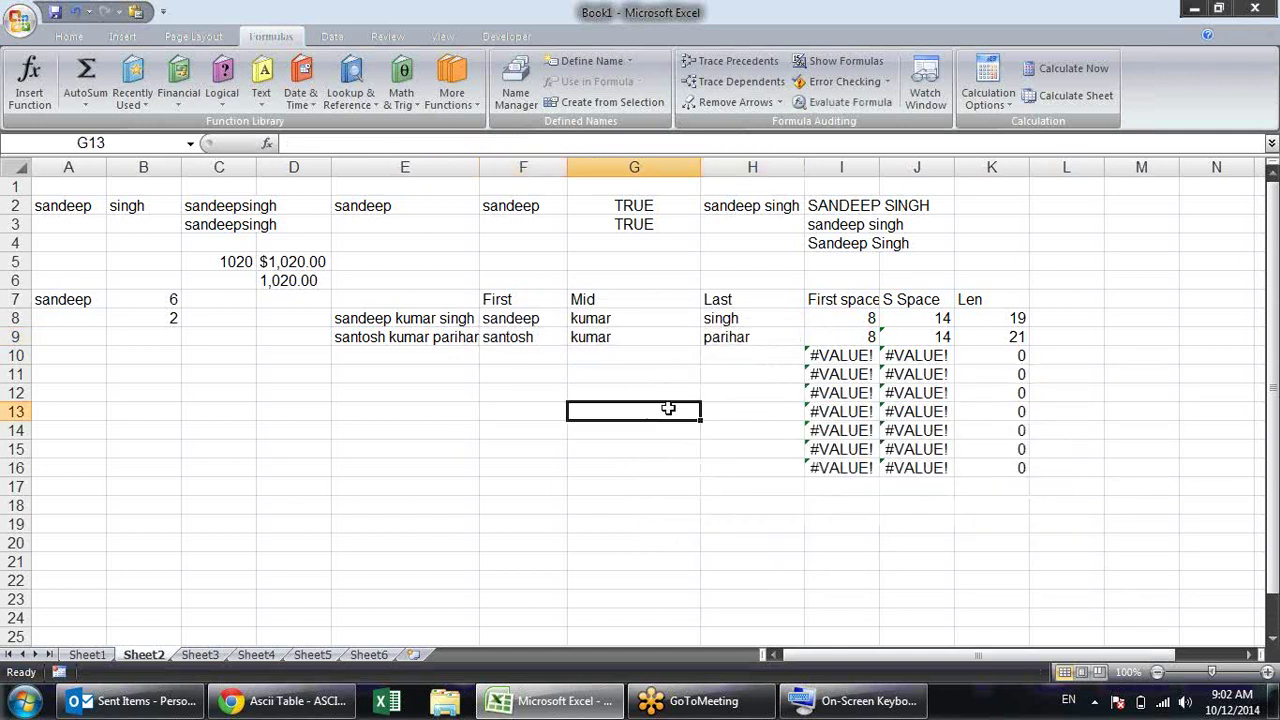
Re-enter the F9, G9 and H9 formulas to recalculate santosh, kumar and parihar
{"action": "left_click", "coordinate": [490, 337]}
{"action": "key", "text": "F2"}
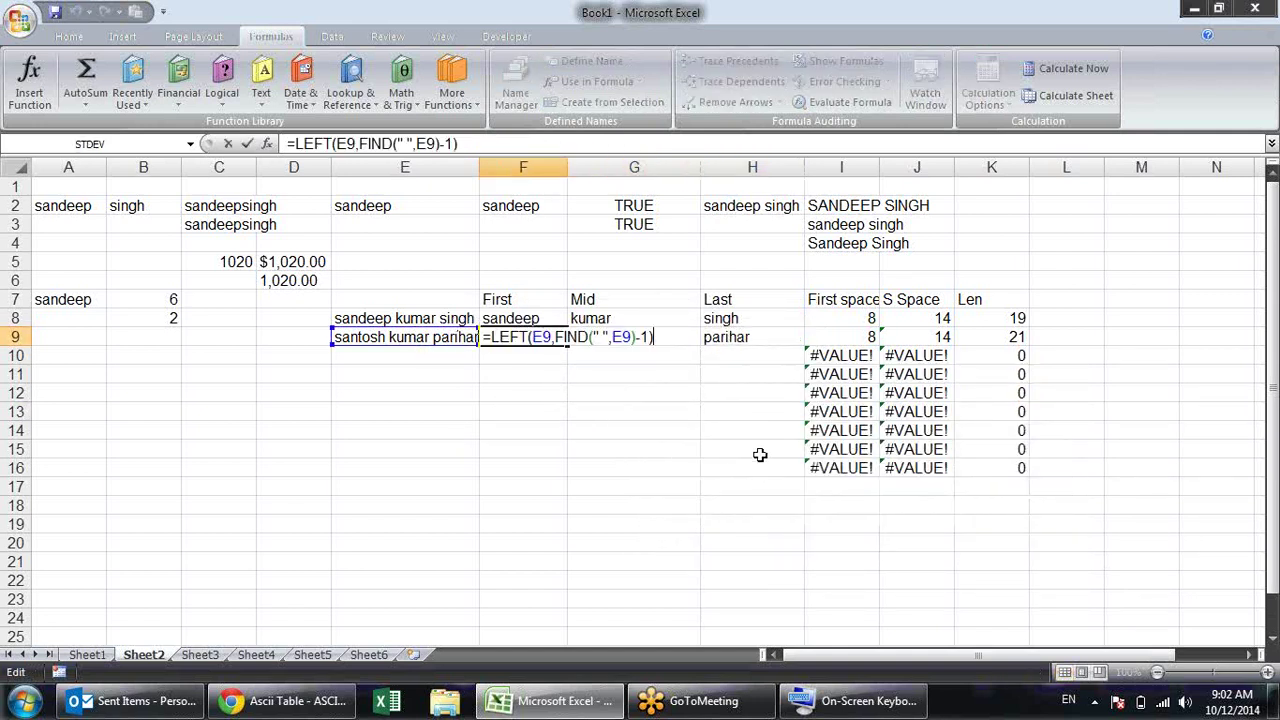
{"action": "key", "text": "Return"}
{"action": "key", "text": "Up"}
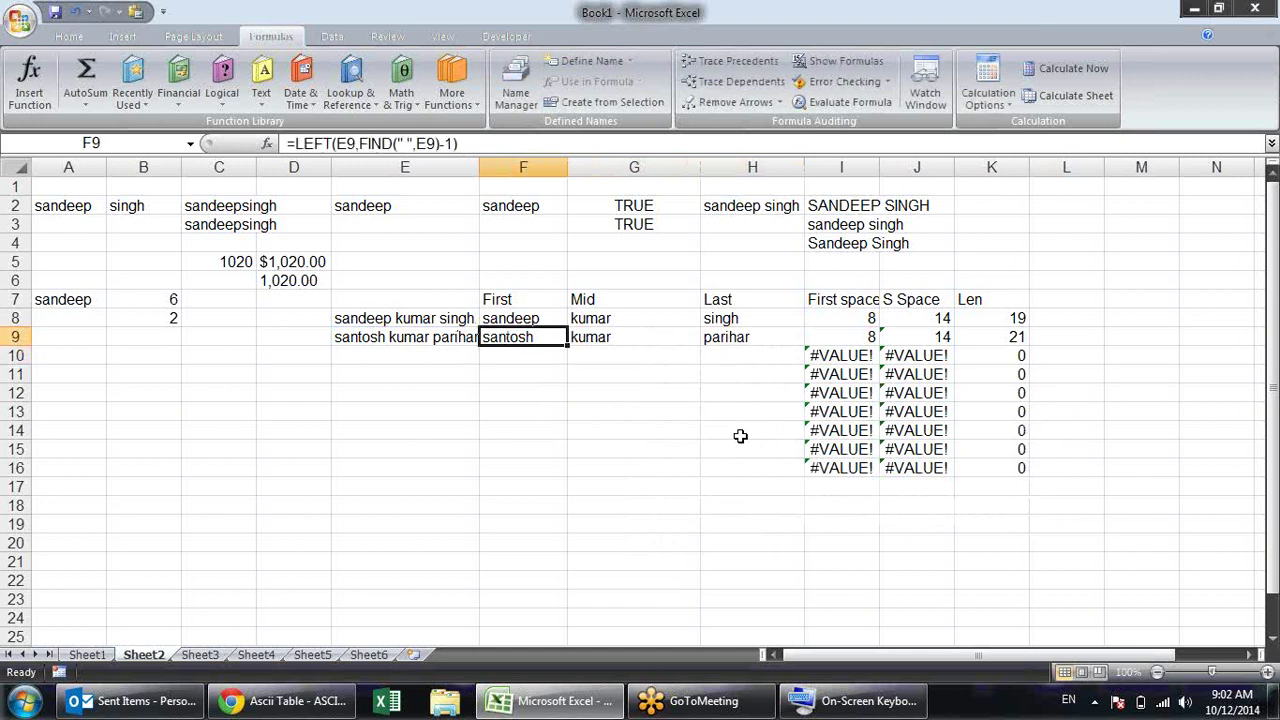
{"action": "key", "text": "Right"}
{"action": "key", "text": "F2"}
{"action": "key", "text": "Return"}
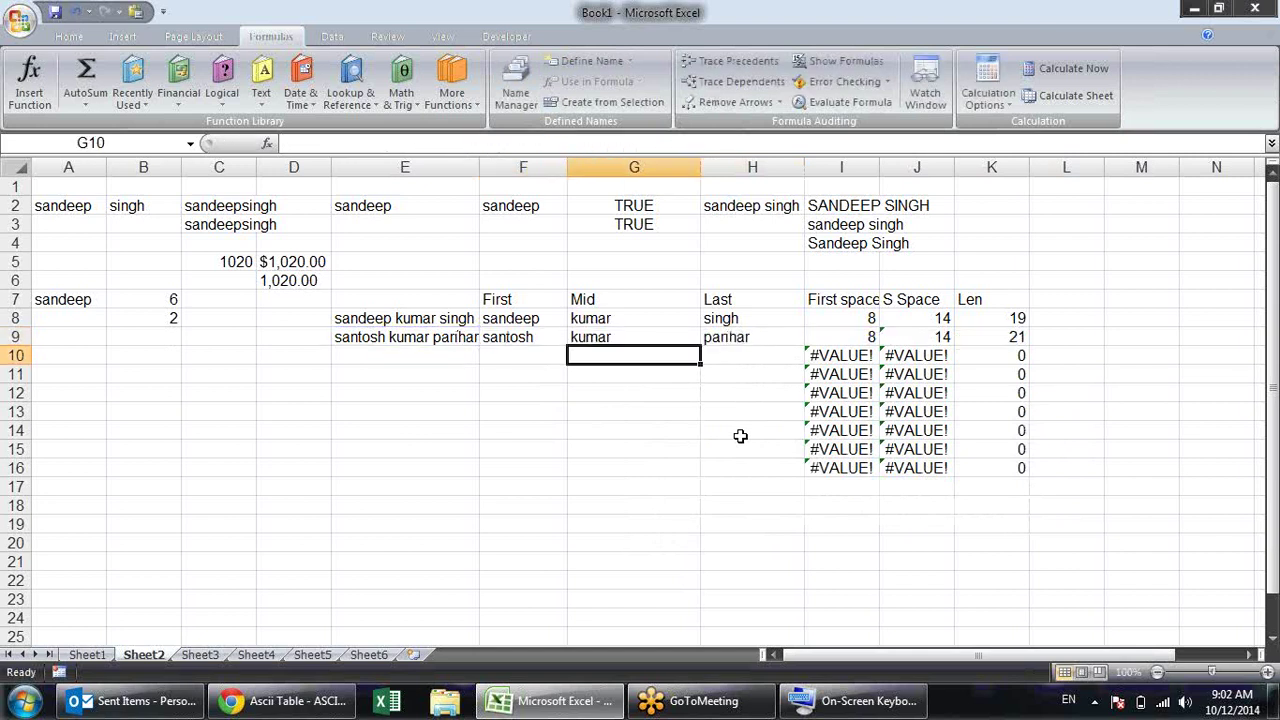
{"action": "key", "text": "Up"}
{"action": "key", "text": "Right"}
{"action": "key", "text": "F2"}
{"action": "key", "text": "Return"}
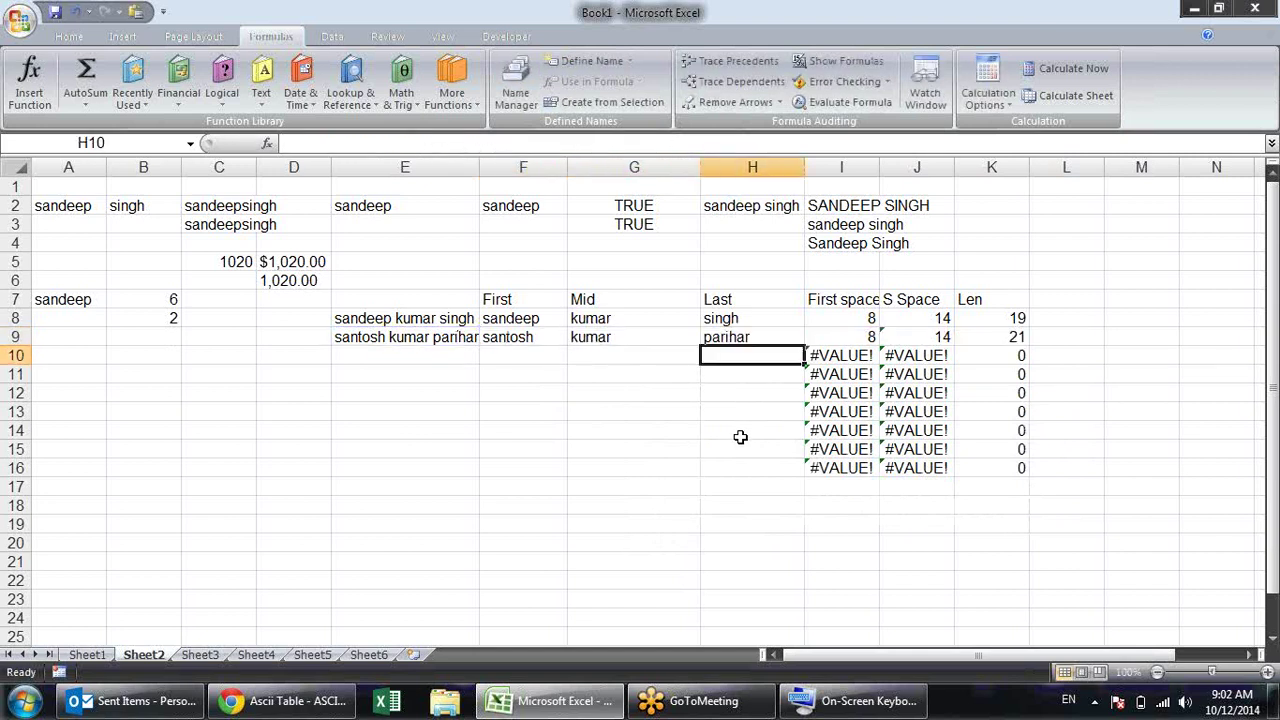
Move the First space, S Space and Len block from I7:K16 to A11
{"action": "mouse_move", "coordinate": [826, 305]}
{"action": "left_mouse_down"}
{"action": "mouse_move", "coordinate": [925, 340]}
{"action": "mouse_move", "coordinate": [1007, 467]}
{"action": "left_mouse_up"}
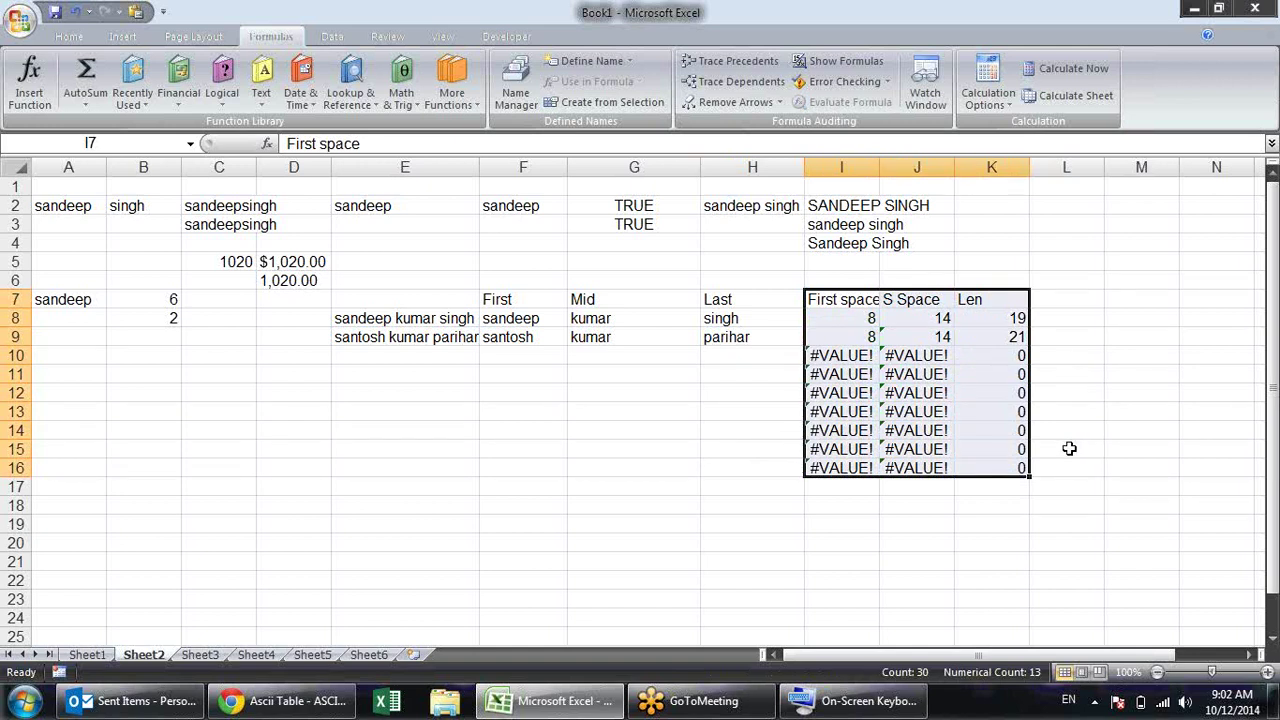
{"action": "key", "text": "ctrl+c"}
{"action": "left_click", "coordinate": [60, 377]}
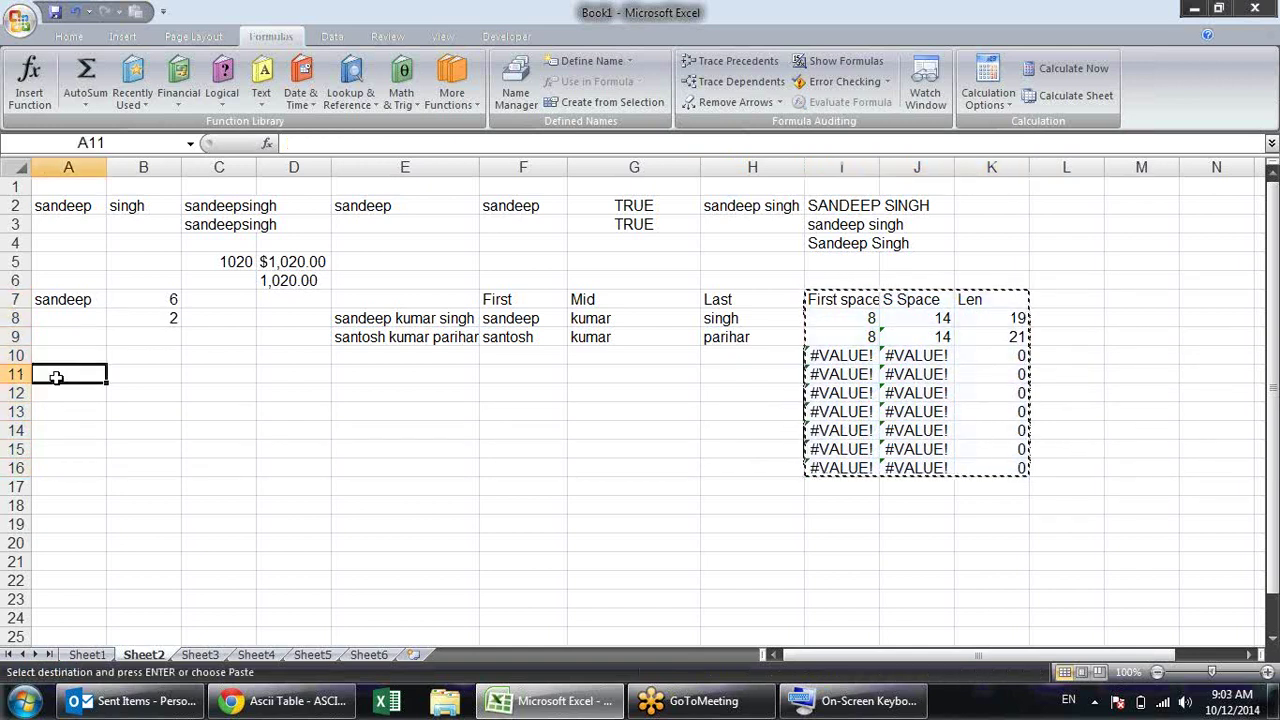
{"action": "key", "text": "ctrl+v"}
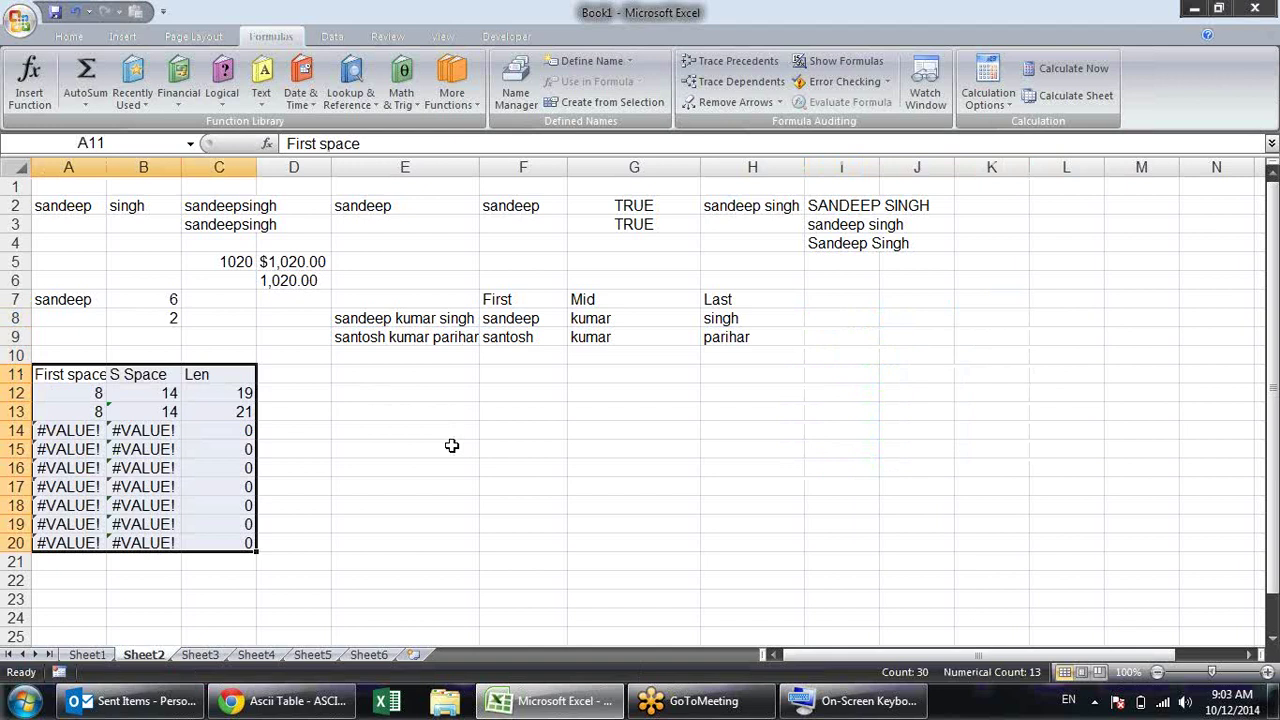
{"action": "left_click", "coordinate": [441, 423]}
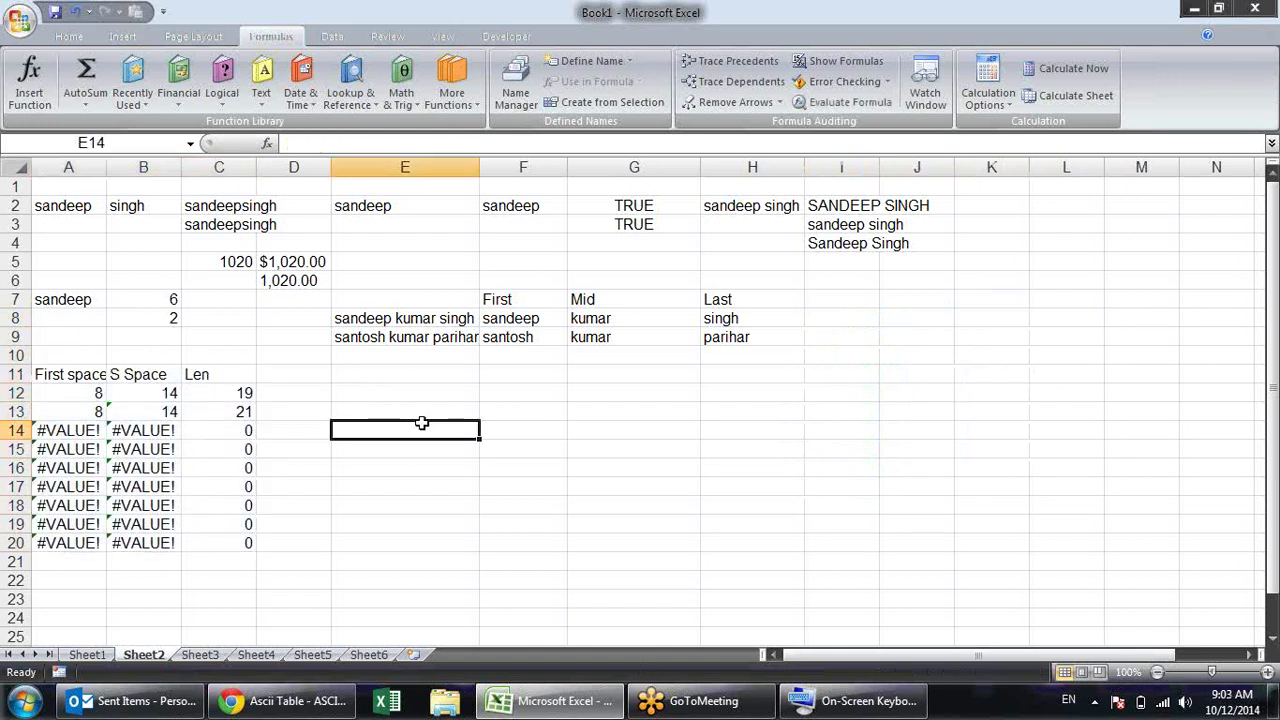
{"action": "left_click", "coordinate": [95, 392]}
{"action": "double_click", "coordinate": [92, 392]}
{"action": "key", "text": "Escape"}
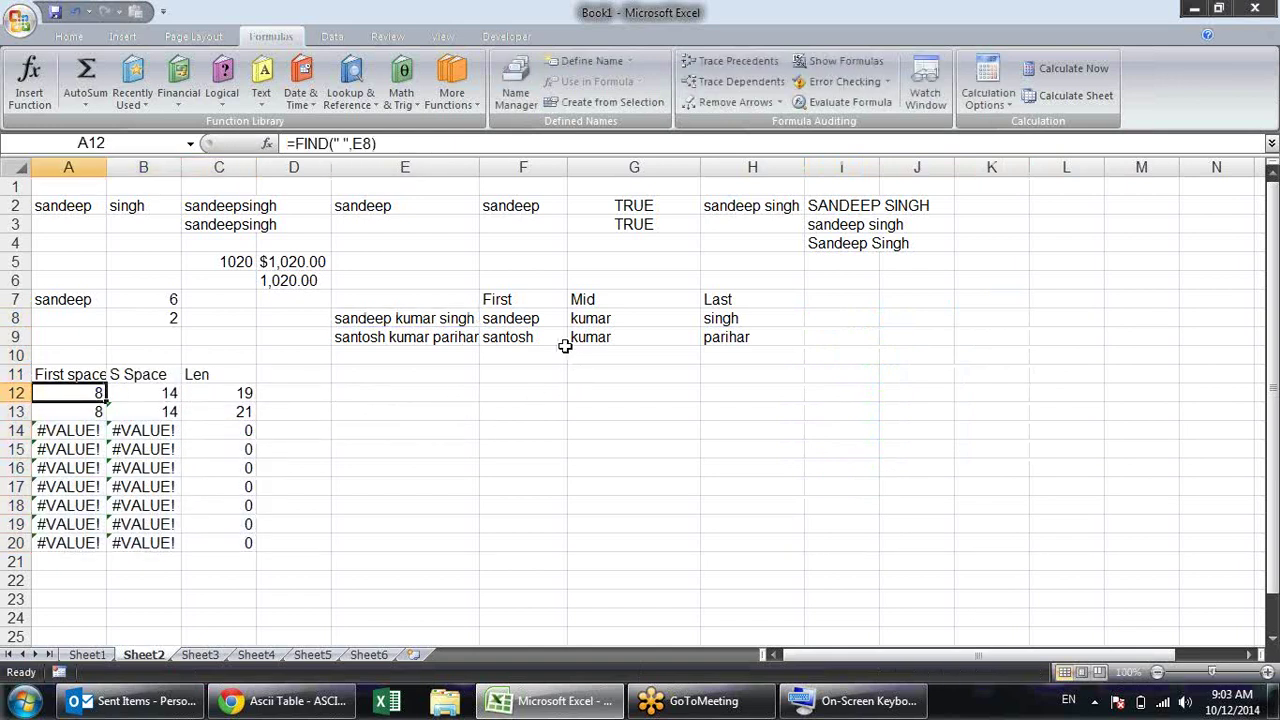
{"action": "left_click", "coordinate": [558, 318]}
{"action": "left_click", "coordinate": [558, 337]}
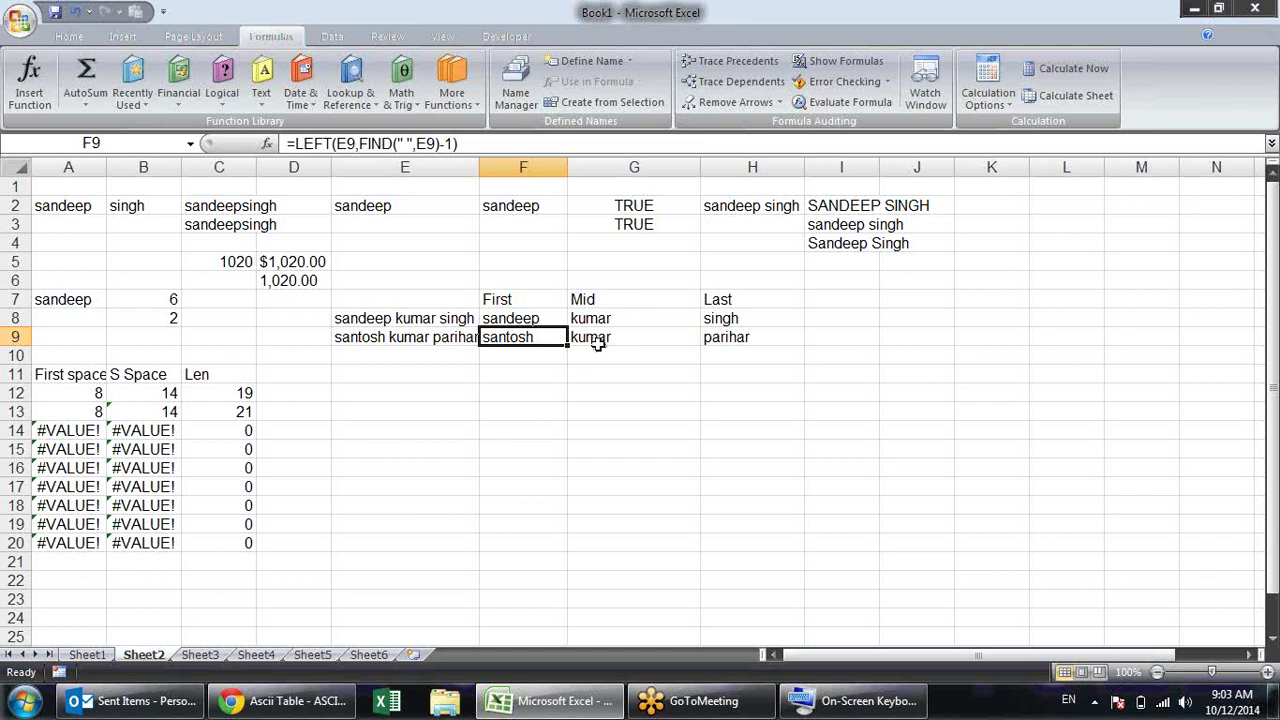
{"action": "double_click", "coordinate": [530, 337]}
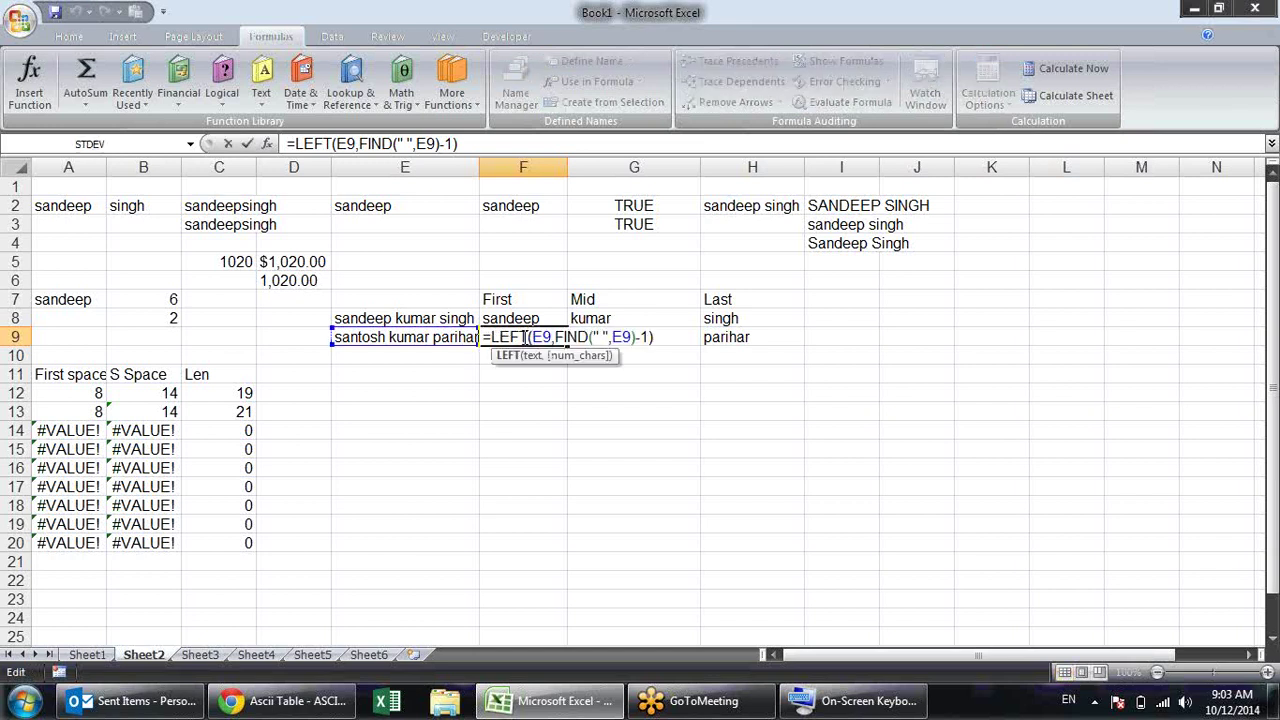
{"action": "key", "text": "Escape"}
{"action": "left_click", "coordinate": [634, 337]}
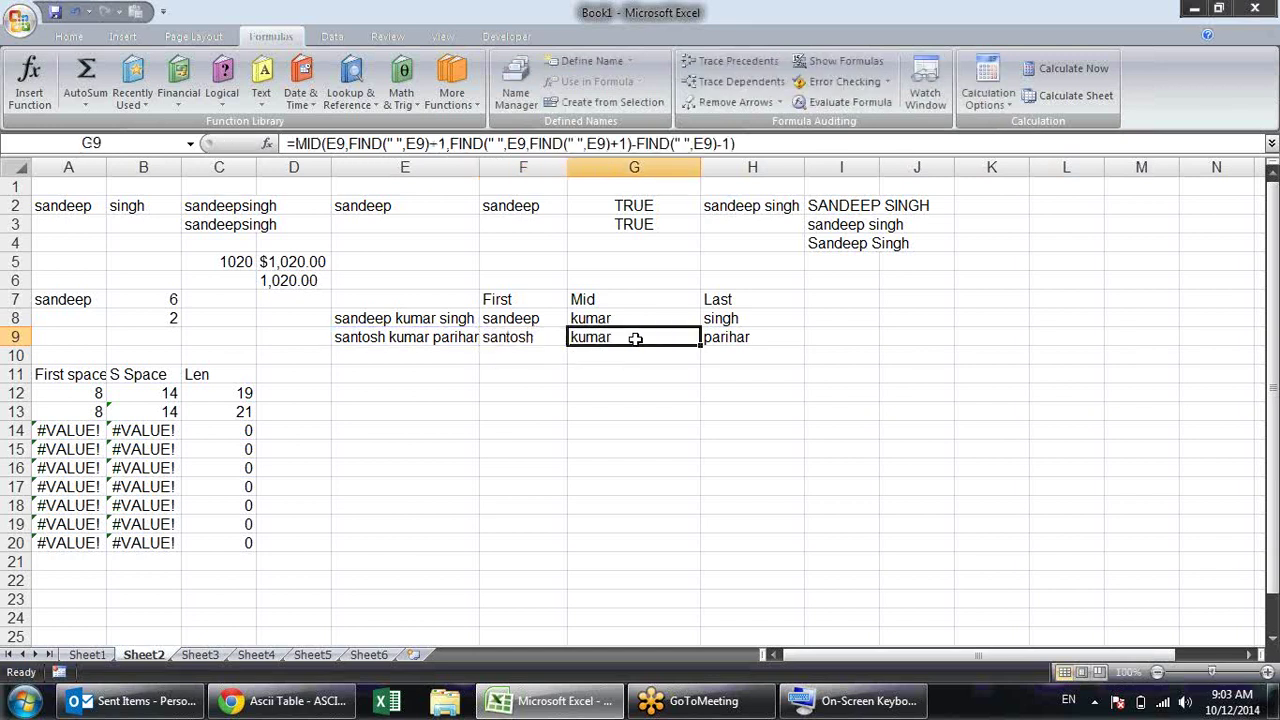
{"action": "double_click", "coordinate": [634, 337]}
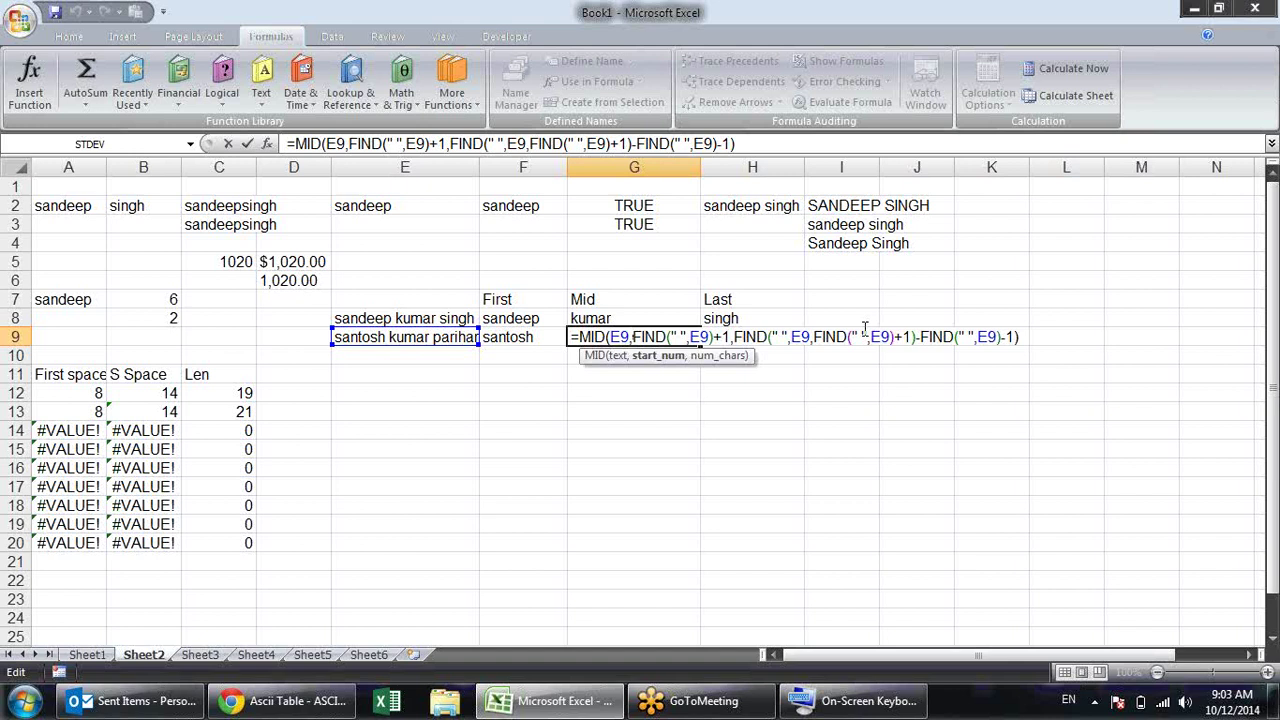
{"action": "key", "text": "Return"}
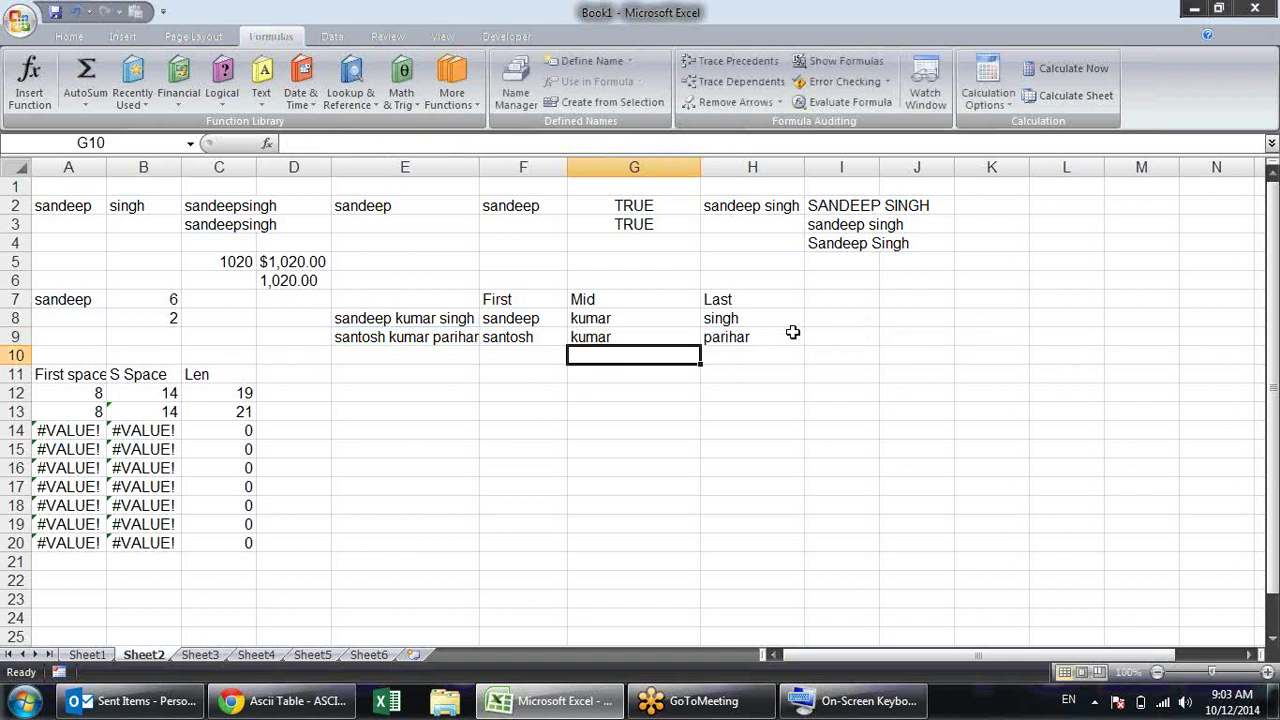
{"action": "double_click", "coordinate": [792, 332]}
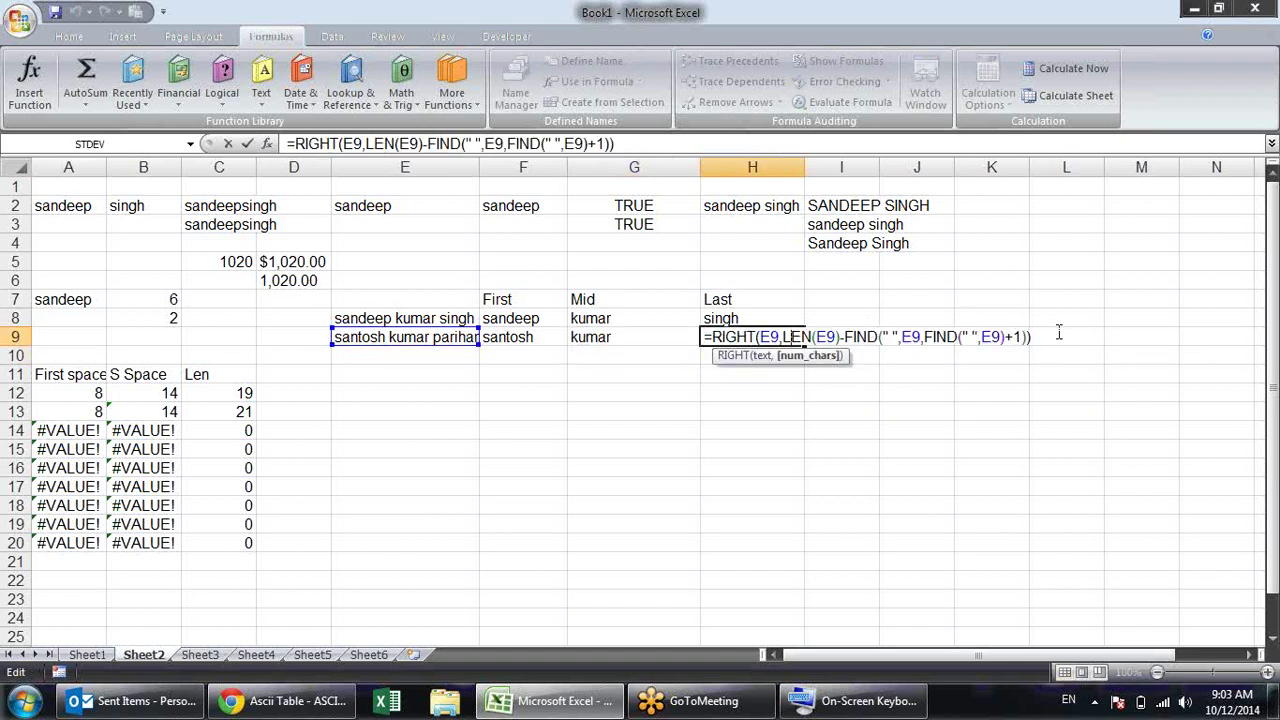
{"action": "key", "text": "Escape"}
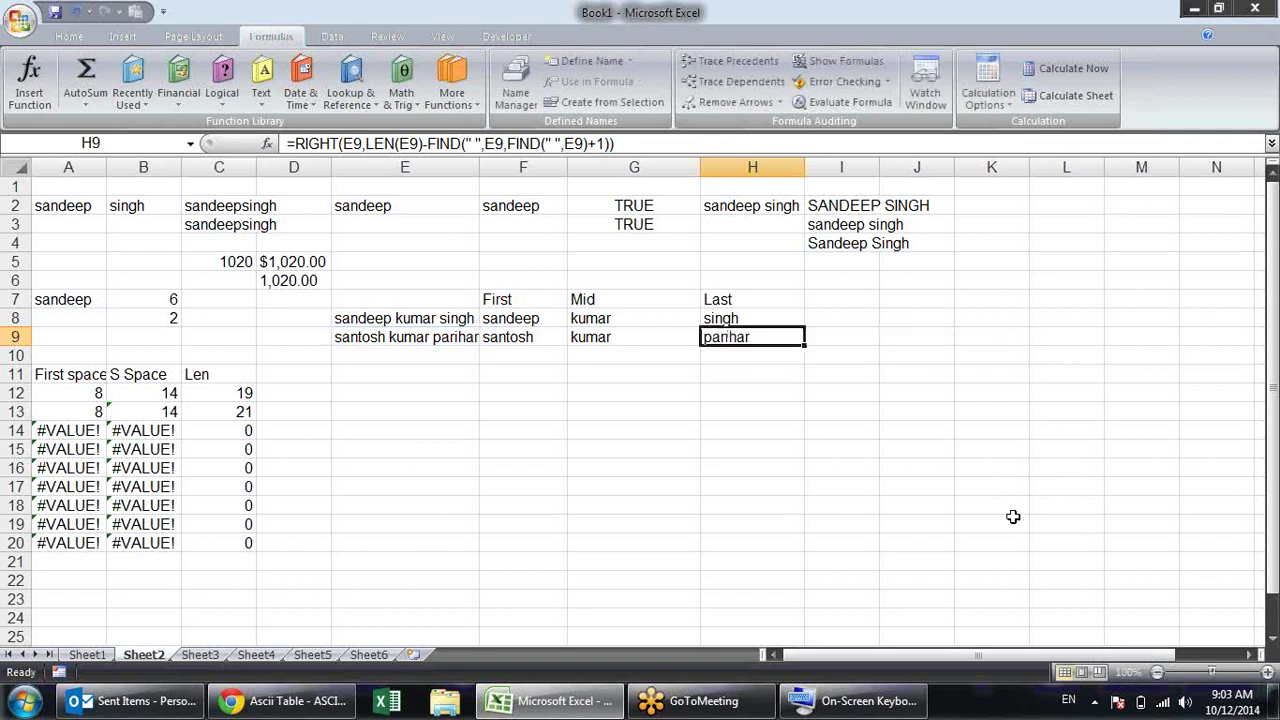
{"action": "left_click", "coordinate": [645, 340]}
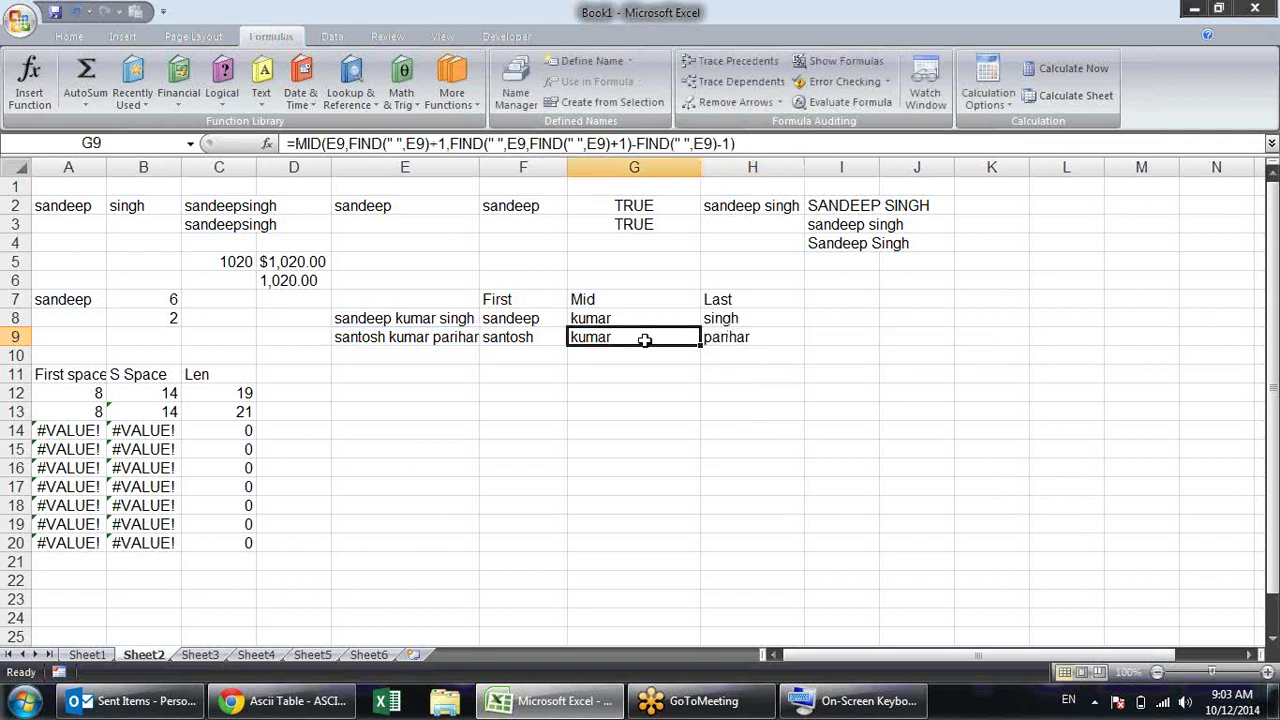
{"action": "left_click", "coordinate": [548, 340]}
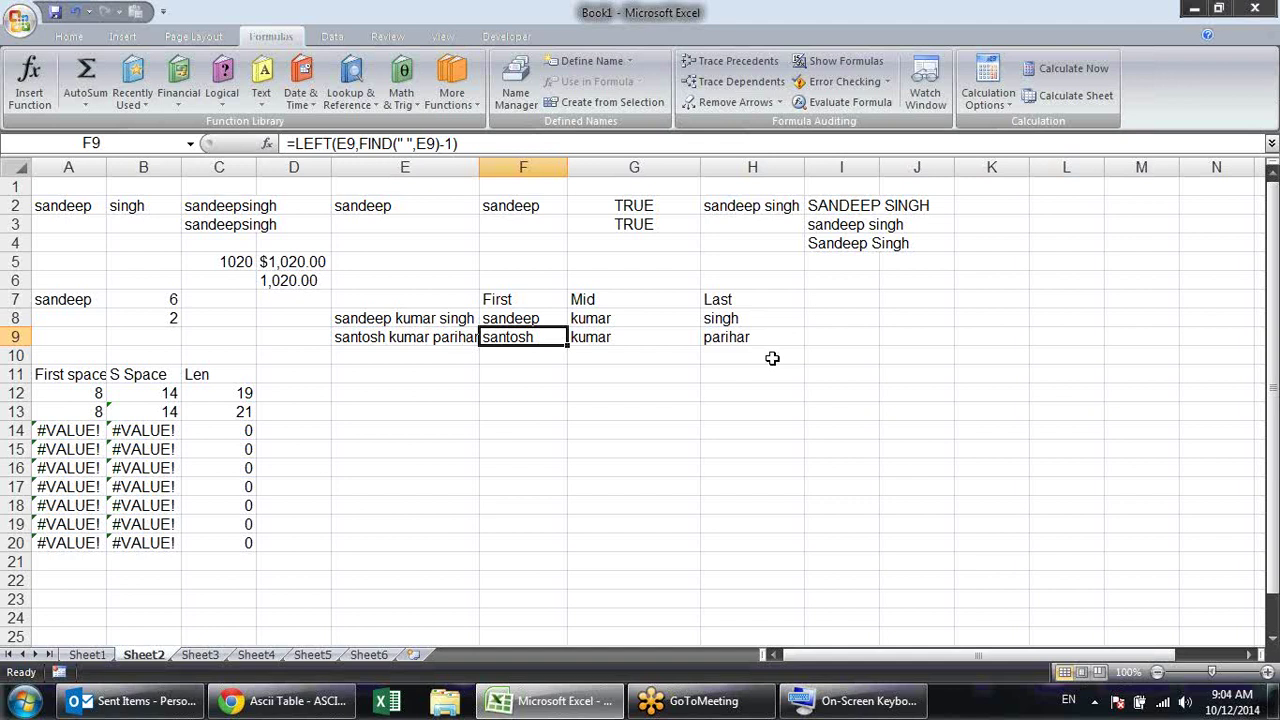
{"action": "left_click", "coordinate": [772, 334]}
Review the First, Mid and Last formulas and select F9:H9
{"action": "left_click", "coordinate": [670, 340]}
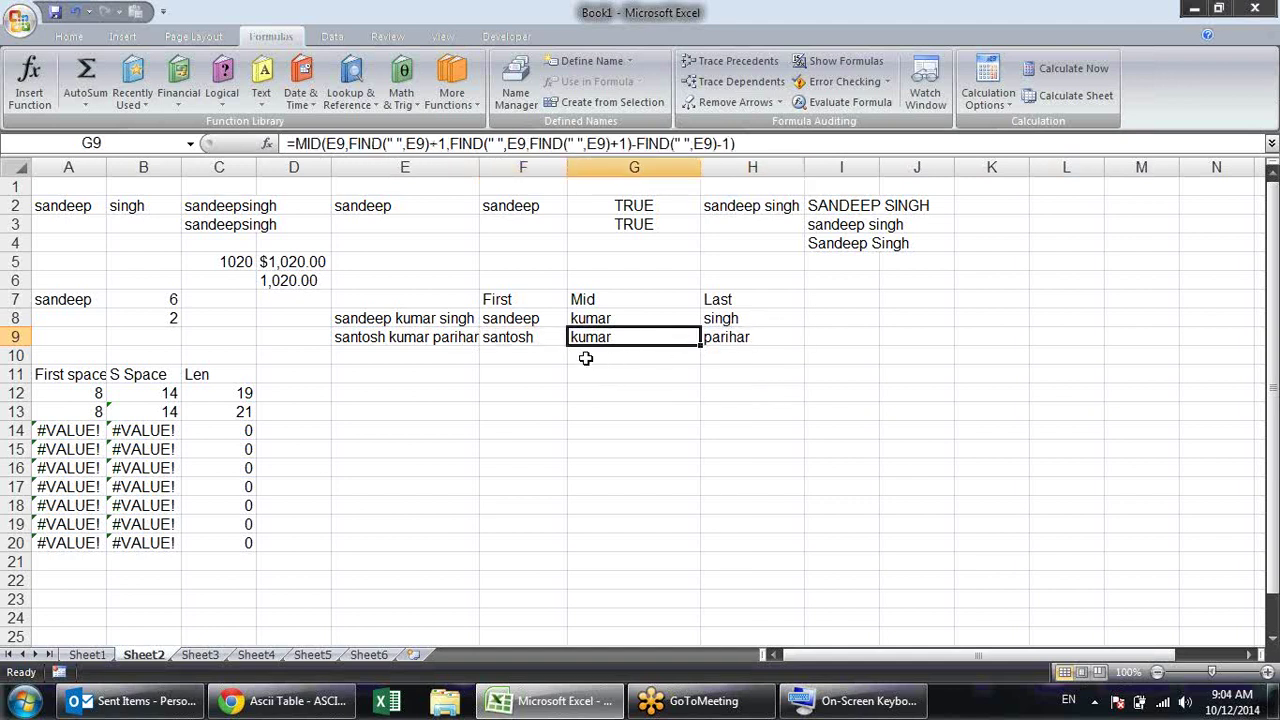
{"action": "left_click", "coordinate": [558, 340]}
{"action": "left_click", "coordinate": [626, 340]}
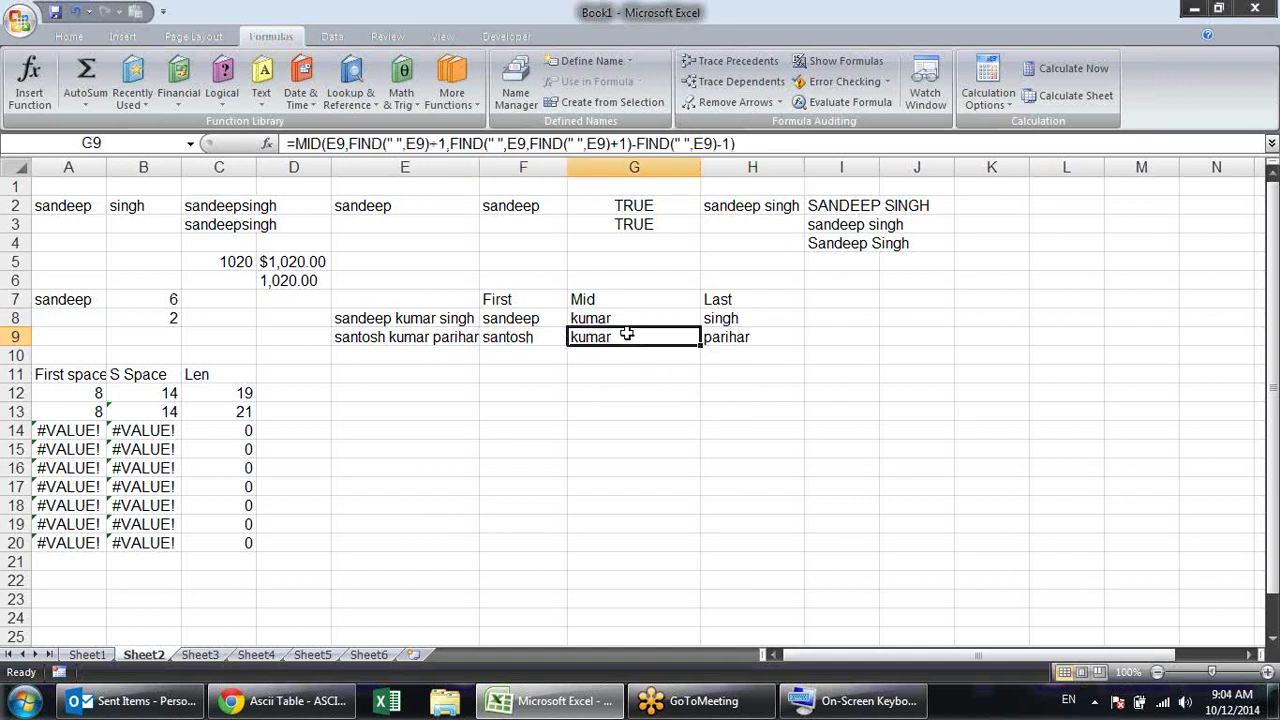
{"action": "left_click", "coordinate": [721, 337]}
{"action": "left_click", "coordinate": [553, 336]}
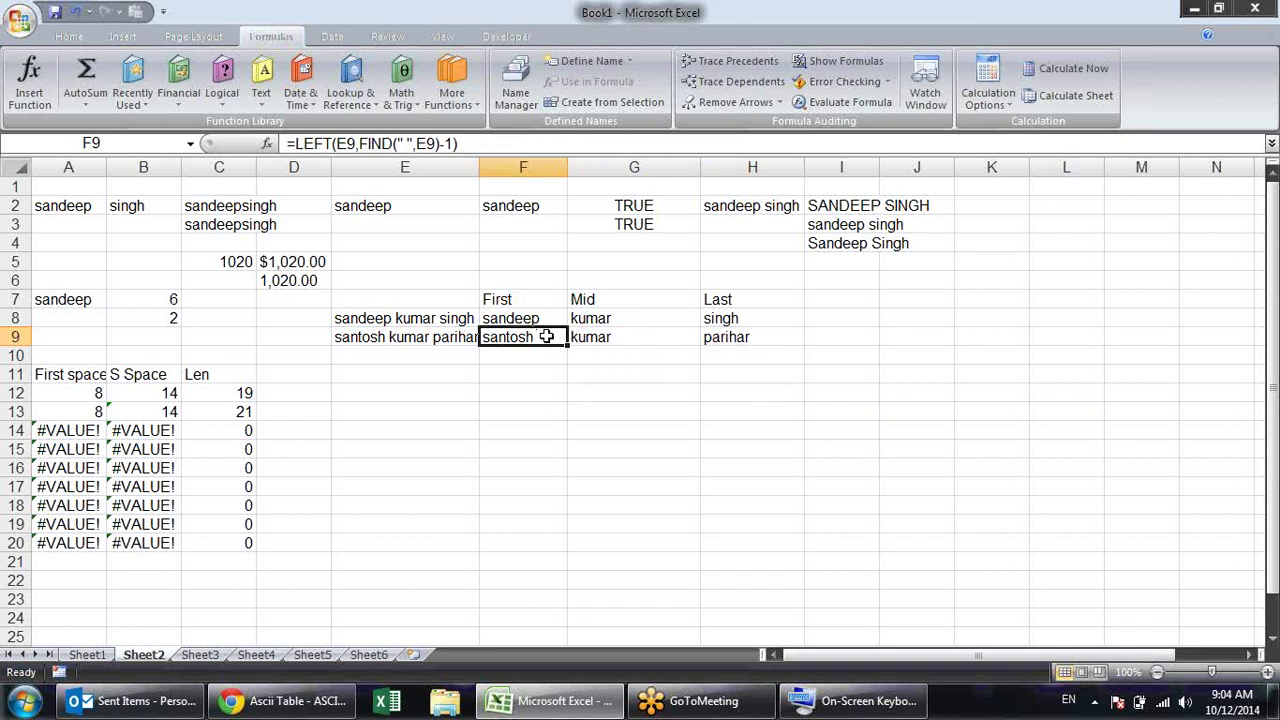
{"action": "left_click_drag", "start_coordinate": [553, 336], "coordinate": [795, 336]}
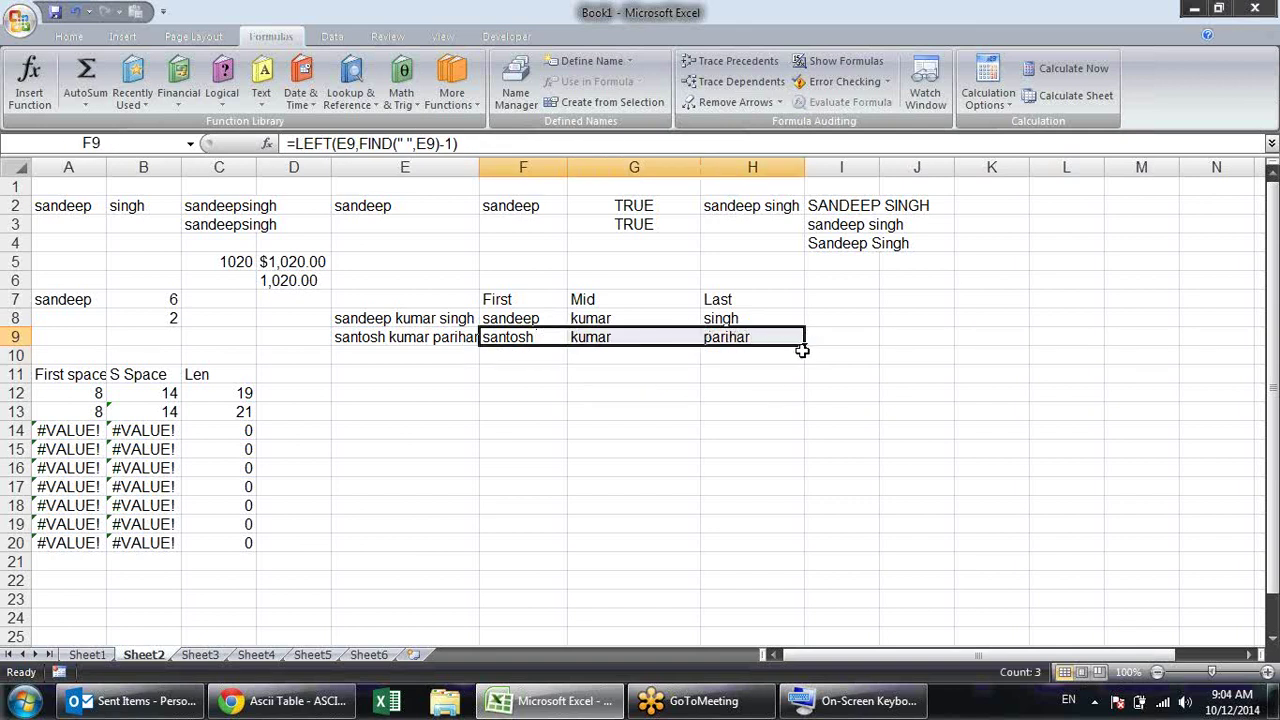
{"action": "left_click_drag", "start_coordinate": [806, 340], "coordinate": [793, 320]}
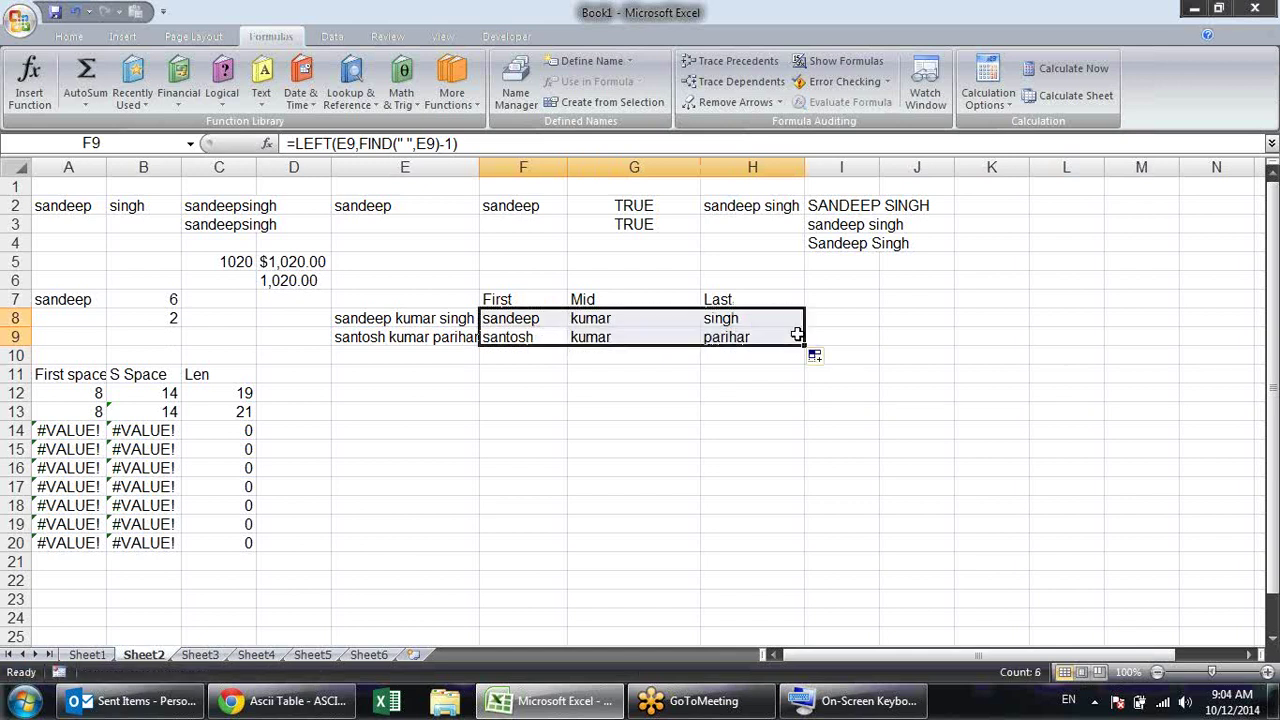
{"action": "left_click", "coordinate": [818, 357]}
{"action": "left_click", "coordinate": [790, 369]}
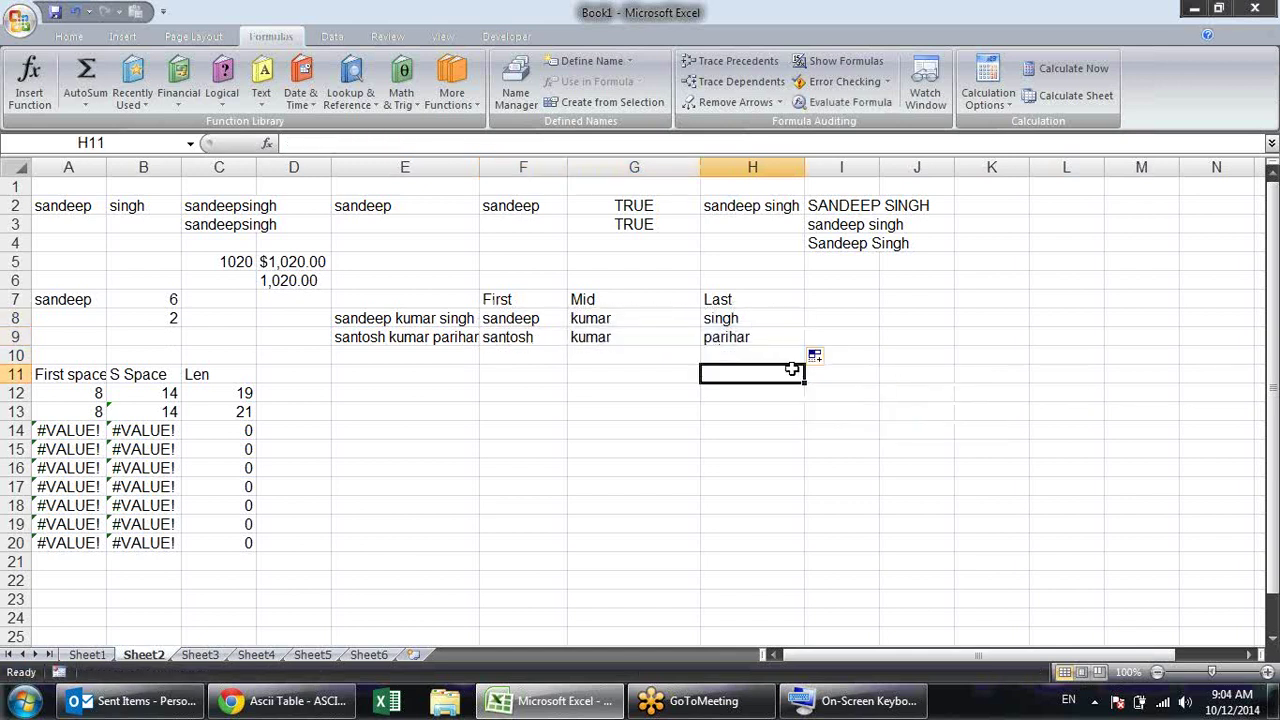
{"action": "left_click_drag", "start_coordinate": [795, 340], "coordinate": [535, 338]}
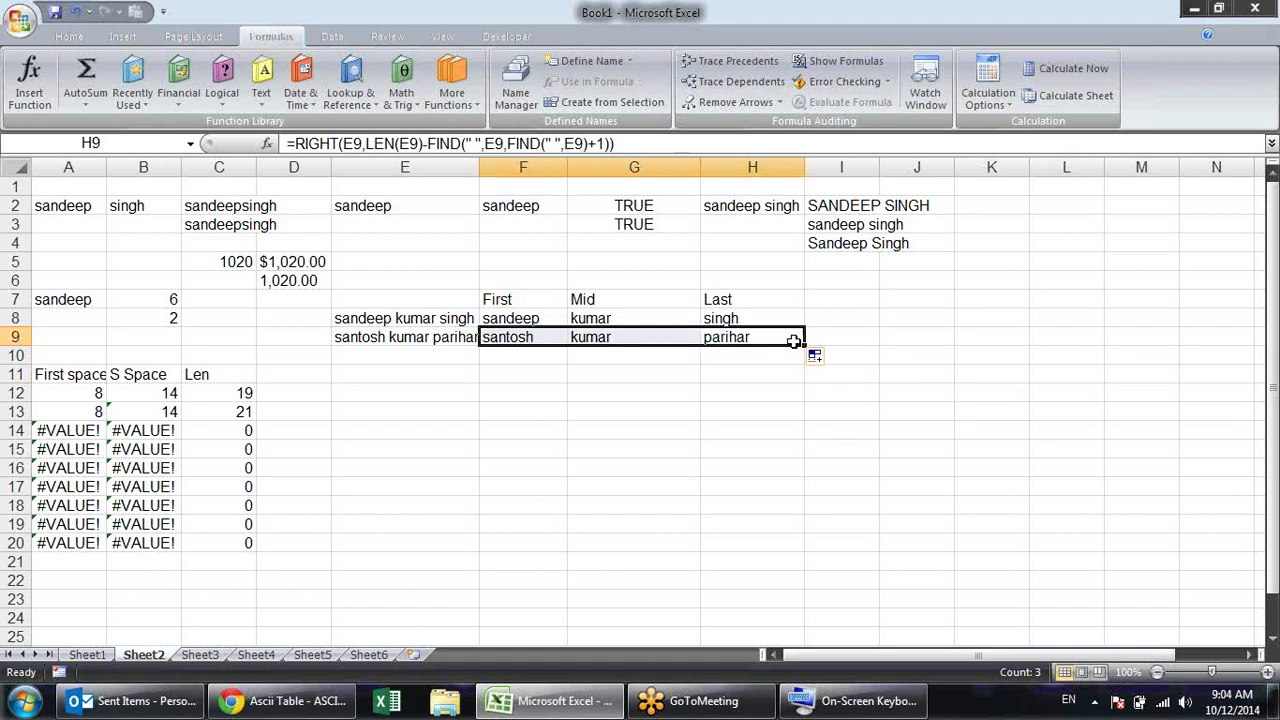
Fill F9:H9 down to row 18, leaving #VALUE! in the empty rows
{"action": "left_click_drag", "start_coordinate": [805, 343], "coordinate": [783, 514]}
{"action": "left_click", "coordinate": [895, 420]}
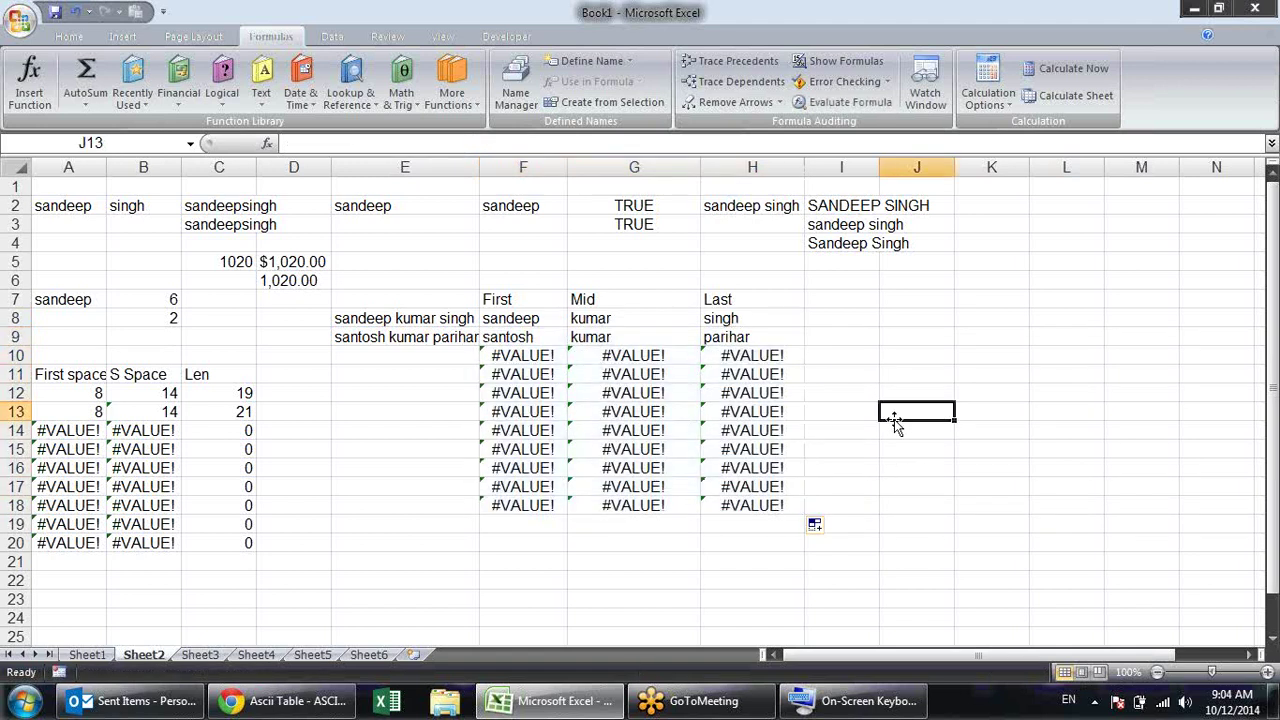
{"action": "left_click", "coordinate": [390, 342]}
{"action": "left_click", "coordinate": [396, 352]}
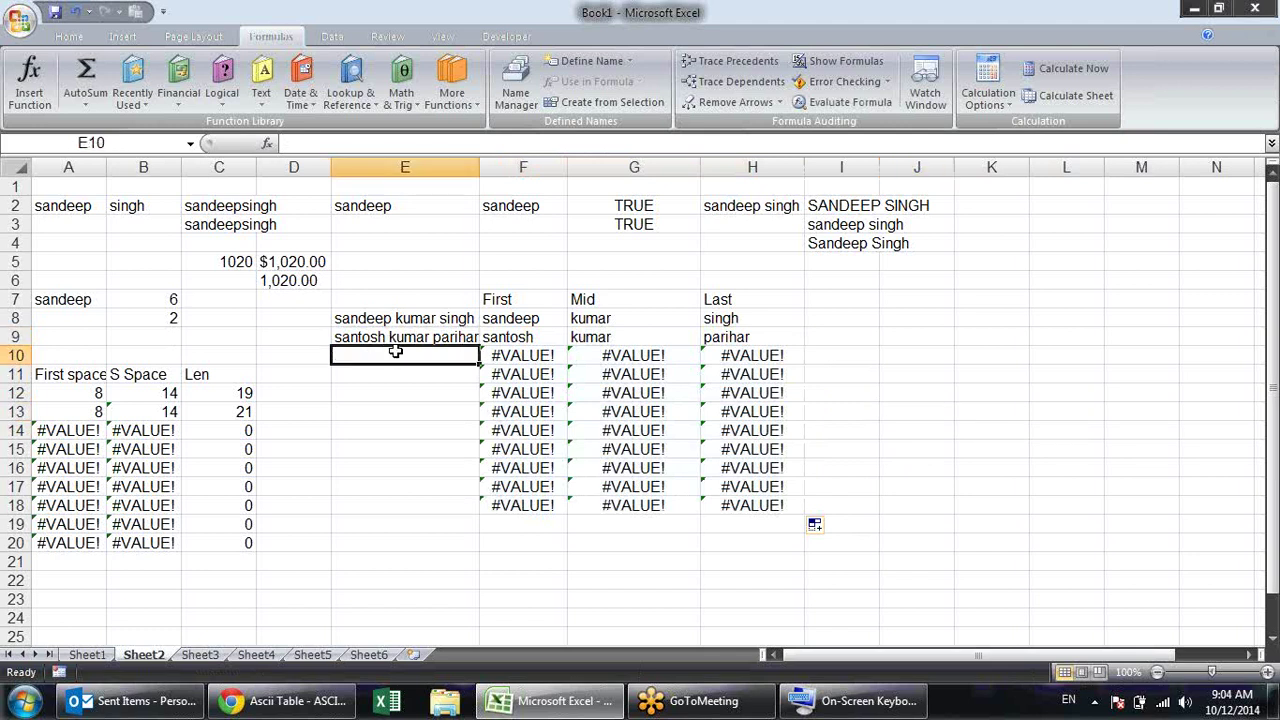
{"action": "type", "text": "pradeep kumar"}
{"action": "key", "text": "Return"}
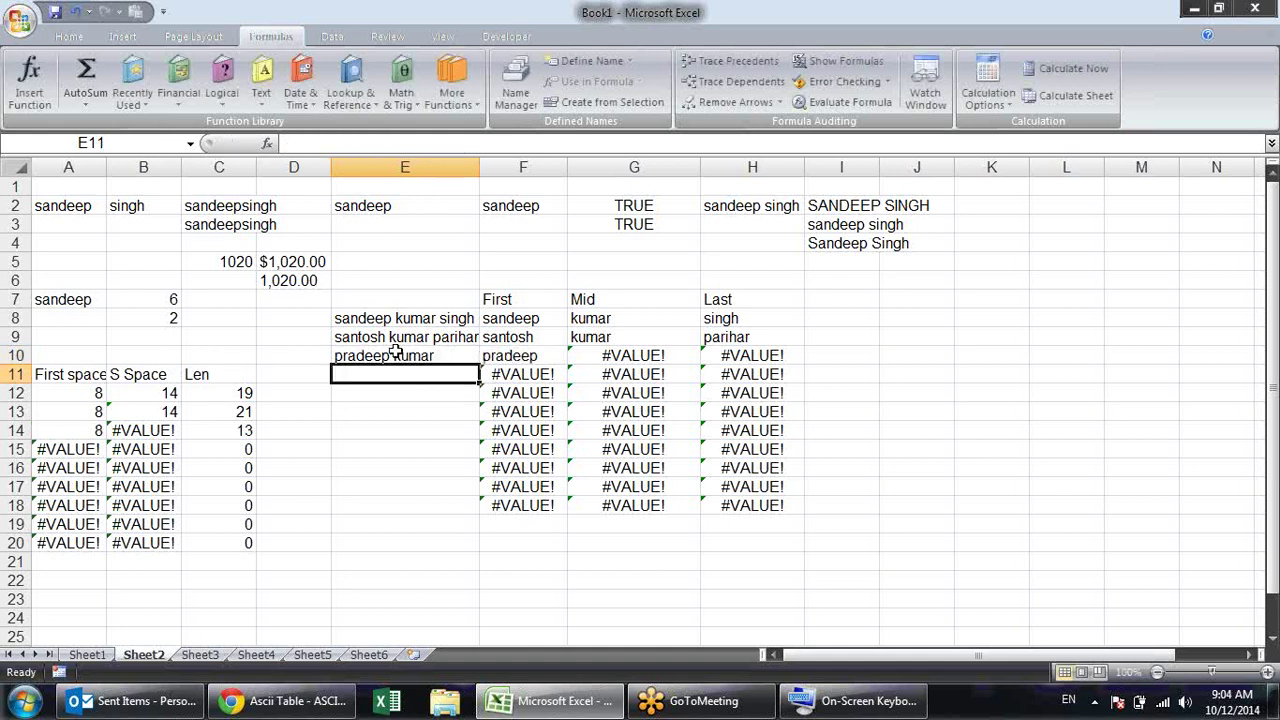
{"action": "left_click", "coordinate": [397, 352]}
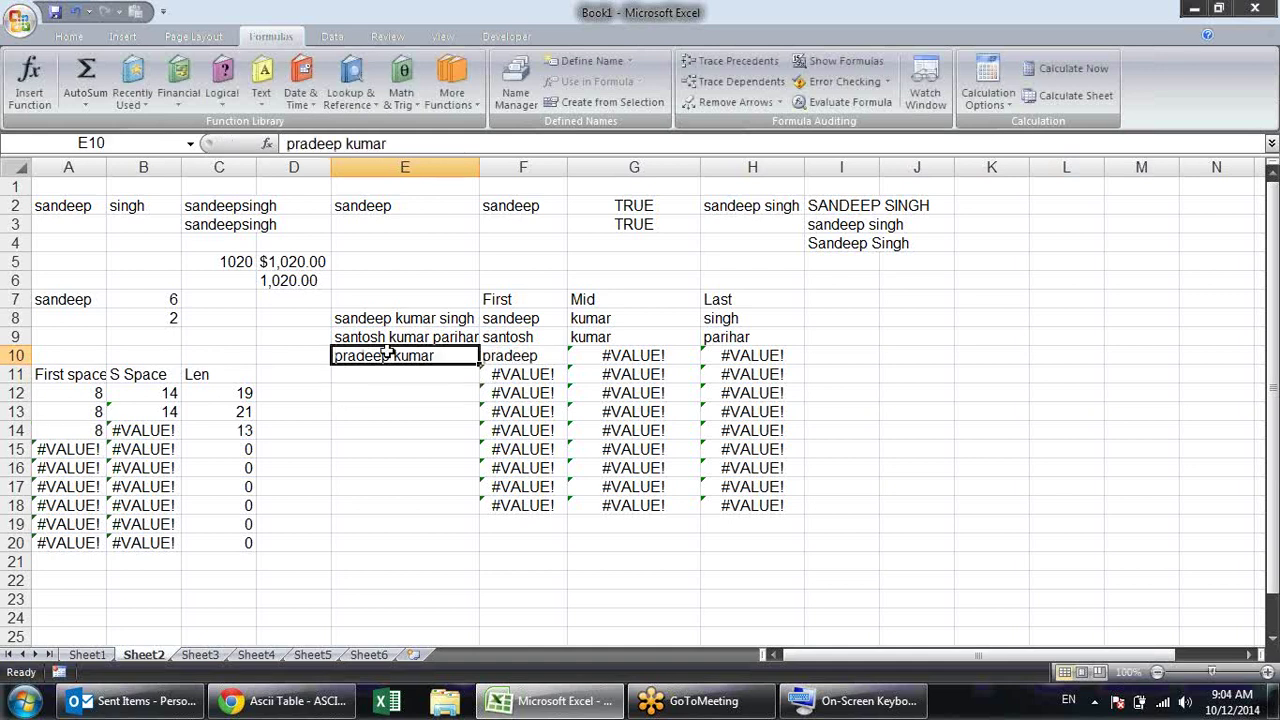
{"action": "left_click", "coordinate": [609, 355]}
{"action": "left_click", "coordinate": [737, 366]}
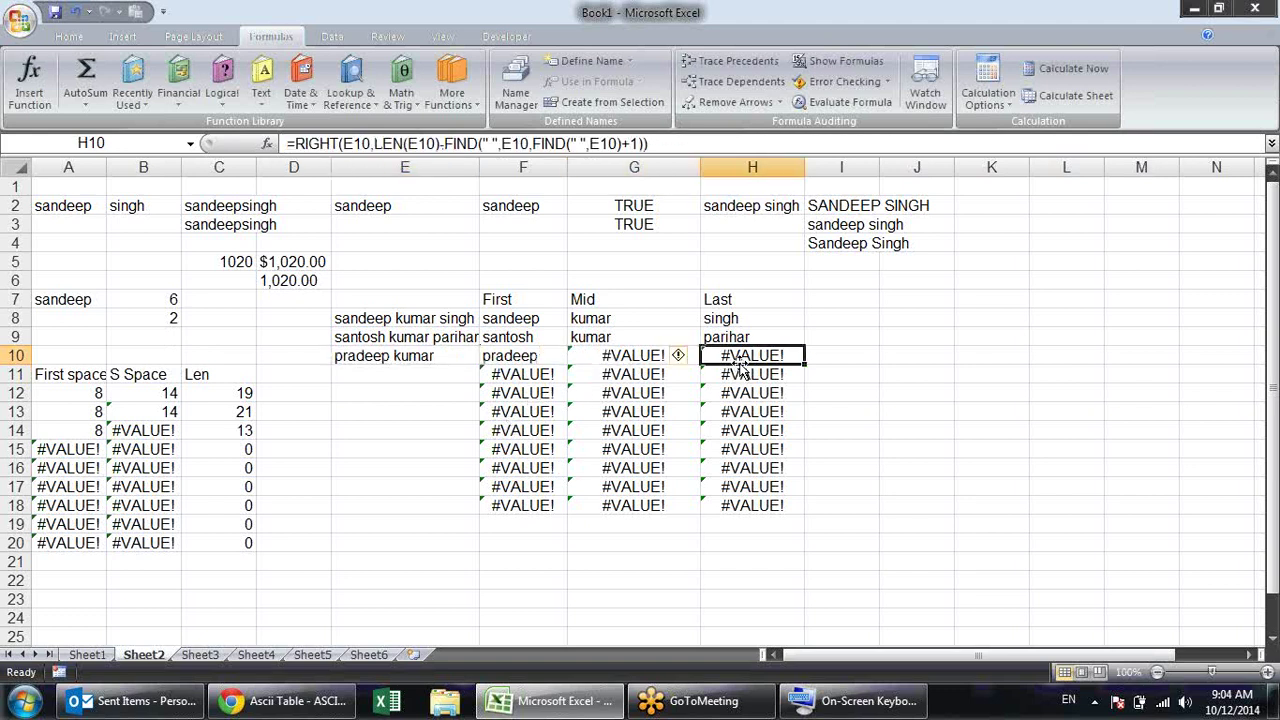
{"action": "left_click", "coordinate": [616, 355]}
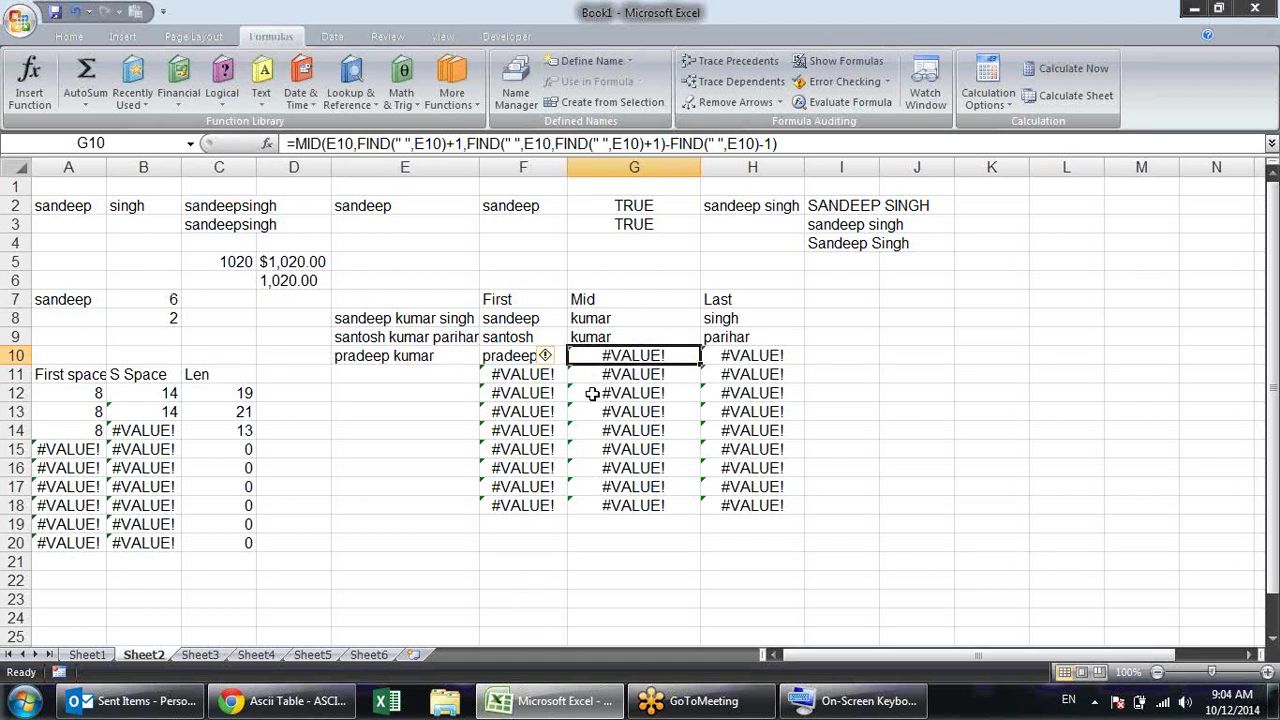
{"action": "left_click", "coordinate": [892, 398]}
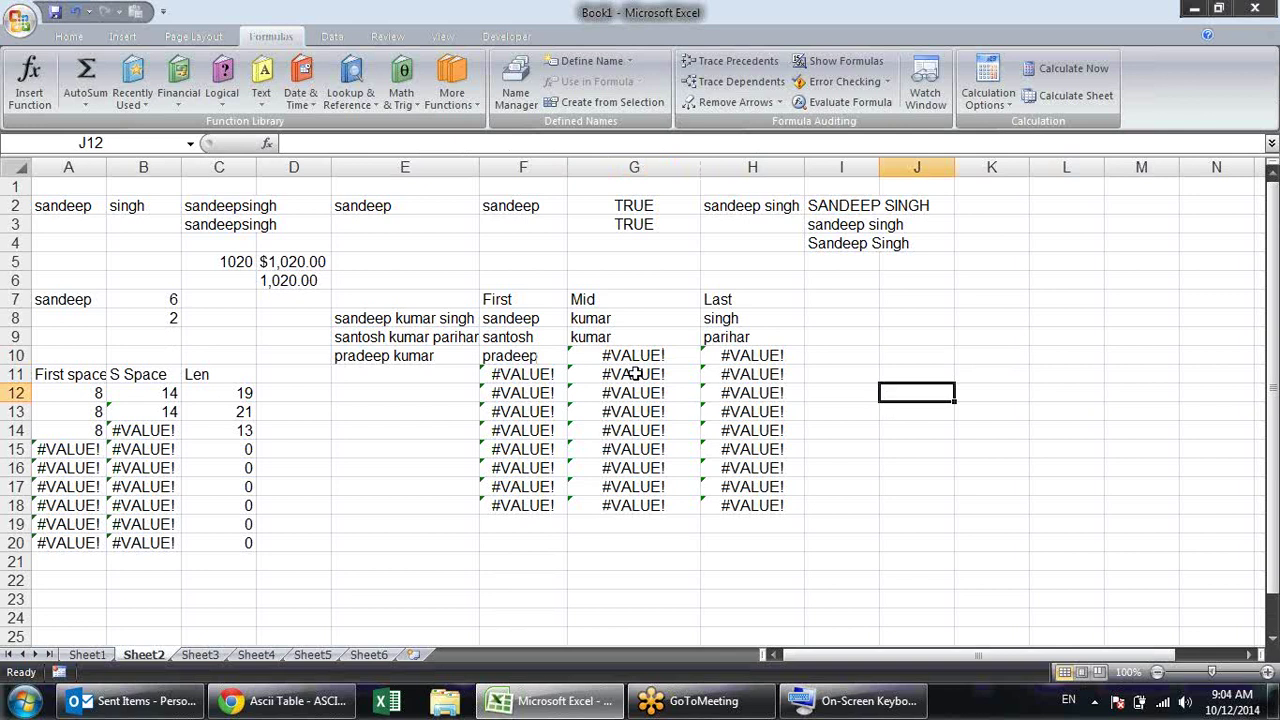
{"action": "left_click", "coordinate": [531, 358]}
Begin wrapping H10's last-name RIGHT formula in an IF
{"action": "left_click", "coordinate": [712, 362]}
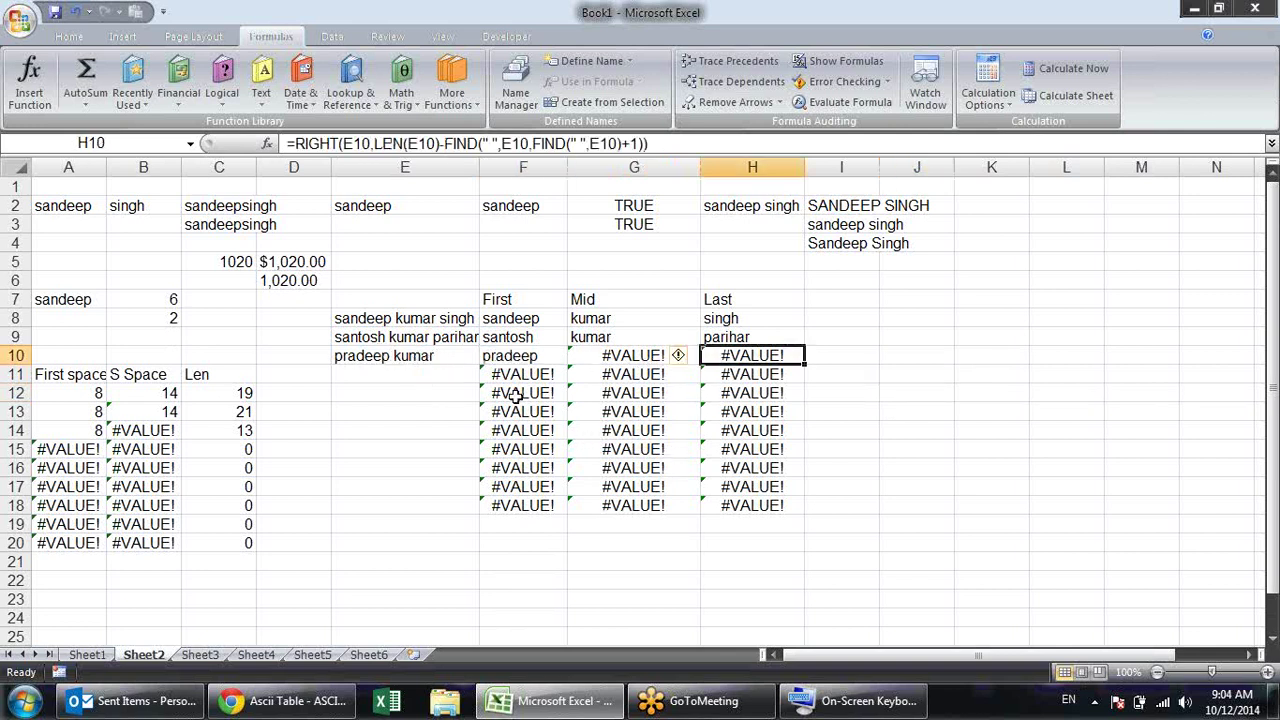
{"action": "double_click", "coordinate": [772, 358]}
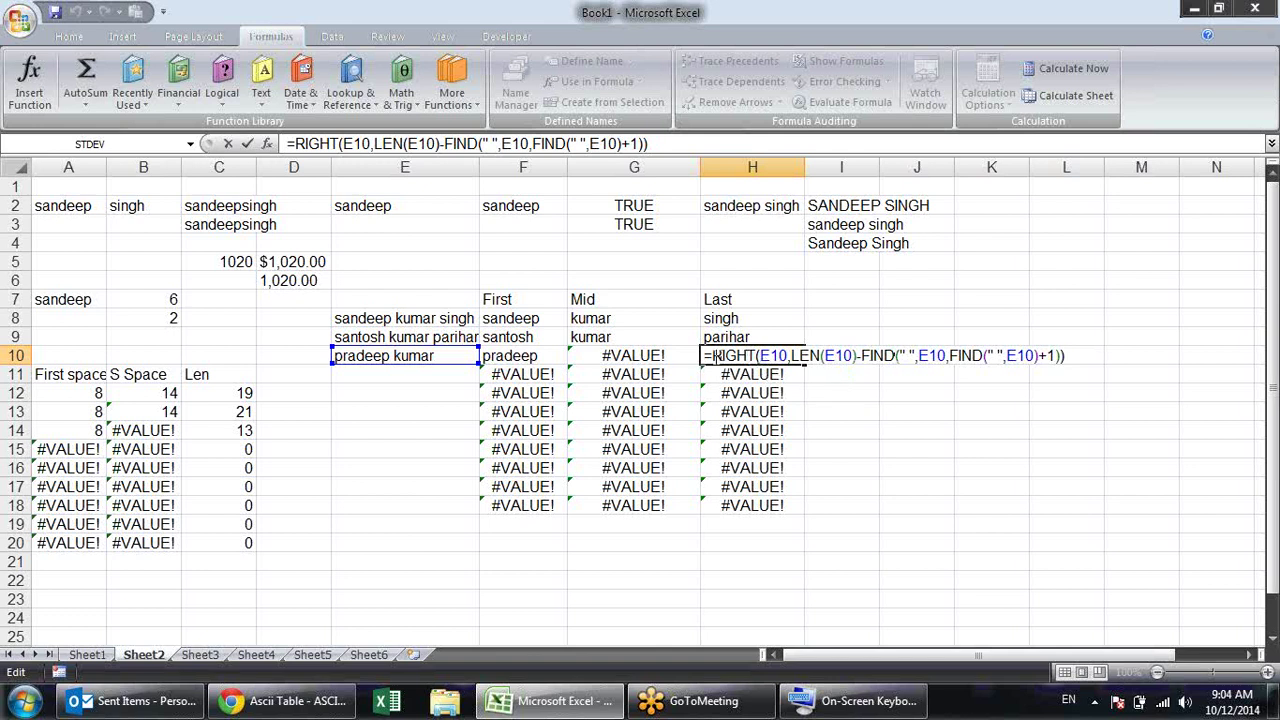
{"action": "type", "text": "if"}
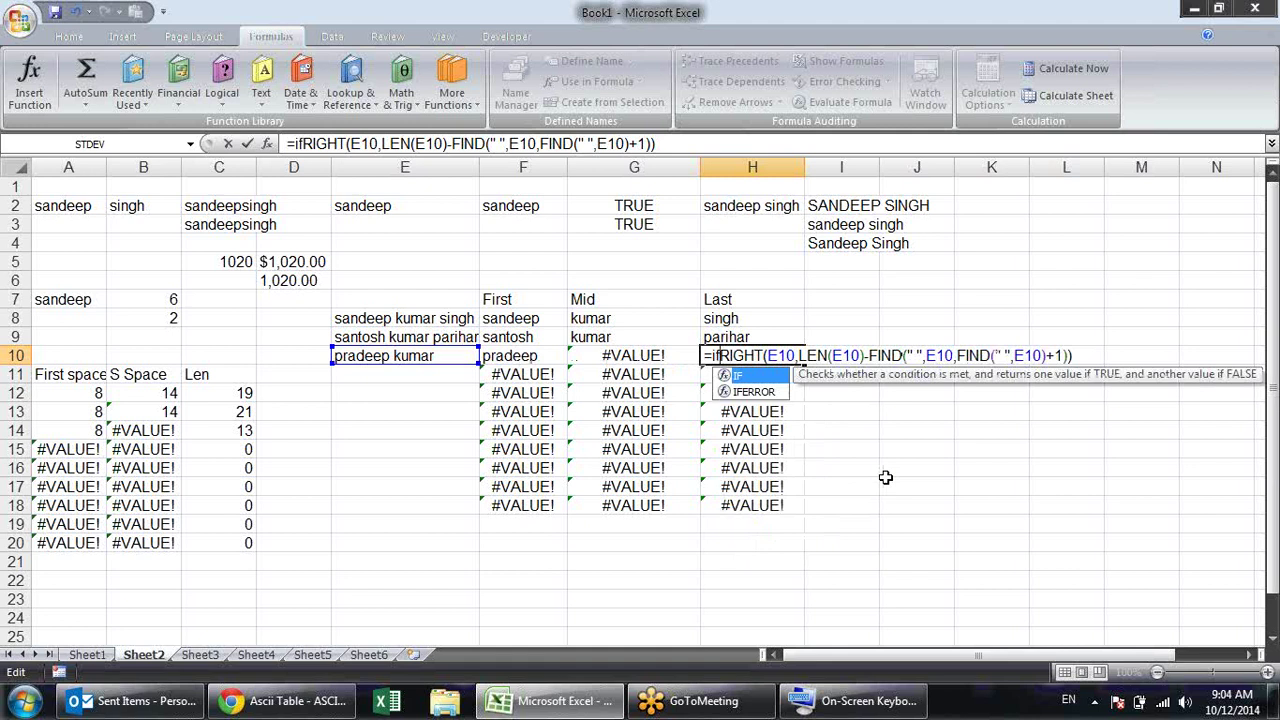
{"action": "key", "text": "Escape"}
{"action": "key", "text": "Escape"}
{"action": "key", "text": "Right"}
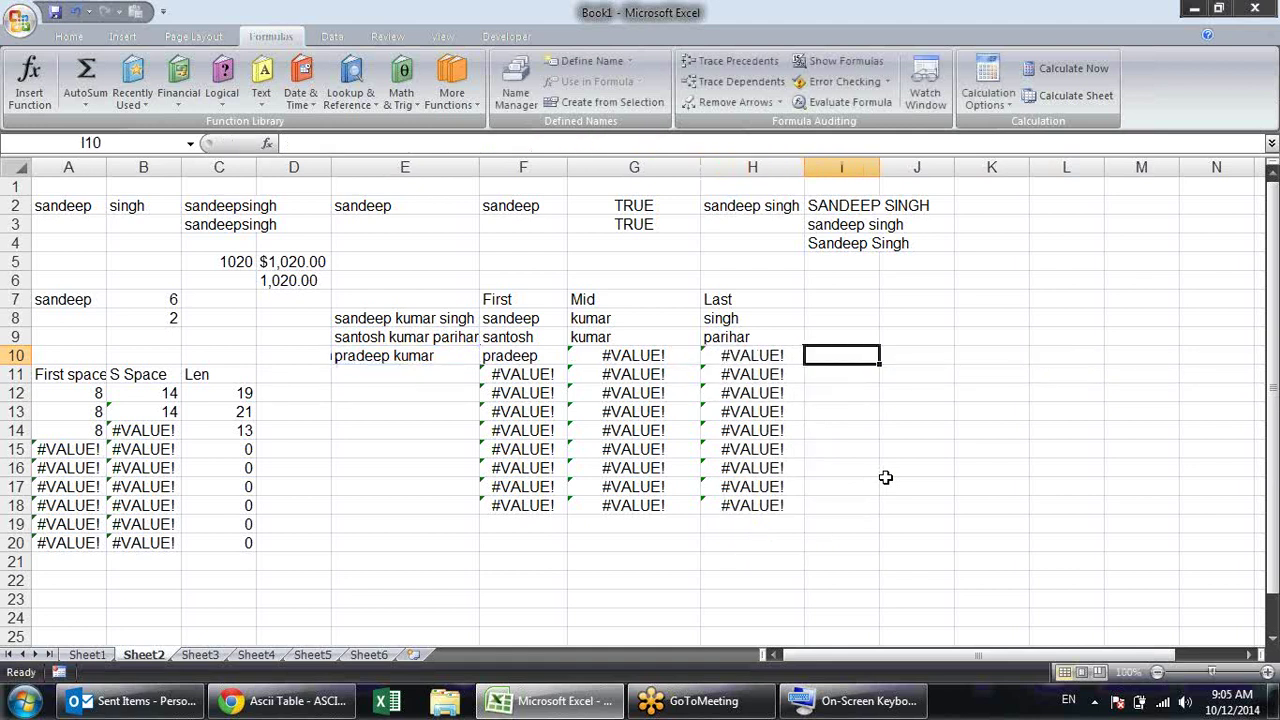
{"action": "type", "text": "="}
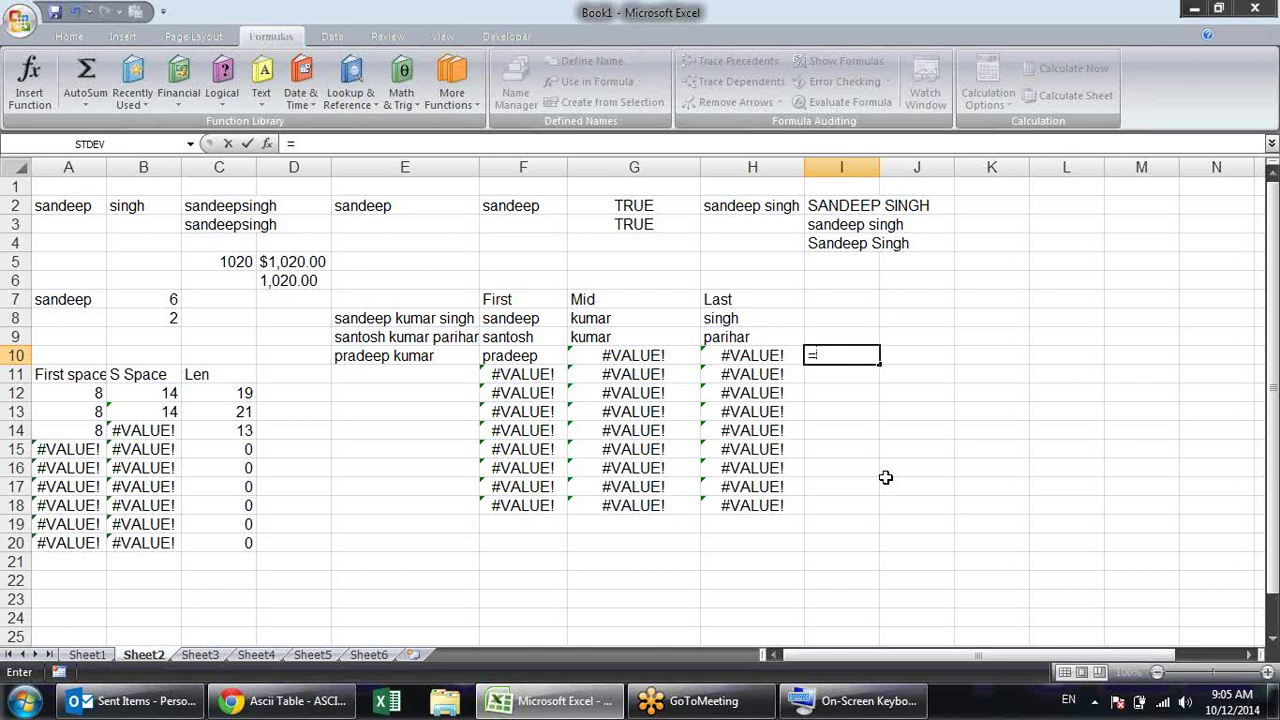
{"action": "type", "text": "find"}
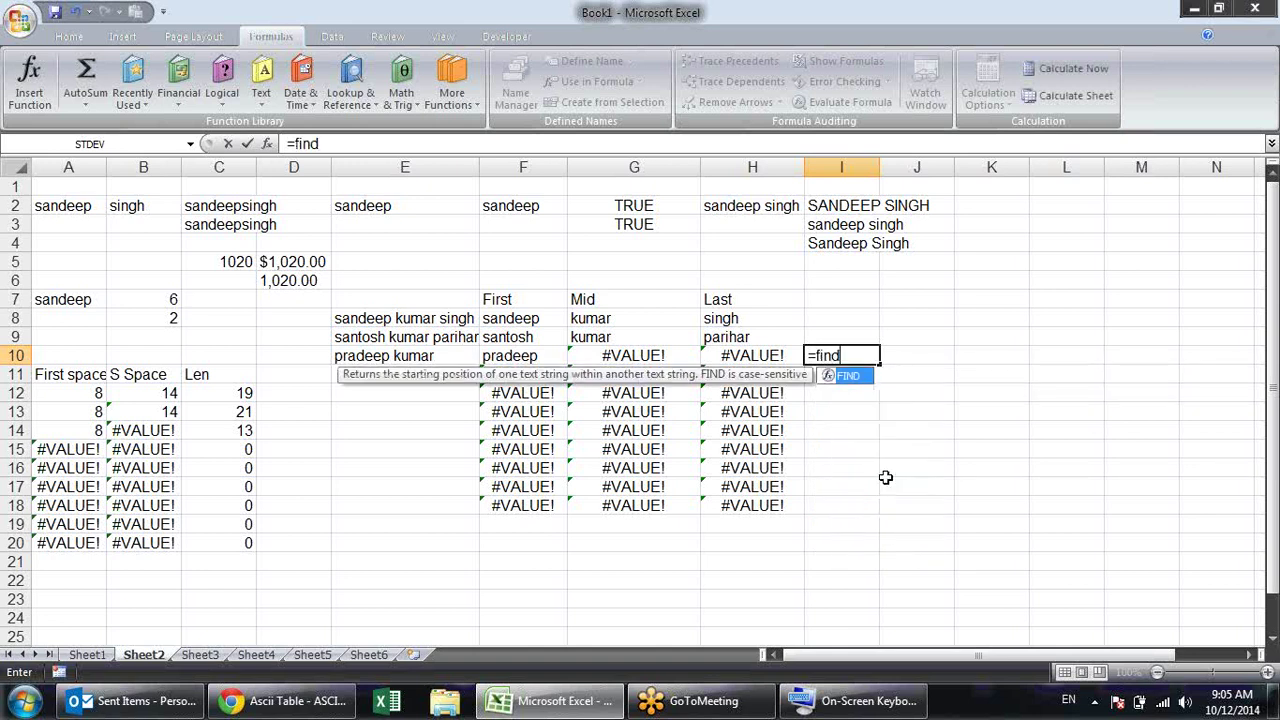
{"action": "key", "text": "Tab"}
{"action": "type", "text": "\""}
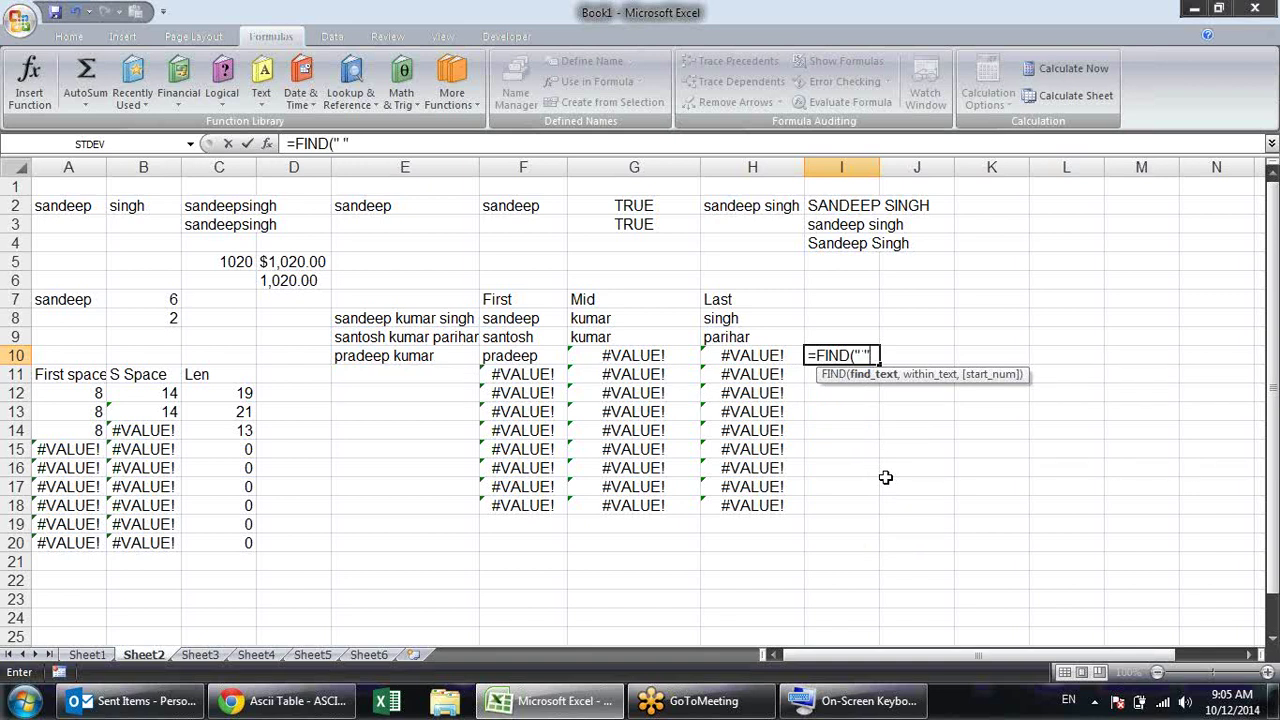
{"action": "type", "text": ","}
{"action": "left_click", "coordinate": [463, 357]}
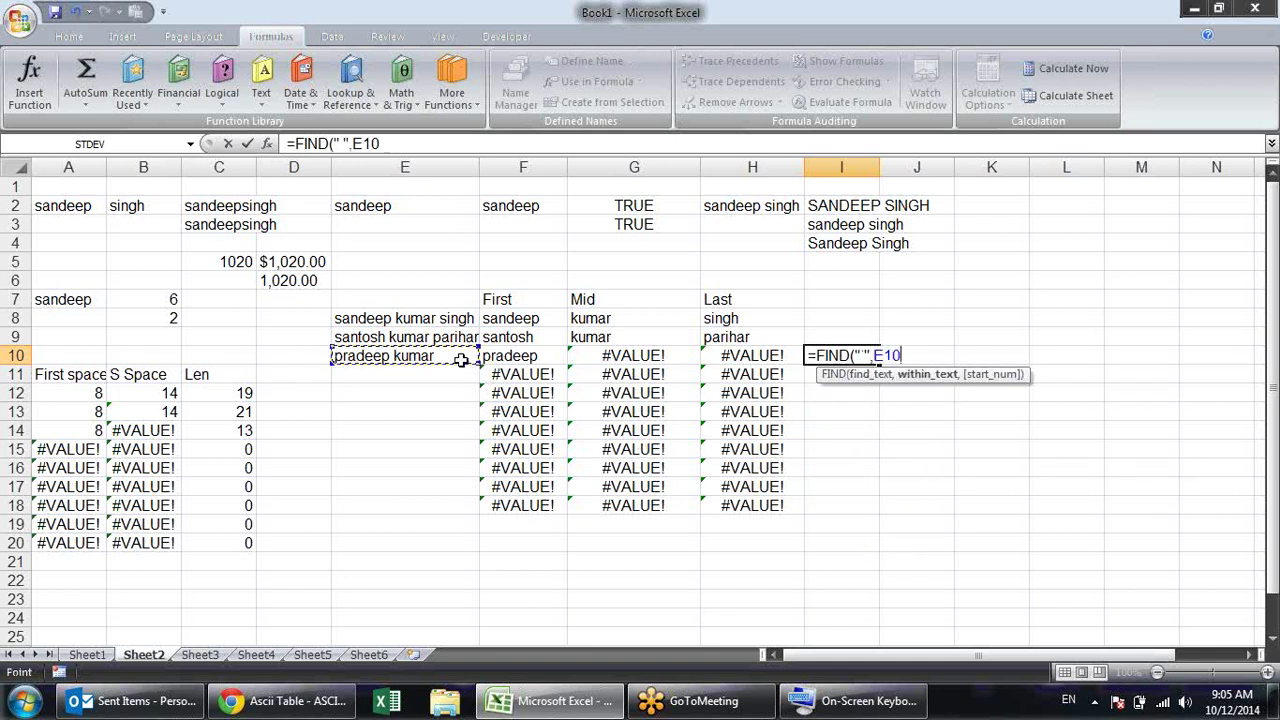
{"action": "key", "text": "Return"}
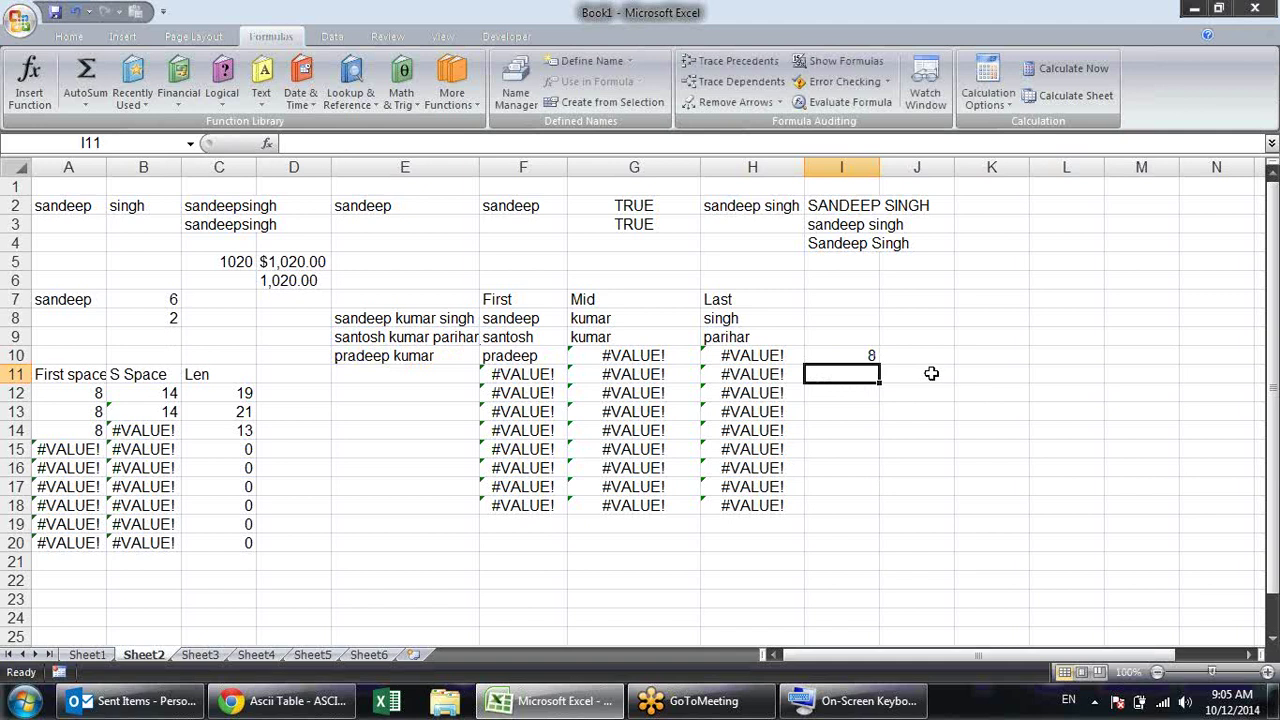
{"action": "left_click", "coordinate": [930, 352]}
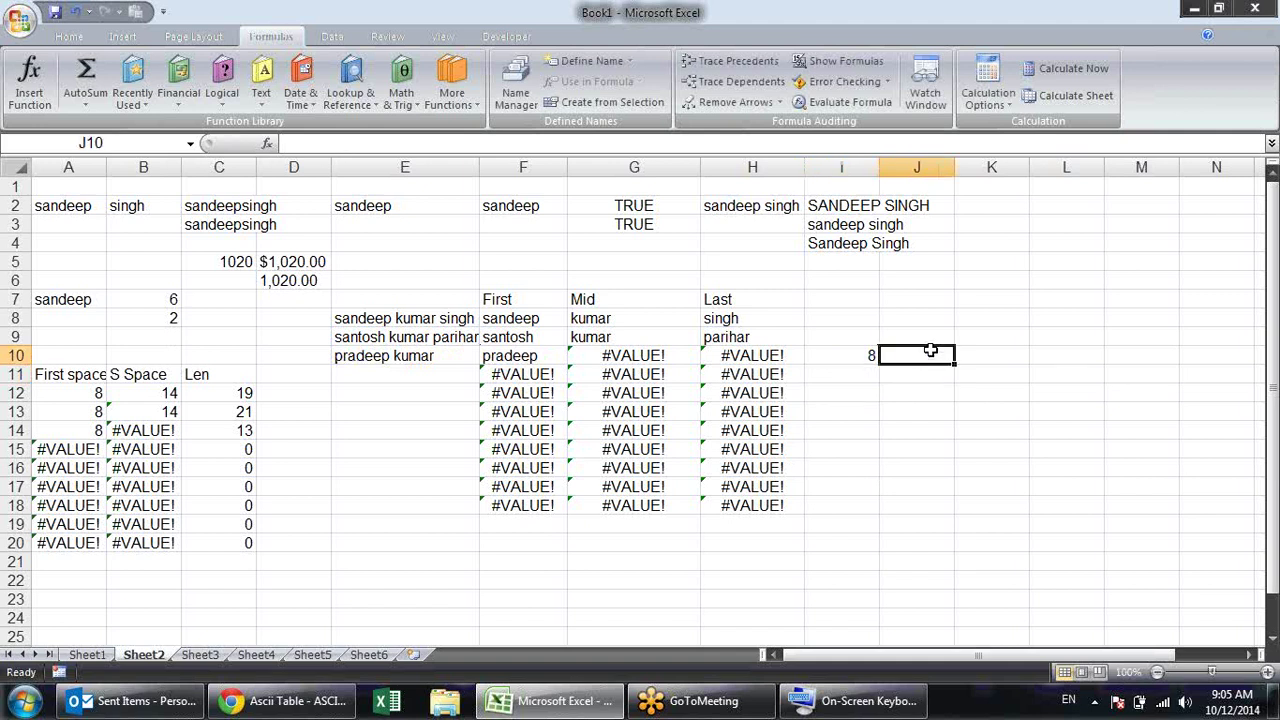
{"action": "type", "text": "=le"}
{"action": "key", "text": "Tab"}
{"action": "left_click", "coordinate": [462, 357]}
{"action": "key", "text": "Return"}
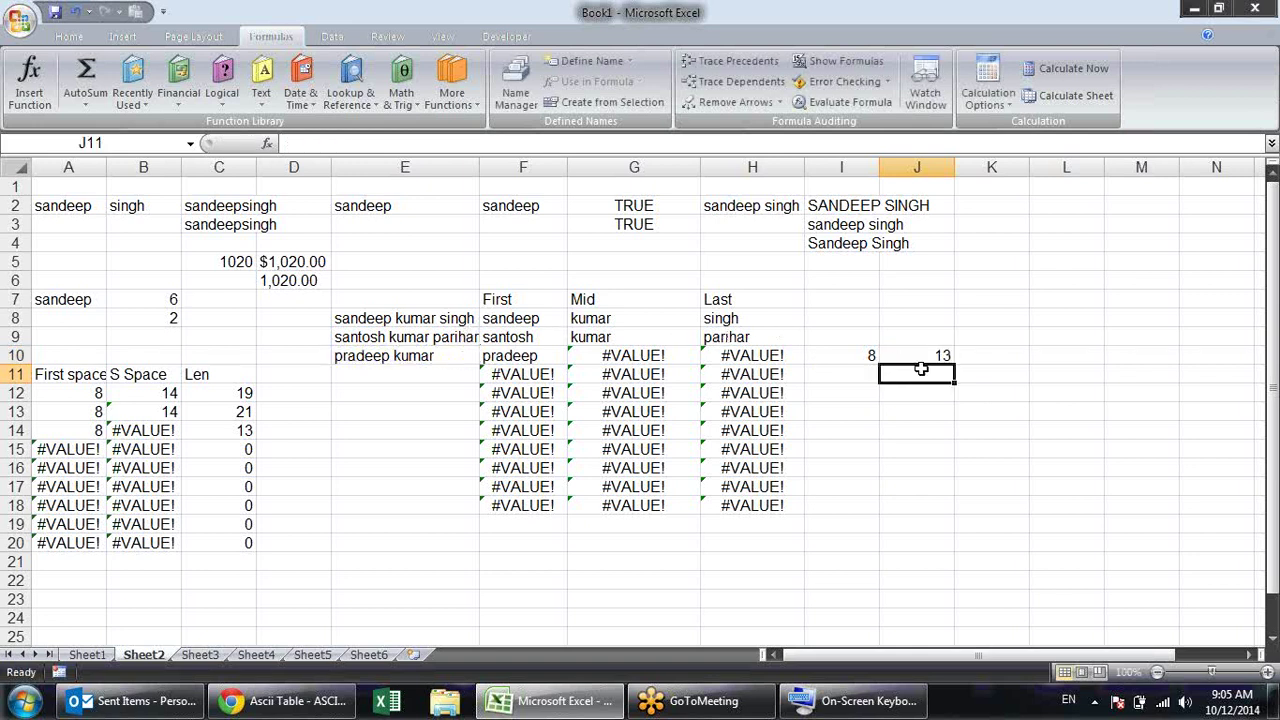
Enter =J10-I10 in K10 to get 5, the characters after the space
{"action": "left_click", "coordinate": [970, 357]}
{"action": "type", "text": "="}
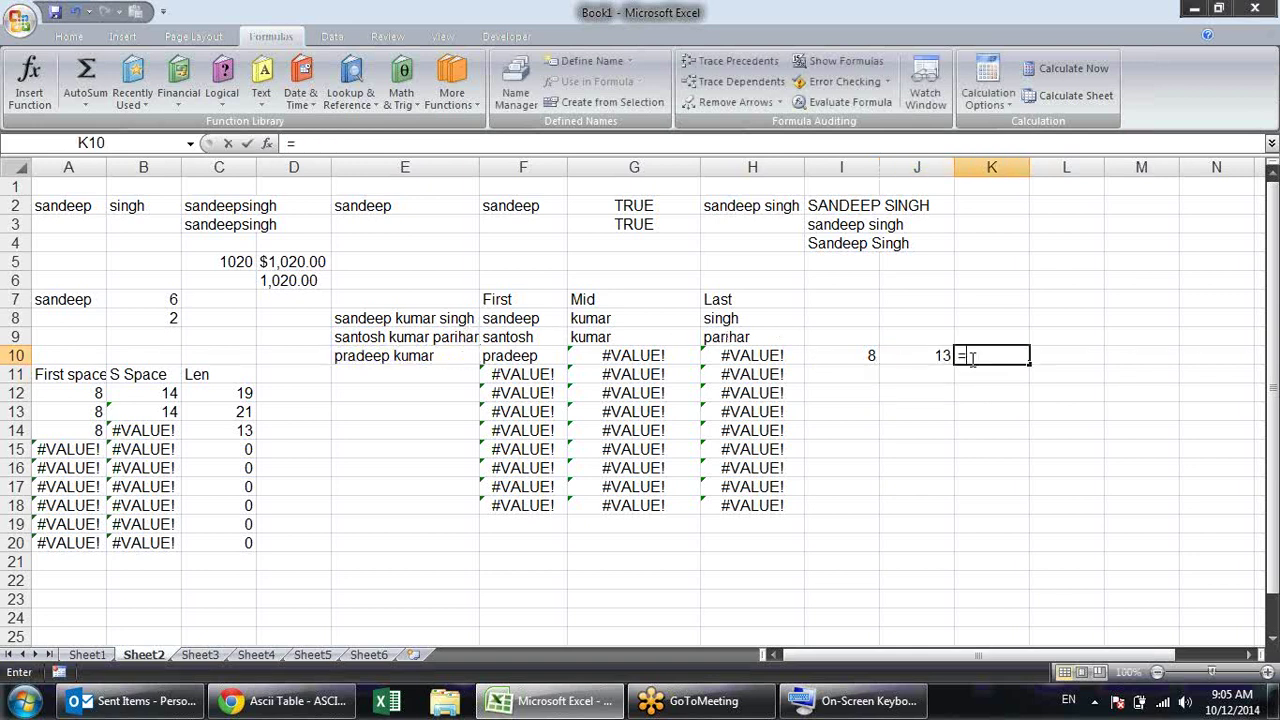
{"action": "key", "text": "Left"}
{"action": "key", "text": "Left"}
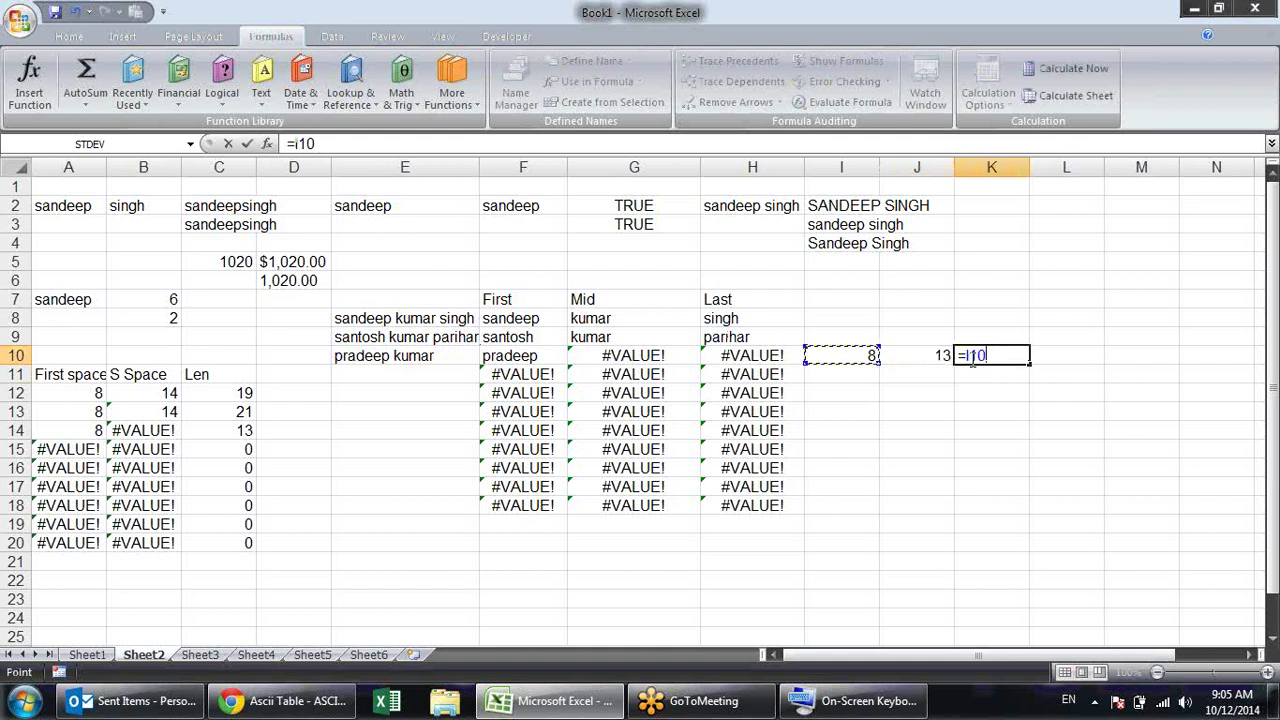
{"action": "type", "text": "-"}
{"action": "key", "text": "BackSpace"}
{"action": "key", "text": "BackSpace"}
{"action": "key", "text": "BackSpace"}
{"action": "key", "text": "BackSpace"}
{"action": "left_click", "coordinate": [930, 355]}
{"action": "type", "text": "-"}
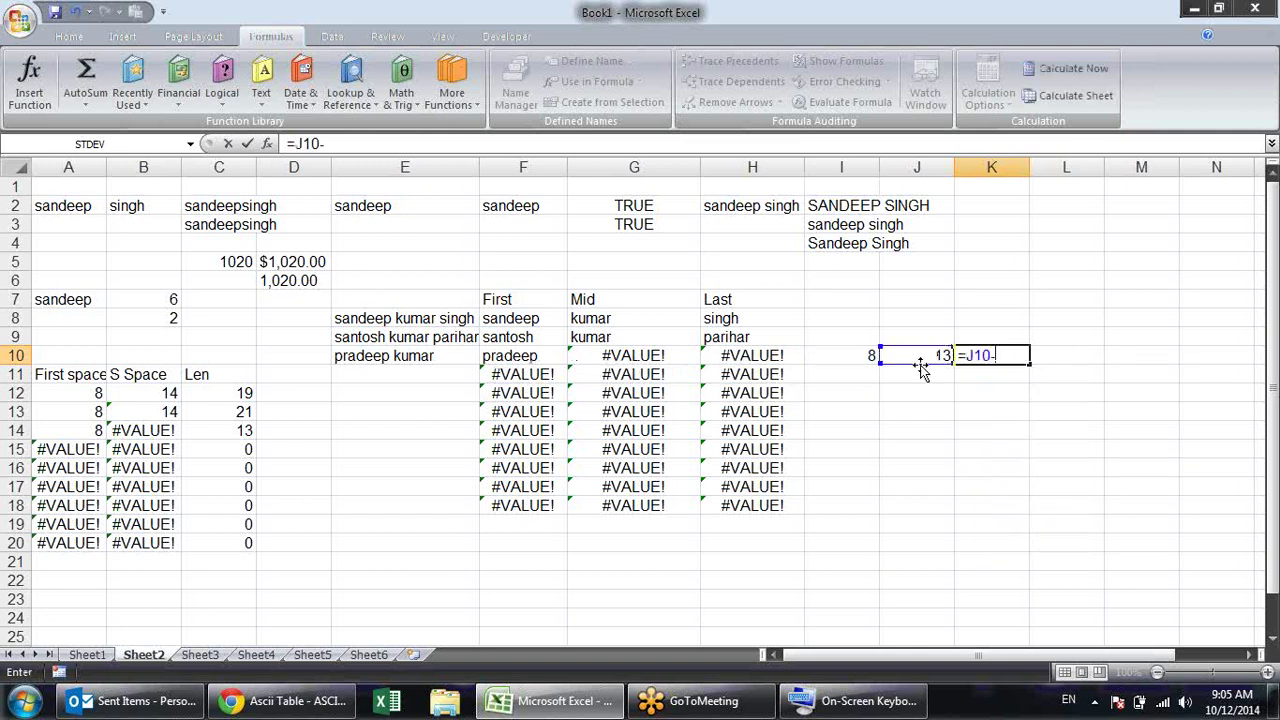
{"action": "left_click", "coordinate": [866, 355]}
{"action": "key", "text": "Return"}
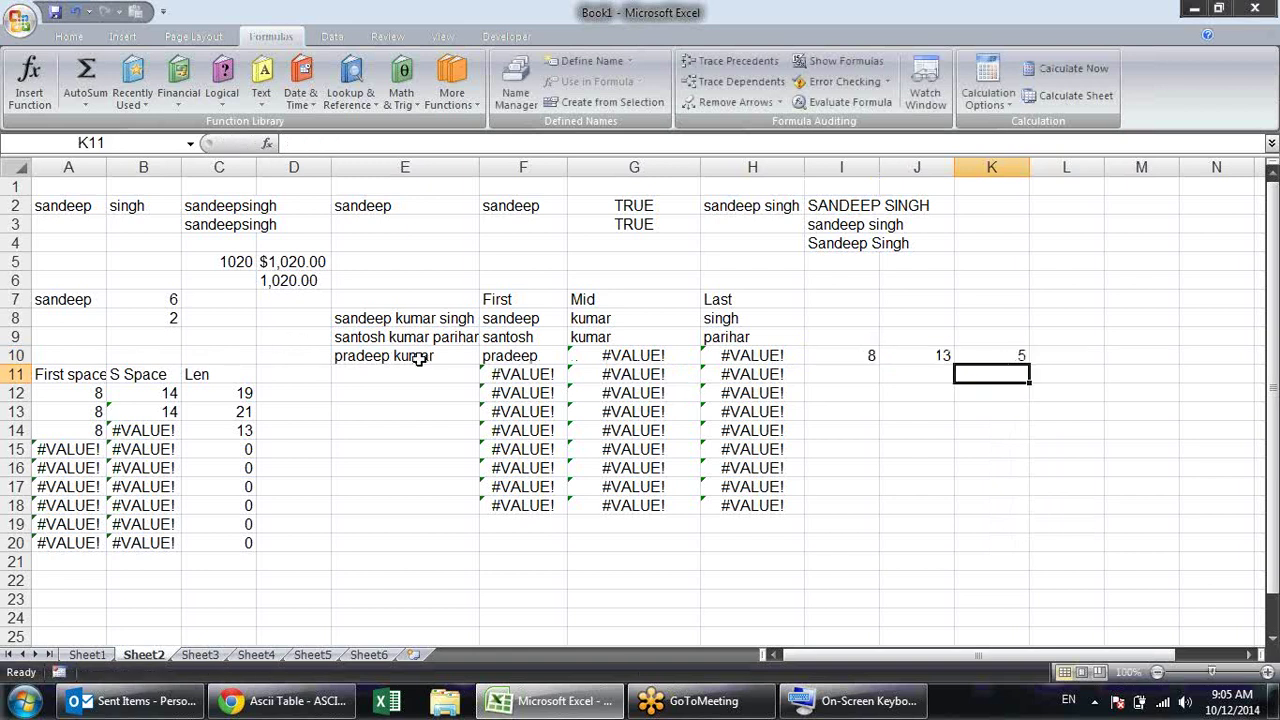
{"action": "left_click", "coordinate": [980, 357]}
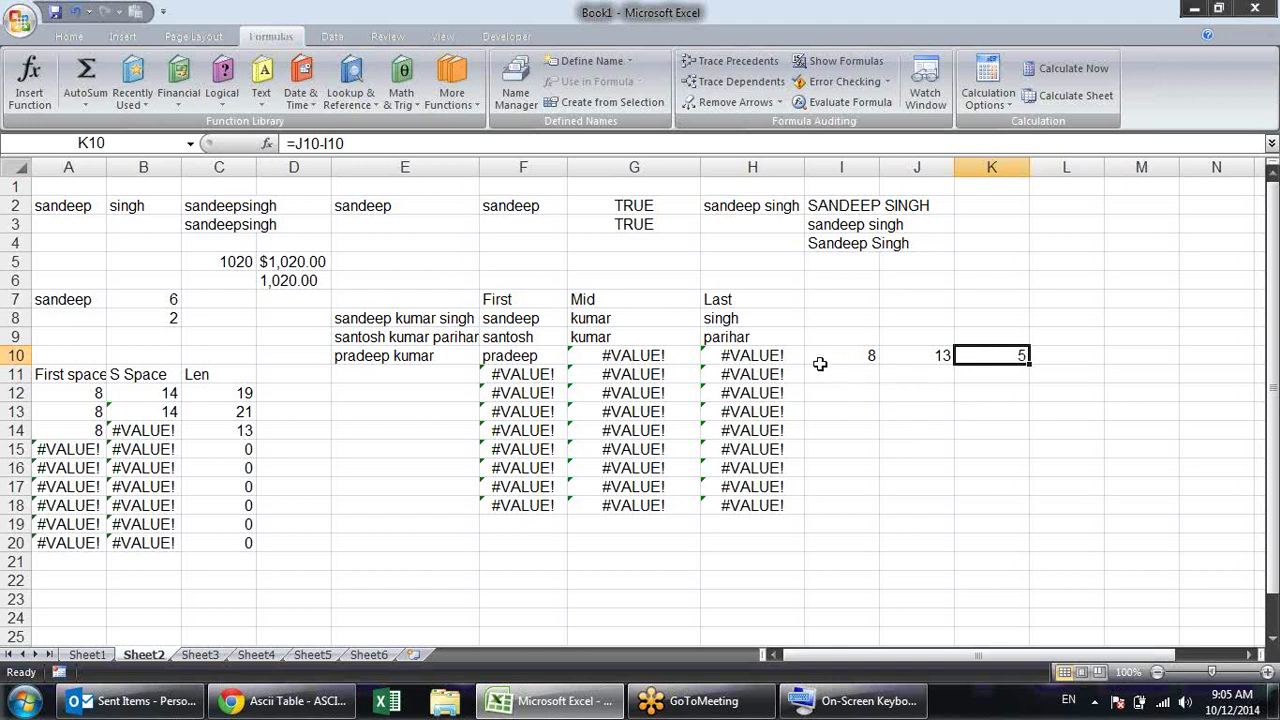
{"action": "left_click", "coordinate": [787, 353]}
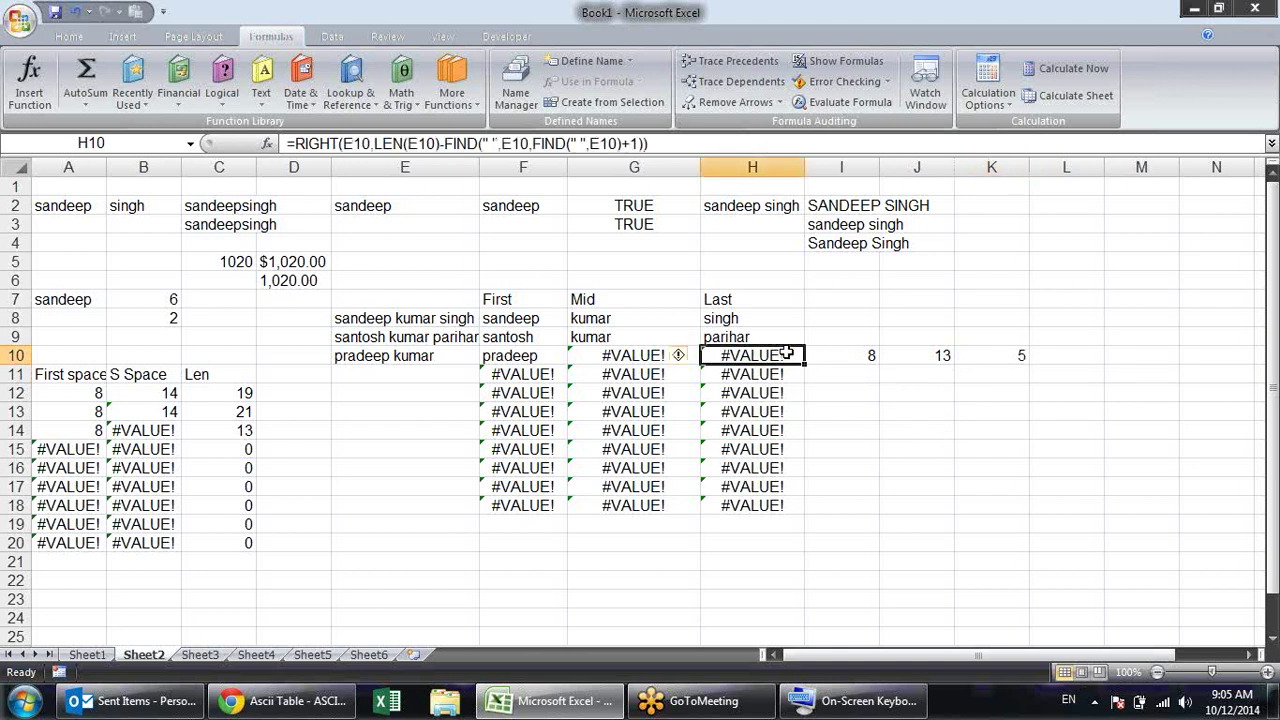
Wrap H10's existing RIGHT last-name formula in IFERROR
{"action": "double_click", "coordinate": [787, 353]}
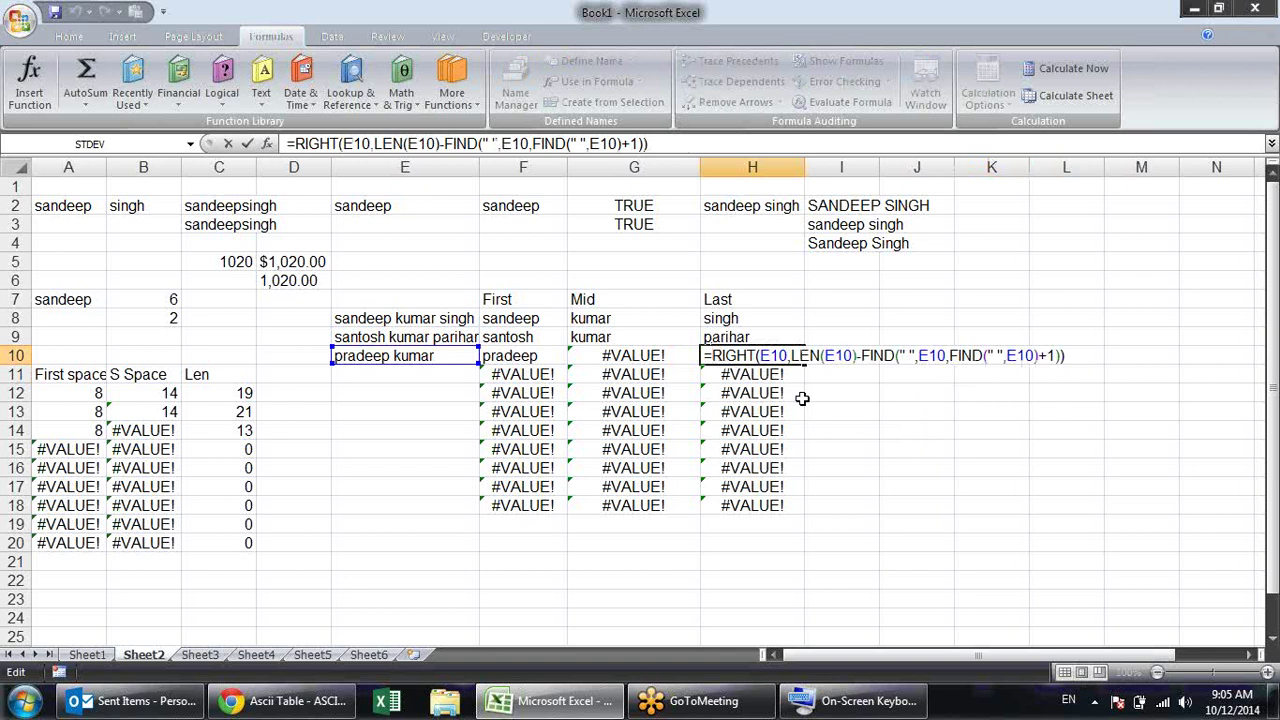
{"action": "type", "text": "if"}
{"action": "key", "text": "Down"}
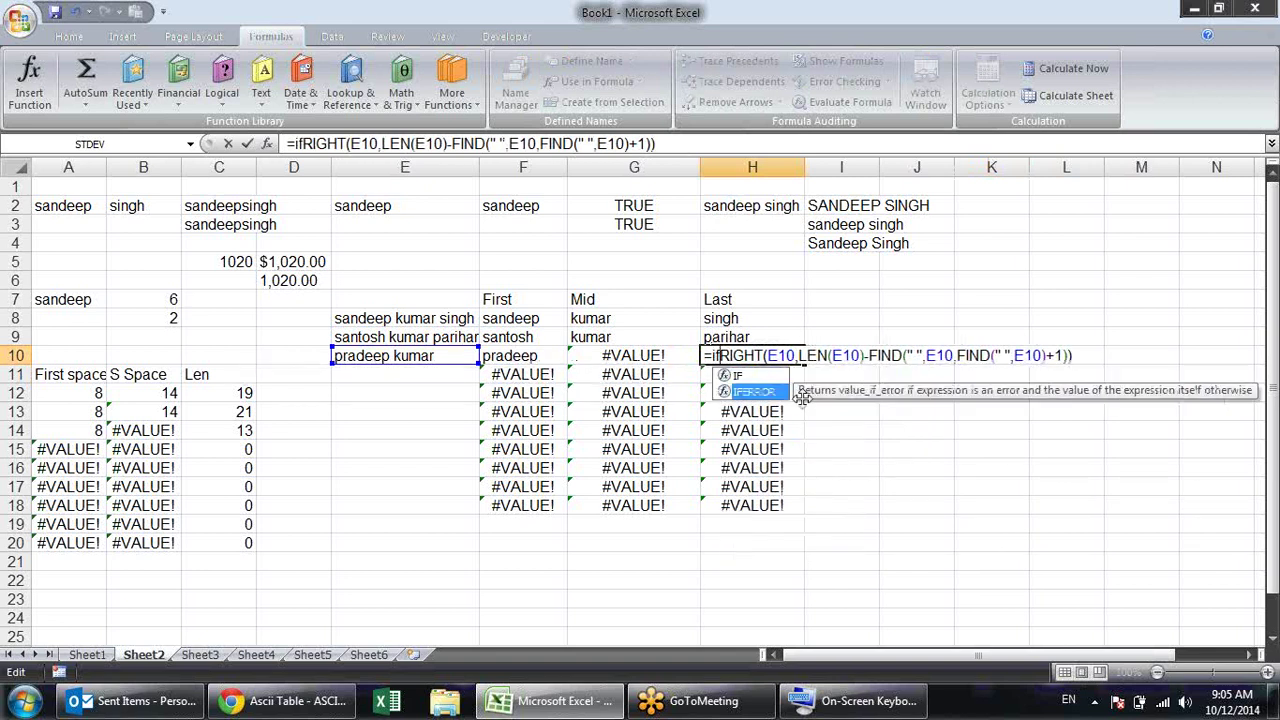
{"action": "key", "text": "Tab"}
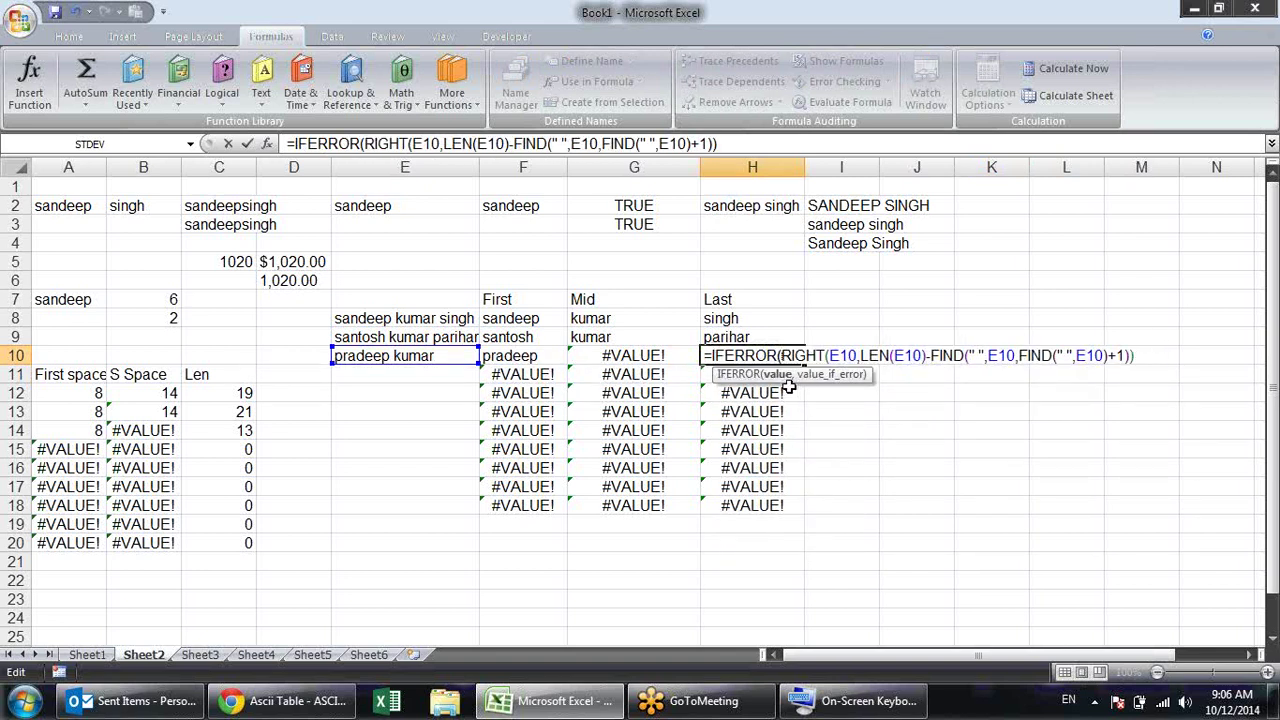
{"action": "key", "text": "shift+End"}
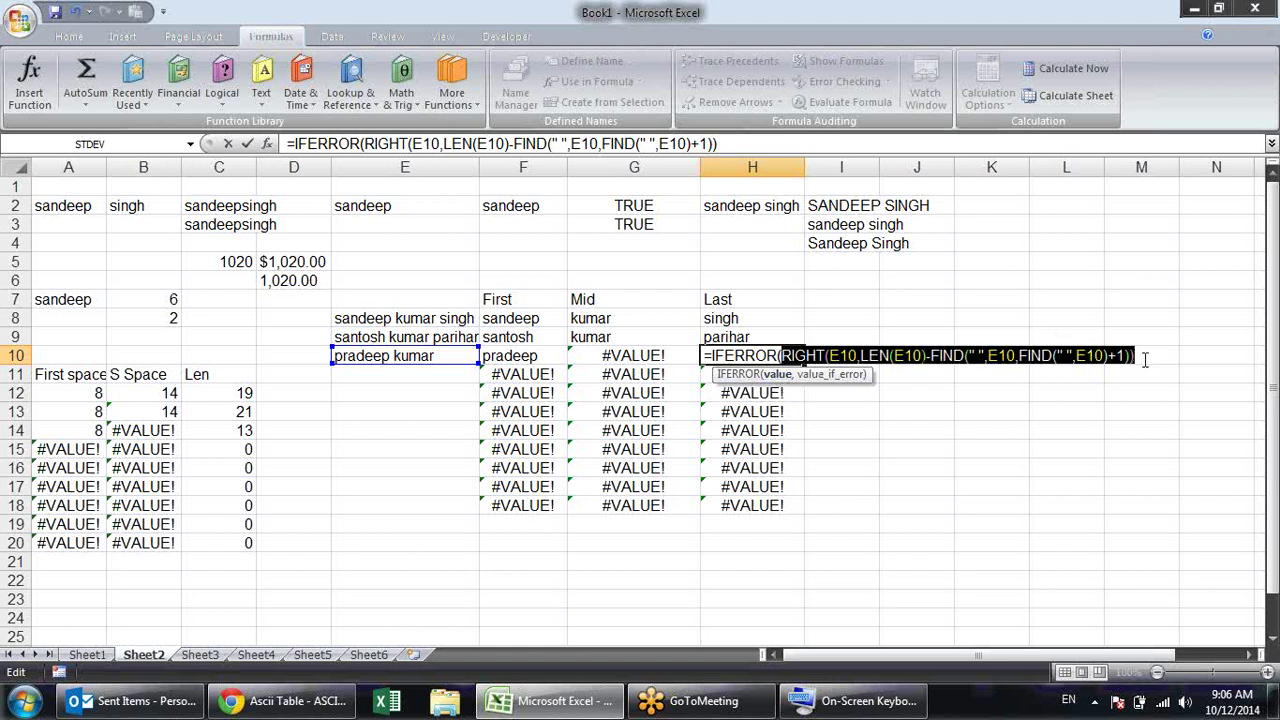
{"action": "left_click", "coordinate": [1145, 358]}
{"action": "type", "text": ","}
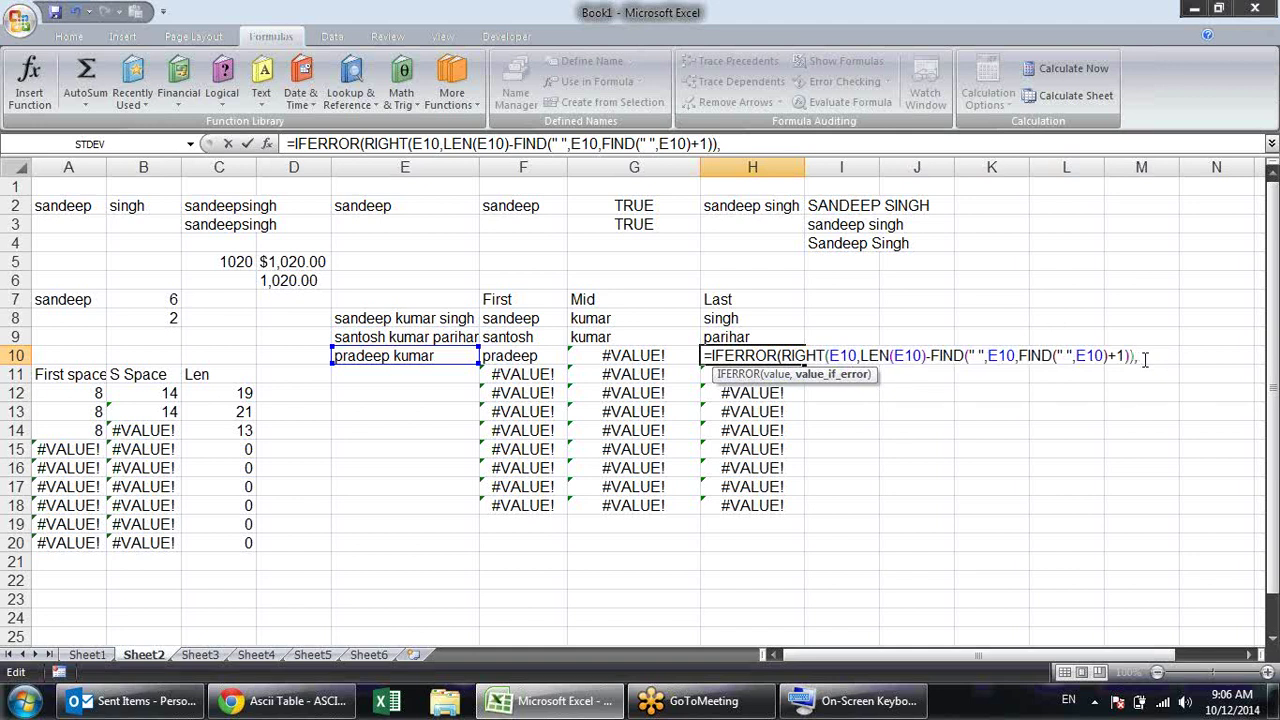
Add RIGHT(E10,K10) as the IFERROR fallback so H10 returns kumar
{"action": "type", "text": "RIGHT("}
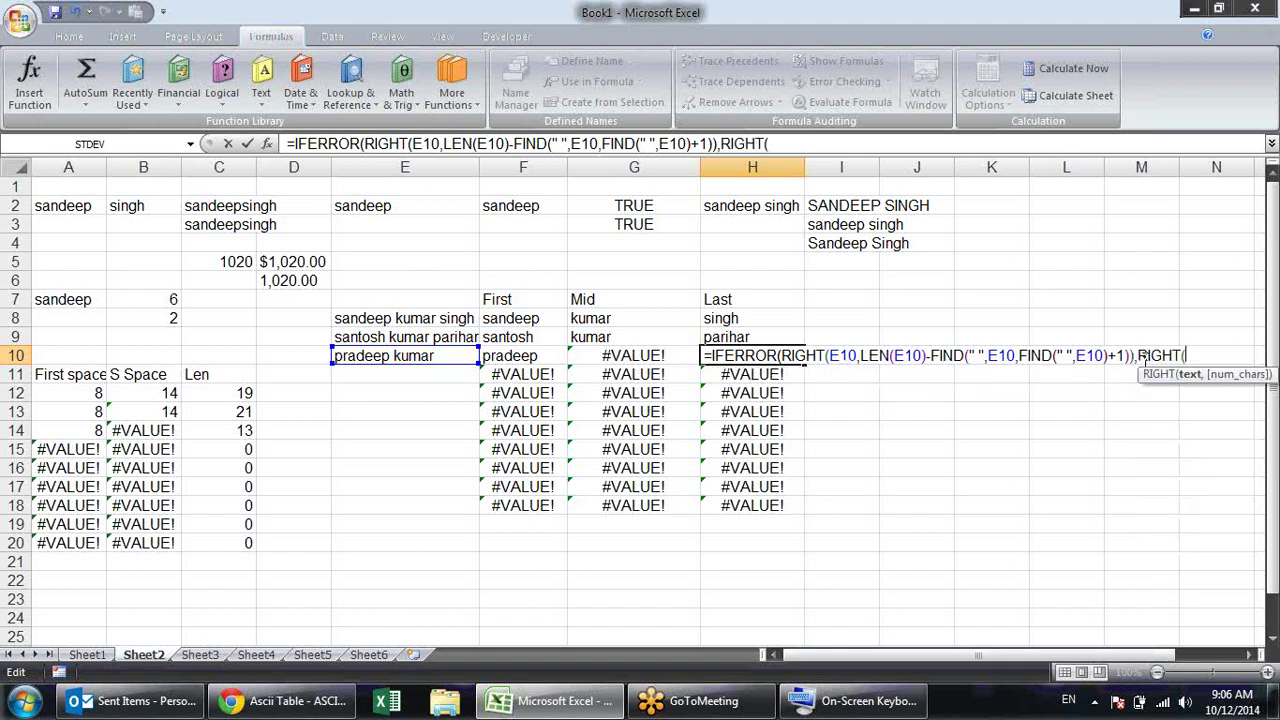
{"action": "left_click", "coordinate": [443, 356]}
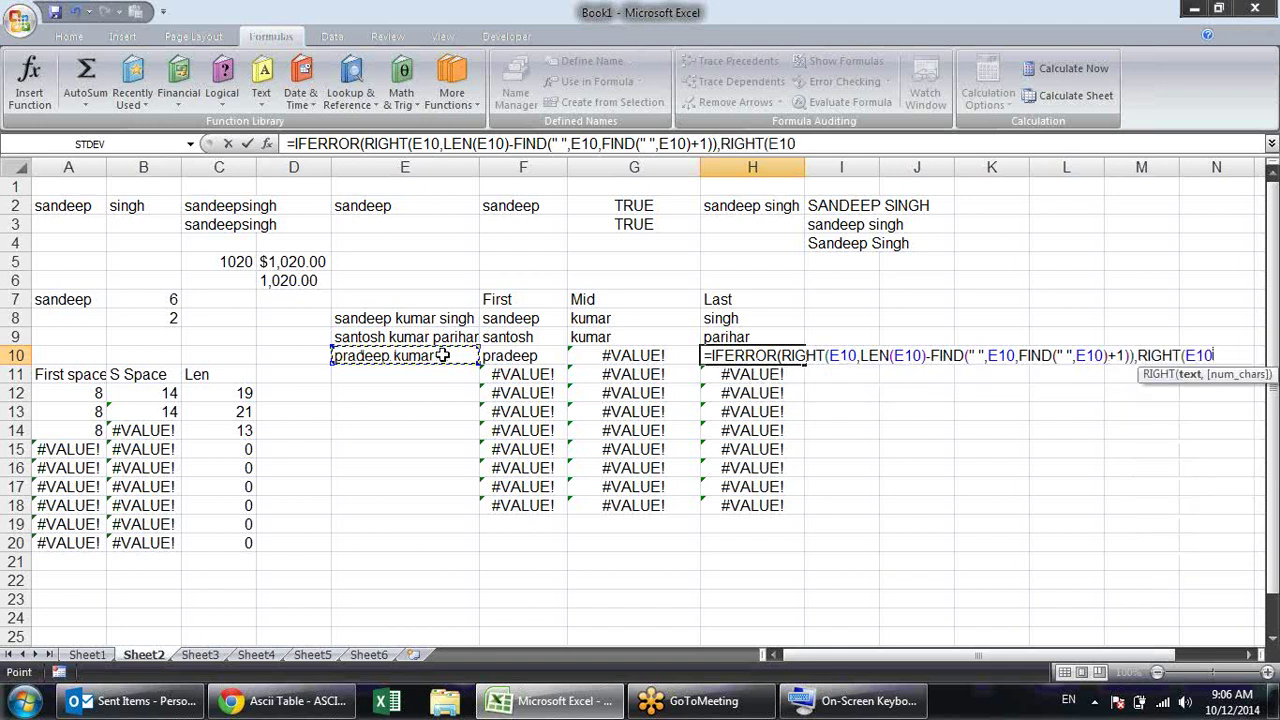
{"action": "type", "text": ","}
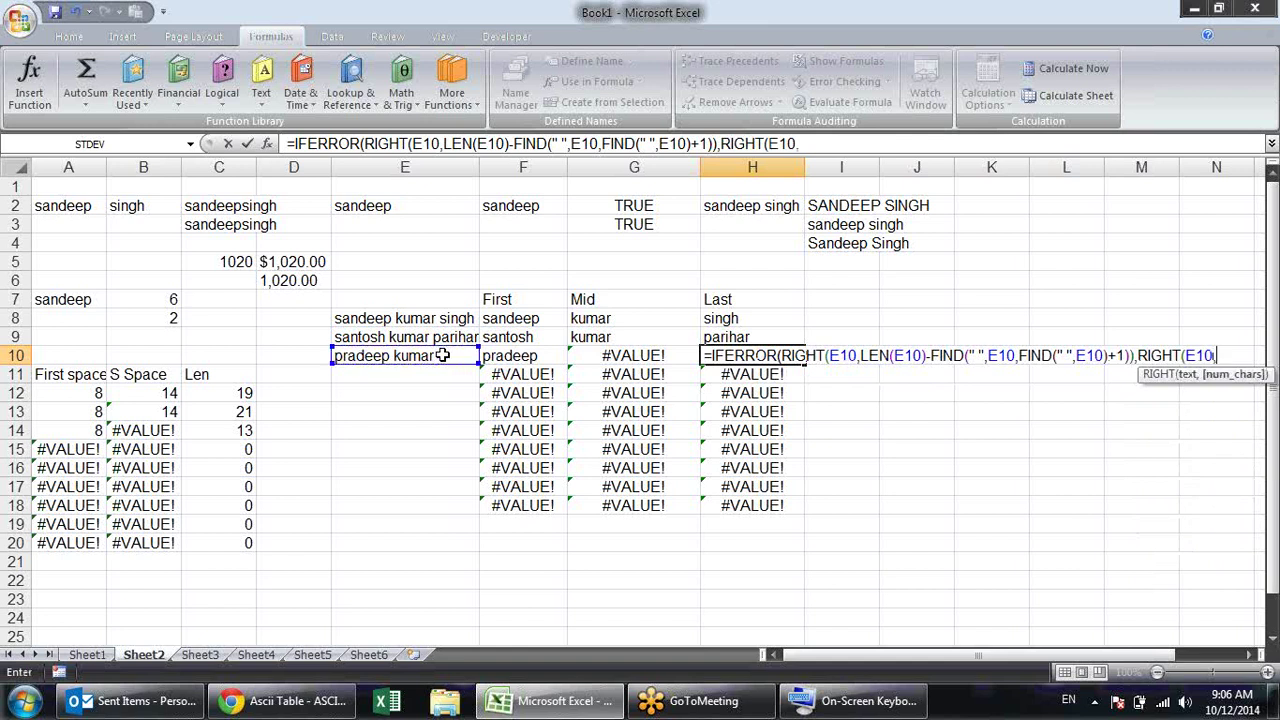
{"action": "left_click", "coordinate": [978, 376]}
{"action": "key", "text": "Up"}
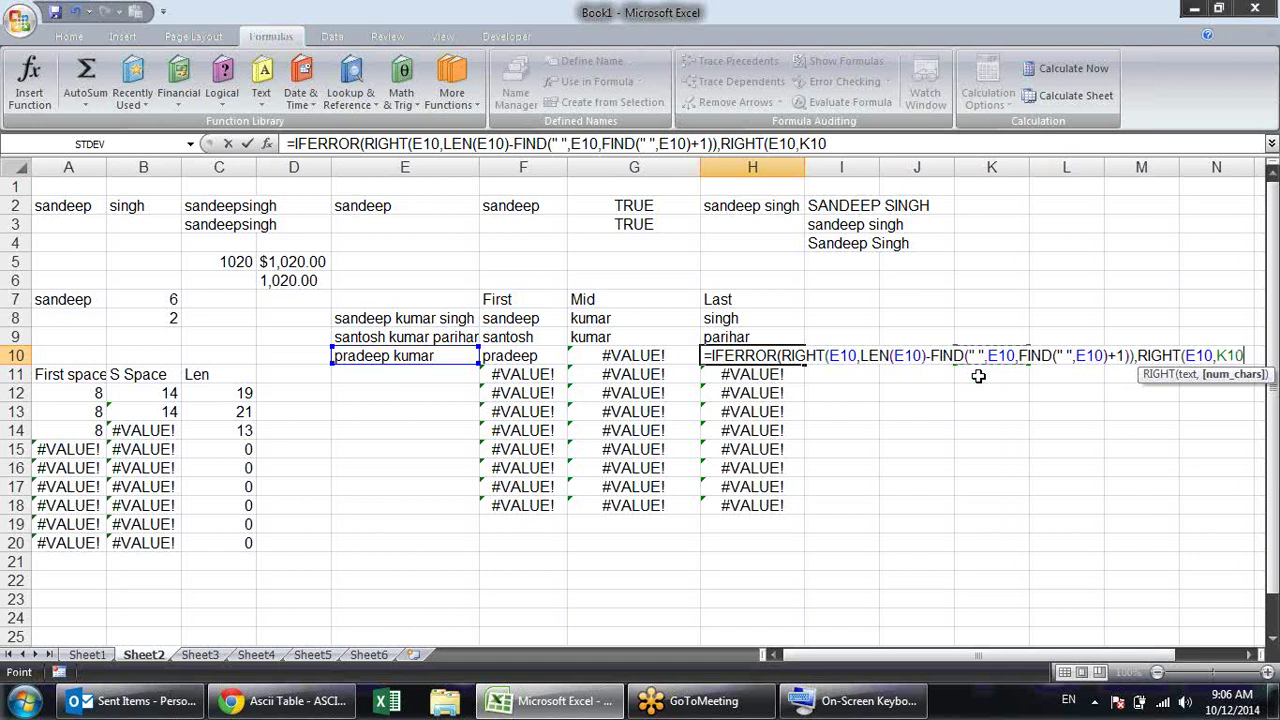
{"action": "type", "text": ")"}
{"action": "key", "text": "Return"}
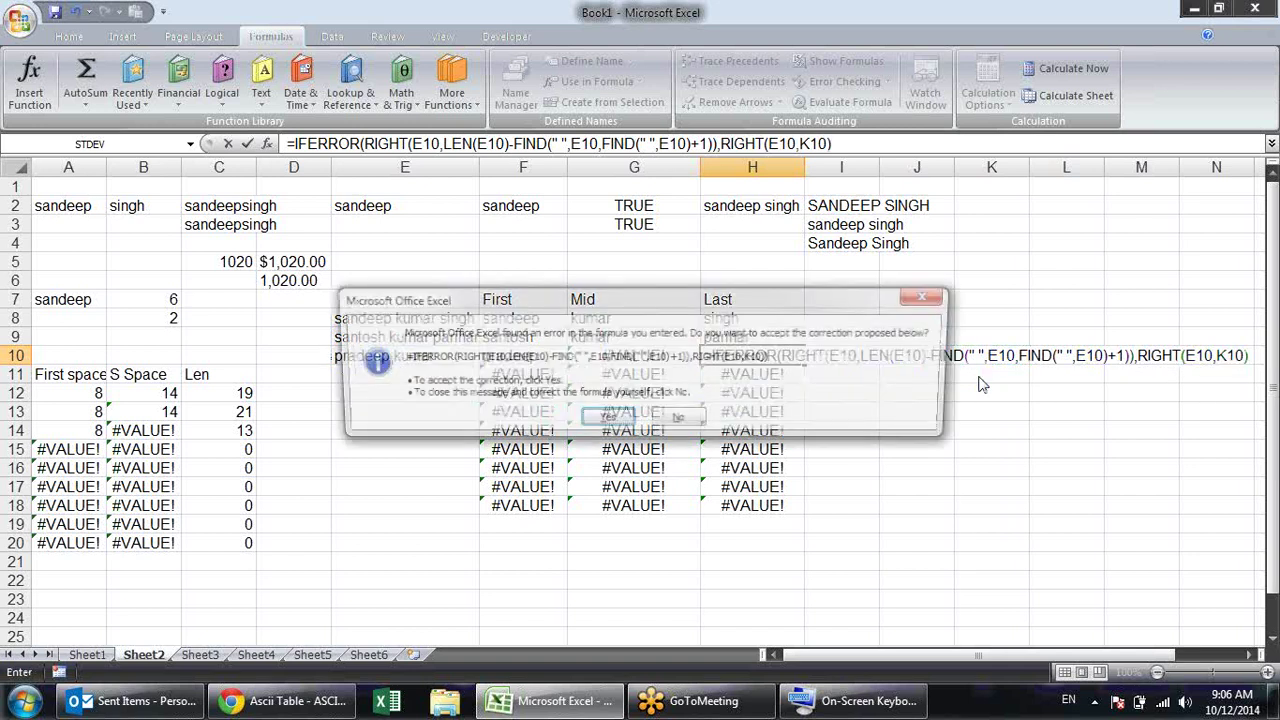
{"action": "key", "text": "Return"}
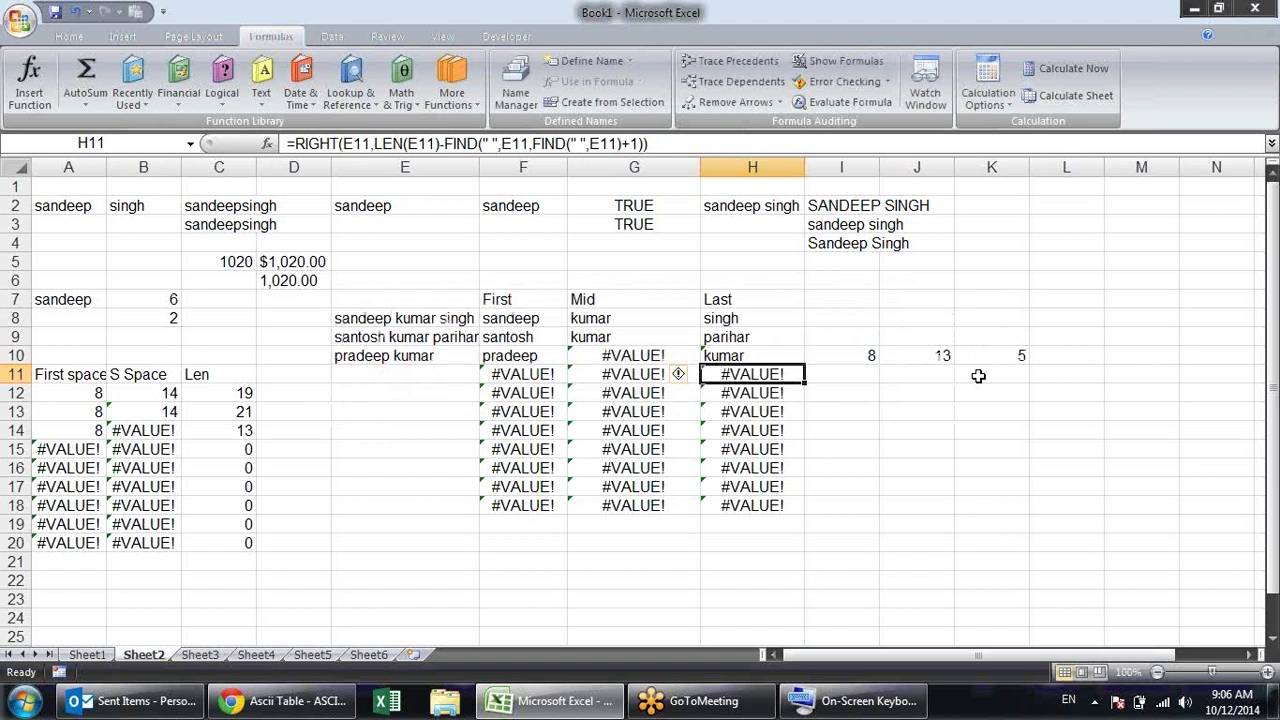
{"action": "key", "text": "Up"}
{"action": "key", "text": "F2"}
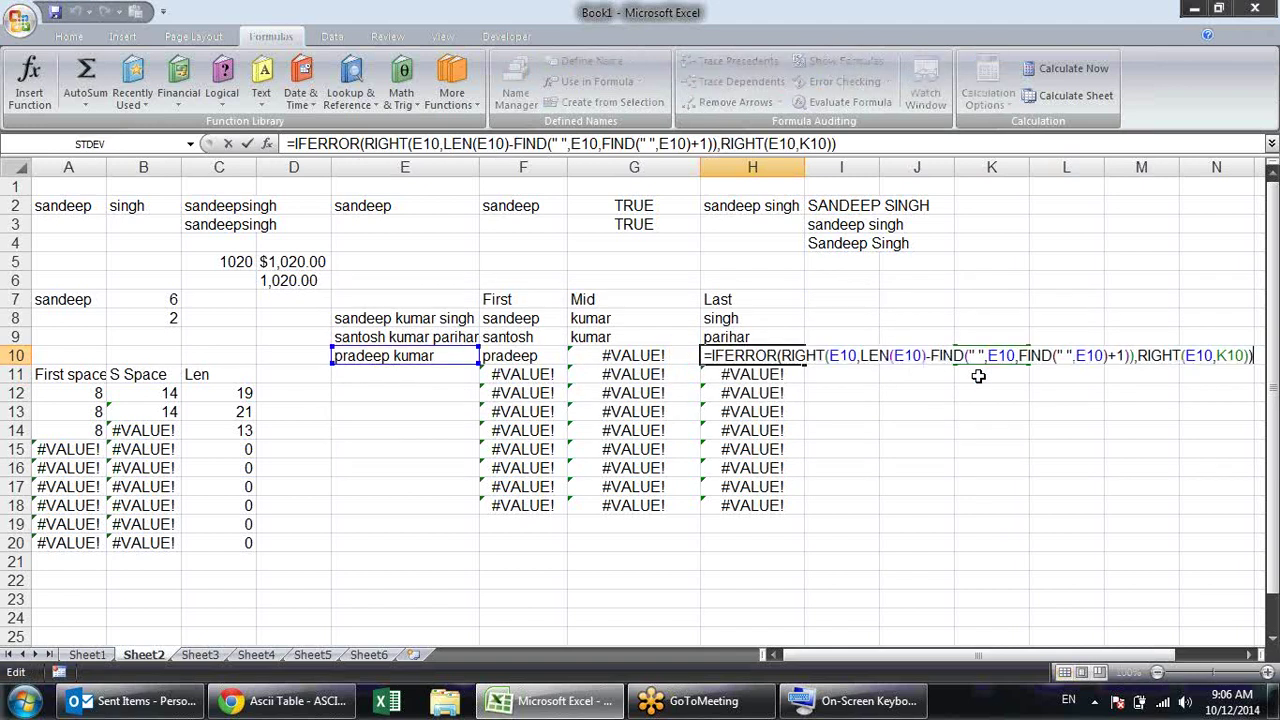
{"action": "key", "text": "Escape"}
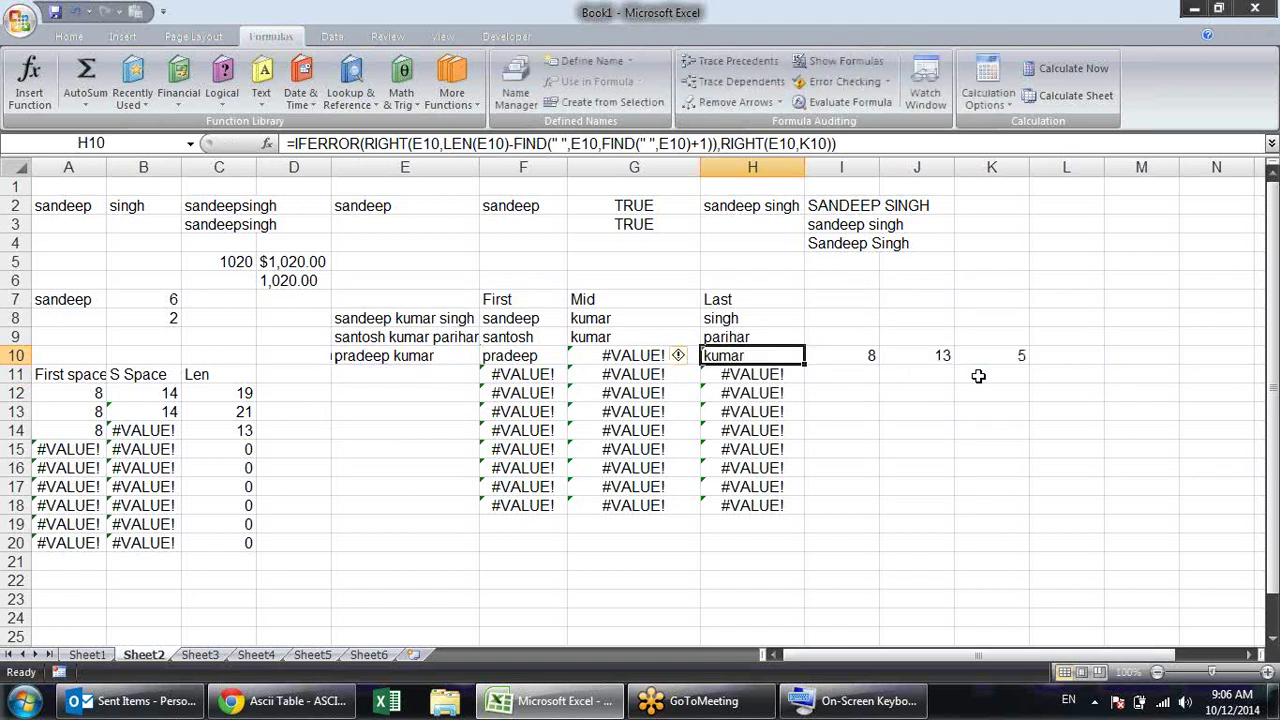
{"action": "key", "text": "Right"}
{"action": "key", "text": "Right"}
{"action": "key", "text": "Right"}
Replace the I10 reference in K10 with I10's FIND(" ",E10) expression
{"action": "type", "text": "=J10-I10"}
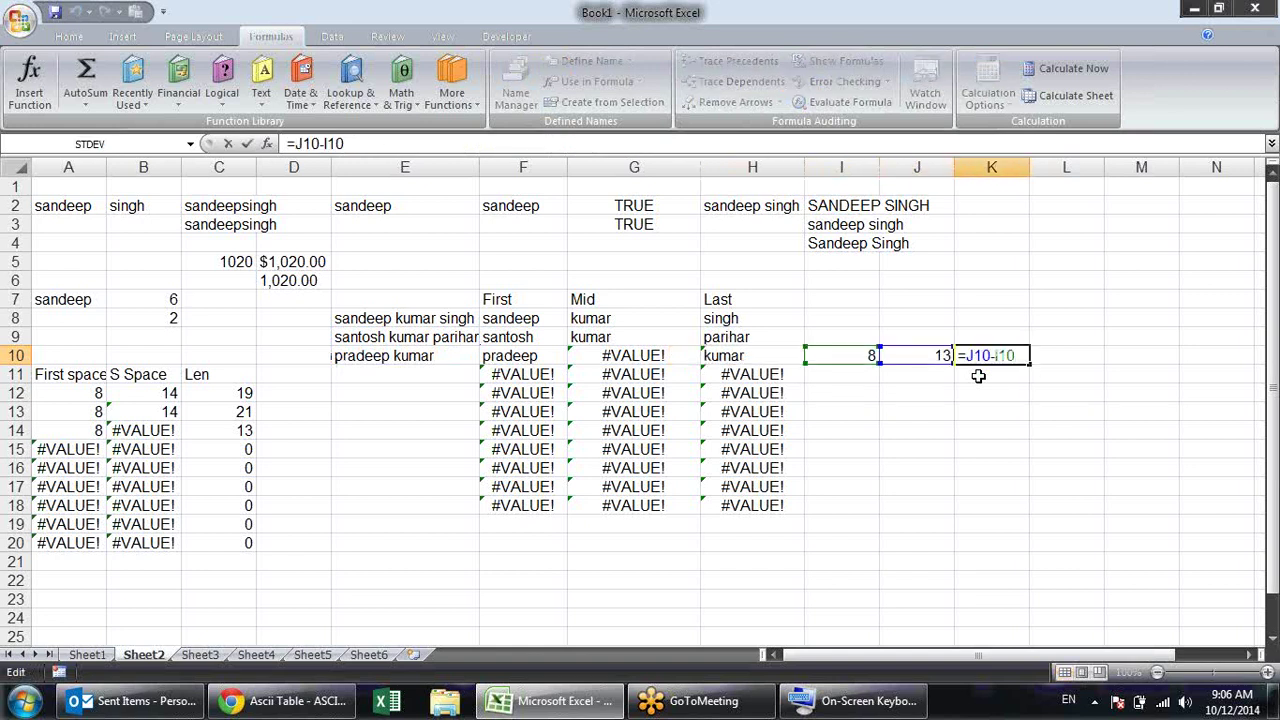
{"action": "key", "text": "ctrl+Return"}
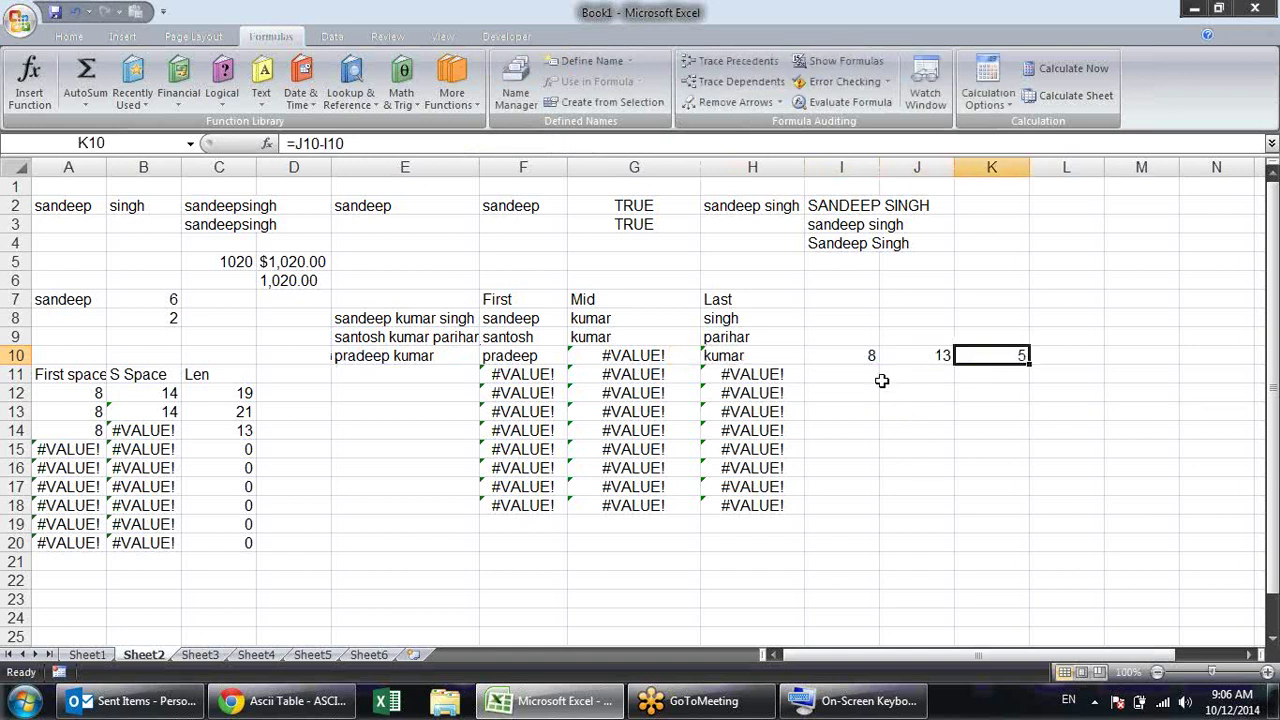
{"action": "left_click", "coordinate": [870, 355]}
{"action": "double_click", "coordinate": [870, 355]}
{"action": "left_click_drag", "start_coordinate": [905, 355], "coordinate": [815, 355]}
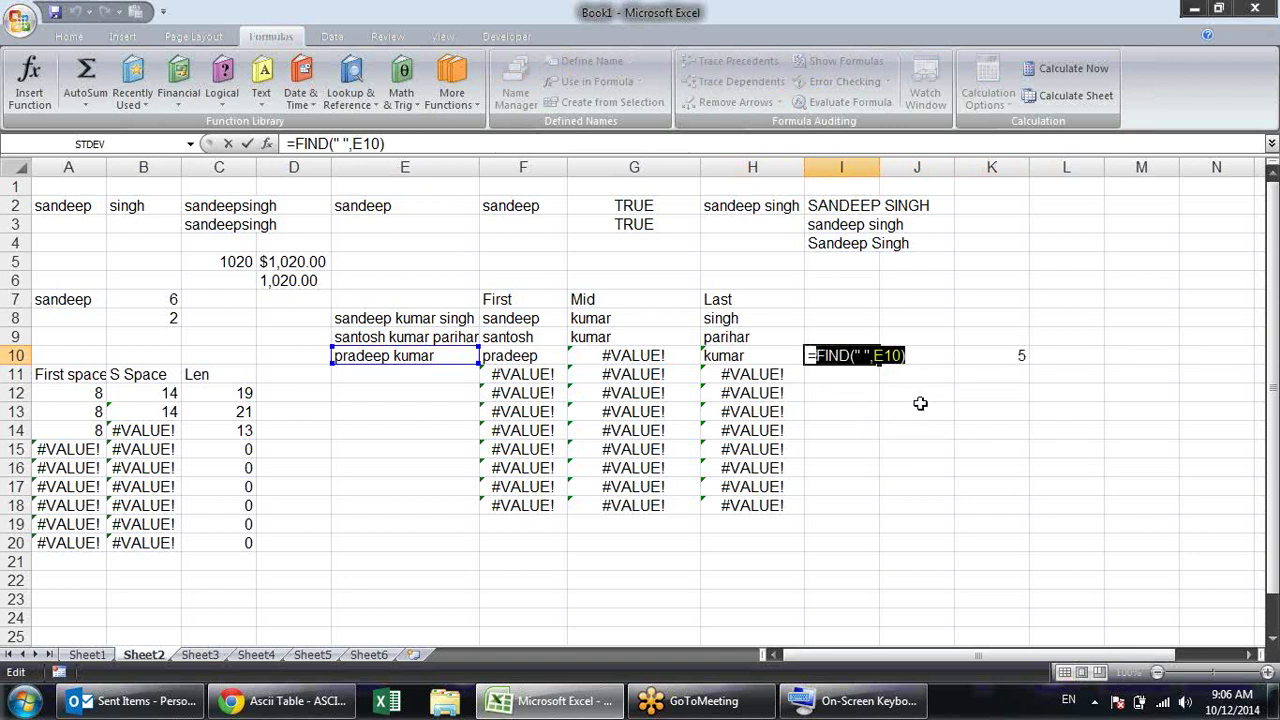
{"action": "key", "text": "Escape"}
{"action": "left_click", "coordinate": [975, 355]}
{"action": "double_click", "coordinate": [988, 358]}
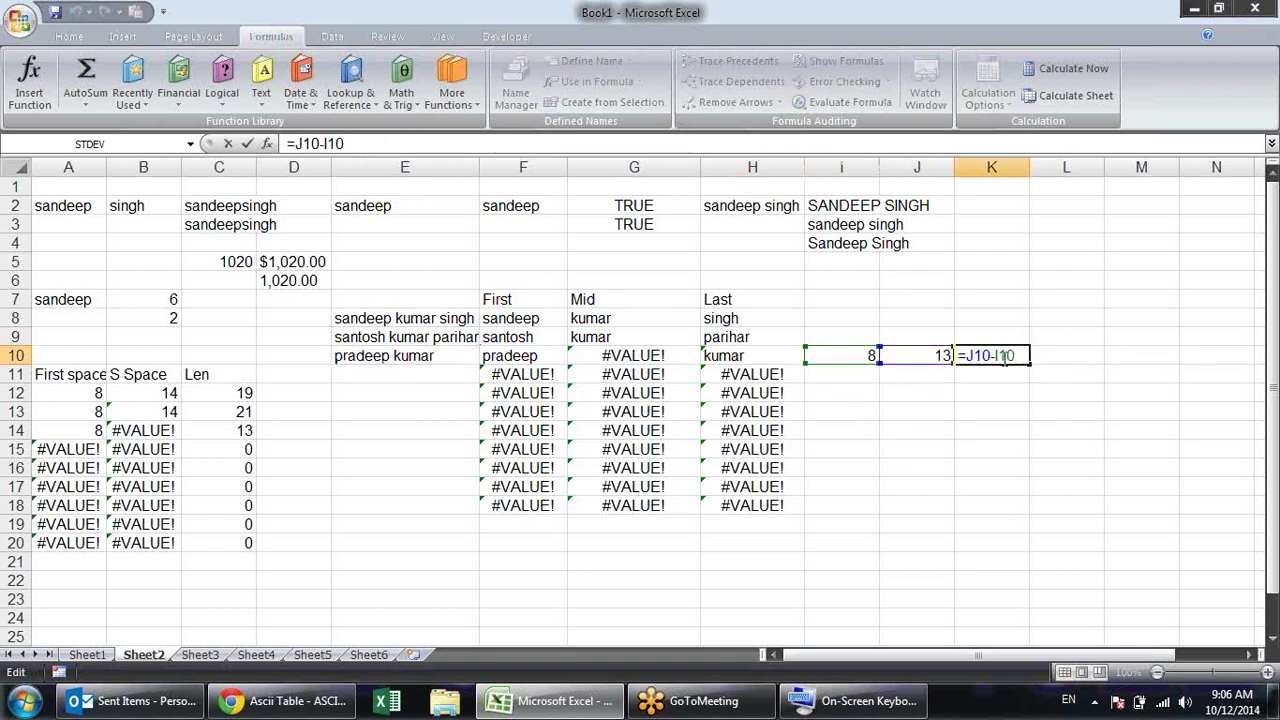
{"action": "mouse_move", "coordinate": [991, 356]}
{"action": "left_mouse_down"}
{"action": "mouse_move", "coordinate": [975, 356]}
{"action": "mouse_move", "coordinate": [996, 356]}
{"action": "left_mouse_up"}
{"action": "key", "text": "ctrl+v"}
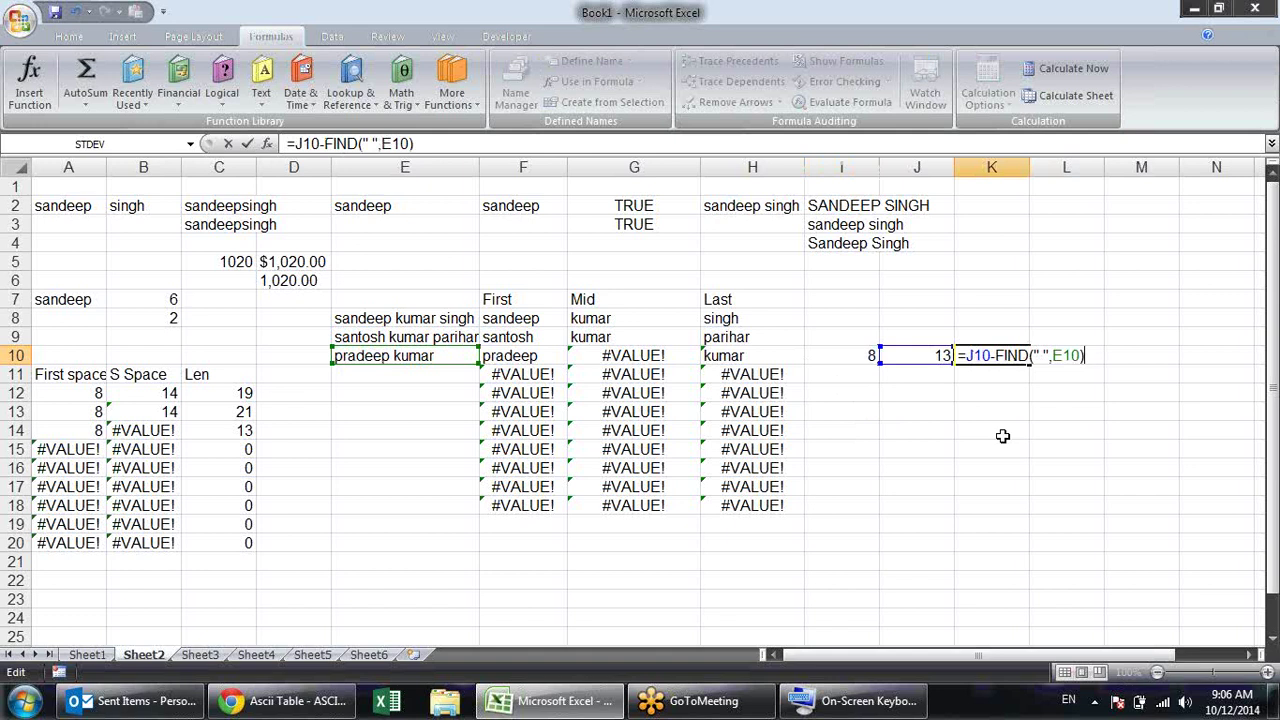
{"action": "key", "text": "Return"}
Replace J10 in K10 with LEN(E10), making it LEN(E10)-FIND(" ",E10)
{"action": "left_click", "coordinate": [942, 356]}
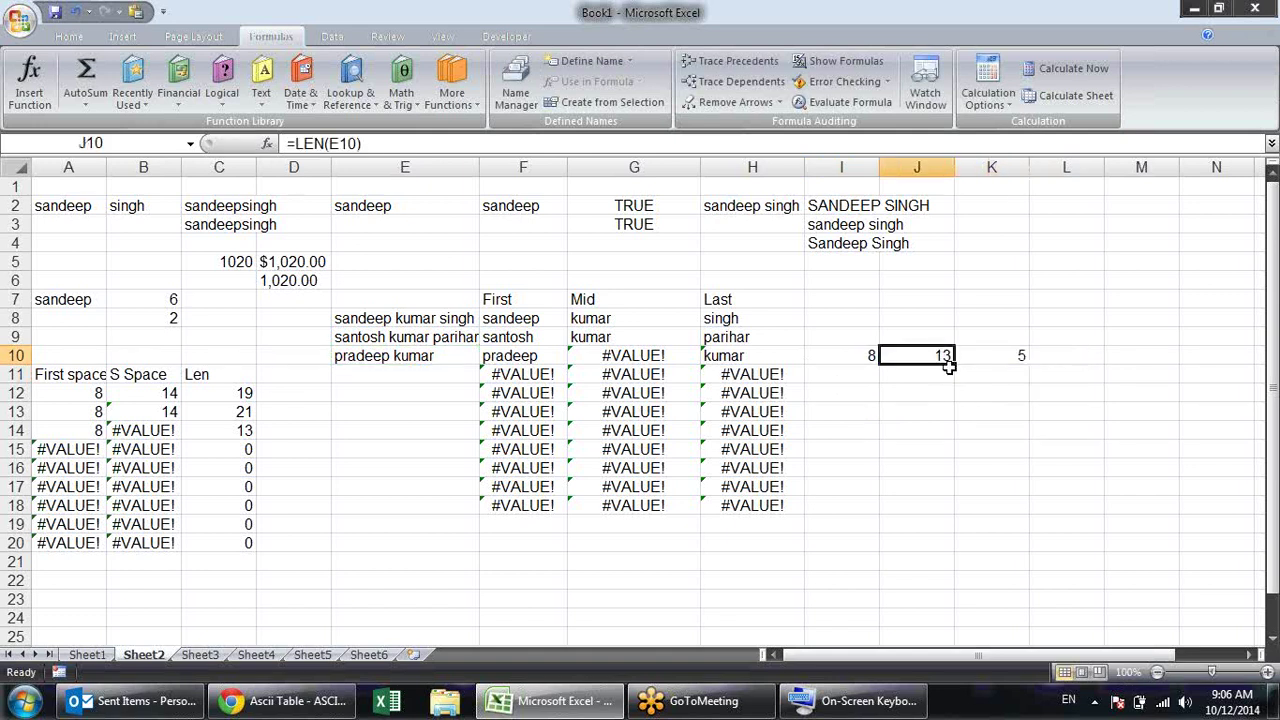
{"action": "double_click", "coordinate": [942, 356]}
{"action": "left_click_drag", "start_coordinate": [975, 358], "coordinate": [895, 363]}
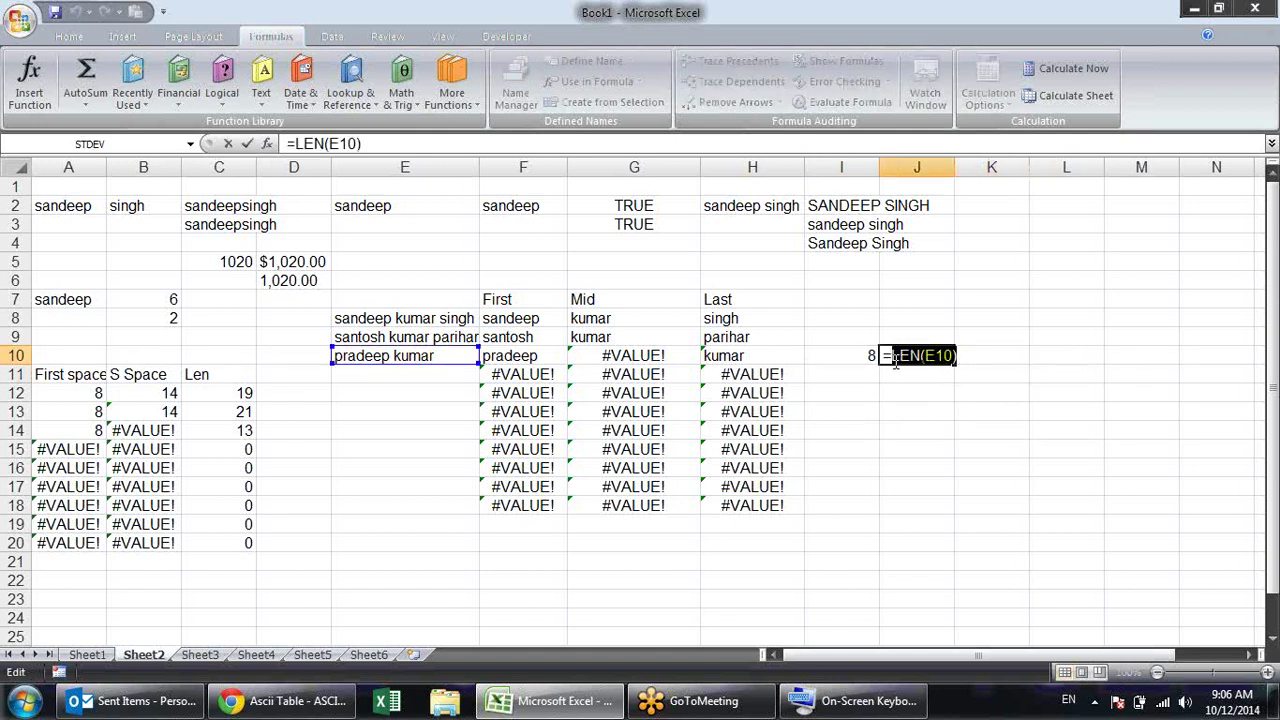
{"action": "key", "text": "Escape"}
{"action": "left_click", "coordinate": [1006, 358]}
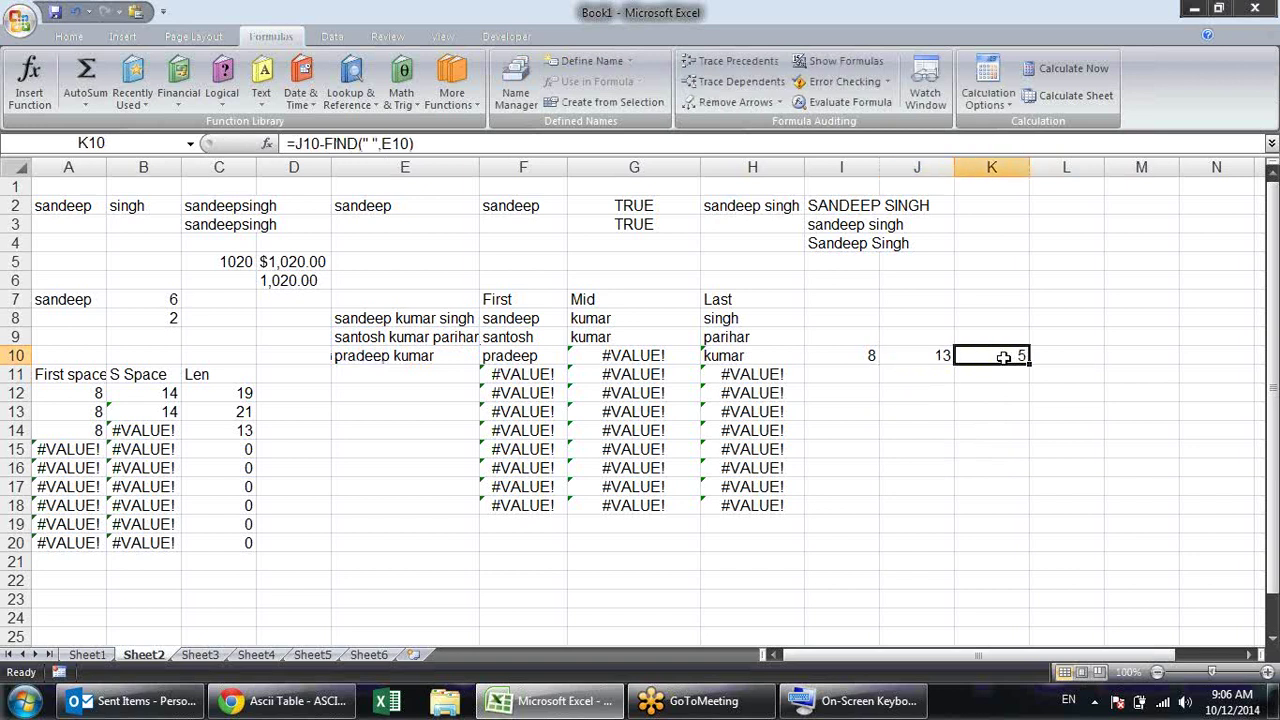
{"action": "double_click", "coordinate": [1004, 357]}
{"action": "left_click_drag", "start_coordinate": [991, 358], "coordinate": [959, 347]}
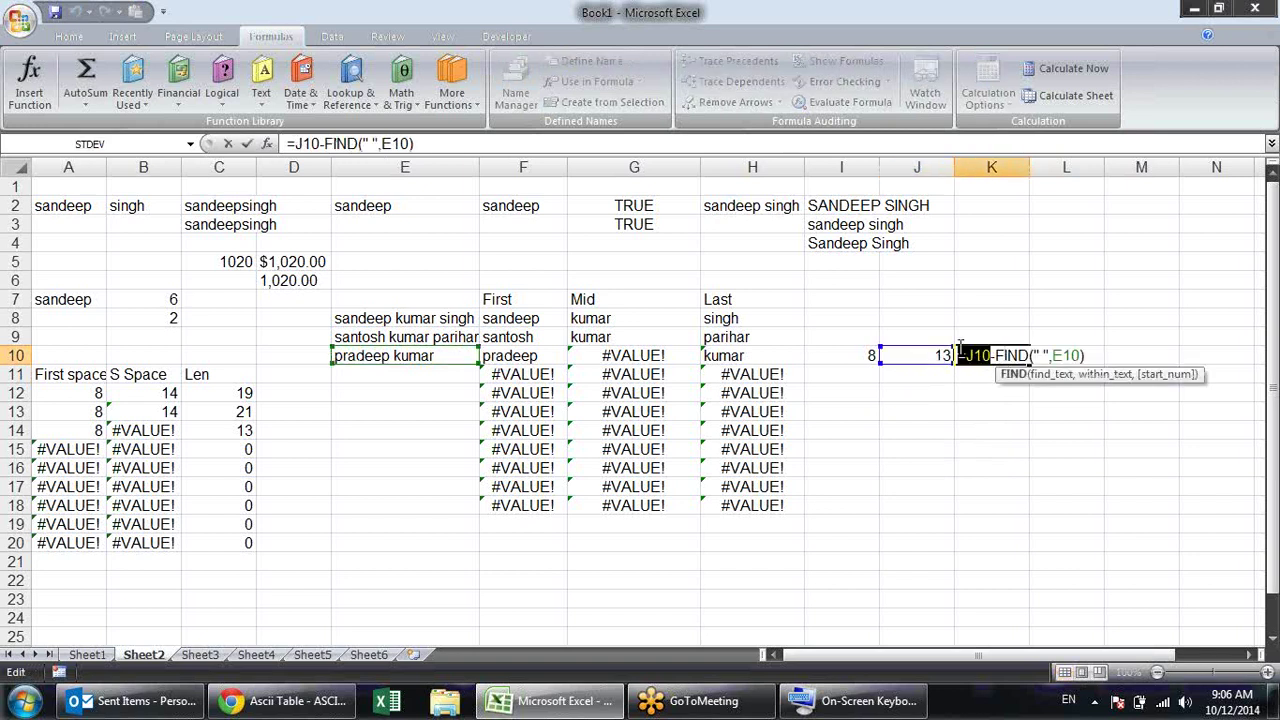
{"action": "type", "text": "LEN(E10)"}
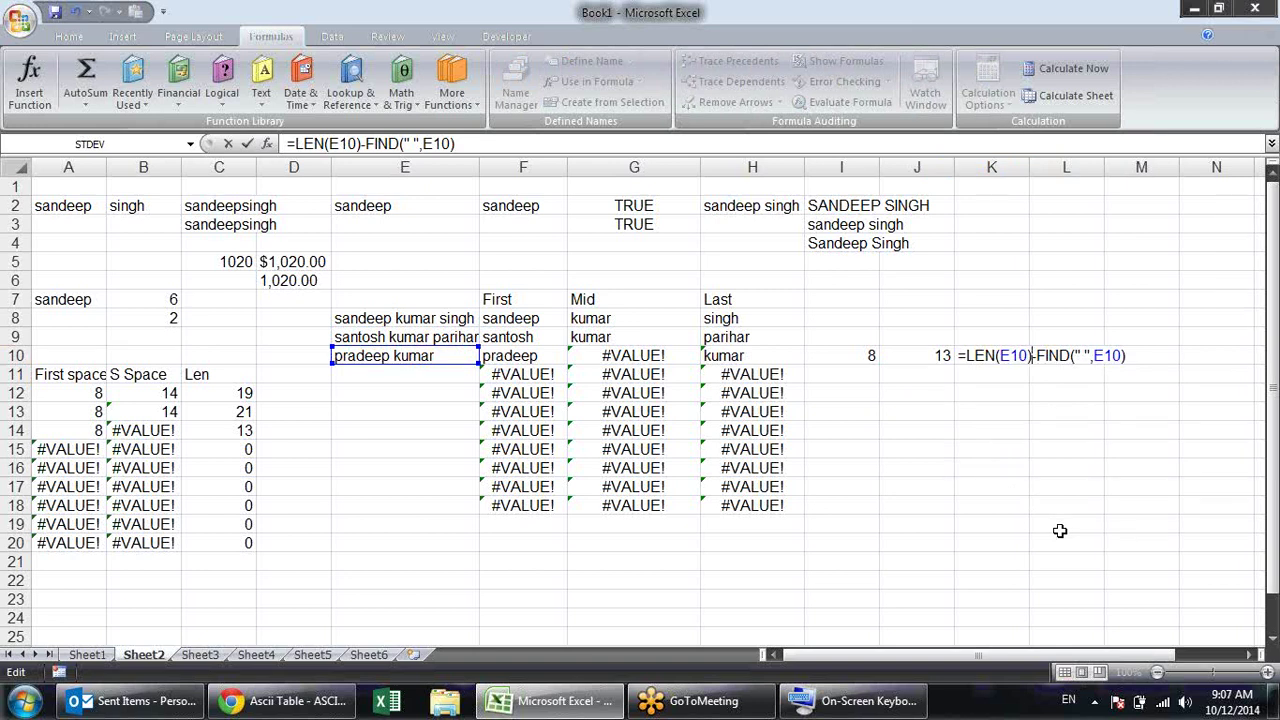
{"action": "key", "text": "Return"}
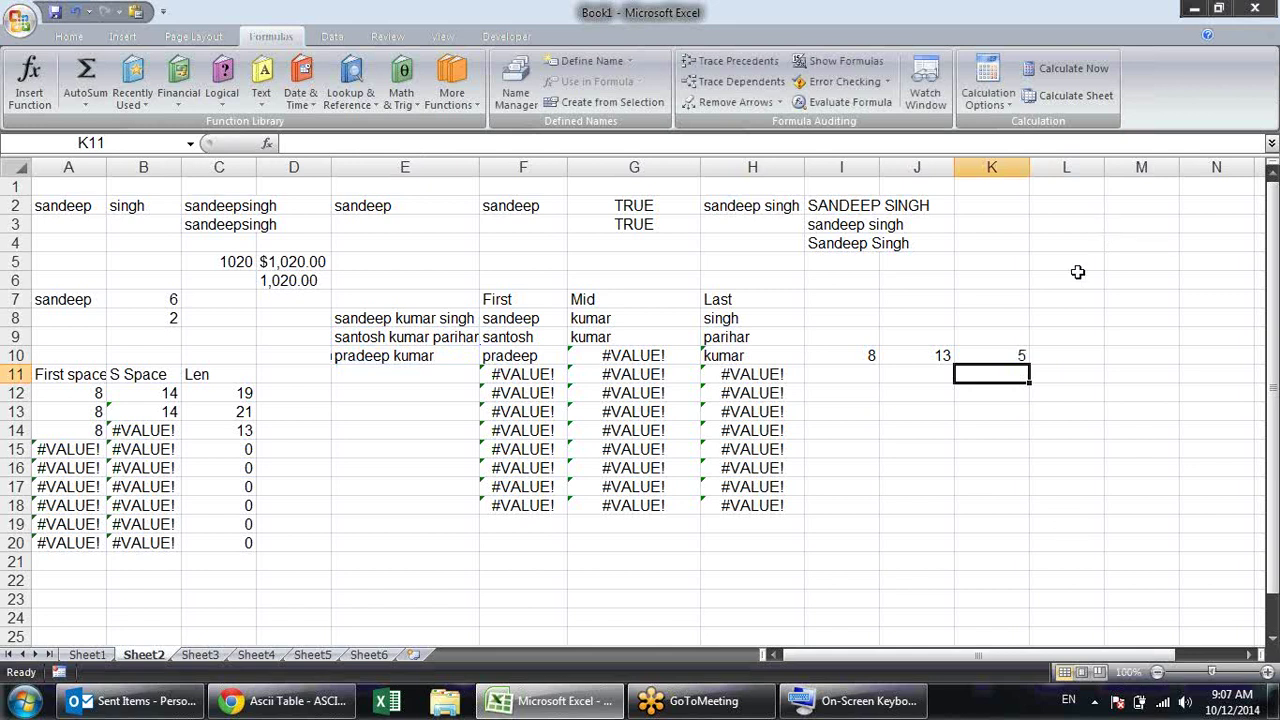
Swap the K10 reference in H10's fallback for LEN(E10)-FIND(" ",E10)
{"action": "double_click", "coordinate": [1000, 356]}
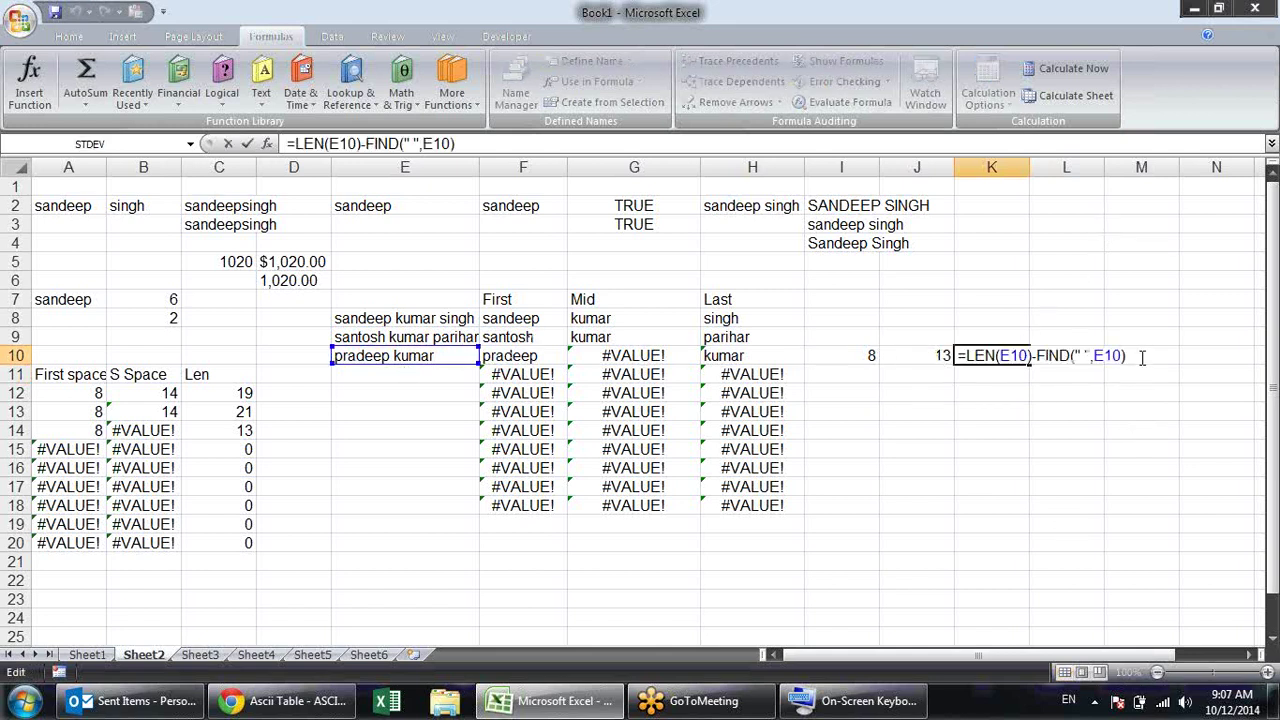
{"action": "left_click_drag", "start_coordinate": [1139, 362], "coordinate": [966, 364]}
{"action": "key", "text": "ctrl+c"}
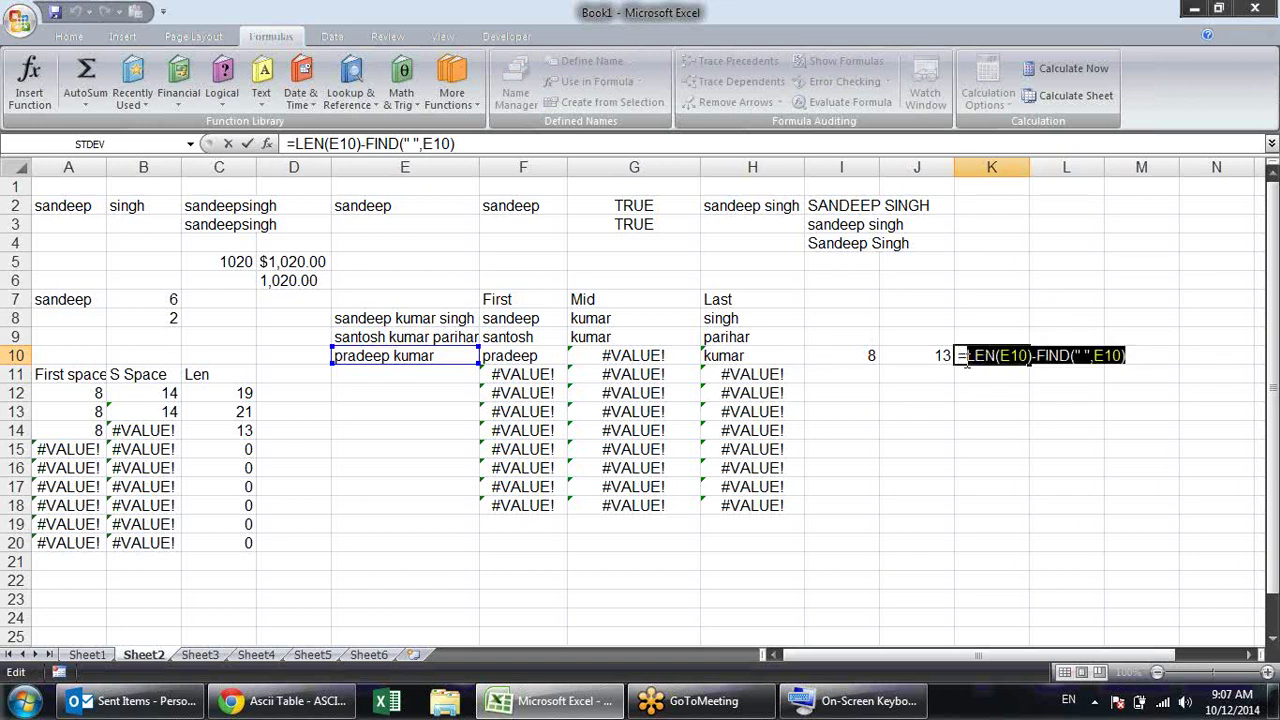
{"action": "key", "text": "ctrl+Return"}
{"action": "left_click", "coordinate": [800, 358]}
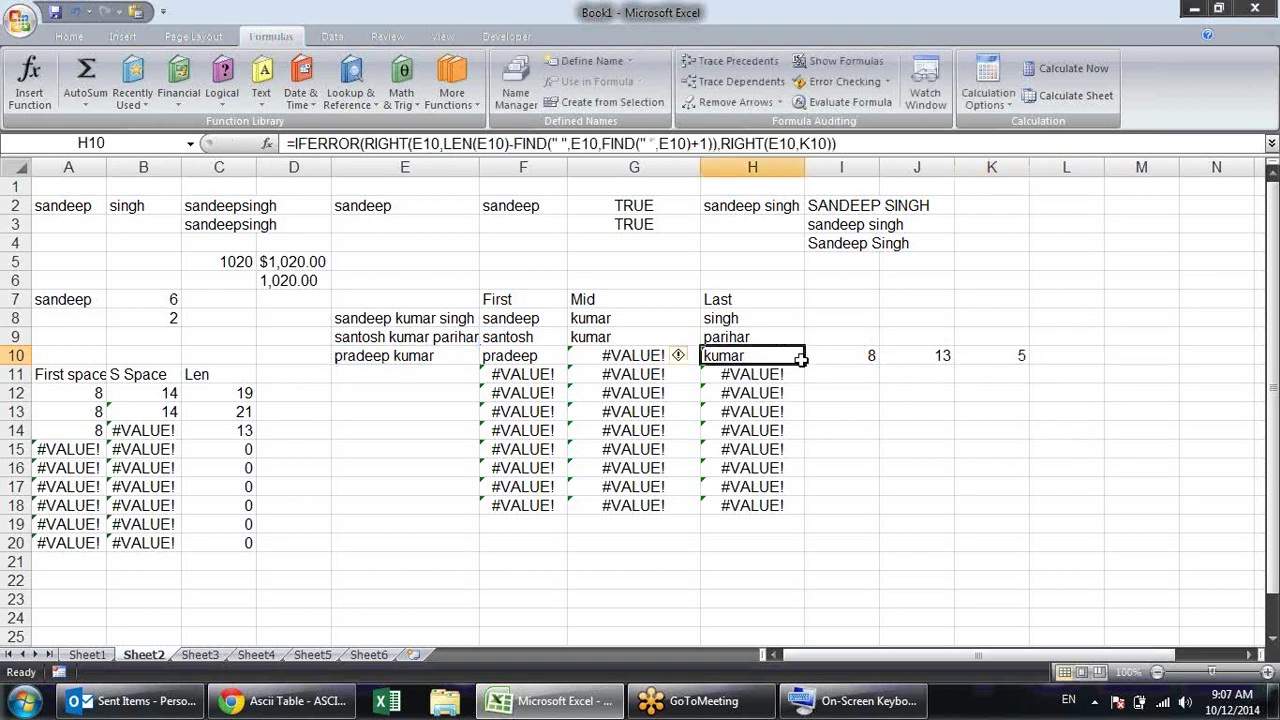
{"action": "double_click", "coordinate": [790, 357]}
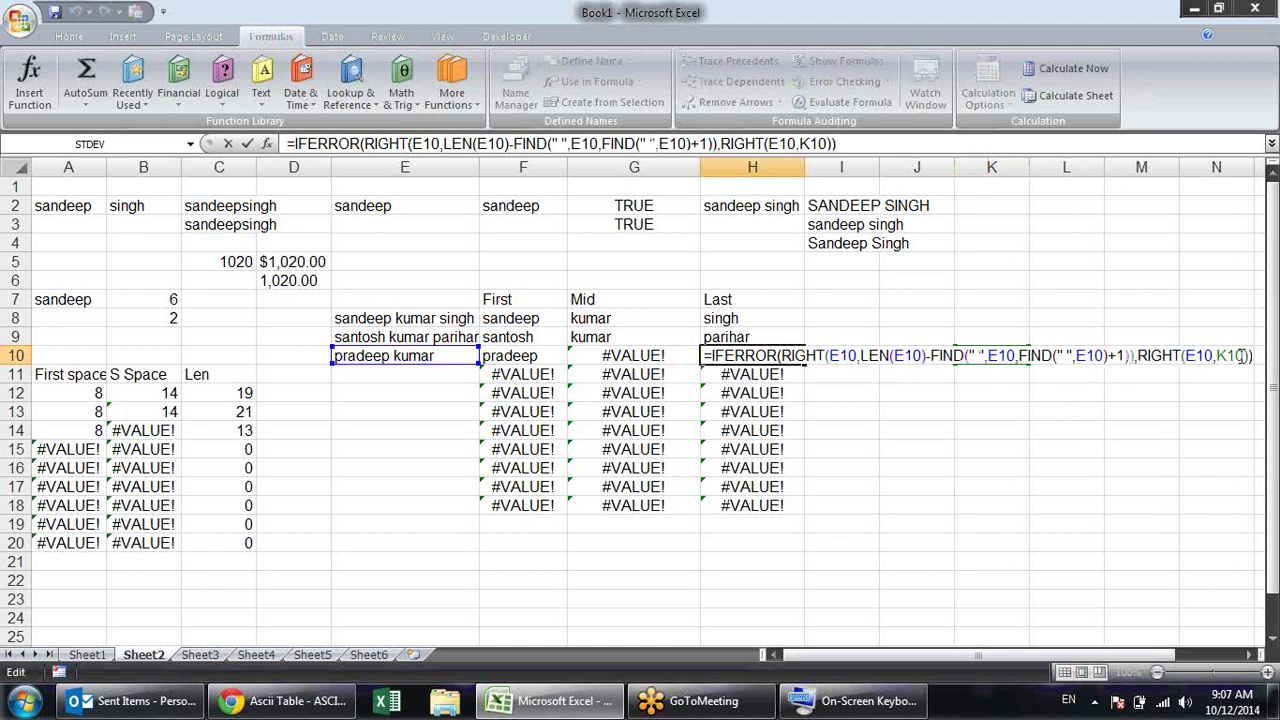
{"action": "left_click_drag", "start_coordinate": [1240, 355], "coordinate": [1215, 356]}
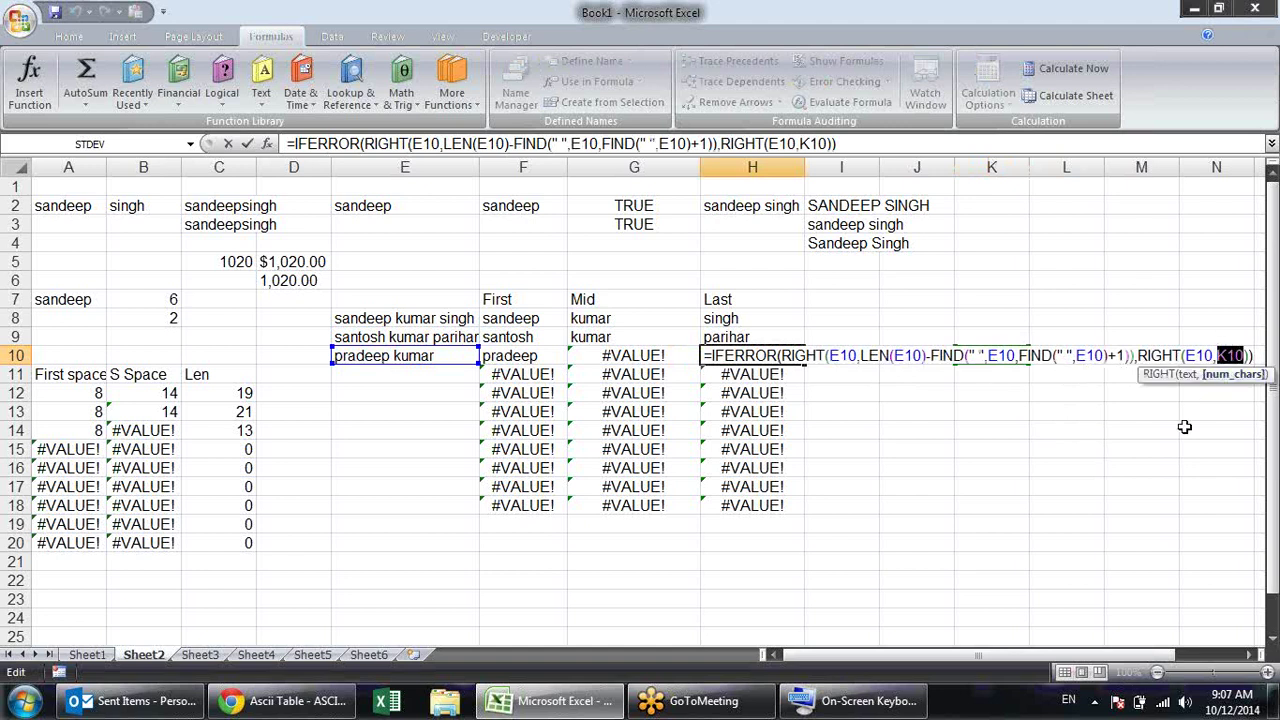
{"action": "key", "text": "ctrl+v"}
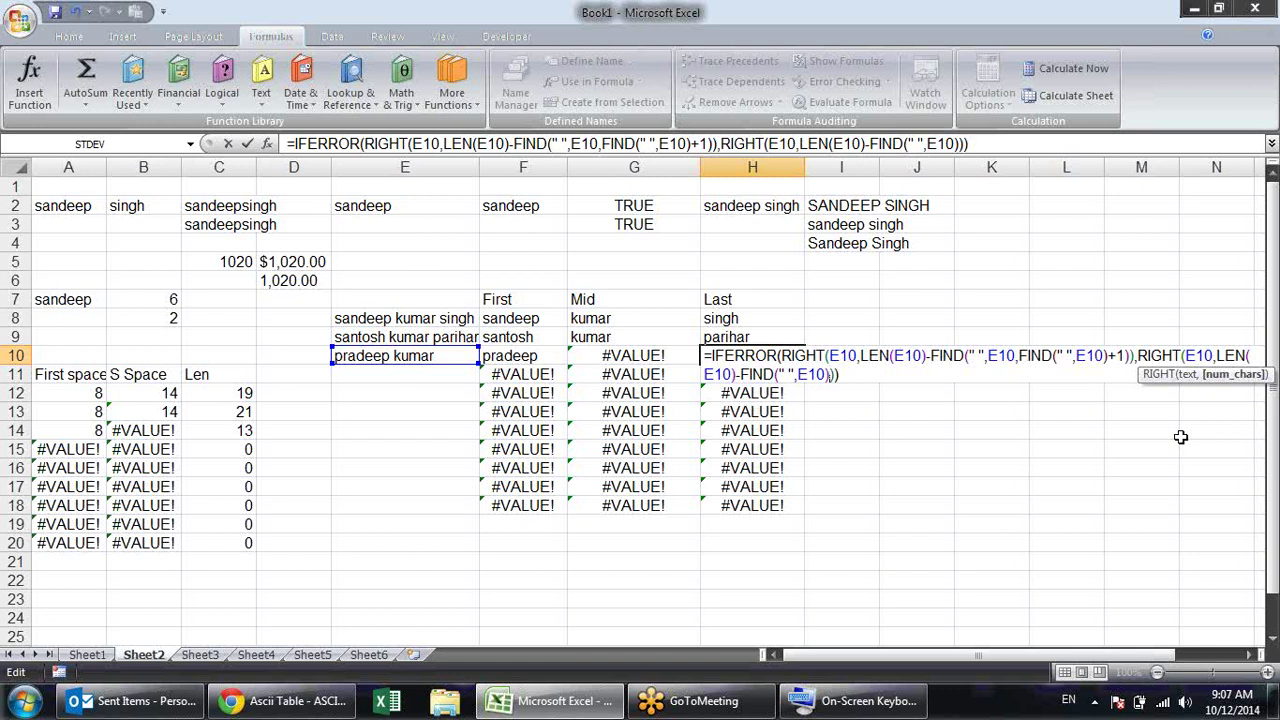
{"action": "key", "text": "Return"}
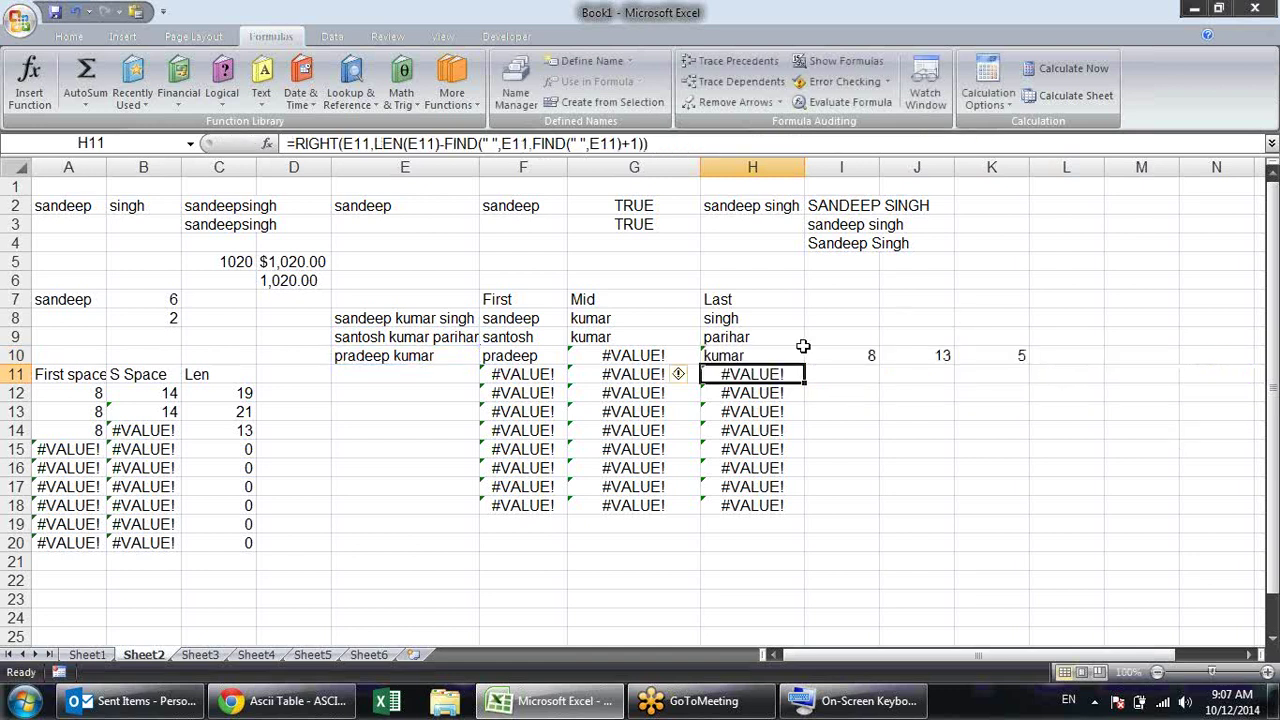
Move the helper values 8, 13 and 5 from I10:K10 to A22:C22
{"action": "left_click", "coordinate": [795, 352]}
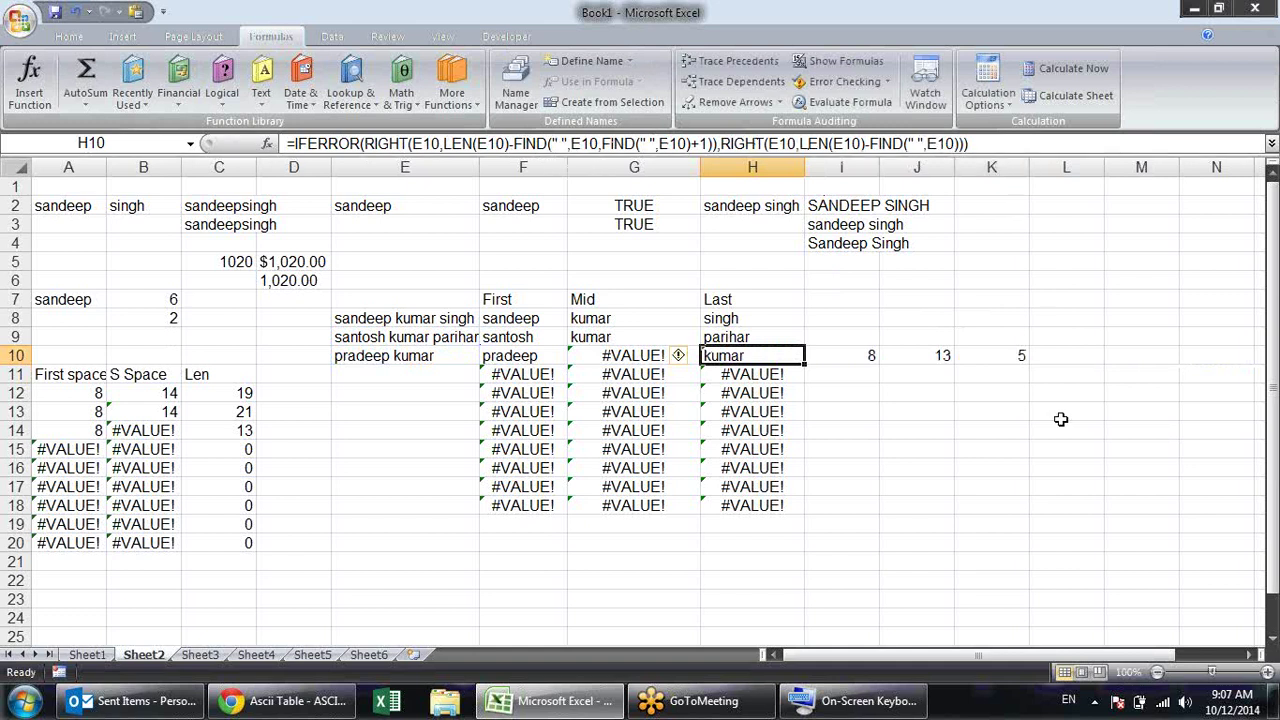
{"action": "left_click_drag", "start_coordinate": [840, 350], "coordinate": [992, 353]}
{"action": "key", "text": "ctrl+c"}
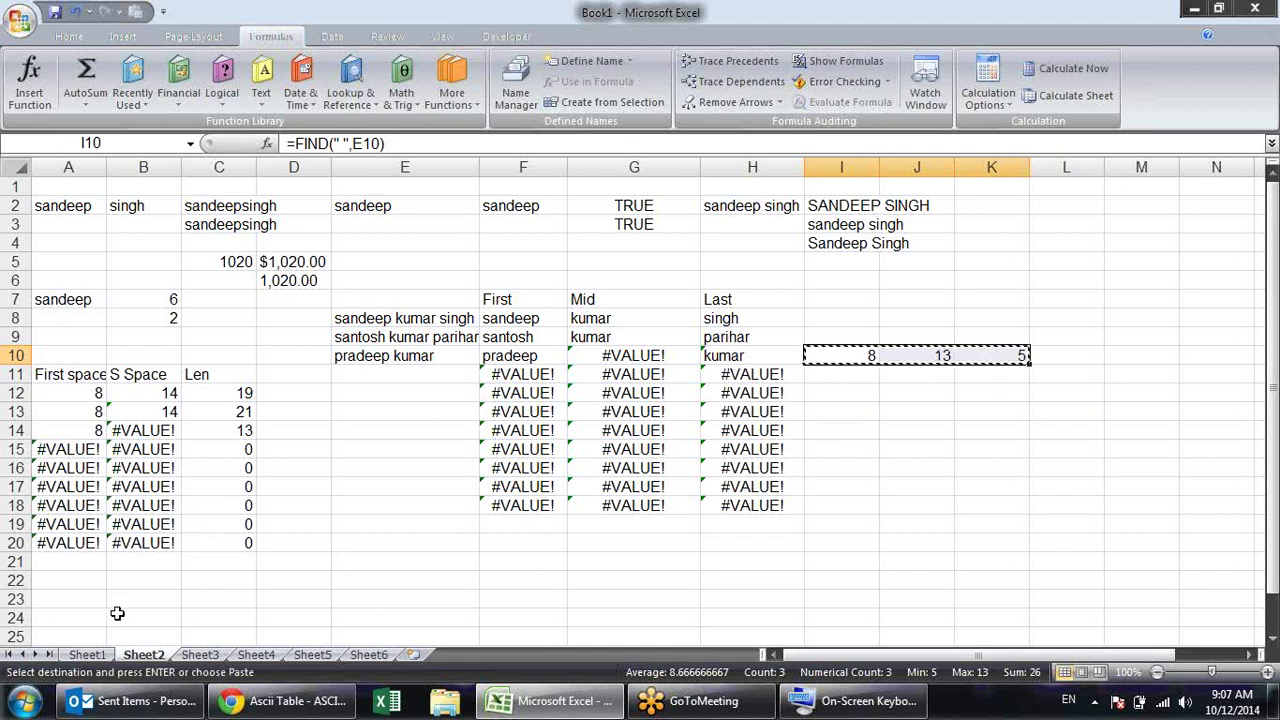
{"action": "left_click", "coordinate": [86, 578]}
{"action": "key", "text": "Return"}
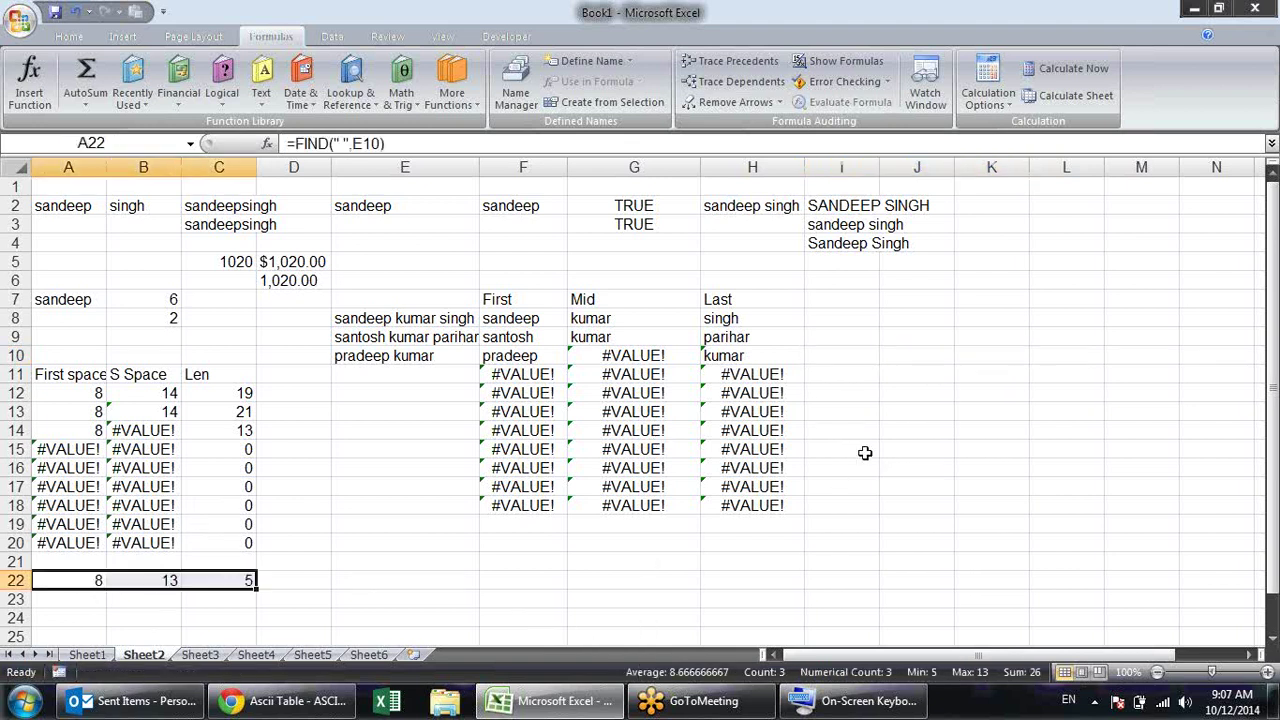
{"action": "left_click", "coordinate": [870, 410]}
Wrap G10's MID middle-name formula in IFERROR with an empty-text fallback
{"action": "left_click", "coordinate": [666, 356]}
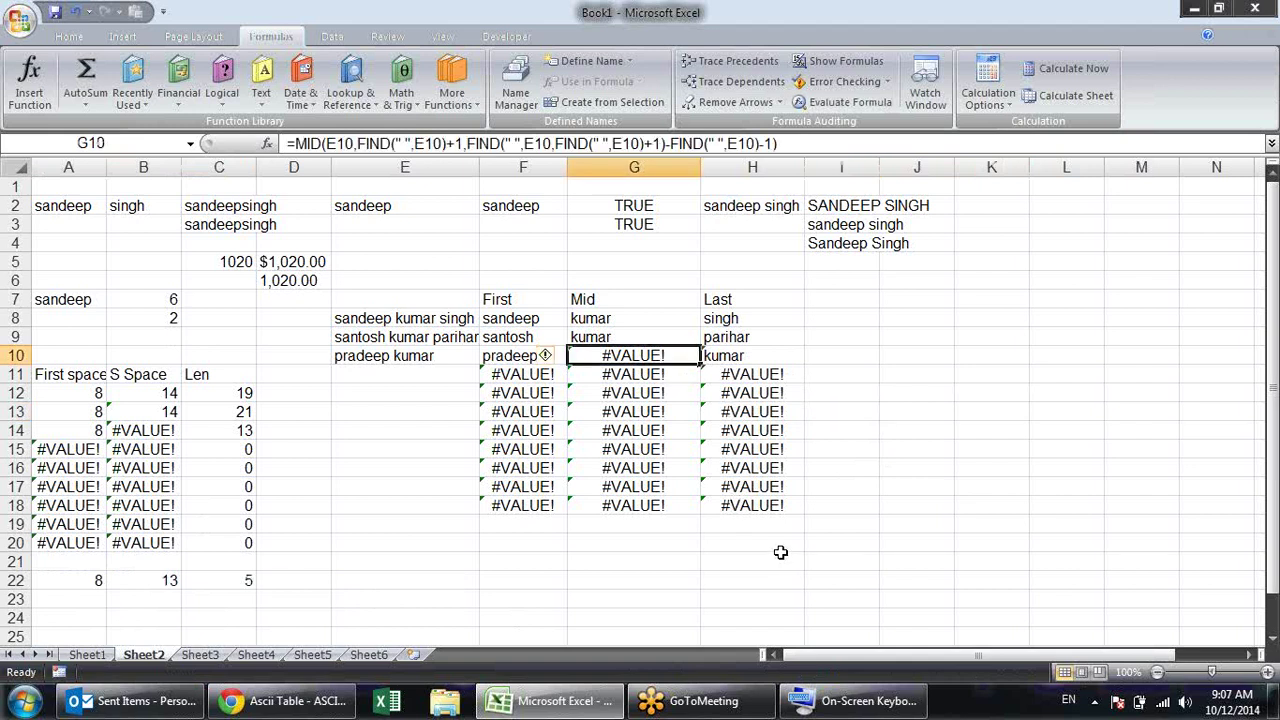
{"action": "key", "text": "F2"}
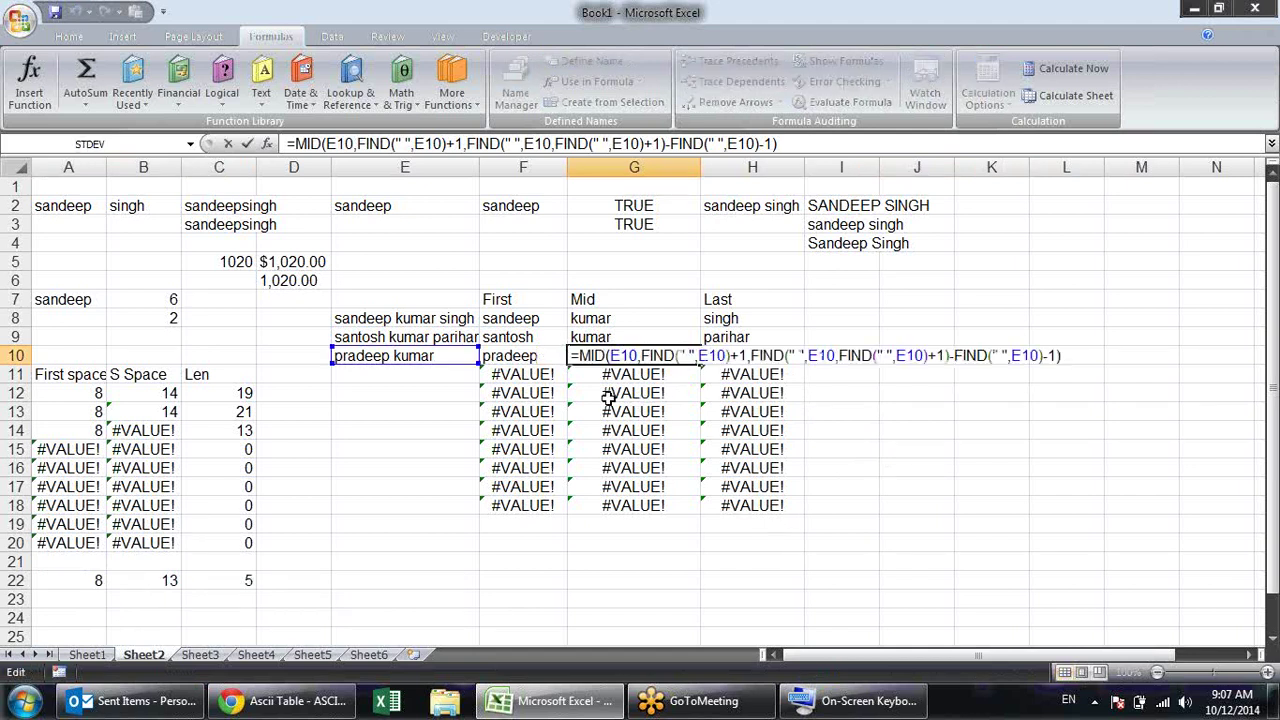
{"action": "type", "text": "if"}
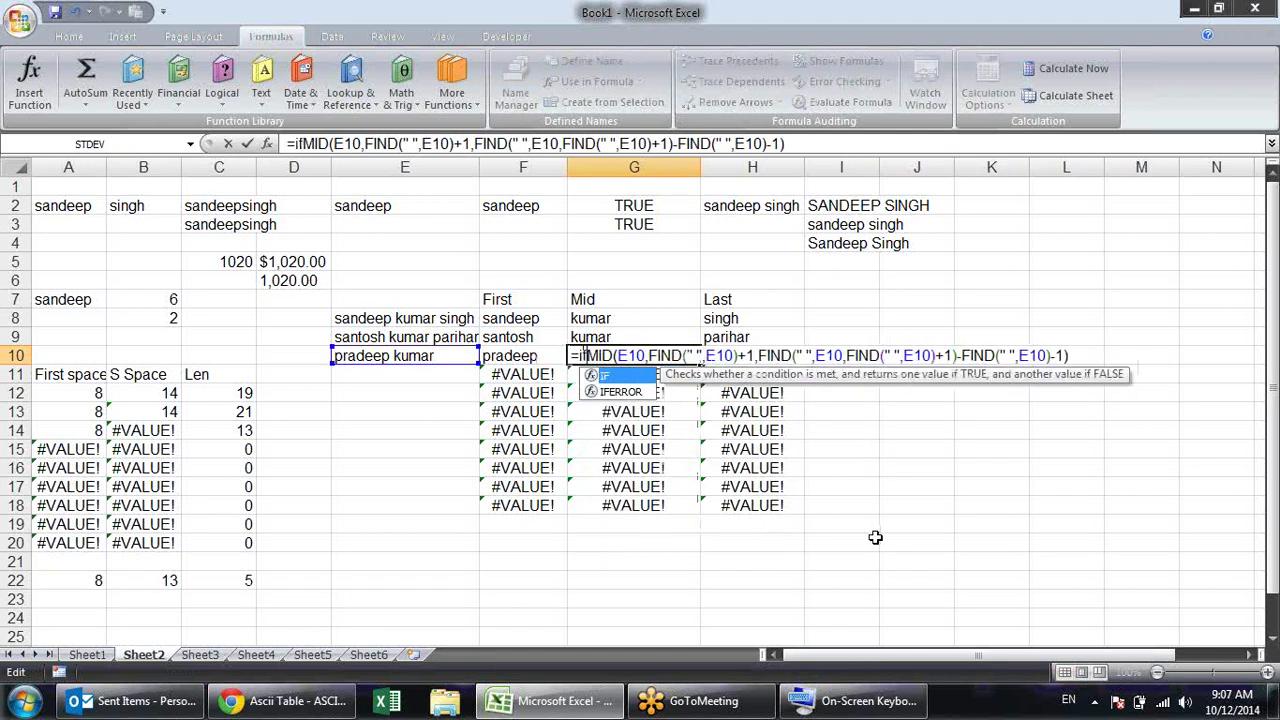
{"action": "key", "text": "Down"}
{"action": "key", "text": "Tab"}
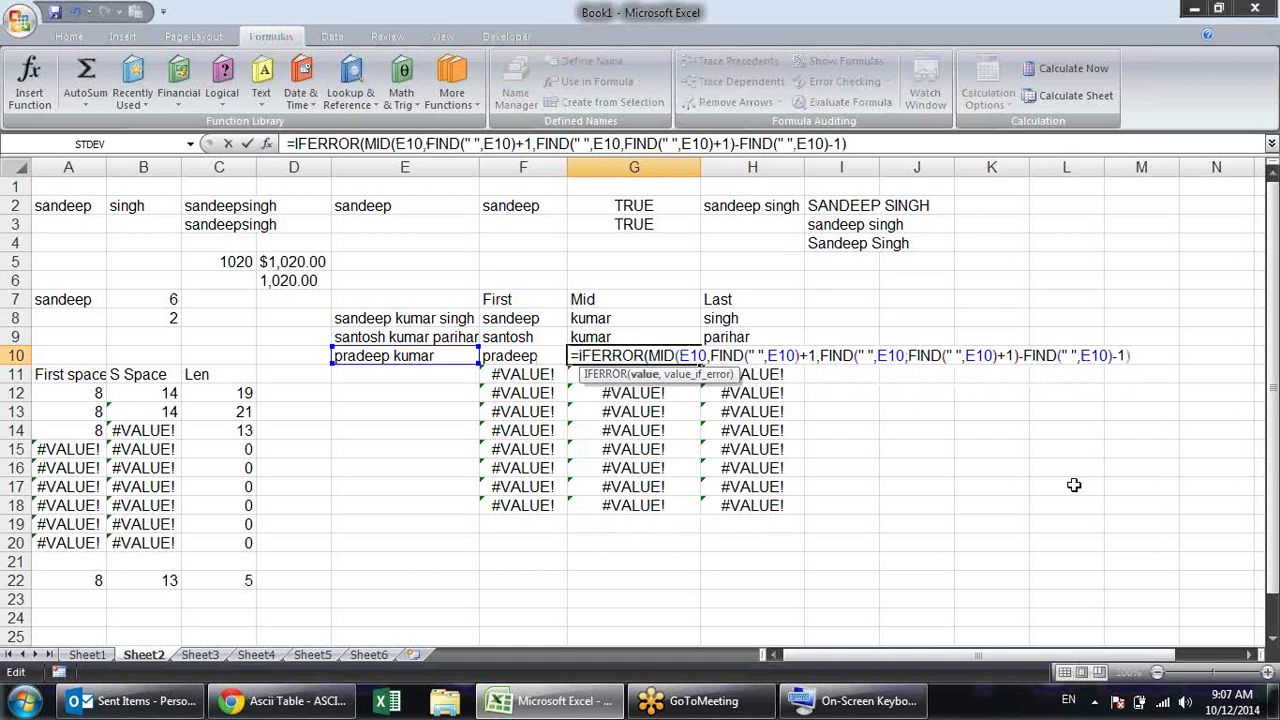
{"action": "type", "text": ","}
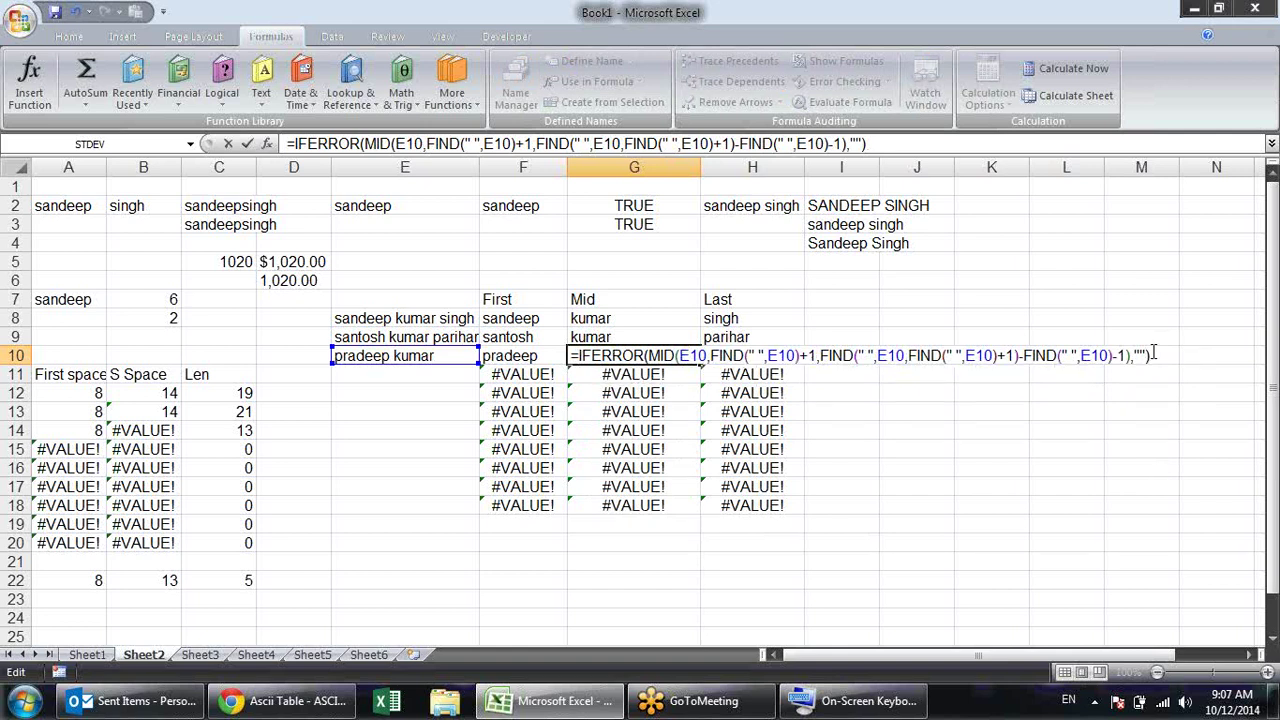
{"action": "key", "text": "Return"}
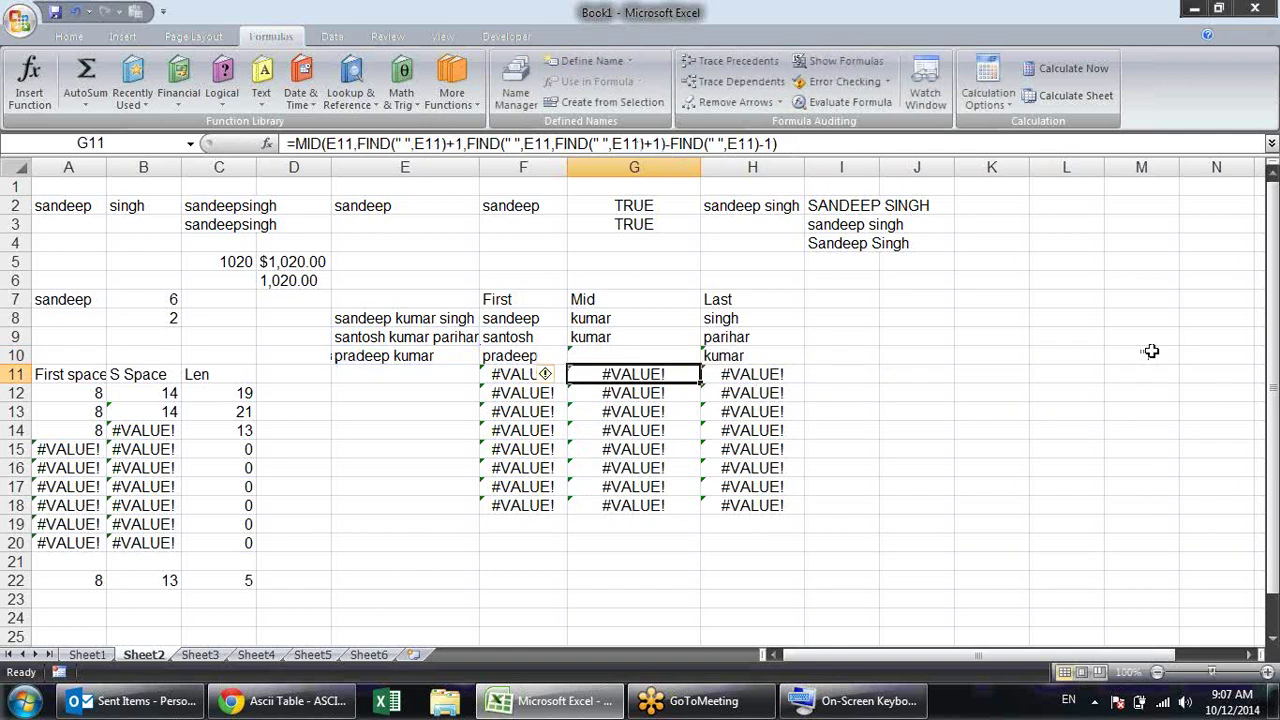
Fill the F10:H10 name-splitting formulas down through row 18
{"action": "left_click_drag", "start_coordinate": [550, 350], "coordinate": [740, 355]}
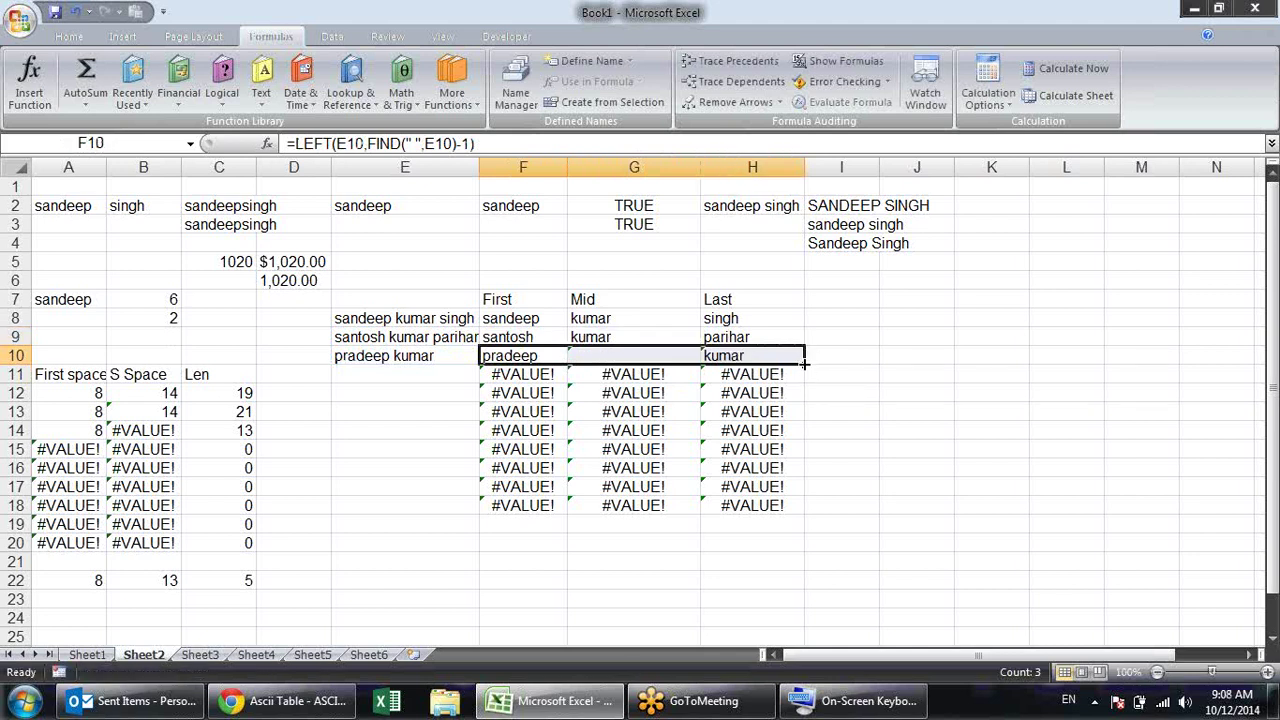
{"action": "left_click_drag", "start_coordinate": [806, 368], "coordinate": [806, 510]}
{"action": "left_click_drag", "start_coordinate": [545, 362], "coordinate": [808, 366]}
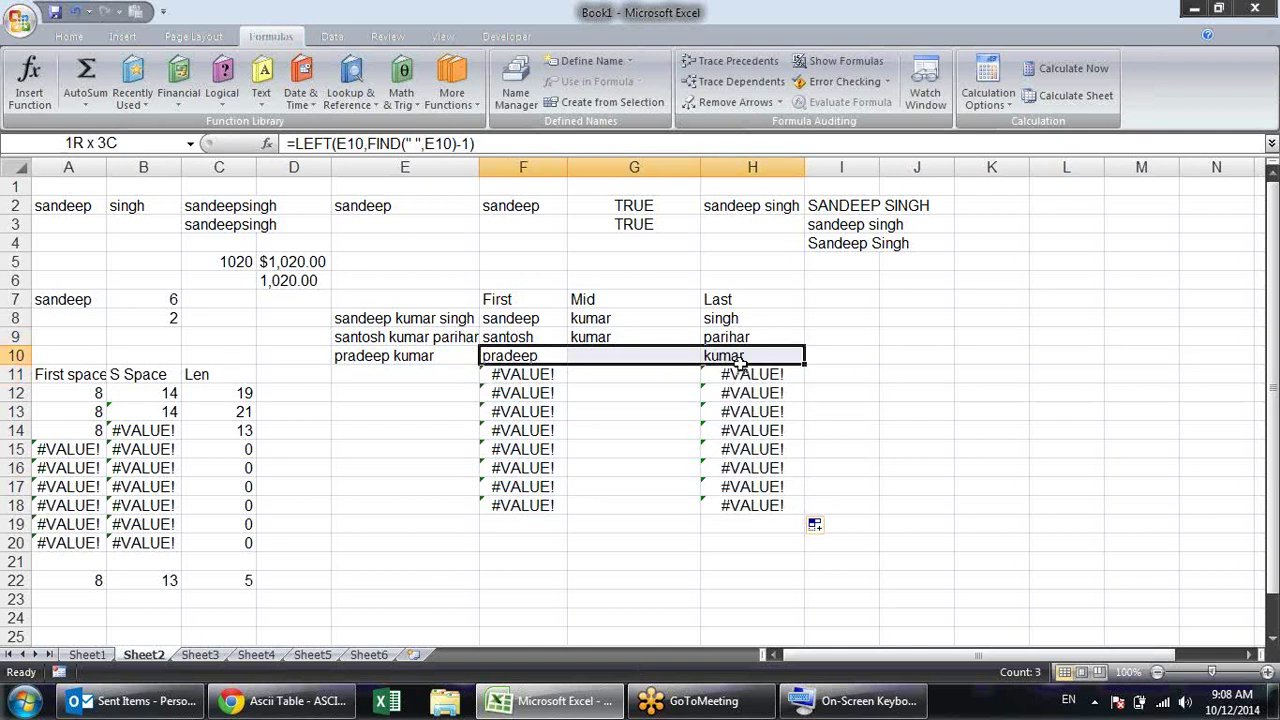
{"action": "mouse_move", "coordinate": [808, 366]}
{"action": "left_mouse_down"}
{"action": "mouse_move", "coordinate": [790, 318]}
{"action": "mouse_move", "coordinate": [829, 320]}
{"action": "left_mouse_up"}
{"action": "left_click", "coordinate": [834, 400]}
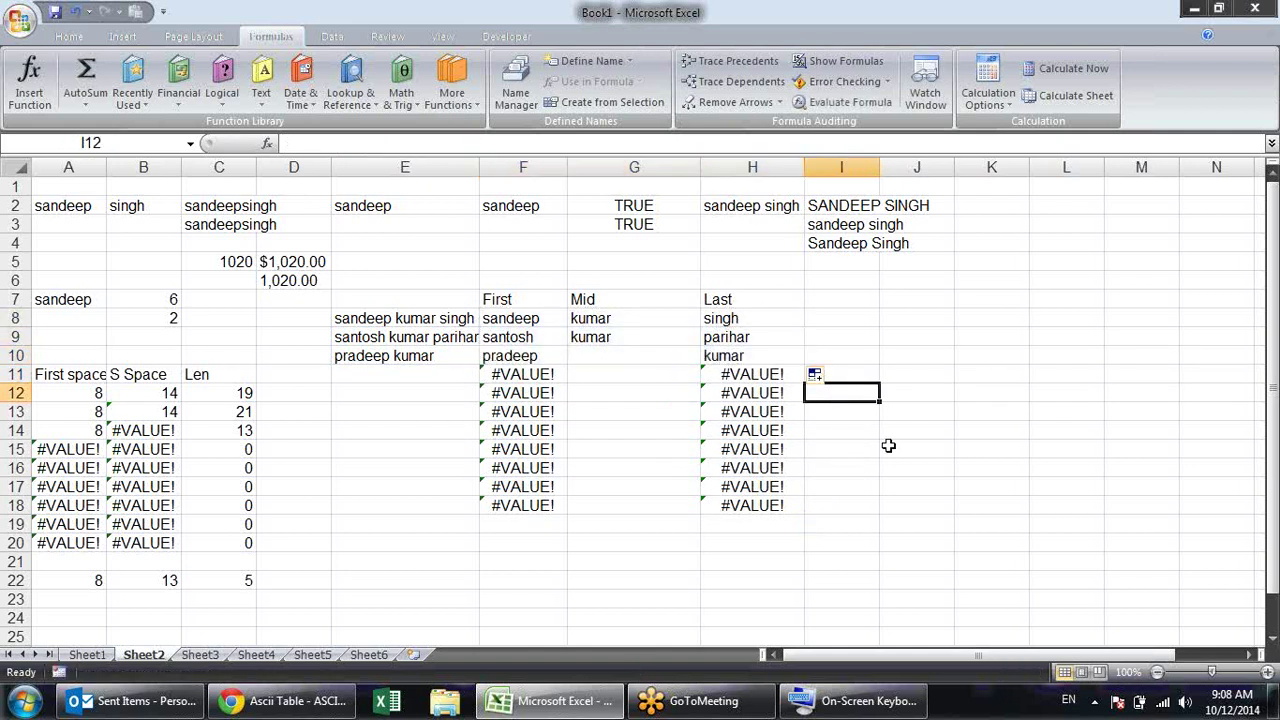
Enter the single name vishnu in E11 and check its first-name result
{"action": "left_click", "coordinate": [403, 381]}
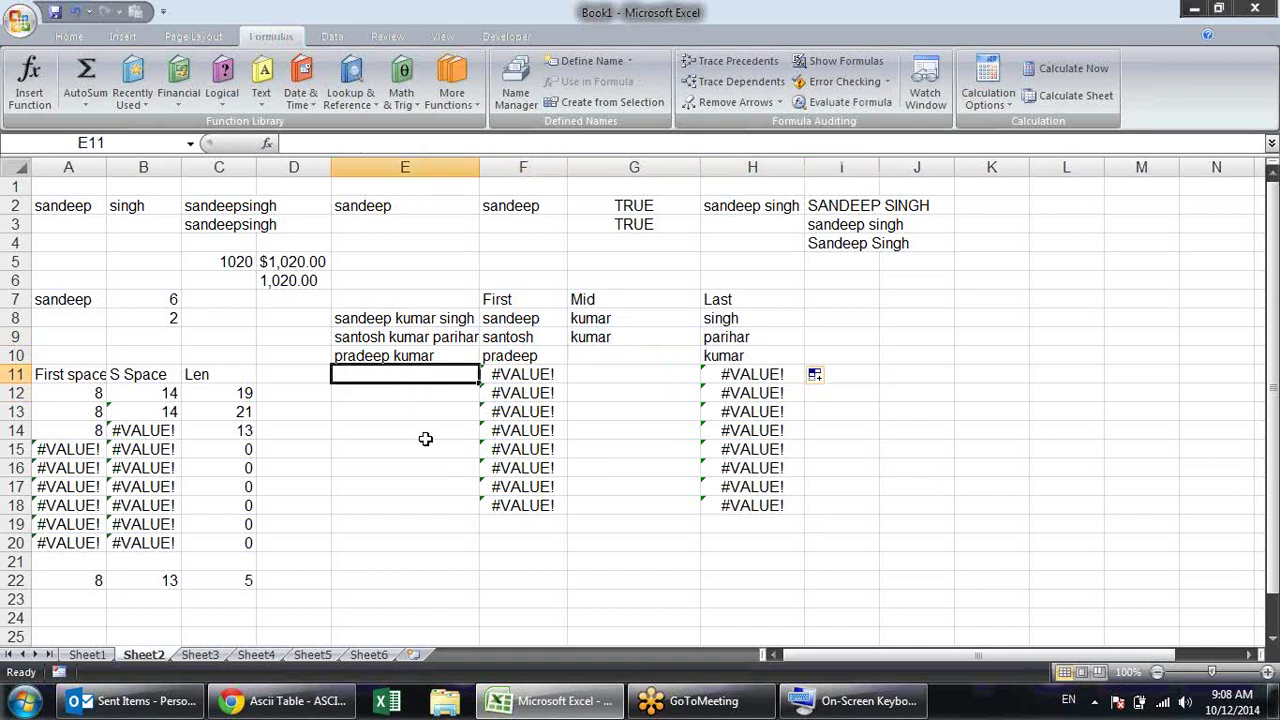
{"action": "type", "text": "vishnu"}
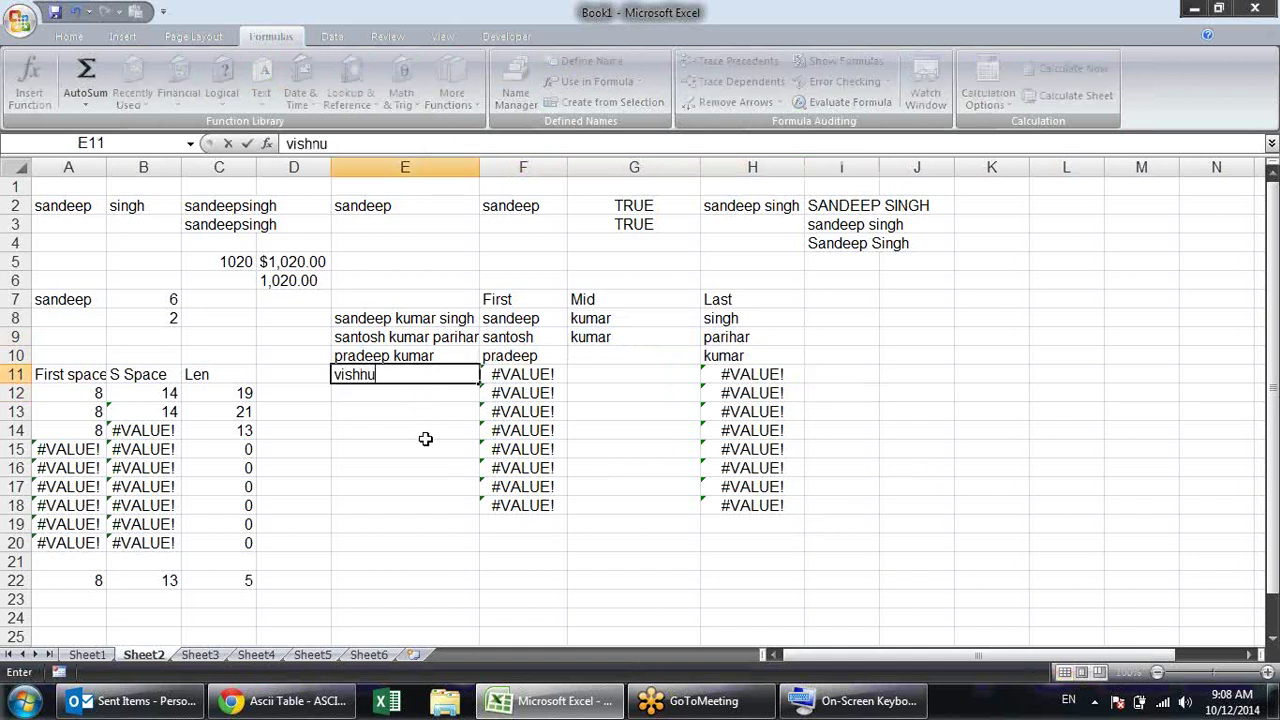
{"action": "key", "text": "Return"}
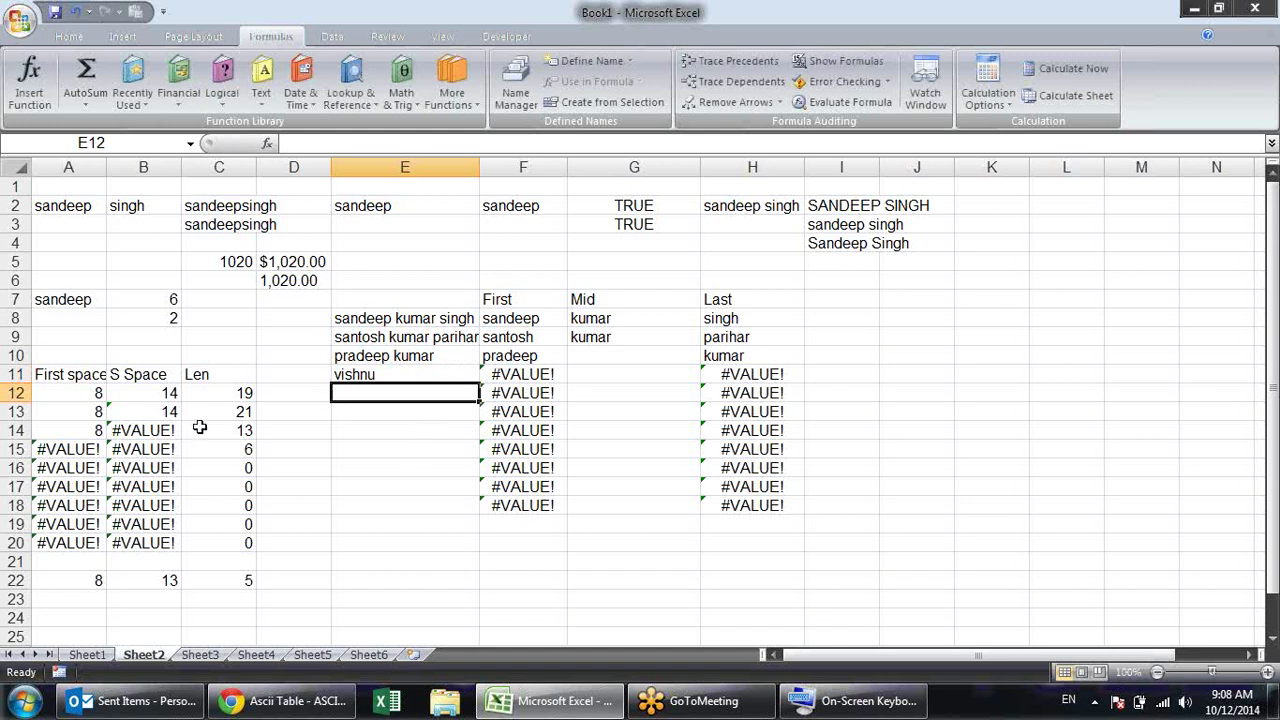
{"action": "left_click", "coordinate": [508, 382]}
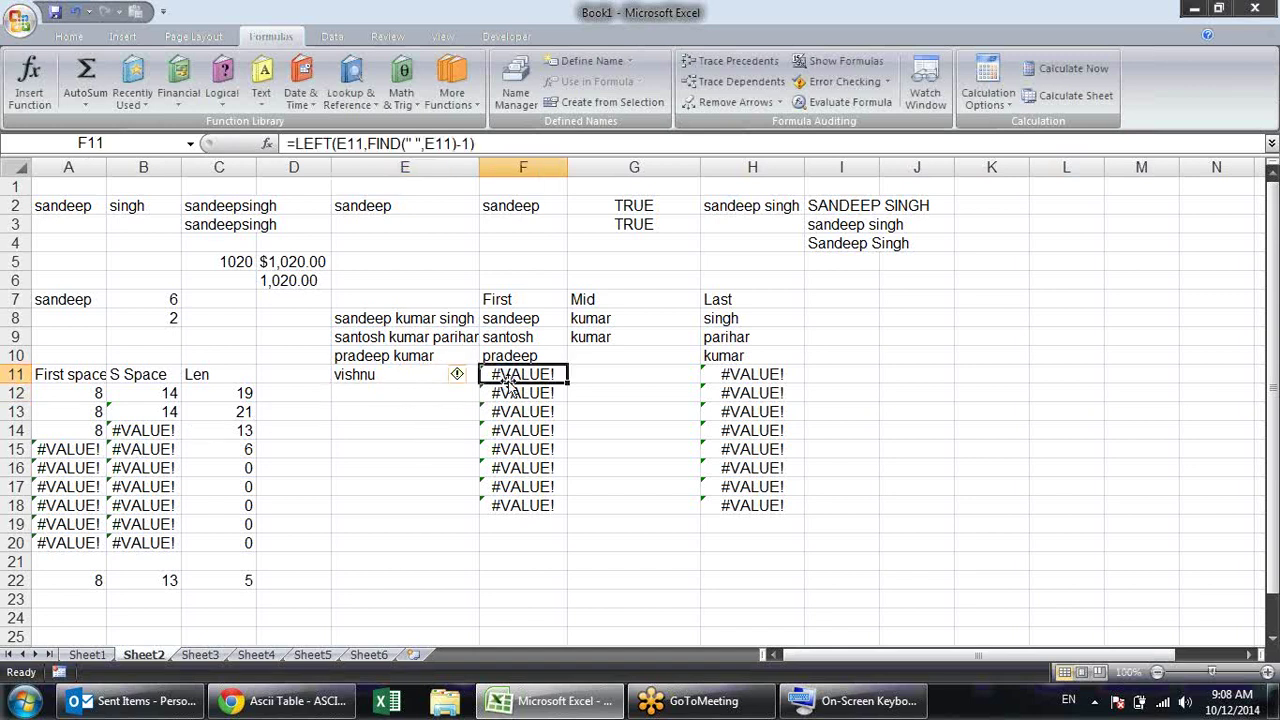
Wrap F11's first-name formula in IFERROR falling back to E11, and fill it to F18
{"action": "left_click", "coordinate": [718, 378]}
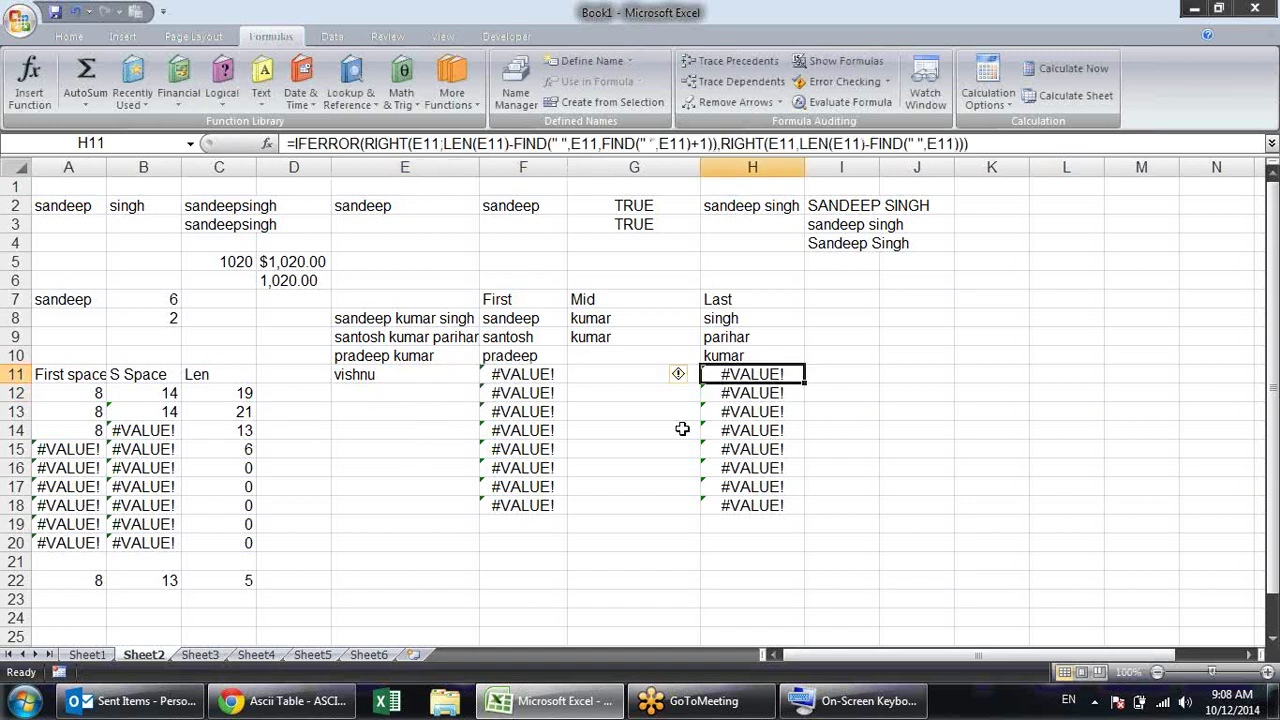
{"action": "left_click", "coordinate": [520, 380]}
{"action": "type", "text": "="}
{"action": "key", "text": "Escape"}
{"action": "key", "text": "F2"}
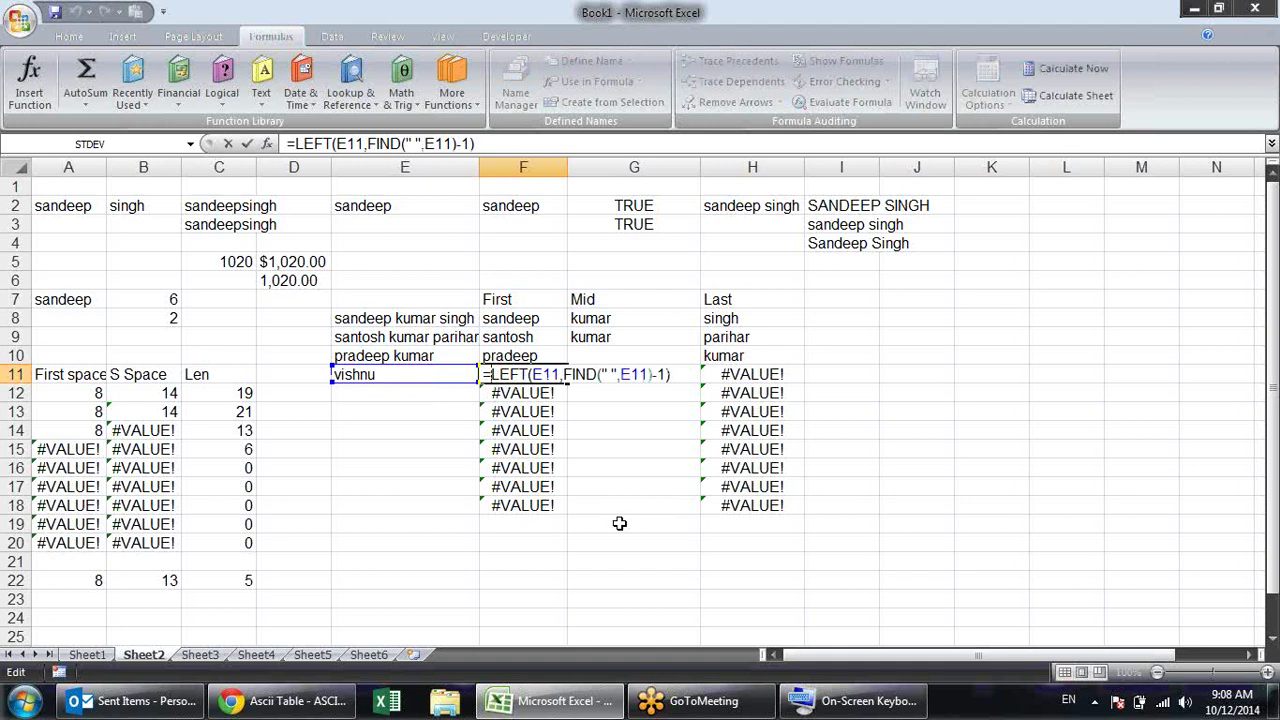
{"action": "type", "text": "if"}
{"action": "key", "text": "Down"}
{"action": "key", "text": "Tab"}
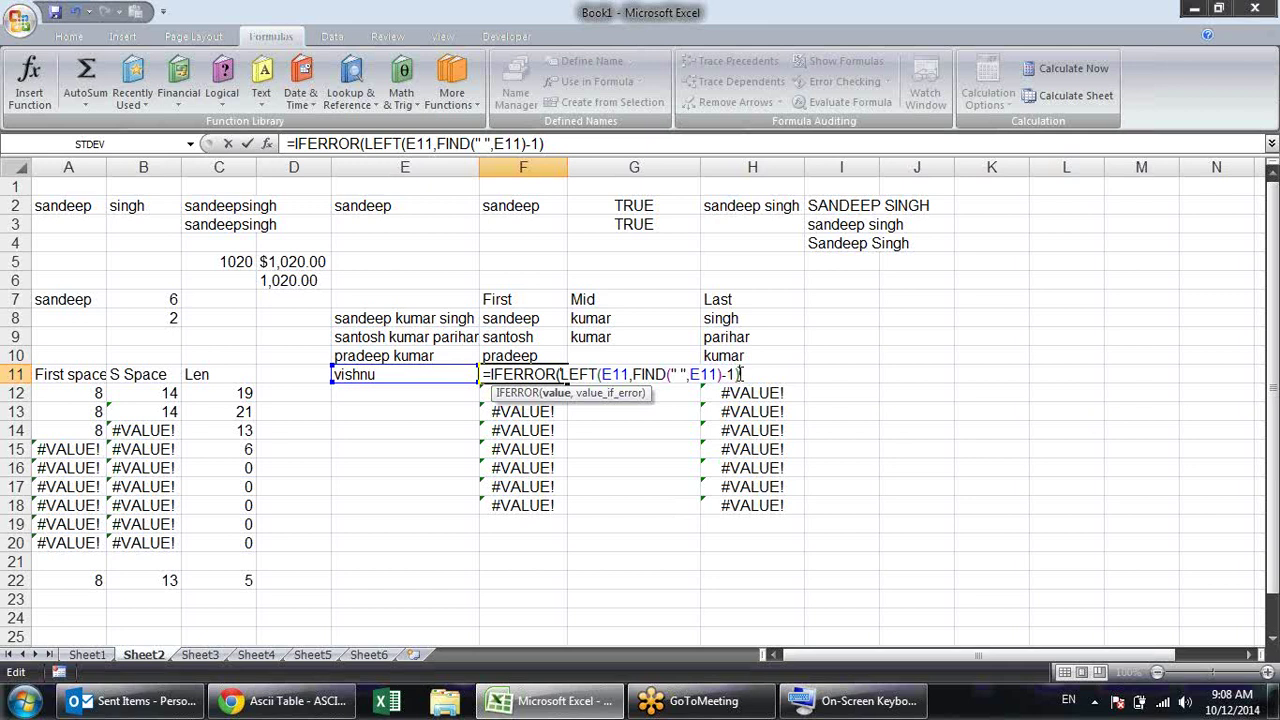
{"action": "left_click", "coordinate": [426, 374]}
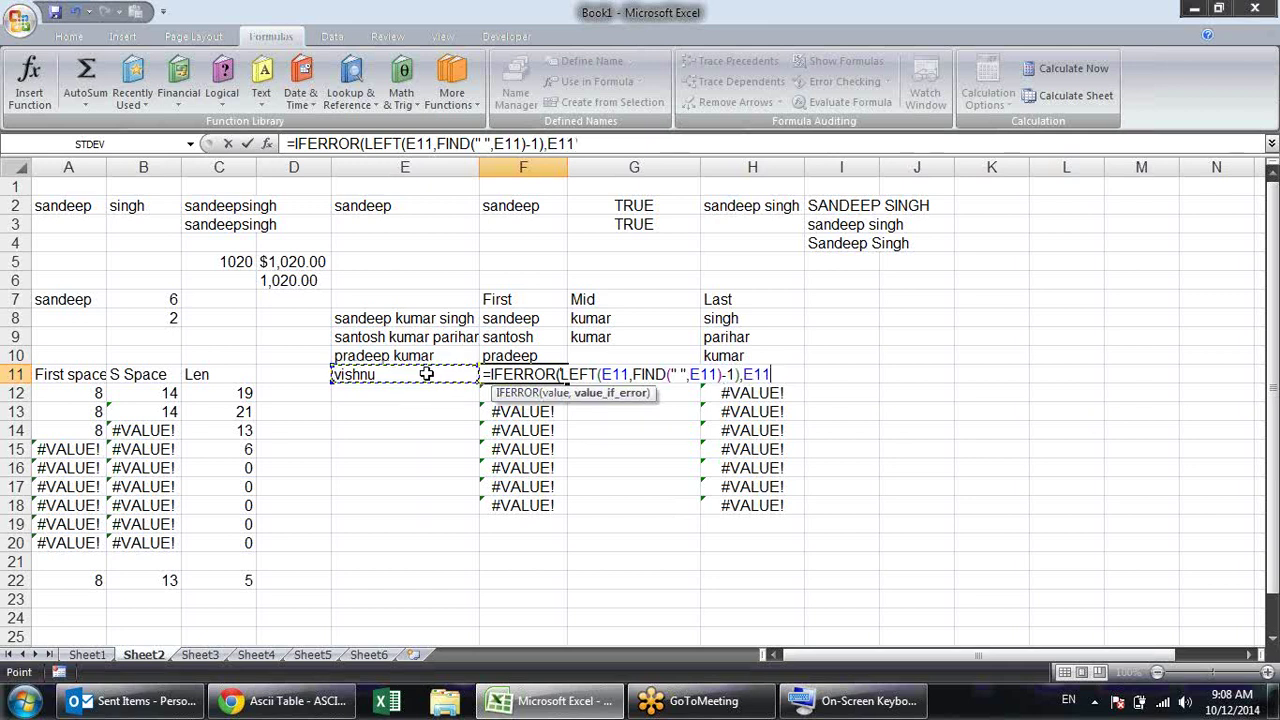
{"action": "type", "text": ")"}
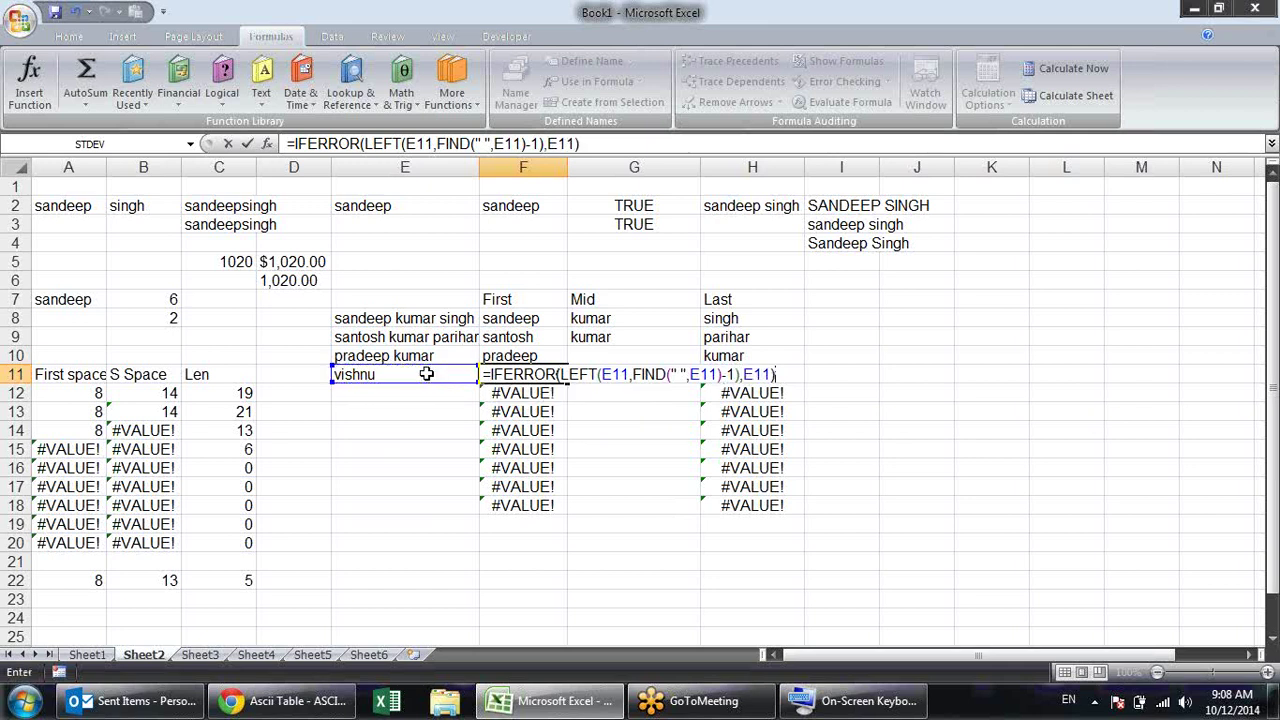
{"action": "key", "text": "Return"}
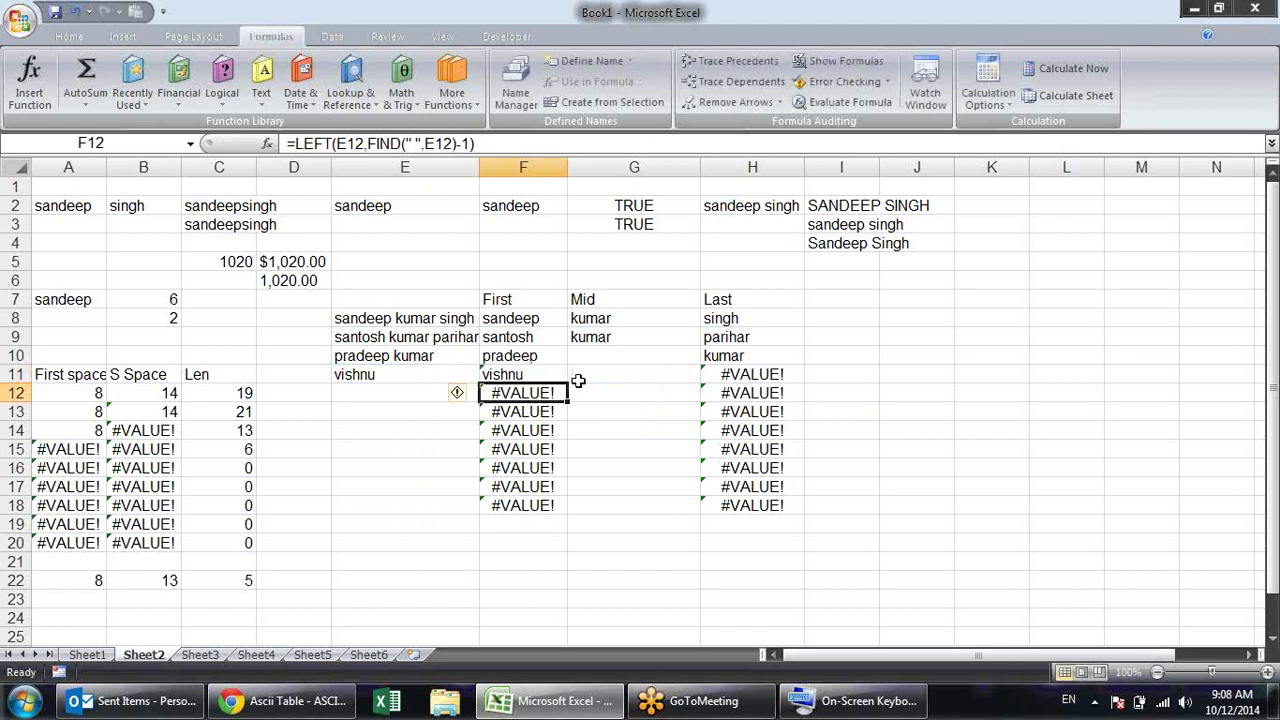
{"action": "left_click", "coordinate": [536, 375]}
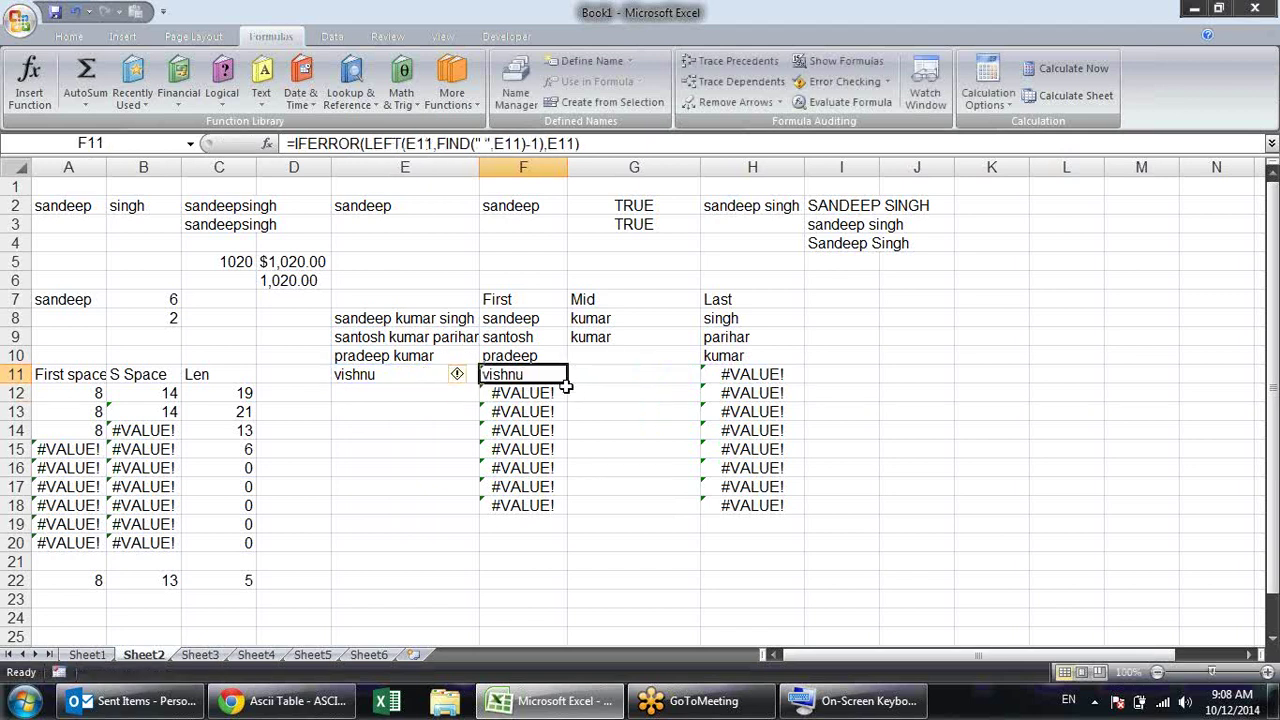
{"action": "left_click_drag", "start_coordinate": [568, 382], "coordinate": [568, 512]}
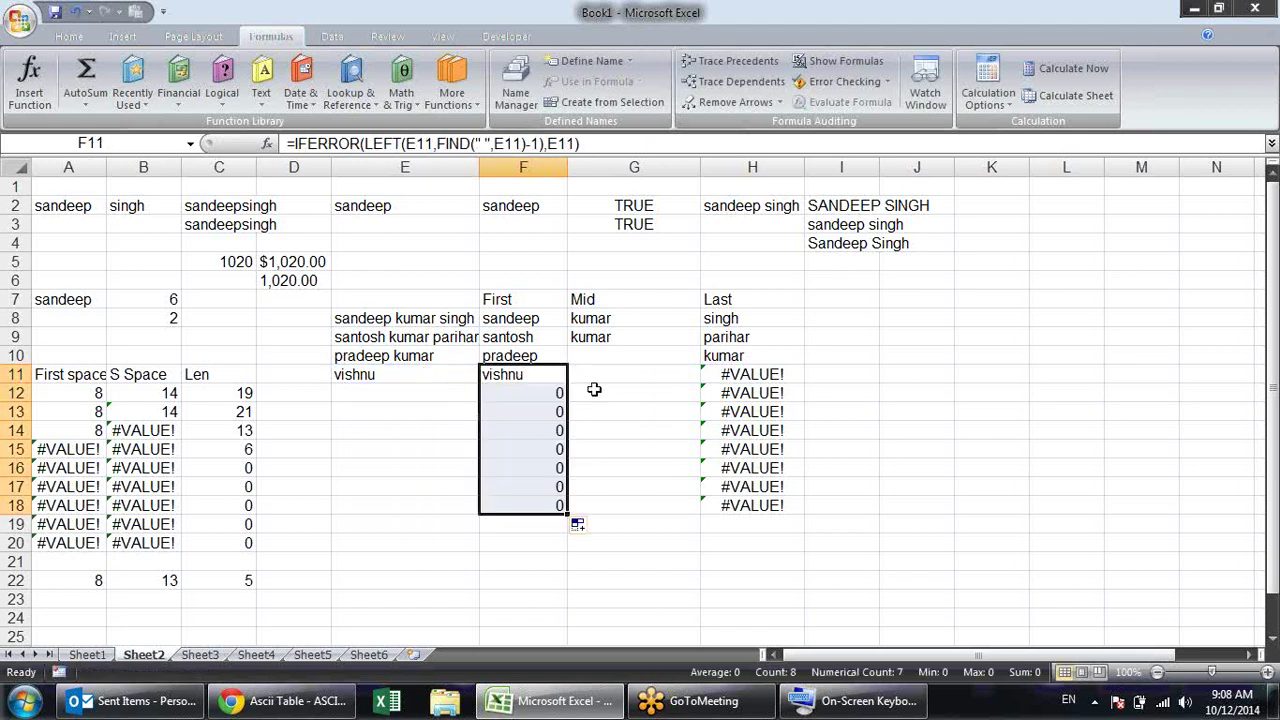
Wrap H11's last-name formula in IFERROR with a blank fallback and copy it to H18
{"action": "left_click", "coordinate": [648, 372]}
{"action": "left_click", "coordinate": [738, 375]}
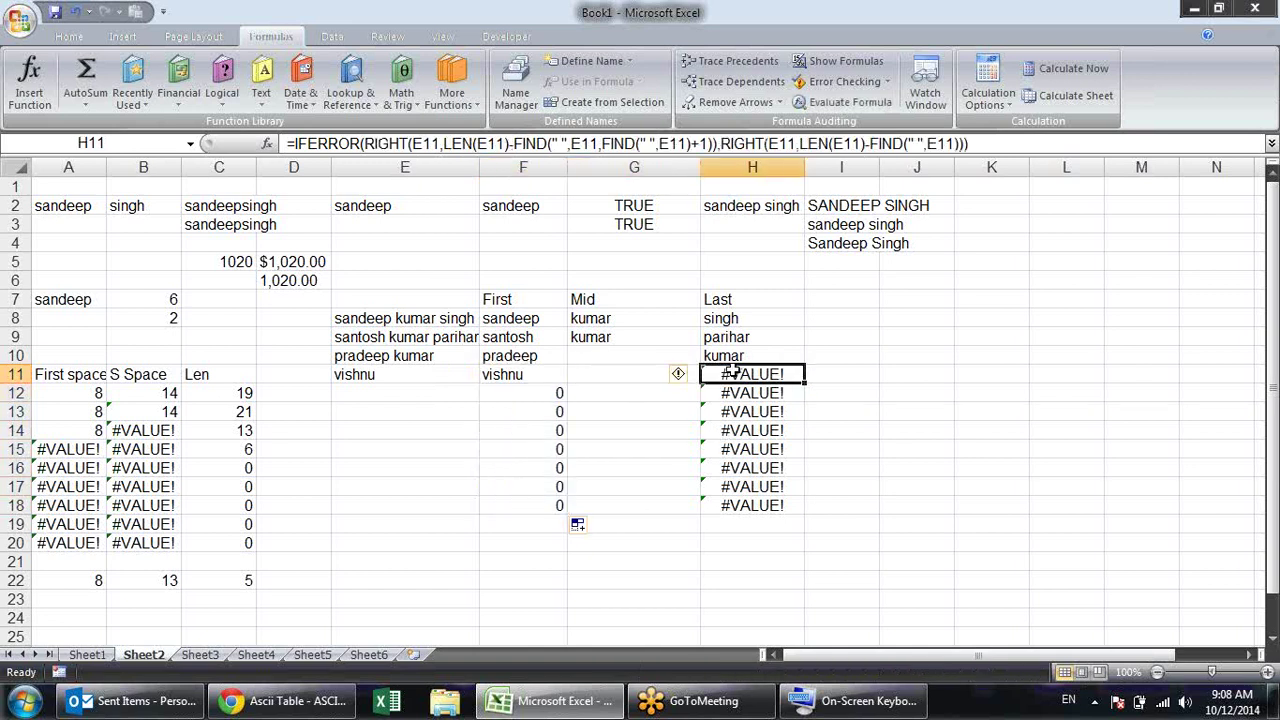
{"action": "key", "text": "F2"}
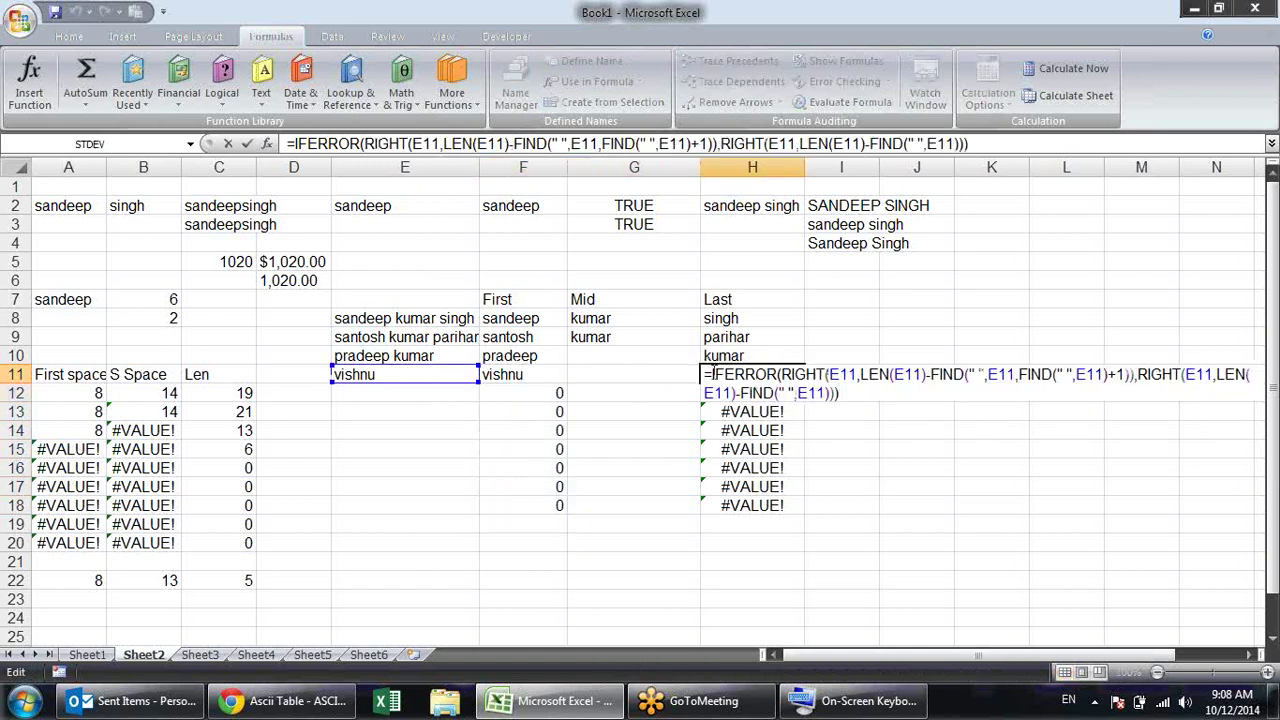
{"action": "type", "text": "if"}
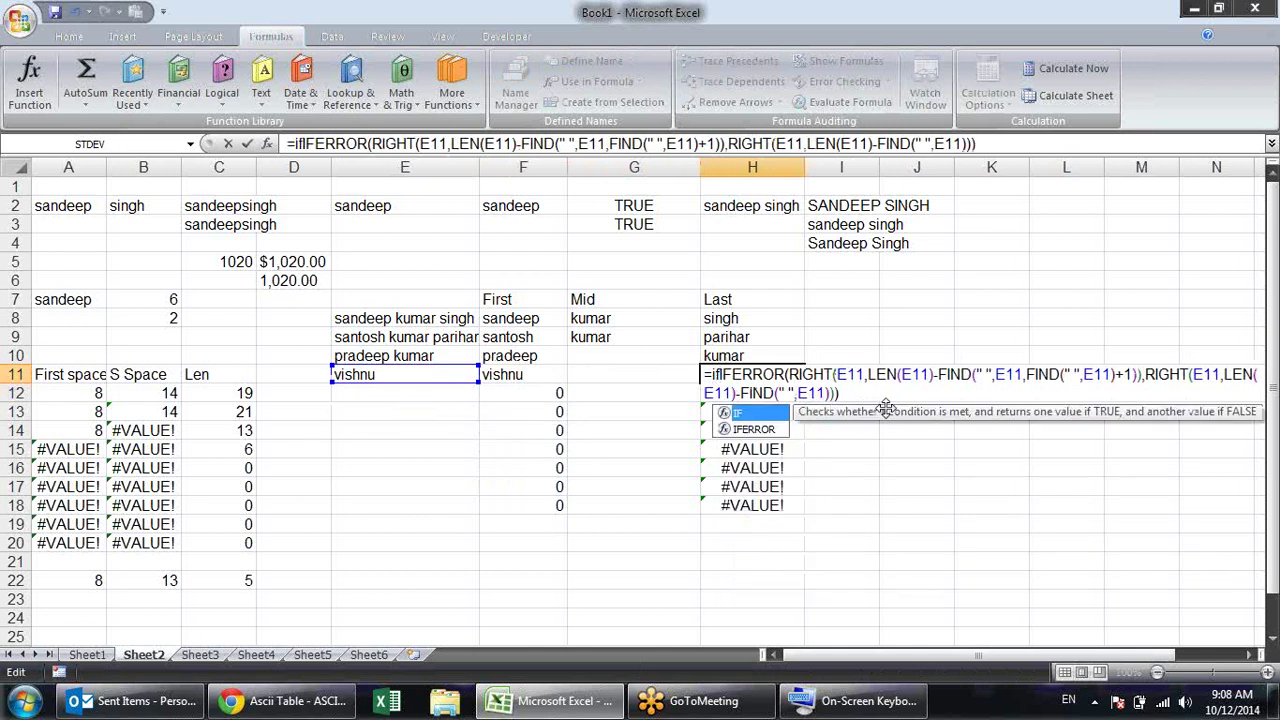
{"action": "key", "text": "Down"}
{"action": "key", "text": "Tab"}
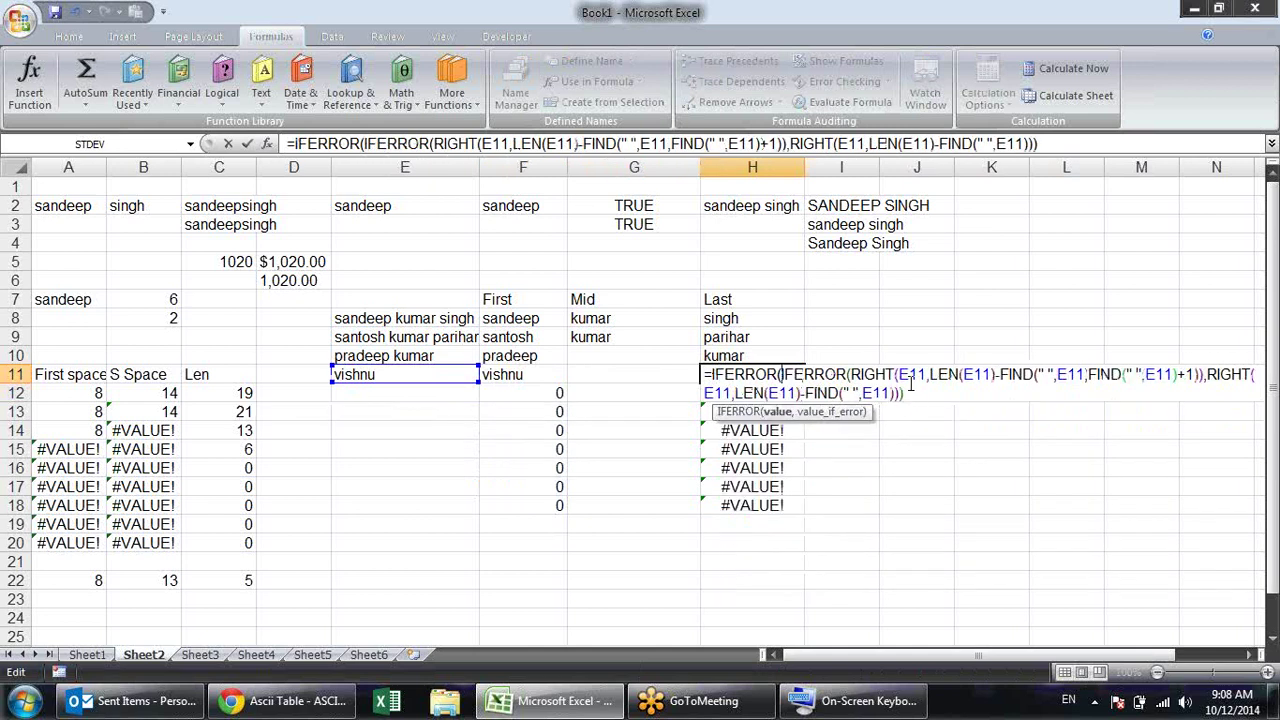
{"action": "left_click", "coordinate": [912, 385], "text": "shift"}
{"action": "left_click", "coordinate": [913, 393]}
{"action": "type", "text": ","}
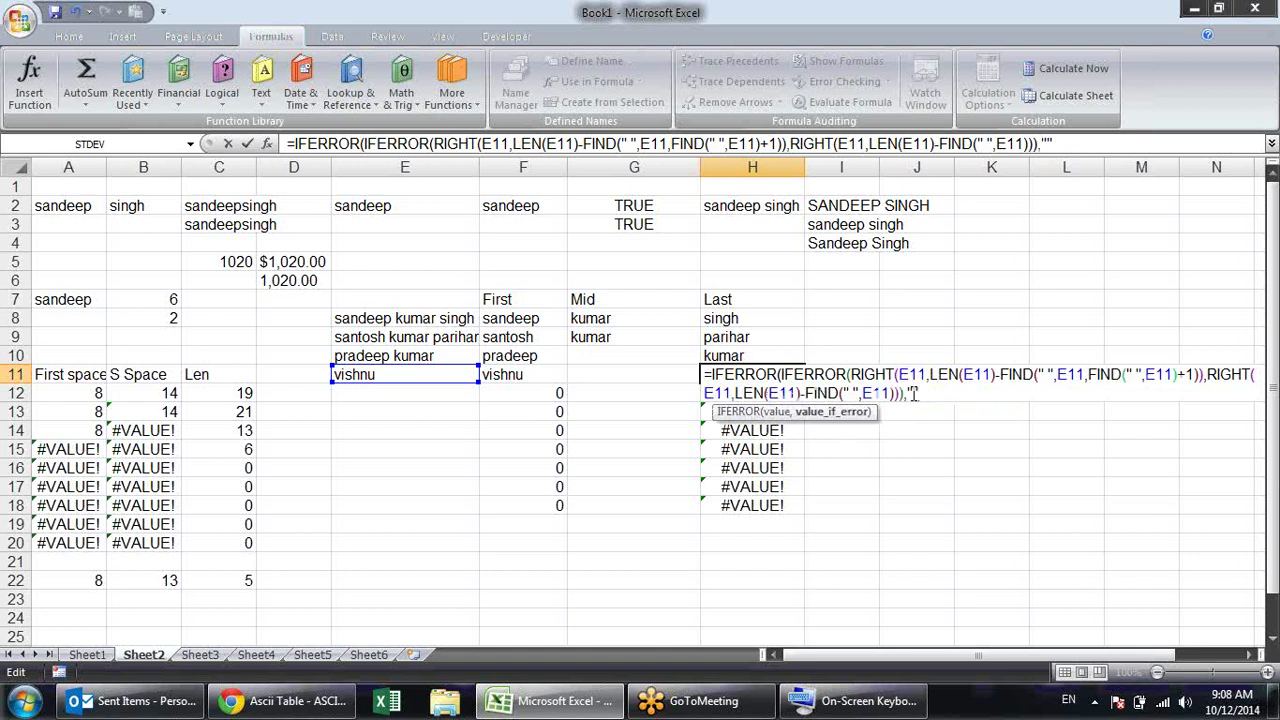
{"action": "key", "text": "Return"}
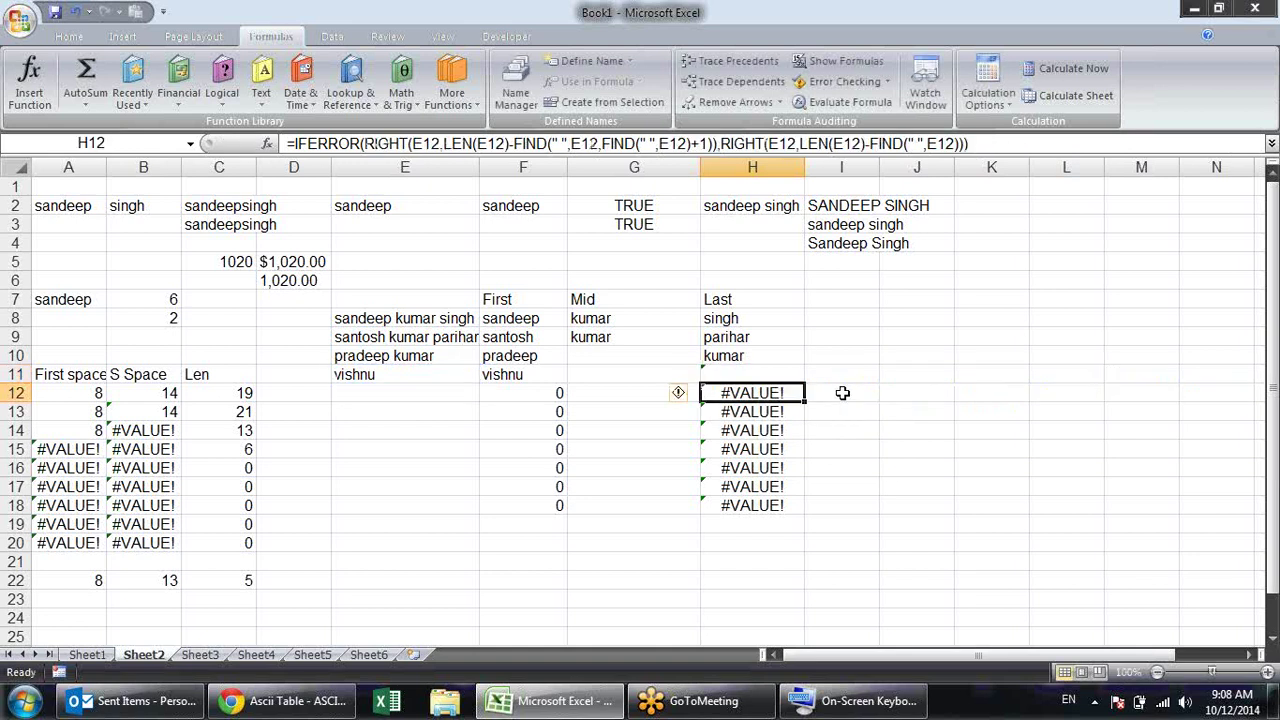
{"action": "left_click", "coordinate": [720, 376]}
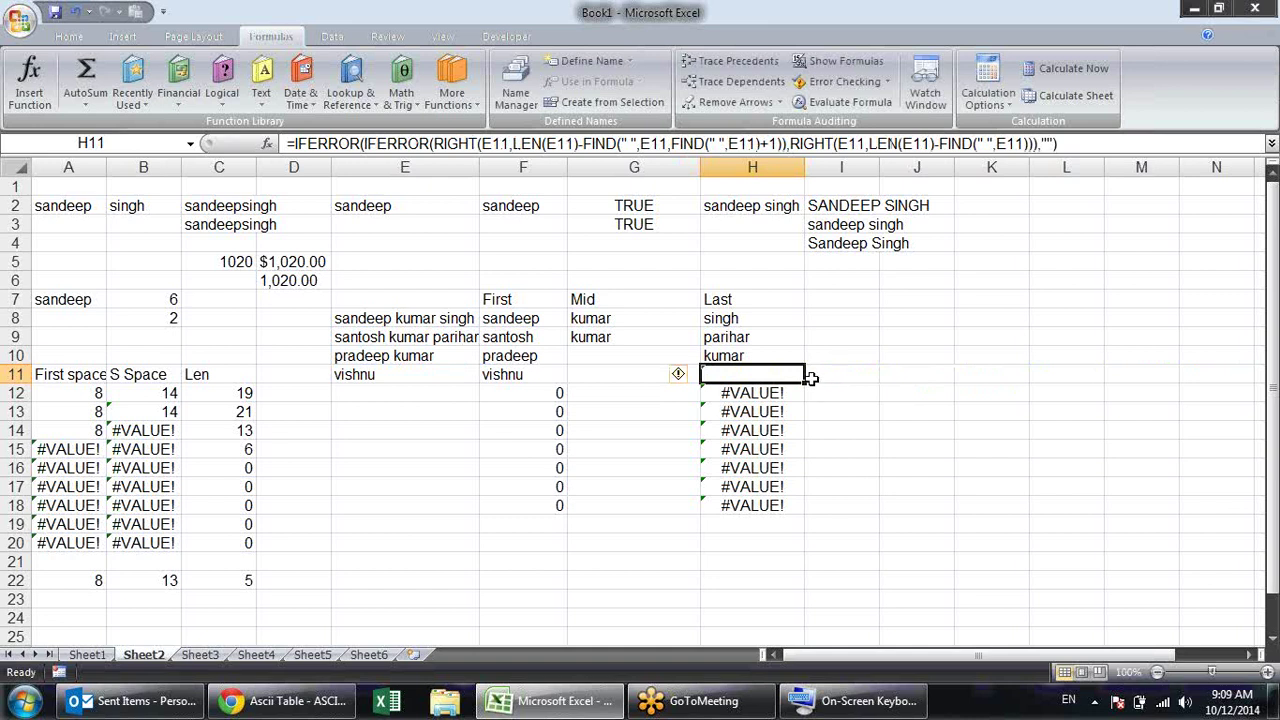
{"action": "double_click", "coordinate": [804, 383]}
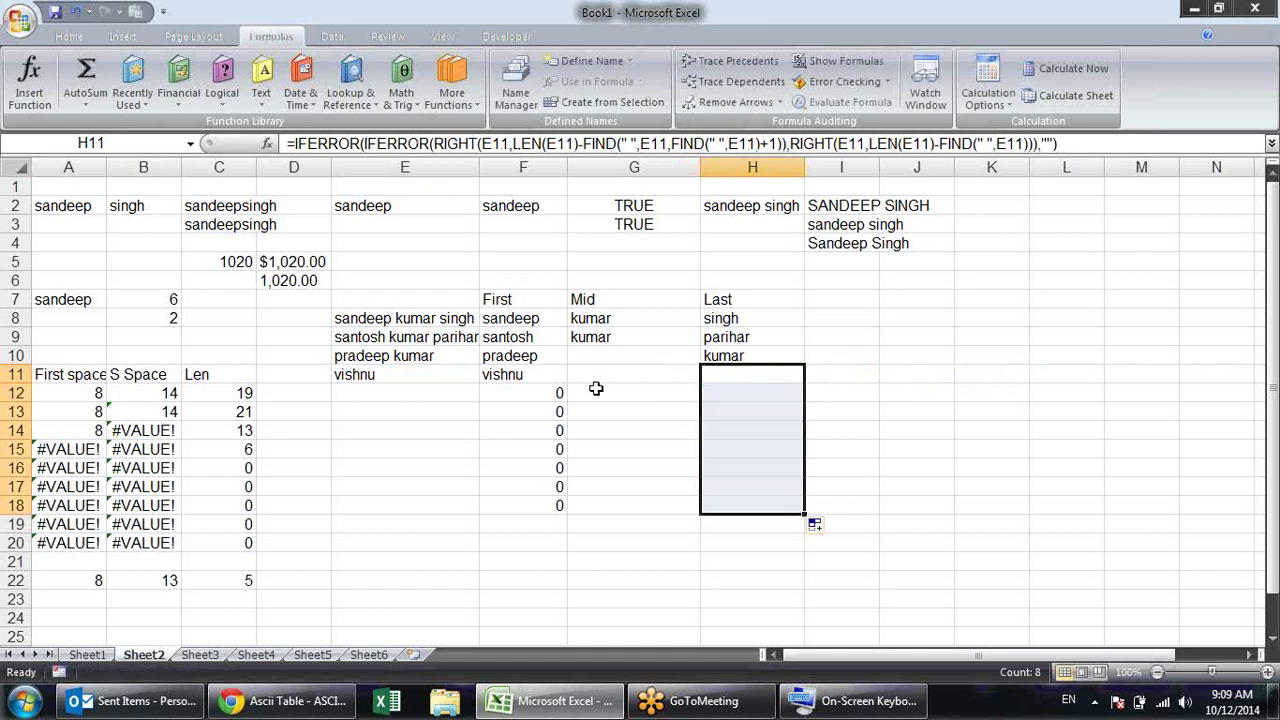
{"action": "left_click_drag", "start_coordinate": [543, 374], "coordinate": [776, 387]}
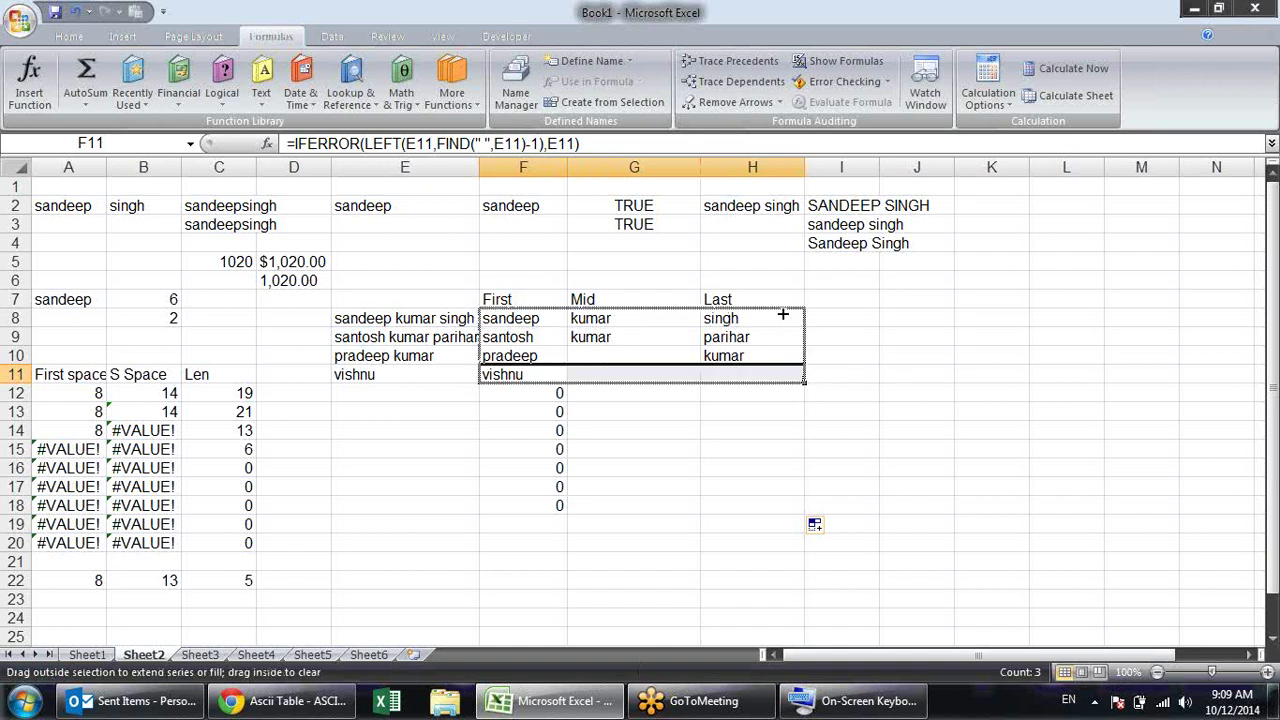
Copy the row 11 First, Mid and Last formulas up to row 8, then check G9, H9, H11 and F12
{"action": "left_click_drag", "start_coordinate": [806, 381], "coordinate": [785, 318]}
{"action": "left_click", "coordinate": [585, 337]}
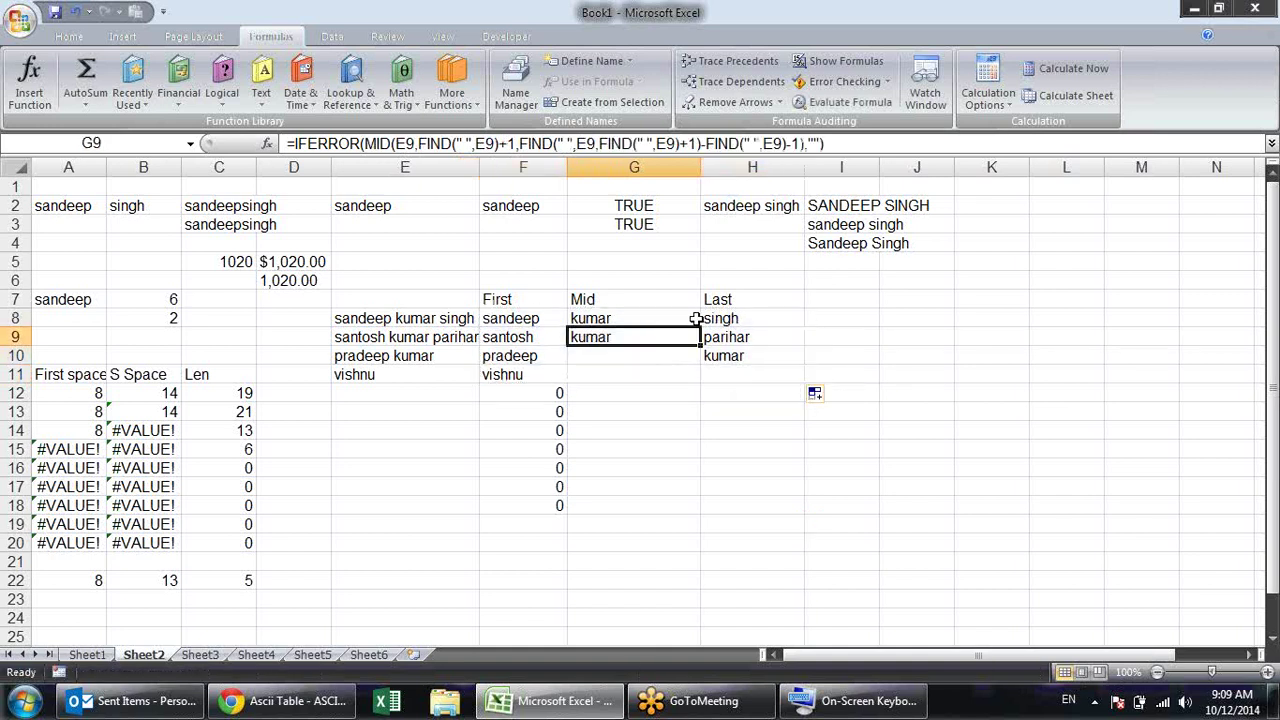
{"action": "left_click", "coordinate": [749, 337]}
{"action": "left_click", "coordinate": [745, 358]}
{"action": "left_click", "coordinate": [660, 335]}
{"action": "left_click", "coordinate": [719, 375]}
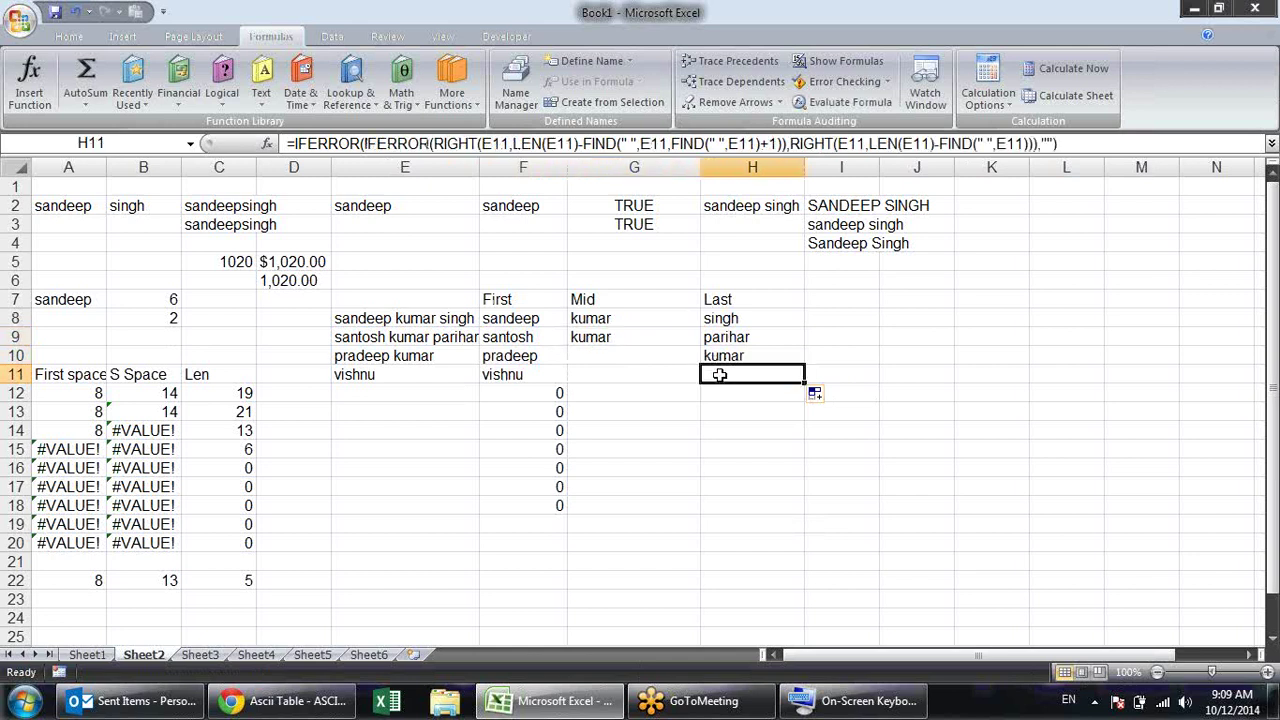
{"action": "left_click", "coordinate": [535, 396]}
{"action": "left_click", "coordinate": [423, 398]}
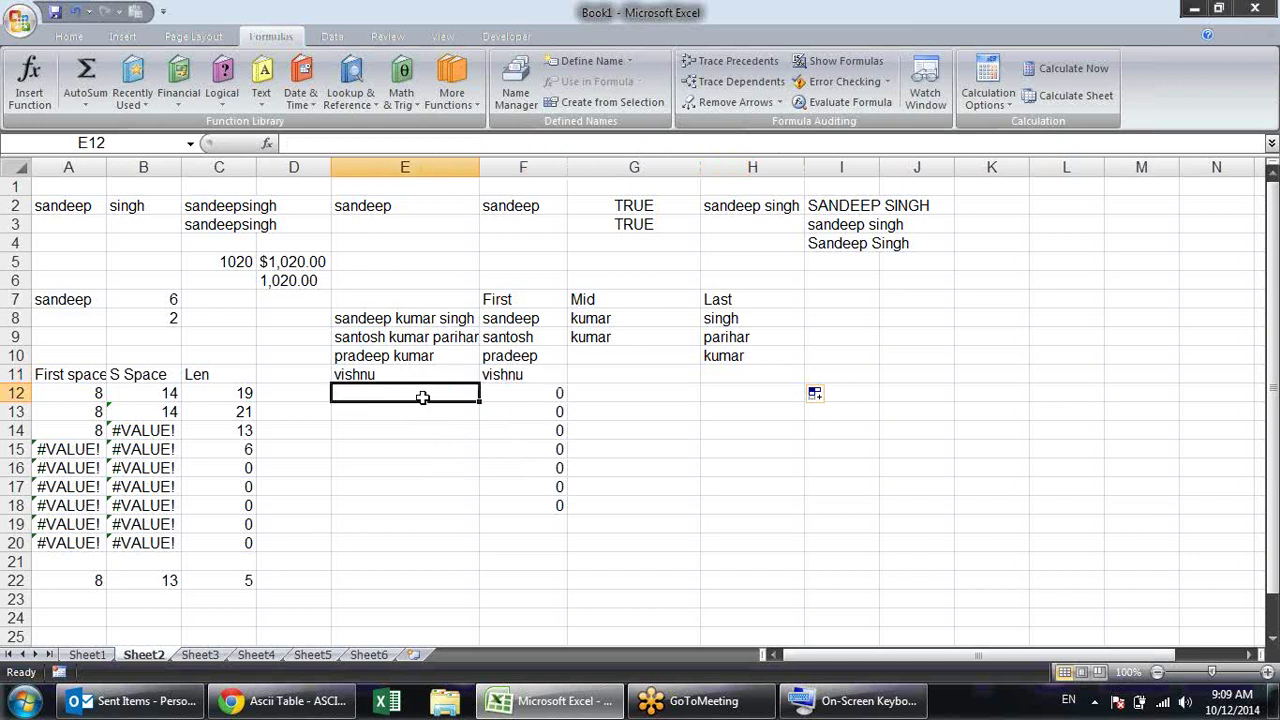
{"action": "left_click", "coordinate": [549, 398]}
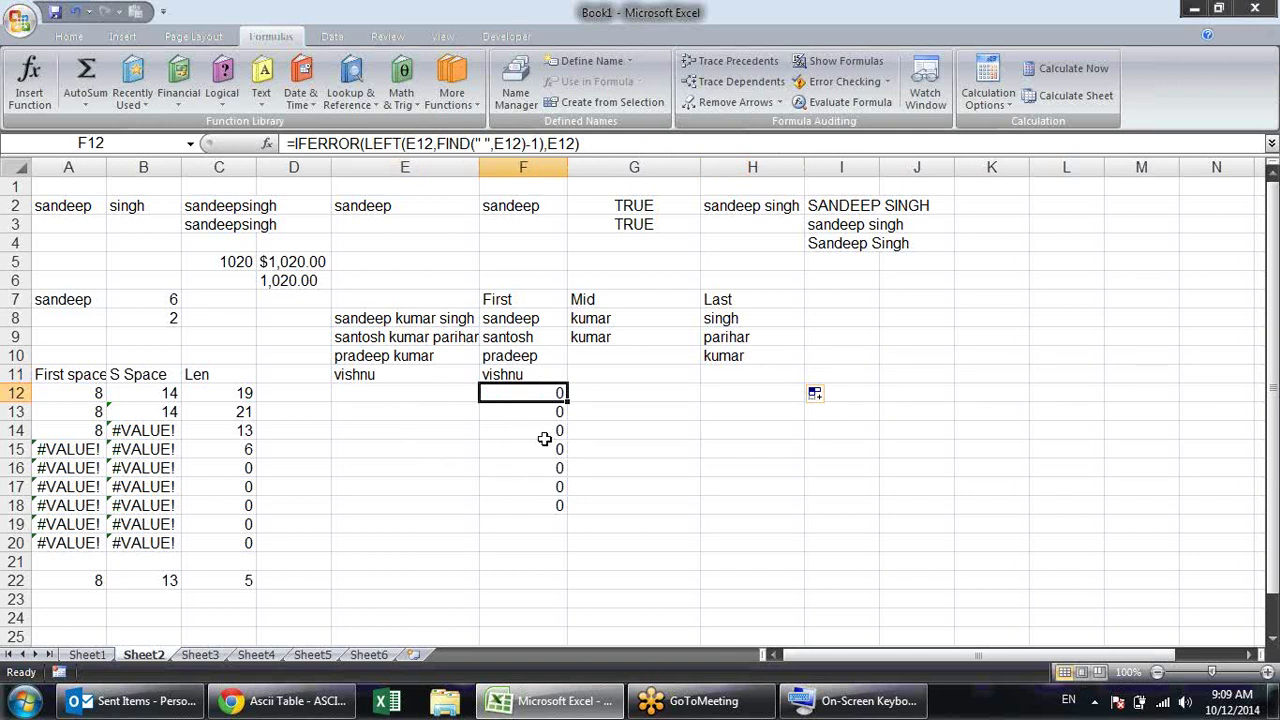
Wrap F12's first-name IFERROR formula in an IF that returns blank when the result is 0
{"action": "key", "text": "F2"}
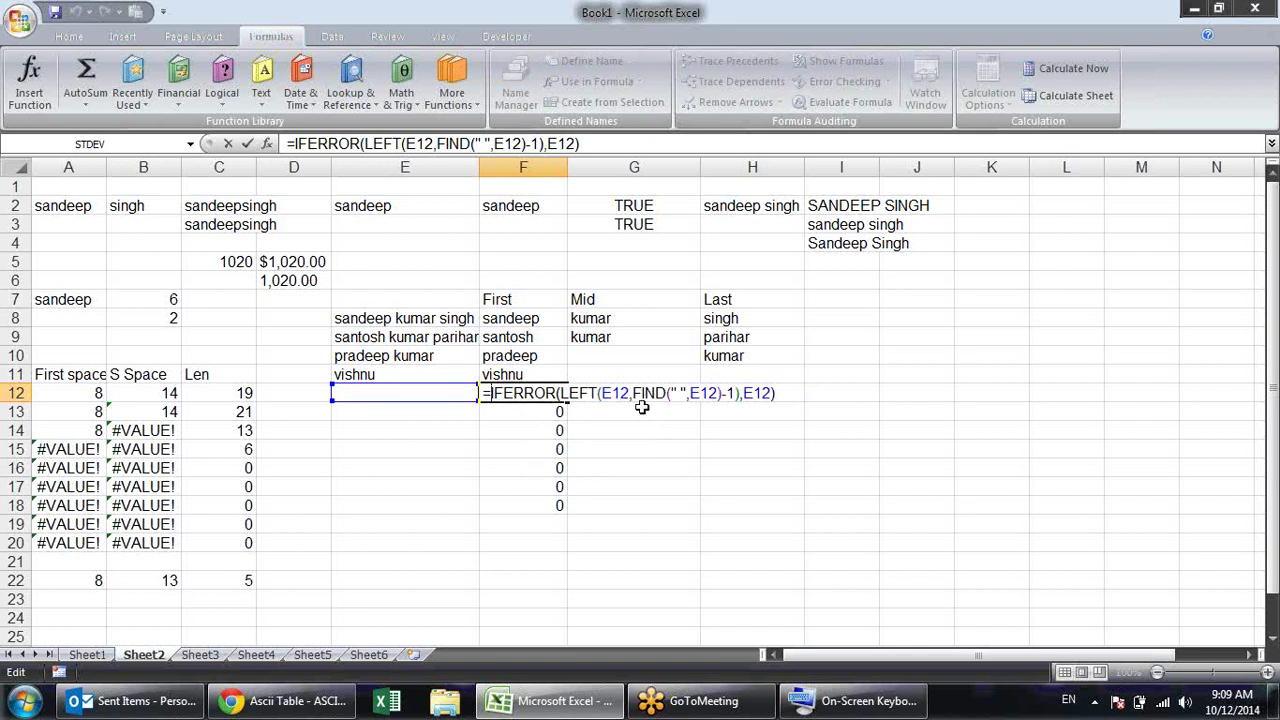
{"action": "type", "text": "IF("}
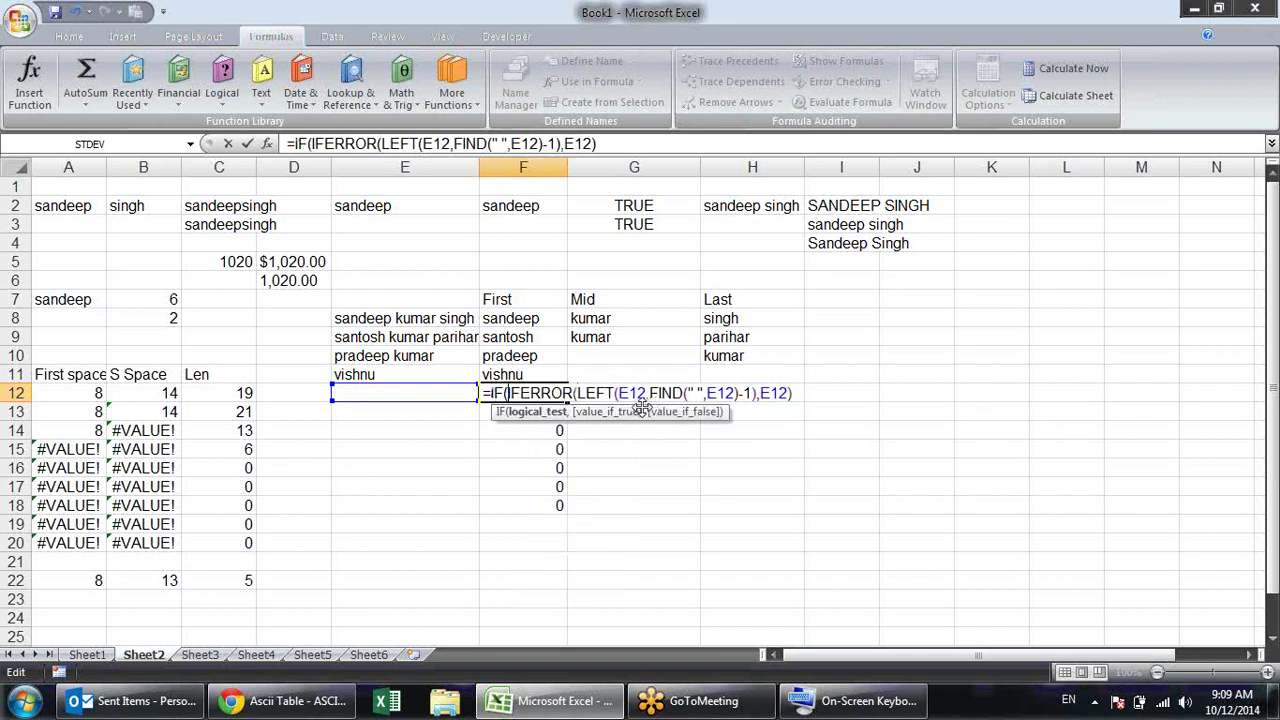
{"action": "left_click", "coordinate": [801, 390]}
{"action": "type", "text": "=0"}
{"action": "left_click_drag", "start_coordinate": [791, 392], "coordinate": [511, 393]}
{"action": "key", "text": "ctrl+c"}
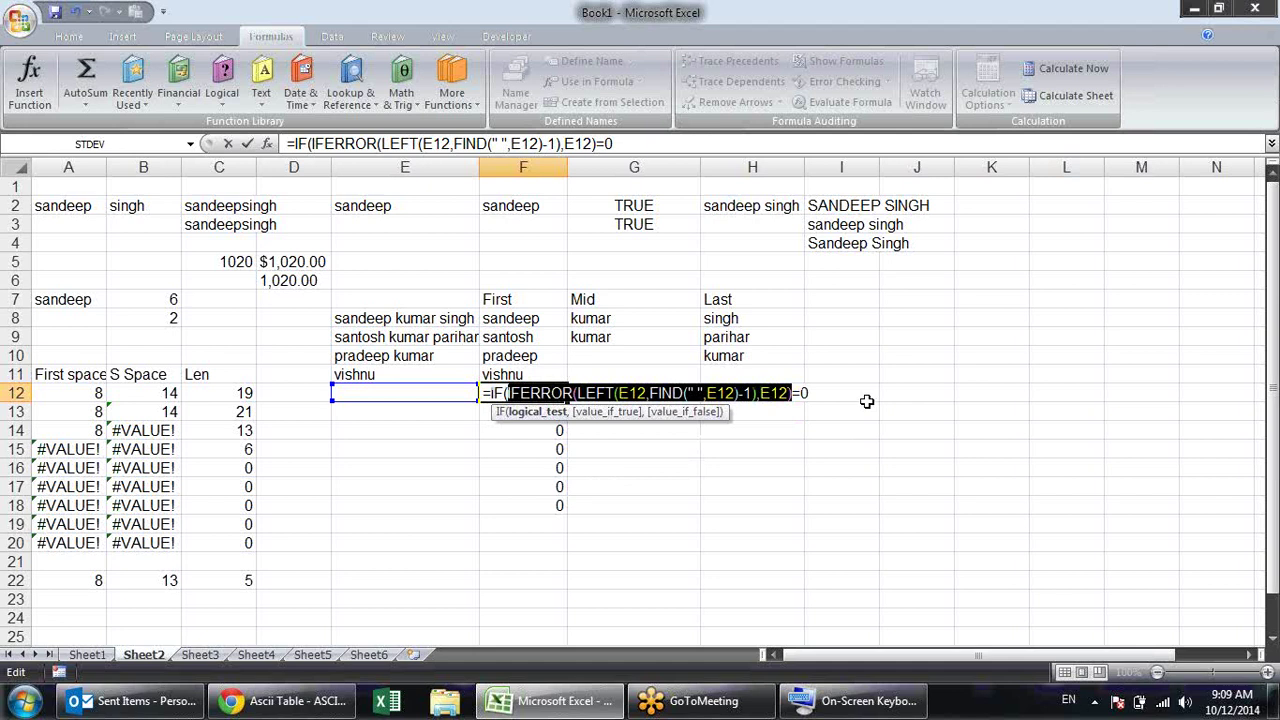
{"action": "left_click", "coordinate": [812, 393]}
{"action": "type", "text": ",\"\","}
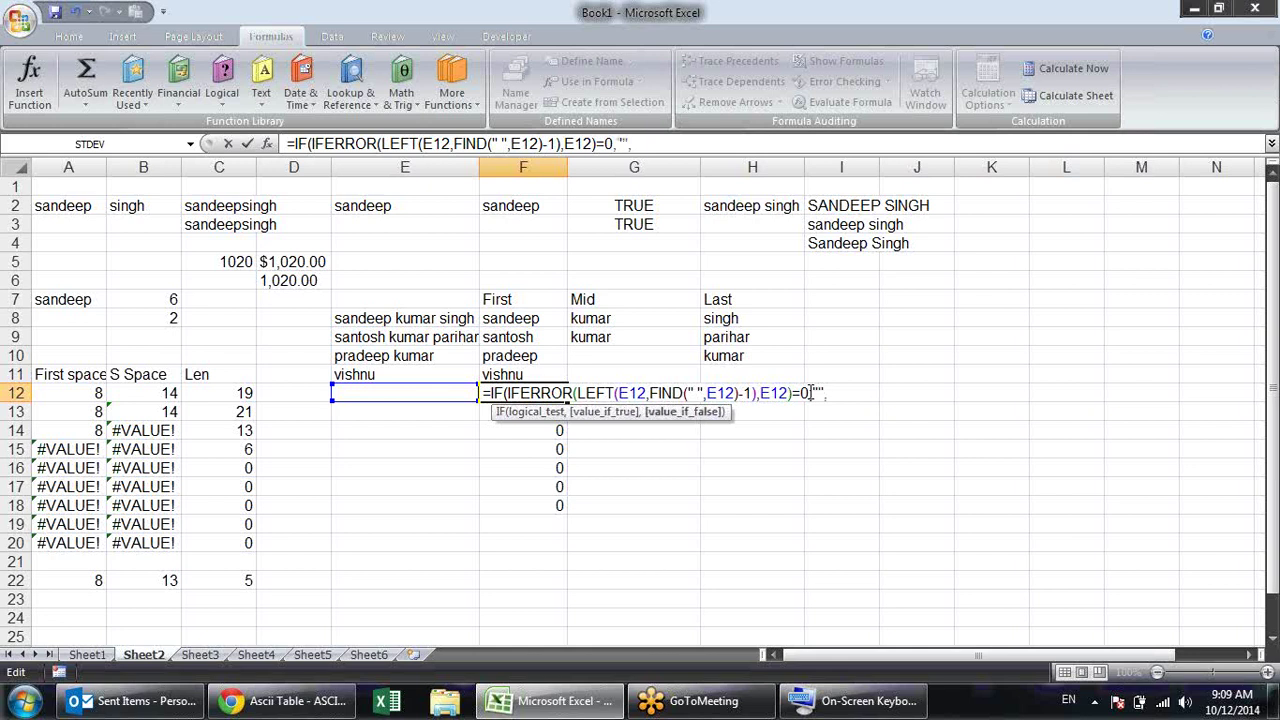
{"action": "key", "text": "ctrl+v"}
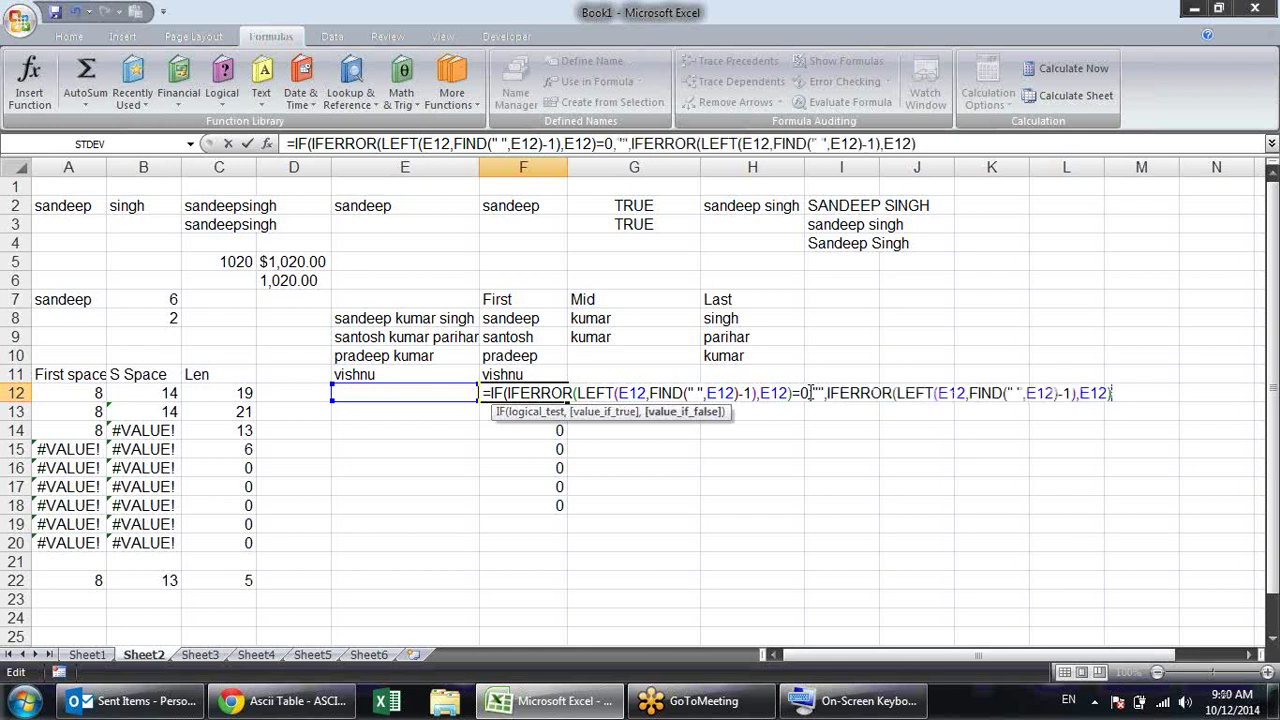
{"action": "type", "text": ")"}
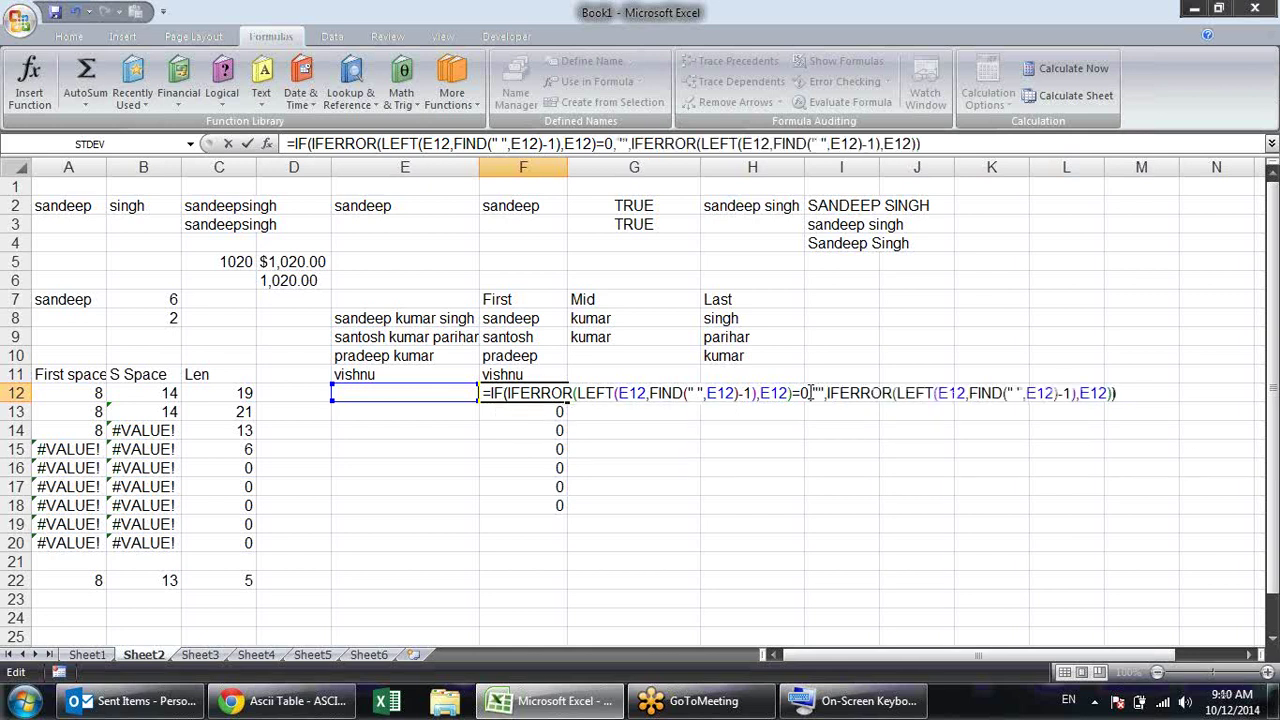
{"action": "key", "text": "Return"}
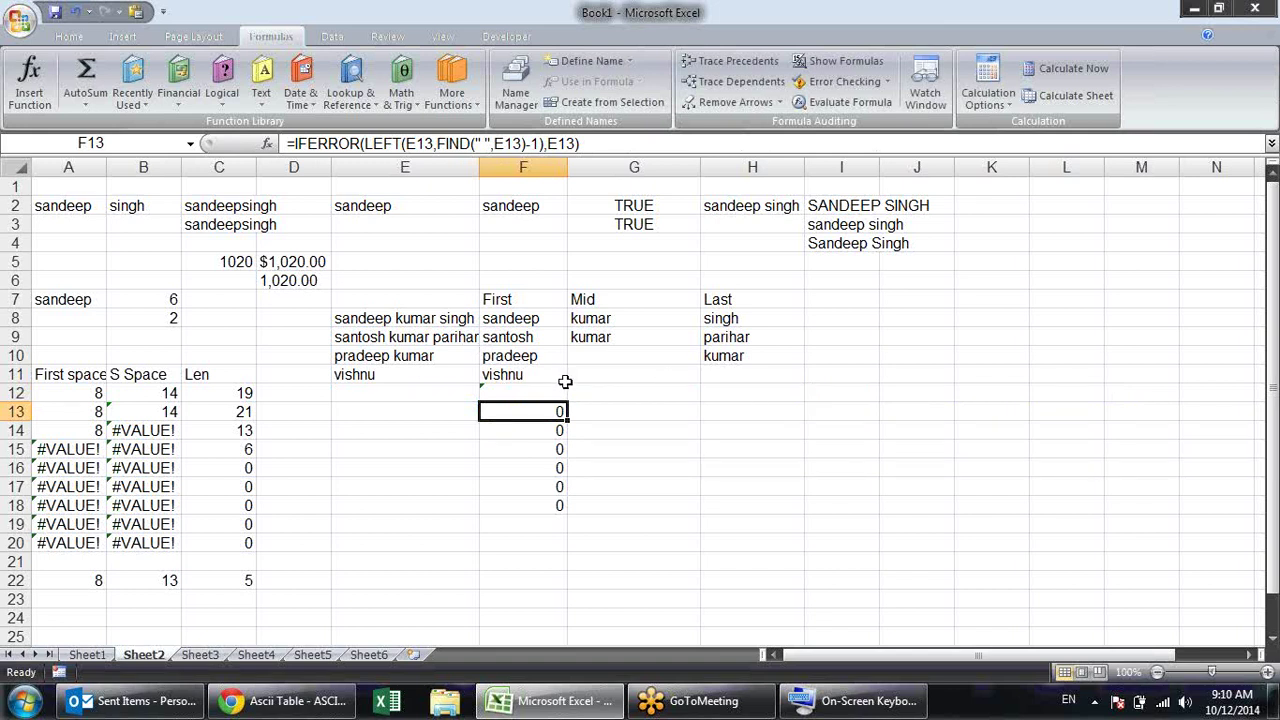
Fill F12's new formula down to F19
{"action": "left_click", "coordinate": [563, 379]}
{"action": "left_click", "coordinate": [565, 392]}
{"action": "left_click_drag", "start_coordinate": [567, 401], "coordinate": [575, 522]}
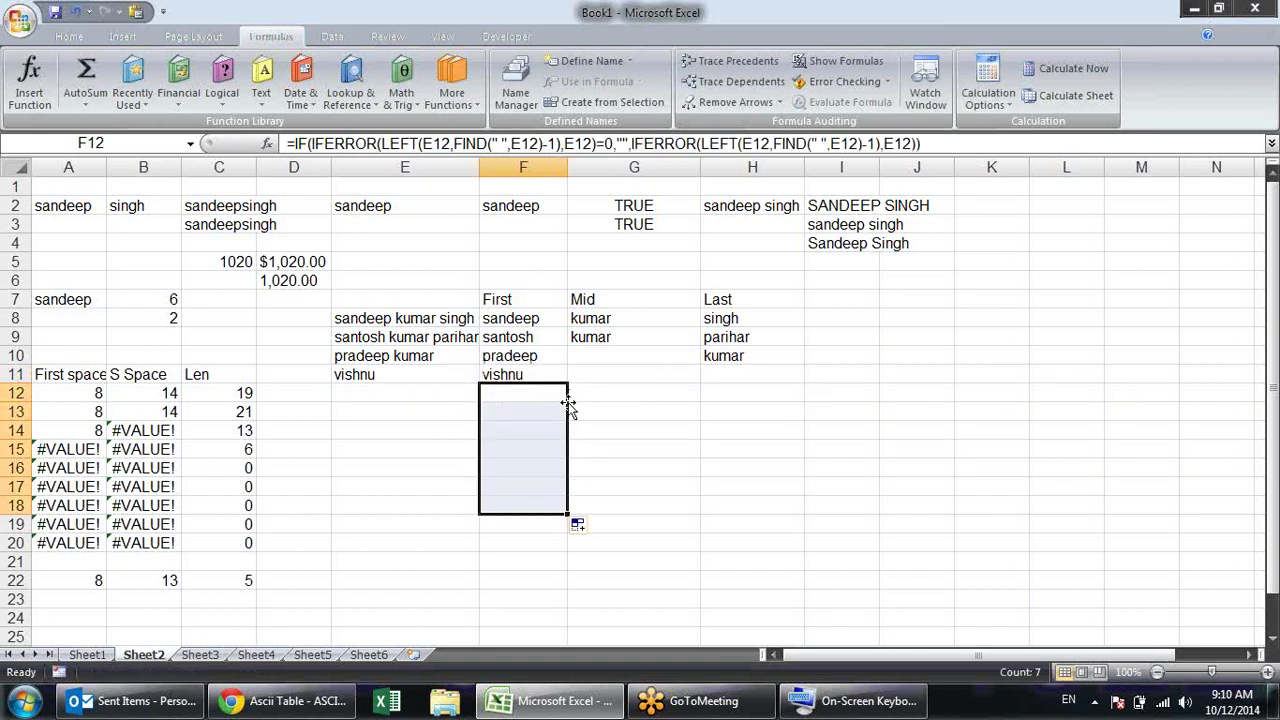
Enter a three-part sample name (initial, initial, surname) in E12
{"action": "left_click", "coordinate": [551, 391]}
{"action": "left_click_drag", "start_coordinate": [568, 401], "coordinate": [574, 409]}
{"action": "left_click", "coordinate": [632, 404]}
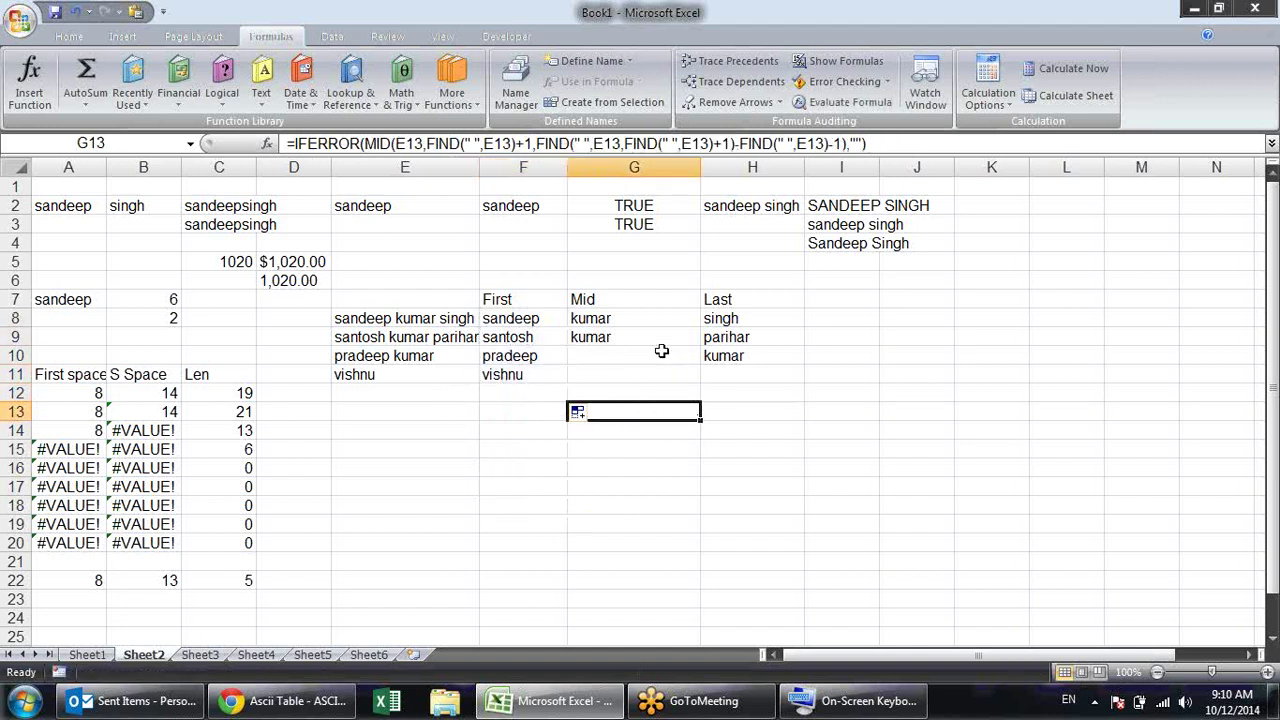
{"action": "left_click", "coordinate": [404, 393]}
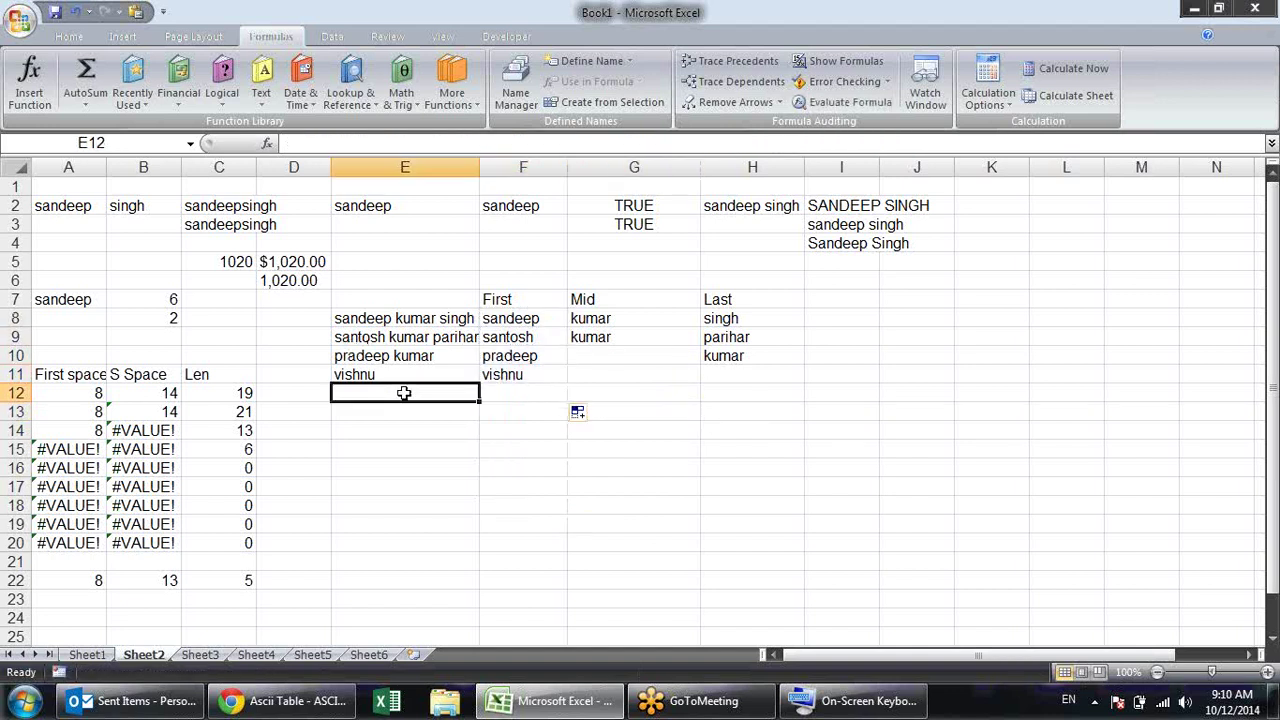
{"action": "type", "text": "s k subng"}
{"action": "key", "text": "BackSpace"}
{"action": "key", "text": "BackSpace"}
{"action": "key", "text": "BackSpace"}
{"action": "key", "text": "BackSpace"}
{"action": "type", "text": "ingh"}
{"action": "key", "text": "Return"}
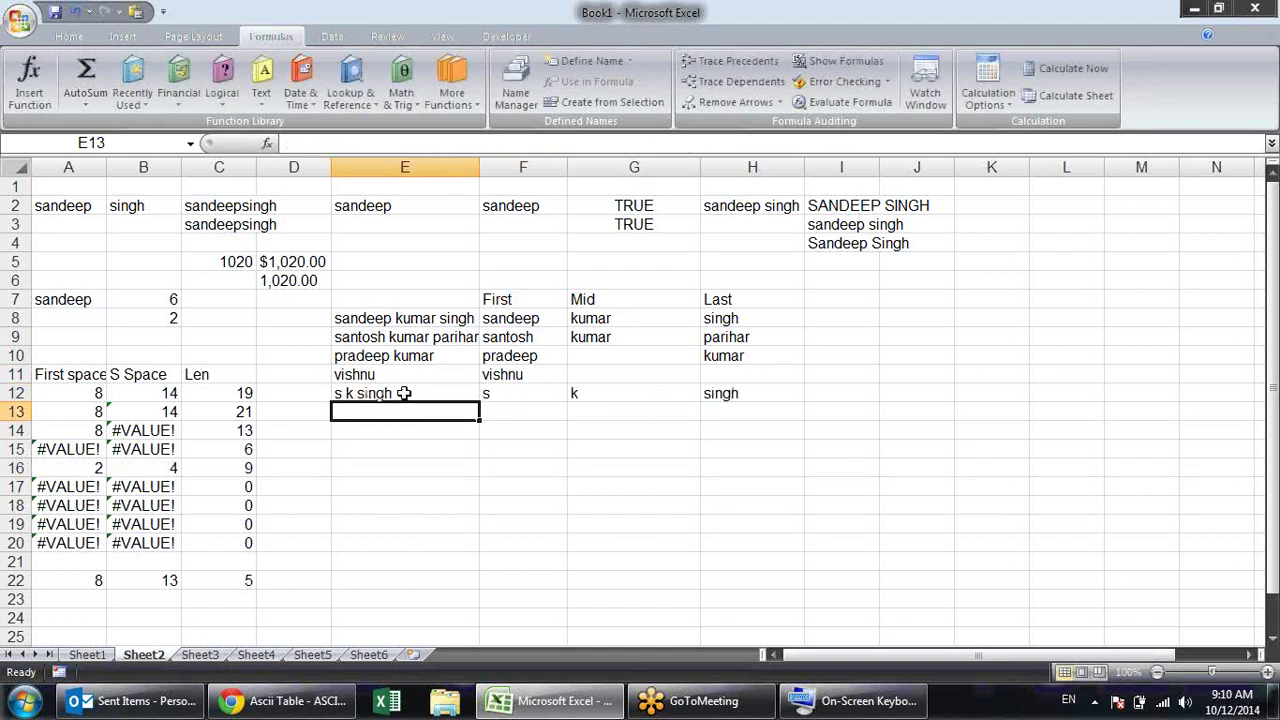
Enter a two-part sample name (first name and surname) in E13
{"action": "type", "text": "v"}
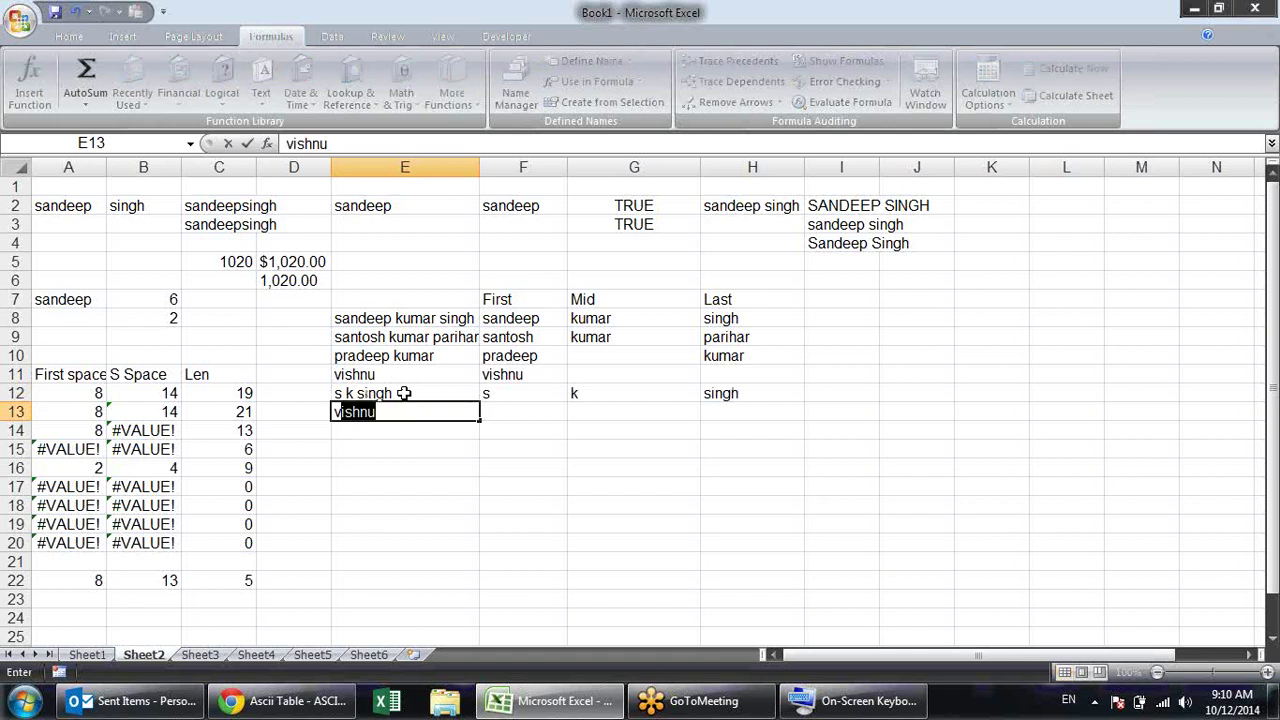
{"action": "key", "text": "Tab"}
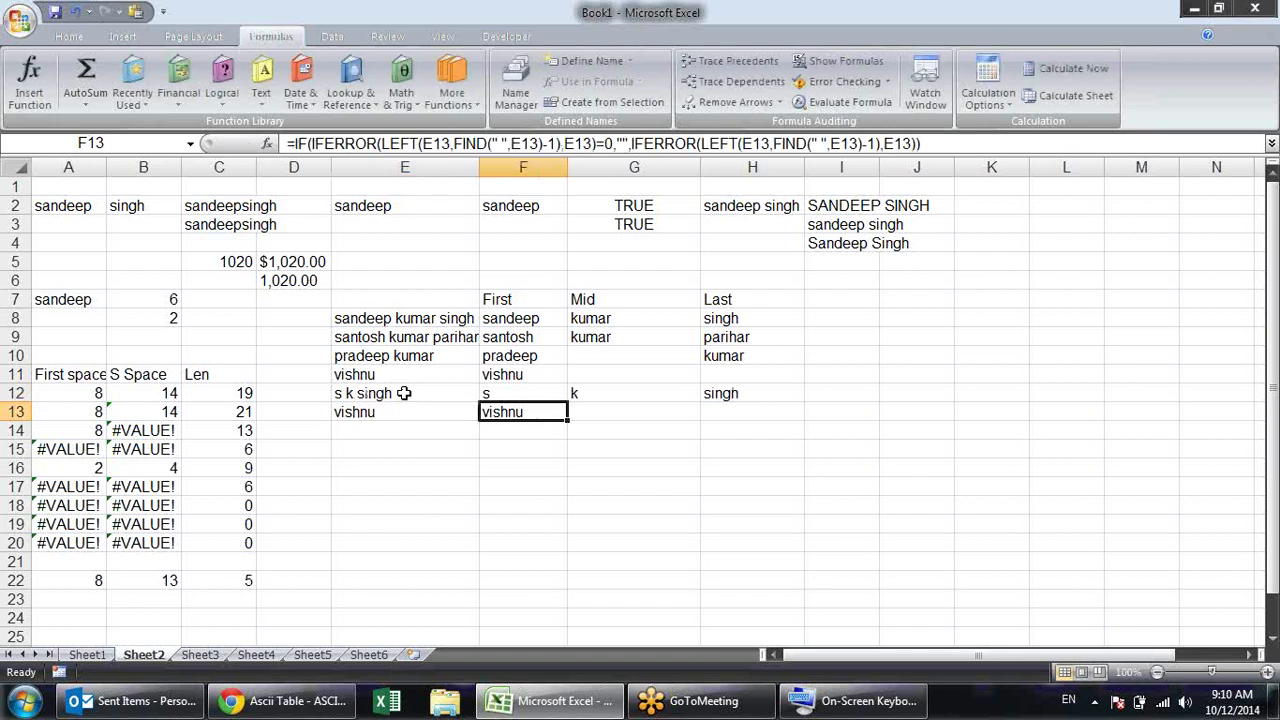
{"action": "key", "text": "Left"}
{"action": "key", "text": "F2"}
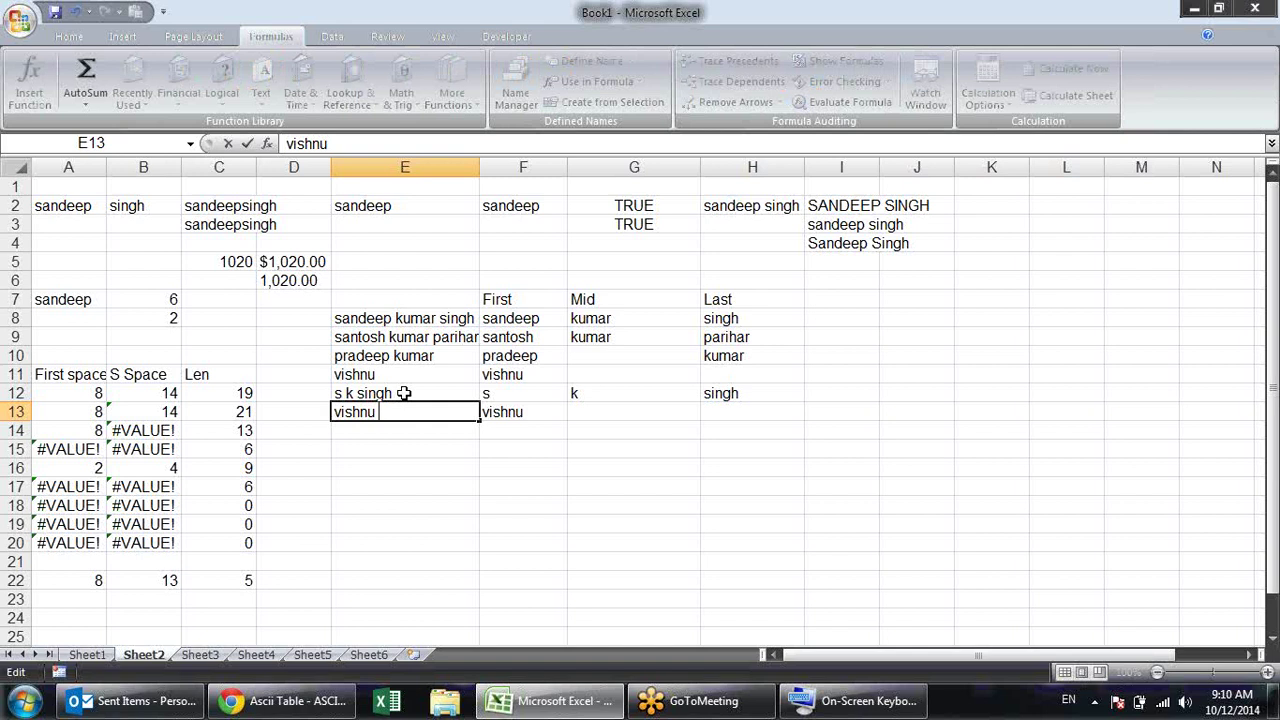
{"action": "type", "text": "prasad"}
{"action": "key", "text": "Return"}
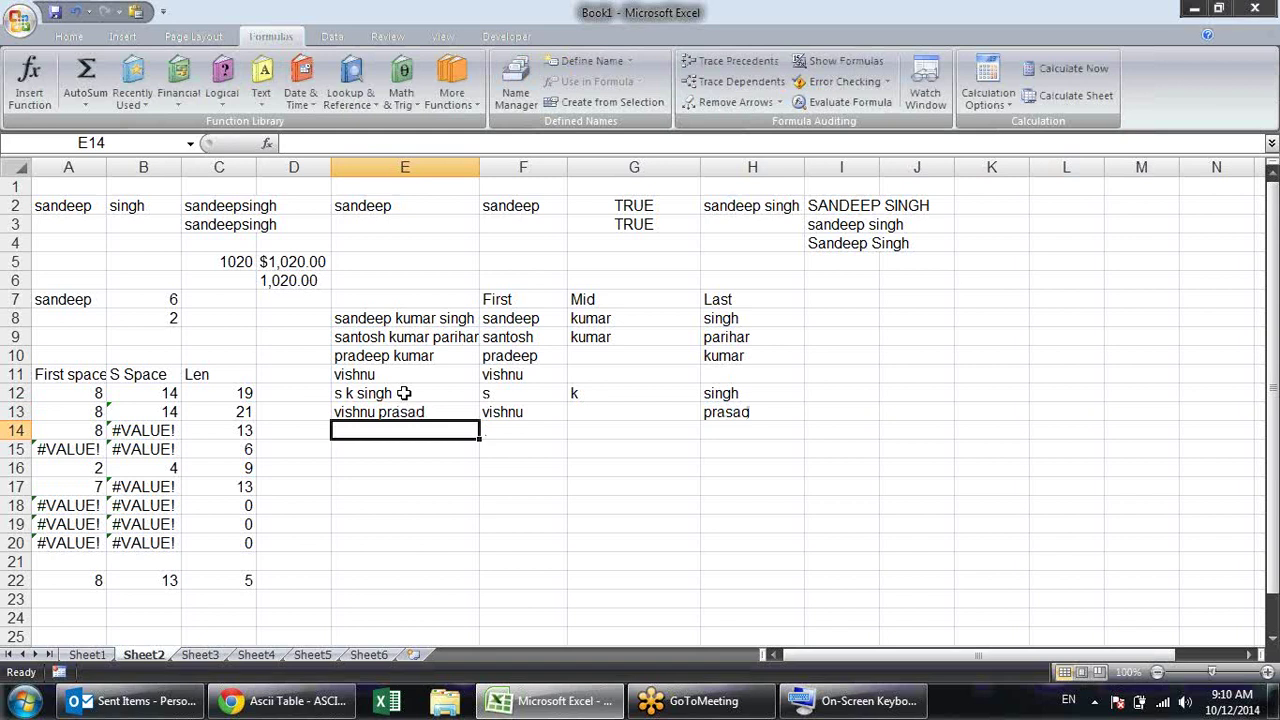
Check the First, Mid and Last results in F13, G13 and H13
{"action": "left_click", "coordinate": [508, 404]}
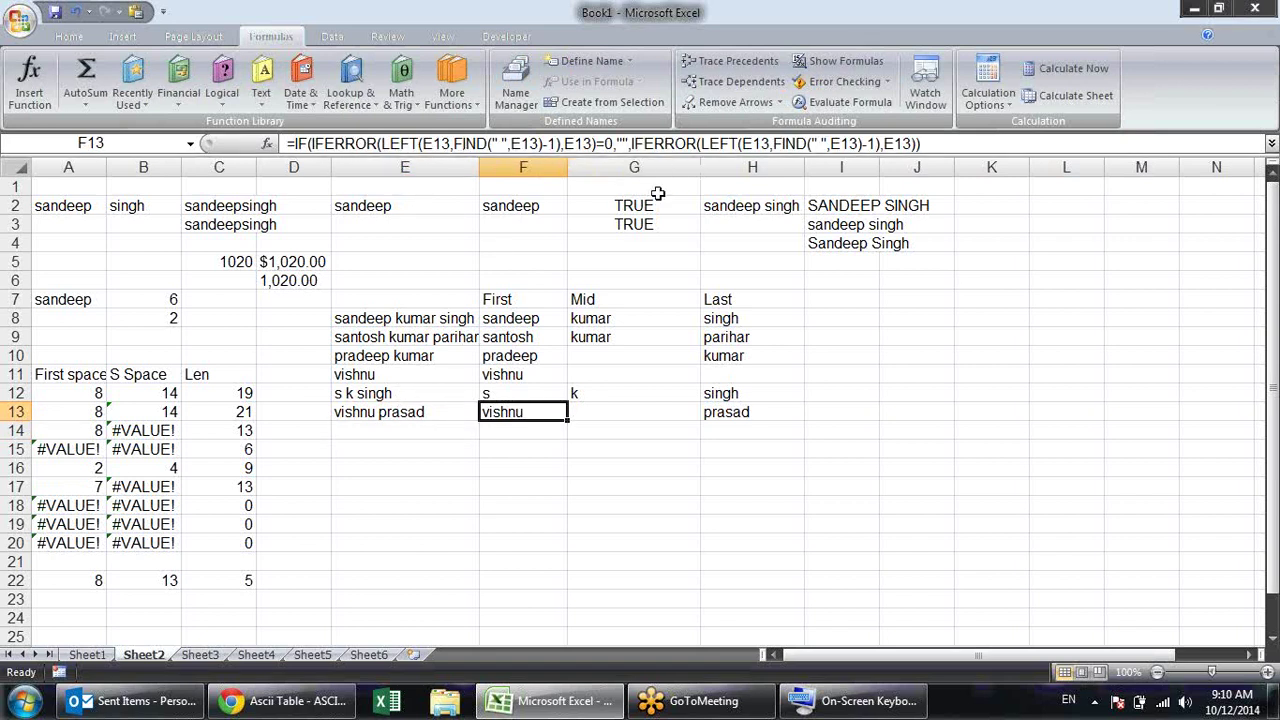
{"action": "left_click", "coordinate": [610, 415]}
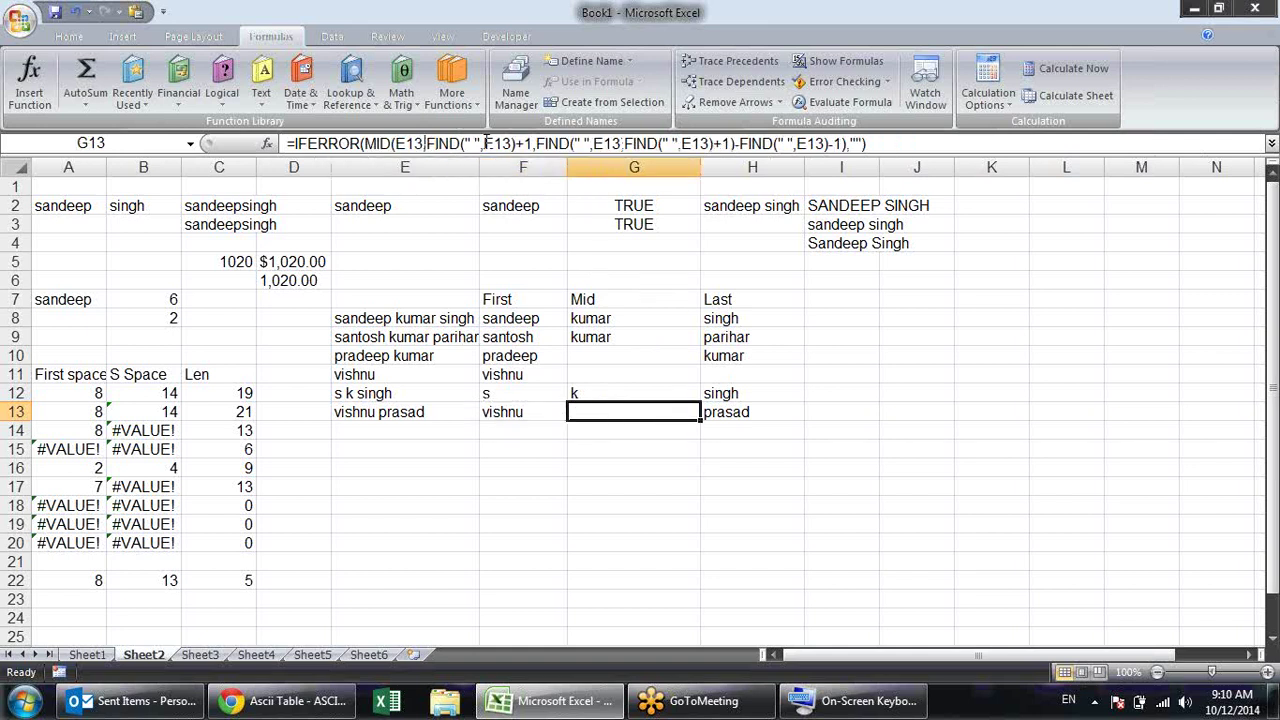
{"action": "left_click", "coordinate": [764, 410]}
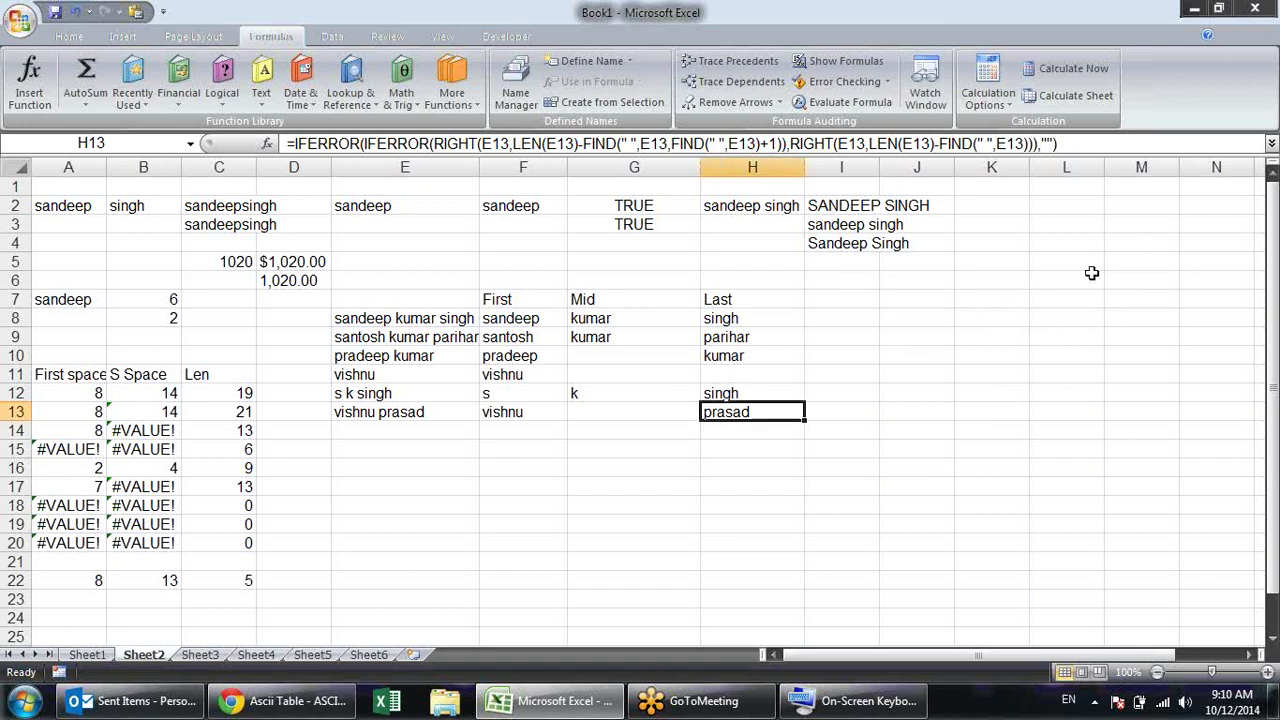
{"action": "left_click", "coordinate": [914, 358]}
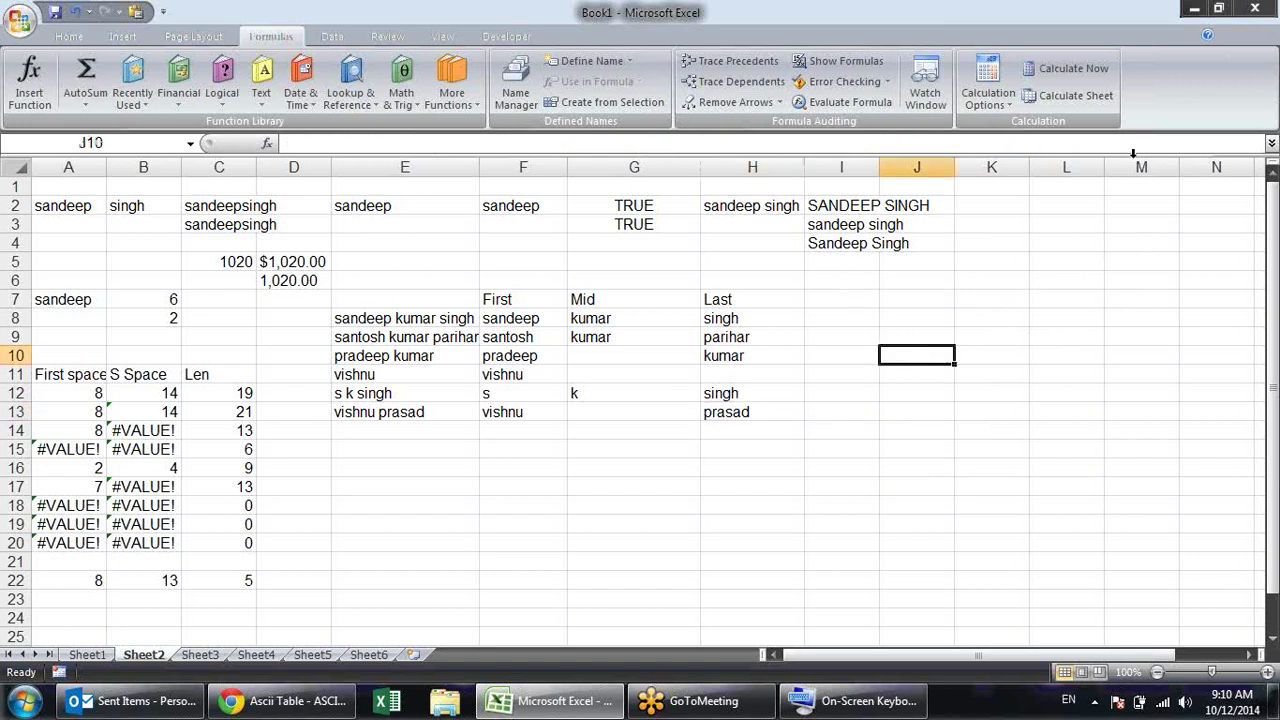
Browse the Text functions list, then dismiss it back to the sheet
{"action": "left_click", "coordinate": [260, 100]}
{"action": "left_click_drag", "start_coordinate": [391, 207], "coordinate": [386, 318]}
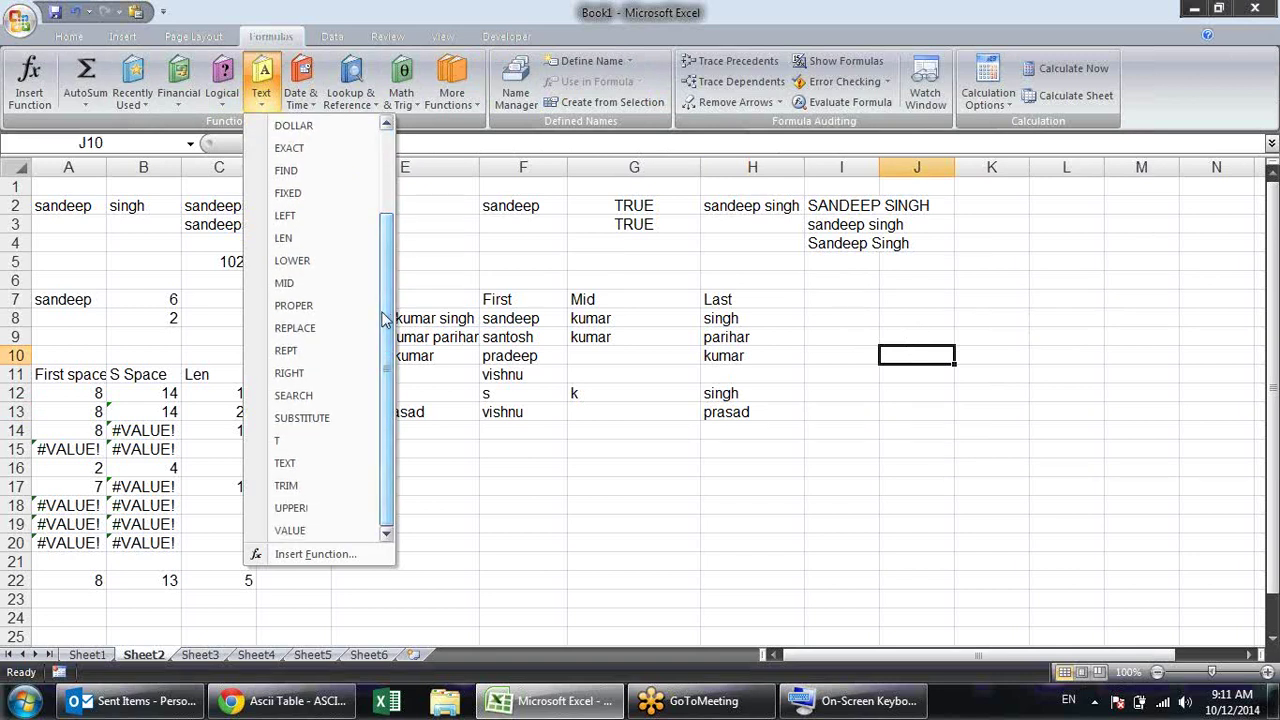
{"action": "left_click", "coordinate": [1180, 330]}
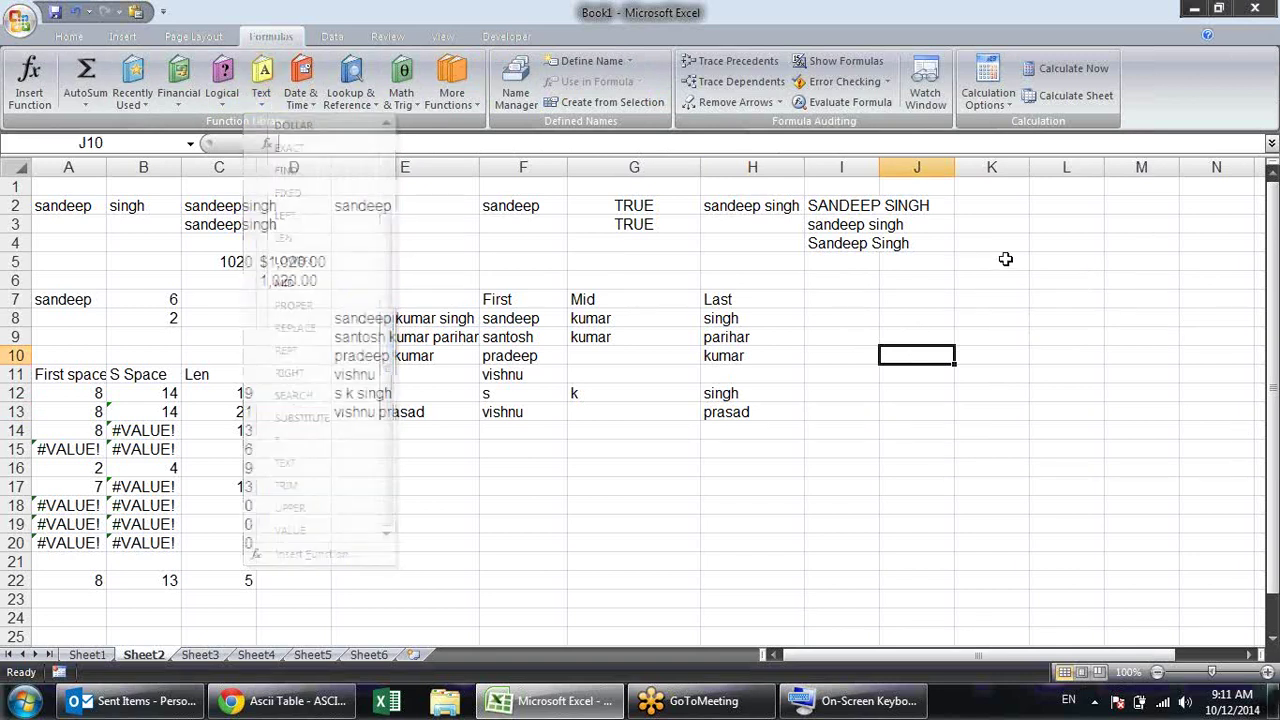
{"action": "left_click", "coordinate": [261, 80]}
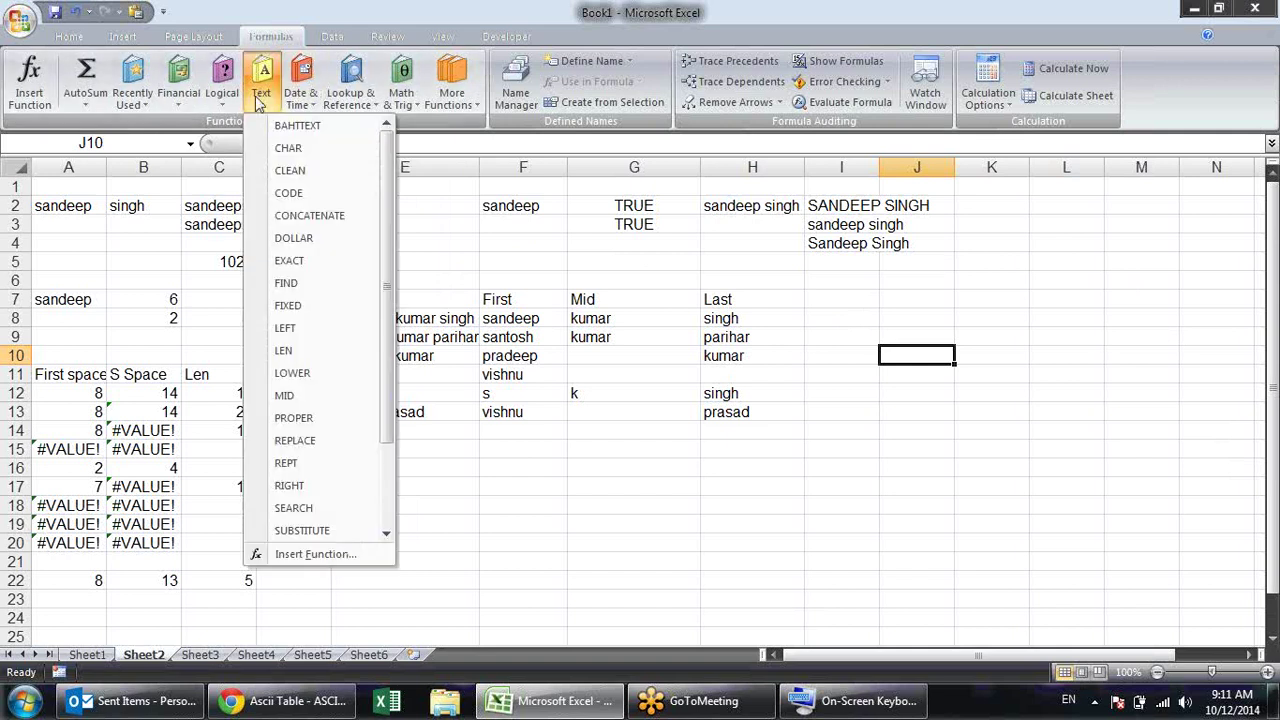
{"action": "left_click", "coordinate": [857, 346]}
{"action": "left_click", "coordinate": [840, 382]}
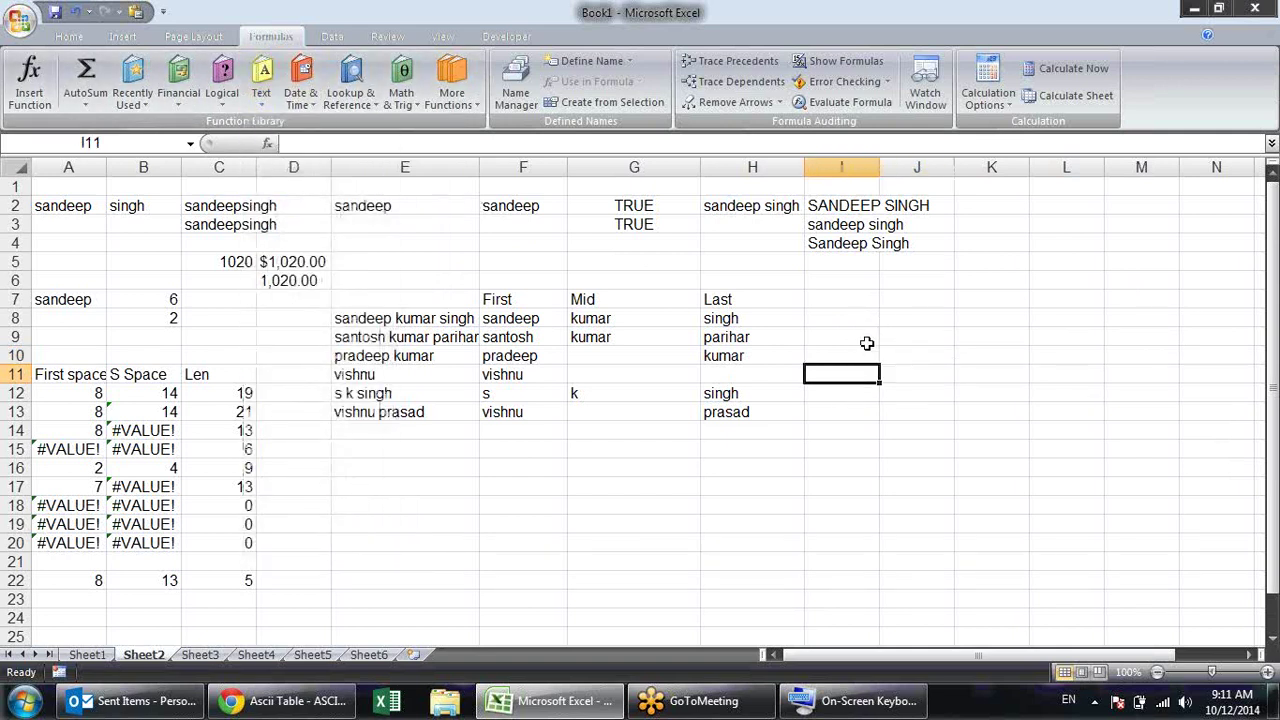
Add the headings 'replace' in D30 and 'substitute' in E30
{"action": "left_click", "coordinate": [866, 341]}
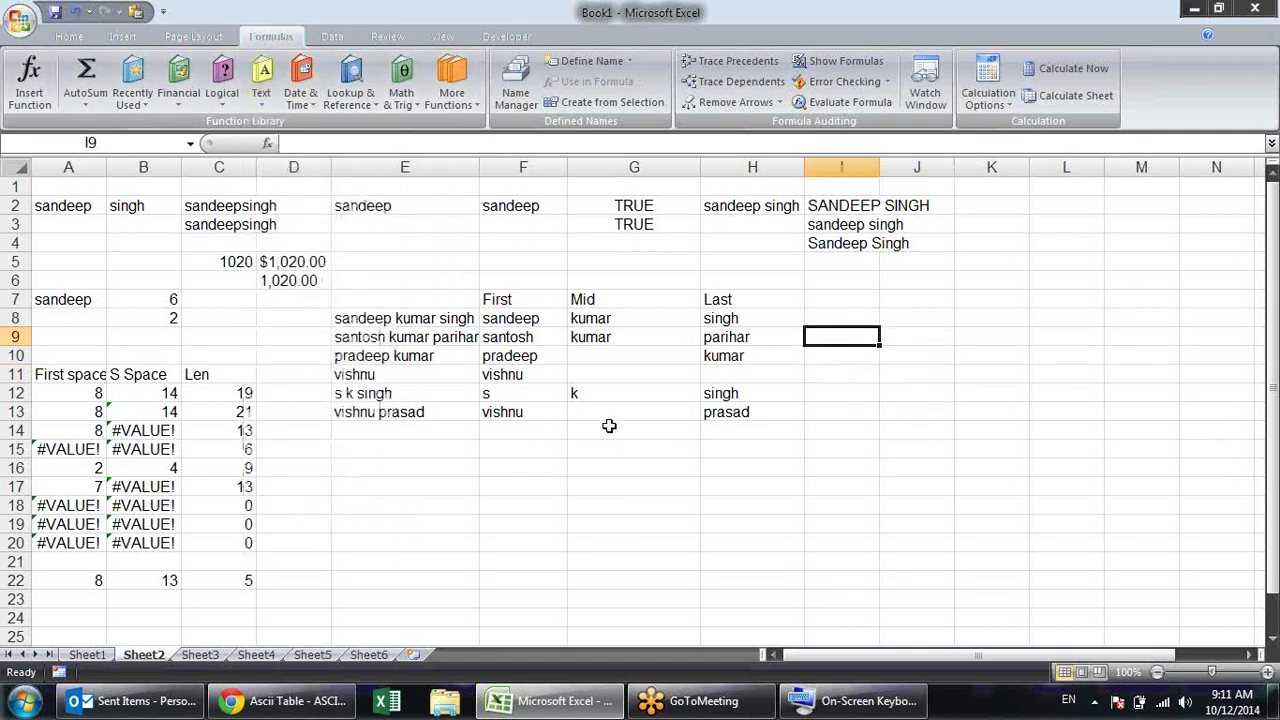
{"action": "scroll", "coordinate": [608, 425], "scroll_direction": "down", "scroll_amount": 1}
{"action": "scroll", "coordinate": [608, 425], "scroll_direction": "down", "scroll_amount": 1}
{"action": "scroll", "coordinate": [608, 425], "scroll_direction": "down", "scroll_amount": 2}
{"action": "scroll", "coordinate": [636, 348], "scroll_direction": "down", "scroll_amount": 5}
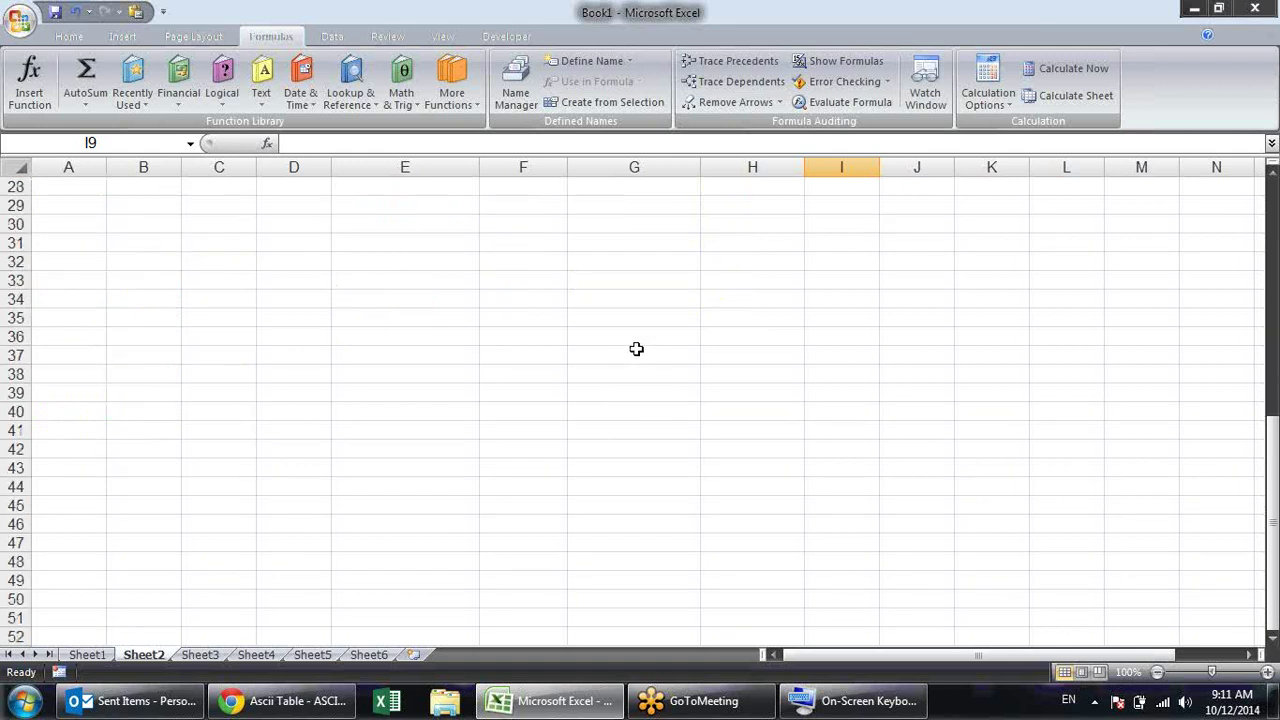
{"action": "left_click", "coordinate": [269, 228]}
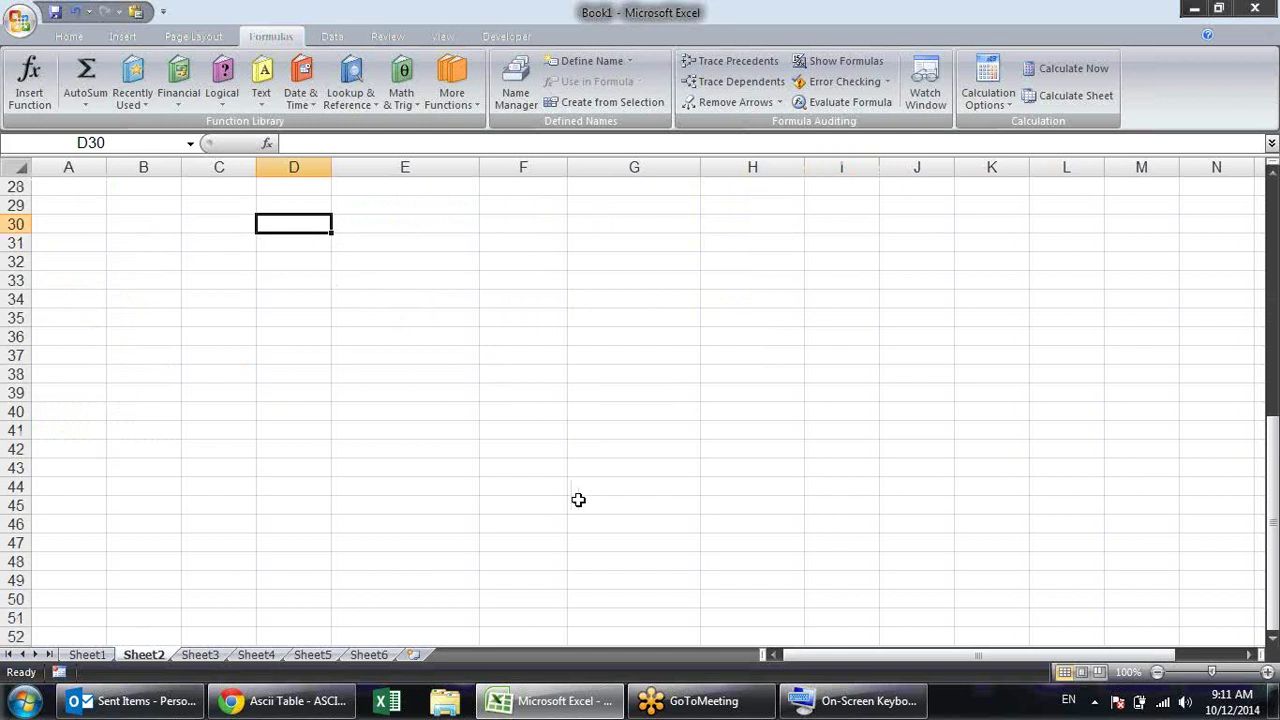
{"action": "type", "text": "replace"}
{"action": "key", "text": "Tab"}
{"action": "type", "text": "substitute"}
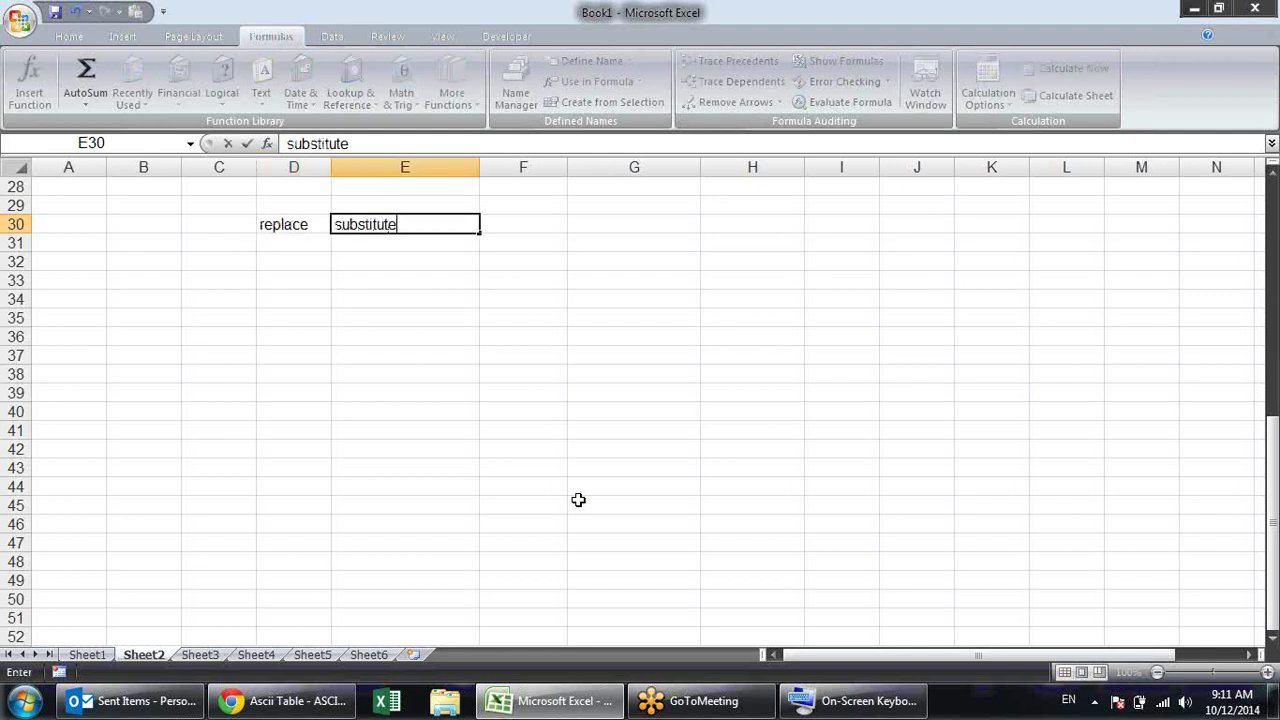
{"action": "key", "text": "Return"}
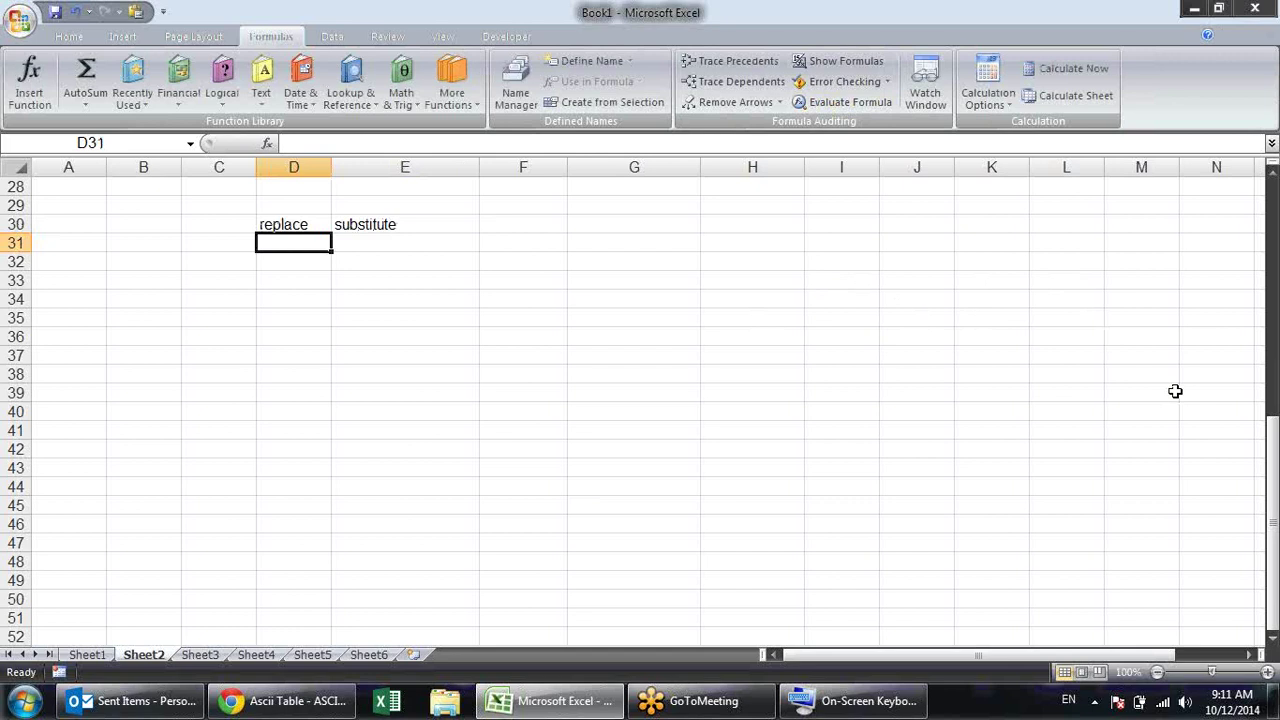
Enter a sample first name in C31
{"action": "key", "text": "Left"}
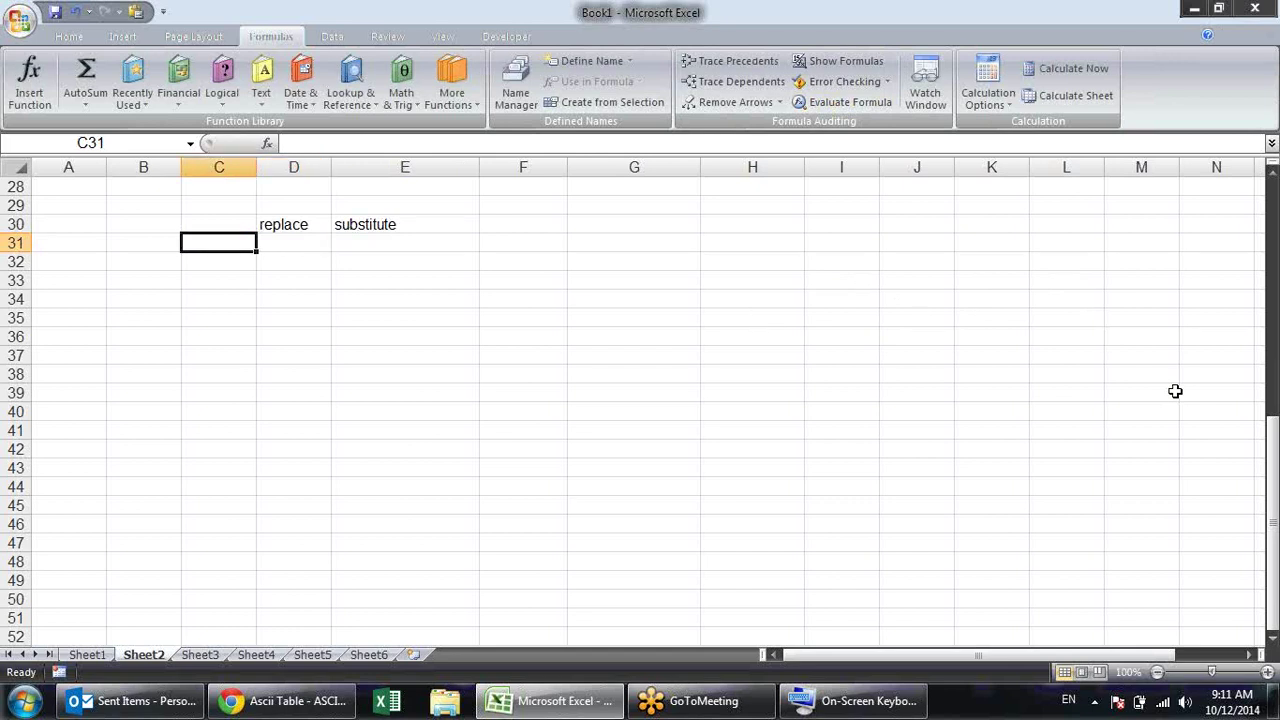
{"action": "type", "text": "sandeep"}
{"action": "key", "text": "Right"}
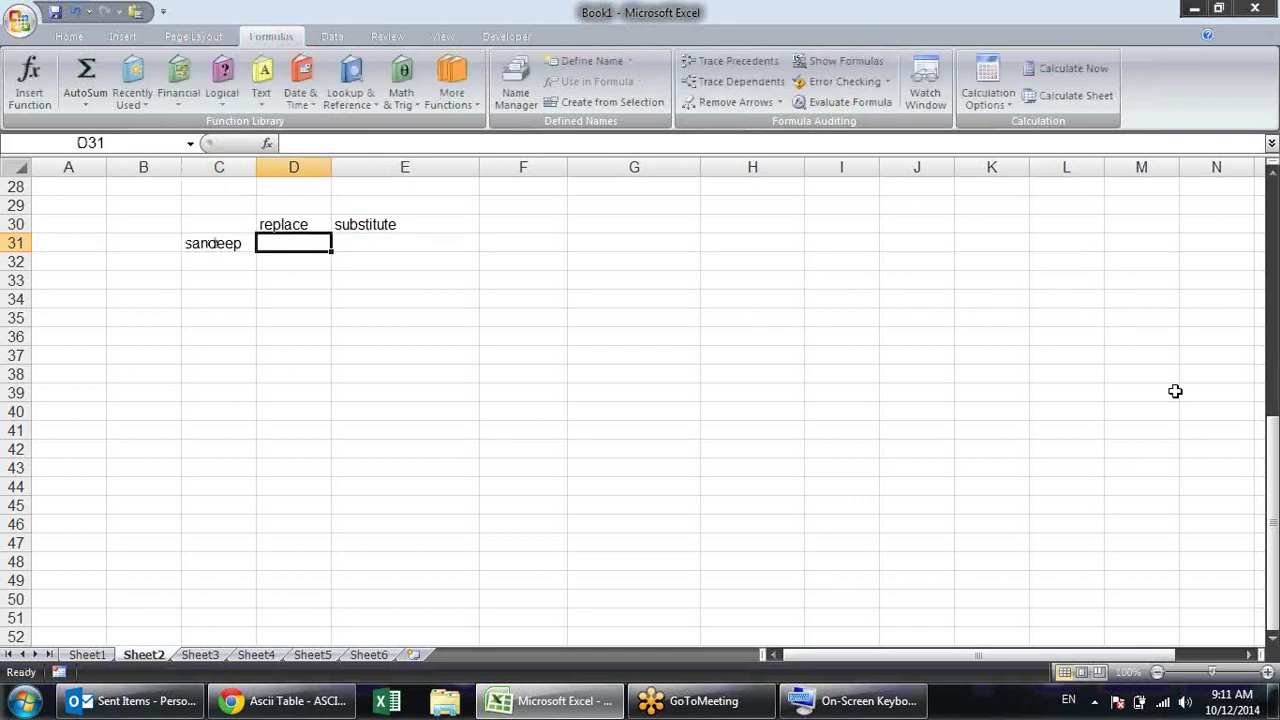
Enter =REPLACE(C31,2,1,"o") in D31
{"action": "type", "text": "=repl"}
{"action": "key", "text": "Tab"}
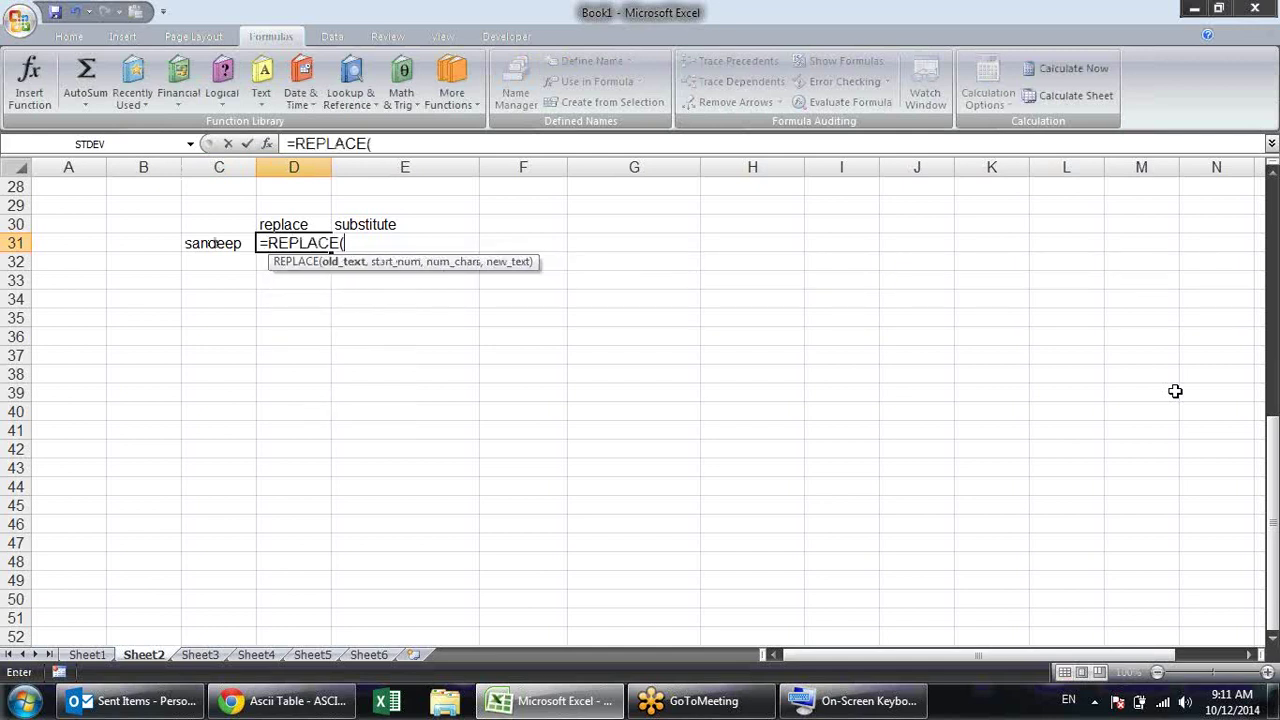
{"action": "left_click", "coordinate": [232, 242]}
{"action": "type", "text": ","}
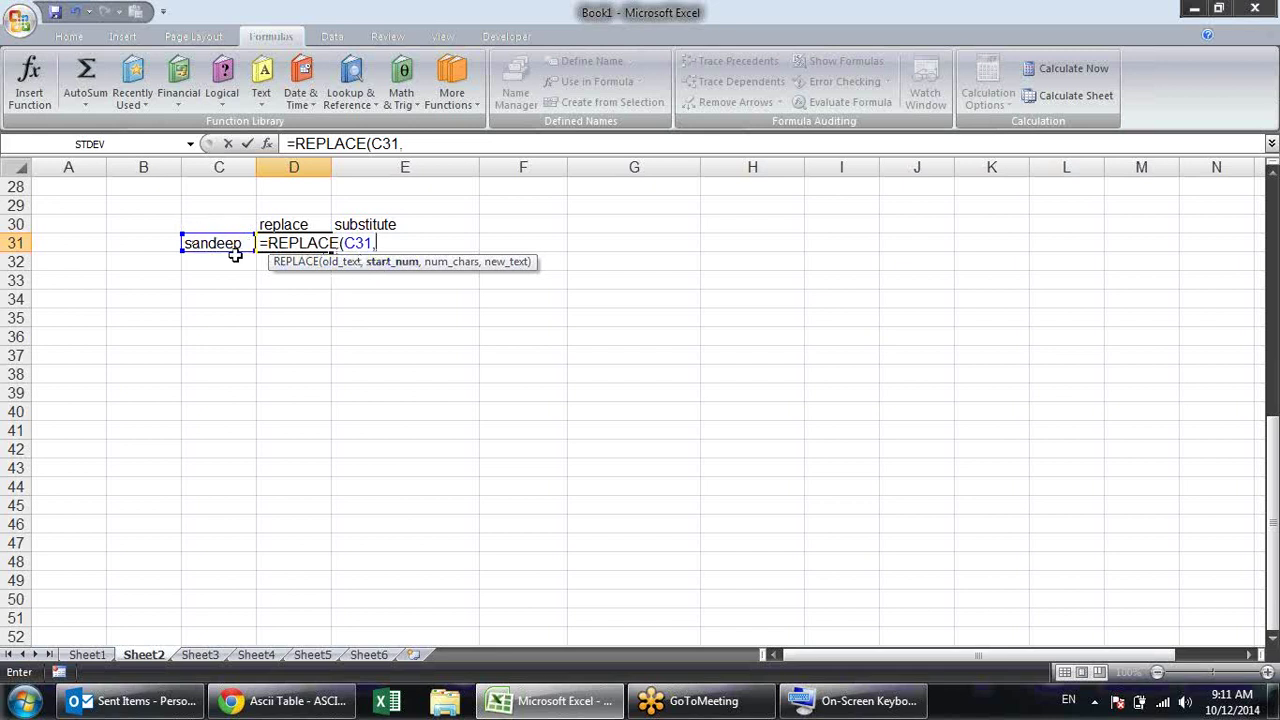
{"action": "type", "text": "2"}
{"action": "type", "text": ","}
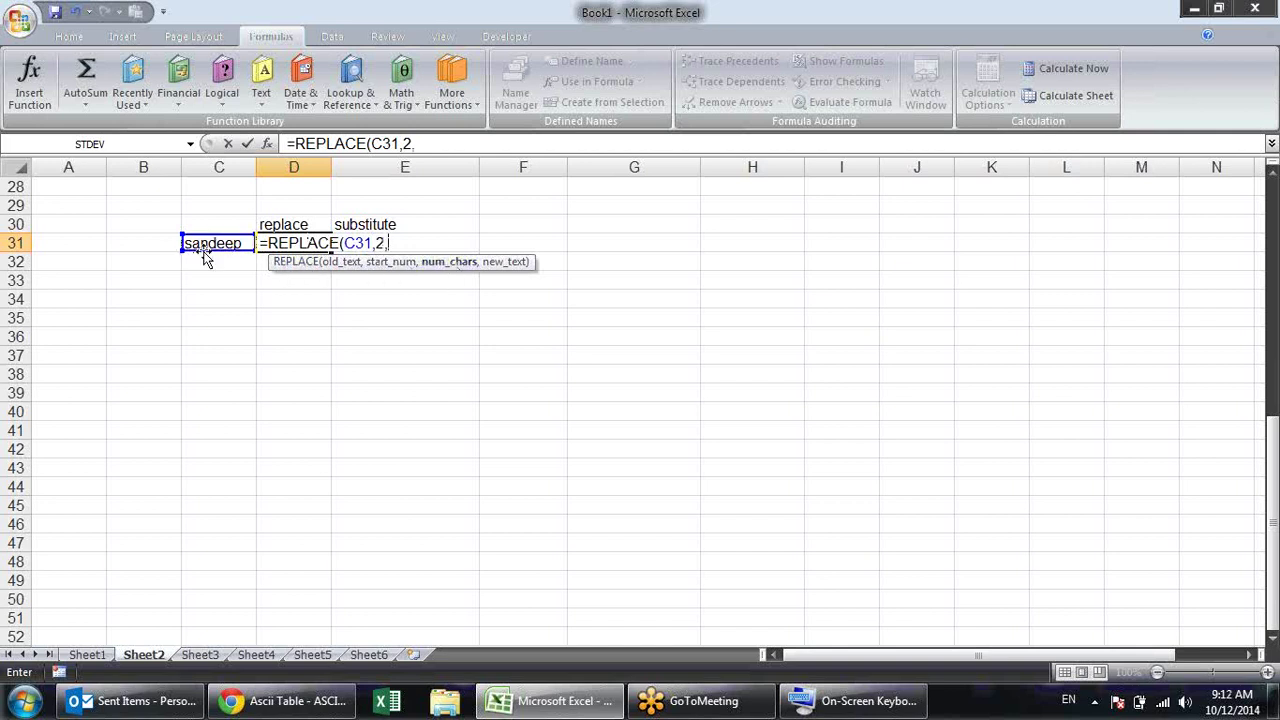
{"action": "type", "text": "1"}
{"action": "type", "text": ","}
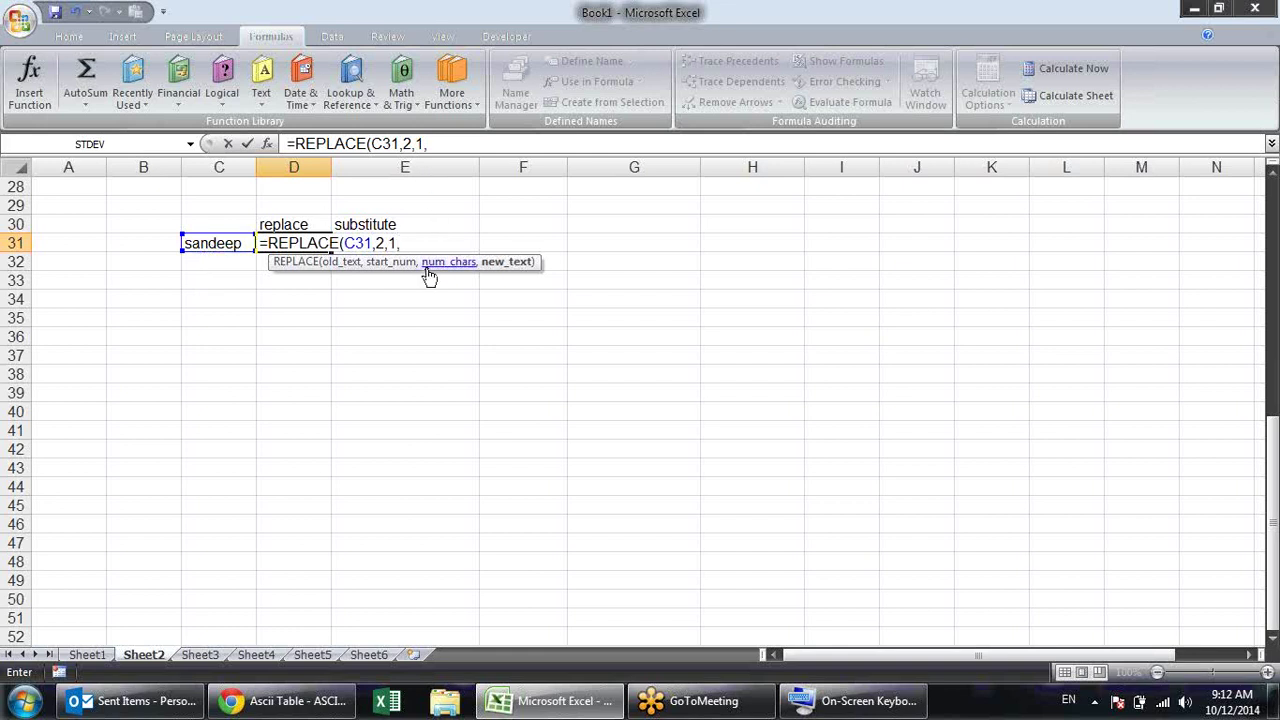
{"action": "type", "text": "\"o\""}
{"action": "type", "text": ")"}
{"action": "key", "text": "Return"}
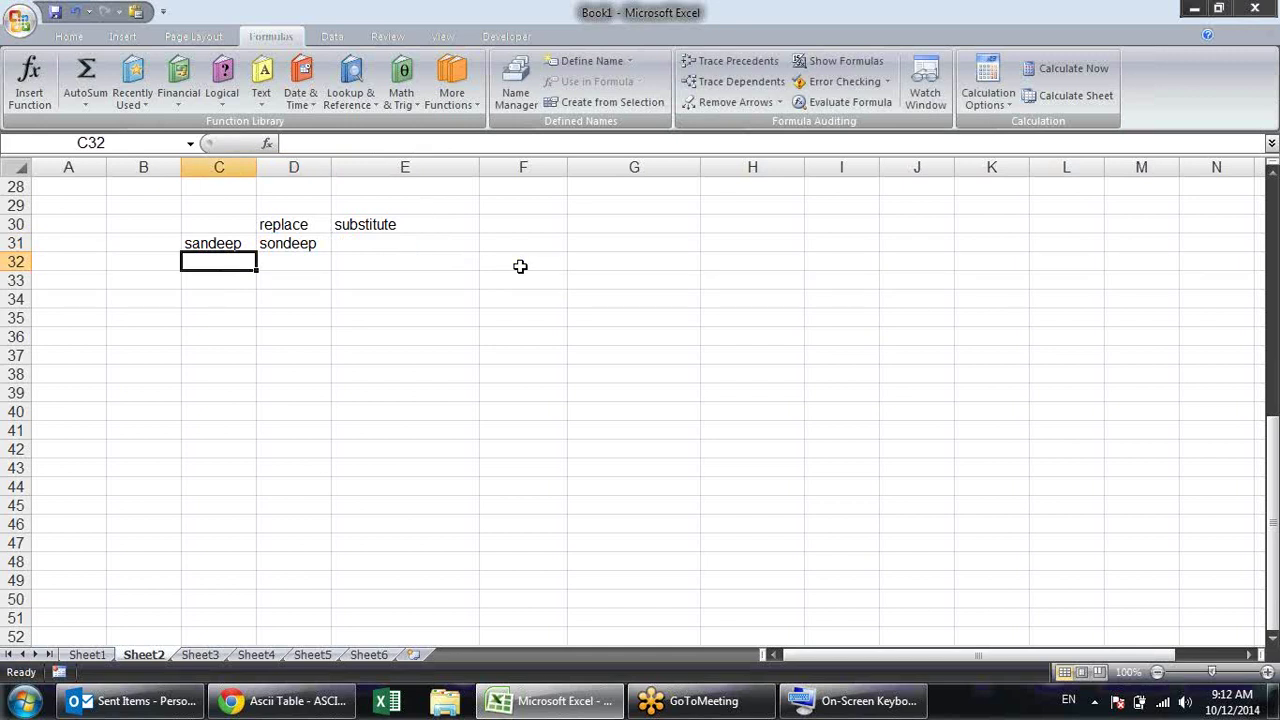
Change the REPLACE character count to 2, giving =REPLACE(C31,2,2,"o")
{"action": "key", "text": "Up"}
{"action": "key", "text": "Right"}
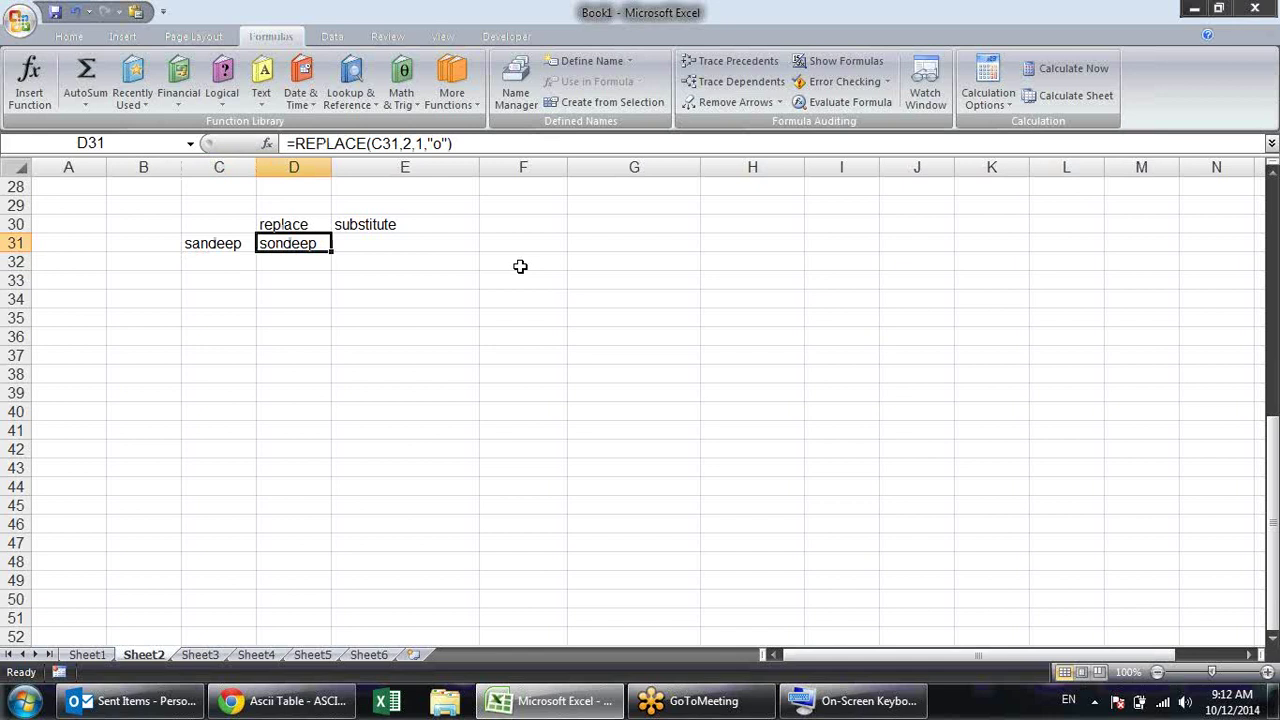
{"action": "key", "text": "F2"}
{"action": "key", "text": "Left"}
{"action": "key", "text": "Left"}
{"action": "key", "text": "Left"}
{"action": "key", "text": "Left"}
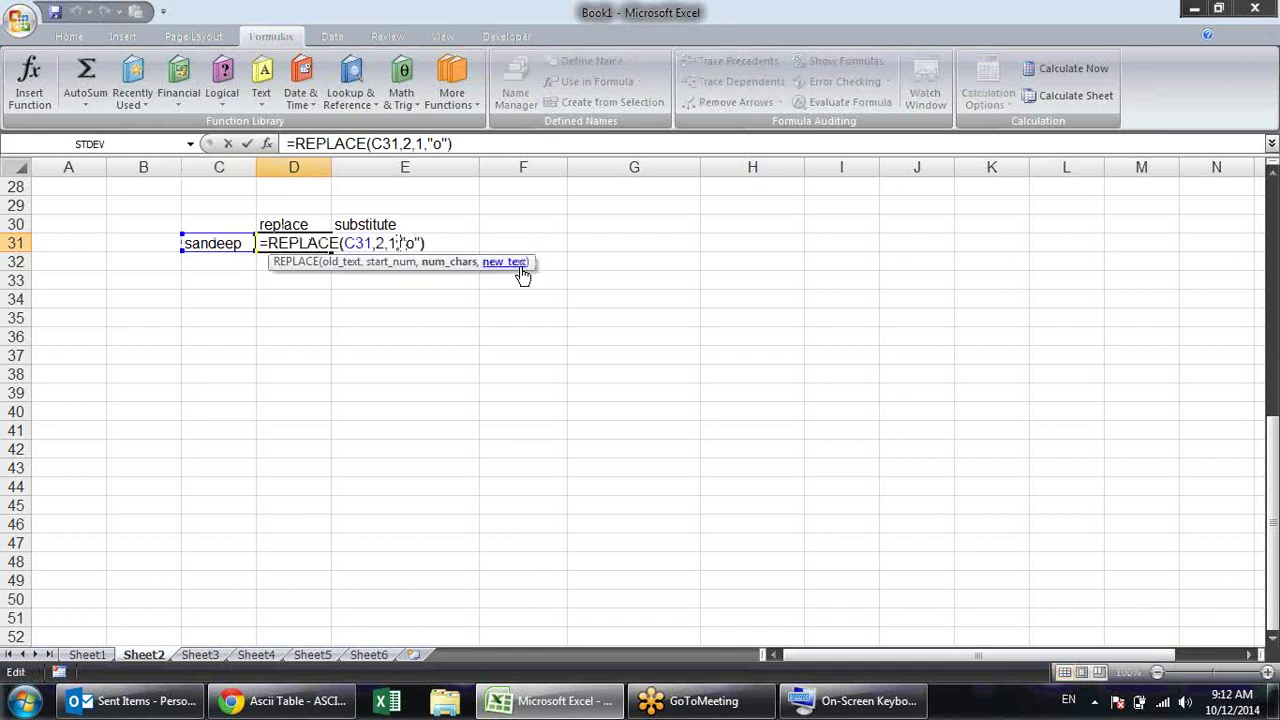
{"action": "key", "text": "BackSpace"}
{"action": "type", "text": "2"}
{"action": "left_click", "coordinate": [449, 262]}
{"action": "key", "text": "Return"}
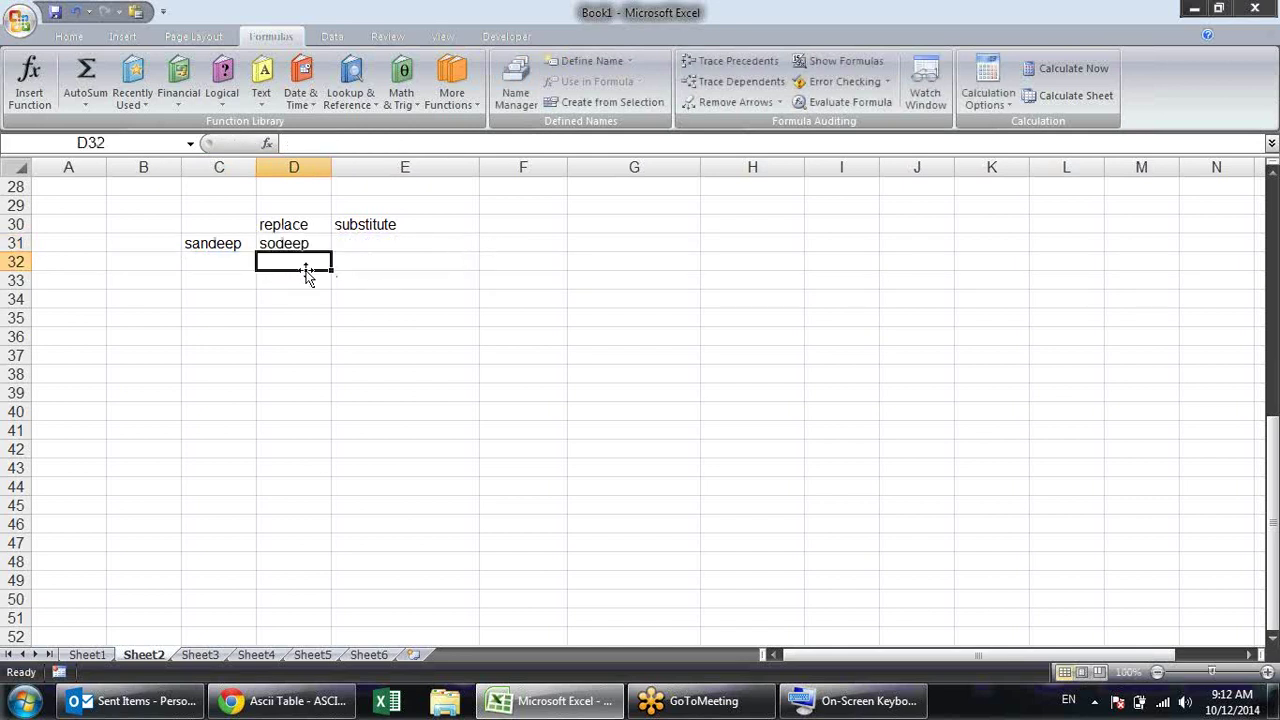
Review D31's REPLACE formula without changing it
{"action": "left_click", "coordinate": [280, 247]}
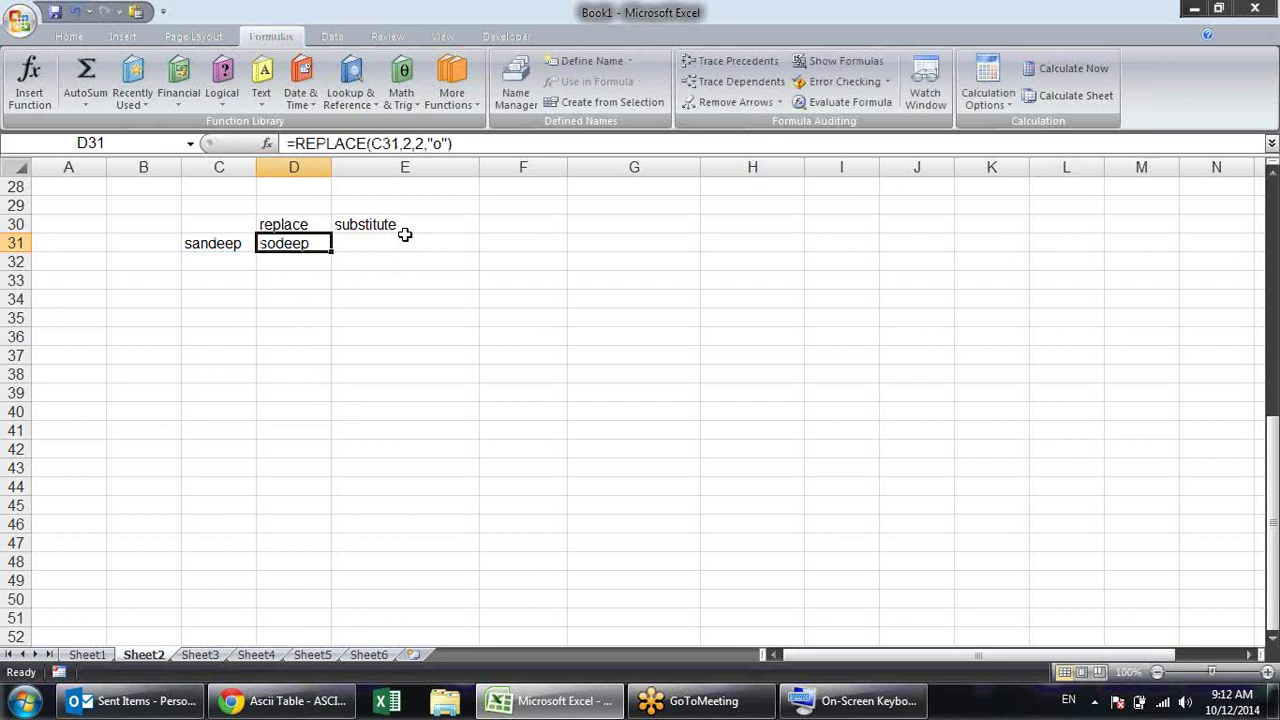
{"action": "double_click", "coordinate": [299, 246]}
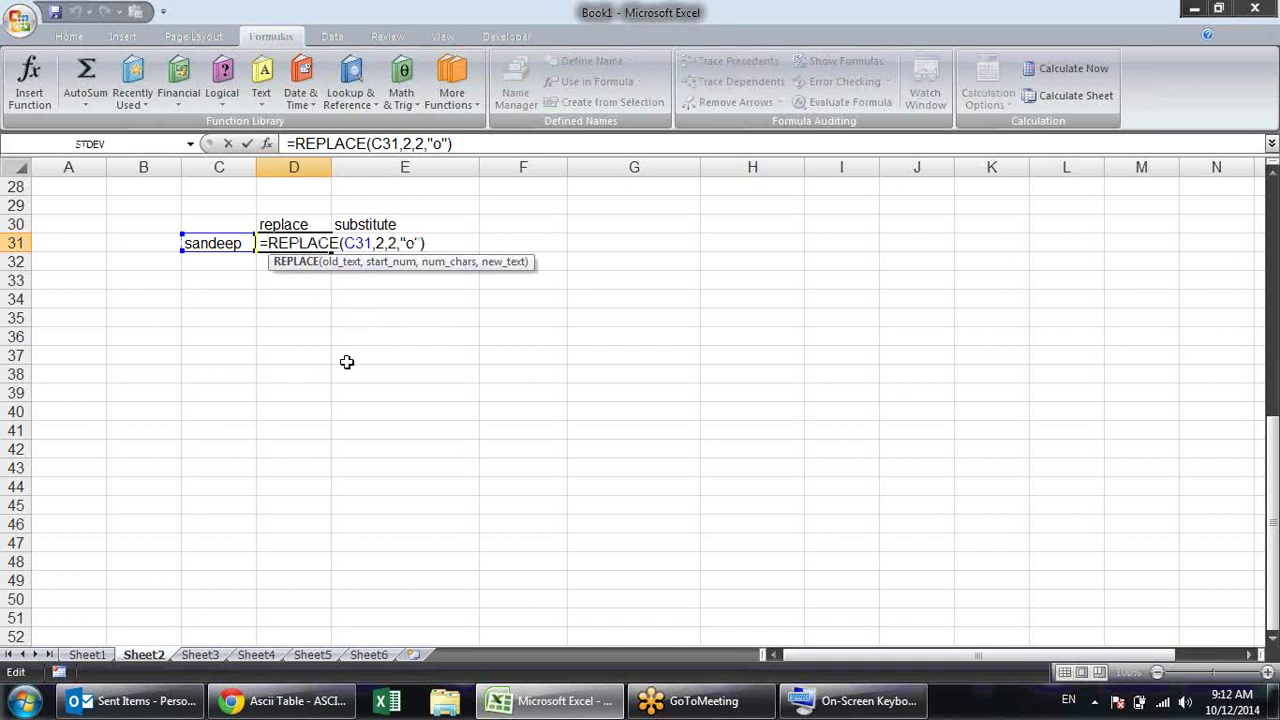
{"action": "key", "text": "Return"}
{"action": "key", "text": "Up"}
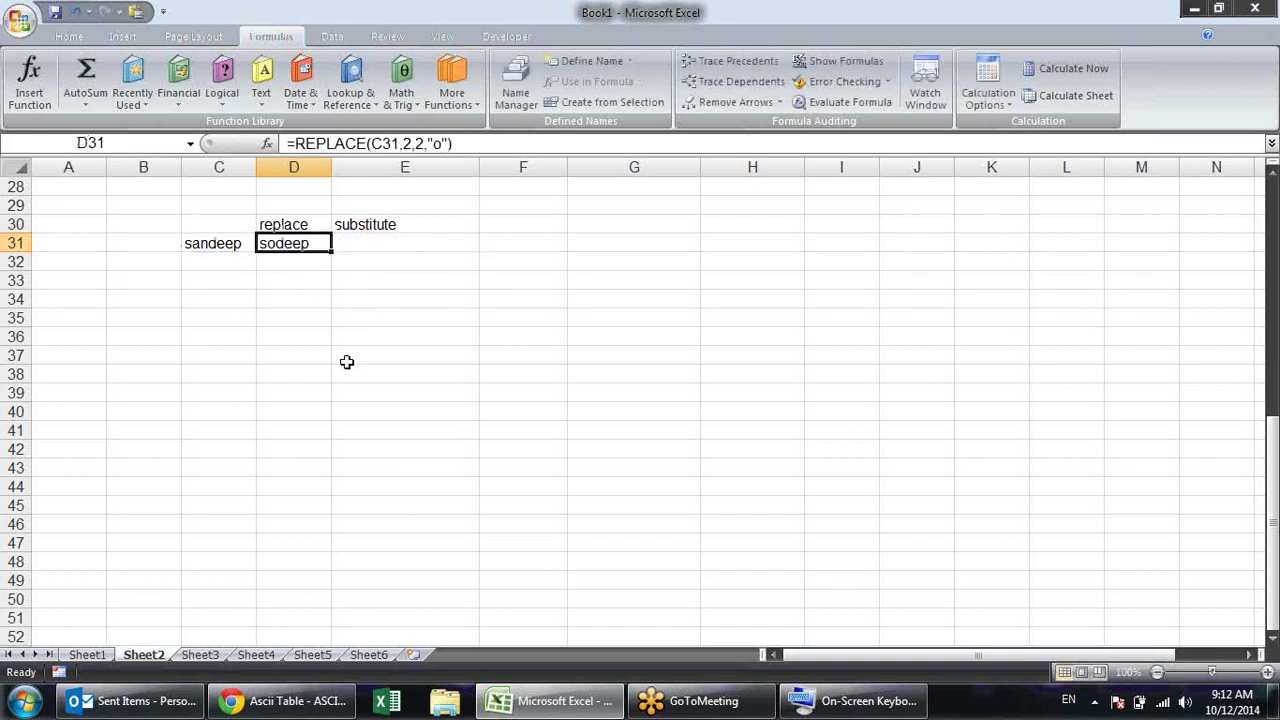
{"action": "key", "text": "Right"}
Enter =SUBSTITUTE(C31,"a","o") in E31
{"action": "type", "text": "="}
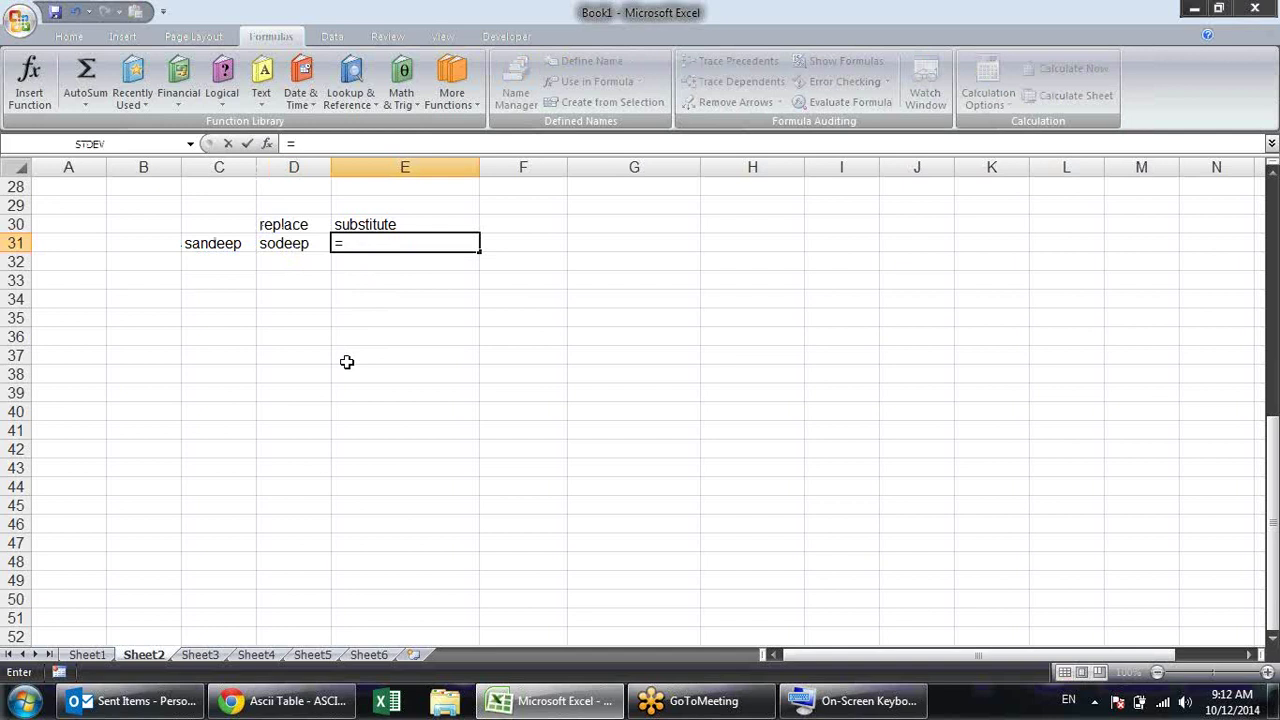
{"action": "type", "text": "su"}
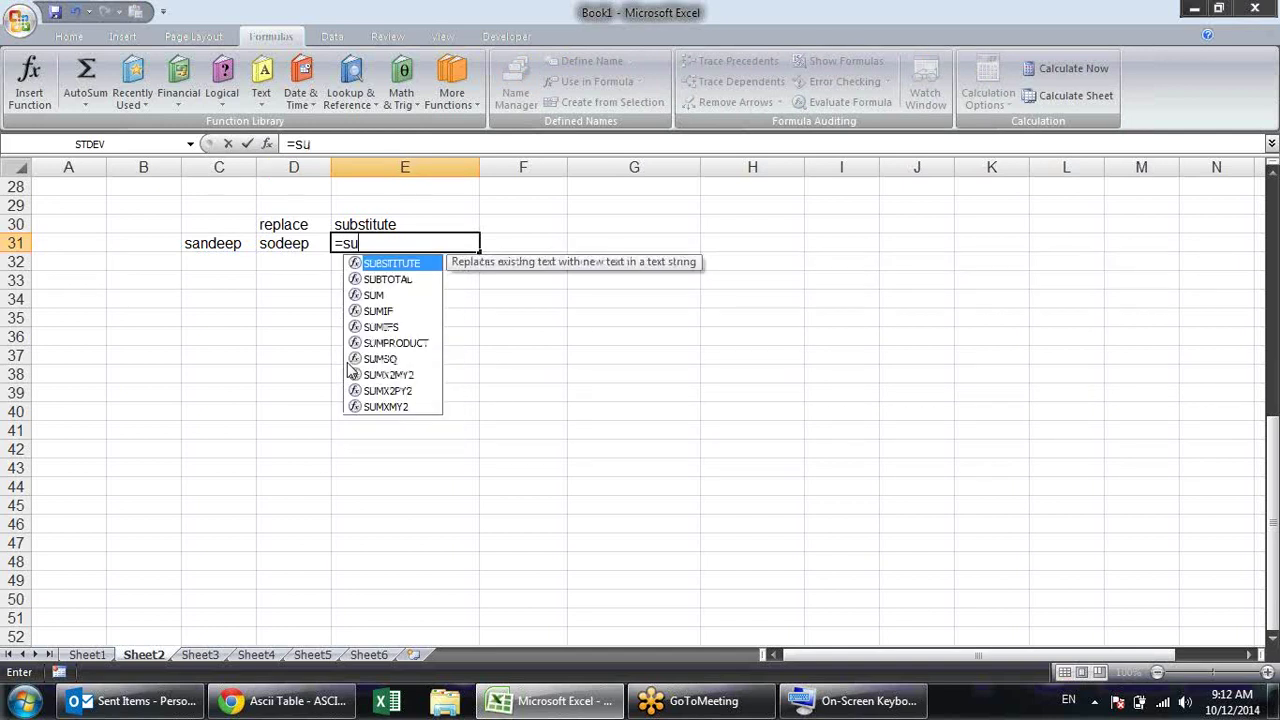
{"action": "key", "text": "Tab"}
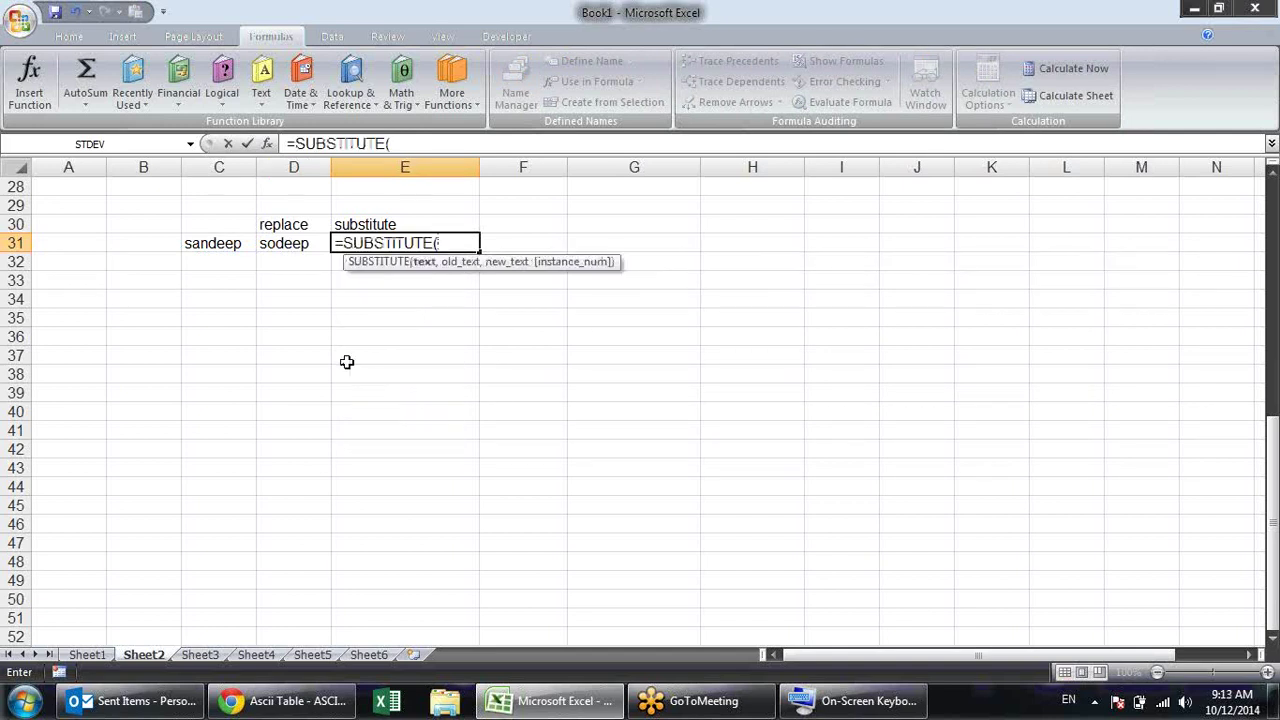
{"action": "left_click", "coordinate": [231, 245]}
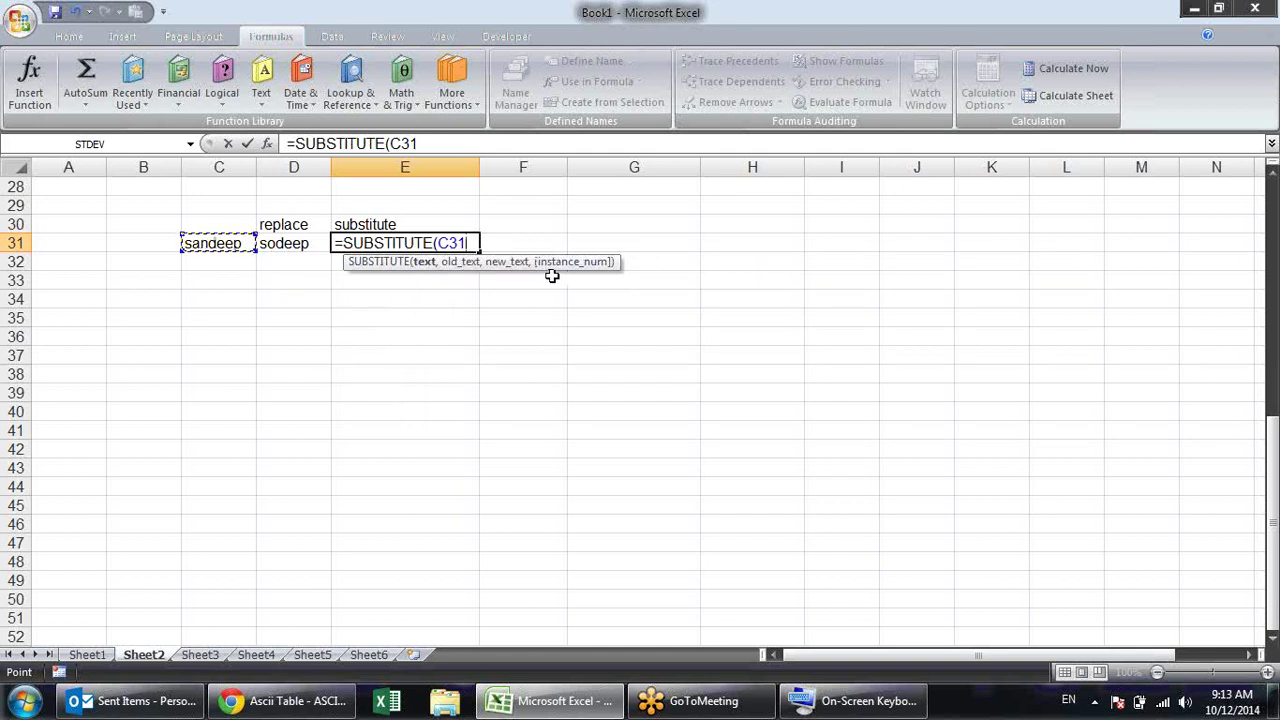
{"action": "type", "text": ",\""}
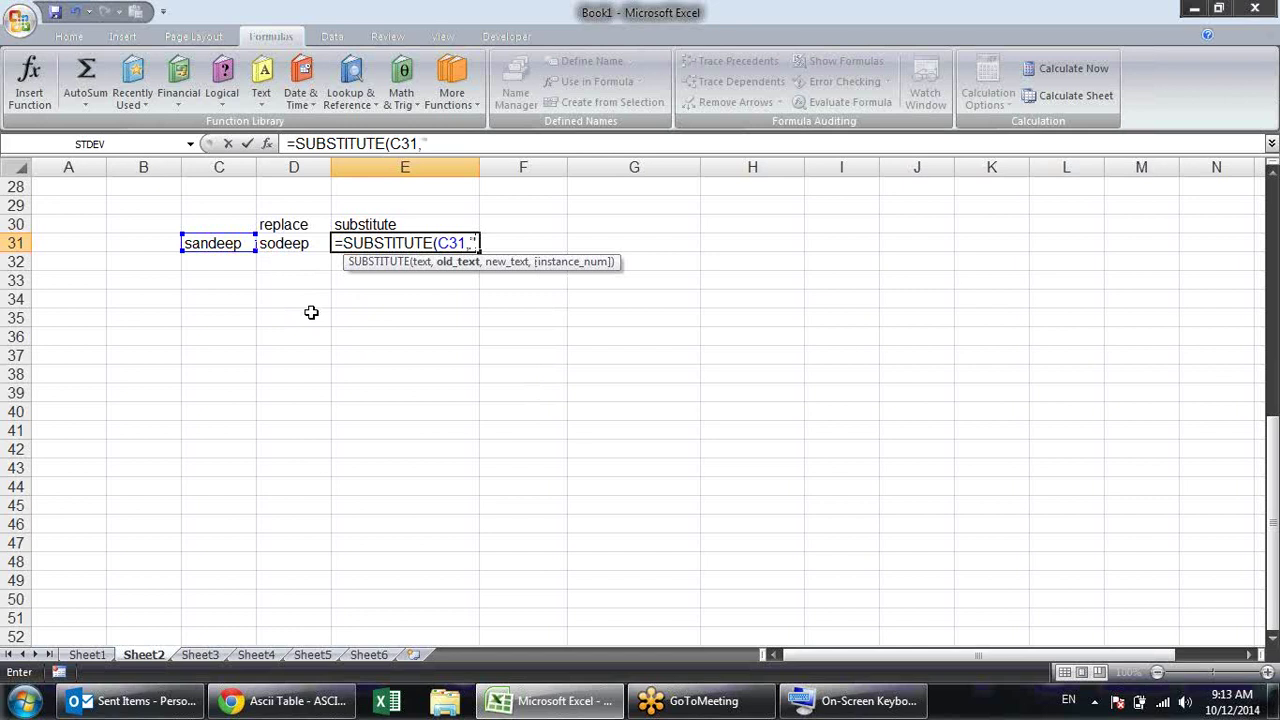
{"action": "type", "text": "a"}
{"action": "type", "text": "\","}
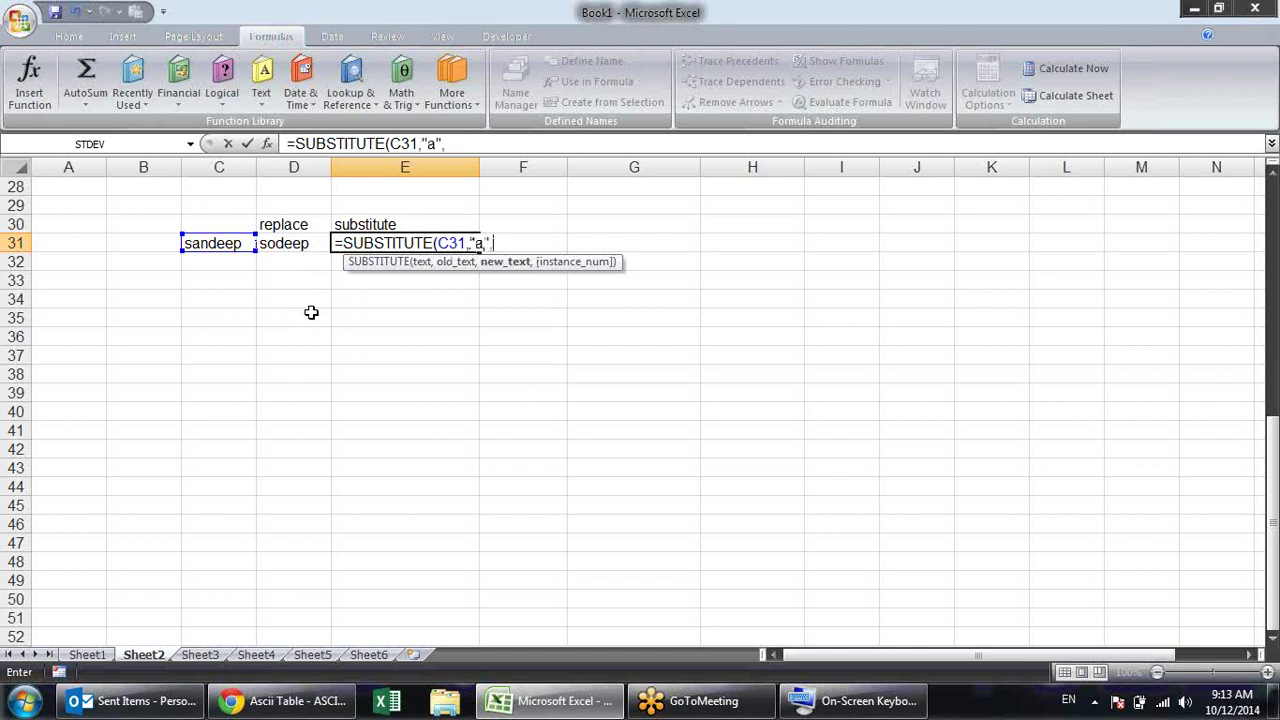
{"action": "type", "text": "\"o"}
{"action": "type", "text": "\""}
{"action": "key", "text": "Return"}
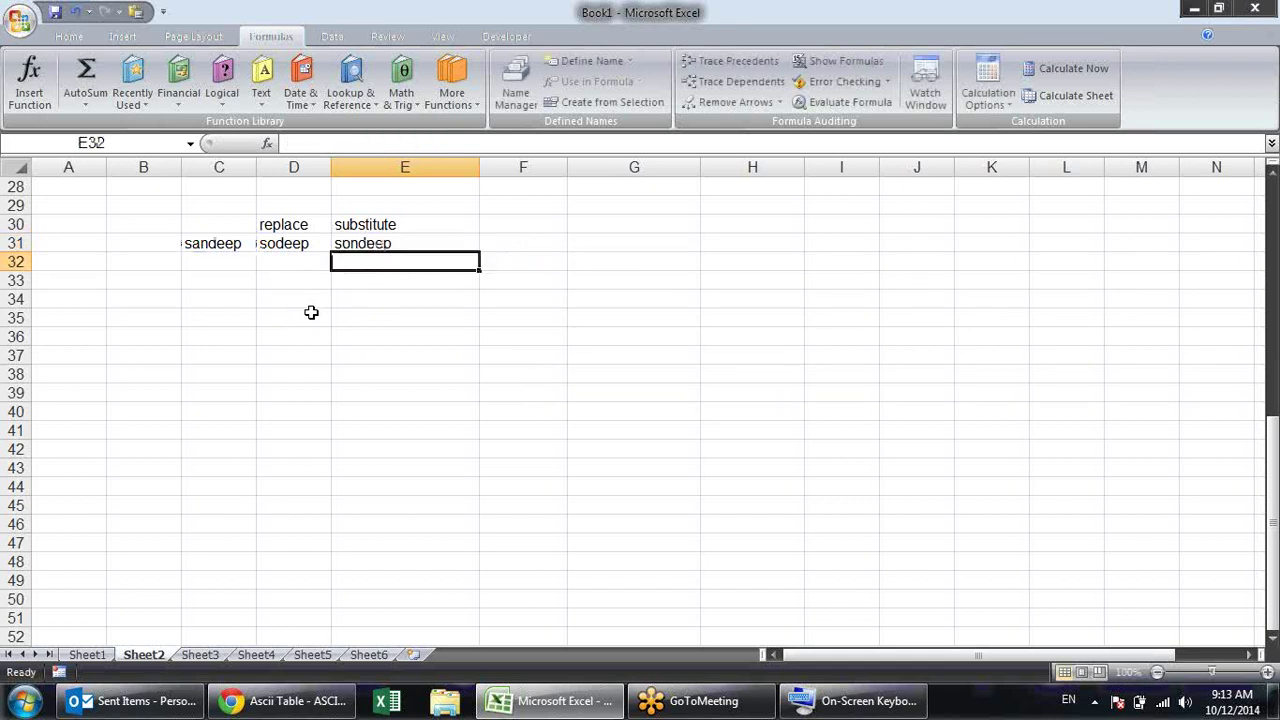
Change SUBSTITUTE's old text from "a" to "e" so every e becomes o
{"action": "left_click", "coordinate": [424, 238]}
{"action": "double_click", "coordinate": [440, 256]}
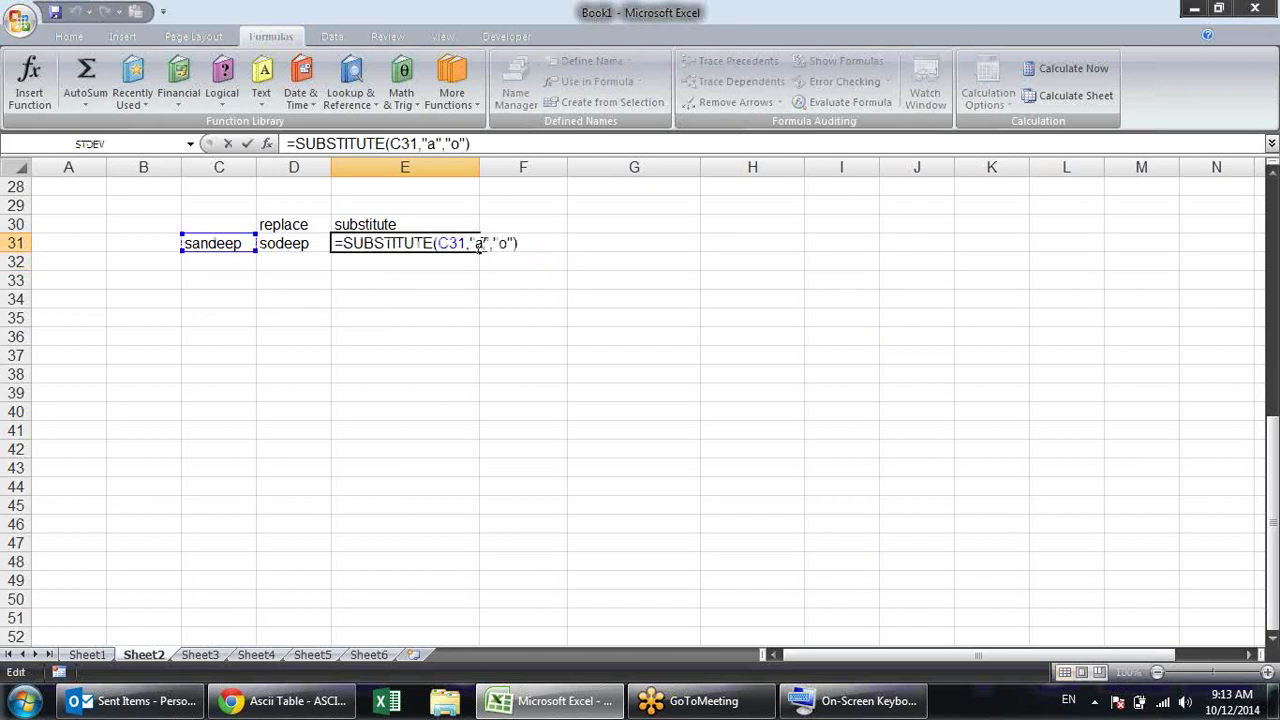
{"action": "left_click", "coordinate": [478, 245]}
{"action": "key", "text": "BackSpace"}
{"action": "type", "text": "e"}
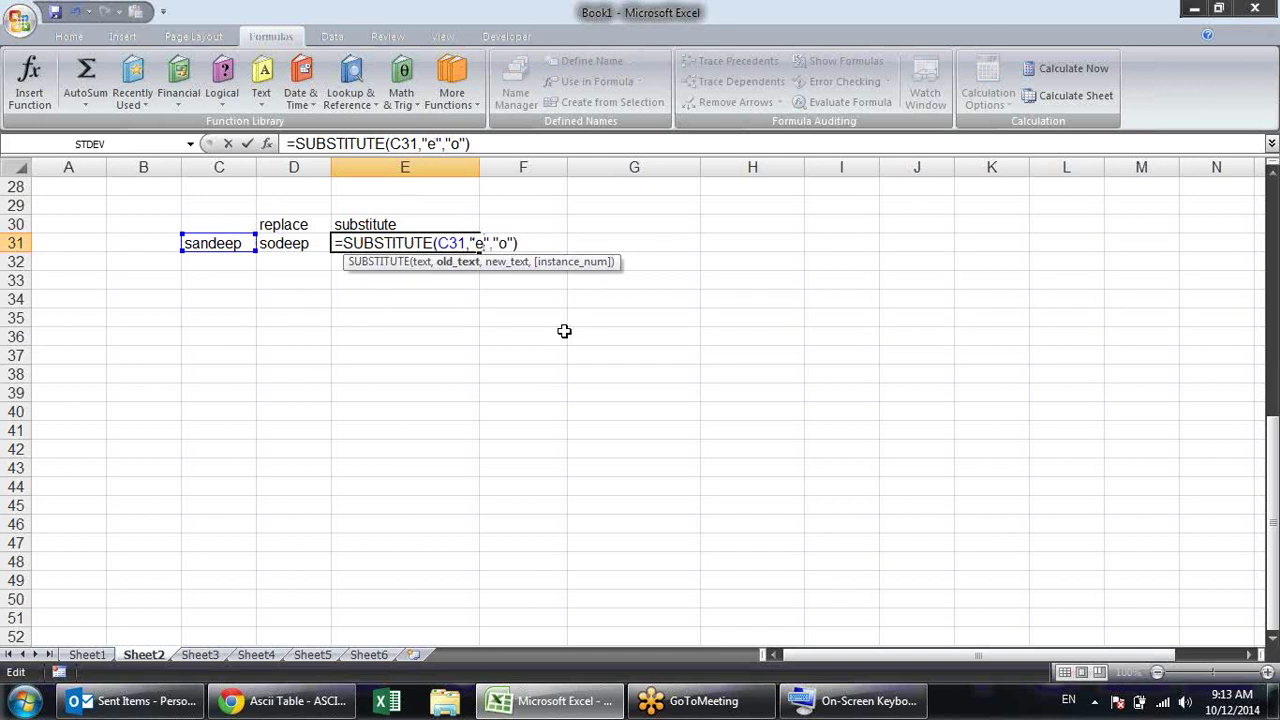
{"action": "key", "text": "Return"}
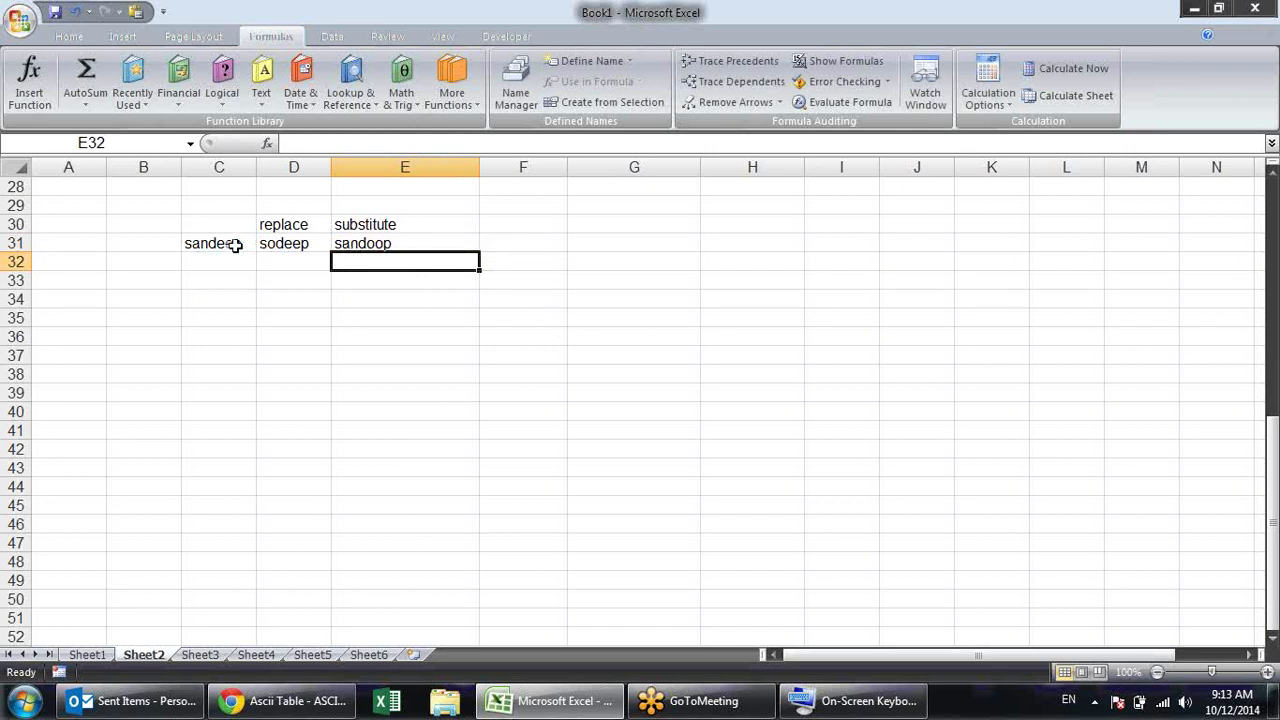
Add an instance argument of 2 to E31's SUBSTITUTE formula
{"action": "left_click", "coordinate": [409, 246]}
{"action": "key", "text": "F2"}
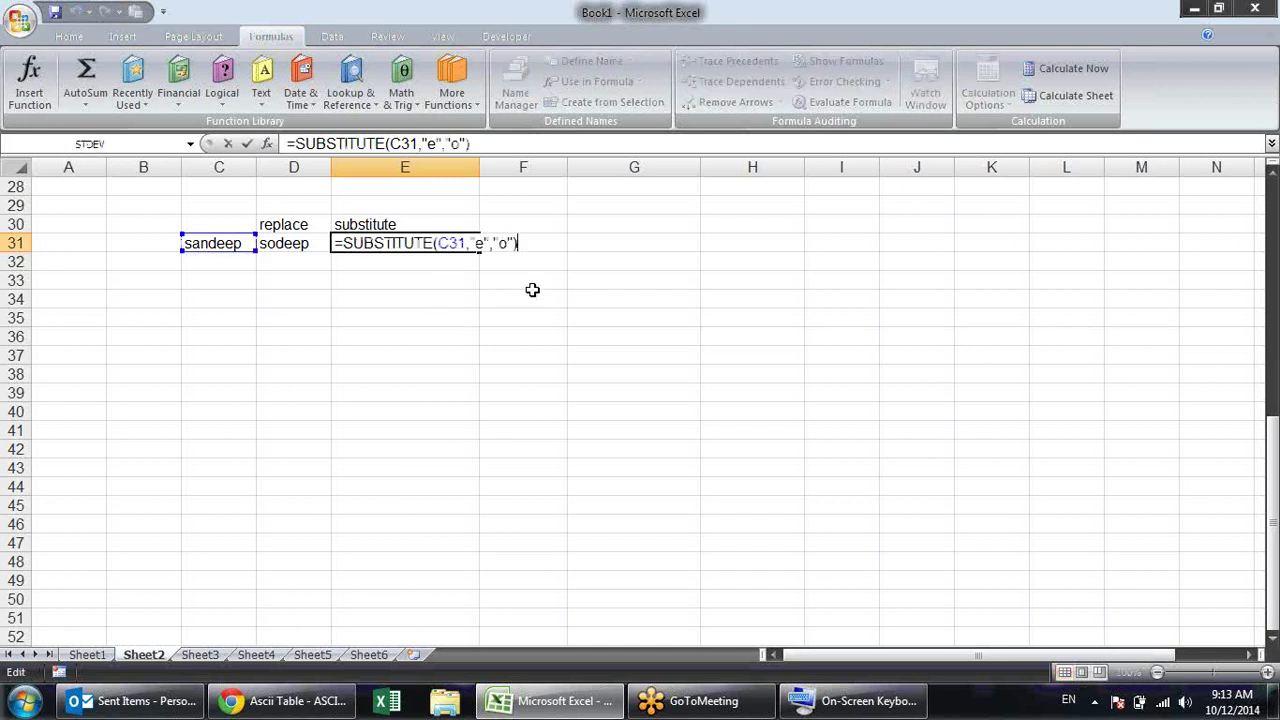
{"action": "left_click", "coordinate": [526, 243]}
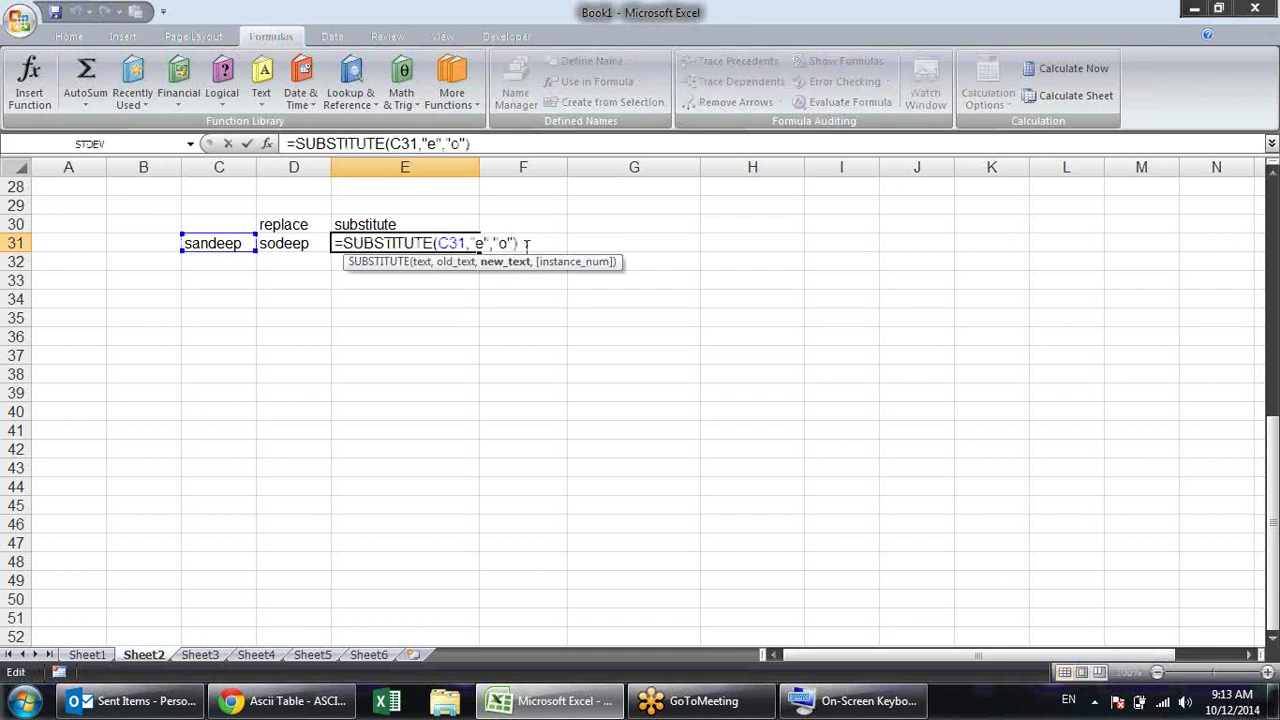
{"action": "type", "text": ","}
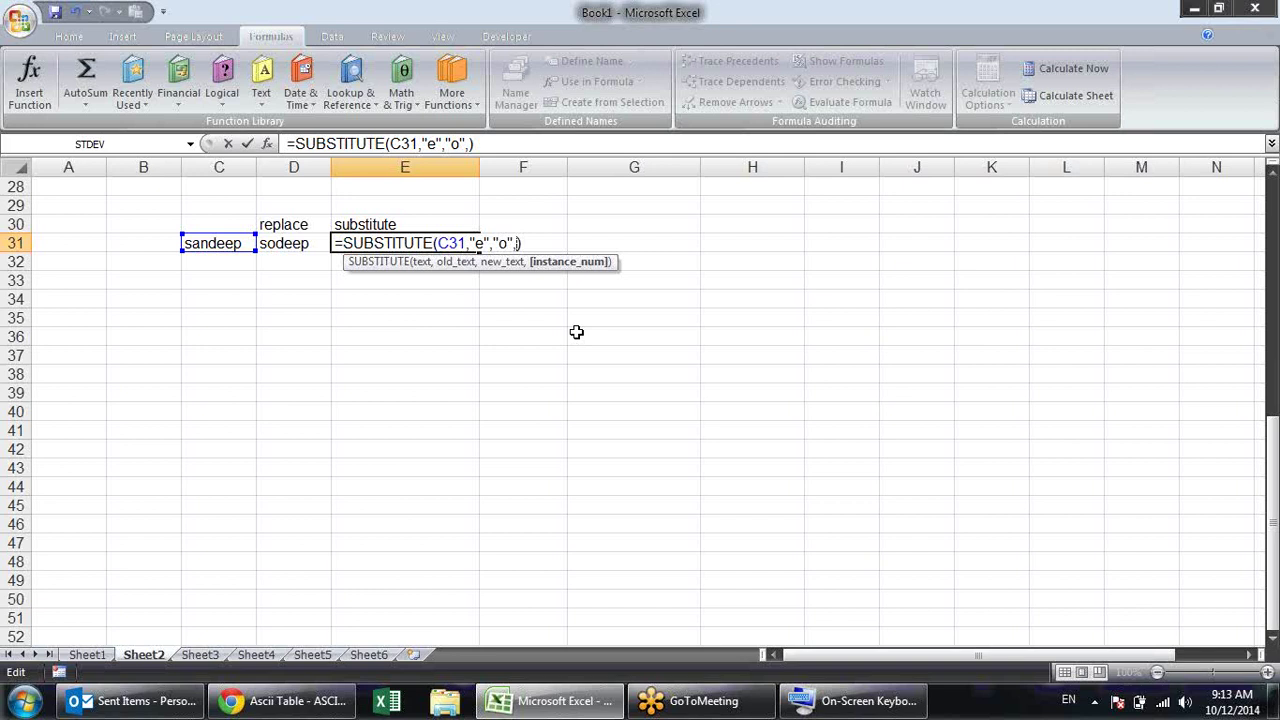
{"action": "type", "text": "2"}
{"action": "key", "text": "Return"}
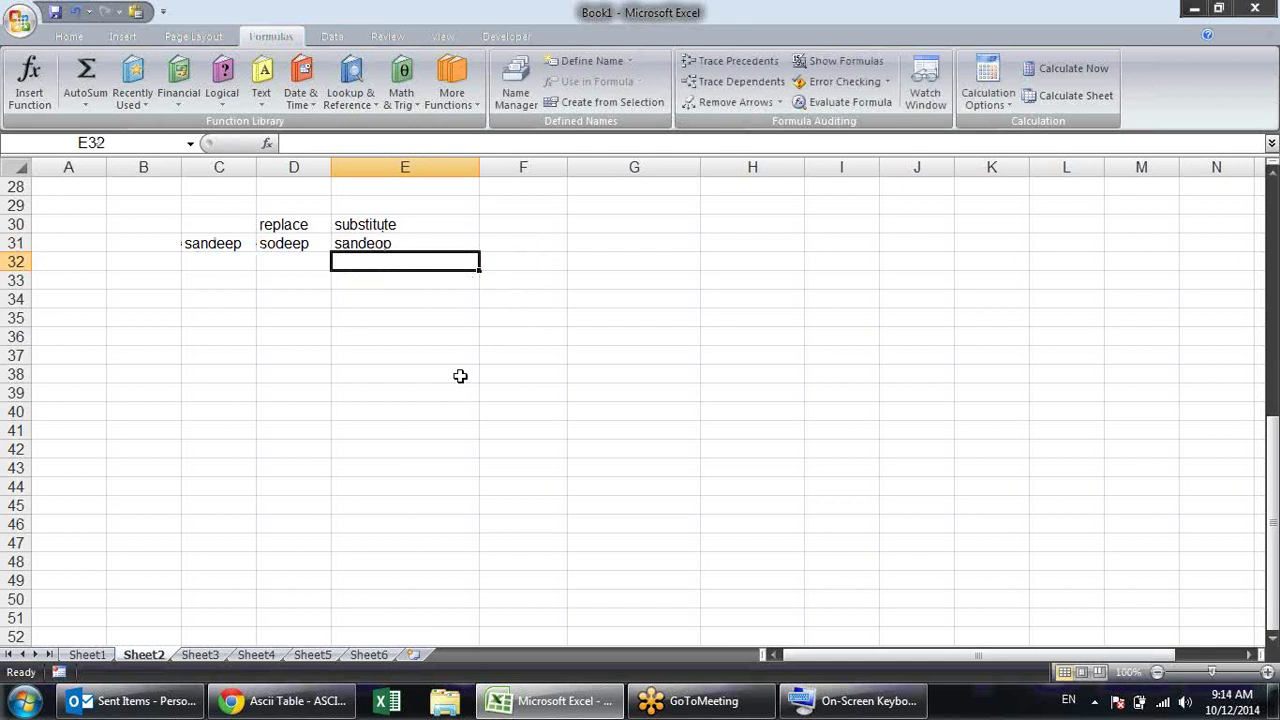
Change the instance argument to 1 so E31 shows sandoep
{"action": "double_click", "coordinate": [456, 245]}
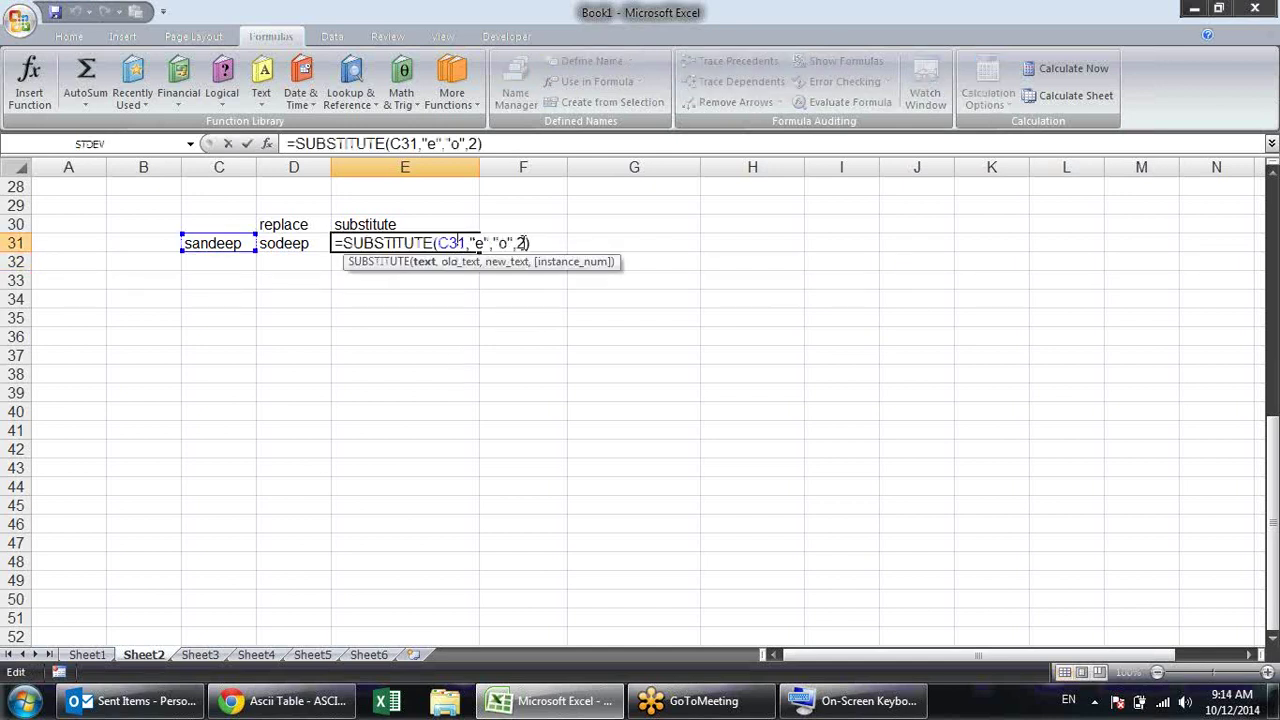
{"action": "key", "text": "BackSpace"}
{"action": "type", "text": "1"}
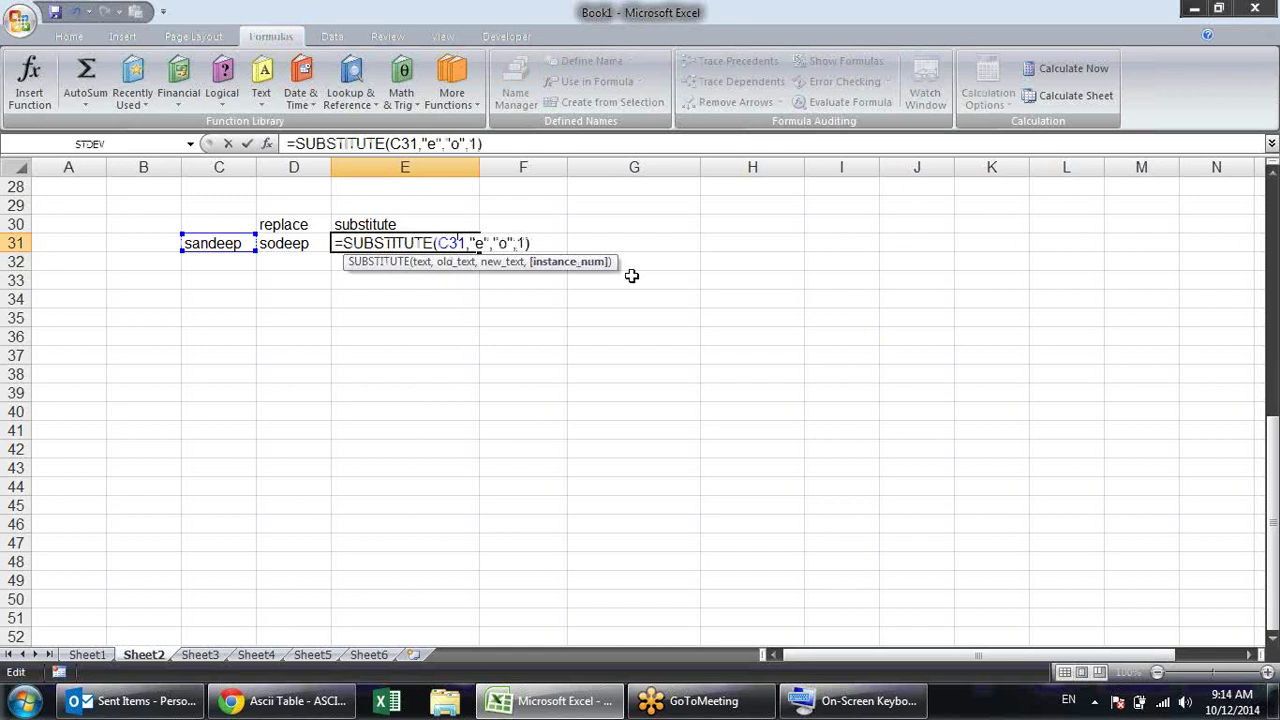
{"action": "key", "text": "Return"}
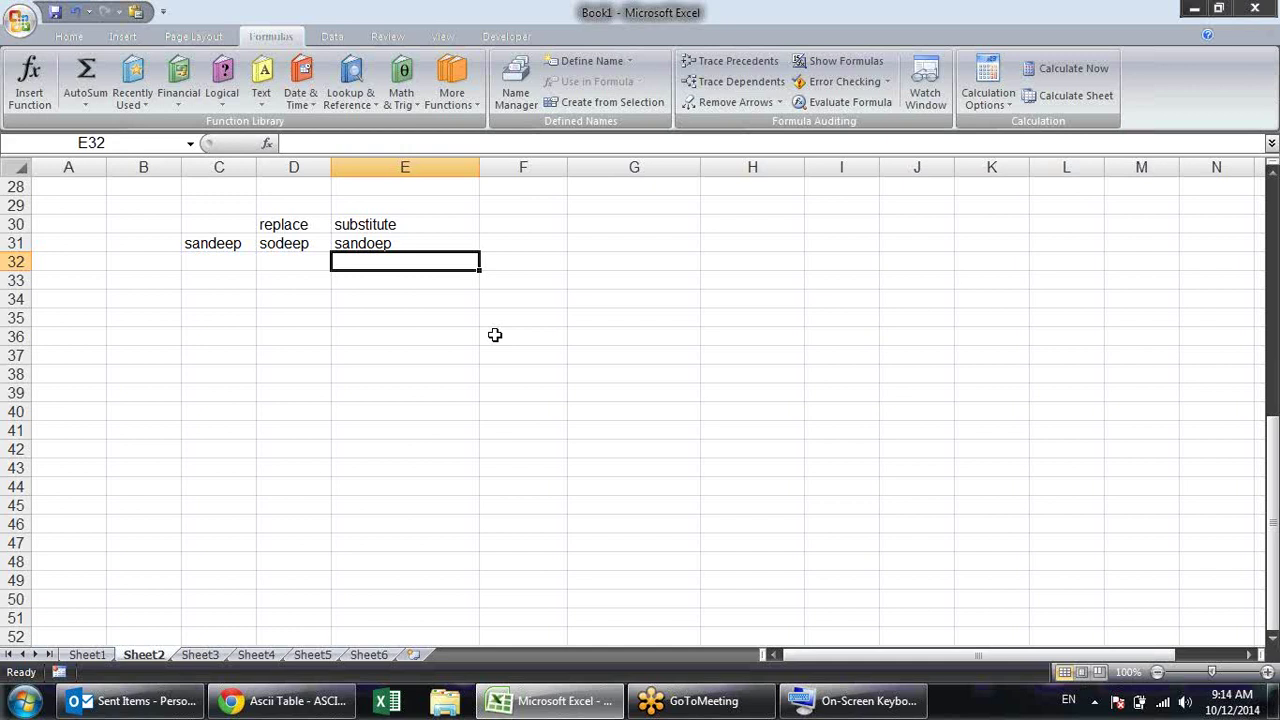
{"action": "left_click", "coordinate": [551, 332]}
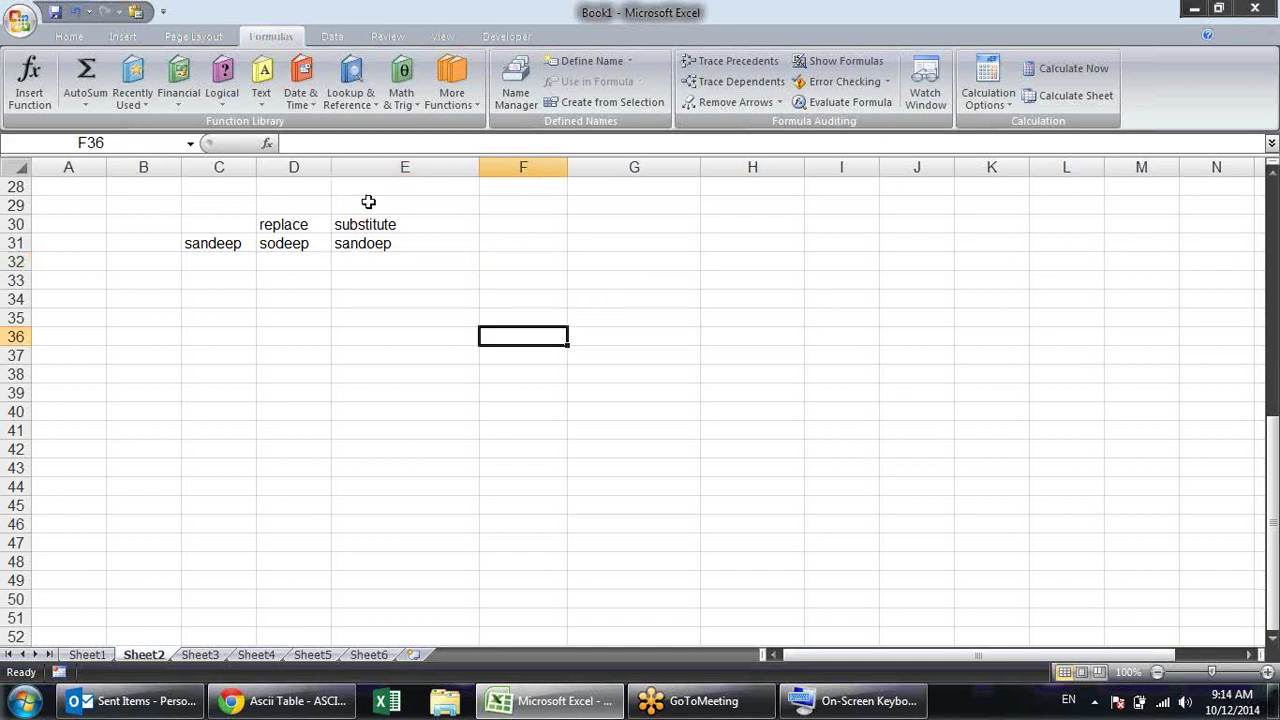
{"action": "left_click", "coordinate": [265, 93]}
{"action": "left_click", "coordinate": [396, 199]}
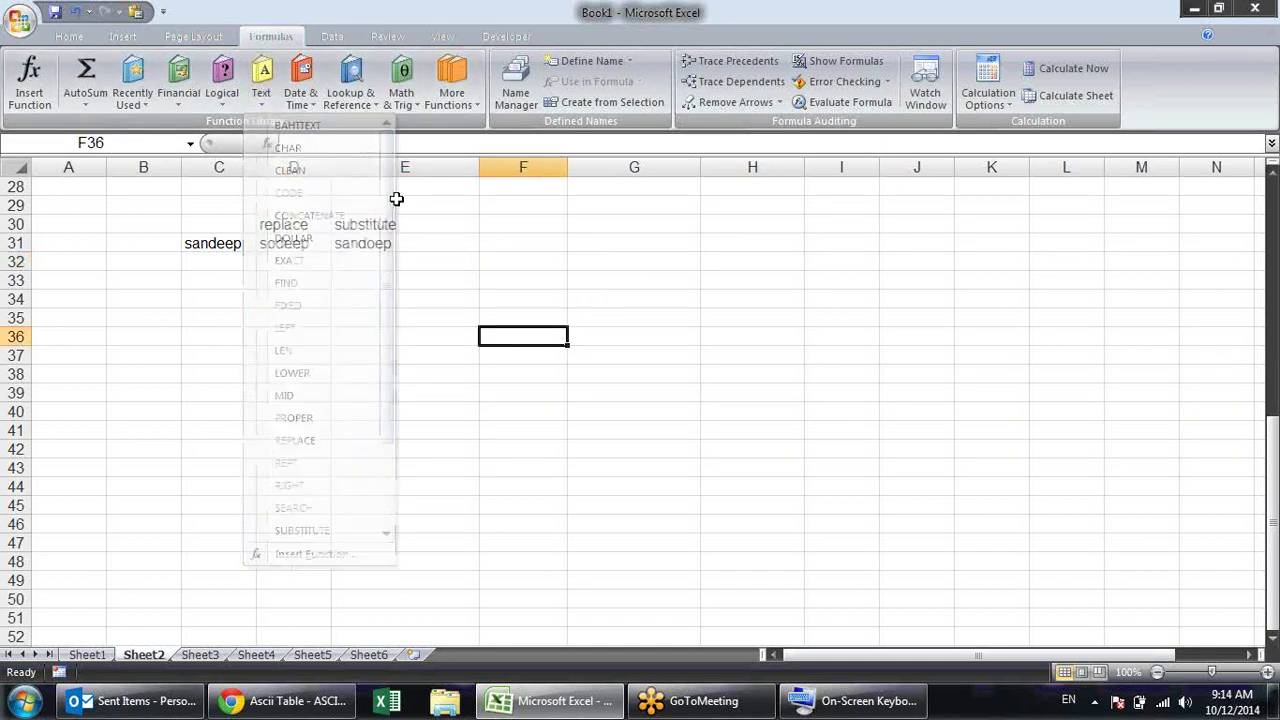
{"action": "left_click", "coordinate": [261, 82]}
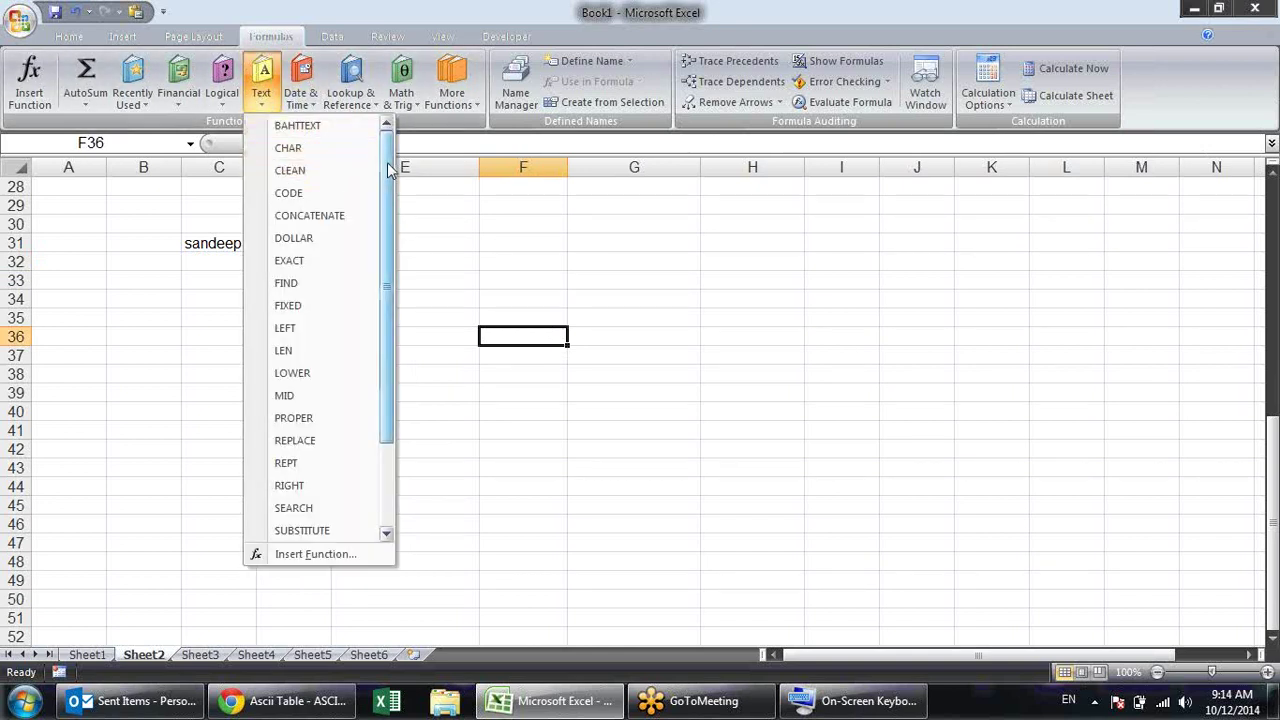
{"action": "left_click_drag", "start_coordinate": [390, 170], "coordinate": [380, 255]}
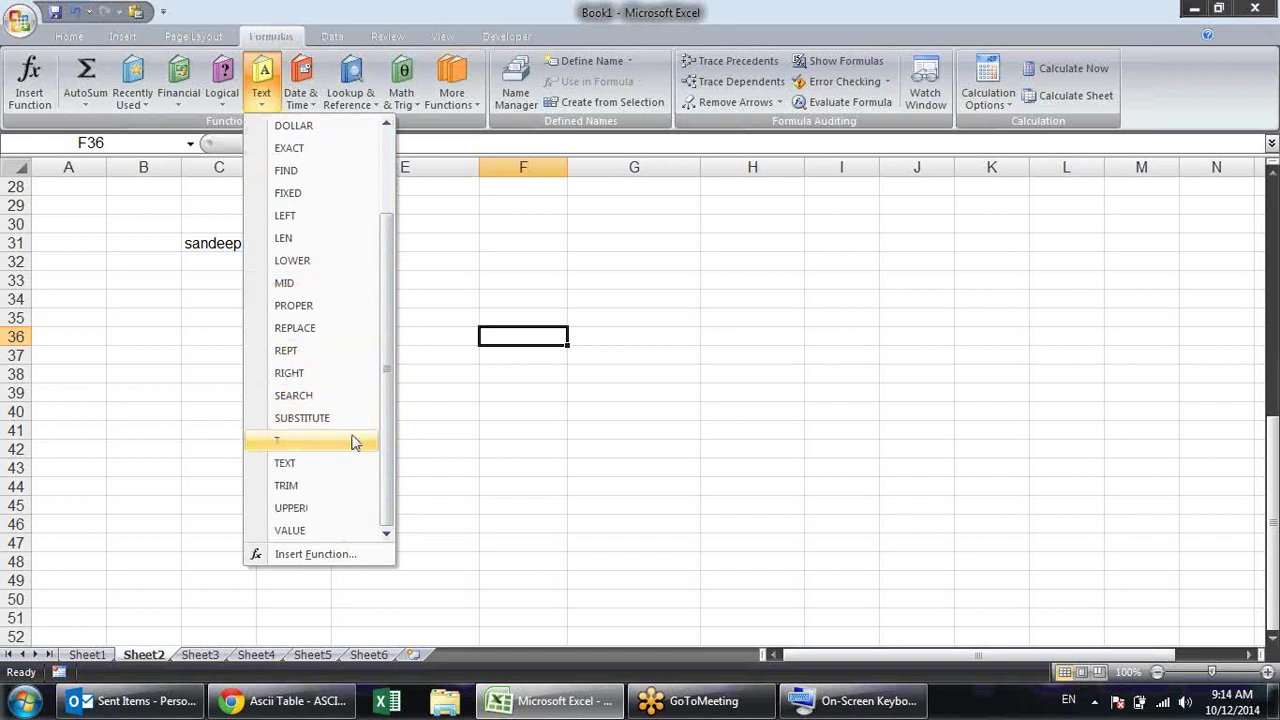
{"action": "mouse_move", "coordinate": [310, 441]}
{"action": "left_click", "coordinate": [486, 253]}
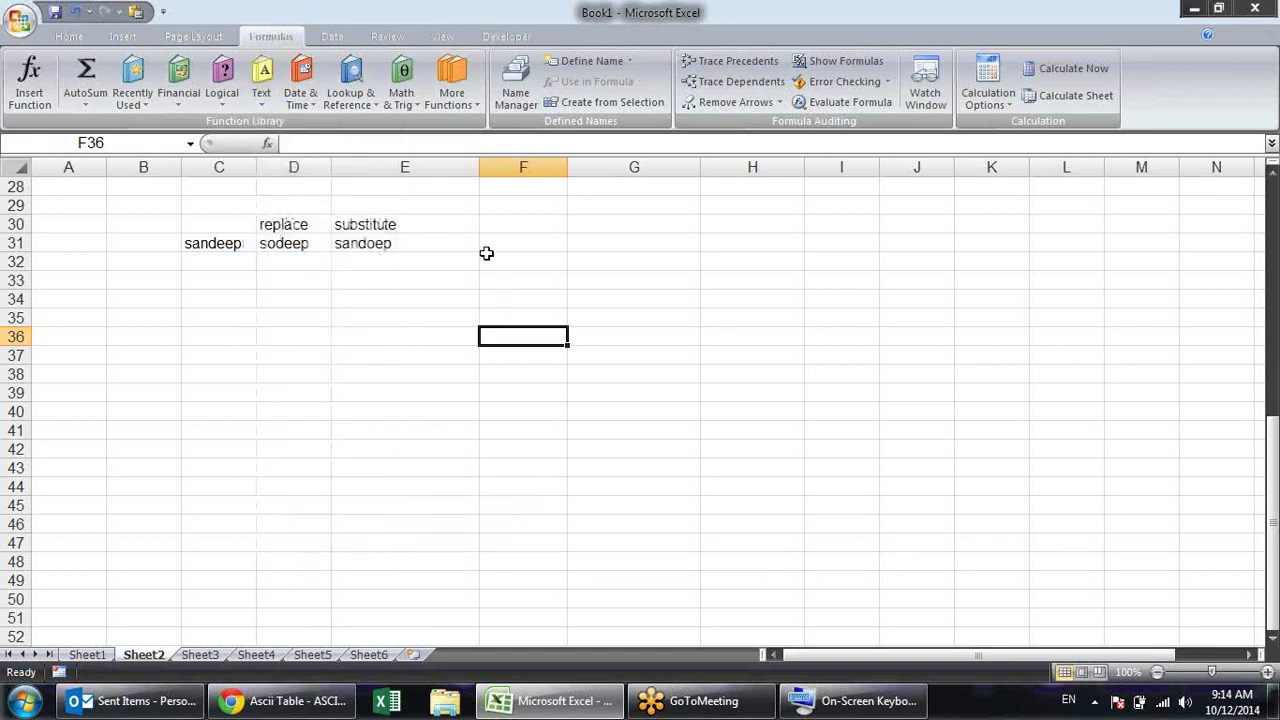
{"action": "left_click", "coordinate": [398, 281]}
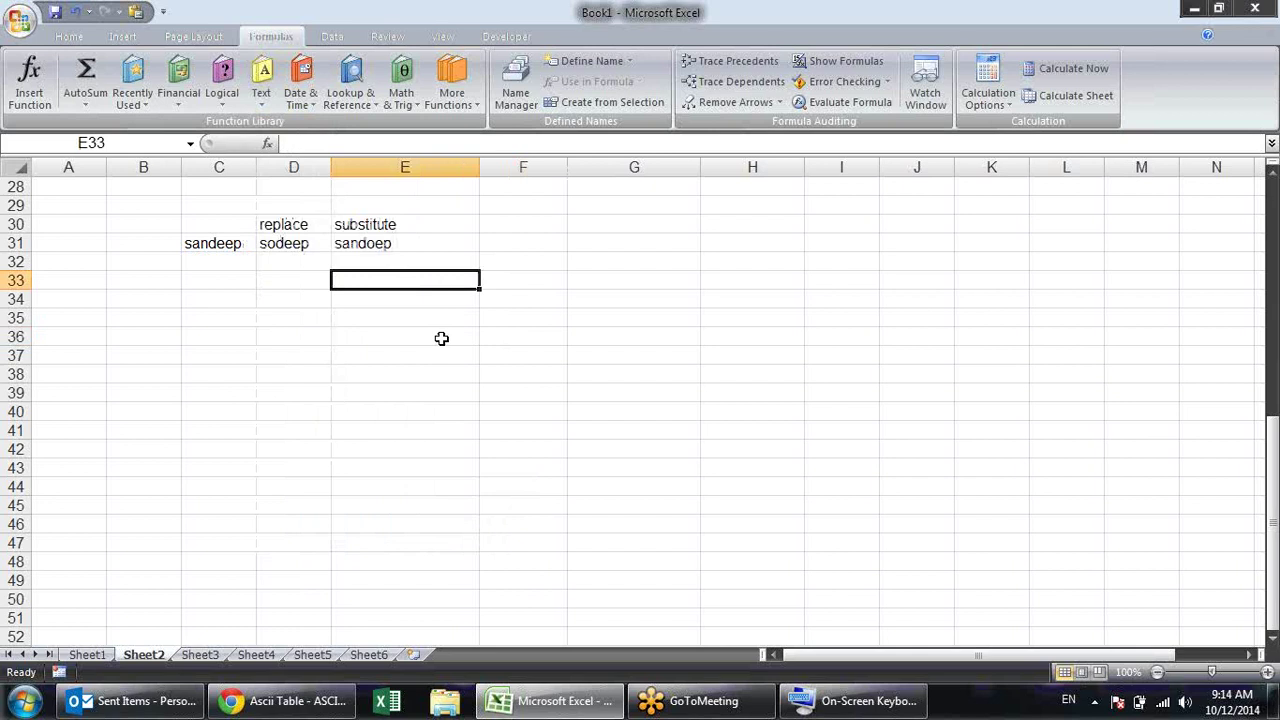
Enter the space-padded 'sandeep' in E33 and =LEN(E33) in F33
{"action": "type", "text": "sandeep"}
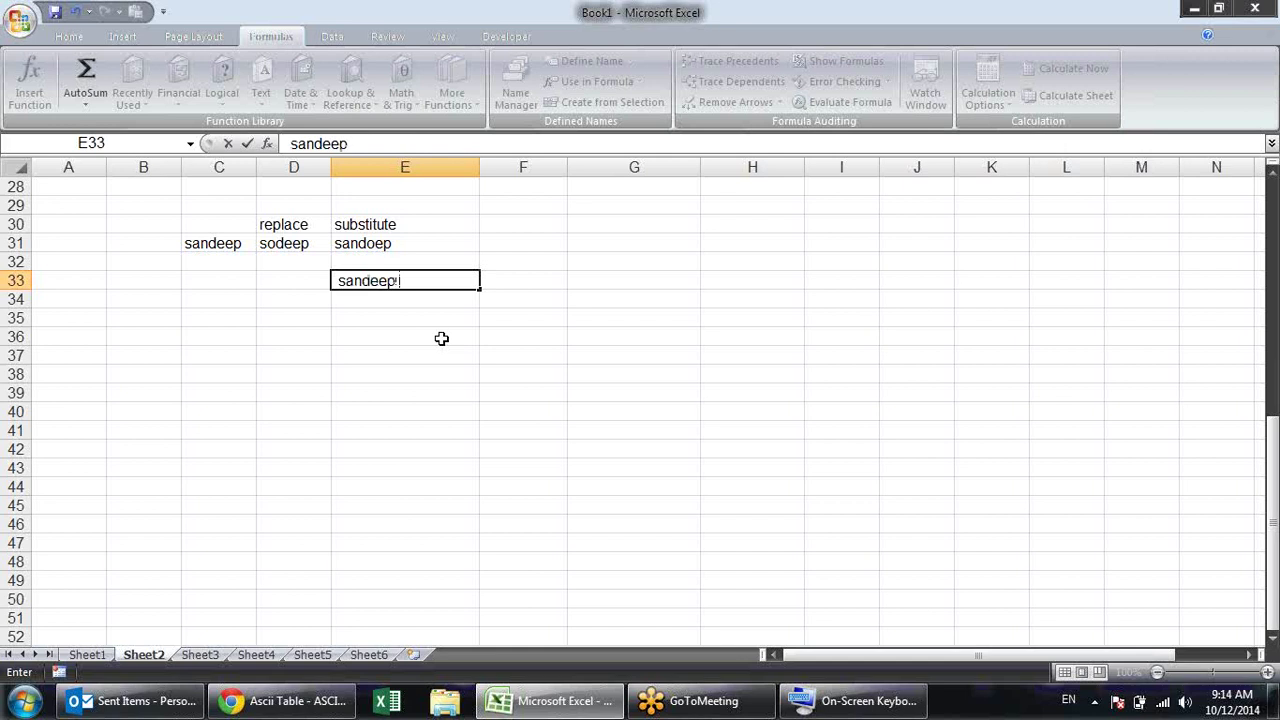
{"action": "key", "text": "Return"}
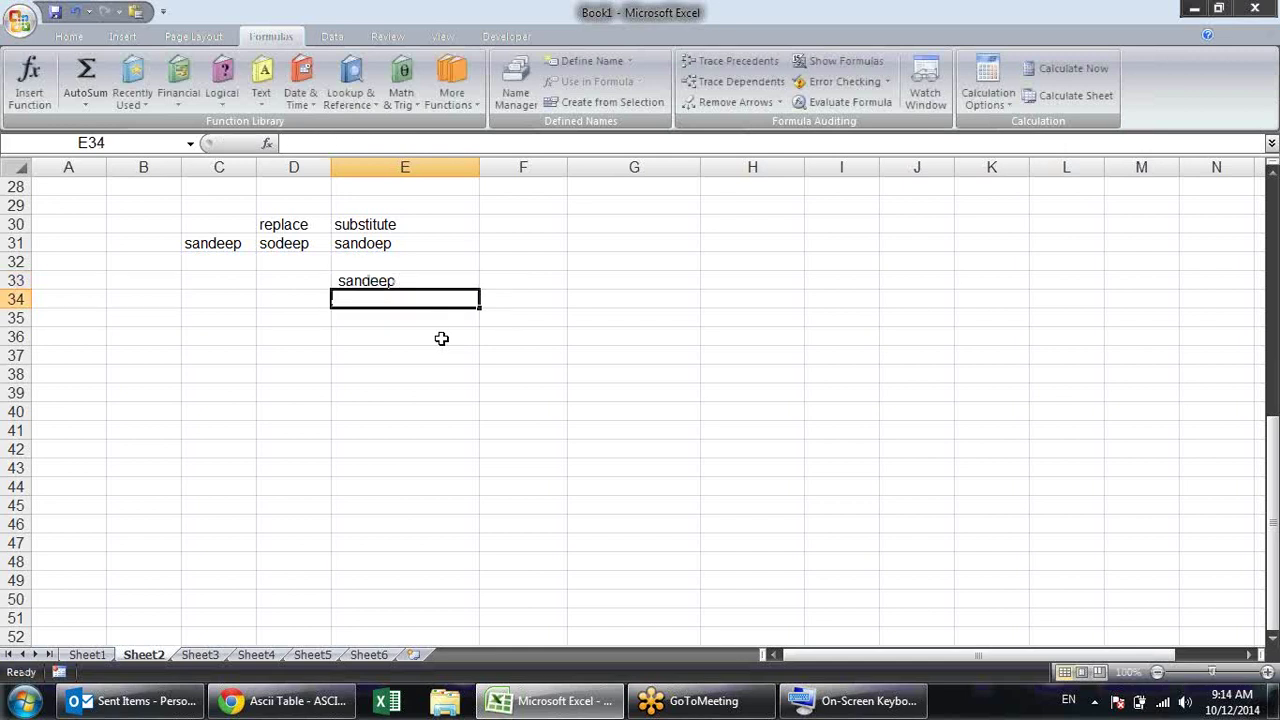
{"action": "key", "text": "Up"}
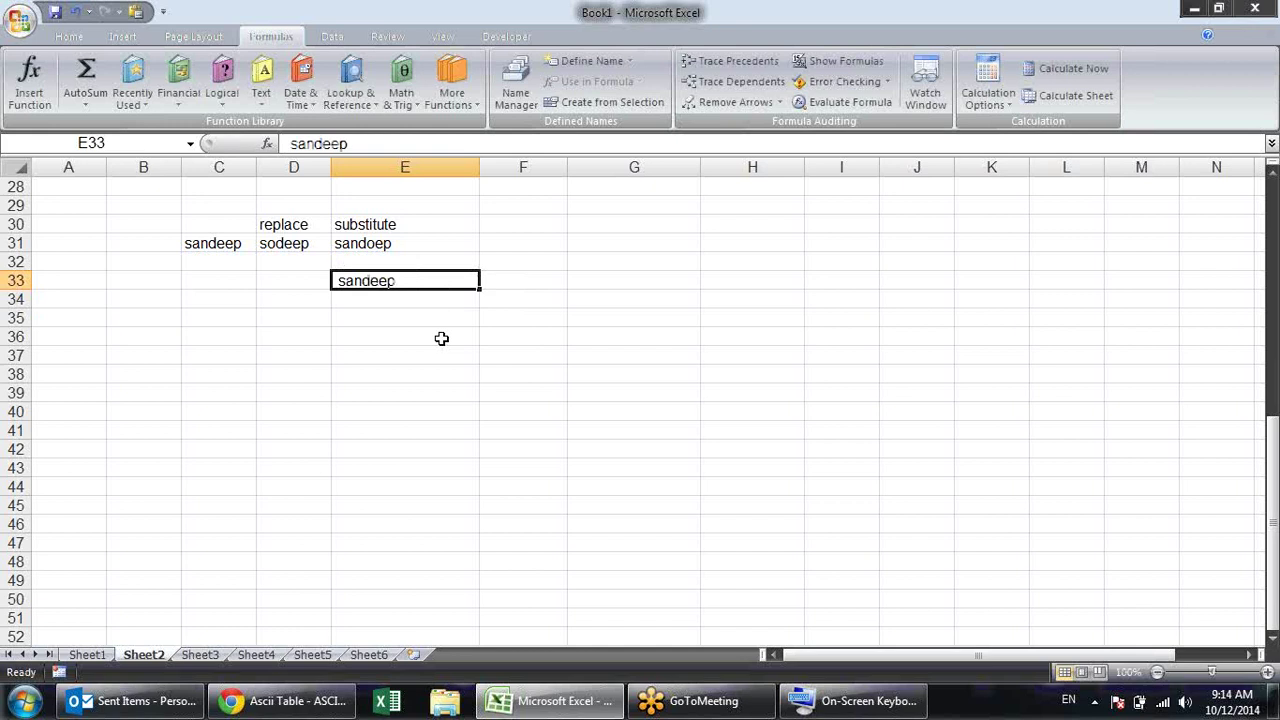
{"action": "key", "text": "Right"}
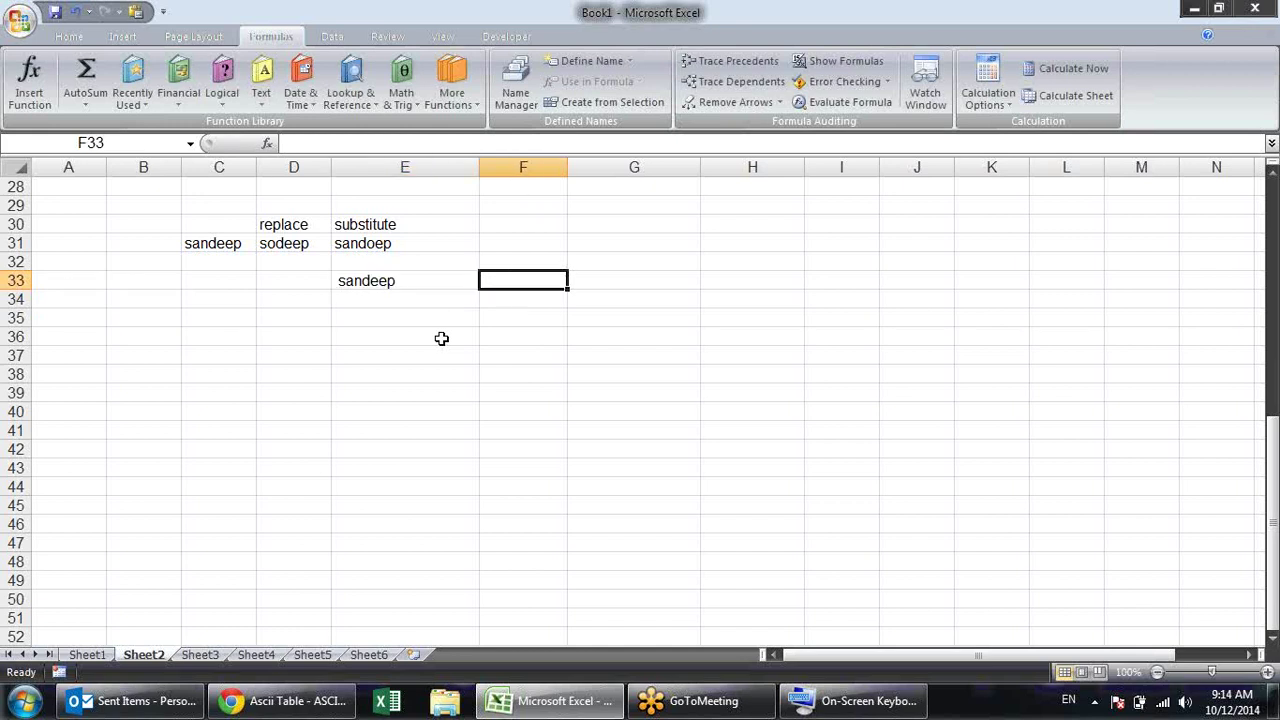
{"action": "type", "text": "=len"}
{"action": "key", "text": "Tab"}
{"action": "key", "text": "Left"}
{"action": "key", "text": "Return"}
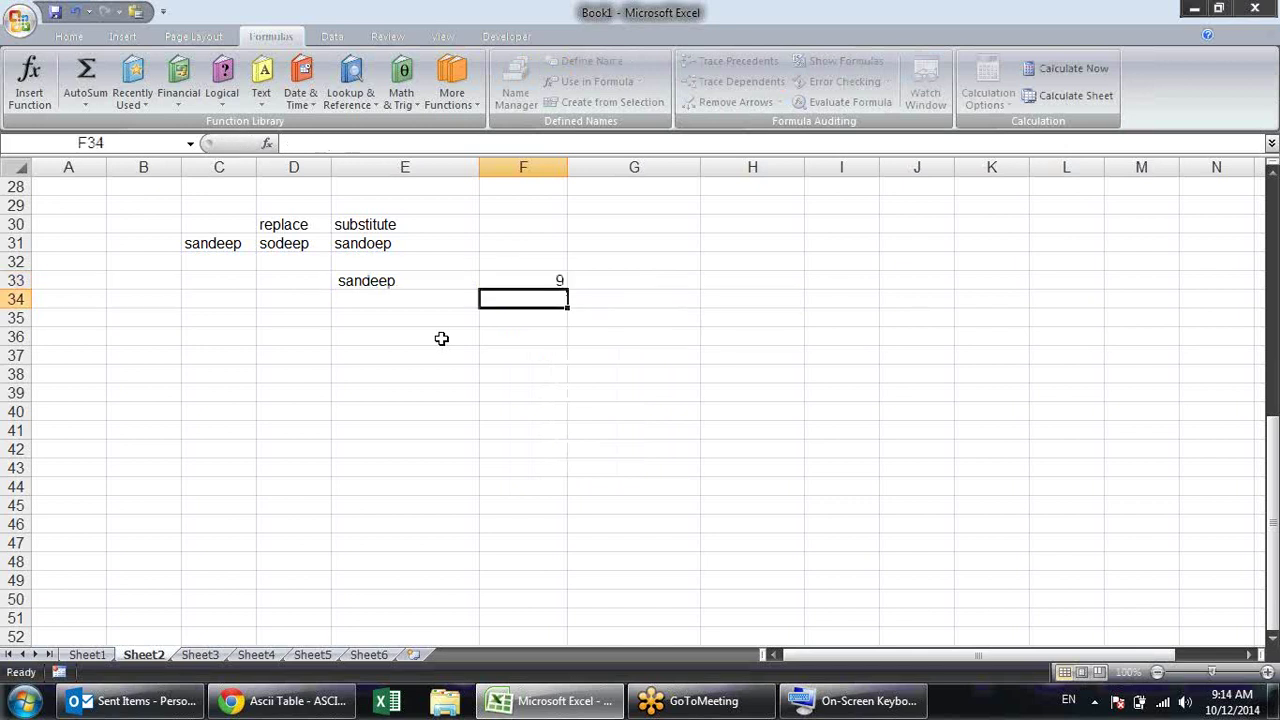
Put =TRIM(E33) in E34 and fill its length into F34
{"action": "key", "text": "Left"}
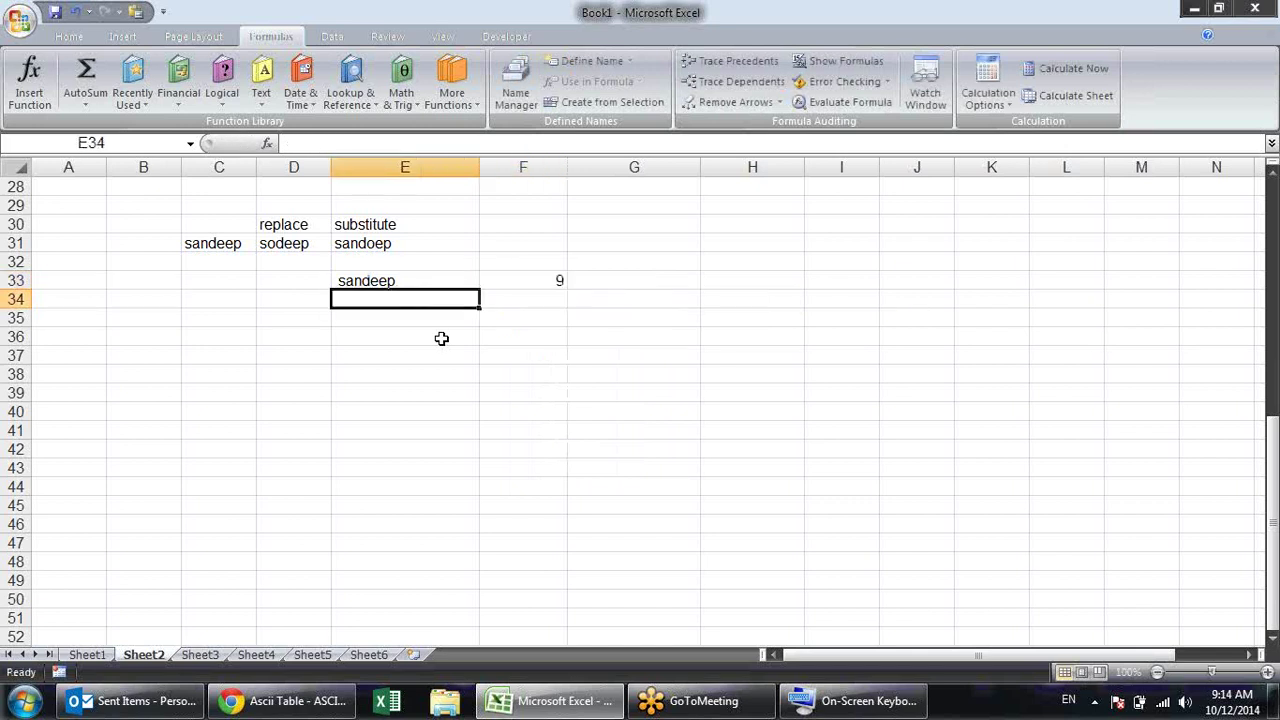
{"action": "key", "text": "Up"}
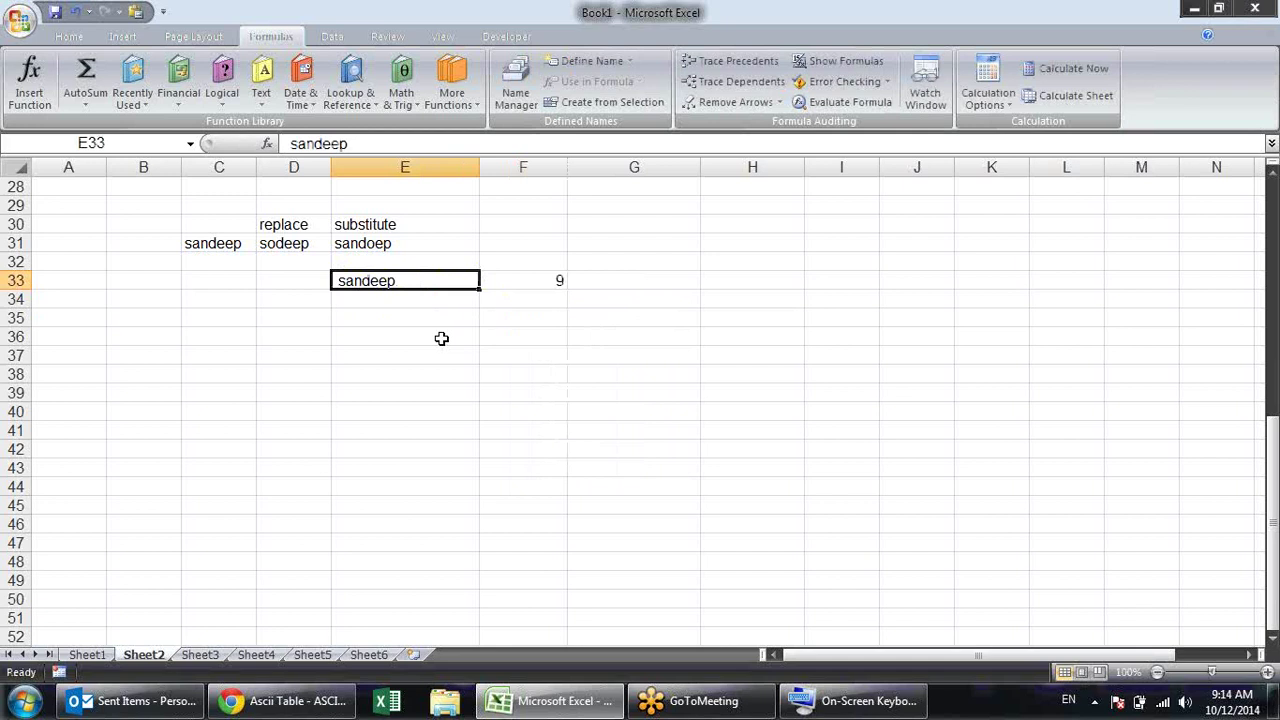
{"action": "key", "text": "Down"}
{"action": "type", "text": "=t"}
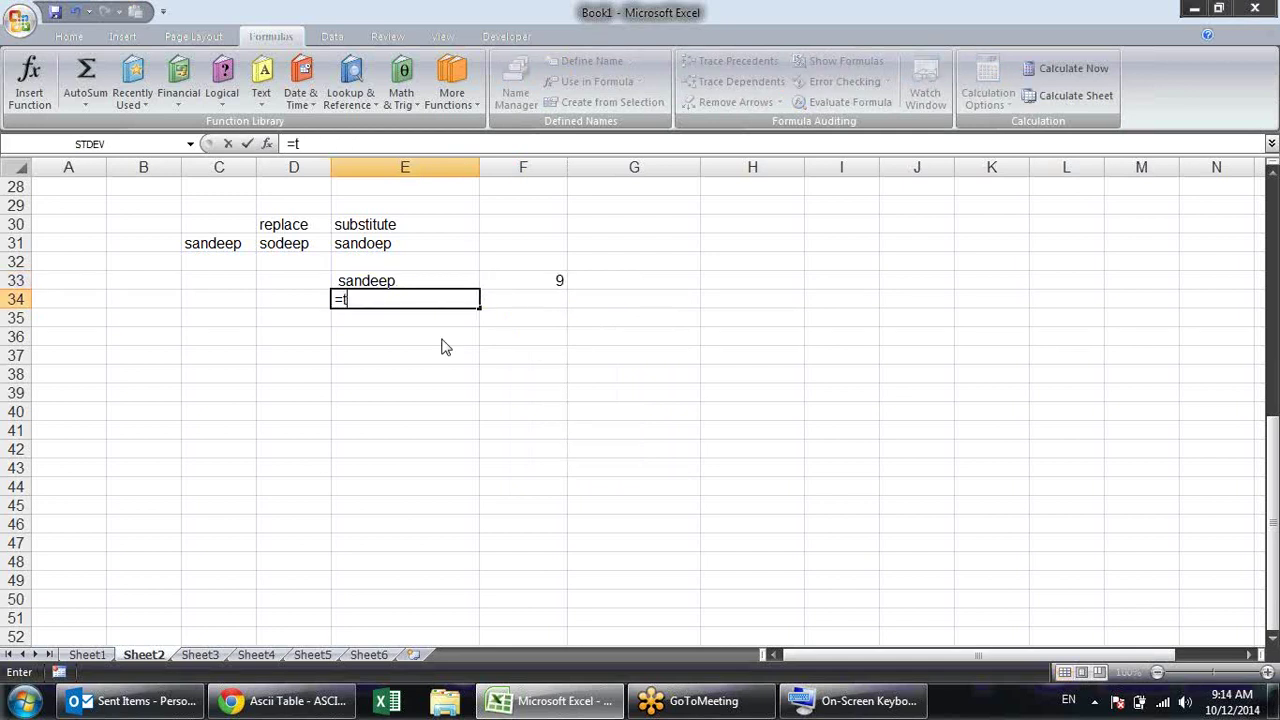
{"action": "type", "text": "ri"}
{"action": "key", "text": "Tab"}
{"action": "key", "text": "Up"}
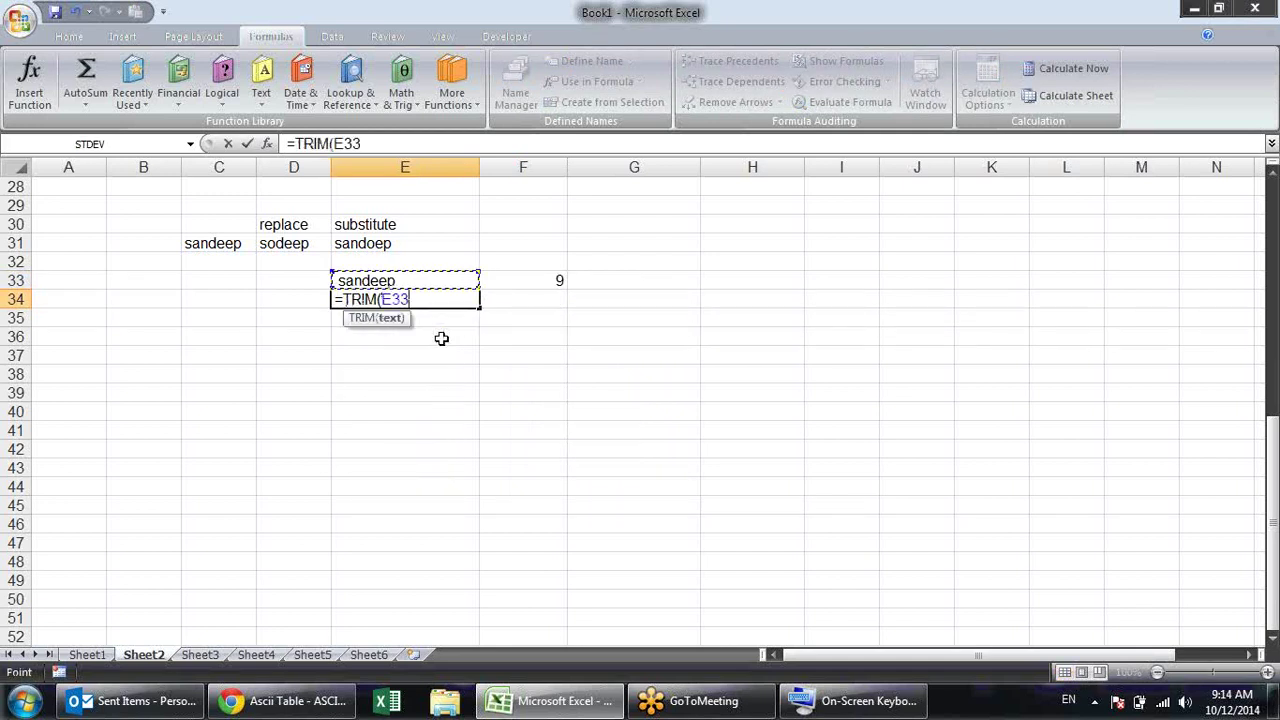
{"action": "key", "text": "Return"}
{"action": "key", "text": "Up"}
{"action": "key", "text": "Right"}
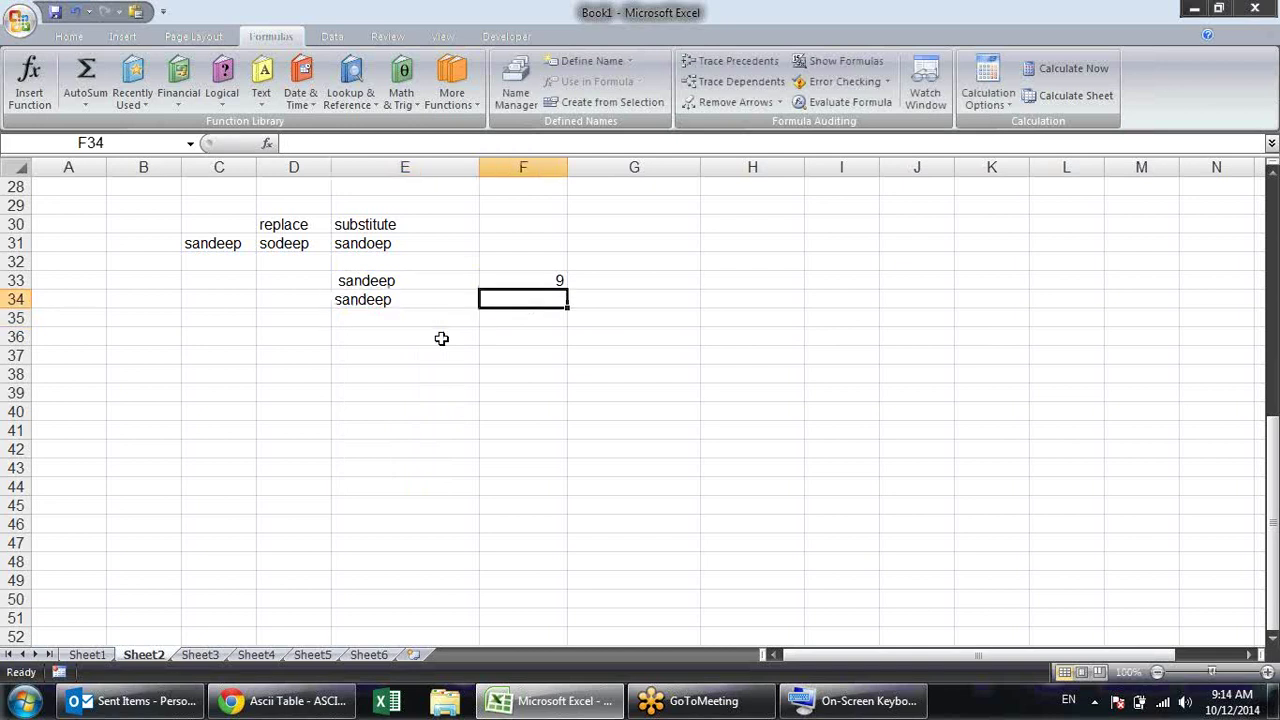
{"action": "key", "text": "ctrl+d"}
{"action": "left_click", "coordinate": [420, 268]}
{"action": "left_click", "coordinate": [420, 279]}
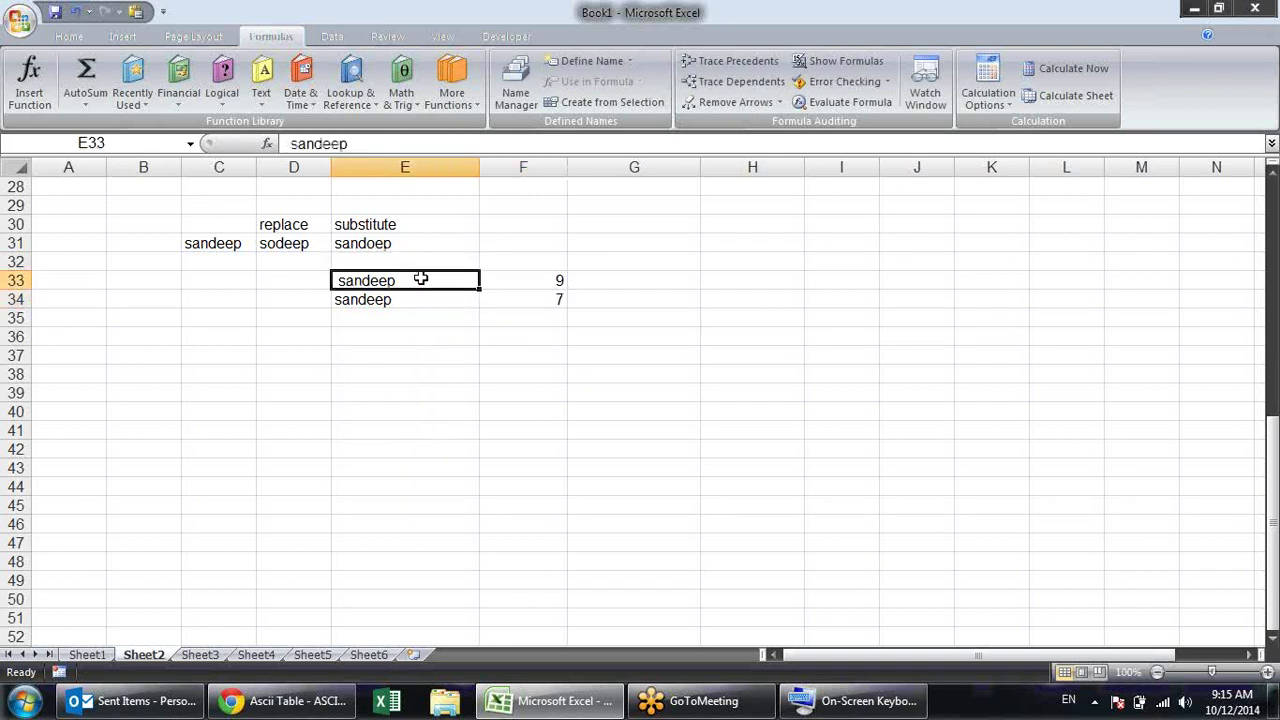
{"action": "double_click", "coordinate": [420, 279]}
{"action": "type", "text": "singh"}
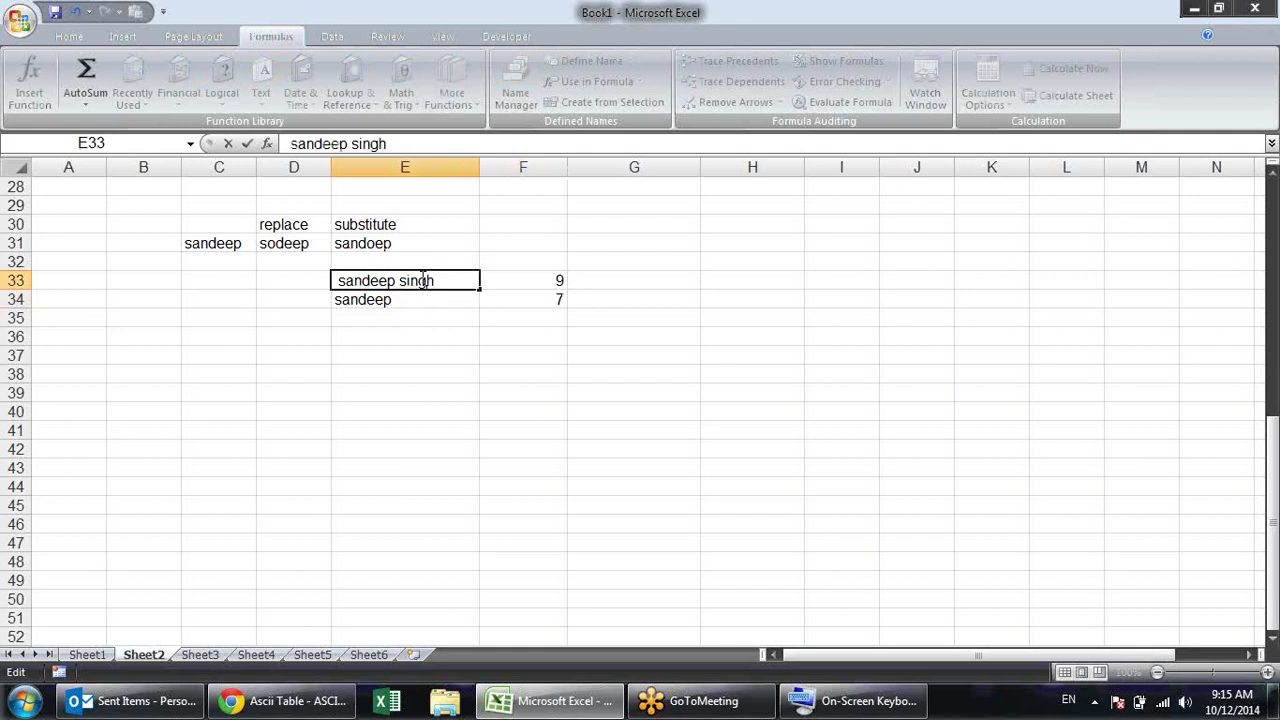
{"action": "key", "text": "Return"}
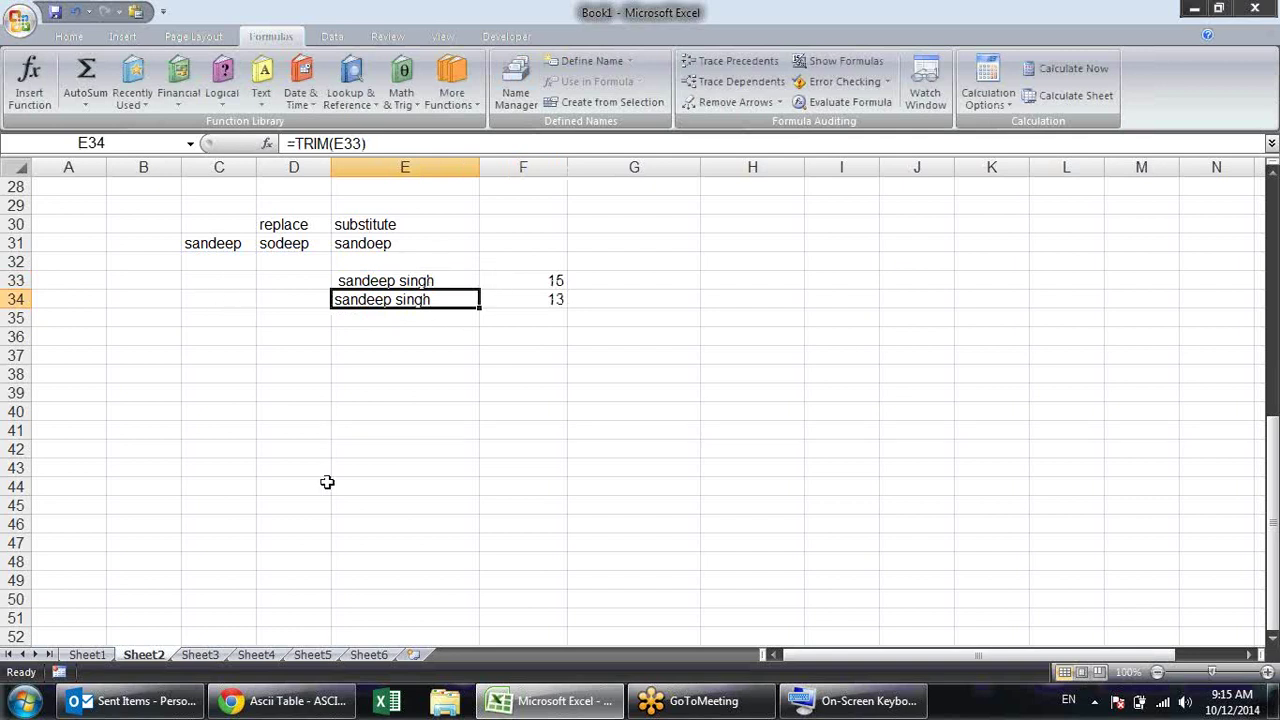
{"action": "left_click", "coordinate": [362, 318]}
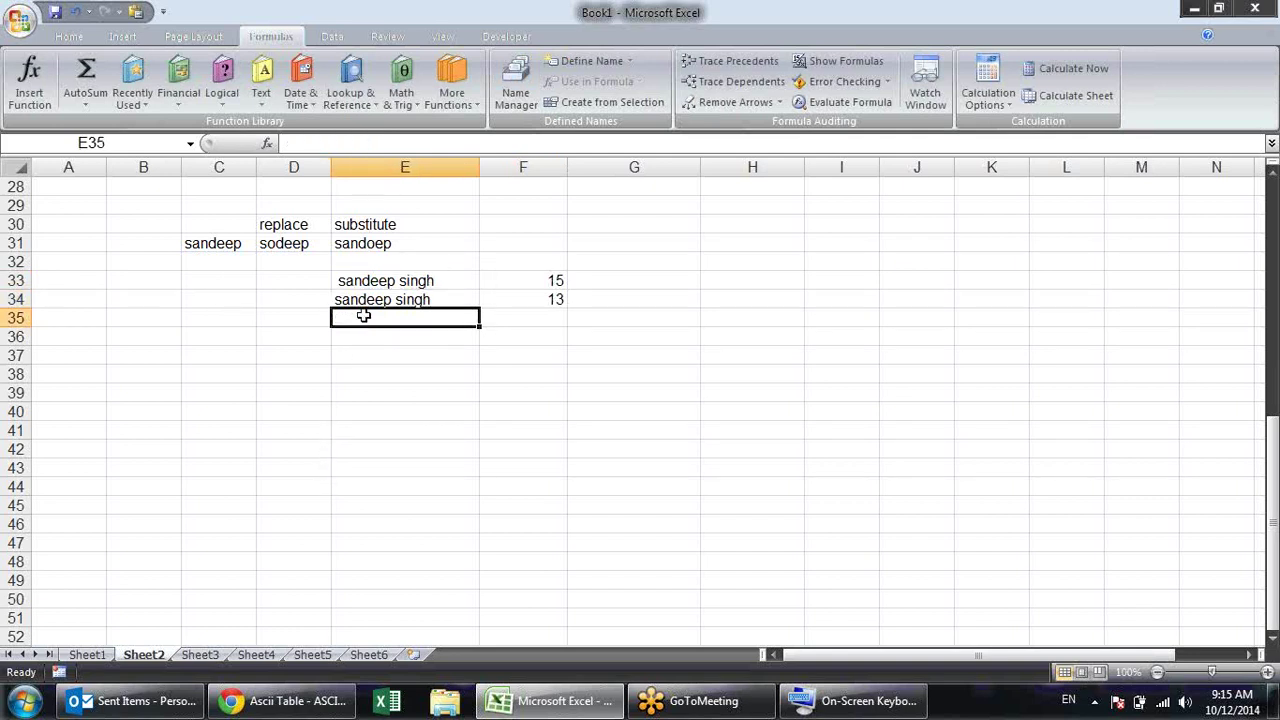
Enter '0002365 as text in G29 and 12 in H29
{"action": "left_click", "coordinate": [266, 95]}
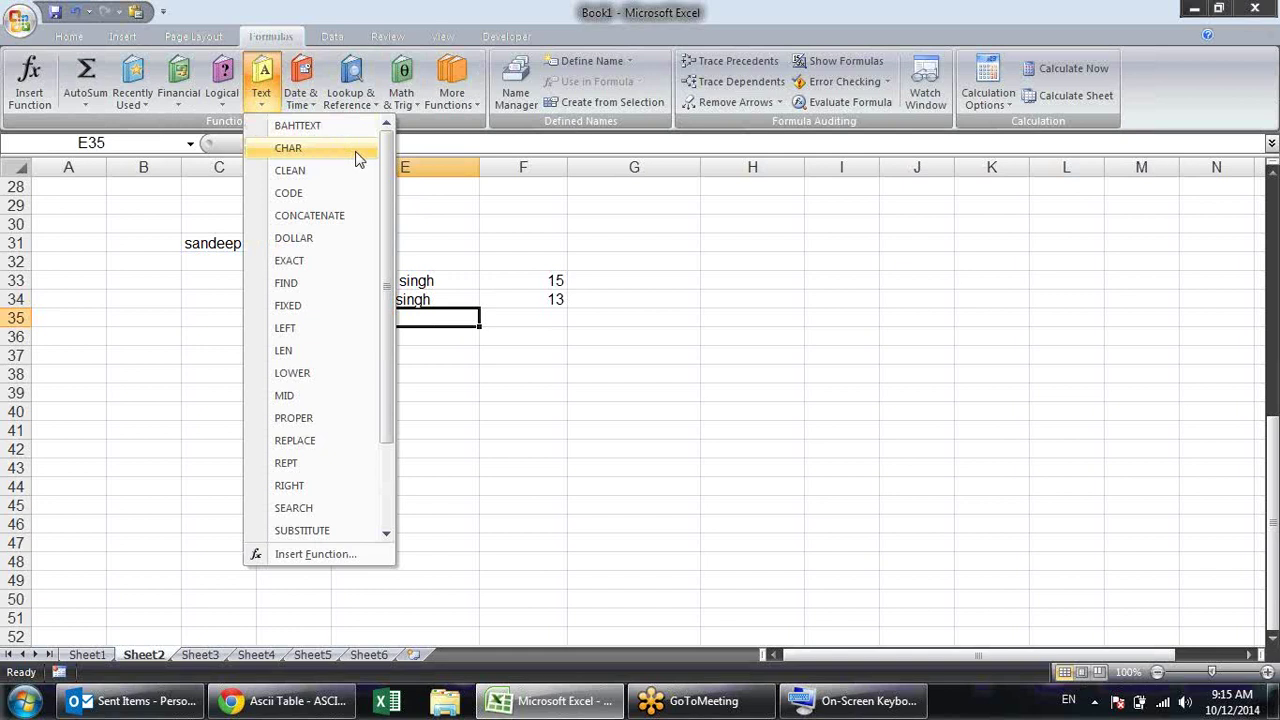
{"action": "left_click_drag", "start_coordinate": [380, 183], "coordinate": [383, 333]}
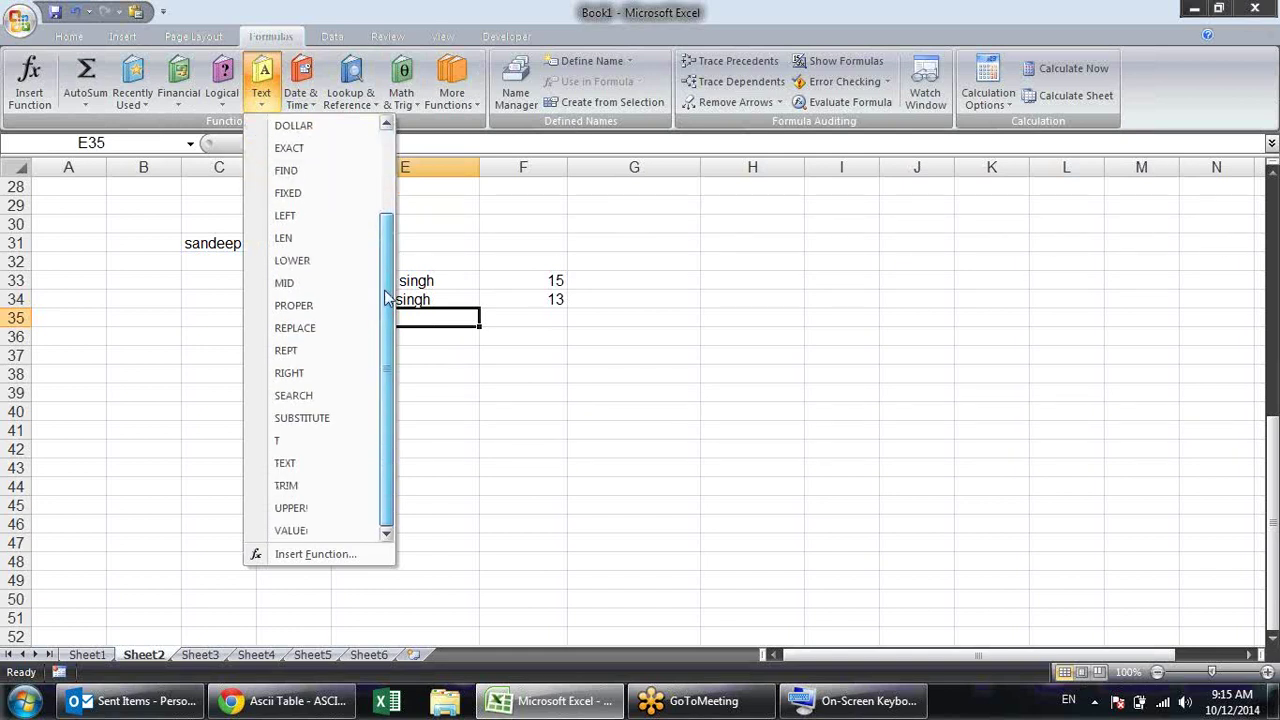
{"action": "left_click", "coordinate": [676, 277]}
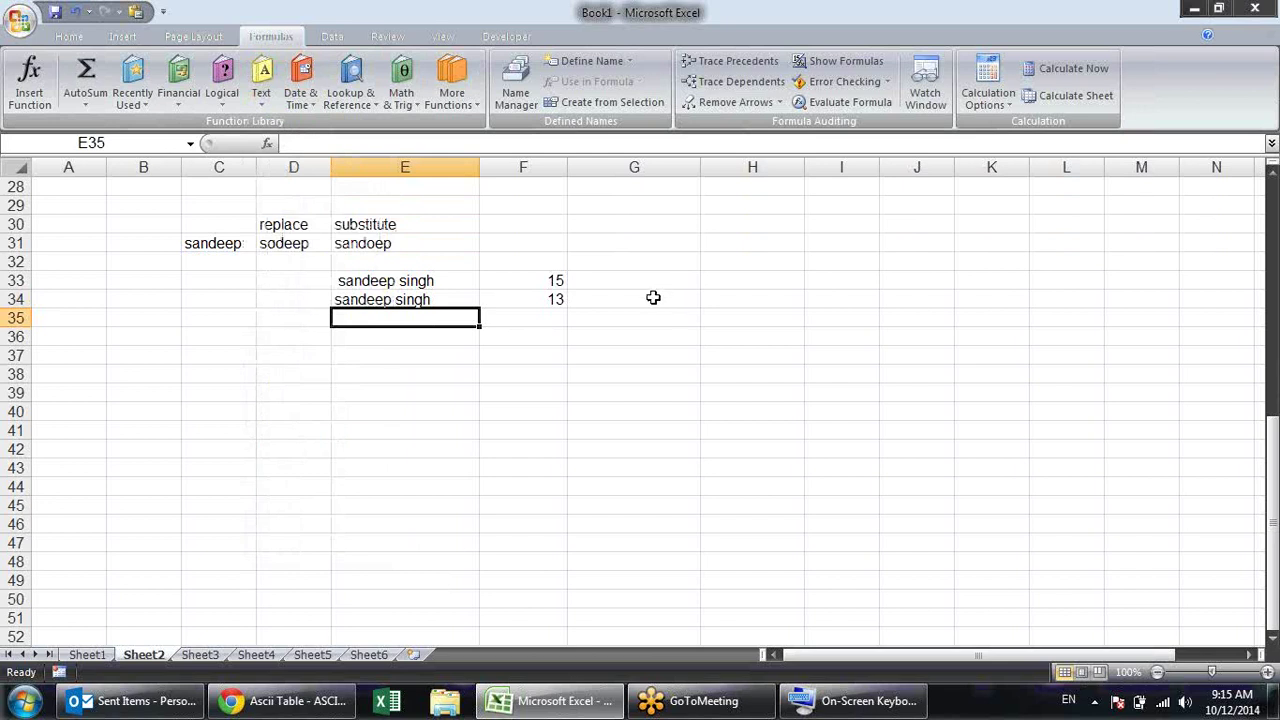
{"action": "left_click", "coordinate": [584, 205]}
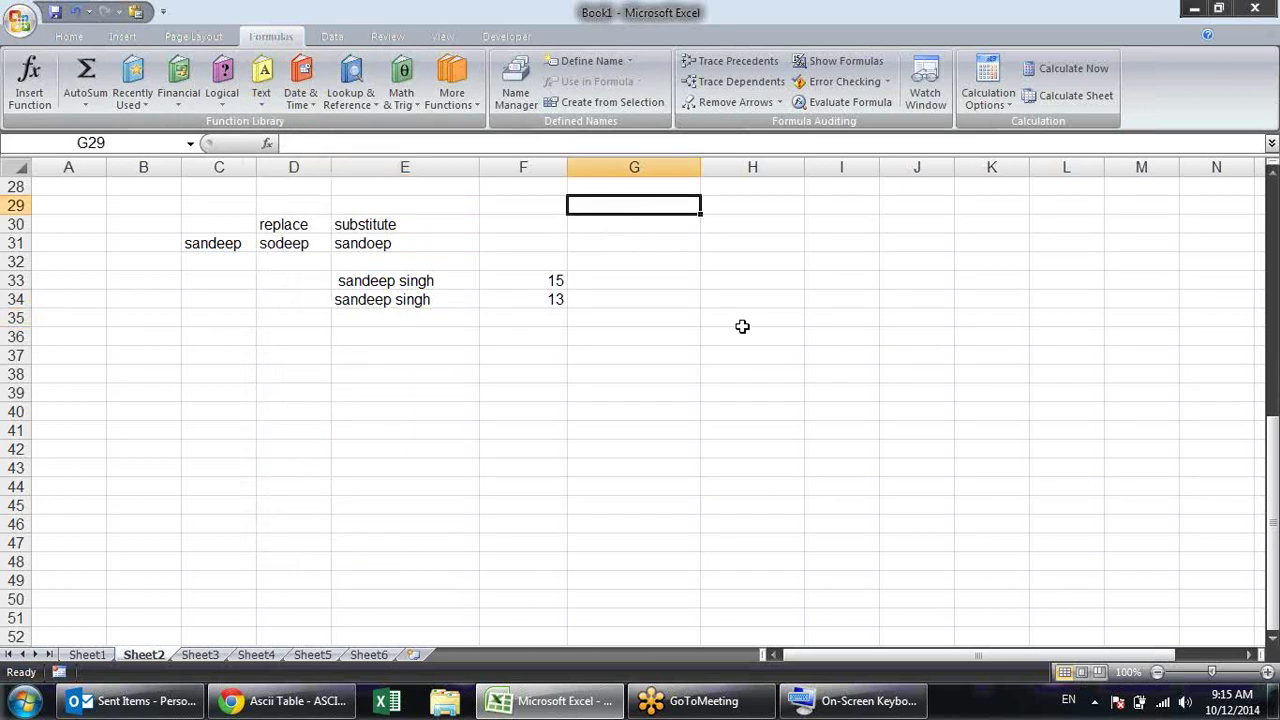
{"action": "type", "text": "'0002365"}
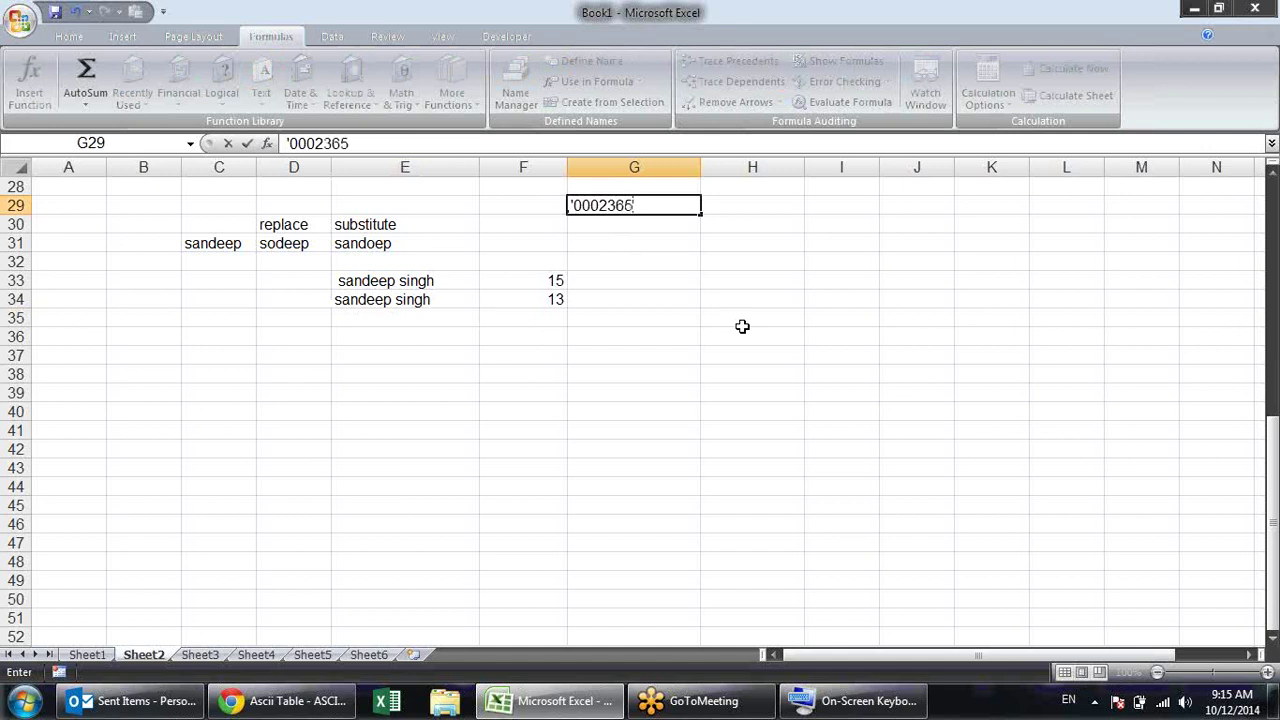
{"action": "key", "text": "Return"}
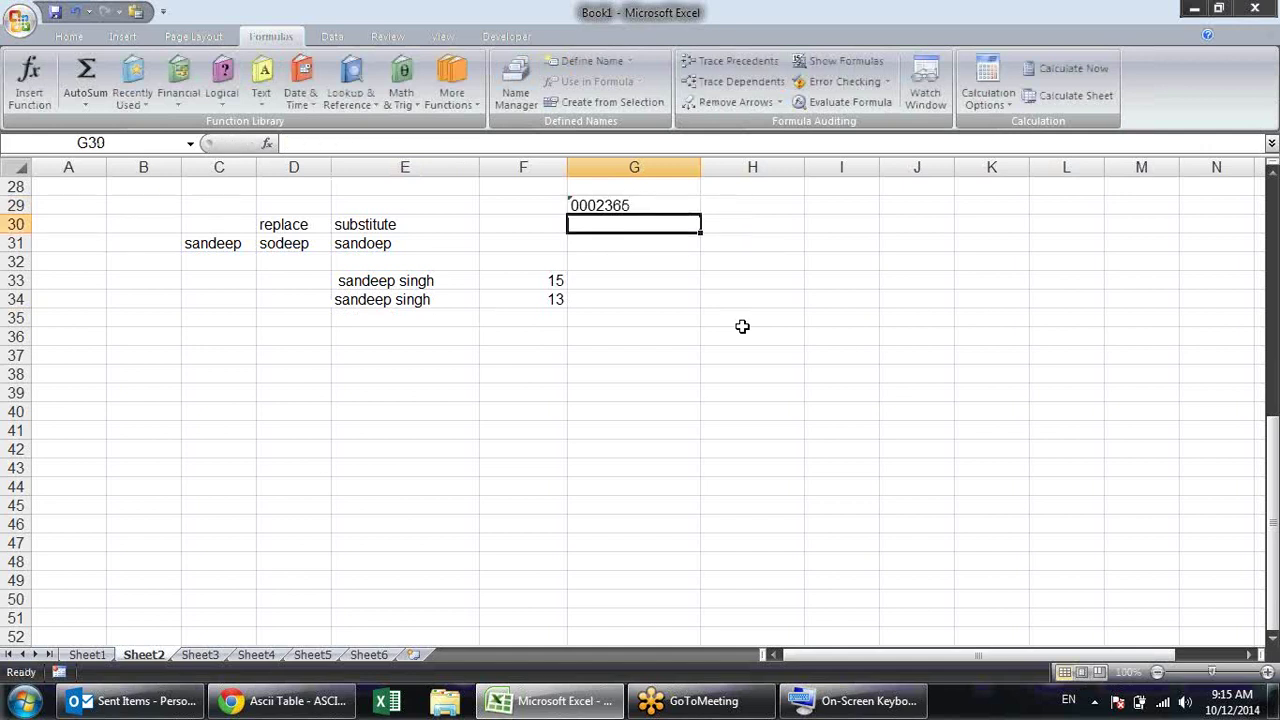
{"action": "key", "text": "Up"}
{"action": "key", "text": "Right"}
{"action": "type", "text": "12"}
{"action": "key", "text": "Tab"}
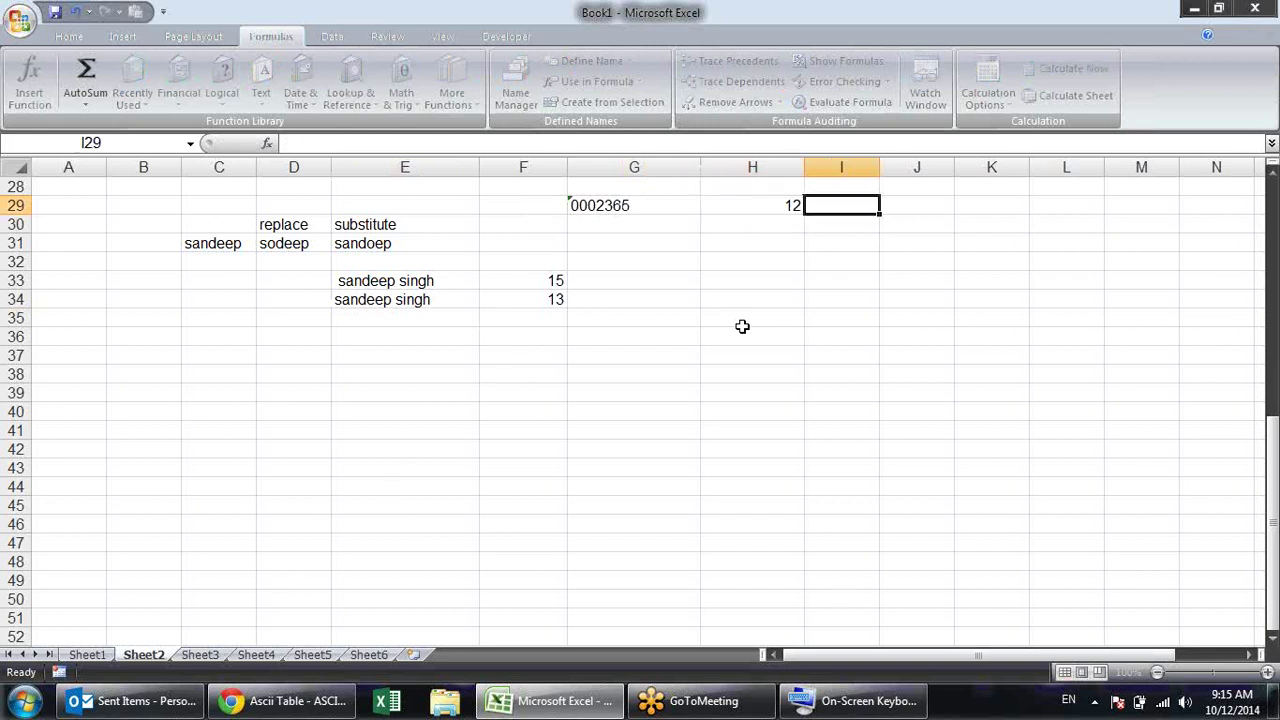
Try a formula in I29 combining G29 and H29
{"action": "type", "text": "="}
{"action": "key", "text": "Left"}
{"action": "key", "text": "Left"}
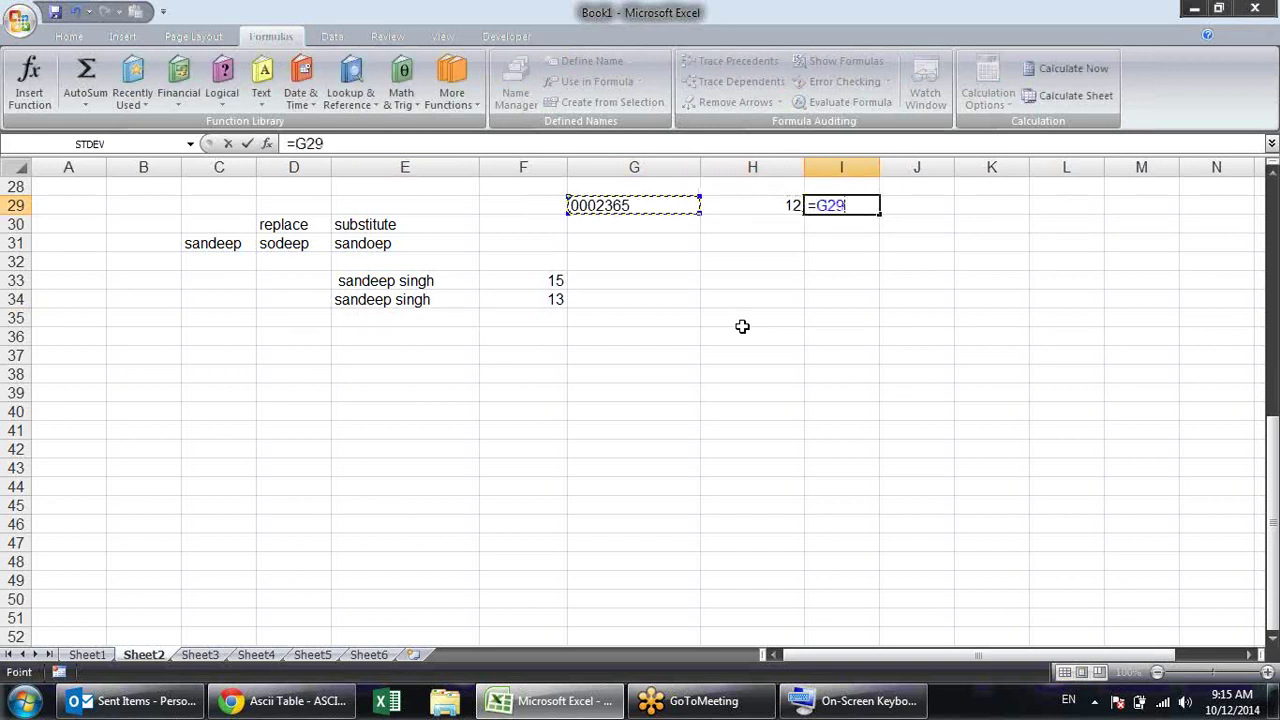
{"action": "type", "text": "-"}
{"action": "key", "text": "Left"}
{"action": "key", "text": "Return"}
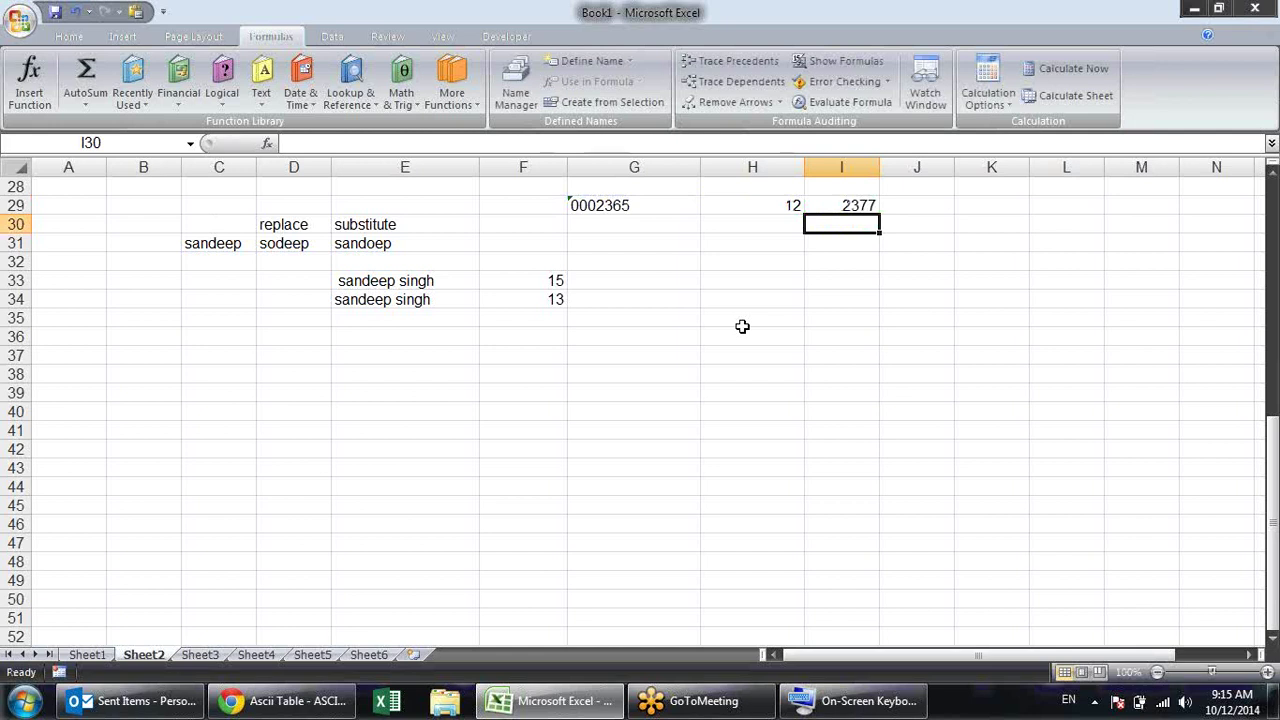
Replace I29 with =VALUE(G29), converting the text to the number 2365
{"action": "key", "text": "Up"}
{"action": "key", "text": "Left"}
{"action": "key", "text": "Left"}
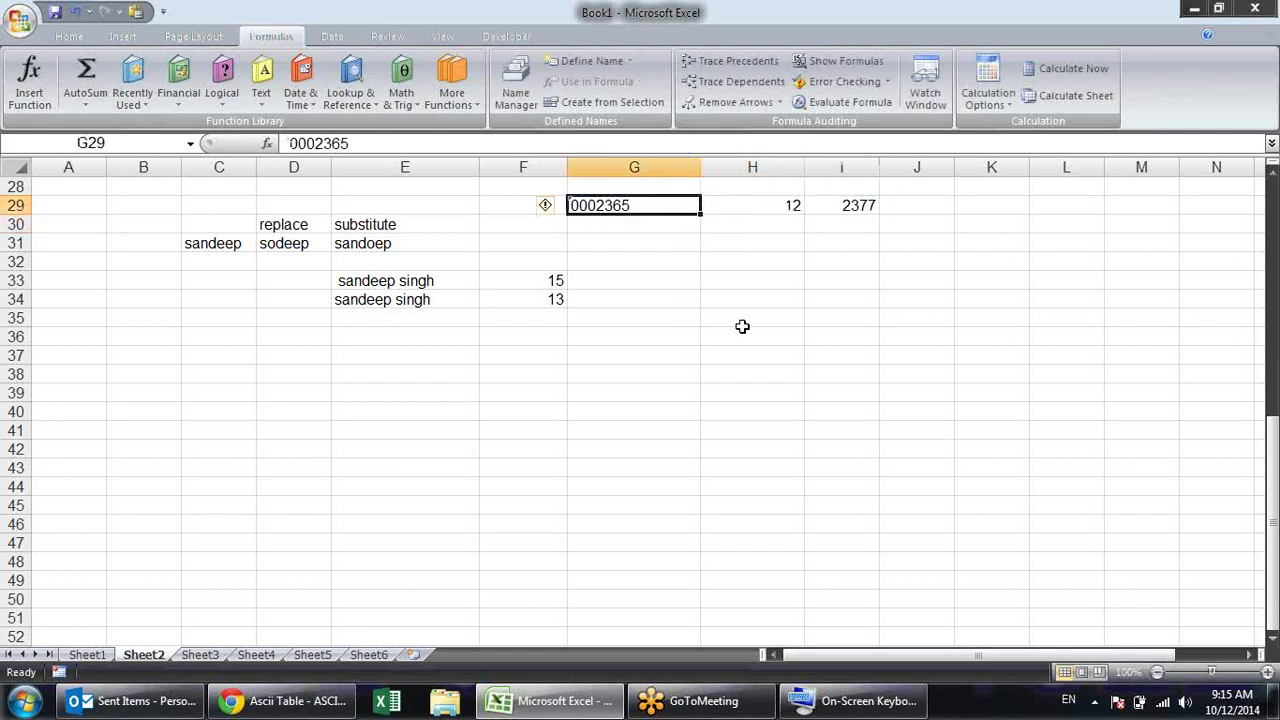
{"action": "key", "text": "Right"}
{"action": "key", "text": "Right"}
{"action": "type", "text": "="}
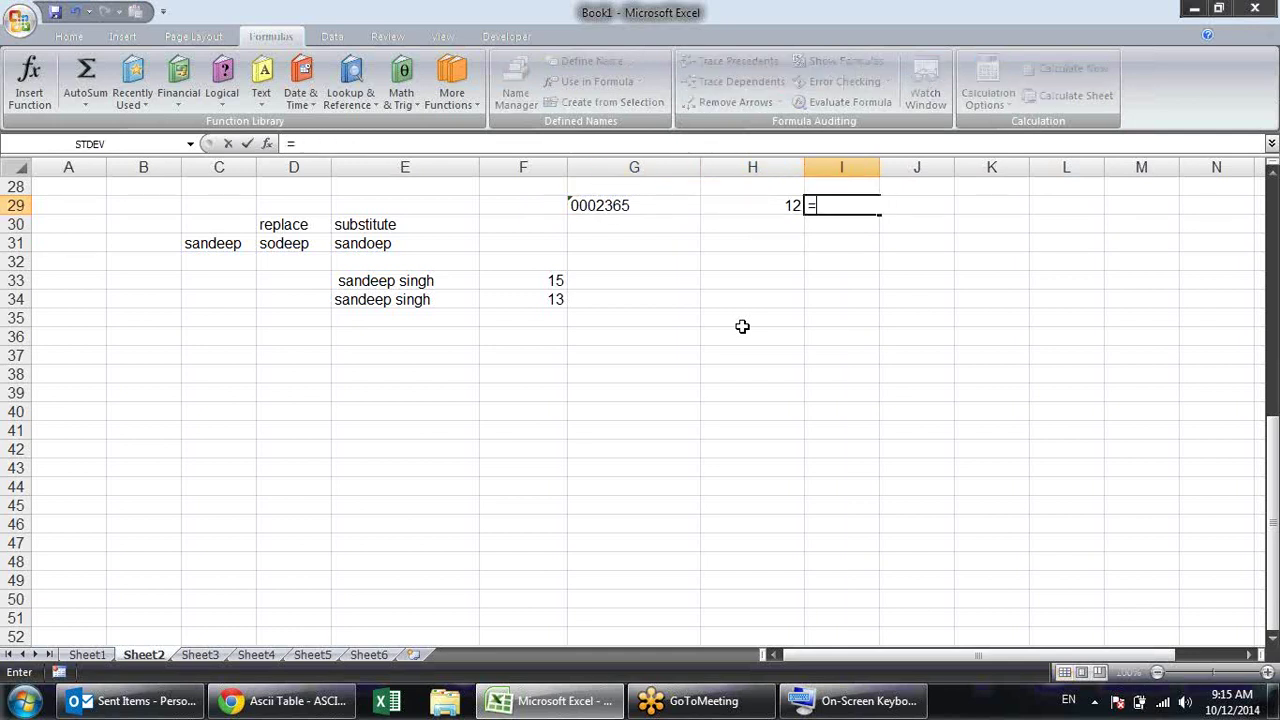
{"action": "type", "text": "va"}
{"action": "key", "text": "Tab"}
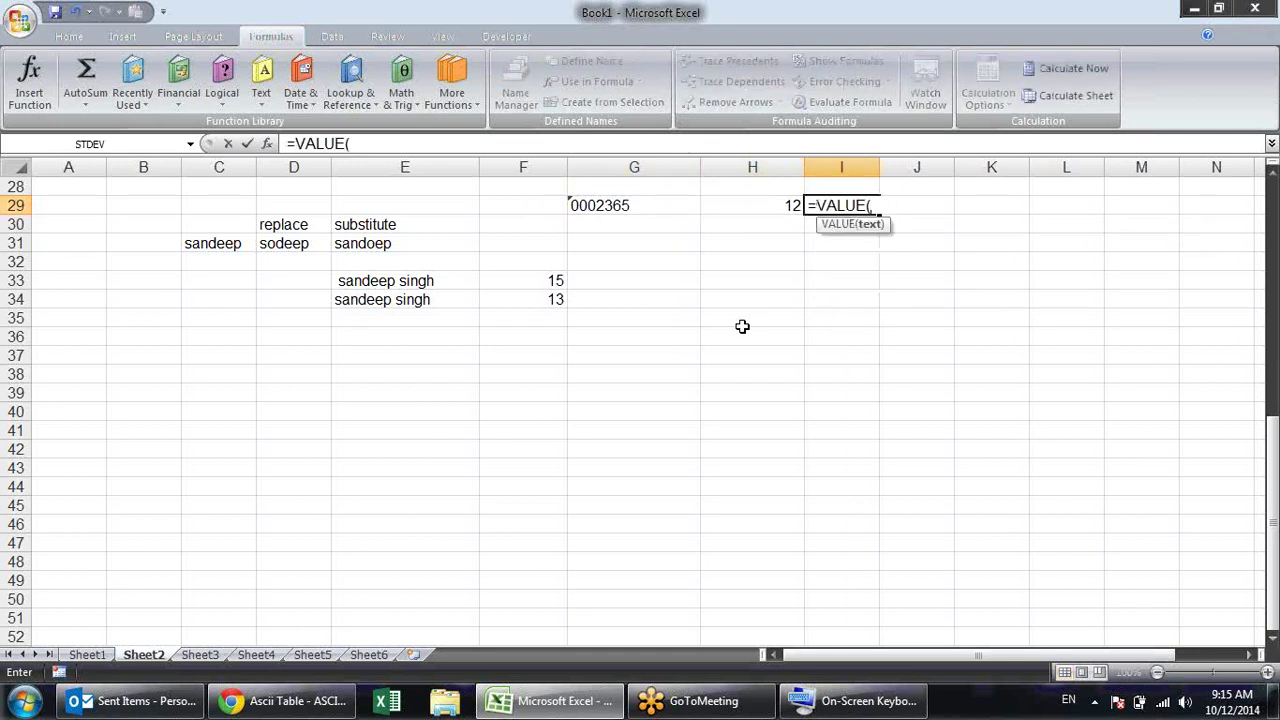
{"action": "left_click", "coordinate": [646, 204]}
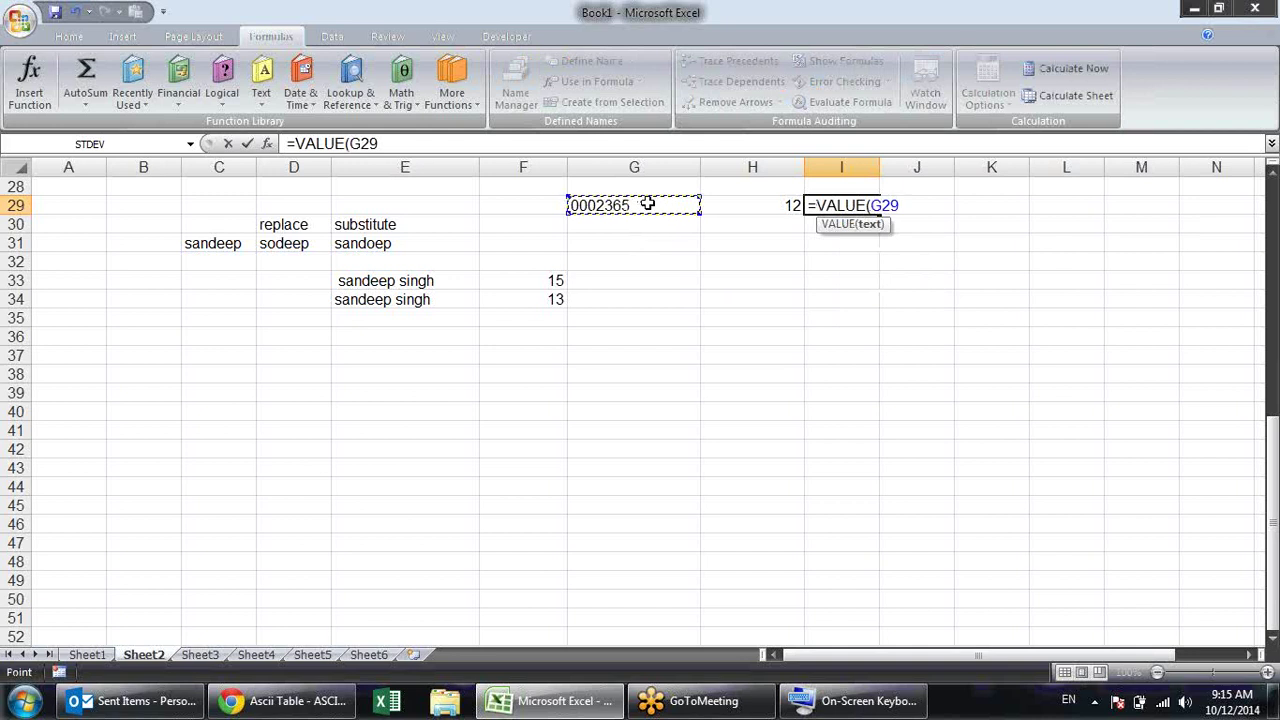
{"action": "key", "text": "Return"}
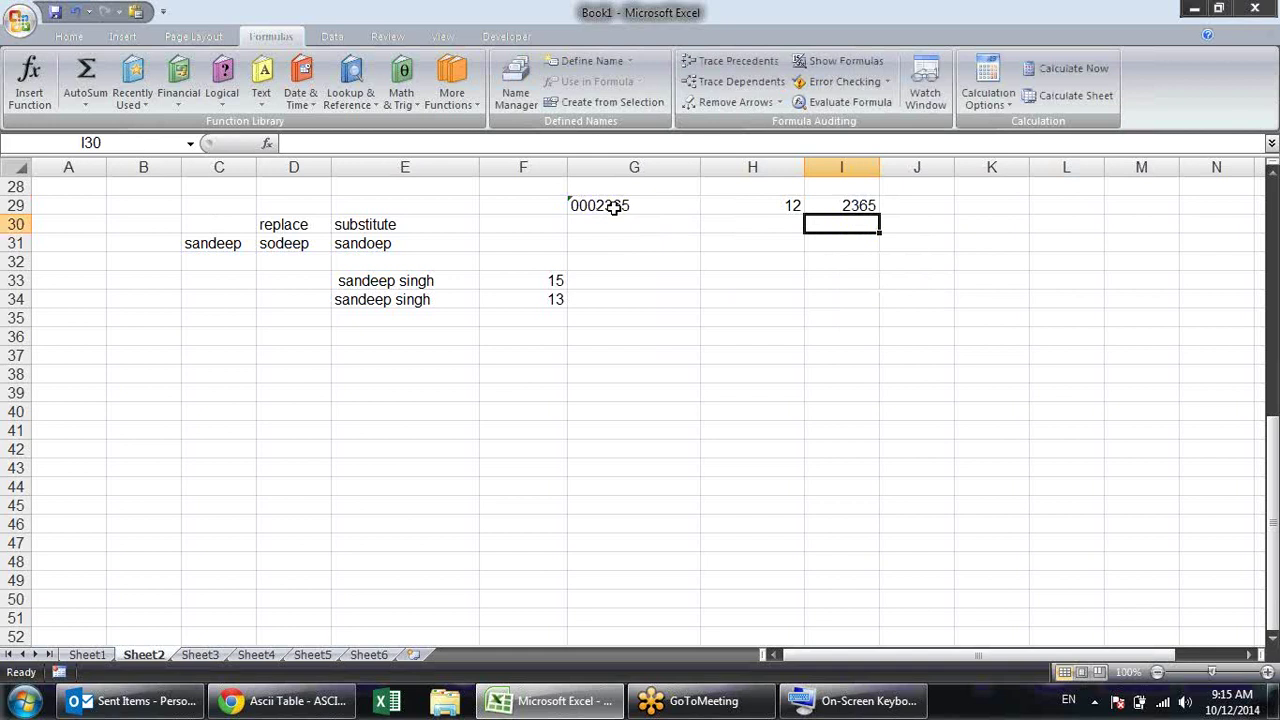
Type 12, 152, sdf, 12, sdfsdf, dfsdf and 52 down C37:C43
{"action": "left_click", "coordinate": [208, 356]}
{"action": "type", "text": "12"}
{"action": "key", "text": "Return"}
{"action": "type", "text": "152"}
{"action": "key", "text": "Return"}
{"action": "type", "text": "sdf"}
{"action": "key", "text": "Return"}
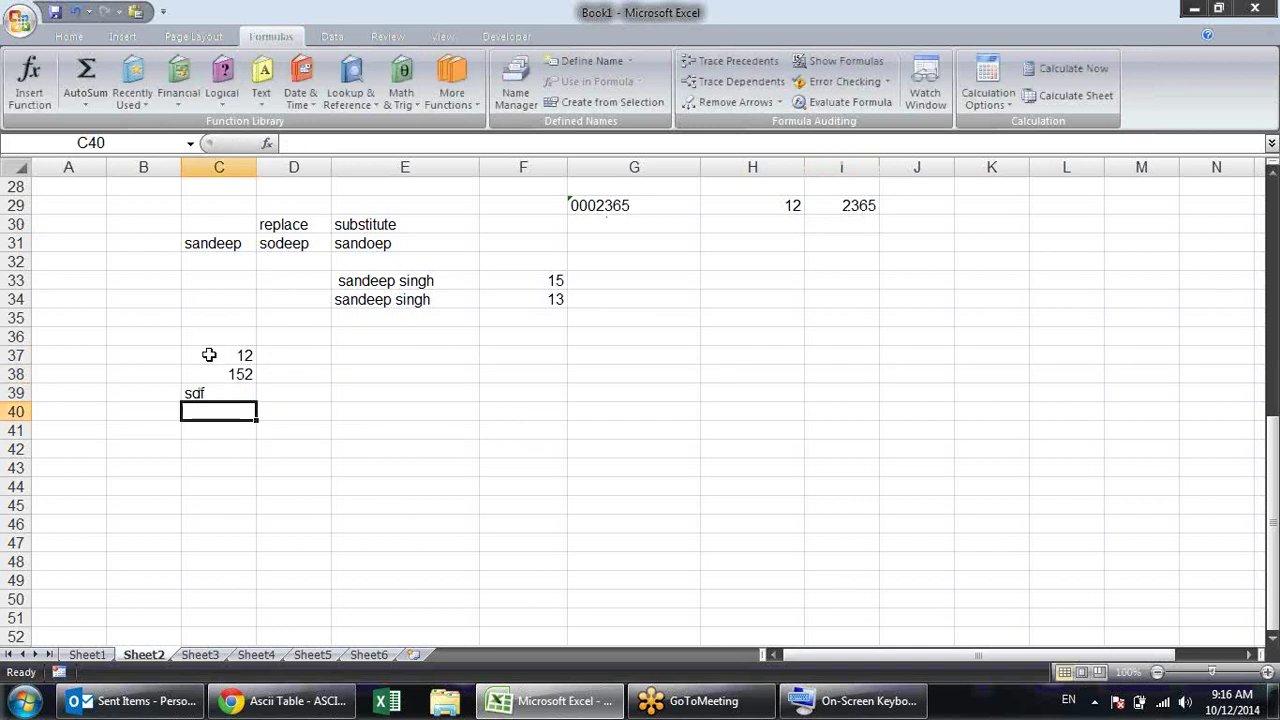
{"action": "type", "text": "12"}
{"action": "key", "text": "Return"}
{"action": "type", "text": "sdfsdf"}
{"action": "key", "text": "Return"}
{"action": "type", "text": "dfsdf"}
{"action": "key", "text": "Return"}
{"action": "type", "text": "5"}
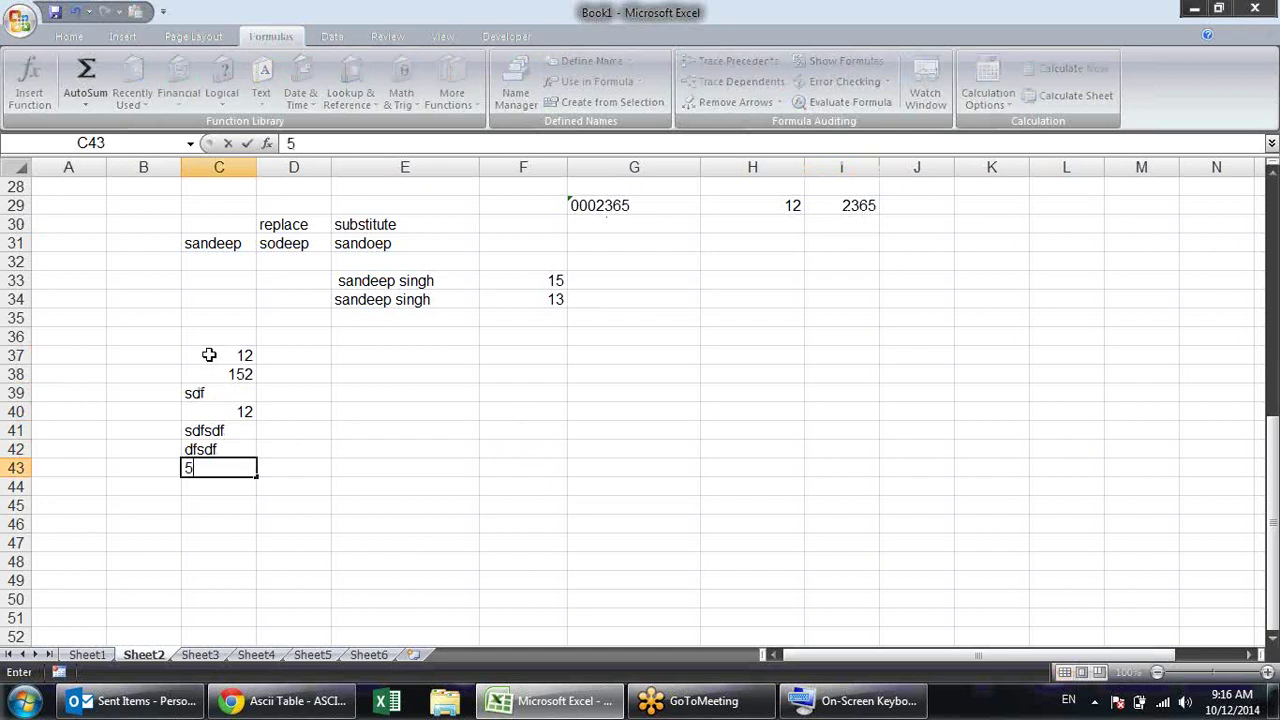
{"action": "type", "text": "2"}
{"action": "key", "text": "Return"}
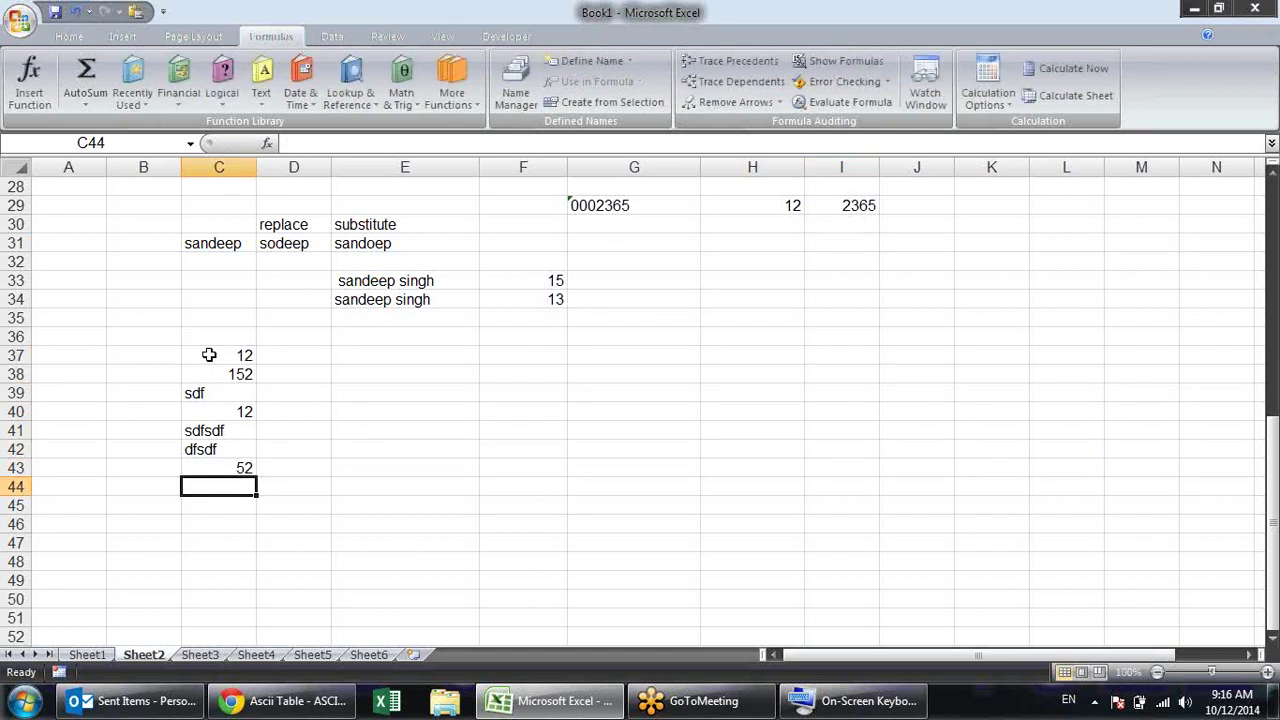
{"action": "key", "text": "Up"}
{"action": "key", "text": "Up"}
{"action": "key", "text": "Up"}
{"action": "key", "text": "Up"}
{"action": "key", "text": "Up"}
{"action": "key", "text": "Up"}
{"action": "key", "text": "Up"}
{"action": "key", "text": "Right"}
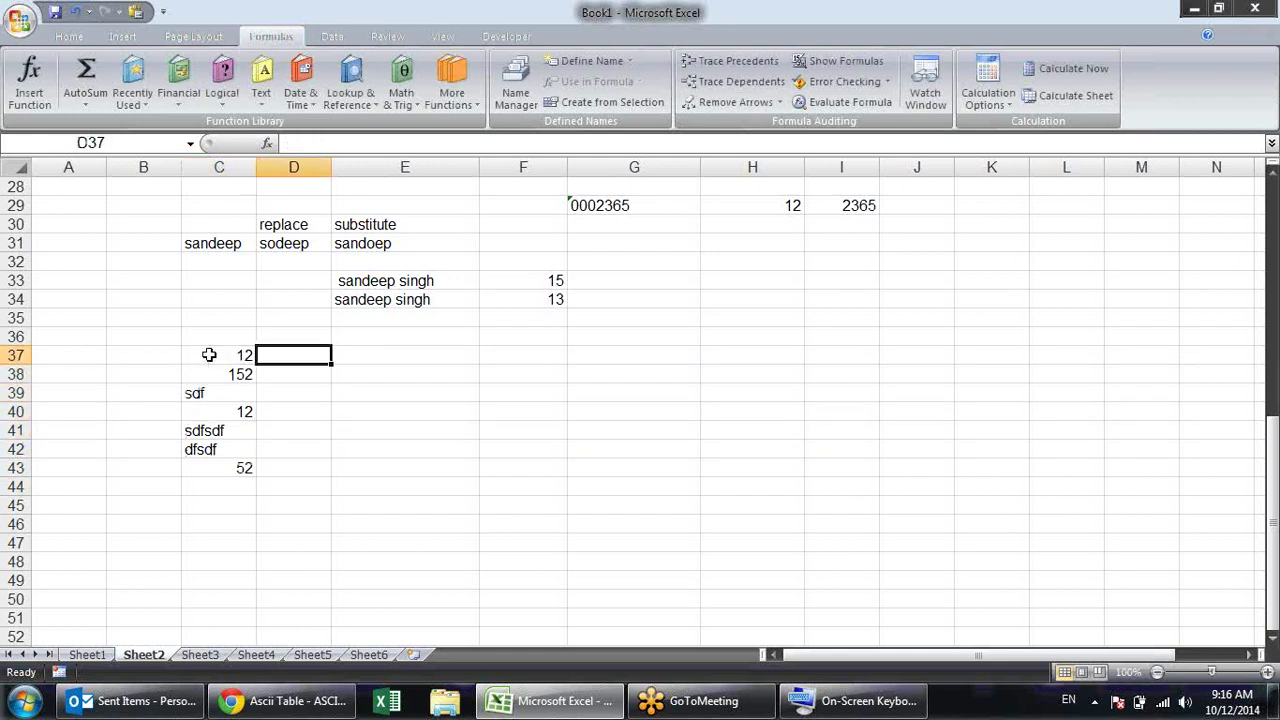
Enter =T(C37) in D37 and fill it down to D43
{"action": "type", "text": "=t"}
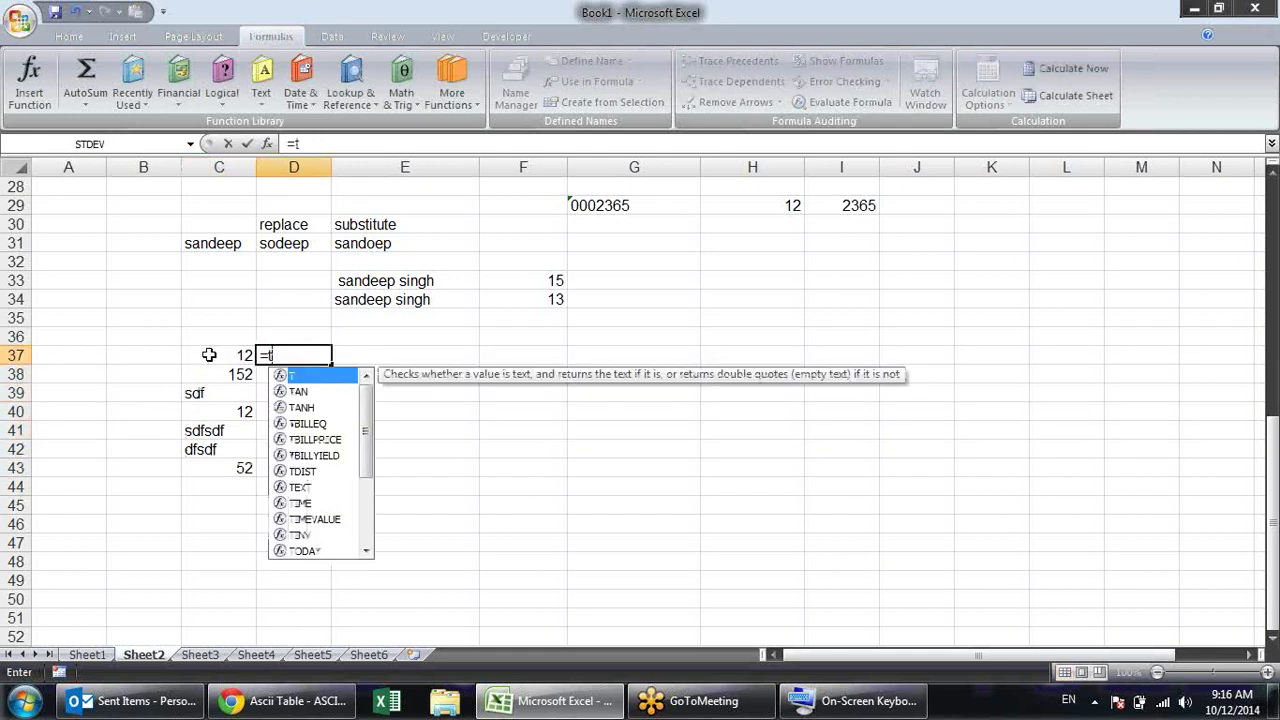
{"action": "key", "text": "Tab"}
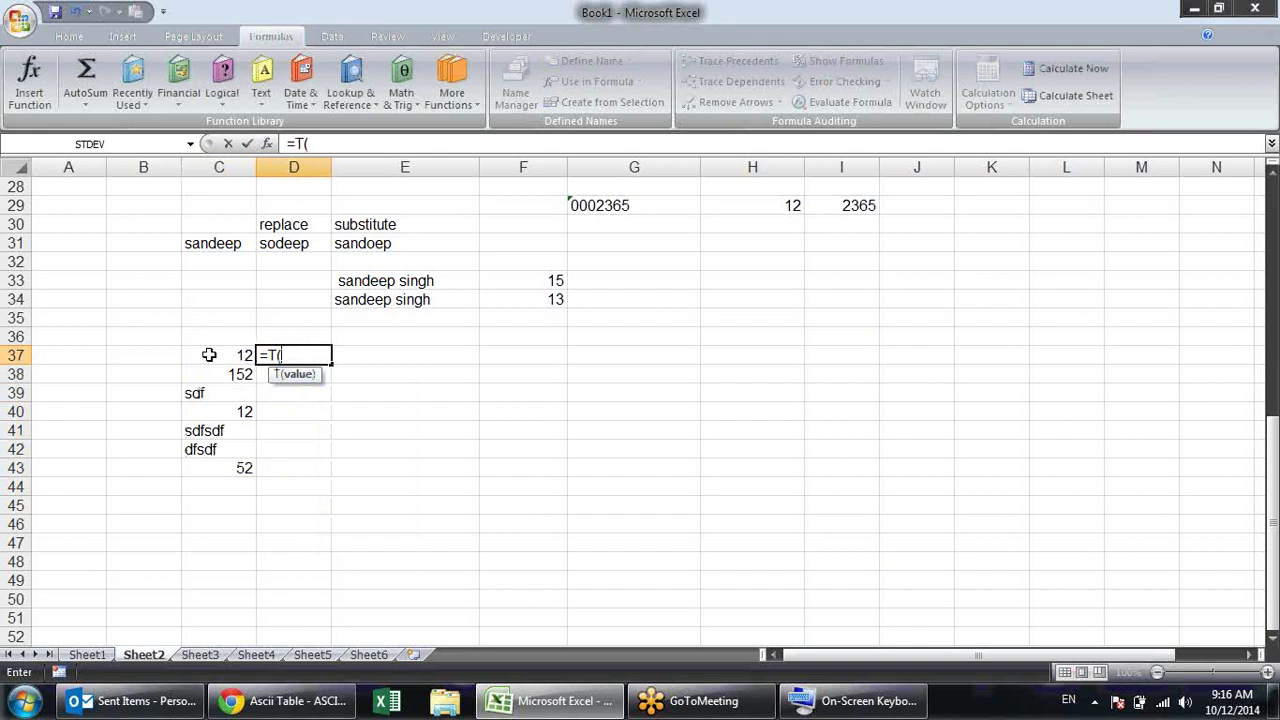
{"action": "left_click", "coordinate": [209, 355]}
{"action": "key", "text": "Return"}
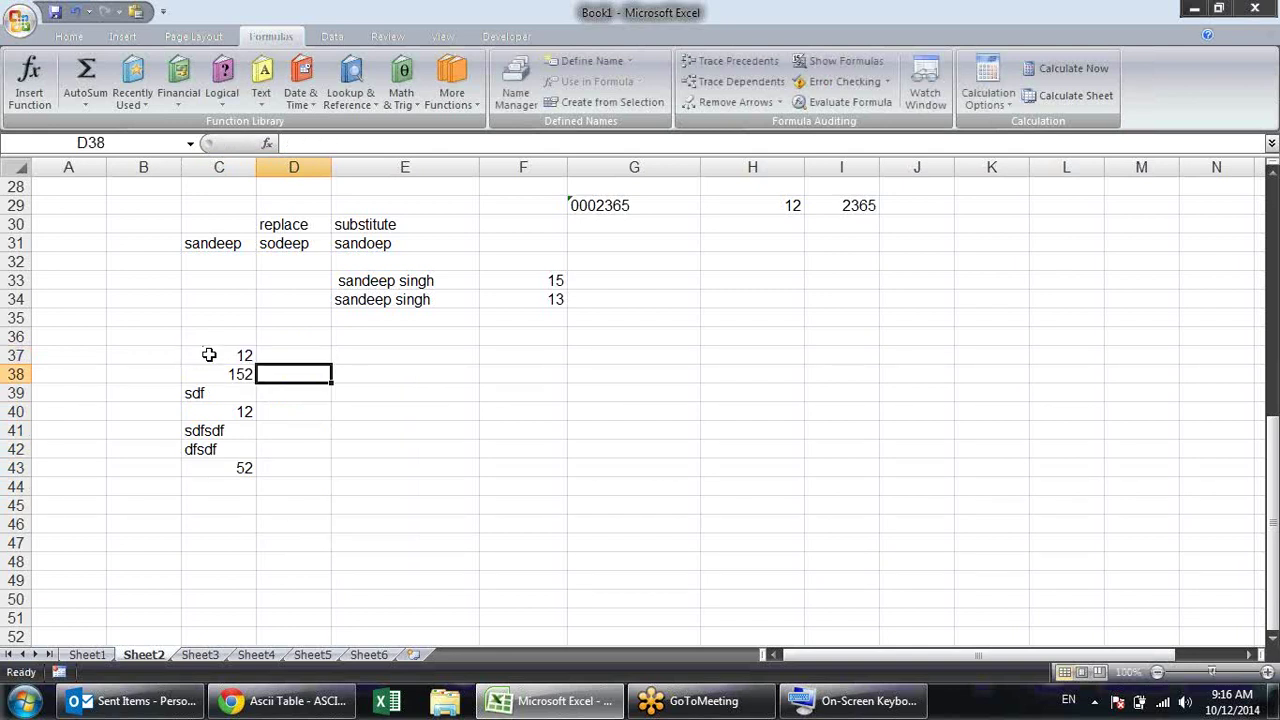
{"action": "left_click", "coordinate": [322, 356]}
{"action": "left_click_drag", "start_coordinate": [331, 364], "coordinate": [350, 476]}
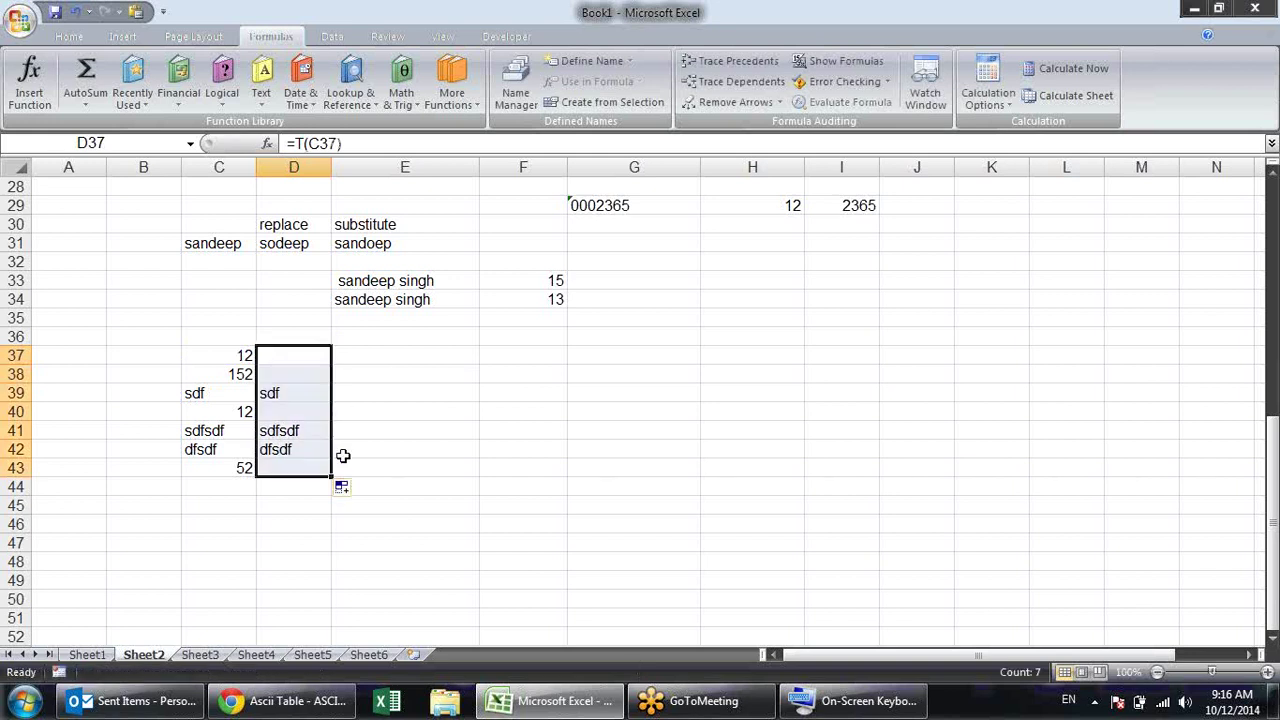
Check the T results in D39, D41 and D42, then head D36 'T'
{"action": "left_click", "coordinate": [322, 395]}
{"action": "left_click", "coordinate": [326, 431]}
{"action": "left_click", "coordinate": [320, 450]}
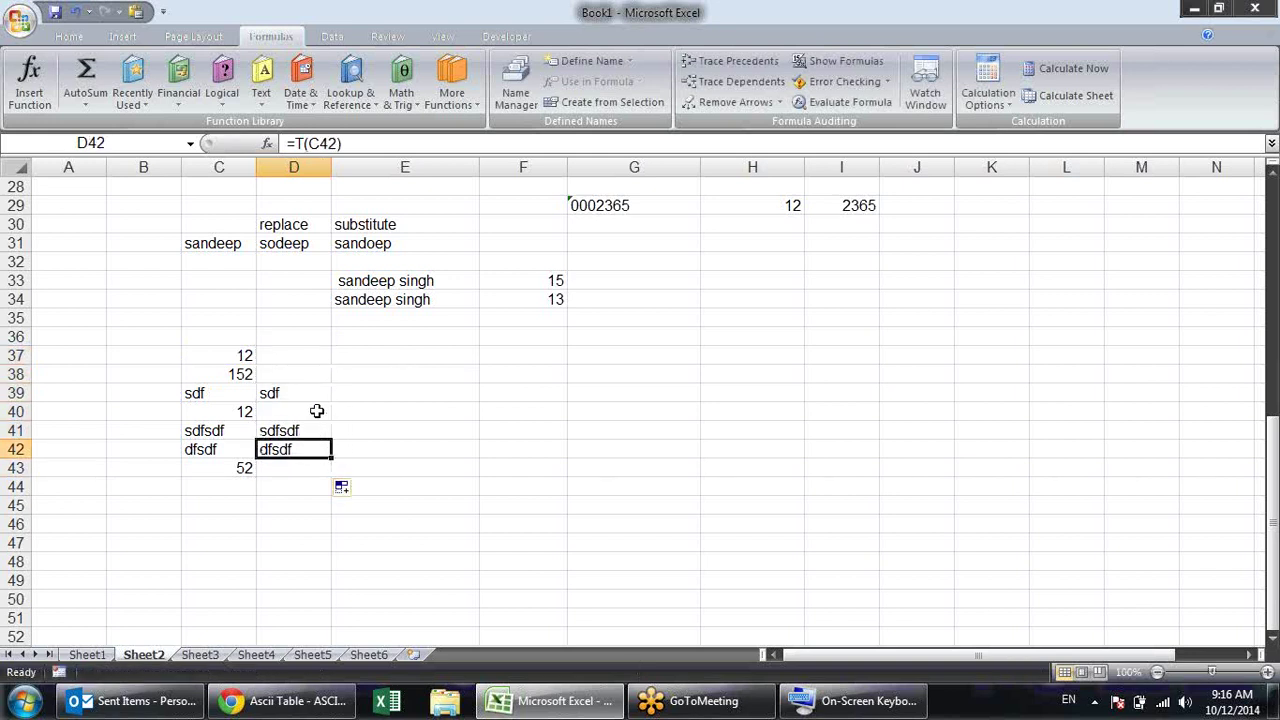
{"action": "left_click", "coordinate": [311, 334]}
{"action": "type", "text": "T"}
{"action": "key", "text": "Tab"}
Head E36 'N' and enter =N(C37) in E37
{"action": "type", "text": "N"}
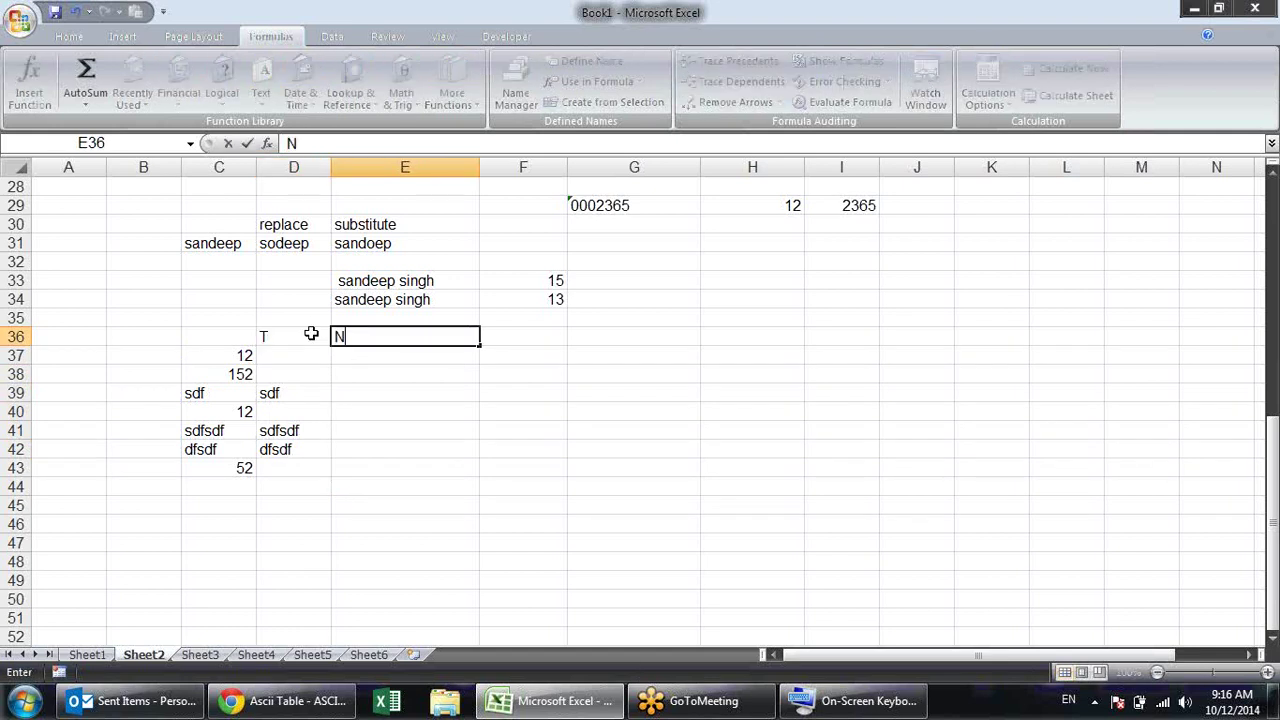
{"action": "key", "text": "Return"}
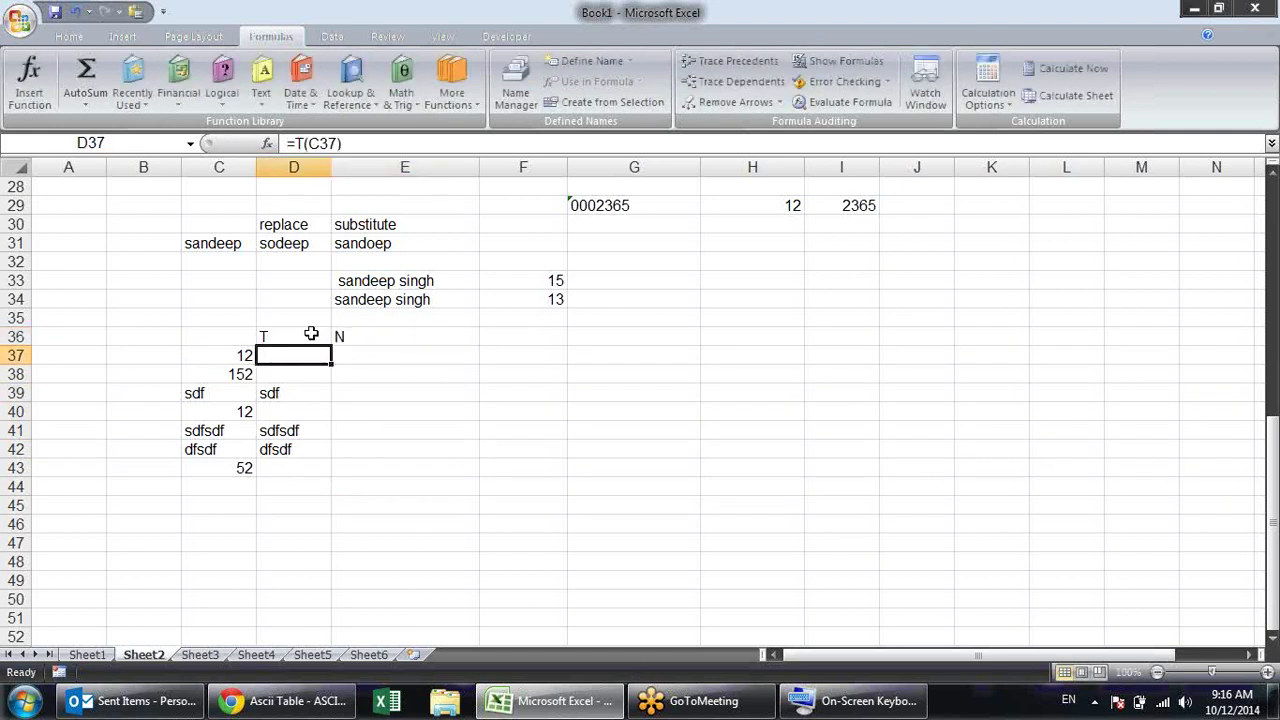
{"action": "key", "text": "Tab"}
{"action": "type", "text": "=N("}
{"action": "left_click", "coordinate": [244, 354]}
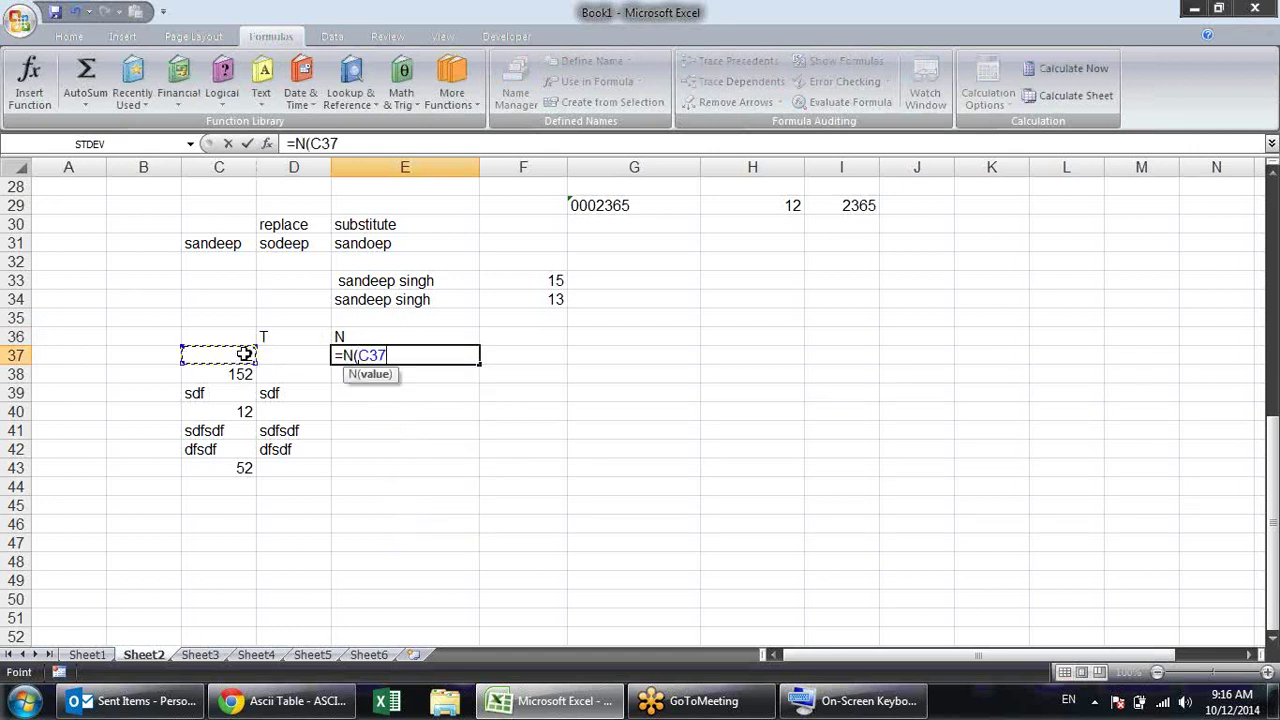
{"action": "key", "text": "Return"}
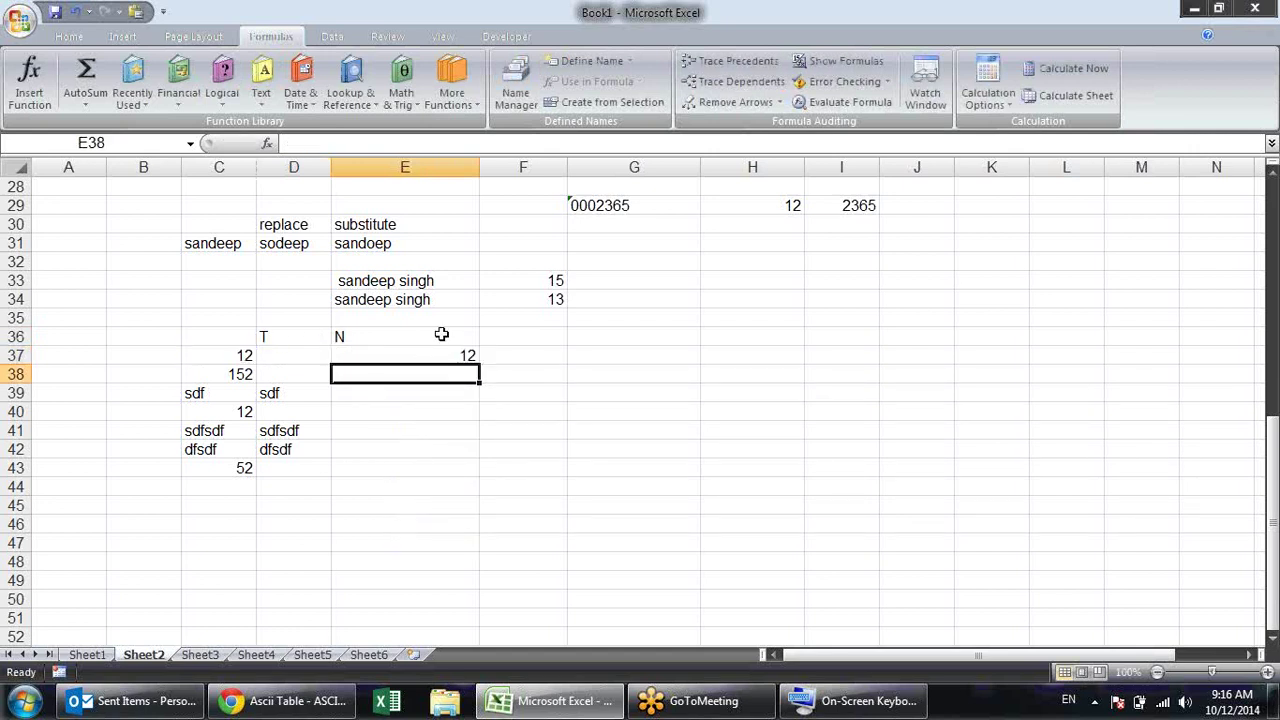
Fill the N formula down to E43, check results, and reopen E37 for editing
{"action": "left_click", "coordinate": [428, 352]}
{"action": "left_click_drag", "start_coordinate": [480, 366], "coordinate": [483, 474]}
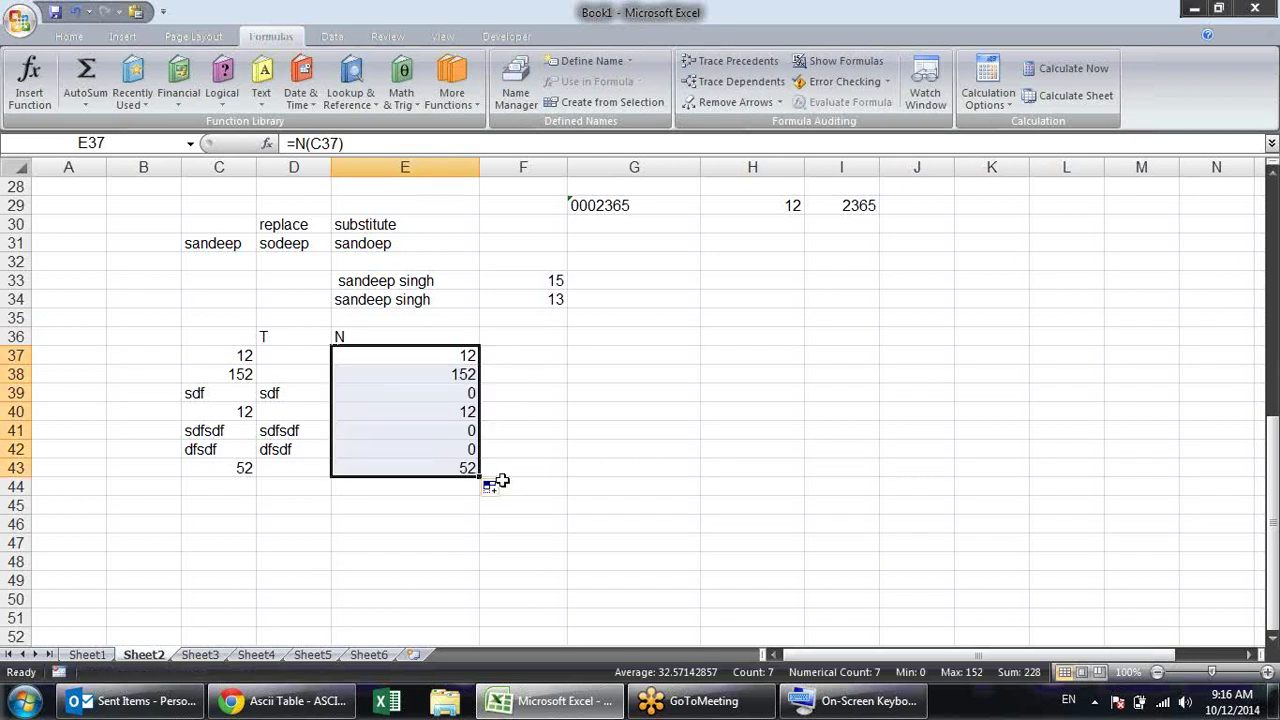
{"action": "left_click", "coordinate": [460, 393]}
{"action": "left_click", "coordinate": [457, 412]}
{"action": "left_click", "coordinate": [453, 431]}
{"action": "left_click", "coordinate": [452, 449]}
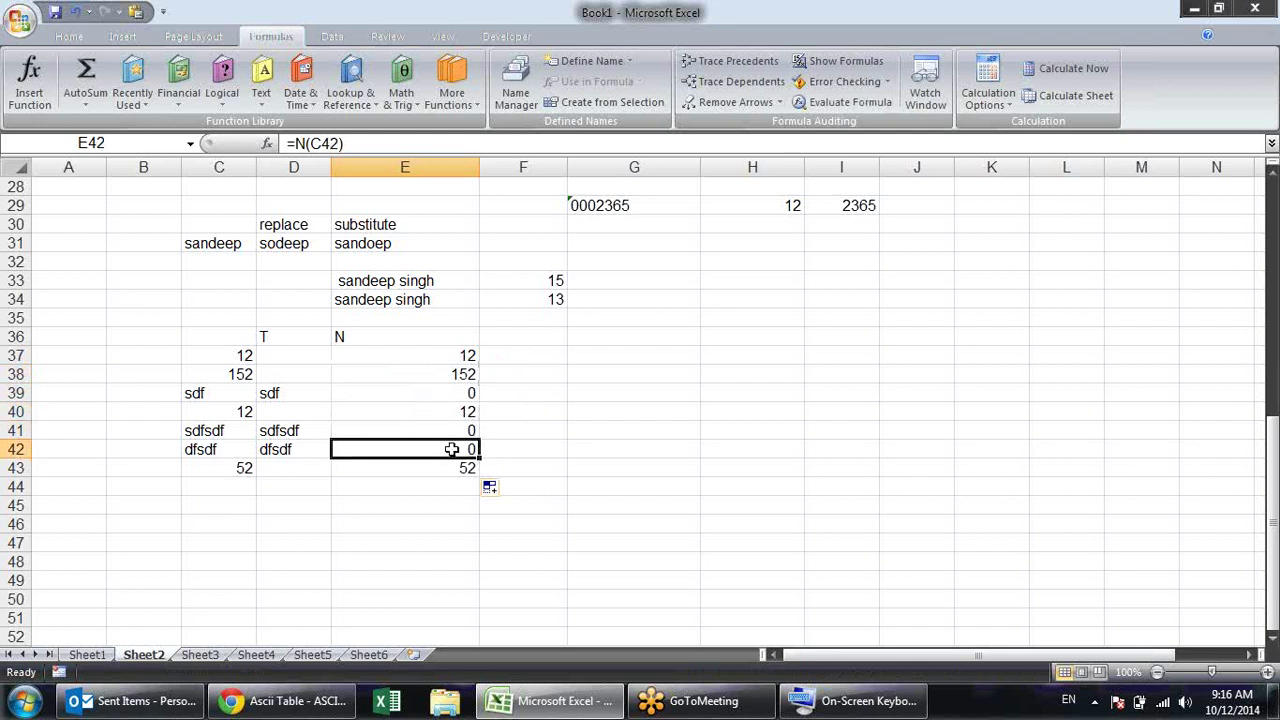
{"action": "left_click", "coordinate": [465, 393]}
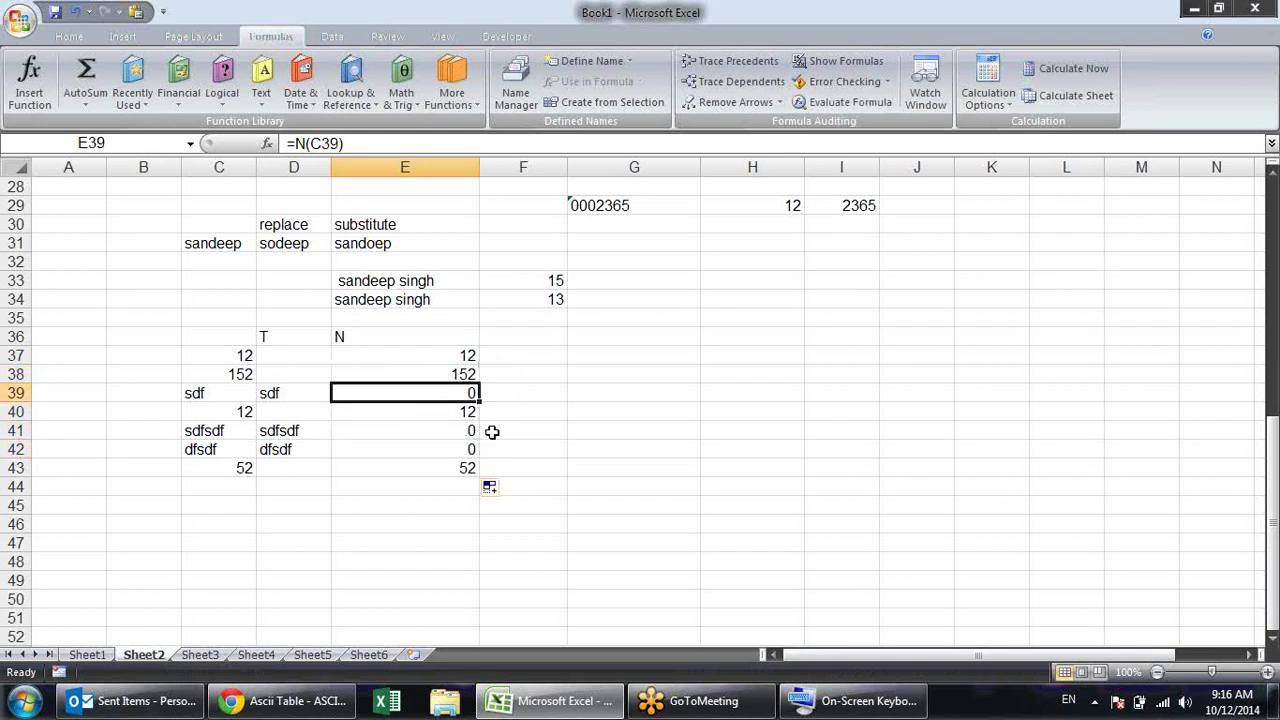
{"action": "double_click", "coordinate": [440, 360]}
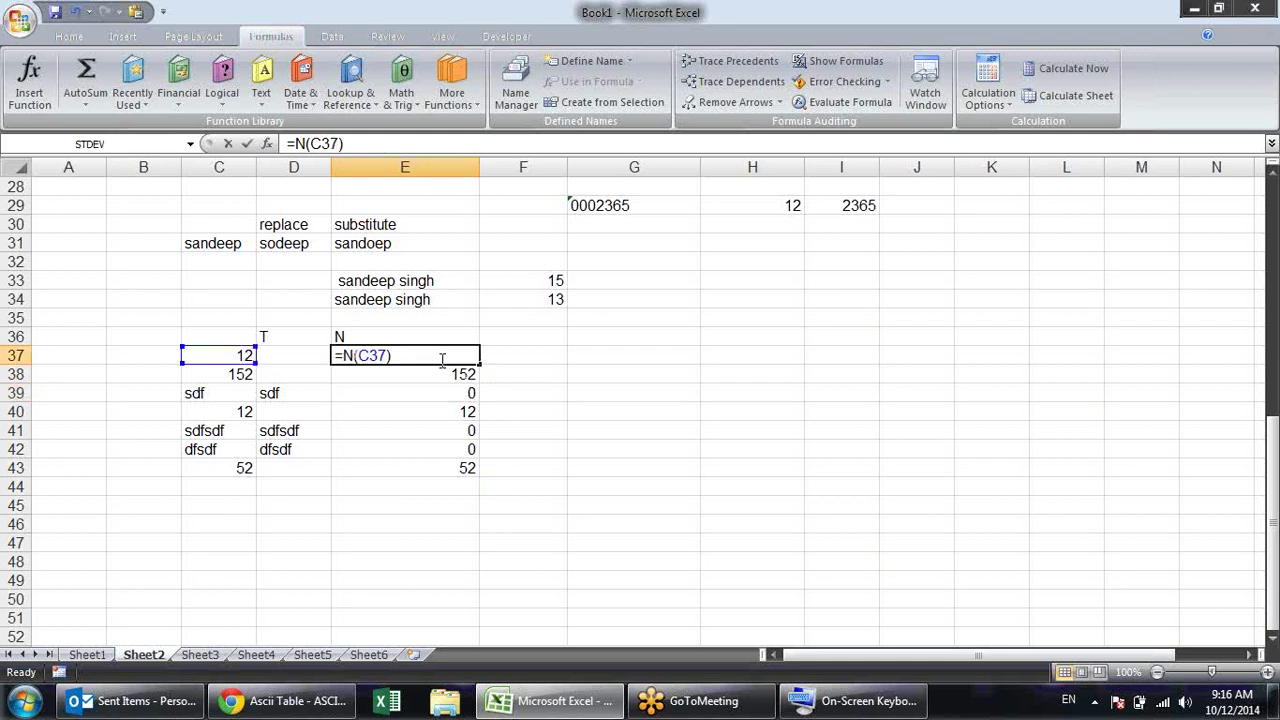
{"action": "left_click_drag", "start_coordinate": [345, 365], "coordinate": [393, 370]}
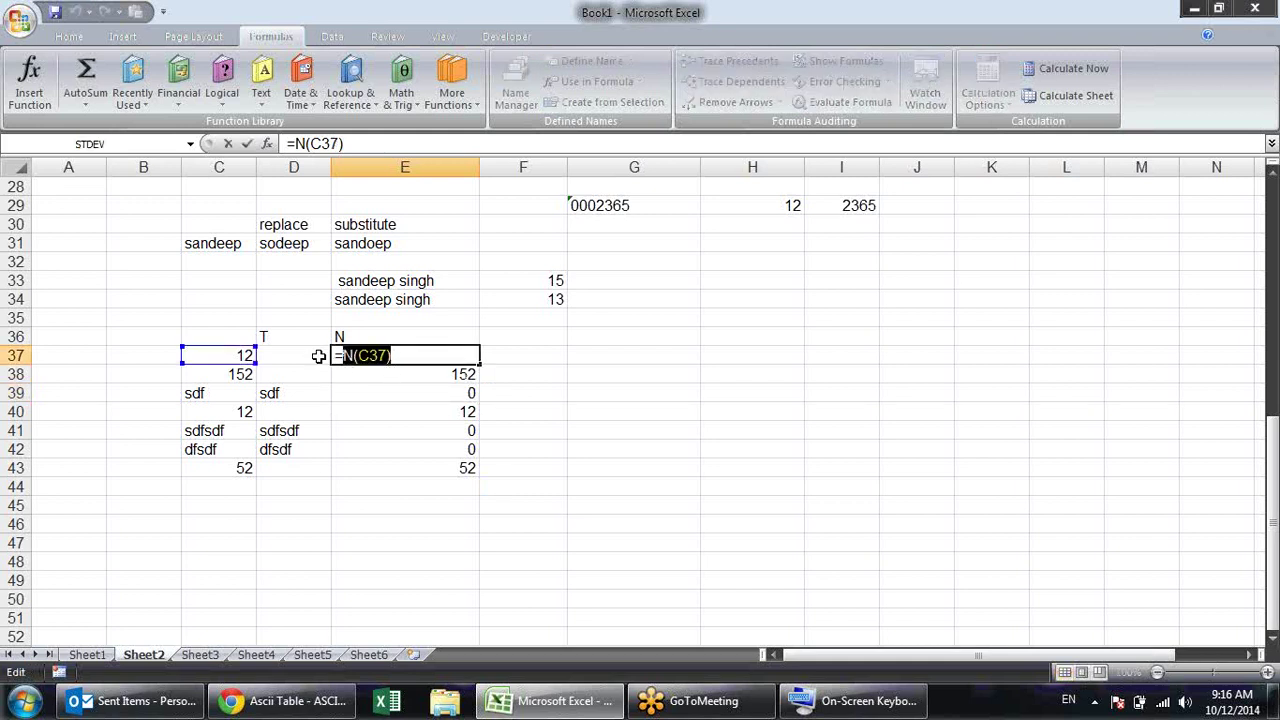
Rewrite E37 as =IF(N(C37)=0,"",N(C37)) to blank out text entries
{"action": "left_click", "coordinate": [343, 356]}
{"action": "type", "text": "IF("}
{"action": "left_click", "coordinate": [434, 355]}
{"action": "type", "text": "=0,\"\""}
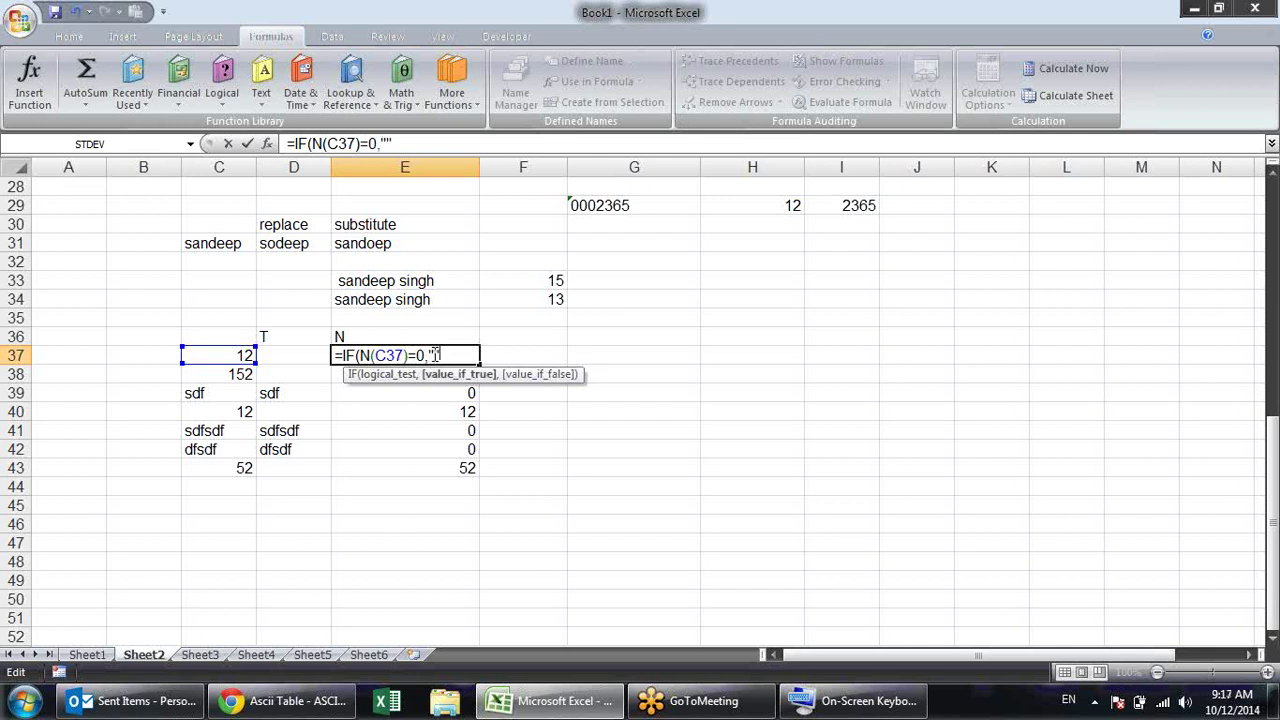
{"action": "type", "text": ",N(C37))"}
{"action": "key", "text": "Return"}
Fill the IF formula down to E43 and compare with column D's T results
{"action": "left_click", "coordinate": [432, 354]}
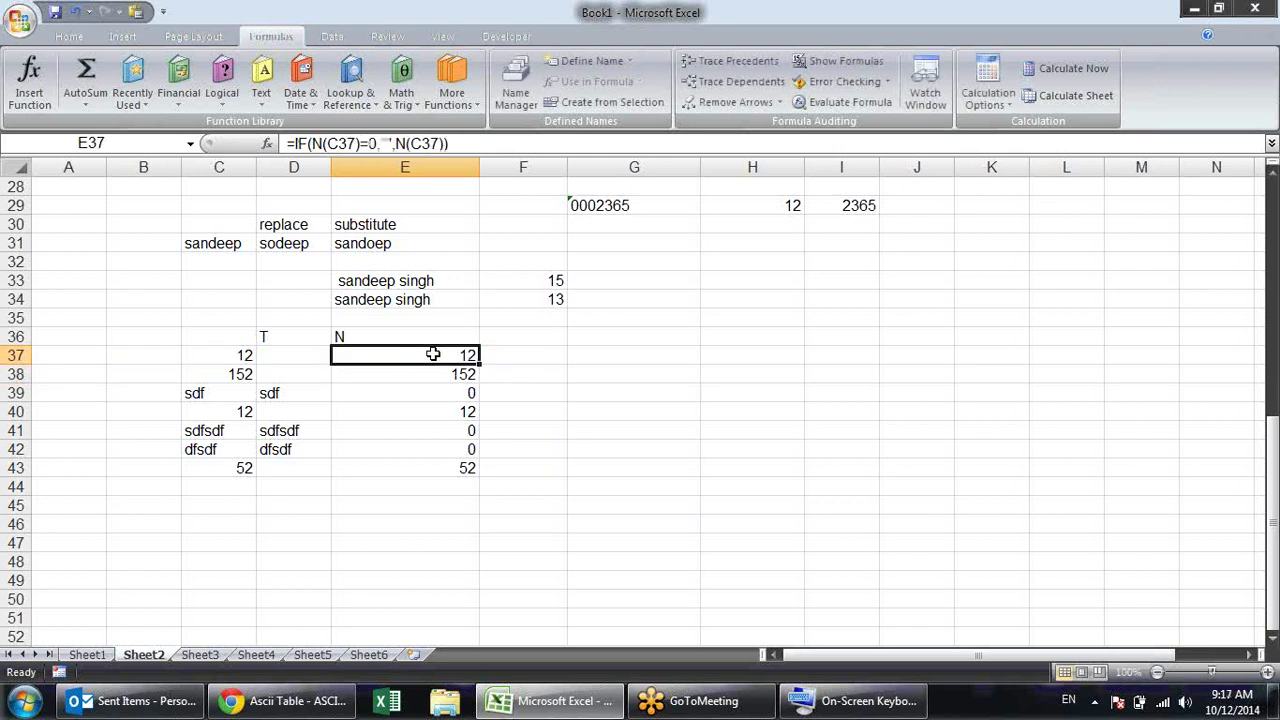
{"action": "left_click_drag", "start_coordinate": [479, 362], "coordinate": [479, 472]}
{"action": "left_click", "coordinate": [599, 370]}
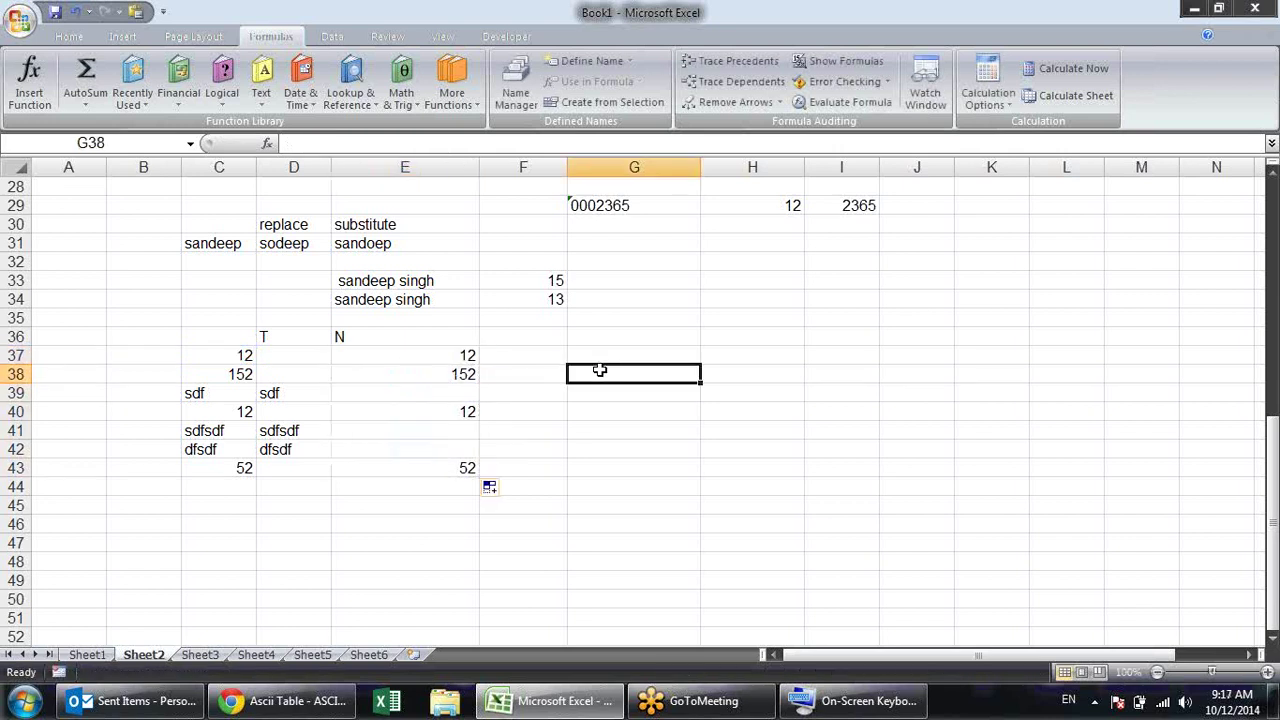
{"action": "left_click_drag", "start_coordinate": [462, 356], "coordinate": [450, 468]}
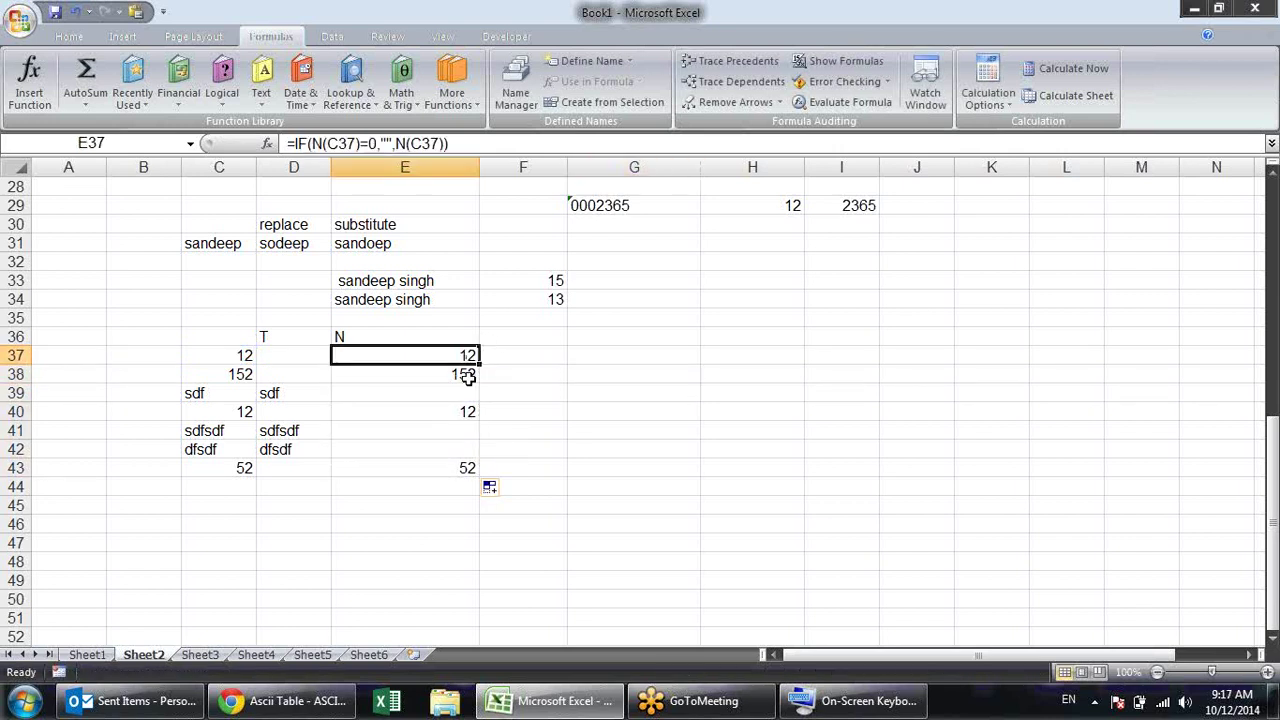
{"action": "left_click", "coordinate": [305, 376]}
{"action": "left_click_drag", "start_coordinate": [314, 396], "coordinate": [318, 465]}
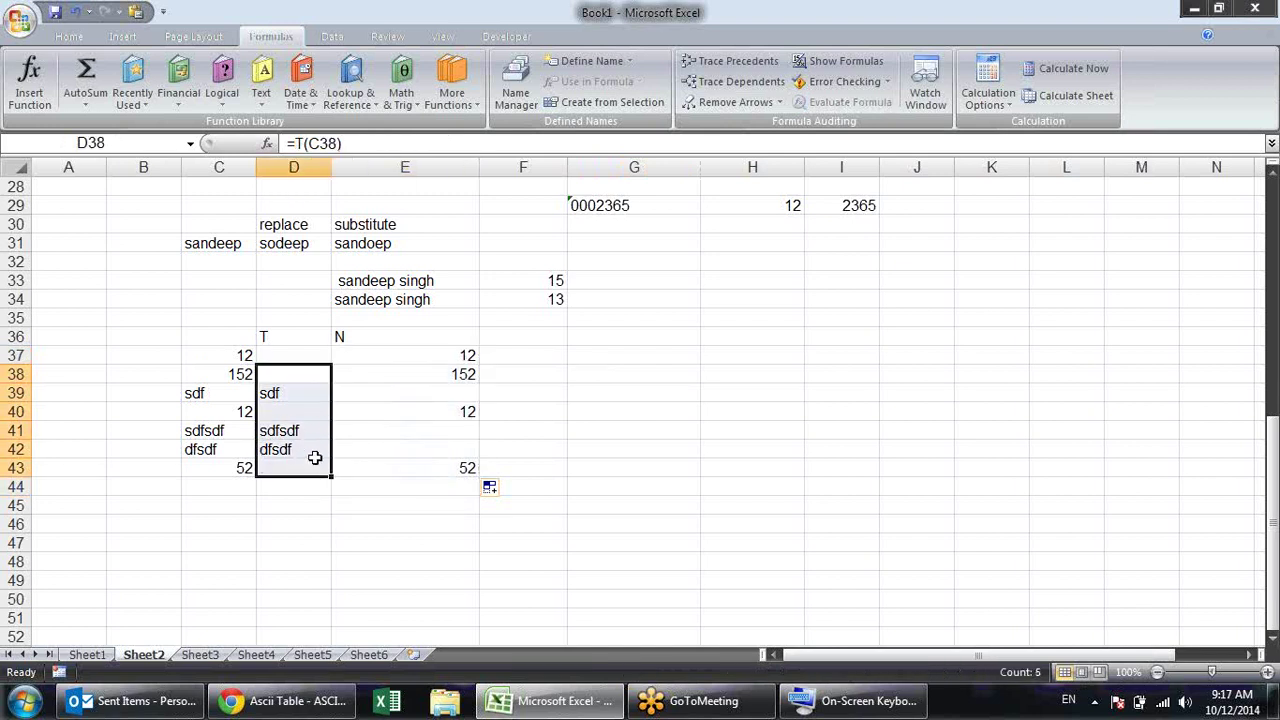
{"action": "left_click", "coordinate": [553, 414]}
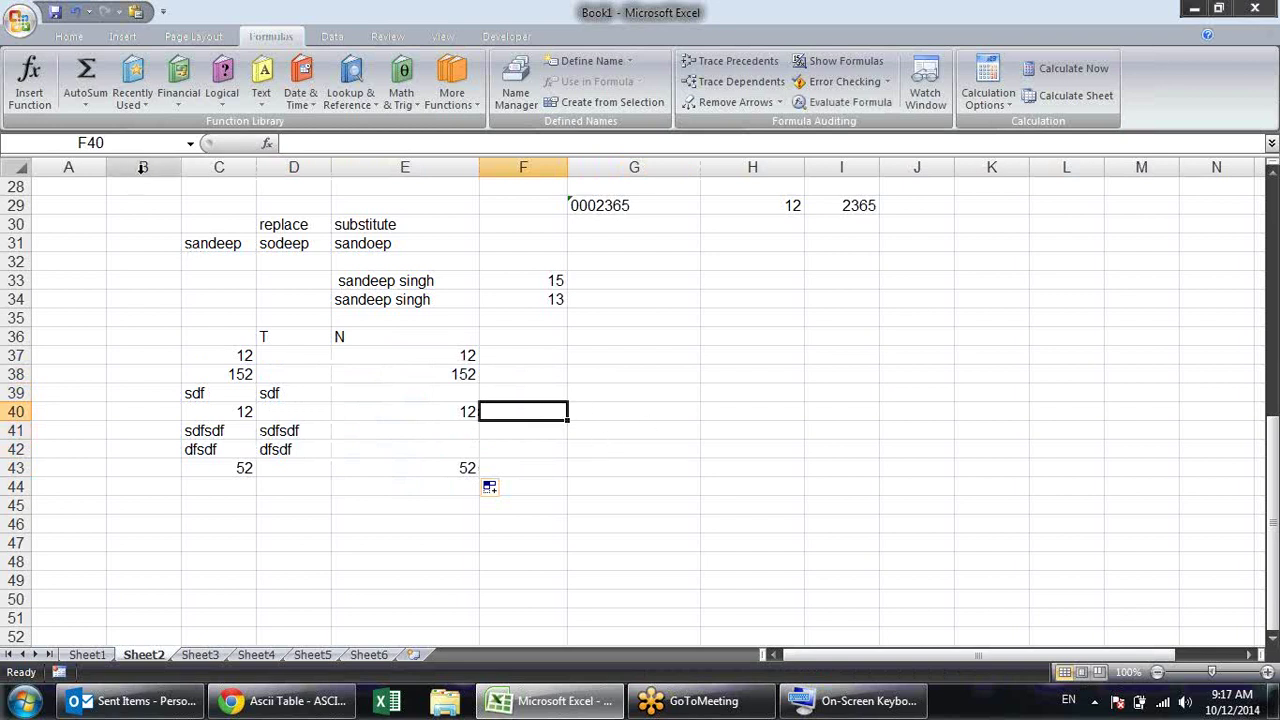
{"action": "left_click", "coordinate": [256, 107]}
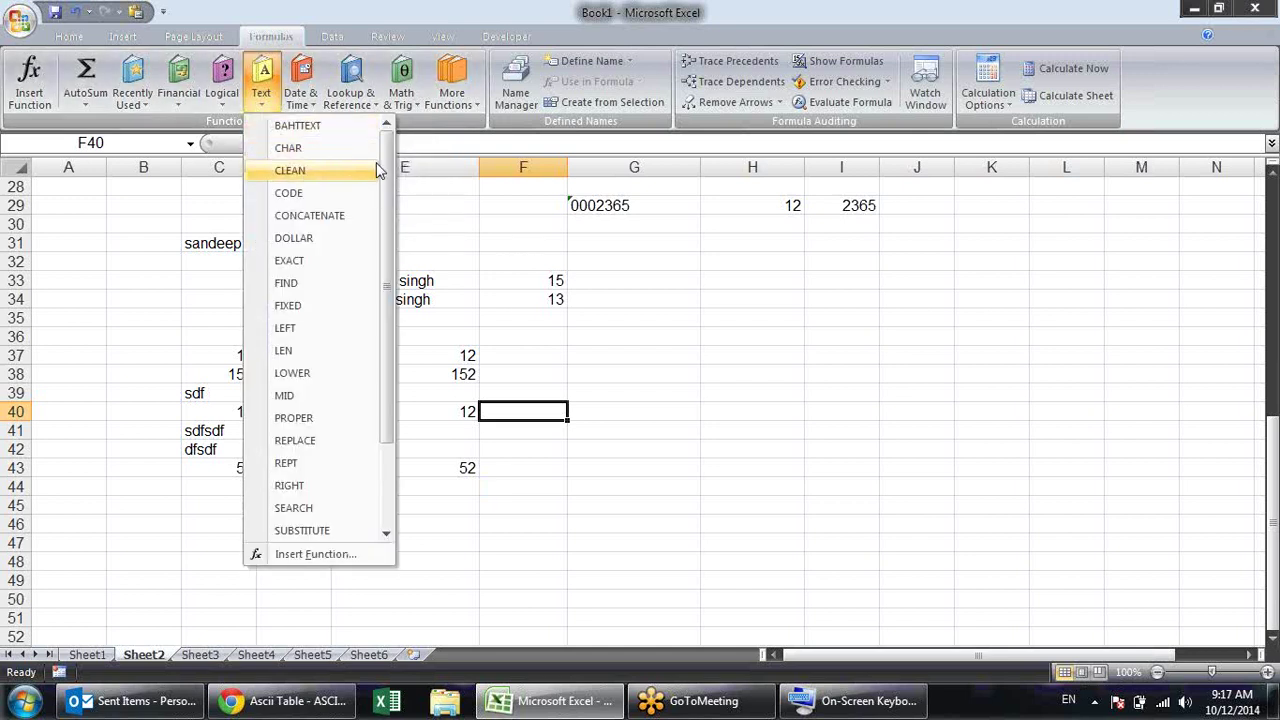
{"action": "left_click_drag", "start_coordinate": [381, 173], "coordinate": [414, 357]}
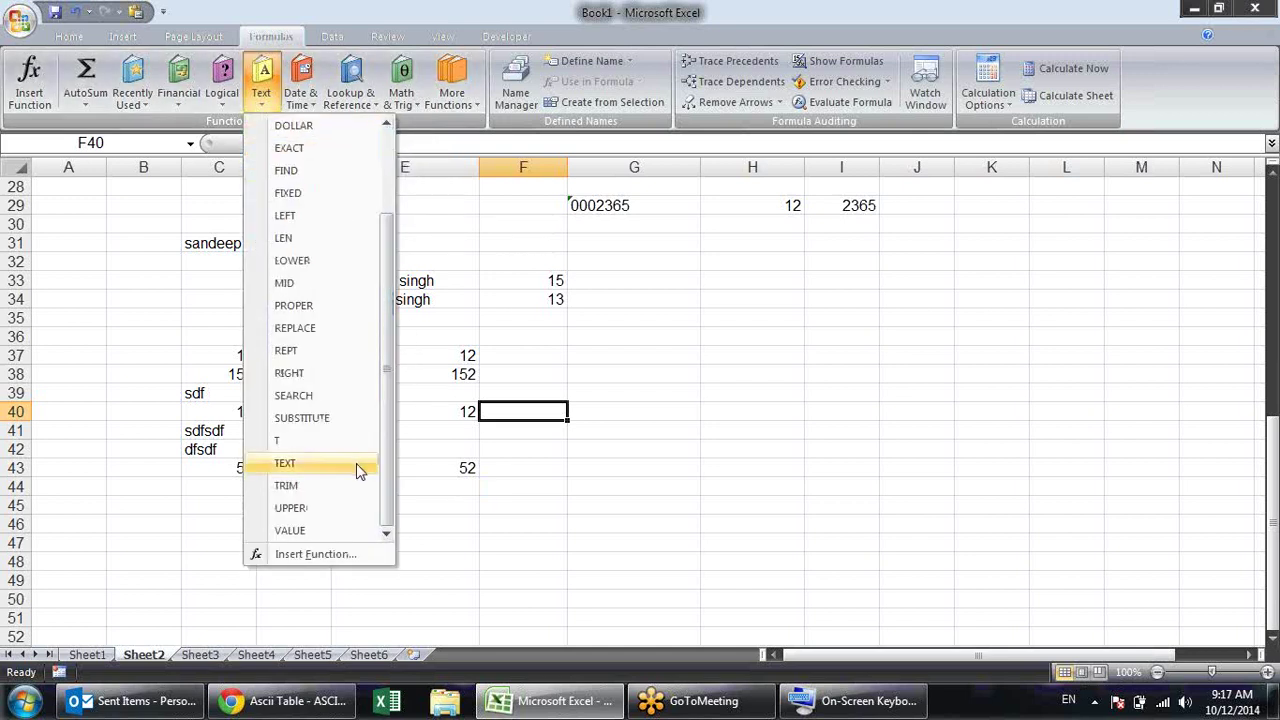
{"action": "mouse_move", "coordinate": [285, 463]}
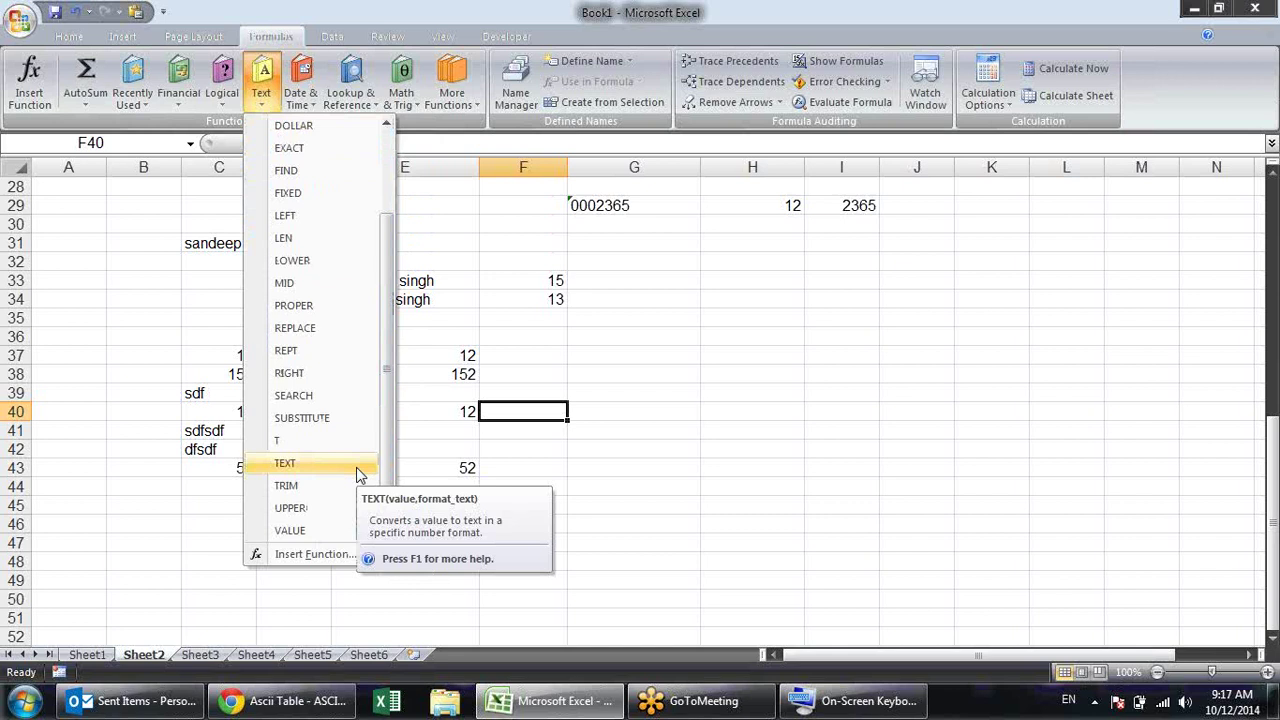
{"action": "left_click", "coordinate": [616, 329]}
{"action": "left_click", "coordinate": [639, 344]}
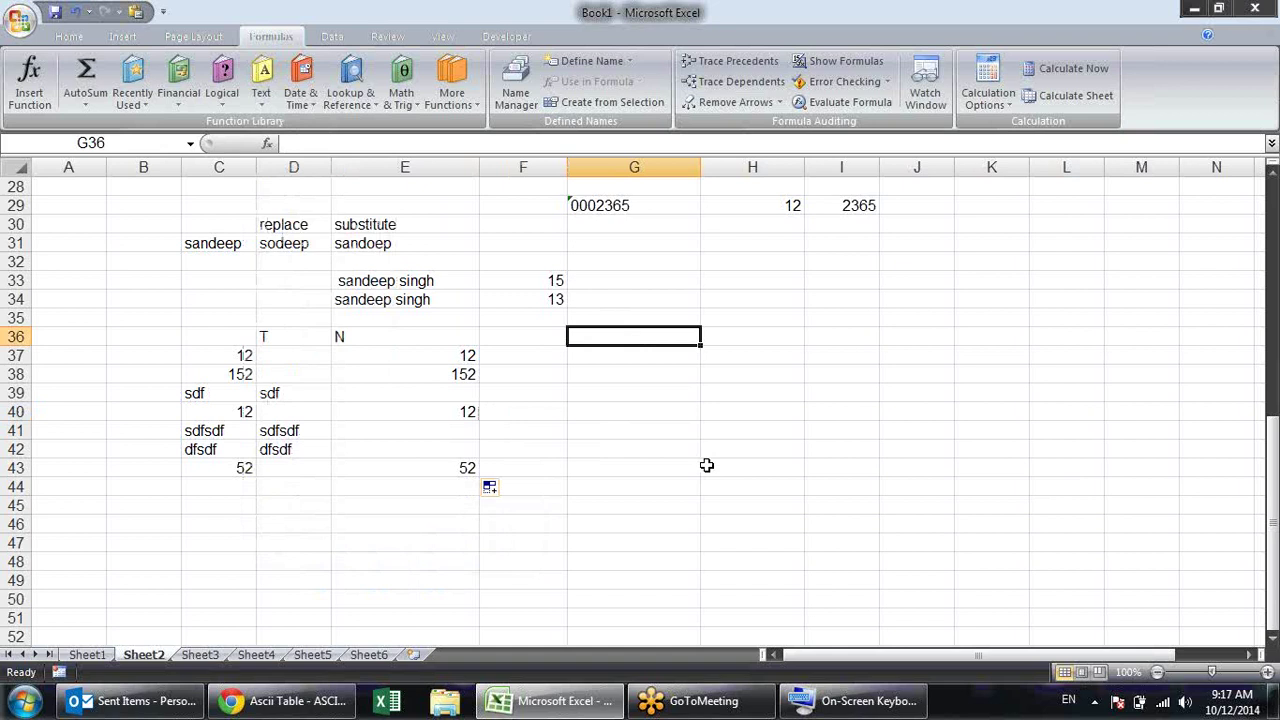
{"action": "type", "text": "=te"}
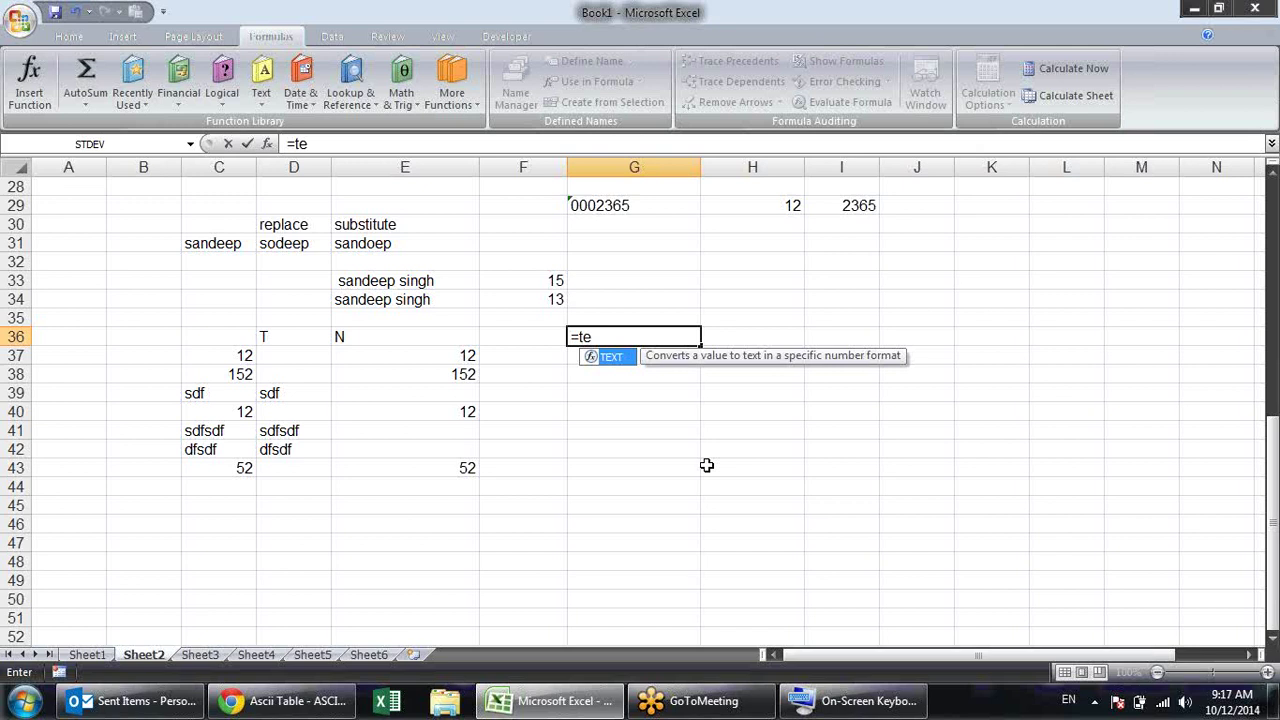
{"action": "key", "text": "Tab"}
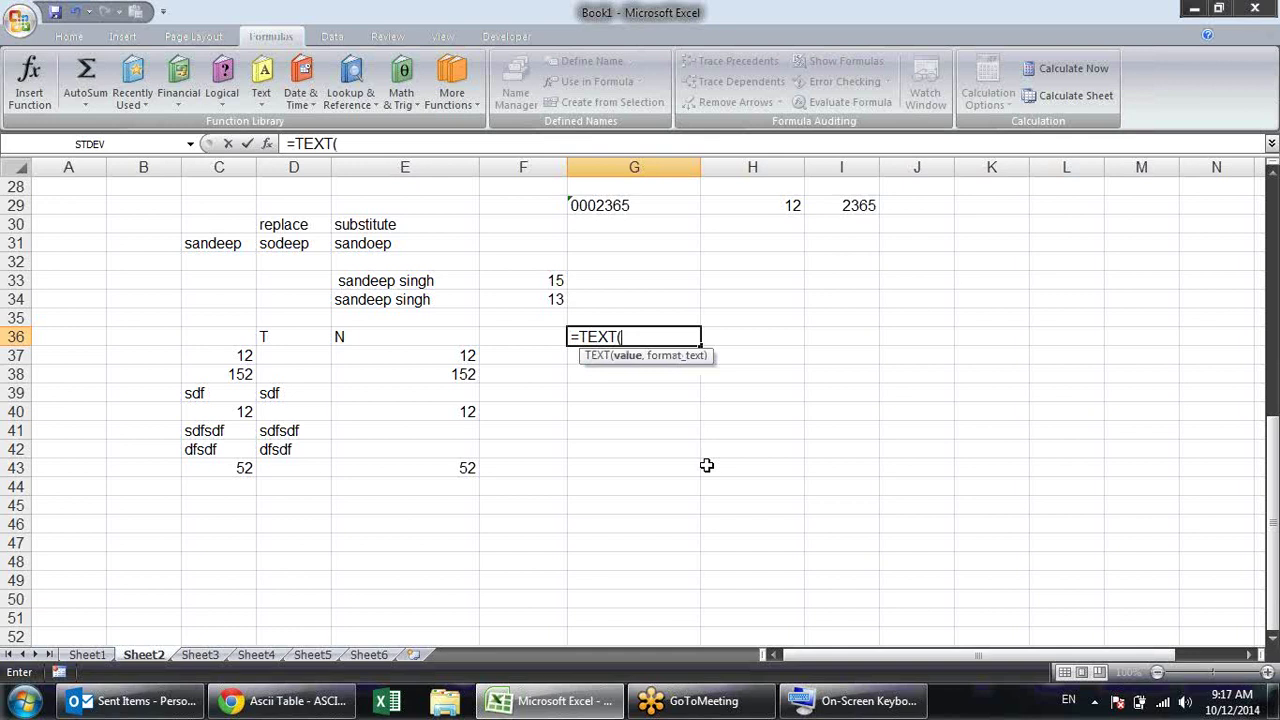
{"action": "key", "text": "Escape"}
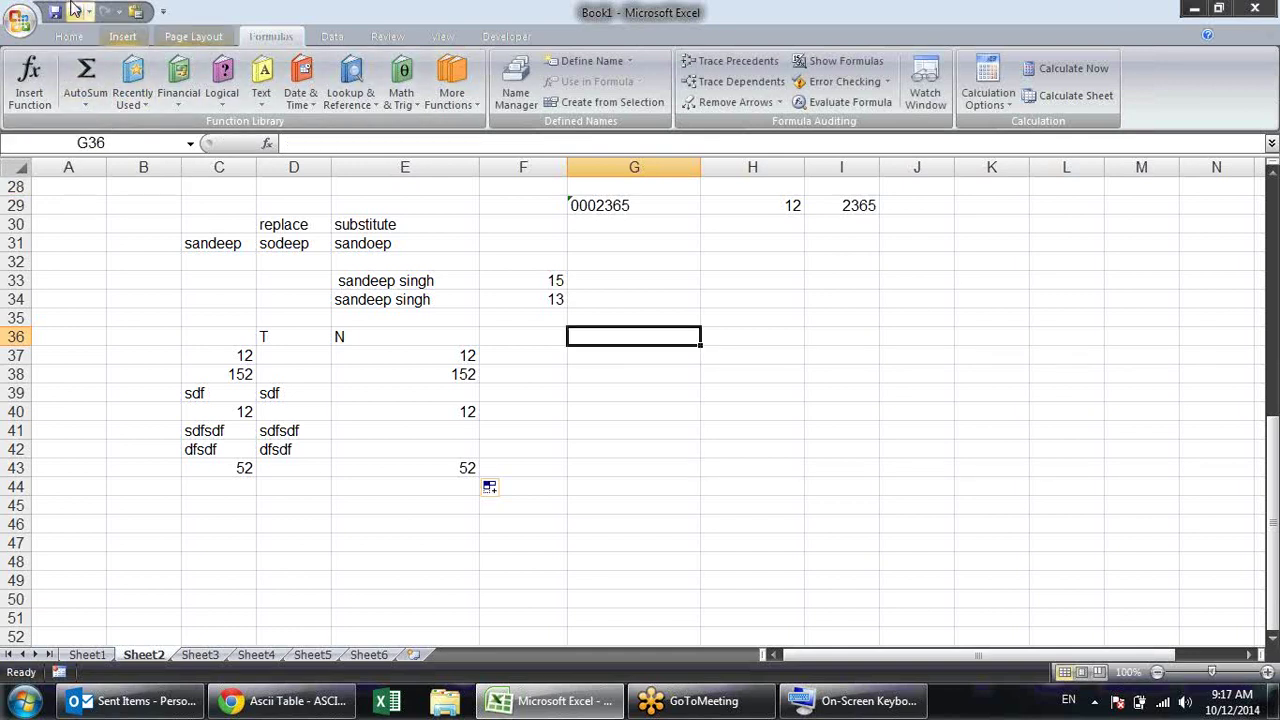
Insert today's date into H33 with Ctrl+;
{"action": "left_click", "coordinate": [80, 36]}
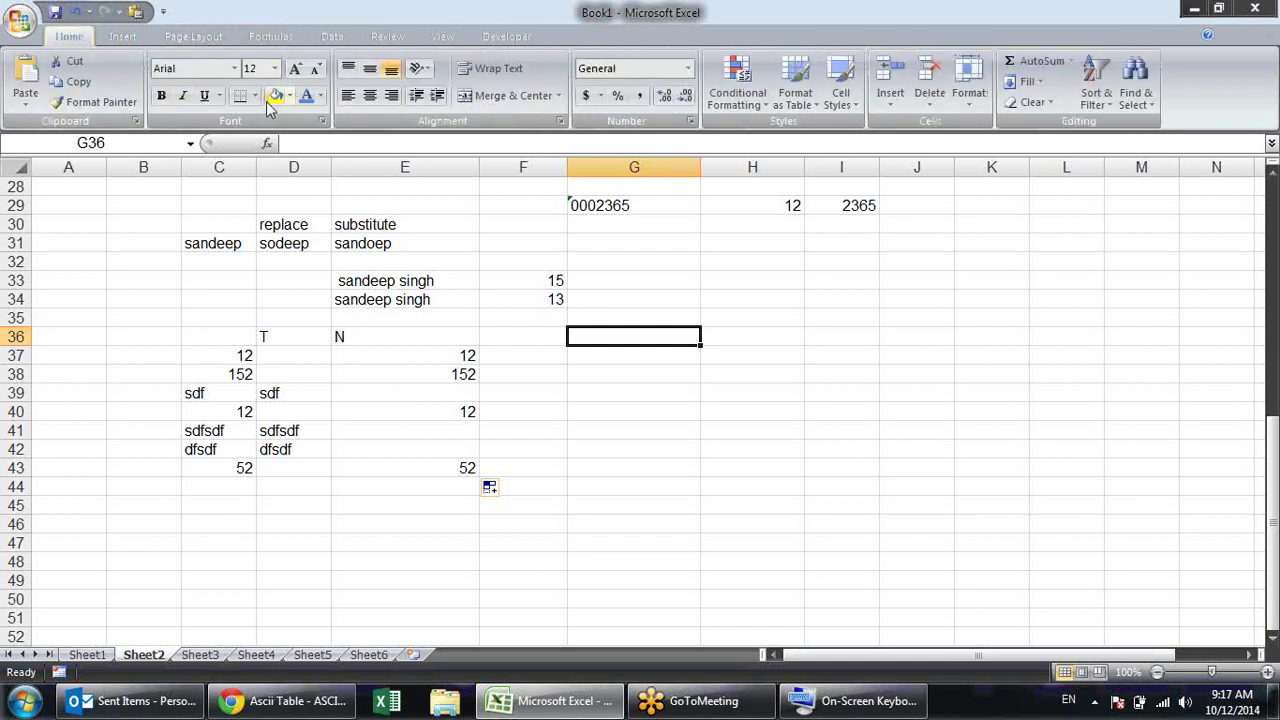
{"action": "left_click", "coordinate": [689, 121]}
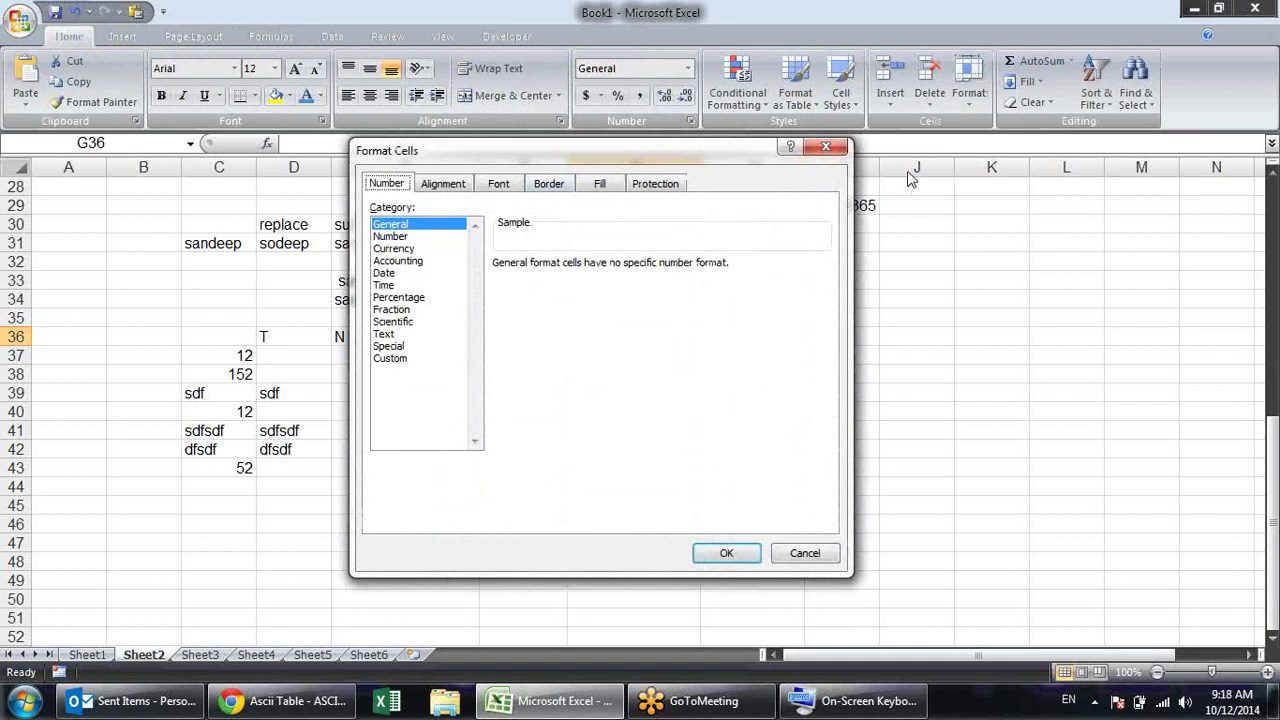
{"action": "left_click", "coordinate": [841, 156]}
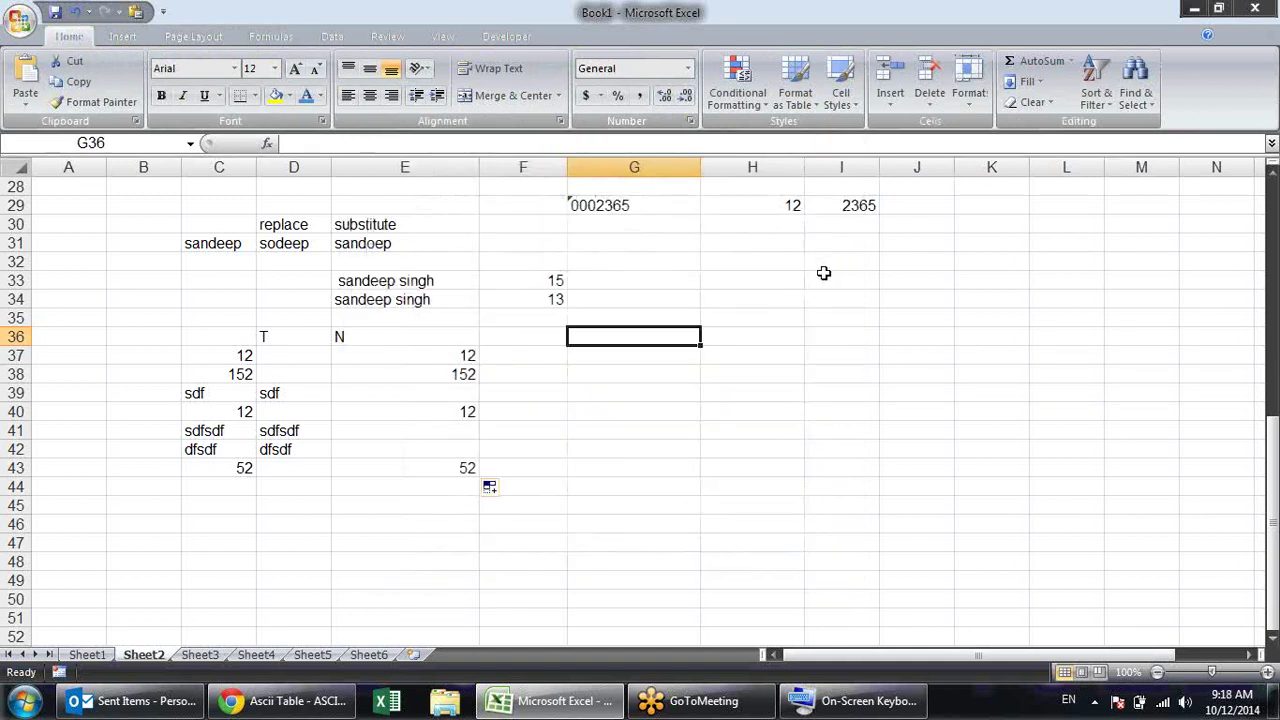
{"action": "left_click", "coordinate": [737, 281]}
{"action": "key", "text": "ctrl+semicolon"}
{"action": "key", "text": "Return"}
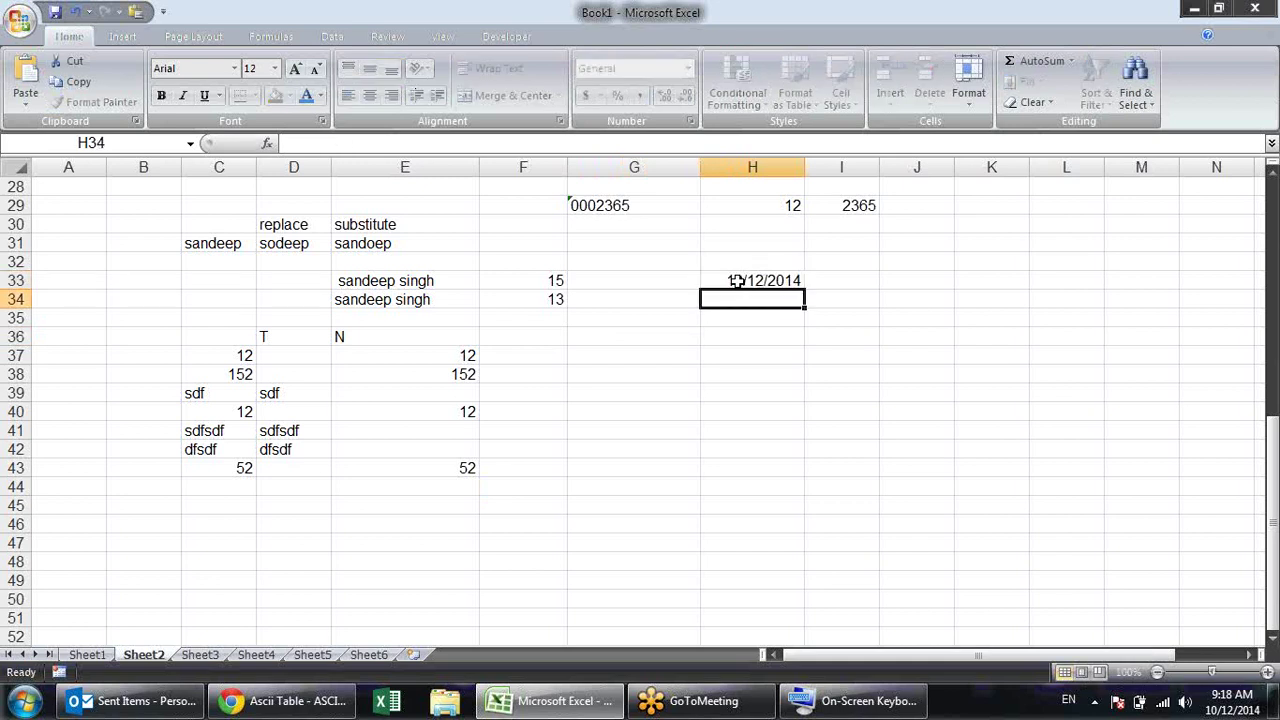
Format H33 with the 14-Mar-01 date style, showing 12-Oct-14
{"action": "left_click", "coordinate": [737, 281]}
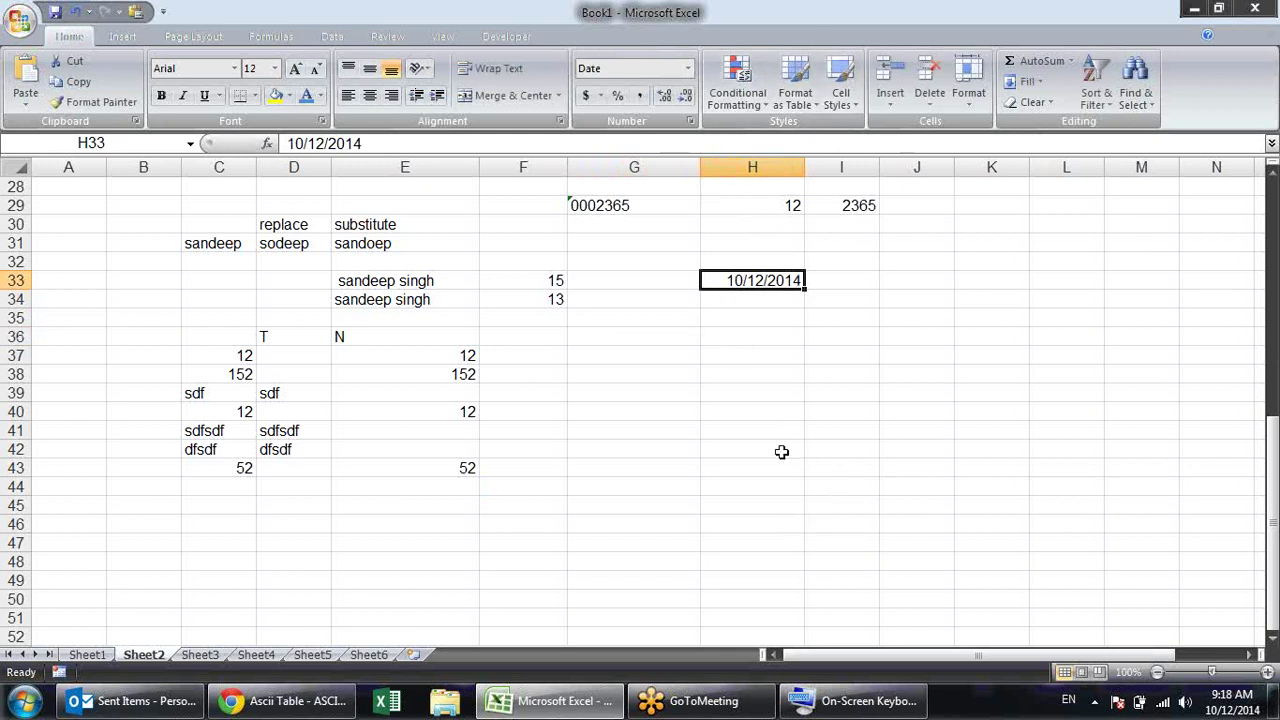
{"action": "left_click", "coordinate": [690, 121]}
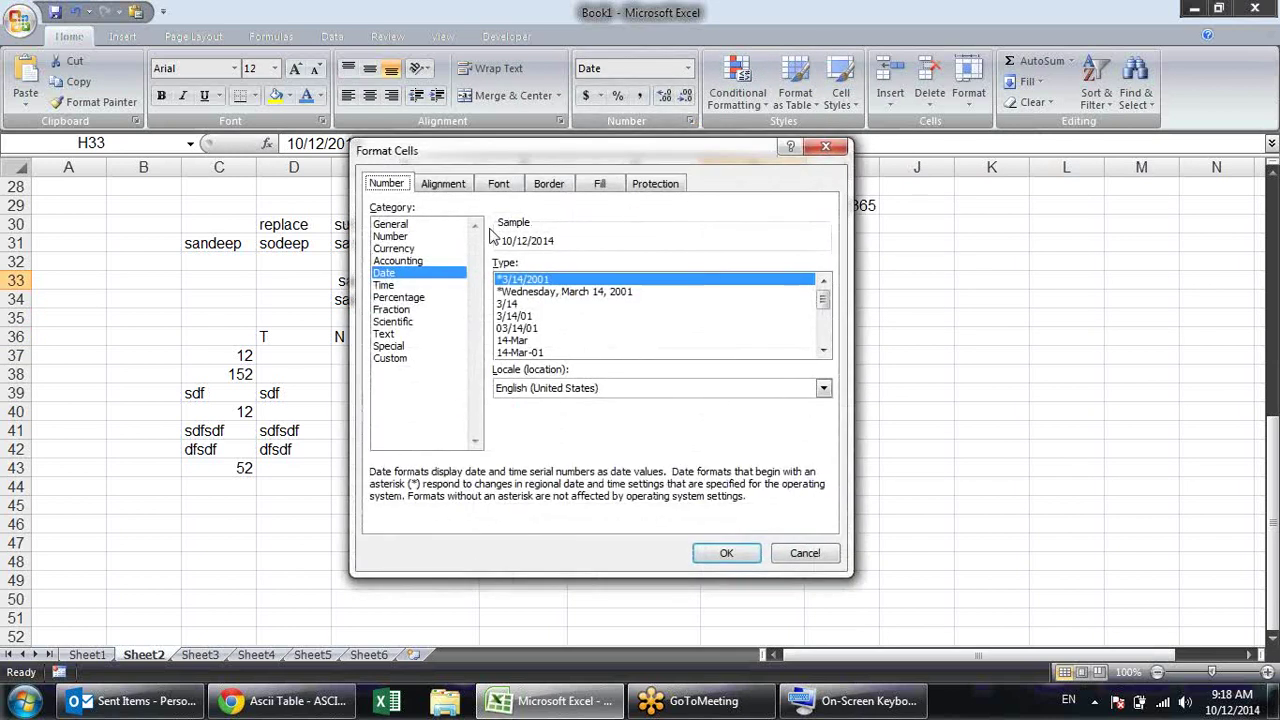
{"action": "left_click", "coordinate": [520, 352]}
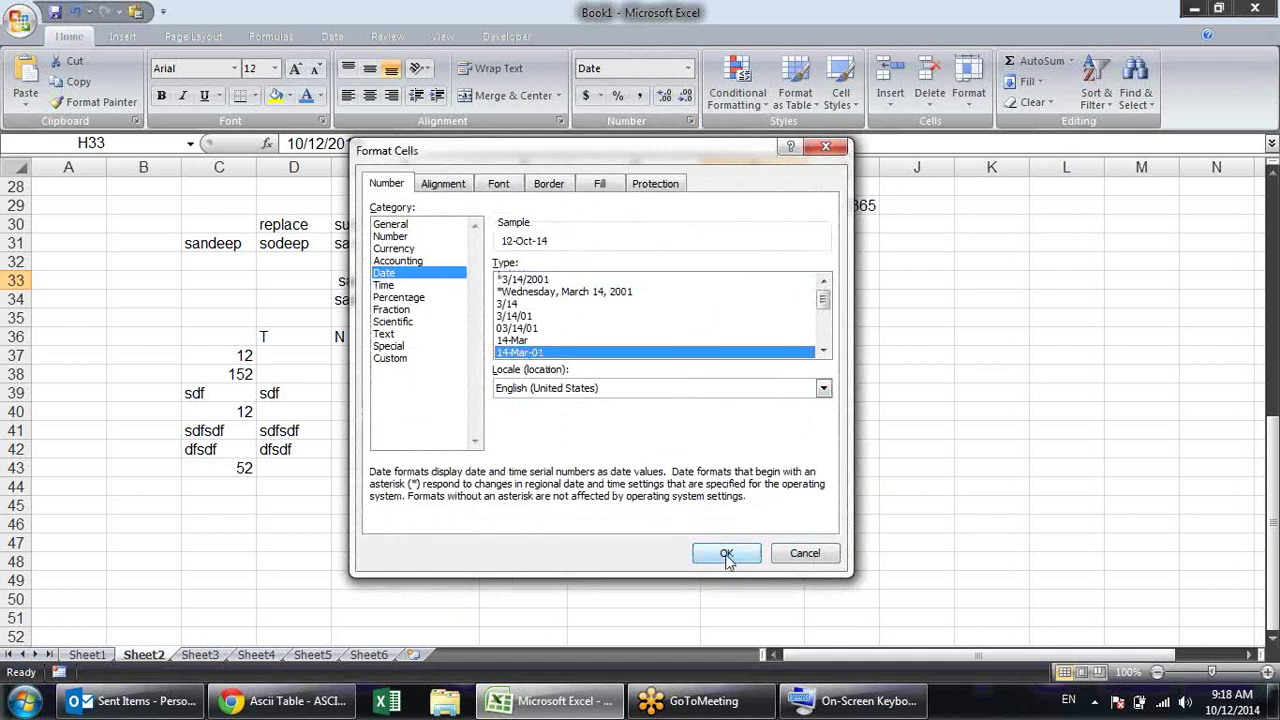
{"action": "left_click", "coordinate": [727, 553]}
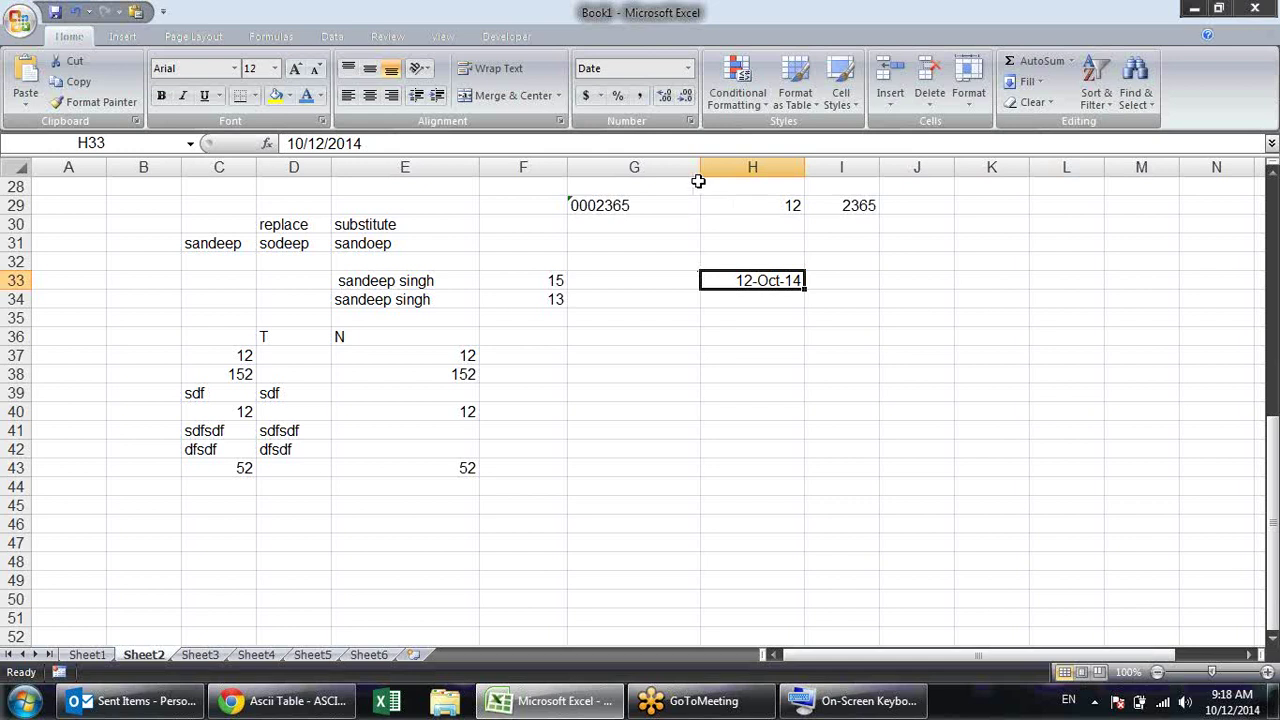
Inspect the date's custom format code, then cancel Format Cells unchanged
{"action": "left_click", "coordinate": [689, 121]}
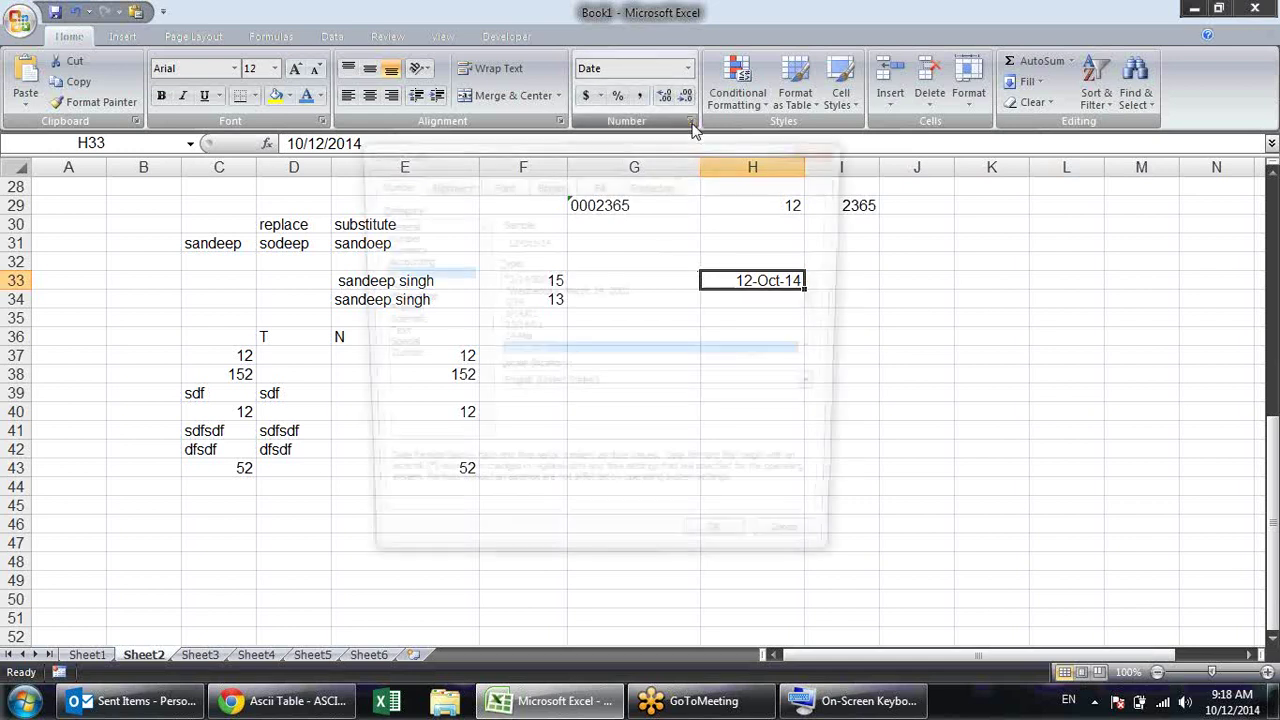
{"action": "left_click", "coordinate": [405, 360]}
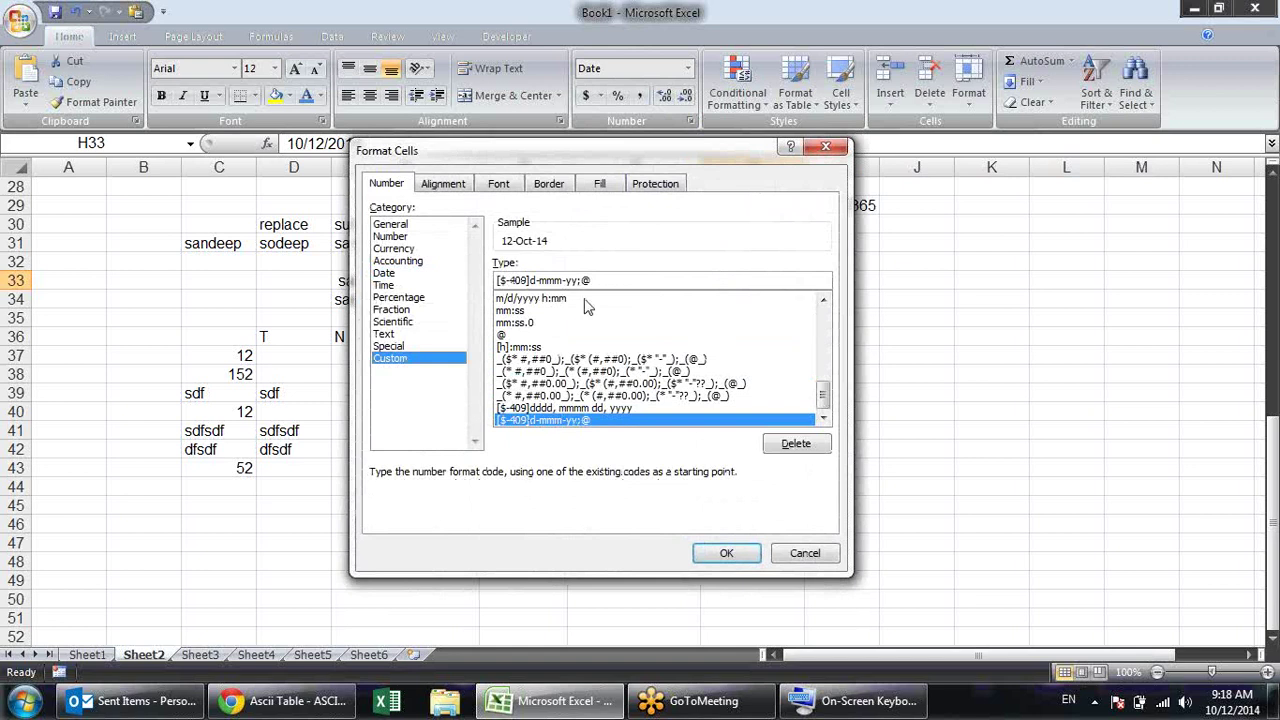
{"action": "left_click_drag", "start_coordinate": [615, 157], "coordinate": [498, 171]}
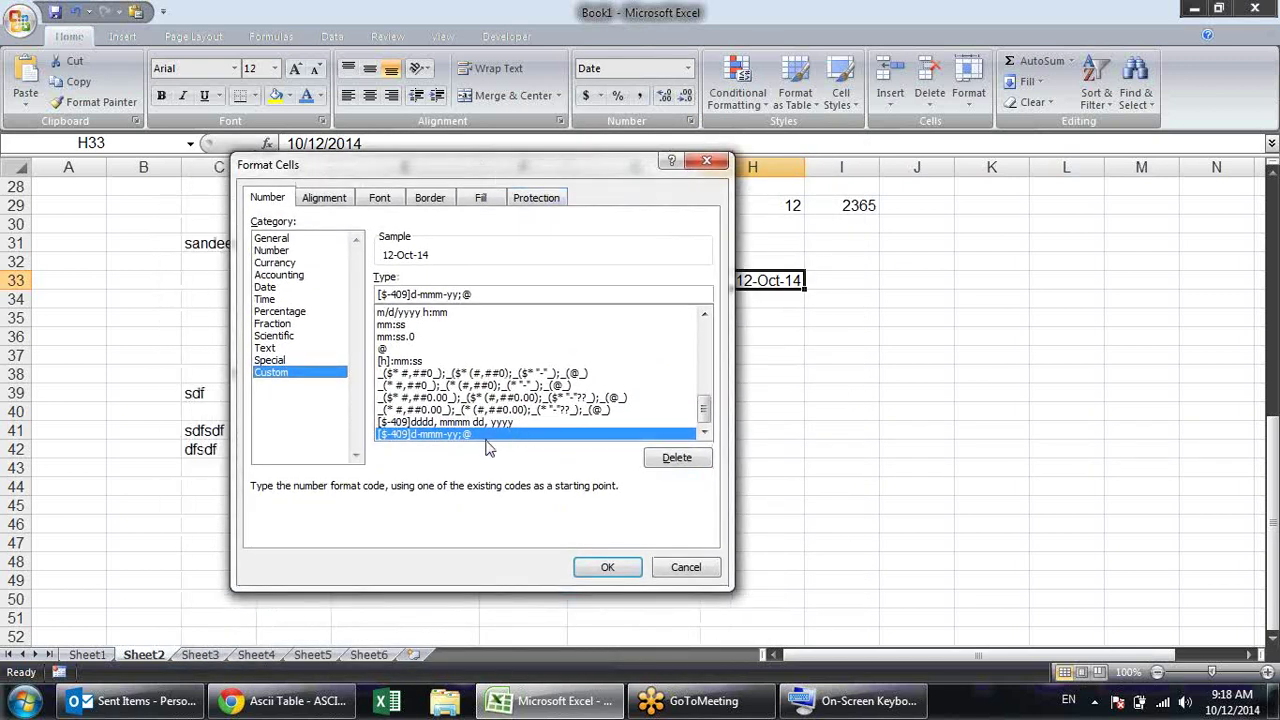
{"action": "left_click", "coordinate": [686, 568]}
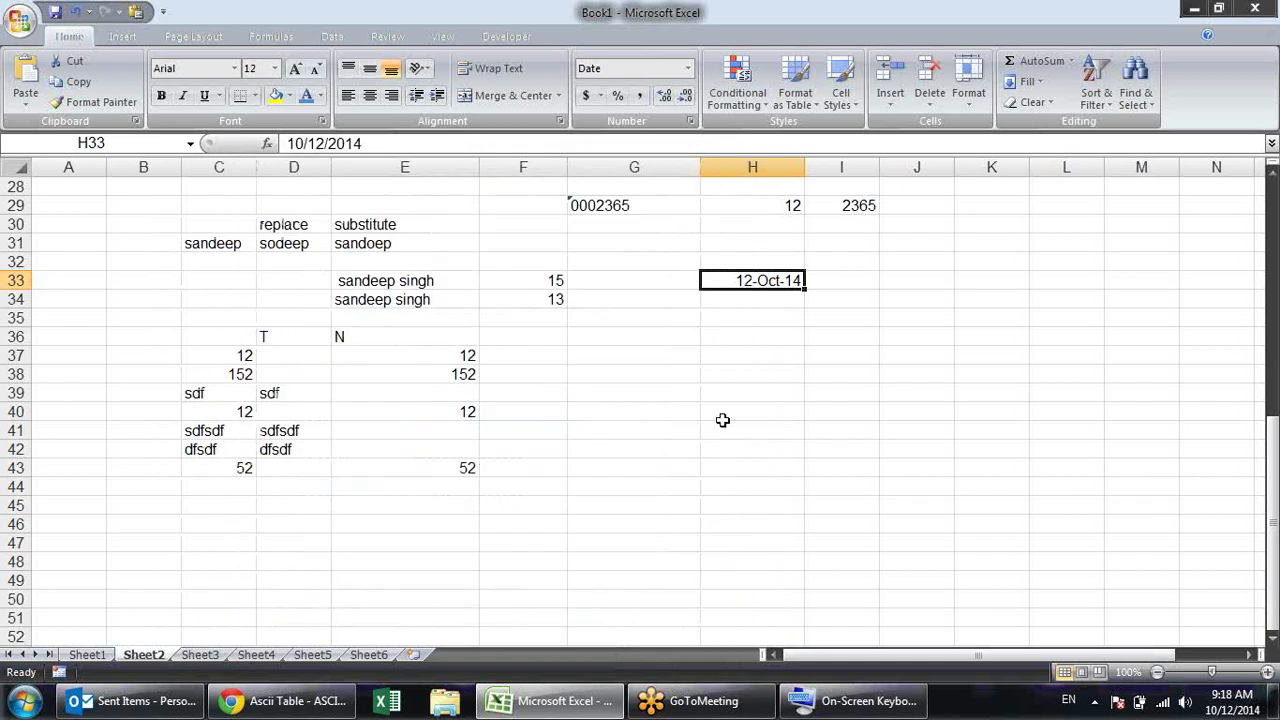
{"action": "left_click", "coordinate": [751, 373]}
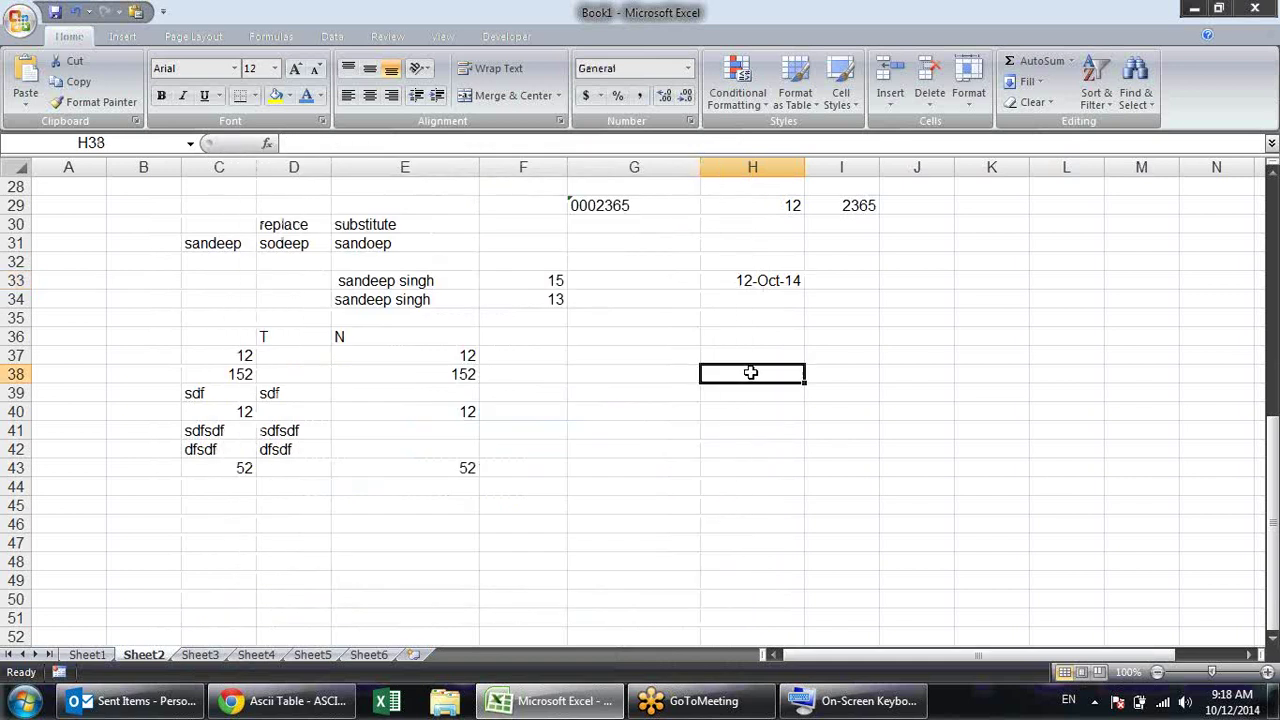
{"action": "left_click", "coordinate": [787, 279]}
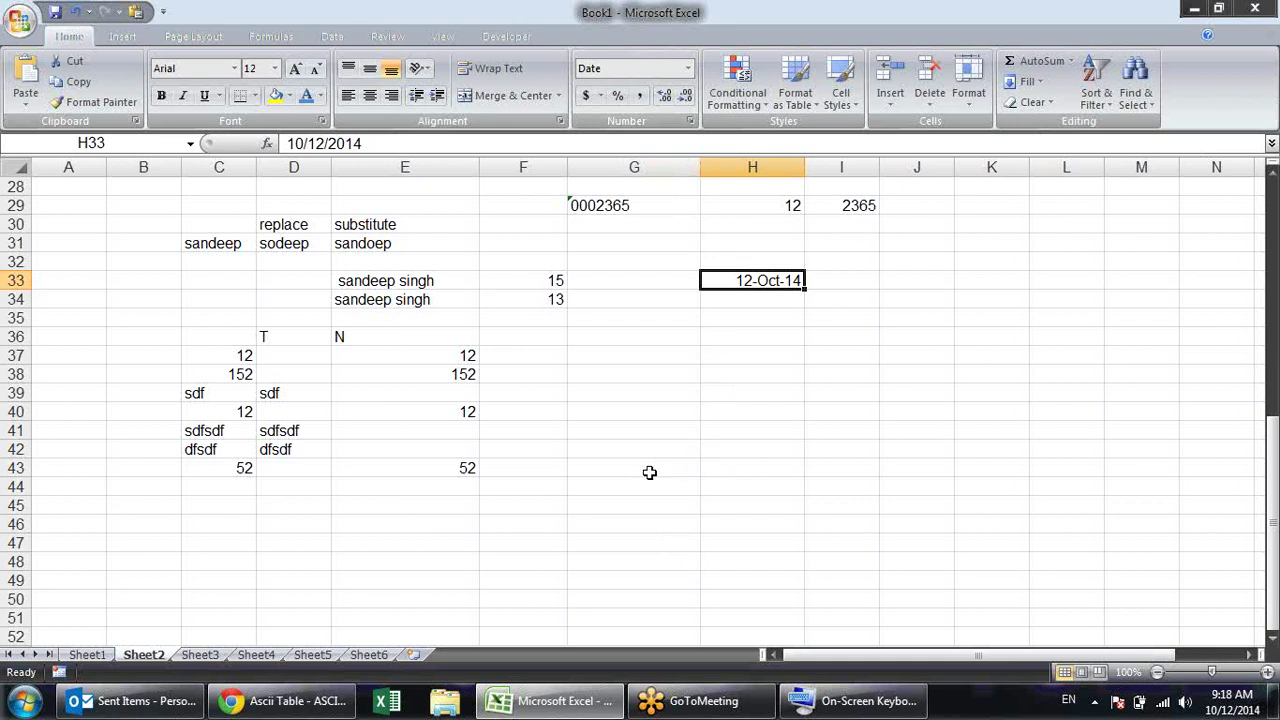
{"action": "key", "text": "F1"}
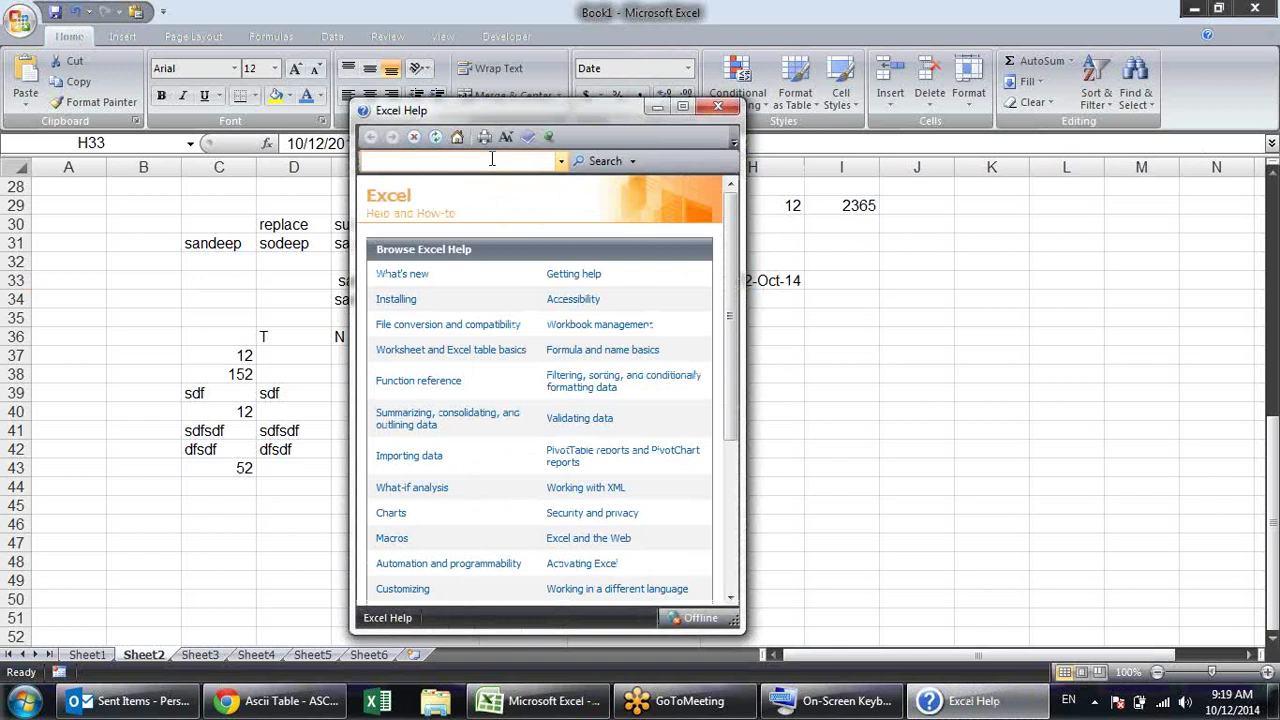
Search all of Excel Help for 'custom format'
{"action": "type", "text": "custom"}
{"action": "type", "text": "rm"}
{"action": "type", "text": "ber "}
{"action": "type", "text": "ma"}
{"action": "left_click", "coordinate": [634, 161]}
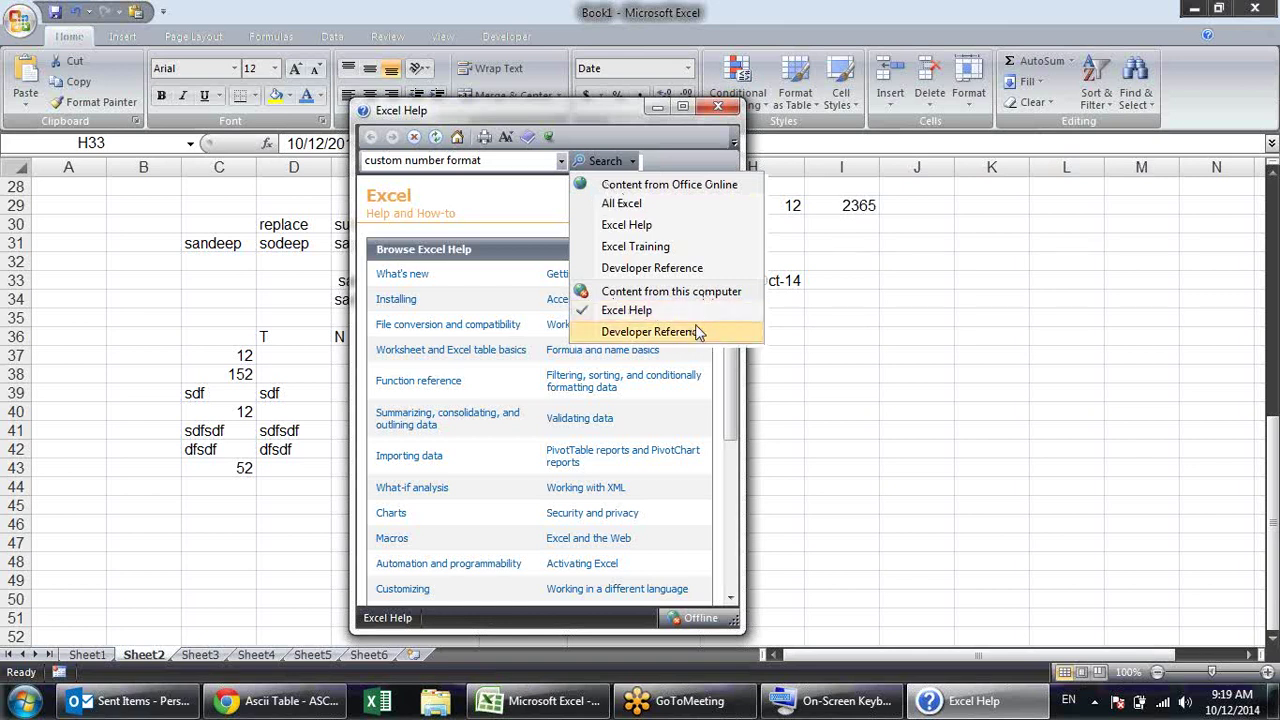
{"action": "left_click", "coordinate": [625, 204]}
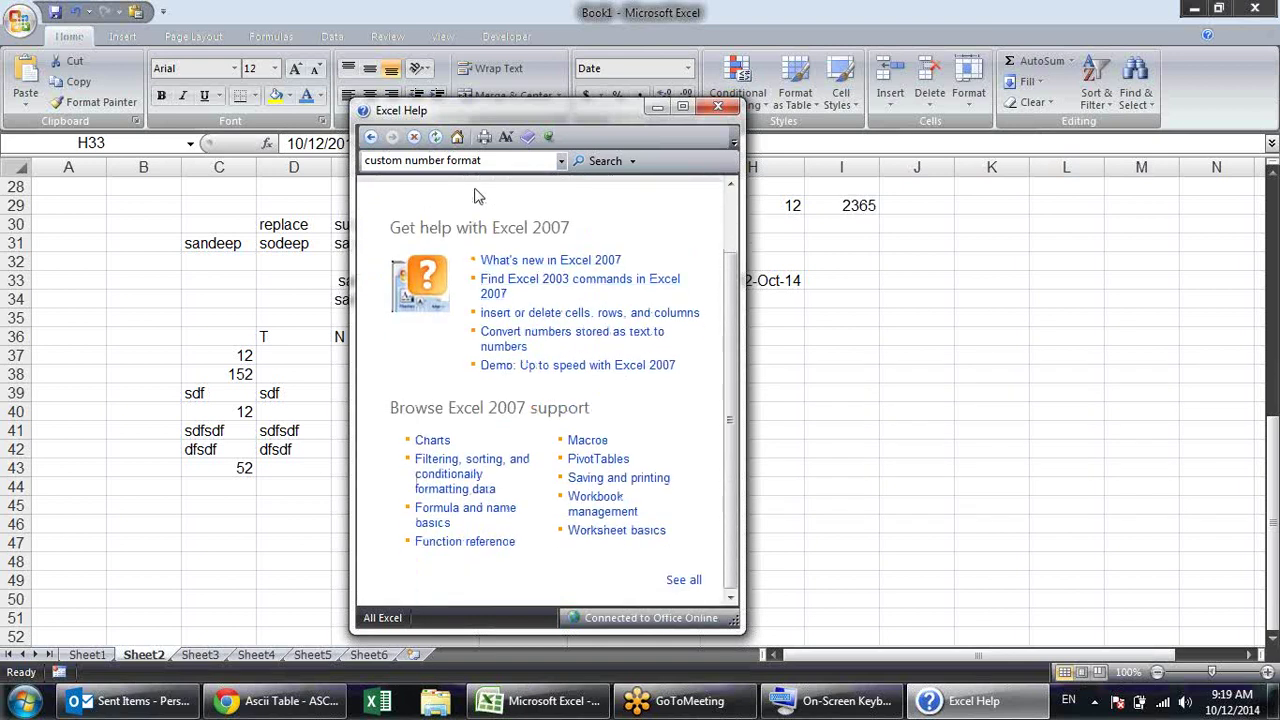
{"action": "triple_click", "coordinate": [431, 162]}
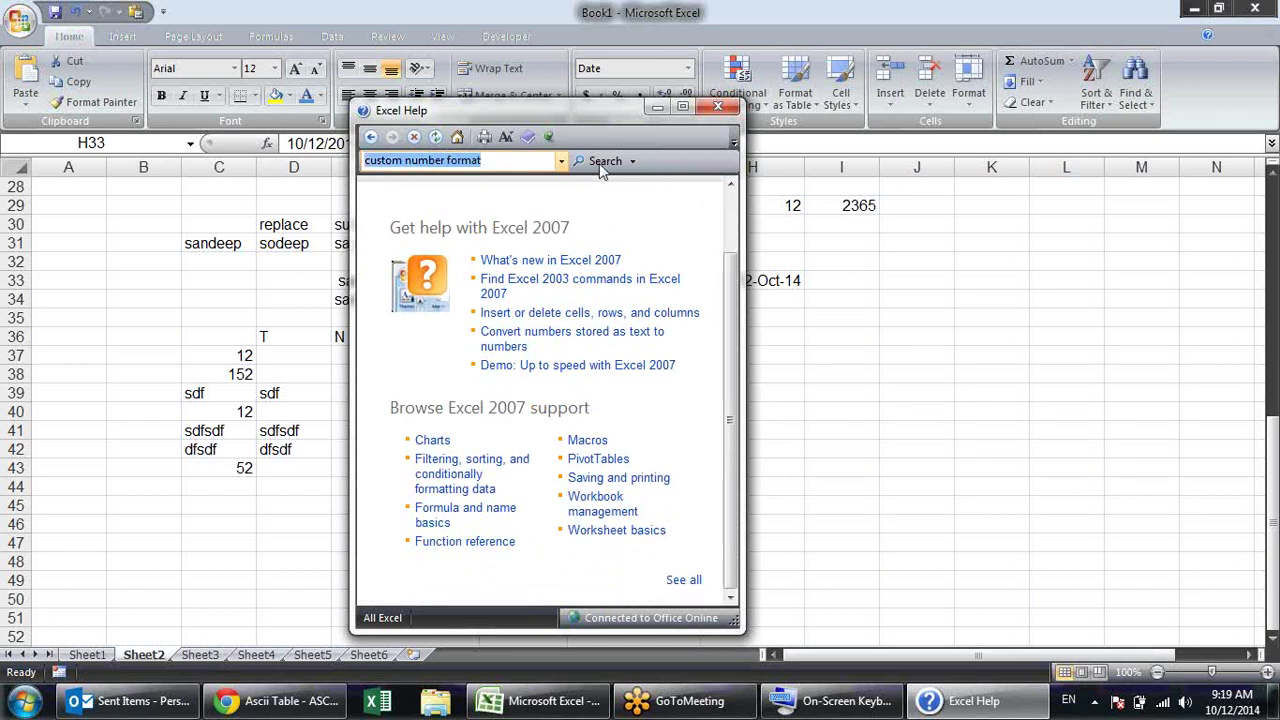
{"action": "left_click", "coordinate": [445, 161]}
{"action": "key", "text": "Delete"}
{"action": "key", "text": "BackSpace"}
{"action": "key", "text": "BackSpace"}
{"action": "key", "text": "BackSpace"}
{"action": "key", "text": "BackSpace"}
{"action": "key", "text": "BackSpace"}
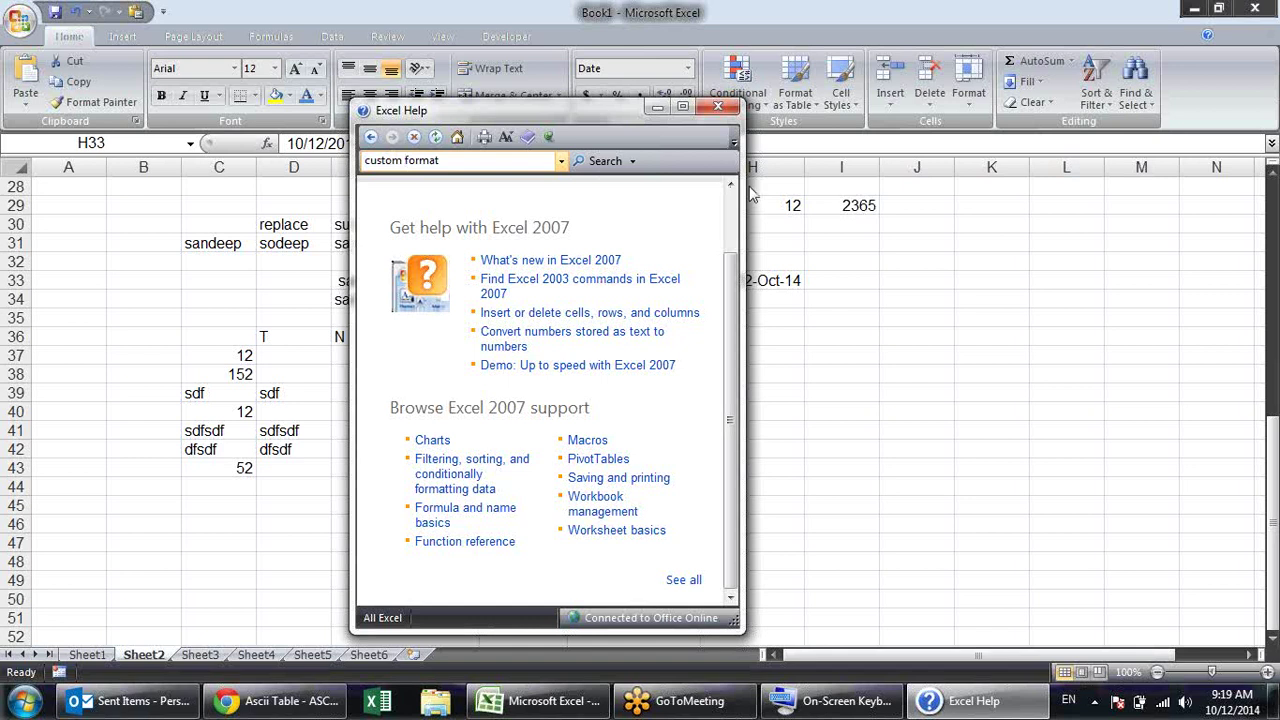
{"action": "key", "text": "Return"}
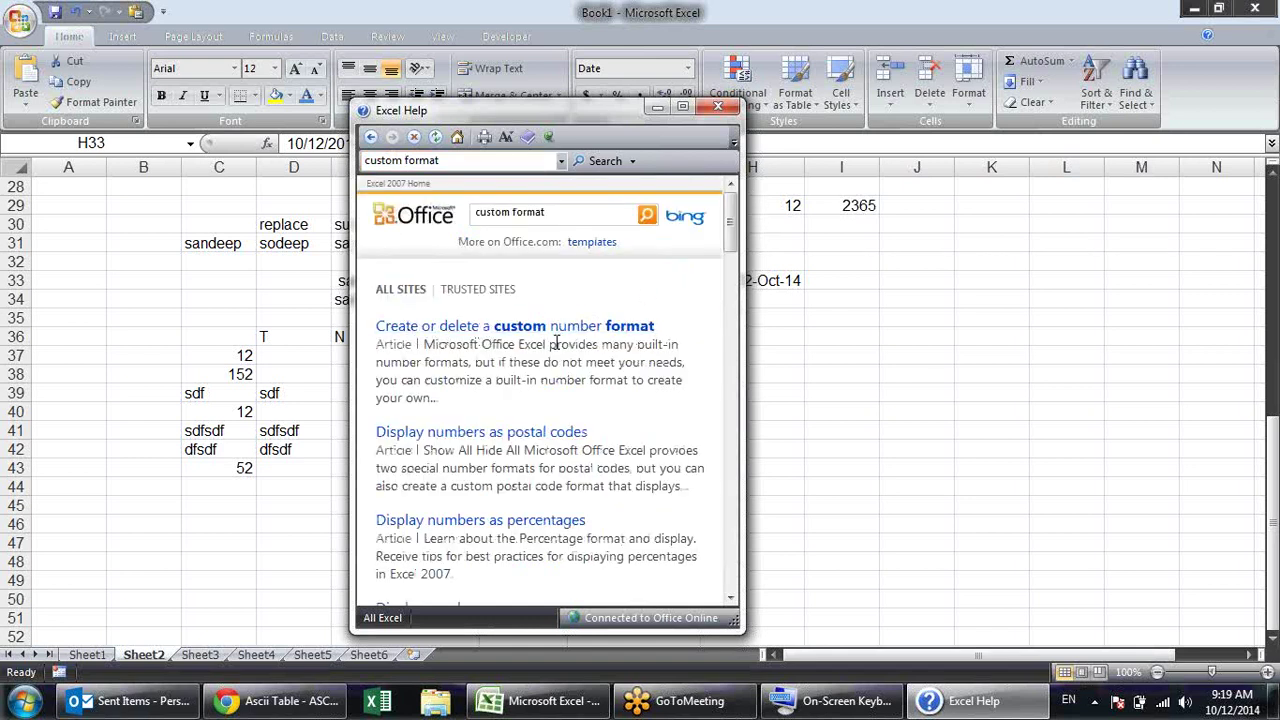
Open the 'Create or delete a custom number format' article maximized and scroll into it
{"action": "left_click", "coordinate": [553, 327]}
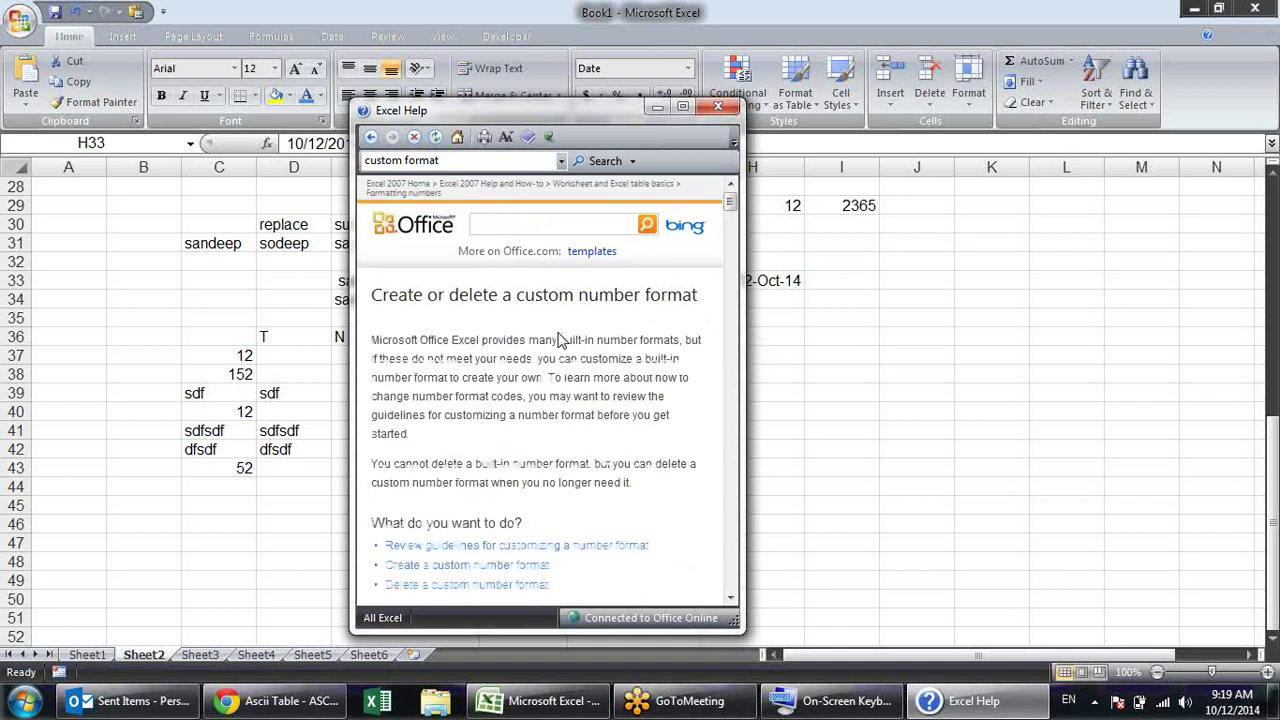
{"action": "left_click", "coordinate": [681, 107]}
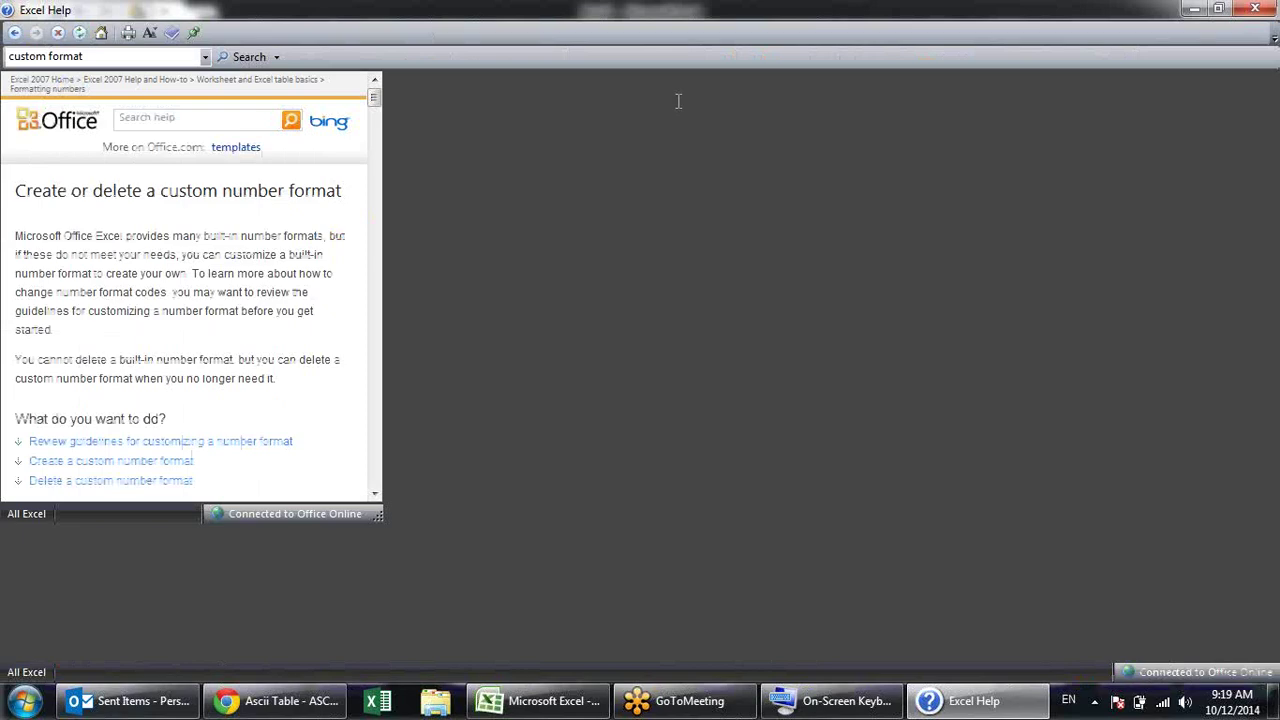
{"action": "scroll", "coordinate": [495, 360], "scroll_direction": "down", "scroll_amount": 3}
{"action": "scroll", "coordinate": [517, 342], "scroll_direction": "down", "scroll_amount": 2}
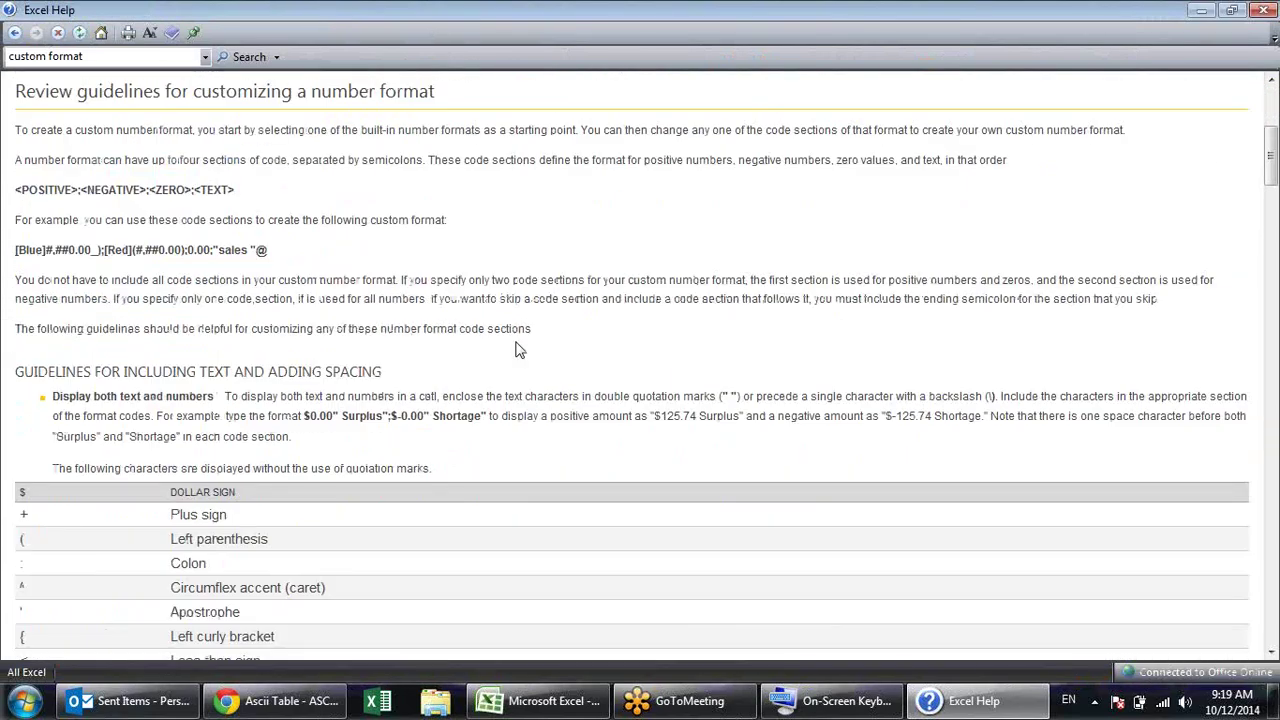
{"action": "scroll", "coordinate": [471, 343], "scroll_direction": "down", "scroll_amount": 3}
{"action": "scroll", "coordinate": [452, 316], "scroll_direction": "down", "scroll_amount": 3}
{"action": "scroll", "coordinate": [452, 316], "scroll_direction": "down", "scroll_amount": 3}
{"action": "scroll", "coordinate": [452, 314], "scroll_direction": "down", "scroll_amount": 1}
{"action": "scroll", "coordinate": [453, 309], "scroll_direction": "down", "scroll_amount": 2}
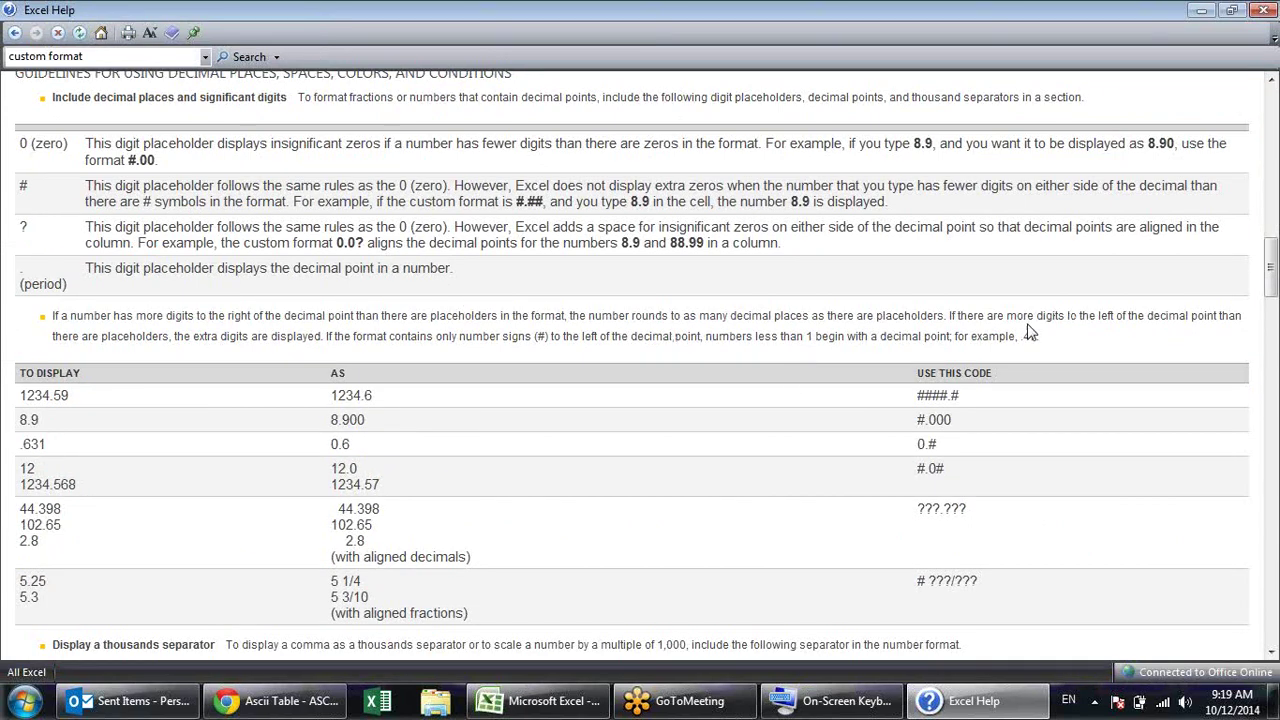
Highlight the ####.# example and the # placeholder explanation, then scroll down to the date codes
{"action": "left_click_drag", "start_coordinate": [916, 398], "coordinate": [1020, 403]}
{"action": "left_click", "coordinate": [63, 393]}
{"action": "left_click_drag", "start_coordinate": [115, 186], "coordinate": [211, 201]}
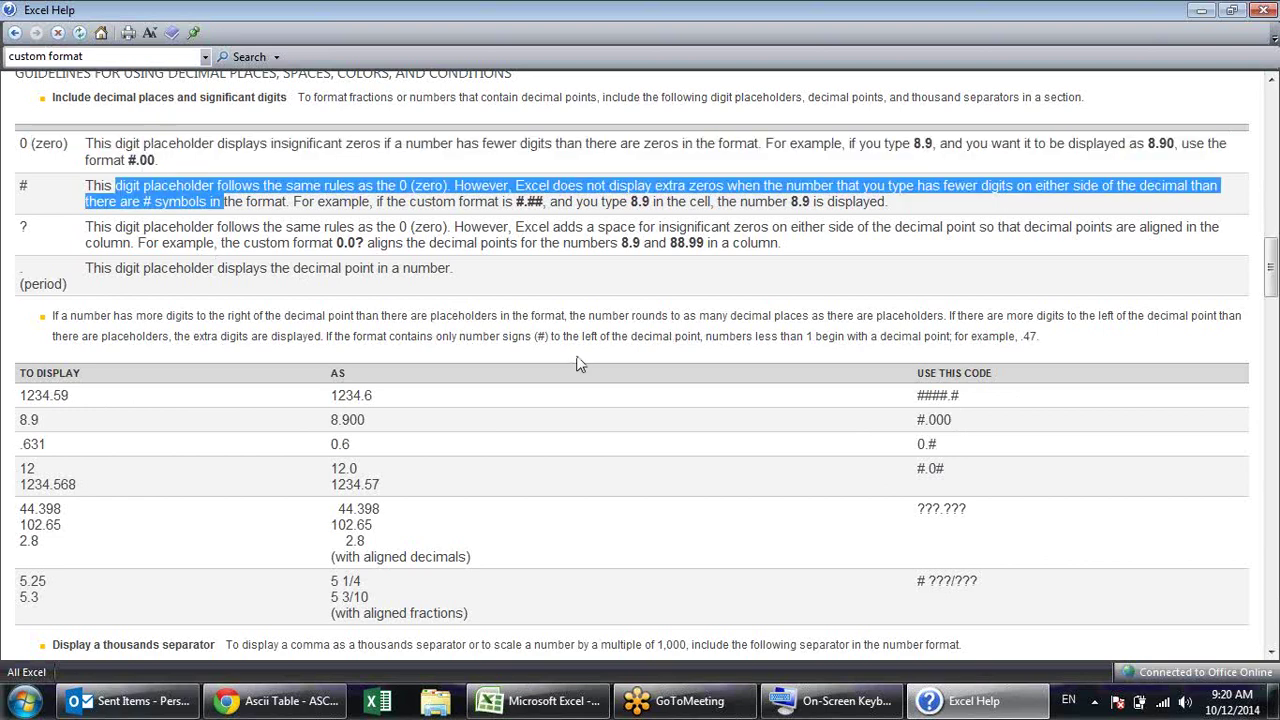
{"action": "scroll", "coordinate": [620, 388], "scroll_direction": "down", "scroll_amount": 5}
{"action": "scroll", "coordinate": [618, 388], "scroll_direction": "down", "scroll_amount": 2}
{"action": "scroll", "coordinate": [618, 388], "scroll_direction": "down", "scroll_amount": 5}
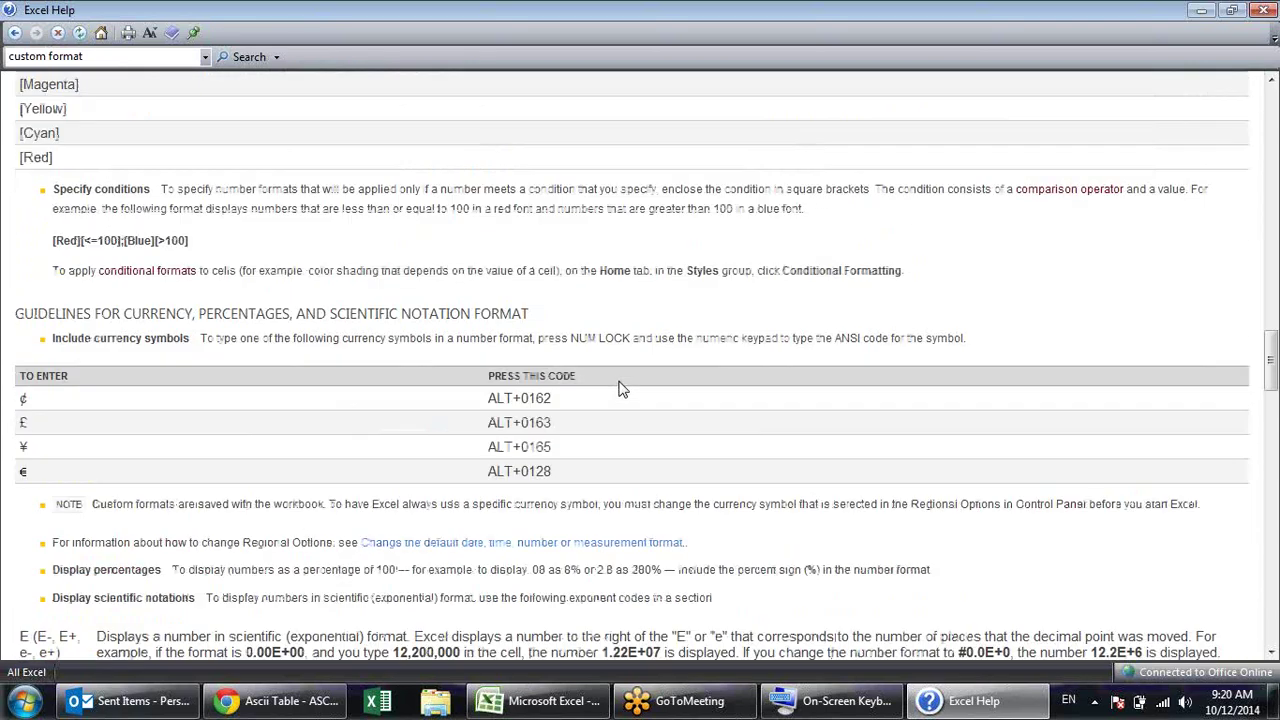
{"action": "scroll", "coordinate": [618, 388], "scroll_direction": "down", "scroll_amount": 5}
{"action": "scroll", "coordinate": [618, 388], "scroll_direction": "down", "scroll_amount": 4}
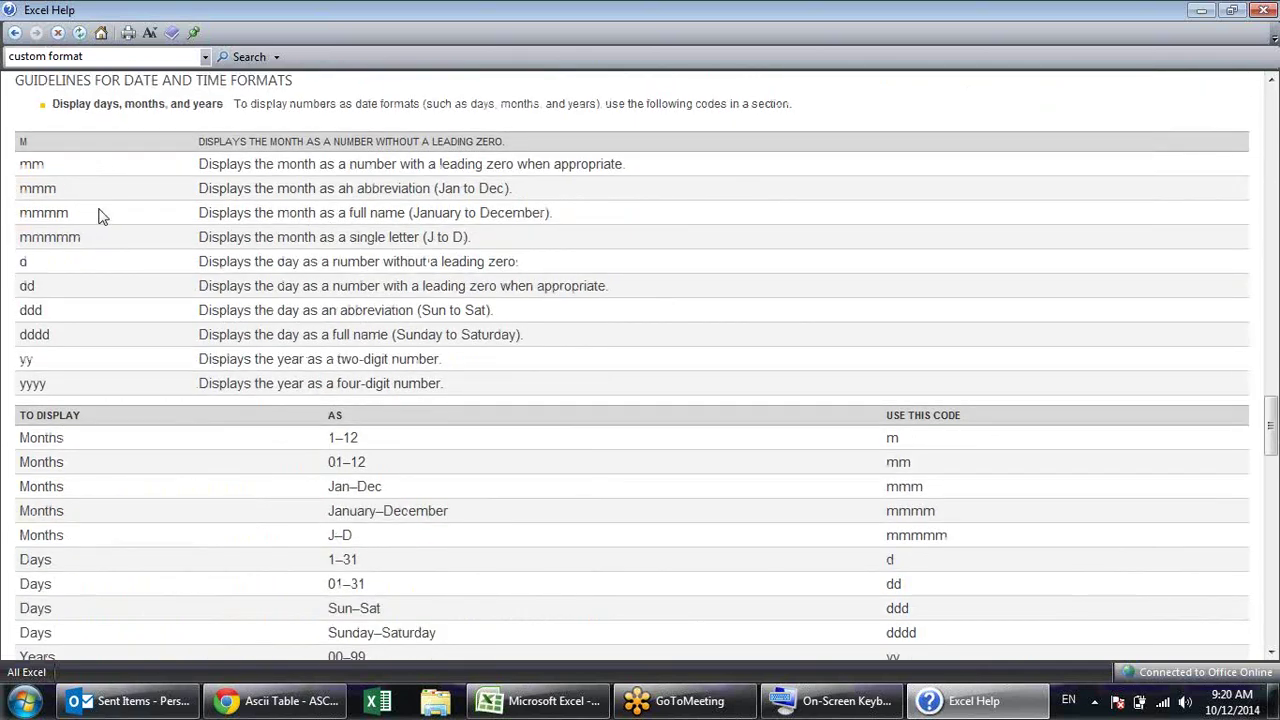
Highlight the month, dd, day-name, yy and yyyy codes in the date code table
{"action": "scroll", "coordinate": [543, 306], "scroll_direction": "down", "scroll_amount": 4}
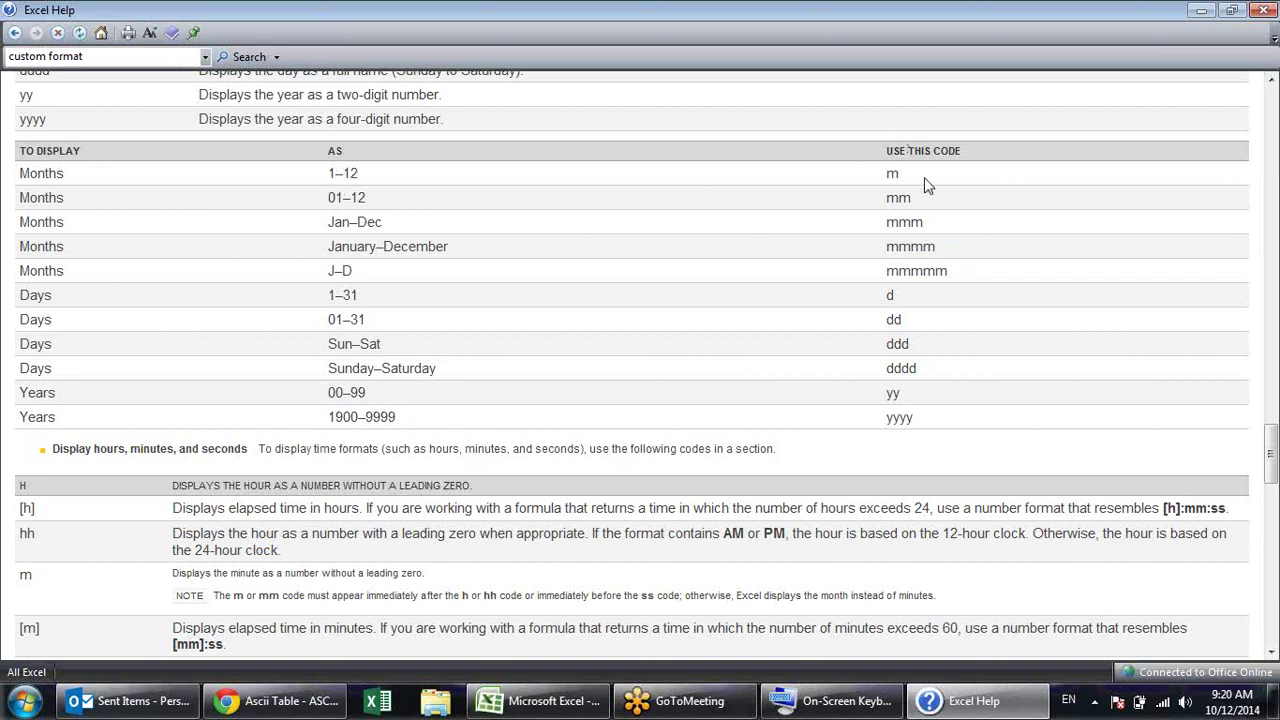
{"action": "left_click_drag", "start_coordinate": [886, 240], "coordinate": [888, 340]}
{"action": "double_click", "coordinate": [893, 319]}
{"action": "triple_click", "coordinate": [893, 368]}
{"action": "double_click", "coordinate": [892, 392]}
{"action": "left_click_drag", "start_coordinate": [913, 417], "coordinate": [896, 417]}
Highlight rows of the time code table, including h:mm AM/PM
{"action": "scroll", "coordinate": [610, 380], "scroll_direction": "down", "scroll_amount": 5}
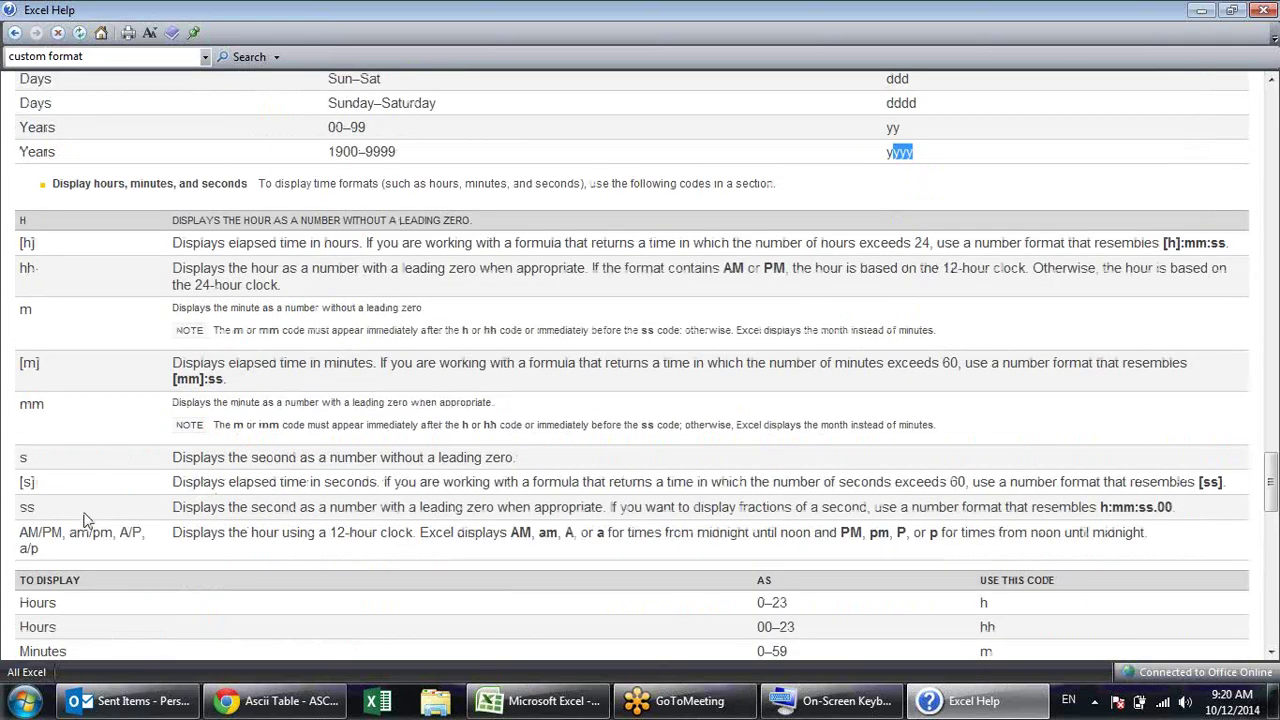
{"action": "scroll", "coordinate": [85, 520], "scroll_direction": "down", "scroll_amount": 2}
{"action": "scroll", "coordinate": [600, 400], "scroll_direction": "down", "scroll_amount": 4}
{"action": "left_click_drag", "start_coordinate": [965, 240], "coordinate": [1010, 252]}
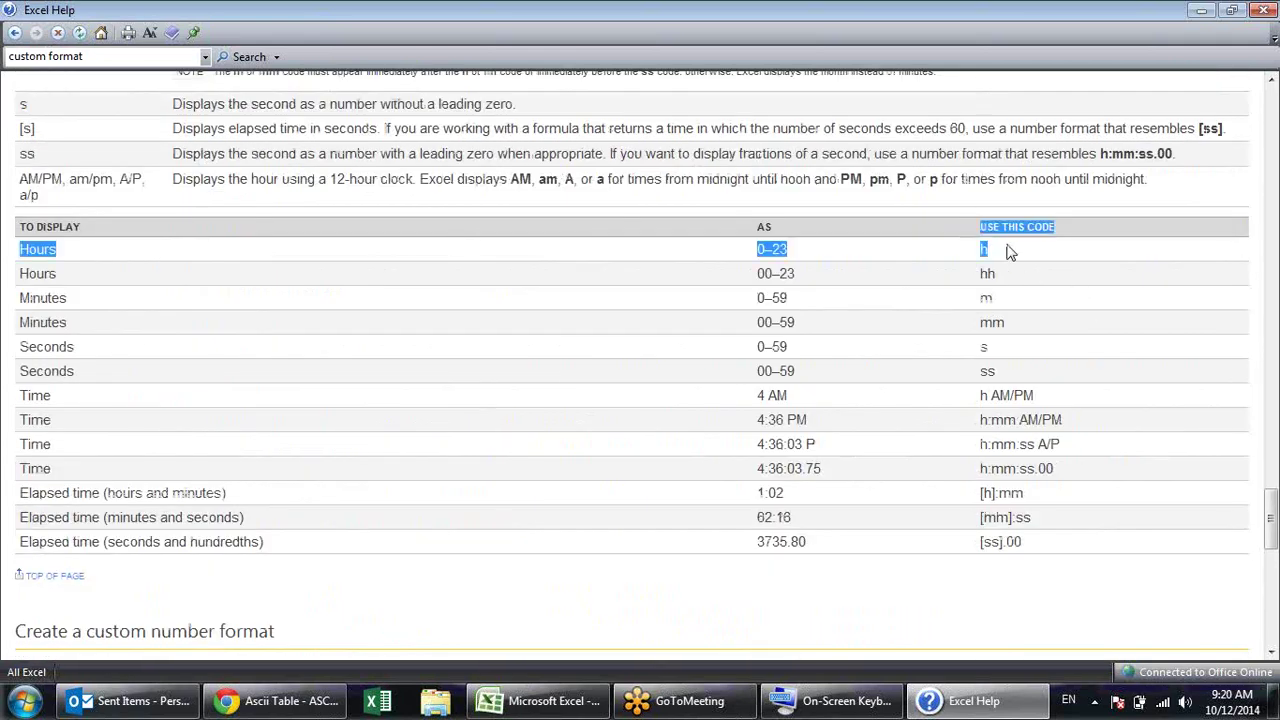
{"action": "triple_click", "coordinate": [957, 366]}
{"action": "left_click_drag", "start_coordinate": [958, 414], "coordinate": [1068, 424]}
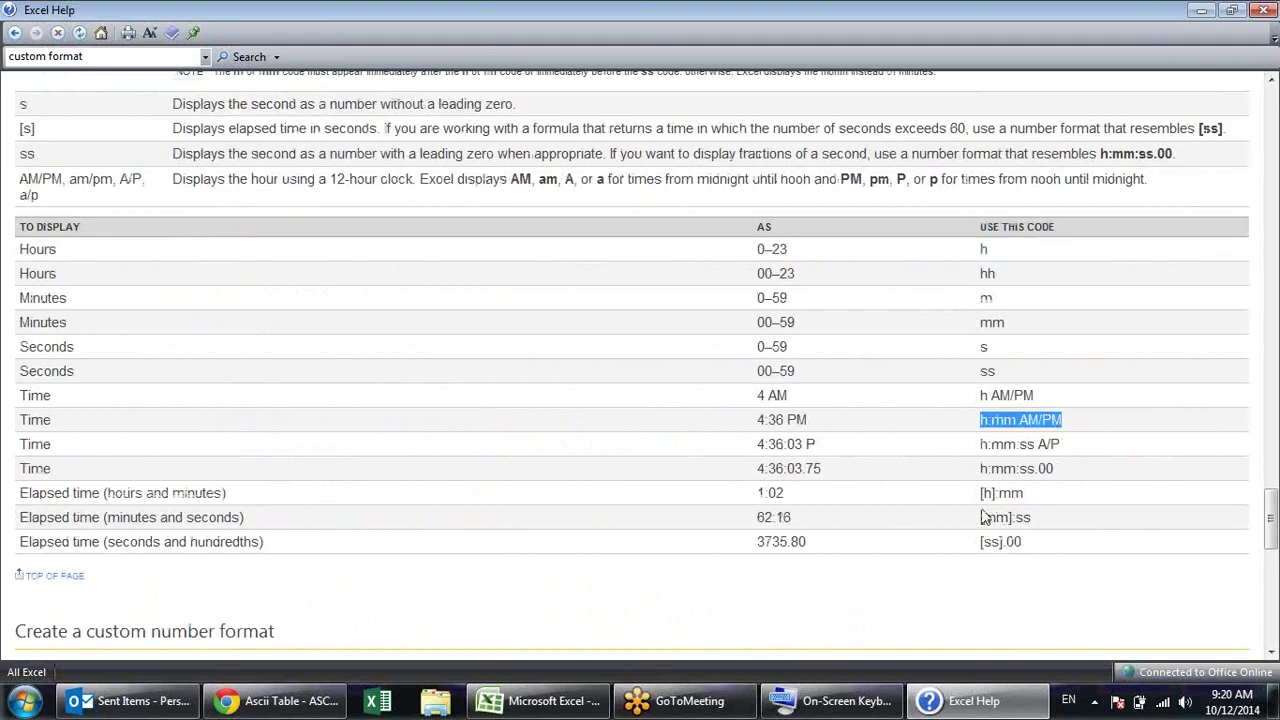
{"action": "left_click_drag", "start_coordinate": [976, 492], "coordinate": [1030, 497]}
Scroll back up through the article and close the Excel Help window
{"action": "scroll", "coordinate": [1040, 510], "scroll_direction": "down", "scroll_amount": 5}
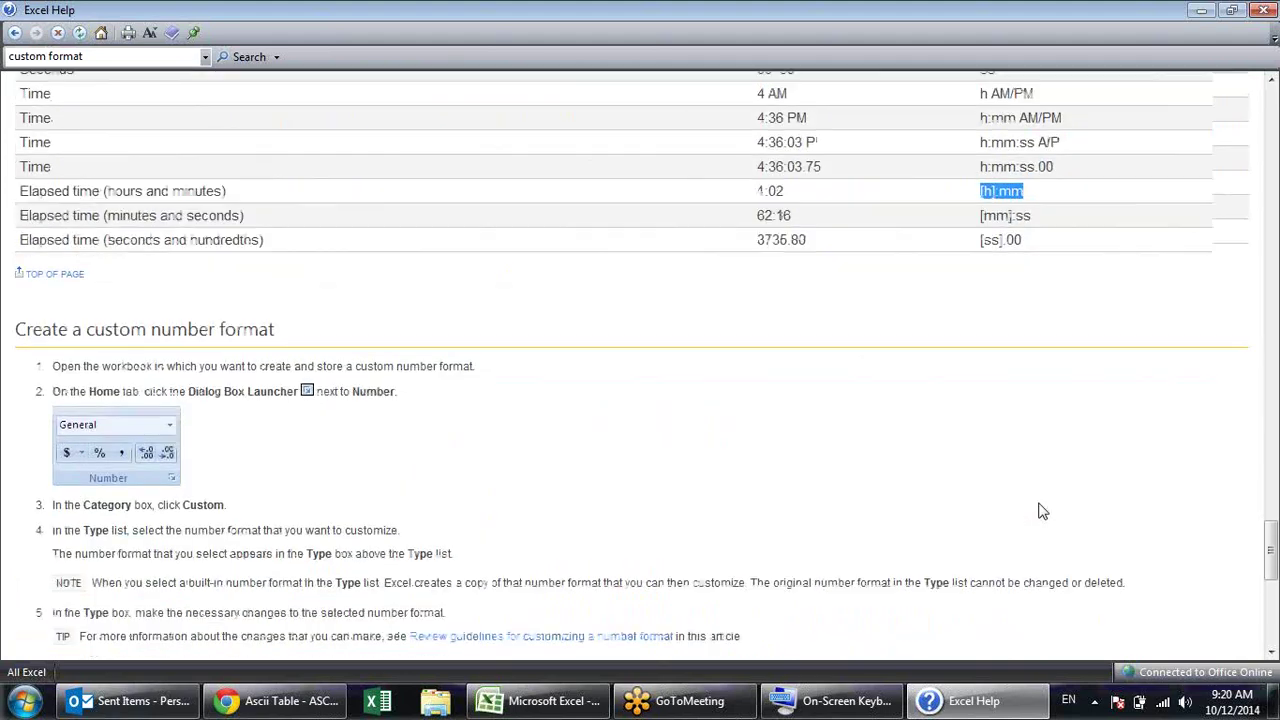
{"action": "scroll", "coordinate": [990, 495], "scroll_direction": "down", "scroll_amount": 3}
{"action": "scroll", "coordinate": [800, 540], "scroll_direction": "up", "scroll_amount": 8}
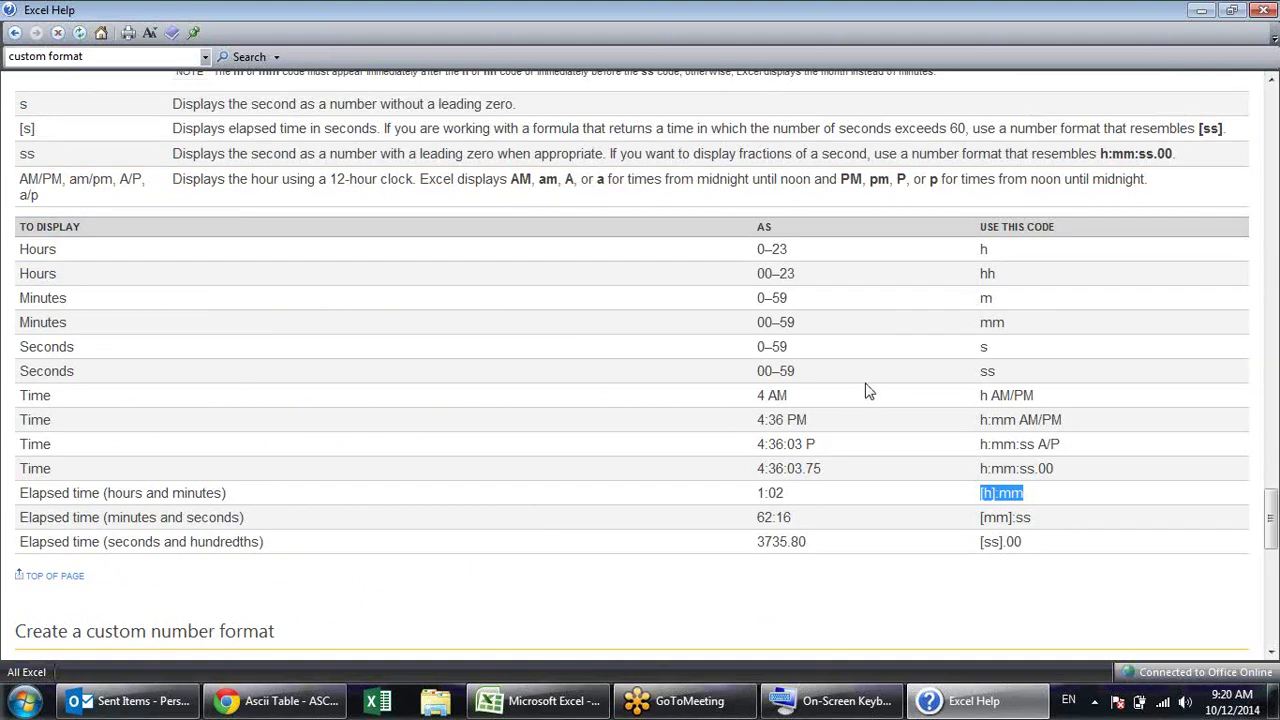
{"action": "scroll", "coordinate": [869, 390], "scroll_direction": "up", "scroll_amount": 5}
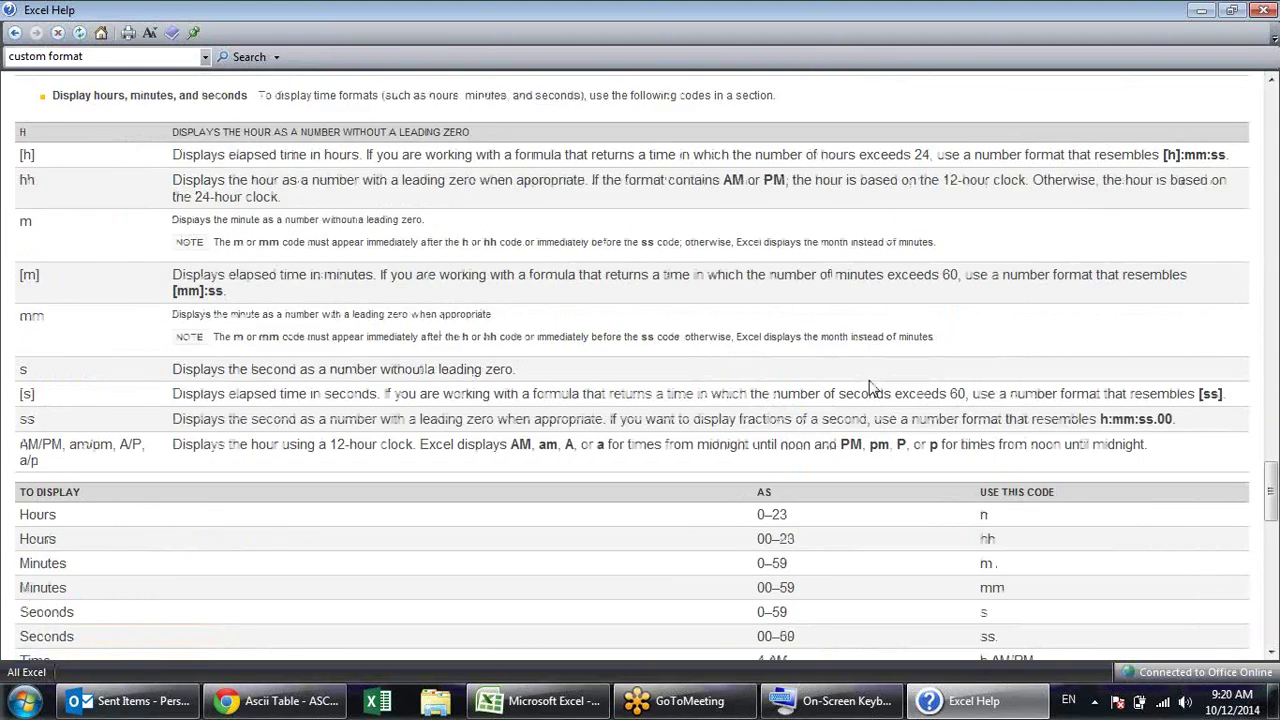
{"action": "scroll", "coordinate": [869, 387], "scroll_direction": "up", "scroll_amount": 5}
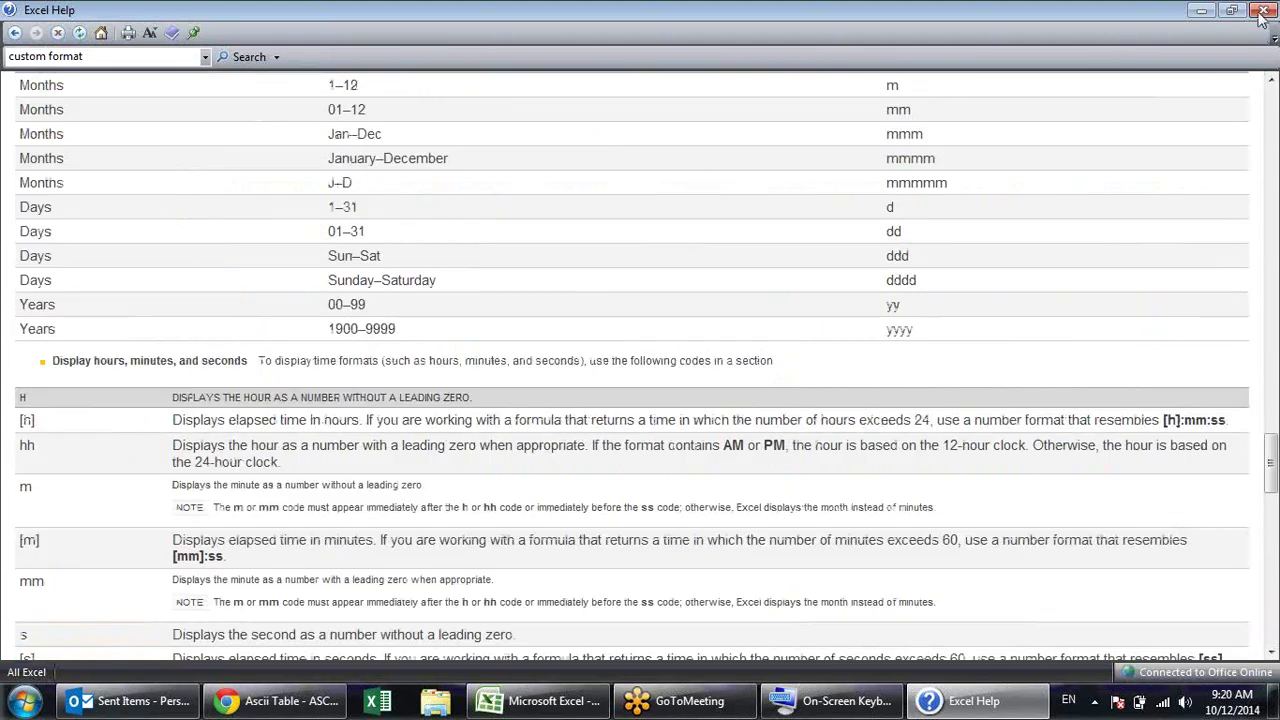
{"action": "left_click", "coordinate": [1262, 12]}
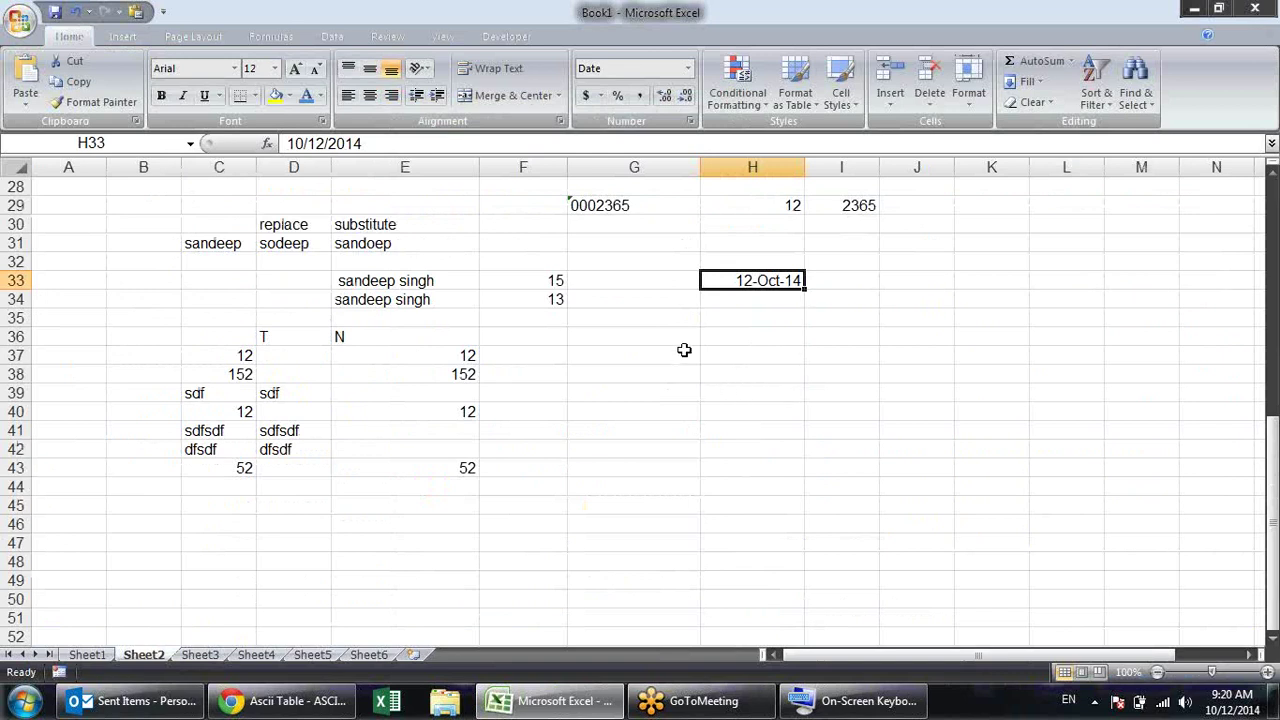
Enter =TEXT(H33,"mmmm") in I33 to show H33's month name
{"action": "left_click", "coordinate": [838, 279]}
{"action": "type", "text": "="}
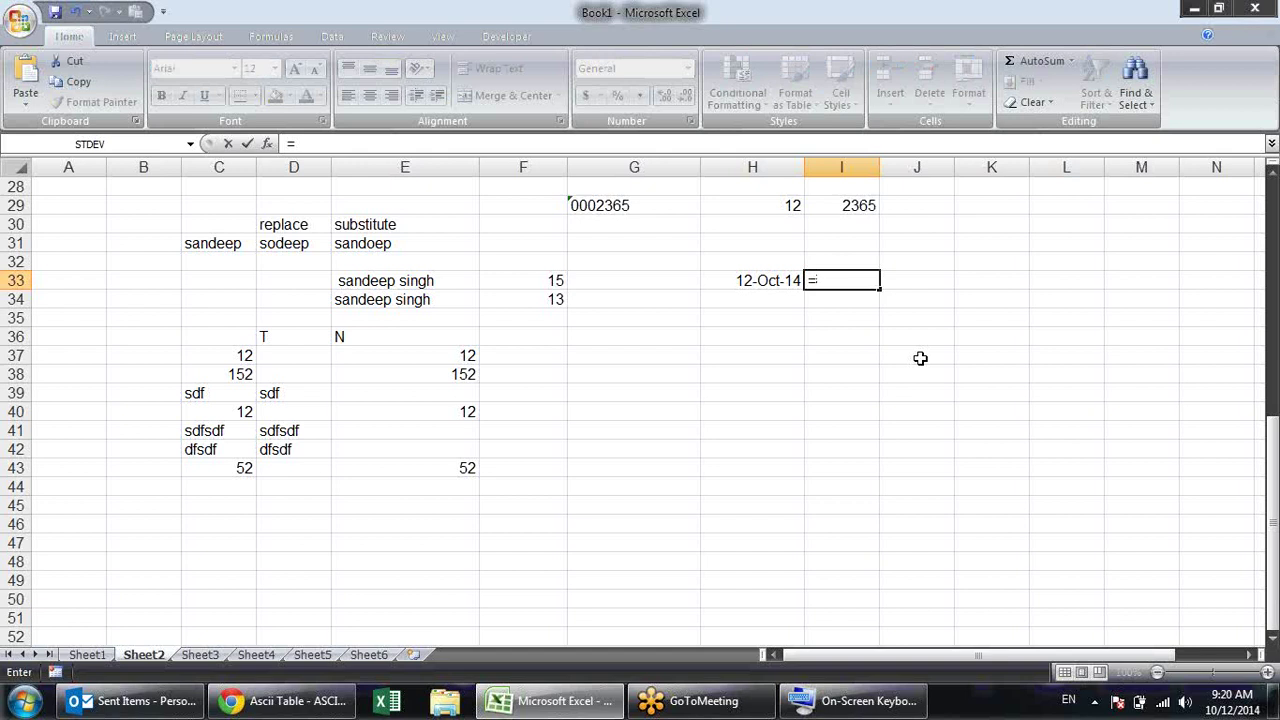
{"action": "type", "text": "text("}
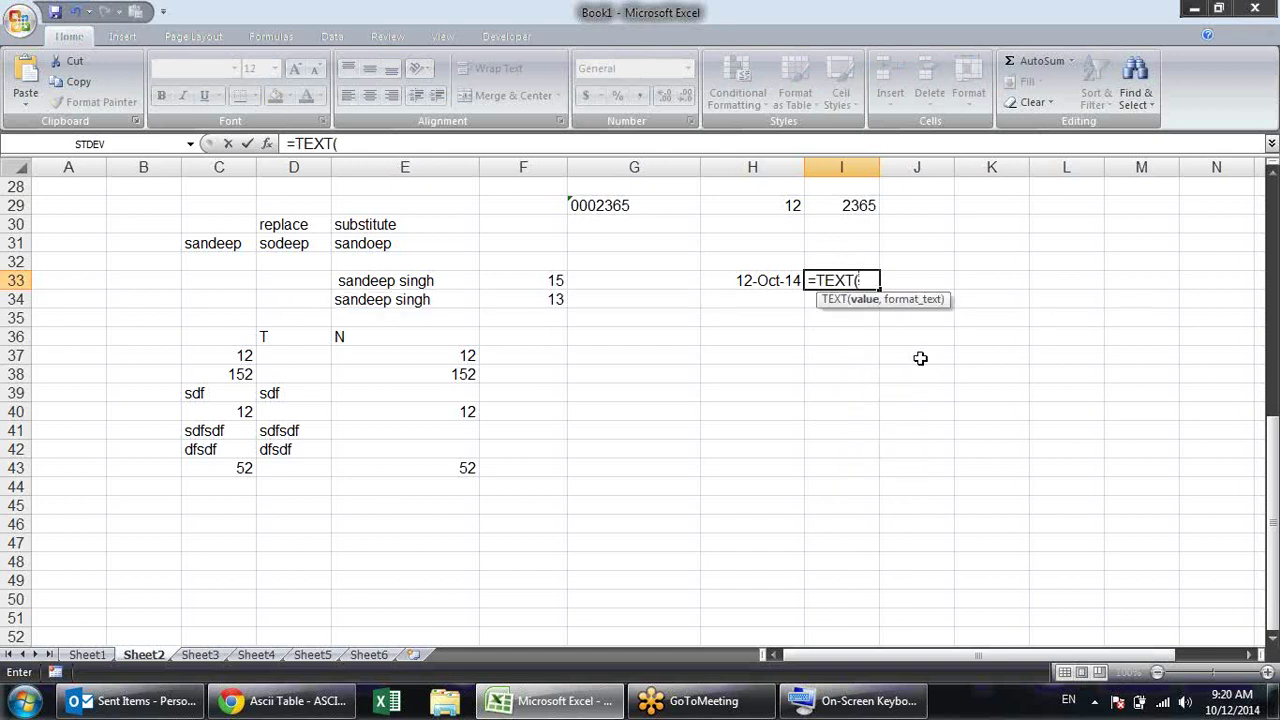
{"action": "left_click", "coordinate": [786, 279]}
{"action": "type", "text": ",\""}
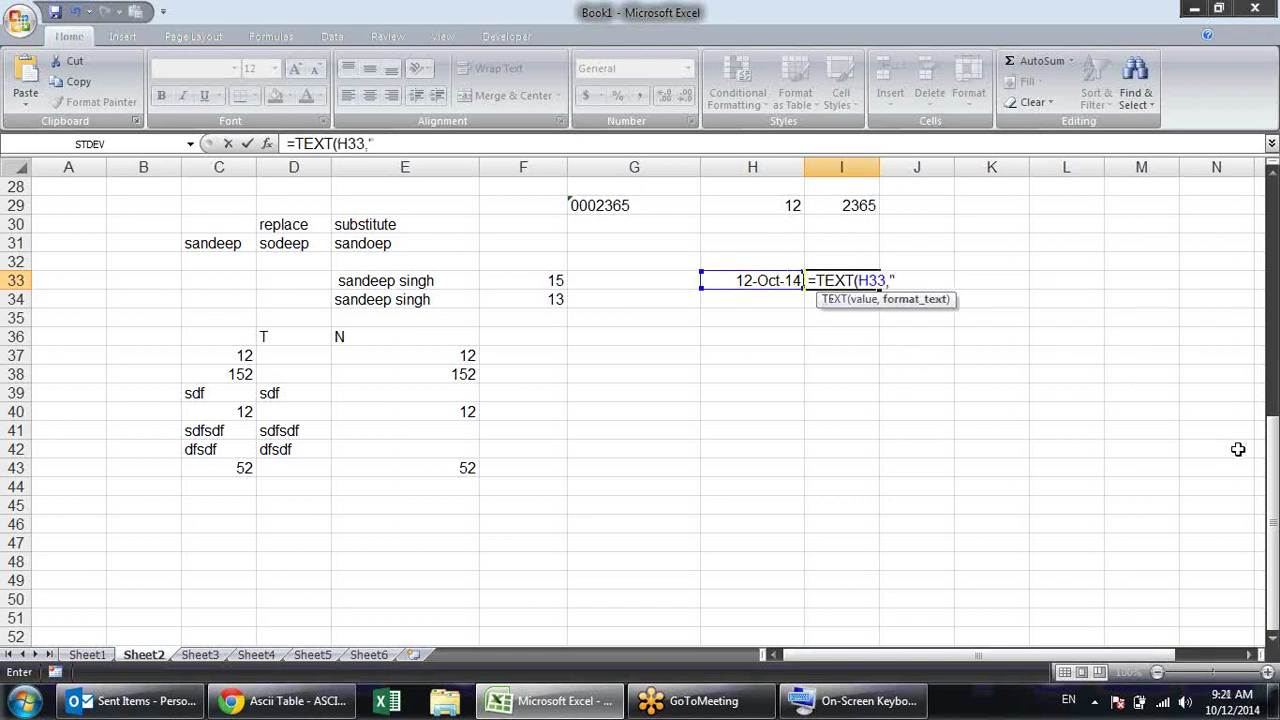
{"action": "type", "text": "mmmm"}
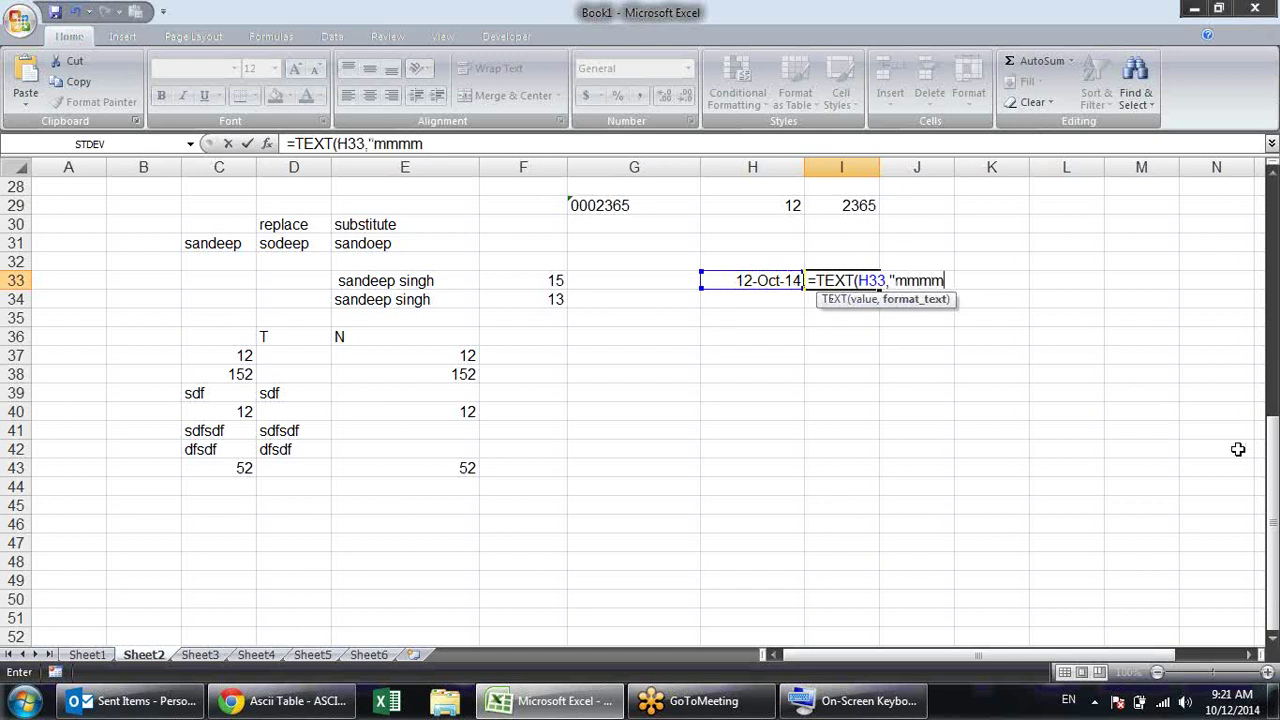
{"action": "type", "text": "\""}
{"action": "type", "text": ")"}
{"action": "key", "text": "Return"}
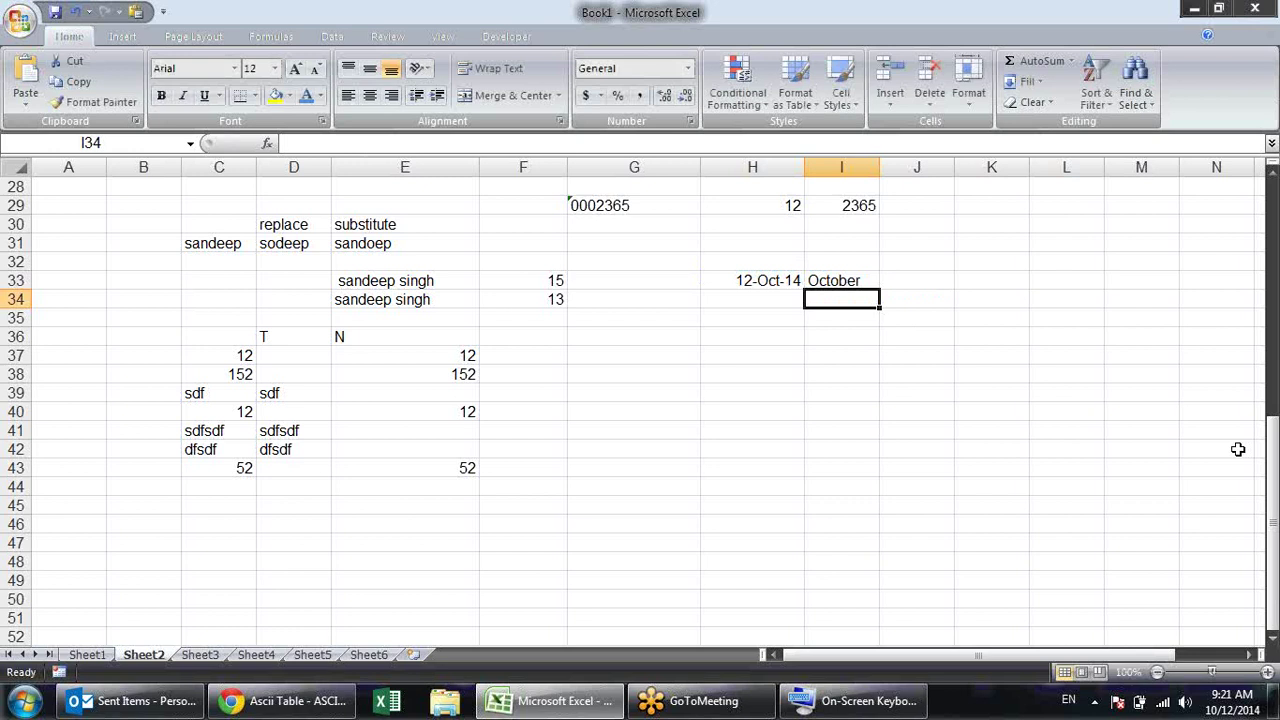
Edit the I33 format code to "mmmm-yyyy" so it shows October-2014
{"action": "key", "text": "Up"}
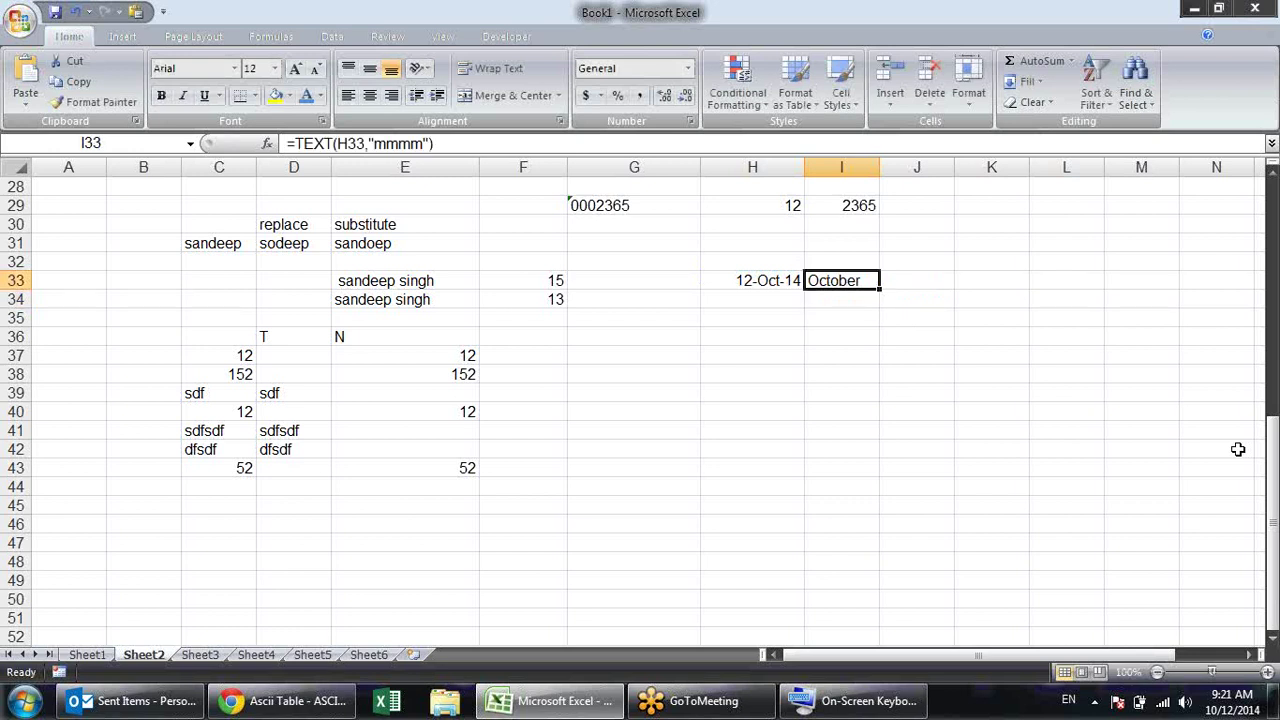
{"action": "key", "text": "F2"}
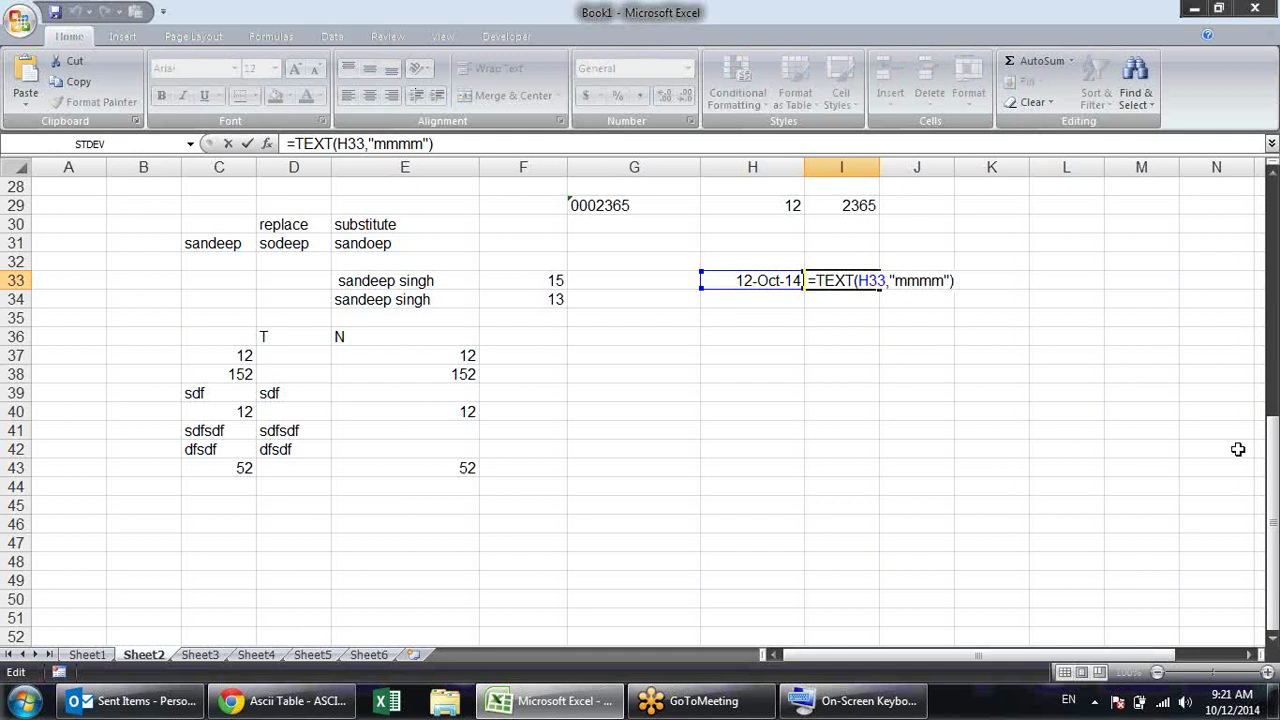
{"action": "key", "text": "Return"}
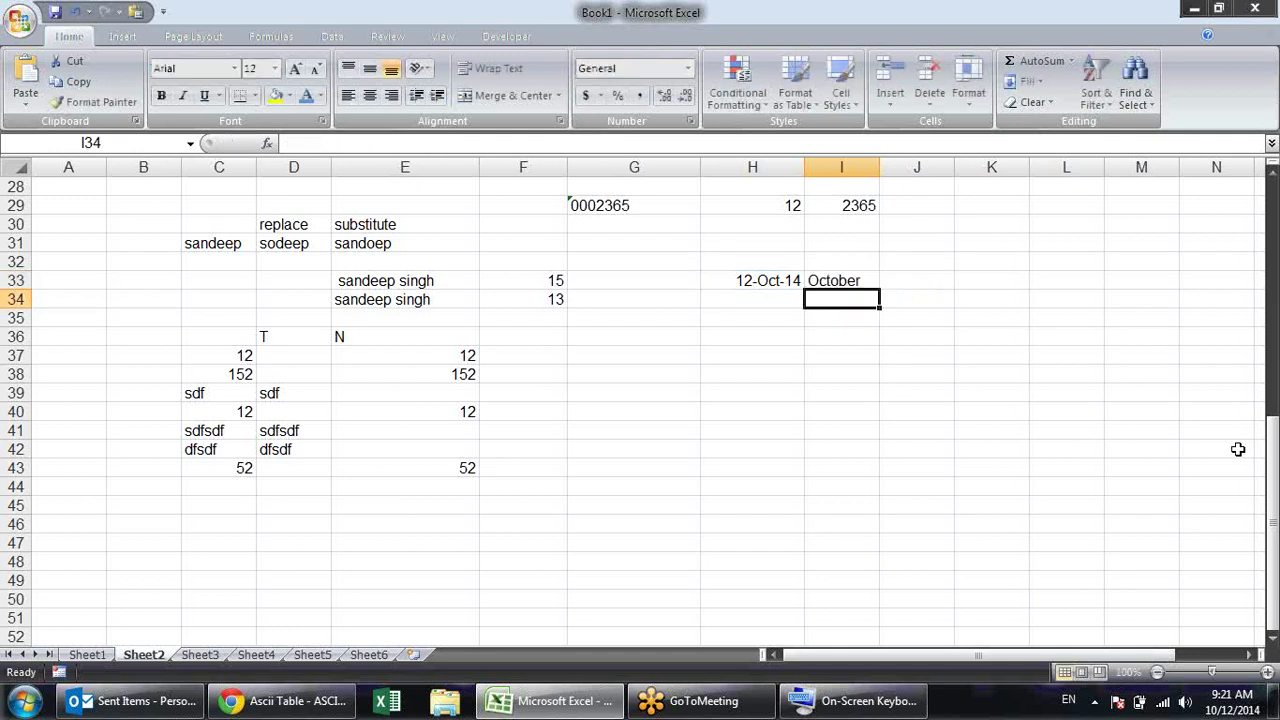
{"action": "key", "text": "Up"}
{"action": "key", "text": "F2"}
{"action": "key", "text": "Left"}
{"action": "key", "text": "Left"}
{"action": "type", "text": "-yyyy"}
{"action": "key", "text": "Return"}
Replace H33's date with 1-Jan-13 and select I33 to check it reads January-2013
{"action": "key", "text": "Up"}
{"action": "key", "text": "Left"}
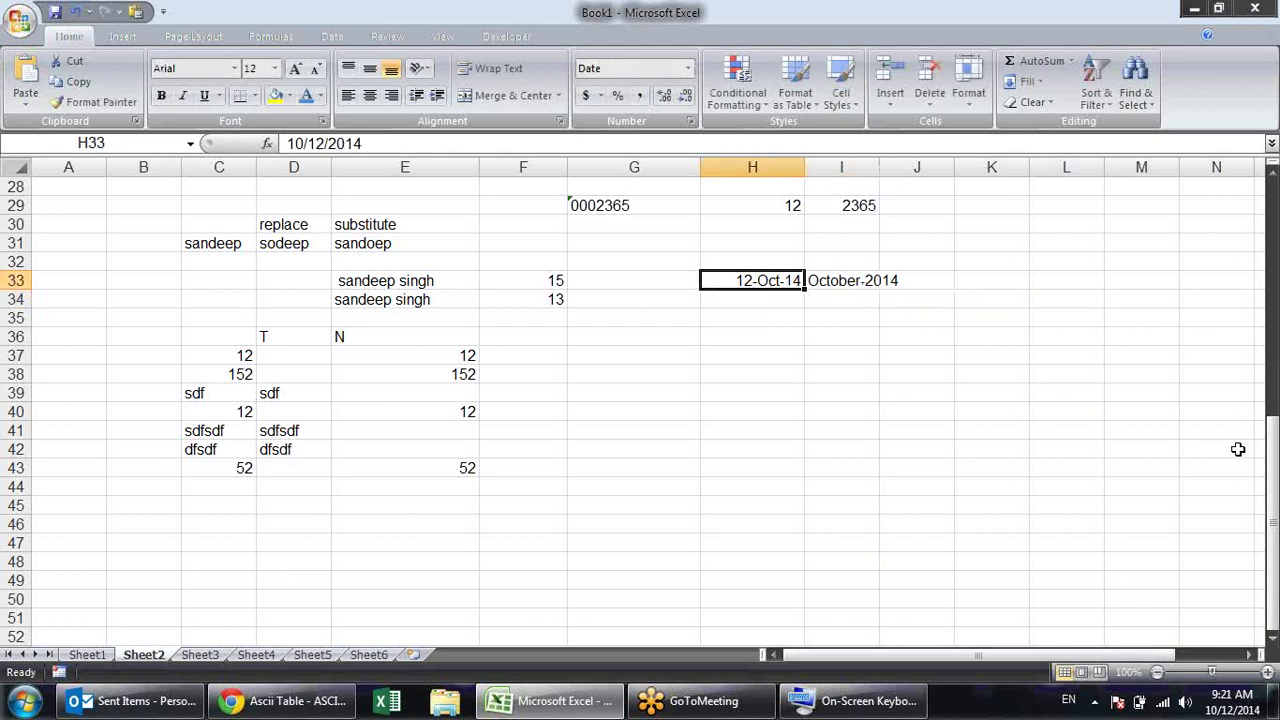
{"action": "type", "text": "1-jan"}
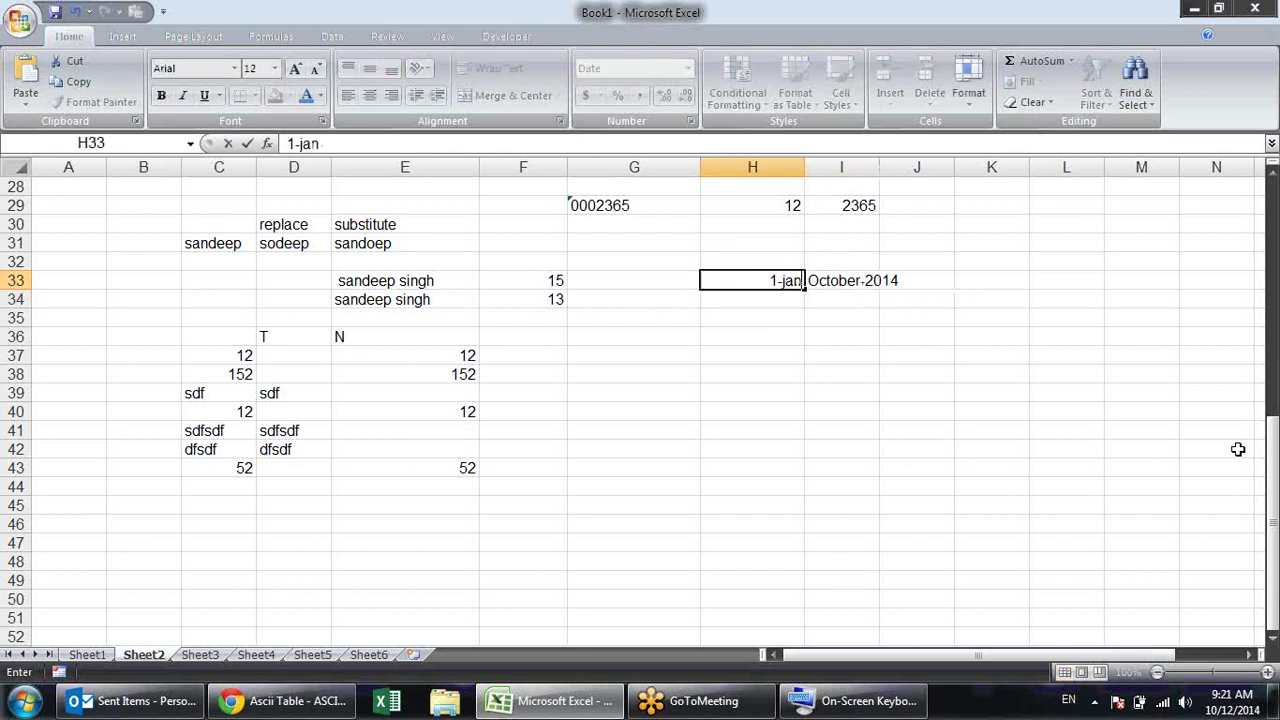
{"action": "type", "text": "2013"}
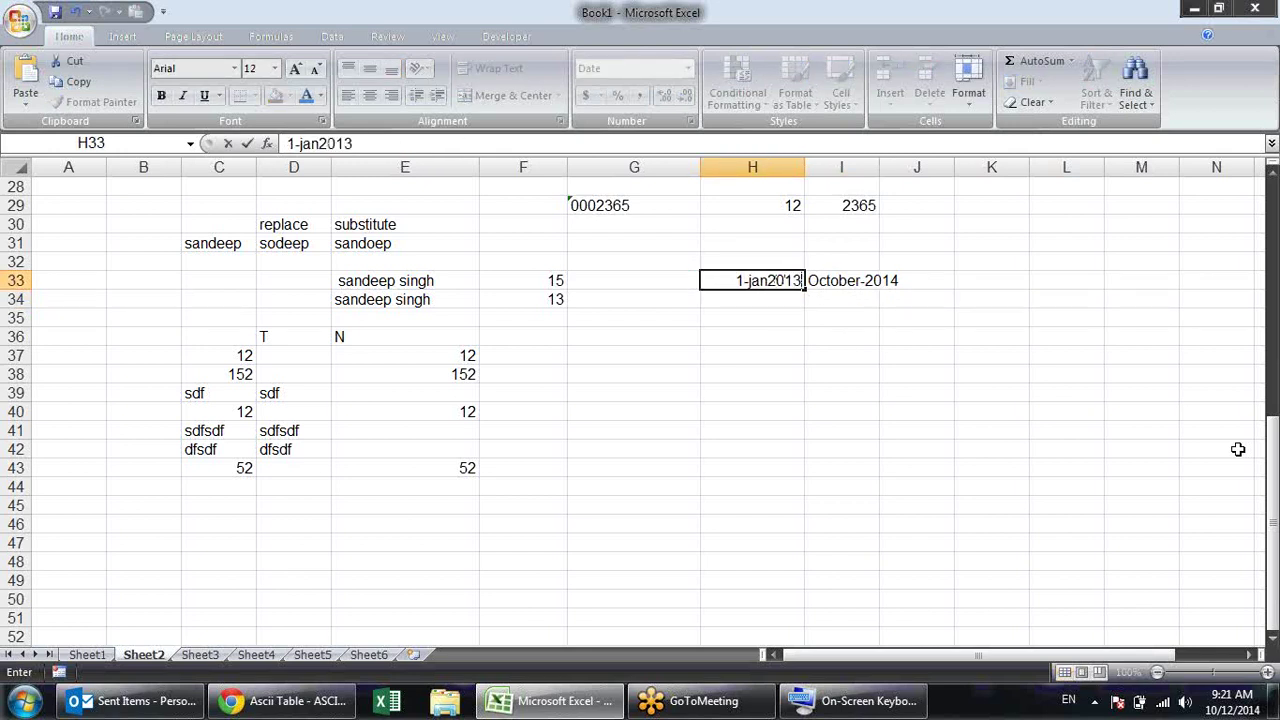
{"action": "key", "text": "BackSpace"}
{"action": "key", "text": "BackSpace"}
{"action": "key", "text": "BackSpace"}
{"action": "key", "text": "BackSpace"}
{"action": "type", "text": "-13"}
{"action": "key", "text": "Return"}
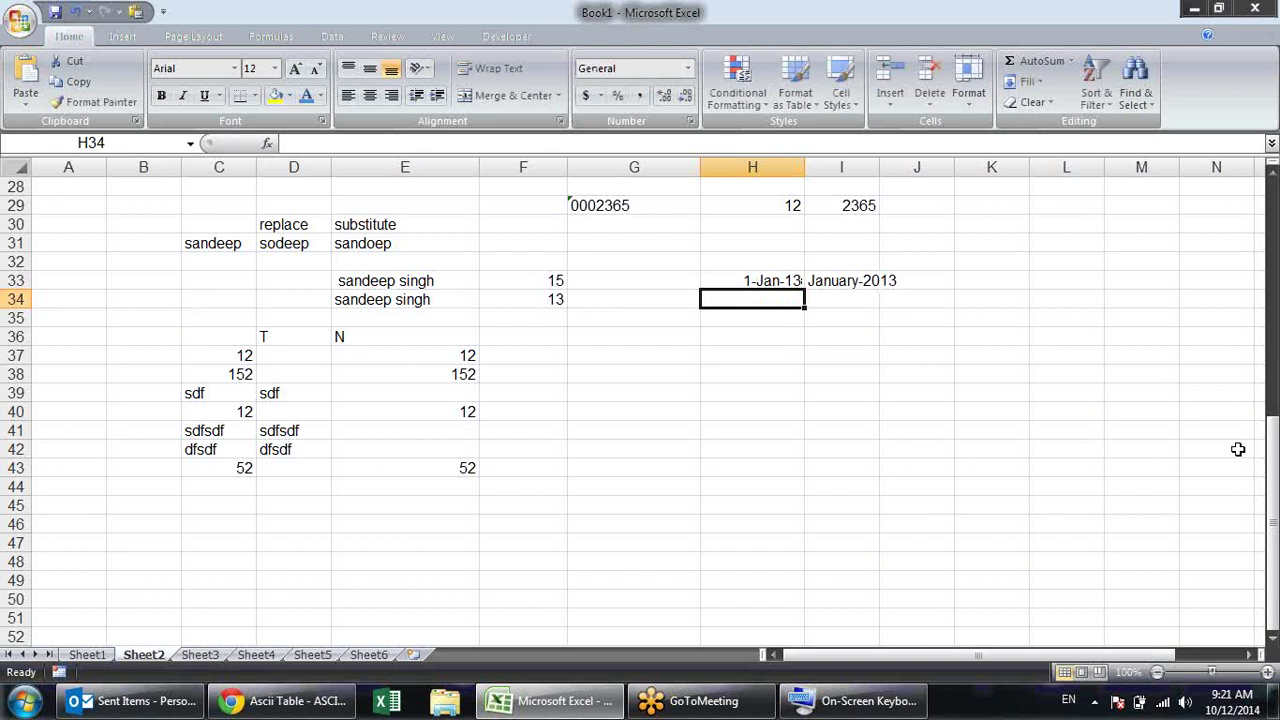
{"action": "left_click", "coordinate": [817, 281]}
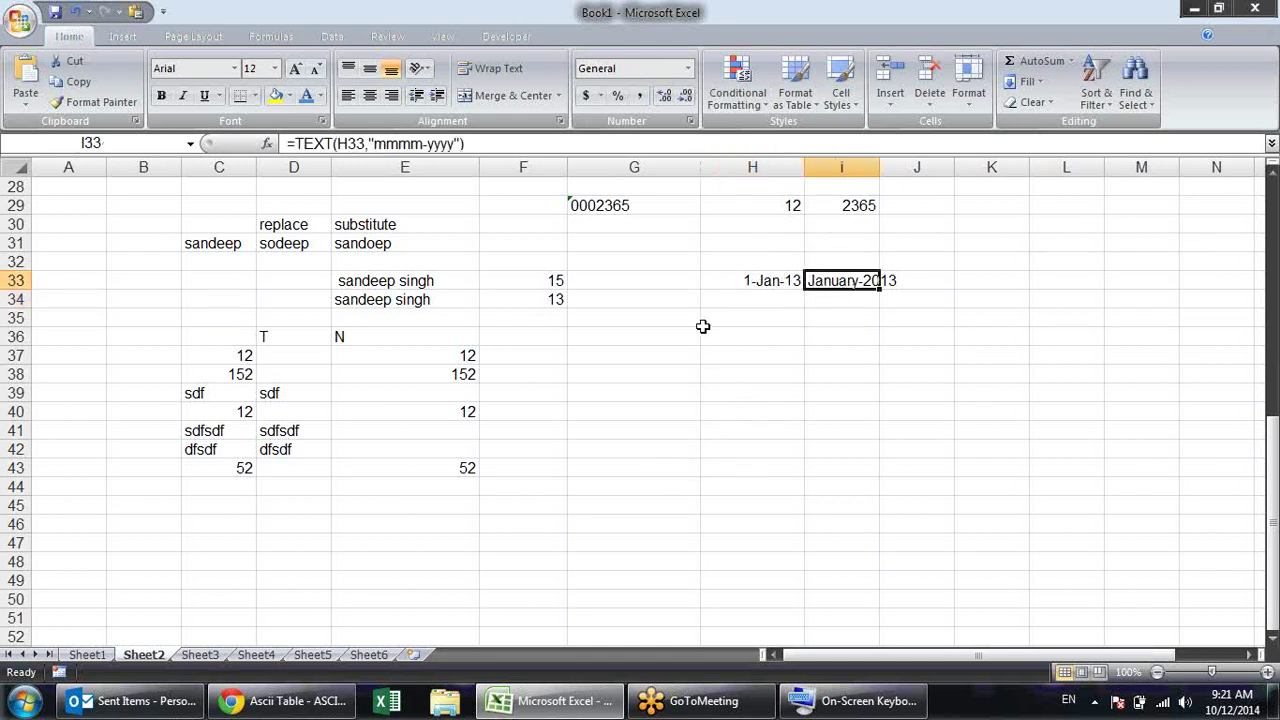
Inspect cells G36, G37, F37, F38, F40 and H33, then view the Page Layout and Formulas tabs
{"action": "left_click", "coordinate": [698, 337]}
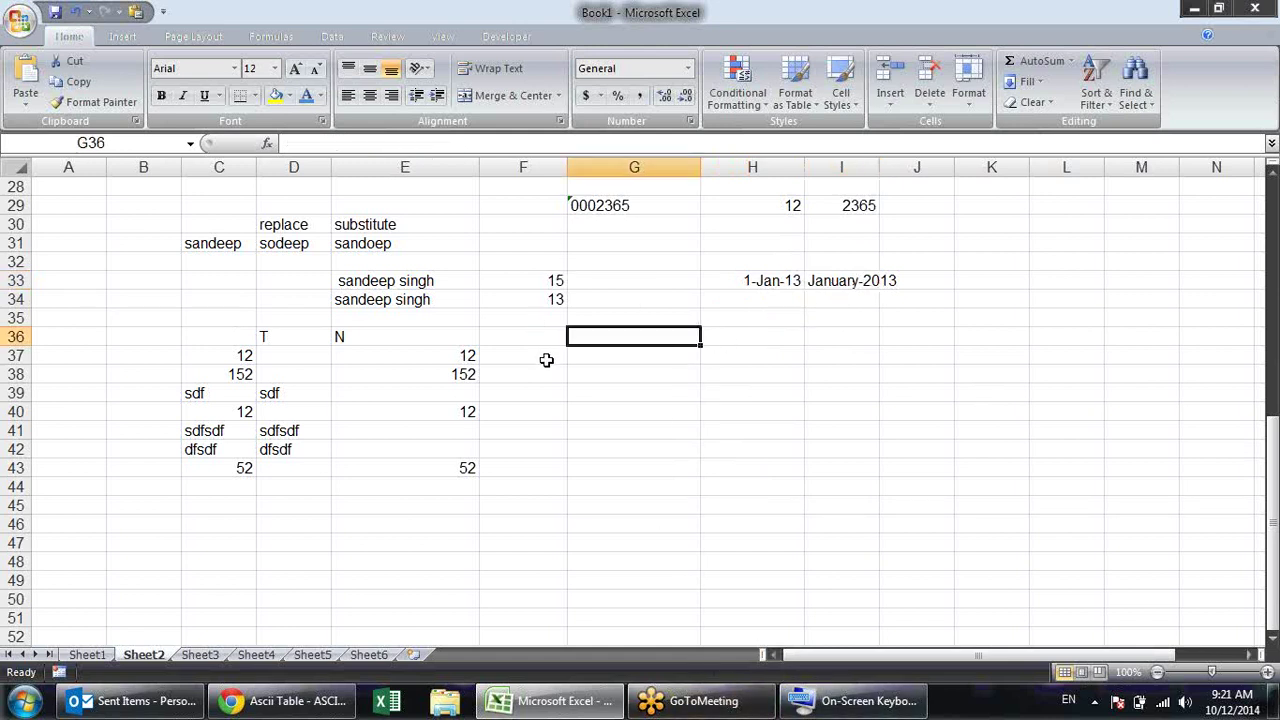
{"action": "left_click", "coordinate": [579, 366]}
{"action": "left_click", "coordinate": [551, 350]}
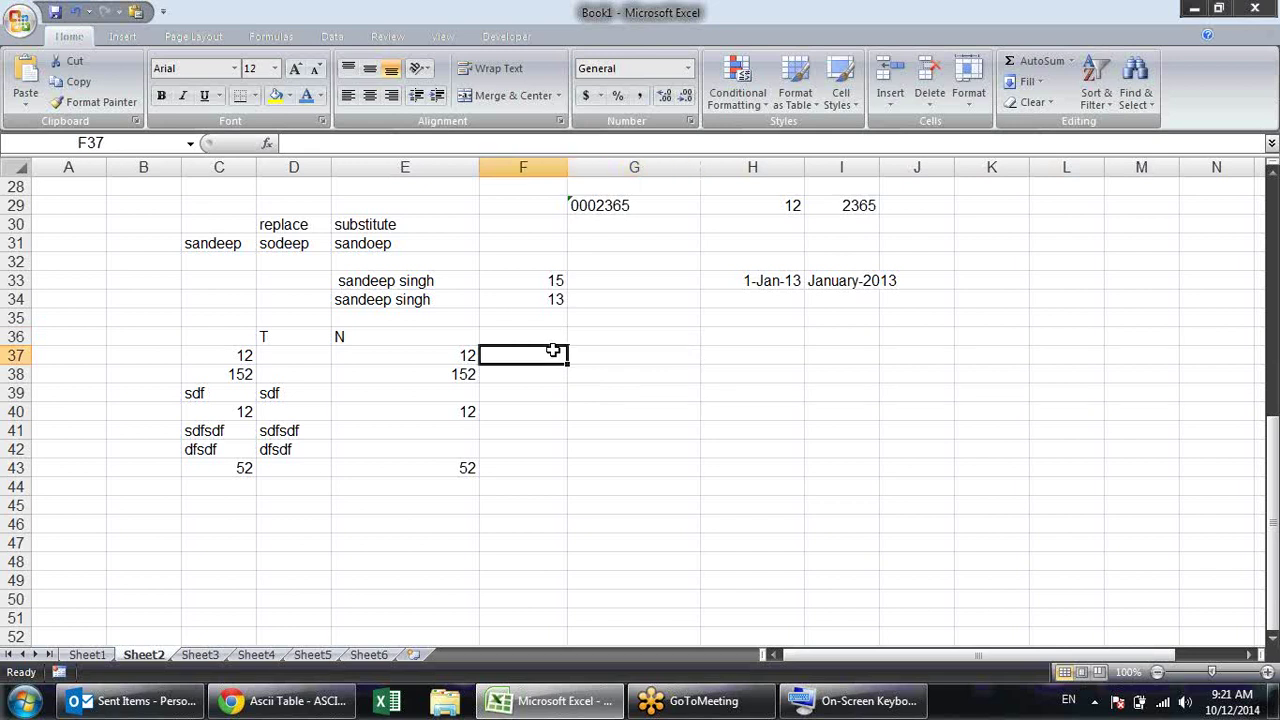
{"action": "left_click", "coordinate": [548, 386]}
{"action": "left_click", "coordinate": [540, 420]}
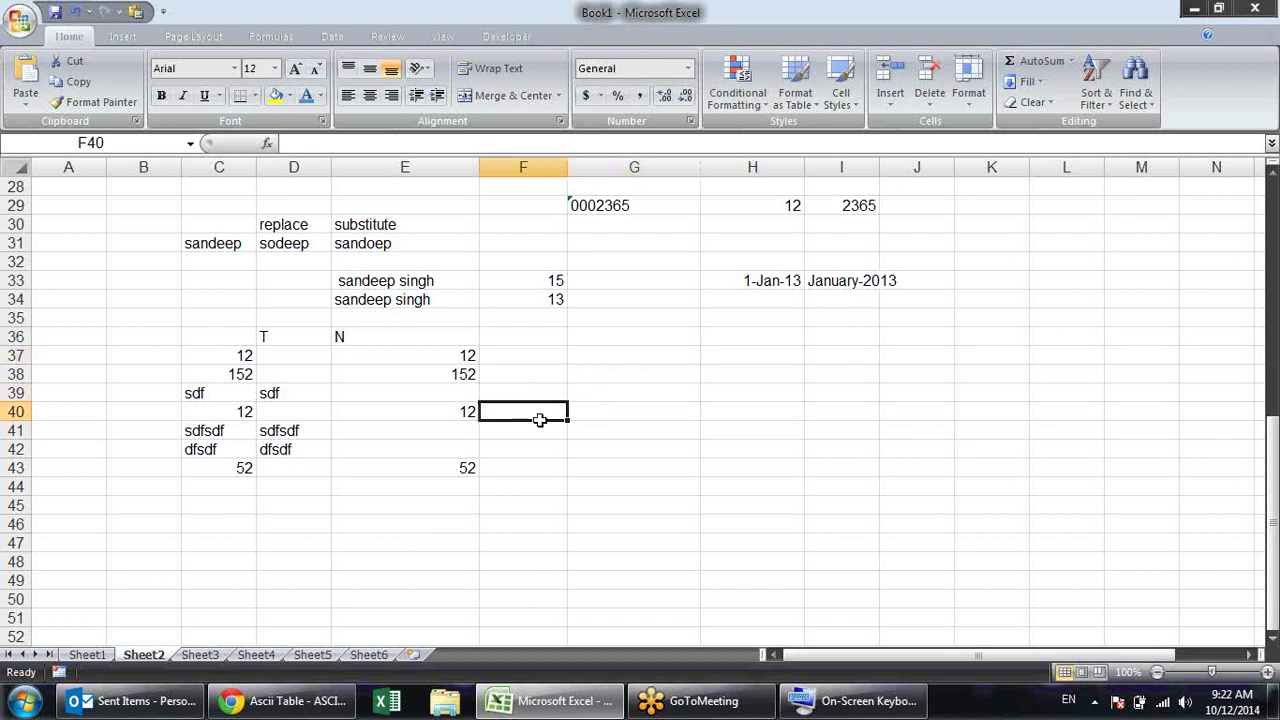
{"action": "left_click", "coordinate": [744, 283]}
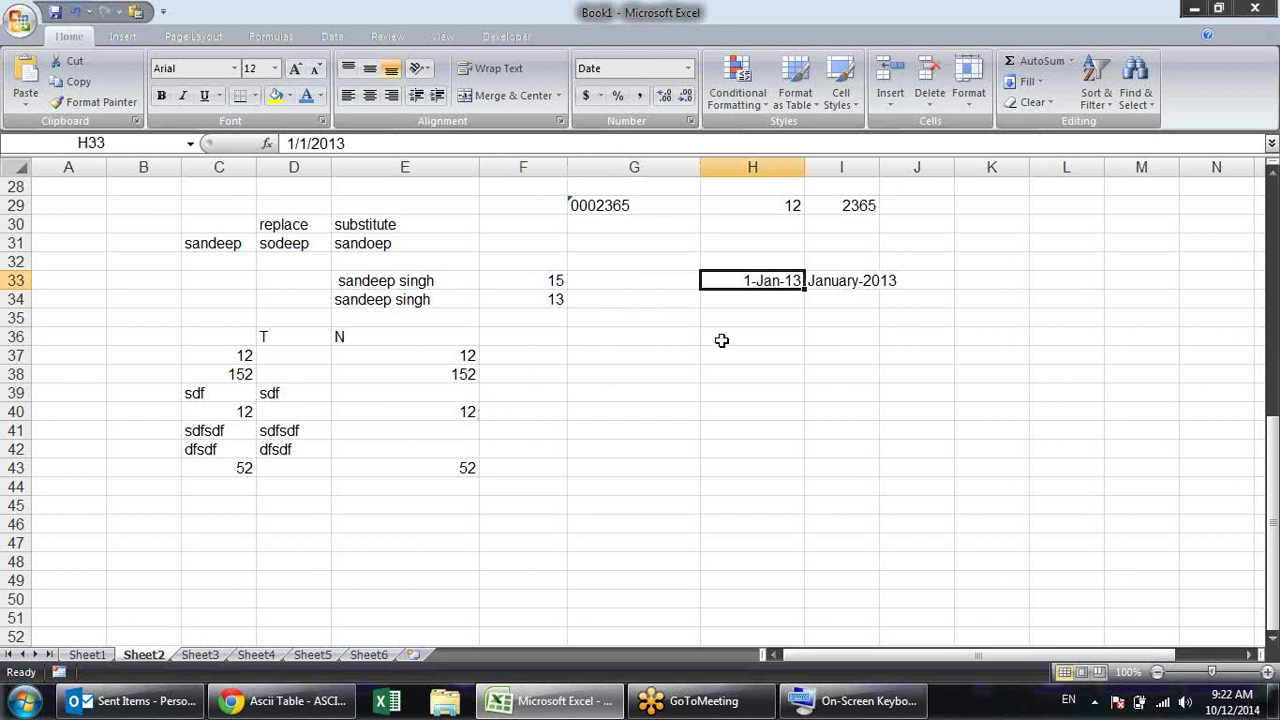
{"action": "left_click", "coordinate": [558, 381]}
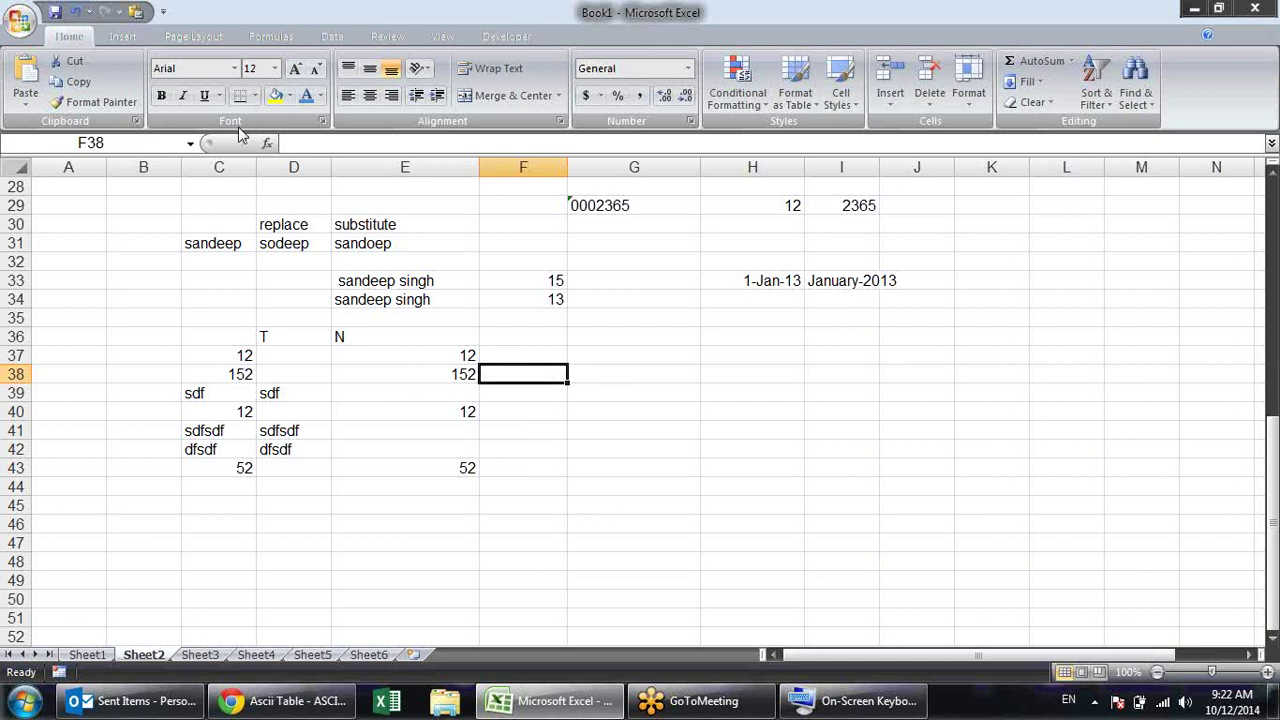
{"action": "left_click", "coordinate": [216, 37]}
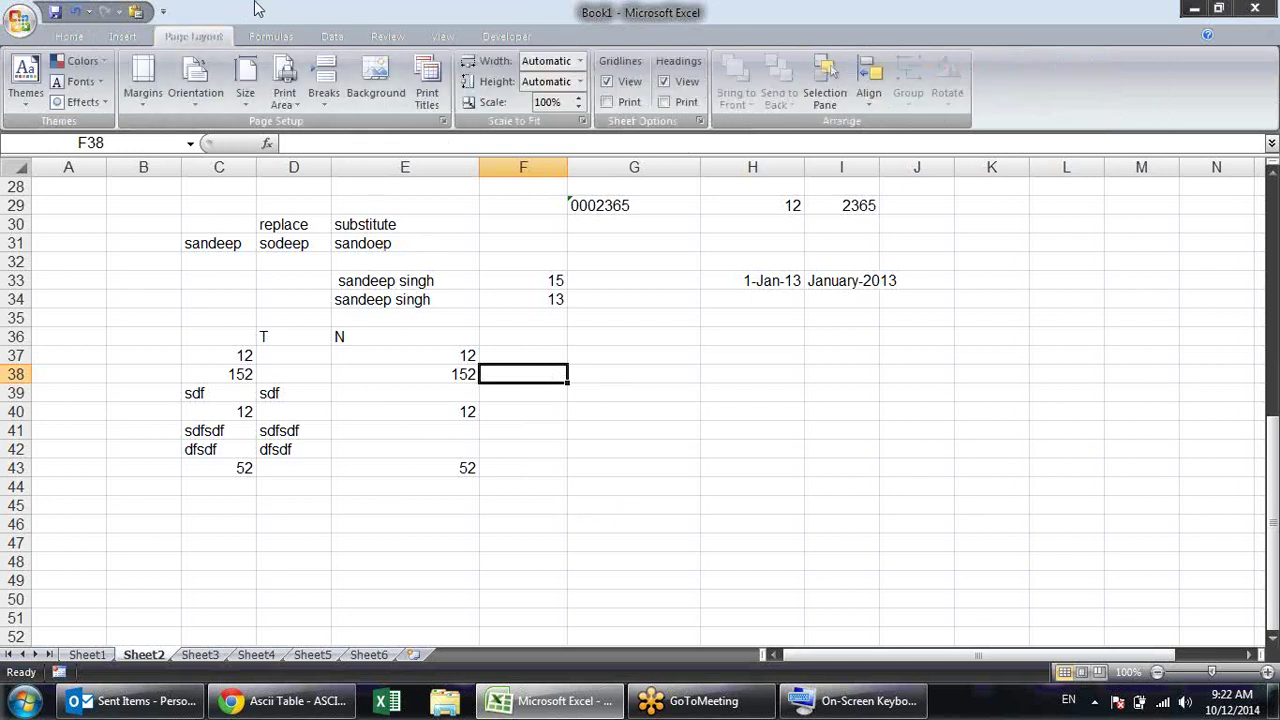
{"action": "left_click", "coordinate": [271, 37]}
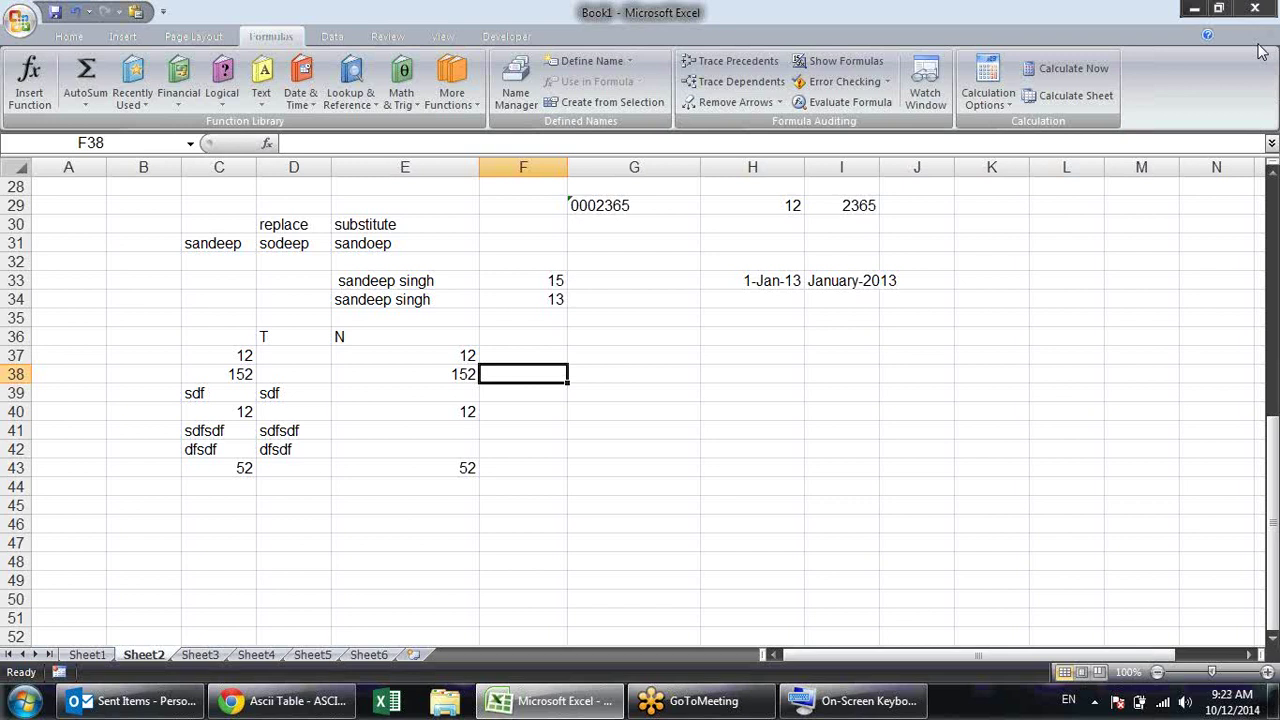
Show the Data tab's import and outline tools
{"action": "left_click", "coordinate": [332, 36]}
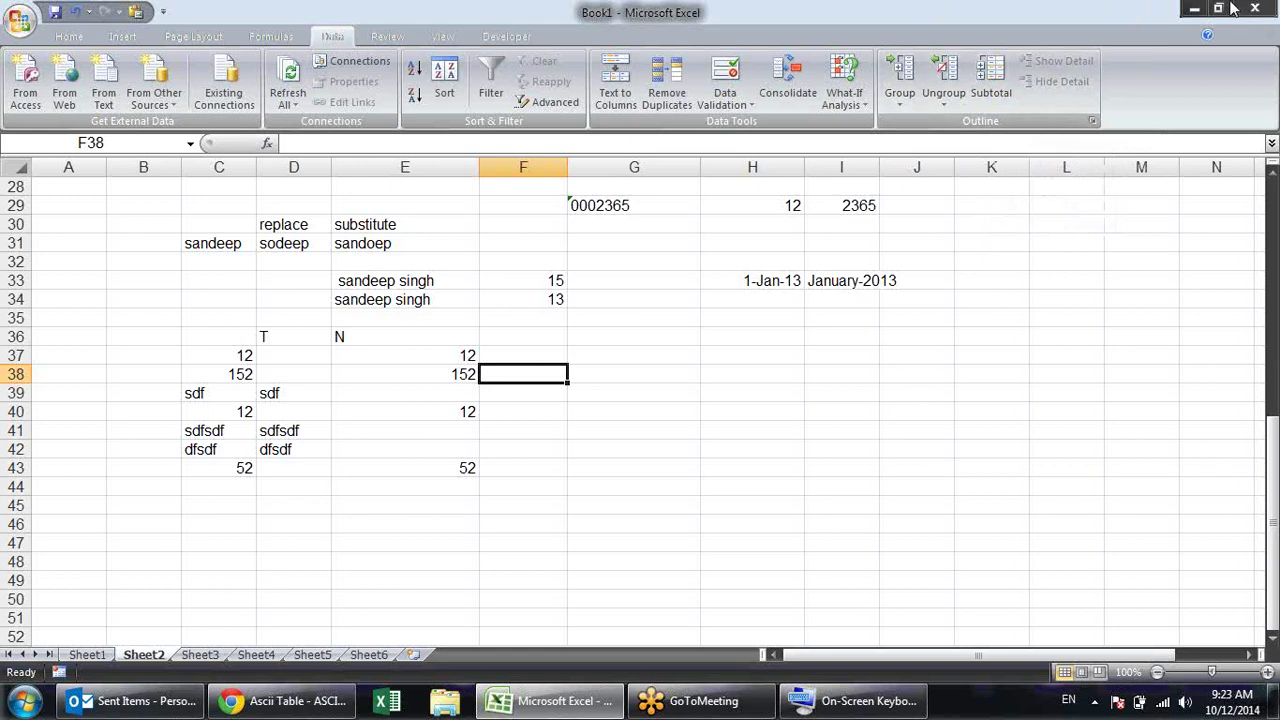
Minimize Excel to view the ASCII table page, then restore Excel and switch to Sheet3
{"action": "left_click", "coordinate": [1194, 10]}
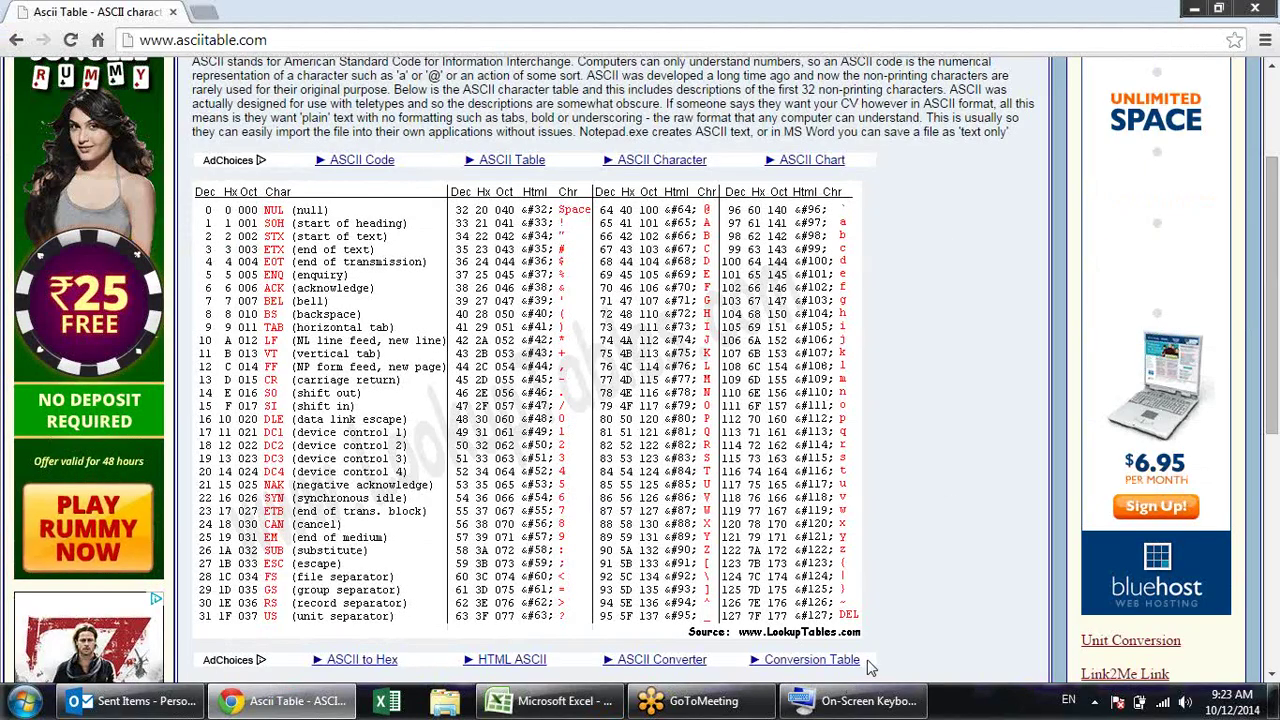
{"action": "left_click", "coordinate": [555, 701]}
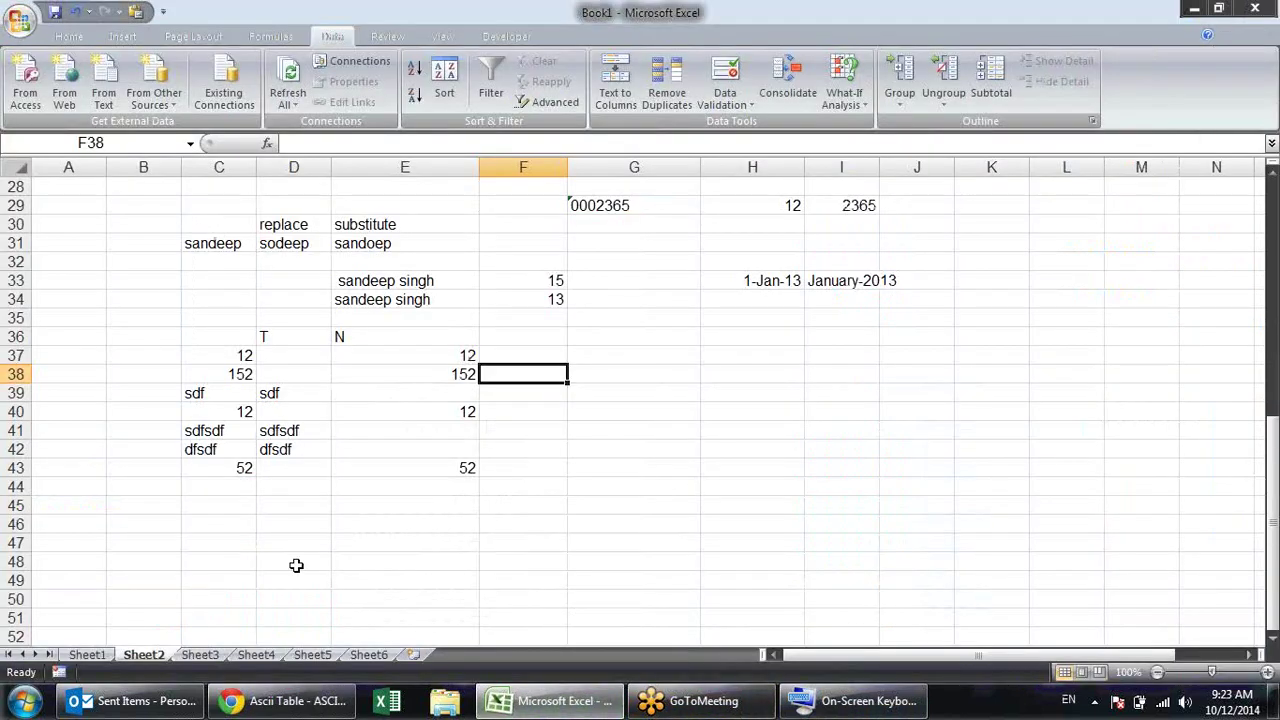
{"action": "left_click", "coordinate": [200, 655]}
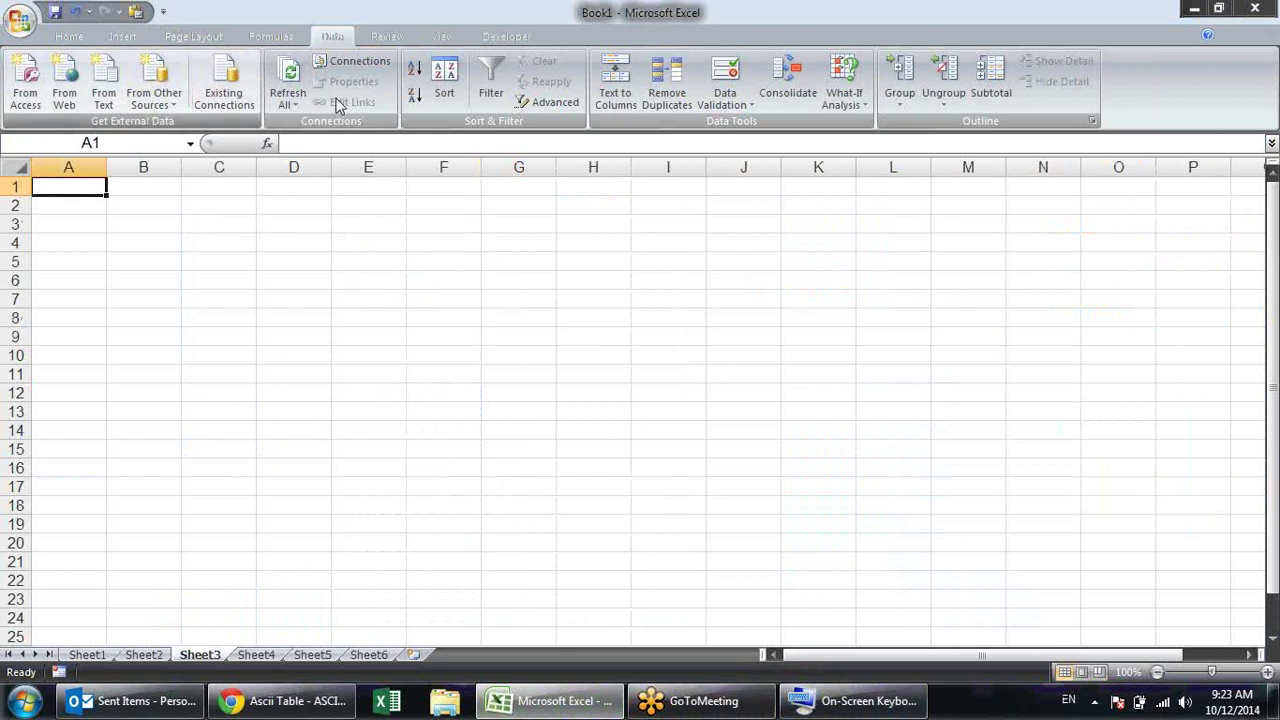
Try importing the pivot data Sheet1$ connection as a table at A1, dismissing the query error
{"action": "left_click", "coordinate": [320, 62]}
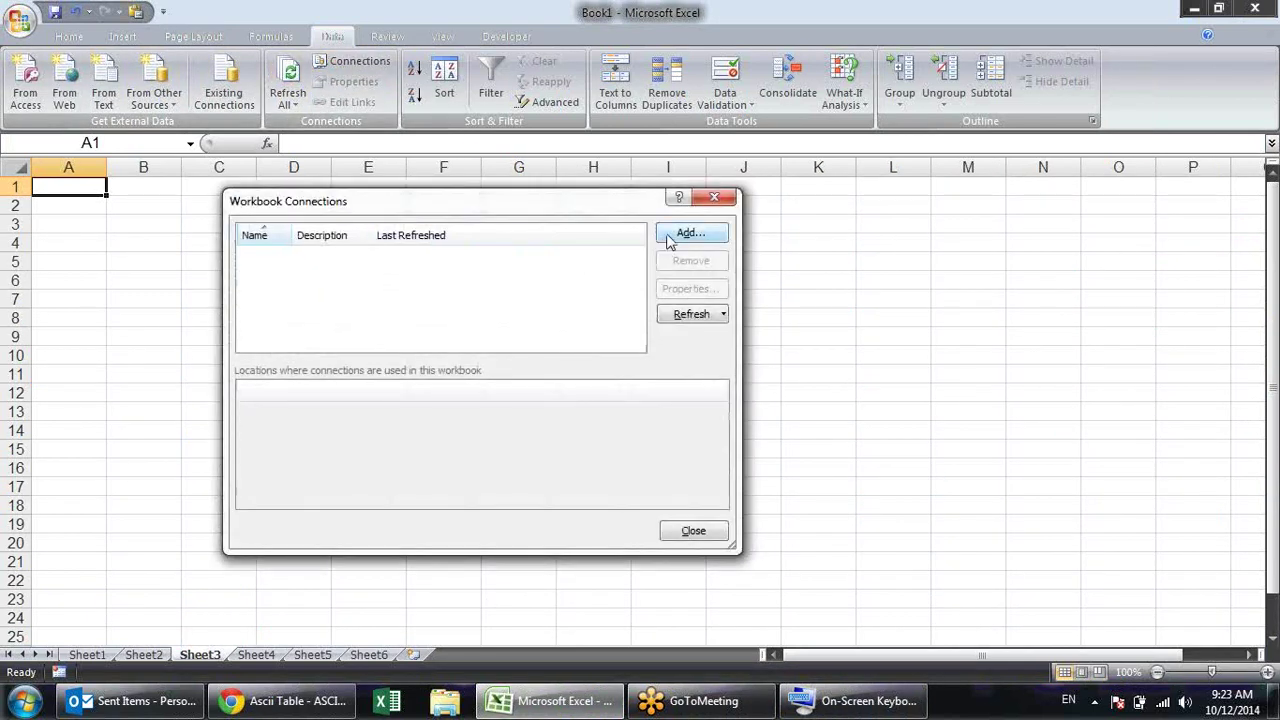
{"action": "left_click", "coordinate": [714, 197]}
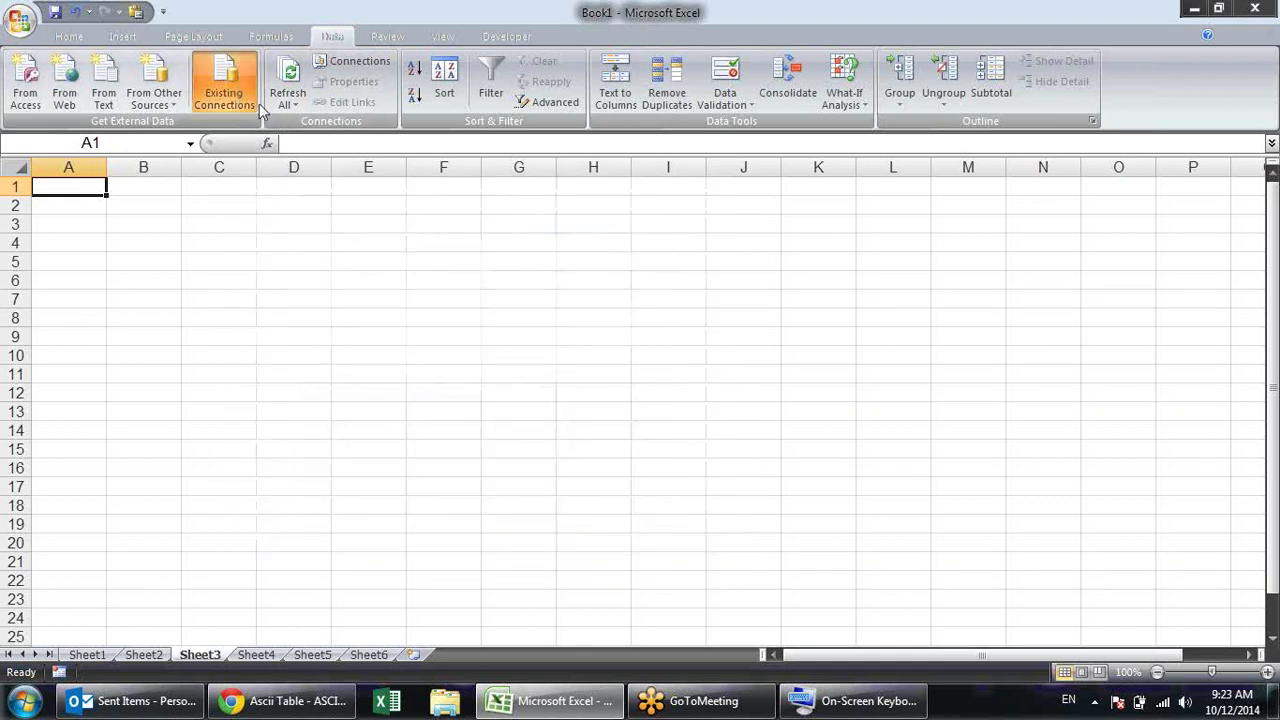
{"action": "left_click", "coordinate": [256, 105]}
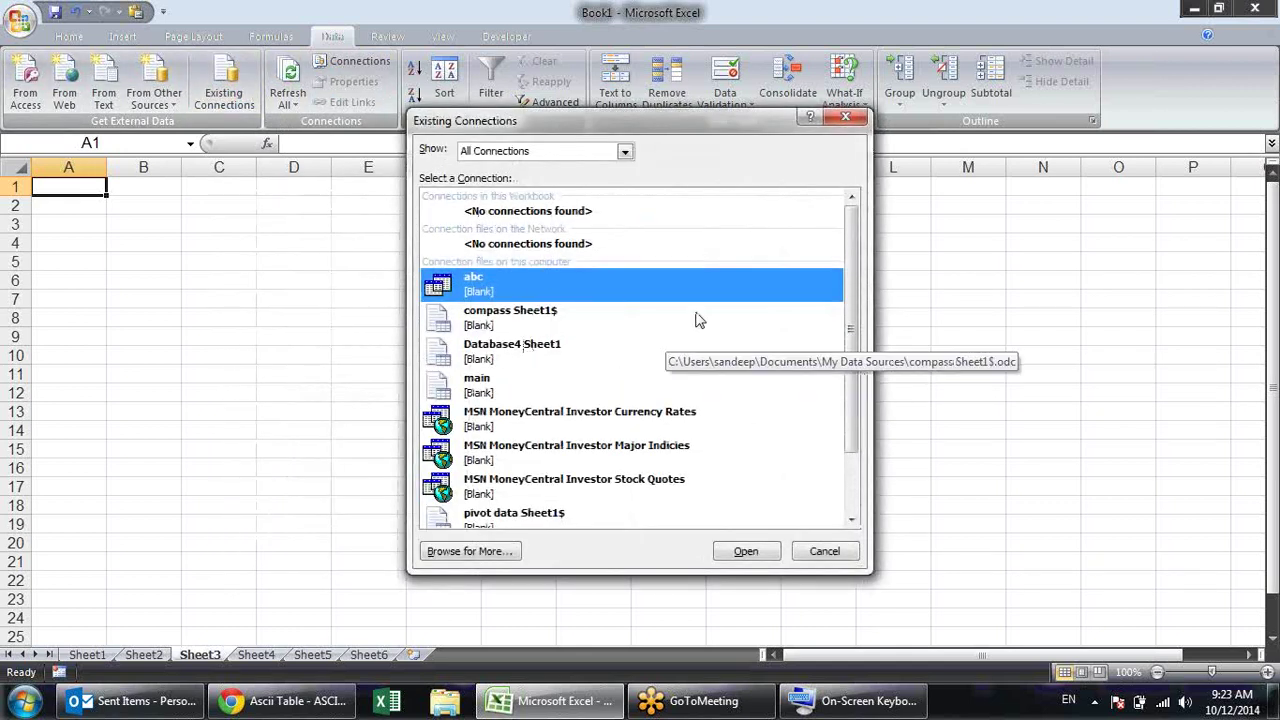
{"action": "left_click_drag", "start_coordinate": [843, 254], "coordinate": [845, 338]}
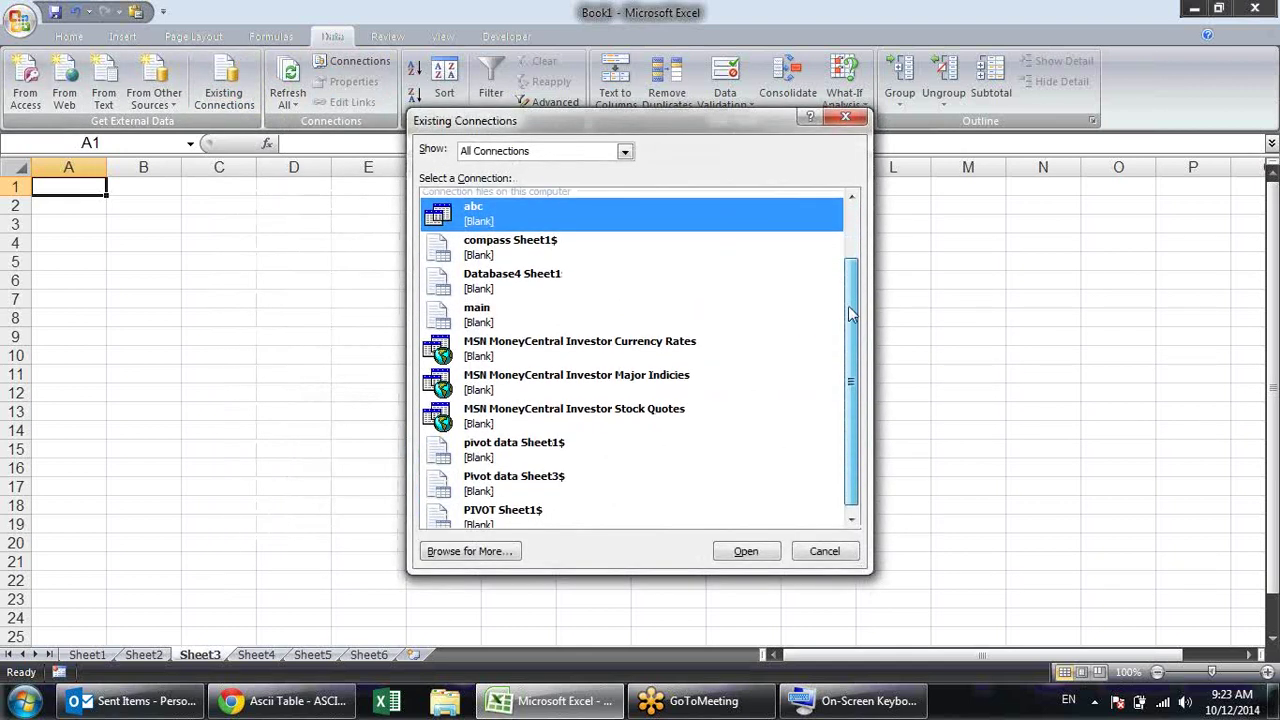
{"action": "double_click", "coordinate": [535, 437]}
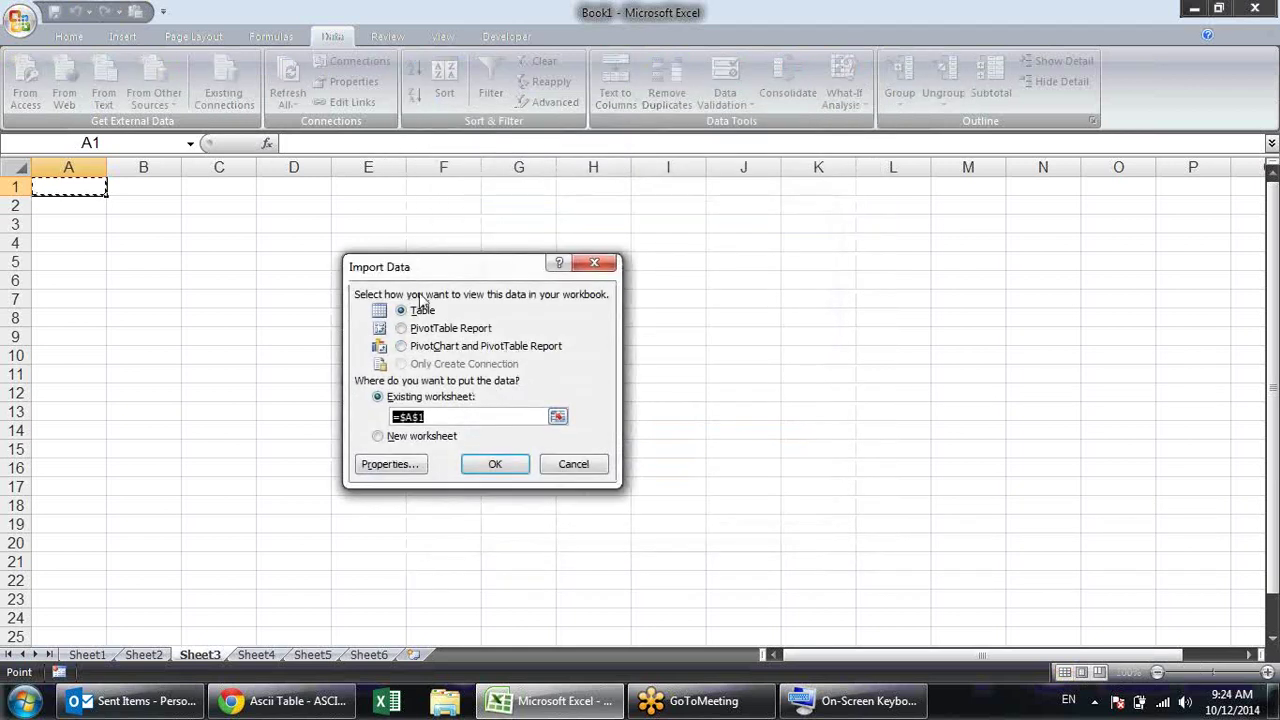
{"action": "left_click", "coordinate": [494, 464]}
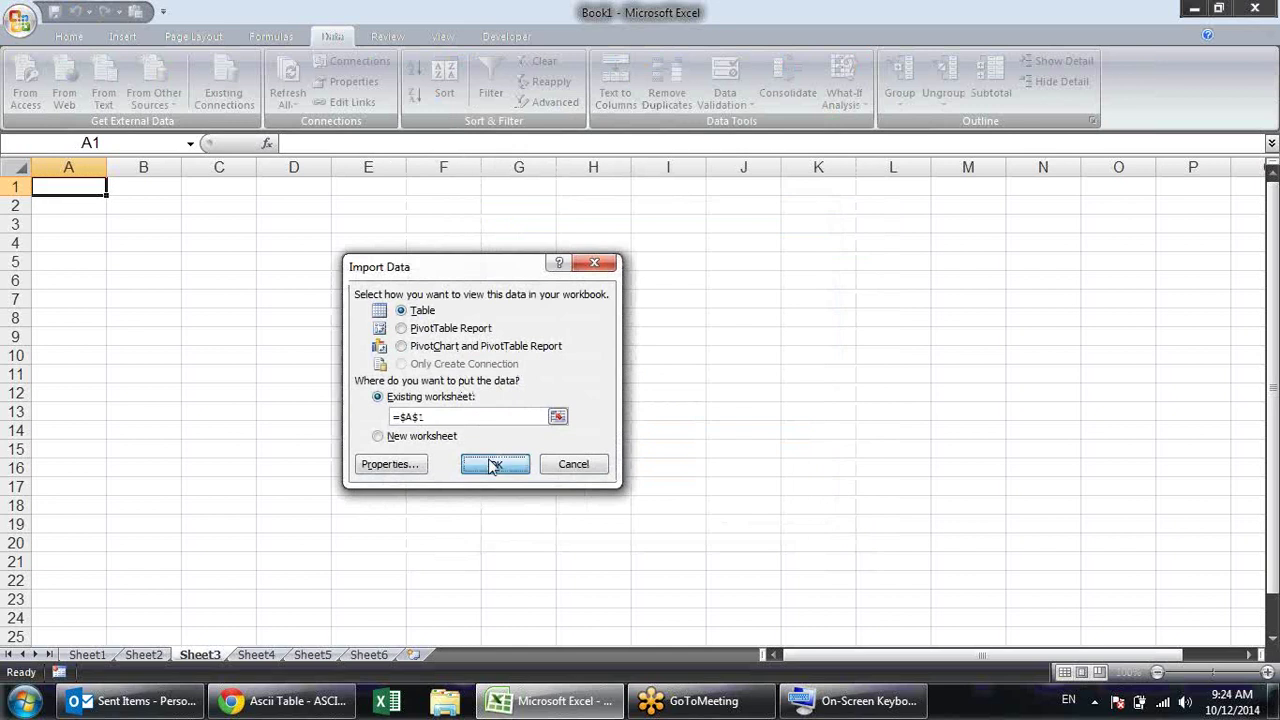
{"action": "left_click", "coordinate": [665, 412]}
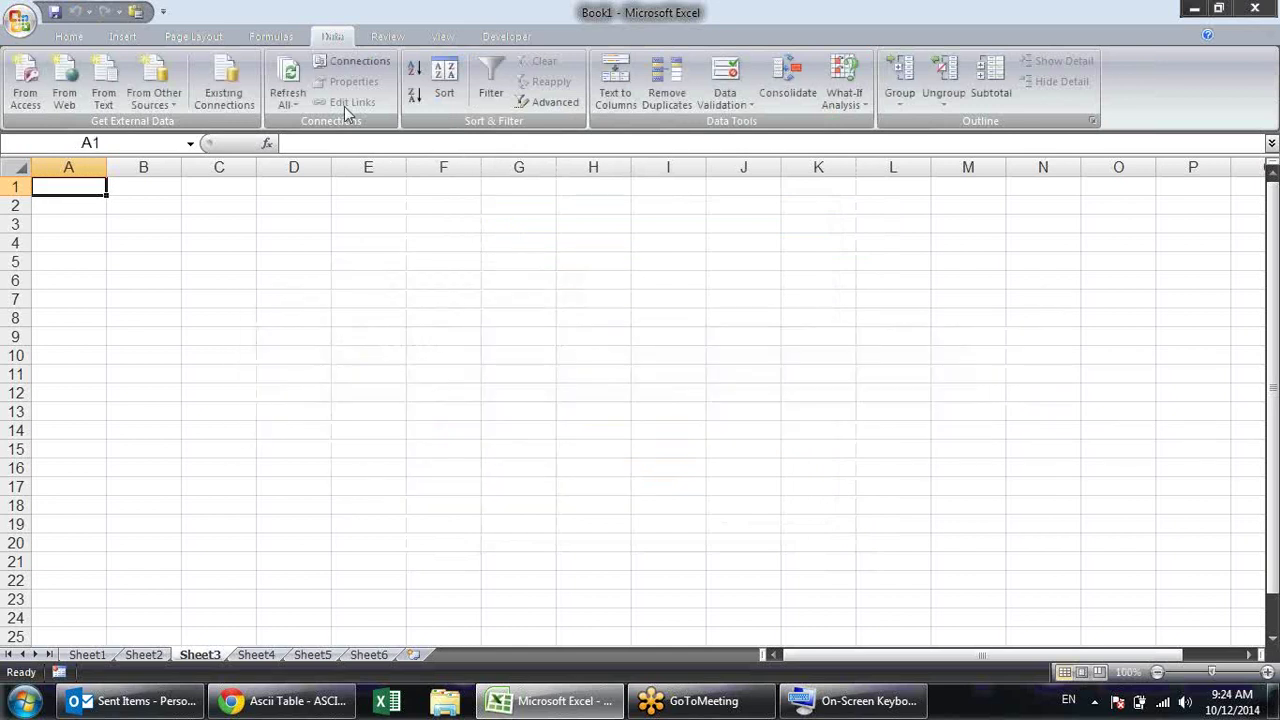
{"action": "left_click", "coordinate": [345, 68]}
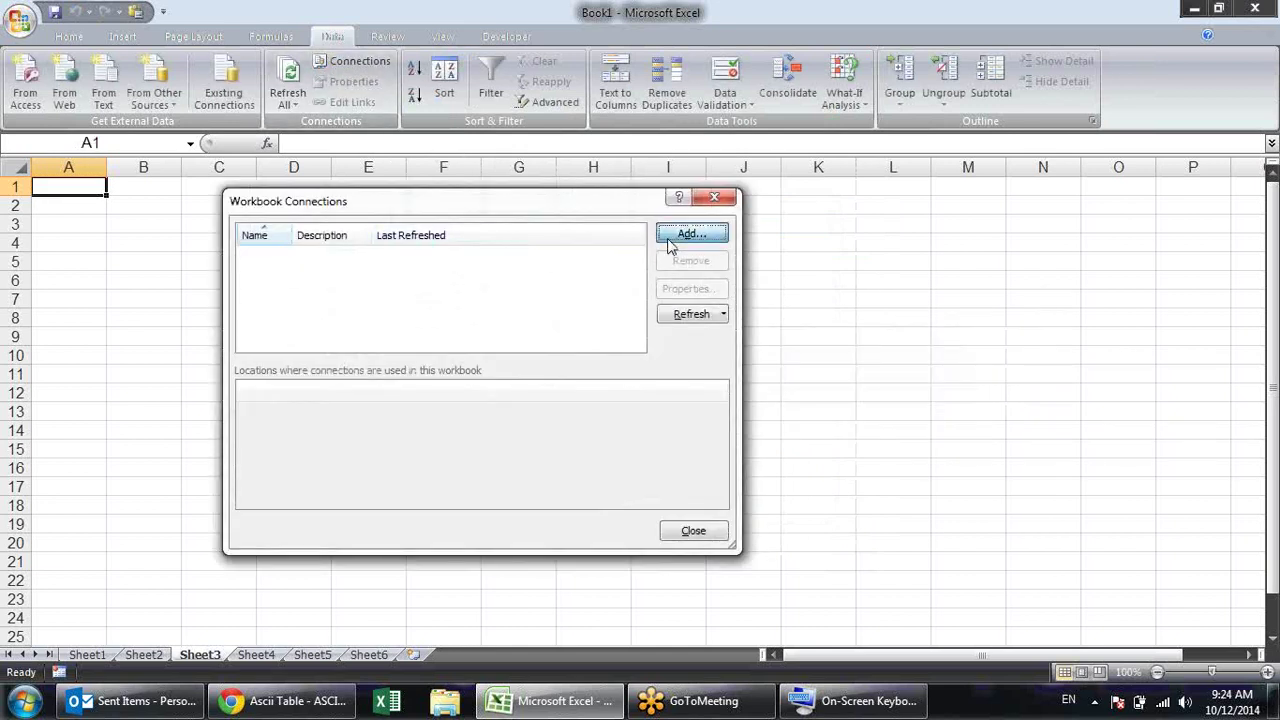
Add a workbook connection to the Pivot data file's Sheet3$ table and close the connections list
{"action": "left_click", "coordinate": [667, 238]}
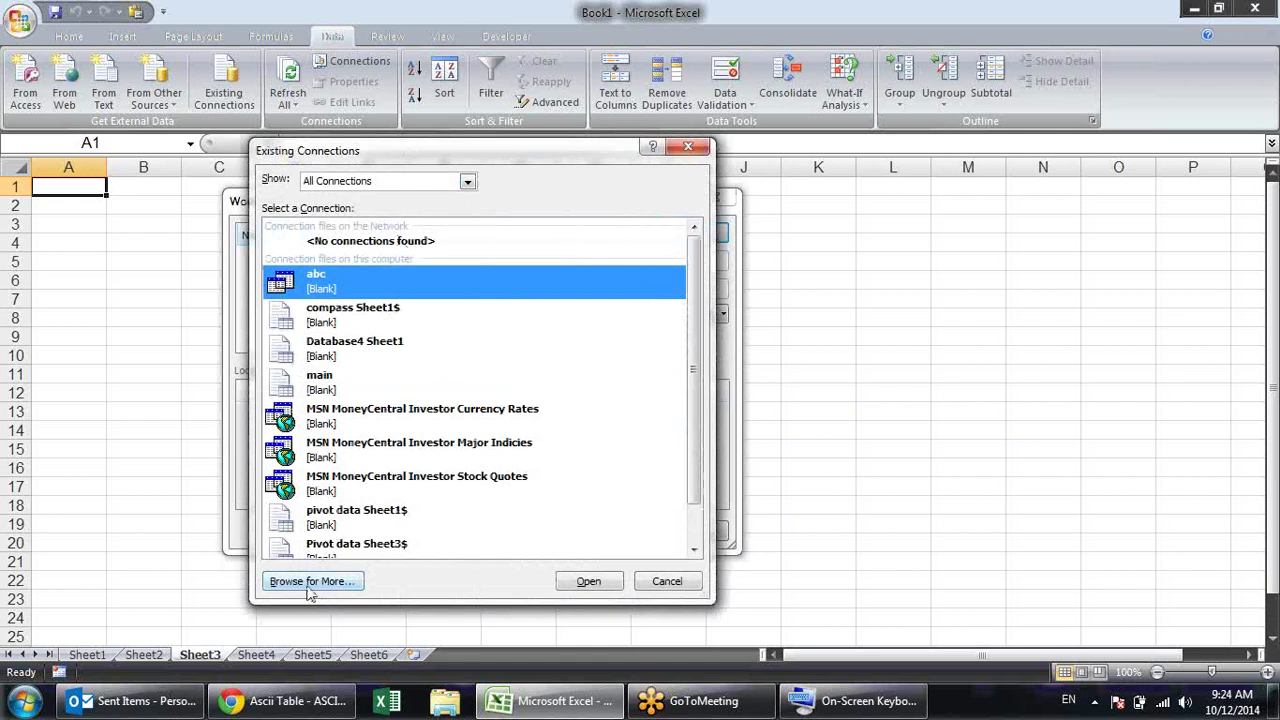
{"action": "left_click", "coordinate": [310, 581]}
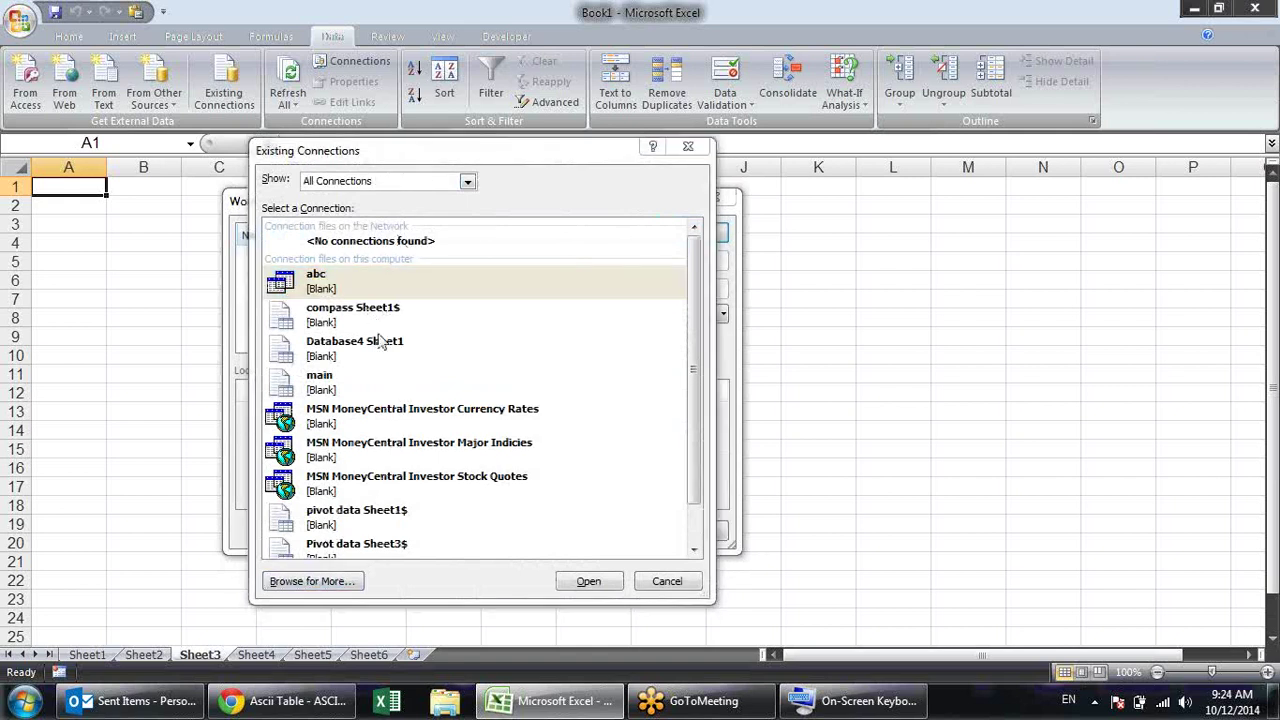
{"action": "mouse_move", "coordinate": [340, 420]}
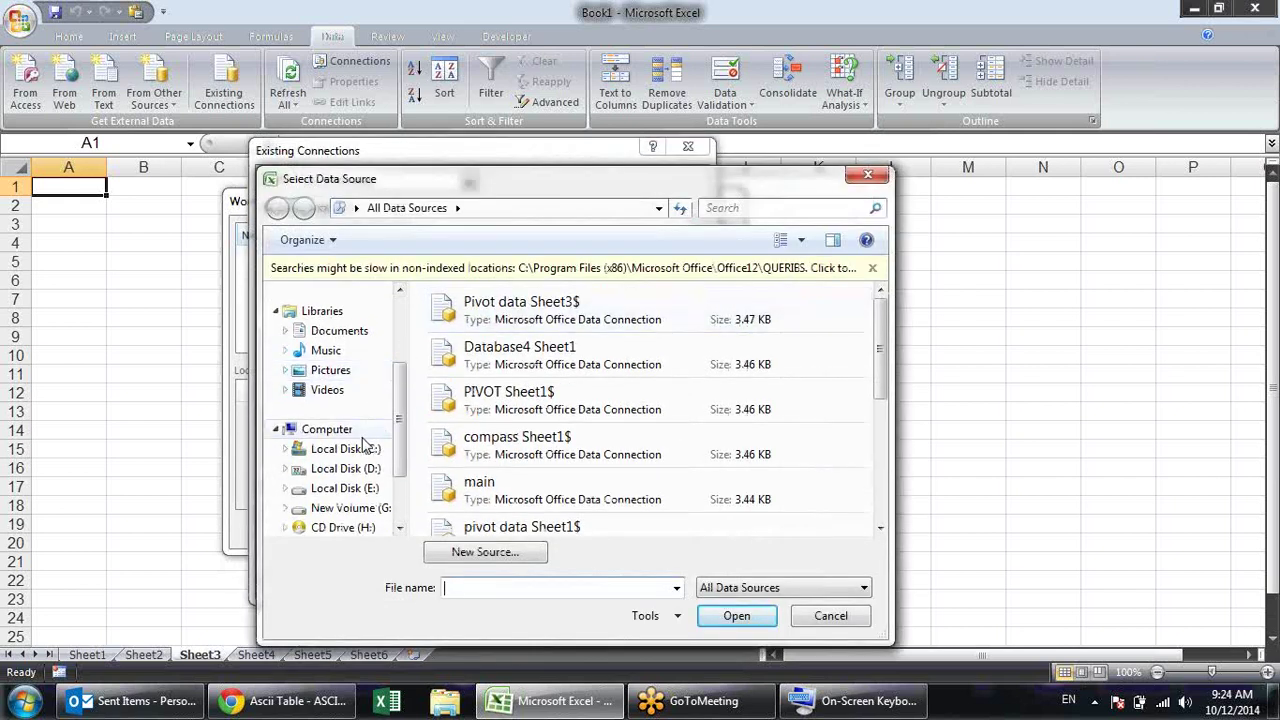
{"action": "scroll", "coordinate": [398, 420], "scroll_direction": "up", "scroll_amount": 2}
{"action": "left_click", "coordinate": [330, 332]}
{"action": "left_click", "coordinate": [511, 400]}
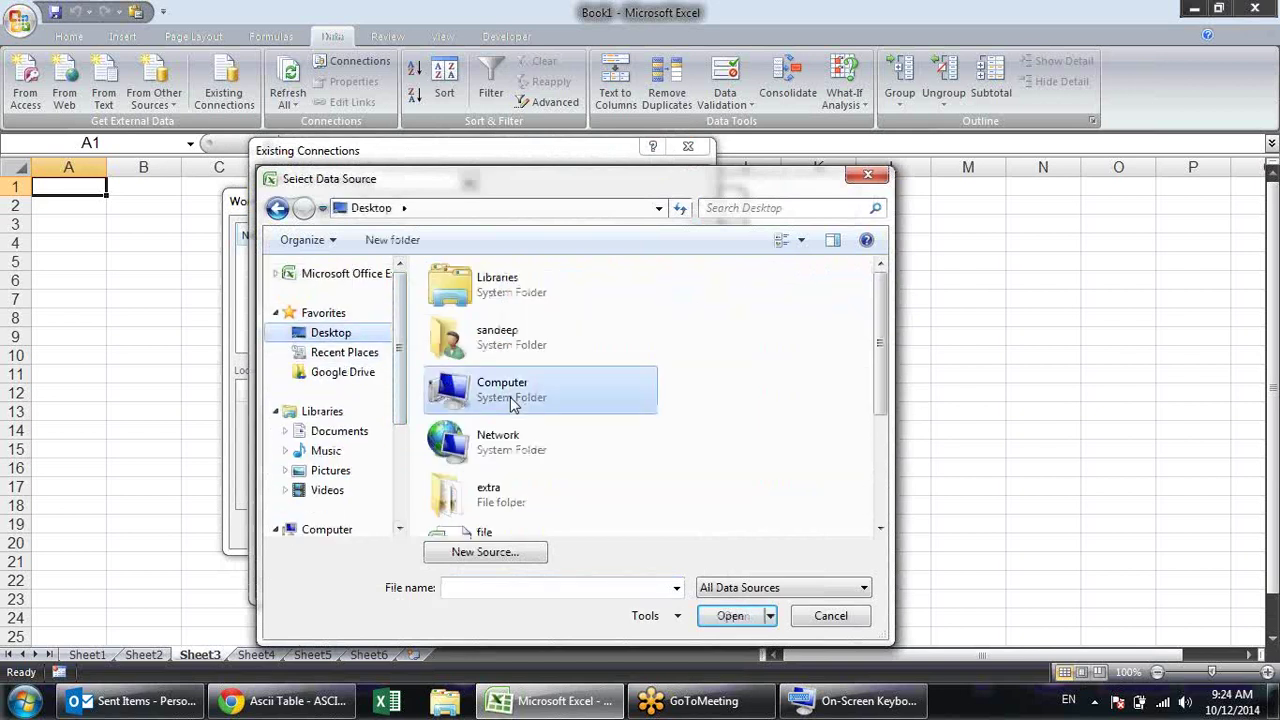
{"action": "key", "text": "End"}
{"action": "key", "text": "Return"}
{"action": "left_click", "coordinate": [589, 464]}
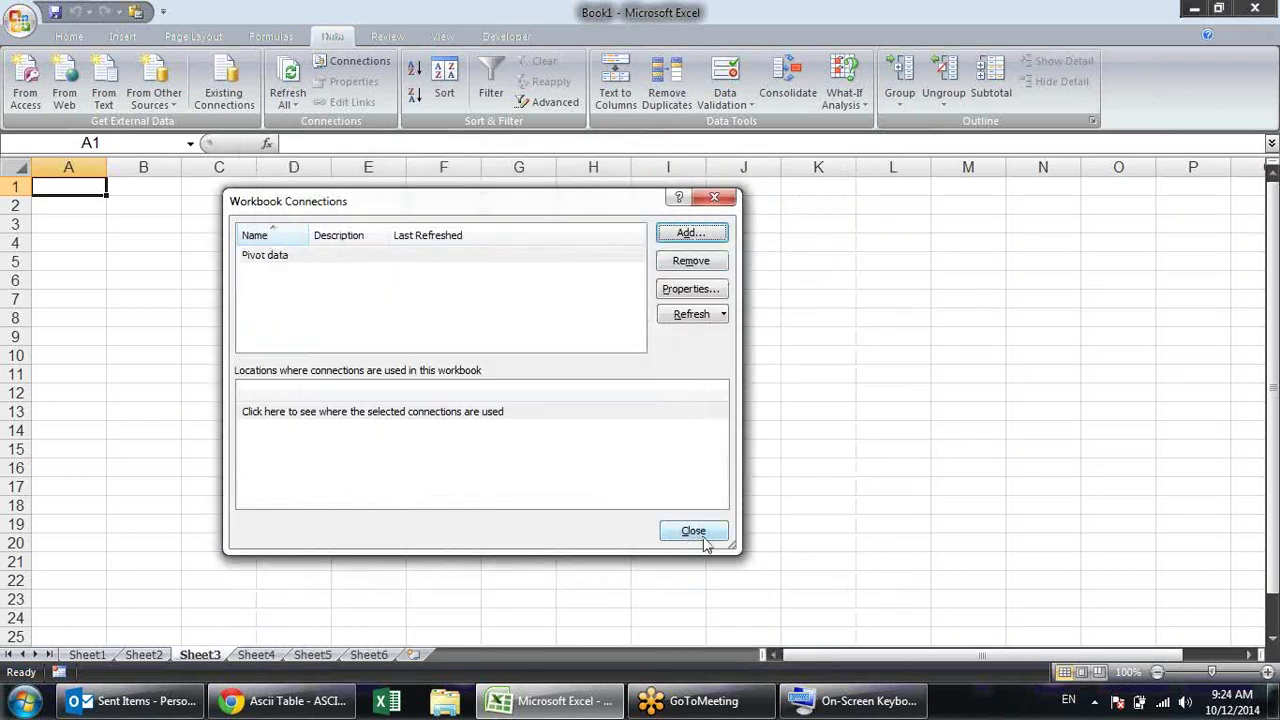
{"action": "left_click", "coordinate": [704, 540]}
{"action": "left_click", "coordinate": [243, 97]}
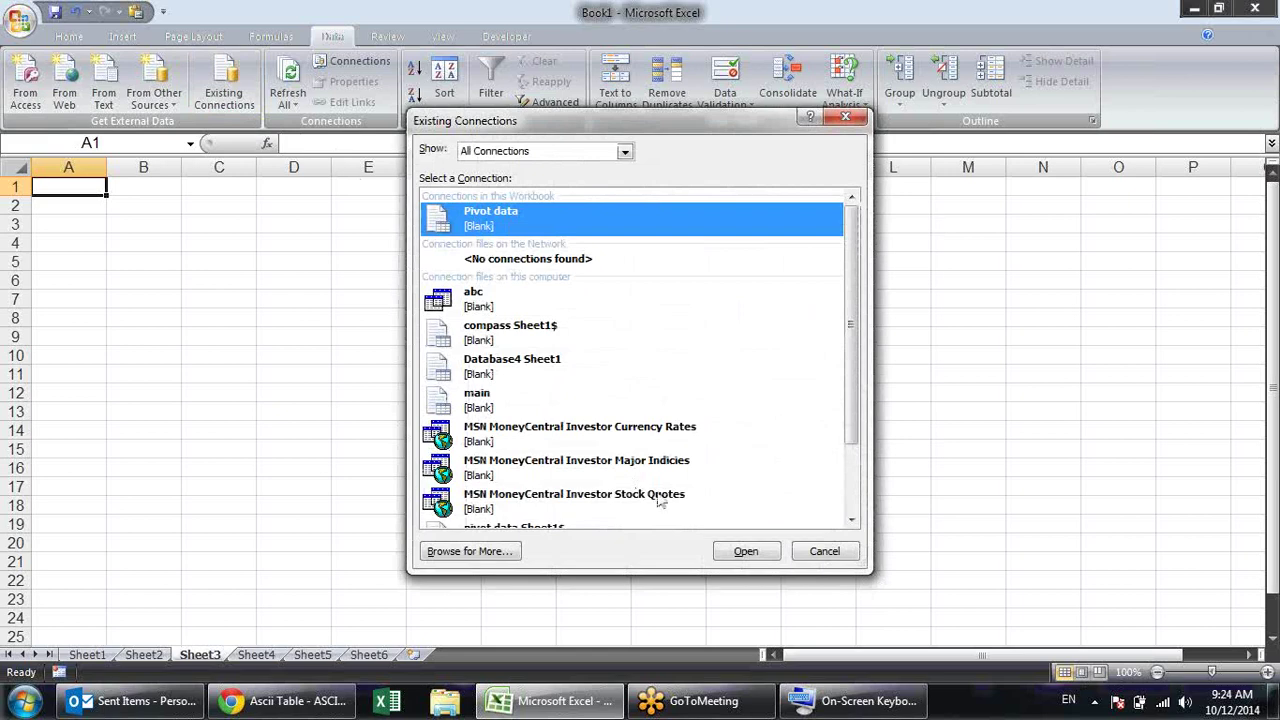
{"action": "left_click", "coordinate": [745, 551]}
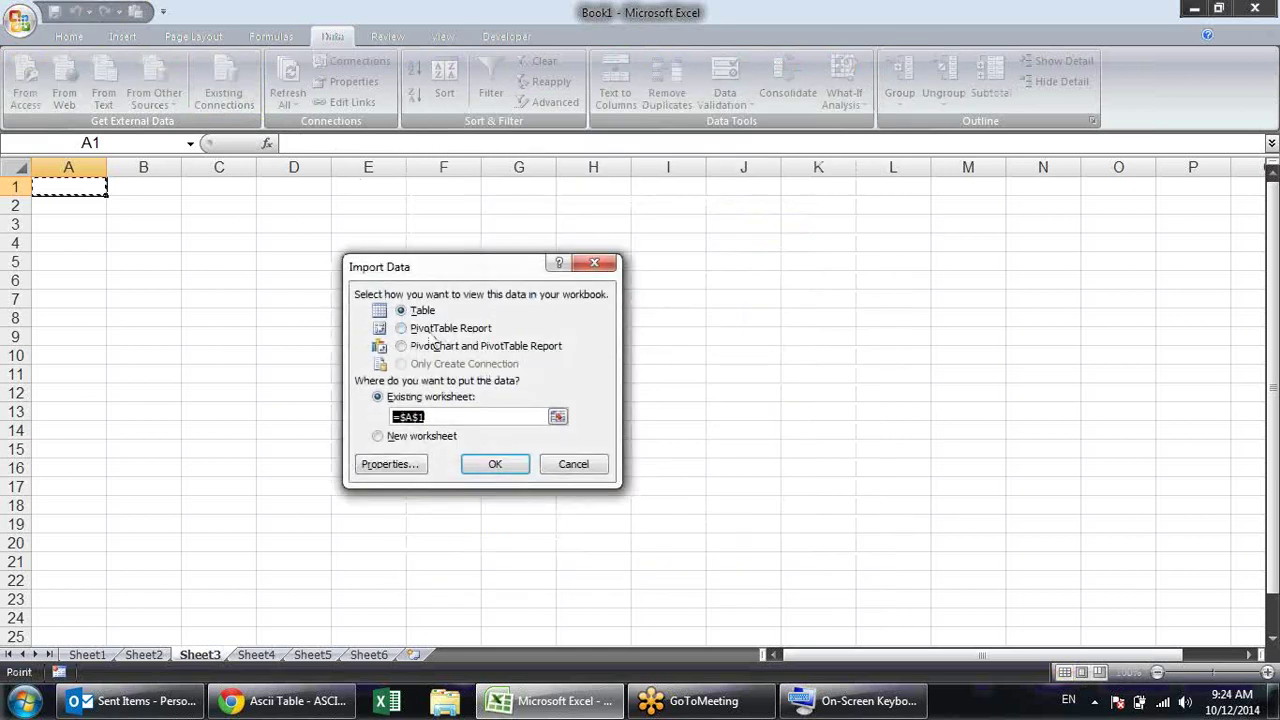
{"action": "left_click", "coordinate": [494, 464]}
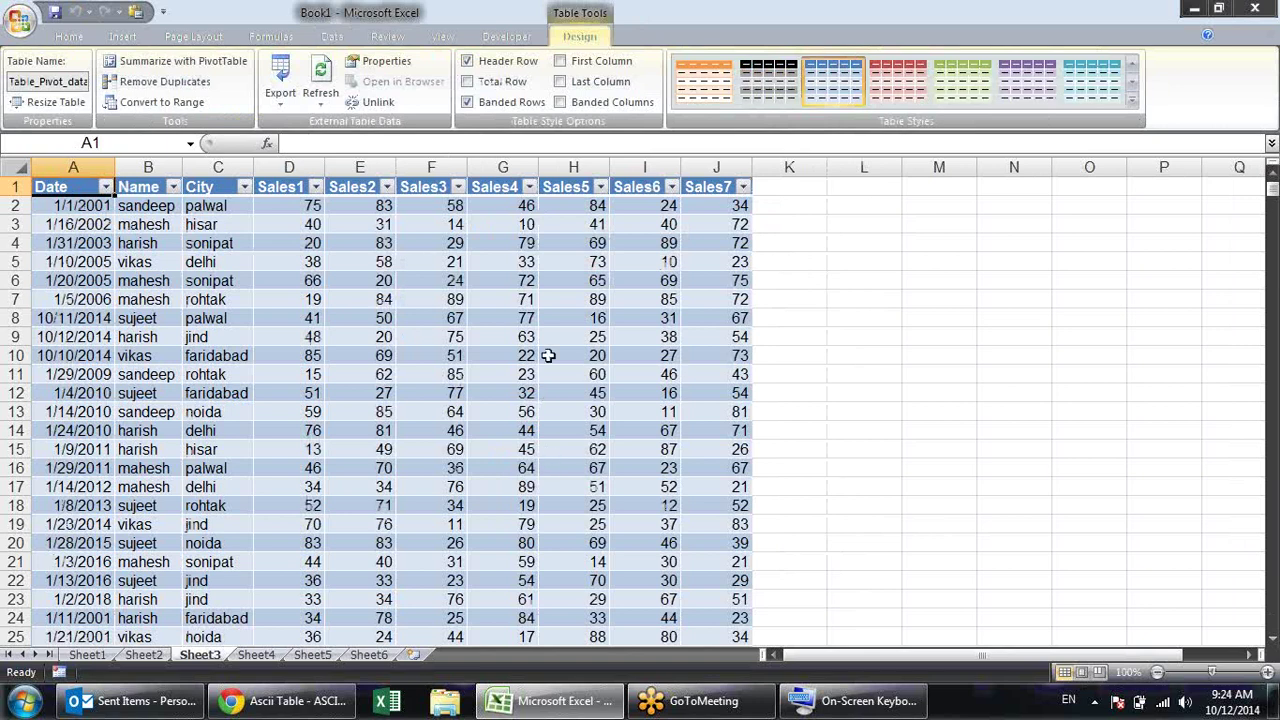
{"action": "left_click", "coordinate": [106, 205]}
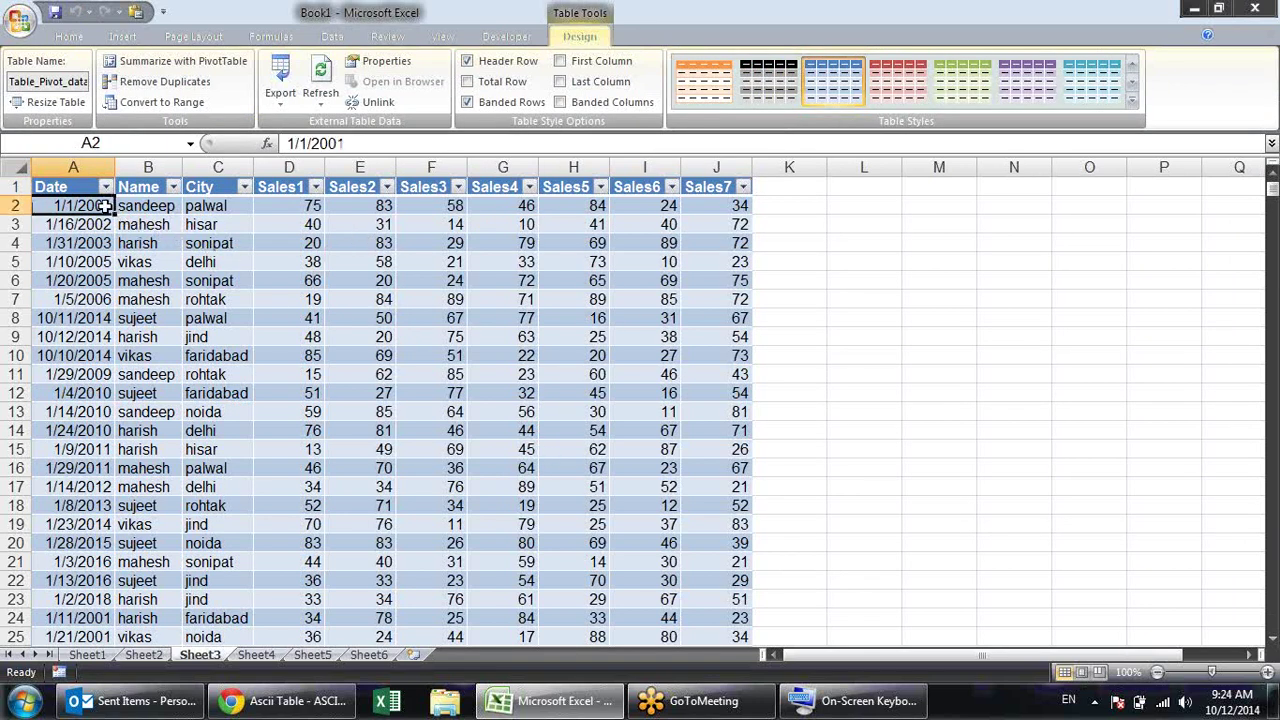
{"action": "key", "text": "ctrl+shift+Down"}
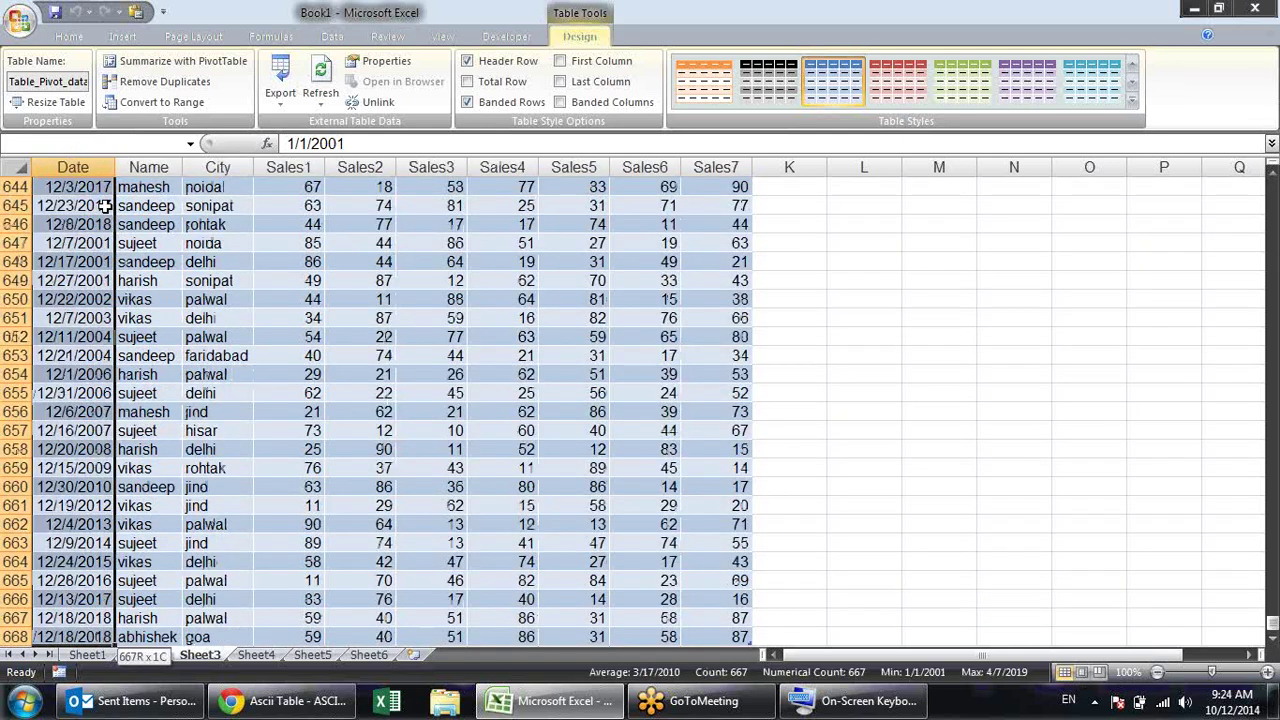
{"action": "key", "text": "ctrl+shift+3"}
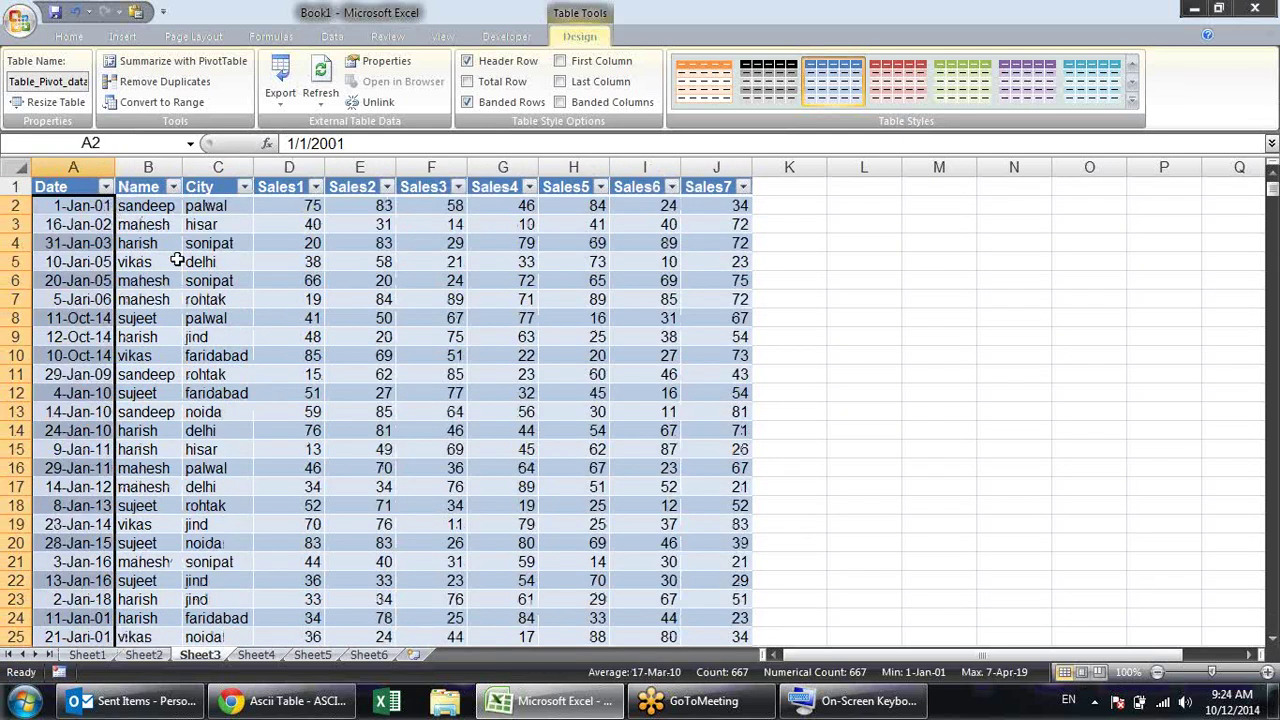
{"action": "left_click", "coordinate": [190, 280]}
{"action": "left_click_drag", "start_coordinate": [172, 206], "coordinate": [147, 452]}
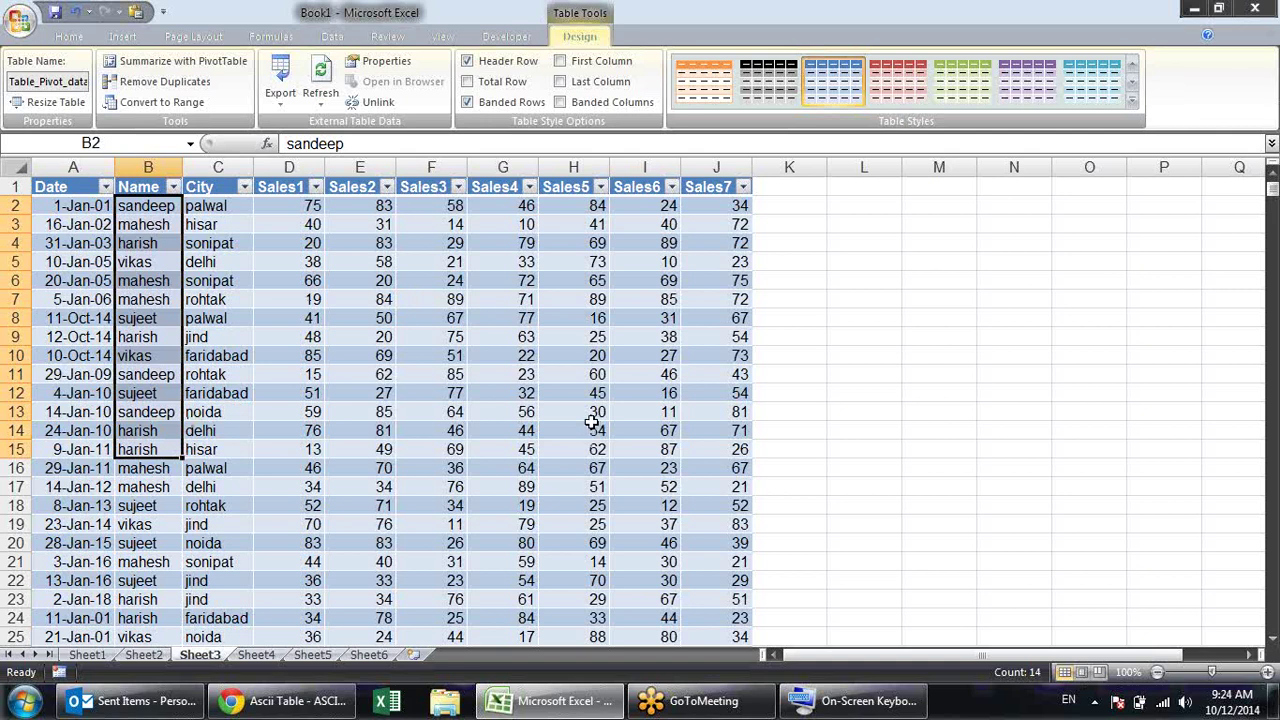
{"action": "left_click", "coordinate": [163, 298]}
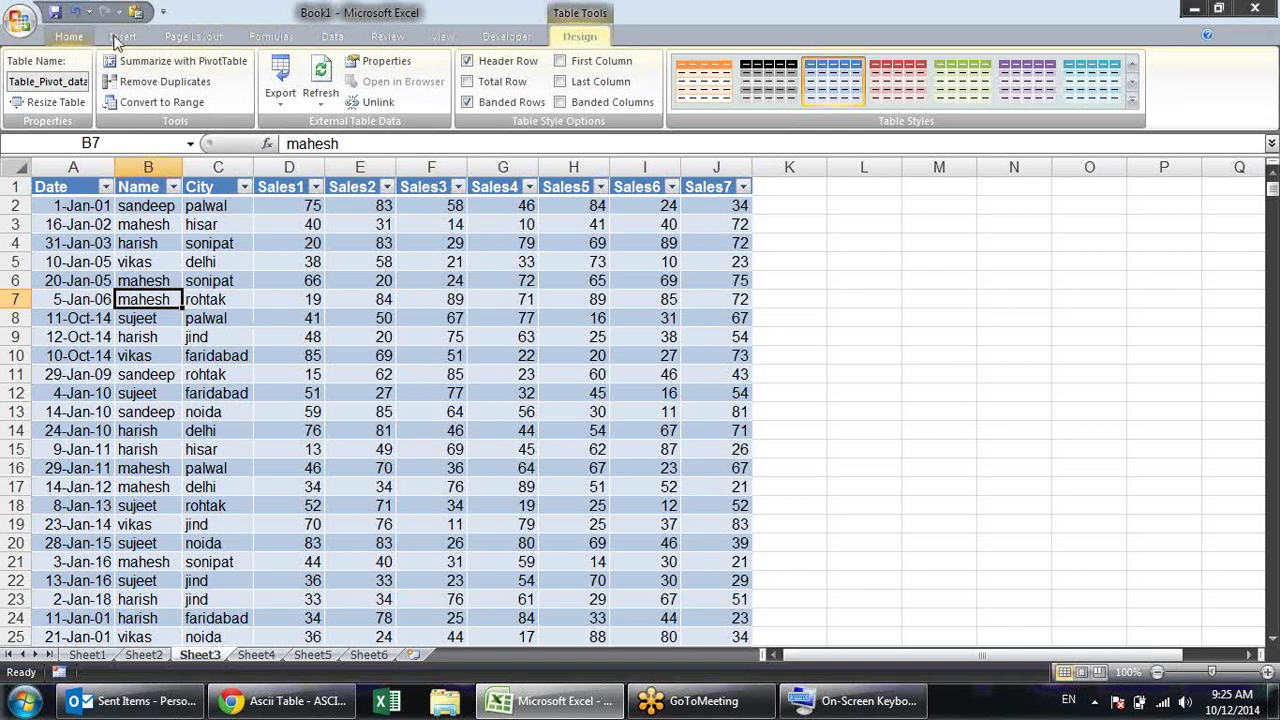
Sort the Sheet3 table by Name, A to Z
{"action": "left_click", "coordinate": [332, 36]}
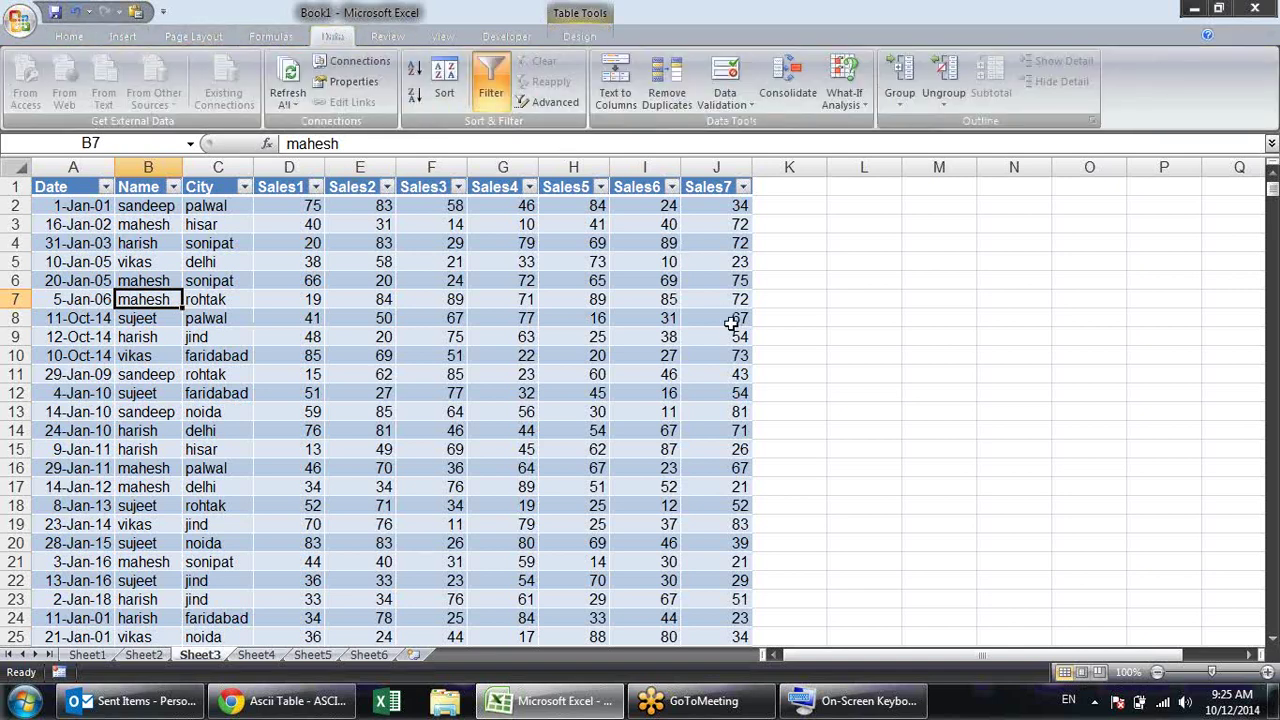
{"action": "key", "text": "alt+d"}
{"action": "key", "text": "s"}
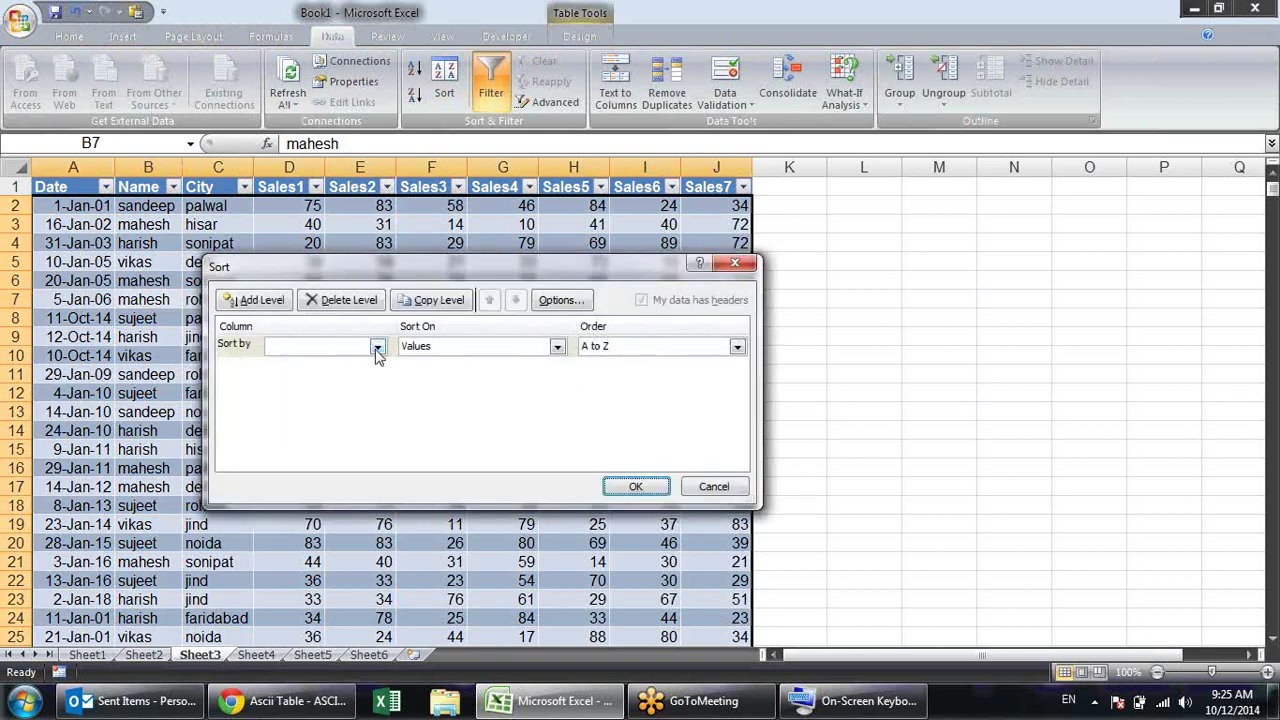
{"action": "left_click", "coordinate": [377, 346]}
{"action": "left_click", "coordinate": [330, 373]}
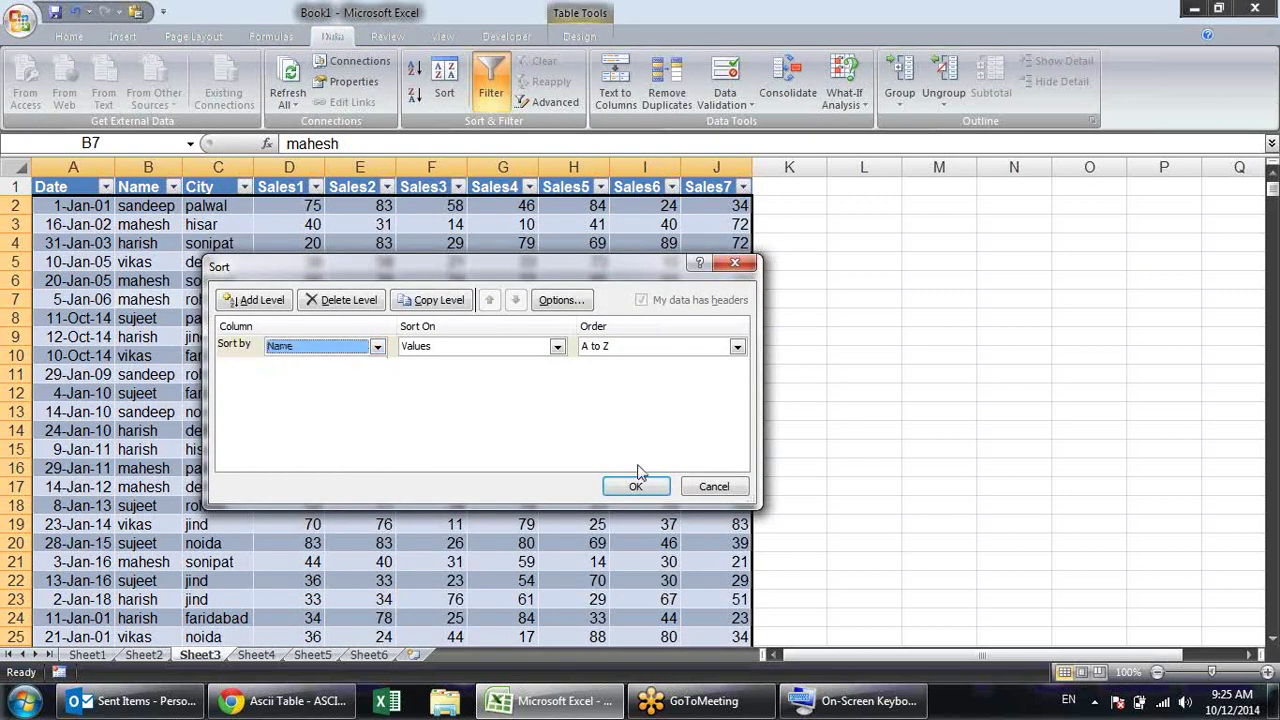
{"action": "left_click", "coordinate": [640, 485]}
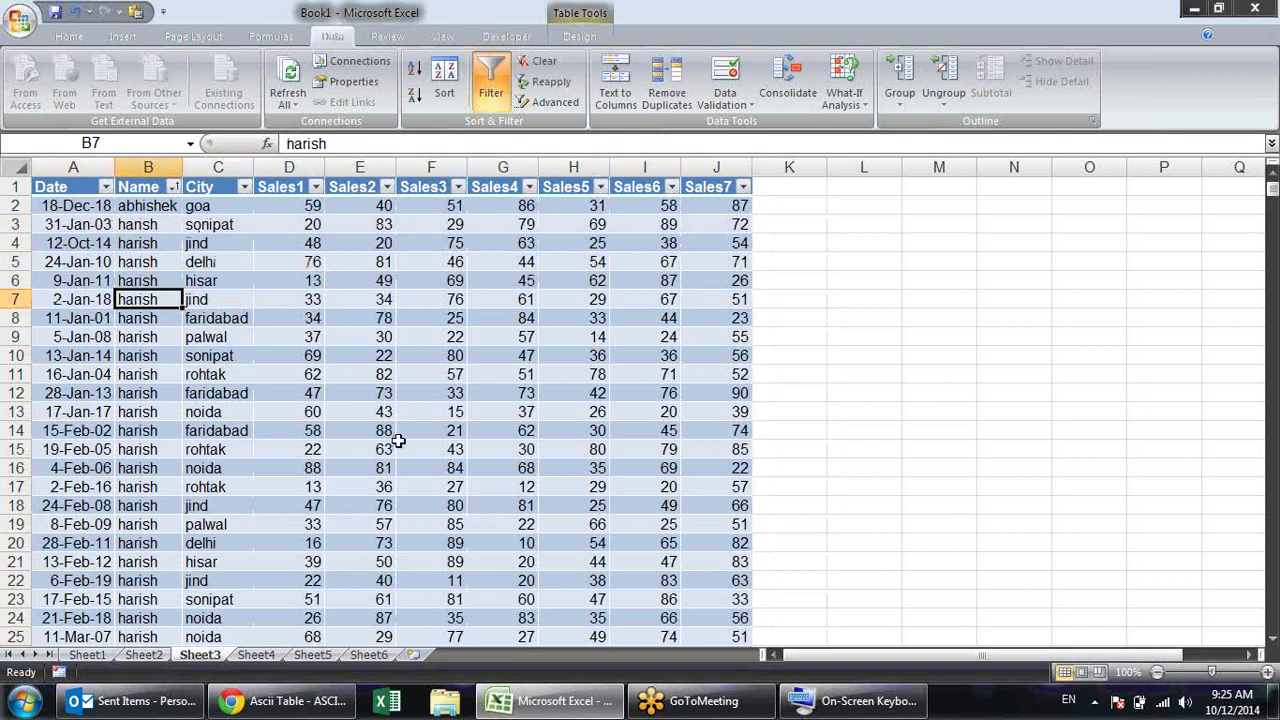
Select several cells in the sorted table to check the results
{"action": "left_click", "coordinate": [195, 282]}
{"action": "left_click", "coordinate": [288, 337]}
{"action": "left_click", "coordinate": [178, 338]}
{"action": "left_click", "coordinate": [328, 313]}
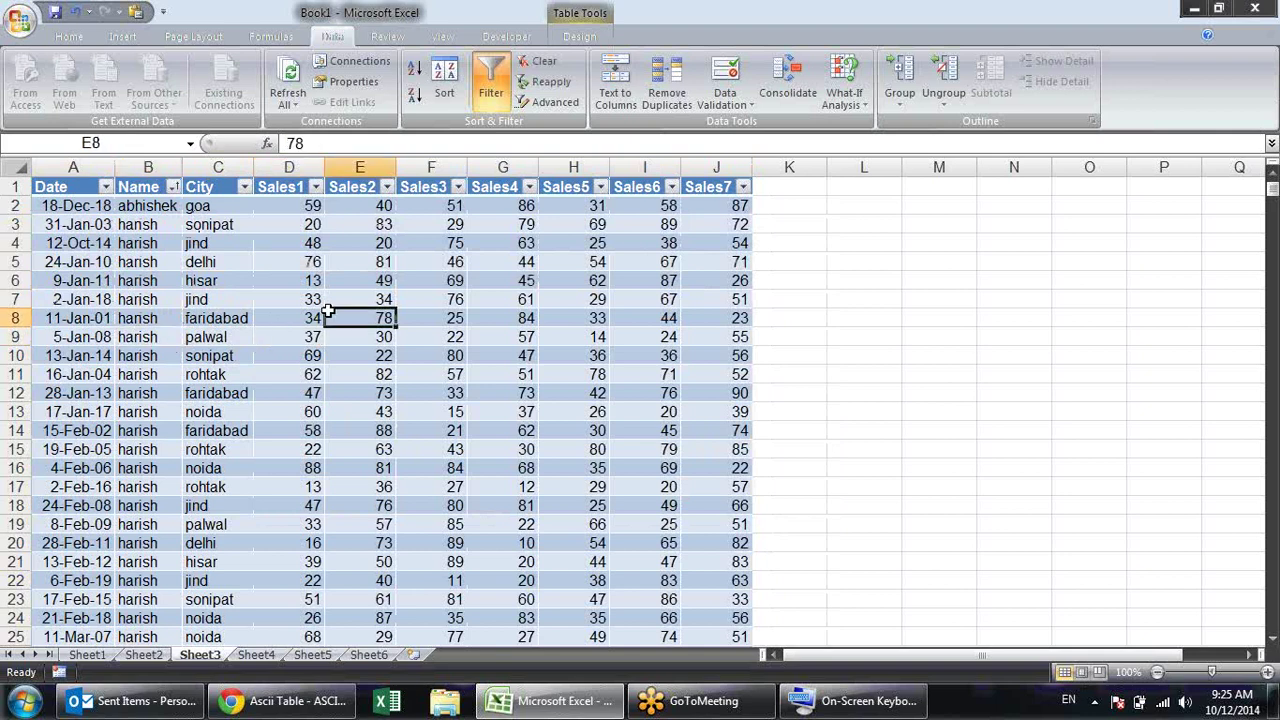
{"action": "left_click", "coordinate": [422, 416]}
{"action": "left_click", "coordinate": [298, 428]}
{"action": "left_click", "coordinate": [312, 360]}
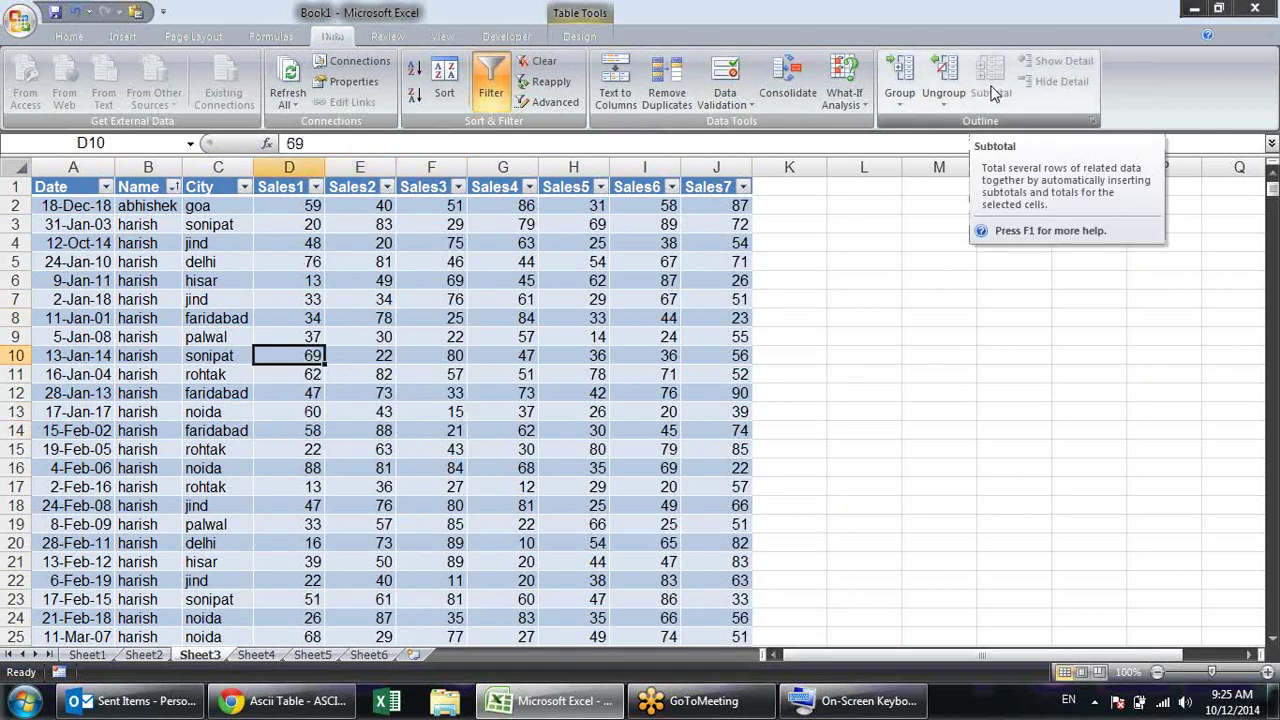
Unlink the sales table from its data query, confirming removal of the query definition
{"action": "left_click", "coordinate": [584, 20]}
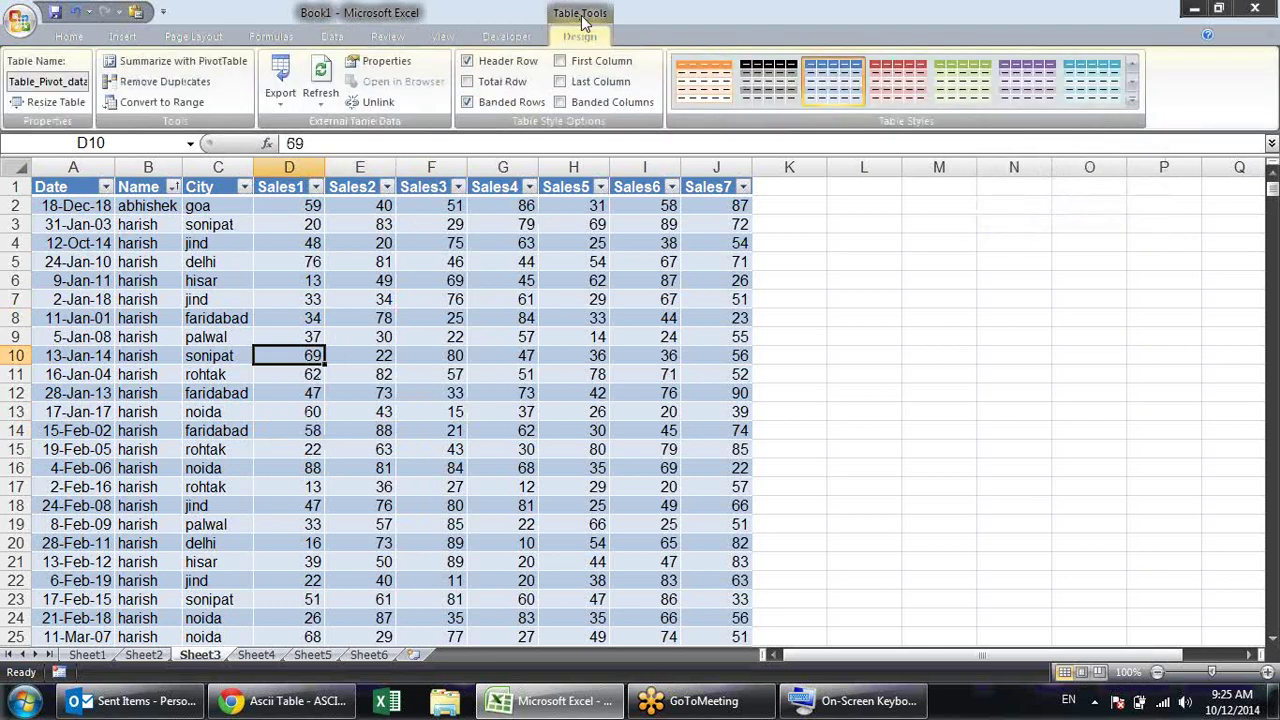
{"action": "left_click", "coordinate": [378, 104]}
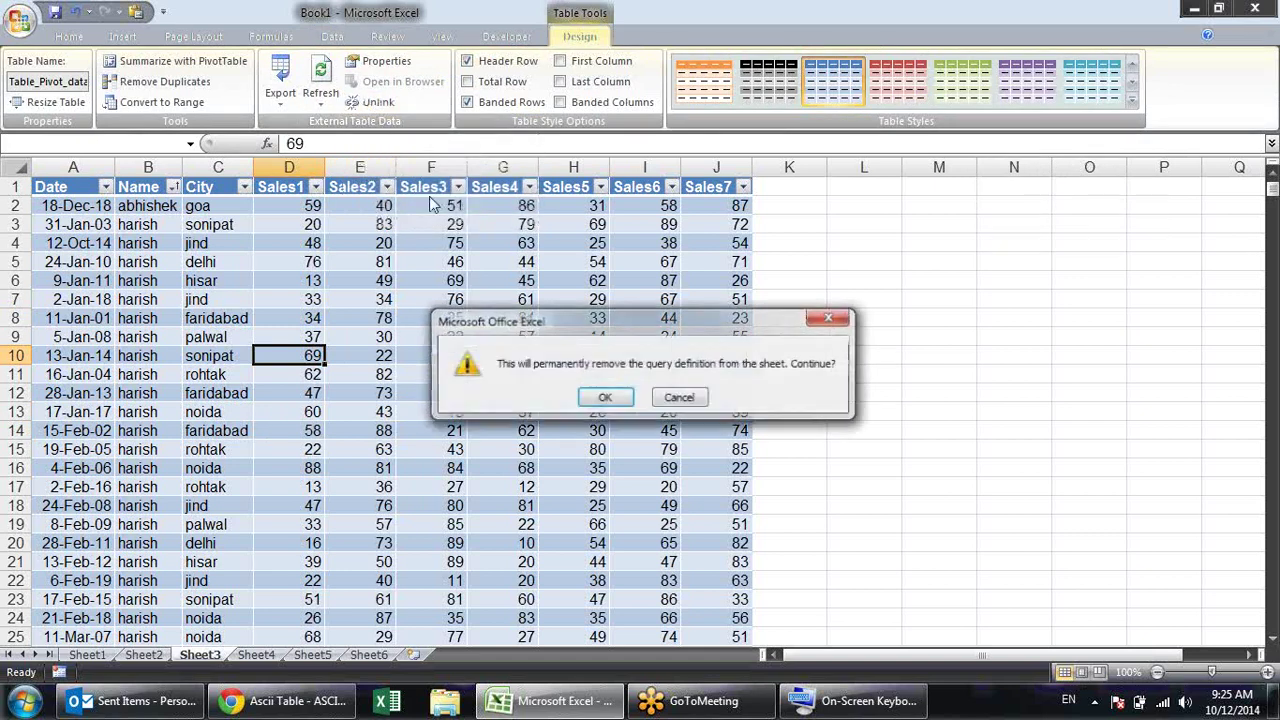
{"action": "left_click", "coordinate": [605, 398]}
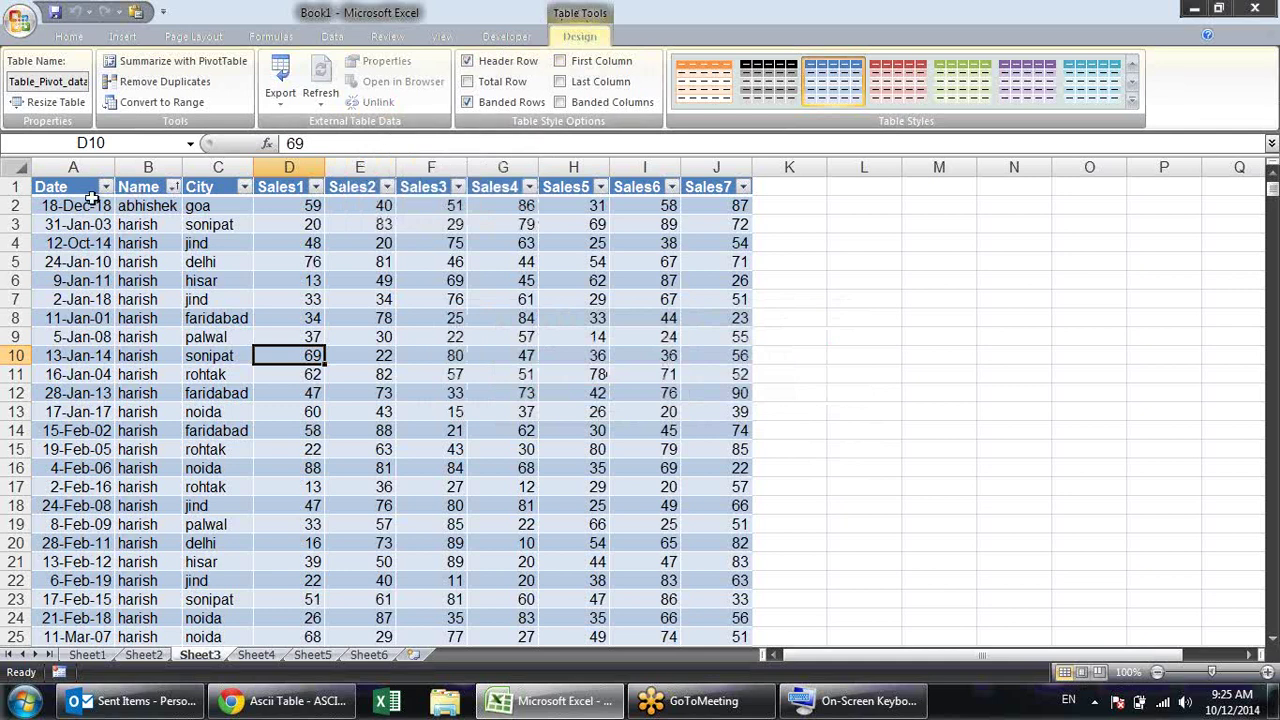
Convert the whole sales table to a normal range and close the Excel window
{"action": "left_click", "coordinate": [62, 190]}
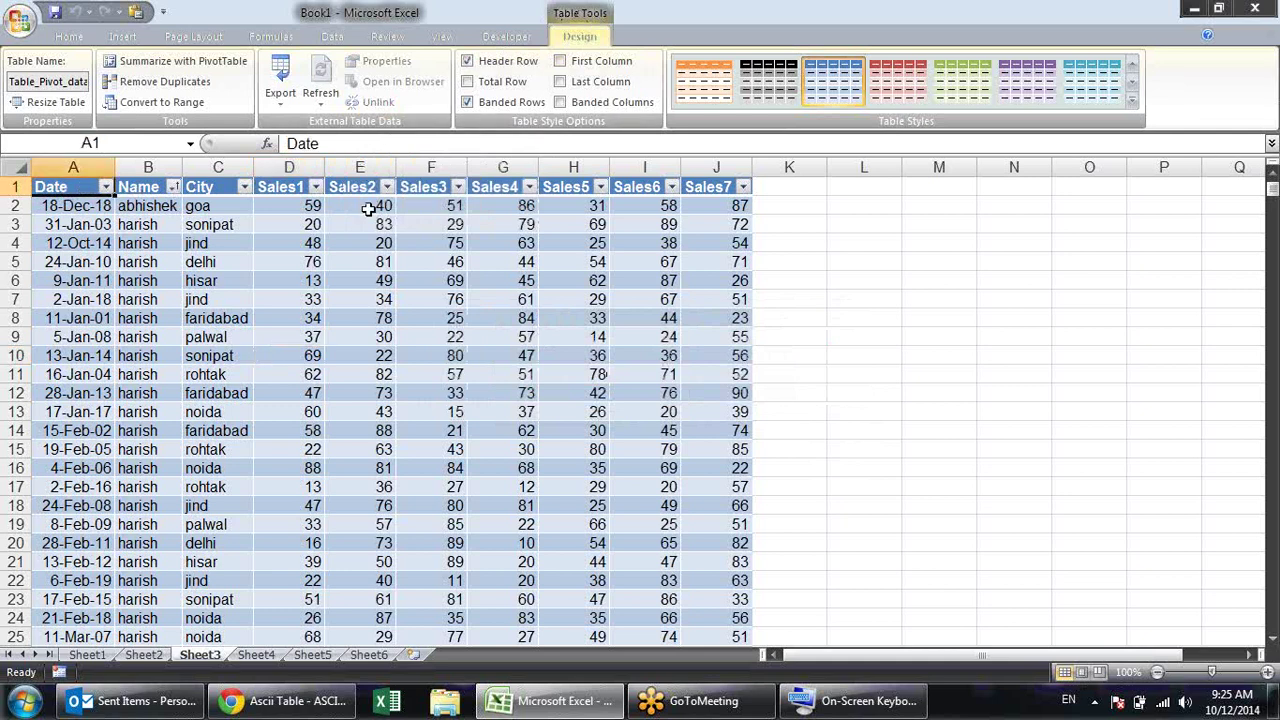
{"action": "key", "text": "ctrl+shift+End"}
{"action": "left_click", "coordinate": [160, 107]}
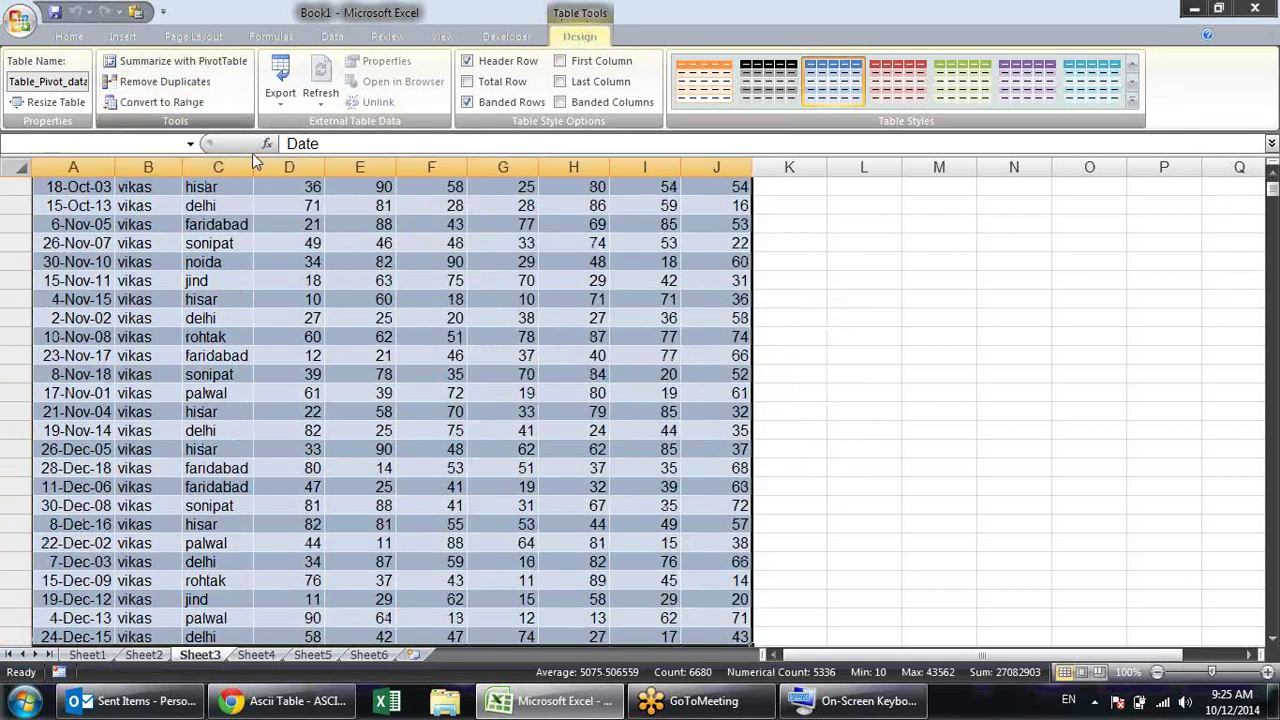
{"action": "left_click", "coordinate": [608, 397]}
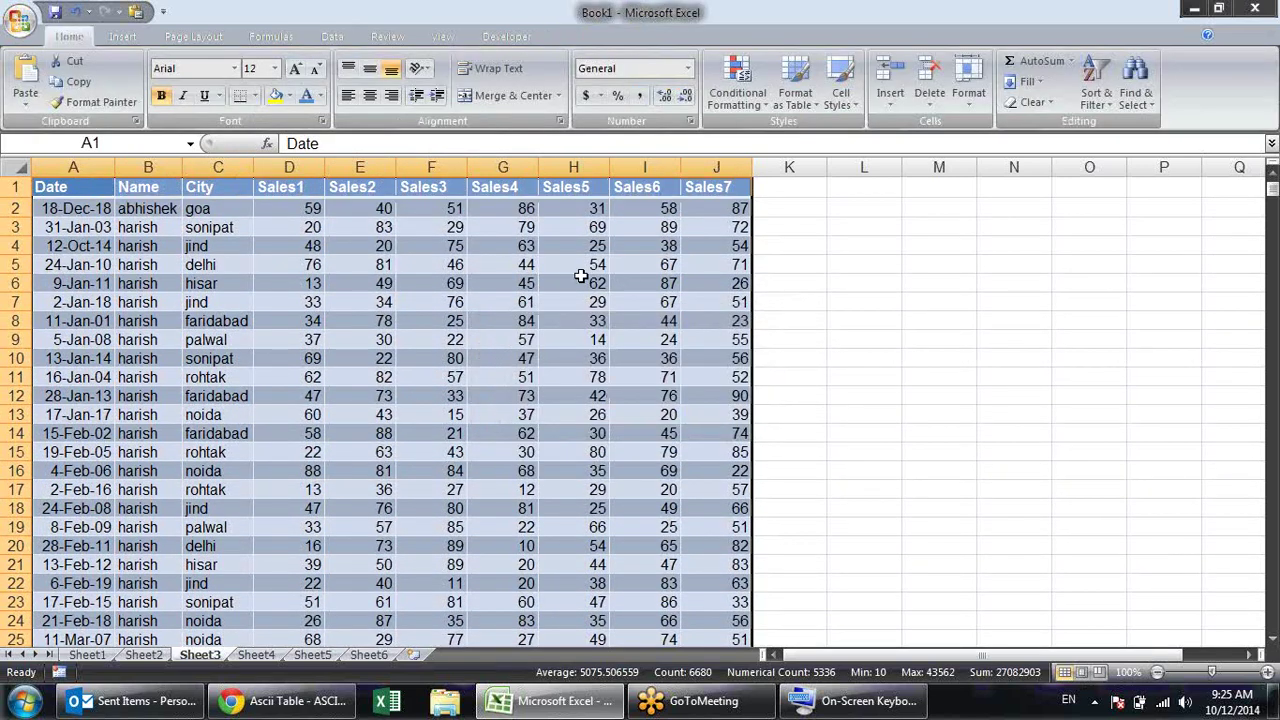
{"action": "left_click", "coordinate": [528, 262]}
{"action": "left_click", "coordinate": [362, 250]}
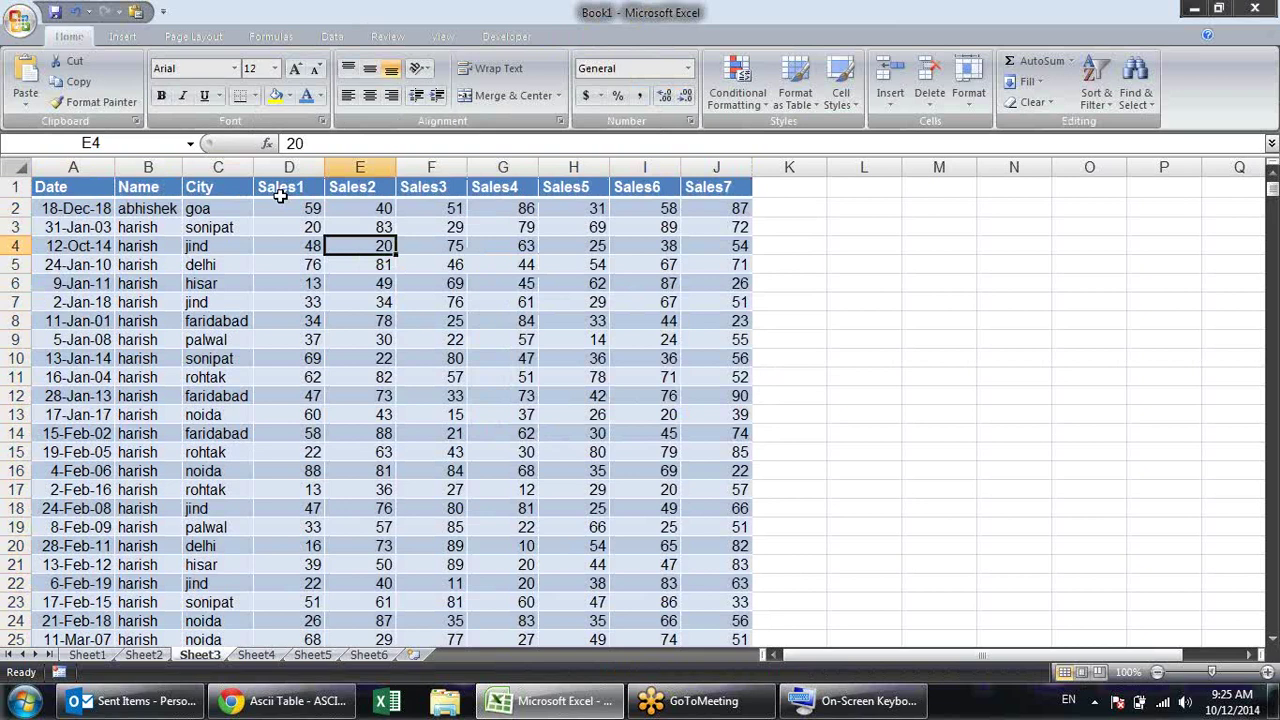
{"action": "left_click", "coordinate": [290, 700]}
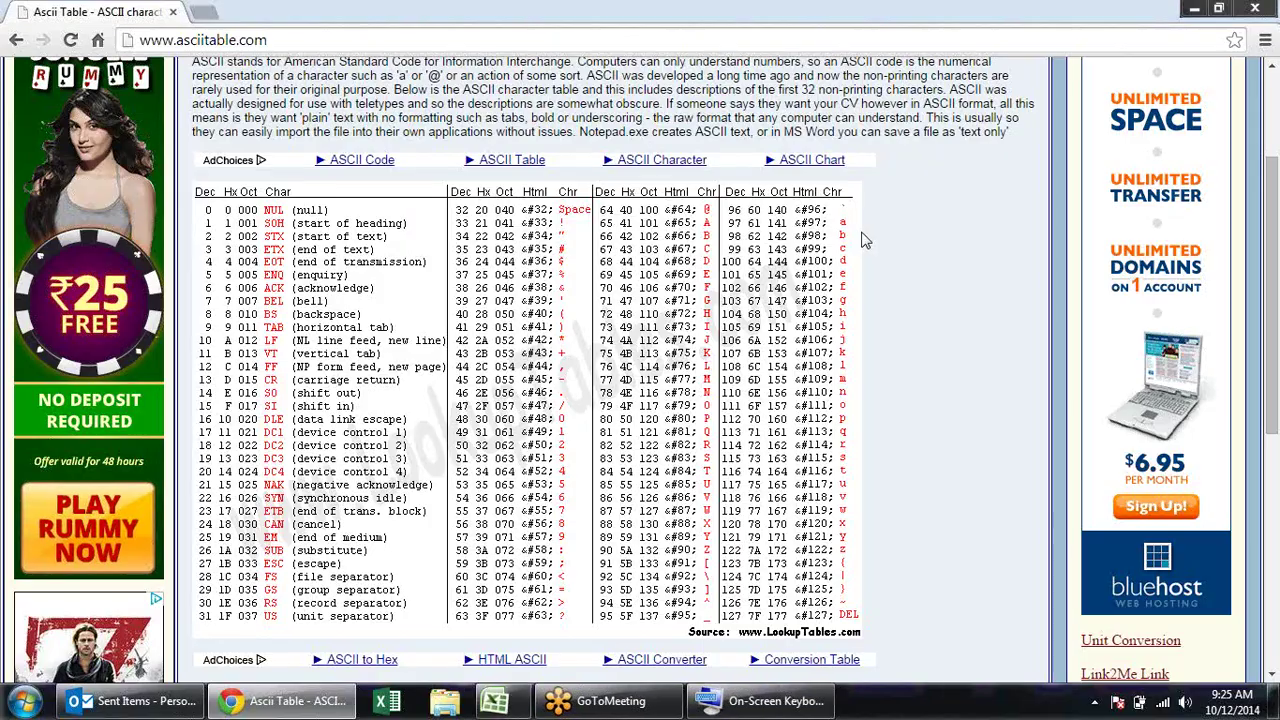
Relaunch Excel from the taskbar to a blank Book1 and select cell I4
{"action": "left_click", "coordinate": [502, 700]}
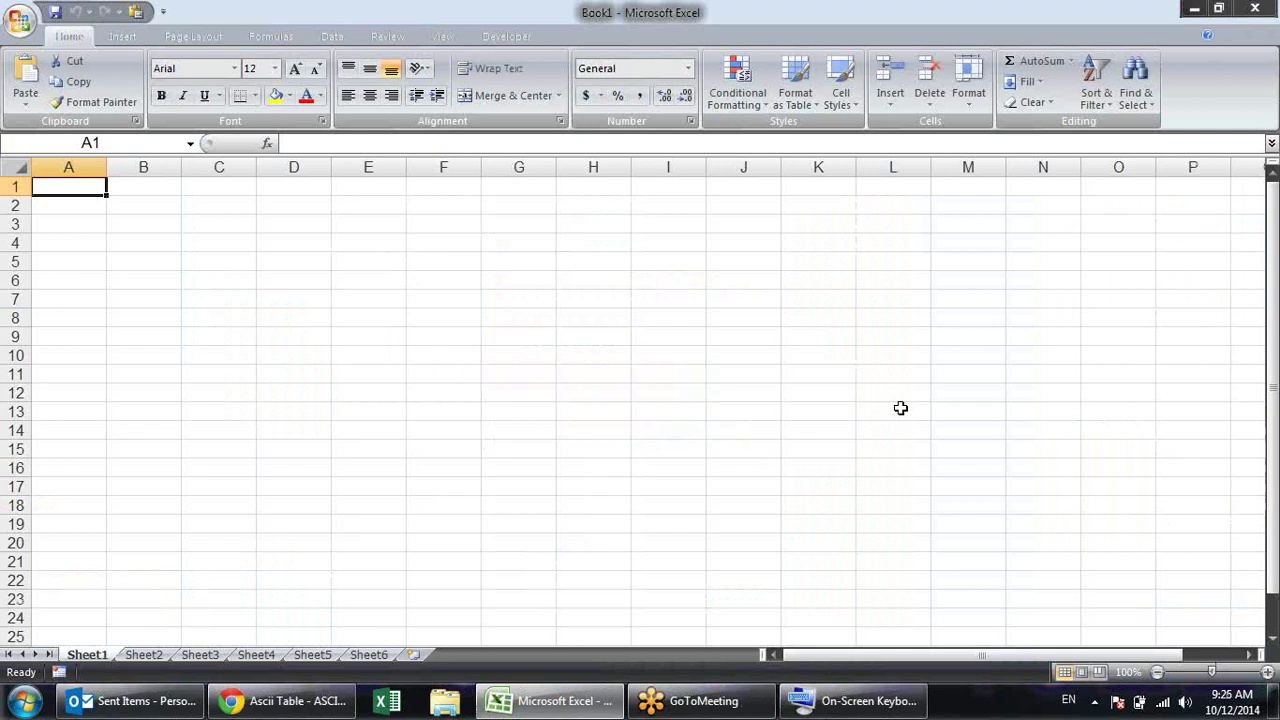
{"action": "left_click", "coordinate": [654, 245]}
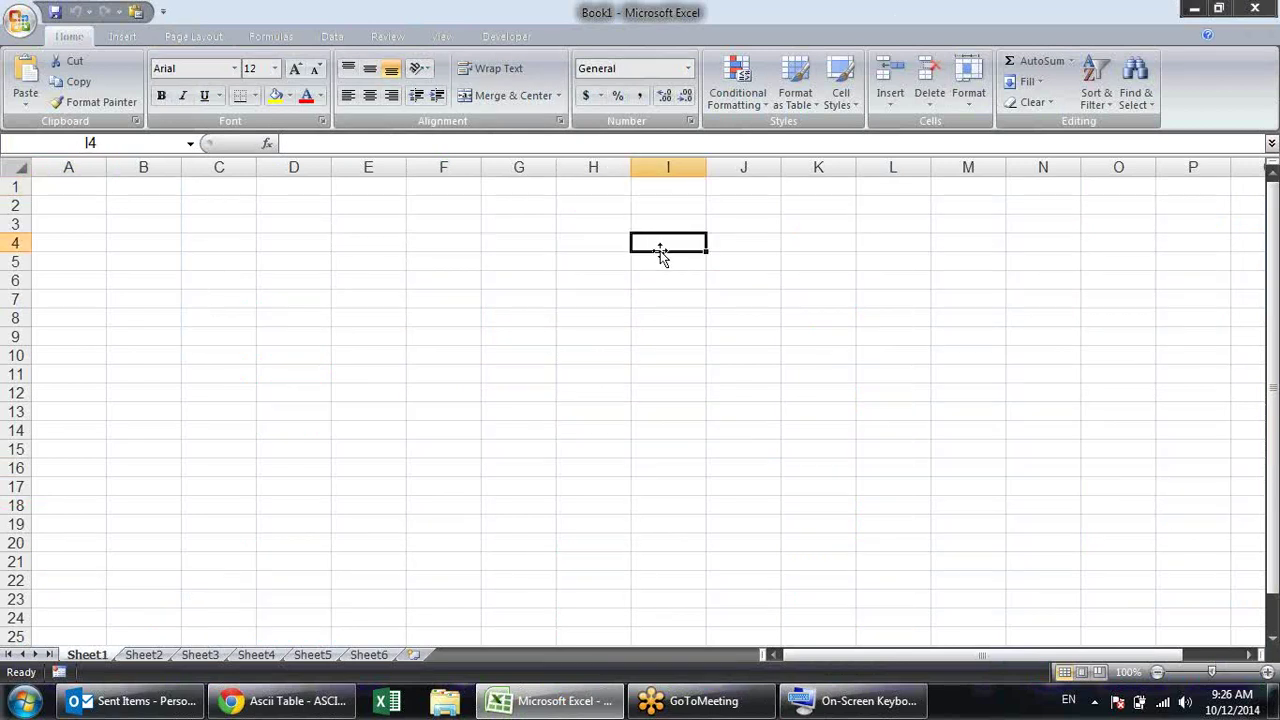
Copy the AutoRecover file location path from Excel Options' Save page, then close the dialog
{"action": "left_click", "coordinate": [20, 20]}
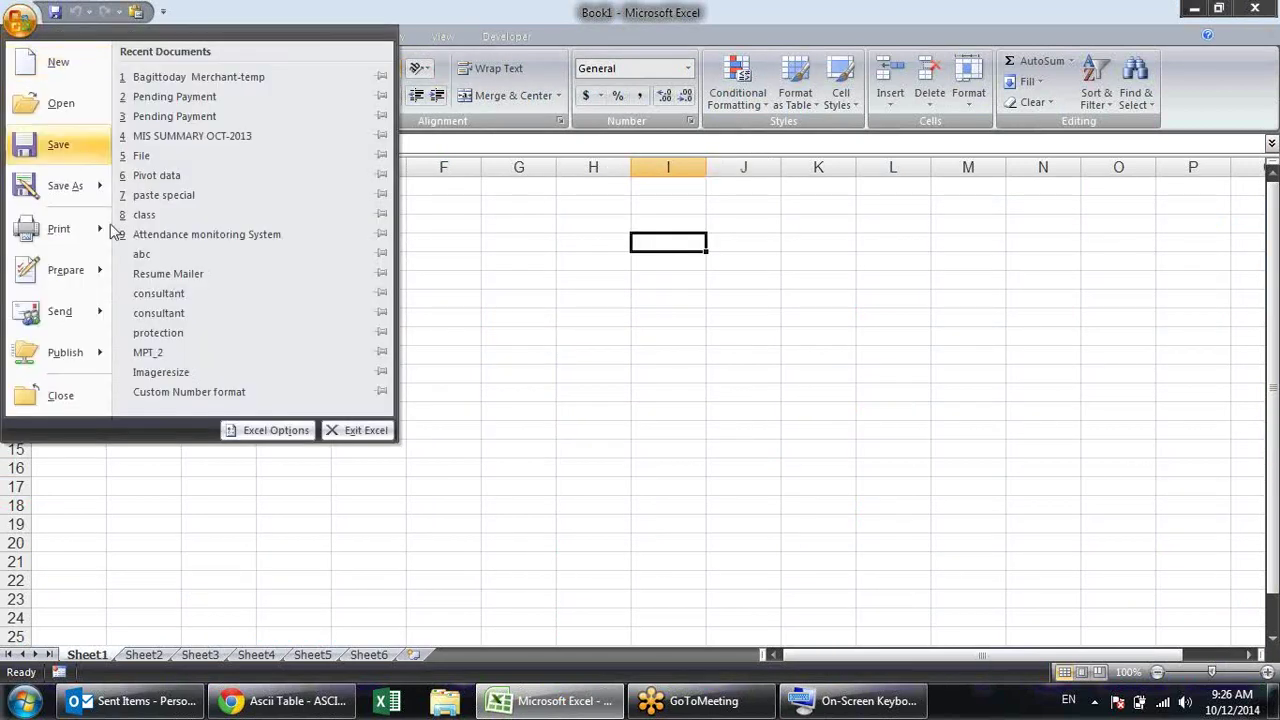
{"action": "mouse_move", "coordinate": [65, 270]}
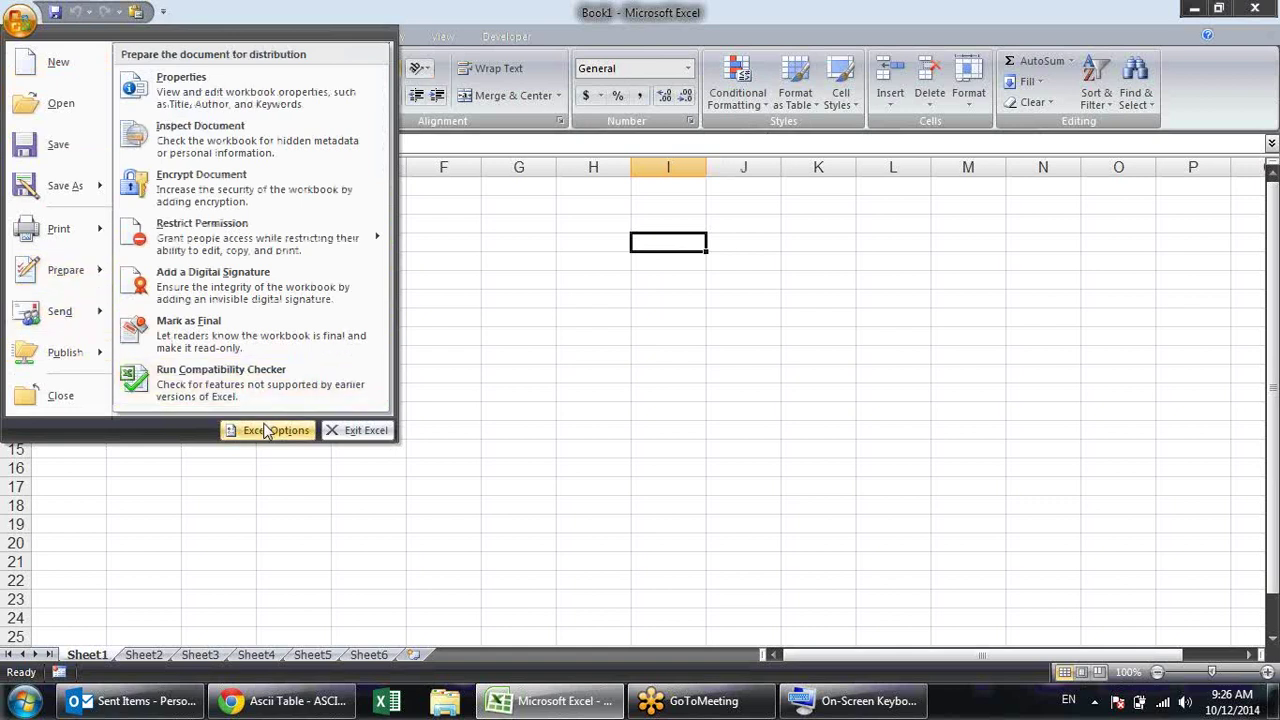
{"action": "left_click", "coordinate": [276, 430]}
{"action": "left_click", "coordinate": [378, 110]}
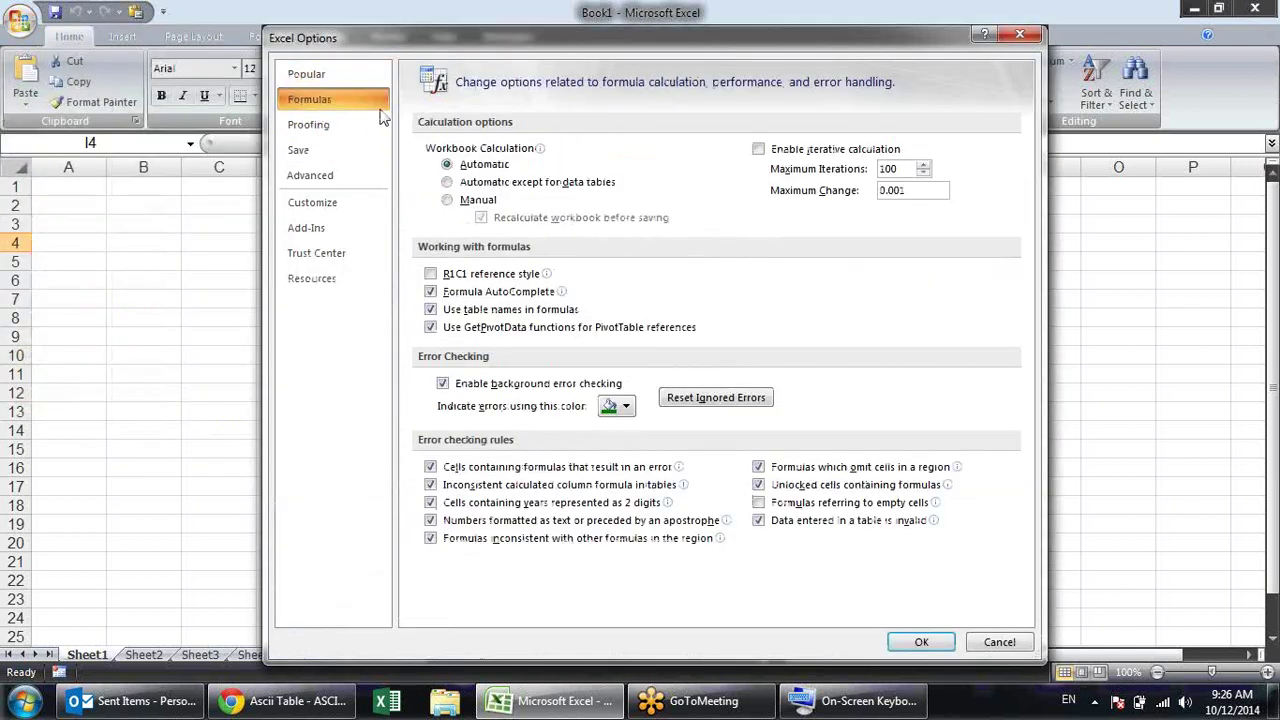
{"action": "left_click", "coordinate": [352, 124]}
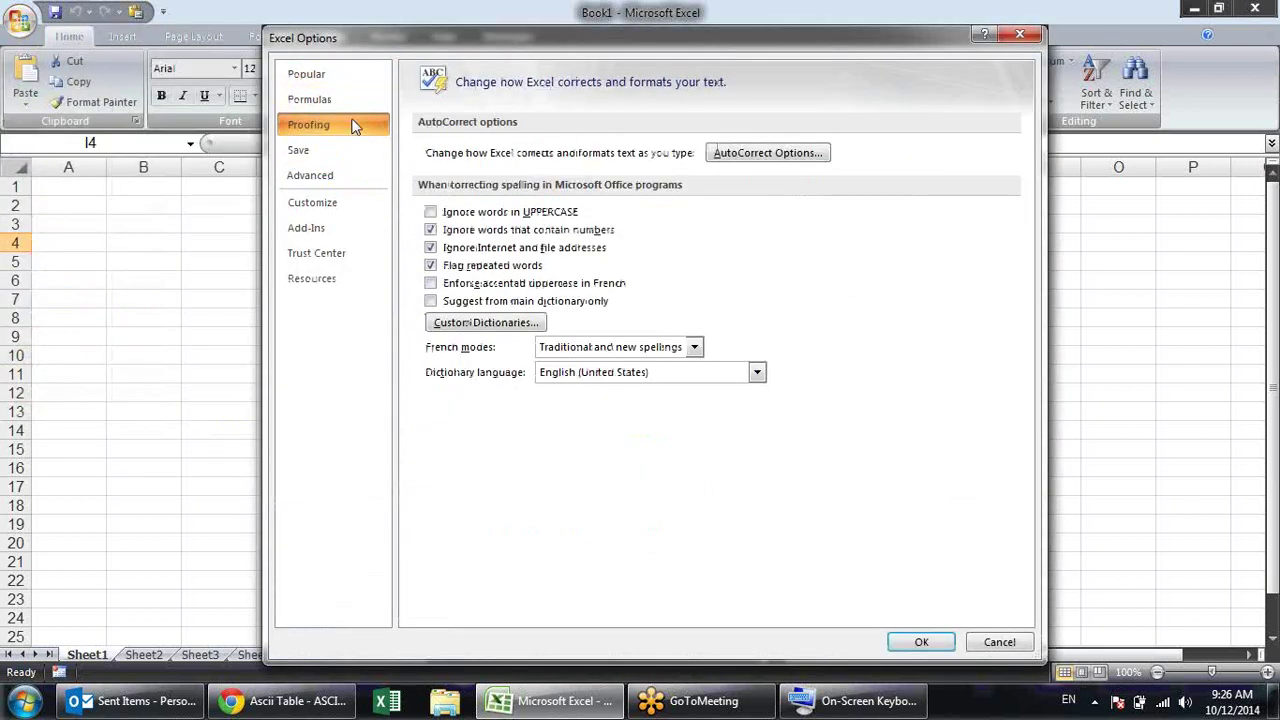
{"action": "left_click", "coordinate": [357, 176]}
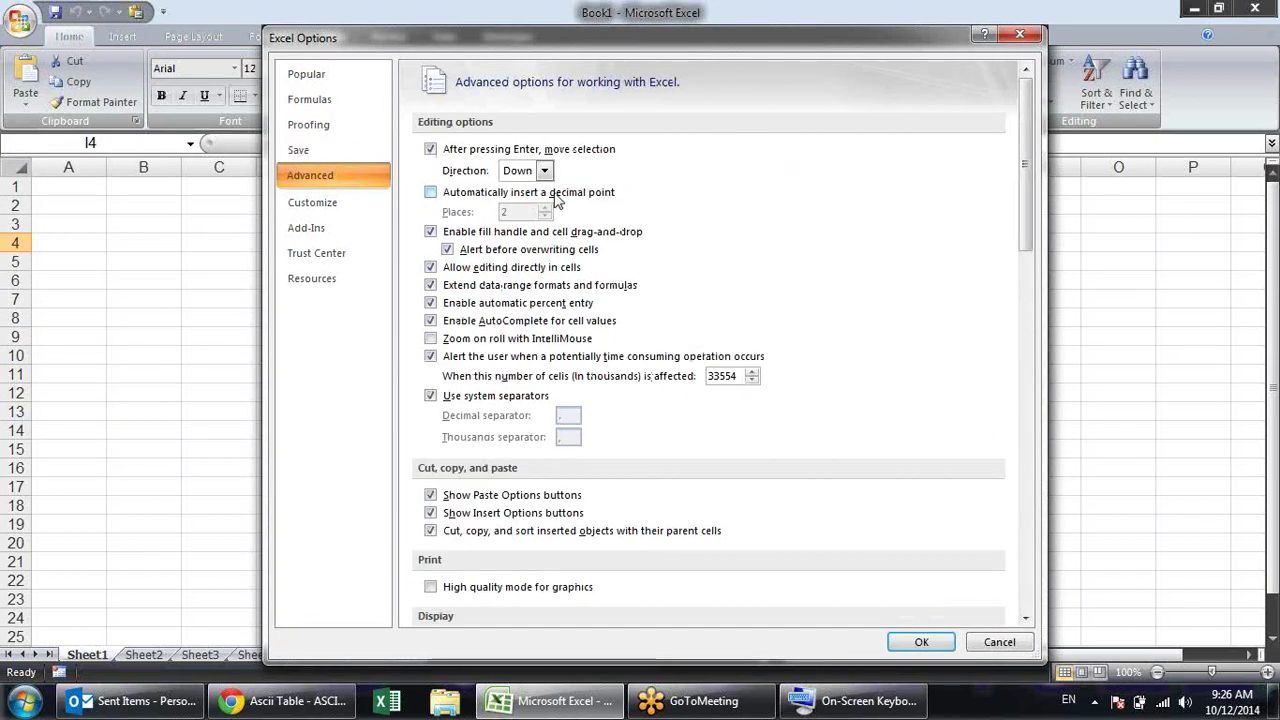
{"action": "left_click", "coordinate": [362, 114]}
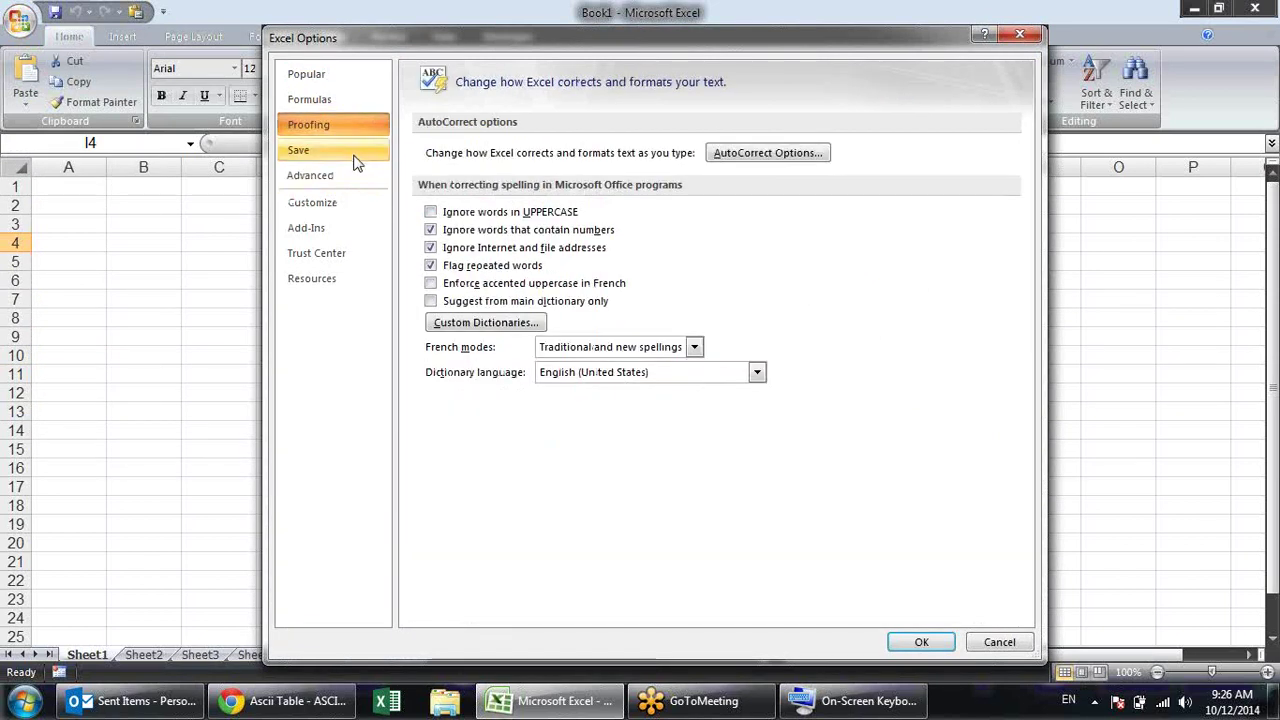
{"action": "left_click", "coordinate": [357, 152]}
{"action": "left_click_drag", "start_coordinate": [843, 193], "coordinate": [519, 205]}
{"action": "key", "text": "ctrl+c"}
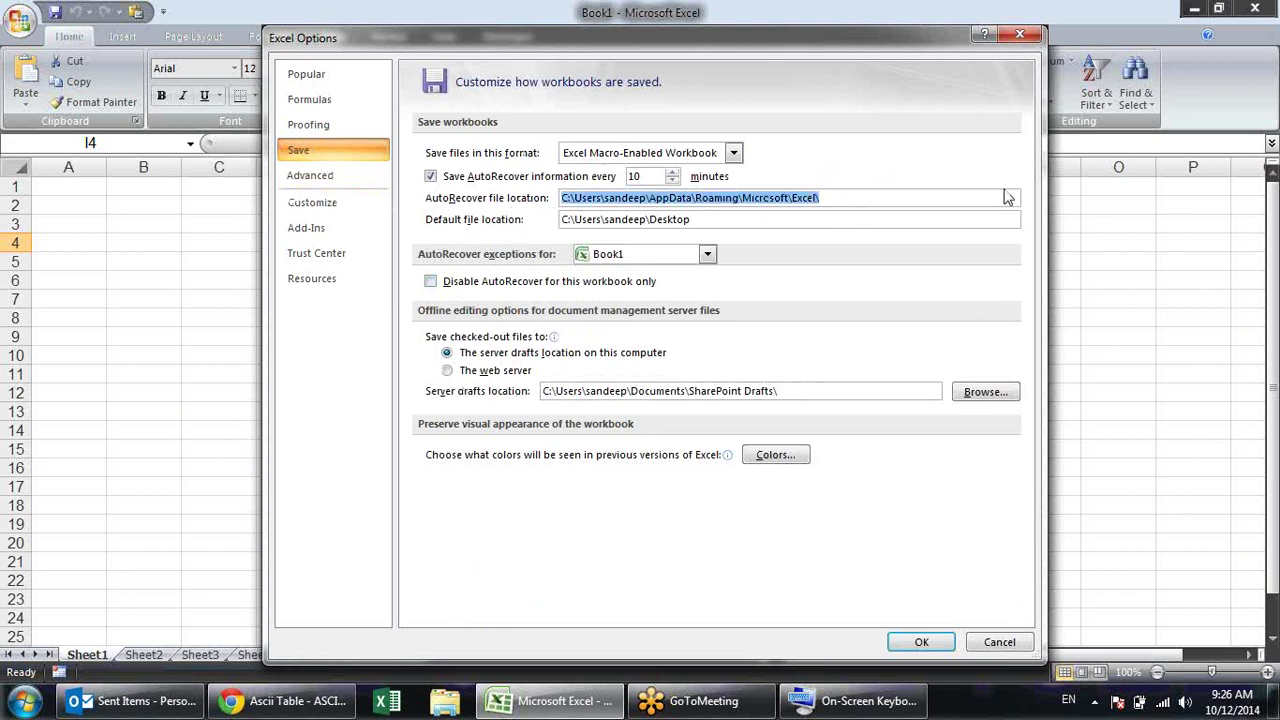
{"action": "key", "text": "Escape"}
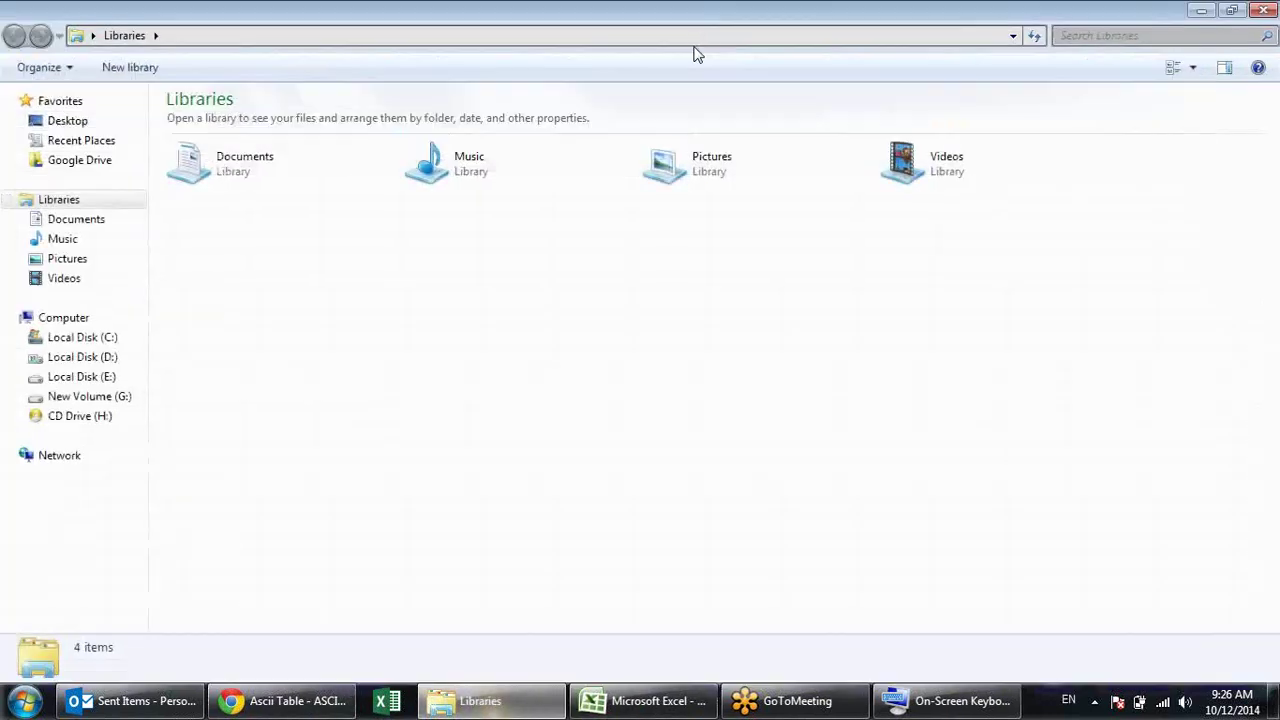
Go to the pasted AutoRecover folder path in Explorer and open XLSTART
{"action": "left_click", "coordinate": [706, 35]}
{"action": "key", "text": "ctrl+v"}
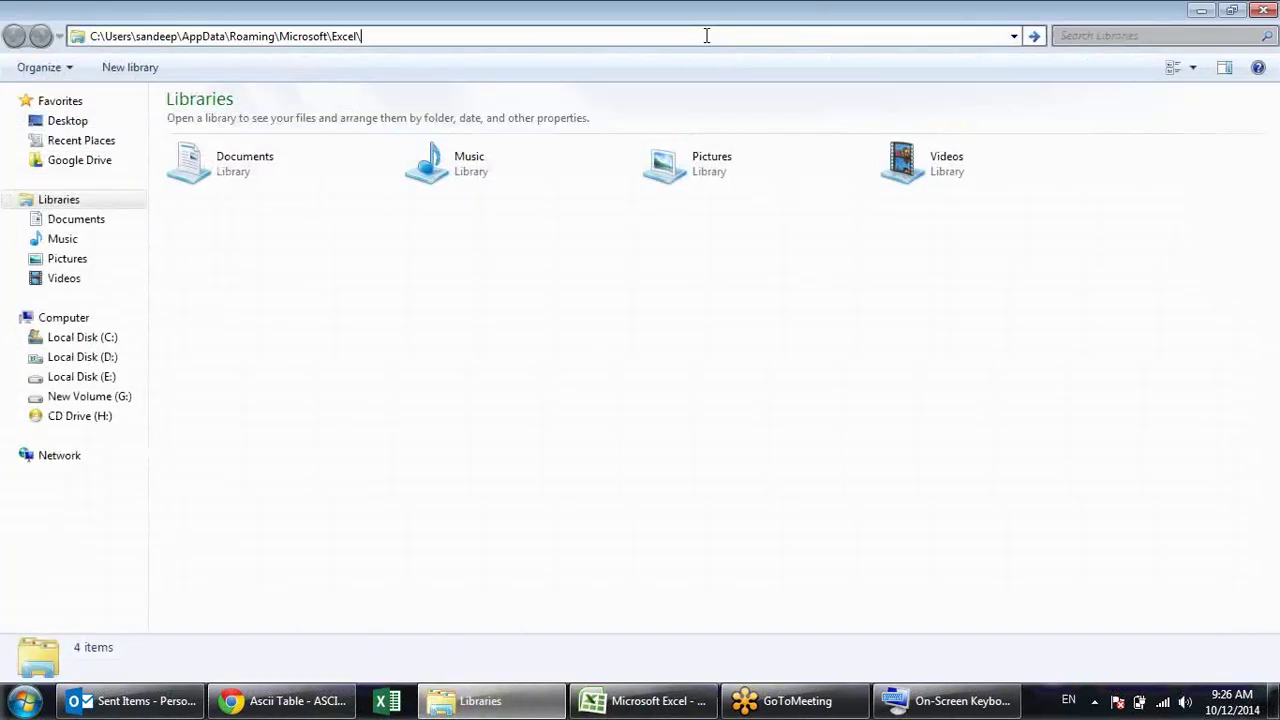
{"action": "key", "text": "Return"}
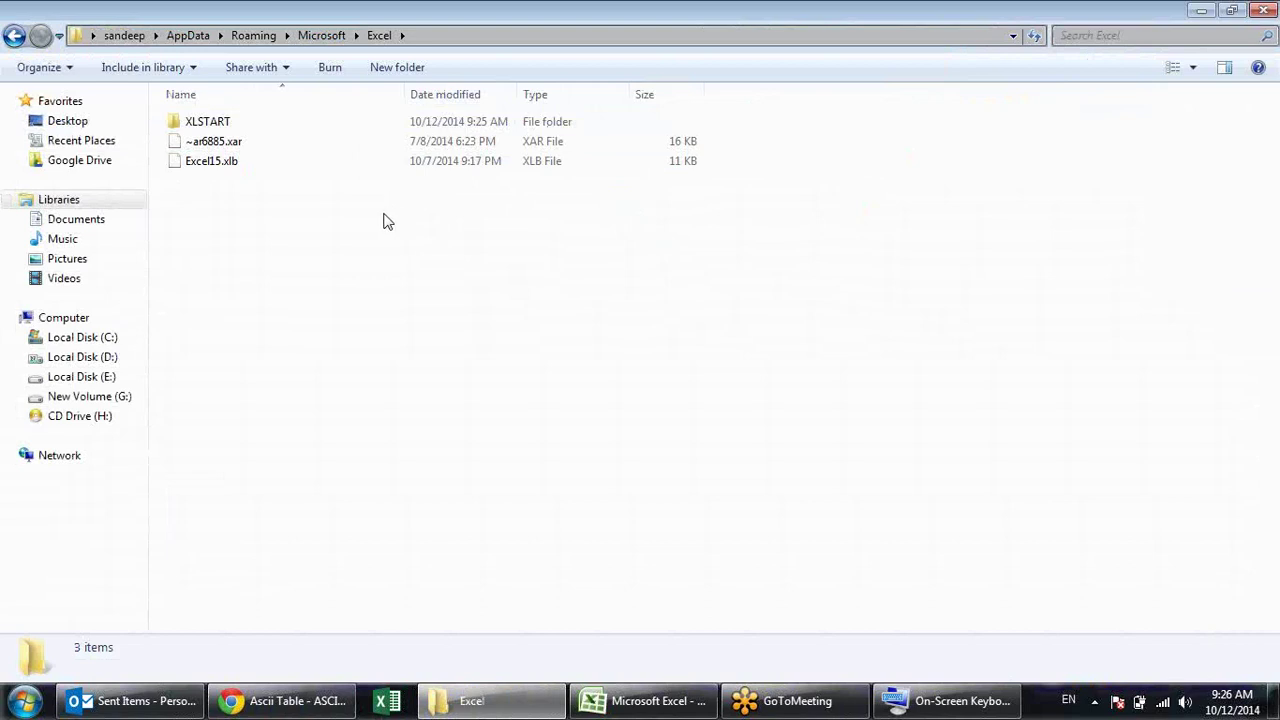
{"action": "double_click", "coordinate": [231, 124]}
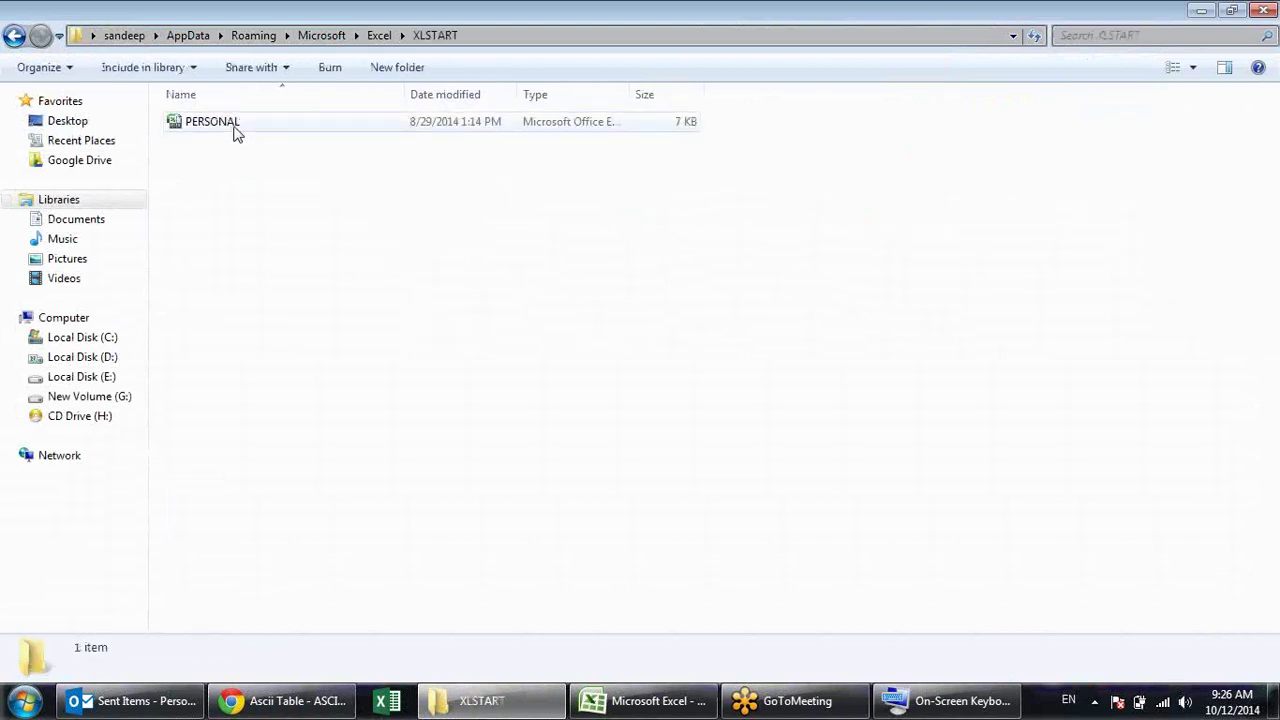
Open the PERSONAL workbook, select cell J14, then minimize and restore Excel
{"action": "double_click", "coordinate": [235, 130]}
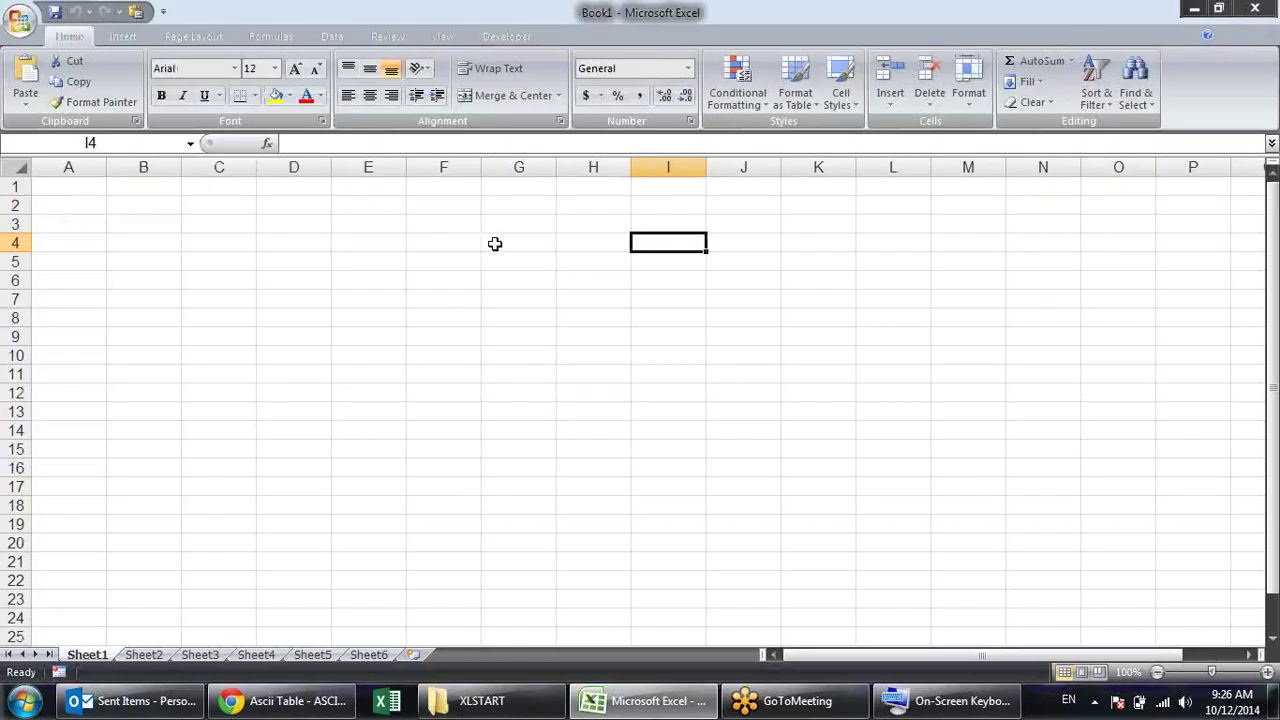
{"action": "left_click", "coordinate": [762, 422]}
{"action": "left_click", "coordinate": [673, 702]}
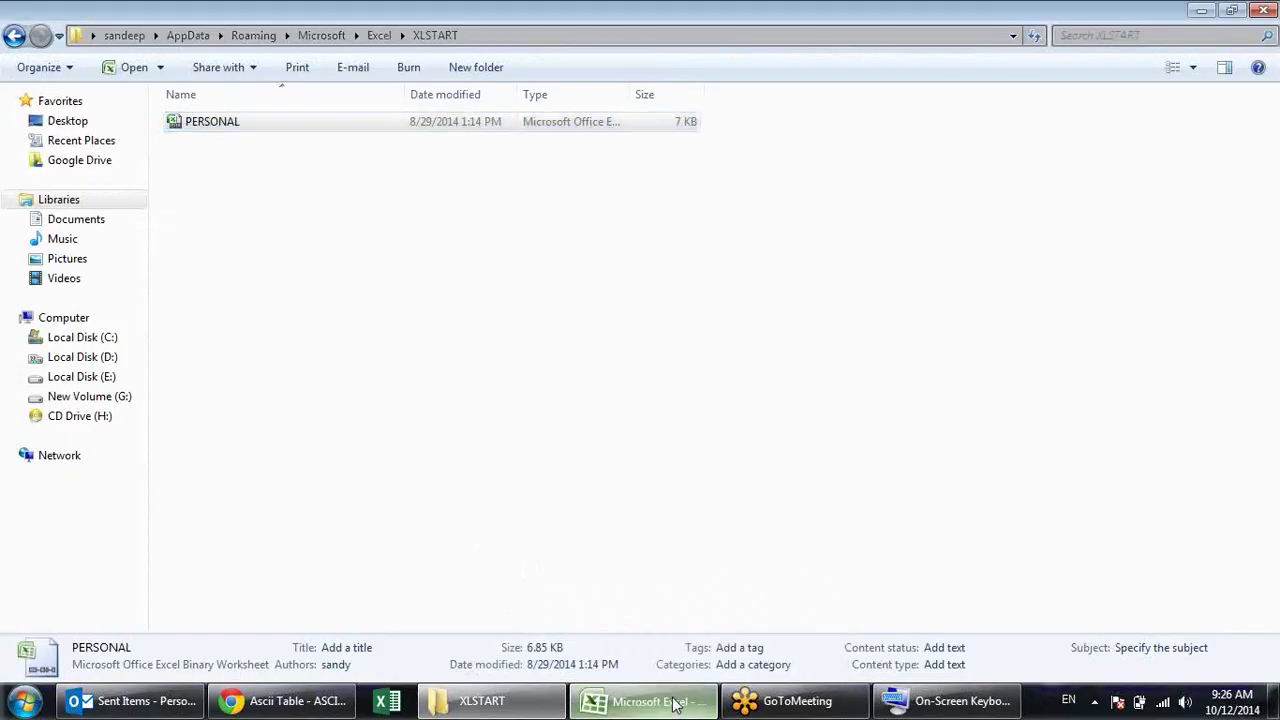
{"action": "left_click", "coordinate": [676, 703]}
{"action": "left_click", "coordinate": [763, 316]}
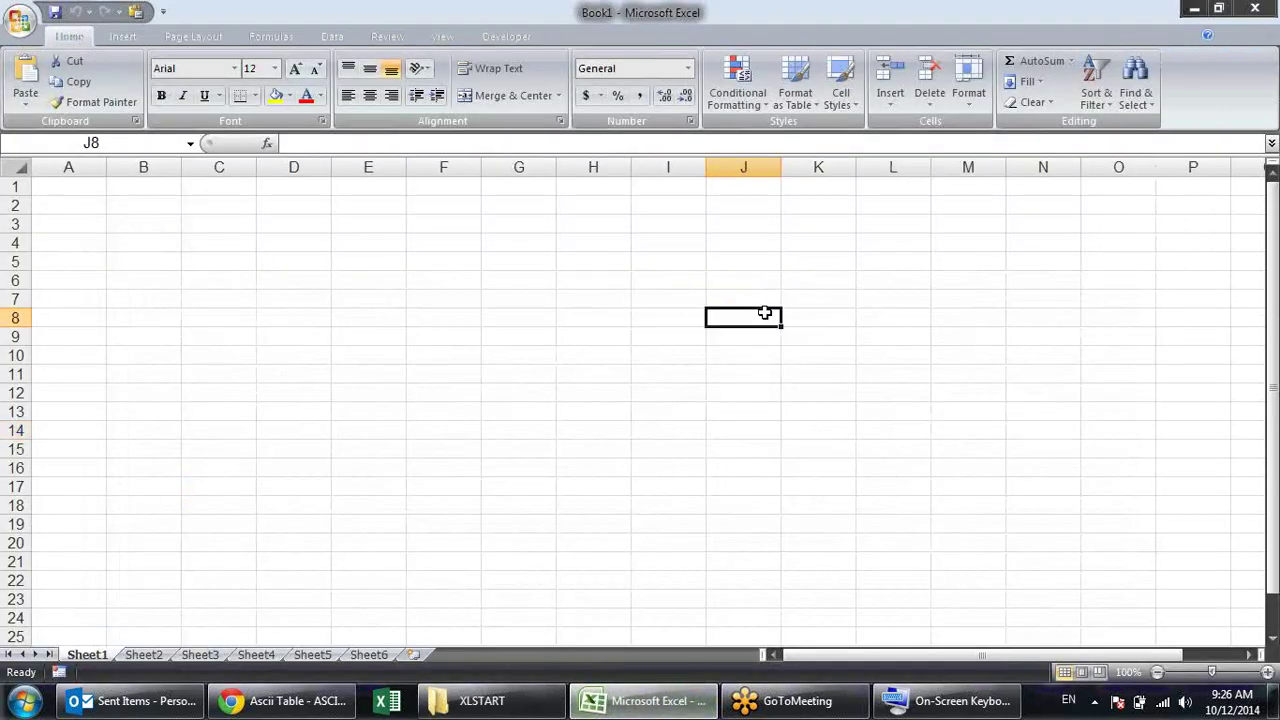
{"action": "left_click", "coordinate": [672, 703]}
{"action": "left_click", "coordinate": [672, 705]}
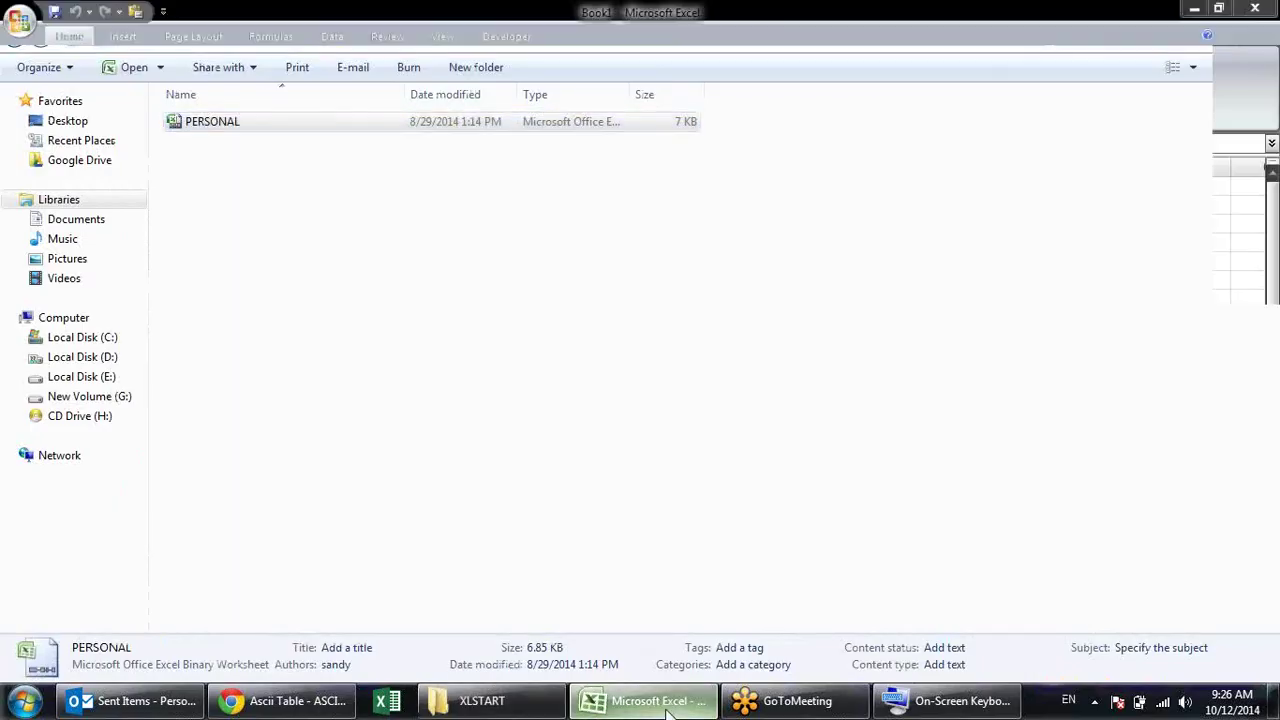
{"action": "left_click", "coordinate": [1254, 9]}
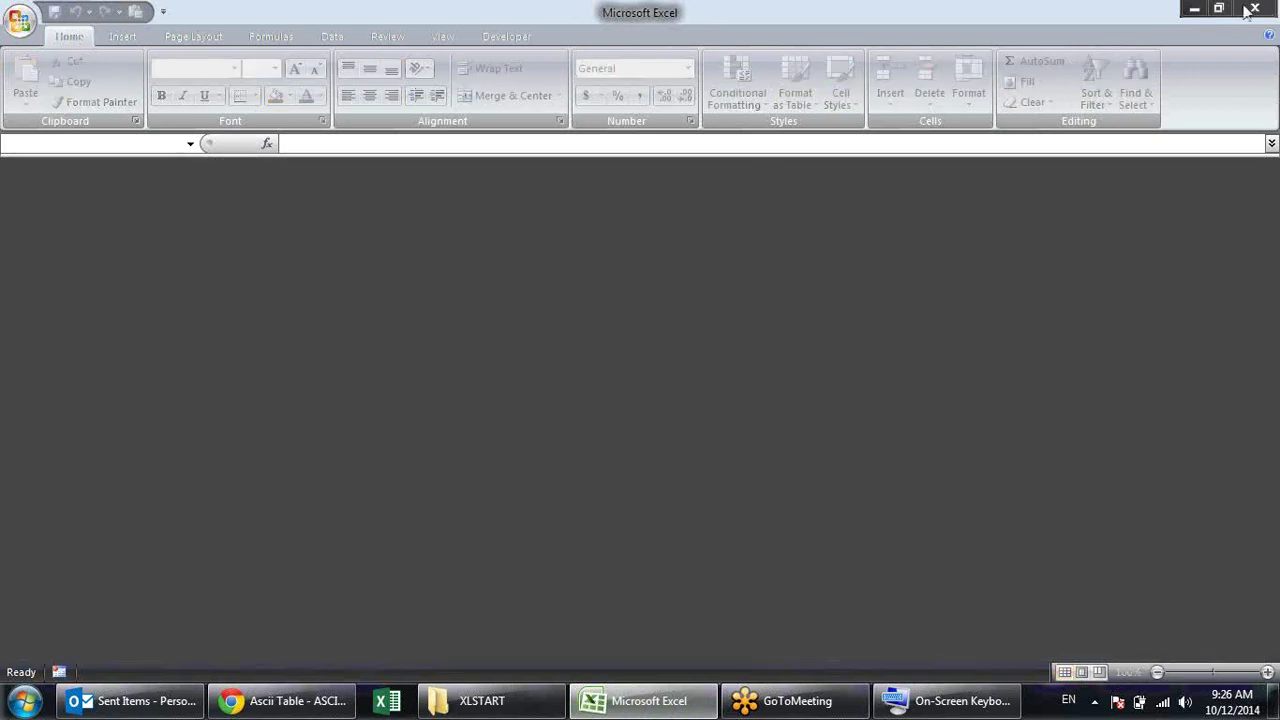
{"action": "left_click", "coordinate": [1252, 9]}
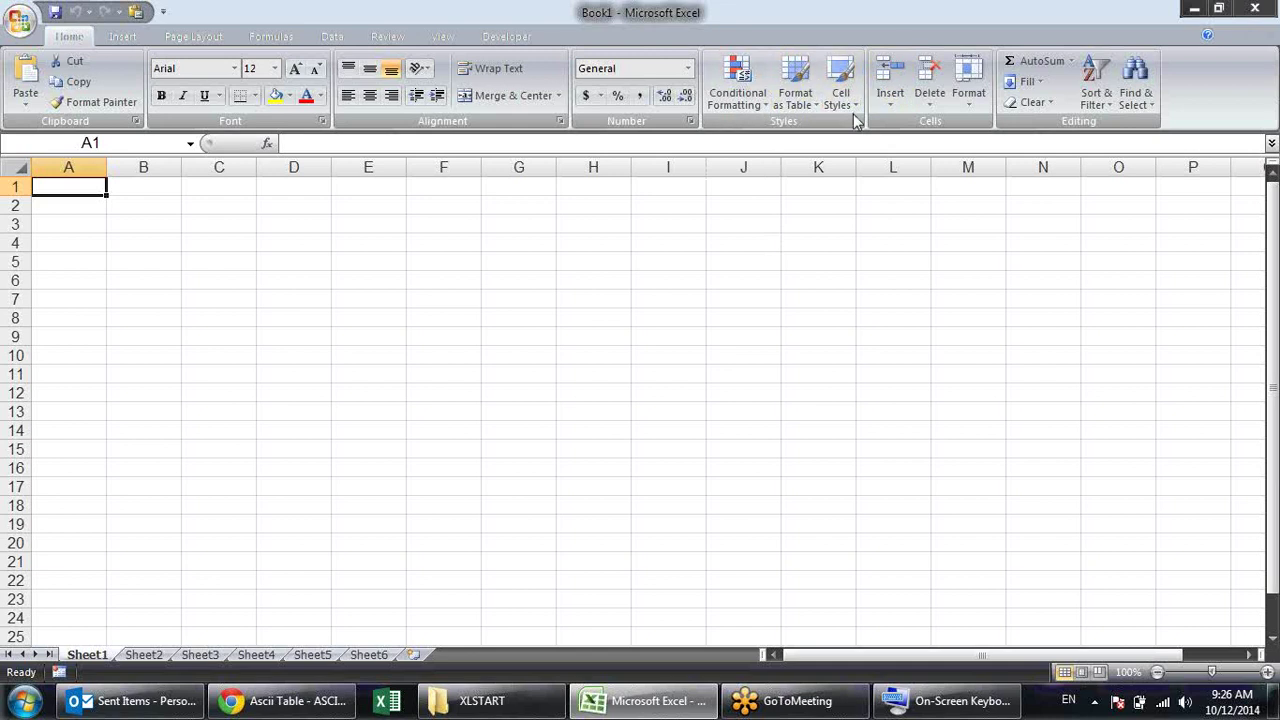
{"action": "left_click", "coordinate": [143, 655]}
{"action": "left_click", "coordinate": [199, 655]}
{"action": "left_click", "coordinate": [250, 656]}
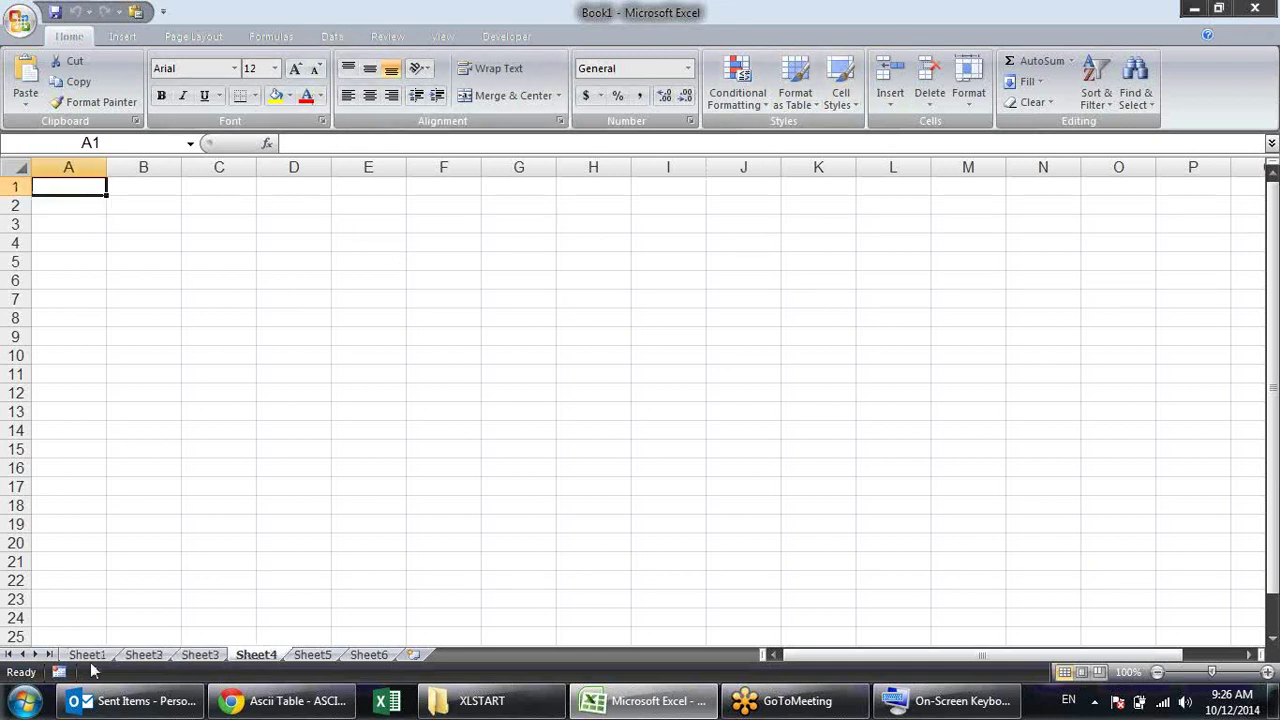
{"action": "left_click", "coordinate": [90, 658]}
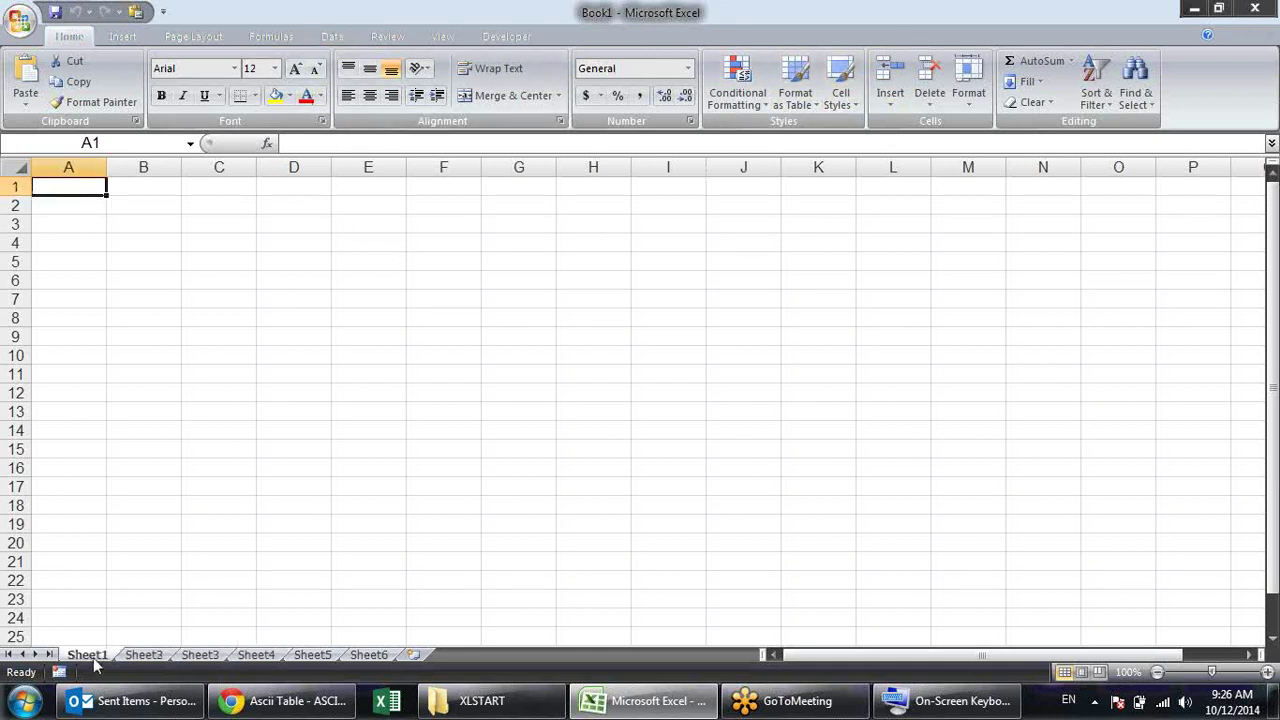
{"action": "left_click", "coordinate": [271, 38]}
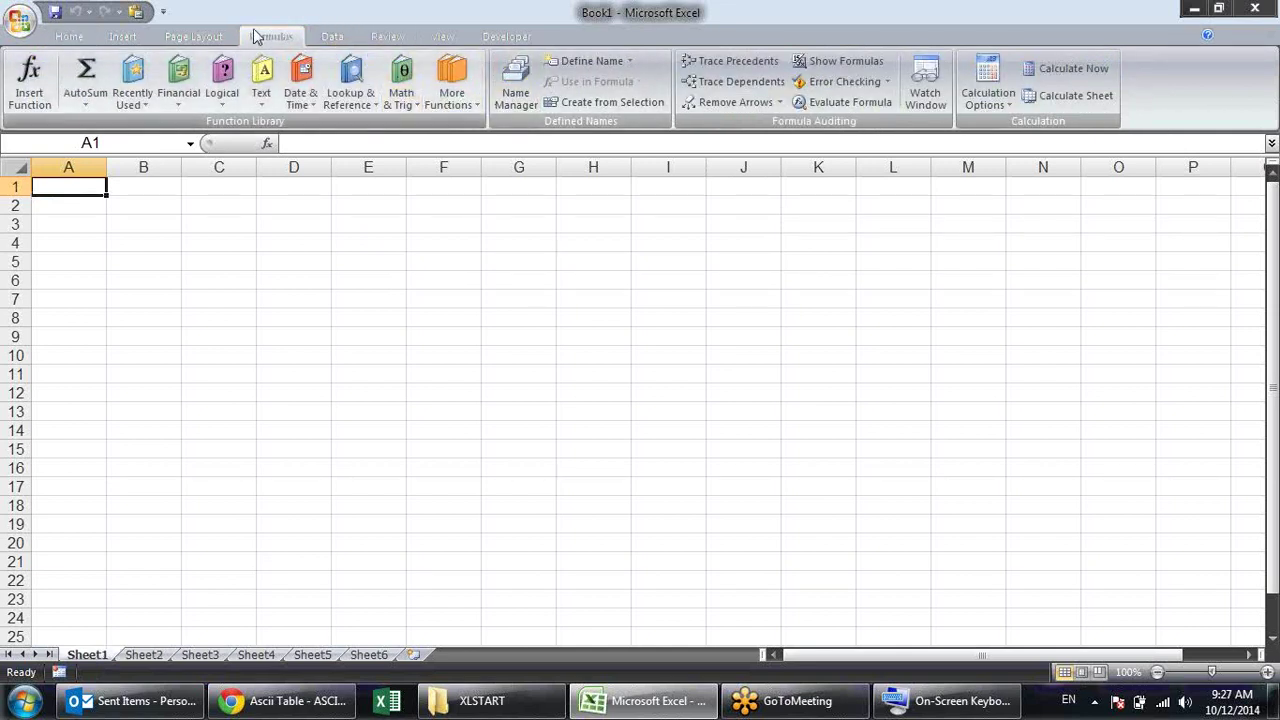
Import the Pivot data Sheet3$ source into Sheet1 through Existing Connections
{"action": "left_click", "coordinate": [333, 37]}
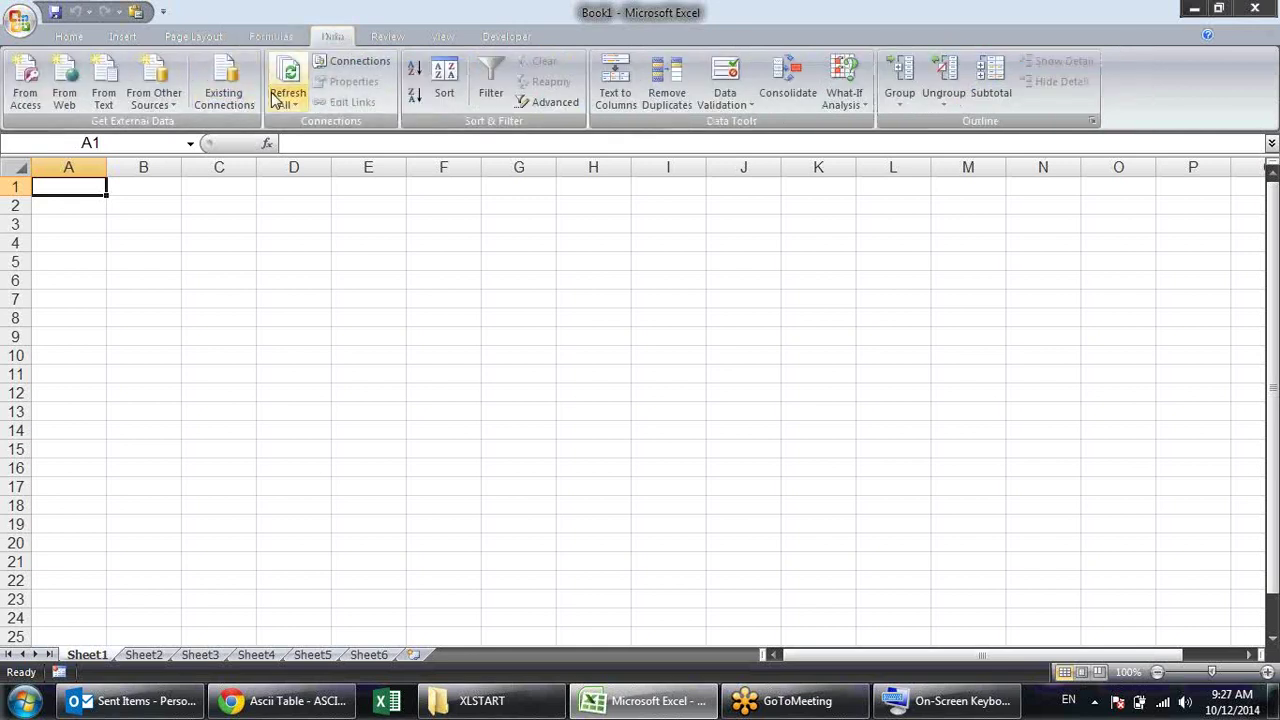
{"action": "left_click", "coordinate": [223, 85]}
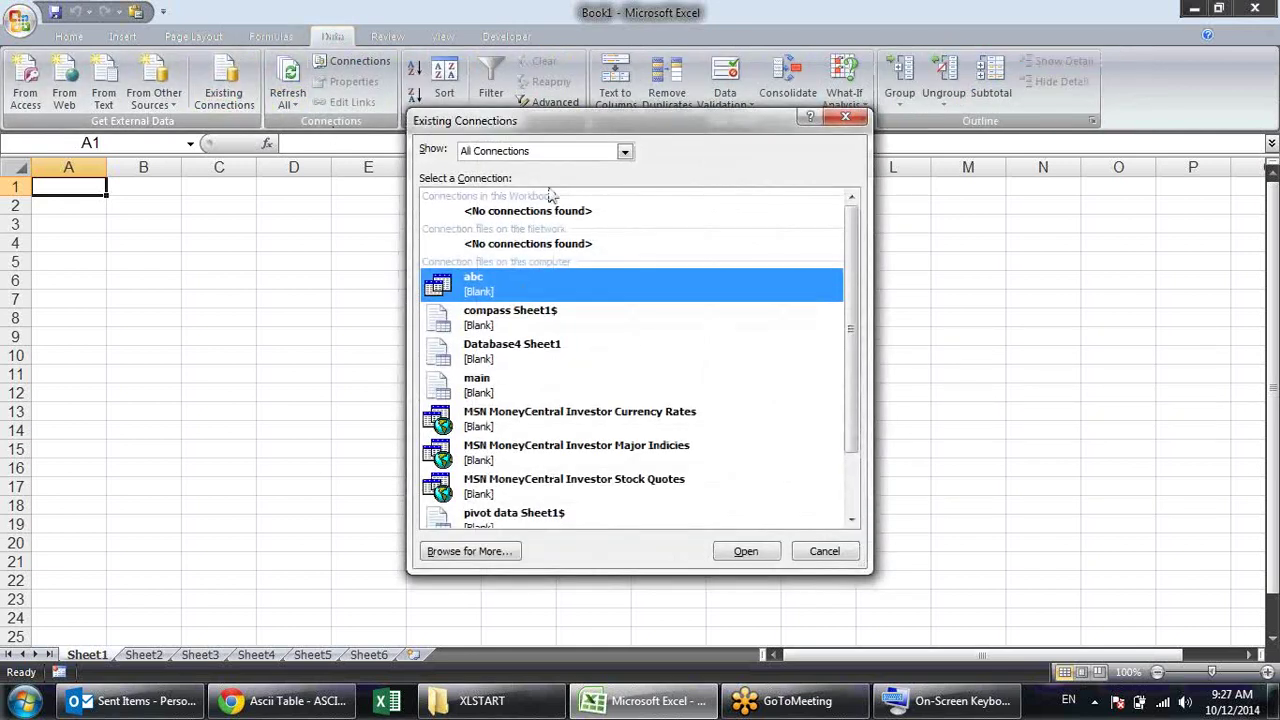
{"action": "left_click", "coordinate": [492, 552]}
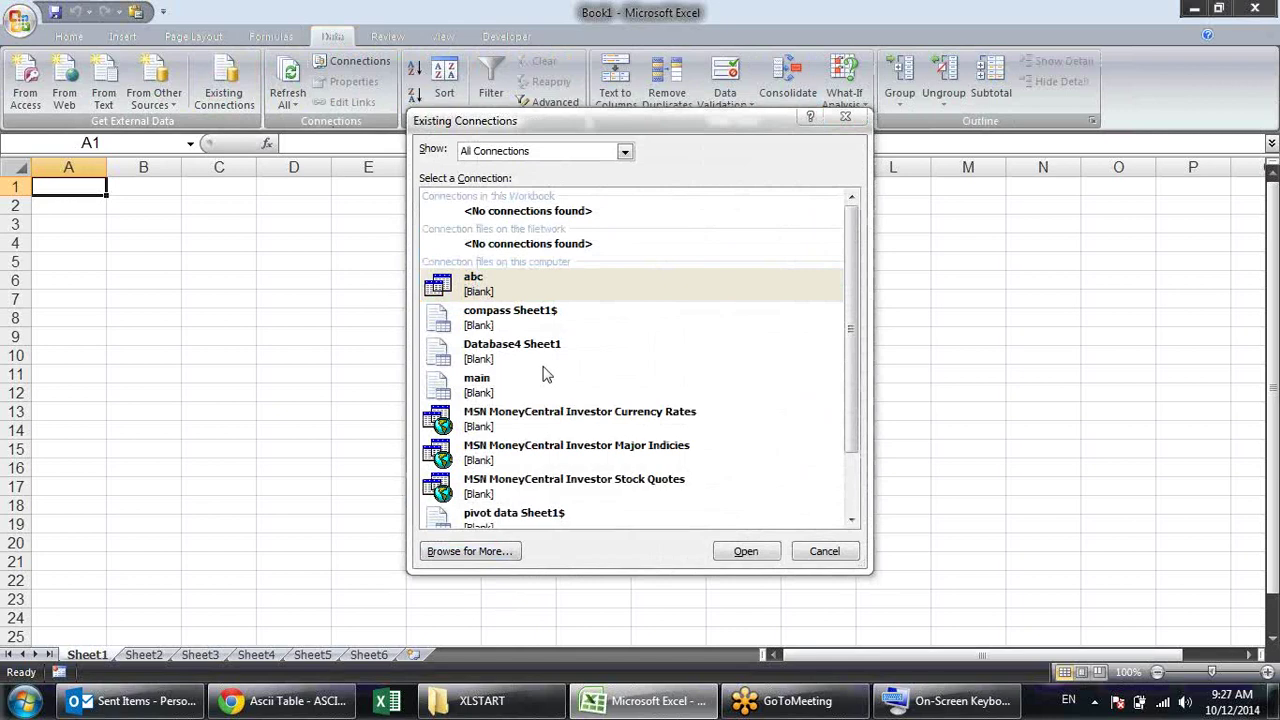
{"action": "left_click", "coordinate": [620, 280]}
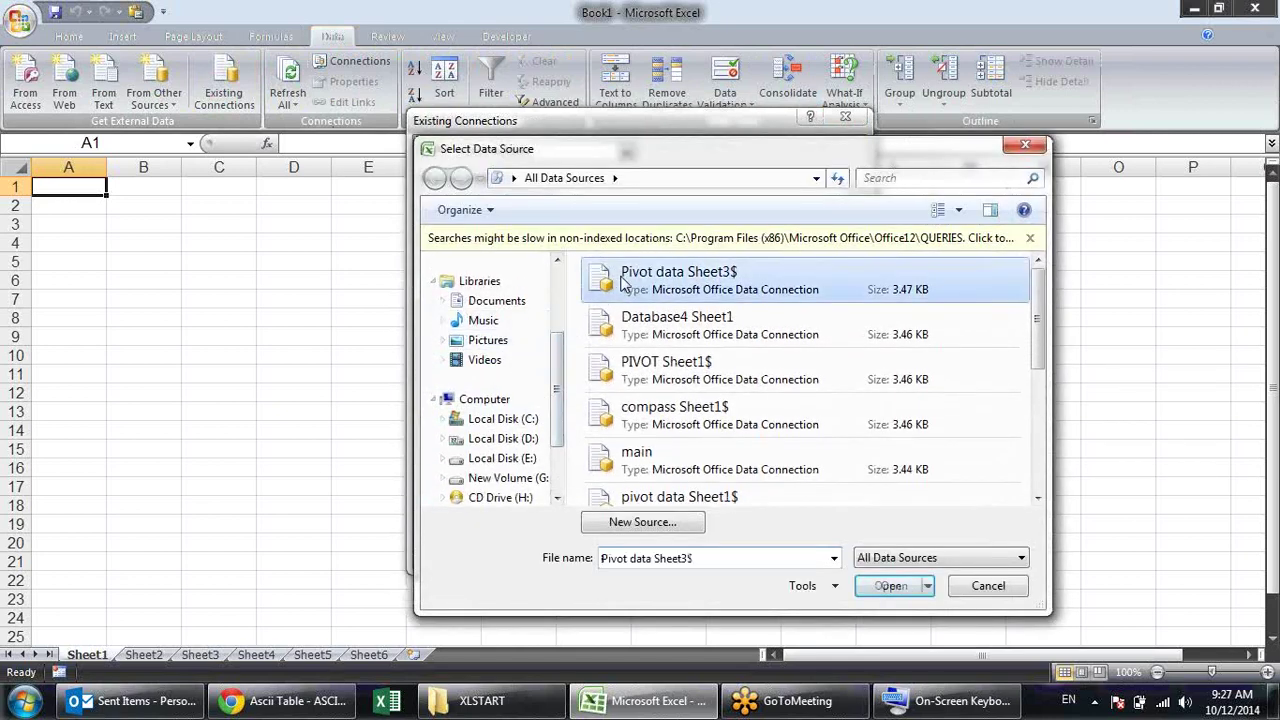
{"action": "double_click", "coordinate": [620, 280]}
{"action": "left_click", "coordinate": [600, 448]}
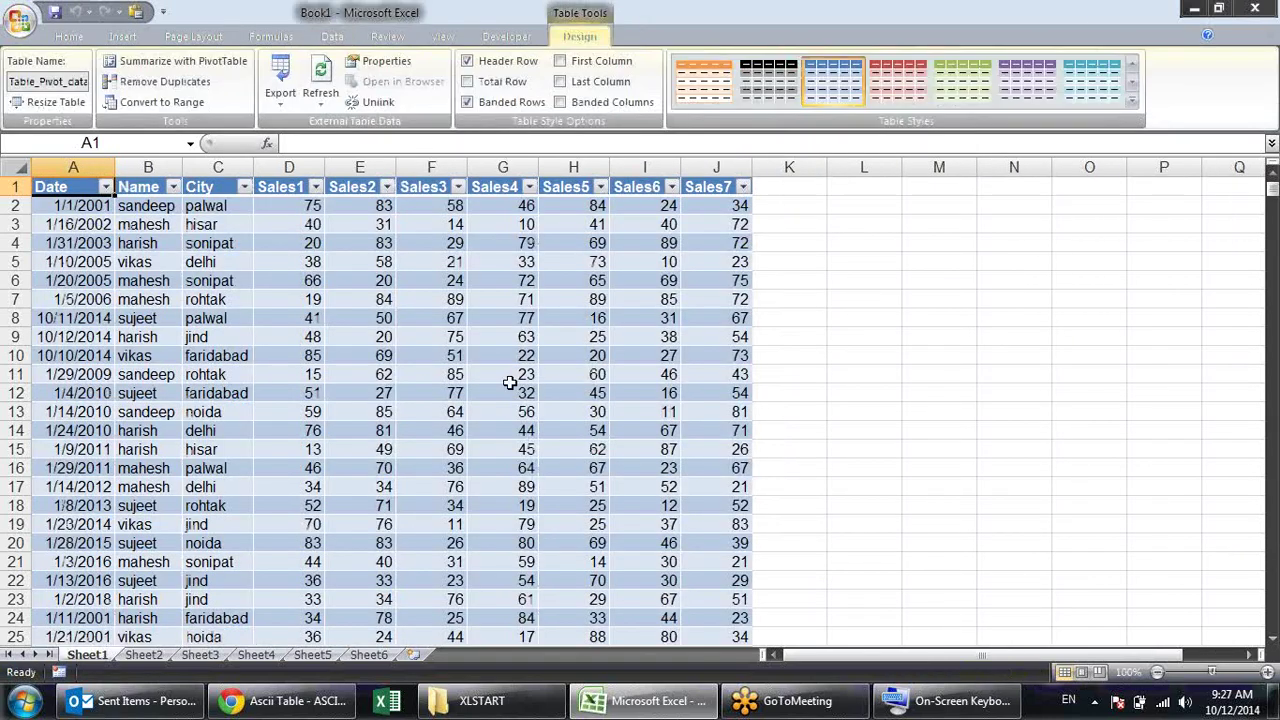
Try converting the imported table to a range and scroll through the data
{"action": "left_click", "coordinate": [185, 104]}
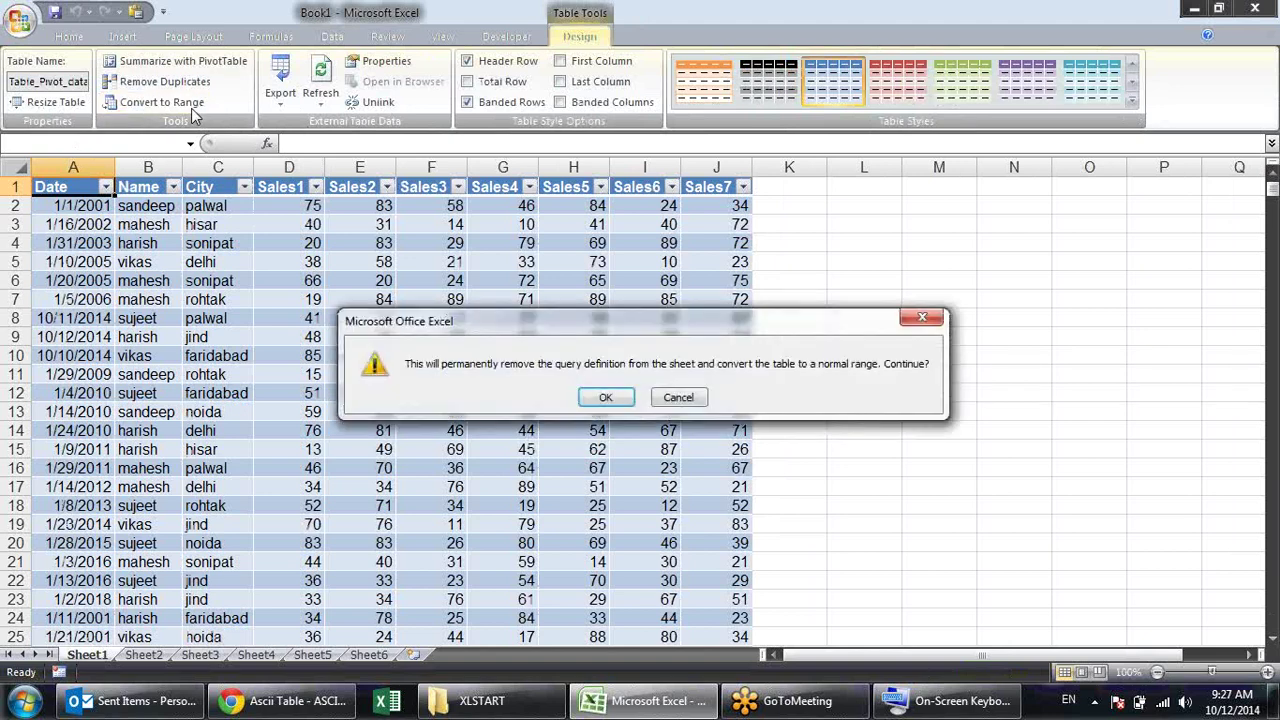
{"action": "key", "text": "Return"}
{"action": "scroll", "coordinate": [364, 231], "scroll_direction": "down", "scroll_amount": 1}
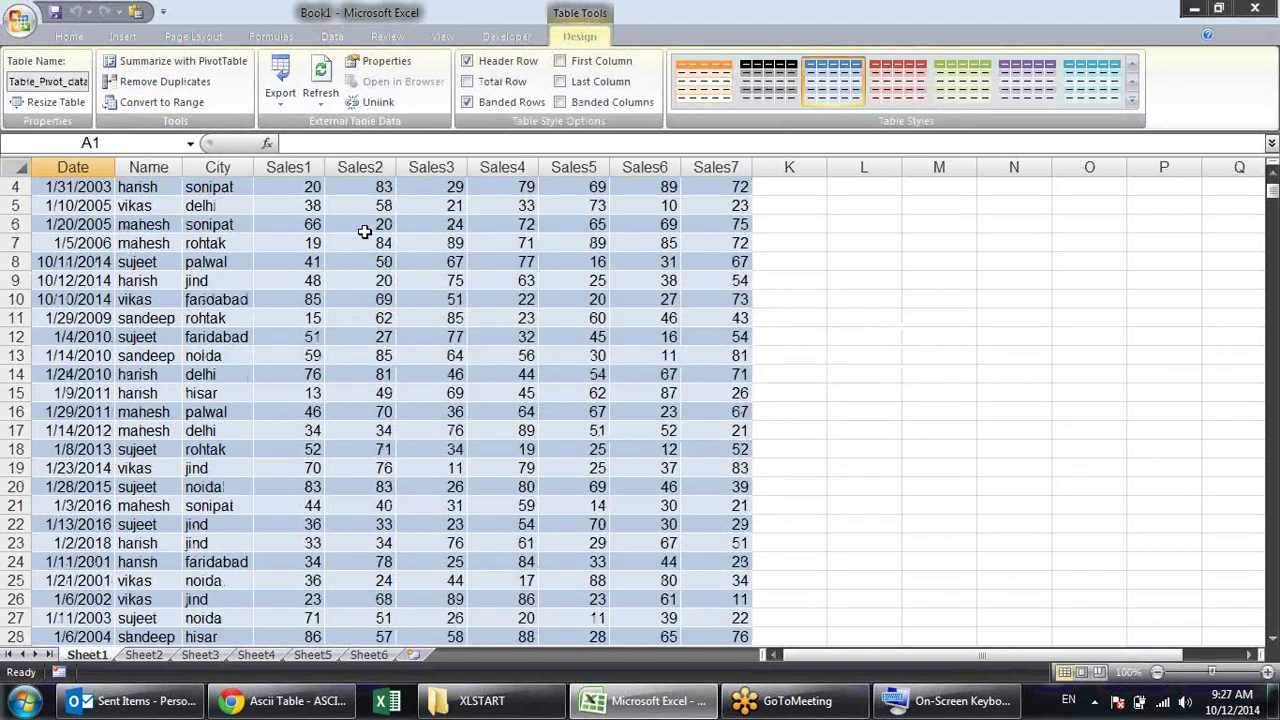
{"action": "scroll", "coordinate": [364, 231], "scroll_direction": "down", "scroll_amount": 3}
{"action": "scroll", "coordinate": [364, 231], "scroll_direction": "down", "scroll_amount": 2}
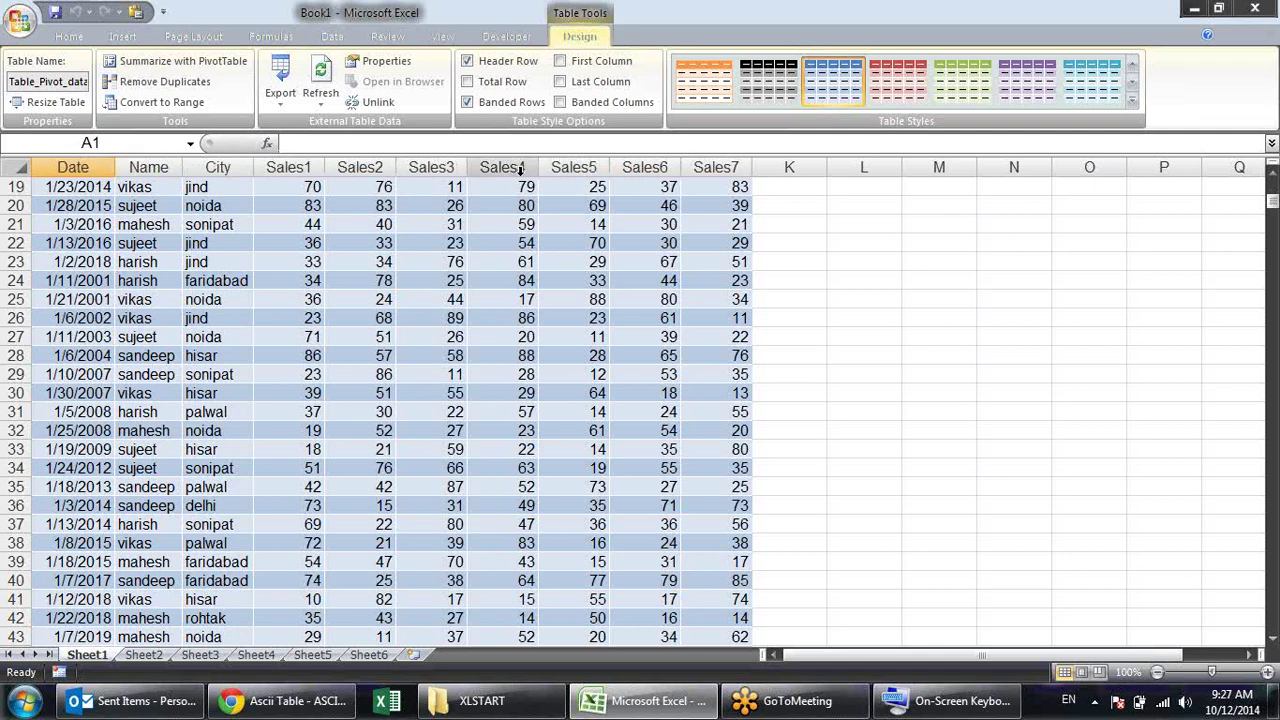
{"action": "scroll", "coordinate": [482, 268], "scroll_direction": "up", "scroll_amount": 5}
{"action": "scroll", "coordinate": [482, 269], "scroll_direction": "up", "scroll_amount": 1}
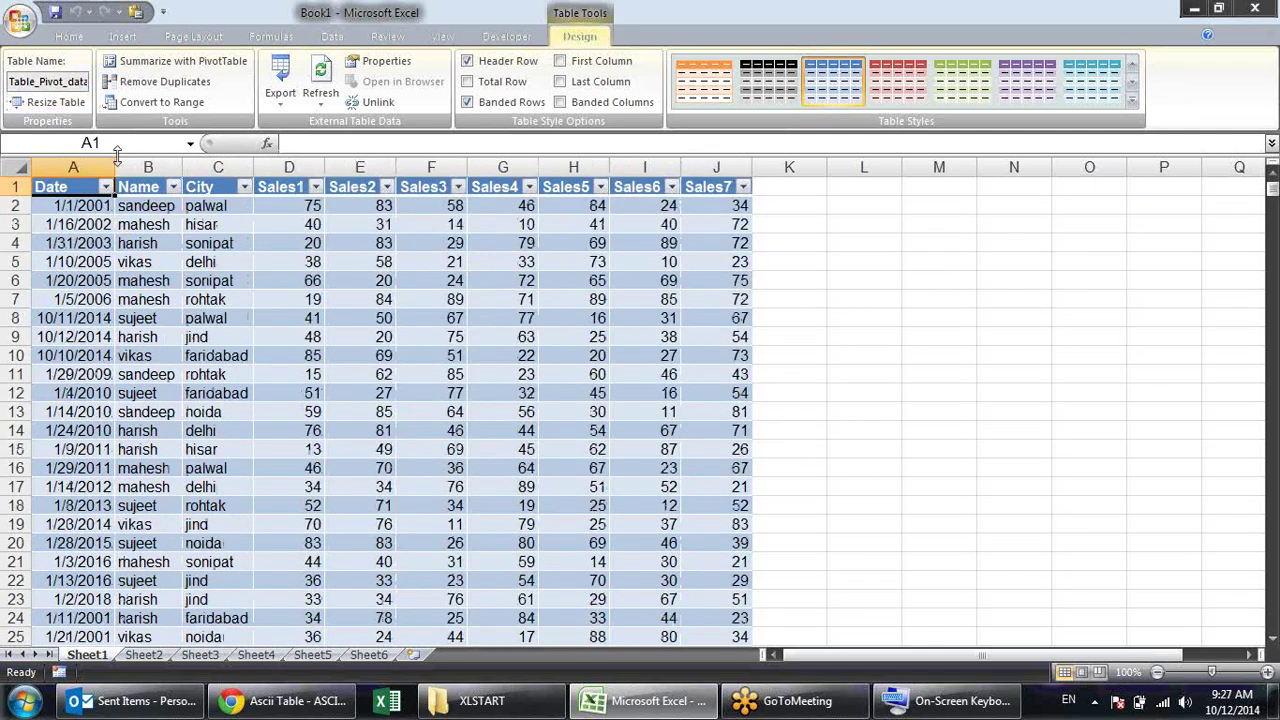
Convert the imported table to a normal range, confirming with OK, and select cell F7
{"action": "left_click", "coordinate": [160, 102]}
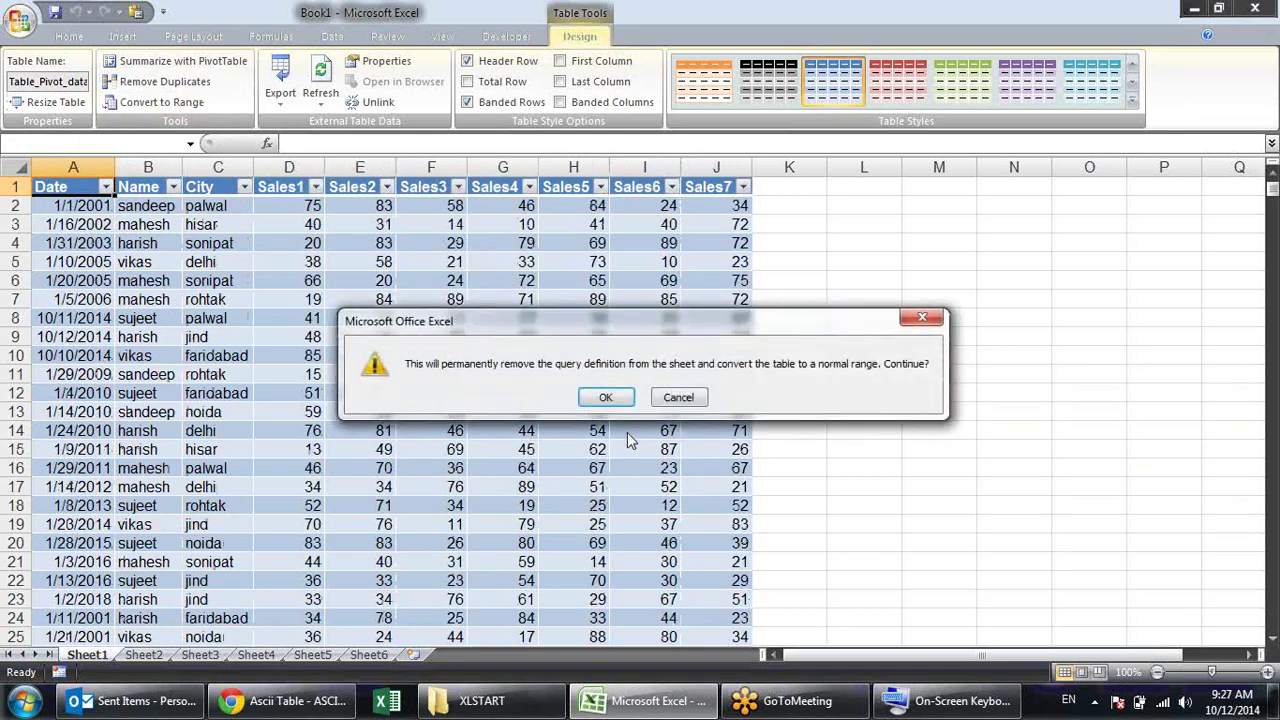
{"action": "left_click", "coordinate": [612, 398]}
{"action": "left_click", "coordinate": [440, 300]}
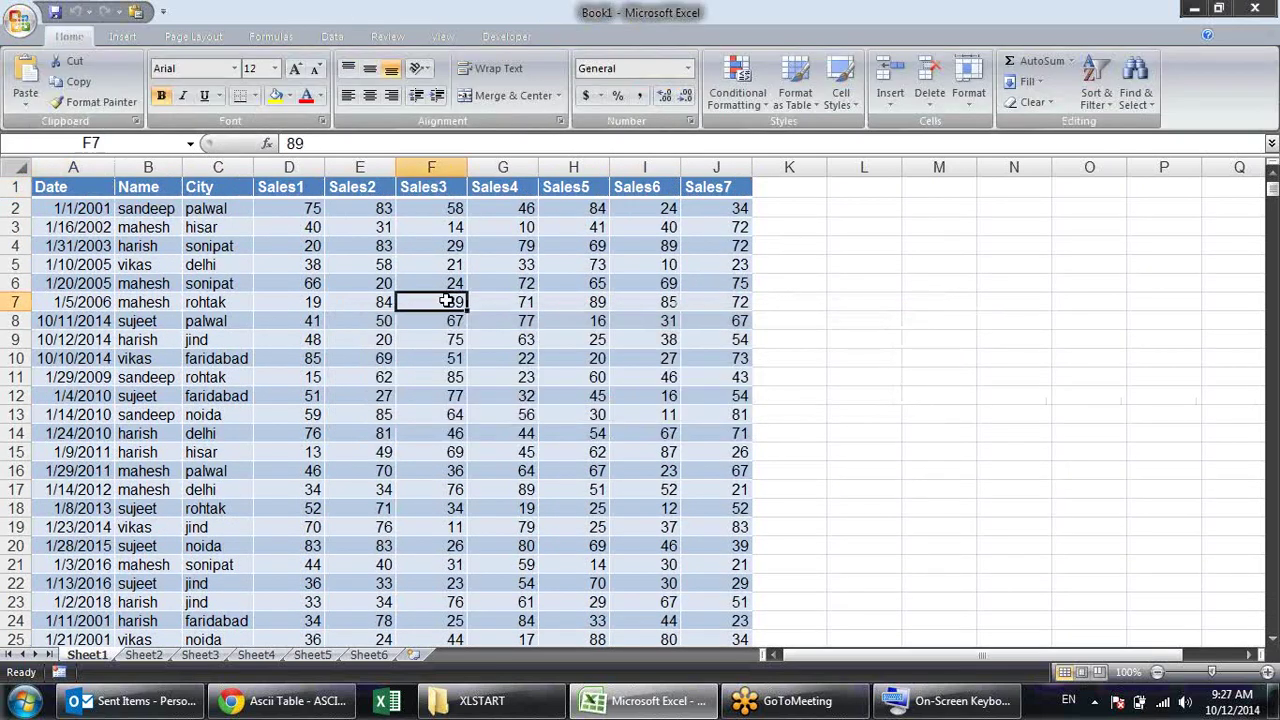
{"action": "scroll", "coordinate": [435, 320], "scroll_direction": "down", "scroll_amount": 2}
{"action": "scroll", "coordinate": [443, 334], "scroll_direction": "up", "scroll_amount": 2}
{"action": "scroll", "coordinate": [452, 360], "scroll_direction": "down", "scroll_amount": 7}
{"action": "scroll", "coordinate": [448, 367], "scroll_direction": "up", "scroll_amount": 7}
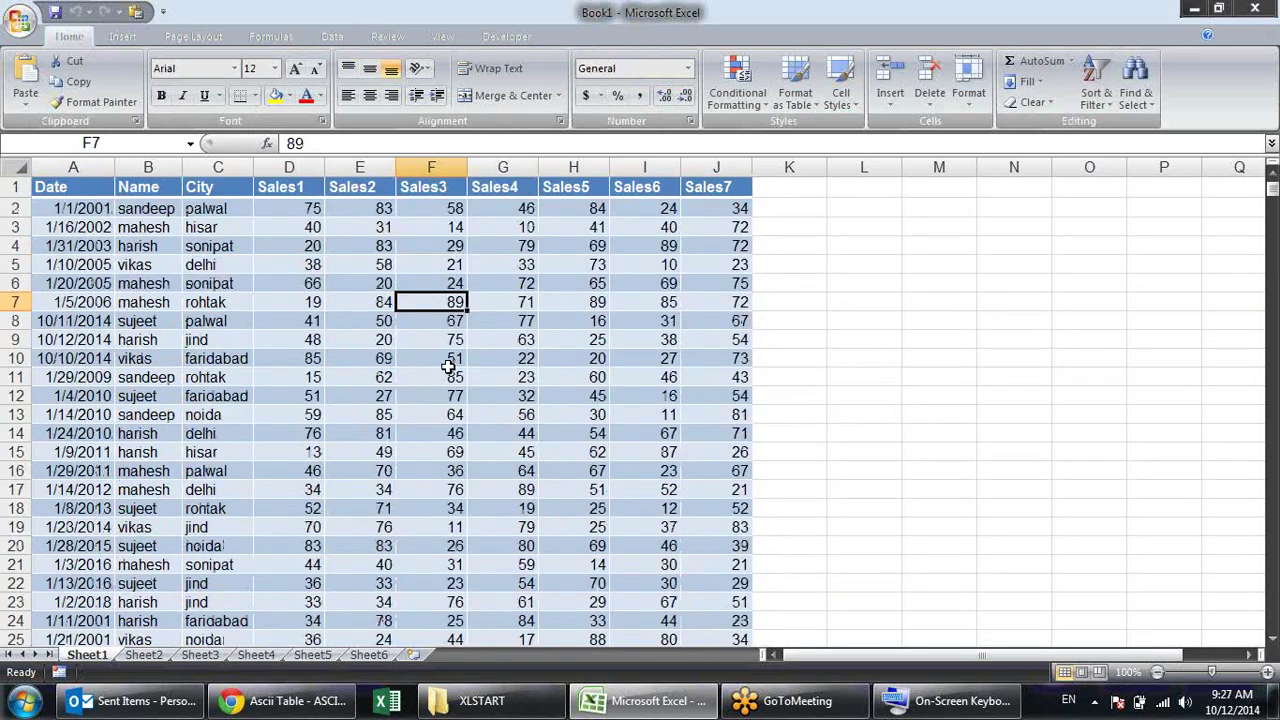
Sort the sales data by the Name column
{"action": "left_click", "coordinate": [163, 216]}
{"action": "key", "text": "alt+d"}
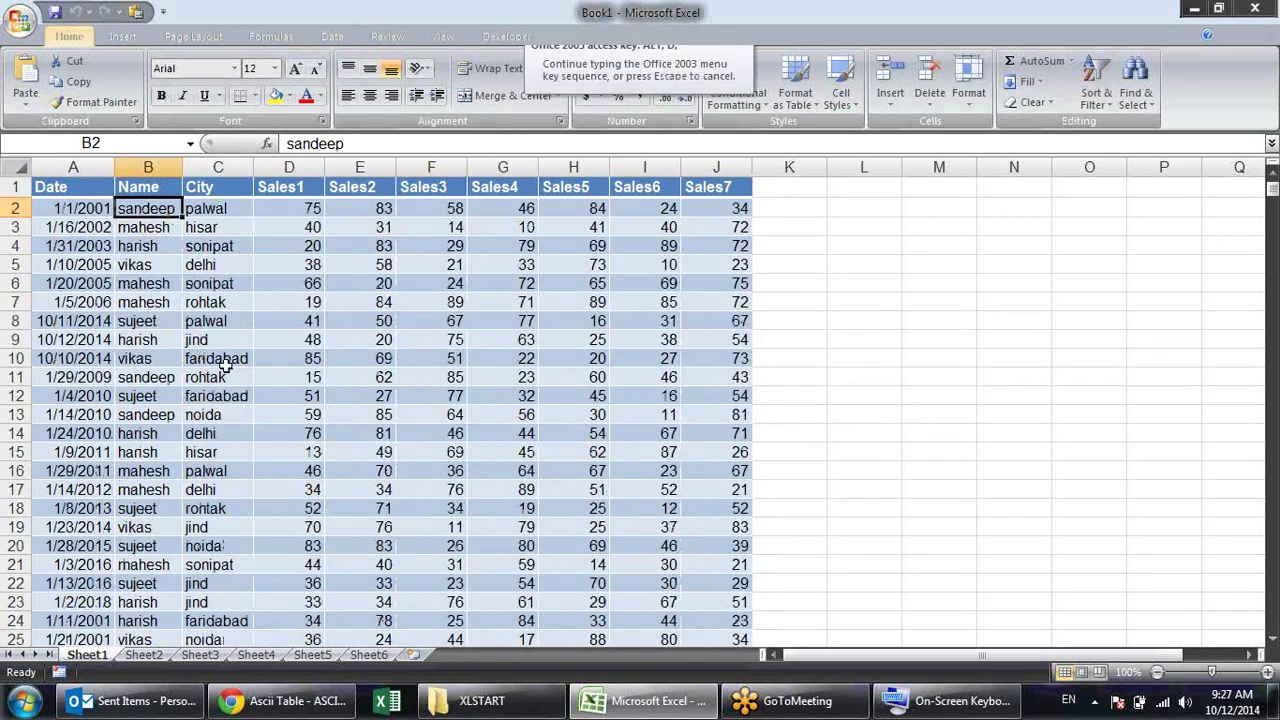
{"action": "key", "text": "s"}
{"action": "left_click", "coordinate": [497, 332]}
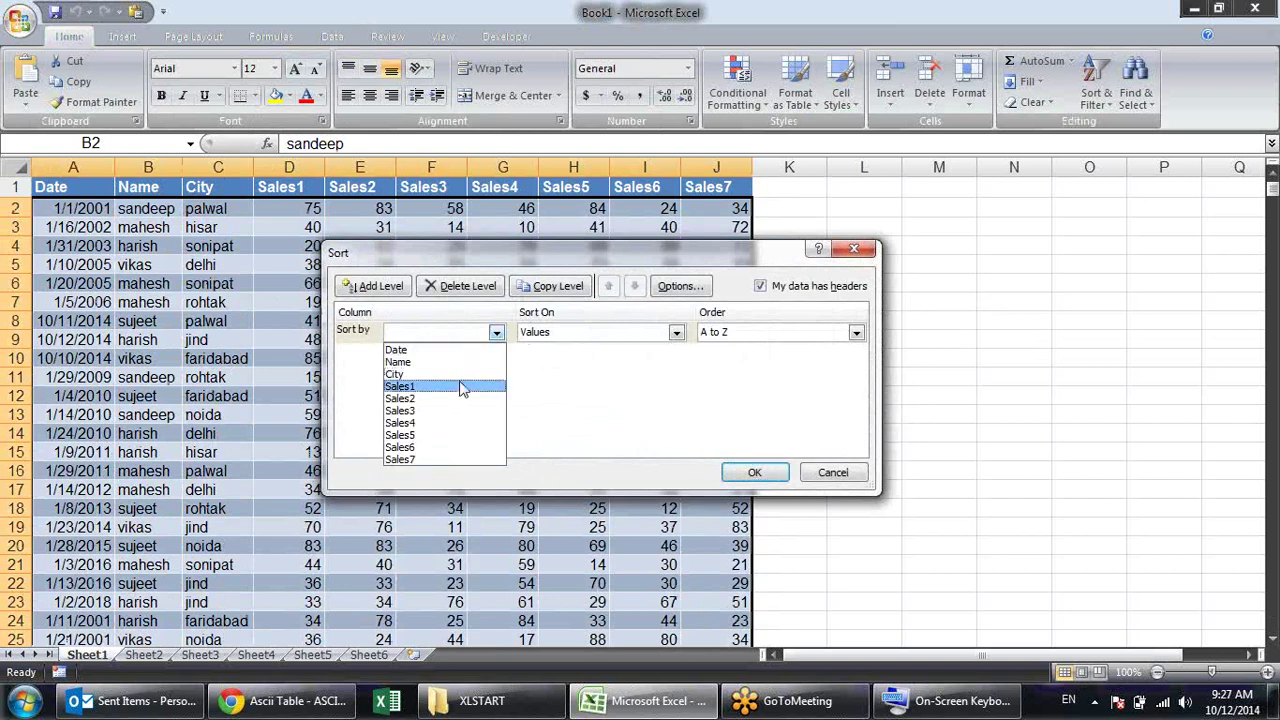
{"action": "left_click", "coordinate": [470, 363]}
{"action": "left_click", "coordinate": [756, 472]}
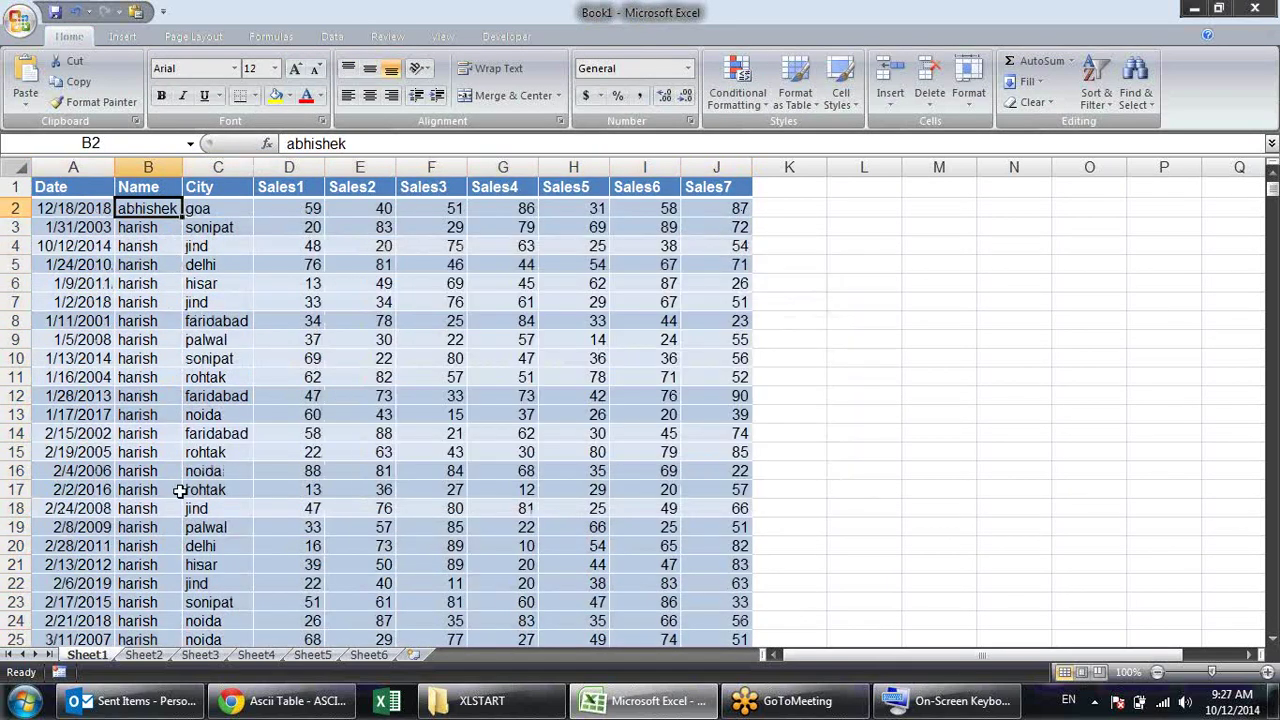
Set Subtotal to group at each change in Name using the Sum function
{"action": "left_click", "coordinate": [338, 36]}
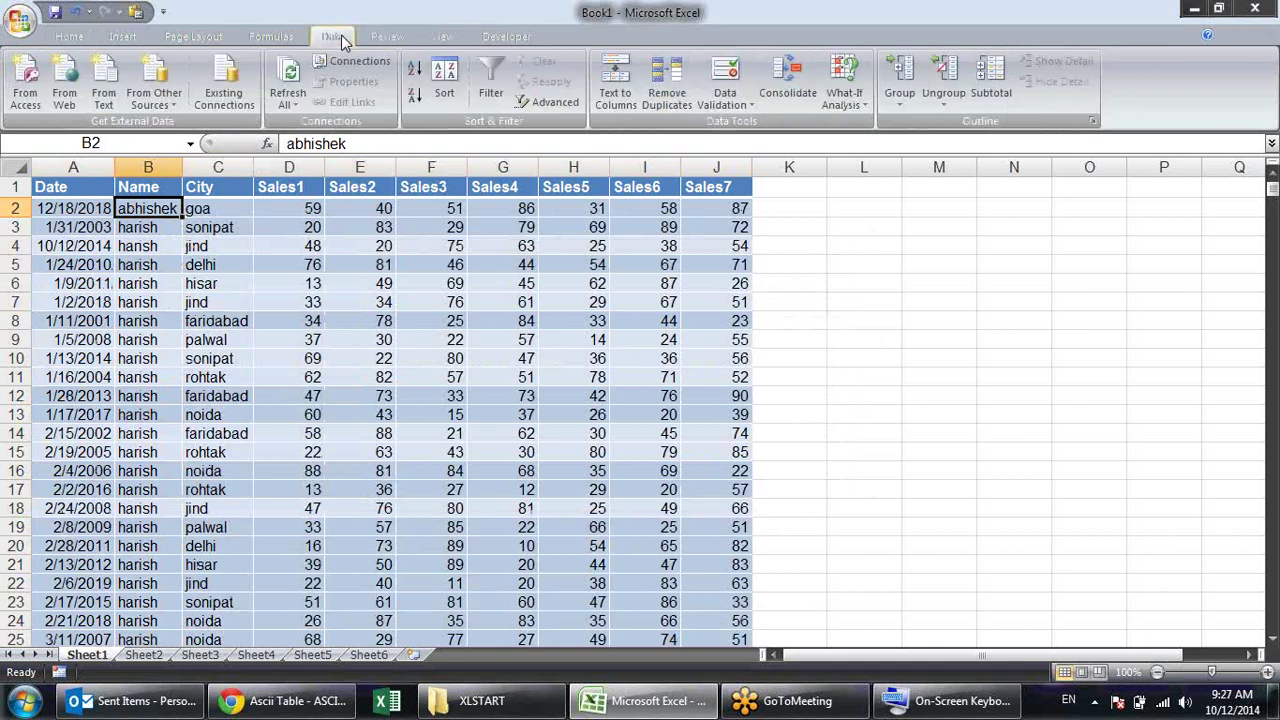
{"action": "left_click", "coordinate": [1002, 80]}
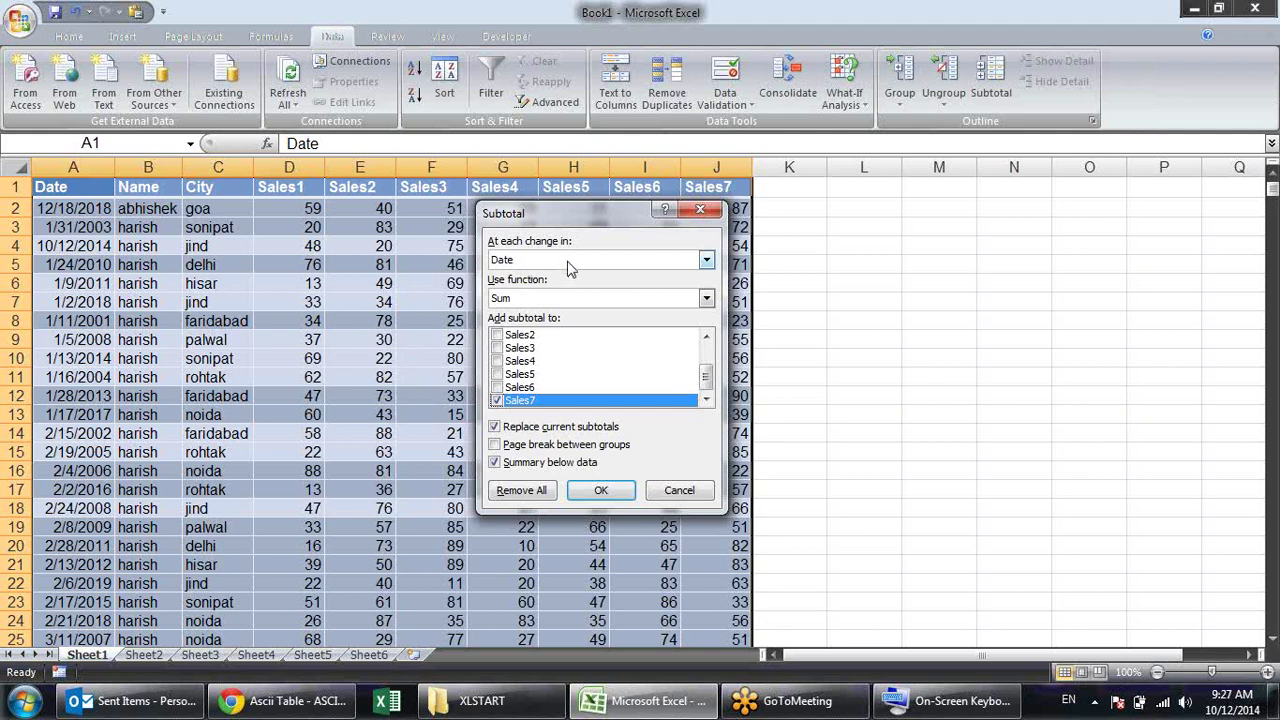
{"action": "left_click", "coordinate": [567, 262]}
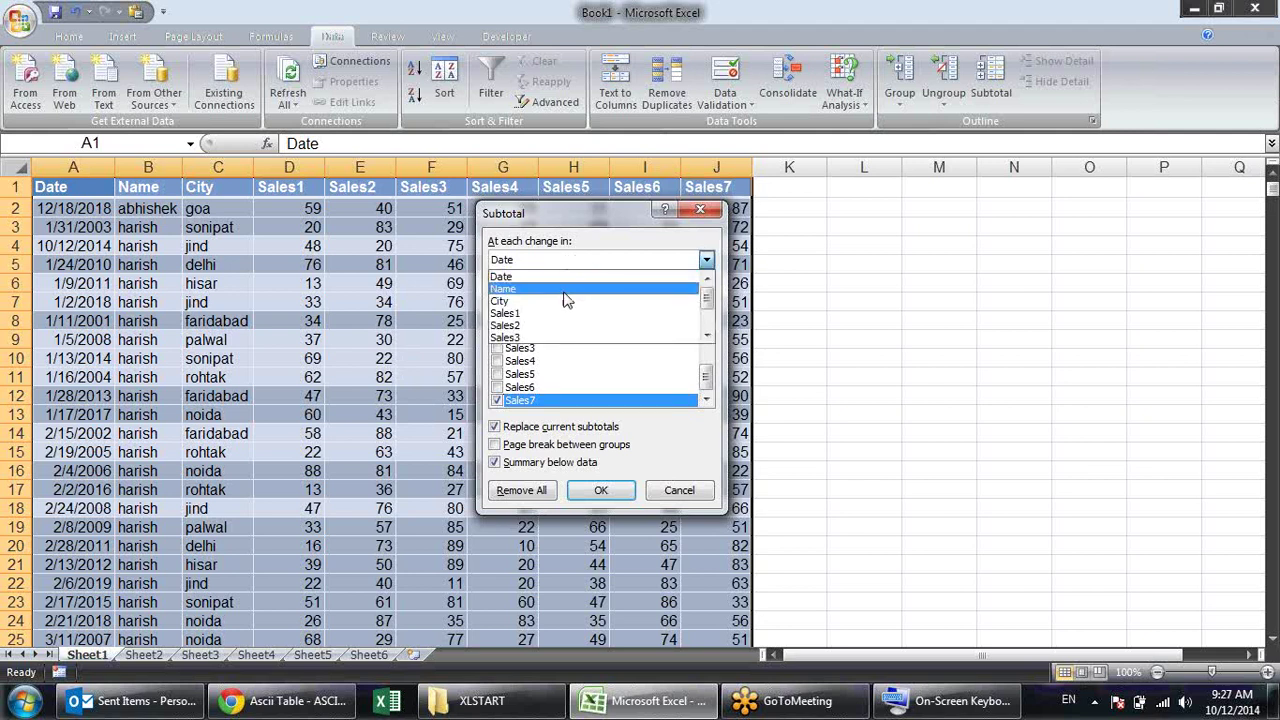
{"action": "left_click", "coordinate": [567, 290]}
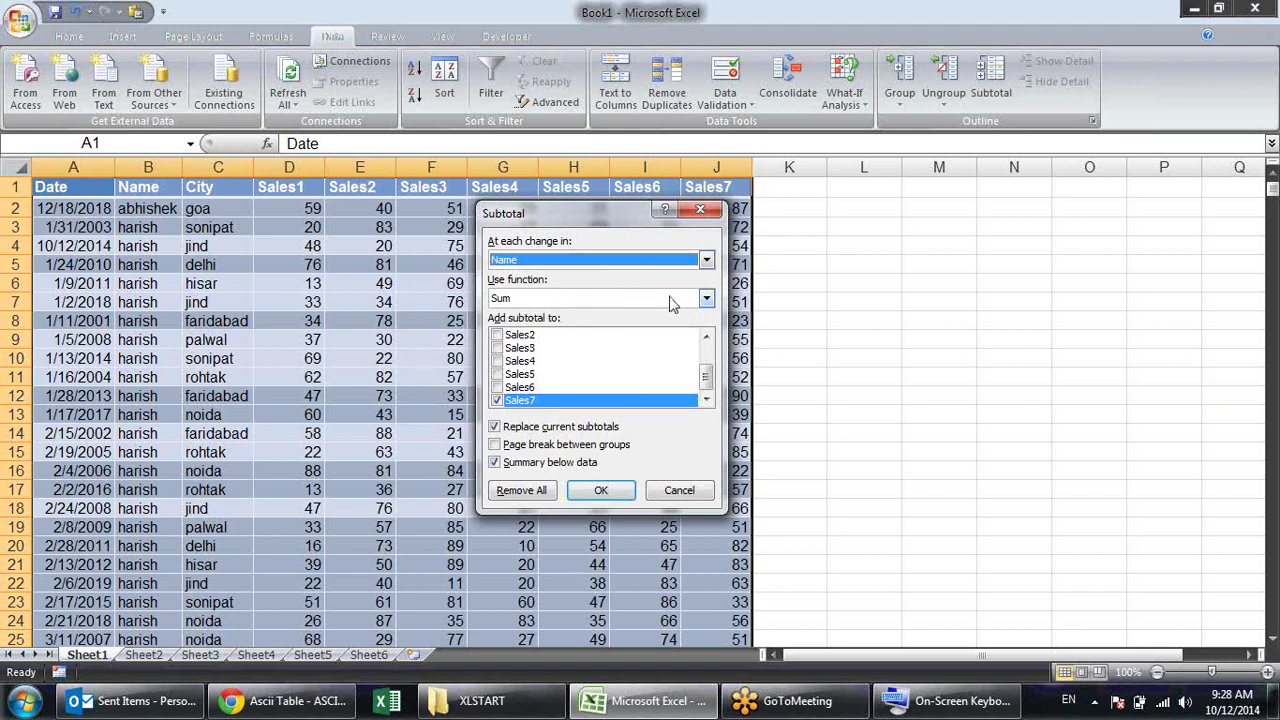
{"action": "left_click", "coordinate": [672, 300]}
{"action": "left_click", "coordinate": [665, 302]}
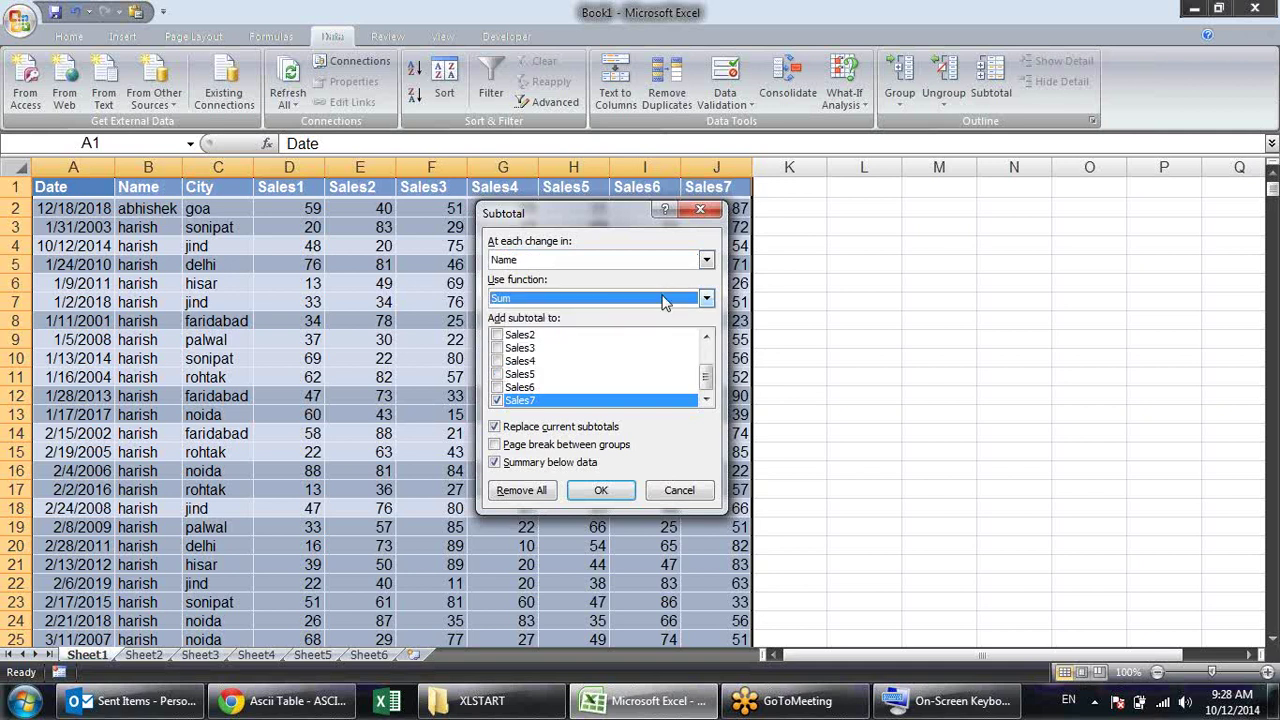
{"action": "left_click", "coordinate": [706, 337]}
{"action": "left_click", "coordinate": [706, 337]}
{"action": "left_click", "coordinate": [706, 337]}
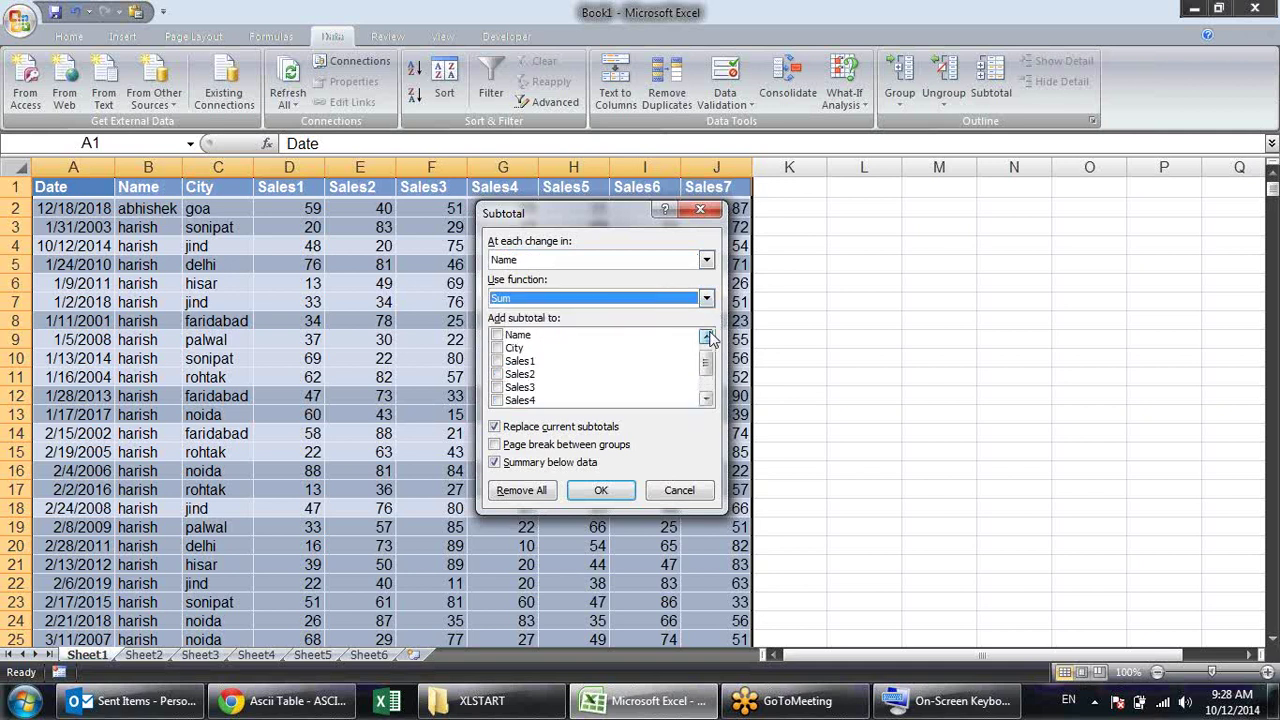
Tick the Sales1–Sales6 subtotal columns and apply the Sum subtotals
{"action": "left_click", "coordinate": [496, 362]}
{"action": "left_click", "coordinate": [496, 375]}
{"action": "left_click", "coordinate": [496, 387]}
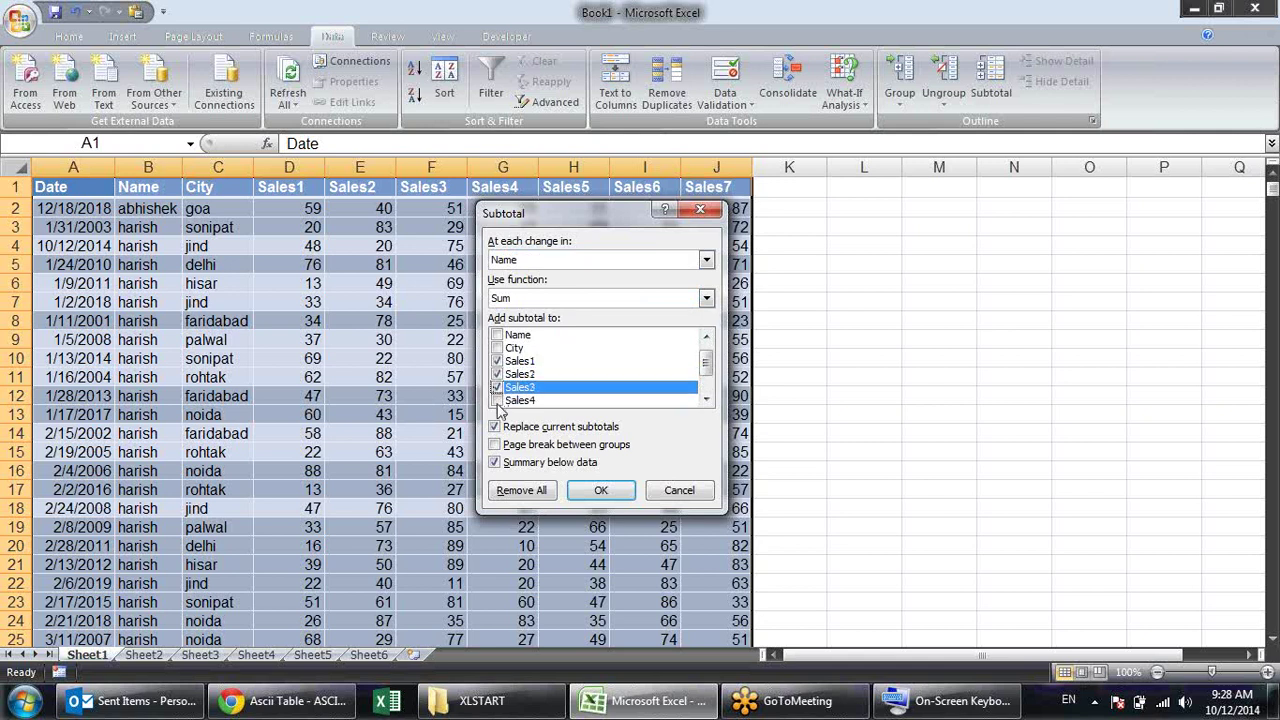
{"action": "left_click", "coordinate": [496, 400]}
{"action": "left_click", "coordinate": [706, 400]}
{"action": "left_click", "coordinate": [706, 400]}
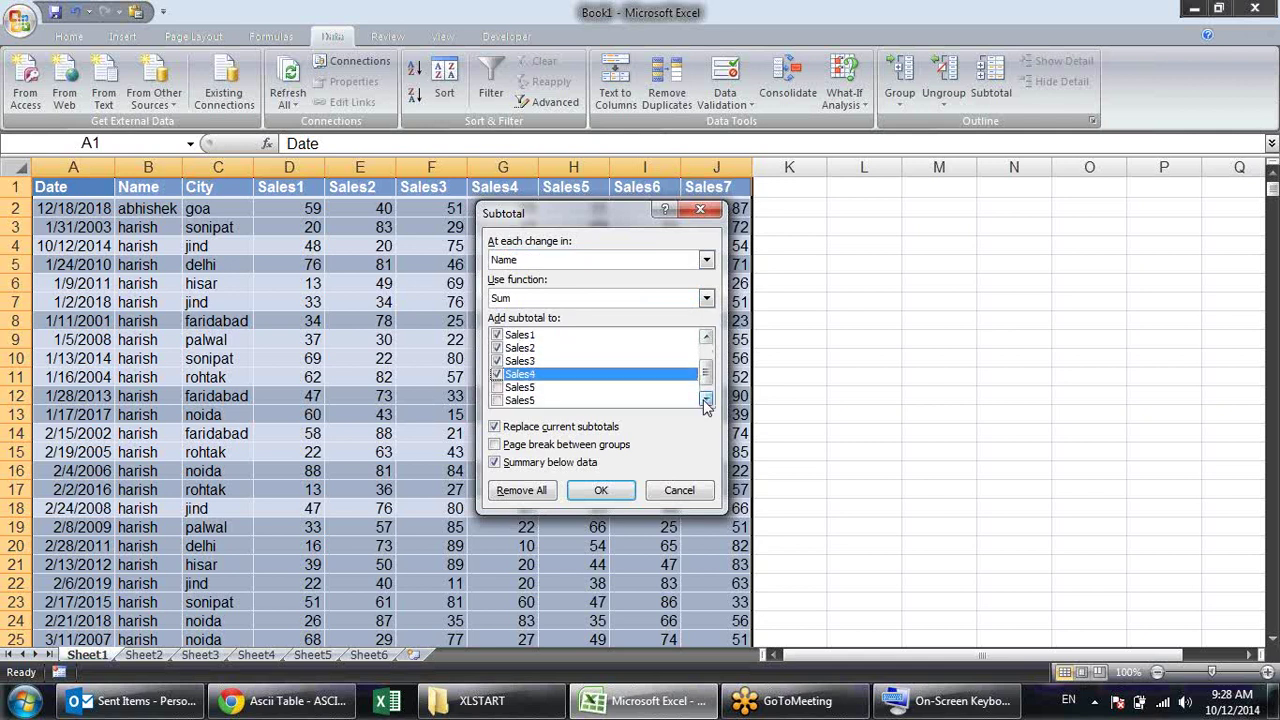
{"action": "left_click", "coordinate": [706, 400]}
{"action": "left_click", "coordinate": [496, 374]}
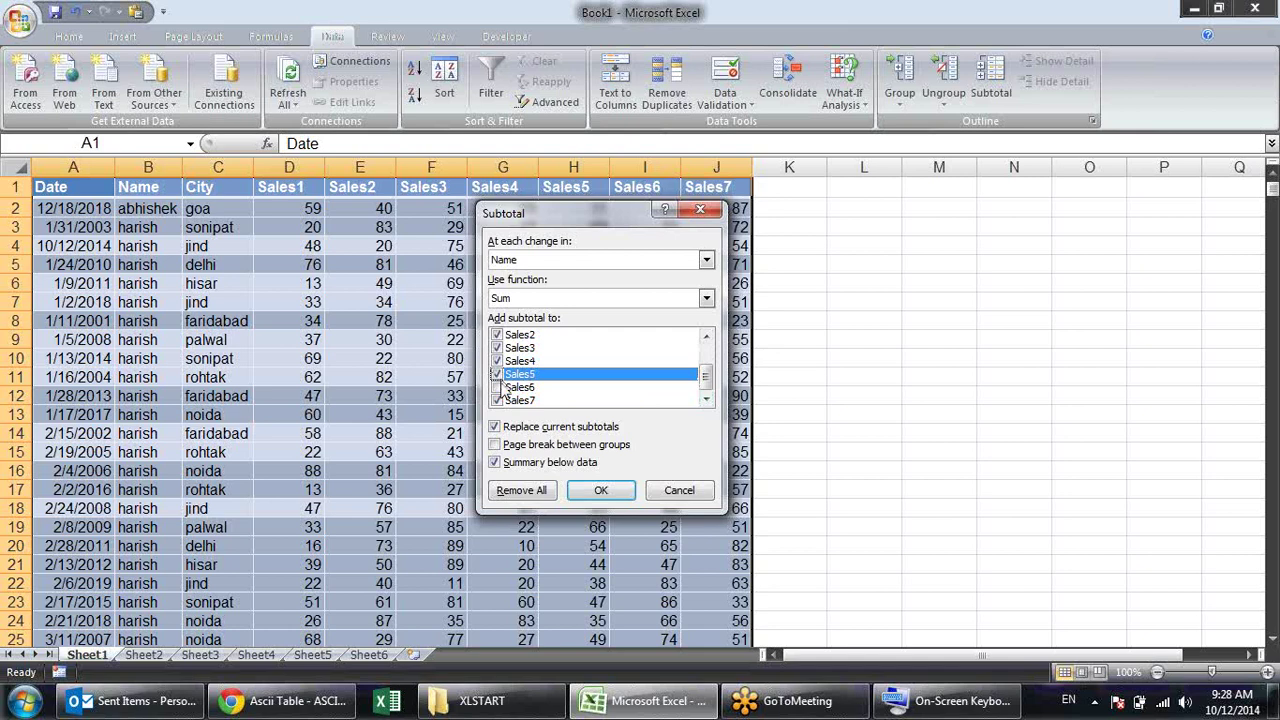
{"action": "left_click", "coordinate": [497, 387]}
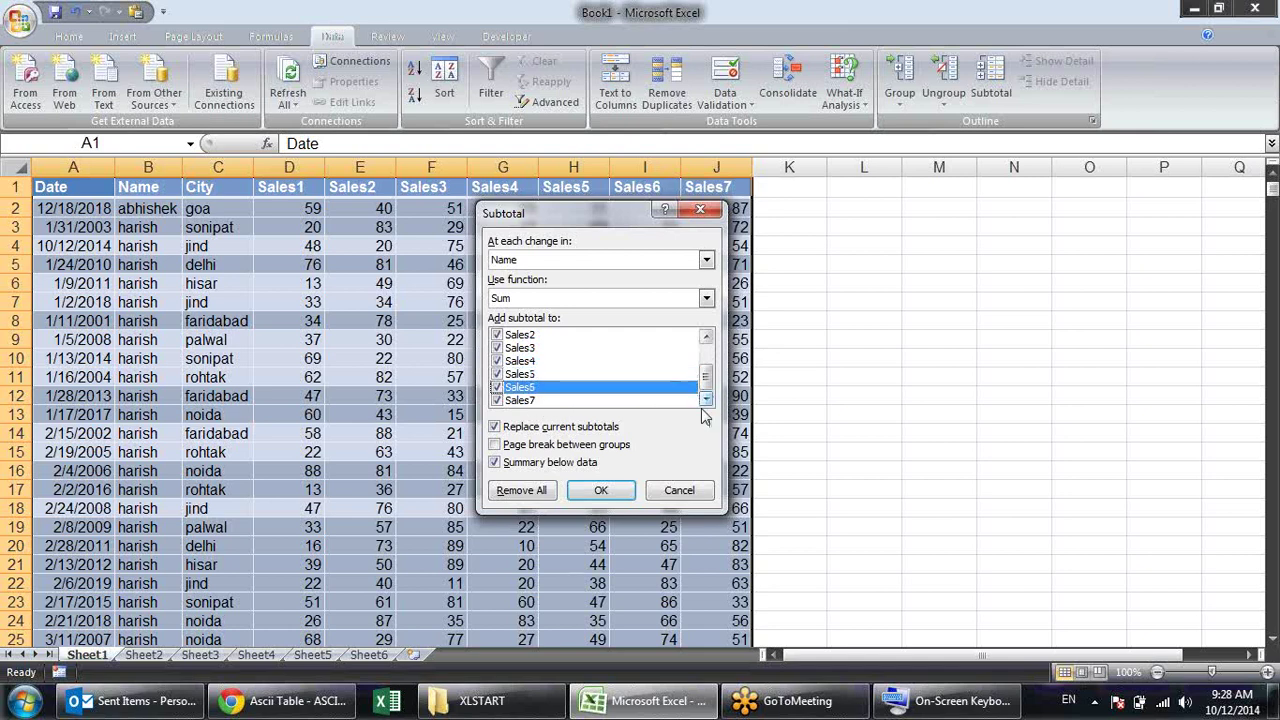
{"action": "left_click", "coordinate": [601, 490]}
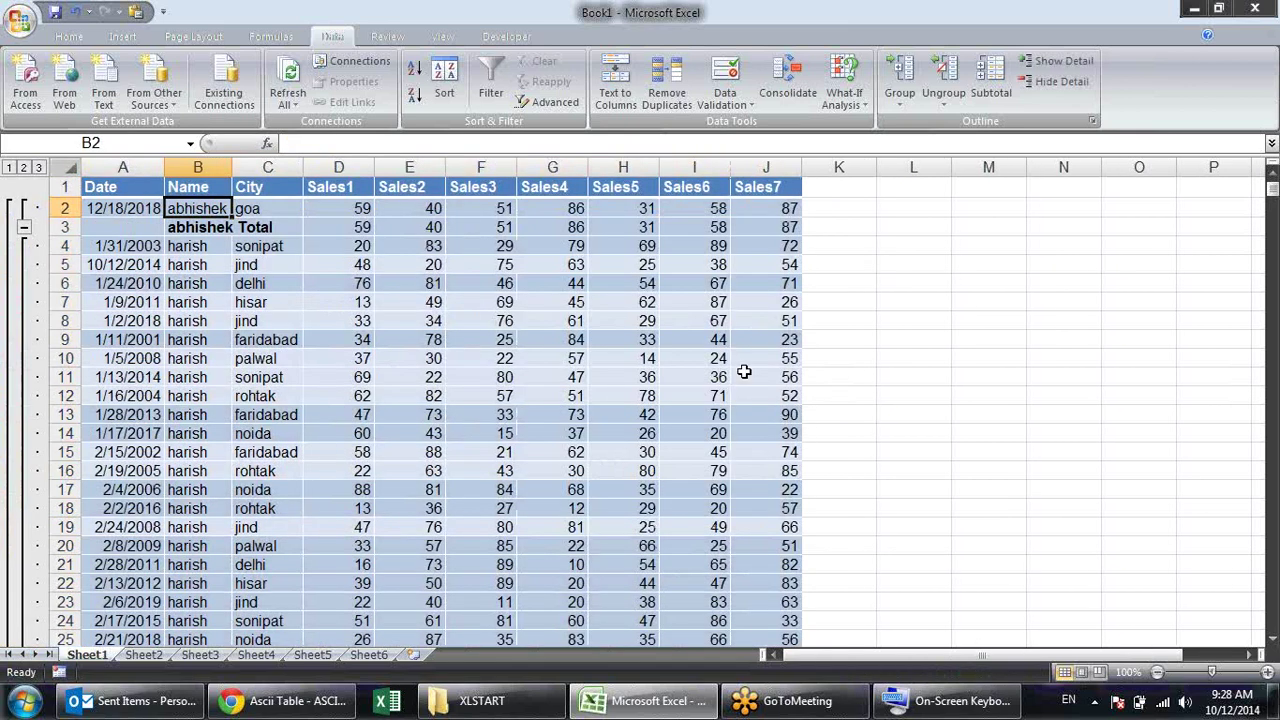
{"action": "left_click", "coordinate": [214, 228]}
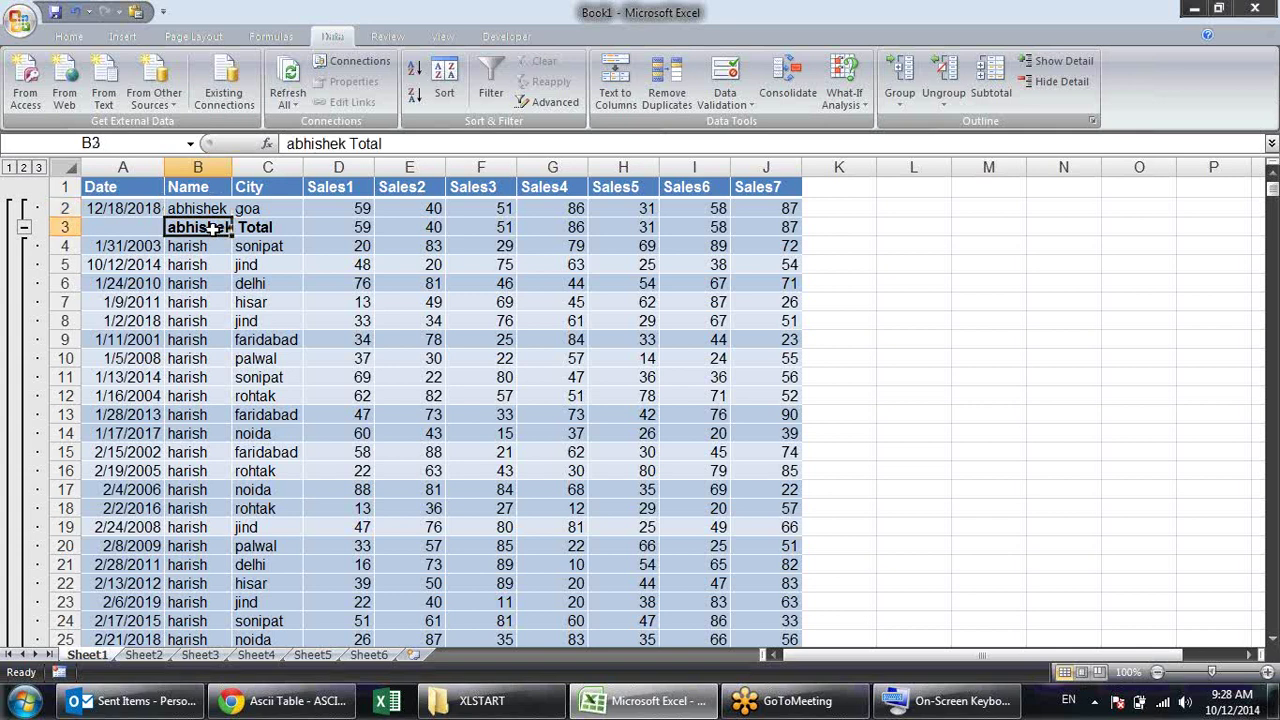
{"action": "left_click", "coordinate": [280, 226]}
{"action": "left_click_drag", "start_coordinate": [411, 227], "coordinate": [757, 229]}
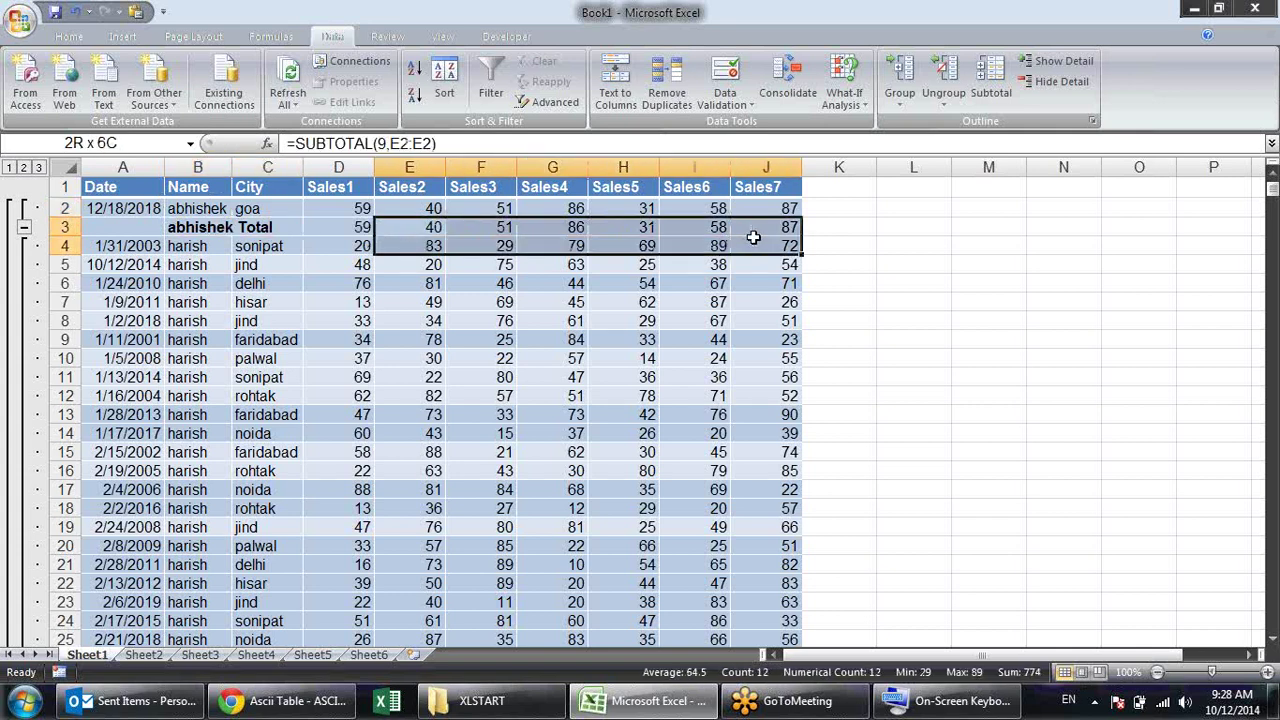
{"action": "scroll", "coordinate": [493, 289], "scroll_direction": "down", "scroll_amount": 2}
{"action": "scroll", "coordinate": [491, 288], "scroll_direction": "down", "scroll_amount": 9}
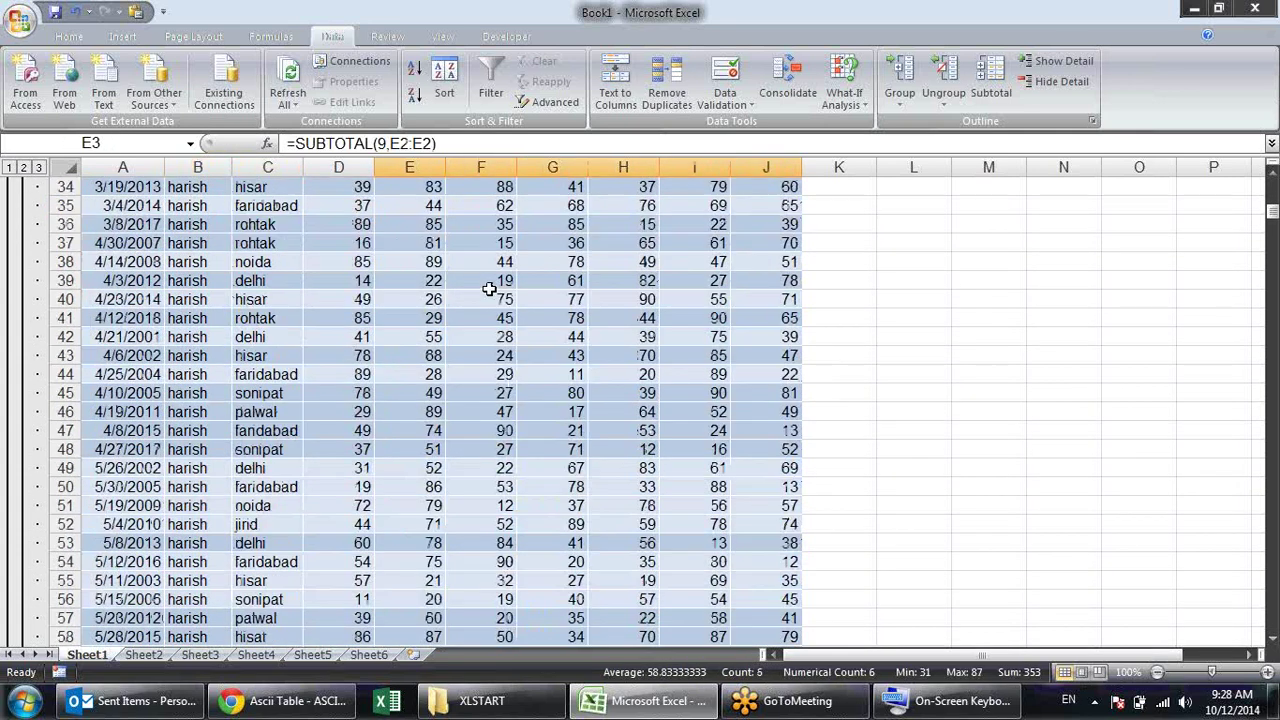
{"action": "scroll", "coordinate": [490, 287], "scroll_direction": "down", "scroll_amount": 8}
{"action": "scroll", "coordinate": [487, 286], "scroll_direction": "down", "scroll_amount": 7}
{"action": "scroll", "coordinate": [487, 286], "scroll_direction": "down", "scroll_amount": 7}
{"action": "scroll", "coordinate": [487, 286], "scroll_direction": "down", "scroll_amount": 11}
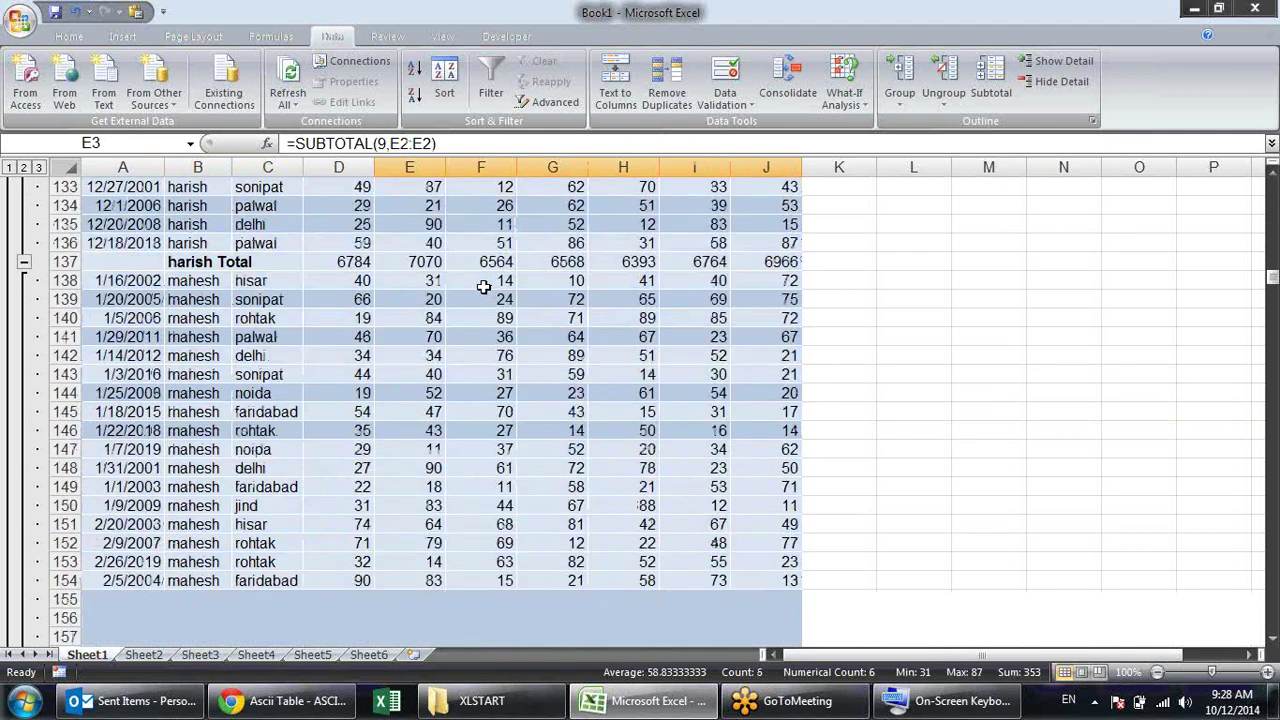
{"action": "left_click_drag", "start_coordinate": [205, 263], "coordinate": [780, 274]}
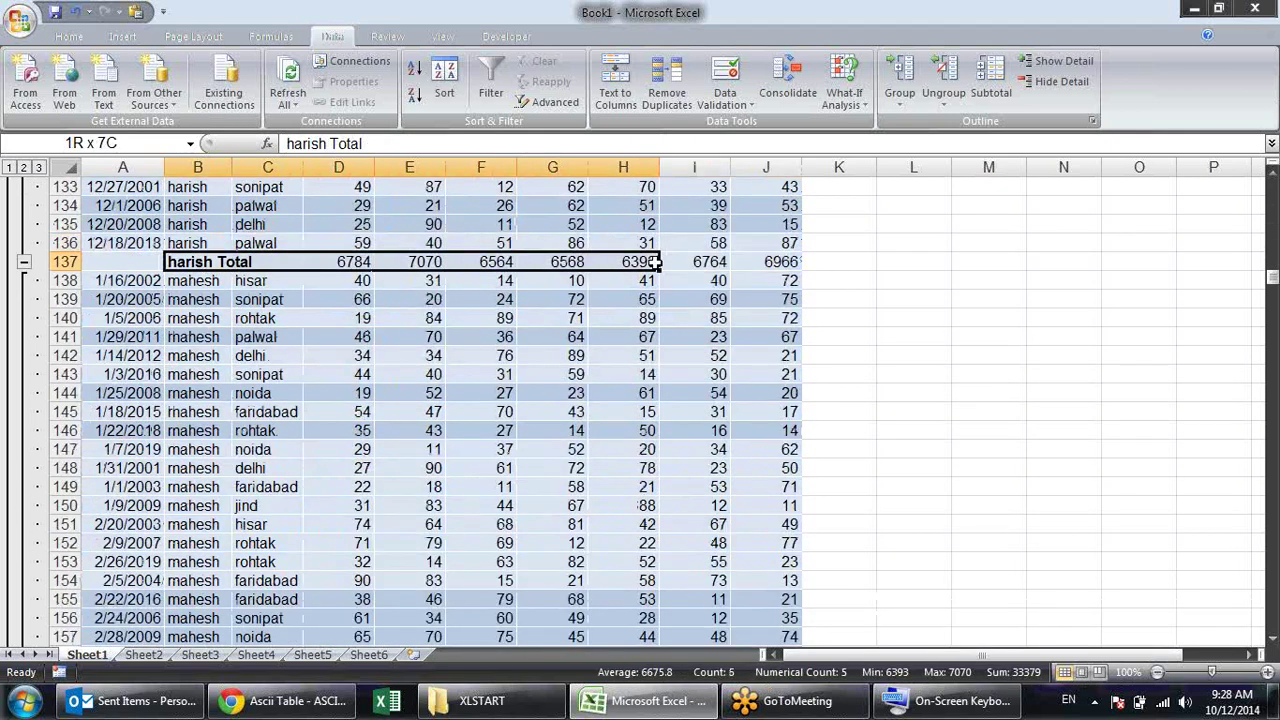
{"action": "left_click", "coordinate": [367, 259]}
{"action": "scroll", "coordinate": [372, 234], "scroll_direction": "up", "scroll_amount": 4}
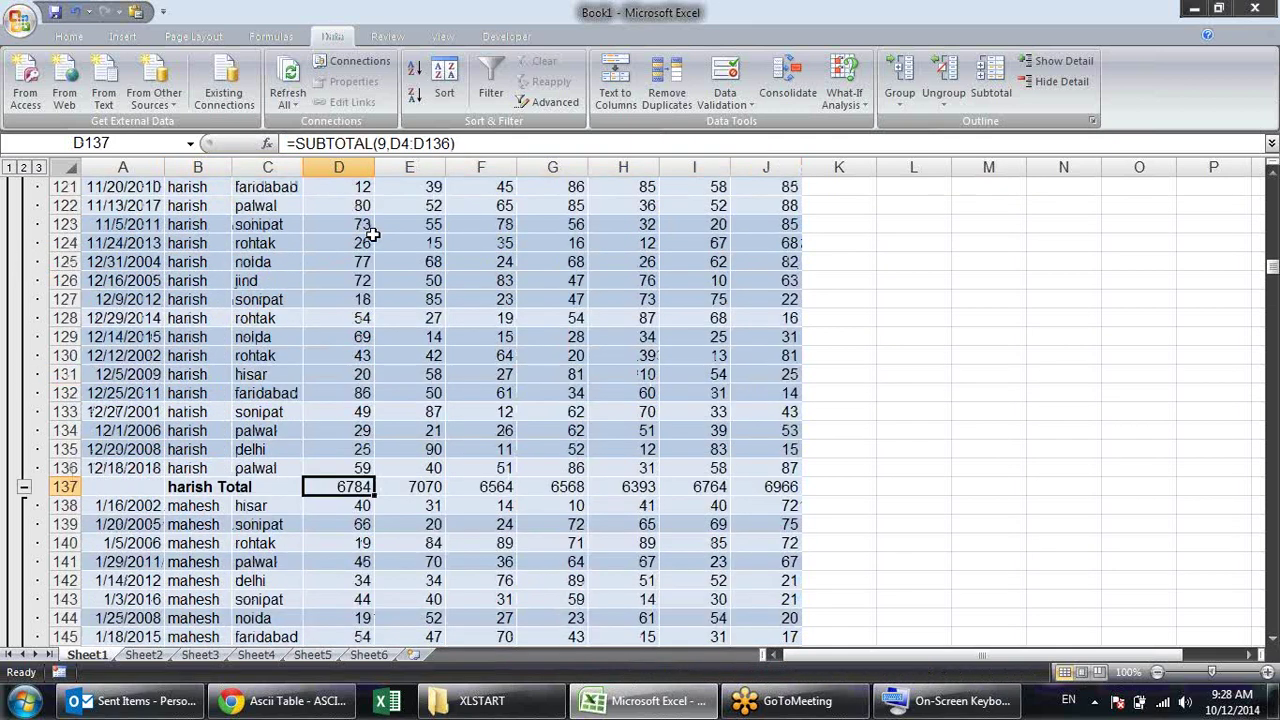
{"action": "scroll", "coordinate": [375, 315], "scroll_direction": "up", "scroll_amount": 1}
{"action": "left_click_drag", "start_coordinate": [378, 299], "coordinate": [365, 376]}
{"action": "left_click", "coordinate": [360, 449]}
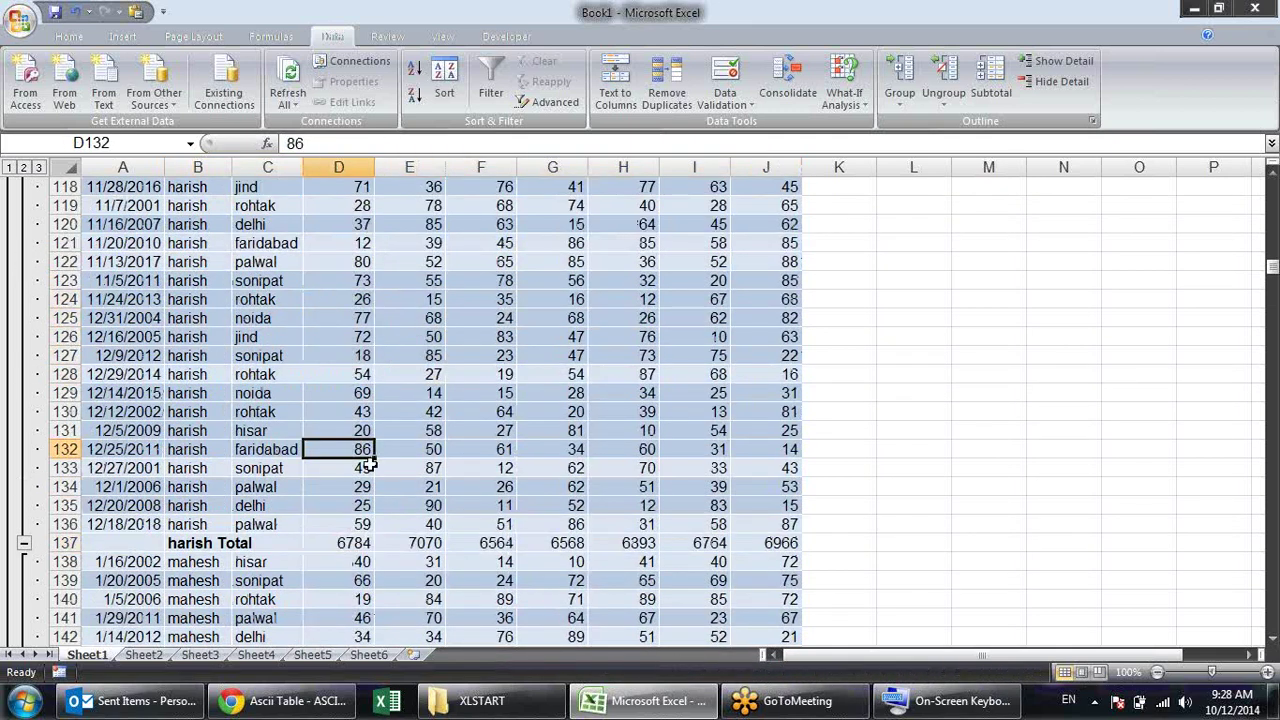
{"action": "scroll", "coordinate": [420, 470], "scroll_direction": "down", "scroll_amount": 1}
{"action": "scroll", "coordinate": [419, 428], "scroll_direction": "down", "scroll_amount": 3}
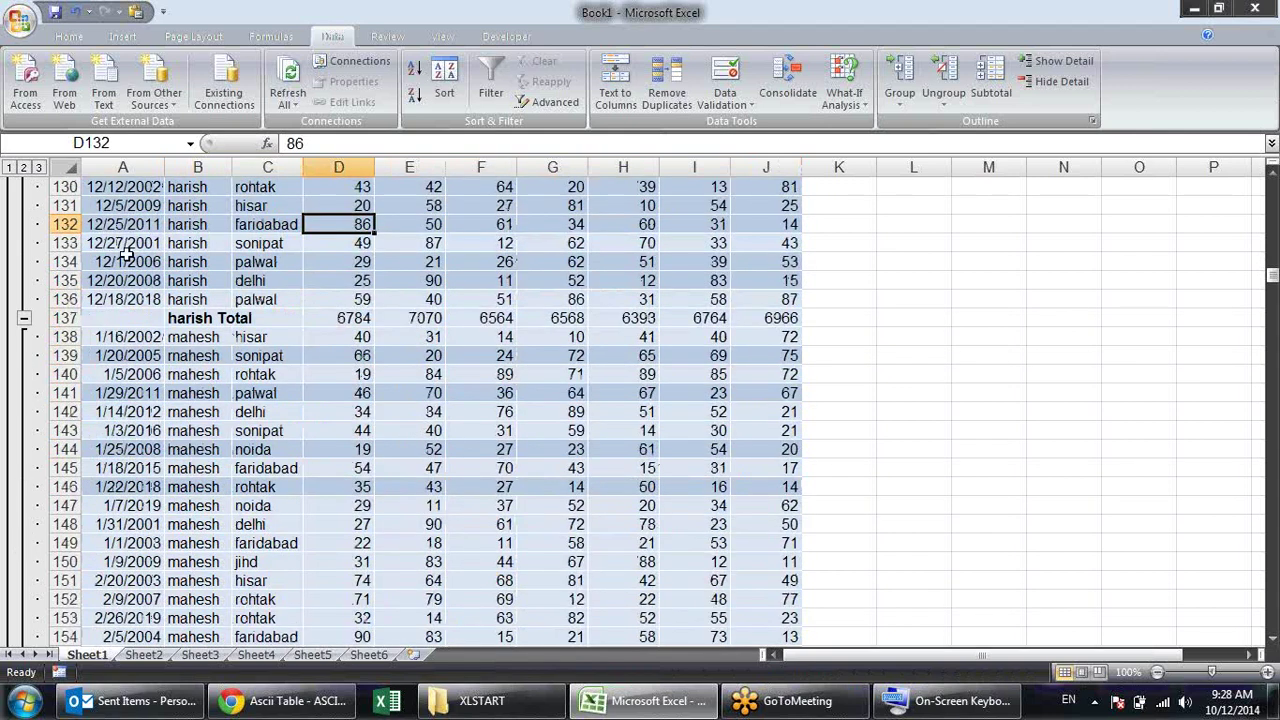
{"action": "left_click", "coordinate": [23, 167]}
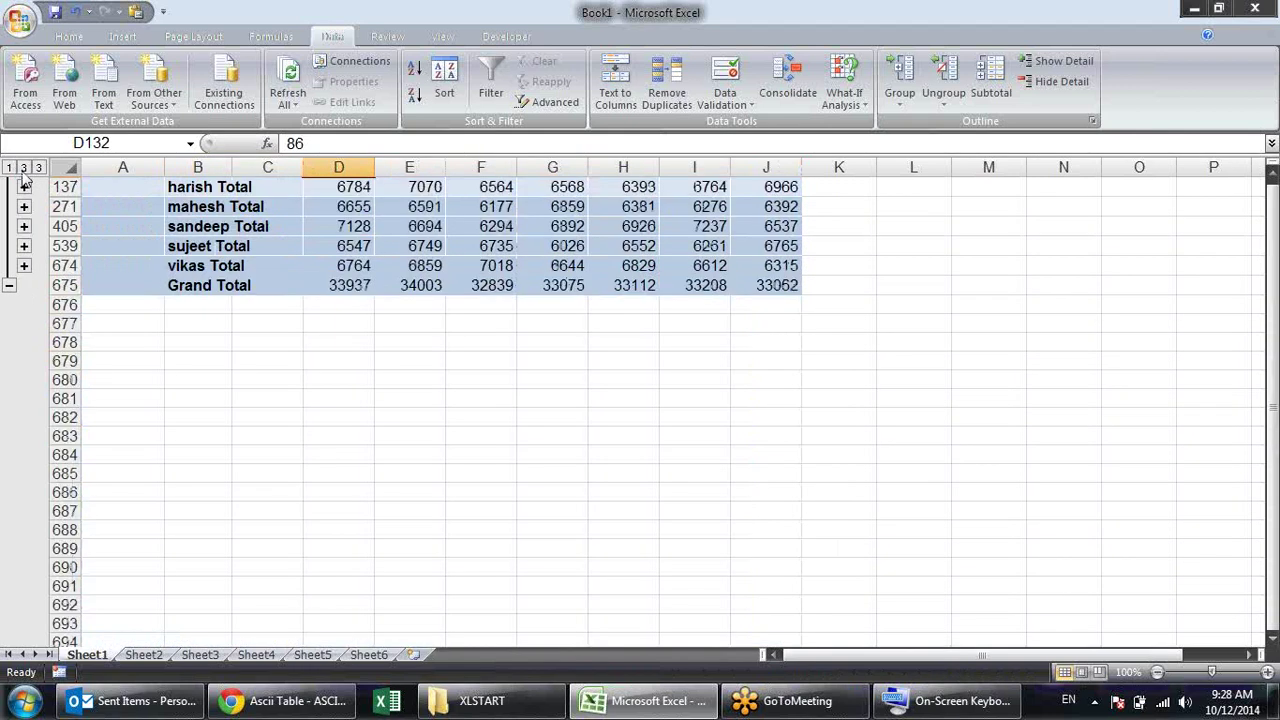
{"action": "scroll", "coordinate": [97, 246], "scroll_direction": "up", "scroll_amount": 1}
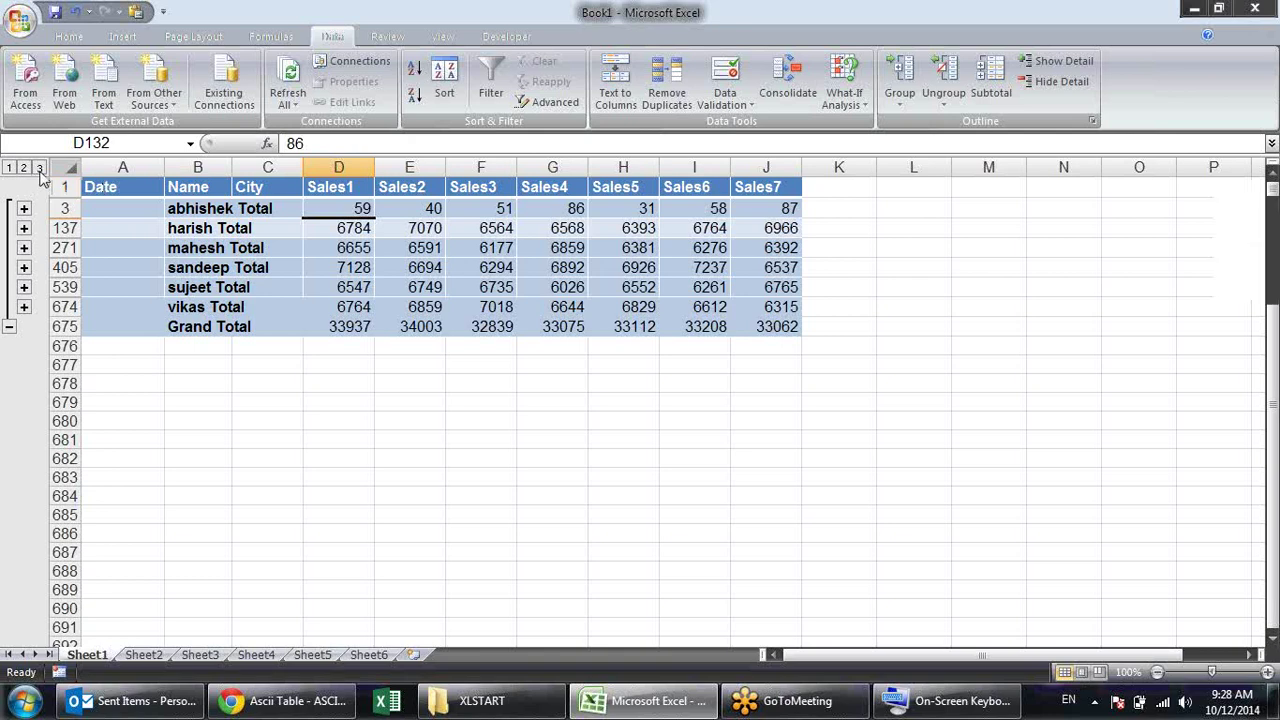
{"action": "left_click", "coordinate": [38, 167]}
{"action": "left_click", "coordinate": [9, 167]}
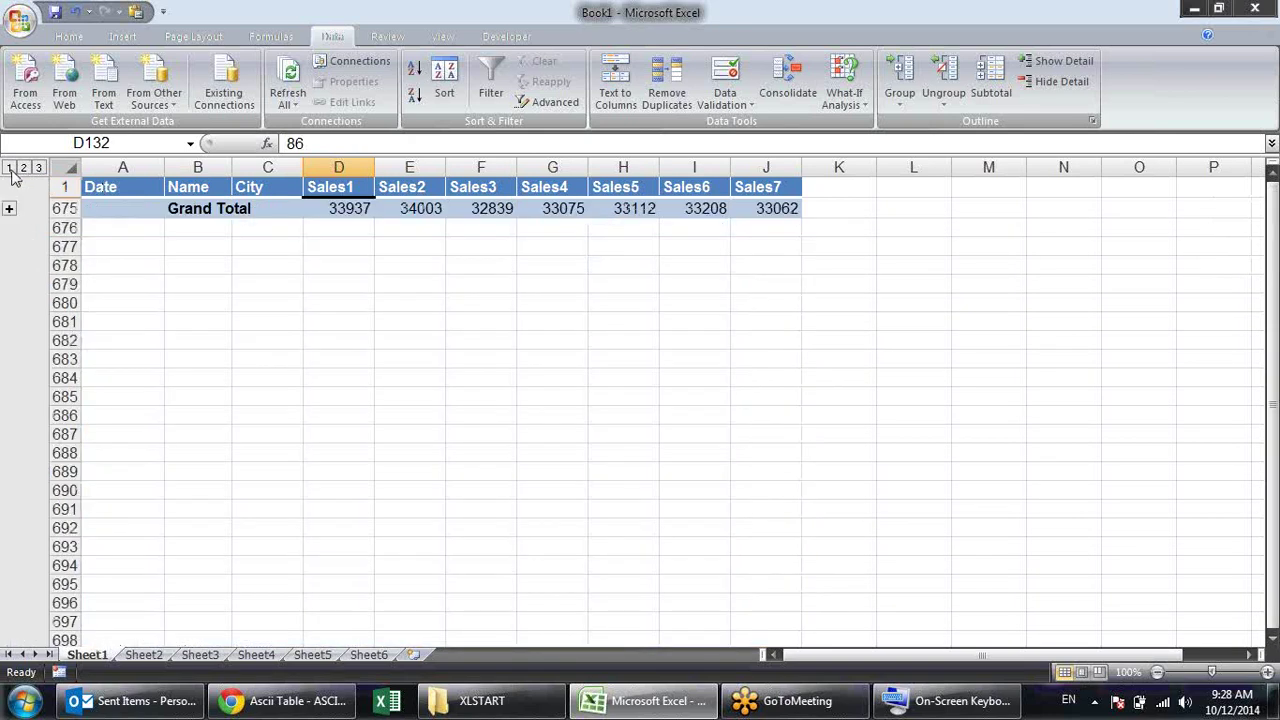
{"action": "left_click", "coordinate": [39, 168]}
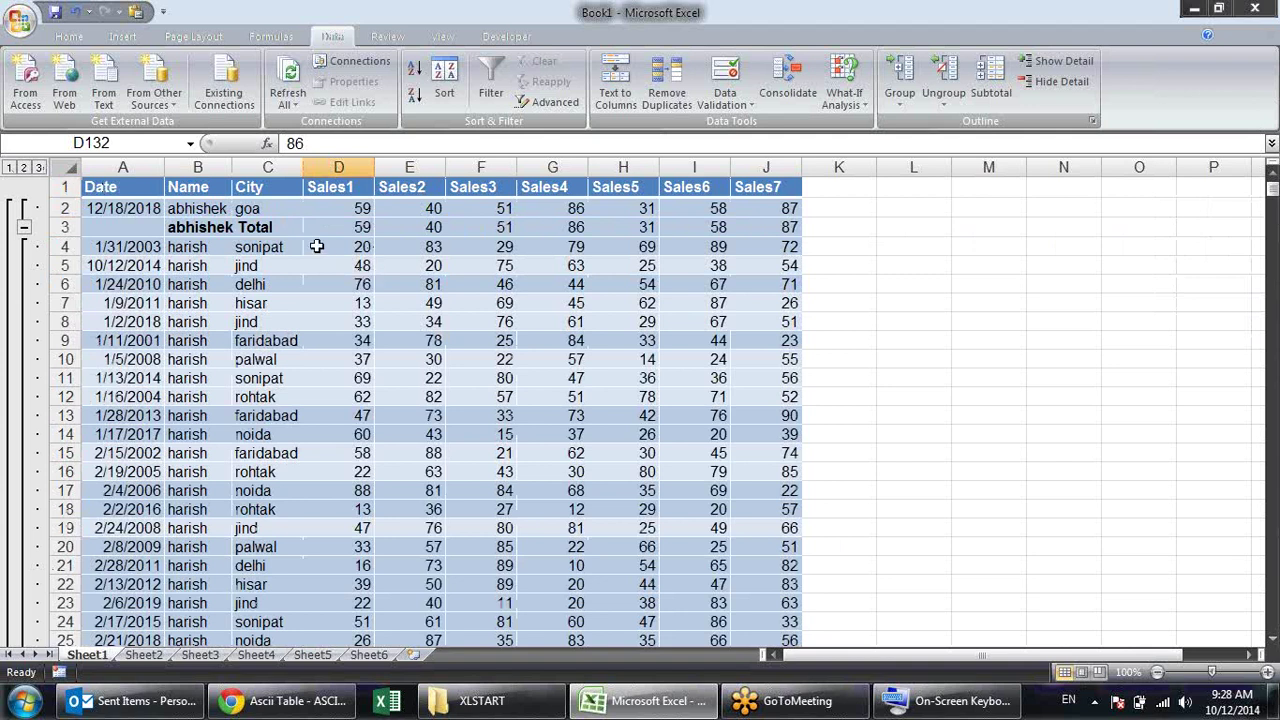
{"action": "left_click", "coordinate": [9, 167]}
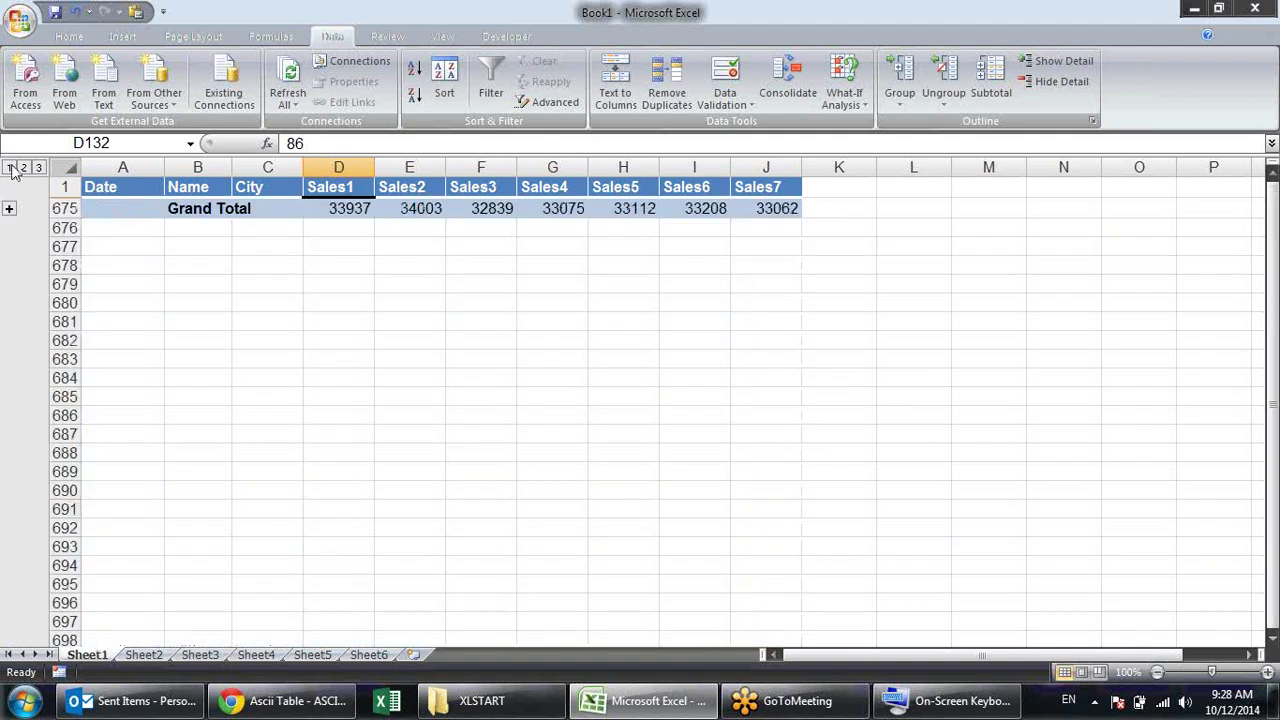
{"action": "left_click", "coordinate": [23, 167]}
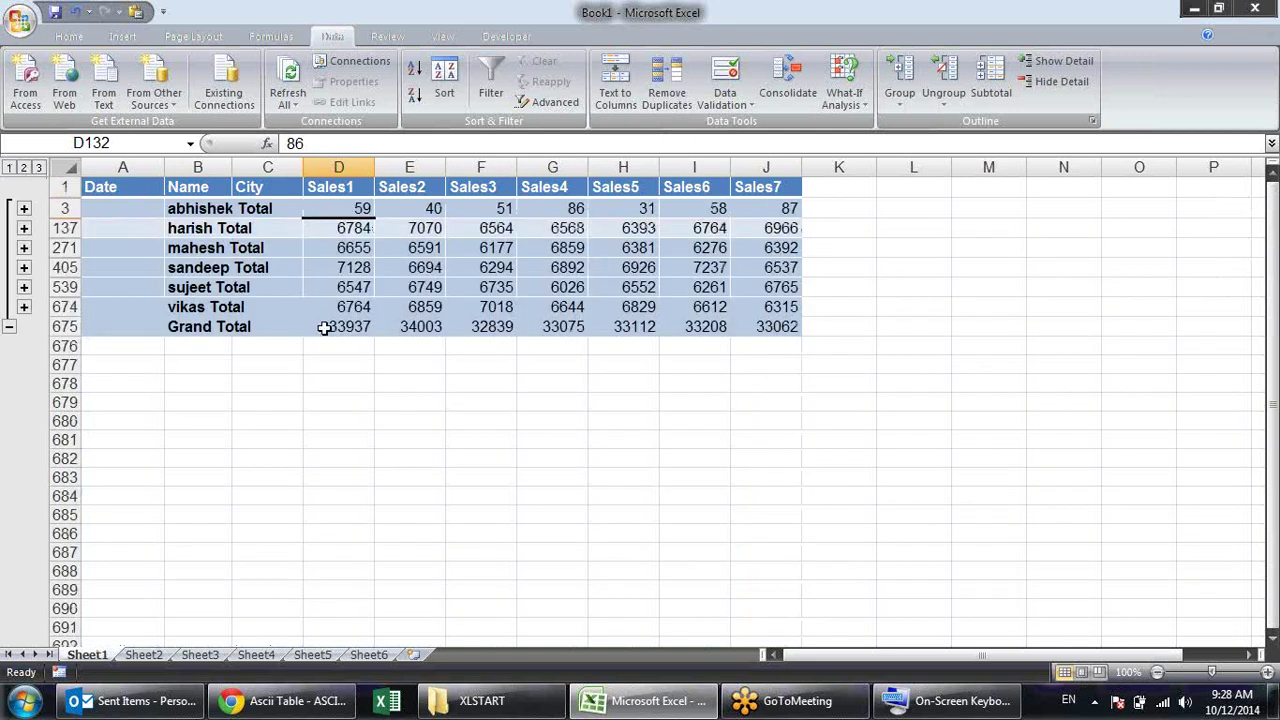
{"action": "left_click", "coordinate": [38, 167]}
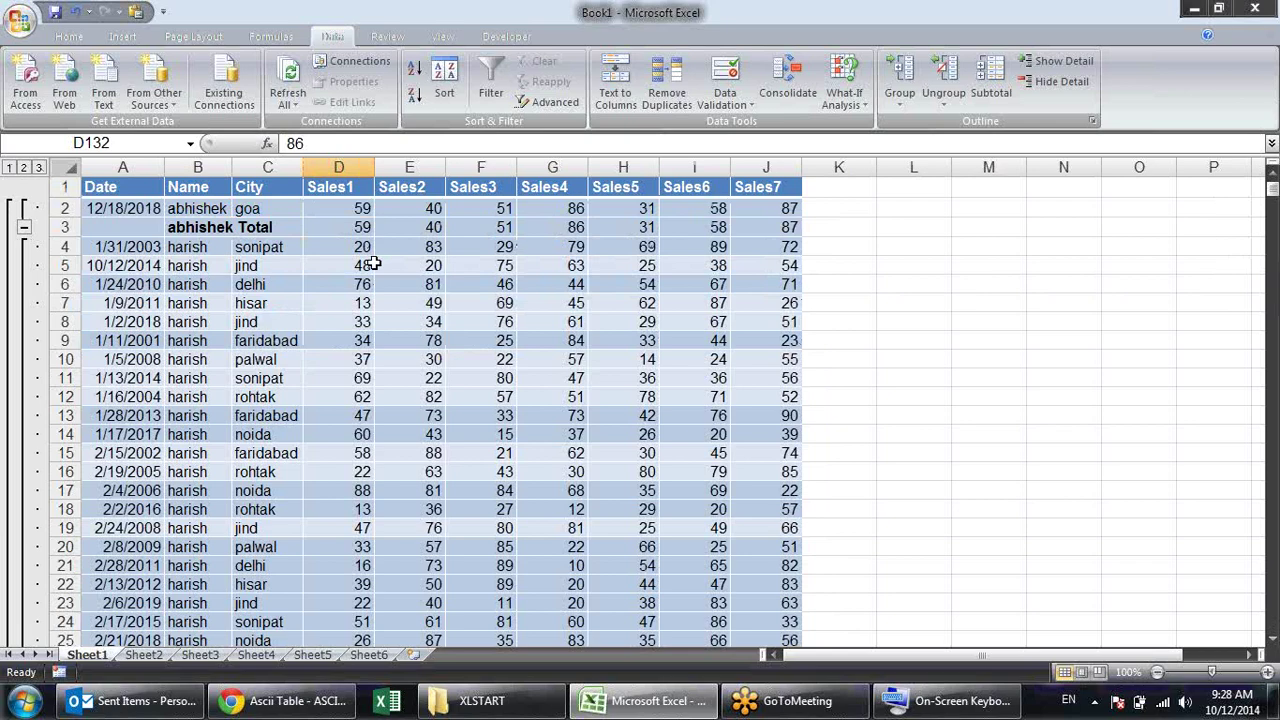
{"action": "scroll", "coordinate": [372, 263], "scroll_direction": "down", "scroll_amount": 3}
{"action": "scroll", "coordinate": [372, 263], "scroll_direction": "down", "scroll_amount": 2}
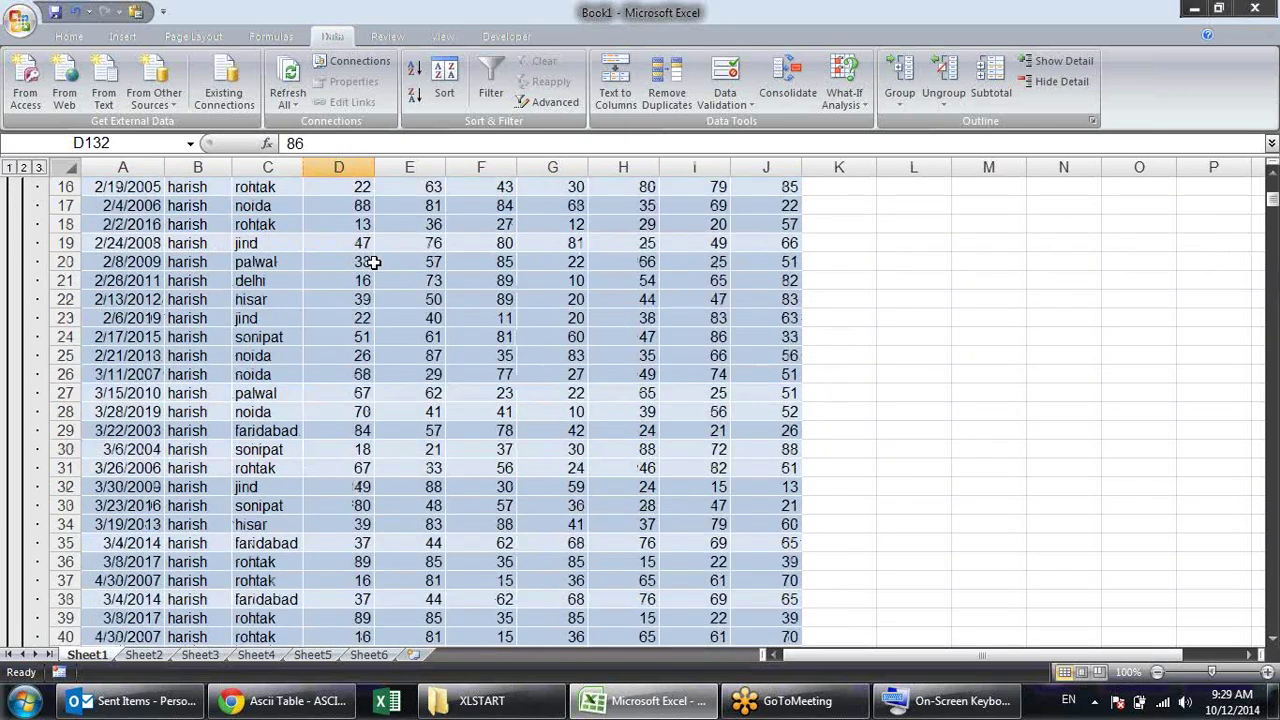
{"action": "scroll", "coordinate": [372, 263], "scroll_direction": "down", "scroll_amount": 6}
{"action": "scroll", "coordinate": [372, 263], "scroll_direction": "down", "scroll_amount": 5}
{"action": "scroll", "coordinate": [372, 263], "scroll_direction": "down", "scroll_amount": 4}
{"action": "scroll", "coordinate": [372, 263], "scroll_direction": "up", "scroll_amount": 8}
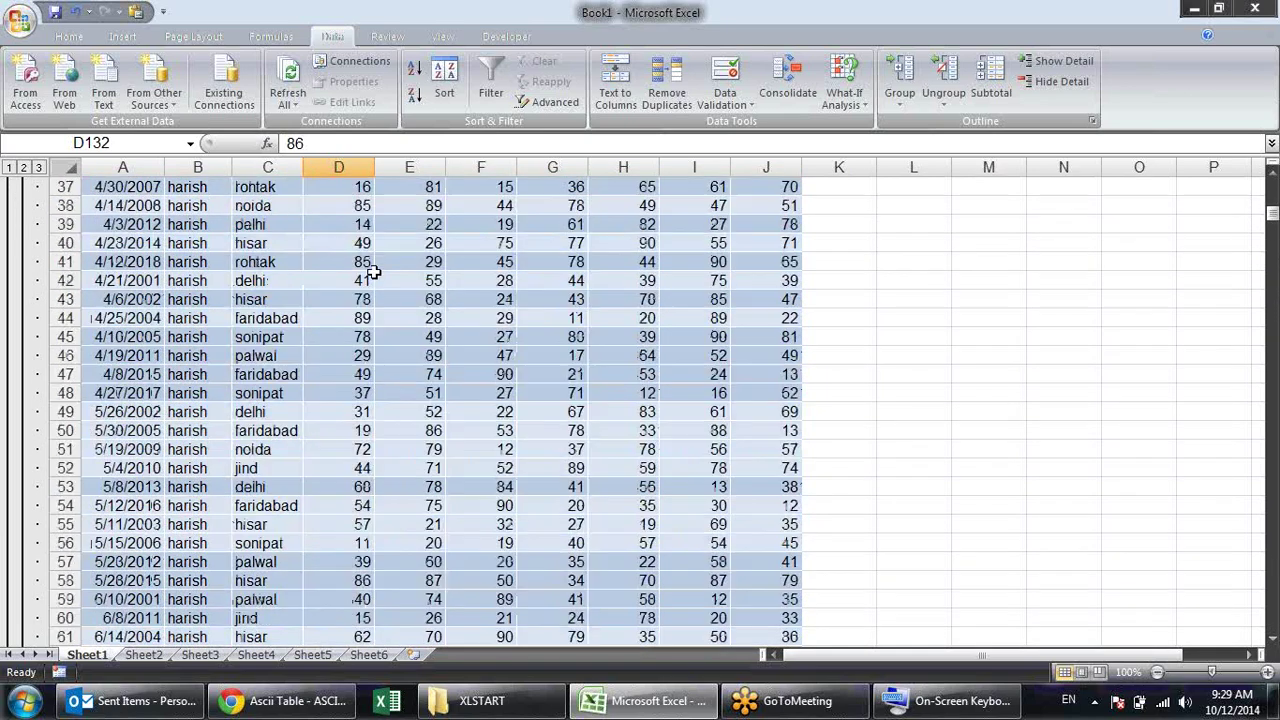
{"action": "scroll", "coordinate": [372, 263], "scroll_direction": "up", "scroll_amount": 7}
{"action": "scroll", "coordinate": [372, 270], "scroll_direction": "up", "scroll_amount": 5}
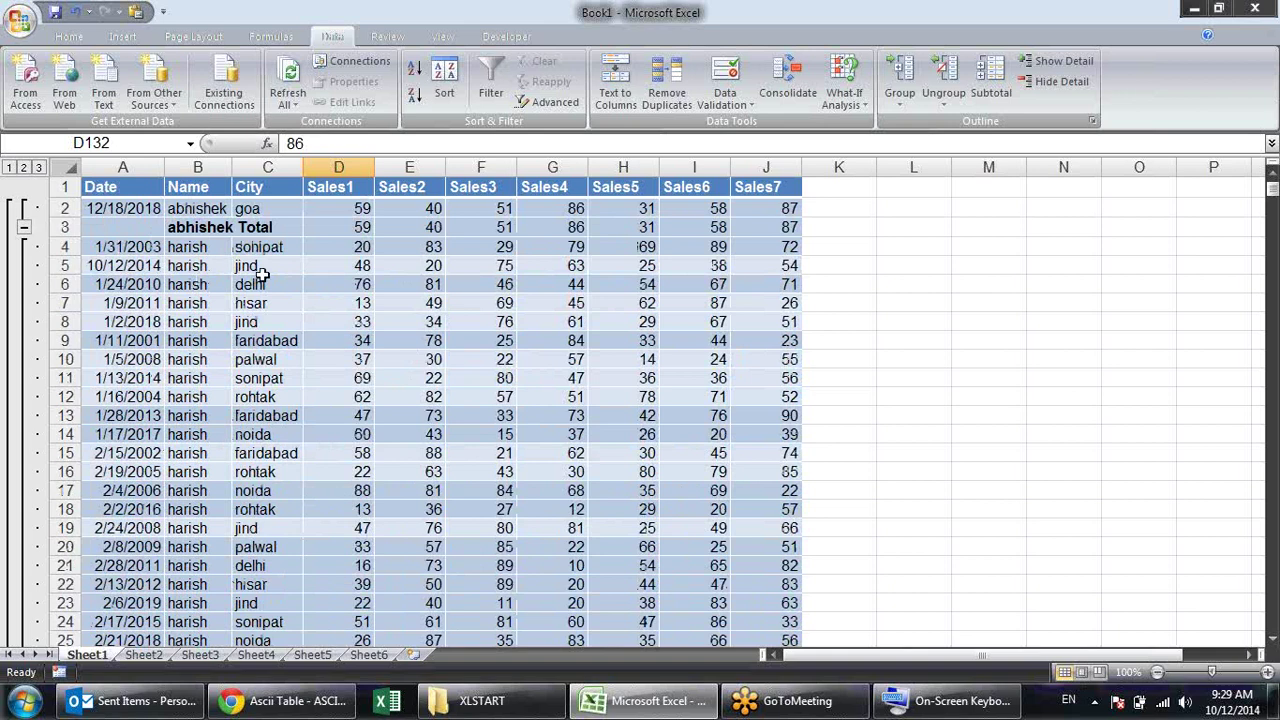
{"action": "left_click", "coordinate": [414, 285]}
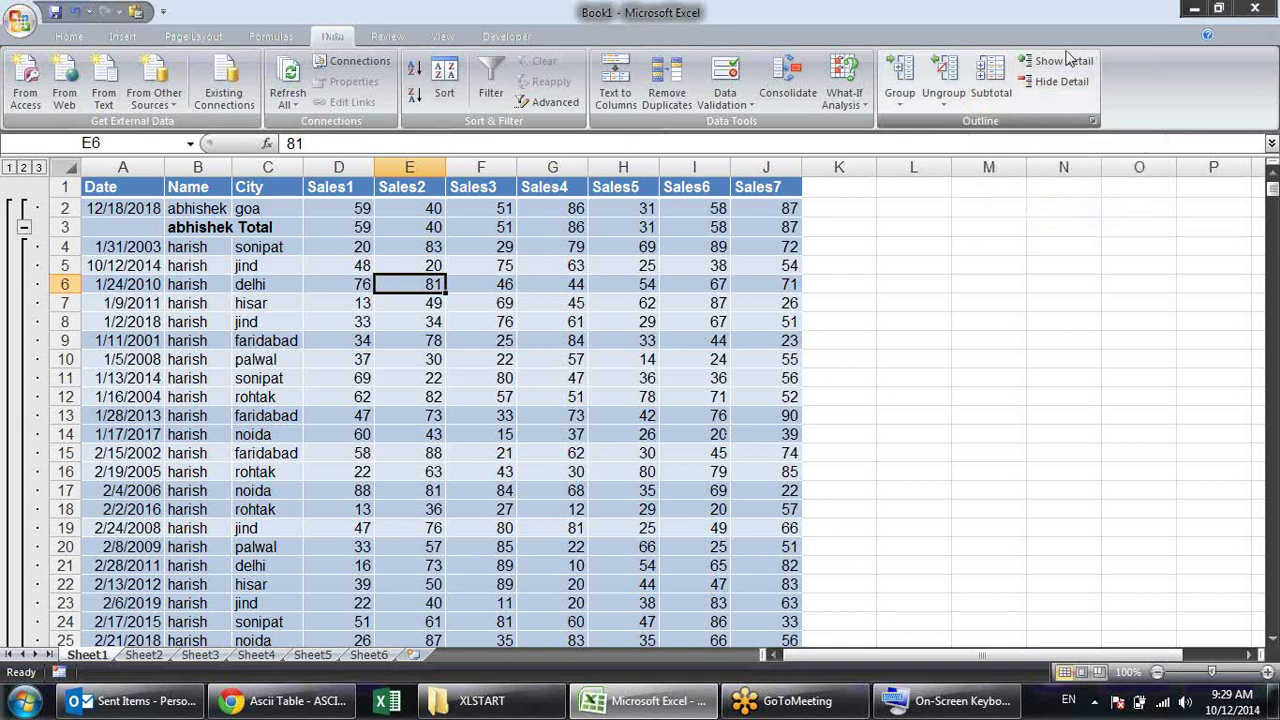
Collapse the harish rows into the harish Total row and expand them again
{"action": "left_click", "coordinate": [1059, 86]}
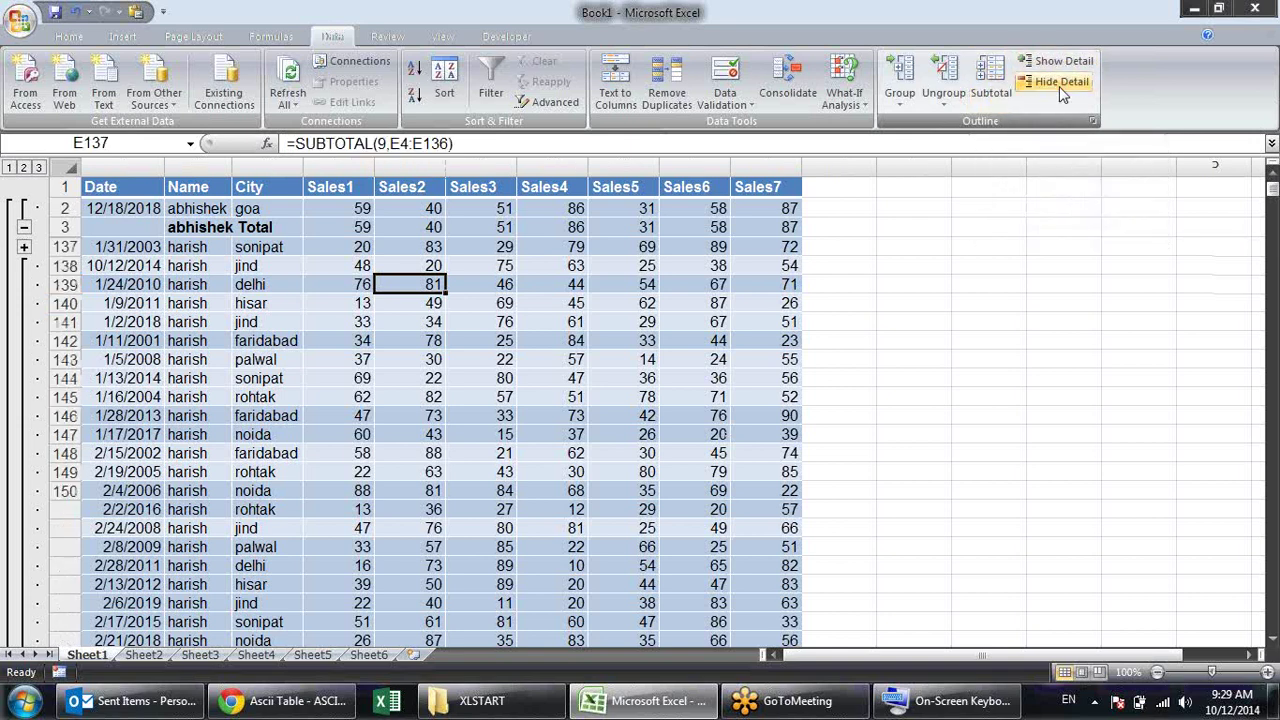
{"action": "left_click", "coordinate": [27, 250]}
{"action": "scroll", "coordinate": [51, 300], "scroll_direction": "up", "scroll_amount": 5}
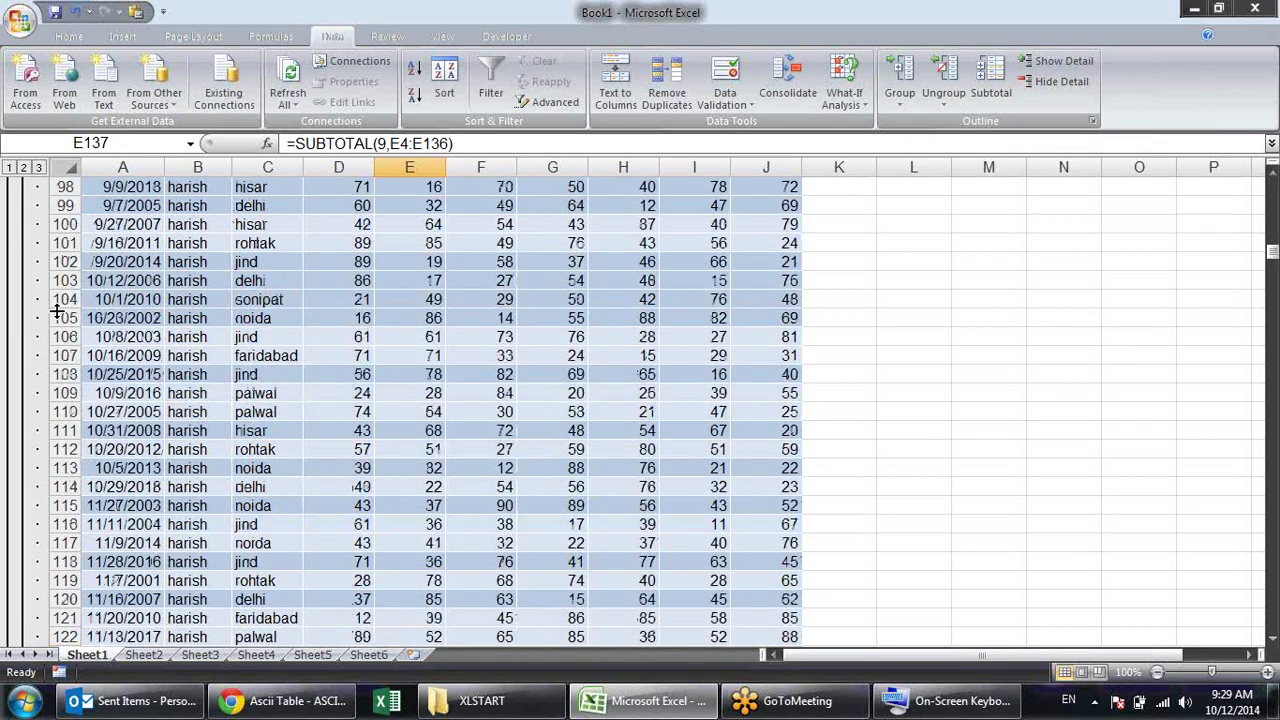
{"action": "scroll", "coordinate": [51, 300], "scroll_direction": "up", "scroll_amount": 10}
{"action": "scroll", "coordinate": [52, 335], "scroll_direction": "up", "scroll_amount": 10}
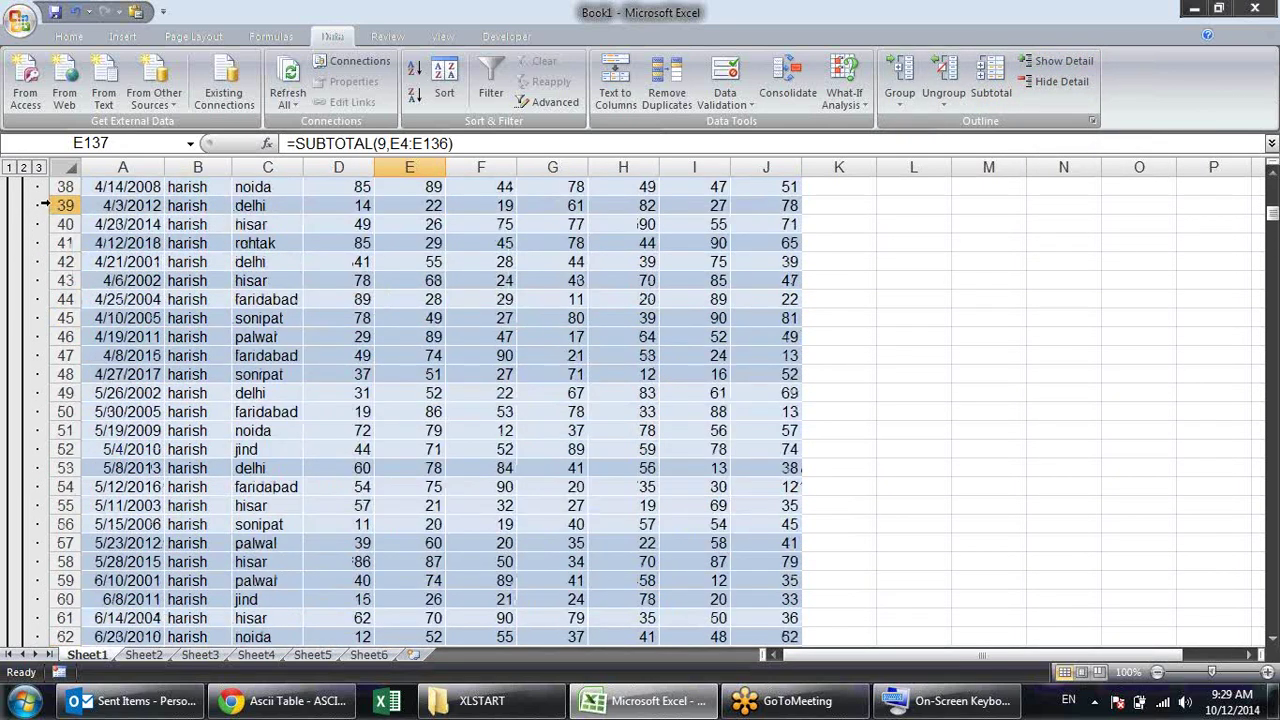
{"action": "scroll", "coordinate": [35, 215], "scroll_direction": "up", "scroll_amount": 6}
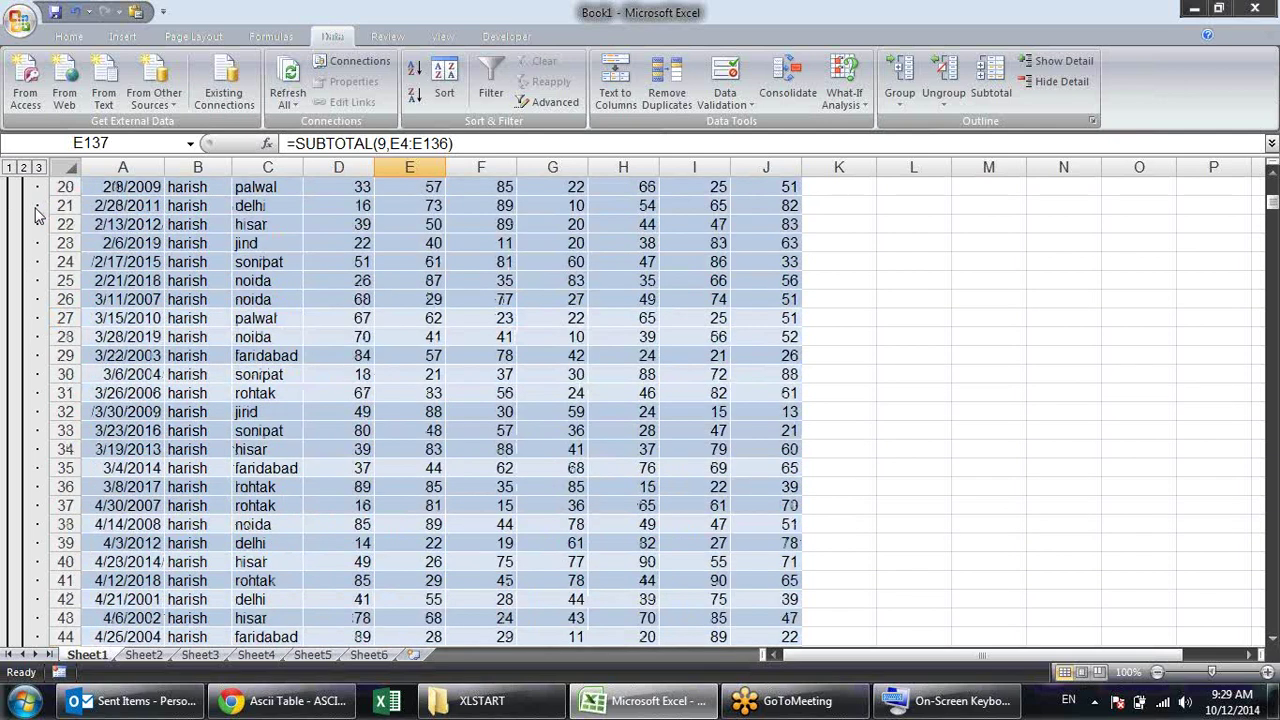
{"action": "scroll", "coordinate": [30, 220], "scroll_direction": "up", "scroll_amount": 6}
Hide the abhishek detail row and toggle the harish group's detail
{"action": "left_click", "coordinate": [24, 227]}
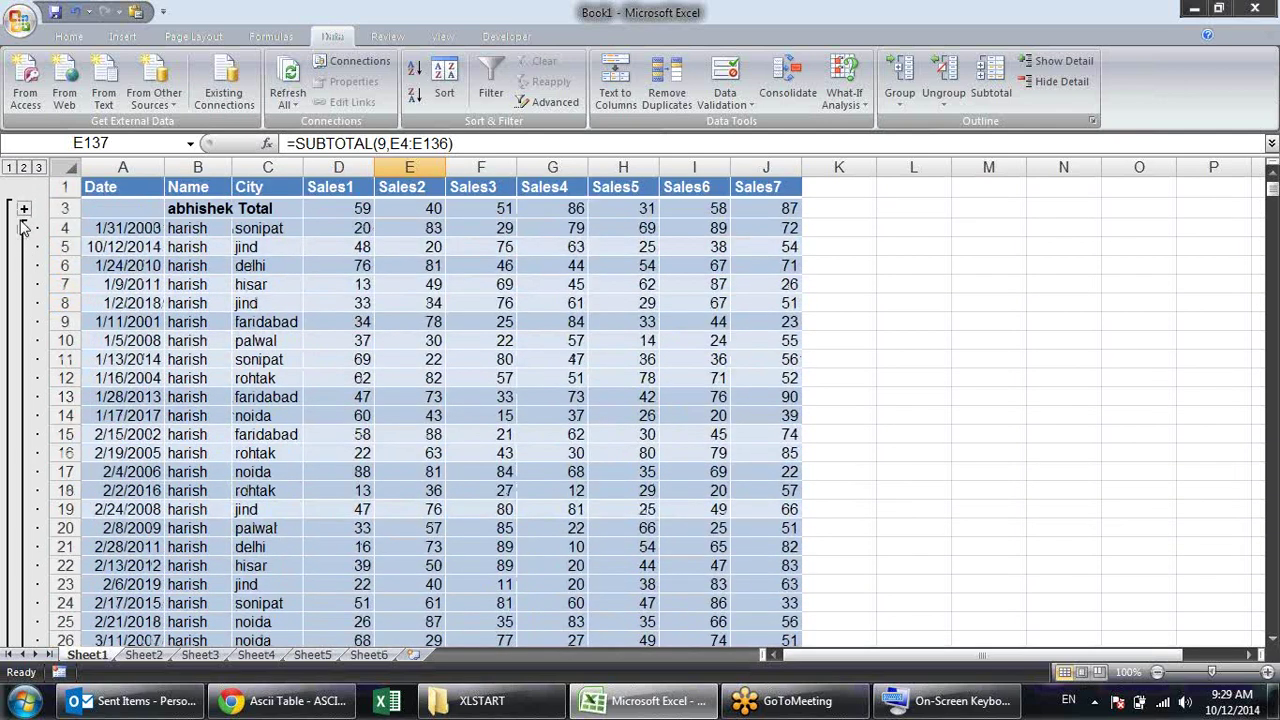
{"action": "left_click", "coordinate": [25, 228]}
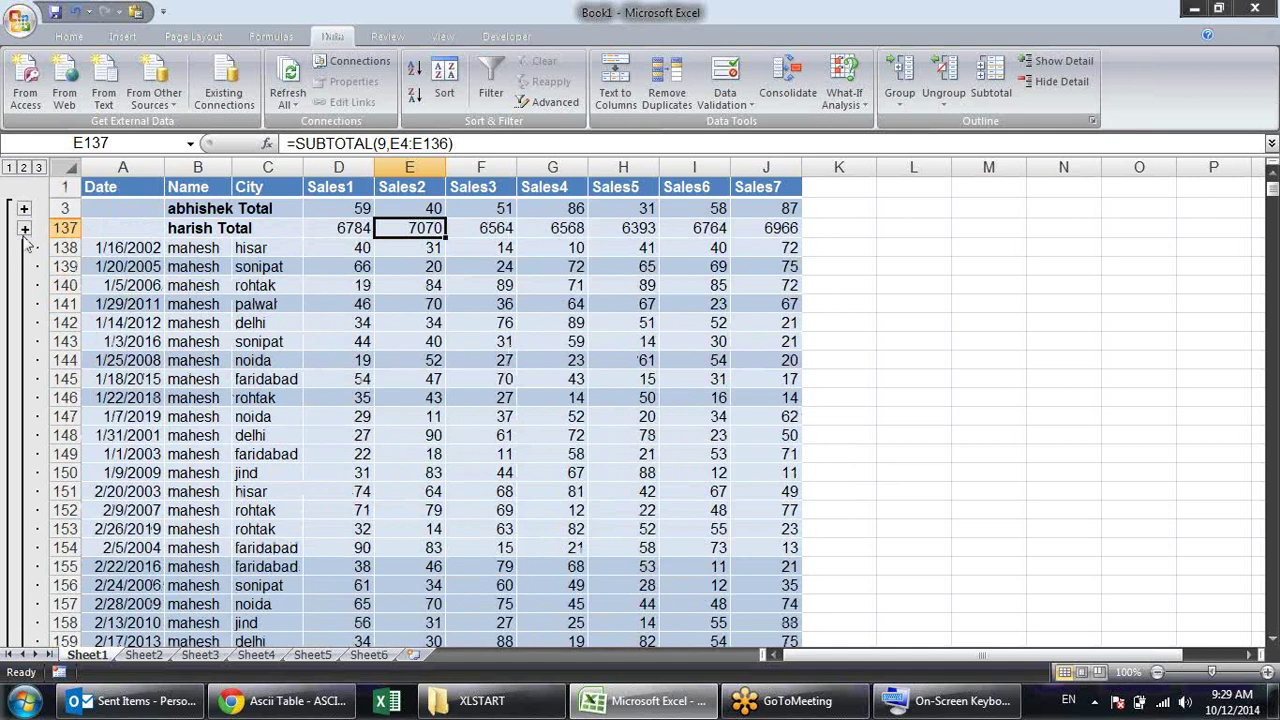
{"action": "left_click", "coordinate": [24, 229]}
{"action": "scroll", "coordinate": [30, 247], "scroll_direction": "up", "scroll_amount": 9}
{"action": "scroll", "coordinate": [30, 247], "scroll_direction": "up", "scroll_amount": 18}
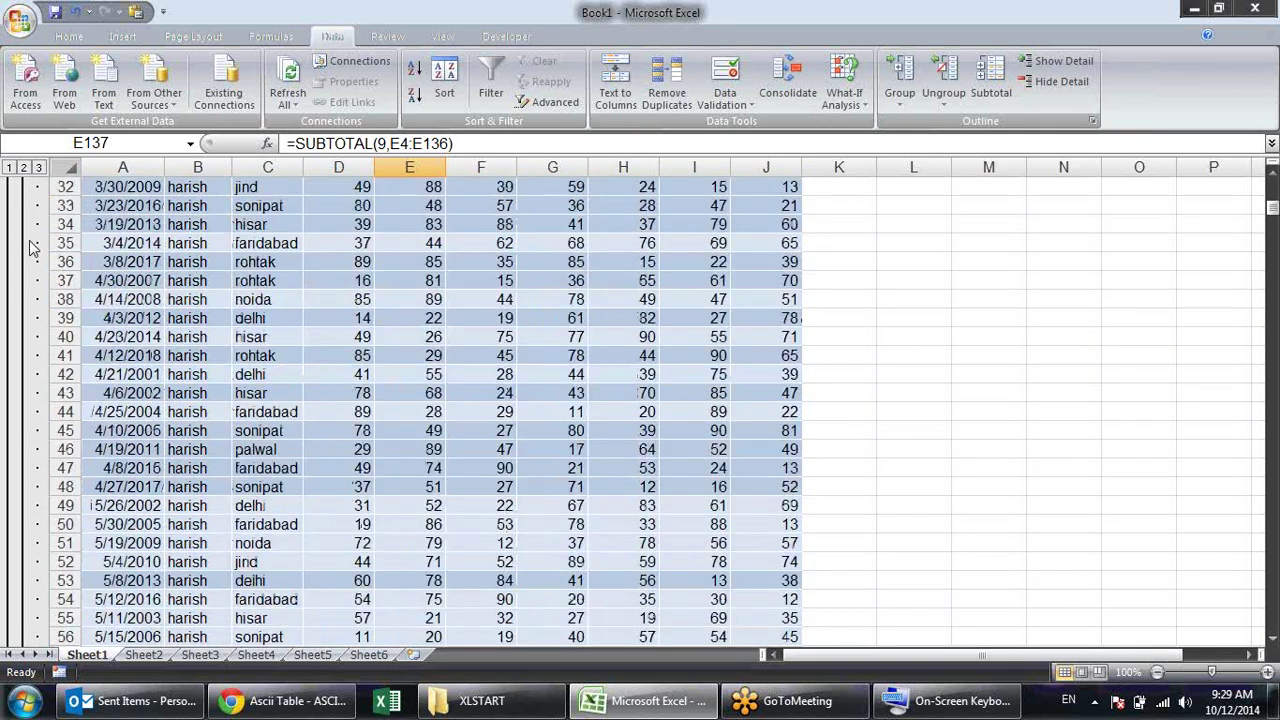
{"action": "scroll", "coordinate": [30, 247], "scroll_direction": "up", "scroll_amount": 11}
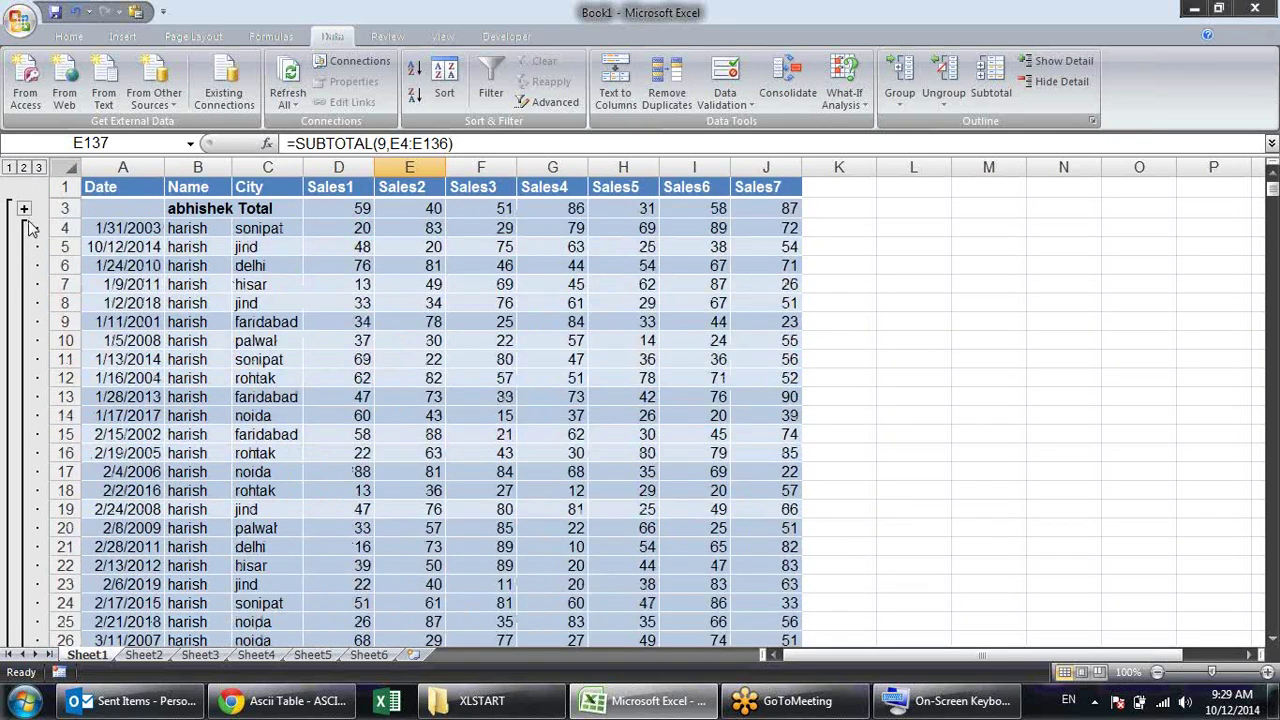
{"action": "left_click", "coordinate": [25, 232]}
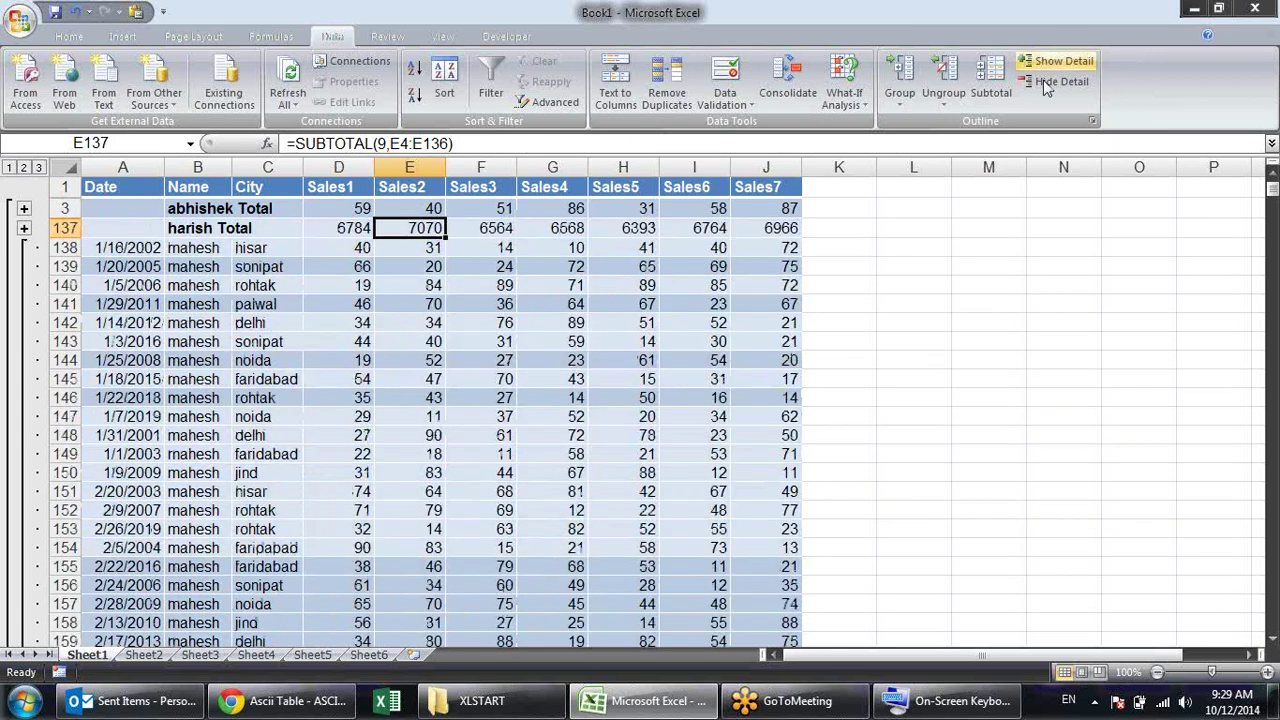
Collapse mahesh's and sandeep's detail rows under their totals
{"action": "left_click", "coordinate": [195, 380]}
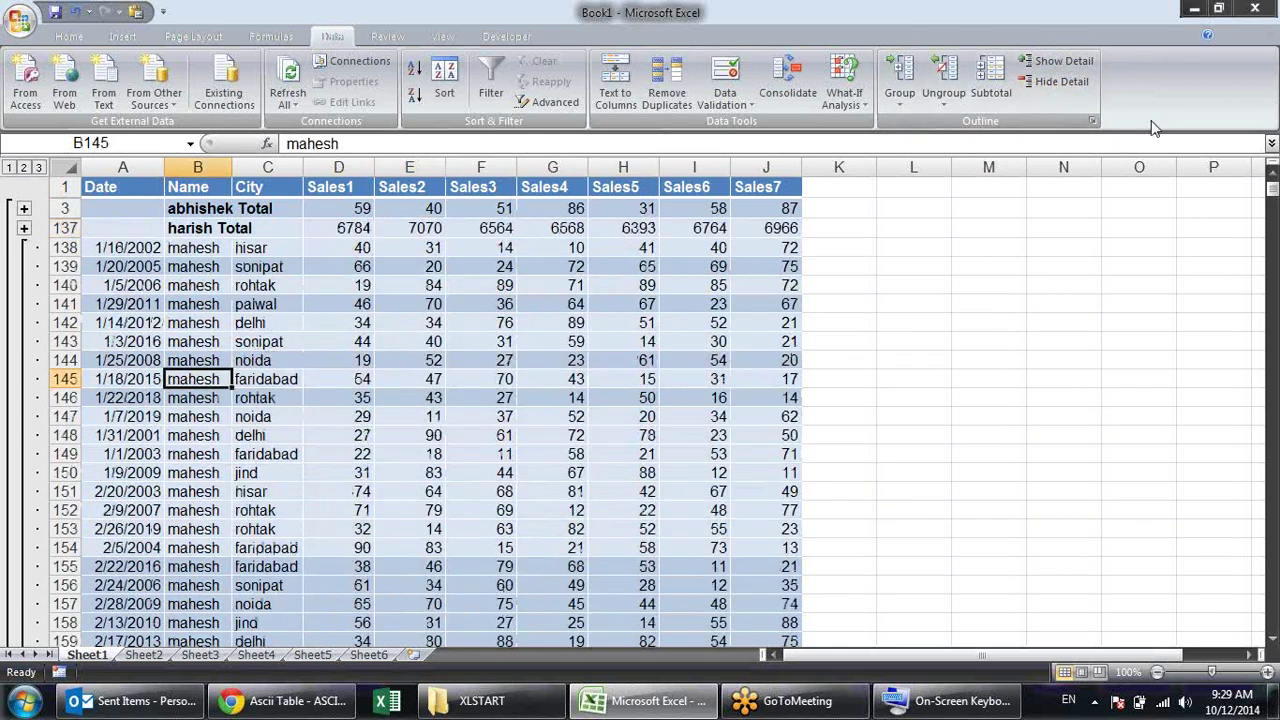
{"action": "left_click", "coordinate": [1080, 83]}
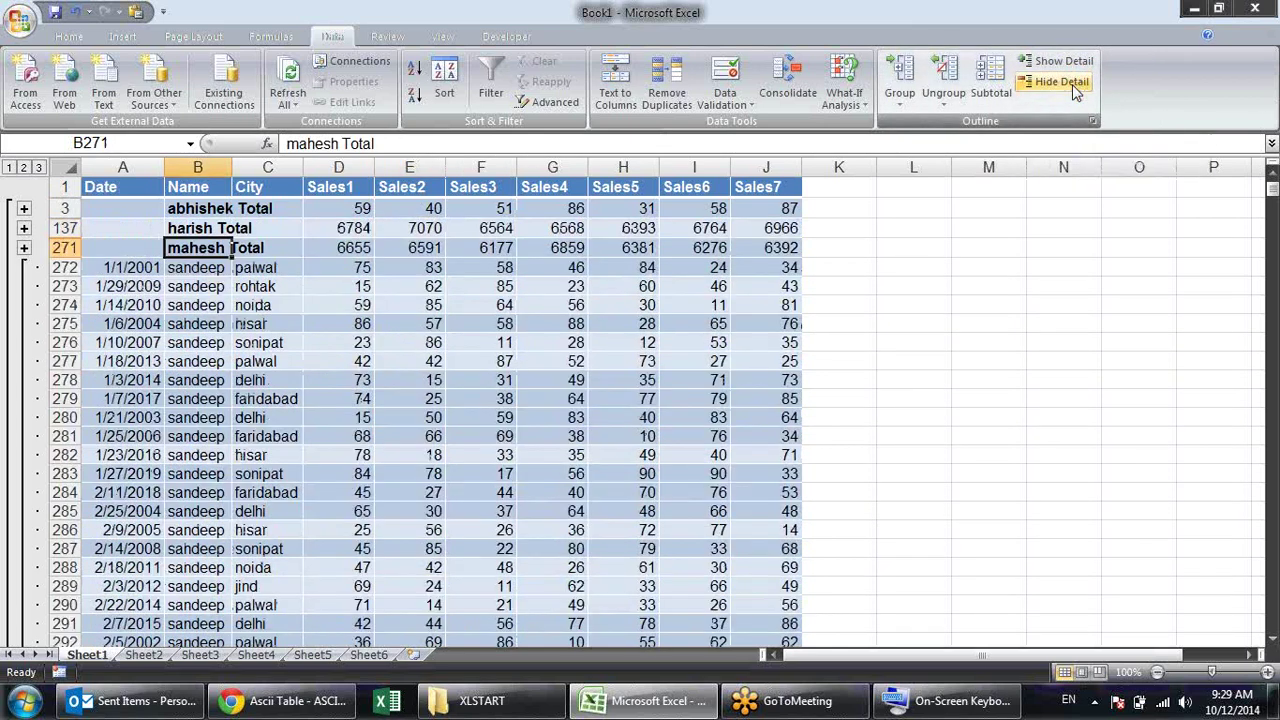
{"action": "left_click", "coordinate": [248, 340]}
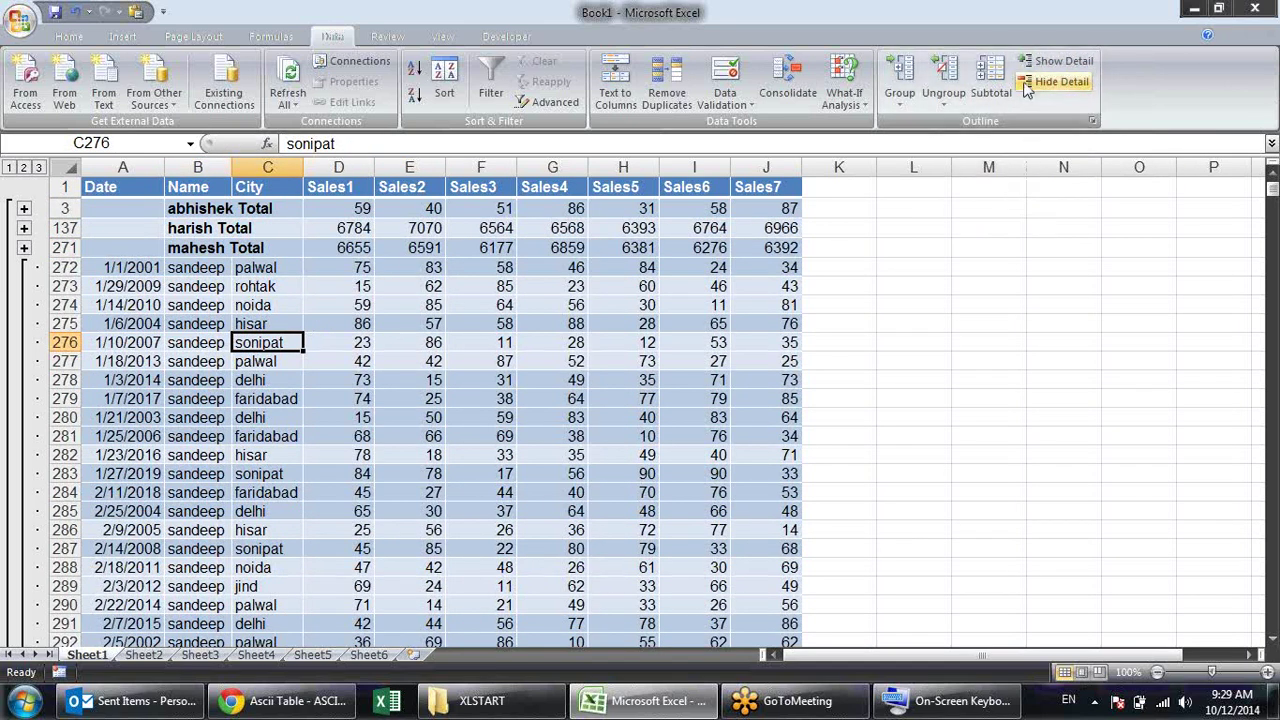
{"action": "left_click", "coordinate": [1027, 88]}
Show only name totals at outline level 2, then expand all at level 3
{"action": "left_click", "coordinate": [250, 322]}
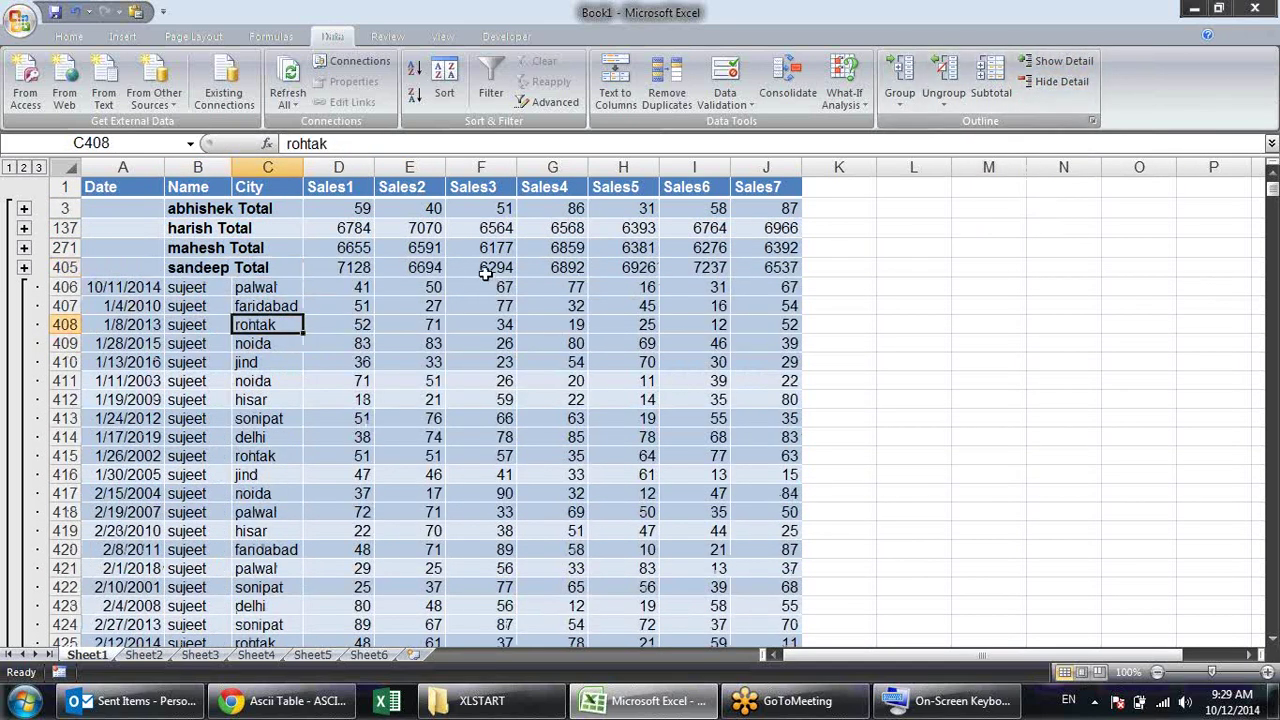
{"action": "left_click", "coordinate": [27, 168]}
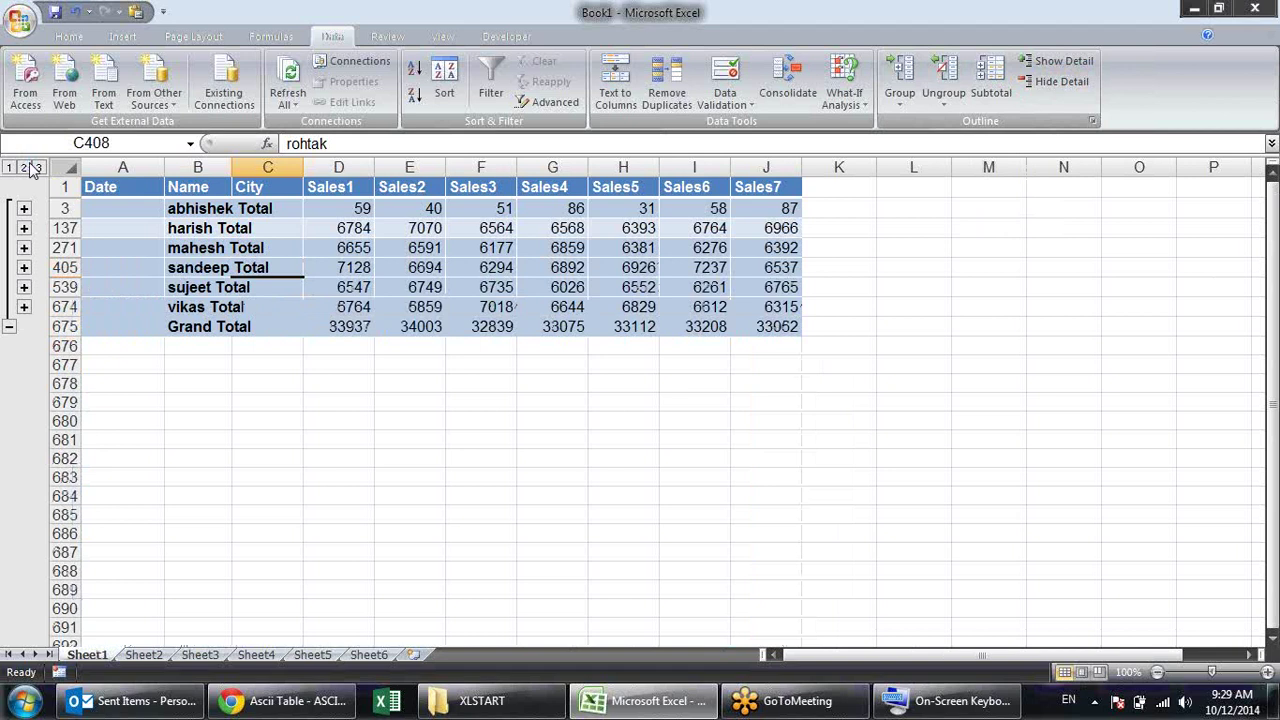
{"action": "left_click", "coordinate": [38, 168]}
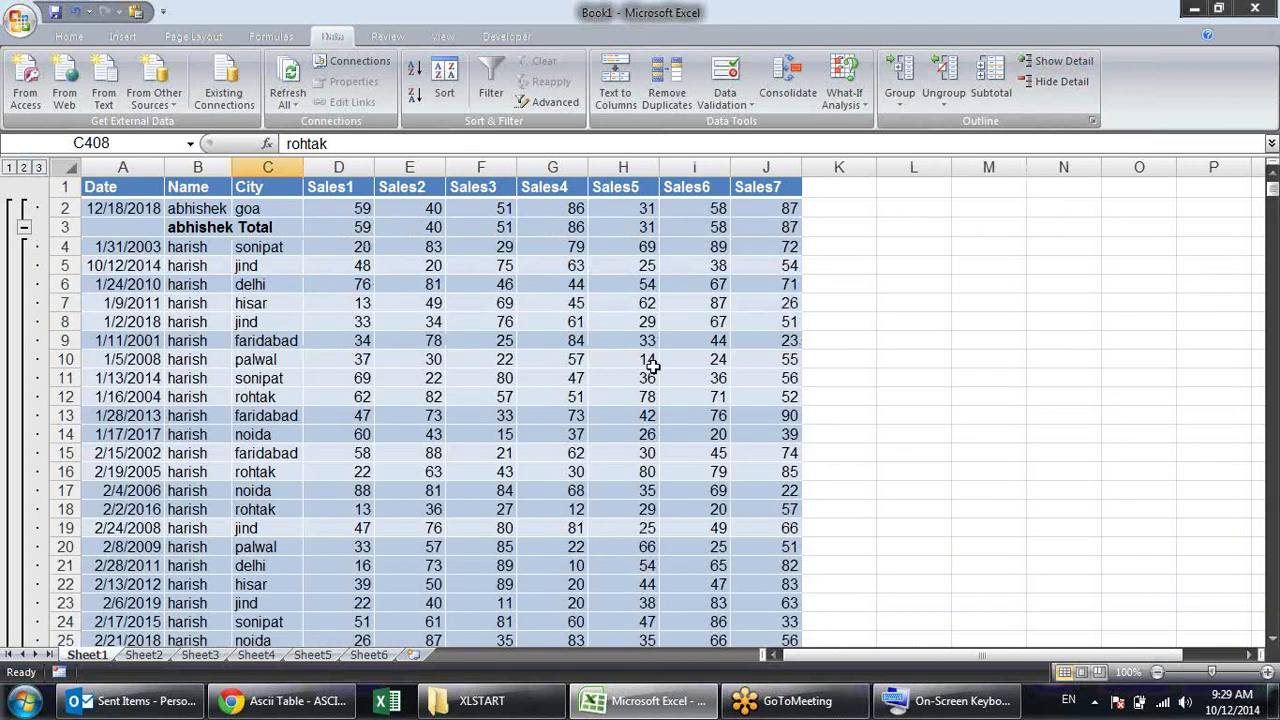
{"action": "left_click", "coordinate": [395, 287]}
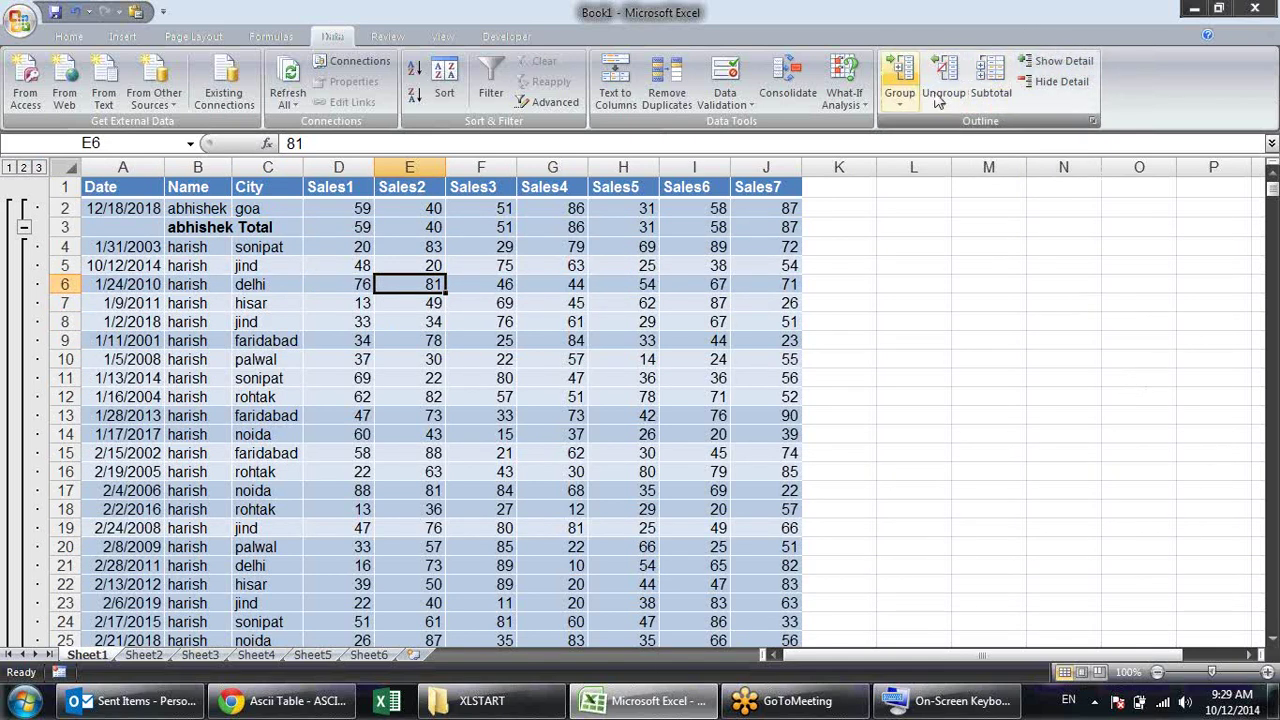
Use Remove All in the Subtotal dialog to strip Total rows and outline levels
{"action": "left_click", "coordinate": [993, 101]}
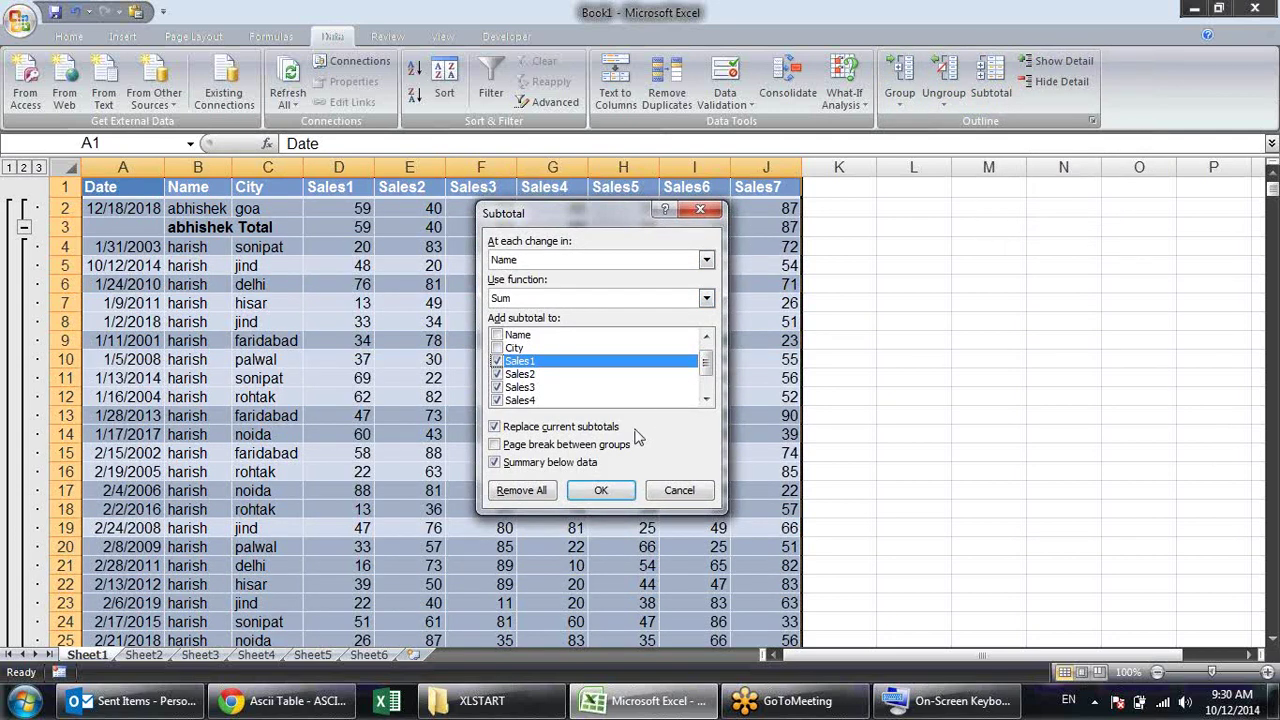
{"action": "left_click", "coordinate": [527, 492]}
{"action": "left_click", "coordinate": [295, 339]}
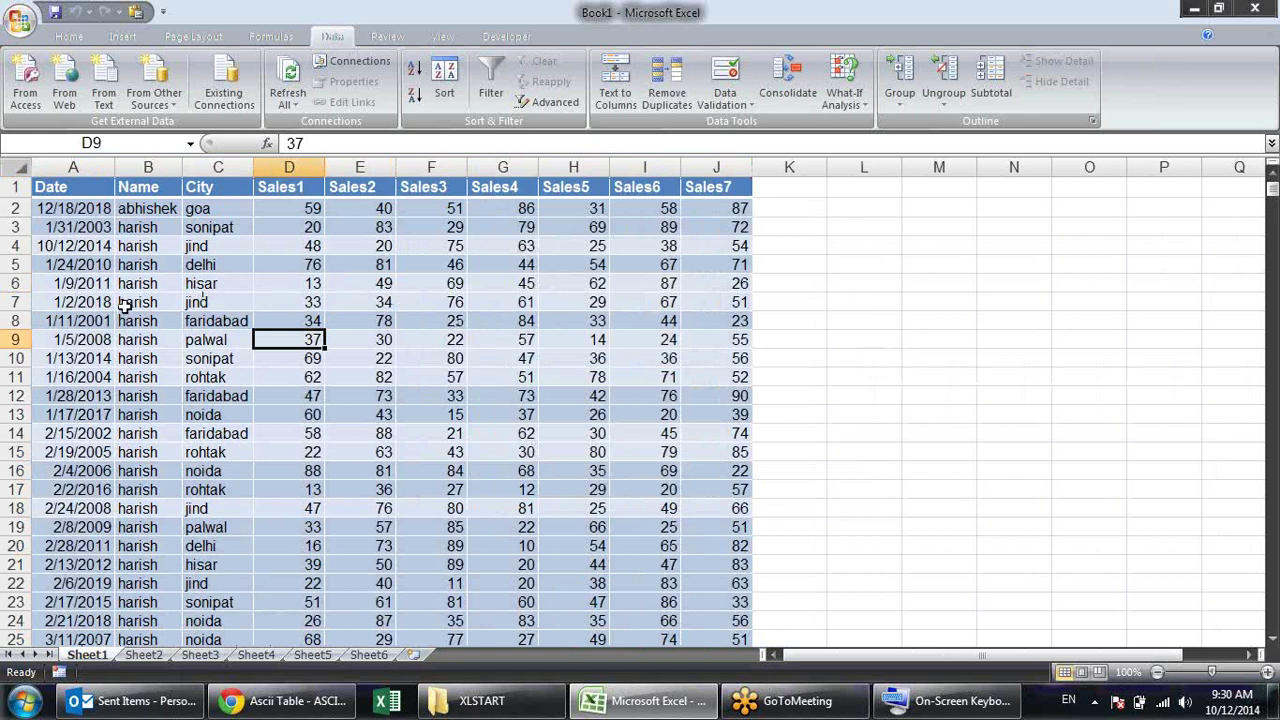
Group rows 2–14 of the sales list as rows
{"action": "left_click_drag", "start_coordinate": [72, 210], "coordinate": [57, 431]}
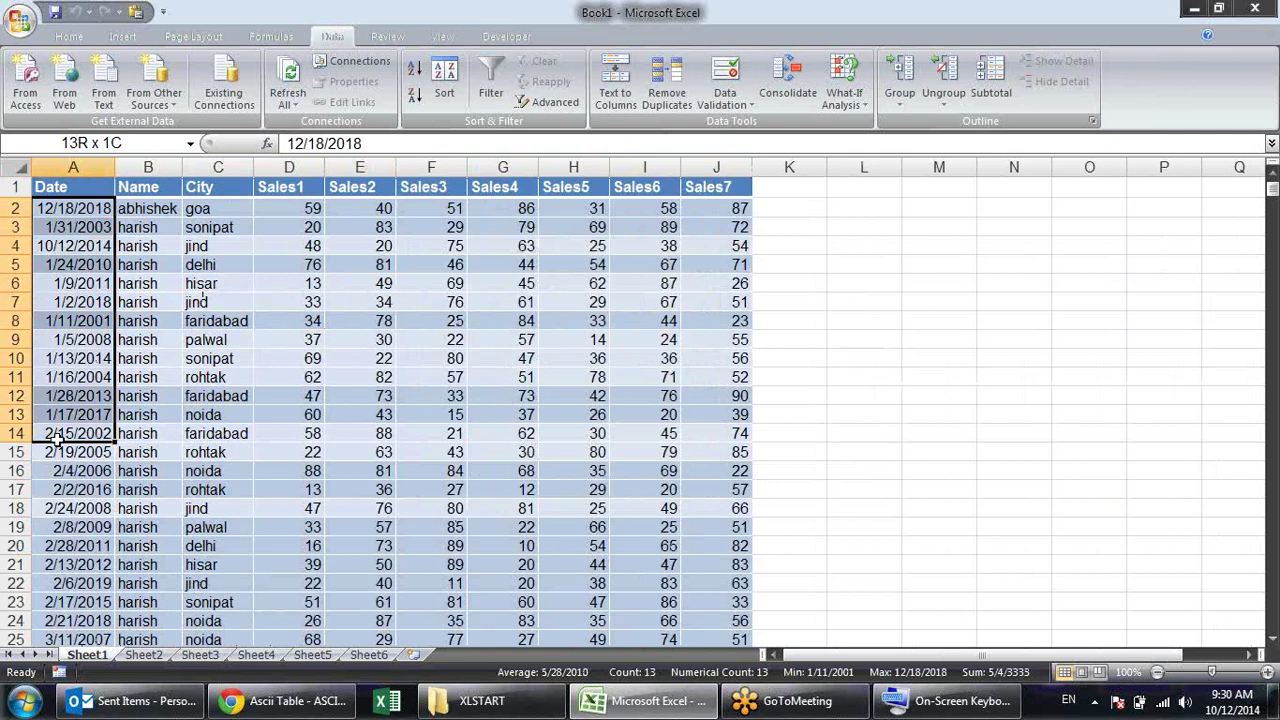
{"action": "left_click", "coordinate": [910, 75]}
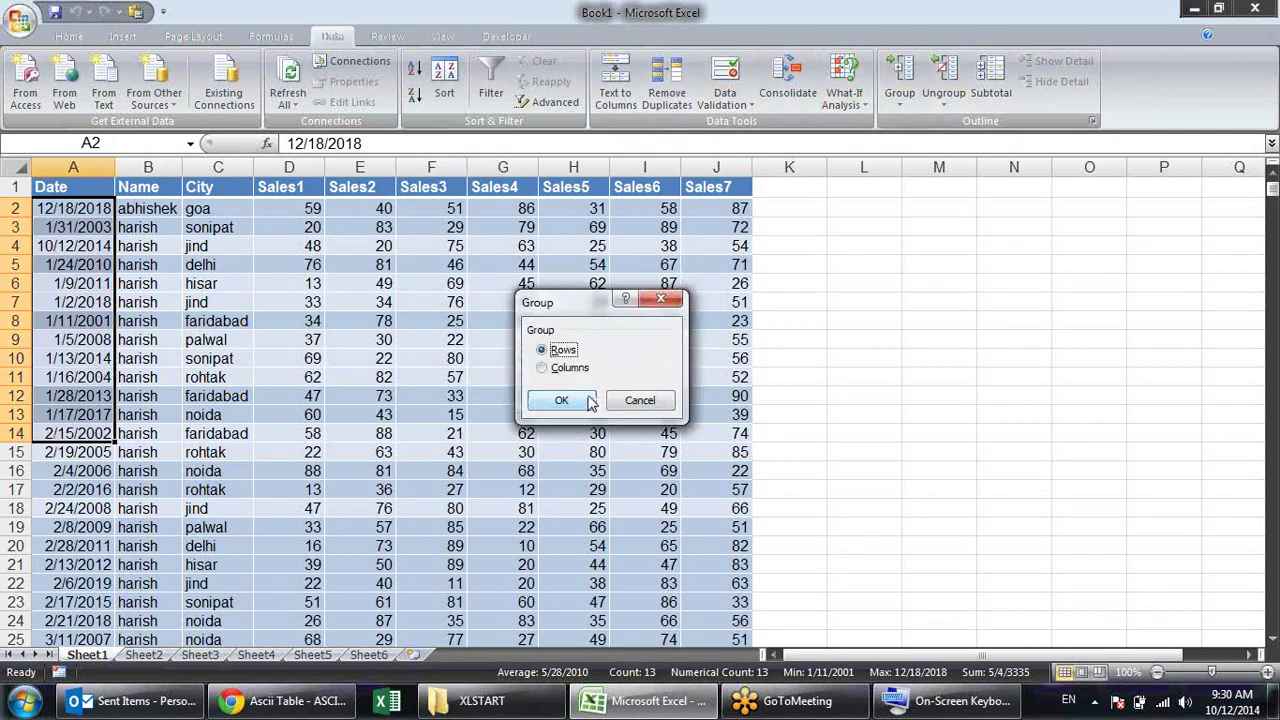
{"action": "left_click", "coordinate": [561, 400]}
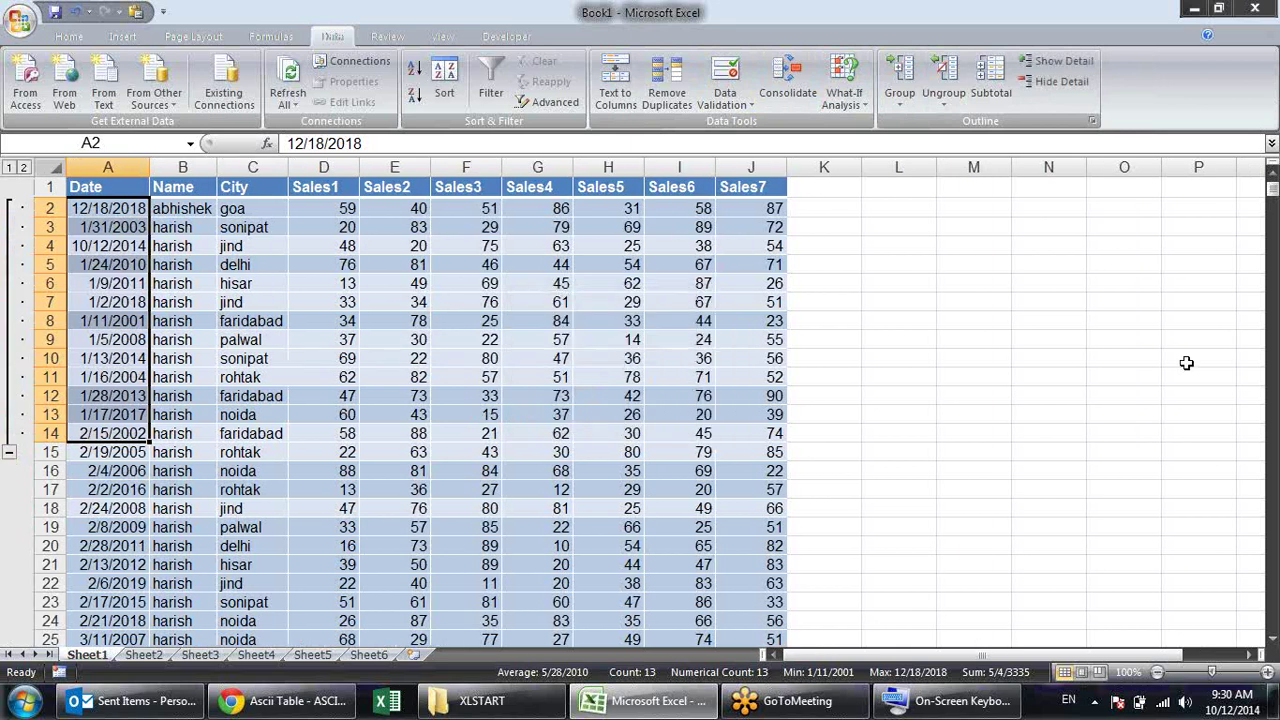
Test hiding and showing the rows 2–14 group and outline levels 1 and 2
{"action": "left_click", "coordinate": [1088, 380]}
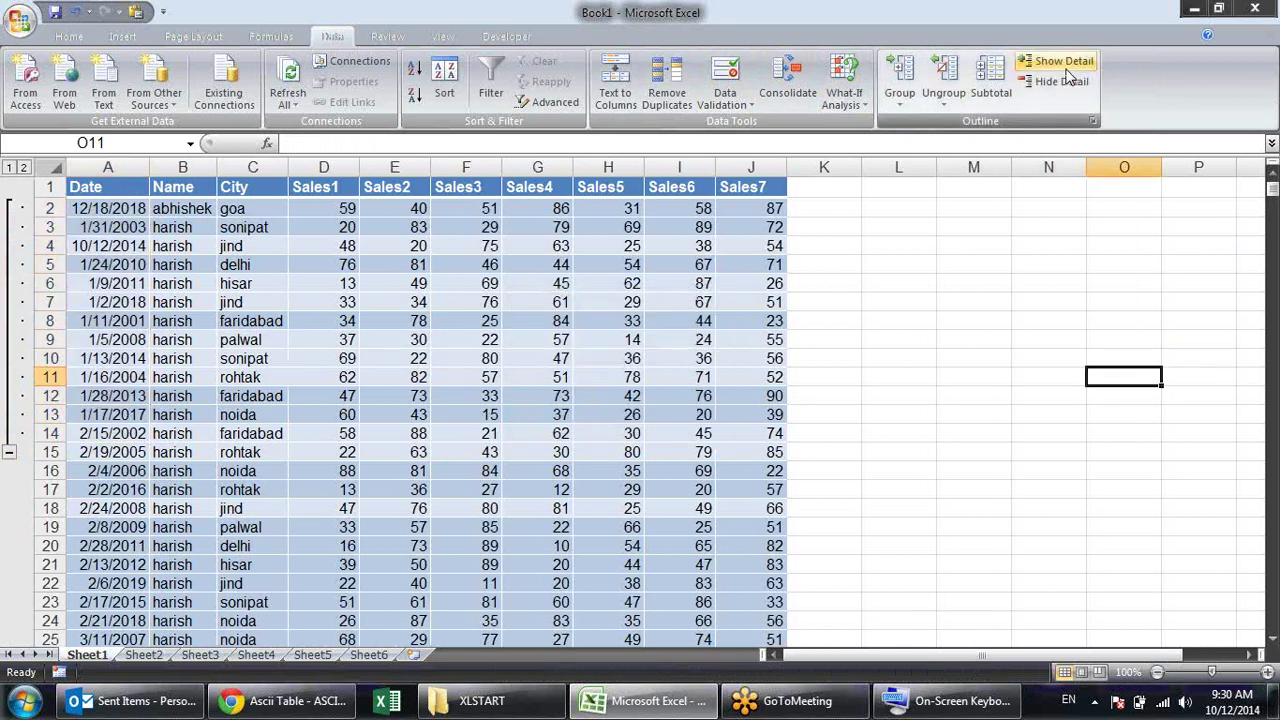
{"action": "left_click", "coordinate": [1066, 80]}
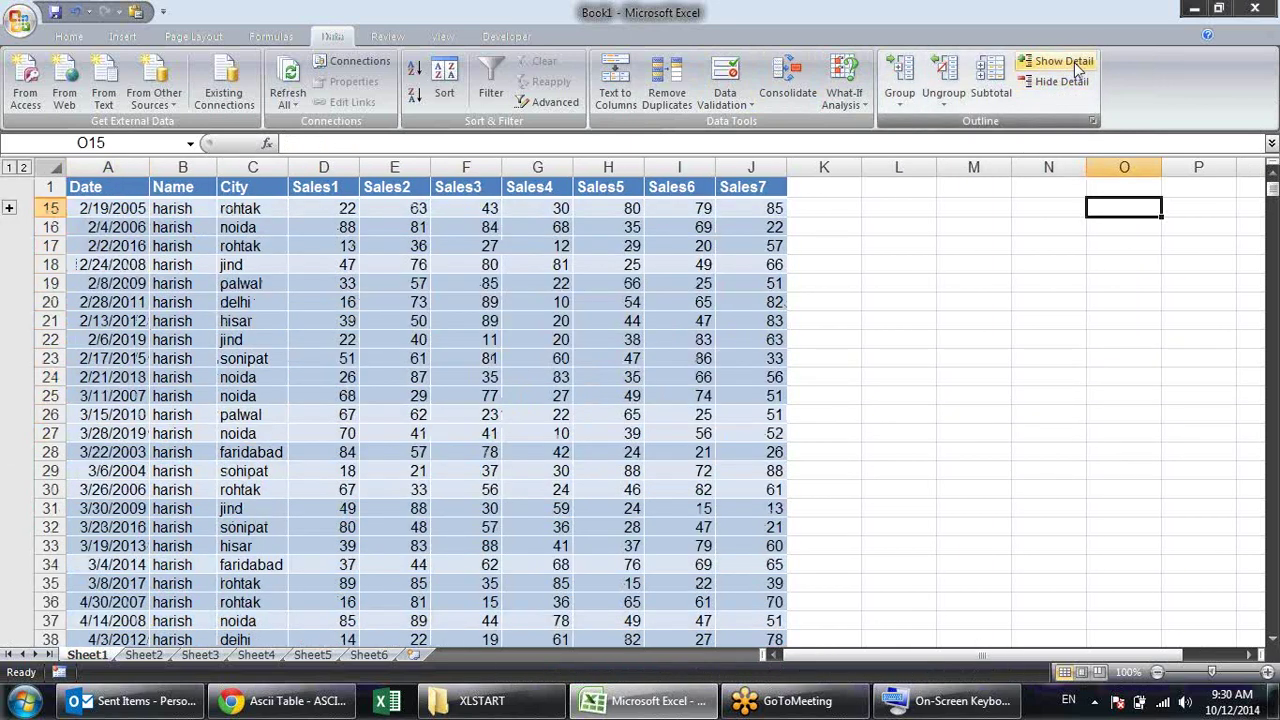
{"action": "left_click", "coordinate": [1072, 62]}
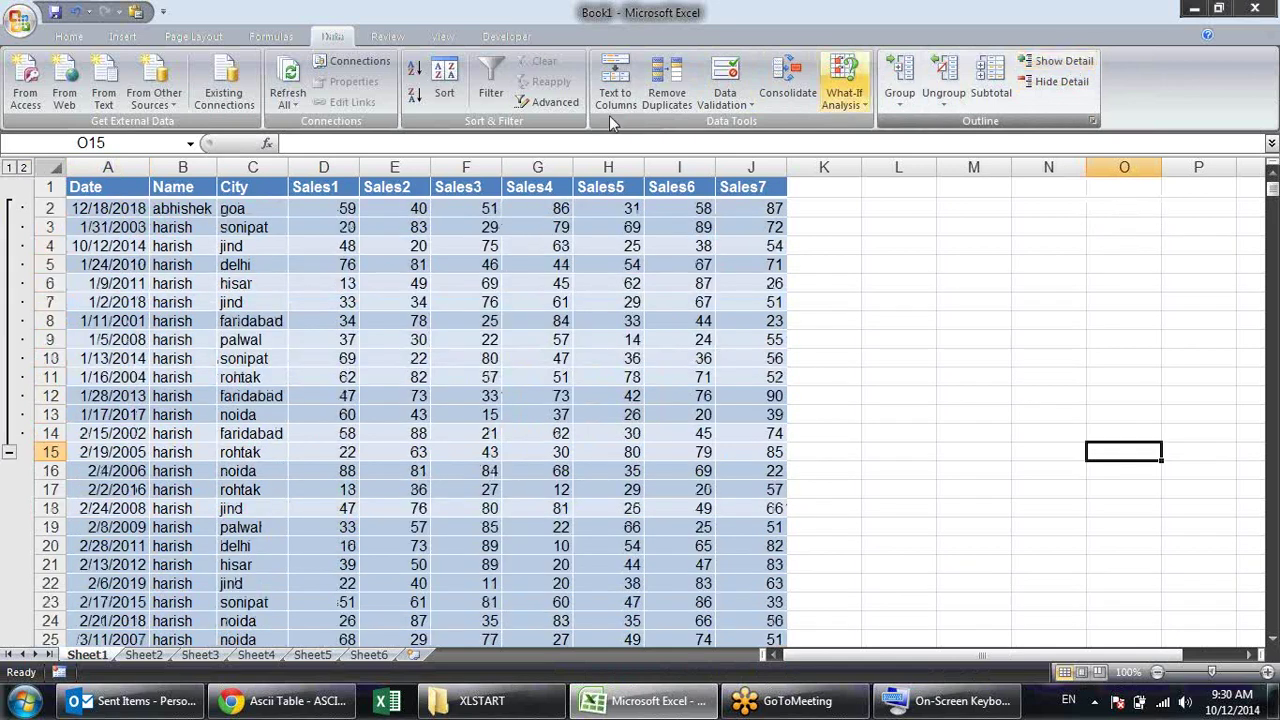
{"action": "left_click", "coordinate": [10, 169]}
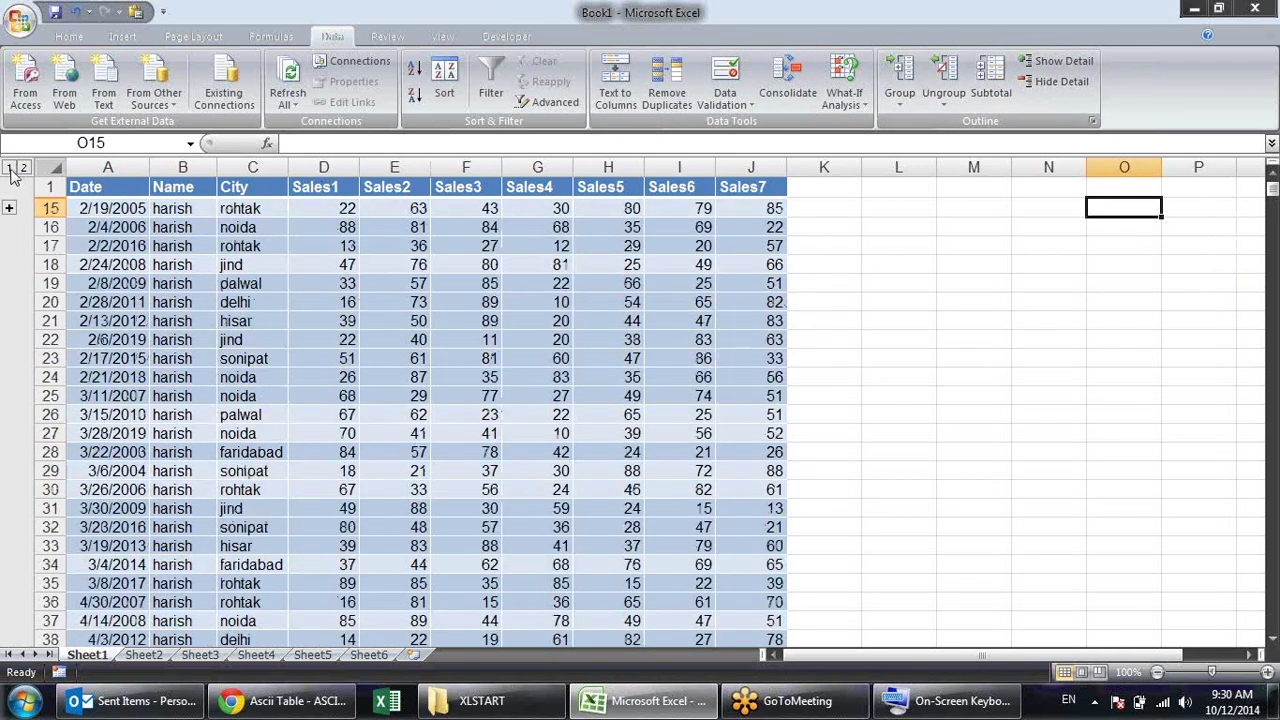
{"action": "left_click", "coordinate": [24, 168]}
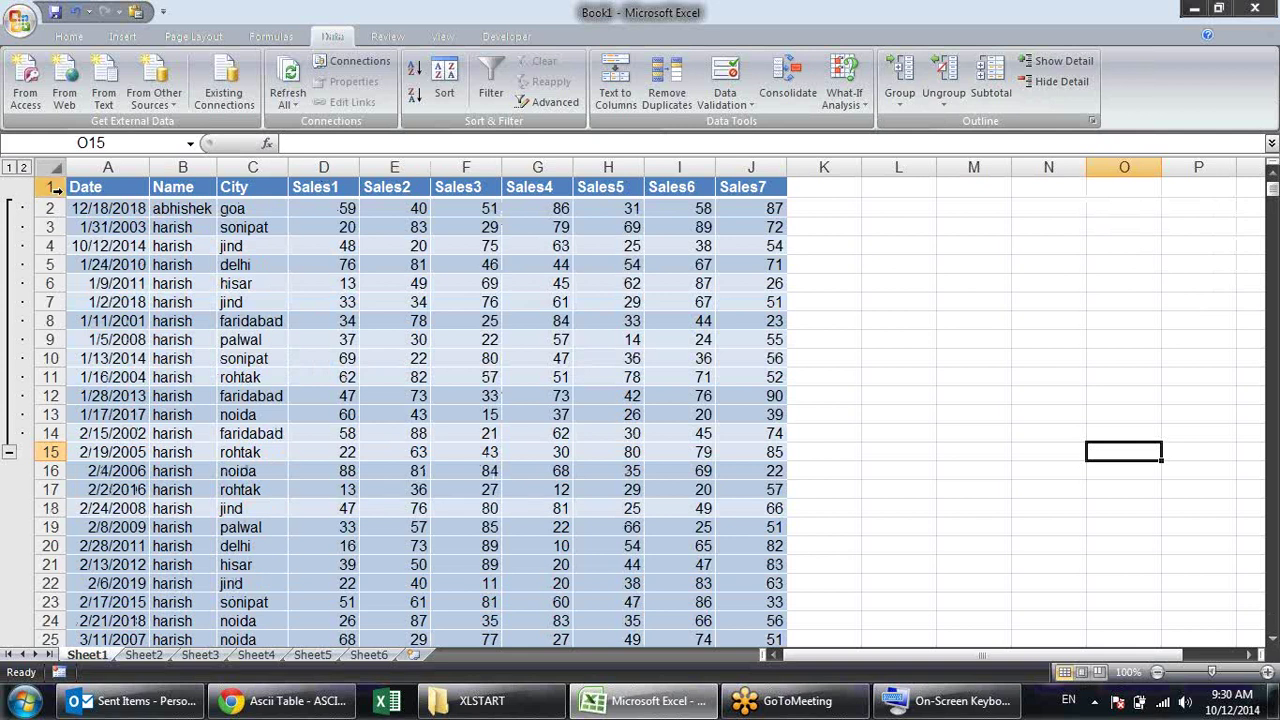
{"action": "left_click_drag", "start_coordinate": [172, 245], "coordinate": [190, 355]}
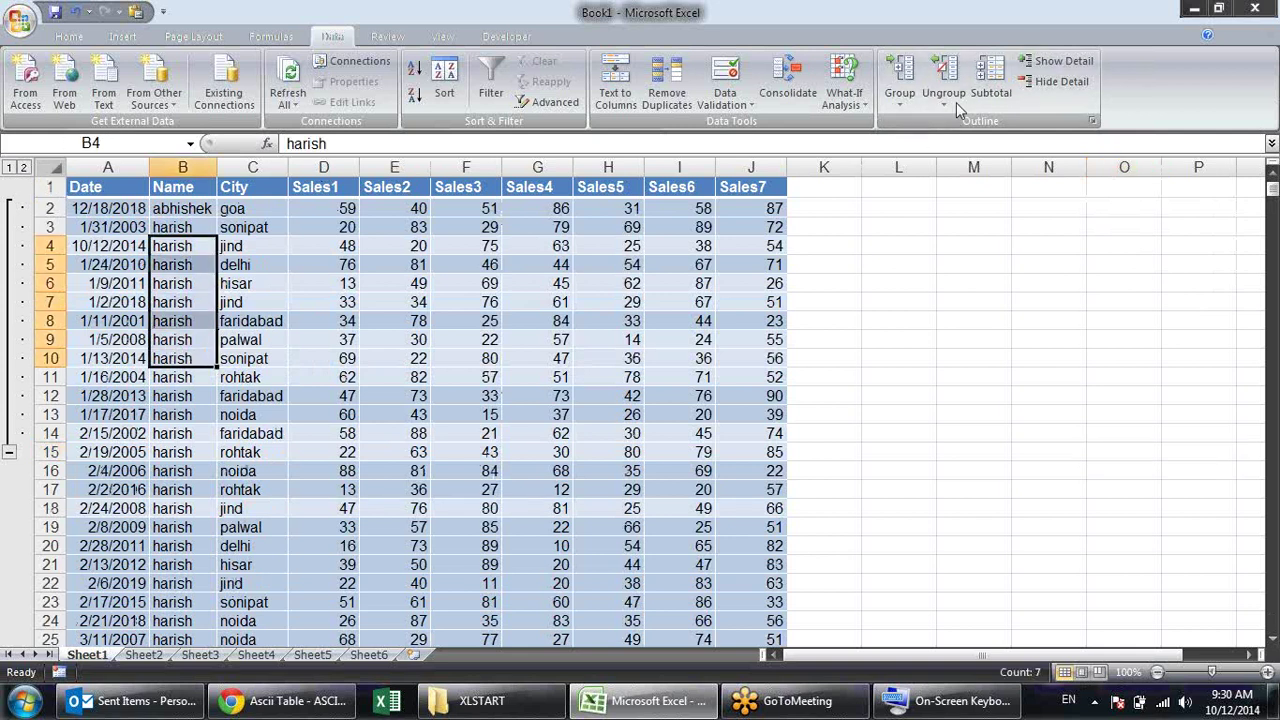
Nest rows 4–10 as a group and switch between outline levels 1–3
{"action": "left_click", "coordinate": [918, 78]}
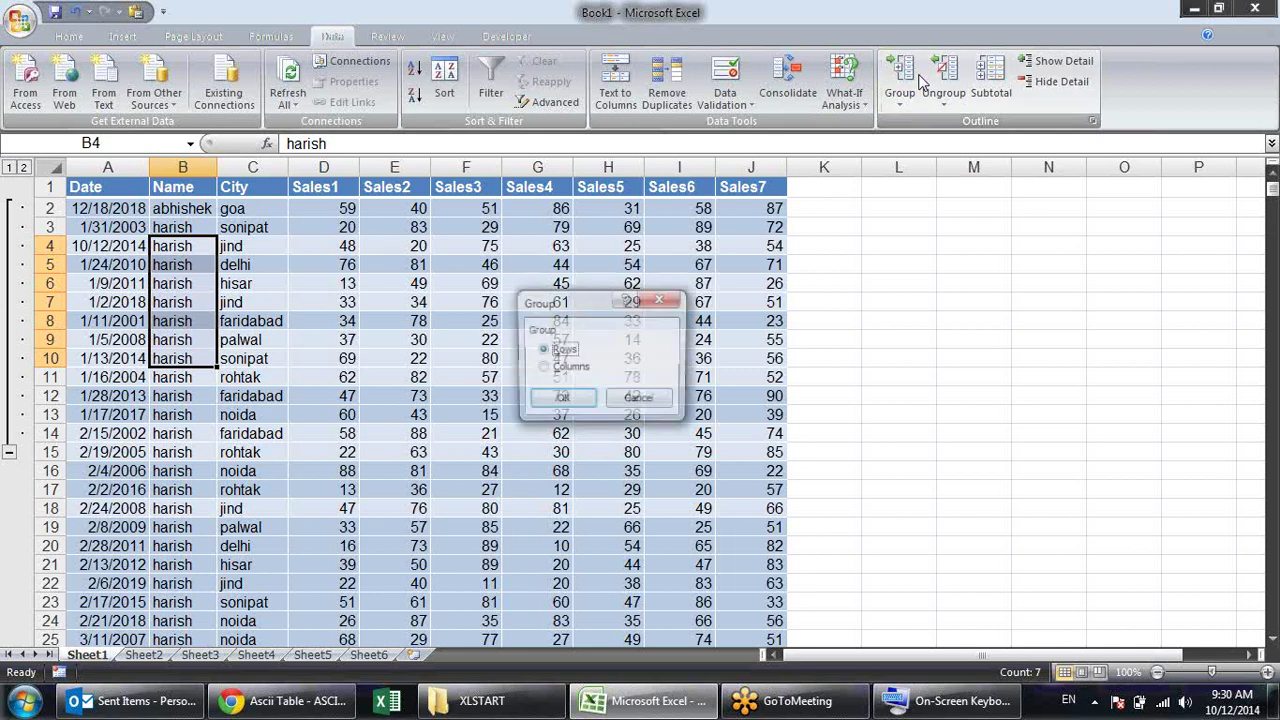
{"action": "left_click", "coordinate": [572, 398]}
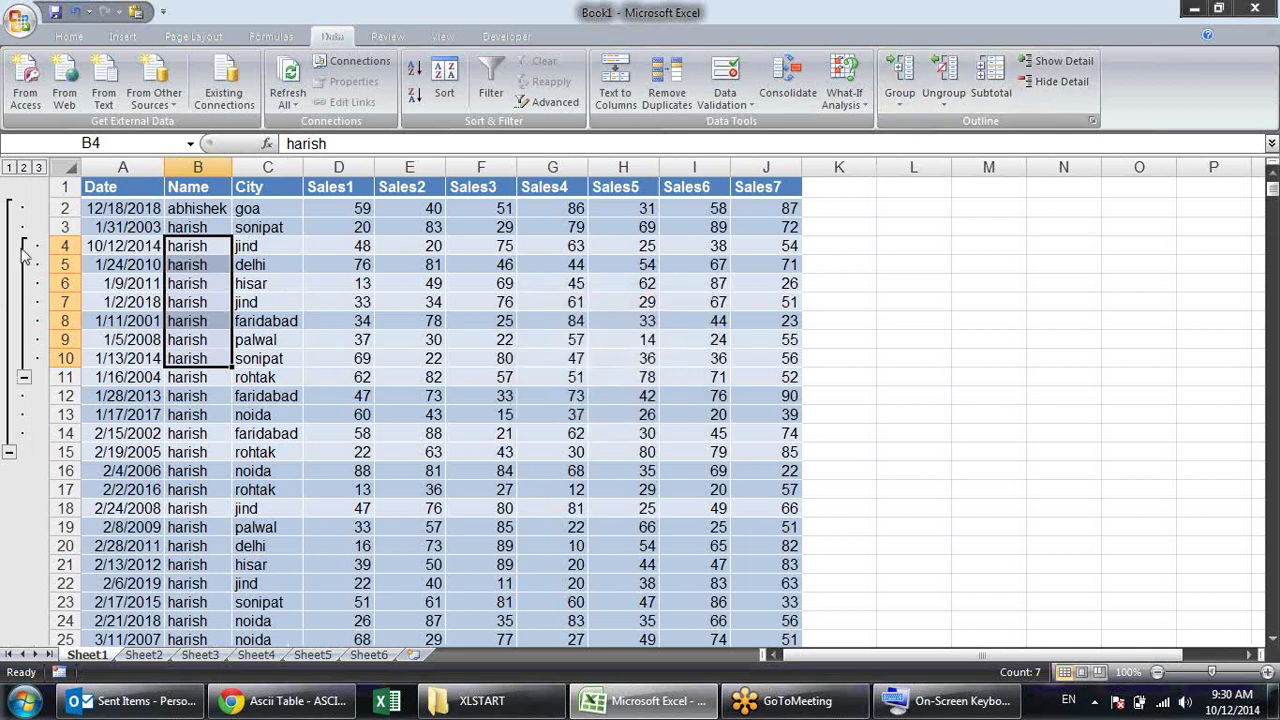
{"action": "left_click", "coordinate": [24, 167]}
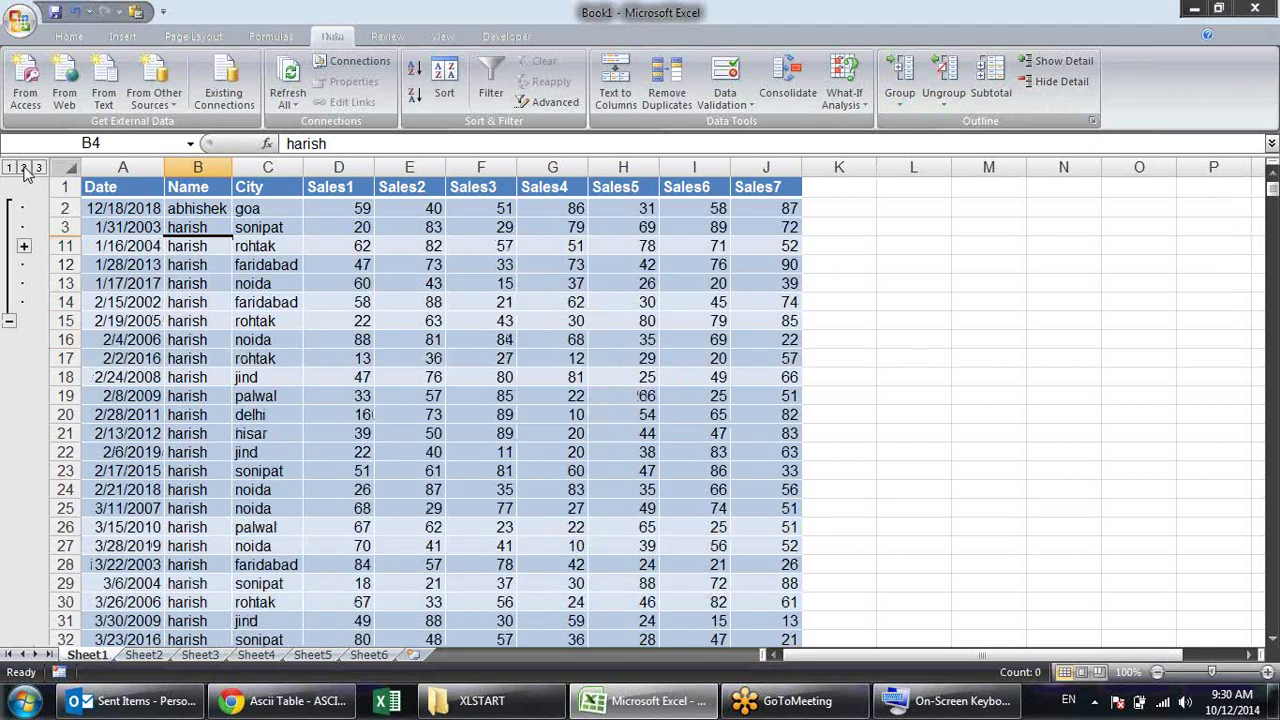
{"action": "left_click", "coordinate": [9, 168]}
{"action": "left_click", "coordinate": [60, 170]}
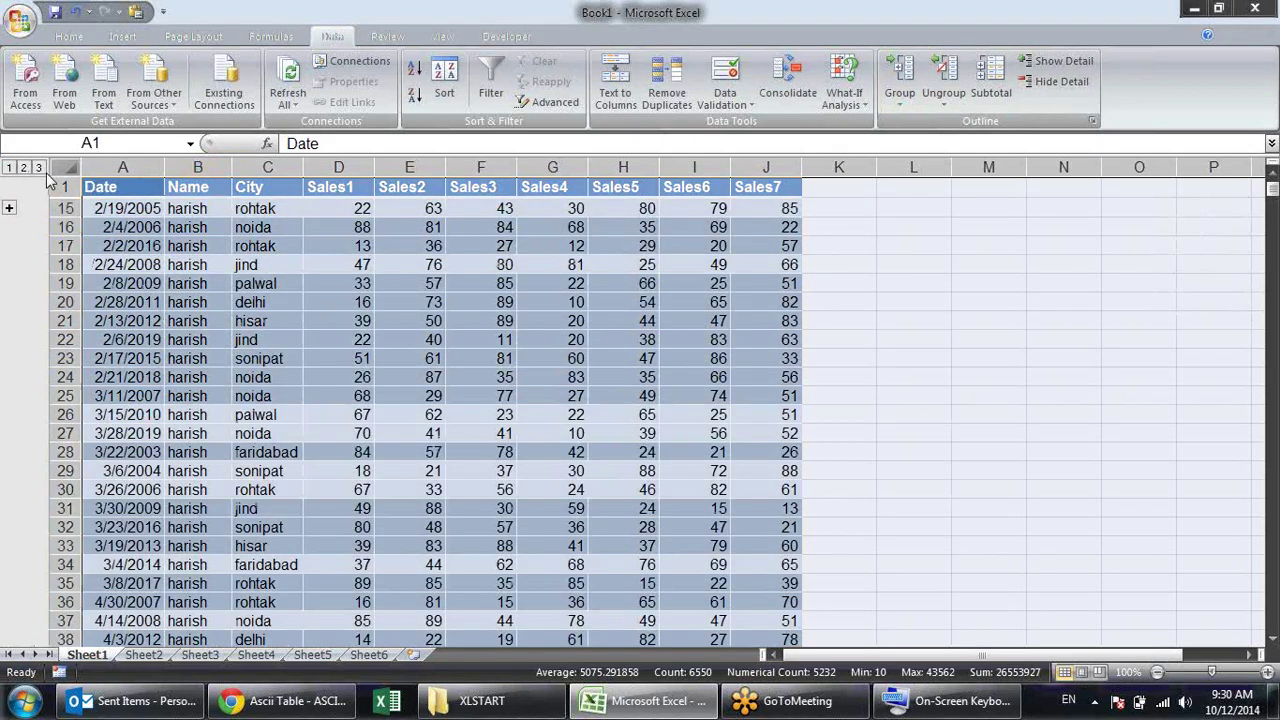
{"action": "left_click", "coordinate": [38, 168]}
{"action": "left_click", "coordinate": [240, 302]}
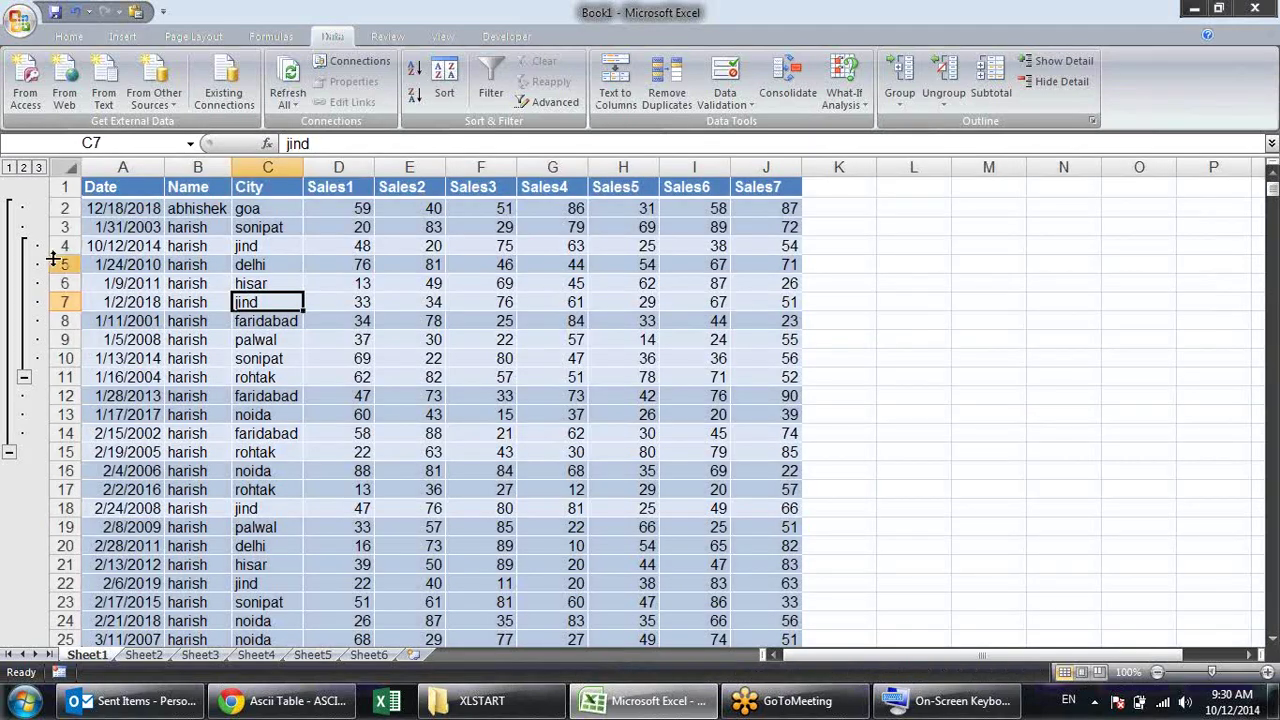
Nest rows 5–7 as a fourth-level group and step through outline levels 1–4
{"action": "left_click_drag", "start_coordinate": [358, 268], "coordinate": [345, 301]}
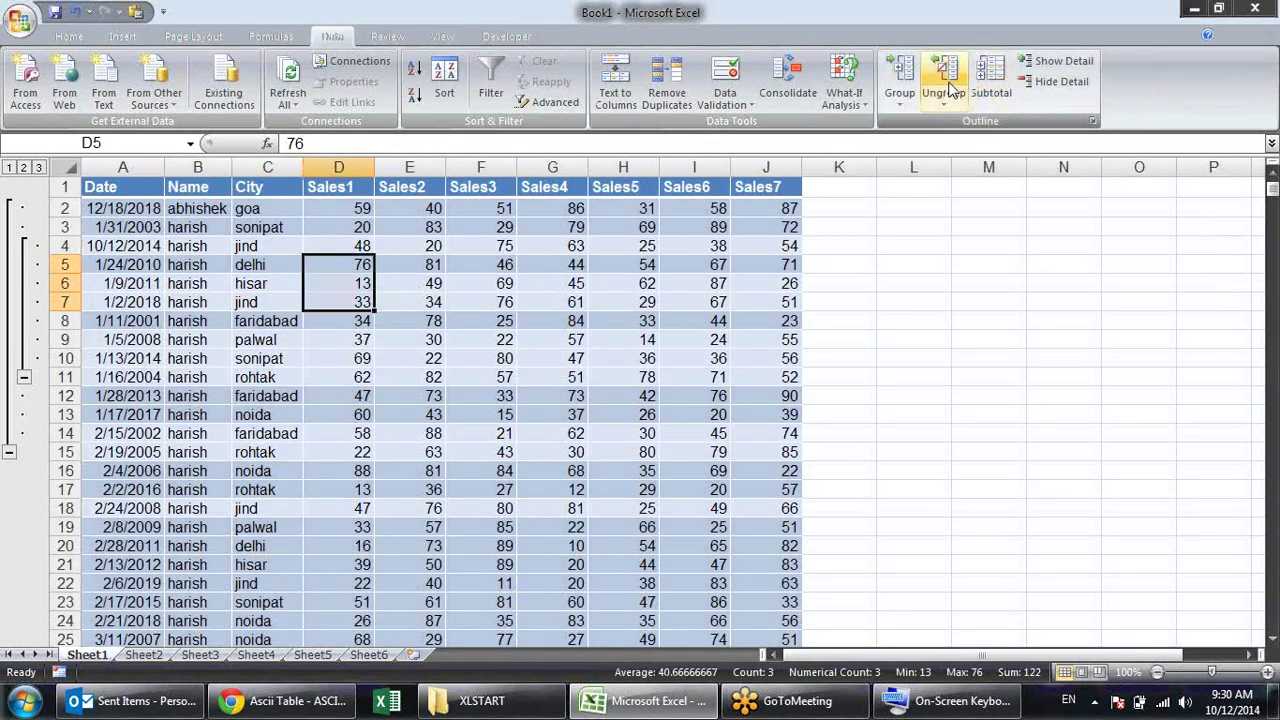
{"action": "left_click", "coordinate": [913, 82]}
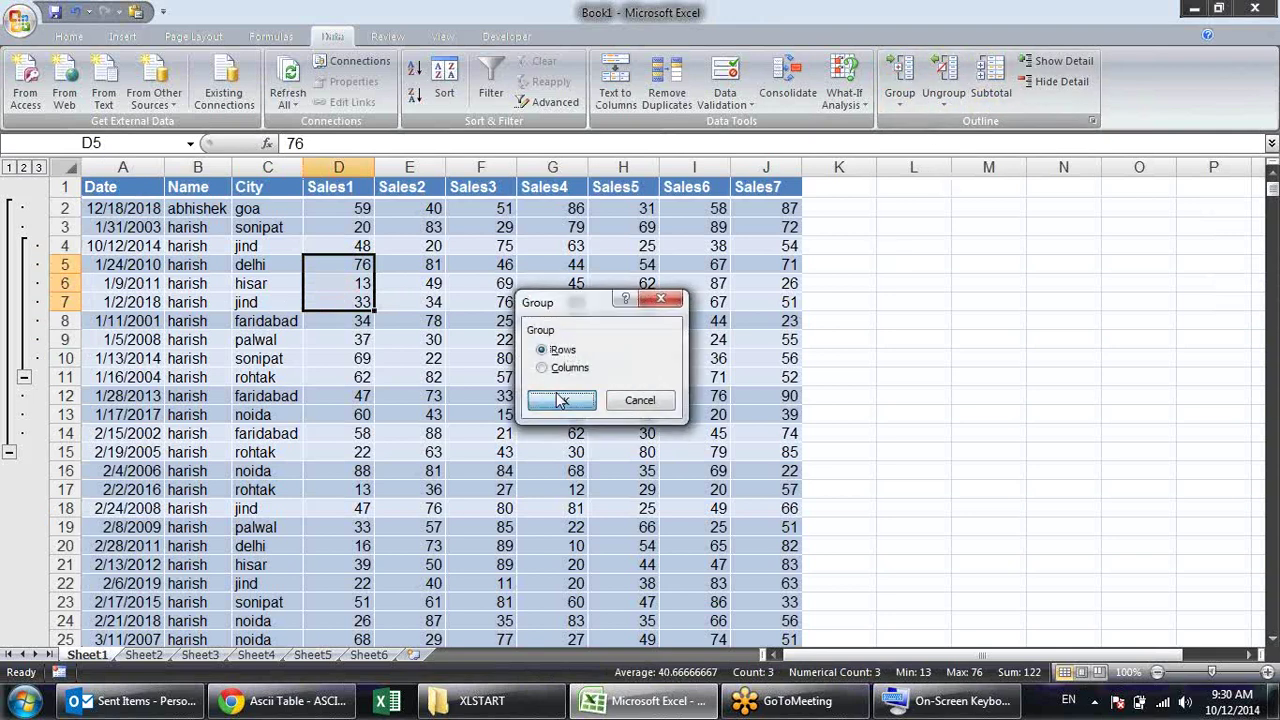
{"action": "left_click", "coordinate": [556, 393]}
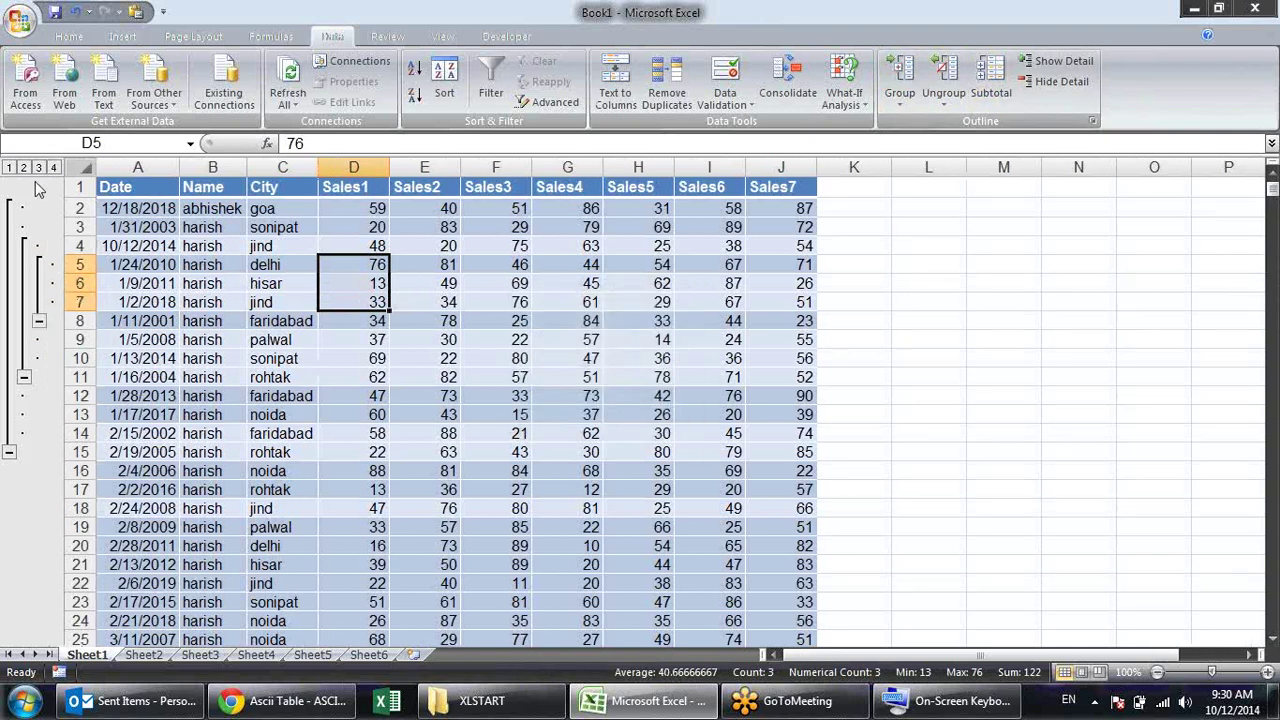
{"action": "left_click", "coordinate": [38, 167]}
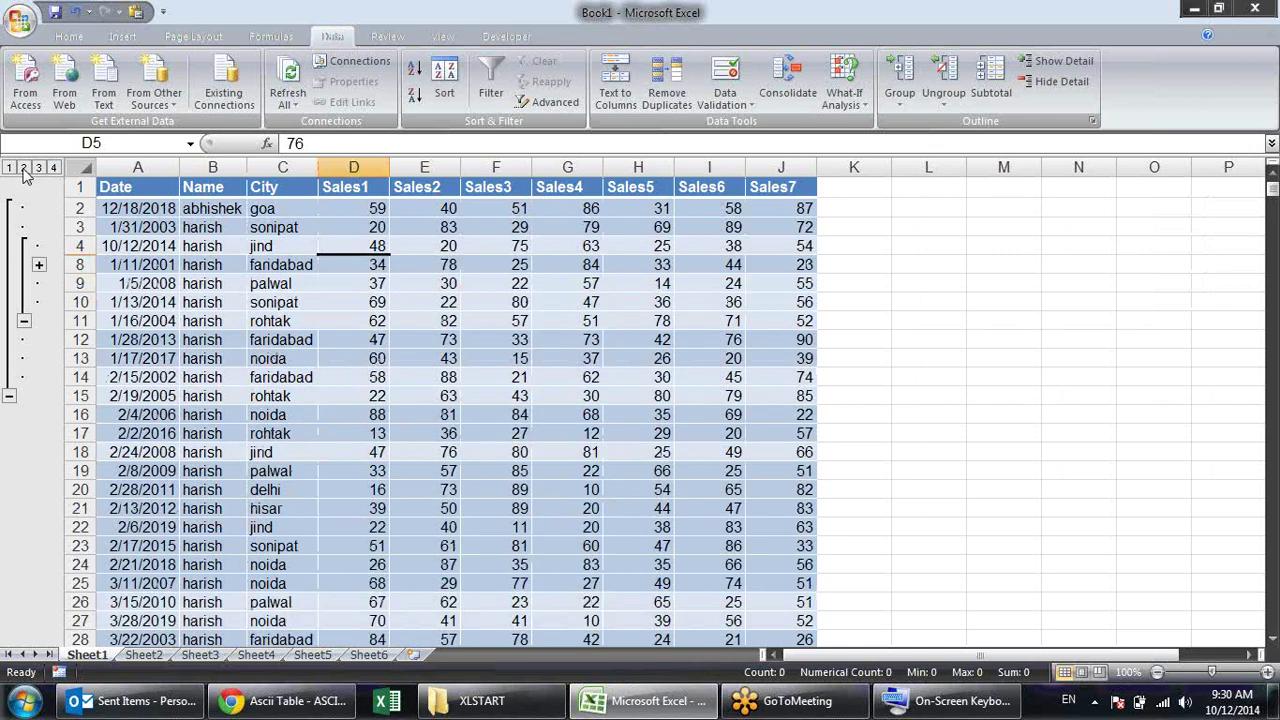
{"action": "left_click", "coordinate": [23, 167]}
{"action": "left_click", "coordinate": [10, 167]}
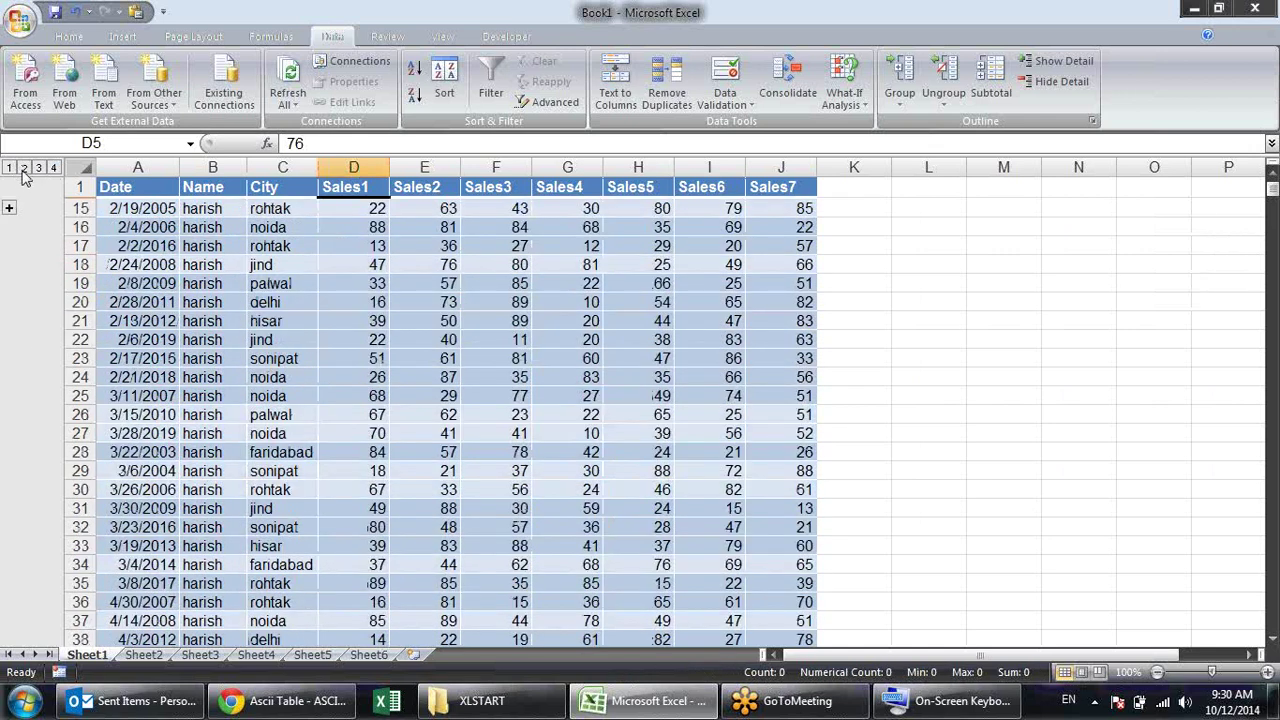
{"action": "left_click", "coordinate": [38, 167]}
{"action": "left_click", "coordinate": [55, 167]}
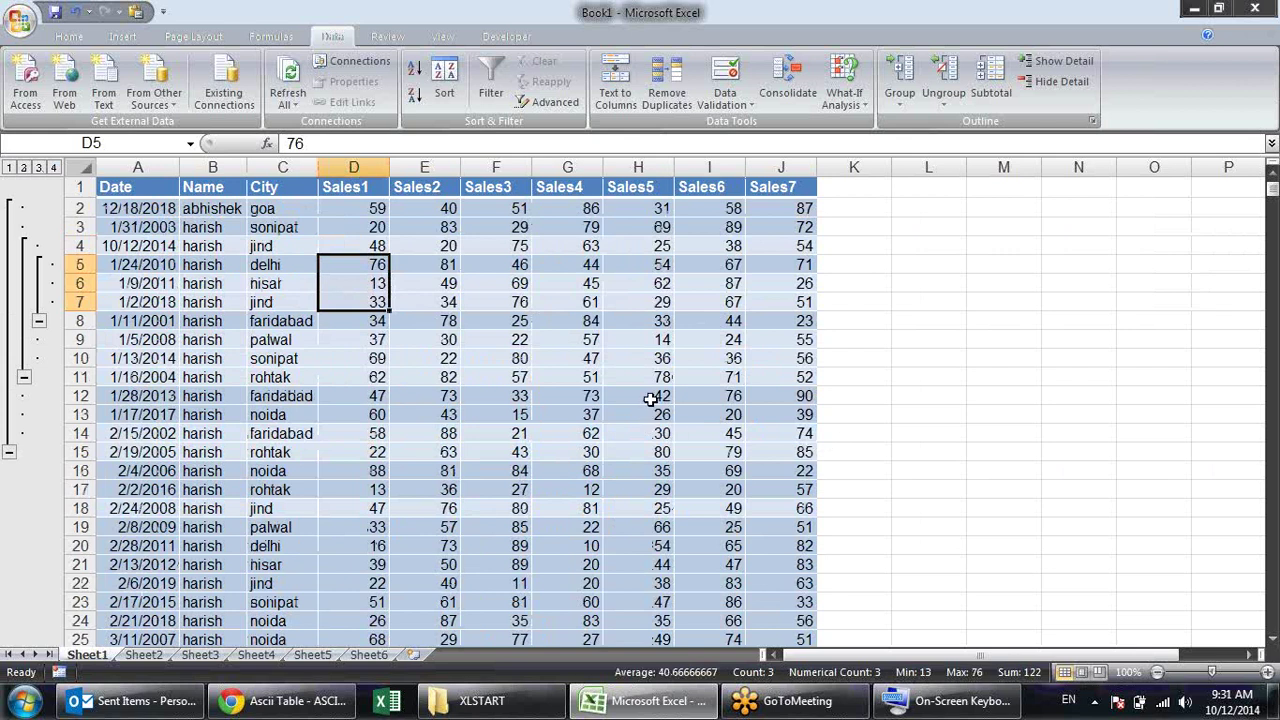
Remove two row outline levels, then ungroup the outer row group over A2:D18
{"action": "left_click", "coordinate": [943, 72]}
{"action": "left_click", "coordinate": [565, 399]}
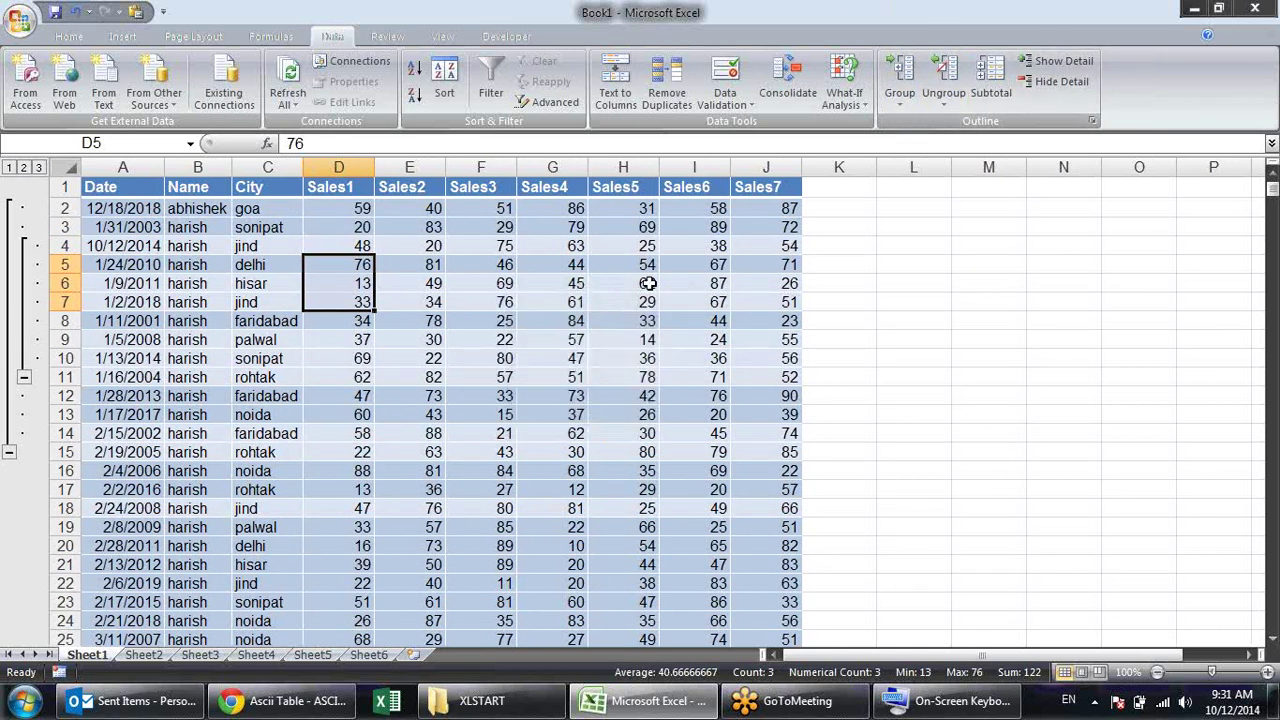
{"action": "left_click", "coordinate": [943, 80]}
{"action": "left_click", "coordinate": [561, 397]}
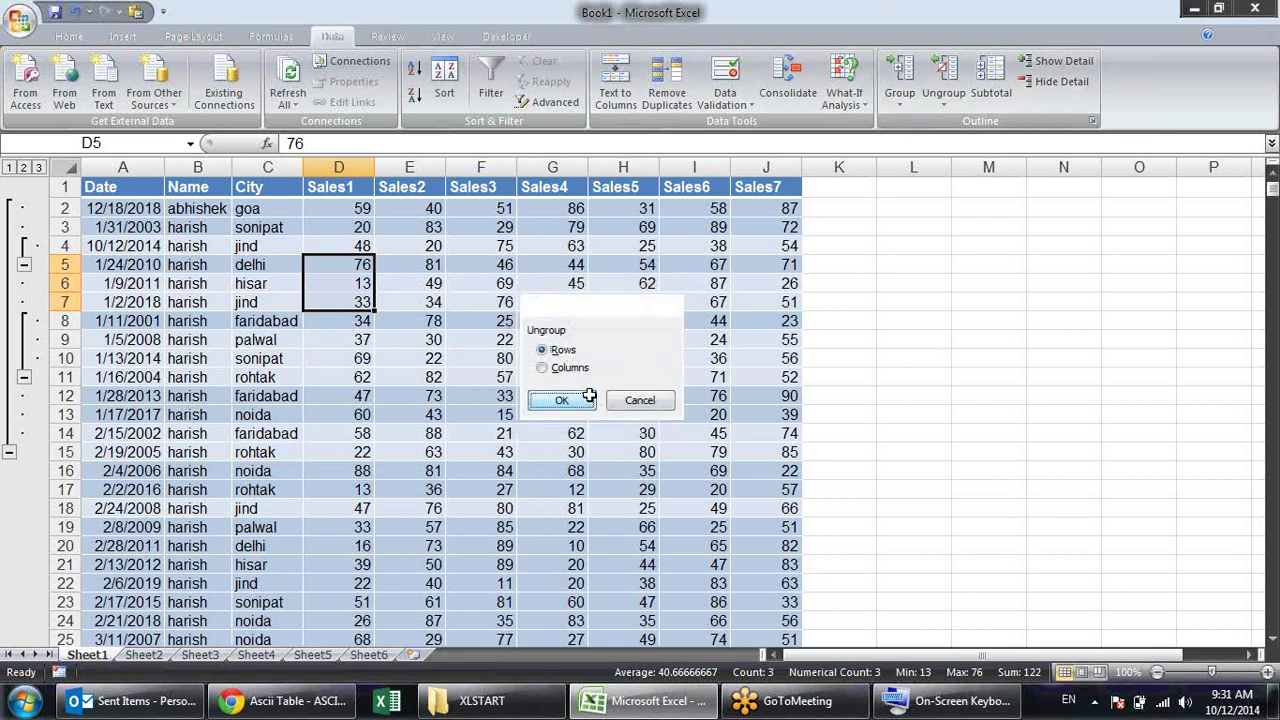
{"action": "left_click", "coordinate": [262, 322]}
{"action": "mouse_move", "coordinate": [128, 208]}
{"action": "left_mouse_down"}
{"action": "mouse_move", "coordinate": [280, 468]}
{"action": "mouse_move", "coordinate": [341, 515]}
{"action": "mouse_move", "coordinate": [345, 490]}
{"action": "left_mouse_up"}
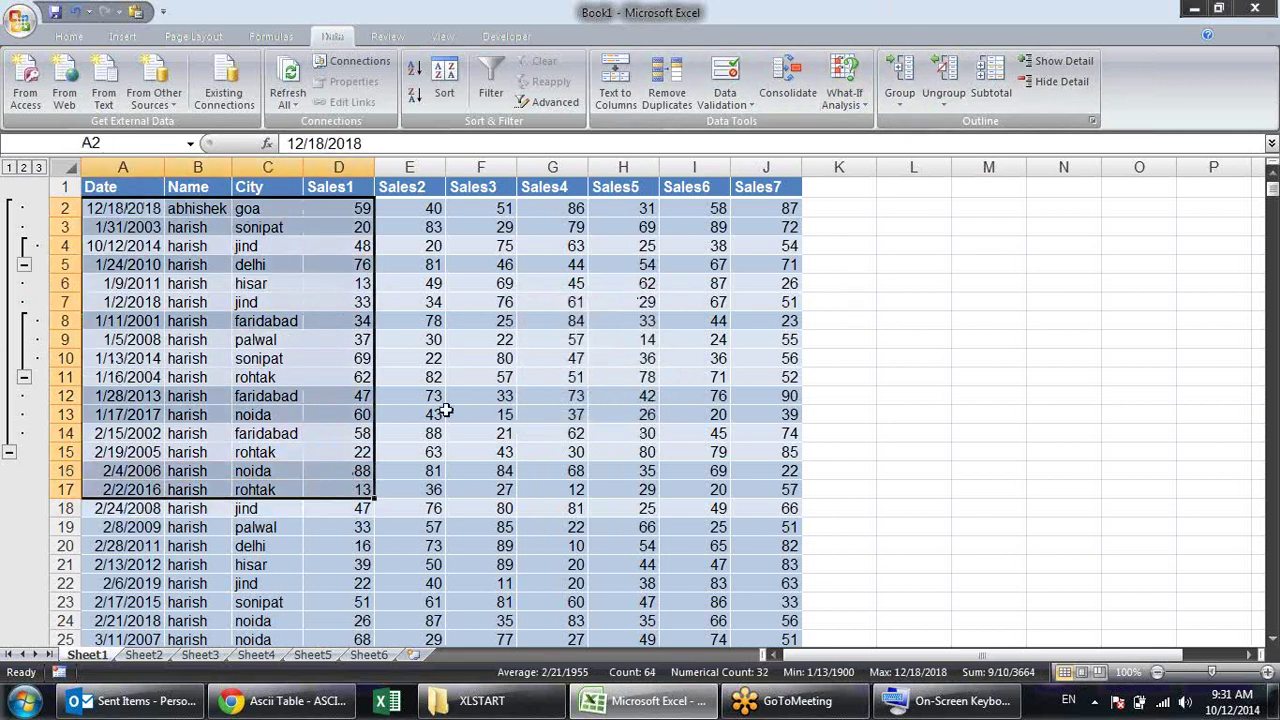
{"action": "left_click", "coordinate": [943, 80]}
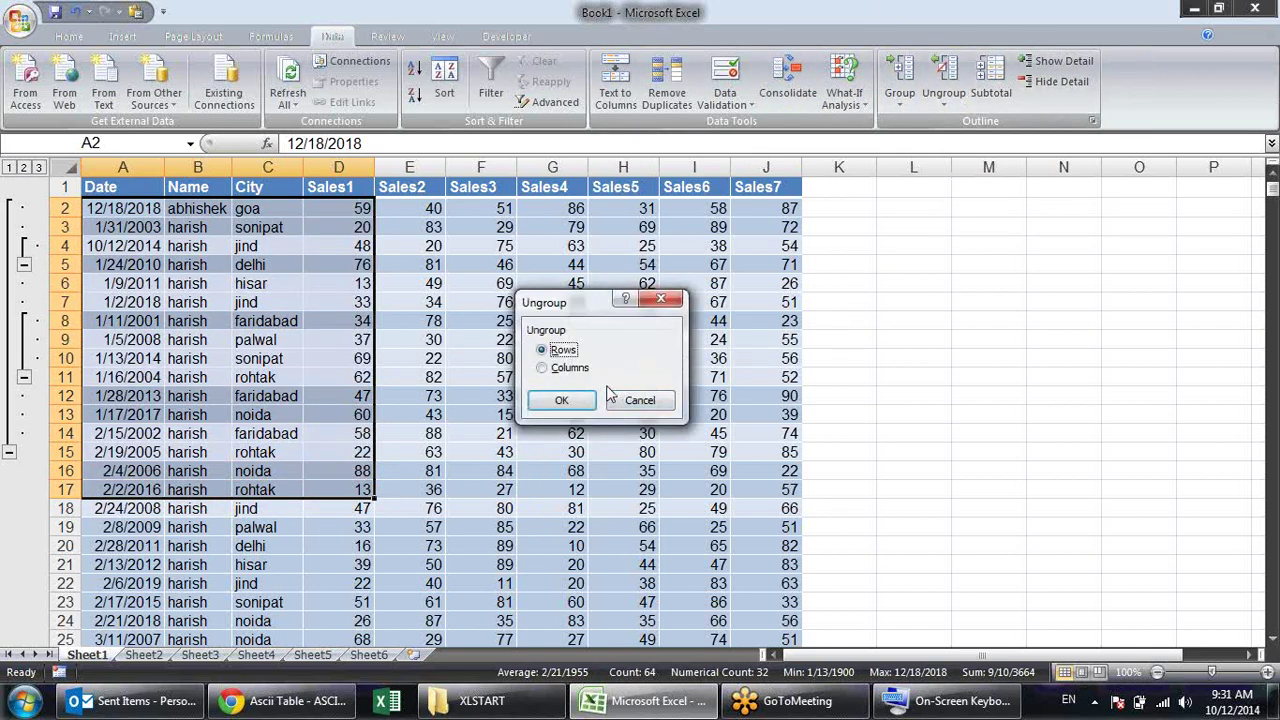
{"action": "left_click", "coordinate": [563, 400]}
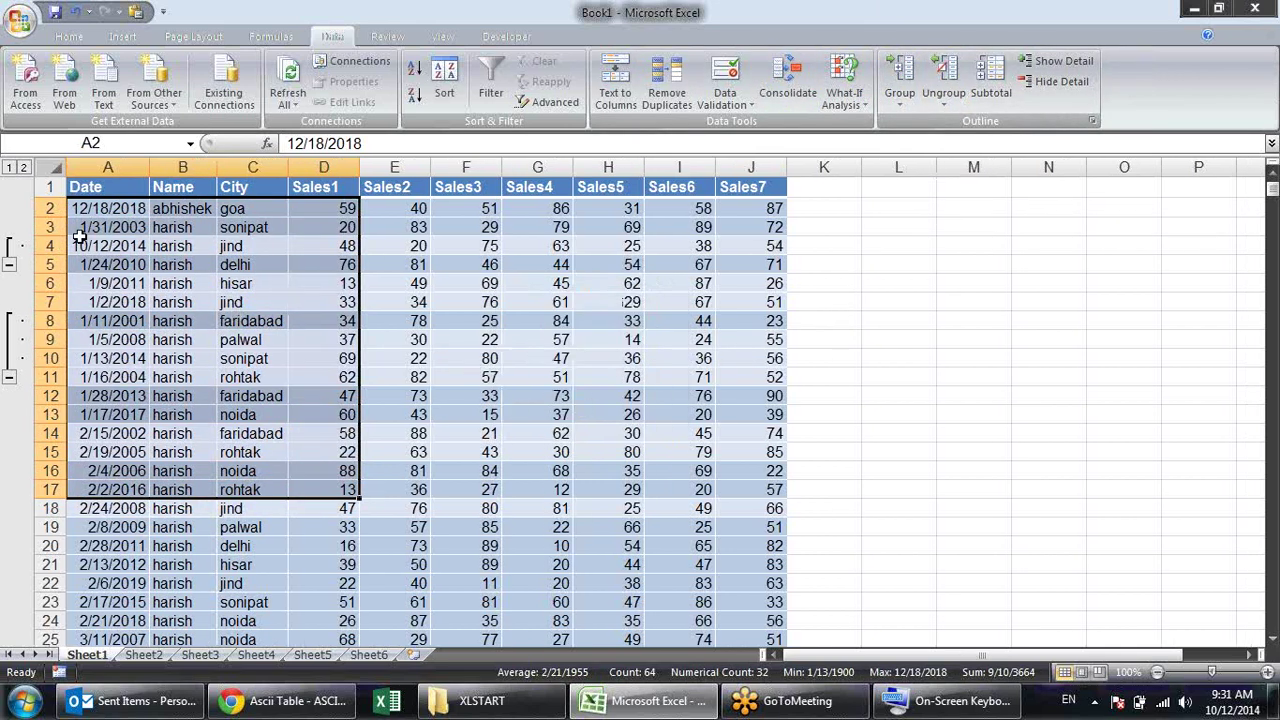
Ungroup rows 4–5 and rows 8–11 so no outline grouping remains
{"action": "left_click_drag", "start_coordinate": [115, 246], "coordinate": [125, 266]}
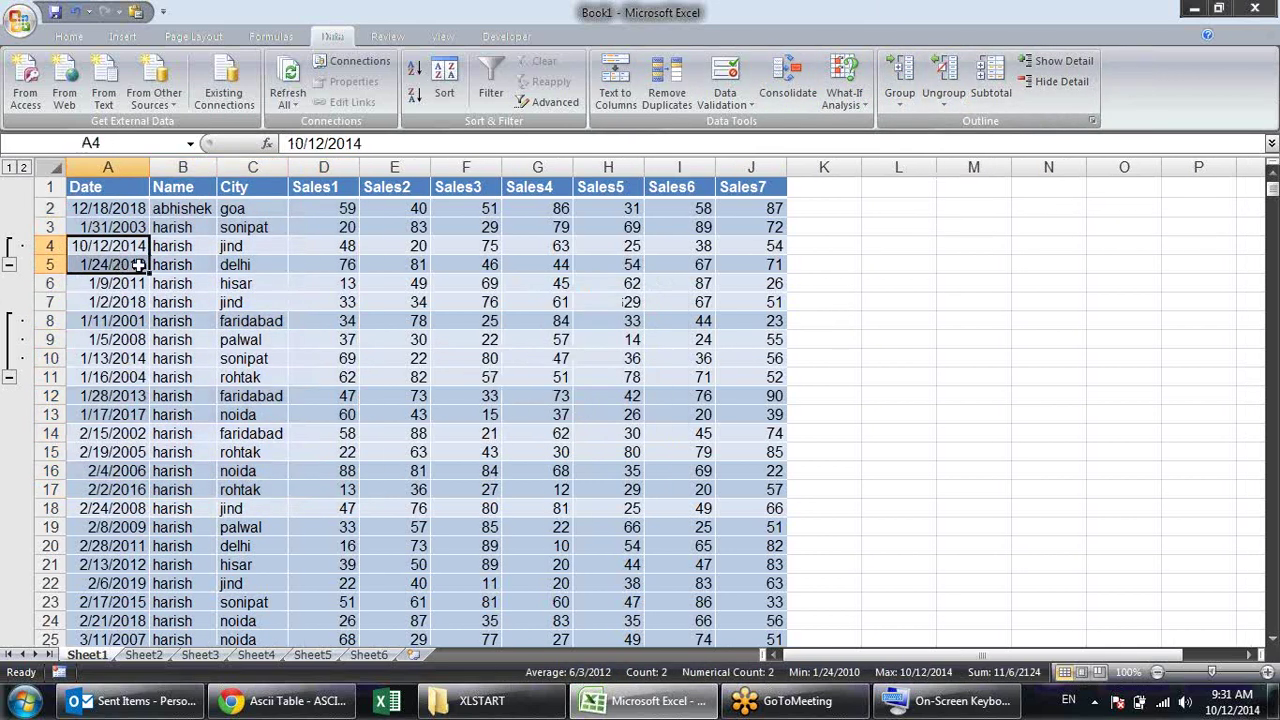
{"action": "left_click", "coordinate": [943, 80]}
{"action": "left_click", "coordinate": [563, 397]}
{"action": "left_click_drag", "start_coordinate": [109, 320], "coordinate": [102, 378]}
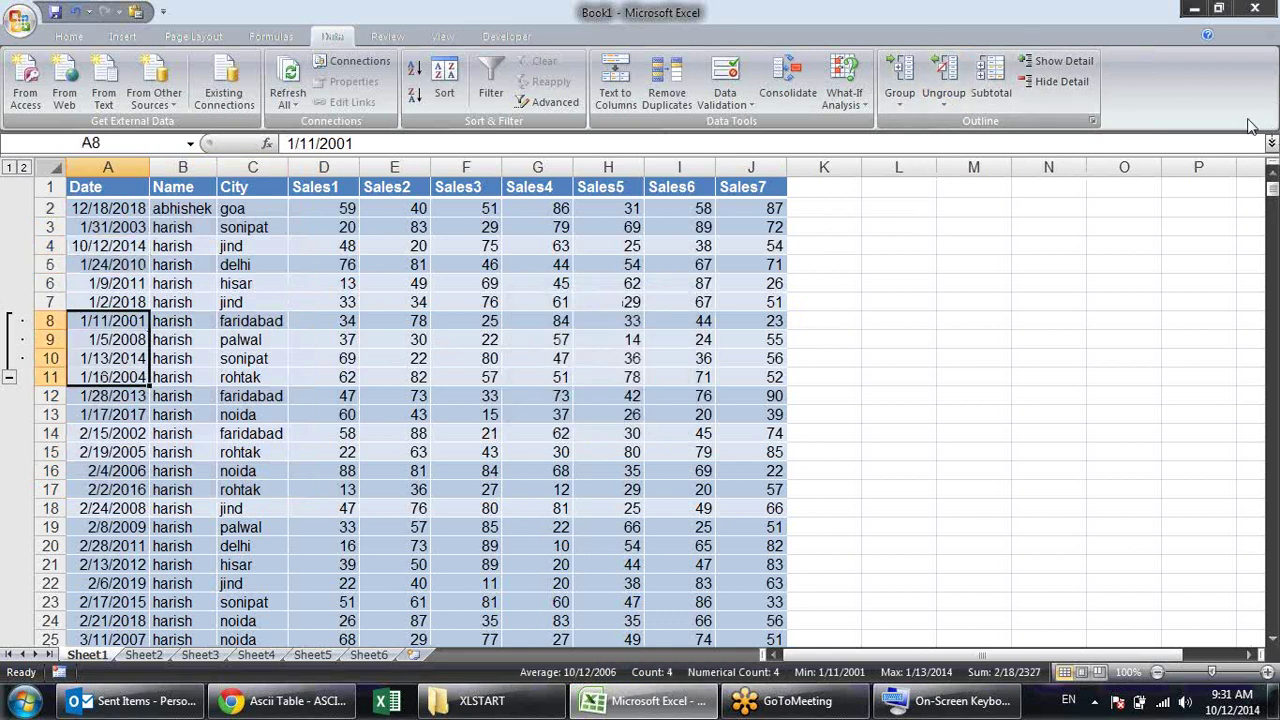
{"action": "left_click", "coordinate": [943, 80]}
{"action": "left_click", "coordinate": [562, 400]}
{"action": "left_click", "coordinate": [602, 326]}
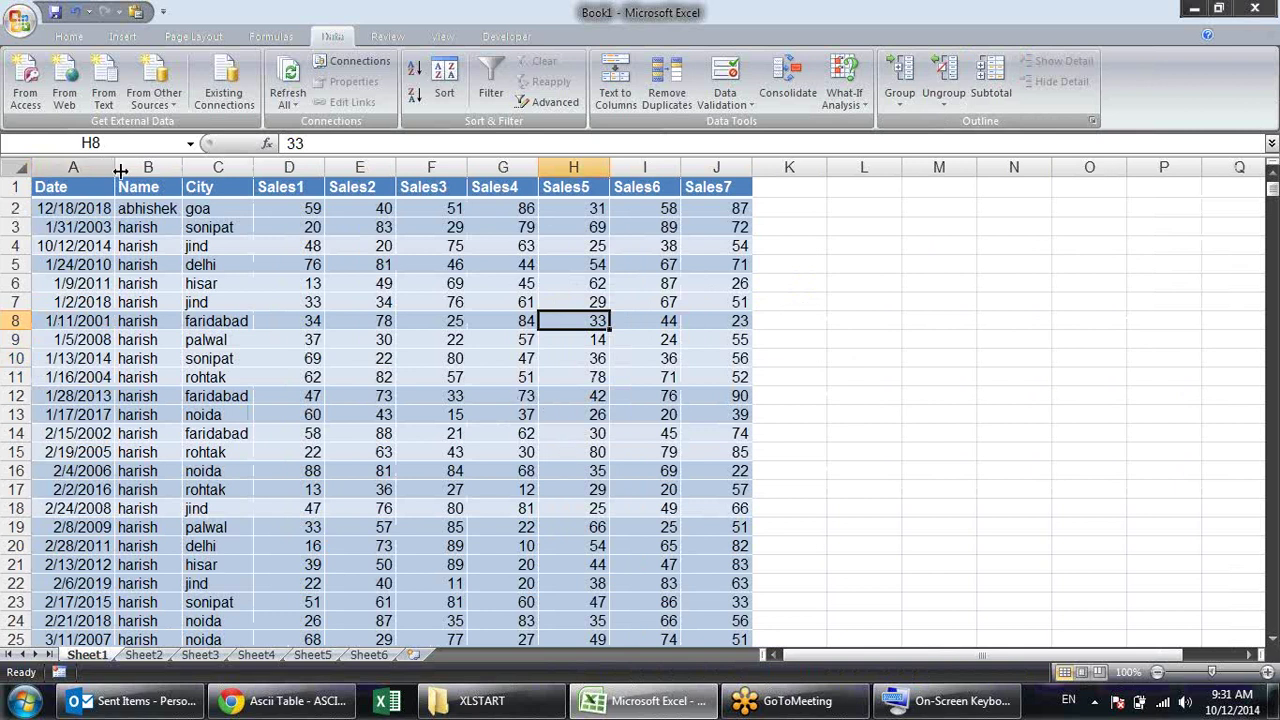
{"action": "left_click_drag", "start_coordinate": [143, 249], "coordinate": [131, 432]}
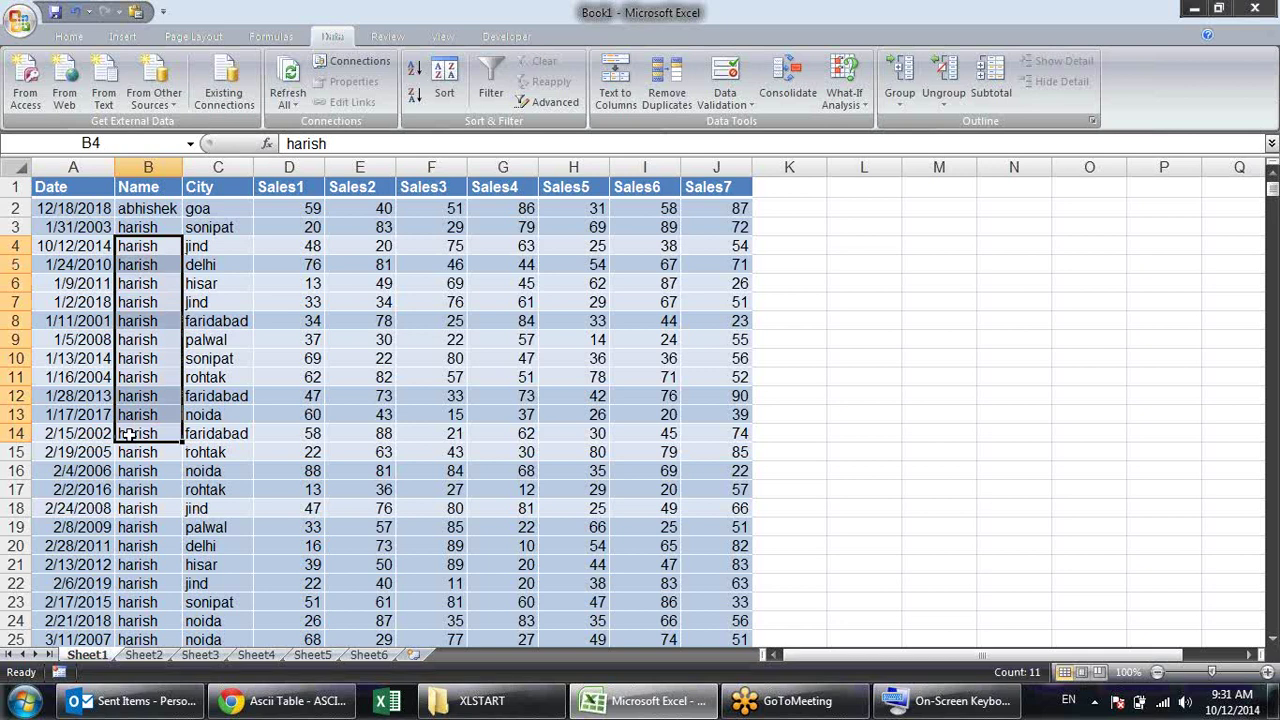
{"action": "left_click", "coordinate": [200, 302]}
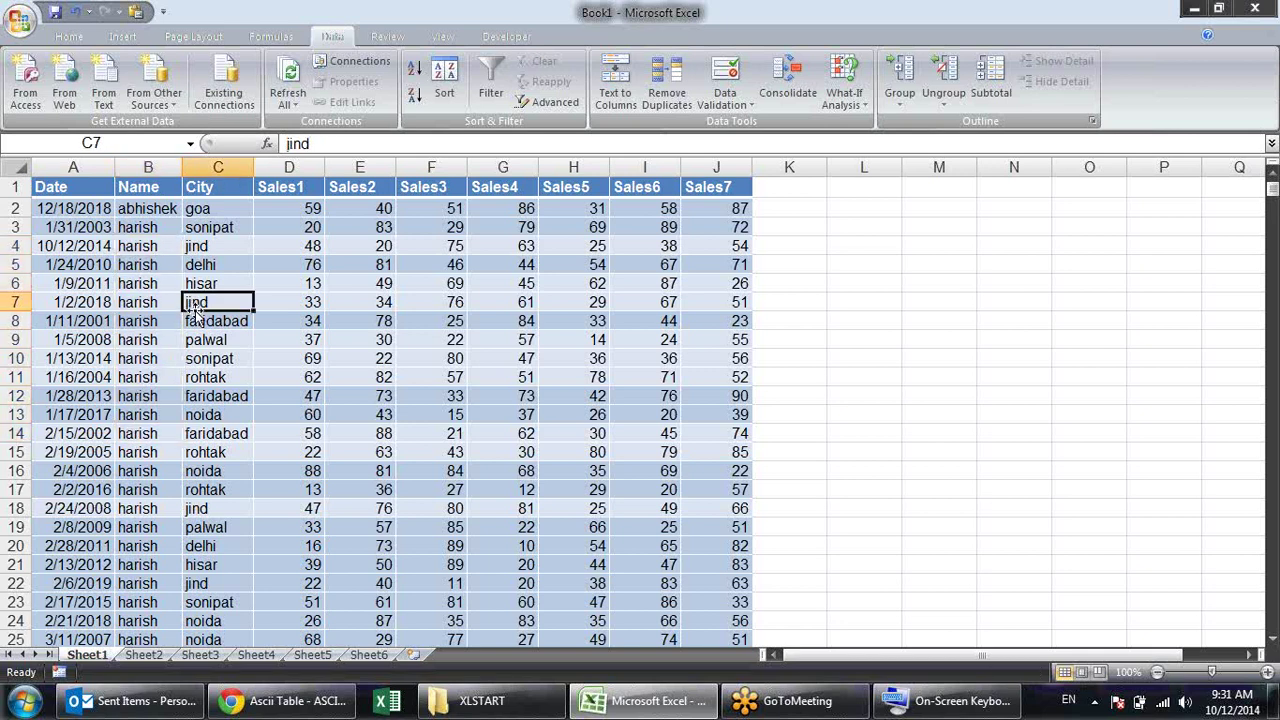
{"action": "key", "text": "alt+d"}
{"action": "key", "text": "s"}
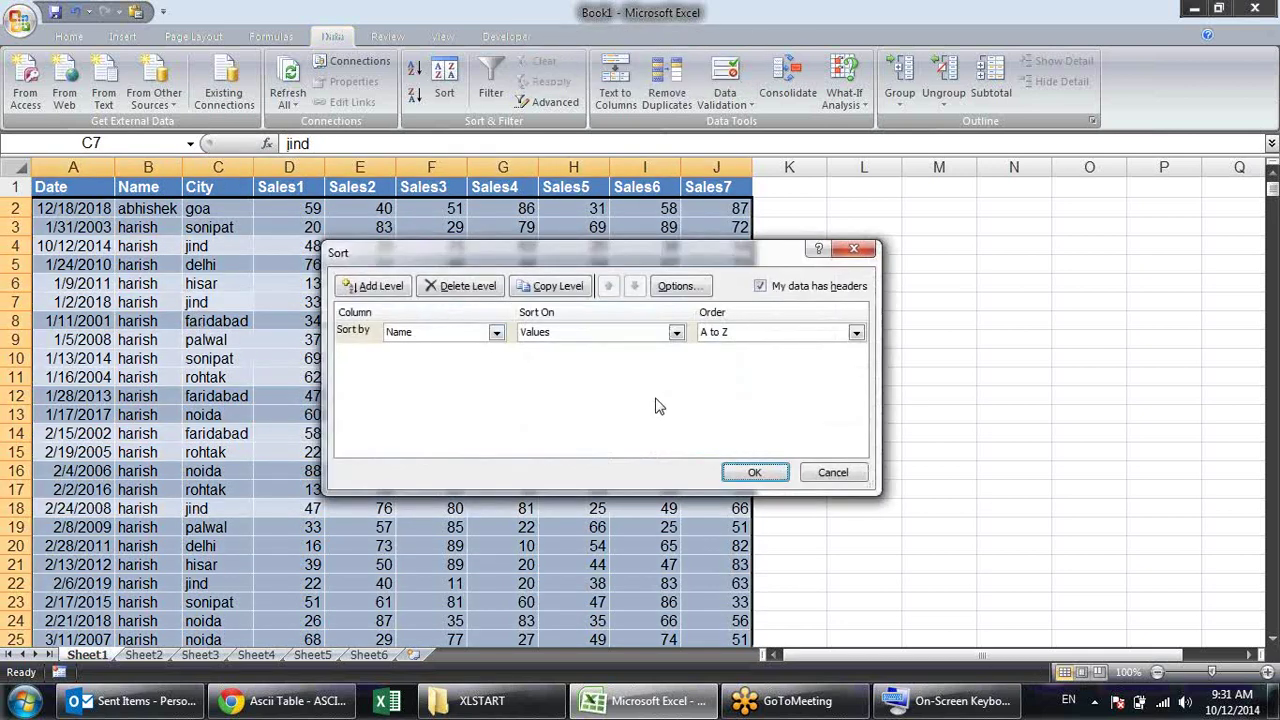
{"action": "left_click", "coordinate": [497, 335]}
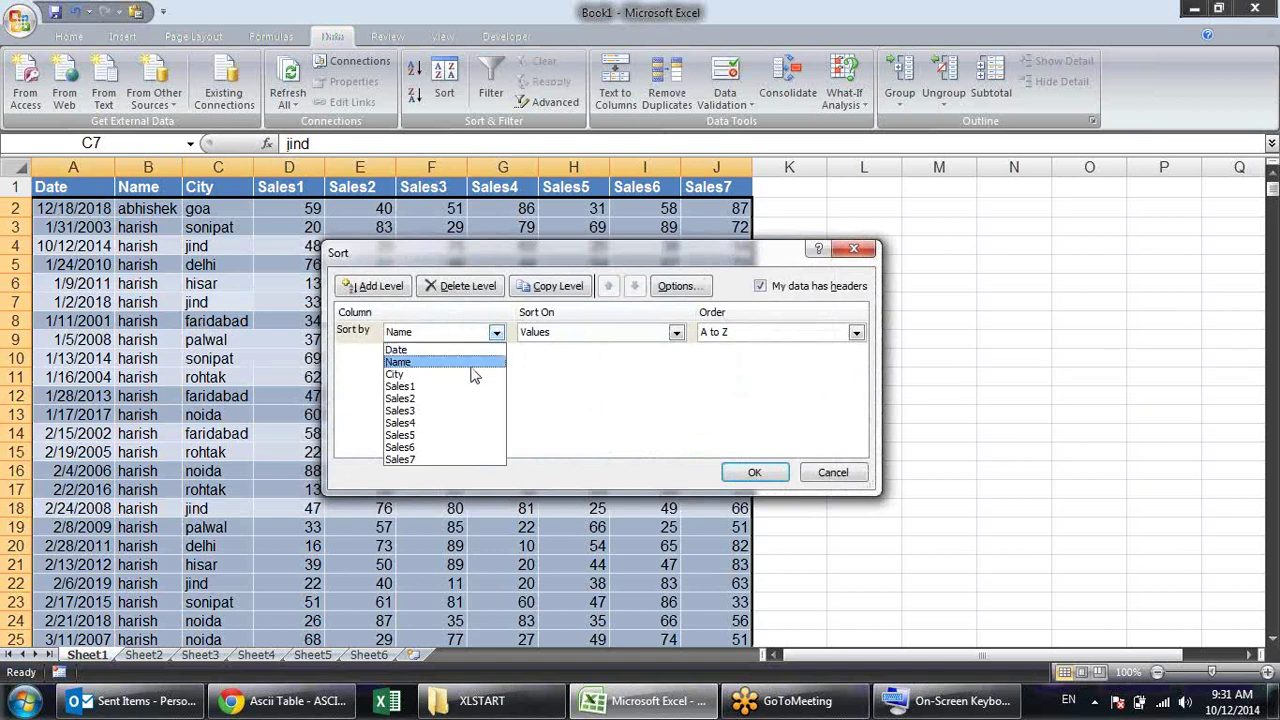
{"action": "left_click", "coordinate": [1170, 400]}
{"action": "key", "text": "Return"}
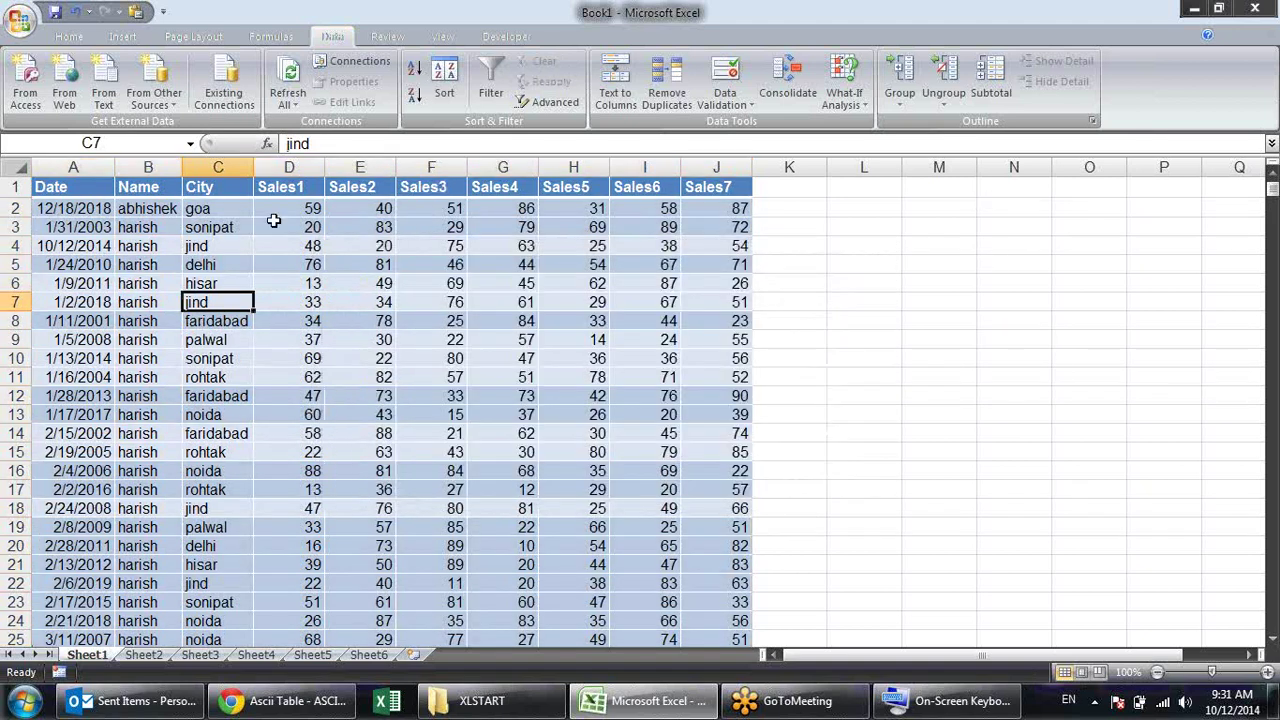
{"action": "left_click", "coordinate": [991, 80]}
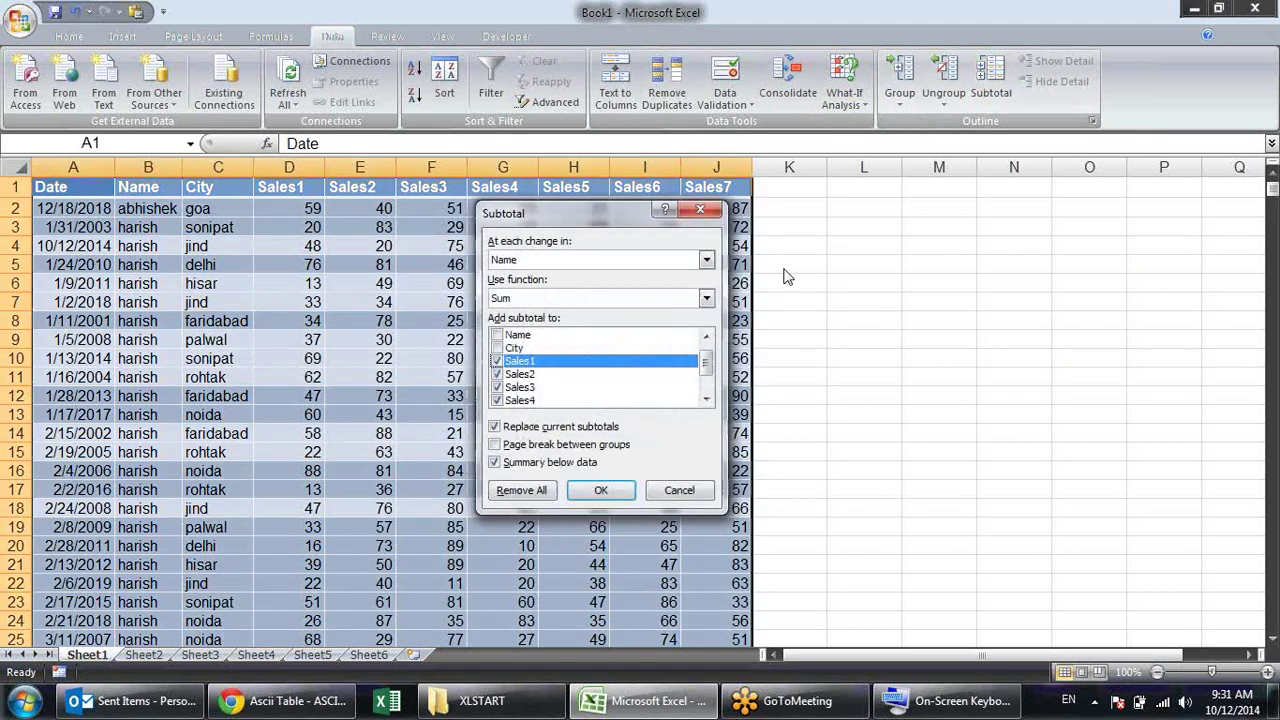
{"action": "left_click", "coordinate": [588, 261]}
{"action": "left_click", "coordinate": [558, 301]}
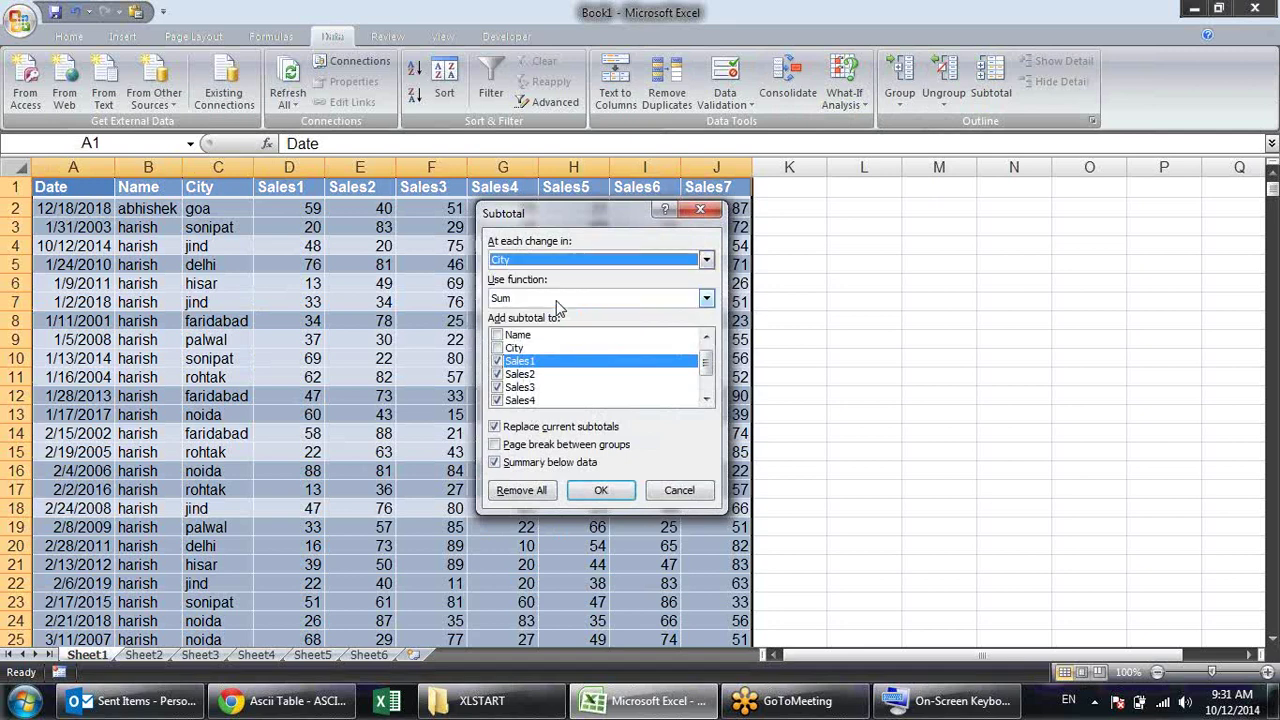
{"action": "left_click", "coordinate": [599, 491]}
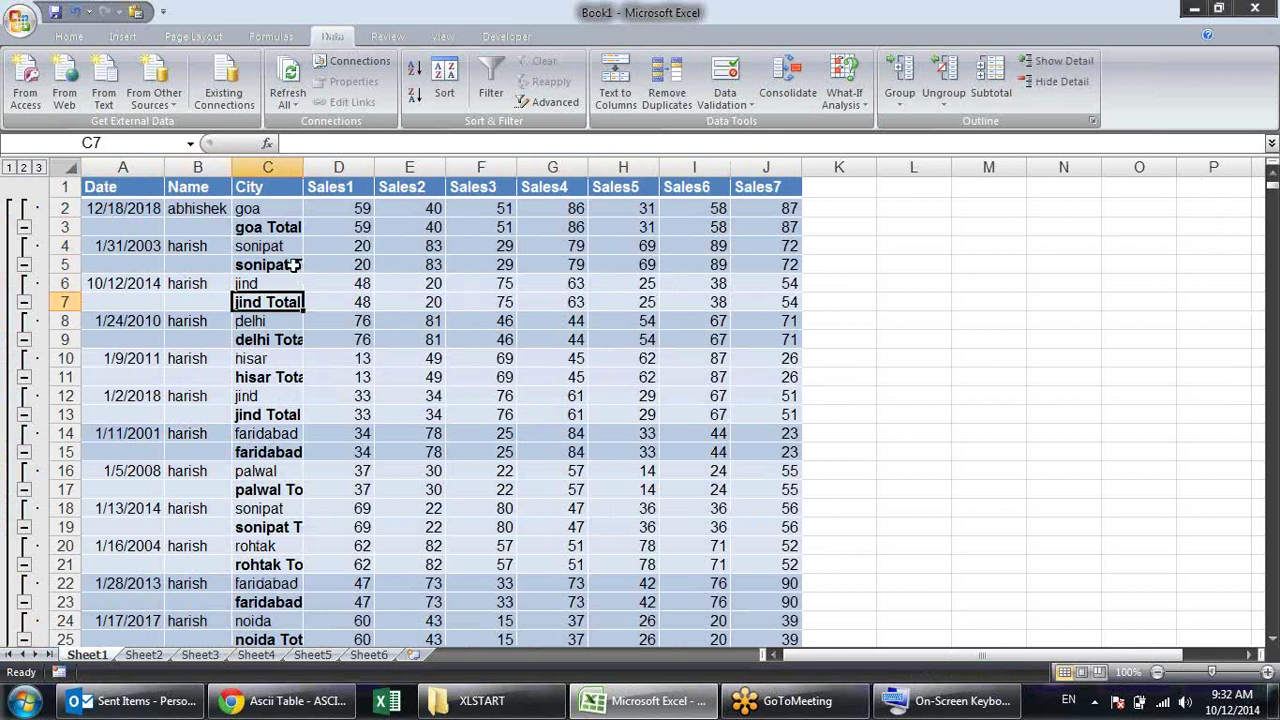
{"action": "scroll", "coordinate": [276, 441], "scroll_direction": "down", "scroll_amount": 2}
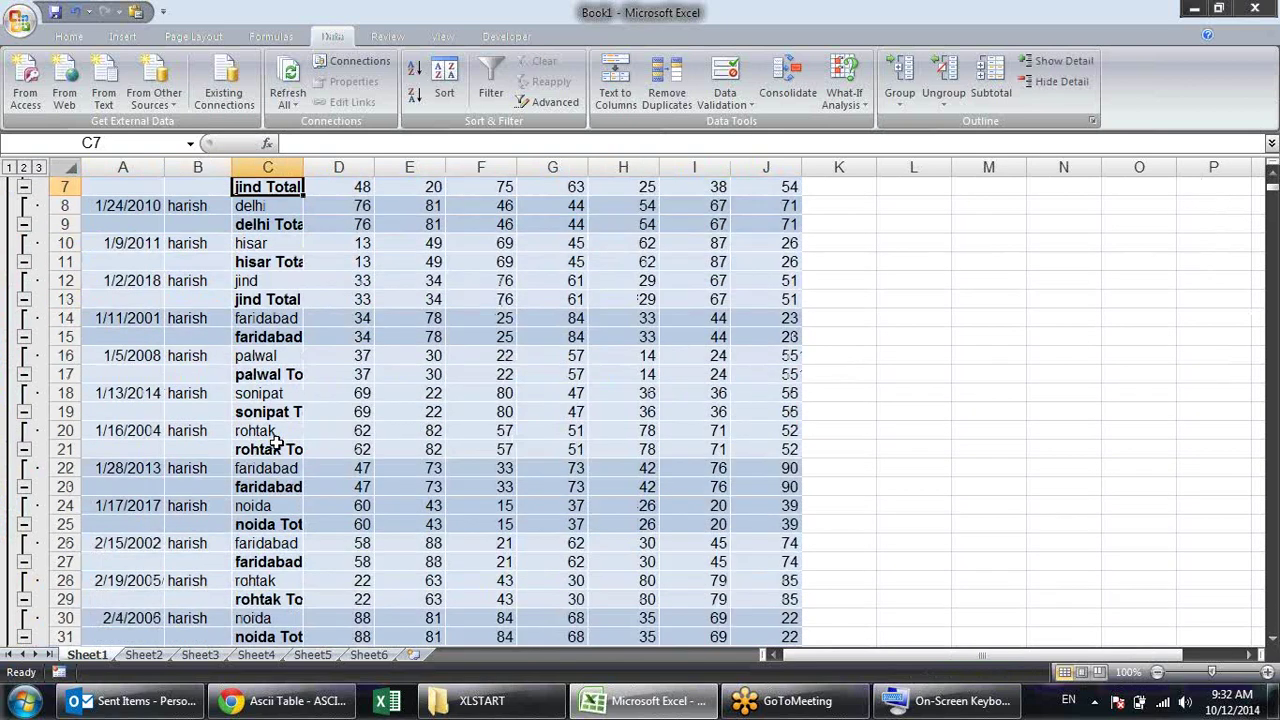
{"action": "scroll", "coordinate": [276, 441], "scroll_direction": "down", "scroll_amount": 2}
{"action": "scroll", "coordinate": [276, 441], "scroll_direction": "down", "scroll_amount": 1}
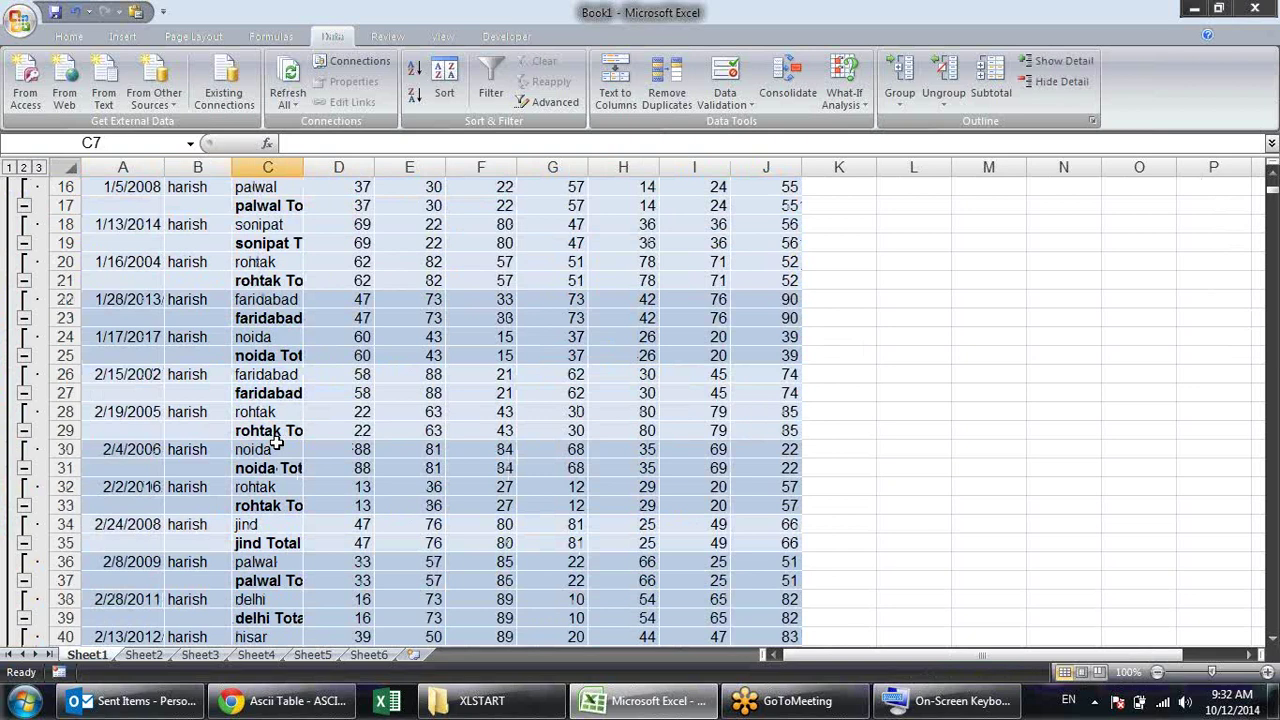
{"action": "scroll", "coordinate": [276, 441], "scroll_direction": "down", "scroll_amount": 1}
{"action": "scroll", "coordinate": [276, 441], "scroll_direction": "down", "scroll_amount": 2}
{"action": "scroll", "coordinate": [276, 441], "scroll_direction": "down", "scroll_amount": 3}
{"action": "scroll", "coordinate": [276, 441], "scroll_direction": "down", "scroll_amount": 4}
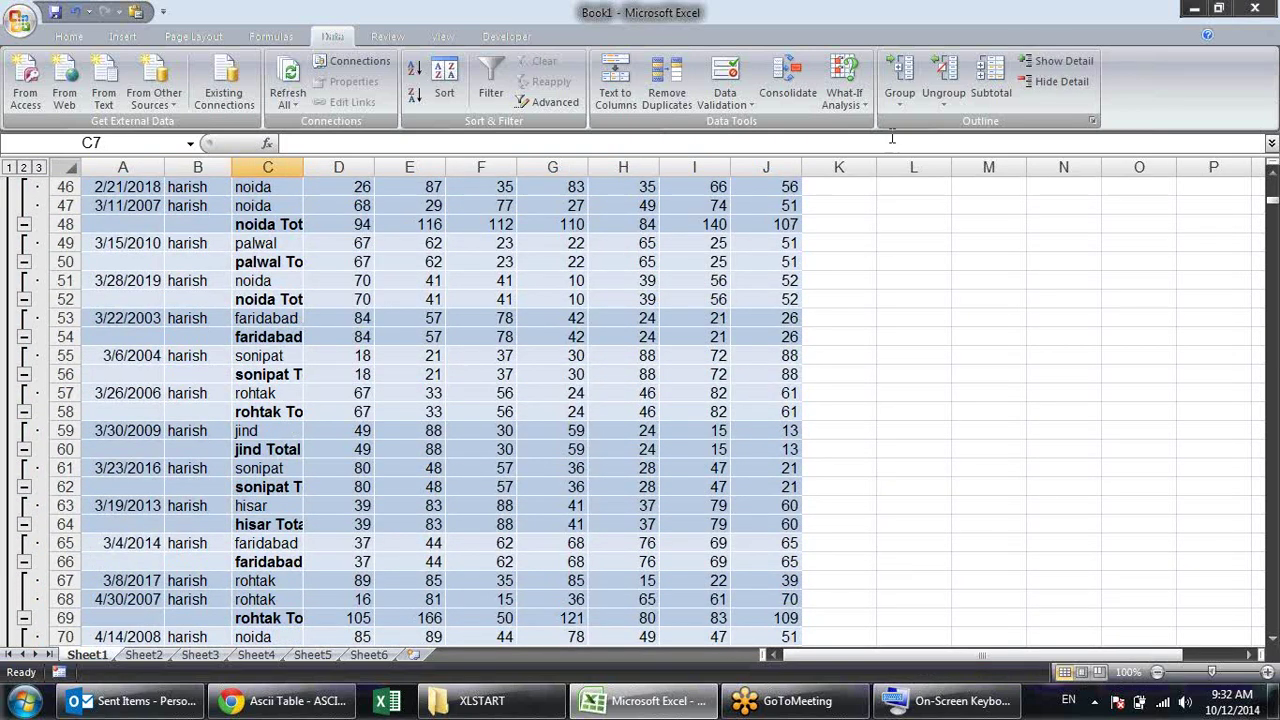
{"action": "left_click", "coordinate": [988, 85]}
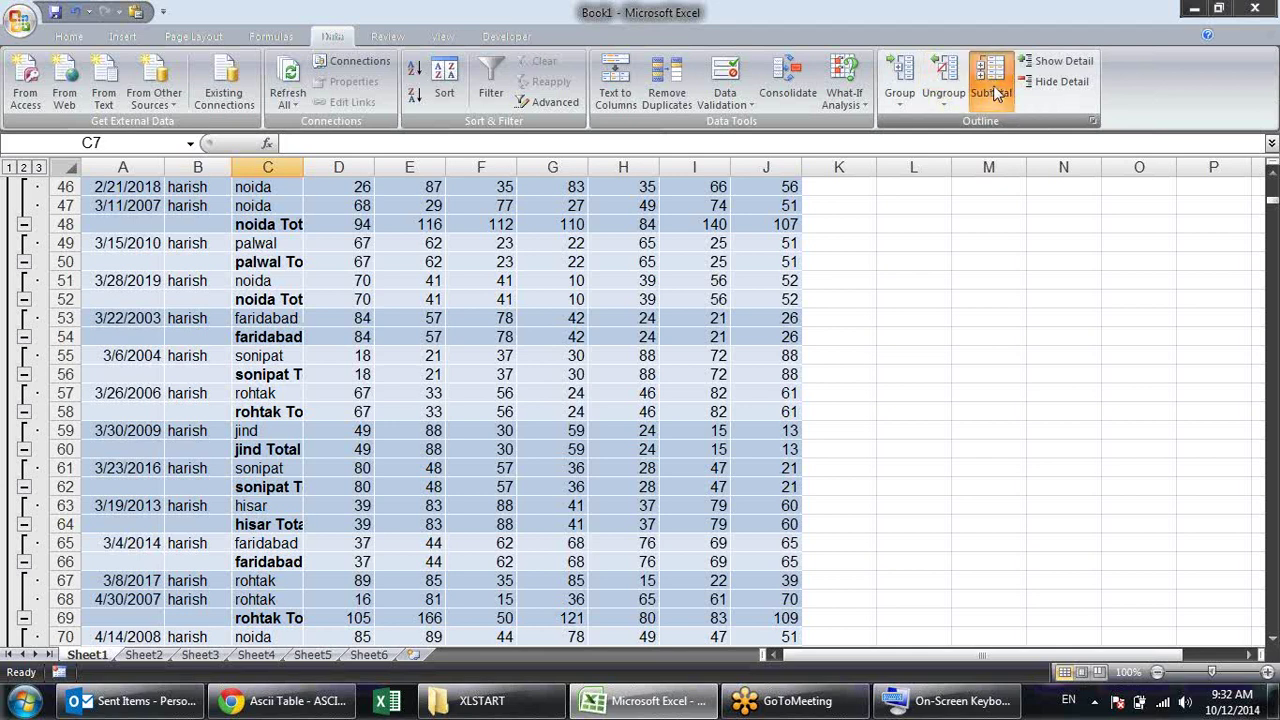
{"action": "left_click", "coordinate": [522, 490]}
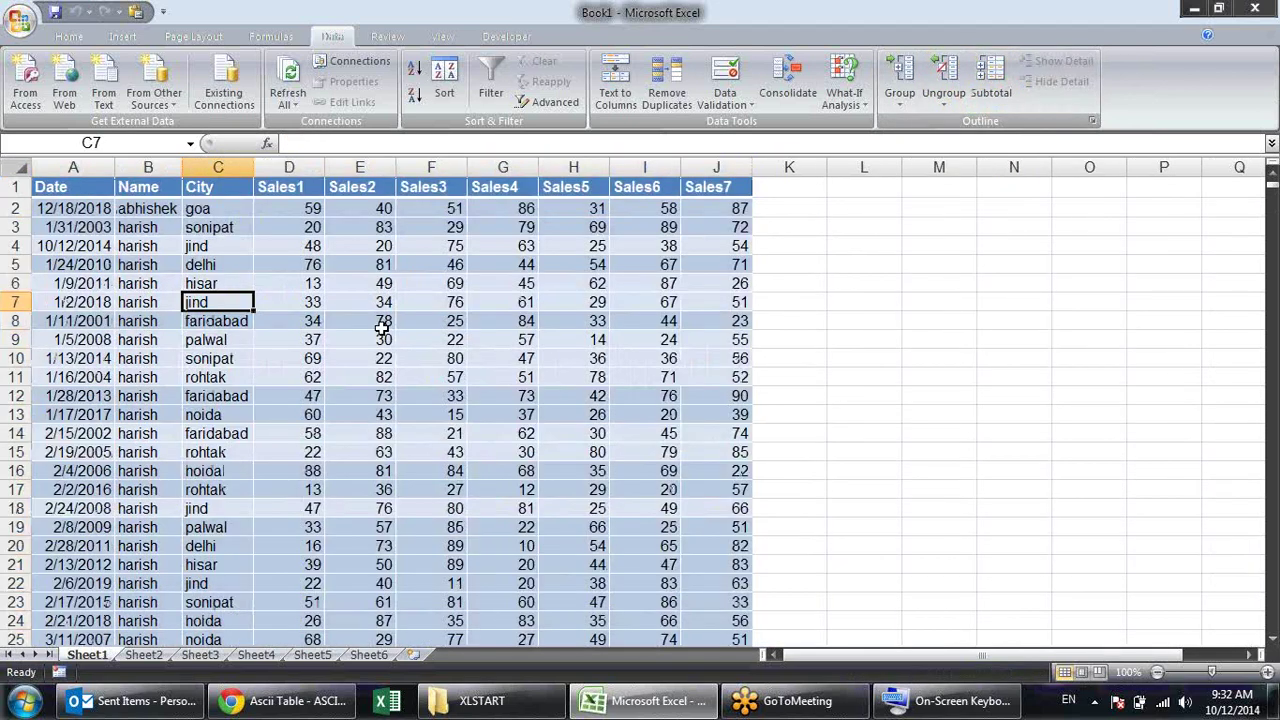
Select F7 on Sheet1, then move to the empty Sheet2 and select C5
{"action": "left_click", "coordinate": [398, 310]}
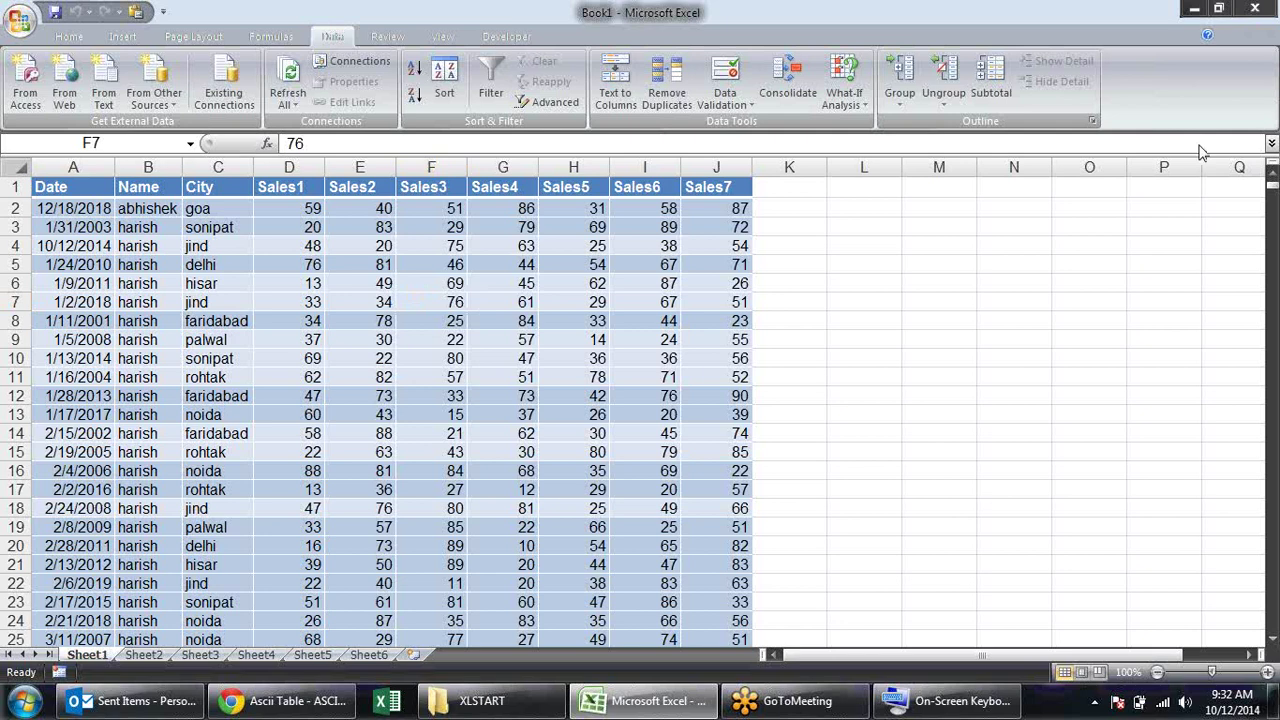
{"action": "left_click", "coordinate": [145, 656]}
{"action": "left_click", "coordinate": [250, 265]}
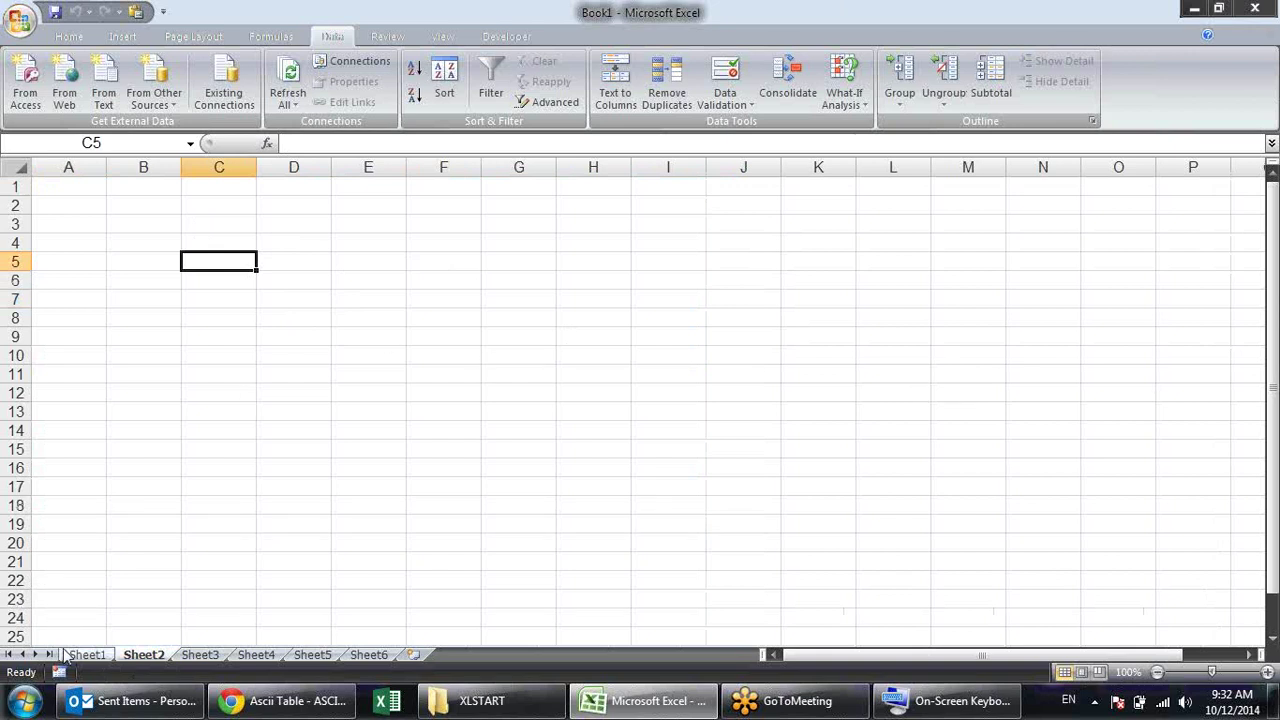
Enter the cross-sheet reference =Sheet1!B2 in C5, showing abhishek
{"action": "type", "text": "="}
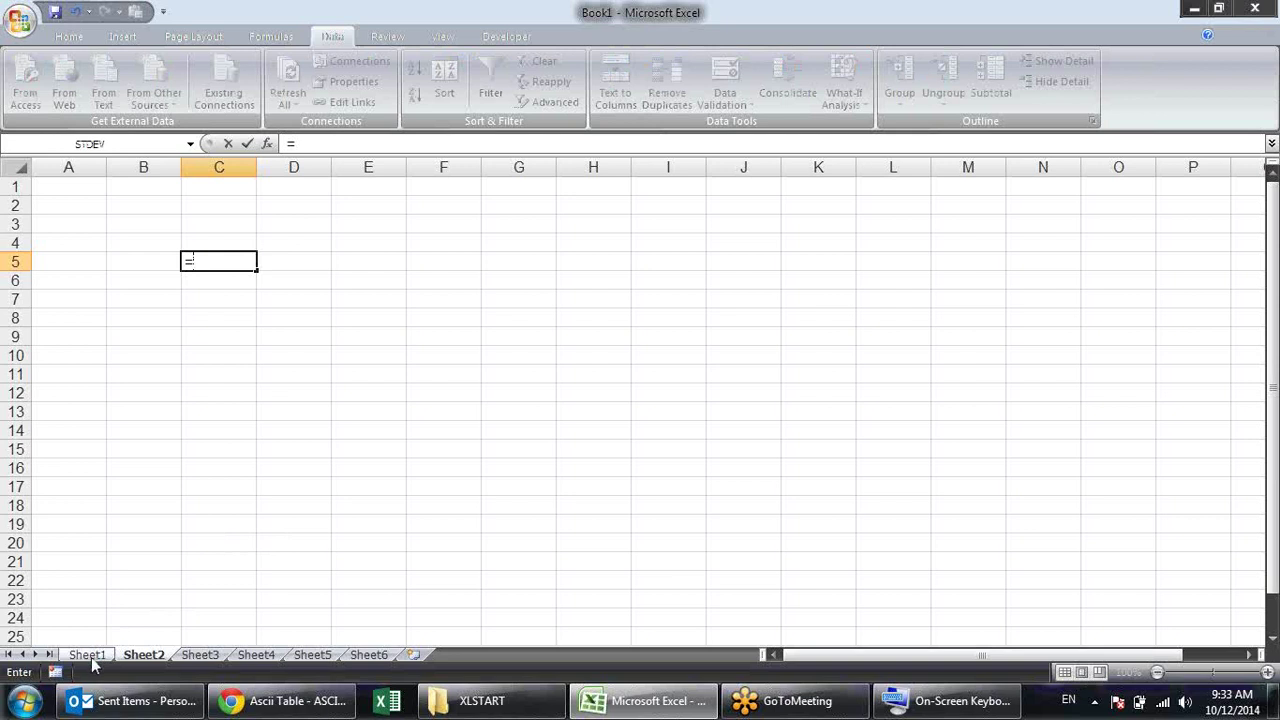
{"action": "left_click", "coordinate": [90, 655]}
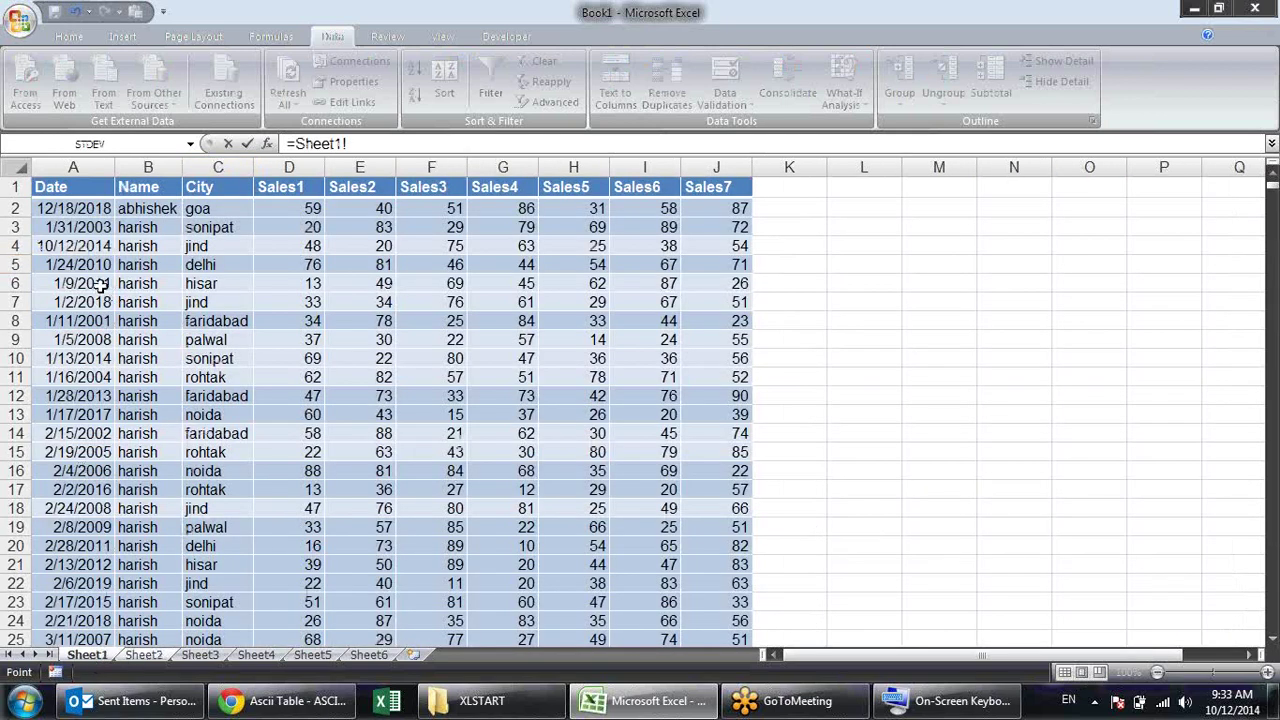
{"action": "left_click", "coordinate": [162, 207]}
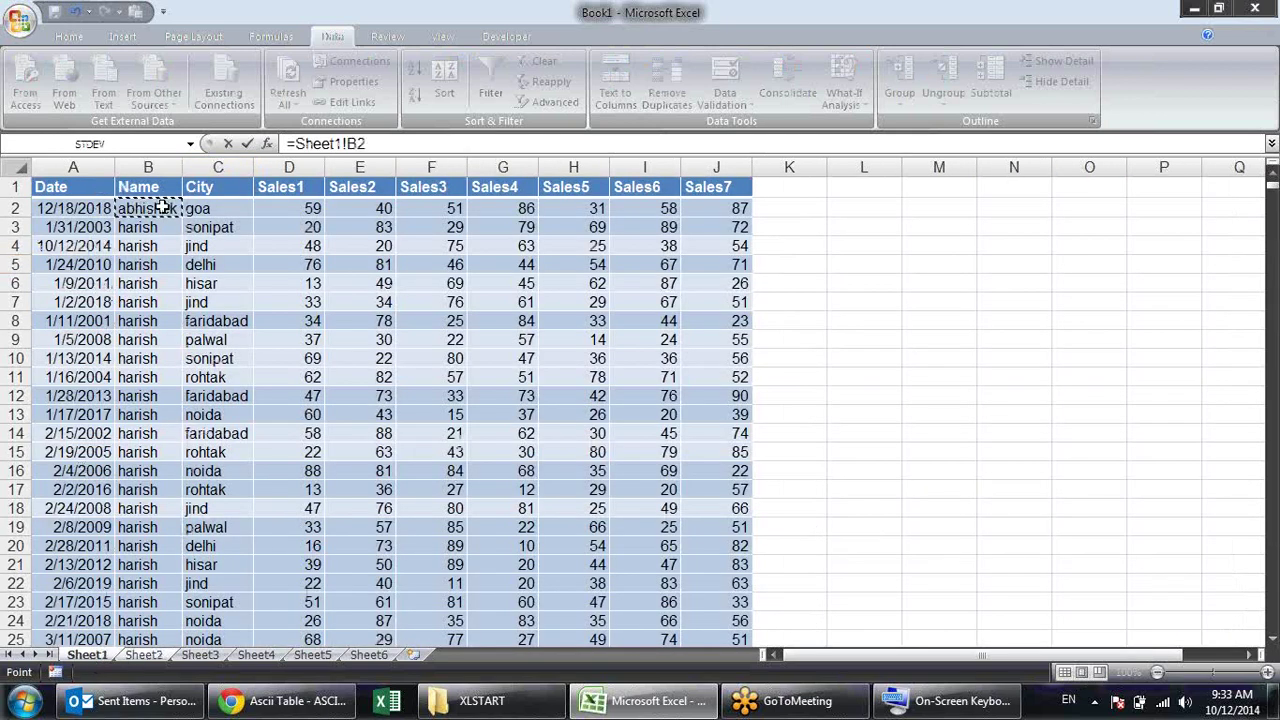
{"action": "key", "text": "Return"}
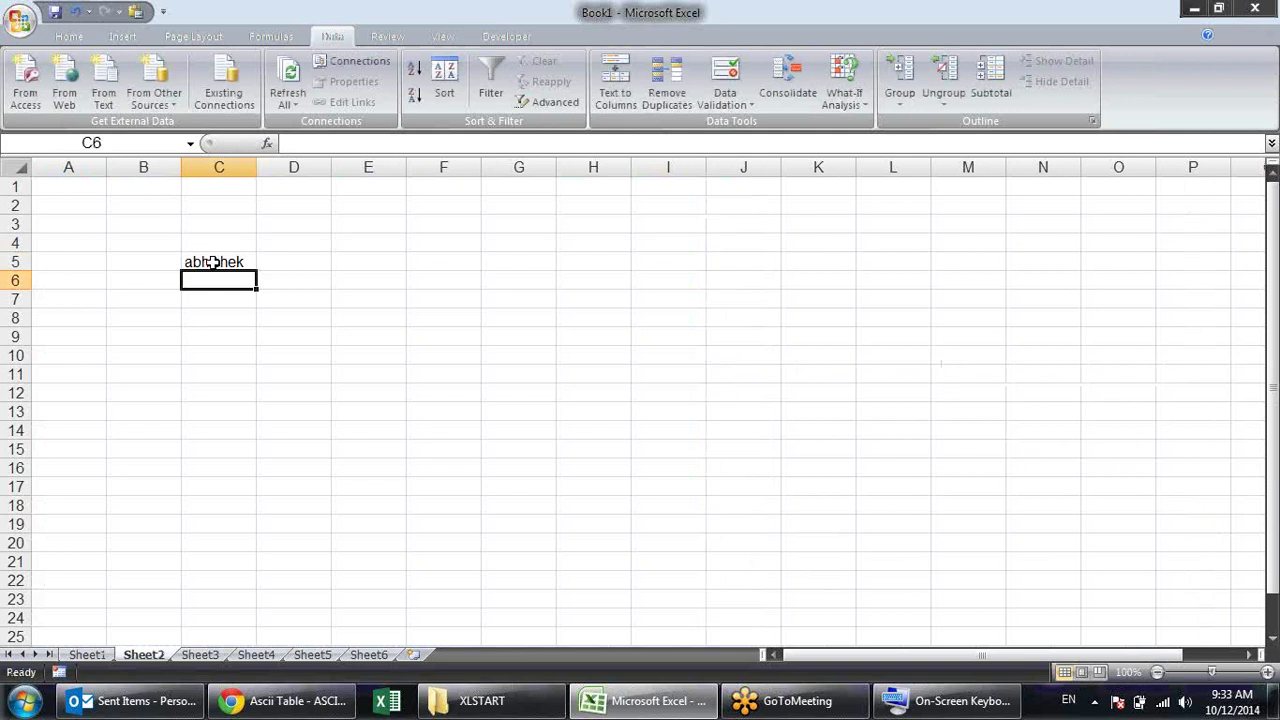
Inspect and re-commit C5's =Sheet1!B2 formula, then type =Sheet1!c2 into C6
{"action": "left_click", "coordinate": [208, 262]}
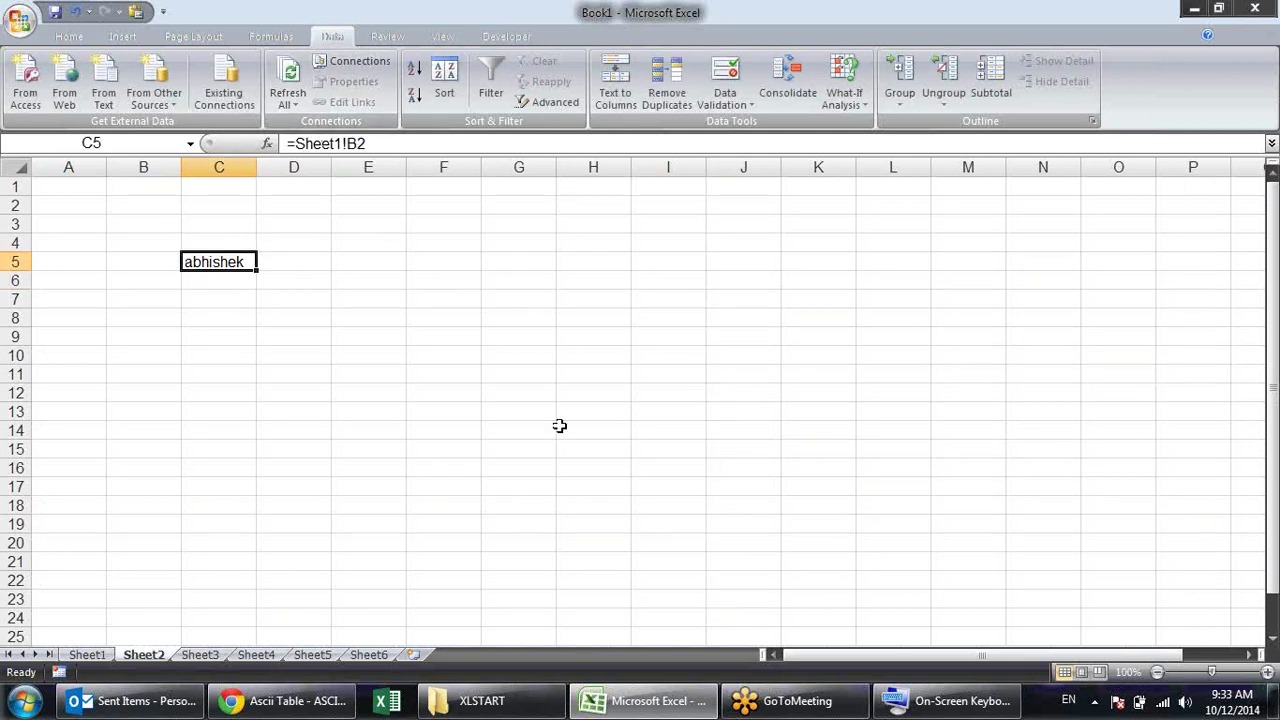
{"action": "key", "text": "F2"}
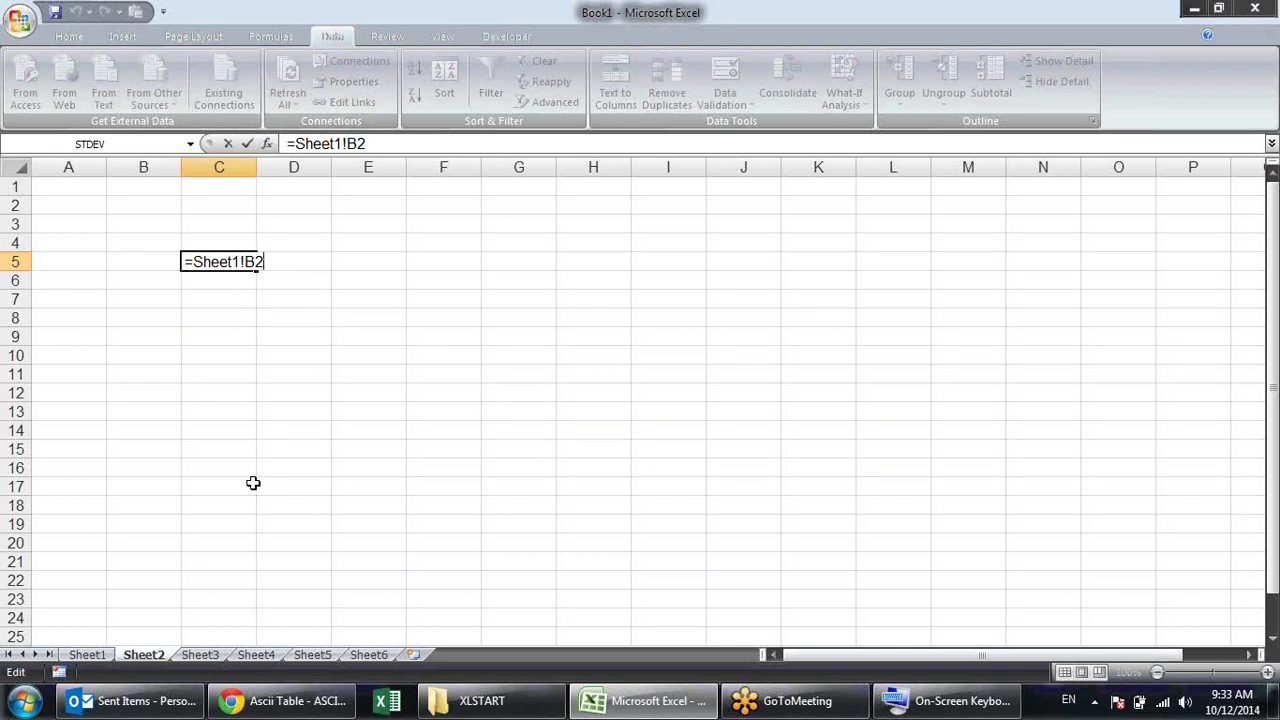
{"action": "double_click", "coordinate": [256, 261]}
{"action": "left_click", "coordinate": [218, 261]}
{"action": "key", "text": "Home"}
{"action": "key", "text": "Right"}
{"action": "key", "text": "Right"}
{"action": "key", "text": "Right"}
{"action": "key", "text": "Return"}
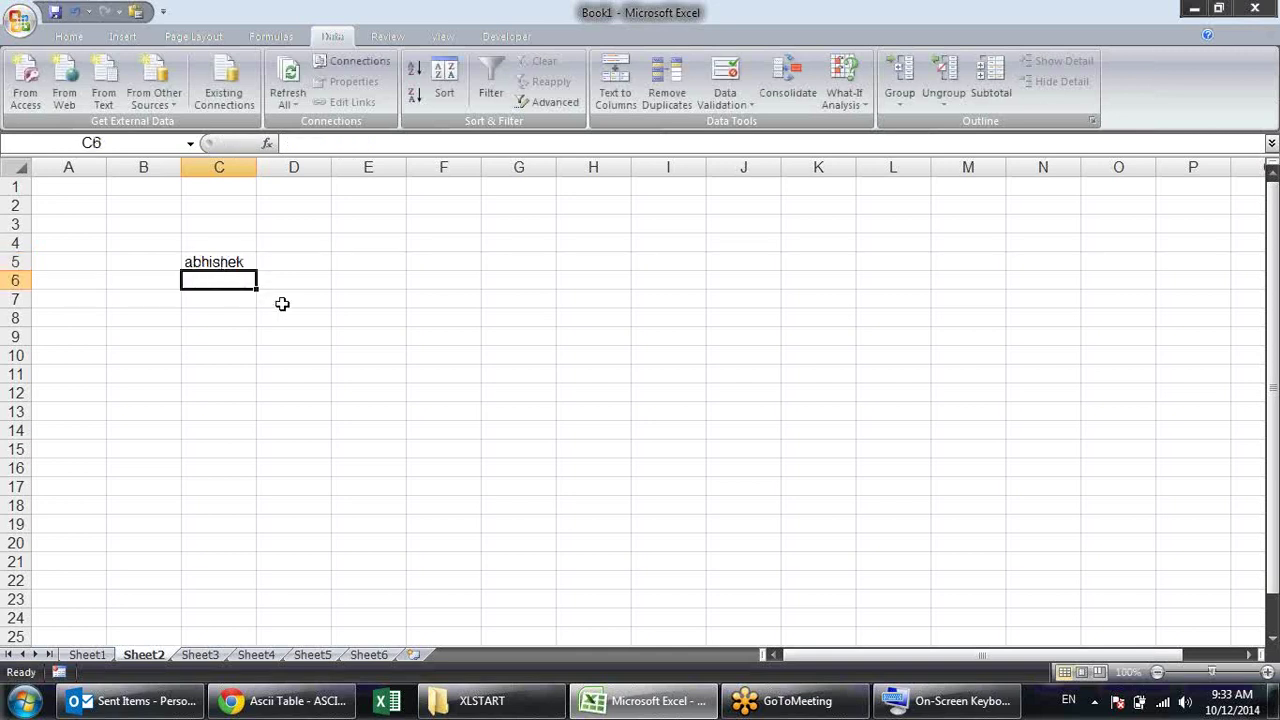
{"action": "type", "text": "=Sheet1"}
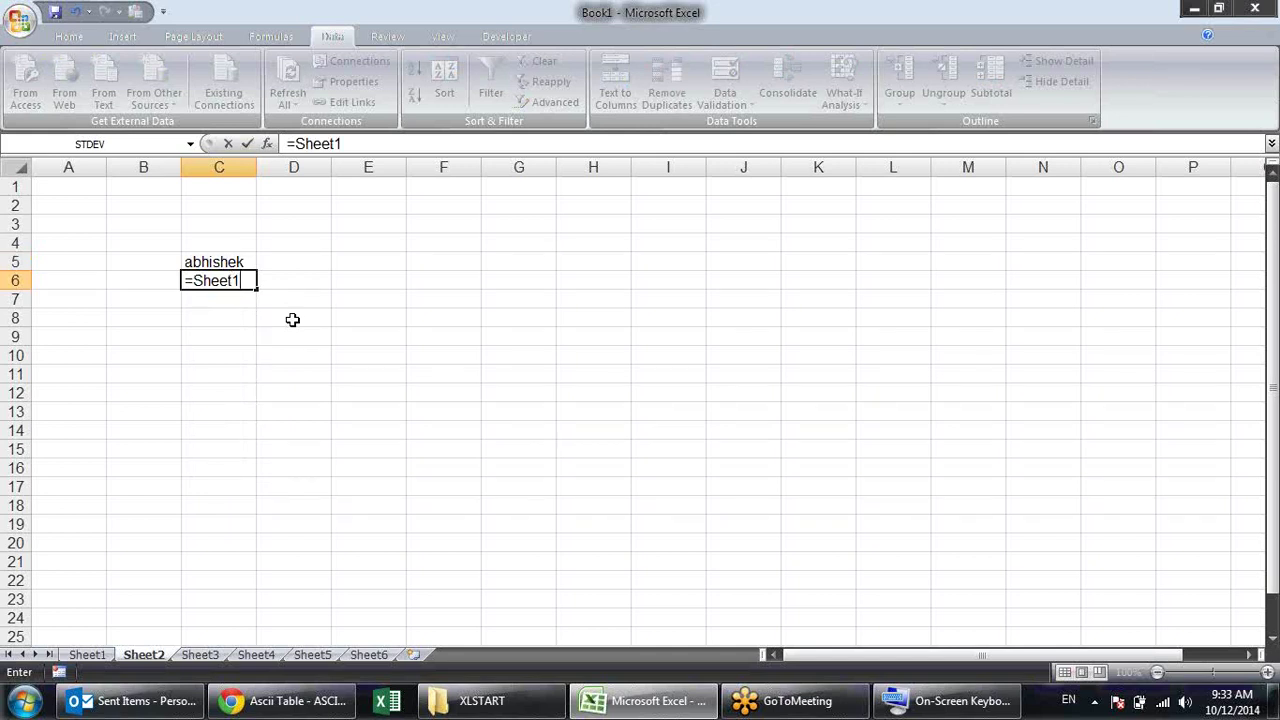
{"action": "type", "text": "!"}
{"action": "type", "text": "c2"}
Commit =Sheet1!C2 in C6 (goa) and enter =Sheet1!C6 in C7 (hisar)
{"action": "key", "text": "Return"}
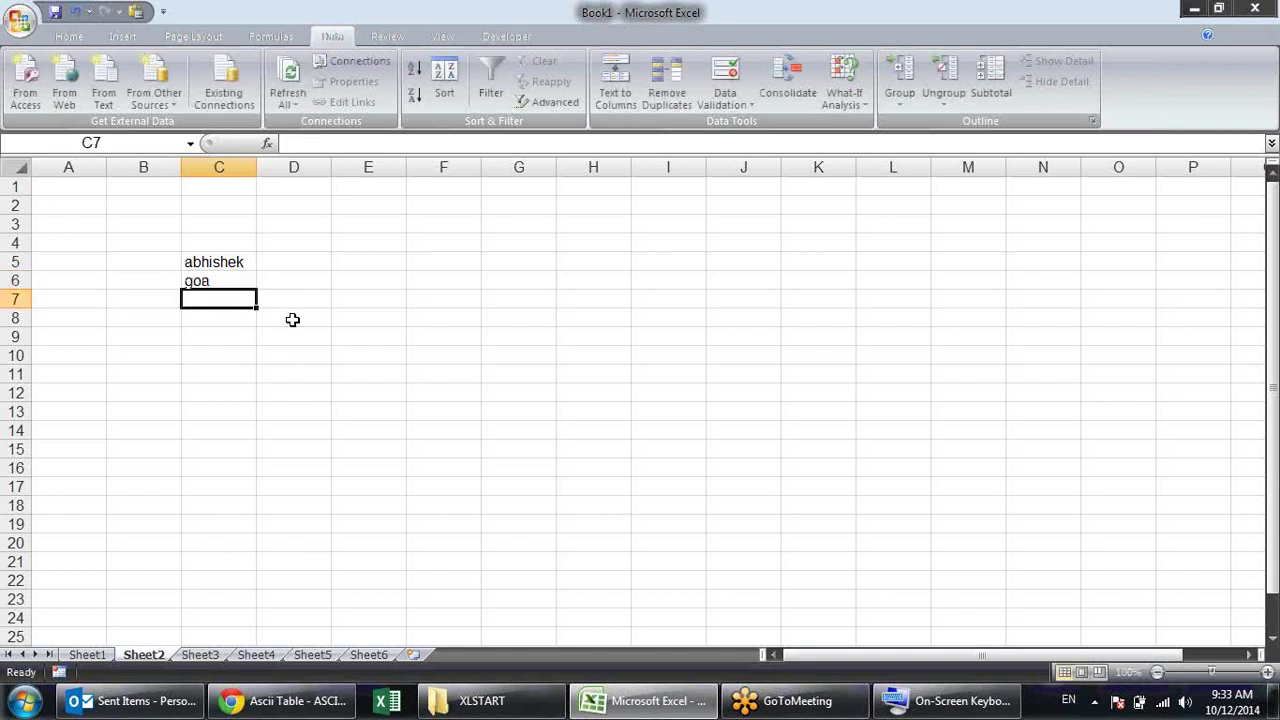
{"action": "key", "text": "Down"}
{"action": "key", "text": "Up"}
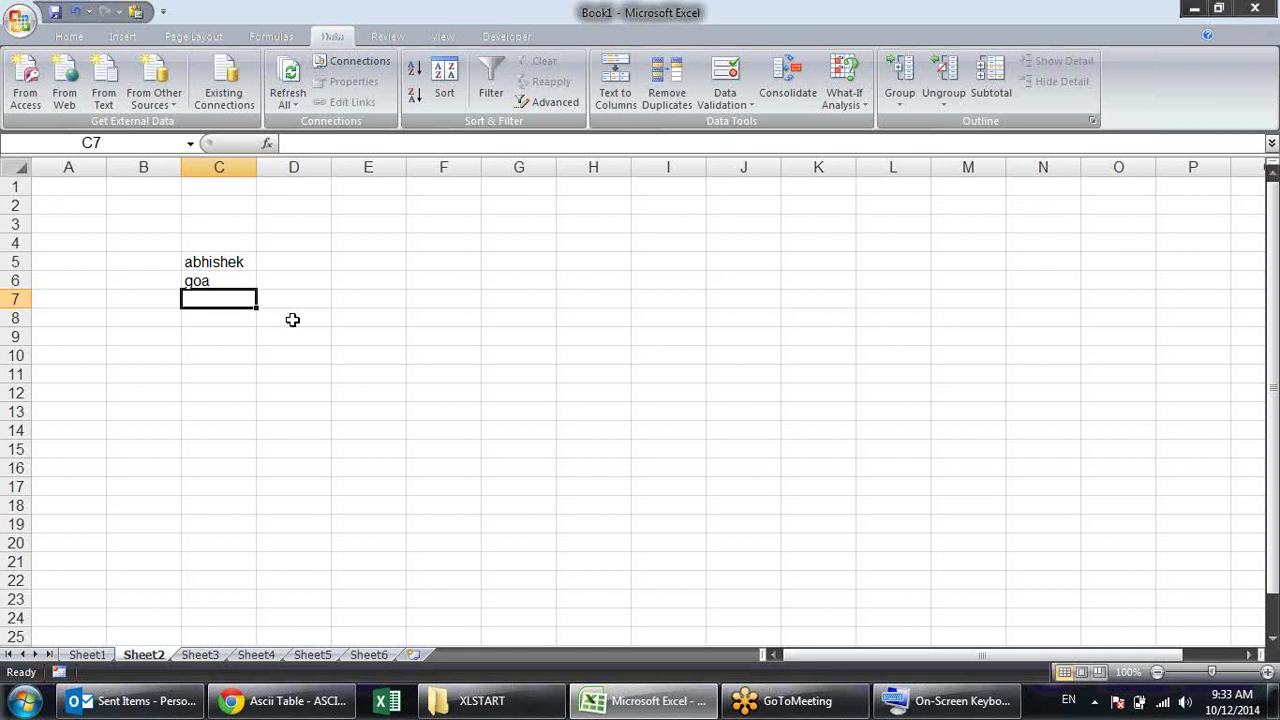
{"action": "type", "text": "="}
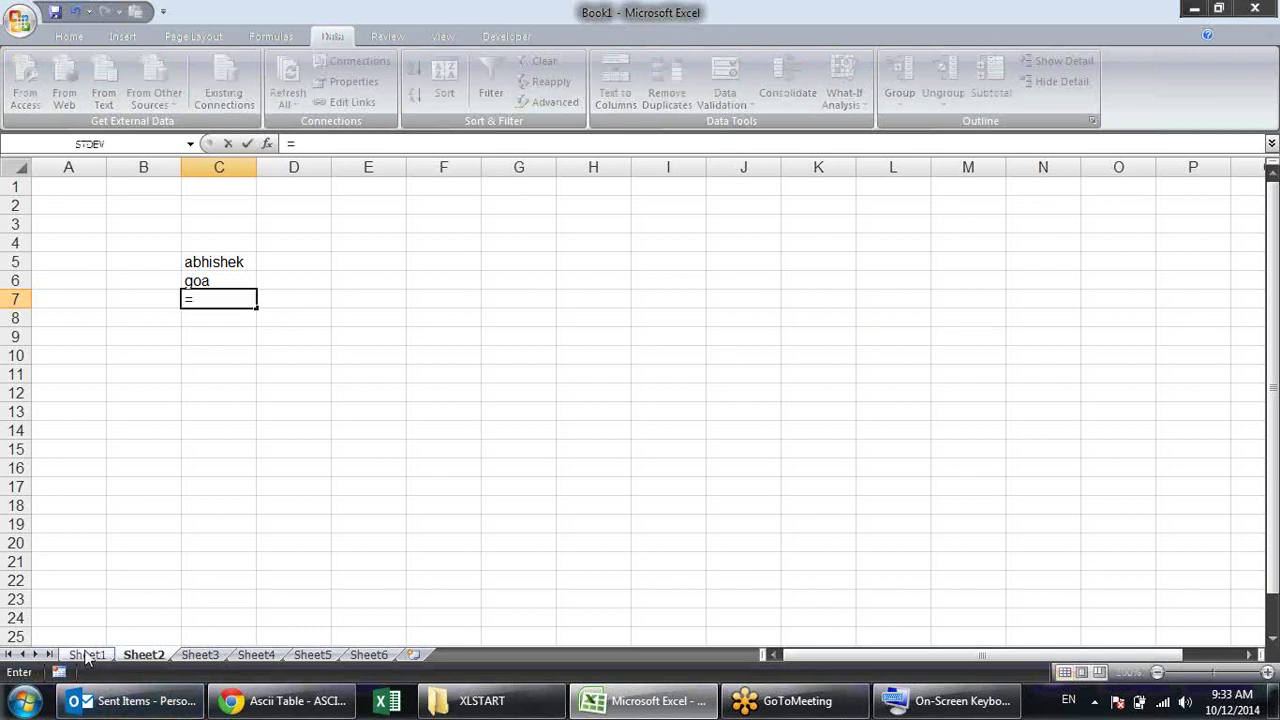
{"action": "left_click", "coordinate": [86, 655]}
{"action": "left_click", "coordinate": [228, 284]}
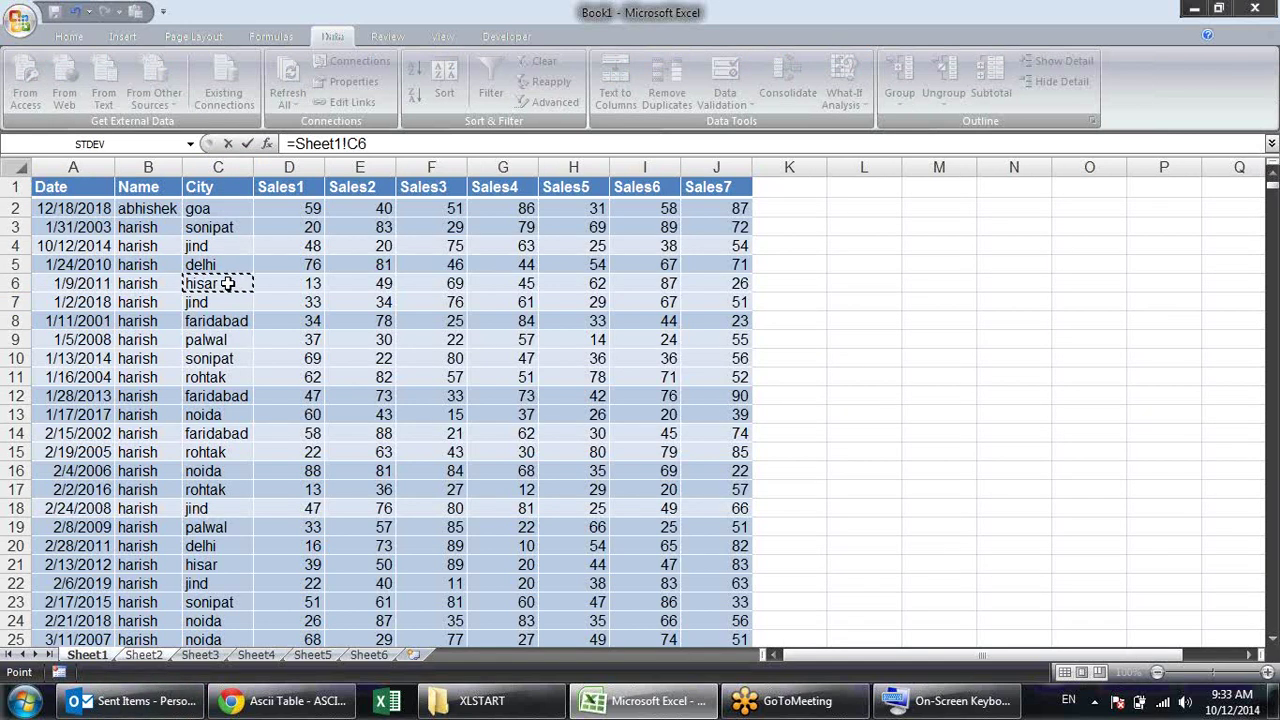
{"action": "key", "text": "Return"}
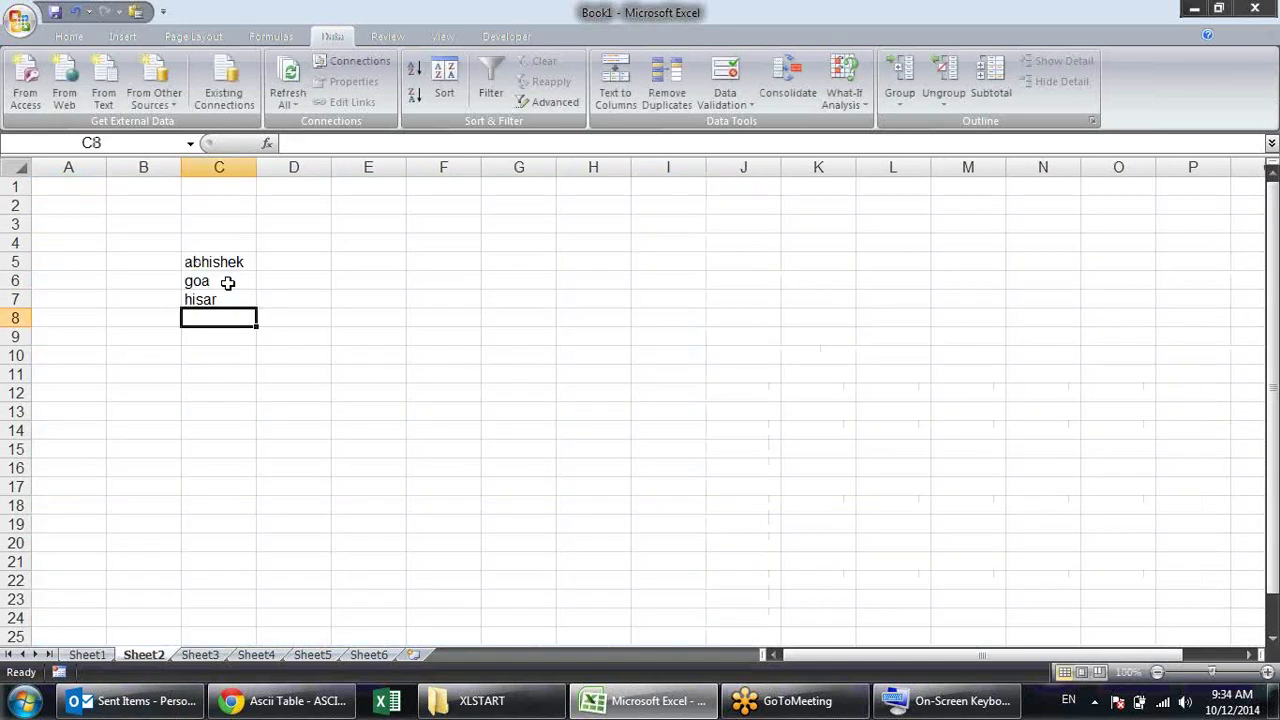
{"action": "double_click", "coordinate": [228, 284]}
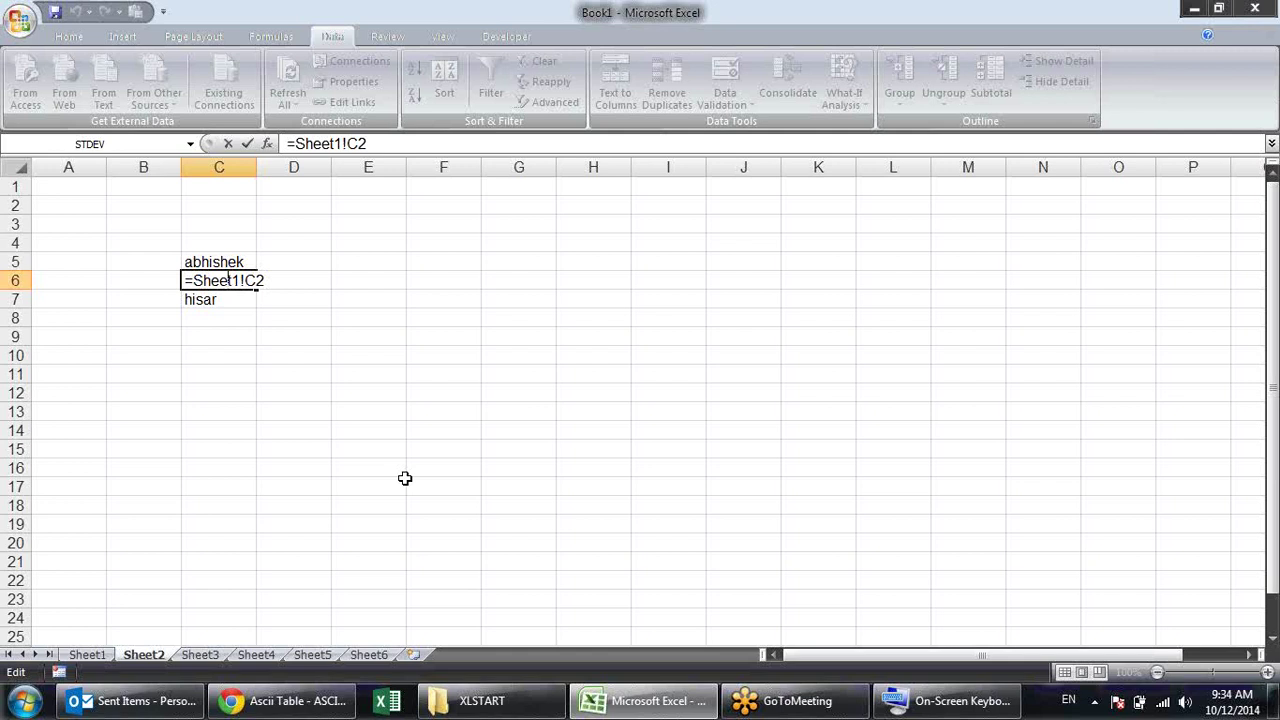
{"action": "key", "text": "Escape"}
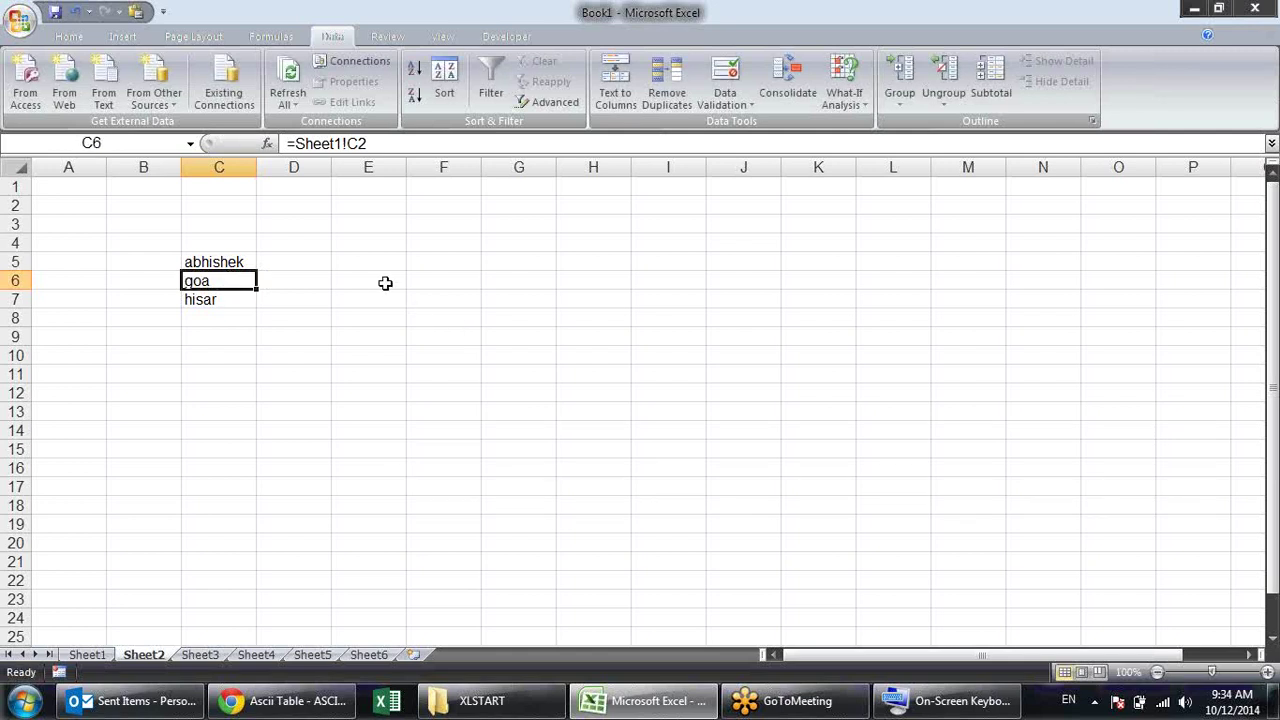
Type Sheet1 in E7 and fill the series down to E15 (Sheet1–Sheet9)
{"action": "left_click", "coordinate": [372, 280]}
{"action": "left_click", "coordinate": [242, 296]}
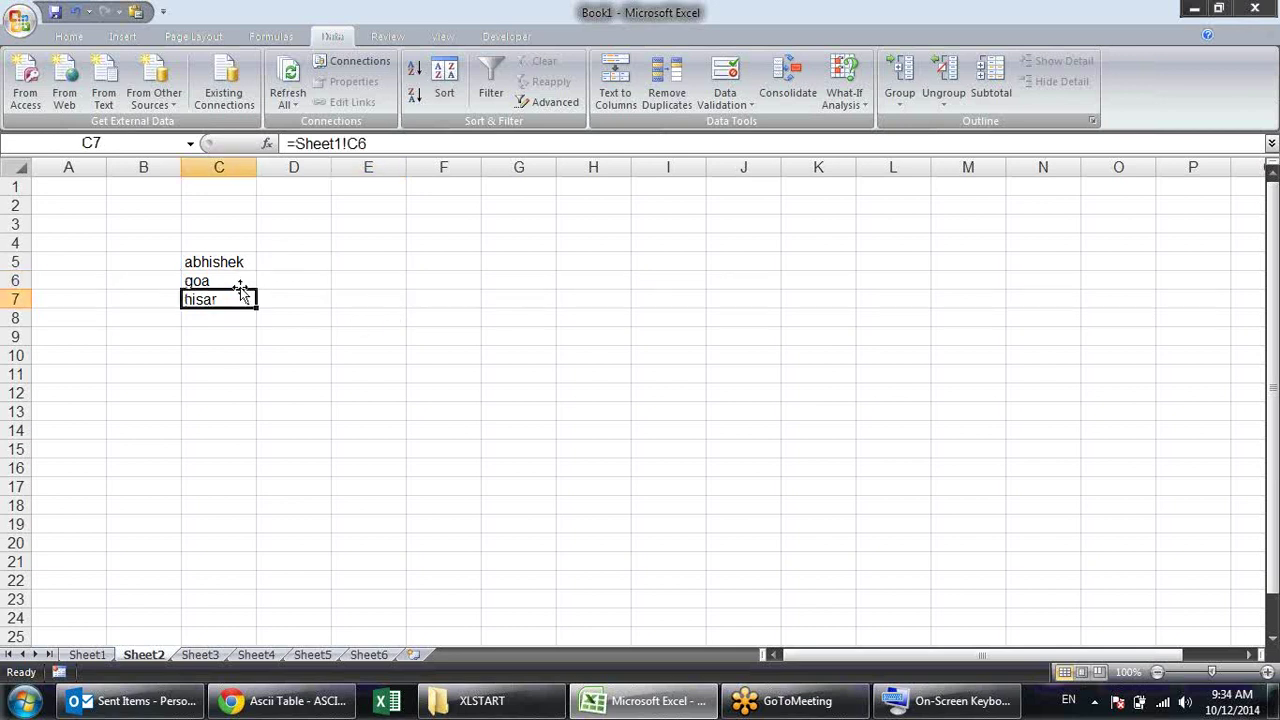
{"action": "left_click", "coordinate": [379, 298]}
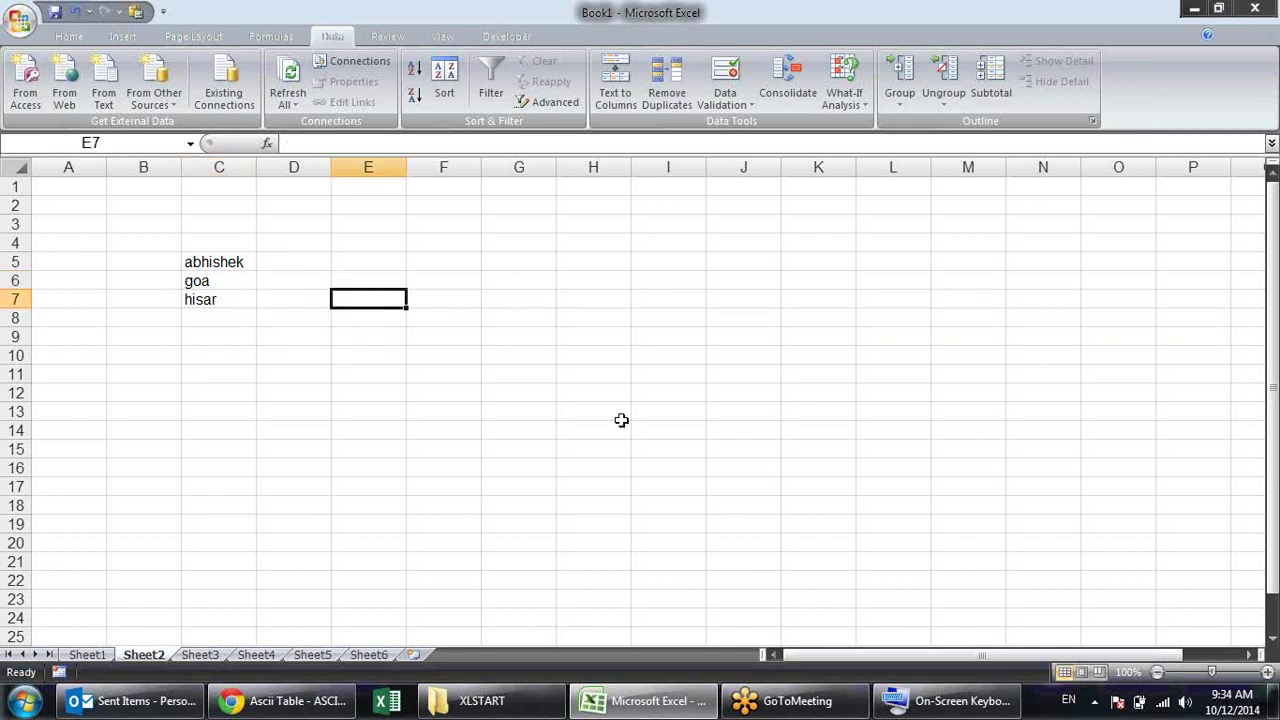
{"action": "type", "text": "Shee"}
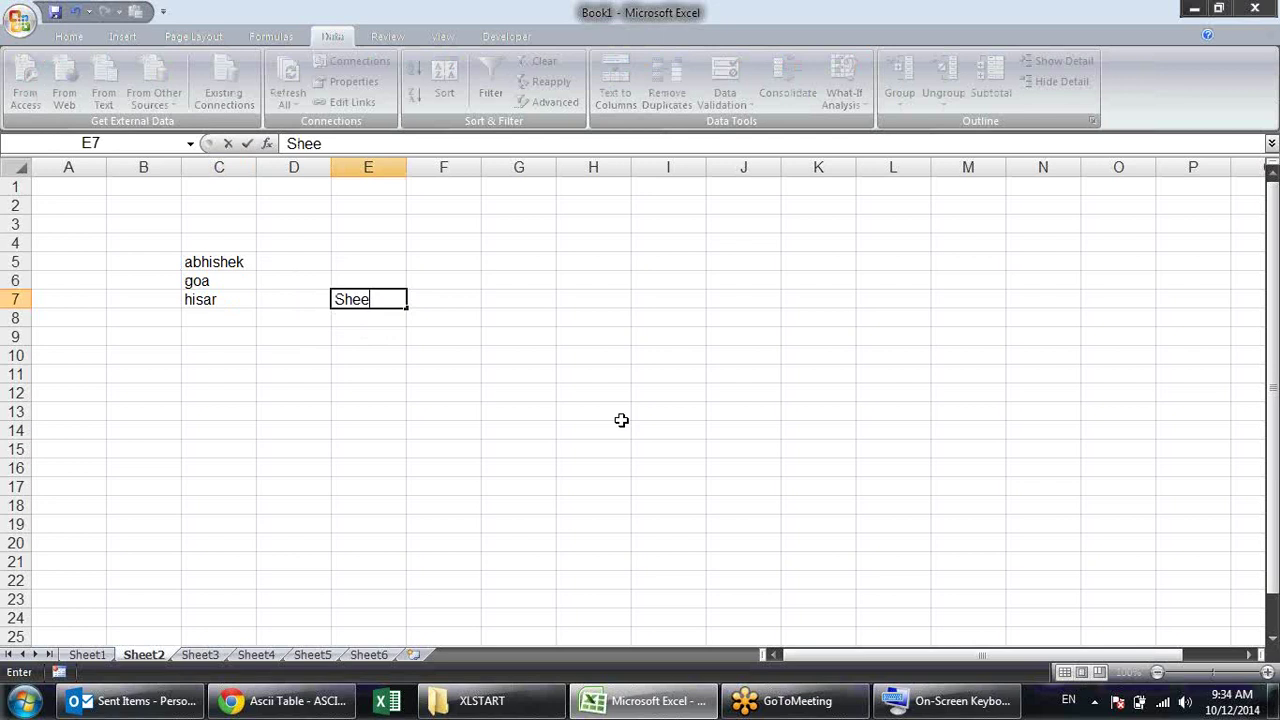
{"action": "type", "text": "t1"}
{"action": "key", "text": "Return"}
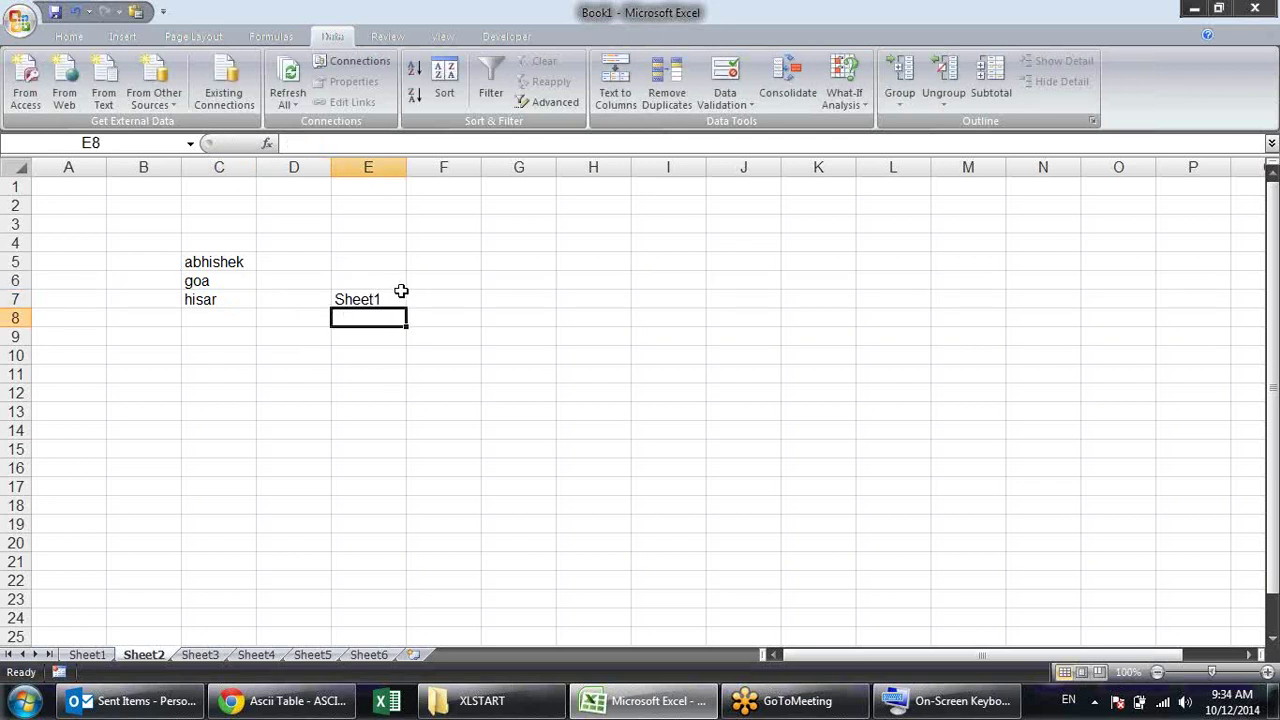
{"action": "left_click", "coordinate": [400, 297]}
{"action": "left_click_drag", "start_coordinate": [405, 307], "coordinate": [418, 482]}
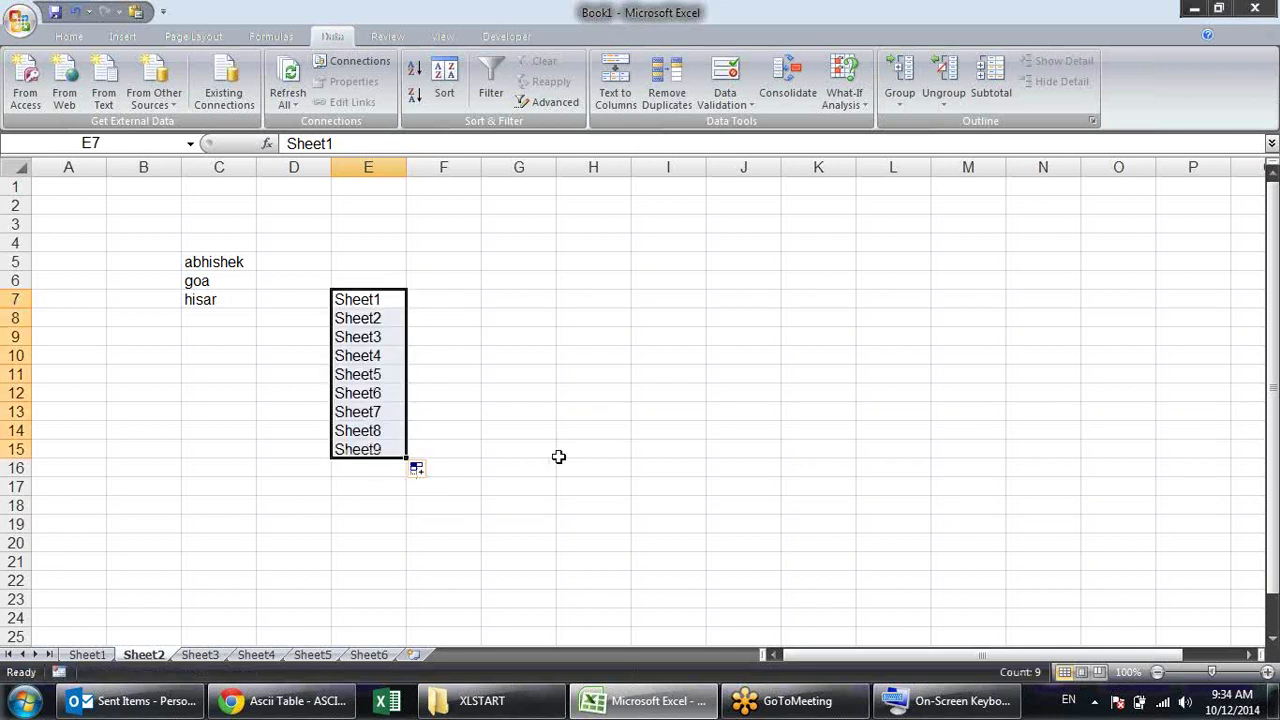
Clear the Sheet7–Sheet9 entries in E13:E15, leaving Sheet1–Sheet6 in E7:E12
{"action": "left_click", "coordinate": [395, 410]}
{"action": "left_click_drag", "start_coordinate": [394, 410], "coordinate": [396, 449]}
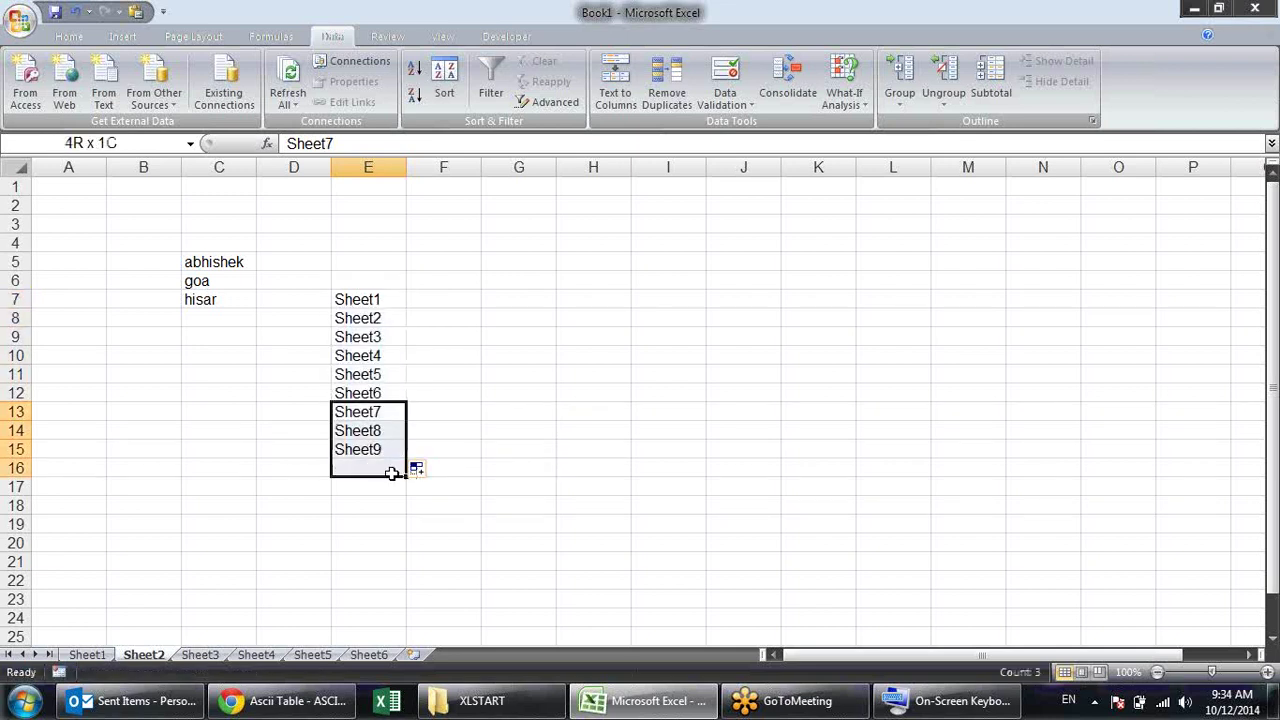
{"action": "key", "text": "Delete"}
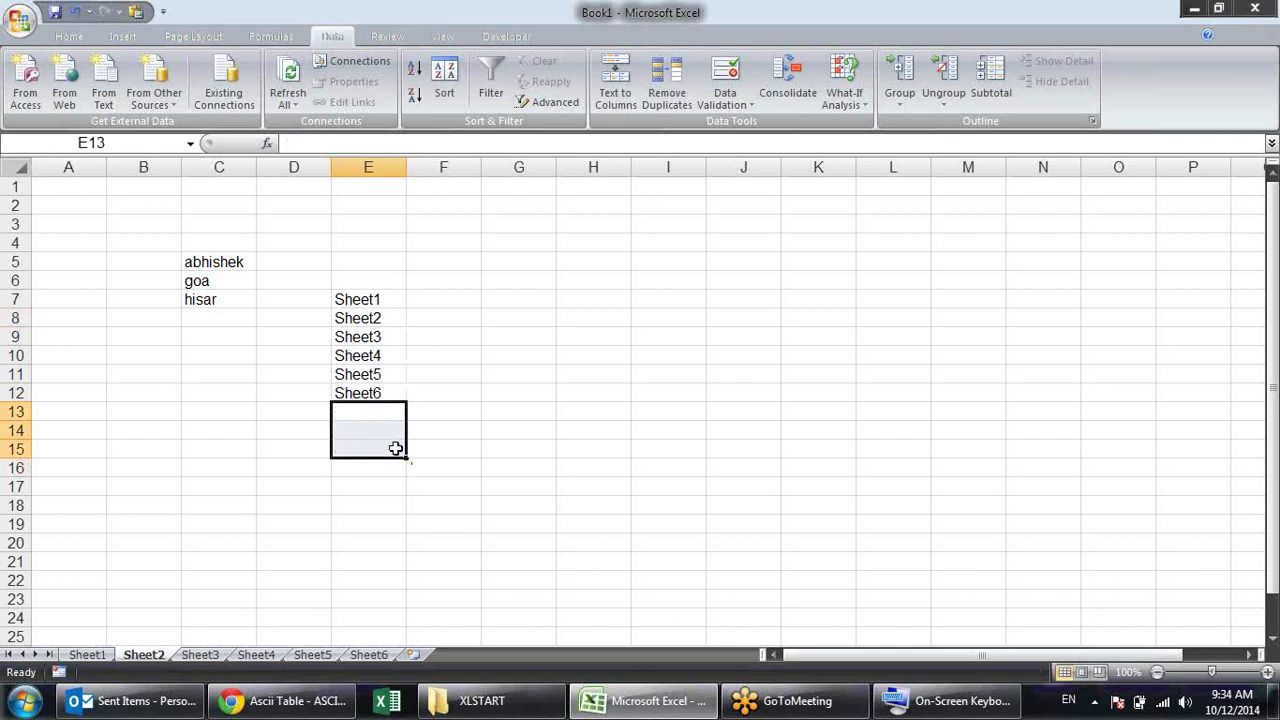
{"action": "left_click", "coordinate": [500, 447]}
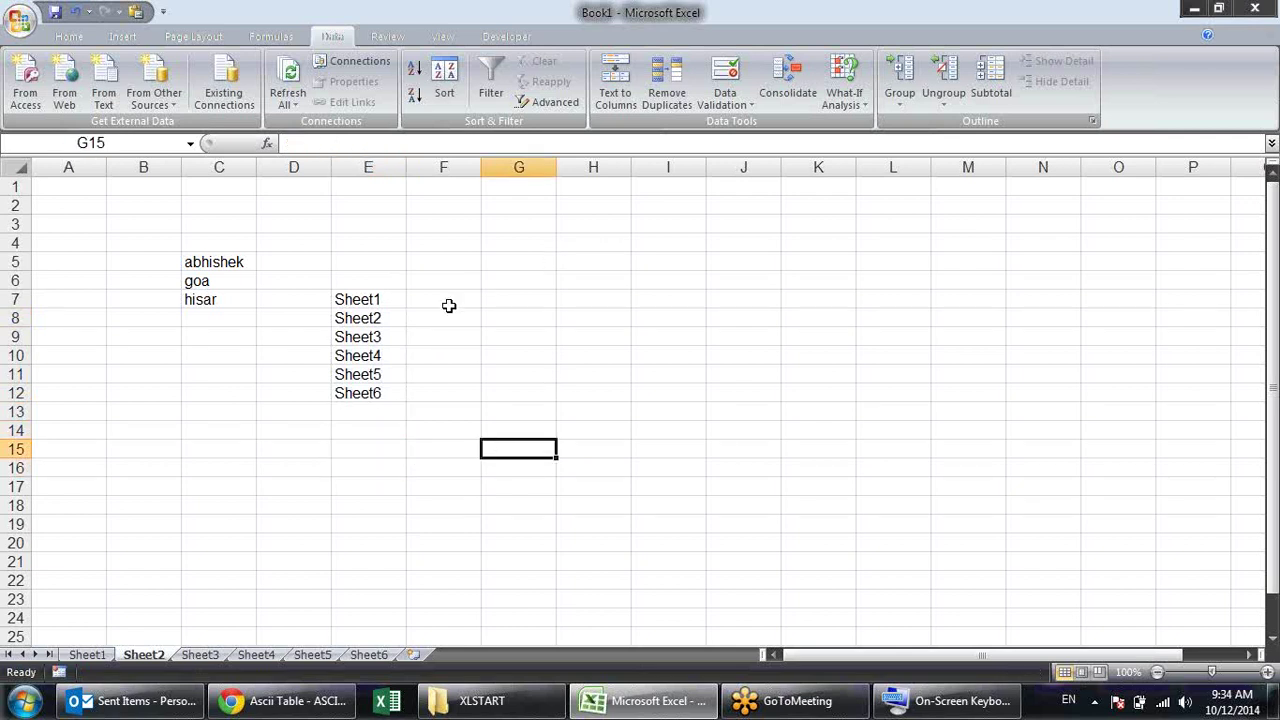
{"action": "left_click", "coordinate": [508, 341]}
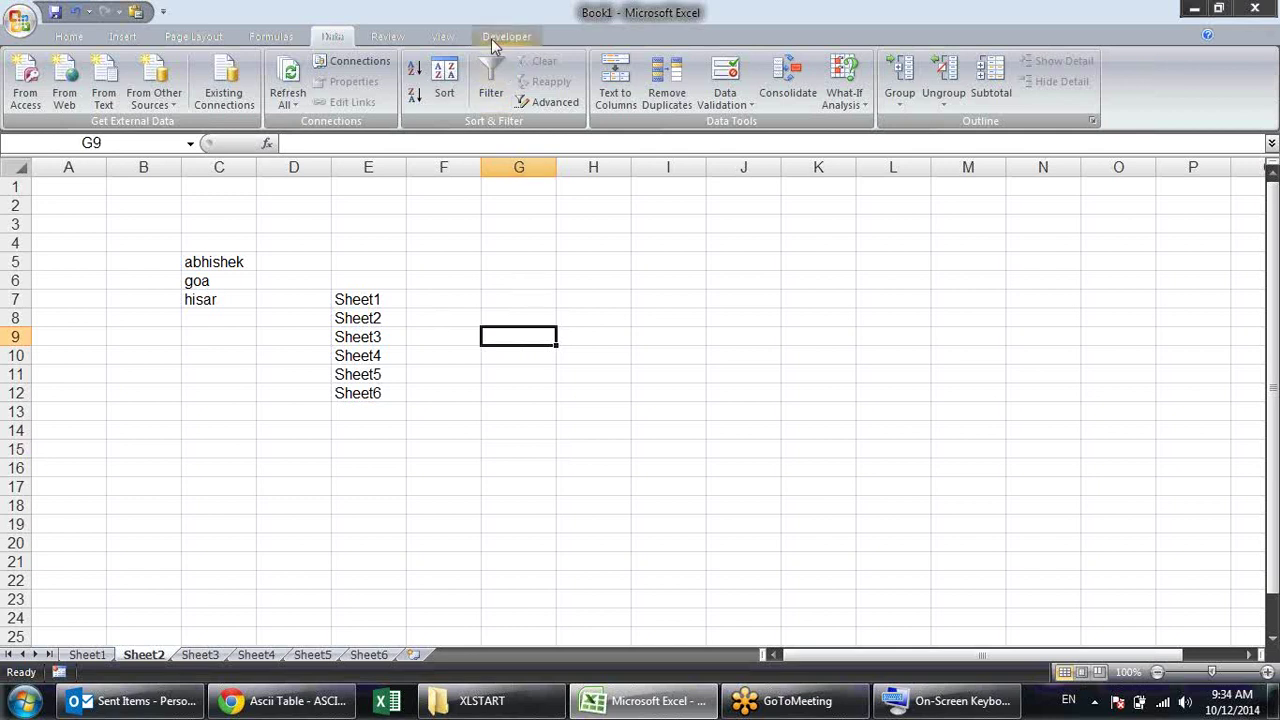
Add List data validation to G9 with source E7:E12
{"action": "left_click", "coordinate": [725, 70]}
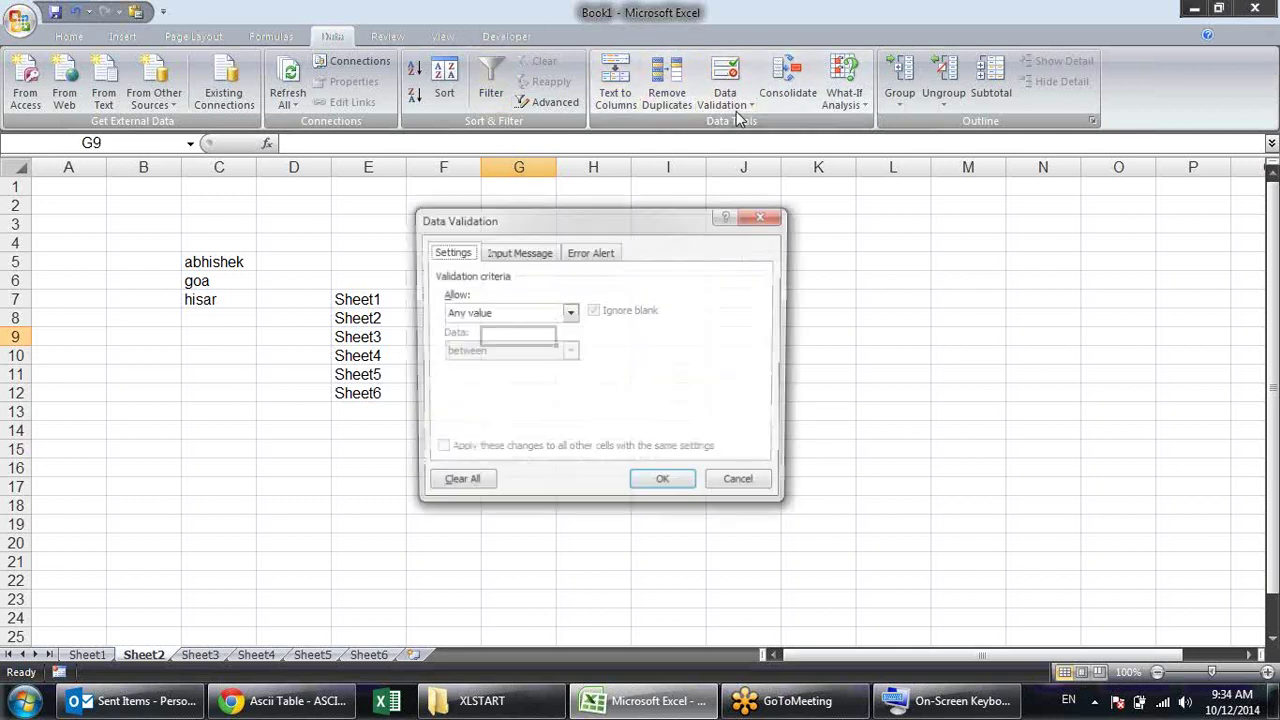
{"action": "left_click", "coordinate": [569, 313]}
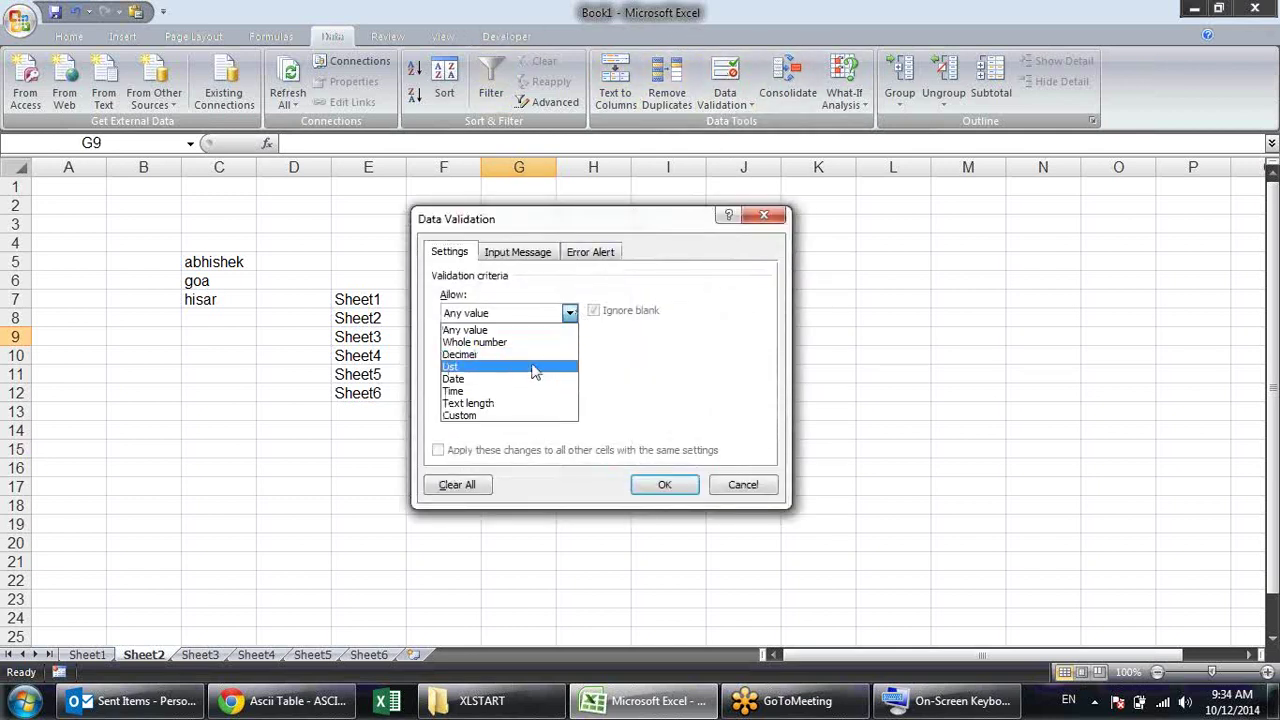
{"action": "left_click", "coordinate": [535, 367]}
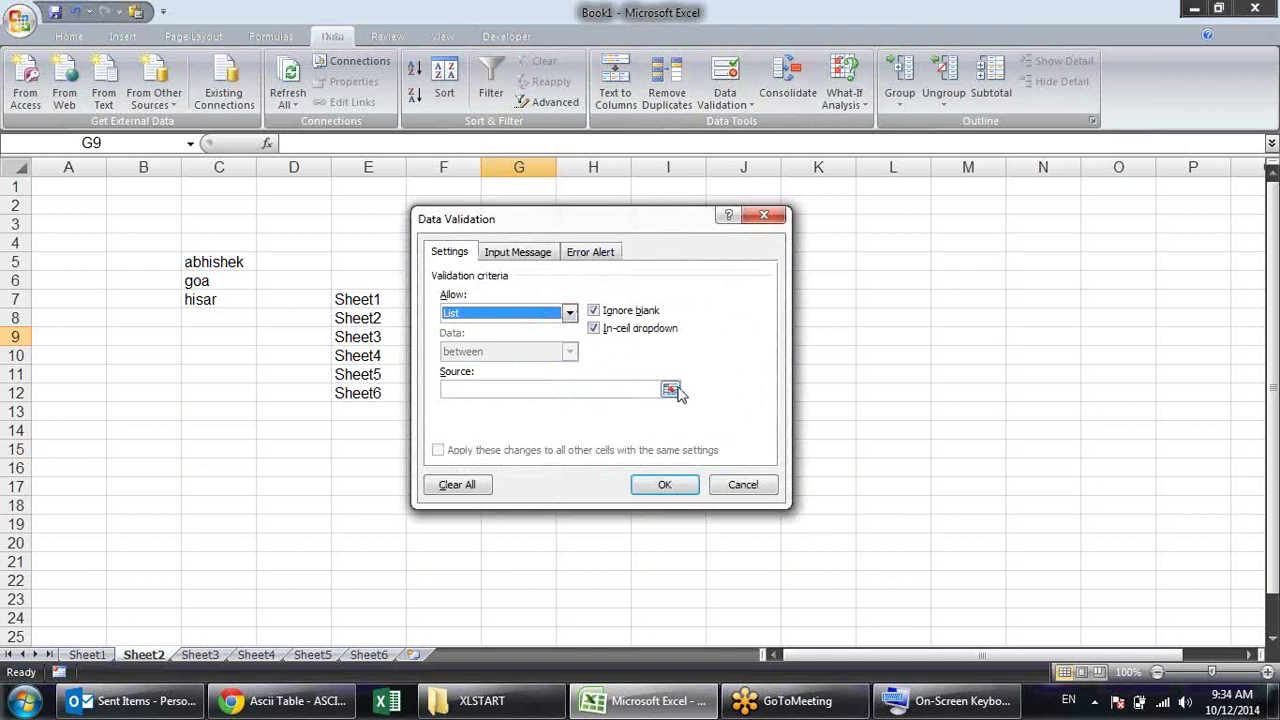
{"action": "left_click", "coordinate": [674, 388]}
{"action": "left_click_drag", "start_coordinate": [370, 299], "coordinate": [370, 389]}
{"action": "key", "text": "Return"}
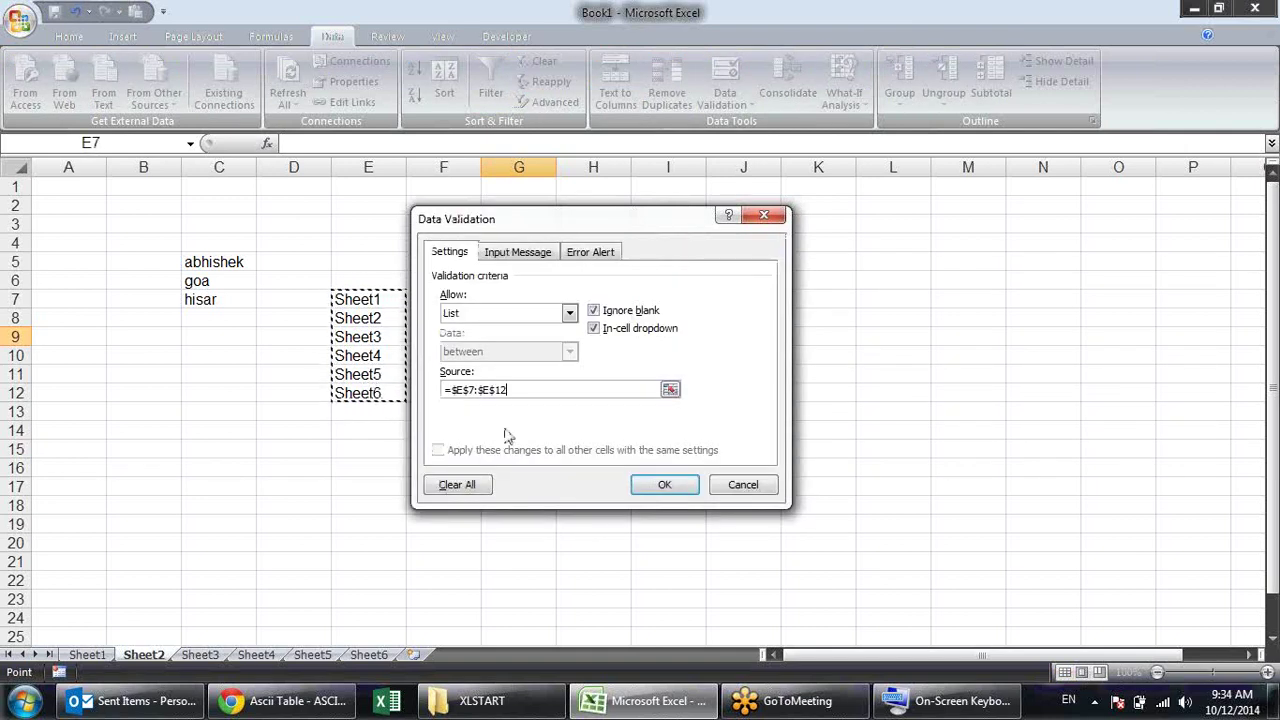
{"action": "left_click", "coordinate": [665, 484]}
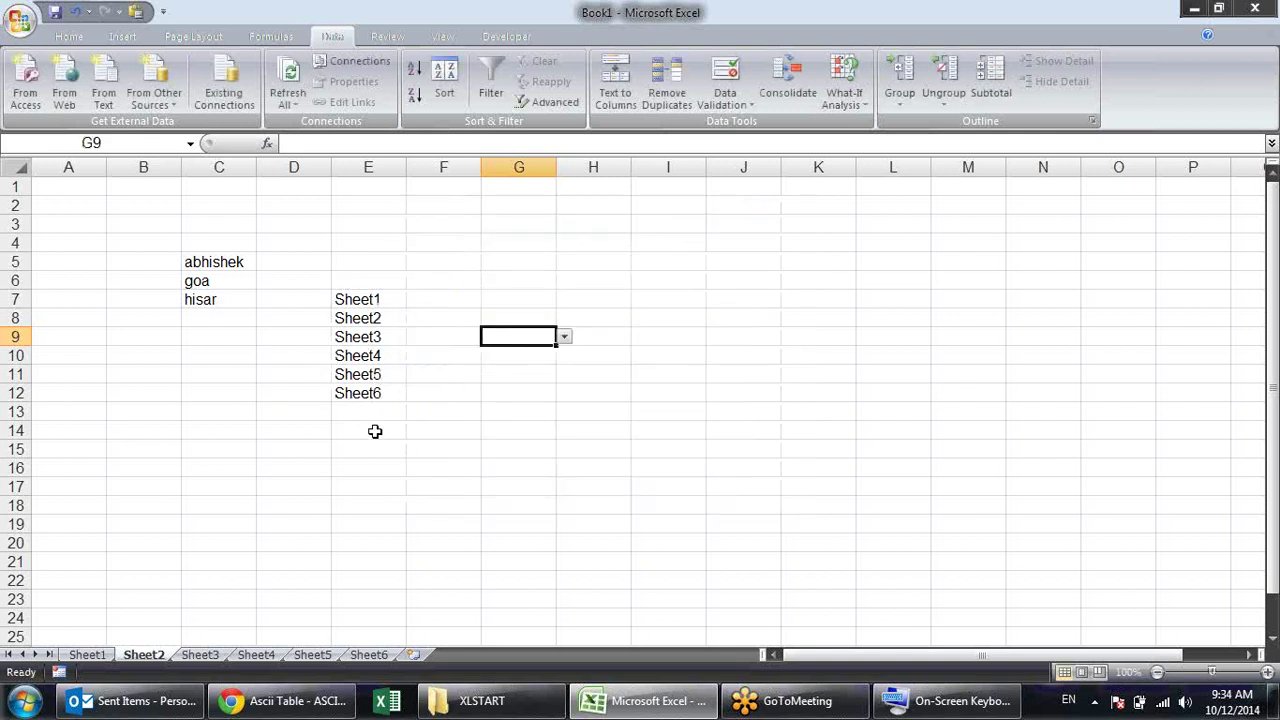
Test G9's dropdown with Sheet3 and Sheet5, settling on Sheet4
{"action": "left_click_drag", "start_coordinate": [377, 301], "coordinate": [375, 393]}
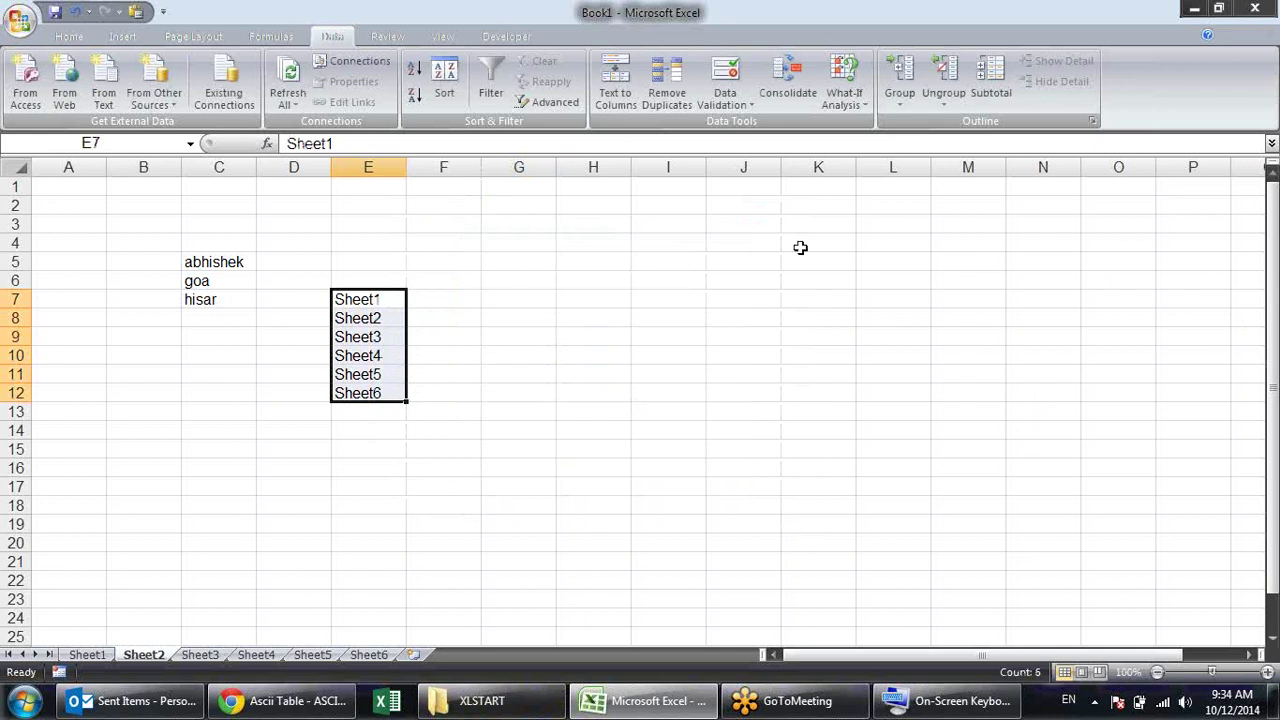
{"action": "left_click", "coordinate": [515, 330]}
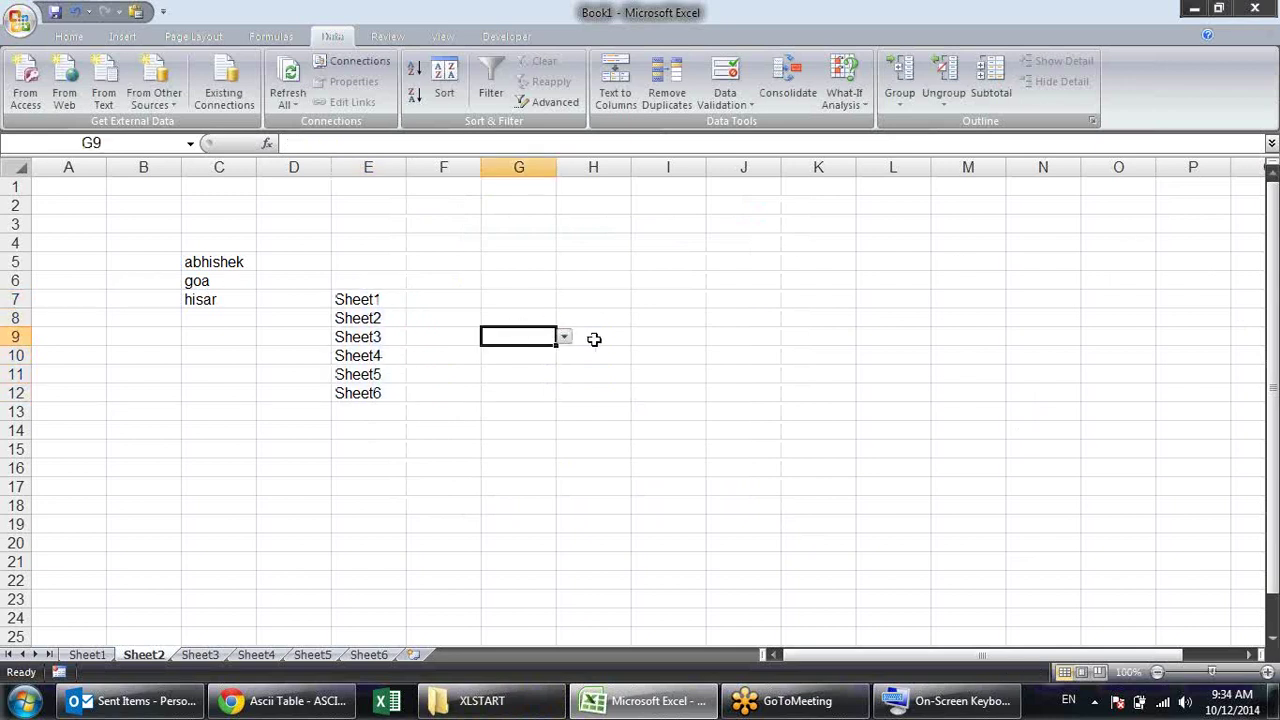
{"action": "left_click", "coordinate": [564, 337]}
{"action": "left_click", "coordinate": [535, 374]}
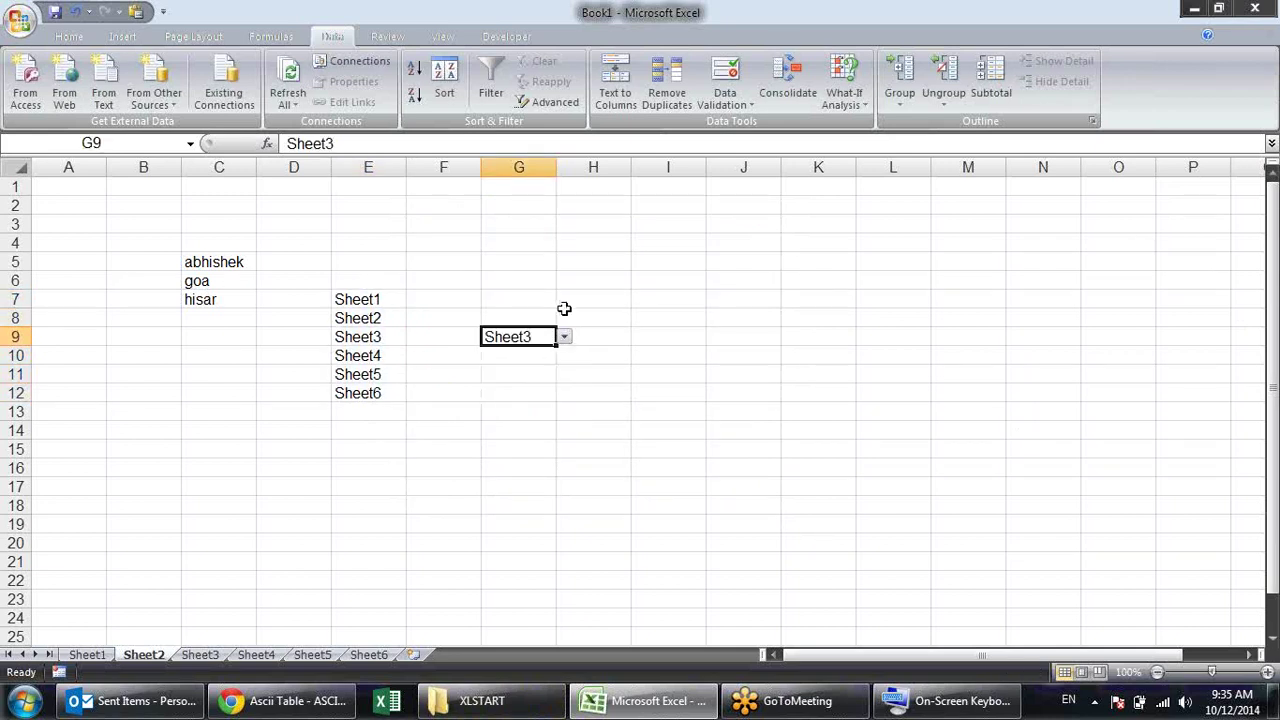
{"action": "left_click", "coordinate": [566, 340]}
{"action": "left_click", "coordinate": [527, 400]}
{"action": "left_click", "coordinate": [566, 340]}
{"action": "left_click", "coordinate": [530, 389]}
{"action": "left_click", "coordinate": [611, 374]}
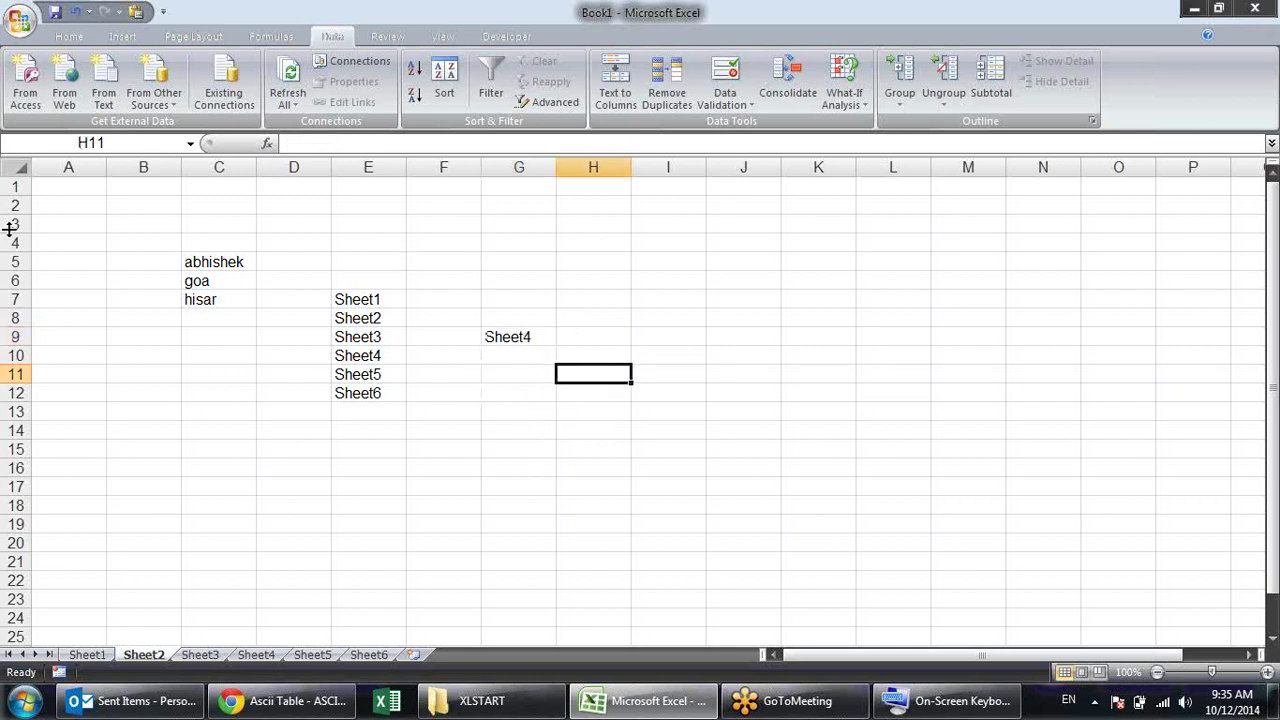
{"action": "left_click", "coordinate": [55, 181]}
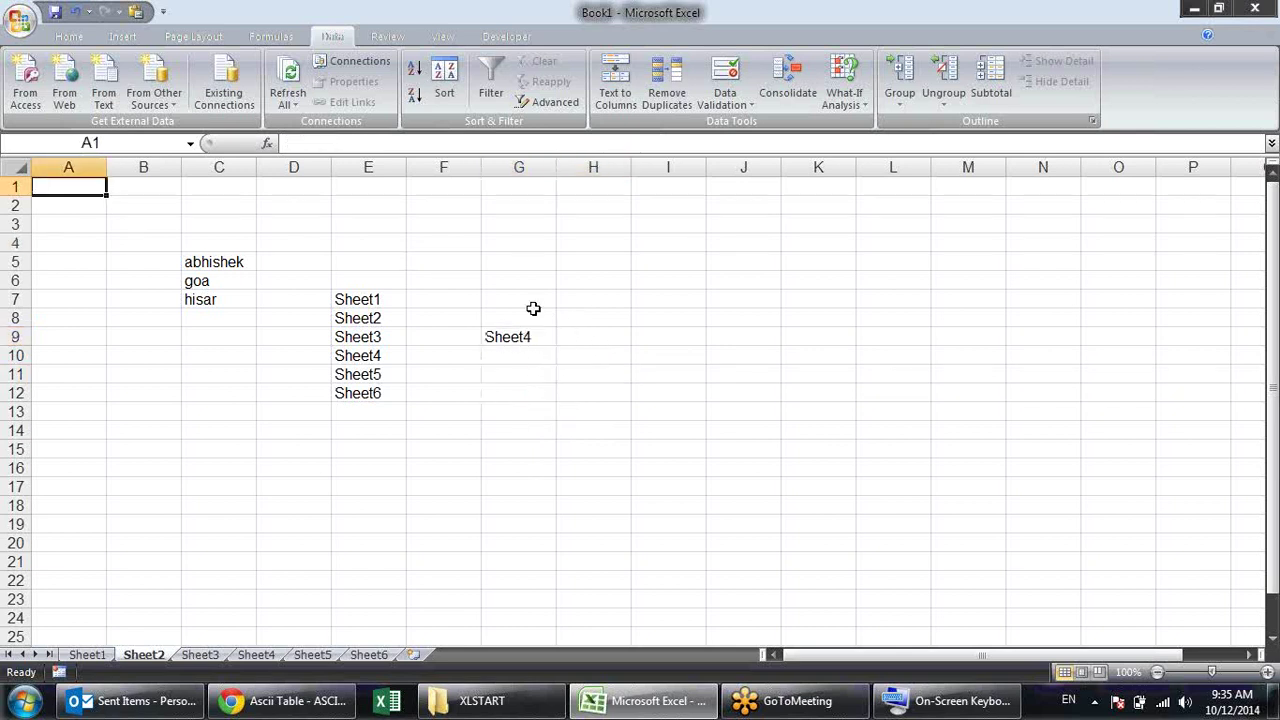
{"action": "left_click", "coordinate": [595, 338]}
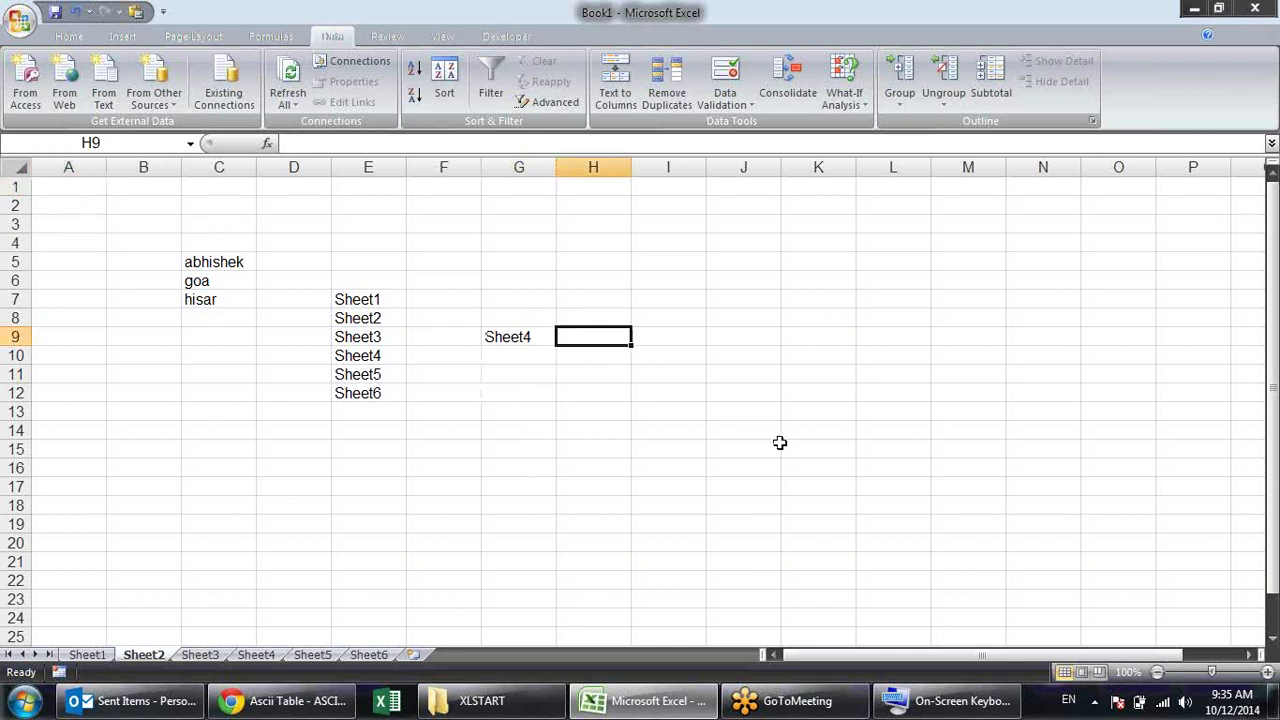
Enter =INDIRECT(G9&"!A1") in H9, correcting the stray bracket and missing closing quote
{"action": "type", "text": "=ind"}
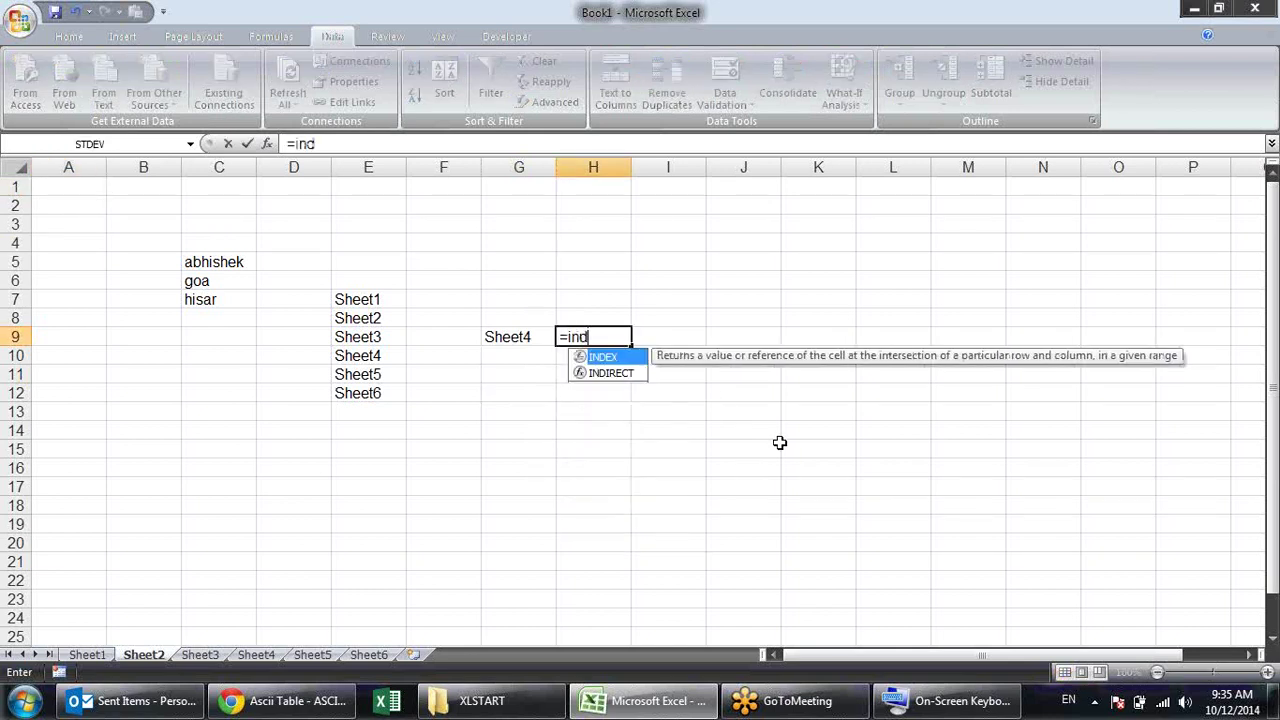
{"action": "key", "text": "Down"}
{"action": "key", "text": "Tab"}
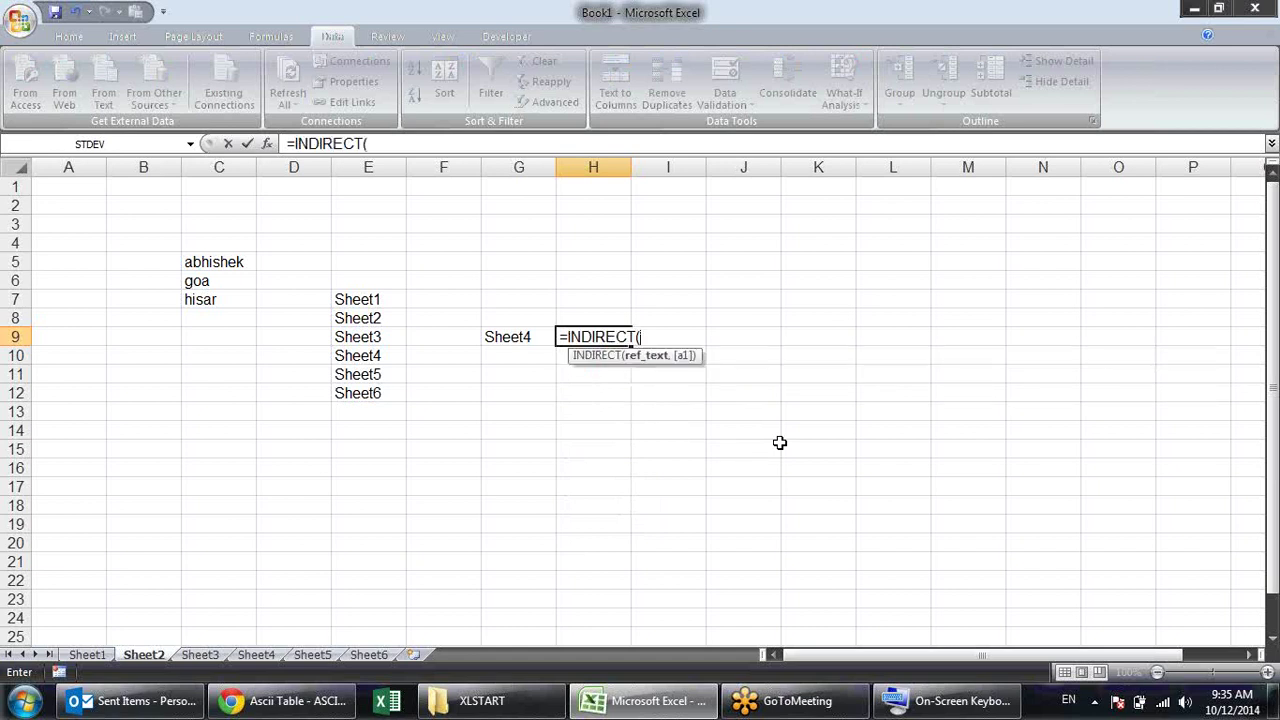
{"action": "left_click", "coordinate": [519, 337]}
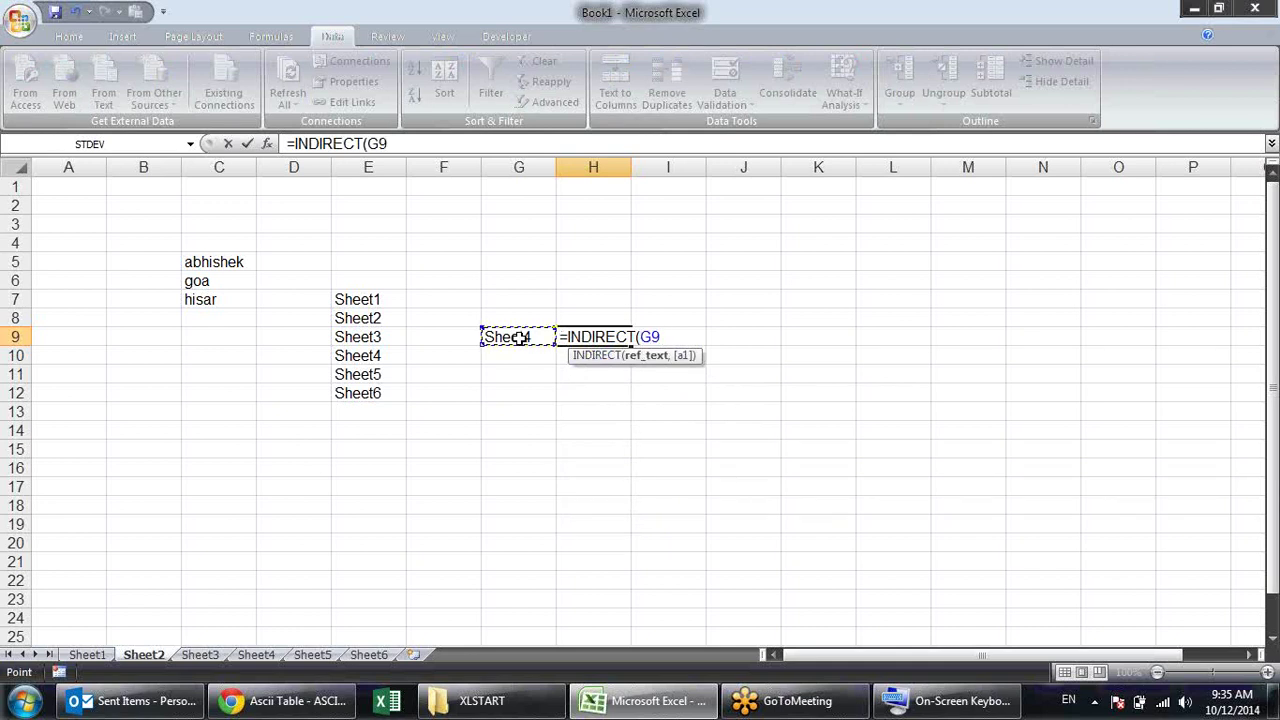
{"action": "type", "text": "&\""}
{"action": "type", "text": "!"}
{"action": "type", "text": "A"}
{"action": "type", "text": "1"}
{"action": "type", "text": ")("}
{"action": "key", "text": "BackSpace"}
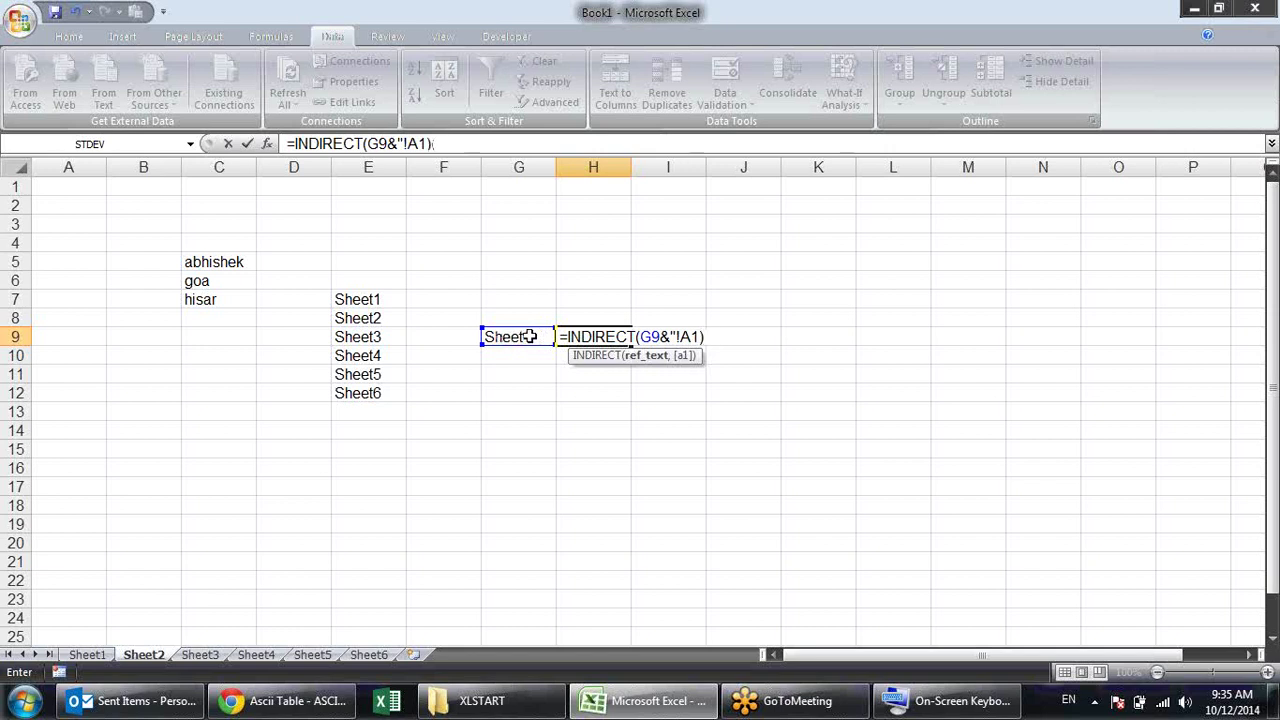
{"action": "key", "text": "Return"}
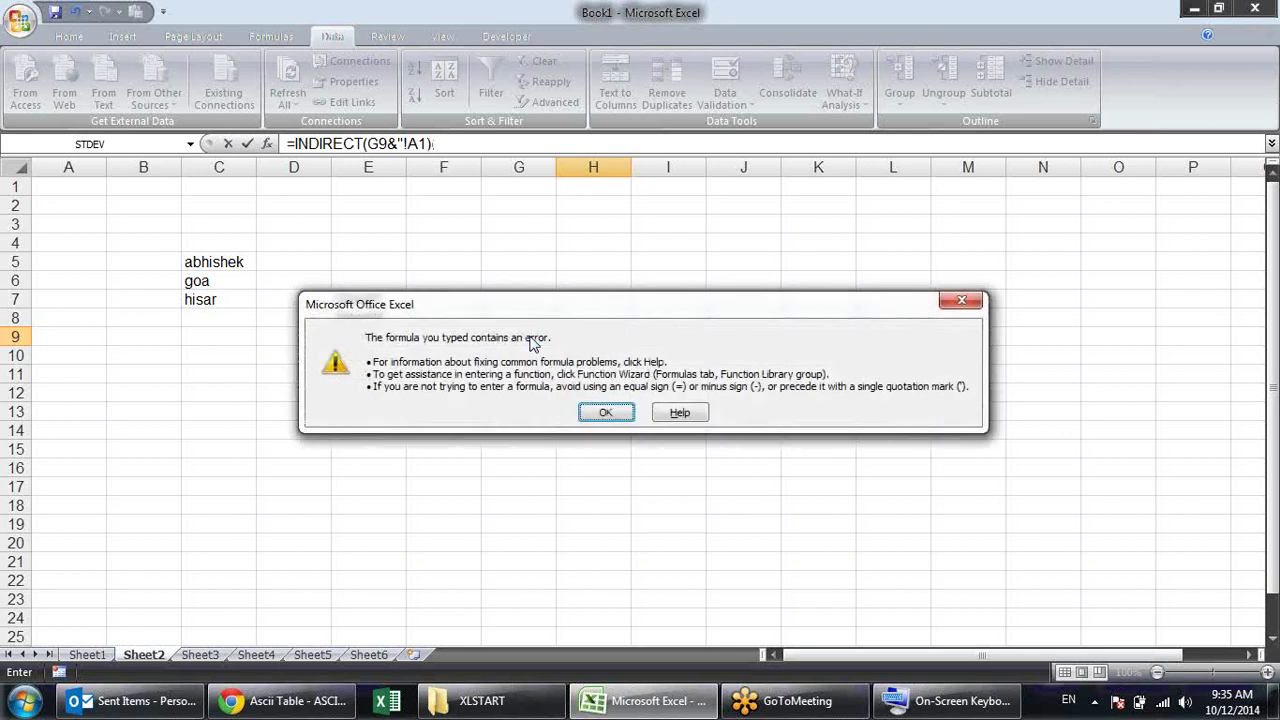
{"action": "key", "text": "Return"}
{"action": "key", "text": "BackSpace"}
{"action": "type", "text": "\")"}
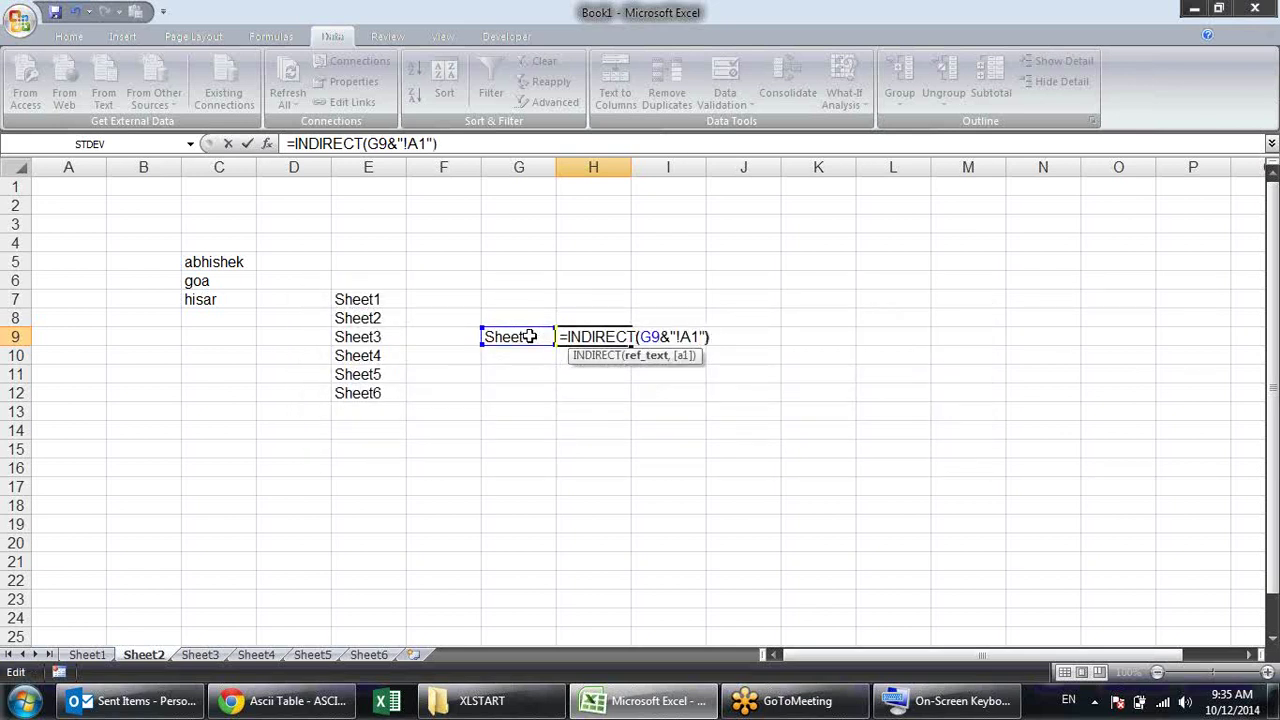
{"action": "key", "text": "Return"}
{"action": "left_click", "coordinate": [530, 336]}
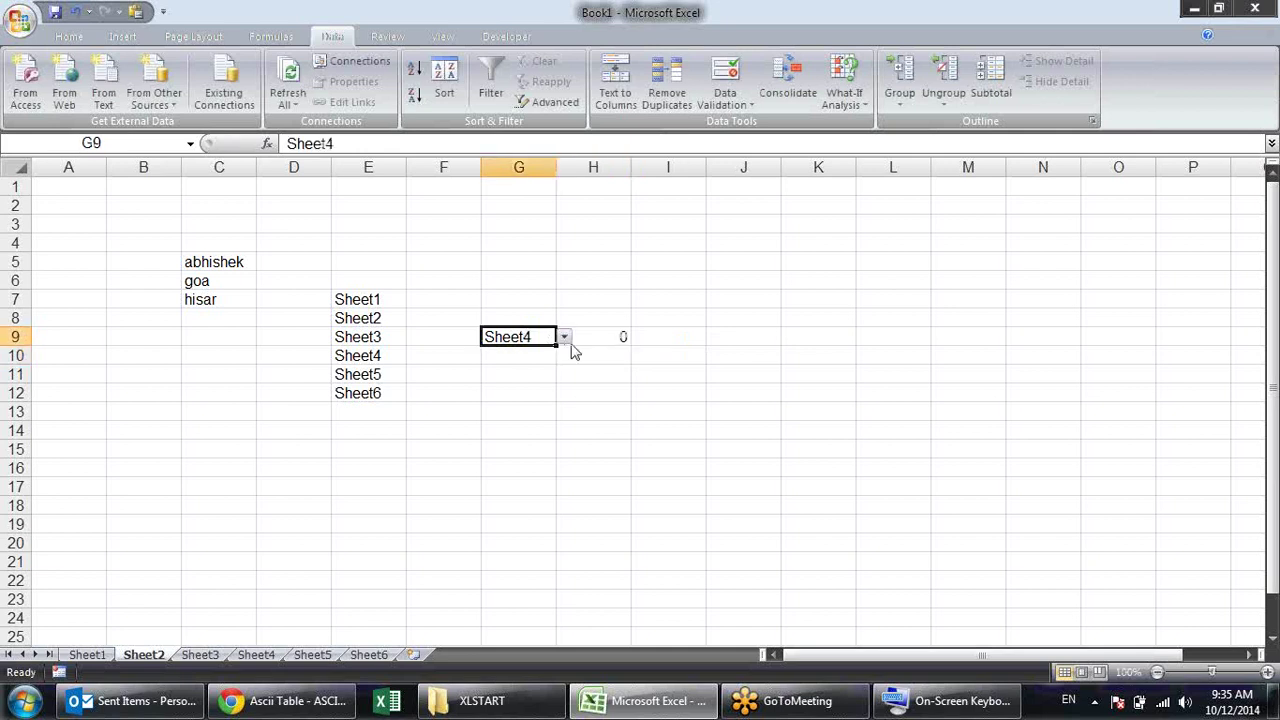
Widen column G, switch G9 to Sheet1 then Sheet2, and type hello in Sheet2's A1
{"action": "left_click", "coordinate": [565, 337]}
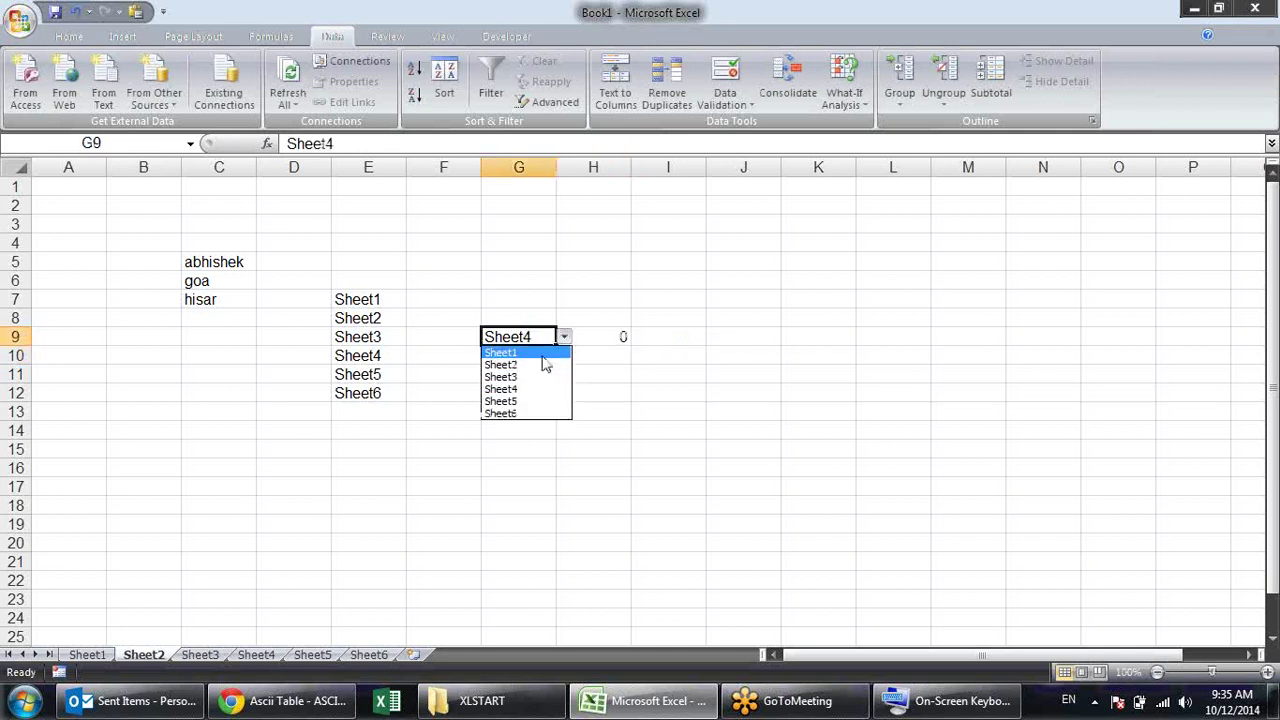
{"action": "left_click", "coordinate": [543, 354]}
{"action": "left_click", "coordinate": [691, 328]}
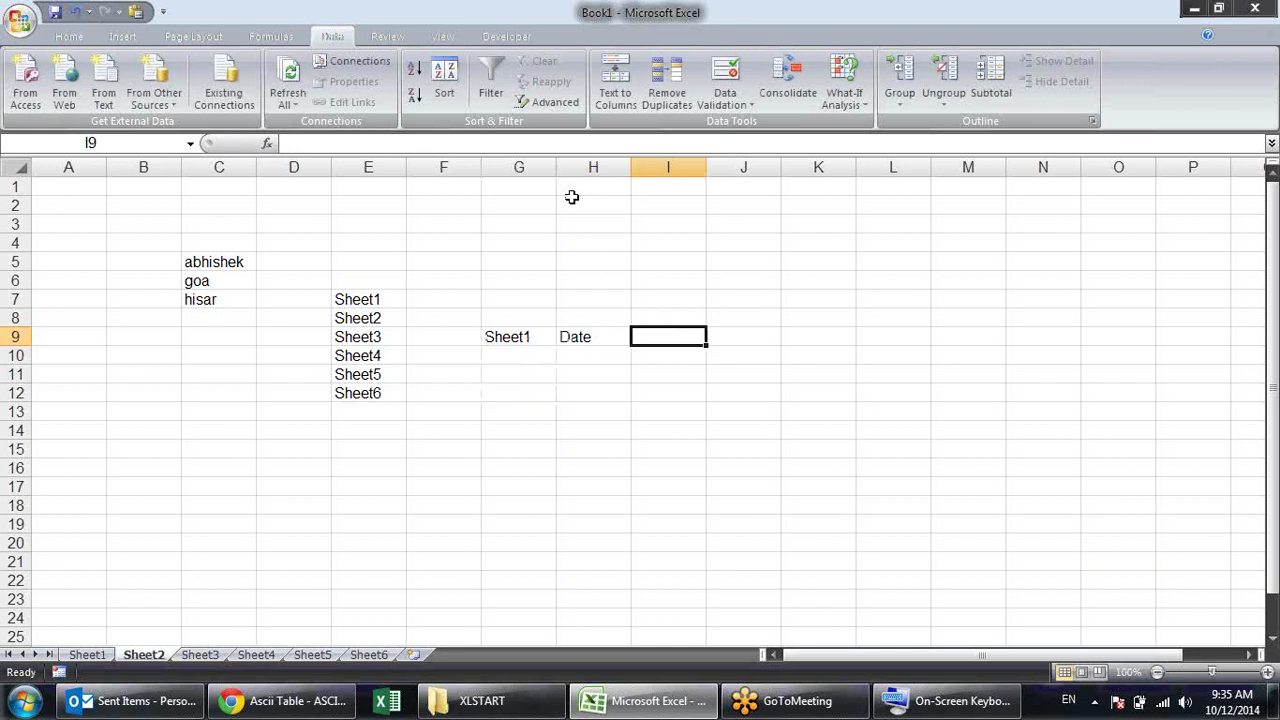
{"action": "left_click_drag", "start_coordinate": [556, 167], "coordinate": [639, 167]}
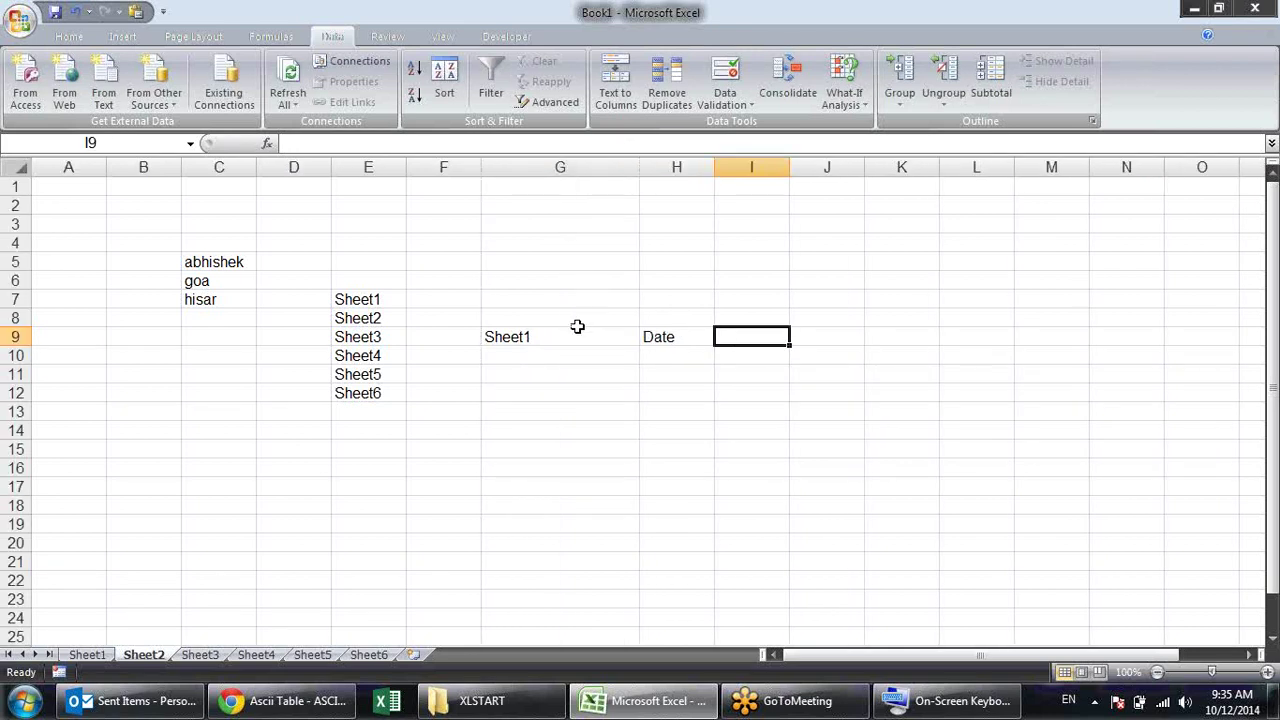
{"action": "left_click", "coordinate": [581, 336]}
{"action": "left_click", "coordinate": [646, 337]}
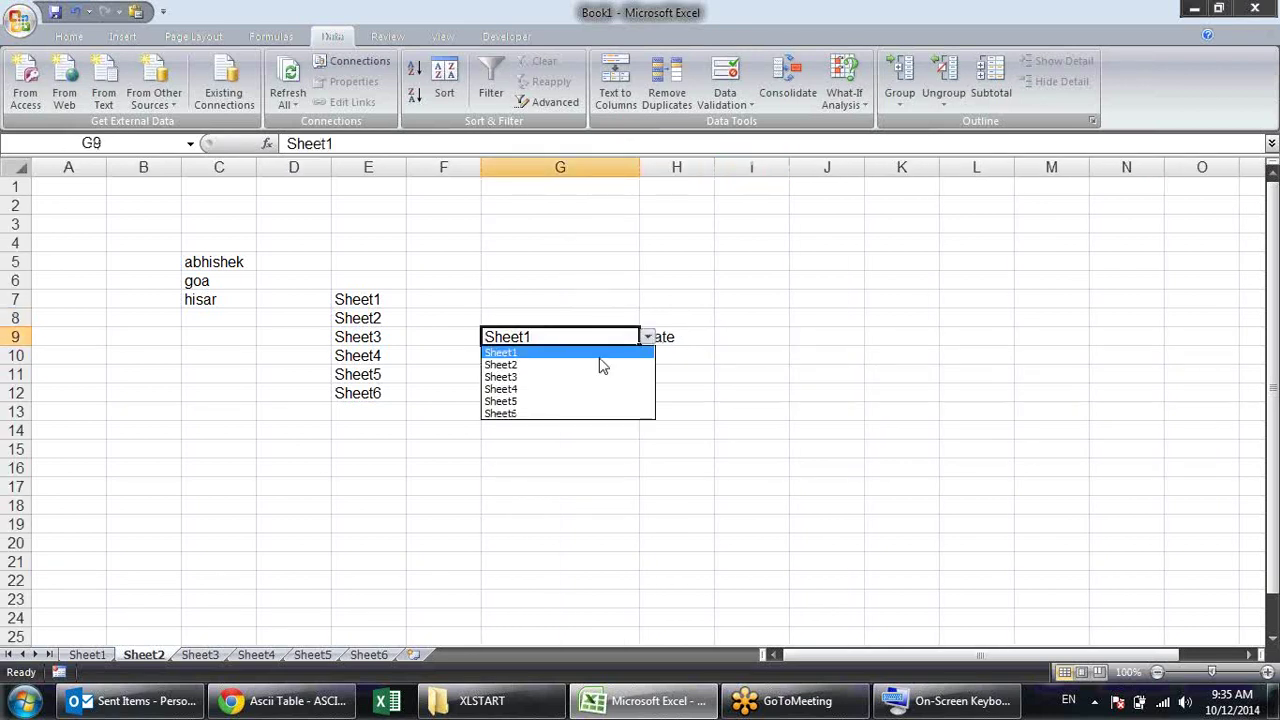
{"action": "left_click", "coordinate": [583, 364]}
{"action": "left_click", "coordinate": [664, 426]}
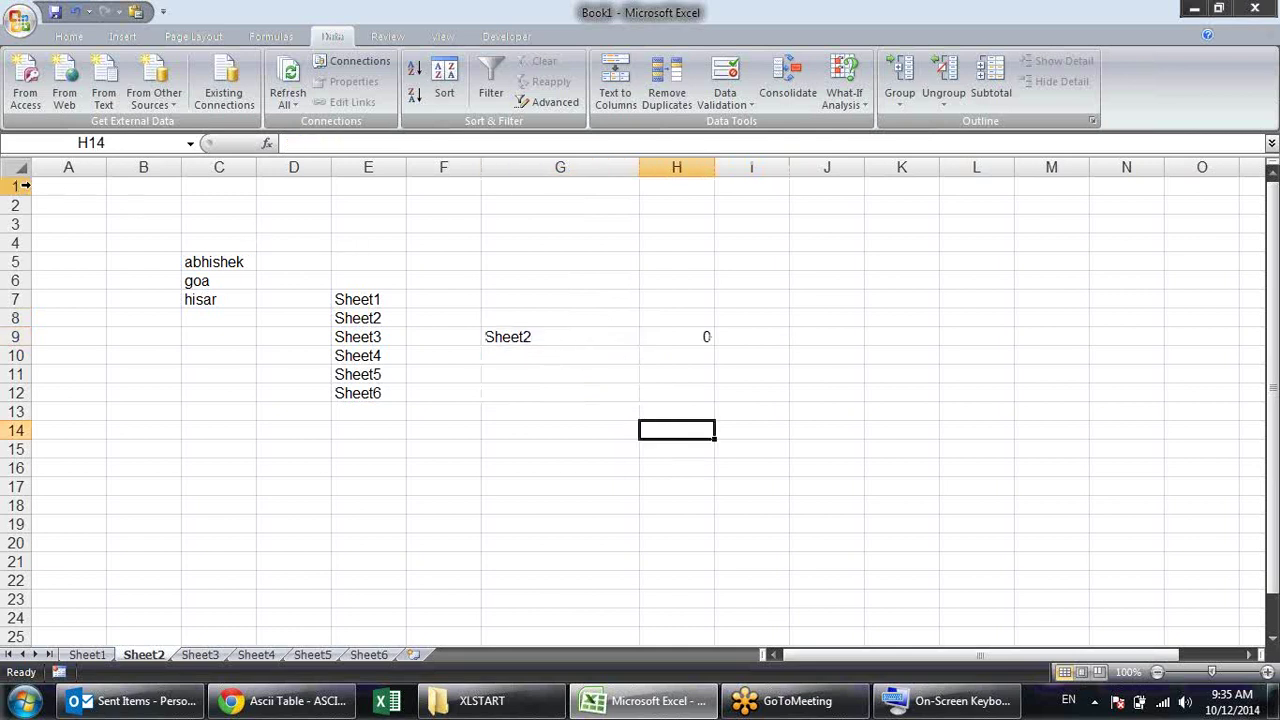
{"action": "left_click", "coordinate": [68, 187]}
{"action": "type", "text": "hello"}
{"action": "key", "text": "Return"}
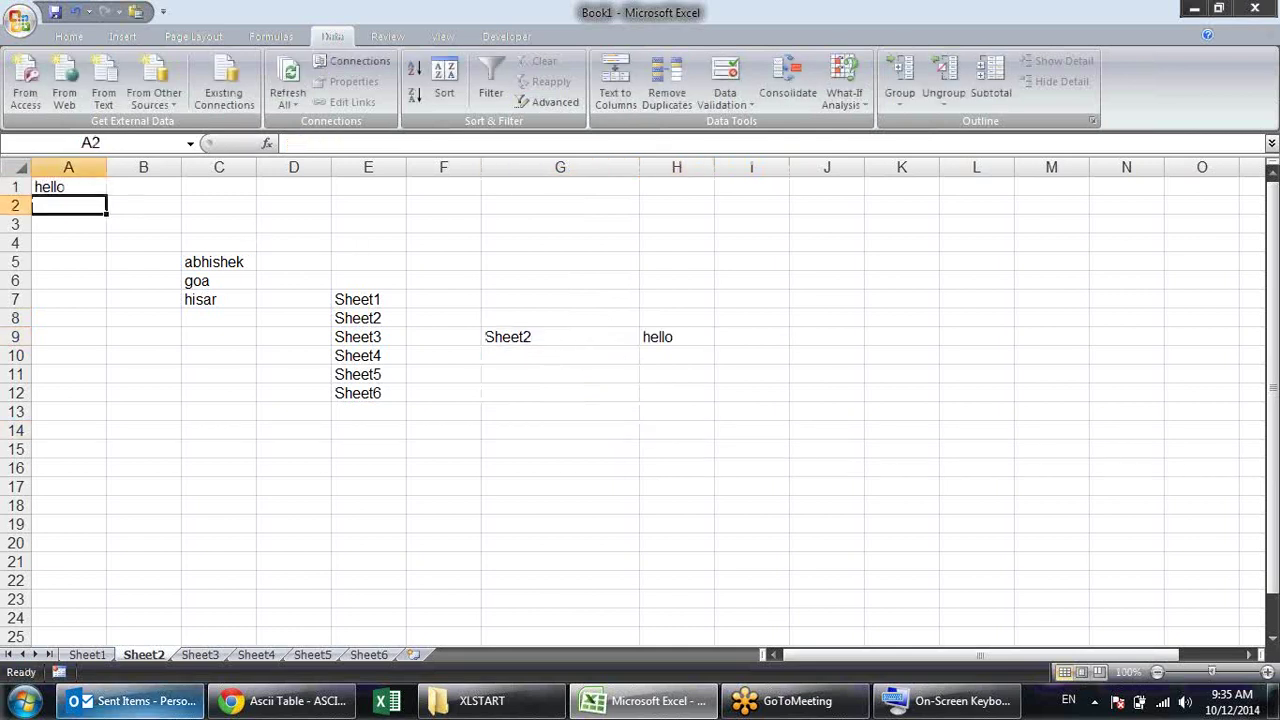
Enter 3, 4 and 5 in A1 of Sheet3, Sheet4 and Sheet5, then return to Sheet2
{"action": "left_click", "coordinate": [200, 655]}
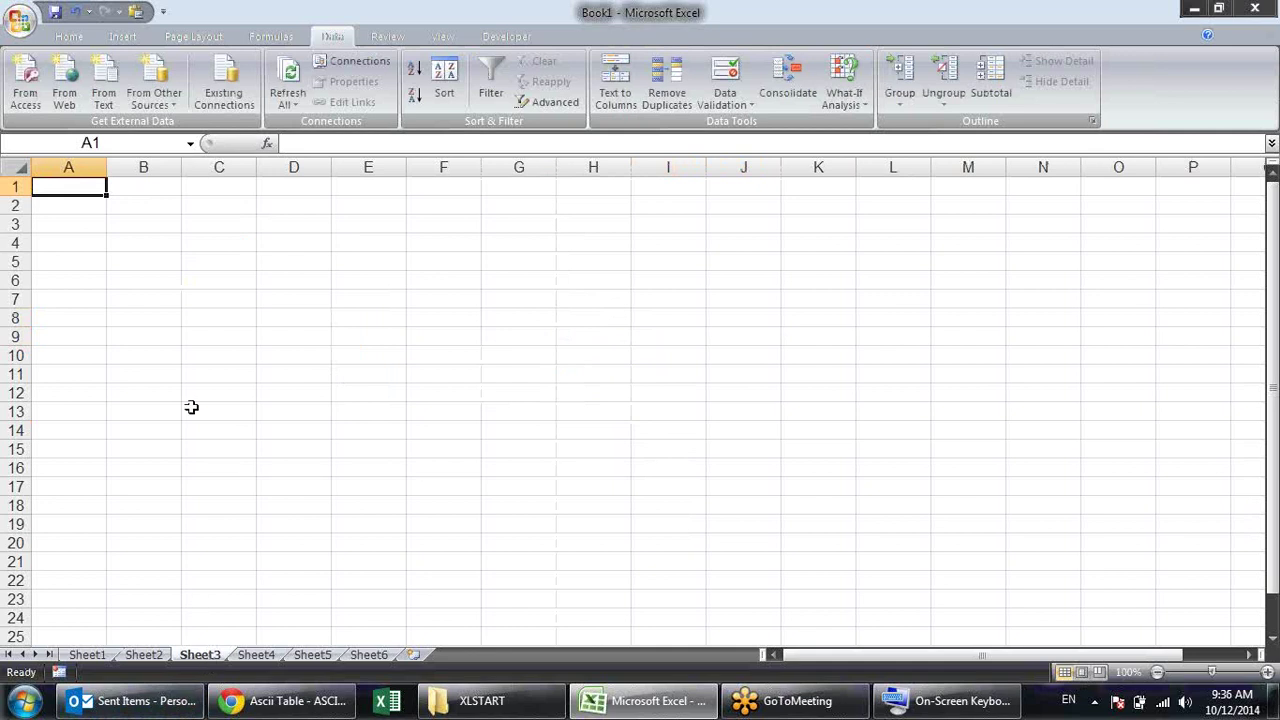
{"action": "type", "text": "3"}
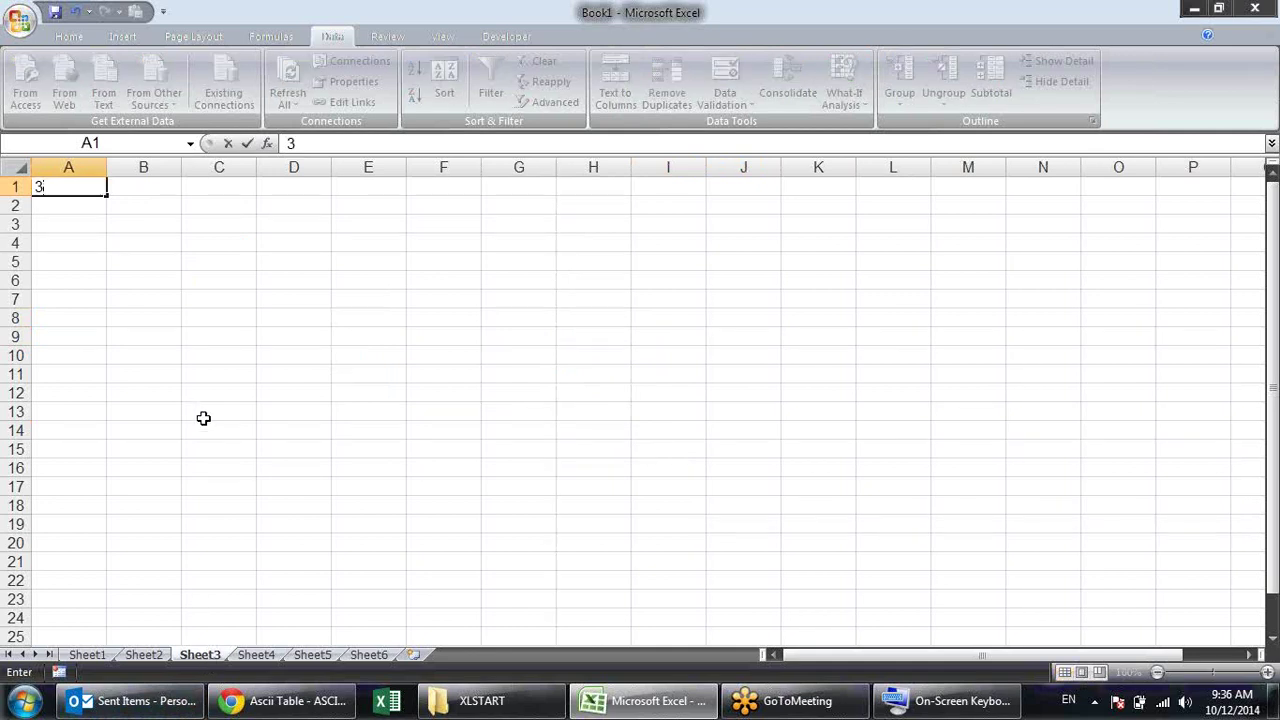
{"action": "key", "text": "Return"}
{"action": "left_click", "coordinate": [256, 655]}
{"action": "type", "text": "4"}
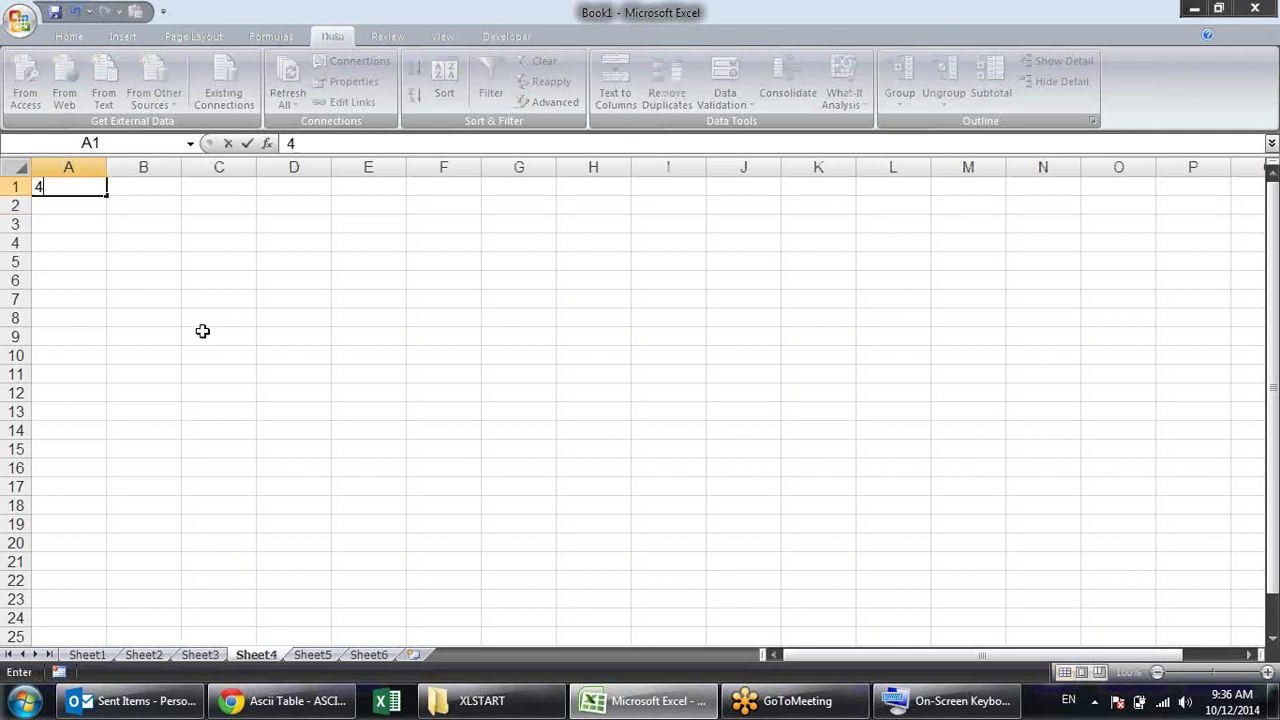
{"action": "key", "text": "Return"}
{"action": "left_click", "coordinate": [312, 654]}
{"action": "type", "text": "5"}
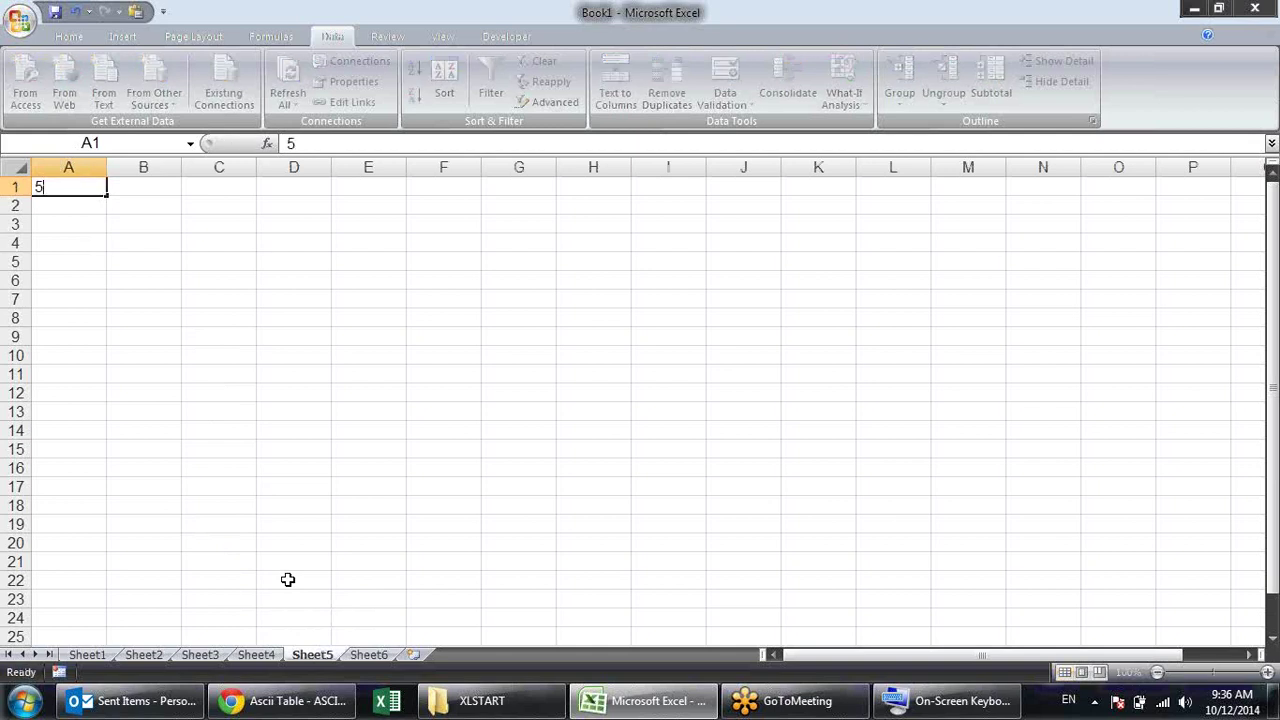
{"action": "key", "text": "Return"}
{"action": "left_click", "coordinate": [172, 652]}
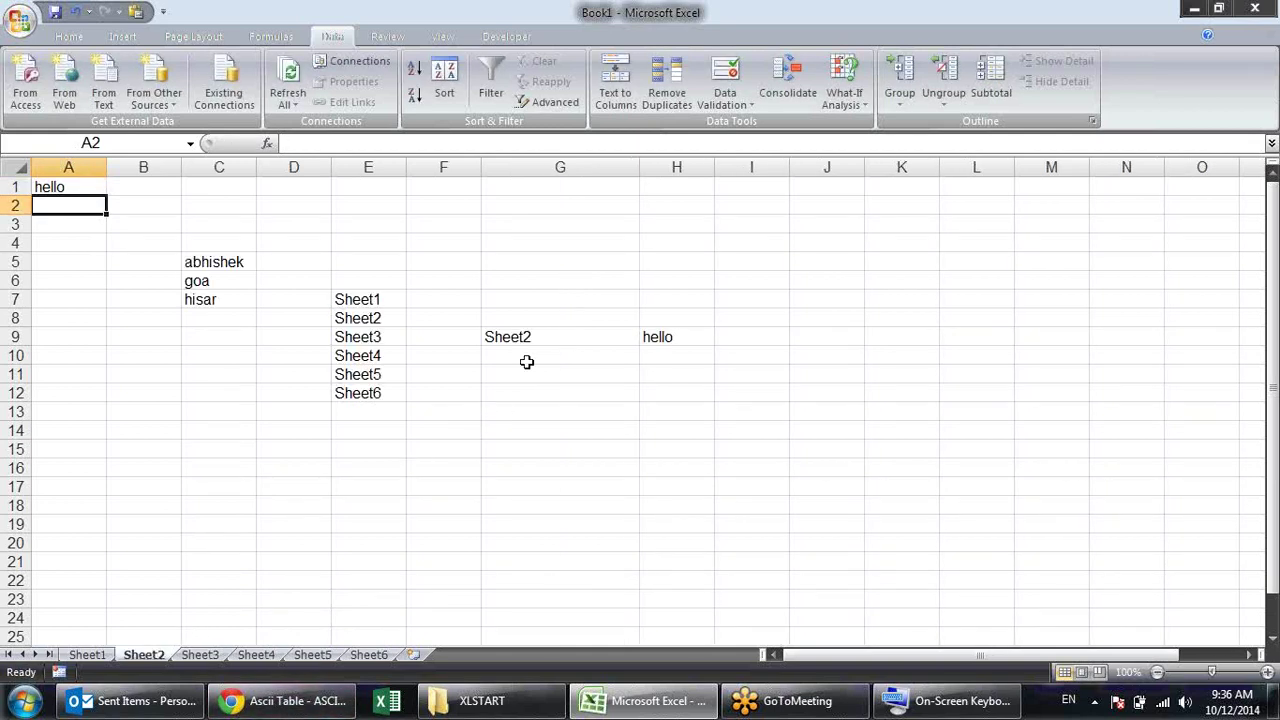
Cycle G9 through Sheet3, Sheet4 and Sheet5 so H9 shows 5
{"action": "left_click", "coordinate": [545, 336]}
{"action": "left_click", "coordinate": [648, 337]}
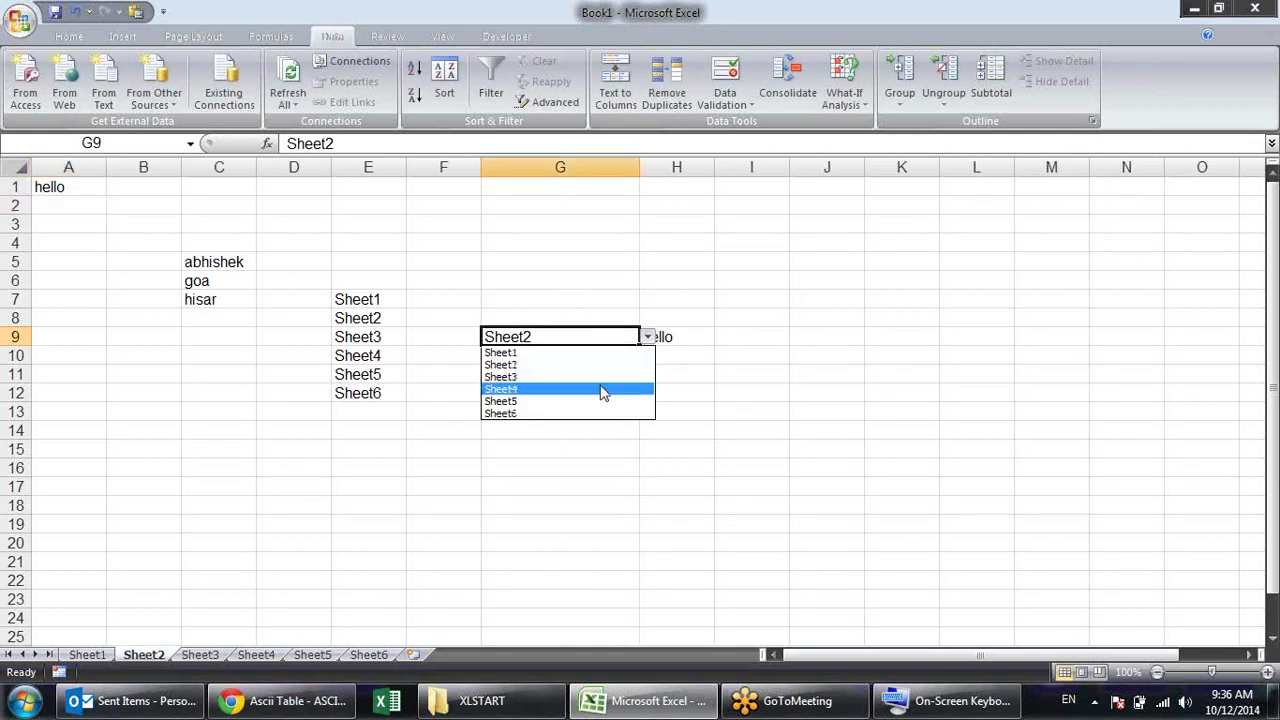
{"action": "left_click", "coordinate": [603, 375]}
{"action": "left_click", "coordinate": [758, 377]}
{"action": "left_click", "coordinate": [622, 336]}
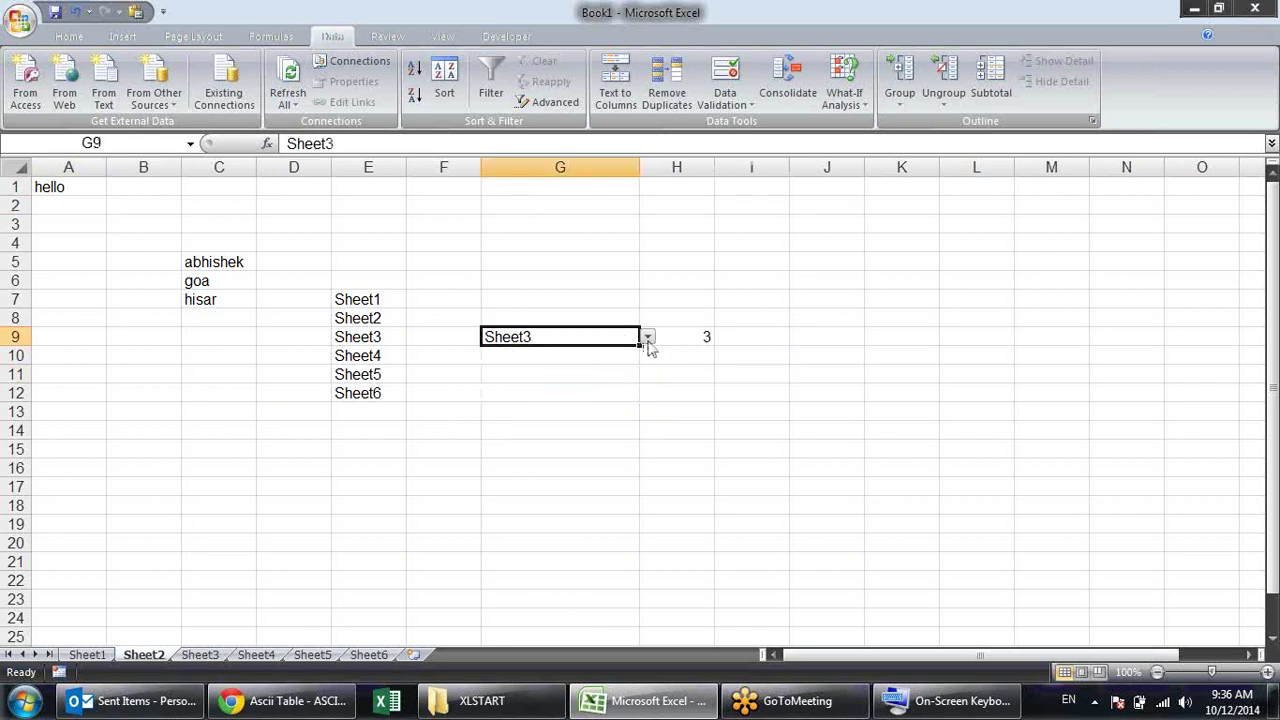
{"action": "left_click", "coordinate": [648, 337]}
{"action": "left_click", "coordinate": [603, 392]}
{"action": "left_click", "coordinate": [648, 337]}
{"action": "left_click", "coordinate": [585, 405]}
{"action": "left_click", "coordinate": [620, 378]}
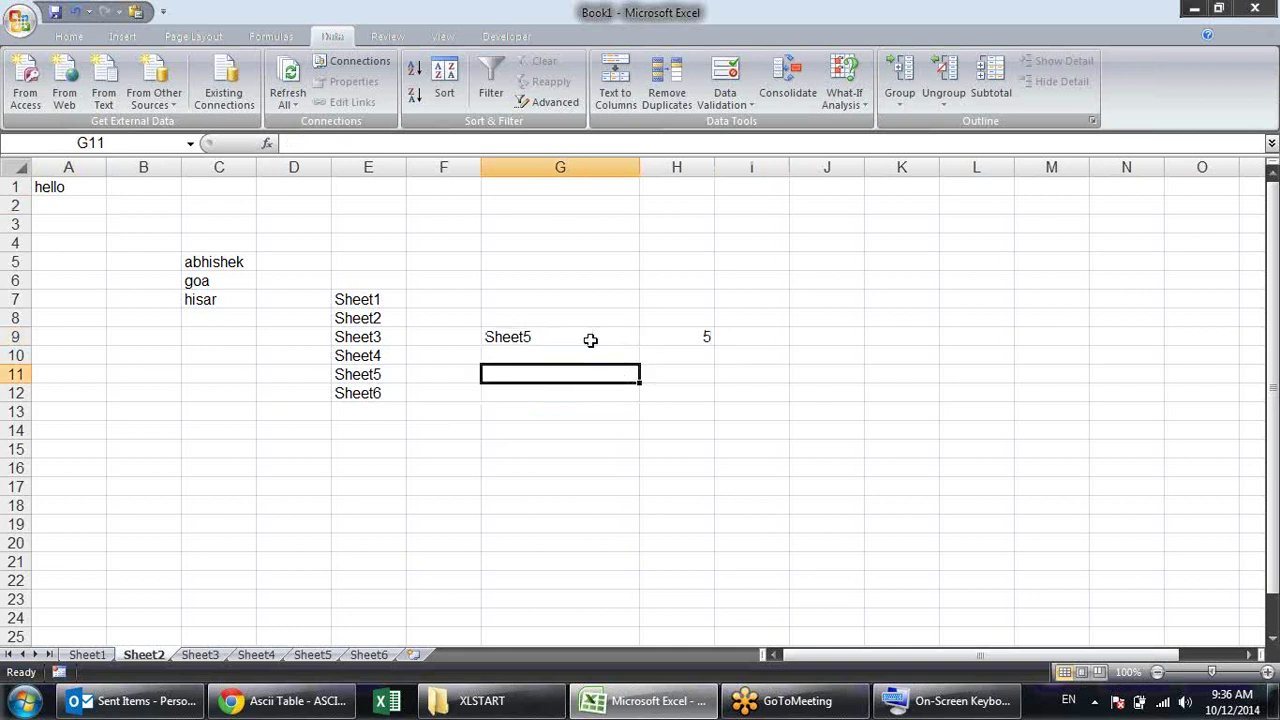
{"action": "left_click", "coordinate": [590, 340]}
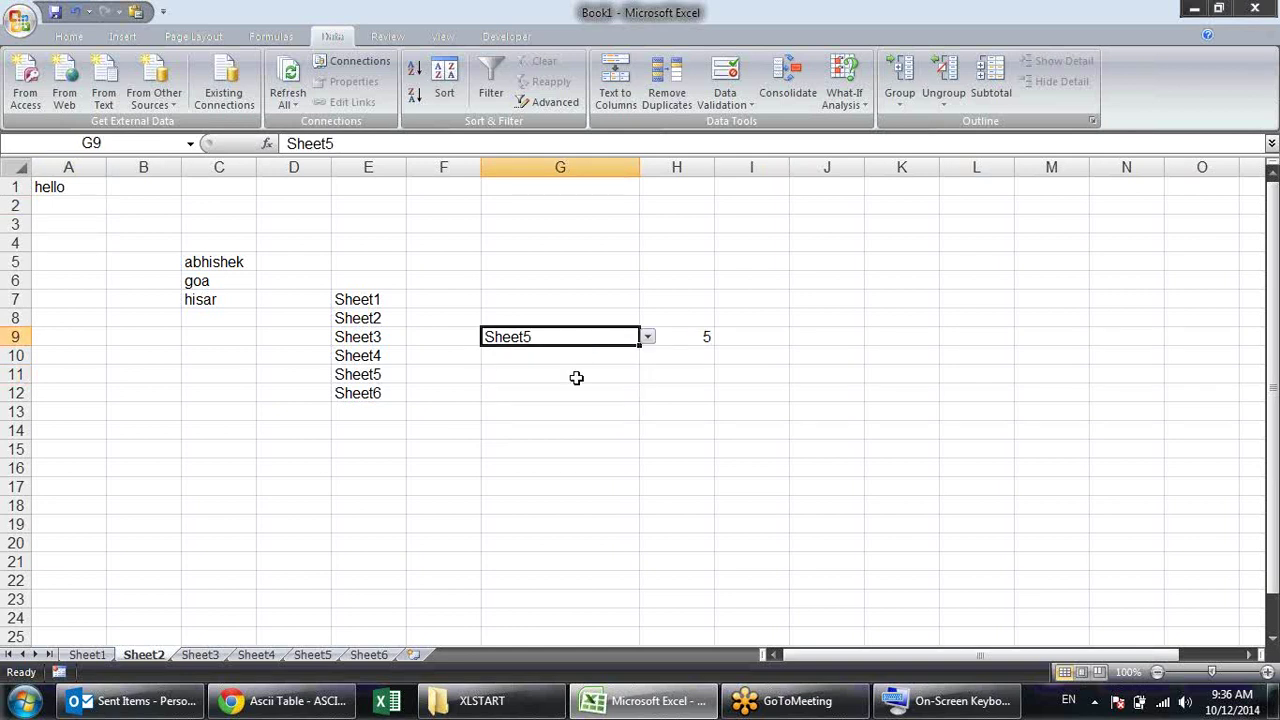
{"action": "left_click", "coordinate": [576, 377]}
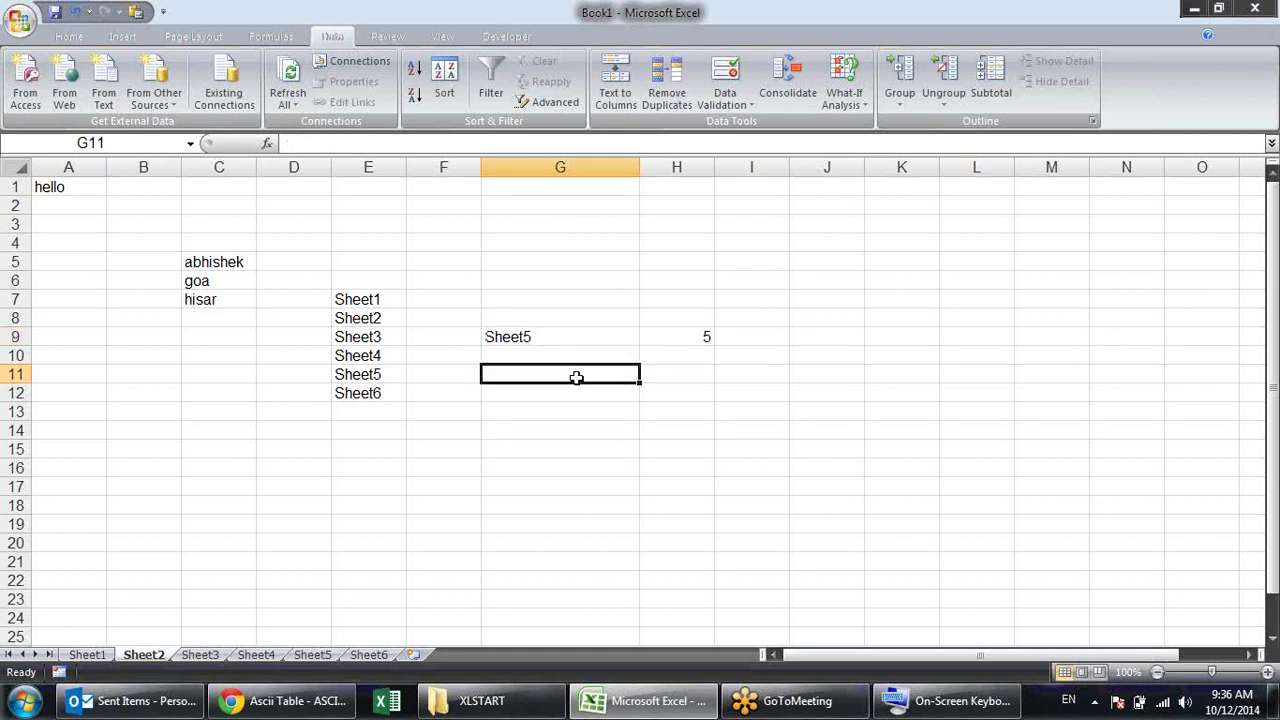
Enter =a1 in G5 so it shows hello
{"action": "left_click", "coordinate": [557, 266]}
{"action": "type", "text": "="}
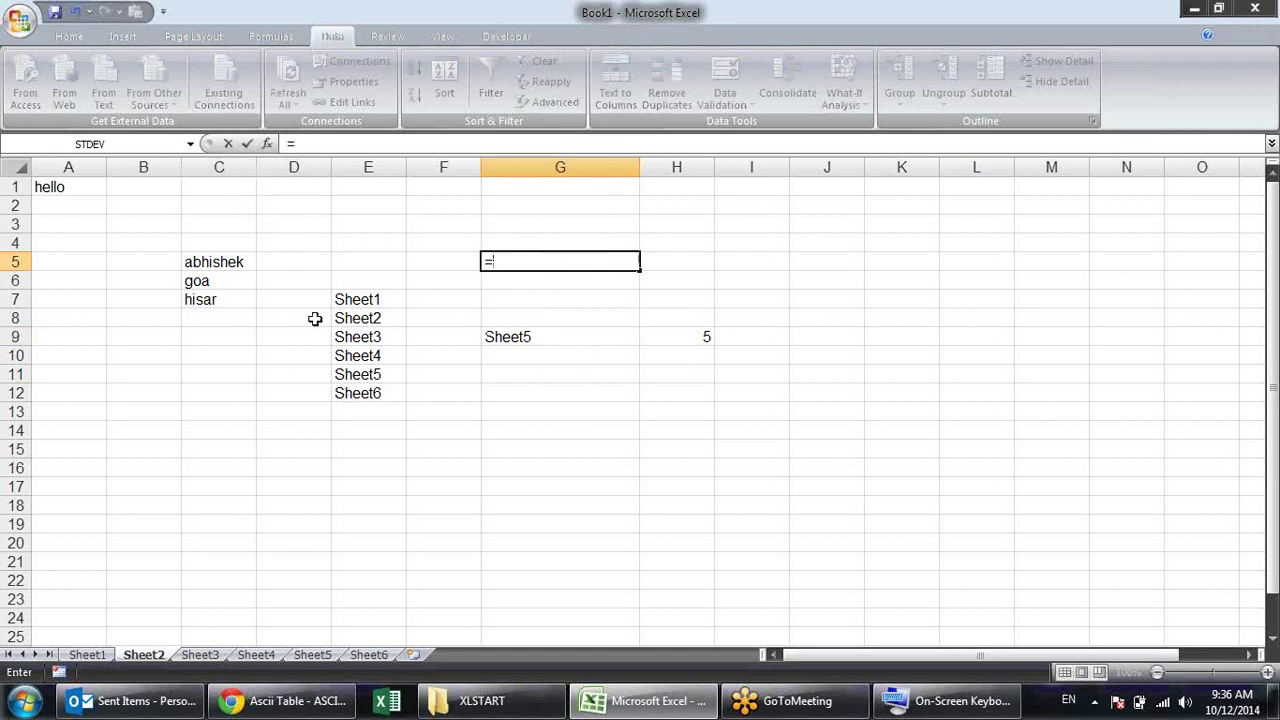
{"action": "type", "text": "a1"}
{"action": "key", "text": "Return"}
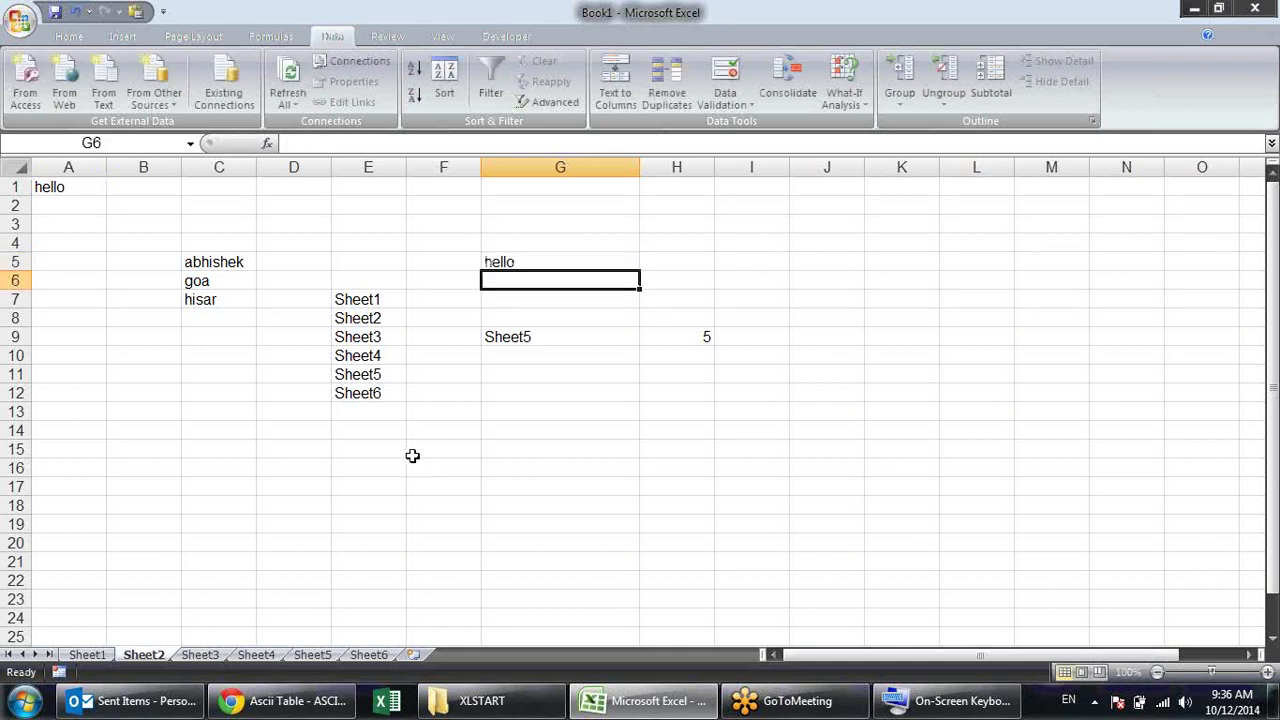
{"action": "left_click", "coordinate": [533, 335]}
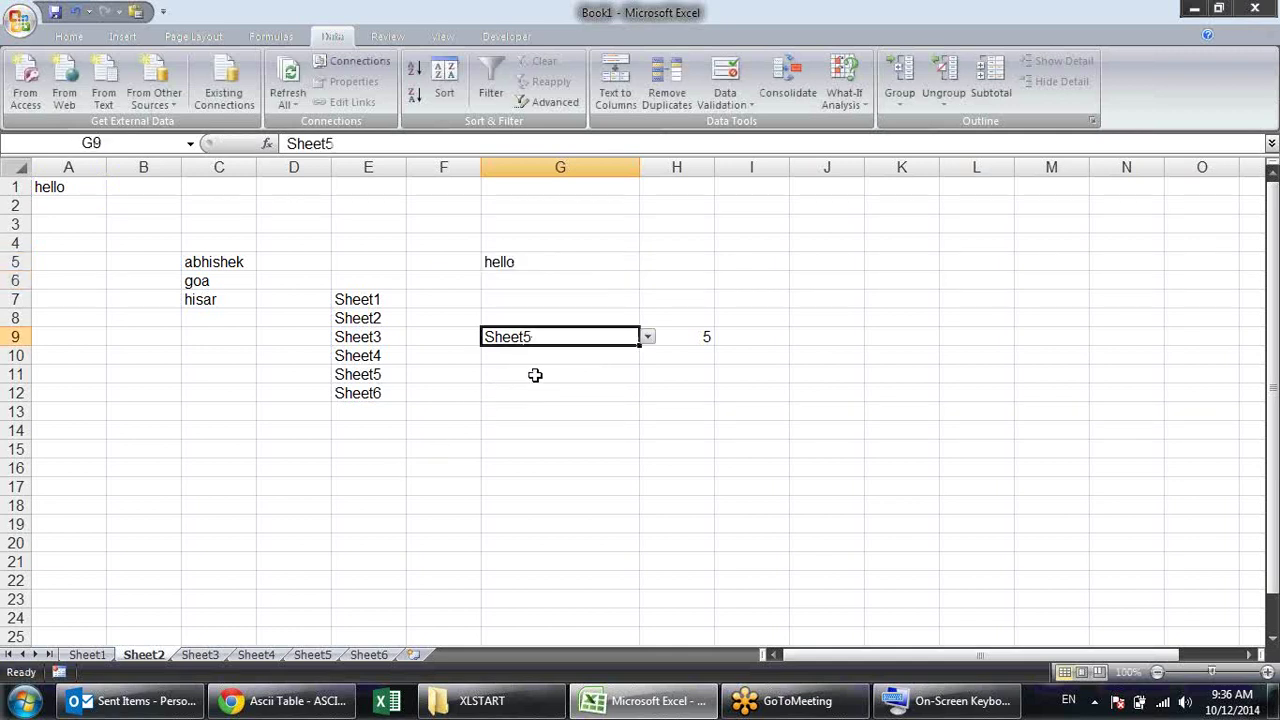
{"action": "left_click", "coordinate": [746, 283]}
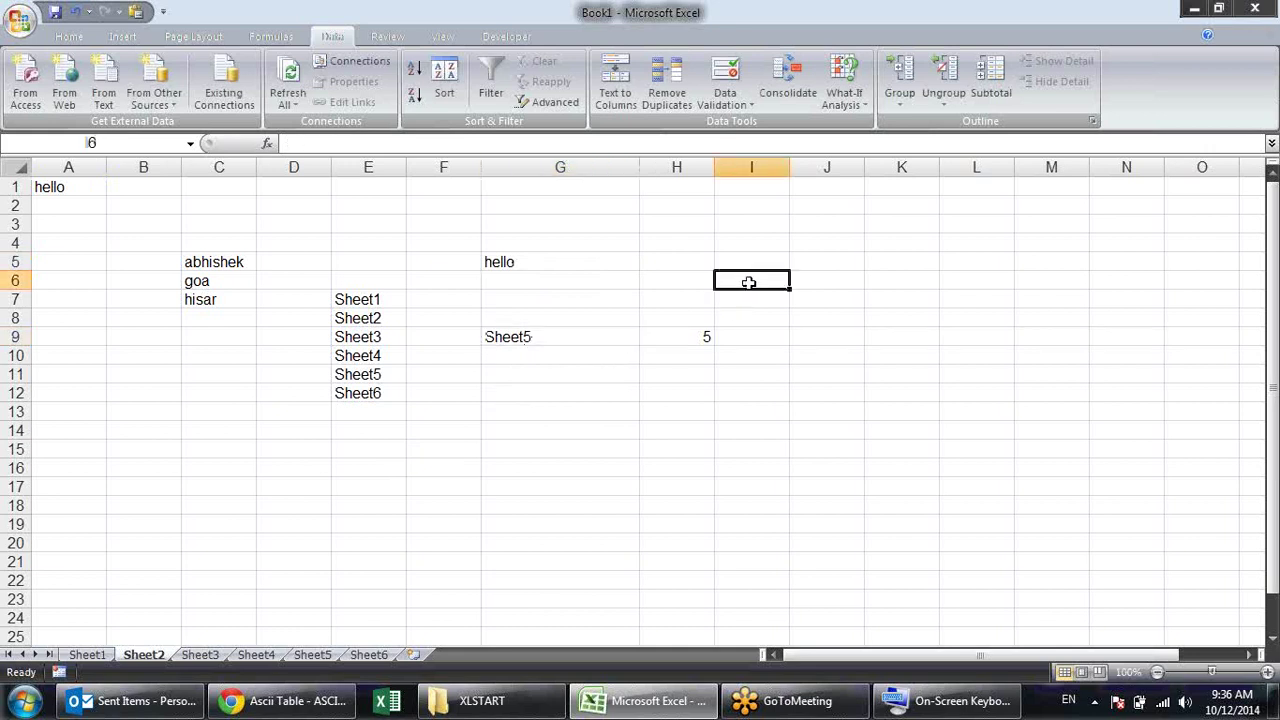
{"action": "type", "text": "="}
{"action": "left_click", "coordinate": [630, 281]}
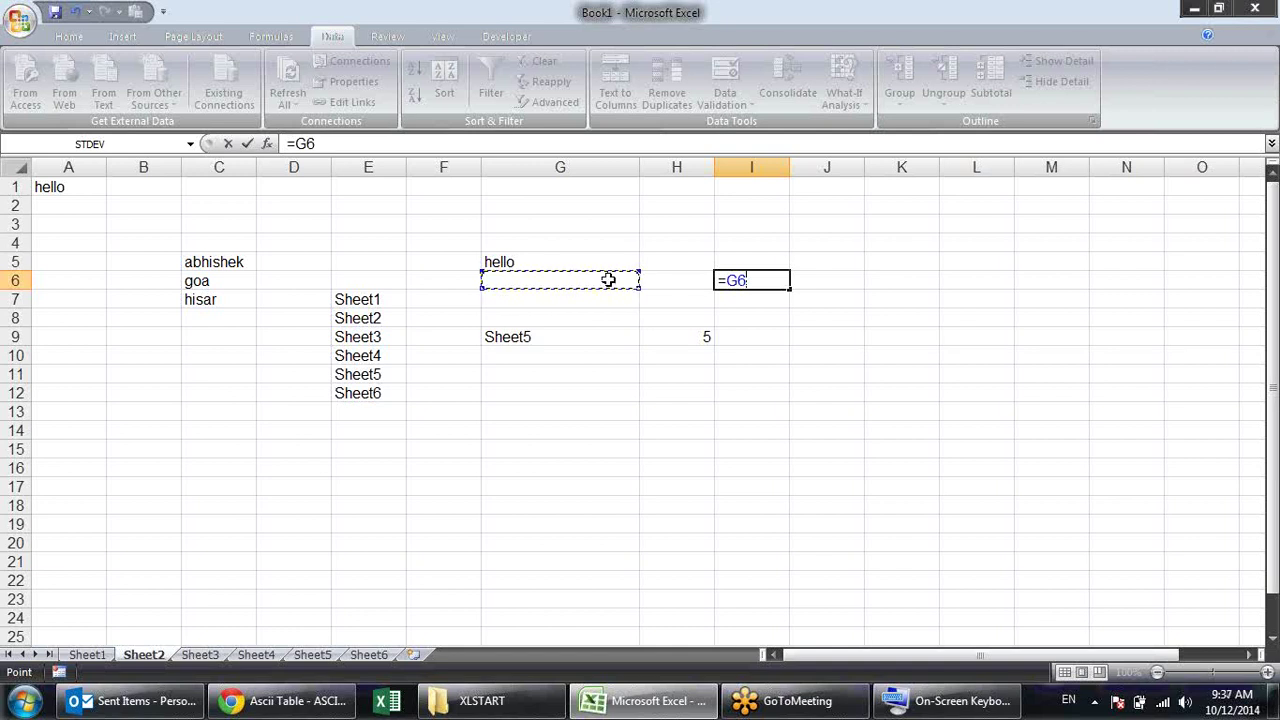
{"action": "left_click", "coordinate": [605, 263]}
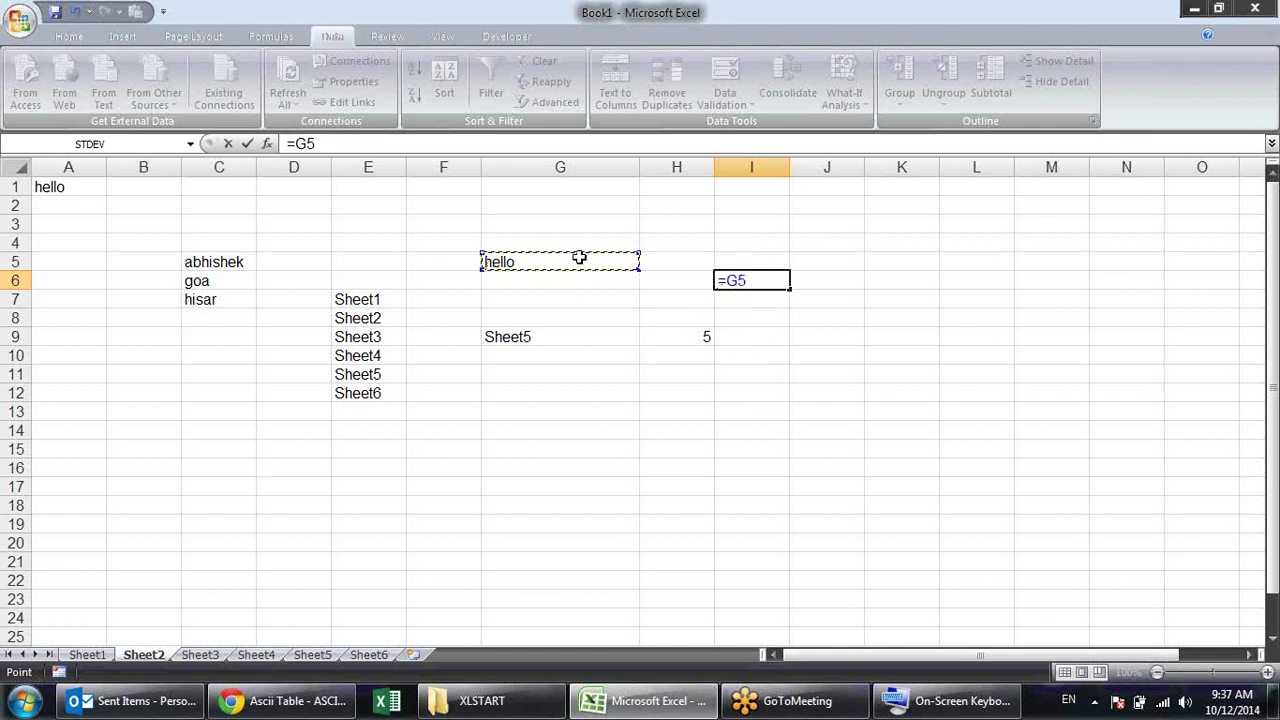
{"action": "key", "text": "Escape"}
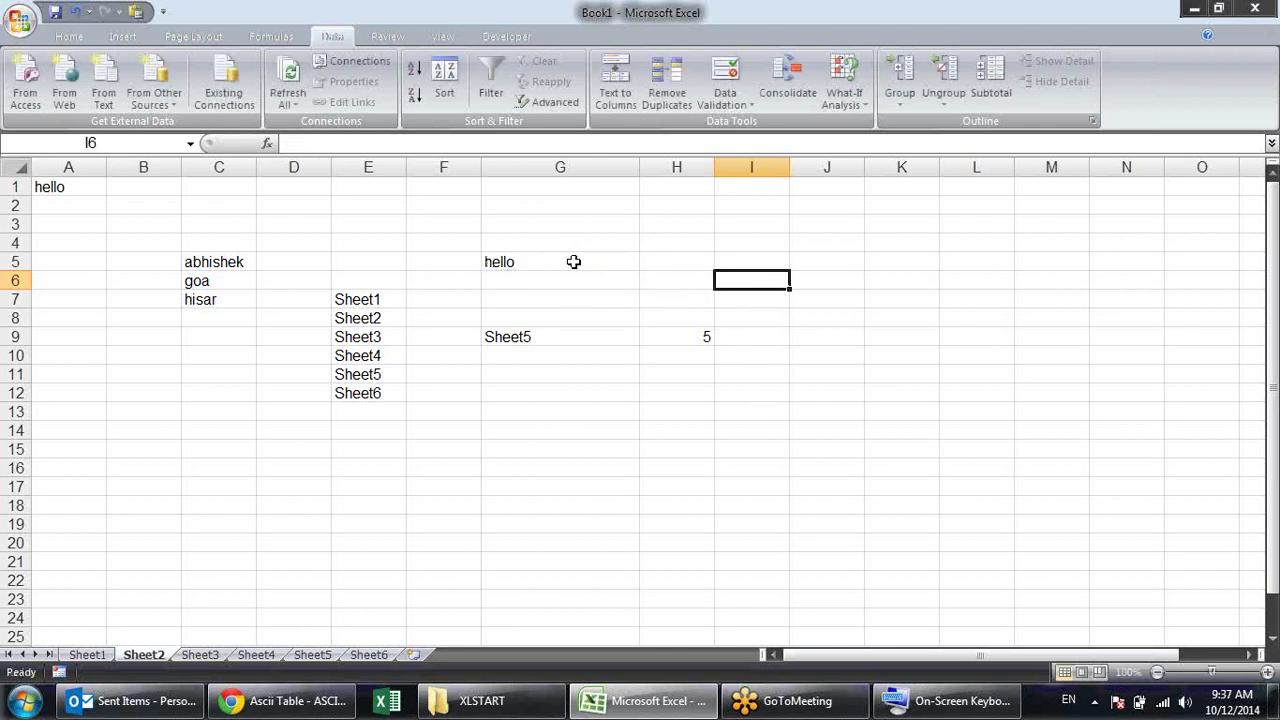
Type a1 as text in G5 and enter =INDIRECT(G5) in H5
{"action": "left_click", "coordinate": [571, 261]}
{"action": "type", "text": "a1"}
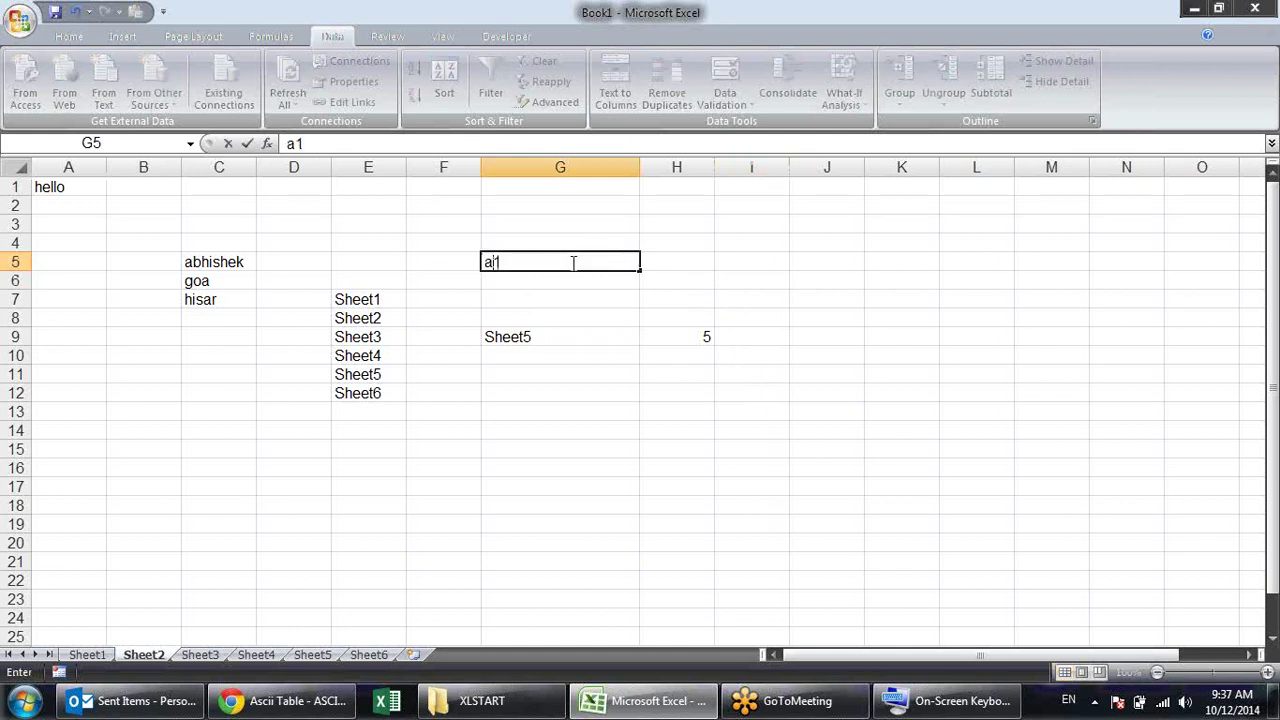
{"action": "key", "text": "Return"}
{"action": "left_click", "coordinate": [571, 262]}
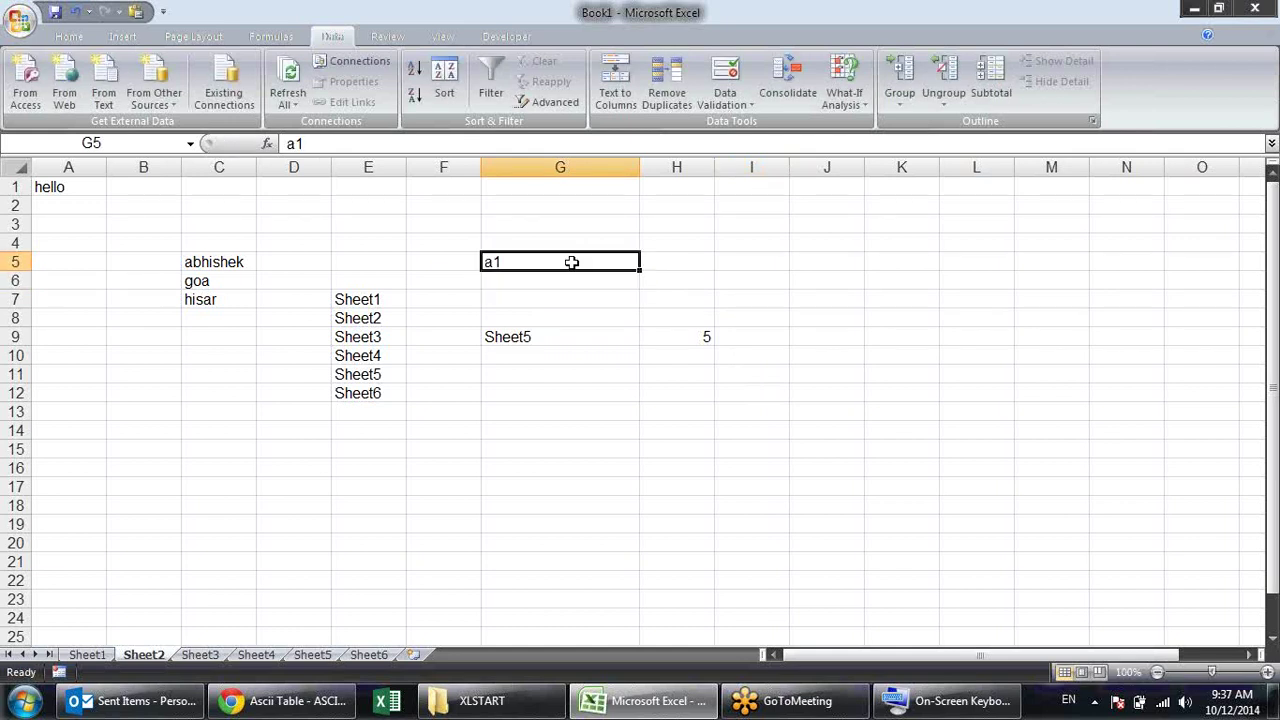
{"action": "key", "text": "Right"}
{"action": "type", "text": "="}
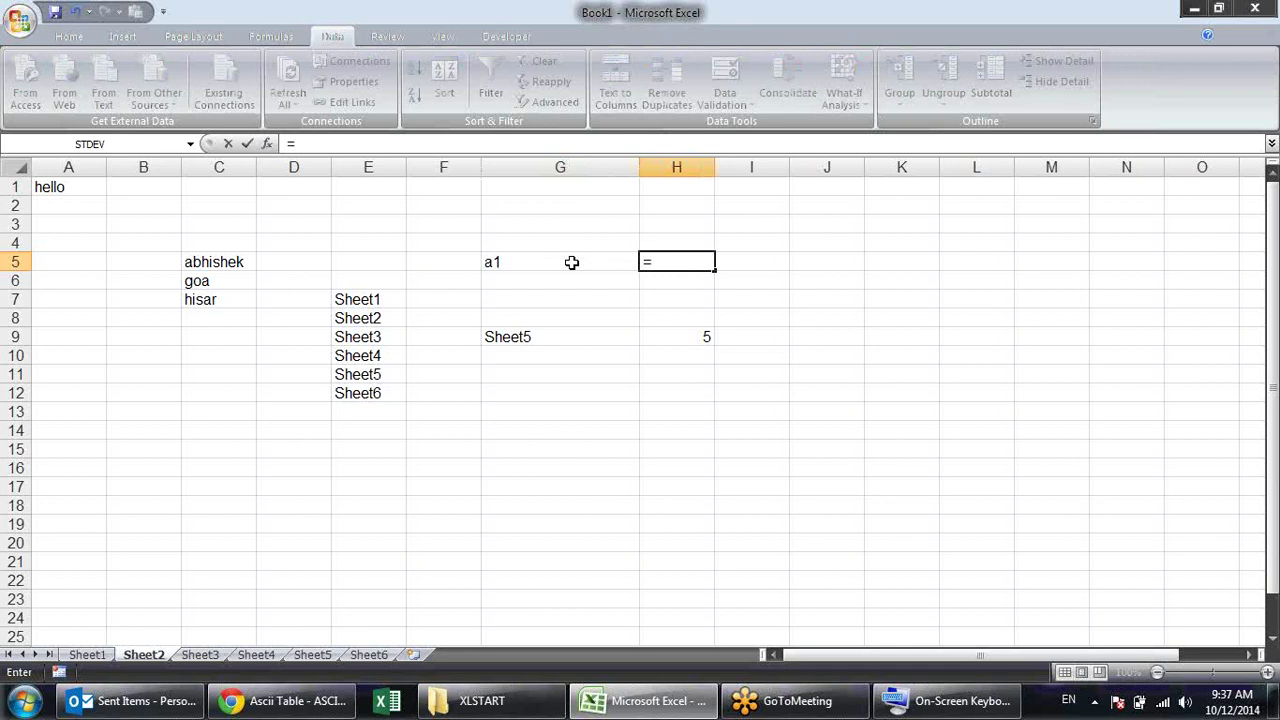
{"action": "type", "text": "ind"}
{"action": "key", "text": "Down"}
{"action": "key", "text": "Tab"}
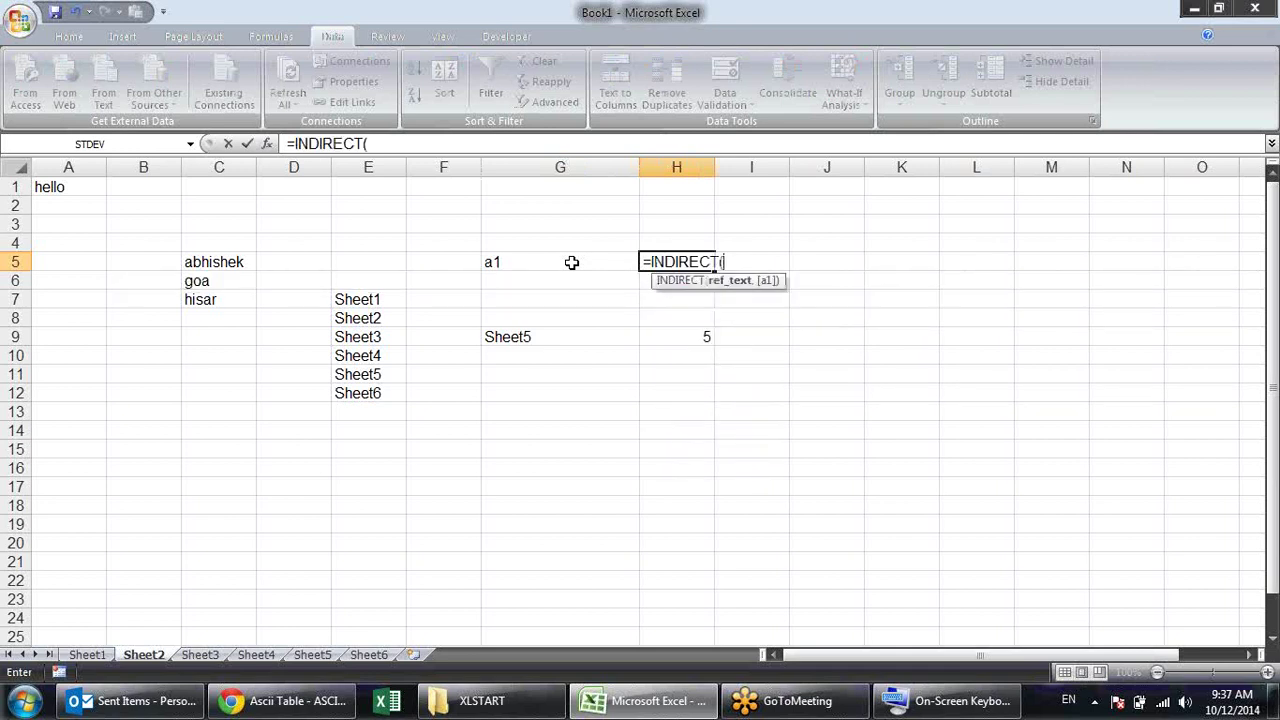
{"action": "left_click", "coordinate": [564, 262]}
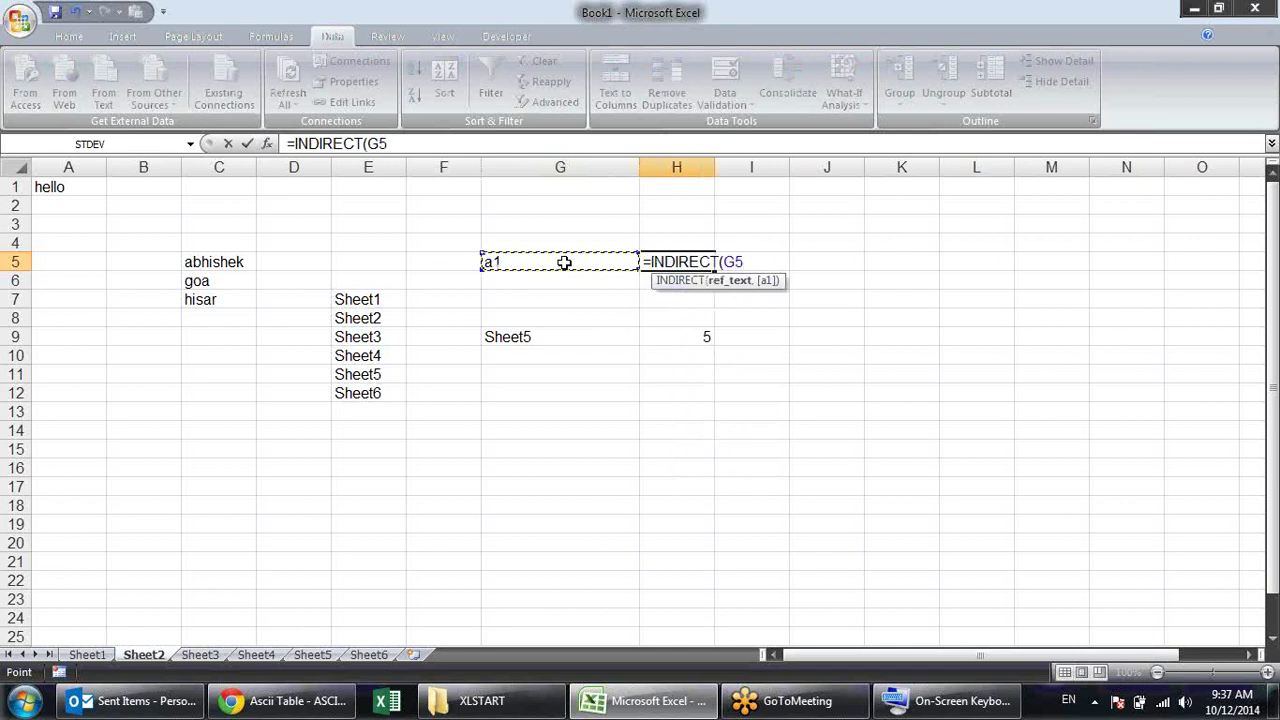
{"action": "key", "text": "Return"}
{"action": "left_click", "coordinate": [564, 262]}
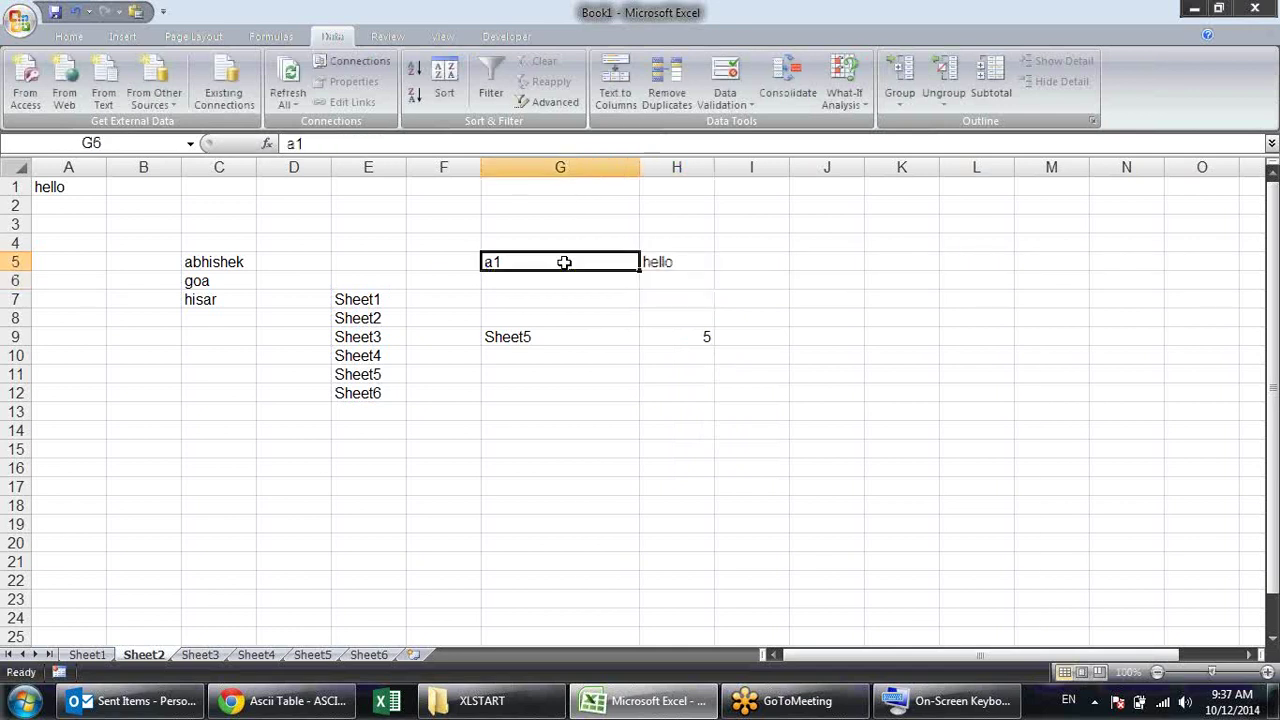
Enter 1, 2 and 3 into cells A2:A4
{"action": "left_click", "coordinate": [73, 186]}
{"action": "left_click", "coordinate": [91, 206]}
{"action": "type", "text": "1"}
{"action": "key", "text": "Return"}
{"action": "type", "text": "2"}
{"action": "key", "text": "Return"}
{"action": "type", "text": "3"}
{"action": "key", "text": "Return"}
Edit G5 from a1 to a2 so H5's INDIRECT returns 1
{"action": "left_click", "coordinate": [516, 261]}
{"action": "double_click", "coordinate": [516, 261]}
{"action": "key", "text": "BackSpace"}
{"action": "type", "text": "2"}
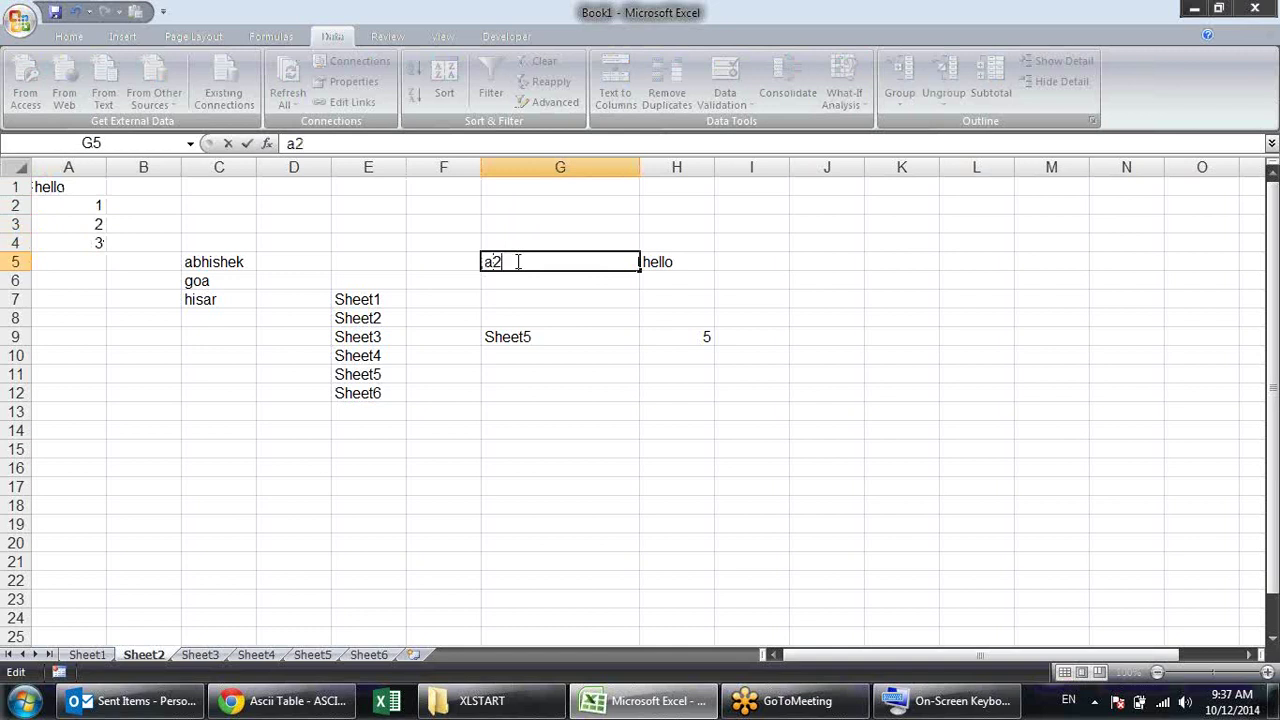
{"action": "key", "text": "Return"}
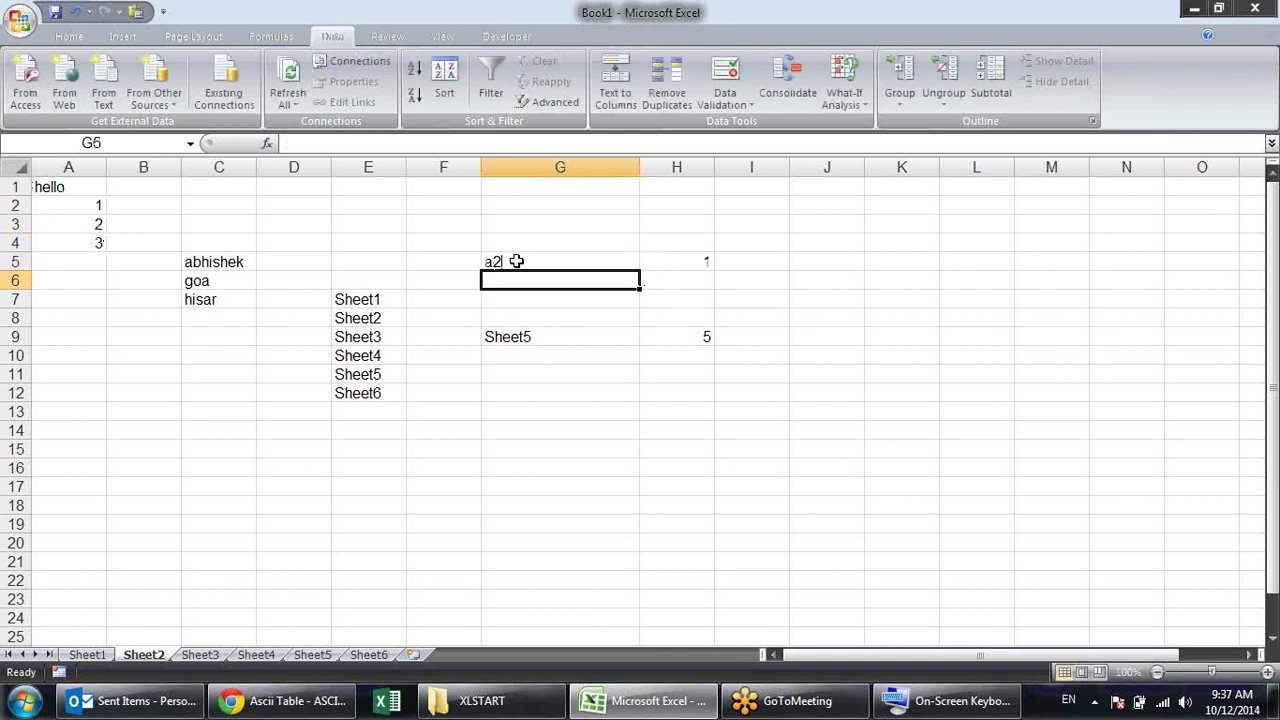
{"action": "left_click", "coordinate": [552, 336]}
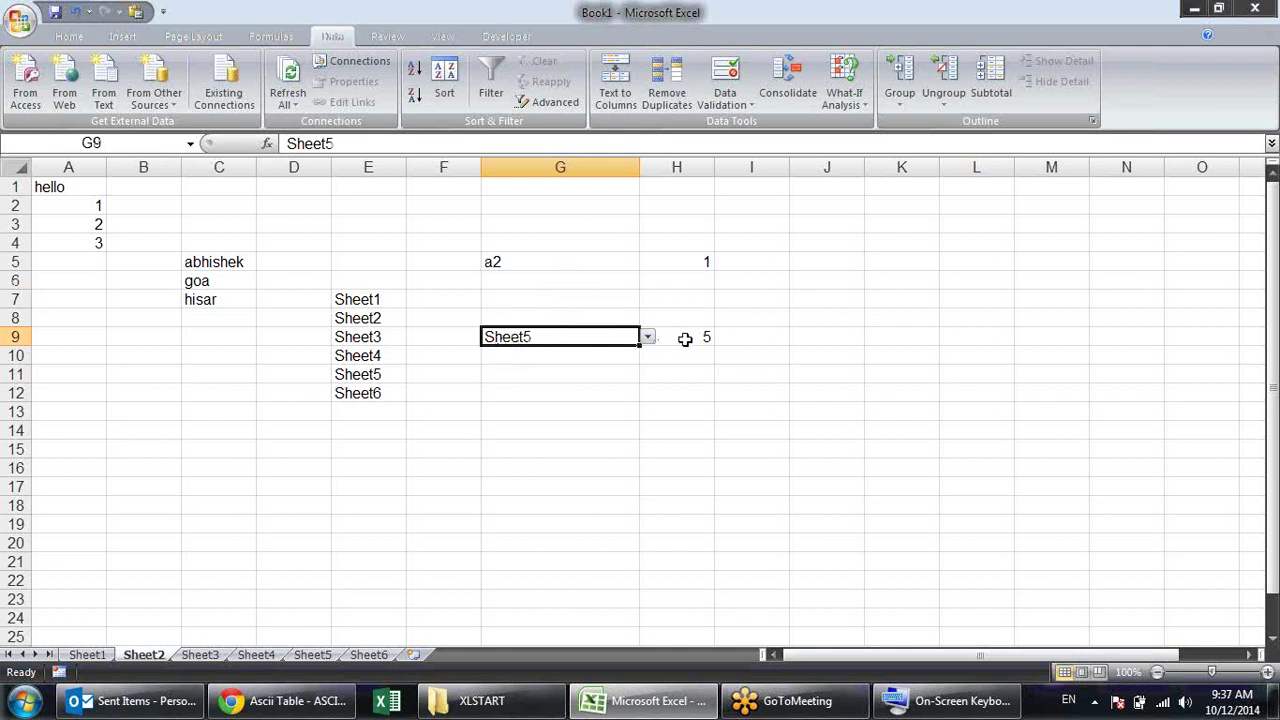
Pick Sheet3 from G9's dropdown and inspect H9's =INDIRECT(G9&"!A1") formula, which returns 3
{"action": "left_click", "coordinate": [648, 338]}
{"action": "left_click", "coordinate": [596, 355]}
{"action": "left_click", "coordinate": [648, 339]}
{"action": "left_click", "coordinate": [610, 377]}
{"action": "left_click", "coordinate": [668, 374]}
{"action": "left_click", "coordinate": [682, 336]}
{"action": "double_click", "coordinate": [689, 337]}
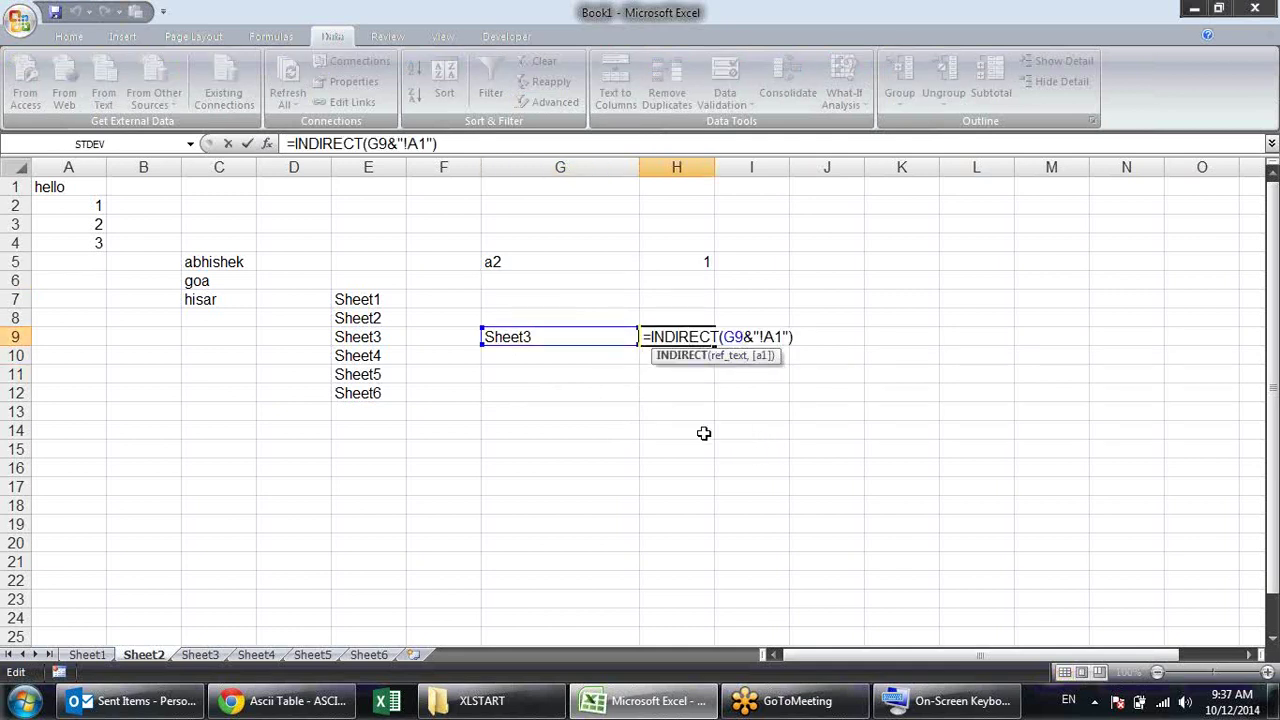
{"action": "key", "text": "Return"}
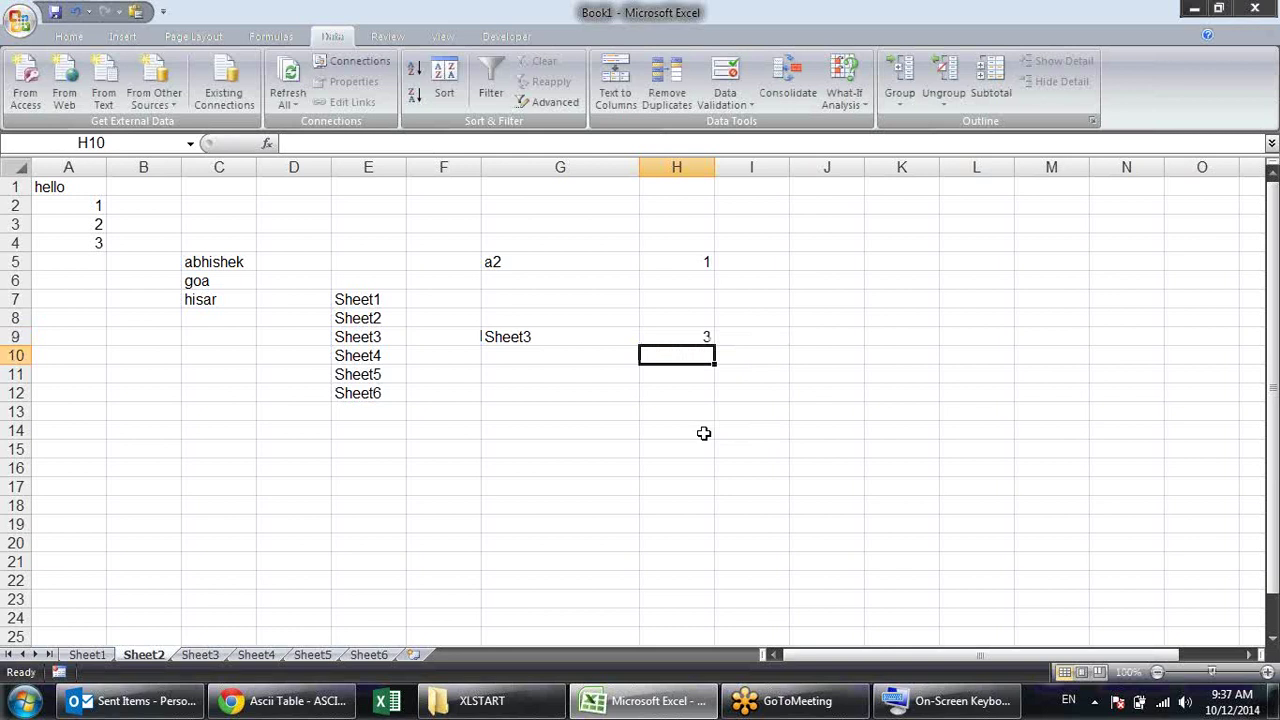
{"action": "double_click", "coordinate": [541, 330]}
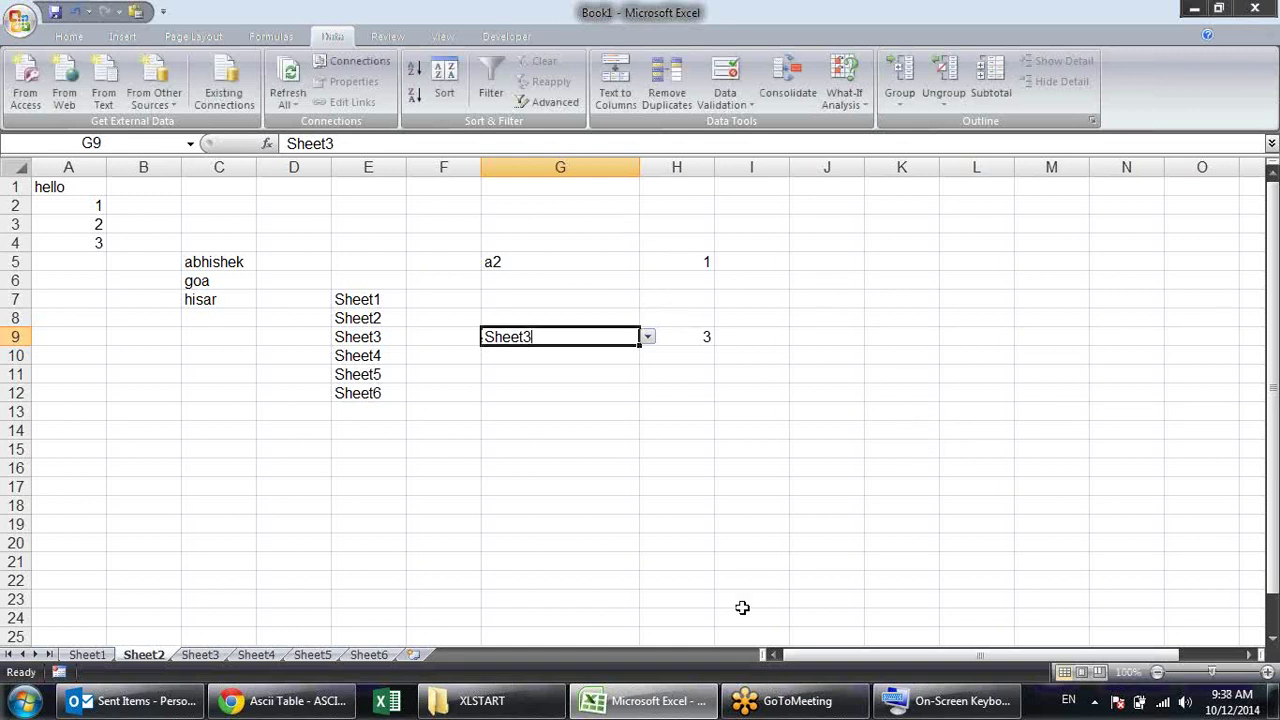
Minimise Excel, the XLSTART folder and Chrome, then open the Pivot data workbook from the desktop
{"action": "left_click", "coordinate": [1198, 8]}
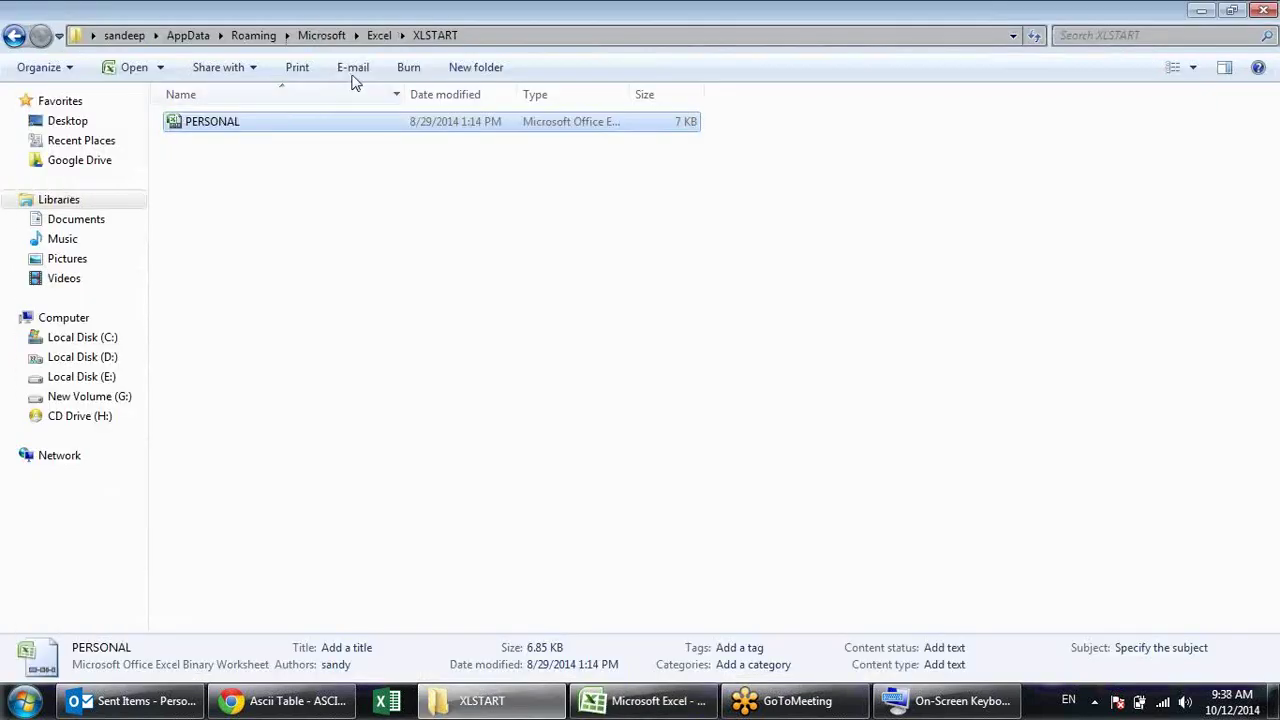
{"action": "left_click", "coordinate": [1198, 8]}
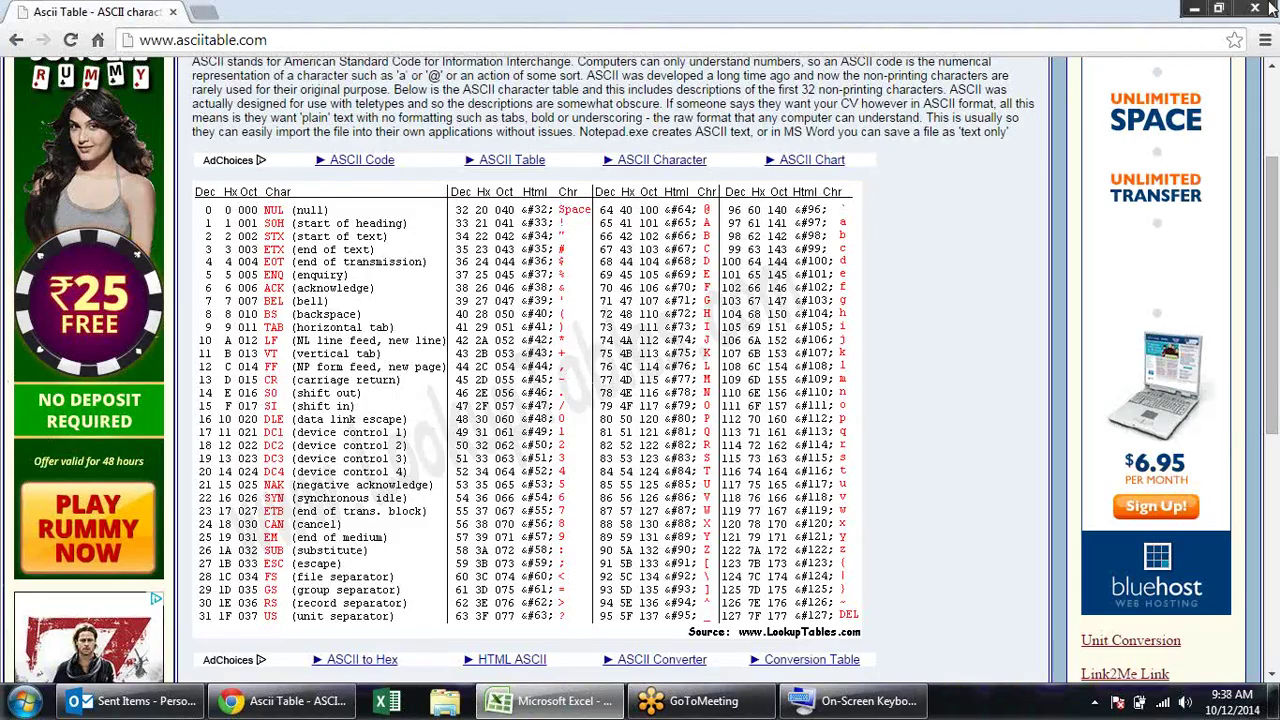
{"action": "left_click", "coordinate": [1194, 8]}
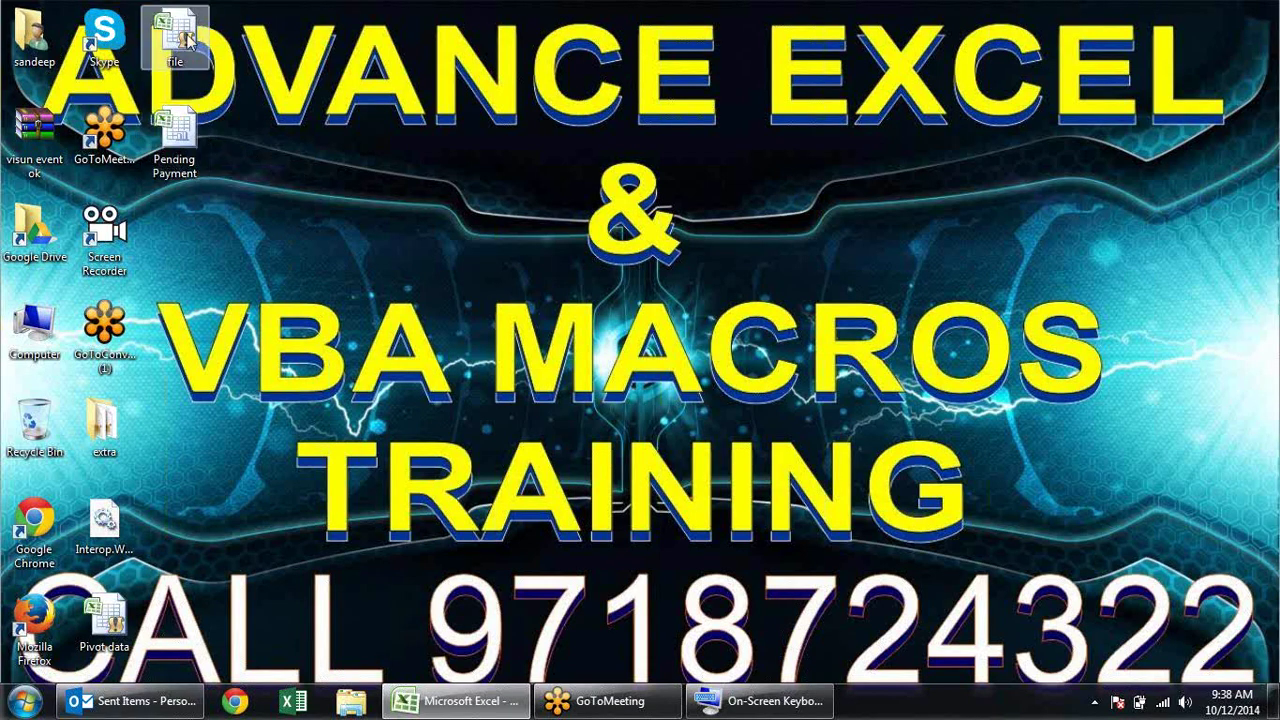
{"action": "left_click", "coordinate": [110, 622]}
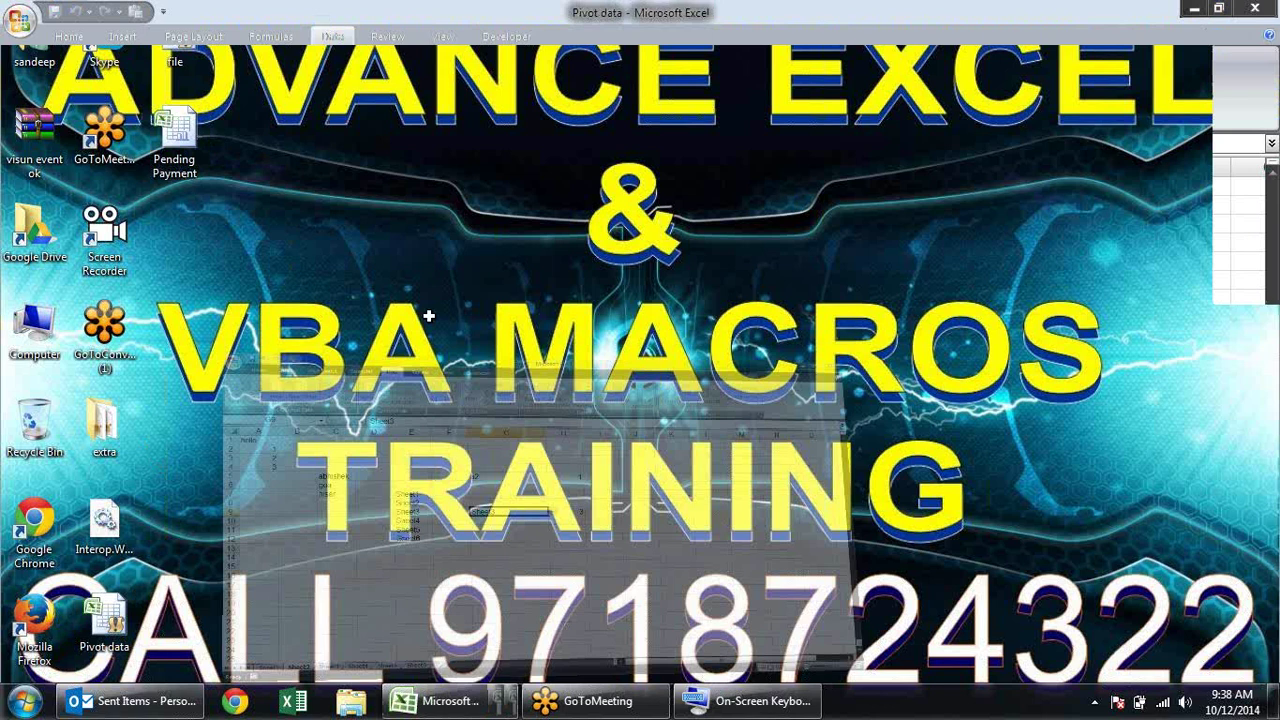
{"action": "scroll", "coordinate": [690, 505], "scroll_direction": "up", "scroll_amount": 7}
{"action": "scroll", "coordinate": [387, 551], "scroll_direction": "up", "scroll_amount": 8}
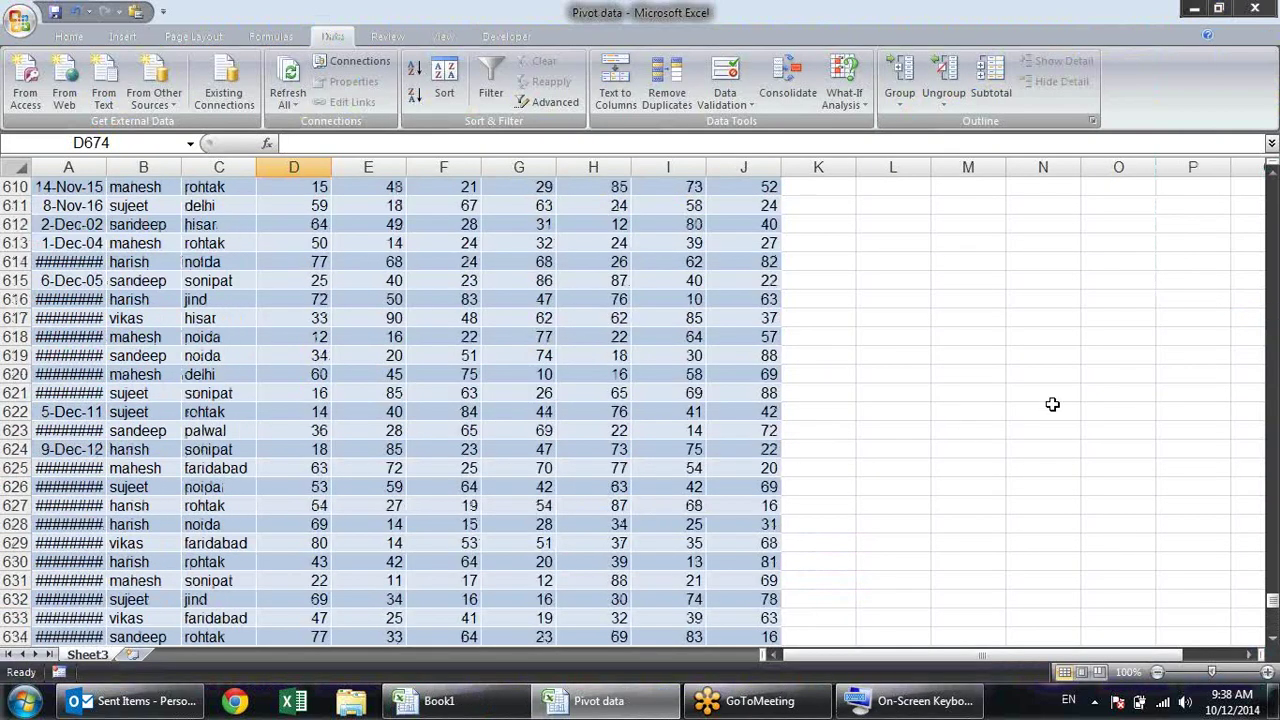
Enter an external reference in Book1's F13 to C6 on Pivot data's Sheet3, showing sonipat
{"action": "key", "text": "alt+Tab"}
{"action": "left_click", "coordinate": [447, 412]}
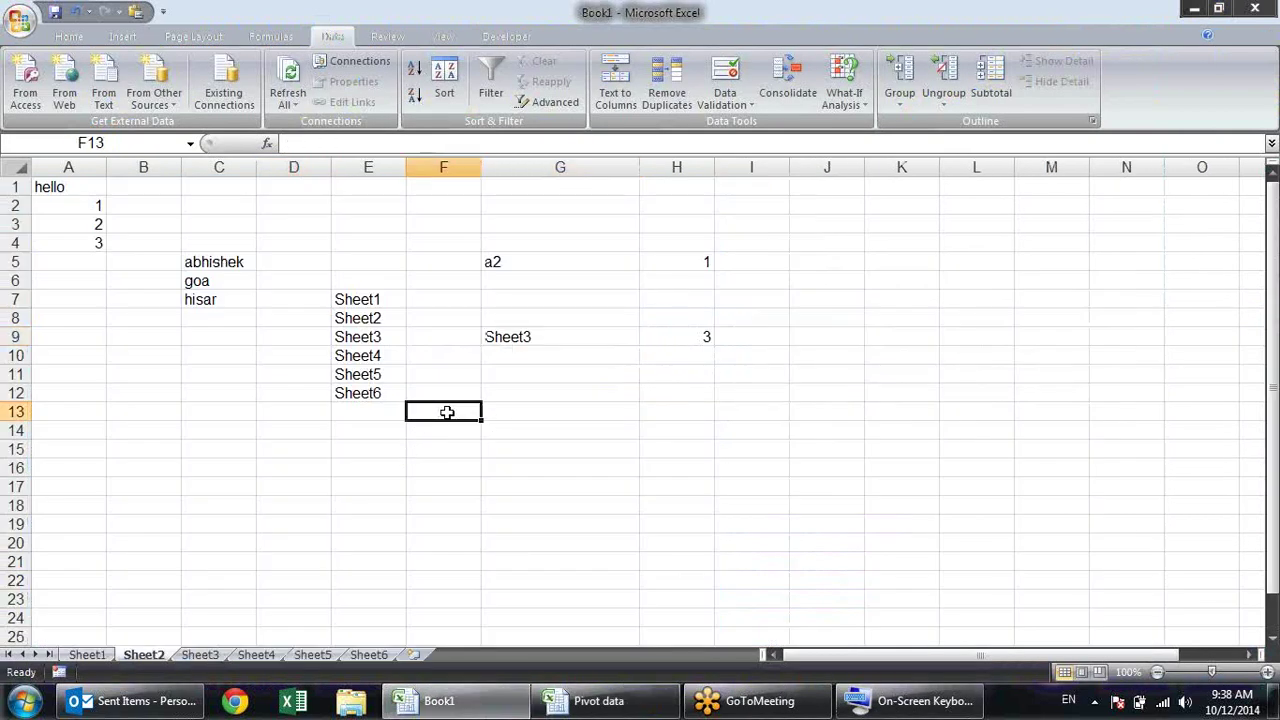
{"action": "type", "text": "="}
{"action": "key", "text": "alt+Tab"}
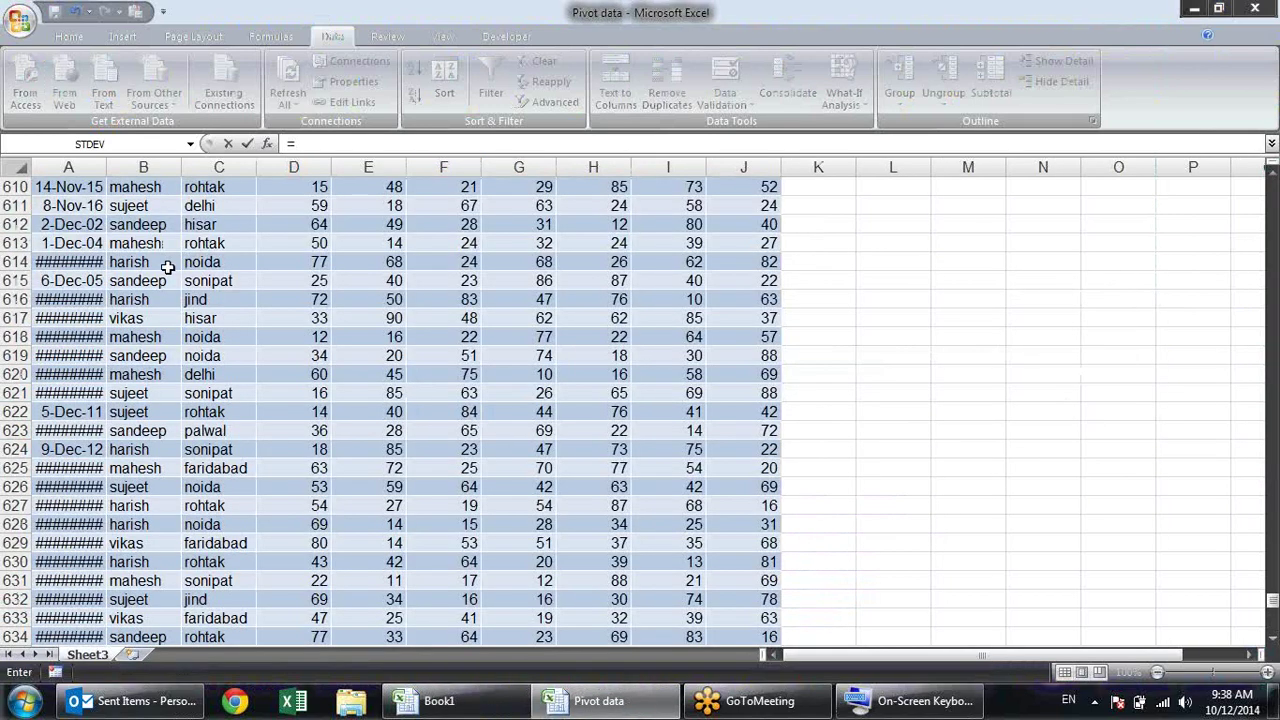
{"action": "scroll", "coordinate": [167, 267], "scroll_direction": "up", "scroll_amount": 7}
{"action": "scroll", "coordinate": [167, 267], "scroll_direction": "up", "scroll_amount": 8}
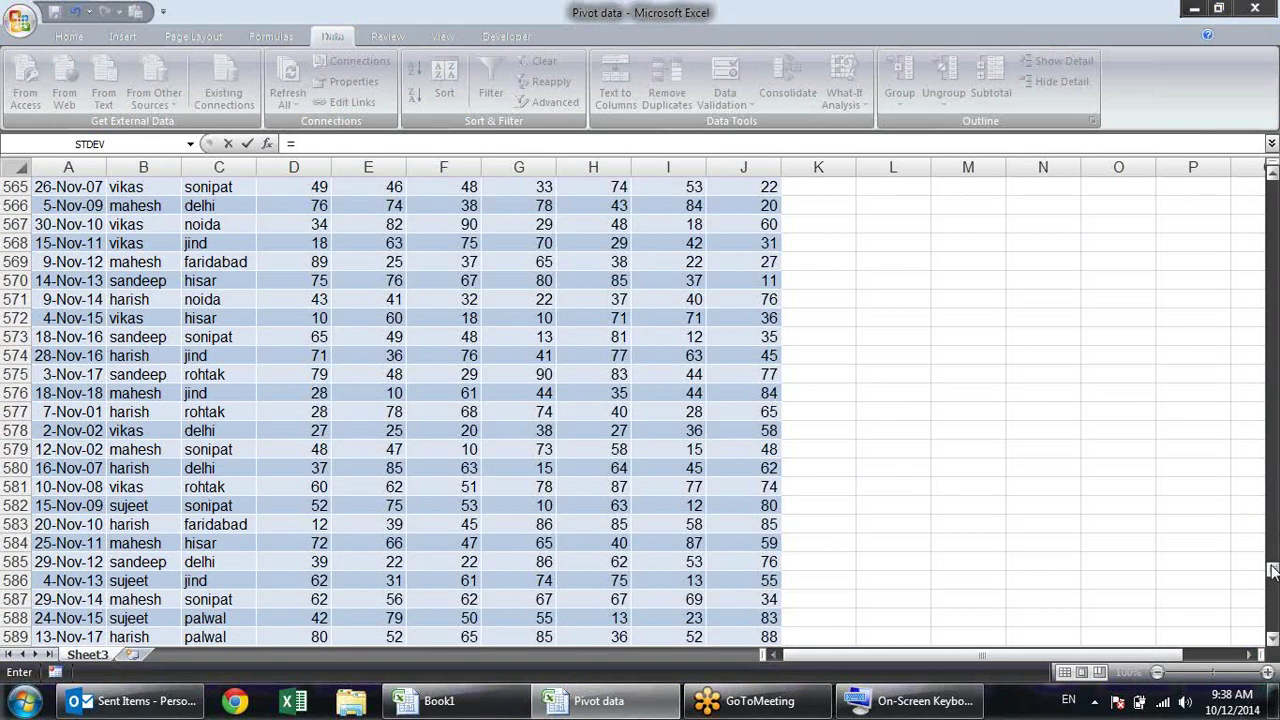
{"action": "left_click_drag", "start_coordinate": [1273, 570], "coordinate": [1273, 188]}
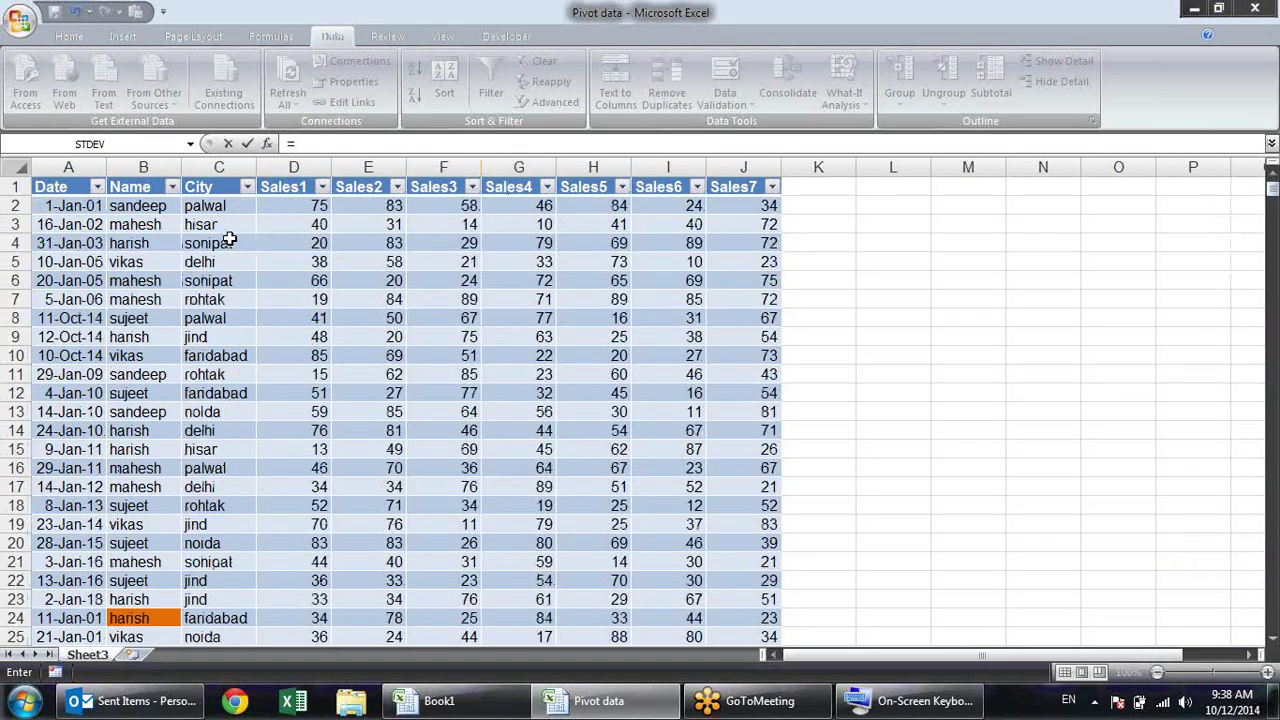
{"action": "left_click", "coordinate": [206, 280]}
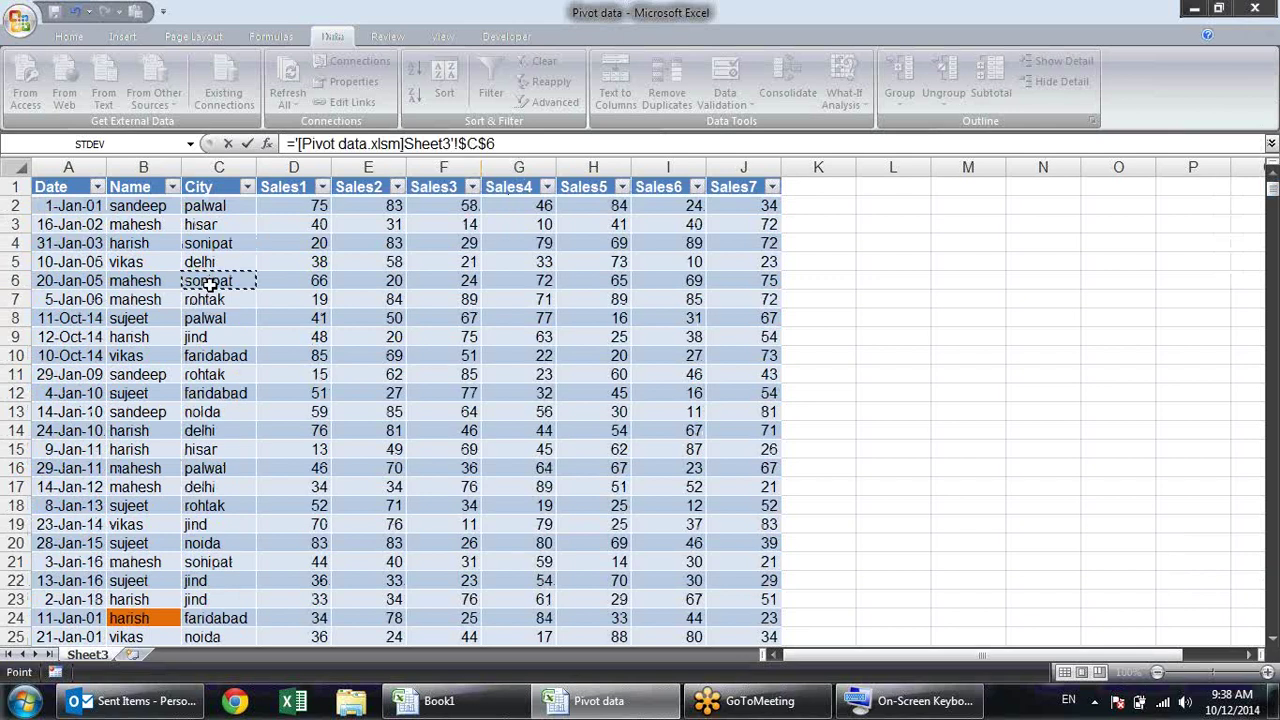
{"action": "key", "text": "Return"}
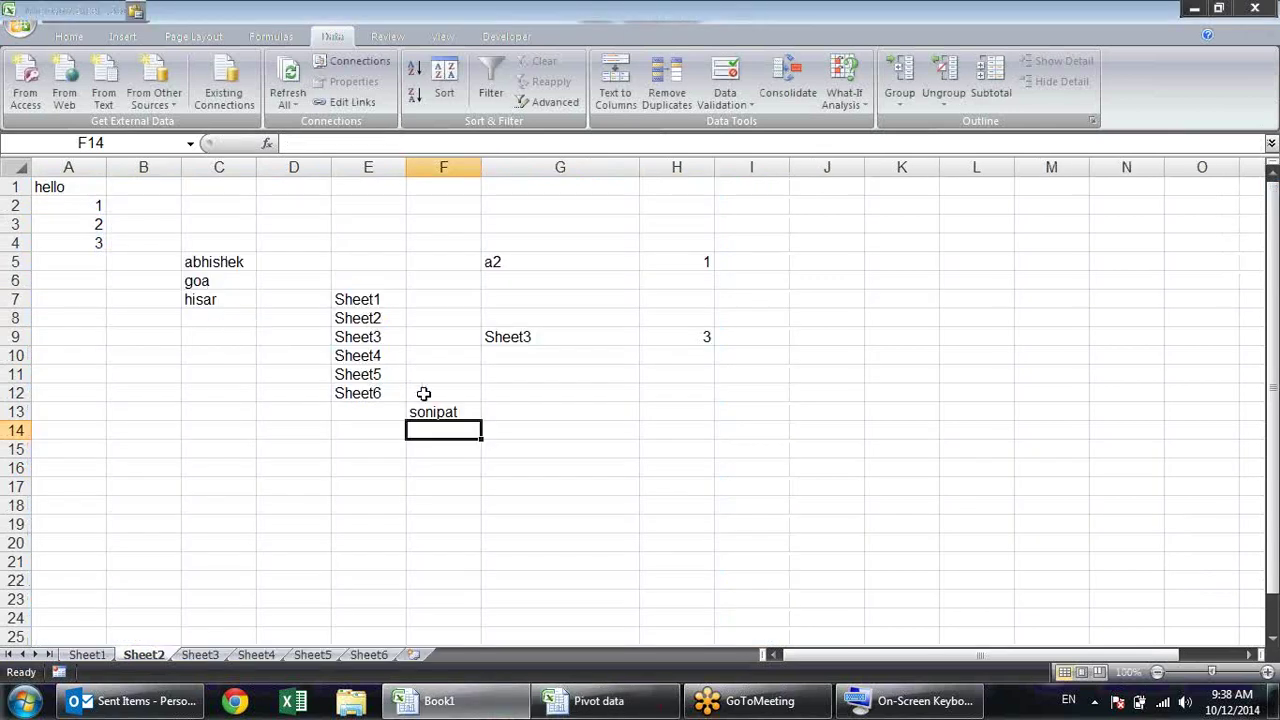
{"action": "left_click", "coordinate": [450, 412]}
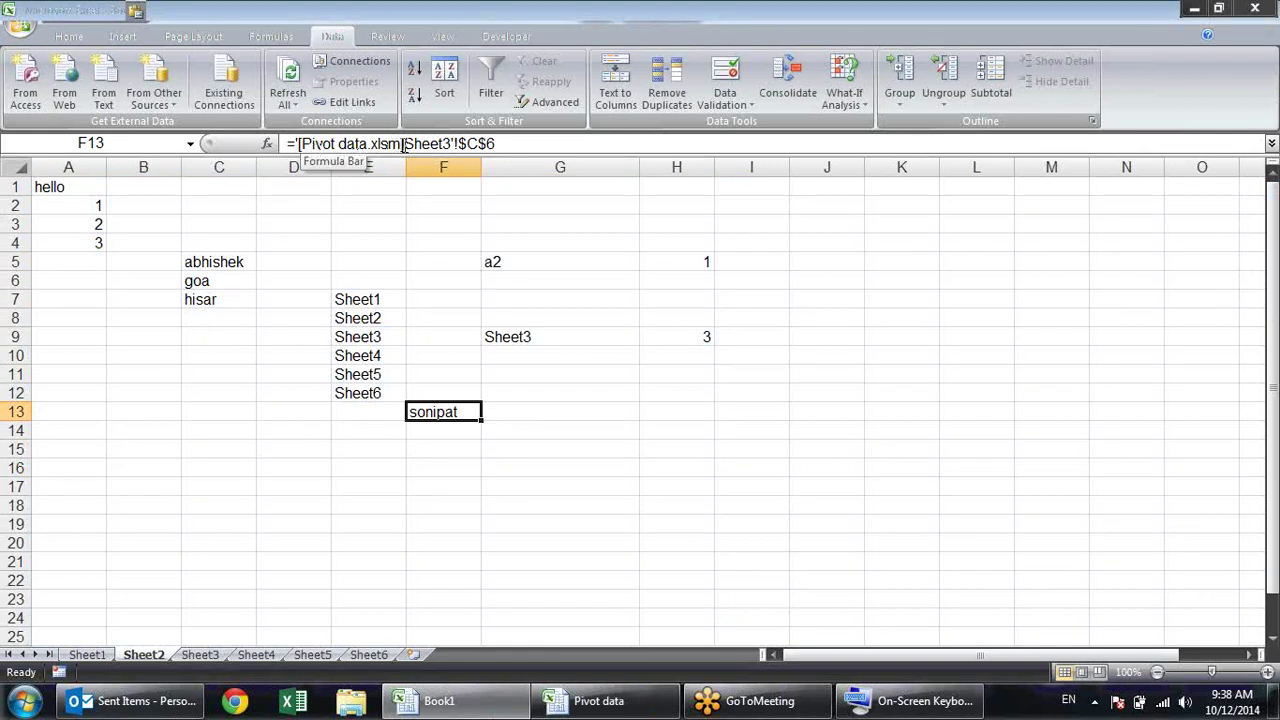
{"action": "left_click_drag", "start_coordinate": [402, 144], "coordinate": [303, 144]}
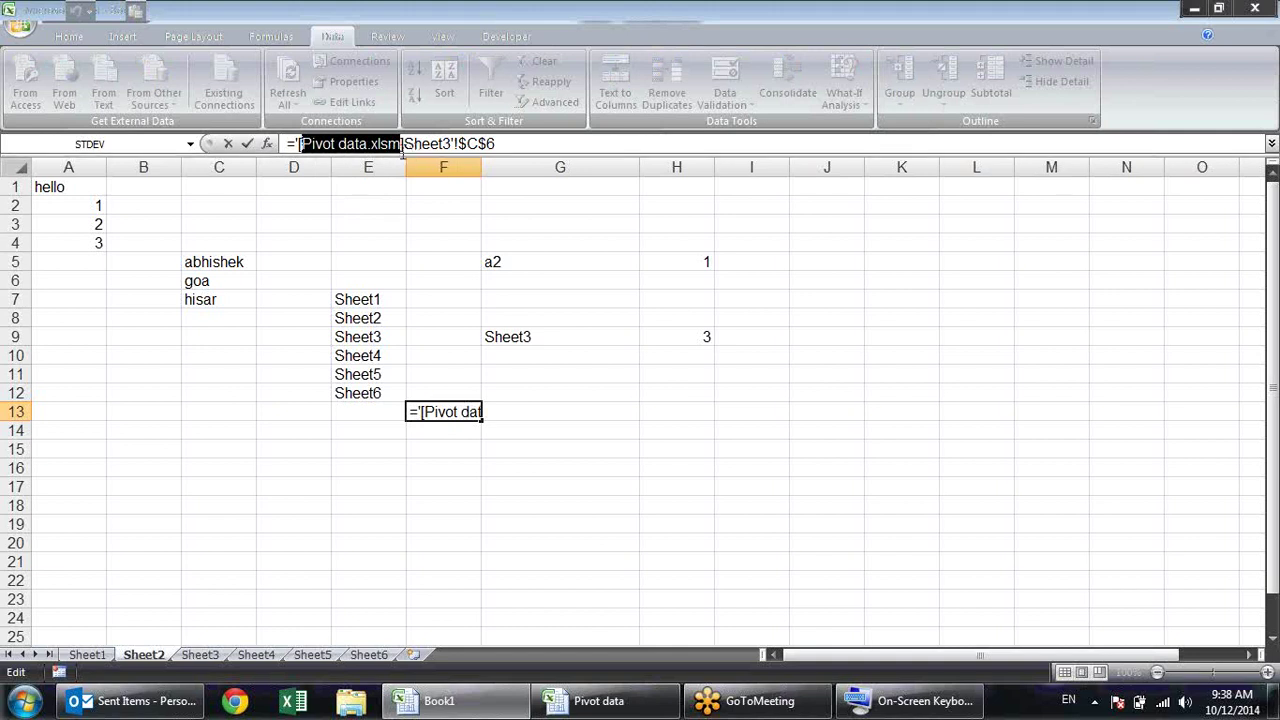
{"action": "key", "text": "Right"}
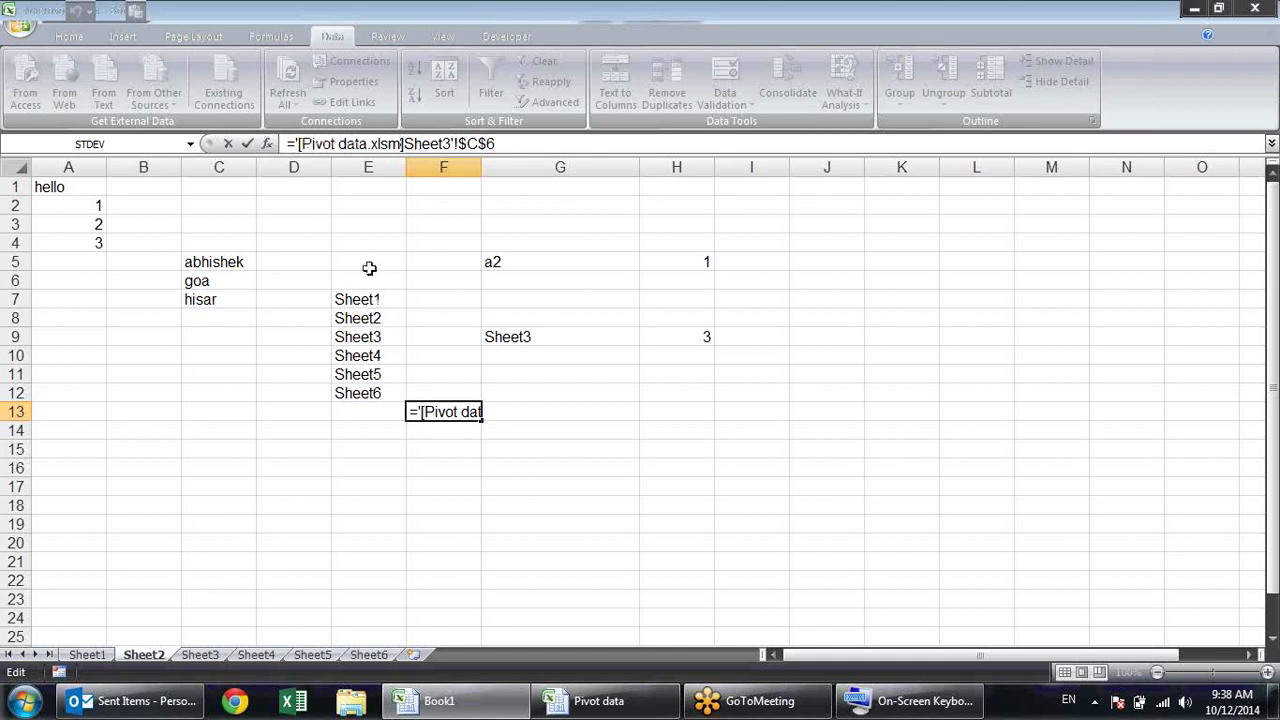
{"action": "left_click", "coordinate": [299, 143]}
{"action": "double_click", "coordinate": [311, 144]}
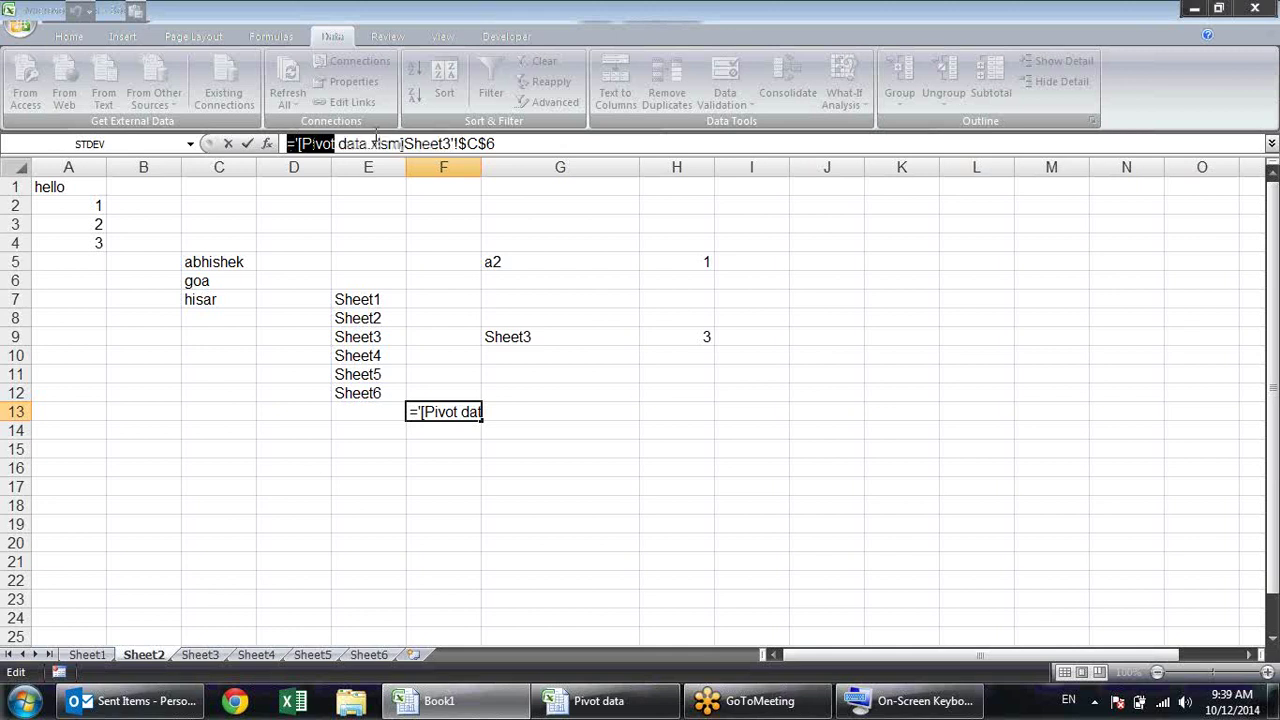
{"action": "left_click", "coordinate": [419, 144]}
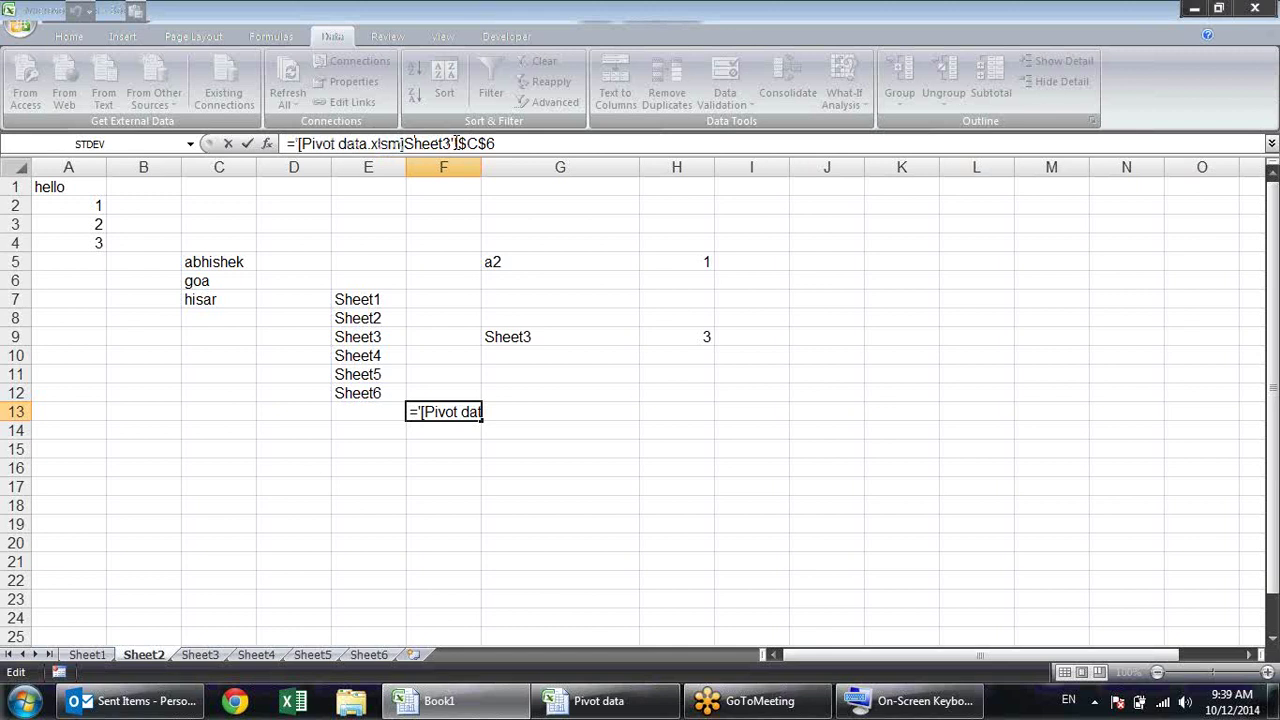
{"action": "left_click_drag", "start_coordinate": [463, 144], "coordinate": [496, 144]}
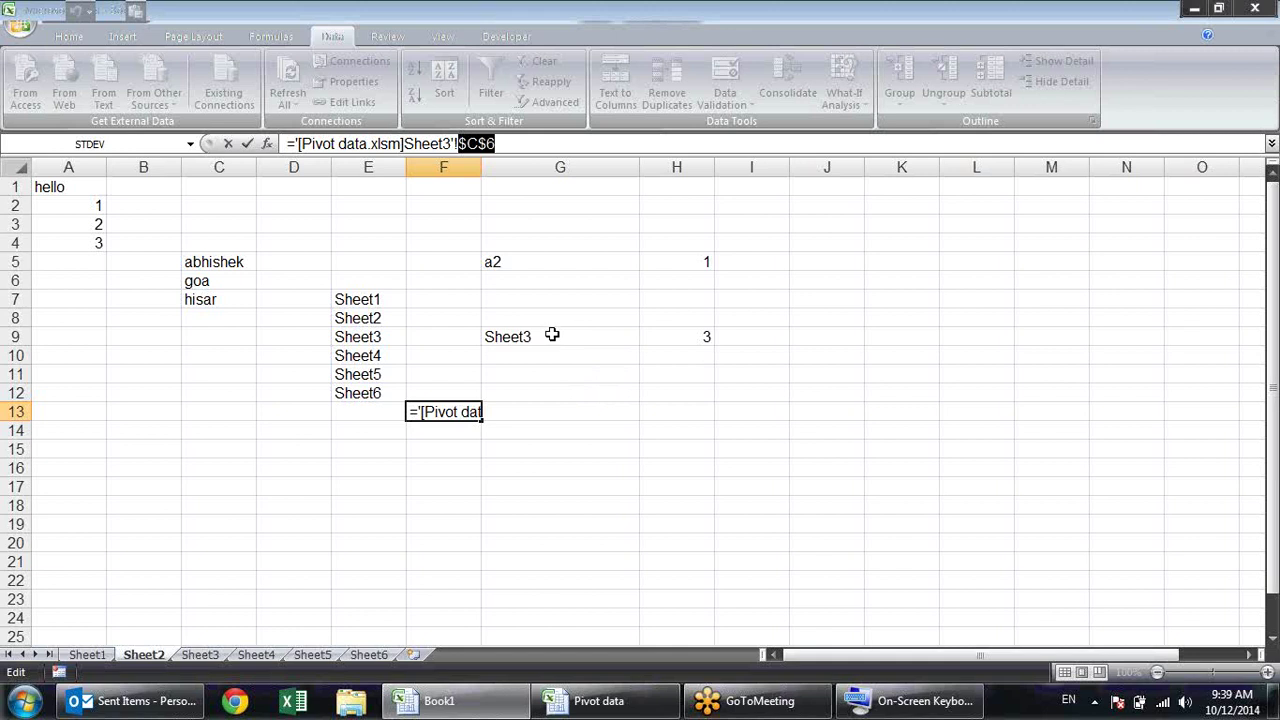
{"action": "key", "text": "Return"}
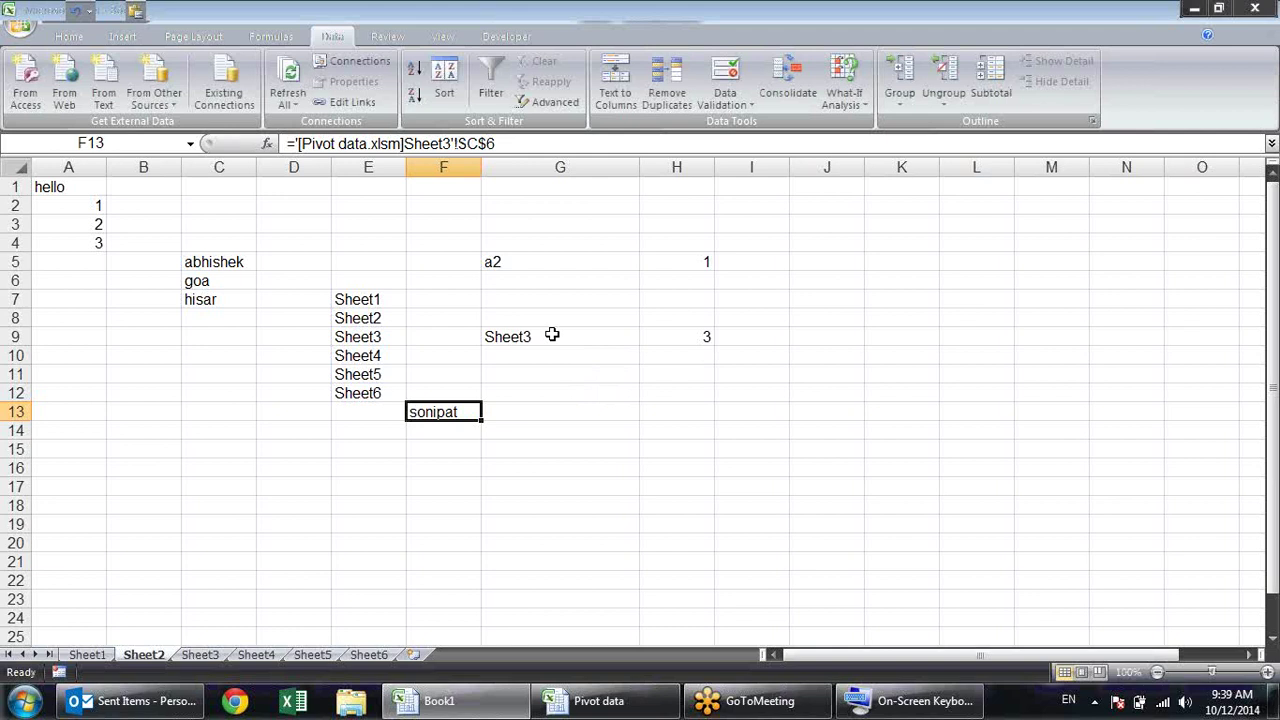
{"action": "left_click", "coordinate": [534, 415]}
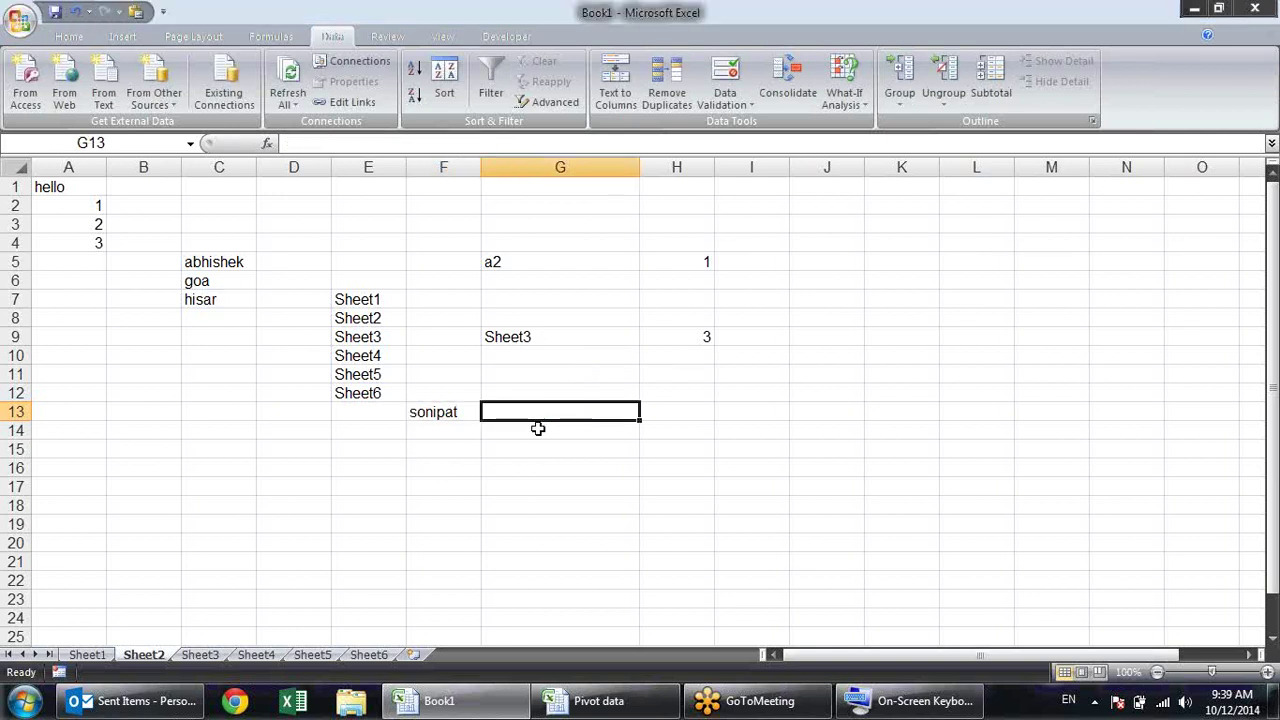
Review the Sheet3 entry in G9 and the external reference in F13
{"action": "left_click", "coordinate": [445, 418]}
{"action": "left_click", "coordinate": [510, 330]}
{"action": "left_click", "coordinate": [421, 347]}
{"action": "left_click", "coordinate": [523, 337]}
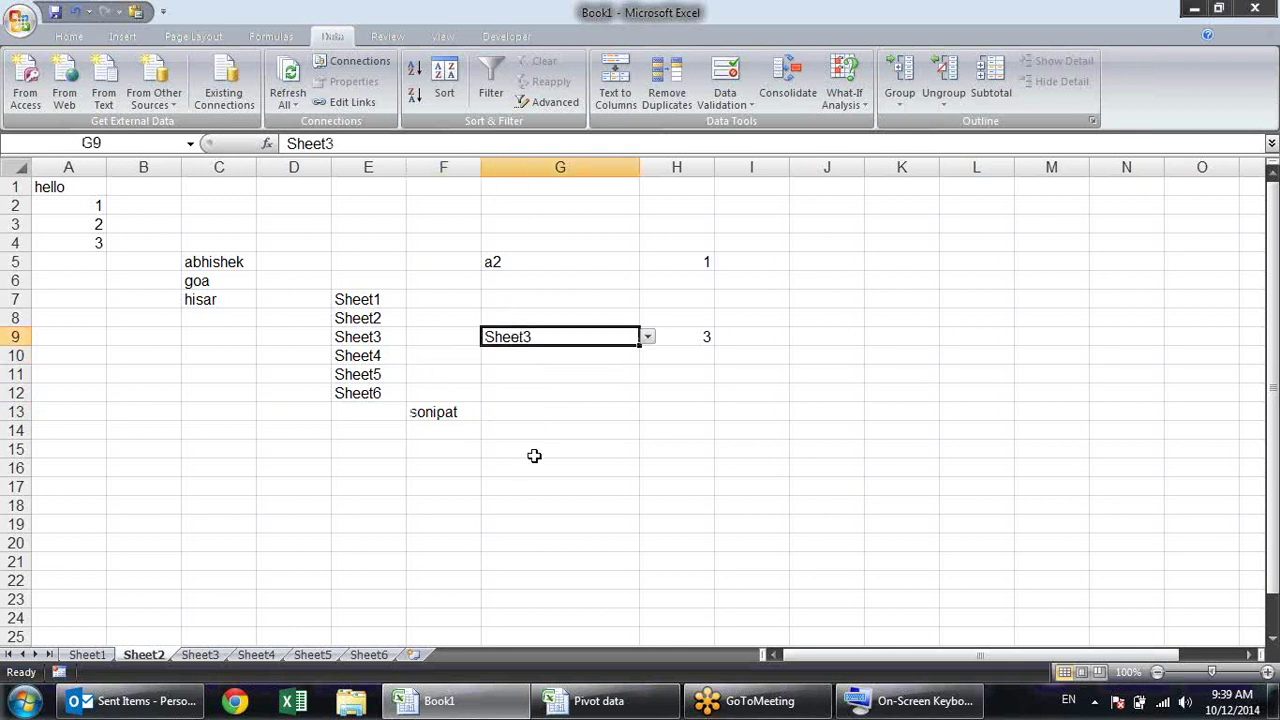
{"action": "left_click", "coordinate": [533, 452]}
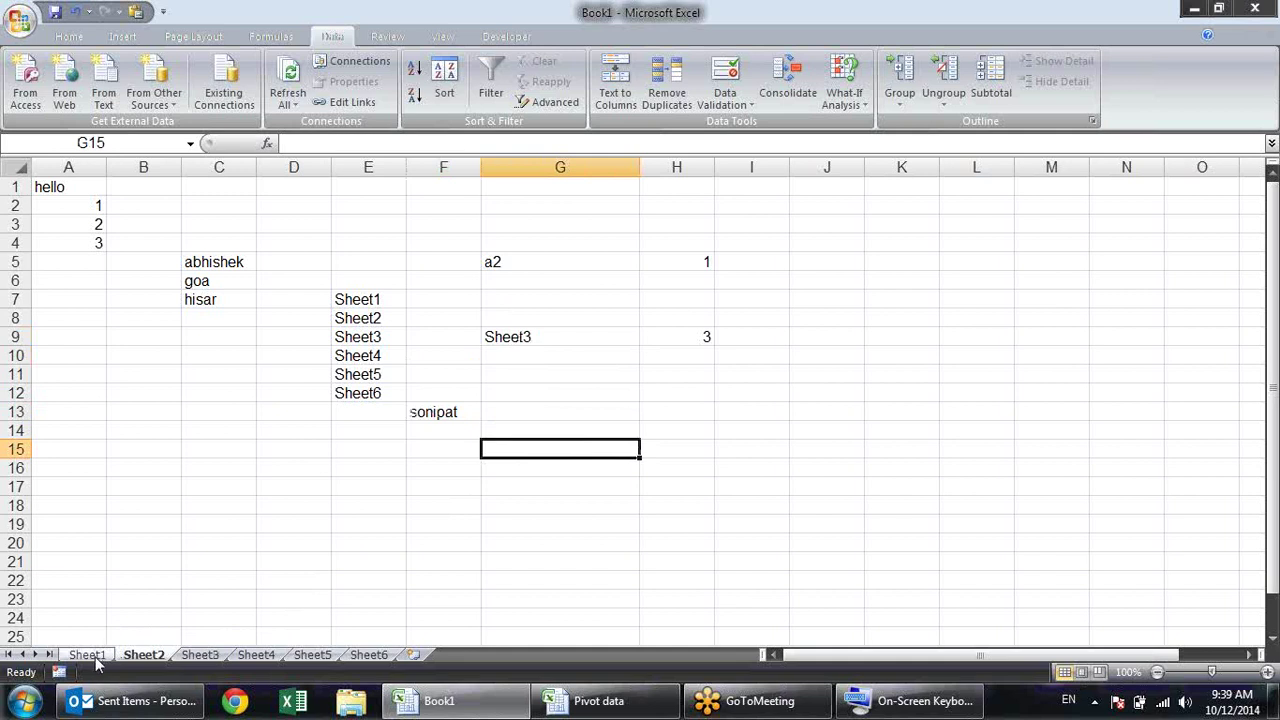
{"action": "left_click", "coordinate": [555, 336]}
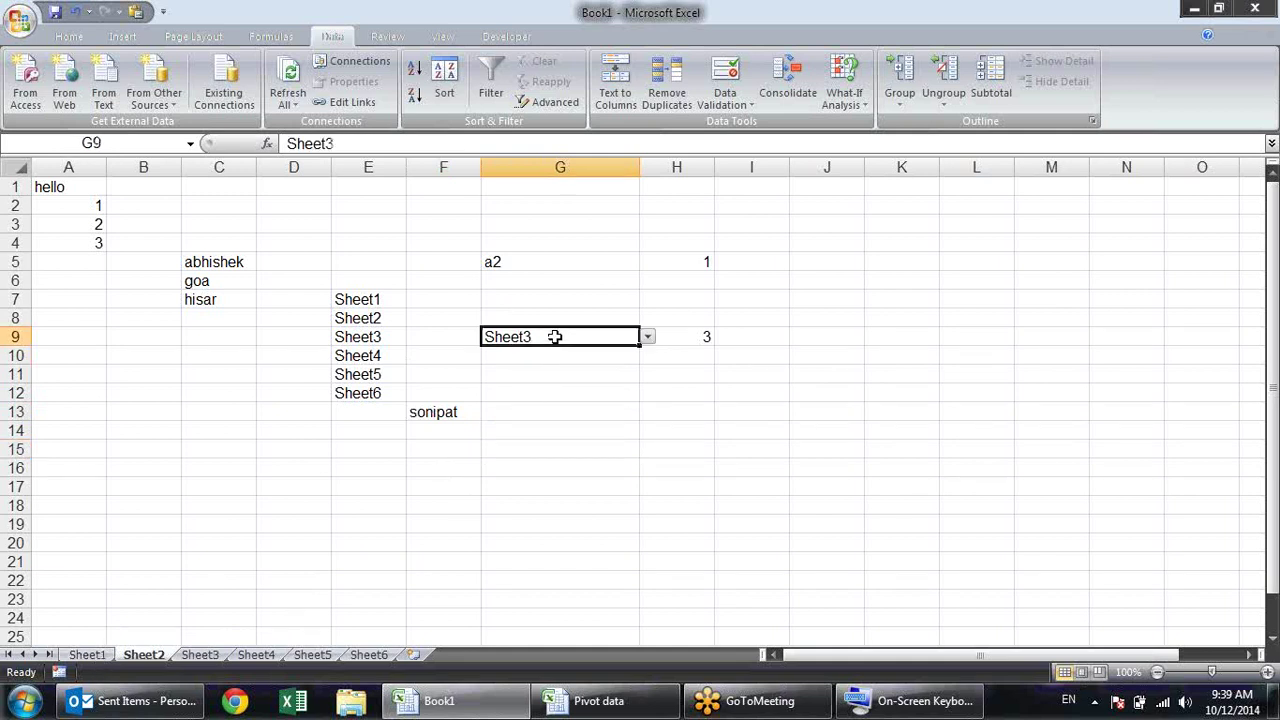
{"action": "left_click", "coordinate": [466, 411]}
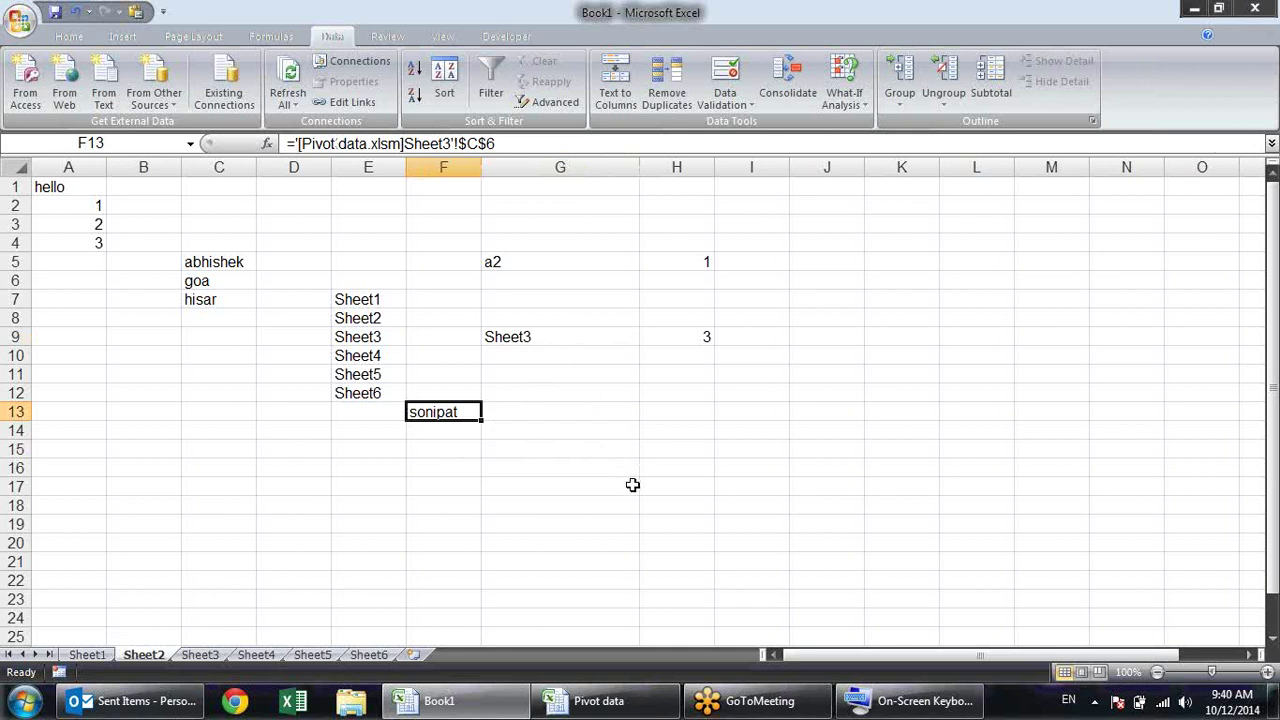
{"action": "left_click", "coordinate": [440, 512]}
Copy Pivot data's Name–Sales7 header row and paste it into Book1 at G13
{"action": "key", "text": "ctrl+Tab"}
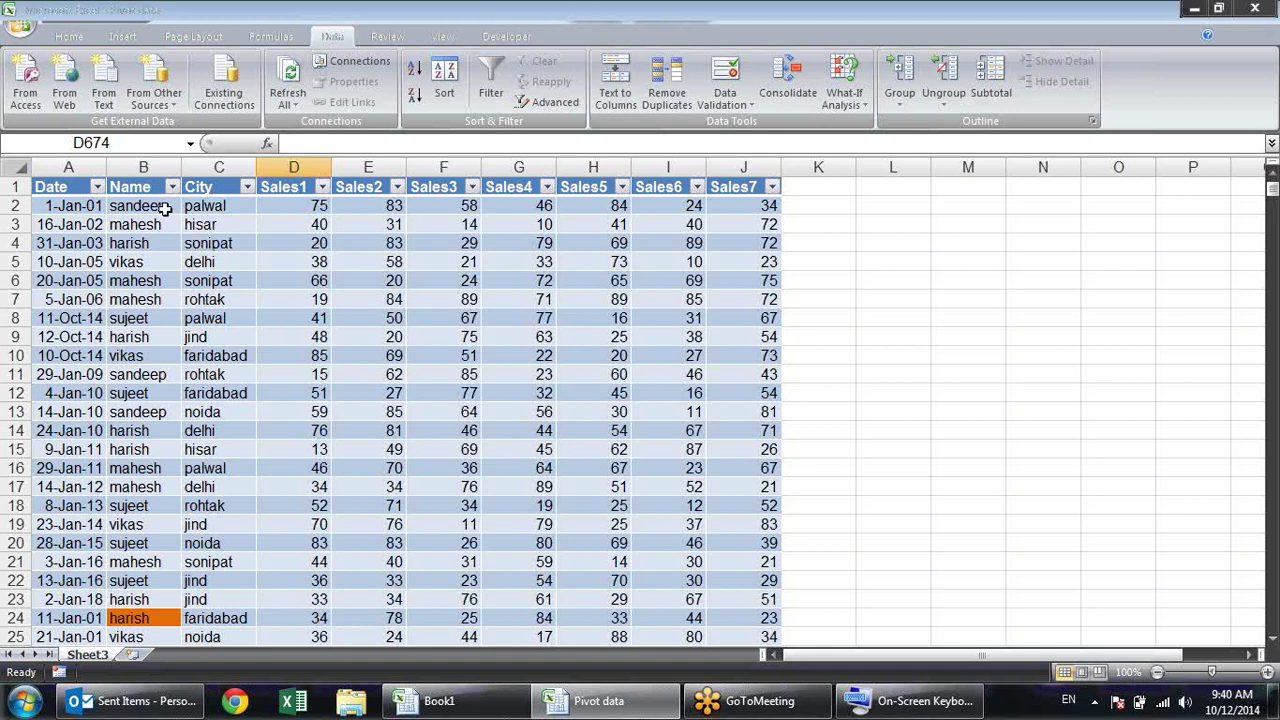
{"action": "left_click_drag", "start_coordinate": [166, 209], "coordinate": [215, 318]}
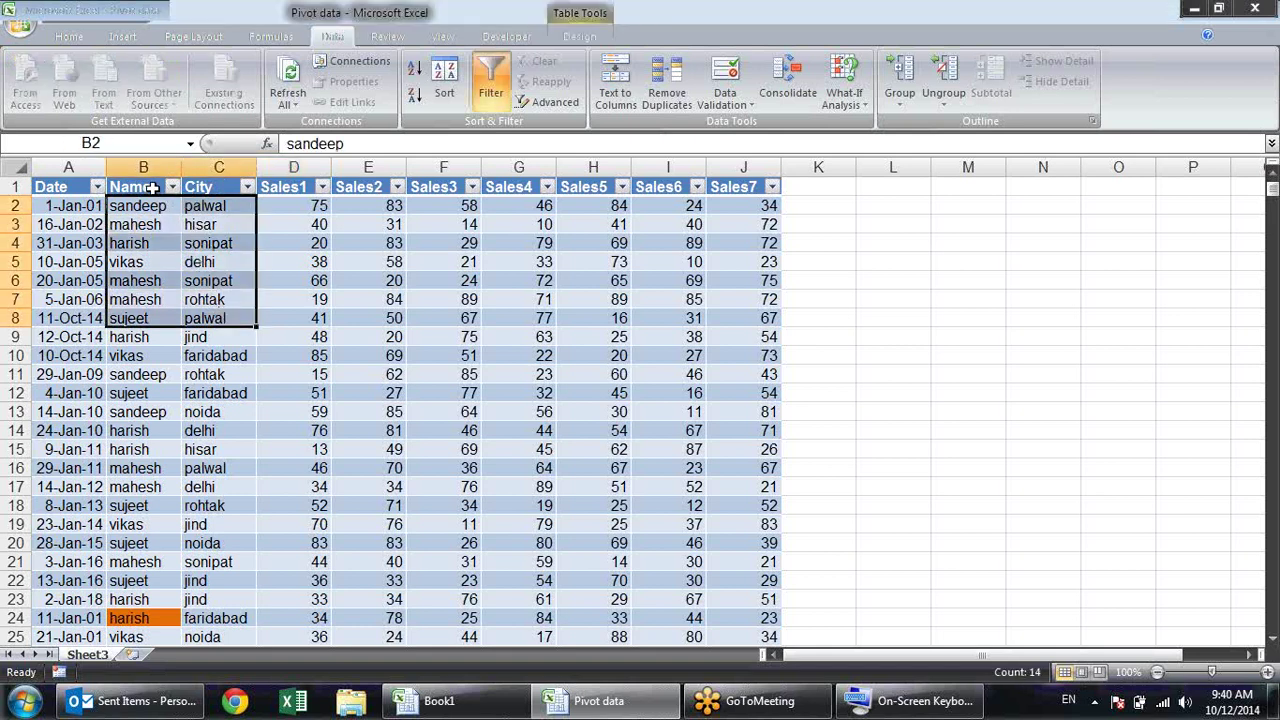
{"action": "left_click_drag", "start_coordinate": [158, 192], "coordinate": [765, 178]}
{"action": "key", "text": "ctrl+c"}
{"action": "key", "text": "ctrl+Tab"}
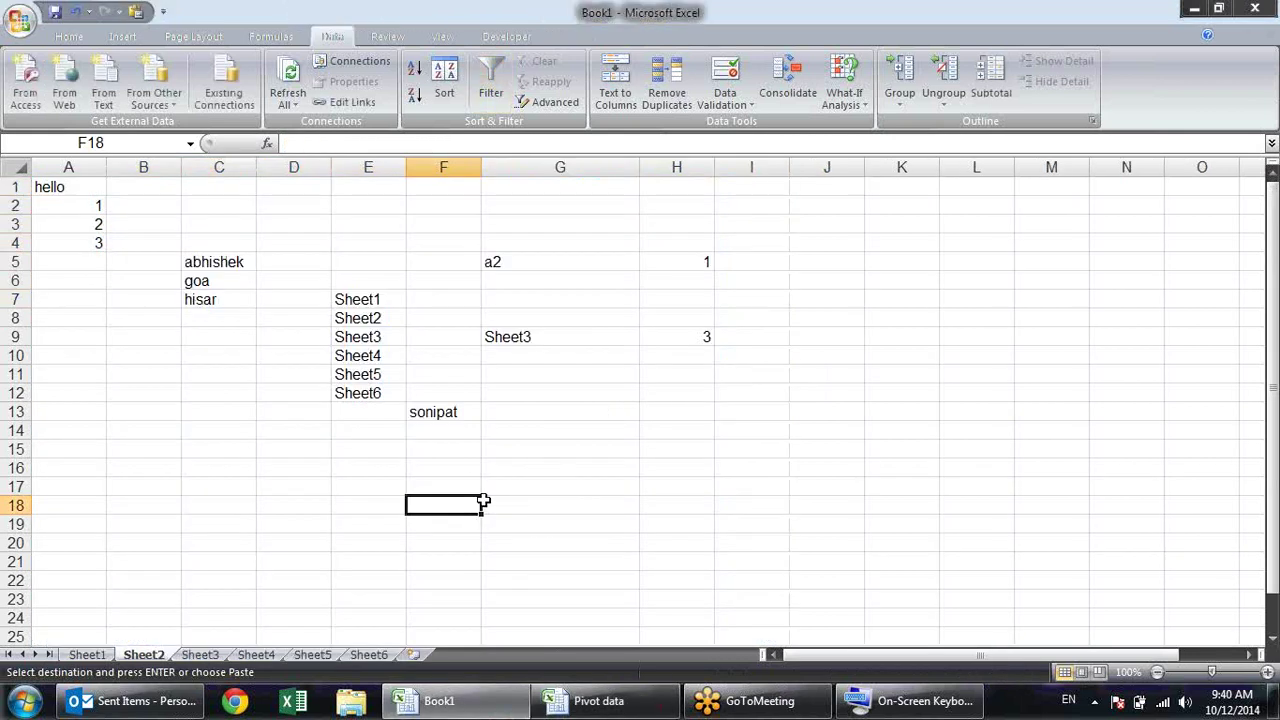
{"action": "left_click", "coordinate": [553, 416]}
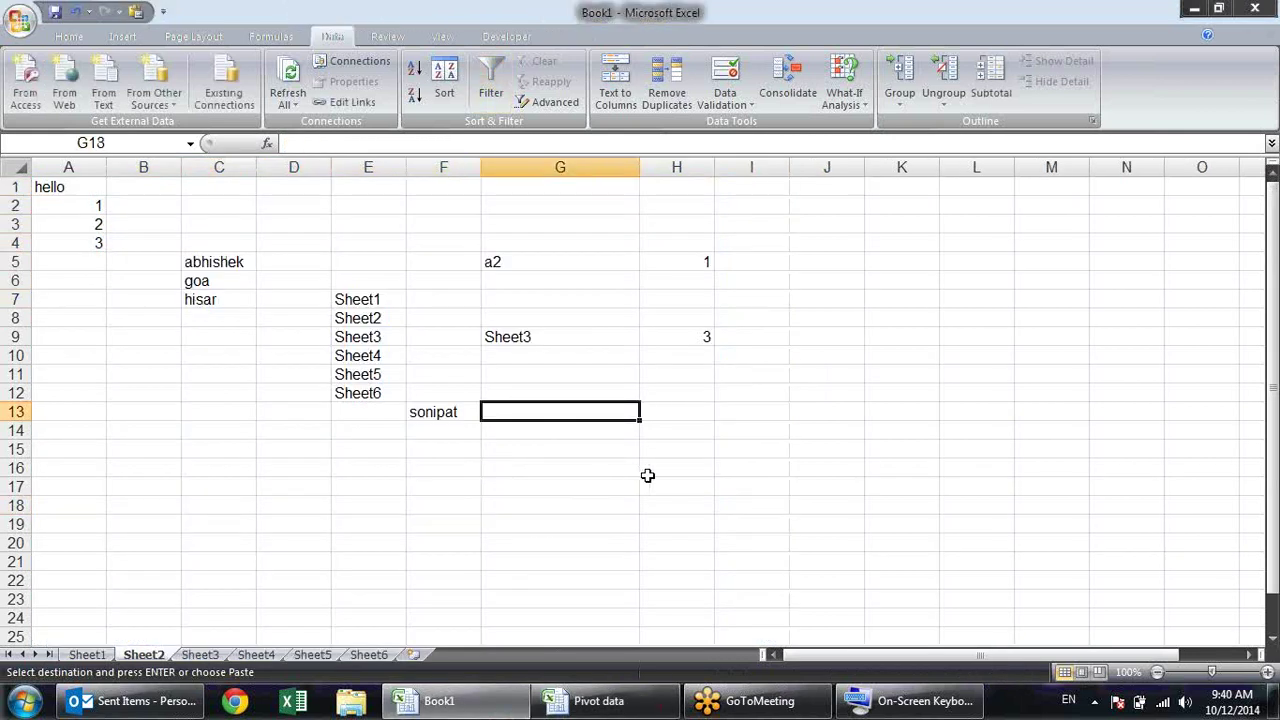
{"action": "key", "text": "ctrl+v"}
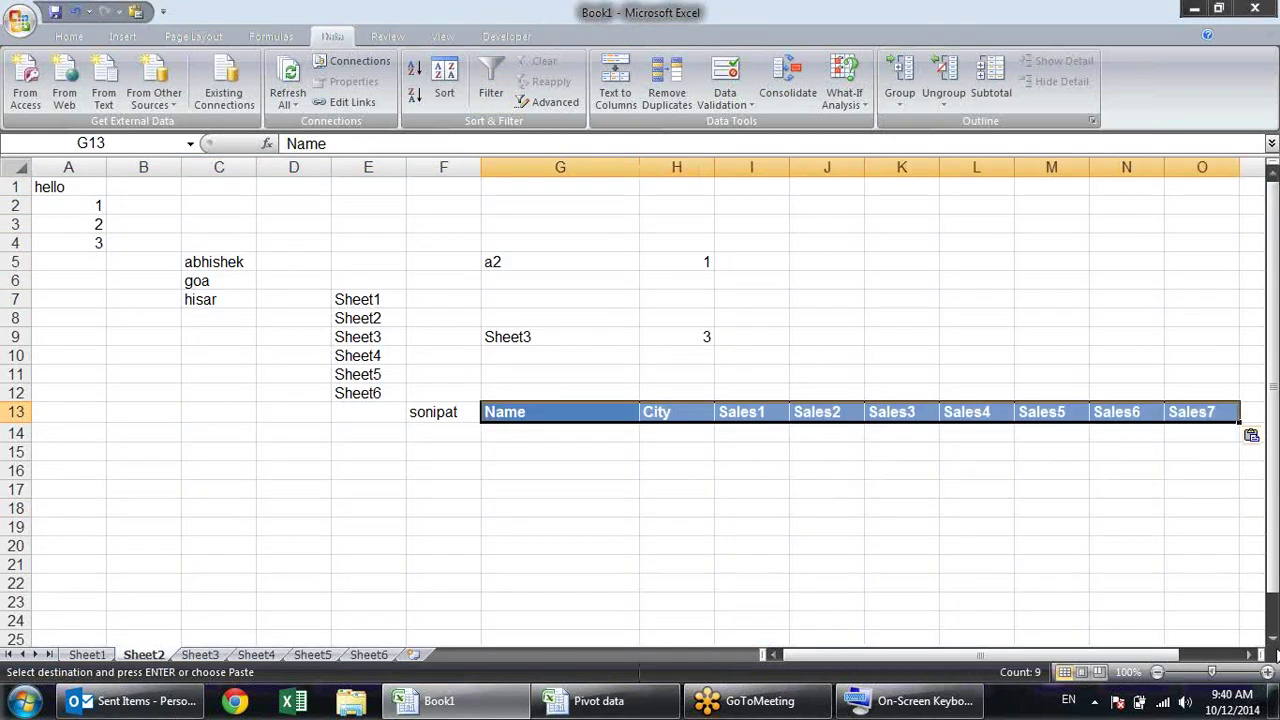
{"action": "left_click", "coordinate": [1249, 654]}
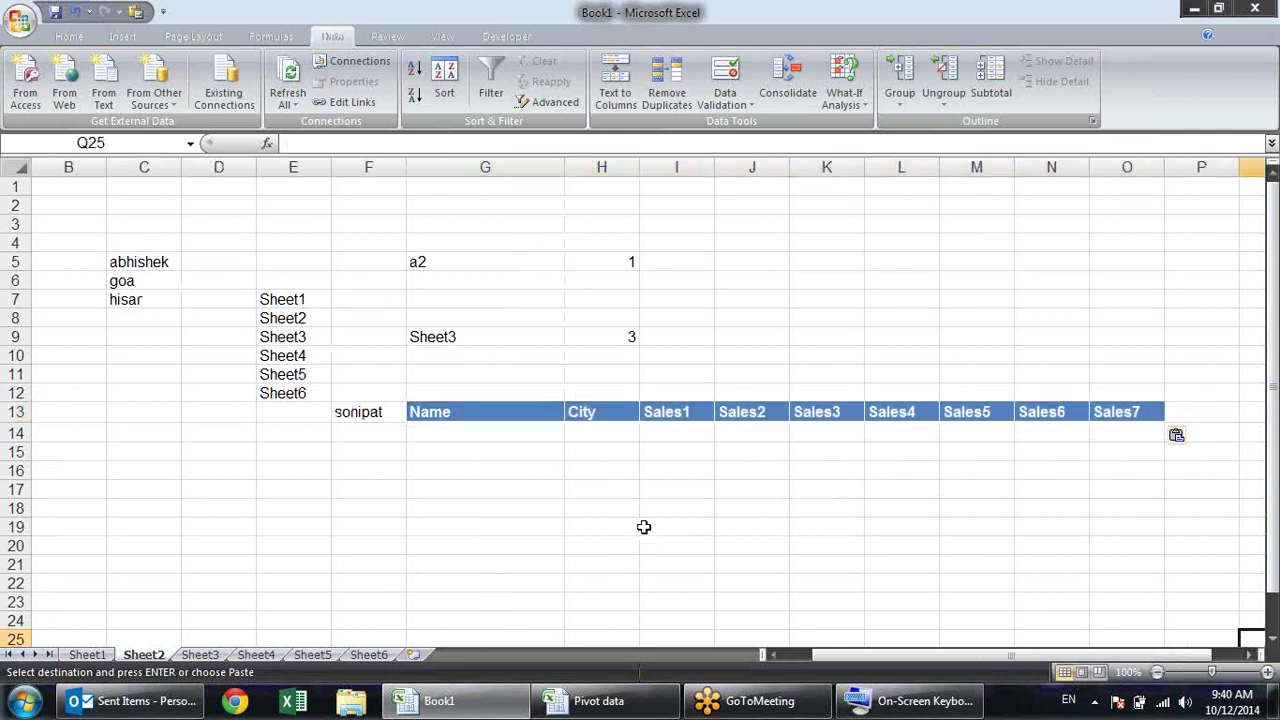
Copy the first five names from Pivot data and paste them into G14:G18
{"action": "left_click", "coordinate": [478, 434]}
{"action": "key", "text": "alt+Tab"}
{"action": "key", "text": "Escape"}
{"action": "left_click_drag", "start_coordinate": [143, 205], "coordinate": [140, 282]}
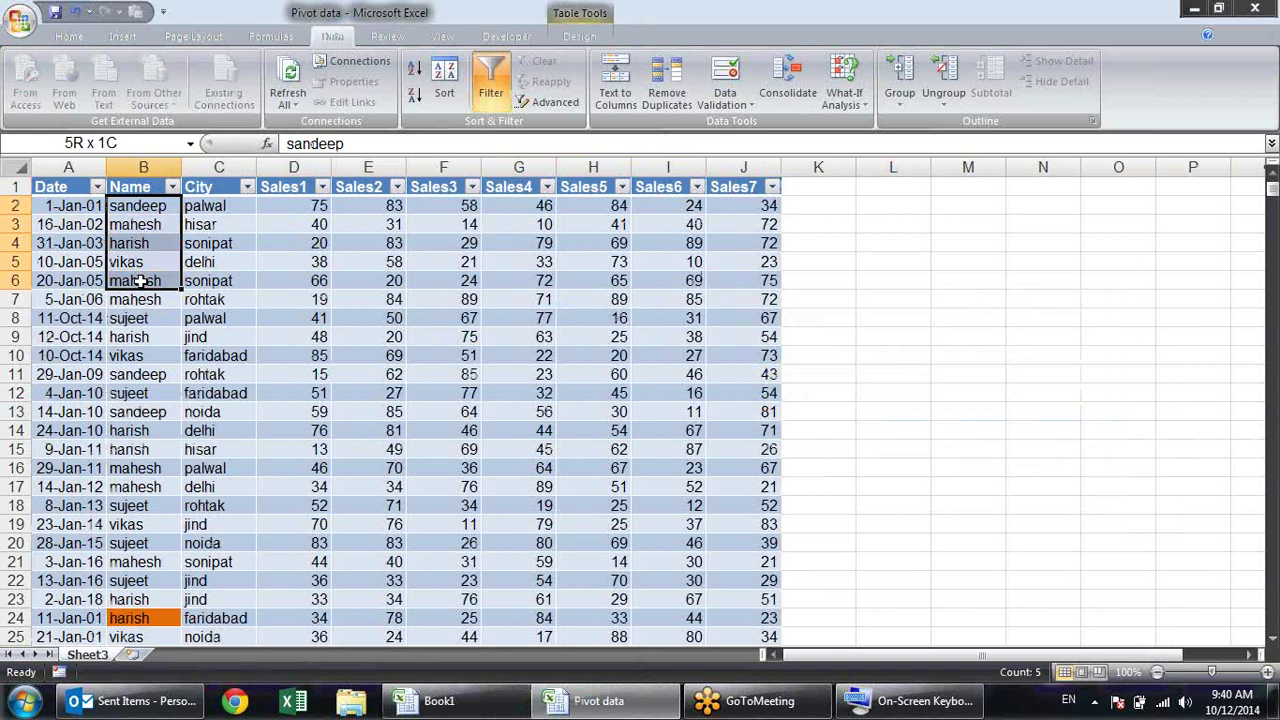
{"action": "key", "text": "ctrl+c"}
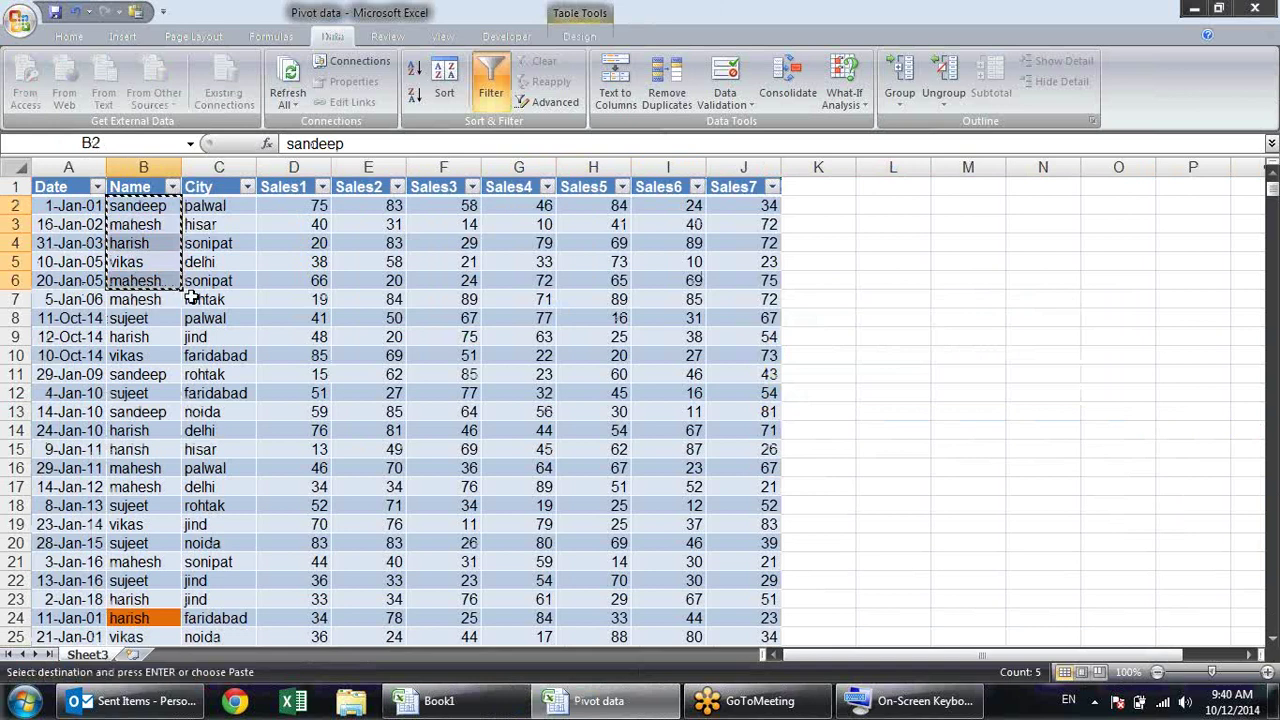
{"action": "key", "text": "alt+Tab"}
{"action": "key", "text": "ctrl+v"}
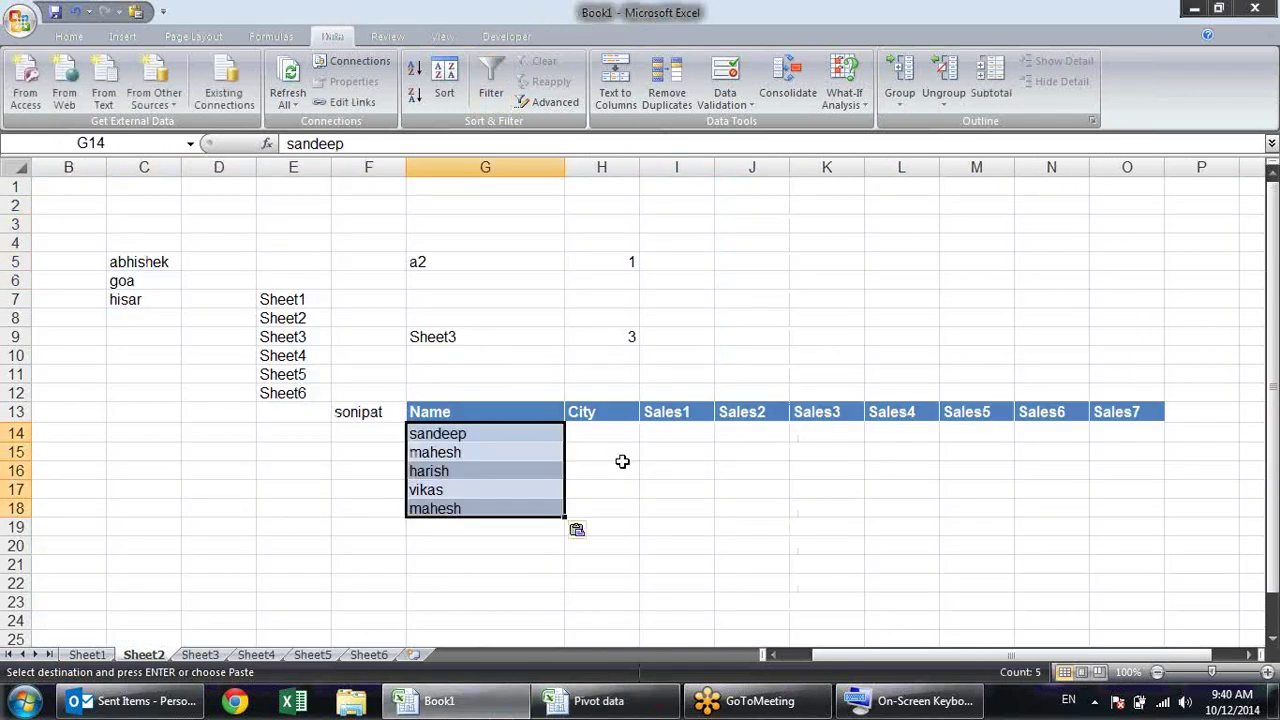
{"action": "left_click", "coordinate": [600, 436]}
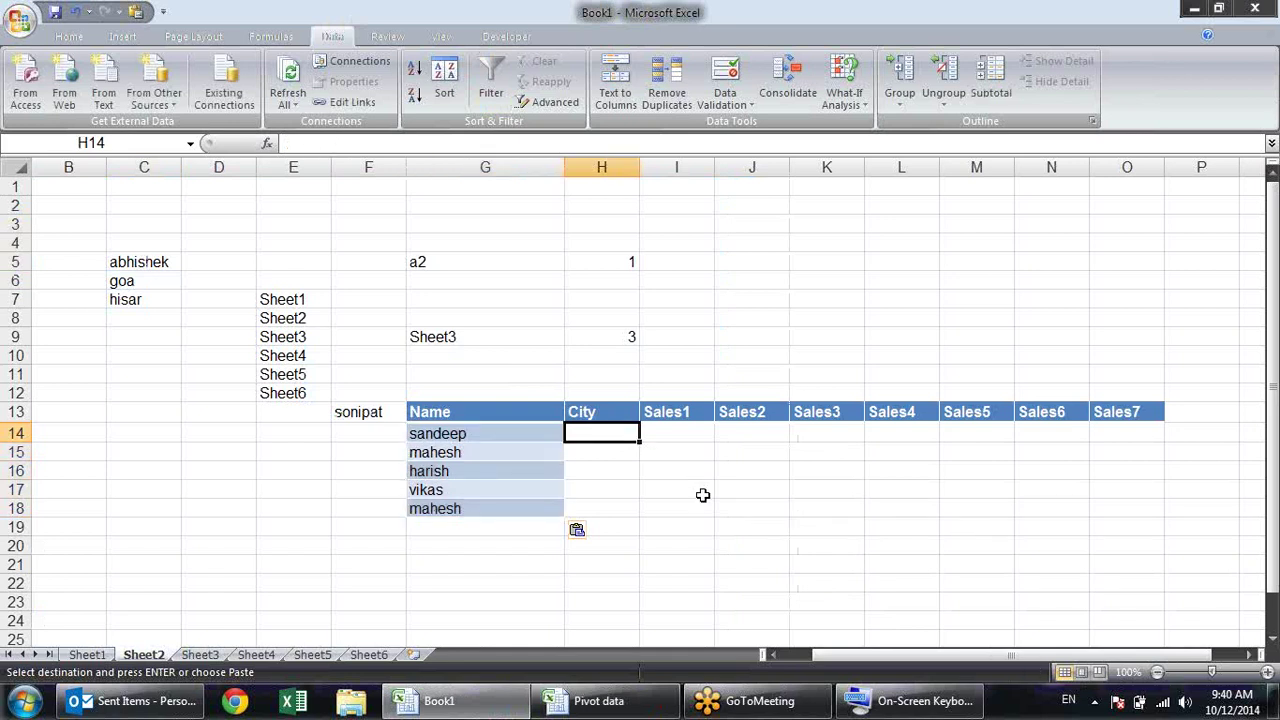
Enter =VLOOKUP(G14,'[Pivot data.xlsm]Sheet3'!$B:$J,2,0) in H14, returning palwal
{"action": "type", "text": "=vvlo"}
{"action": "key", "text": "Tab"}
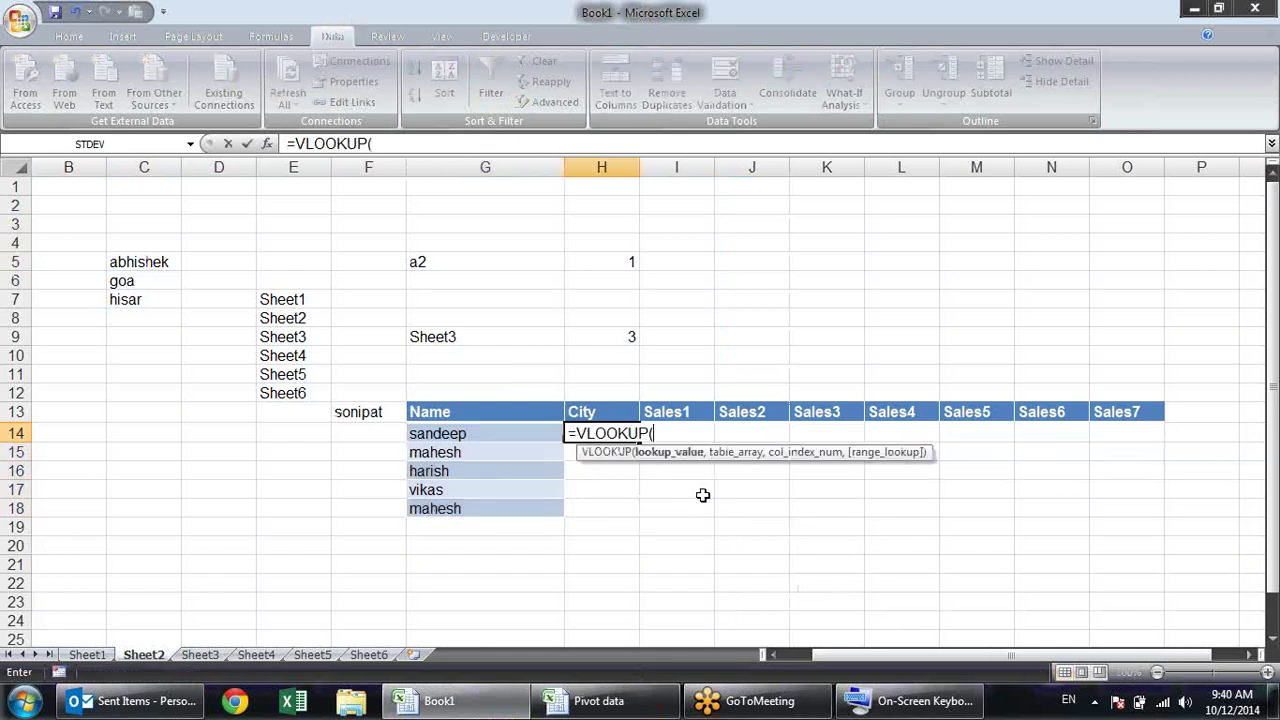
{"action": "left_click", "coordinate": [516, 438]}
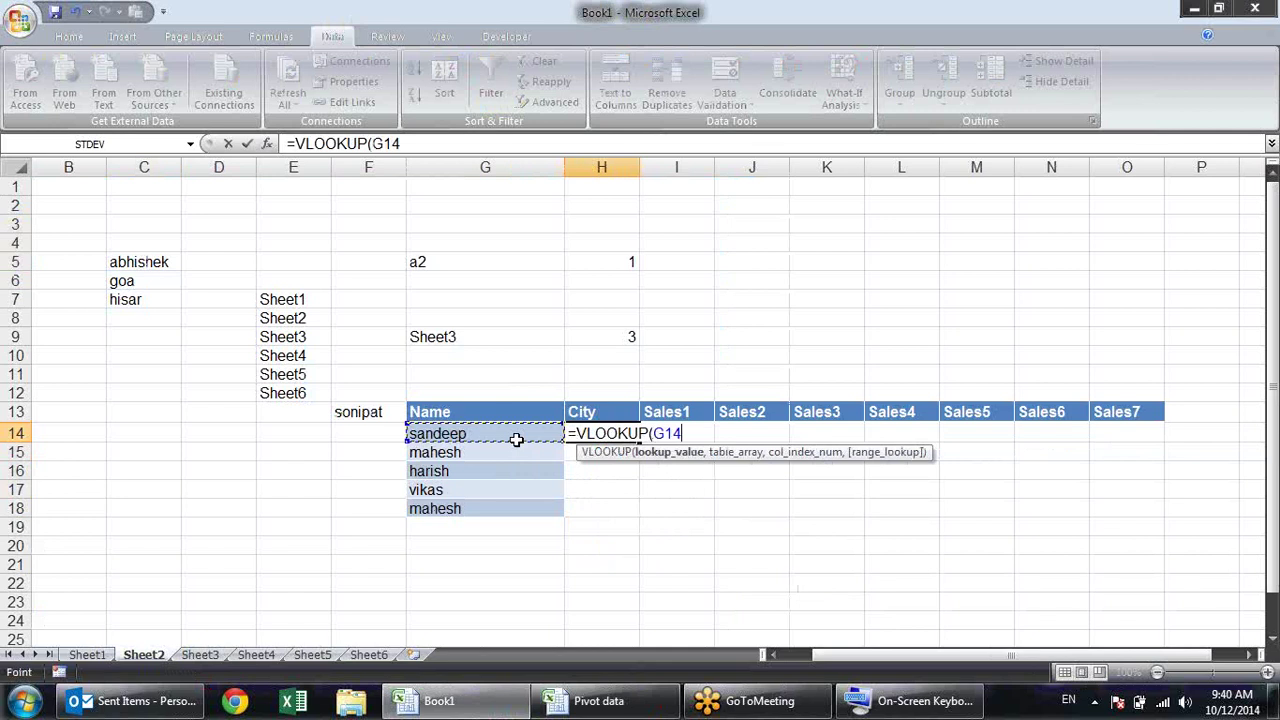
{"action": "type", "text": ","}
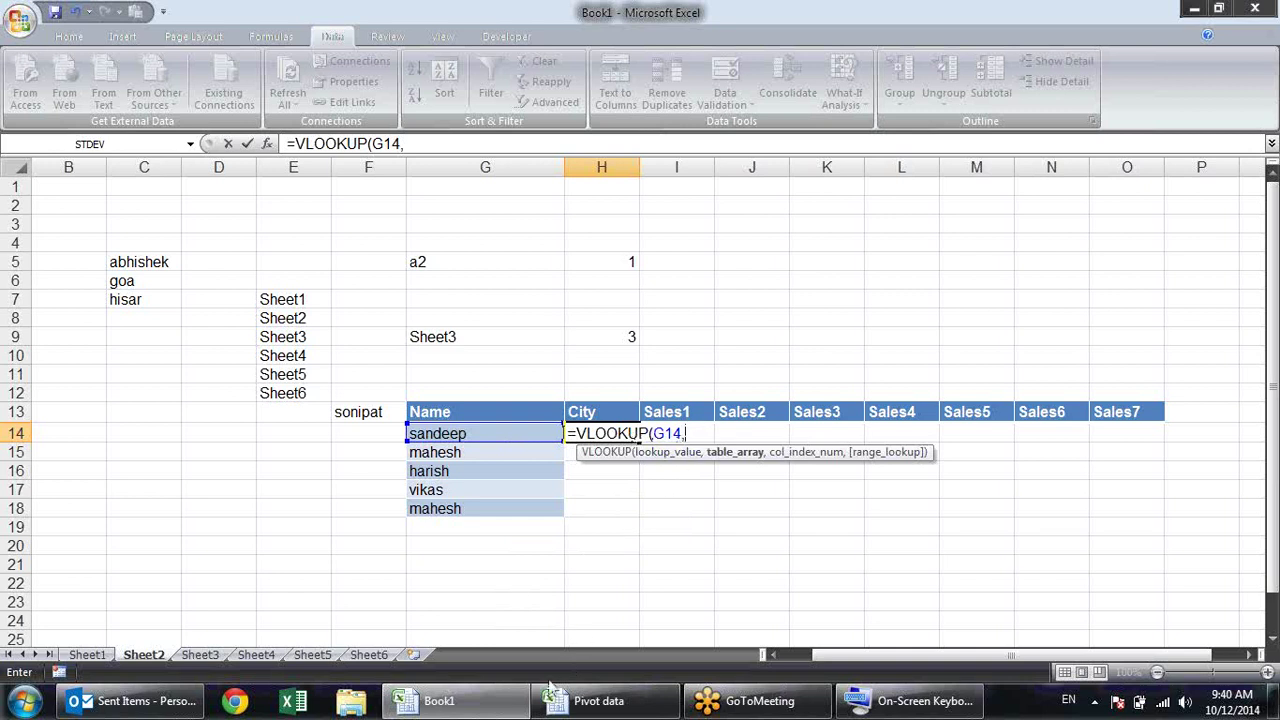
{"action": "left_click", "coordinate": [603, 703]}
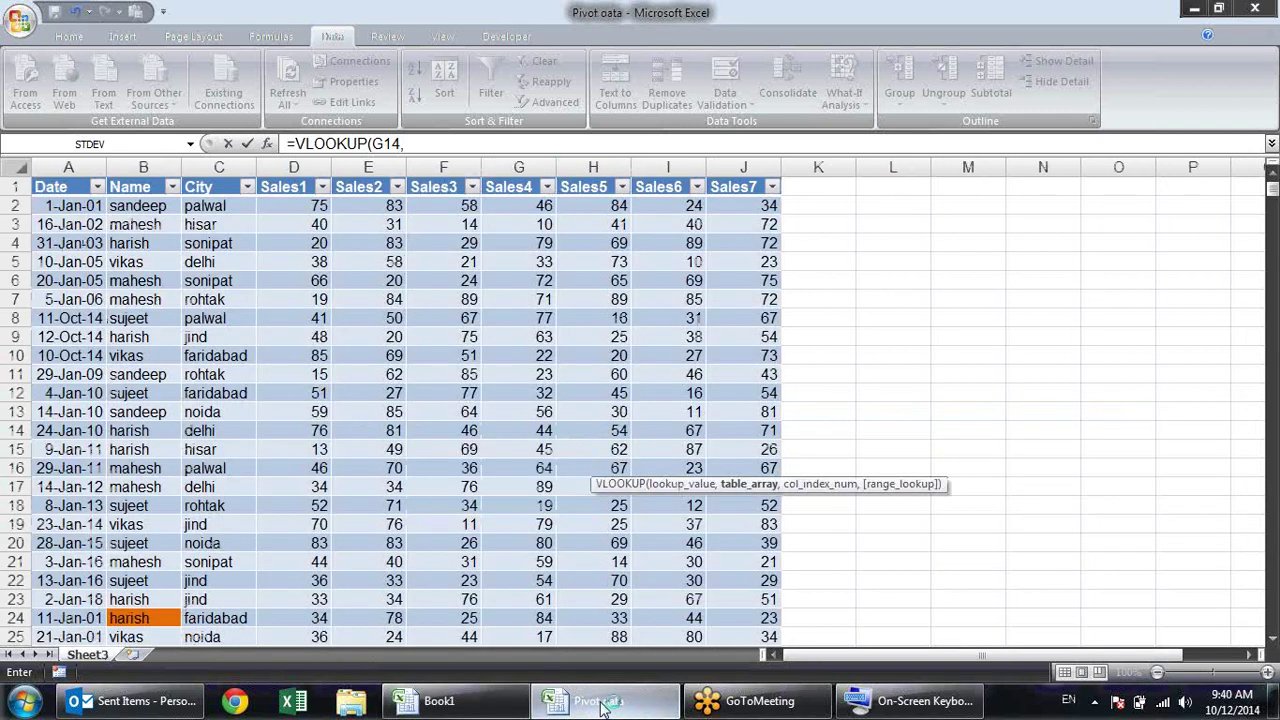
{"action": "left_click_drag", "start_coordinate": [153, 168], "coordinate": [766, 203]}
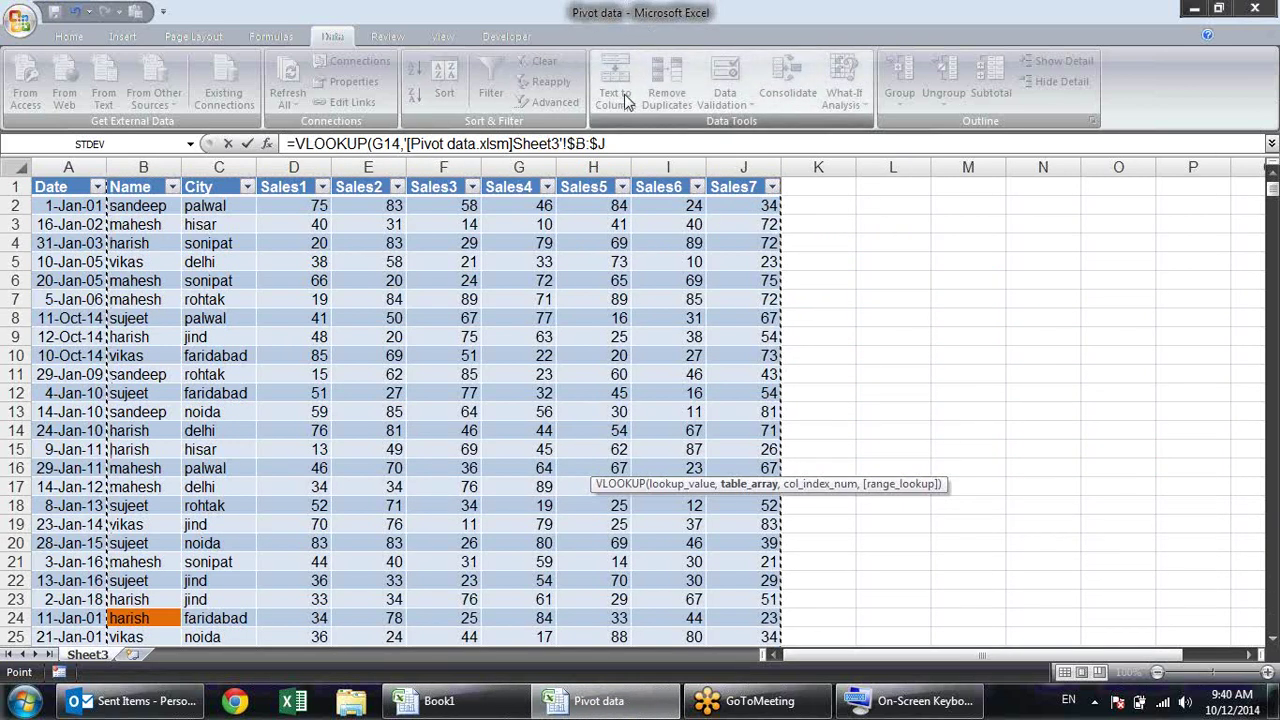
{"action": "left_click", "coordinate": [652, 146]}
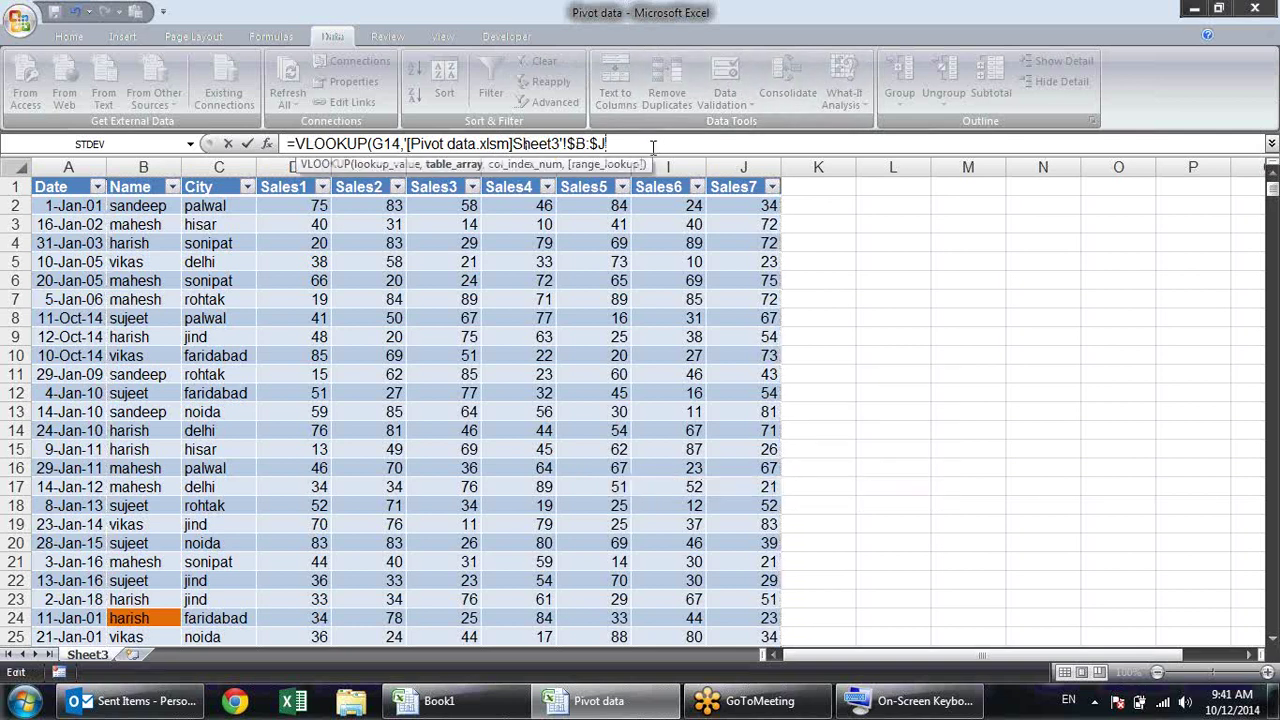
{"action": "type", "text": ",2"}
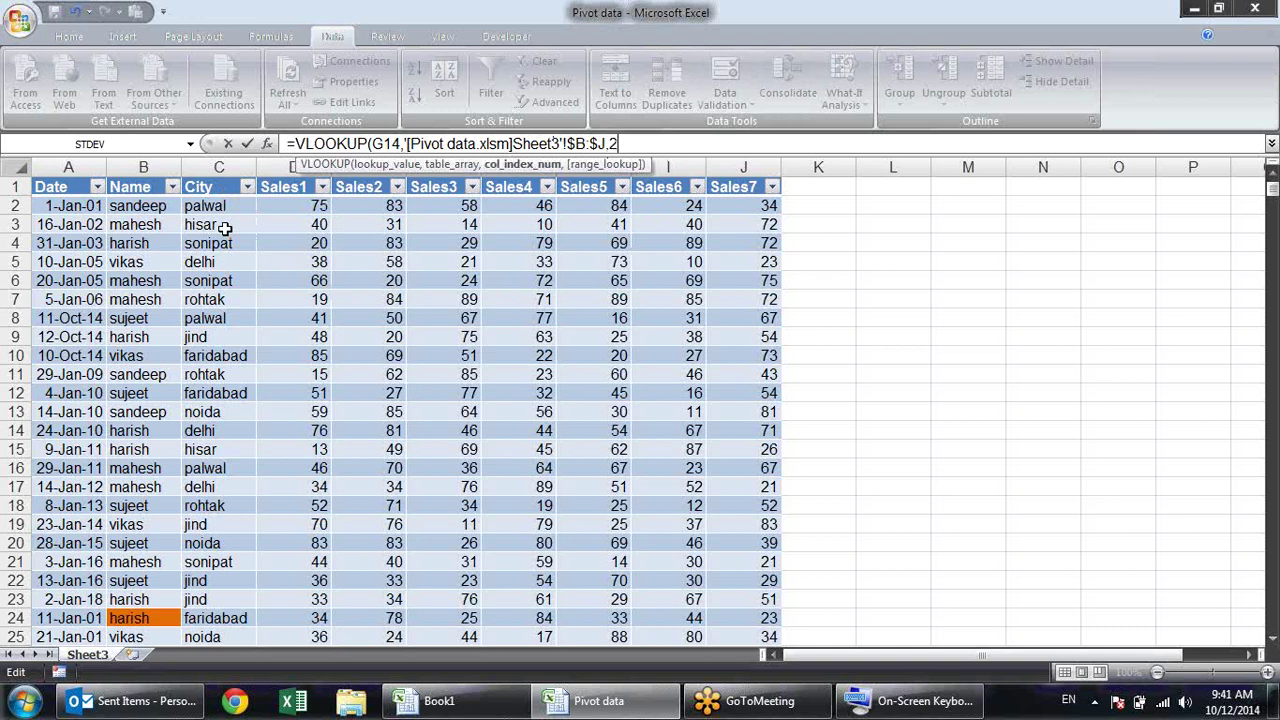
{"action": "type", "text": ","}
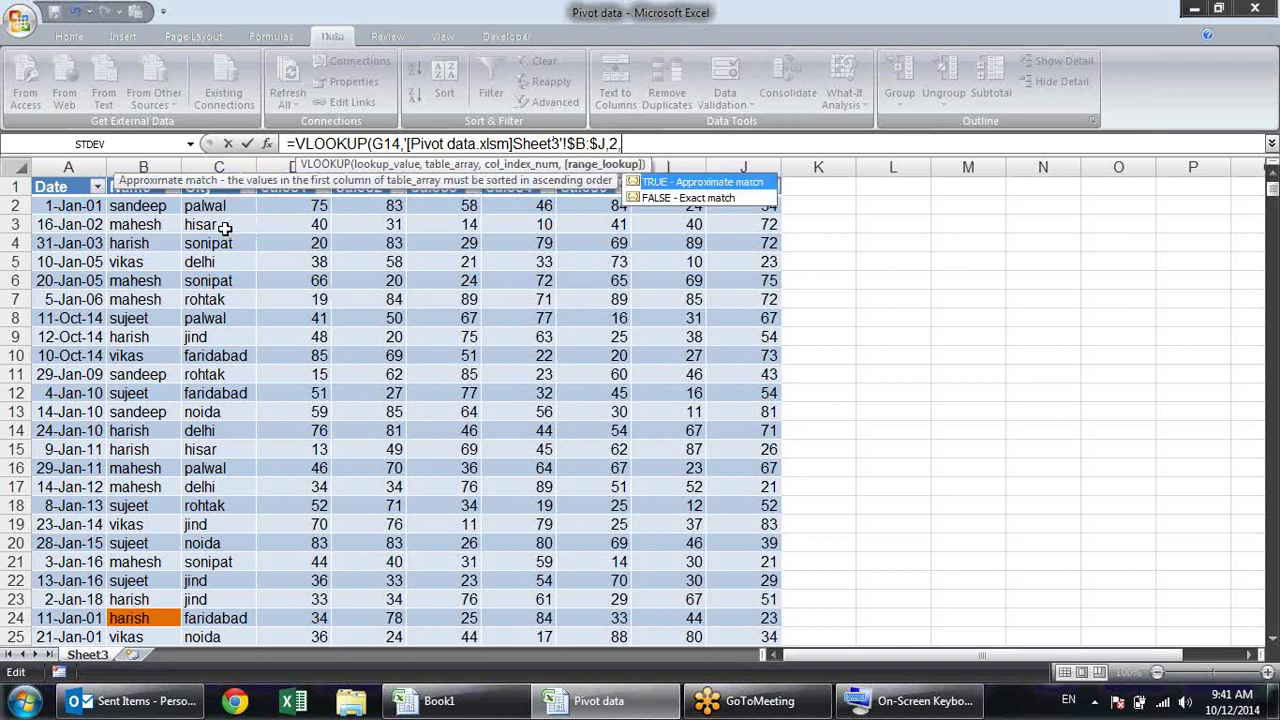
{"action": "type", "text": "0)"}
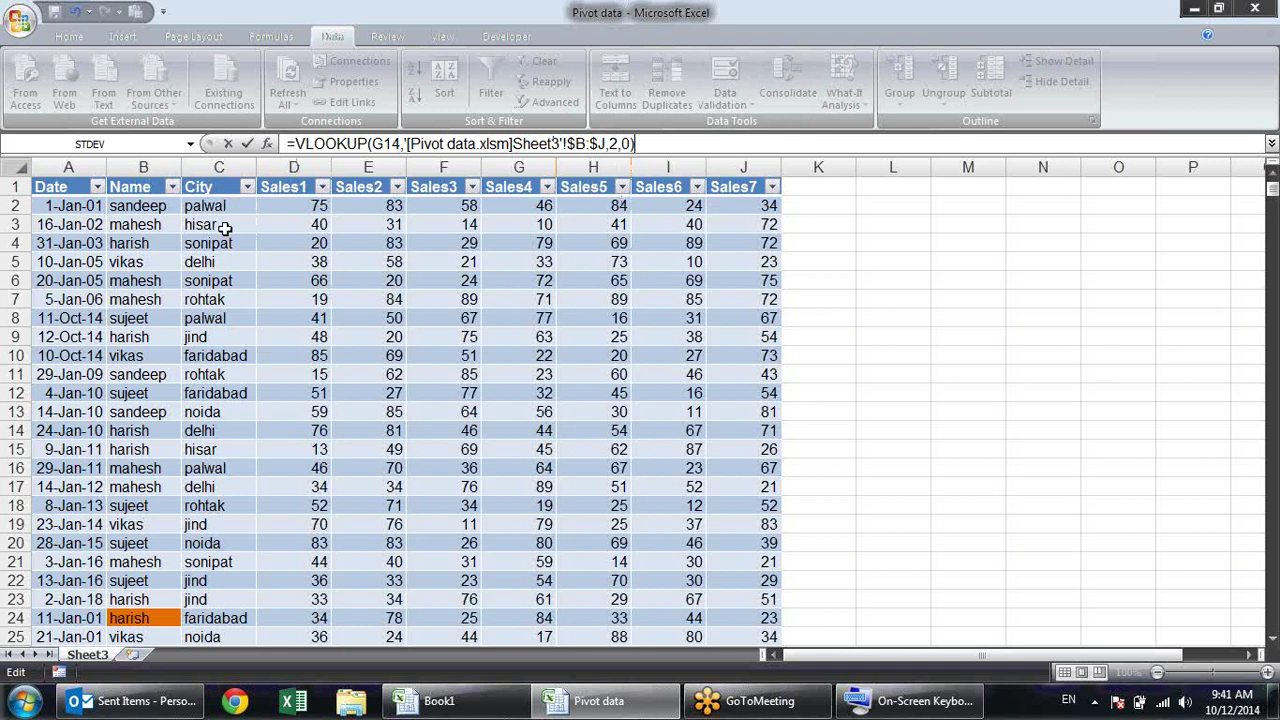
{"action": "key", "text": "Return"}
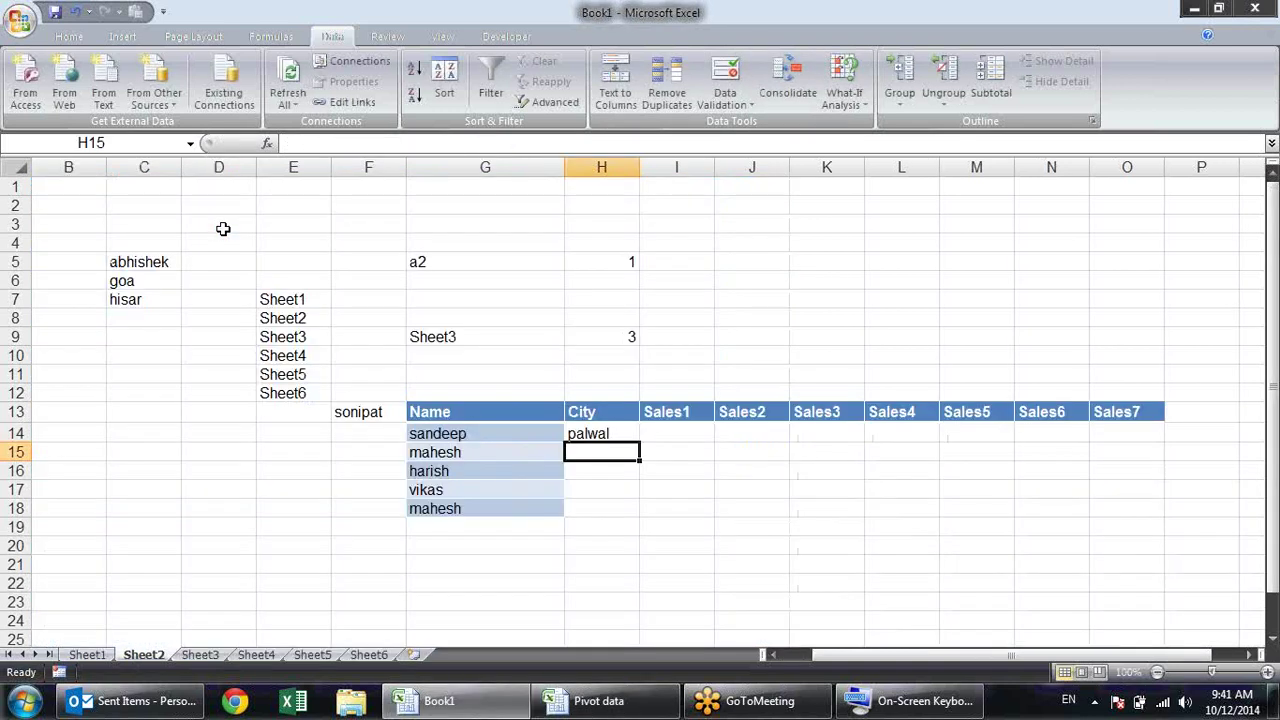
{"action": "left_click", "coordinate": [632, 433]}
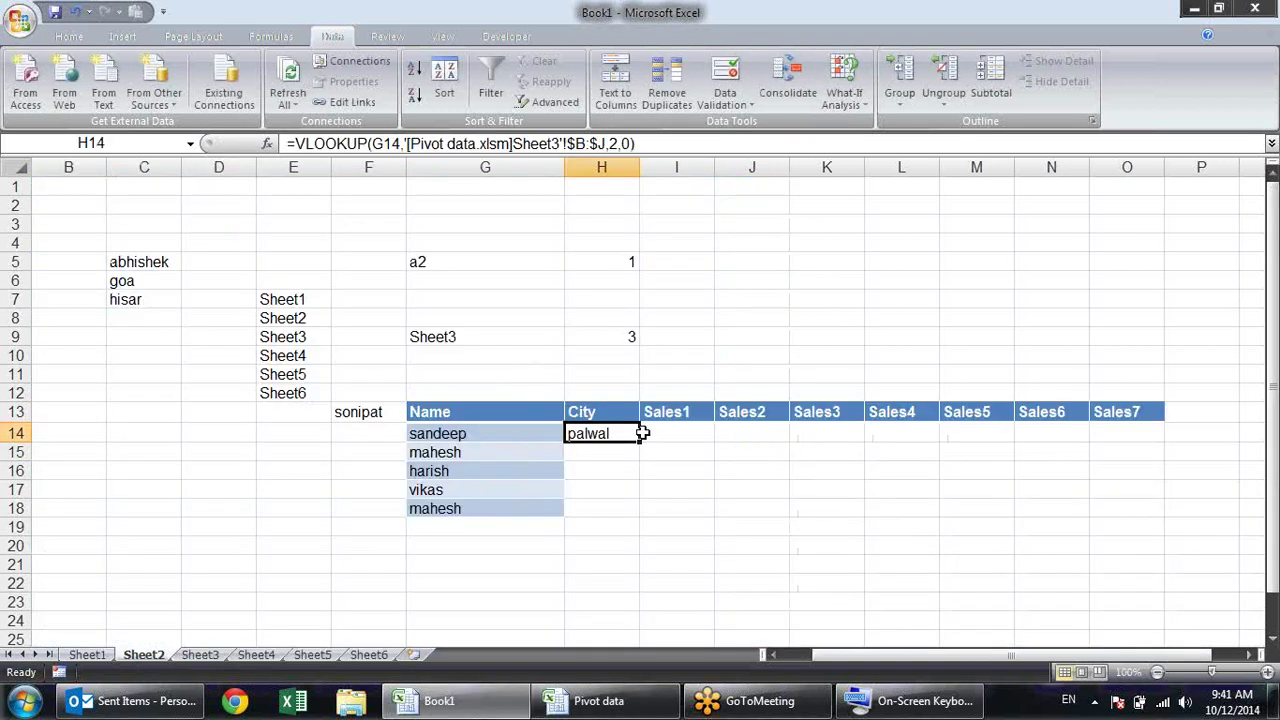
Review H14's VLOOKUP formula against the lookup name in G14
{"action": "key", "text": "F2"}
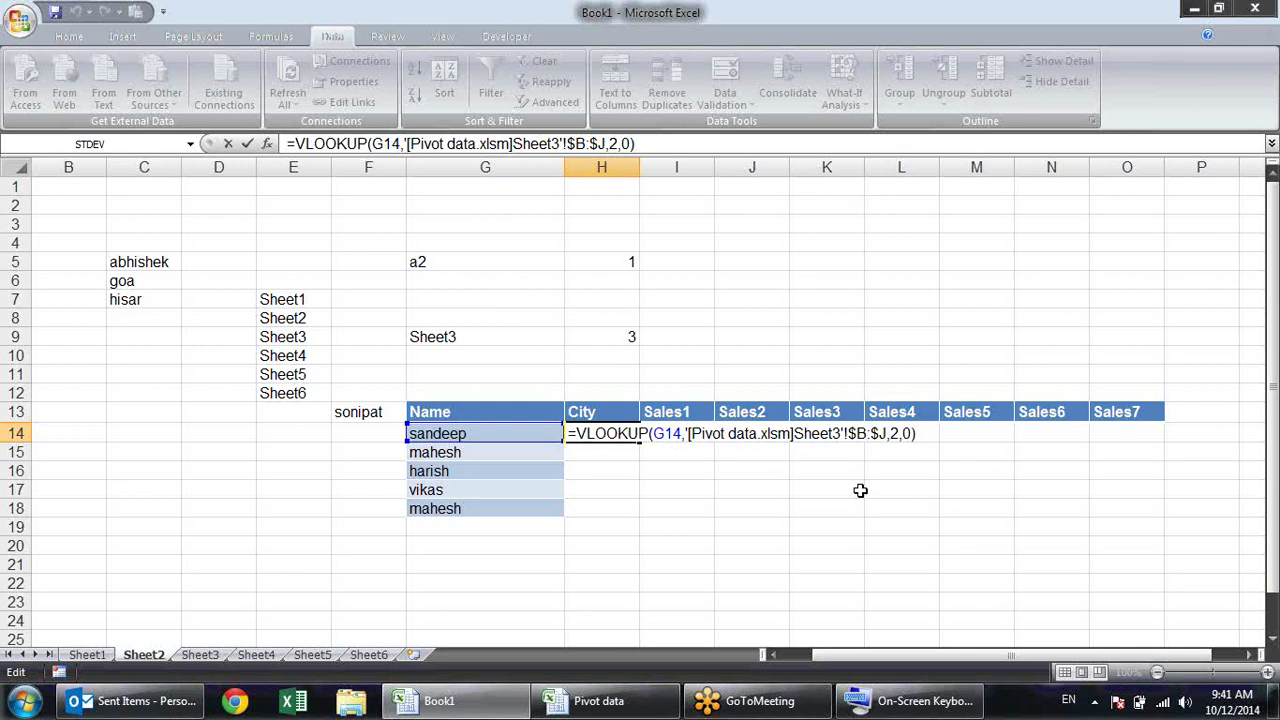
{"action": "key", "text": "Return"}
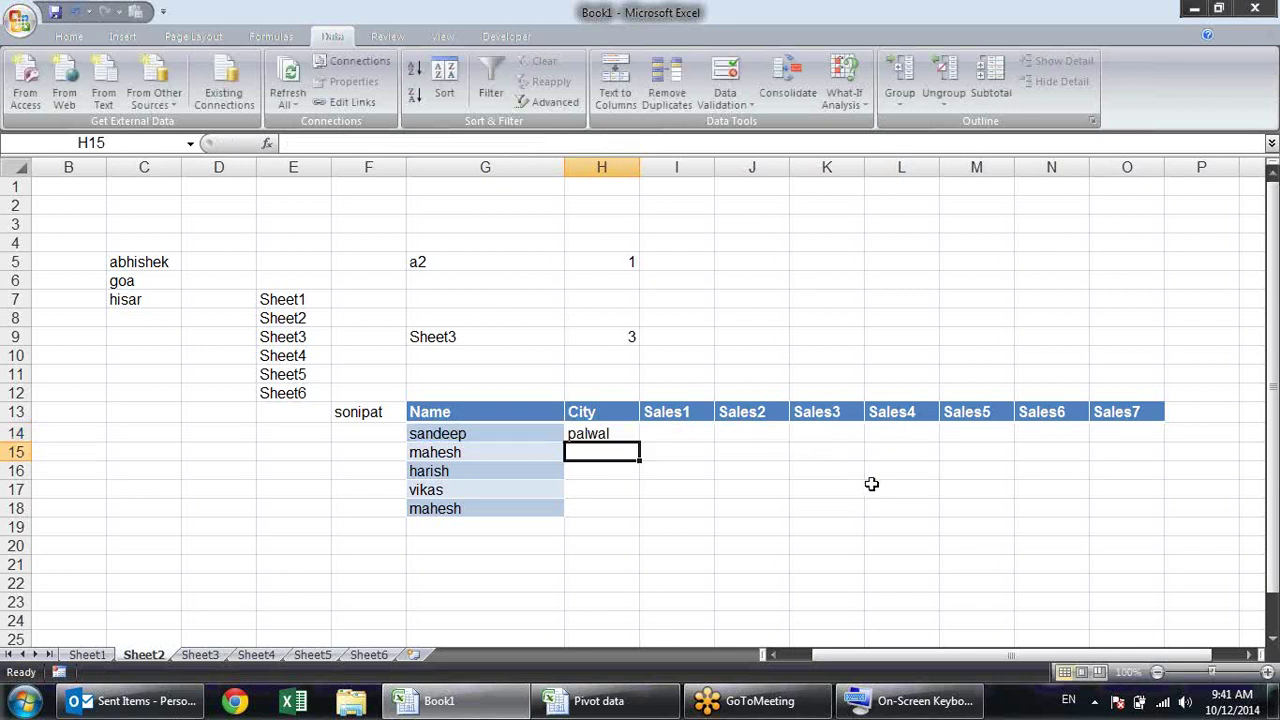
{"action": "left_click", "coordinate": [608, 433]}
{"action": "left_click", "coordinate": [545, 432]}
{"action": "left_click", "coordinate": [572, 432]}
Check the B:J source columns and palwal in Pivot data, then re-commit H14's formula unchanged
{"action": "key", "text": "ctrl+Tab"}
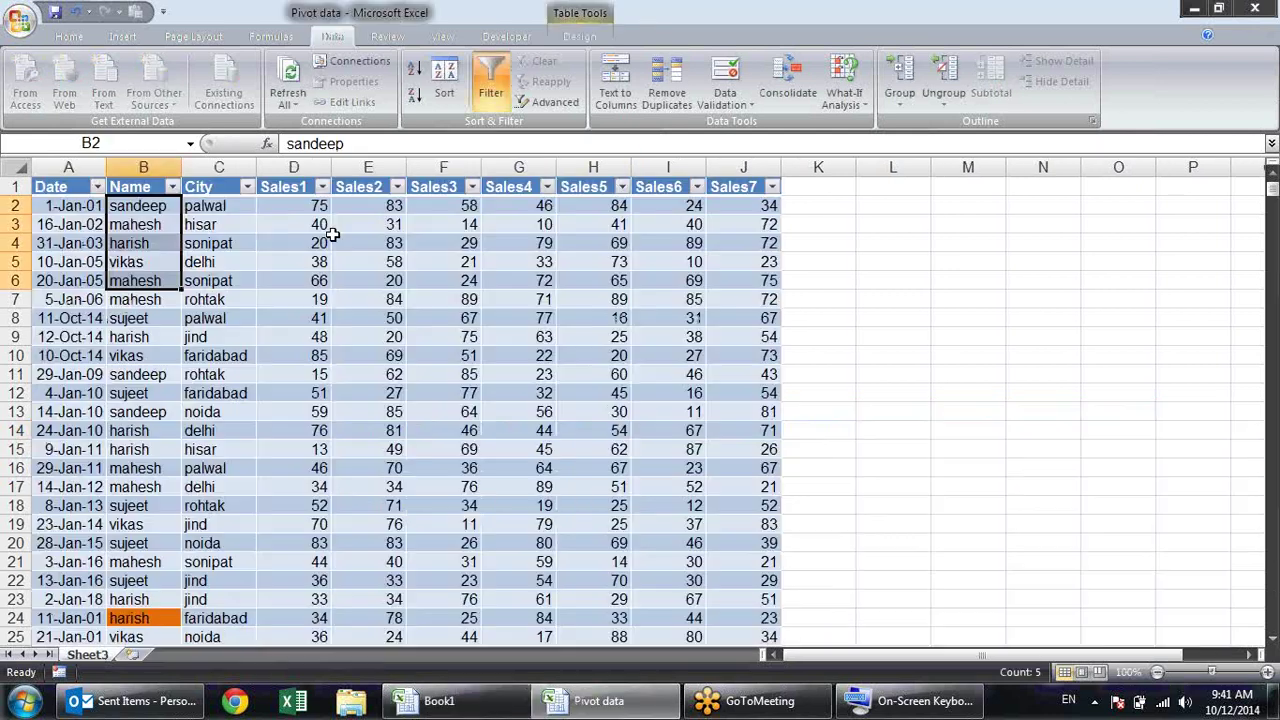
{"action": "left_click_drag", "start_coordinate": [143, 167], "coordinate": [745, 195]}
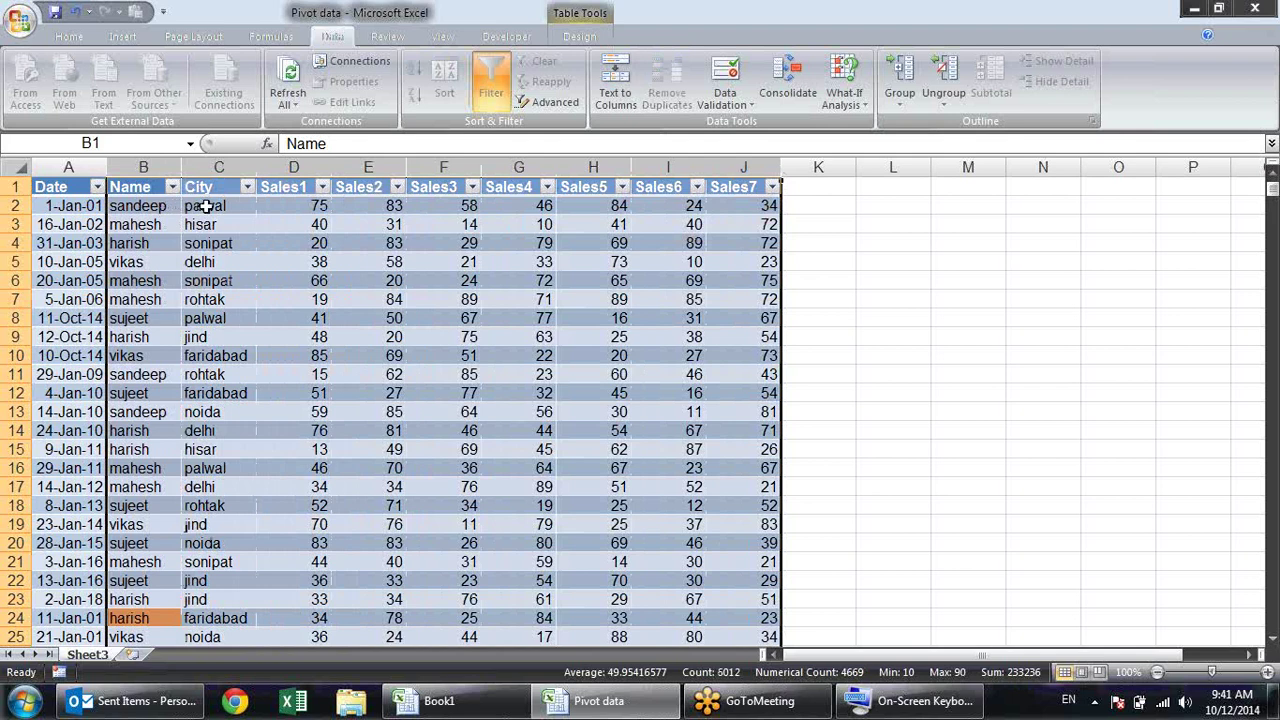
{"action": "left_click", "coordinate": [206, 206]}
{"action": "key", "text": "ctrl+Tab"}
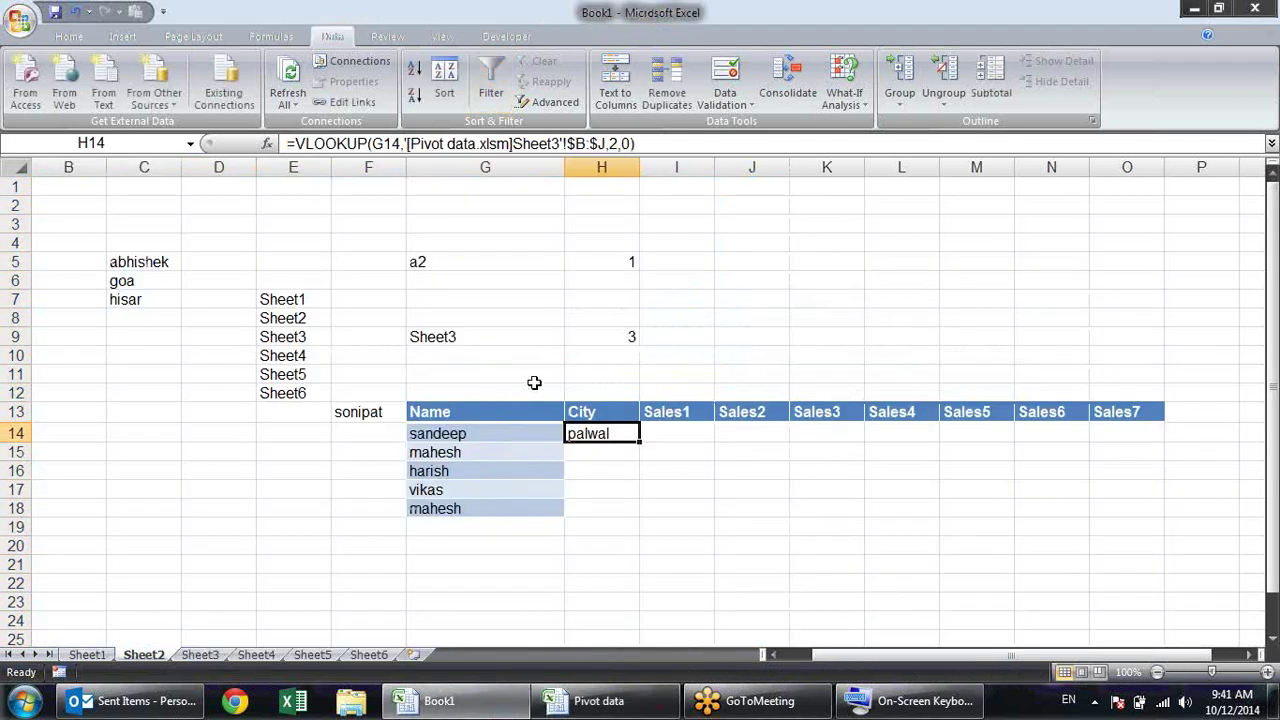
{"action": "key", "text": "F2"}
{"action": "left_click", "coordinate": [900, 432]}
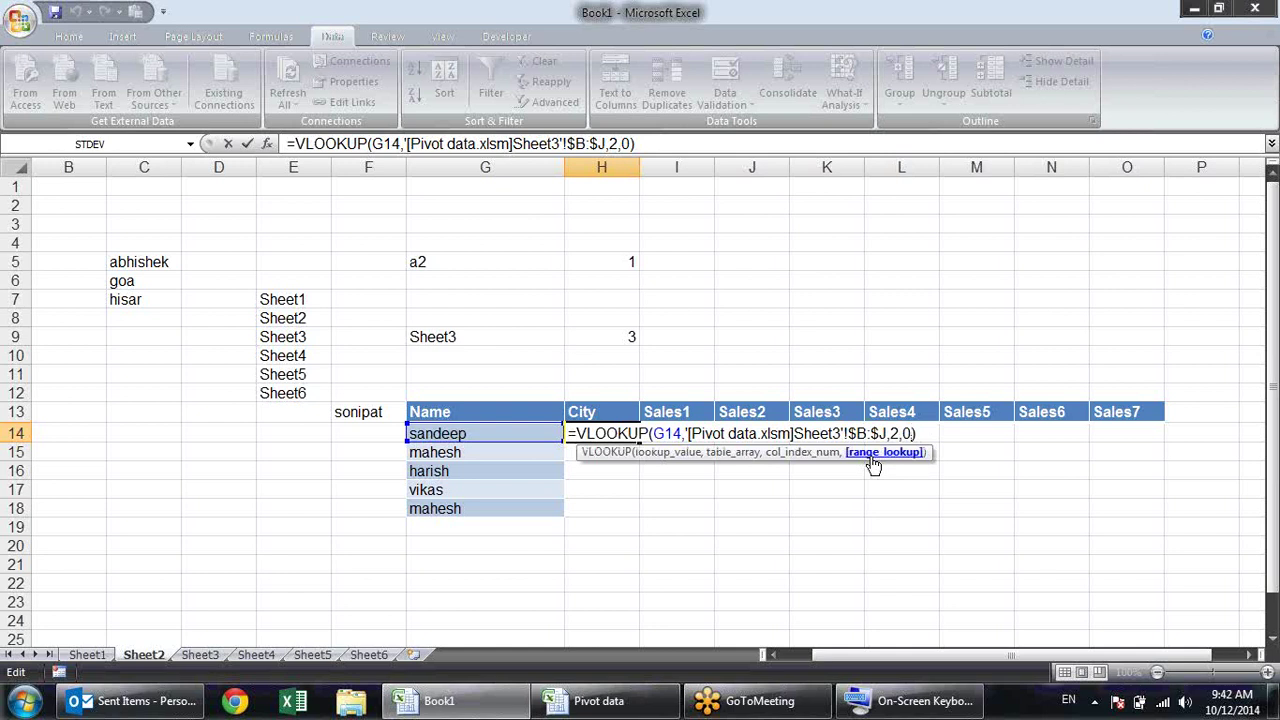
{"action": "key", "text": "Return"}
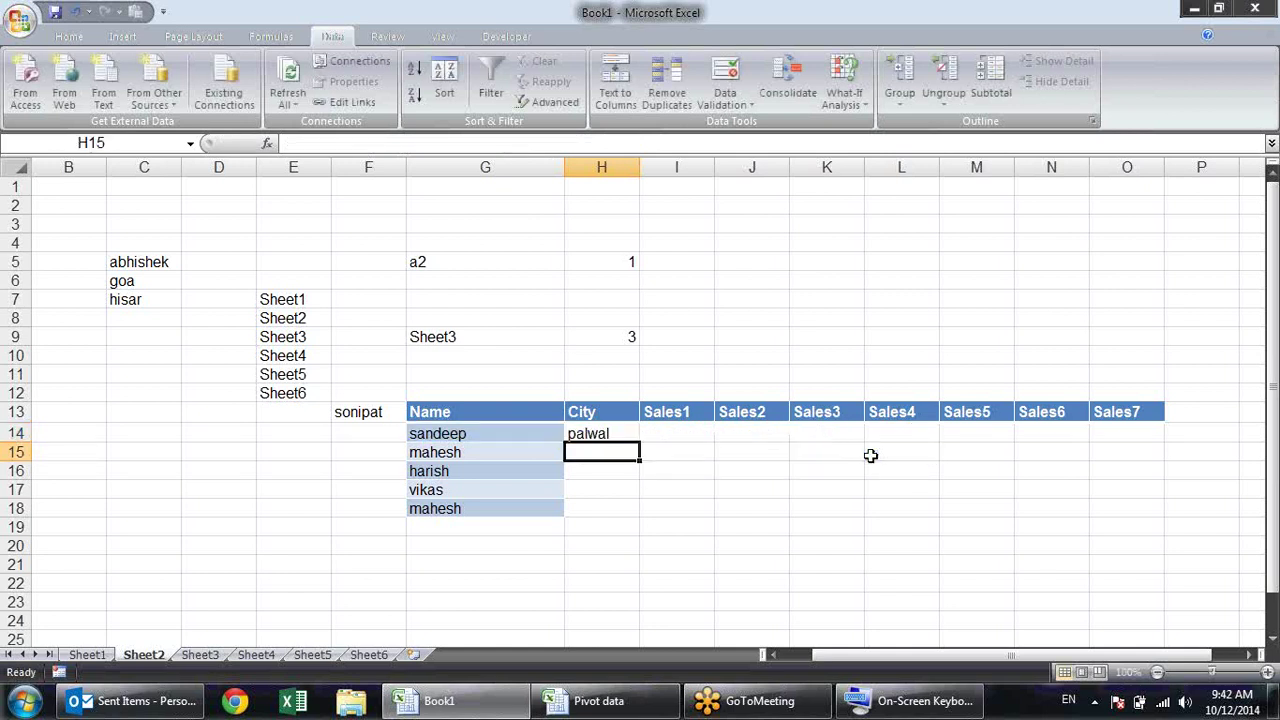
{"action": "left_click", "coordinate": [604, 434]}
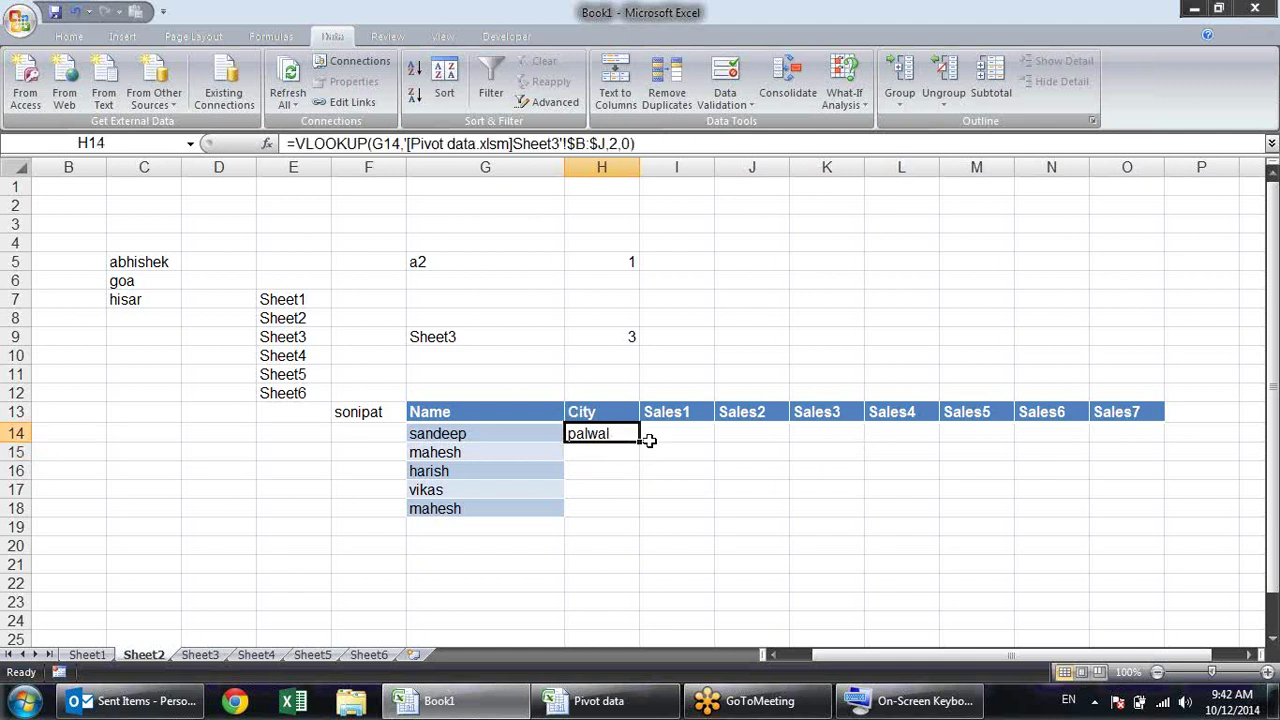
Change H14's lookup value to $G14 and fill the formula right to O14
{"action": "left_click_drag", "start_coordinate": [640, 444], "coordinate": [610, 435]}
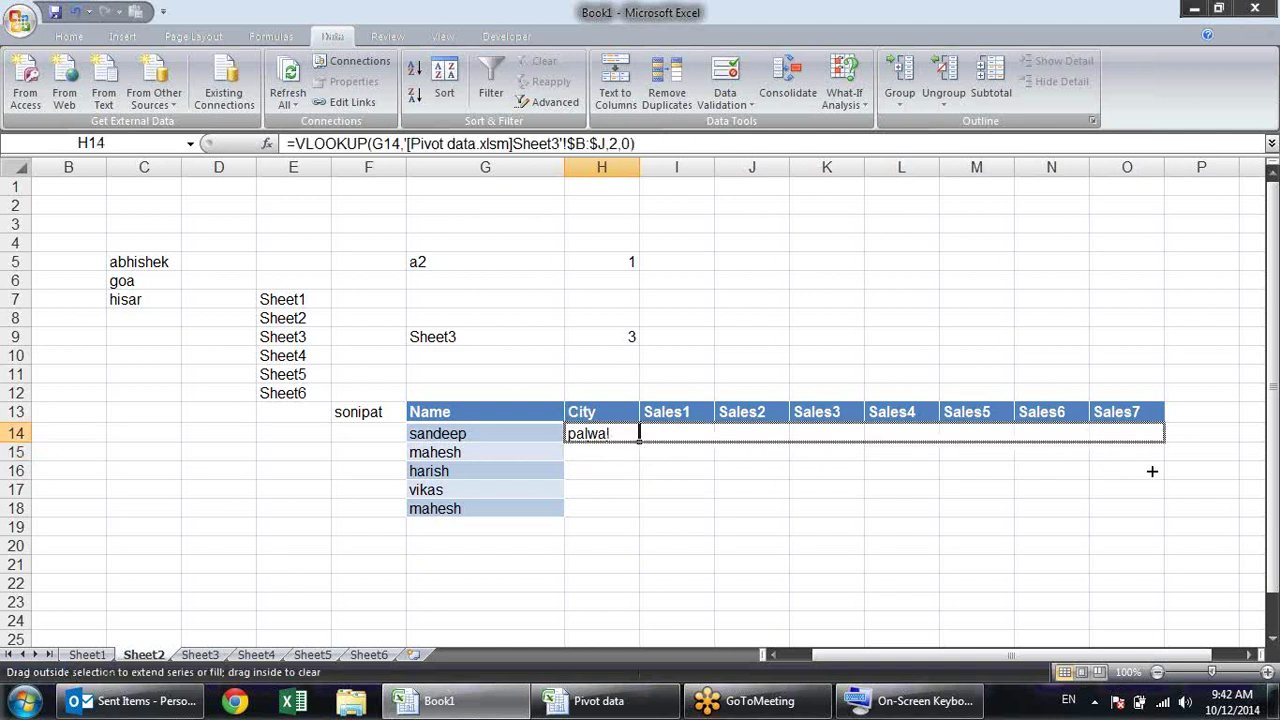
{"action": "double_click", "coordinate": [609, 447]}
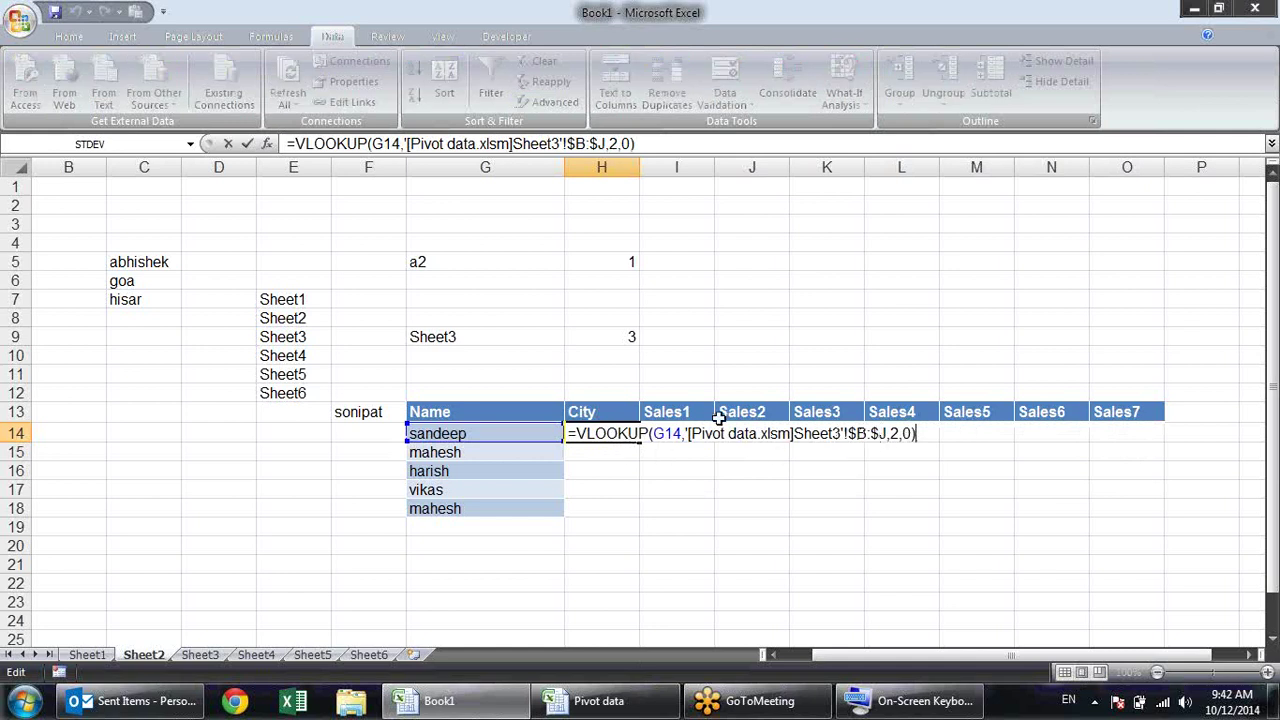
{"action": "left_click", "coordinate": [655, 434]}
{"action": "type", "text": "$"}
{"action": "key", "text": "Return"}
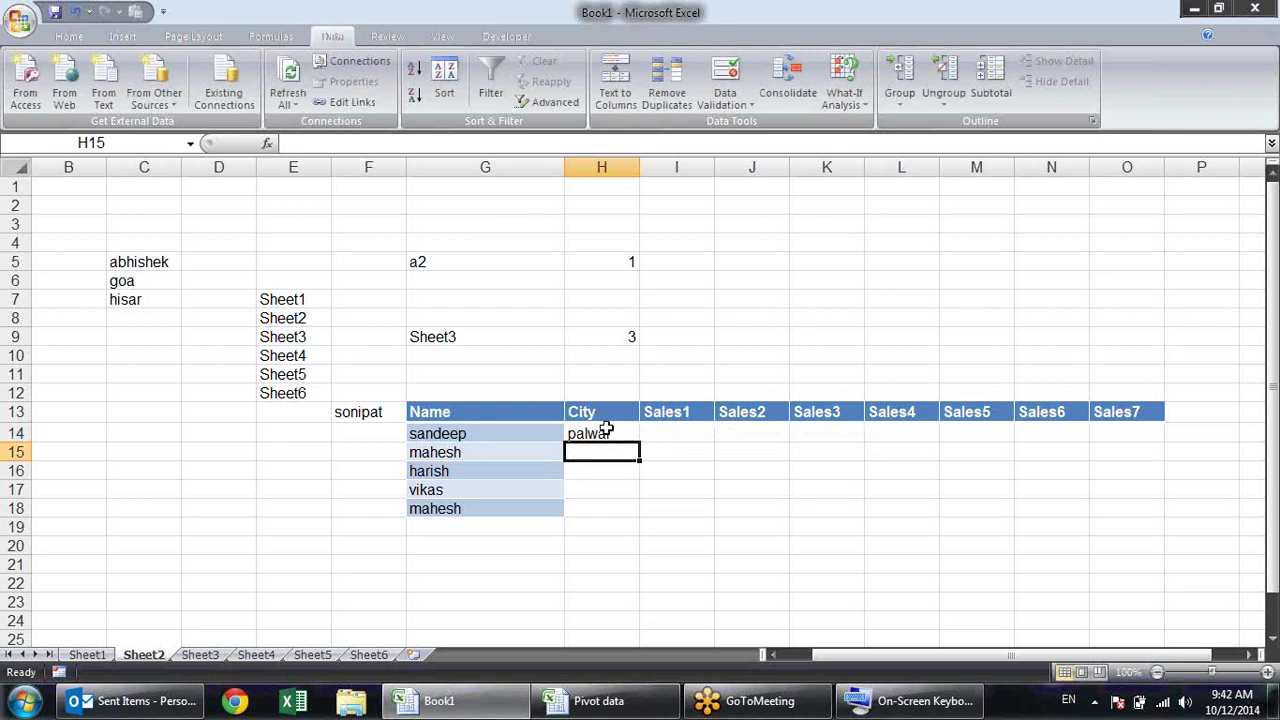
{"action": "left_click", "coordinate": [606, 433]}
{"action": "left_click_drag", "start_coordinate": [639, 442], "coordinate": [1160, 437]}
Set the column index to 3 in I14 and 4 in J14, returning 75 and 83
{"action": "left_click", "coordinate": [706, 433]}
{"action": "double_click", "coordinate": [706, 433]}
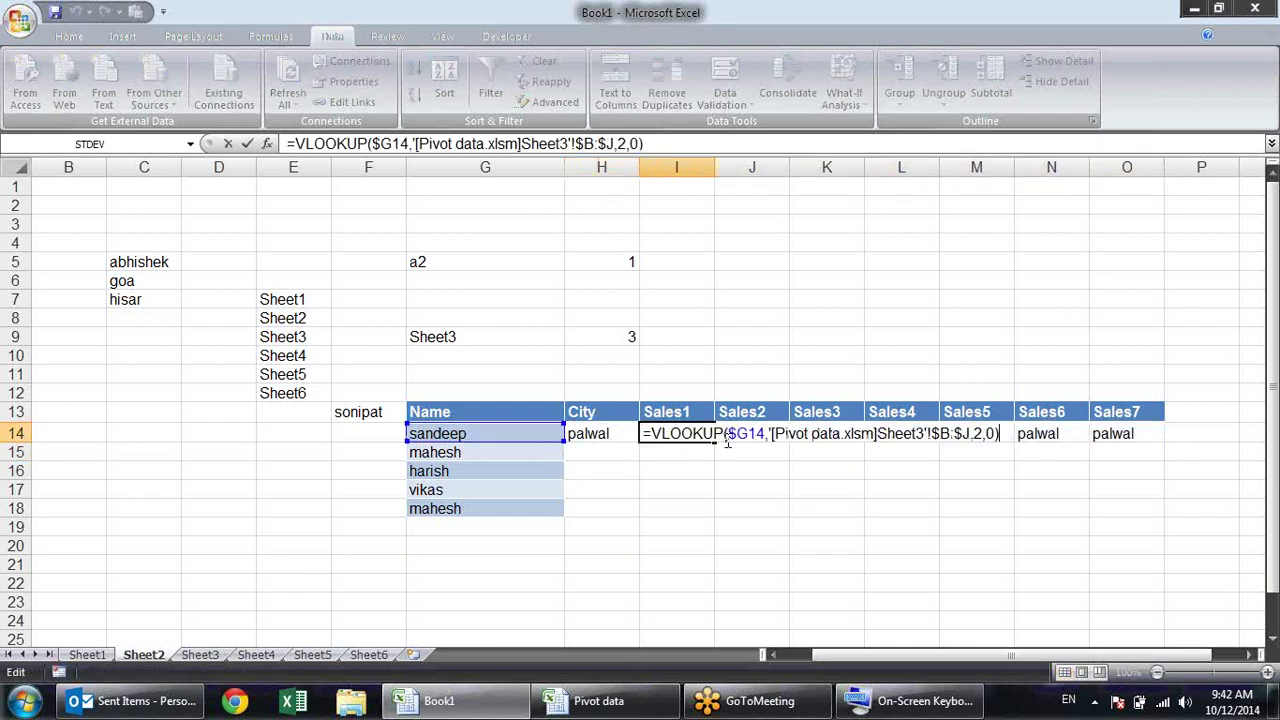
{"action": "left_click", "coordinate": [996, 433]}
{"action": "left_click", "coordinate": [984, 433]}
{"action": "key", "text": "BackSpace"}
{"action": "type", "text": "3"}
{"action": "key", "text": "Return"}
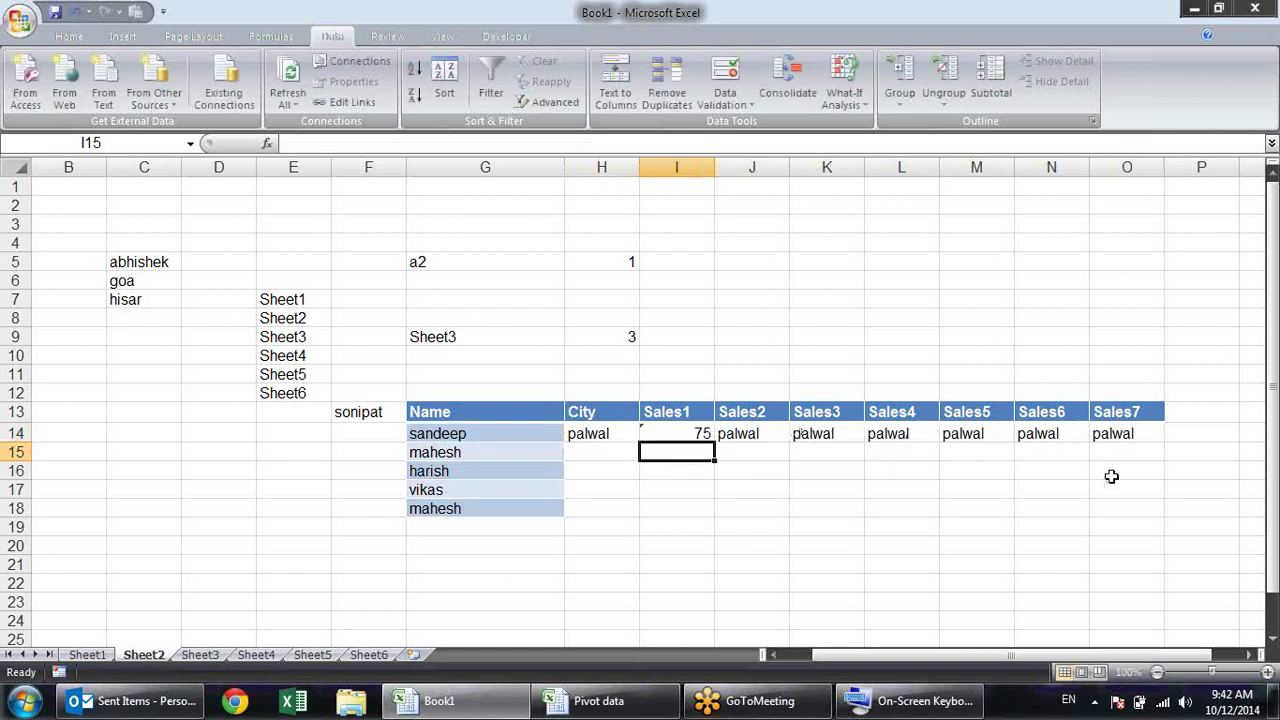
{"action": "double_click", "coordinate": [748, 427]}
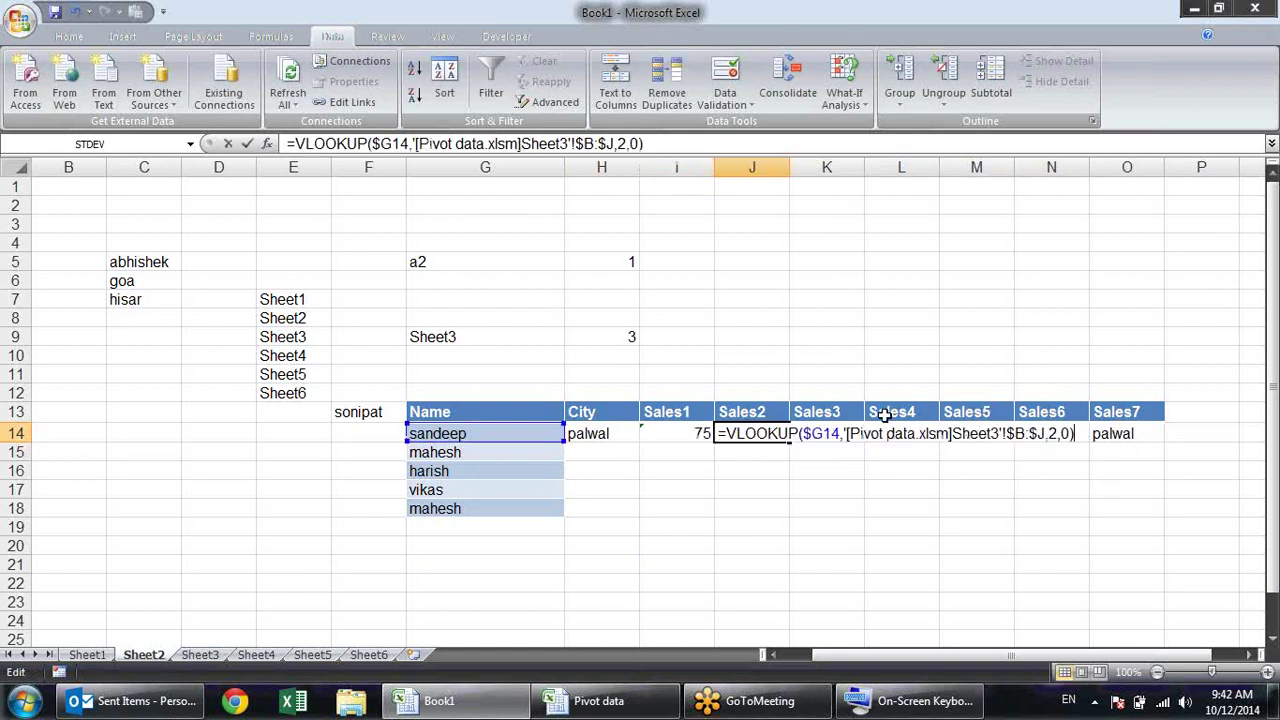
{"action": "left_click", "coordinate": [1057, 433]}
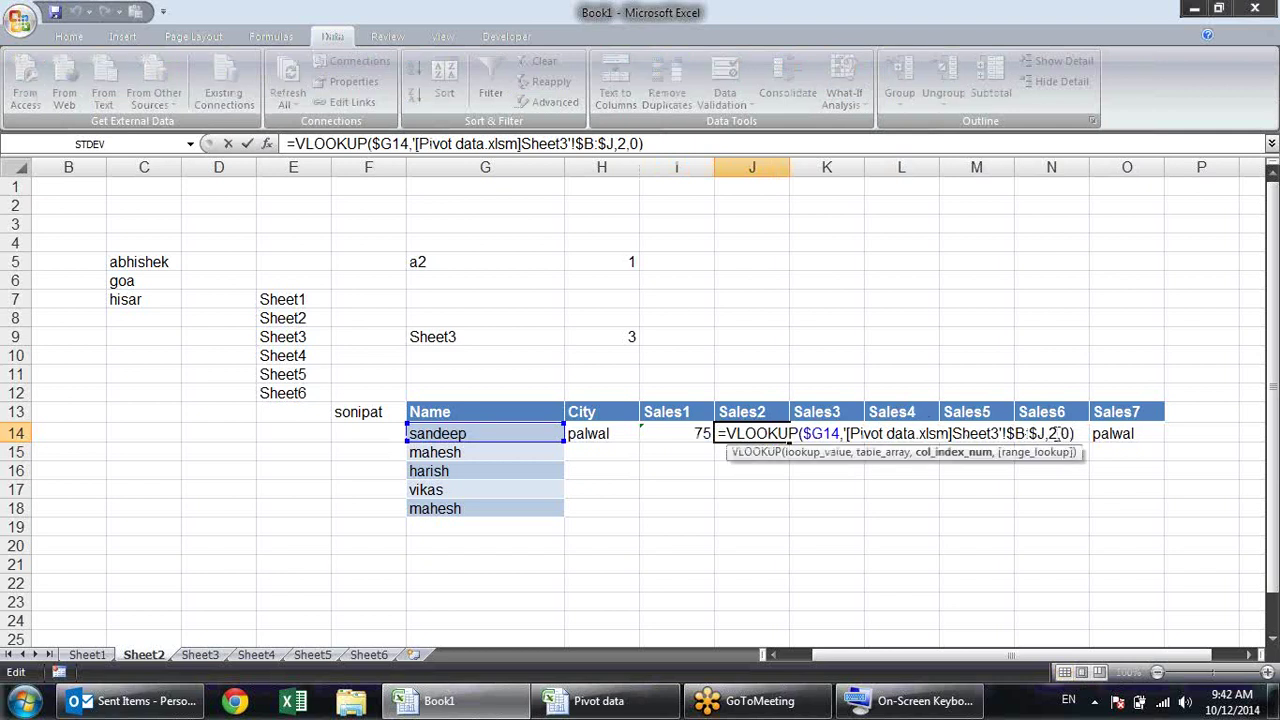
{"action": "key", "text": "BackSpace"}
{"action": "type", "text": "4"}
{"action": "key", "text": "Return"}
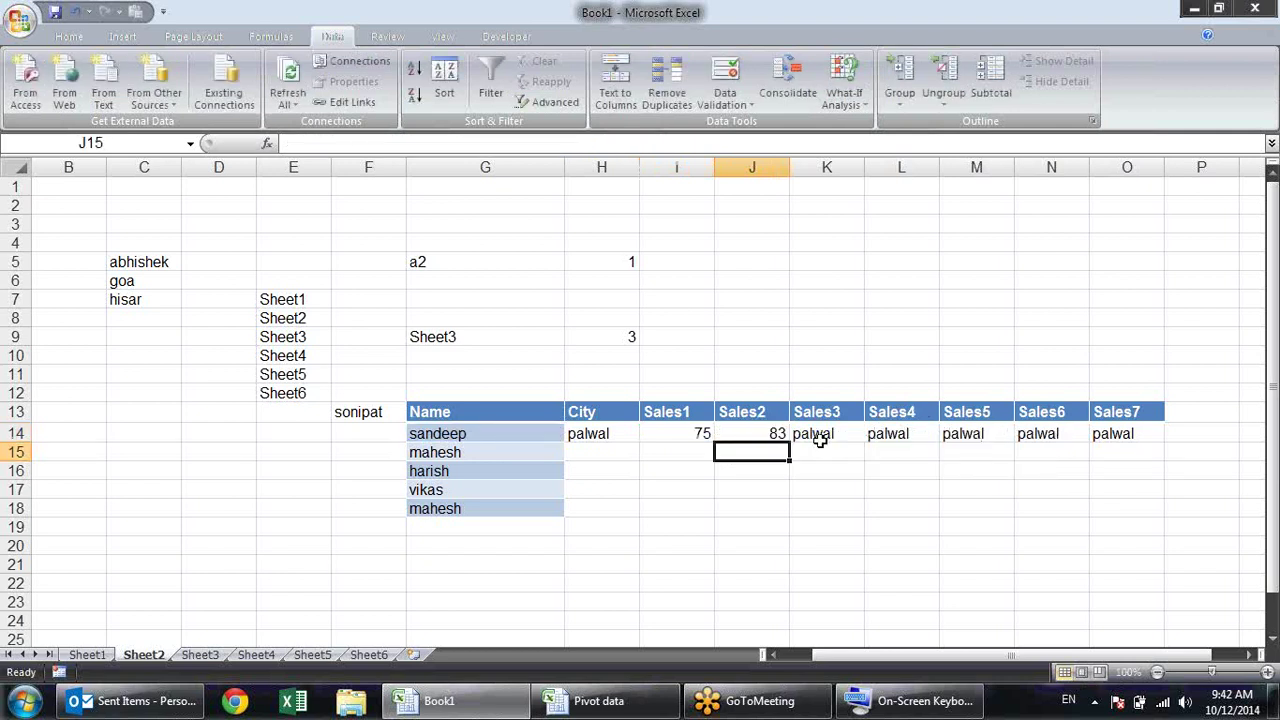
Set K14's column index to 5 so Sales3 returns 58, then select H14:K14
{"action": "left_click", "coordinate": [820, 437]}
{"action": "key", "text": "F2"}
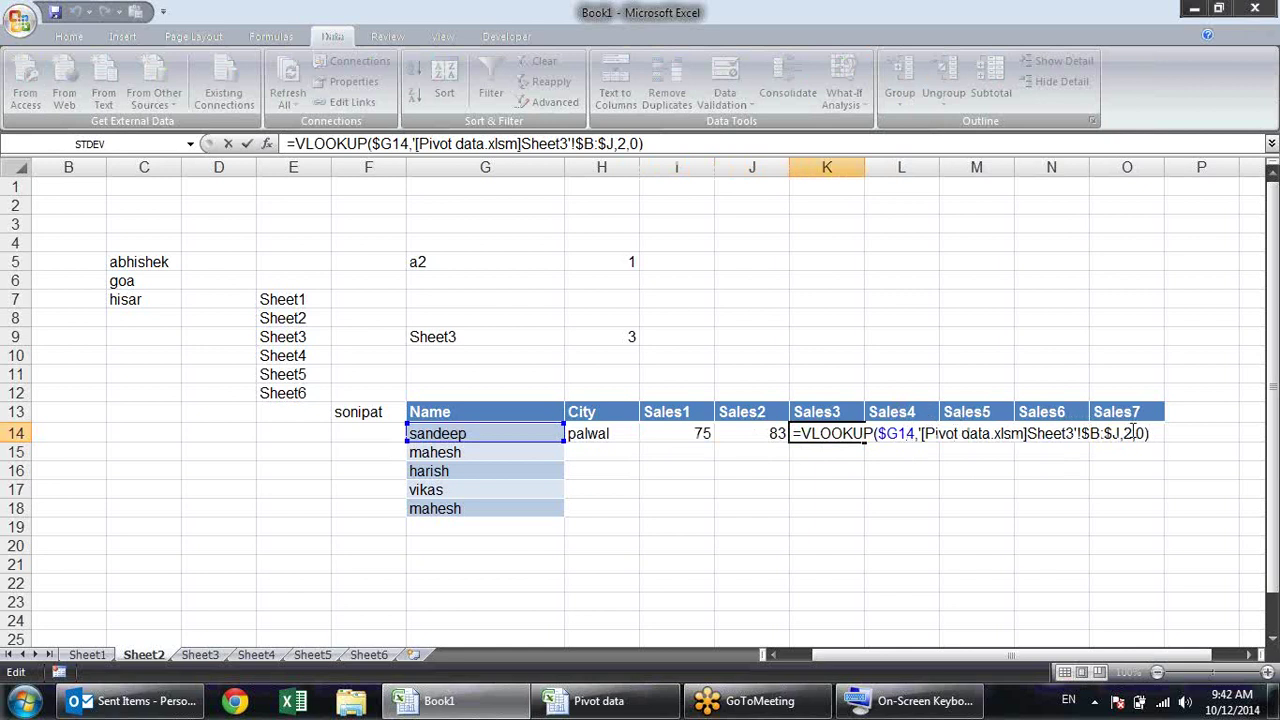
{"action": "left_click", "coordinate": [1135, 433]}
{"action": "key", "text": "BackSpace"}
{"action": "type", "text": "5"}
{"action": "key", "text": "Return"}
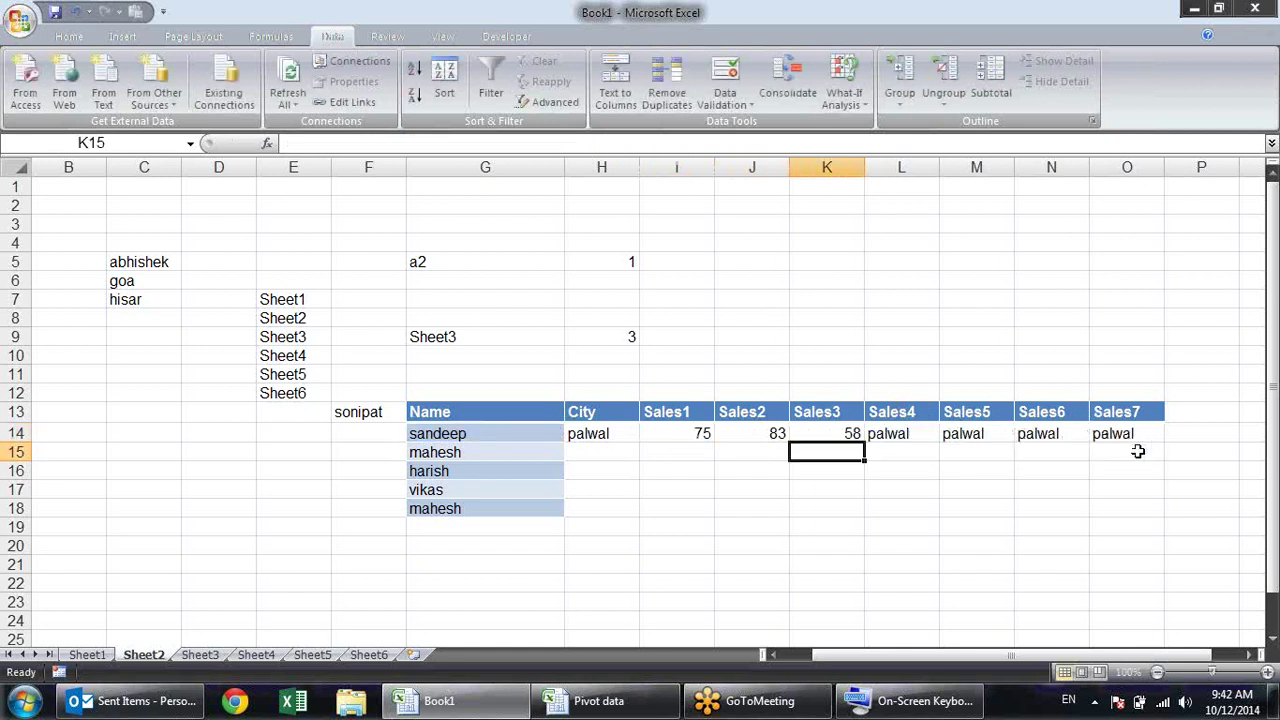
{"action": "left_click", "coordinate": [922, 437]}
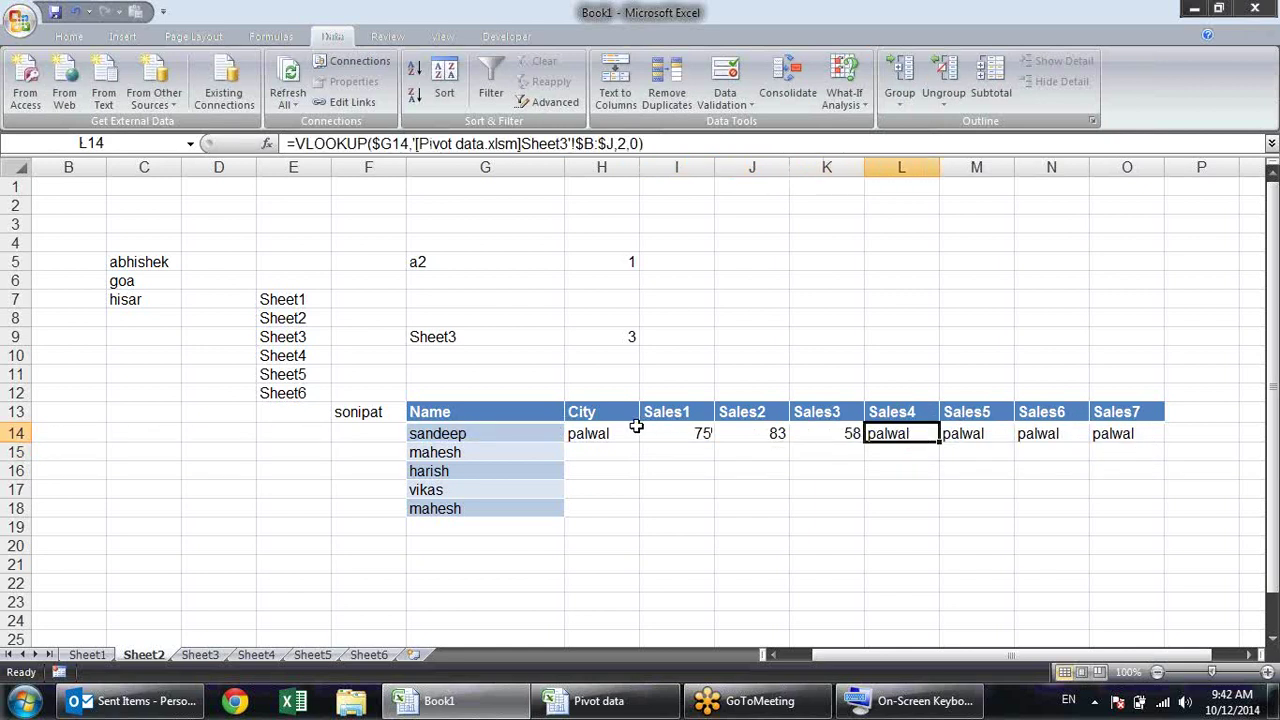
{"action": "left_click_drag", "start_coordinate": [634, 430], "coordinate": [866, 437]}
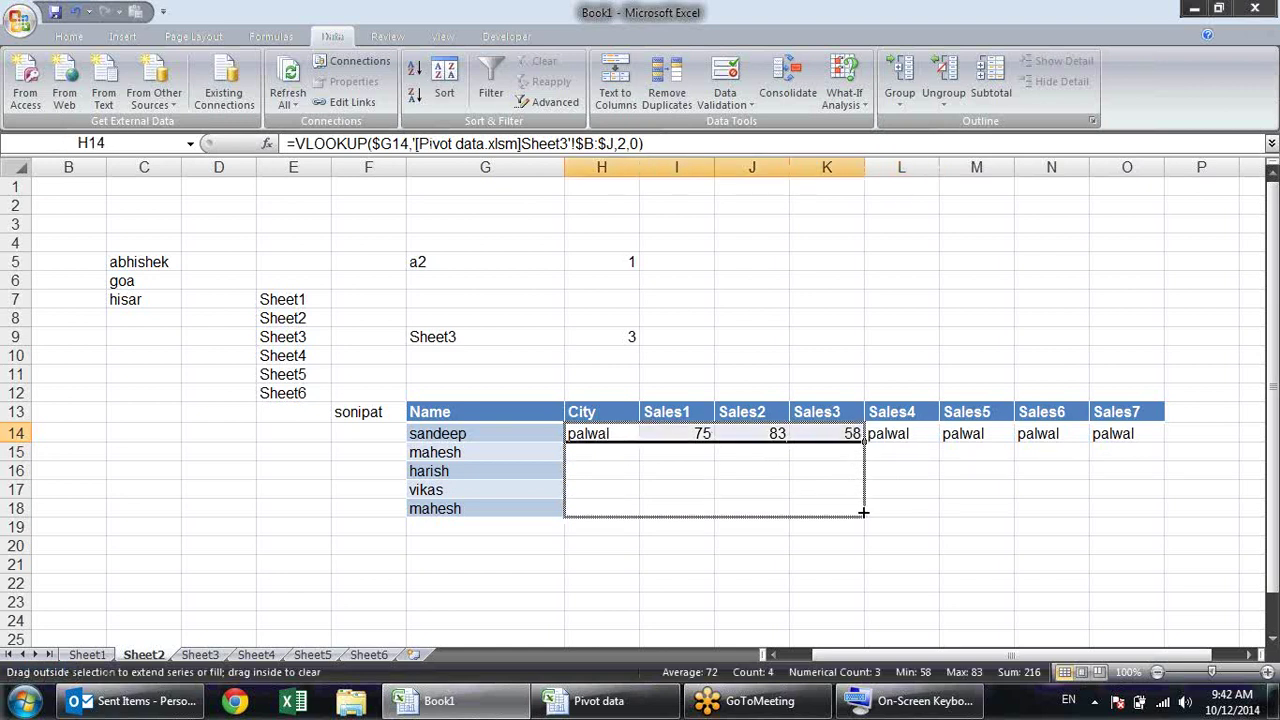
Fill H14:K14 down to row 18 and delete the unused Sales4–Sales7 columns L:O
{"action": "left_click_drag", "start_coordinate": [866, 440], "coordinate": [864, 514]}
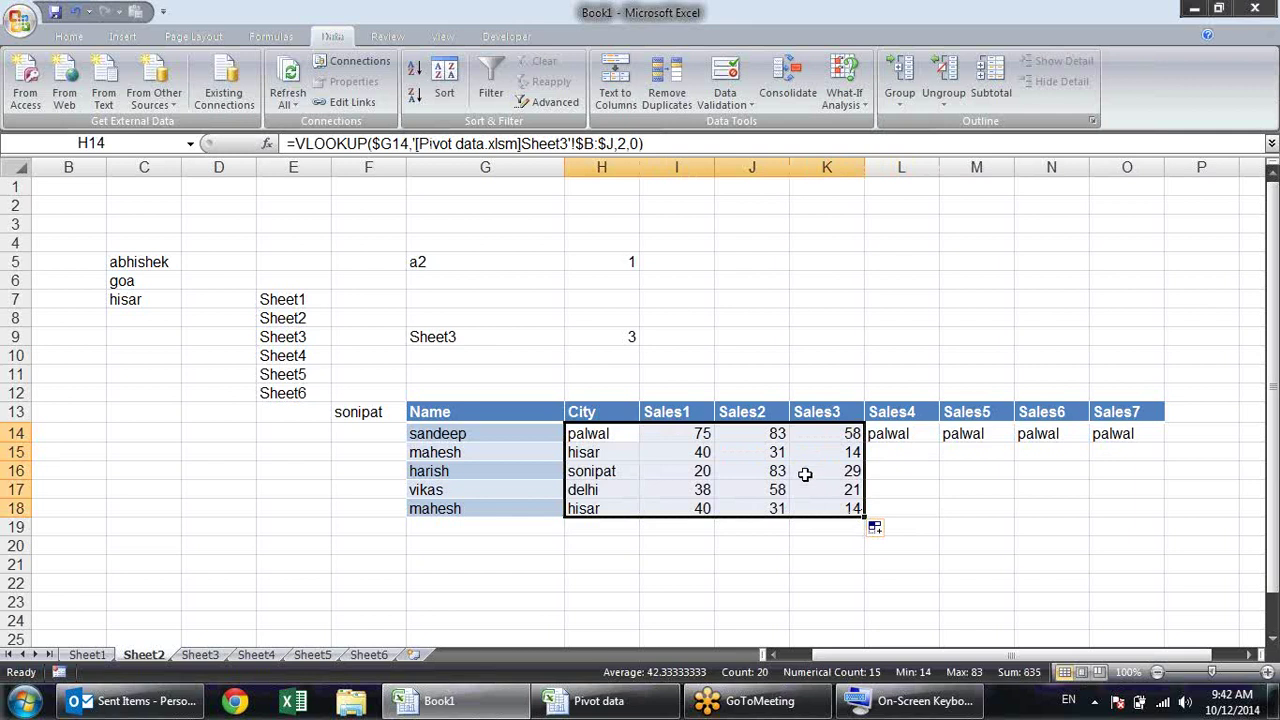
{"action": "left_click_drag", "start_coordinate": [900, 166], "coordinate": [1130, 166]}
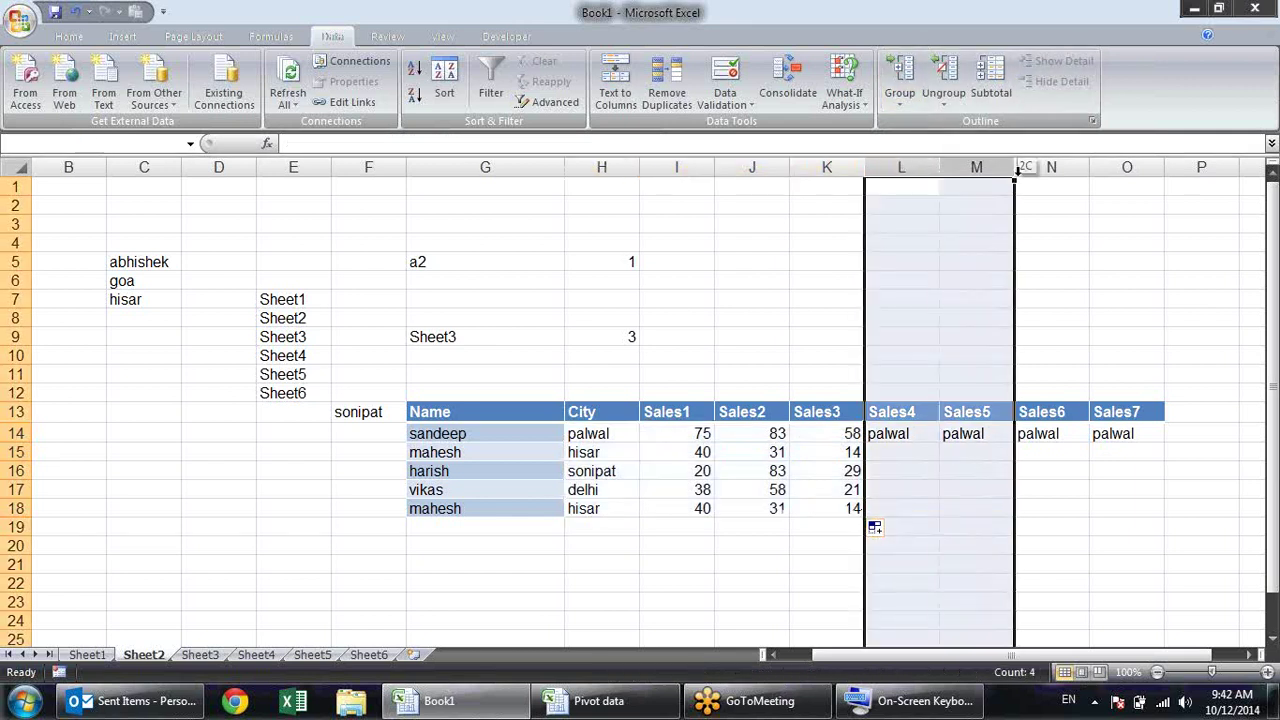
{"action": "key", "text": "alt+e"}
{"action": "key", "text": "d"}
{"action": "left_click", "coordinate": [803, 586]}
Inspect the lookup formulas in I17, I15, J14 and K16, then minimise Excel
{"action": "left_click", "coordinate": [705, 489]}
{"action": "left_click", "coordinate": [652, 455]}
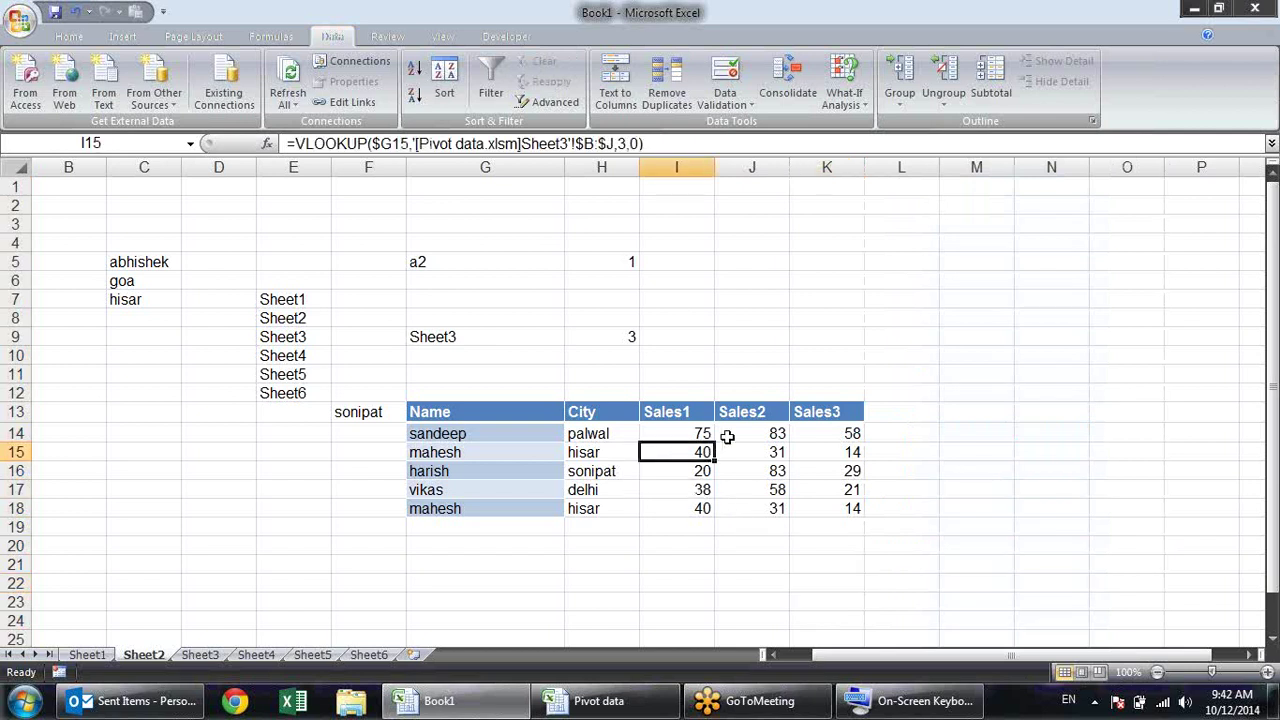
{"action": "left_click", "coordinate": [745, 437]}
{"action": "left_click", "coordinate": [810, 470]}
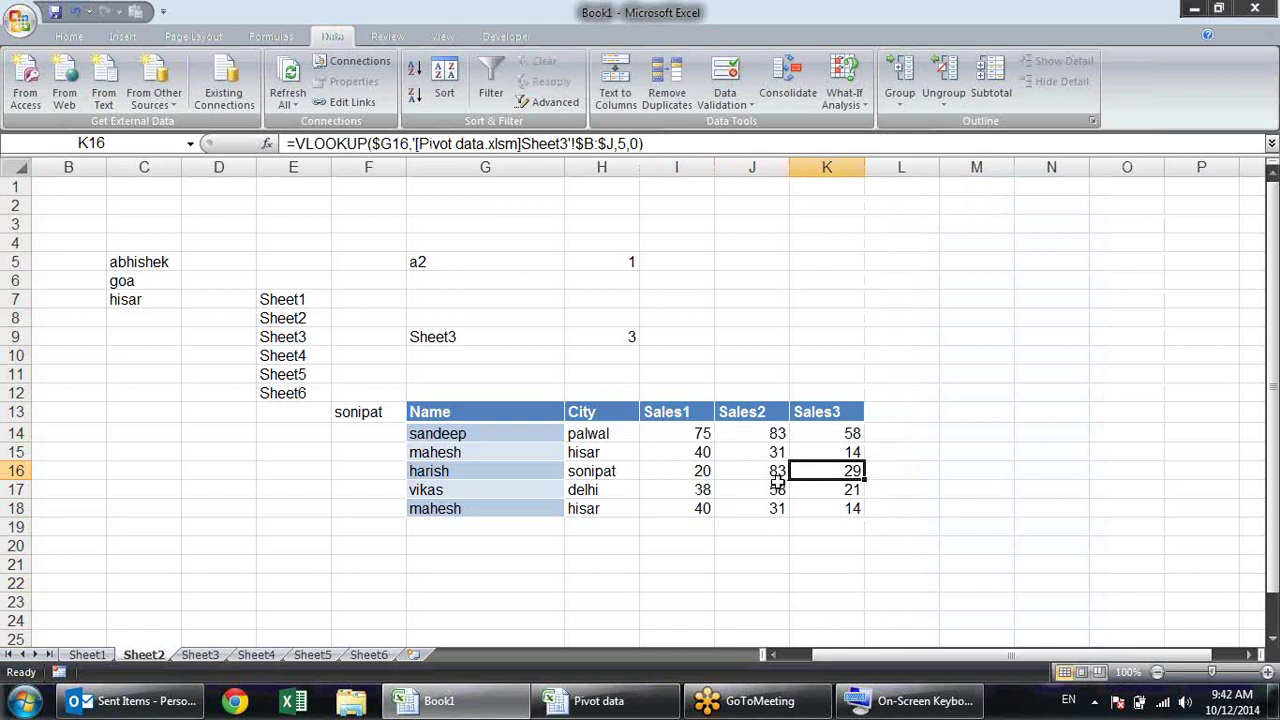
{"action": "double_click", "coordinate": [703, 451]}
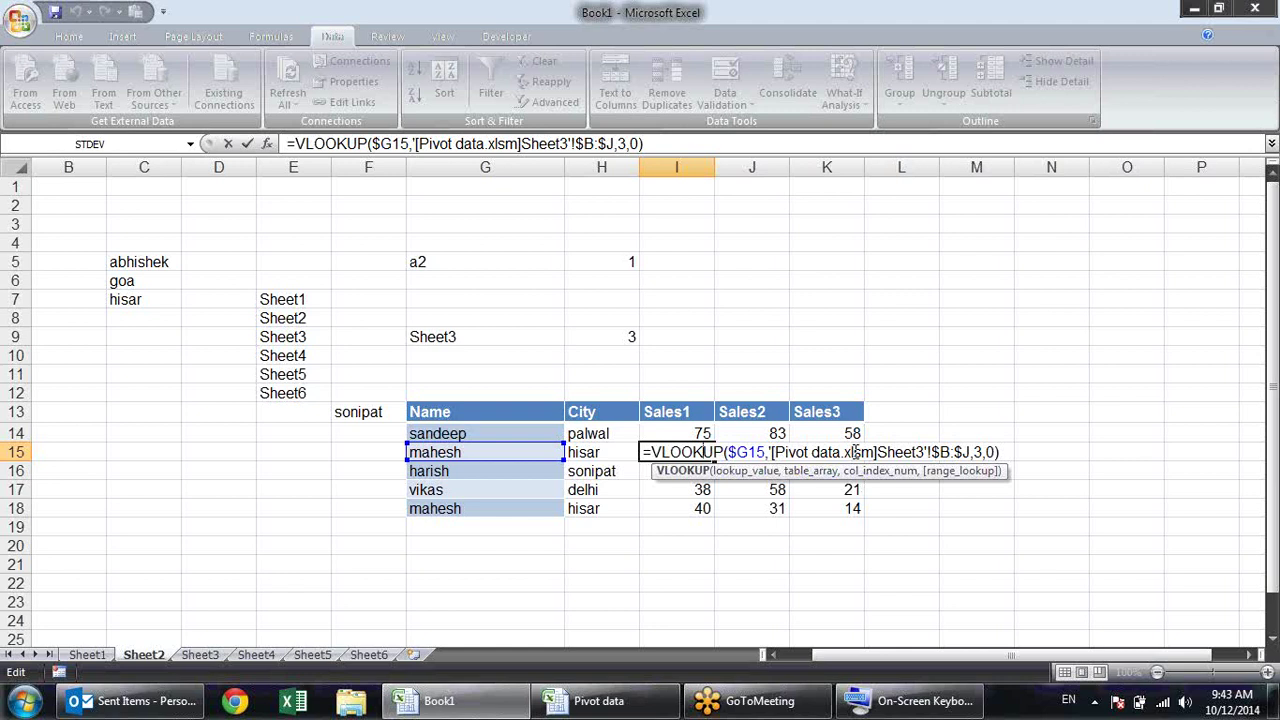
{"action": "key", "text": "Return"}
{"action": "left_click", "coordinate": [690, 452]}
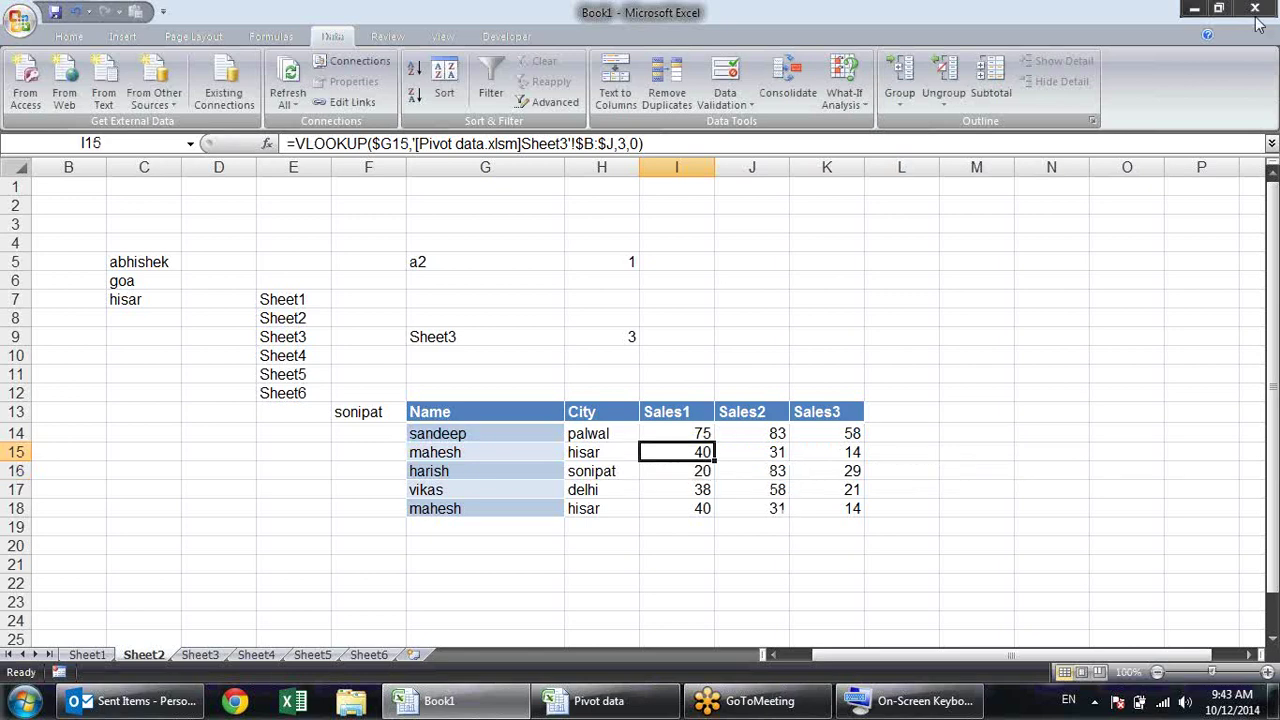
{"action": "left_click", "coordinate": [1194, 10]}
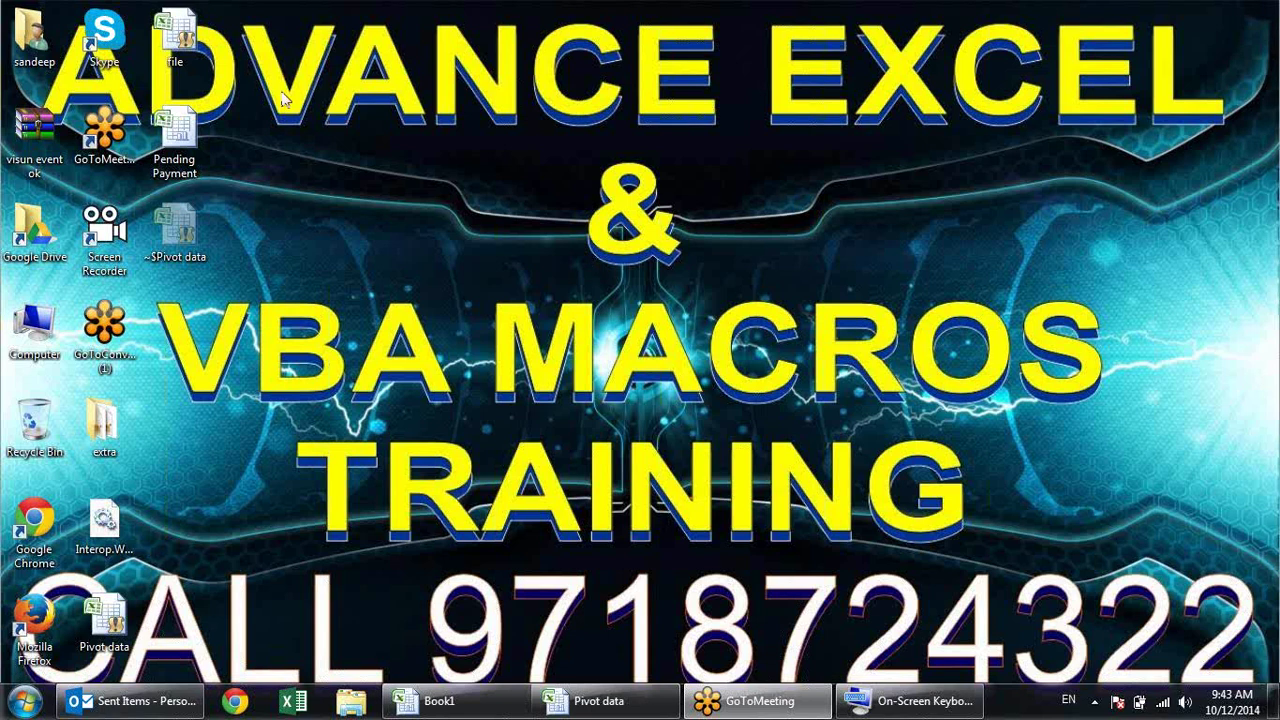
Browse to the Showcase folder on Local Disk (D:) and open the Attendance monitoring System workbook
{"action": "double_click", "coordinate": [37, 345]}
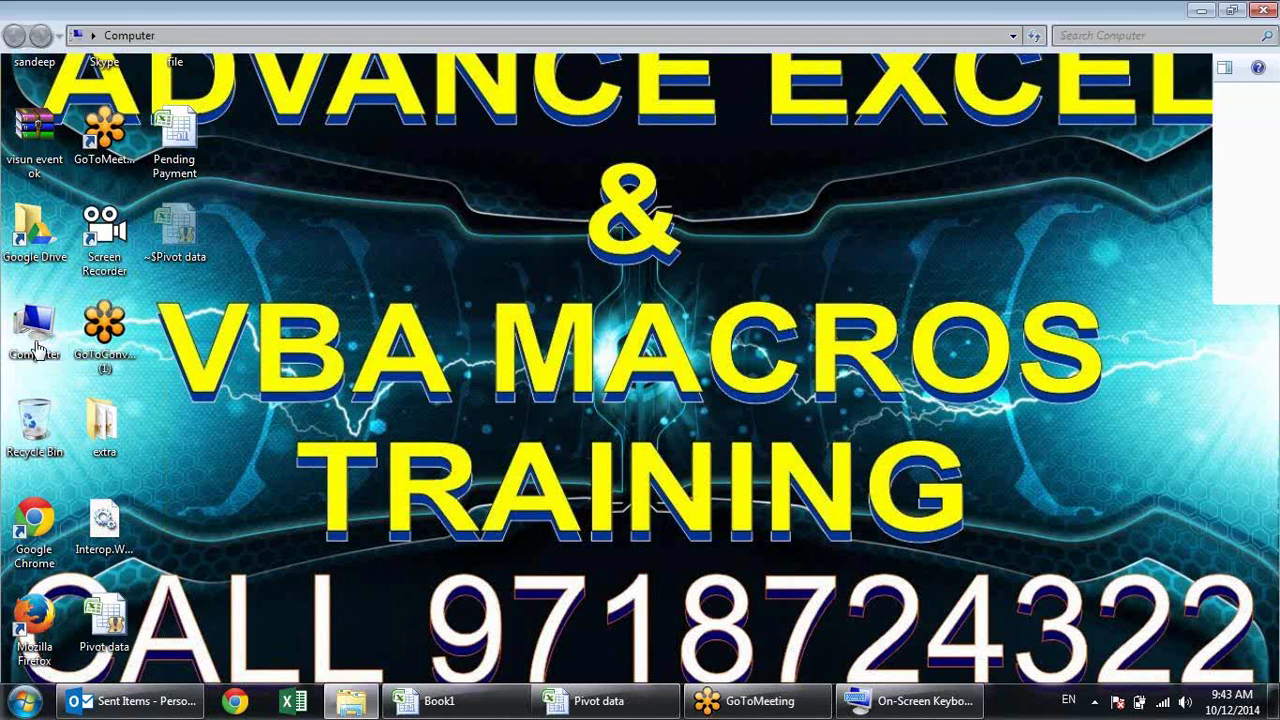
{"action": "double_click", "coordinate": [533, 126]}
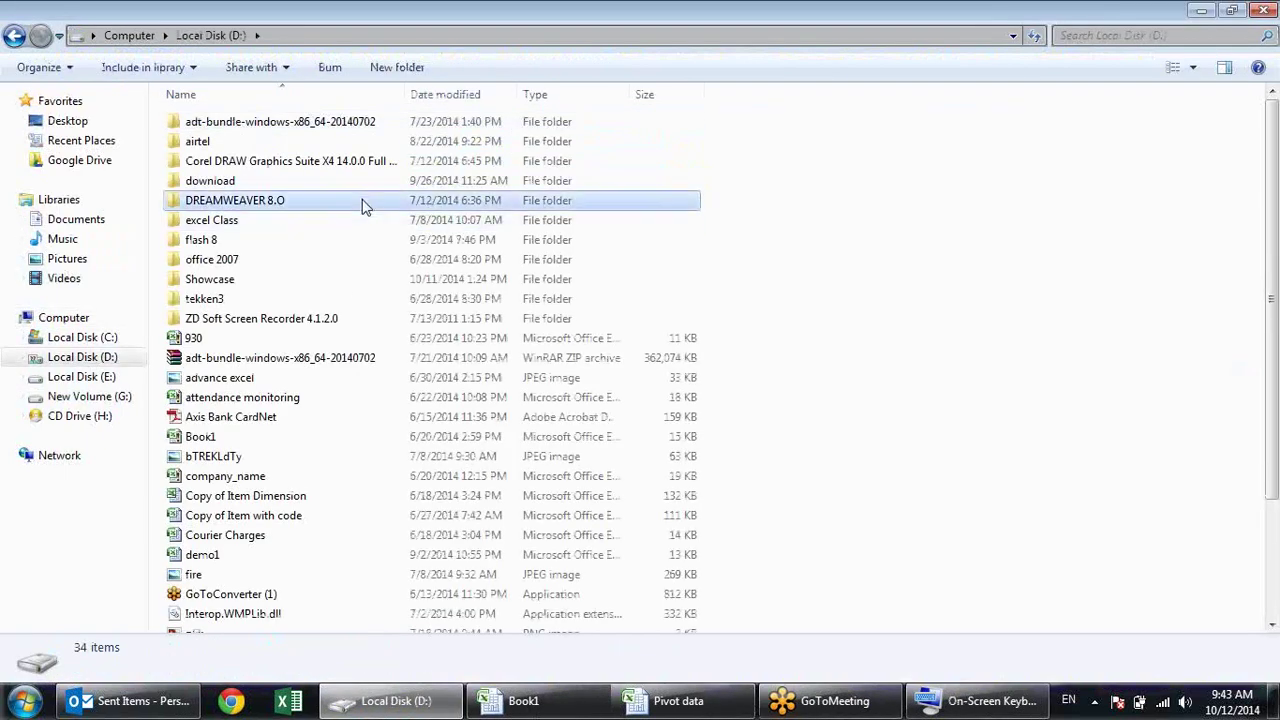
{"action": "left_click", "coordinate": [363, 203]}
{"action": "key", "text": "s"}
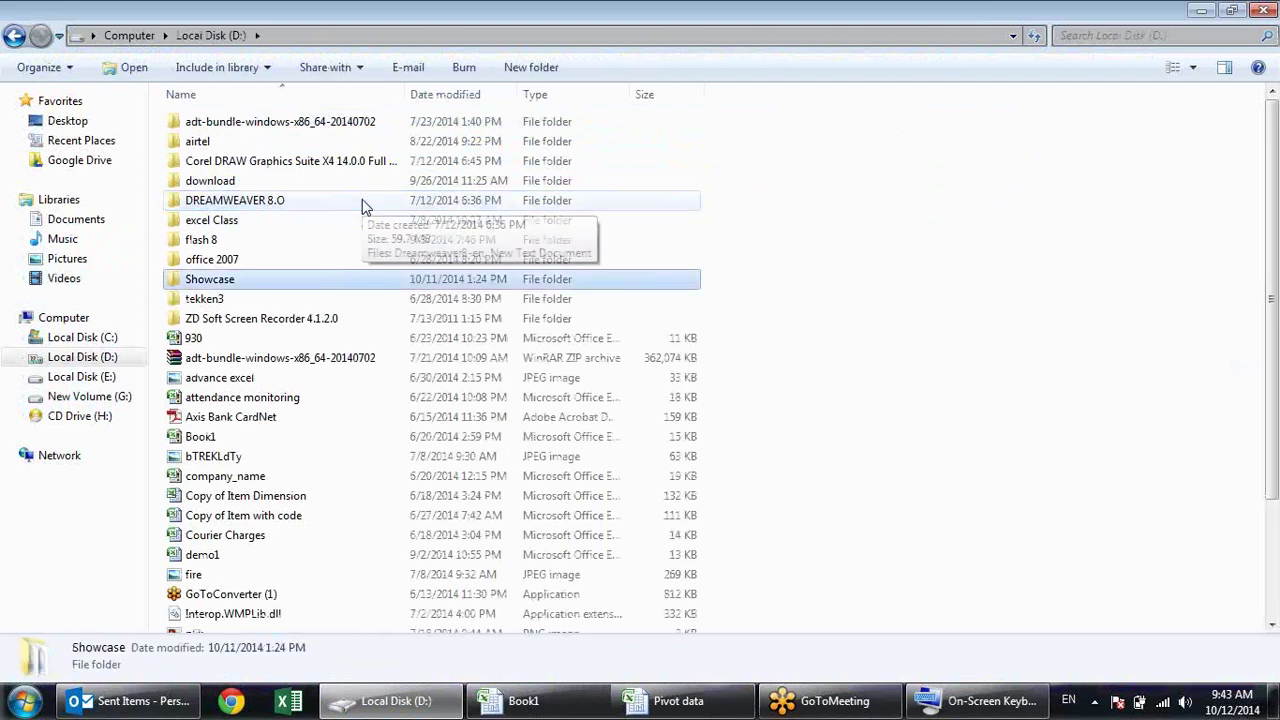
{"action": "key", "text": "Return"}
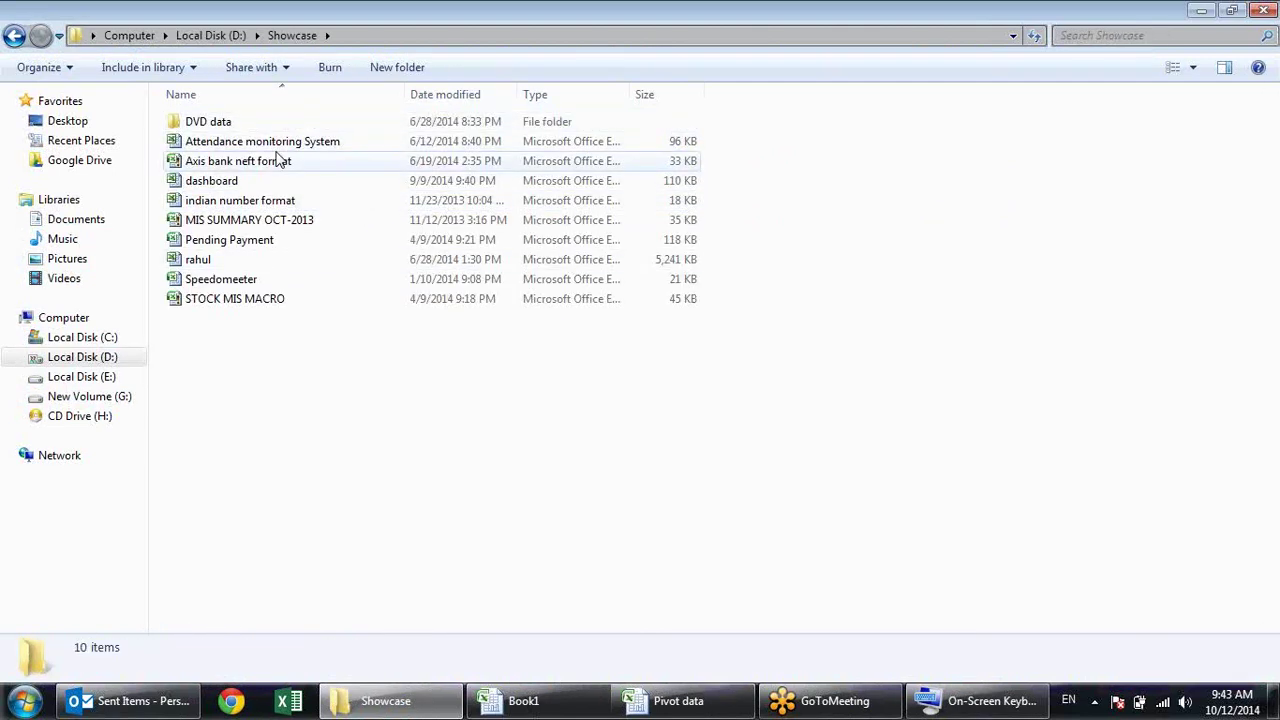
{"action": "double_click", "coordinate": [280, 141]}
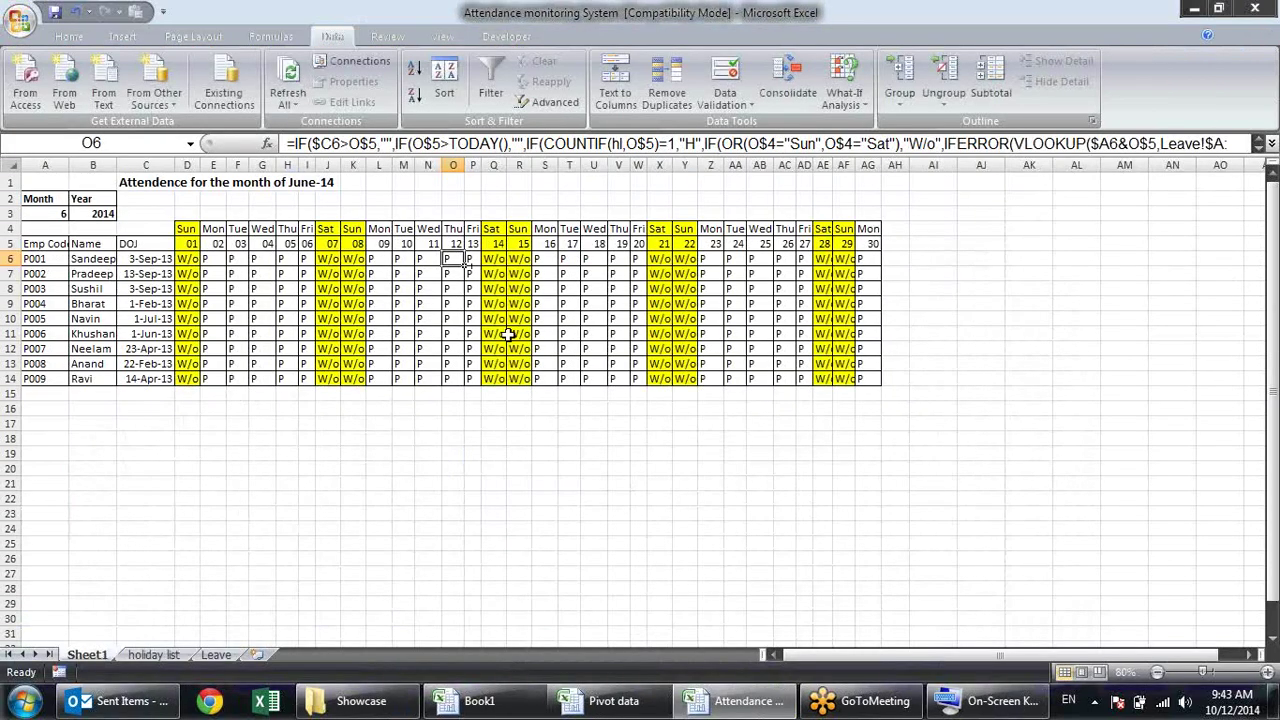
{"action": "scroll", "coordinate": [172, 300], "scroll_direction": "up", "scroll_amount": 2}
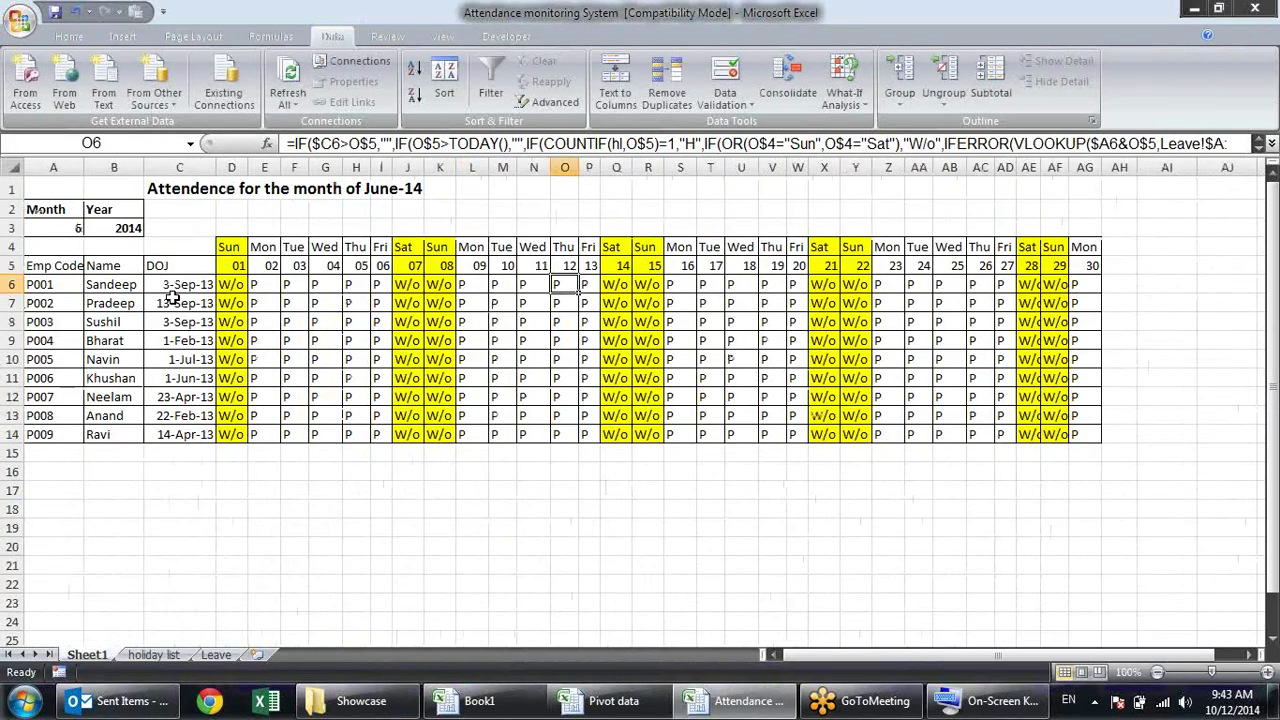
{"action": "left_click", "coordinate": [245, 264]}
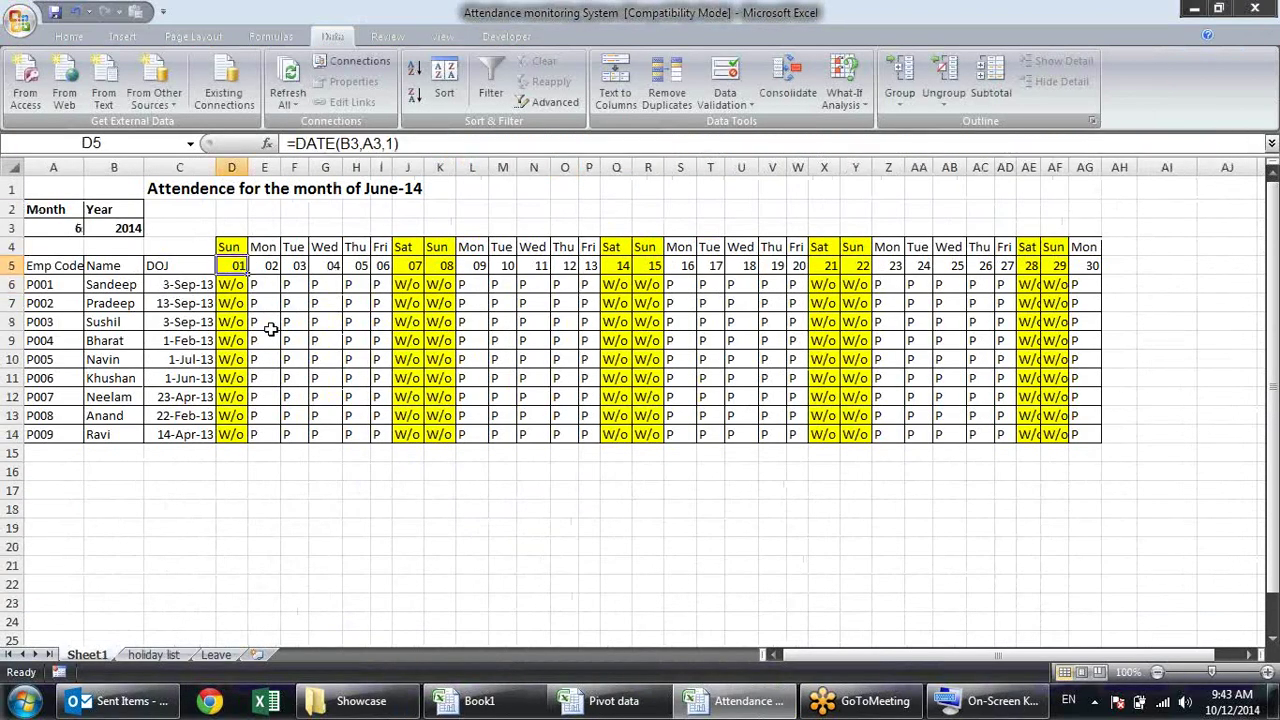
{"action": "left_click", "coordinate": [226, 307]}
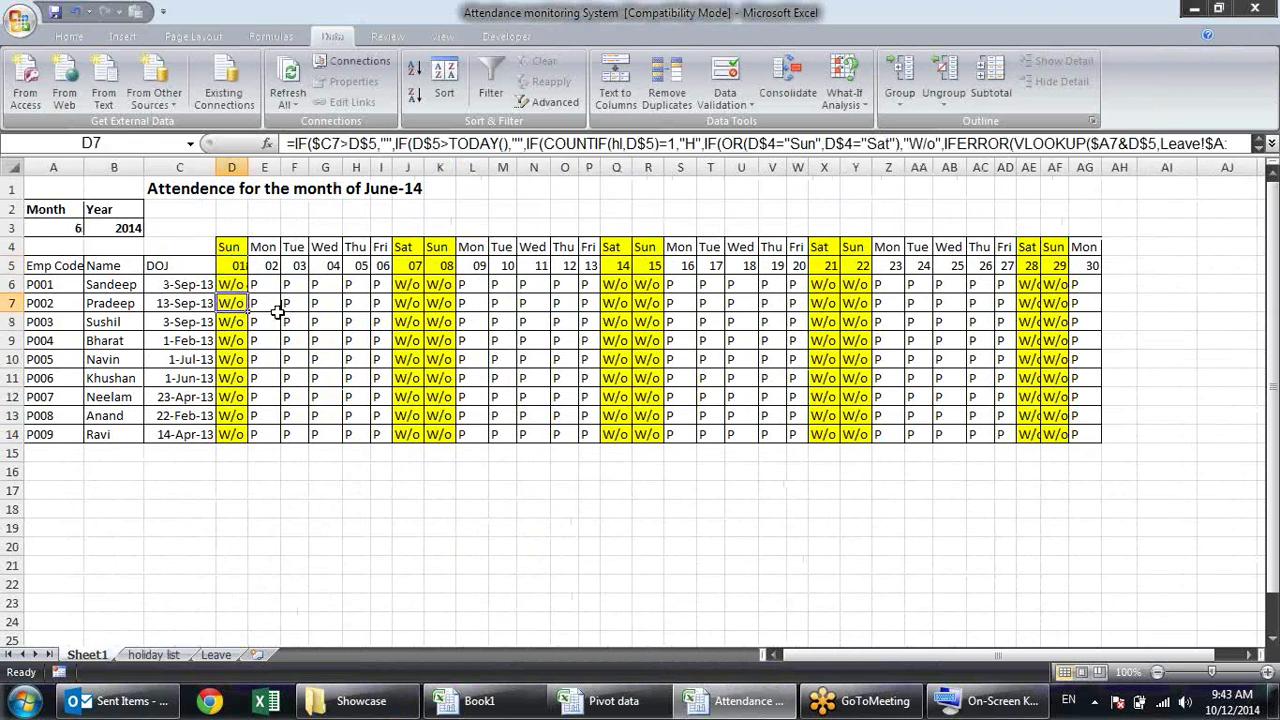
{"action": "left_click", "coordinate": [278, 316]}
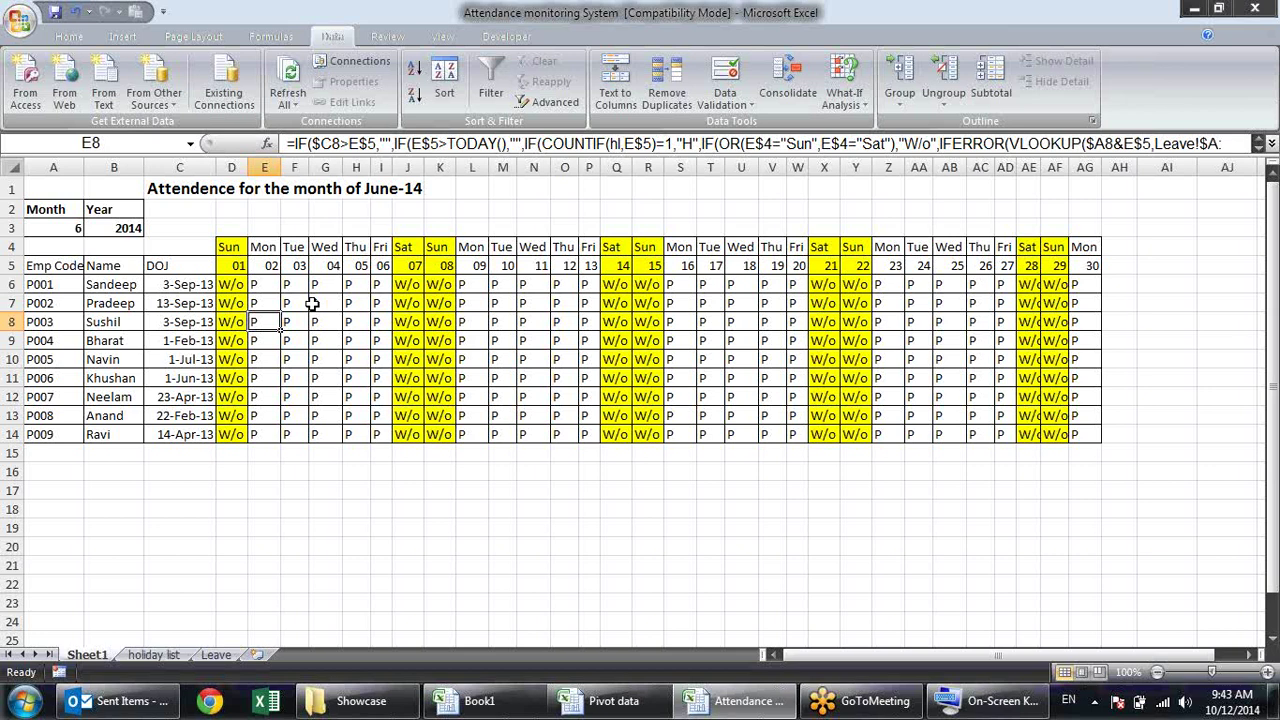
{"action": "left_click", "coordinate": [84, 226]}
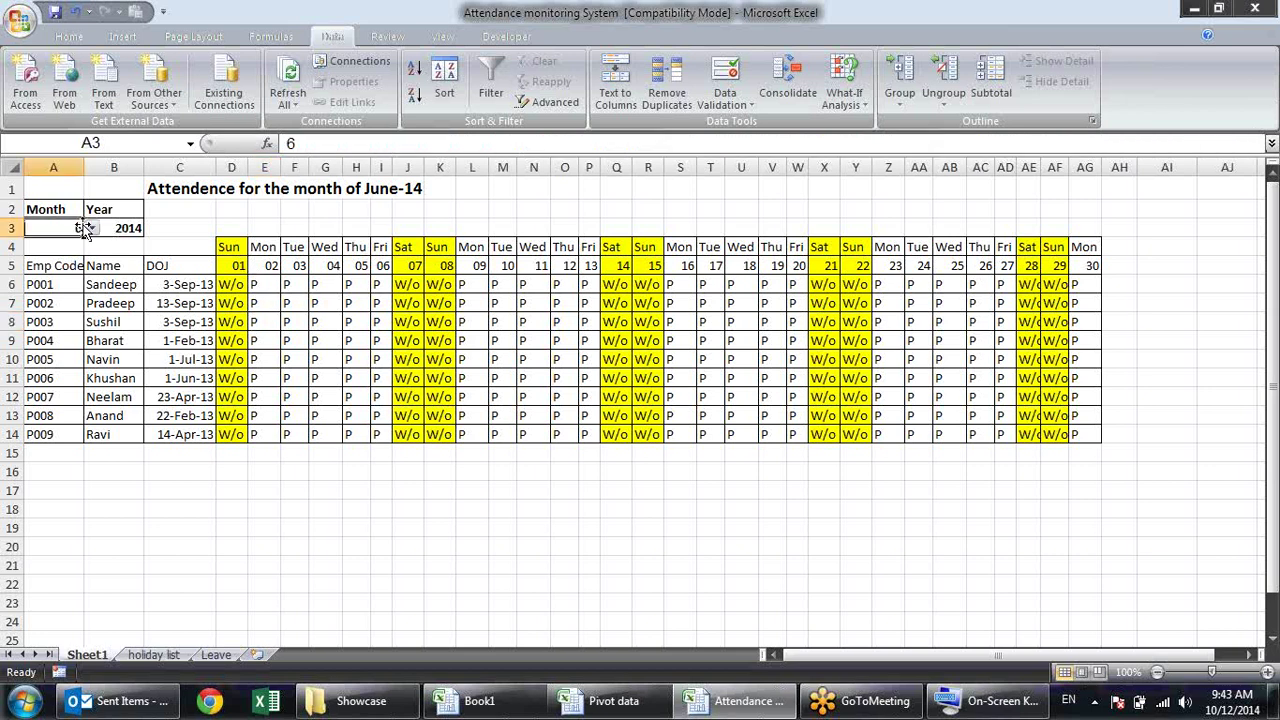
{"action": "left_click", "coordinate": [152, 190]}
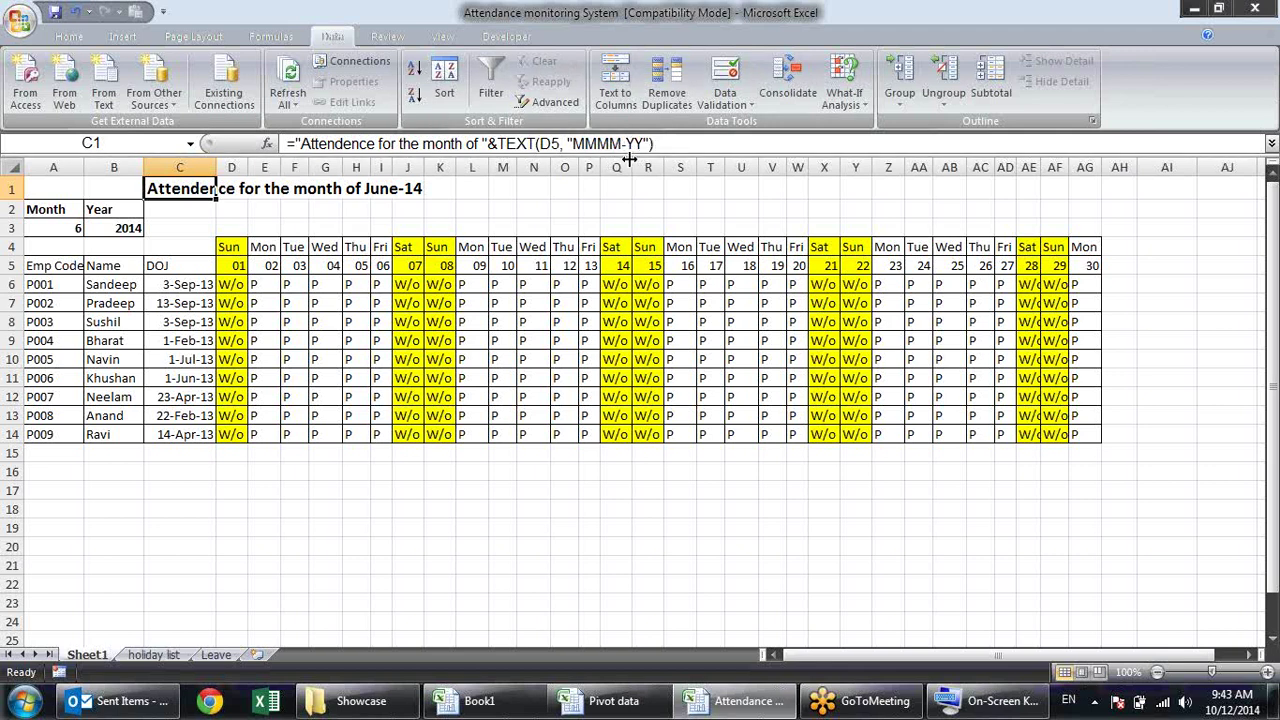
{"action": "key", "text": "Down"}
{"action": "key", "text": "Down"}
{"action": "key", "text": "Down"}
{"action": "key", "text": "Up"}
{"action": "key", "text": "Up"}
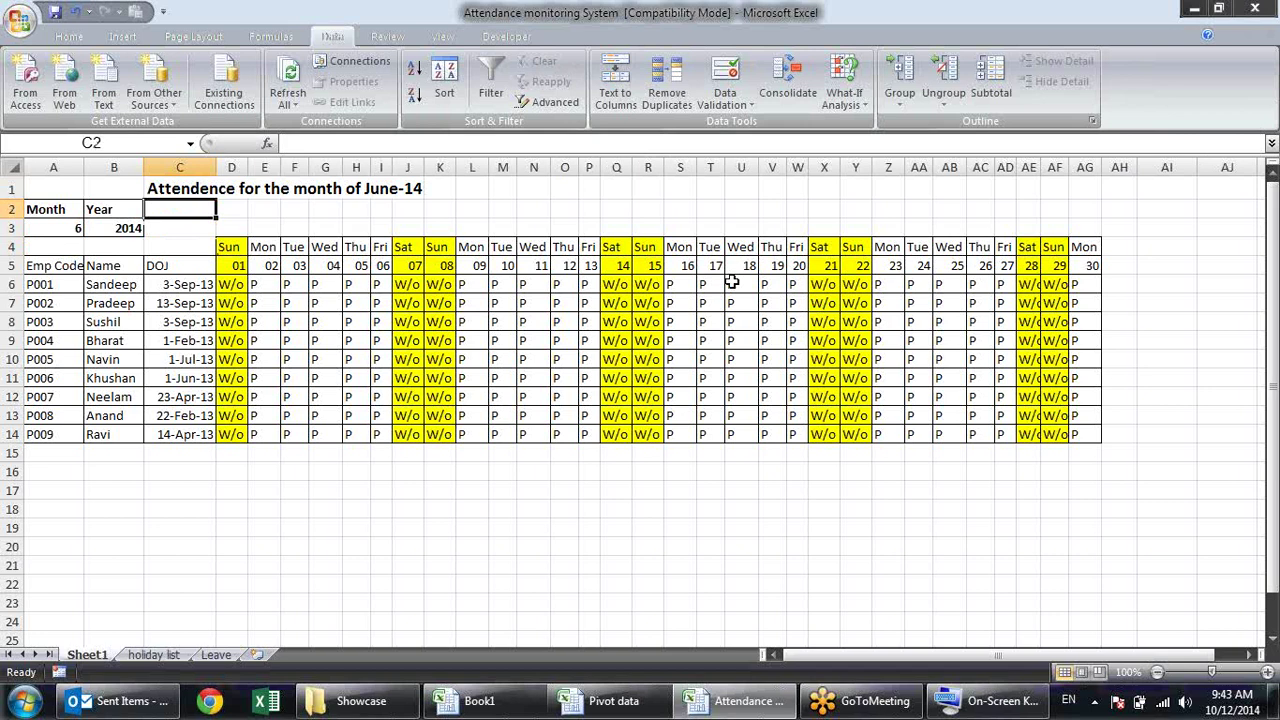
{"action": "key", "text": "Up"}
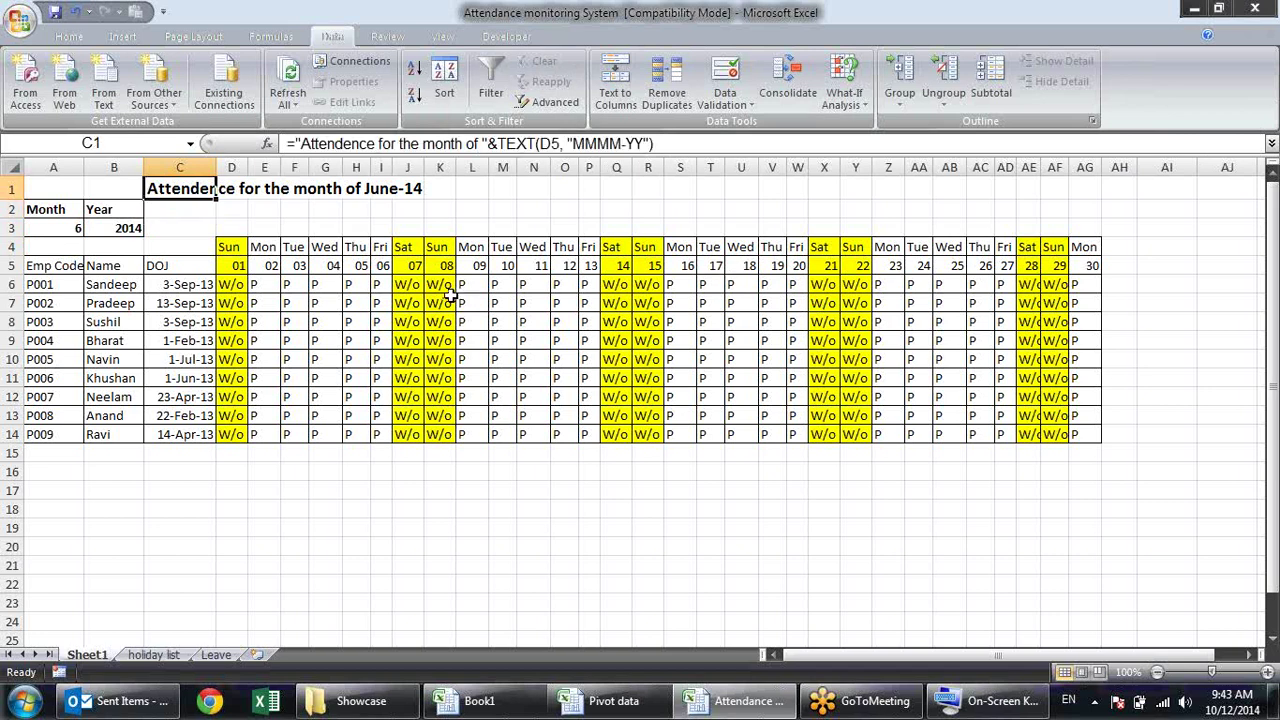
{"action": "left_click", "coordinate": [330, 266]}
{"action": "left_click", "coordinate": [156, 193]}
{"action": "left_click", "coordinate": [209, 701]}
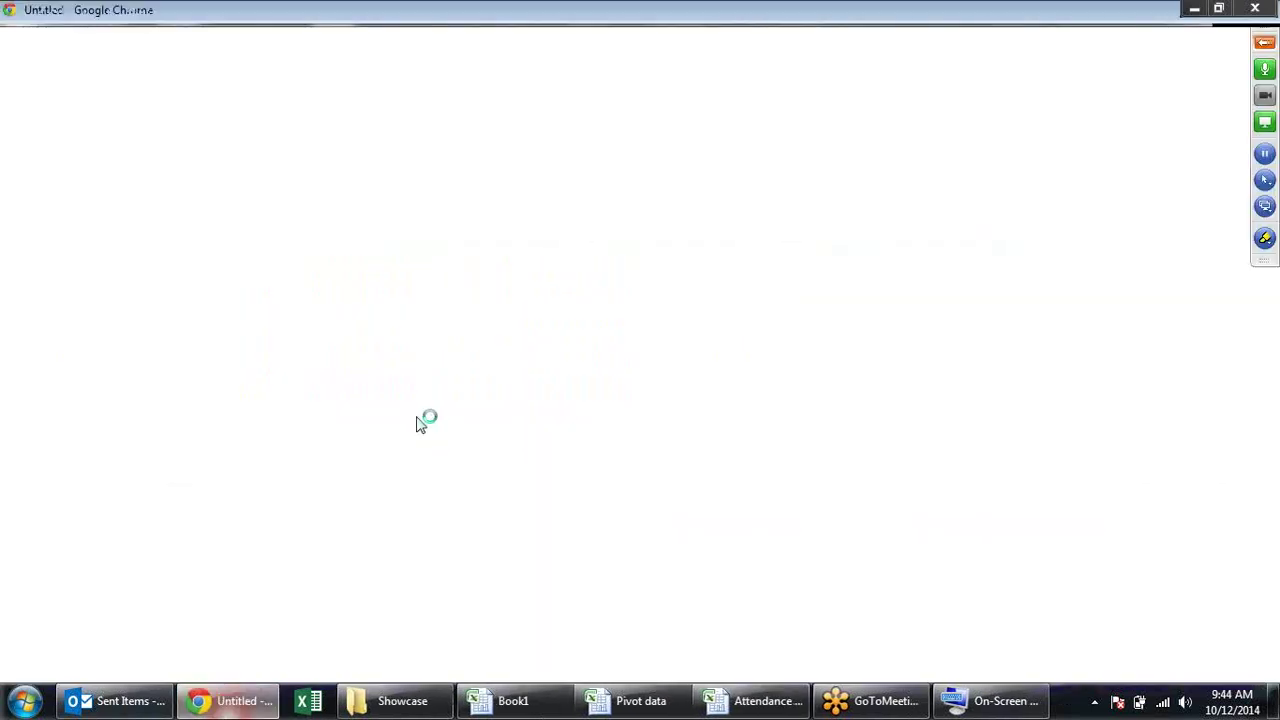
Go to youtube.com from Chrome's address bar
{"action": "left_click", "coordinate": [481, 42]}
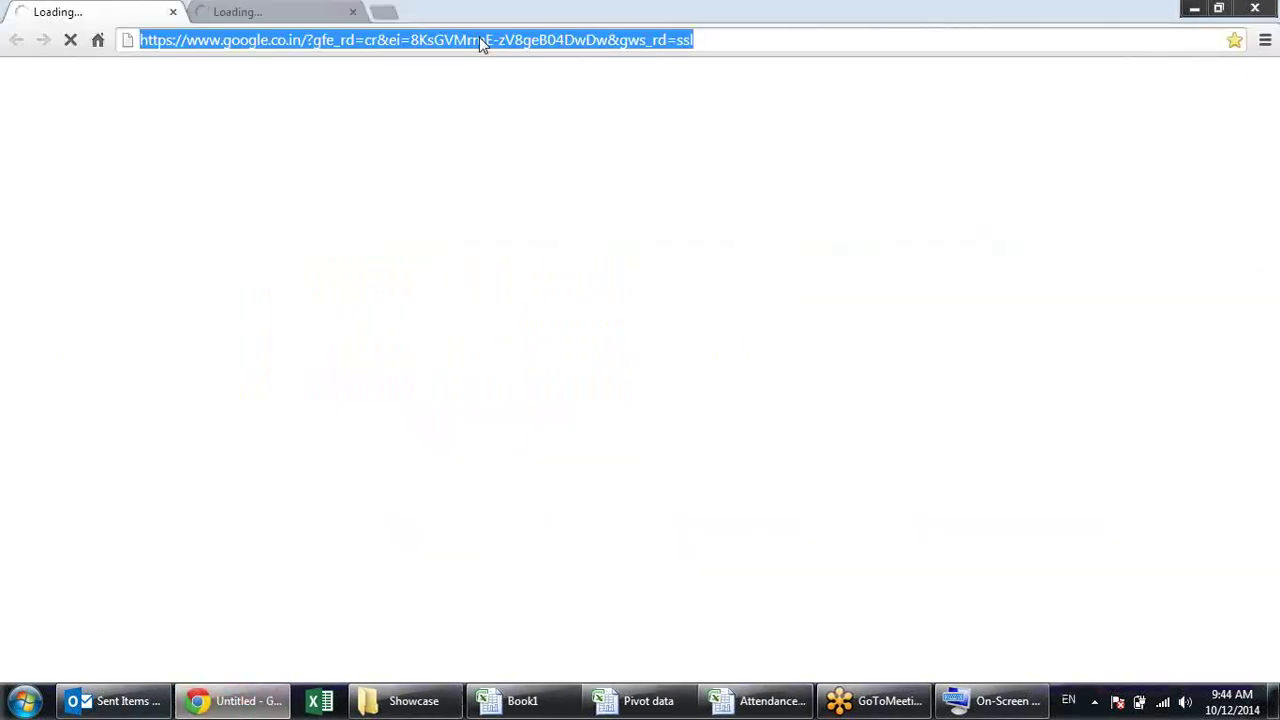
{"action": "type", "text": "youtube.com"}
{"action": "key", "text": "Return"}
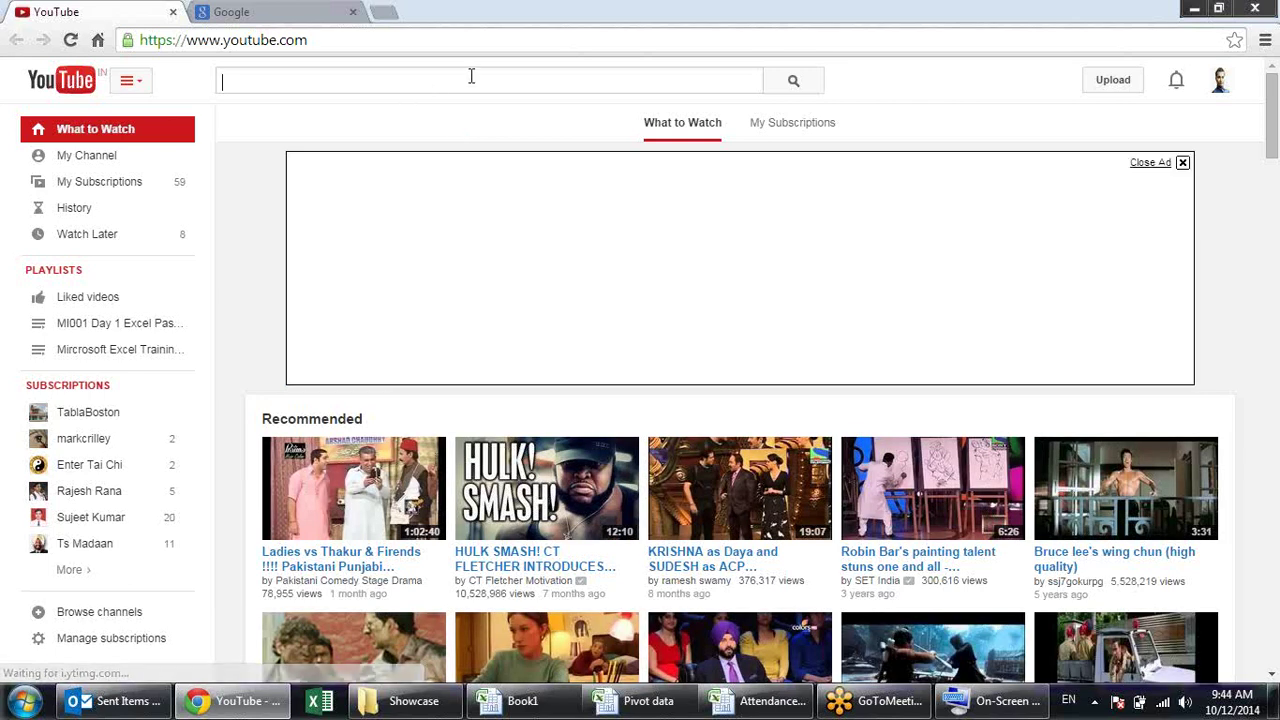
Search YouTube for the instructor's name plus 'excel' and open the Microsoft Excel Training video
{"action": "type", "text": "sandeep "}
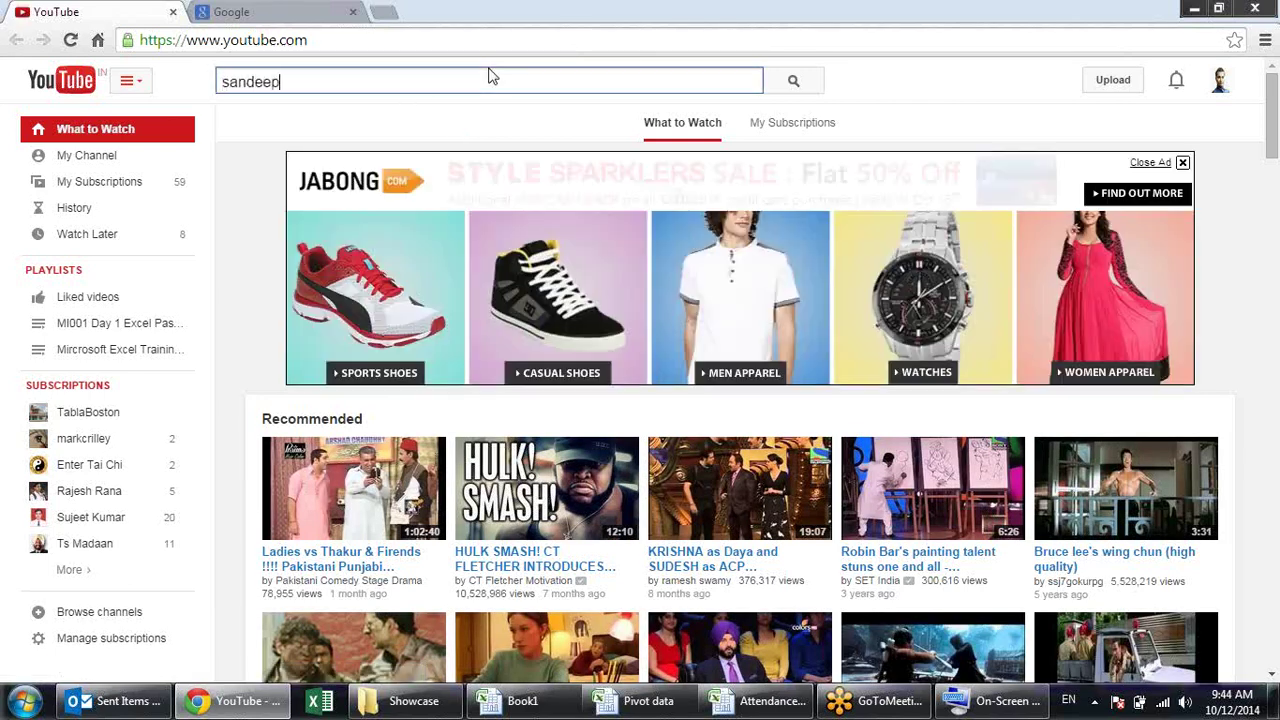
{"action": "type", "text": "excel"}
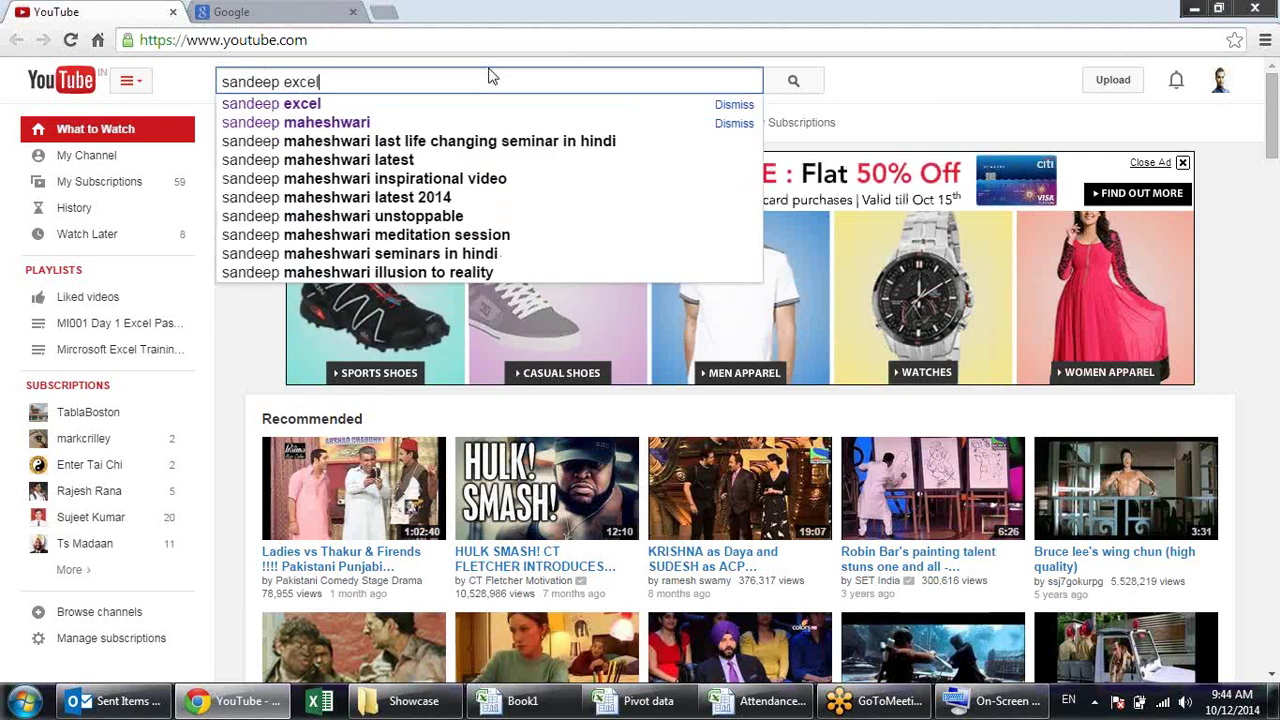
{"action": "key", "text": "Return"}
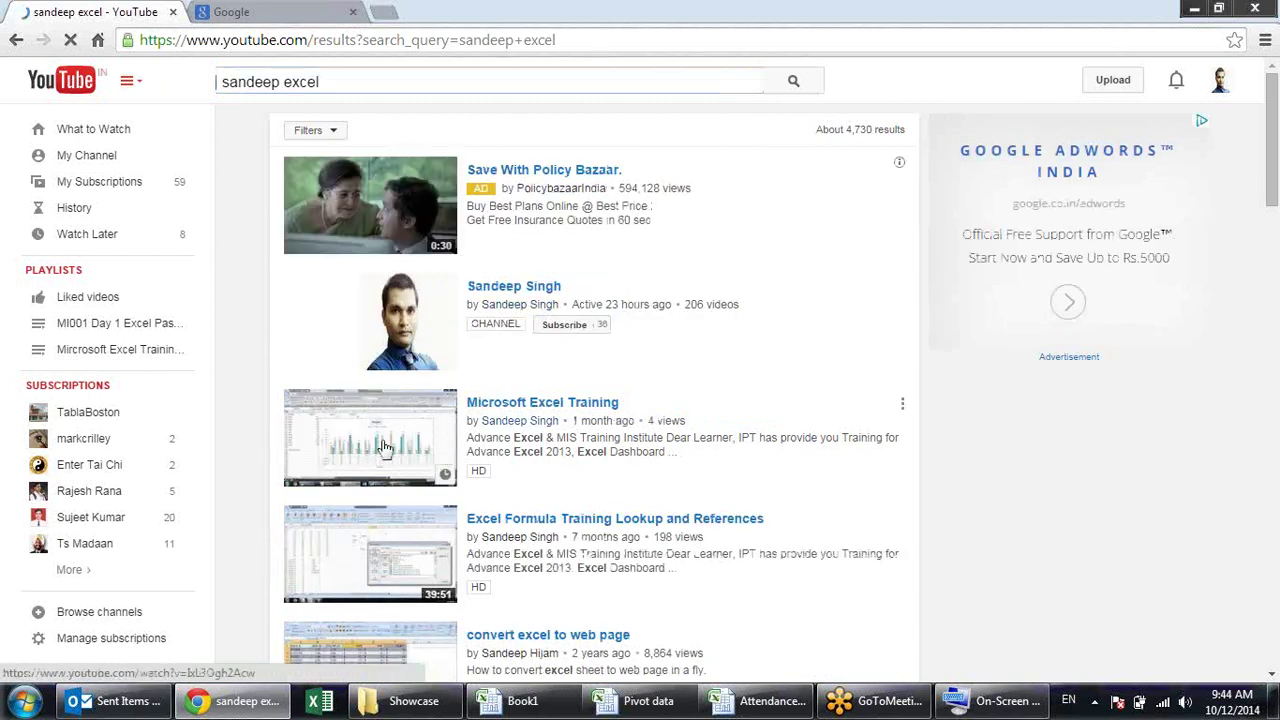
{"action": "left_click", "coordinate": [383, 446]}
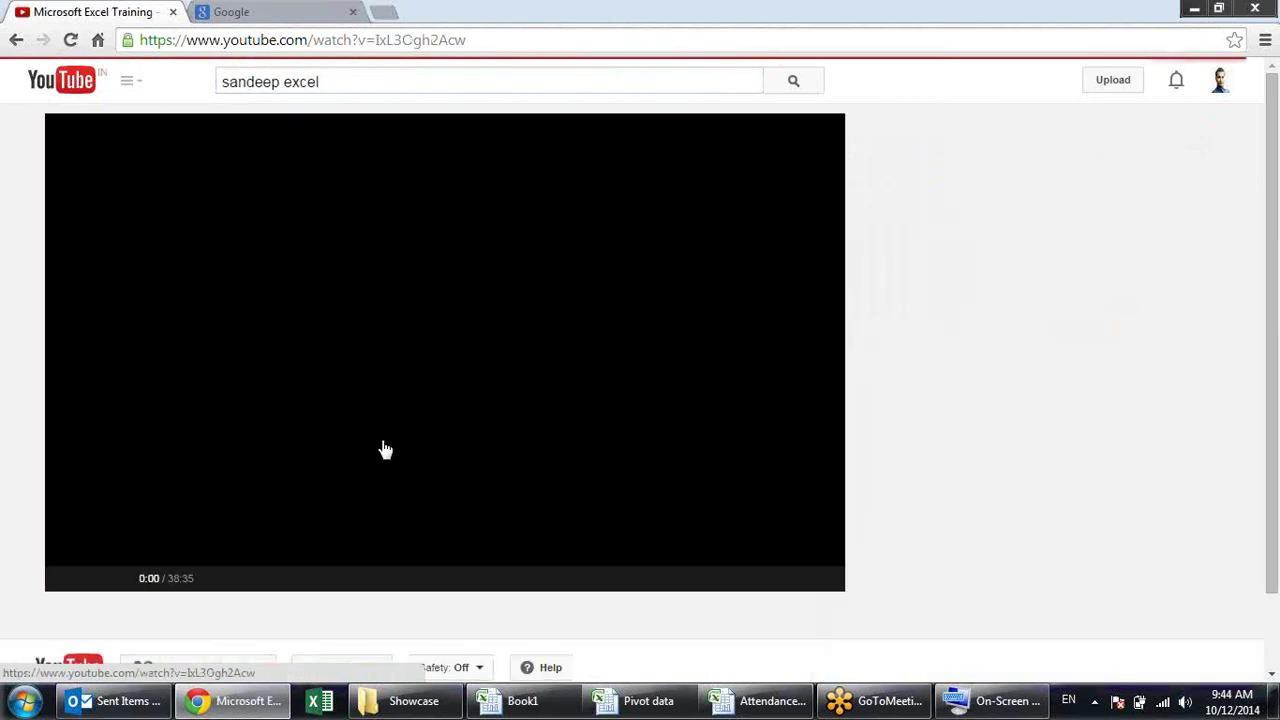
Pause the advert, then go to the uploader's Advance Excel & MIS Training Institute channel
{"action": "scroll", "coordinate": [417, 401], "scroll_direction": "down", "scroll_amount": 2}
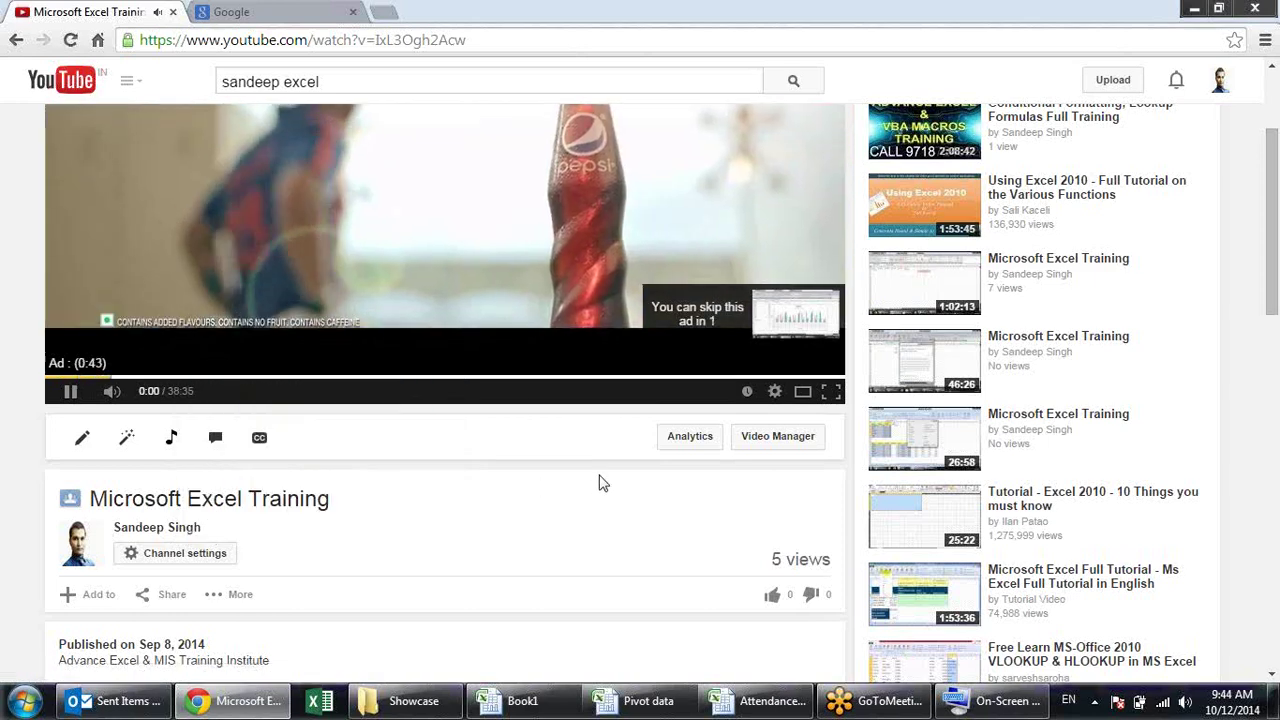
{"action": "left_click", "coordinate": [70, 391]}
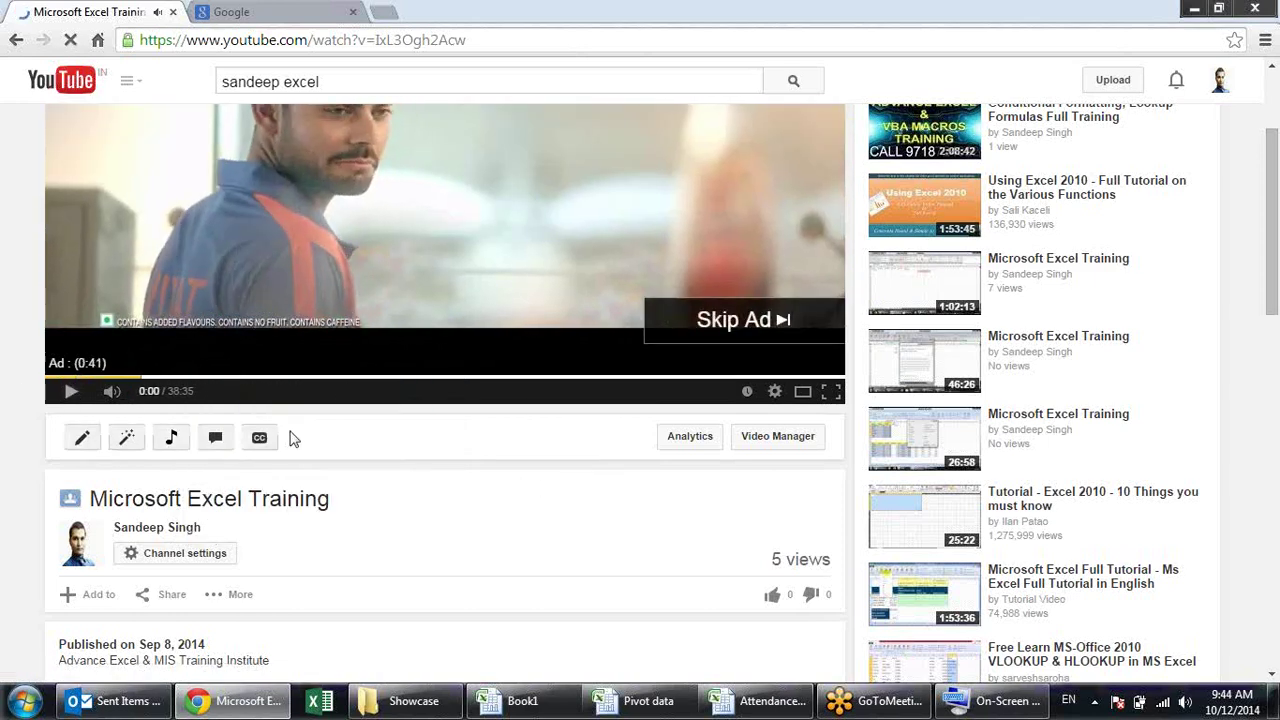
{"action": "scroll", "coordinate": [395, 505], "scroll_direction": "down", "scroll_amount": 2}
{"action": "scroll", "coordinate": [395, 505], "scroll_direction": "up", "scroll_amount": 4}
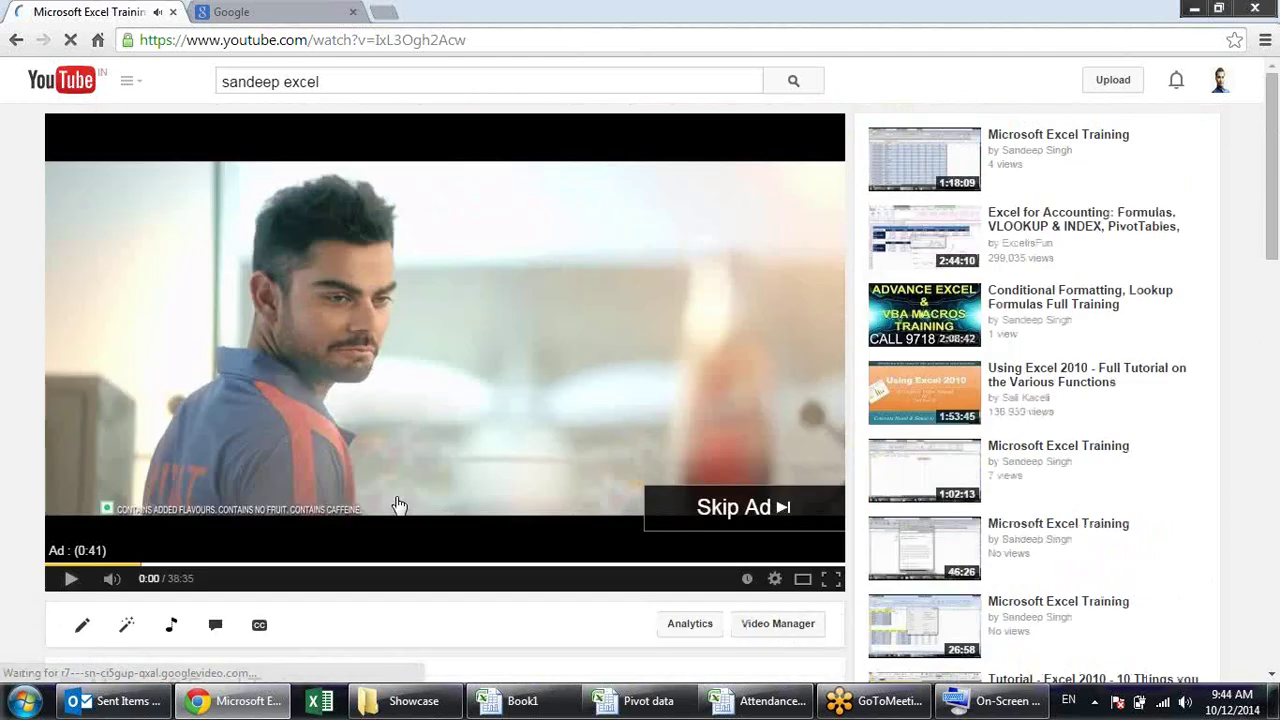
{"action": "scroll", "coordinate": [395, 505], "scroll_direction": "down", "scroll_amount": 1}
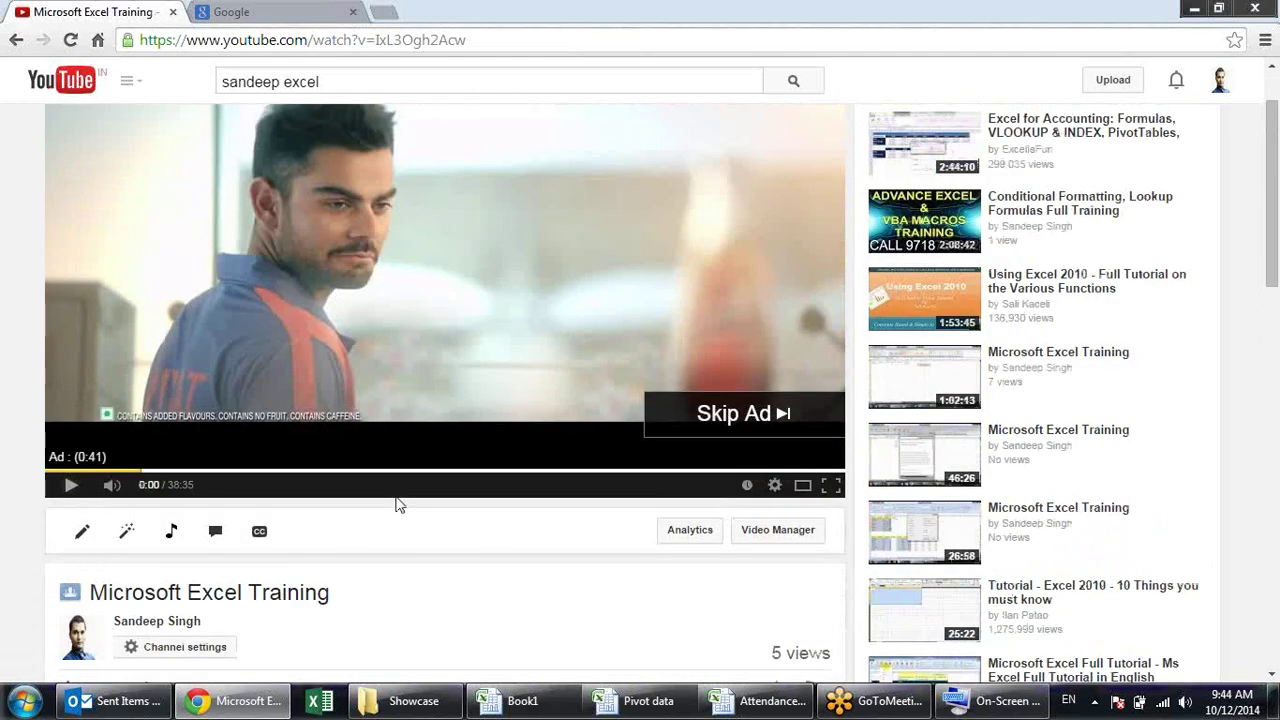
{"action": "scroll", "coordinate": [395, 505], "scroll_direction": "down", "scroll_amount": 1}
{"action": "scroll", "coordinate": [349, 531], "scroll_direction": "down", "scroll_amount": 2}
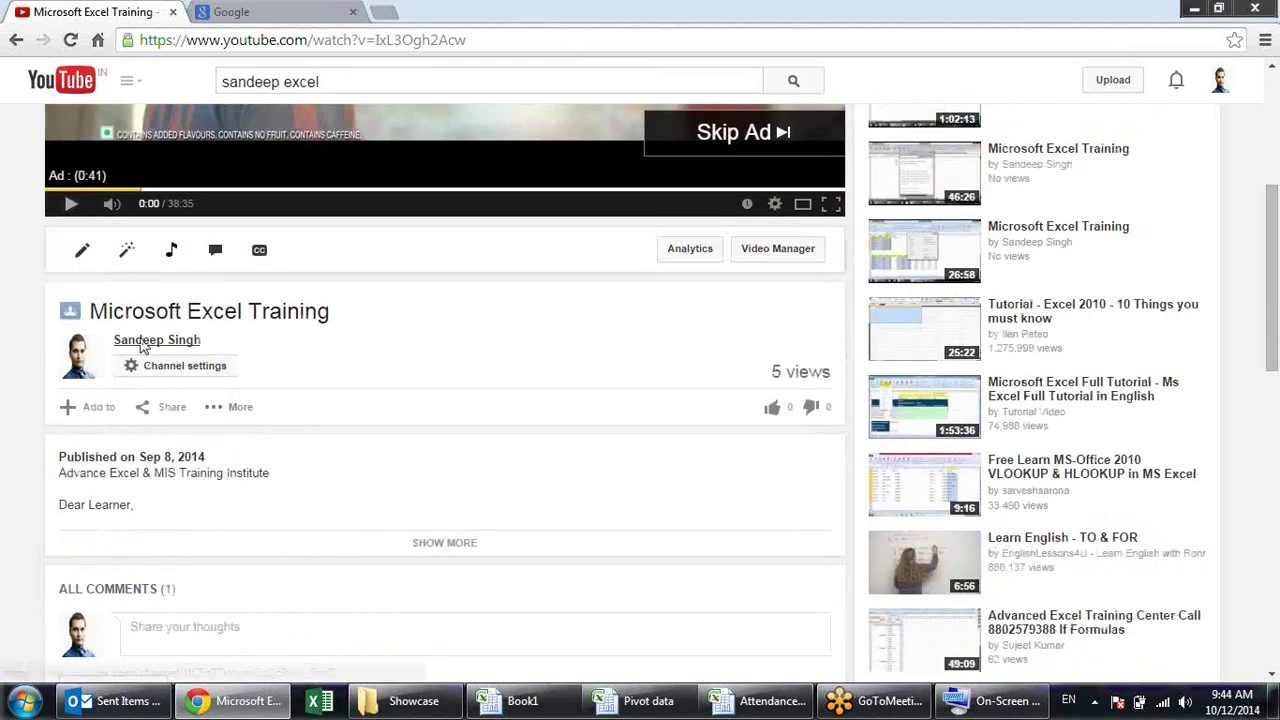
{"action": "left_click", "coordinate": [142, 345]}
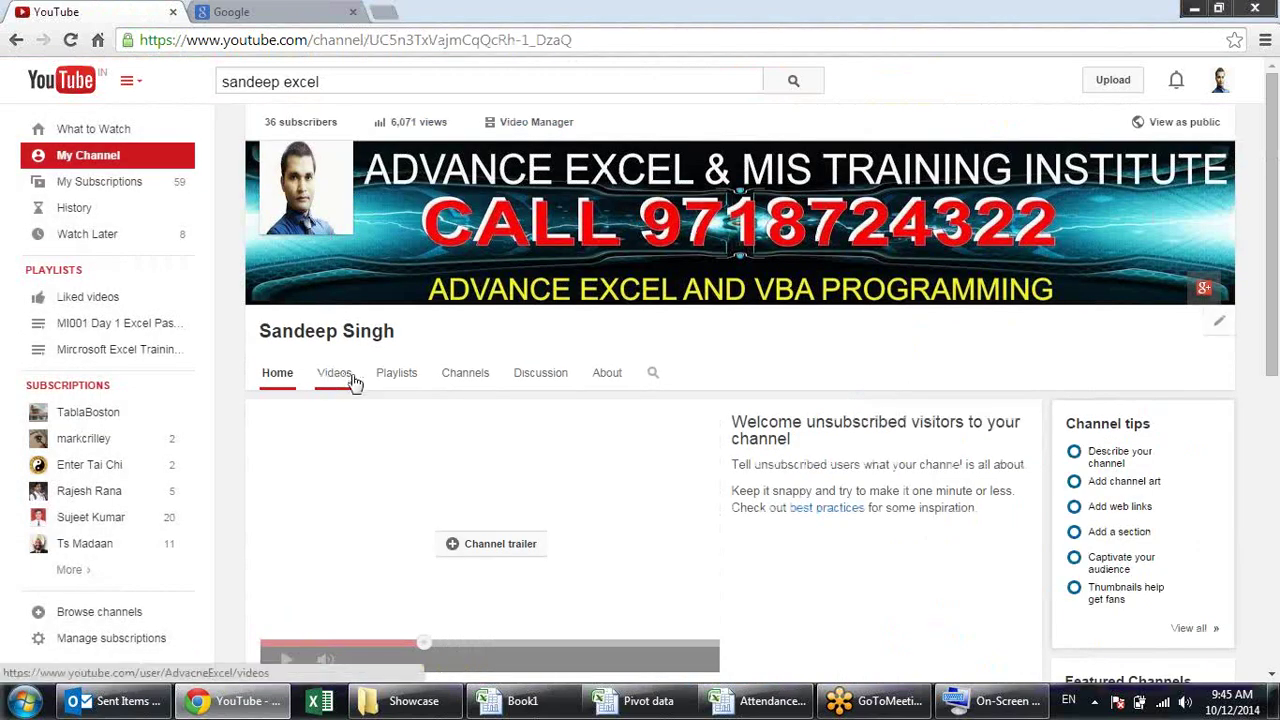
Browse the channel's Videos list and load more of its uploads
{"action": "left_click", "coordinate": [354, 382]}
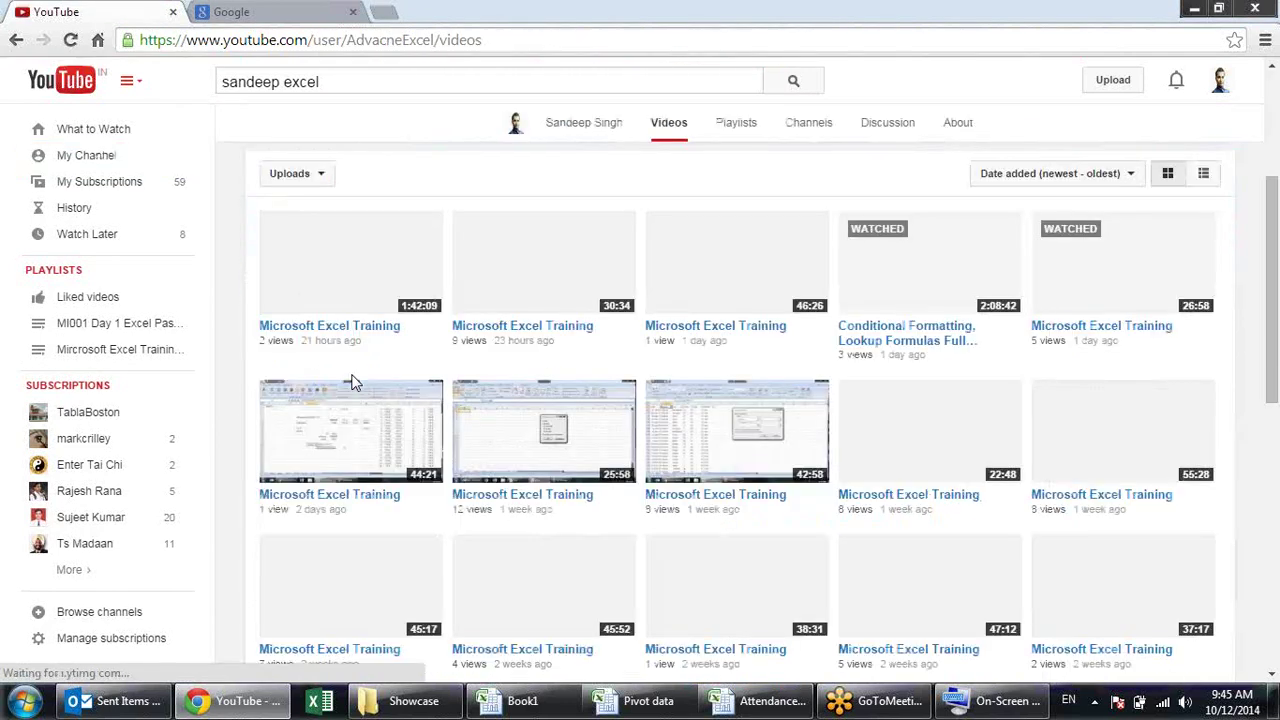
{"action": "mouse_move", "coordinate": [929, 585]}
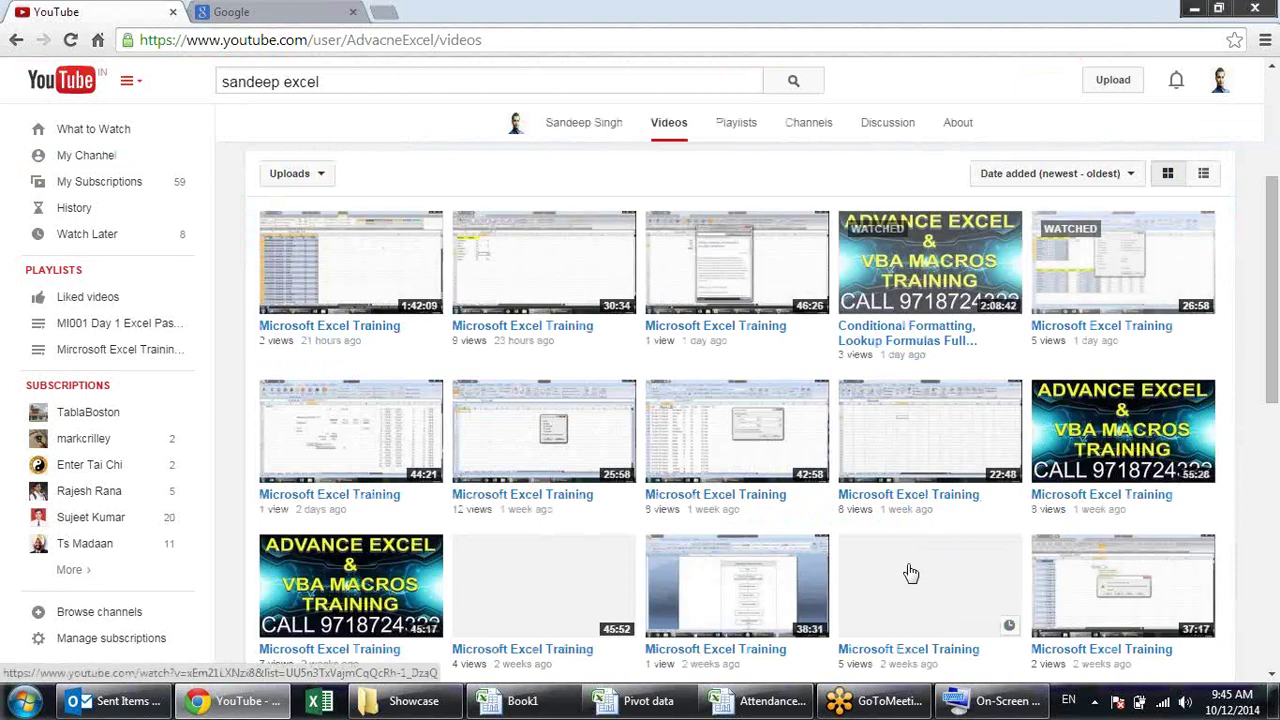
{"action": "scroll", "coordinate": [885, 545], "scroll_direction": "down", "scroll_amount": 1}
{"action": "scroll", "coordinate": [880, 530], "scroll_direction": "down", "scroll_amount": 1}
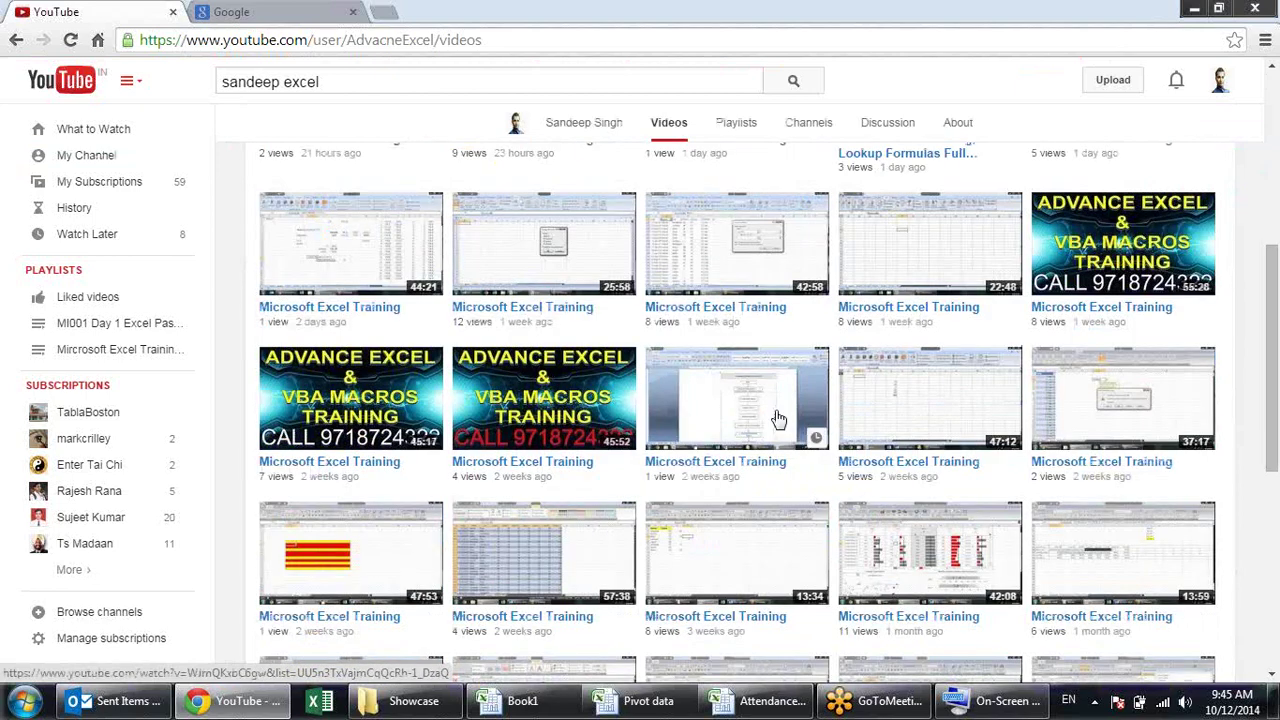
{"action": "scroll", "coordinate": [783, 380], "scroll_direction": "down", "scroll_amount": 1}
{"action": "scroll", "coordinate": [783, 380], "scroll_direction": "down", "scroll_amount": 2}
{"action": "scroll", "coordinate": [783, 380], "scroll_direction": "down", "scroll_amount": 1}
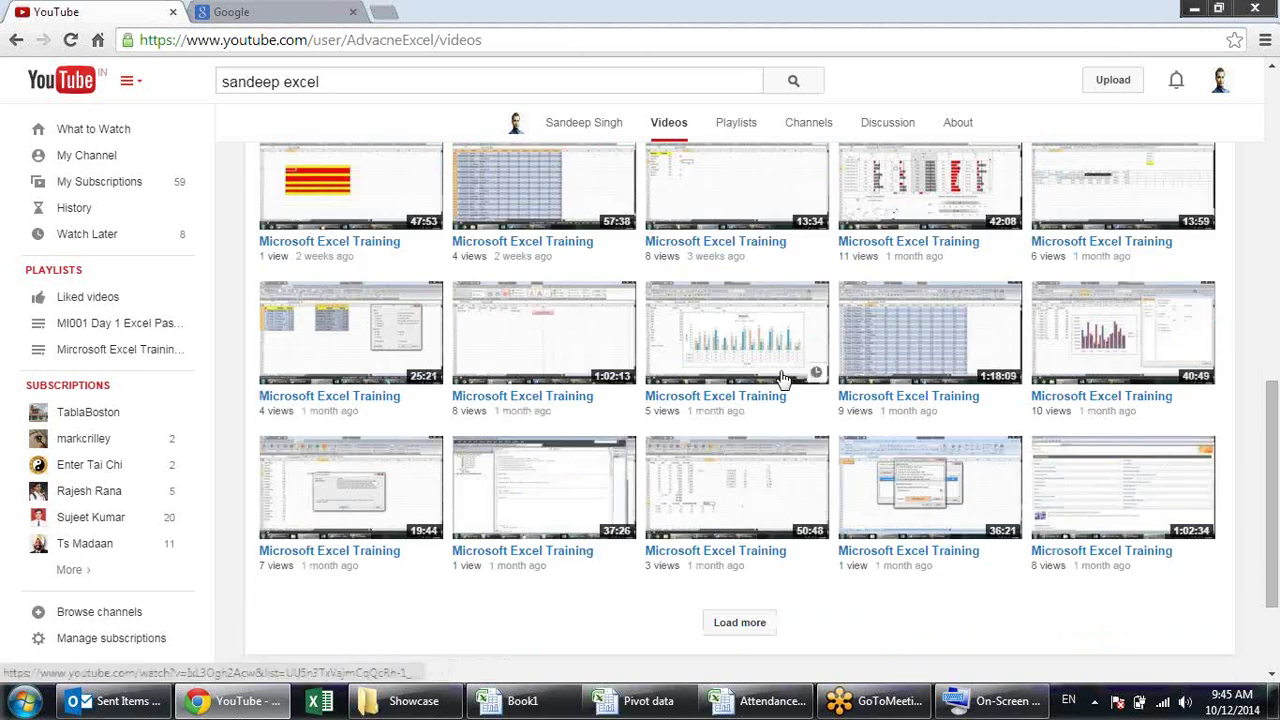
{"action": "scroll", "coordinate": [783, 380], "scroll_direction": "down", "scroll_amount": 1}
{"action": "scroll", "coordinate": [783, 380], "scroll_direction": "down", "scroll_amount": 1}
{"action": "left_click", "coordinate": [763, 467]}
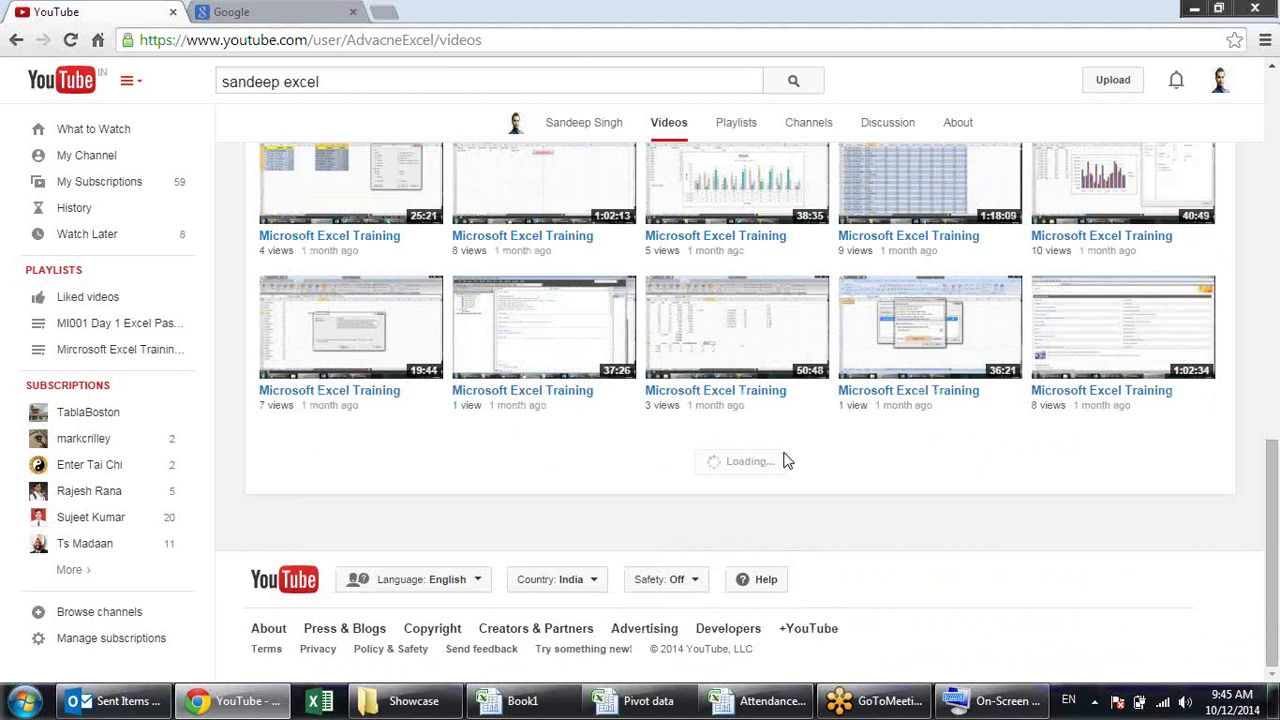
Scroll through the remaining uploads, then close Chrome to return to the June-14 attendance sheet
{"action": "scroll", "coordinate": [785, 461], "scroll_direction": "up", "scroll_amount": 5}
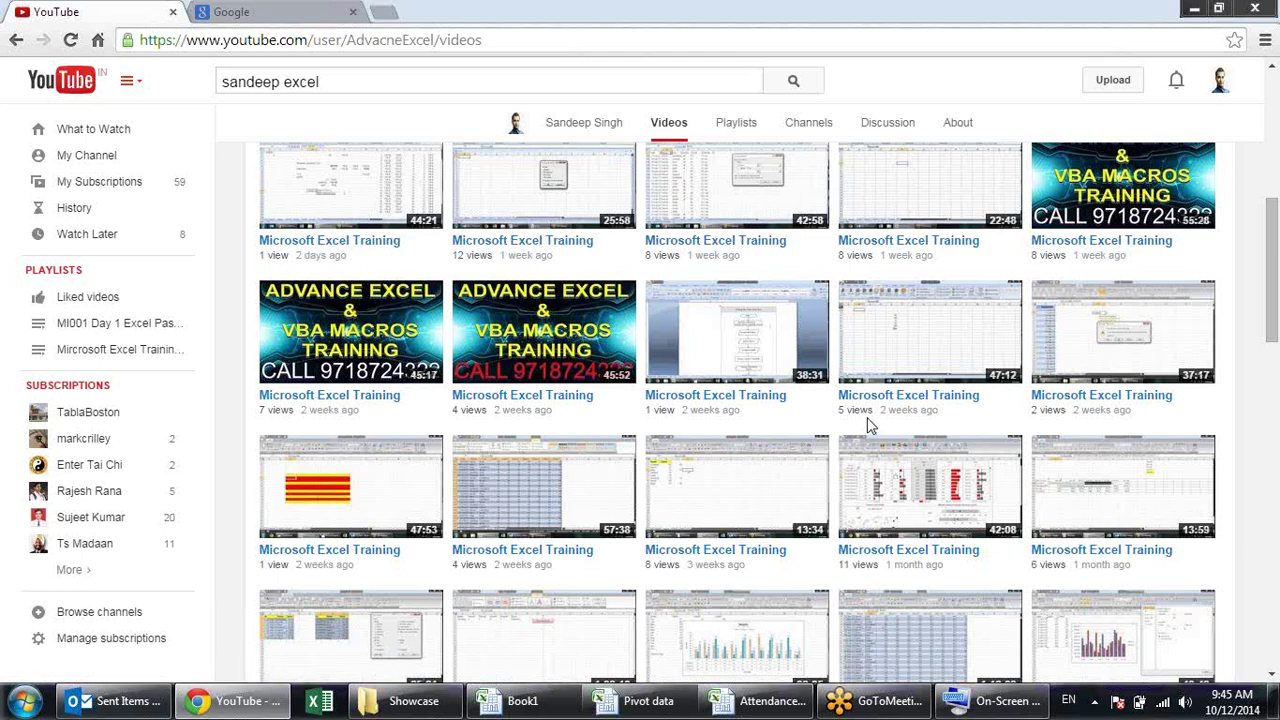
{"action": "scroll", "coordinate": [868, 425], "scroll_direction": "down", "scroll_amount": 2}
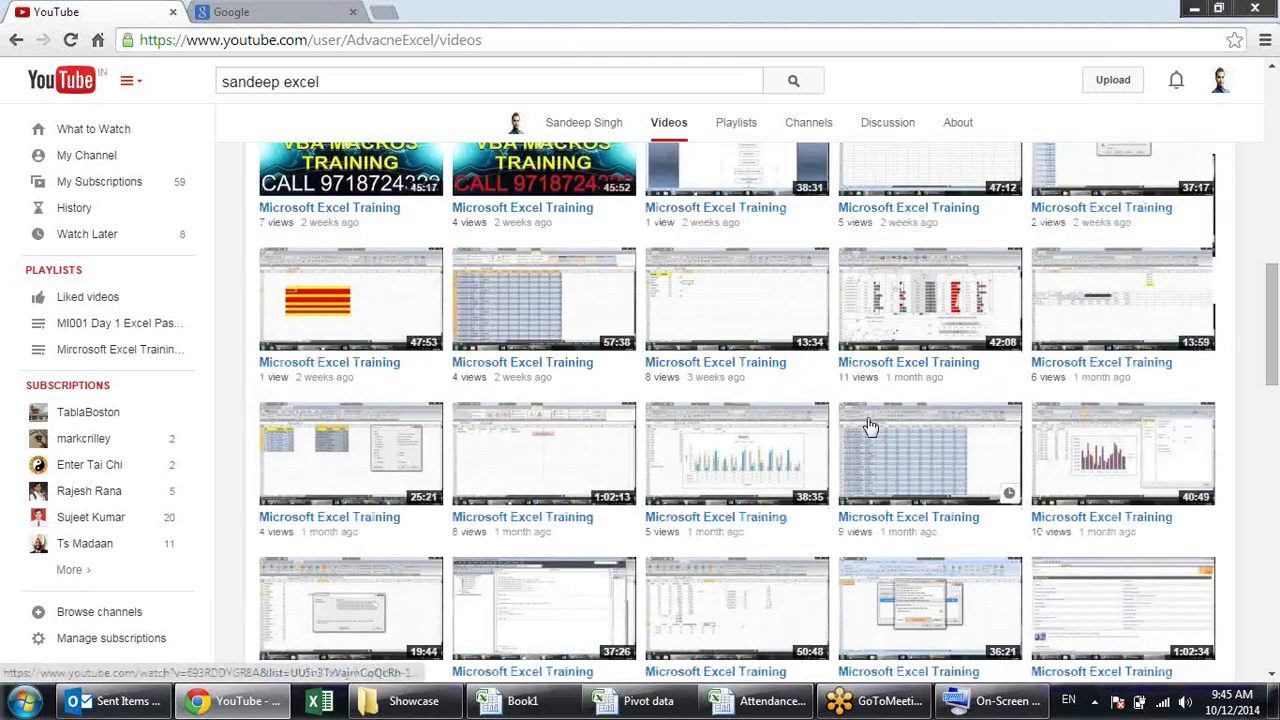
{"action": "scroll", "coordinate": [868, 425], "scroll_direction": "down", "scroll_amount": 3}
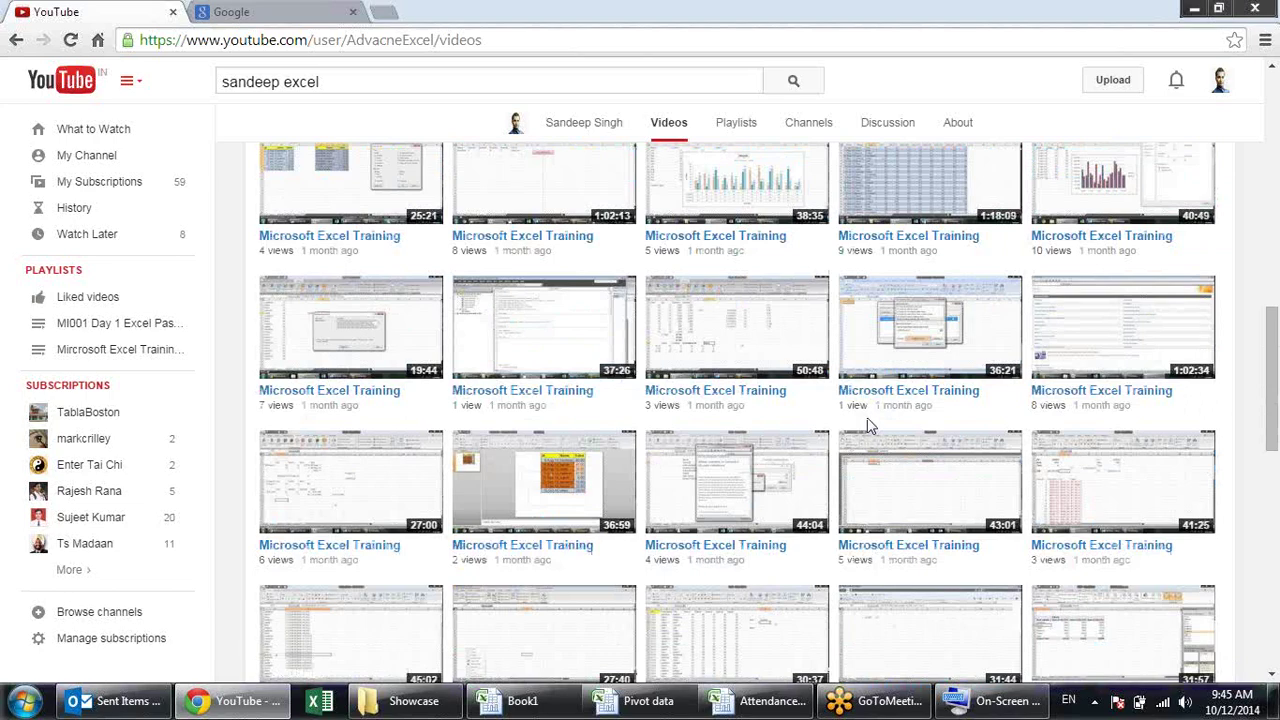
{"action": "scroll", "coordinate": [868, 425], "scroll_direction": "down", "scroll_amount": 3}
{"action": "scroll", "coordinate": [868, 425], "scroll_direction": "down", "scroll_amount": 2}
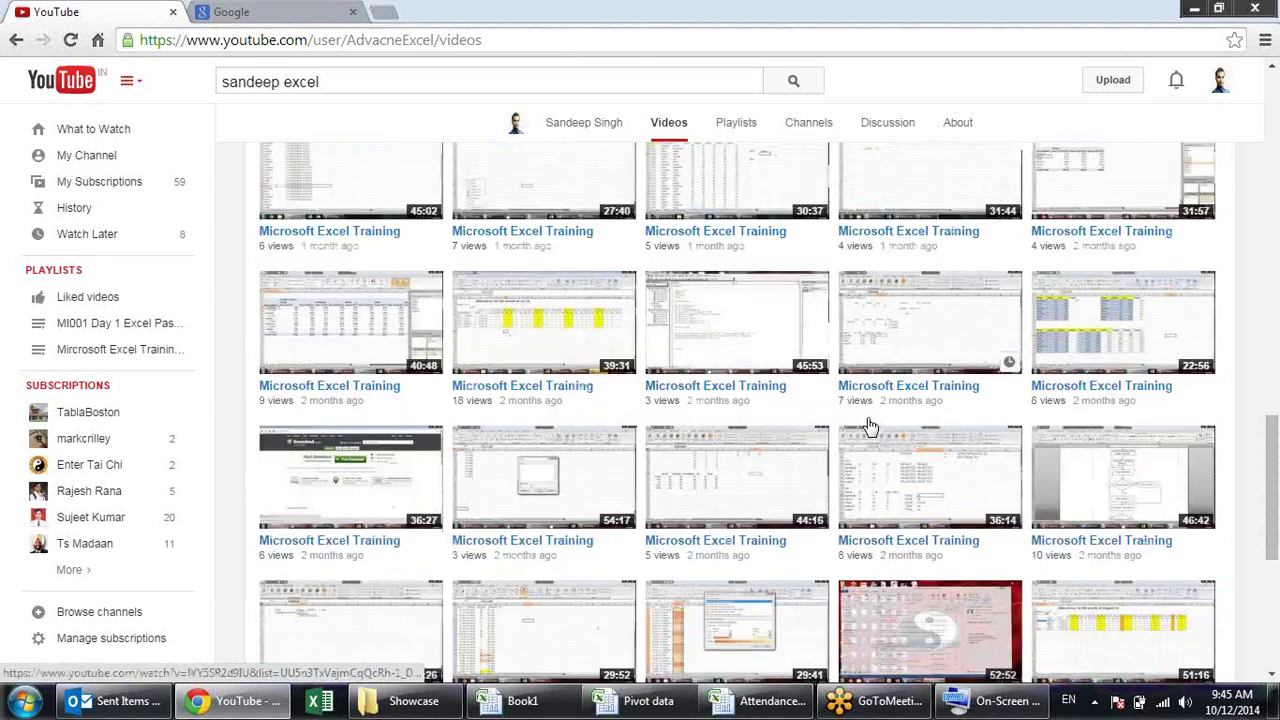
{"action": "scroll", "coordinate": [868, 425], "scroll_direction": "down", "scroll_amount": 2}
{"action": "scroll", "coordinate": [868, 425], "scroll_direction": "down", "scroll_amount": 2}
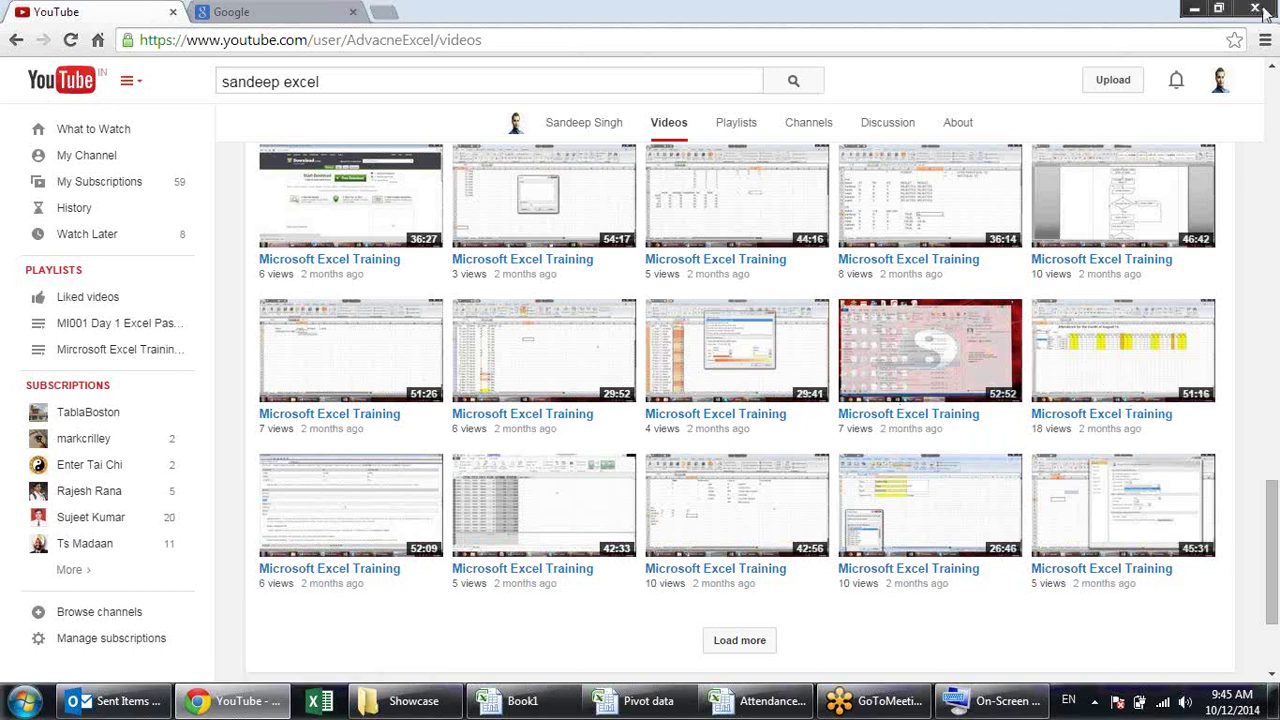
{"action": "left_click", "coordinate": [1262, 10]}
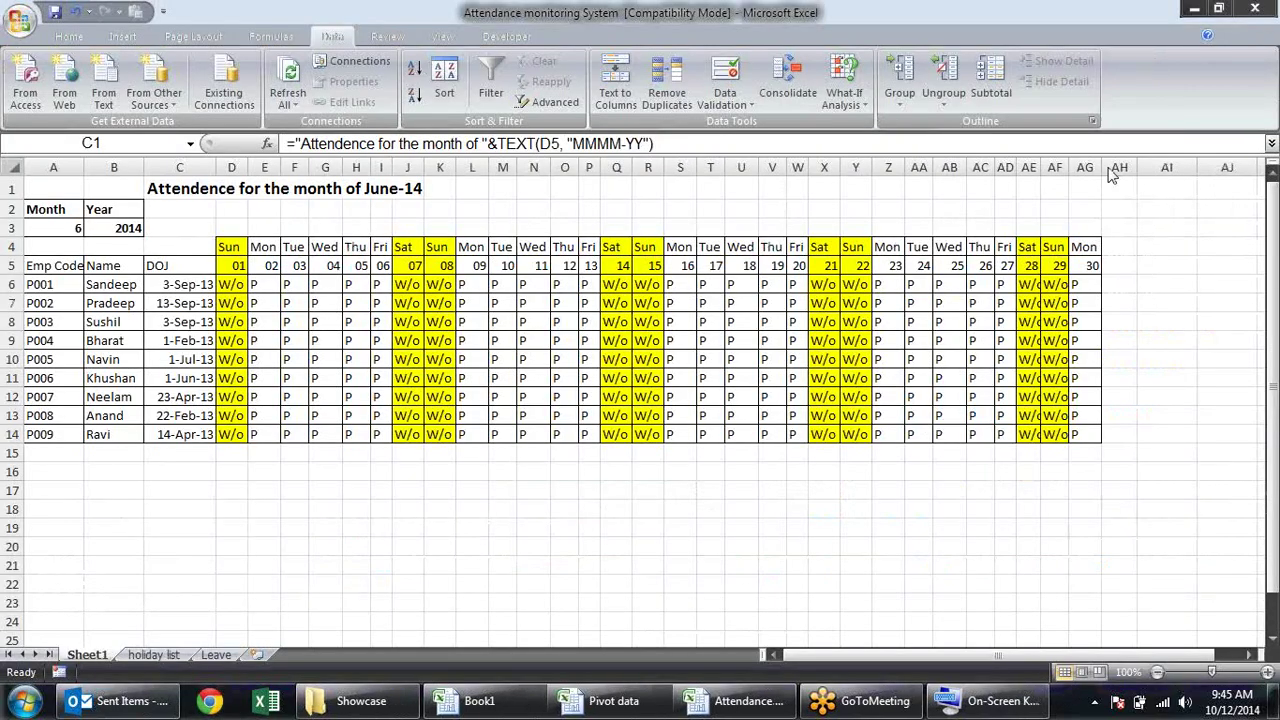